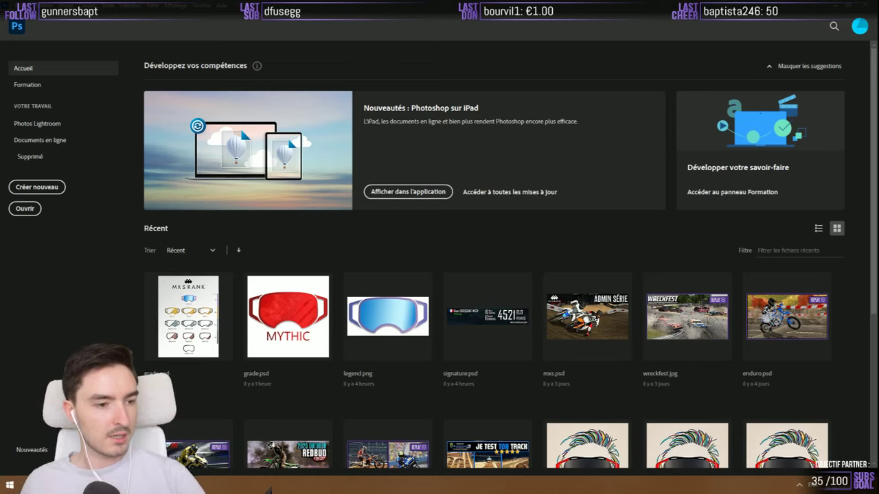
Open the recent grade.psd (red MYTHIC goggles) and bring up the recent-files list
{"action": "left_click", "coordinate": [293, 316]}
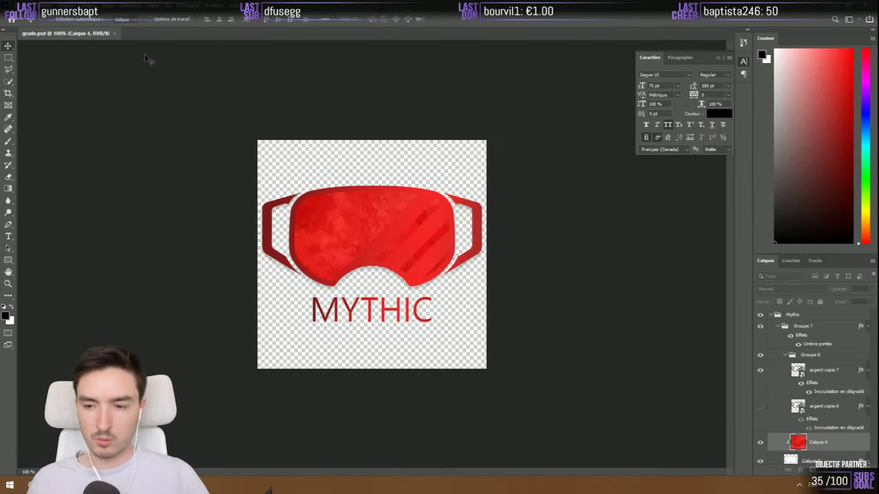
{"action": "left_click", "coordinate": [11, 18]}
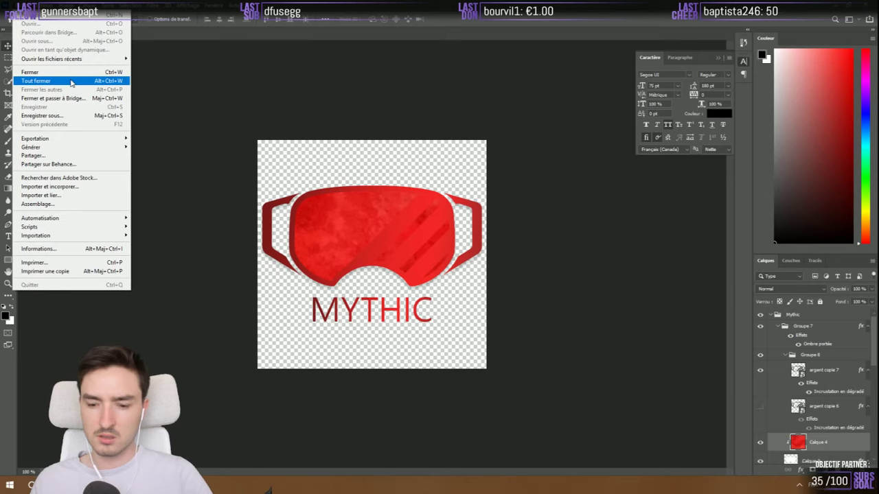
{"action": "mouse_move", "coordinate": [110, 62]}
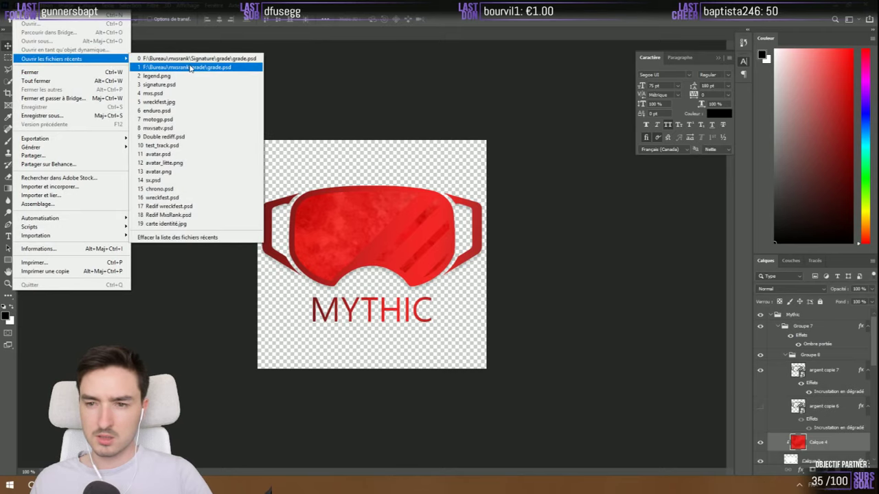
Open mxsrank\grade\grade.psd, collapse the Character panel, and launch File Explorer with Win+E
{"action": "left_click", "coordinate": [226, 67]}
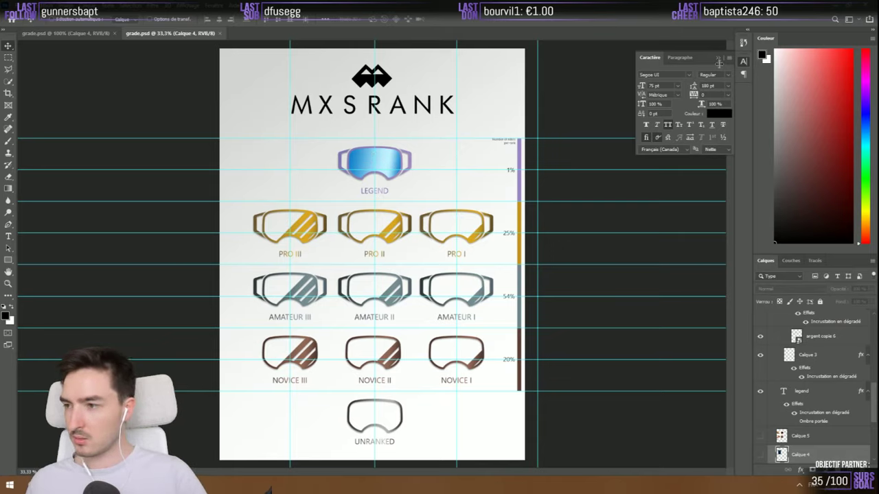
{"action": "left_click", "coordinate": [320, 268]}
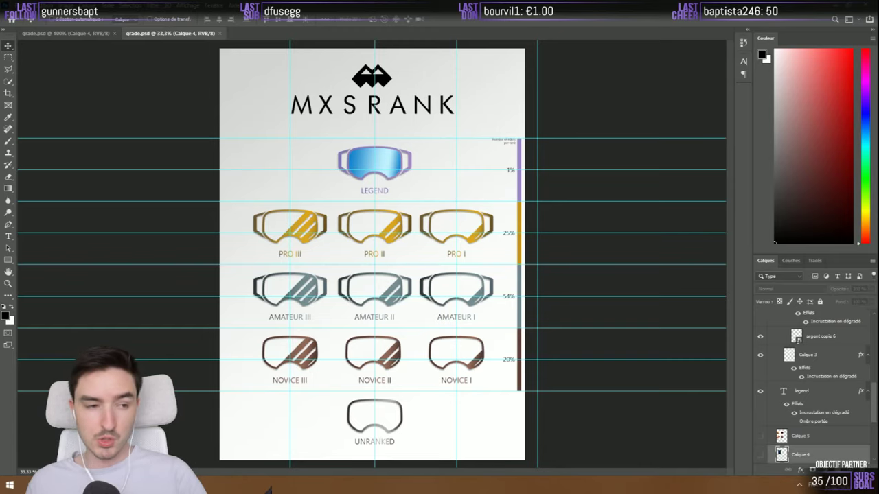
{"action": "key", "text": "super+e"}
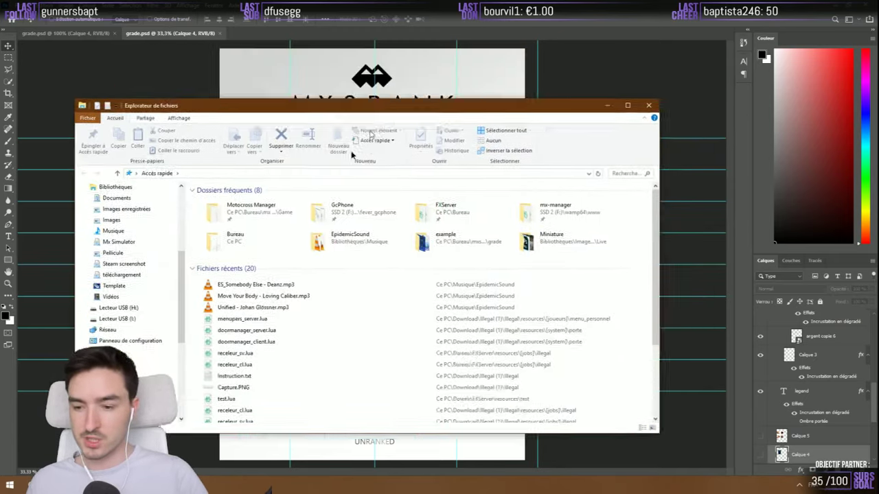
Show the mxsrank > grade > example folder and move its window up and left
{"action": "key", "text": "alt+F4"}
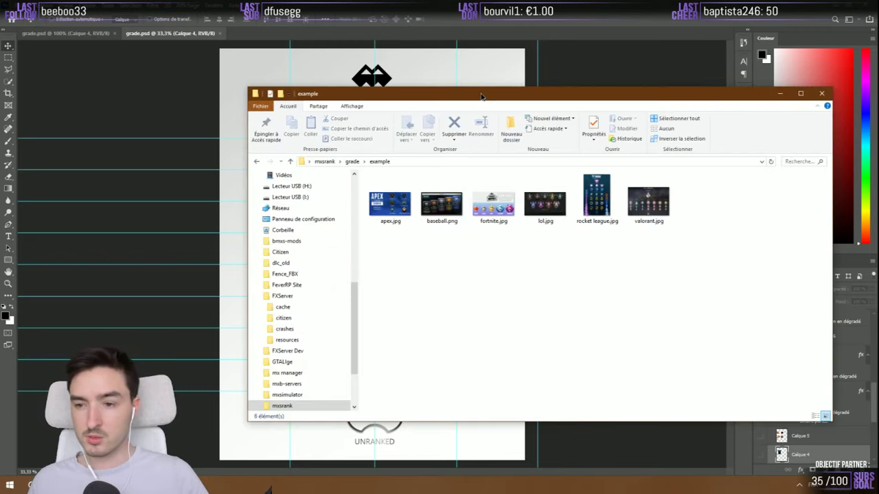
{"action": "left_click_drag", "start_coordinate": [479, 92], "coordinate": [441, 78]}
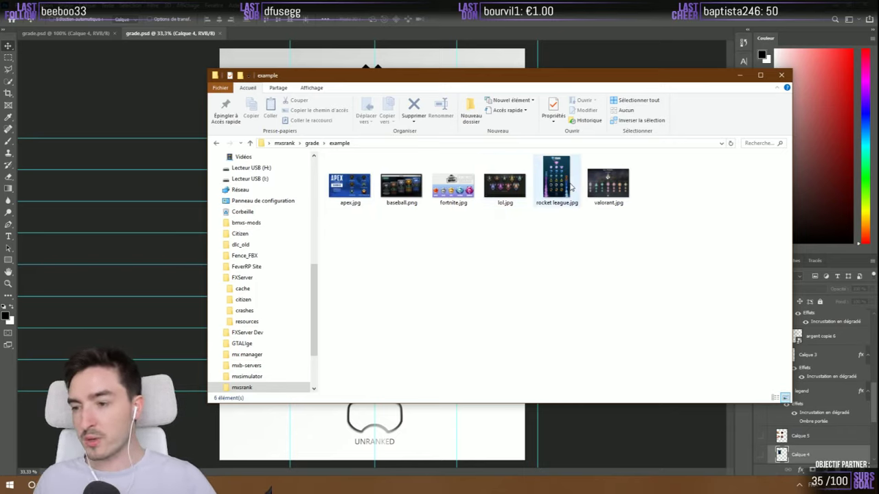
View apex.jpg in Photos, reposition the viewer, and advance to baseball.png
{"action": "left_click", "coordinate": [348, 187]}
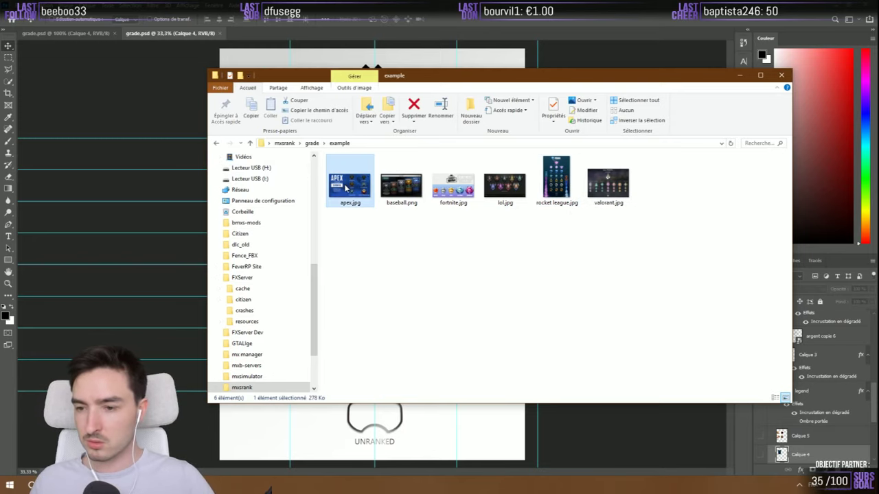
{"action": "double_click", "coordinate": [348, 187]}
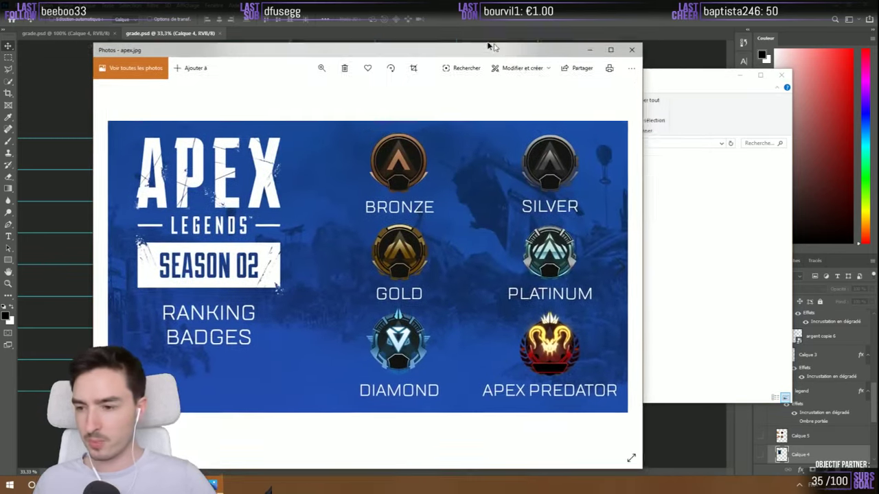
{"action": "left_click_drag", "start_coordinate": [491, 46], "coordinate": [437, 29]}
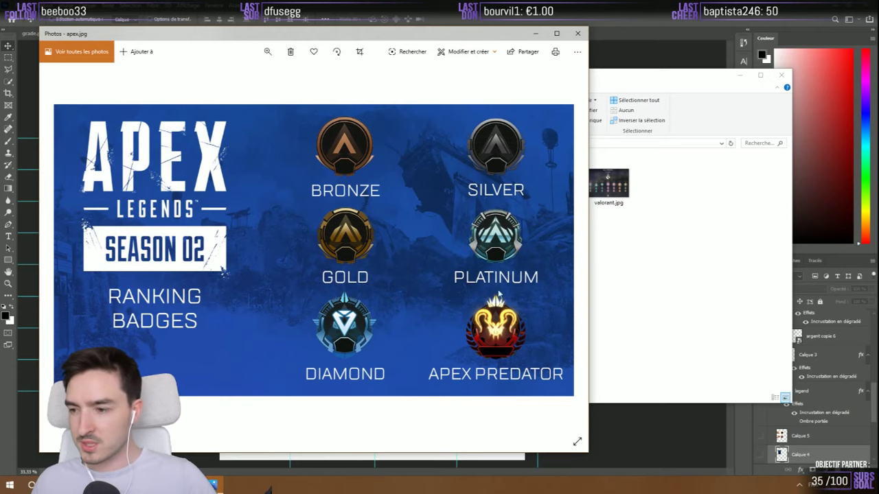
{"action": "left_click", "coordinate": [573, 312]}
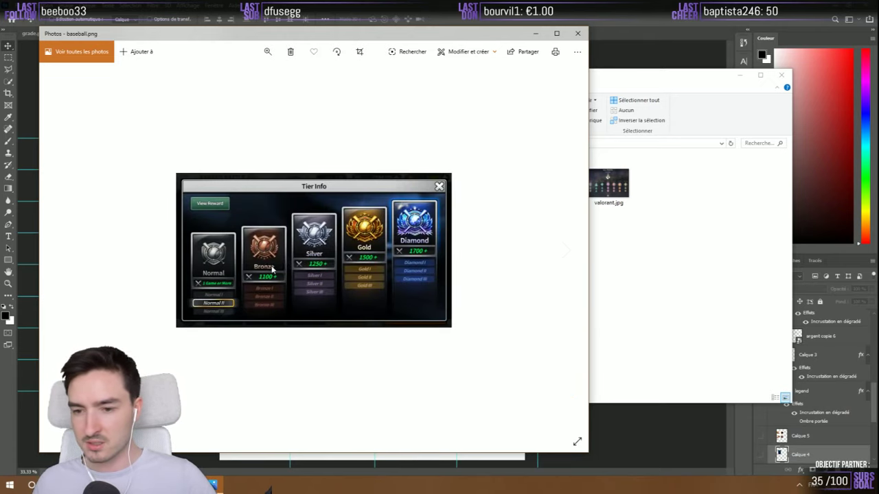
{"action": "scroll", "coordinate": [239, 254], "scroll_direction": "up", "scroll_amount": 2}
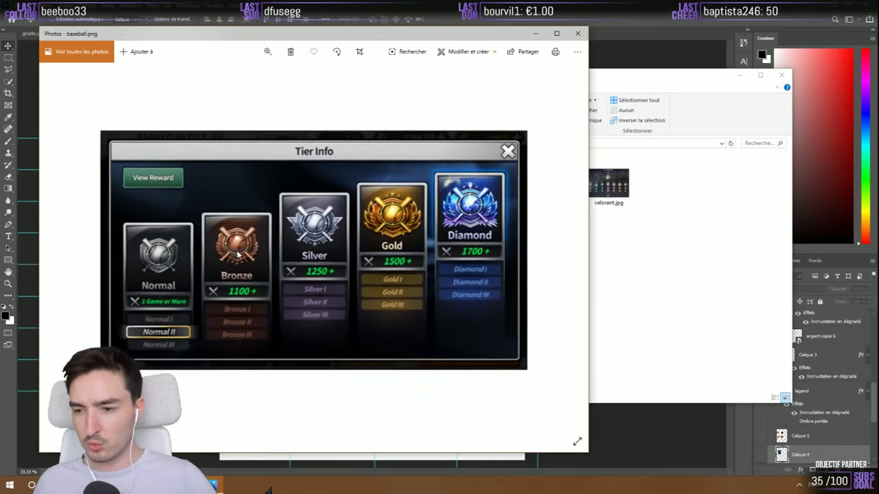
{"action": "scroll", "coordinate": [401, 214], "scroll_direction": "down", "scroll_amount": 1}
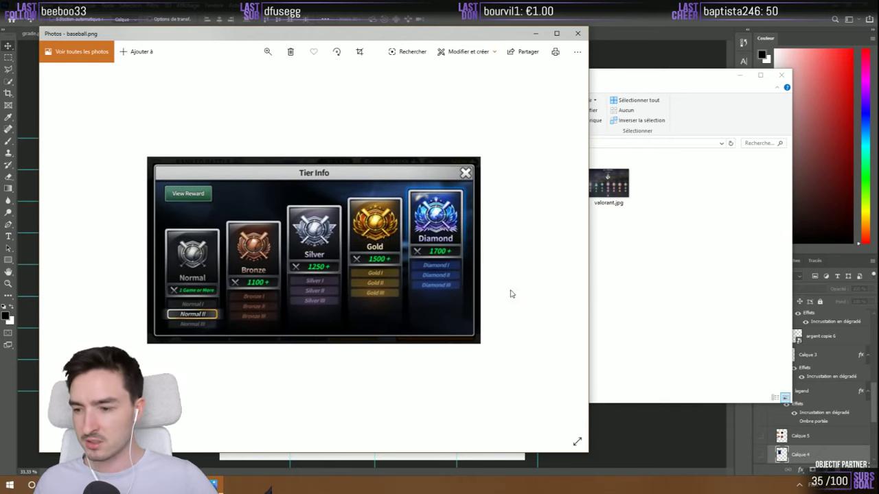
{"action": "scroll", "coordinate": [494, 291], "scroll_direction": "down", "scroll_amount": 1}
Close the viewer, open fortnite.jpg, then step through lol.jpg to rocket league.jpg
{"action": "left_click", "coordinate": [604, 254]}
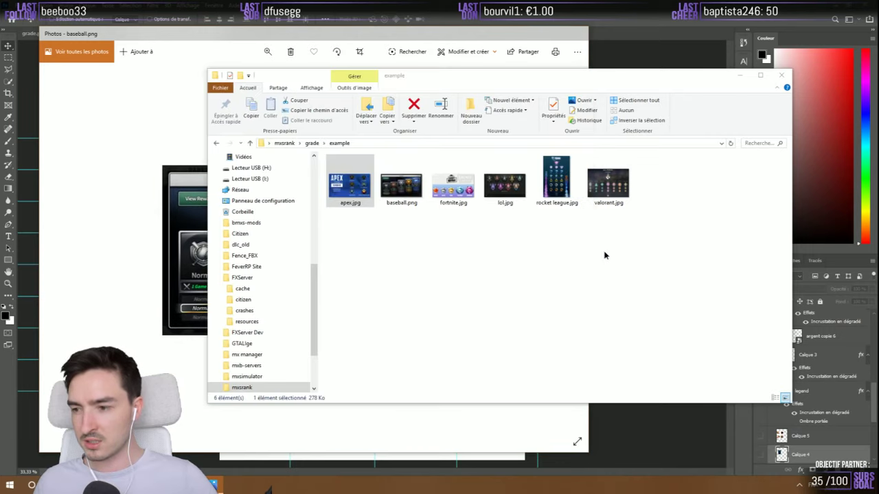
{"action": "left_click", "coordinate": [578, 34]}
{"action": "double_click", "coordinate": [464, 187]}
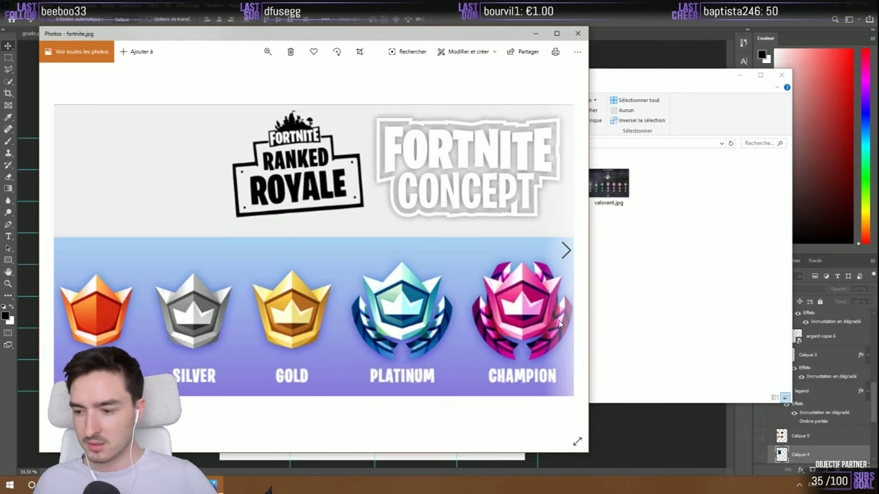
{"action": "key", "text": "Right"}
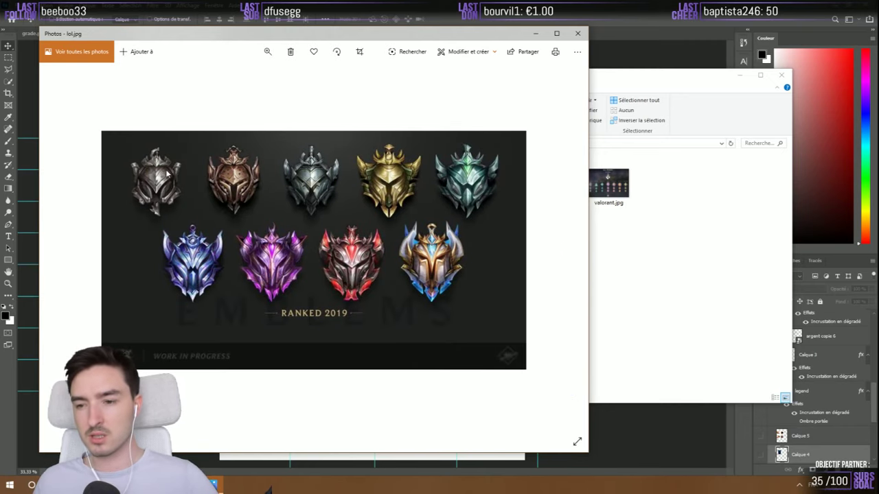
{"action": "key", "text": "Right"}
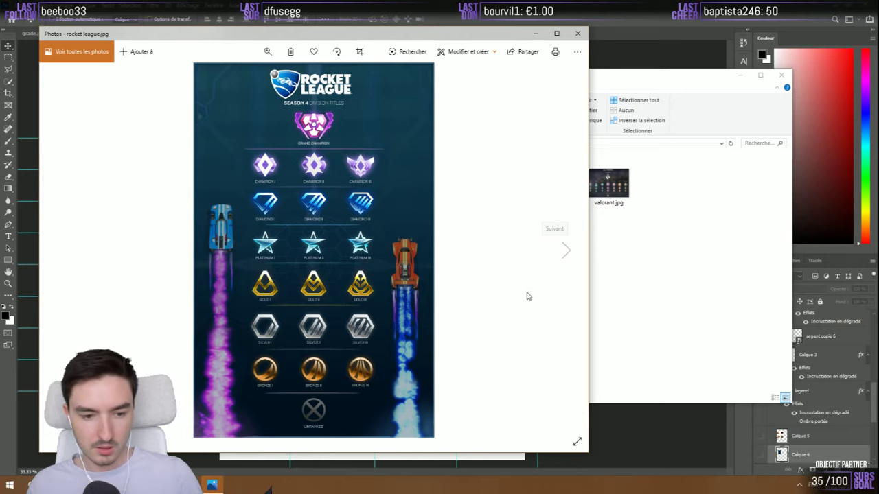
Advance to valorant.jpg, then bring Steam's MotoGP 20 library page forward
{"action": "left_click", "coordinate": [565, 251]}
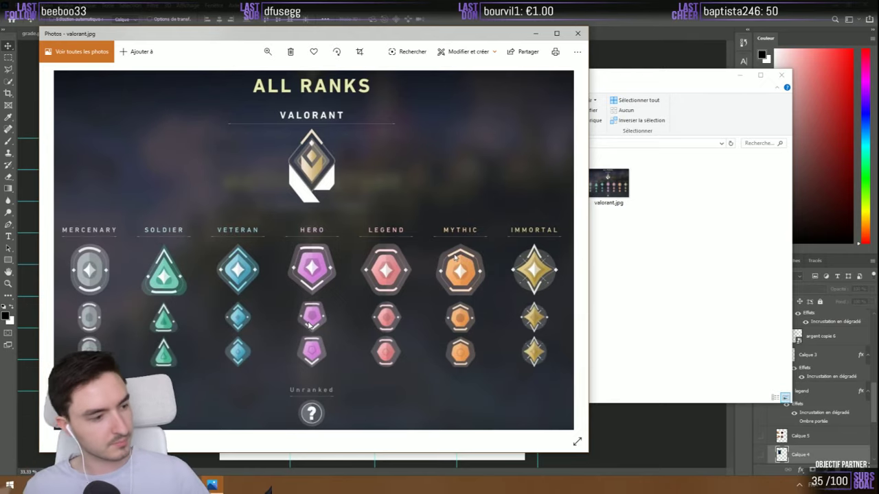
{"action": "left_click", "coordinate": [268, 489]}
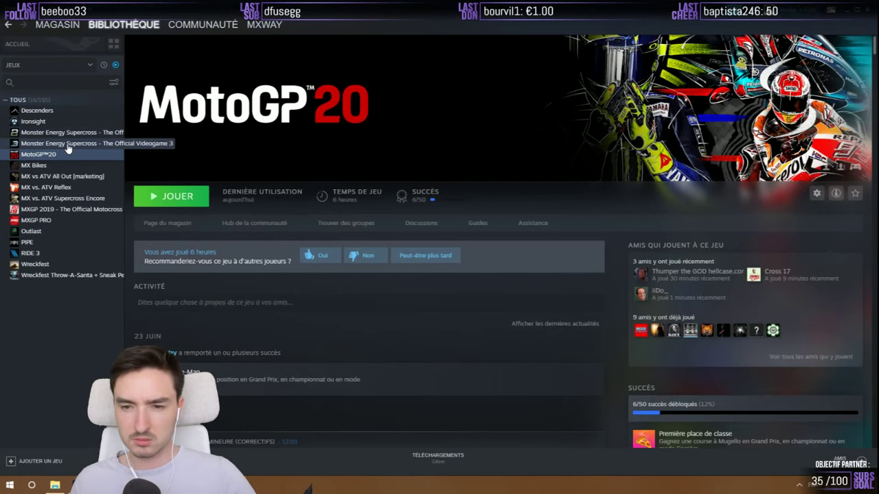
Search the Steam library for 'monst' and open Monster Energy Supercross
{"action": "left_click", "coordinate": [49, 65]}
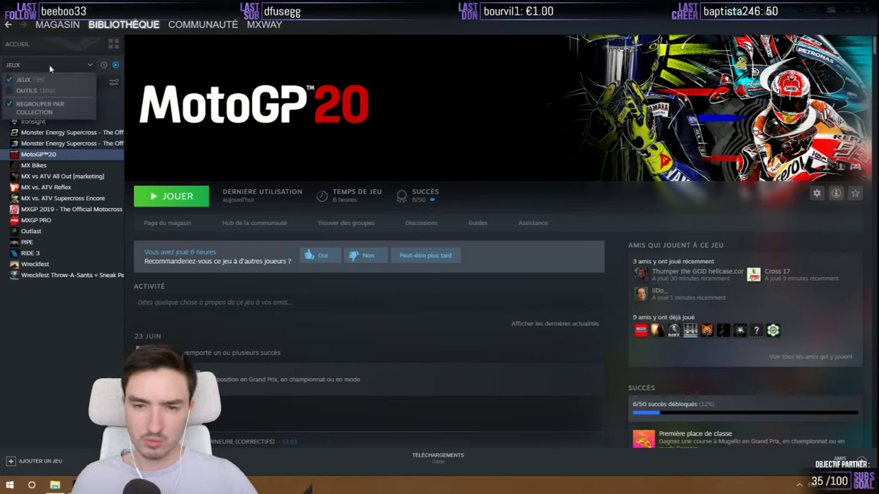
{"action": "type", "text": "l"}
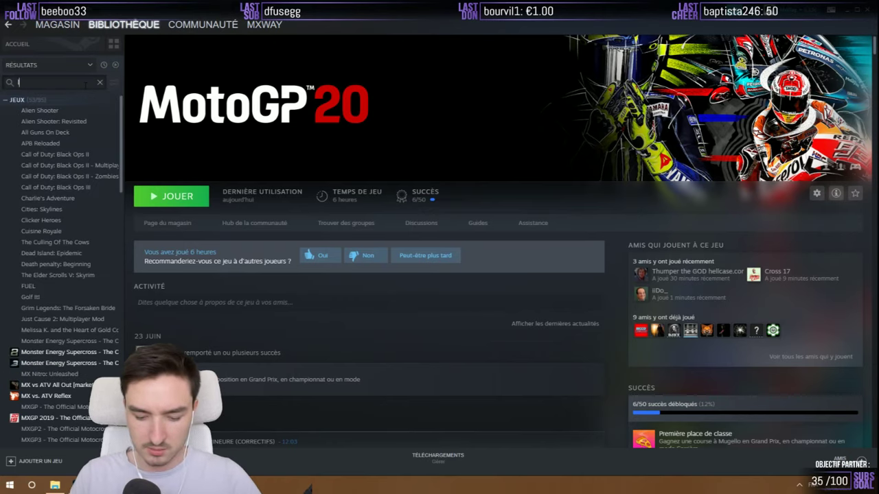
{"action": "key", "text": "BackSpace"}
{"action": "type", "text": "monst"}
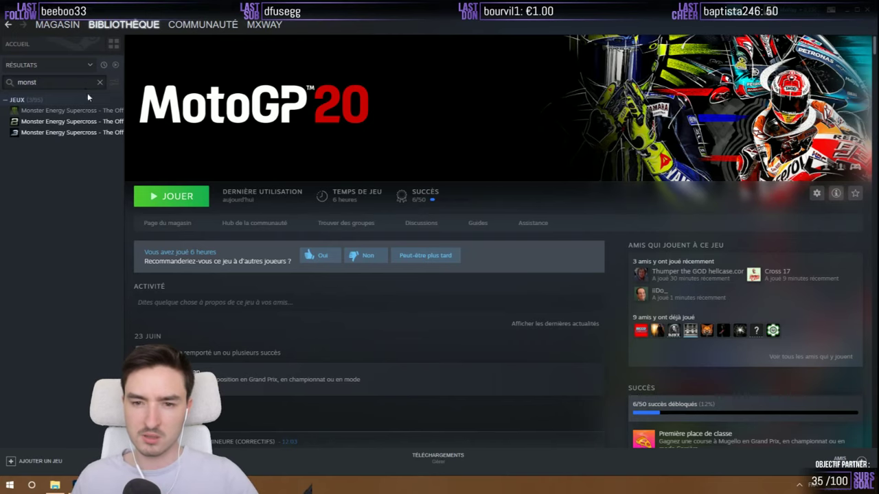
{"action": "left_click", "coordinate": [89, 109]}
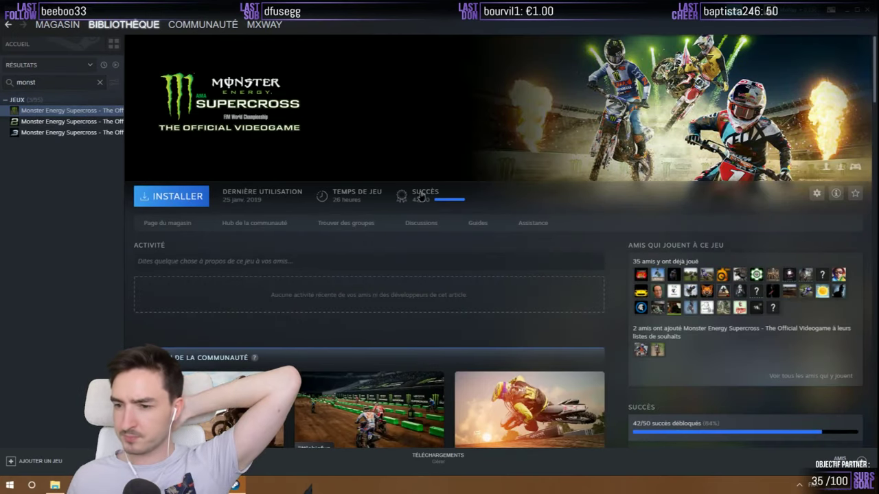
Open Voir mes succès and scroll through the 42/50 unlocked achievements
{"action": "scroll", "coordinate": [421, 197], "scroll_direction": "down", "scroll_amount": 4}
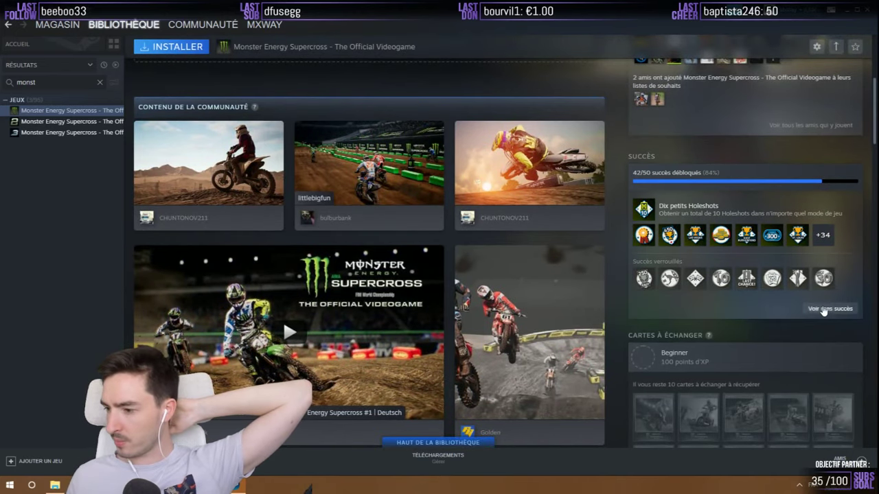
{"action": "left_click", "coordinate": [824, 309]}
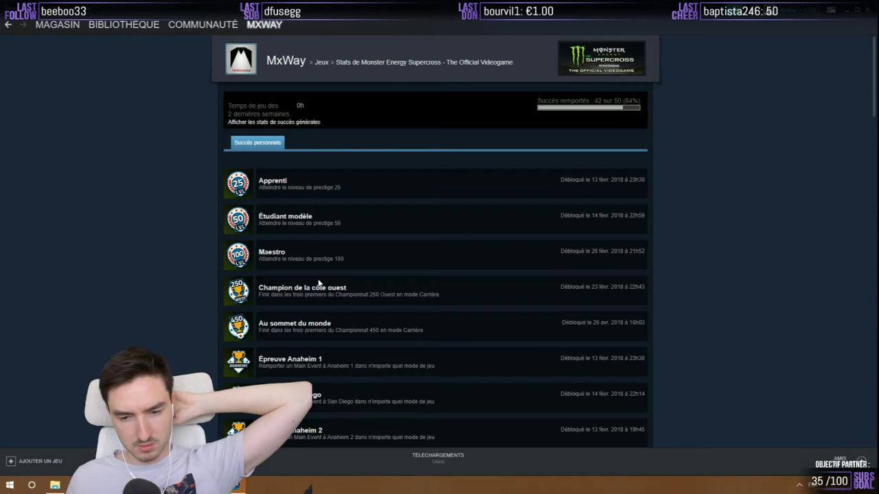
{"action": "scroll", "coordinate": [318, 281], "scroll_direction": "down", "scroll_amount": 4}
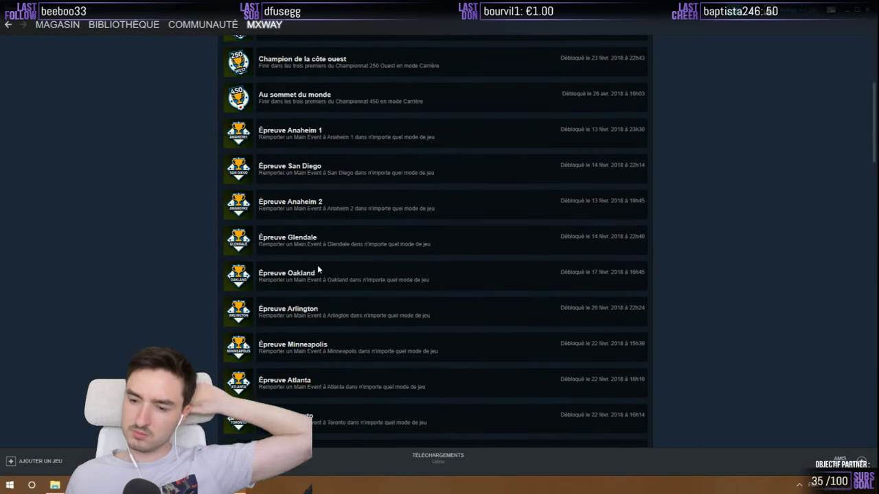
{"action": "scroll", "coordinate": [317, 268], "scroll_direction": "down", "scroll_amount": 2}
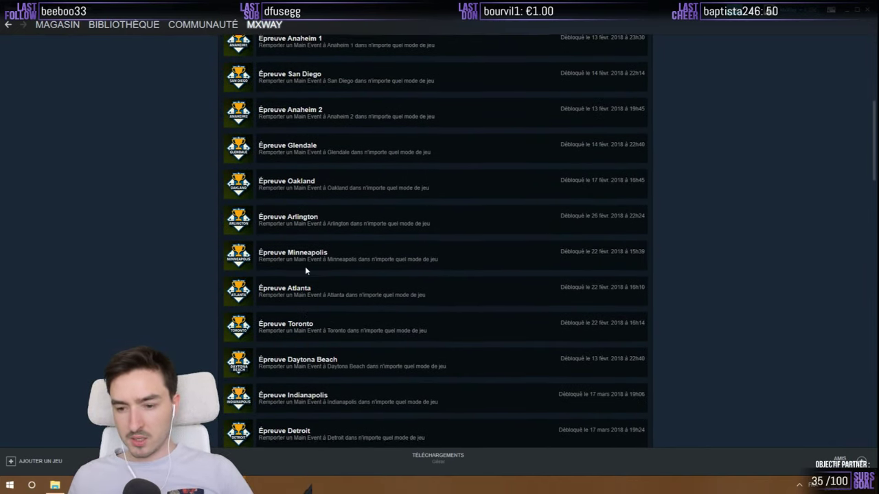
{"action": "scroll", "coordinate": [305, 270], "scroll_direction": "down", "scroll_amount": 1}
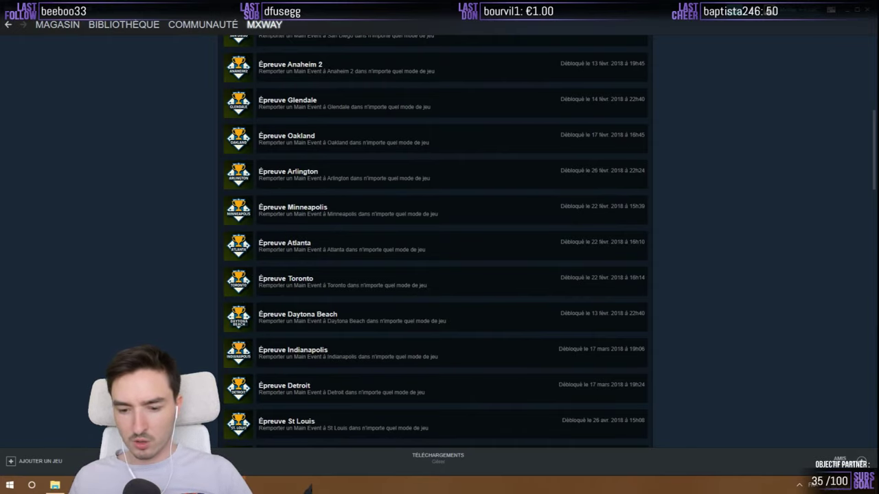
{"action": "left_click", "coordinate": [257, 485]}
Search the web for 'steam', then search the Steam store for monster games
{"action": "type", "text": "st"}
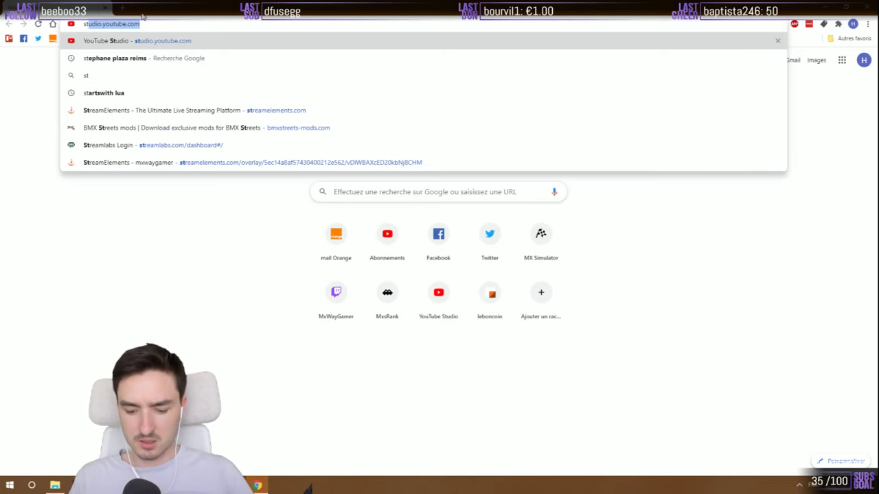
{"action": "type", "text": "eam"}
{"action": "key", "text": "Return"}
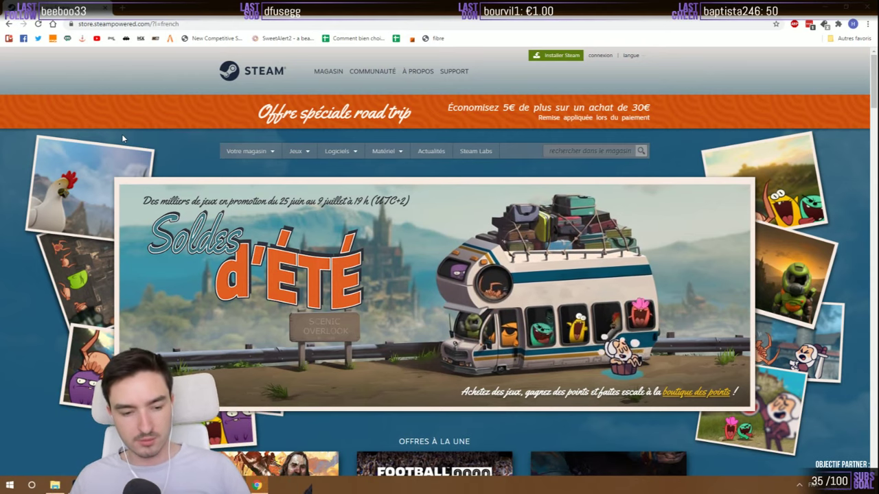
{"action": "left_click", "coordinate": [594, 155]}
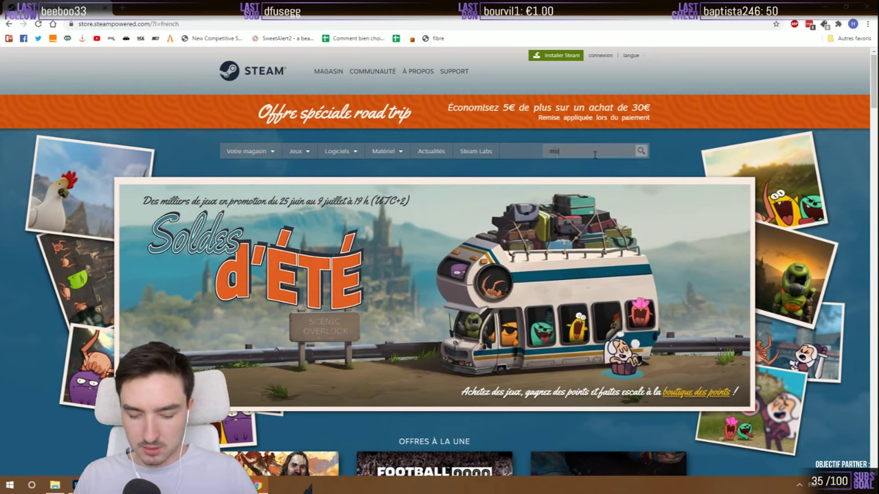
{"action": "type", "text": "monster"}
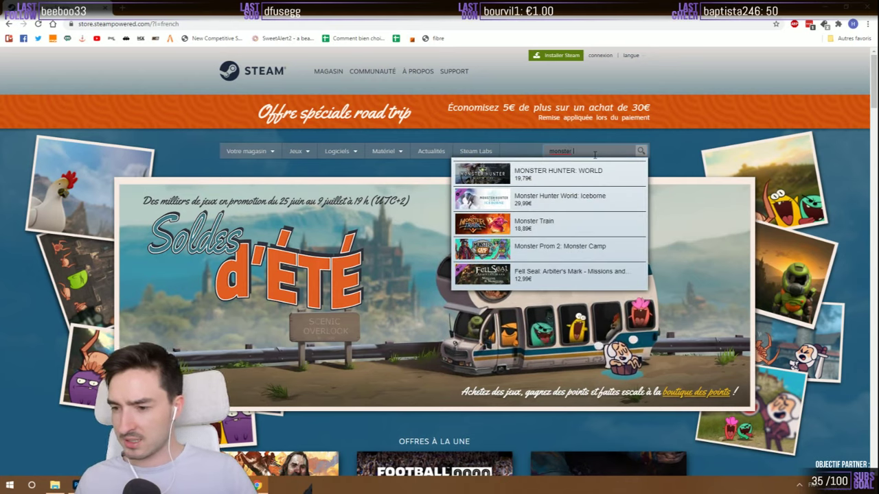
{"action": "type", "text": " ab"}
{"action": "key", "text": "BackSpace"}
{"action": "key", "text": "Return"}
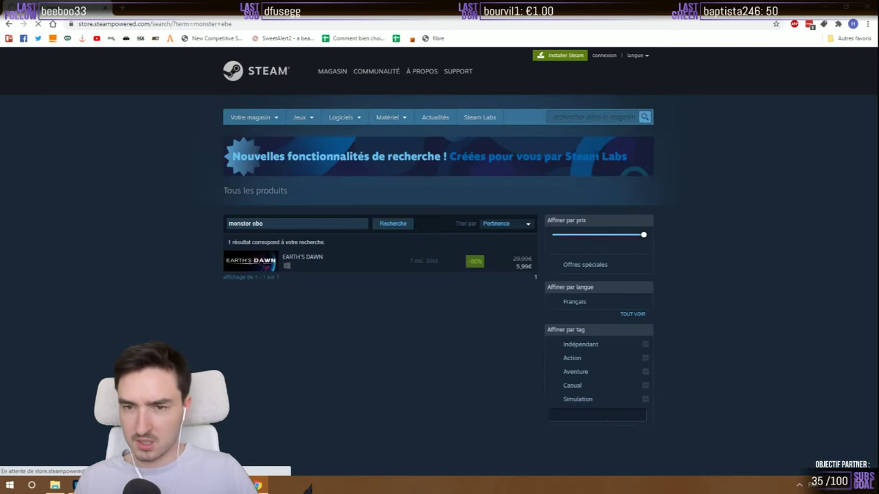
Search 'monster ene', open Monster Energy Supercross, and view all 50 achievements
{"action": "left_click", "coordinate": [588, 150]}
{"action": "type", "text": "m"}
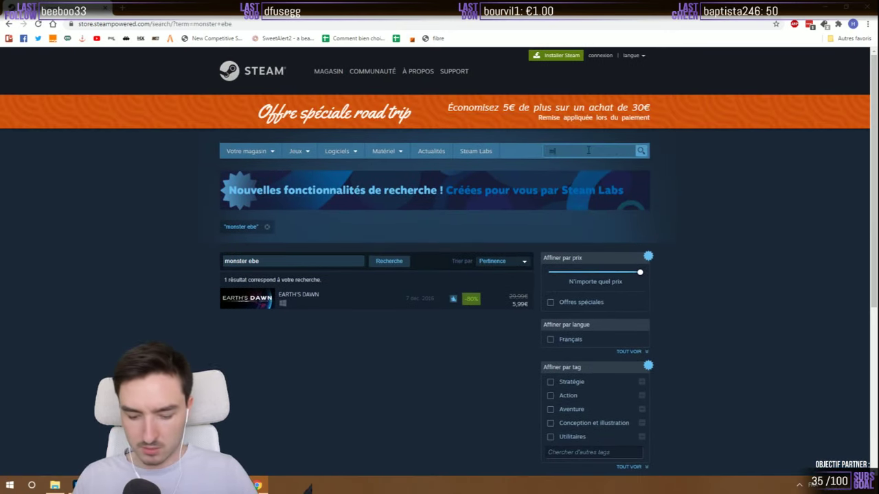
{"action": "type", "text": "onster ener"}
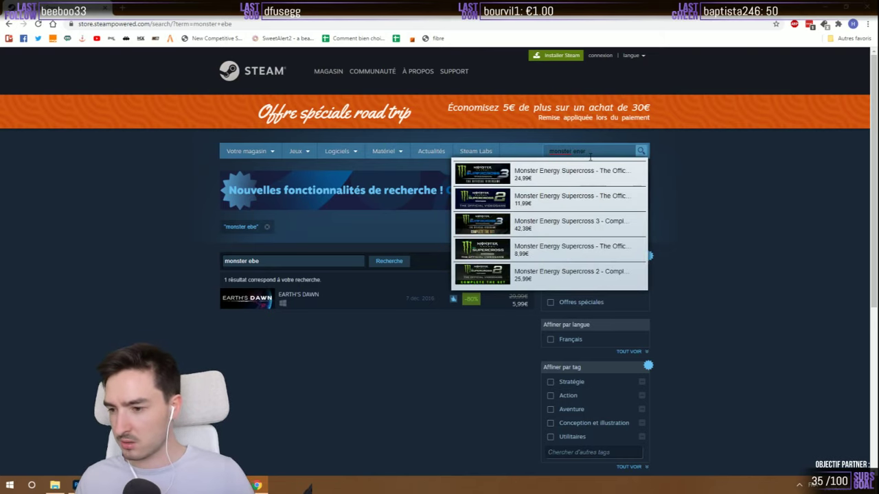
{"action": "left_click", "coordinate": [567, 245]}
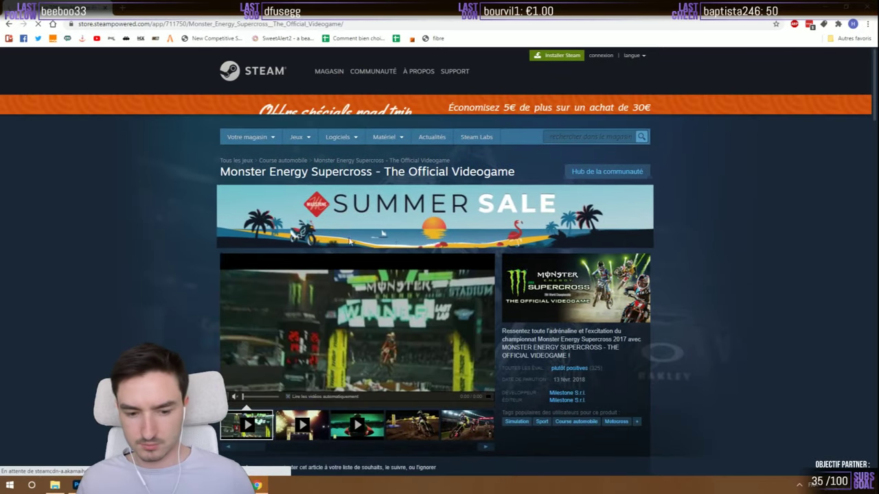
{"action": "scroll", "coordinate": [201, 232], "scroll_direction": "down", "scroll_amount": 3}
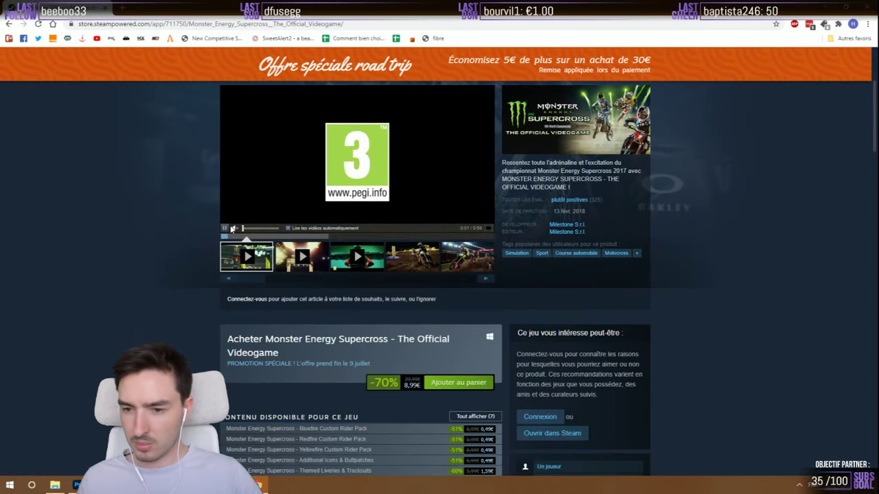
{"action": "scroll", "coordinate": [159, 250], "scroll_direction": "down", "scroll_amount": 3}
{"action": "scroll", "coordinate": [160, 251], "scroll_direction": "down", "scroll_amount": 3}
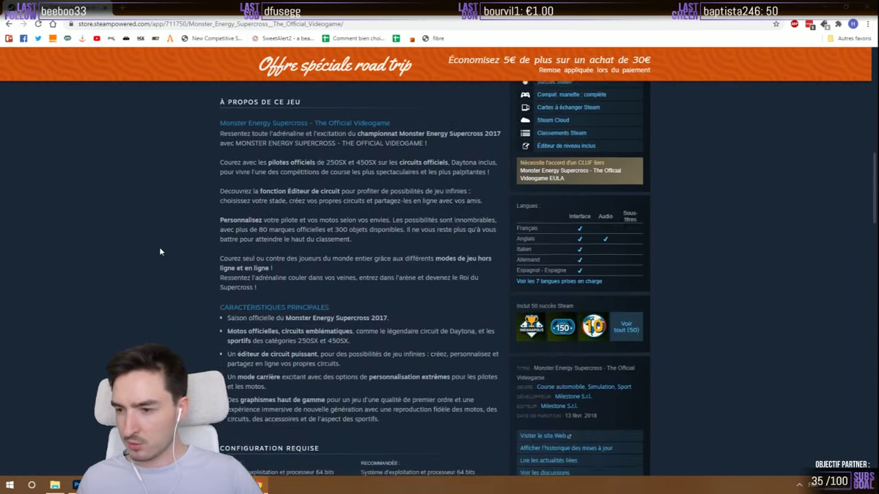
{"action": "left_click", "coordinate": [625, 325]}
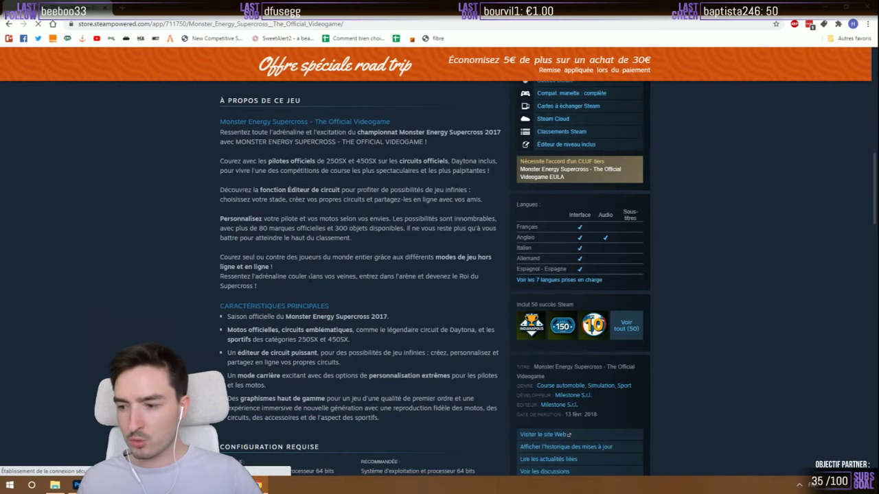
{"action": "scroll", "coordinate": [199, 278], "scroll_direction": "down", "scroll_amount": 7}
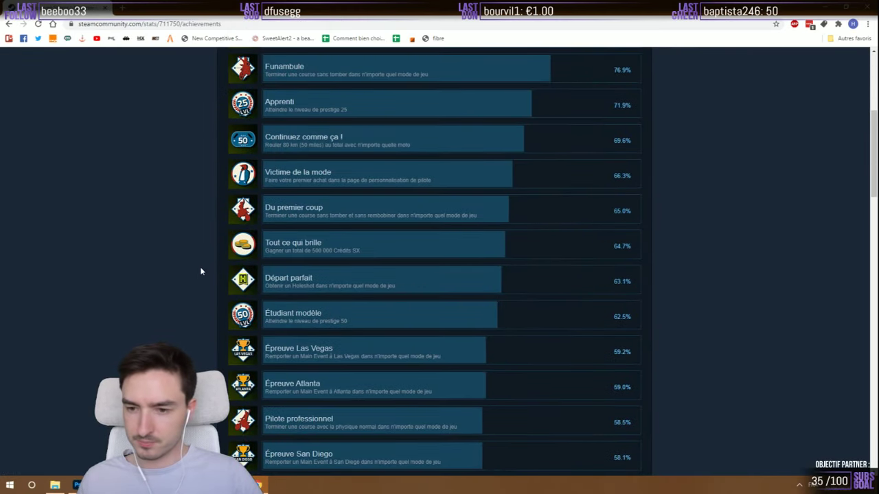
Open the Minneapolis trophy achievement icon by itself in a new tab
{"action": "right_click", "coordinate": [245, 198]}
{"action": "left_click", "coordinate": [182, 241]}
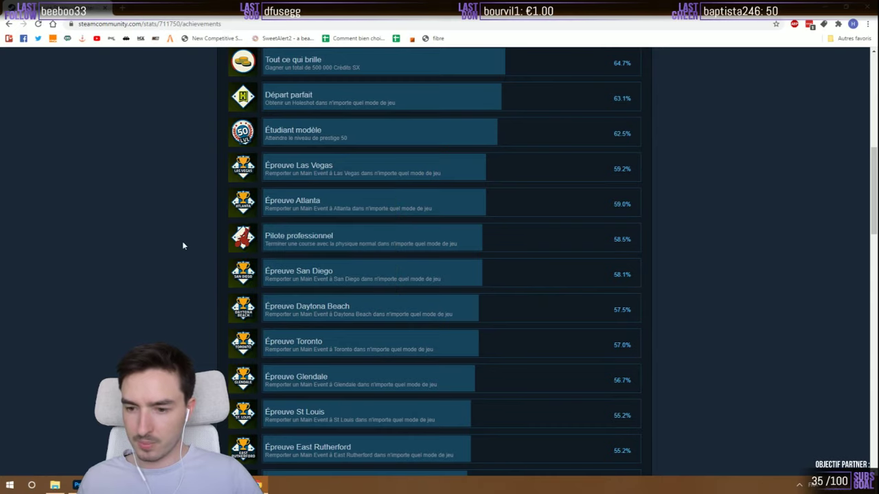
{"action": "scroll", "coordinate": [182, 241], "scroll_direction": "down", "scroll_amount": 3}
{"action": "right_click", "coordinate": [244, 243]}
{"action": "left_click", "coordinate": [268, 251]}
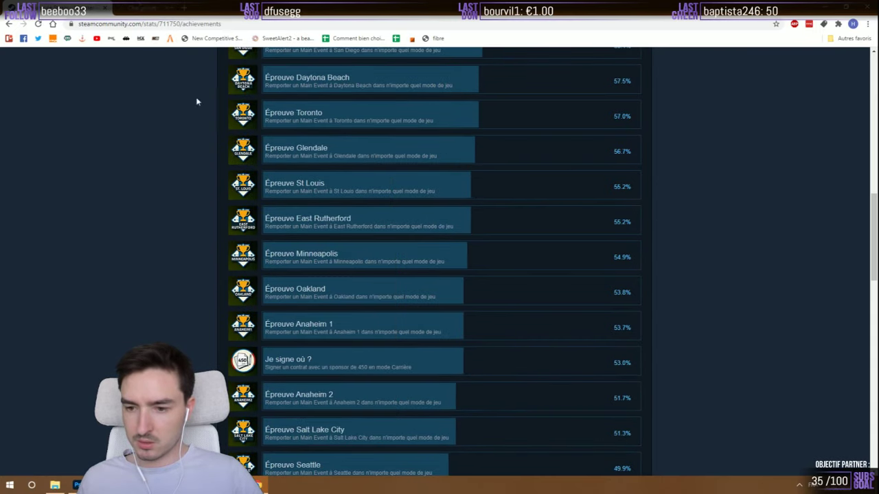
{"action": "left_click", "coordinate": [194, 8]}
{"action": "scroll", "coordinate": [438, 272], "scroll_direction": "up", "scroll_amount": 4, "text": "ctrl"}
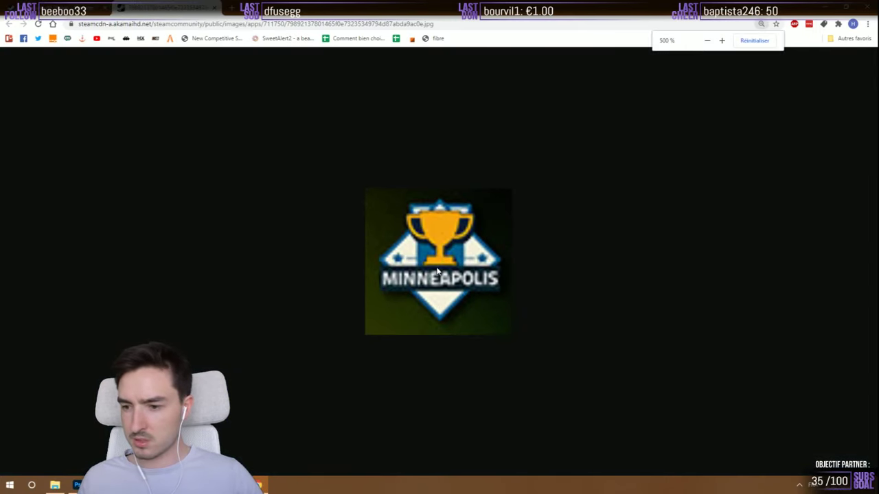
{"action": "scroll", "coordinate": [437, 272], "scroll_direction": "down", "scroll_amount": 3, "text": "ctrl"}
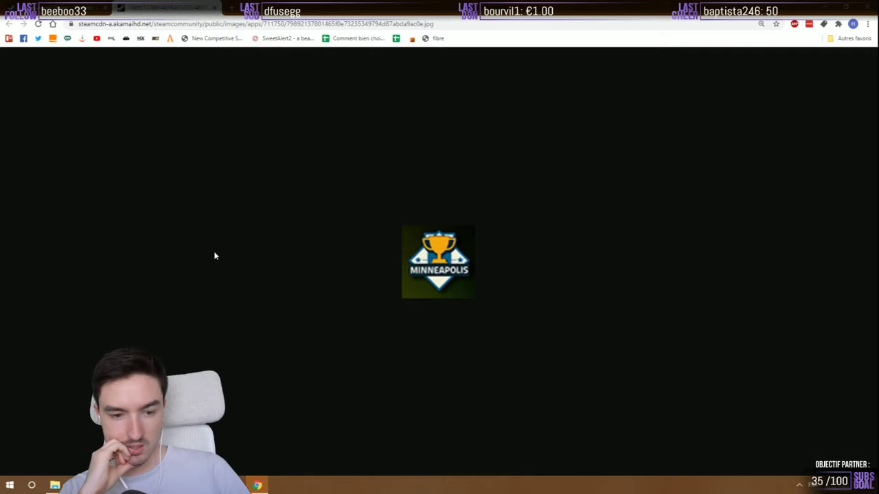
Open valorant.jpg from the example folder in Photos
{"action": "key", "text": "alt+Tab"}
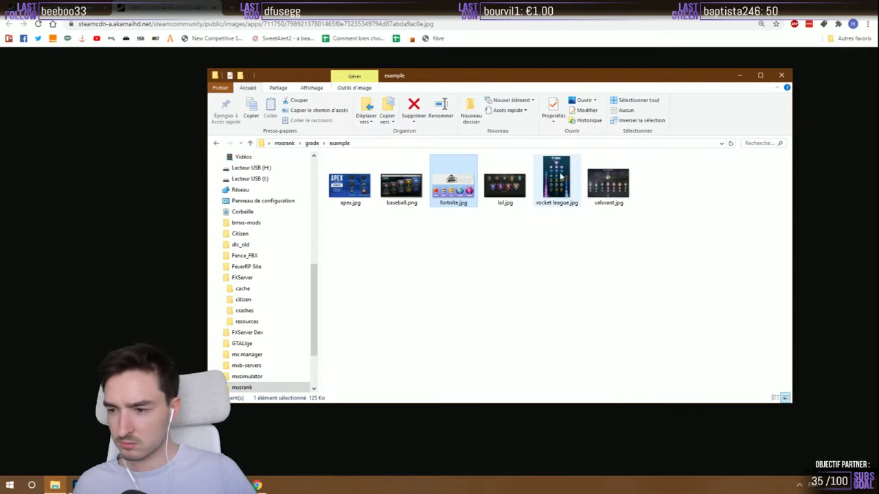
{"action": "left_click", "coordinate": [608, 182]}
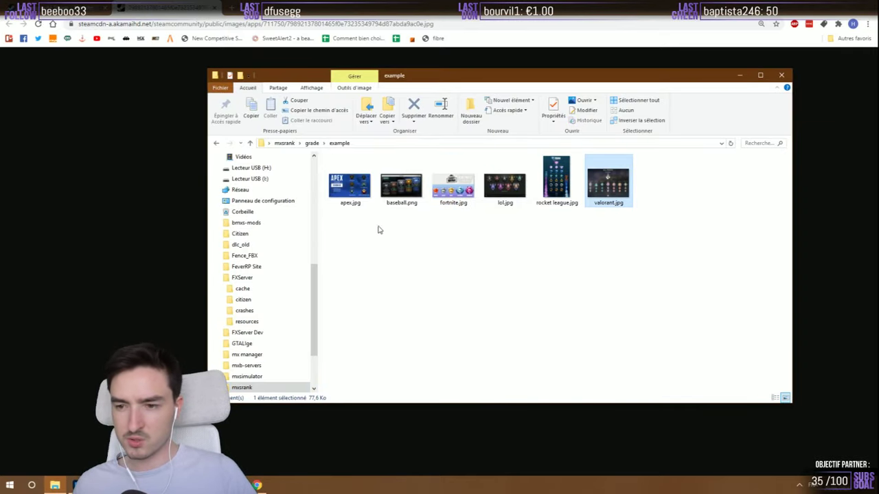
{"action": "key", "text": "Return"}
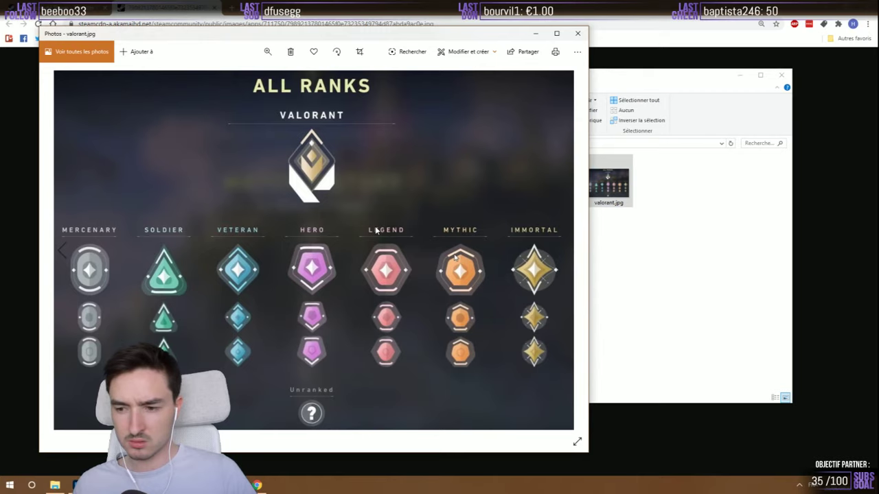
Google image-search 'ranks valorant' and preview the fan-redesigned VALORANT ranked icons
{"action": "left_click", "coordinate": [256, 485]}
{"action": "key", "text": "ctrl+t"}
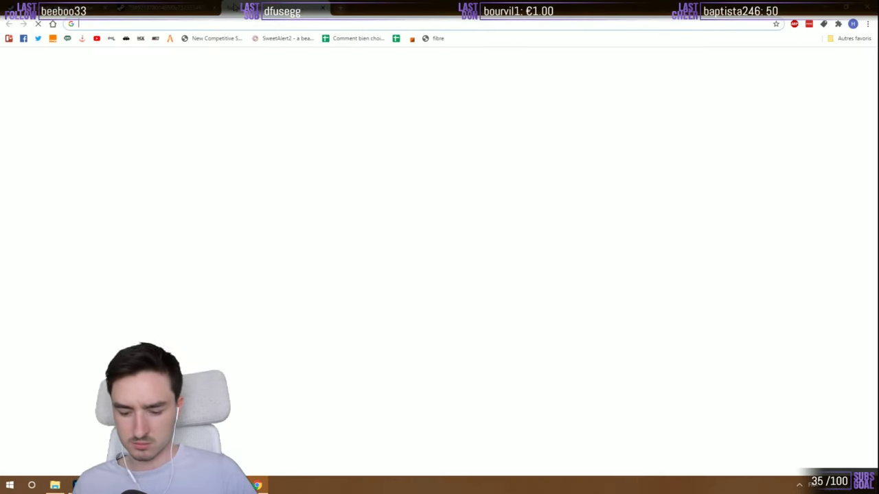
{"action": "type", "text": "ranks valorant"}
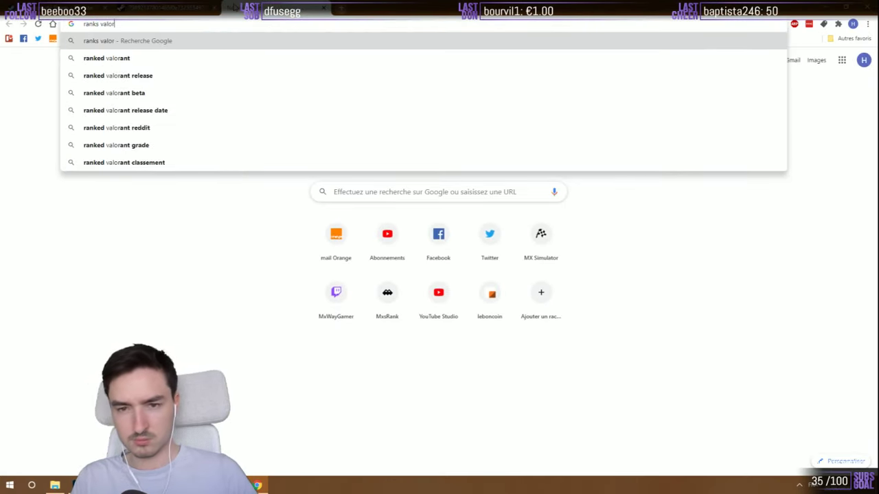
{"action": "key", "text": "Return"}
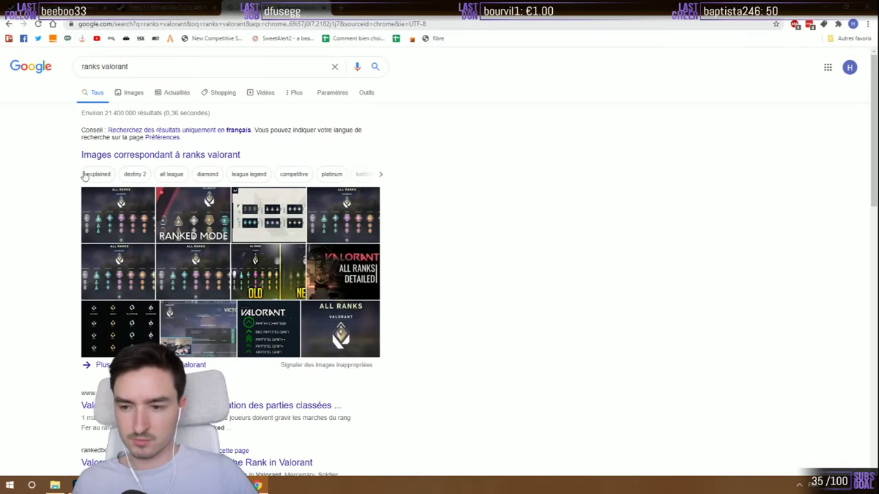
{"action": "left_click", "coordinate": [118, 342]}
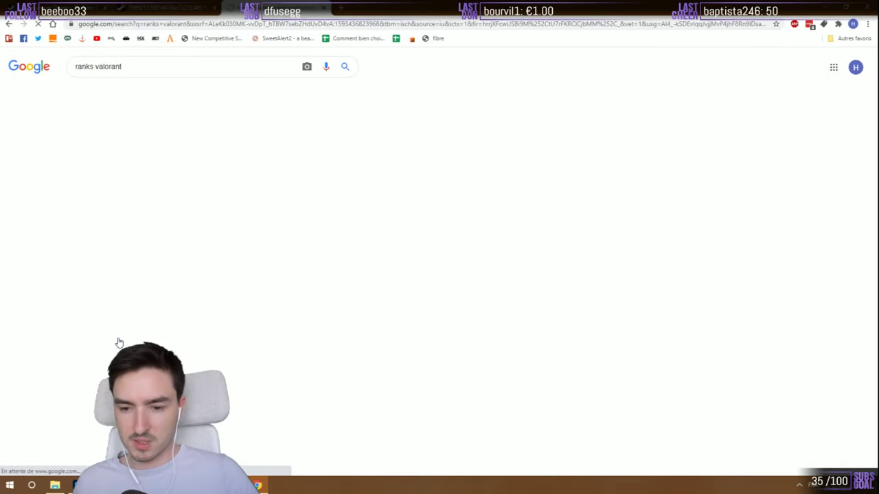
{"action": "left_click", "coordinate": [167, 172]}
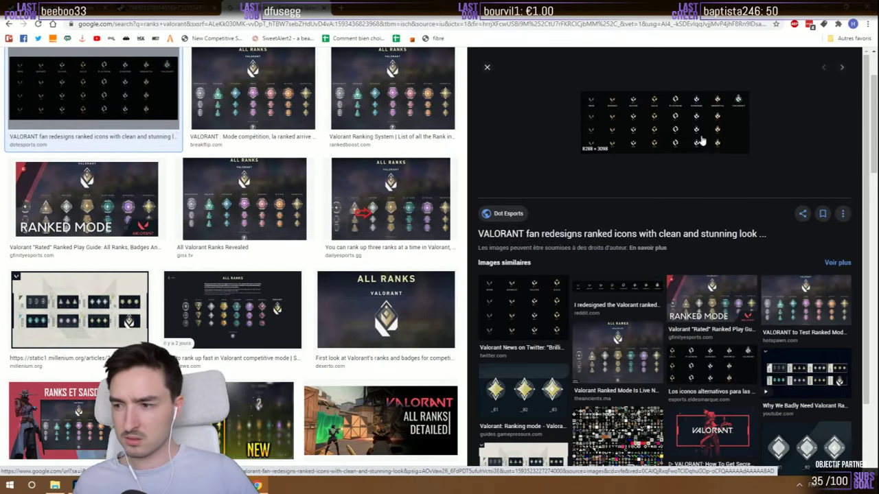
Open the Dot Esports article, clear cookie and adblock notices, and open the icons image full-size
{"action": "right_click", "coordinate": [645, 132]}
{"action": "left_click", "coordinate": [657, 143]}
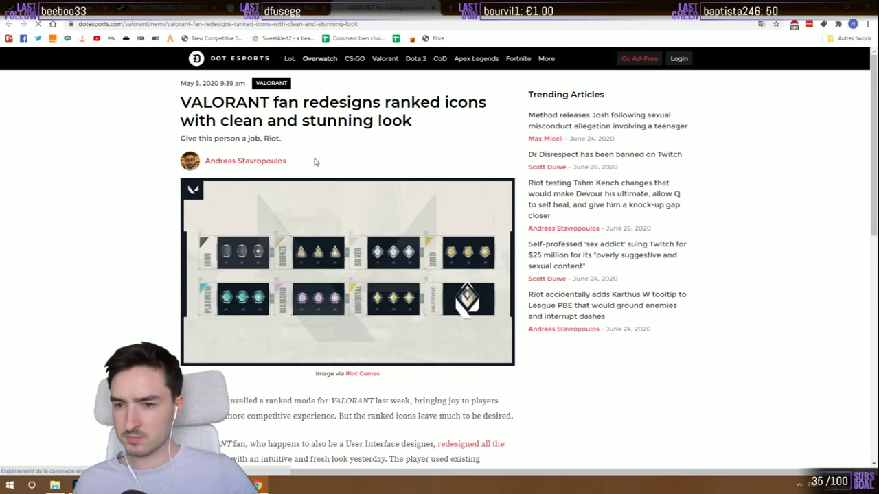
{"action": "scroll", "coordinate": [328, 238], "scroll_direction": "down", "scroll_amount": 1}
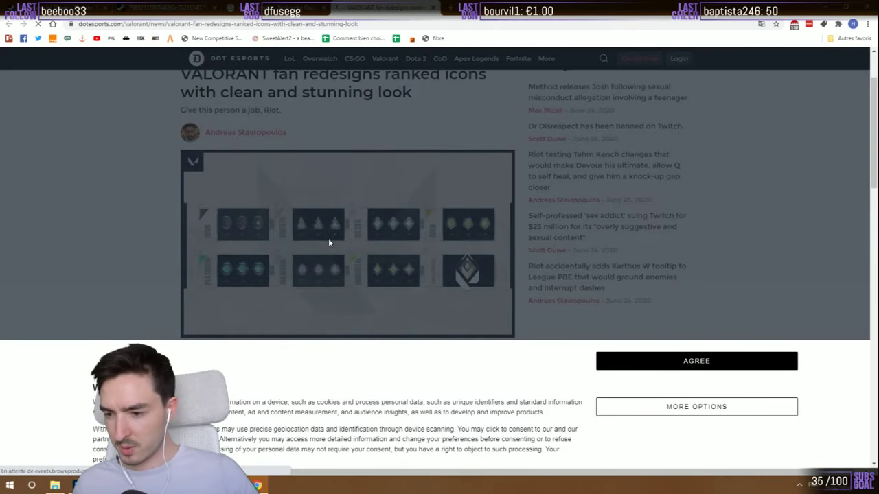
{"action": "left_click", "coordinate": [696, 360]}
{"action": "scroll", "coordinate": [316, 251], "scroll_direction": "down", "scroll_amount": 5}
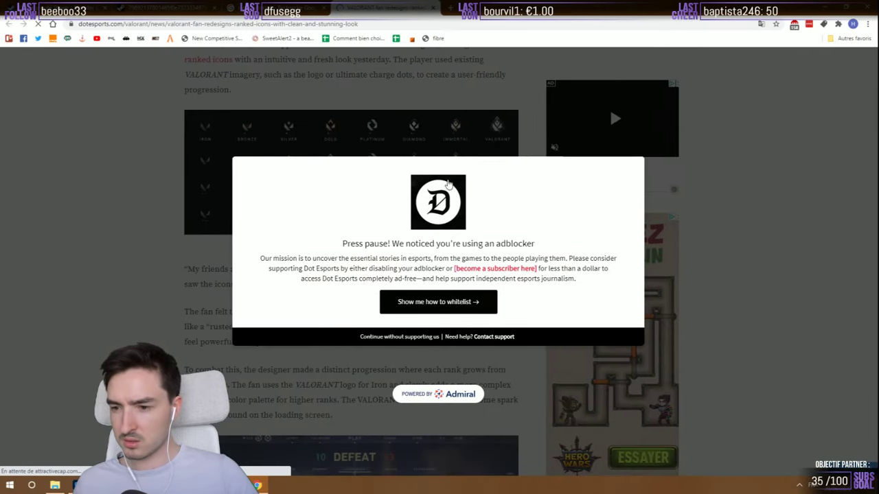
{"action": "left_click", "coordinate": [400, 337]}
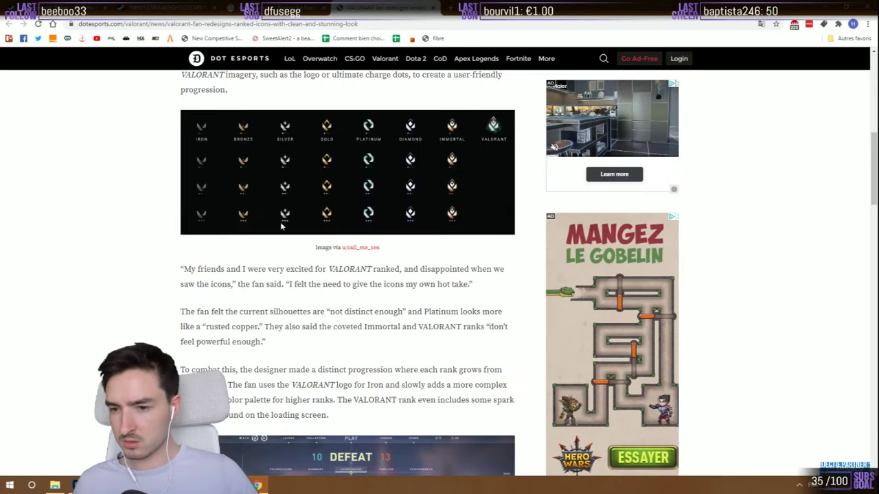
{"action": "right_click", "coordinate": [291, 178]}
{"action": "left_click", "coordinate": [336, 183]}
{"action": "key", "text": "ctrl+Tab"}
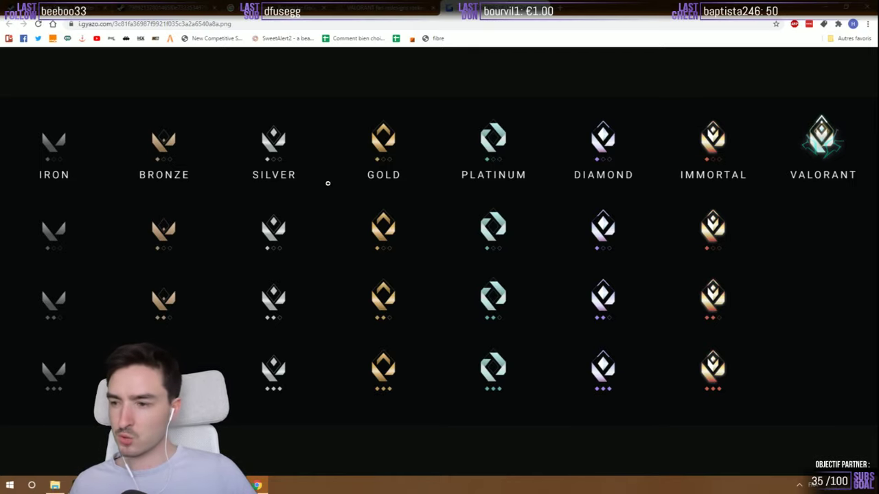
Search Google for Valorant in a new tab and open the official VALORANT site from the ad
{"action": "key", "text": "ctrl+t"}
{"action": "type", "text": "vazlorant"}
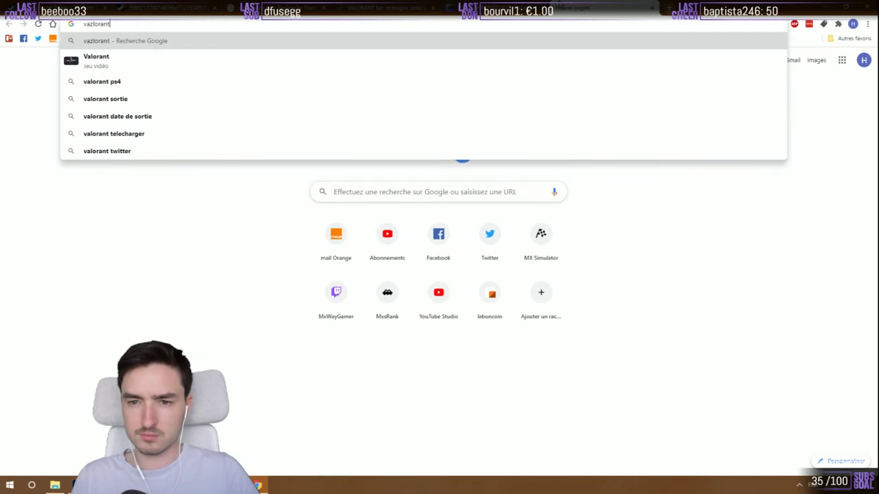
{"action": "key", "text": "Down"}
{"action": "key", "text": "Return"}
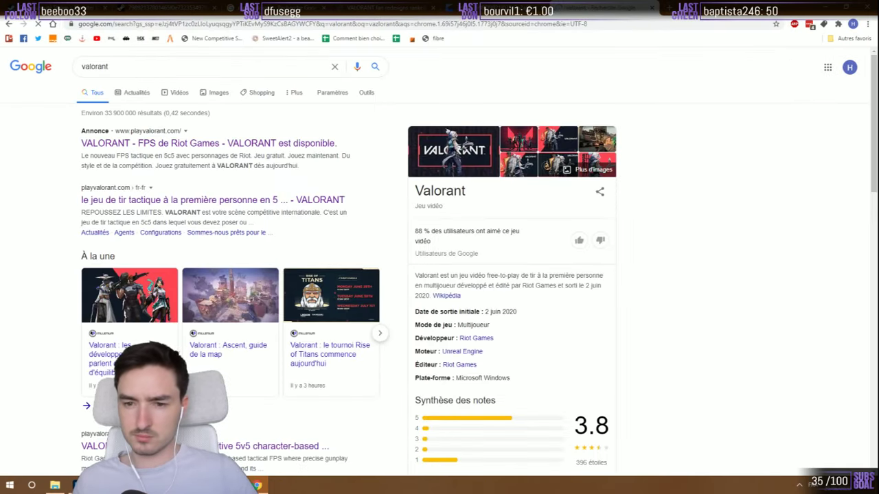
{"action": "left_click", "coordinate": [155, 145]}
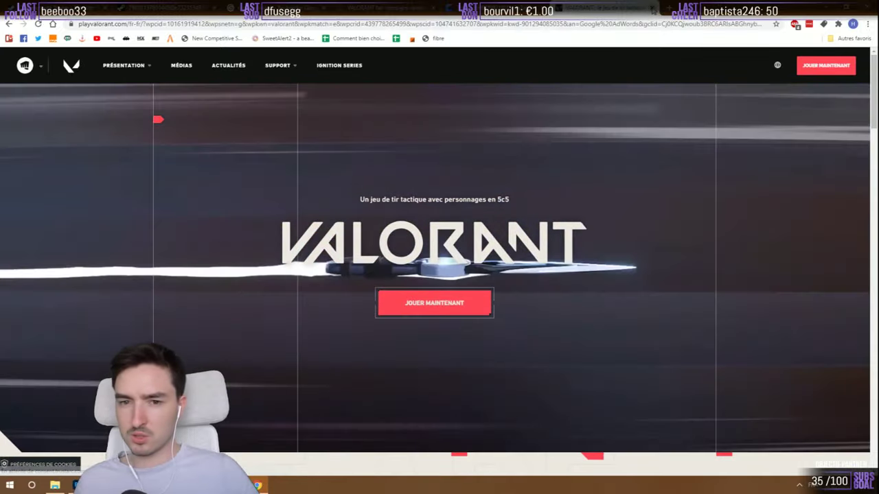
Close the rank icons image tab and go back from Dot Esports to the Google Images results
{"action": "left_click", "coordinate": [617, 11]}
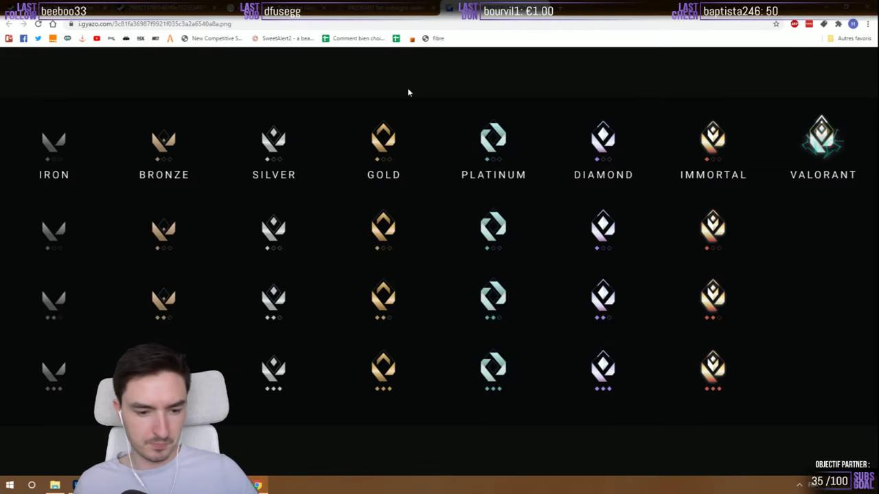
{"action": "key", "text": "ctrl+w"}
{"action": "scroll", "coordinate": [198, 257], "scroll_direction": "down", "scroll_amount": 4}
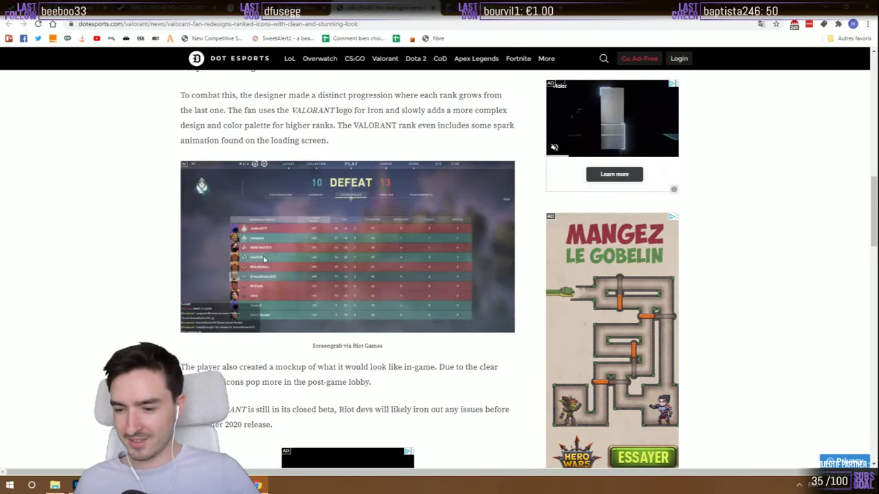
{"action": "scroll", "coordinate": [137, 248], "scroll_direction": "down", "scroll_amount": 4}
{"action": "scroll", "coordinate": [137, 248], "scroll_direction": "down", "scroll_amount": 6}
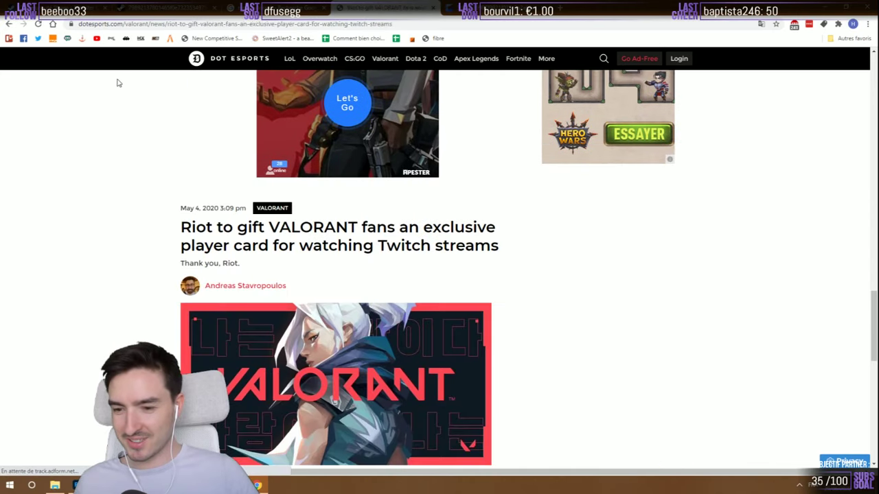
{"action": "left_click", "coordinate": [9, 25]}
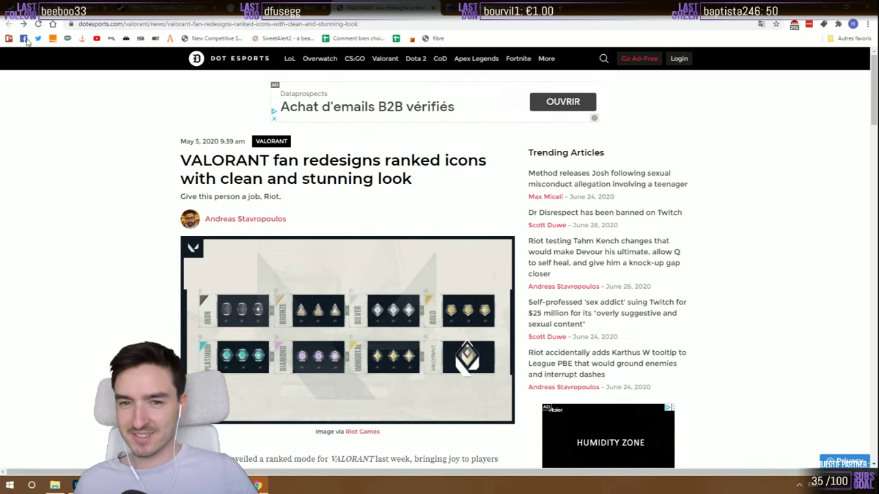
{"action": "left_click", "coordinate": [10, 25]}
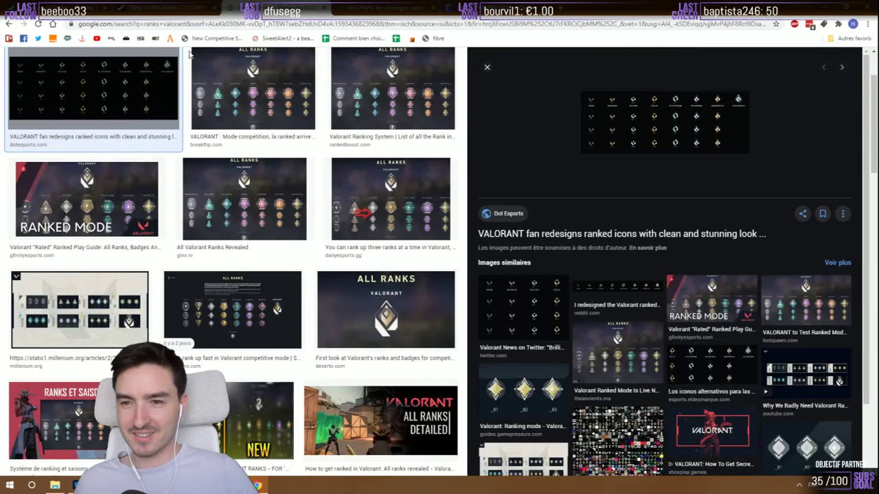
Preview the All Valorant Ranks, Shacknews and OLD-versus-NEW leaked ranks images
{"action": "left_click", "coordinate": [244, 199]}
{"action": "left_click", "coordinate": [242, 307]}
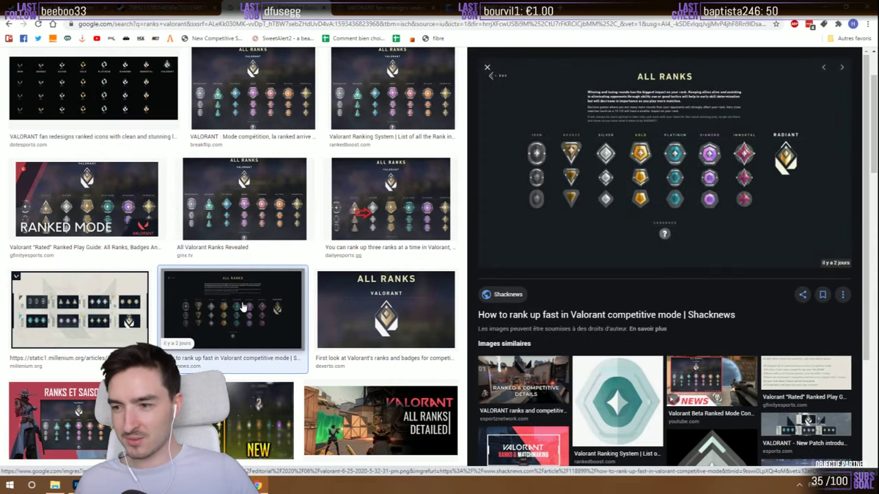
{"action": "scroll", "coordinate": [237, 302], "scroll_direction": "down", "scroll_amount": 2}
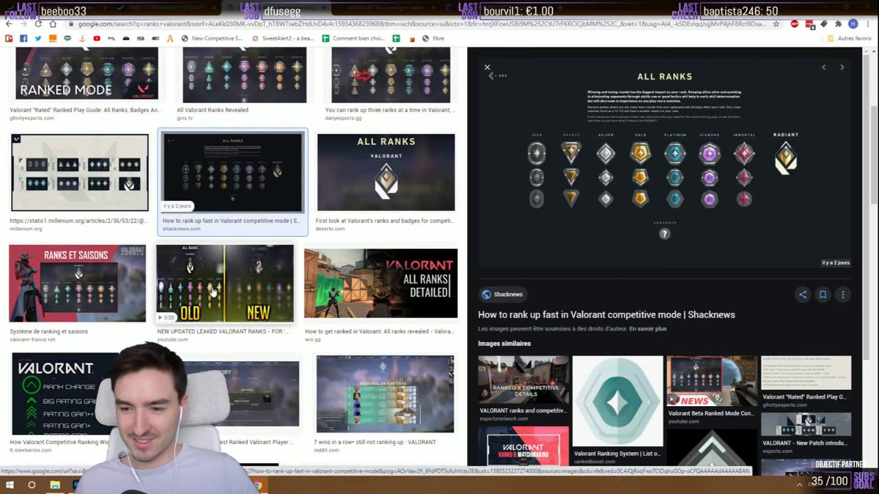
{"action": "left_click", "coordinate": [236, 316]}
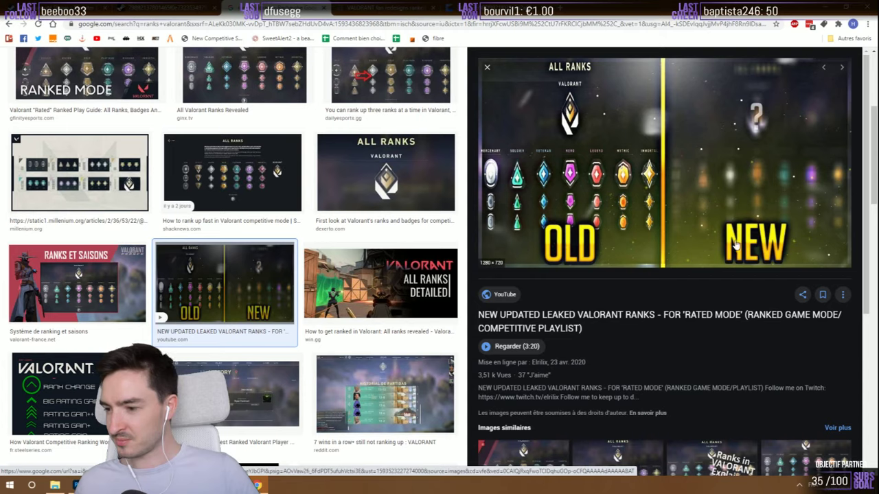
Scroll back to the top of the results and select the whole search query
{"action": "scroll", "coordinate": [159, 281], "scroll_direction": "down", "scroll_amount": 2}
{"action": "scroll", "coordinate": [159, 281], "scroll_direction": "up", "scroll_amount": 5}
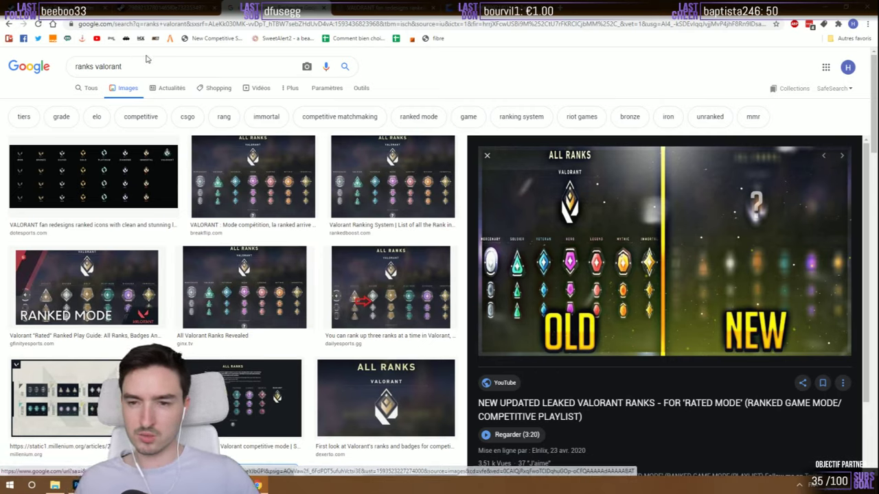
{"action": "triple_click", "coordinate": [110, 66]}
Search images for 'call of duty mobile ranks' and preview the Gurugamer rank badges chart
{"action": "type", "text": "call of duty mobile ranks"}
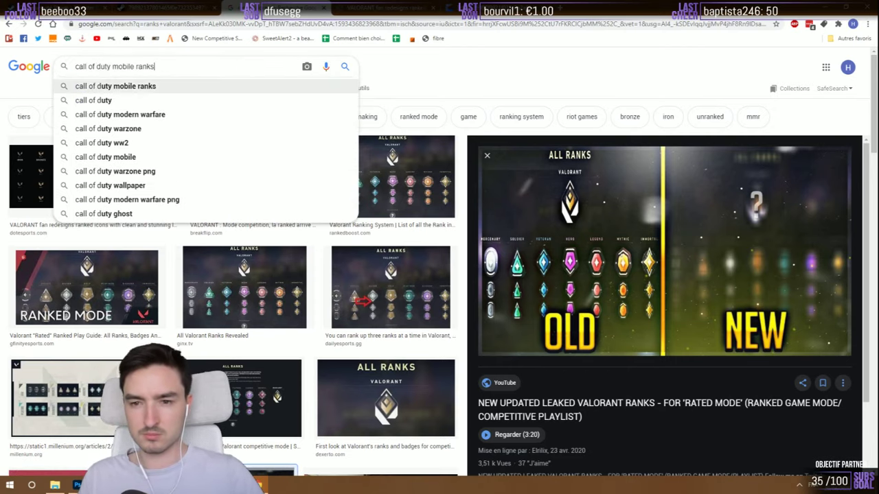
{"action": "key", "text": "Return"}
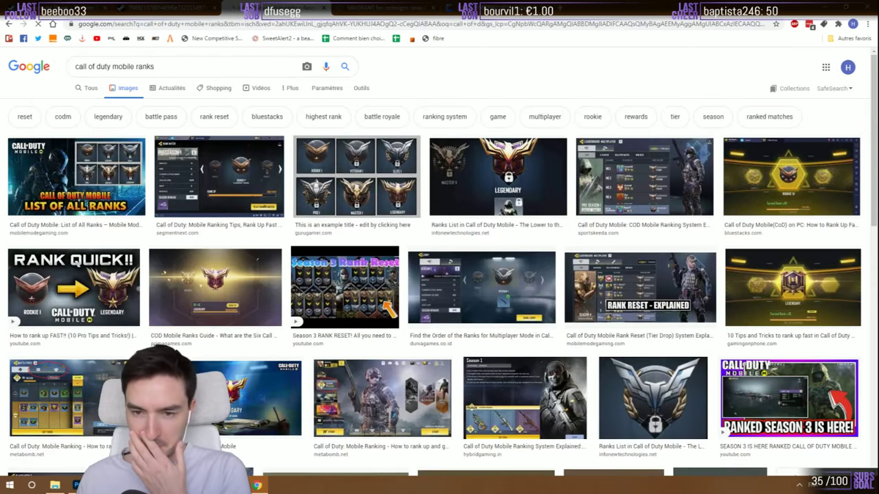
{"action": "left_click", "coordinate": [352, 173]}
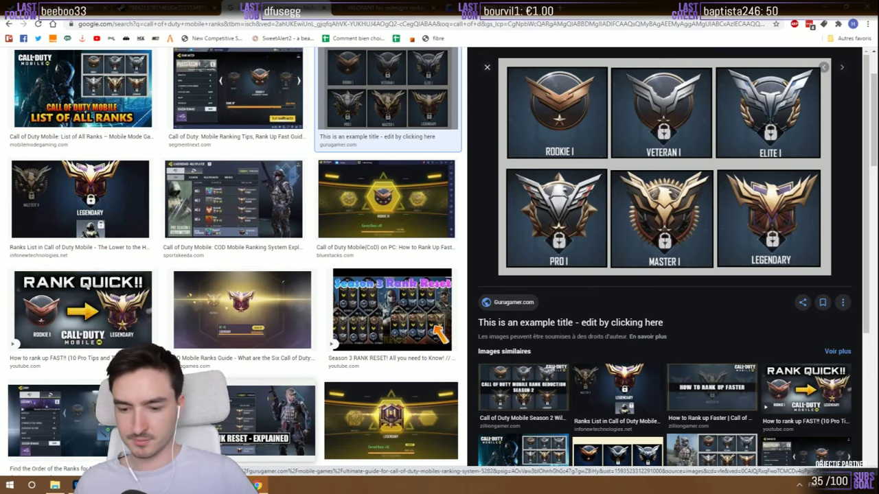
Return to the top of the results and select the whole search query
{"action": "mouse_move", "coordinate": [247, 486]}
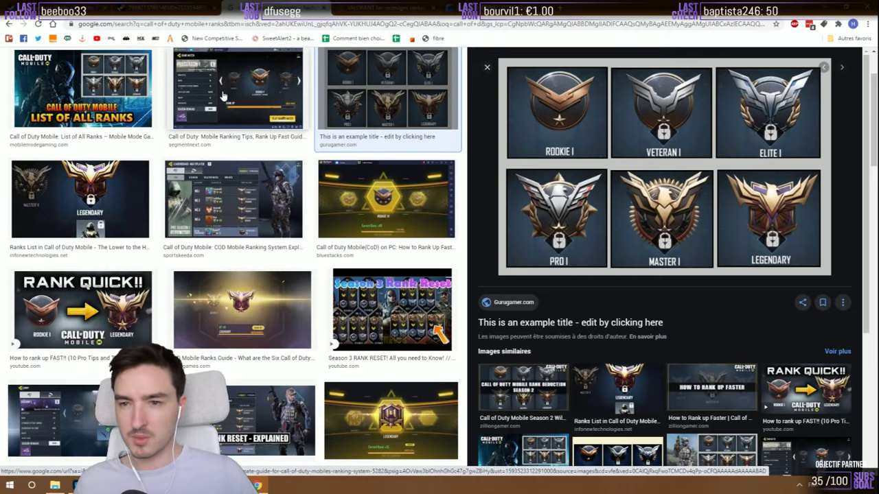
{"action": "scroll", "coordinate": [199, 82], "scroll_direction": "up", "scroll_amount": 2}
{"action": "triple_click", "coordinate": [114, 65]}
Search images for 'new ranks valorant' and browse the results
{"action": "type", "text": "new ranks val"}
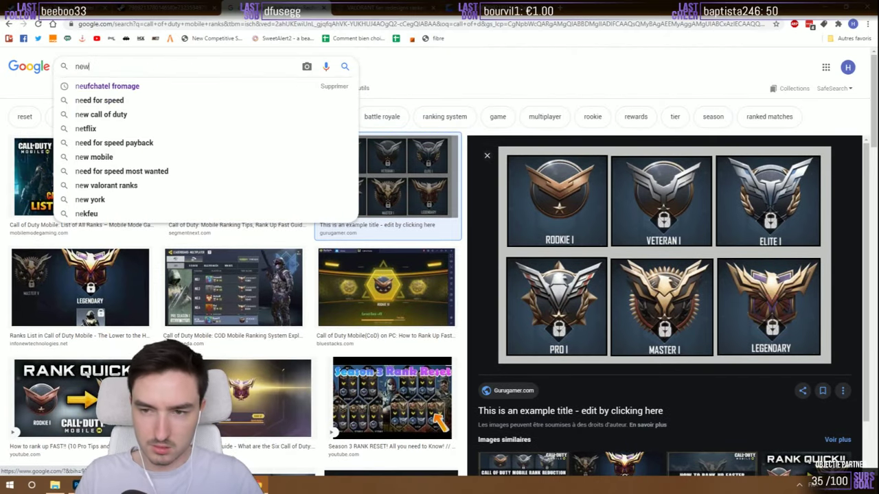
{"action": "left_click", "coordinate": [115, 86]}
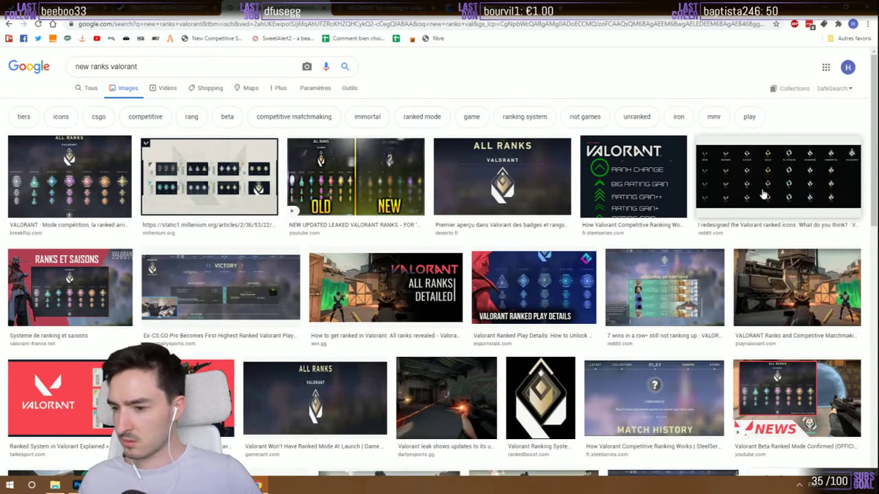
{"action": "scroll", "coordinate": [540, 280], "scroll_direction": "down", "scroll_amount": 4}
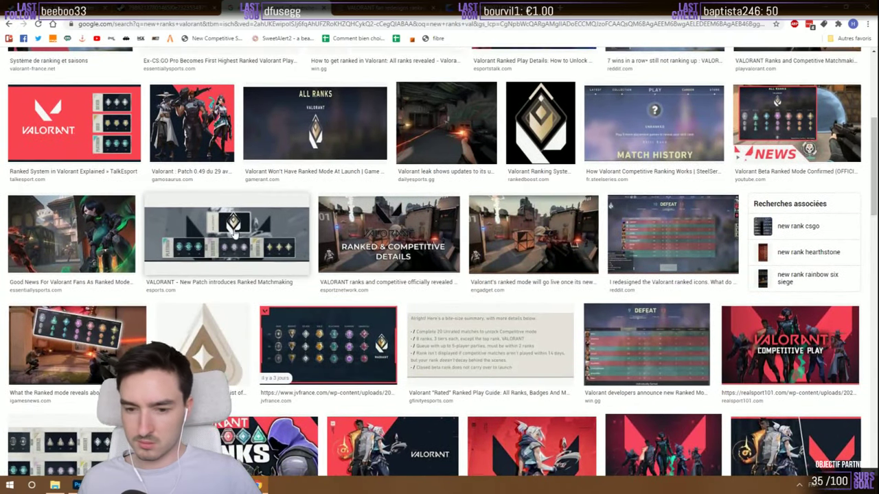
{"action": "scroll", "coordinate": [386, 264], "scroll_direction": "down", "scroll_amount": 1}
{"action": "scroll", "coordinate": [81, 319], "scroll_direction": "down", "scroll_amount": 1}
Preview the Patch Note 0.49 rank icons image and scroll through the page
{"action": "left_click", "coordinate": [81, 319]}
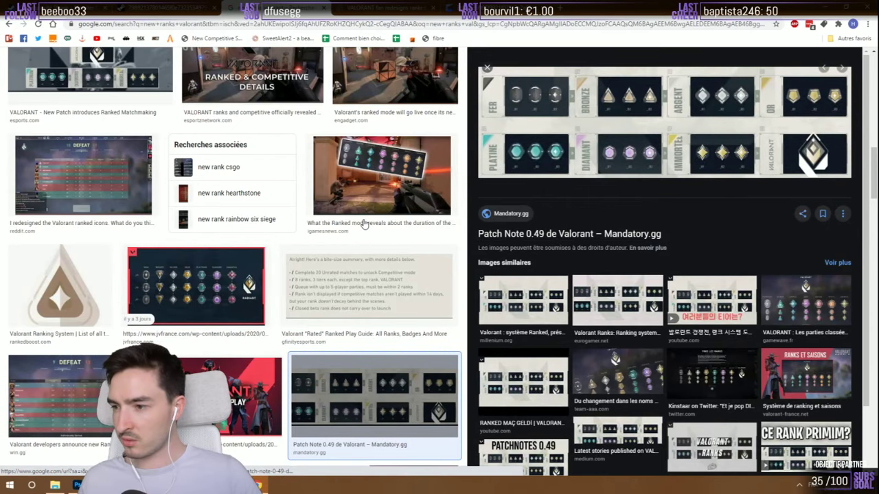
{"action": "scroll", "coordinate": [275, 252], "scroll_direction": "down", "scroll_amount": 4}
{"action": "scroll", "coordinate": [275, 253], "scroll_direction": "down", "scroll_amount": 3}
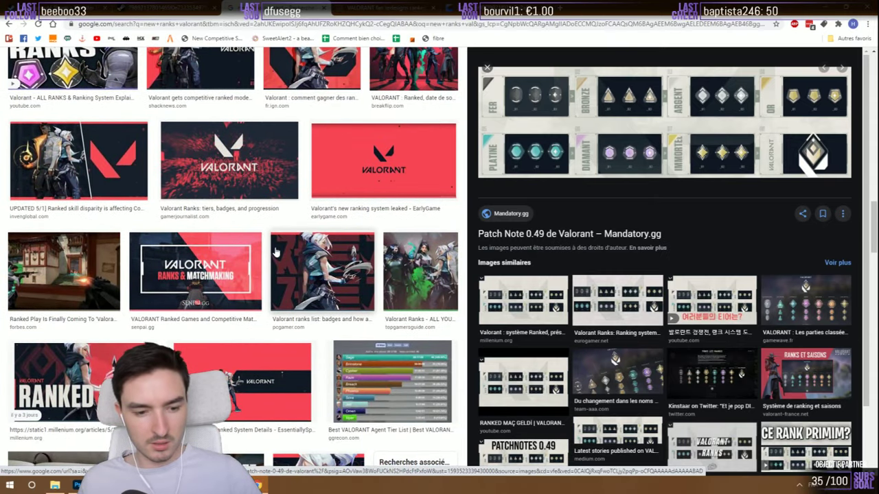
{"action": "scroll", "coordinate": [275, 252], "scroll_direction": "down", "scroll_amount": 3}
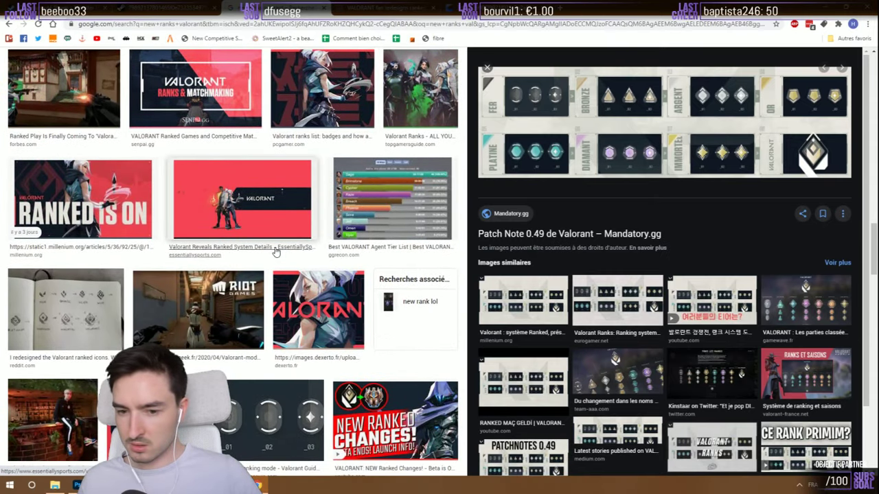
{"action": "scroll", "coordinate": [275, 253], "scroll_direction": "down", "scroll_amount": 2}
{"action": "scroll", "coordinate": [275, 253], "scroll_direction": "down", "scroll_amount": 3}
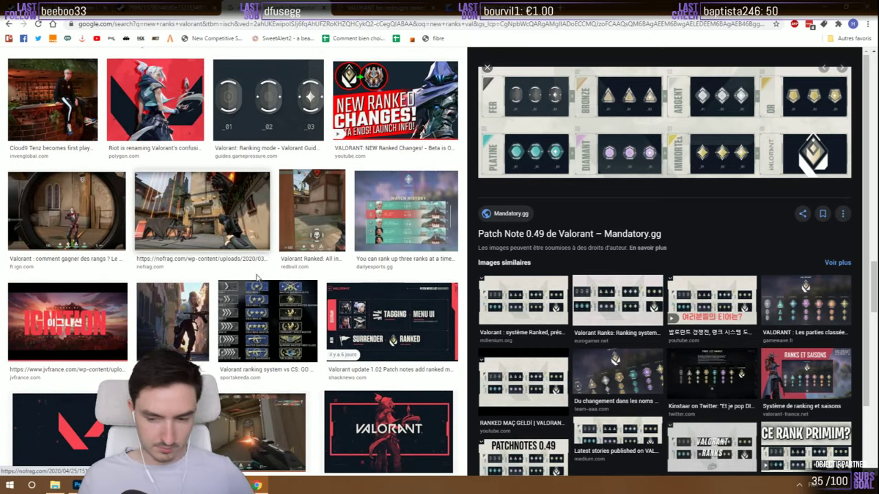
{"action": "scroll", "coordinate": [252, 292], "scroll_direction": "down", "scroll_amount": 4}
{"action": "scroll", "coordinate": [252, 292], "scroll_direction": "down", "scroll_amount": 7}
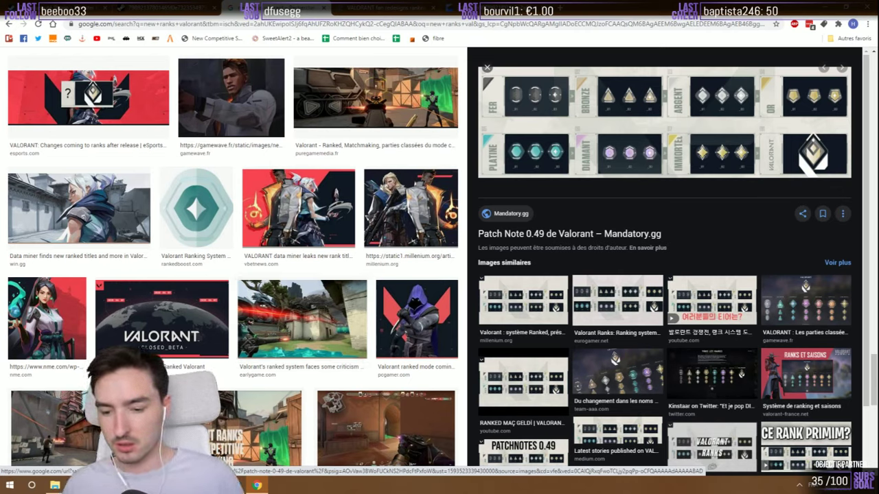
Glance at the MX S RANK design in Photoshop, then open the MxsRank website
{"action": "key", "text": "alt+Tab"}
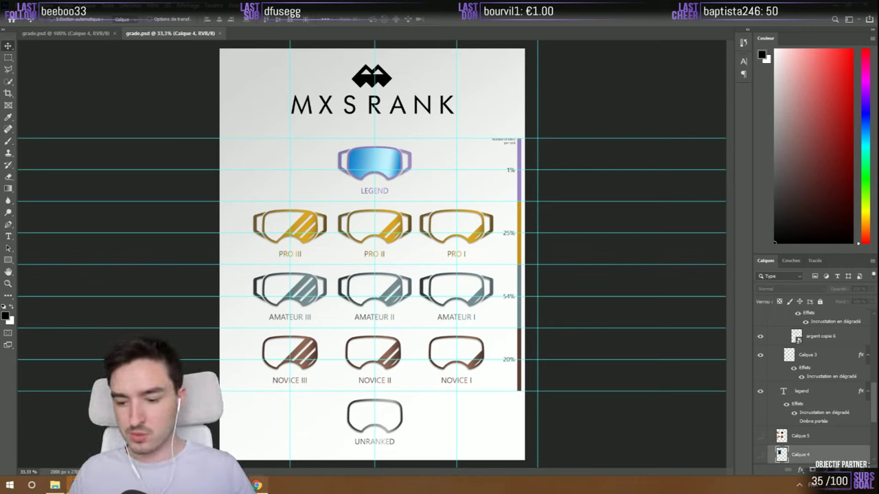
{"action": "key", "text": "alt+Tab"}
{"action": "left_click", "coordinate": [127, 8]}
{"action": "left_click", "coordinate": [126, 38]}
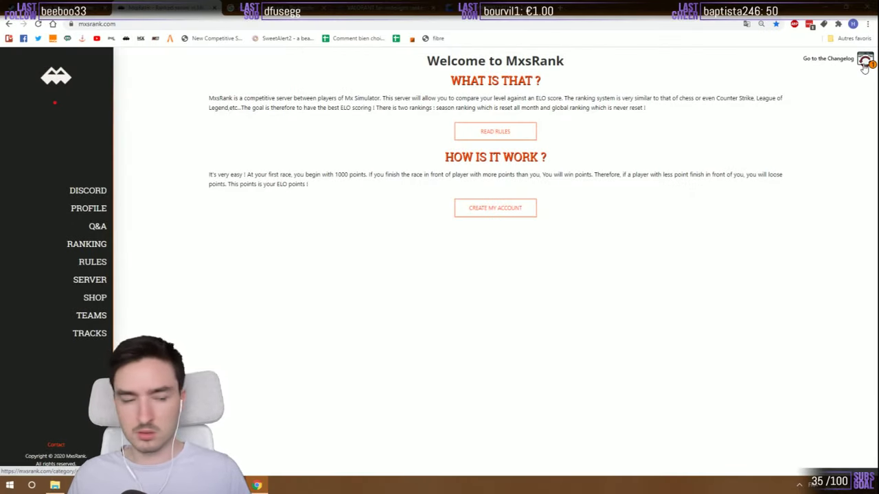
Look at the MxsRank changelog page, then return to the welcome page
{"action": "left_click", "coordinate": [863, 64]}
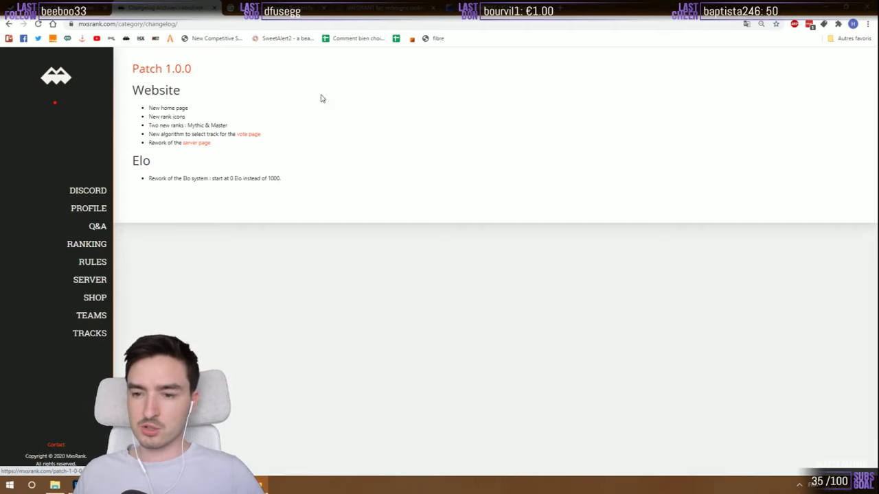
{"action": "left_click_drag", "start_coordinate": [410, 196], "coordinate": [341, 192]}
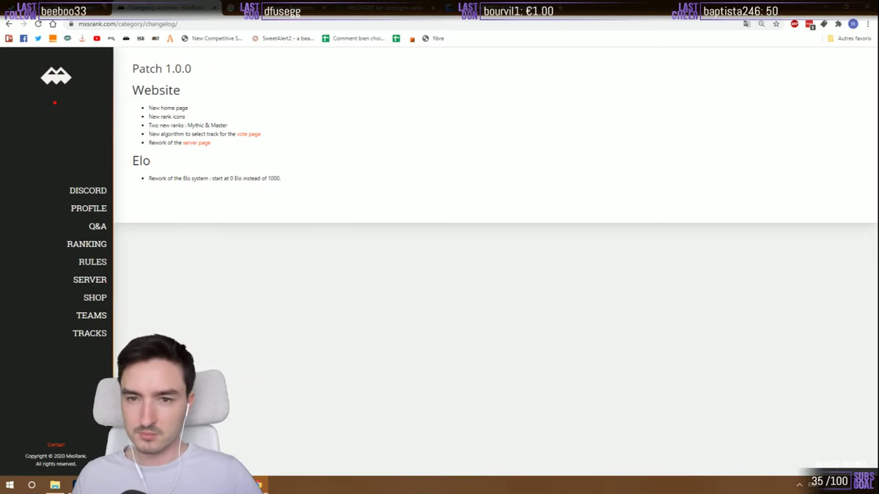
{"action": "left_click", "coordinate": [9, 25]}
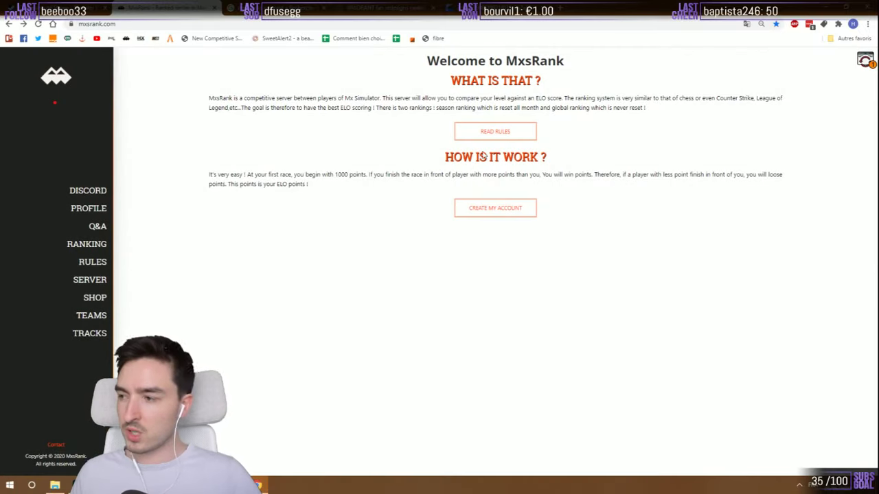
Inspect the changelog badge in DevTools and delete its notification badge element
{"action": "right_click", "coordinate": [870, 62]}
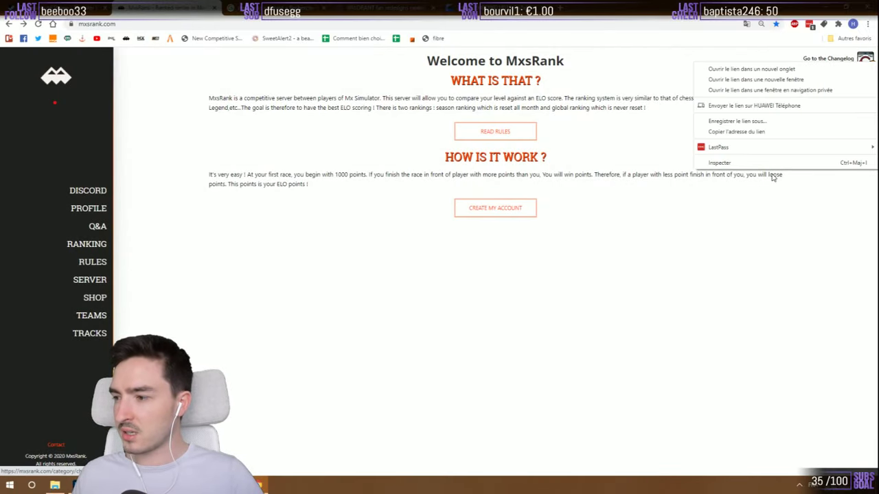
{"action": "left_click", "coordinate": [759, 166]}
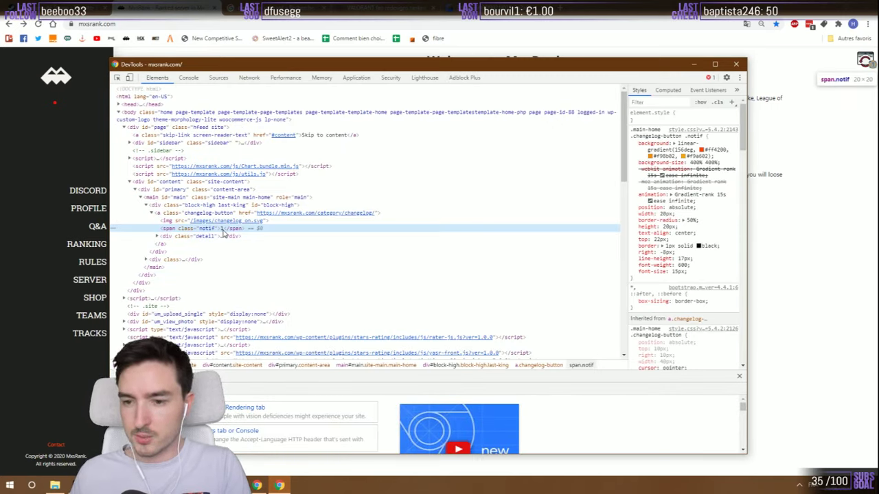
{"action": "key", "text": "Delete"}
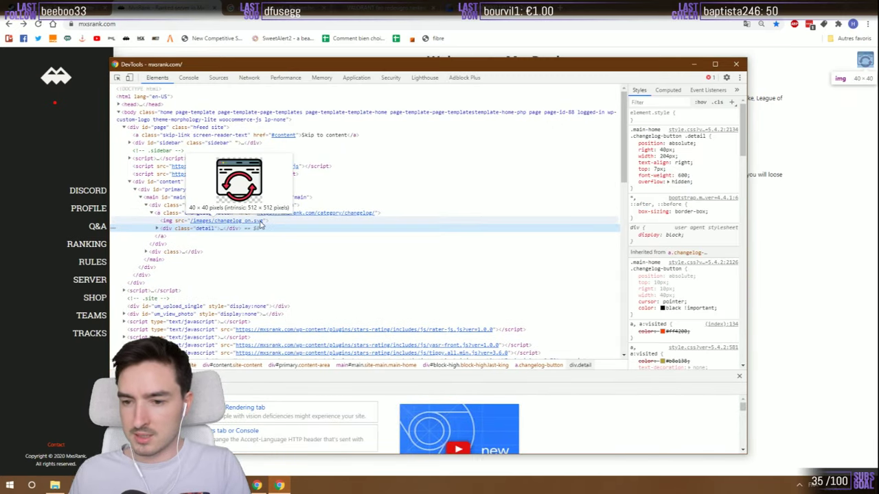
Change the changelog image from changelog_on.svg to changelog_off.svg and close DevTools
{"action": "left_click", "coordinate": [259, 223]}
{"action": "right_click", "coordinate": [241, 222]}
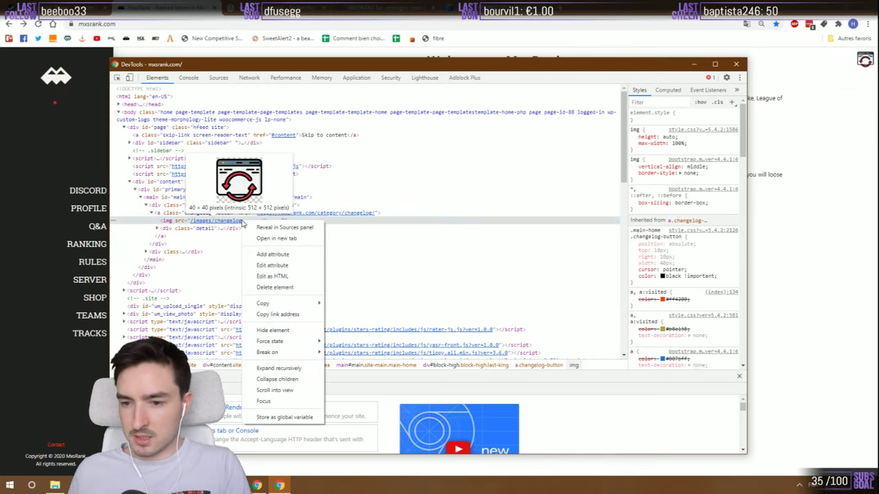
{"action": "left_click", "coordinate": [267, 276]}
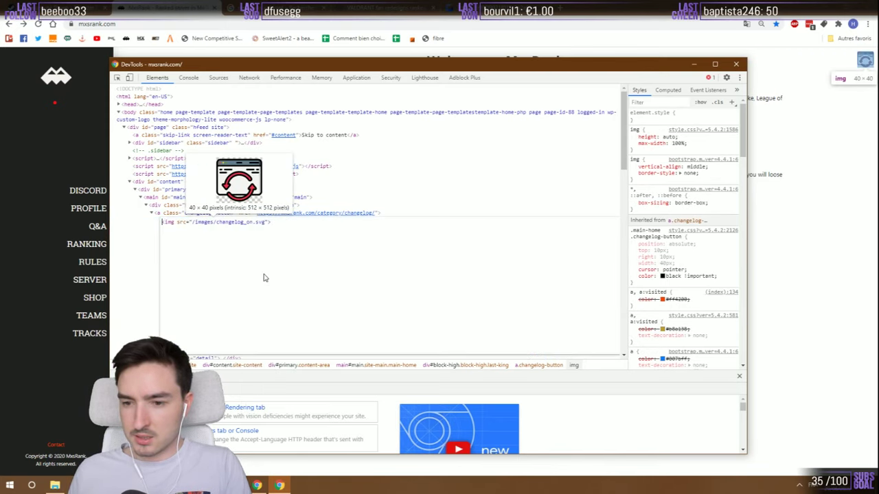
{"action": "left_click", "coordinate": [252, 222]}
{"action": "key", "text": "Delete"}
{"action": "type", "text": "ff"}
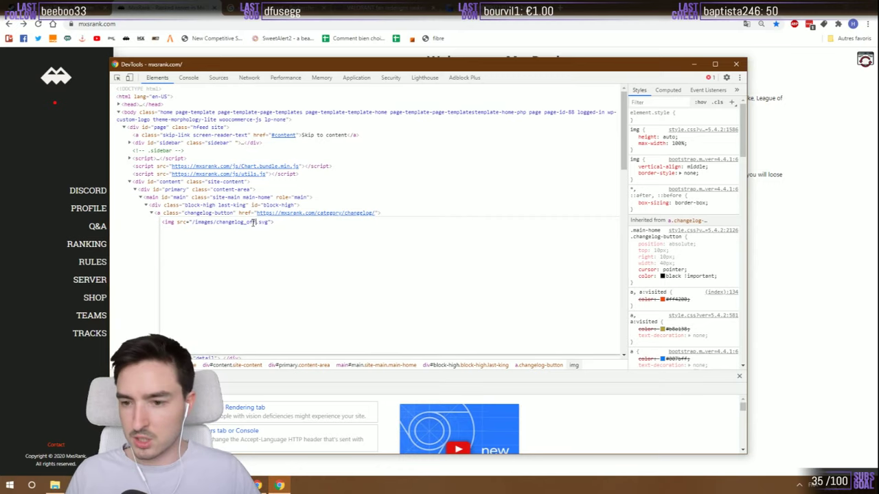
{"action": "left_click", "coordinate": [155, 234]}
{"action": "key", "text": "F12"}
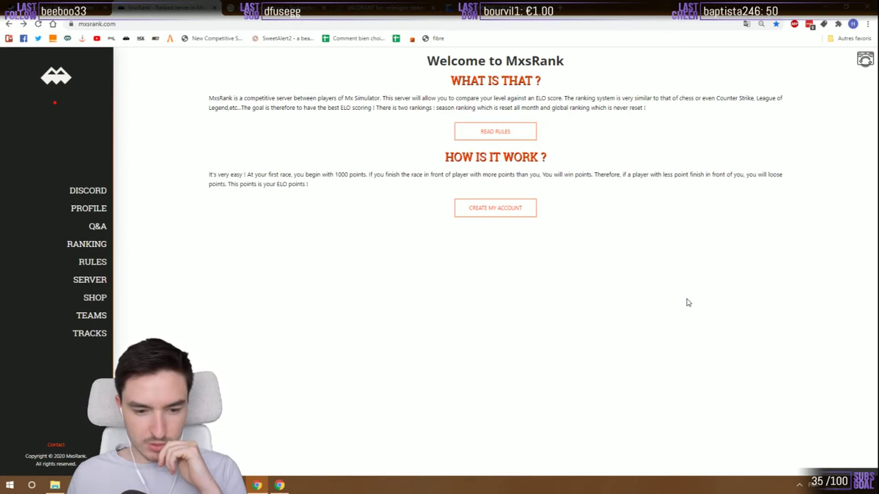
Open the Dot Esports rank icons image in a new tab, view it, and close it
{"action": "left_click", "coordinate": [411, 7]}
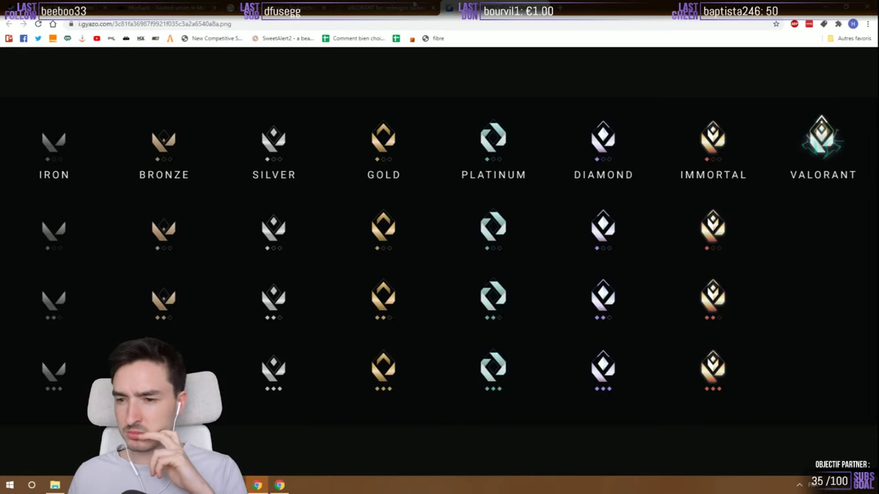
{"action": "left_click", "coordinate": [357, 10]}
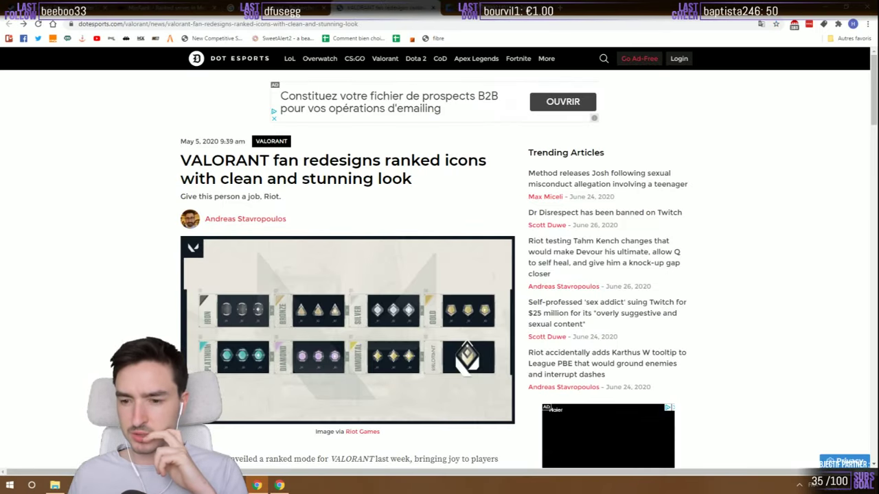
{"action": "scroll", "coordinate": [372, 300], "scroll_direction": "down", "scroll_amount": 1}
{"action": "right_click", "coordinate": [346, 253]}
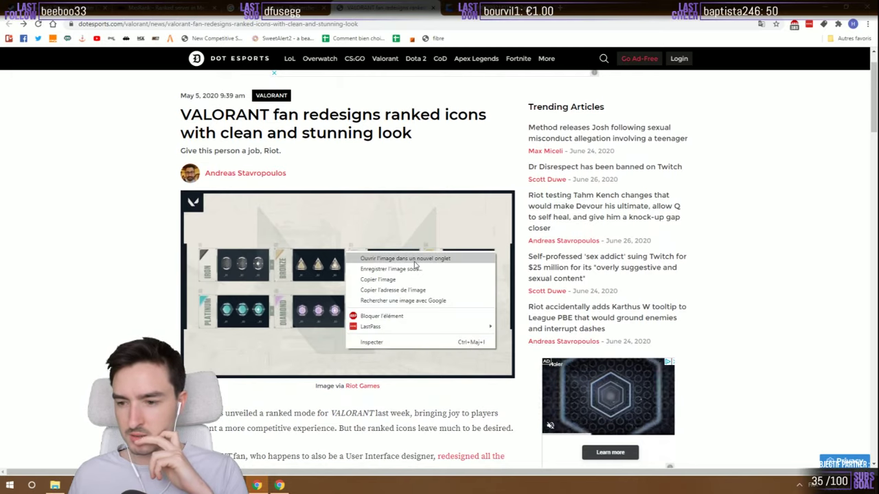
{"action": "left_click", "coordinate": [415, 261]}
{"action": "key", "text": "ctrl+Tab"}
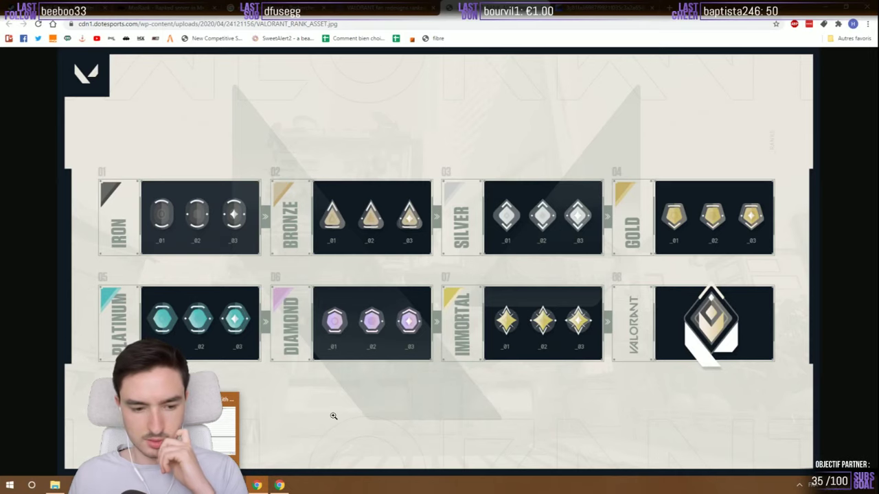
{"action": "key", "text": "ctrl+w"}
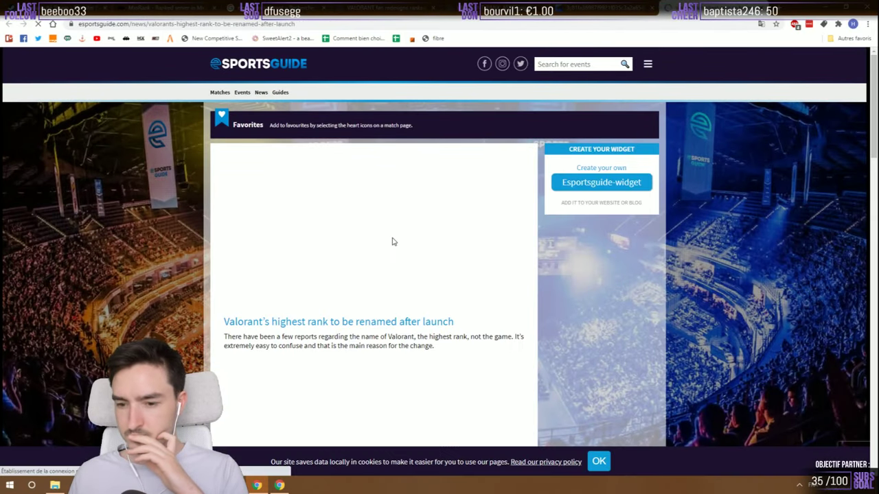
Accept the esportsguide privacy notice with J'ACCEPTE and bring up File Explorer
{"action": "scroll", "coordinate": [392, 244], "scroll_direction": "down", "scroll_amount": 2}
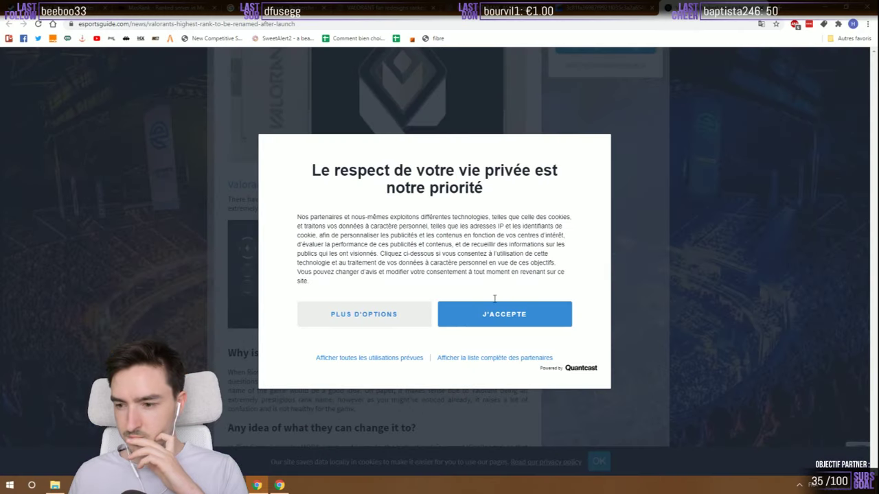
{"action": "left_click", "coordinate": [505, 314]}
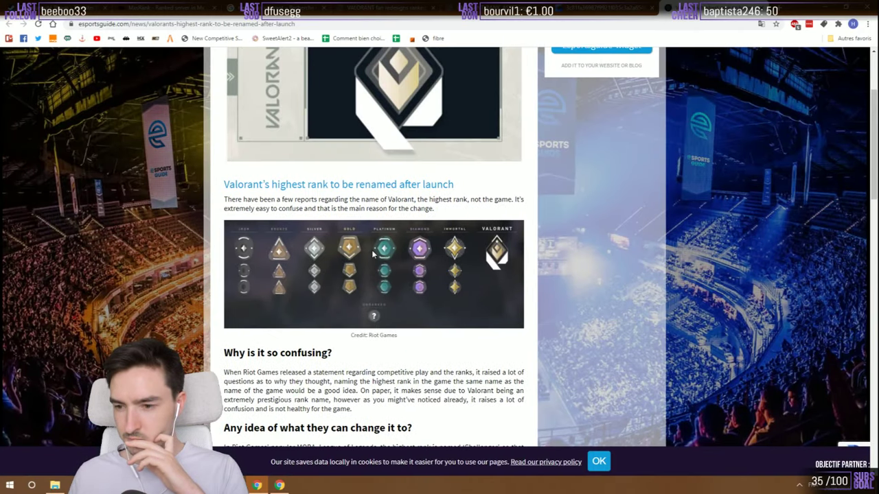
{"action": "left_click", "coordinate": [56, 486]}
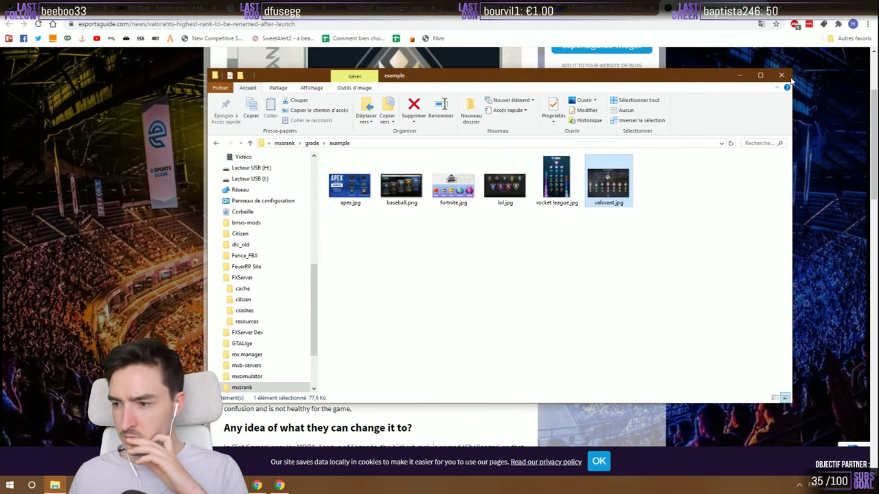
Open valorant.jpg in Photos and move its window aside, then back, to compare
{"action": "key", "text": "Return"}
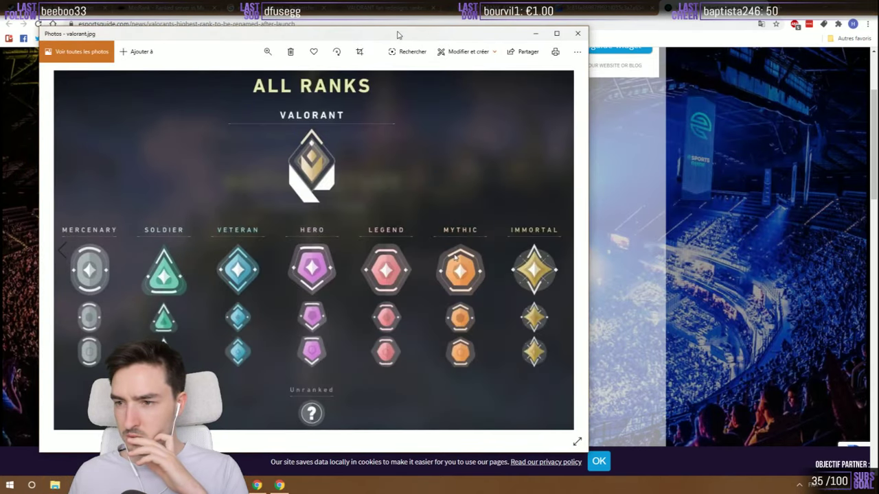
{"action": "left_click_drag", "start_coordinate": [397, 35], "coordinate": [863, 43]}
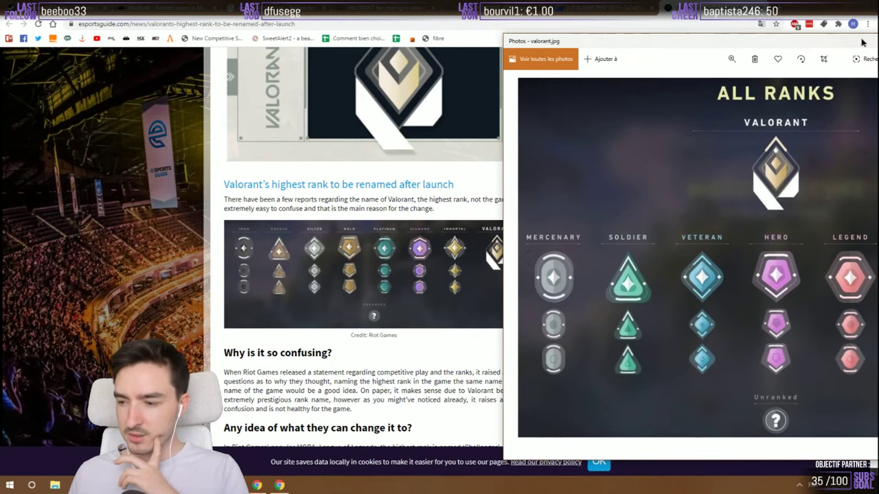
{"action": "left_click_drag", "start_coordinate": [863, 43], "coordinate": [480, 0]}
Close Photos, open the esportsguide rank chart alone, and save it as valorant2.png
{"action": "key", "text": "alt+F4"}
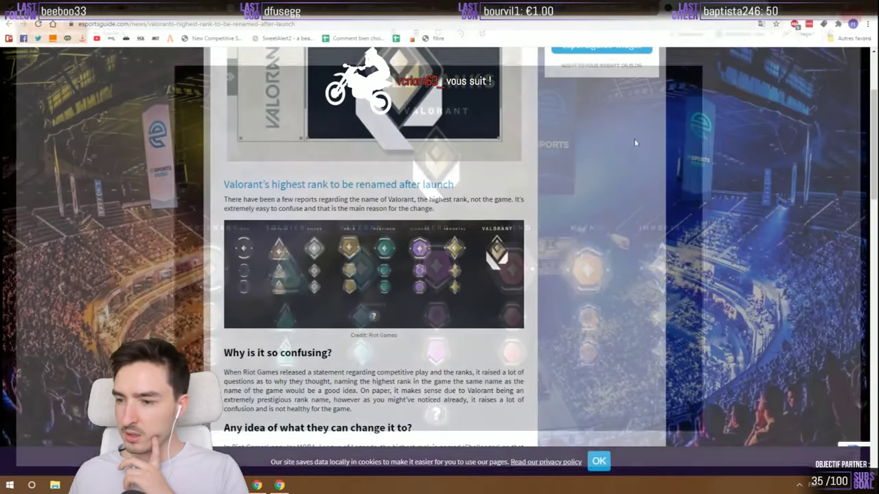
{"action": "right_click", "coordinate": [354, 274]}
{"action": "left_click", "coordinate": [388, 263]}
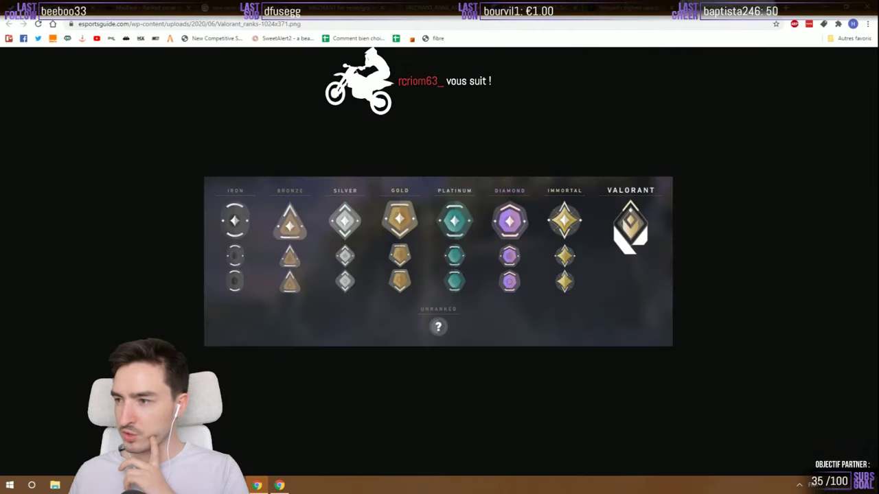
{"action": "right_click", "coordinate": [438, 214]}
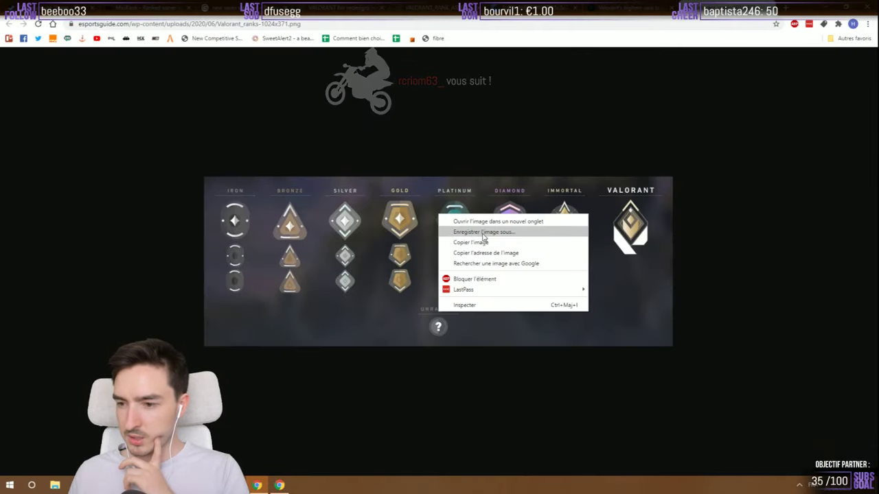
{"action": "left_click", "coordinate": [484, 233]}
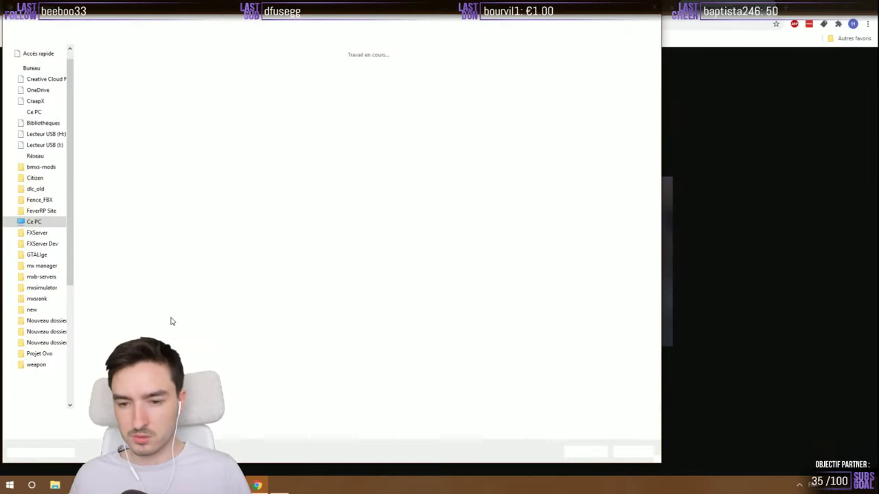
{"action": "type", "text": "v"}
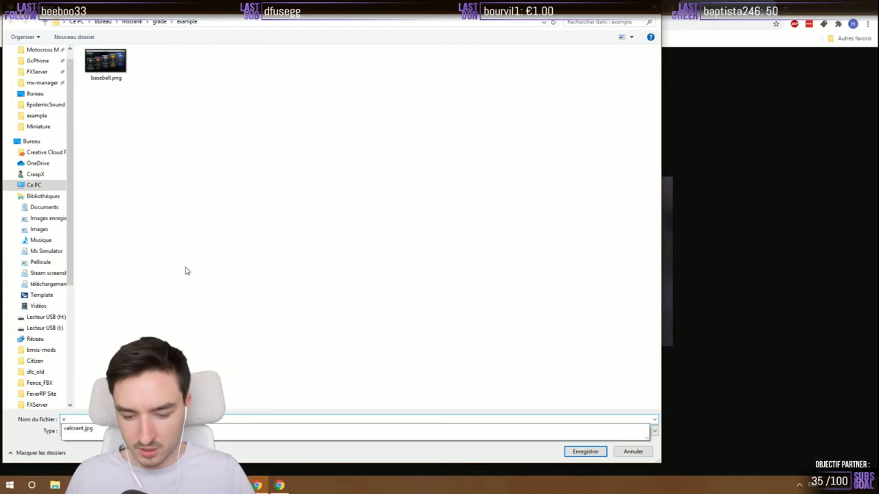
{"action": "type", "text": "alorant2"}
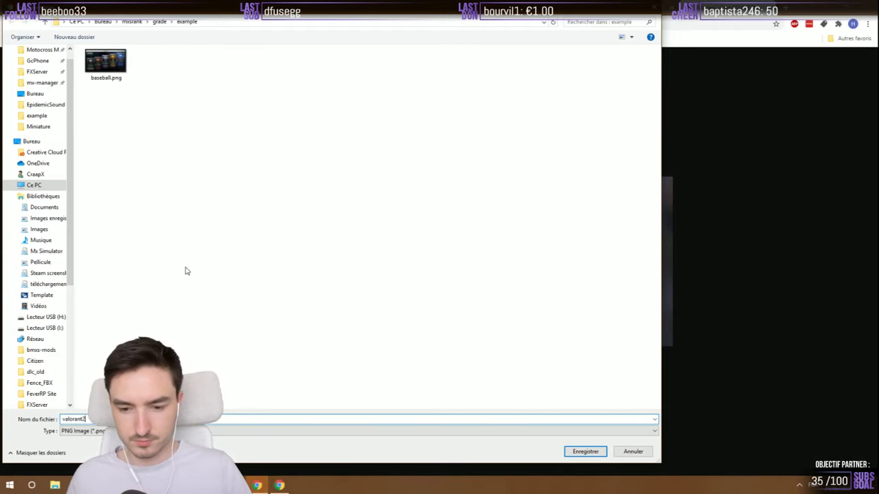
{"action": "key", "text": "Return"}
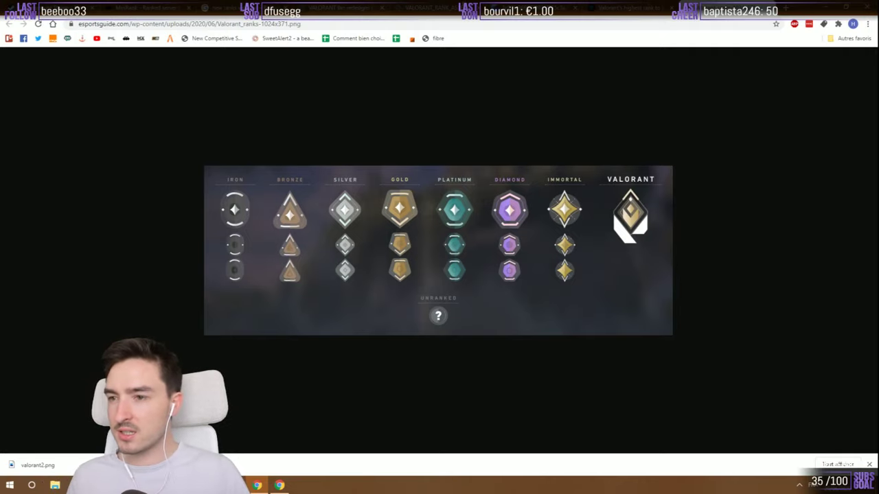
Search Google Images for 'dylan ferrandis podium'
{"action": "left_click", "coordinate": [125, 24]}
{"action": "type", "text": "dy"}
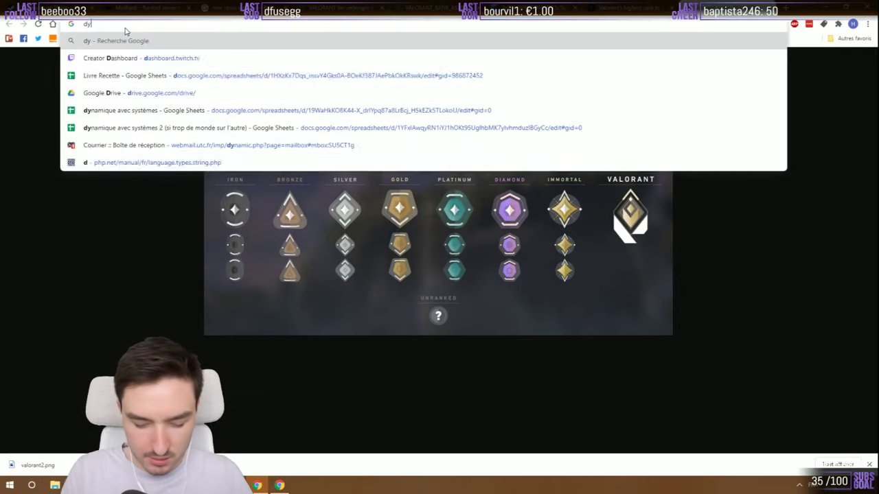
{"action": "type", "text": "lan f"}
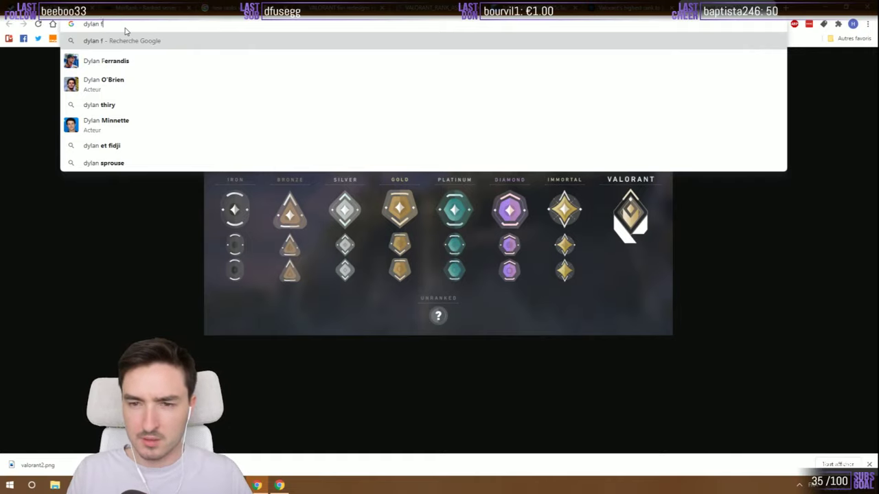
{"action": "type", "text": "errandis pod"}
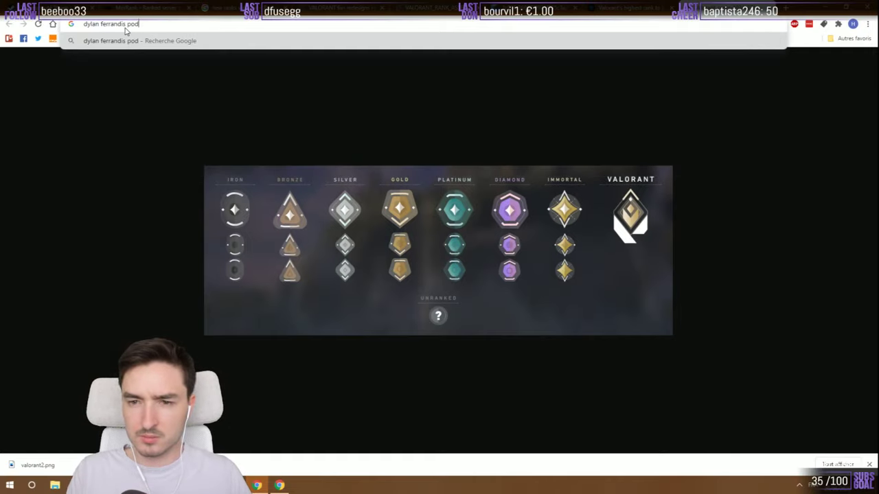
{"action": "type", "text": "ium"}
{"action": "key", "text": "Return"}
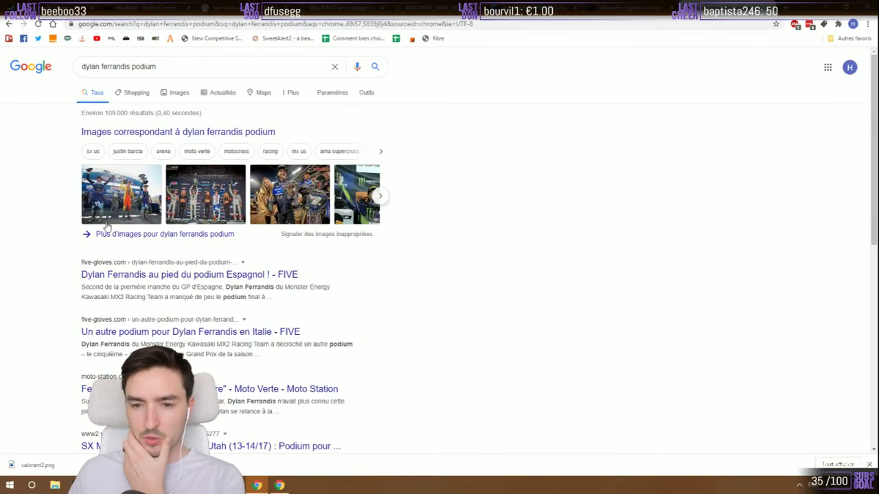
{"action": "left_click", "coordinate": [176, 92]}
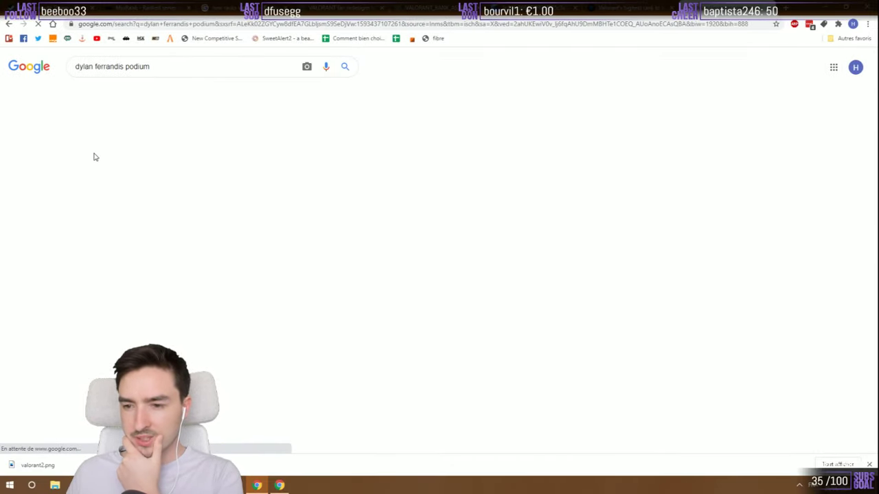
Preview the FFMoto 'Coup de chapeau aux Français' podium photo, then open a new tab
{"action": "scroll", "coordinate": [96, 157], "scroll_direction": "down", "scroll_amount": 6}
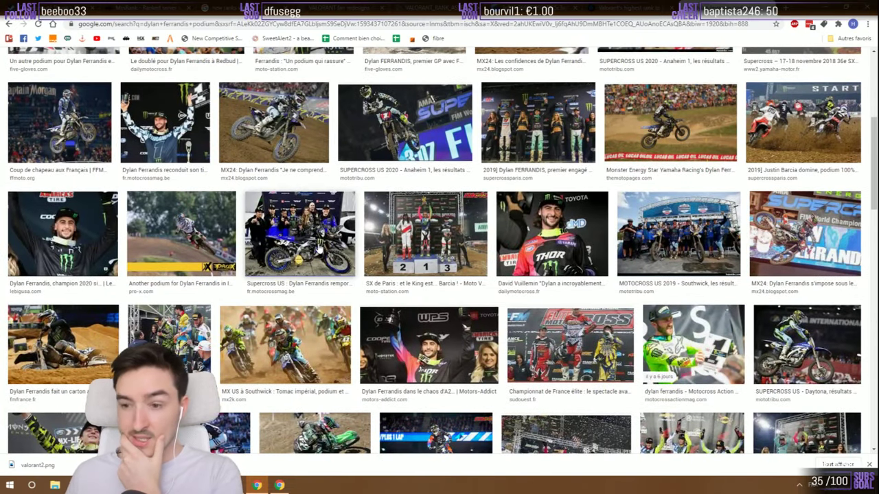
{"action": "scroll", "coordinate": [387, 259], "scroll_direction": "down", "scroll_amount": 6}
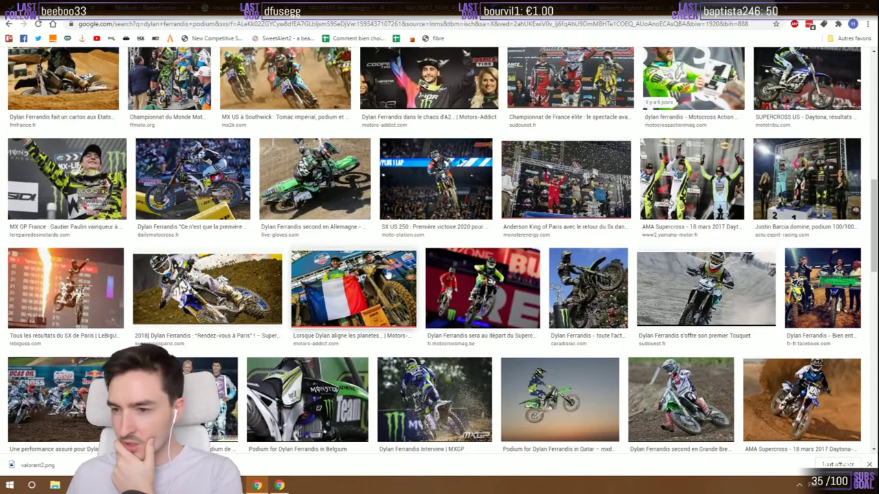
{"action": "scroll", "coordinate": [388, 259], "scroll_direction": "up", "scroll_amount": 3}
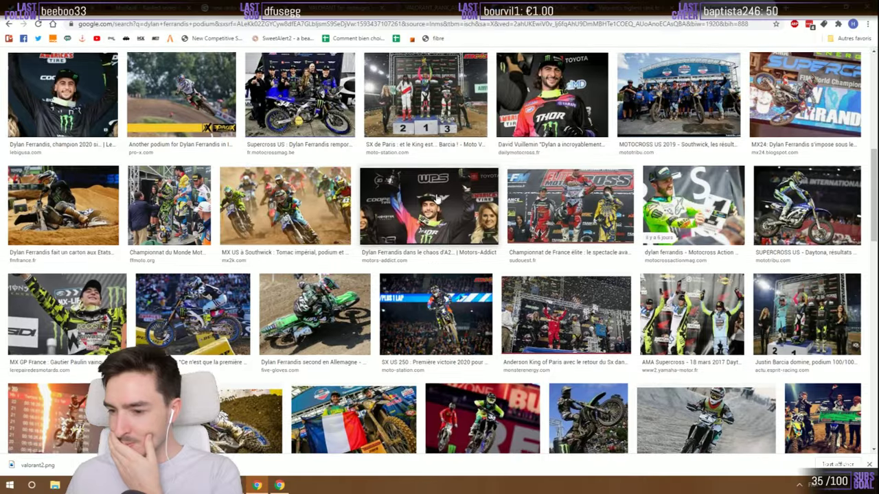
{"action": "scroll", "coordinate": [435, 198], "scroll_direction": "down", "scroll_amount": 4}
{"action": "scroll", "coordinate": [343, 261], "scroll_direction": "down", "scroll_amount": 1}
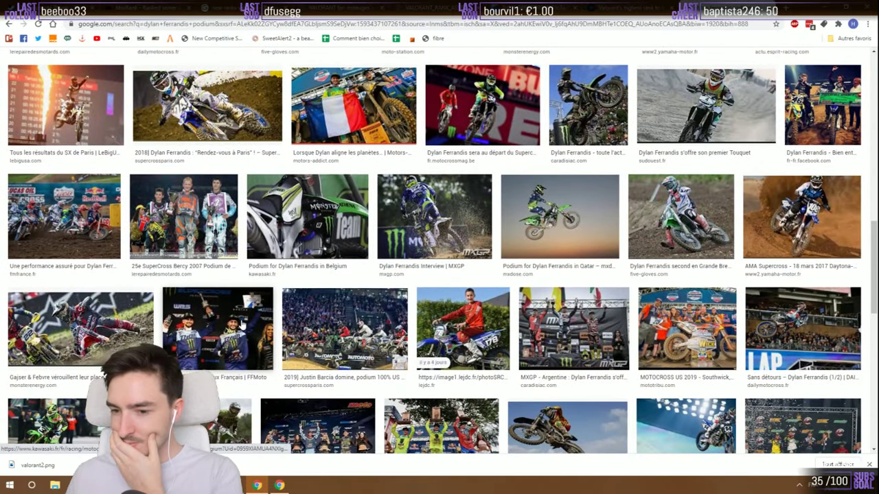
{"action": "left_click", "coordinate": [241, 322]}
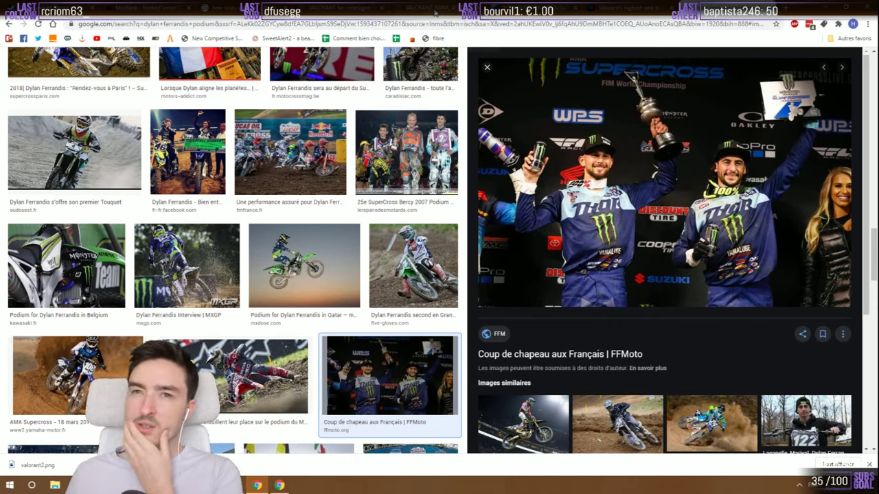
{"action": "key", "text": "ctrl+t"}
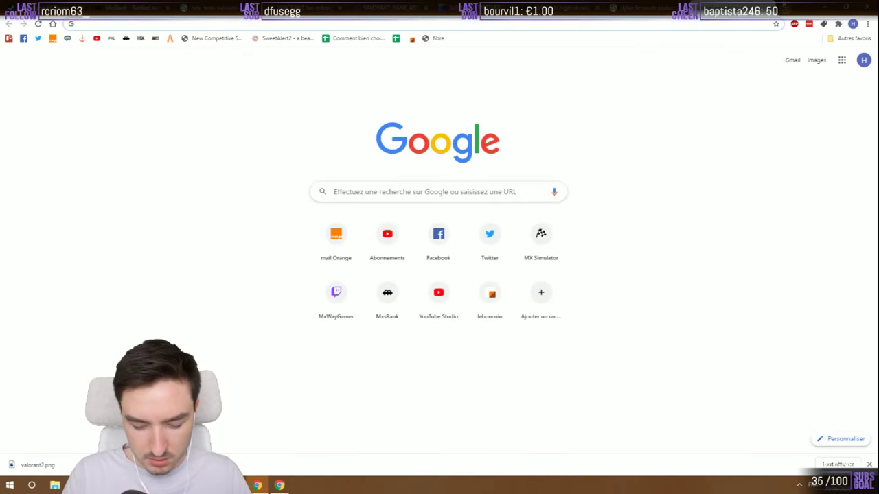
Search Google Images for 'mxgp trophy' and browse the results
{"action": "type", "text": "plaque"}
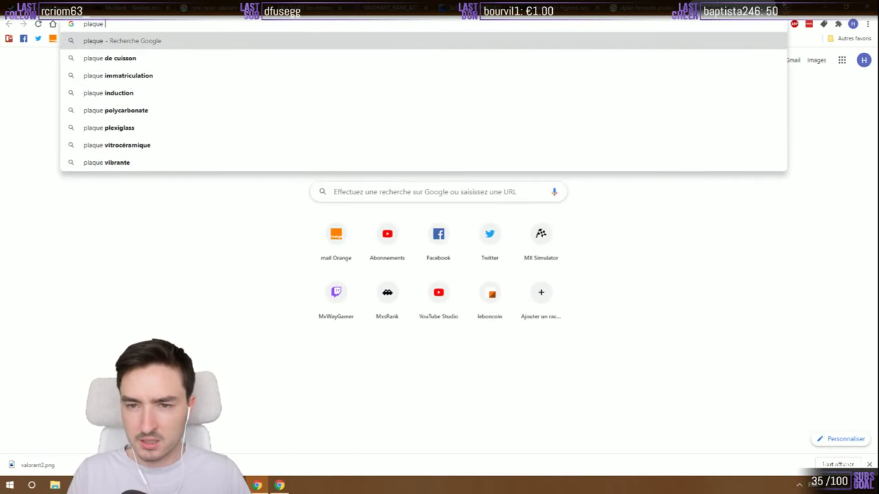
{"action": "key", "text": "BackSpace"}
{"action": "key", "text": "BackSpace"}
{"action": "key", "text": "BackSpace"}
{"action": "key", "text": "BackSpace"}
{"action": "key", "text": "BackSpace"}
{"action": "key", "text": "BackSpace"}
{"action": "key", "text": "BackSpace"}
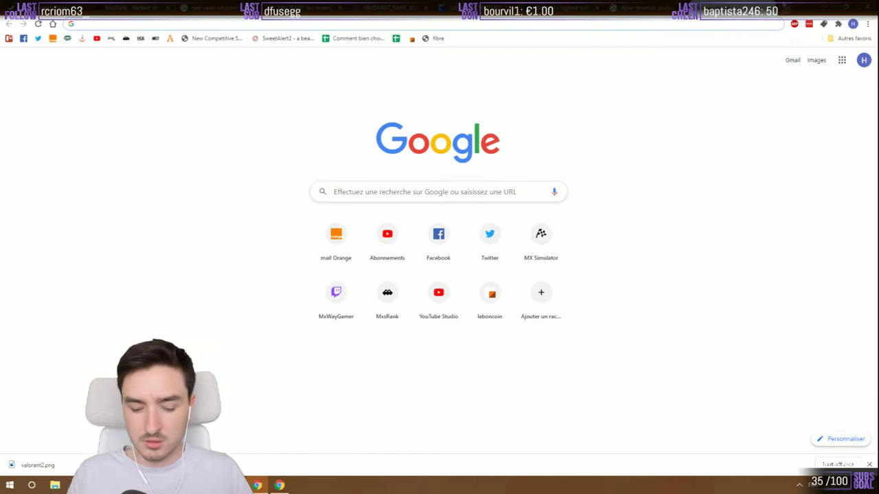
{"action": "type", "text": "mx"}
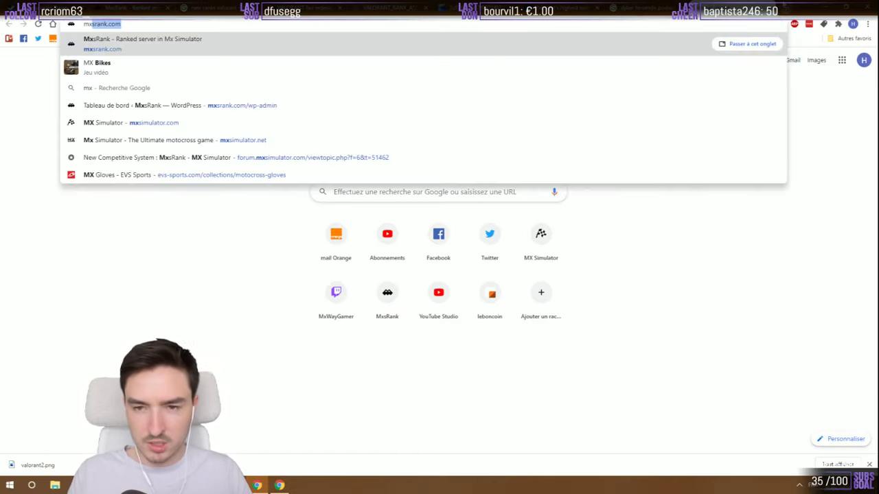
{"action": "type", "text": "gp"}
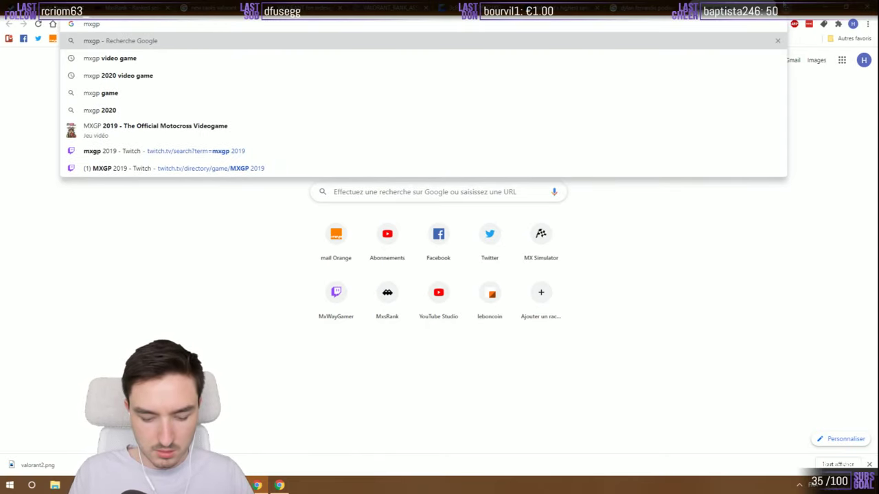
{"action": "type", "text": " trophy"}
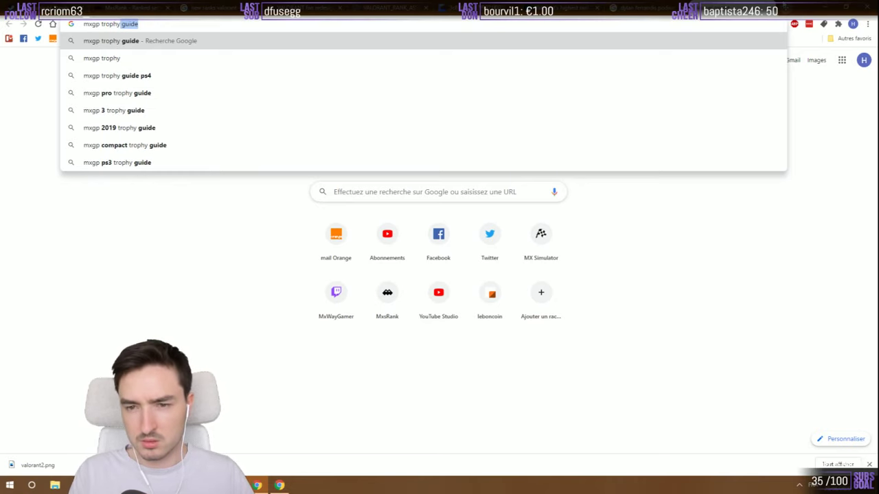
{"action": "key", "text": "BackSpace"}
{"action": "key", "text": "Return"}
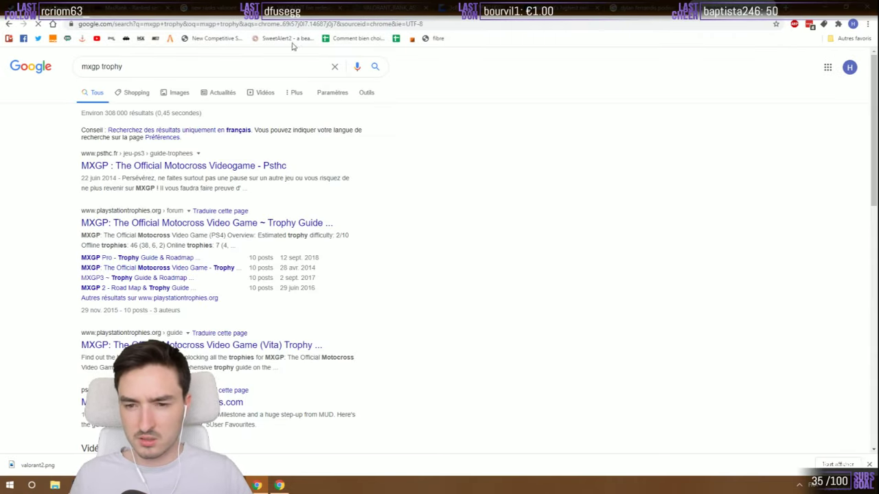
{"action": "left_click", "coordinate": [172, 93]}
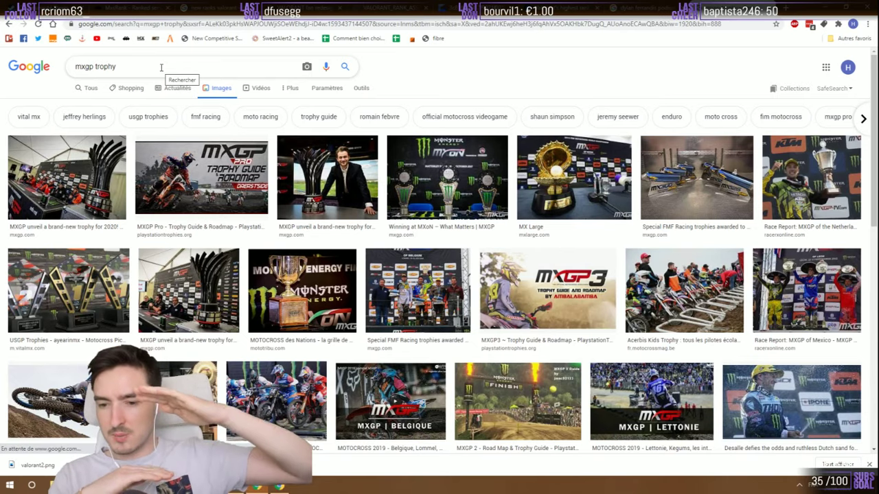
{"action": "scroll", "coordinate": [336, 274], "scroll_direction": "down", "scroll_amount": 7}
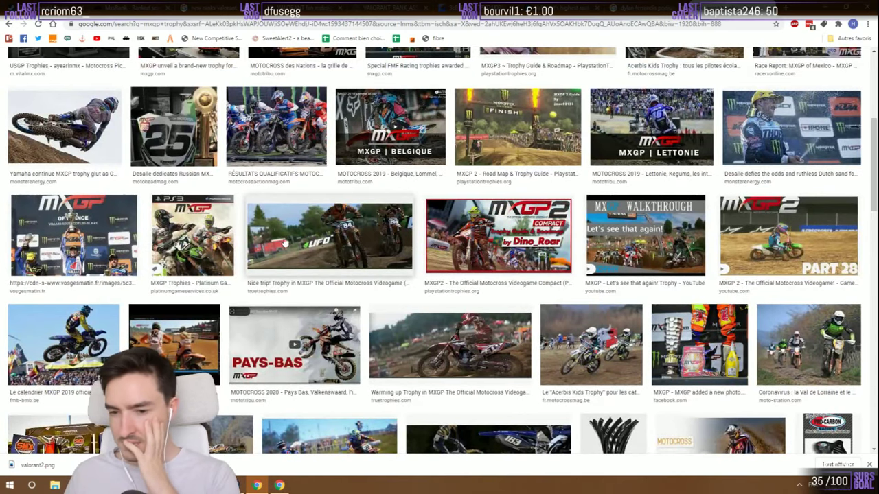
{"action": "scroll", "coordinate": [275, 233], "scroll_direction": "up", "scroll_amount": 4}
{"action": "scroll", "coordinate": [275, 233], "scroll_direction": "up", "scroll_amount": 2}
{"action": "scroll", "coordinate": [276, 233], "scroll_direction": "down", "scroll_amount": 8}
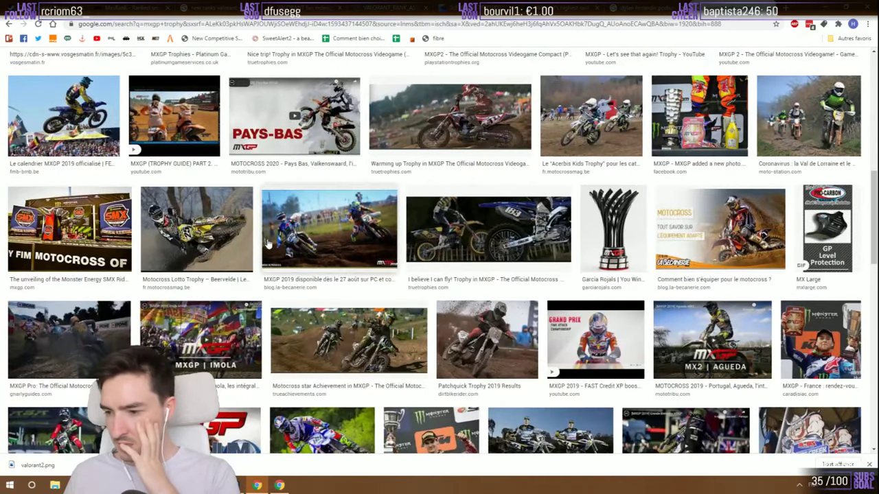
{"action": "scroll", "coordinate": [225, 216], "scroll_direction": "up", "scroll_amount": 7}
{"action": "scroll", "coordinate": [225, 216], "scroll_direction": "up", "scroll_amount": 3}
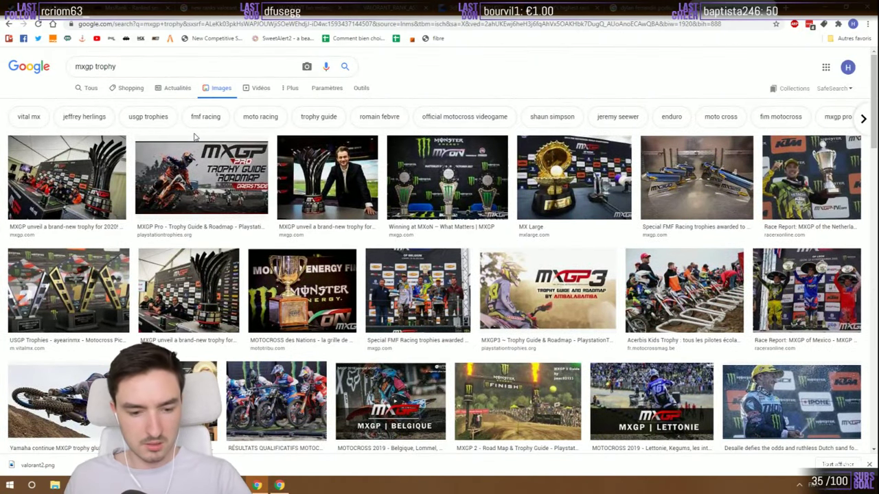
Change the image search to 'mx2 podium' and preview the first podium photo
{"action": "left_click", "coordinate": [151, 70]}
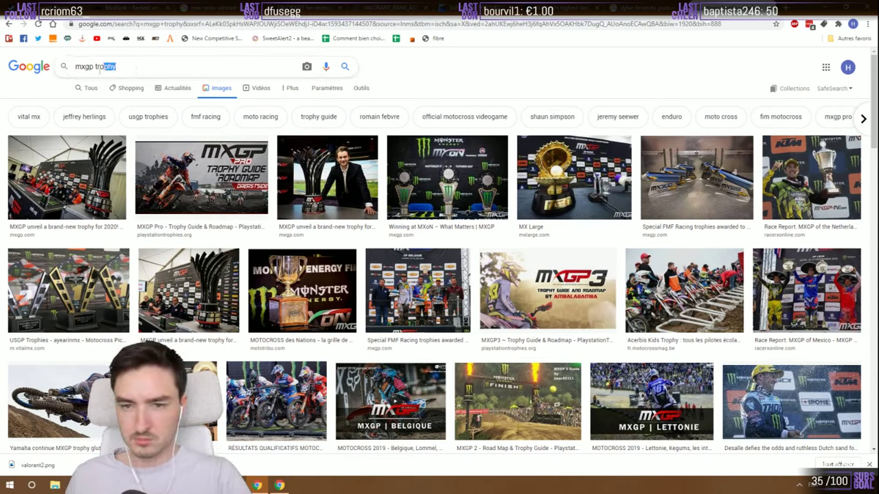
{"action": "left_click_drag", "start_coordinate": [101, 70], "coordinate": [88, 69]}
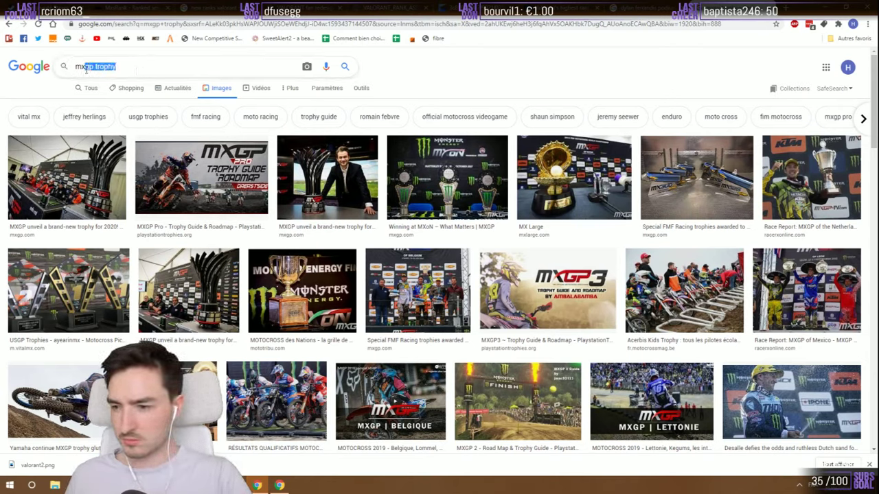
{"action": "type", "text": "2 podium"}
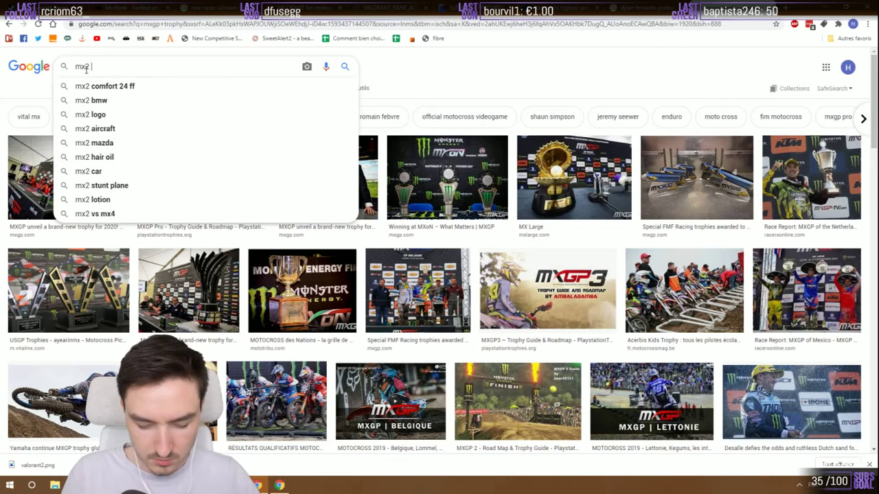
{"action": "key", "text": "Return"}
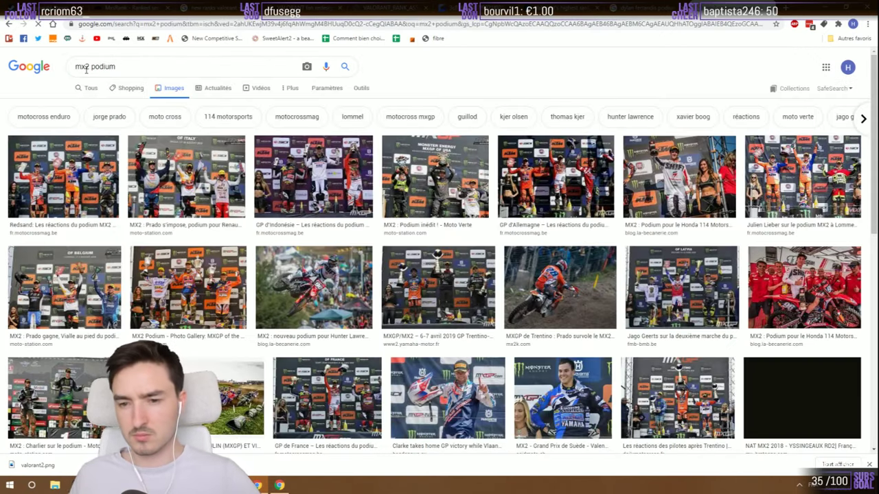
{"action": "left_click", "coordinate": [103, 196]}
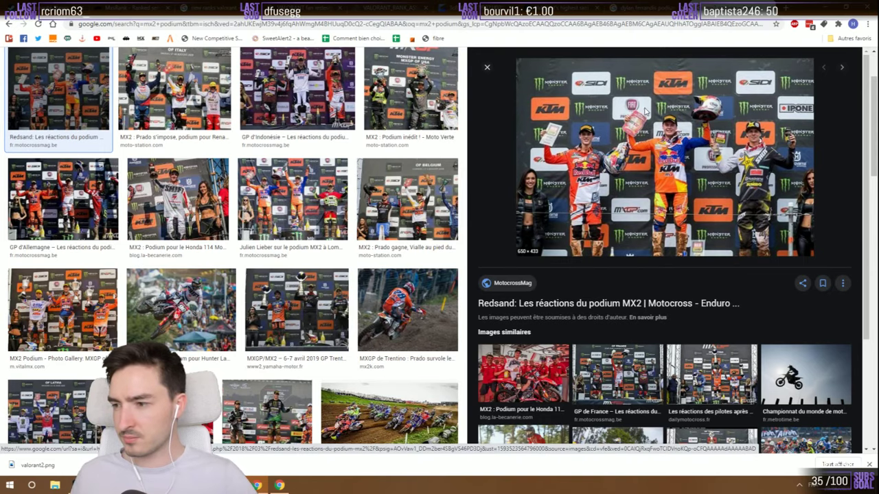
{"action": "scroll", "coordinate": [644, 110], "scroll_direction": "up", "scroll_amount": 8}
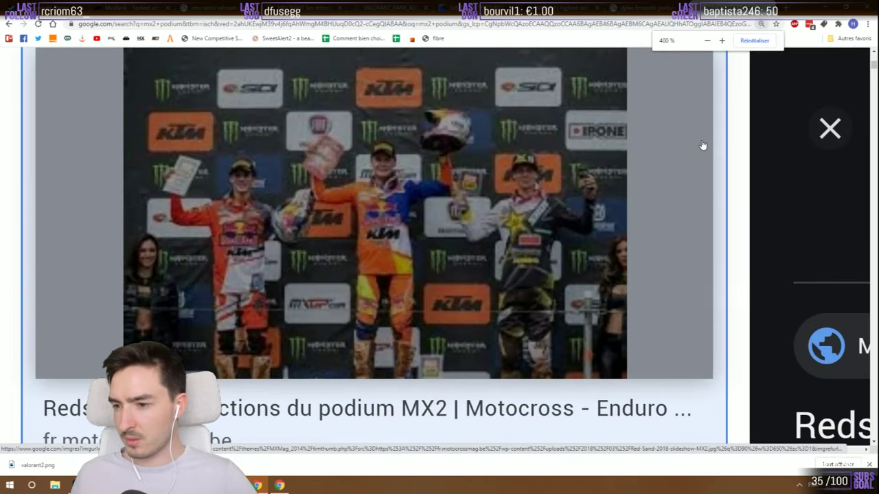
{"action": "scroll", "coordinate": [238, 177], "scroll_direction": "down", "scroll_amount": 8}
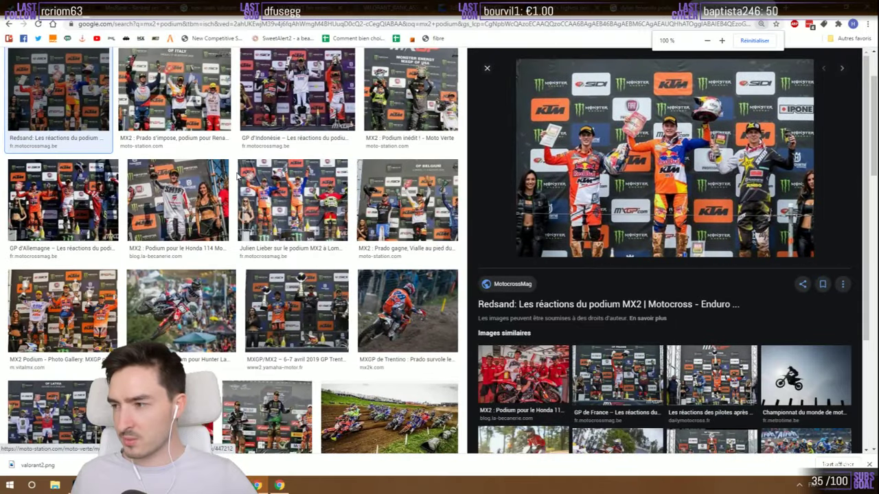
{"action": "scroll", "coordinate": [210, 168], "scroll_direction": "down", "scroll_amount": 2}
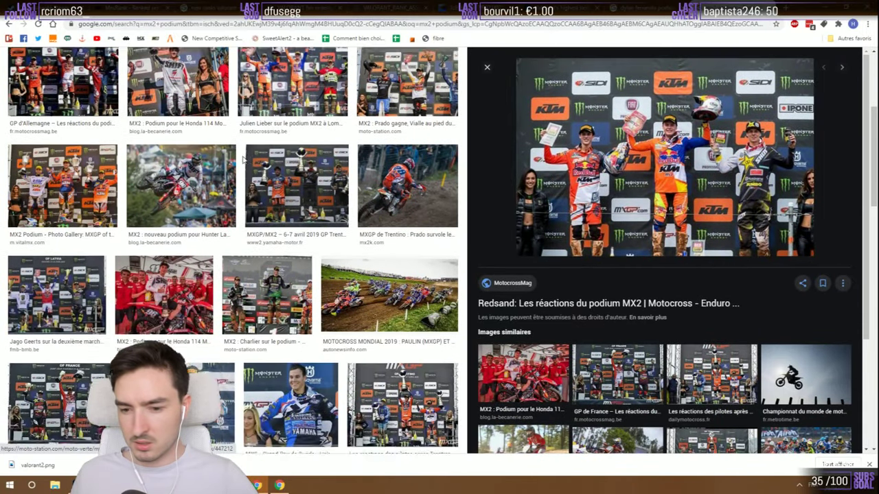
{"action": "scroll", "coordinate": [172, 124], "scroll_direction": "up", "scroll_amount": 3}
{"action": "scroll", "coordinate": [137, 96], "scroll_direction": "down", "scroll_amount": 1}
{"action": "scroll", "coordinate": [126, 77], "scroll_direction": "up", "scroll_amount": 1}
Change the image search to 'mx2 winner'
{"action": "left_click", "coordinate": [123, 66]}
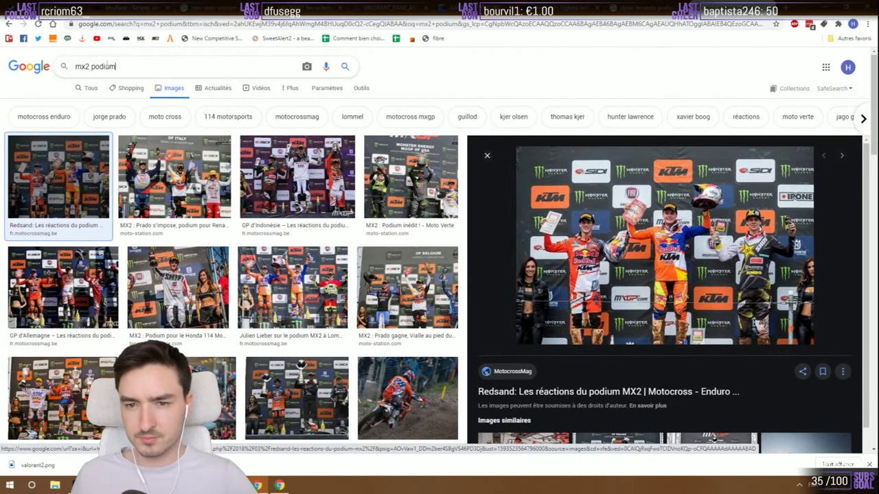
{"action": "double_click", "coordinate": [96, 66]}
{"action": "type", "text": "winner"}
{"action": "key", "text": "Return"}
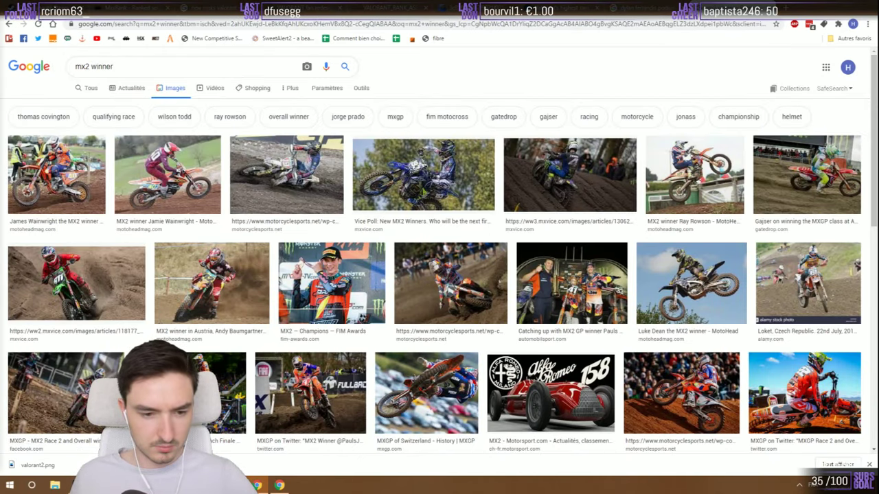
Go back to the dylan ferrandis champion results, then return to the Photoshop rank sheet
{"action": "key", "text": "alt+Left"}
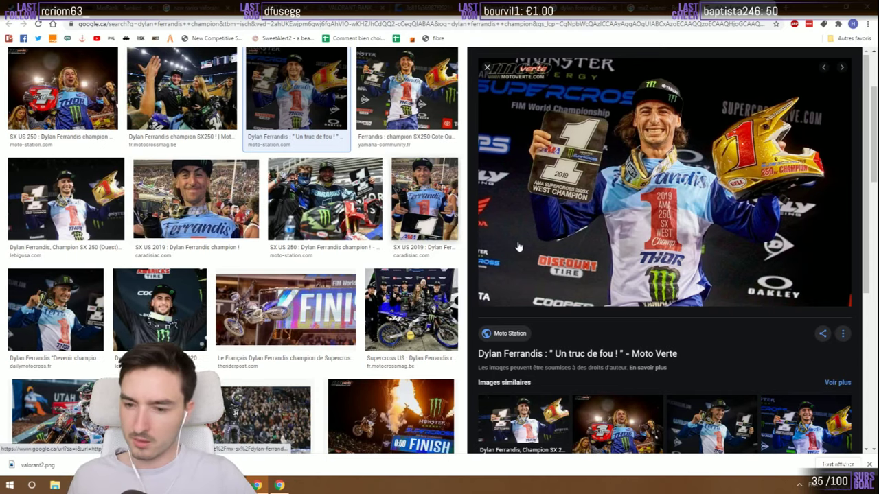
{"action": "scroll", "coordinate": [559, 251], "scroll_direction": "down", "scroll_amount": 3}
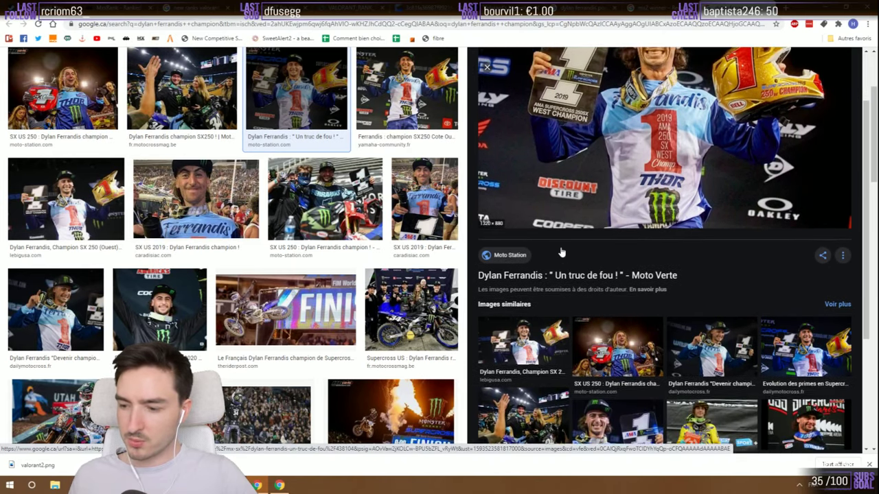
{"action": "scroll", "coordinate": [561, 252], "scroll_direction": "up", "scroll_amount": 3}
{"action": "scroll", "coordinate": [561, 253], "scroll_direction": "down", "scroll_amount": 4}
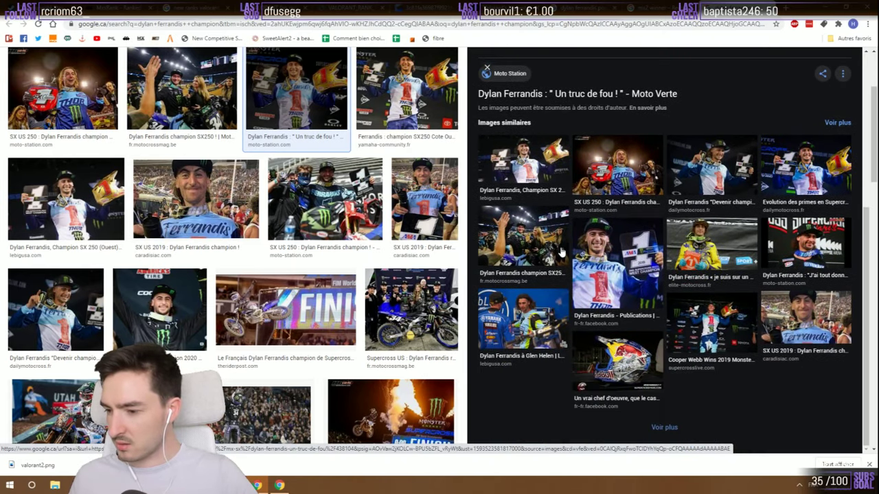
{"action": "scroll", "coordinate": [549, 281], "scroll_direction": "up", "scroll_amount": 6}
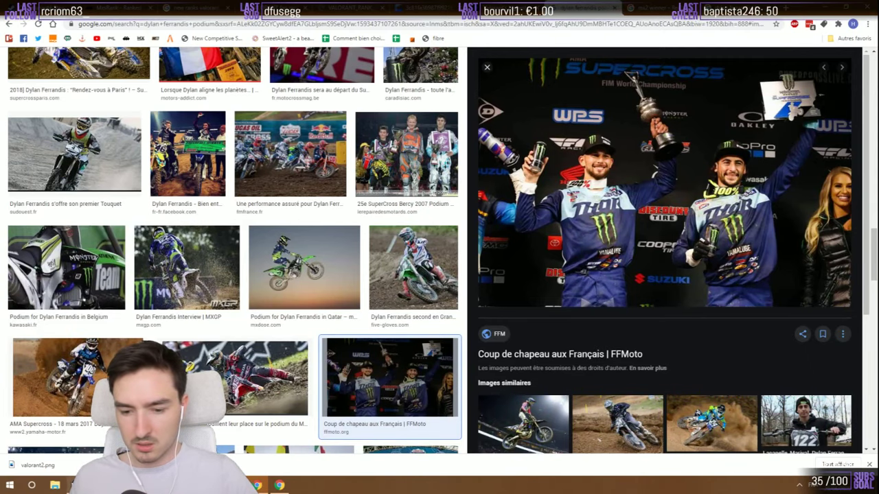
{"action": "key", "text": "alt+Tab"}
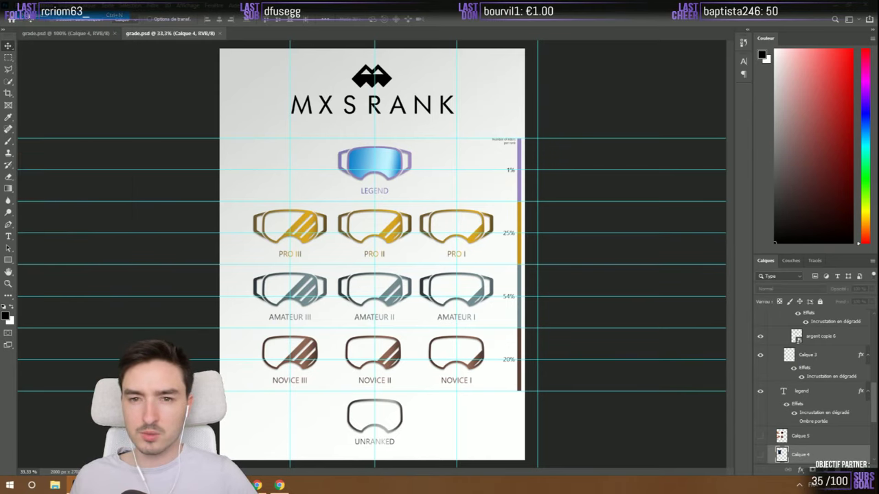
Switch to the MYTHIC goggle document and check, then dismiss, its Image Size settings
{"action": "left_click", "coordinate": [69, 14]}
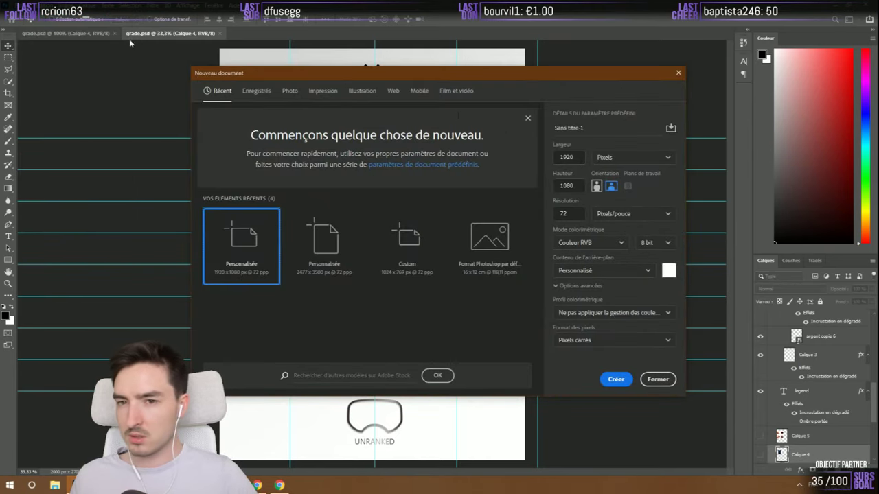
{"action": "key", "text": "Escape"}
{"action": "left_click", "coordinate": [65, 33]}
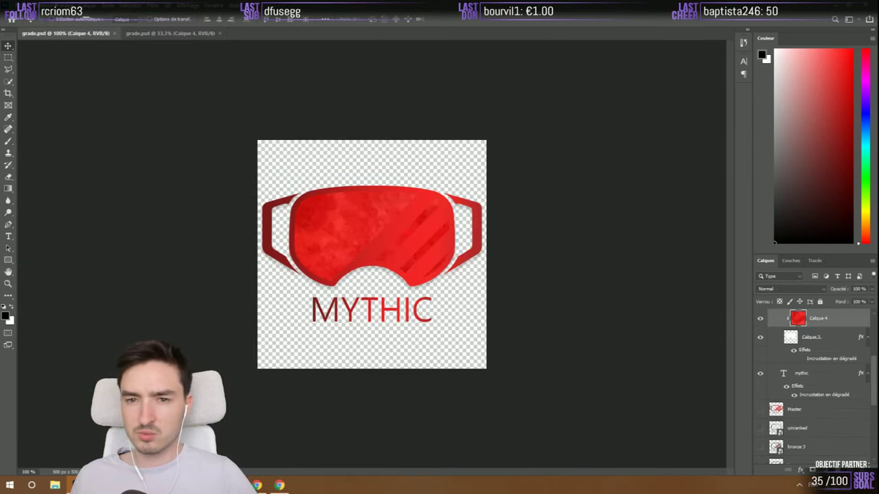
{"action": "left_click", "coordinate": [69, 6]}
{"action": "left_click", "coordinate": [92, 74]}
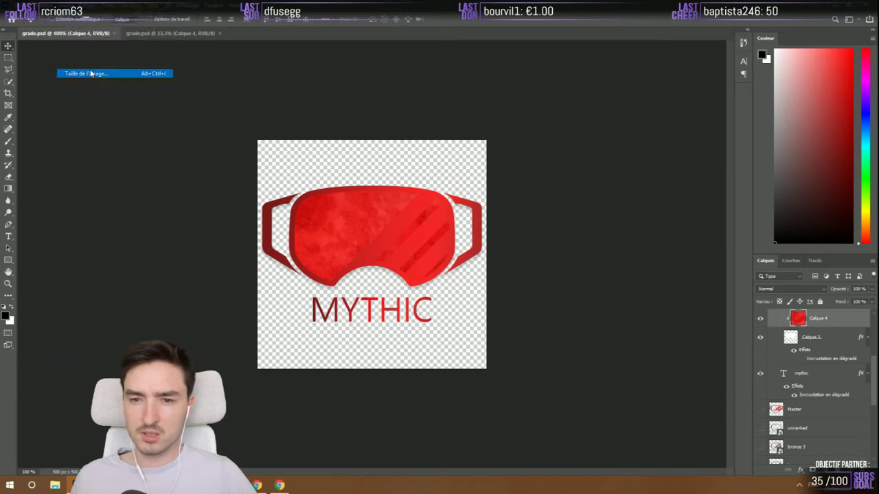
{"action": "key", "text": "Escape"}
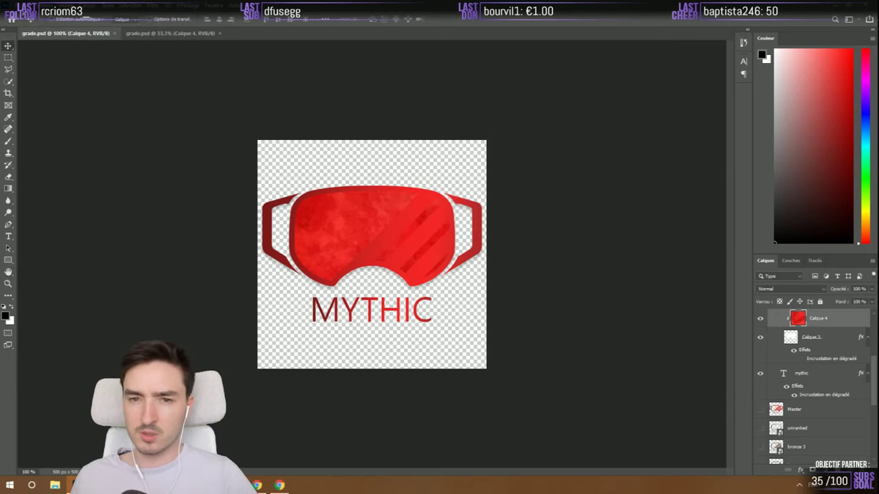
Create a new 500 × 500 px document with Largeur and Hauteur set to 500
{"action": "left_click", "coordinate": [10, 7]}
{"action": "left_click", "coordinate": [29, 16]}
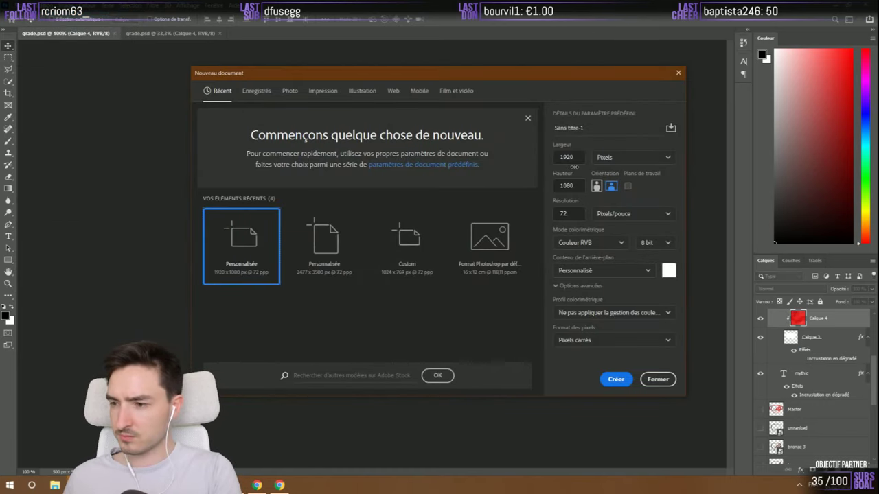
{"action": "left_click", "coordinate": [581, 157]}
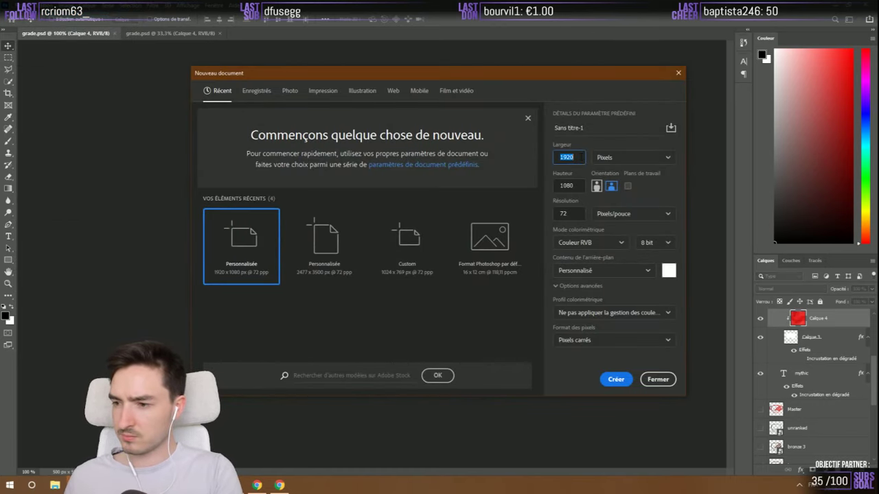
{"action": "type", "text": "500"}
{"action": "key", "text": "Tab"}
{"action": "type", "text": "500"}
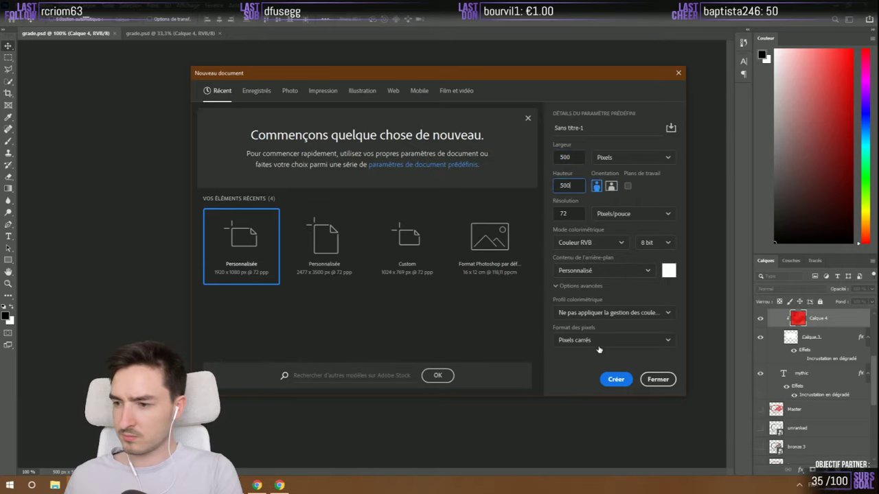
{"action": "left_click", "coordinate": [611, 379]}
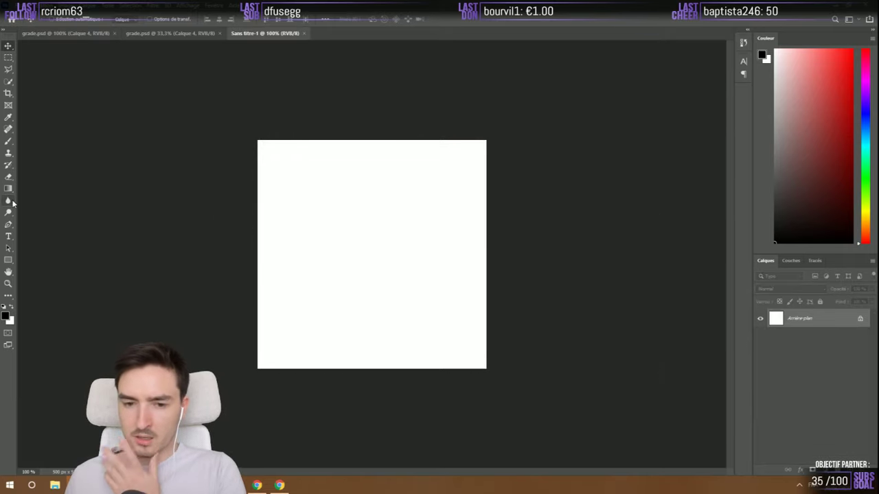
Select the Rectangle tool and dock the Window > Propriétés panel at the side
{"action": "left_click", "coordinate": [9, 260]}
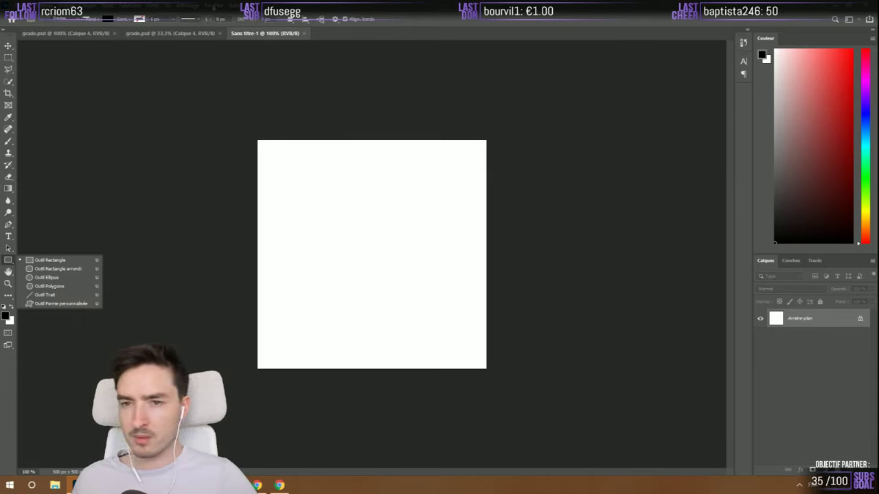
{"action": "left_click", "coordinate": [212, 5]}
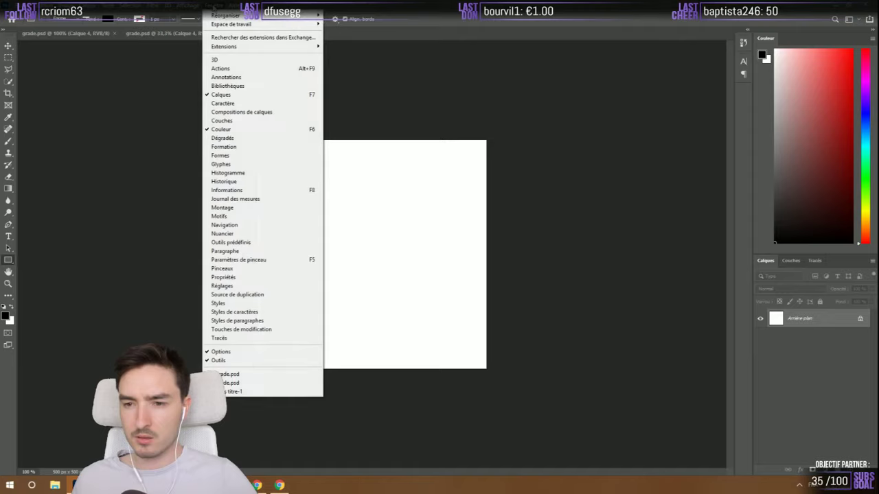
{"action": "left_click", "coordinate": [223, 277]}
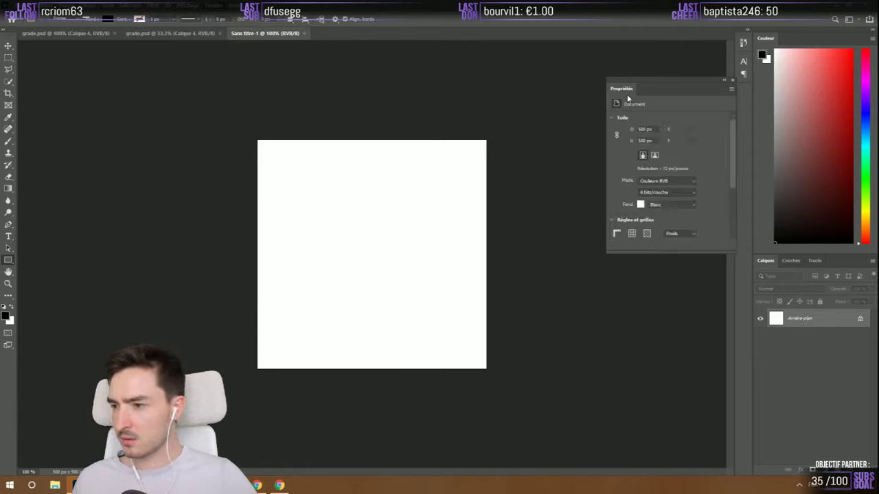
{"action": "left_click_drag", "start_coordinate": [627, 94], "coordinate": [739, 100]}
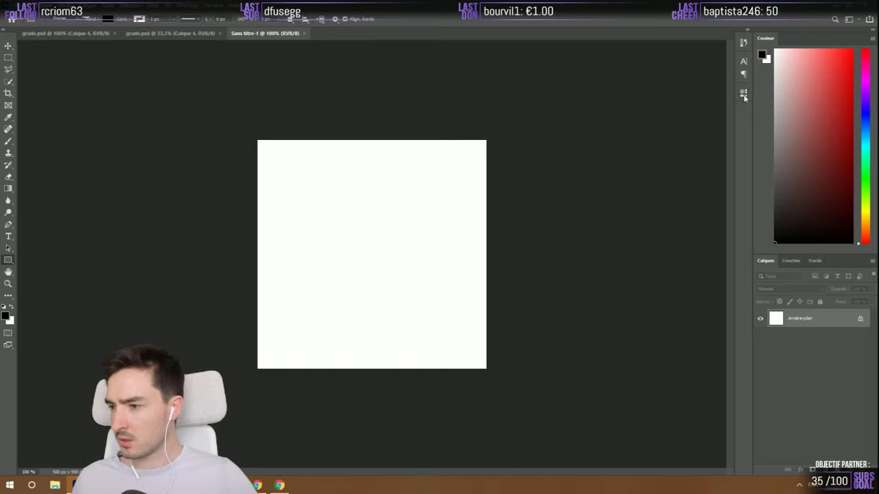
Expand the Properties panel, draw a small rectangle near the upper left, and return to Google Images
{"action": "left_click", "coordinate": [743, 96]}
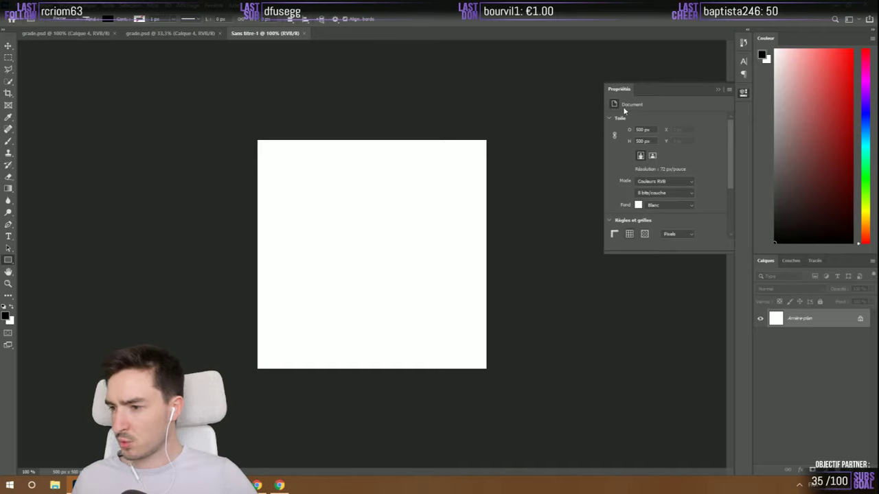
{"action": "left_click_drag", "start_coordinate": [302, 187], "coordinate": [293, 195]}
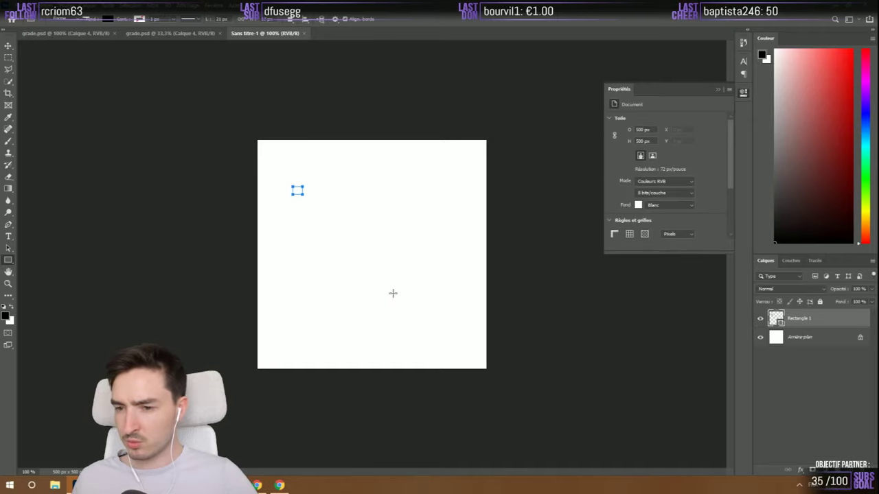
{"action": "left_click", "coordinate": [258, 485]}
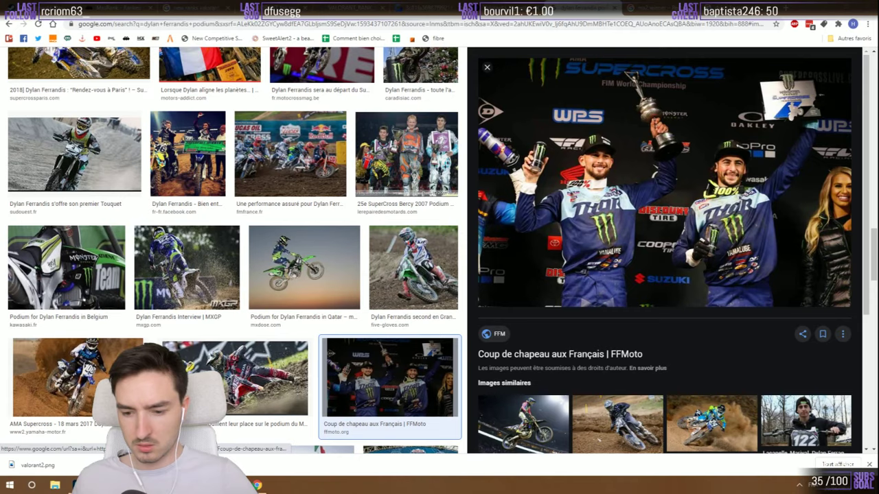
{"action": "right_click", "coordinate": [234, 485]}
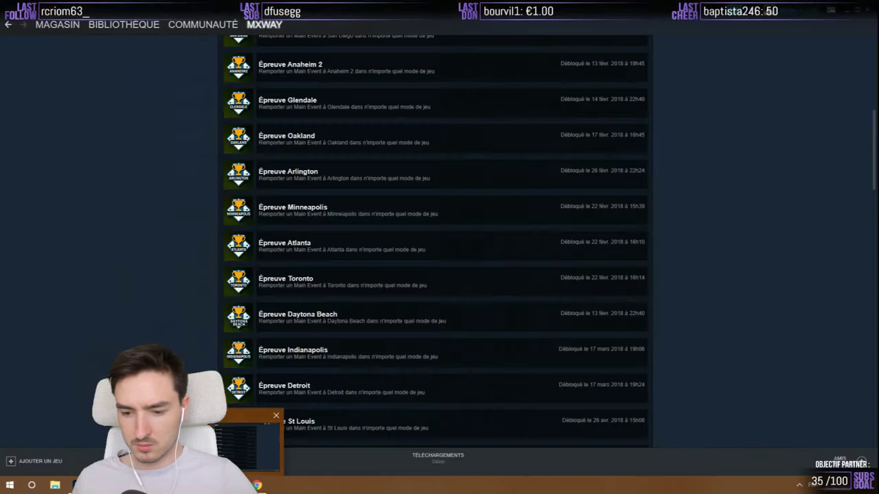
{"action": "key", "text": "Escape"}
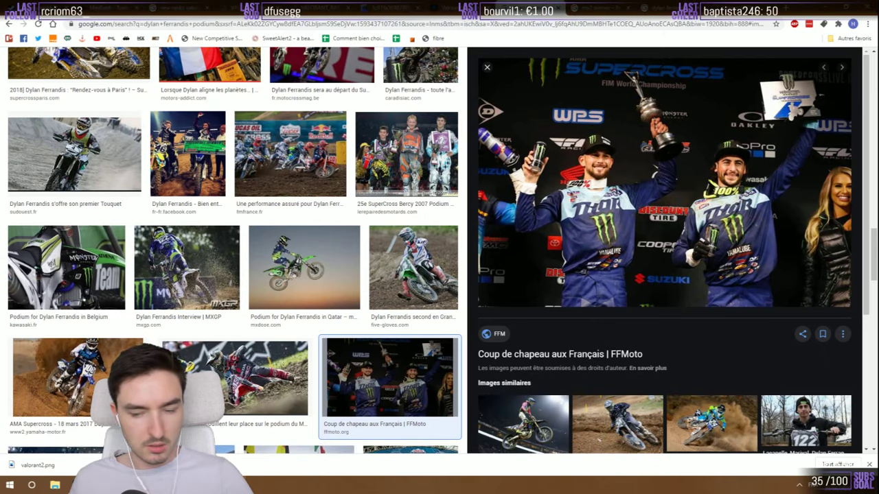
View the podium photo full-size in its own tab, return to the results, then switch to Photoshop
{"action": "key", "text": "ctrl+Tab"}
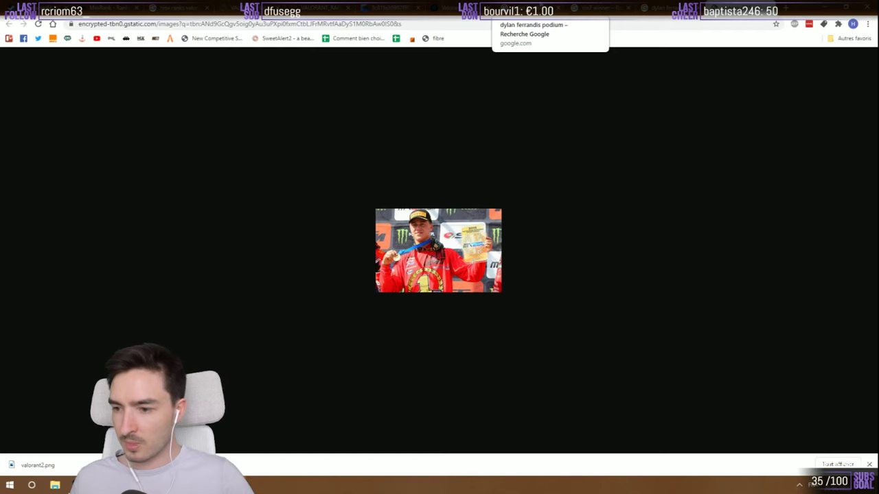
{"action": "left_click", "coordinate": [535, 8]}
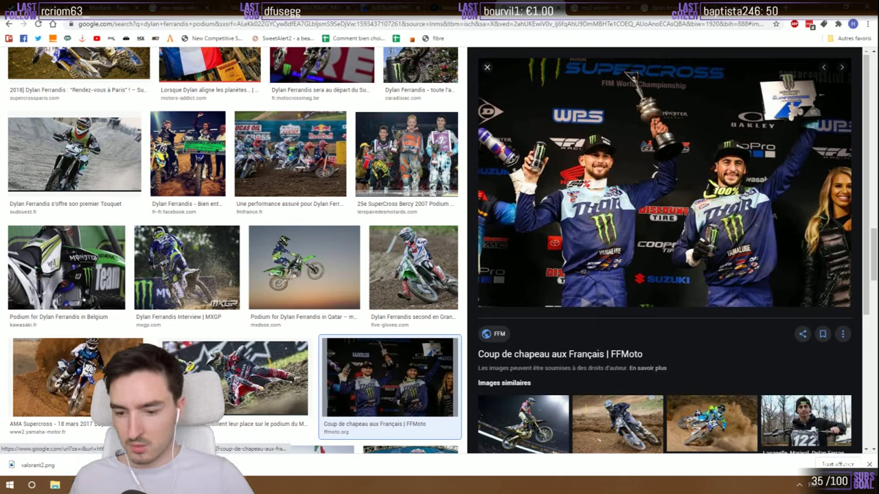
{"action": "key", "text": "alt+Tab"}
Close File Explorer, then draw an extra rectangle and delete it
{"action": "key", "text": "super+e"}
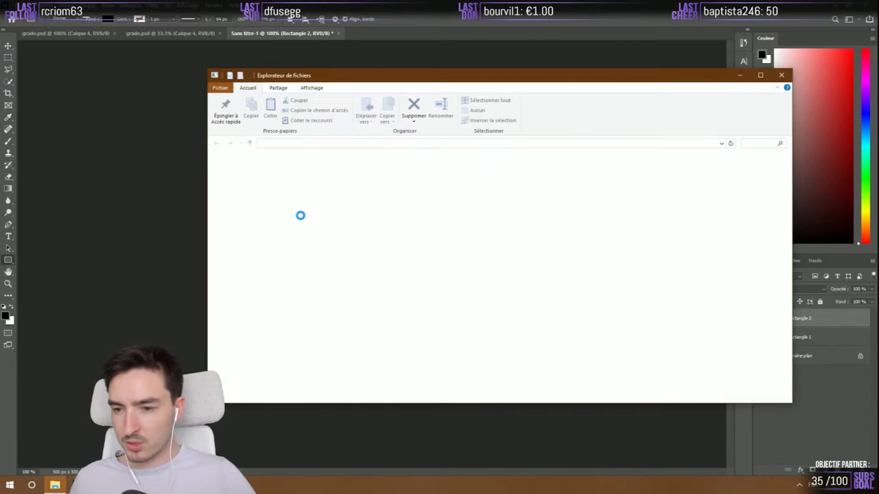
{"action": "key", "text": "alt+F4"}
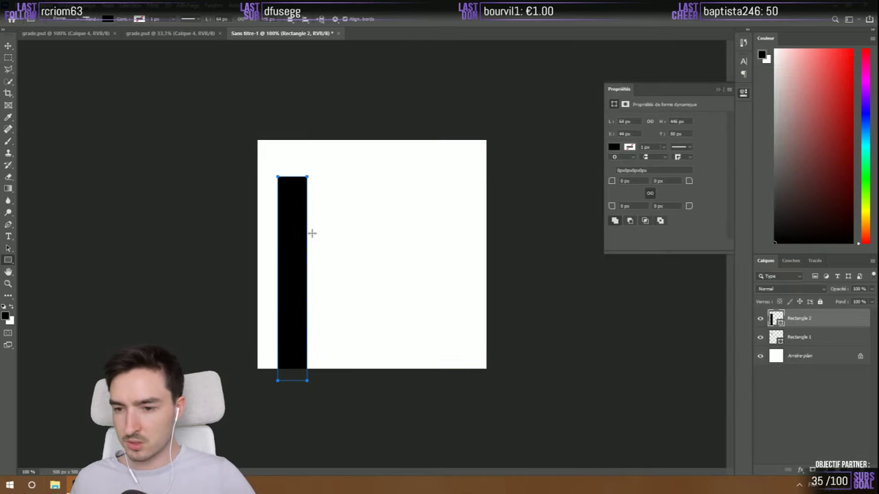
{"action": "left_click_drag", "start_coordinate": [297, 243], "coordinate": [377, 204]}
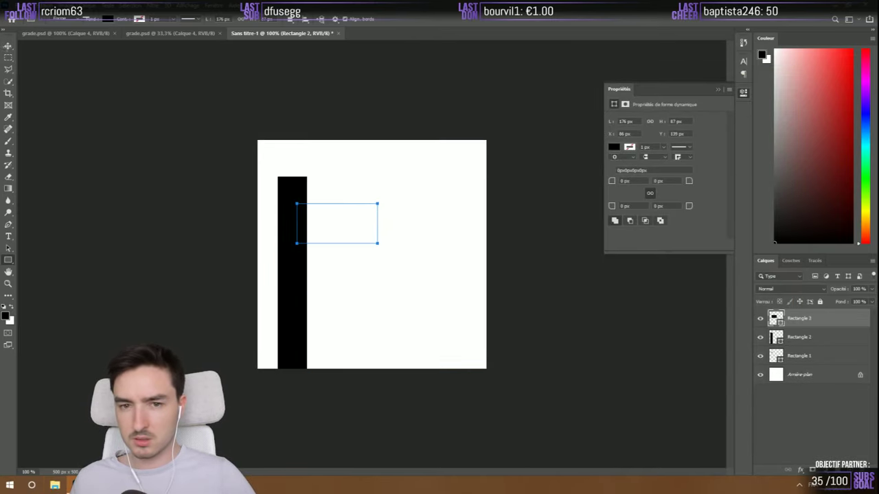
{"action": "key", "text": "v"}
{"action": "key", "text": "Delete"}
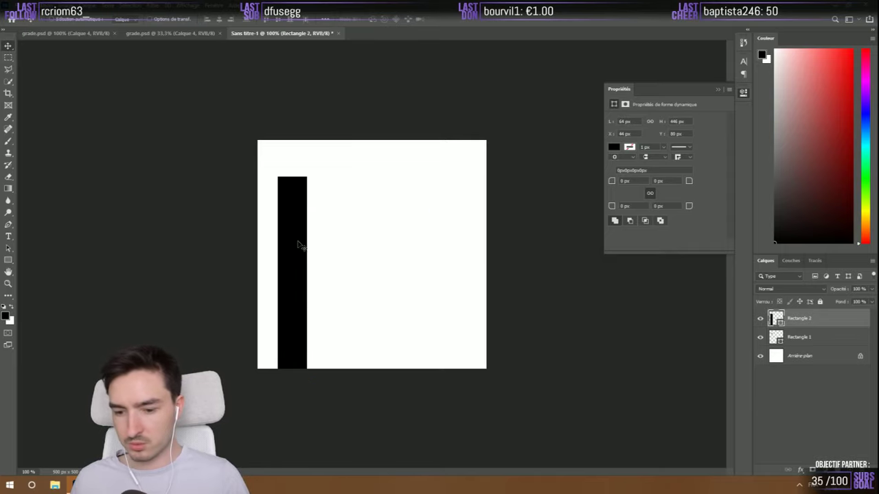
Move the tall black bar toward the canvas centre and launch Task Manager
{"action": "left_click_drag", "start_coordinate": [298, 243], "coordinate": [368, 219]}
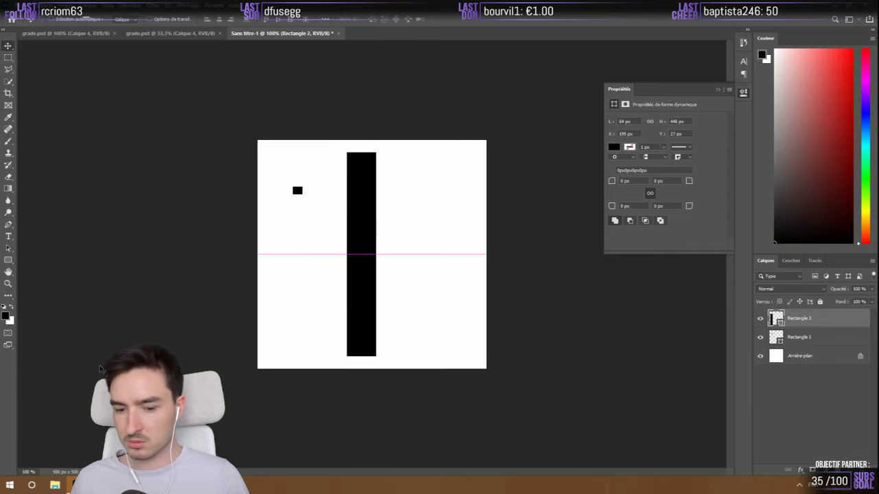
{"action": "right_click", "coordinate": [17, 482]}
{"action": "left_click", "coordinate": [48, 381]}
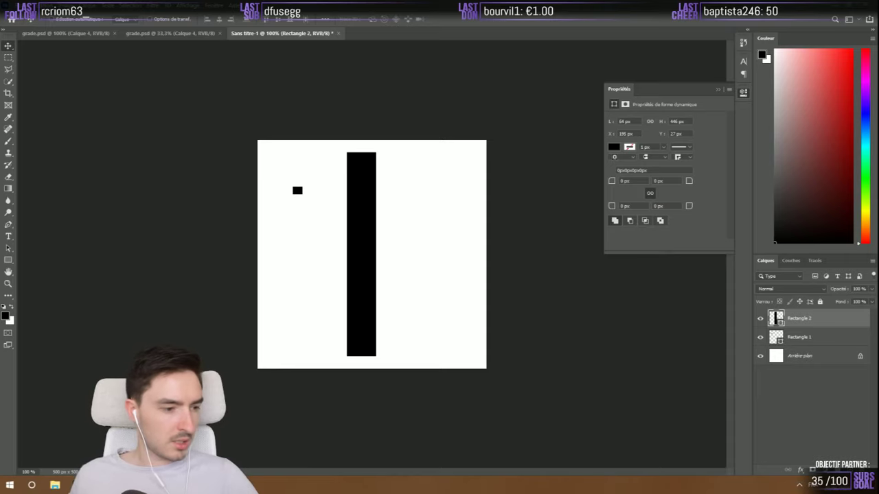
Quit a background app from the system tray's hidden icons
{"action": "left_click", "coordinate": [788, 484]}
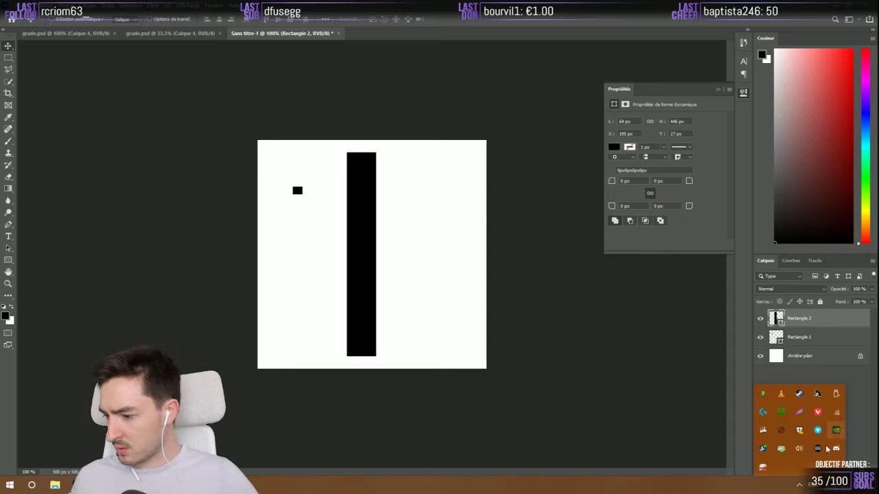
{"action": "right_click", "coordinate": [781, 412]}
{"action": "left_click", "coordinate": [789, 404]}
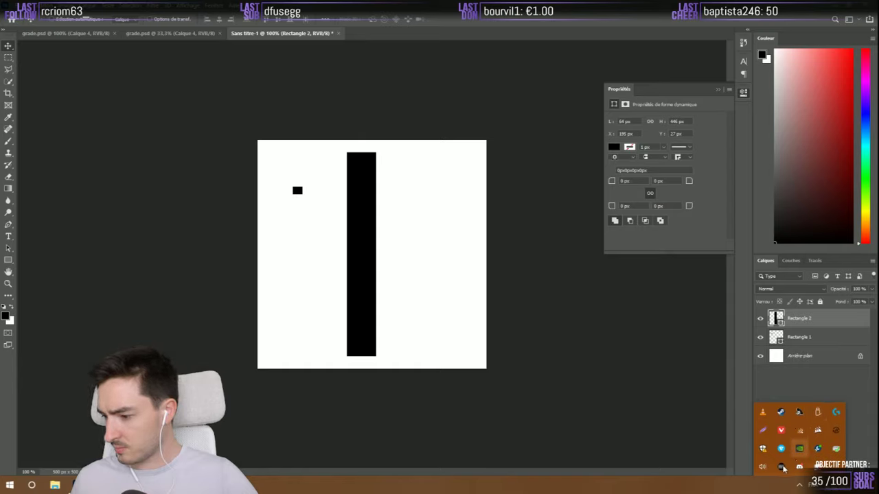
{"action": "left_click", "coordinate": [651, 436]}
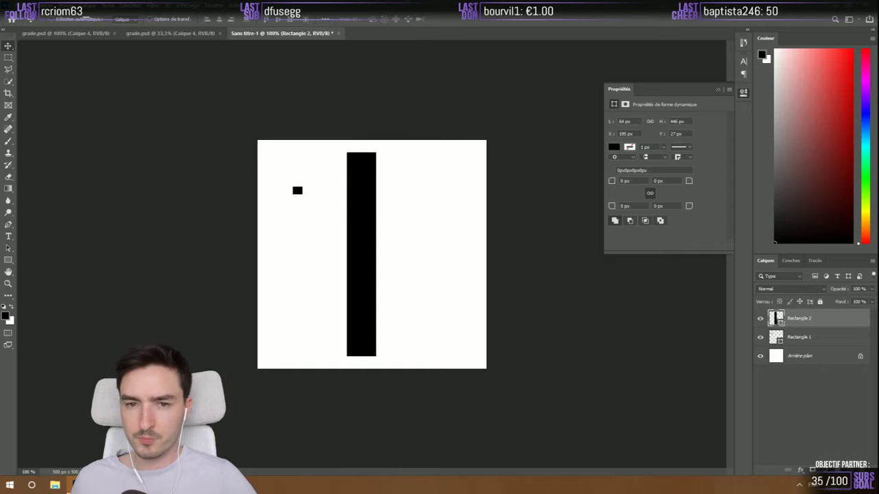
{"action": "scroll", "coordinate": [320, 186], "scroll_direction": "up", "scroll_amount": 3}
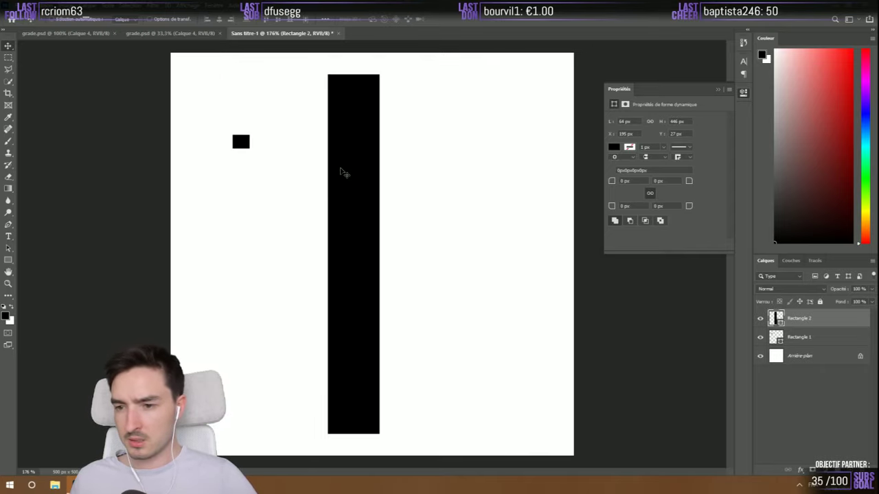
Merge Rectangle 1 with the bar and round its top-left and bottom-right corners to 10 px
{"action": "left_click", "coordinate": [808, 344], "text": "shift"}
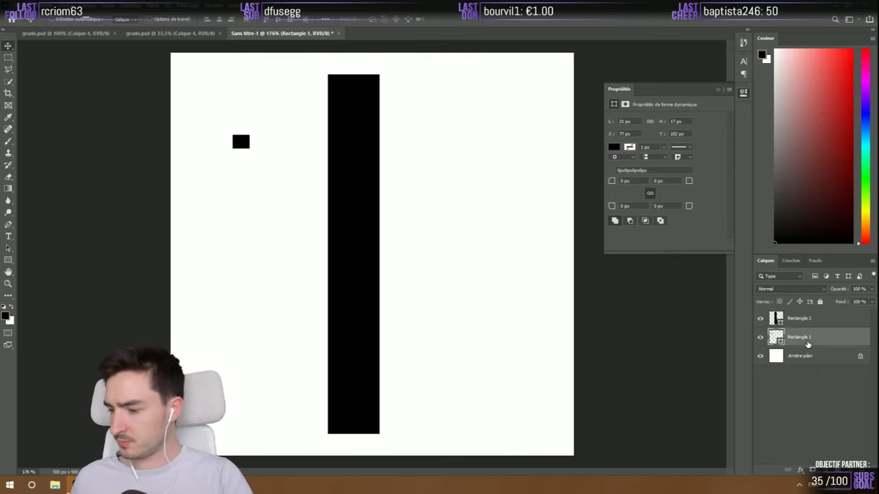
{"action": "key", "text": "ctrl+e"}
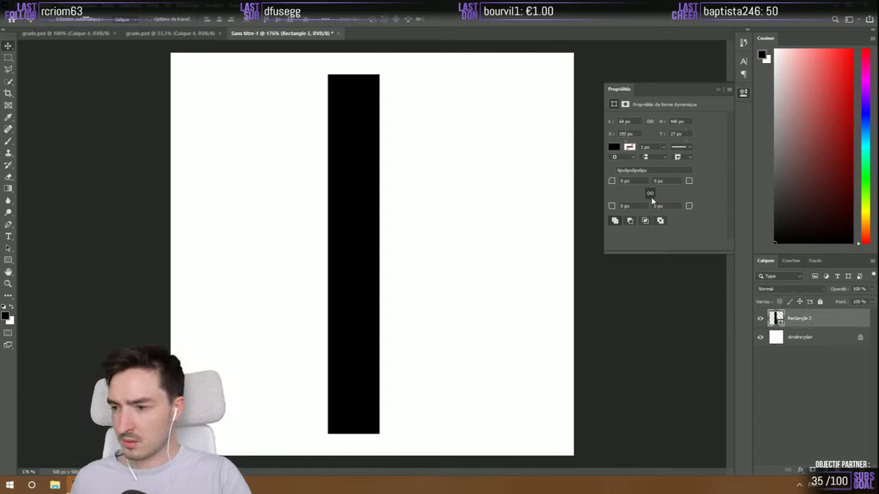
{"action": "left_click", "coordinate": [625, 181]}
{"action": "type", "text": "1"}
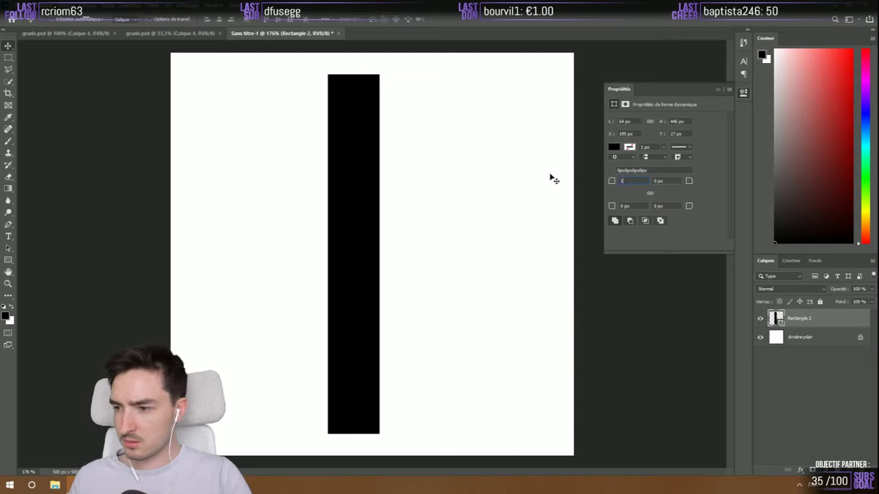
{"action": "type", "text": "0"}
{"action": "left_click", "coordinate": [677, 207]}
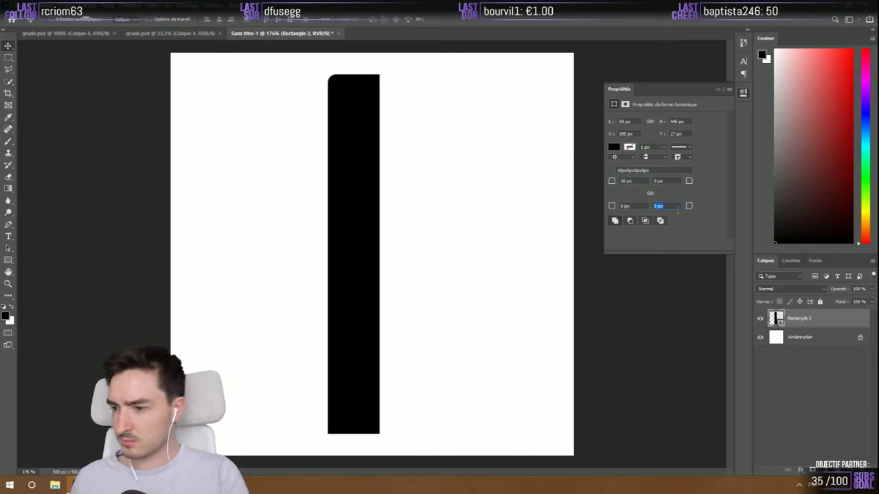
{"action": "type", "text": "10"}
{"action": "key", "text": "Return"}
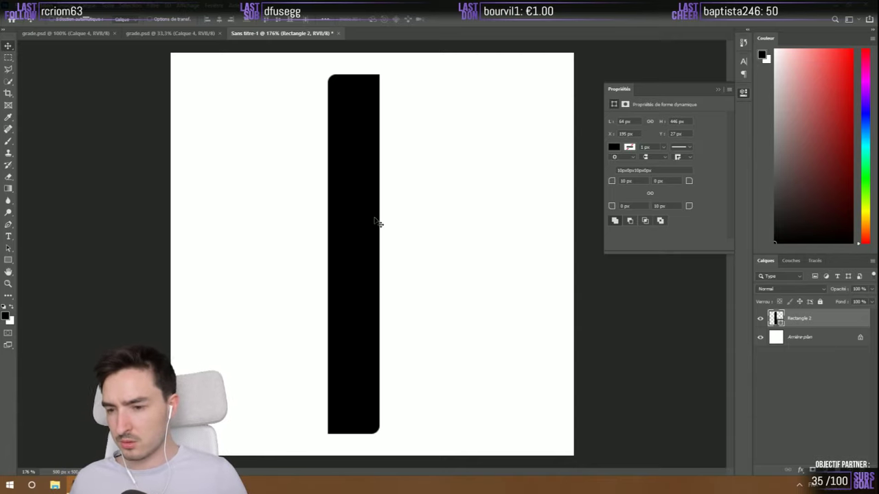
Widen the rectangle with Free Transform, then set it to exactly 300 × 400 px
{"action": "key", "text": "ctrl+t"}
{"action": "left_click_drag", "start_coordinate": [378, 254], "coordinate": [536, 253]}
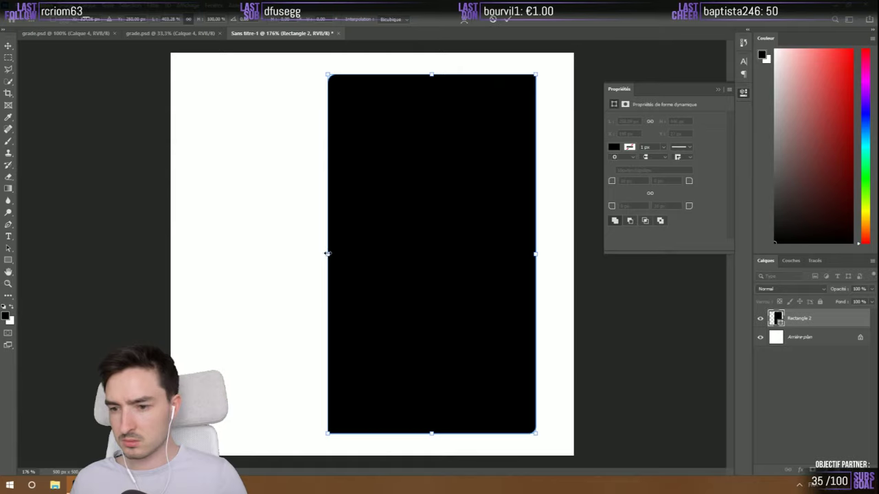
{"action": "left_click_drag", "start_coordinate": [327, 253], "coordinate": [289, 251]}
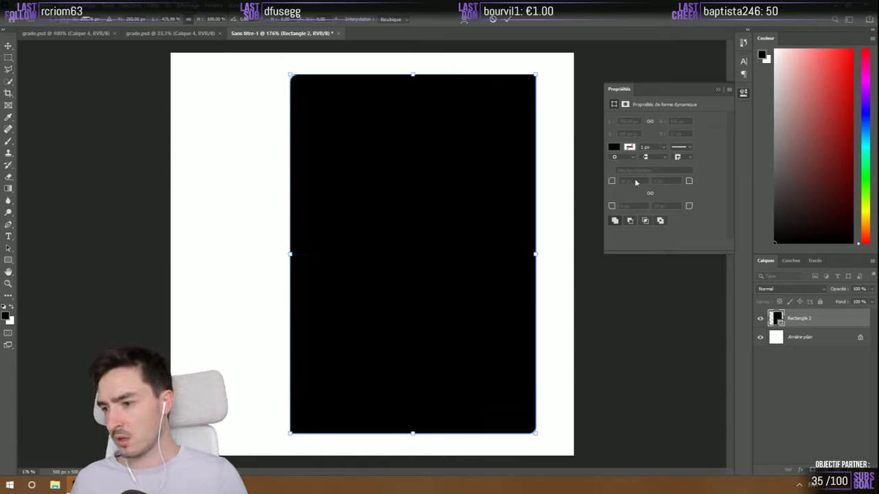
{"action": "left_click", "coordinate": [512, 20]}
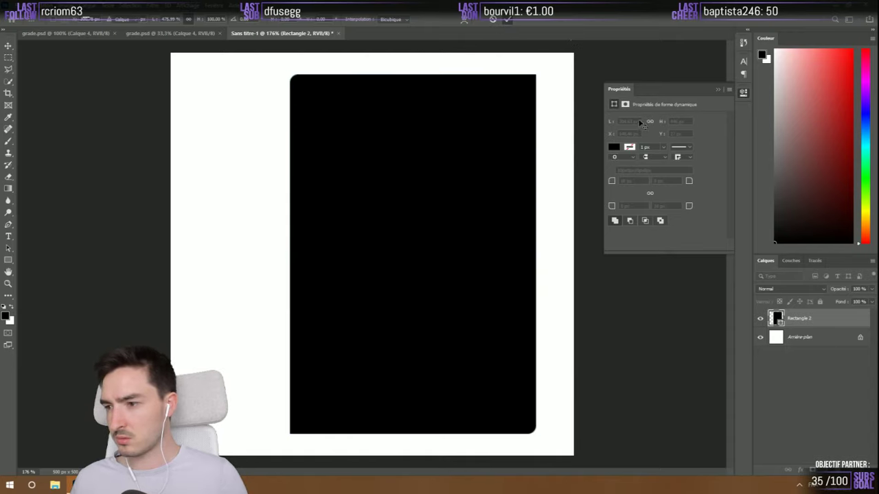
{"action": "type", "text": "300"}
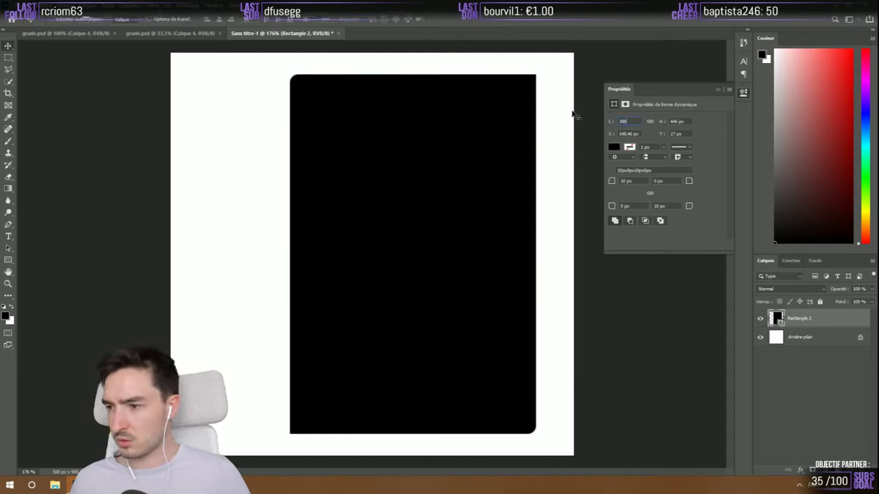
{"action": "key", "text": "Tab"}
{"action": "type", "text": "400"}
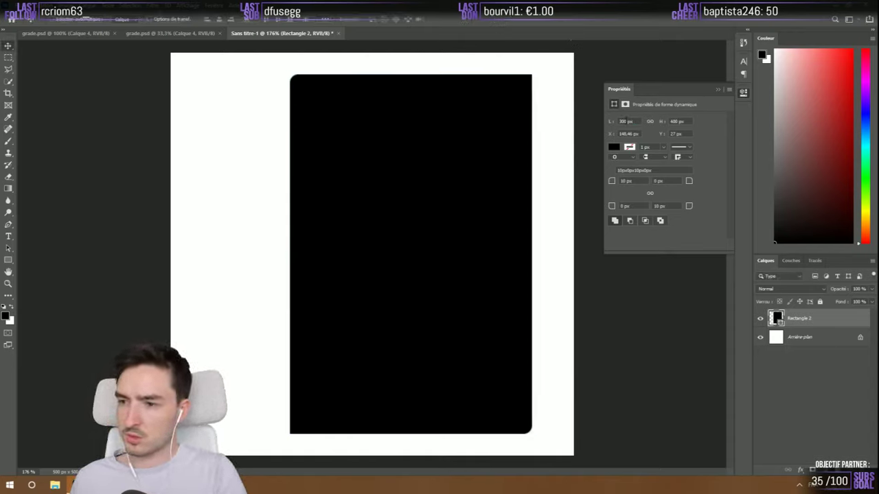
{"action": "key", "text": "Return"}
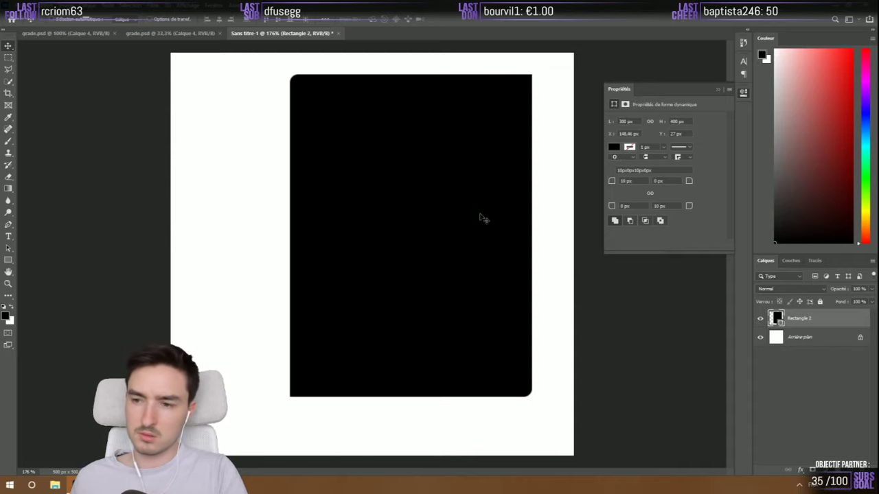
Centre the shape, set top-left and bottom-right radii to 100 px, nudge it 10 px down, close Properties
{"action": "left_click_drag", "start_coordinate": [481, 219], "coordinate": [442, 230]}
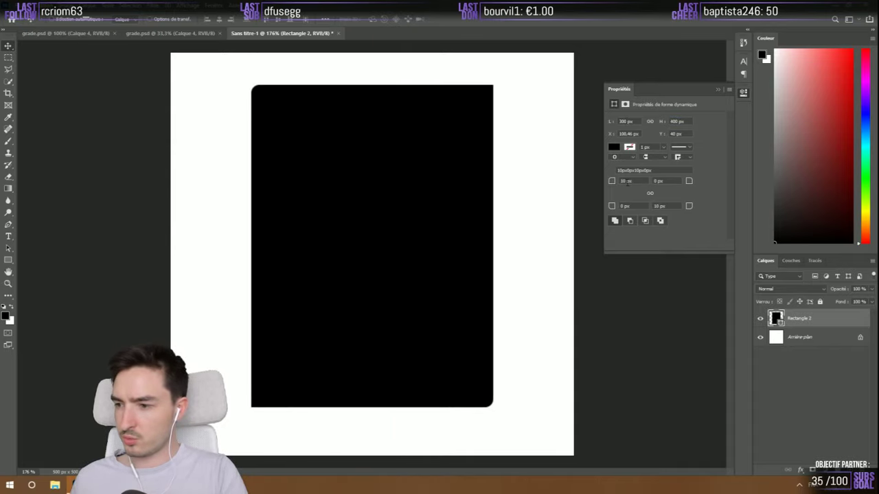
{"action": "key", "text": "Return"}
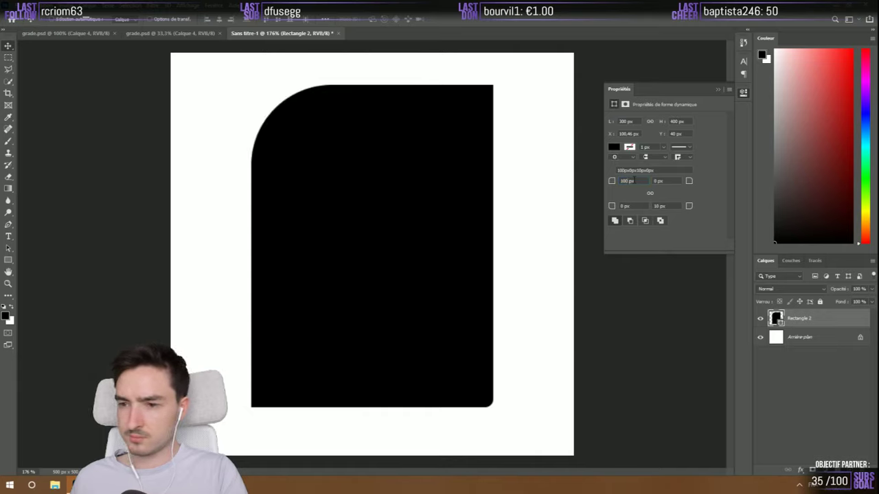
{"action": "key", "text": "Return"}
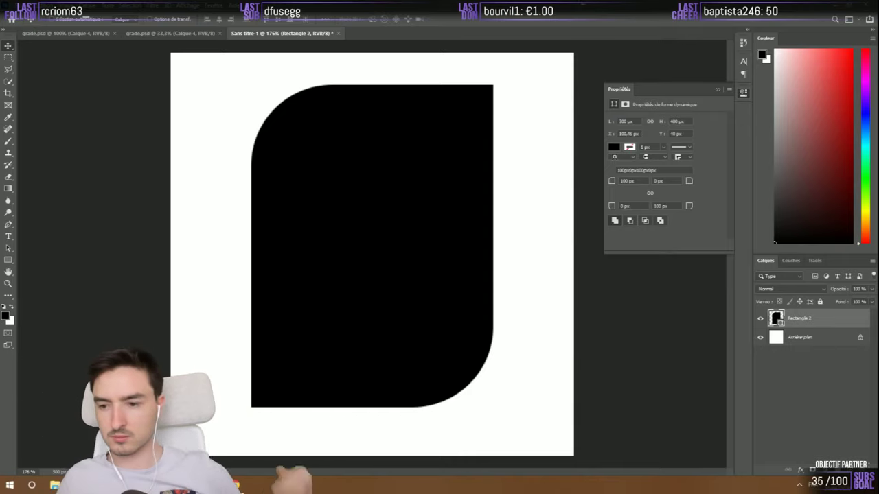
{"action": "mouse_move", "coordinate": [384, 194]}
{"action": "left_mouse_down"}
{"action": "mouse_move", "coordinate": [368, 190]}
{"action": "mouse_move", "coordinate": [389, 190]}
{"action": "mouse_move", "coordinate": [388, 201]}
{"action": "left_mouse_up"}
{"action": "left_click", "coordinate": [718, 90]}
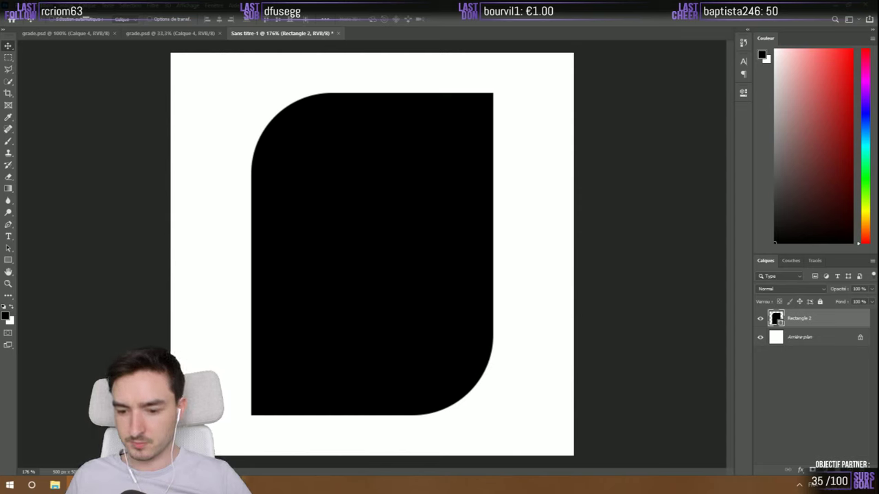
Bring Chrome forward and browse the Valorant ranks, mx2 winner and Dylan Ferrandis champion tabs
{"action": "mouse_move", "coordinate": [246, 486]}
{"action": "left_click", "coordinate": [245, 447]}
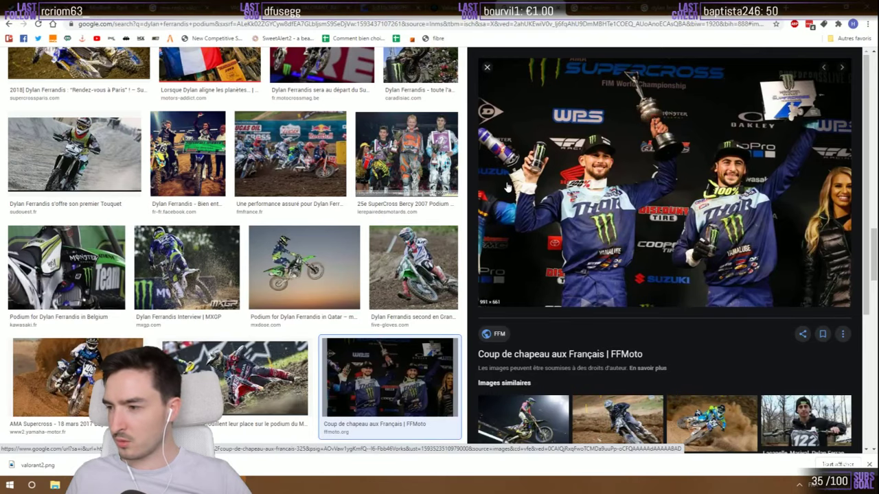
{"action": "key", "text": "ctrl+Tab"}
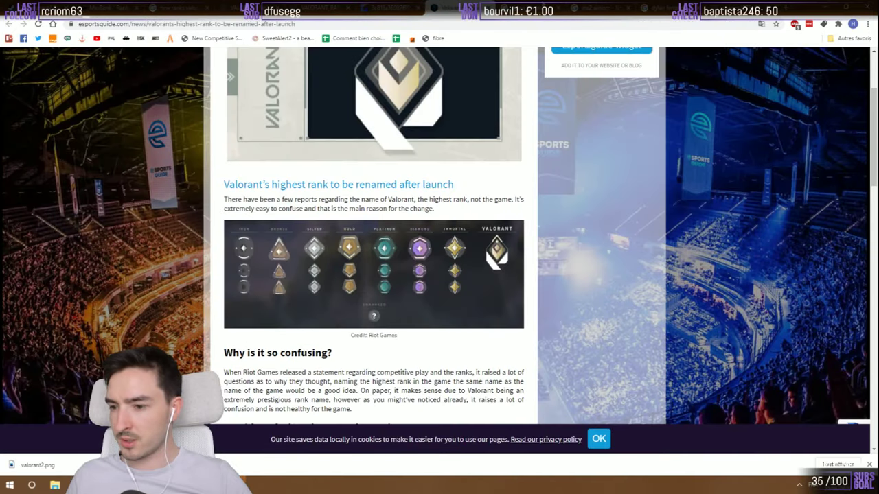
{"action": "left_click", "coordinate": [522, 8]}
{"action": "left_click", "coordinate": [589, 8]}
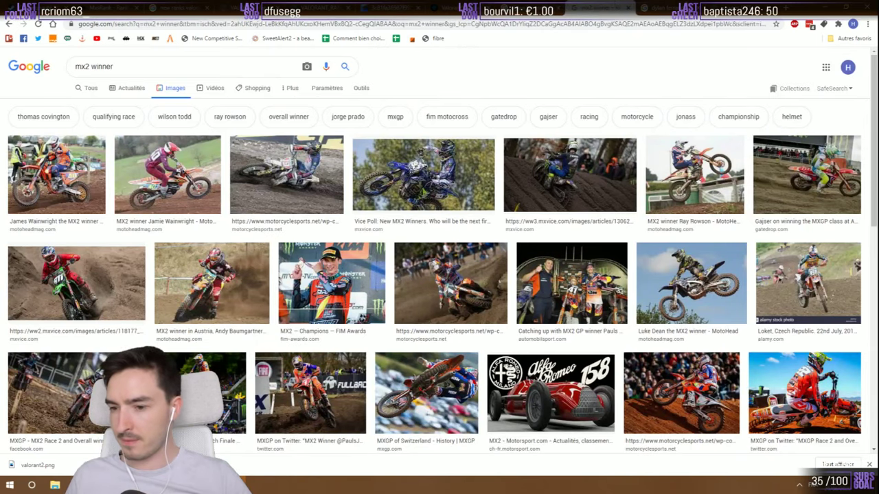
{"action": "left_click", "coordinate": [660, 8]}
Revisit the mx2 winner and Ferrandis results, glance at Photoshop, and open a new tab
{"action": "left_click", "coordinate": [590, 8]}
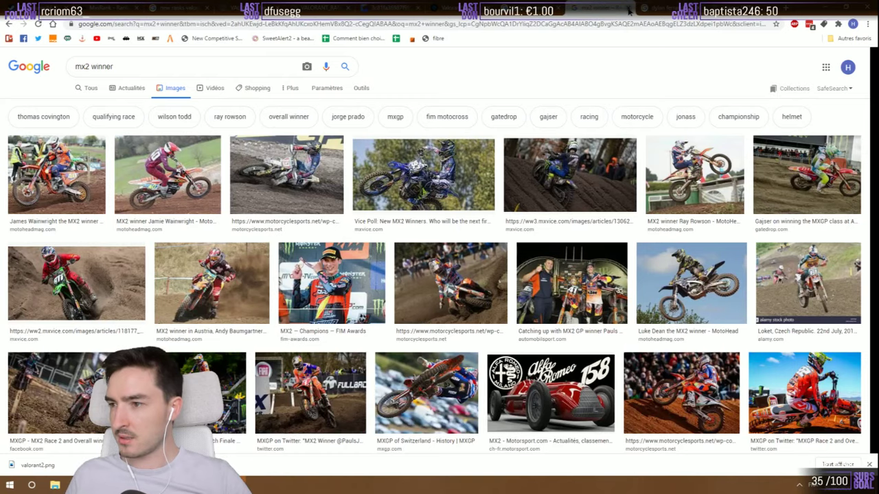
{"action": "left_click", "coordinate": [629, 10]}
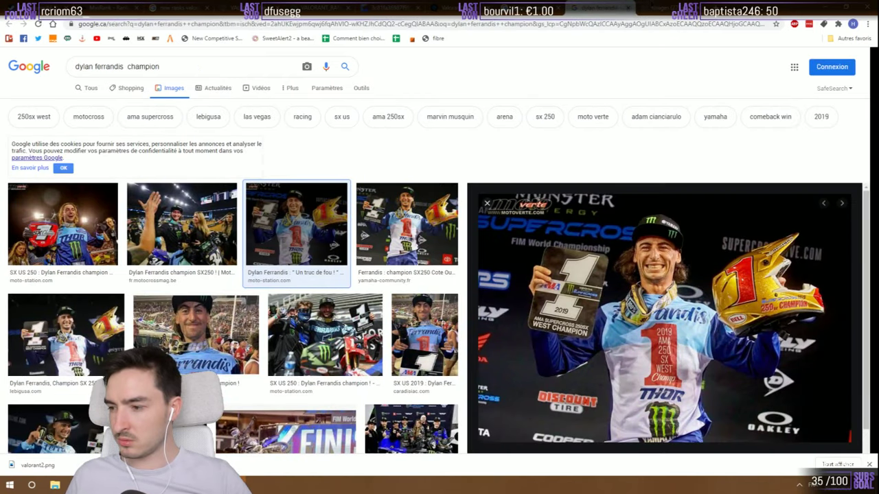
{"action": "key", "text": "ctrl+Tab"}
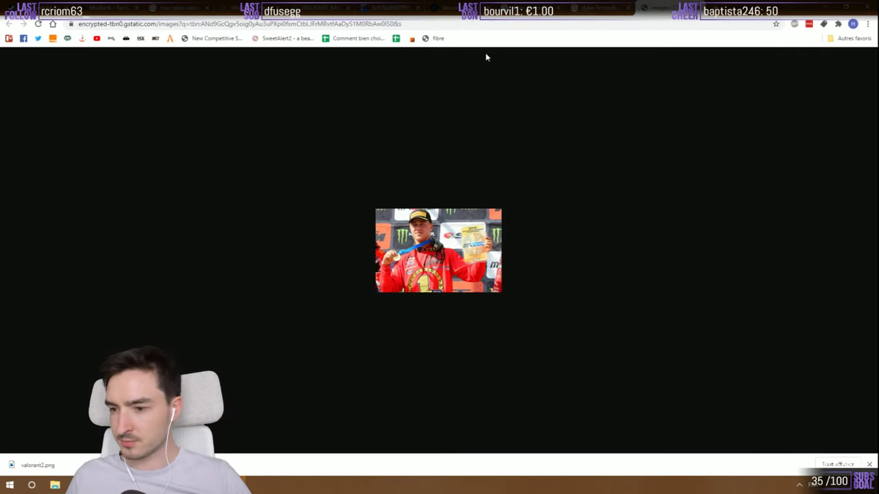
{"action": "key", "text": "alt+Tab"}
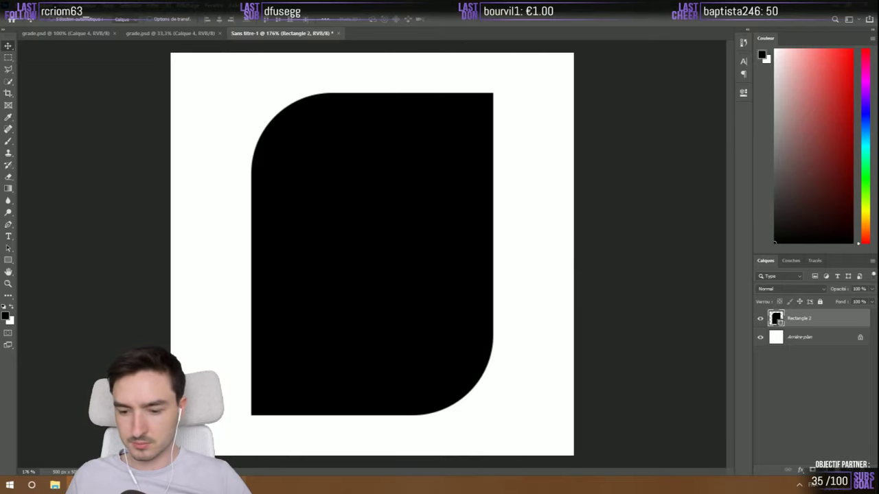
{"action": "key", "text": "alt+Tab"}
{"action": "key", "text": "ctrl+t"}
Load the Flaticon 'farm' icon search and clear its search box
{"action": "type", "text": "flatic"}
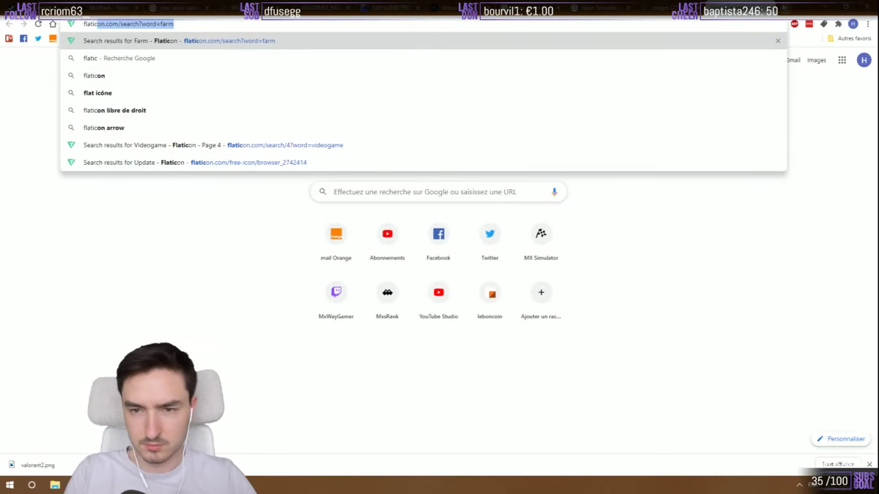
{"action": "key", "text": "Return"}
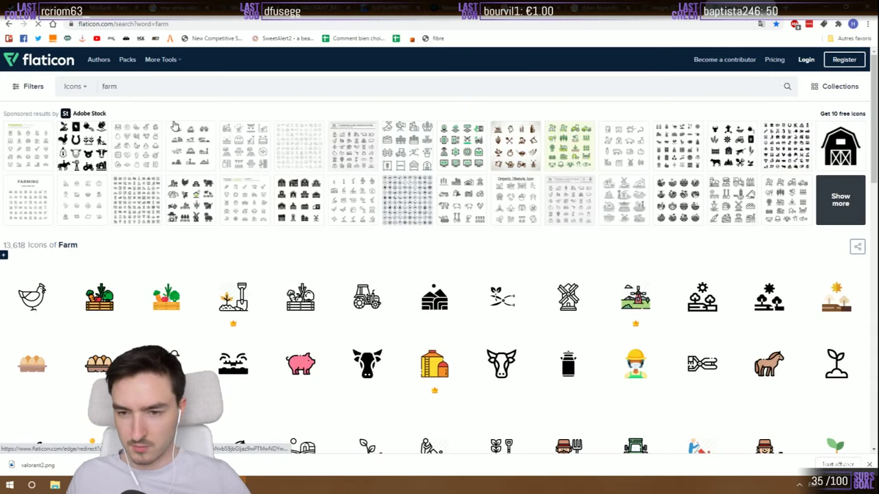
{"action": "key", "text": "ctrl+a"}
{"action": "key", "text": "BackSpace"}
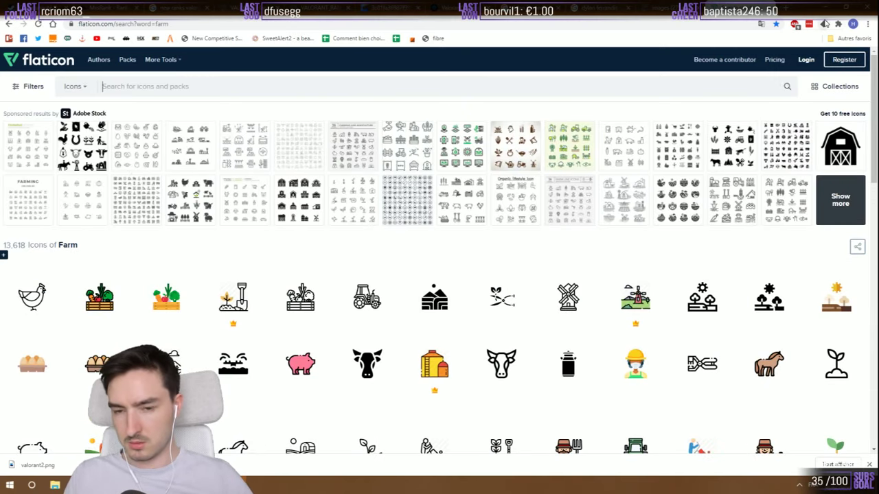
Translate 'epi de ble' from French to English and copy the result 'ear of corn'
{"action": "key", "text": "ctrl+t"}
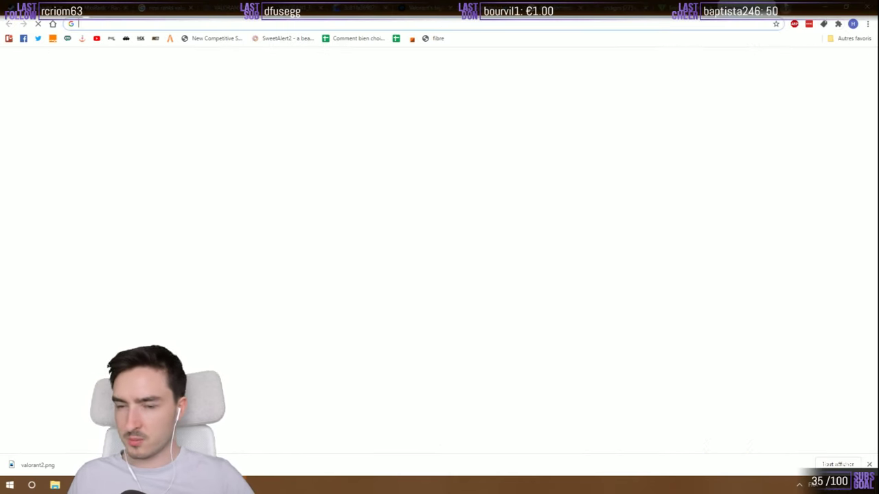
{"action": "type", "text": "traduction"}
{"action": "key", "text": "Return"}
{"action": "left_click", "coordinate": [141, 155]}
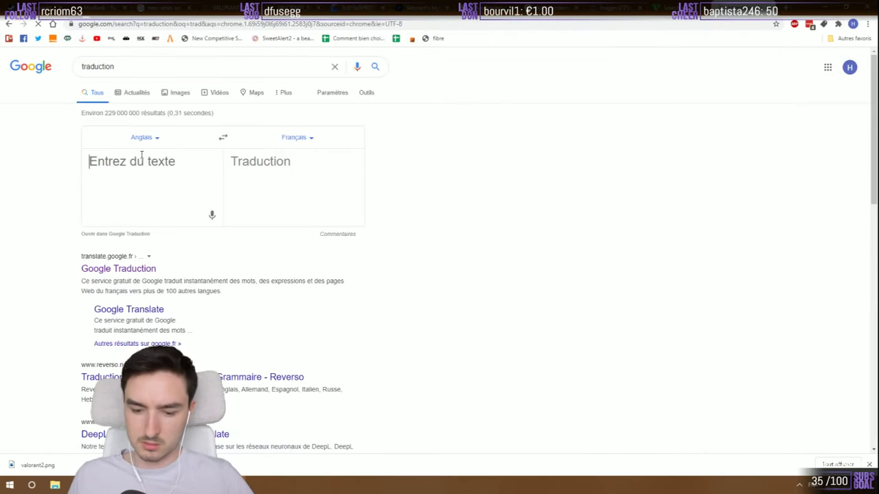
{"action": "type", "text": "epi de ble"}
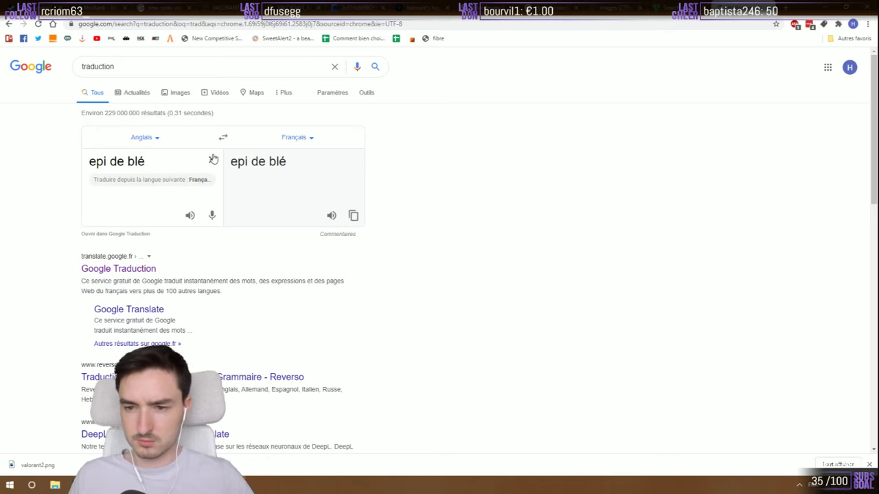
{"action": "left_click", "coordinate": [223, 137]}
{"action": "left_click_drag", "start_coordinate": [296, 165], "coordinate": [224, 161]}
{"action": "key", "text": "ctrl+c"}
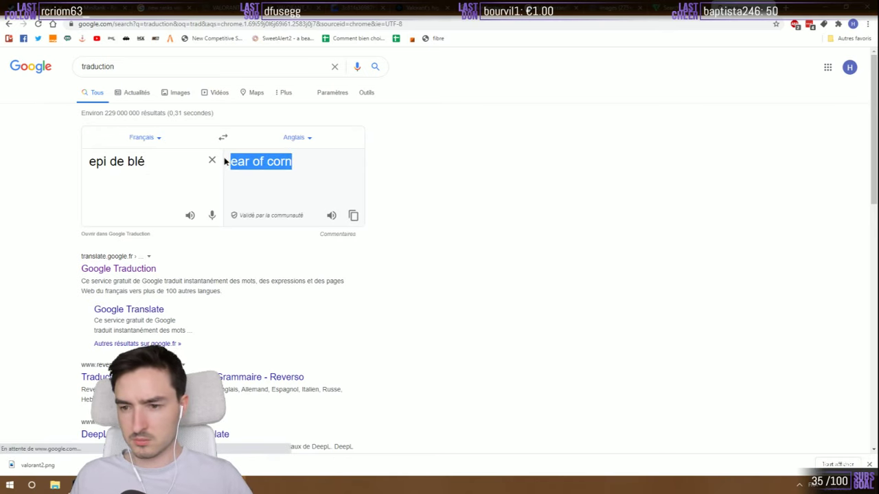
{"action": "key", "text": "ctrl+w"}
Search Flaticon for 'ear of corn', peek at a sponsored grain set, and return to the results
{"action": "left_click", "coordinate": [234, 86]}
{"action": "key", "text": "ctrl+v"}
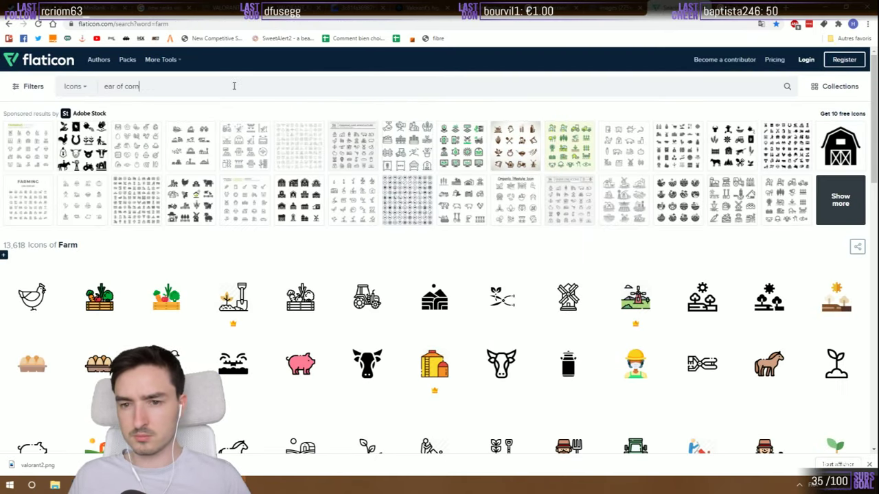
{"action": "key", "text": "Return"}
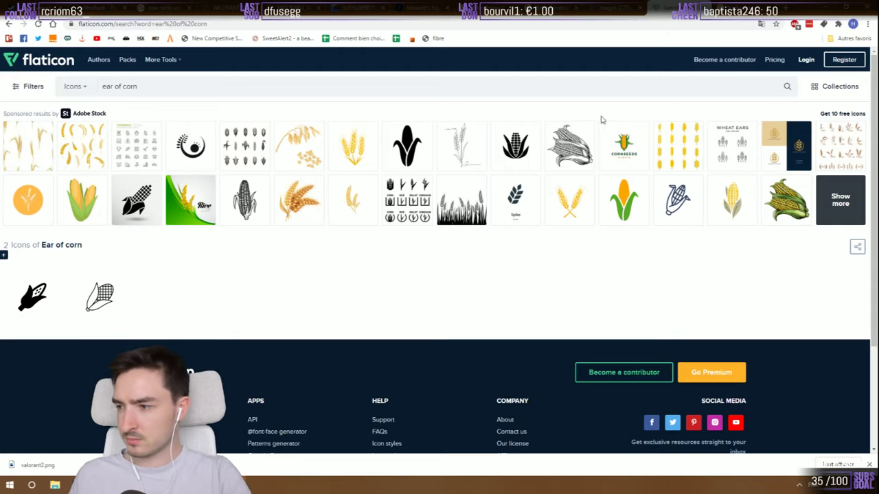
{"action": "left_click", "coordinate": [851, 149]}
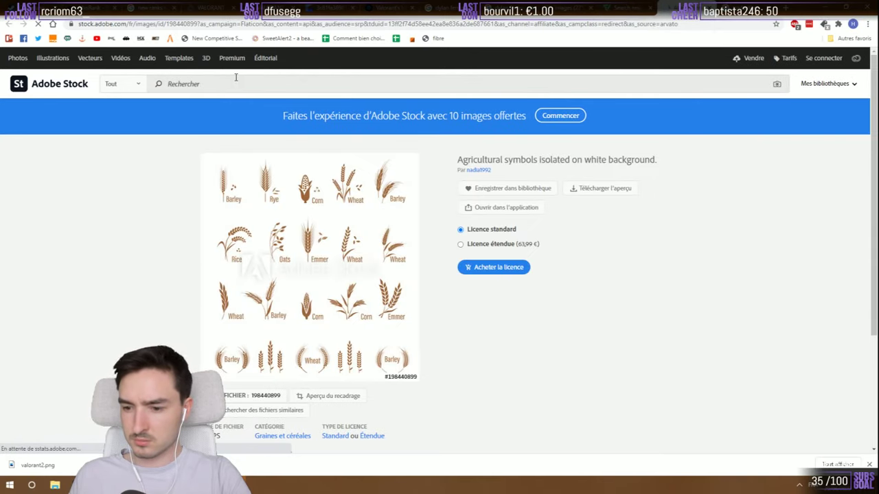
{"action": "left_click", "coordinate": [560, 396]}
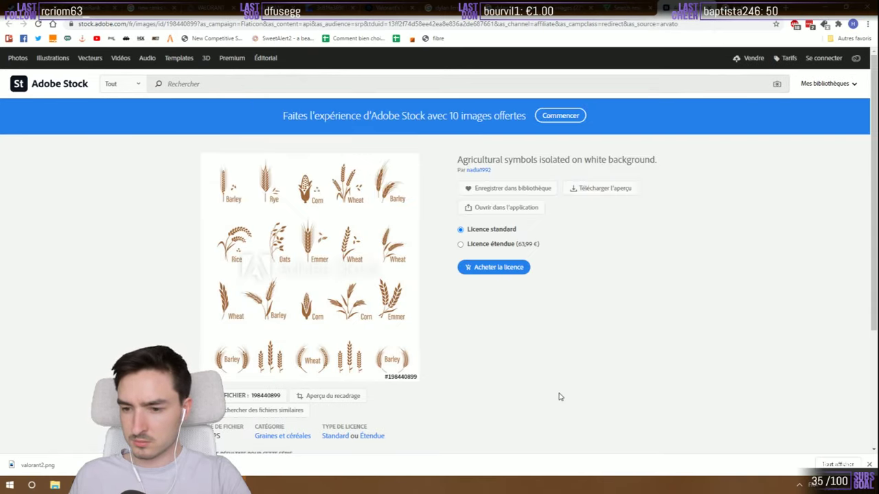
{"action": "left_click", "coordinate": [8, 24]}
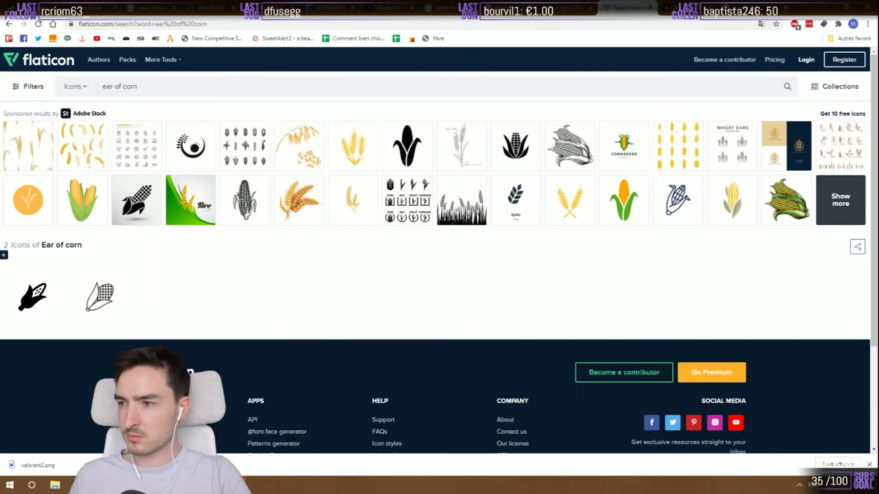
{"action": "left_click", "coordinate": [23, 23]}
{"action": "left_click", "coordinate": [8, 24]}
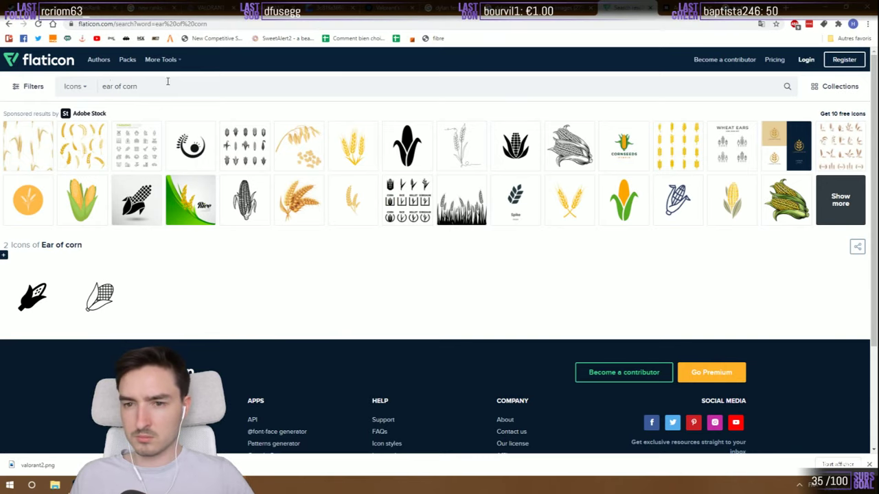
Replace the search term with 'corn' to list 2,580 icons
{"action": "triple_click", "coordinate": [167, 81]}
{"action": "type", "text": "corn"}
{"action": "key", "text": "Return"}
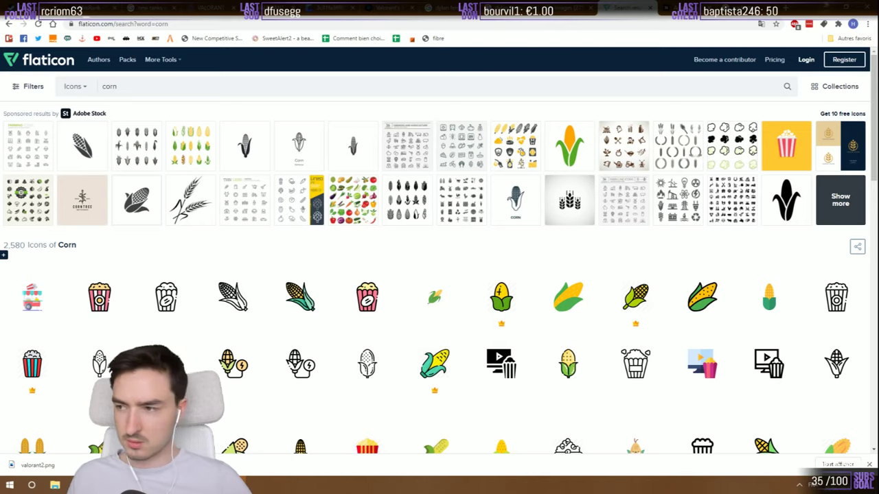
Search images for 'emx125 podium' in a new tab and enlarge the 2019-plaque podium photo
{"action": "key", "text": "ctrl+t"}
{"action": "type", "text": "emx1"}
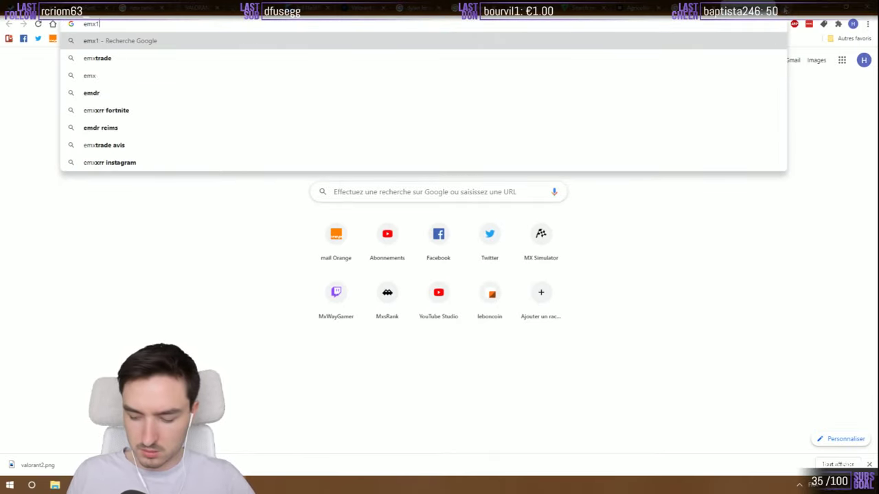
{"action": "type", "text": "25 po"}
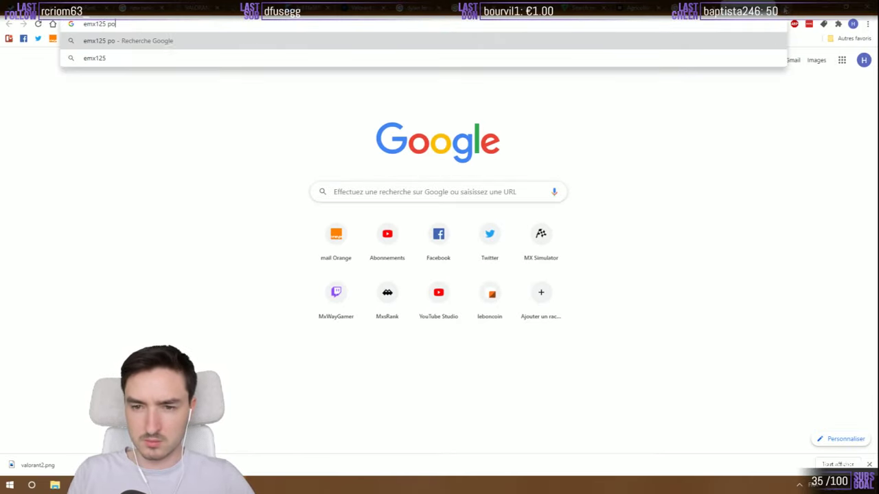
{"action": "type", "text": "dium"}
{"action": "key", "text": "Return"}
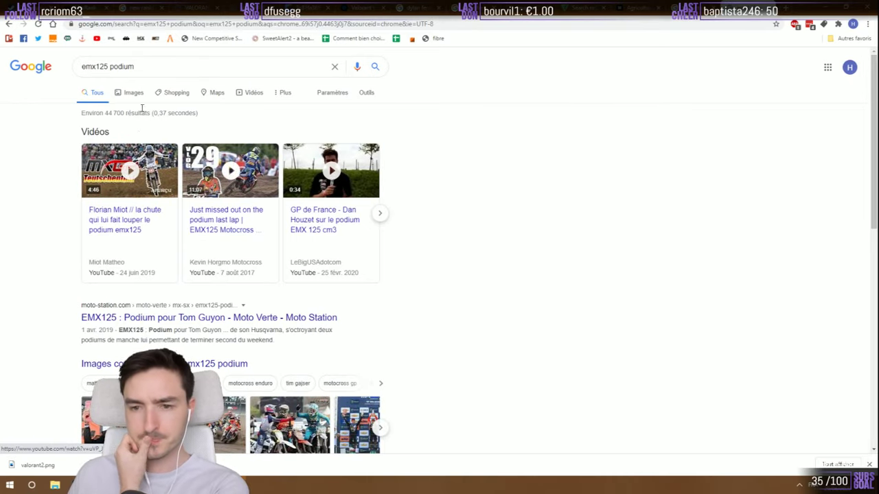
{"action": "left_click", "coordinate": [136, 94]}
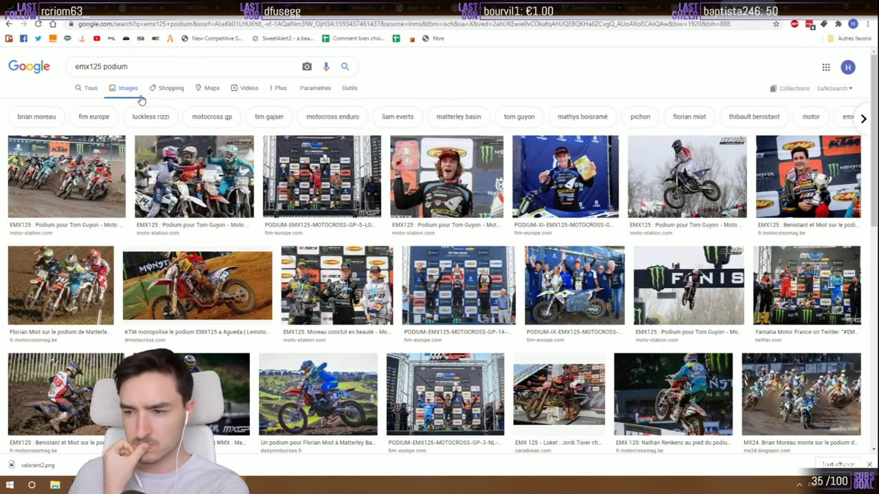
{"action": "left_click", "coordinate": [436, 164]}
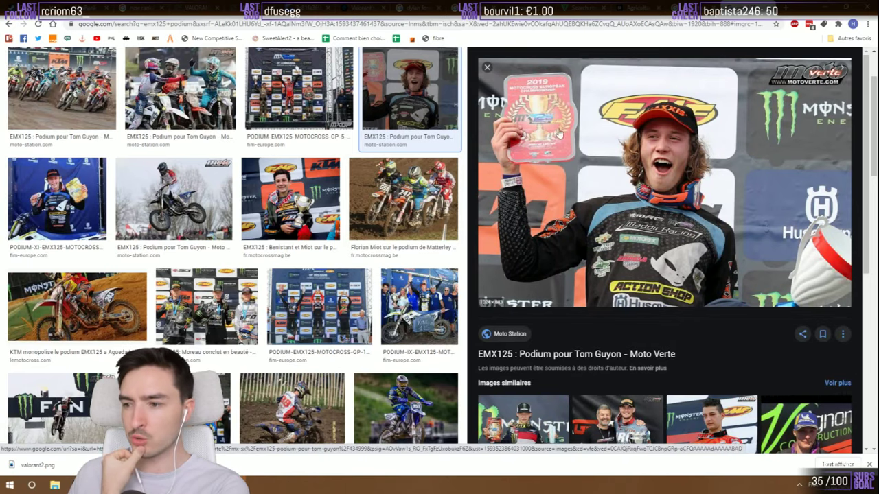
{"action": "scroll", "coordinate": [671, 177], "scroll_direction": "up", "scroll_amount": 2}
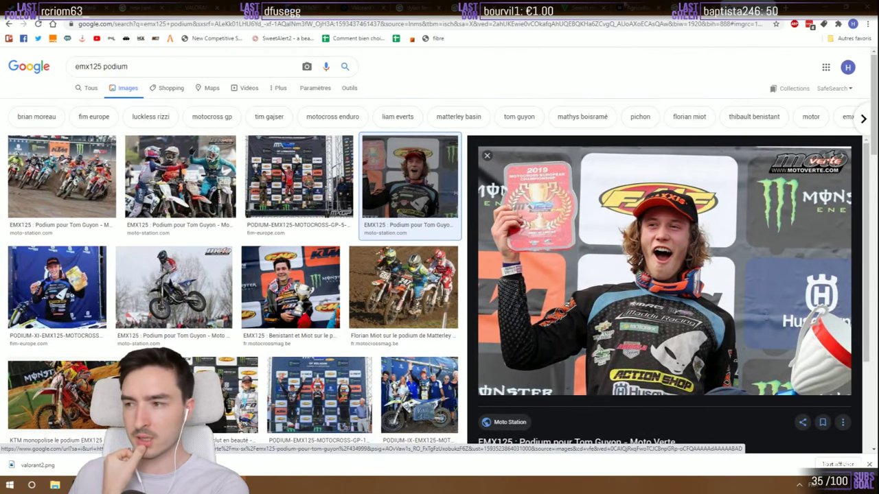
Search 'emx250 podium' from the translation tab, then go back to the Freepik couronne blé results
{"action": "left_click", "coordinate": [676, 8]}
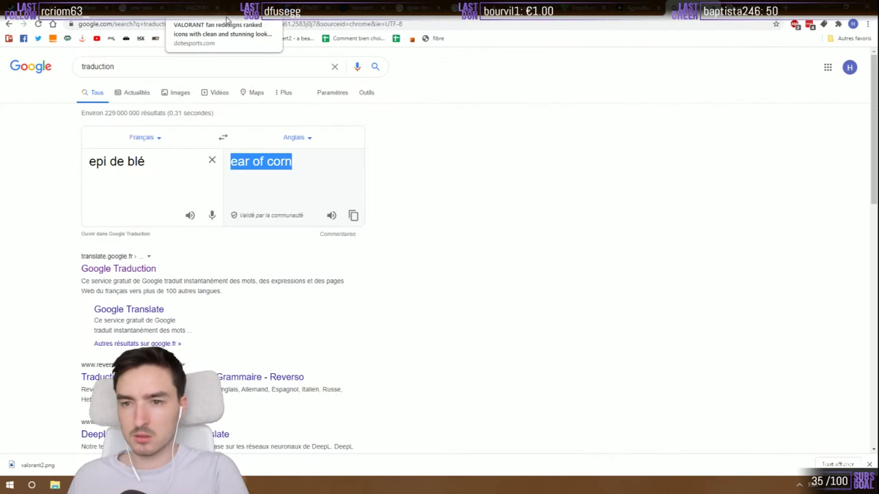
{"action": "left_click", "coordinate": [236, 24]}
{"action": "type", "text": "em"}
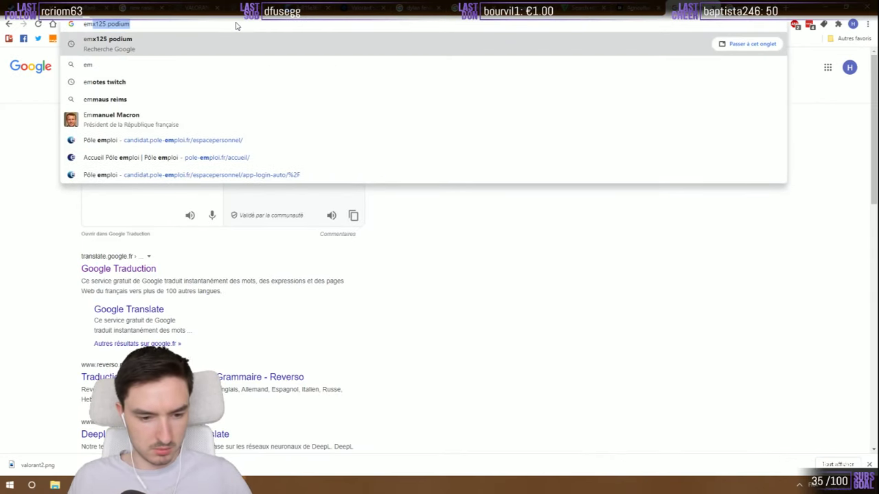
{"action": "type", "text": "x250"}
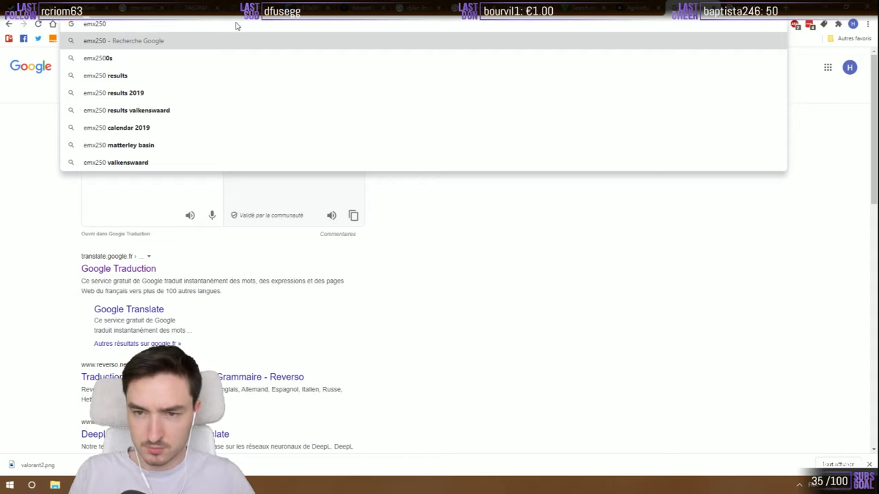
{"action": "type", "text": " podum"}
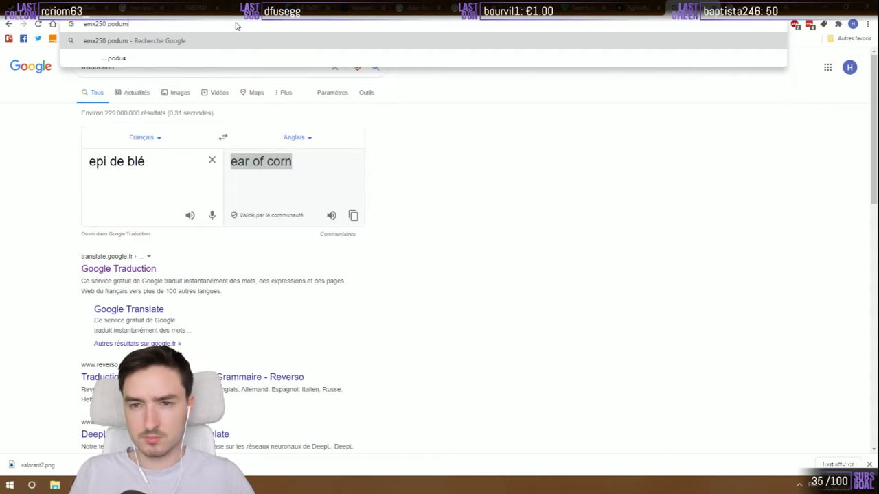
{"action": "type", "text": "ium"}
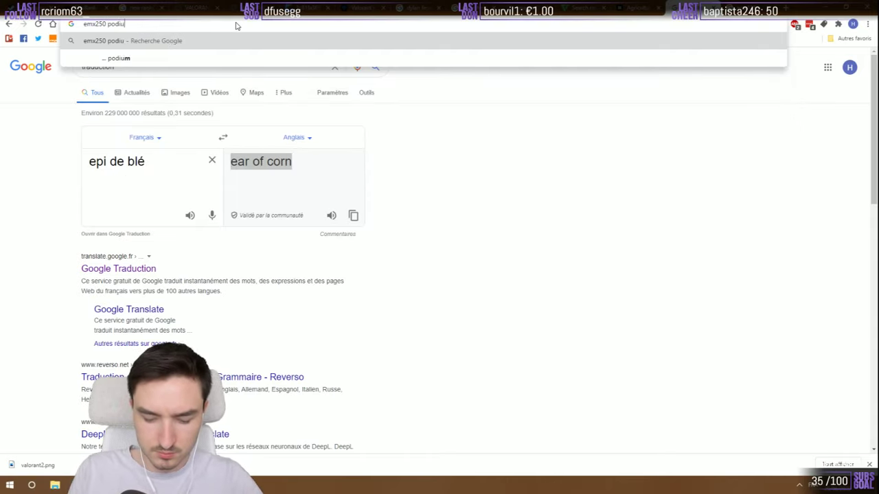
{"action": "key", "text": "Return"}
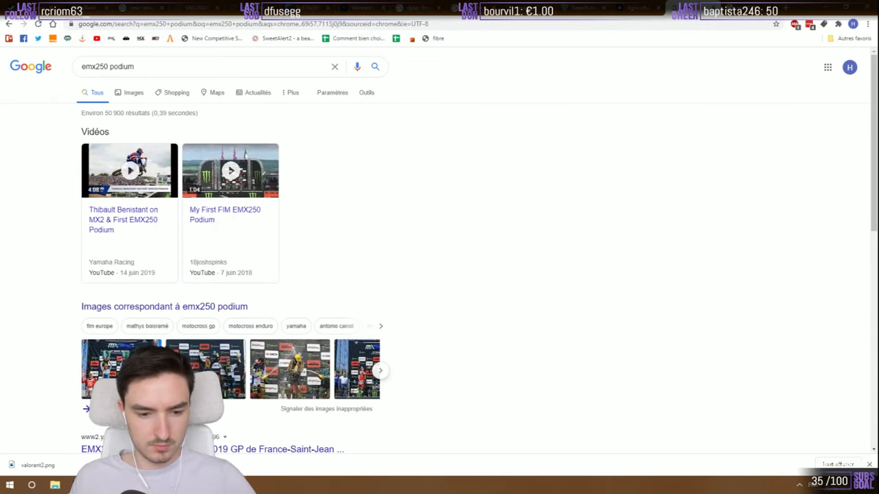
{"action": "key", "text": "alt+Left"}
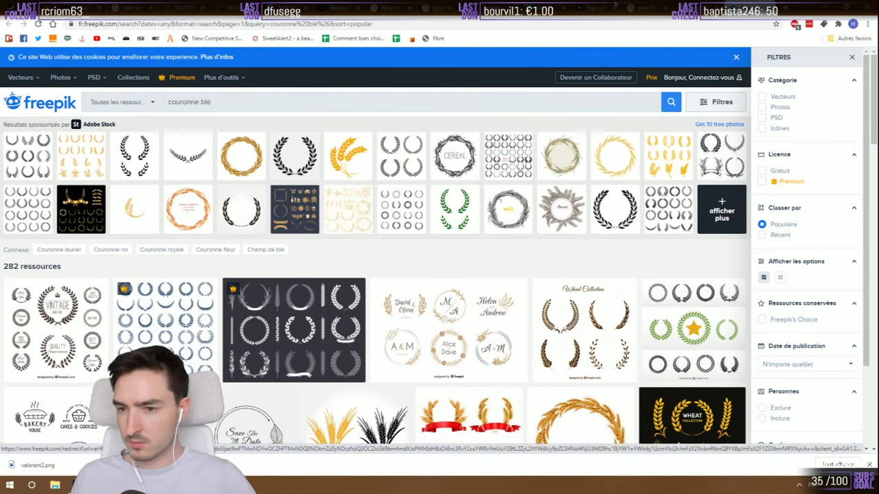
Open and close a couronne blé wreath collection, scroll the results, then move to the emx125 tab
{"action": "left_click", "coordinate": [168, 345]}
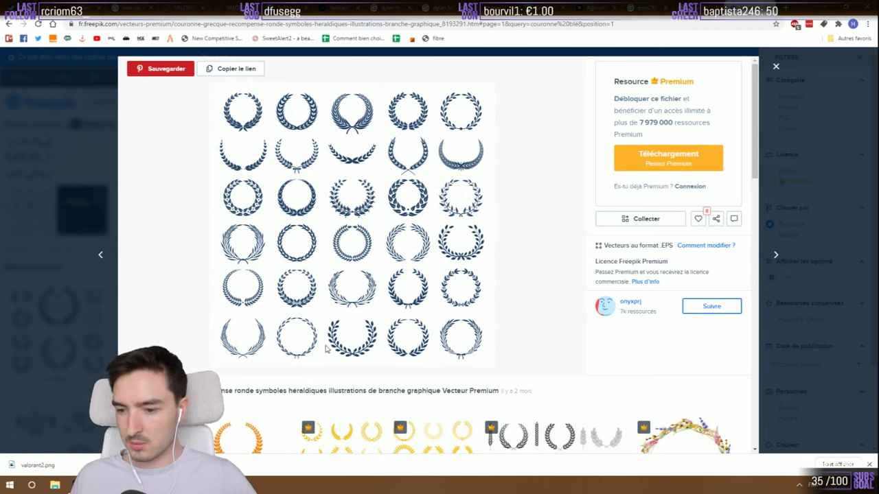
{"action": "left_click", "coordinate": [775, 66]}
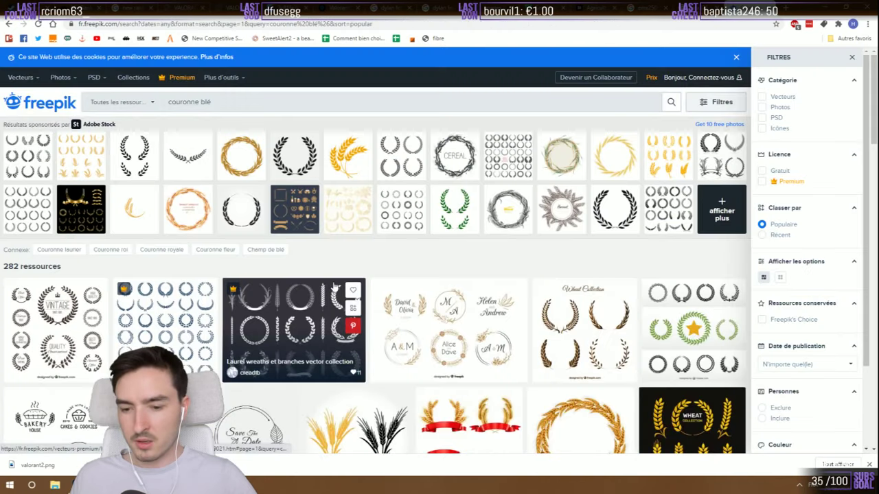
{"action": "scroll", "coordinate": [273, 267], "scroll_direction": "down", "scroll_amount": 3}
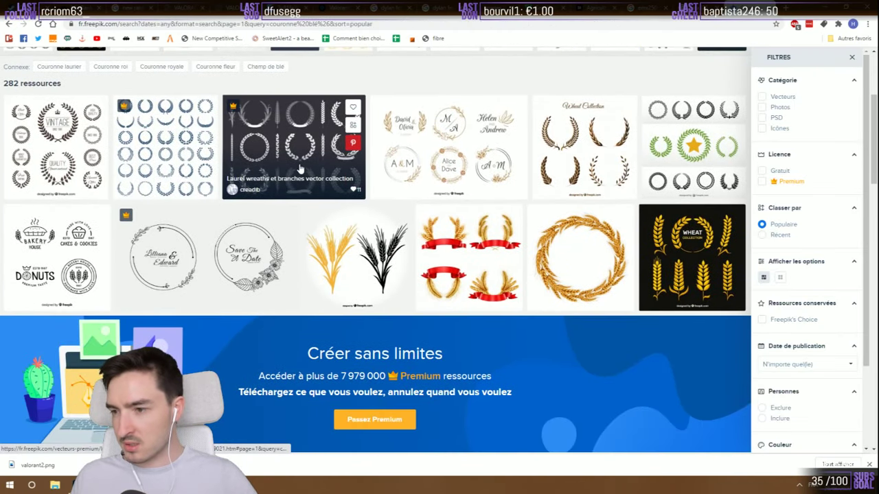
{"action": "scroll", "coordinate": [365, 74], "scroll_direction": "down", "scroll_amount": 3}
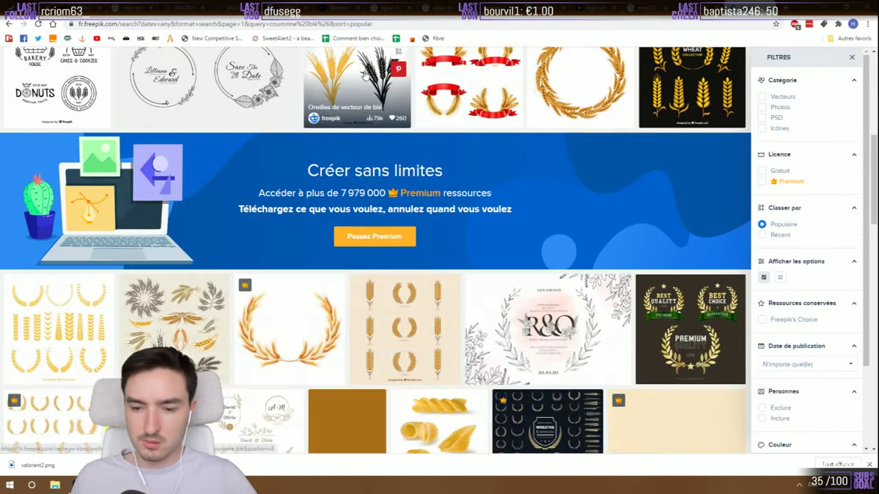
{"action": "scroll", "coordinate": [316, 138], "scroll_direction": "down", "scroll_amount": 2}
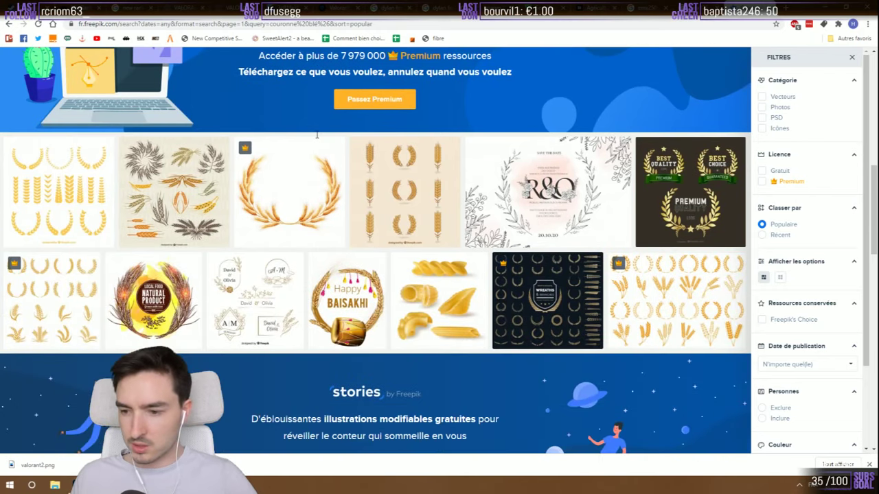
{"action": "key", "text": "ctrl+Tab"}
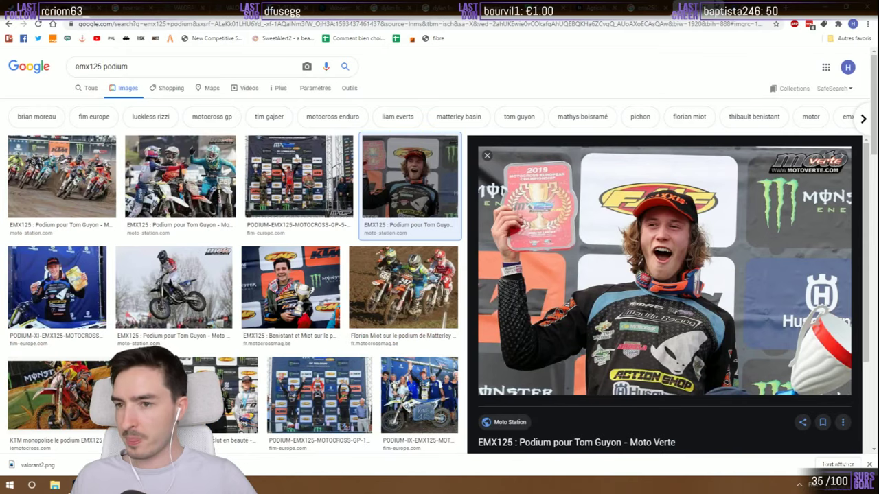
Show emx250 podium image results, preview the EMX250 2019 GP podium, then go to Adobe Stock
{"action": "key", "text": "ctrl+Tab"}
{"action": "left_click", "coordinate": [127, 91]}
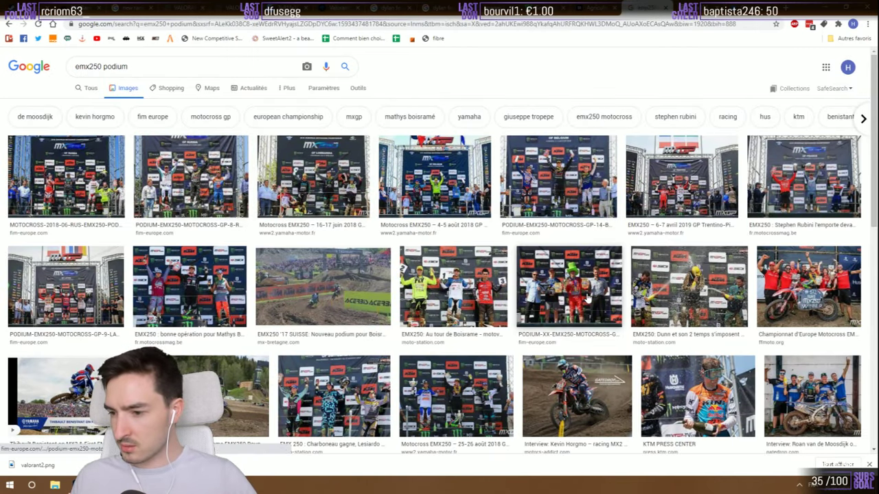
{"action": "left_click", "coordinate": [576, 295]}
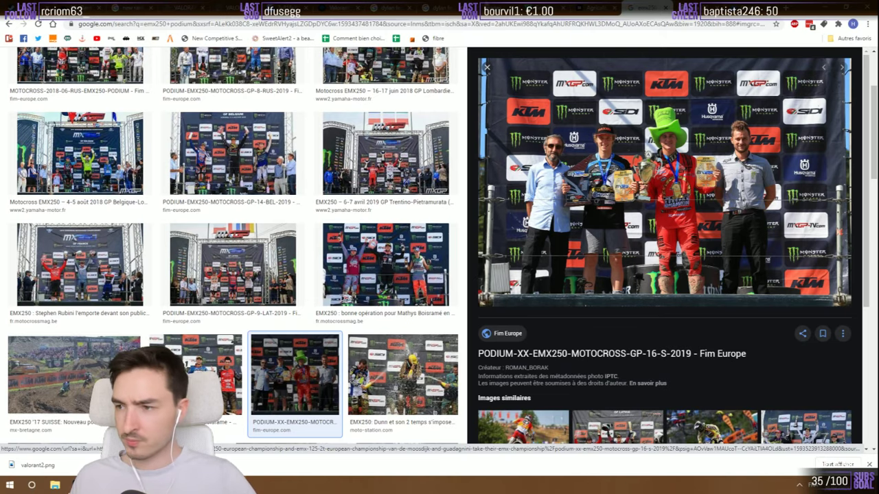
{"action": "left_click", "coordinate": [593, 7]}
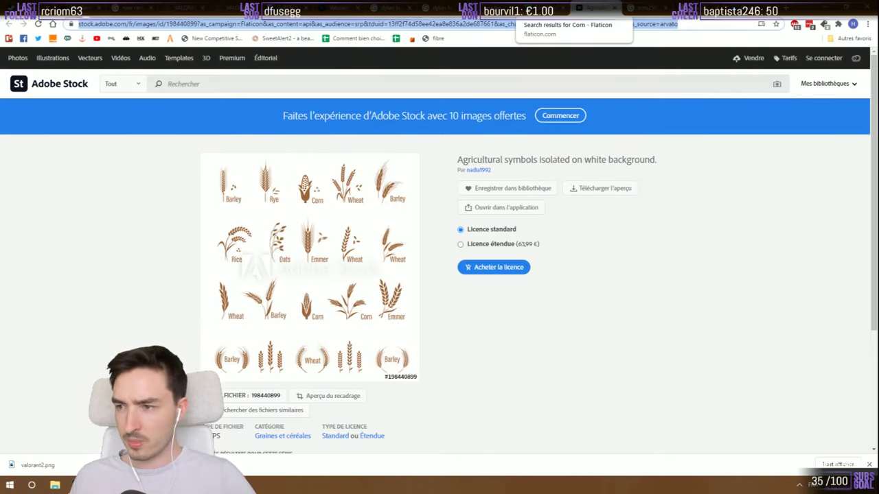
Glance at Flaticon's 2,580 corn icons, then step back to Freepik's couronne blé search
{"action": "left_click", "coordinate": [542, 7]}
{"action": "left_click", "coordinate": [594, 7]}
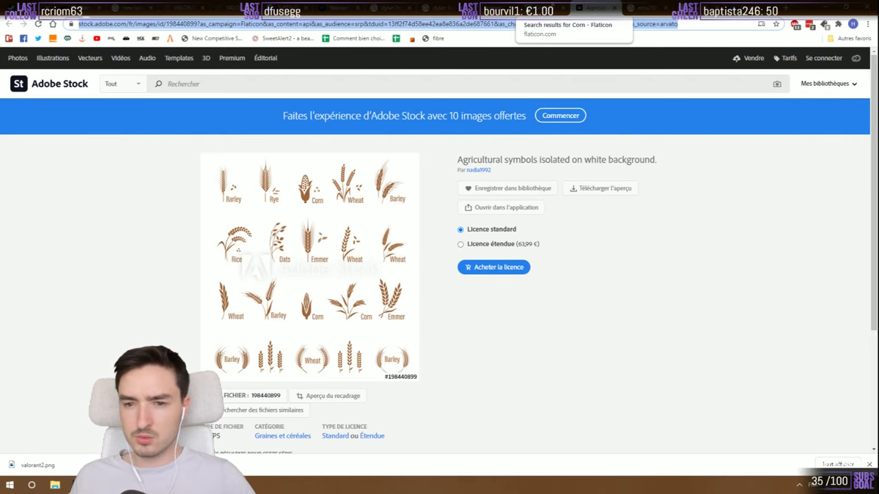
{"action": "key", "text": "alt+Left"}
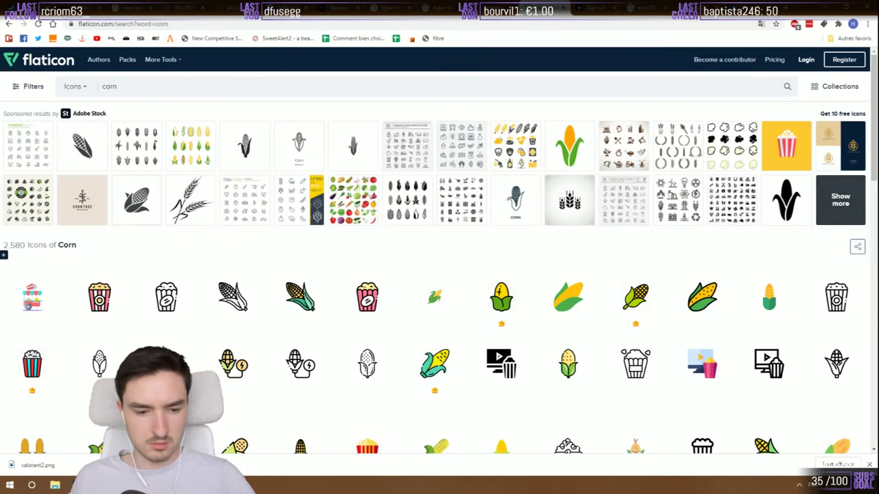
{"action": "key", "text": "alt+Left"}
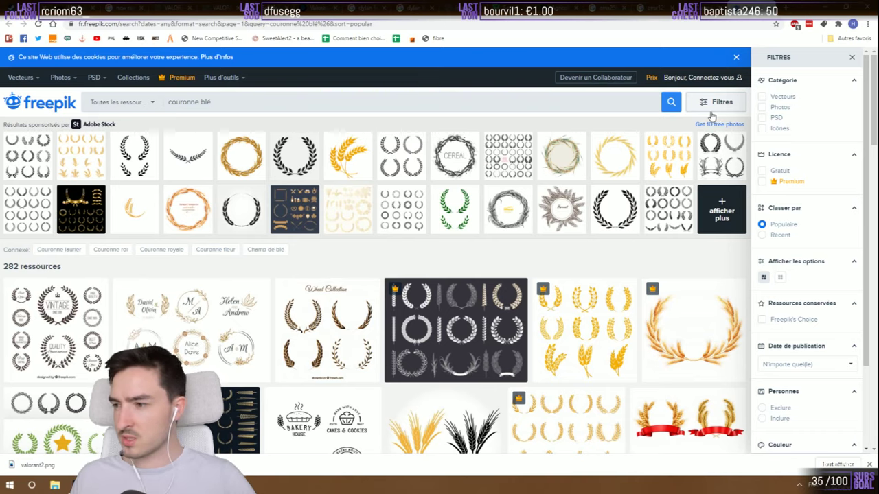
Filter Freepik's couronne blé wreath results to free resources only and browse them
{"action": "left_click", "coordinate": [733, 103]}
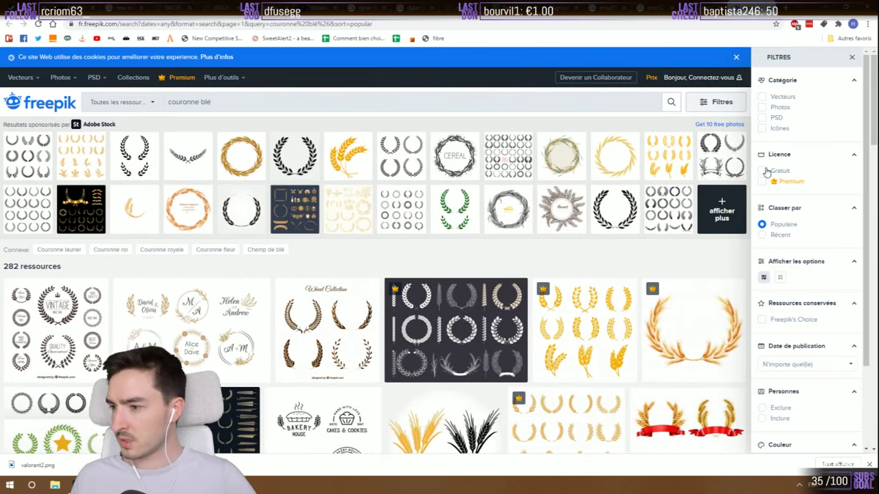
{"action": "left_click", "coordinate": [764, 171]}
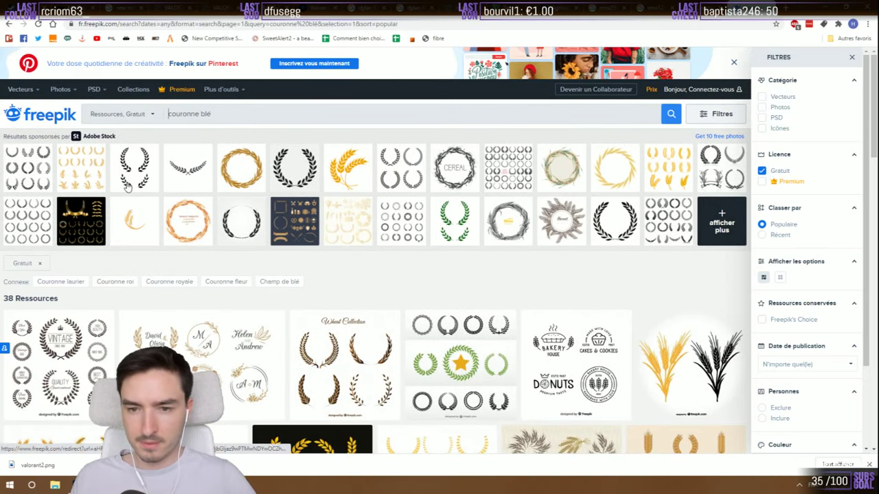
{"action": "scroll", "coordinate": [358, 144], "scroll_direction": "down", "scroll_amount": 2}
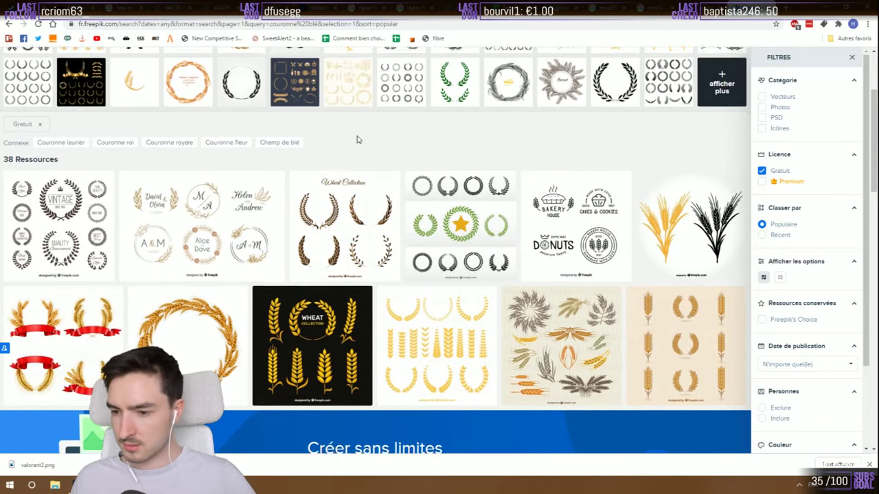
{"action": "scroll", "coordinate": [357, 139], "scroll_direction": "down", "scroll_amount": 2}
{"action": "scroll", "coordinate": [357, 140], "scroll_direction": "down", "scroll_amount": 5}
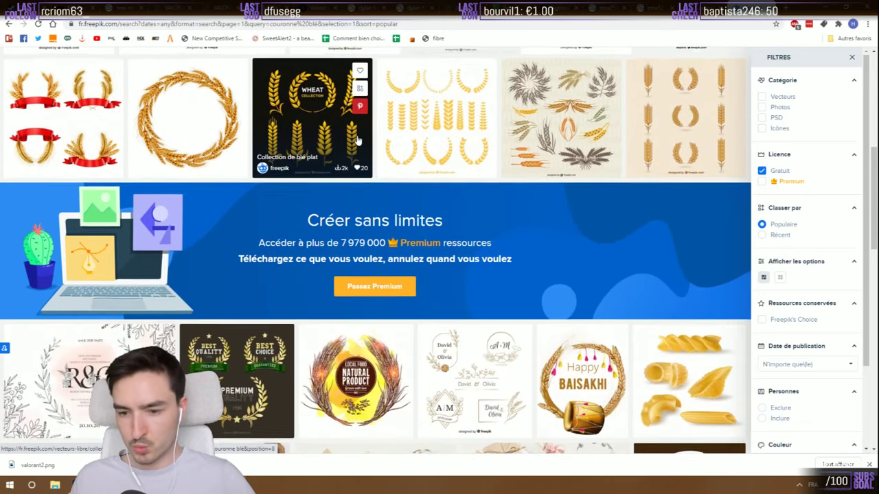
{"action": "scroll", "coordinate": [349, 289], "scroll_direction": "up", "scroll_amount": 3}
{"action": "scroll", "coordinate": [330, 293], "scroll_direction": "up", "scroll_amount": 5}
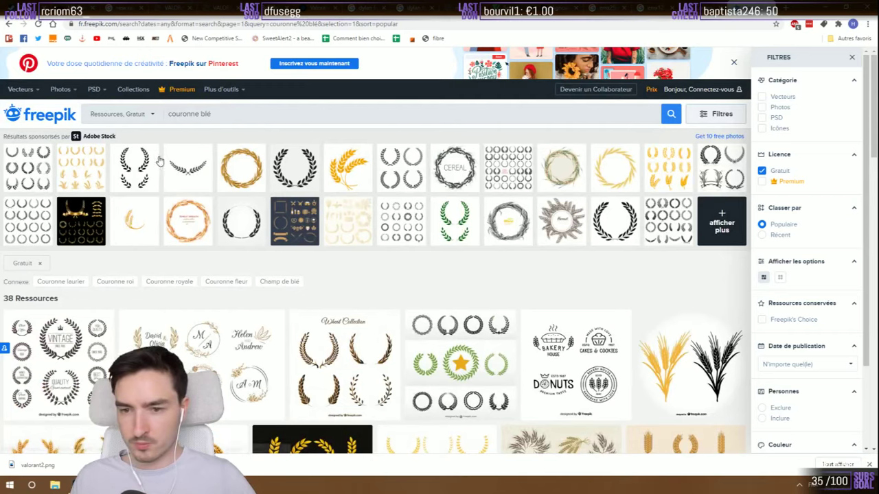
{"action": "left_click", "coordinate": [168, 114]}
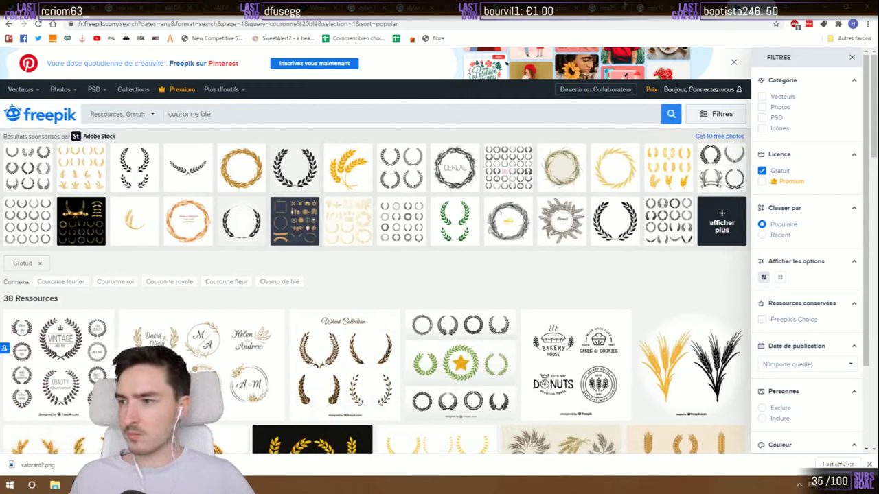
In the Google tab, start a web search for 'trad' to reach a translator
{"action": "key", "text": "ctrl+Tab"}
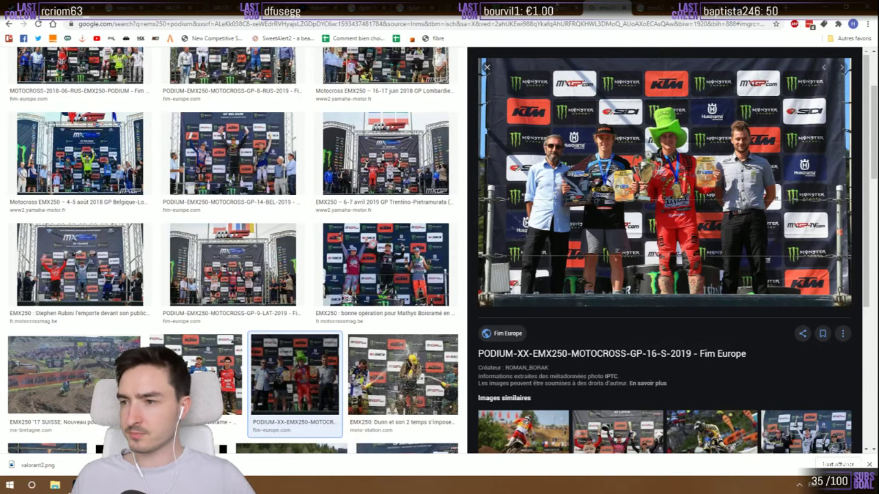
{"action": "left_click", "coordinate": [549, 25]}
{"action": "type", "text": "traduction"}
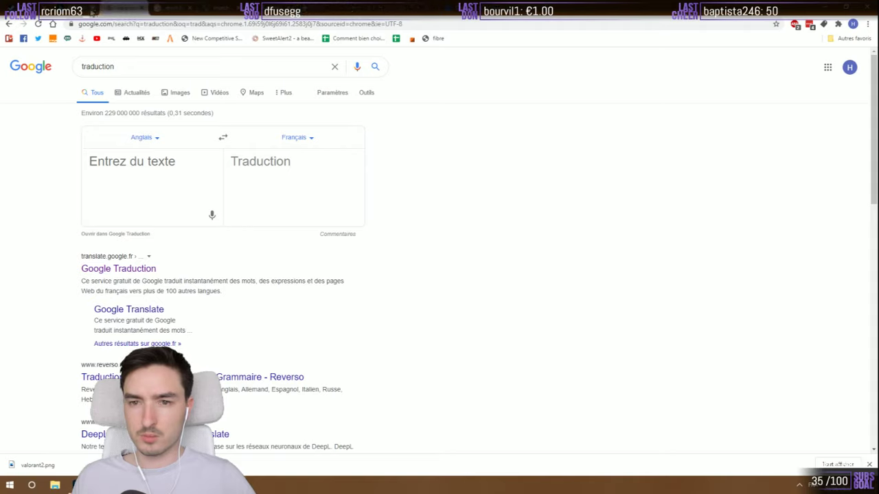
Search Google for 'traduction' and translate 'couronne de blé' from French to English as 'wheat crown'
{"action": "left_click", "coordinate": [132, 70]}
{"action": "key", "text": "BackSpace"}
{"action": "key", "text": "BackSpace"}
{"action": "key", "text": "BackSpace"}
{"action": "key", "text": "BackSpace"}
{"action": "key", "text": "BackSpace"}
{"action": "key", "text": "BackSpace"}
{"action": "key", "text": "BackSpace"}
{"action": "key", "text": "BackSpace"}
{"action": "key", "text": "BackSpace"}
{"action": "key", "text": "BackSpace"}
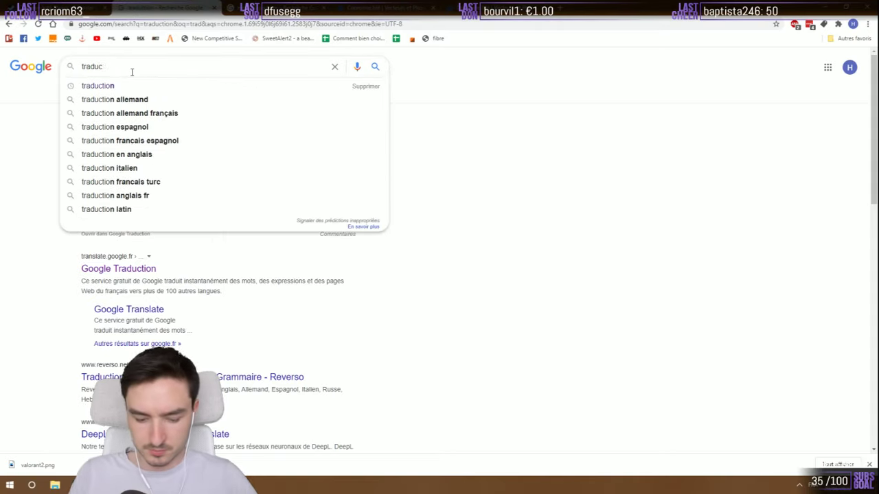
{"action": "type", "text": "courr"}
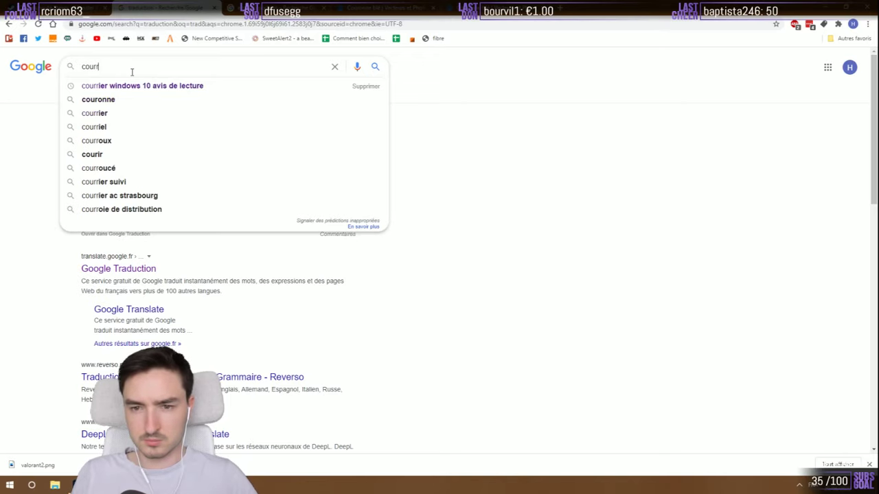
{"action": "key", "text": "Down"}
{"action": "key", "text": "Down"}
{"action": "key", "text": "BackSpace"}
{"action": "key", "text": "BackSpace"}
{"action": "key", "text": "BackSpace"}
{"action": "key", "text": "BackSpace"}
{"action": "key", "text": "BackSpace"}
{"action": "key", "text": "BackSpace"}
{"action": "key", "text": "BackSpace"}
{"action": "key", "text": "BackSpace"}
{"action": "type", "text": "trad"}
{"action": "key", "text": "Return"}
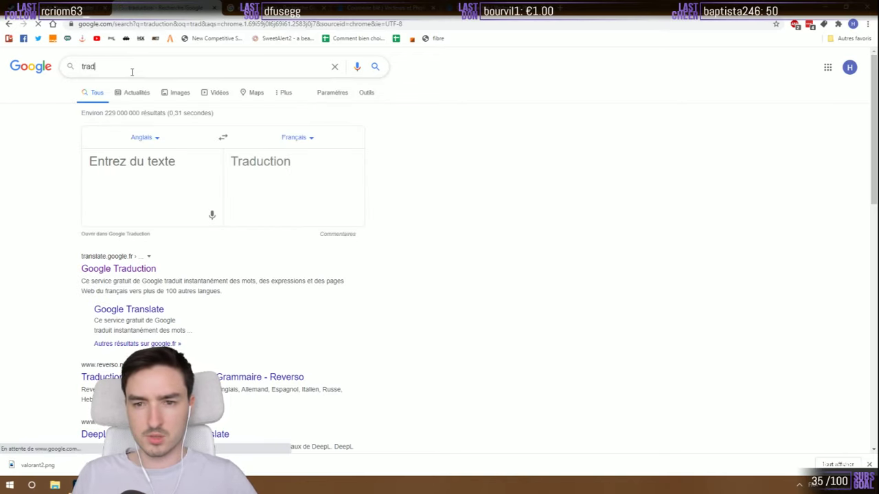
{"action": "type", "text": "couronne de blé"}
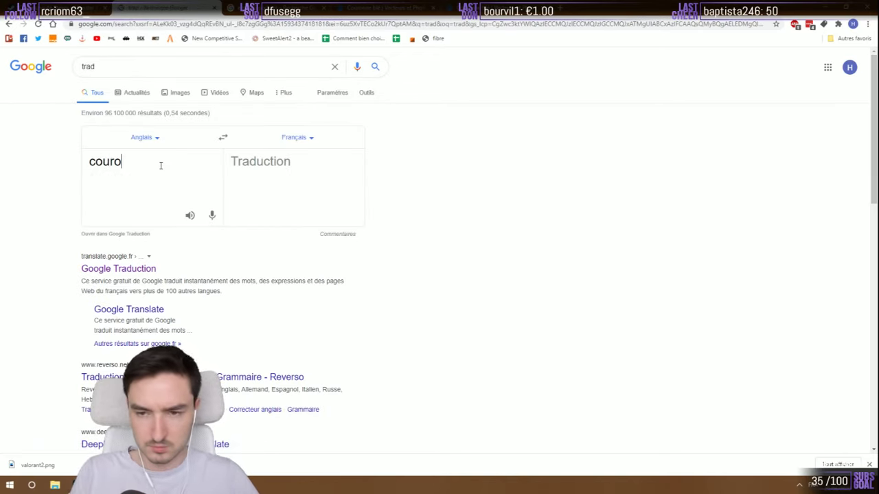
{"action": "left_click", "coordinate": [222, 140]}
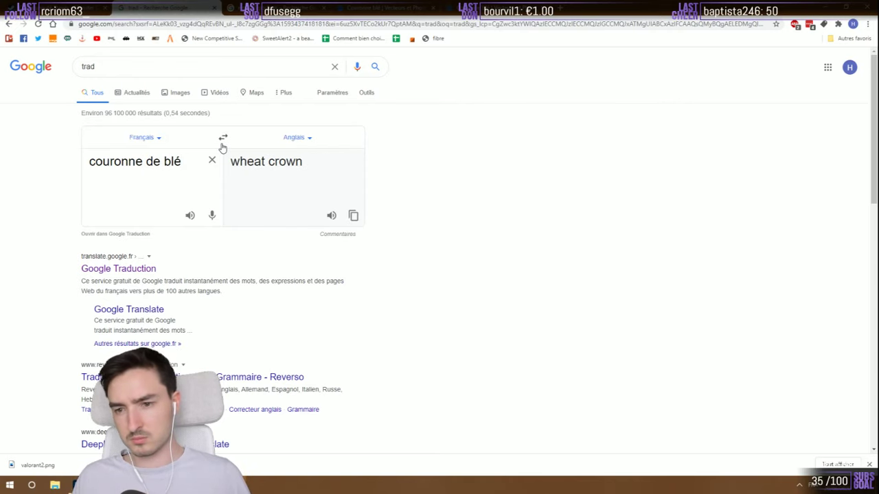
{"action": "left_click_drag", "start_coordinate": [318, 167], "coordinate": [186, 157]}
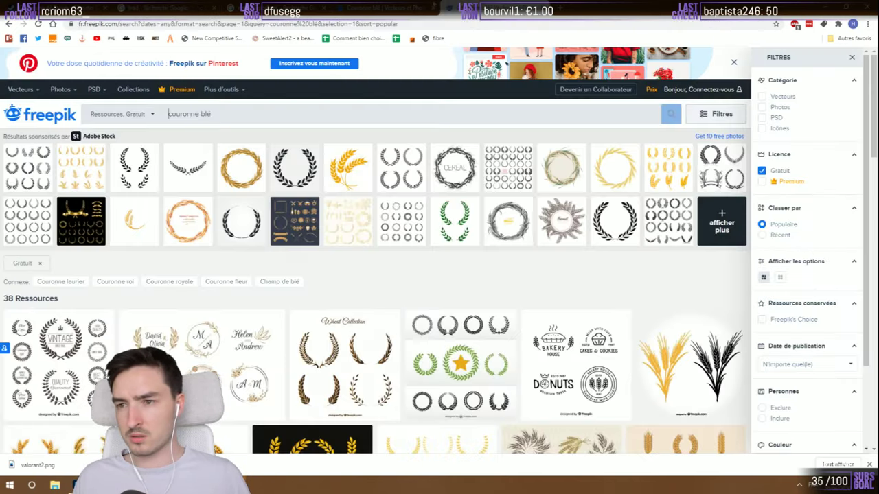
Return to the Freepik wreath results, then search the web for 'flaticon'
{"action": "left_click", "coordinate": [357, 7]}
{"action": "scroll", "coordinate": [375, 251], "scroll_direction": "down", "scroll_amount": 5}
{"action": "left_click", "coordinate": [319, 21]}
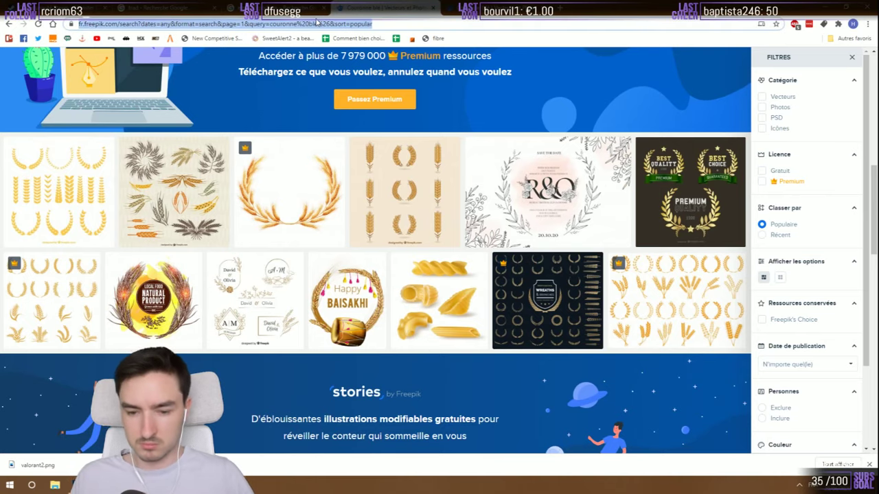
{"action": "type", "text": "flaticon.com/search?word=farm"}
{"action": "key", "text": "Return"}
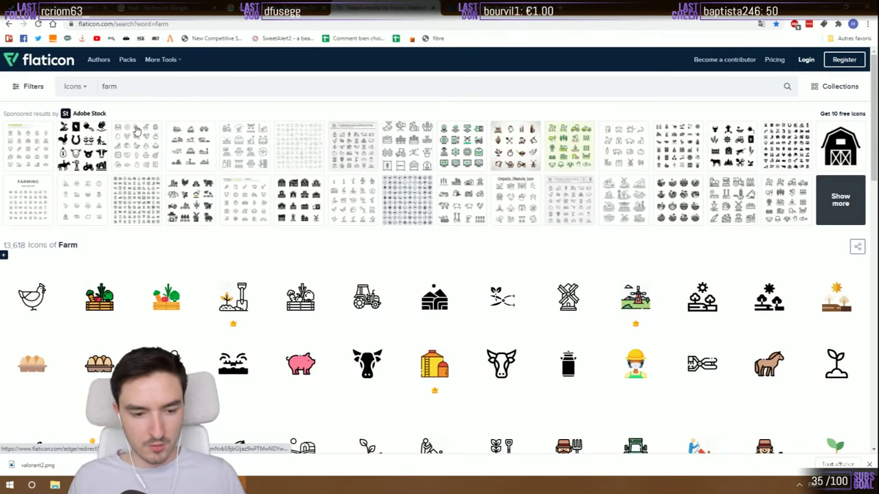
Replace the Flaticon farm search with 'wheat crown'
{"action": "left_click", "coordinate": [173, 90]}
{"action": "key", "text": "BackSpace"}
{"action": "type", "text": "wheat crown"}
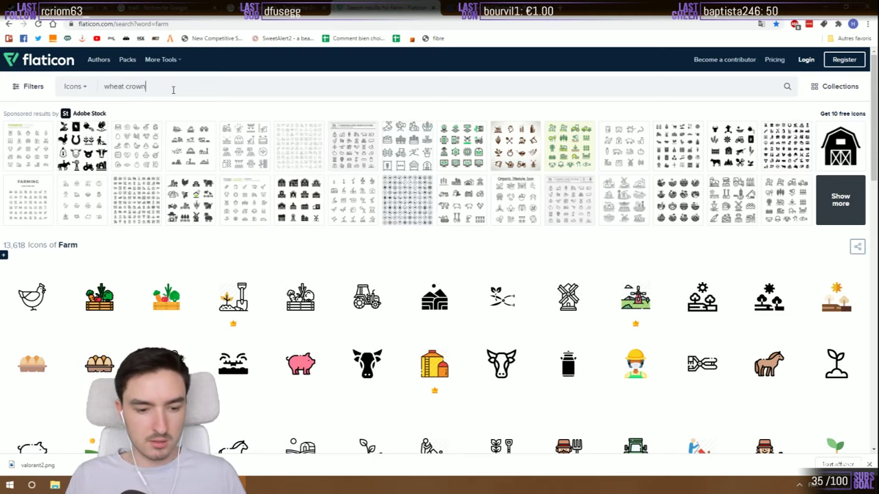
{"action": "key", "text": "Return"}
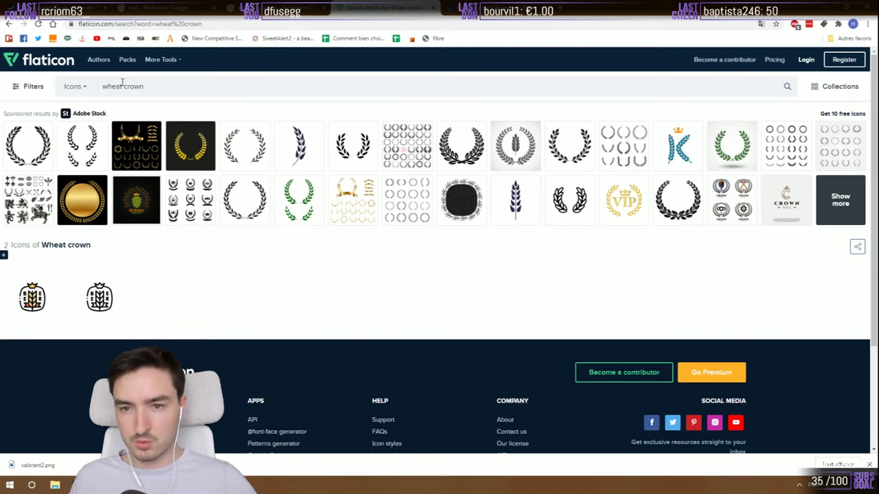
Narrow the Flaticon query to 'crown', listing 4,539 crown icons
{"action": "left_click_drag", "start_coordinate": [127, 86], "coordinate": [101, 87]}
{"action": "key", "text": "BackSpace"}
{"action": "key", "text": "Return"}
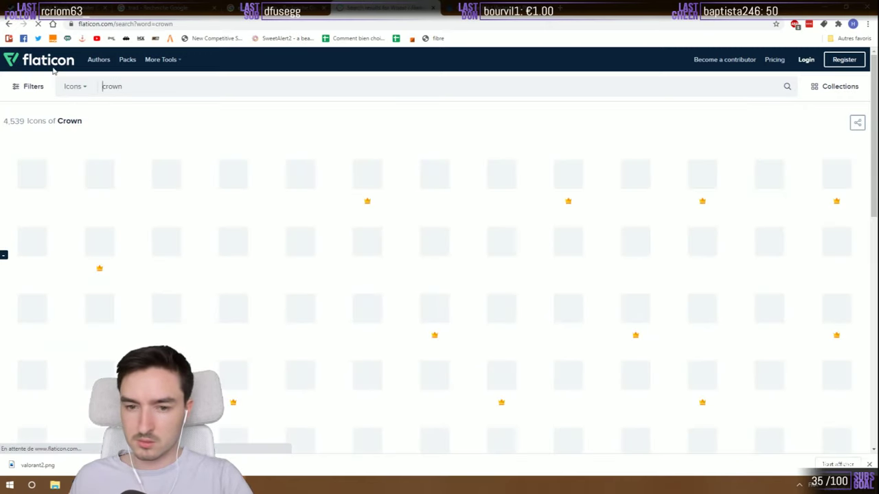
{"action": "scroll", "coordinate": [160, 290], "scroll_direction": "down", "scroll_amount": 5}
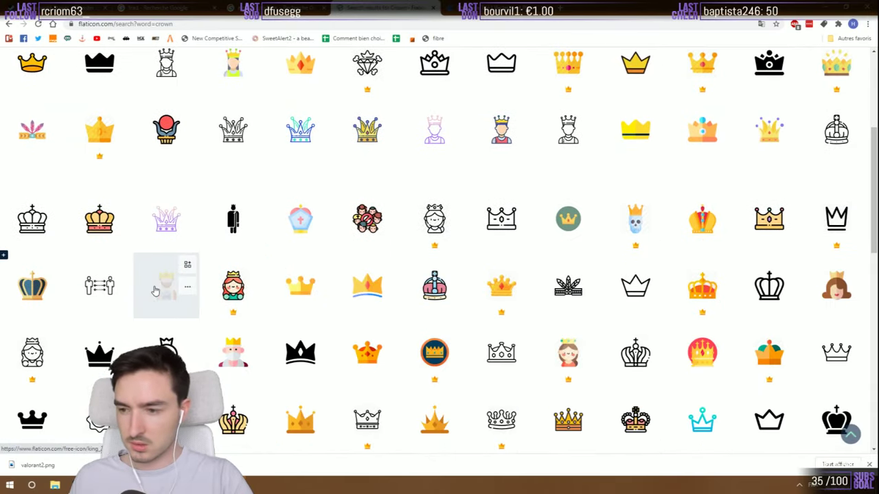
{"action": "scroll", "coordinate": [161, 289], "scroll_direction": "up", "scroll_amount": 5}
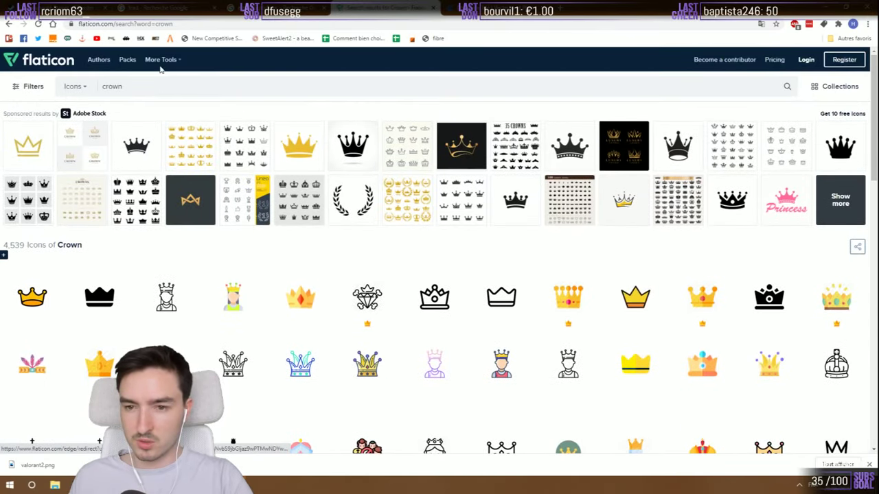
Open the sponsored laurel-wreath crown image, then go back to the Freepik couronne blé tab
{"action": "left_click_drag", "start_coordinate": [161, 82], "coordinate": [102, 86]}
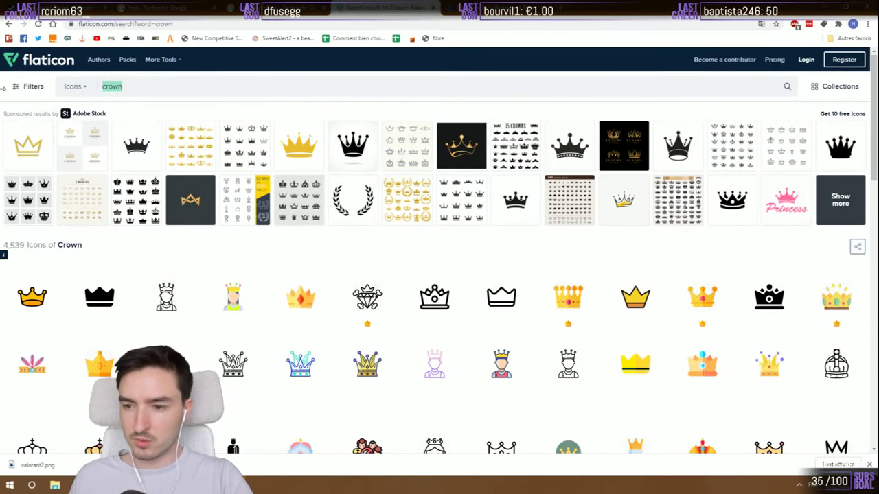
{"action": "left_click", "coordinate": [359, 200]}
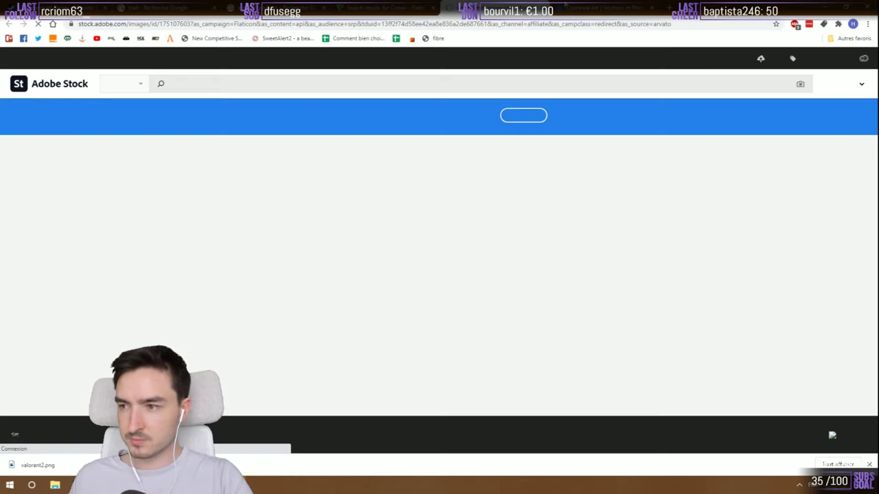
{"action": "left_click", "coordinate": [385, 7]}
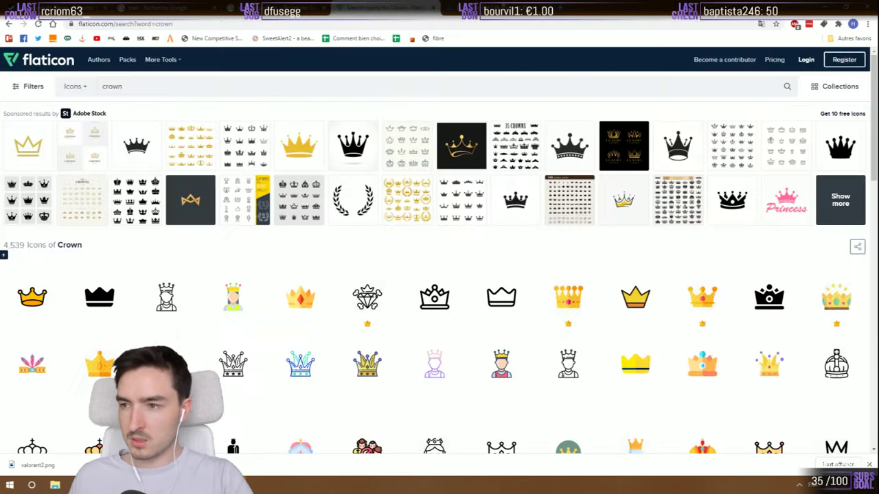
{"action": "left_click", "coordinate": [590, 7]}
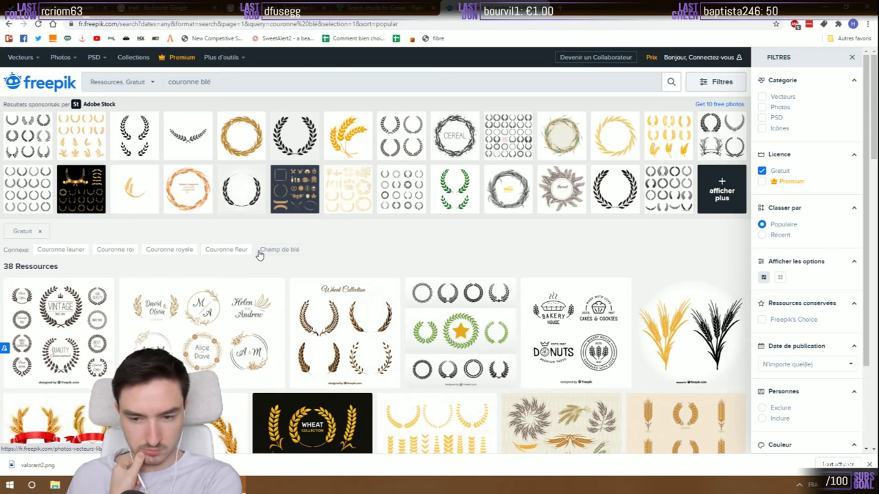
Open the sponsored Adobe Stock 'set of laurel wreaths vector silhouette' image from Freepik's couronne blé results
{"action": "scroll", "coordinate": [260, 256], "scroll_direction": "down", "scroll_amount": 2}
{"action": "scroll", "coordinate": [401, 139], "scroll_direction": "down", "scroll_amount": 1}
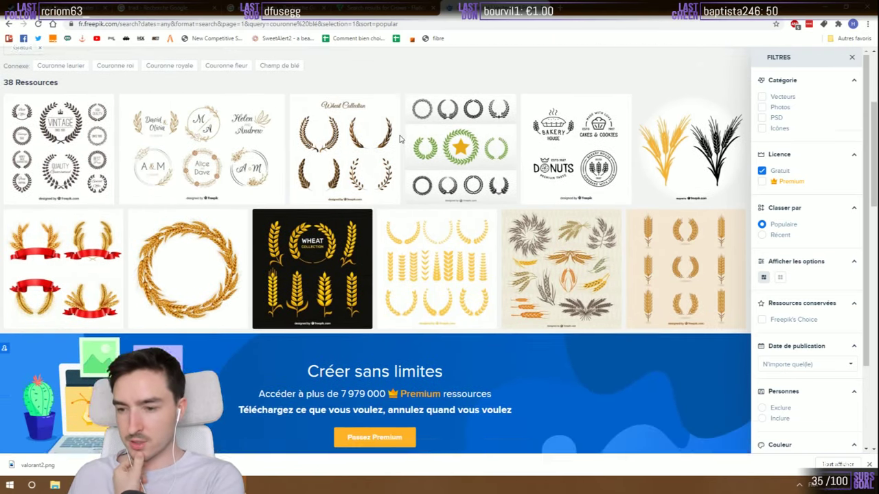
{"action": "scroll", "coordinate": [401, 139], "scroll_direction": "down", "scroll_amount": 1}
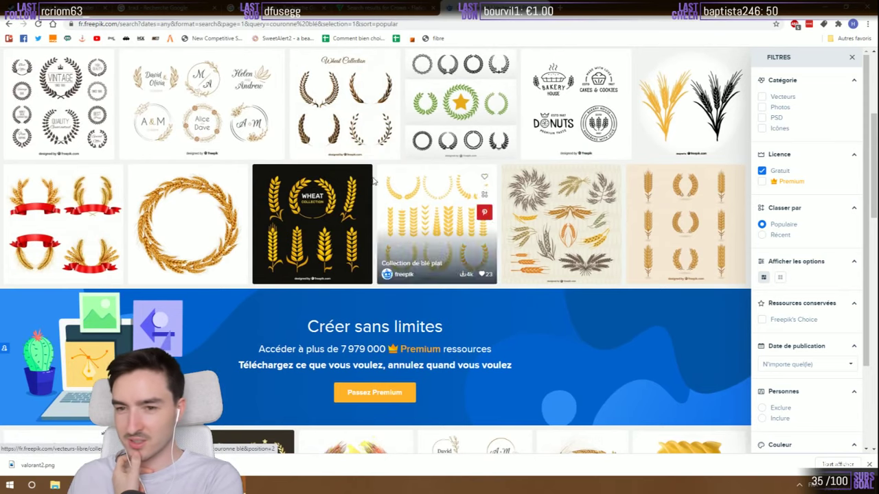
{"action": "scroll", "coordinate": [355, 186], "scroll_direction": "up", "scroll_amount": 4}
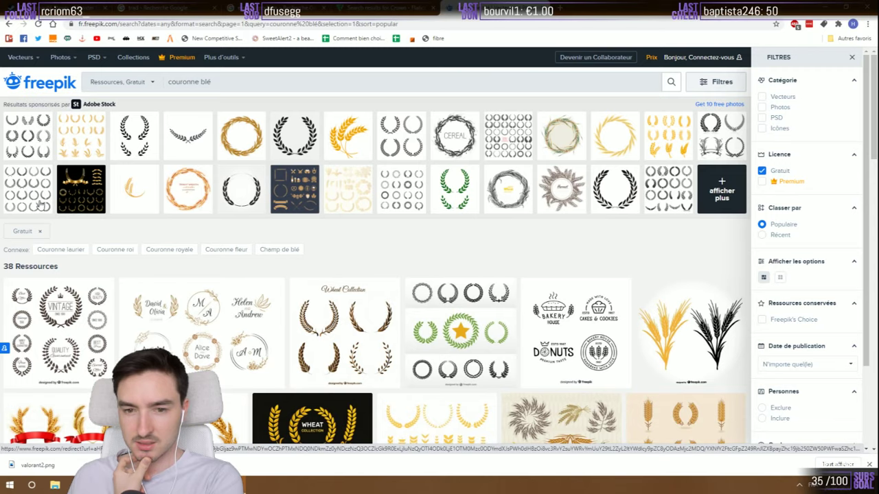
{"action": "left_click", "coordinate": [39, 205]}
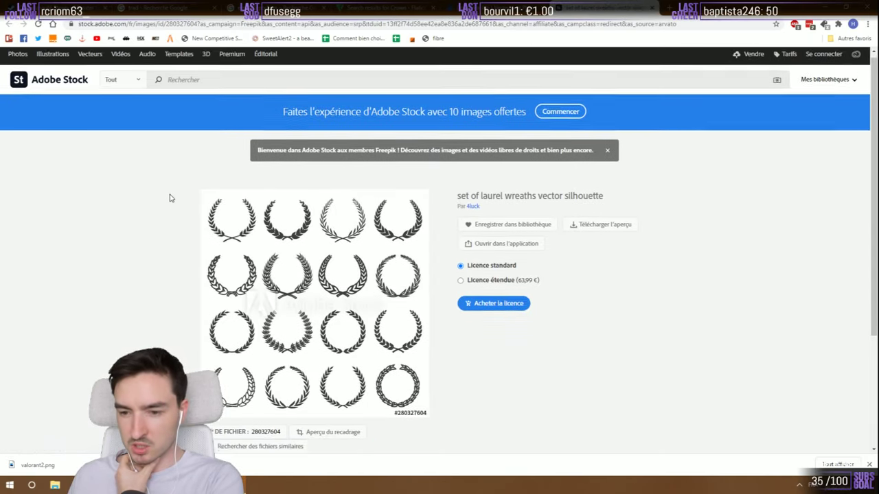
{"action": "scroll", "coordinate": [171, 199], "scroll_direction": "down", "scroll_amount": 1}
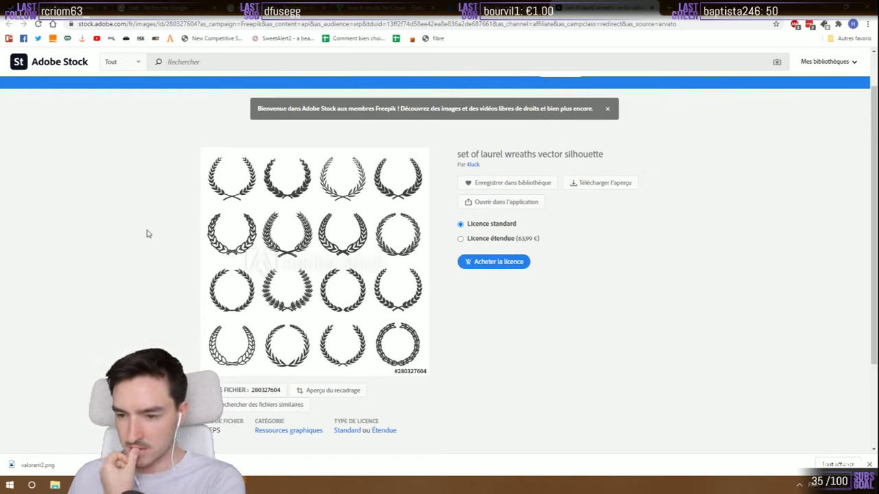
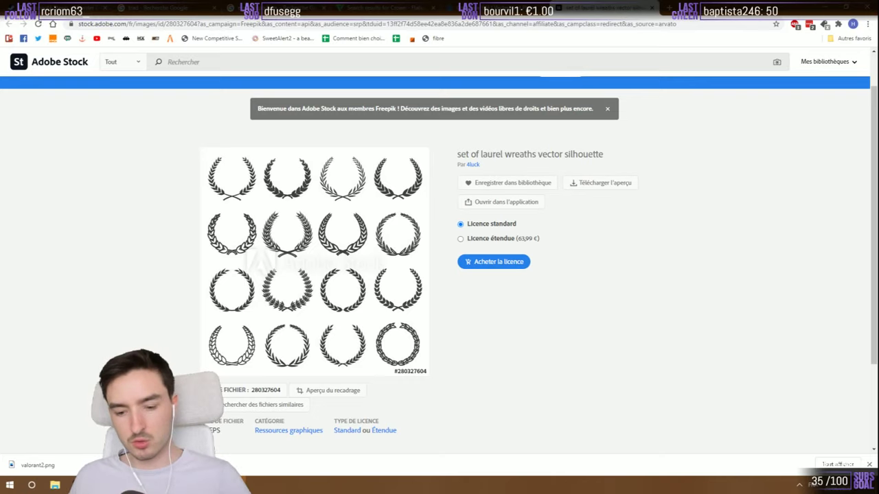
Return from the Adobe Stock laurel wreath page to the Photoshop rounded-shape document
{"action": "key", "text": "alt+Tab"}
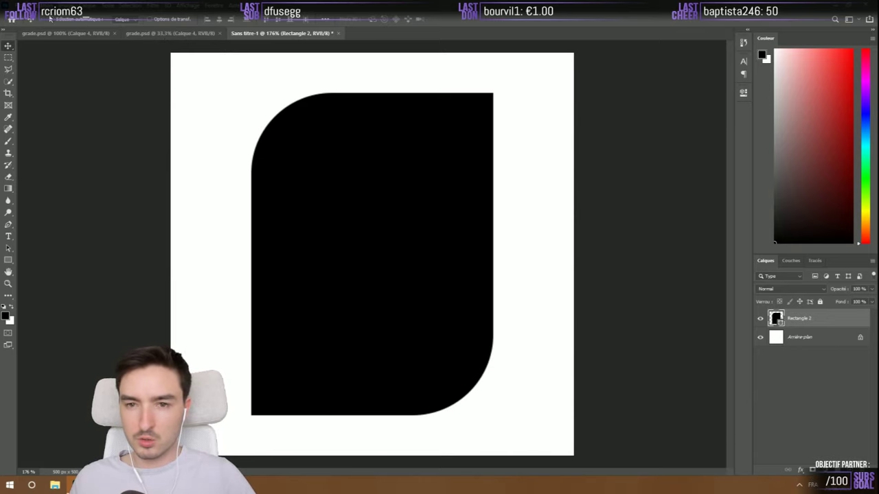
Duplicate the 'argent copie 7' goggle layer from grade.psd into Sans titre-1
{"action": "left_click", "coordinate": [69, 33]}
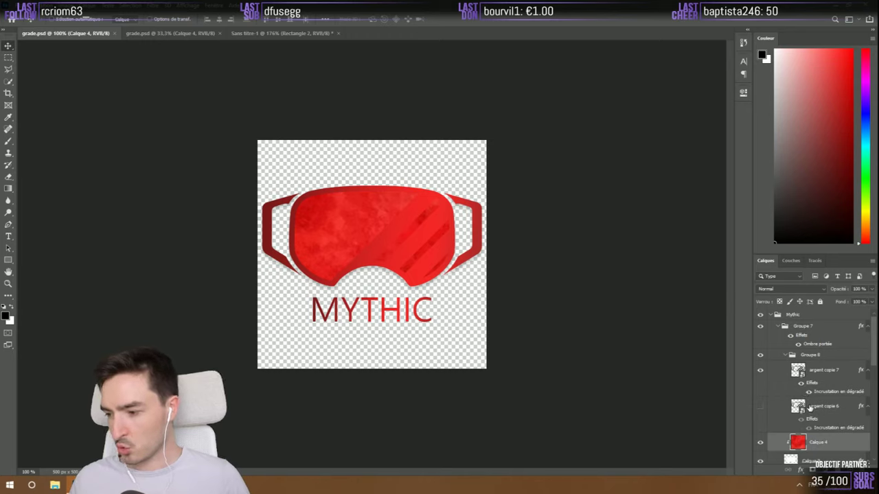
{"action": "right_click", "coordinate": [823, 372]}
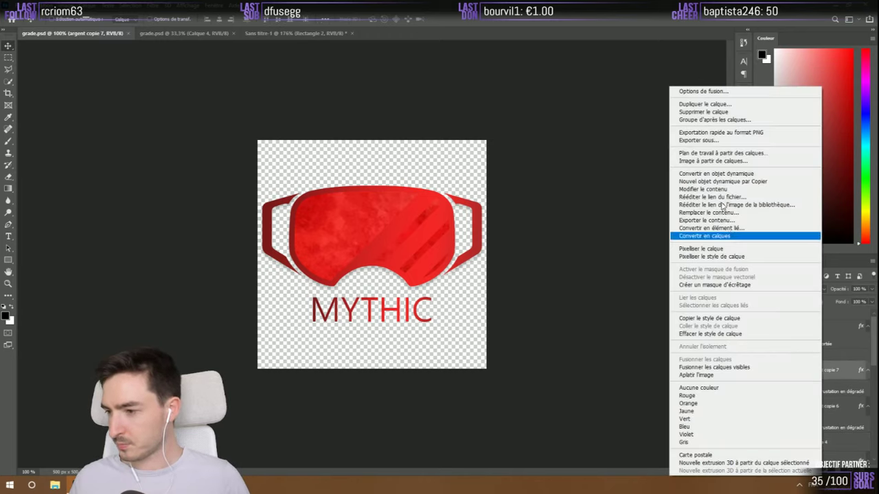
{"action": "left_click", "coordinate": [705, 104]}
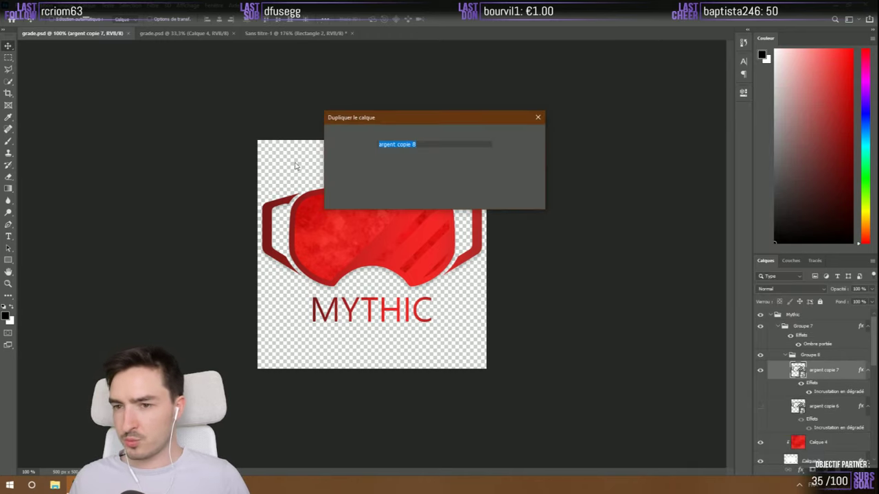
{"action": "left_click", "coordinate": [428, 168]}
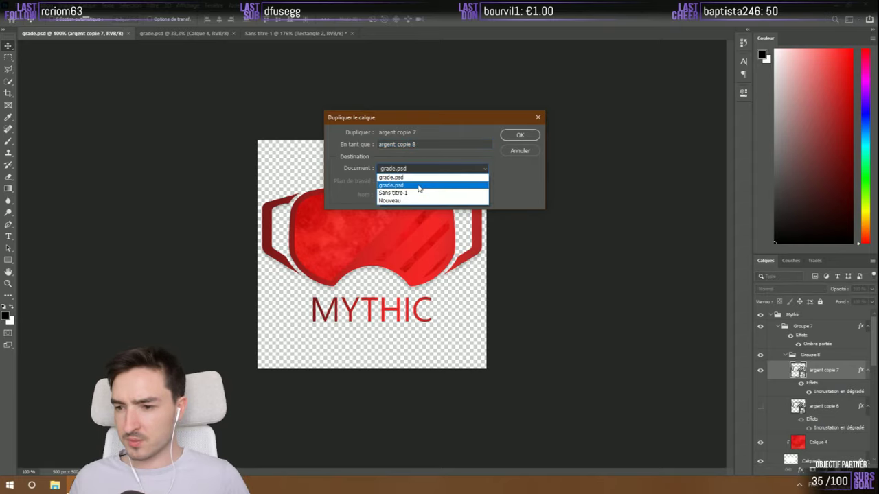
{"action": "left_click", "coordinate": [412, 189]}
{"action": "left_click", "coordinate": [520, 136]}
In Sans titre-1, move the gradient overlay onto Rectangle 2 and hide the copied goggles
{"action": "left_click", "coordinate": [324, 35]}
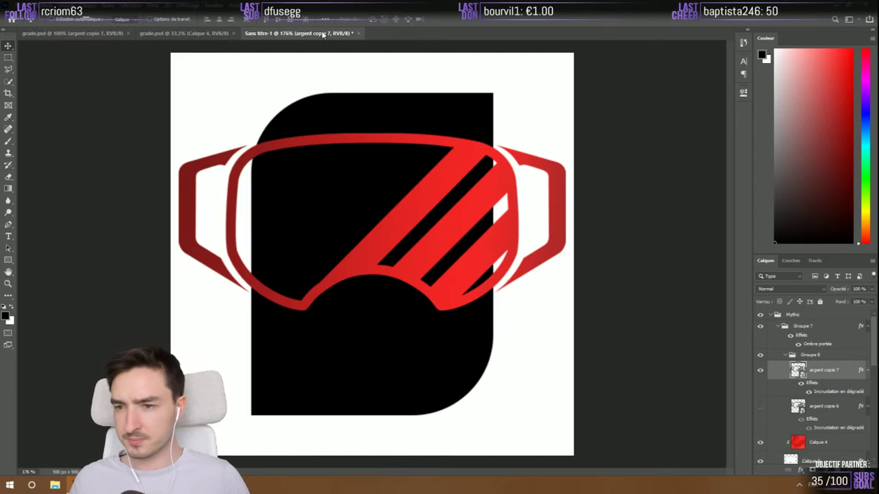
{"action": "left_click_drag", "start_coordinate": [807, 333], "coordinate": [798, 353]}
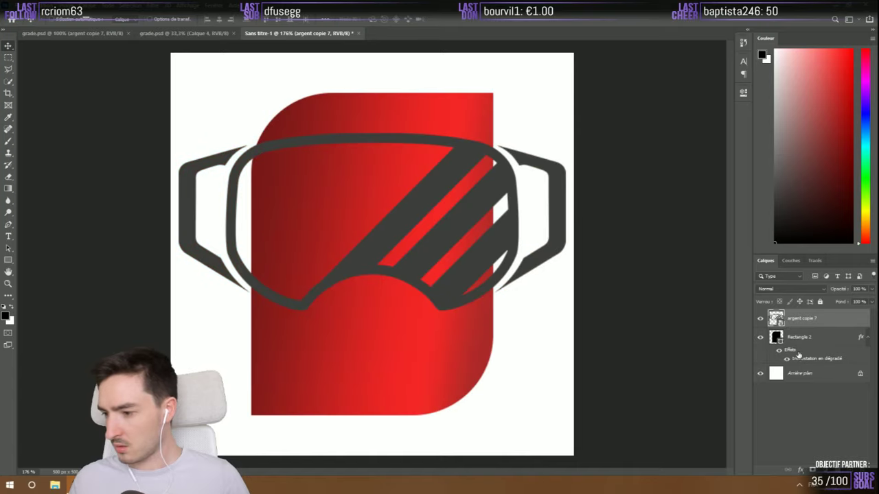
{"action": "left_click", "coordinate": [760, 318]}
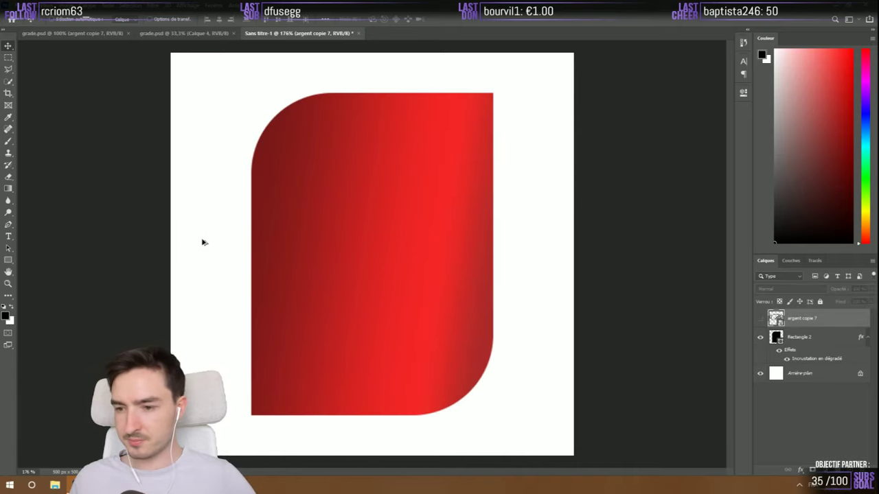
{"action": "key", "text": "ctrl+minus"}
{"action": "scroll", "coordinate": [440, 321], "scroll_direction": "up", "scroll_amount": 3}
{"action": "scroll", "coordinate": [417, 309], "scroll_direction": "down", "scroll_amount": 2}
{"action": "scroll", "coordinate": [415, 306], "scroll_direction": "up", "scroll_amount": 2}
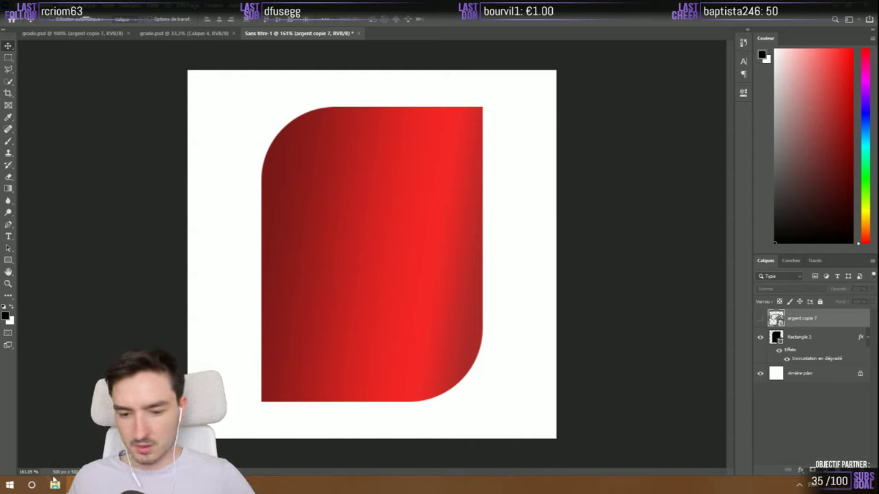
{"action": "mouse_move", "coordinate": [252, 485]}
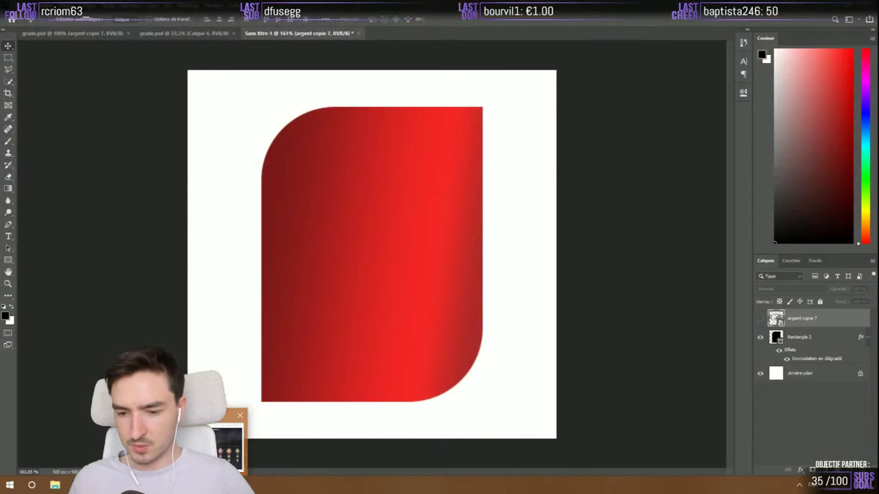
{"action": "left_click", "coordinate": [252, 439]}
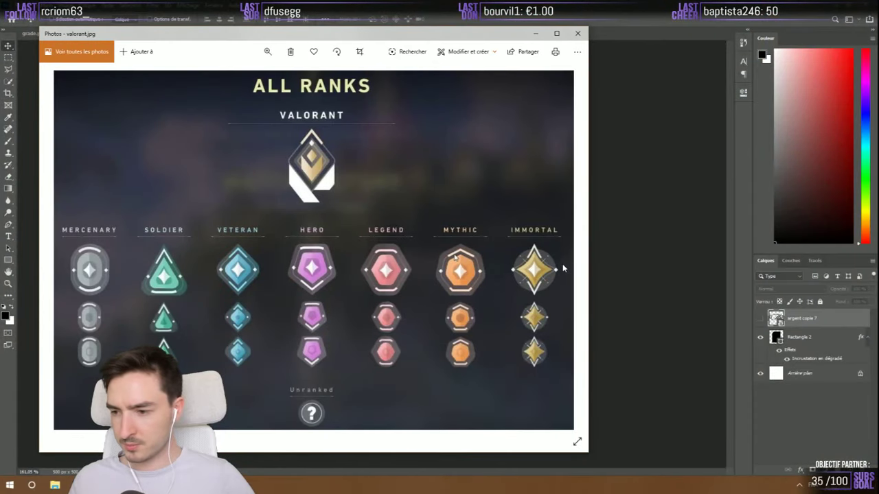
{"action": "left_click", "coordinate": [577, 32]}
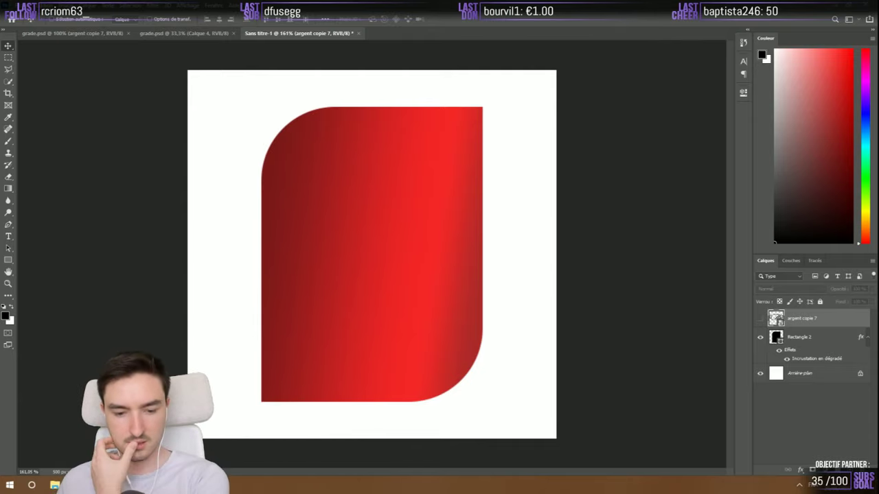
{"action": "left_click", "coordinate": [55, 485]}
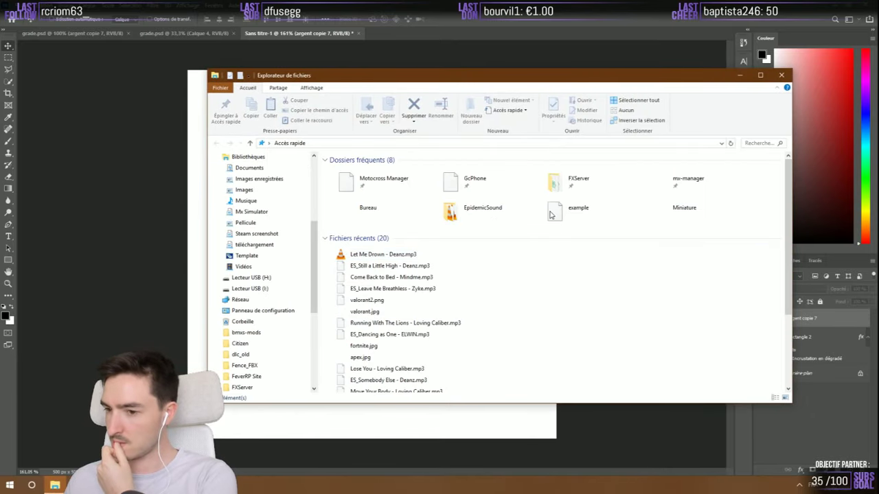
{"action": "left_click", "coordinate": [782, 74]}
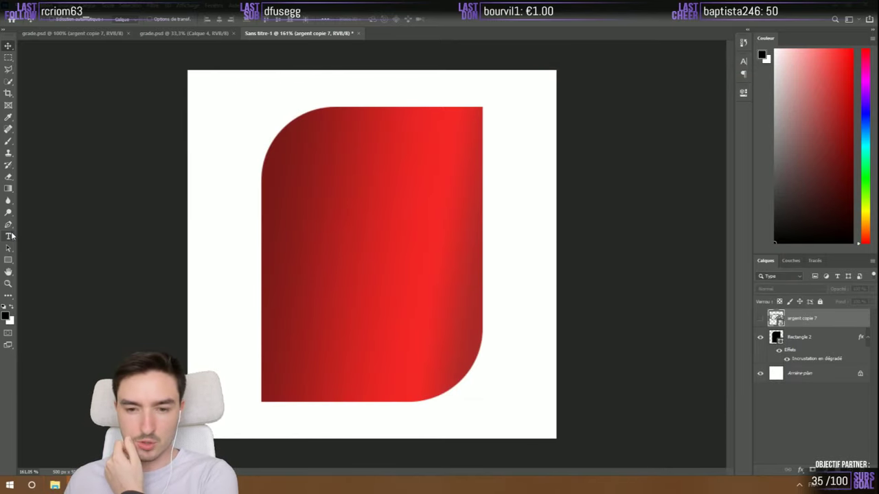
{"action": "key", "text": "t"}
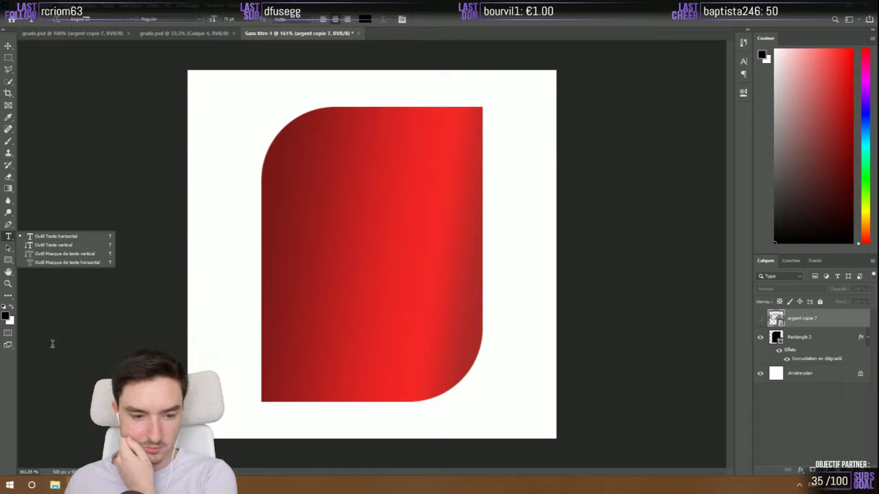
{"action": "left_click", "coordinate": [583, 30]}
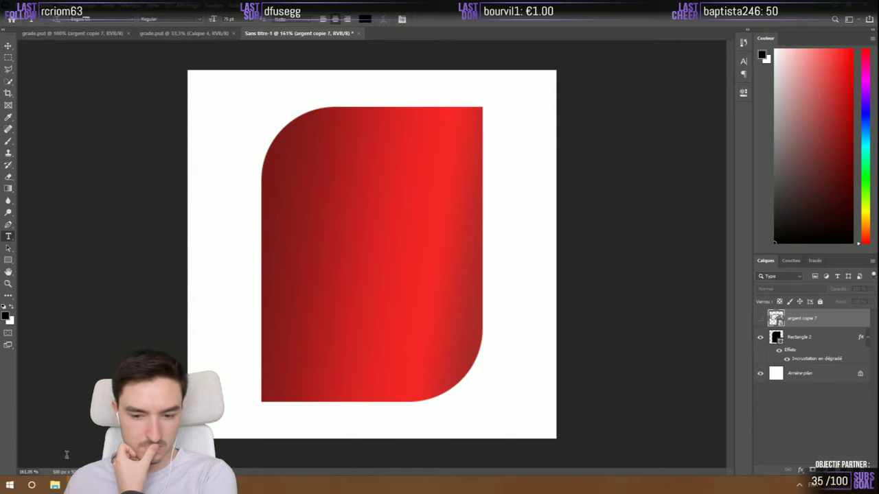
{"action": "key", "text": "super+e"}
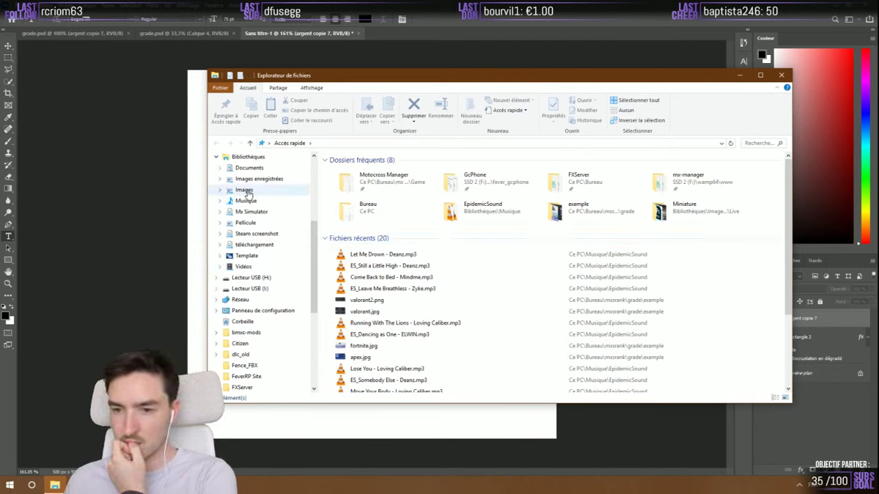
{"action": "scroll", "coordinate": [233, 302], "scroll_direction": "up", "scroll_amount": 4}
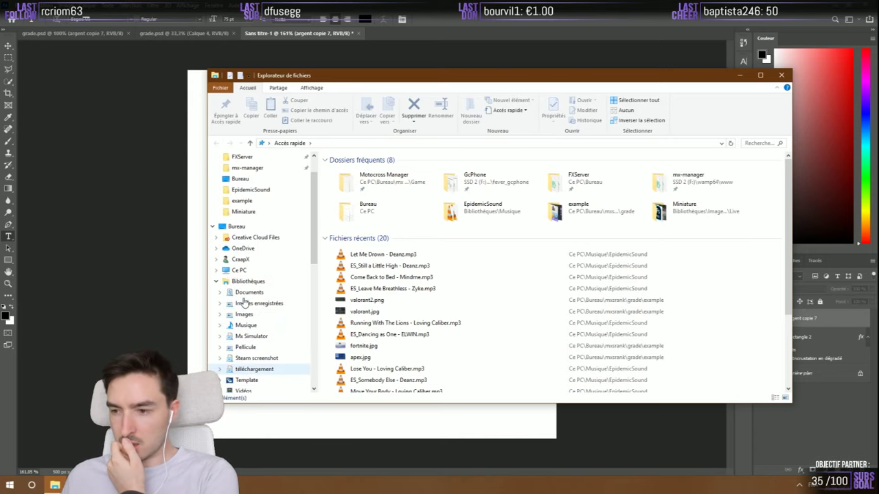
{"action": "right_click", "coordinate": [390, 304]}
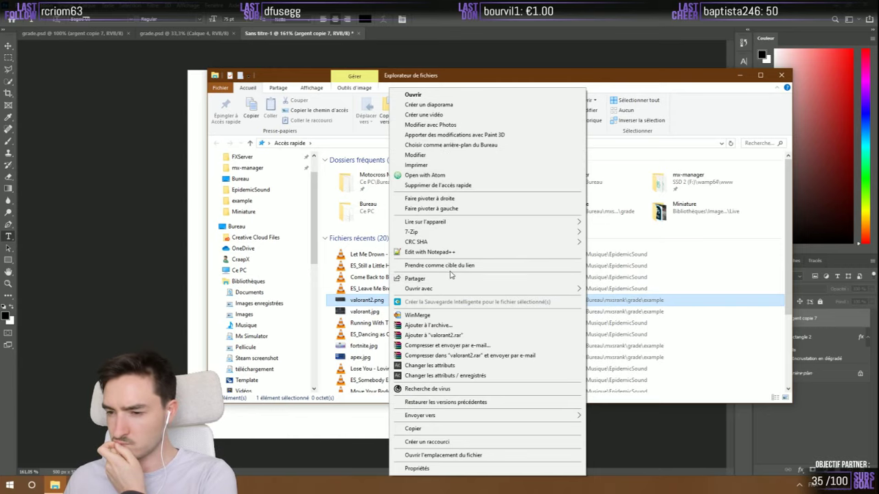
{"action": "left_click", "coordinate": [467, 456]}
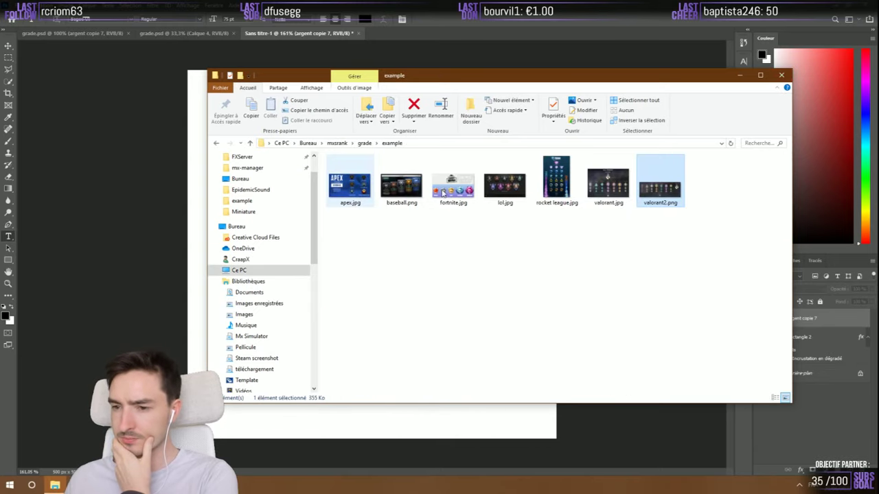
{"action": "double_click", "coordinate": [392, 184]}
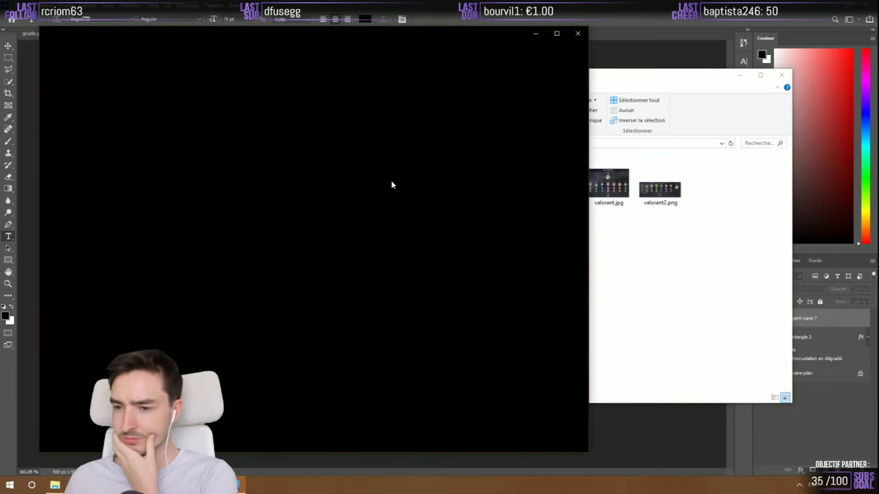
{"action": "key", "text": "Right"}
{"action": "key", "text": "Right"}
{"action": "key", "text": "Right"}
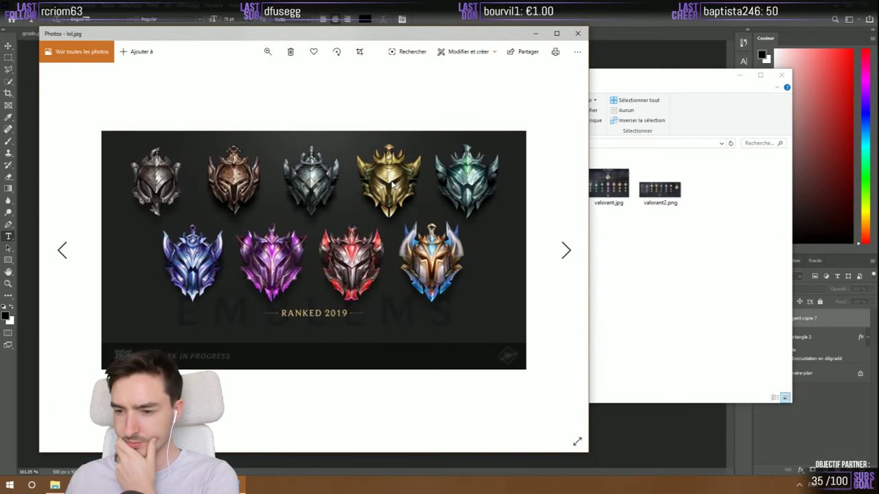
{"action": "key", "text": "Right"}
{"action": "key", "text": "Right"}
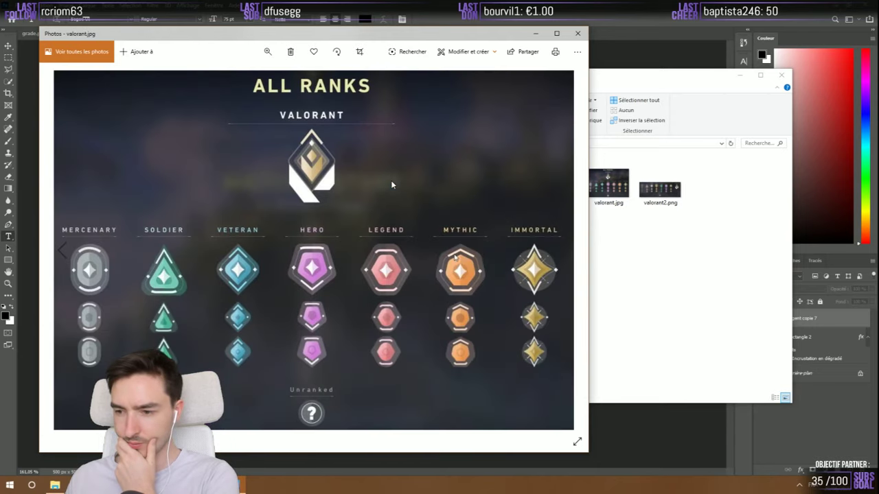
{"action": "key", "text": "Right"}
{"action": "key", "text": "Right"}
{"action": "key", "text": "Right"}
{"action": "key", "text": "Right"}
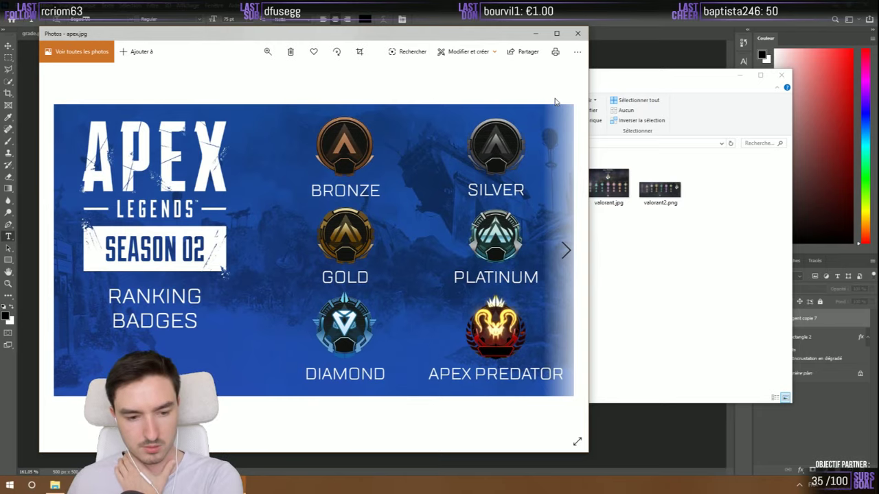
{"action": "left_click", "coordinate": [577, 33]}
{"action": "left_click", "coordinate": [776, 75]}
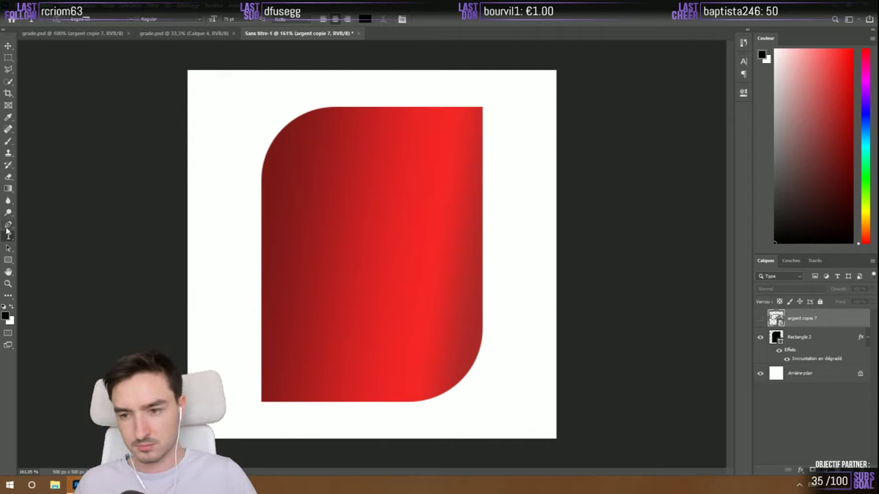
Duplicate Rectangle 2 and offset the red shape copy up and to the left
{"action": "key", "text": "p"}
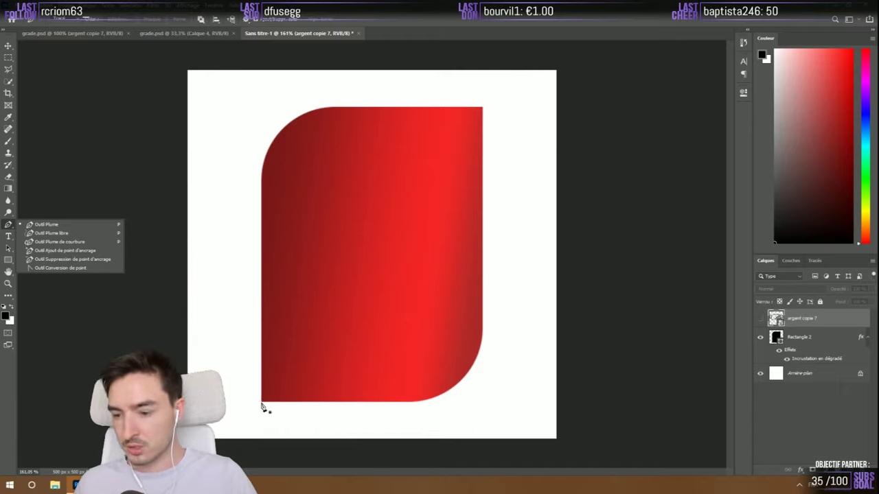
{"action": "left_click", "coordinate": [814, 347]}
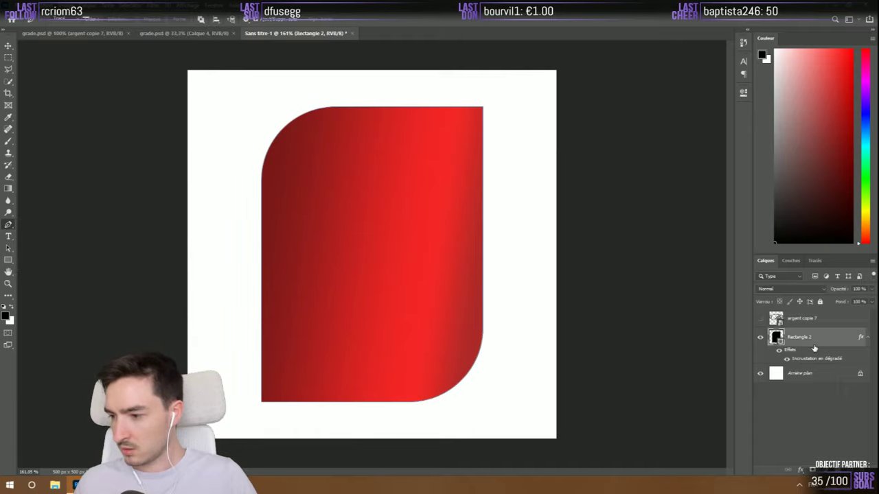
{"action": "key", "text": "ctrl+j"}
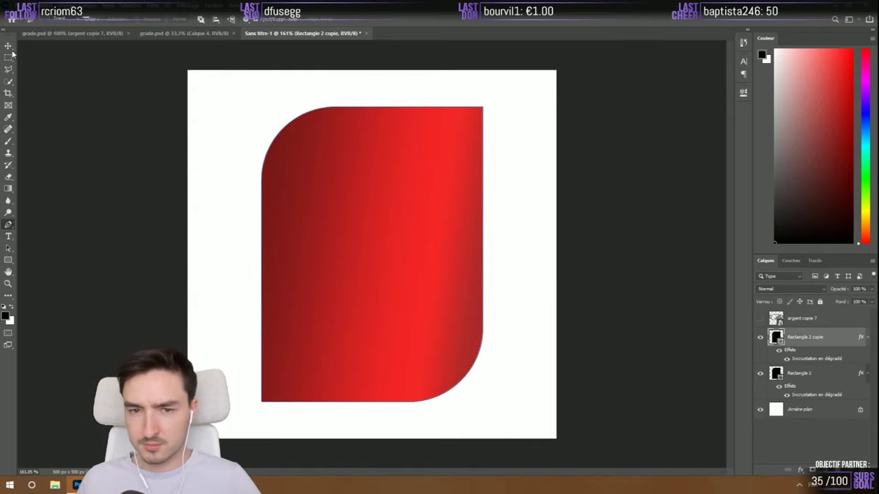
{"action": "key", "text": "v"}
{"action": "left_click_drag", "start_coordinate": [433, 357], "coordinate": [403, 334]}
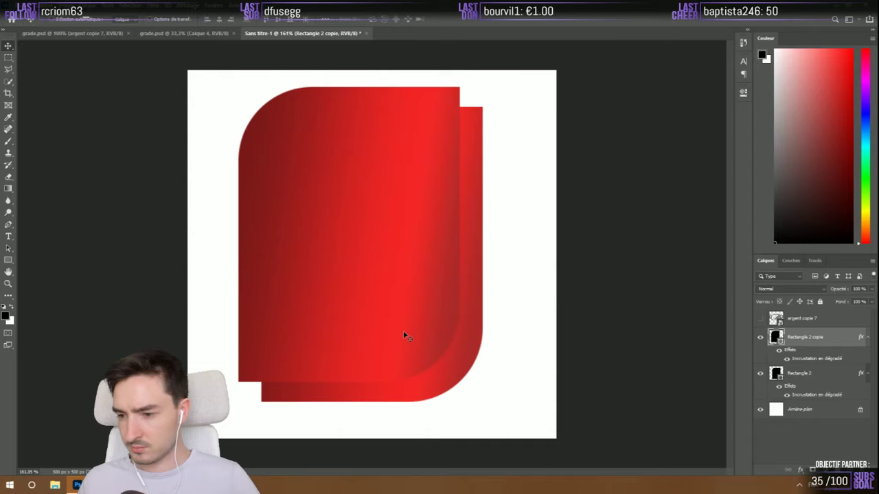
Drag the copy's top-right and bottom-left anchors onto the backing's corners, converting it to a path
{"action": "key", "text": "p"}
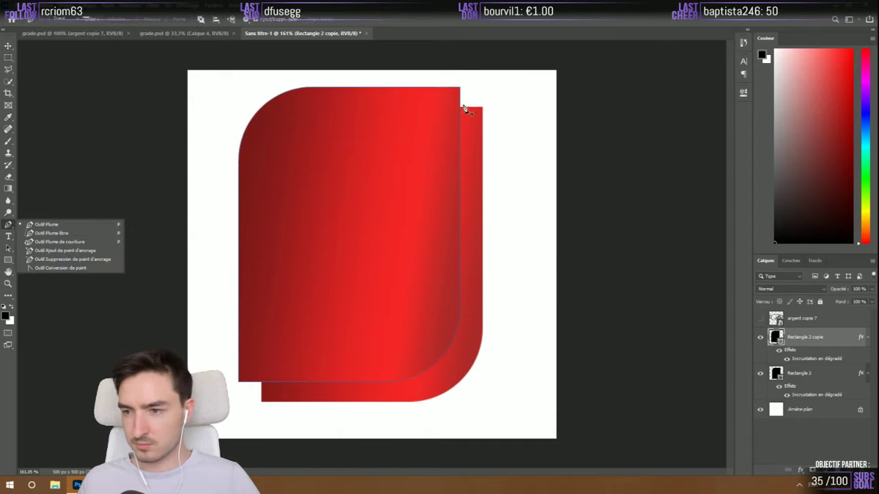
{"action": "left_click_drag", "start_coordinate": [460, 89], "coordinate": [484, 108]}
{"action": "left_click", "coordinate": [407, 187]}
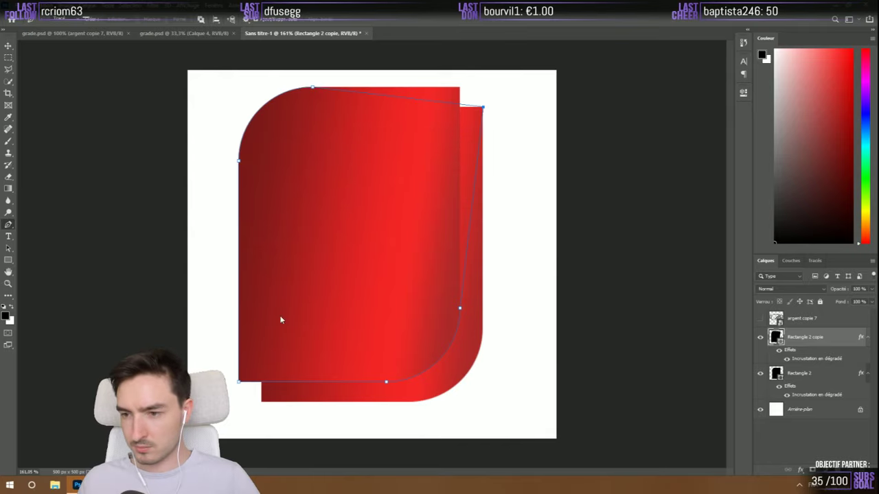
{"action": "left_click_drag", "start_coordinate": [239, 385], "coordinate": [261, 405]}
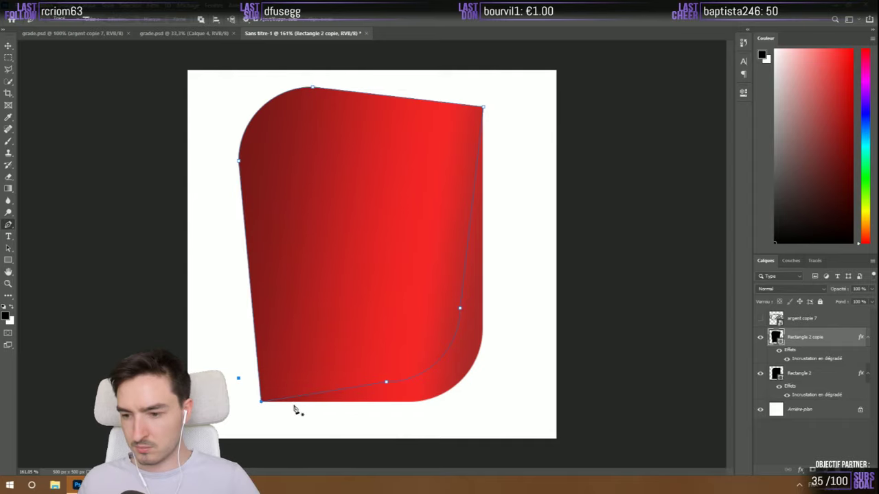
Adjust the bottom-right anchor handles to rework the shield's lower-right curve
{"action": "scroll", "coordinate": [388, 386], "scroll_direction": "up", "scroll_amount": 3}
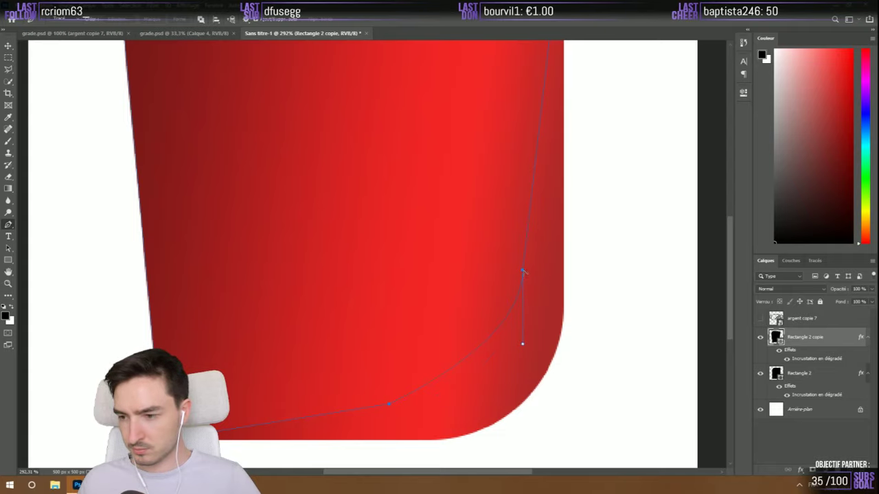
{"action": "left_click_drag", "start_coordinate": [522, 269], "coordinate": [517, 338]}
{"action": "scroll", "coordinate": [471, 349], "scroll_direction": "down", "scroll_amount": 2}
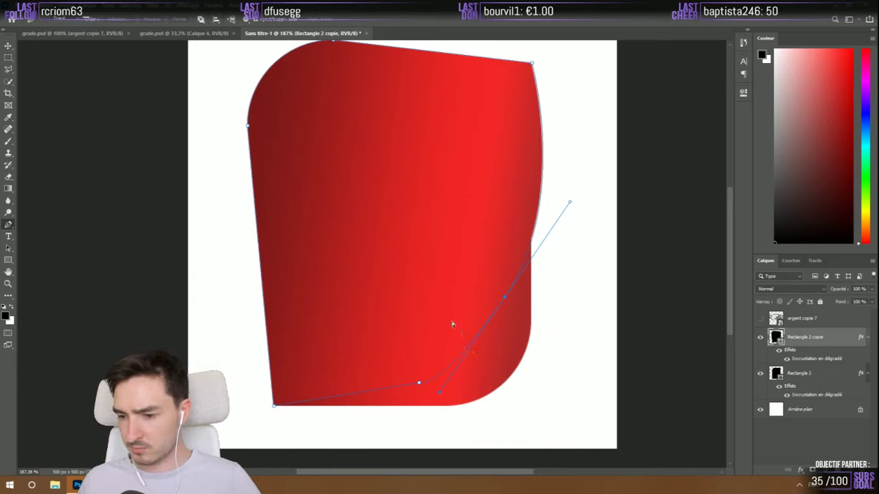
{"action": "key", "text": "ctrl+z"}
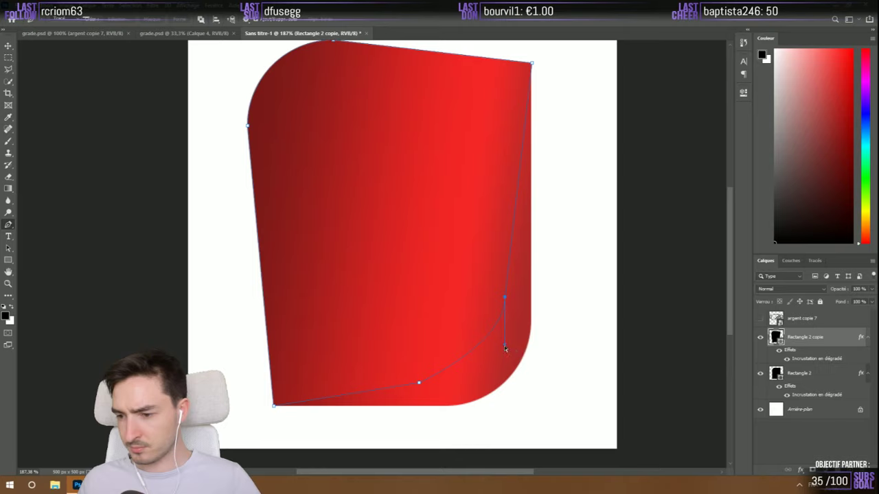
{"action": "left_click", "coordinate": [419, 383]}
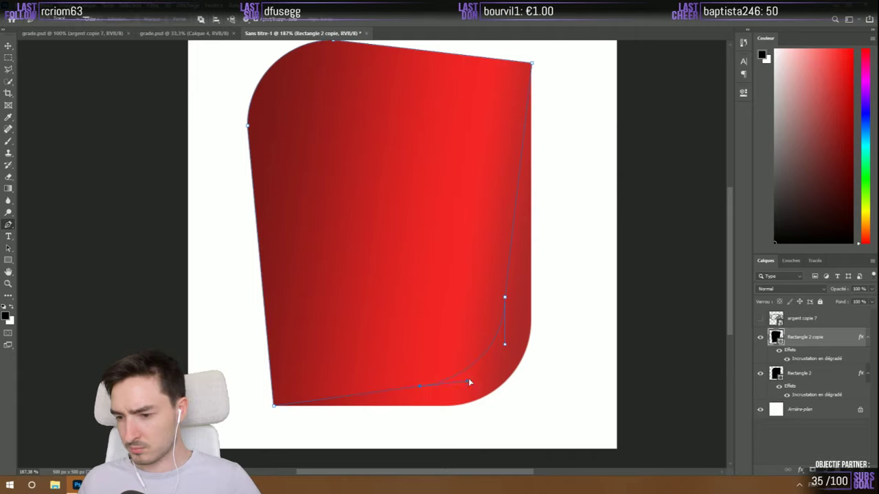
{"action": "left_click_drag", "start_coordinate": [504, 343], "coordinate": [501, 345]}
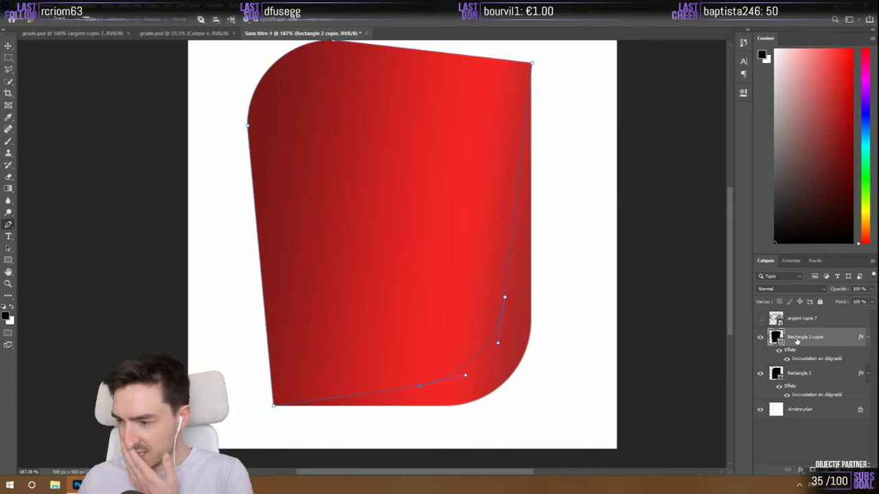
{"action": "left_click", "coordinate": [801, 379]}
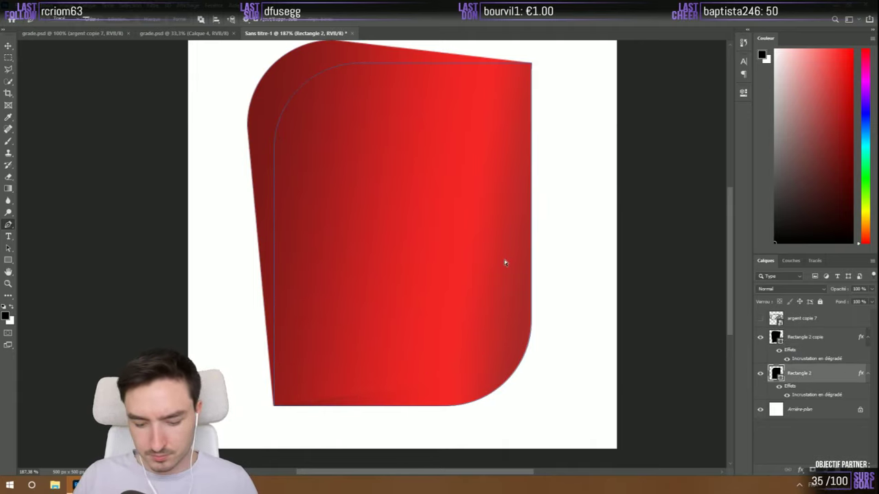
Duplicate Rectangle 2 into Rectangle 2 copie 2, then briefly show and close the Montage timeline
{"action": "key", "text": "ctrl+j"}
{"action": "left_click", "coordinate": [804, 337], "text": "shift"}
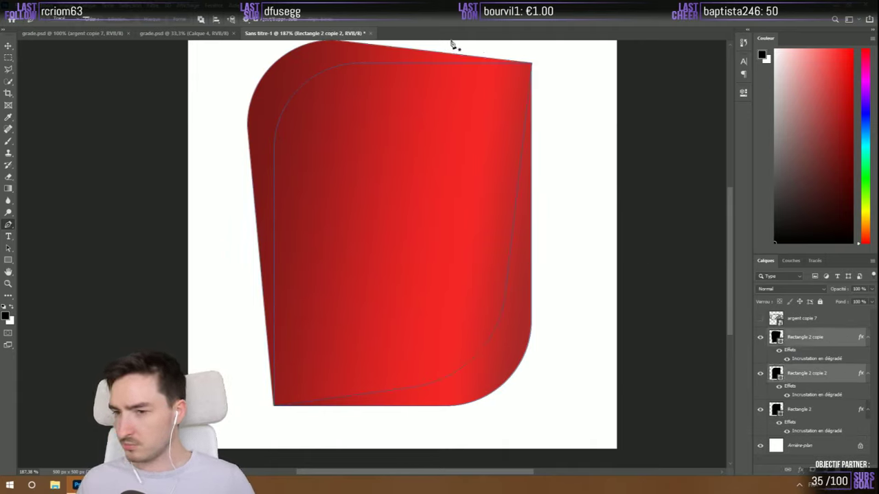
{"action": "left_click", "coordinate": [210, 7]}
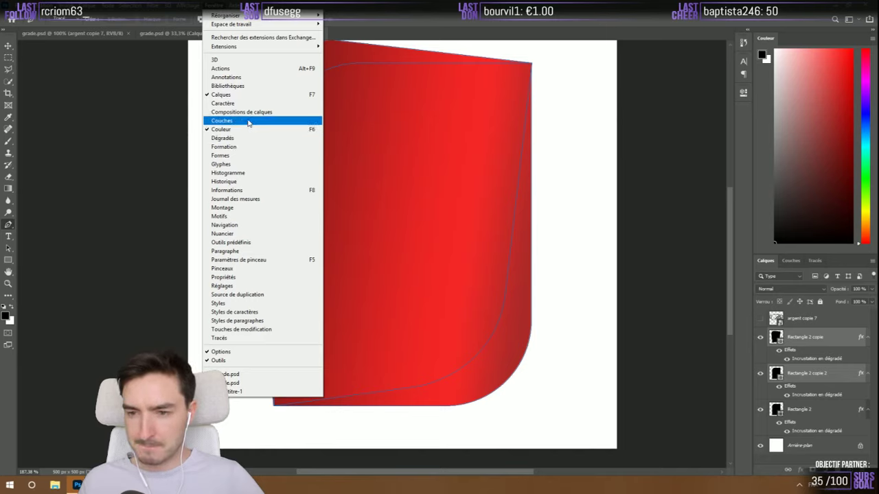
{"action": "left_click", "coordinate": [238, 210]}
{"action": "right_click", "coordinate": [38, 413]}
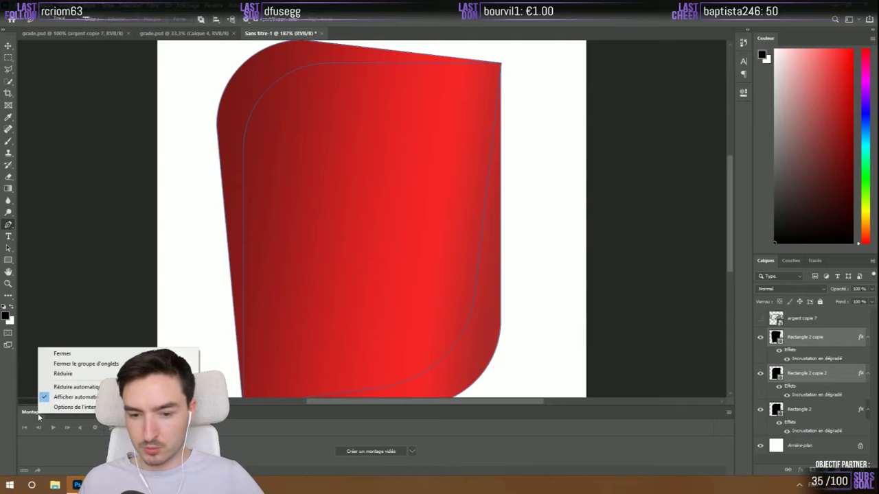
{"action": "left_click", "coordinate": [81, 354]}
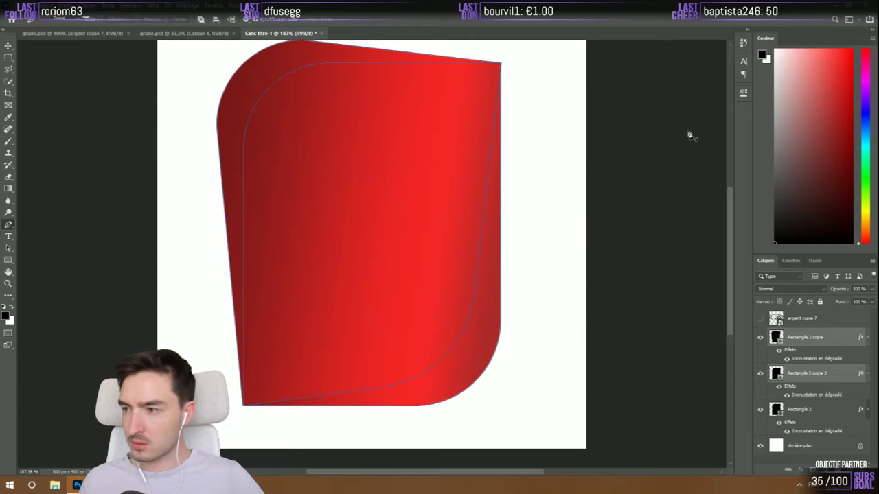
Toggle the Properties and Layer Comps panels on and off via the Fenêtre menu
{"action": "left_click", "coordinate": [742, 93]}
{"action": "left_click", "coordinate": [742, 93]}
{"action": "left_click", "coordinate": [742, 93]}
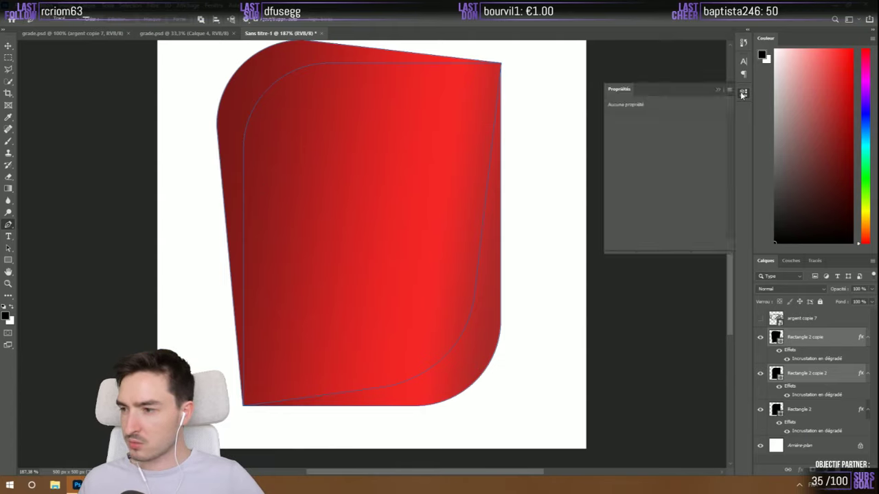
{"action": "left_click", "coordinate": [743, 94]}
{"action": "left_click", "coordinate": [215, 5]}
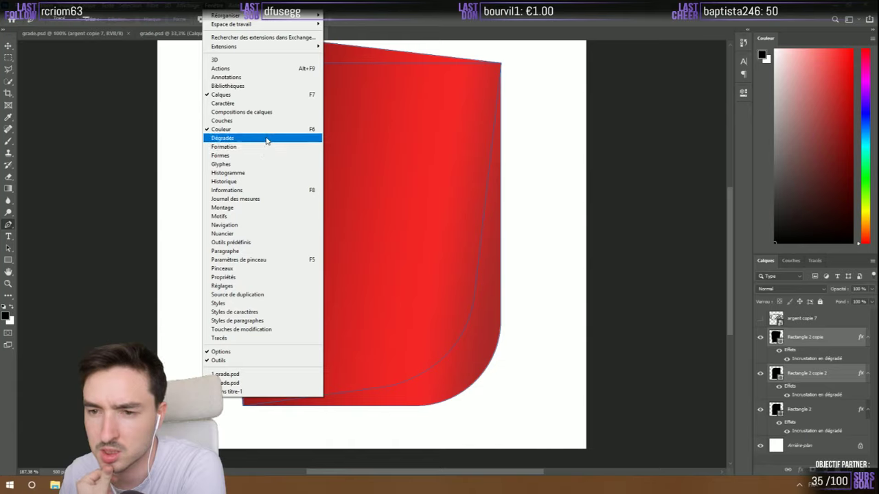
{"action": "left_click", "coordinate": [260, 114]}
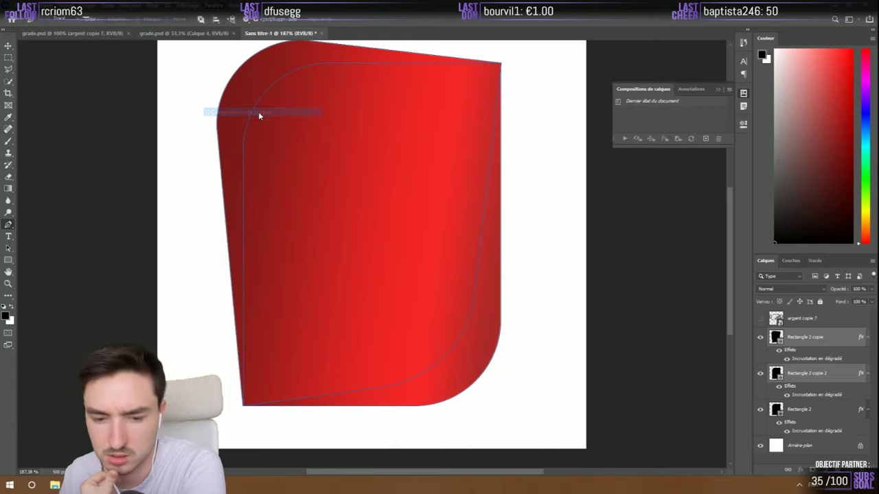
{"action": "left_click", "coordinate": [718, 90]}
{"action": "left_click", "coordinate": [742, 125]}
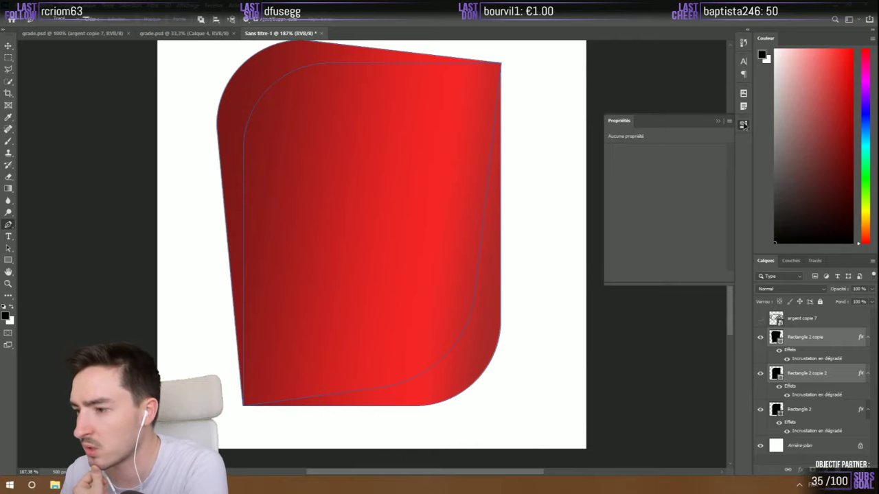
{"action": "left_click", "coordinate": [743, 124]}
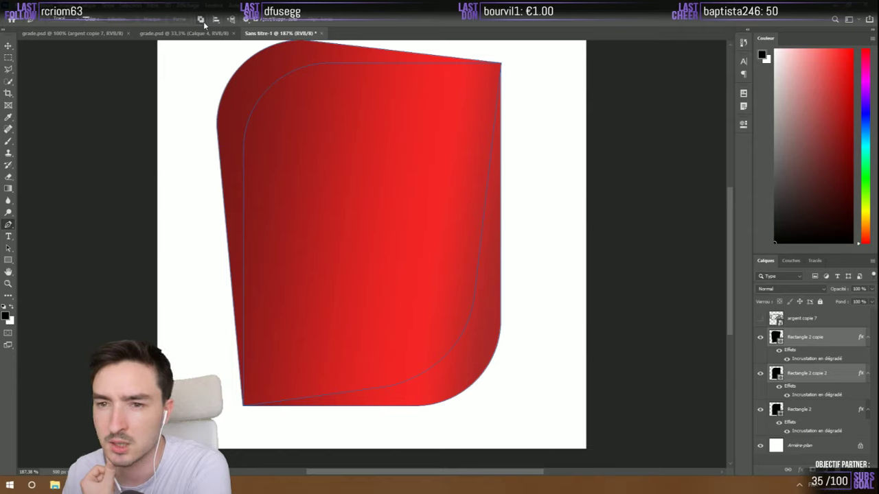
Inspect the options-bar shape combination options, then switch to the web browser
{"action": "left_click", "coordinate": [201, 20]}
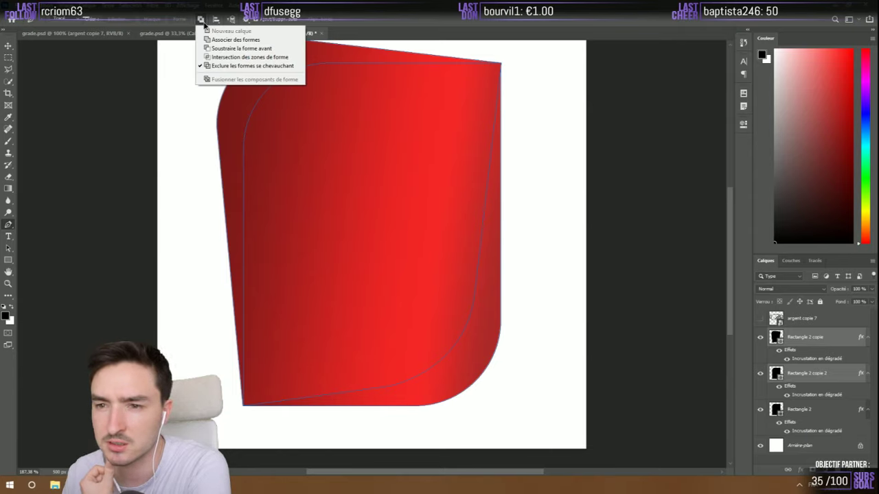
{"action": "key", "text": "Escape"}
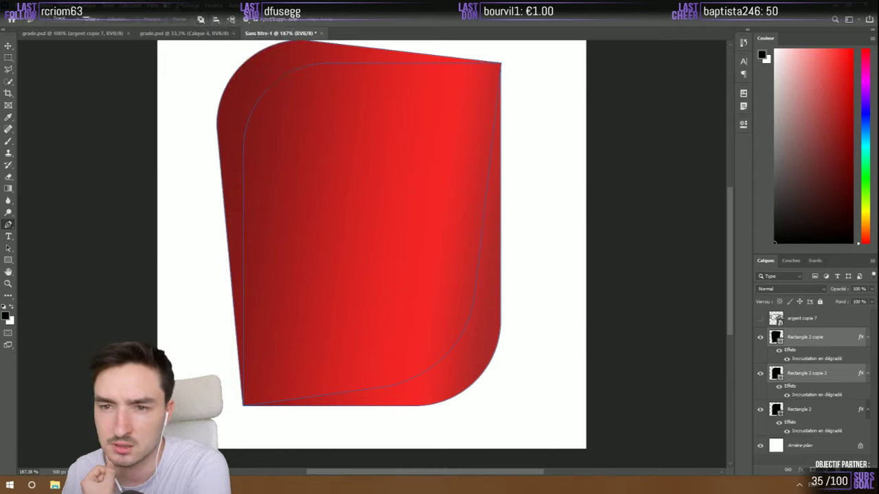
{"action": "left_click", "coordinate": [213, 4]}
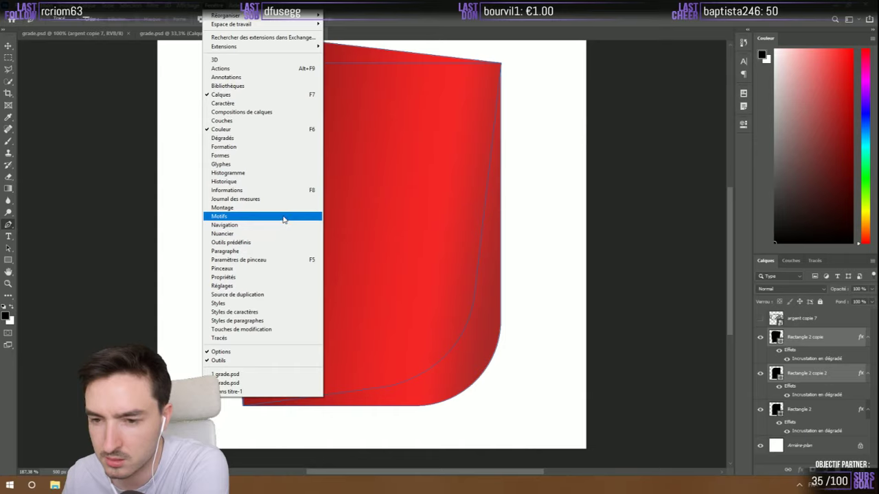
{"action": "key", "text": "alt+Tab"}
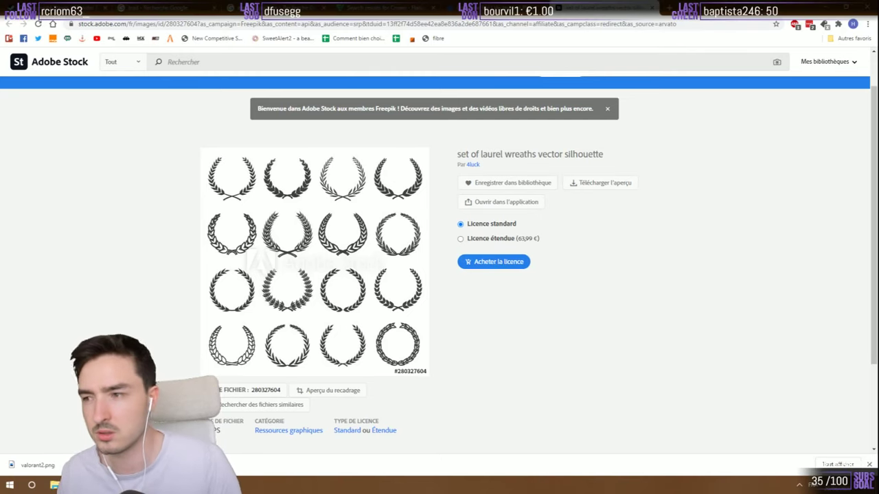
Search the web in a new tab for 'boolean photoshop' from the typed 'booléen phot'
{"action": "key", "text": "ctrl+t"}
{"action": "type", "text": "boolée"}
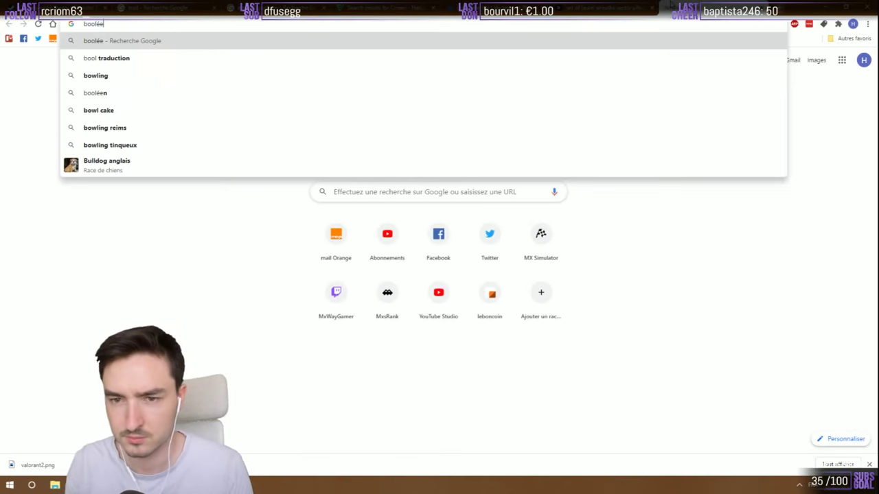
{"action": "type", "text": "n phot"}
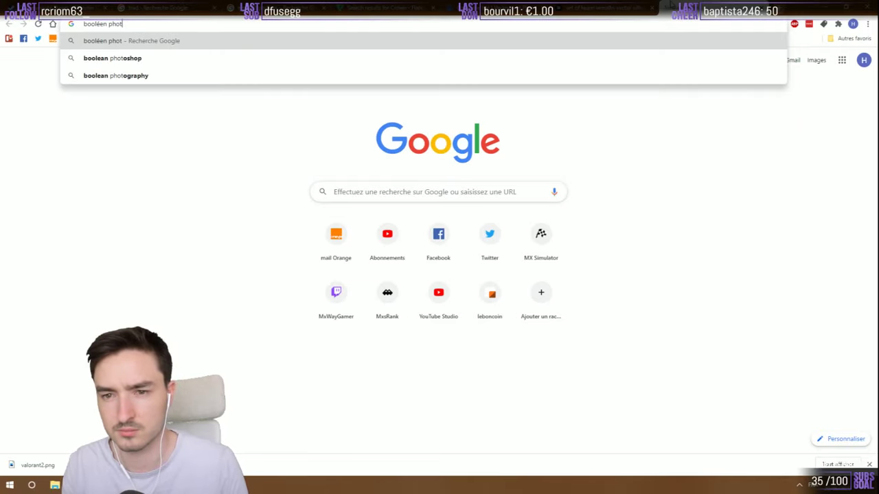
{"action": "key", "text": "Down"}
{"action": "key", "text": "Return"}
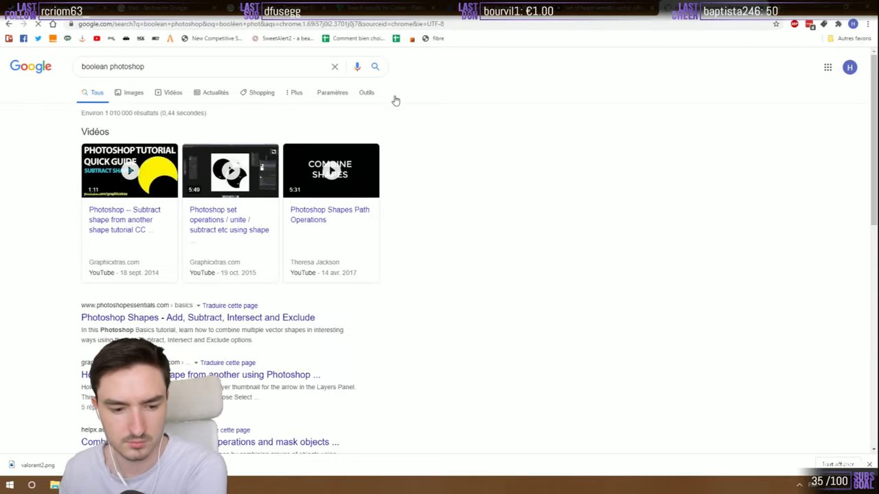
{"action": "key", "text": "alt+Tab"}
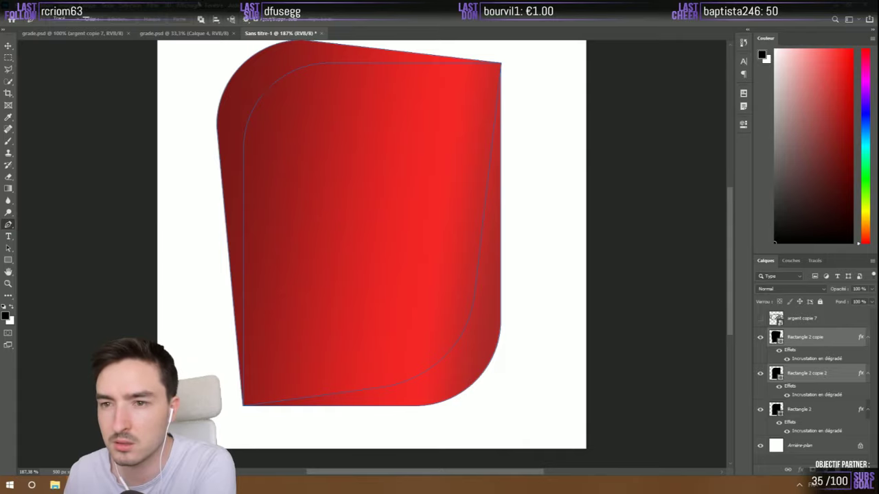
{"action": "left_click", "coordinate": [214, 5]}
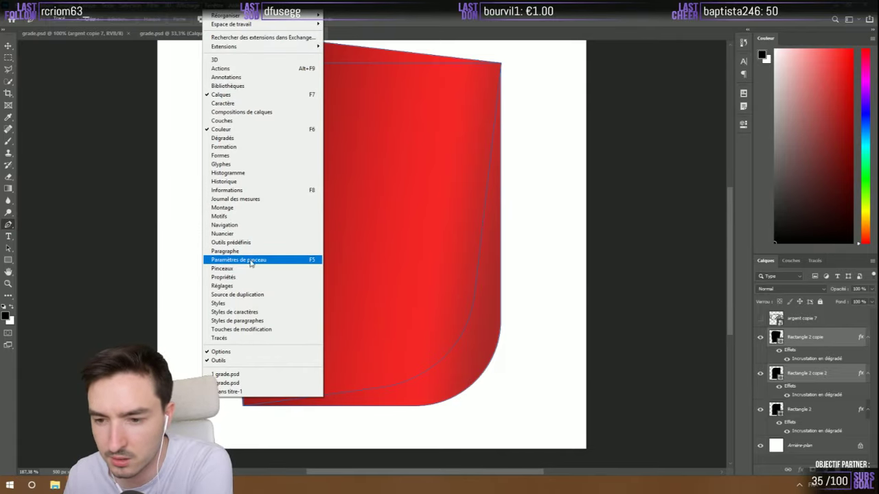
{"action": "key", "text": "alt+Tab"}
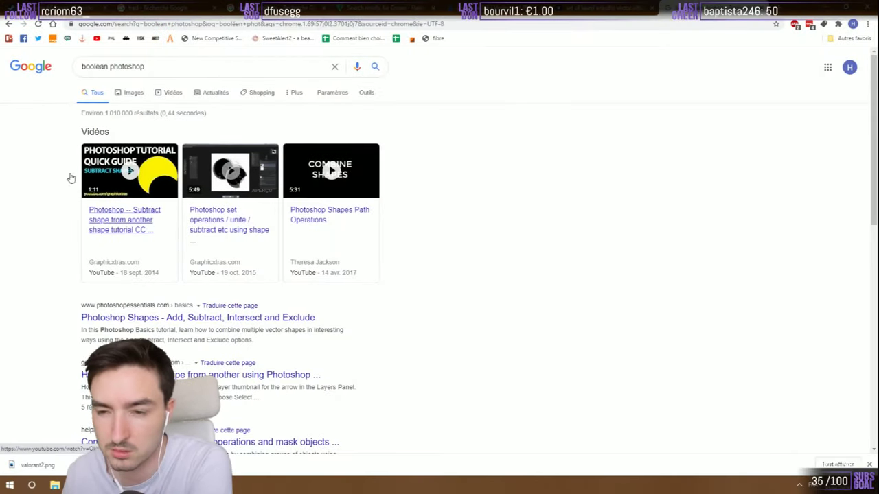
Read the Photoshop Essentials add/subtract/intersect/exclude shapes tutorial, then return to Photoshop
{"action": "scroll", "coordinate": [48, 240], "scroll_direction": "down", "scroll_amount": 2}
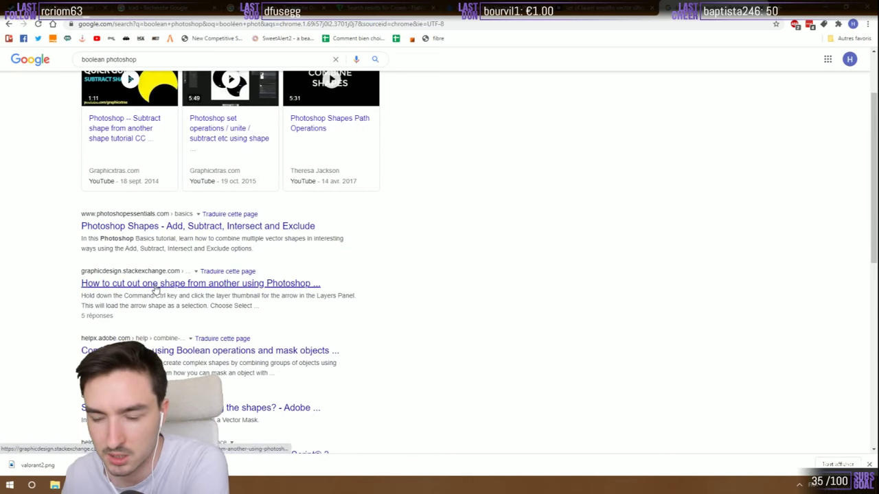
{"action": "scroll", "coordinate": [65, 310], "scroll_direction": "down", "scroll_amount": 1}
{"action": "scroll", "coordinate": [65, 334], "scroll_direction": "up", "scroll_amount": 3}
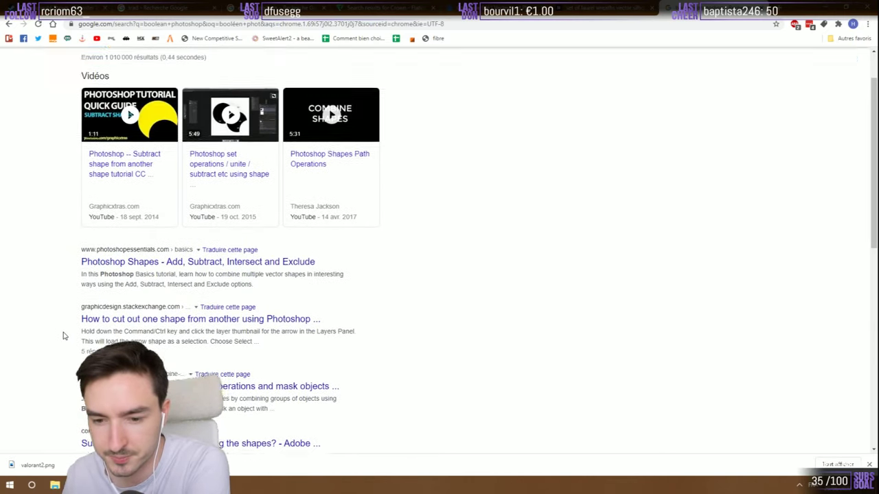
{"action": "left_click", "coordinate": [256, 320]}
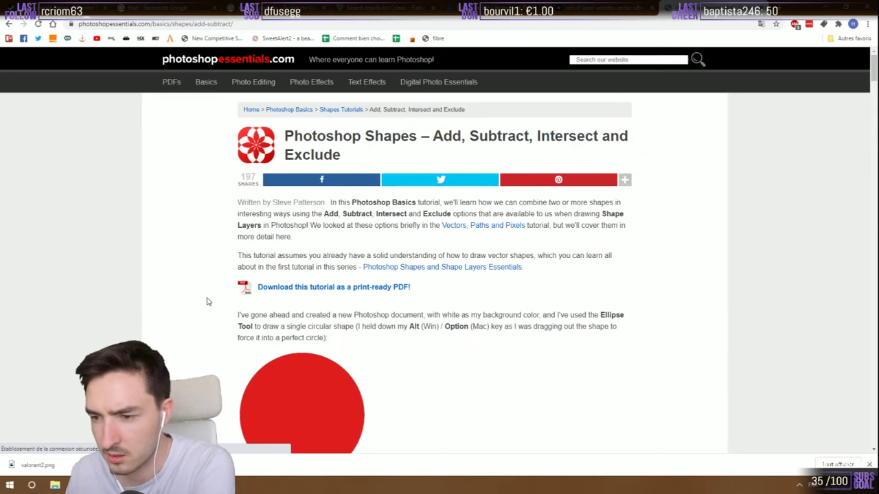
{"action": "scroll", "coordinate": [204, 300], "scroll_direction": "down", "scroll_amount": 1}
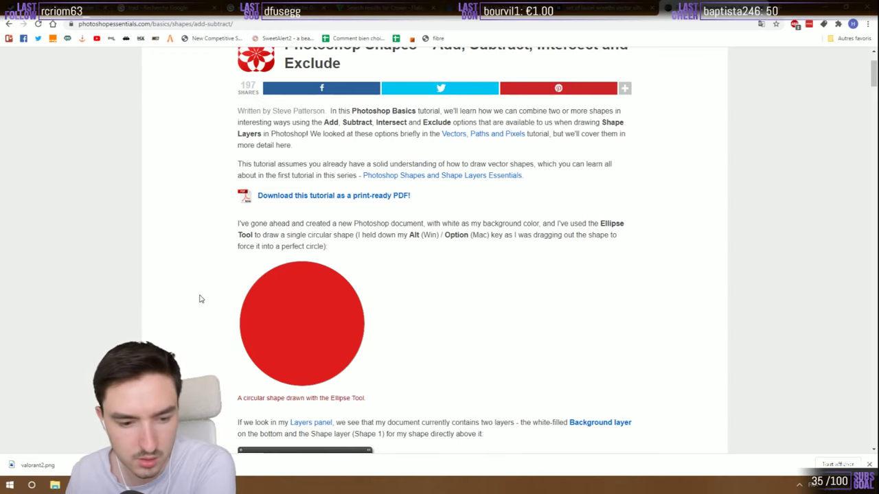
{"action": "scroll", "coordinate": [199, 299], "scroll_direction": "down", "scroll_amount": 4}
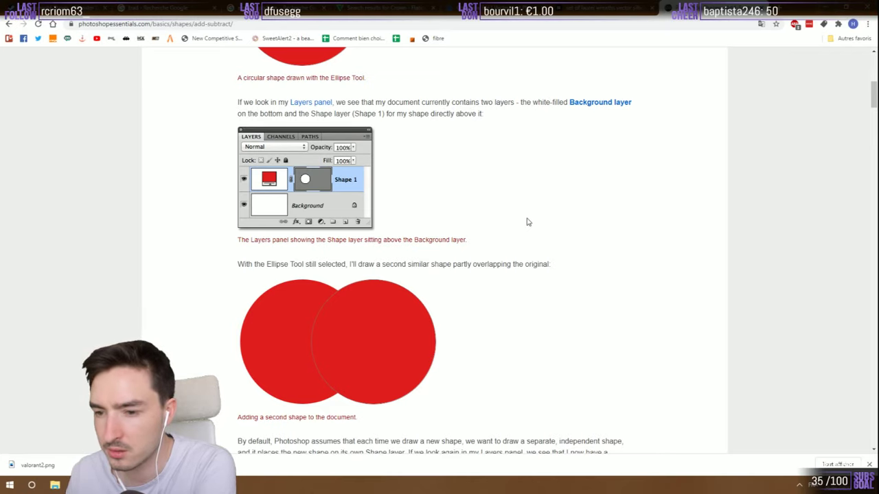
{"action": "scroll", "coordinate": [528, 223], "scroll_direction": "down", "scroll_amount": 3}
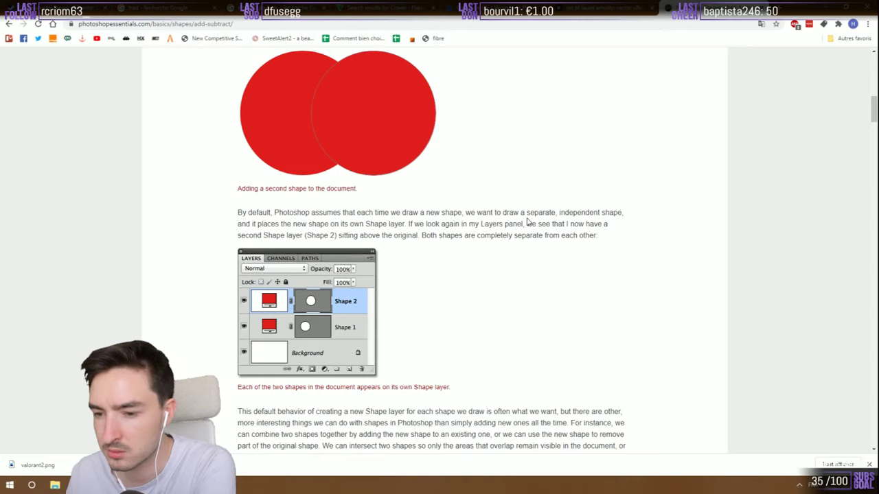
{"action": "scroll", "coordinate": [527, 221], "scroll_direction": "down", "scroll_amount": 4}
{"action": "scroll", "coordinate": [420, 192], "scroll_direction": "down", "scroll_amount": 8}
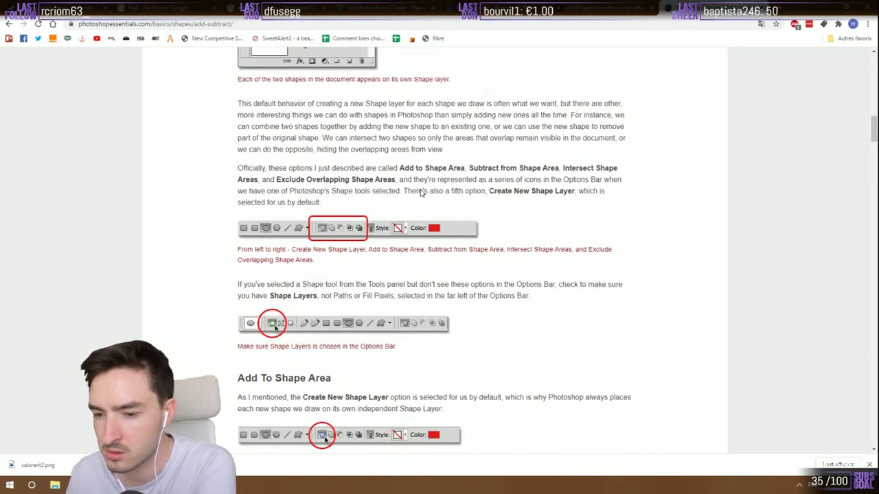
{"action": "scroll", "coordinate": [420, 193], "scroll_direction": "down", "scroll_amount": 5}
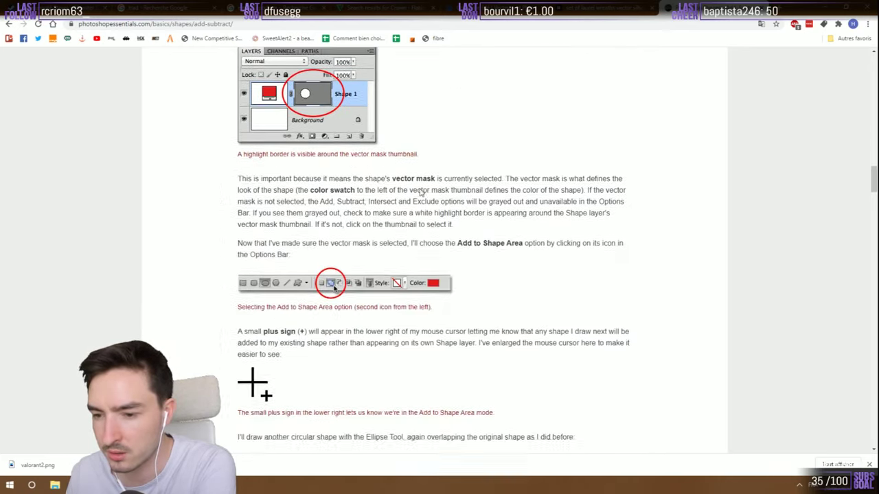
{"action": "scroll", "coordinate": [328, 177], "scroll_direction": "down", "scroll_amount": 1}
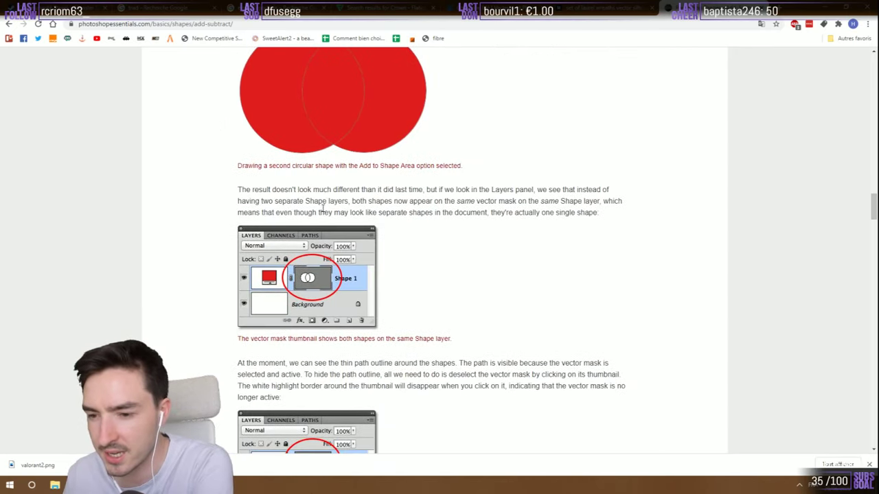
{"action": "scroll", "coordinate": [329, 237], "scroll_direction": "up", "scroll_amount": 5}
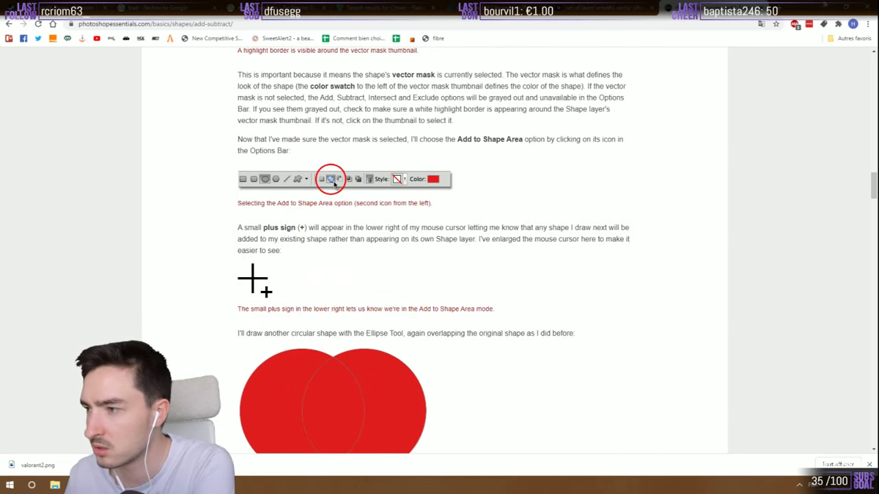
{"action": "key", "text": "alt+Tab"}
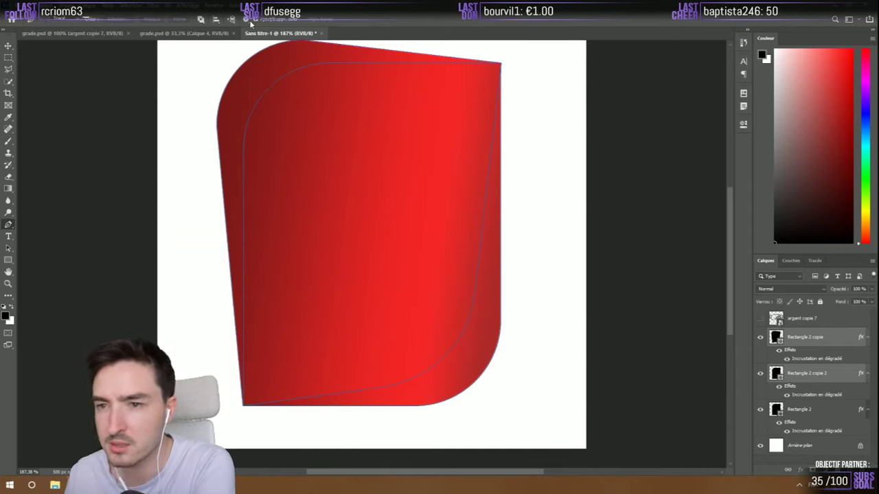
{"action": "left_click", "coordinate": [203, 22]}
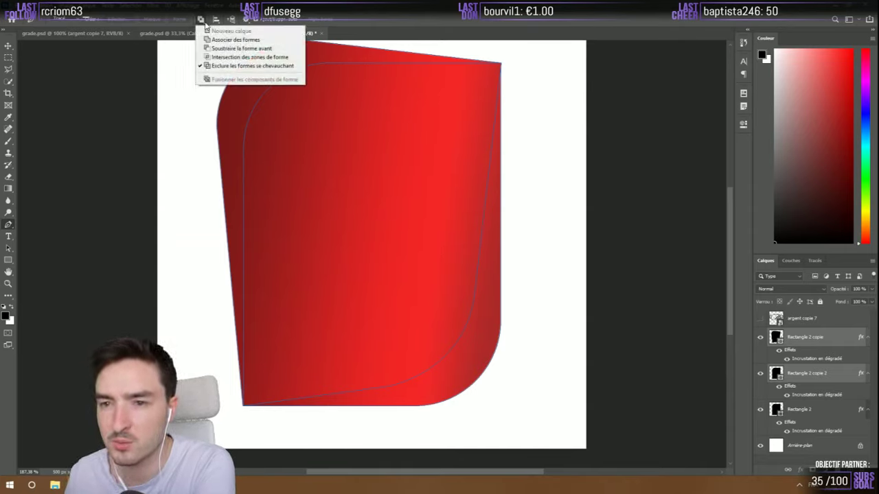
{"action": "left_click", "coordinate": [217, 58]}
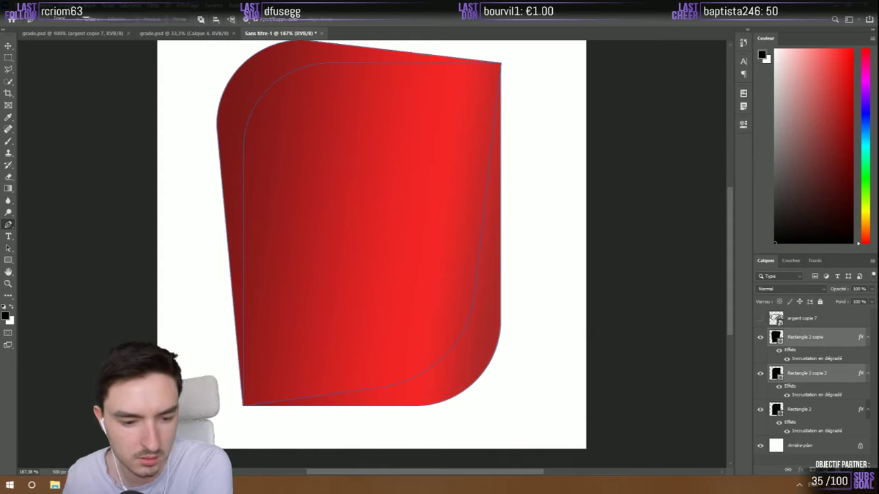
{"action": "left_click", "coordinate": [184, 5]}
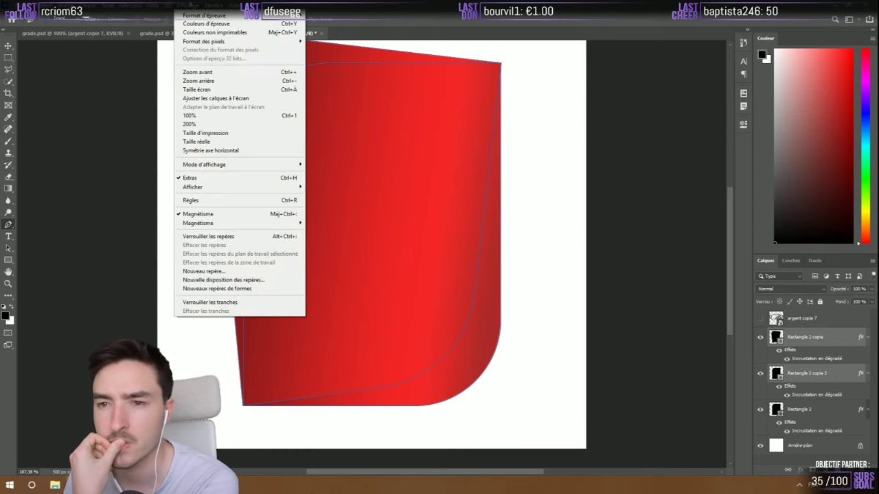
{"action": "key", "text": "Right"}
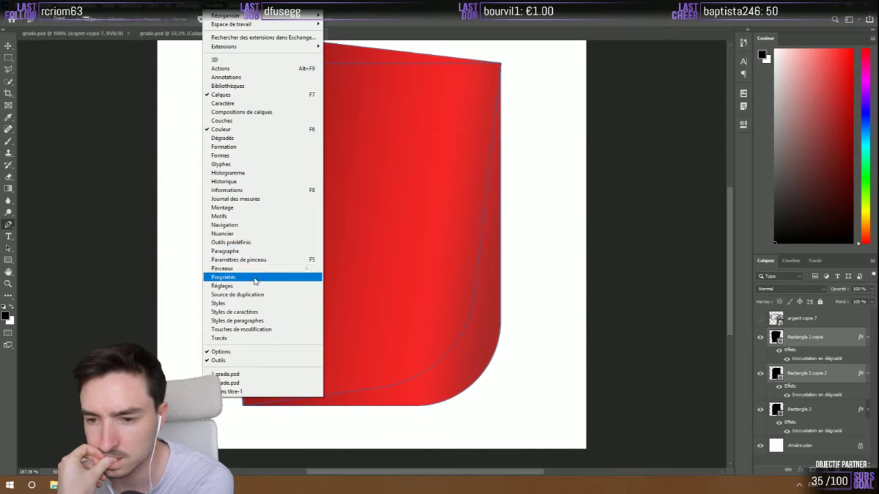
{"action": "left_click", "coordinate": [268, 340]}
{"action": "left_click", "coordinate": [768, 263]}
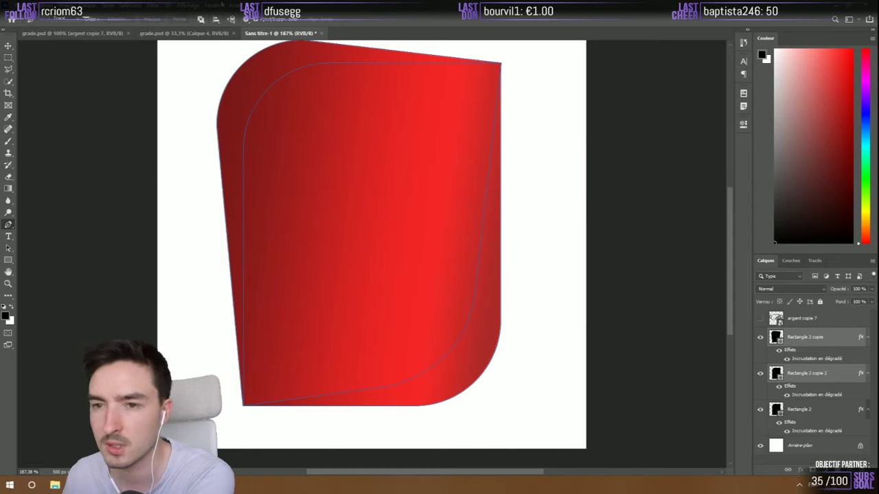
{"action": "left_click", "coordinate": [226, 11]}
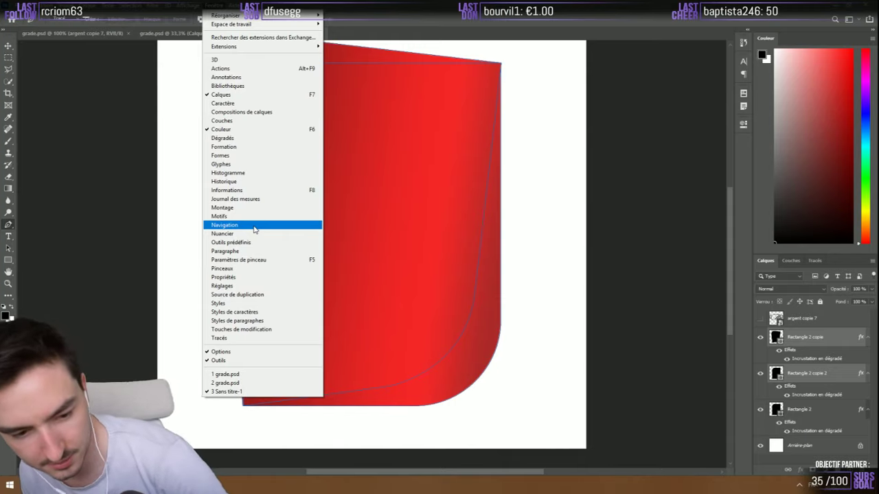
{"action": "key", "text": "Escape"}
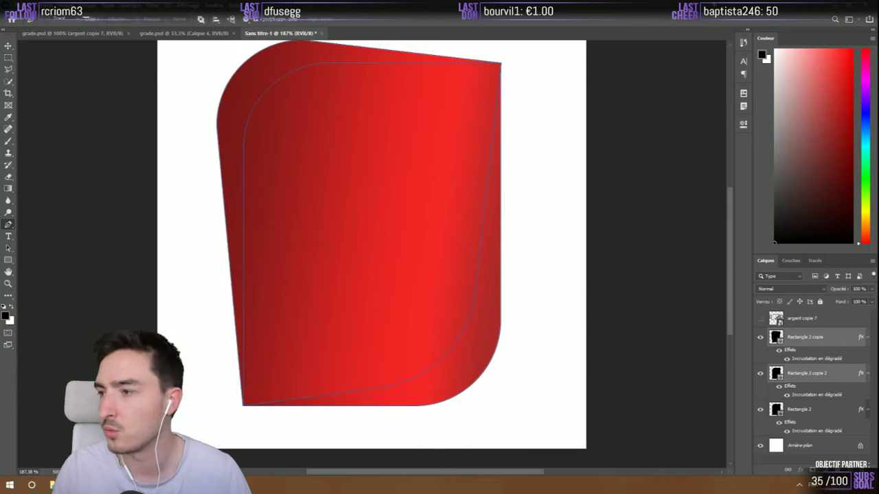
{"action": "left_click", "coordinate": [835, 21]}
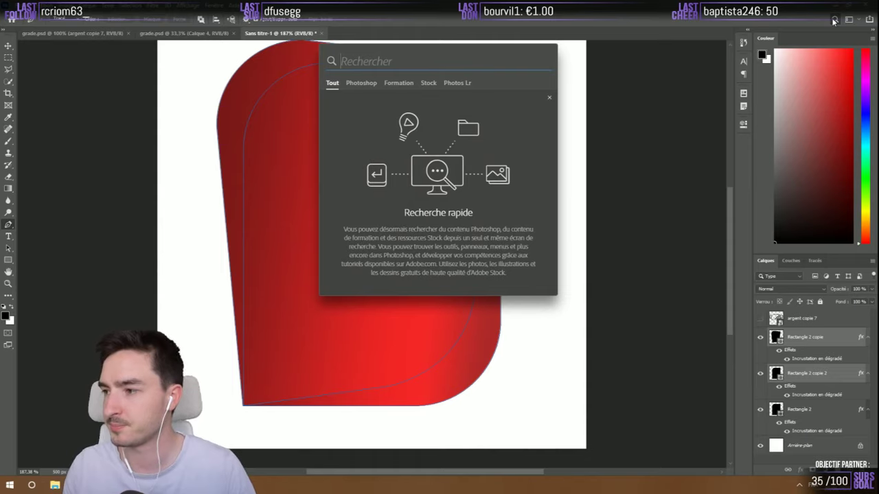
{"action": "type", "text": "pathfinder"}
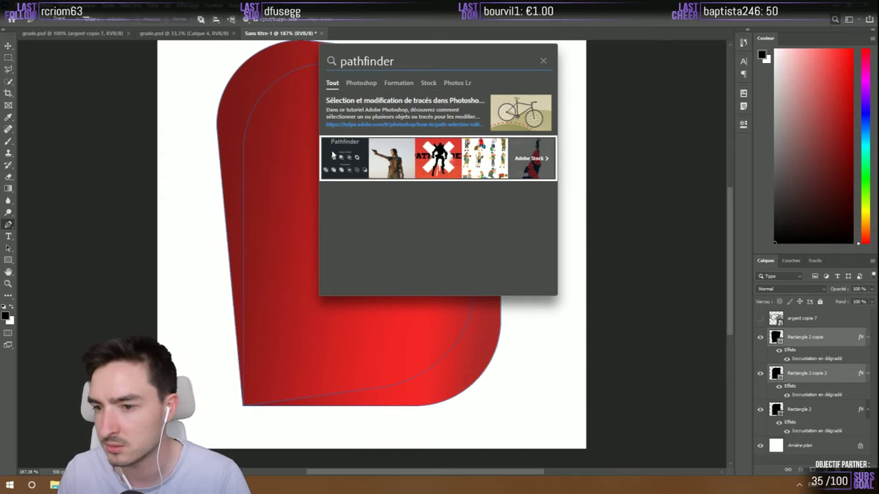
{"action": "left_click", "coordinate": [542, 62]}
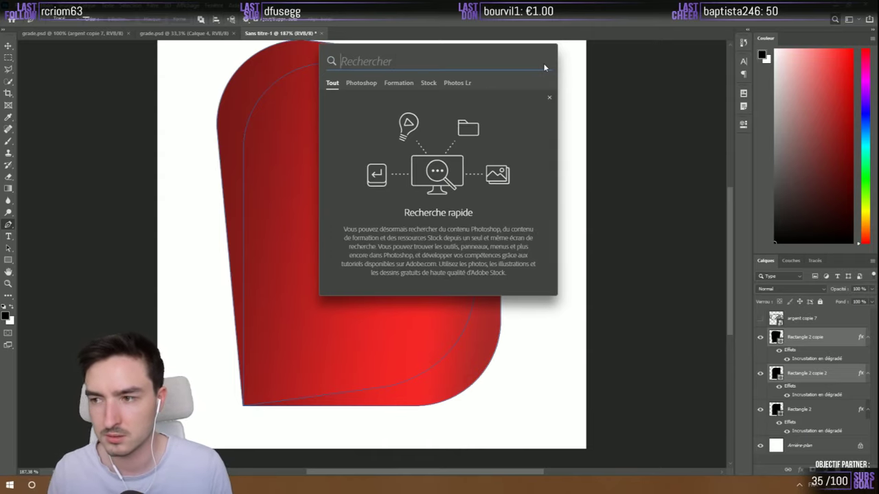
{"action": "left_click", "coordinate": [618, 59]}
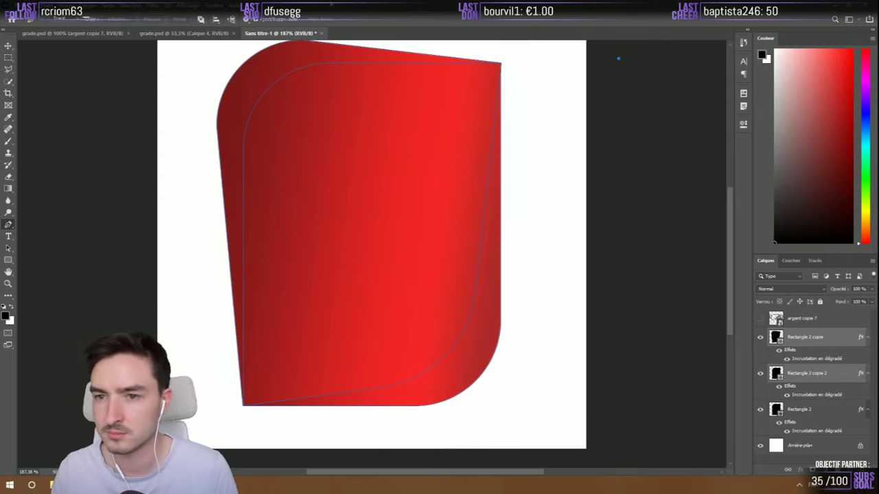
{"action": "key", "text": "ctrl+f"}
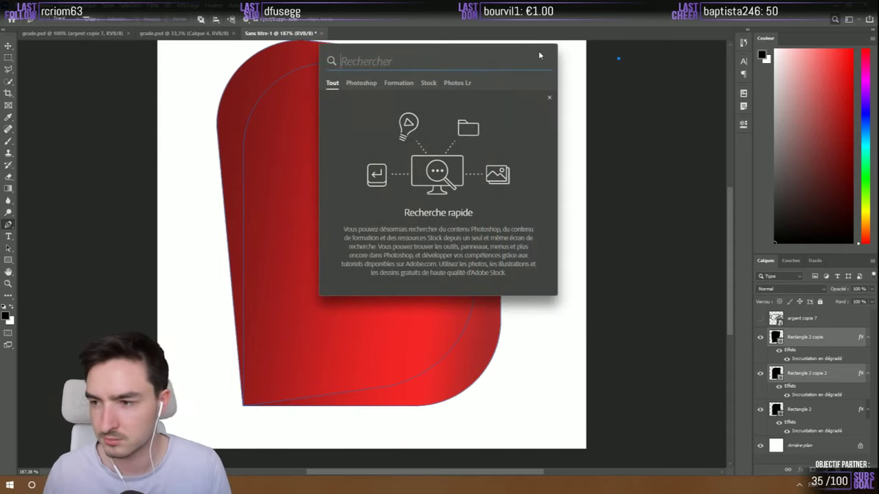
{"action": "key", "text": "Escape"}
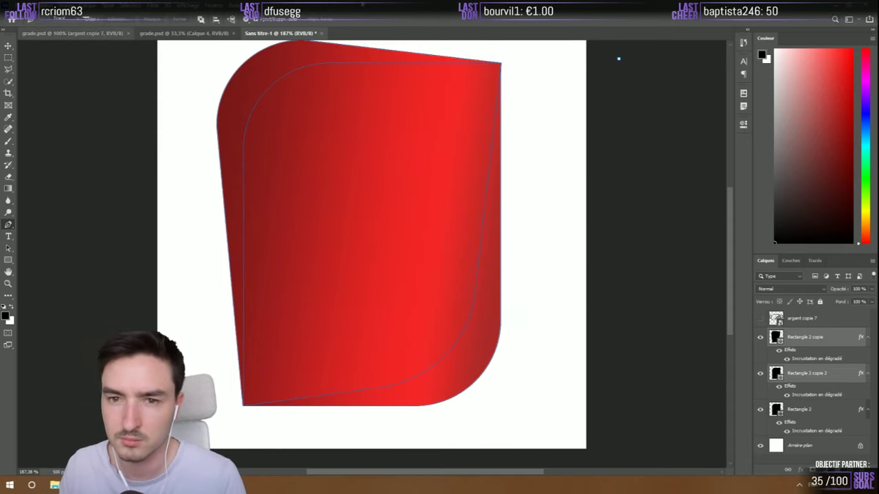
{"action": "key", "text": "ctrl+f"}
{"action": "type", "text": "patg"}
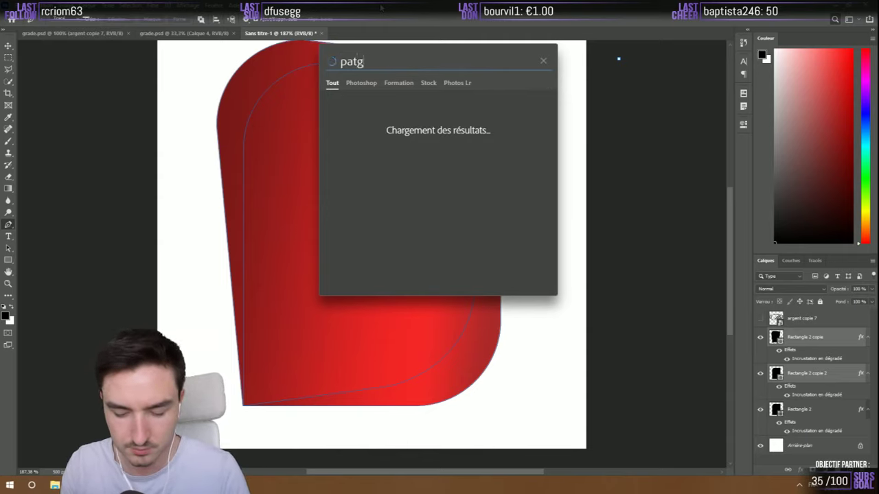
{"action": "key", "text": "BackSpace"}
{"action": "type", "text": "hfinder"}
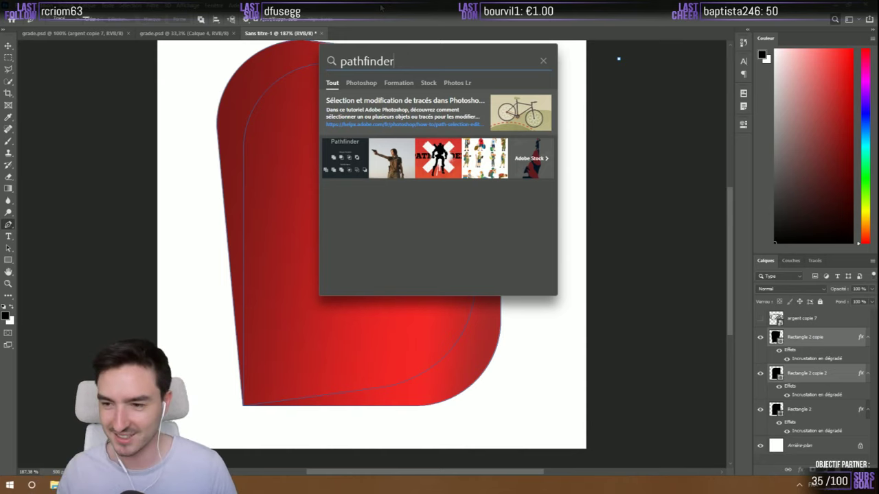
{"action": "left_click", "coordinate": [351, 170]}
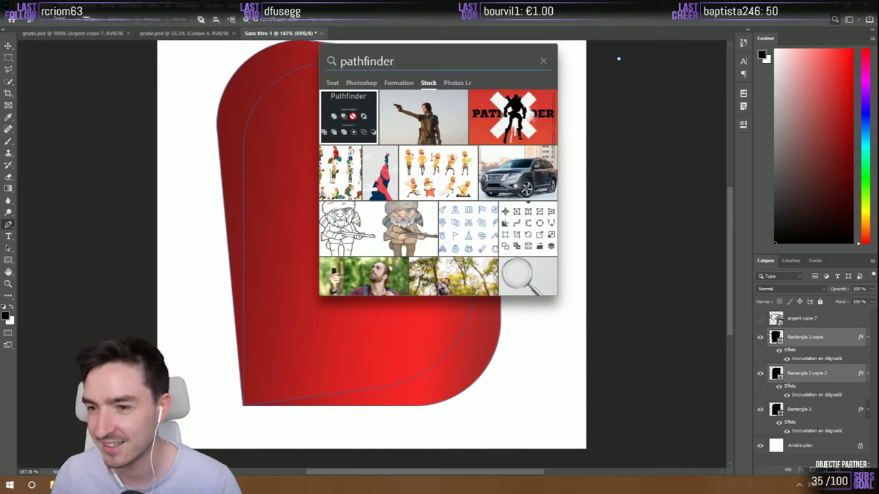
{"action": "left_click", "coordinate": [544, 59]}
{"action": "key", "text": "Escape"}
{"action": "key", "text": "v"}
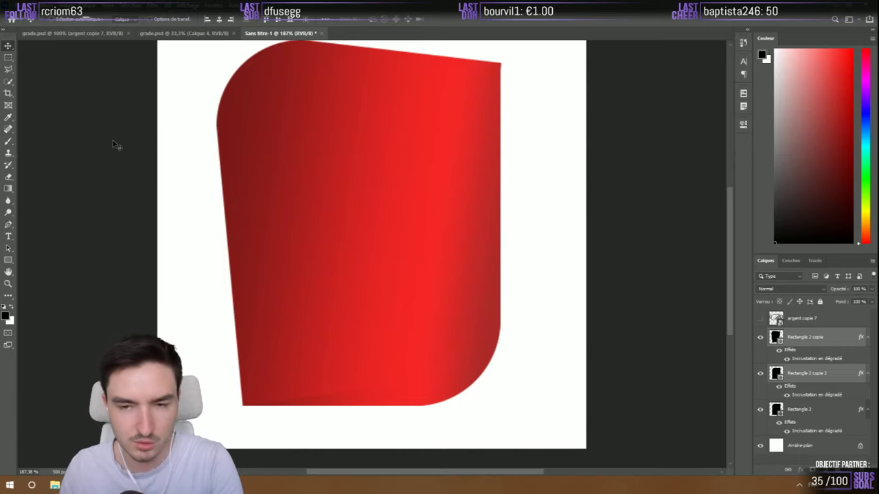
{"action": "left_click", "coordinate": [126, 8]}
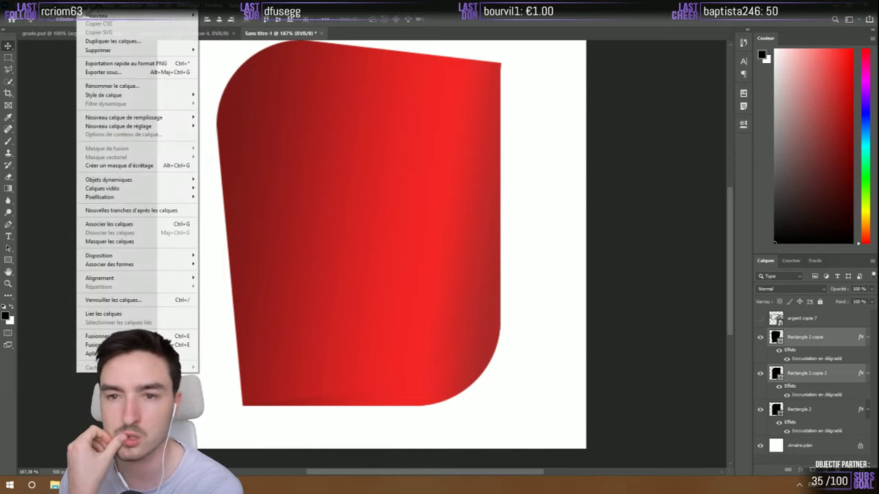
{"action": "mouse_move", "coordinate": [88, 7]}
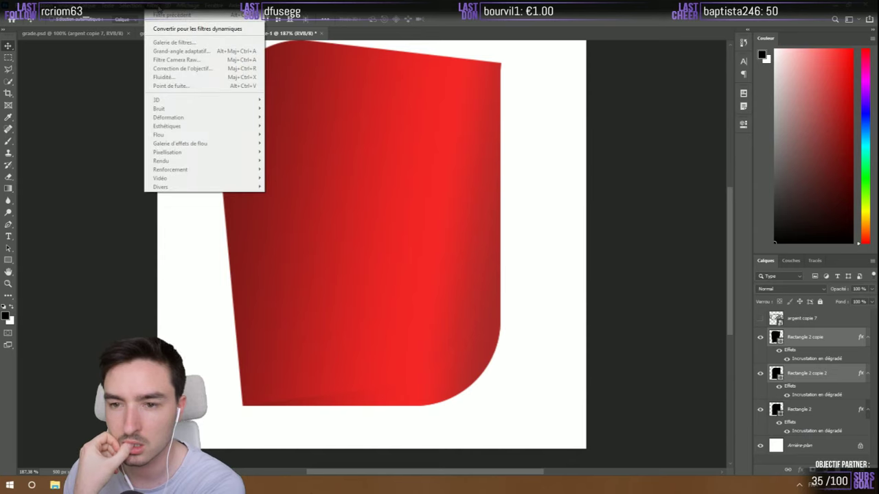
{"action": "mouse_move", "coordinate": [166, 7]}
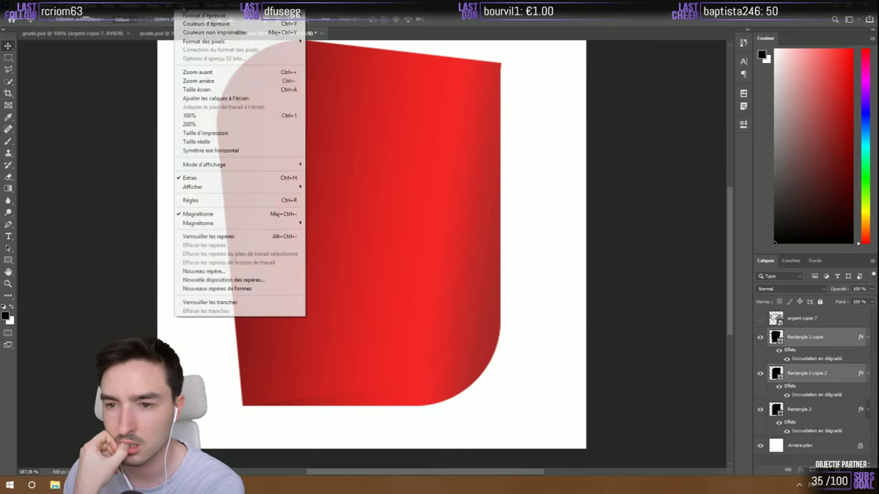
{"action": "mouse_move", "coordinate": [209, 7]}
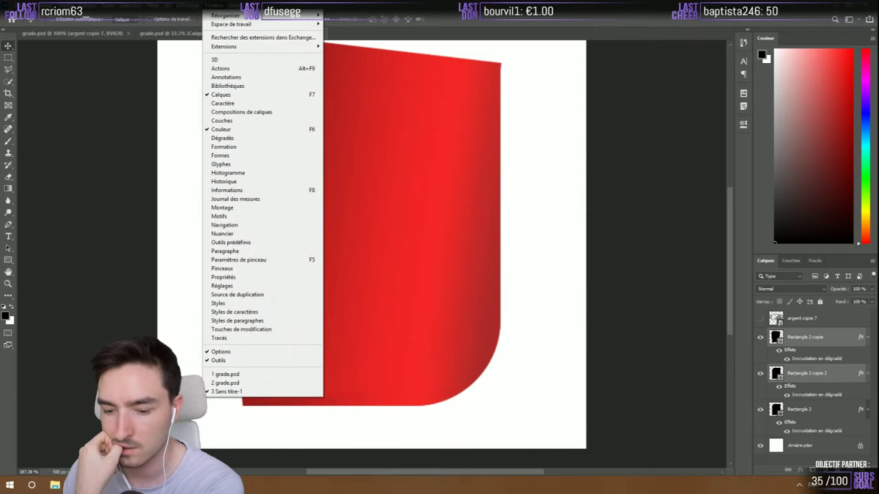
{"action": "key", "text": "alt+Tab"}
{"action": "left_click", "coordinate": [304, 23]}
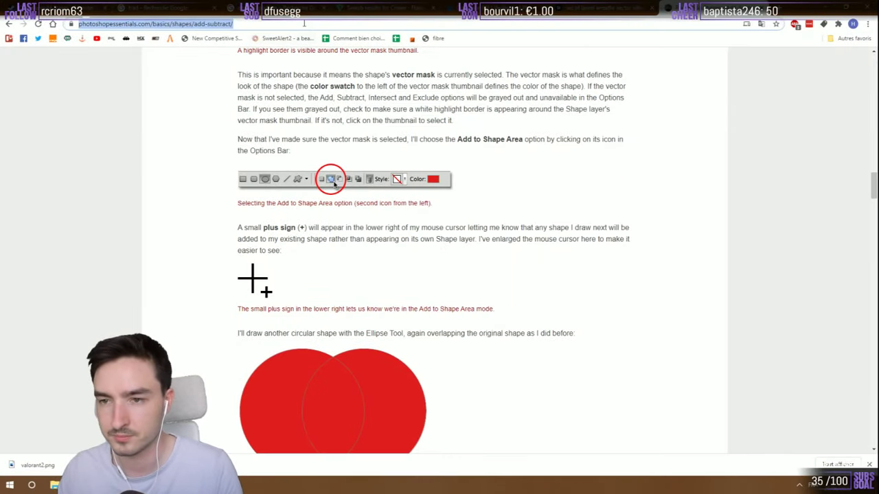
{"action": "type", "text": "pathfinder photoshop"}
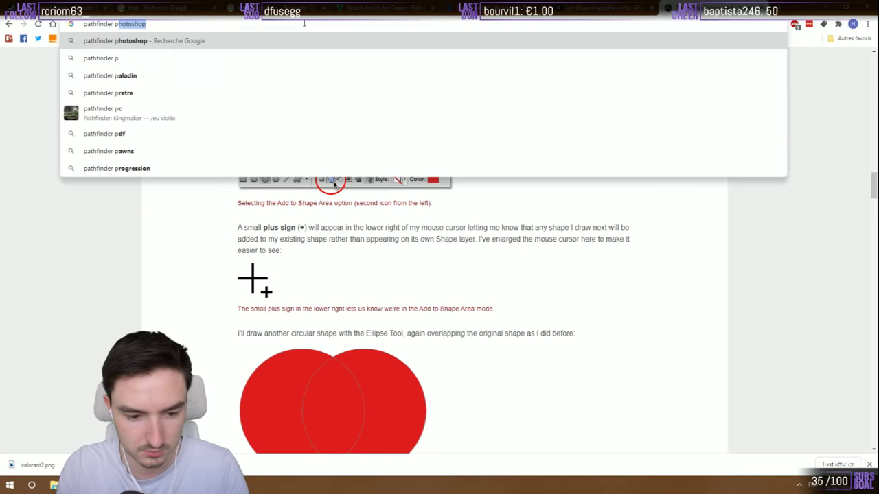
{"action": "key", "text": "Return"}
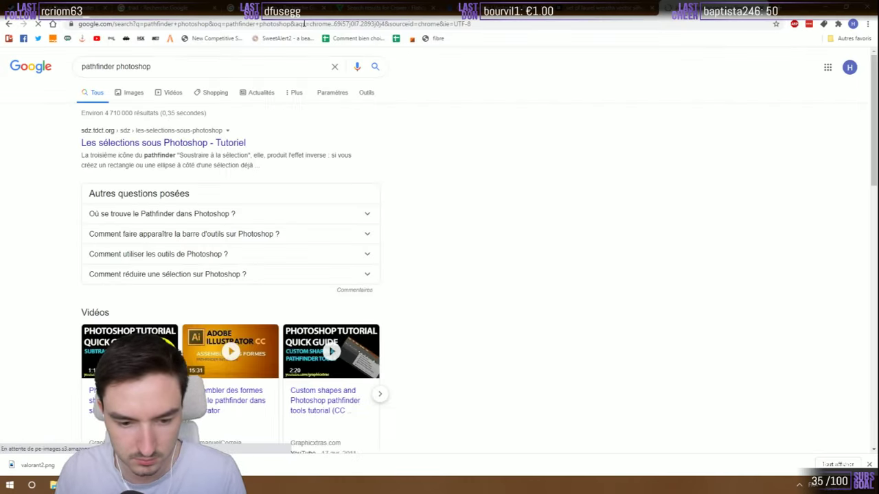
{"action": "key", "text": "alt+Tab"}
Set the Rectangle tool's path operation to Exclure les formes se chevauchant
{"action": "left_click", "coordinate": [212, 6]}
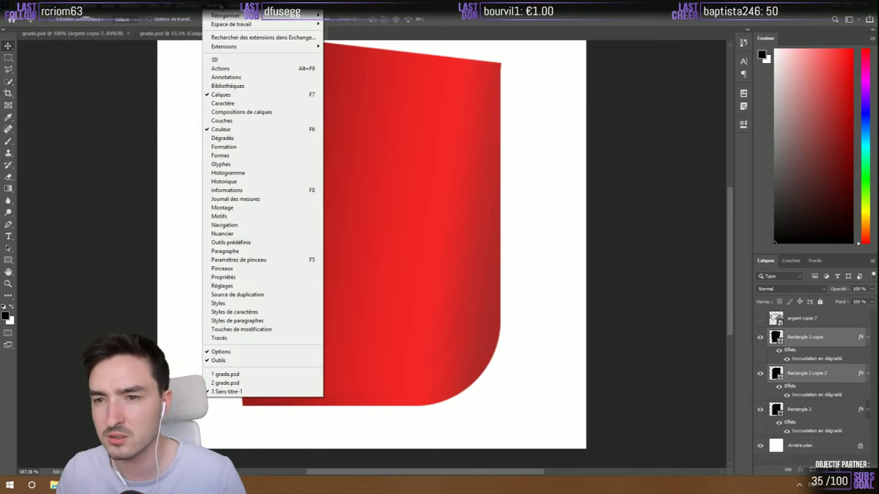
{"action": "key", "text": "Escape"}
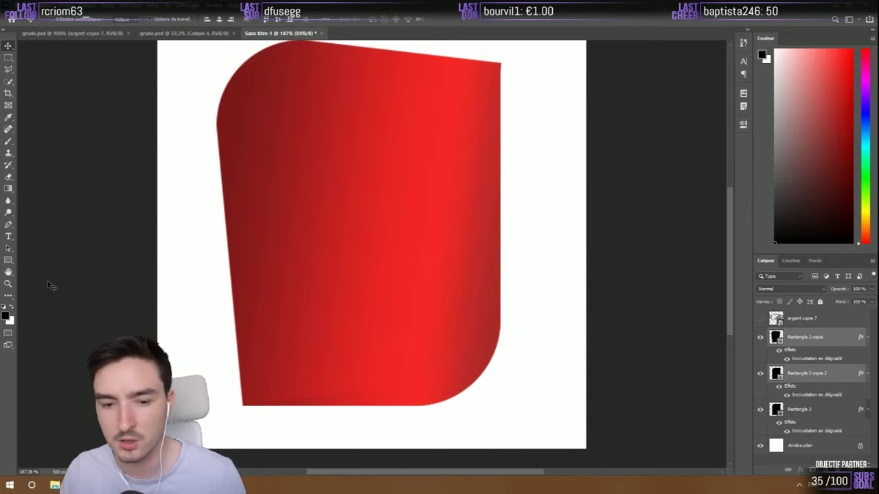
{"action": "left_click", "coordinate": [8, 262]}
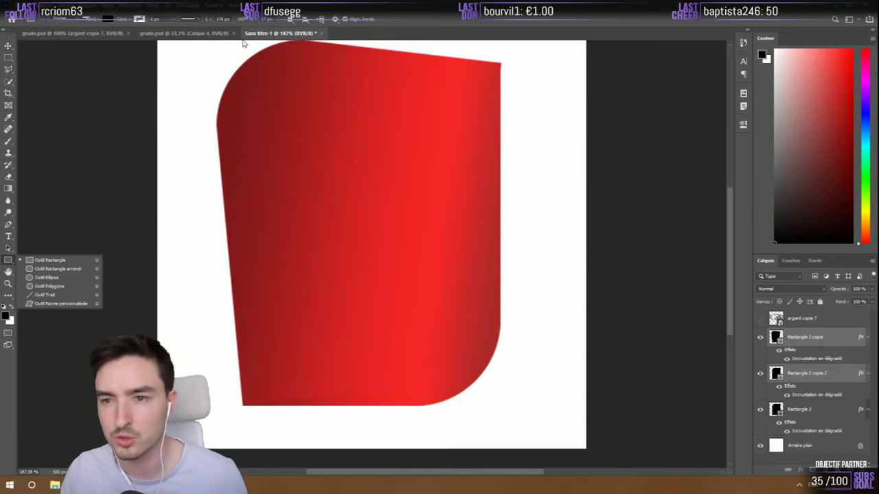
{"action": "left_click", "coordinate": [293, 21]}
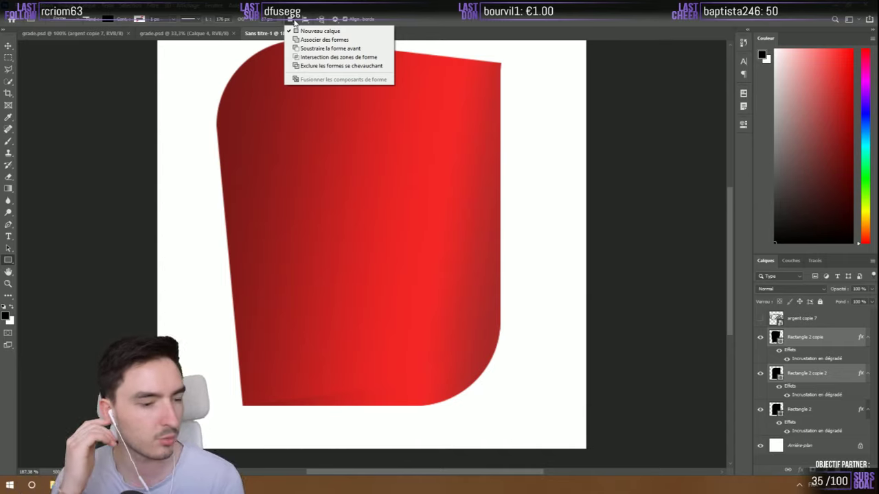
{"action": "left_click", "coordinate": [374, 65]}
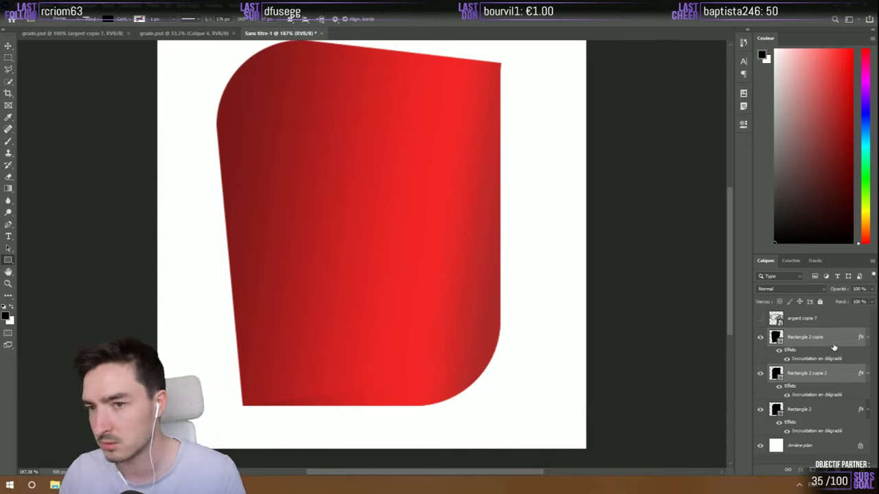
Hide and reshow the Rectangle copie layer to compare the shield outline
{"action": "left_click", "coordinate": [8, 46]}
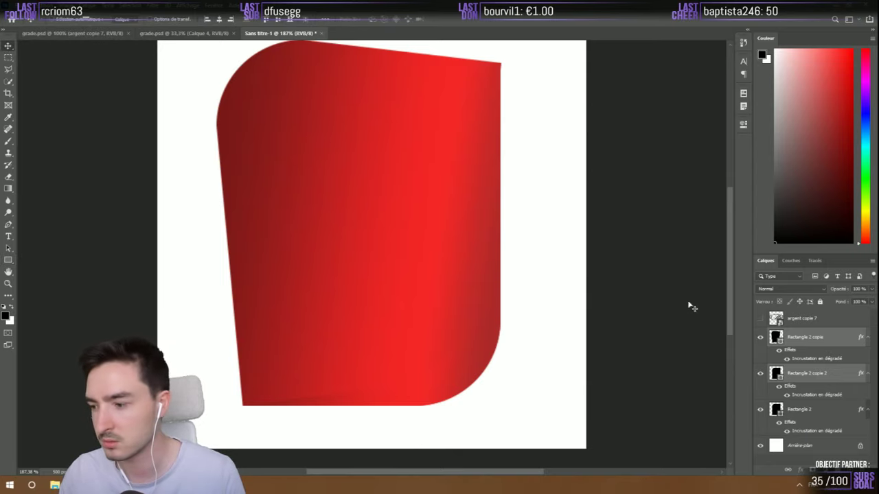
{"action": "left_click", "coordinate": [760, 337]}
{"action": "left_click", "coordinate": [760, 337]}
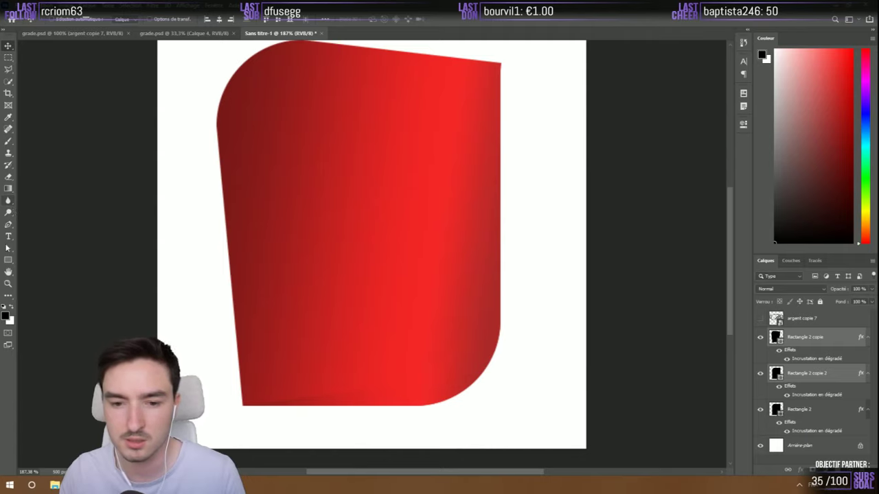
{"action": "left_click", "coordinate": [9, 260]}
{"action": "left_click", "coordinate": [8, 260]}
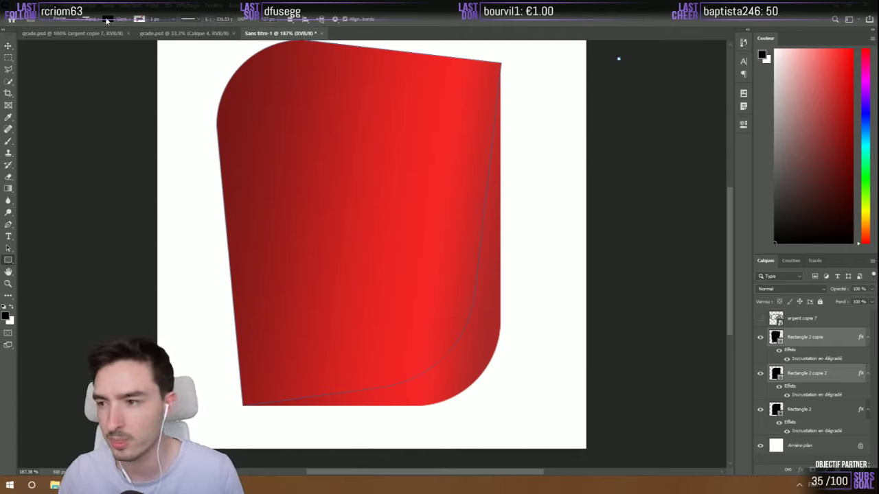
Disable the Rectangle copie gradient overlay so the front shape shows solid black
{"action": "left_click", "coordinate": [779, 350]}
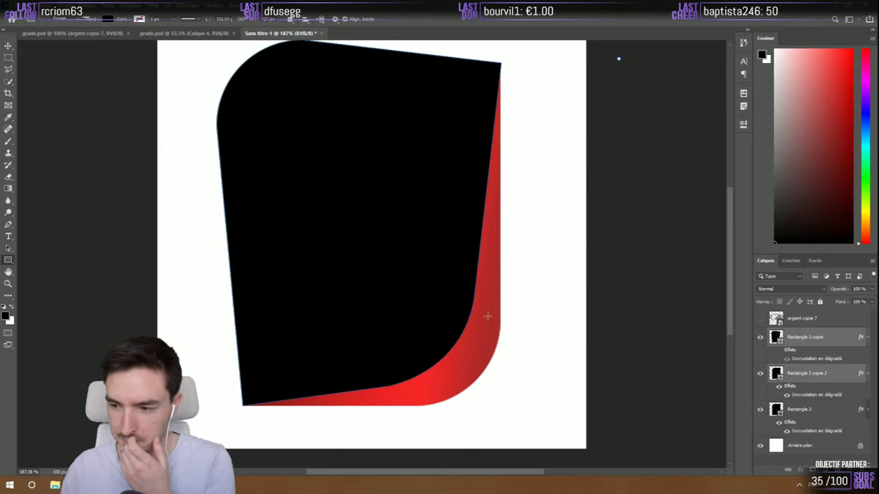
{"action": "left_click", "coordinate": [6, 48]}
{"action": "left_click", "coordinate": [233, 5]}
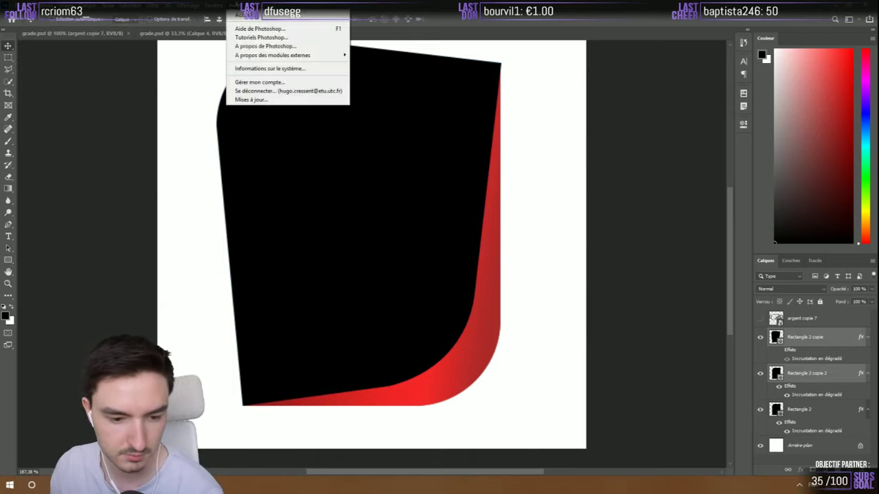
{"action": "key", "text": "Escape"}
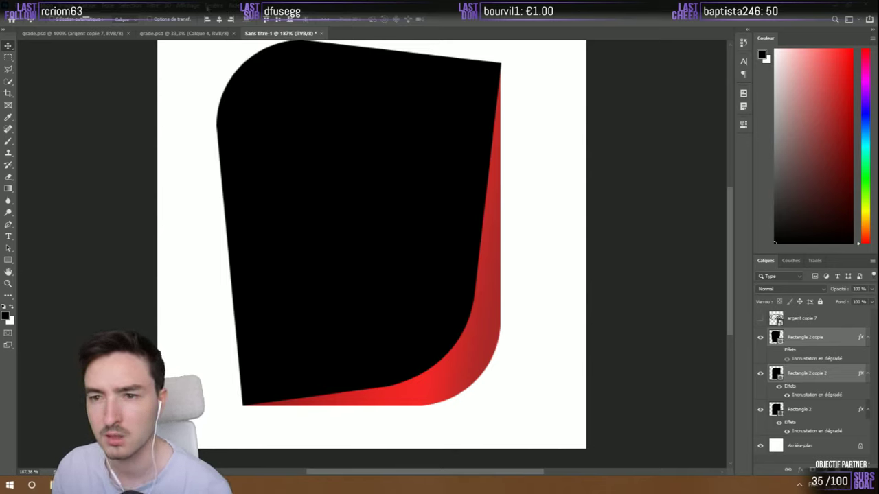
{"action": "left_click", "coordinate": [207, 5]}
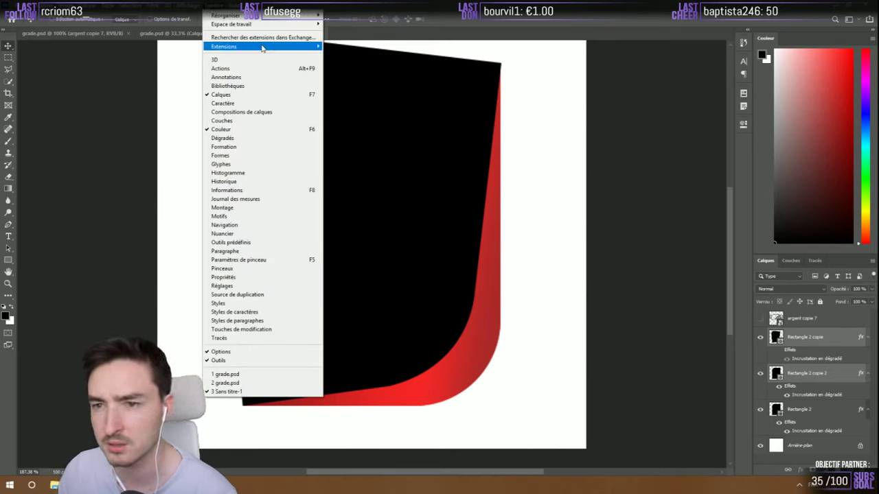
Show the Styles, Réglages, Propriétés, Outils prédéfinis, Motifs and Journal des mesures panels
{"action": "mouse_move", "coordinate": [263, 47]}
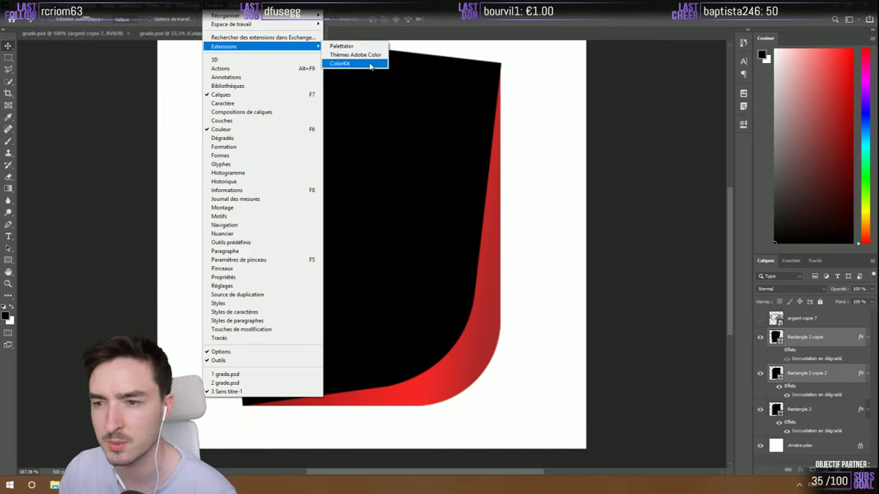
{"action": "left_click", "coordinate": [342, 54]}
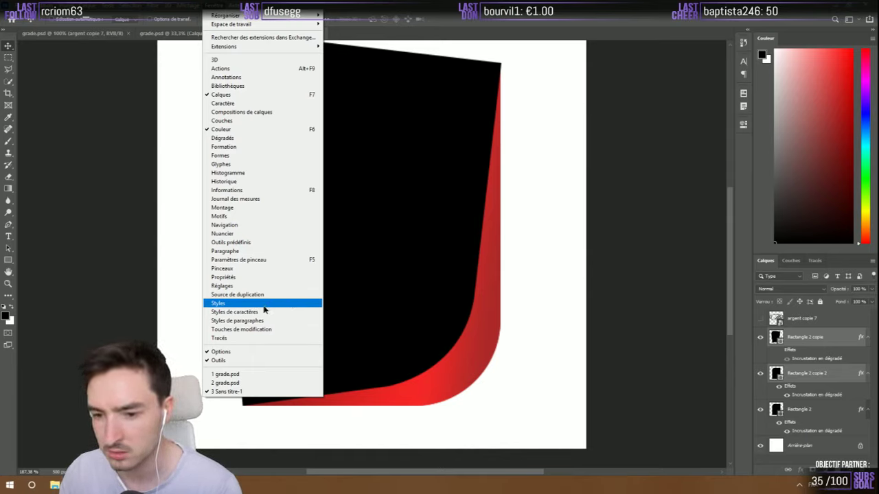
{"action": "left_click", "coordinate": [267, 304]}
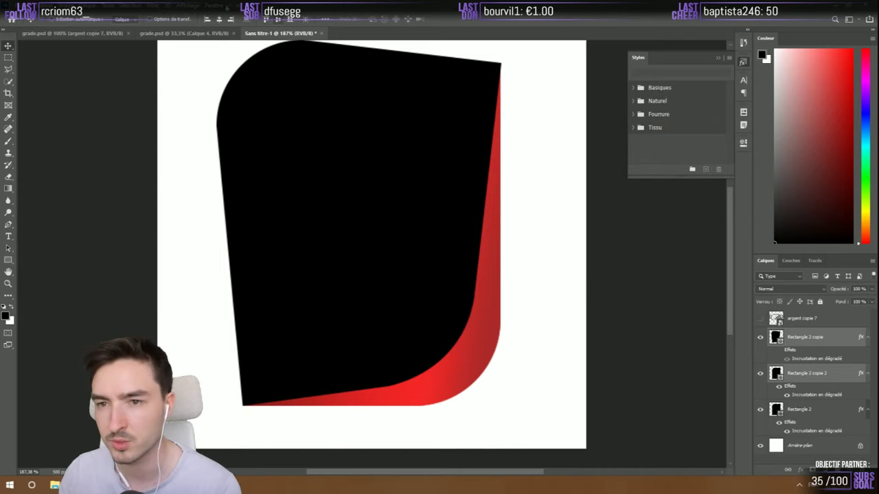
{"action": "left_click", "coordinate": [214, 6]}
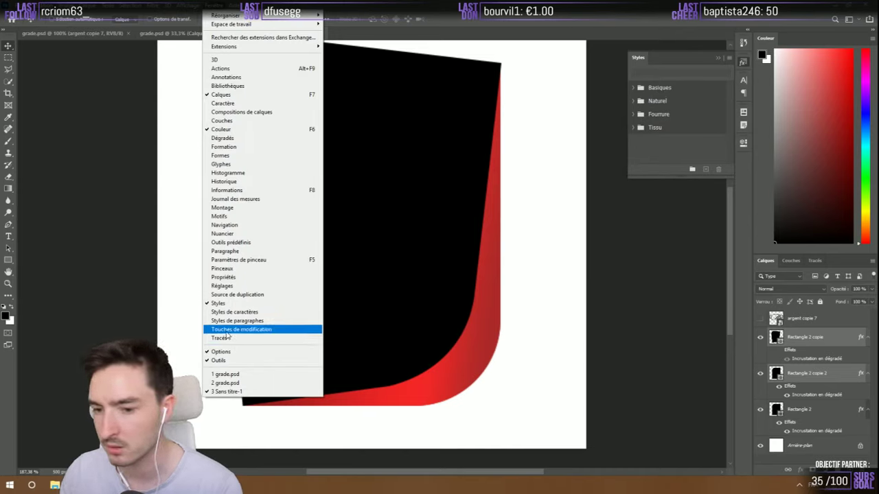
{"action": "left_click", "coordinate": [240, 286]}
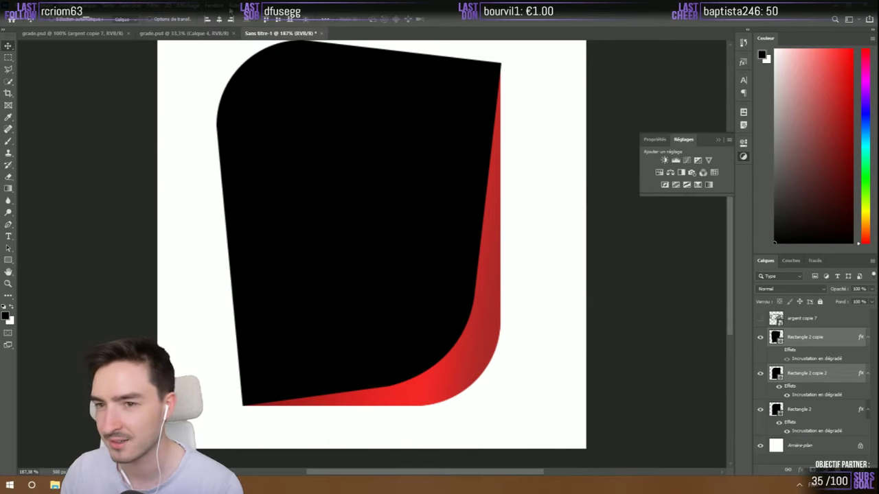
{"action": "left_click", "coordinate": [656, 140]}
{"action": "left_click", "coordinate": [214, 5]}
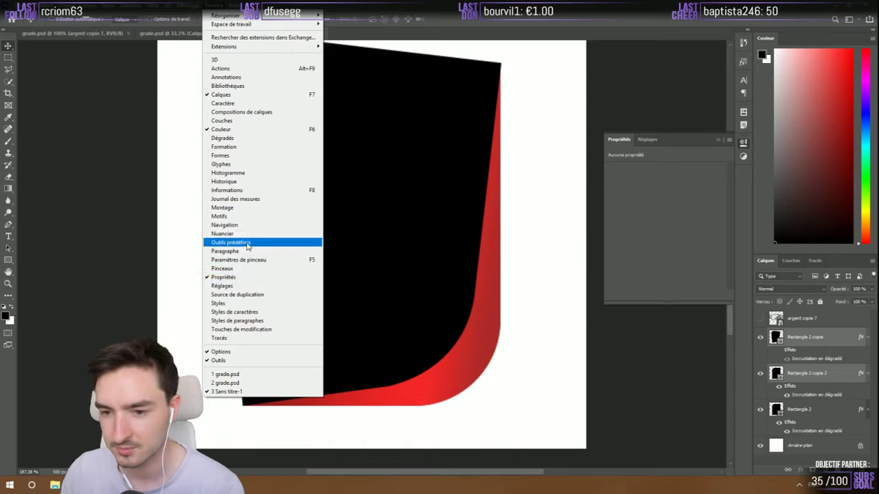
{"action": "left_click", "coordinate": [242, 243]}
{"action": "left_click", "coordinate": [207, 13]}
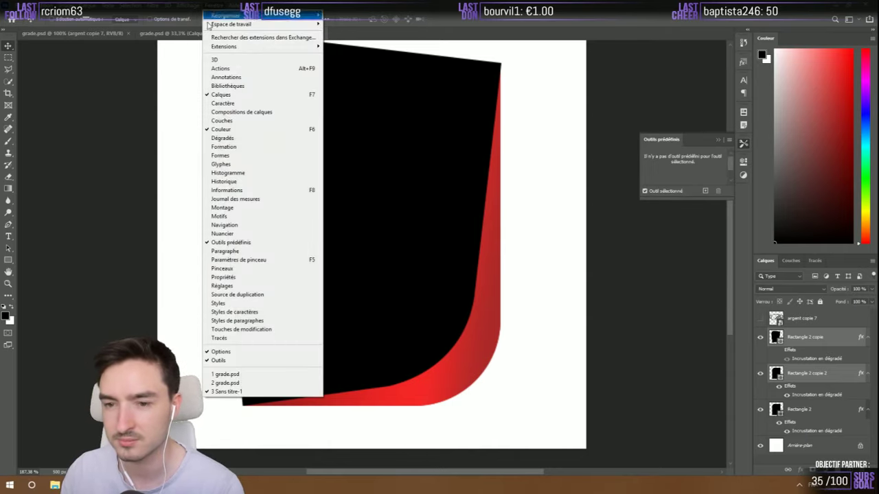
{"action": "left_click", "coordinate": [220, 217]}
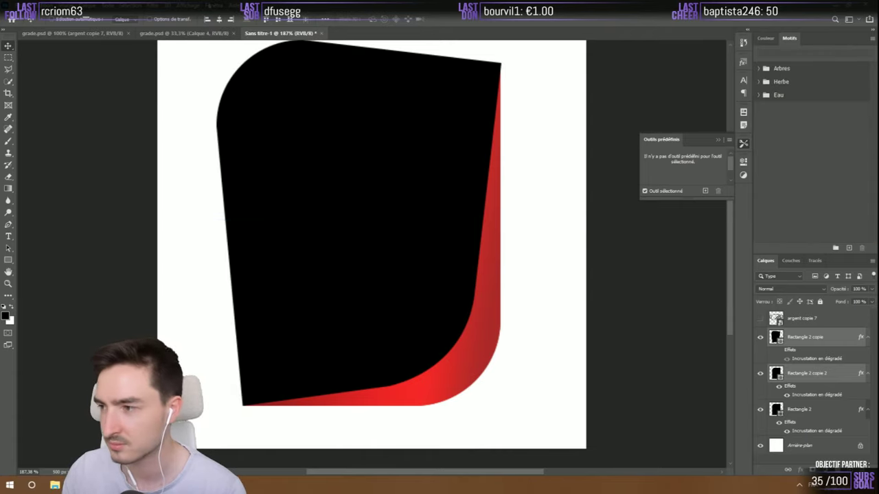
{"action": "left_click", "coordinate": [206, 13]}
{"action": "left_click", "coordinate": [231, 199]}
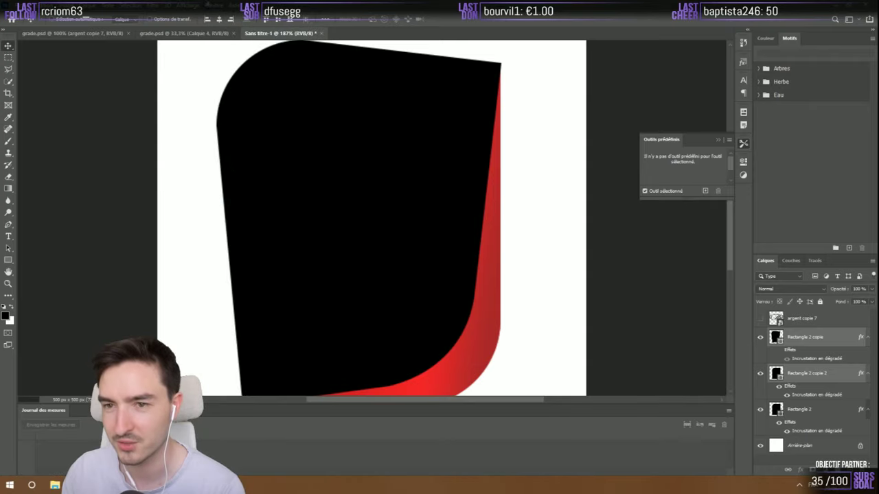
Show the Informations, Historique, Histogramme, Glyphes, Formes and Découvrir Photoshop panels
{"action": "left_click", "coordinate": [208, 7]}
{"action": "left_click", "coordinate": [231, 189]}
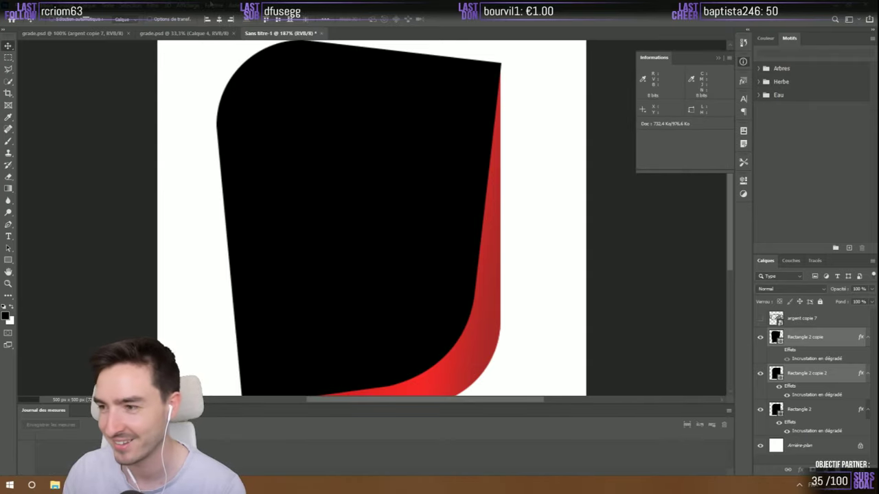
{"action": "left_click", "coordinate": [210, 5]}
{"action": "left_click", "coordinate": [224, 182]}
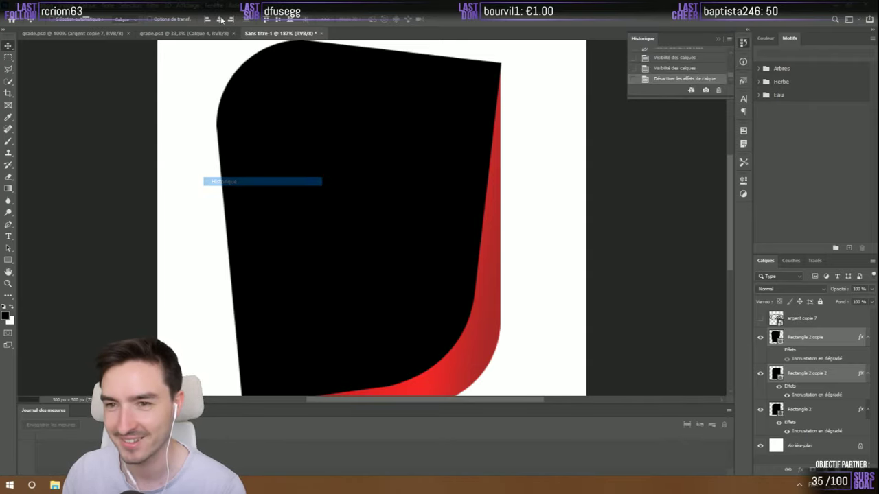
{"action": "left_click", "coordinate": [213, 6]}
{"action": "left_click", "coordinate": [228, 172]}
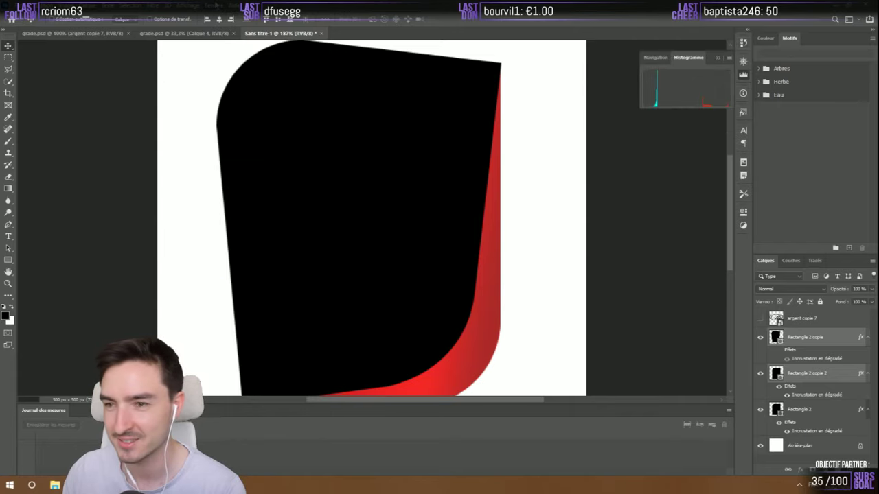
{"action": "left_click", "coordinate": [210, 6]}
{"action": "left_click", "coordinate": [221, 164]}
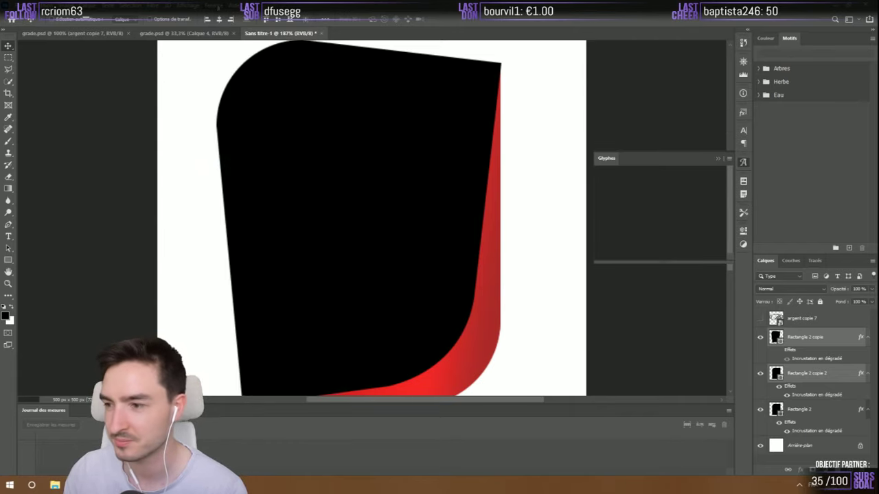
{"action": "left_click", "coordinate": [212, 5]}
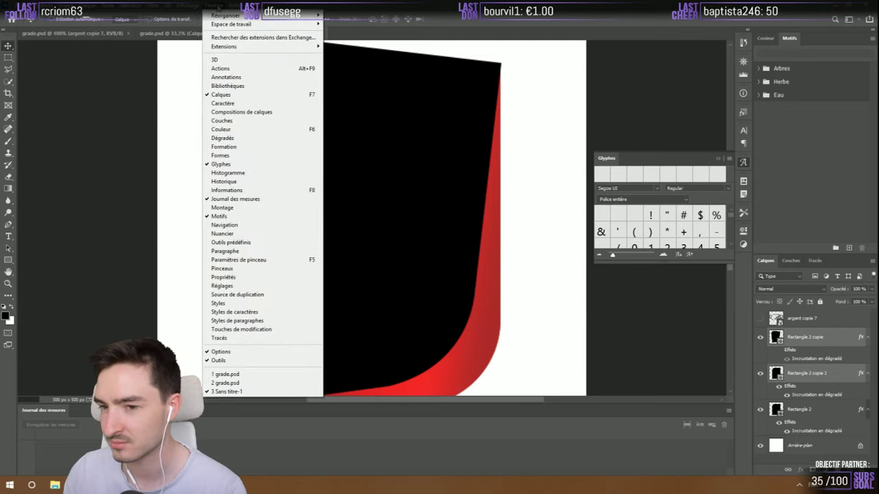
{"action": "left_click", "coordinate": [221, 153]}
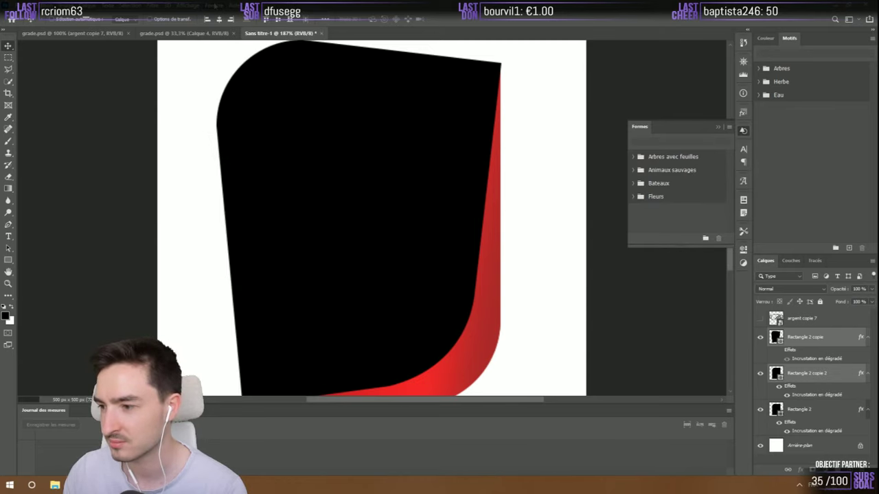
{"action": "left_click", "coordinate": [215, 6]}
{"action": "left_click", "coordinate": [217, 145]}
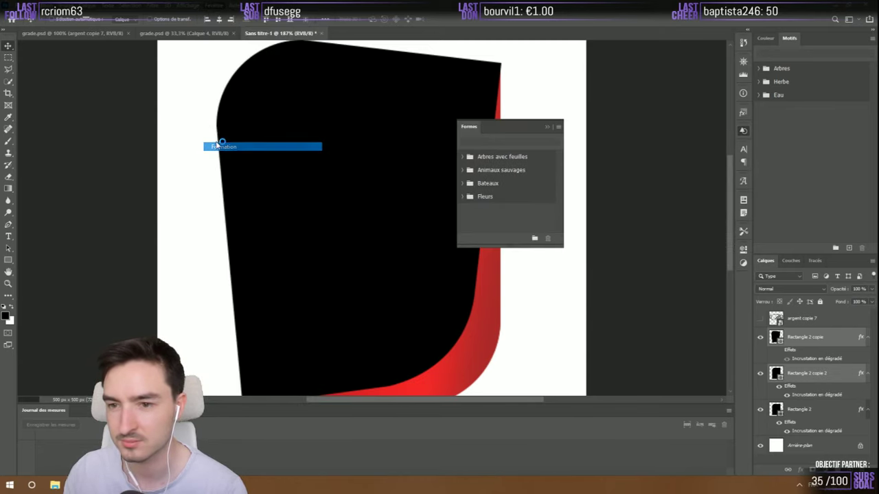
{"action": "left_click", "coordinate": [219, 5]}
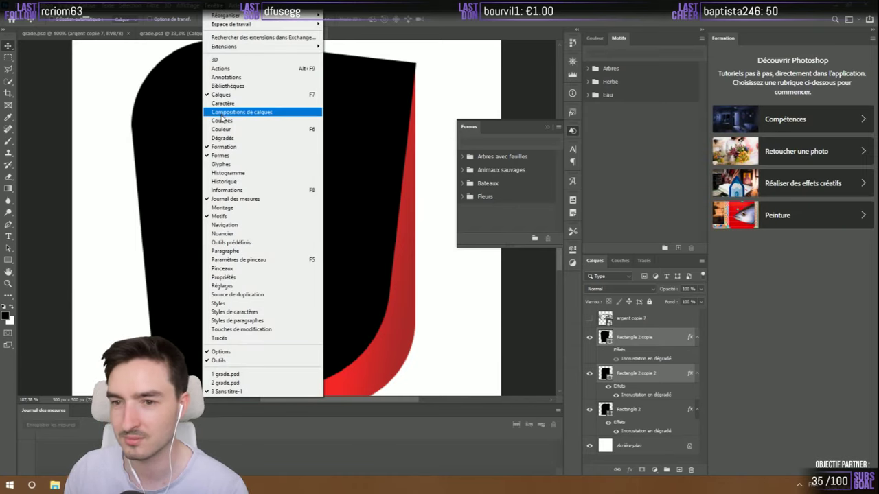
Show the Dégradés, colour picker, Couches, Layer Comps, Caractère and Calques panels
{"action": "left_click", "coordinate": [223, 138]}
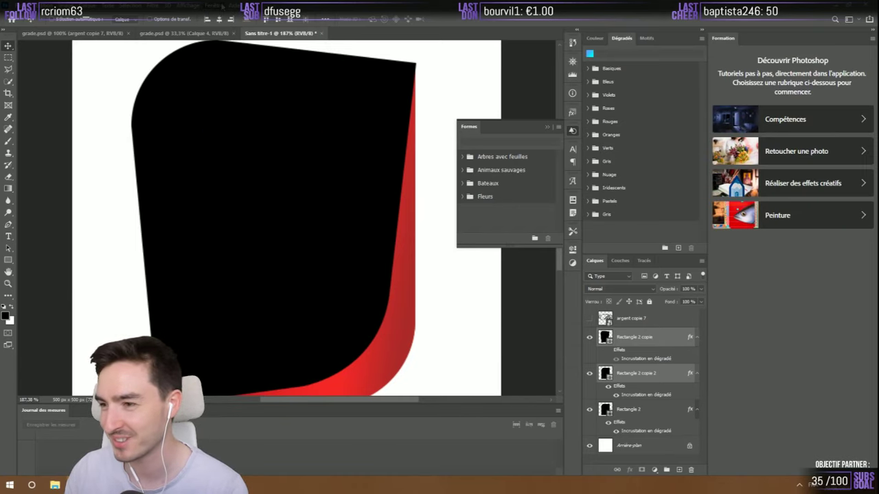
{"action": "left_click", "coordinate": [222, 6]}
{"action": "left_click", "coordinate": [226, 128]}
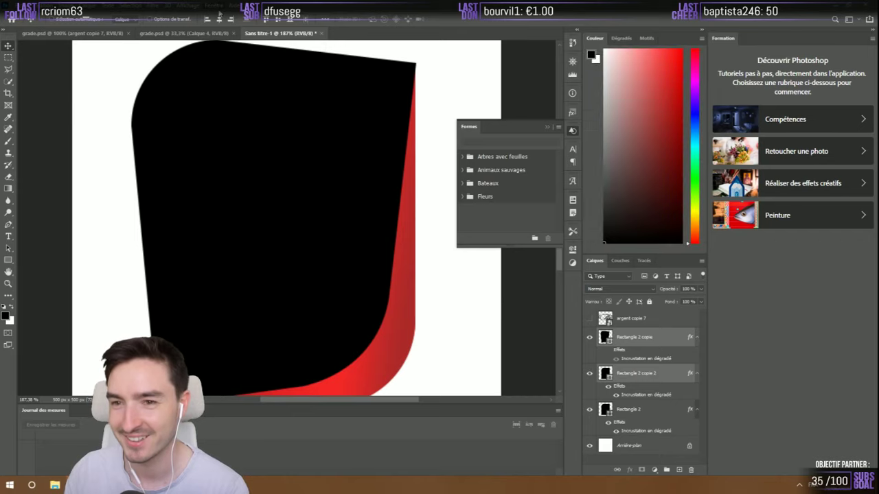
{"action": "left_click", "coordinate": [221, 6]}
{"action": "left_click", "coordinate": [226, 120]}
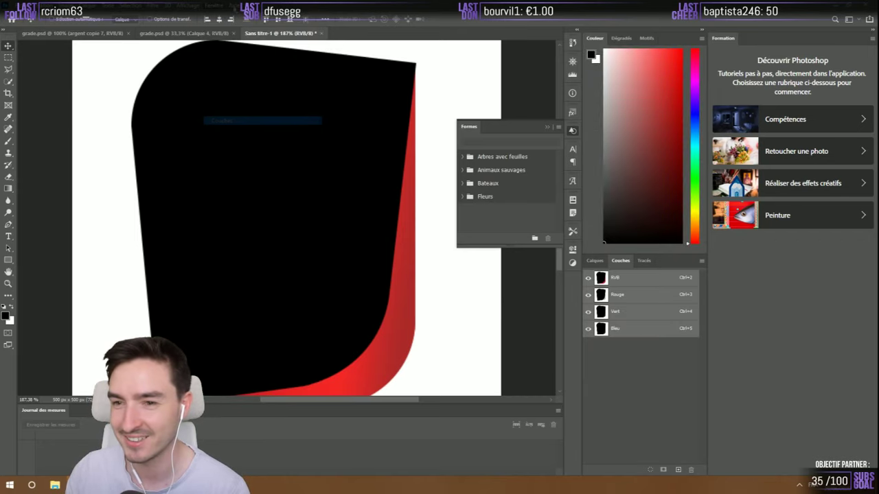
{"action": "left_click", "coordinate": [220, 5]}
{"action": "left_click", "coordinate": [225, 112]}
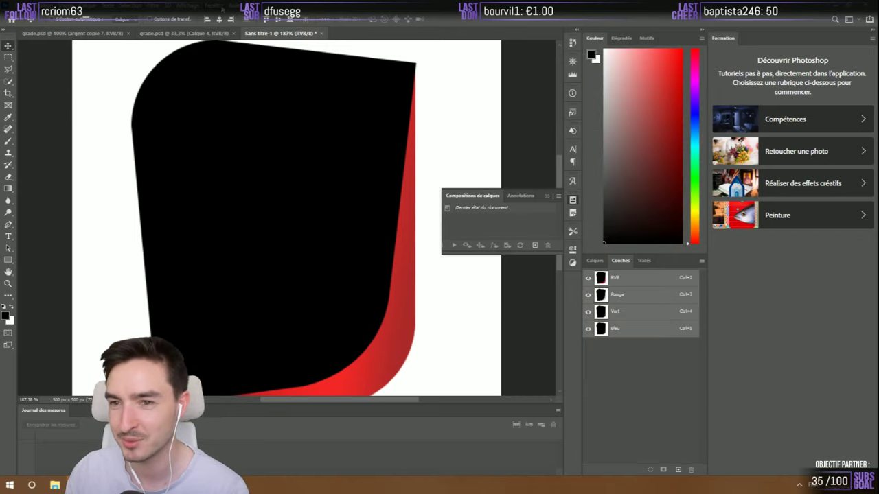
{"action": "left_click", "coordinate": [220, 7]}
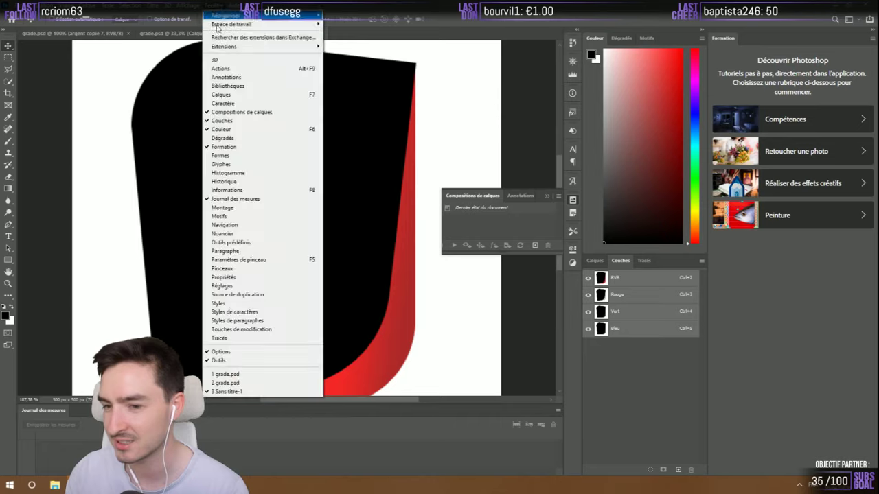
{"action": "left_click", "coordinate": [223, 103]}
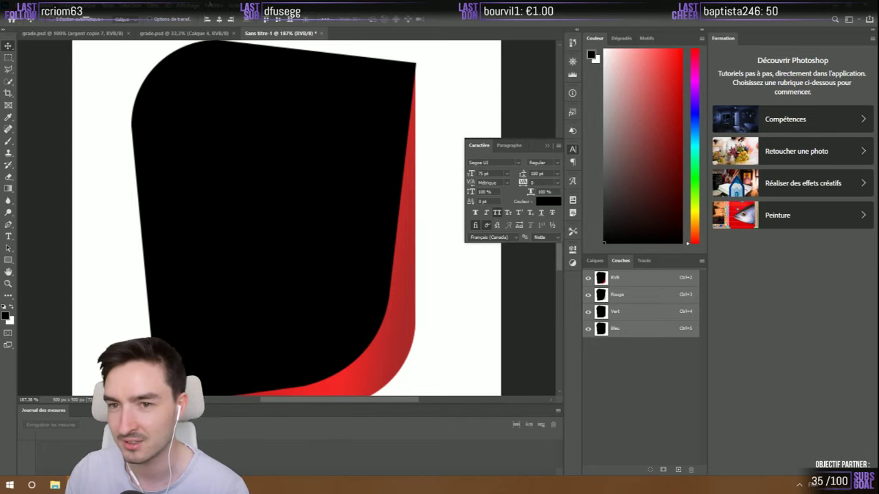
{"action": "left_click", "coordinate": [219, 6]}
{"action": "left_click", "coordinate": [220, 94]}
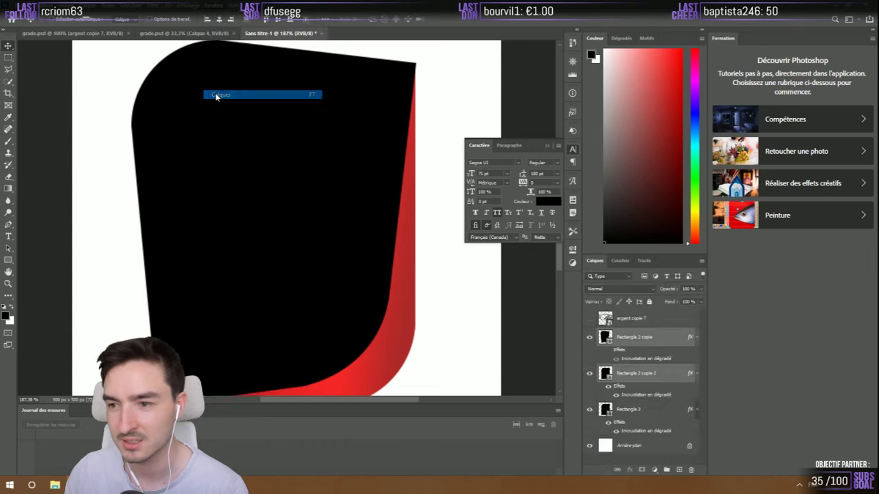
Reset the workspace to Les indispensables and close the Libraries panel
{"action": "left_click", "coordinate": [220, 6]}
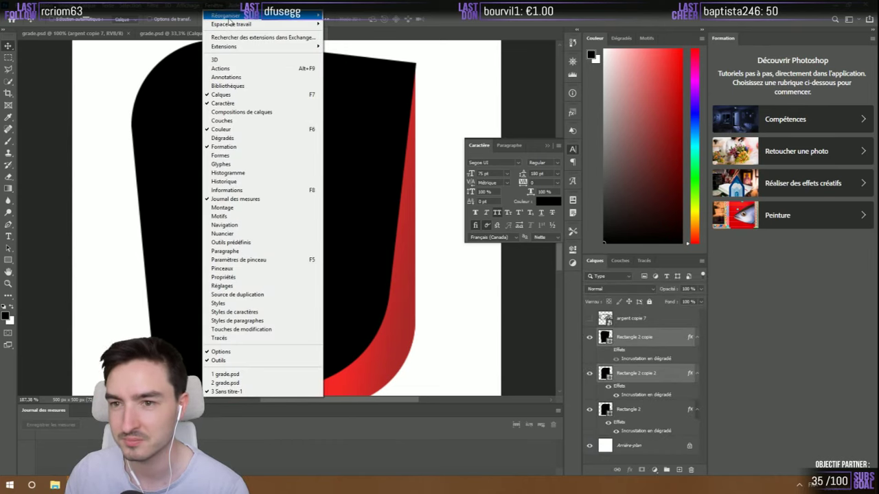
{"action": "mouse_move", "coordinate": [230, 22]}
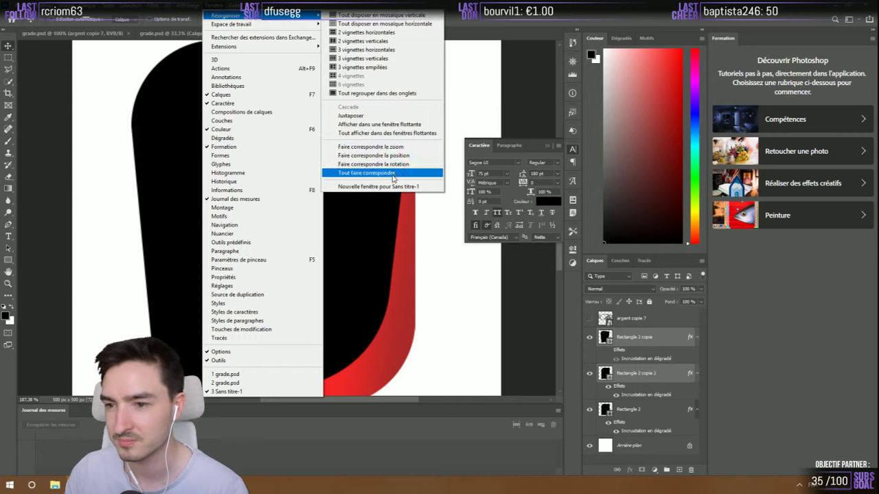
{"action": "mouse_move", "coordinate": [292, 26]}
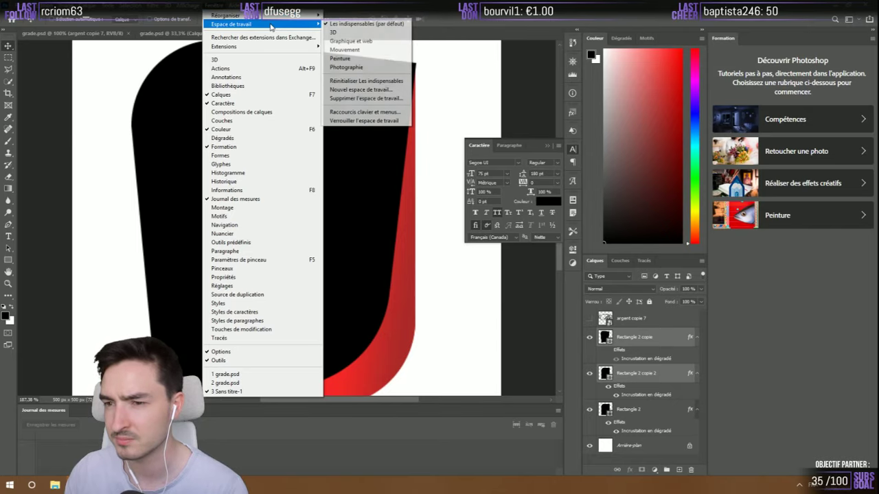
{"action": "left_click", "coordinate": [357, 81]}
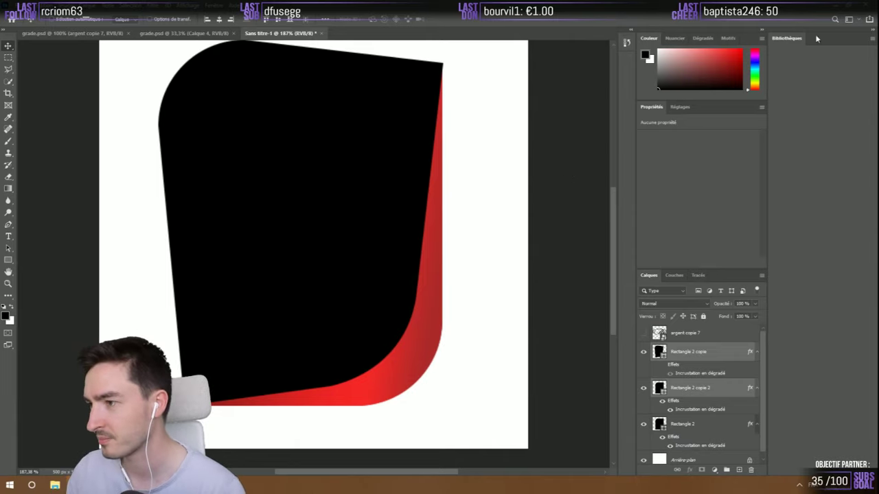
{"action": "right_click", "coordinate": [789, 38]}
{"action": "right_click", "coordinate": [784, 39]}
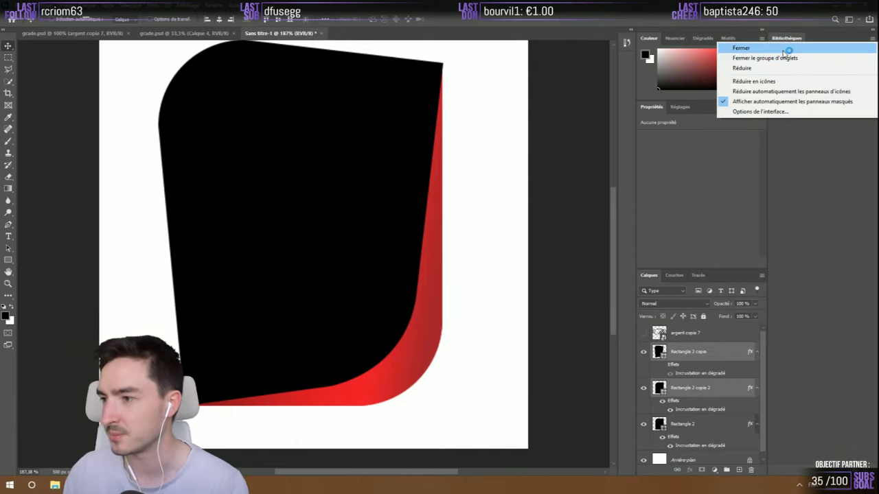
{"action": "left_click", "coordinate": [781, 49]}
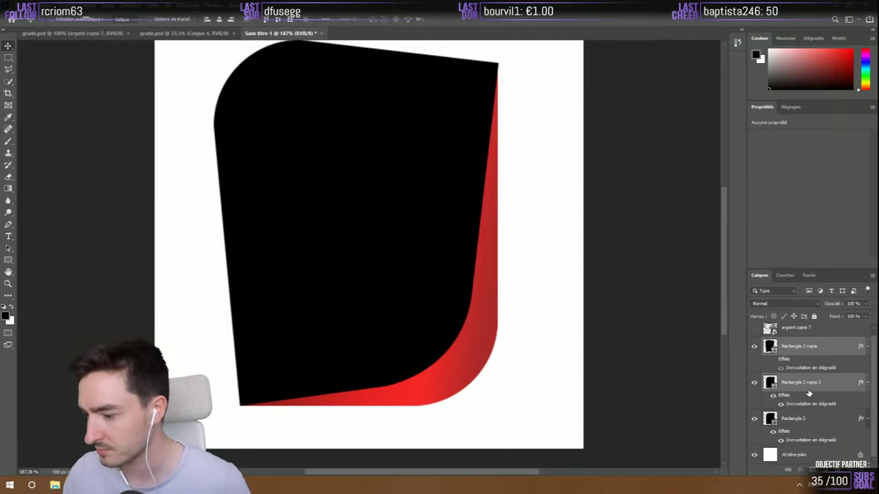
On Rectangle 2 copie 2, try Subtract Front Shape and a layer reorder, undoing both
{"action": "left_click", "coordinate": [795, 347], "text": "ctrl"}
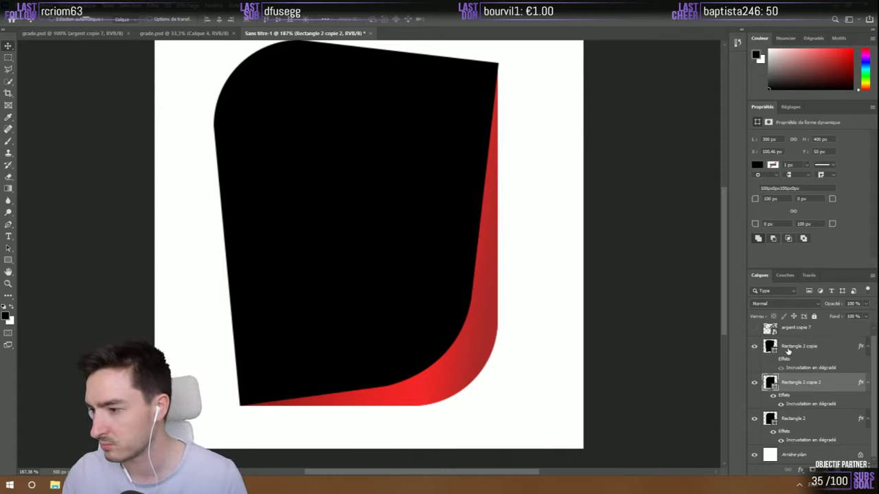
{"action": "left_click", "coordinate": [797, 346]}
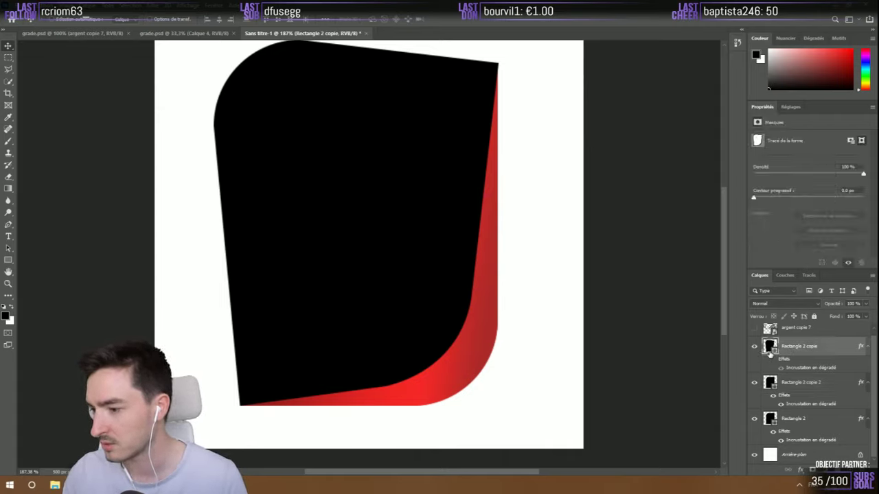
{"action": "left_click", "coordinate": [800, 383], "text": "ctrl"}
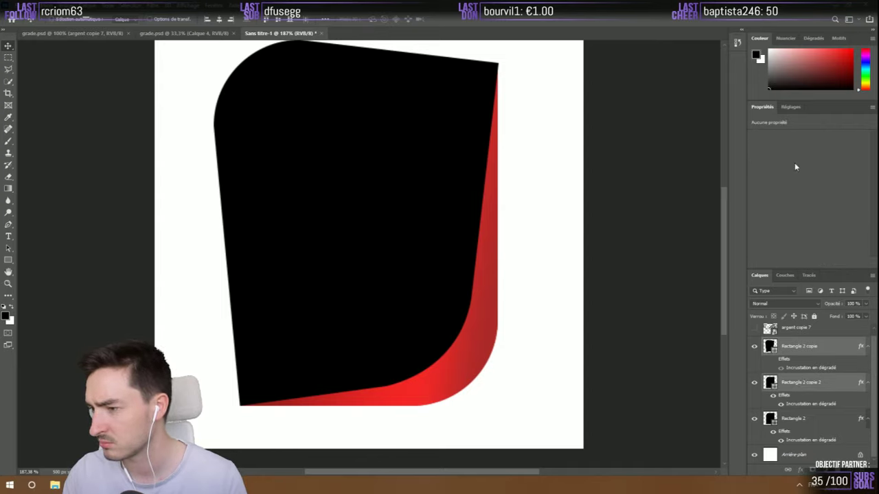
{"action": "left_click", "coordinate": [790, 377]}
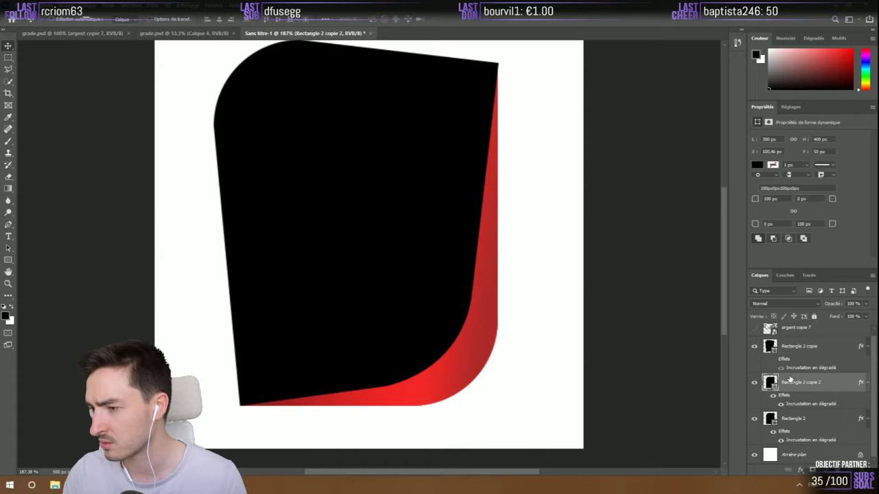
{"action": "left_click", "coordinate": [773, 239]}
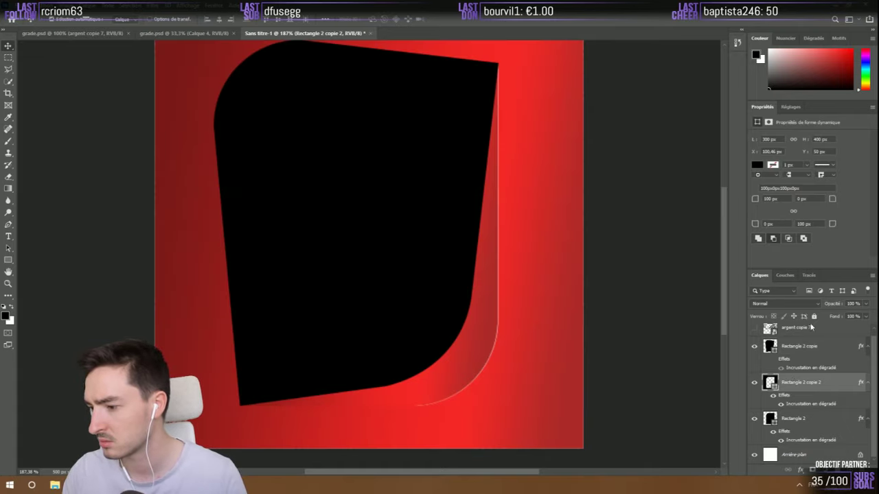
{"action": "key", "text": "ctrl+z"}
{"action": "left_click_drag", "start_coordinate": [778, 383], "coordinate": [788, 347]}
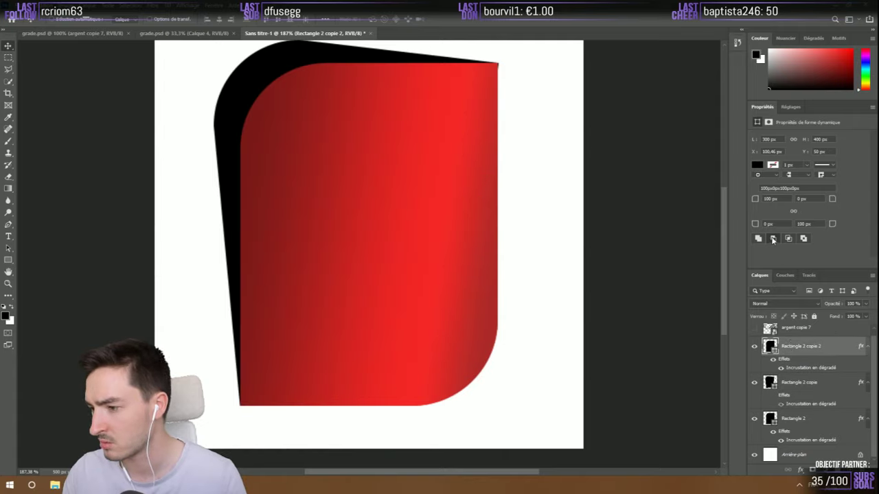
{"action": "key", "text": "ctrl+z"}
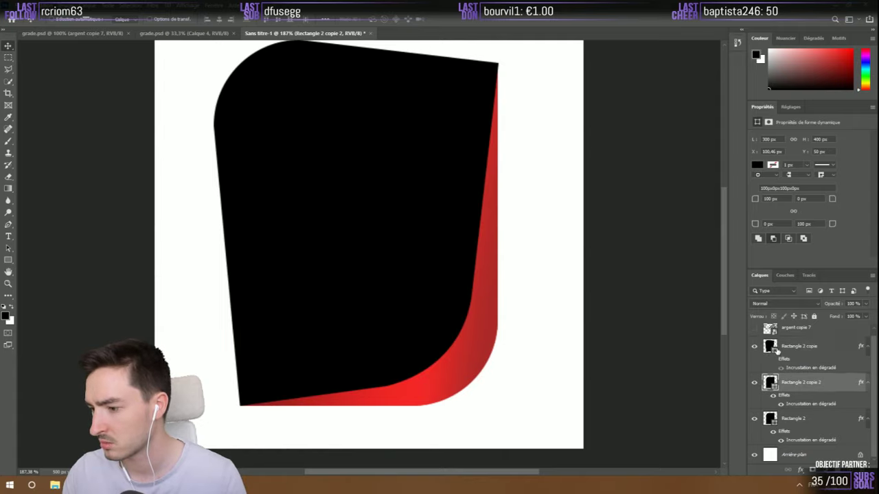
Hide Rectangle 2 copie 2's gradient overlay, then select both copy layers
{"action": "left_click", "coordinate": [773, 395]}
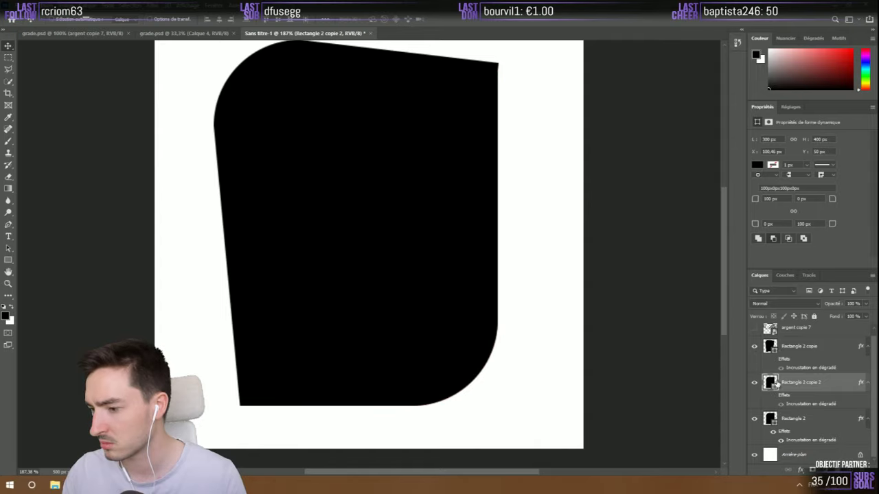
{"action": "left_click", "coordinate": [788, 347]}
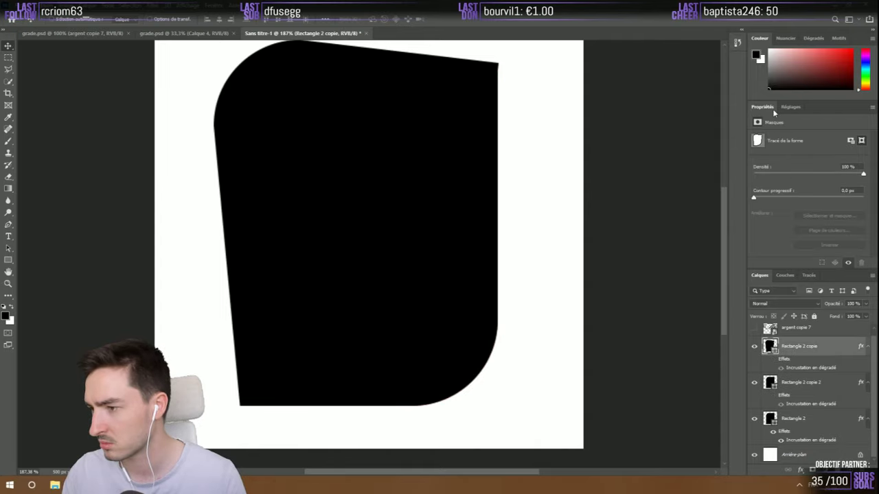
{"action": "left_click", "coordinate": [771, 383]}
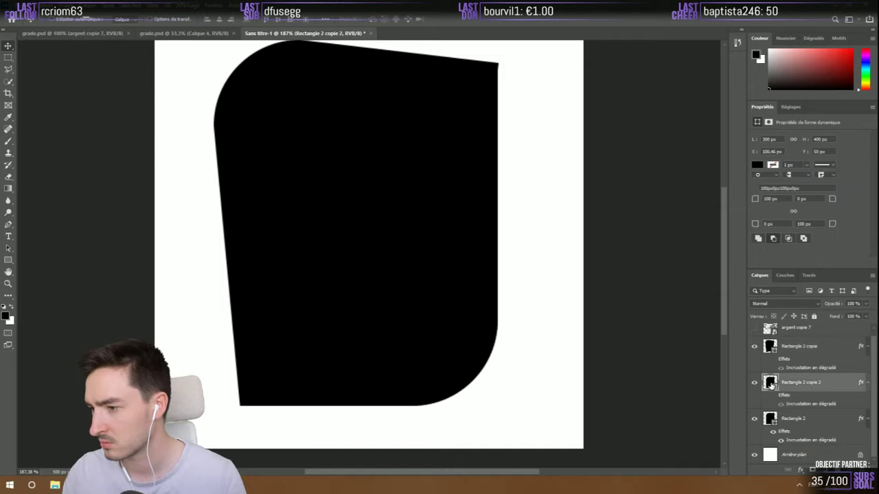
{"action": "left_click", "coordinate": [772, 347], "text": "shift"}
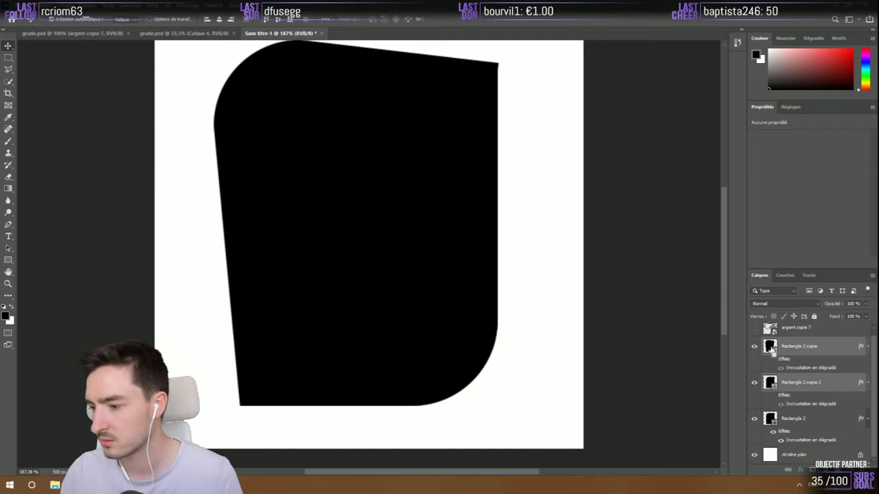
Mask Rectangle 2 copie 2 with the inverted outline of Rectangle 2 copie, leaving a thin black sliver
{"action": "left_click", "coordinate": [770, 347], "text": "ctrl"}
{"action": "right_click", "coordinate": [390, 210]}
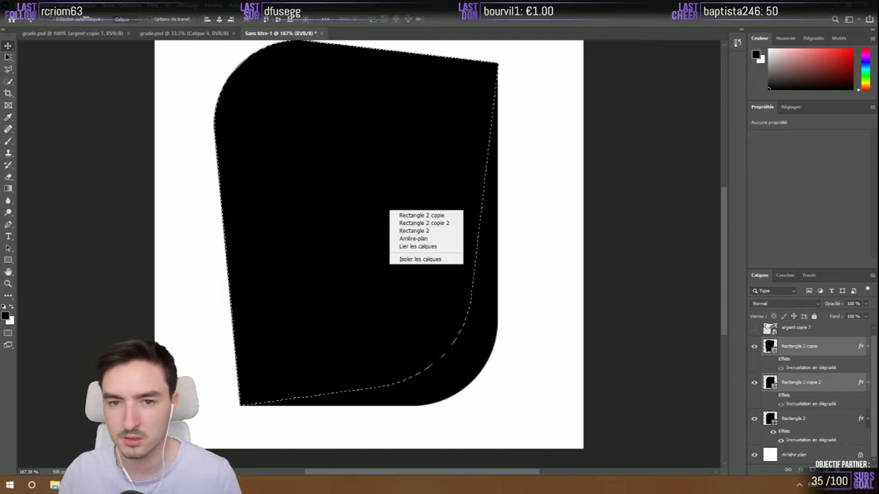
{"action": "left_click", "coordinate": [8, 57]}
{"action": "right_click", "coordinate": [177, 108]}
{"action": "left_click", "coordinate": [206, 122]}
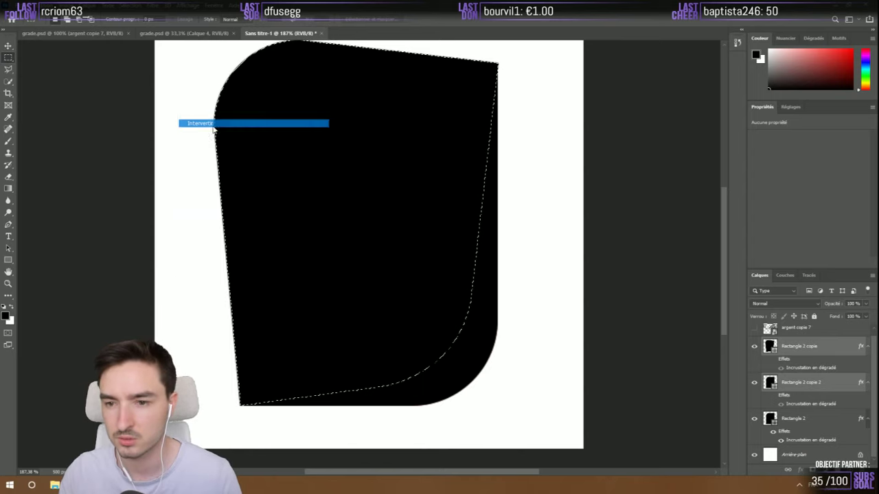
{"action": "left_click", "coordinate": [826, 388]}
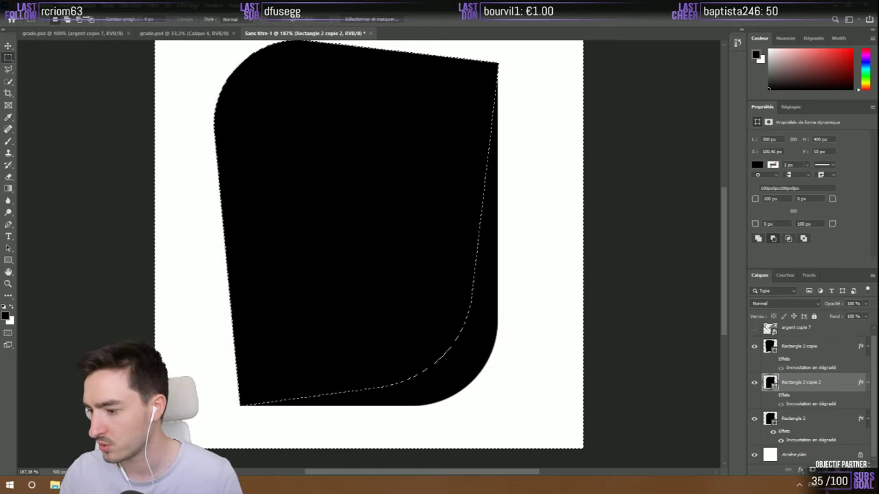
{"action": "key", "text": "ctrl+alt+m"}
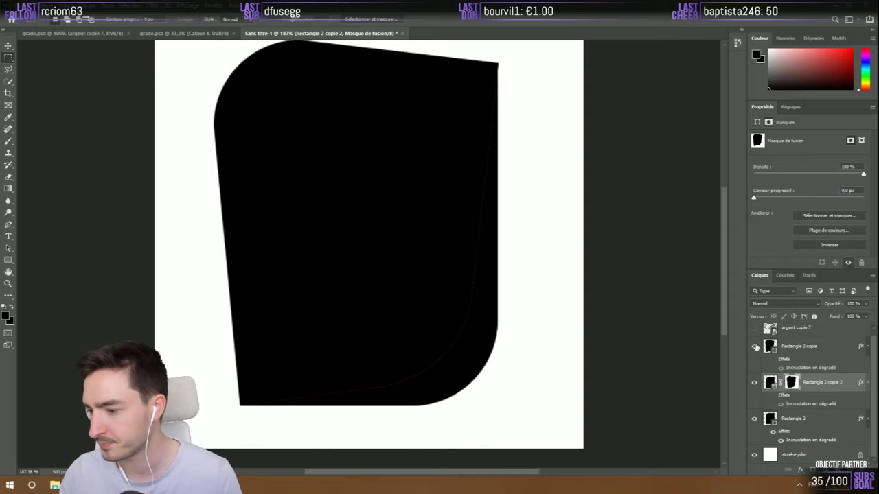
{"action": "left_click", "coordinate": [755, 419]}
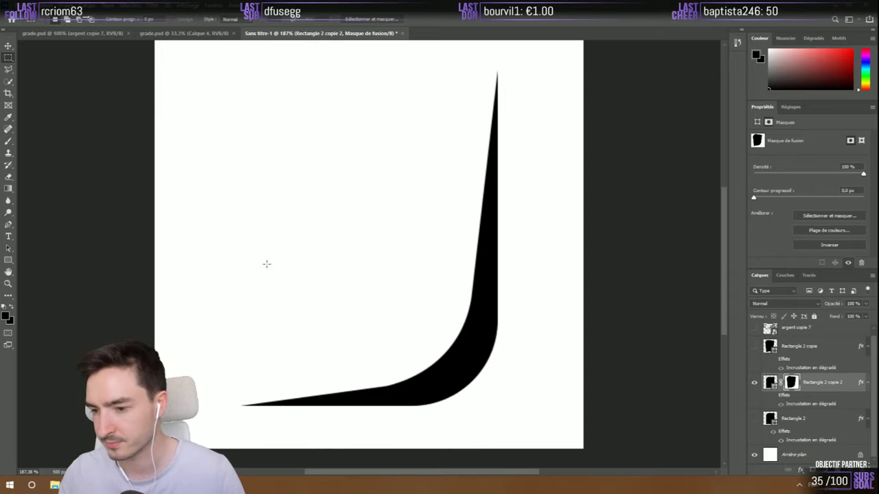
{"action": "left_click", "coordinate": [755, 419]}
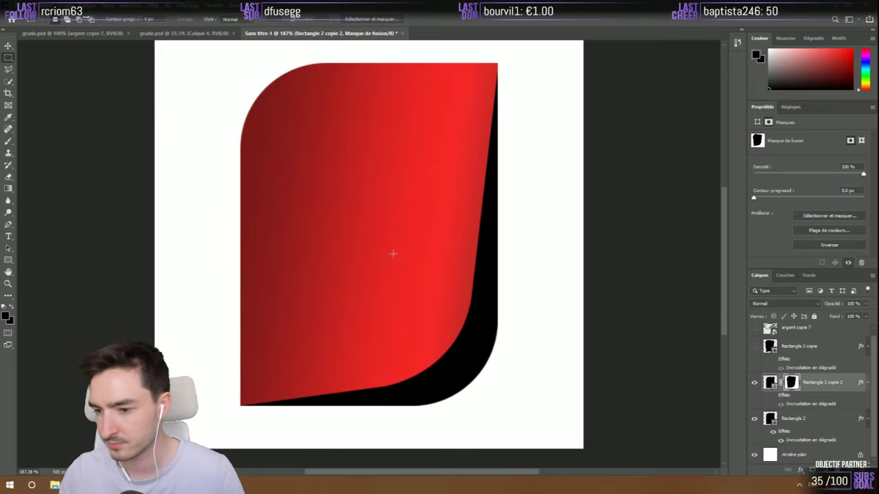
Add a new empty layer, Calque 1, directly above Rectangle 2
{"action": "left_click", "coordinate": [9, 140]}
{"action": "left_click", "coordinate": [837, 348]}
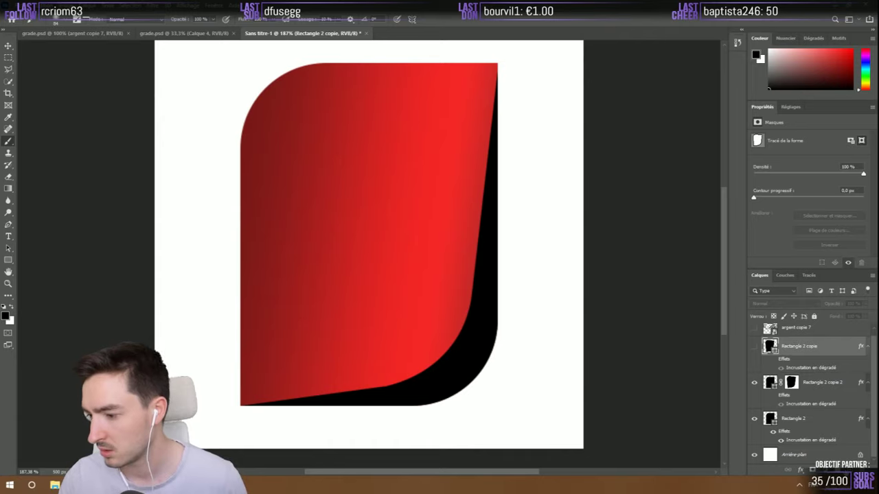
{"action": "left_click", "coordinate": [820, 419]}
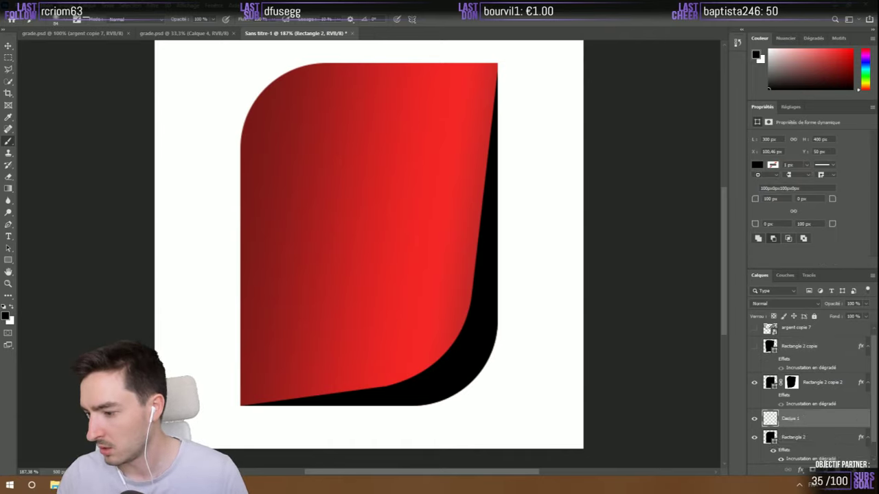
{"action": "key", "text": "ctrl+shift+alt+n"}
{"action": "left_click_drag", "start_coordinate": [793, 422], "coordinate": [801, 401]}
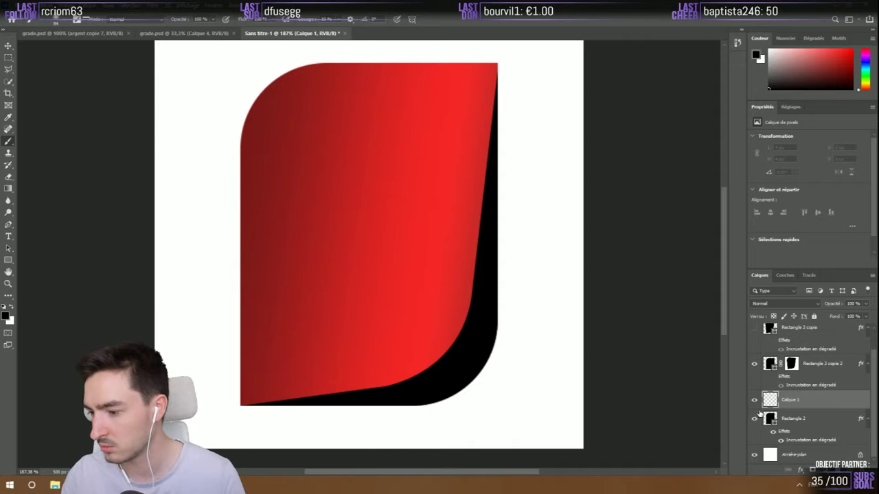
{"action": "left_click", "coordinate": [803, 419]}
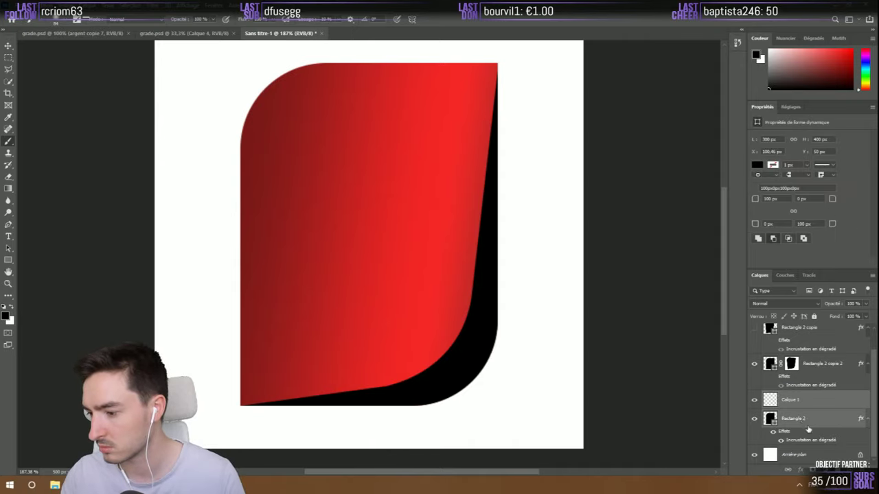
Collapse and close the Properties panel so the Layers panel gets taller
{"action": "scroll", "coordinate": [799, 348], "scroll_direction": "up", "scroll_amount": 2}
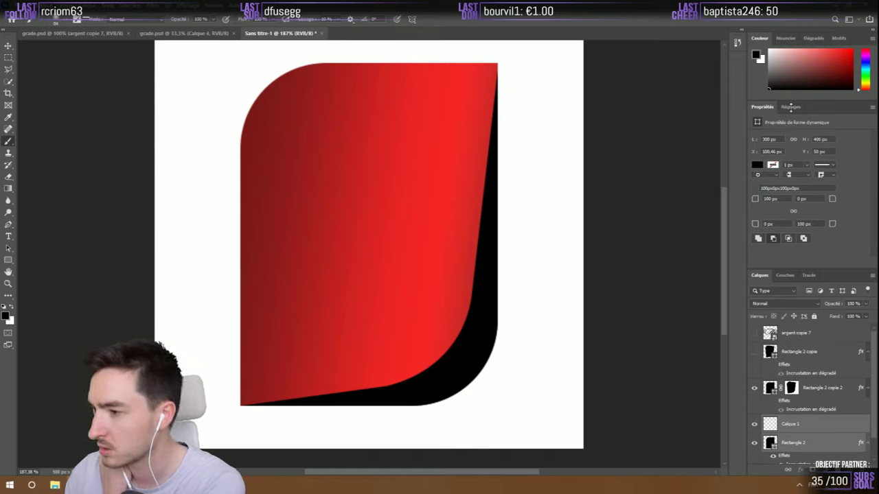
{"action": "left_click_drag", "start_coordinate": [758, 108], "coordinate": [737, 61]}
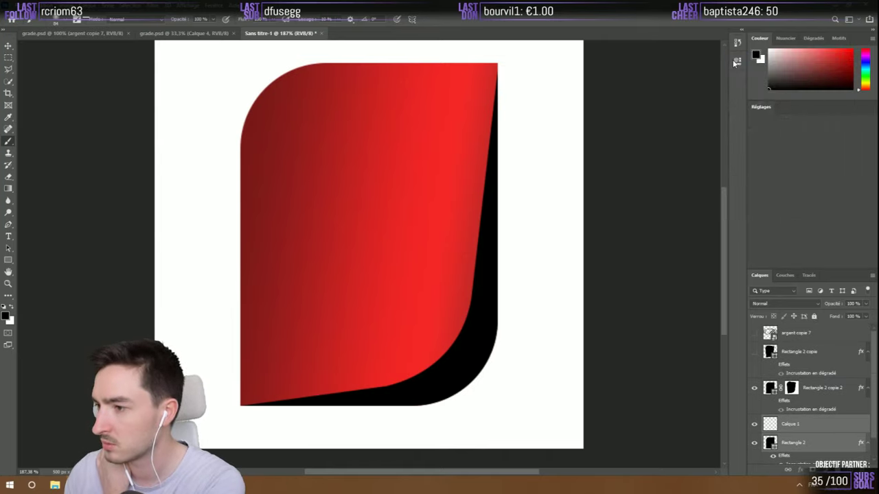
{"action": "right_click", "coordinate": [766, 109]}
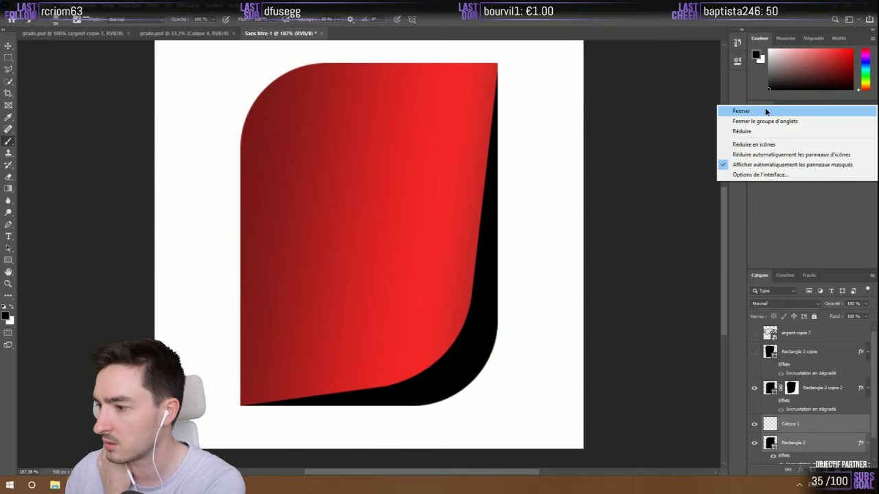
{"action": "left_click", "coordinate": [741, 110]}
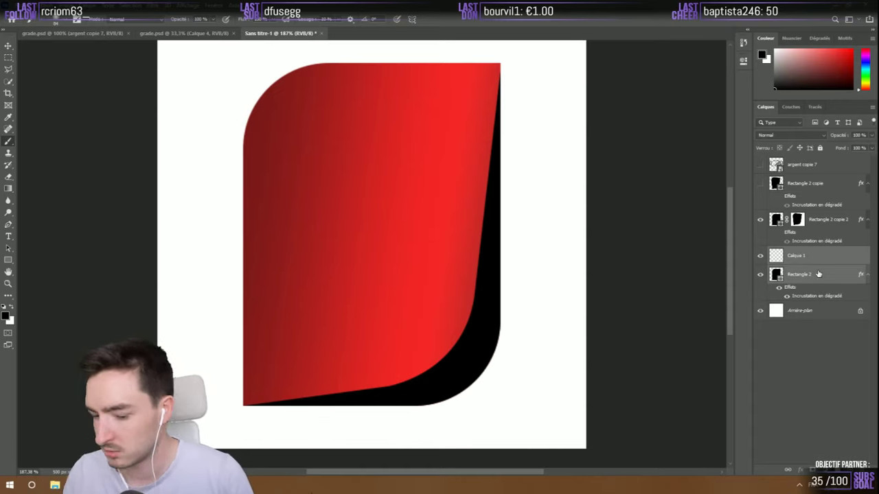
Group Calque 1 and Rectangle 2 into Groupe 1 and move the gradient overlay onto the group
{"action": "key", "text": "ctrl+g"}
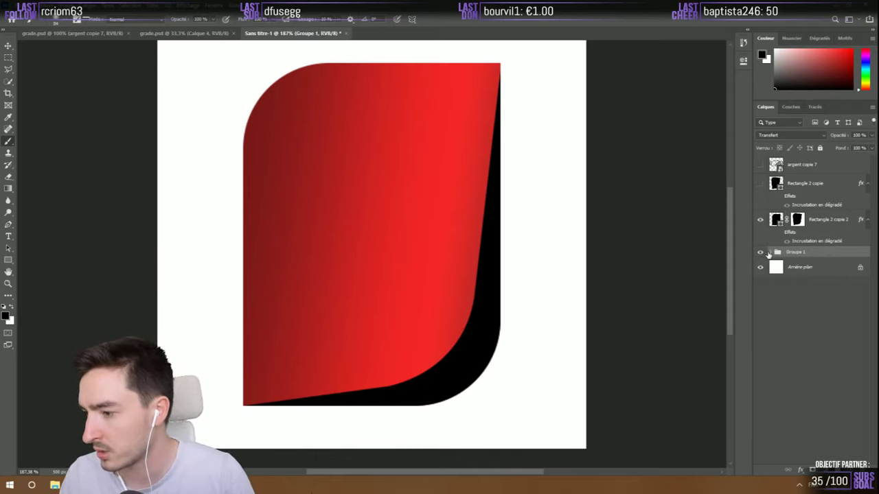
{"action": "left_click", "coordinate": [770, 252]}
{"action": "left_click_drag", "start_coordinate": [798, 308], "coordinate": [795, 263]}
{"action": "left_click", "coordinate": [805, 286]}
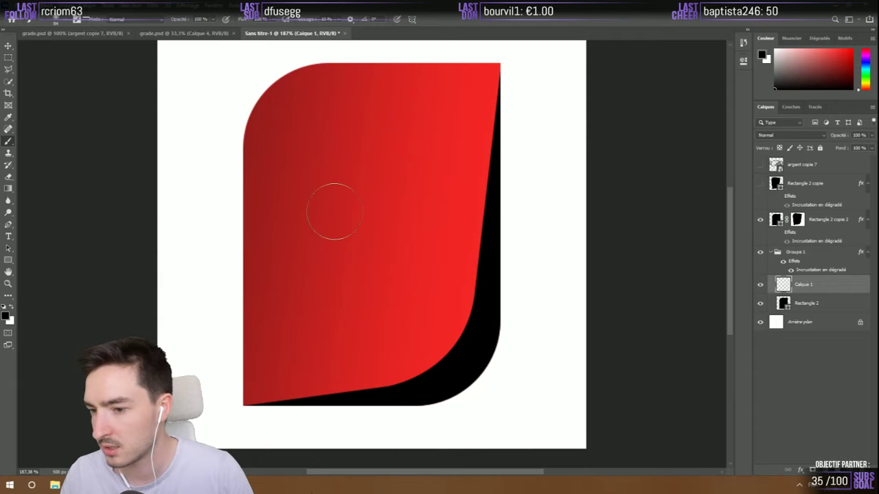
Mask Rectangle 2 with the shield selection from Rectangle 2 copie 2's mask
{"action": "left_click", "coordinate": [797, 221], "text": "ctrl"}
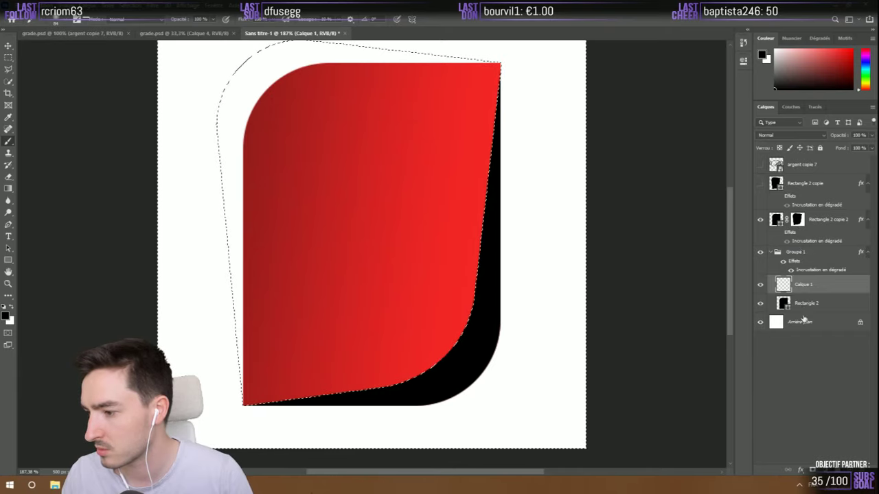
{"action": "left_click", "coordinate": [803, 306]}
{"action": "left_click", "coordinate": [812, 470], "text": "alt"}
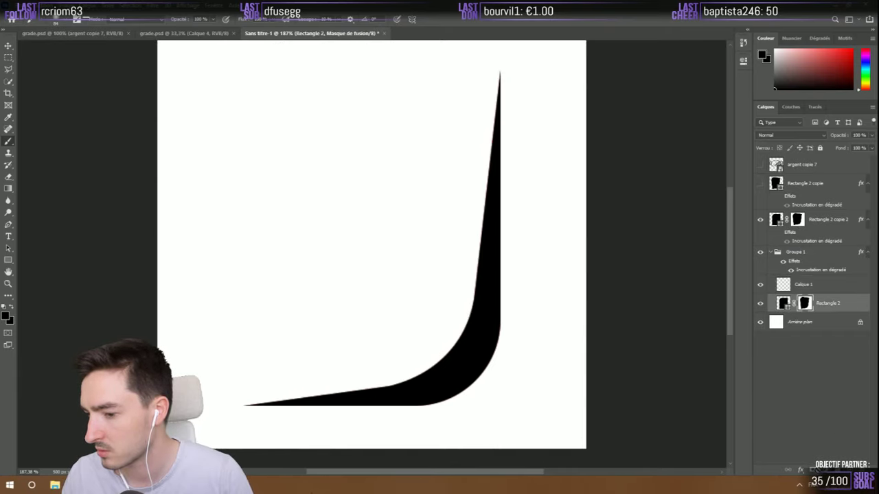
{"action": "key", "text": "ctrl+z"}
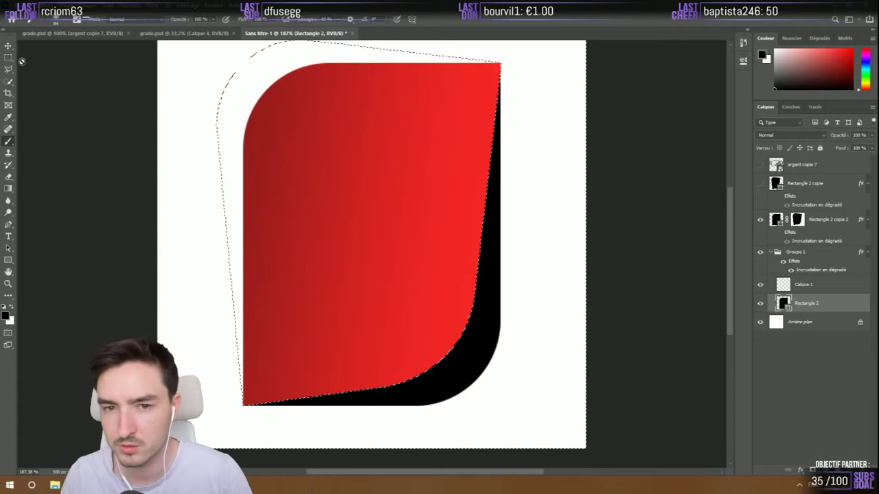
{"action": "key", "text": "m"}
{"action": "right_click", "coordinate": [306, 120]}
{"action": "left_click", "coordinate": [336, 131]}
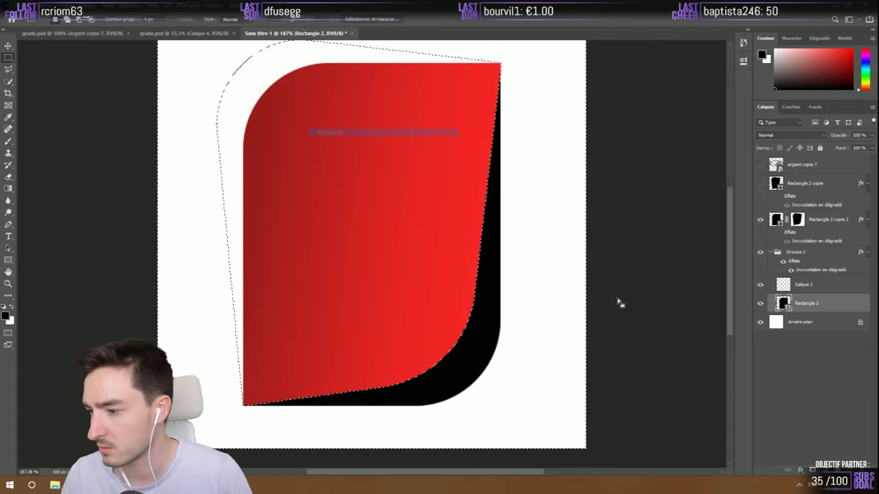
{"action": "left_click", "coordinate": [811, 469]}
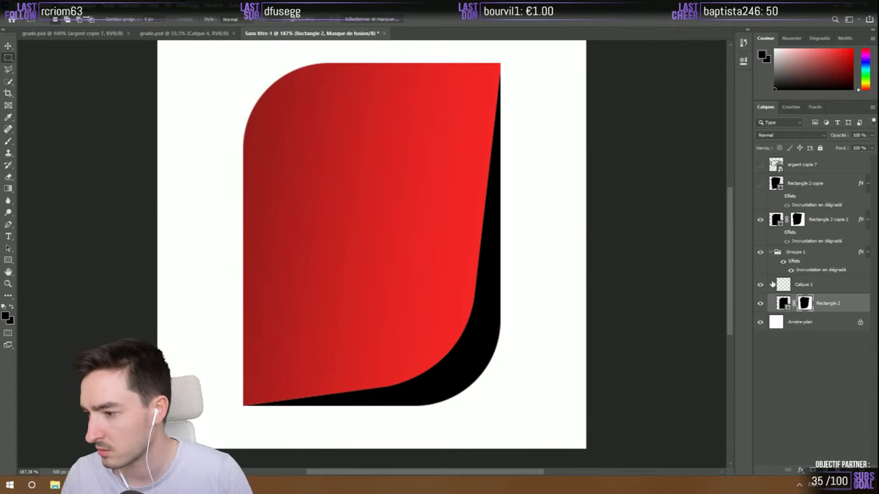
Expand Rectangle 2's mask selection by 5 pixels, invert it, and mask Calque 1 with it
{"action": "left_click", "coordinate": [807, 308], "text": "ctrl"}
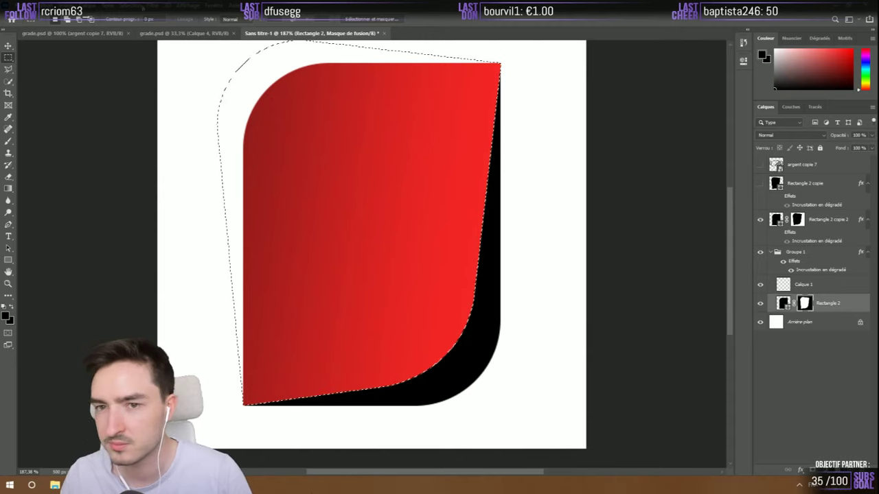
{"action": "left_click", "coordinate": [131, 5]}
{"action": "mouse_move", "coordinate": [172, 135]}
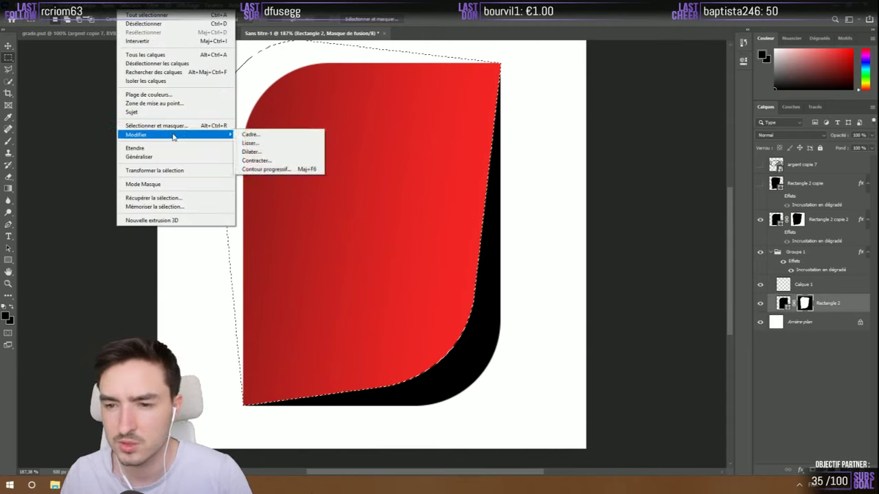
{"action": "left_click", "coordinate": [290, 148]}
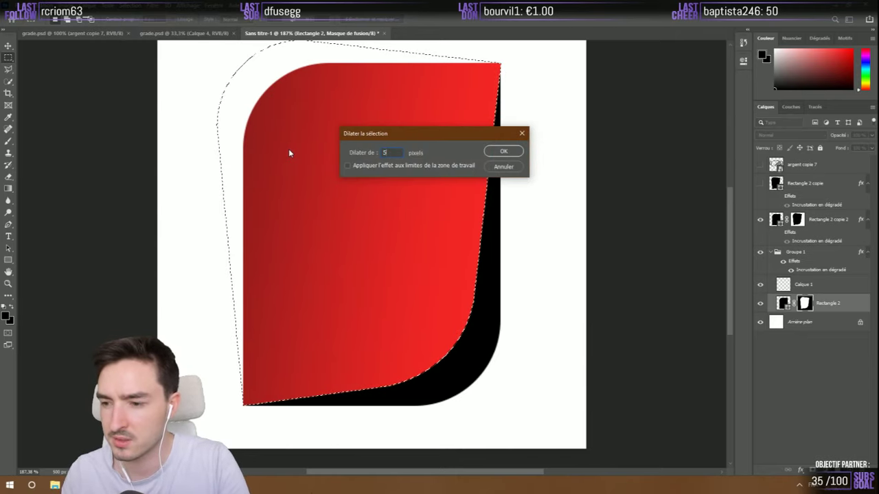
{"action": "key", "text": "Return"}
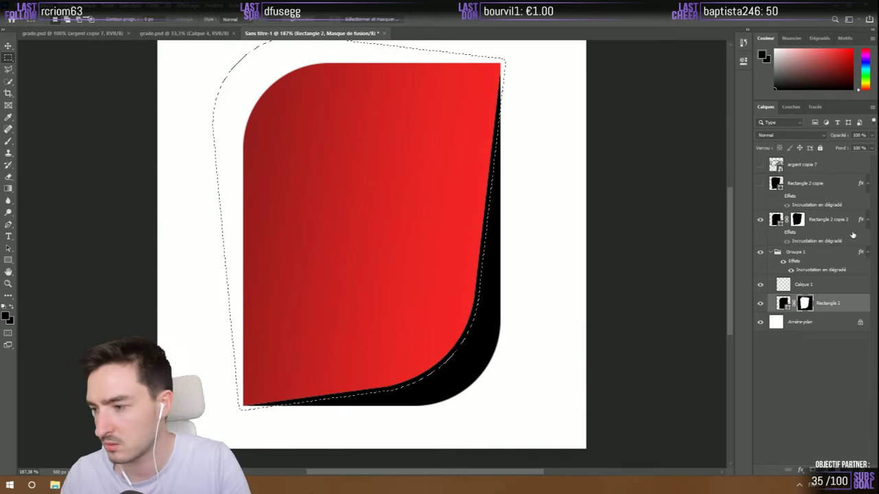
{"action": "left_click", "coordinate": [829, 286]}
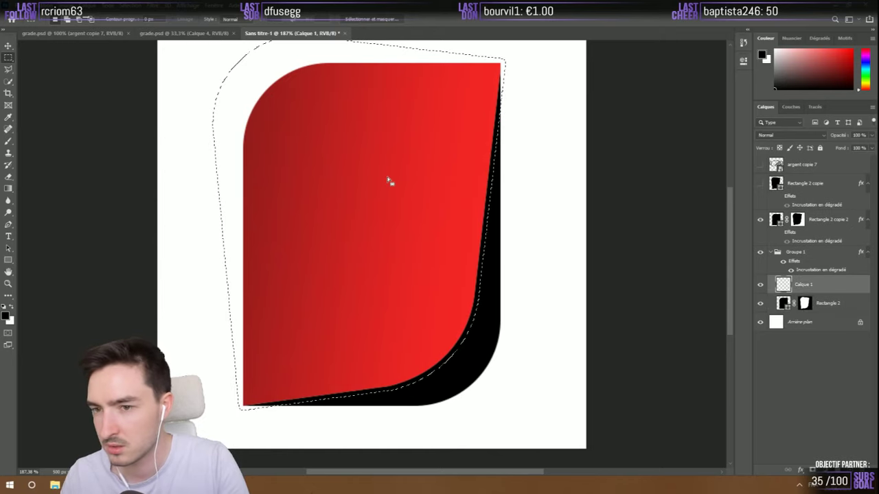
{"action": "right_click", "coordinate": [282, 129]}
{"action": "left_click", "coordinate": [295, 137]}
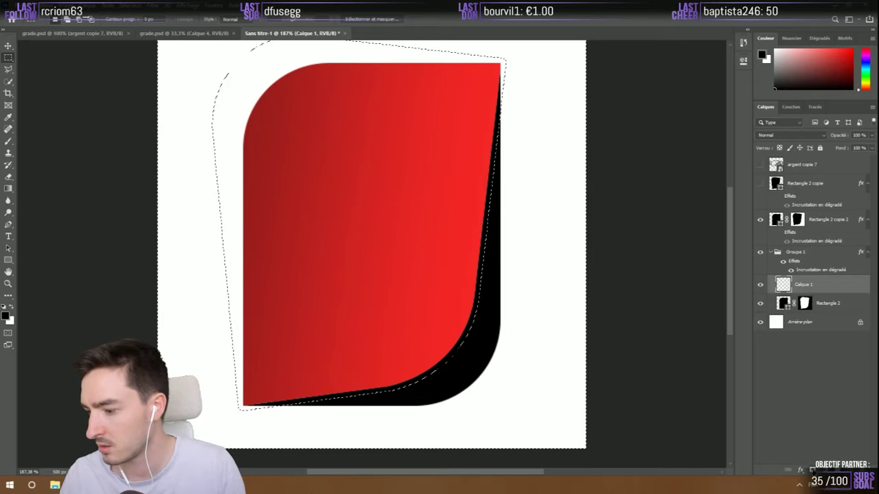
{"action": "left_click", "coordinate": [812, 469]}
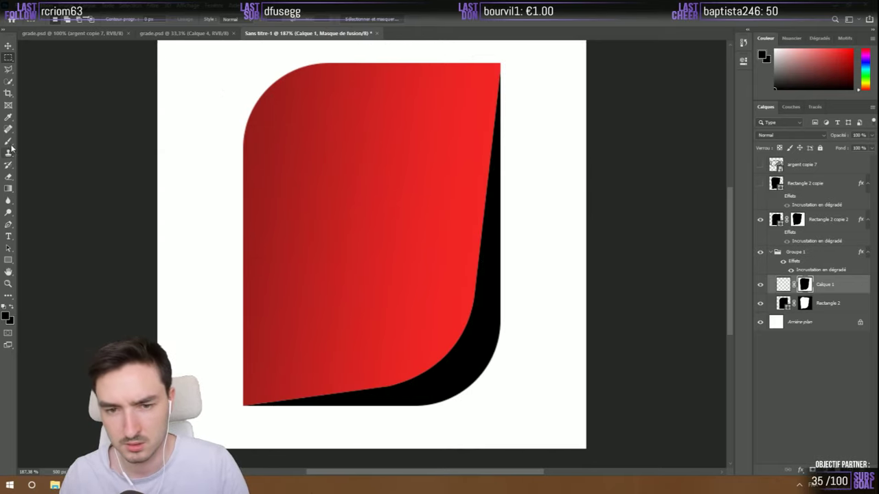
Try a stroke below the shape on Calque 1 with the Arrondi net hard brush, then undo it
{"action": "key", "text": "b"}
{"action": "left_click", "coordinate": [760, 219]}
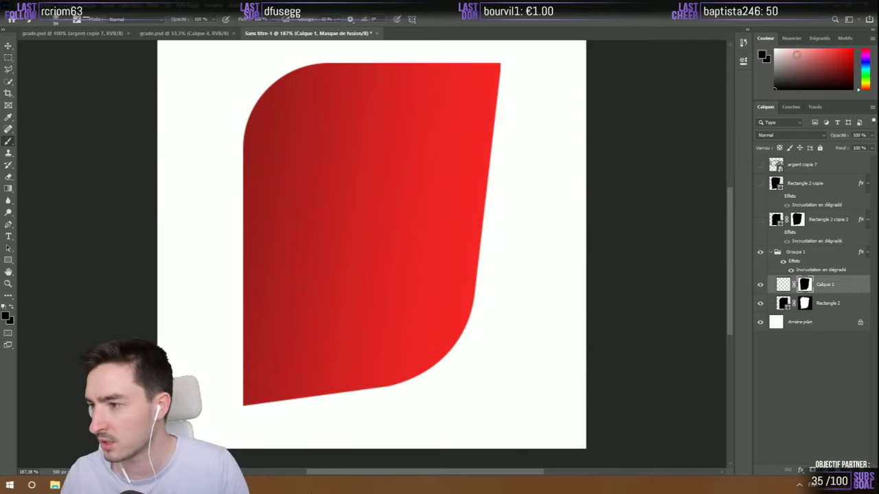
{"action": "key", "text": "x"}
{"action": "left_click", "coordinate": [783, 285]}
{"action": "key", "text": "x"}
{"action": "left_click_drag", "start_coordinate": [357, 395], "coordinate": [379, 404]}
{"action": "right_click", "coordinate": [379, 403]}
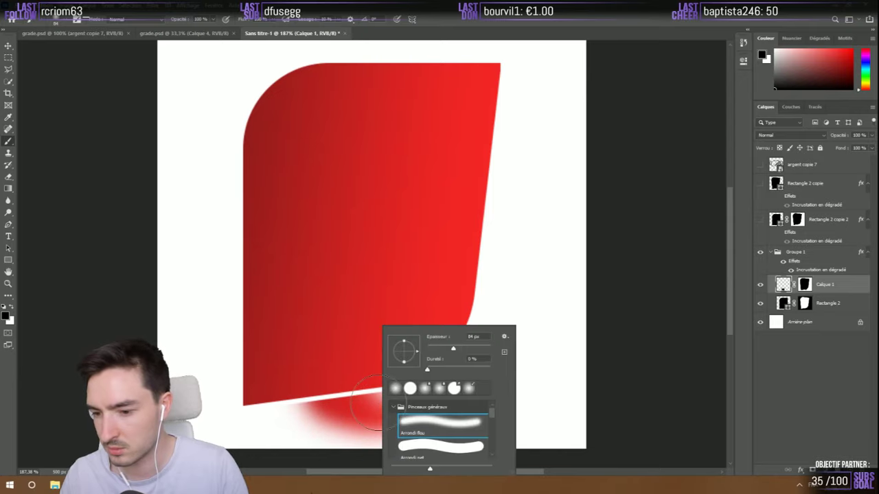
{"action": "left_click", "coordinate": [431, 447]}
{"action": "key", "text": "Return"}
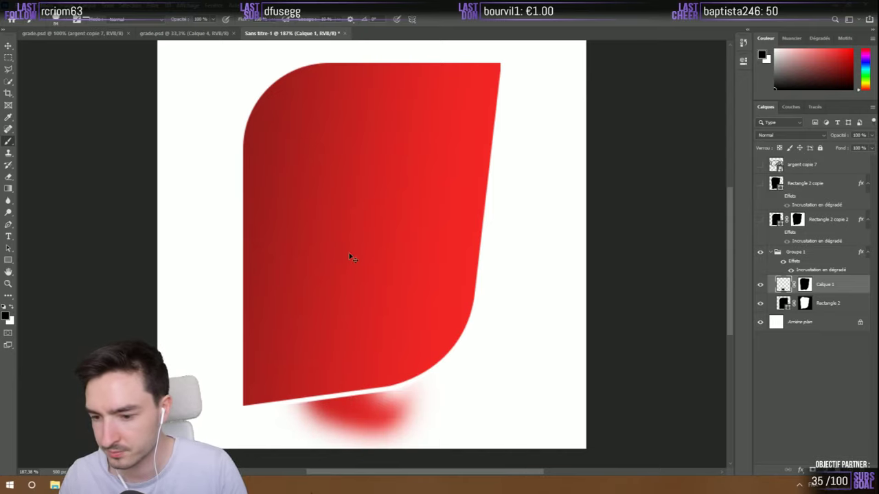
{"action": "key", "text": "ctrl+z"}
Select the crescent between Rectangle 2's outline and the red shape
{"action": "left_click", "coordinate": [804, 285]}
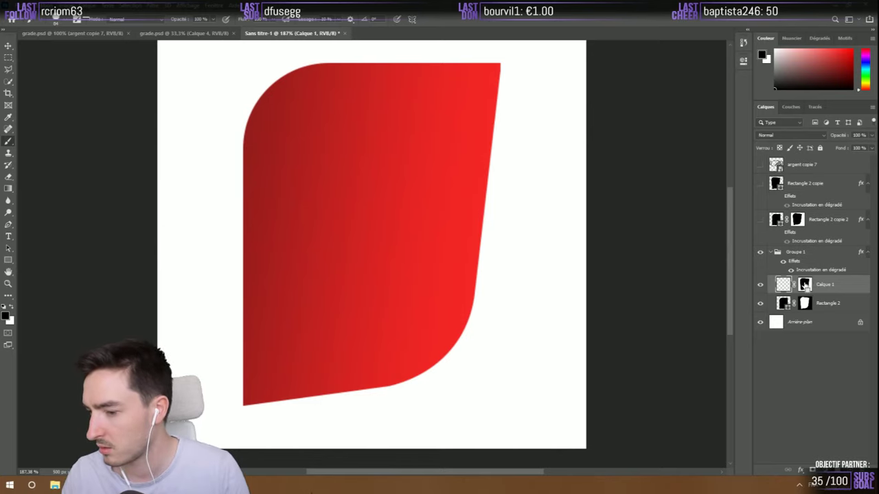
{"action": "left_click", "coordinate": [804, 284], "text": "ctrl"}
{"action": "key", "text": "ctrl+shift+i"}
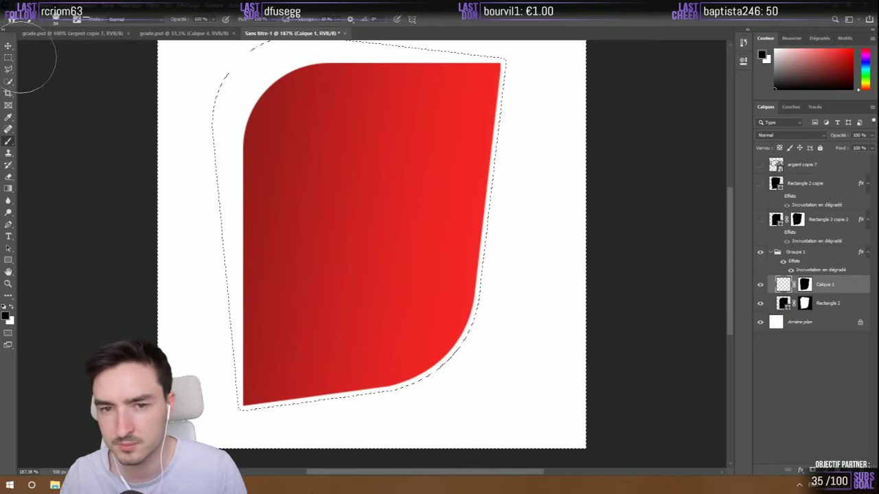
{"action": "key", "text": "m"}
{"action": "key", "text": "ctrl+d"}
{"action": "left_click", "coordinate": [783, 304], "text": "ctrl"}
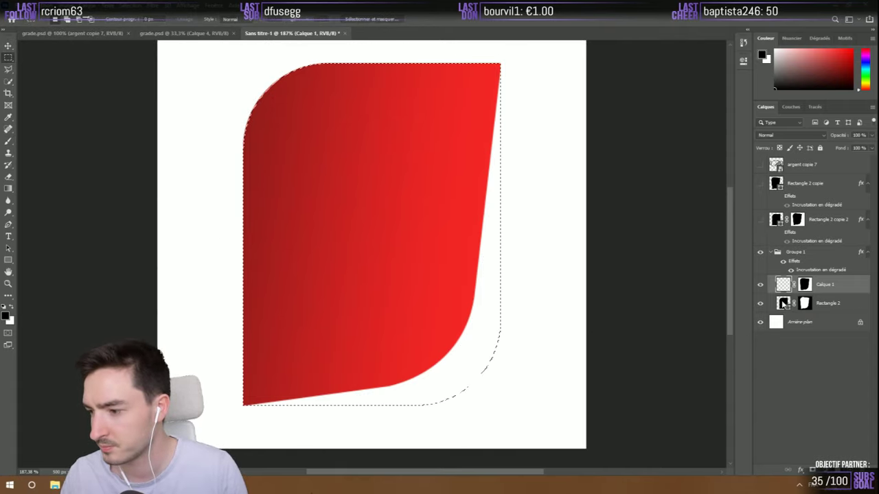
{"action": "left_click", "coordinate": [806, 285], "text": "ctrl"}
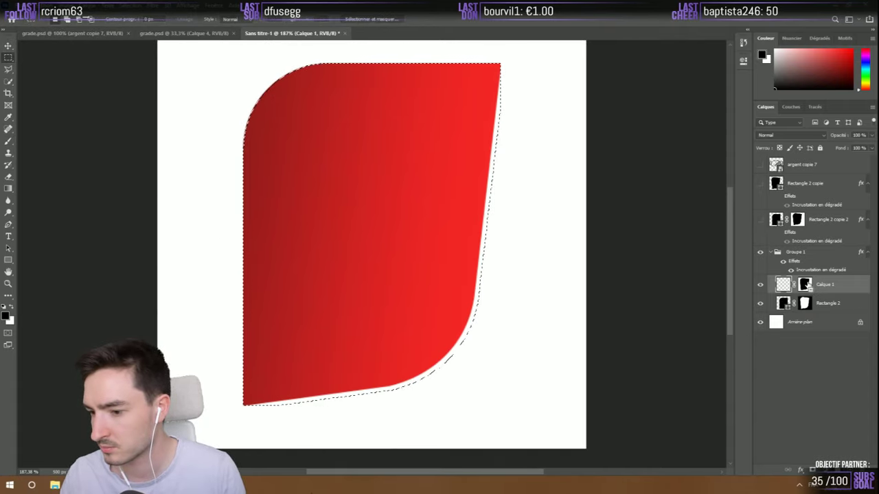
{"action": "key", "text": "ctrl+z"}
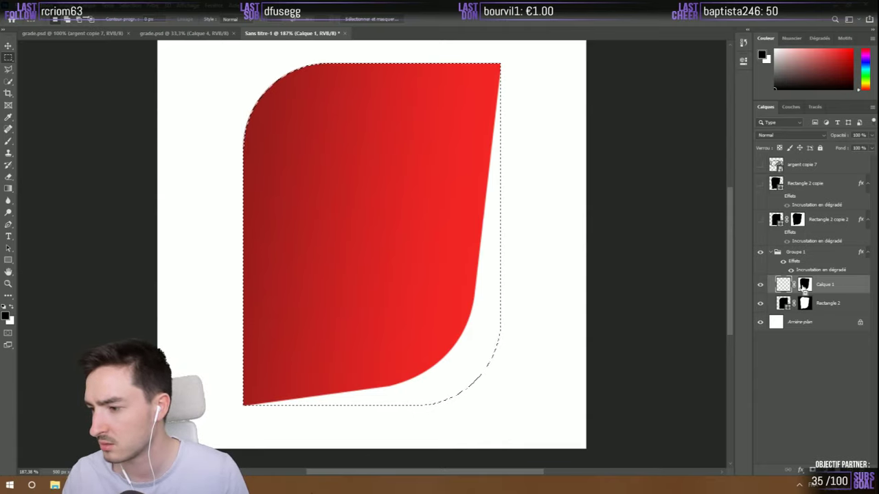
{"action": "left_click", "coordinate": [806, 304], "text": "ctrl+alt"}
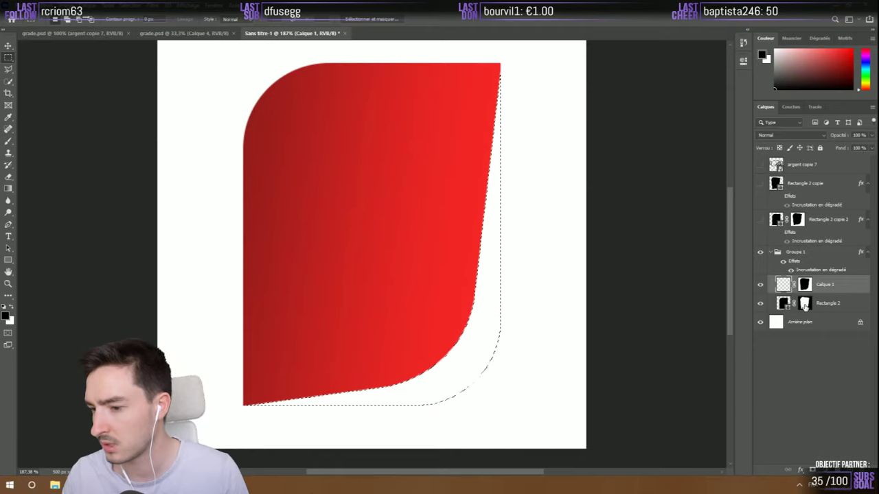
Replace Calque 1's old mask with a new mask made from the crescent selection
{"action": "right_click", "coordinate": [804, 288]}
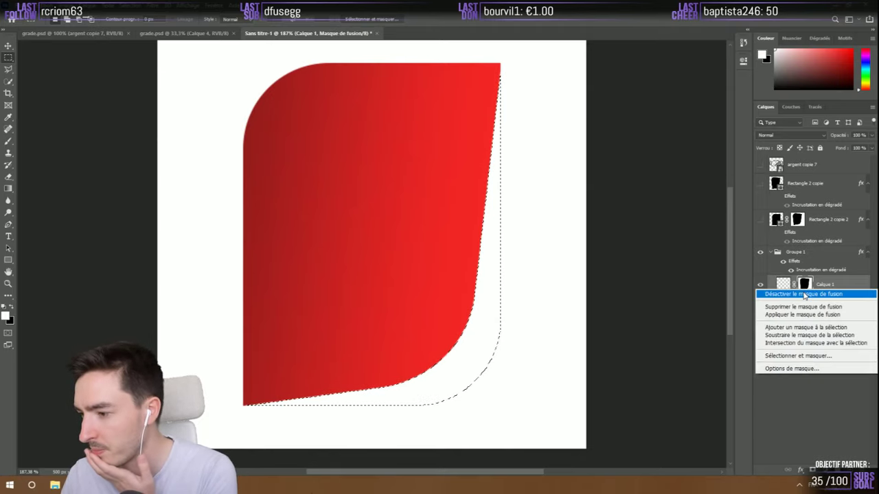
{"action": "left_click", "coordinate": [804, 304]}
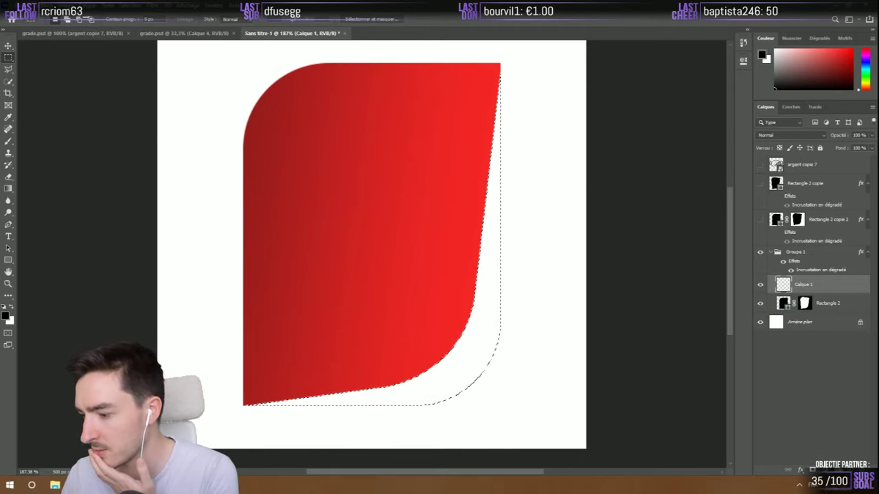
{"action": "left_click", "coordinate": [812, 471]}
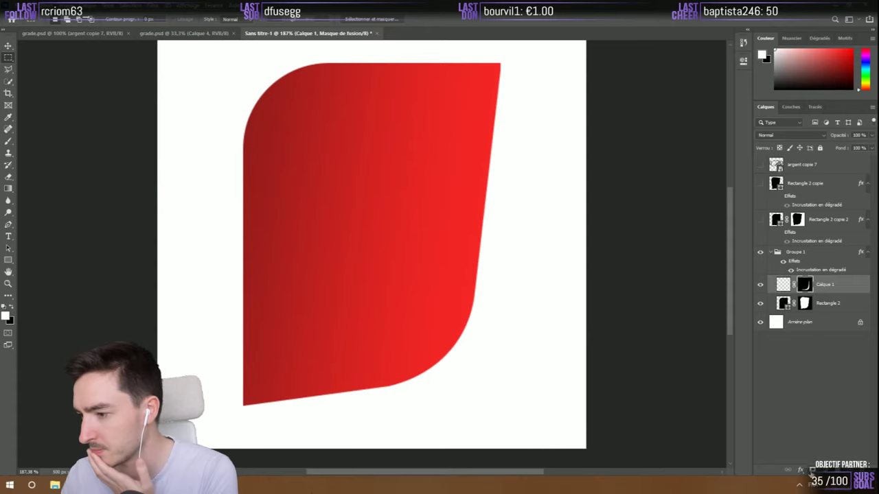
{"action": "left_click", "coordinate": [8, 141]}
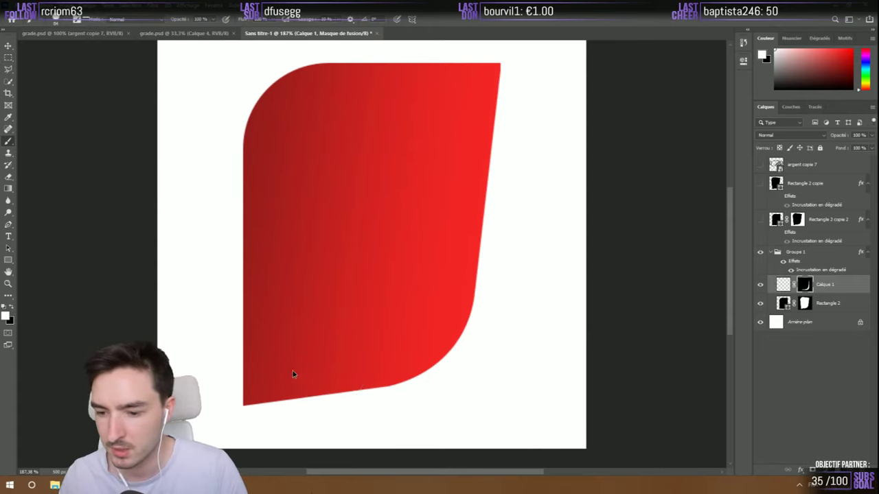
Paint red with a small brush into the crescent along the shape's bottom and right edge
{"action": "right_click", "coordinate": [288, 402], "text": "alt"}
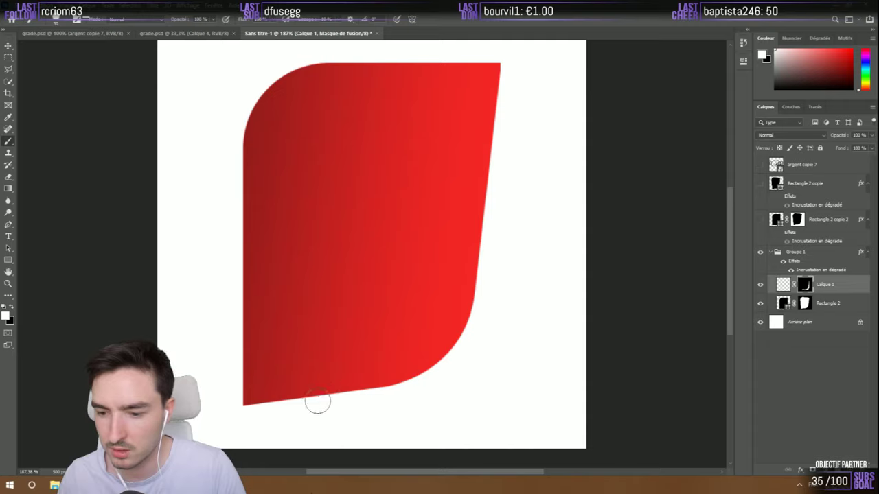
{"action": "key", "text": "x"}
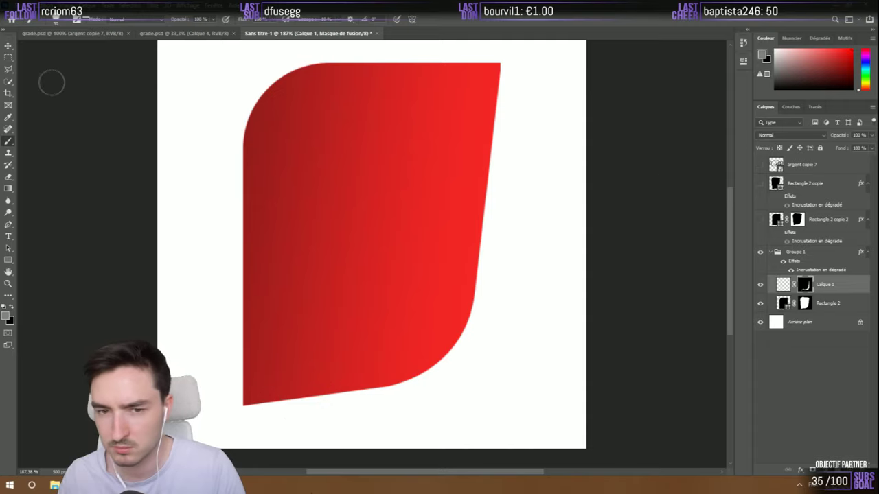
{"action": "left_click", "coordinate": [783, 285]}
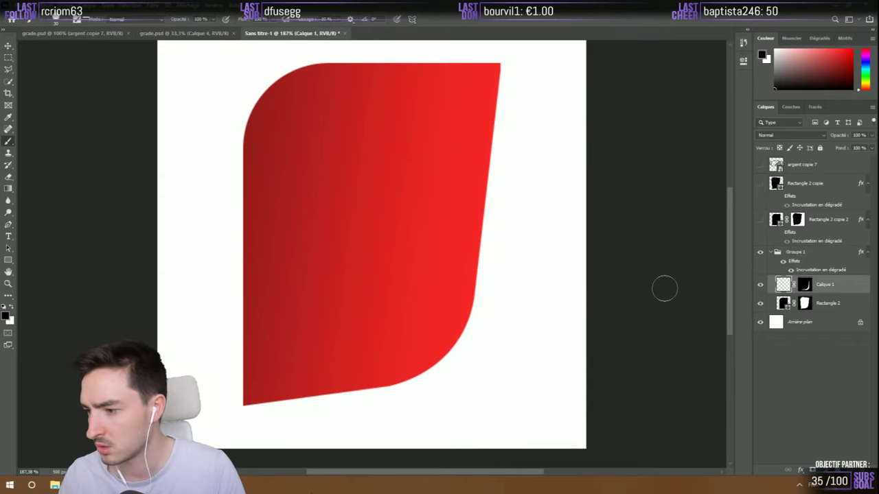
{"action": "mouse_move", "coordinate": [285, 413]}
{"action": "left_mouse_down"}
{"action": "mouse_move", "coordinate": [346, 372]}
{"action": "mouse_move", "coordinate": [363, 397]}
{"action": "mouse_move", "coordinate": [450, 345]}
{"action": "mouse_move", "coordinate": [469, 343]}
{"action": "mouse_move", "coordinate": [477, 361]}
{"action": "mouse_move", "coordinate": [501, 128]}
{"action": "mouse_move", "coordinate": [524, 182]}
{"action": "mouse_move", "coordinate": [495, 39]}
{"action": "left_mouse_up"}
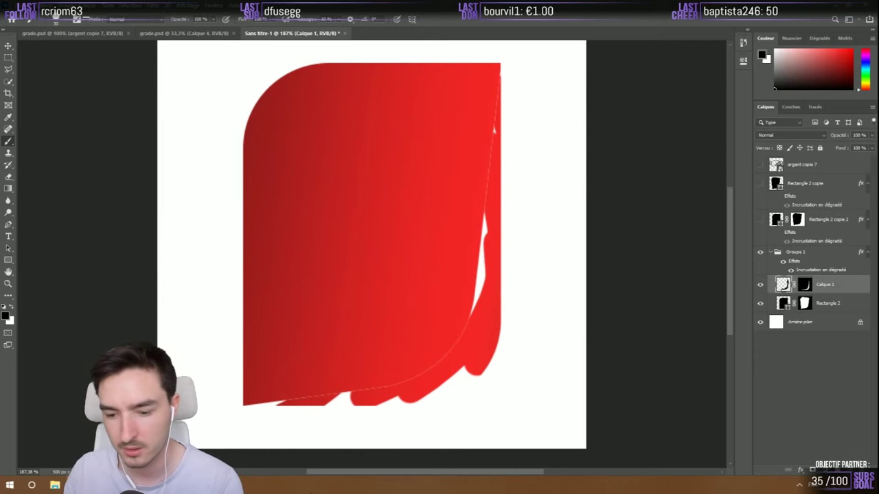
Open the baseball.png tier-badge reference image from File Explorer
{"action": "key", "text": "alt+Tab"}
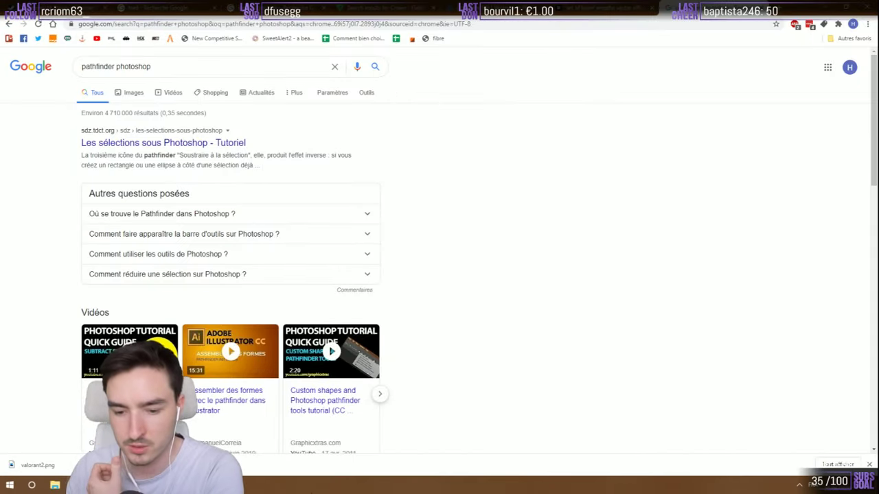
{"action": "key", "text": "alt+Tab"}
{"action": "key", "text": "super+e"}
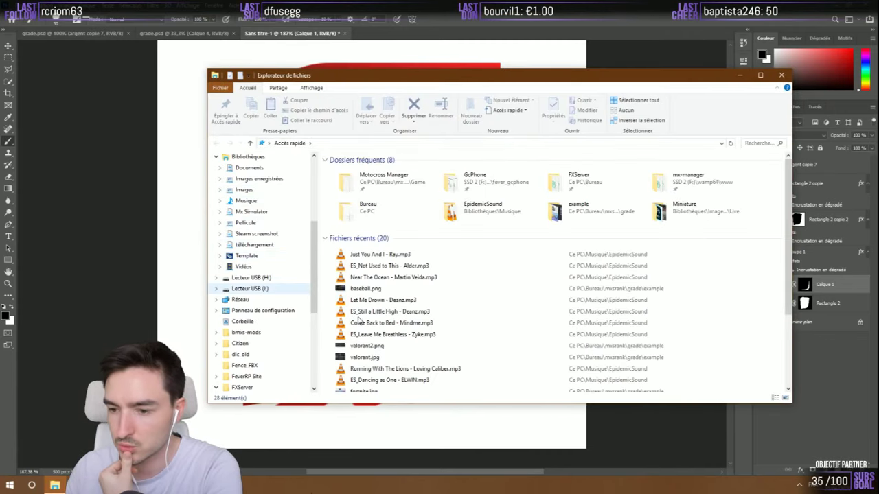
{"action": "double_click", "coordinate": [382, 292]}
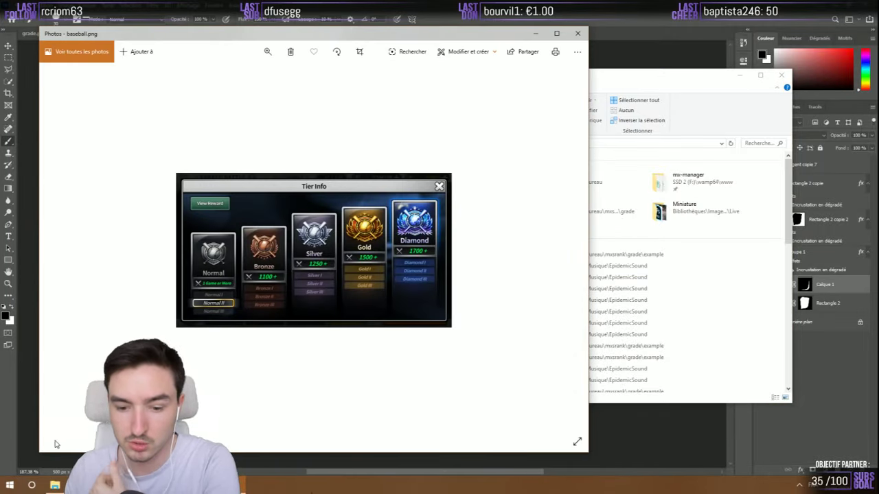
{"action": "left_click", "coordinate": [31, 484]}
Launch Creative Cloud from Windows search and open the Adobe Account page from its avatar menu
{"action": "type", "text": "cr"}
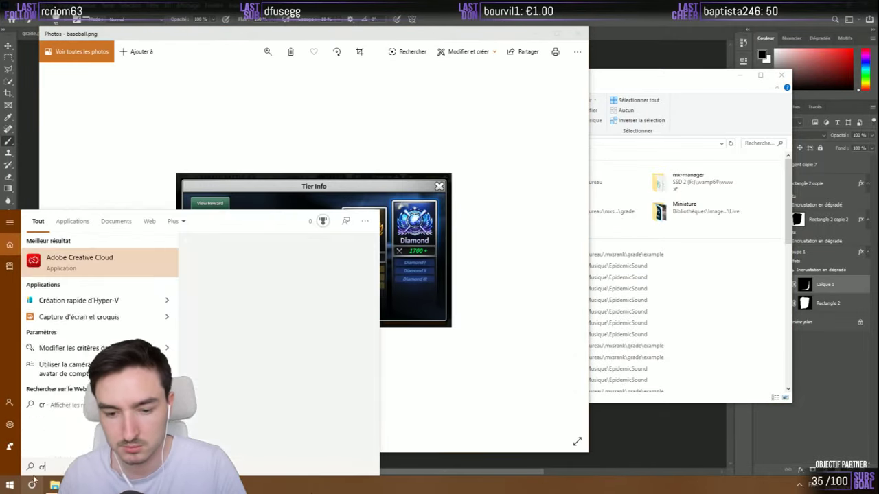
{"action": "left_click", "coordinate": [62, 258]}
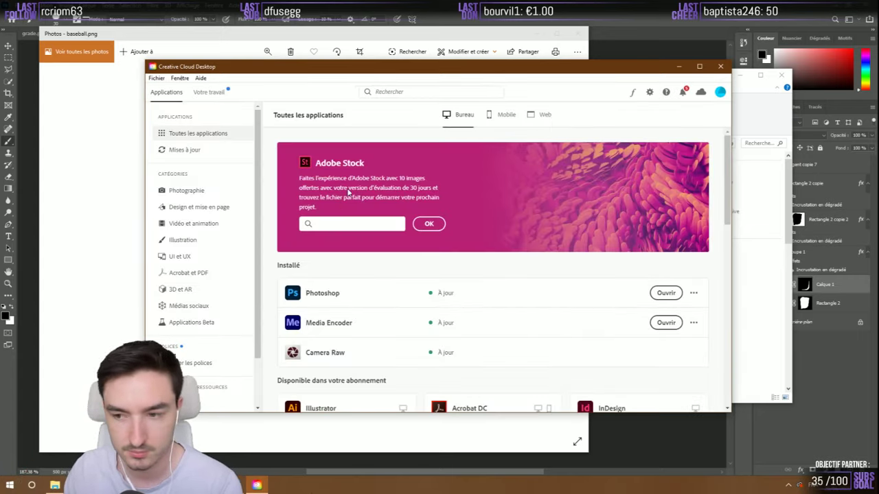
{"action": "left_click", "coordinate": [721, 93]}
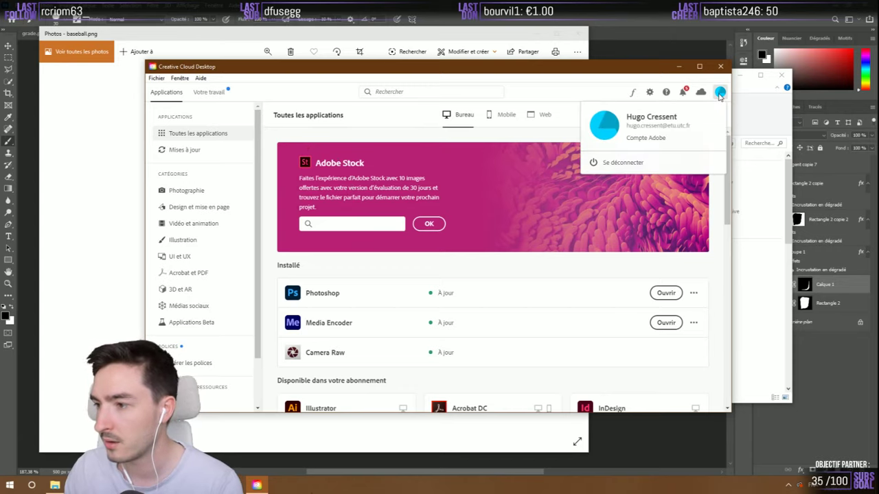
{"action": "left_click", "coordinate": [645, 139]}
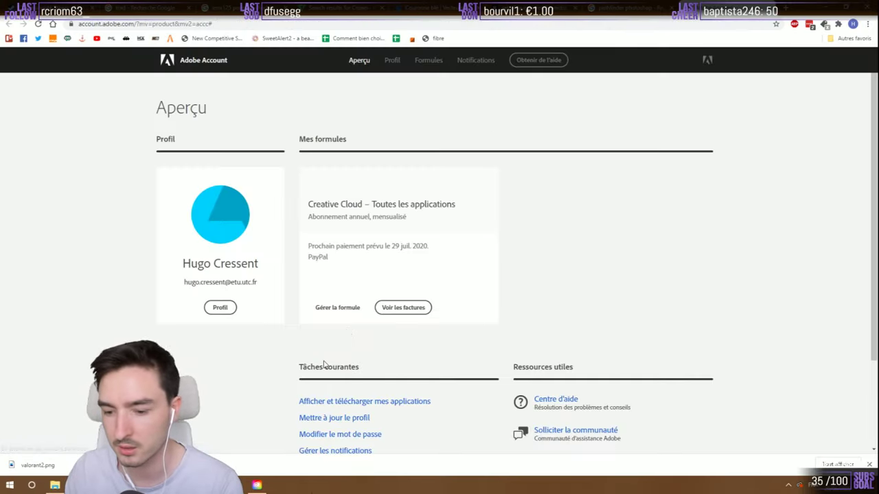
Highlight the next payment details on the account overview page
{"action": "left_click_drag", "start_coordinate": [312, 242], "coordinate": [417, 268]}
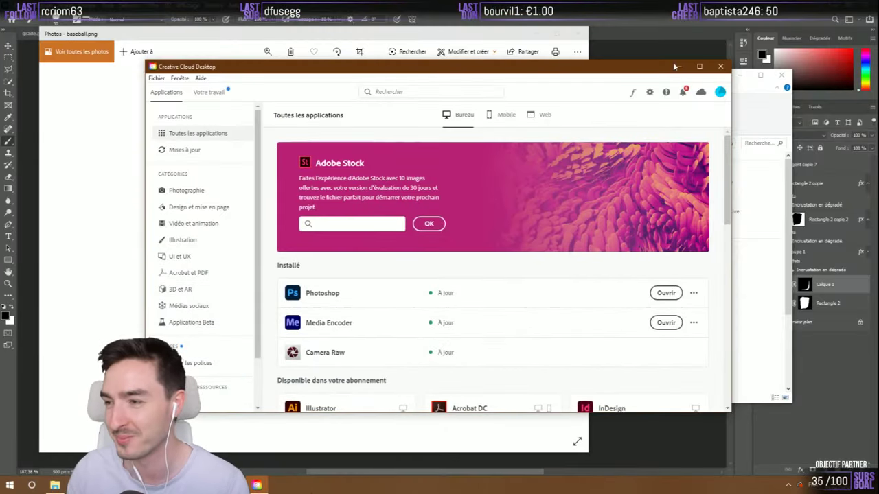
Close Creative Cloud, clear the selection, and delete the Calque 1 brush-stroke layer
{"action": "left_click", "coordinate": [720, 65]}
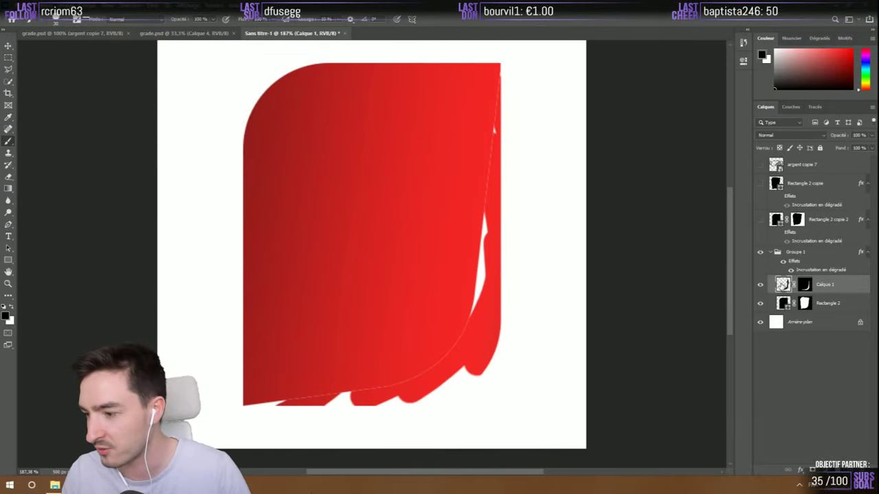
{"action": "left_click", "coordinate": [783, 302], "text": "ctrl"}
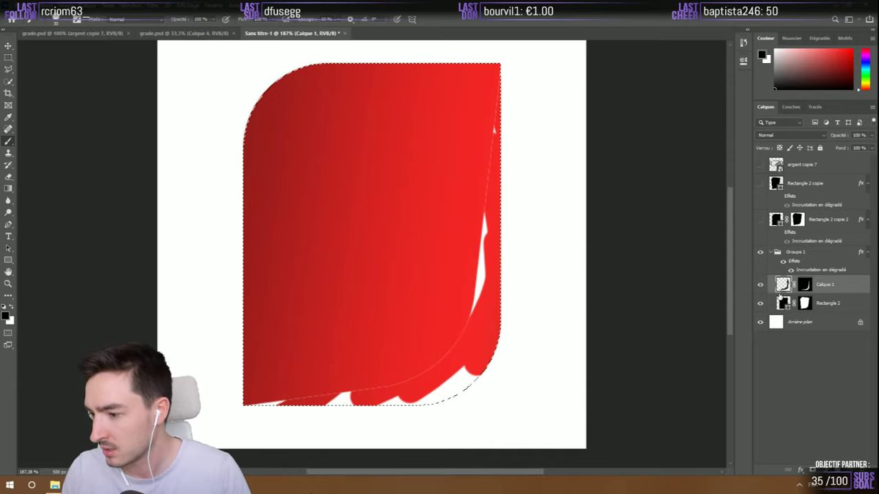
{"action": "left_click", "coordinate": [8, 58]}
{"action": "left_click", "coordinate": [41, 72]}
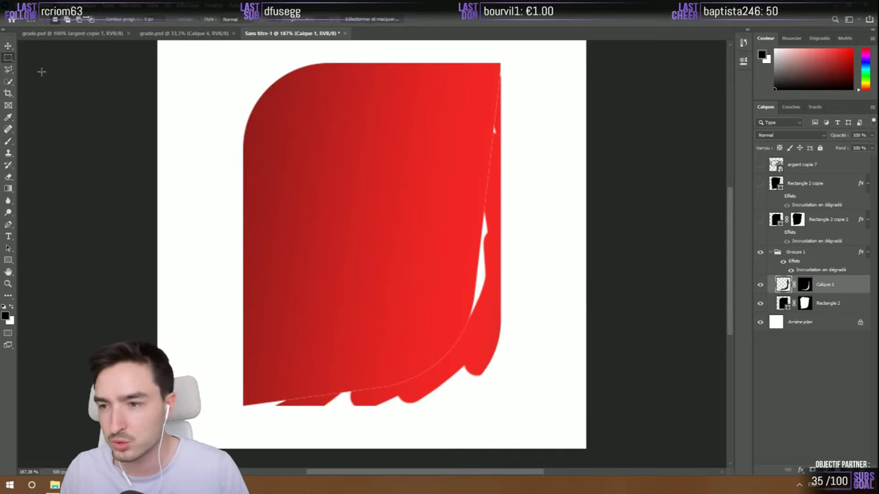
{"action": "left_click", "coordinate": [828, 307]}
{"action": "left_click", "coordinate": [827, 286]}
{"action": "key", "text": "Delete"}
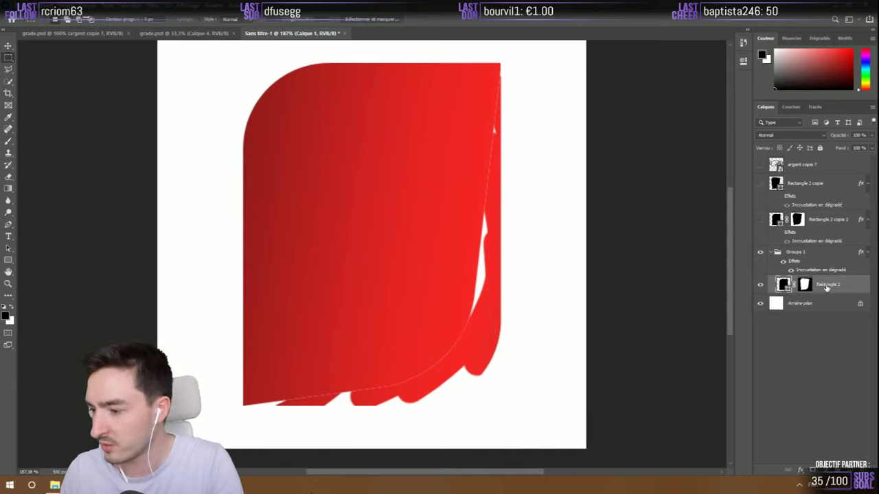
Duplicate Rectangle 2 as Rectangle 2 copie 3 and delete the copy's layer mask
{"action": "key", "text": "ctrl+j"}
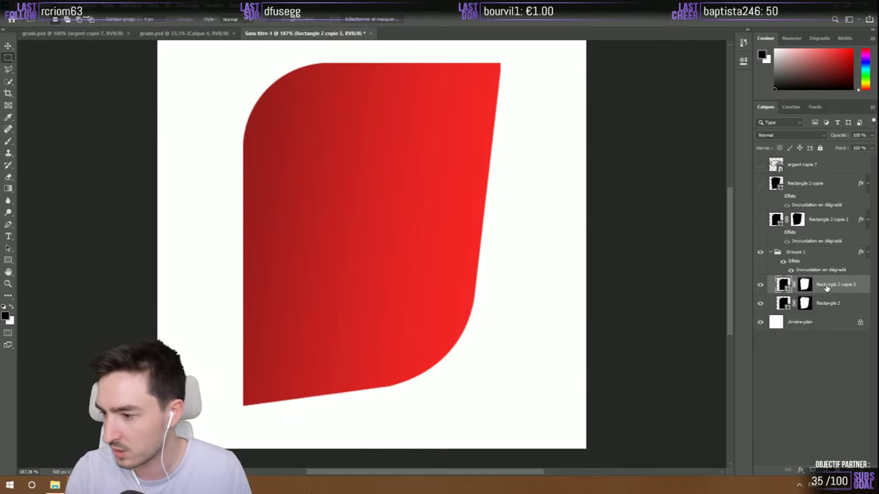
{"action": "right_click", "coordinate": [804, 286]}
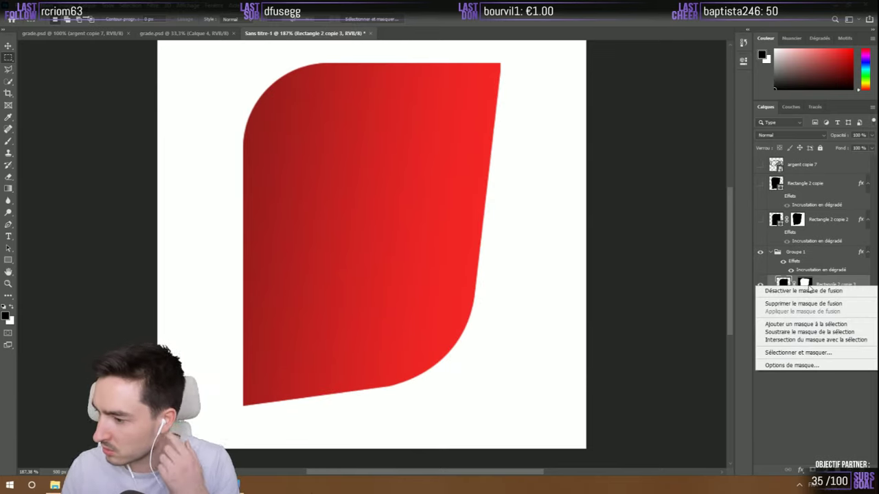
{"action": "left_click", "coordinate": [802, 304]}
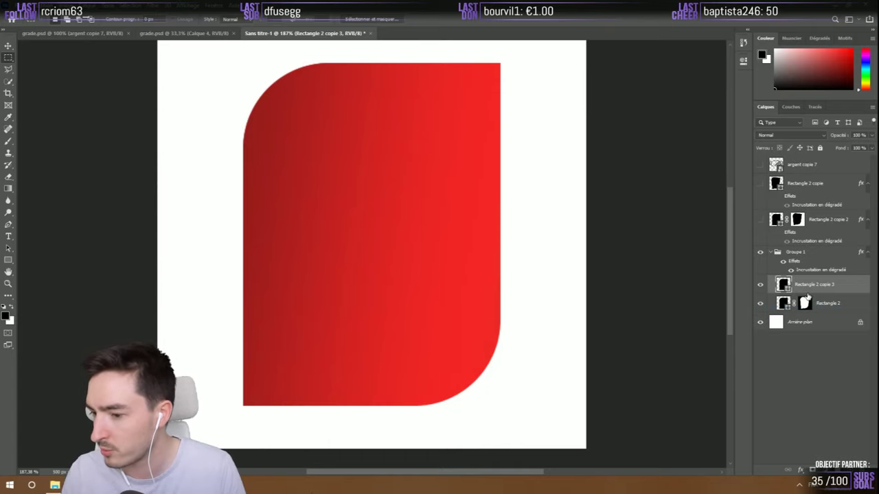
Load Rectangle 2's mask as a selection and invert it
{"action": "left_click", "coordinate": [804, 306], "text": "ctrl"}
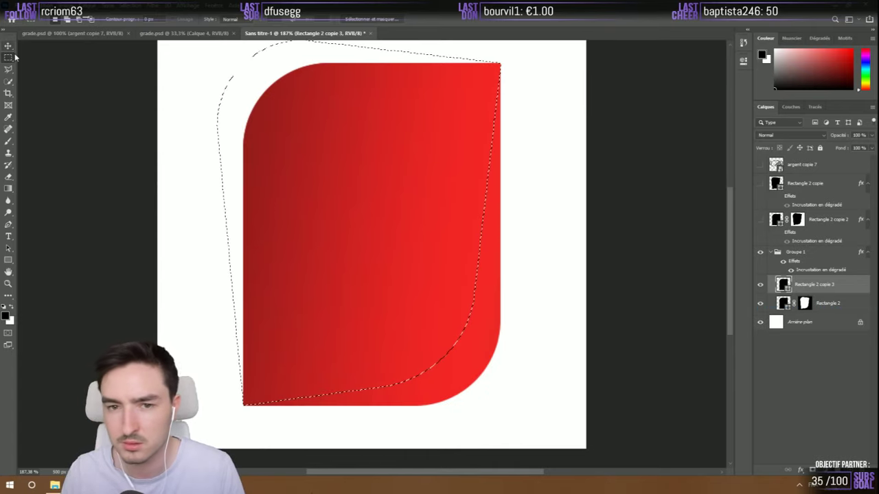
{"action": "right_click", "coordinate": [336, 148]}
{"action": "left_click", "coordinate": [338, 155]}
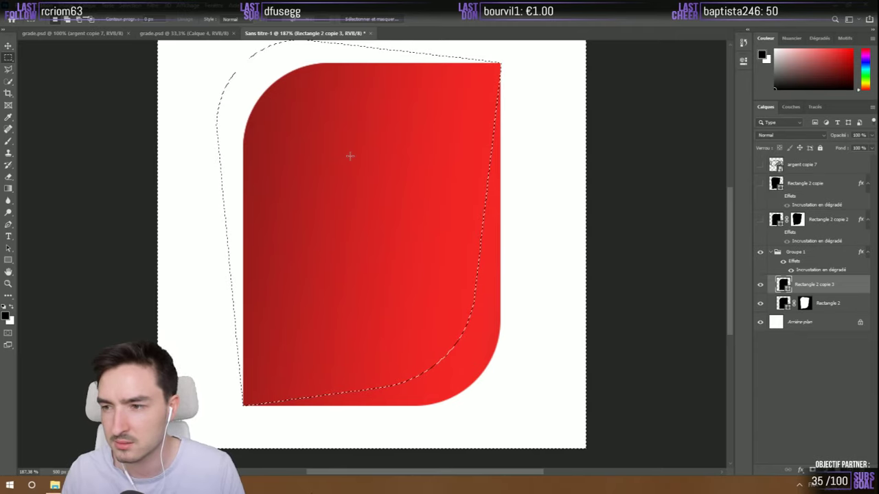
{"action": "left_click", "coordinate": [124, 6]}
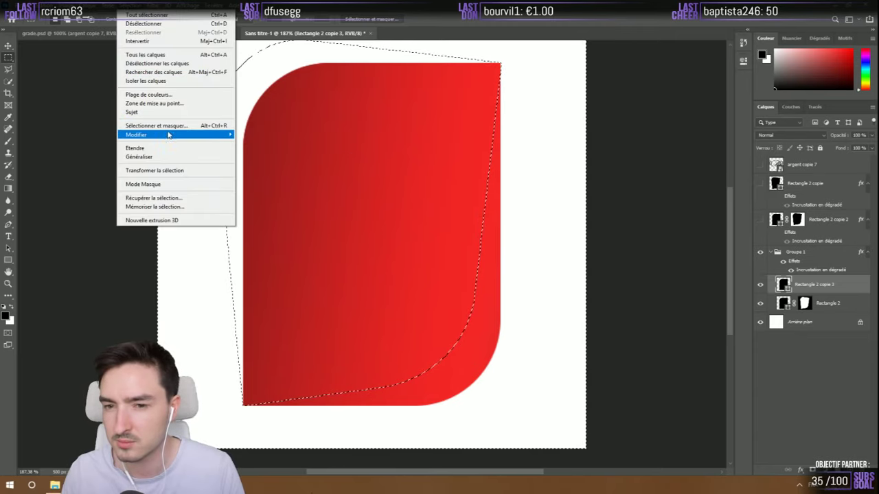
Expand the shield selection by 5 px, contract it by 1 px, then deselect
{"action": "mouse_move", "coordinate": [206, 134]}
{"action": "left_click", "coordinate": [284, 152]}
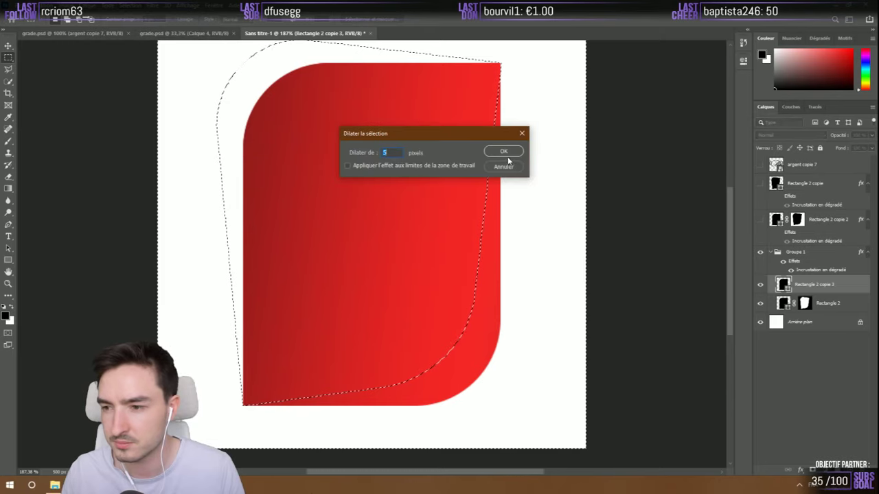
{"action": "left_click", "coordinate": [508, 150]}
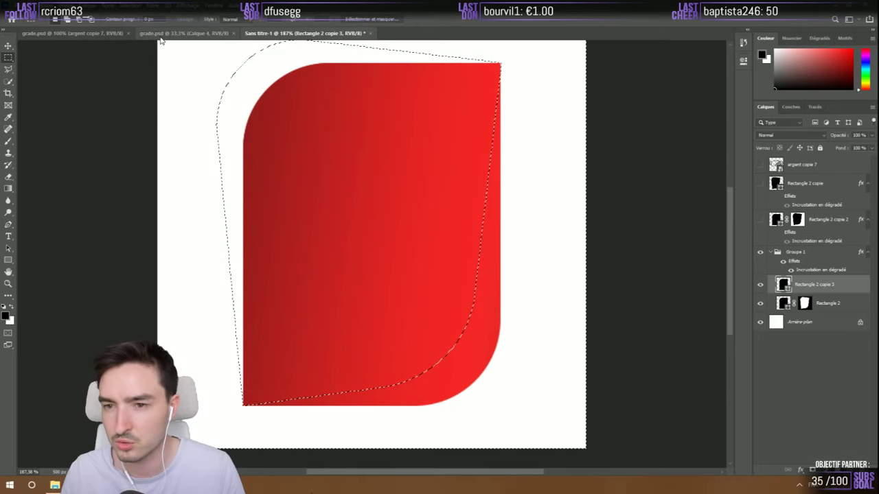
{"action": "left_click", "coordinate": [125, 7]}
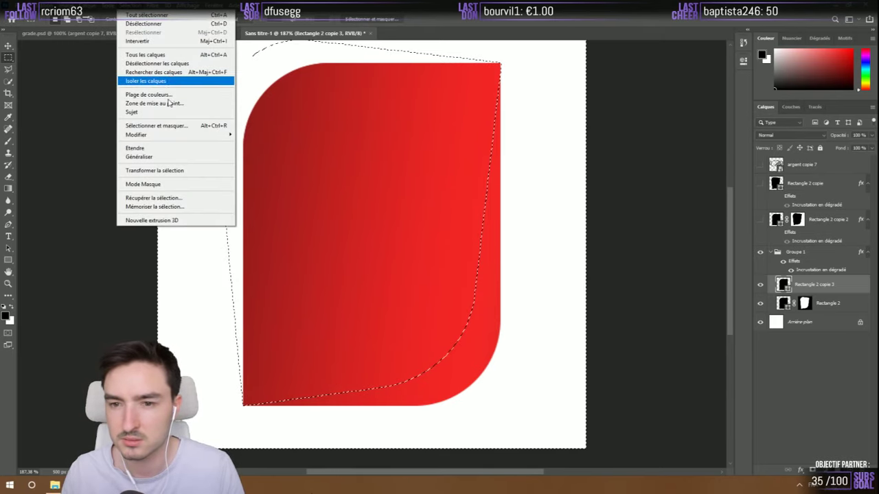
{"action": "mouse_move", "coordinate": [180, 135]}
{"action": "left_click", "coordinate": [278, 160]}
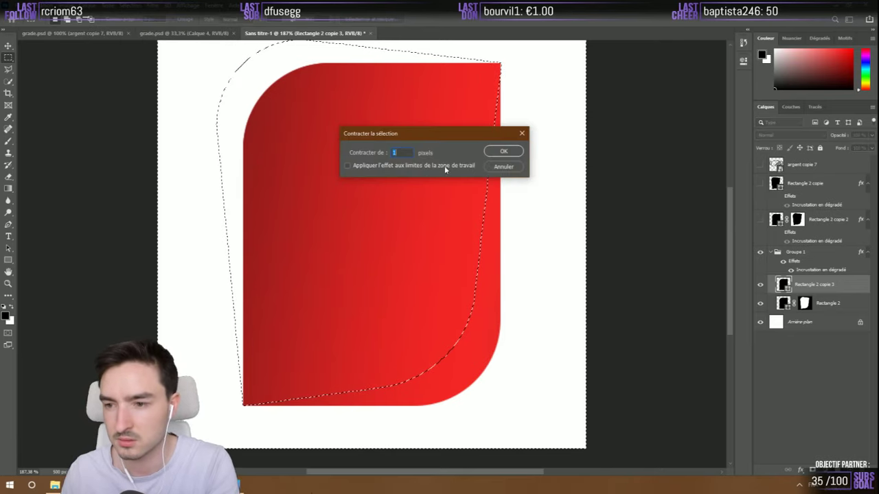
{"action": "left_click", "coordinate": [503, 150]}
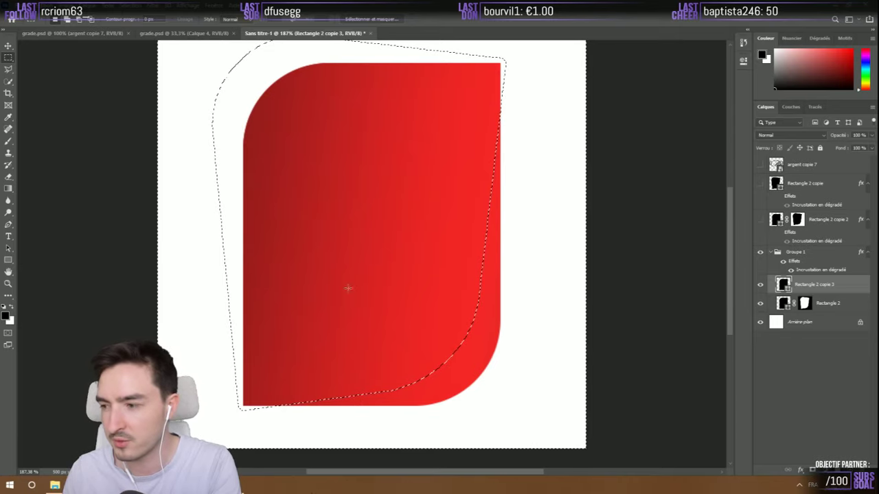
{"action": "left_click", "coordinate": [556, 166]}
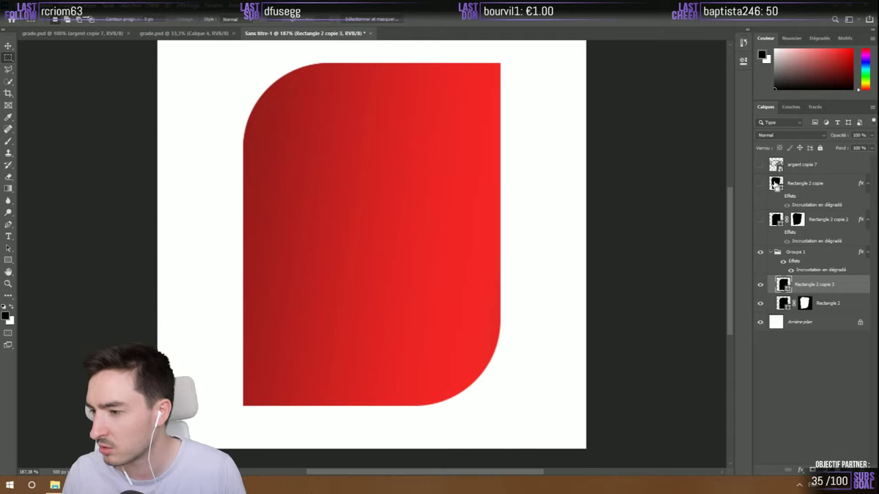
Dismiss the no-pixels-selected warning
{"action": "scroll", "coordinate": [141, 158], "scroll_direction": "up", "scroll_amount": 2}
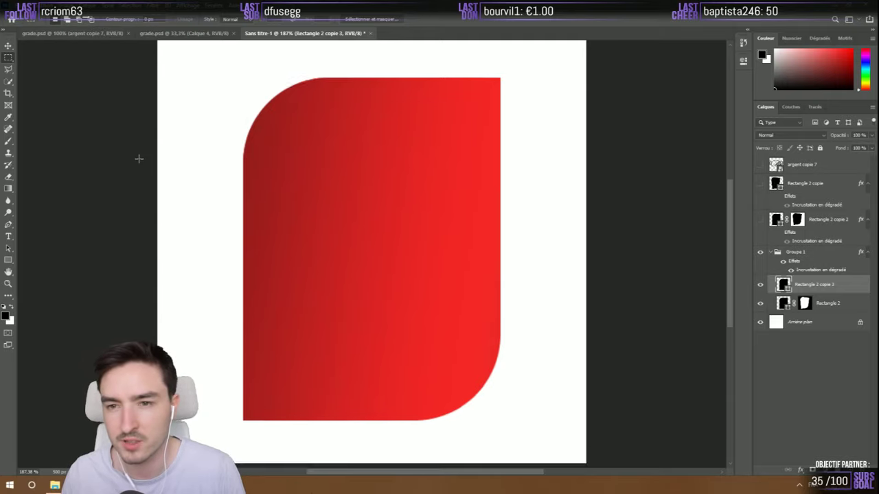
{"action": "scroll", "coordinate": [141, 158], "scroll_direction": "down", "scroll_amount": 2}
{"action": "left_click", "coordinate": [171, 59]}
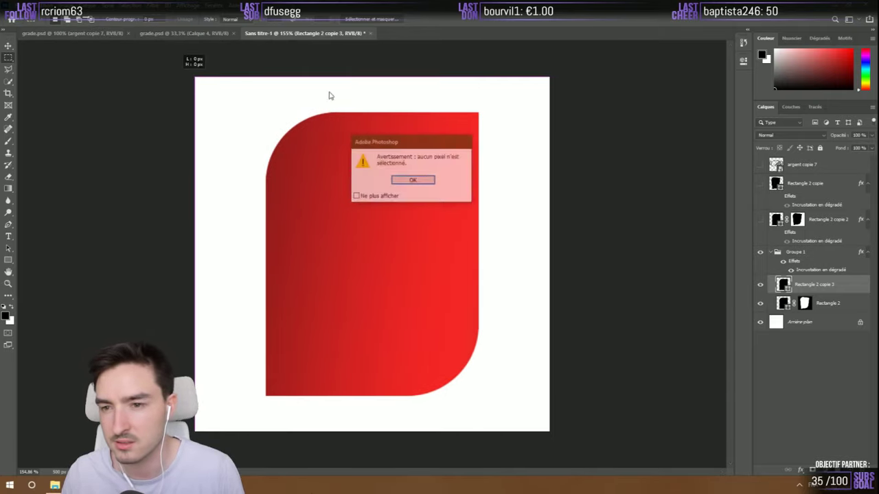
{"action": "key", "text": "Return"}
Load the Rectangle 2 copie shield outline as a selection over the rounded rectangle
{"action": "left_click", "coordinate": [776, 183], "text": "ctrl"}
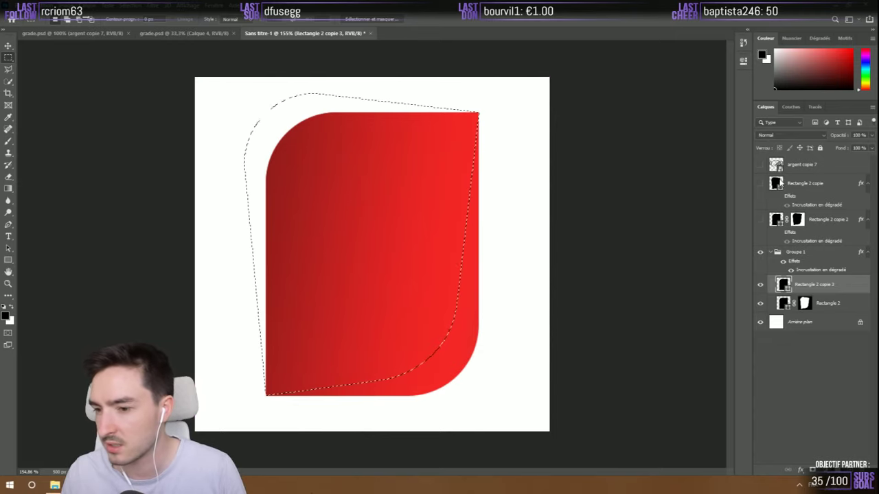
{"action": "key", "text": "alt+s"}
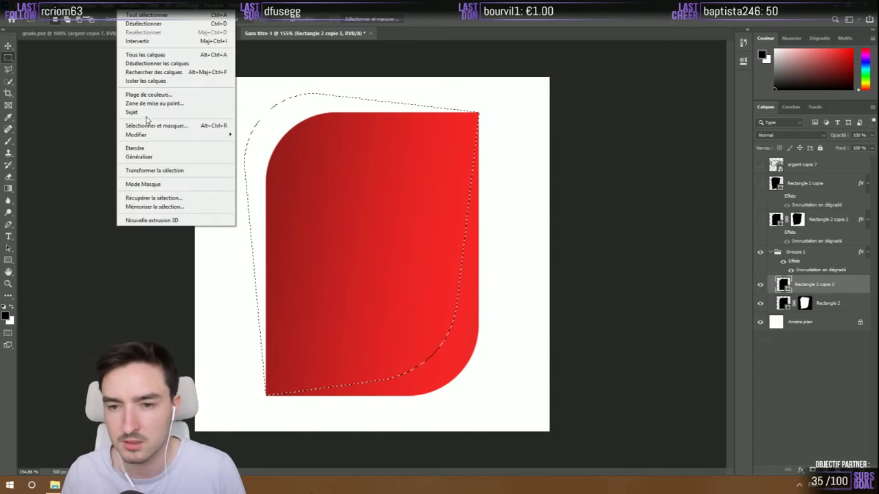
{"action": "key", "text": "Down"}
{"action": "key", "text": "Right"}
{"action": "left_click", "coordinate": [777, 185]}
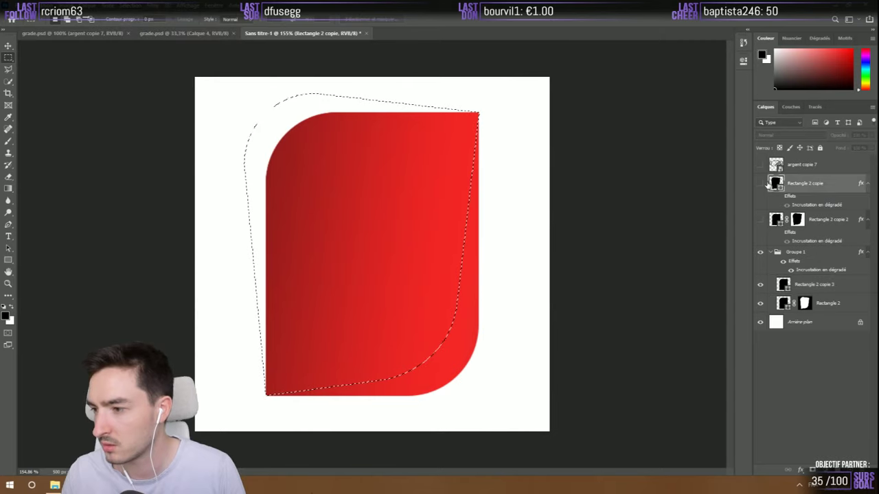
{"action": "right_click", "coordinate": [415, 171]}
Invert the shield selection into a layer mask on Rectangle 2 copie 3, then switch to Chrome
{"action": "left_click", "coordinate": [440, 182]}
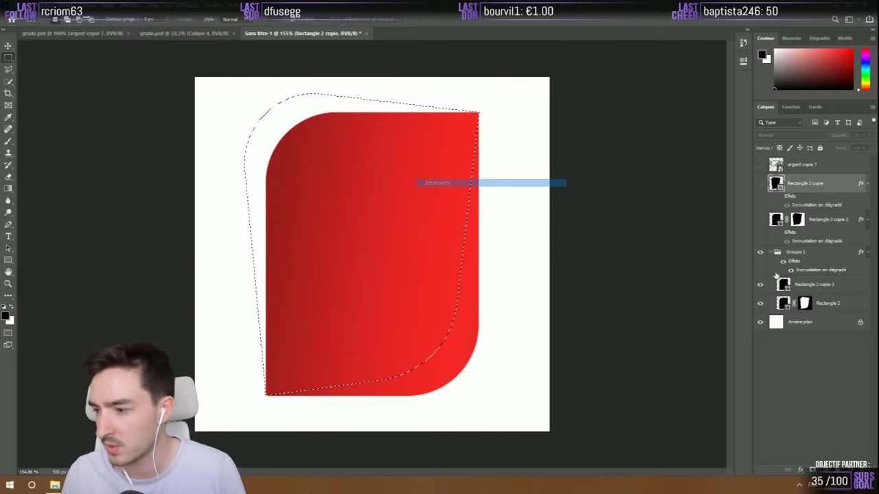
{"action": "left_click", "coordinate": [798, 286]}
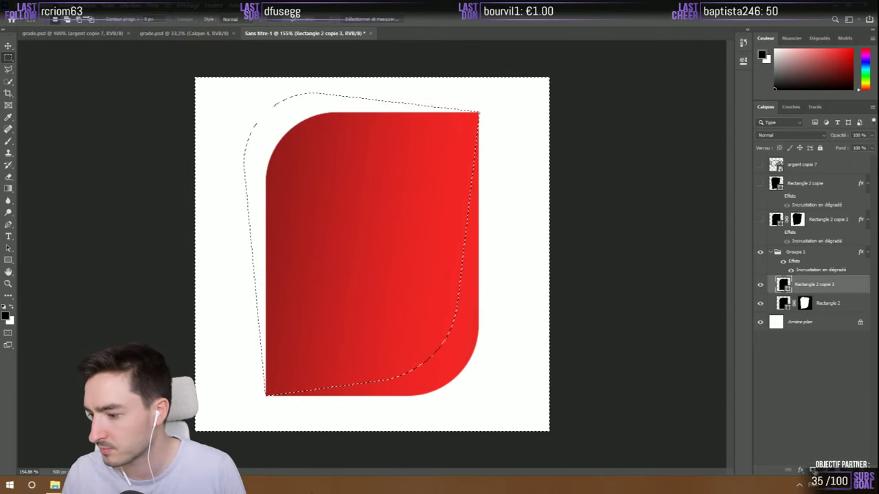
{"action": "left_click", "coordinate": [813, 469]}
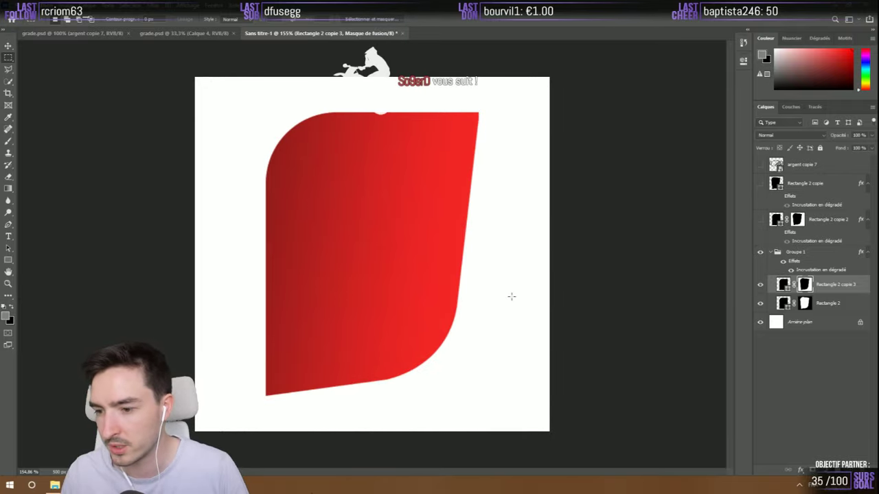
{"action": "scroll", "coordinate": [443, 372], "scroll_direction": "up", "scroll_amount": 3}
{"action": "scroll", "coordinate": [443, 372], "scroll_direction": "down", "scroll_amount": 4}
{"action": "scroll", "coordinate": [416, 357], "scroll_direction": "up", "scroll_amount": 3}
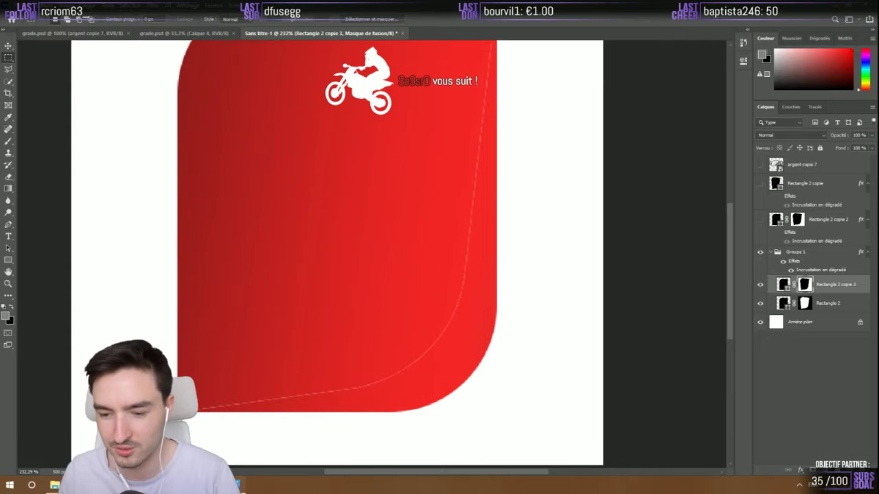
{"action": "key", "text": "alt+Tab"}
Search Google for 'logo lu' in Chrome
{"action": "left_click", "coordinate": [566, 28]}
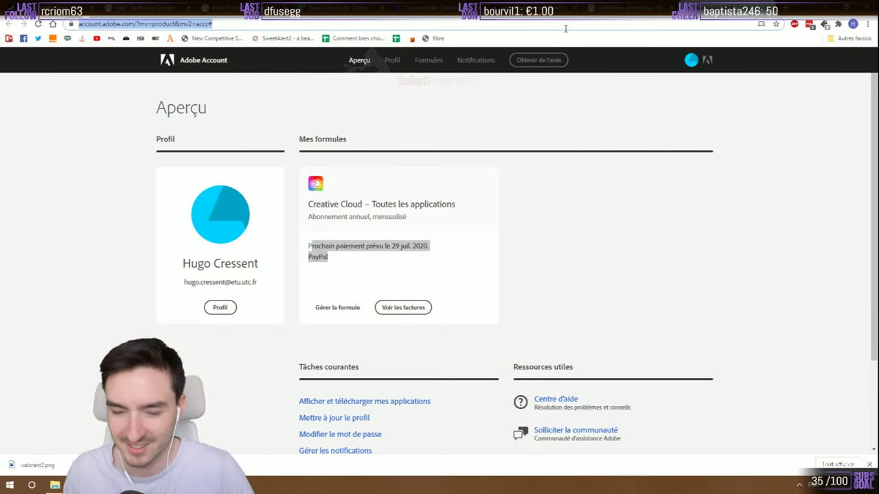
{"action": "type", "text": "logo lu"}
{"action": "key", "text": "Return"}
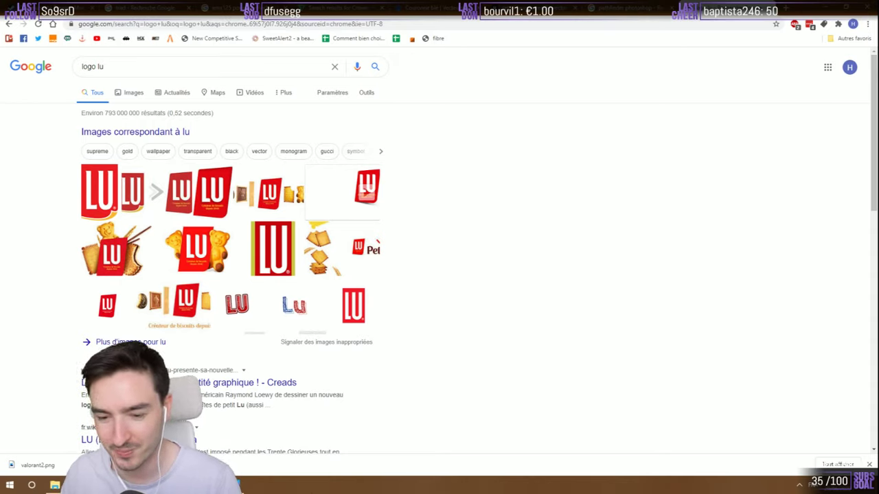
Glance at the Photoshop document, return to the results, and open File Explorer
{"action": "key", "text": "alt+Tab"}
{"action": "scroll", "coordinate": [365, 309], "scroll_direction": "down", "scroll_amount": 3}
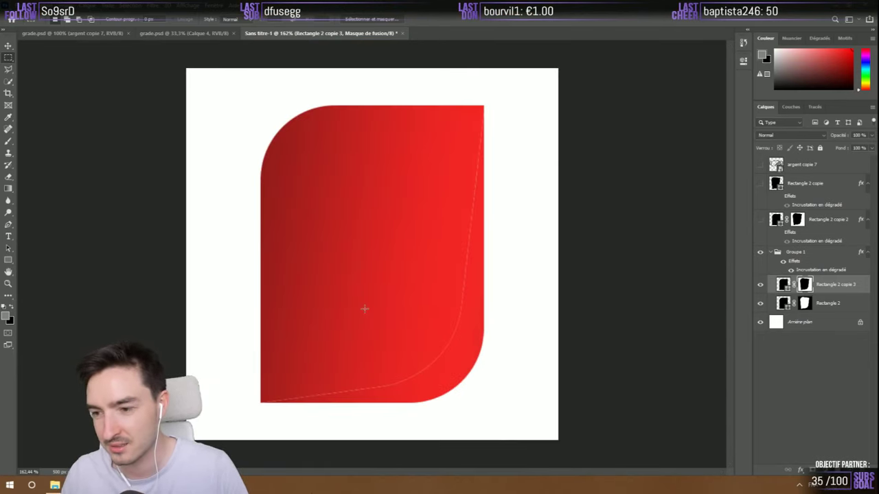
{"action": "scroll", "coordinate": [364, 309], "scroll_direction": "up", "scroll_amount": 1}
{"action": "key", "text": "alt+Tab"}
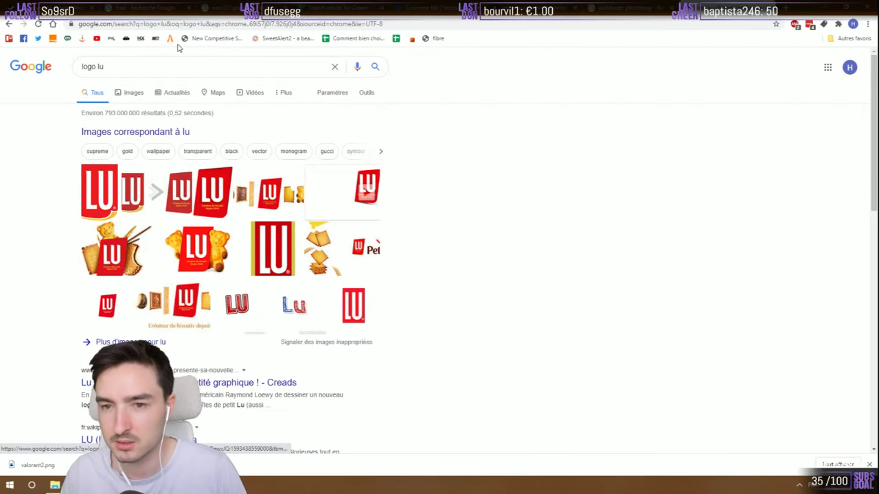
{"action": "left_click", "coordinate": [55, 485]}
Preview baseball.png, then open the folder that contains it
{"action": "left_click", "coordinate": [362, 268]}
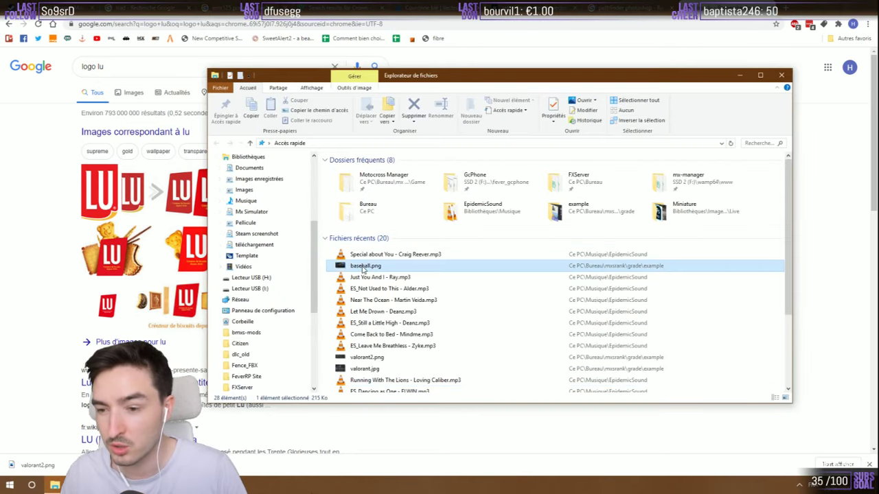
{"action": "double_click", "coordinate": [362, 267]}
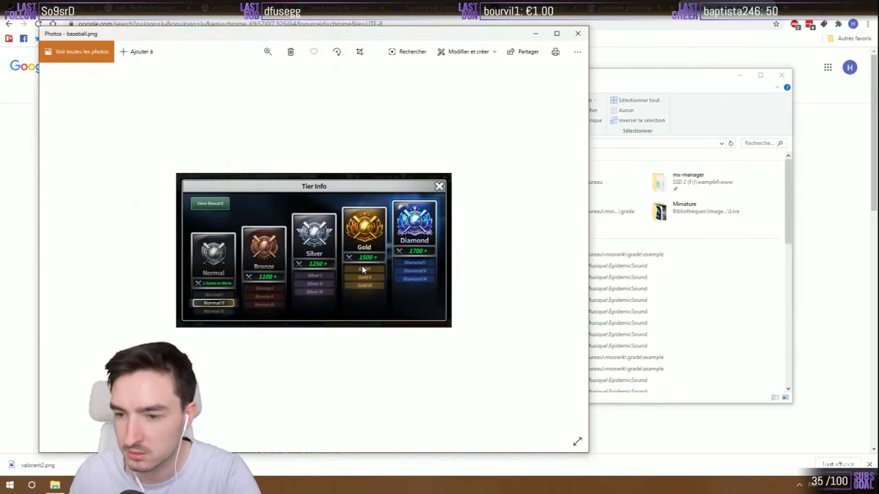
{"action": "left_click", "coordinate": [577, 33]}
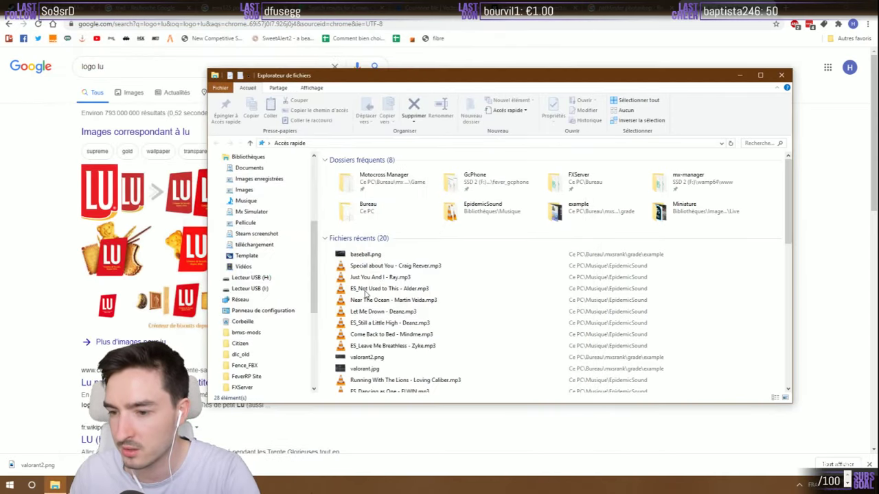
{"action": "right_click", "coordinate": [368, 254]}
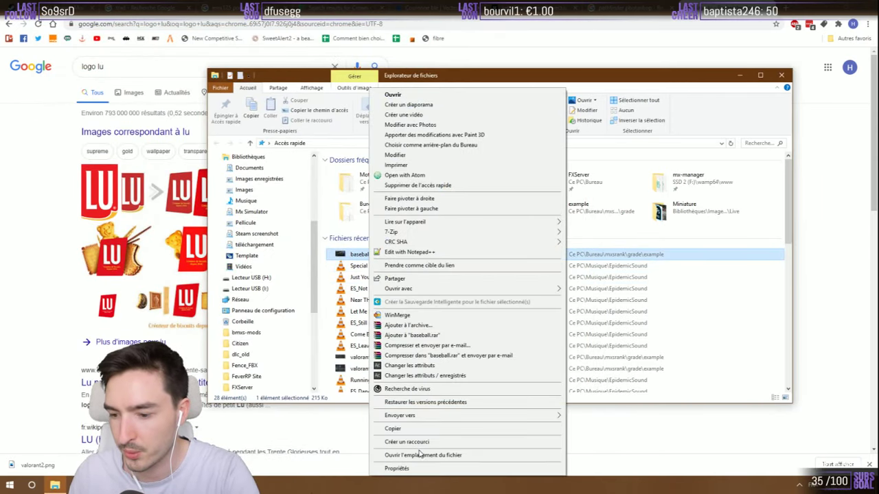
{"action": "left_click", "coordinate": [411, 245]}
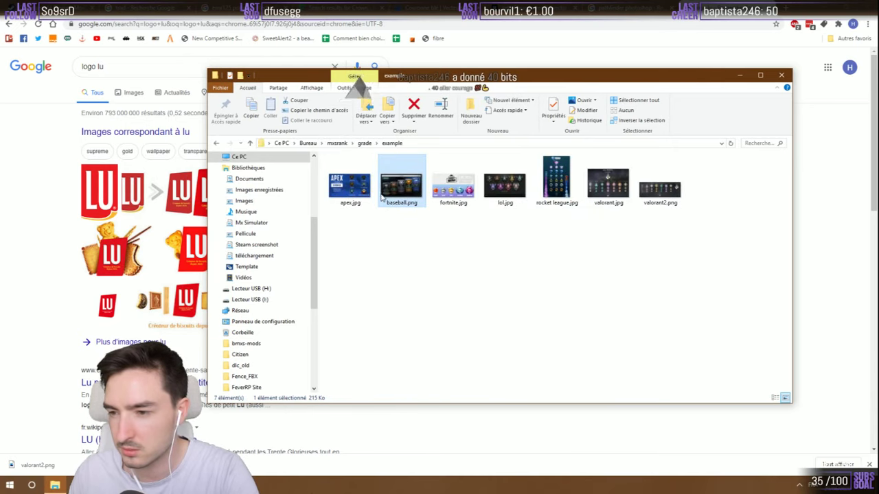
Step through the lol, valorant and valorant2 rank references in Photos, then return to Photoshop
{"action": "double_click", "coordinate": [390, 190]}
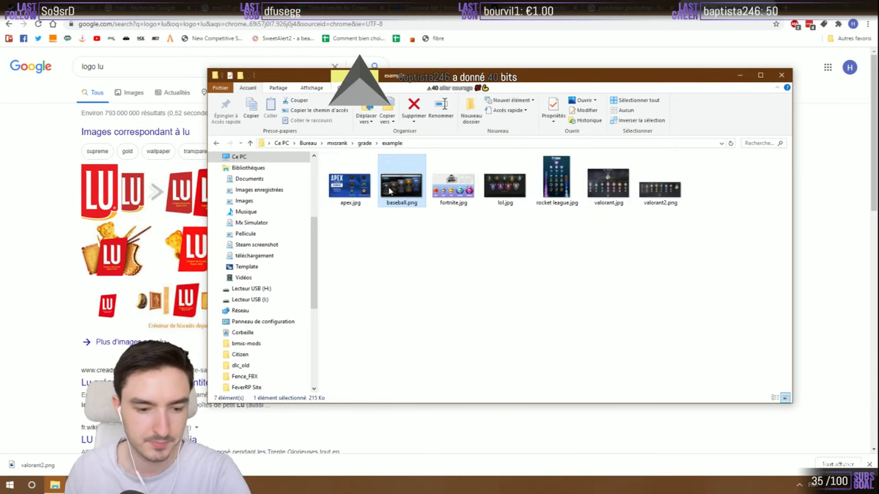
{"action": "key", "text": "Right"}
{"action": "key", "text": "Right"}
{"action": "key", "text": "Right"}
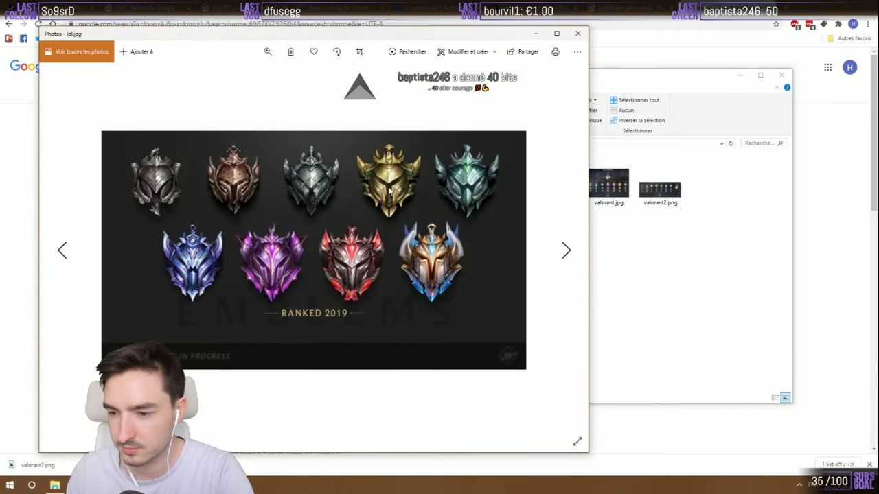
{"action": "key", "text": "Right"}
{"action": "key", "text": "Right"}
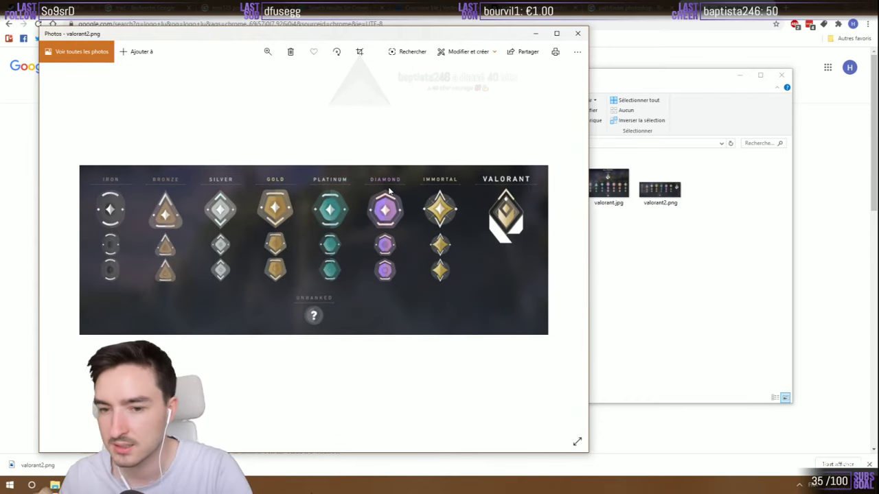
{"action": "left_click", "coordinate": [579, 33]}
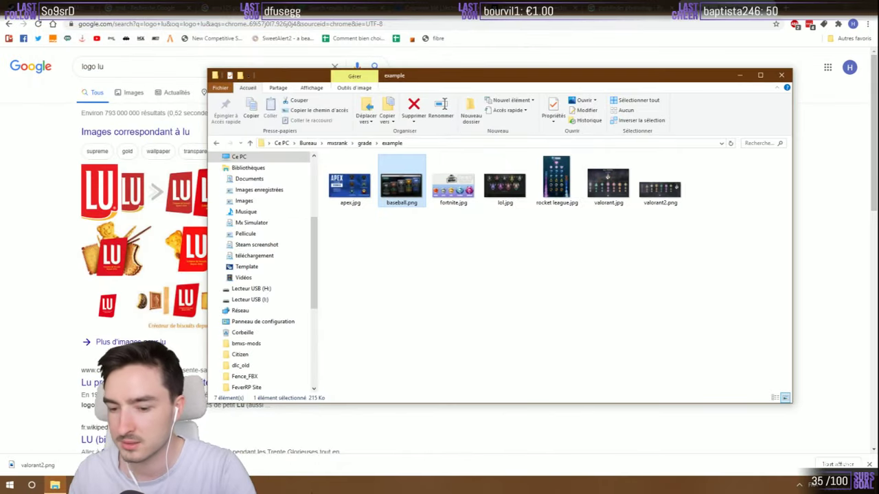
{"action": "key", "text": "alt+Tab"}
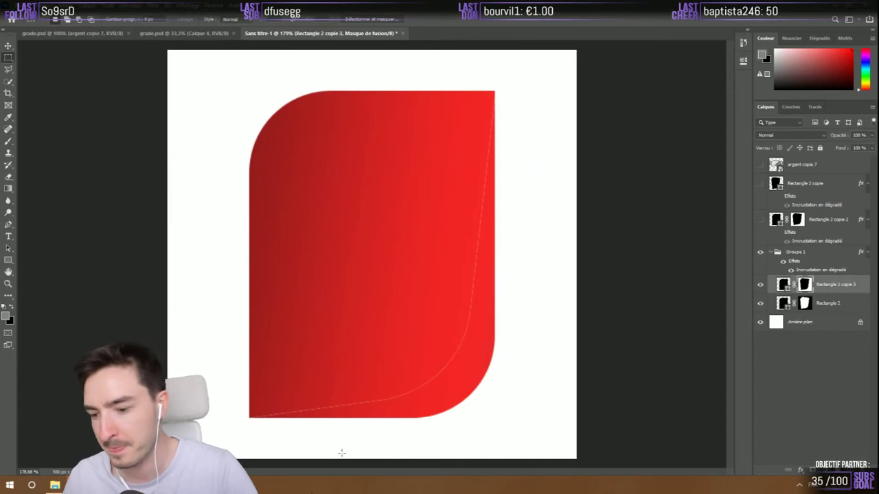
Zoom in and out to inspect the red gradient shield in Sans titre-1
{"action": "scroll", "coordinate": [341, 452], "scroll_direction": "up", "scroll_amount": 2}
{"action": "scroll", "coordinate": [234, 432], "scroll_direction": "down", "scroll_amount": 3}
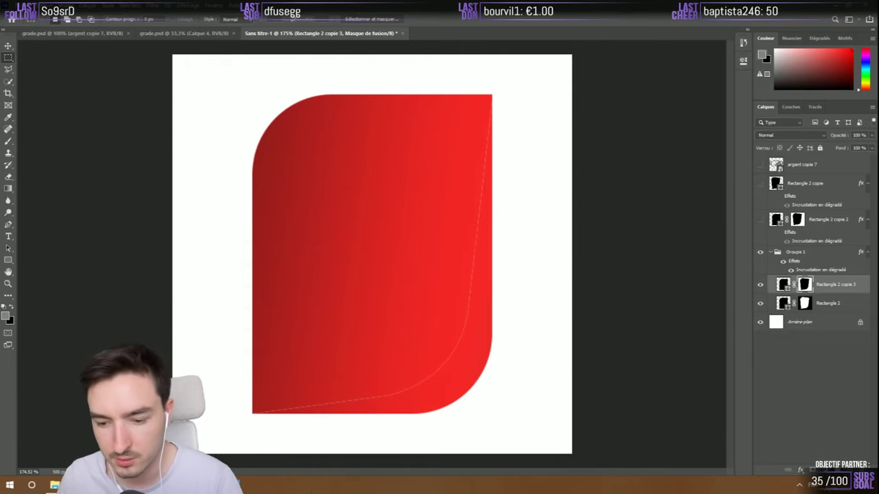
{"action": "mouse_move", "coordinate": [230, 485]}
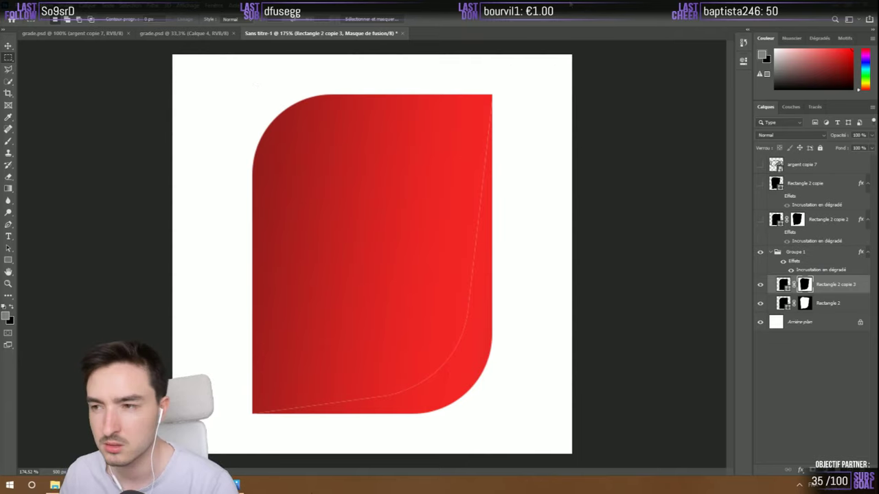
Open streamelements.com in a new tab, authorize access, and go to Chat commands
{"action": "key", "text": "alt+Tab"}
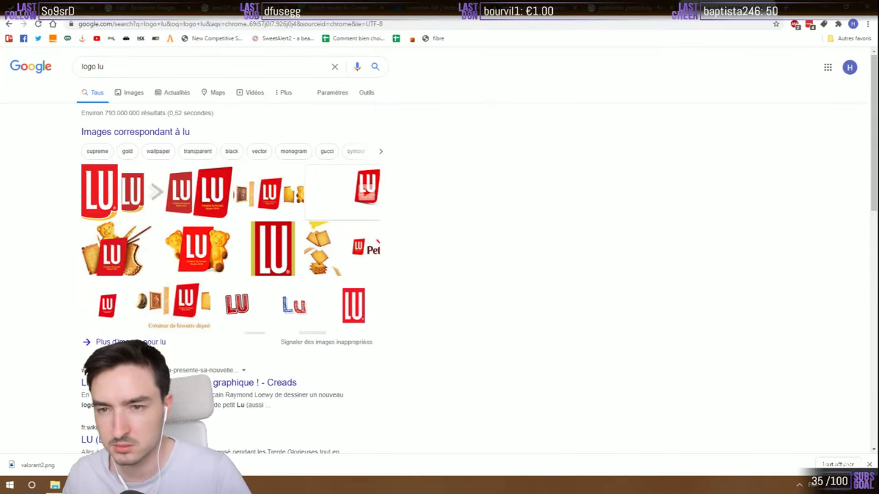
{"action": "key", "text": "ctrl+t"}
{"action": "type", "text": "streamelements.com"}
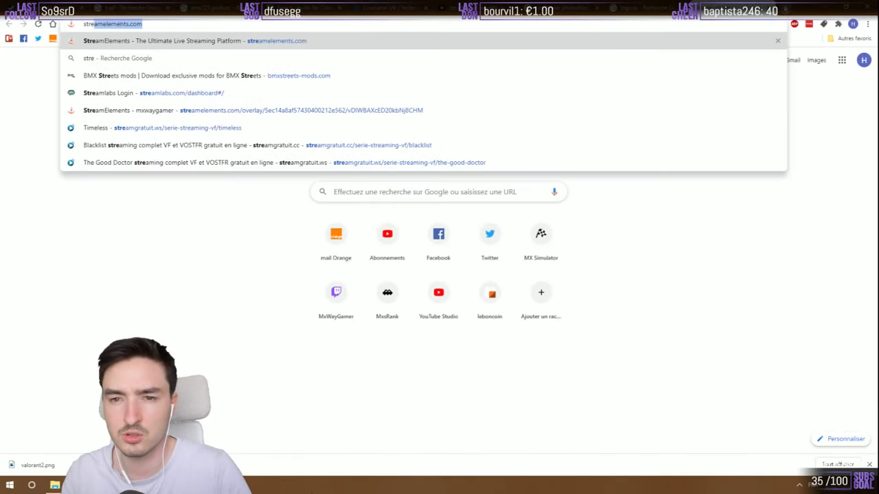
{"action": "key", "text": "Return"}
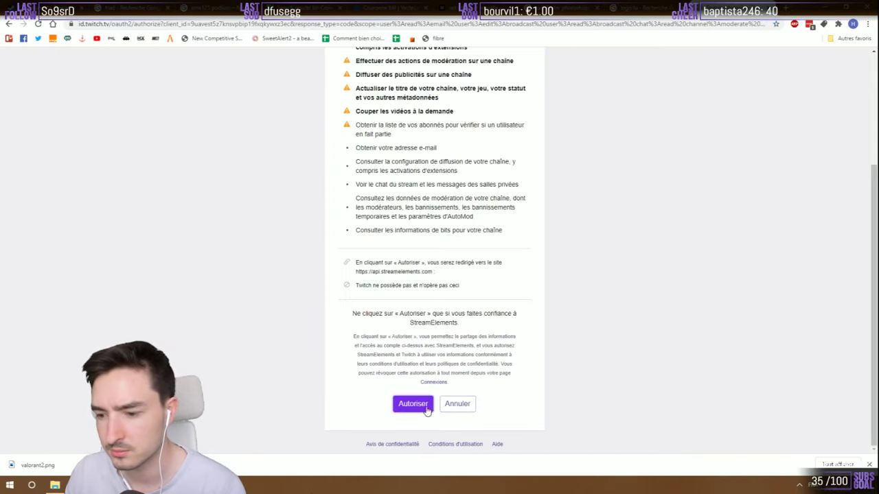
{"action": "left_click", "coordinate": [426, 410]}
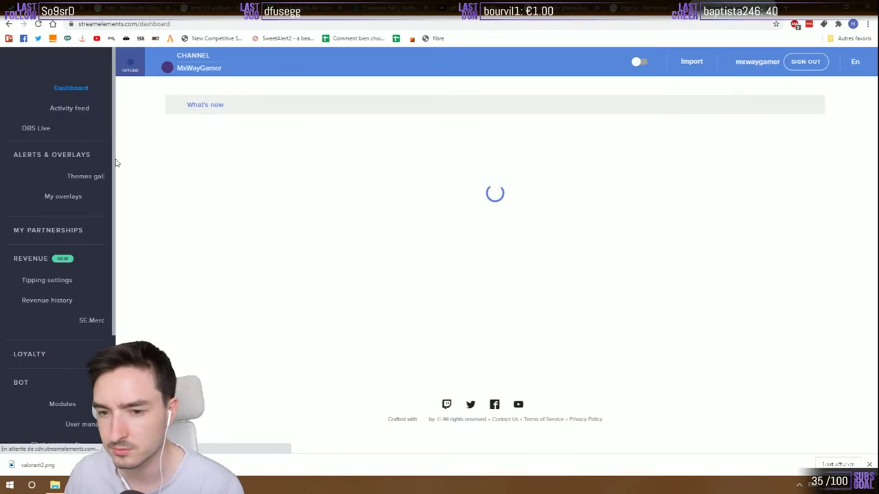
{"action": "scroll", "coordinate": [46, 313], "scroll_direction": "down", "scroll_amount": 3}
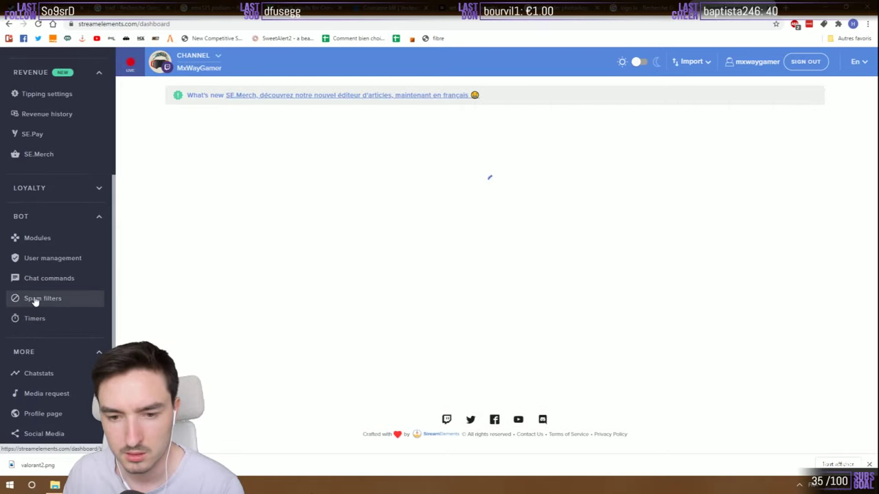
{"action": "left_click", "coordinate": [47, 279]}
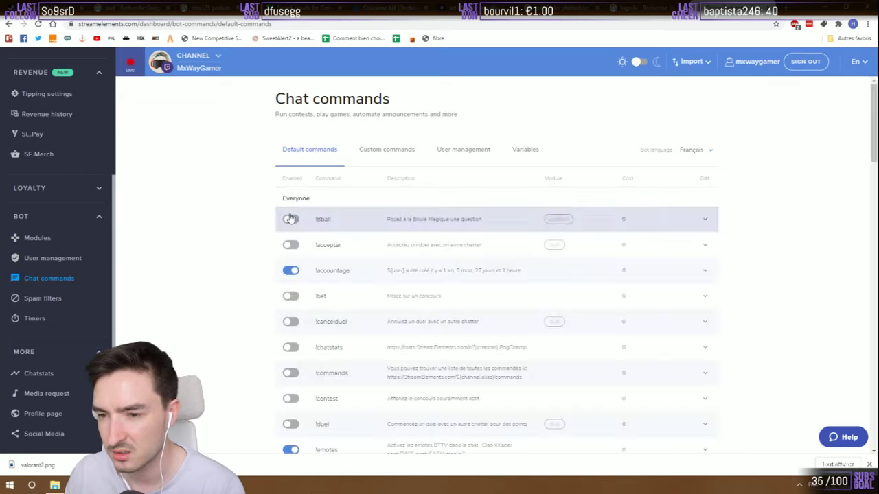
Search the chat commands list for 'che', then minimize the browser
{"action": "scroll", "coordinate": [231, 222], "scroll_direction": "down", "scroll_amount": 5}
{"action": "scroll", "coordinate": [231, 222], "scroll_direction": "up", "scroll_amount": 4}
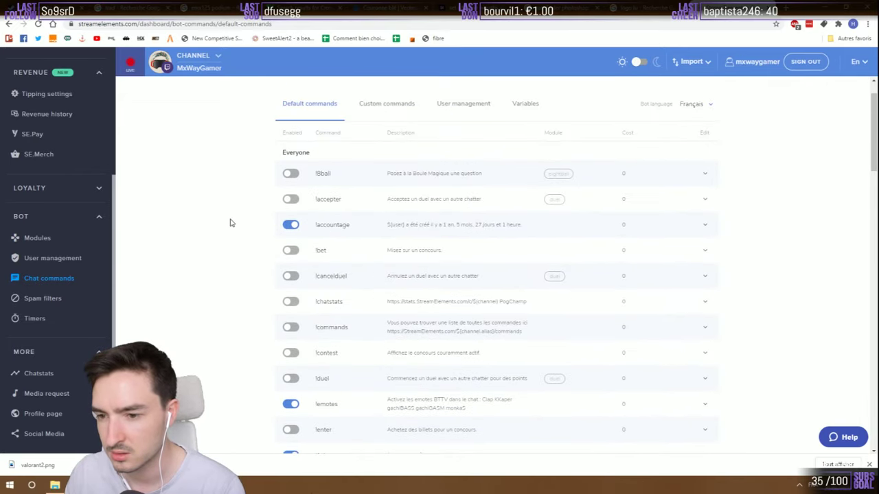
{"action": "scroll", "coordinate": [230, 223], "scroll_direction": "down", "scroll_amount": 12}
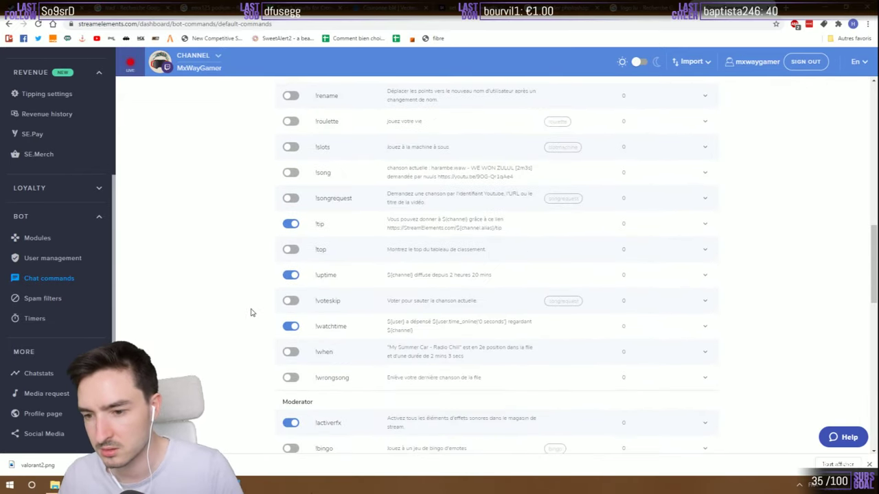
{"action": "key", "text": "ctrl+f"}
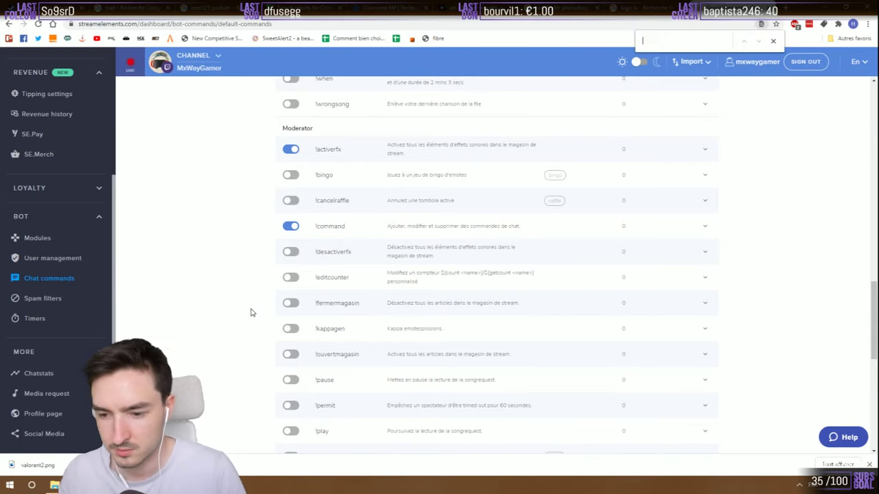
{"action": "type", "text": "bt"}
{"action": "key", "text": "BackSpace"}
{"action": "key", "text": "BackSpace"}
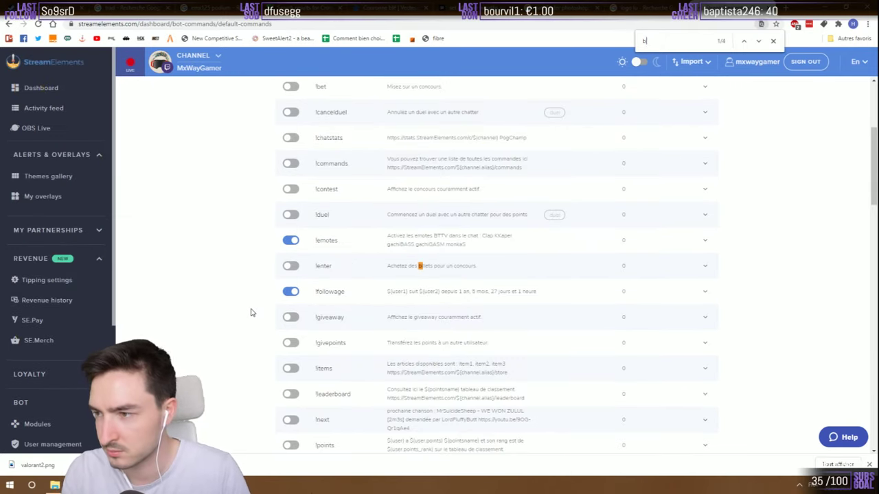
{"action": "type", "text": "che"}
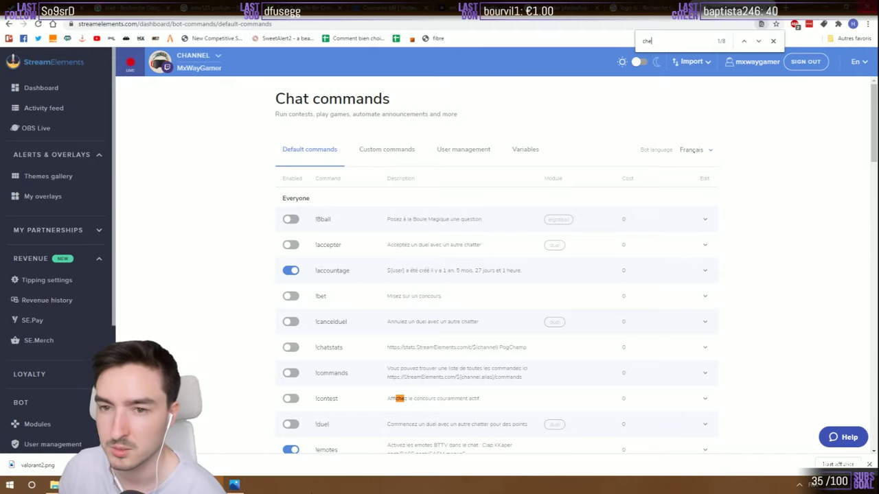
{"action": "left_click", "coordinate": [828, 5]}
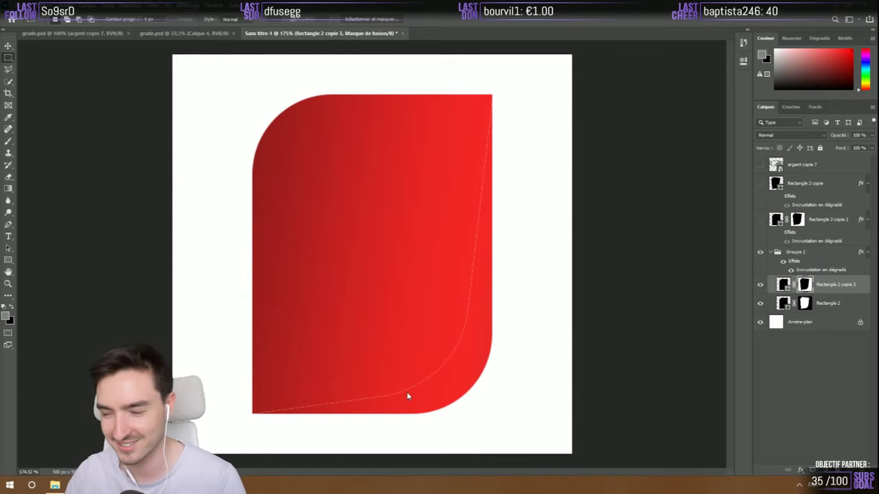
Load the mask as a selection, invert it, and expand it by 5 pixels
{"action": "left_click", "coordinate": [805, 287], "text": "ctrl"}
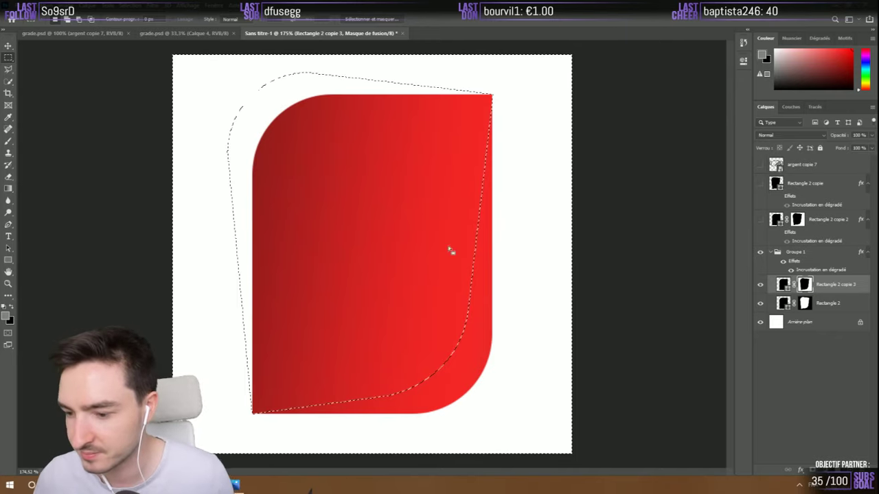
{"action": "key", "text": "ctrl+shift+i"}
{"action": "left_click", "coordinate": [131, 6]}
{"action": "mouse_move", "coordinate": [149, 136]}
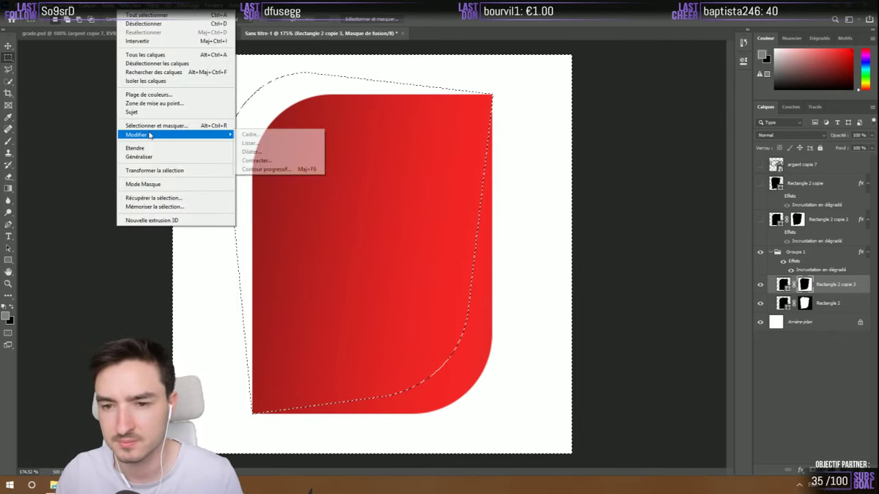
{"action": "left_click", "coordinate": [248, 153]}
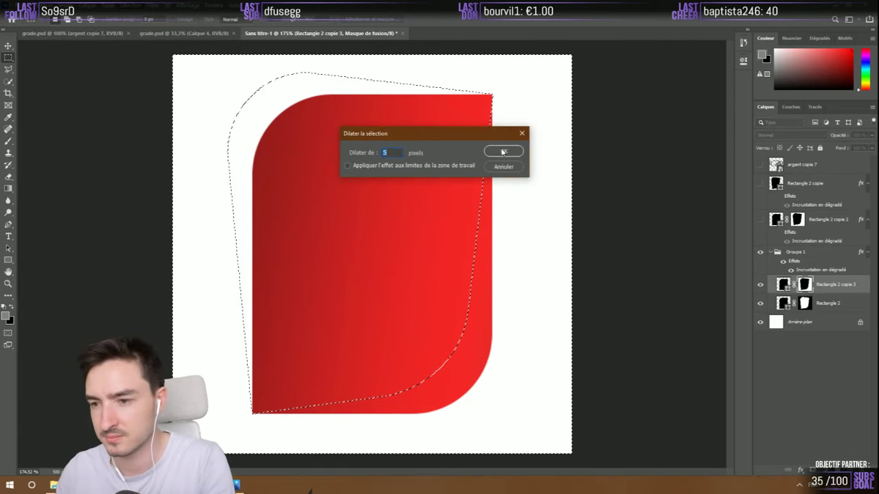
{"action": "left_click", "coordinate": [506, 144]}
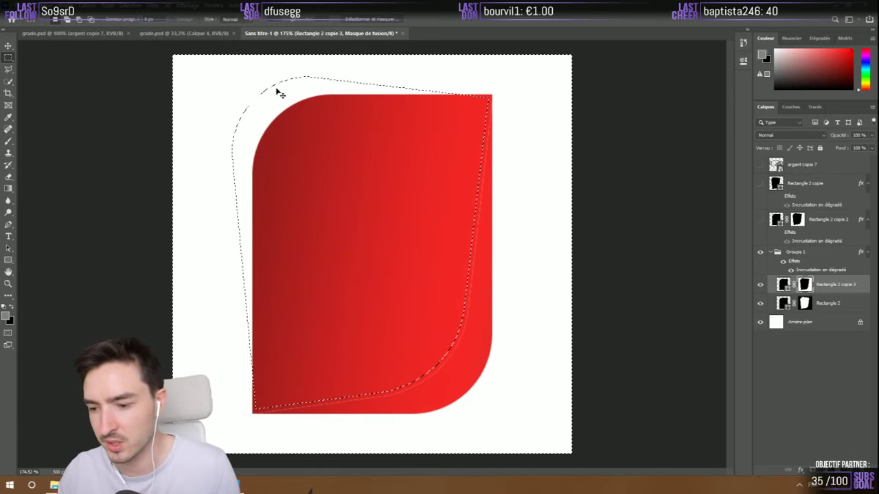
Contract the selection by 5 pixels and replace the old layer mask with it
{"action": "left_click", "coordinate": [149, 9]}
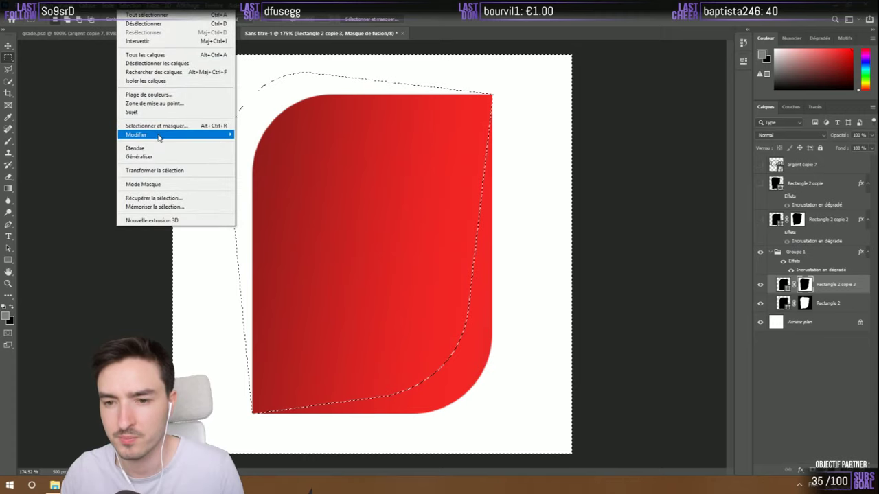
{"action": "mouse_move", "coordinate": [206, 135]}
{"action": "left_click", "coordinate": [289, 162]}
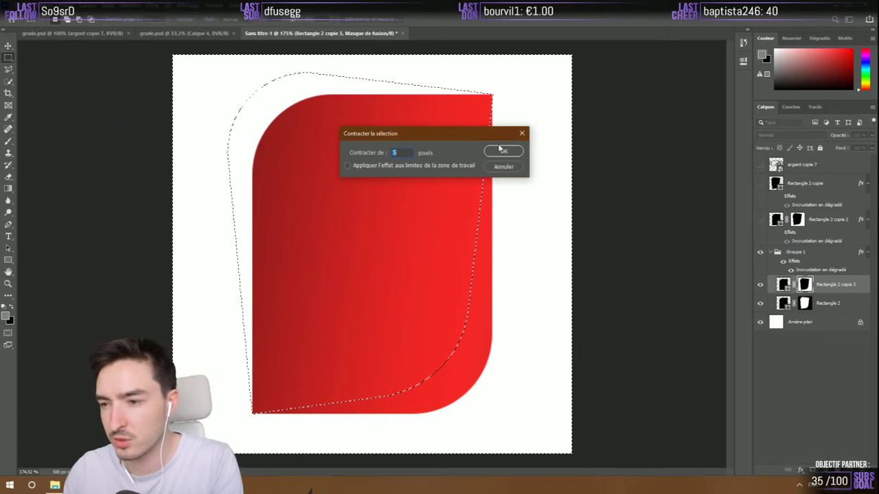
{"action": "left_click", "coordinate": [506, 149]}
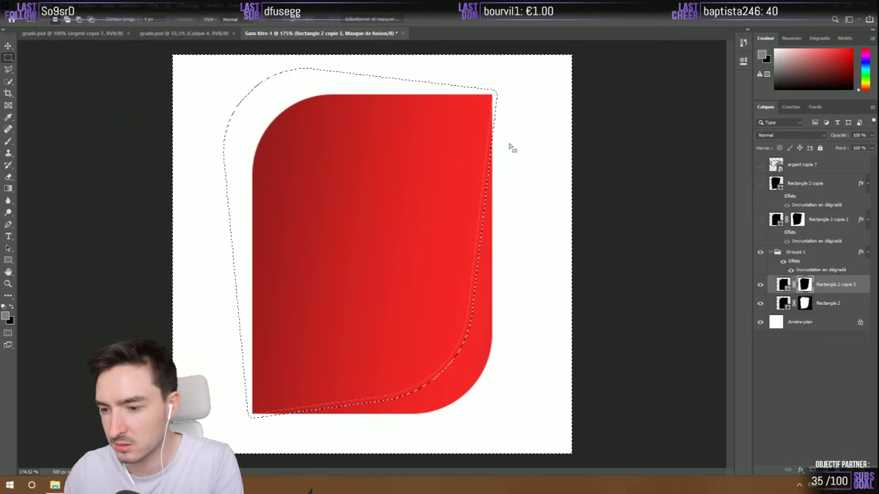
{"action": "right_click", "coordinate": [793, 283]}
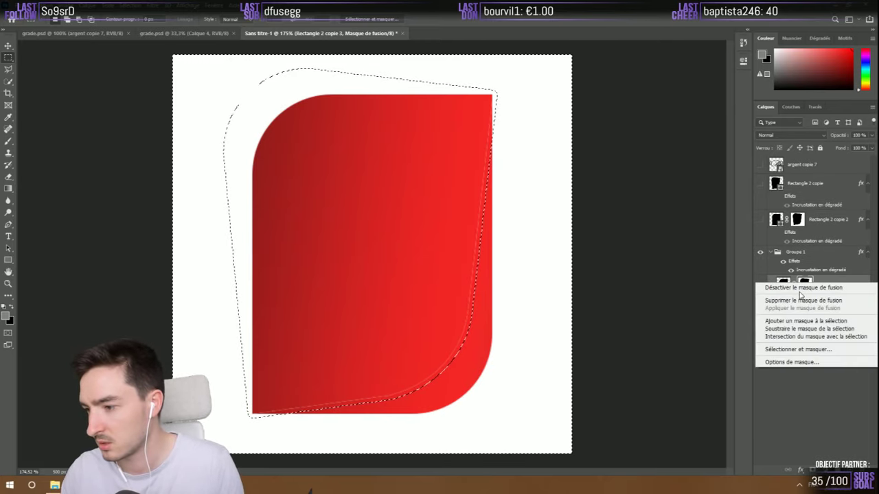
{"action": "left_click", "coordinate": [796, 298]}
{"action": "left_click", "coordinate": [813, 469]}
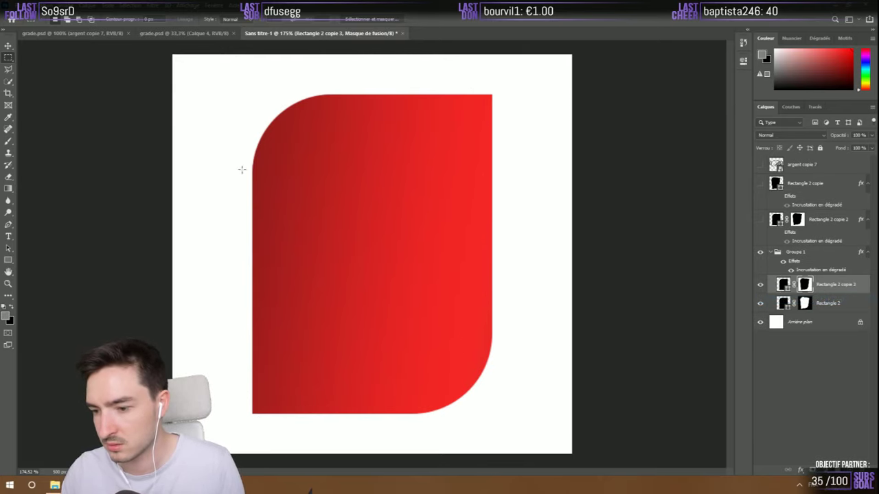
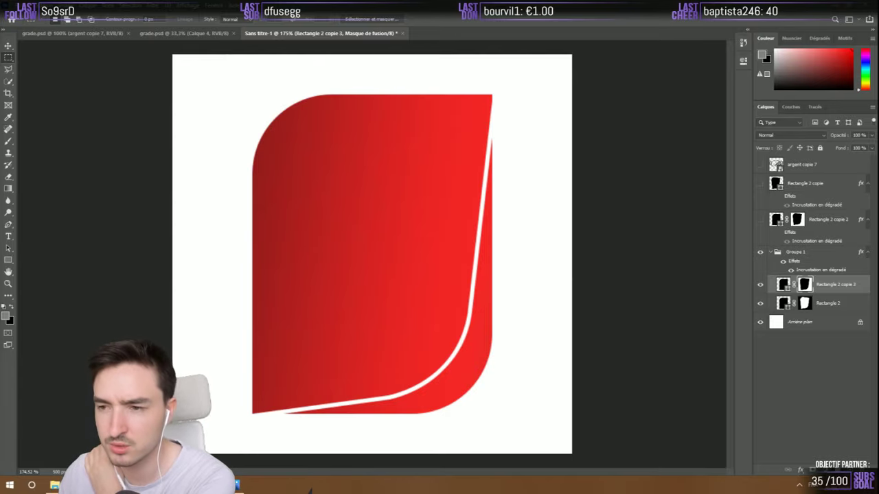
Switch to Chrome and open the Twitch Creator Dashboard from the 'da' address suggestion
{"action": "key", "text": "alt+Tab"}
{"action": "left_click", "coordinate": [692, 24]}
{"action": "type", "text": "das"}
{"action": "key", "text": "Return"}
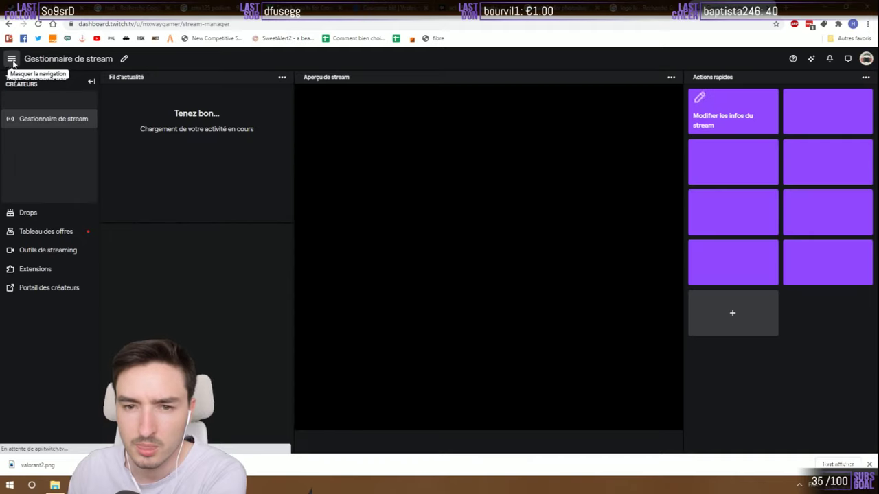
Show the dashboard navigation and browse the Préférences Chaîne and Modération settings pages
{"action": "left_click", "coordinate": [11, 60]}
{"action": "left_click", "coordinate": [12, 61]}
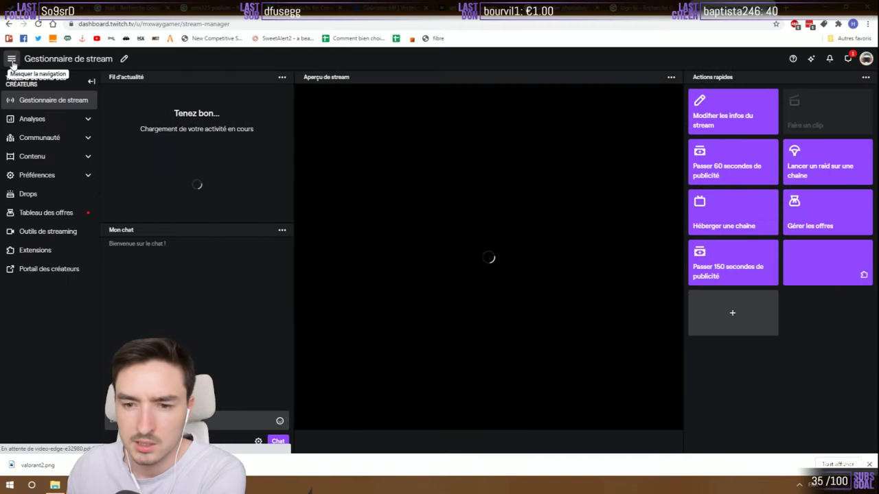
{"action": "left_click", "coordinate": [41, 176]}
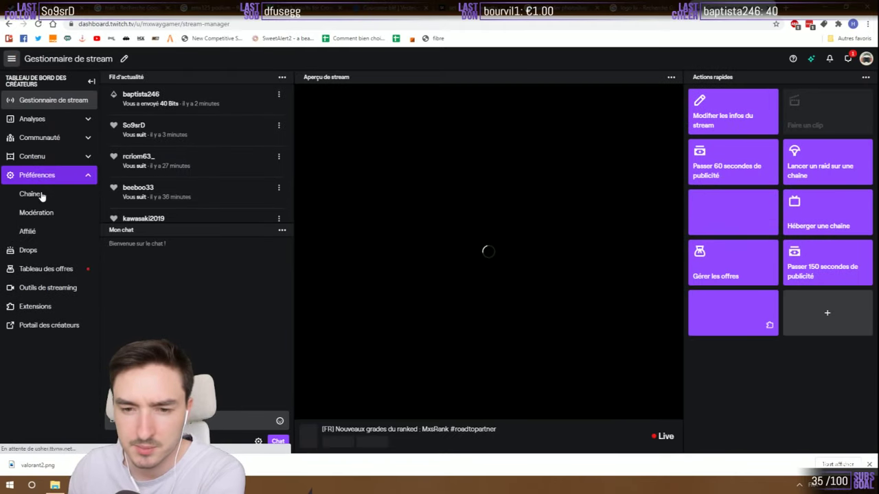
{"action": "left_click", "coordinate": [40, 195]}
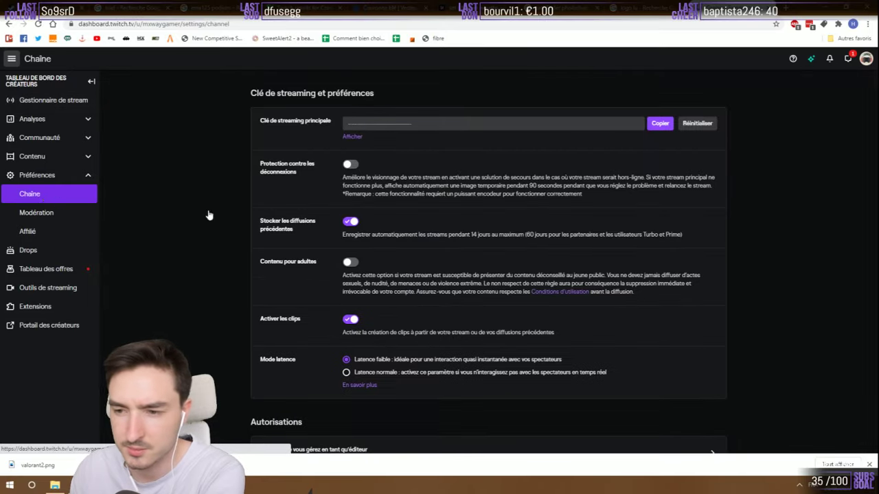
{"action": "scroll", "coordinate": [237, 283], "scroll_direction": "down", "scroll_amount": 3}
{"action": "scroll", "coordinate": [237, 281], "scroll_direction": "down", "scroll_amount": 15}
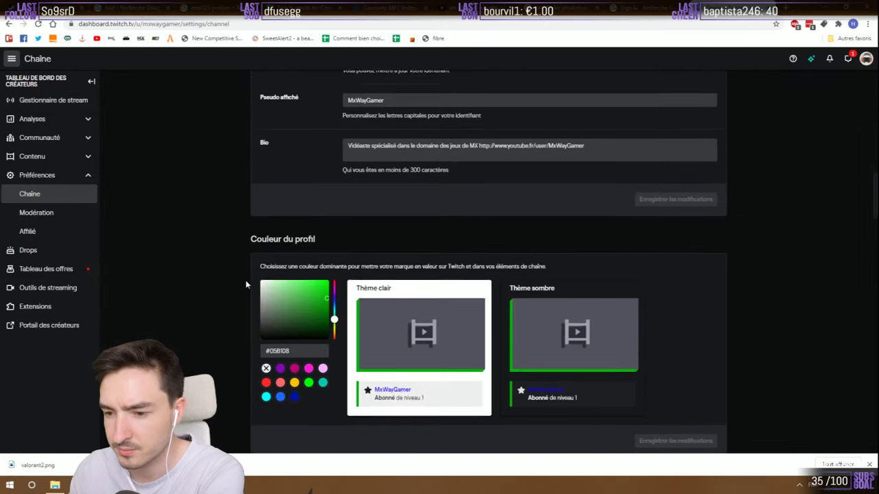
{"action": "scroll", "coordinate": [251, 279], "scroll_direction": "down", "scroll_amount": 20}
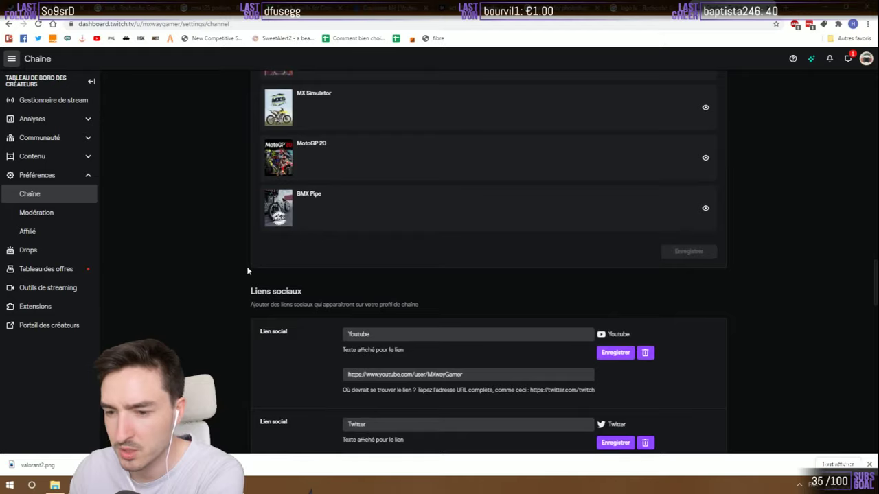
{"action": "scroll", "coordinate": [247, 270], "scroll_direction": "down", "scroll_amount": 20}
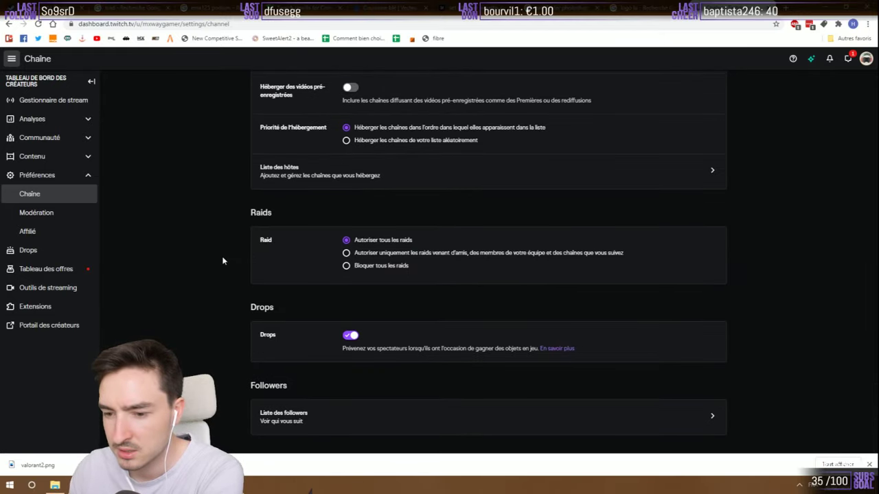
{"action": "scroll", "coordinate": [215, 284], "scroll_direction": "up", "scroll_amount": 2}
{"action": "scroll", "coordinate": [215, 285], "scroll_direction": "up", "scroll_amount": 4}
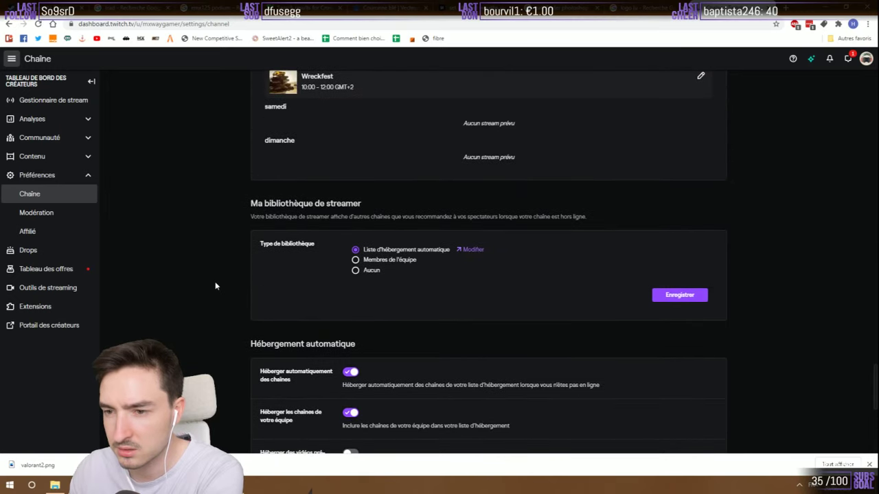
{"action": "left_click", "coordinate": [31, 194]}
{"action": "left_click", "coordinate": [43, 213]}
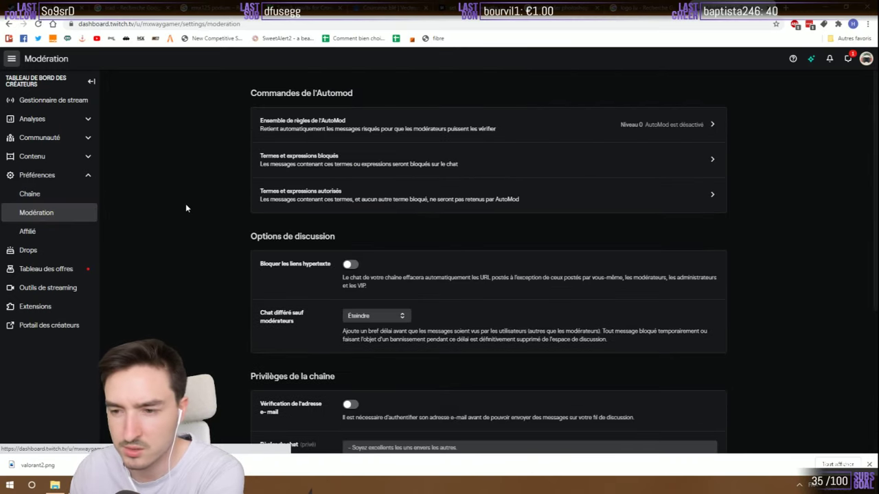
{"action": "scroll", "coordinate": [188, 211], "scroll_direction": "down", "scroll_amount": 3}
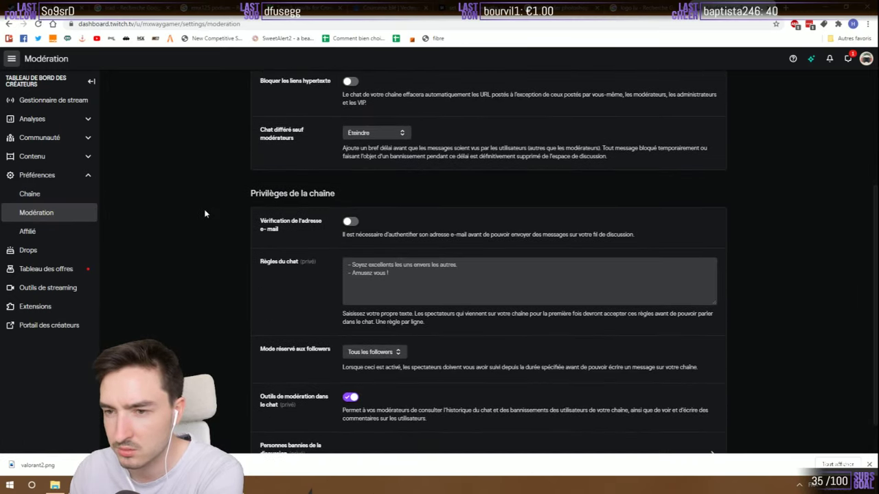
{"action": "scroll", "coordinate": [213, 210], "scroll_direction": "down", "scroll_amount": 1}
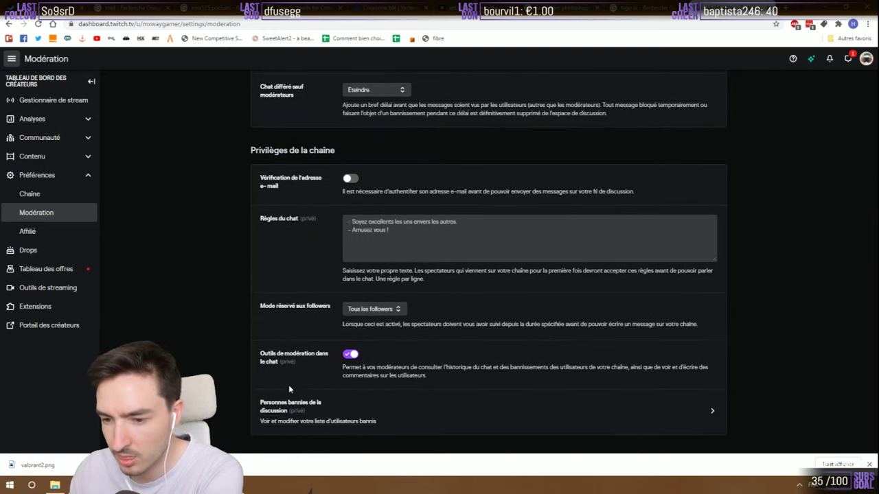
In Affilié settings, set the Classement leaderboard to Perpétuel with Top Cheers as default
{"action": "left_click", "coordinate": [59, 234]}
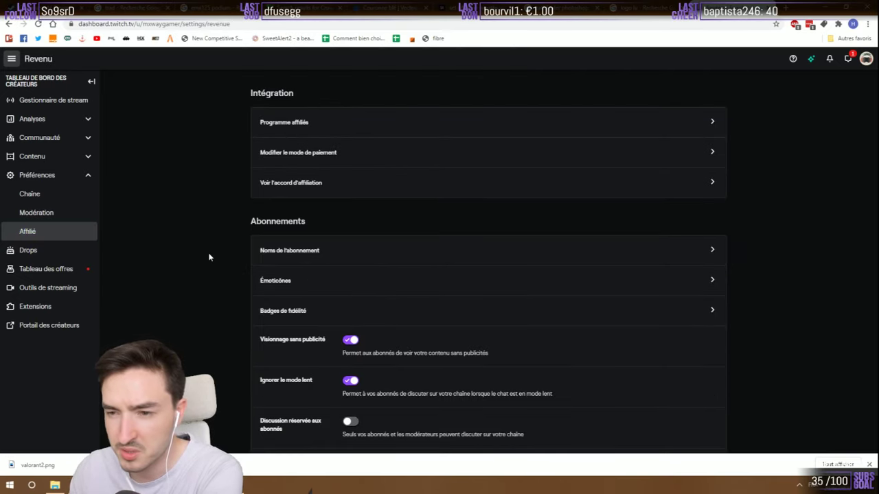
{"action": "scroll", "coordinate": [209, 257], "scroll_direction": "down", "scroll_amount": 4}
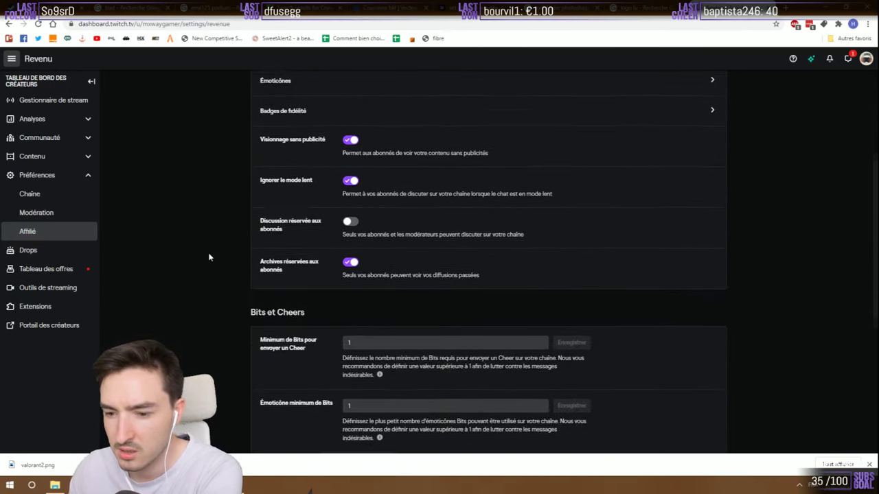
{"action": "scroll", "coordinate": [209, 257], "scroll_direction": "down", "scroll_amount": 2}
{"action": "scroll", "coordinate": [210, 256], "scroll_direction": "down", "scroll_amount": 1}
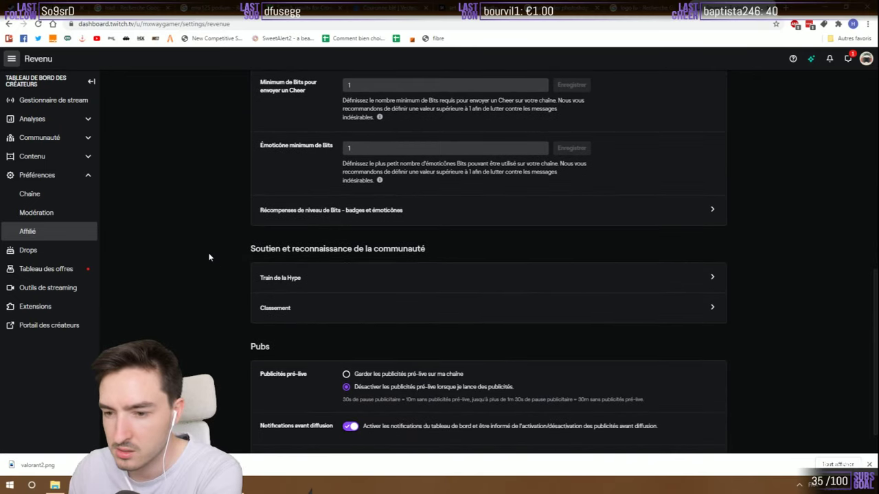
{"action": "scroll", "coordinate": [209, 257], "scroll_direction": "down", "scroll_amount": 1}
{"action": "left_click", "coordinate": [301, 267]}
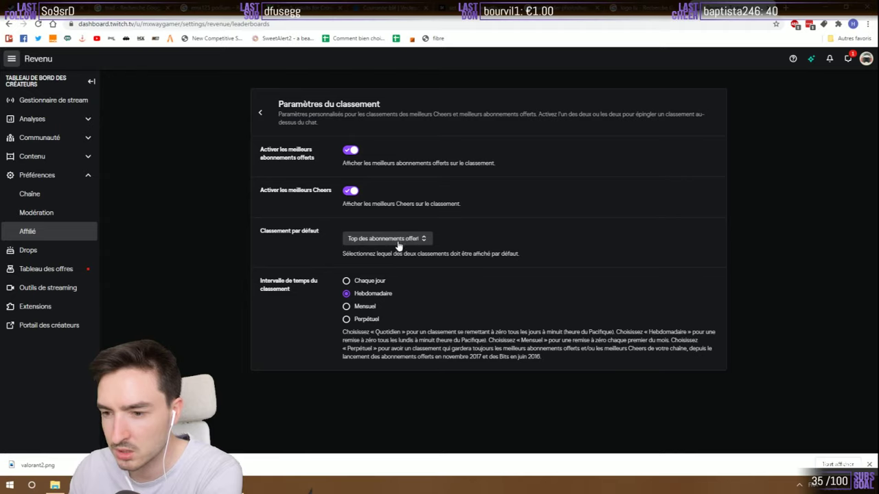
{"action": "left_click", "coordinate": [362, 322]}
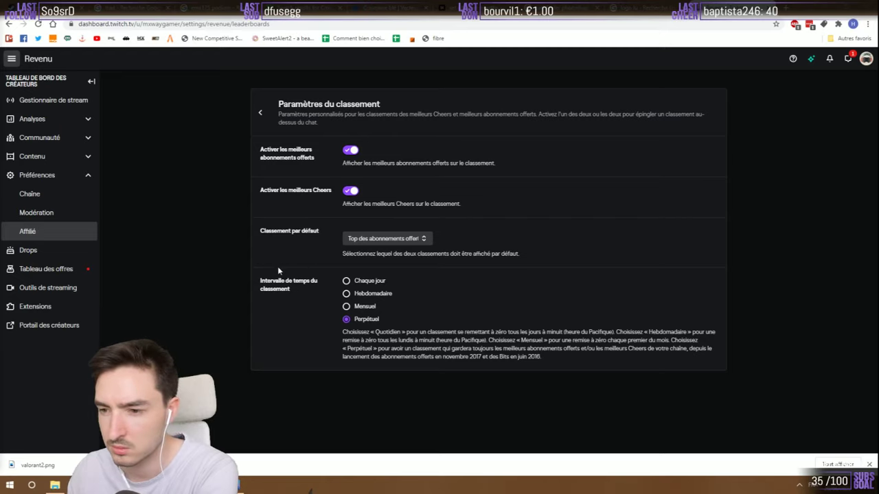
{"action": "left_click", "coordinate": [404, 241]}
{"action": "left_click", "coordinate": [406, 247]}
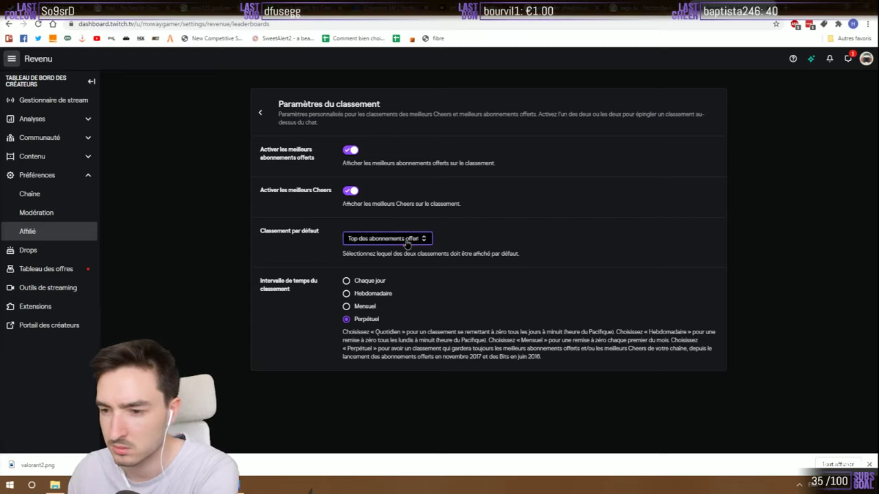
{"action": "left_click", "coordinate": [407, 241]}
{"action": "left_click", "coordinate": [362, 256]}
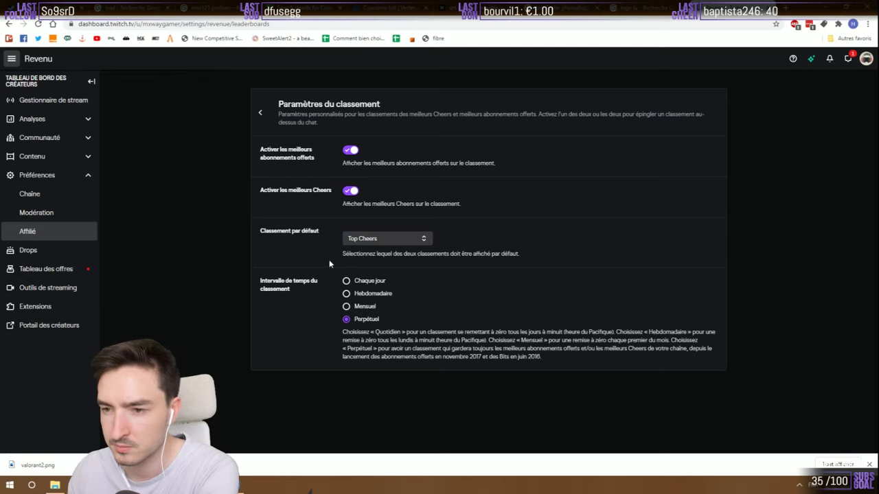
Back on revenue settings, keep pre-live ads and switch to the 'logo lu' search tab
{"action": "left_click", "coordinate": [260, 113]}
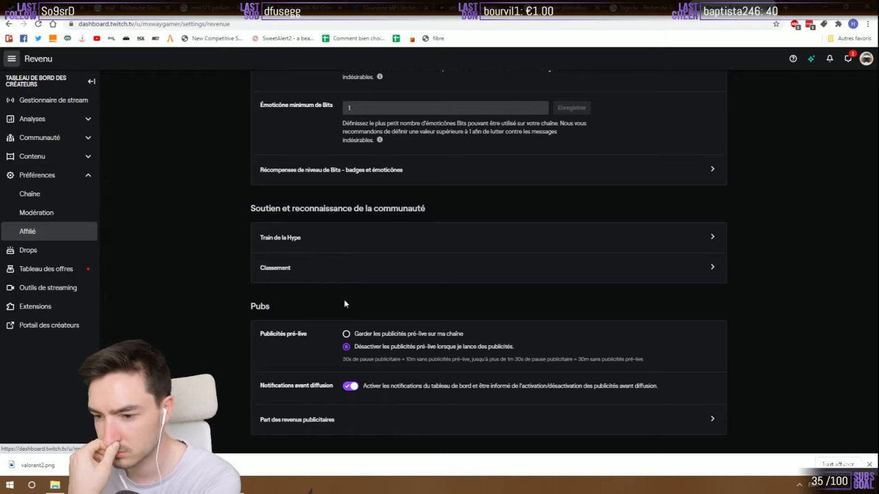
{"action": "left_click", "coordinate": [377, 335]}
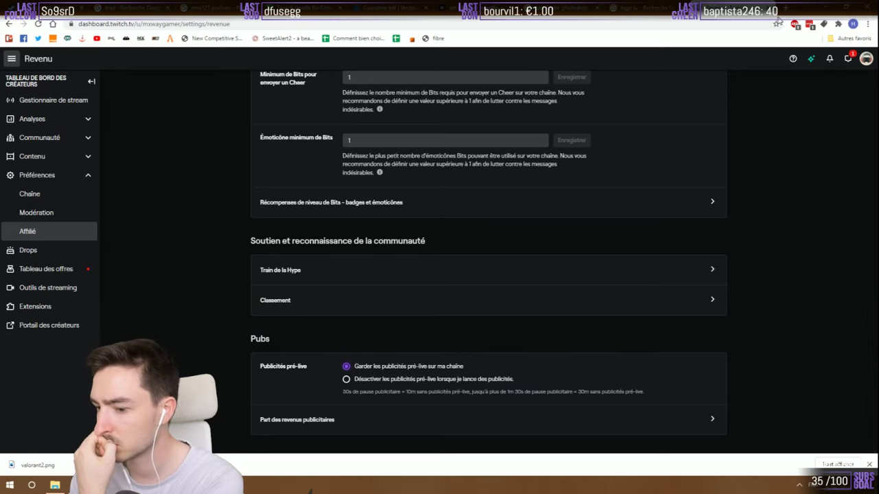
{"action": "key", "text": "ctrl+Tab"}
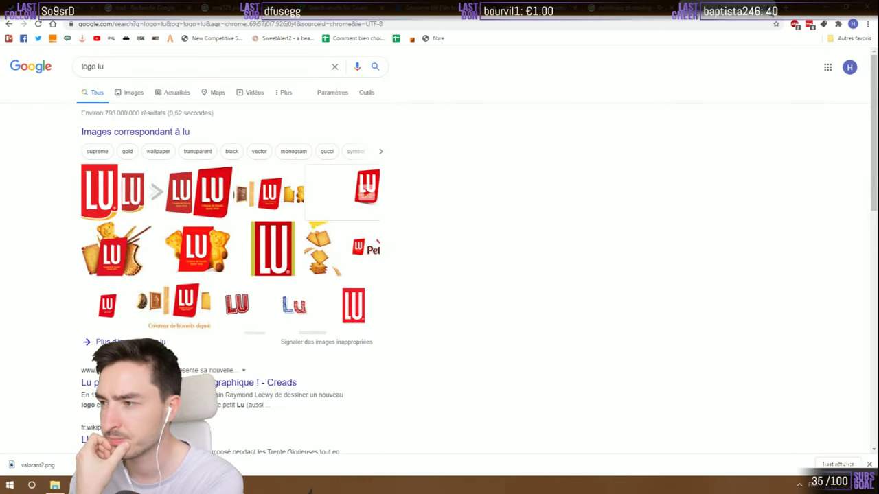
Leave the 'logo lu' search results and return to the Photoshop badge document
{"action": "key", "text": "alt+Tab"}
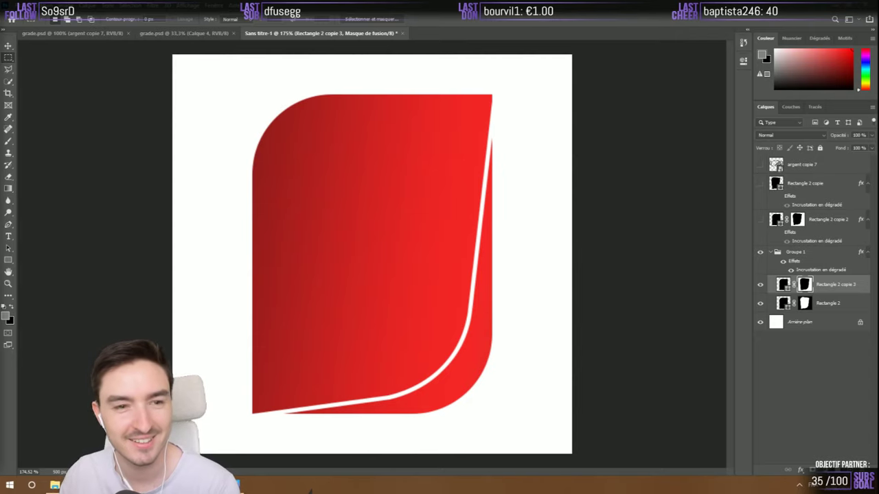
{"action": "key", "text": "alt+Tab"}
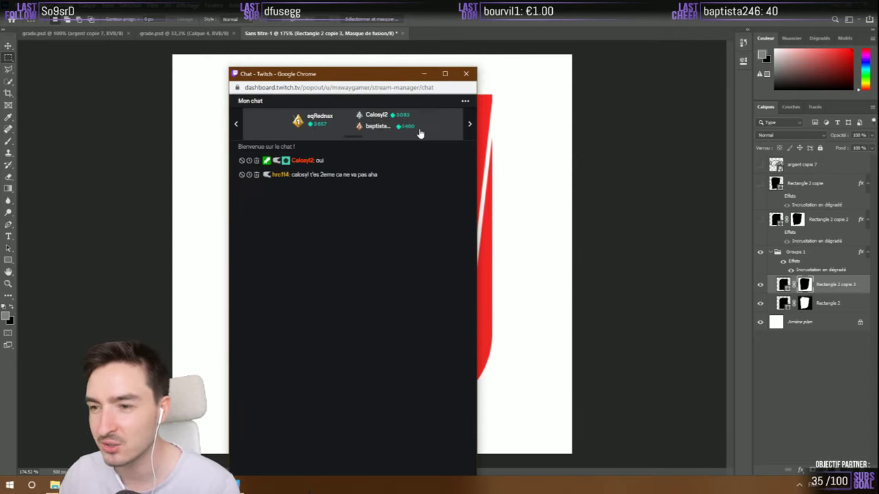
{"action": "left_click", "coordinate": [471, 125]}
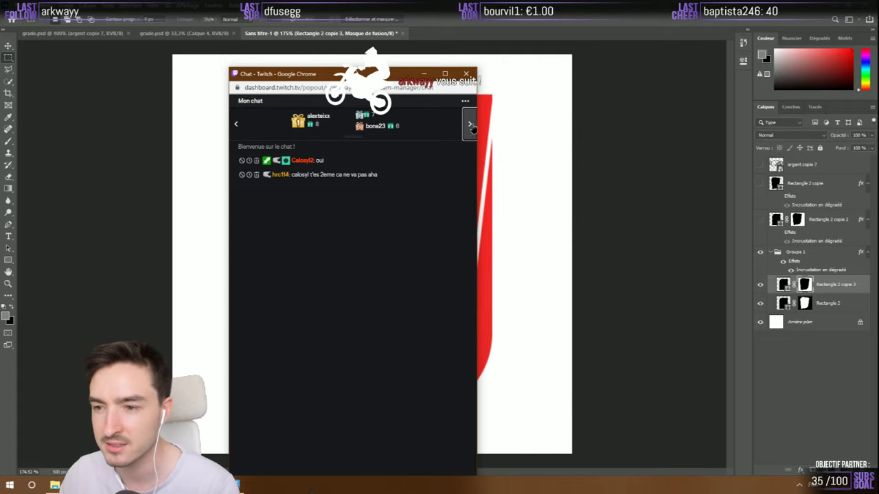
{"action": "left_click", "coordinate": [471, 125]}
{"action": "left_click_drag", "start_coordinate": [353, 74], "coordinate": [308, 103]}
{"action": "key", "text": "alt+Tab"}
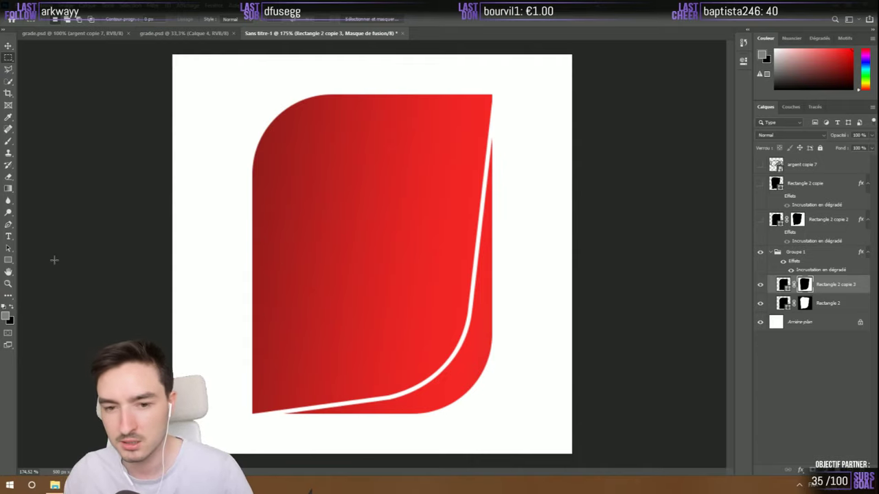
Add horizontal text 'MYTHIC', move it to the badge middle and put it on top
{"action": "left_click", "coordinate": [8, 236]}
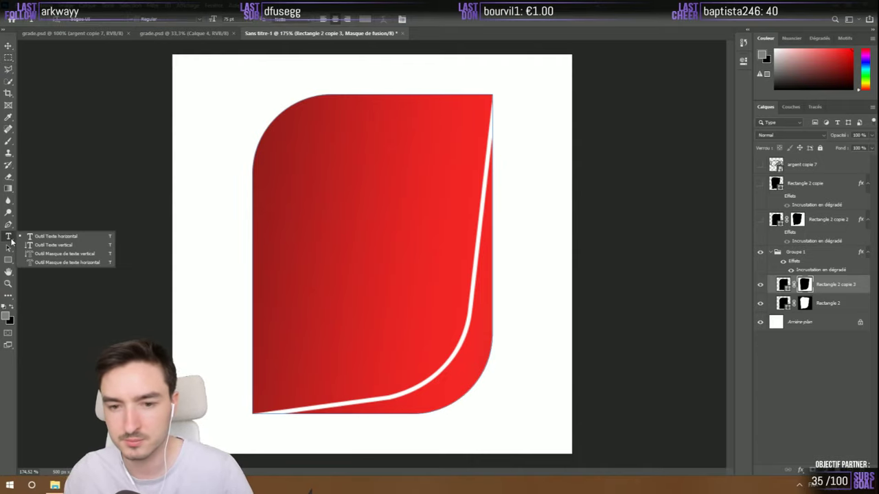
{"action": "left_click", "coordinate": [47, 238]}
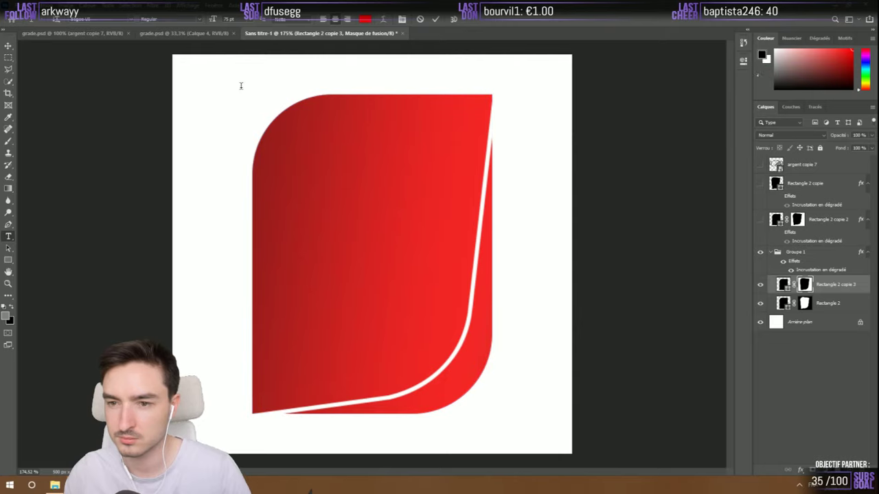
{"action": "left_click", "coordinate": [241, 85]}
{"action": "type", "text": "MYTHIC"}
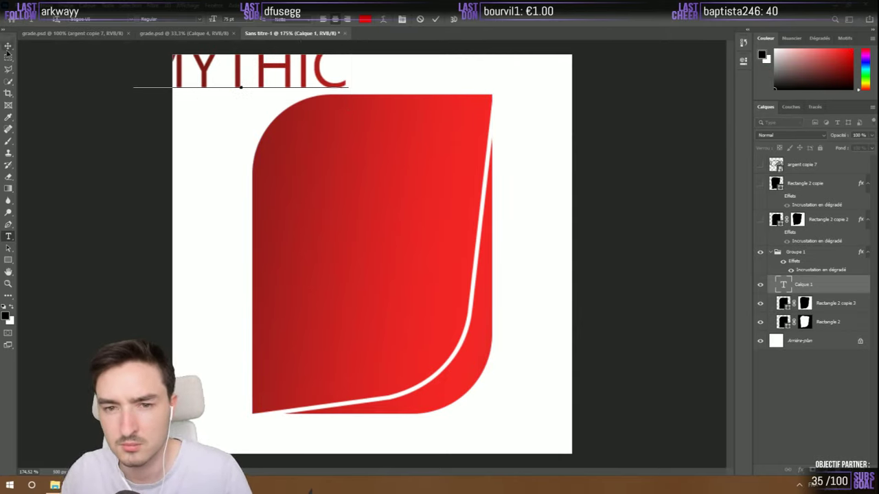
{"action": "left_click", "coordinate": [8, 45]}
{"action": "left_click_drag", "start_coordinate": [306, 81], "coordinate": [412, 309]}
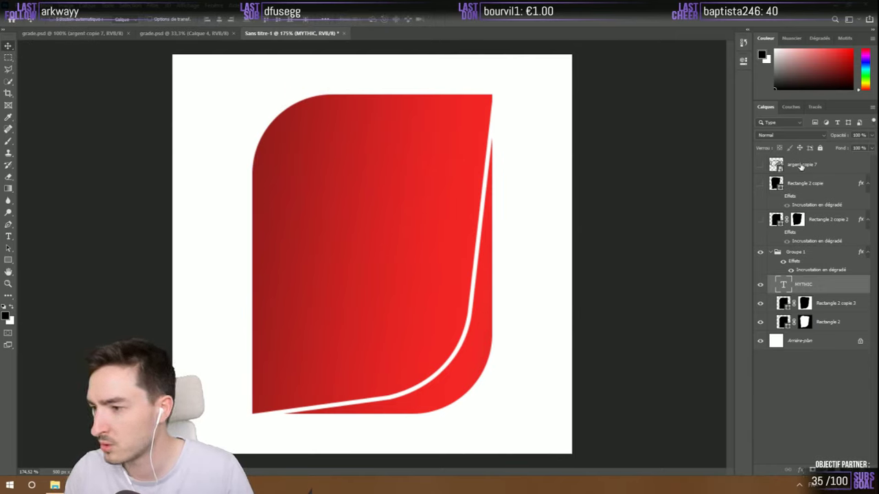
{"action": "left_click_drag", "start_coordinate": [800, 166], "coordinate": [800, 166]}
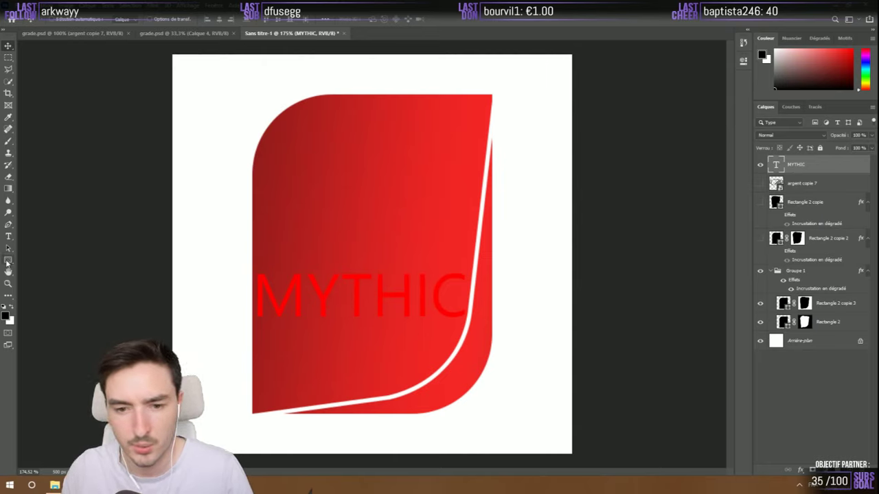
Draw a red rectangle across the MYTHIC text, then undo both the rectangle and the text
{"action": "right_click", "coordinate": [8, 259]}
{"action": "left_click", "coordinate": [48, 259]}
{"action": "left_click_drag", "start_coordinate": [244, 267], "coordinate": [499, 323]}
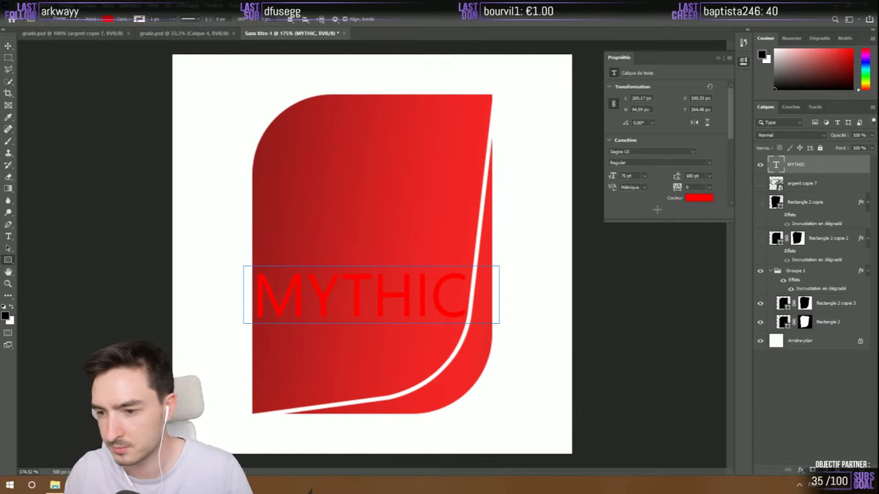
{"action": "left_click", "coordinate": [718, 58]}
{"action": "key", "text": "ctrl+z"}
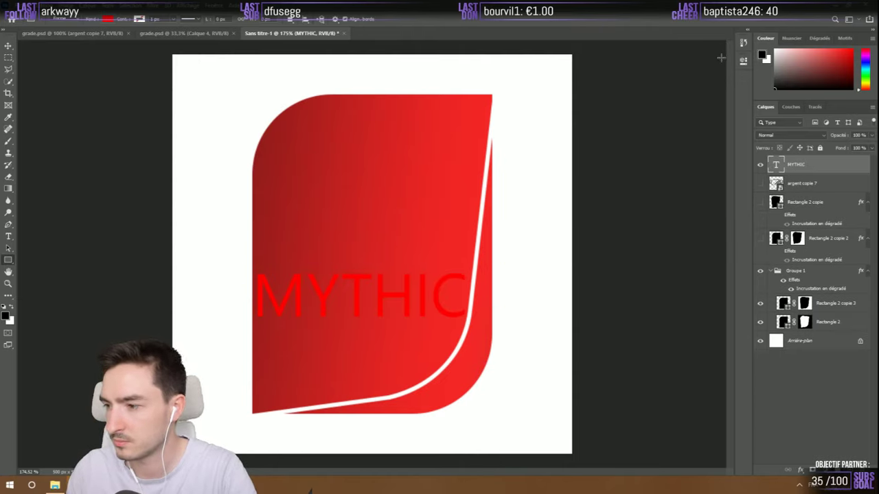
{"action": "key", "text": "ctrl+z"}
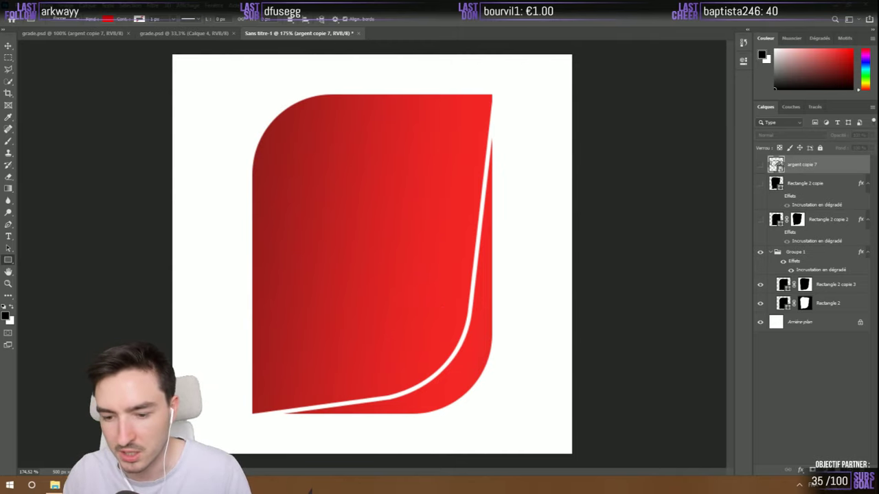
In Chrome, search Google Images for 'rank icon' and preview a game rank icons image
{"action": "key", "text": "alt+Tab"}
{"action": "triple_click", "coordinate": [263, 63]}
{"action": "type", "text": "ra"}
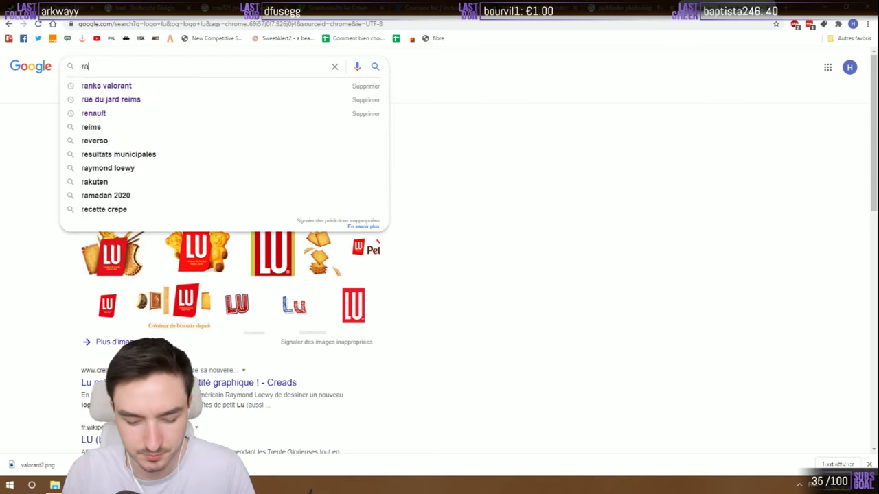
{"action": "type", "text": "nk icon"}
{"action": "key", "text": "Return"}
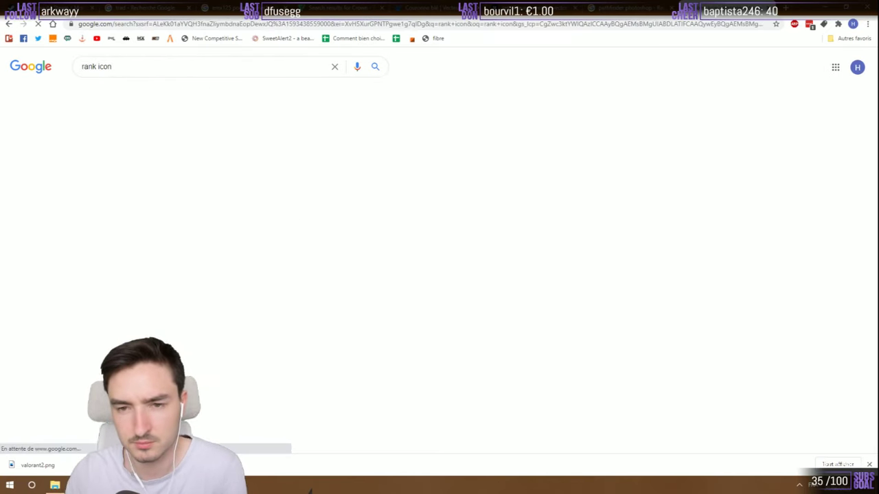
{"action": "left_click", "coordinate": [139, 94]}
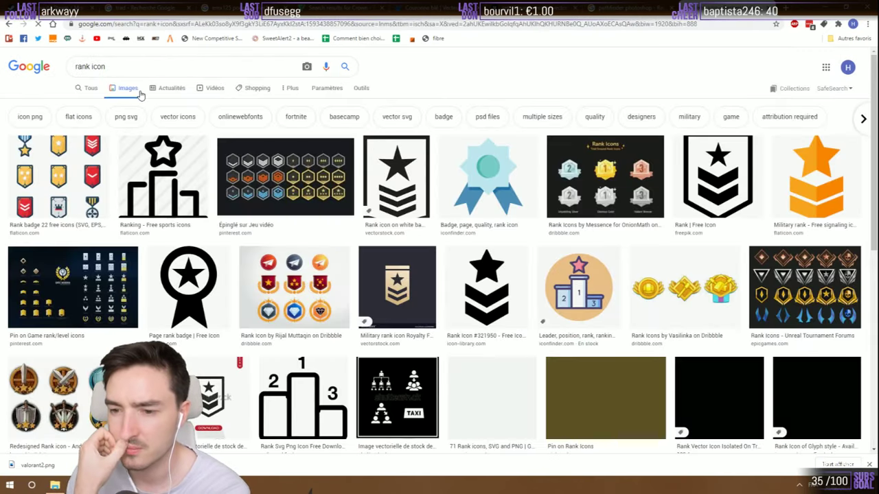
{"action": "left_click", "coordinate": [116, 302]}
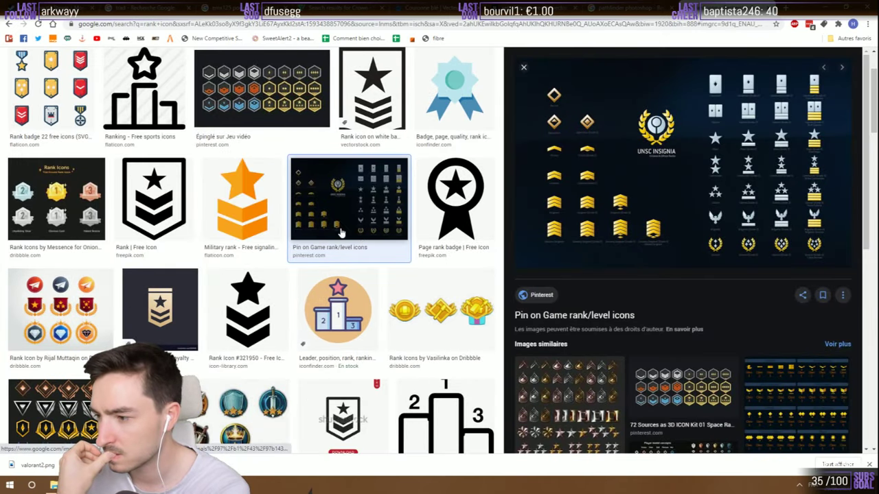
{"action": "scroll", "coordinate": [323, 275], "scroll_direction": "down", "scroll_amount": 2}
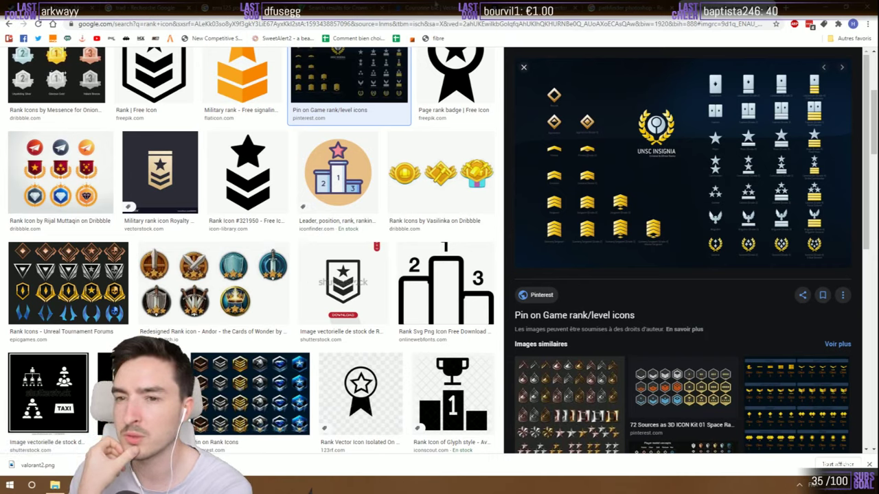
Copy the Freepik wheat collection vector image and paste it into the Photoshop badge
{"action": "left_click", "coordinate": [435, 6]}
{"action": "scroll", "coordinate": [435, 210], "scroll_direction": "down", "scroll_amount": 1}
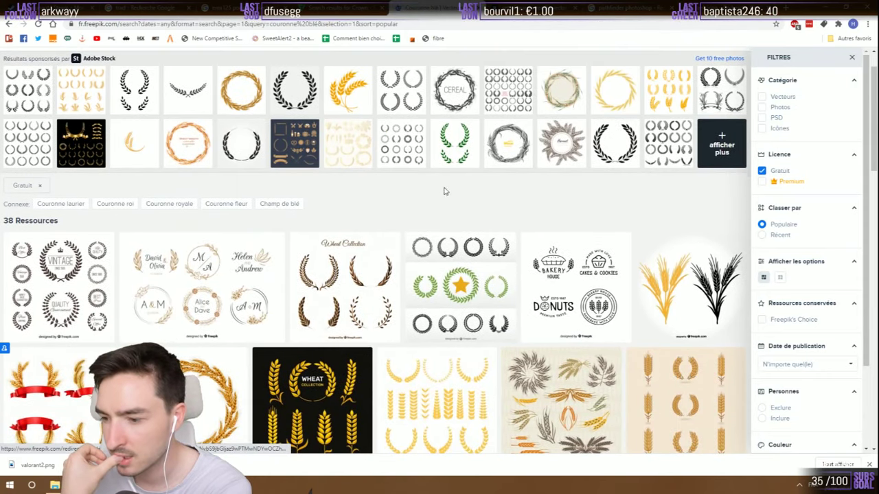
{"action": "scroll", "coordinate": [464, 165], "scroll_direction": "down", "scroll_amount": 3}
{"action": "left_click", "coordinate": [458, 238]}
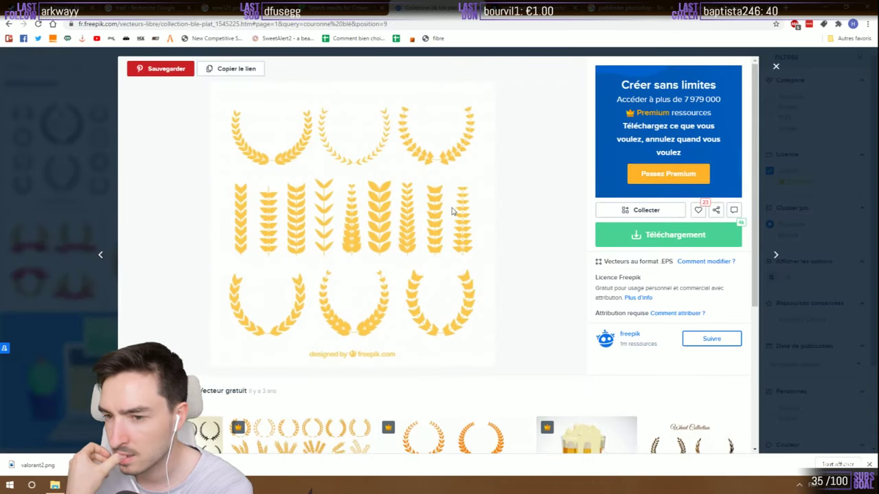
{"action": "right_click", "coordinate": [294, 154]}
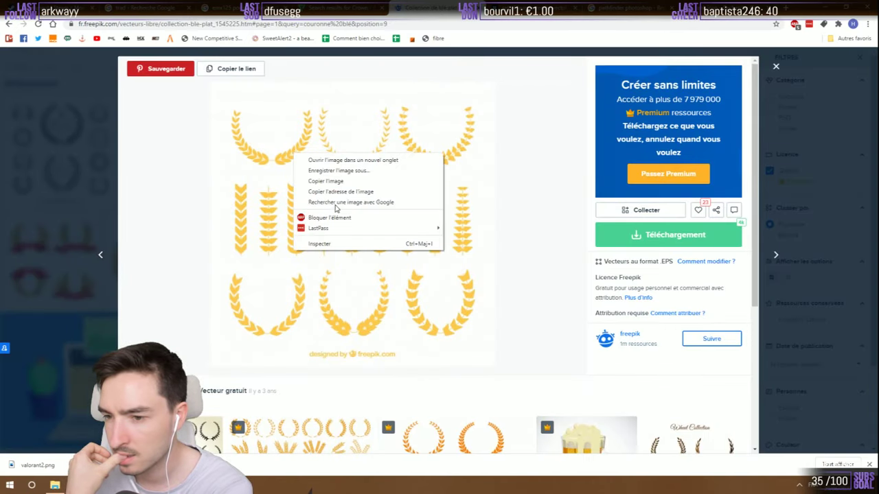
{"action": "left_click", "coordinate": [329, 182]}
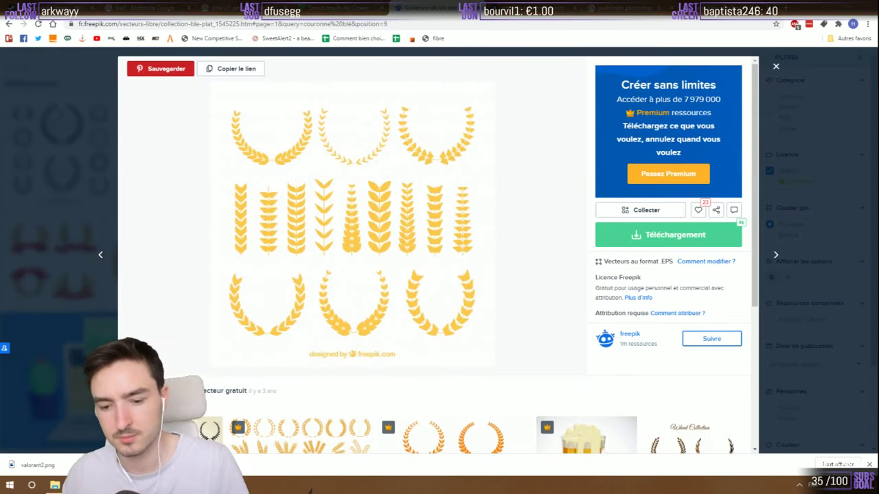
{"action": "key", "text": "alt+Tab"}
{"action": "key", "text": "ctrl+v"}
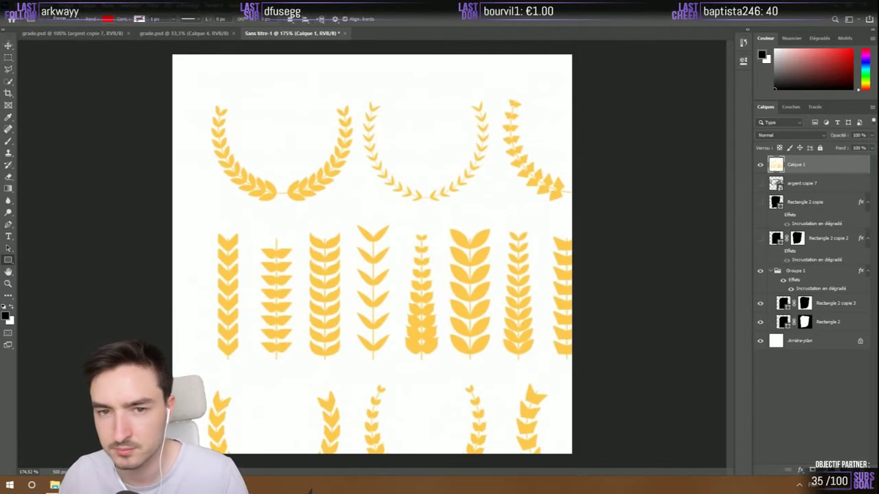
Cycle through blend modes on the wheat layer, then set it back to Normal
{"action": "left_click", "coordinate": [8, 45]}
{"action": "left_click", "coordinate": [777, 137]}
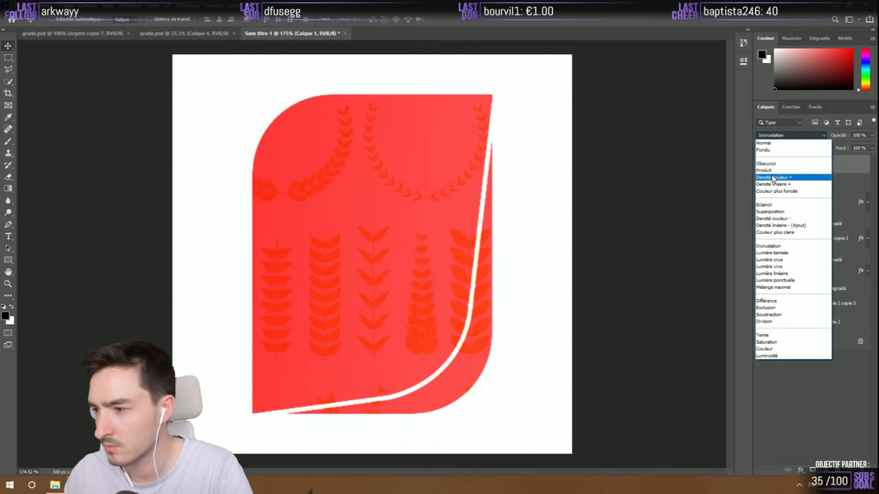
{"action": "key", "text": "Escape"}
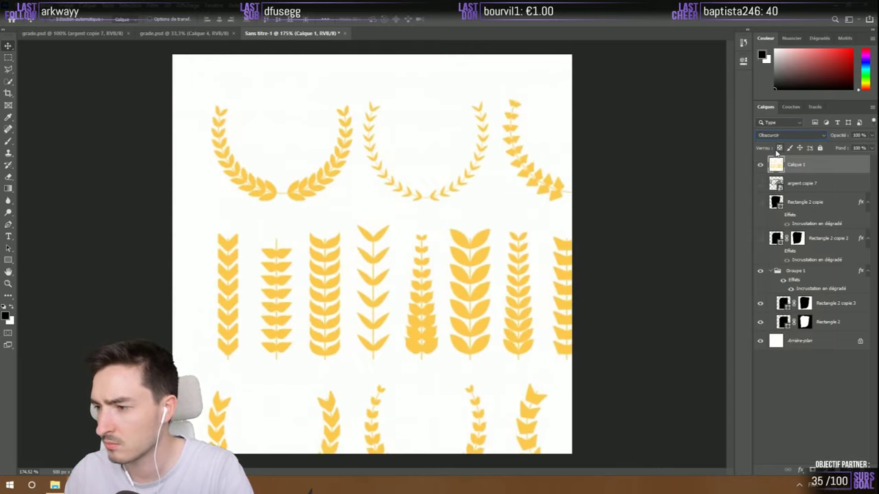
{"action": "key", "text": "Down"}
{"action": "key", "text": "Down"}
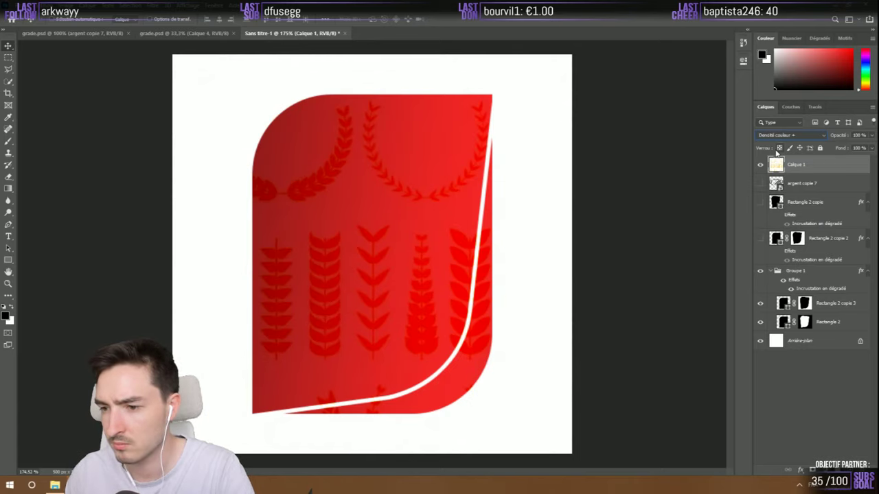
{"action": "key", "text": "Down"}
{"action": "key", "text": "Down"}
{"action": "key", "text": "Down"}
{"action": "key", "text": "Down"}
{"action": "key", "text": "Down"}
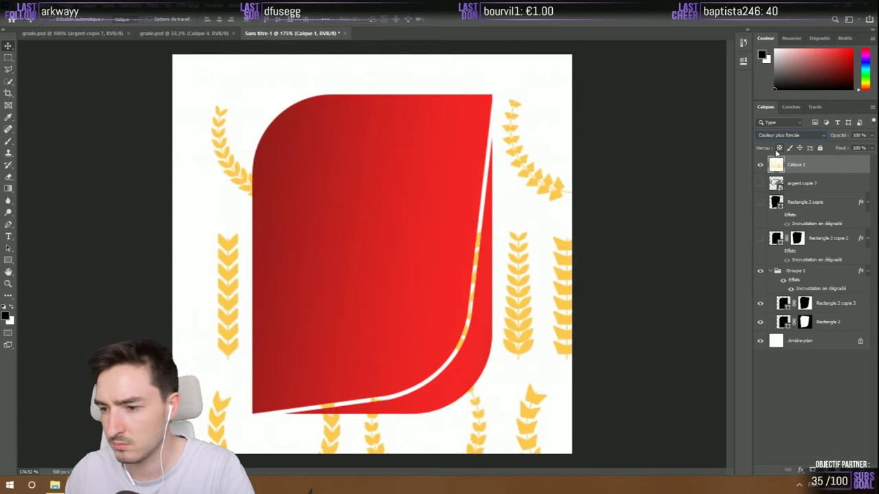
{"action": "key", "text": "Down"}
{"action": "key", "text": "Down"}
{"action": "key", "text": "Down"}
{"action": "key", "text": "Down"}
{"action": "key", "text": "Down"}
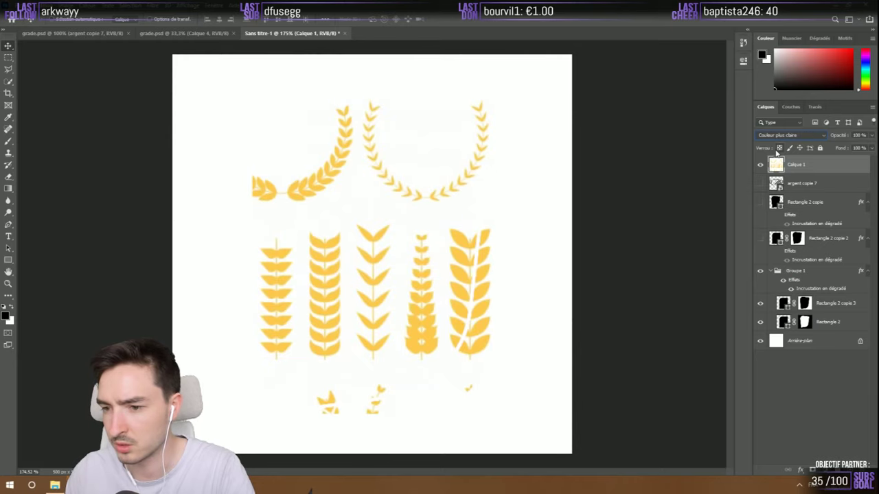
{"action": "key", "text": "Down"}
{"action": "key", "text": "Down"}
{"action": "key", "text": "Down"}
{"action": "key", "text": "Down"}
{"action": "key", "text": "Down"}
{"action": "key", "text": "Down"}
{"action": "key", "text": "Down"}
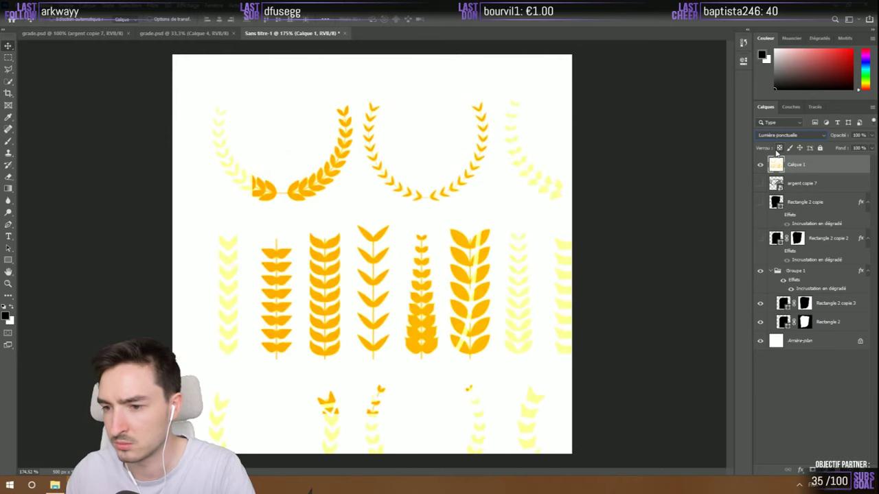
{"action": "key", "text": "Down"}
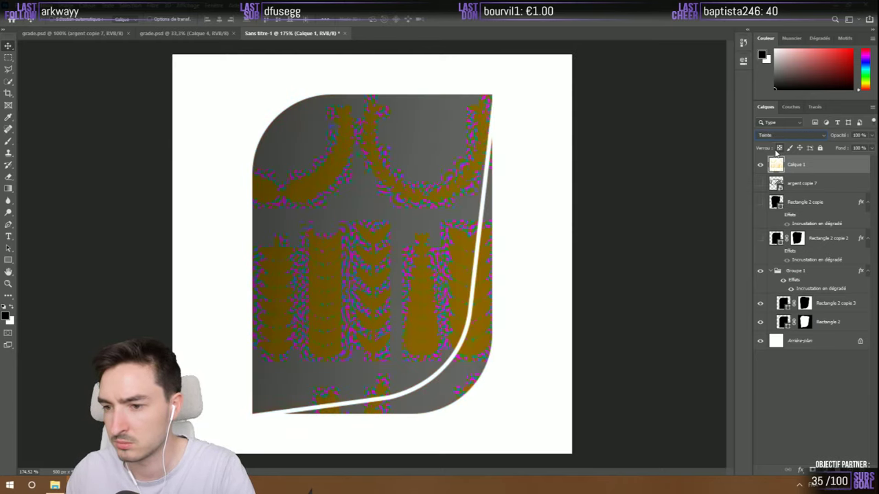
{"action": "left_click", "coordinate": [784, 136]}
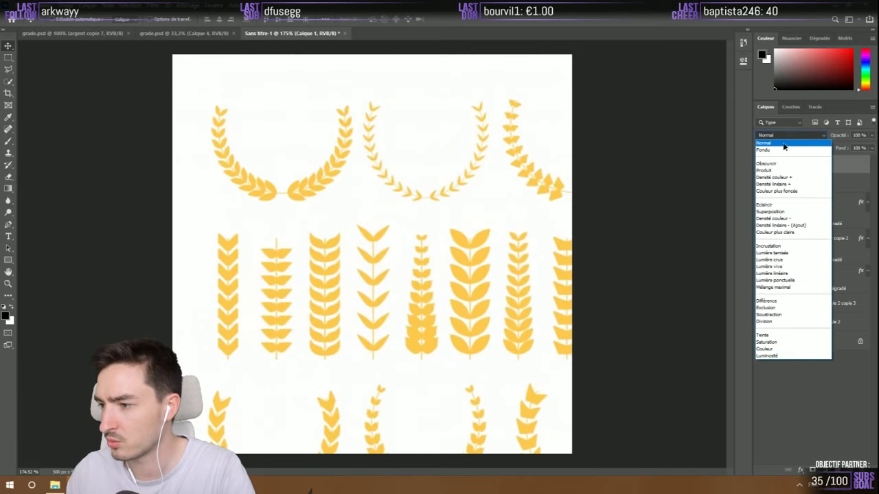
{"action": "left_click", "coordinate": [786, 144]}
Reposition the wheat artwork on the canvas and marquee-select the left wreath
{"action": "left_click_drag", "start_coordinate": [439, 199], "coordinate": [319, 104]}
{"action": "left_click_drag", "start_coordinate": [389, 258], "coordinate": [455, 227]}
{"action": "left_click", "coordinate": [8, 57]}
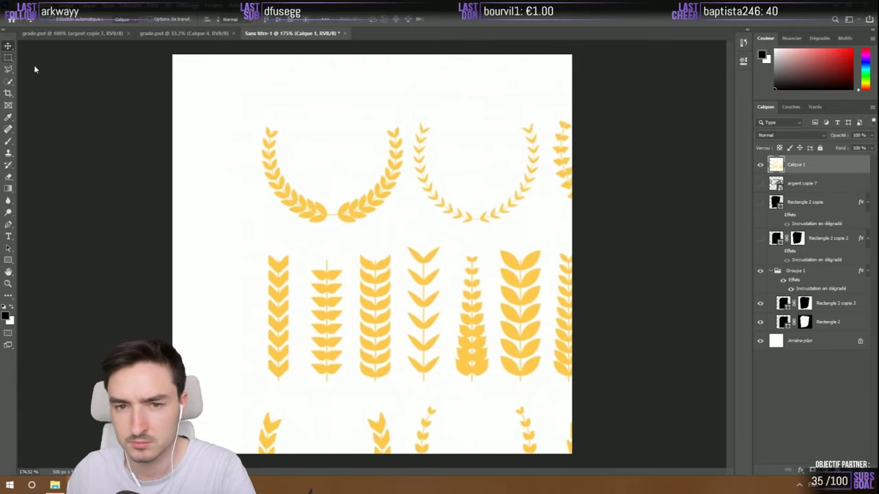
{"action": "mouse_move", "coordinate": [240, 108]}
{"action": "left_mouse_down"}
{"action": "mouse_move", "coordinate": [343, 228]}
{"action": "mouse_move", "coordinate": [239, 108]}
{"action": "left_mouse_up"}
{"action": "left_click", "coordinate": [334, 229]}
Copy the wreath to its own layer, hide Calque 1, and Magic-Erase its white box
{"action": "key", "text": "ctrl+j"}
{"action": "left_click", "coordinate": [760, 183]}
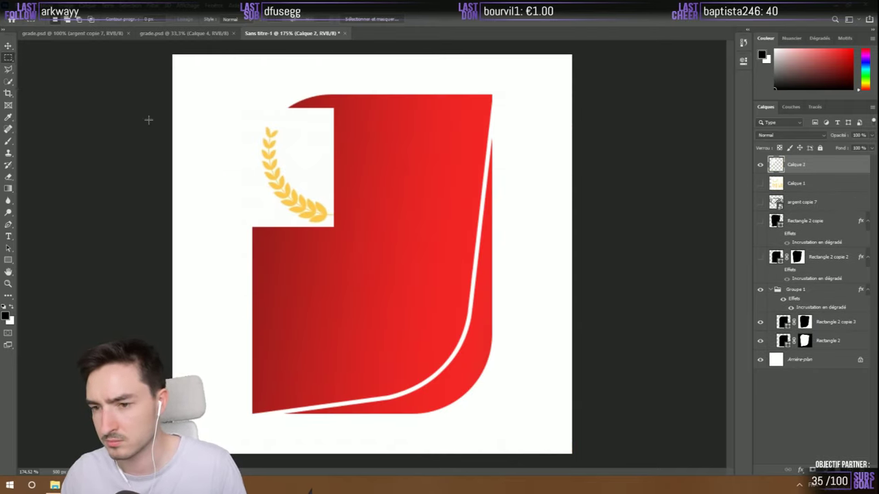
{"action": "right_click", "coordinate": [8, 179]}
{"action": "left_click", "coordinate": [41, 186]}
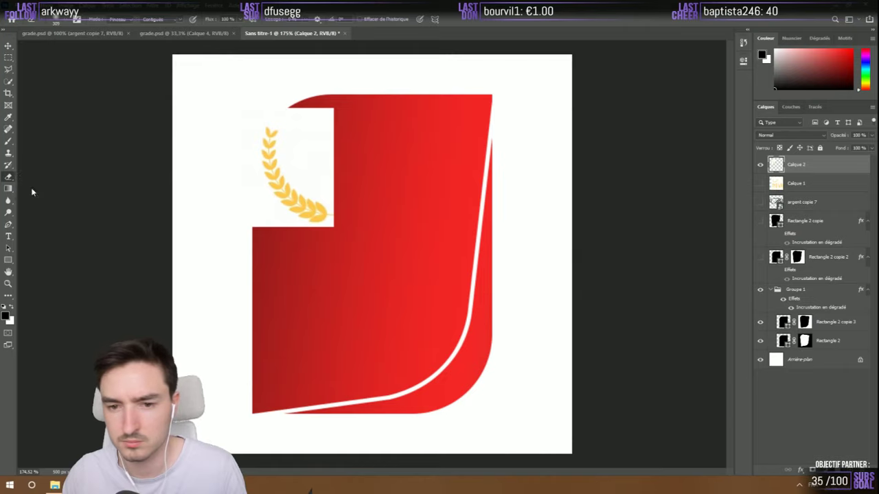
{"action": "right_click", "coordinate": [8, 177]}
{"action": "left_click", "coordinate": [32, 195]}
{"action": "left_click", "coordinate": [308, 150]}
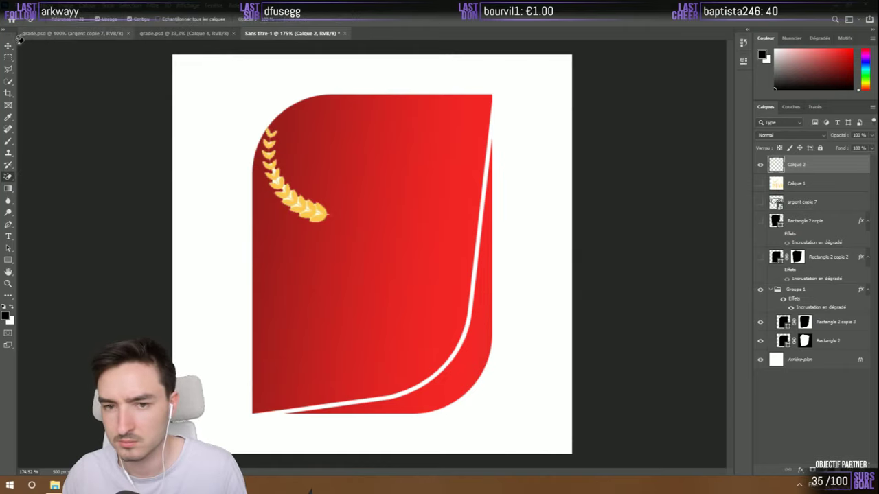
Flip the wreath horizontally and position it along the badge's lower-right curve
{"action": "left_click", "coordinate": [8, 45]}
{"action": "mouse_move", "coordinate": [388, 266]}
{"action": "left_mouse_down"}
{"action": "mouse_move", "coordinate": [443, 311]}
{"action": "mouse_move", "coordinate": [435, 349]}
{"action": "left_mouse_up"}
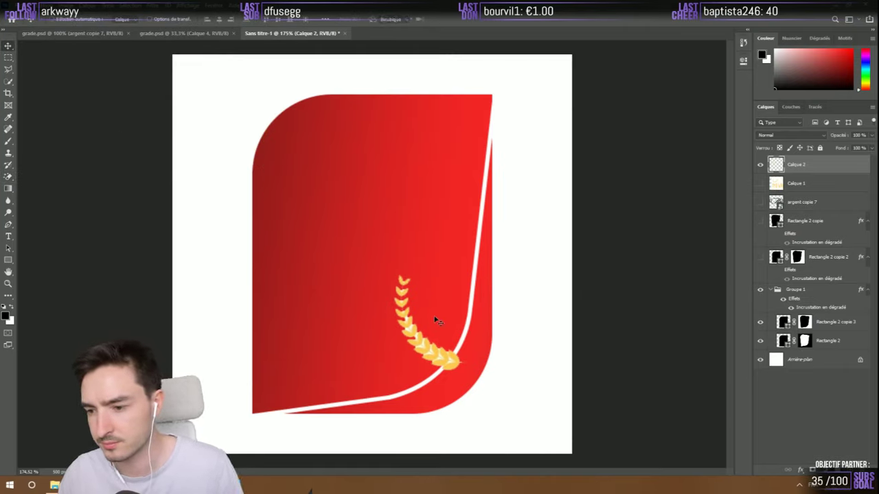
{"action": "key", "text": "ctrl+t"}
{"action": "right_click", "coordinate": [440, 380]}
{"action": "left_click", "coordinate": [460, 304]}
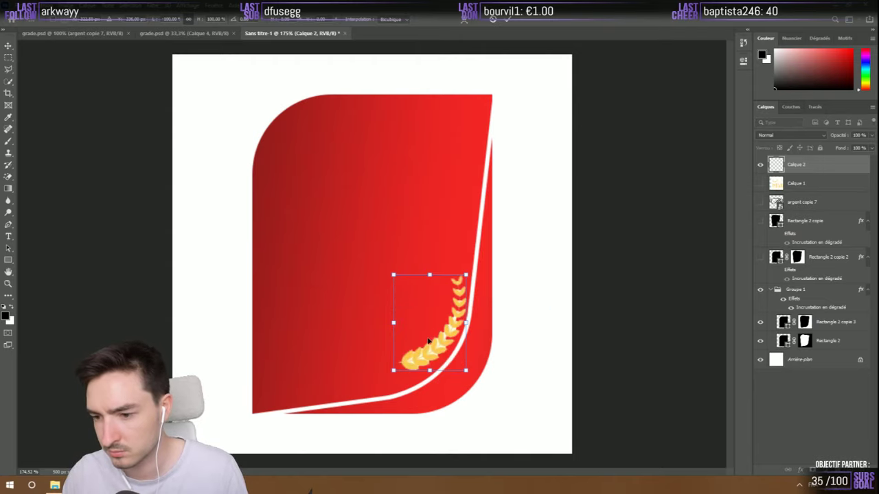
{"action": "left_click_drag", "start_coordinate": [399, 369], "coordinate": [367, 464]}
{"action": "left_click_drag", "start_coordinate": [464, 379], "coordinate": [473, 342]}
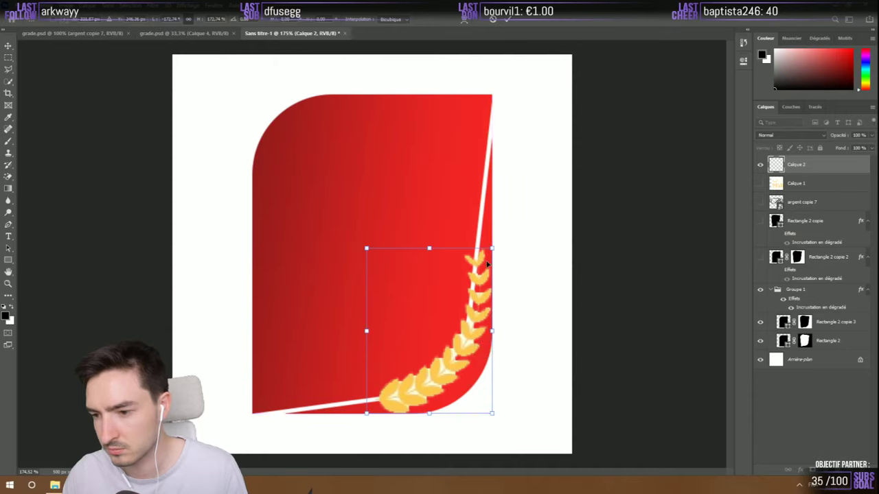
{"action": "mouse_move", "coordinate": [463, 307]}
{"action": "left_mouse_down"}
{"action": "mouse_move", "coordinate": [474, 315]}
{"action": "mouse_move", "coordinate": [468, 320]}
{"action": "left_mouse_up"}
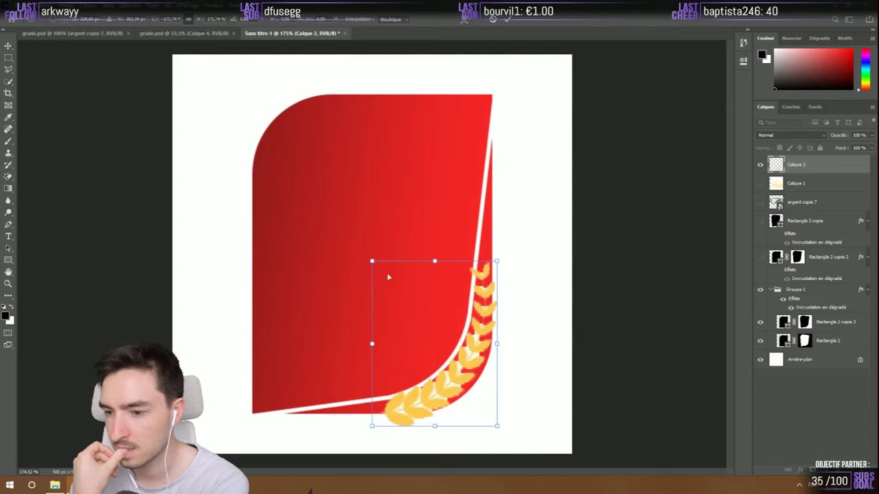
Try the wreath at the badge's upper left, then remove the wreath copy
{"action": "left_click_drag", "start_coordinate": [388, 276], "coordinate": [249, 186]}
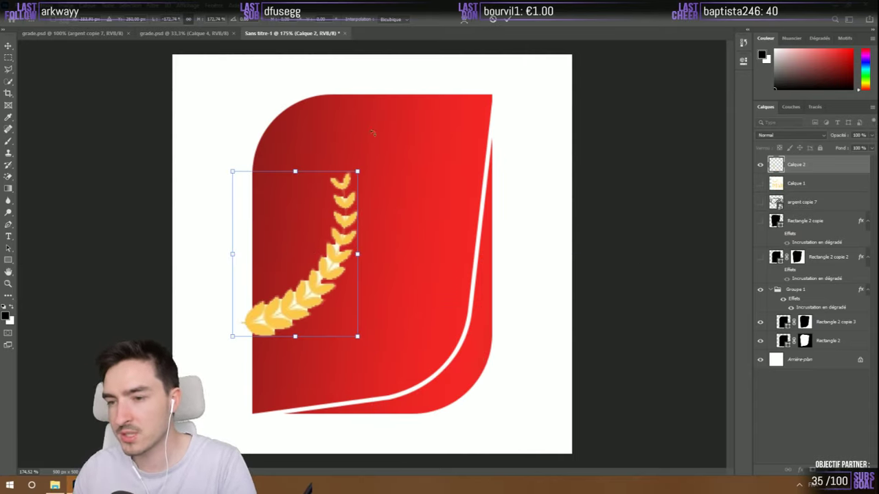
{"action": "key", "text": "ctrl+e"}
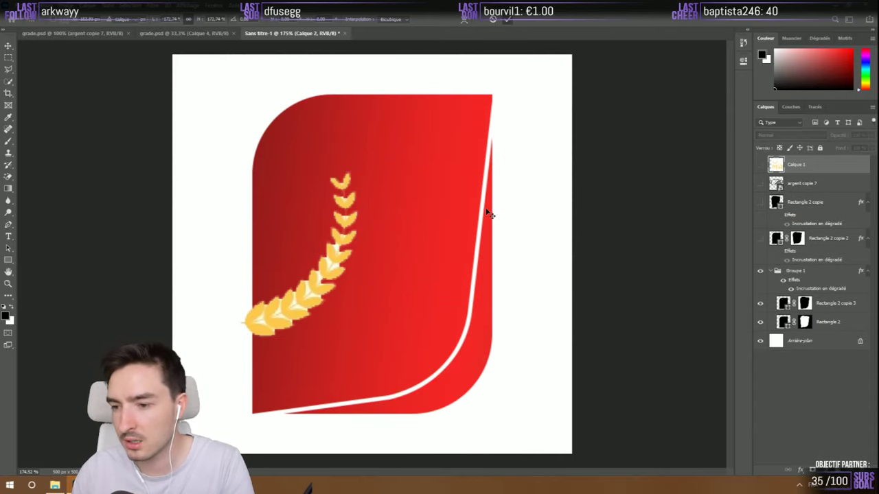
{"action": "key", "text": "Escape"}
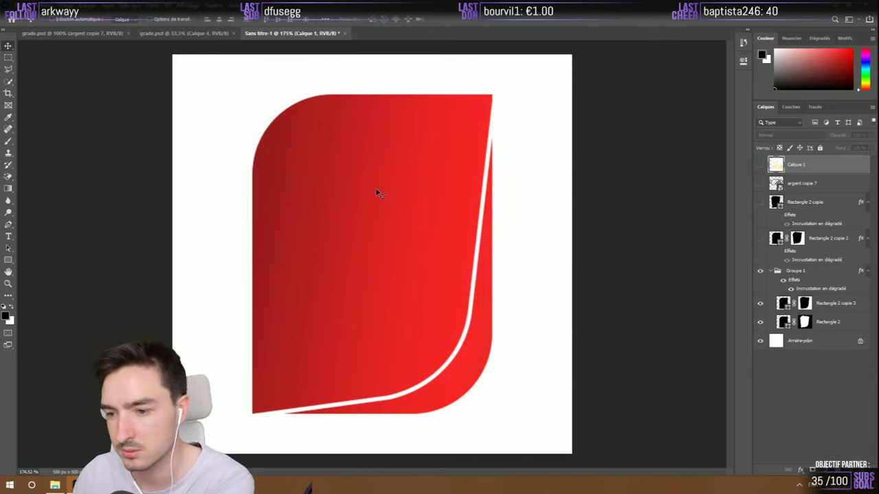
{"action": "left_click", "coordinate": [19, 6]}
{"action": "left_click", "coordinate": [148, 185]}
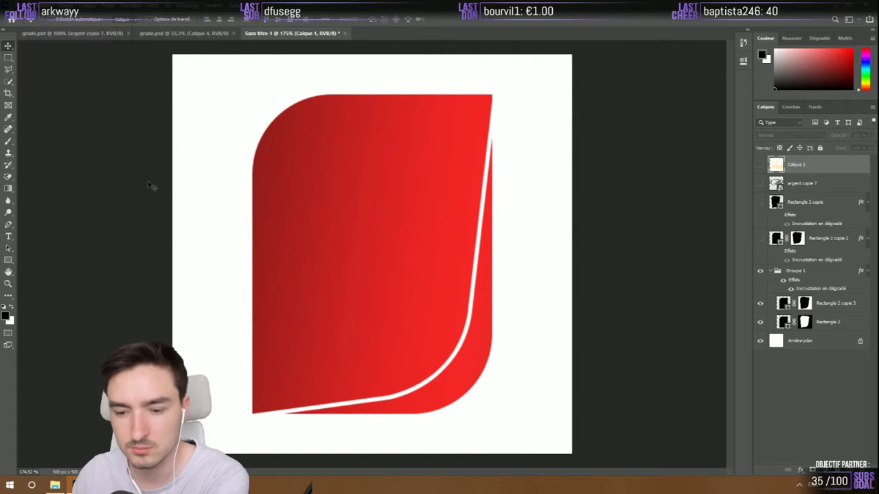
{"action": "mouse_move", "coordinate": [230, 486]}
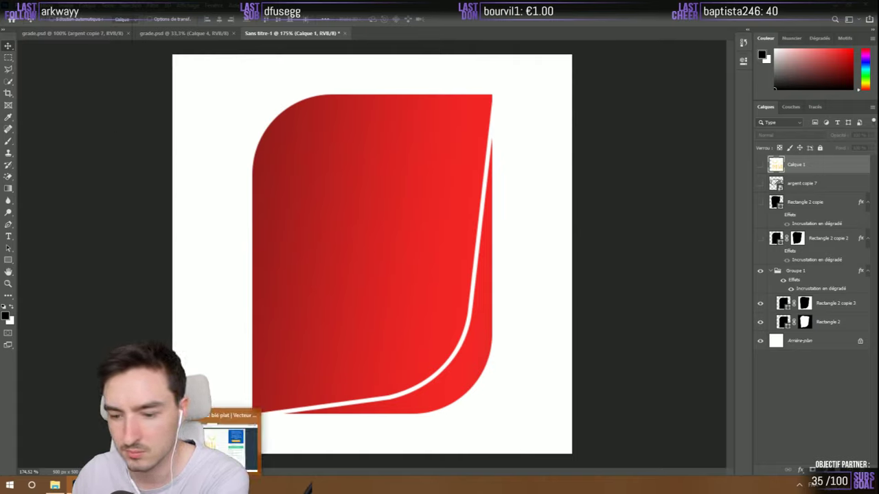
{"action": "left_click", "coordinate": [232, 443]}
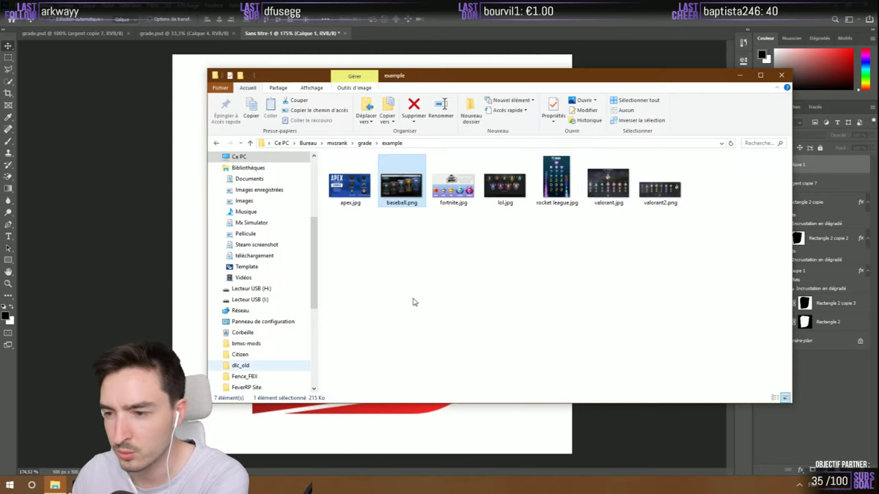
{"action": "left_click", "coordinate": [654, 188]}
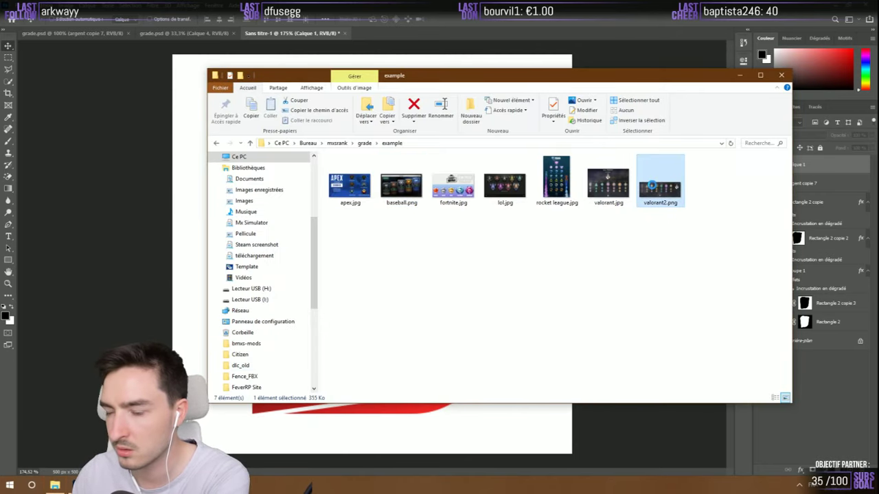
{"action": "double_click", "coordinate": [651, 185]}
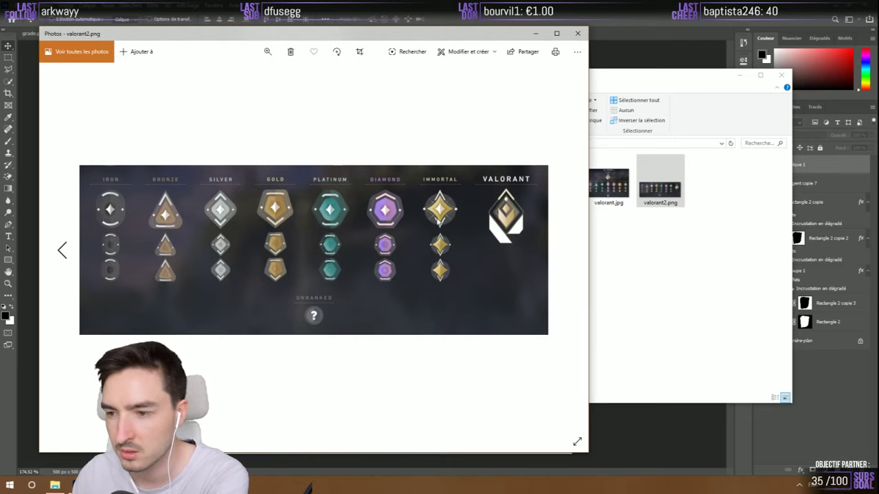
{"action": "left_click", "coordinate": [578, 33]}
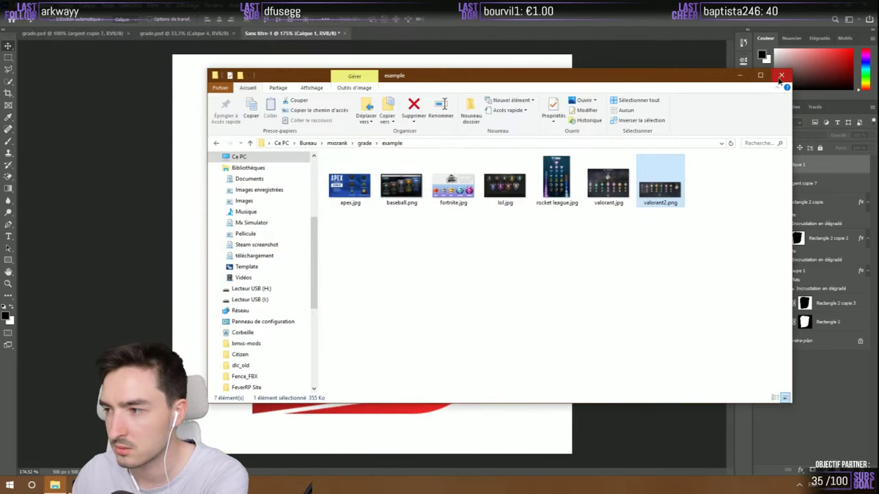
{"action": "left_click", "coordinate": [781, 75]}
Duplicate Rectangle 2 to the top of the stack, delete its mask, and fill it white
{"action": "left_click", "coordinate": [784, 321]}
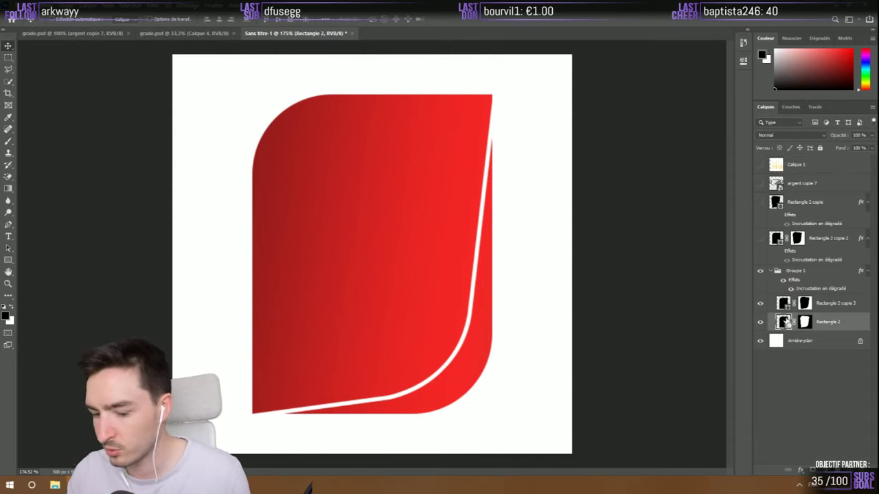
{"action": "key", "text": "ctrl+j"}
{"action": "left_click_drag", "start_coordinate": [782, 328], "coordinate": [791, 192]}
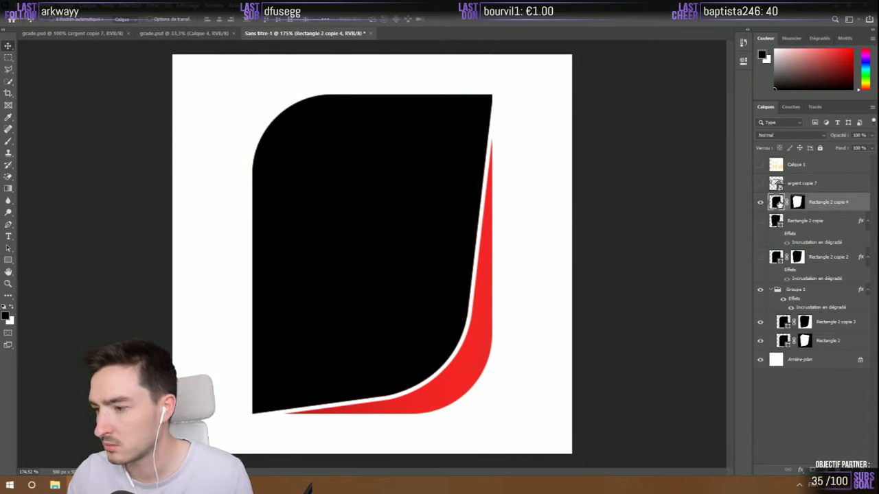
{"action": "right_click", "coordinate": [797, 205]}
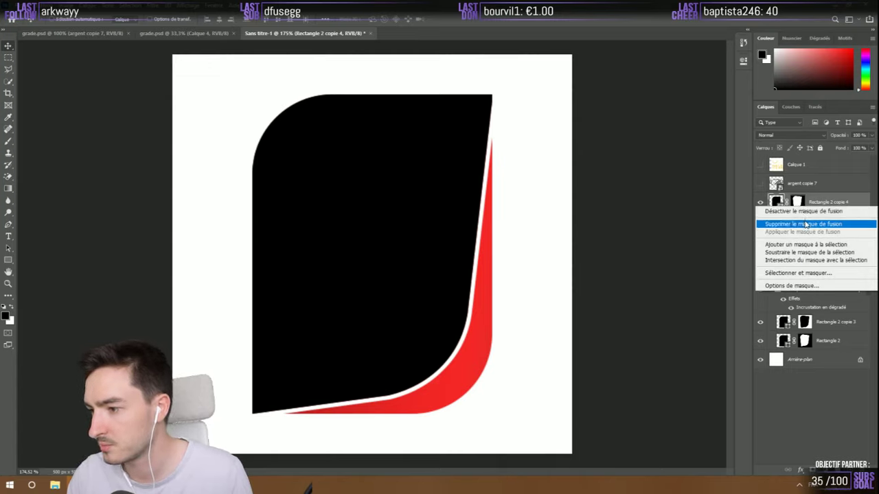
{"action": "left_click", "coordinate": [804, 223]}
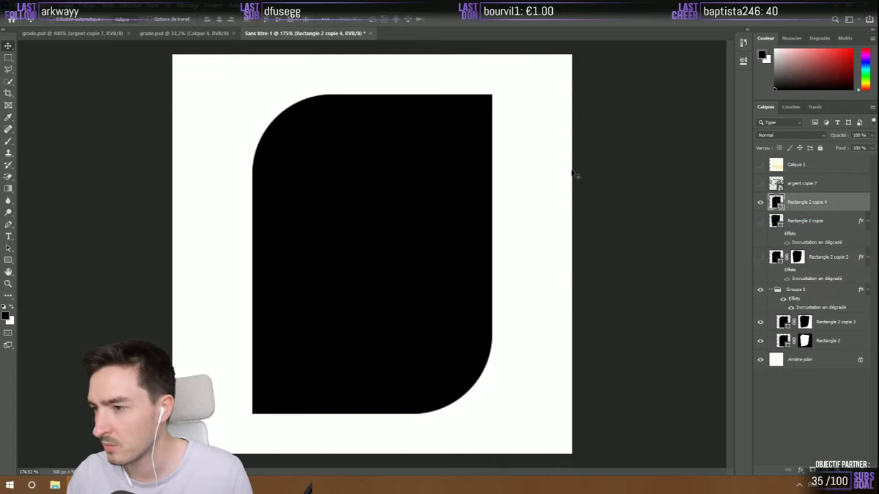
{"action": "right_click", "coordinate": [9, 259]}
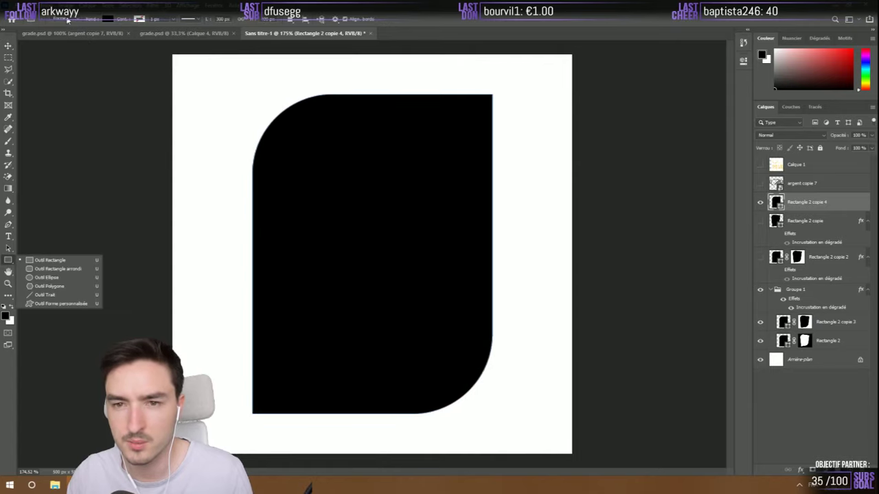
{"action": "left_click", "coordinate": [108, 20]}
{"action": "left_click", "coordinate": [57, 67]}
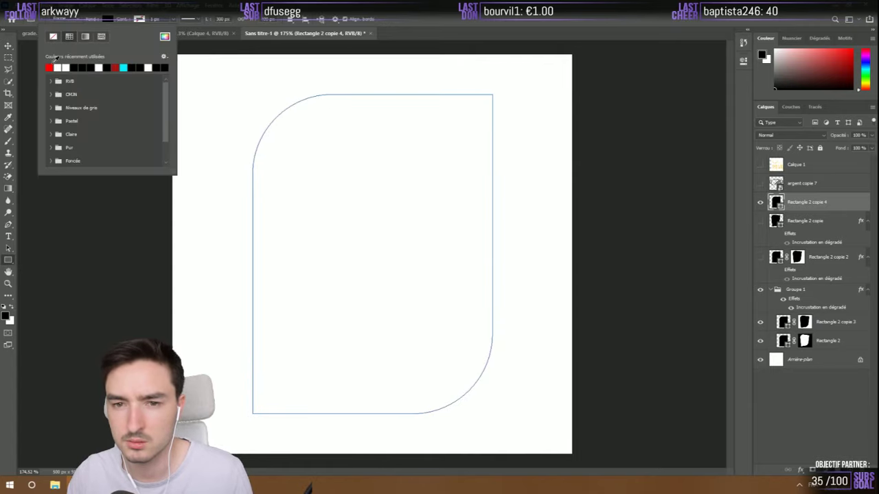
Shrink the white copy with Free Transform, redoing the resize with typed values
{"action": "left_click", "coordinate": [8, 45]}
{"action": "key", "text": "ctrl+t"}
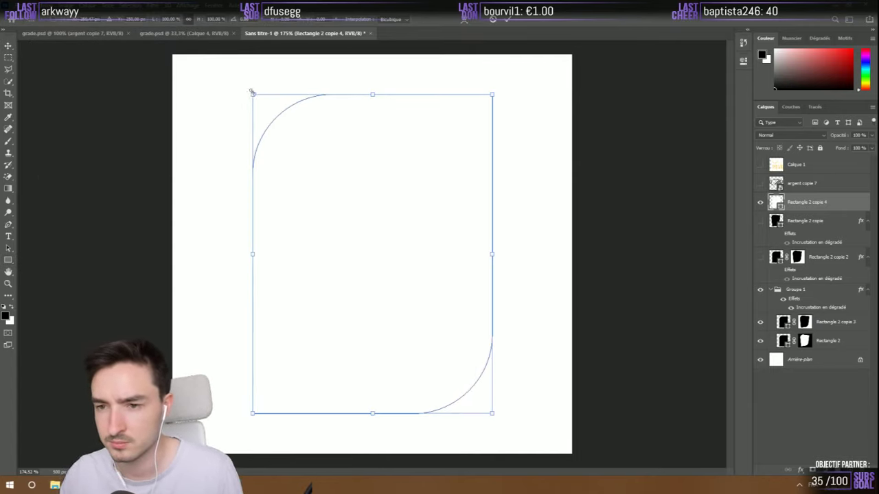
{"action": "left_click_drag", "start_coordinate": [252, 92], "coordinate": [327, 185]}
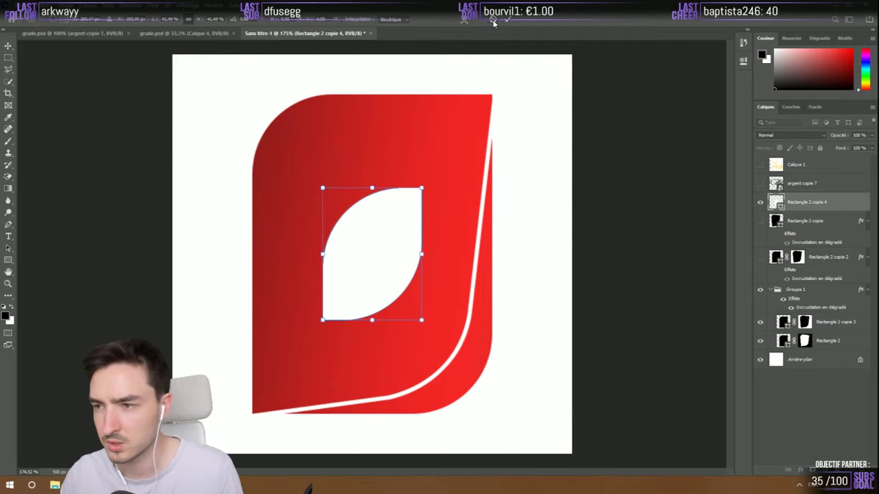
{"action": "key", "text": "Return"}
{"action": "key", "text": "ctrl+z"}
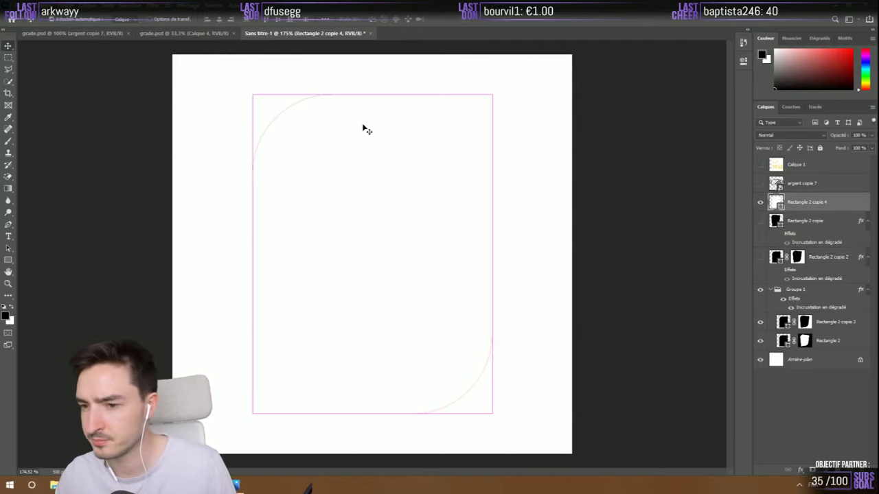
{"action": "key", "text": "ctrl+t"}
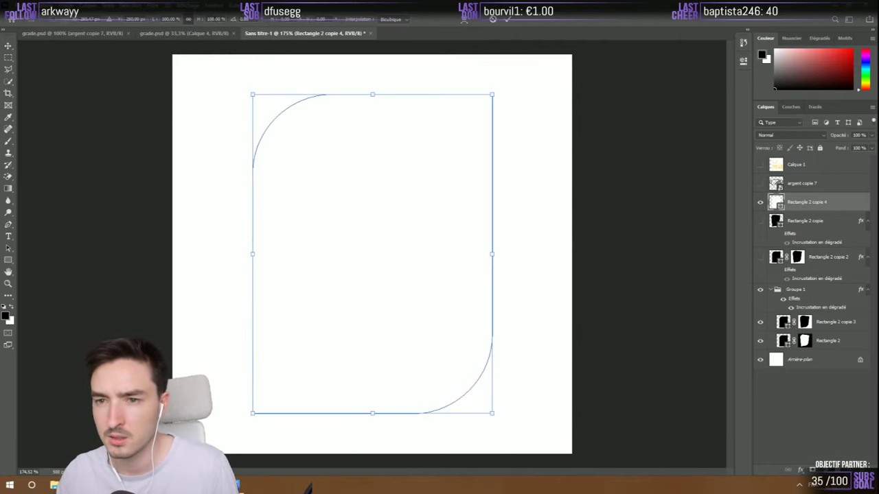
{"action": "type", "text": "50"}
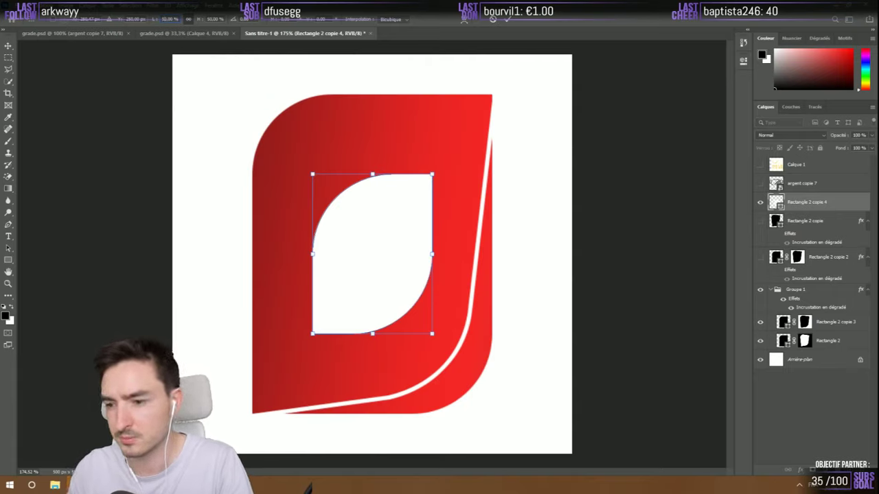
{"action": "type", "text": "40"}
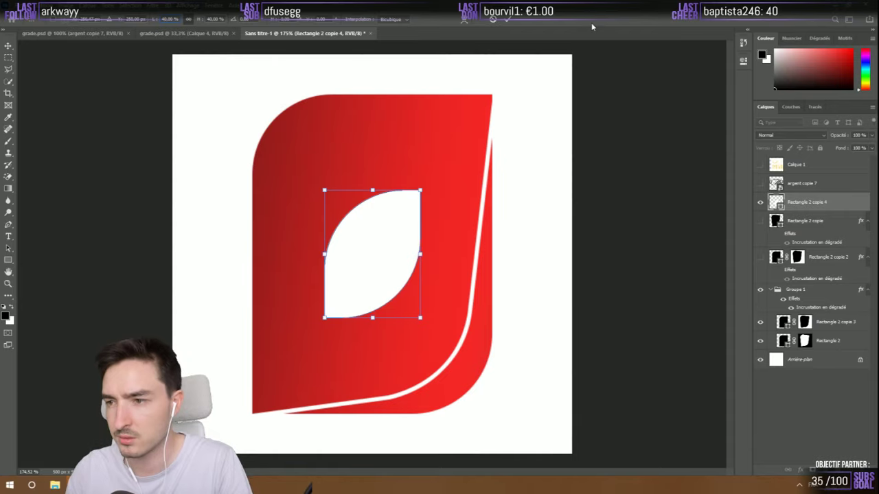
{"action": "left_click", "coordinate": [509, 21]}
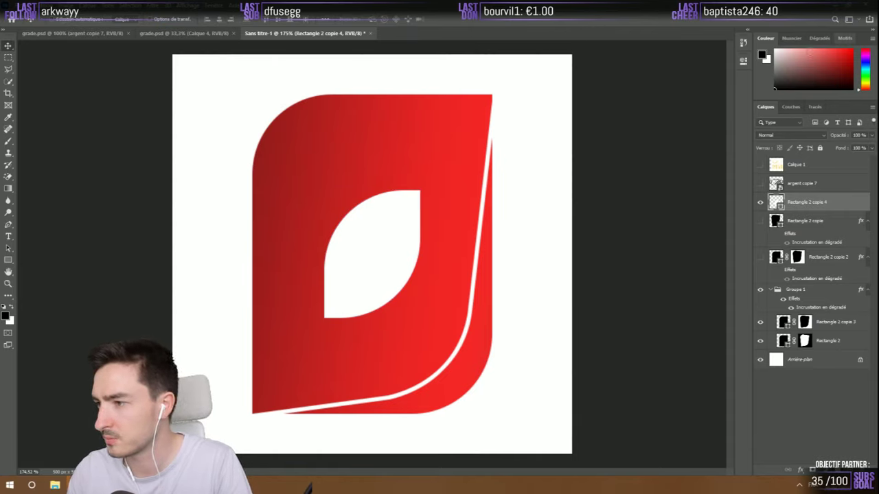
Set the white shape's top-left and bottom-right corner radii to 40 px in Properties
{"action": "left_click", "coordinate": [741, 52]}
{"action": "left_click", "coordinate": [743, 60]}
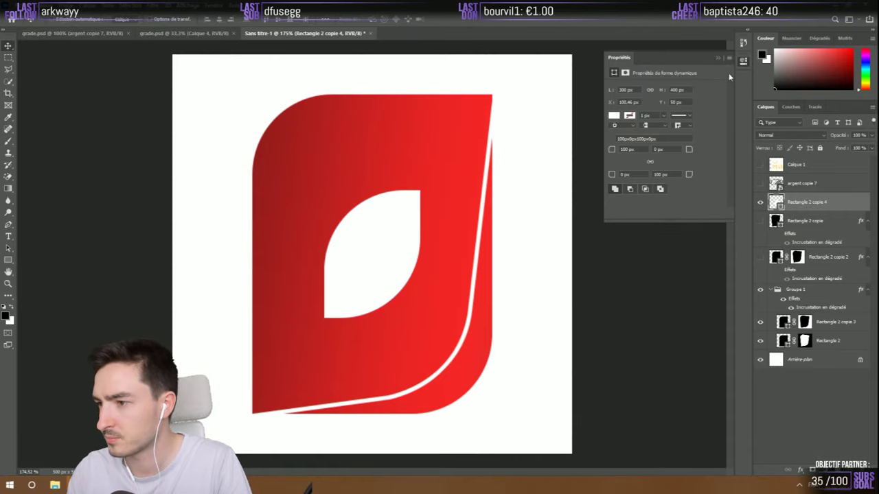
{"action": "left_click", "coordinate": [625, 149]}
{"action": "type", "text": "40"}
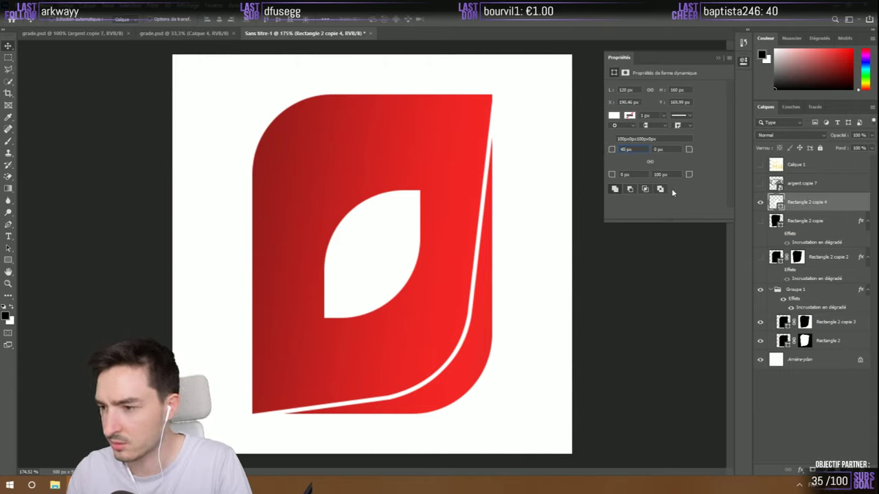
{"action": "key", "text": "Return"}
{"action": "left_click", "coordinate": [659, 174]}
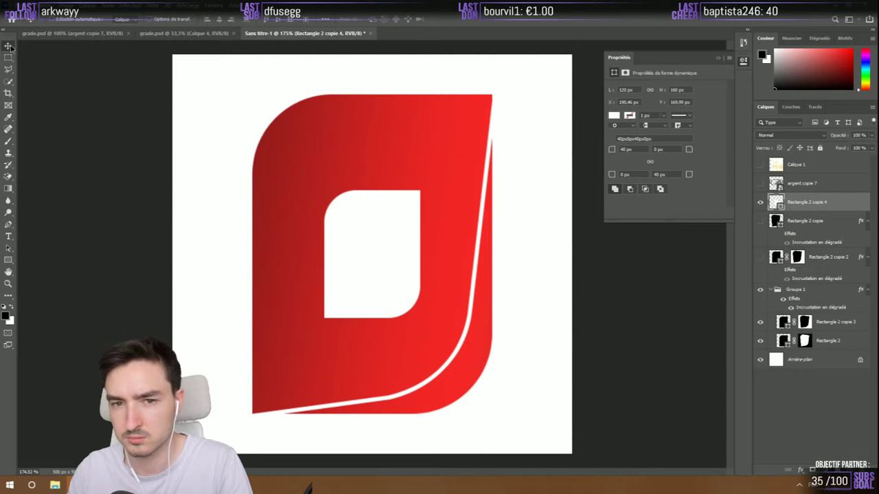
{"action": "scroll", "coordinate": [111, 181], "scroll_direction": "down", "scroll_amount": 4}
{"action": "scroll", "coordinate": [179, 319], "scroll_direction": "up", "scroll_amount": 3}
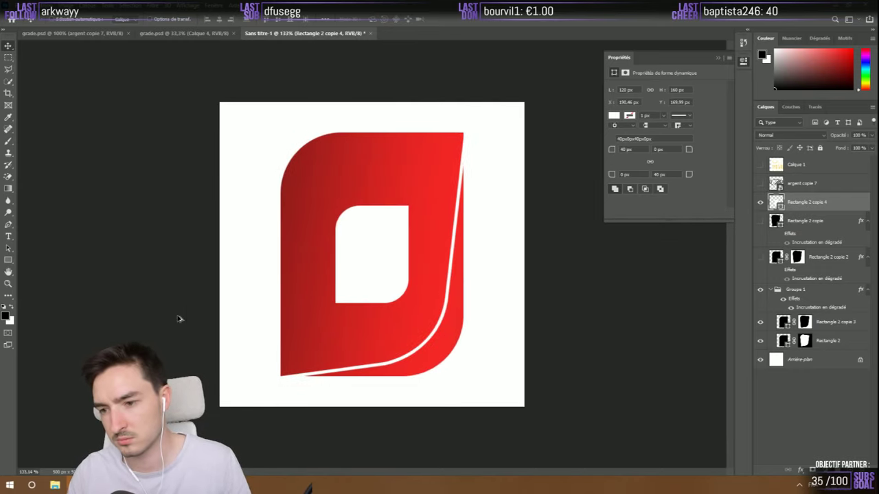
{"action": "scroll", "coordinate": [178, 319], "scroll_direction": "up", "scroll_amount": 1}
{"action": "left_click", "coordinate": [719, 59]}
{"action": "scroll", "coordinate": [419, 259], "scroll_direction": "down", "scroll_amount": 1}
View and close the baseball.png rank image, then open File Explorer at Quick Access
{"action": "key", "text": "alt+Tab"}
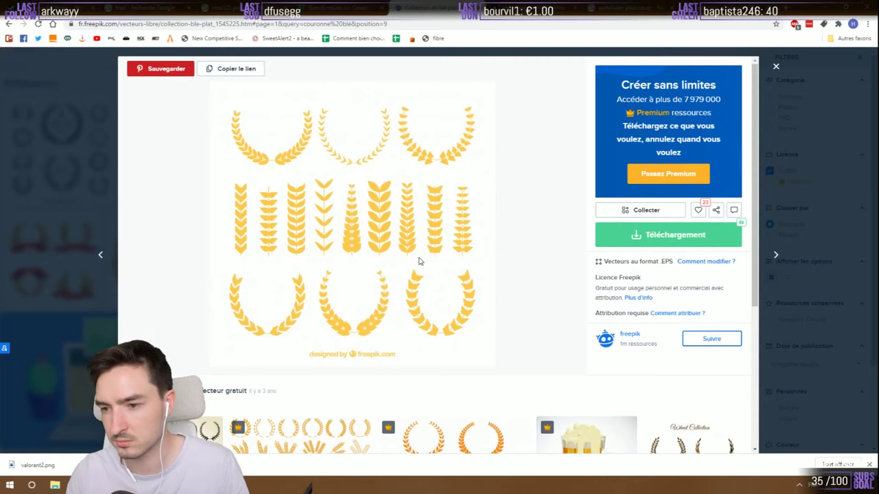
{"action": "key", "text": "alt+Tab"}
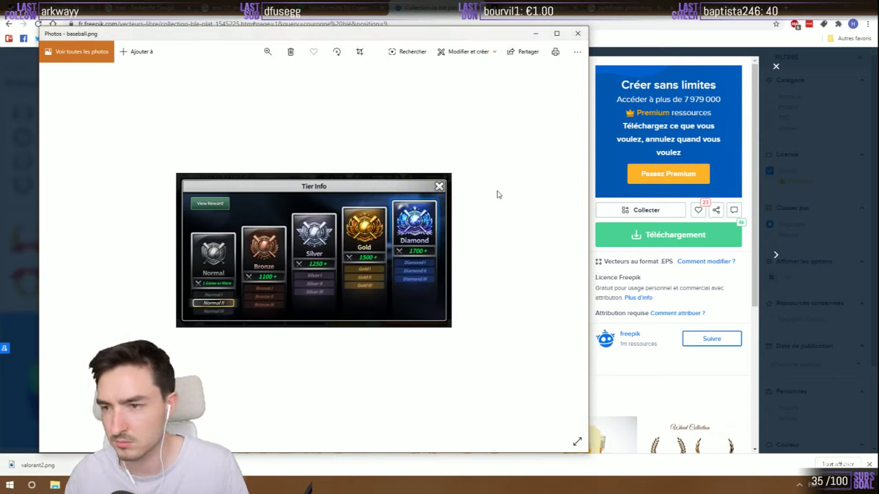
{"action": "left_click", "coordinate": [578, 33]}
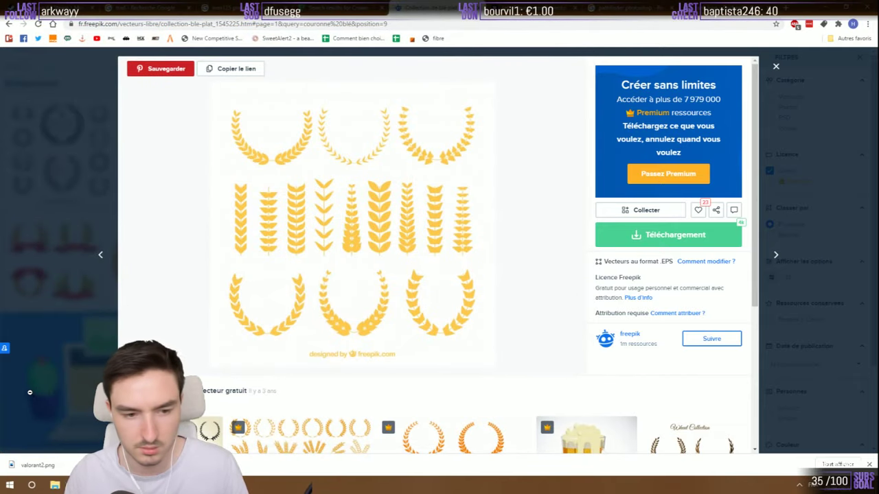
{"action": "left_click", "coordinate": [54, 487]}
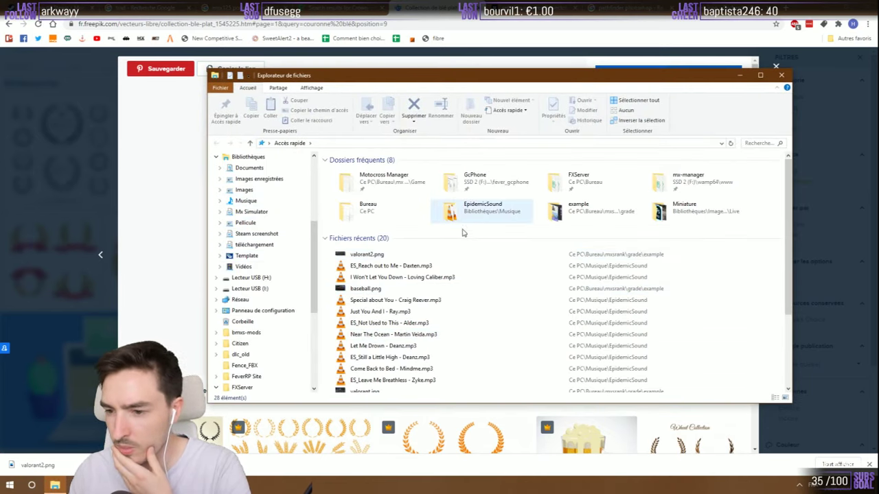
Open valorant2.png's folder, select all seven rank images and open them in Photos
{"action": "right_click", "coordinate": [392, 259]}
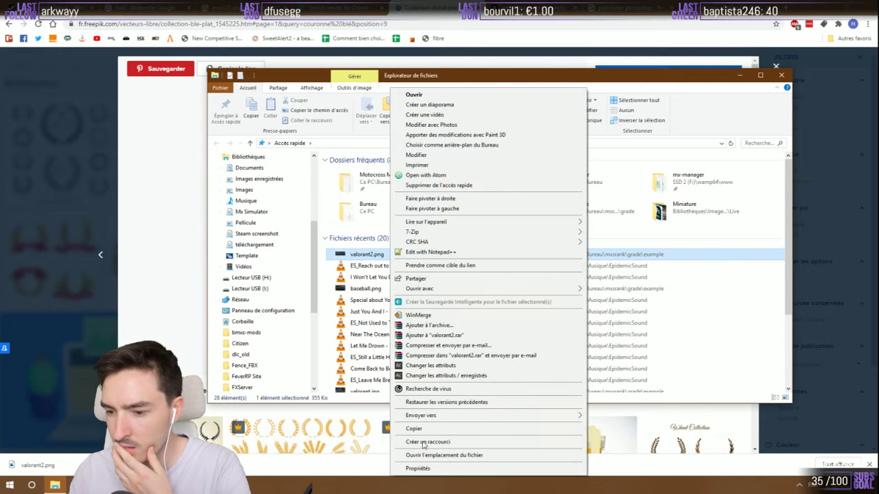
{"action": "left_click", "coordinate": [444, 455]}
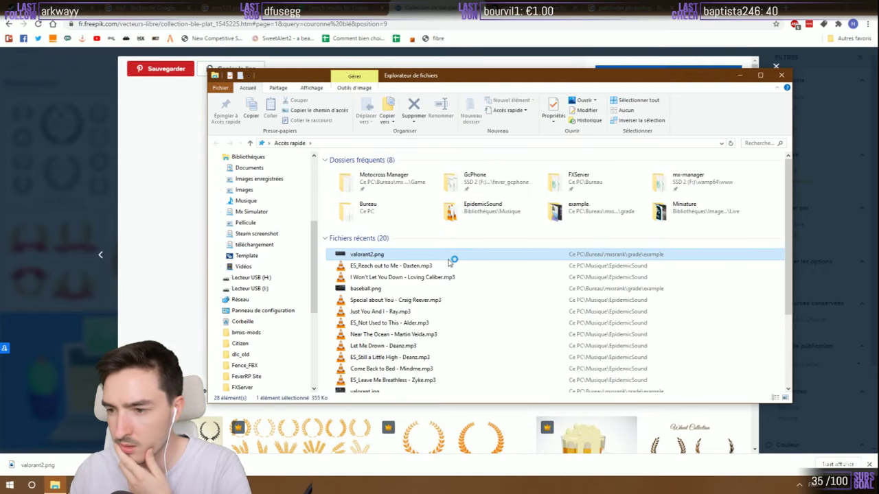
{"action": "left_click_drag", "start_coordinate": [365, 250], "coordinate": [657, 151]}
{"action": "right_click", "coordinate": [657, 152]}
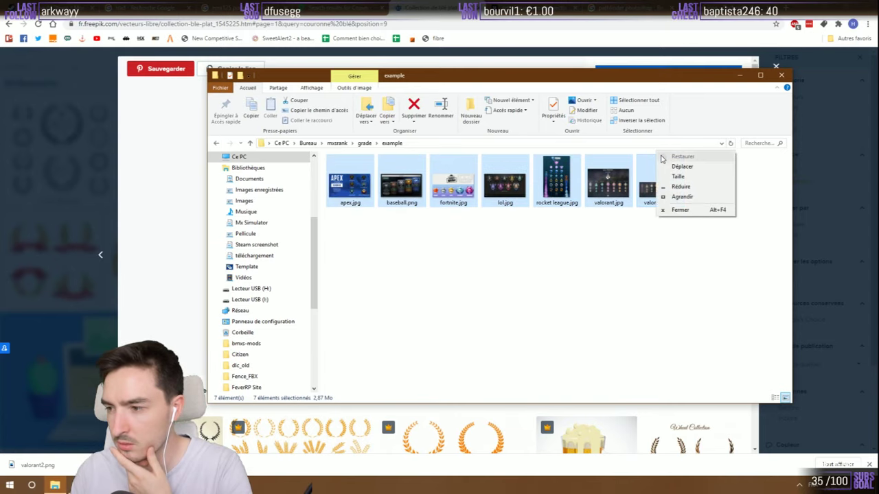
{"action": "key", "text": "Escape"}
{"action": "right_click", "coordinate": [630, 158]}
{"action": "left_click", "coordinate": [657, 103]}
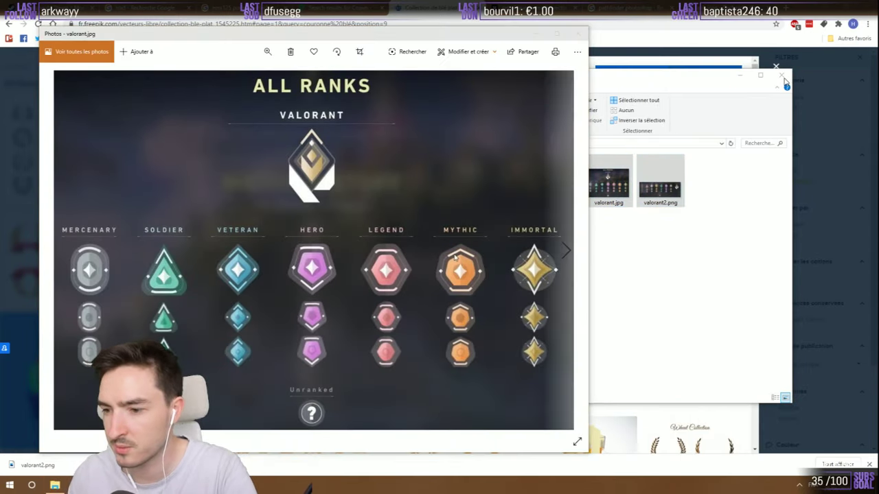
{"action": "left_click", "coordinate": [784, 77]}
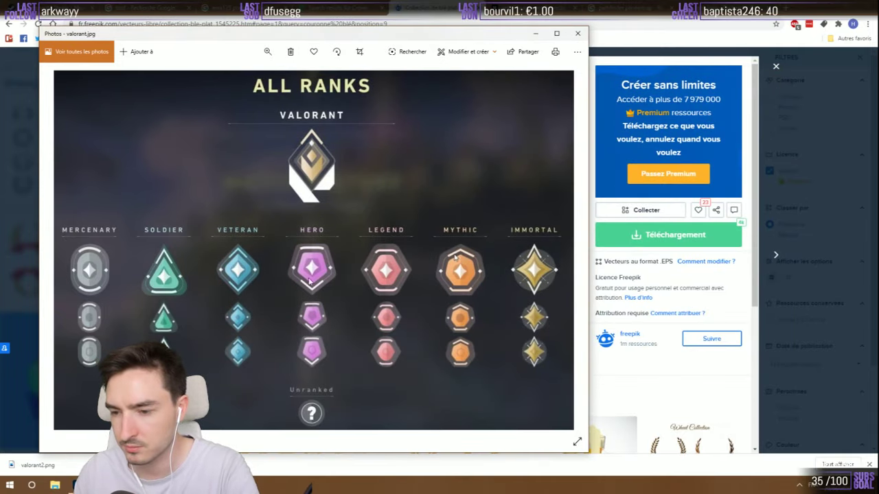
Page through the rank images to fortnite.jpg, then return to the Photoshop badge
{"action": "key", "text": "Right"}
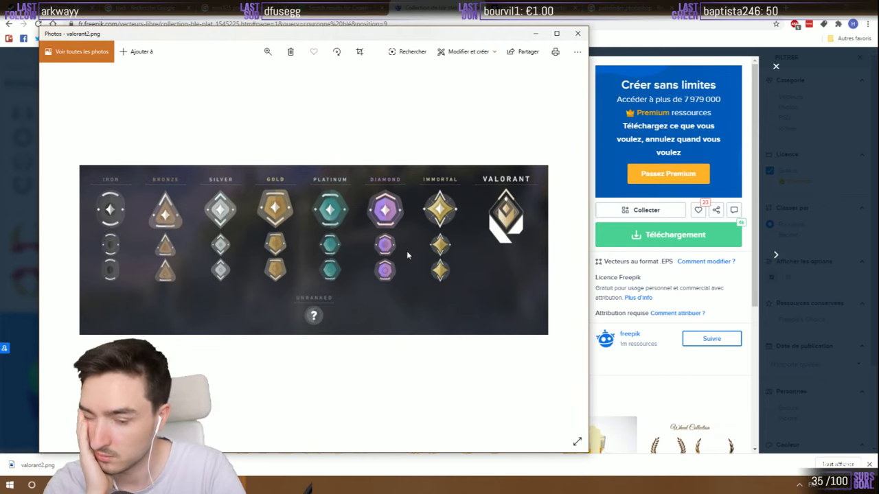
{"action": "key", "text": "Right"}
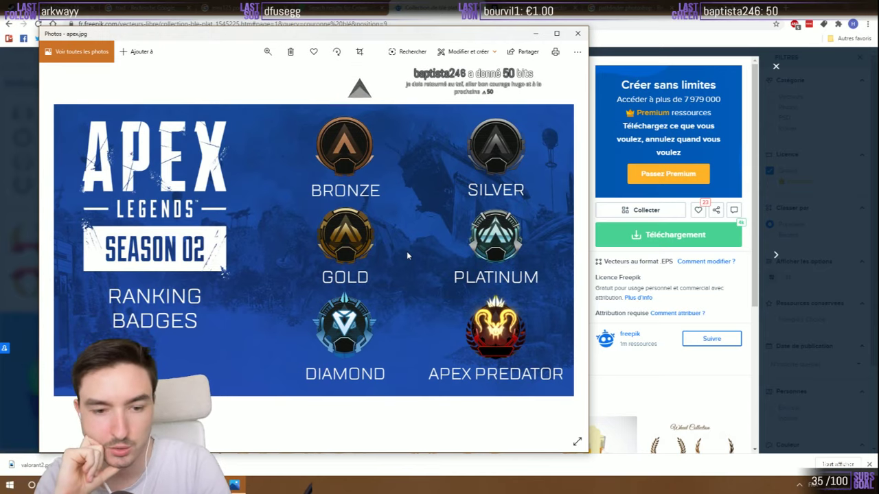
{"action": "key", "text": "Right"}
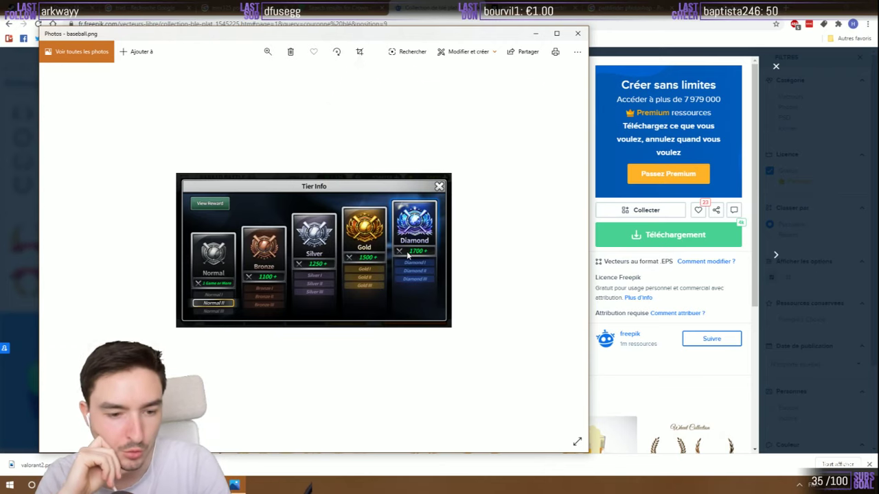
{"action": "key", "text": "Right"}
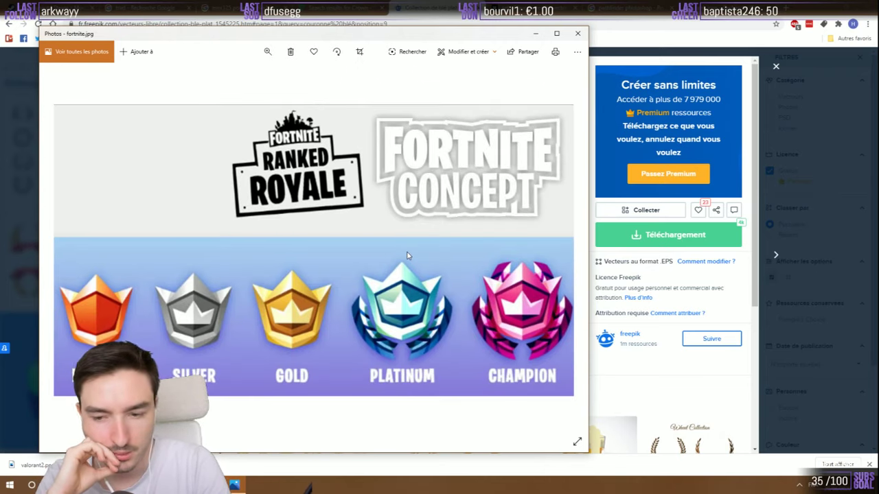
{"action": "key", "text": "Right"}
{"action": "key", "text": "Left"}
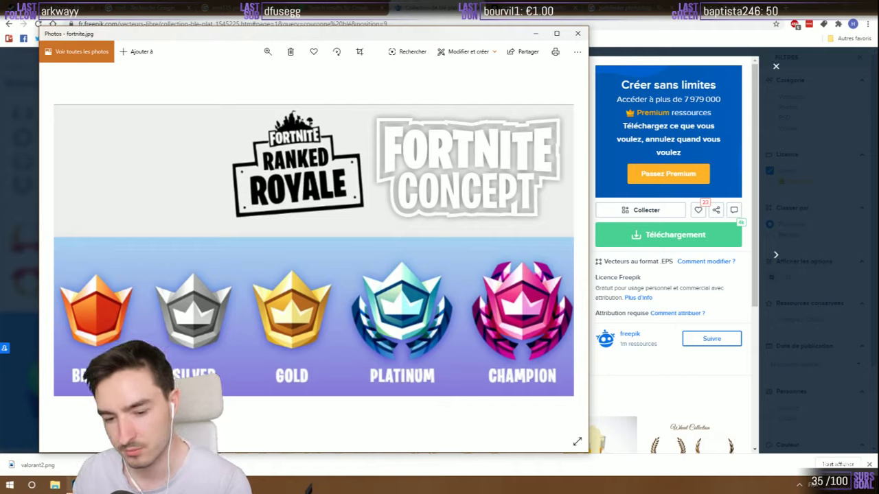
{"action": "key", "text": "alt+Tab"}
{"action": "scroll", "coordinate": [338, 387], "scroll_direction": "up", "scroll_amount": 5}
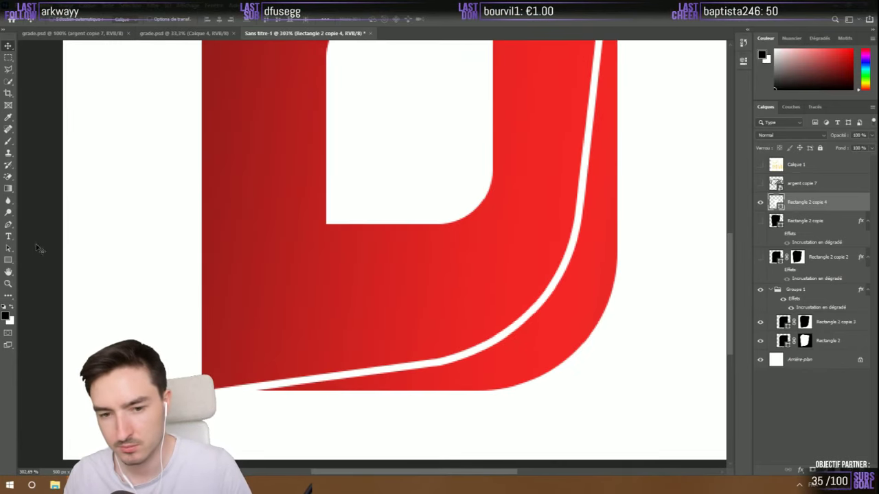
{"action": "left_click", "coordinate": [8, 224]}
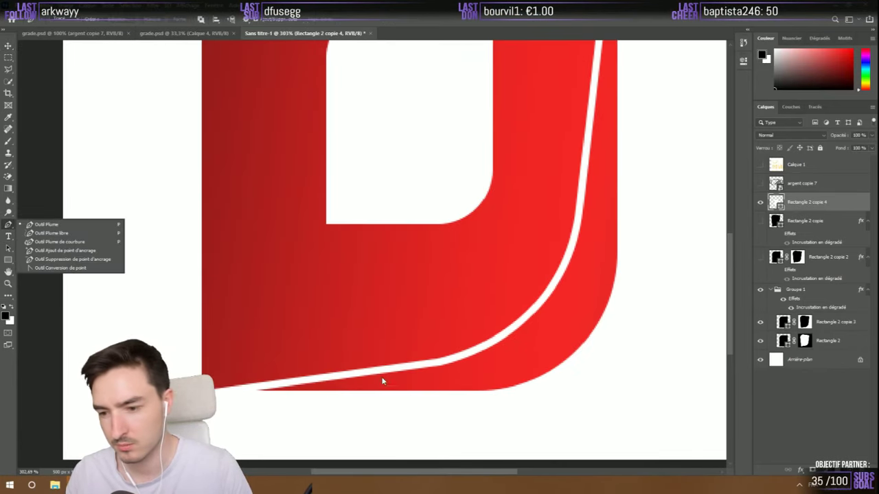
{"action": "left_click", "coordinate": [378, 370]}
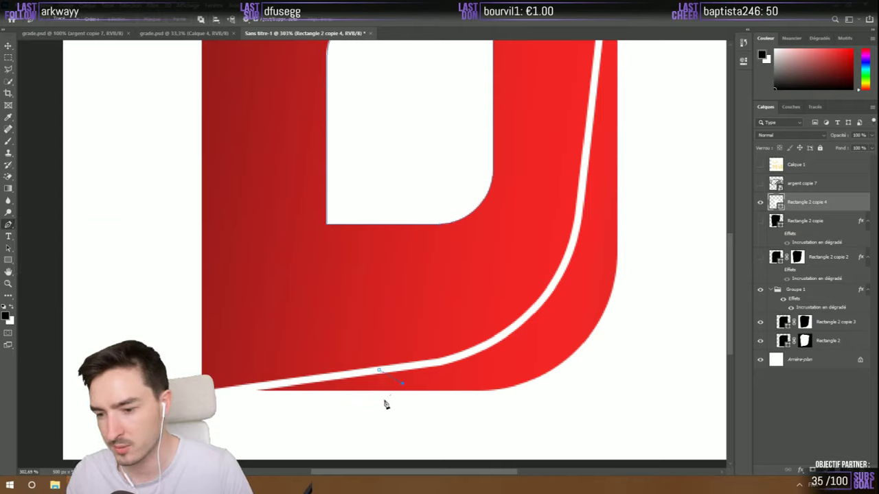
{"action": "left_click", "coordinate": [384, 402]}
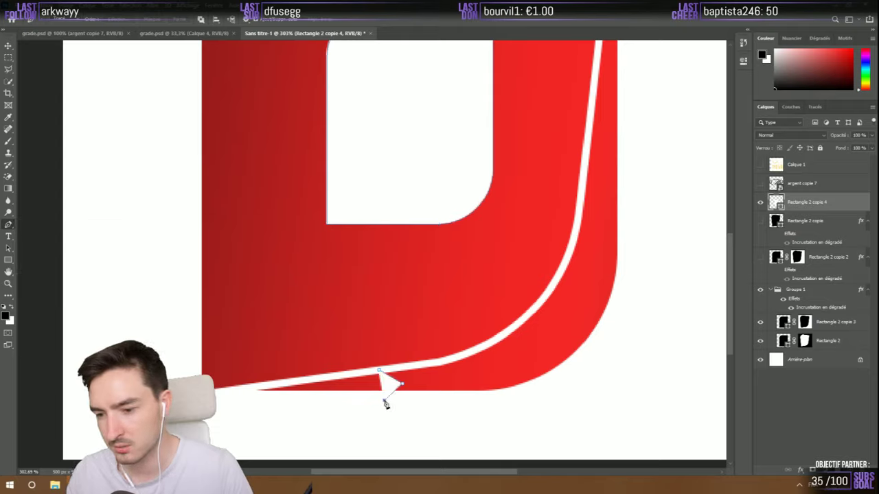
{"action": "left_click", "coordinate": [60, 19]}
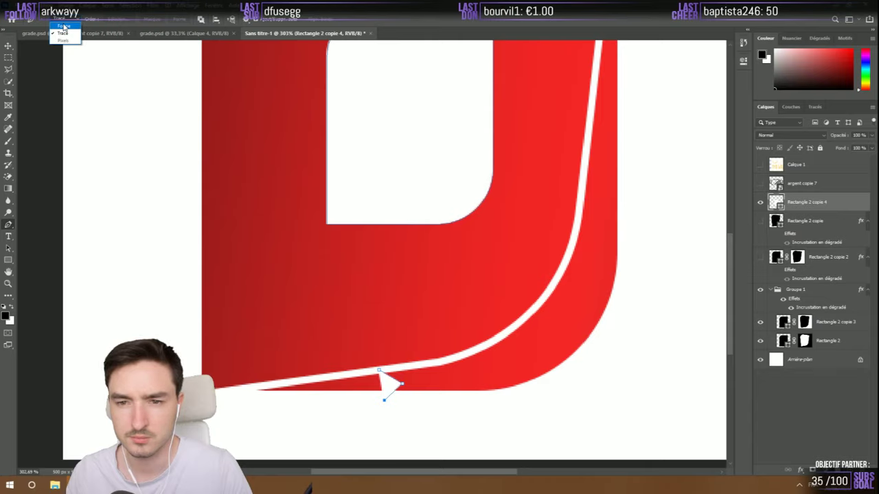
{"action": "left_click", "coordinate": [63, 26]}
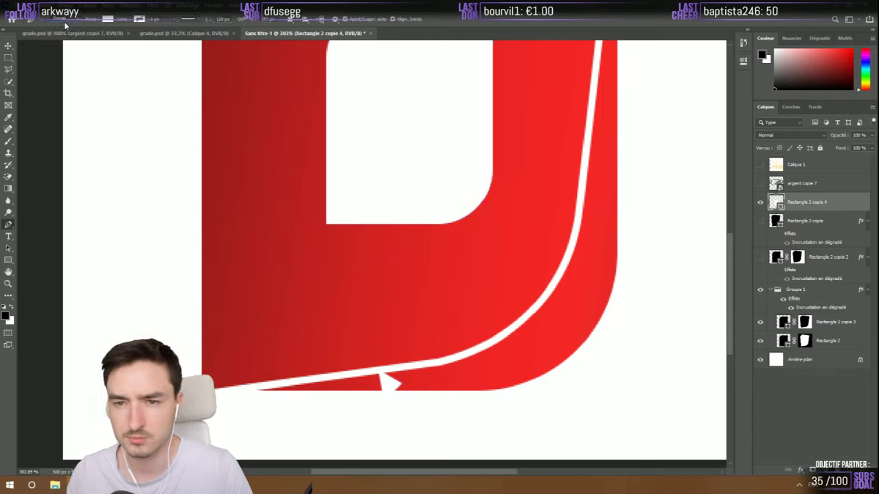
{"action": "left_click", "coordinate": [107, 19]}
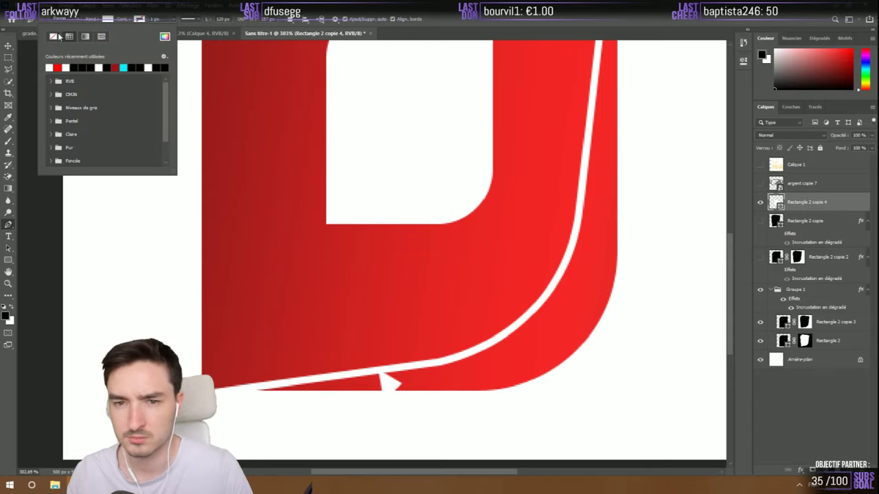
{"action": "left_click", "coordinate": [55, 37]}
{"action": "left_click", "coordinate": [140, 19]}
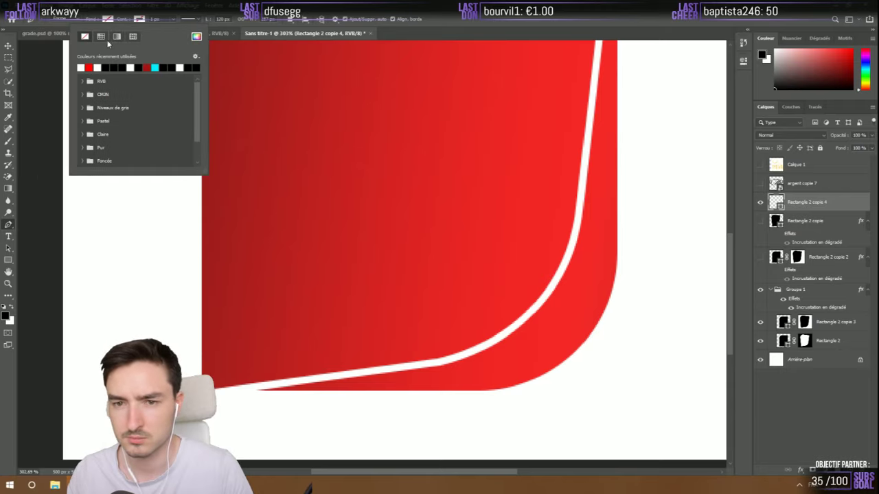
{"action": "left_click", "coordinate": [84, 63]}
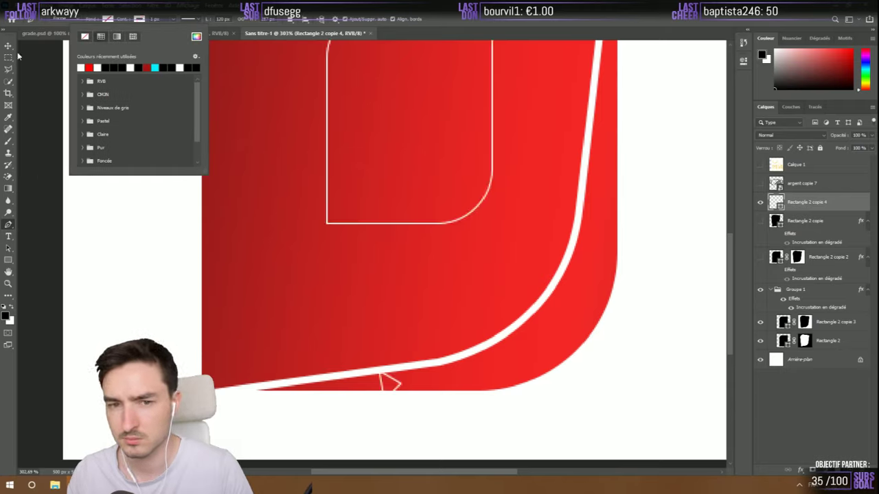
{"action": "key", "text": "v"}
{"action": "key", "text": "ctrl+z"}
{"action": "key", "text": "ctrl+z"}
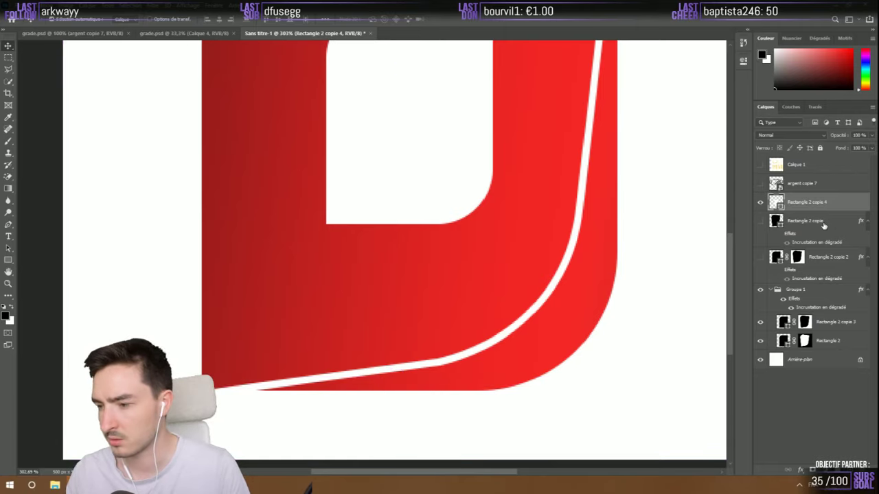
On a new layer, draw a three-point Pen shape forming a chevron peak
{"action": "left_click", "coordinate": [842, 467]}
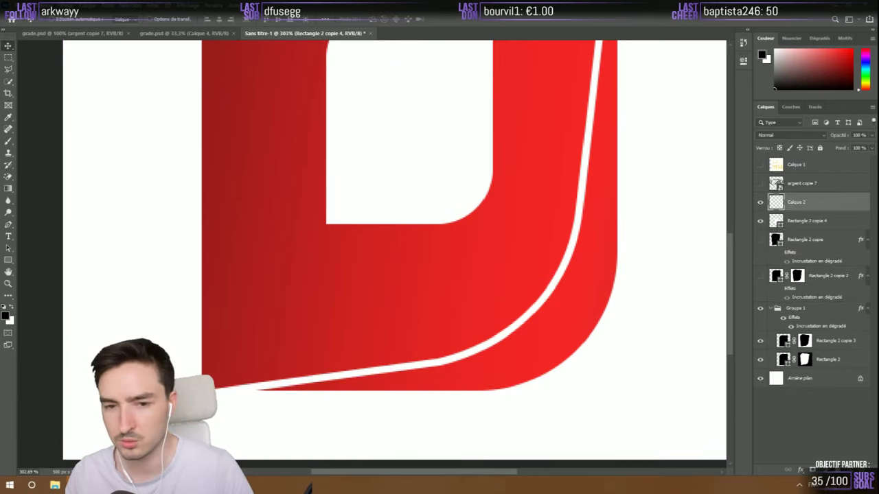
{"action": "right_click", "coordinate": [7, 230]}
{"action": "left_click", "coordinate": [27, 234]}
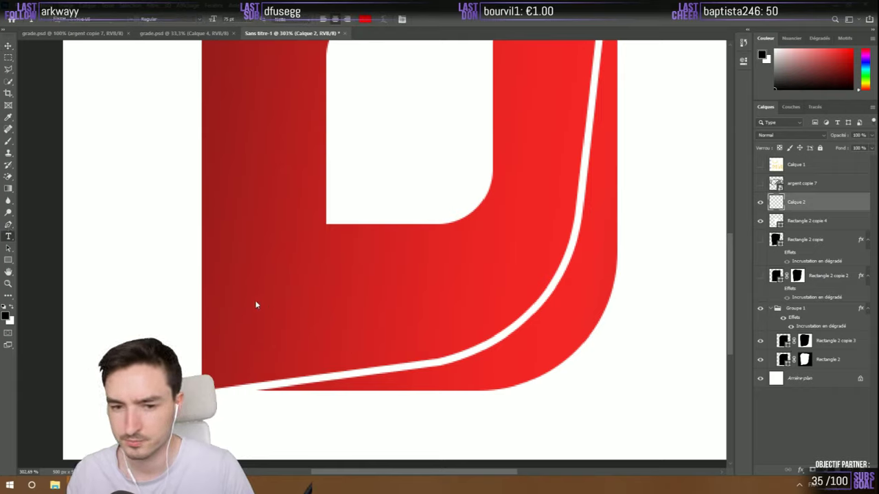
{"action": "left_click", "coordinate": [265, 329]}
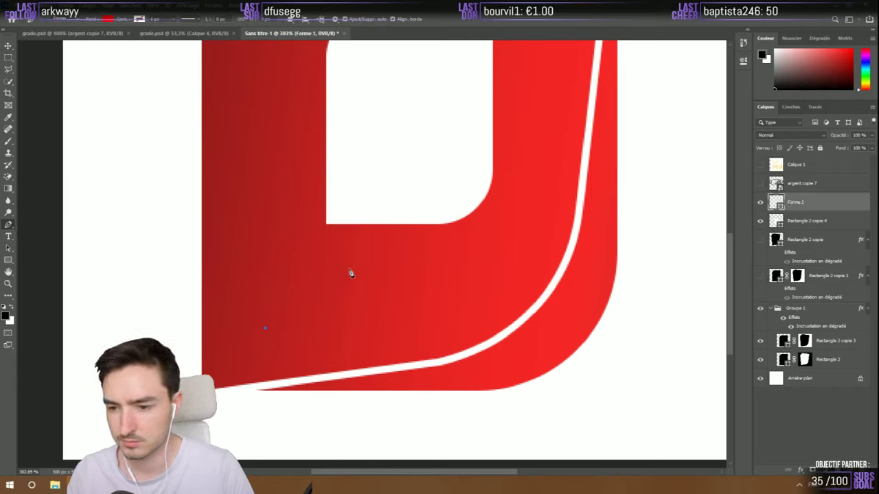
{"action": "left_click", "coordinate": [349, 270]}
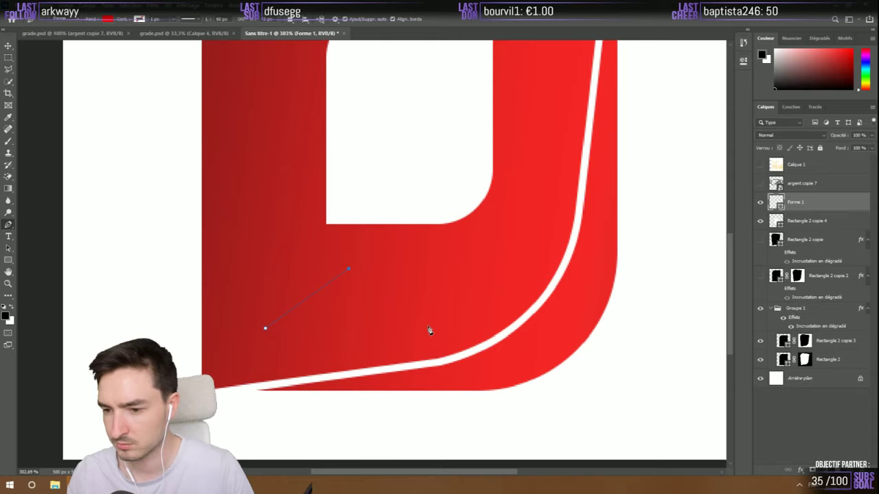
{"action": "left_click", "coordinate": [427, 327]}
Give the chevron no fill, a white stroke and a changed stroke alignment
{"action": "left_click", "coordinate": [107, 19]}
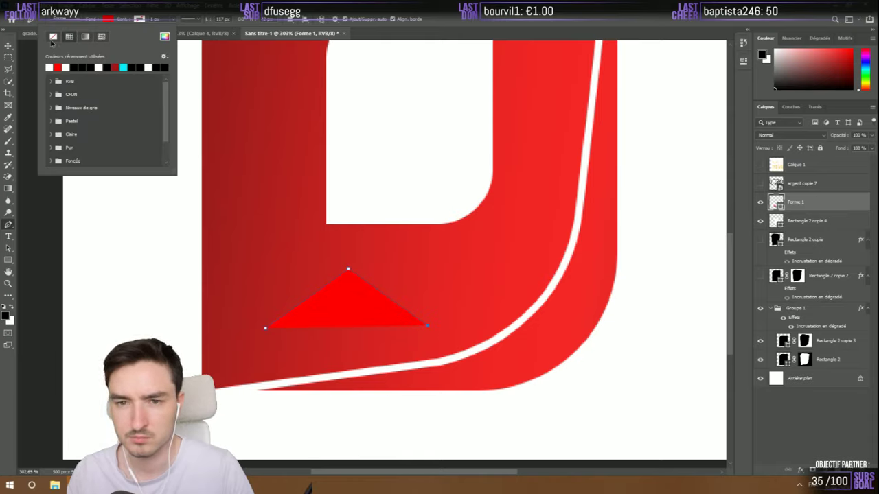
{"action": "left_click", "coordinate": [53, 36]}
{"action": "left_click", "coordinate": [139, 19]}
{"action": "left_click", "coordinate": [81, 67]}
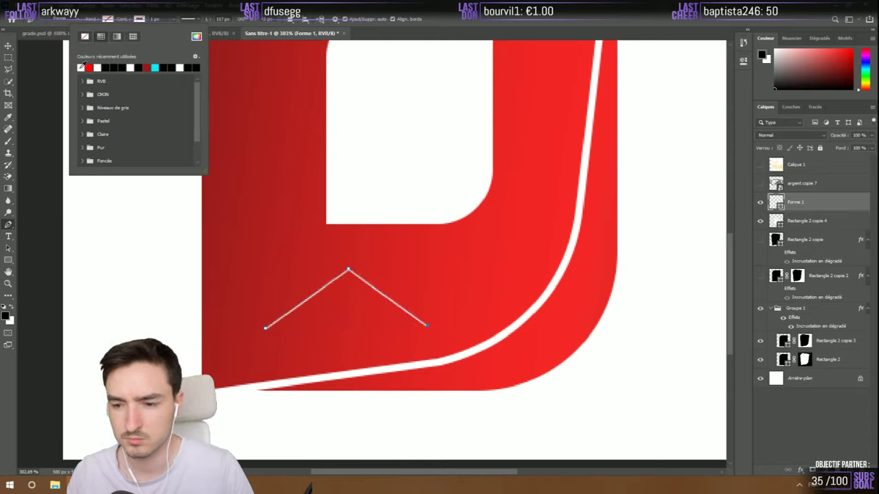
{"action": "left_click", "coordinate": [135, 18]}
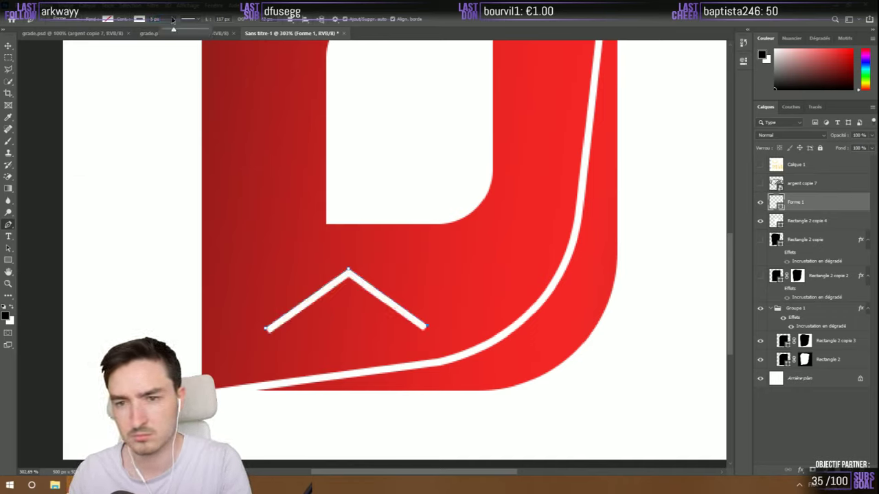
{"action": "left_click", "coordinate": [199, 19]}
{"action": "left_click", "coordinate": [172, 116]}
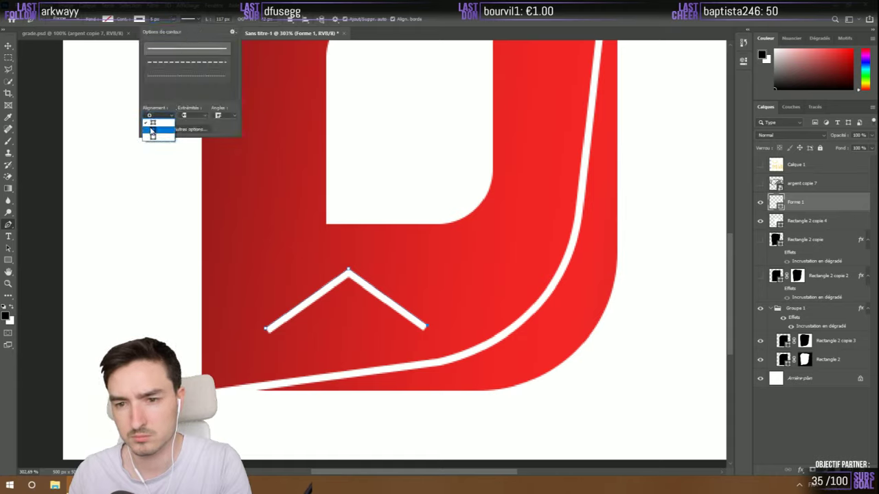
{"action": "left_click", "coordinate": [154, 131]}
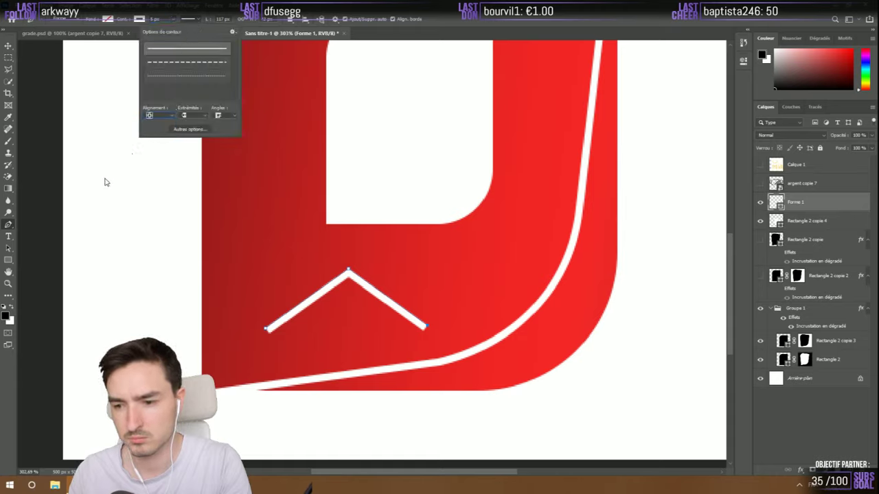
Rotate the chevron sideways, move it down and shrink it onto the white stripe
{"action": "left_click", "coordinate": [8, 45]}
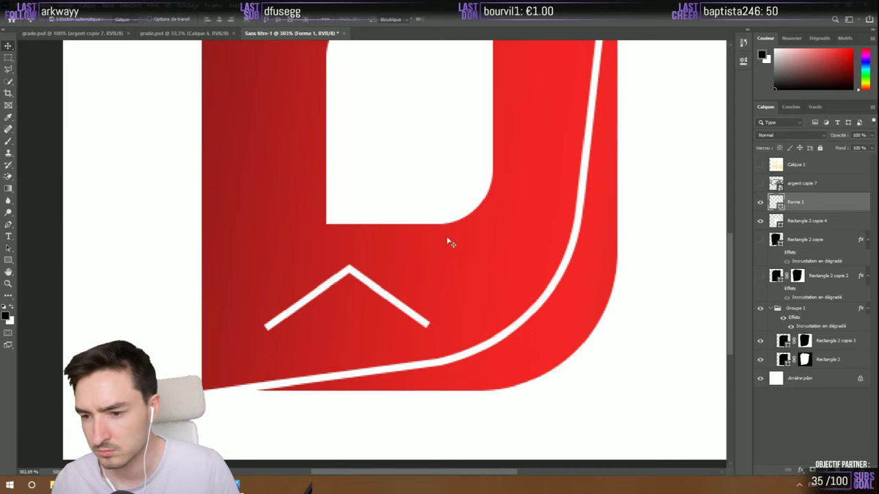
{"action": "key", "text": "ctrl+t"}
{"action": "left_click_drag", "start_coordinate": [434, 263], "coordinate": [389, 359]}
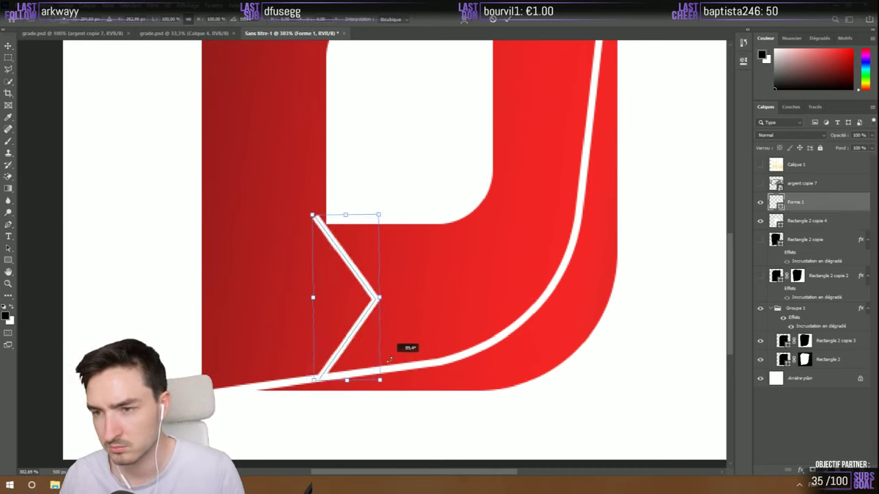
{"action": "left_click_drag", "start_coordinate": [350, 323], "coordinate": [372, 396]}
{"action": "left_click_drag", "start_coordinate": [335, 288], "coordinate": [377, 381]}
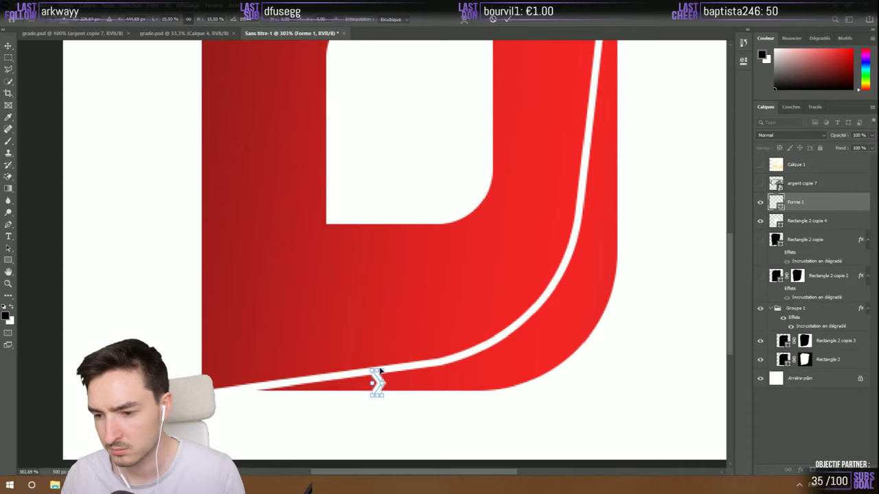
Commit the chevron transform and drag a copy along the bottom stripe
{"action": "left_click", "coordinate": [506, 21]}
{"action": "scroll", "coordinate": [304, 344], "scroll_direction": "down", "scroll_amount": 5}
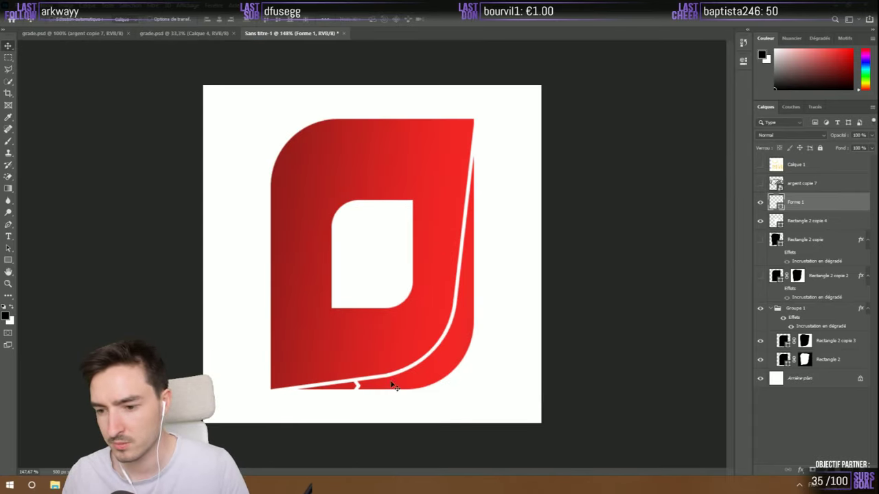
{"action": "left_click", "coordinate": [357, 397], "text": "alt"}
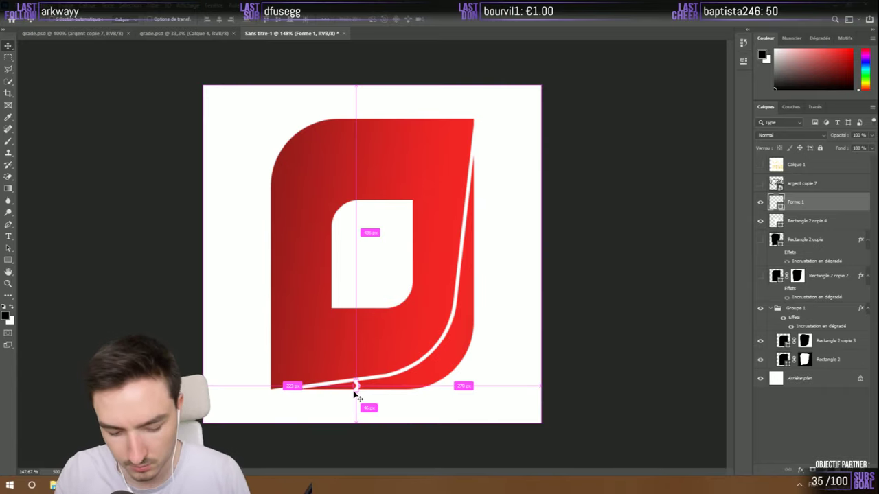
{"action": "mouse_move", "coordinate": [357, 396]}
{"action": "left_mouse_down"}
{"action": "mouse_move", "coordinate": [403, 368]}
{"action": "mouse_move", "coordinate": [396, 386]}
{"action": "mouse_move", "coordinate": [367, 389]}
{"action": "left_mouse_up"}
Delete the stray chevron copies created by the extra duplications
{"action": "key", "text": "ctrl+a"}
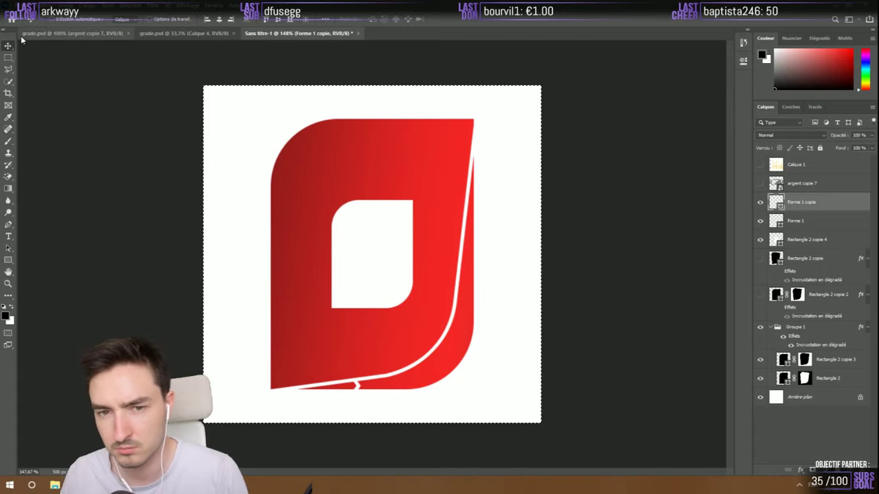
{"action": "key", "text": "m"}
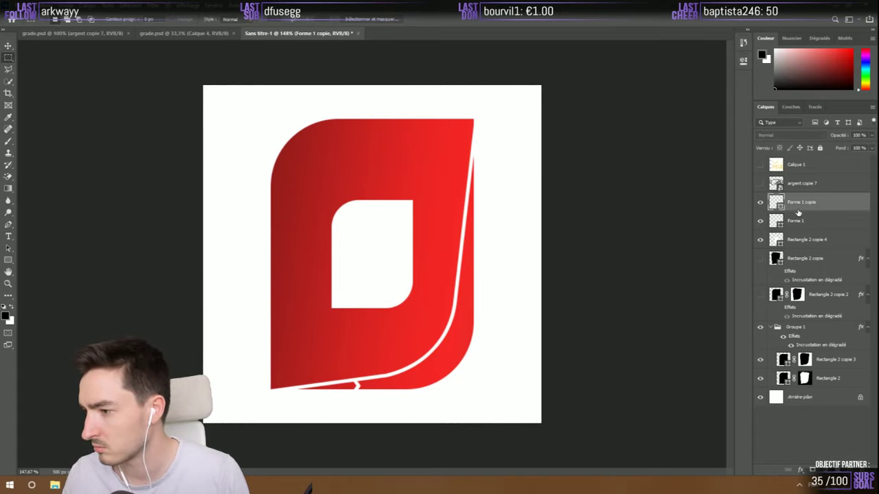
{"action": "key", "text": "ctrl+j"}
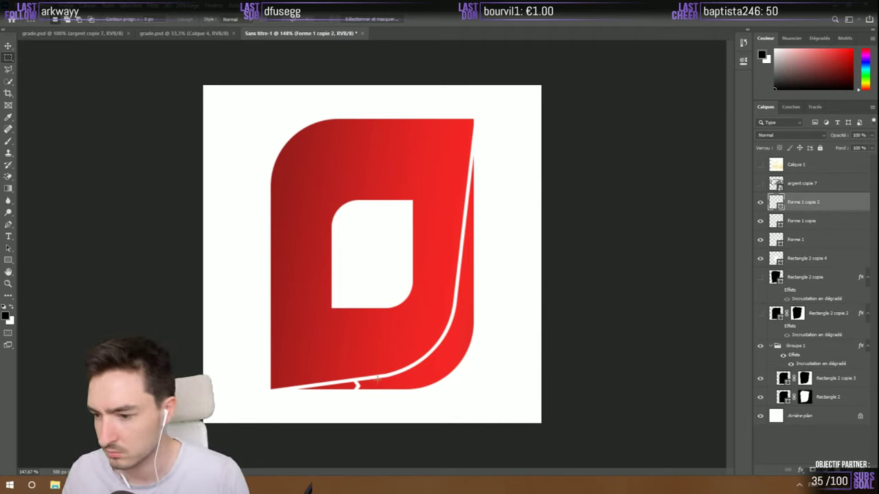
{"action": "left_click", "coordinate": [8, 46]}
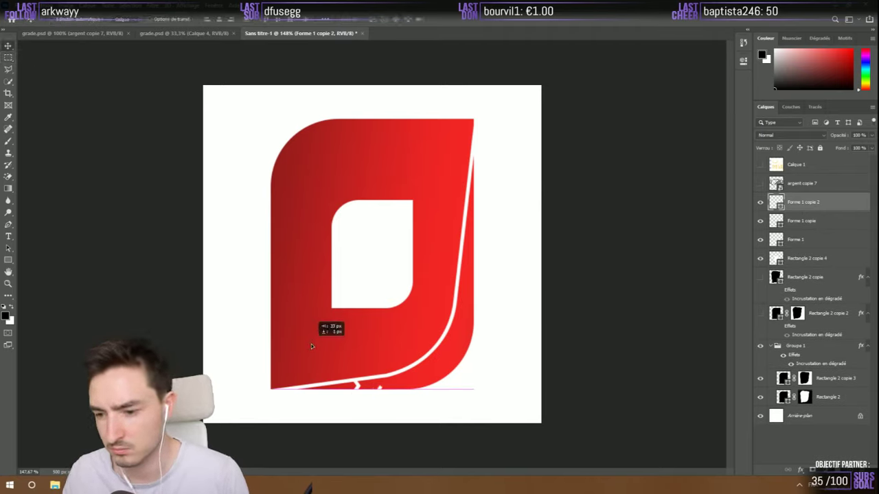
{"action": "left_click_drag", "start_coordinate": [314, 347], "coordinate": [314, 347]}
{"action": "key", "text": "Delete"}
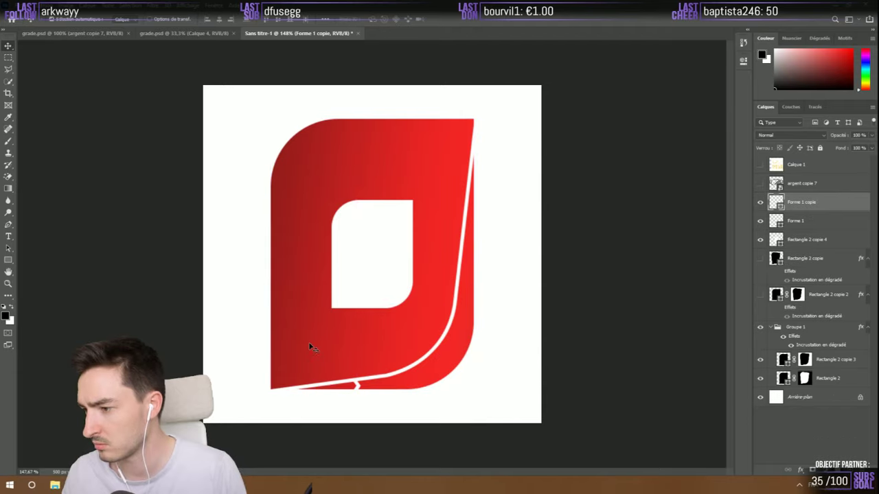
{"action": "key", "text": "ctrl+a"}
{"action": "key", "text": "ctrl+d"}
{"action": "key", "text": "Delete"}
{"action": "left_click", "coordinate": [310, 347]}
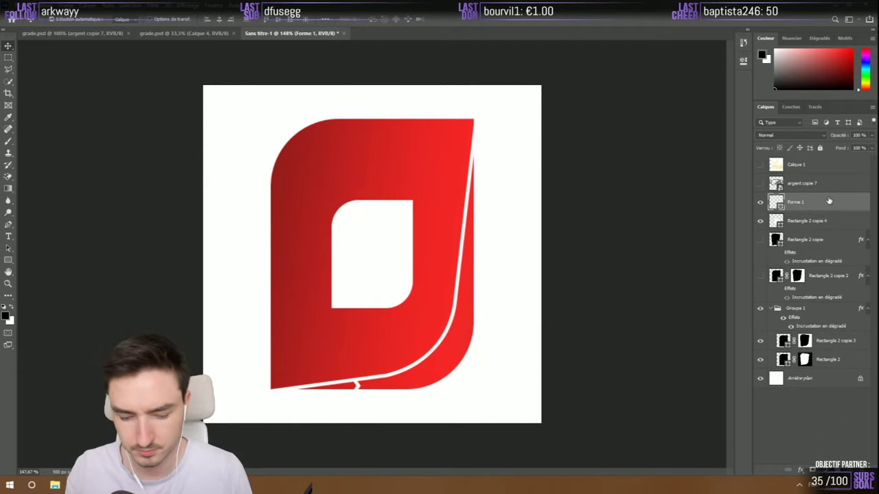
Duplicate Forme 1 with Ctrl+J and place the copy beside the first chevron
{"action": "key", "text": "ctrl+j"}
{"action": "left_click_drag", "start_coordinate": [400, 389], "coordinate": [425, 389]}
{"action": "key", "text": "ctrl+z"}
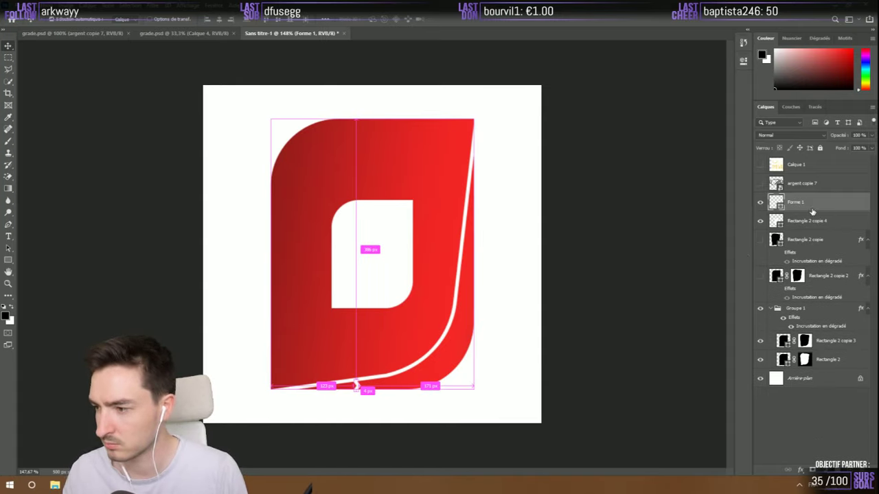
{"action": "key", "text": "ctrl+j"}
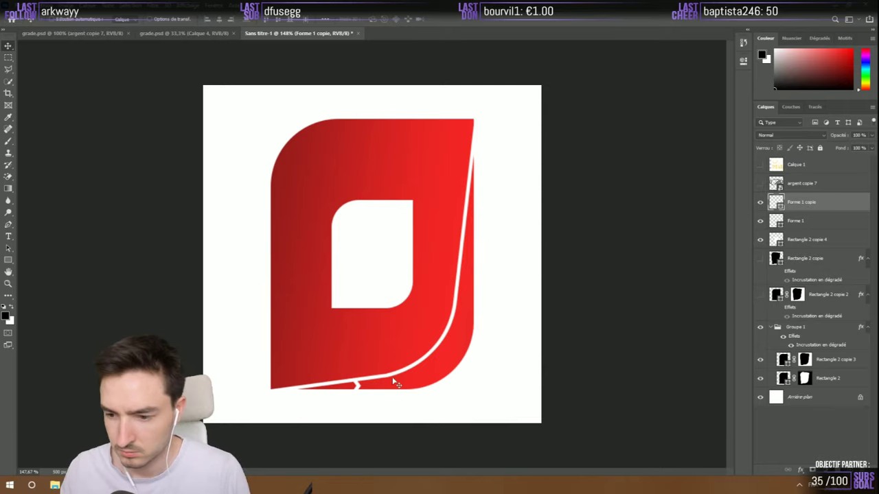
{"action": "left_click_drag", "start_coordinate": [393, 379], "coordinate": [421, 379]}
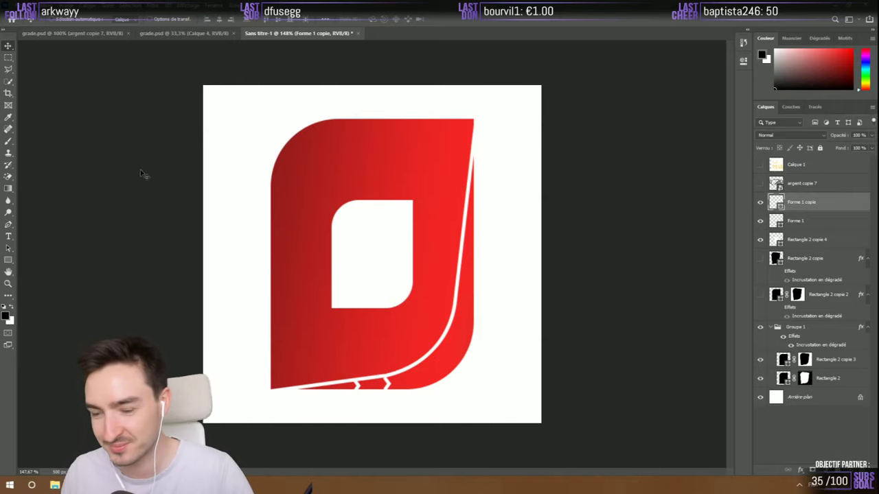
Draw a Pen path from the badge's bottom-left to its top-right and bend it into a curve
{"action": "key", "text": "p"}
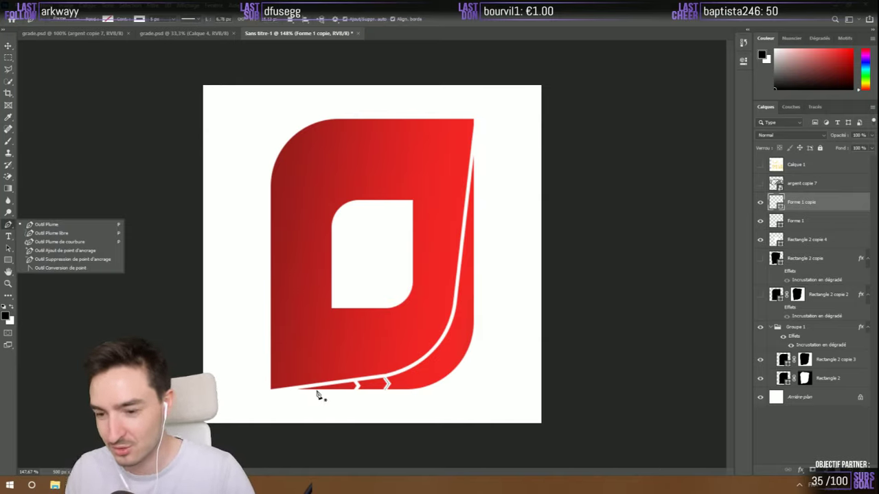
{"action": "left_click", "coordinate": [299, 389]}
{"action": "left_click", "coordinate": [474, 158]}
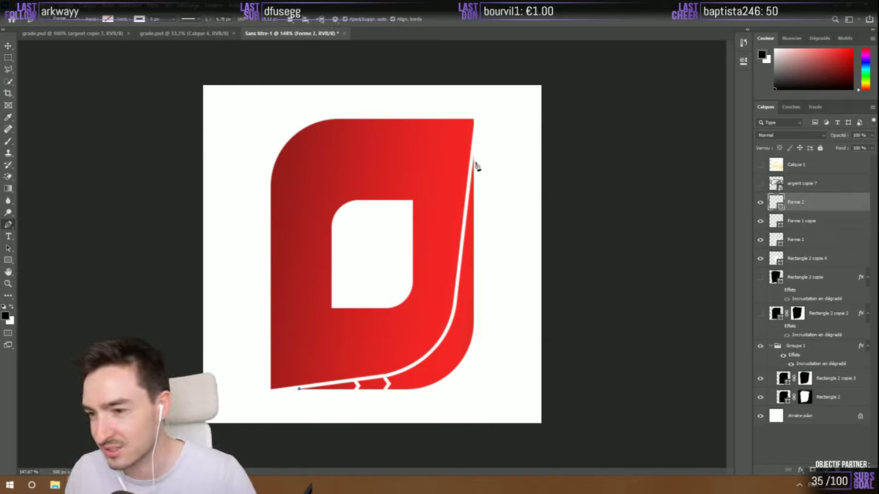
{"action": "left_click", "coordinate": [379, 286]}
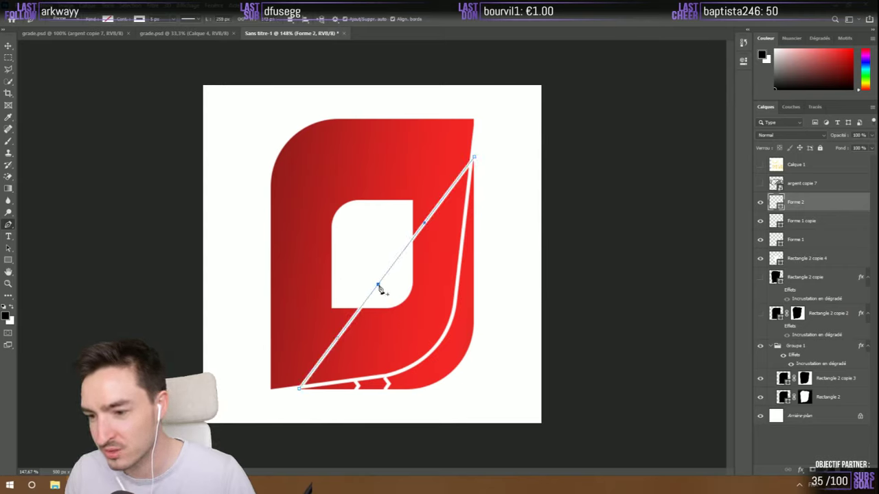
{"action": "left_click_drag", "start_coordinate": [447, 358], "coordinate": [450, 356]}
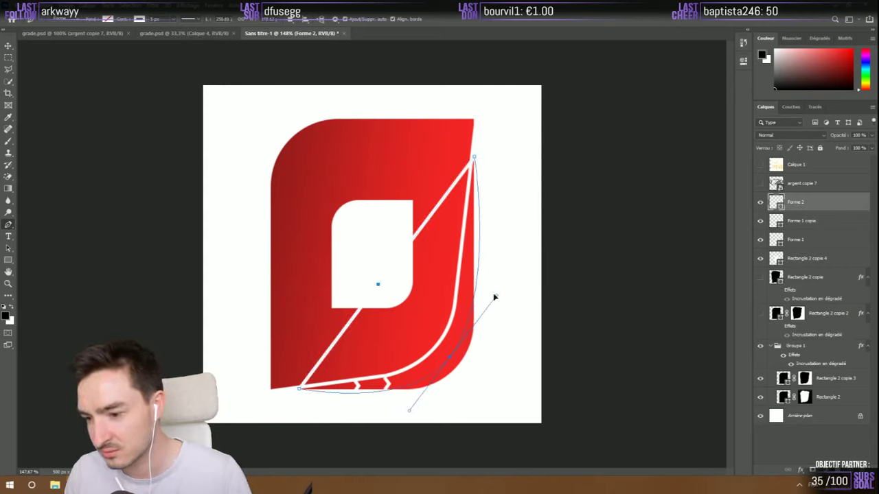
{"action": "left_click_drag", "start_coordinate": [494, 297], "coordinate": [496, 296]}
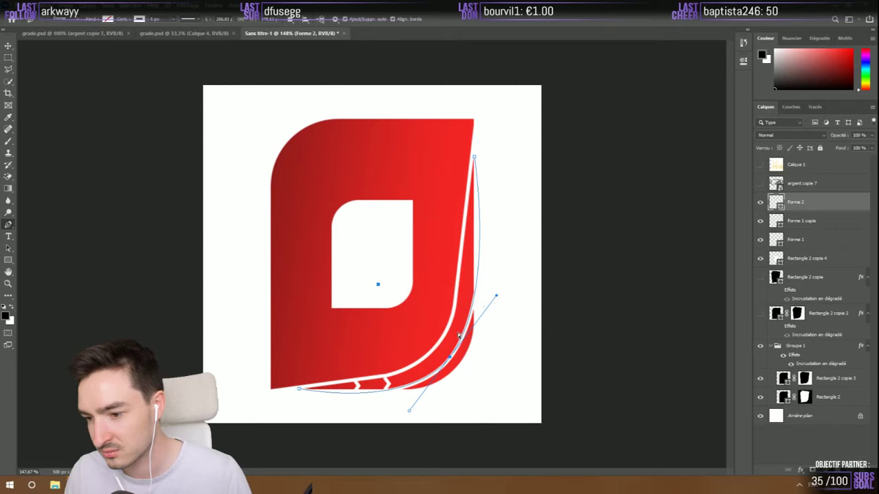
{"action": "mouse_move", "coordinate": [457, 332]}
{"action": "left_mouse_down"}
{"action": "mouse_move", "coordinate": [431, 295]}
{"action": "mouse_move", "coordinate": [416, 236]}
{"action": "mouse_move", "coordinate": [458, 332]}
{"action": "left_mouse_up"}
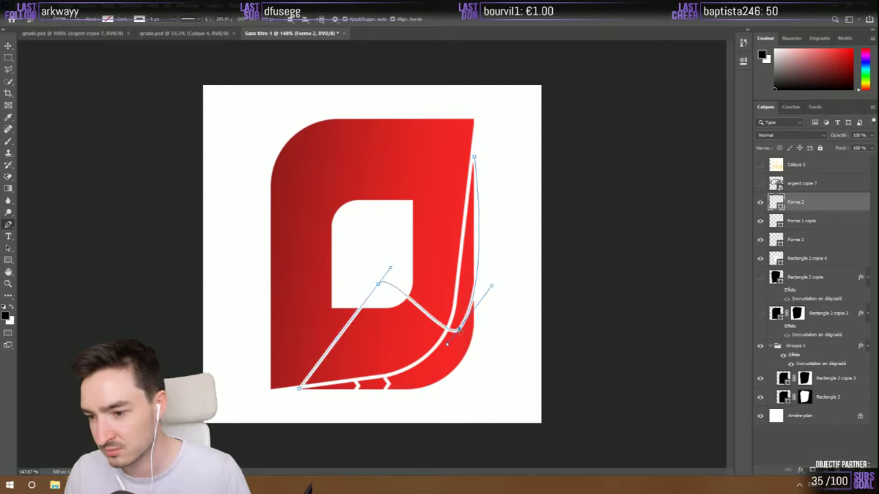
Convert the path's anchors to corners and align it along the right and bottom edges
{"action": "left_click", "coordinate": [458, 332], "text": "alt"}
{"action": "left_click", "coordinate": [379, 285], "text": "alt"}
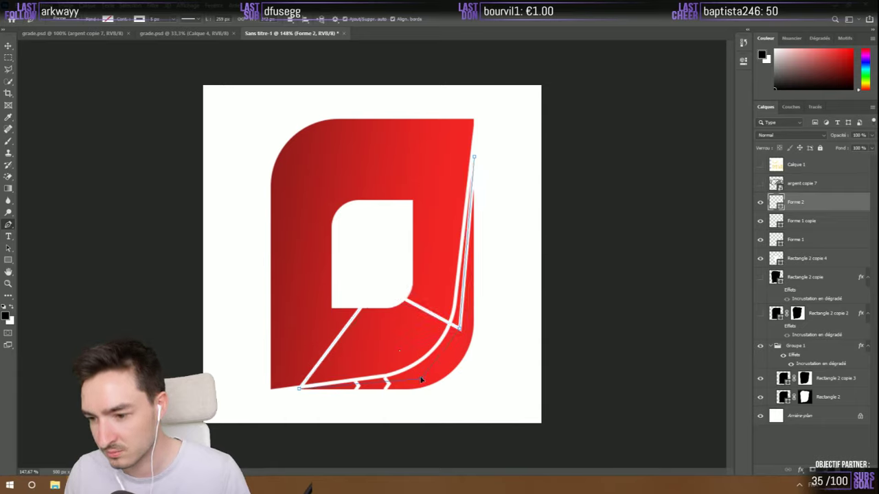
{"action": "mouse_move", "coordinate": [420, 379]}
{"action": "left_mouse_down"}
{"action": "mouse_move", "coordinate": [443, 354]}
{"action": "mouse_move", "coordinate": [447, 362]}
{"action": "left_mouse_up"}
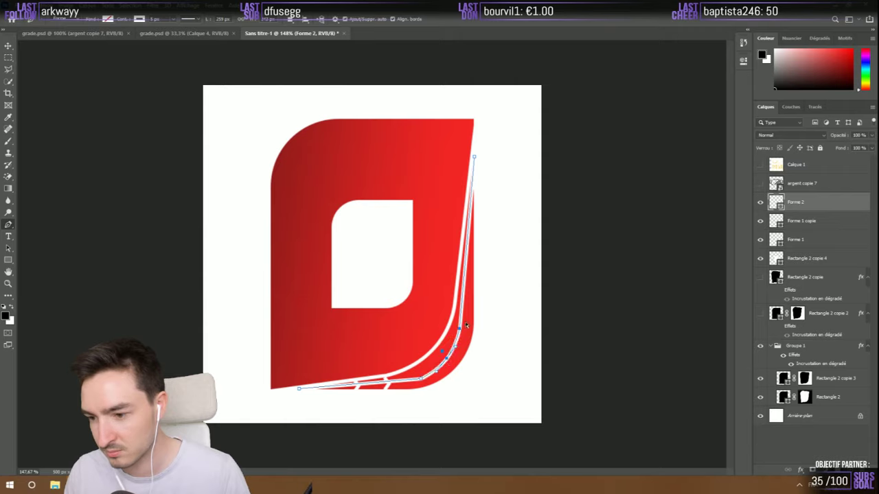
{"action": "left_click_drag", "start_coordinate": [465, 325], "coordinate": [465, 321]}
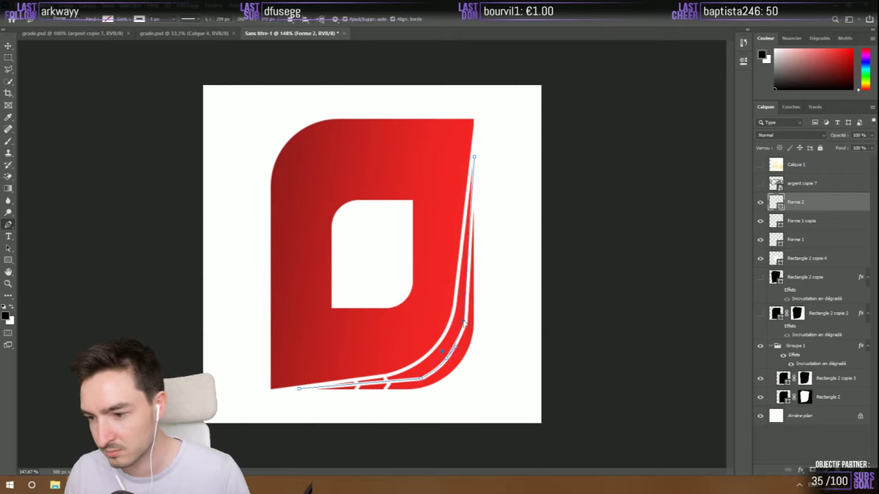
{"action": "scroll", "coordinate": [464, 322], "scroll_direction": "up", "scroll_amount": 3}
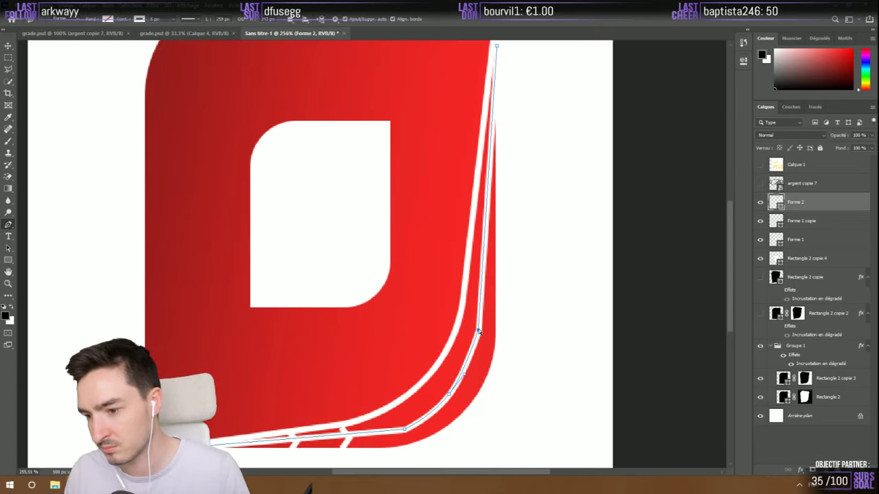
{"action": "mouse_move", "coordinate": [478, 332]}
{"action": "left_mouse_down"}
{"action": "mouse_move", "coordinate": [486, 300]}
{"action": "mouse_move", "coordinate": [483, 310]}
{"action": "left_mouse_up"}
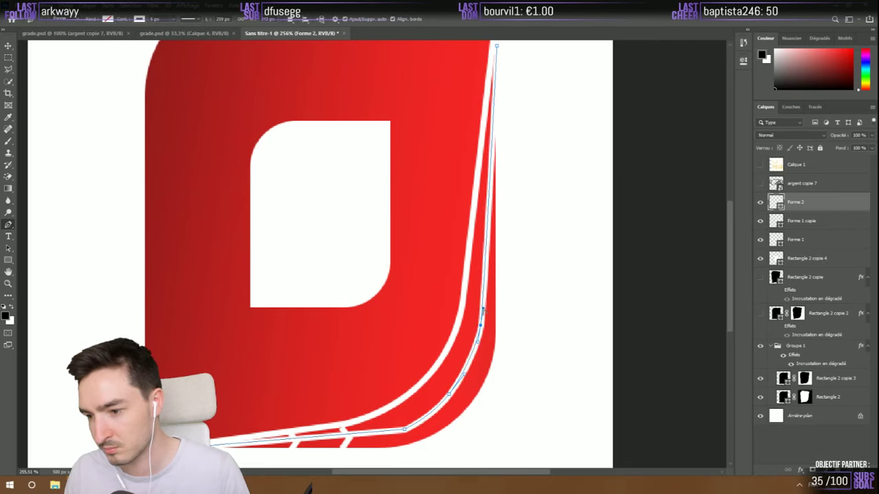
{"action": "left_click_drag", "start_coordinate": [483, 341], "coordinate": [481, 329]}
Set the path's stroke to black with a 1 px width
{"action": "left_click", "coordinate": [137, 19]}
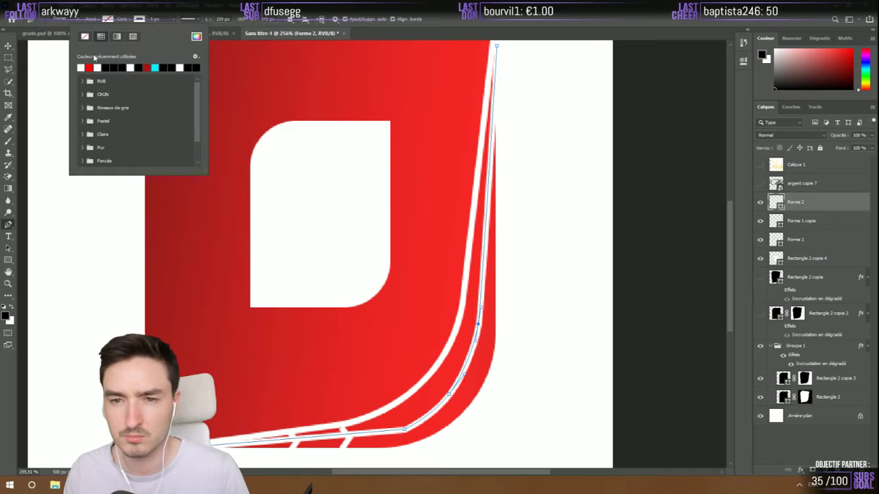
{"action": "left_click", "coordinate": [113, 67]}
{"action": "left_click", "coordinate": [155, 19]}
{"action": "type", "text": "1"}
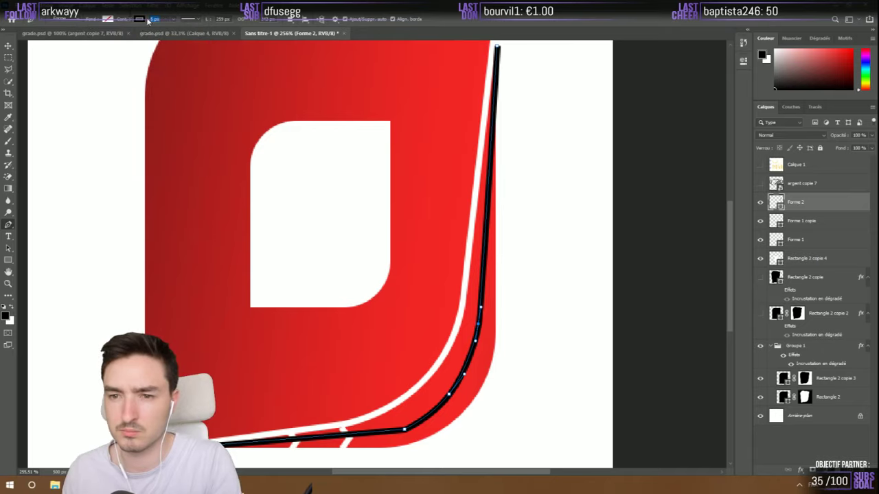
{"action": "key", "text": "Return"}
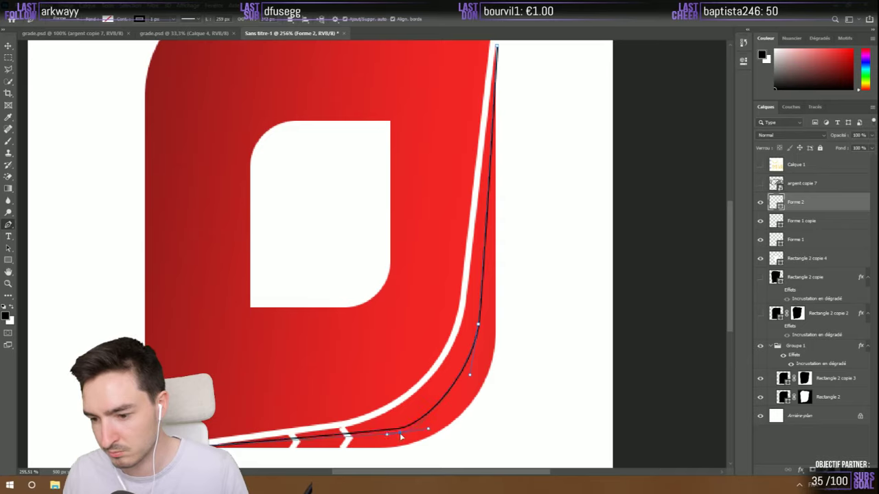
Refine the path's lower curve and its direction handle
{"action": "left_click_drag", "start_coordinate": [397, 431], "coordinate": [401, 436]}
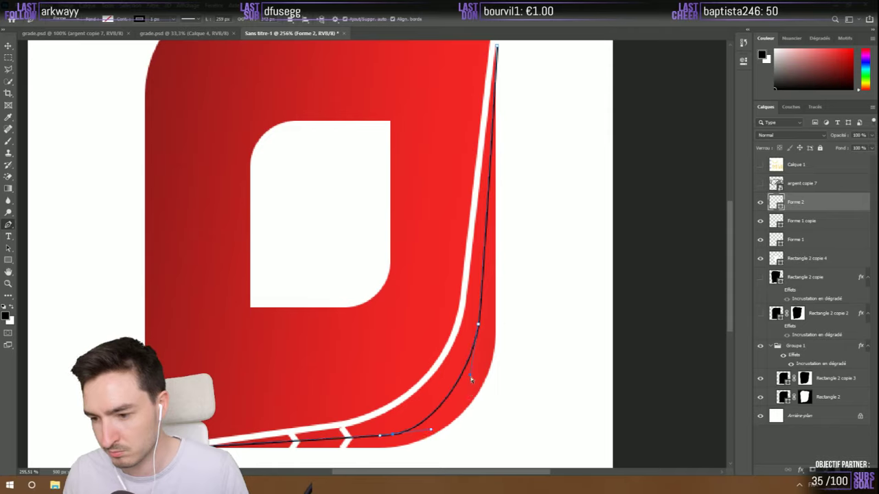
{"action": "left_click_drag", "start_coordinate": [471, 378], "coordinate": [473, 383]}
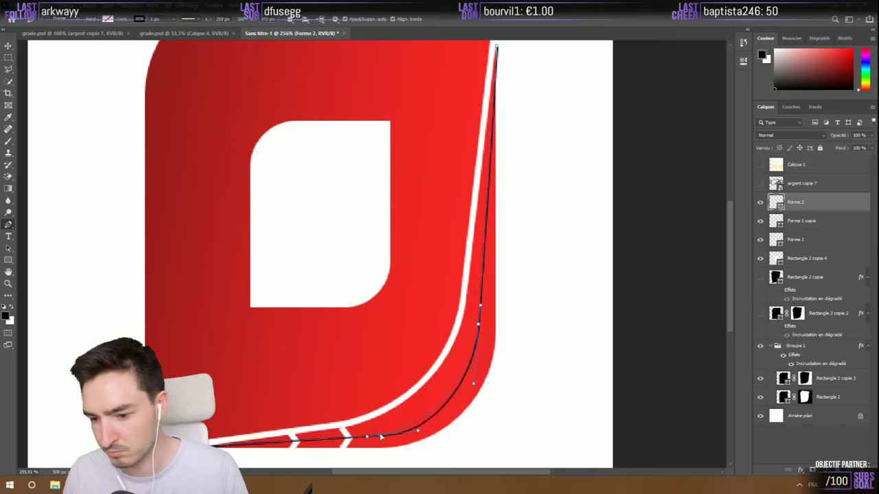
{"action": "left_click_drag", "start_coordinate": [386, 435], "coordinate": [387, 438]}
{"action": "key", "text": "v"}
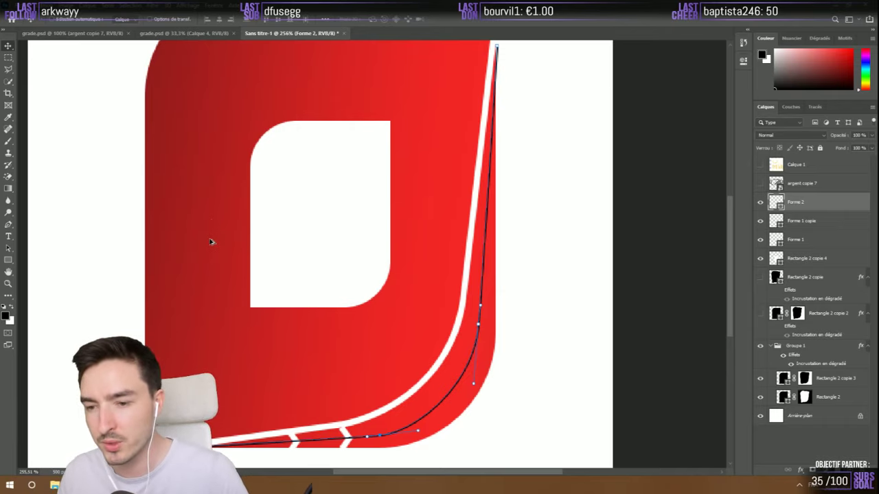
Enlarge the second chevron, Forme 1 copie, with Free Transform
{"action": "scroll", "coordinate": [199, 264], "scroll_direction": "down", "scroll_amount": 3}
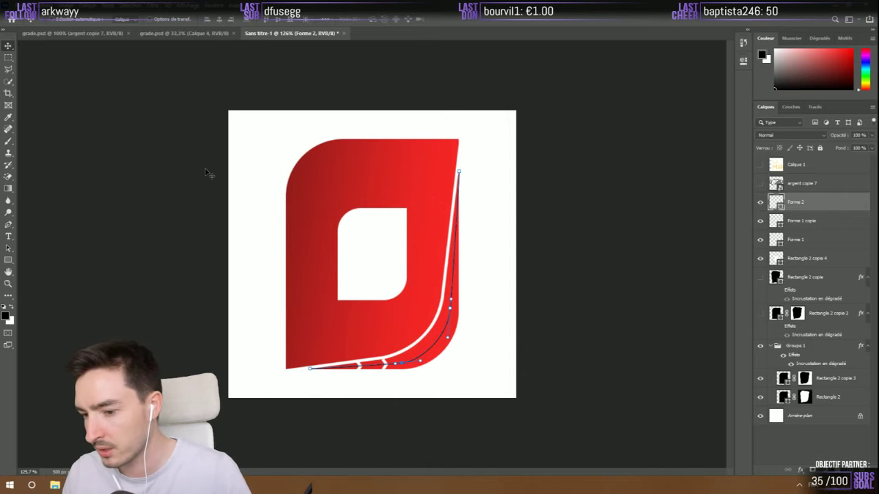
{"action": "scroll", "coordinate": [376, 401], "scroll_direction": "up", "scroll_amount": 5}
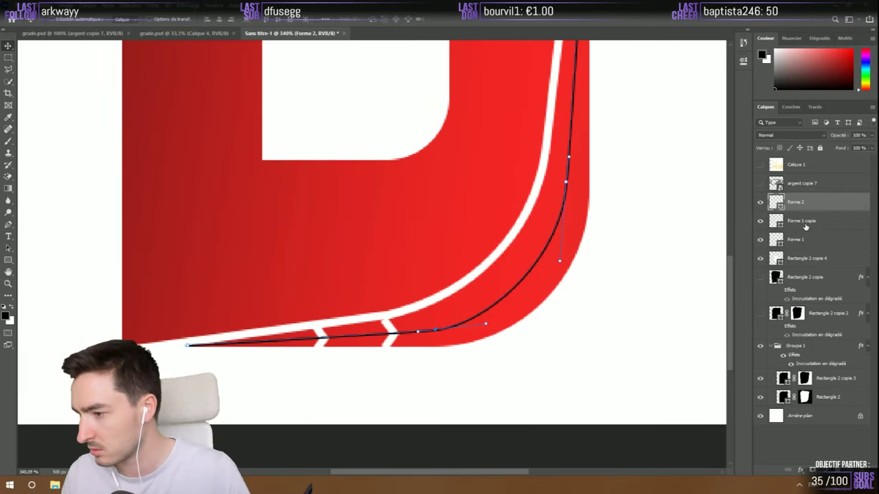
{"action": "left_click", "coordinate": [810, 237]}
{"action": "left_click", "coordinate": [810, 223]}
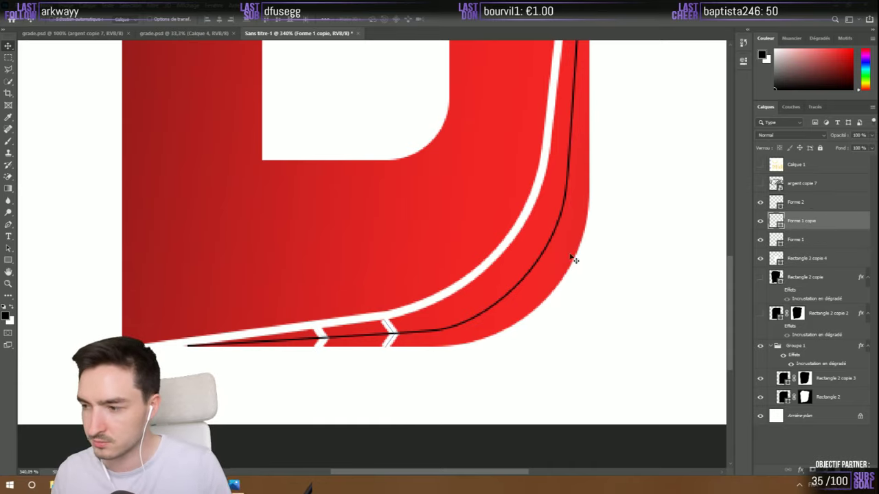
{"action": "key", "text": "ctrl+t"}
{"action": "left_click", "coordinate": [429, 180]}
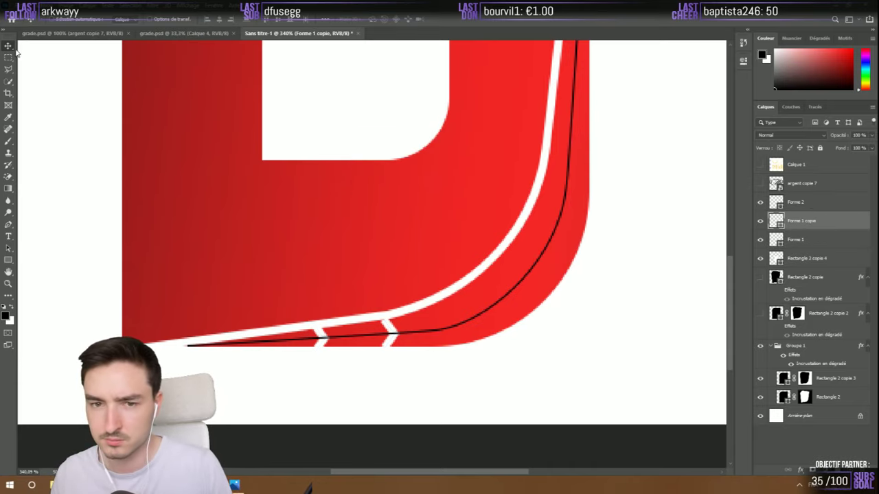
{"action": "key", "text": "Delete"}
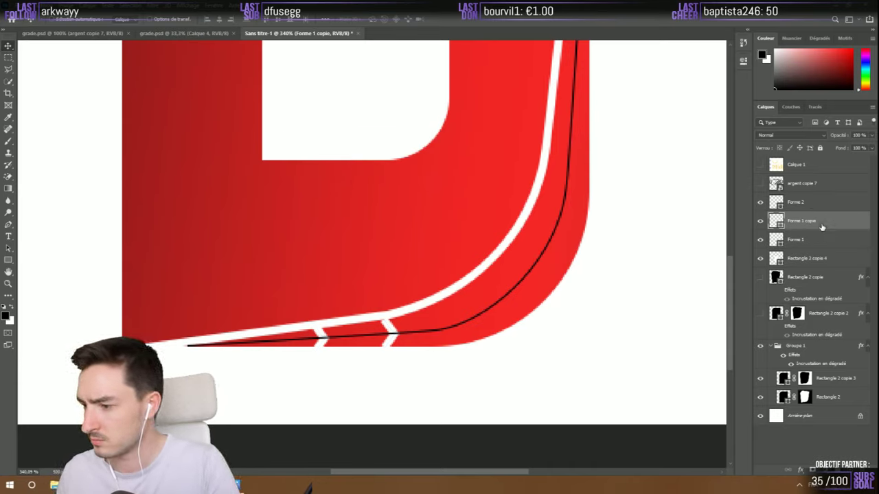
{"action": "key", "text": "ctrl+z"}
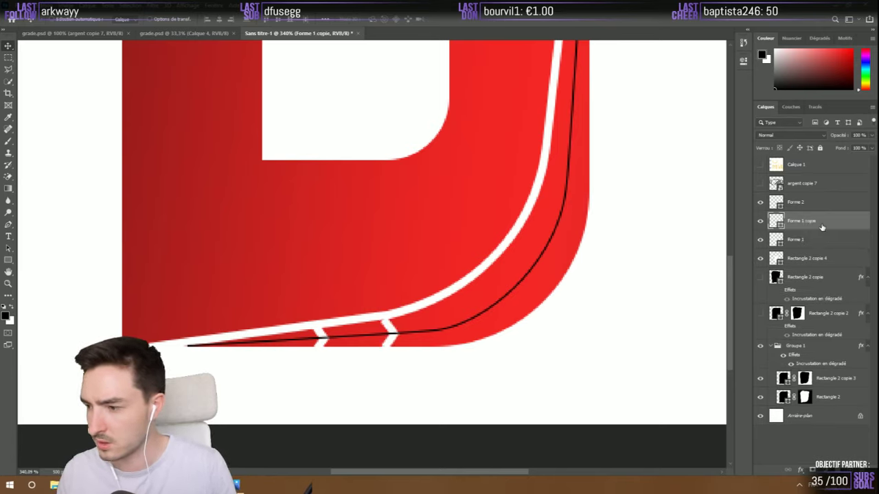
{"action": "key", "text": "ctrl+t"}
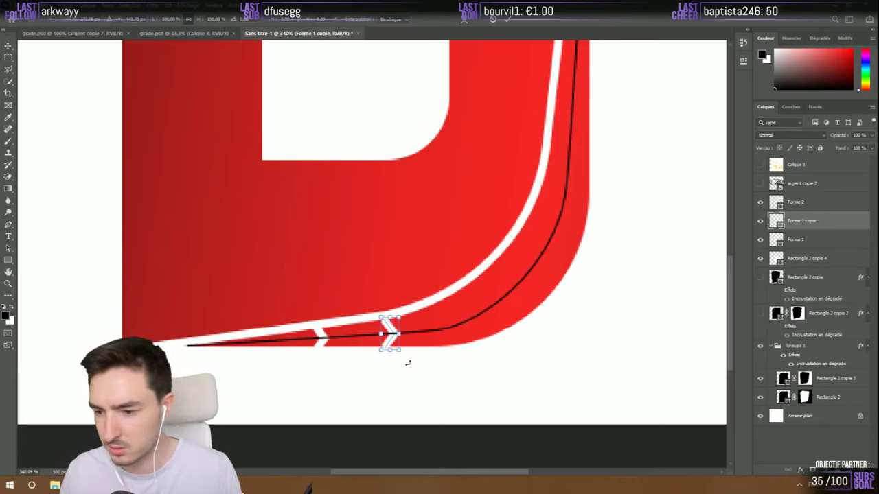
{"action": "mouse_move", "coordinate": [397, 352]}
{"action": "left_mouse_down"}
{"action": "mouse_move", "coordinate": [406, 357]}
{"action": "mouse_move", "coordinate": [400, 343]}
{"action": "left_mouse_up"}
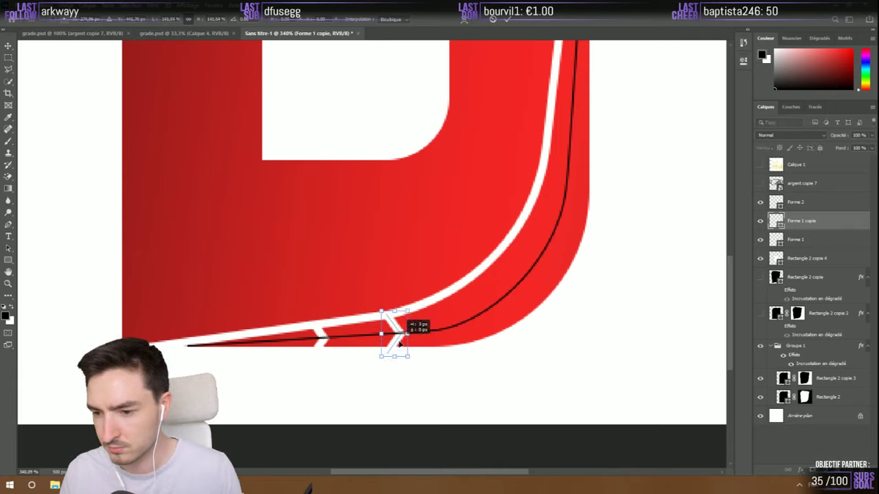
{"action": "left_click", "coordinate": [507, 19]}
Place a duplicate chevron farther along the curve, rotated to follow it
{"action": "key", "text": "ctrl+j"}
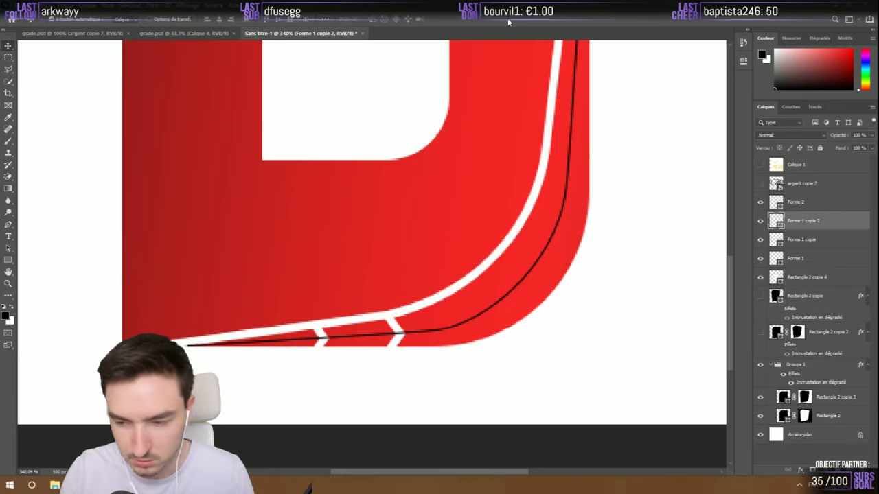
{"action": "left_click_drag", "start_coordinate": [403, 320], "coordinate": [485, 274]}
{"action": "key", "text": "ctrl+t"}
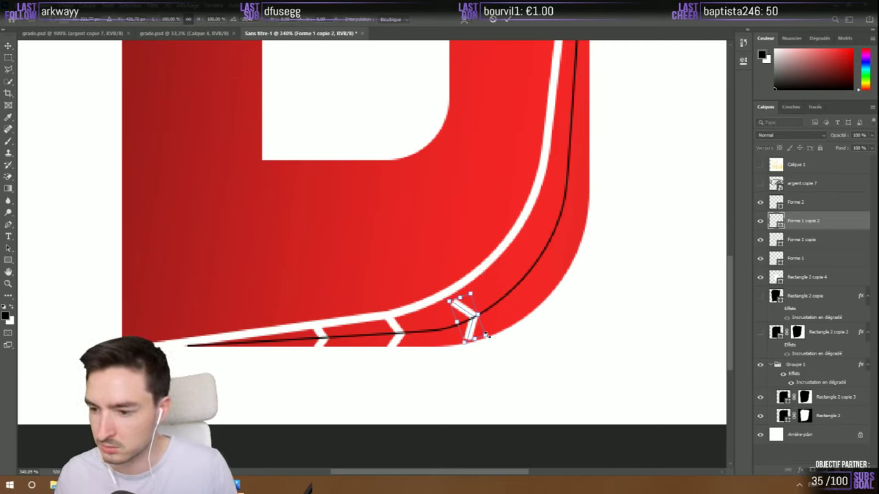
{"action": "left_click_drag", "start_coordinate": [485, 335], "coordinate": [499, 322]}
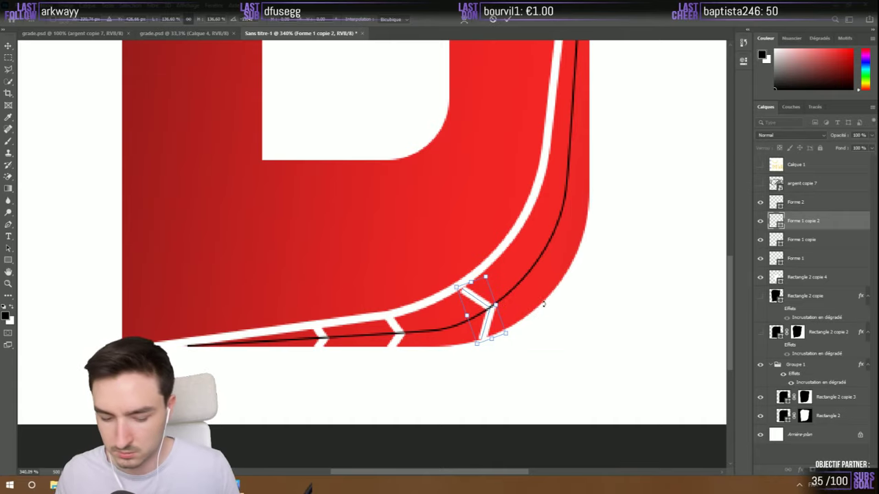
{"action": "key", "text": "Return"}
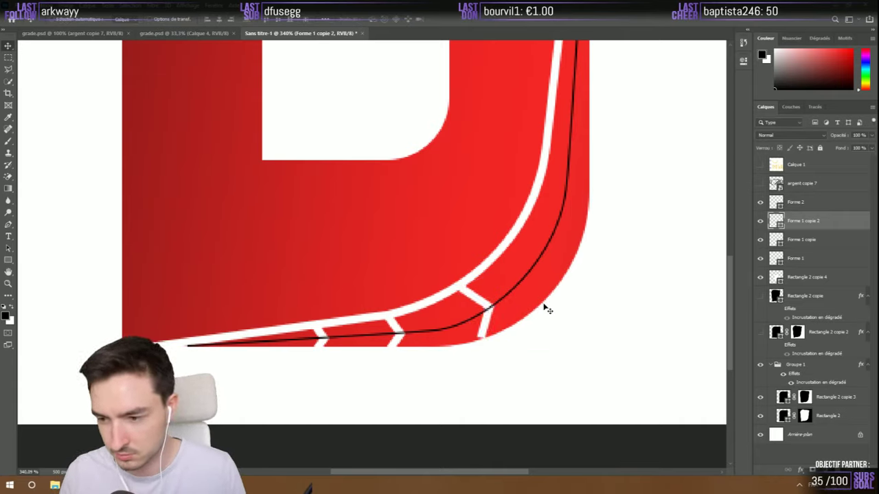
Add another chevron further up the curve, rotated about -30° onto the stripe
{"action": "key", "text": "ctrl+j"}
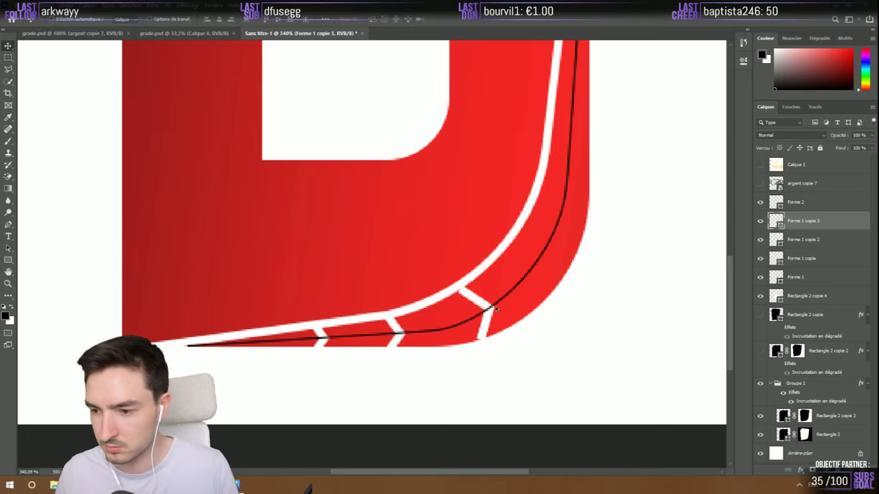
{"action": "left_click_drag", "start_coordinate": [496, 306], "coordinate": [542, 271]}
{"action": "key", "text": "ctrl+t"}
{"action": "left_click_drag", "start_coordinate": [612, 228], "coordinate": [596, 203]}
{"action": "left_click_drag", "start_coordinate": [563, 283], "coordinate": [613, 250]}
{"action": "left_click_drag", "start_coordinate": [539, 269], "coordinate": [529, 259]}
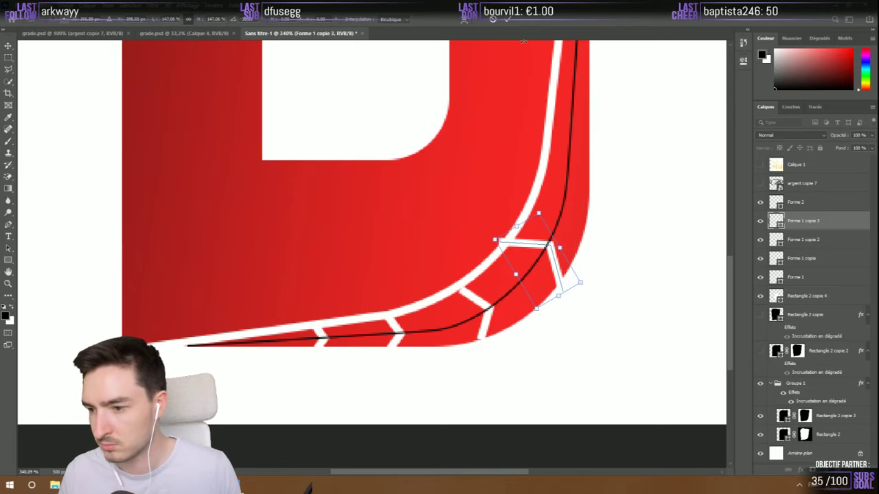
{"action": "key", "text": "Return"}
Add a chevron higher up the curve, rotated to match the curve's angle
{"action": "scroll", "coordinate": [600, 233], "scroll_direction": "up", "scroll_amount": 1}
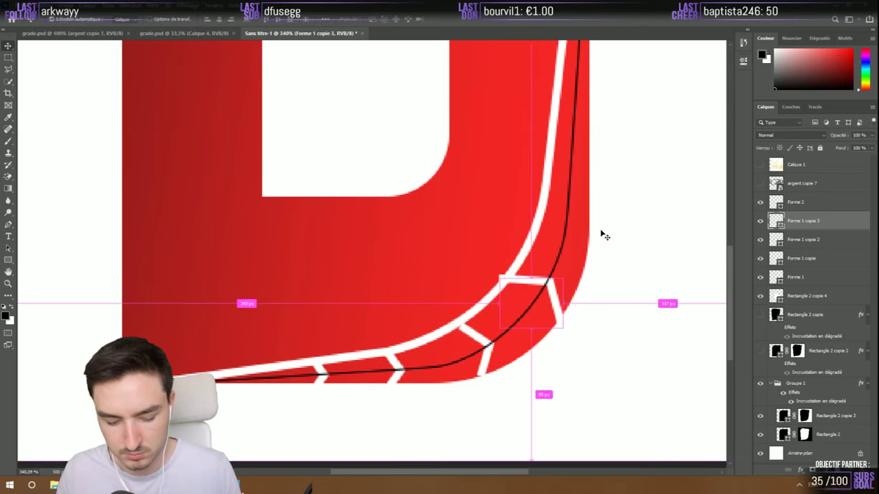
{"action": "key", "text": "ctrl+j"}
{"action": "left_click_drag", "start_coordinate": [605, 248], "coordinate": [657, 192]}
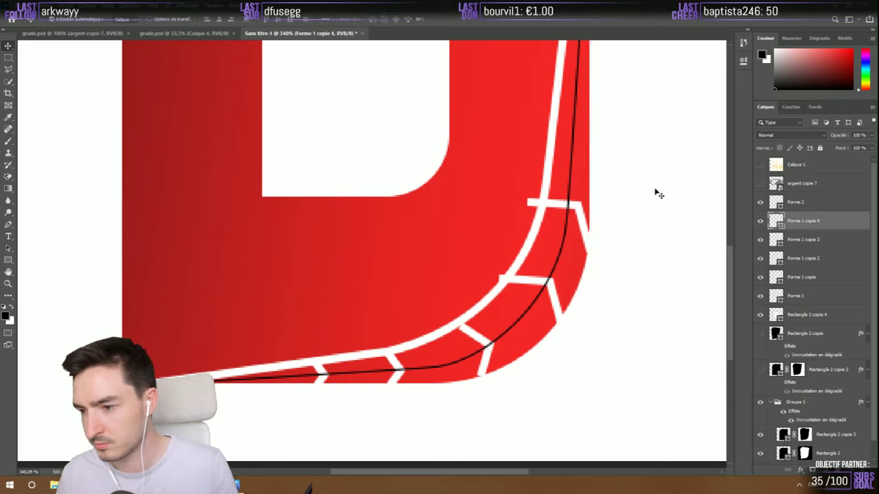
{"action": "key", "text": "ctrl+t"}
{"action": "left_click_drag", "start_coordinate": [640, 160], "coordinate": [622, 142]}
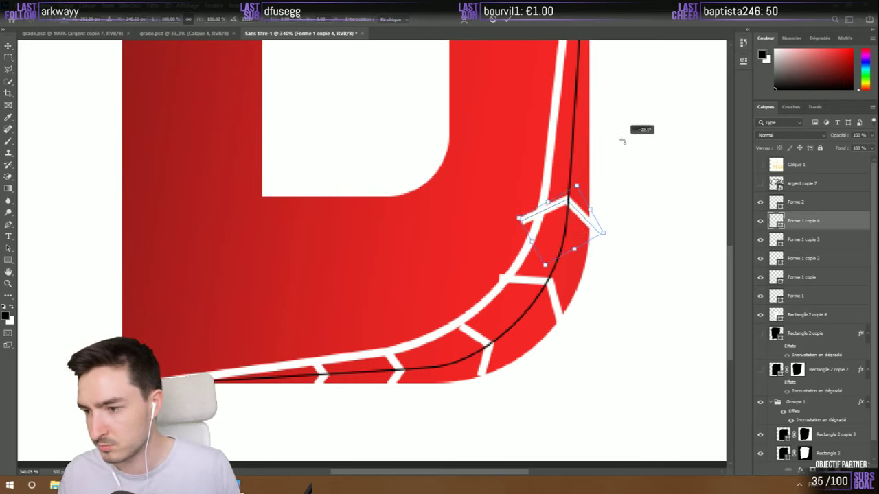
{"action": "key", "text": "Return"}
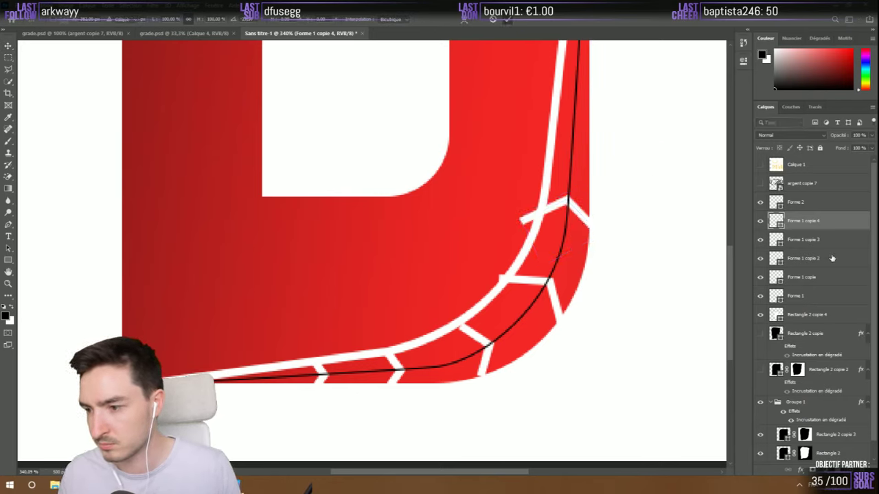
Duplicate Forme 1 and turn the copy about 90° to point along the right side
{"action": "left_click", "coordinate": [799, 295]}
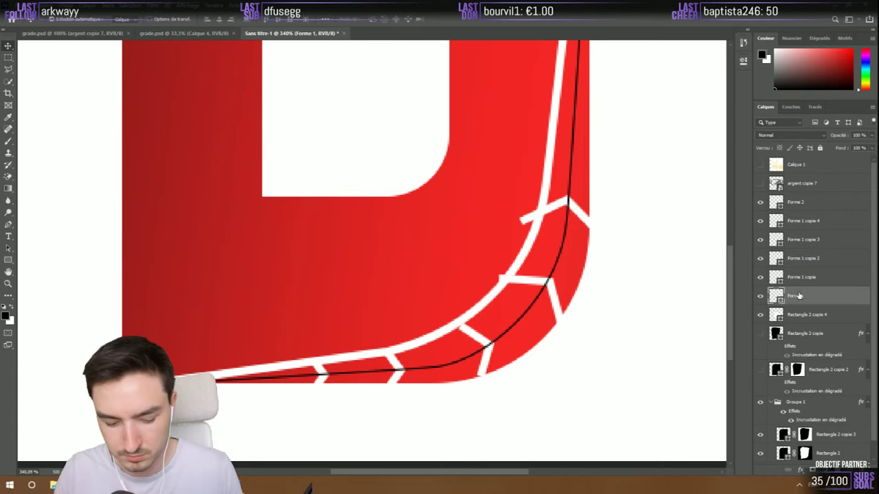
{"action": "key", "text": "ctrl+j"}
{"action": "key", "text": "ctrl+t"}
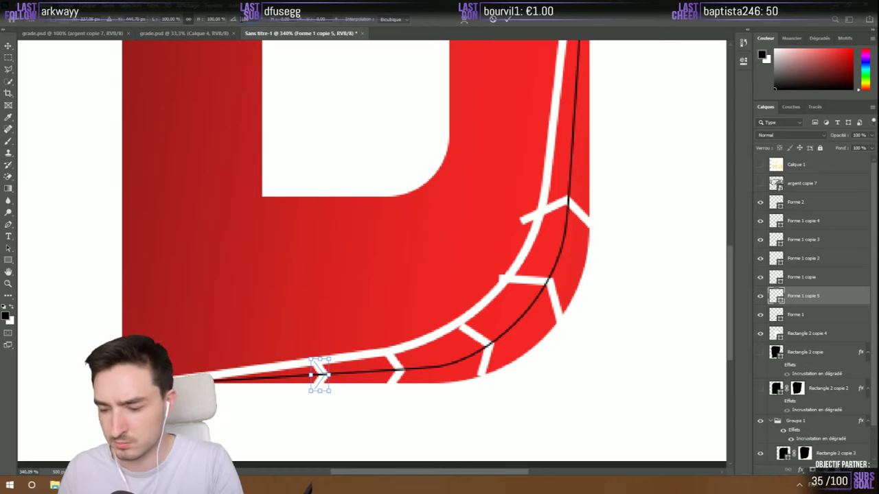
{"action": "left_click_drag", "start_coordinate": [234, 18], "coordinate": [242, 20]}
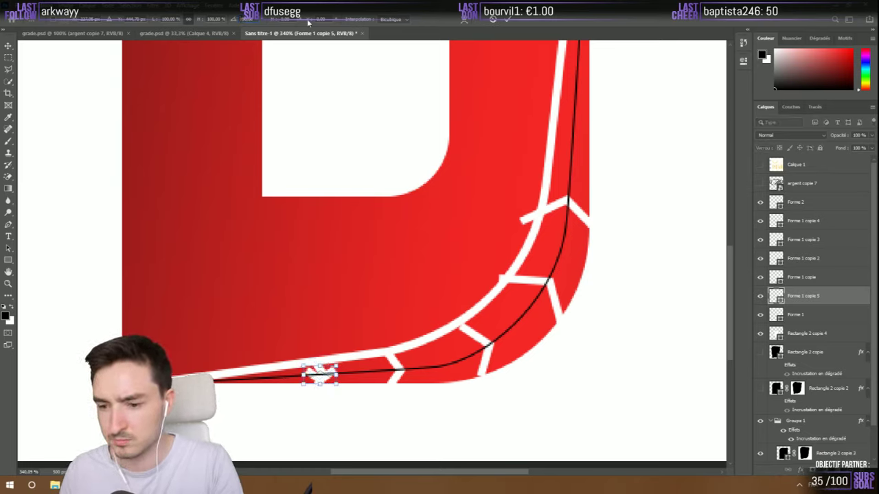
{"action": "left_click_drag", "start_coordinate": [342, 366], "coordinate": [588, 138]}
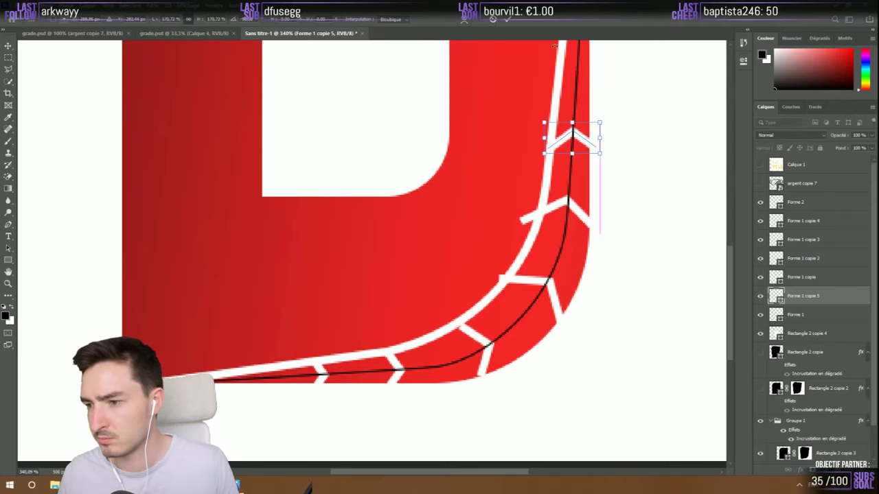
{"action": "left_click", "coordinate": [507, 19]}
{"action": "scroll", "coordinate": [604, 261], "scroll_direction": "up", "scroll_amount": 2}
{"action": "scroll", "coordinate": [624, 282], "scroll_direction": "up", "scroll_amount": 1}
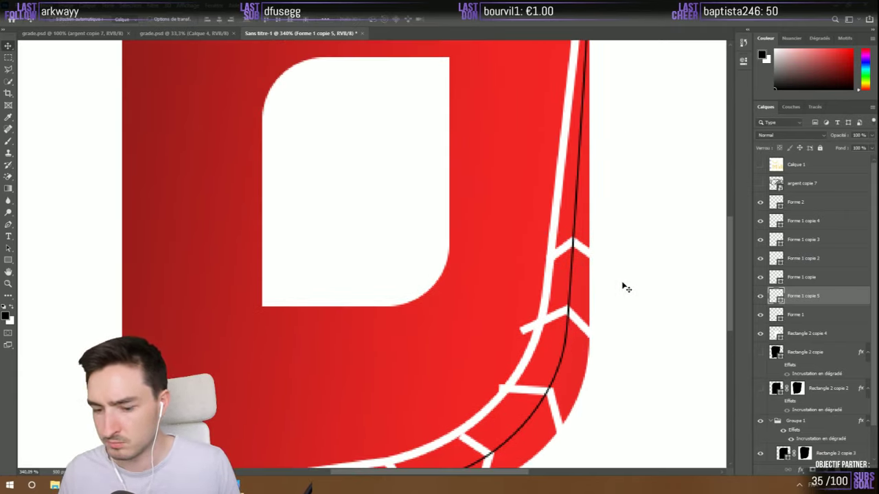
{"action": "left_click_drag", "start_coordinate": [622, 286], "coordinate": [620, 190]}
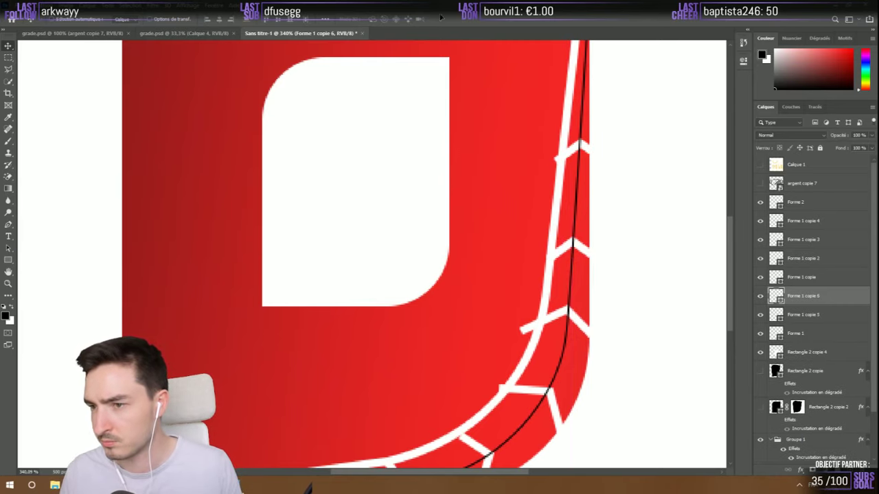
{"action": "scroll", "coordinate": [279, 255], "scroll_direction": "down", "scroll_amount": 6}
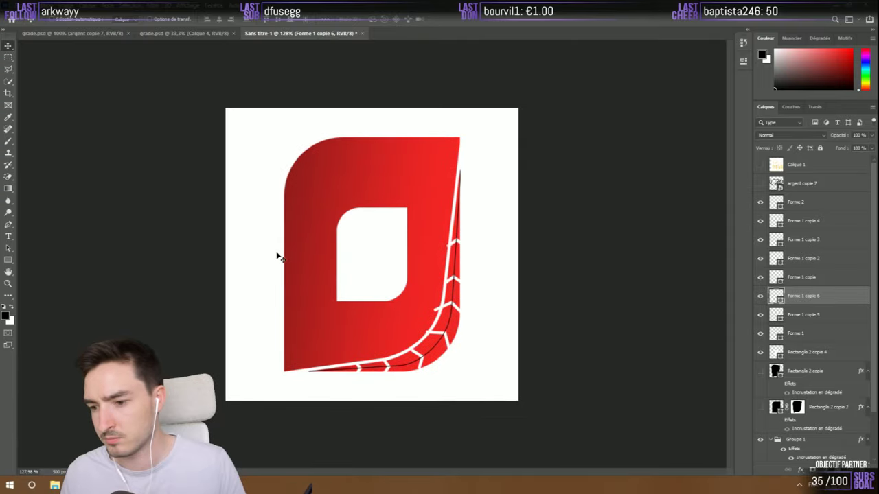
Hide Forme 2, then delete Forme 2 through Forme 1, removing all chevrons and the guide line
{"action": "left_click", "coordinate": [760, 203]}
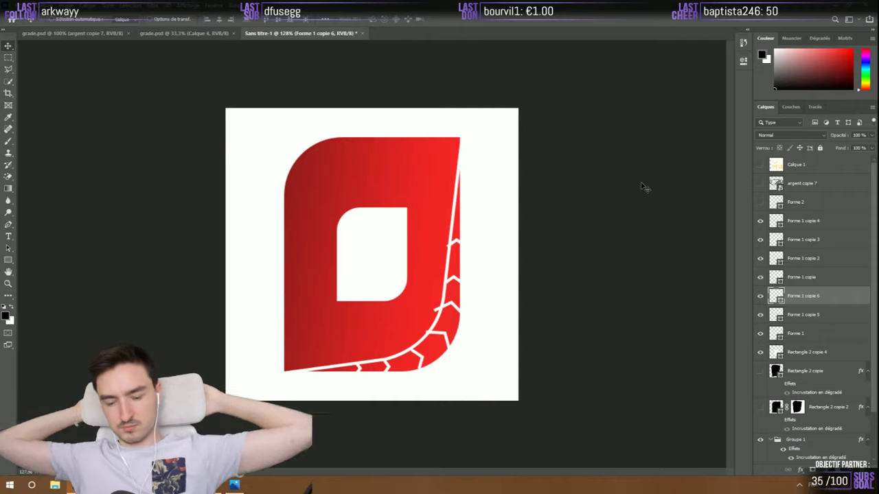
{"action": "left_click", "coordinate": [816, 203]}
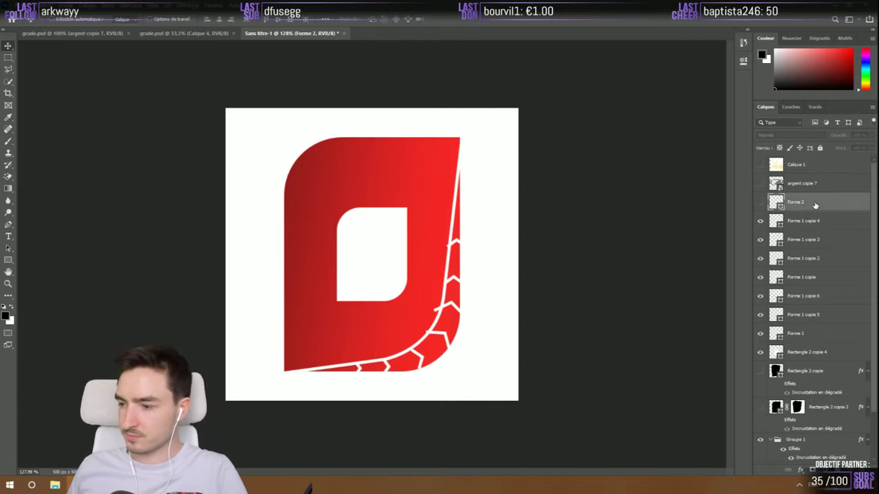
{"action": "left_click", "coordinate": [795, 334], "text": "shift"}
{"action": "key", "text": "Delete"}
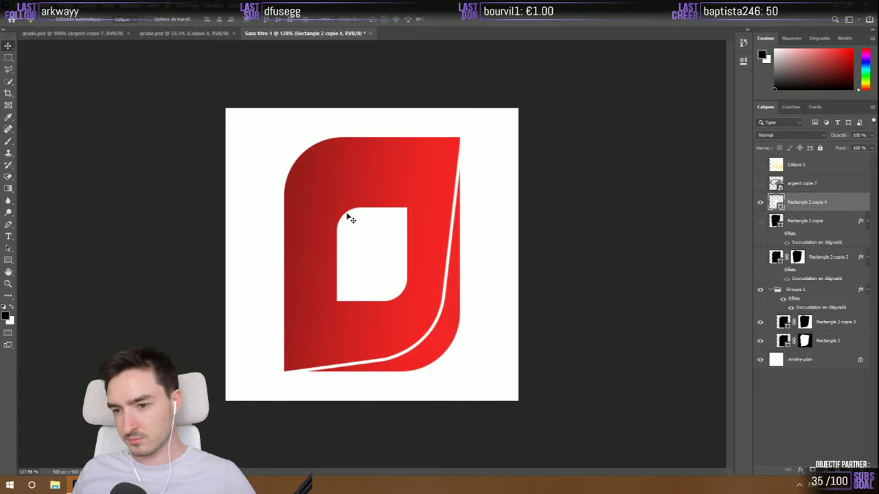
{"action": "scroll", "coordinate": [304, 281], "scroll_direction": "up", "scroll_amount": 3}
Bend new points on the inner window's left and right edges and round its top-left corner
{"action": "left_click", "coordinate": [9, 224]}
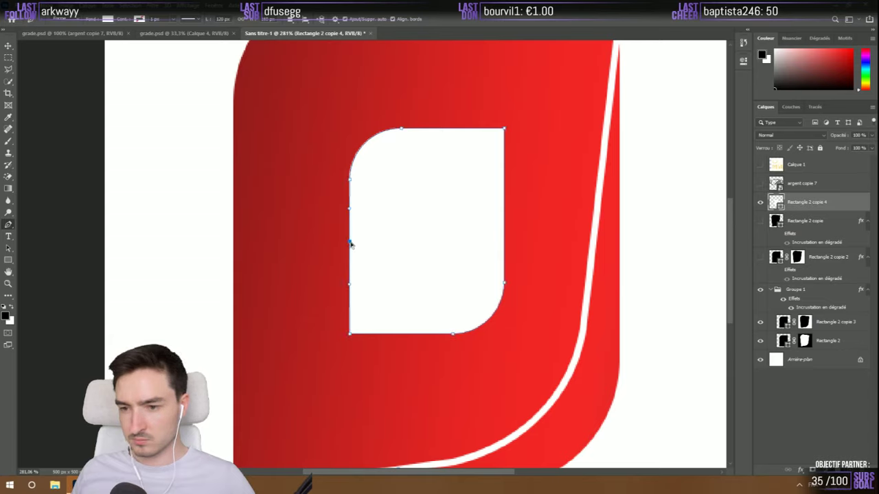
{"action": "left_click_drag", "start_coordinate": [350, 243], "coordinate": [356, 252]}
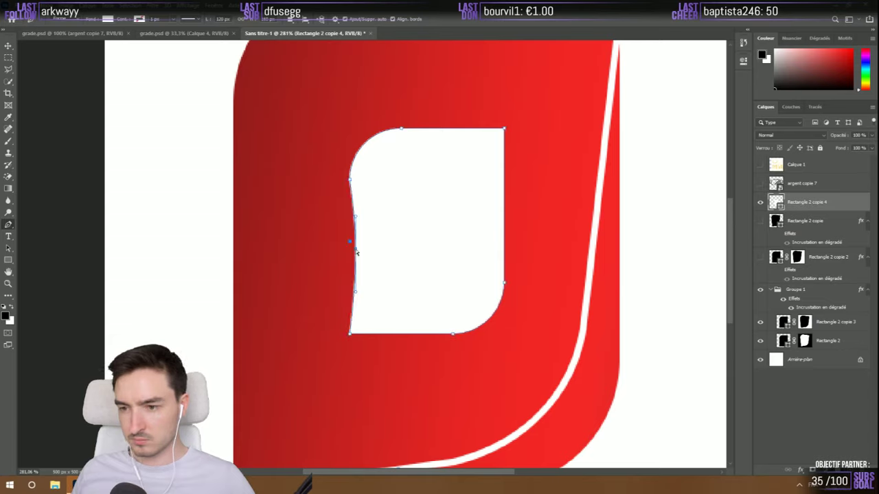
{"action": "left_click_drag", "start_coordinate": [504, 199], "coordinate": [493, 196]}
{"action": "left_click", "coordinate": [505, 282]}
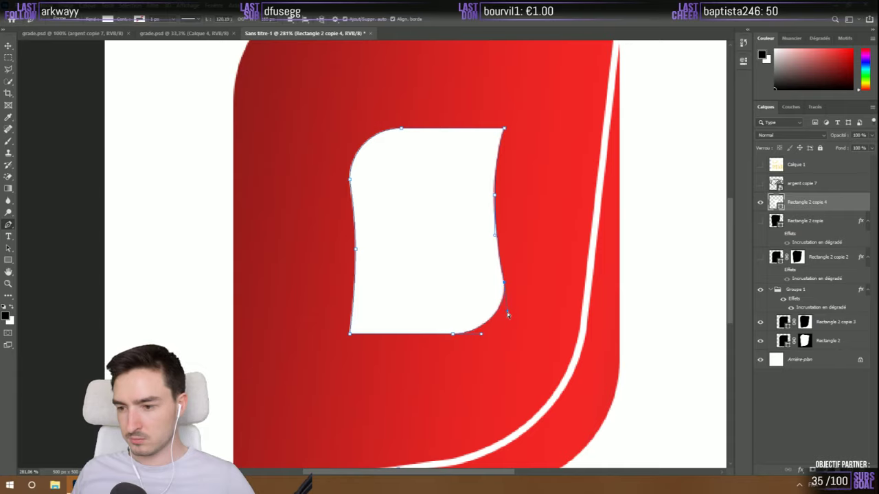
{"action": "left_click", "coordinate": [357, 251]}
{"action": "left_click_drag", "start_coordinate": [358, 252], "coordinate": [360, 252]}
{"action": "left_click", "coordinate": [352, 180]}
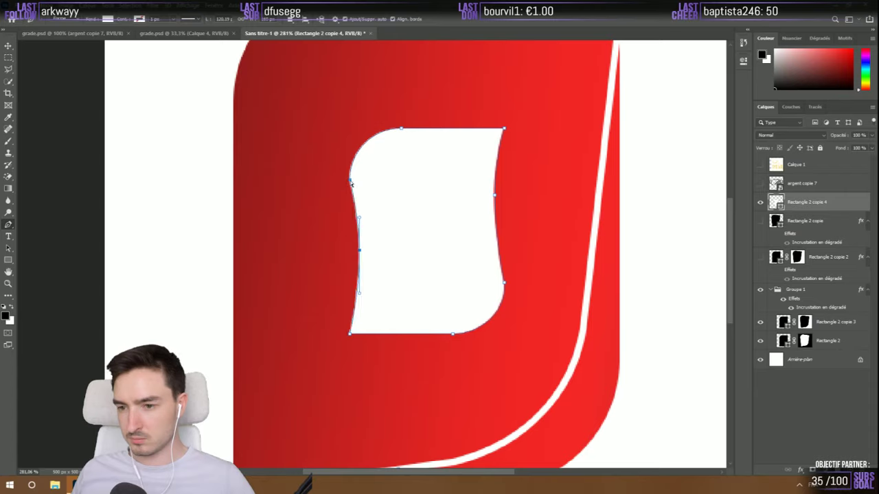
{"action": "left_click_drag", "start_coordinate": [352, 180], "coordinate": [347, 153]}
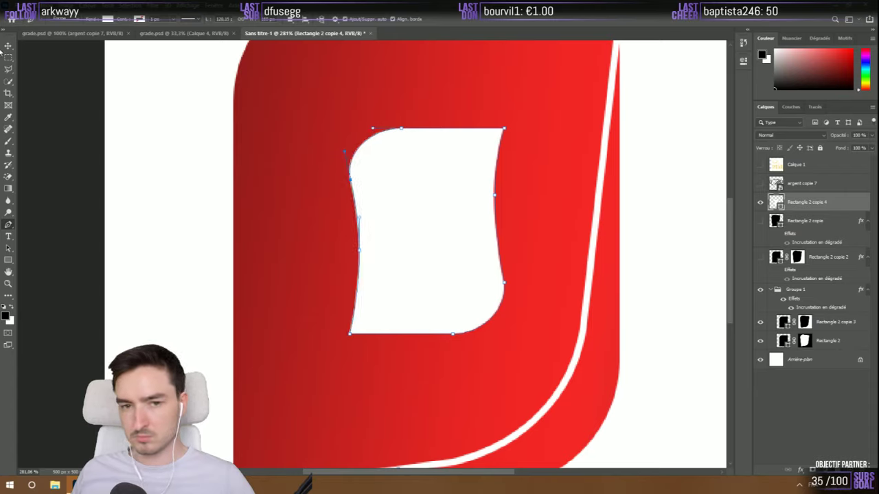
{"action": "key", "text": "v"}
{"action": "scroll", "coordinate": [128, 204], "scroll_direction": "down", "scroll_amount": 5}
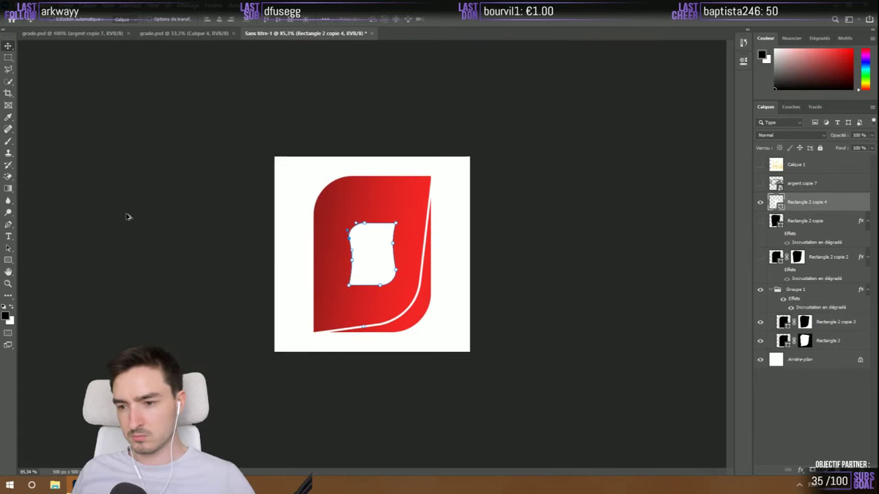
{"action": "scroll", "coordinate": [102, 142], "scroll_direction": "up", "scroll_amount": 2}
{"action": "left_click", "coordinate": [71, 82]}
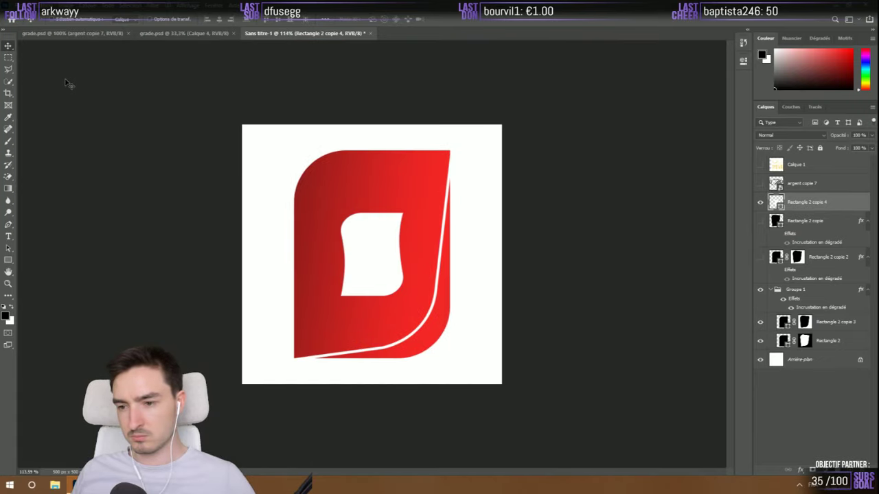
{"action": "scroll", "coordinate": [399, 281], "scroll_direction": "up", "scroll_amount": 2}
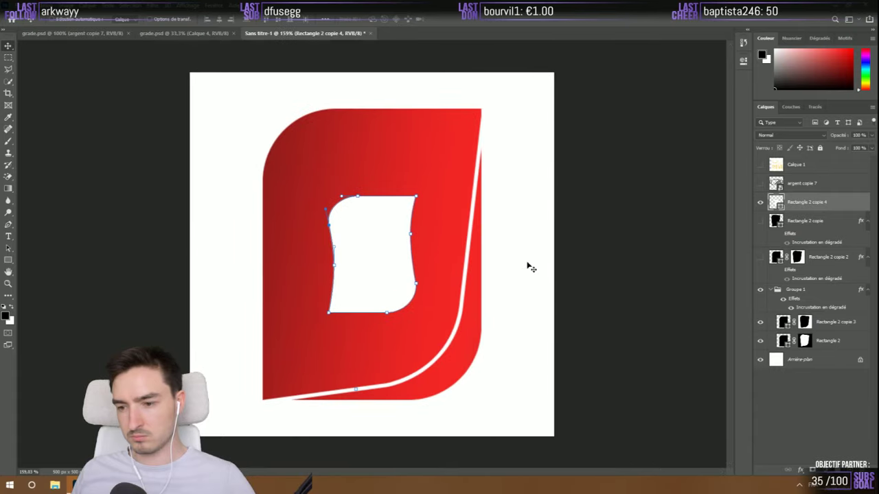
{"action": "scroll", "coordinate": [378, 252], "scroll_direction": "down", "scroll_amount": 3}
{"action": "scroll", "coordinate": [376, 252], "scroll_direction": "up", "scroll_amount": 2}
{"action": "scroll", "coordinate": [377, 253], "scroll_direction": "up", "scroll_amount": 1}
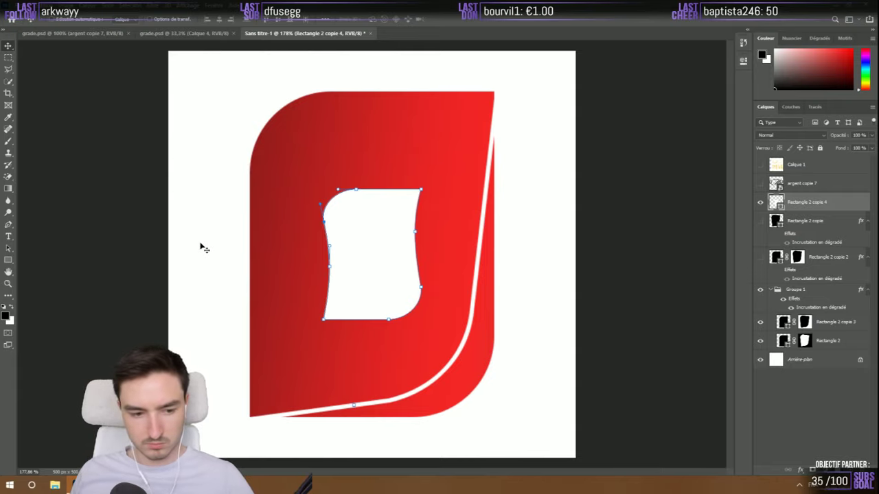
{"action": "scroll", "coordinate": [202, 248], "scroll_direction": "down", "scroll_amount": 3}
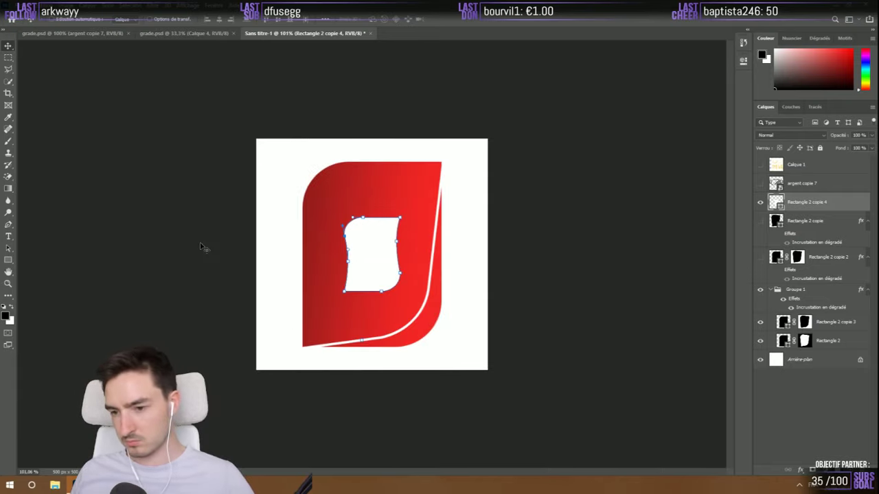
{"action": "scroll", "coordinate": [323, 351], "scroll_direction": "up", "scroll_amount": 2}
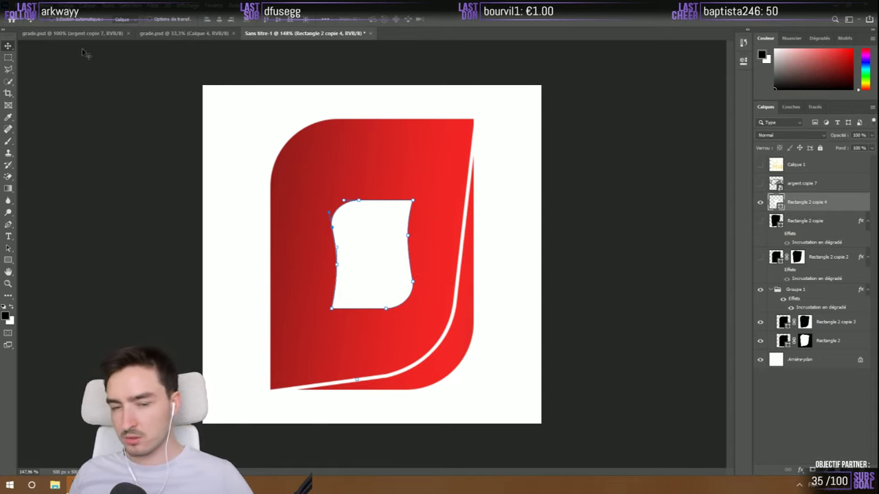
Undo the two right-edge path edits, then open fortnite.jpg
{"action": "left_click", "coordinate": [151, 96]}
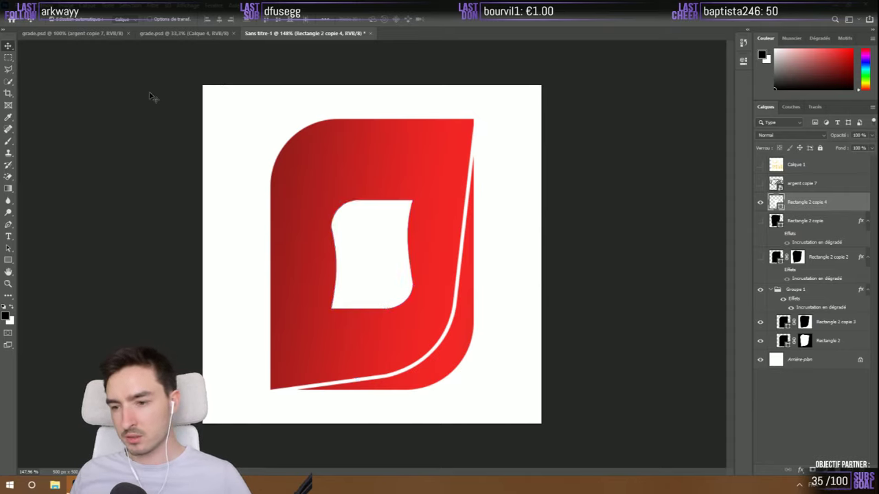
{"action": "key", "text": "ctrl+z"}
{"action": "key", "text": "ctrl+z"}
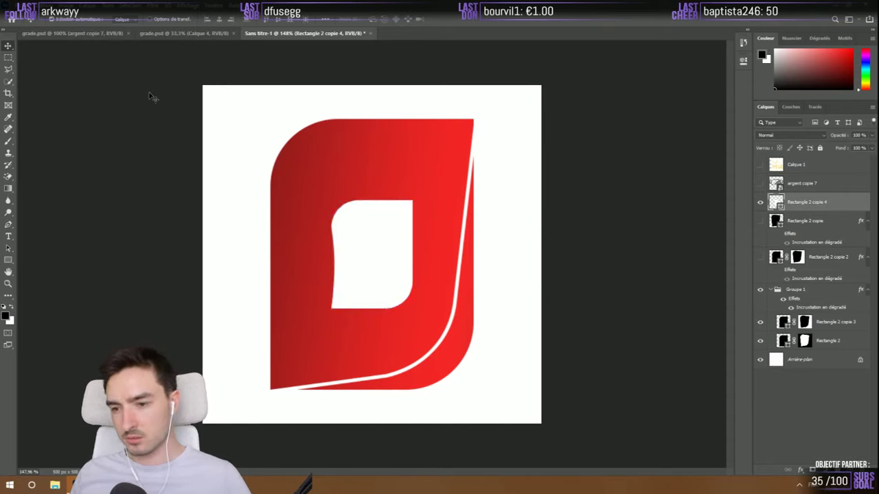
{"action": "key", "text": "ctrl+z"}
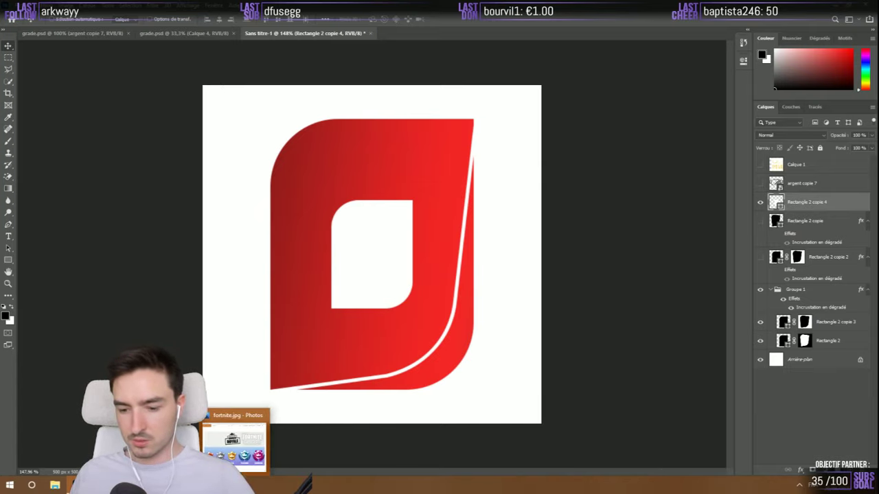
{"action": "left_click", "coordinate": [244, 439]}
Browse to lol.jpg and rocket league.jpg in Photos, then return to the Photoshop badge
{"action": "key", "text": "Right"}
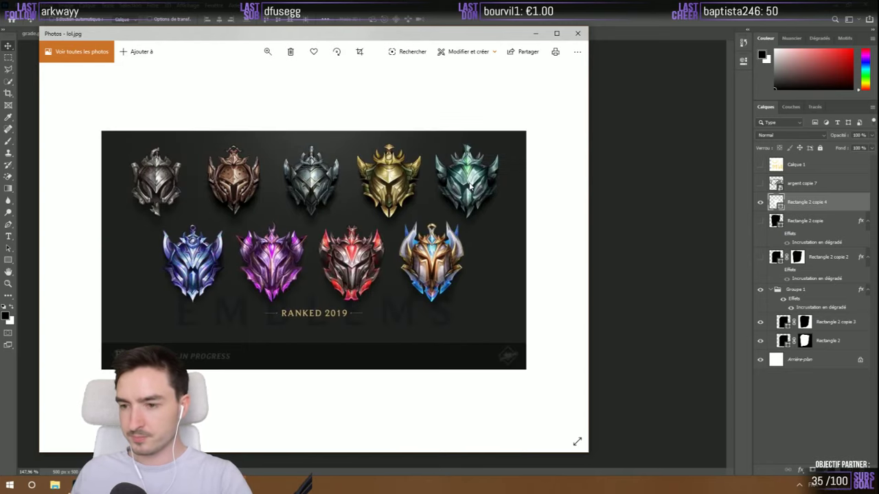
{"action": "key", "text": "Right"}
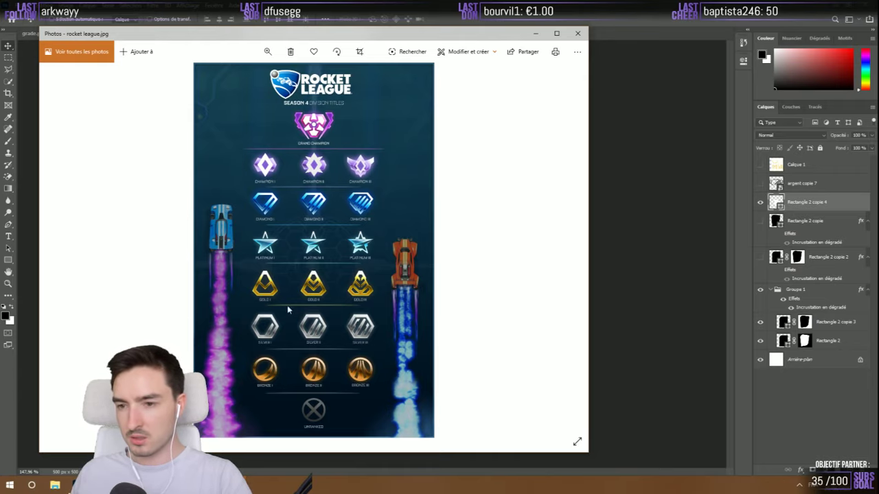
{"action": "key", "text": "alt+F4"}
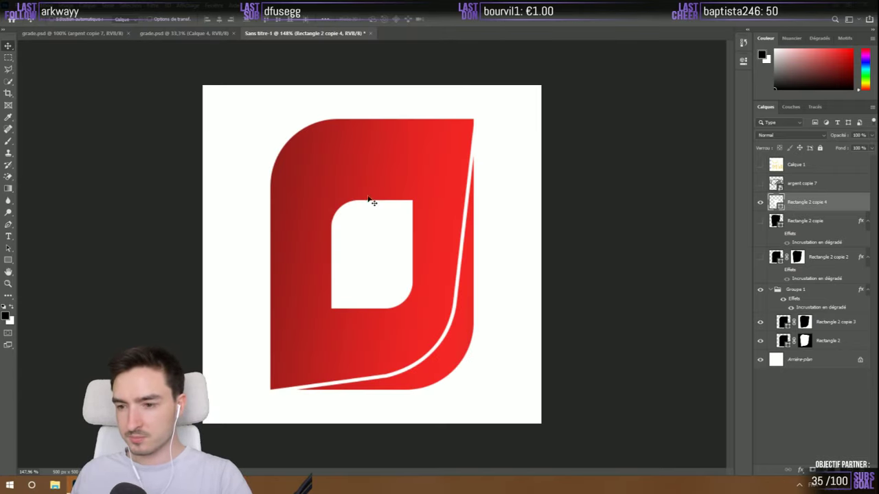
{"action": "key", "text": "alt+Tab"}
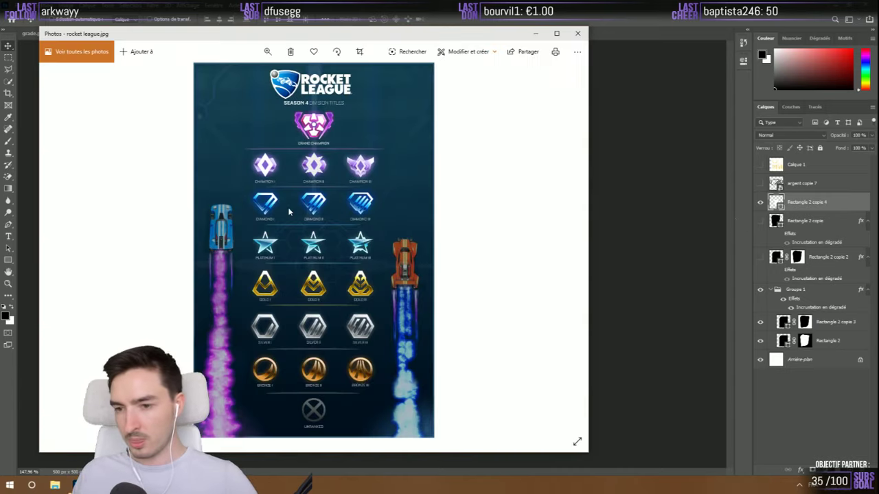
{"action": "key", "text": "alt+Tab"}
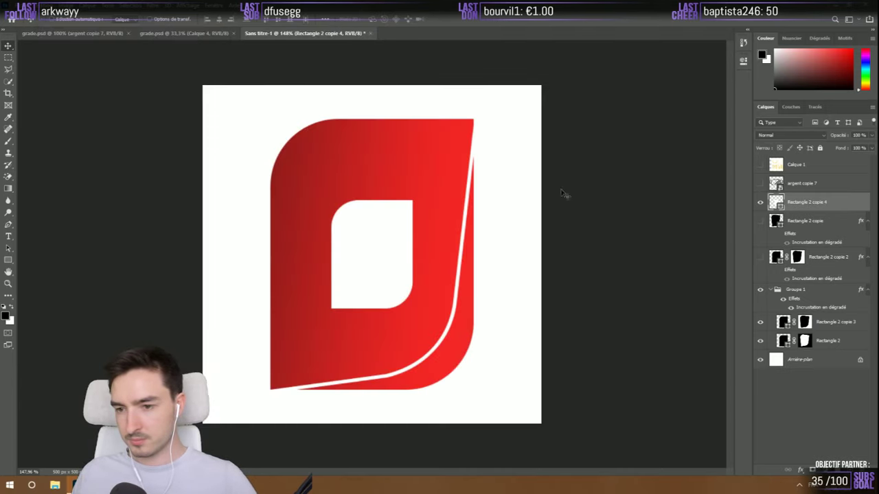
Group argent copie 7 through Rectangle 2 into Groupe 2 and add an Inner Glow style
{"action": "left_click", "coordinate": [809, 185]}
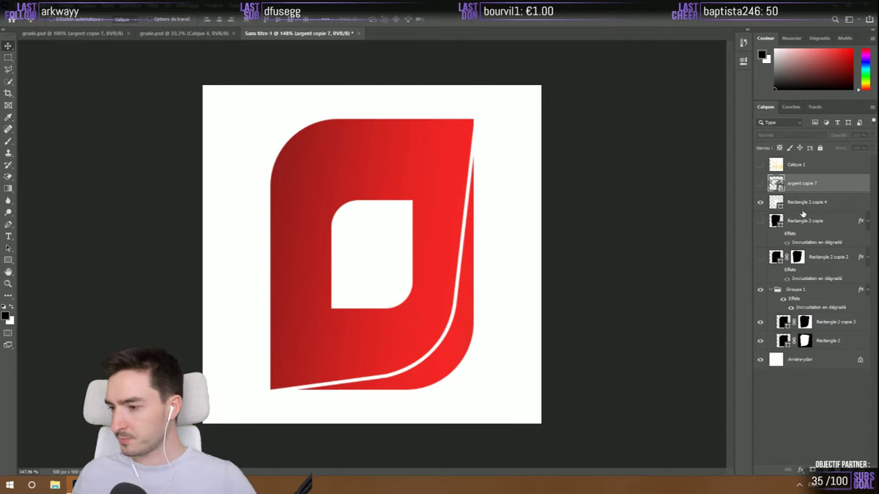
{"action": "left_click", "coordinate": [802, 209]}
{"action": "left_click", "coordinate": [833, 343], "text": "shift"}
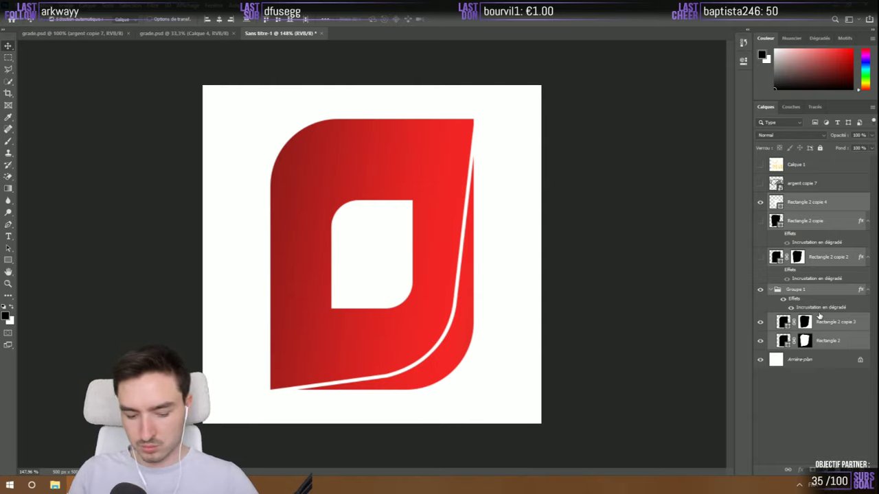
{"action": "key", "text": "ctrl+g"}
{"action": "right_click", "coordinate": [813, 197]}
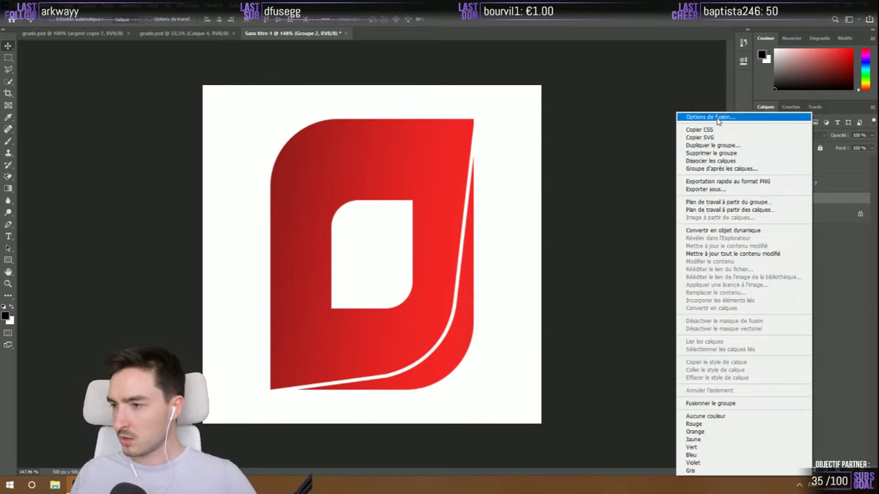
{"action": "key", "text": "Escape"}
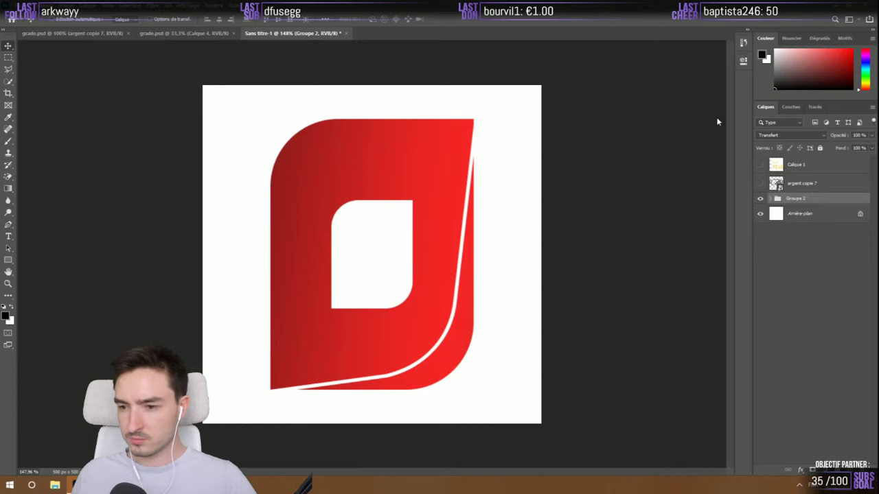
{"action": "double_click", "coordinate": [802, 199]}
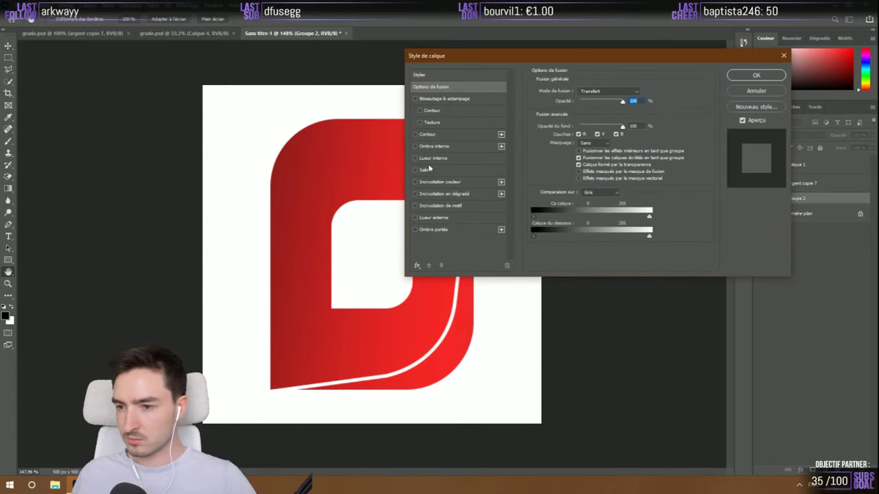
{"action": "left_click", "coordinate": [431, 159]}
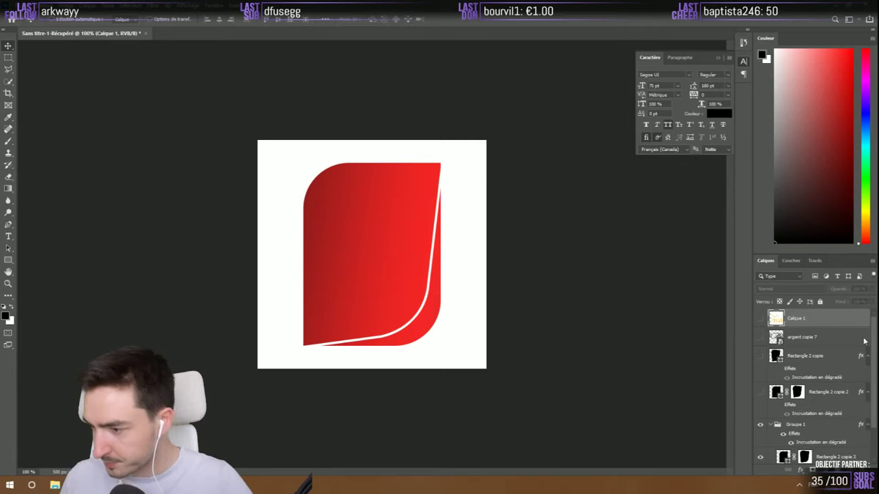
Duplicate Rectangle 2, move the copy to the top of the stack, and delete its layer mask
{"action": "left_click", "coordinate": [814, 338]}
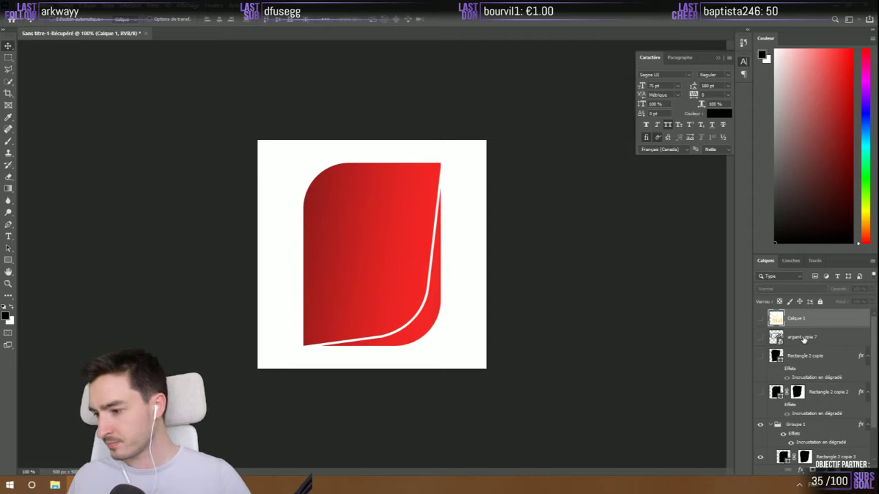
{"action": "scroll", "coordinate": [810, 350], "scroll_direction": "down", "scroll_amount": 1}
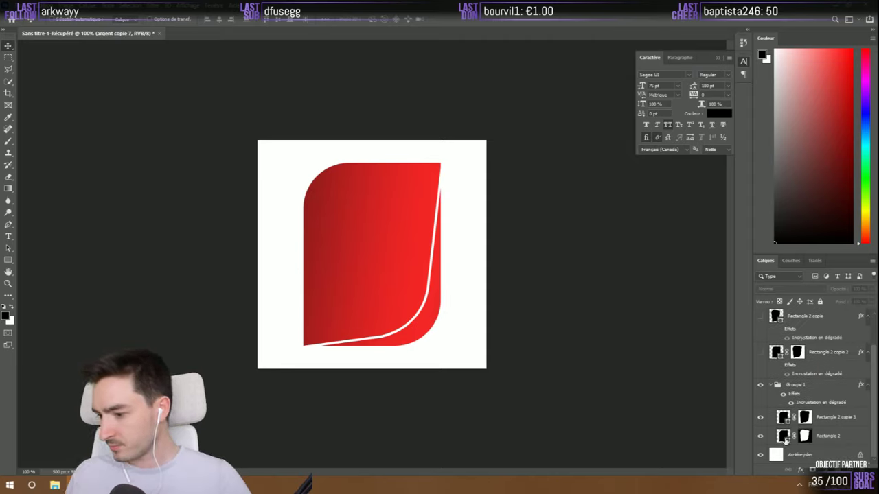
{"action": "left_click", "coordinate": [784, 440]}
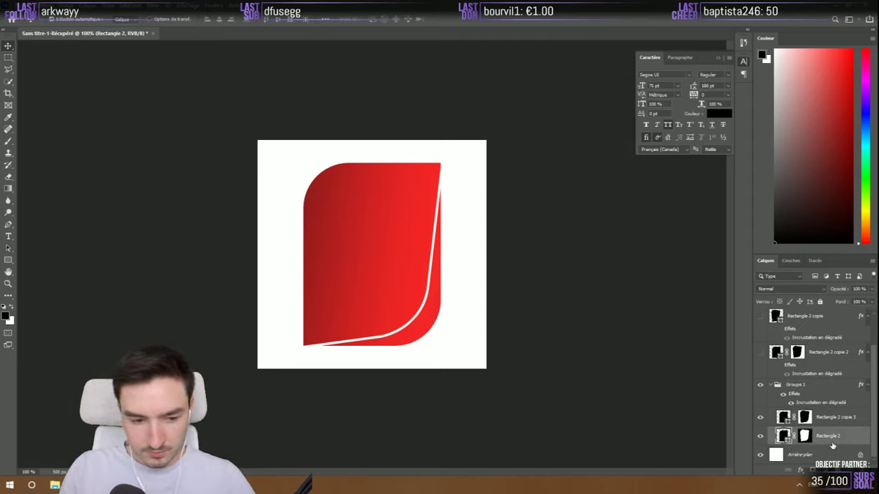
{"action": "key", "text": "ctrl+j"}
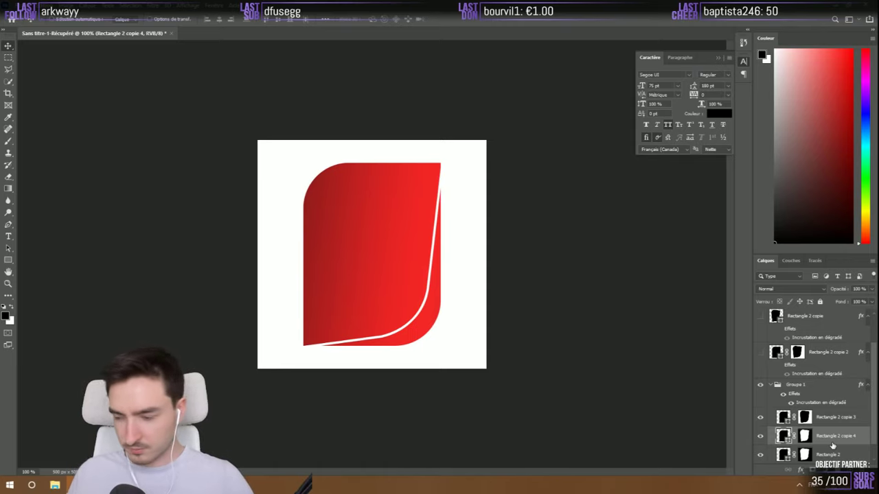
{"action": "left_click_drag", "start_coordinate": [825, 438], "coordinate": [813, 312]}
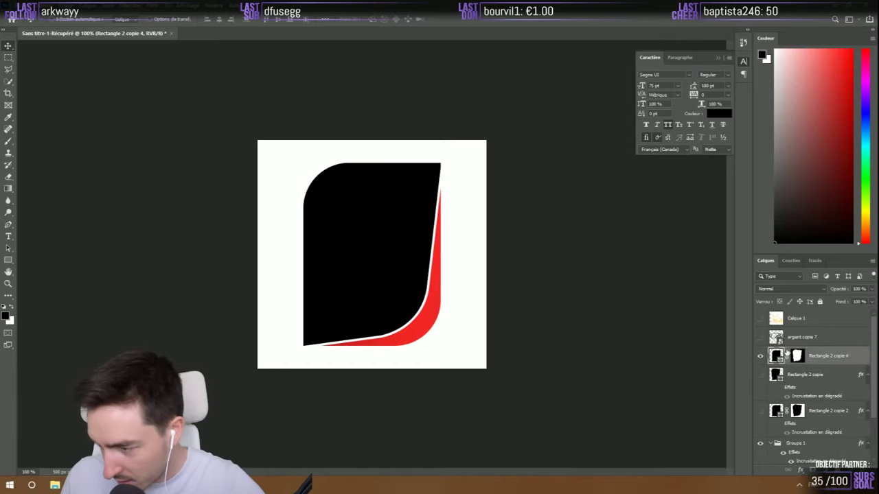
{"action": "right_click", "coordinate": [797, 355]}
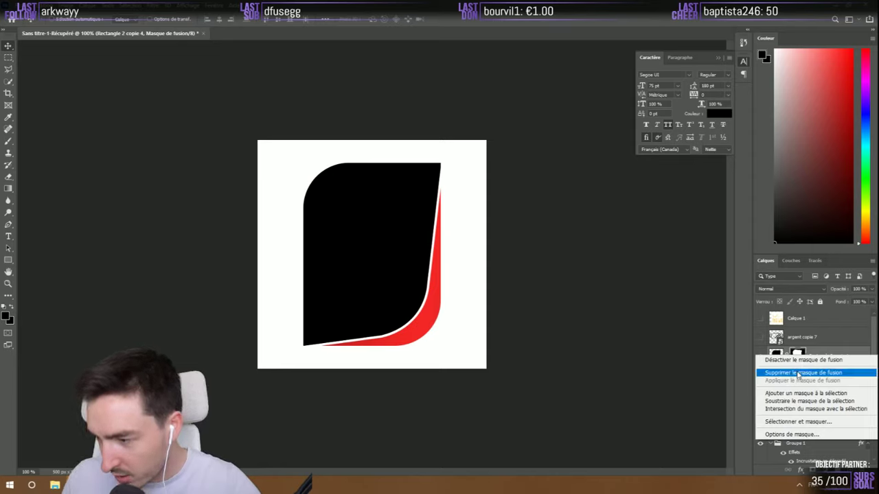
{"action": "left_click", "coordinate": [785, 373]}
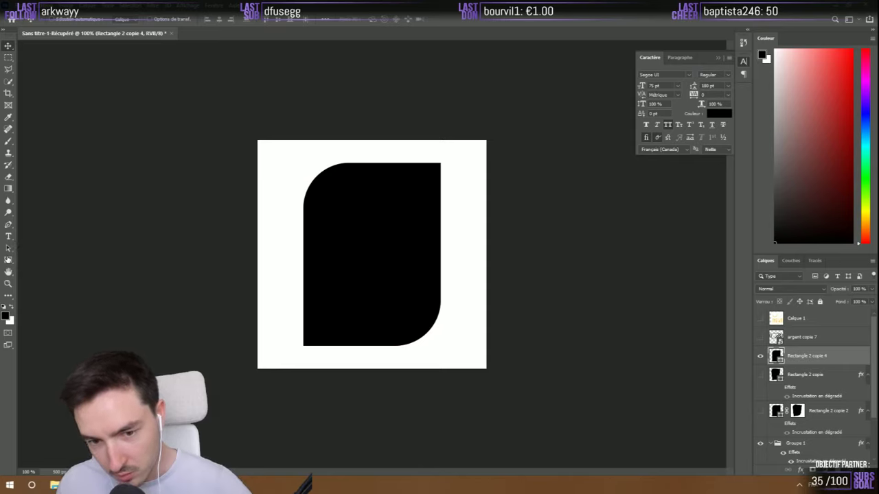
Fill the copied Rectangle 2 copie 4 shape with white
{"action": "key", "text": "u"}
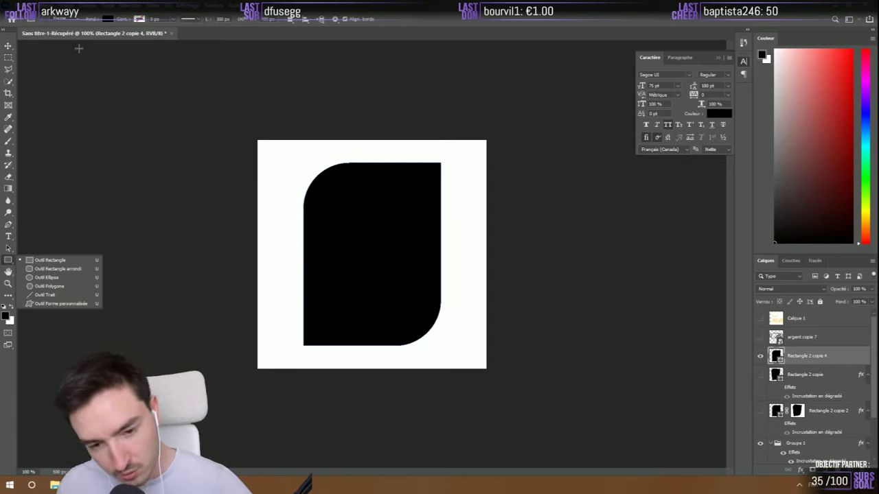
{"action": "left_click", "coordinate": [107, 20]}
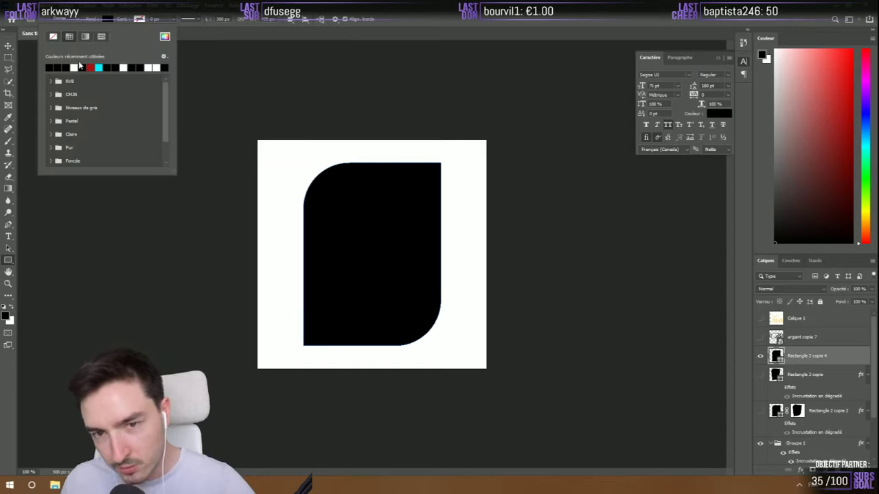
{"action": "left_click", "coordinate": [74, 66]}
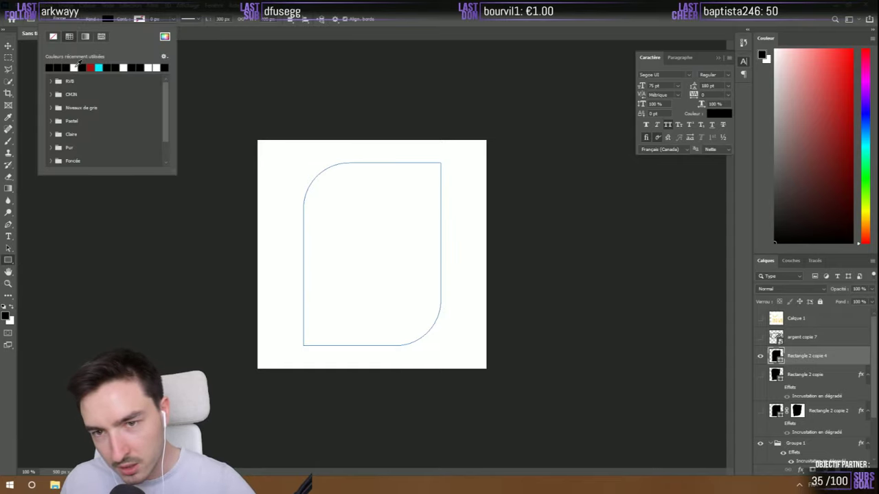
Scale the white shape to 40% with linked height, forming a centred leaf window
{"action": "left_click", "coordinate": [9, 46]}
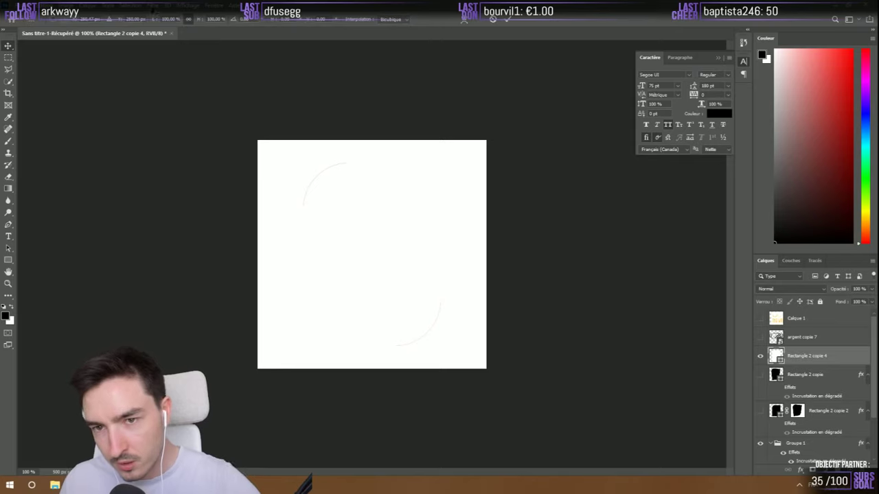
{"action": "key", "text": "ctrl+t"}
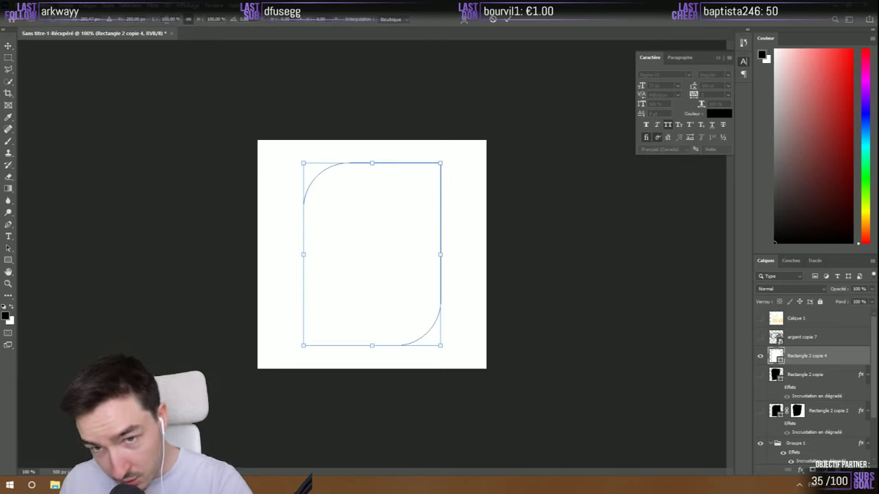
{"action": "type", "text": "40"}
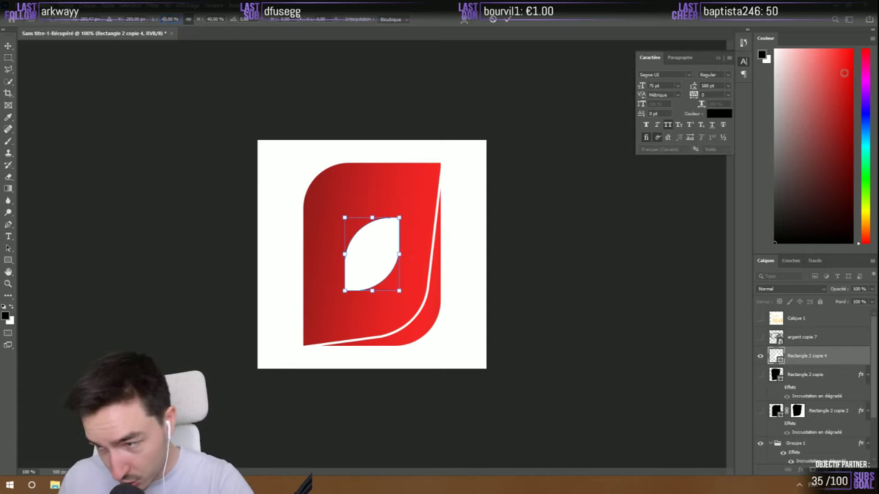
{"action": "left_click", "coordinate": [680, 58]}
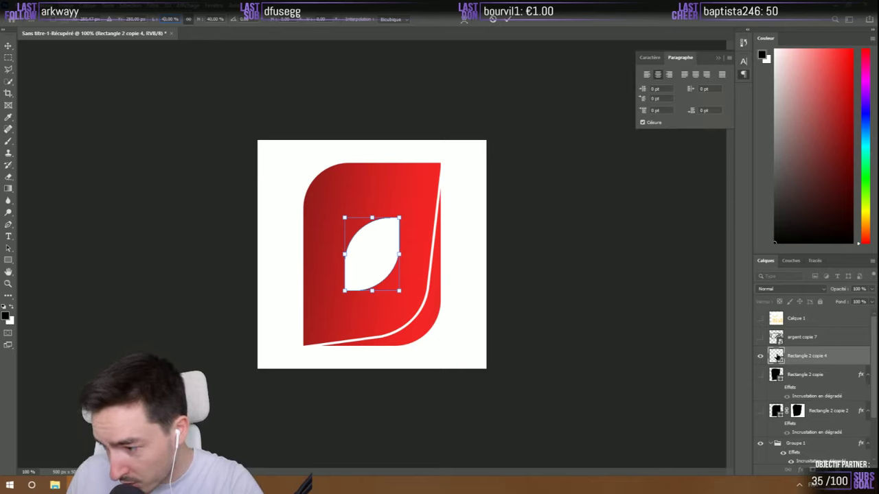
{"action": "key", "text": "Return"}
{"action": "left_click", "coordinate": [745, 43]}
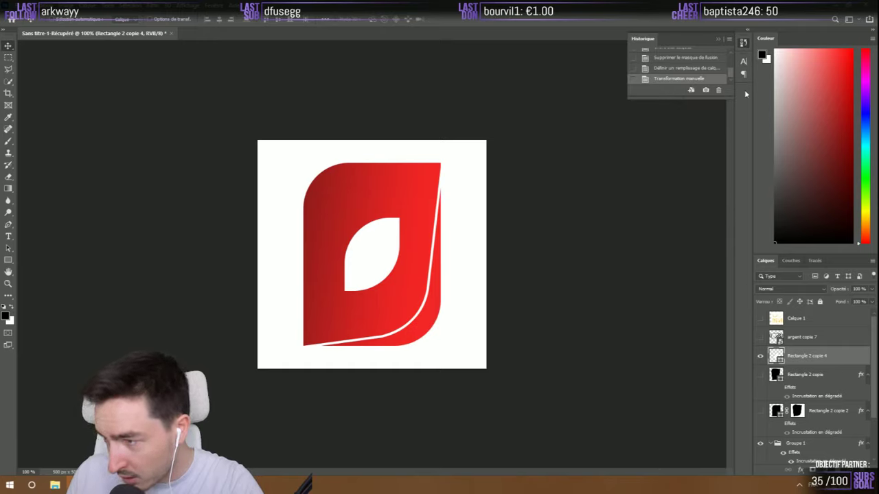
Round the inner window's top-left and bottom-right corners to 40 px in Properties
{"action": "left_click", "coordinate": [214, 5]}
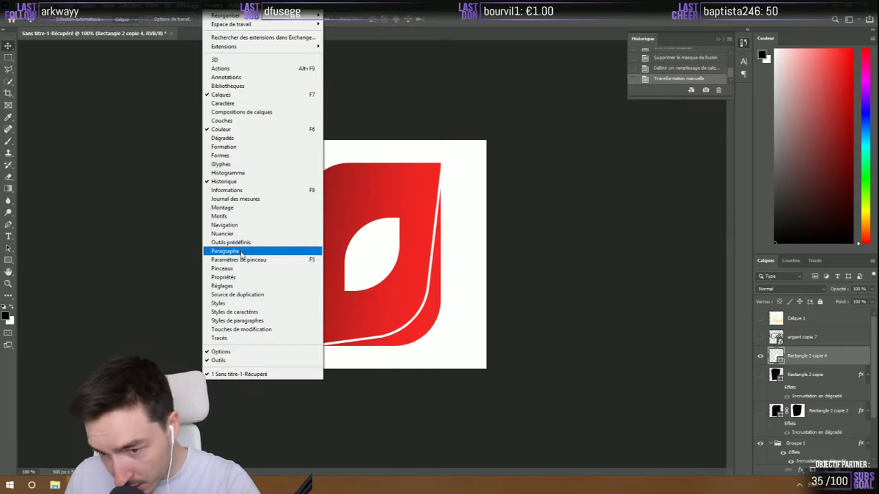
{"action": "left_click", "coordinate": [225, 277]}
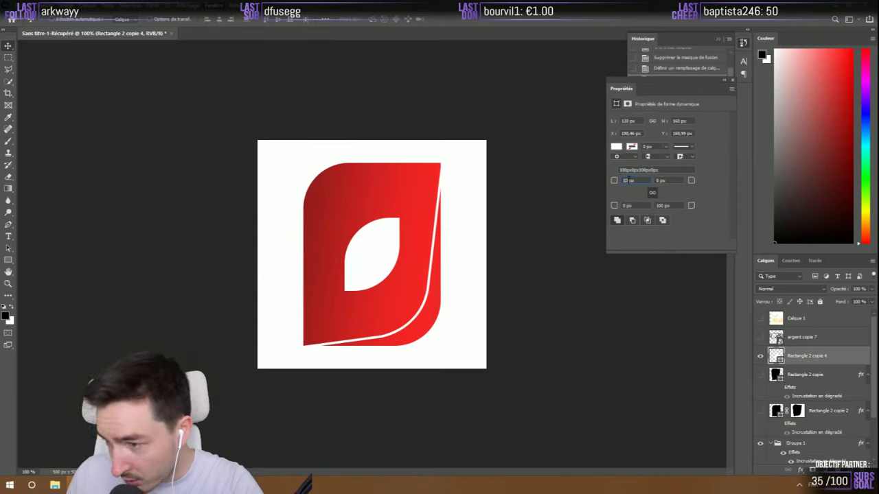
{"action": "type", "text": "40"}
{"action": "key", "text": "Return"}
{"action": "type", "text": "40"}
{"action": "key", "text": "Return"}
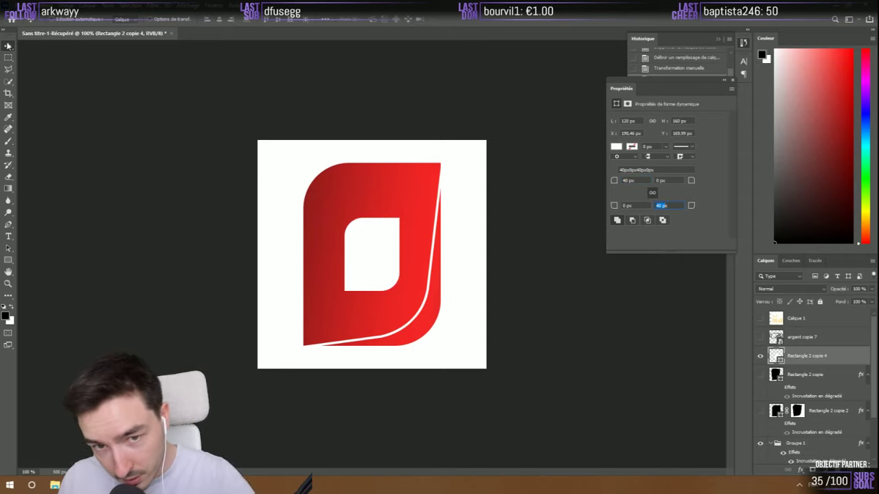
{"action": "left_click", "coordinate": [838, 353]}
Select the logo shape layers and group them into Groupe 2
{"action": "scroll", "coordinate": [824, 370], "scroll_direction": "down", "scroll_amount": 3}
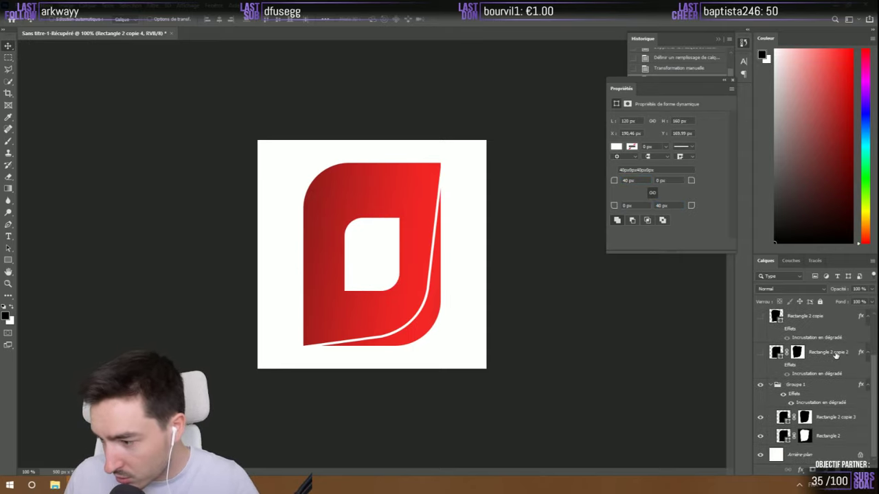
{"action": "left_click", "coordinate": [769, 384], "text": "alt"}
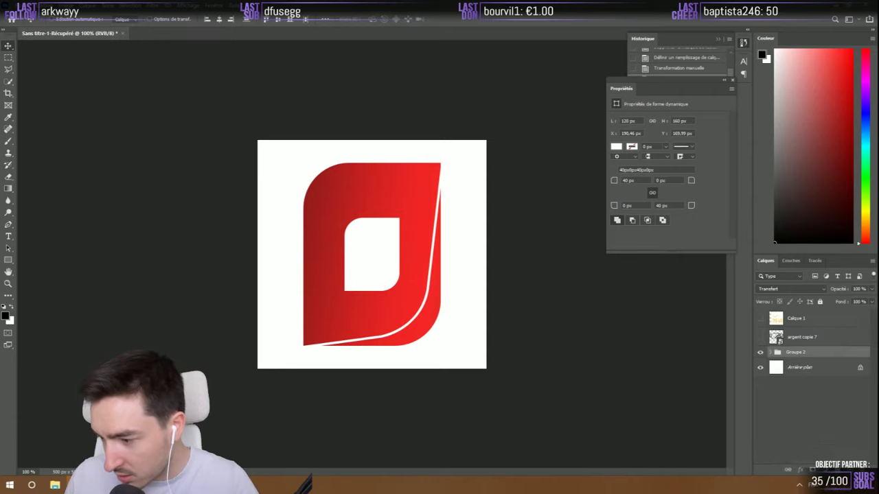
{"action": "left_click", "coordinate": [796, 353]}
{"action": "right_click", "coordinate": [796, 354]}
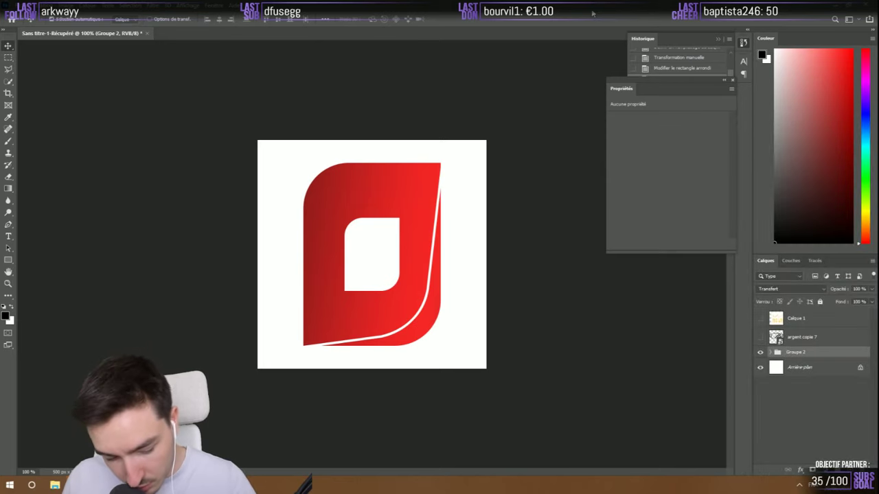
Save the badge as 'gen 2.psd' in grades_simple, accepting the PSD compatibility option
{"action": "key", "text": "ctrl+s"}
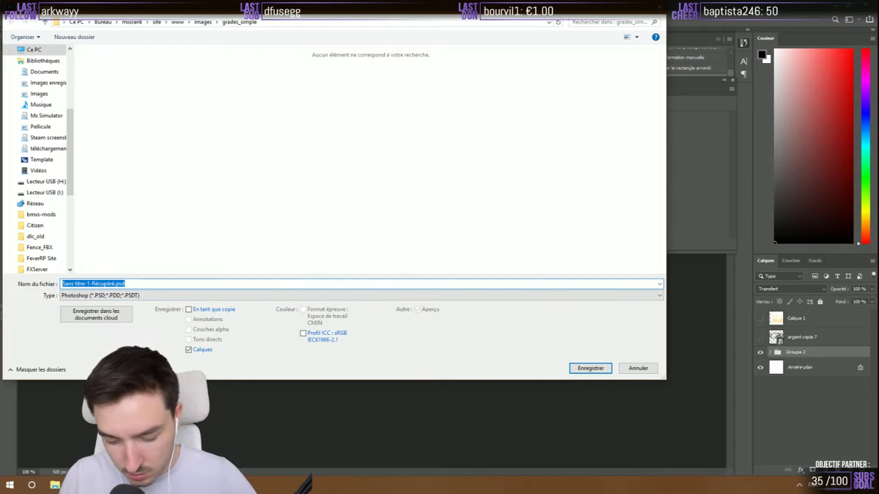
{"action": "type", "text": "gen 2"}
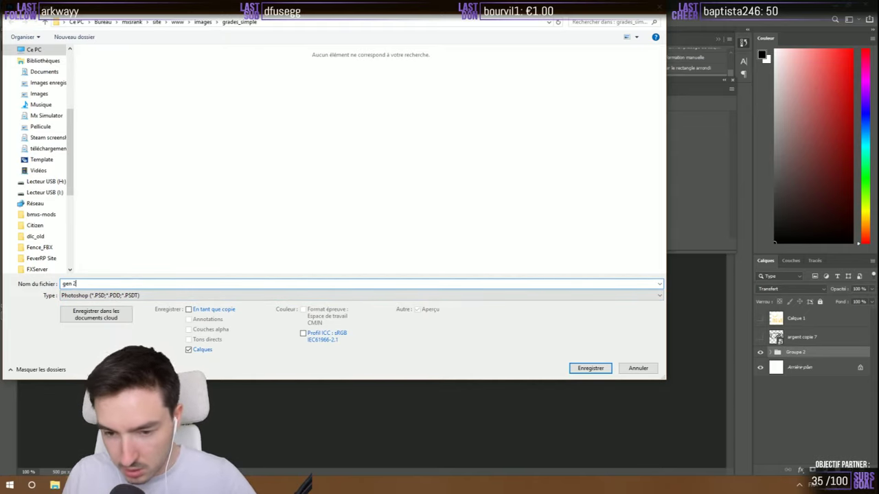
{"action": "key", "text": "Return"}
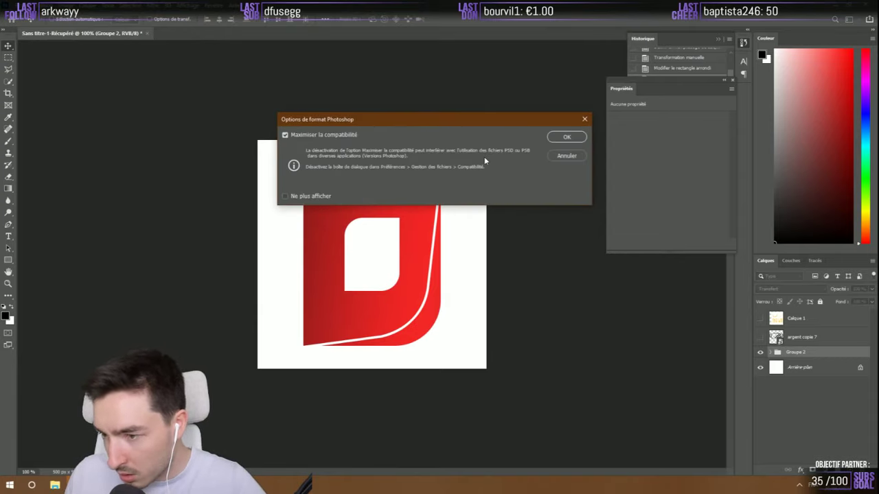
{"action": "left_click", "coordinate": [560, 138]}
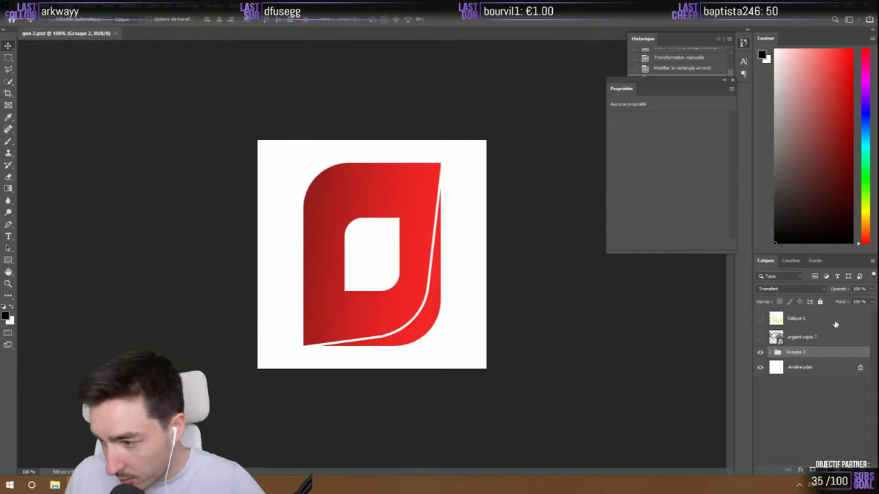
Enable Lueur externe in Groupe 2's Options de fusion, trying then removing Incrustation de motif
{"action": "right_click", "coordinate": [796, 354]}
{"action": "left_click", "coordinate": [690, 117]}
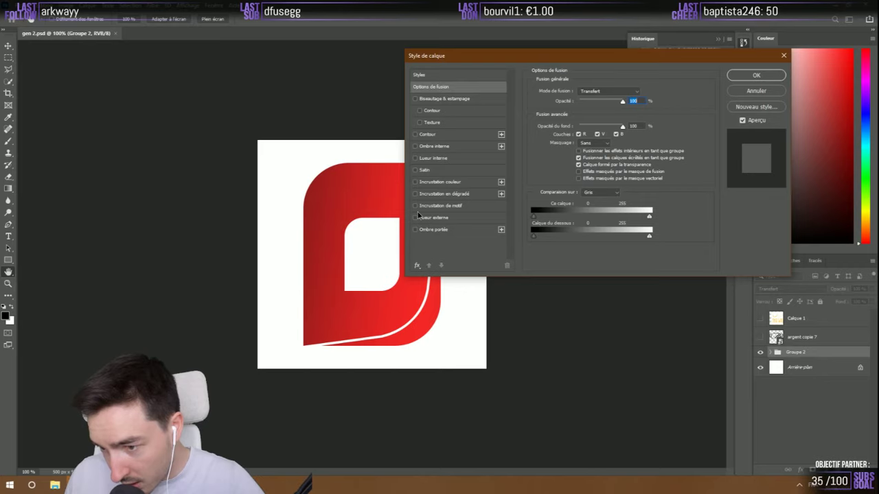
{"action": "left_click", "coordinate": [416, 207]}
{"action": "left_click", "coordinate": [415, 217]}
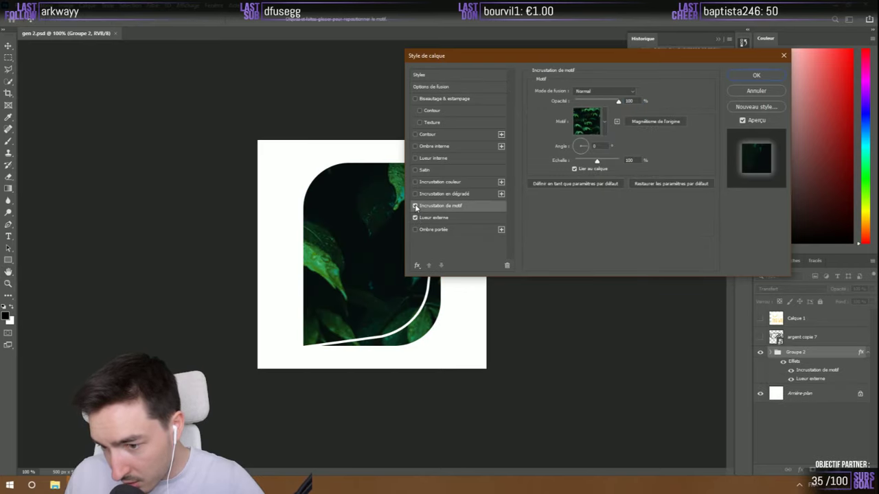
{"action": "left_click_drag", "start_coordinate": [485, 55], "coordinate": [558, 69]}
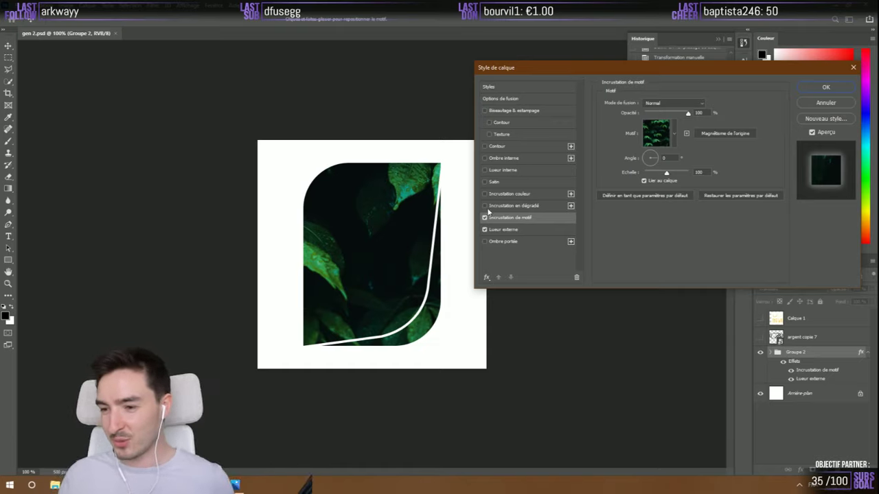
{"action": "left_click", "coordinate": [484, 218]}
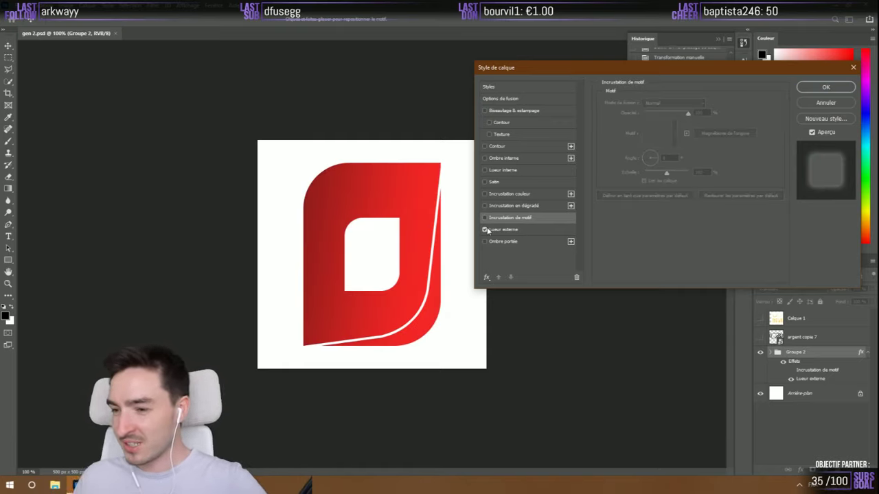
Sample the badge's red as the outer glow colour and raise its opacity and spread
{"action": "left_click", "coordinate": [501, 229]}
{"action": "left_click", "coordinate": [629, 136]}
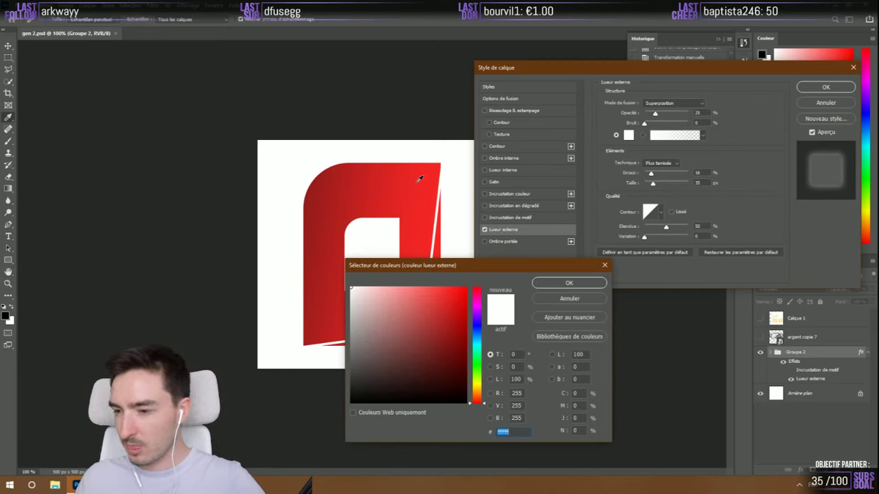
{"action": "left_click", "coordinate": [420, 179]}
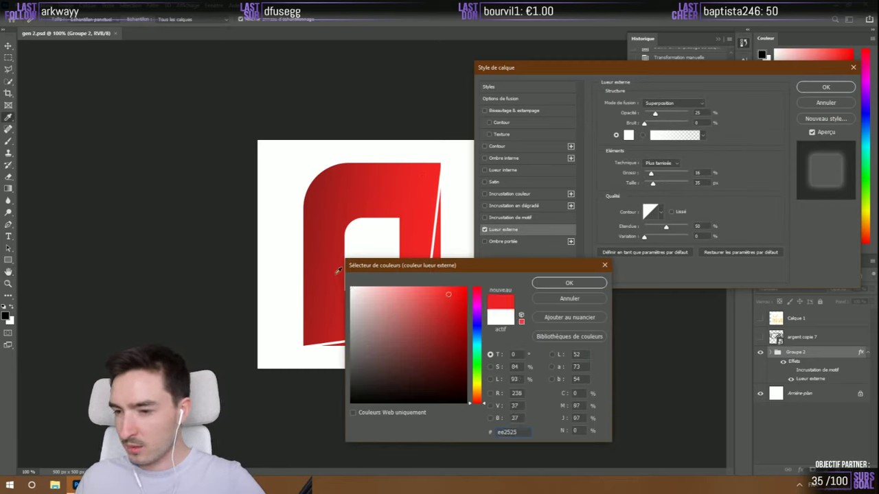
{"action": "left_click", "coordinate": [549, 281]}
{"action": "left_click_drag", "start_coordinate": [657, 114], "coordinate": [690, 116]}
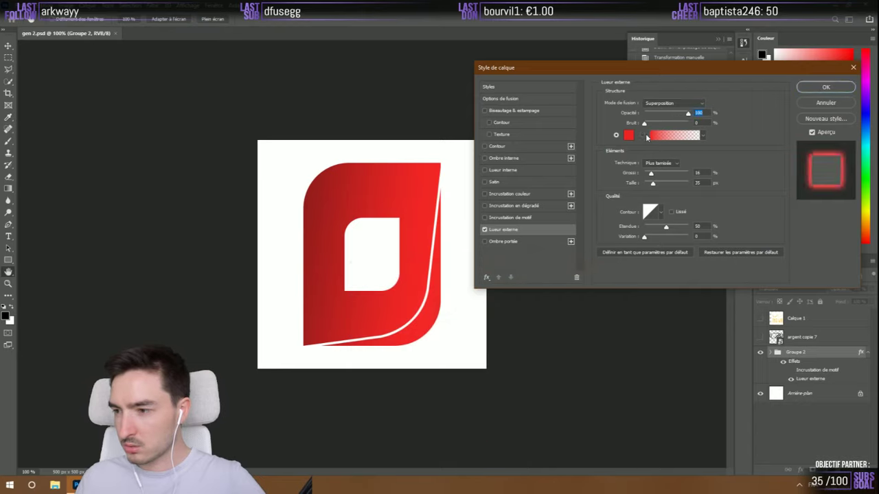
{"action": "left_click_drag", "start_coordinate": [650, 174], "coordinate": [660, 174]}
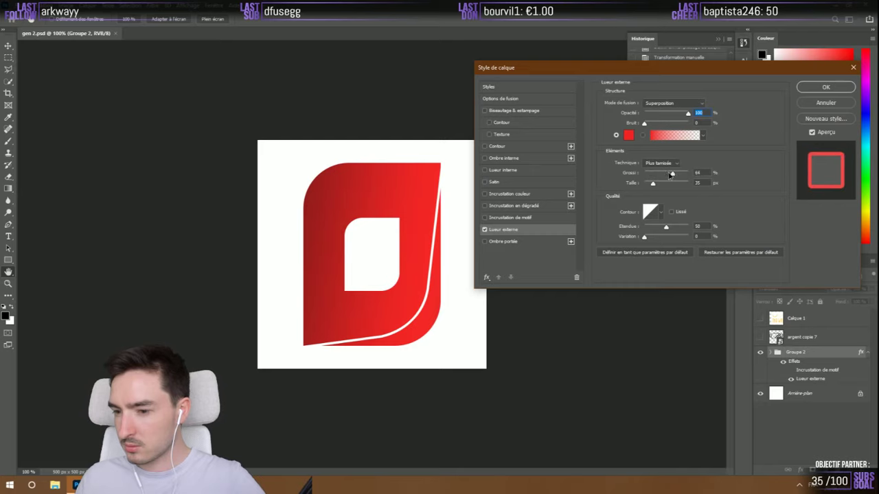
Set the glow to Normal mode, 34% opacity, Grossi 0, size 51 px, and apply
{"action": "left_click_drag", "start_coordinate": [690, 71], "coordinate": [631, 59]}
{"action": "left_click", "coordinate": [632, 92]}
{"action": "left_click", "coordinate": [624, 95]}
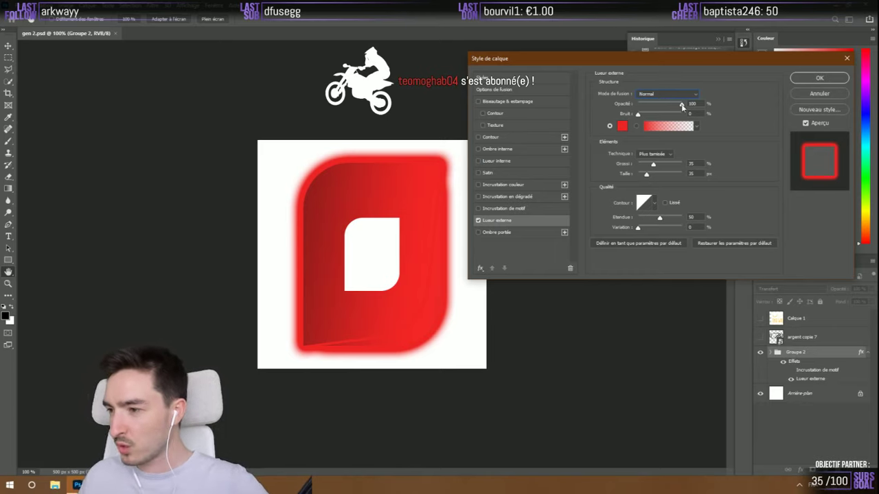
{"action": "left_click_drag", "start_coordinate": [680, 104], "coordinate": [646, 109]}
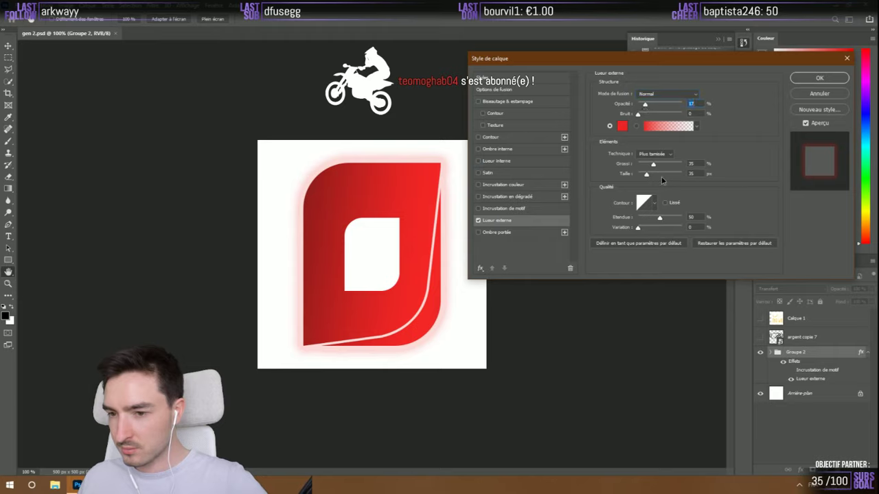
{"action": "key", "text": "shift+Up"}
{"action": "key", "text": "shift+Up"}
{"action": "key", "text": "shift+Up"}
{"action": "key", "text": "shift+Up"}
{"action": "key", "text": "shift+Up"}
{"action": "key", "text": "shift+Up"}
{"action": "key", "text": "shift+Up"}
{"action": "key", "text": "shift+Up"}
{"action": "key", "text": "shift+Up"}
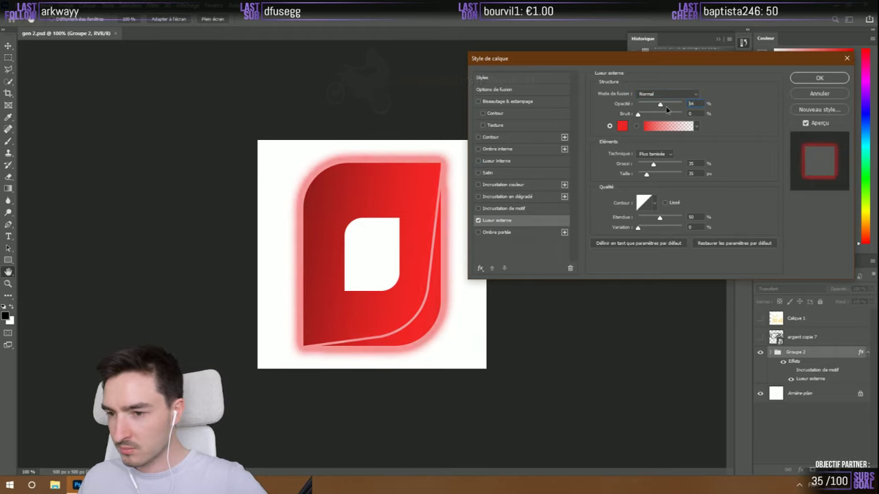
{"action": "mouse_move", "coordinate": [646, 176]}
{"action": "left_mouse_down"}
{"action": "mouse_move", "coordinate": [663, 176]}
{"action": "mouse_move", "coordinate": [626, 169]}
{"action": "mouse_move", "coordinate": [651, 176]}
{"action": "left_mouse_up"}
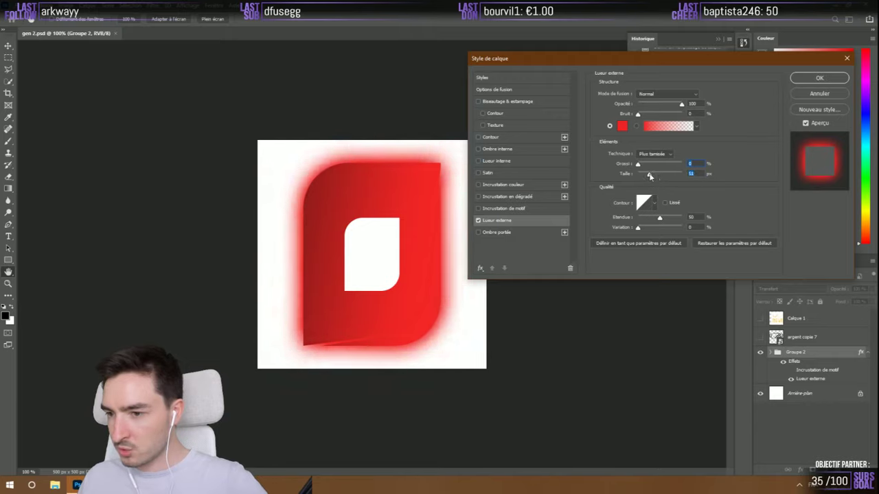
{"action": "left_click_drag", "start_coordinate": [682, 104], "coordinate": [651, 106]}
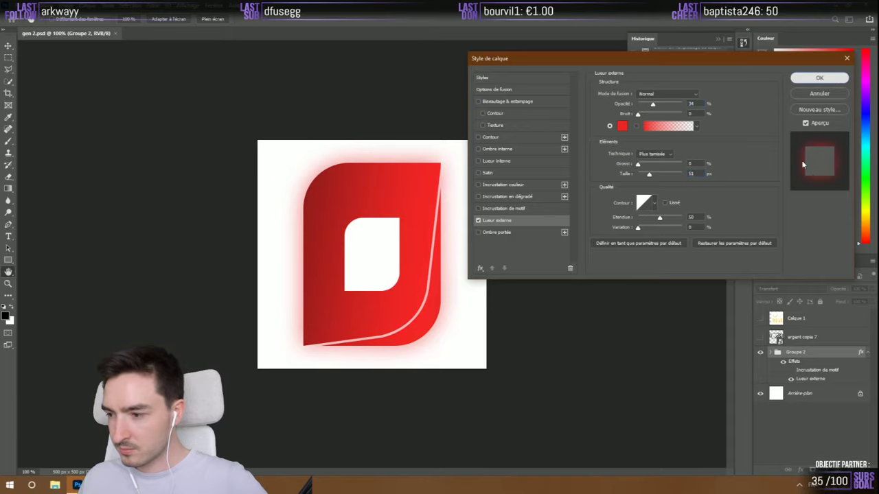
{"action": "left_click", "coordinate": [833, 83]}
Expand Groupe 2 and bring up options for the Rectangle 2 copie 4 layer
{"action": "left_click", "coordinate": [777, 352]}
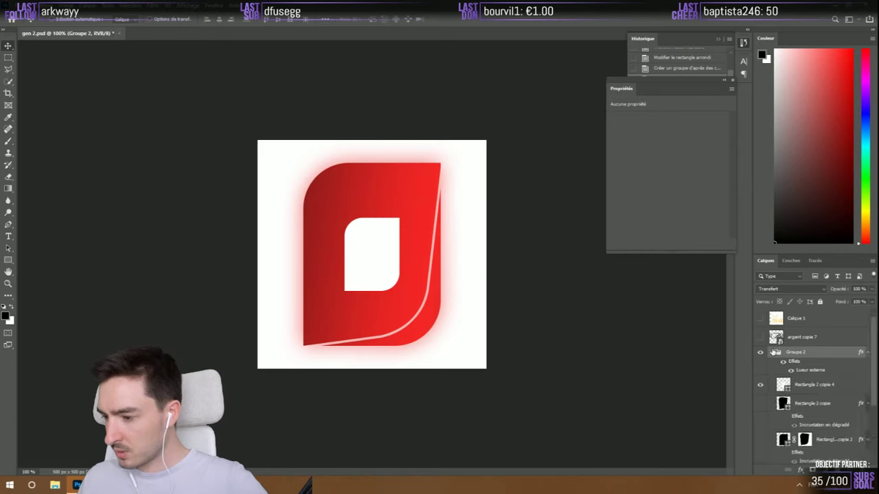
{"action": "scroll", "coordinate": [810, 371], "scroll_direction": "down", "scroll_amount": 3}
{"action": "right_click", "coordinate": [797, 328]}
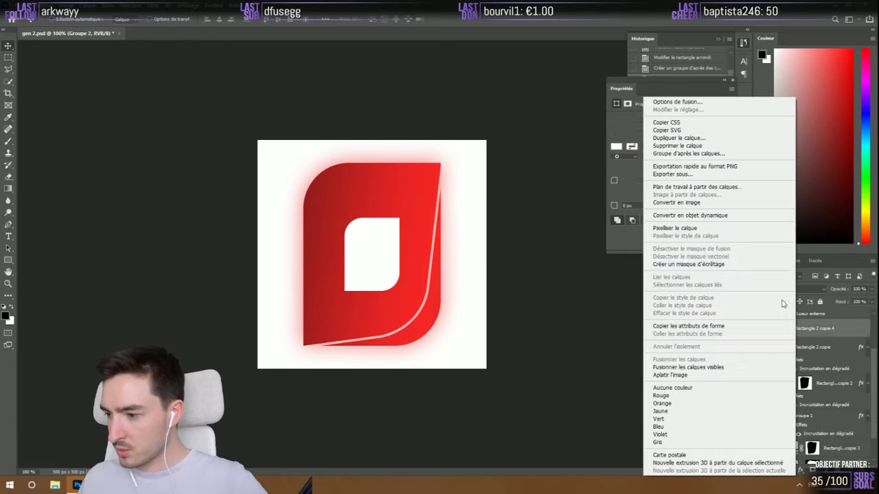
Give Rectangle 2 copie 4 a white (ffffff) outer glow at 24% opacity
{"action": "left_click", "coordinate": [677, 102]}
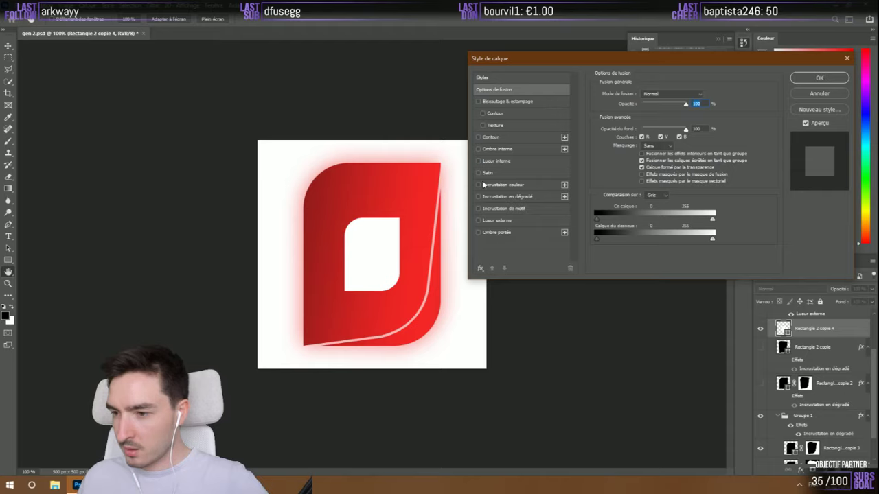
{"action": "left_click", "coordinate": [493, 220]}
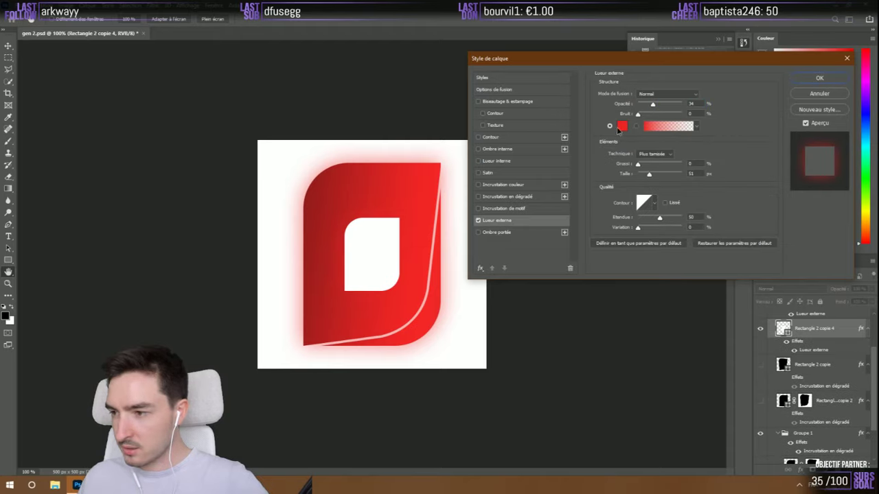
{"action": "left_click", "coordinate": [622, 128]}
{"action": "left_click_drag", "start_coordinate": [389, 299], "coordinate": [350, 287]}
{"action": "left_click", "coordinate": [556, 284]}
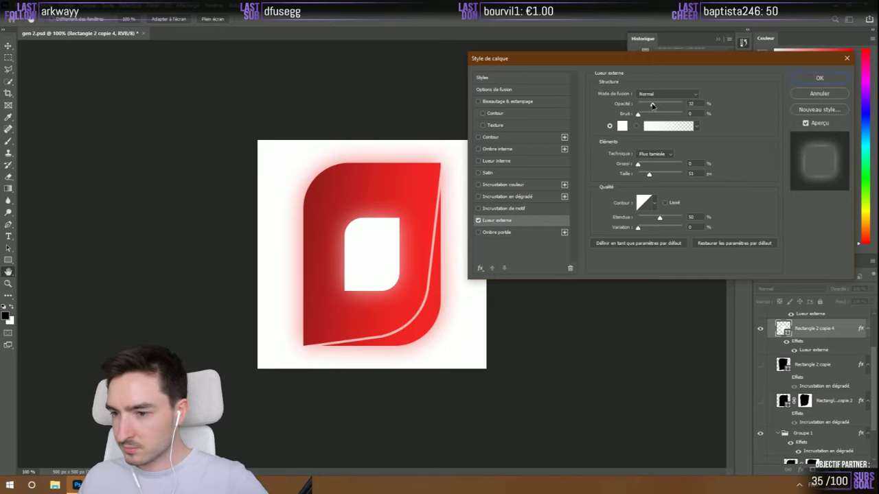
{"action": "left_click_drag", "start_coordinate": [650, 105], "coordinate": [647, 104]}
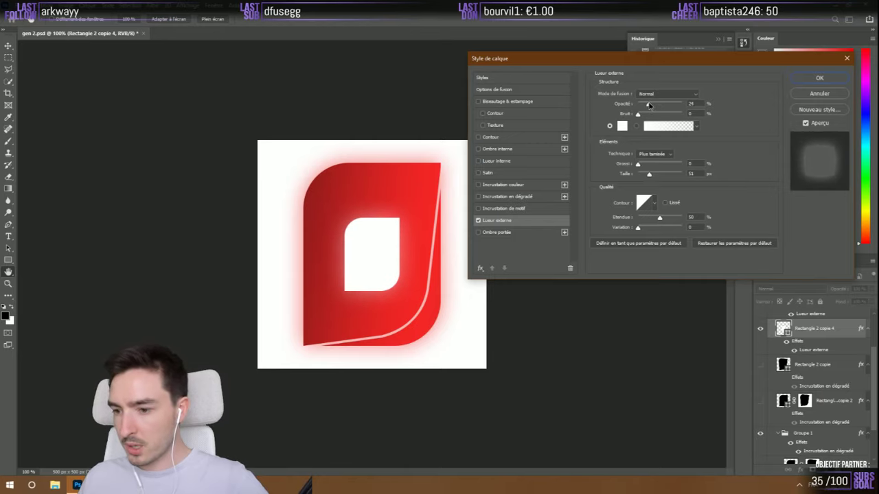
{"action": "left_click", "coordinate": [802, 79]}
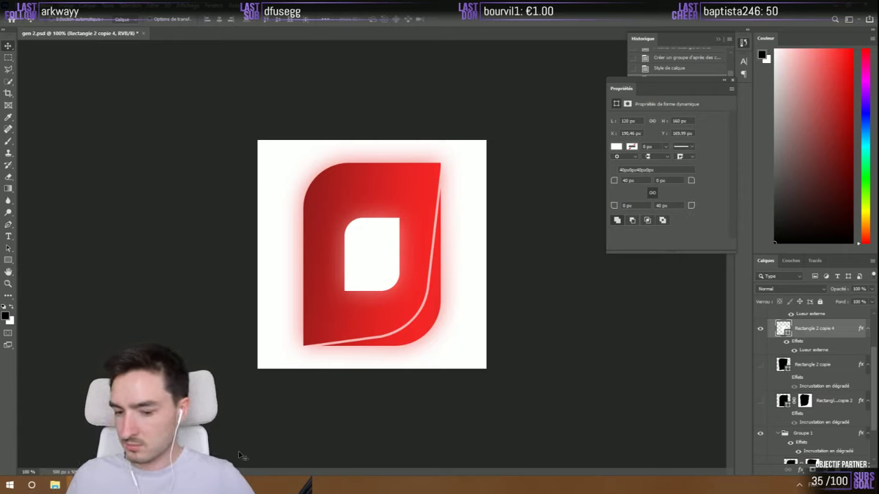
Check the rocket league.jpg reference photo, then select the Rectangle 2 copie layer
{"action": "left_click", "coordinate": [252, 482]}
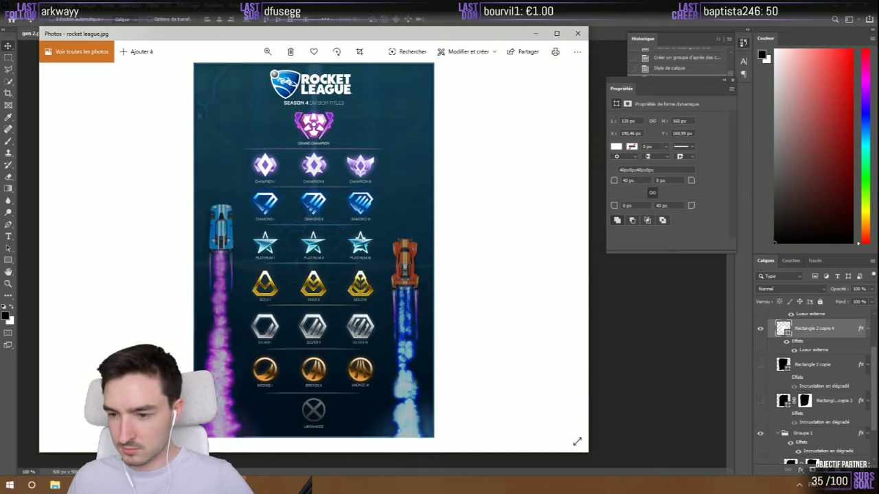
{"action": "key", "text": "alt+Tab"}
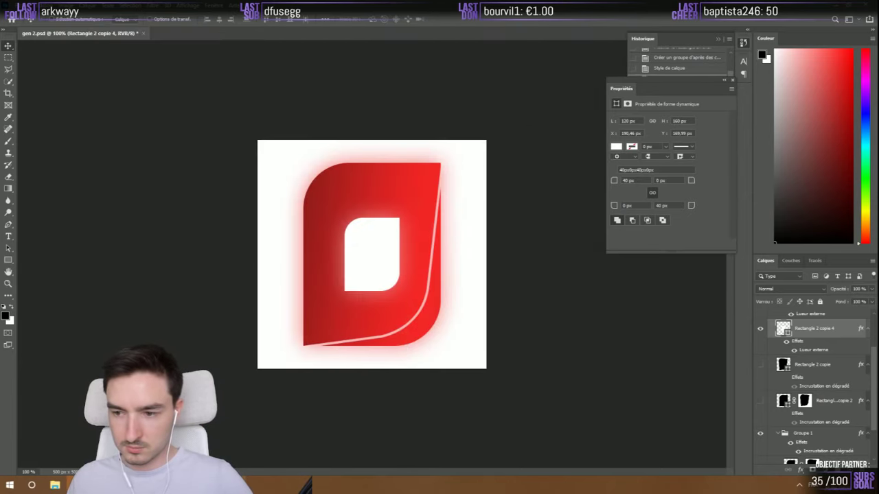
{"action": "left_click", "coordinate": [823, 366]}
{"action": "scroll", "coordinate": [807, 384], "scroll_direction": "down", "scroll_amount": 2}
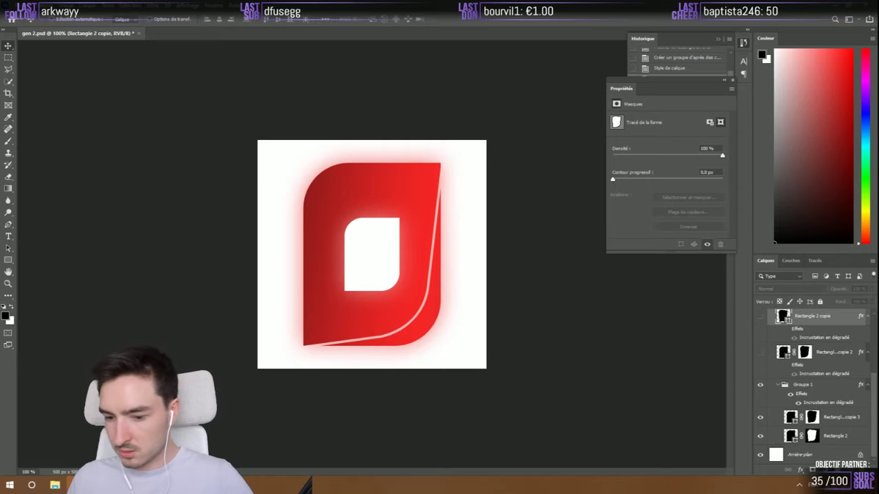
{"action": "key", "text": "alt+Tab"}
{"action": "key", "text": "alt+Tab"}
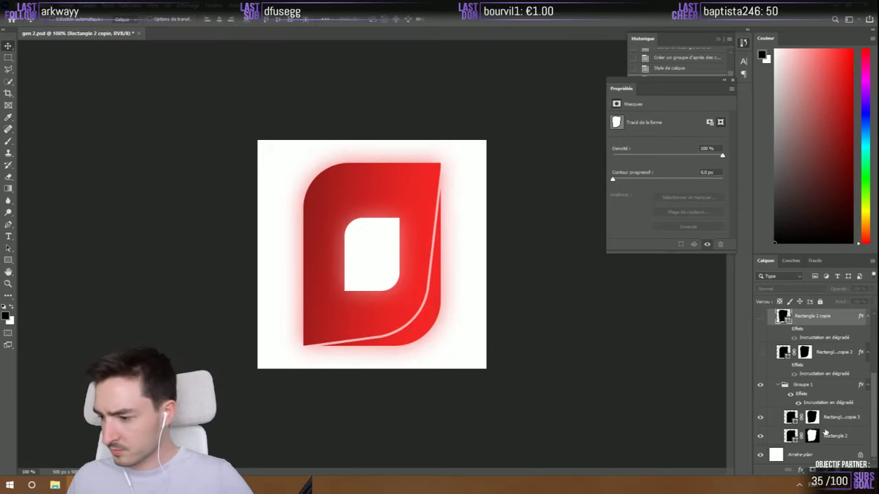
Select Groupe 1 and open its Incrustation en dégradé settings
{"action": "left_click", "coordinate": [779, 386]}
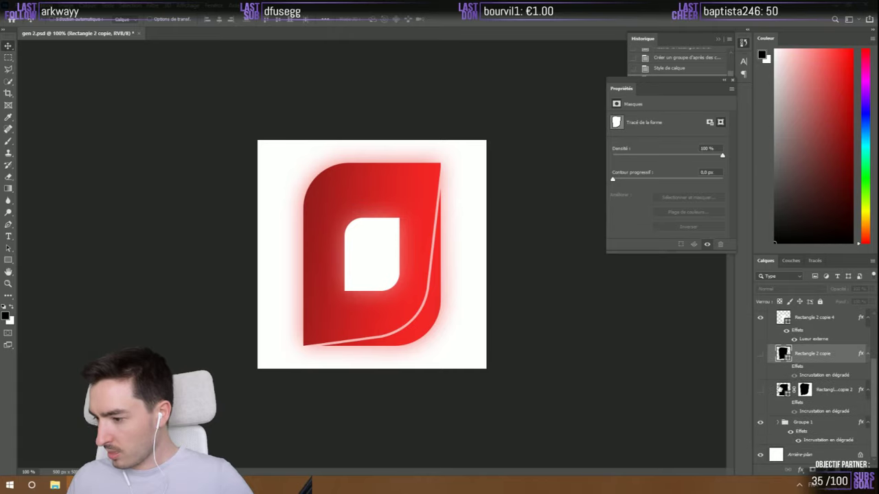
{"action": "left_click", "coordinate": [780, 422]}
{"action": "scroll", "coordinate": [780, 426], "scroll_direction": "down", "scroll_amount": 1}
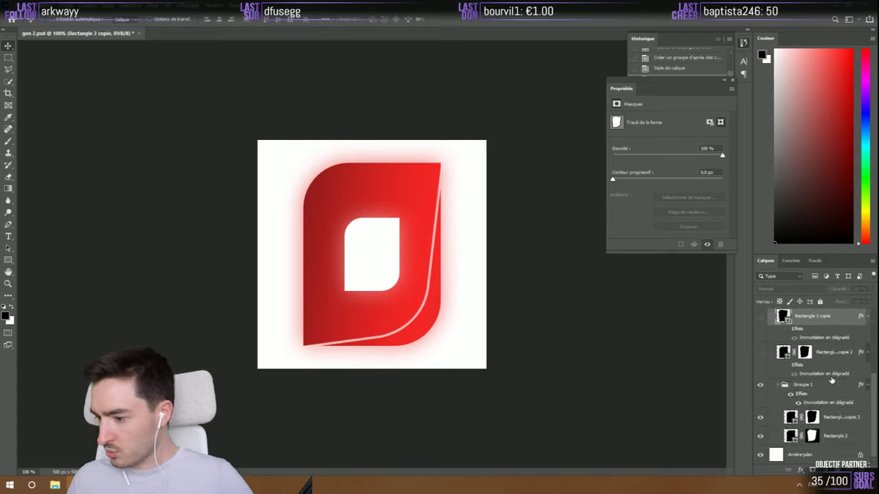
{"action": "left_click", "coordinate": [826, 407]}
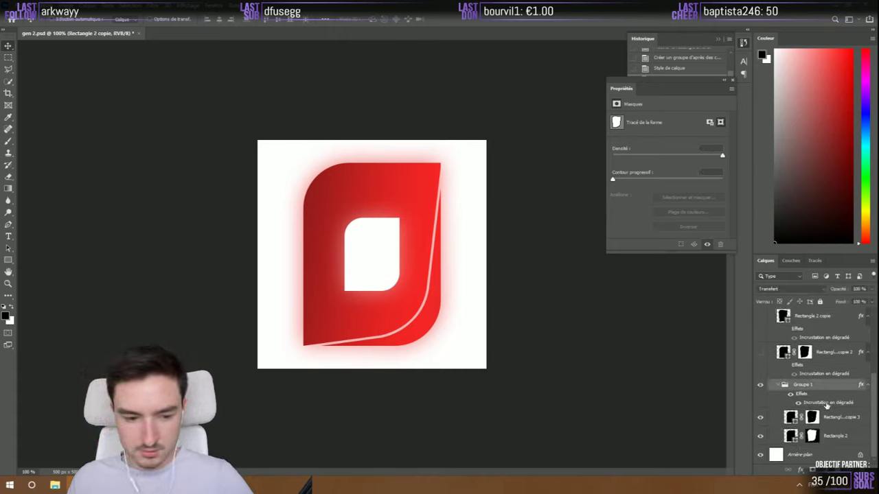
{"action": "double_click", "coordinate": [826, 407]}
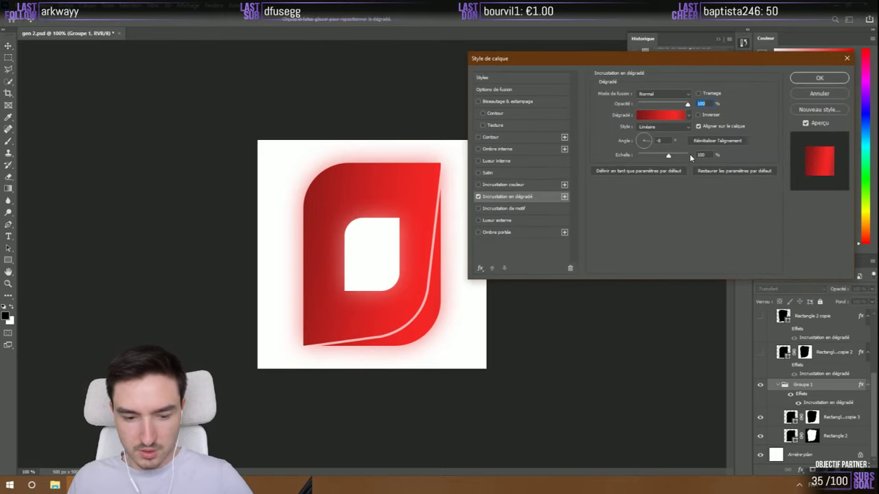
Brighten the gradient overlay's left red stop, set the angle to -23°, and apply
{"action": "left_click", "coordinate": [665, 118]}
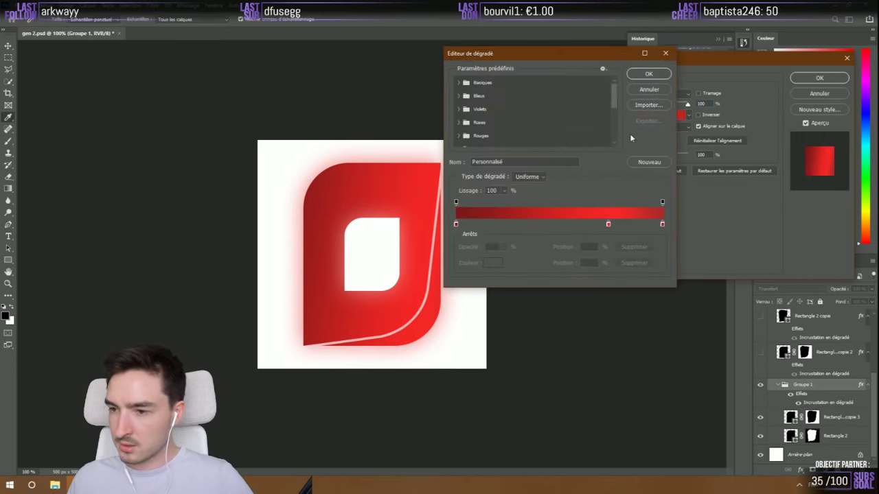
{"action": "left_click", "coordinate": [456, 224]}
{"action": "double_click", "coordinate": [458, 223]}
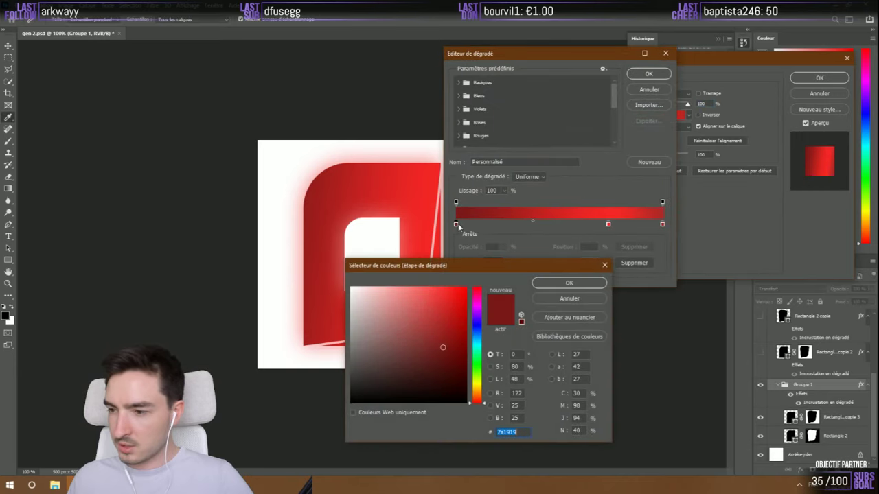
{"action": "mouse_move", "coordinate": [413, 329]}
{"action": "left_mouse_down"}
{"action": "mouse_move", "coordinate": [410, 312]}
{"action": "mouse_move", "coordinate": [396, 319]}
{"action": "mouse_move", "coordinate": [385, 299]}
{"action": "mouse_move", "coordinate": [427, 289]}
{"action": "left_mouse_up"}
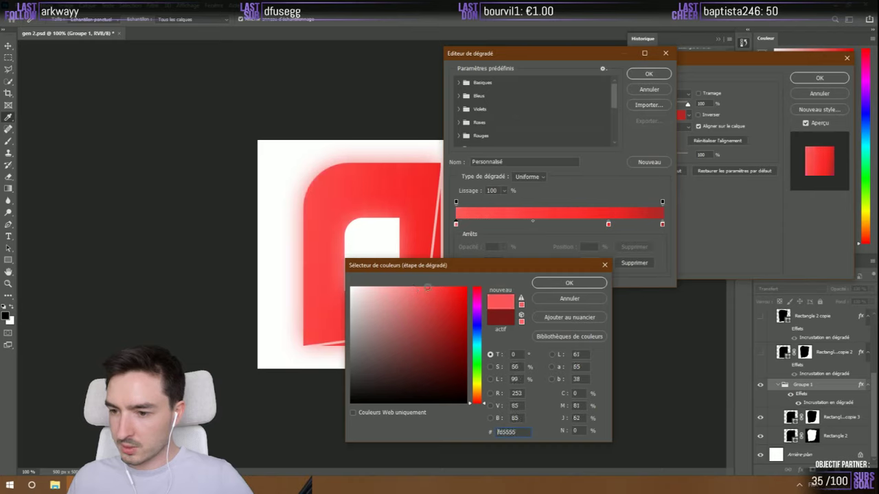
{"action": "left_click", "coordinate": [549, 284]}
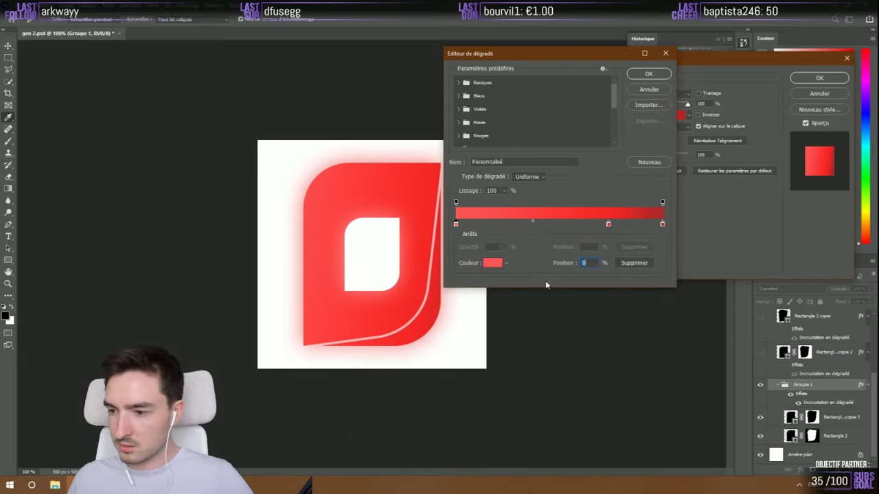
{"action": "left_click", "coordinate": [649, 73]}
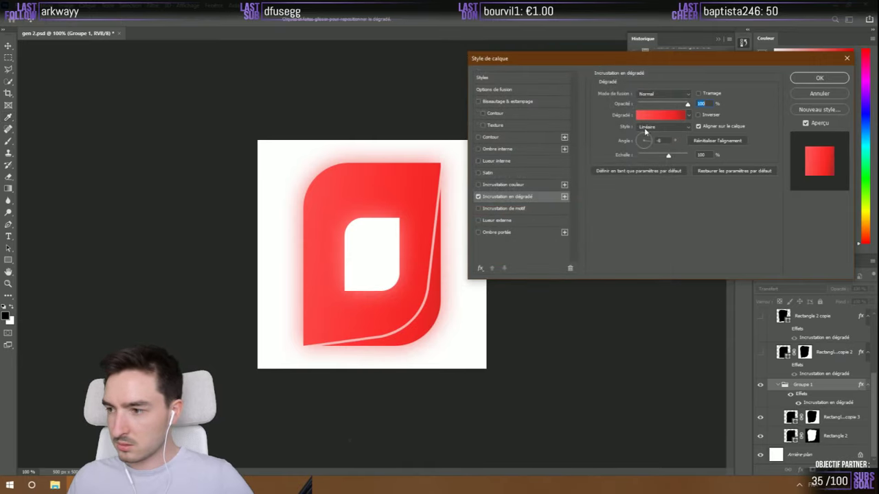
{"action": "left_click", "coordinate": [650, 145]}
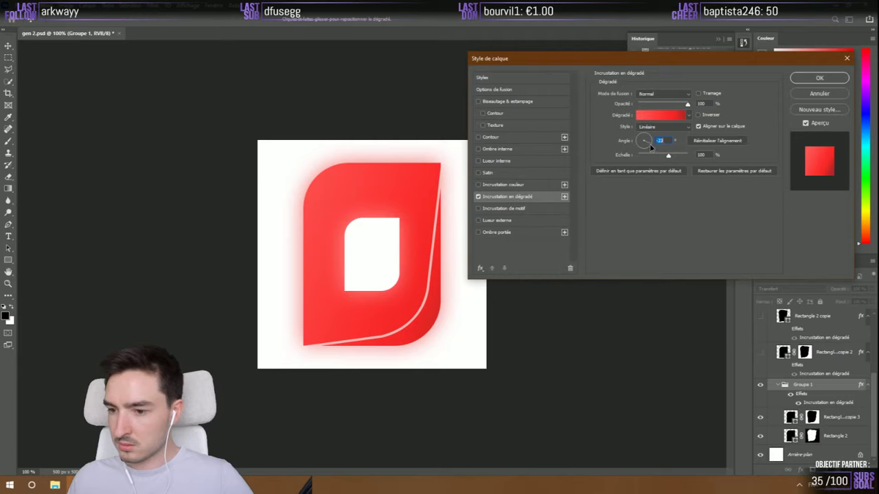
{"action": "left_click", "coordinate": [819, 77]}
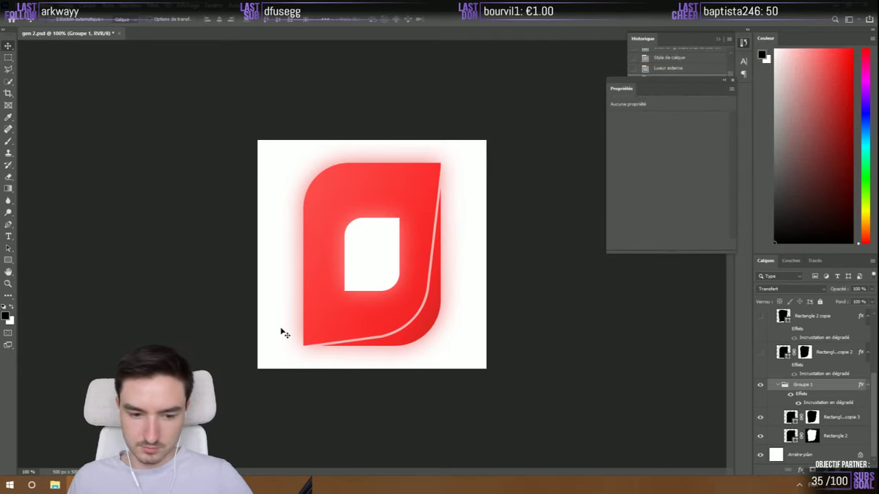
Search 'r6 rank' in Chrome and open the Google Images results with the Windows Central chart
{"action": "key", "text": "alt+Tab"}
{"action": "left_click", "coordinate": [520, 8]}
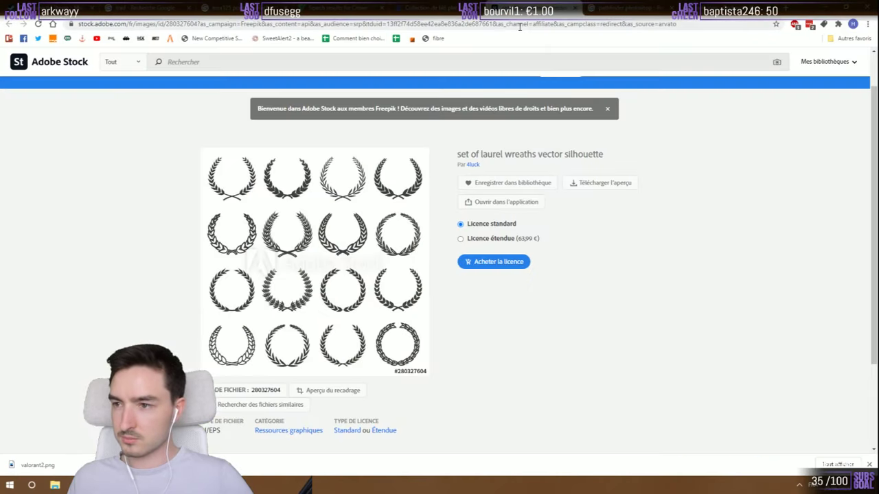
{"action": "left_click", "coordinate": [520, 24]}
{"action": "type", "text": "r6 rank"}
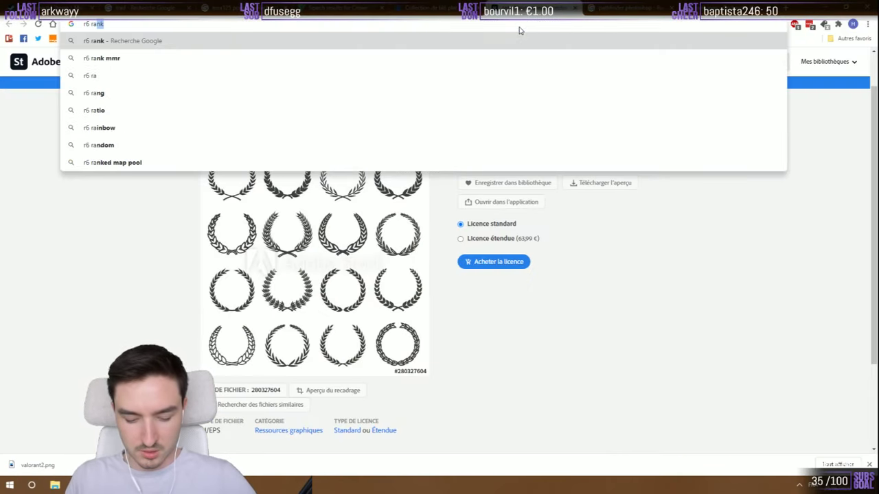
{"action": "key", "text": "Return"}
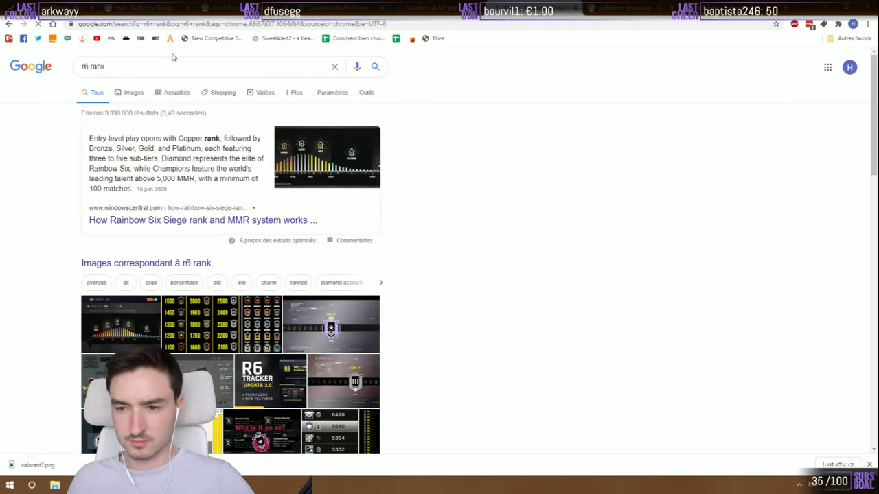
{"action": "left_click", "coordinate": [318, 151]}
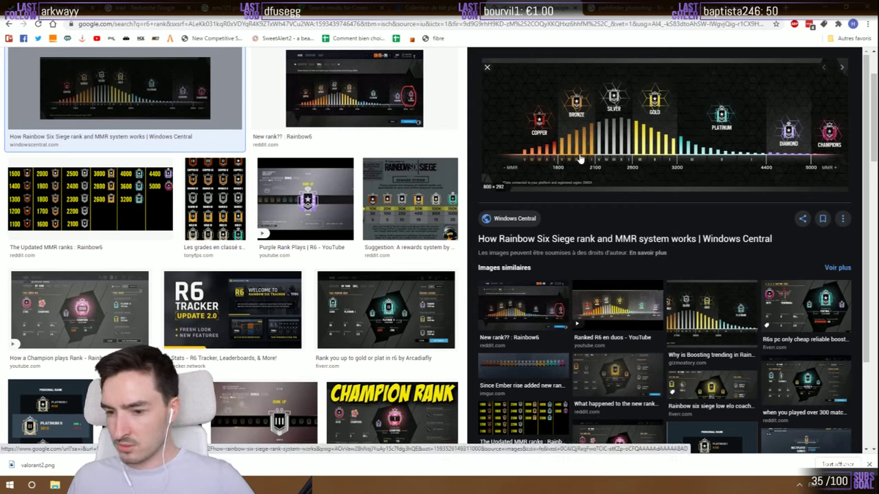
{"action": "scroll", "coordinate": [230, 294], "scroll_direction": "up", "scroll_amount": 2}
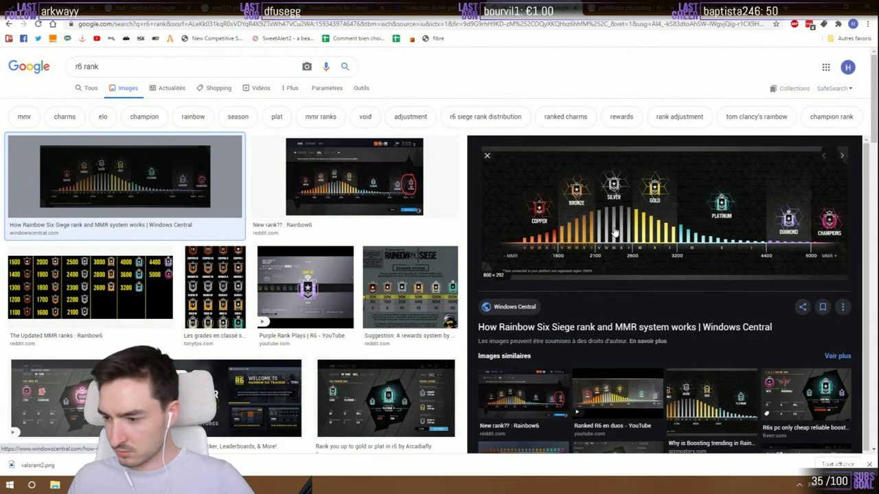
{"action": "scroll", "coordinate": [615, 233], "scroll_direction": "down", "scroll_amount": 2}
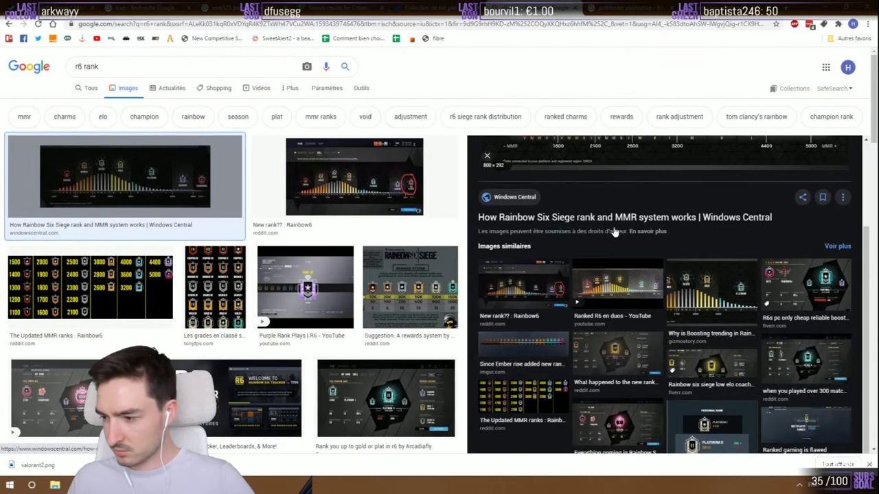
Search images for 'ranbow six rank' and preview the What's your rank? and All Ranks images
{"action": "triple_click", "coordinate": [120, 61]}
{"action": "type", "text": "ranbow s"}
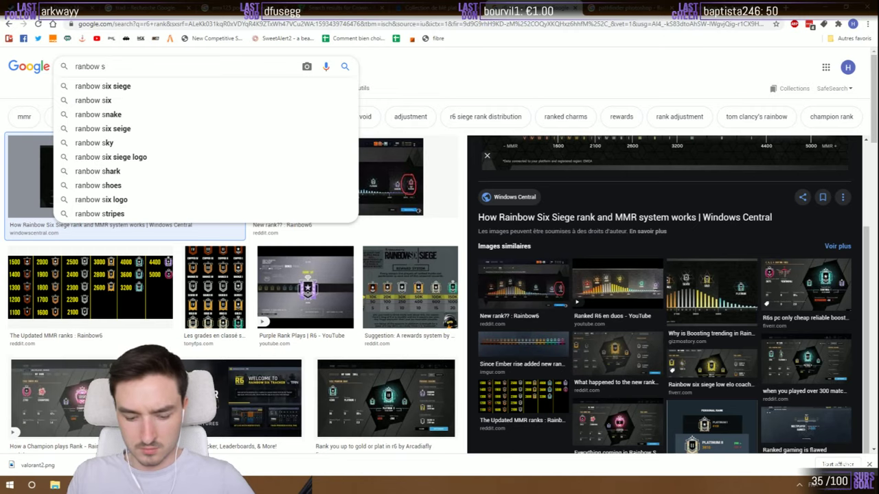
{"action": "type", "text": "ix rank"}
{"action": "key", "text": "Return"}
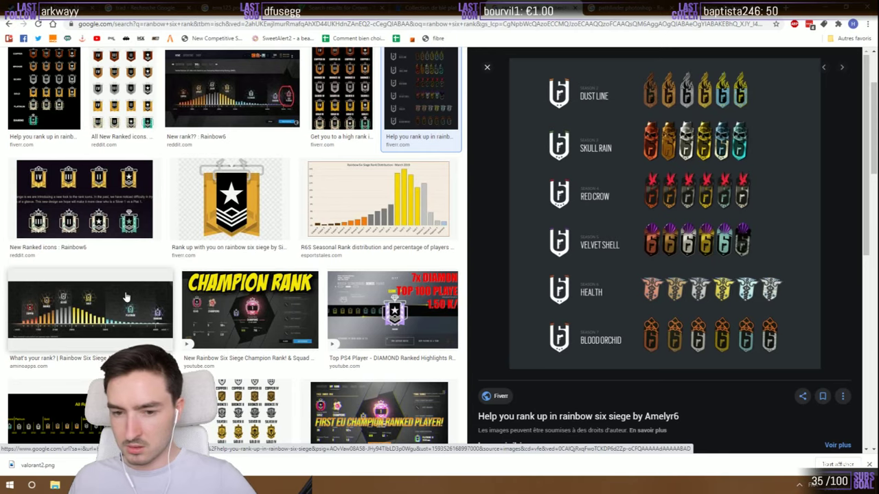
{"action": "left_click", "coordinate": [90, 309]}
{"action": "left_click", "coordinate": [41, 419]}
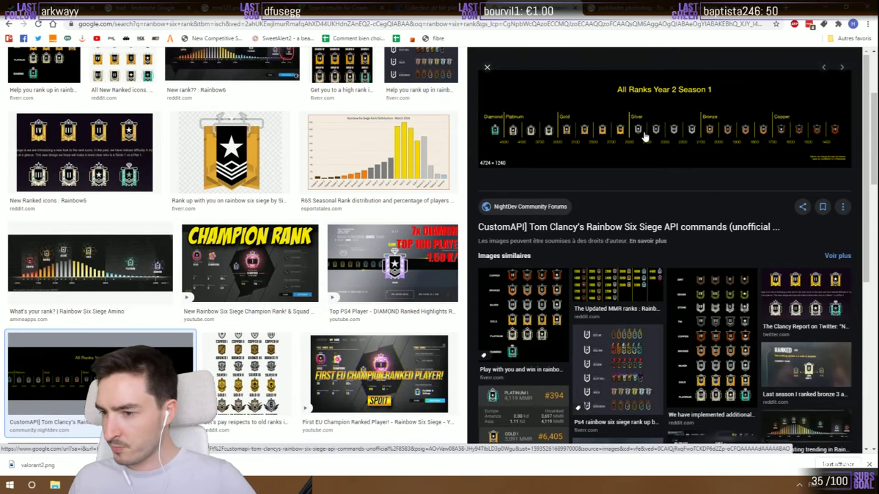
Visit the nightdev page and the full All Ranks Year 2 Season 1 image, returning each time
{"action": "right_click", "coordinate": [611, 125]}
{"action": "left_click", "coordinate": [612, 128]}
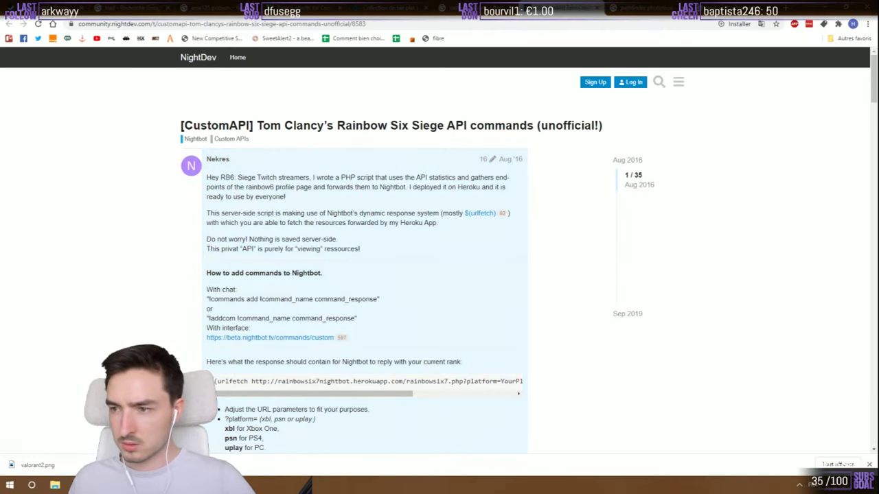
{"action": "key", "text": "alt+Left"}
{"action": "right_click", "coordinate": [636, 112]}
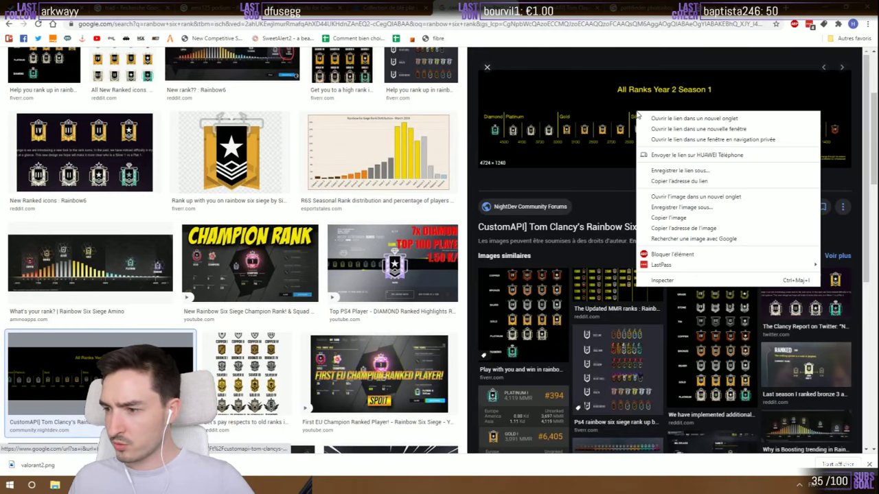
{"action": "left_click", "coordinate": [696, 197]}
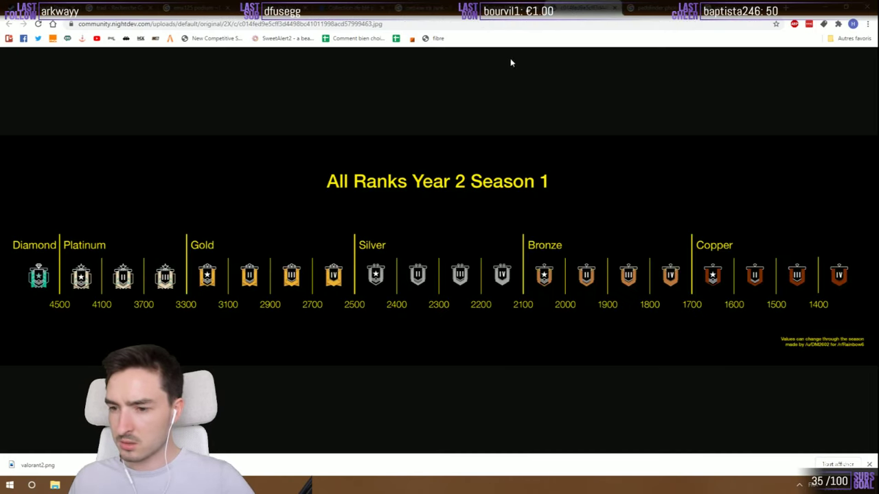
{"action": "key", "text": "alt+Left"}
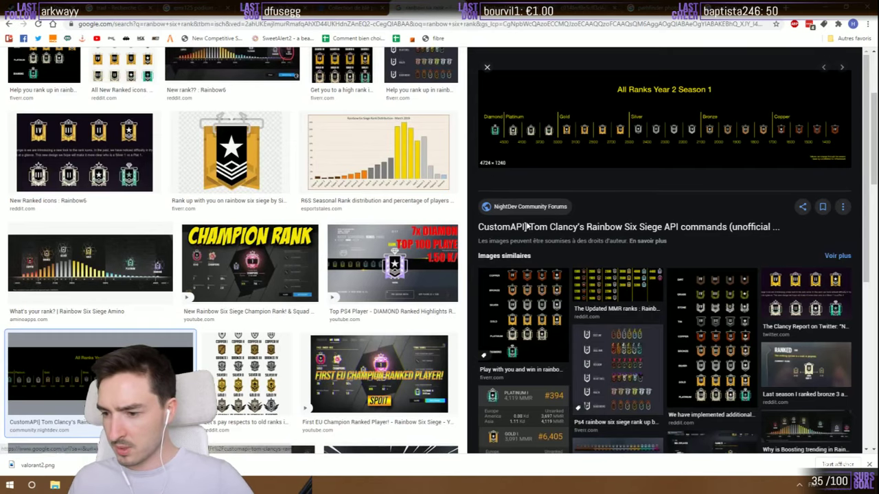
Scroll the results and preview the Rainbow Six roadmap image
{"action": "scroll", "coordinate": [300, 324], "scroll_direction": "down", "scroll_amount": 2}
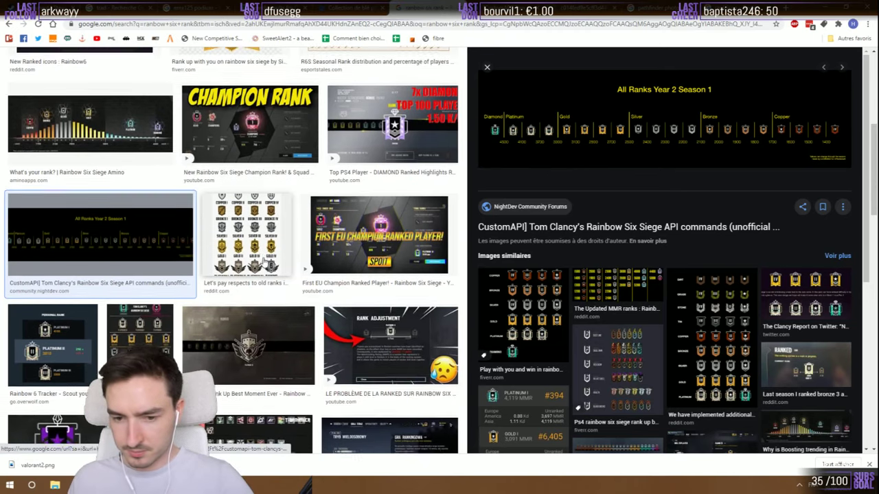
{"action": "scroll", "coordinate": [288, 288], "scroll_direction": "down", "scroll_amount": 2}
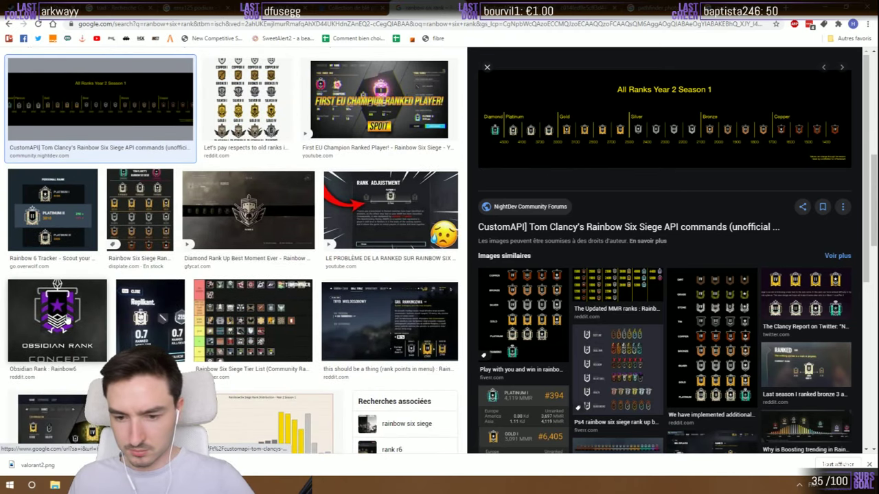
{"action": "scroll", "coordinate": [67, 320], "scroll_direction": "down", "scroll_amount": 2}
{"action": "left_click", "coordinate": [87, 317]}
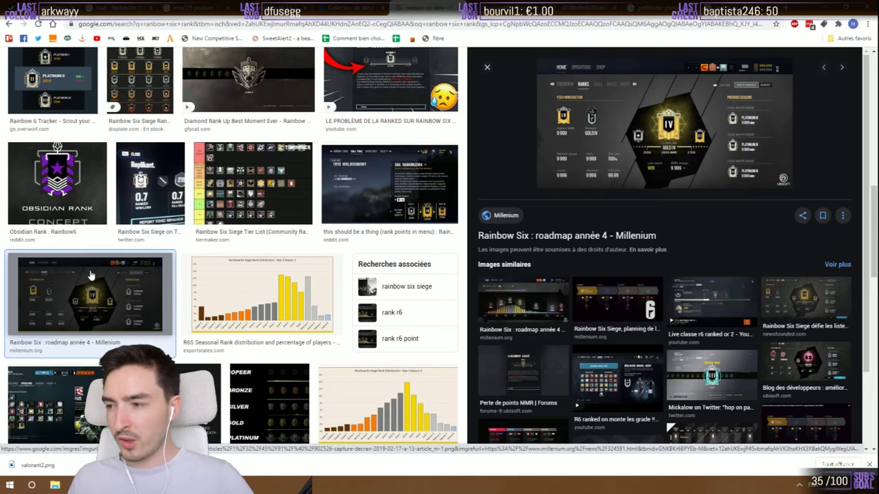
{"action": "scroll", "coordinate": [75, 278], "scroll_direction": "down", "scroll_amount": 3}
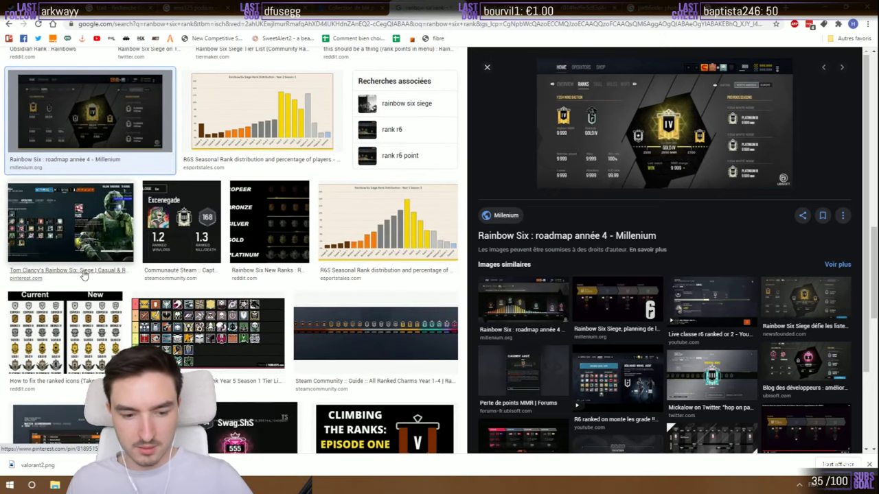
{"action": "scroll", "coordinate": [79, 272], "scroll_direction": "up", "scroll_amount": 5}
Preview the Copper to Diamond rank icons chart, then return to the full results
{"action": "left_click", "coordinate": [57, 211]}
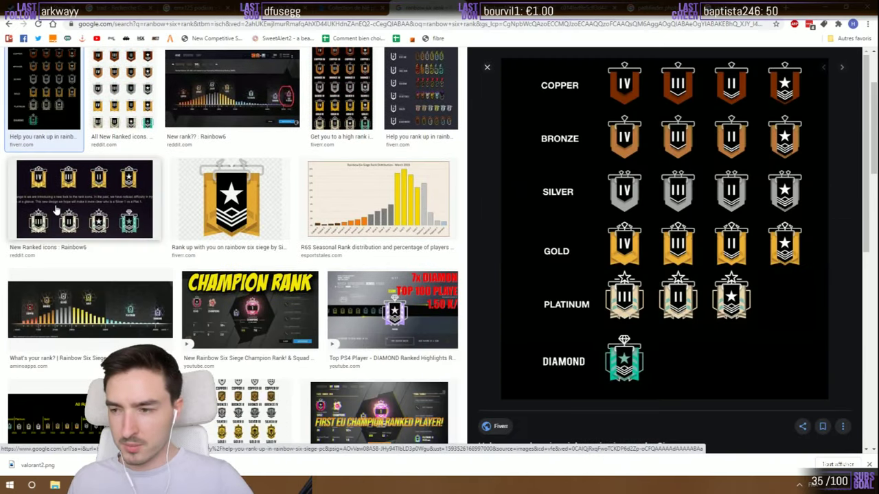
{"action": "scroll", "coordinate": [69, 227], "scroll_direction": "up", "scroll_amount": 2}
{"action": "scroll", "coordinate": [659, 297], "scroll_direction": "down", "scroll_amount": 2}
{"action": "scroll", "coordinate": [659, 296], "scroll_direction": "up", "scroll_amount": 2}
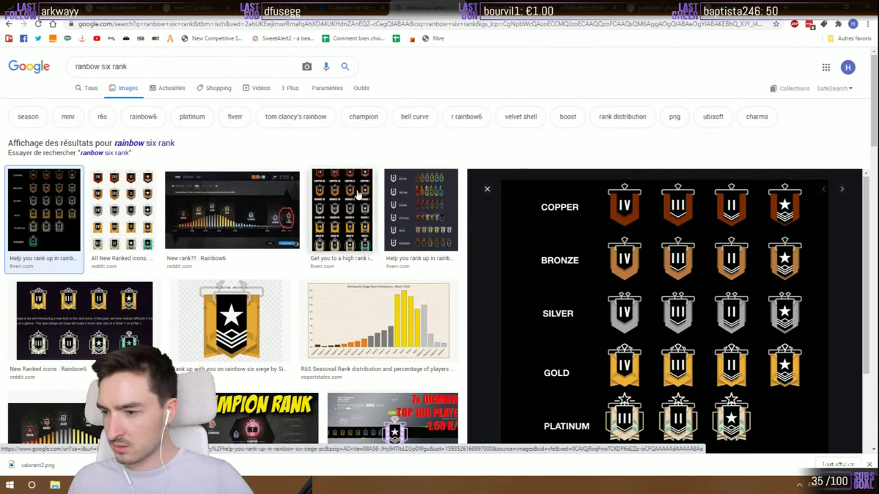
{"action": "scroll", "coordinate": [247, 112], "scroll_direction": "down", "scroll_amount": 1}
{"action": "scroll", "coordinate": [595, 247], "scroll_direction": "down", "scroll_amount": 1}
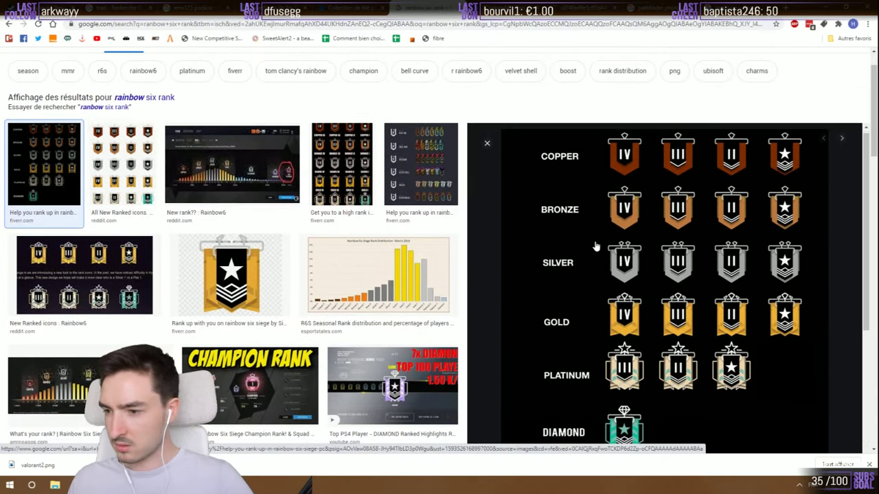
{"action": "right_click", "coordinate": [618, 200]}
{"action": "left_click", "coordinate": [666, 69]}
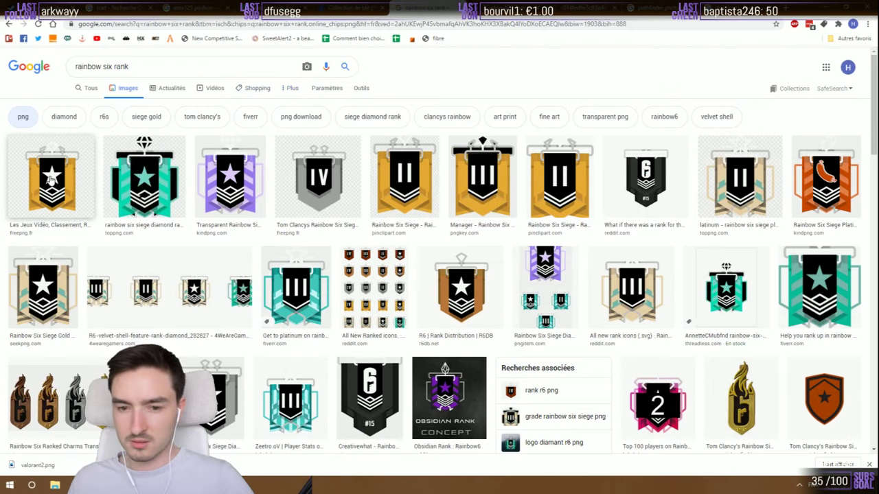
{"action": "left_click", "coordinate": [8, 24]}
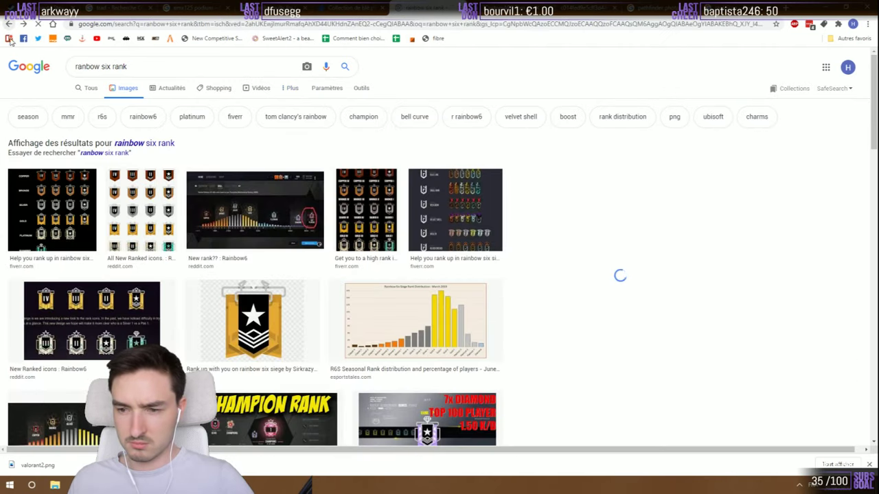
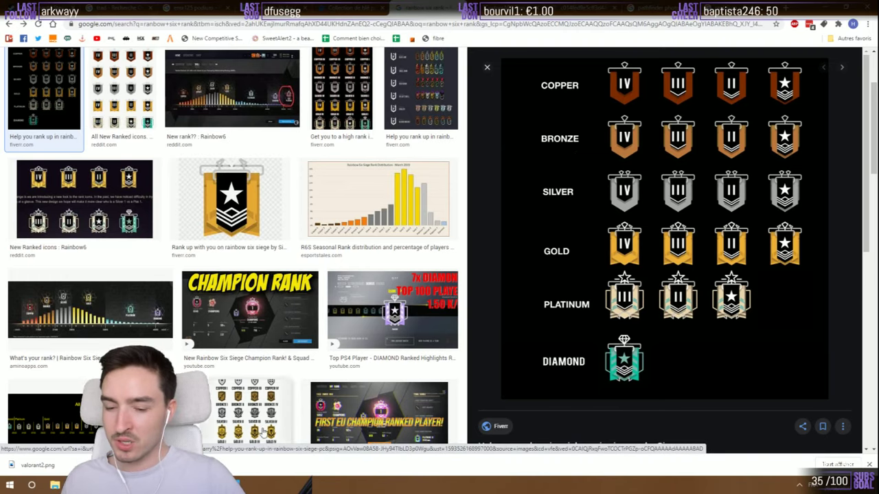
Switch from Chrome's rank-icon image results back to gen 2.psd in Photoshop
{"action": "key", "text": "alt+Tab"}
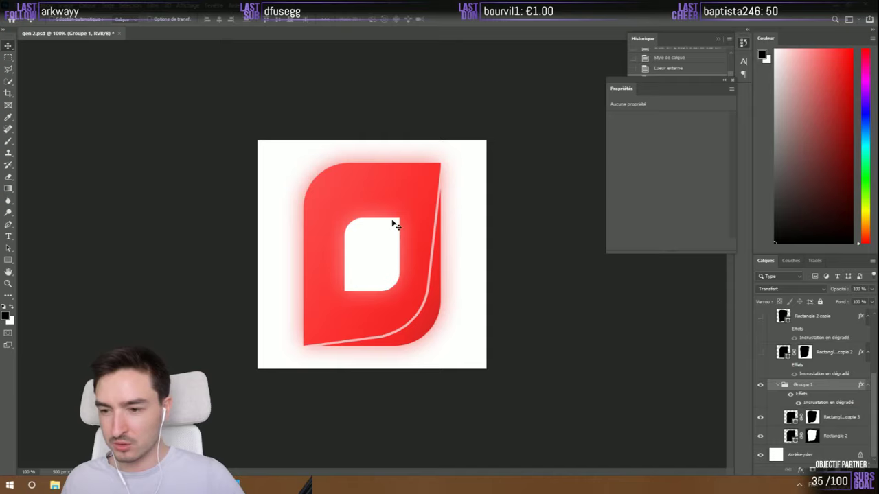
Close the empty Properties panel and collapse the History panel
{"action": "scroll", "coordinate": [366, 271], "scroll_direction": "up", "scroll_amount": 1}
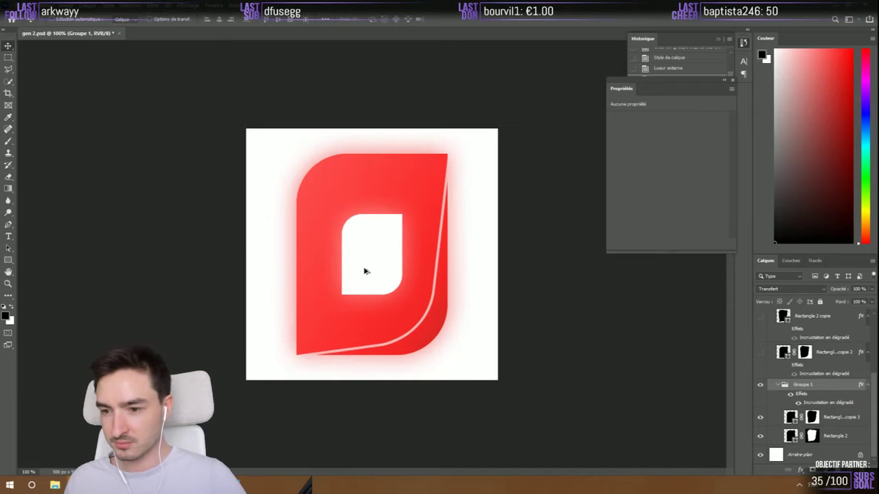
{"action": "scroll", "coordinate": [365, 270], "scroll_direction": "up", "scroll_amount": 2}
{"action": "scroll", "coordinate": [365, 270], "scroll_direction": "down", "scroll_amount": 1}
{"action": "scroll", "coordinate": [365, 271], "scroll_direction": "up", "scroll_amount": 1}
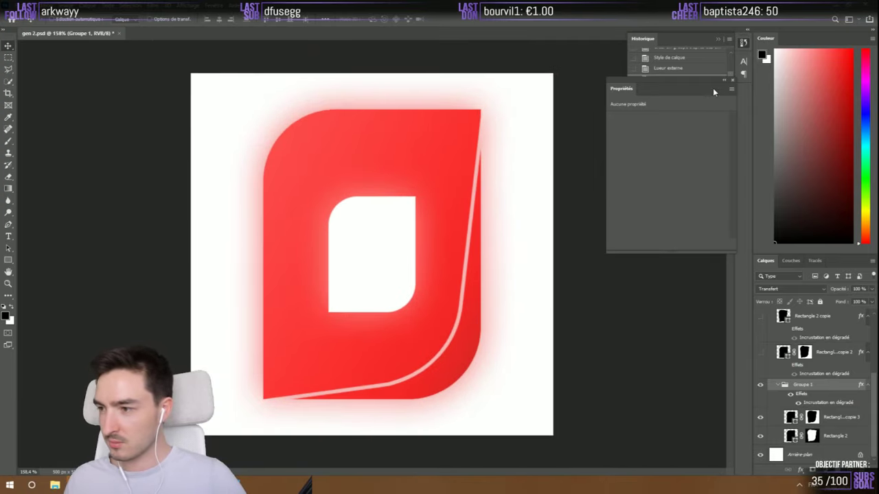
{"action": "left_click", "coordinate": [724, 82]}
{"action": "left_click", "coordinate": [717, 39]}
{"action": "scroll", "coordinate": [810, 367], "scroll_direction": "up", "scroll_amount": 5}
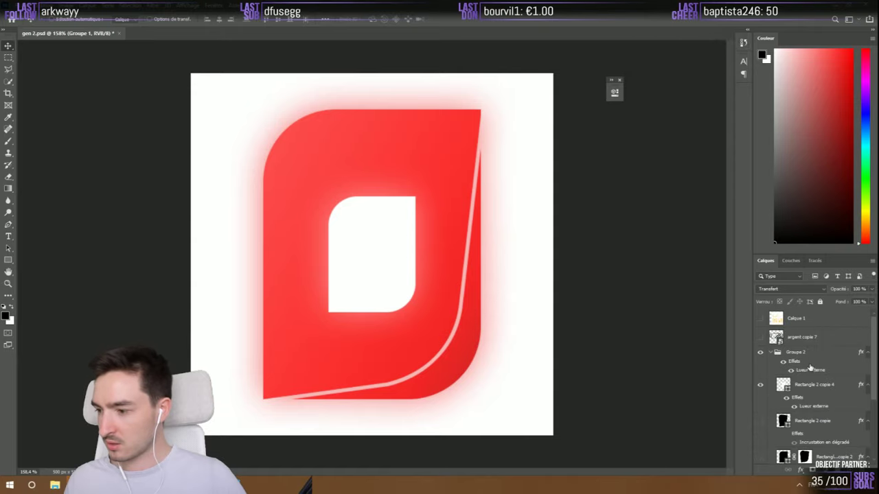
Duplicate Groupe 2 as Groupe 2 copie, hide the original, and bring up File > Ouvrir
{"action": "left_click", "coordinate": [771, 352]}
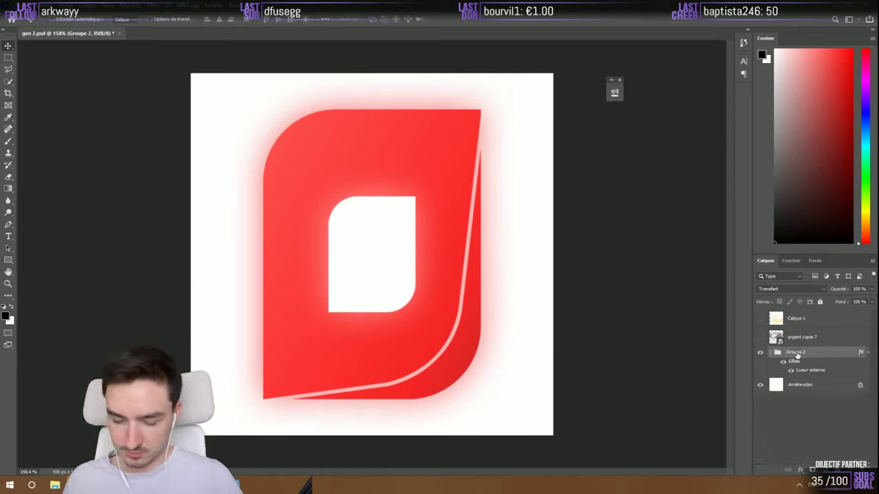
{"action": "key", "text": "ctrl+j"}
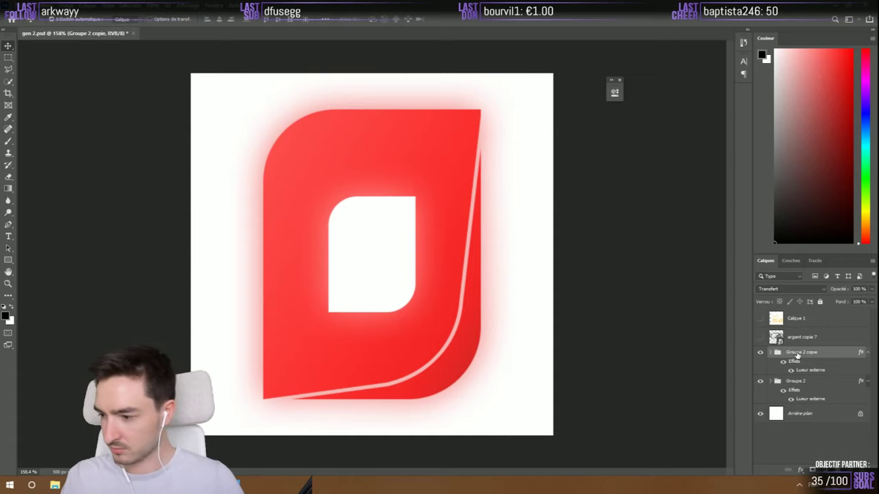
{"action": "left_click", "coordinate": [760, 382]}
{"action": "left_click", "coordinate": [770, 353]}
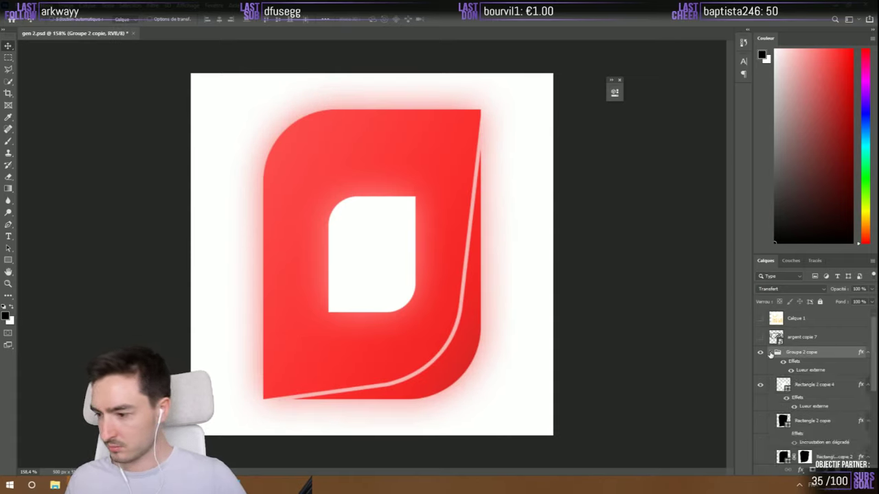
{"action": "scroll", "coordinate": [777, 353], "scroll_direction": "down", "scroll_amount": 5}
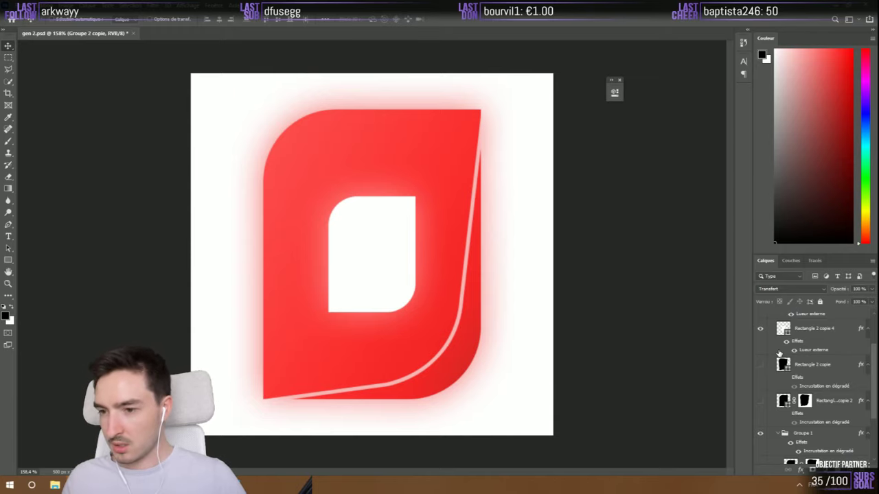
{"action": "left_click", "coordinate": [23, 5]}
{"action": "left_click", "coordinate": [29, 25]}
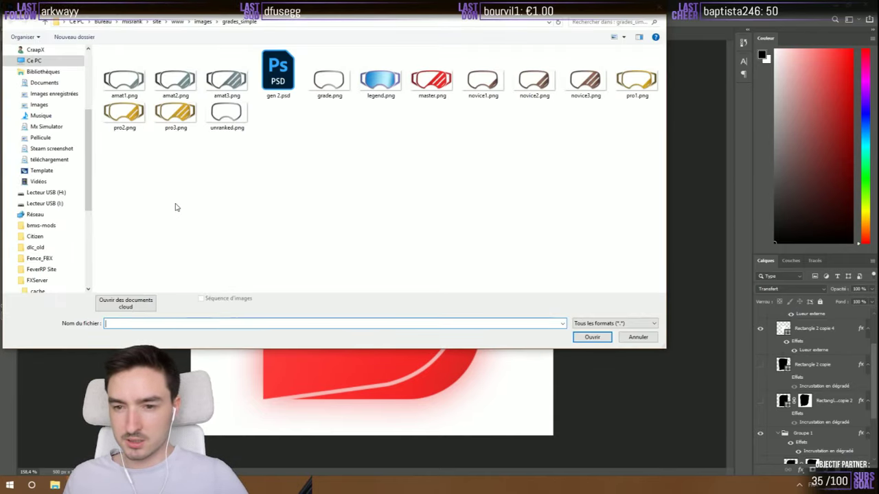
Open legend.png from the grades_simple folder
{"action": "double_click", "coordinate": [369, 121]}
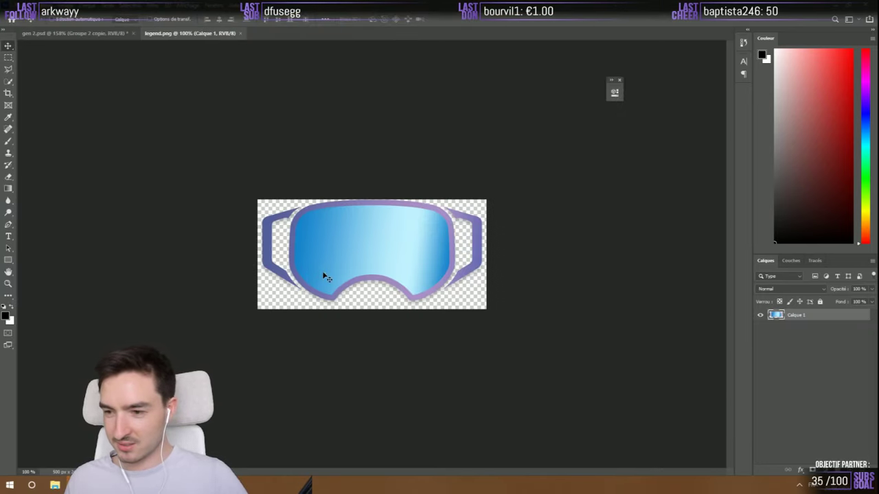
{"action": "scroll", "coordinate": [327, 277], "scroll_direction": "up", "scroll_amount": 4}
{"action": "left_click", "coordinate": [102, 36]}
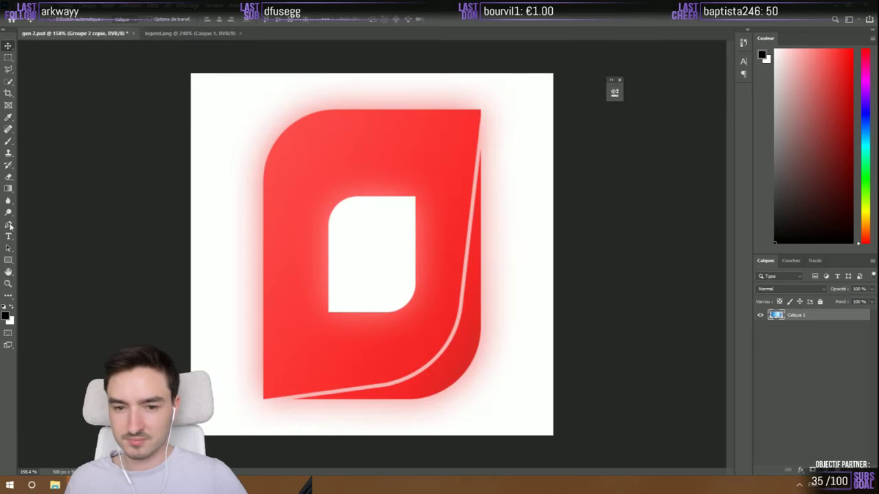
{"action": "left_click", "coordinate": [175, 34]}
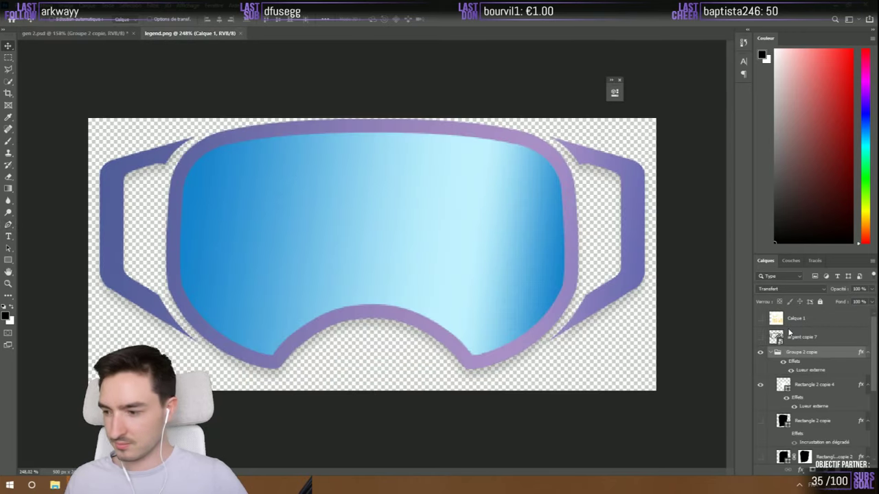
Copy the whole goggles image into gen 2.psd as Calque 2, outside the glow group
{"action": "right_click", "coordinate": [788, 315]}
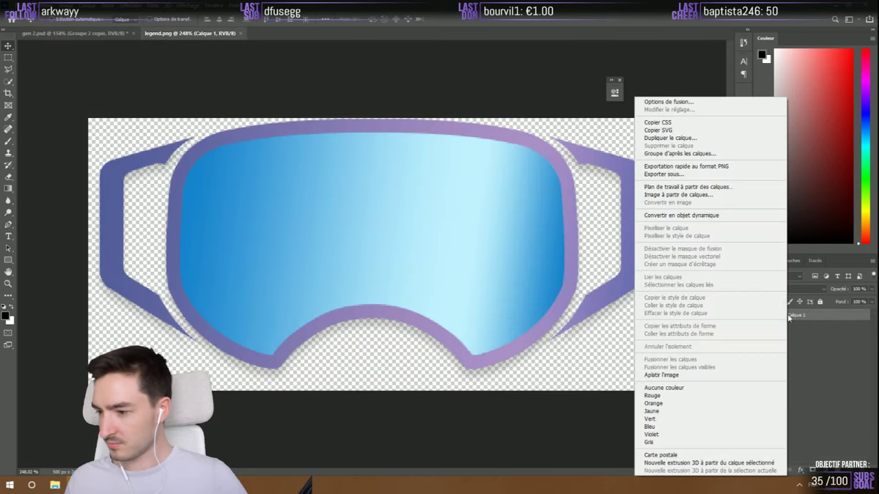
{"action": "left_click", "coordinate": [9, 57]}
{"action": "left_click_drag", "start_coordinate": [88, 118], "coordinate": [656, 390]}
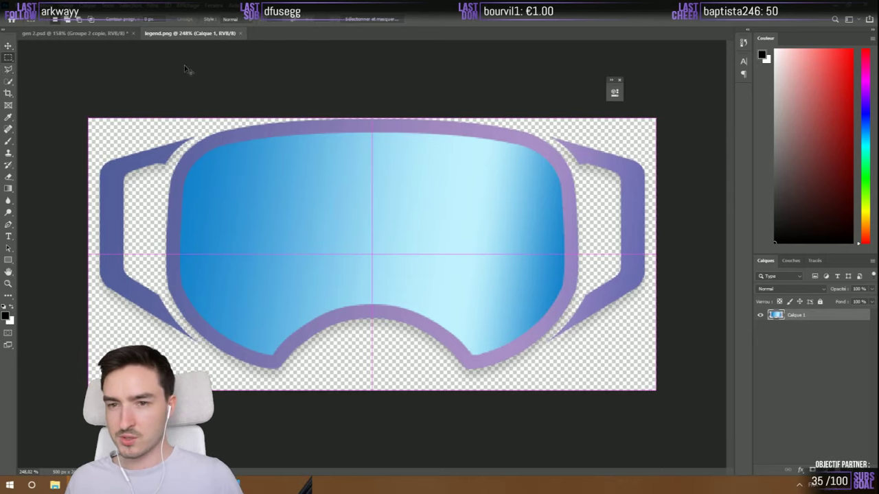
{"action": "key", "text": "ctrl+c"}
{"action": "left_click", "coordinate": [70, 32]}
{"action": "key", "text": "ctrl+v"}
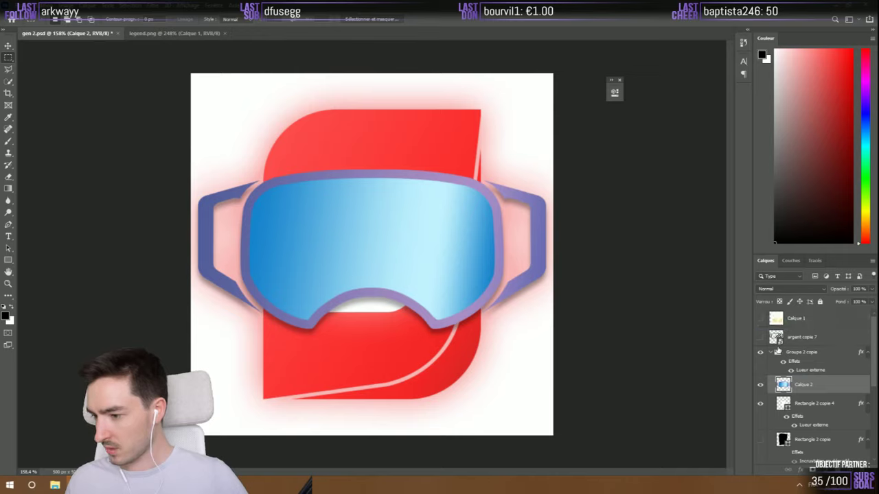
{"action": "key", "text": "ctrl+bracketright"}
{"action": "key", "text": "ctrl+bracketright"}
Rename Groupe 2 to Mythic and Groupe 2 copie to Legend, then select Groupe 1
{"action": "left_click", "coordinate": [772, 371]}
{"action": "left_click", "coordinate": [800, 405]}
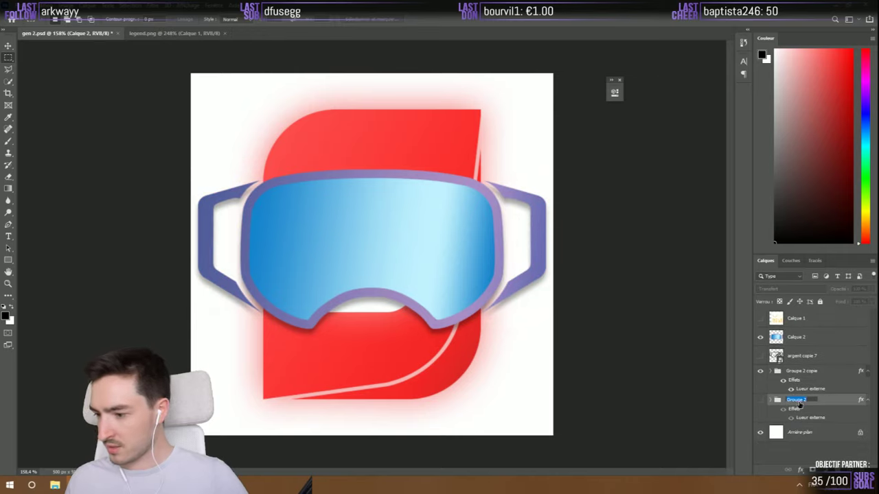
{"action": "double_click", "coordinate": [796, 400]}
{"action": "type", "text": "Mythic"}
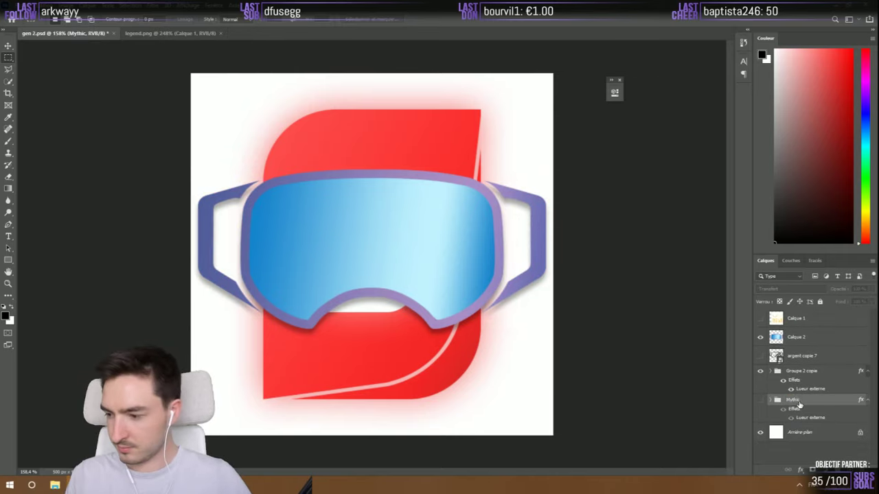
{"action": "double_click", "coordinate": [803, 371]}
{"action": "type", "text": "Legend"}
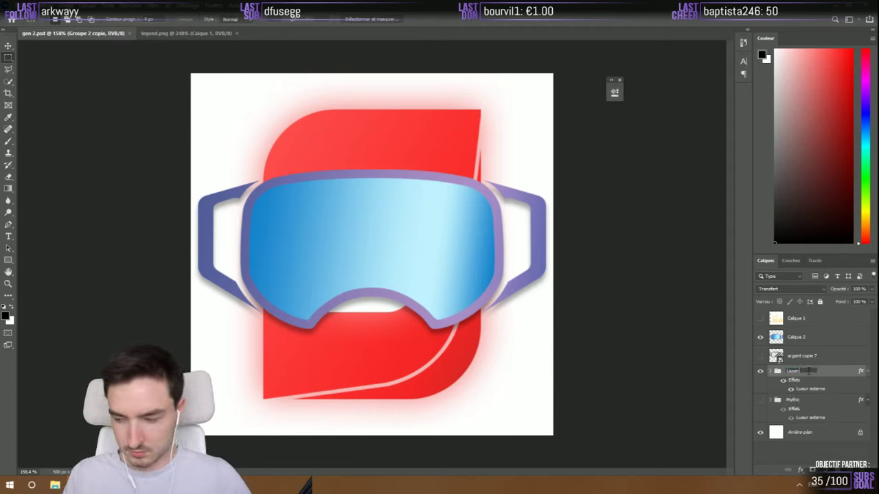
{"action": "key", "text": "Return"}
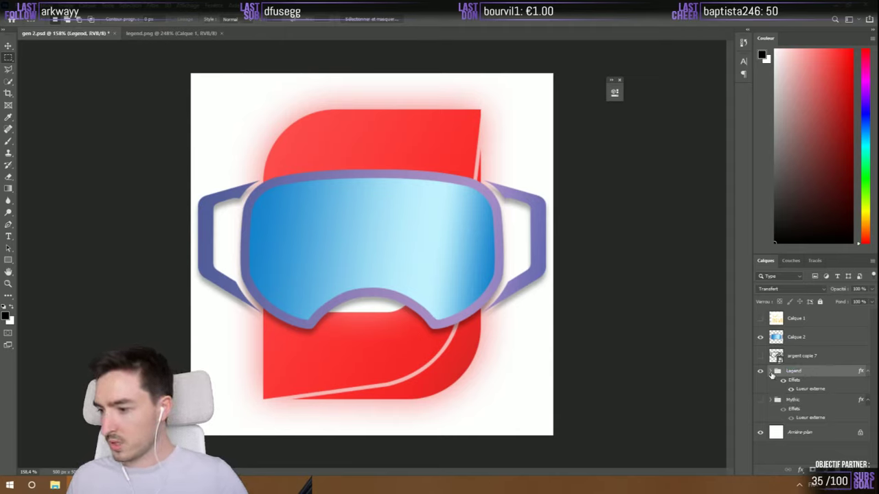
{"action": "left_click", "coordinate": [772, 372]}
{"action": "scroll", "coordinate": [773, 375], "scroll_direction": "down", "scroll_amount": 2}
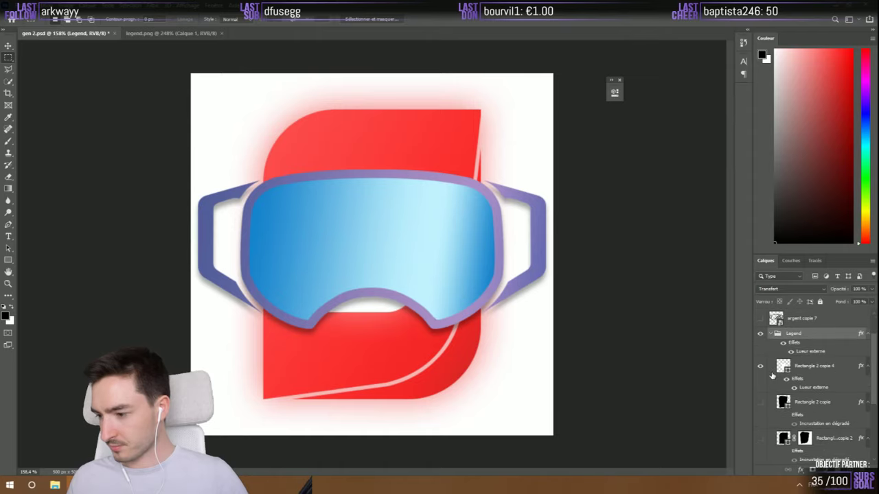
{"action": "scroll", "coordinate": [791, 392], "scroll_direction": "down", "scroll_amount": 4}
{"action": "left_click", "coordinate": [811, 396]}
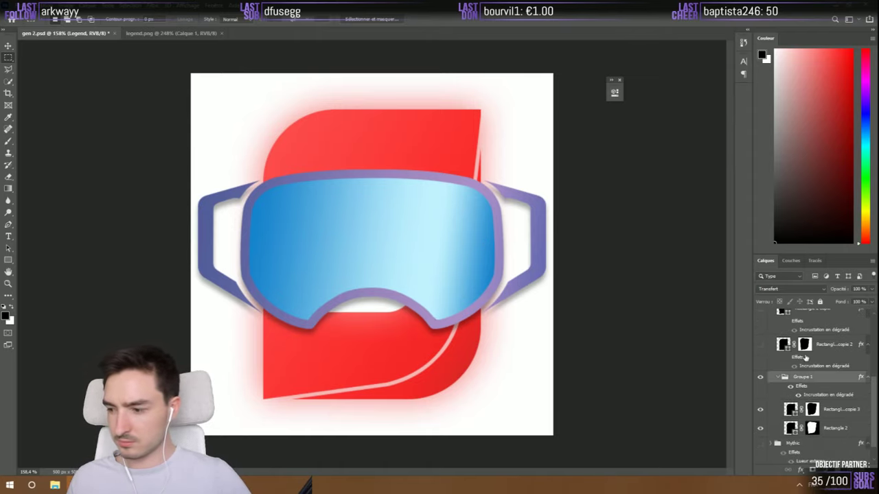
Set Groupe 1's gradient stops to the sampled goggle purple and light purple c2aee0 at 0%
{"action": "double_click", "coordinate": [800, 397]}
{"action": "left_click", "coordinate": [669, 118]}
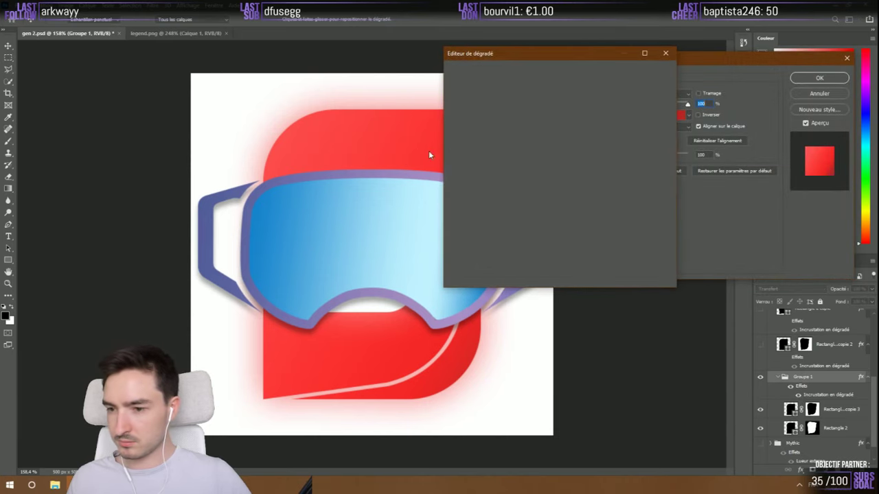
{"action": "left_click", "coordinate": [662, 224]}
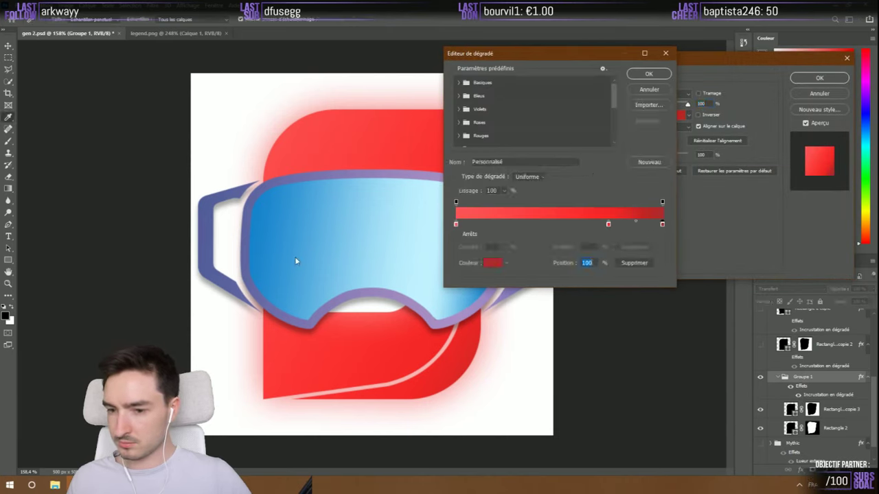
{"action": "left_click", "coordinate": [201, 259]}
{"action": "left_click", "coordinate": [541, 283]}
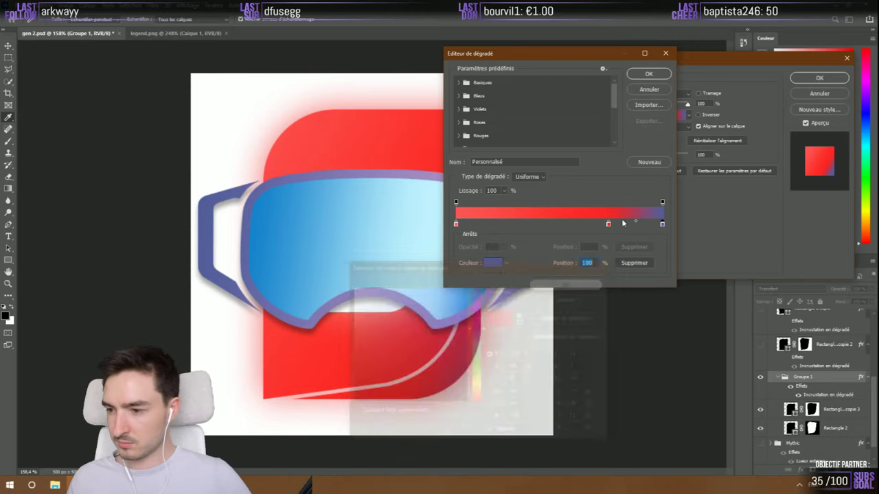
{"action": "left_click", "coordinate": [492, 263]}
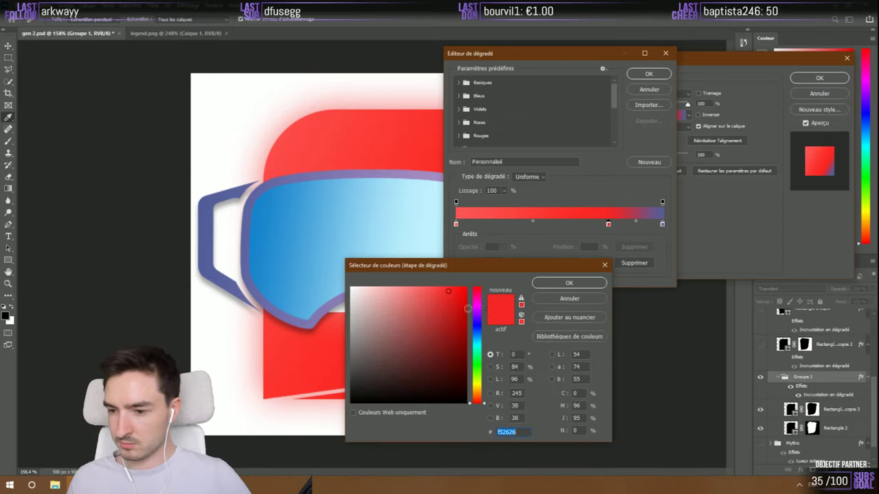
{"action": "left_click_drag", "start_coordinate": [517, 262], "coordinate": [637, 114]}
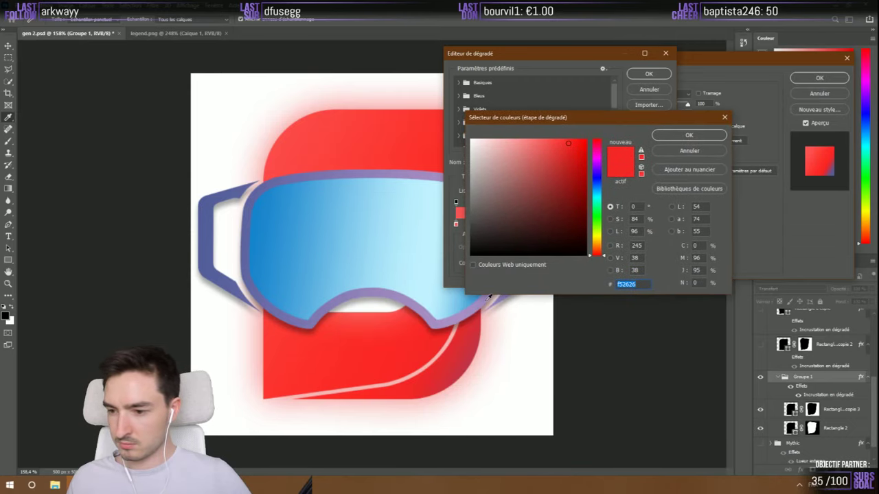
{"action": "key", "text": "ctrl+v"}
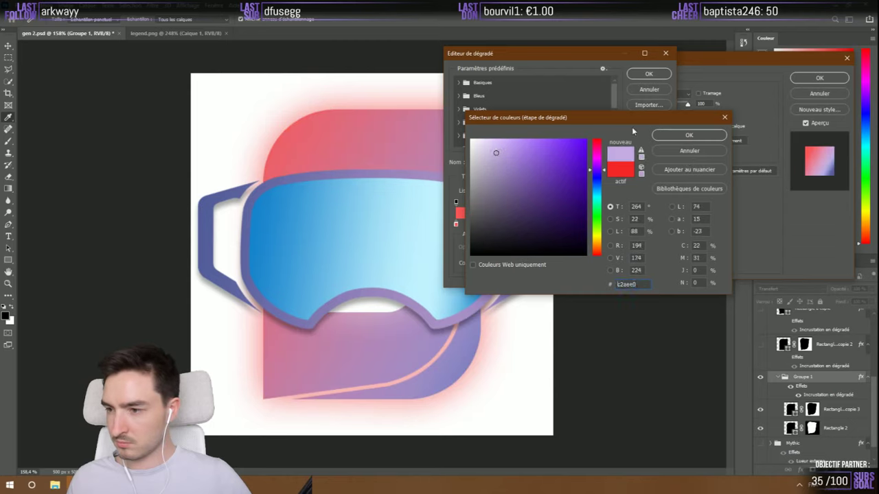
{"action": "left_click", "coordinate": [688, 135]}
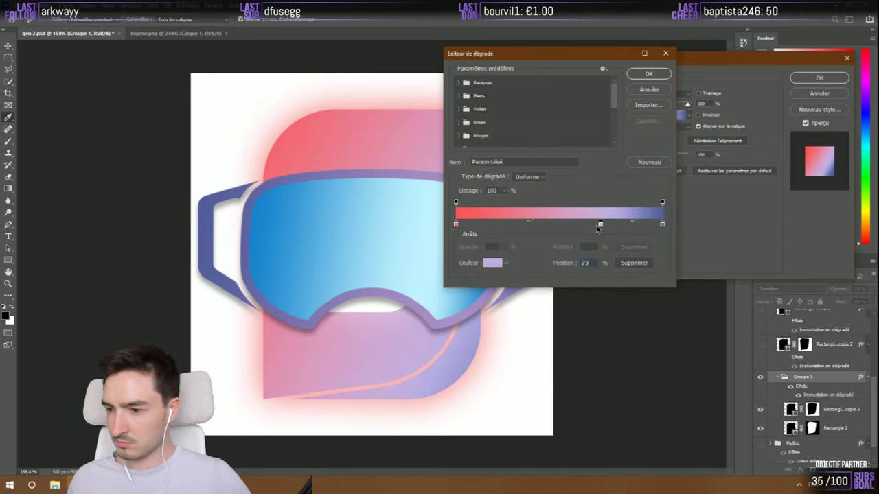
{"action": "left_click_drag", "start_coordinate": [600, 224], "coordinate": [435, 226]}
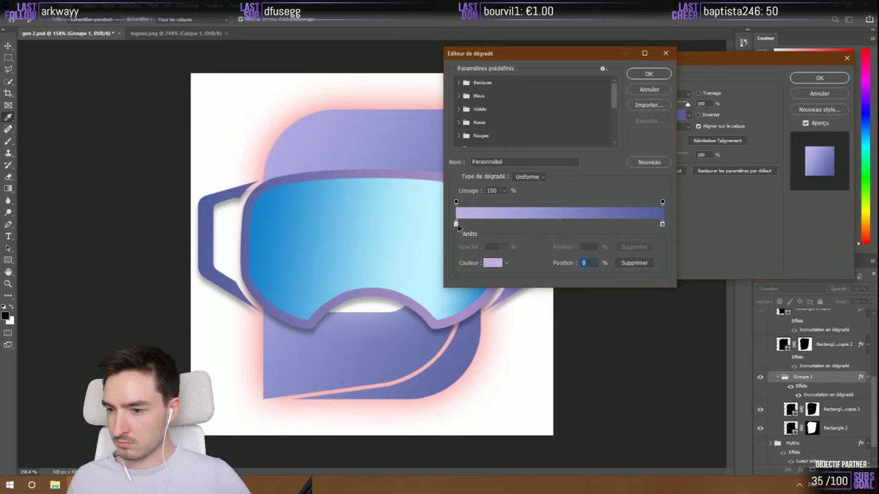
Add a third stop at about 81% with the goggle rim's purple and apply the overlay
{"action": "left_click", "coordinate": [456, 224]}
{"action": "left_click_drag", "start_coordinate": [473, 225], "coordinate": [623, 225]}
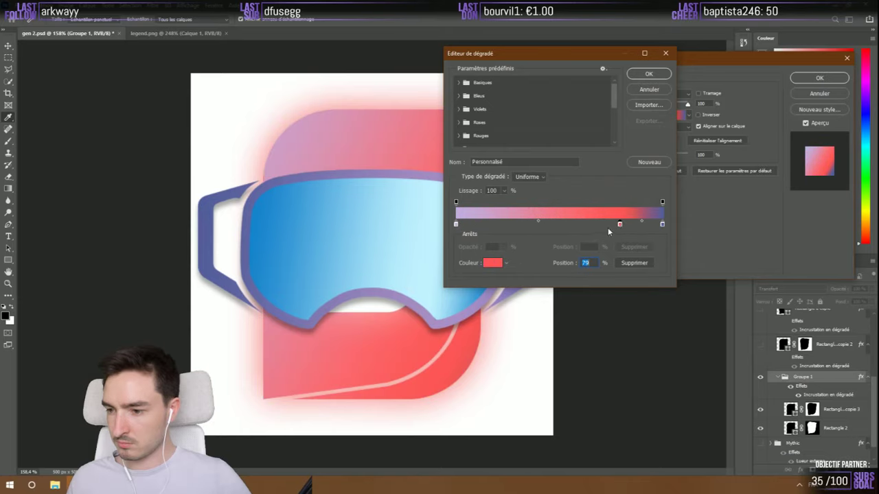
{"action": "double_click", "coordinate": [620, 225]}
{"action": "left_click", "coordinate": [373, 282]}
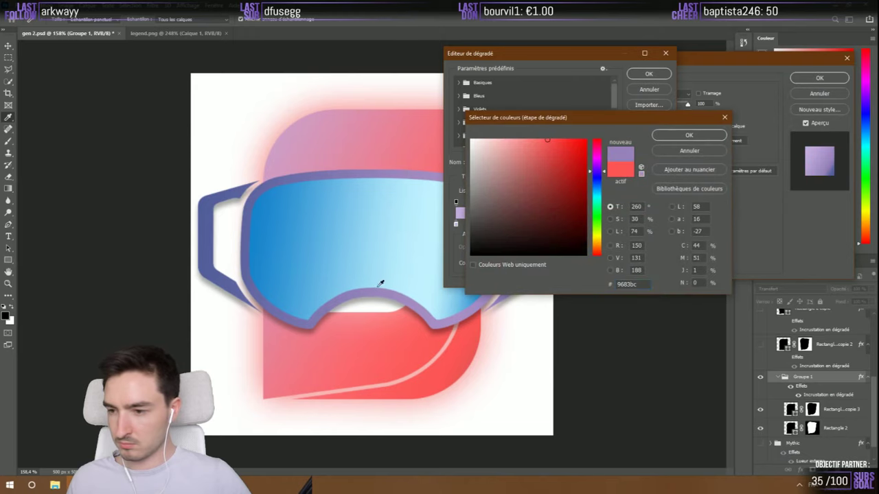
{"action": "left_click", "coordinate": [710, 137]}
{"action": "left_click", "coordinate": [649, 75]}
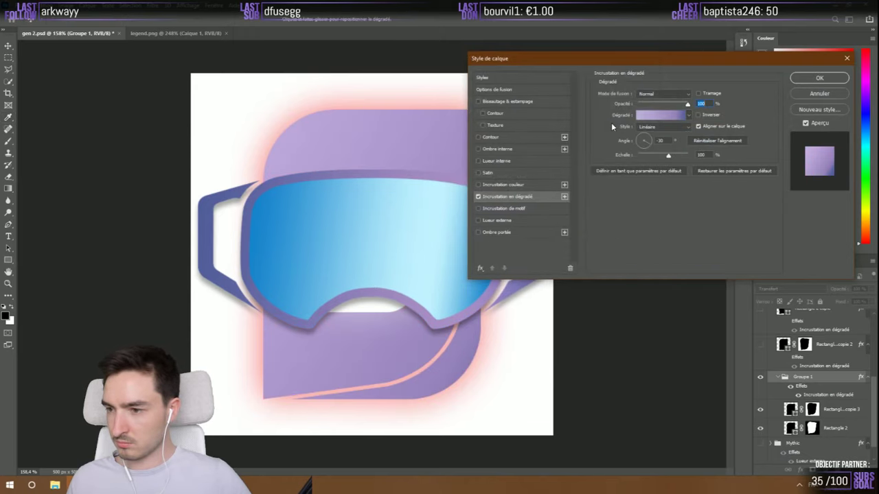
{"action": "left_click", "coordinate": [819, 78]}
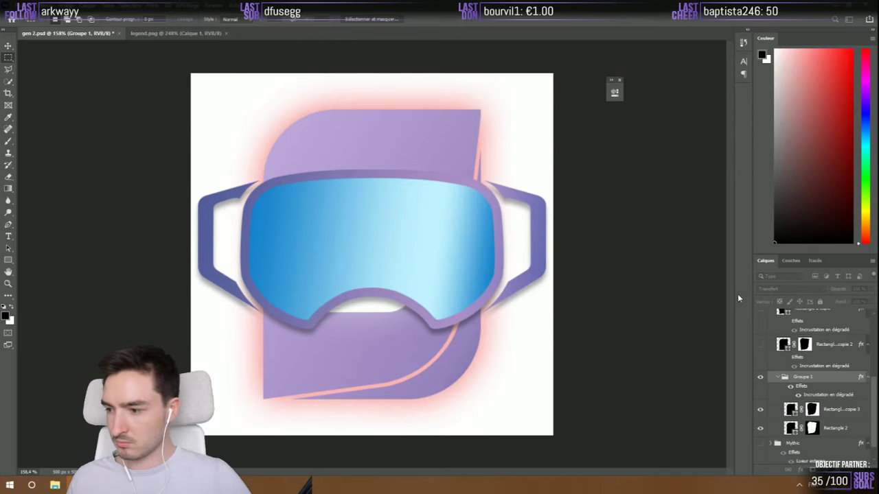
{"action": "scroll", "coordinate": [810, 357], "scroll_direction": "up", "scroll_amount": 5}
Hide the goggles layers and recolour Legend's outer glow to purple 9f78ed sampled from the badge
{"action": "left_click_drag", "start_coordinate": [760, 318], "coordinate": [760, 356]}
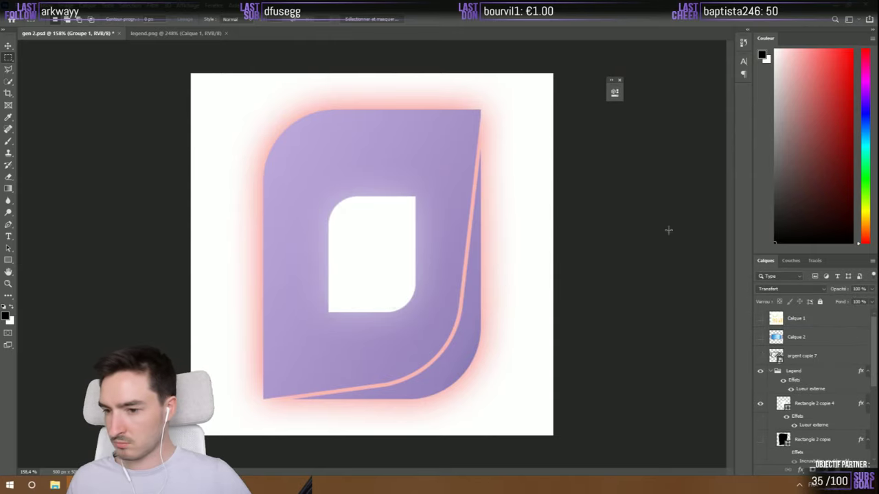
{"action": "left_click", "coordinate": [800, 394]}
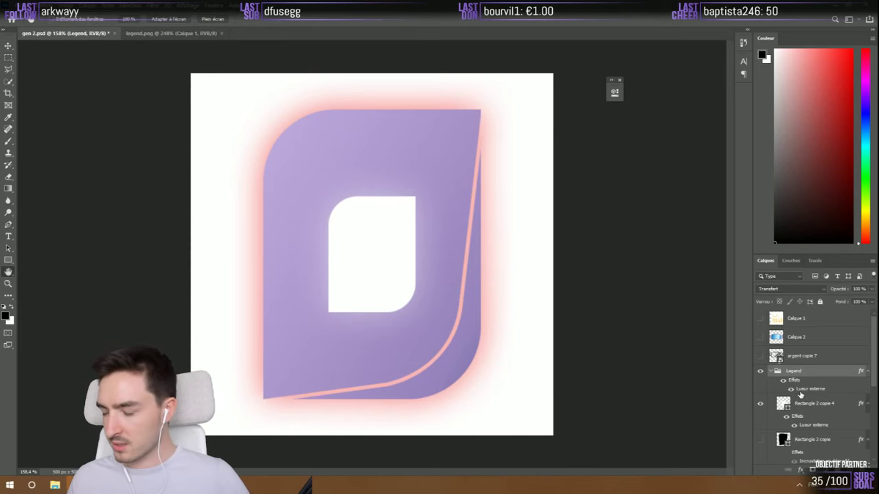
{"action": "double_click", "coordinate": [791, 390]}
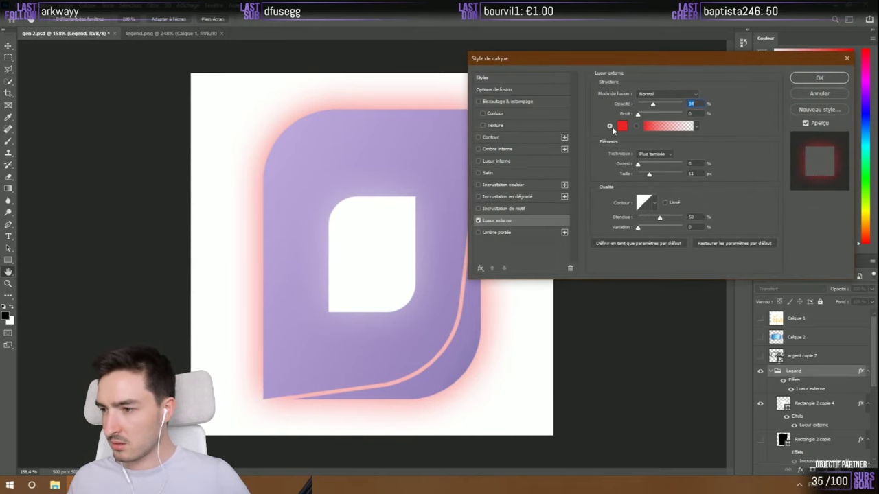
{"action": "left_click", "coordinate": [635, 127]}
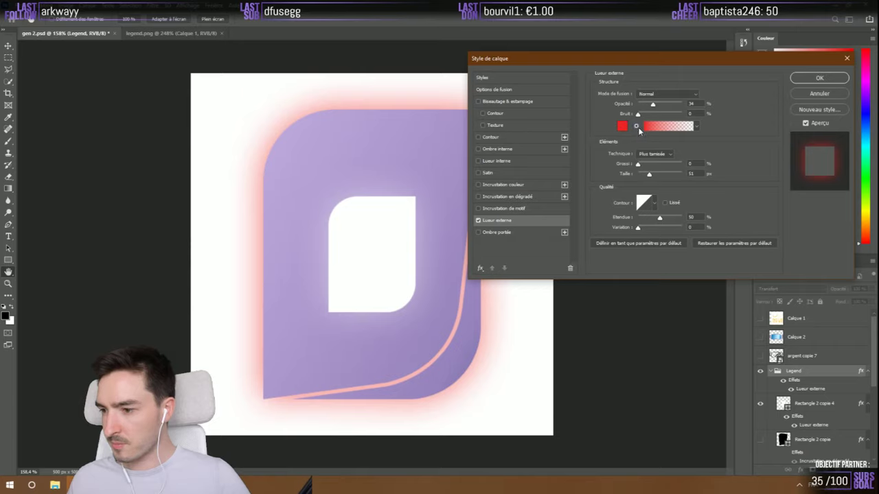
{"action": "left_click", "coordinate": [622, 128]}
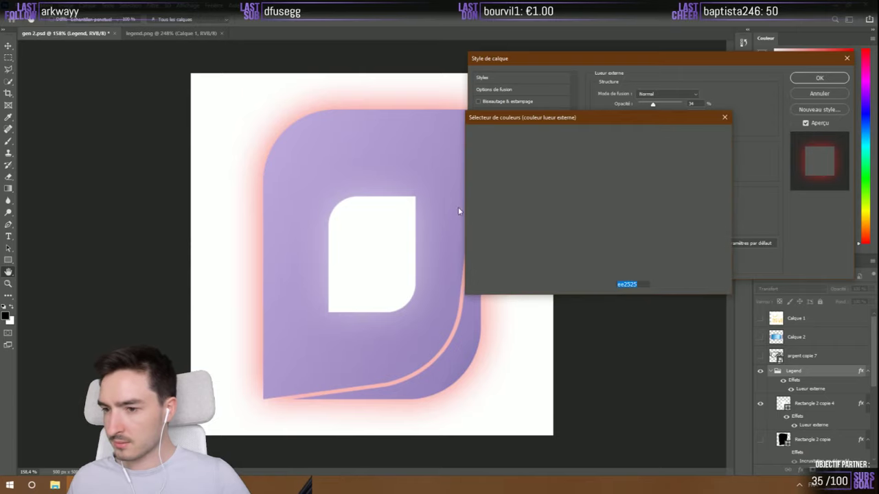
{"action": "left_click", "coordinate": [469, 334]}
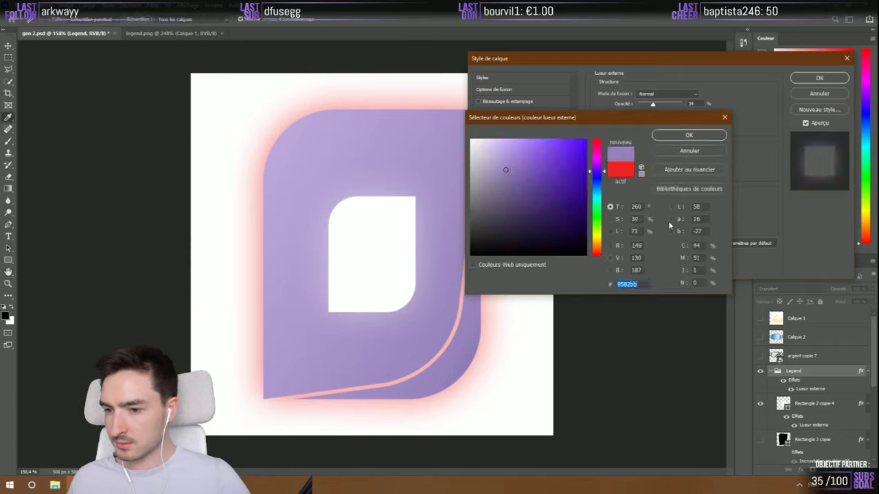
{"action": "mouse_move", "coordinate": [580, 147]}
{"action": "left_mouse_down"}
{"action": "mouse_move", "coordinate": [592, 142]}
{"action": "mouse_move", "coordinate": [523, 146]}
{"action": "left_mouse_up"}
{"action": "left_click", "coordinate": [689, 136]}
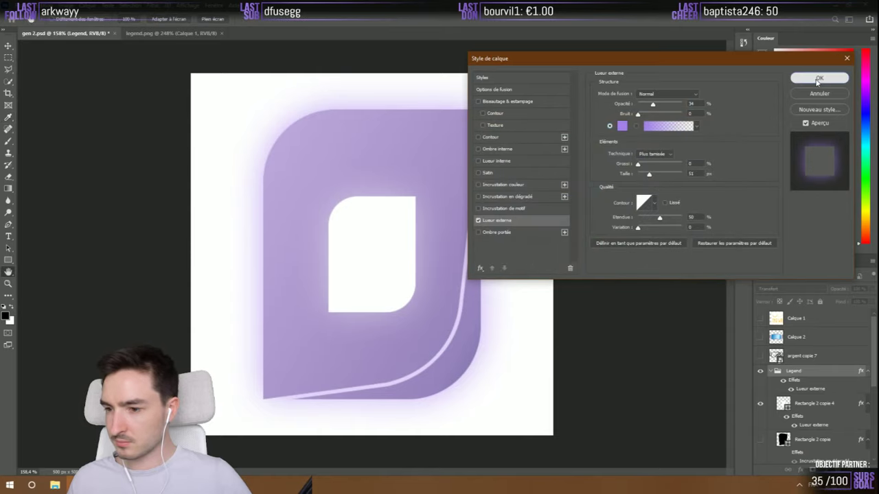
{"action": "key", "text": "Return"}
Reopen the outer glow settings to check them and close without changes
{"action": "scroll", "coordinate": [450, 257], "scroll_direction": "down", "scroll_amount": 4}
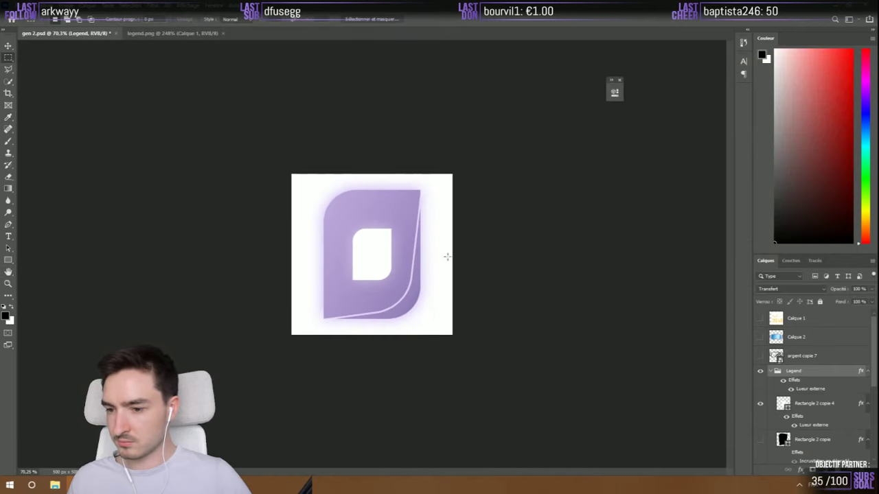
{"action": "scroll", "coordinate": [384, 278], "scroll_direction": "up", "scroll_amount": 2}
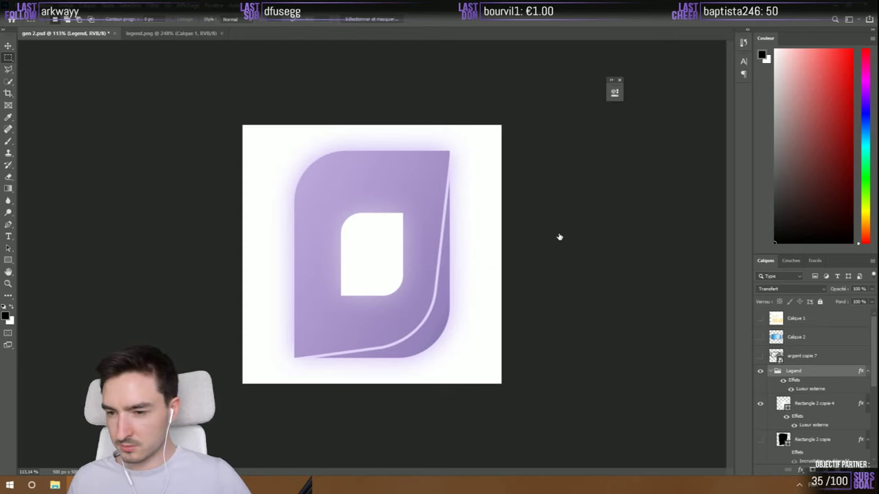
{"action": "key", "text": "ctrl+shift+b"}
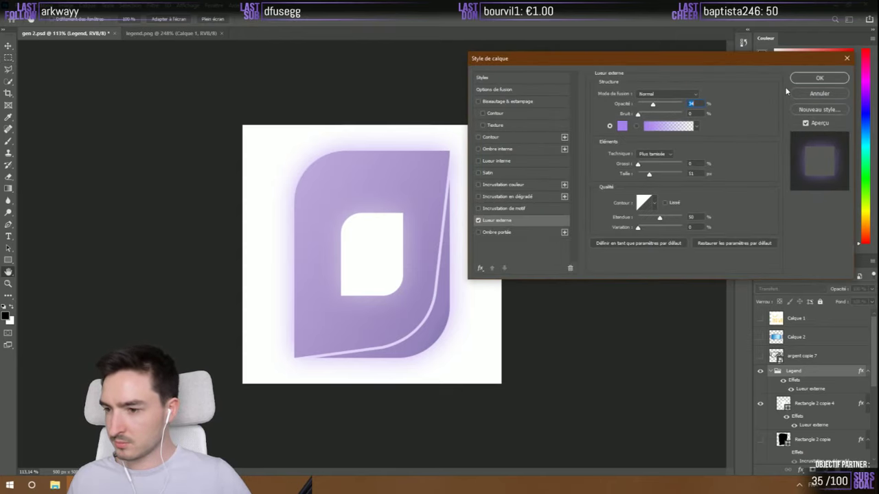
{"action": "left_click", "coordinate": [812, 93]}
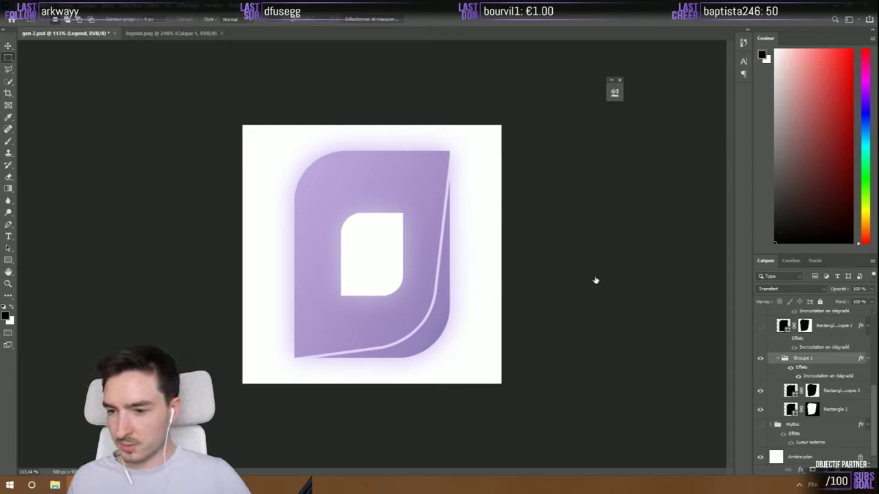
Change the gradient's left stop to a more saturated lavender, bb97f1
{"action": "key", "text": "ctrl+shift+b"}
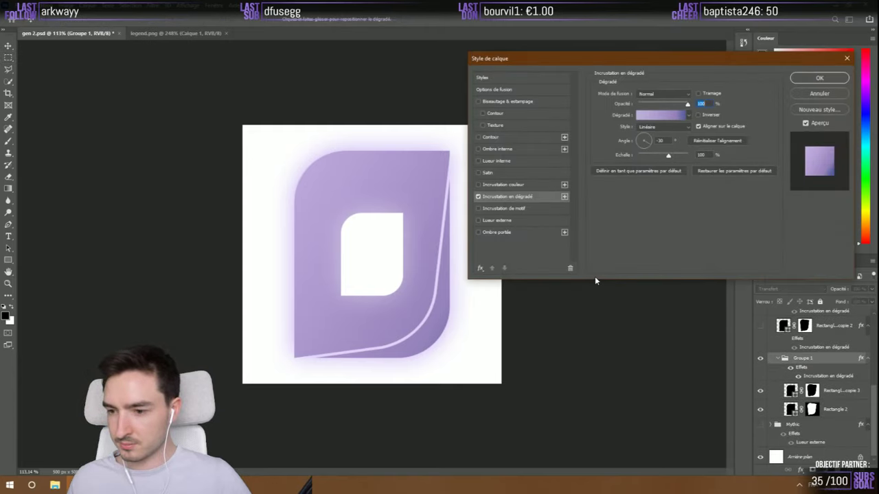
{"action": "left_click", "coordinate": [658, 118]}
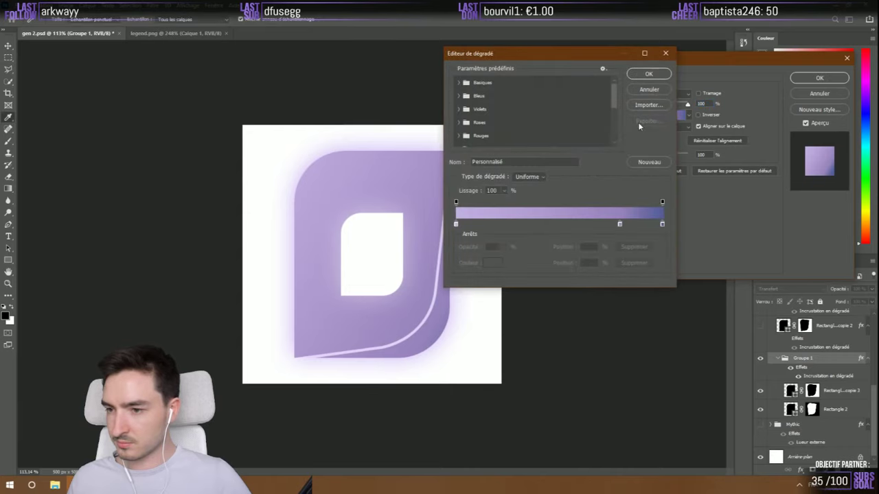
{"action": "double_click", "coordinate": [456, 225]}
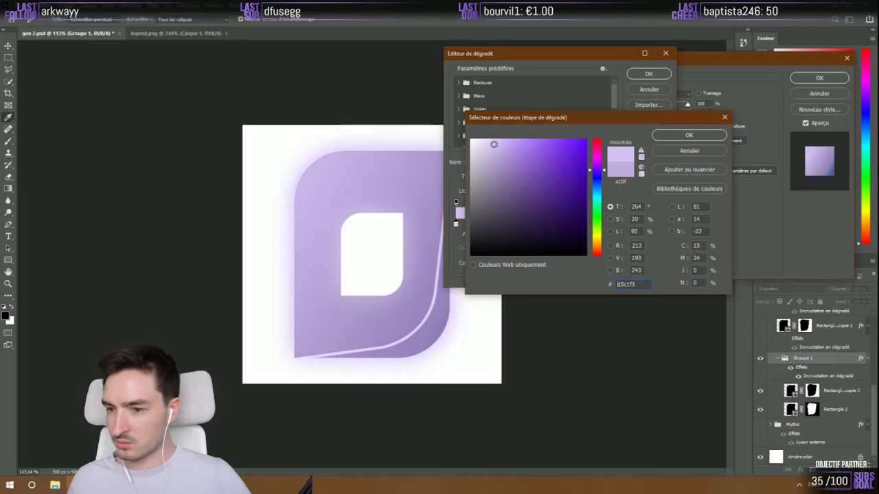
{"action": "left_click_drag", "start_coordinate": [493, 144], "coordinate": [516, 140]}
{"action": "left_click", "coordinate": [676, 136]}
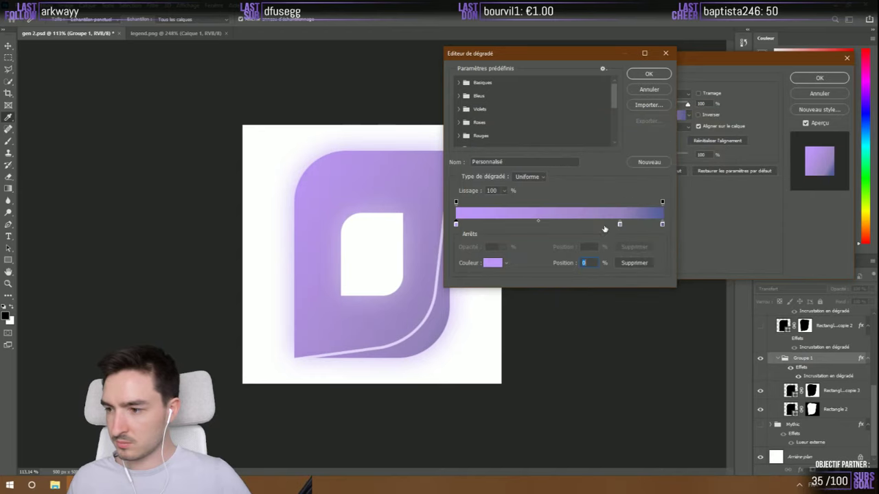
Darken the middle gradient stop to deep purple 6544a9
{"action": "left_click", "coordinate": [619, 226]}
{"action": "double_click", "coordinate": [619, 226]}
{"action": "left_click", "coordinate": [541, 170]}
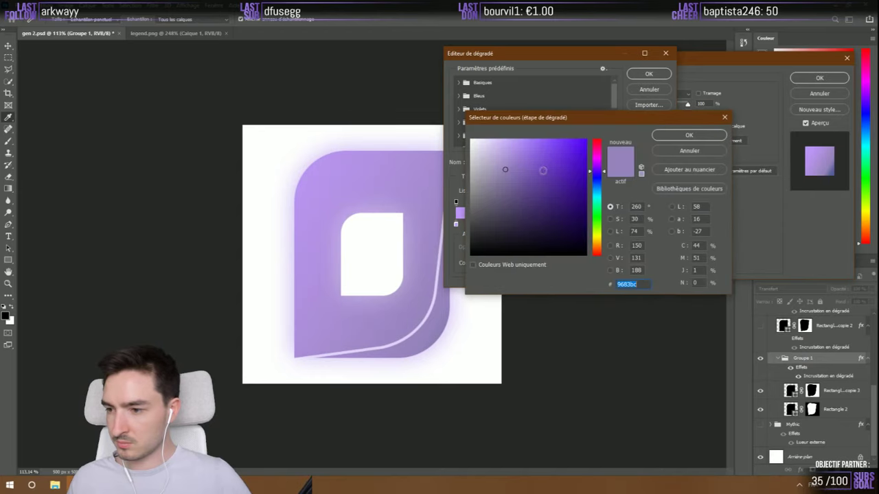
{"action": "mouse_move", "coordinate": [541, 170]}
{"action": "left_mouse_down"}
{"action": "mouse_move", "coordinate": [539, 178]}
{"action": "mouse_move", "coordinate": [540, 169]}
{"action": "left_mouse_up"}
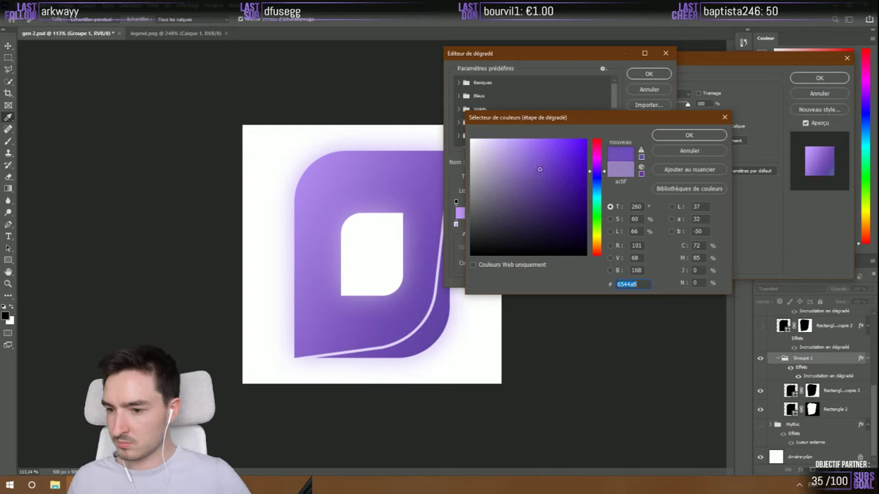
{"action": "left_click", "coordinate": [684, 136]}
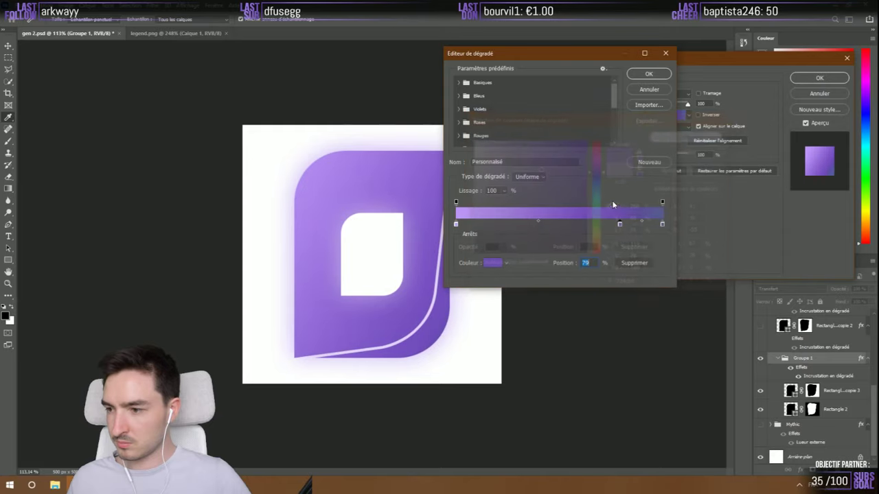
Move the end stop right, make it blue-violet 6e7fea, and apply the gradient overlay
{"action": "left_click_drag", "start_coordinate": [621, 224], "coordinate": [661, 227]}
{"action": "double_click", "coordinate": [661, 225]}
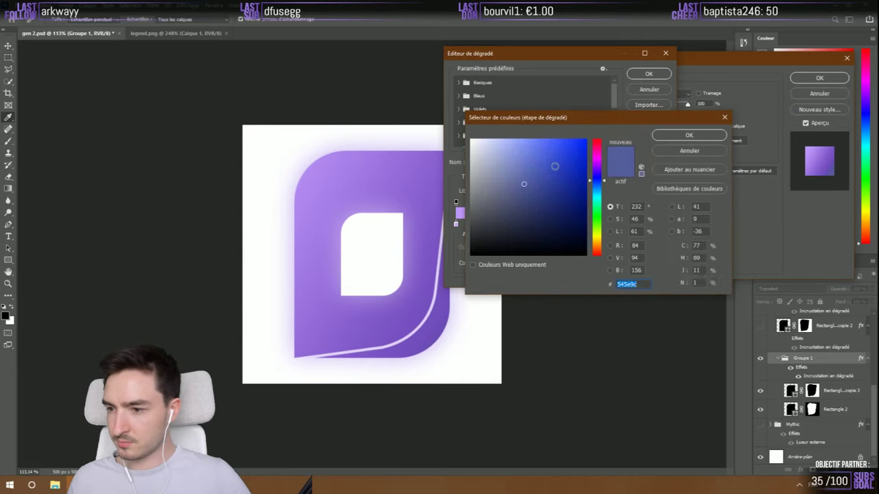
{"action": "left_click", "coordinate": [542, 178]}
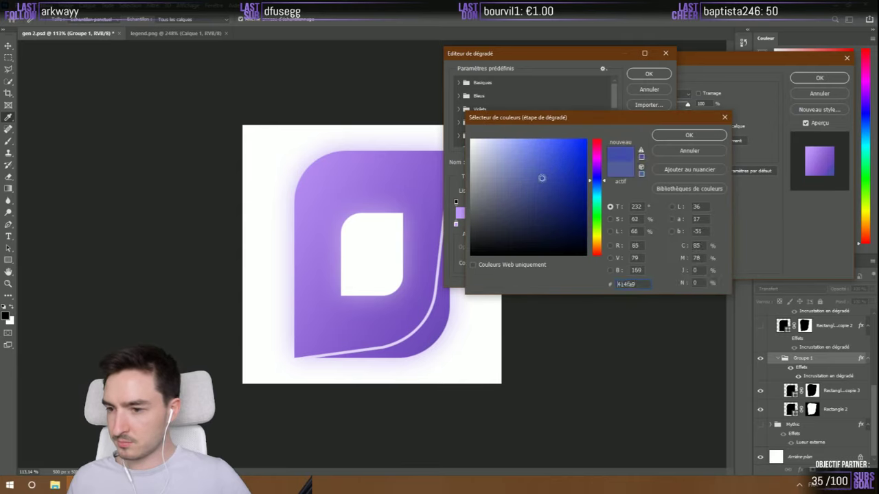
{"action": "left_click", "coordinate": [567, 161]}
{"action": "left_click", "coordinate": [536, 152]}
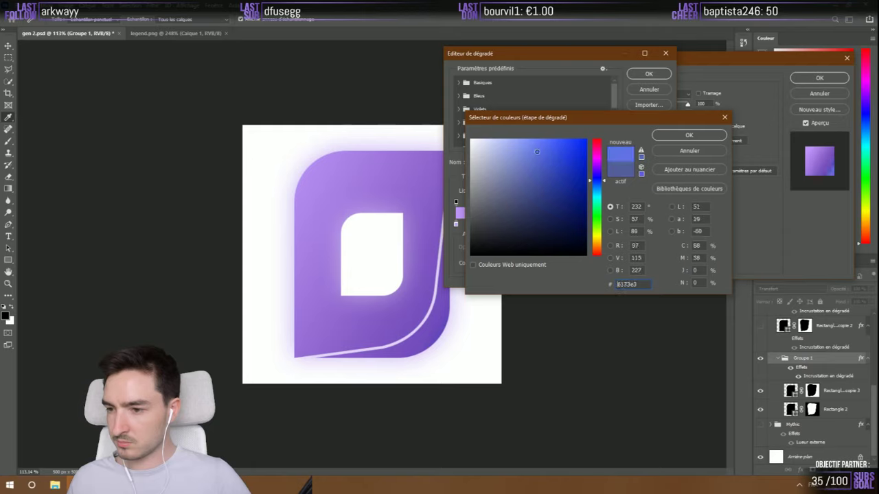
{"action": "left_click", "coordinate": [532, 148]}
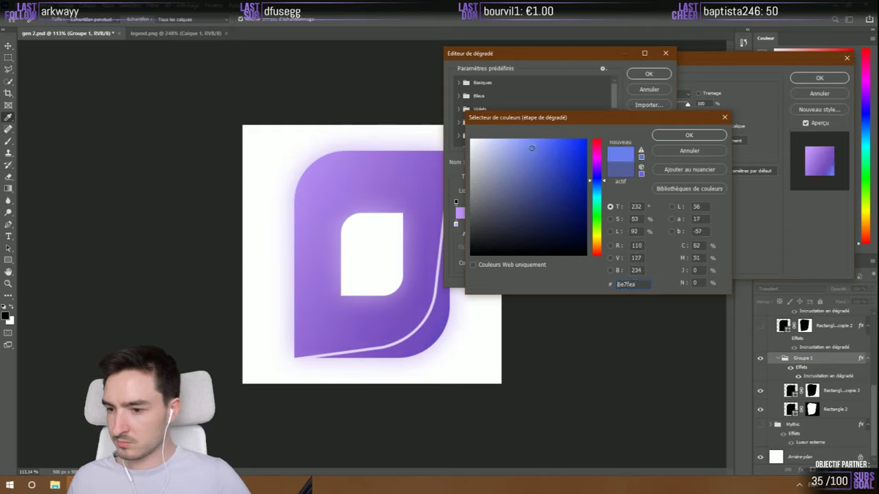
{"action": "left_click", "coordinate": [669, 138]}
{"action": "left_click", "coordinate": [649, 74]}
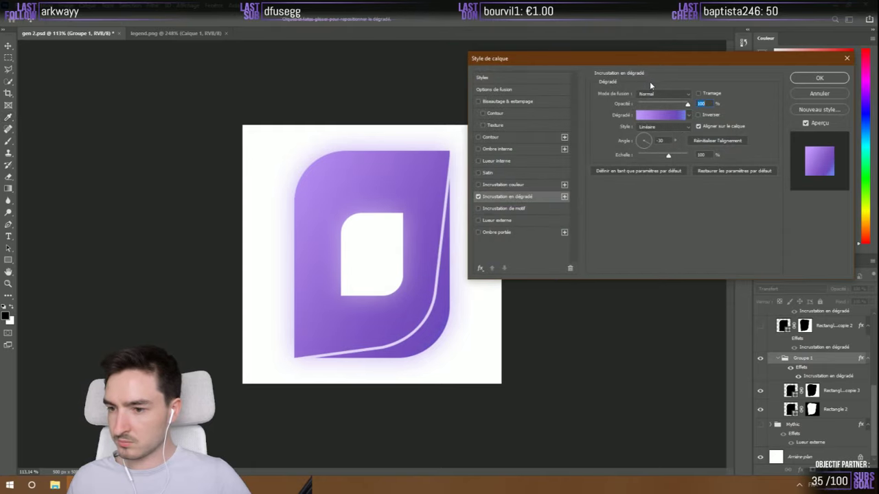
{"action": "left_click", "coordinate": [804, 82]}
Dock the floating panel with the side panels
{"action": "scroll", "coordinate": [412, 240], "scroll_direction": "down", "scroll_amount": 5}
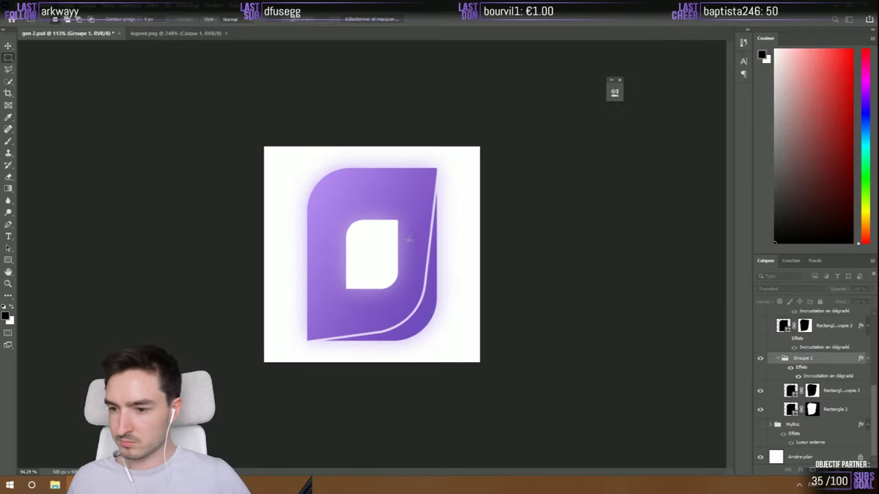
{"action": "scroll", "coordinate": [374, 281], "scroll_direction": "up", "scroll_amount": 4}
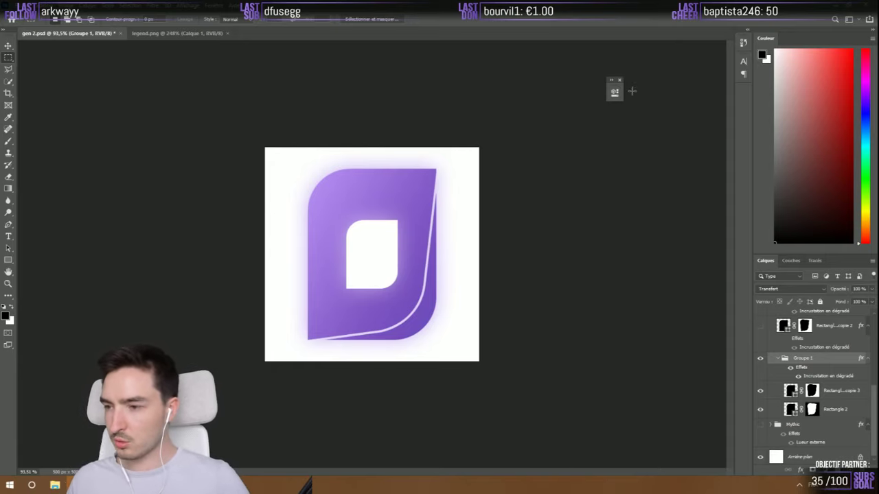
{"action": "left_click_drag", "start_coordinate": [614, 83], "coordinate": [743, 100]}
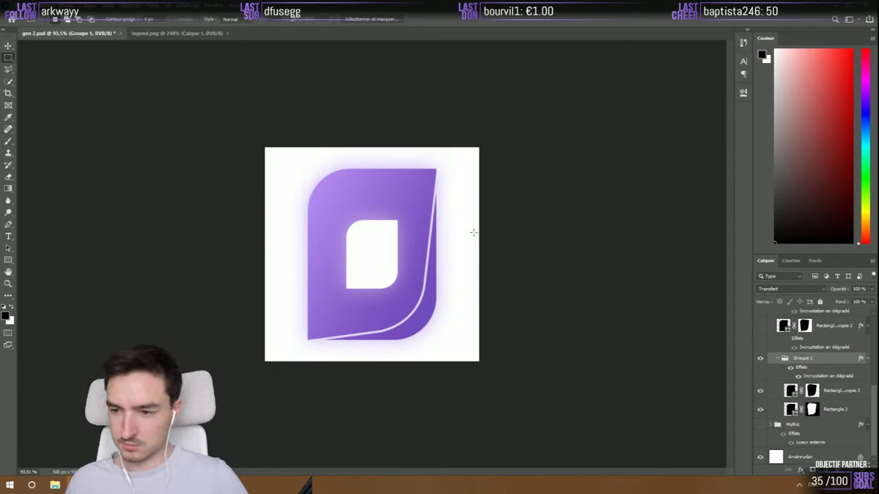
Toggle Groupe 1 to check it, then hide the white inner square Rectangle 2 copie 4
{"action": "scroll", "coordinate": [790, 387], "scroll_direction": "down", "scroll_amount": 1}
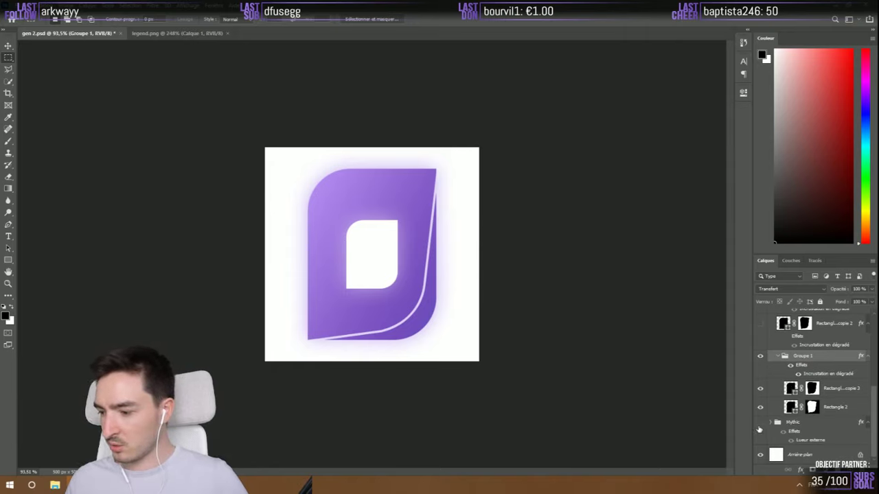
{"action": "left_click", "coordinate": [760, 356]}
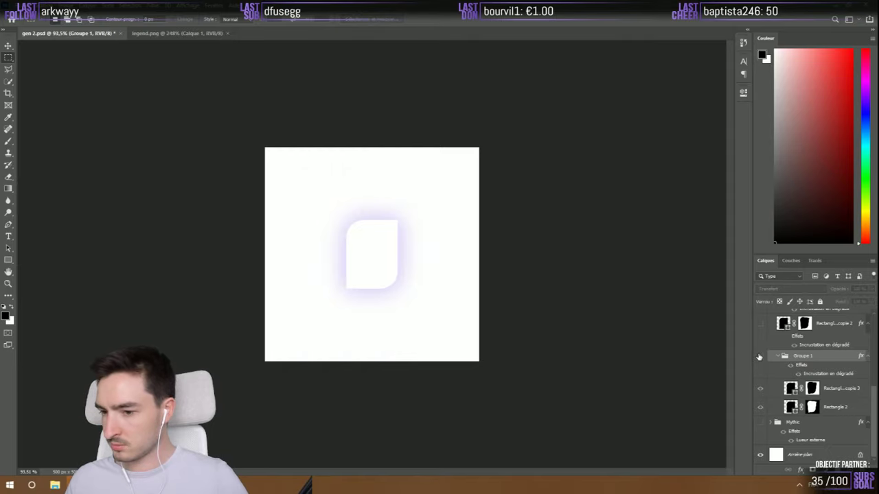
{"action": "left_click", "coordinate": [760, 354]}
{"action": "scroll", "coordinate": [777, 357], "scroll_direction": "up", "scroll_amount": 5}
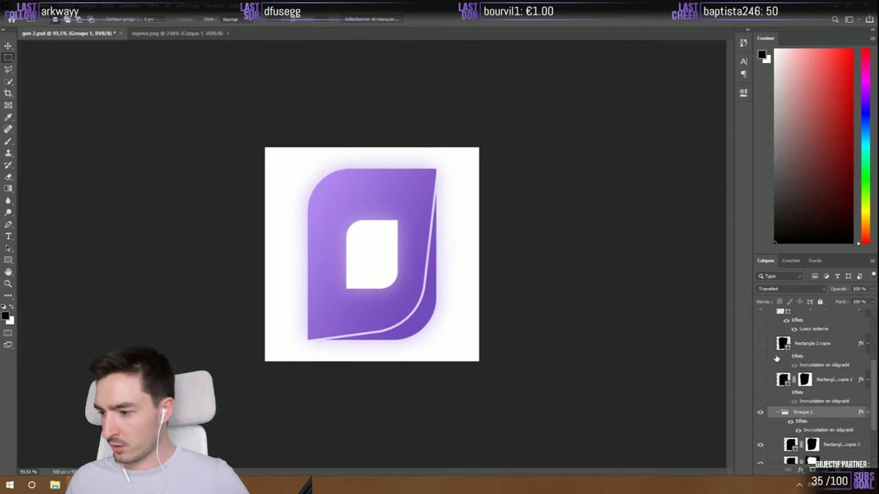
{"action": "left_click", "coordinate": [761, 402]}
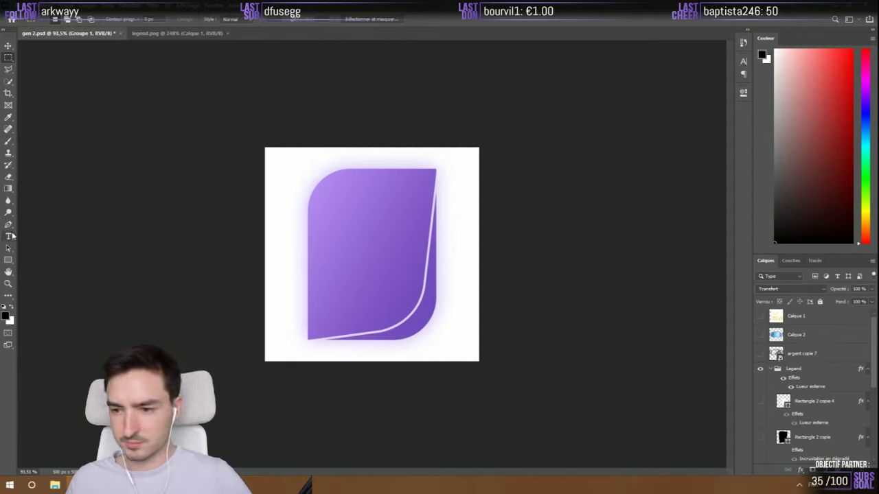
{"action": "left_click", "coordinate": [12, 236]}
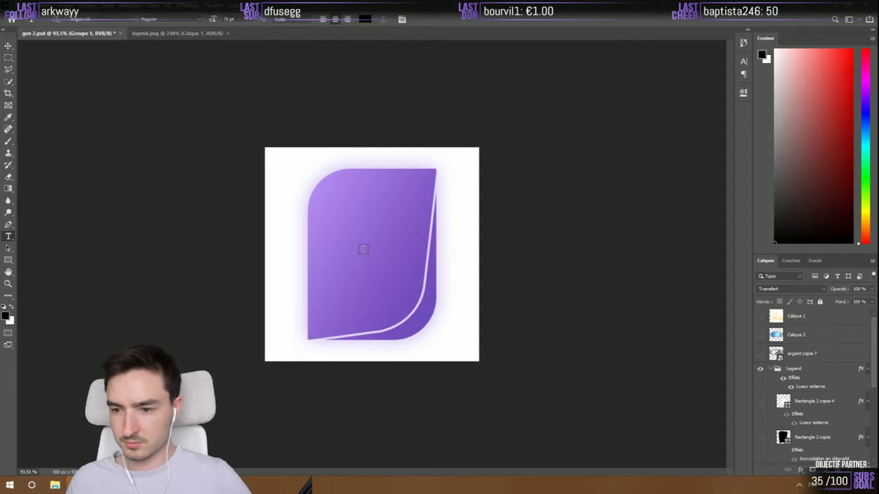
Add a III text layer on the badge and place it above Groupe 1
{"action": "left_click", "coordinate": [363, 249]}
{"action": "key", "text": "BackSpace"}
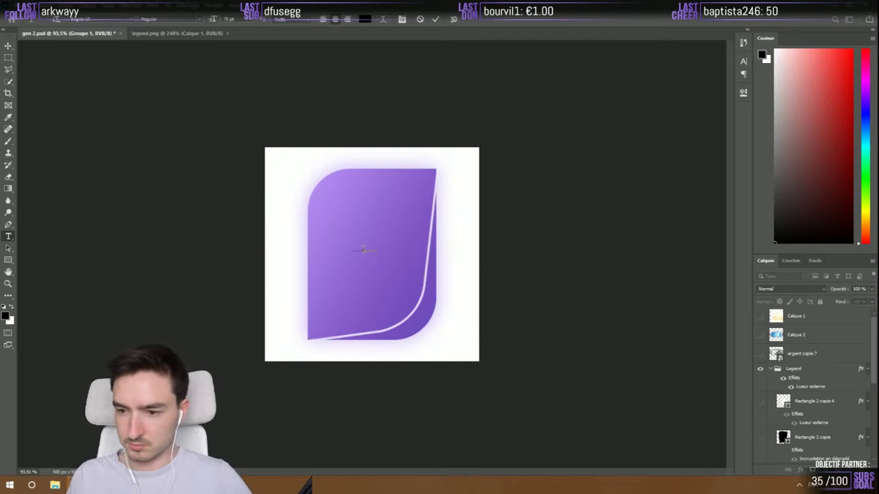
{"action": "left_click", "coordinate": [434, 20]}
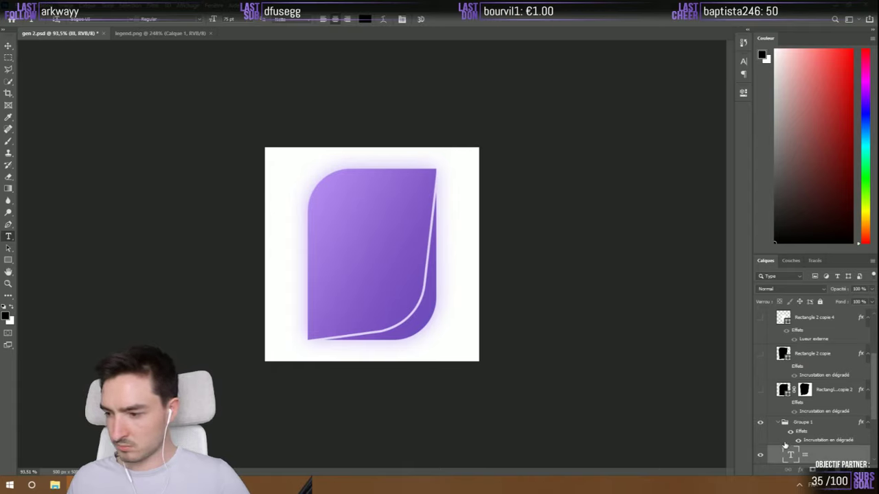
{"action": "left_click_drag", "start_coordinate": [794, 455], "coordinate": [797, 403]}
{"action": "key", "text": "Delete"}
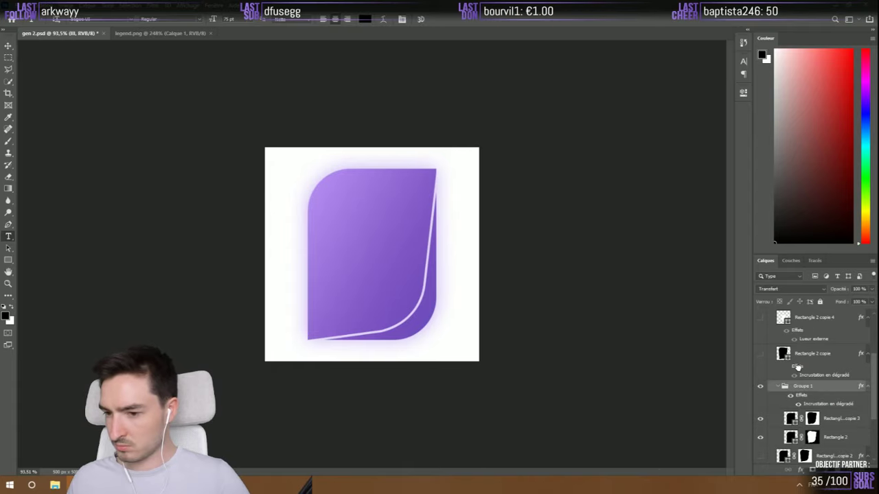
{"action": "key", "text": "ctrl+z"}
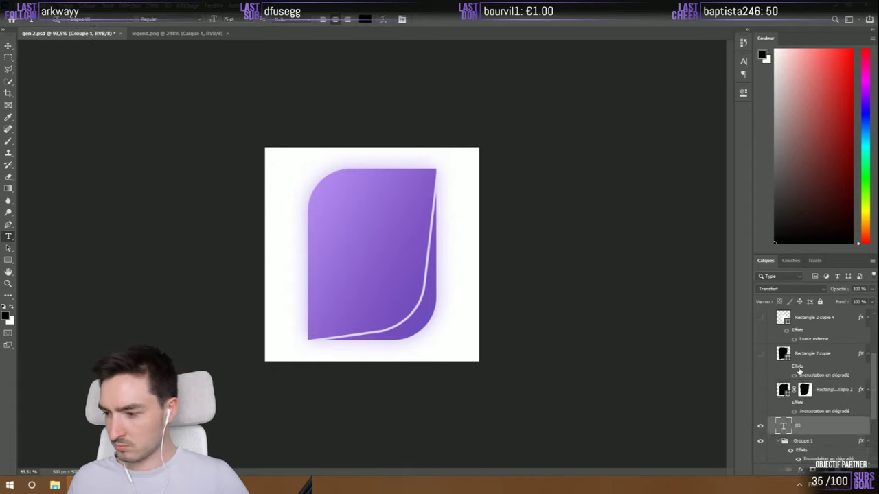
{"action": "left_click", "coordinate": [781, 426]}
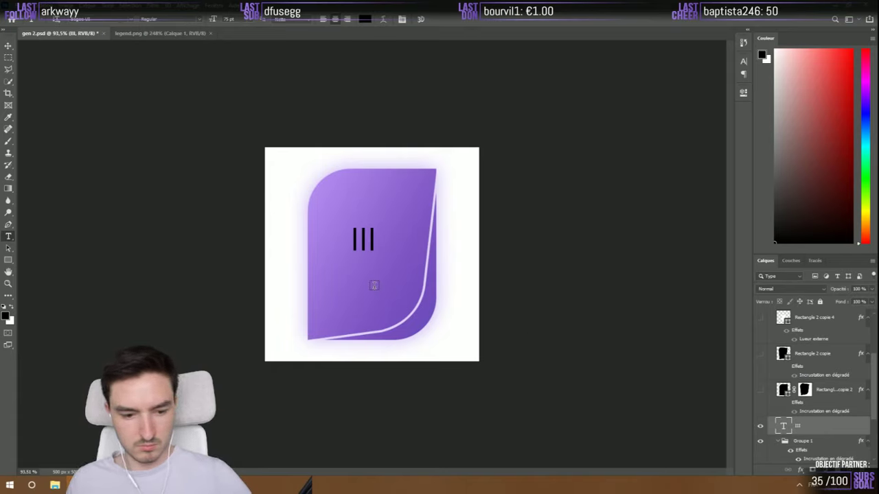
Scale the III numeral up and move it to the upper middle of the badge
{"action": "key", "text": "ctrl+t"}
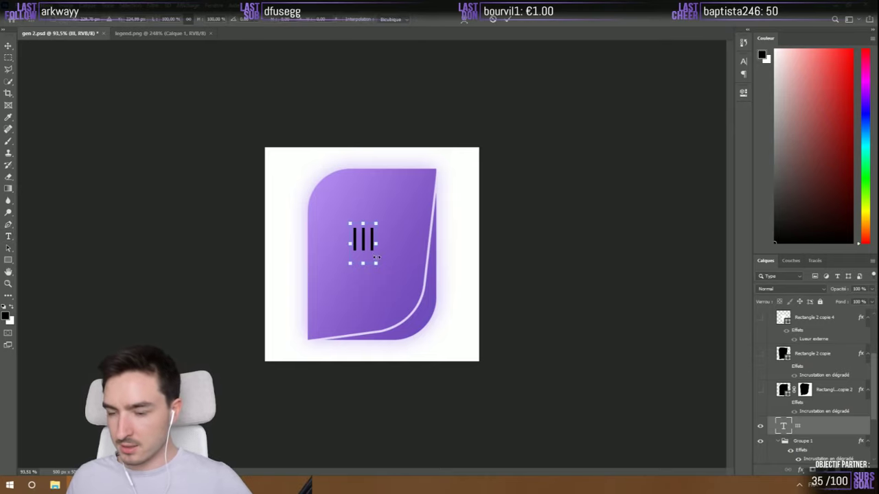
{"action": "left_click_drag", "start_coordinate": [377, 263], "coordinate": [409, 318]}
{"action": "left_click_drag", "start_coordinate": [385, 282], "coordinate": [376, 265]}
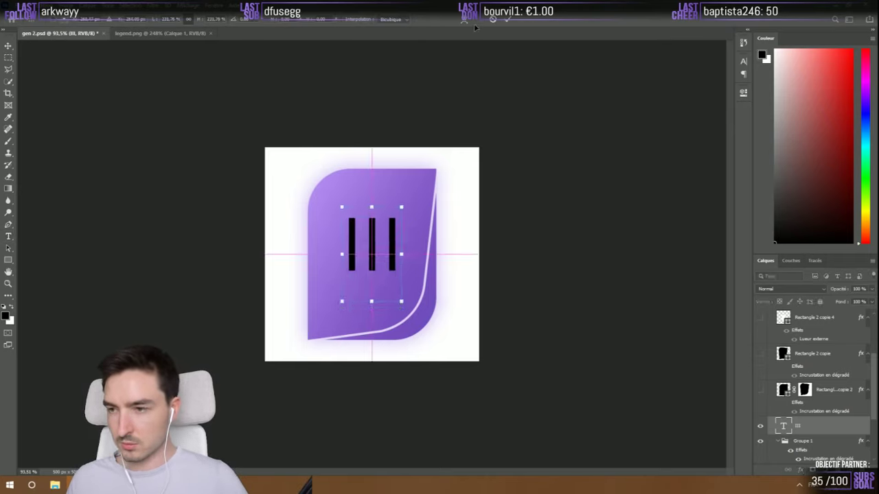
{"action": "left_click", "coordinate": [508, 20]}
{"action": "key", "text": "ctrl+minus"}
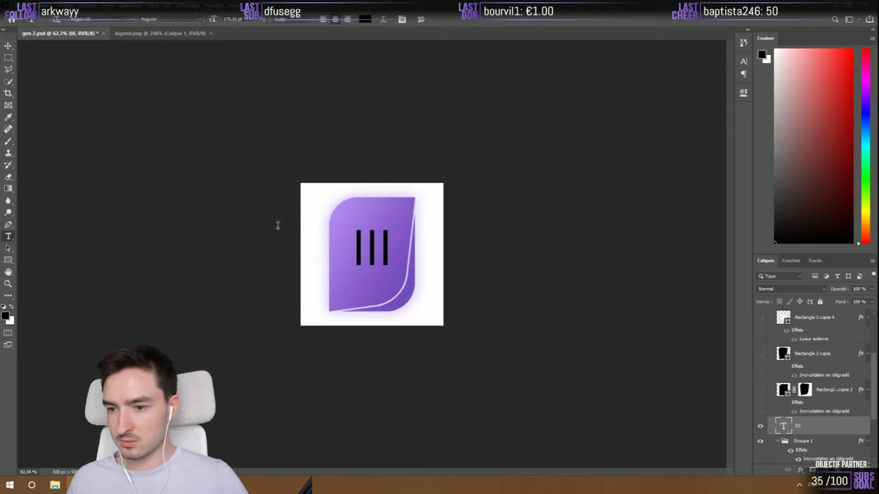
{"action": "key", "text": "alt+Tab"}
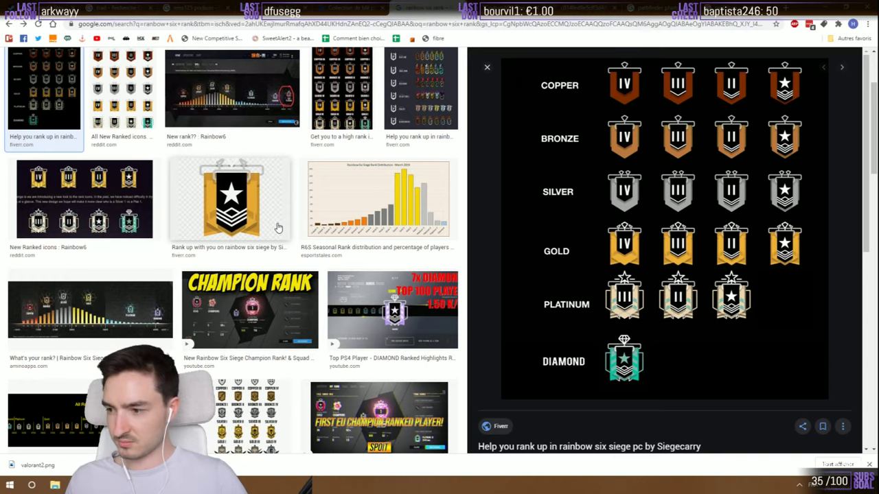
Look over the rank reference images in Chrome, then return to Photoshop
{"action": "scroll", "coordinate": [275, 233], "scroll_direction": "up", "scroll_amount": 2}
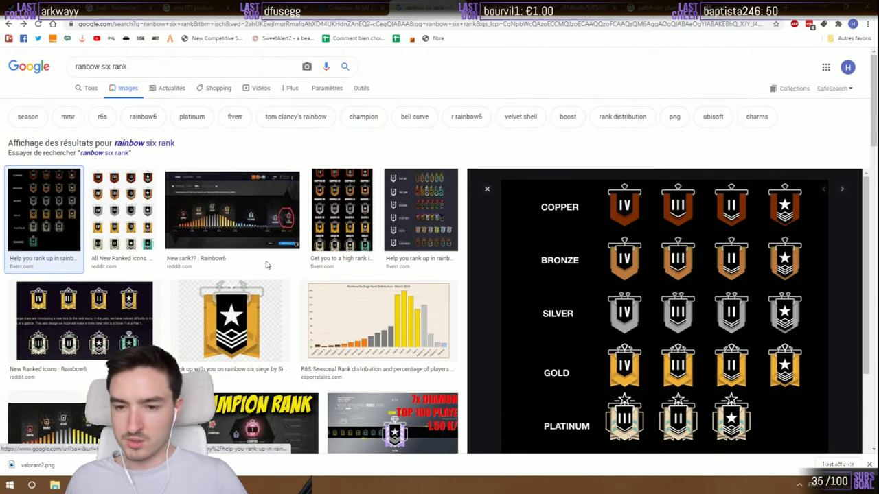
{"action": "key", "text": "alt+Tab"}
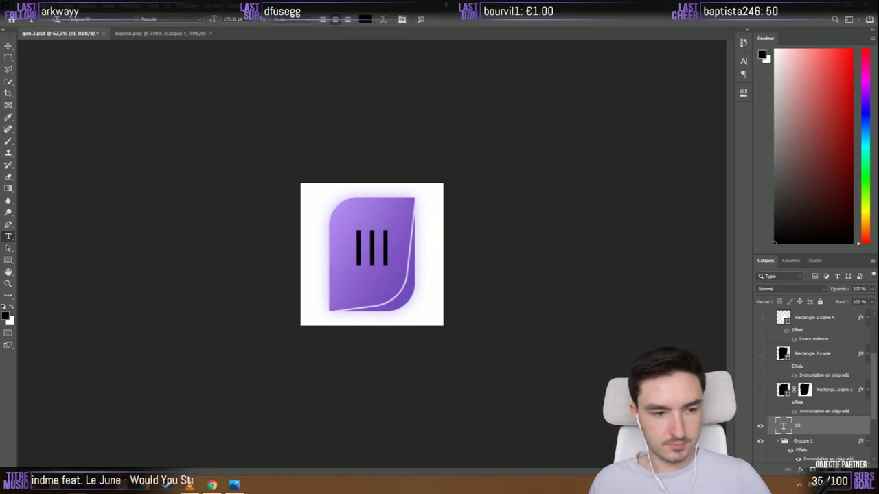
Nudge the III numeral about 20 px lower with the Move tool
{"action": "scroll", "coordinate": [367, 277], "scroll_direction": "up", "scroll_amount": 4}
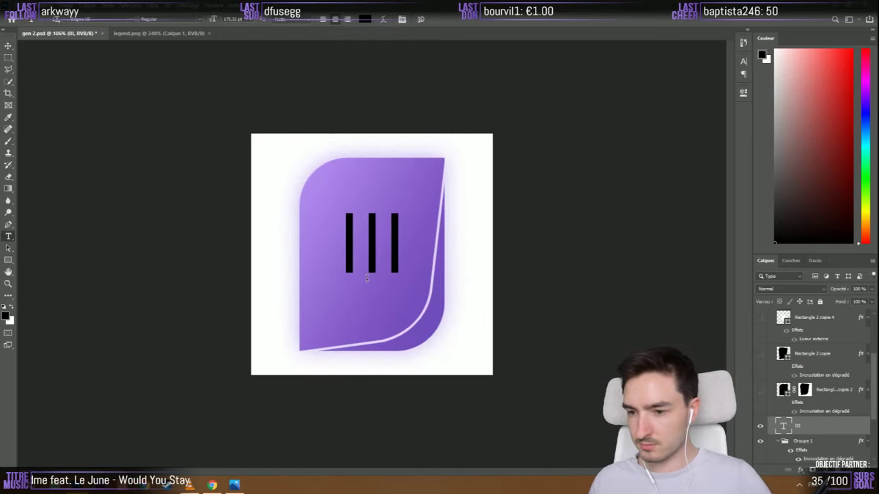
{"action": "scroll", "coordinate": [366, 276], "scroll_direction": "up", "scroll_amount": 1}
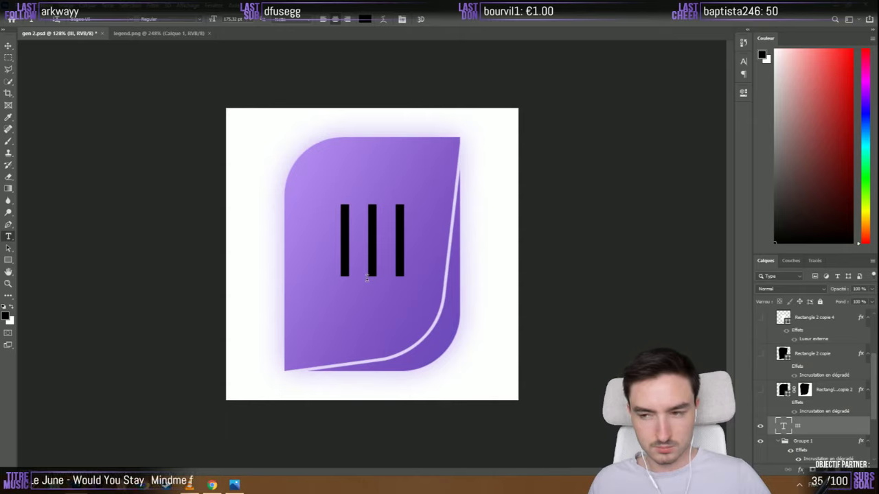
{"action": "left_click", "coordinate": [9, 45]}
{"action": "left_click_drag", "start_coordinate": [365, 250], "coordinate": [364, 263]}
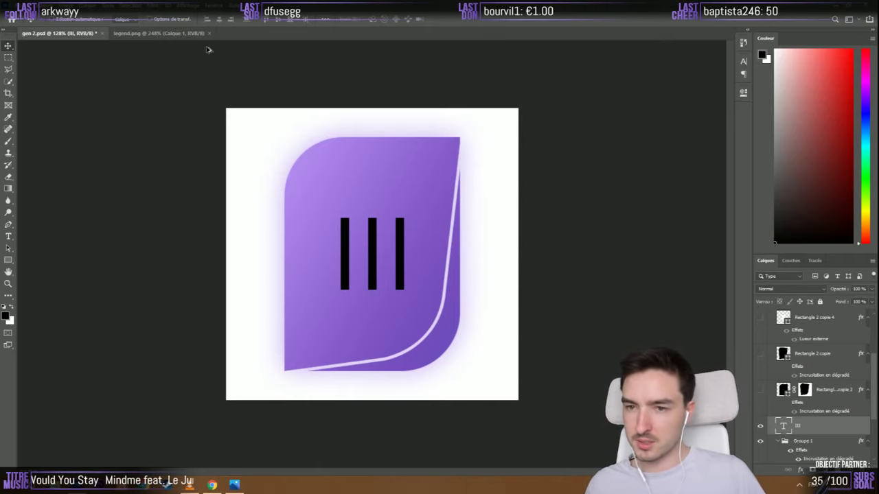
Copy the wheat illustration from the Freepik page in Chrome and return to Photoshop
{"action": "left_click", "coordinate": [212, 485]}
{"action": "key", "text": "ctrl+shift+Tab"}
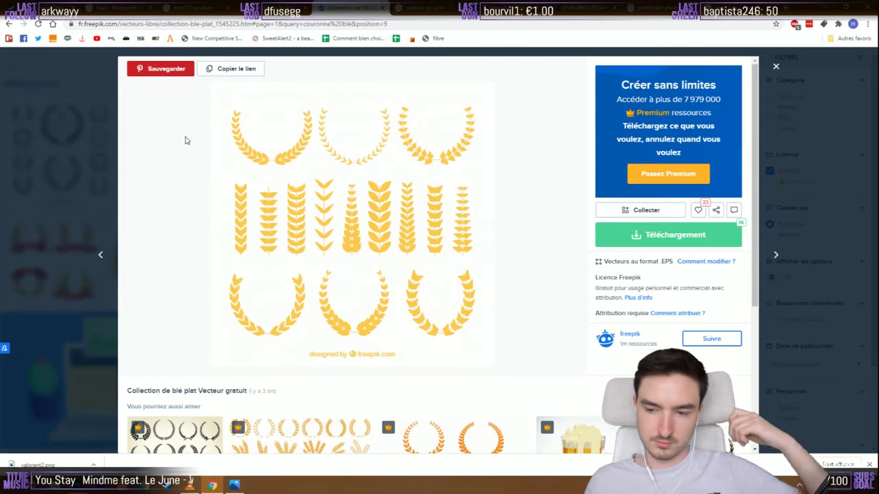
{"action": "right_click", "coordinate": [279, 308]}
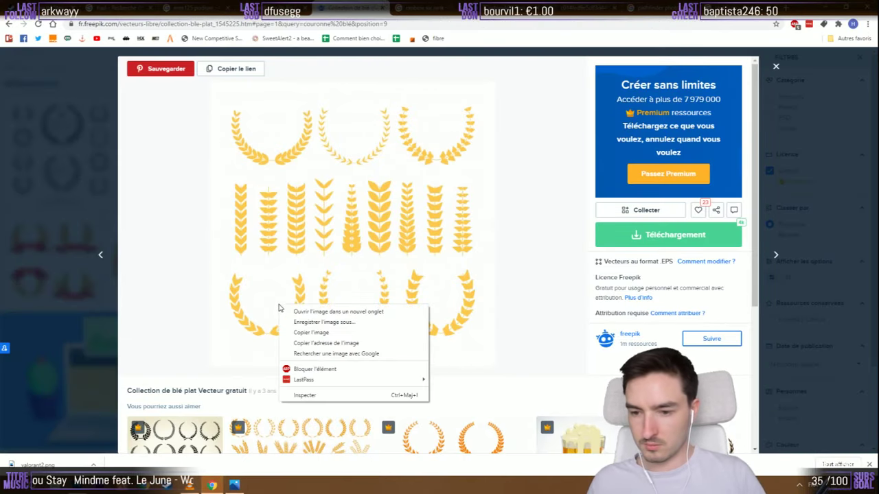
{"action": "left_click", "coordinate": [309, 333]}
{"action": "key", "text": "alt+Tab"}
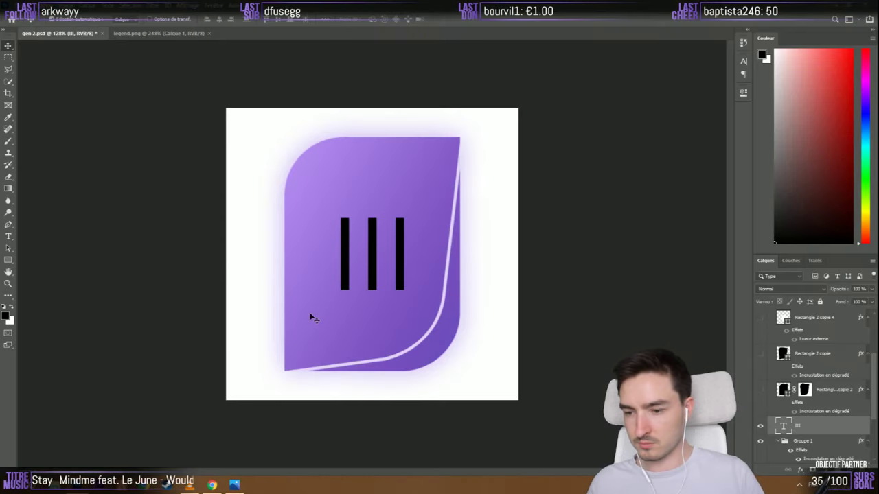
Paste the wheat image, move it up, and erase its white background with the Magic Eraser
{"action": "key", "text": "ctrl+v"}
{"action": "left_click_drag", "start_coordinate": [318, 304], "coordinate": [318, 196]}
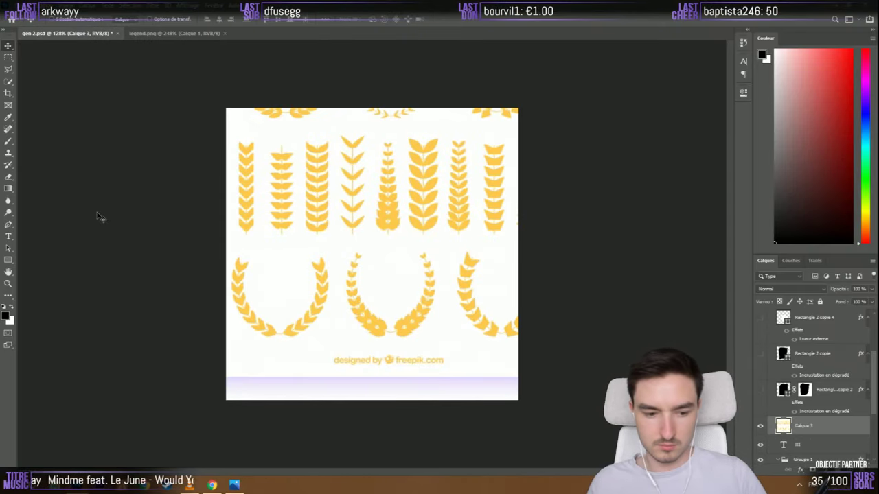
{"action": "right_click", "coordinate": [9, 177]}
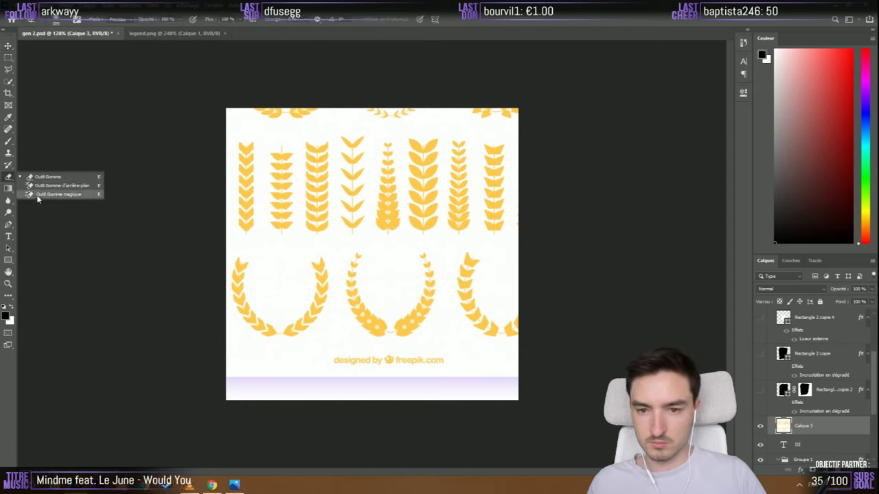
{"action": "left_click", "coordinate": [41, 192]}
{"action": "left_click", "coordinate": [293, 258]}
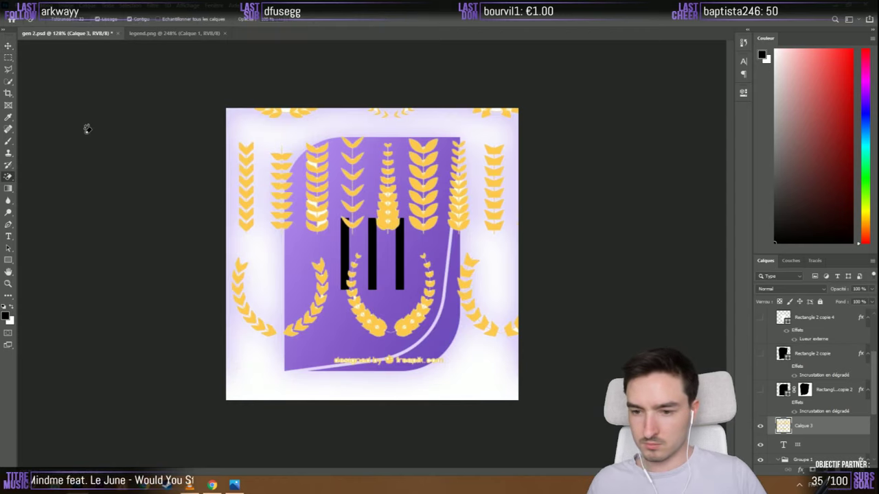
{"action": "left_click", "coordinate": [9, 47]}
Copy the lower-left wheat sprig onto new layer Calque 4 and hide the other sprig
{"action": "left_click", "coordinate": [8, 59]}
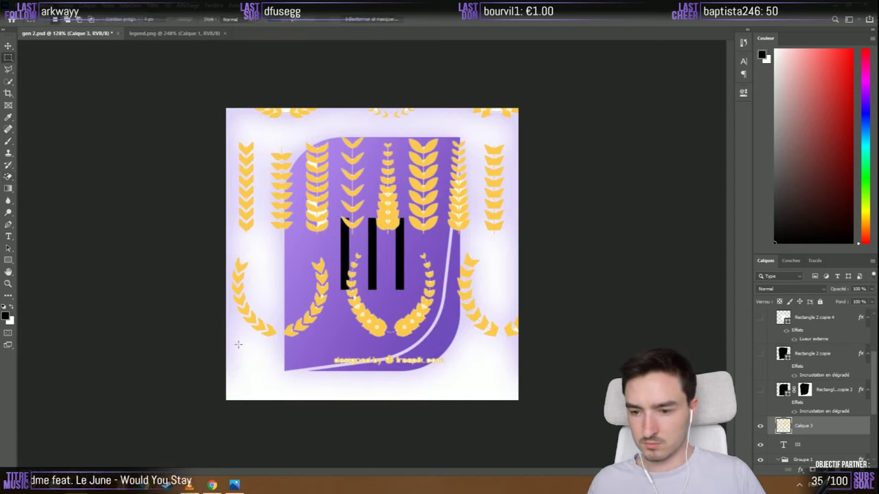
{"action": "mouse_move", "coordinate": [237, 344]}
{"action": "left_mouse_down"}
{"action": "mouse_move", "coordinate": [336, 250]}
{"action": "mouse_move", "coordinate": [227, 356]}
{"action": "left_mouse_up"}
{"action": "left_click", "coordinate": [333, 250]}
{"action": "key", "text": "ctrl+j"}
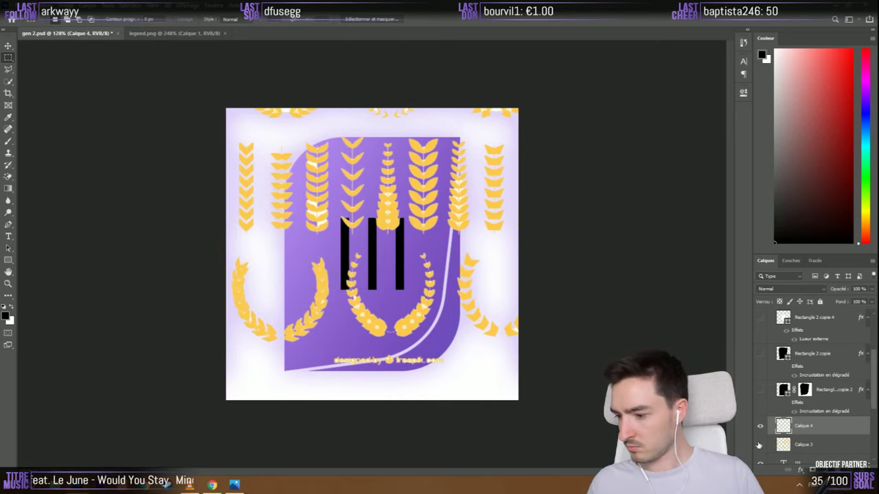
{"action": "left_click", "coordinate": [8, 47]}
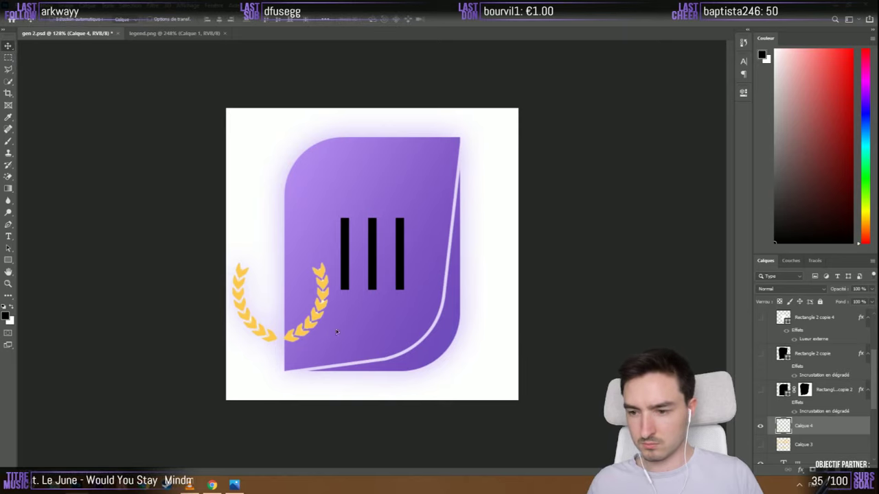
Centre the wheat around the black bars and enlarge it into a wreath
{"action": "left_click_drag", "start_coordinate": [335, 329], "coordinate": [412, 298]}
{"action": "key", "text": "ctrl"}
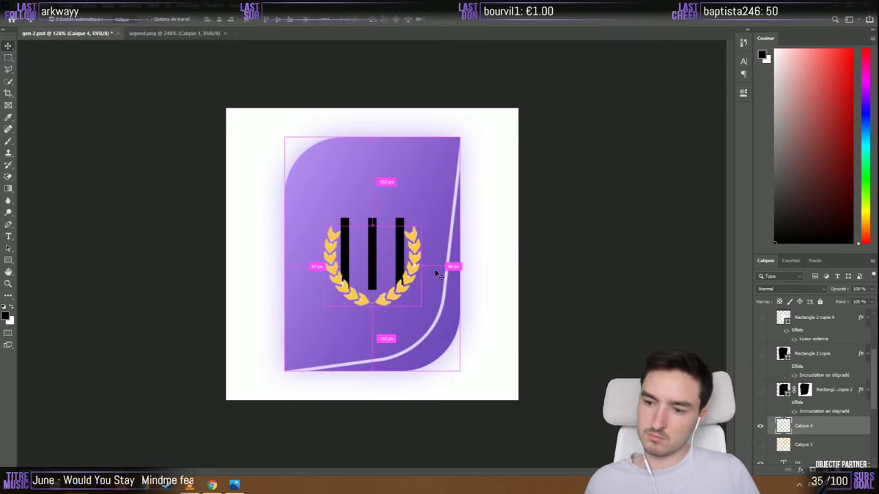
{"action": "scroll", "coordinate": [304, 219], "scroll_direction": "down", "scroll_amount": 3}
{"action": "scroll", "coordinate": [429, 263], "scroll_direction": "up", "scroll_amount": 5}
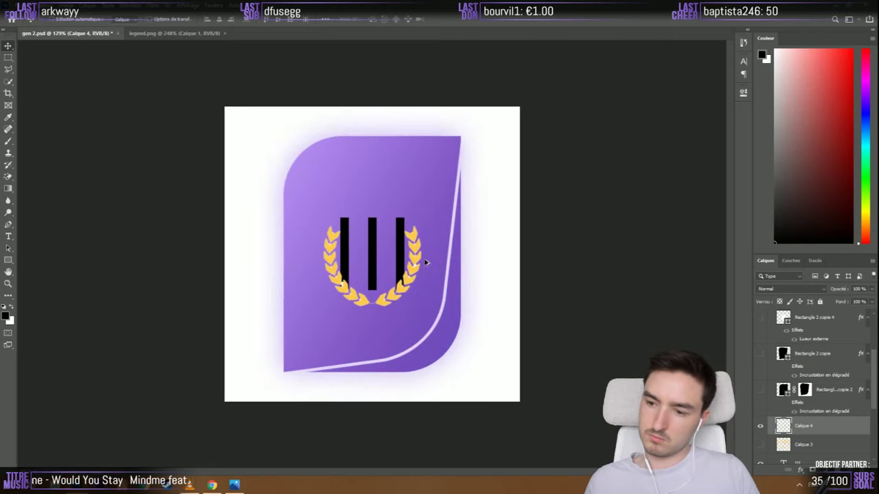
{"action": "key", "text": "ctrl+t"}
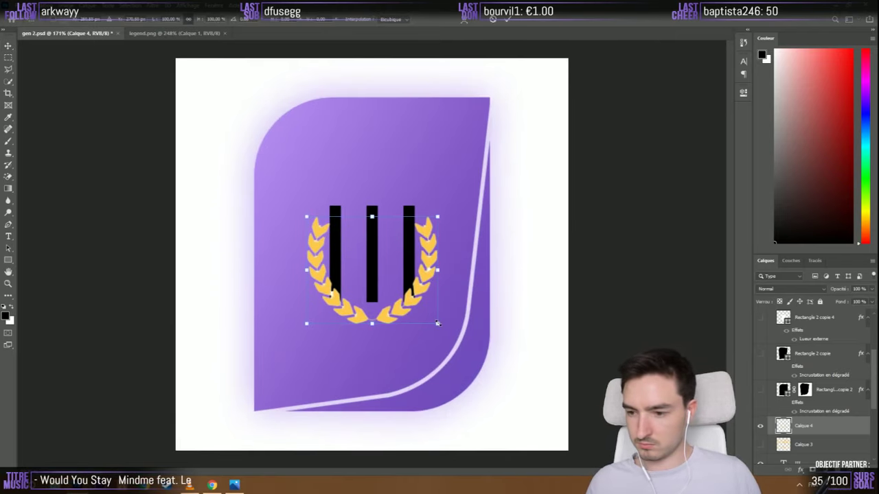
{"action": "left_click_drag", "start_coordinate": [438, 321], "coordinate": [464, 340]}
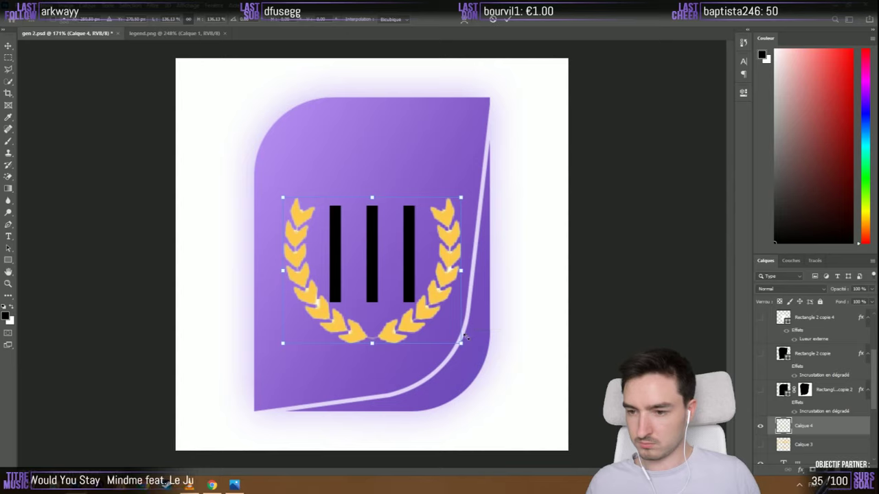
{"action": "mouse_move", "coordinate": [407, 310]}
{"action": "left_mouse_down"}
{"action": "mouse_move", "coordinate": [409, 317]}
{"action": "mouse_move", "coordinate": [411, 299]}
{"action": "left_mouse_up"}
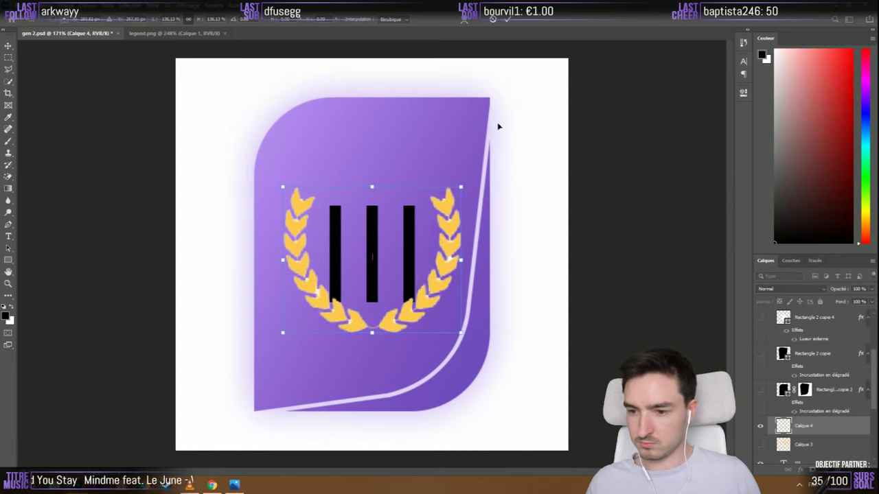
{"action": "left_click", "coordinate": [508, 21]}
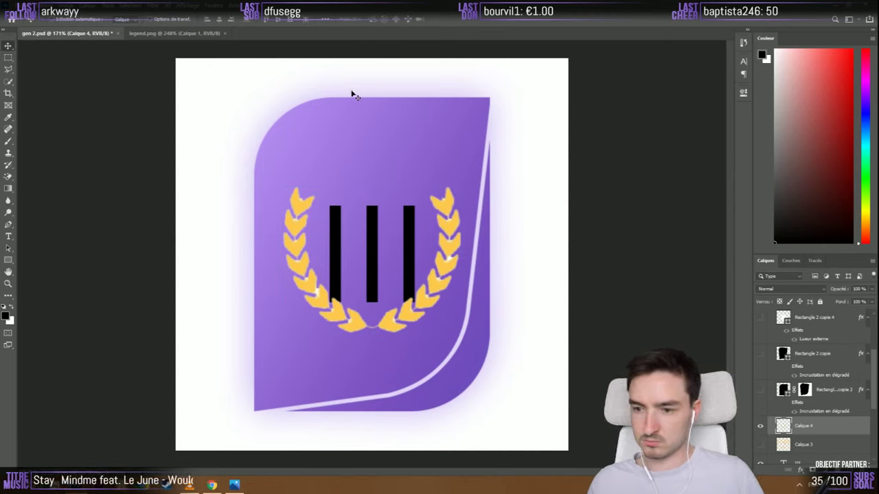
{"action": "left_click", "coordinate": [21, 6]}
Place favicon_blanc.png from Desktop > mxsrank > logo as an embedded image over the badge
{"action": "left_click", "coordinate": [61, 187]}
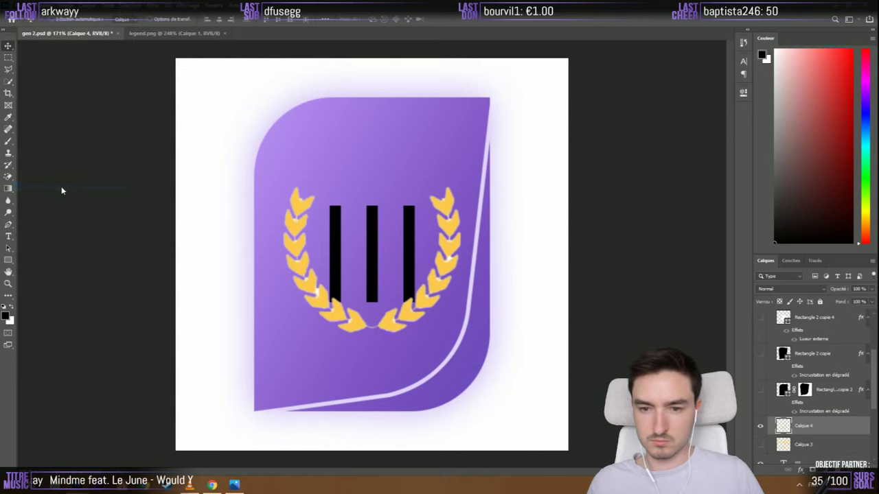
{"action": "scroll", "coordinate": [41, 137], "scroll_direction": "up", "scroll_amount": 2}
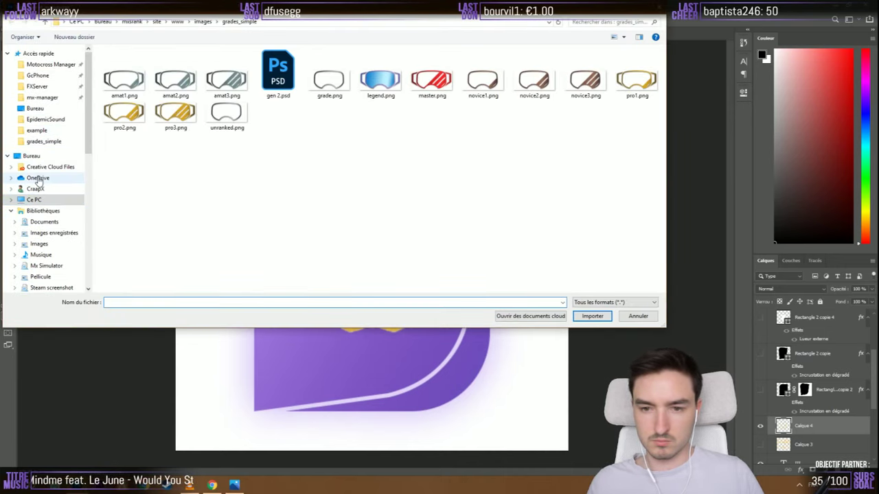
{"action": "left_click", "coordinate": [40, 156]}
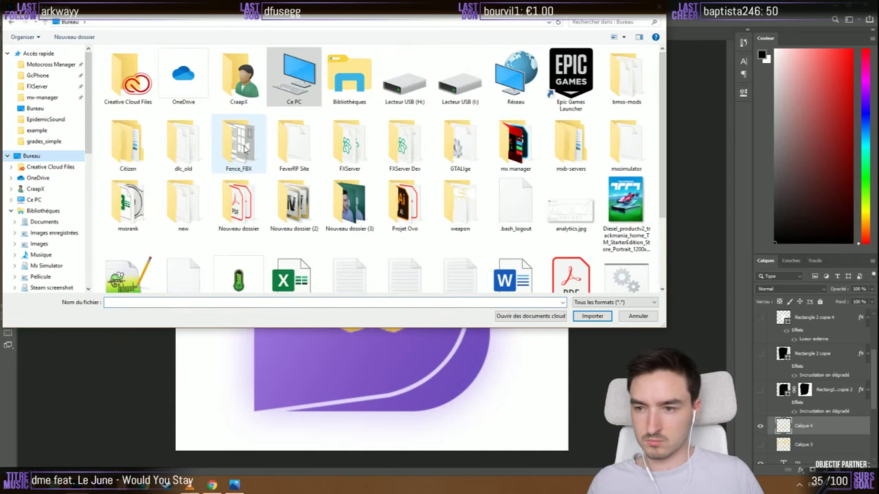
{"action": "double_click", "coordinate": [140, 207]}
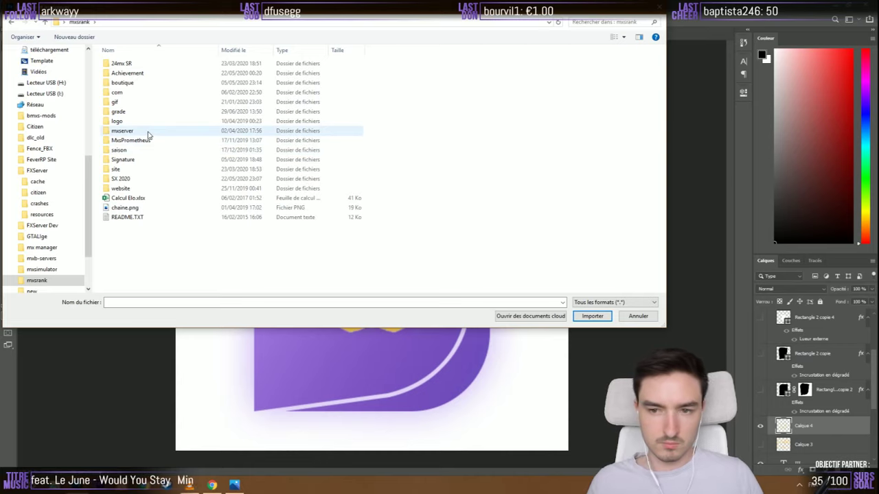
{"action": "left_click", "coordinate": [145, 124]}
{"action": "double_click", "coordinate": [146, 125]}
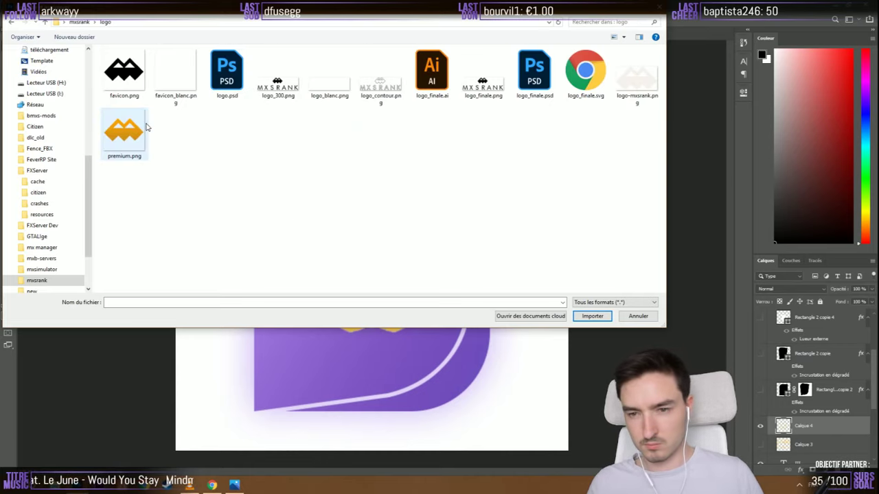
{"action": "double_click", "coordinate": [172, 75]}
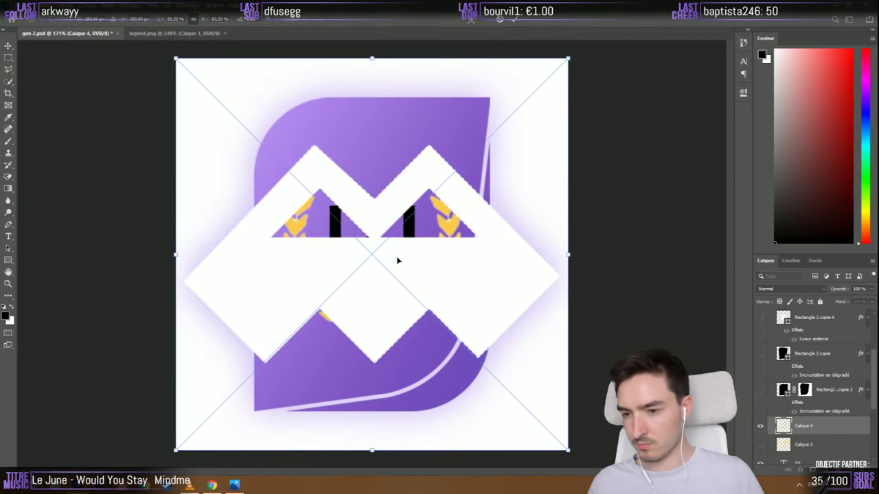
Shrink the white logo to about 185 px inside the wreath and move its layer below Calque 4
{"action": "left_click_drag", "start_coordinate": [570, 452], "coordinate": [421, 353]}
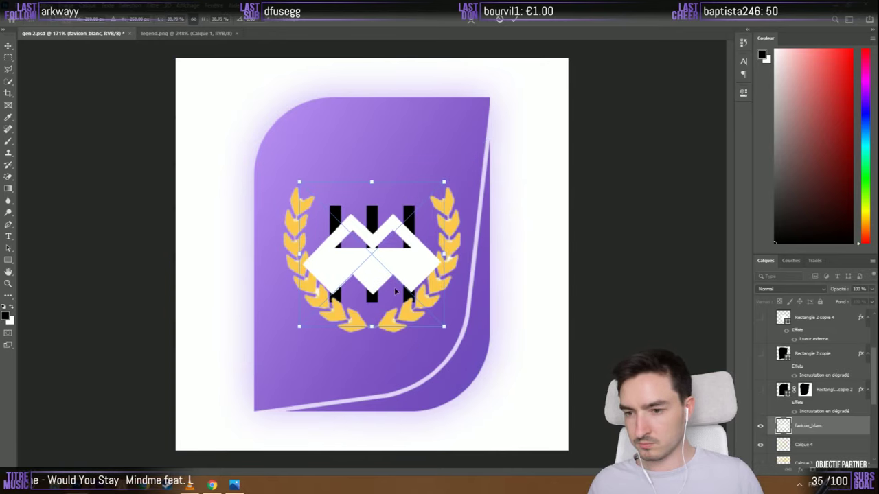
{"action": "left_click", "coordinate": [513, 19]}
{"action": "scroll", "coordinate": [766, 389], "scroll_direction": "down", "scroll_amount": 2}
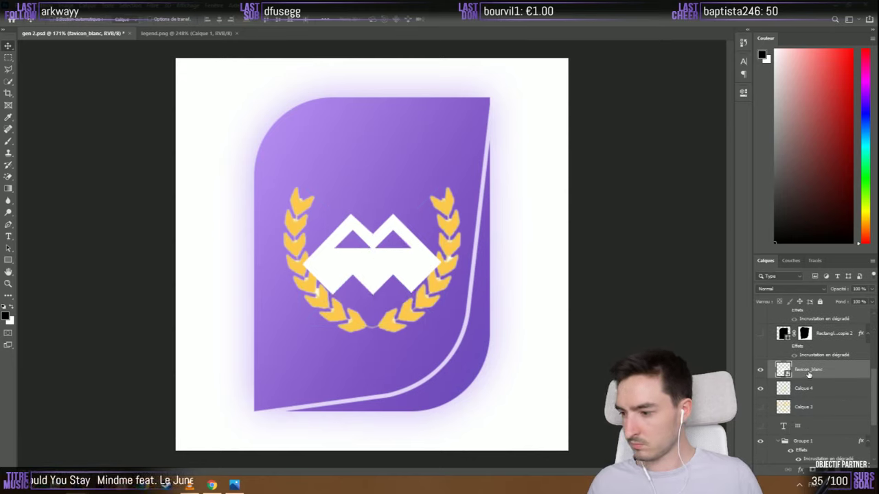
{"action": "scroll", "coordinate": [809, 374], "scroll_direction": "up", "scroll_amount": 1}
{"action": "left_click_drag", "start_coordinate": [801, 389], "coordinate": [801, 412]}
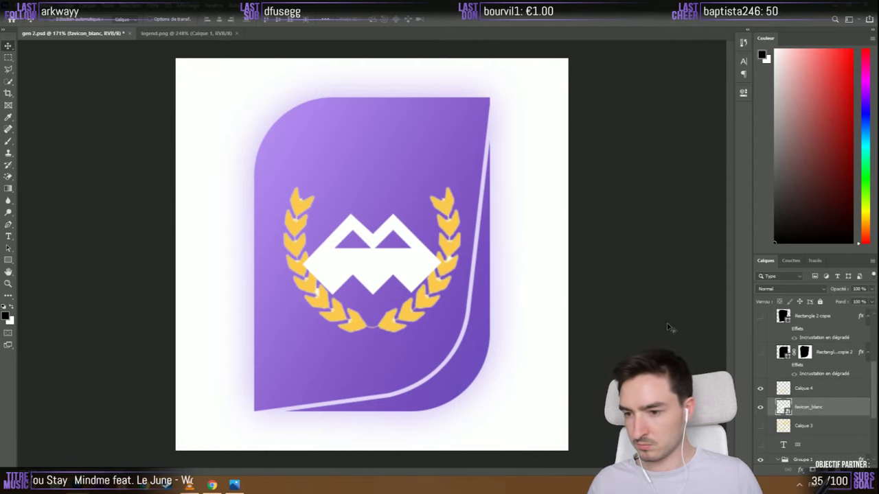
{"action": "scroll", "coordinate": [251, 235], "scroll_direction": "down", "scroll_amount": 5}
Move the Gradient Overlay effect from Groupe 1 onto the Rectangle 2 layer
{"action": "scroll", "coordinate": [375, 288], "scroll_direction": "up", "scroll_amount": 3}
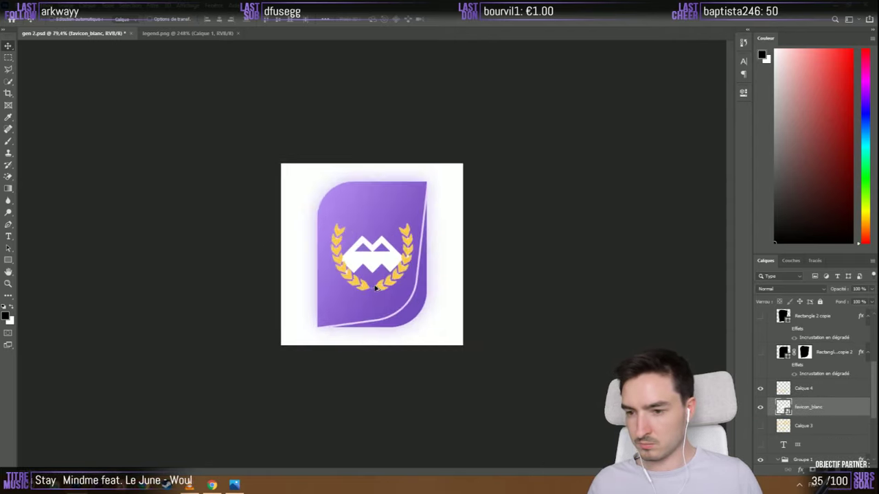
{"action": "scroll", "coordinate": [376, 289], "scroll_direction": "up", "scroll_amount": 2}
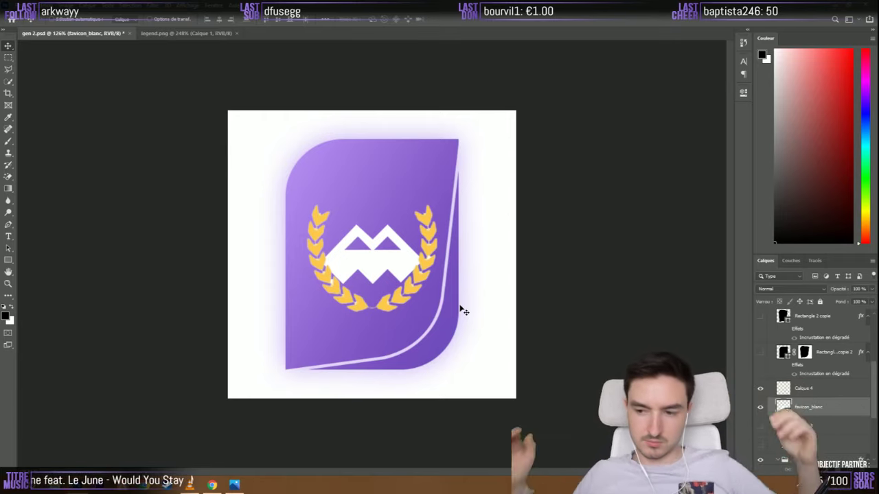
{"action": "left_click", "coordinate": [8, 236]}
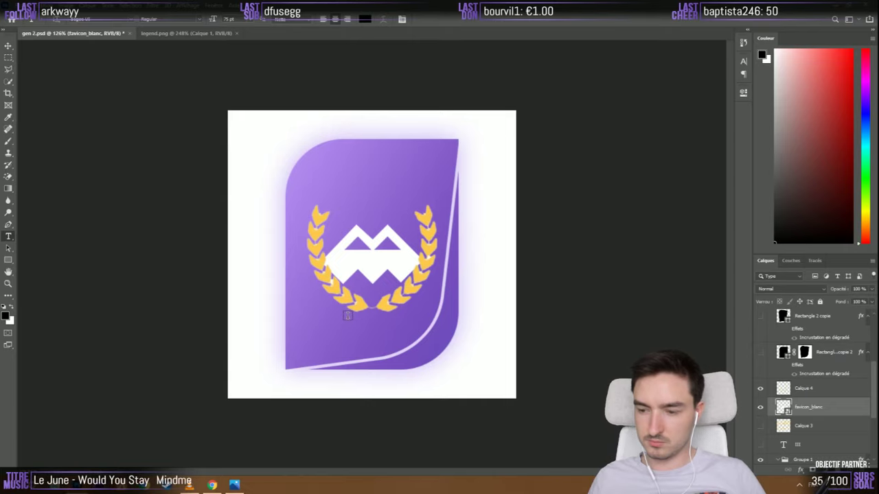
{"action": "scroll", "coordinate": [347, 316], "scroll_direction": "down", "scroll_amount": 2}
{"action": "scroll", "coordinate": [348, 316], "scroll_direction": "up", "scroll_amount": 3}
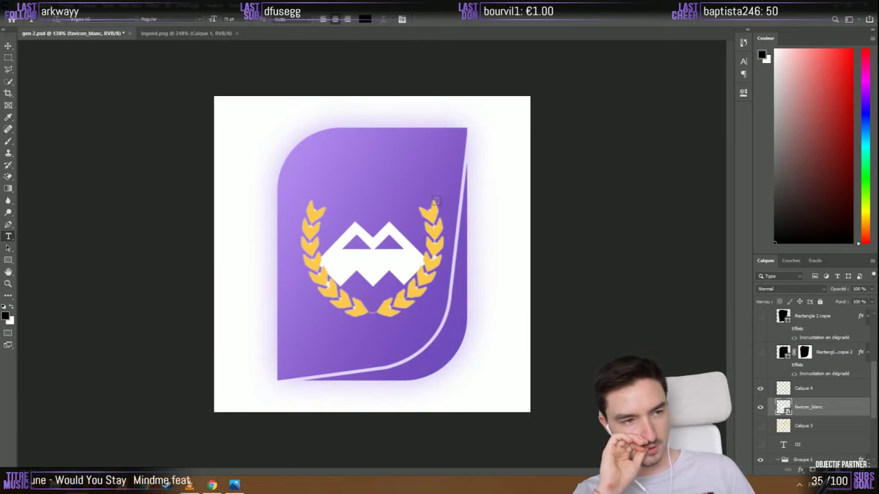
{"action": "scroll", "coordinate": [818, 405], "scroll_direction": "up", "scroll_amount": 3}
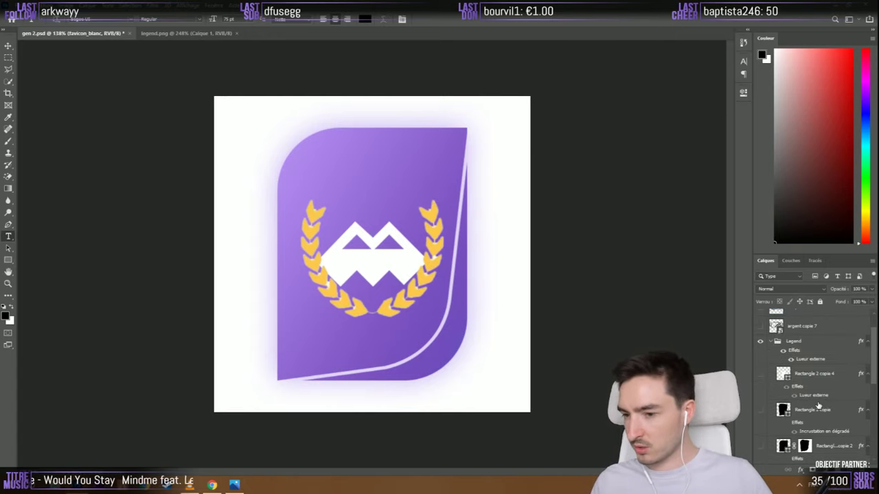
{"action": "scroll", "coordinate": [817, 405], "scroll_direction": "up", "scroll_amount": 2}
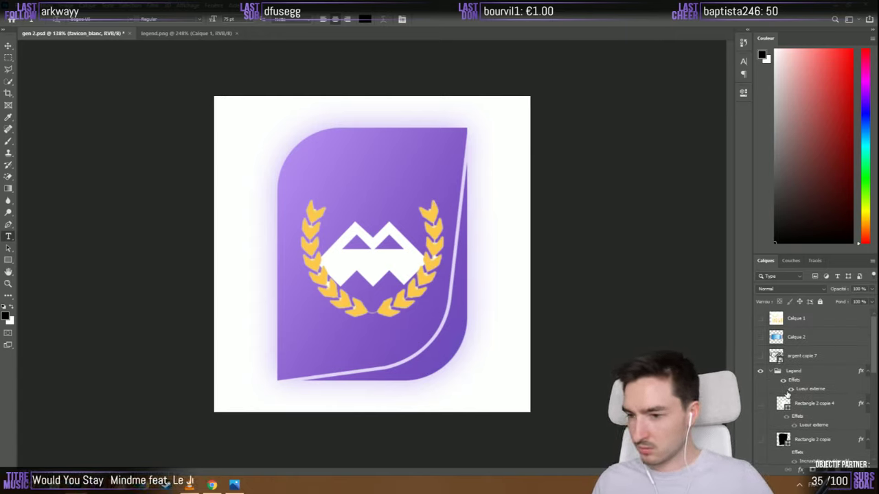
{"action": "scroll", "coordinate": [784, 372], "scroll_direction": "down", "scroll_amount": 5}
{"action": "scroll", "coordinate": [782, 371], "scroll_direction": "up", "scroll_amount": 4}
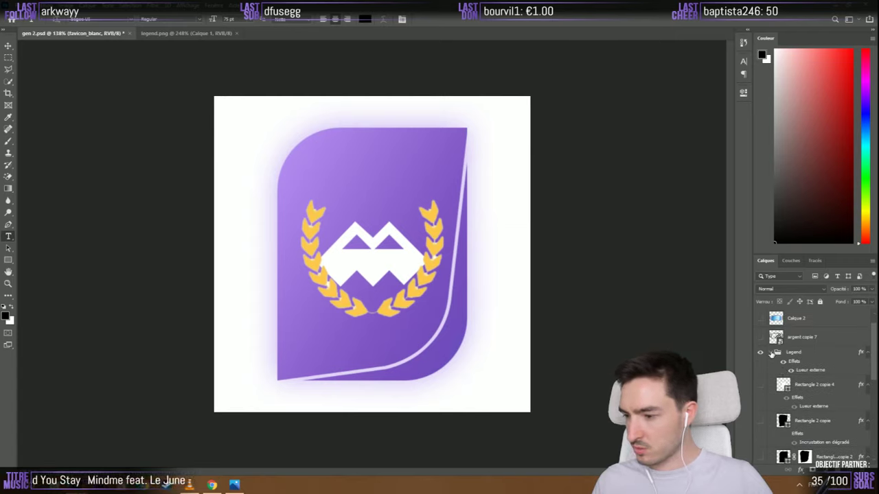
{"action": "scroll", "coordinate": [773, 357], "scroll_direction": "down", "scroll_amount": 6}
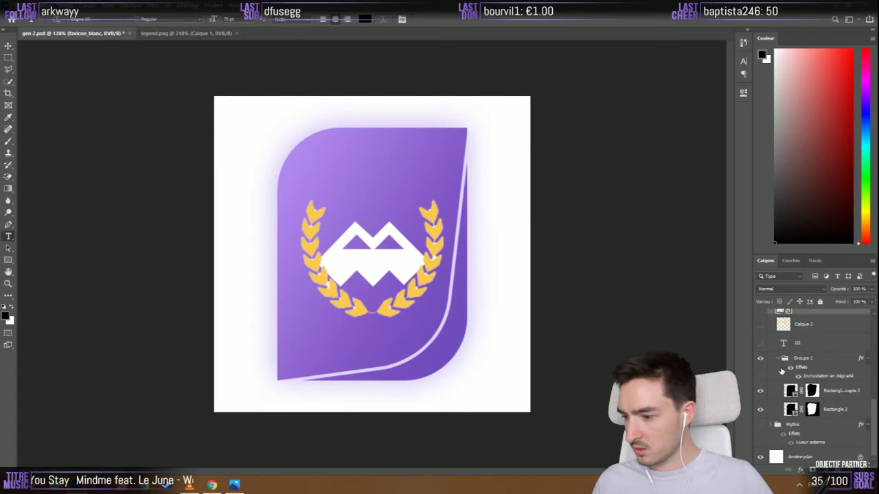
{"action": "left_click_drag", "start_coordinate": [824, 403], "coordinate": [830, 414]}
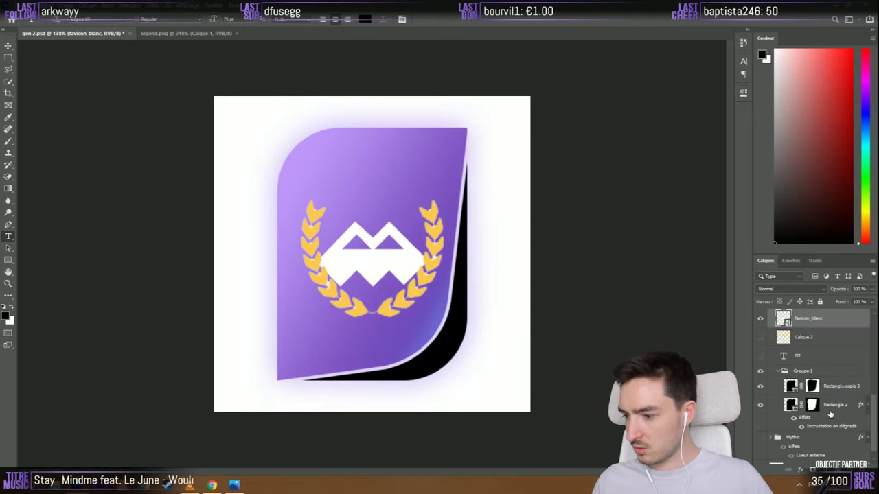
Copy Rectangle 2's layer style and paste it onto Rectangle 2 copie 2
{"action": "left_click", "coordinate": [793, 386]}
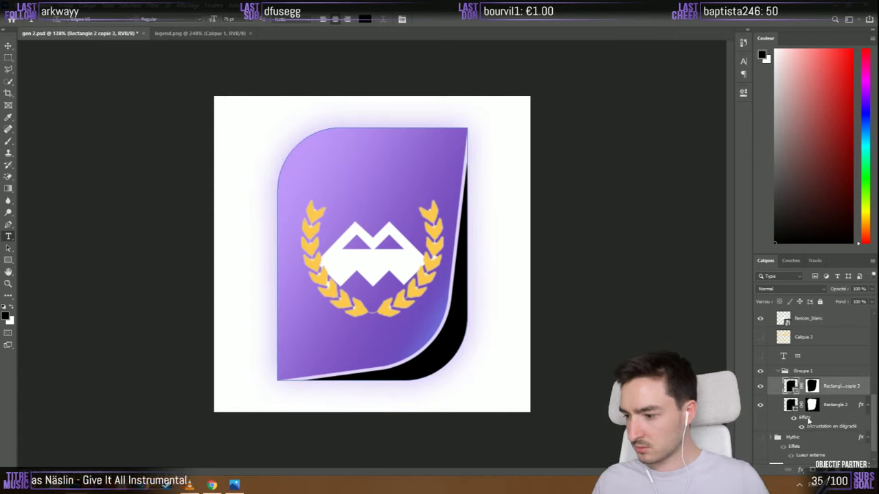
{"action": "right_click", "coordinate": [808, 420]}
{"action": "left_click", "coordinate": [827, 360]}
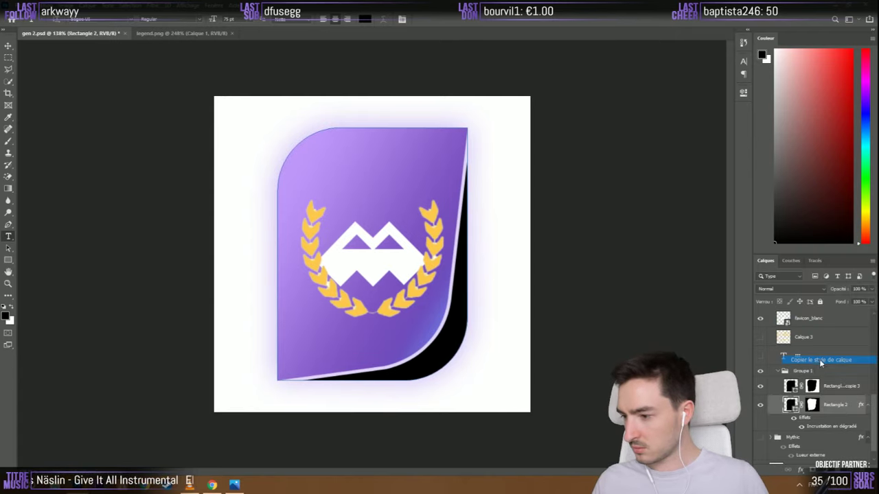
{"action": "right_click", "coordinate": [844, 391]}
{"action": "left_click", "coordinate": [777, 217]}
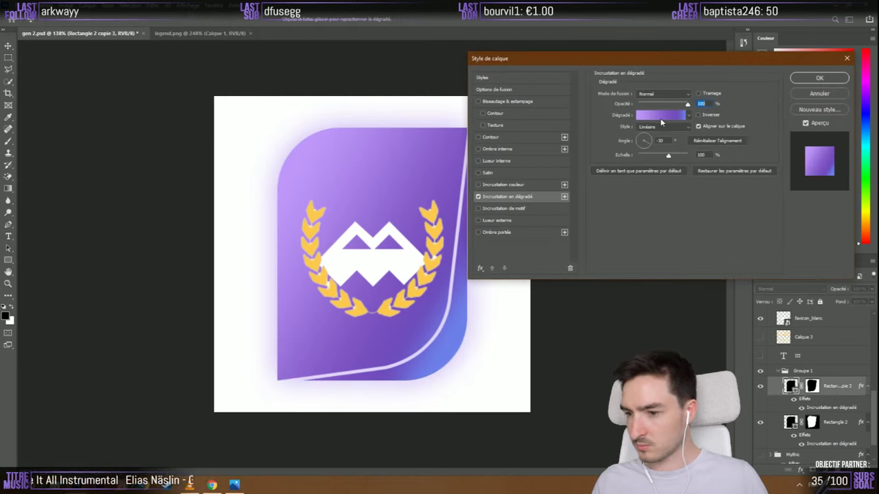
Open the colour of the gradient's right stop, currently 6e7fea
{"action": "left_click", "coordinate": [661, 122]}
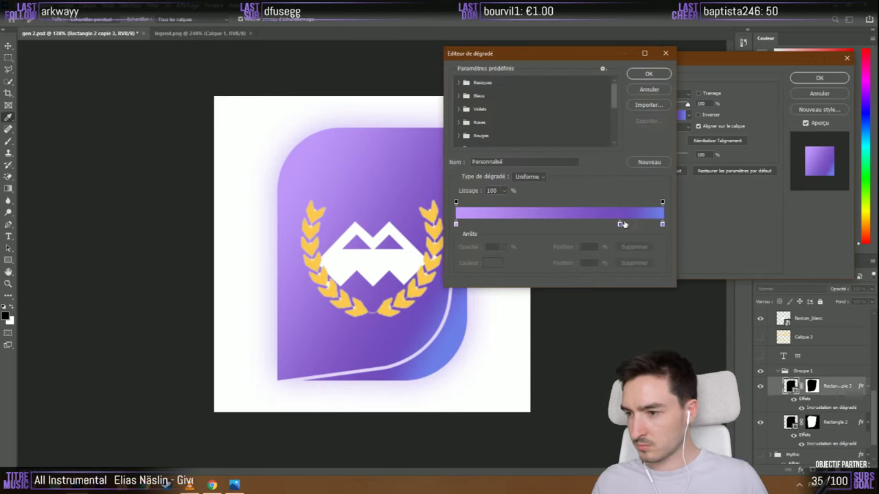
{"action": "left_click", "coordinate": [662, 225]}
{"action": "double_click", "coordinate": [662, 224]}
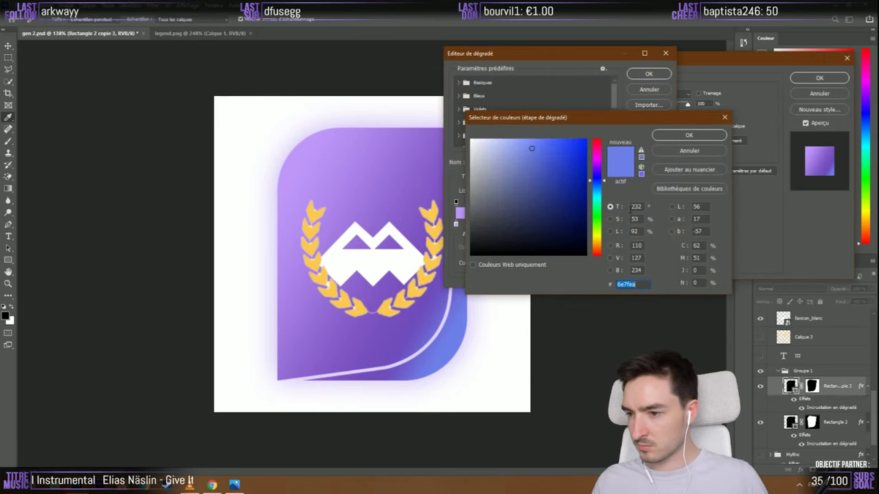
Search Google in Chrome for 'or rgb' to find gold's code #FFD700, then return to Photoshop
{"action": "key", "text": "alt+Tab"}
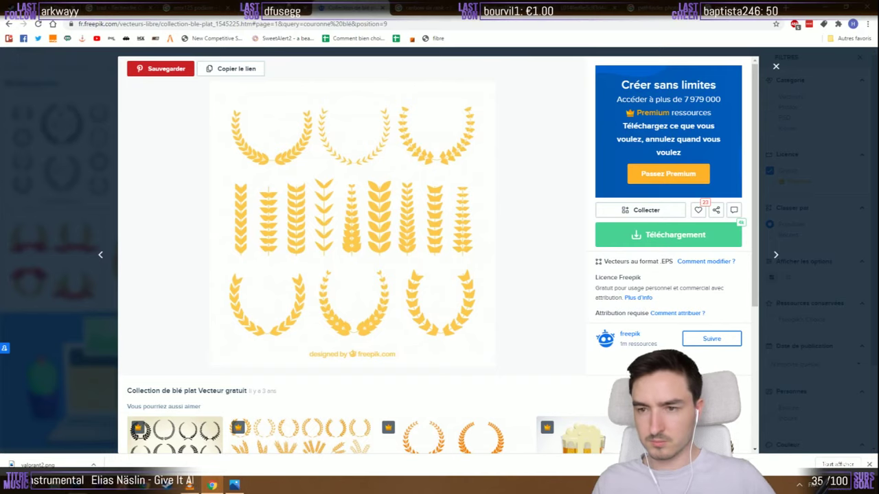
{"action": "key", "text": "ctrl+Tab"}
{"action": "left_click", "coordinate": [409, 24]}
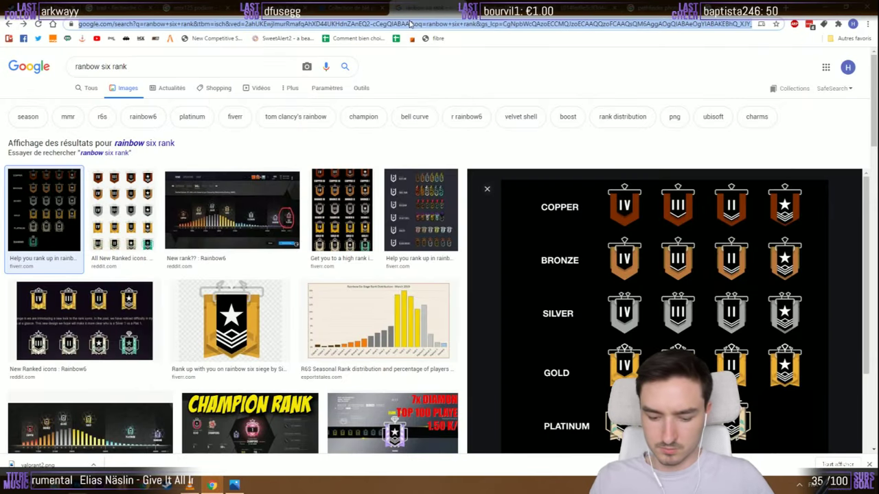
{"action": "type", "text": "or rg"}
{"action": "key", "text": "BackSpace"}
{"action": "type", "text": "dg"}
{"action": "key", "text": "Return"}
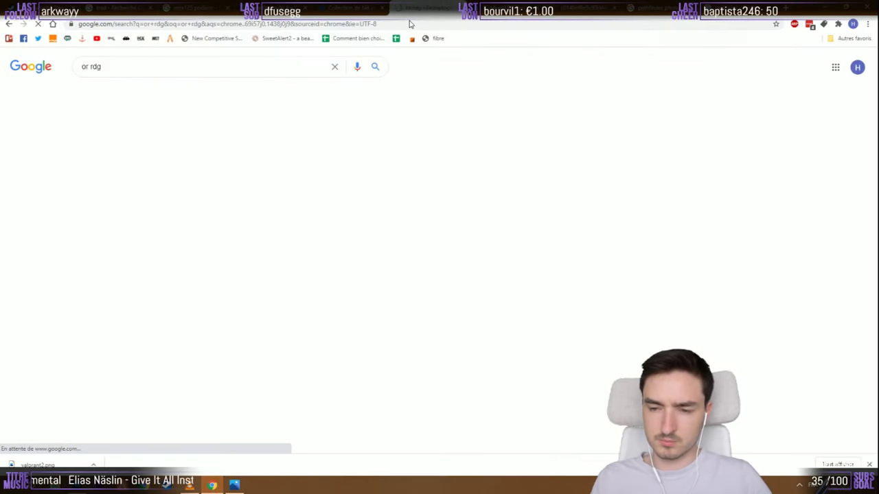
{"action": "left_click", "coordinate": [121, 66]}
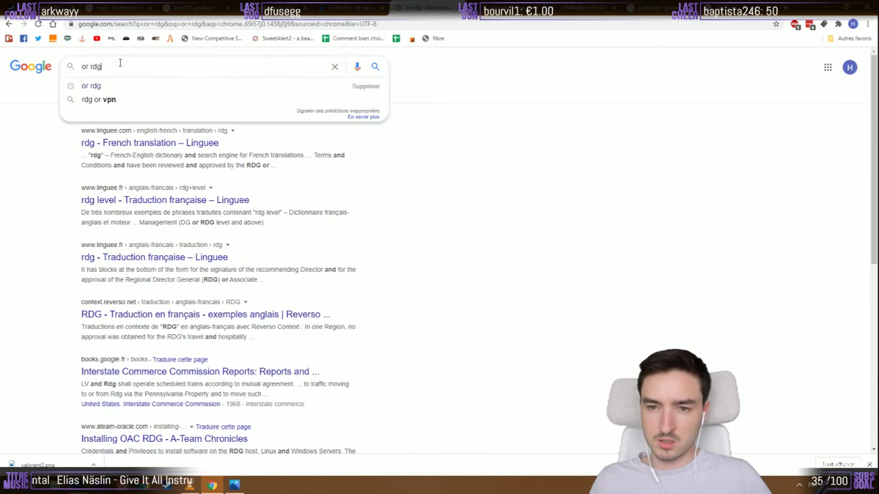
{"action": "key", "text": "BackSpace"}
{"action": "key", "text": "BackSpace"}
{"action": "type", "text": "gb"}
{"action": "key", "text": "Return"}
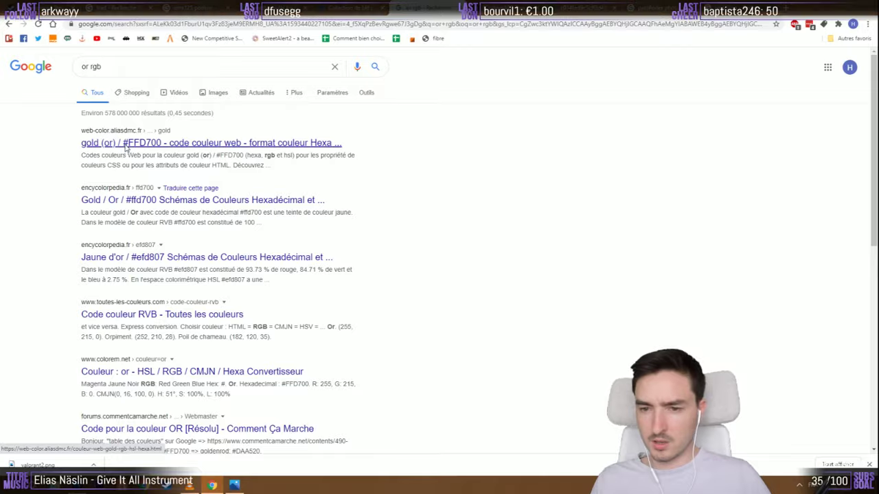
{"action": "key", "text": "alt+Tab"}
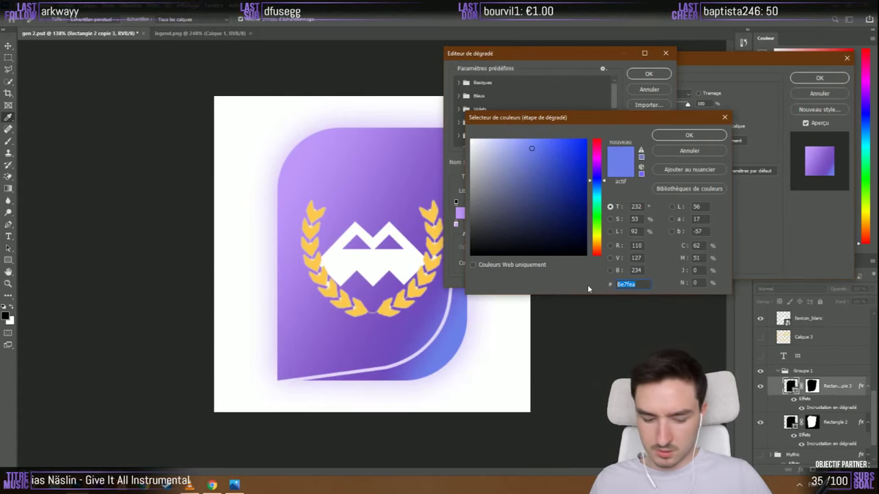
Set the gradient's right stop to gold ffd700
{"action": "type", "text": "ffd7"}
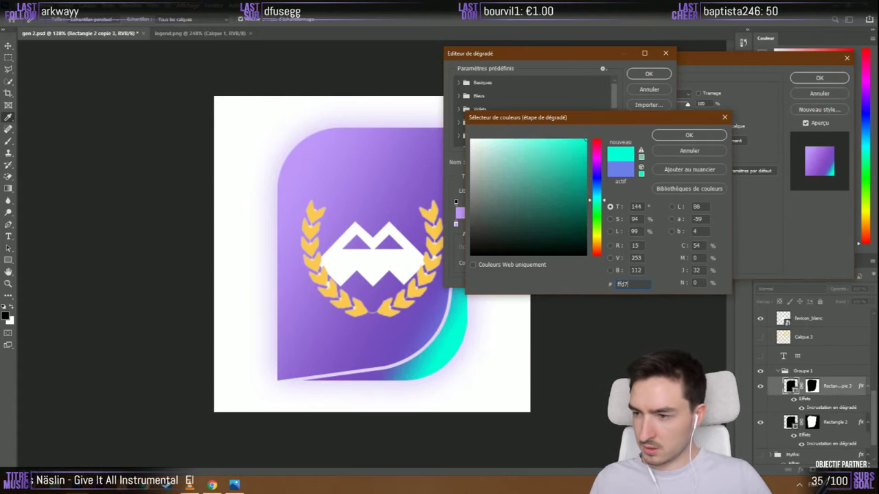
{"action": "type", "text": "0"}
{"action": "key", "text": "alt+Tab"}
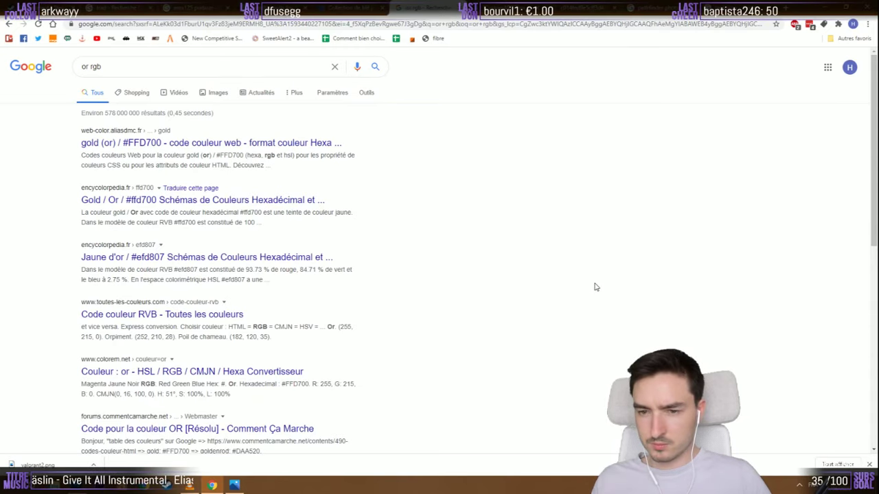
{"action": "key", "text": "alt+Tab"}
{"action": "left_click", "coordinate": [652, 284]}
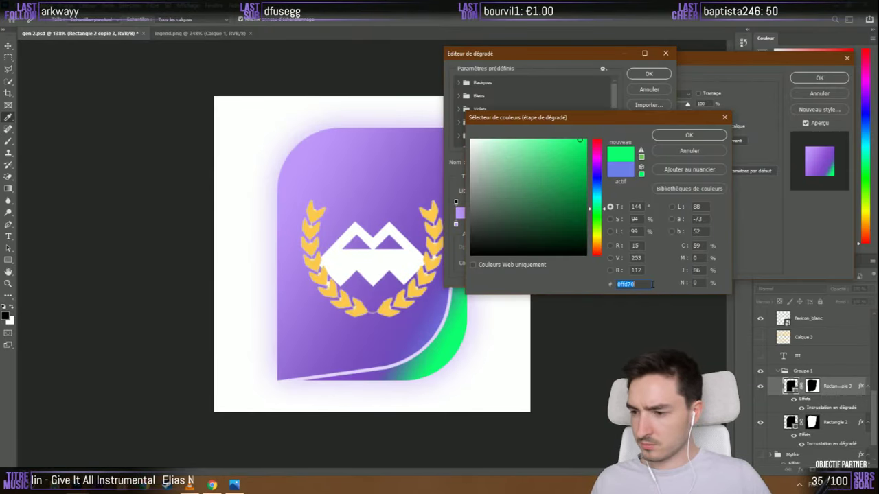
{"action": "type", "text": "ffd700"}
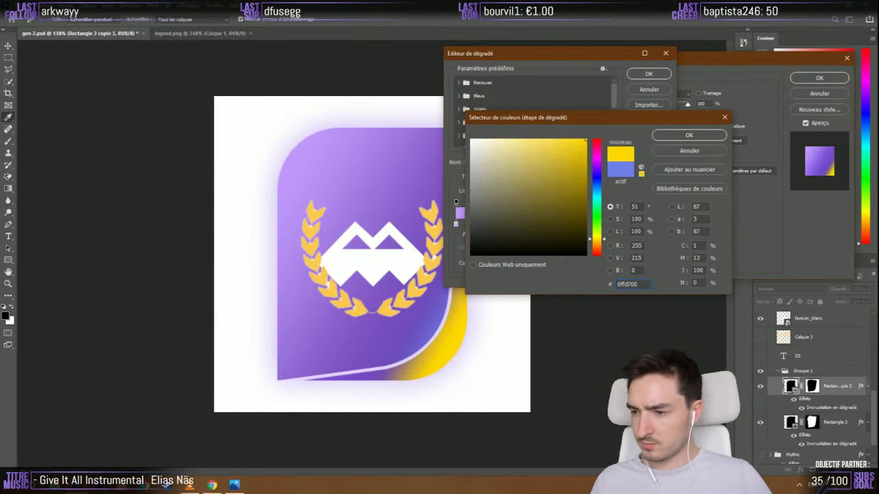
{"action": "left_click", "coordinate": [715, 134]}
Set the other stop to a paler yellow gold, starting from ffd700
{"action": "double_click", "coordinate": [620, 224]}
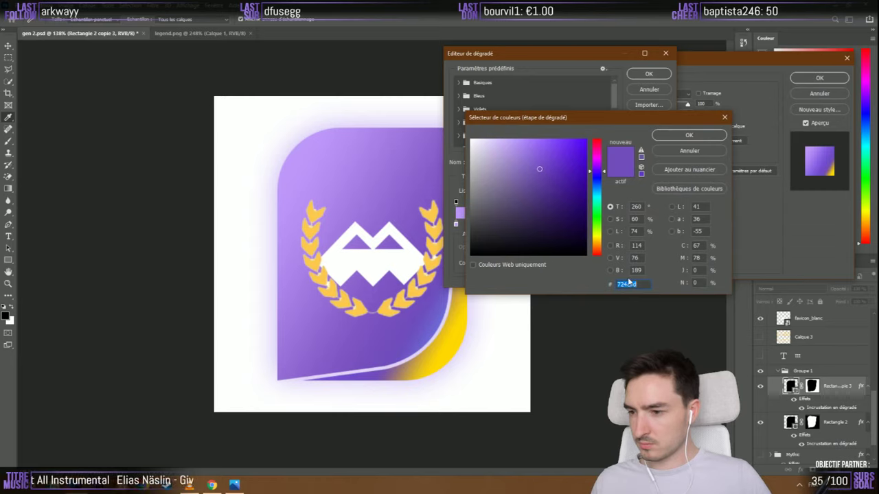
{"action": "type", "text": "ffd700"}
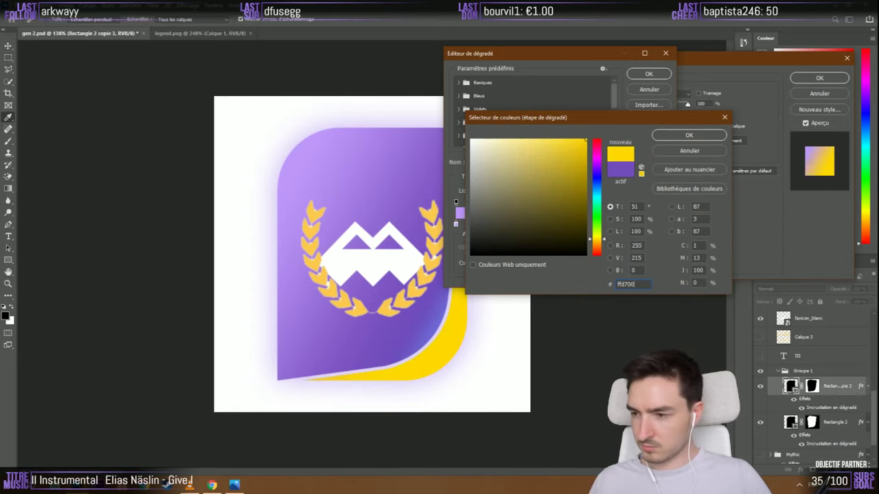
{"action": "left_click", "coordinate": [589, 156]}
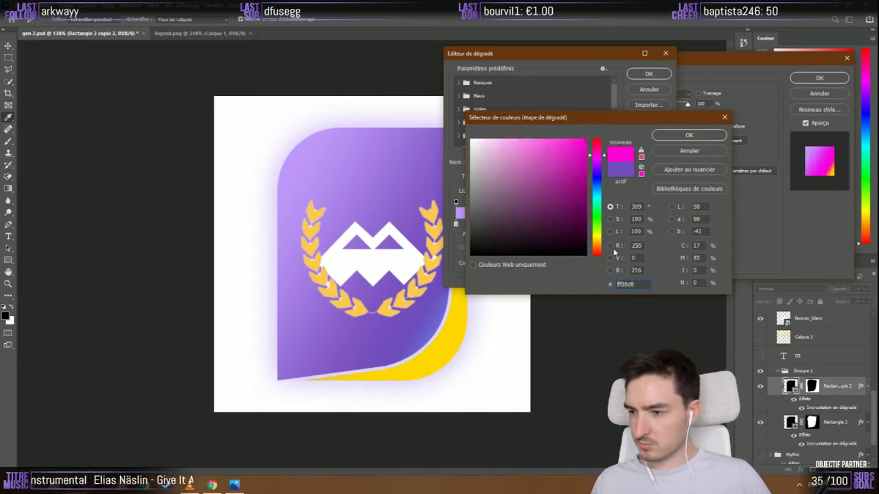
{"action": "double_click", "coordinate": [624, 284]}
{"action": "type", "text": "ff"}
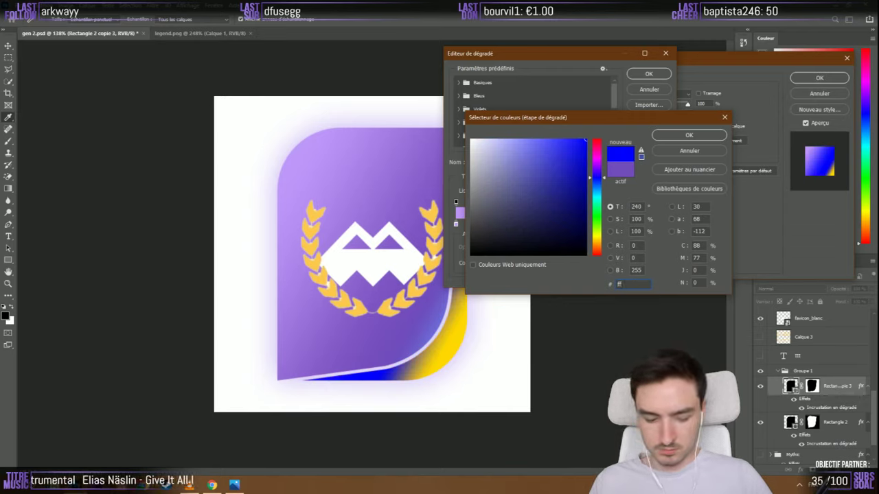
{"action": "type", "text": "d700"}
{"action": "mouse_move", "coordinate": [586, 144]}
{"action": "left_mouse_down"}
{"action": "mouse_move", "coordinate": [589, 163]}
{"action": "mouse_move", "coordinate": [595, 139]}
{"action": "left_mouse_up"}
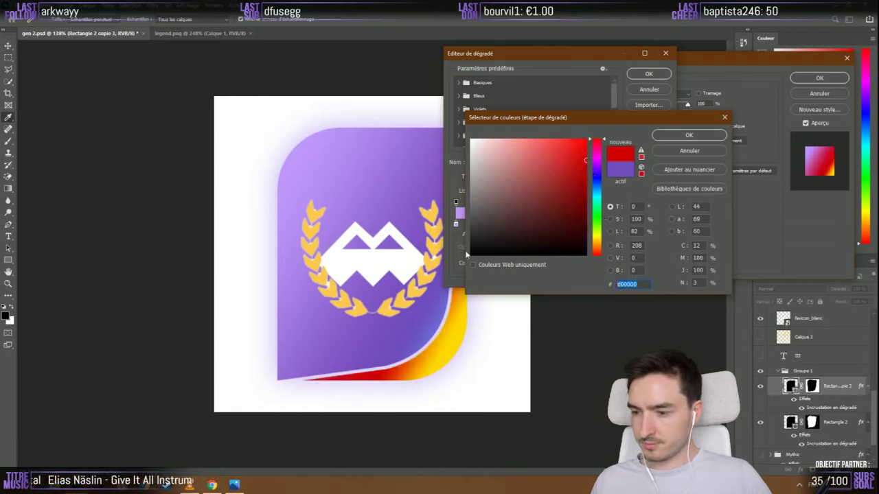
{"action": "type", "text": "ffd700"}
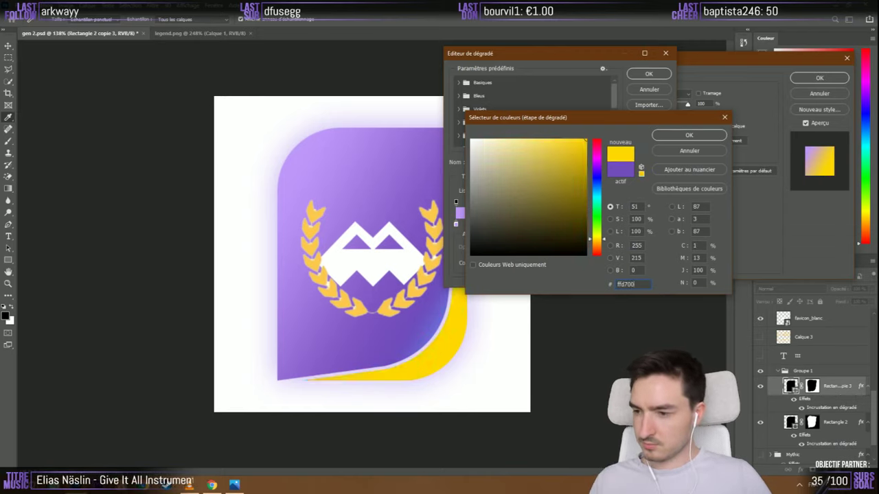
{"action": "left_click_drag", "start_coordinate": [528, 173], "coordinate": [543, 136]}
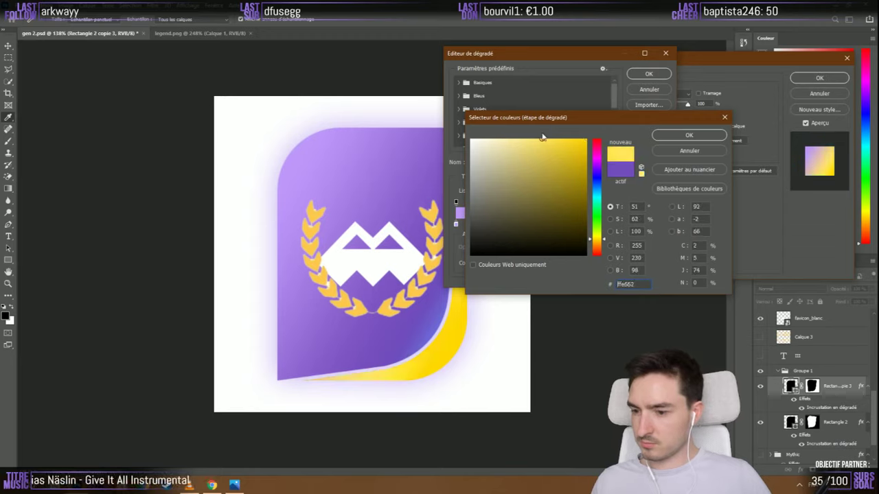
{"action": "left_click", "coordinate": [682, 136]}
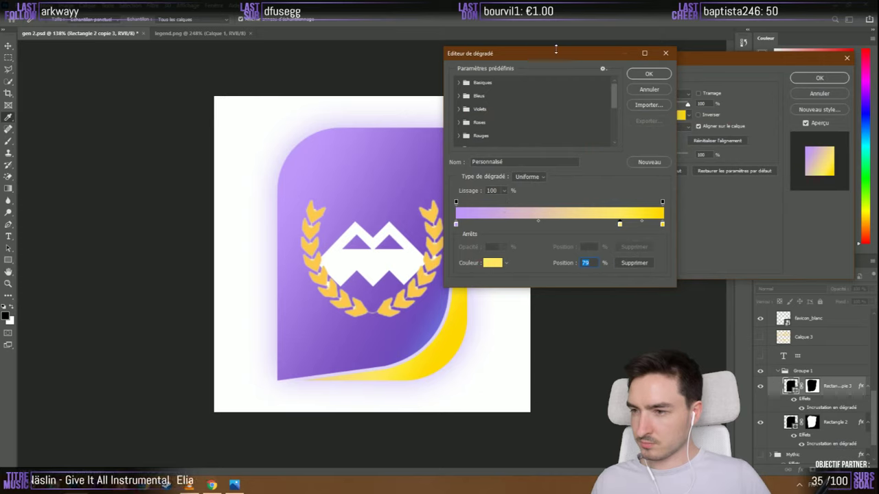
Make the end stop the badge's sampled purple and replace the old yellow stop with one at 59%
{"action": "left_click_drag", "start_coordinate": [556, 50], "coordinate": [596, 43]}
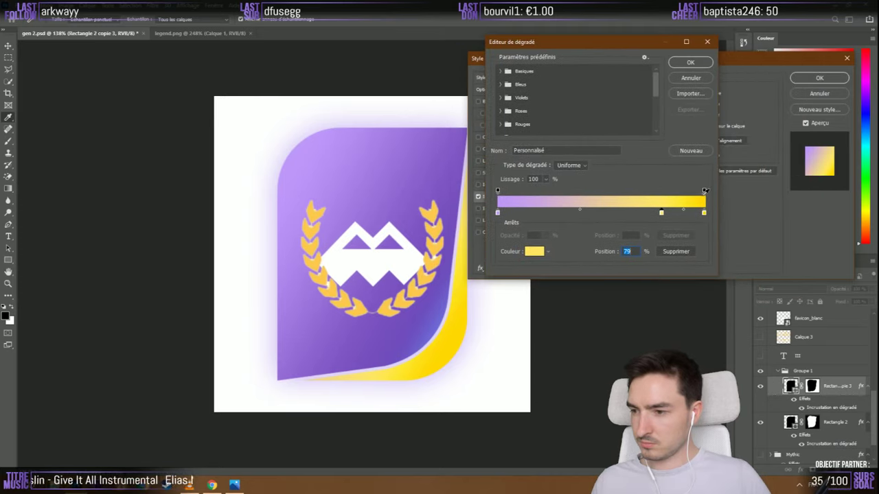
{"action": "double_click", "coordinate": [704, 213]}
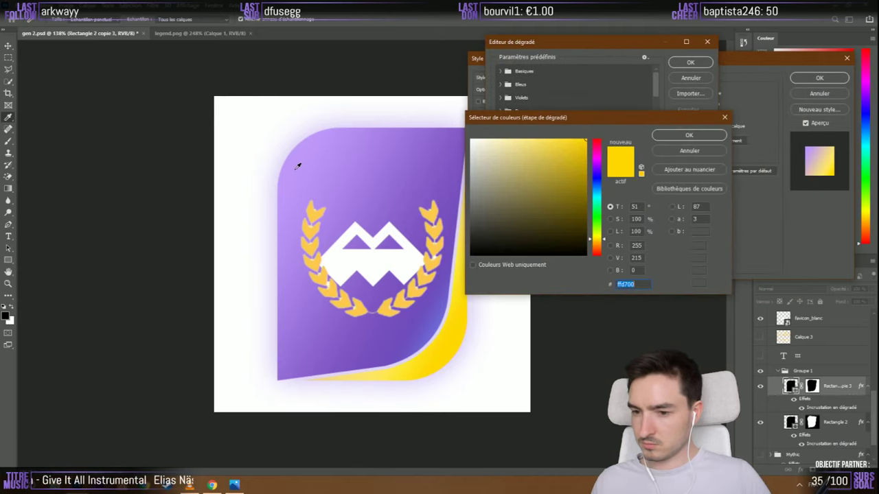
{"action": "left_click", "coordinate": [446, 206]}
{"action": "left_click", "coordinate": [670, 135]}
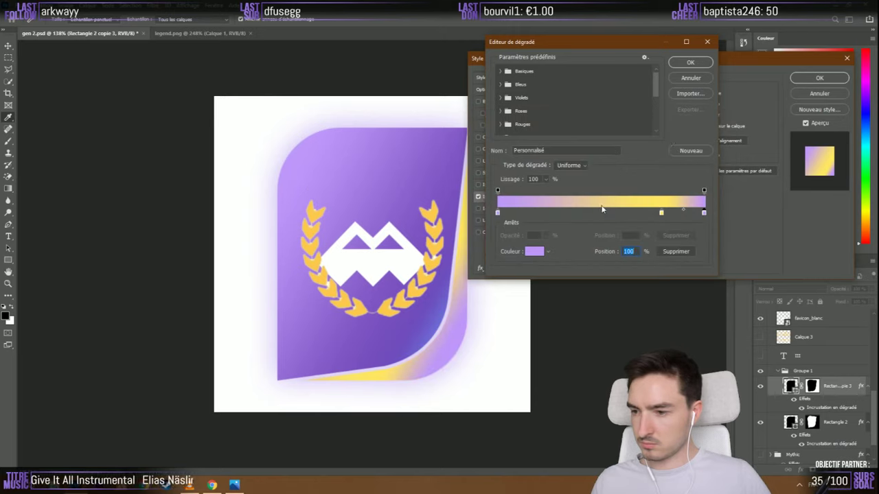
{"action": "left_click_drag", "start_coordinate": [661, 212], "coordinate": [603, 222]}
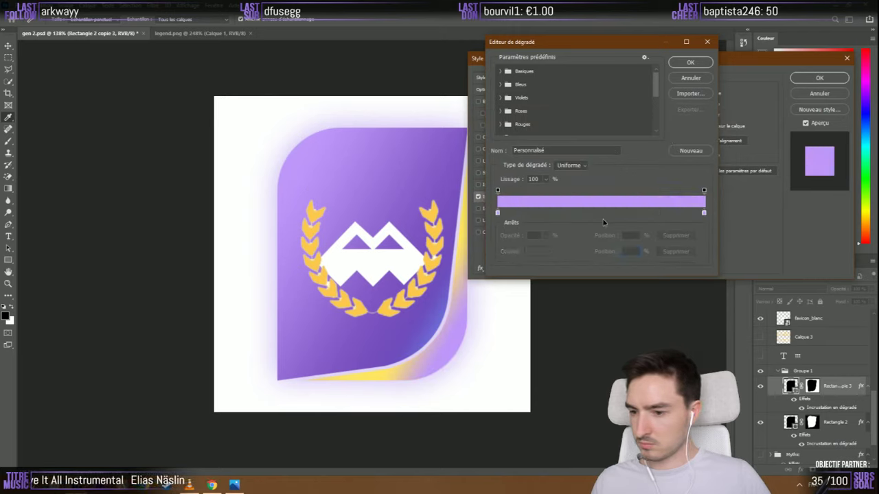
{"action": "left_click", "coordinate": [621, 213]}
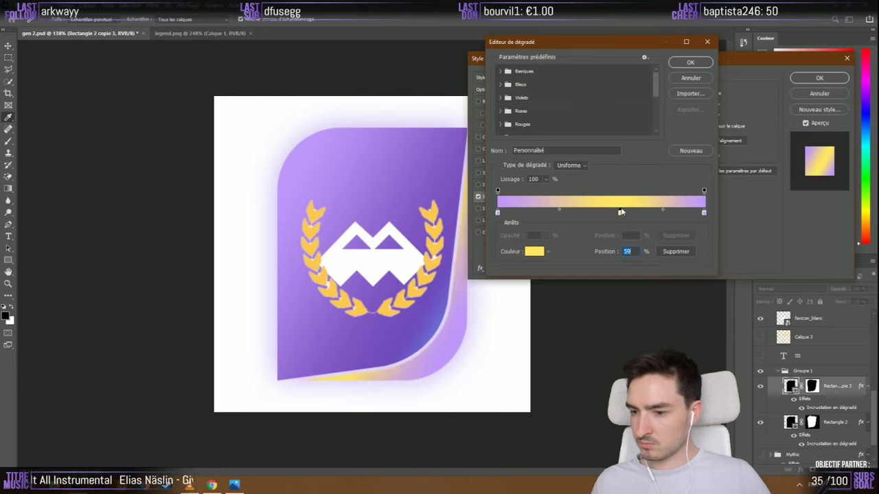
{"action": "mouse_move", "coordinate": [621, 212]}
{"action": "left_mouse_down"}
{"action": "mouse_move", "coordinate": [610, 181]}
{"action": "mouse_move", "coordinate": [620, 212]}
{"action": "left_mouse_up"}
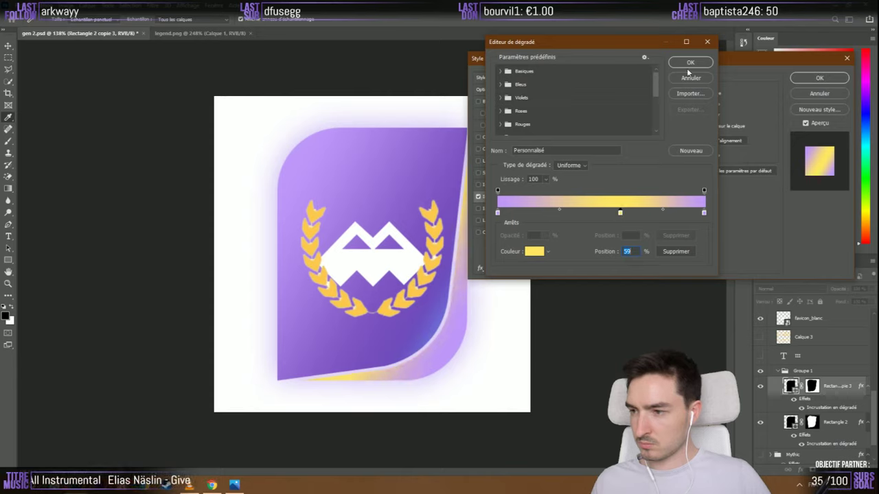
{"action": "left_click", "coordinate": [687, 63]}
Re-angle the gradient overlay so gold shows toward the lower right, and apply it
{"action": "left_click", "coordinate": [638, 140]}
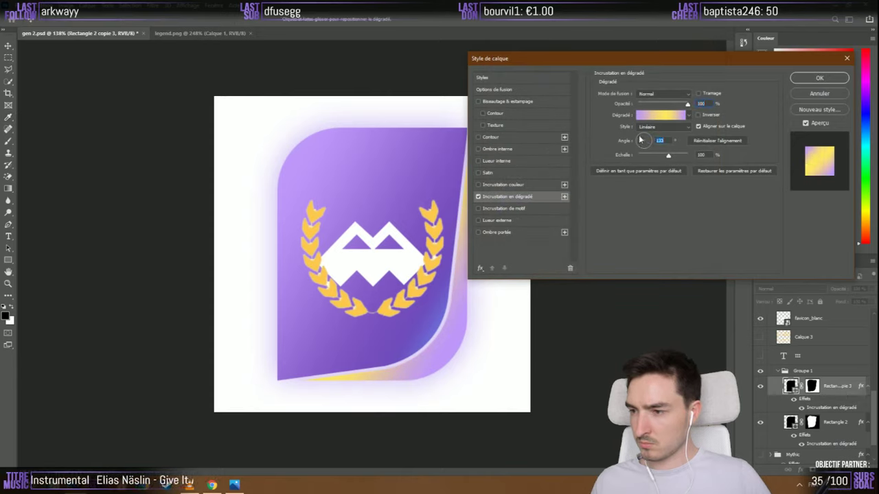
{"action": "left_click_drag", "start_coordinate": [642, 140], "coordinate": [649, 140]}
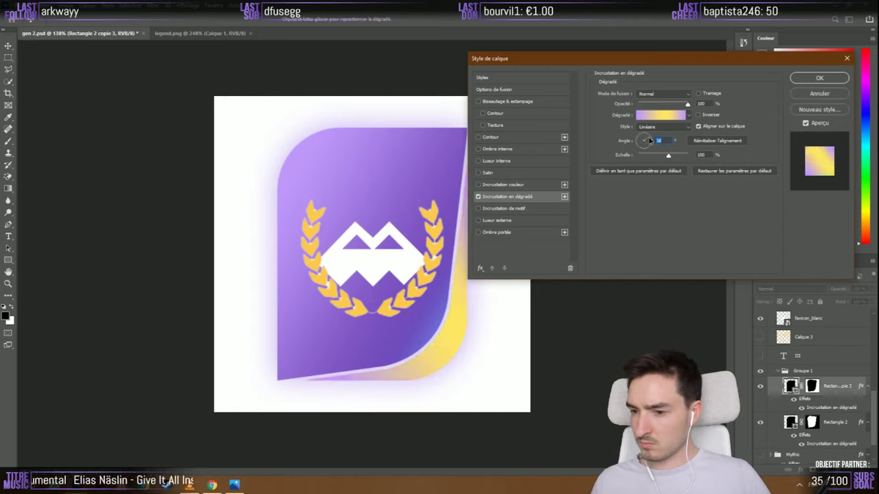
{"action": "left_click", "coordinate": [651, 138]}
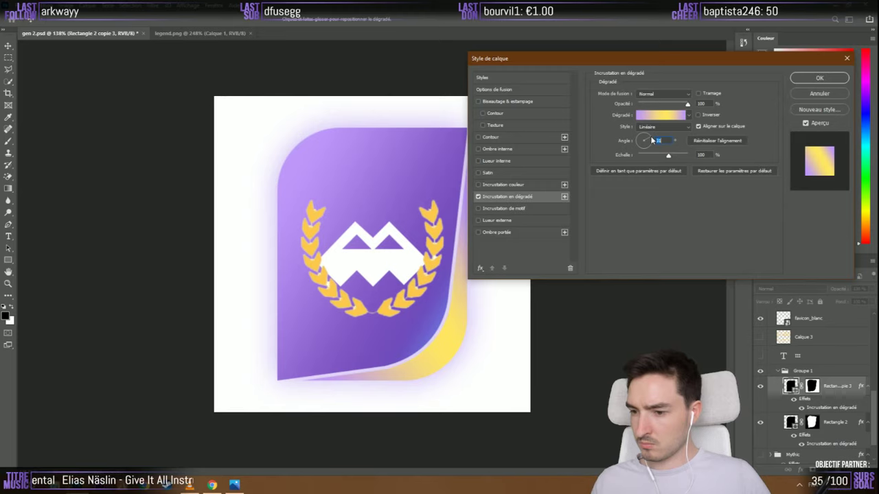
{"action": "left_click", "coordinate": [804, 79]}
Zoom in on the badge and hide the Calque 4 laurel wreath layer
{"action": "key", "text": "t"}
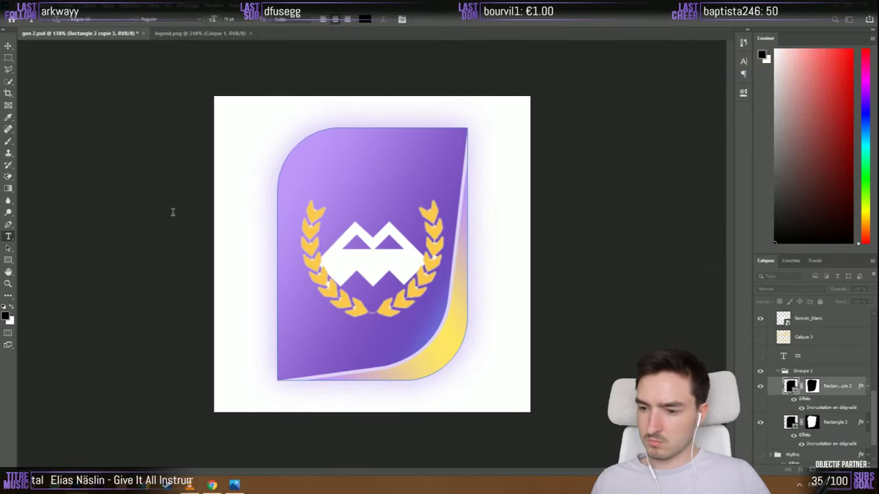
{"action": "key", "text": "ctrl+minus"}
{"action": "key", "text": "ctrl+minus"}
{"action": "key", "text": "ctrl+plus"}
{"action": "key", "text": "ctrl+plus"}
{"action": "key", "text": "v"}
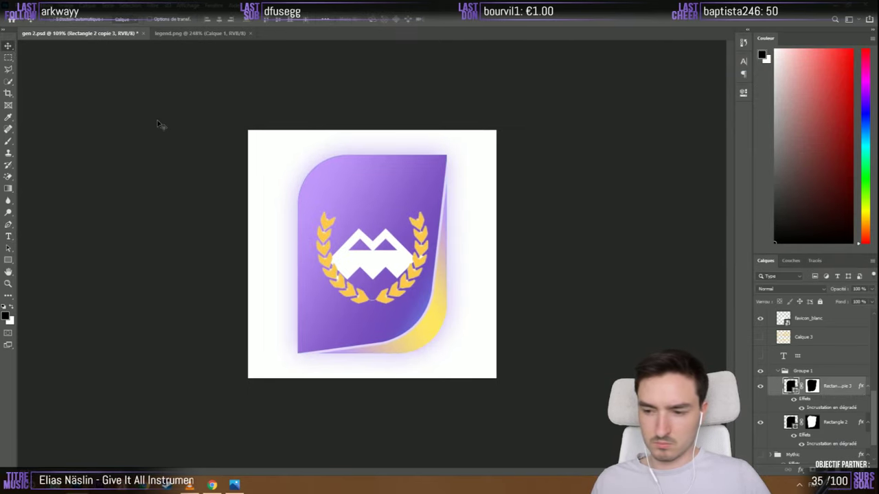
{"action": "key", "text": "ctrl+plus"}
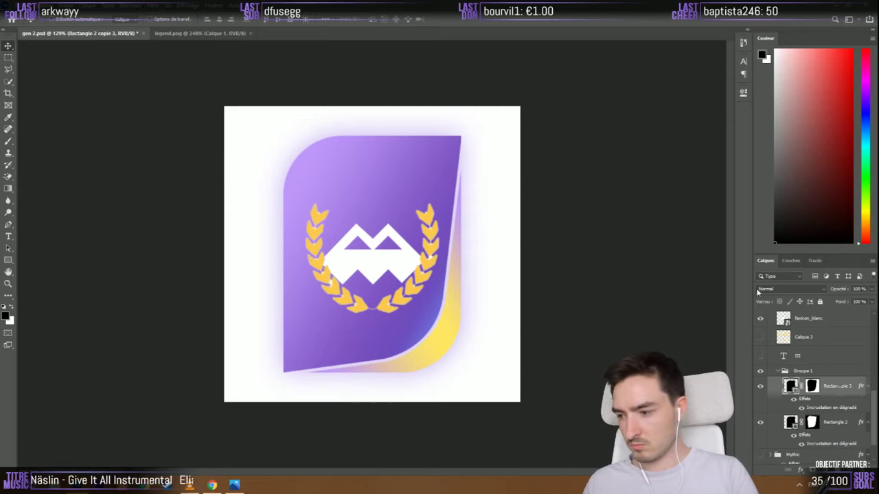
{"action": "scroll", "coordinate": [802, 427], "scroll_direction": "up", "scroll_amount": 3}
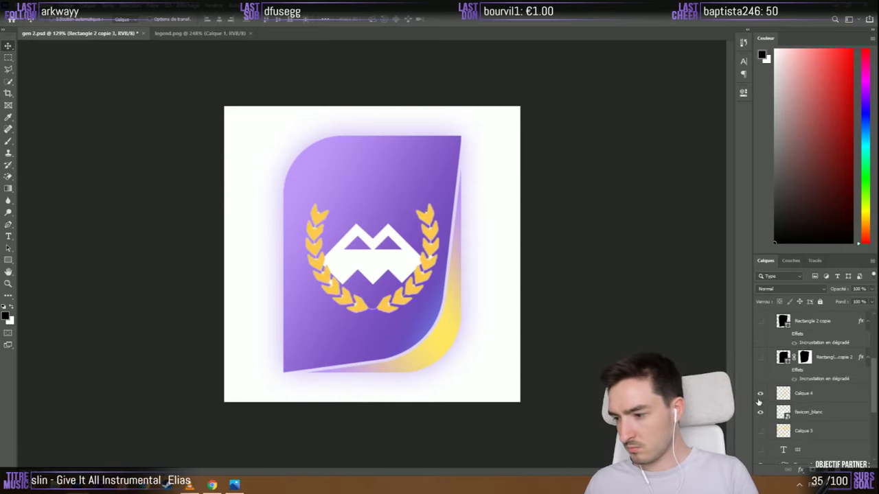
{"action": "left_click", "coordinate": [759, 394]}
Load the favicon_blanc logo's outline as a selection
{"action": "scroll", "coordinate": [435, 278], "scroll_direction": "down", "scroll_amount": 1}
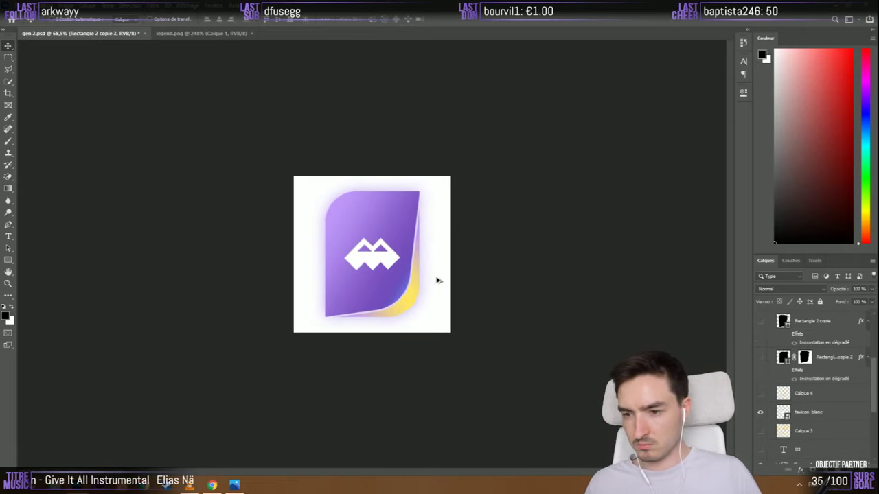
{"action": "scroll", "coordinate": [389, 289], "scroll_direction": "up", "scroll_amount": 2}
{"action": "scroll", "coordinate": [389, 289], "scroll_direction": "up", "scroll_amount": 1}
{"action": "scroll", "coordinate": [390, 287], "scroll_direction": "down", "scroll_amount": 2}
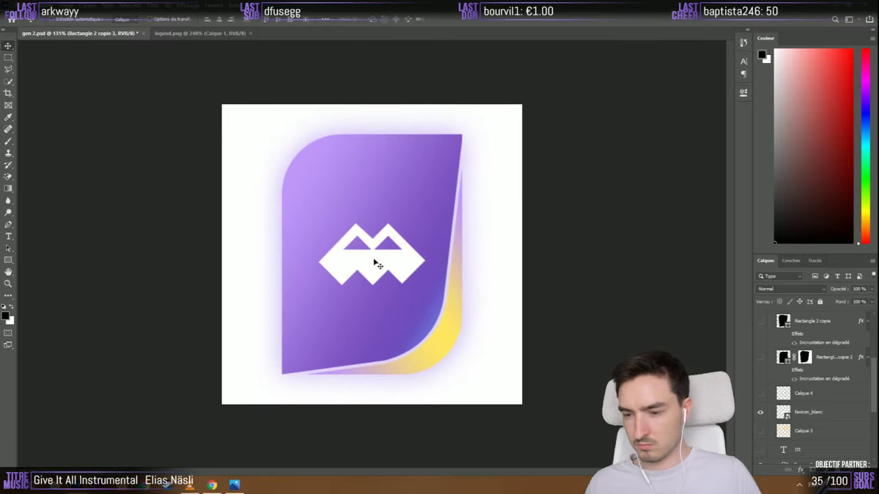
{"action": "left_click", "coordinate": [784, 412], "text": "ctrl"}
{"action": "scroll", "coordinate": [817, 401], "scroll_direction": "down", "scroll_amount": 5}
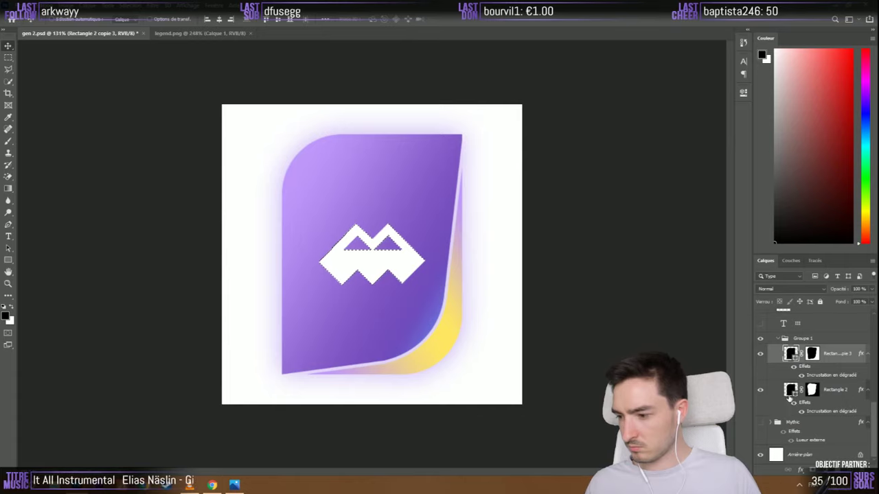
Target Rectangle 2's layer mask and set a brush large enough to cover the logo
{"action": "left_click", "coordinate": [832, 392]}
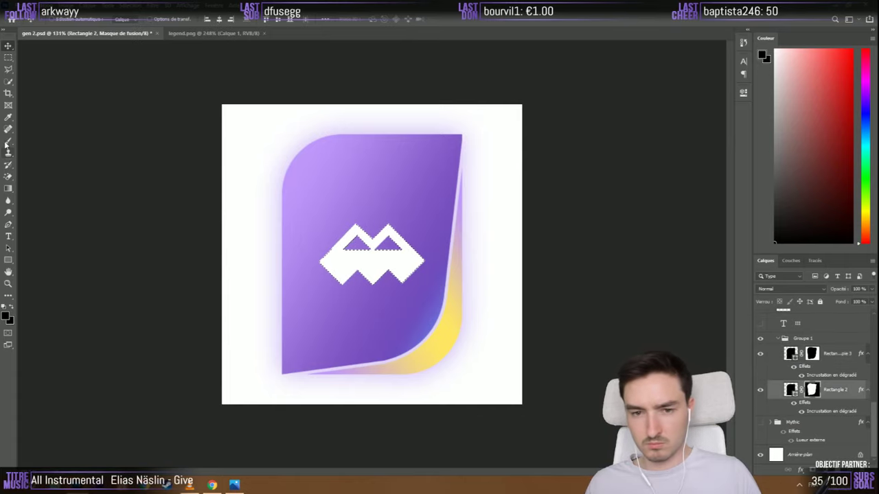
{"action": "key", "text": "b"}
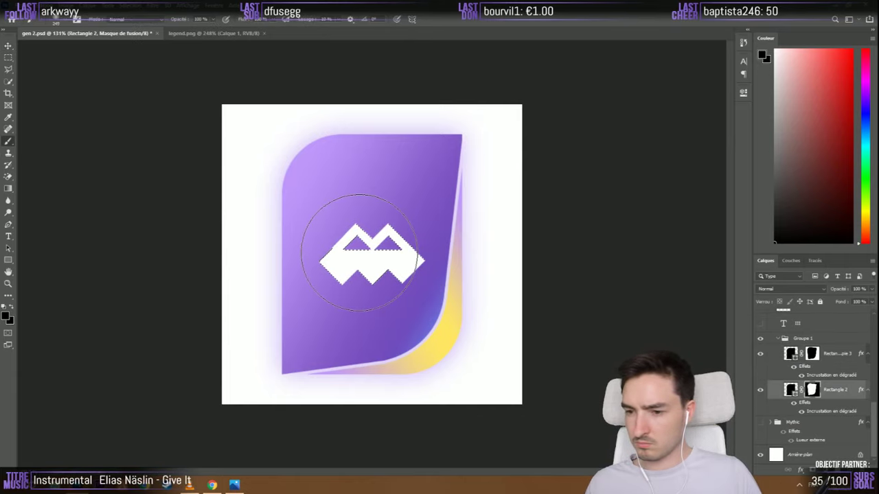
{"action": "right_click", "coordinate": [360, 254]}
{"action": "key", "text": "Return"}
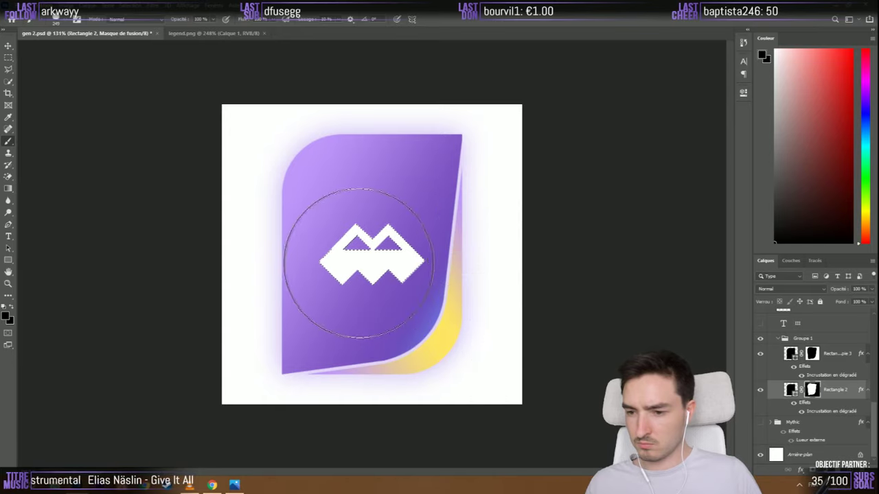
Clear the logo selection and hide the favicon_blanc layer
{"action": "left_click", "coordinate": [8, 57]}
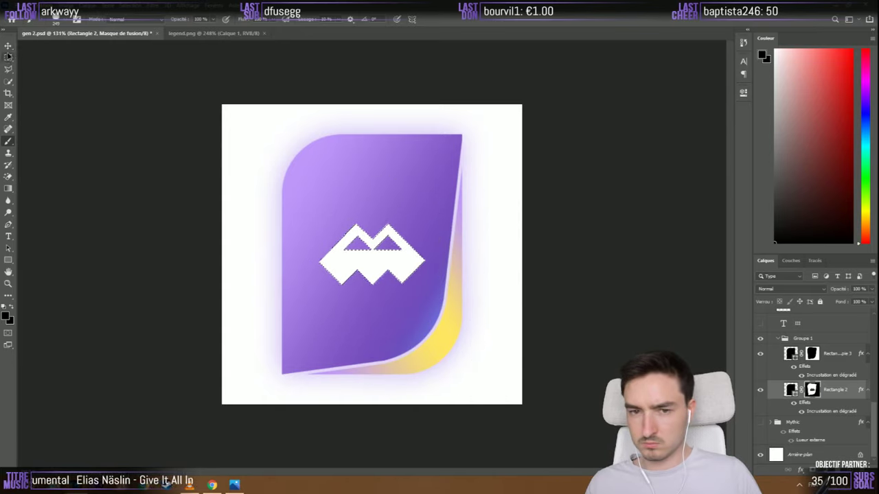
{"action": "left_click", "coordinate": [132, 154]}
{"action": "scroll", "coordinate": [784, 402], "scroll_direction": "up", "scroll_amount": 3}
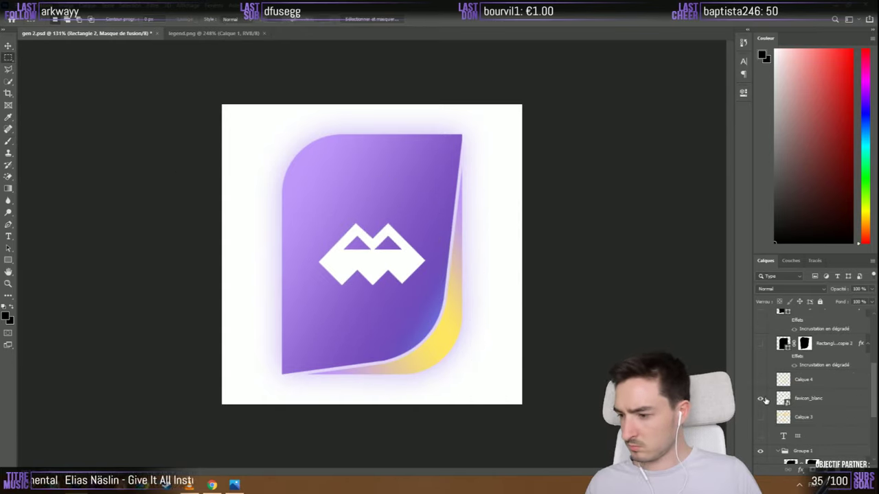
{"action": "scroll", "coordinate": [765, 401], "scroll_direction": "down", "scroll_amount": 3}
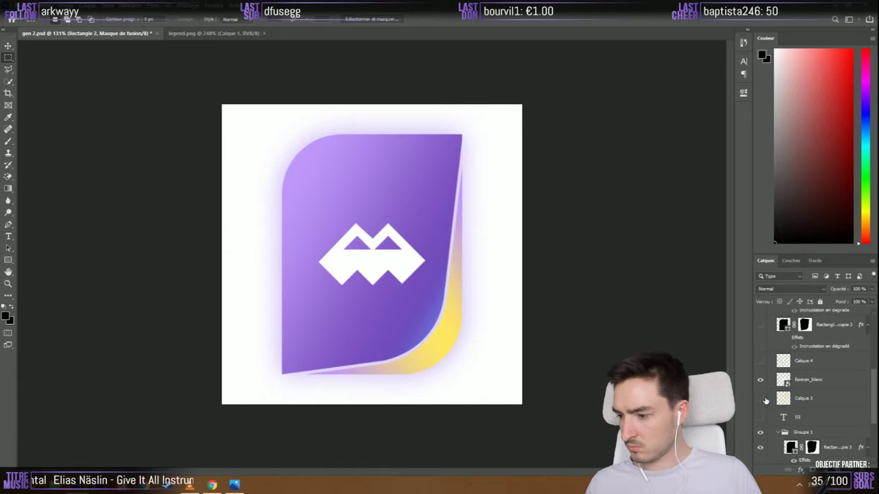
{"action": "left_click", "coordinate": [760, 381]}
{"action": "scroll", "coordinate": [141, 208], "scroll_direction": "down", "scroll_amount": 2}
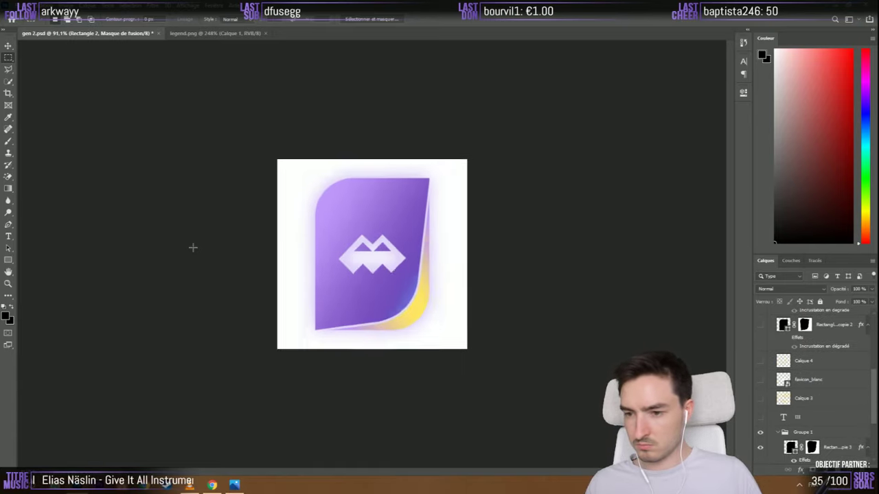
{"action": "scroll", "coordinate": [192, 247], "scroll_direction": "up", "scroll_amount": 5}
{"action": "scroll", "coordinate": [294, 253], "scroll_direction": "down", "scroll_amount": 1}
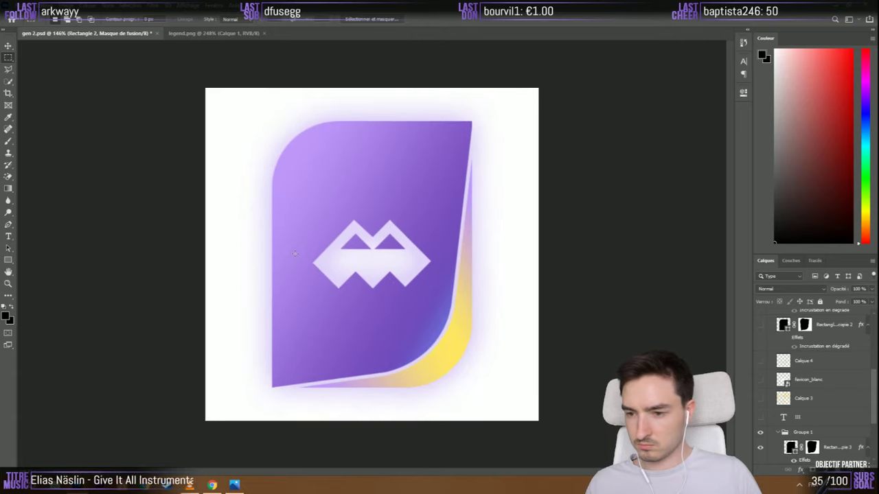
{"action": "scroll", "coordinate": [844, 447], "scroll_direction": "down", "scroll_amount": 3}
{"action": "scroll", "coordinate": [816, 424], "scroll_direction": "up", "scroll_amount": 4}
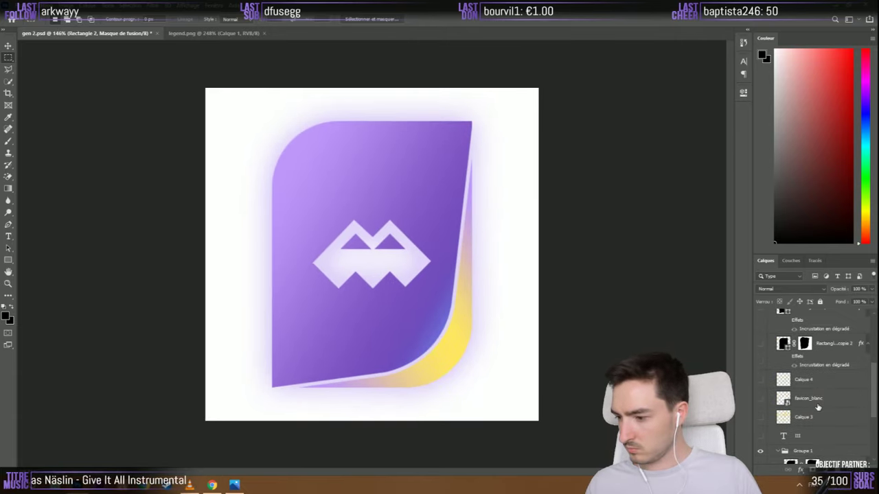
{"action": "left_click", "coordinate": [770, 353]}
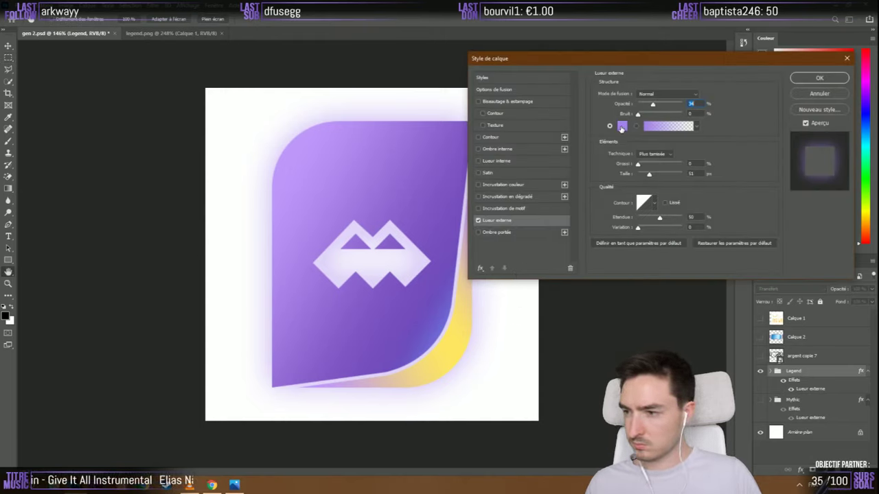
{"action": "left_click", "coordinate": [621, 127]}
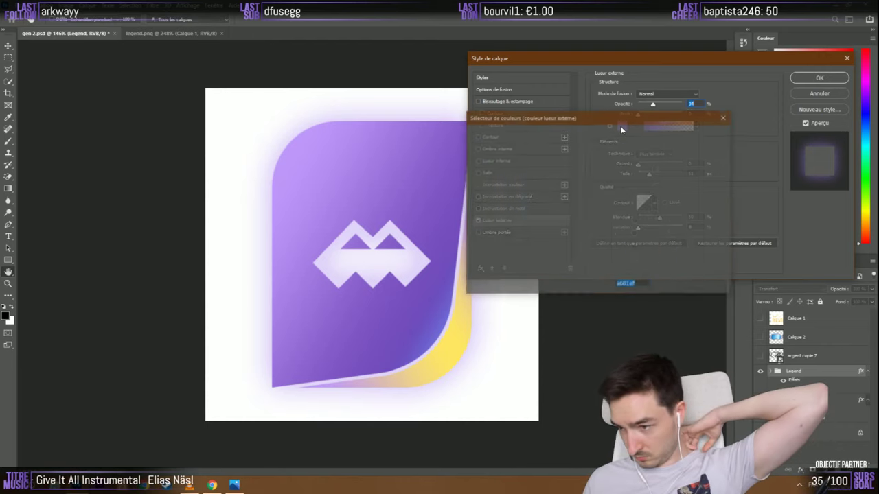
{"action": "left_click", "coordinate": [686, 135]}
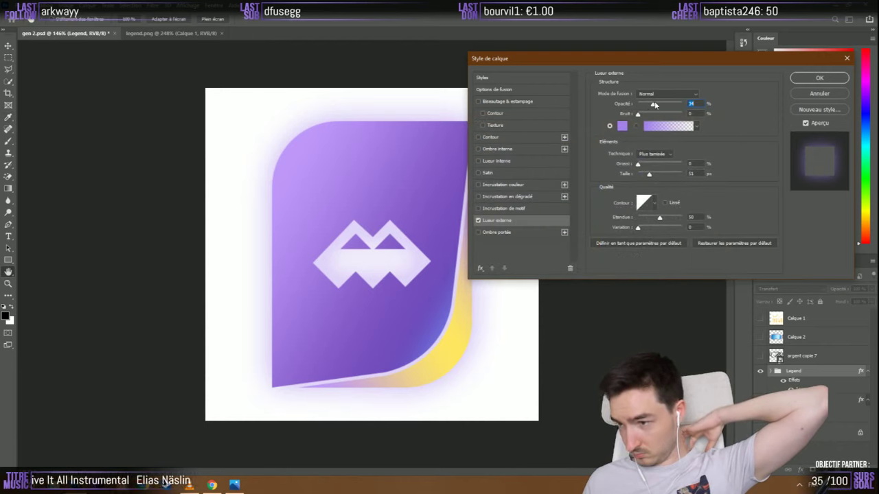
{"action": "left_click_drag", "start_coordinate": [655, 105], "coordinate": [669, 106]}
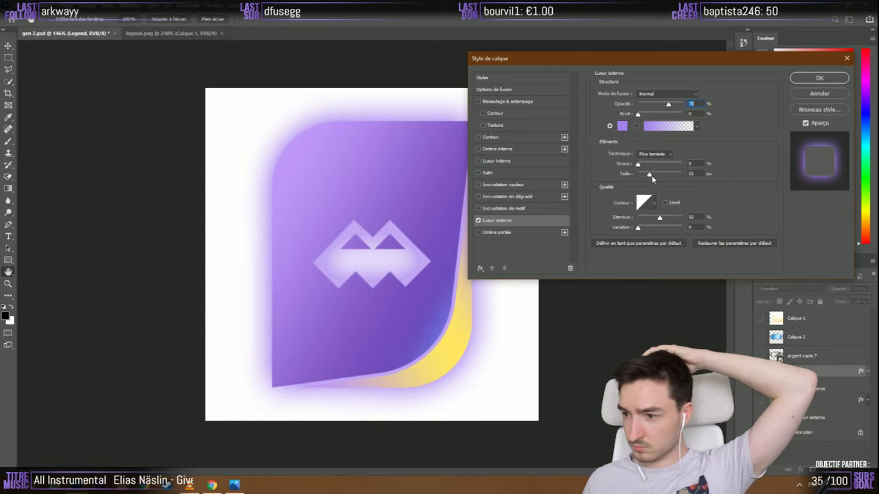
{"action": "left_click_drag", "start_coordinate": [638, 166], "coordinate": [642, 165]}
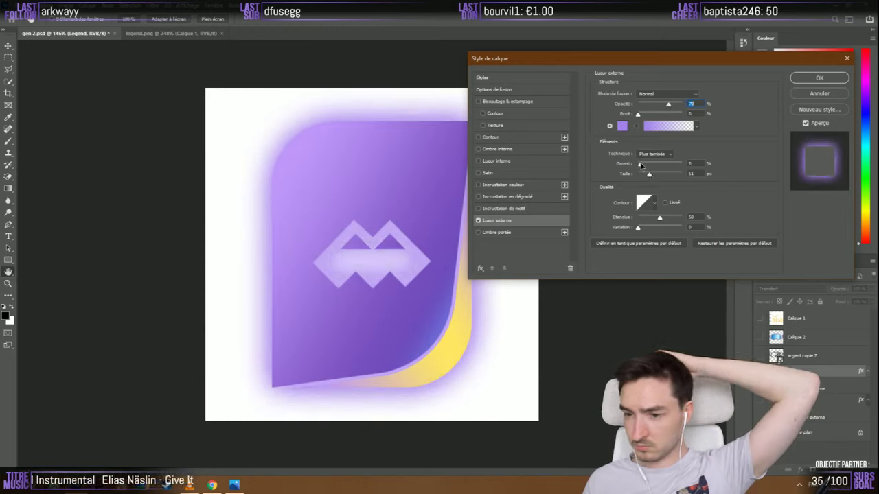
{"action": "left_click", "coordinate": [644, 174]}
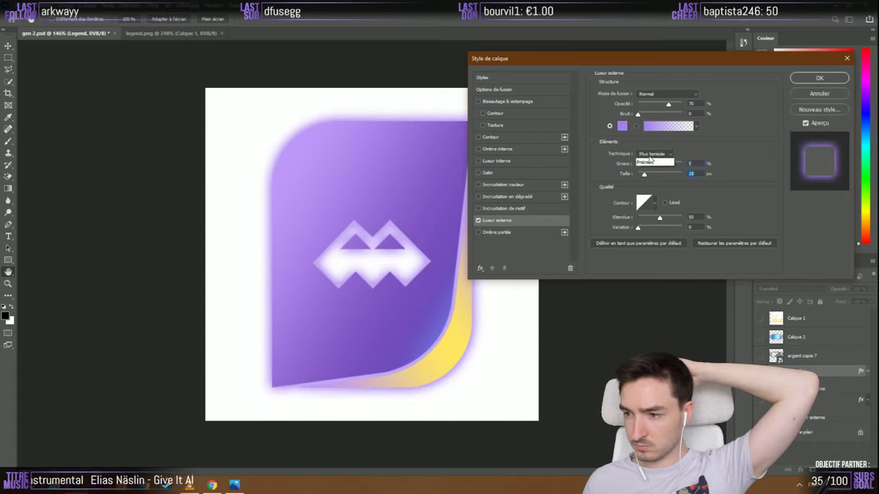
{"action": "left_click", "coordinate": [648, 162]}
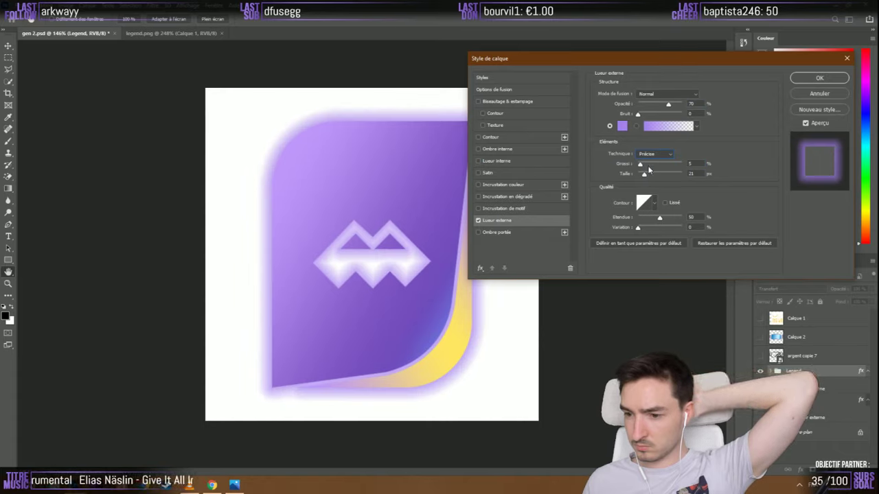
{"action": "left_click_drag", "start_coordinate": [643, 175], "coordinate": [632, 166]}
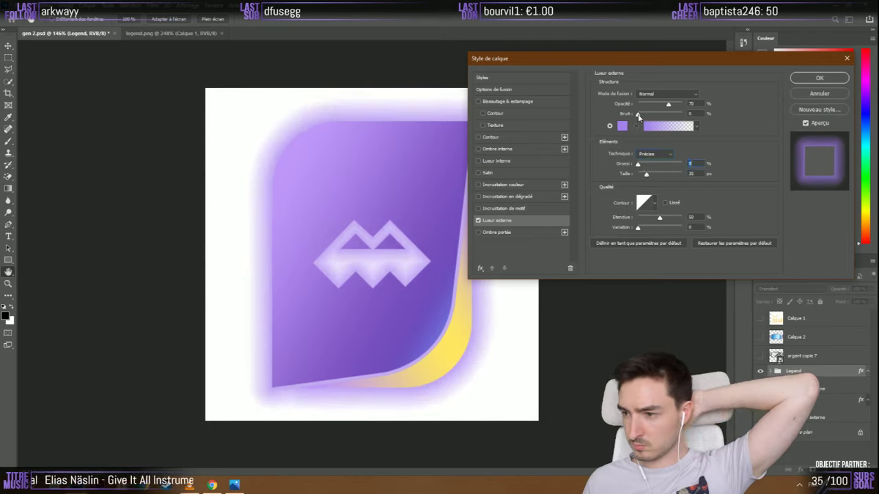
{"action": "mouse_move", "coordinate": [661, 219]}
{"action": "left_mouse_down"}
{"action": "mouse_move", "coordinate": [688, 218]}
{"action": "mouse_move", "coordinate": [637, 218]}
{"action": "mouse_move", "coordinate": [646, 218]}
{"action": "left_mouse_up"}
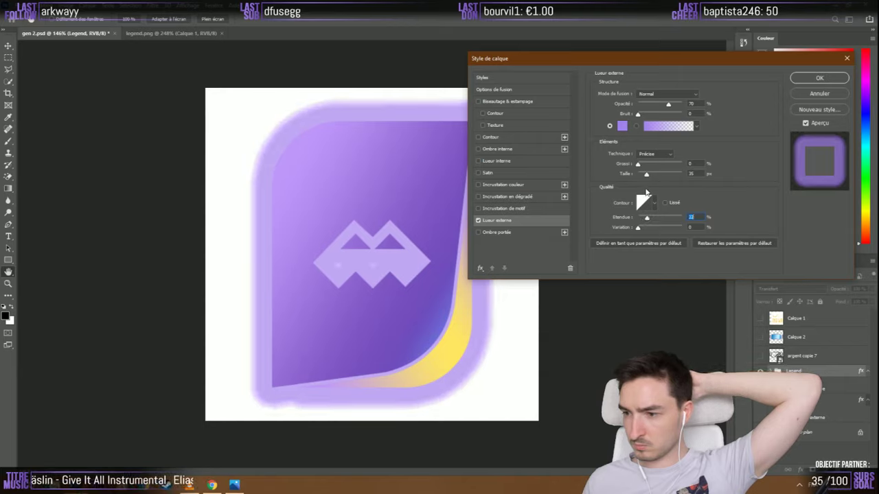
{"action": "left_click_drag", "start_coordinate": [646, 173], "coordinate": [642, 174]}
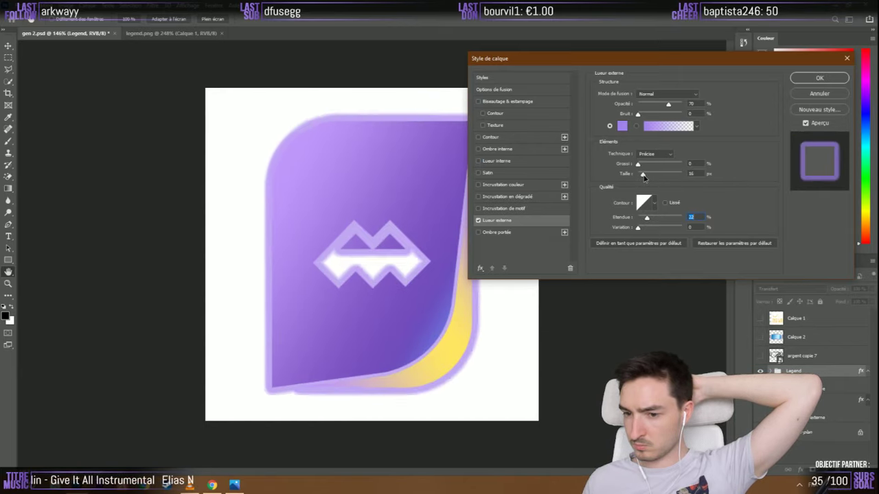
{"action": "left_click_drag", "start_coordinate": [647, 219], "coordinate": [666, 217]}
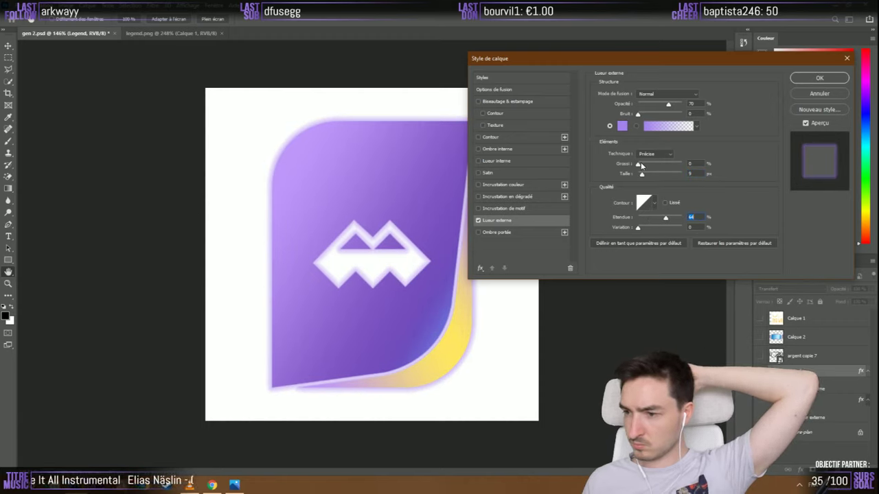
{"action": "mouse_move", "coordinate": [638, 164]}
{"action": "left_mouse_down"}
{"action": "mouse_move", "coordinate": [653, 165]}
{"action": "mouse_move", "coordinate": [644, 176]}
{"action": "left_mouse_up"}
{"action": "left_click_drag", "start_coordinate": [645, 177], "coordinate": [646, 177]}
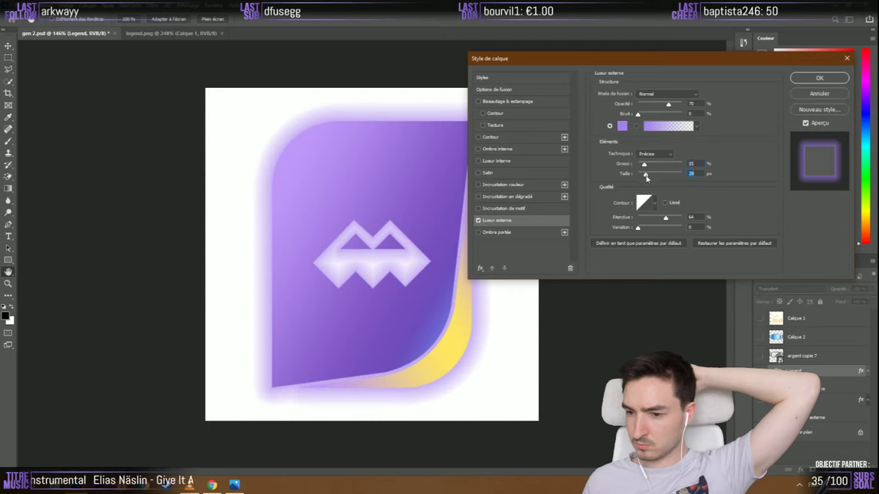
{"action": "mouse_move", "coordinate": [665, 218]}
{"action": "left_mouse_down"}
{"action": "mouse_move", "coordinate": [654, 219]}
{"action": "mouse_move", "coordinate": [664, 218]}
{"action": "left_mouse_up"}
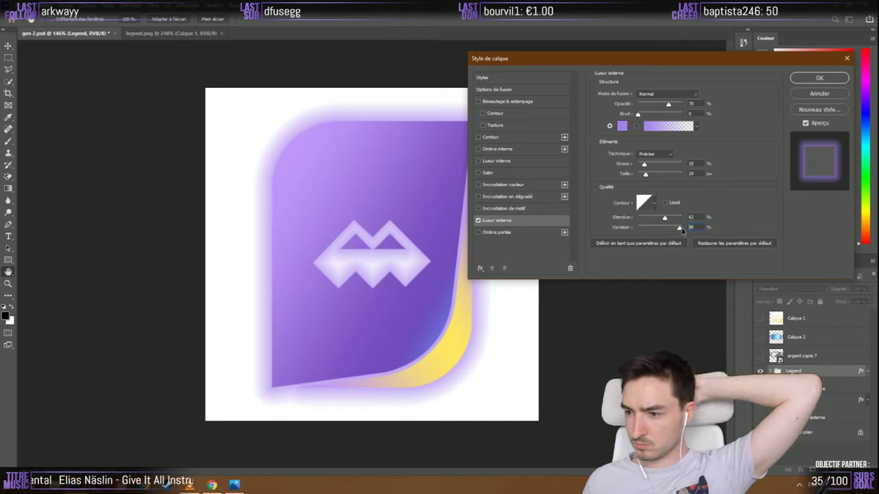
{"action": "left_click", "coordinate": [655, 204]}
{"action": "left_click", "coordinate": [630, 227]}
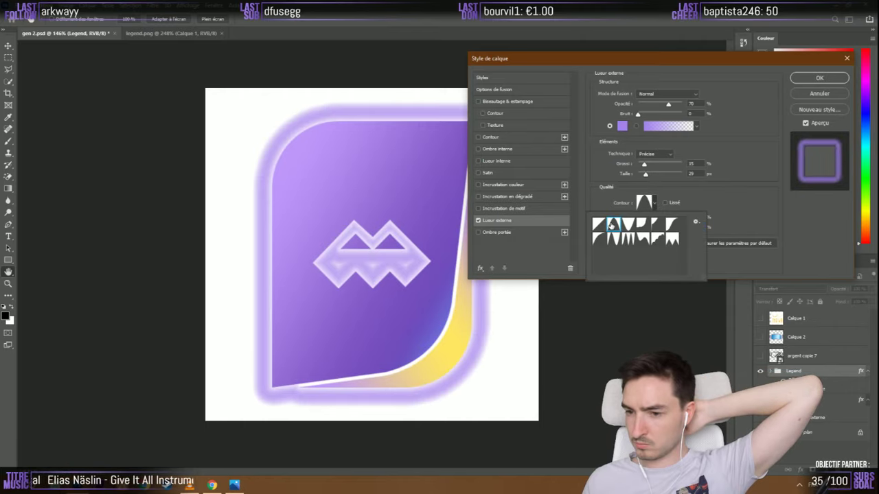
{"action": "left_click", "coordinate": [642, 225]}
{"action": "left_click", "coordinate": [598, 224]}
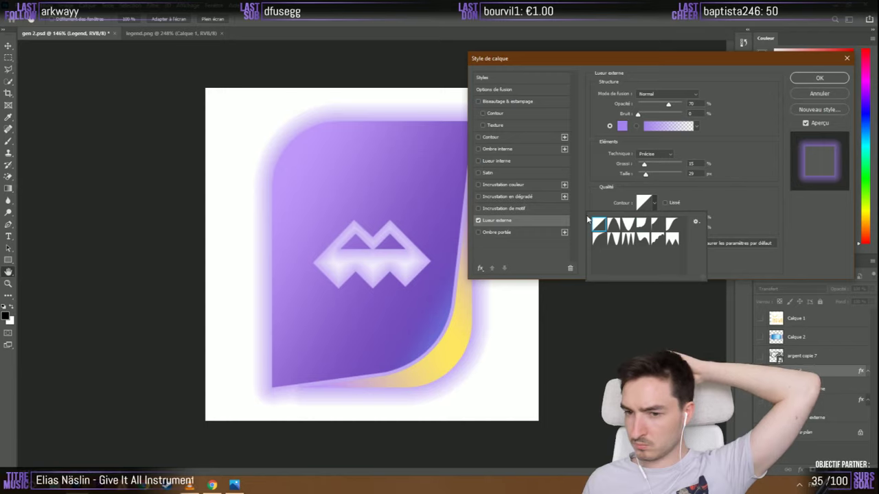
{"action": "left_click", "coordinate": [595, 242]}
{"action": "left_click", "coordinate": [599, 226]}
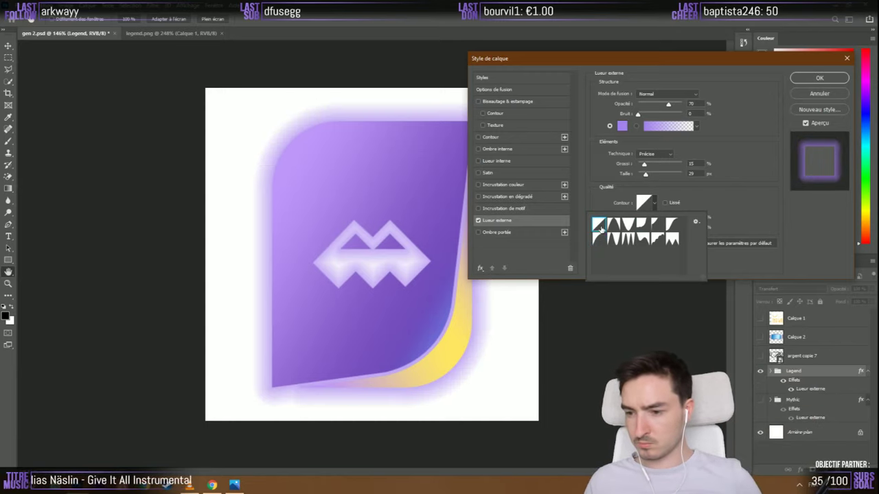
{"action": "left_click", "coordinate": [622, 138]}
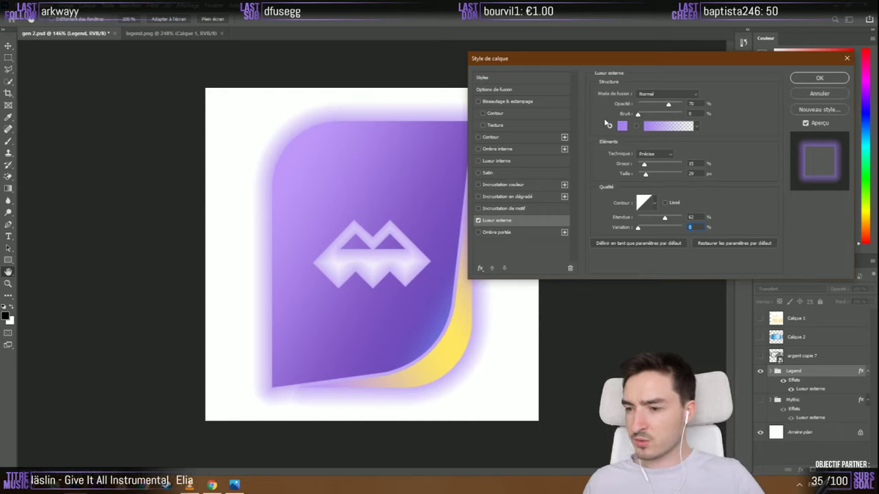
{"action": "left_click", "coordinate": [828, 95]}
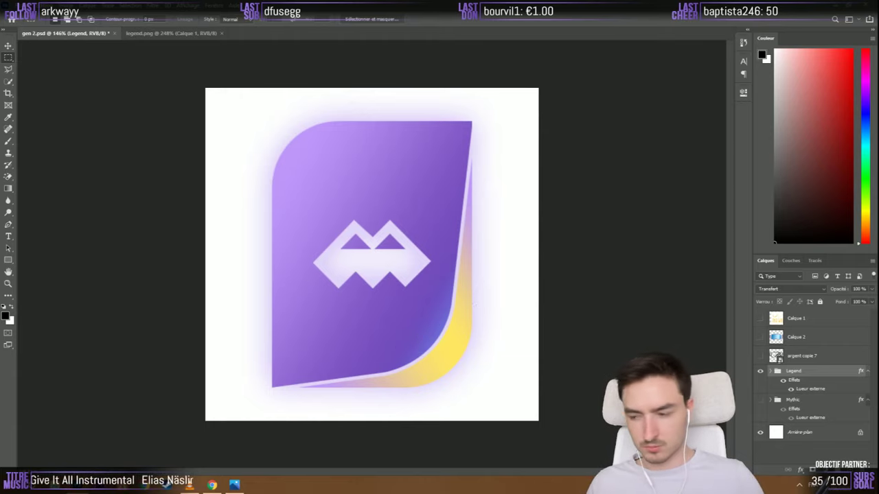
Step back through earlier edits and toggle the print-colour proof preview on and off
{"action": "key", "text": "ctrl+z"}
{"action": "key", "text": "ctrl+z"}
{"action": "key", "text": "ctrl+z"}
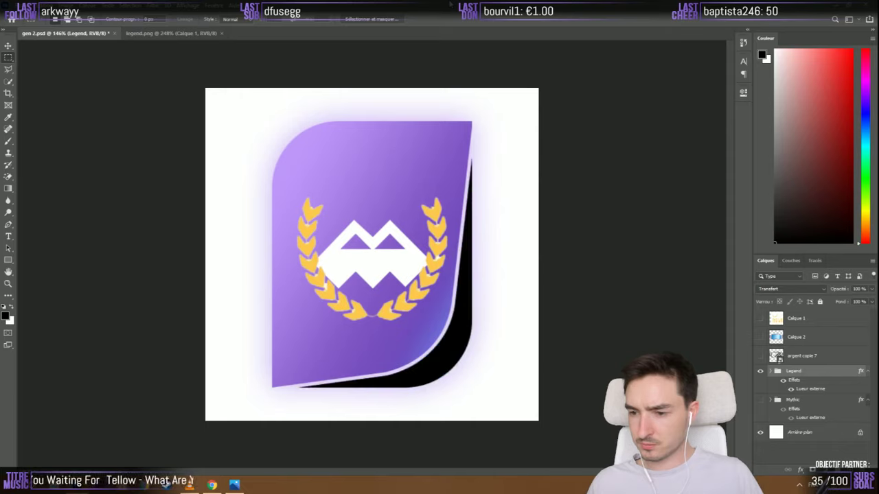
{"action": "key", "text": "ctrl+y"}
{"action": "key", "text": "ctrl+z"}
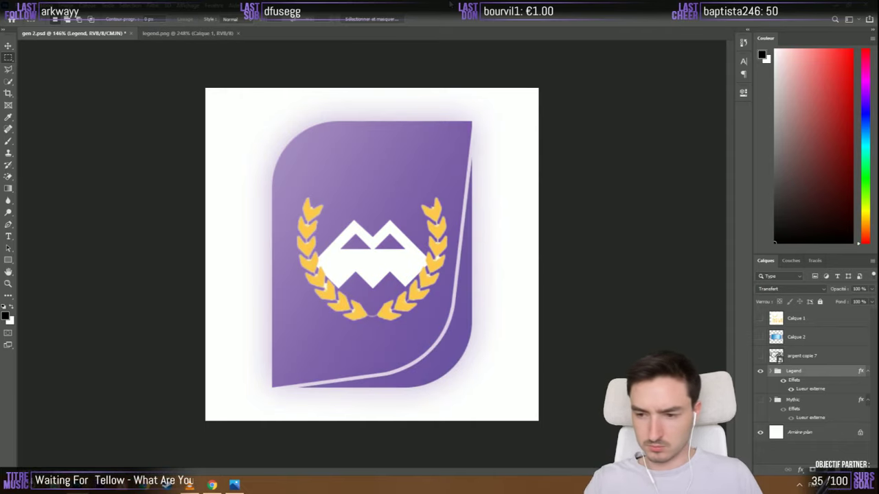
{"action": "key", "text": "ctrl+y"}
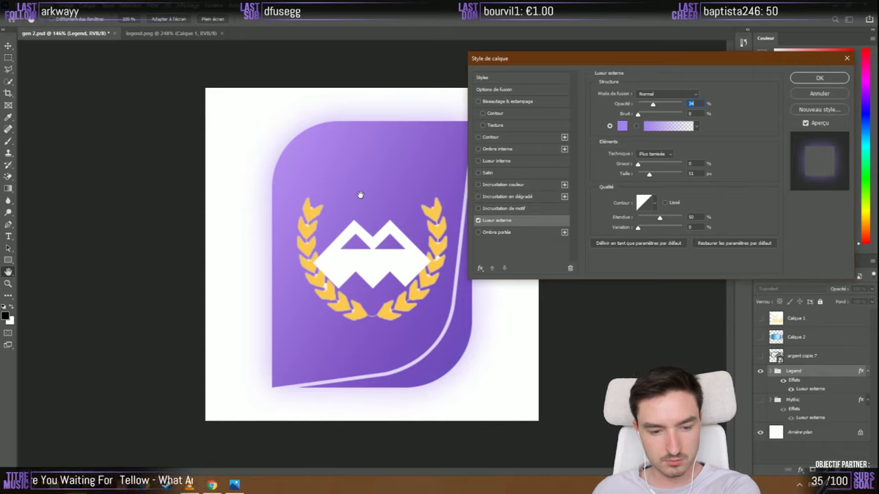
Accept the outer glow, merge a duplicate of Legend into 'Legend copie', and hide Legend's outer glow
{"action": "left_click", "coordinate": [818, 93]}
{"action": "key", "text": "ctrl+j"}
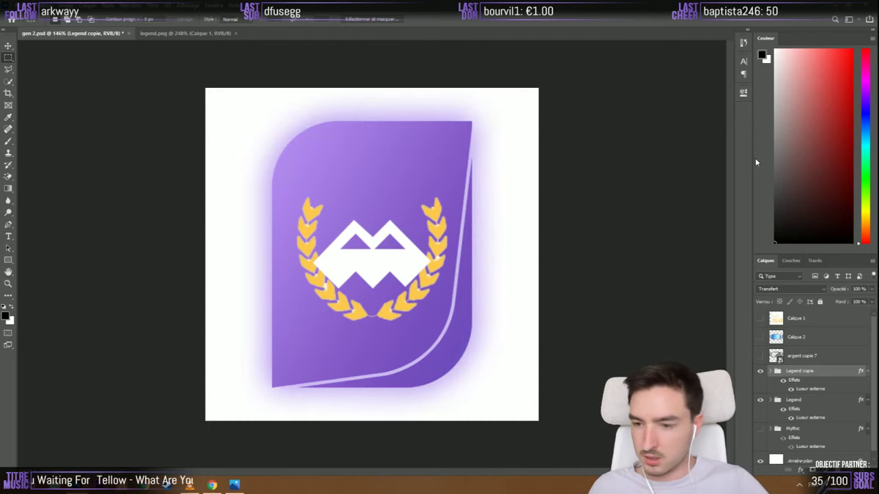
{"action": "right_click", "coordinate": [807, 372]}
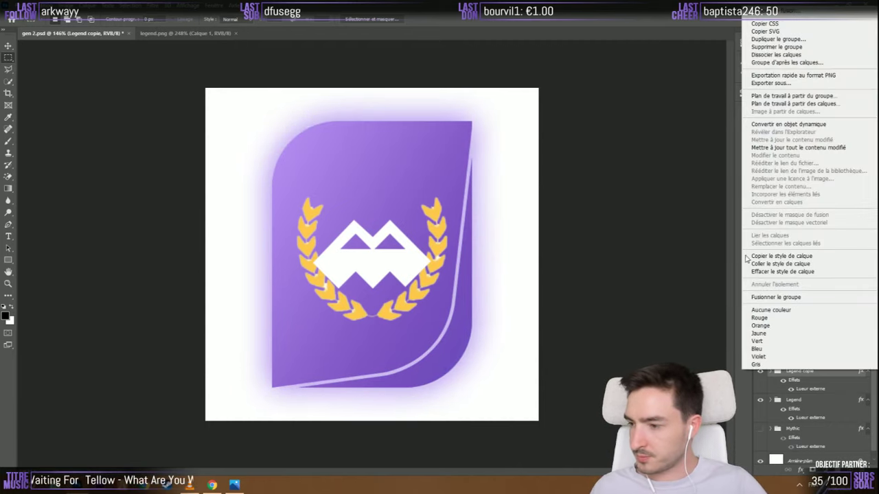
{"action": "left_click", "coordinate": [775, 297]}
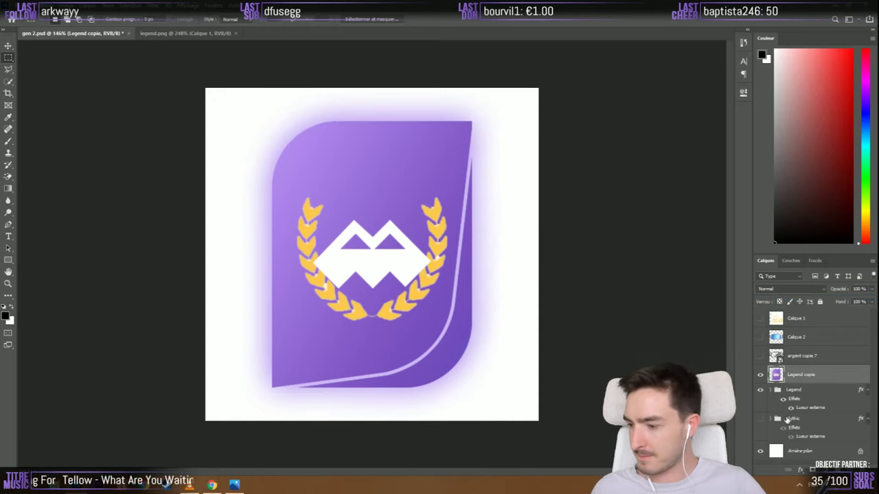
{"action": "left_click", "coordinate": [790, 409]}
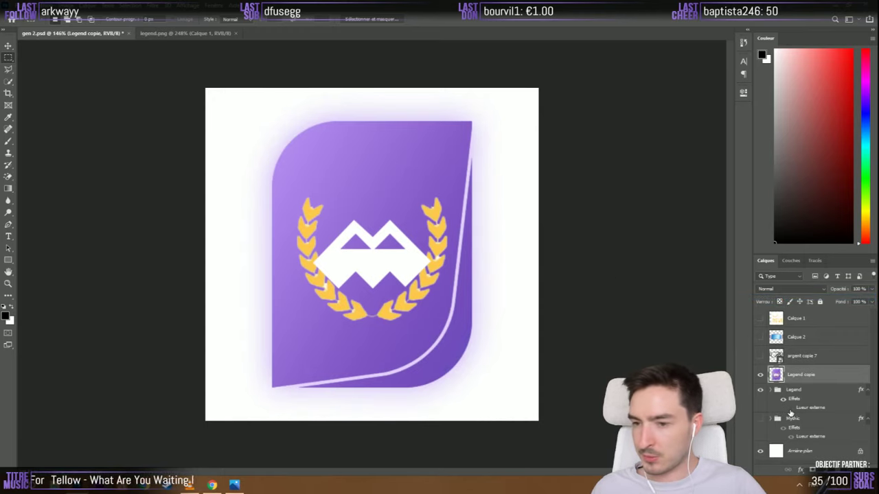
Move the Legend copie layer beneath the Legend group
{"action": "left_click", "coordinate": [147, 8]}
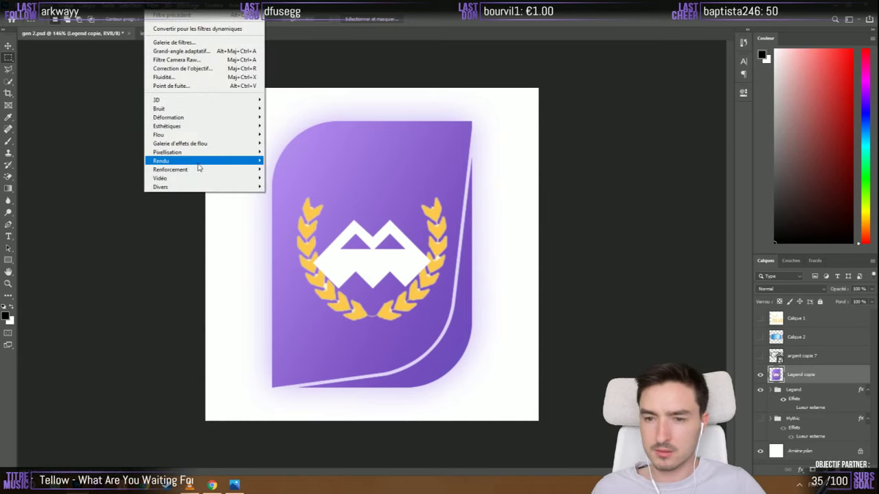
{"action": "mouse_move", "coordinate": [208, 138]}
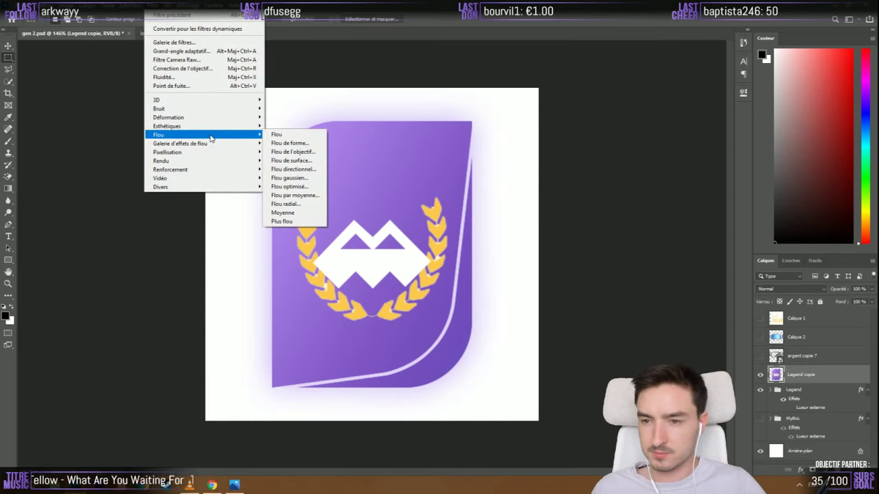
{"action": "left_click", "coordinate": [289, 178]}
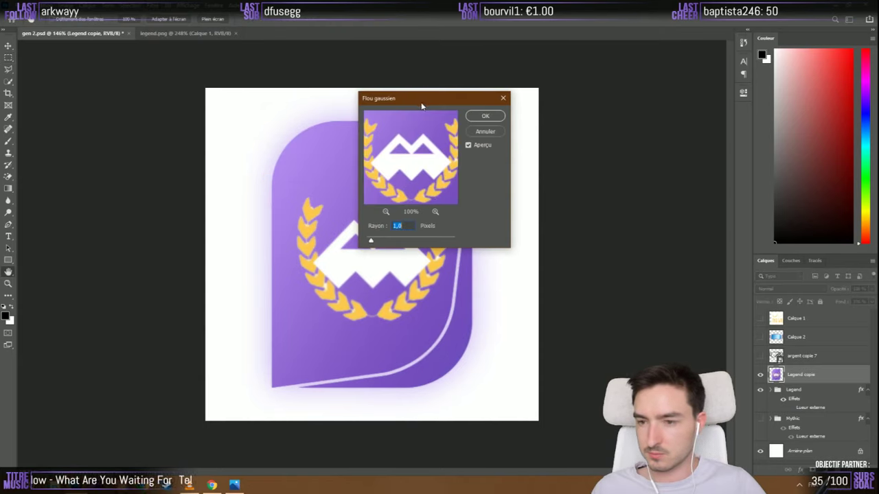
{"action": "left_click_drag", "start_coordinate": [421, 104], "coordinate": [479, 93]}
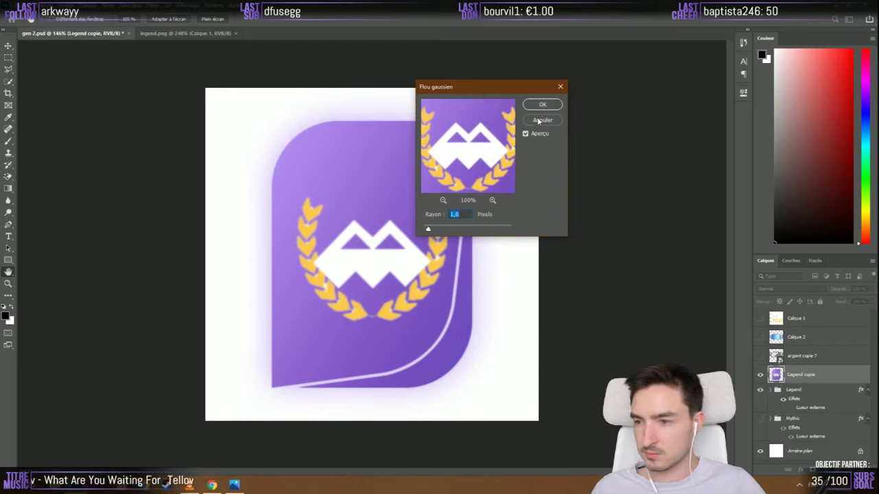
{"action": "key", "text": "Return"}
{"action": "left_click_drag", "start_coordinate": [800, 375], "coordinate": [801, 406]}
Apply a 9.8 px Gaussian blur to Legend copie for a soft edge halo
{"action": "left_click", "coordinate": [152, 4]}
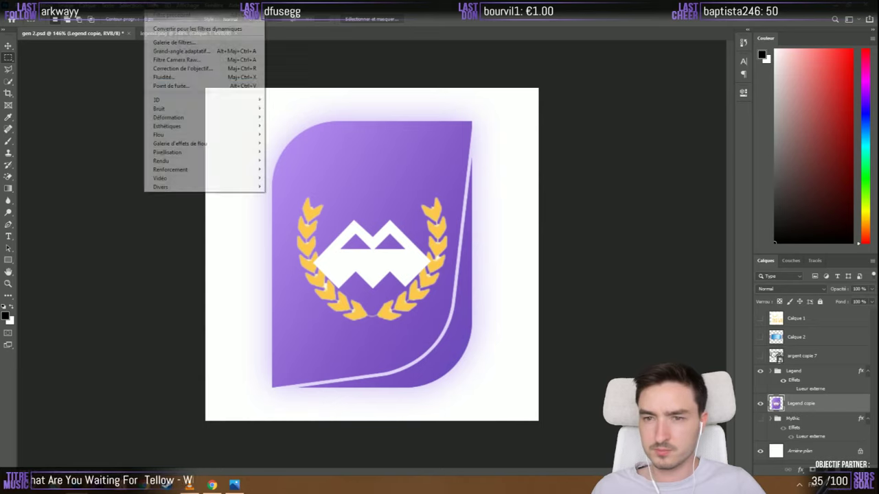
{"action": "mouse_move", "coordinate": [206, 134]}
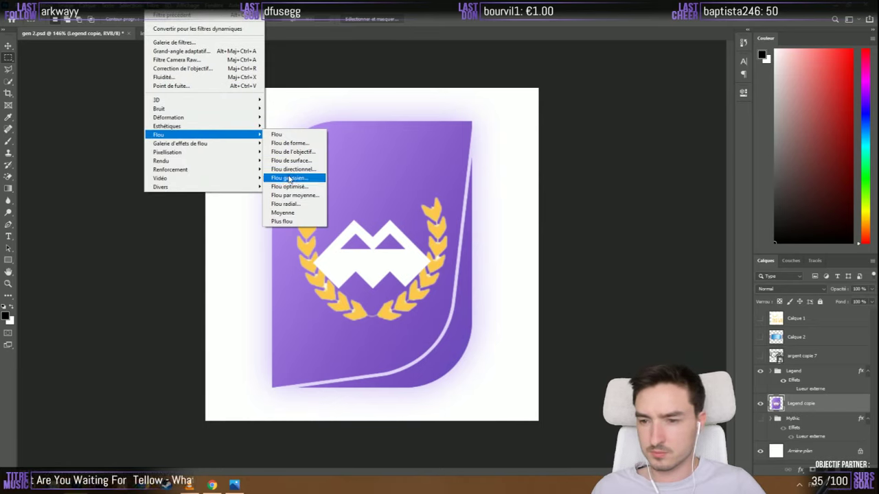
{"action": "left_click", "coordinate": [289, 178]}
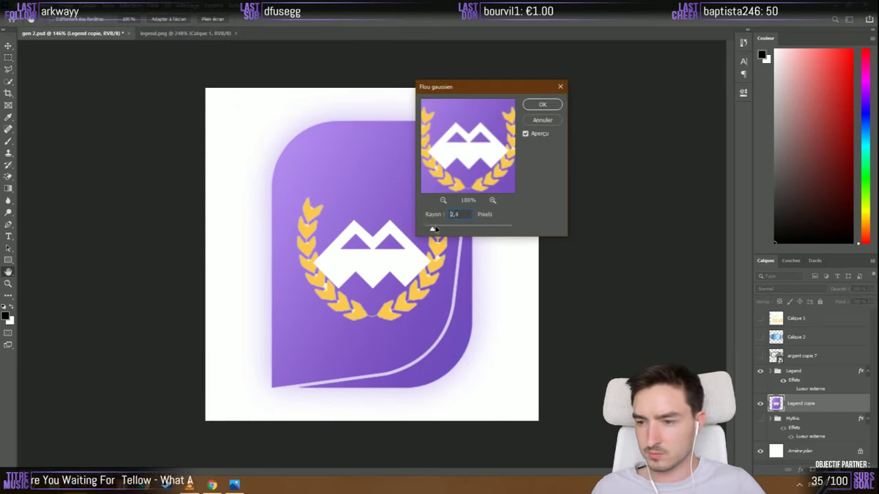
{"action": "left_click_drag", "start_coordinate": [439, 229], "coordinate": [450, 227]}
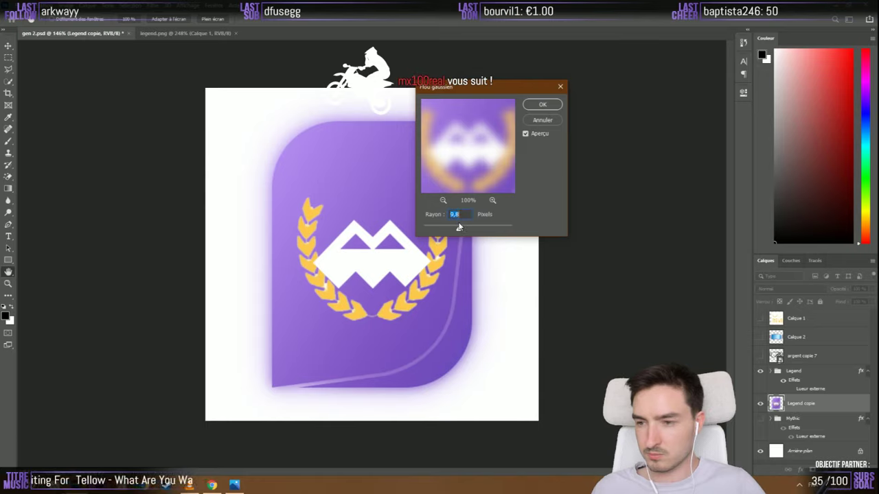
{"action": "left_click", "coordinate": [531, 105]}
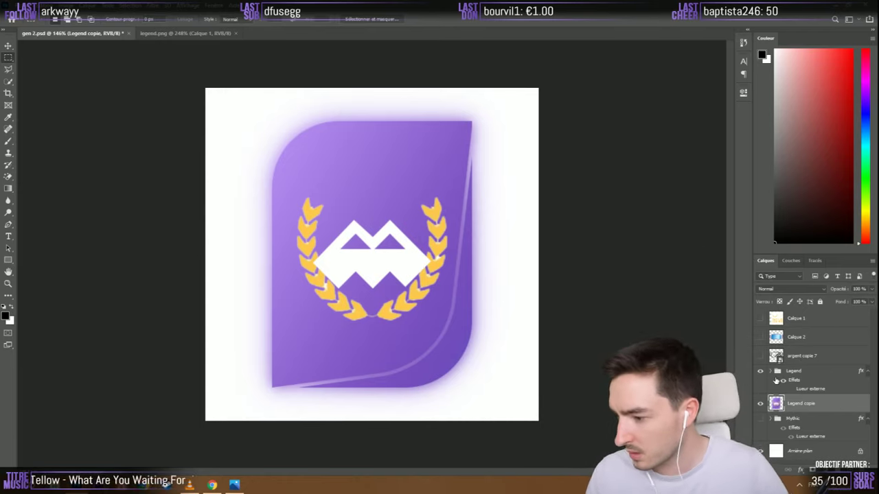
Hide the gold laurel wreath (Calque 4) and load the logo outline as a selection
{"action": "scroll", "coordinate": [776, 381], "scroll_direction": "up", "scroll_amount": 5}
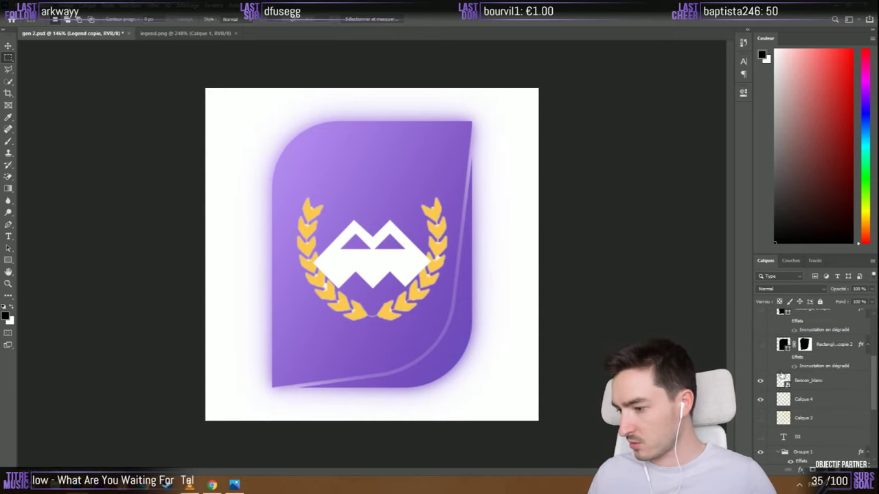
{"action": "scroll", "coordinate": [782, 376], "scroll_direction": "up", "scroll_amount": 1}
{"action": "left_click", "coordinate": [760, 417]}
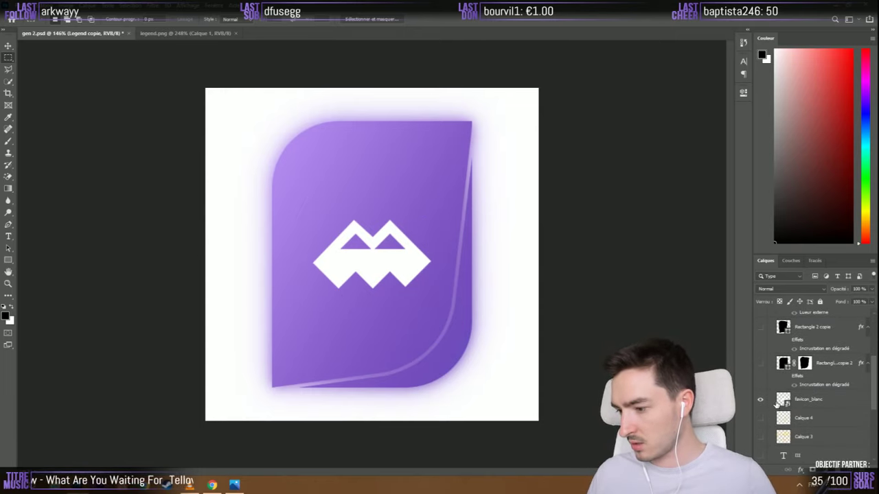
{"action": "left_click", "coordinate": [781, 403], "text": "ctrl"}
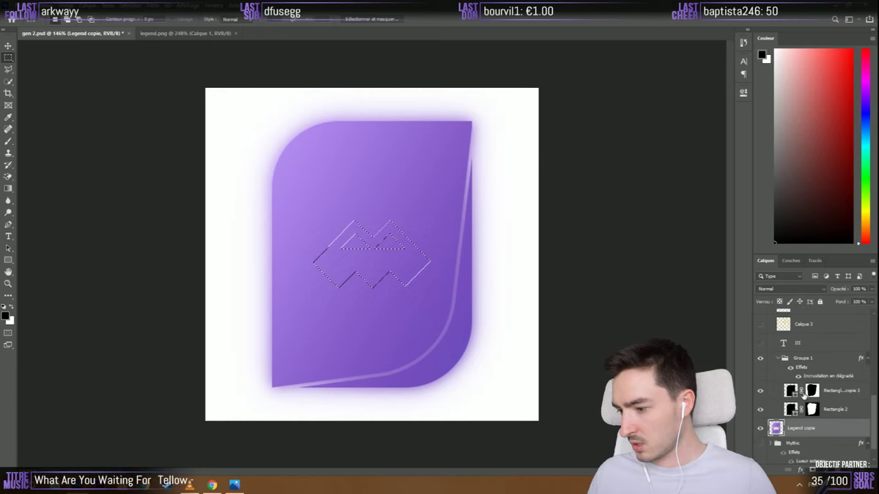
Paint white over the logo selection in Rectangle 2's layer mask
{"action": "scroll", "coordinate": [796, 393], "scroll_direction": "down", "scroll_amount": 3}
{"action": "left_click", "coordinate": [811, 389]}
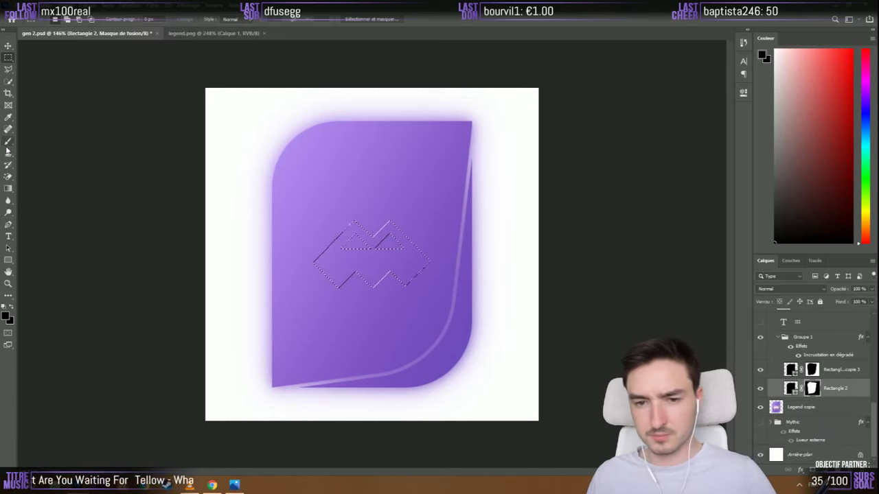
{"action": "key", "text": "b"}
{"action": "mouse_move", "coordinate": [343, 255]}
{"action": "left_mouse_down"}
{"action": "mouse_move", "coordinate": [313, 255]}
{"action": "mouse_move", "coordinate": [421, 254]}
{"action": "left_mouse_up"}
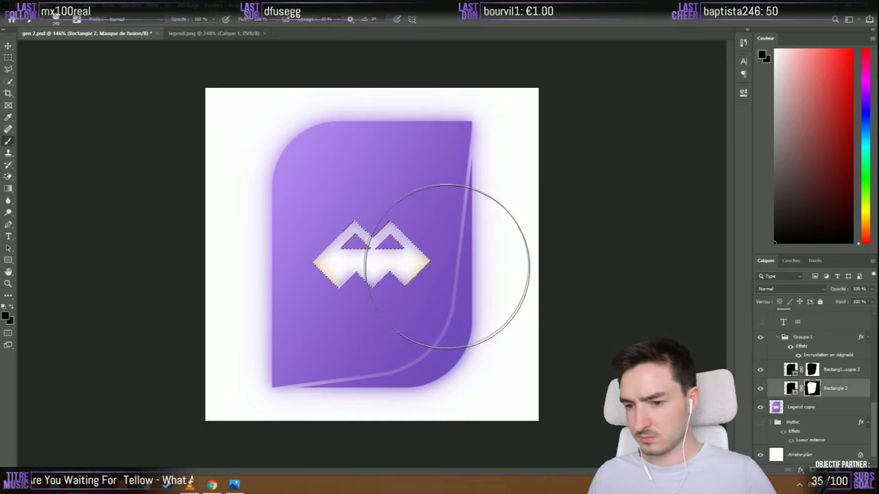
{"action": "key", "text": "m"}
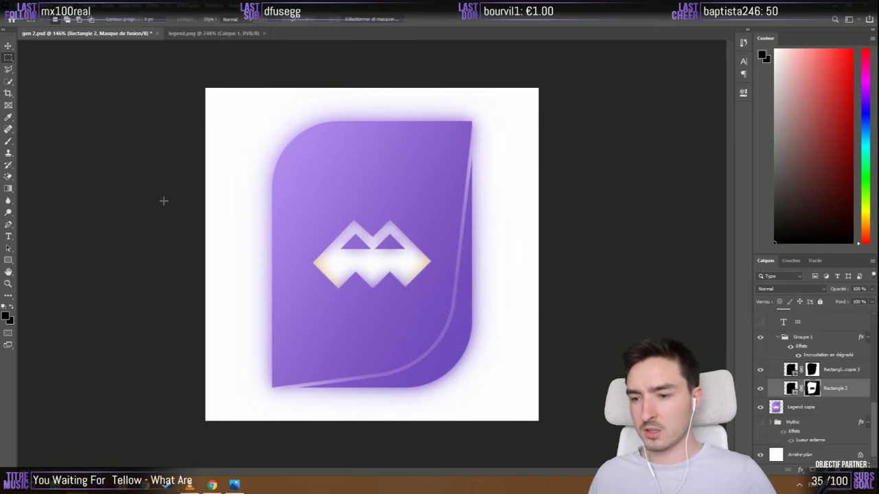
{"action": "scroll", "coordinate": [195, 241], "scroll_direction": "down", "scroll_amount": 3}
{"action": "scroll", "coordinate": [195, 241], "scroll_direction": "up", "scroll_amount": 5}
{"action": "scroll", "coordinate": [238, 270], "scroll_direction": "down", "scroll_amount": 2}
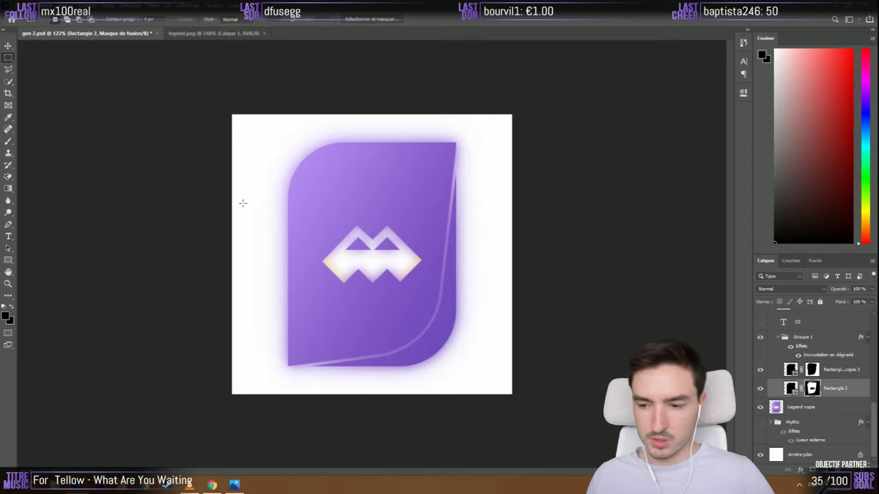
{"action": "scroll", "coordinate": [212, 183], "scroll_direction": "down", "scroll_amount": 1}
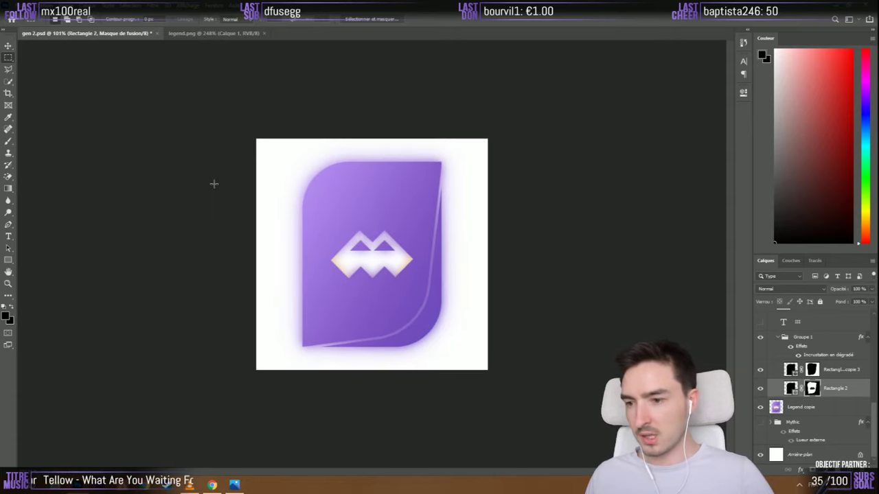
{"action": "scroll", "coordinate": [212, 182], "scroll_direction": "up", "scroll_amount": 2}
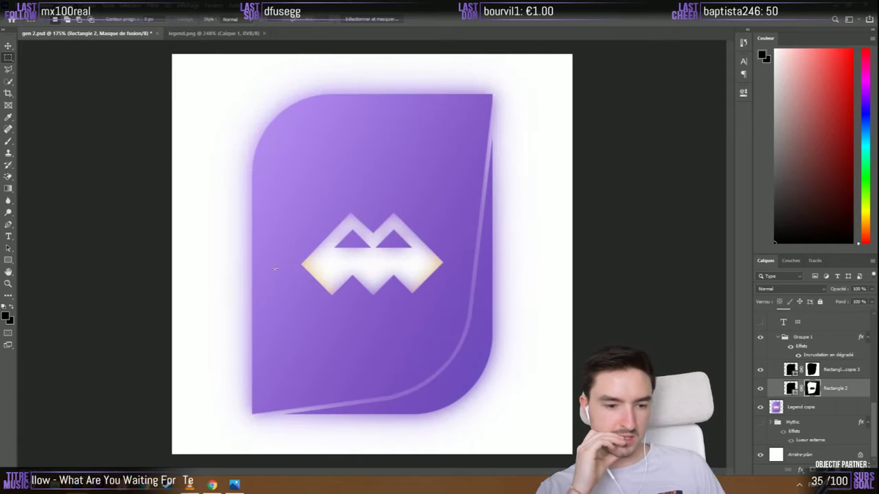
Search Google for Fiverr in the browser and open the Fiverr site
{"action": "left_click", "coordinate": [212, 485]}
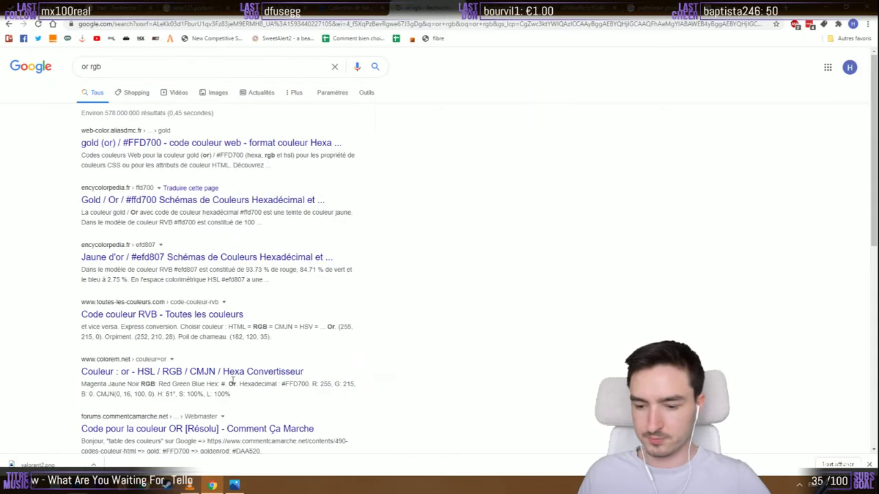
{"action": "left_click", "coordinate": [429, 24]}
{"action": "type", "text": "f"}
{"action": "key", "text": "BackSpace"}
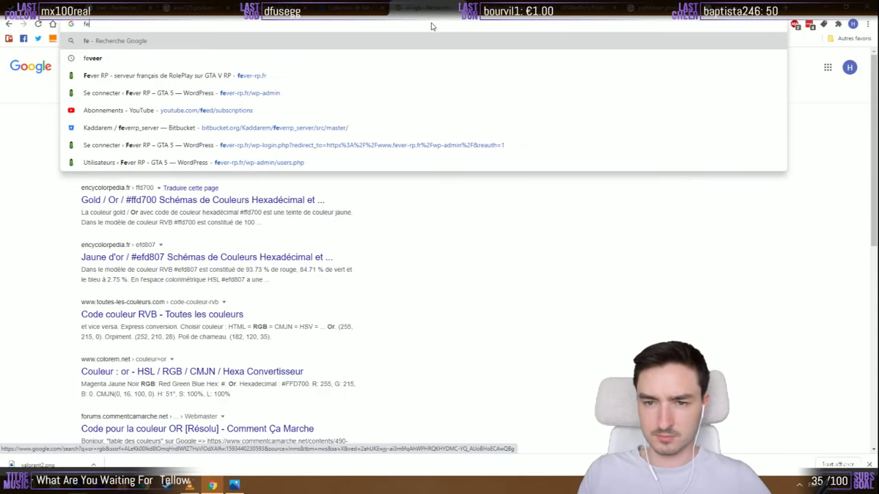
{"action": "type", "text": "o"}
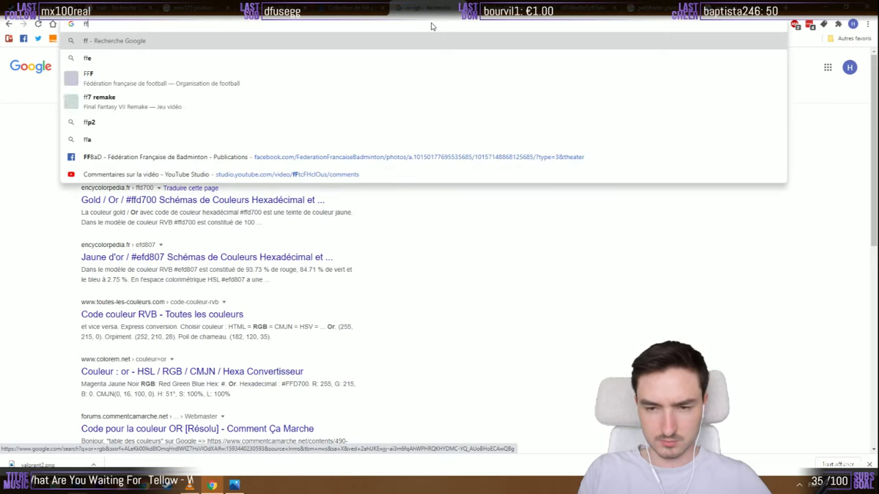
{"action": "key", "text": "BackSpace"}
{"action": "type", "text": "everer"}
{"action": "key", "text": "Return"}
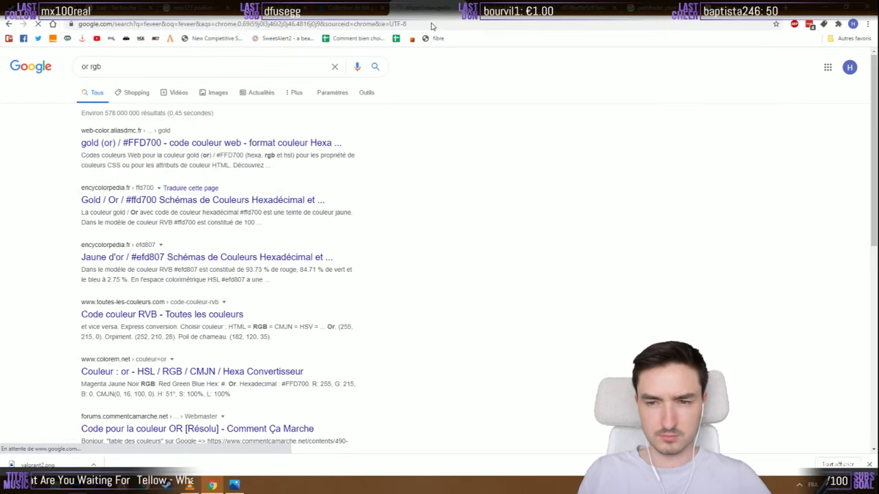
{"action": "left_click", "coordinate": [146, 160]}
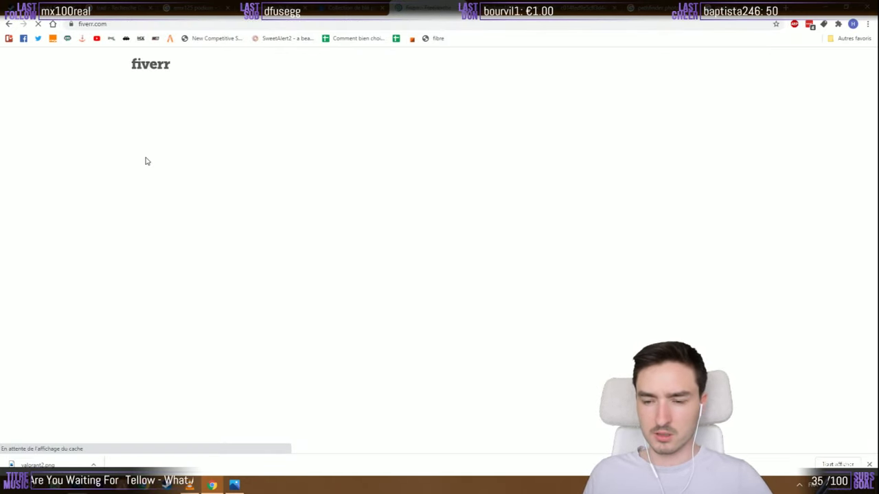
Search Fiverr for 'rank' services and browse the results, dismissing the sign-up and cookie prompts
{"action": "left_click", "coordinate": [213, 153]}
{"action": "type", "text": "rank"}
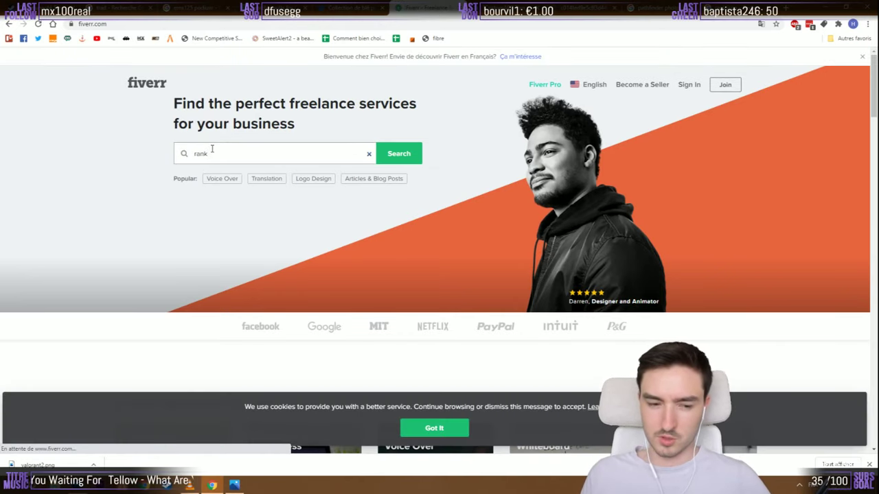
{"action": "key", "text": "Return"}
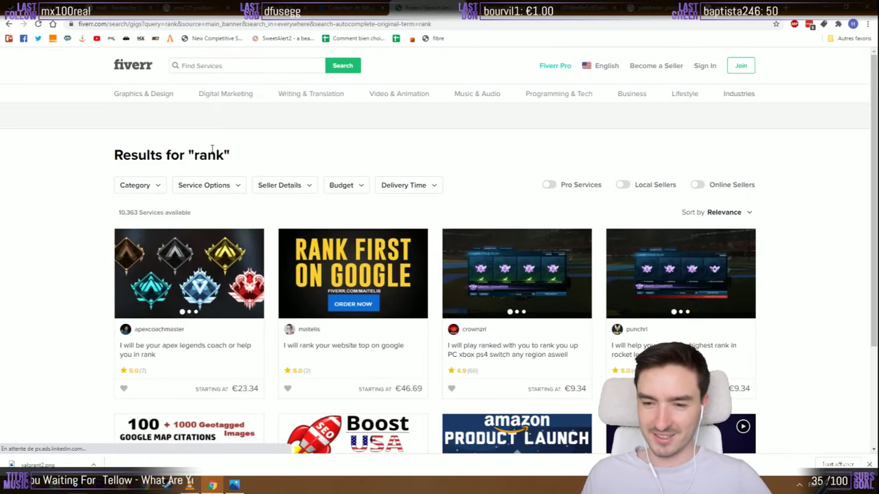
{"action": "scroll", "coordinate": [56, 220], "scroll_direction": "down", "scroll_amount": 2}
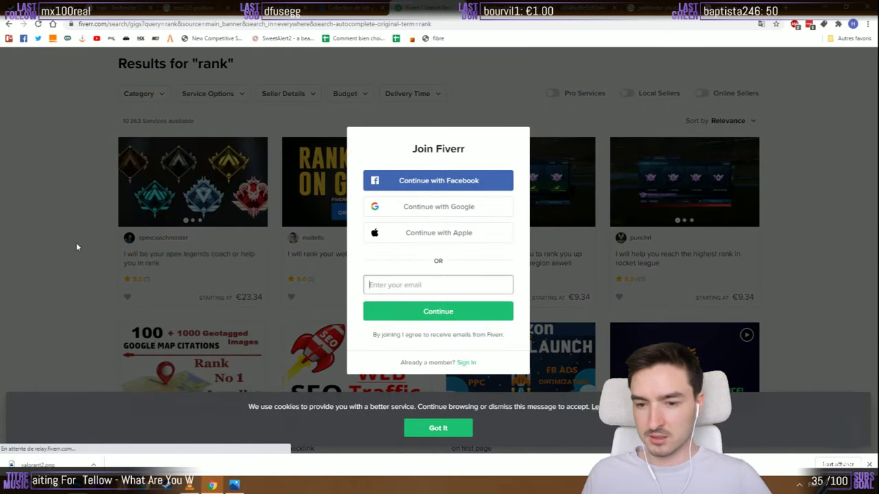
{"action": "left_click", "coordinate": [35, 241]}
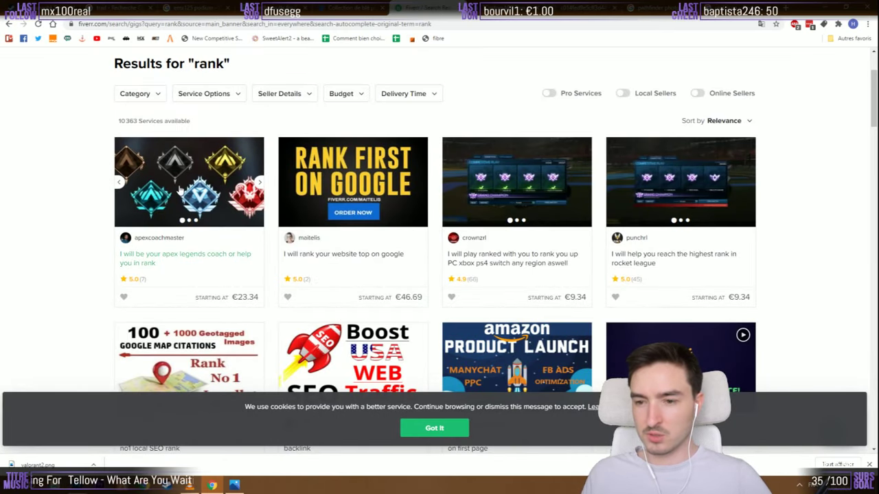
{"action": "scroll", "coordinate": [157, 191], "scroll_direction": "down", "scroll_amount": 2}
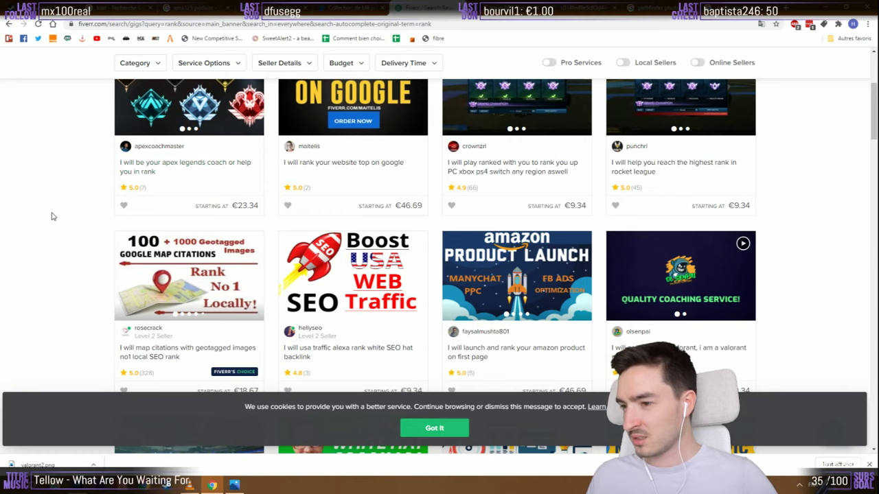
{"action": "scroll", "coordinate": [51, 216], "scroll_direction": "down", "scroll_amount": 5}
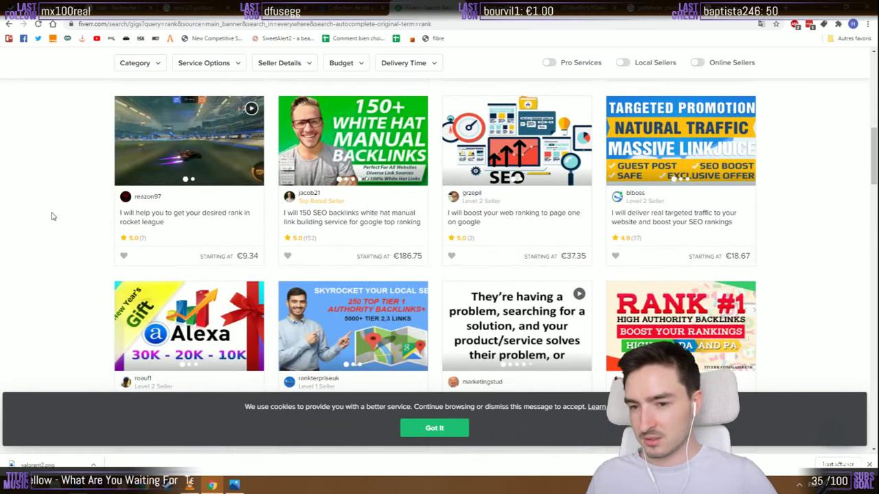
{"action": "scroll", "coordinate": [52, 216], "scroll_direction": "down", "scroll_amount": 3}
{"action": "scroll", "coordinate": [52, 217], "scroll_direction": "down", "scroll_amount": 5}
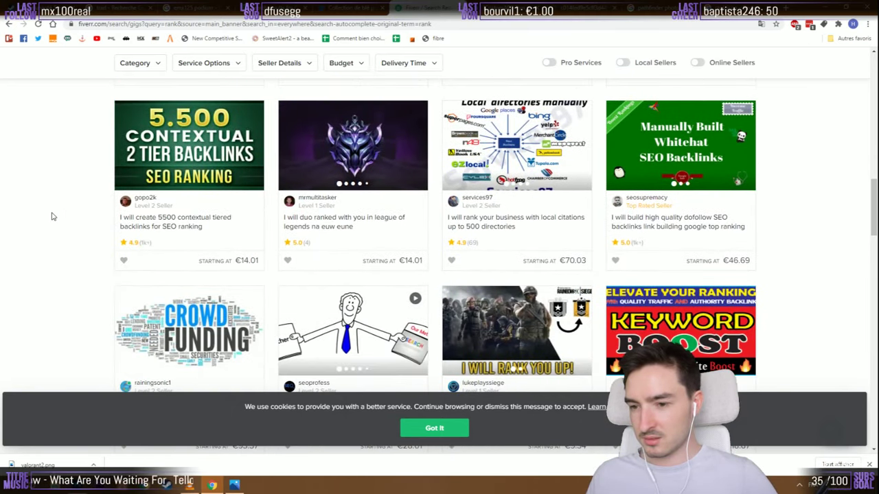
{"action": "scroll", "coordinate": [51, 217], "scroll_direction": "down", "scroll_amount": 6}
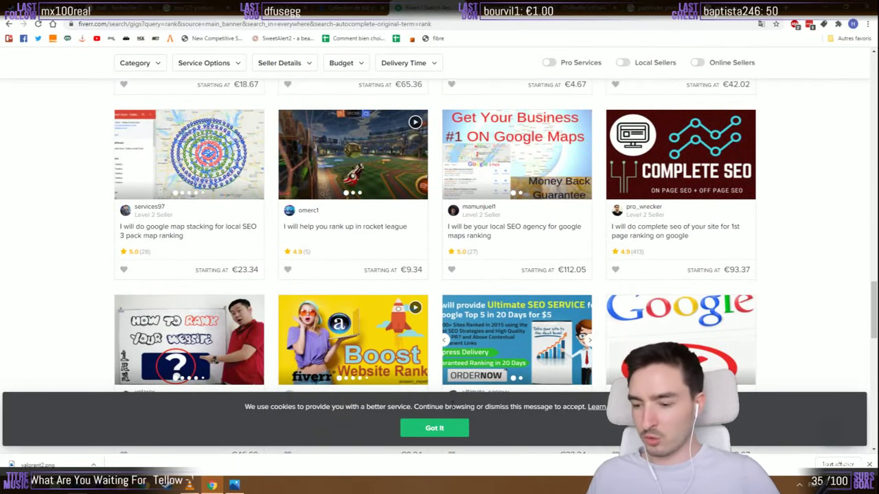
{"action": "left_click", "coordinate": [450, 428]}
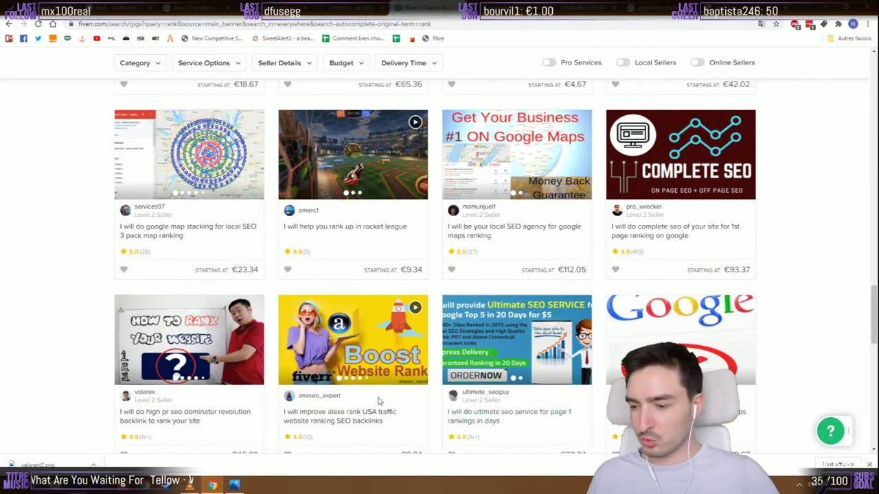
{"action": "scroll", "coordinate": [54, 261], "scroll_direction": "down", "scroll_amount": 9}
{"action": "scroll", "coordinate": [51, 233], "scroll_direction": "up", "scroll_amount": 20}
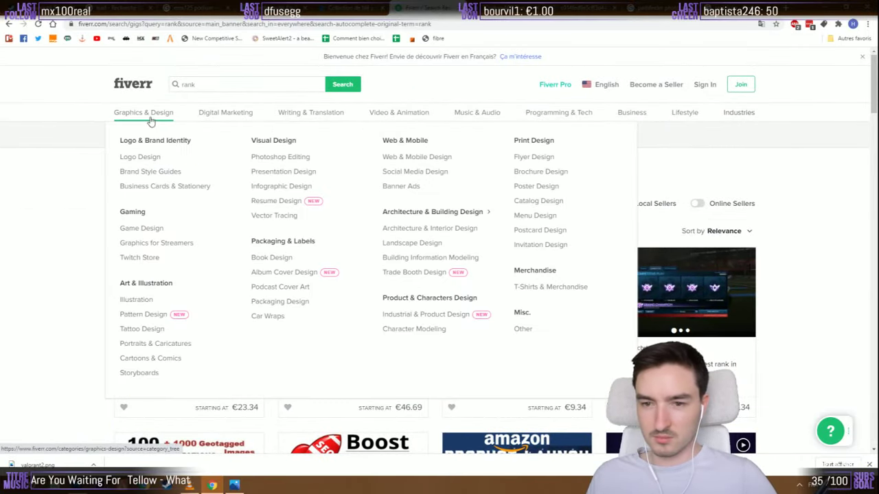
Browse Fiverr's Graphics & Design category page, then return to Photoshop
{"action": "left_click", "coordinate": [150, 114]}
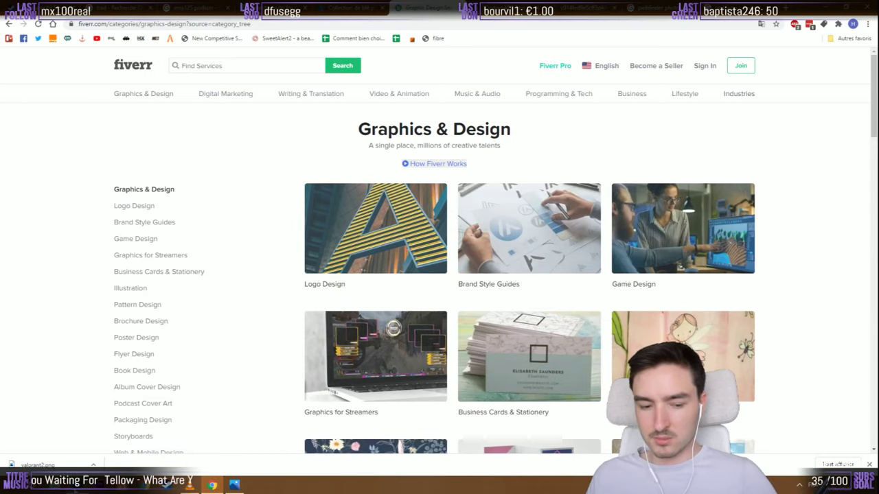
{"action": "left_click", "coordinate": [73, 447]}
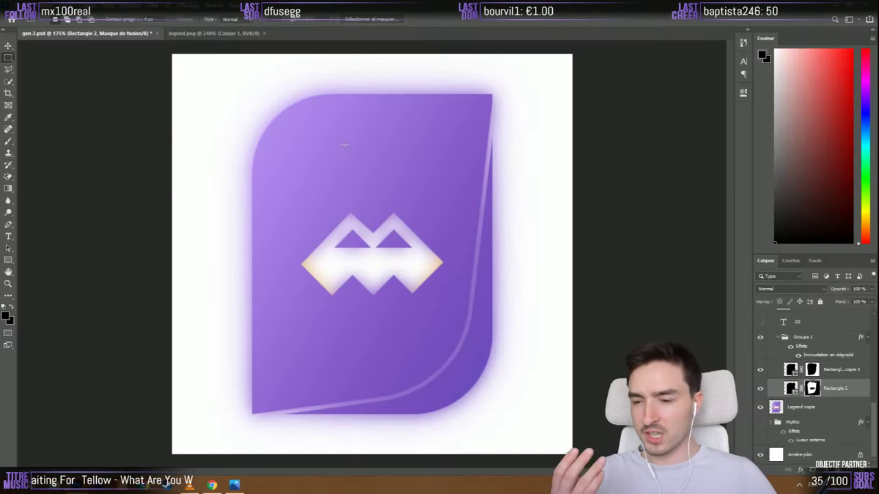
{"action": "key", "text": "alt+Tab"}
{"action": "scroll", "coordinate": [318, 254], "scroll_direction": "down", "scroll_amount": 1}
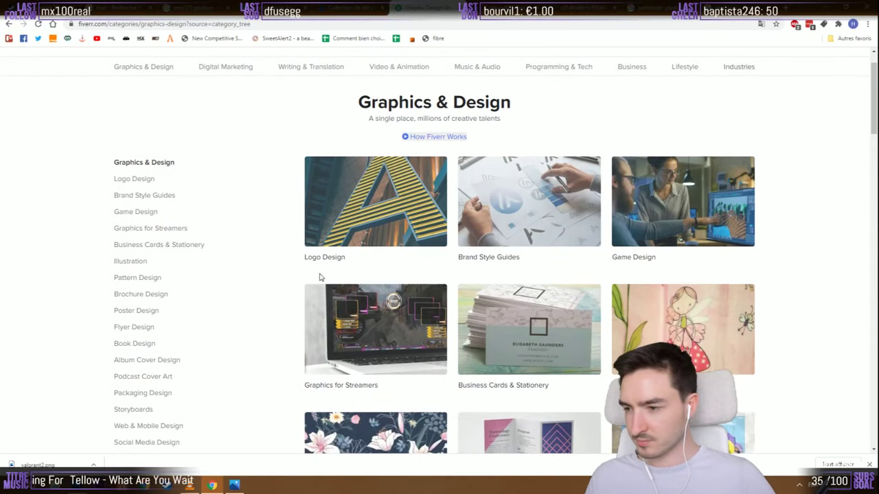
{"action": "scroll", "coordinate": [320, 275], "scroll_direction": "down", "scroll_amount": 3}
{"action": "scroll", "coordinate": [319, 275], "scroll_direction": "down", "scroll_amount": 20}
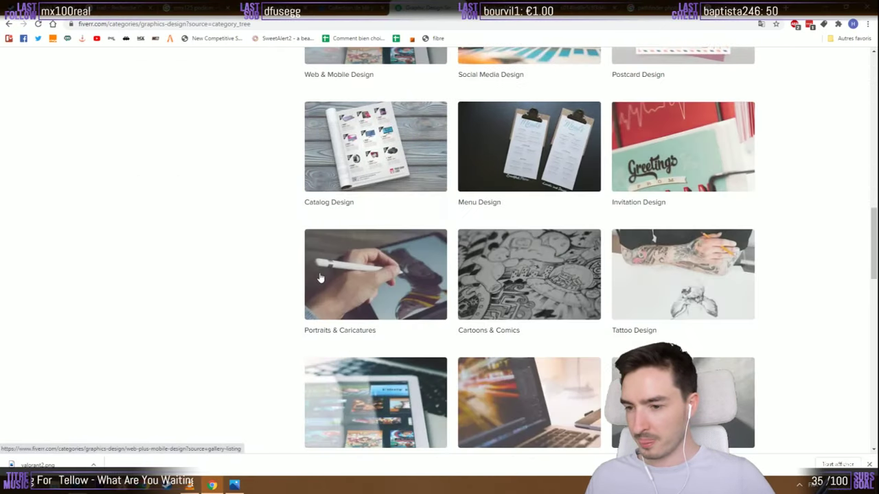
{"action": "scroll", "coordinate": [263, 265], "scroll_direction": "down", "scroll_amount": 12}
{"action": "scroll", "coordinate": [263, 265], "scroll_direction": "up", "scroll_amount": 1}
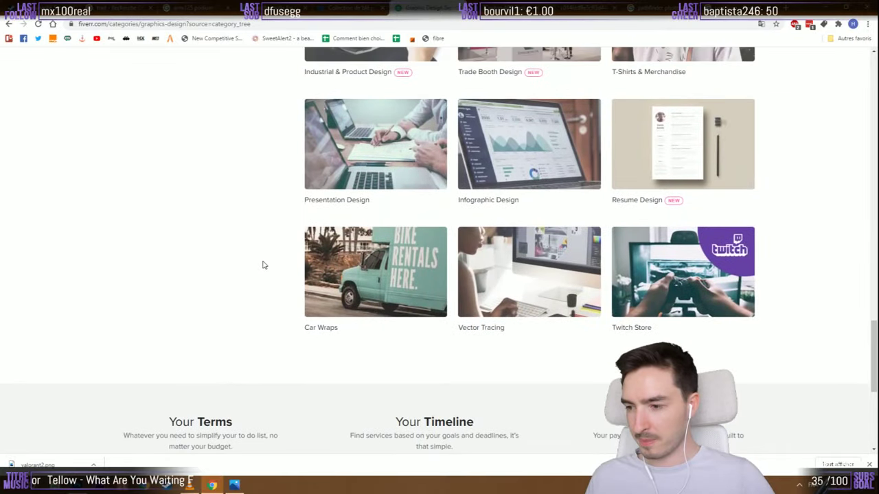
{"action": "key", "text": "alt+Tab"}
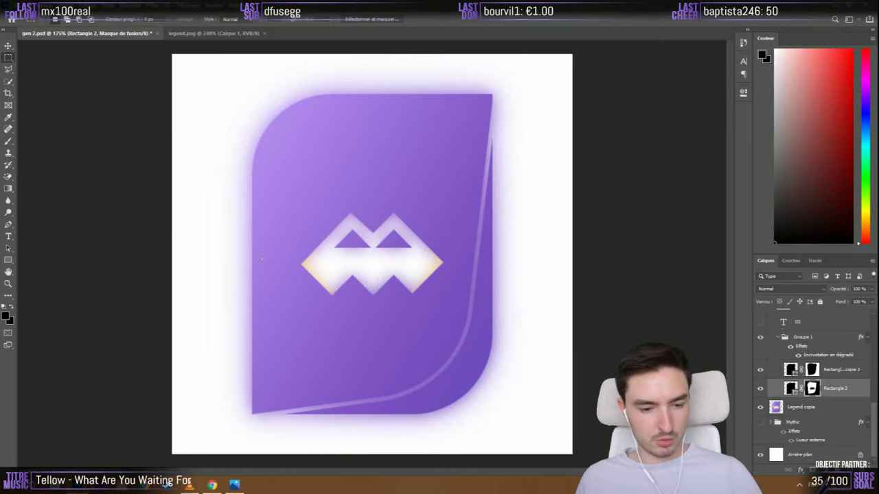
Switch to the legend.png document and open a File Explorer window
{"action": "left_click", "coordinate": [203, 33]}
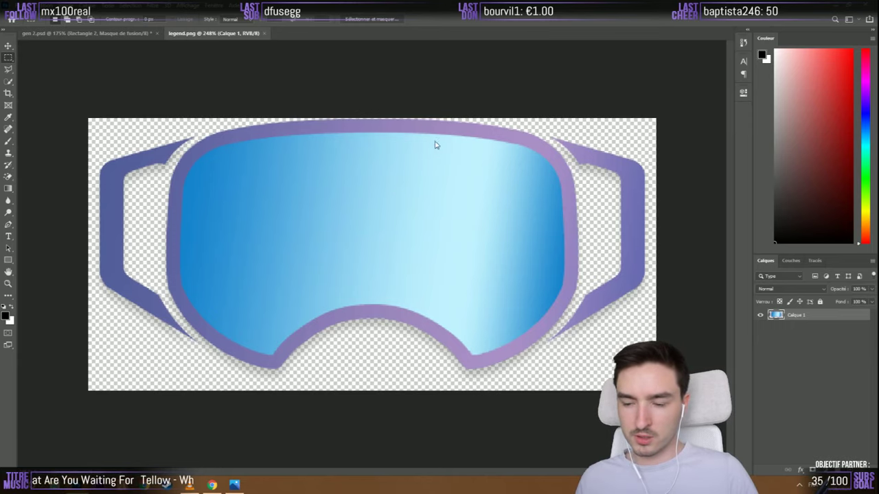
{"action": "key", "text": "super+e"}
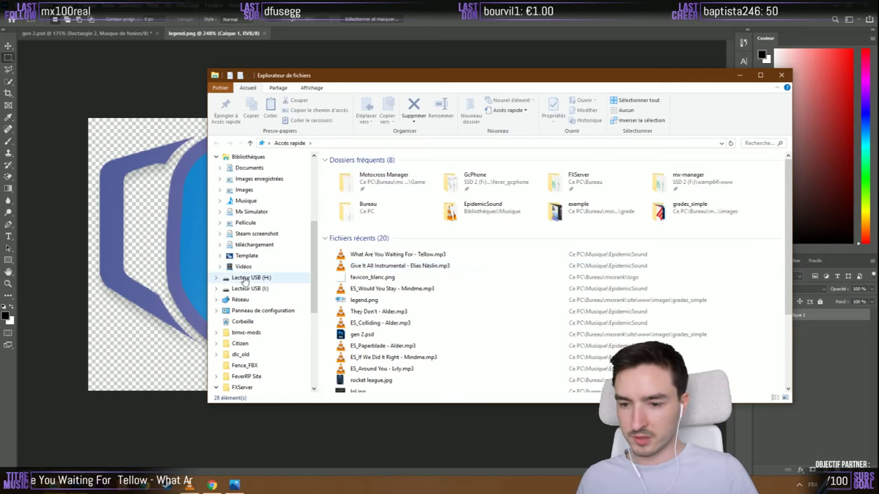
Navigate via the desktop to mxsrank > grade and open grade.jpg in Photos
{"action": "scroll", "coordinate": [259, 232], "scroll_direction": "up", "scroll_amount": 1}
{"action": "left_click", "coordinate": [255, 224]}
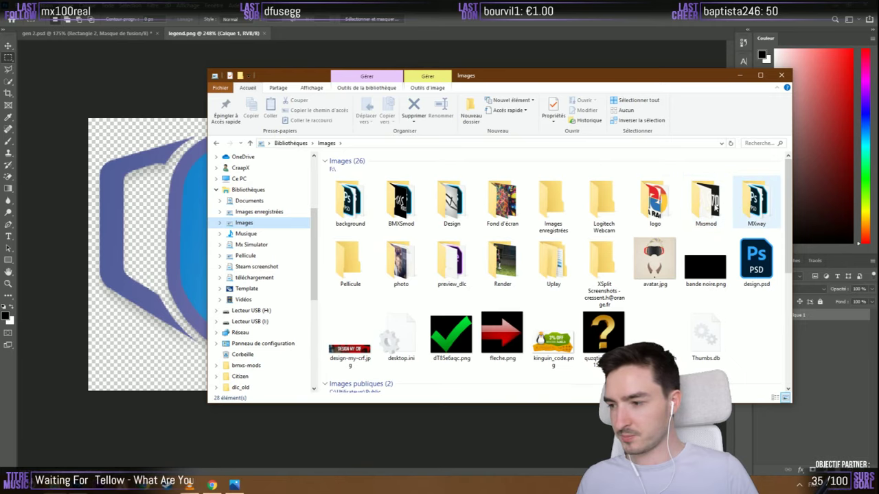
{"action": "scroll", "coordinate": [239, 251], "scroll_direction": "up", "scroll_amount": 2}
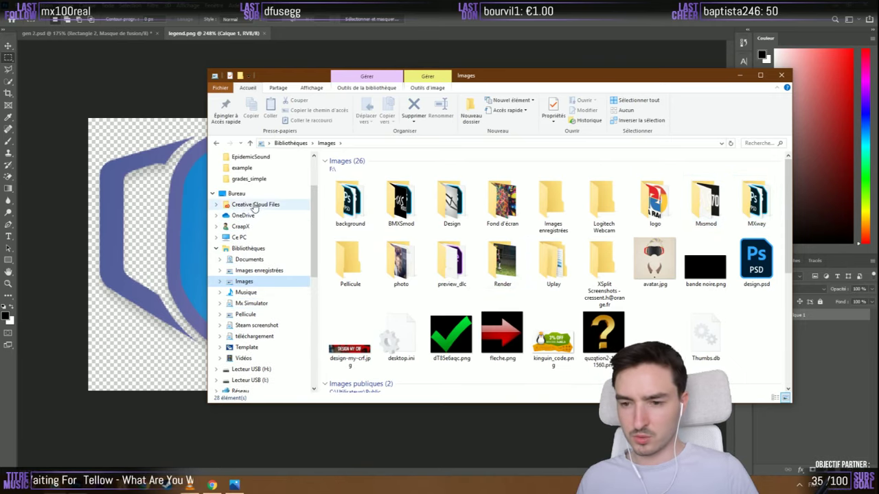
{"action": "left_click", "coordinate": [253, 193]}
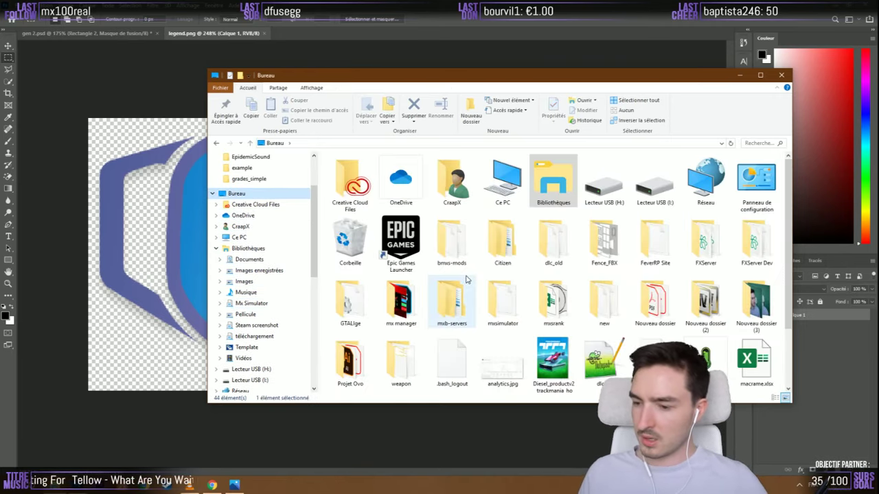
{"action": "left_click", "coordinate": [556, 302]}
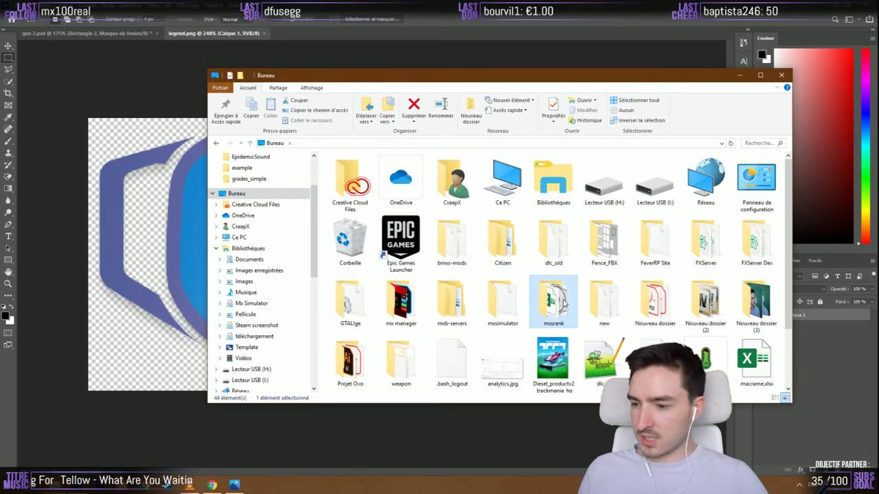
{"action": "double_click", "coordinate": [564, 301]}
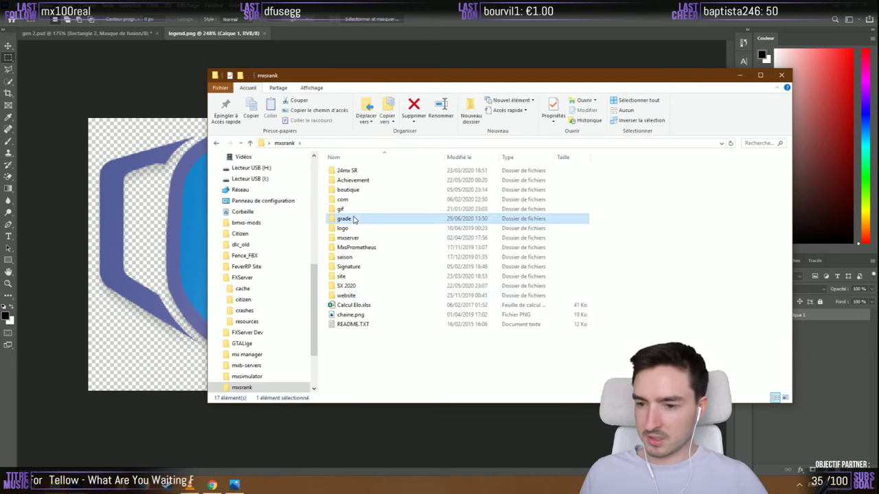
{"action": "double_click", "coordinate": [354, 219]}
{"action": "double_click", "coordinate": [364, 195]}
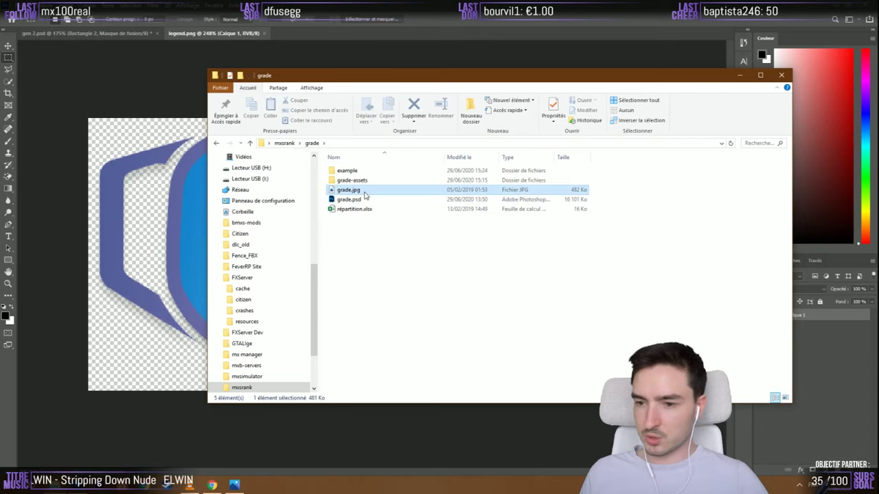
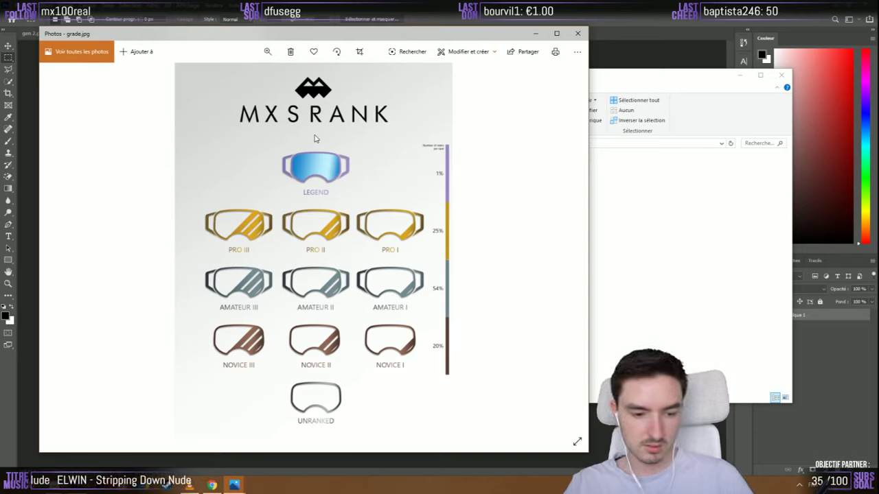
Look over the grade.jpg, rocket league and lol.jpg reference images in Photos
{"action": "left_click", "coordinate": [746, 291]}
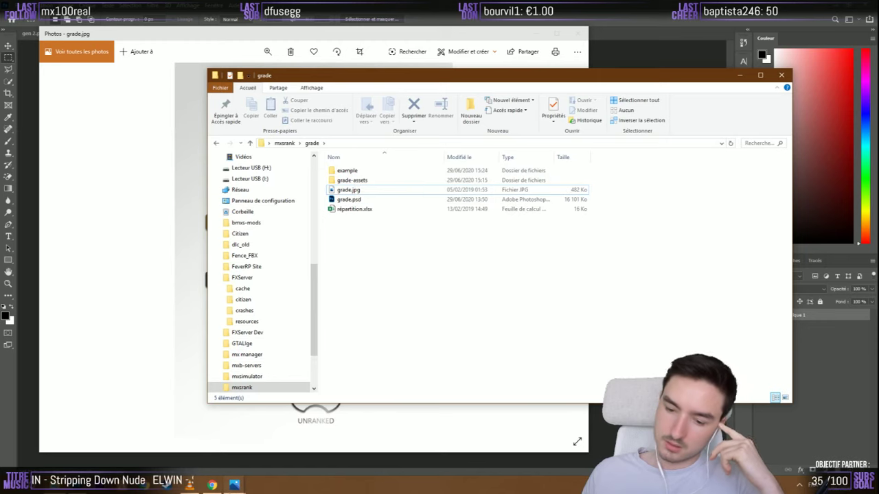
{"action": "left_click", "coordinate": [255, 451]}
{"action": "left_click", "coordinate": [577, 33]}
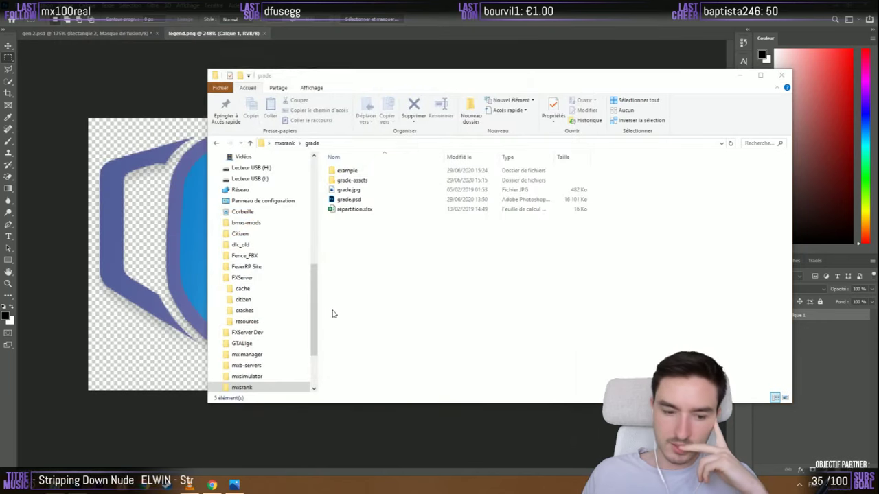
{"action": "left_click", "coordinate": [234, 485]}
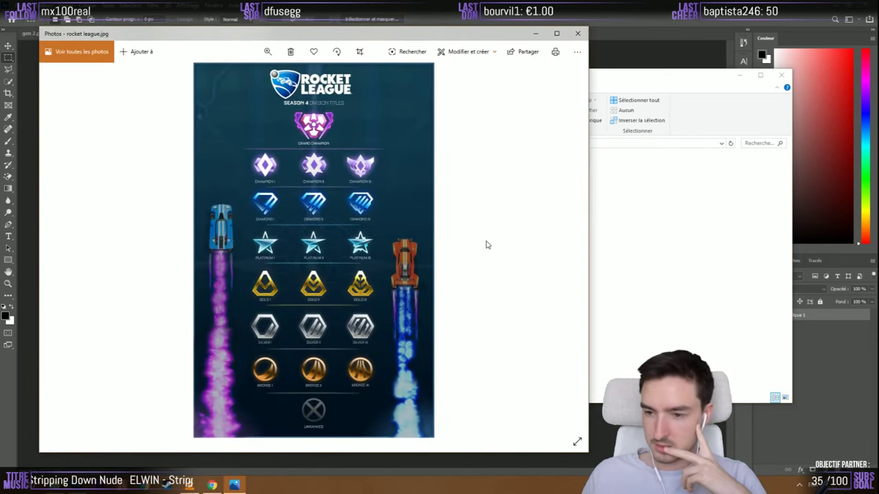
{"action": "left_click", "coordinate": [567, 252]}
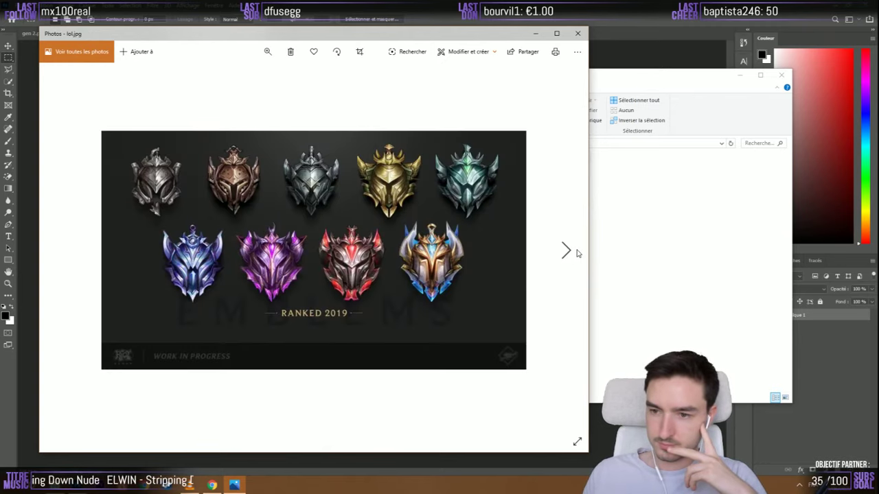
{"action": "left_click", "coordinate": [567, 252]}
{"action": "key", "text": "Left"}
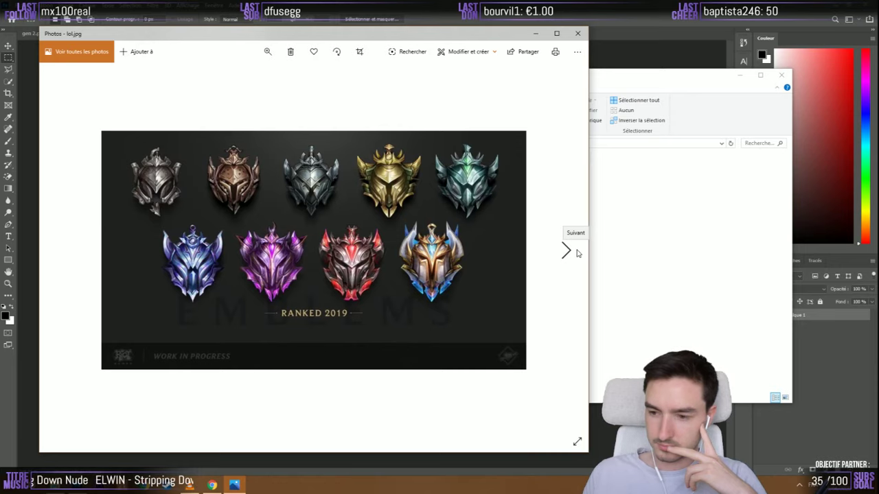
Step through the fortnite, baseball, Apex and Valorant rank images, then return to Photoshop
{"action": "left_click", "coordinate": [577, 253]}
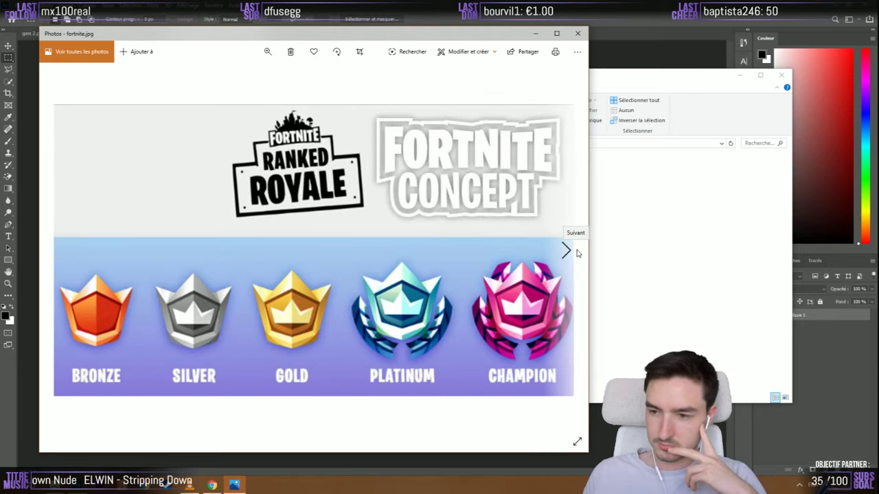
{"action": "left_click", "coordinate": [577, 253]}
{"action": "left_click", "coordinate": [576, 253]}
{"action": "key", "text": "Left"}
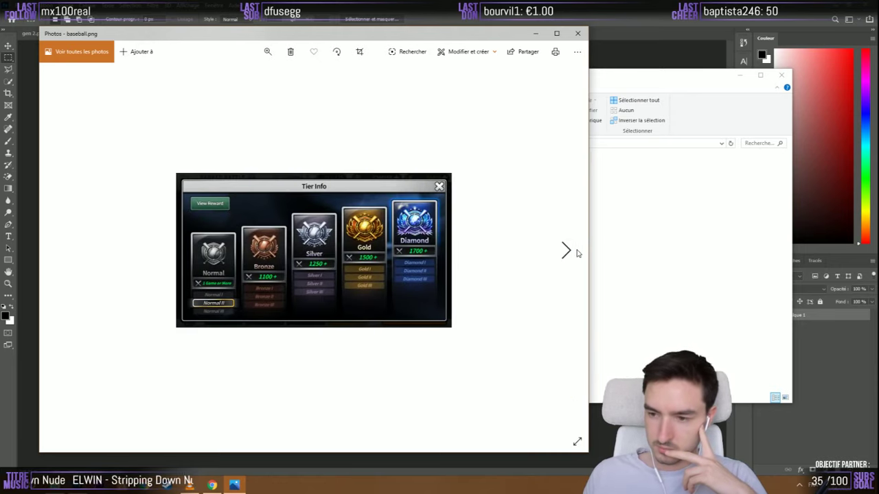
{"action": "left_click", "coordinate": [577, 253]}
{"action": "key", "text": "Left"}
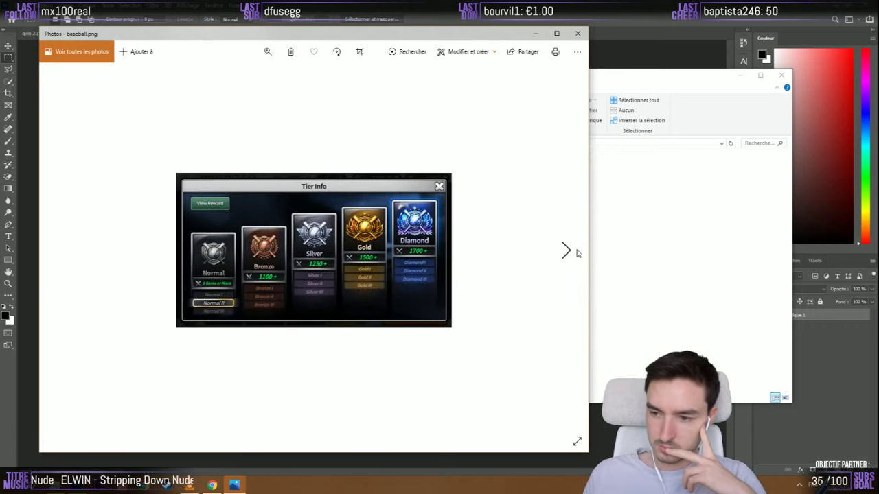
{"action": "left_click", "coordinate": [577, 253]}
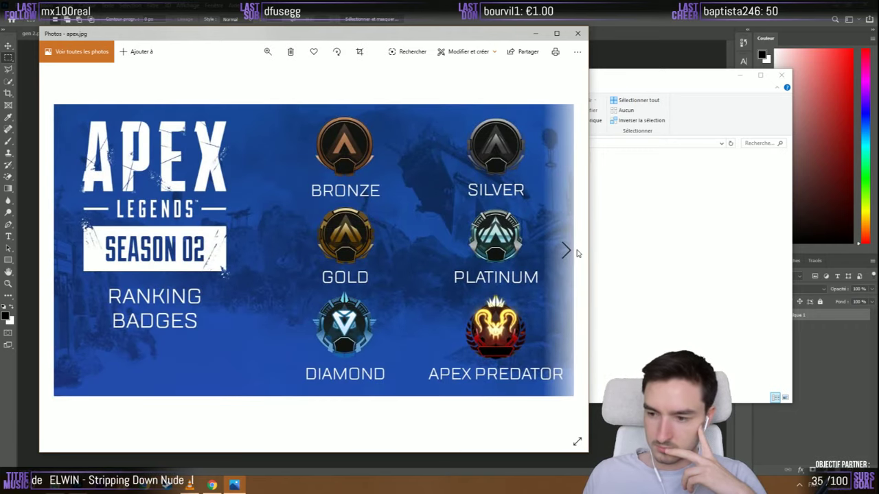
{"action": "left_click", "coordinate": [577, 254]}
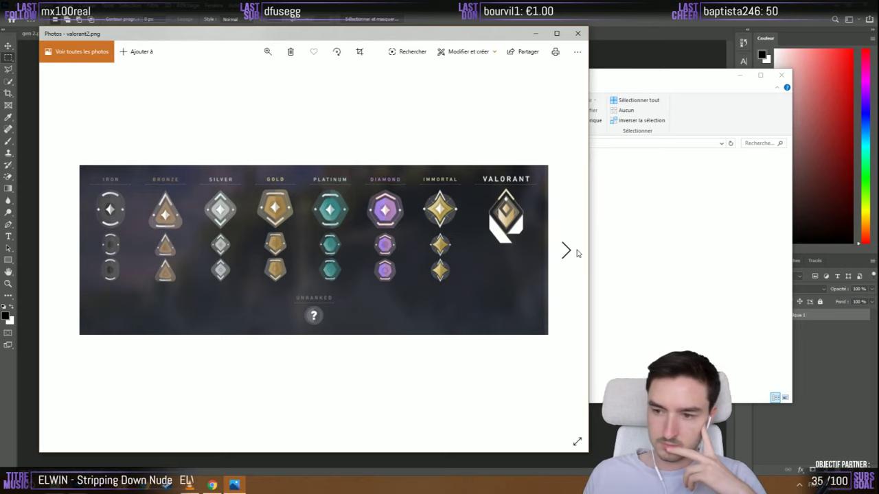
{"action": "left_click", "coordinate": [577, 254]}
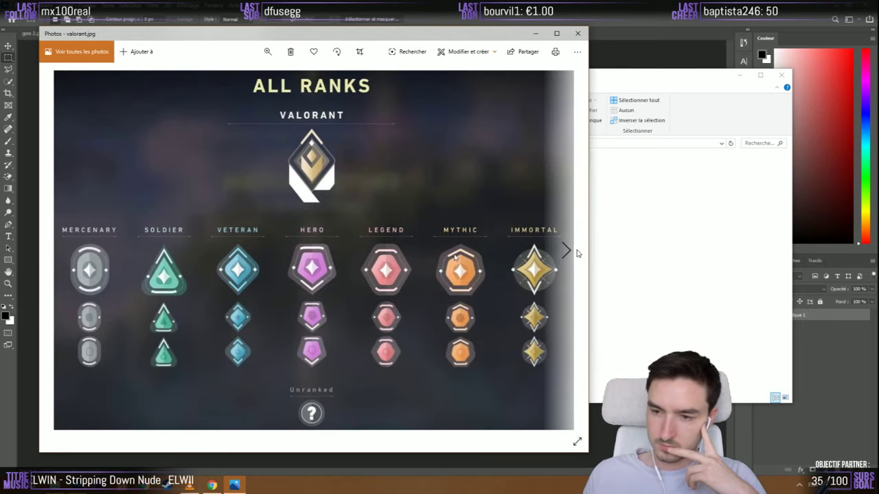
{"action": "left_click", "coordinate": [577, 254]}
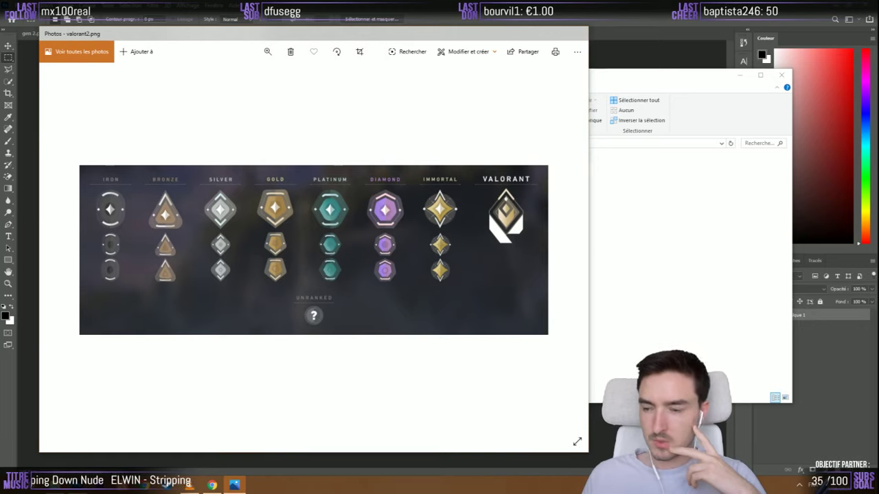
{"action": "key", "text": "alt+Tab"}
Back in gen 2.psd, duplicate the Rectangle 2 card shape layer
{"action": "left_click", "coordinate": [90, 36]}
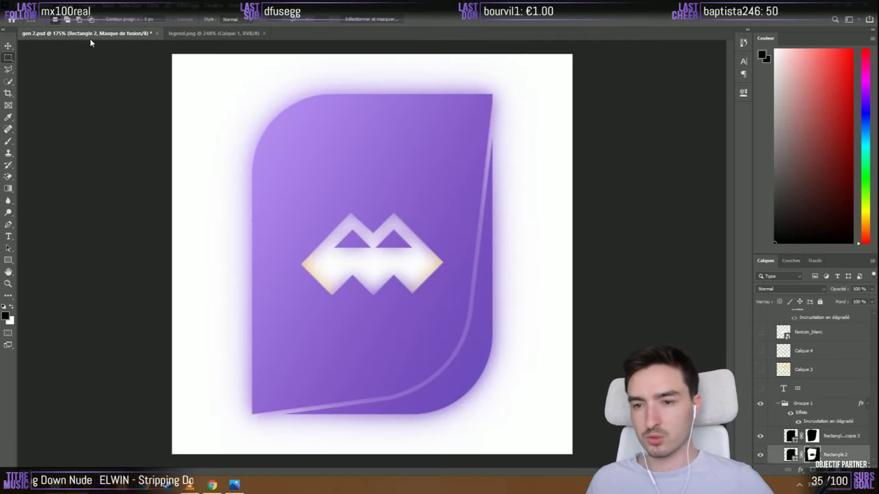
{"action": "scroll", "coordinate": [406, 211], "scroll_direction": "up", "scroll_amount": 2}
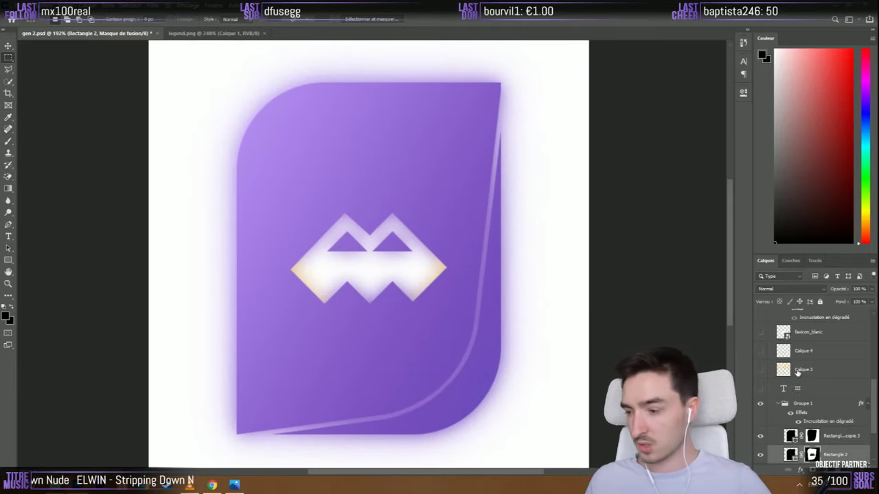
{"action": "scroll", "coordinate": [781, 350], "scroll_direction": "up", "scroll_amount": 5}
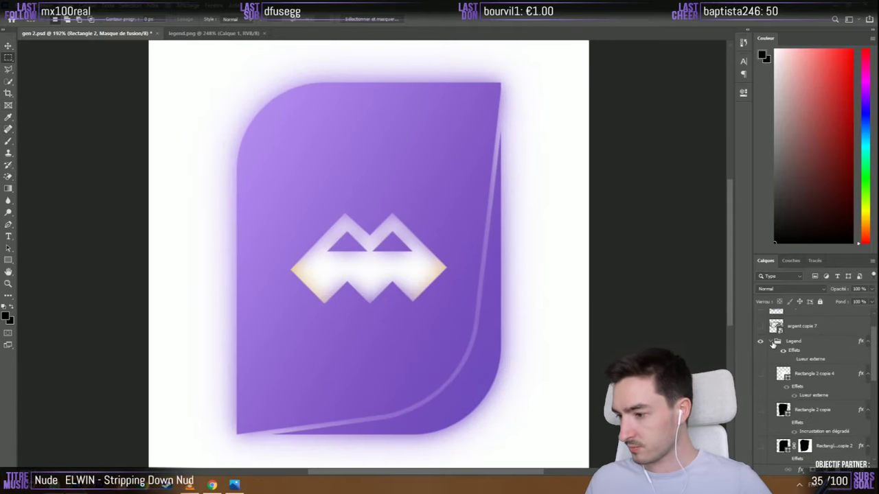
{"action": "scroll", "coordinate": [789, 405], "scroll_direction": "down", "scroll_amount": 5}
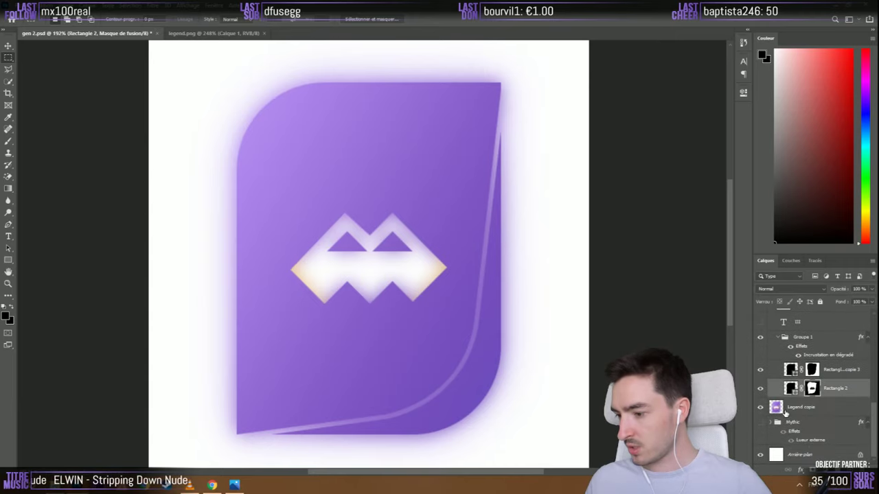
{"action": "scroll", "coordinate": [778, 402], "scroll_direction": "down", "scroll_amount": 3}
{"action": "left_click", "coordinate": [791, 388]}
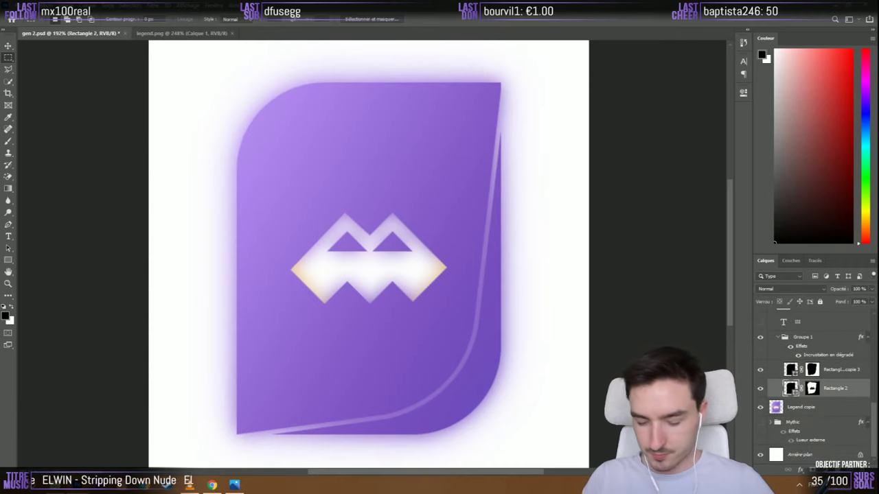
{"action": "key", "text": "ctrl+j"}
Disable the layer mask on the Rectangle 2 copie 5 duplicate
{"action": "right_click", "coordinate": [812, 389]}
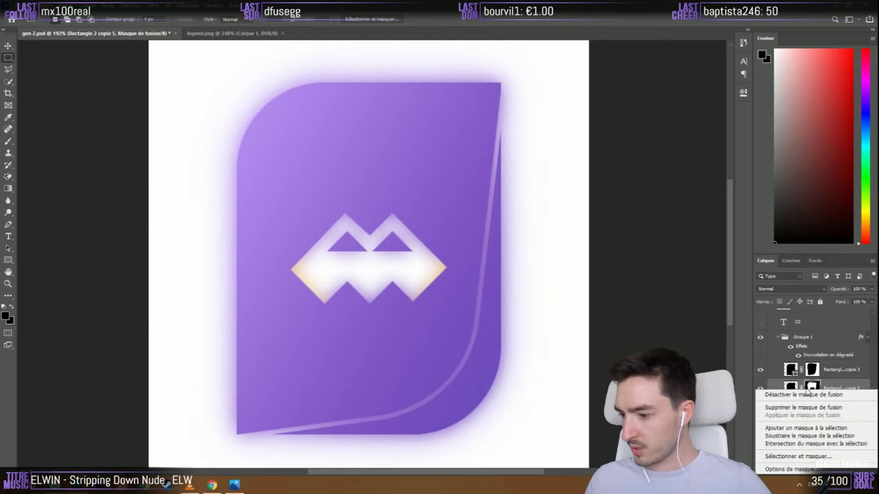
{"action": "left_click", "coordinate": [821, 394]}
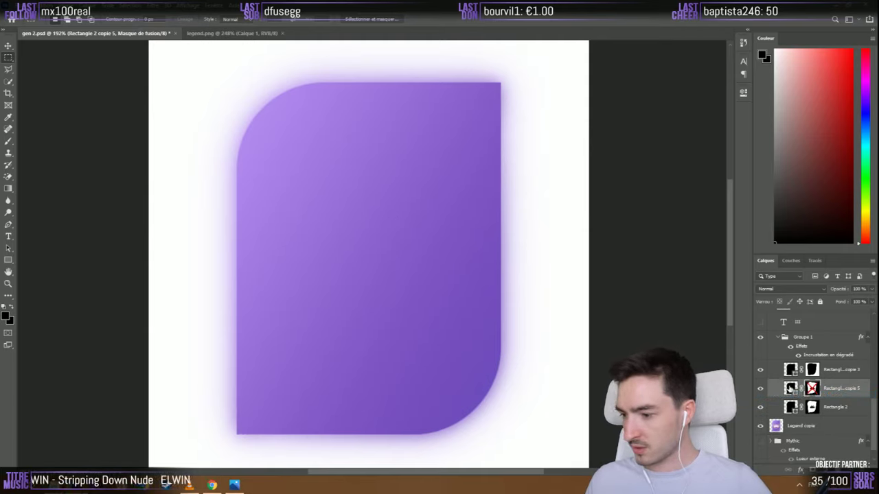
{"action": "left_click", "coordinate": [791, 389]}
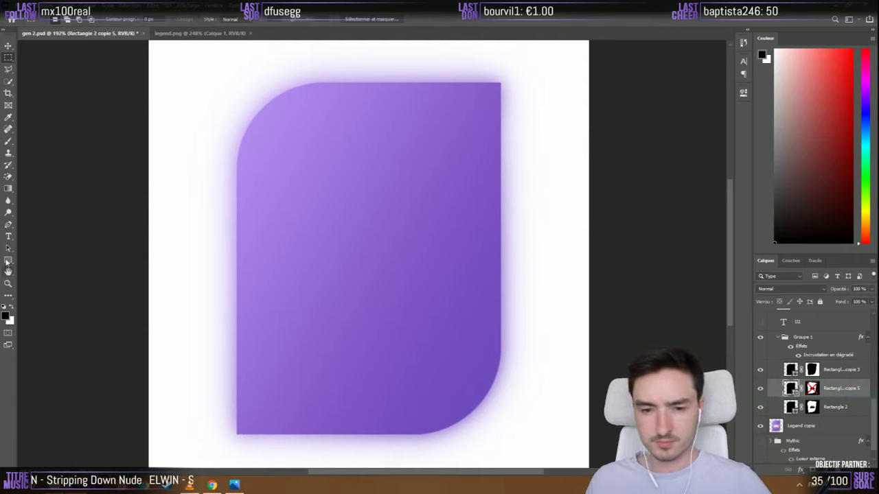
{"action": "left_click", "coordinate": [8, 260]}
Give the card copy no fill and a 2 px white stroke
{"action": "left_click", "coordinate": [107, 20]}
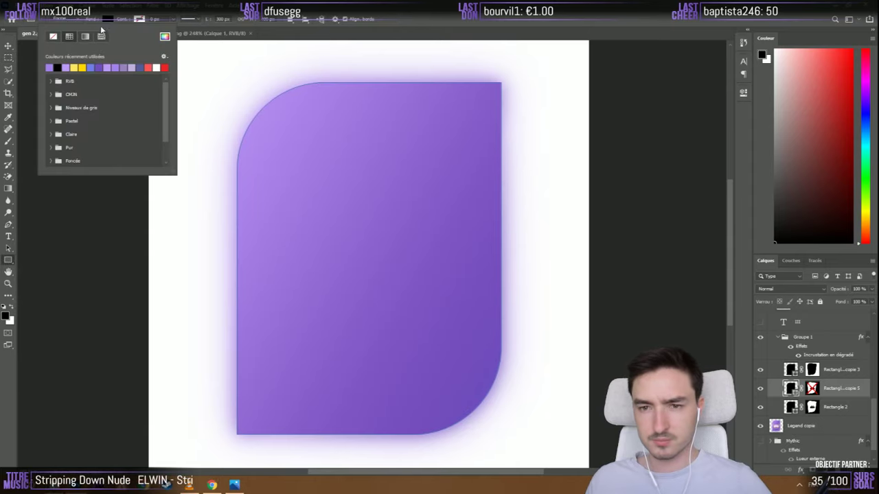
{"action": "left_click", "coordinate": [54, 37]}
{"action": "left_click", "coordinate": [139, 19]}
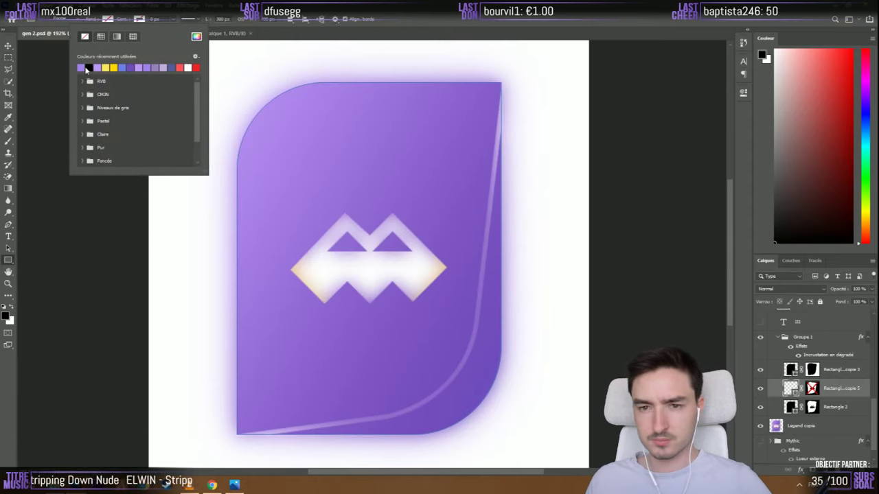
{"action": "left_click", "coordinate": [196, 37]}
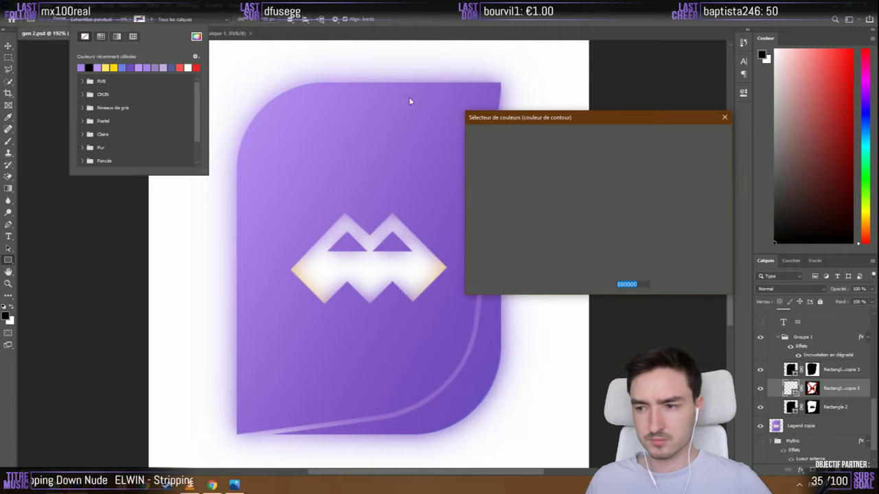
{"action": "key", "text": "Return"}
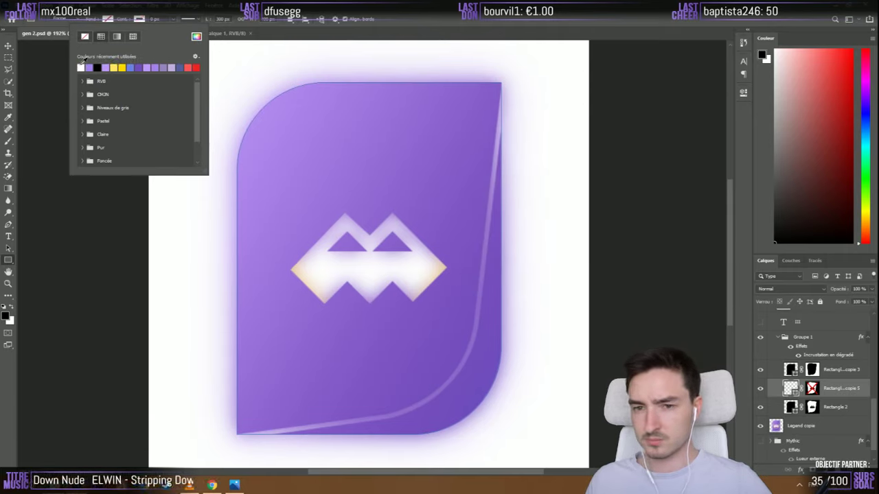
{"action": "left_click", "coordinate": [7, 47]}
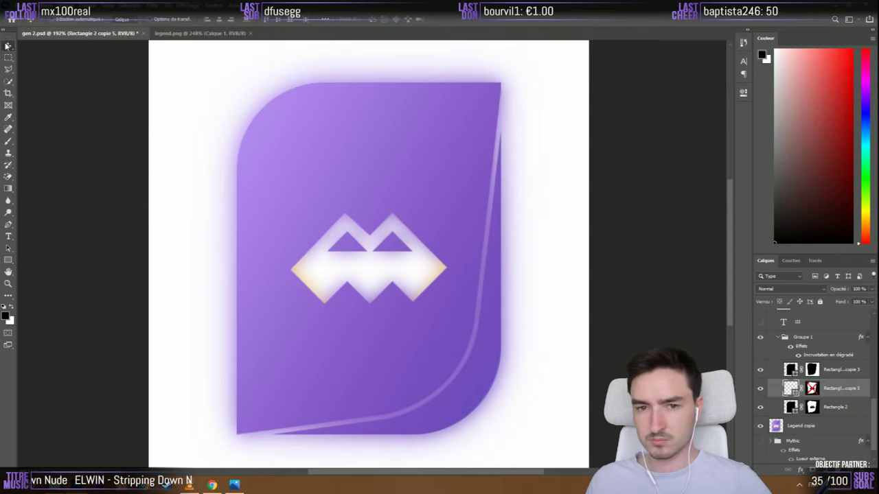
{"action": "left_click", "coordinate": [9, 260]}
{"action": "left_click", "coordinate": [159, 22]}
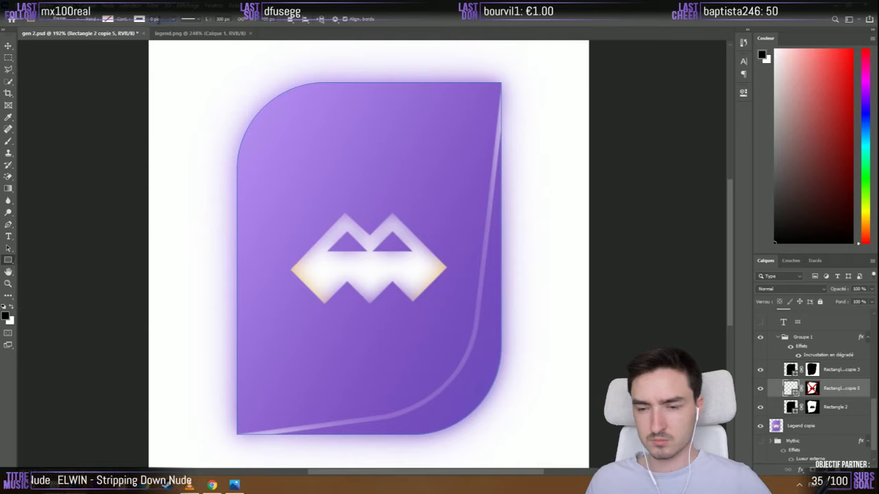
{"action": "type", "text": "2"}
{"action": "key", "text": "Return"}
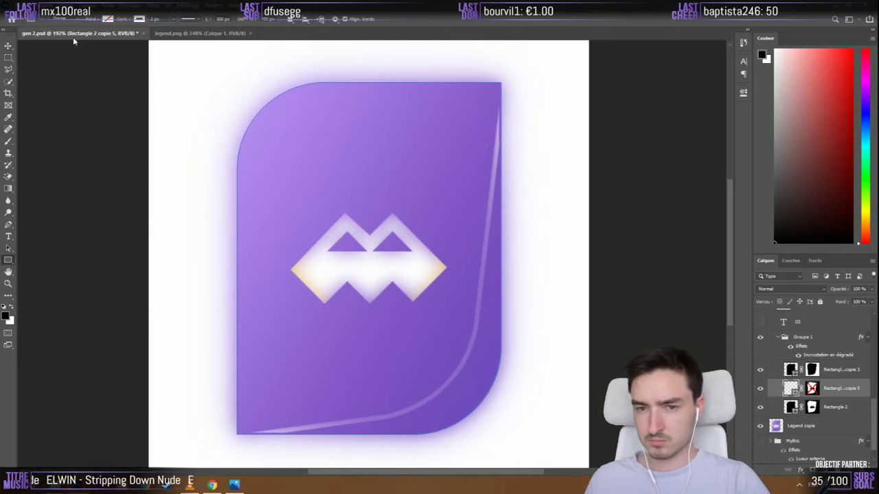
Move the outline layer above Groupe 1 and offset it slightly inside the card
{"action": "left_click", "coordinate": [8, 46]}
{"action": "left_click_drag", "start_coordinate": [271, 143], "coordinate": [289, 151]}
{"action": "left_click", "coordinate": [8, 260]}
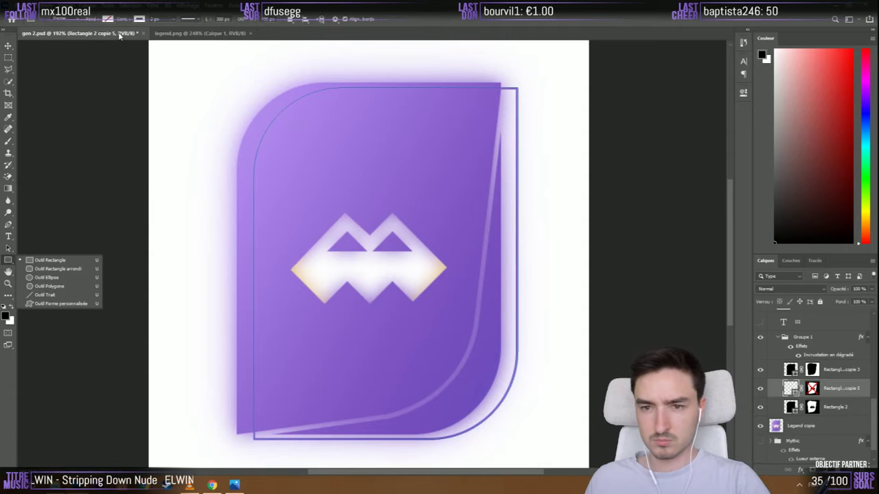
{"action": "left_click", "coordinate": [844, 389]}
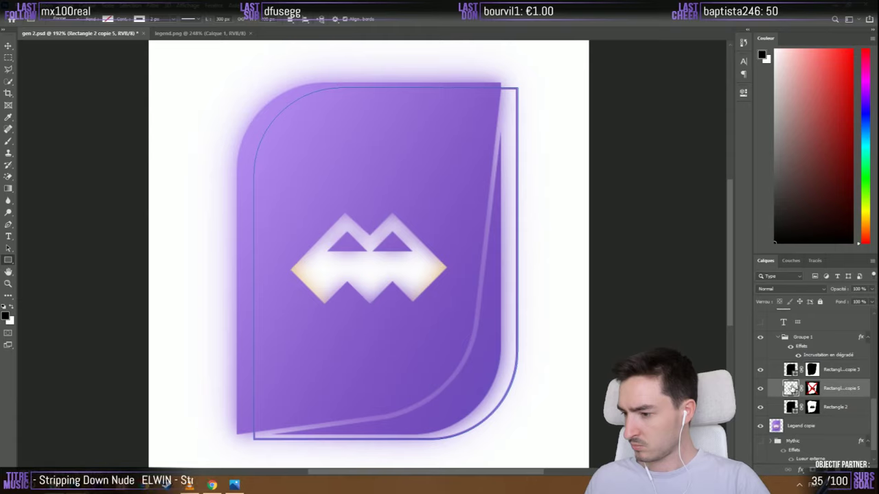
{"action": "left_click_drag", "start_coordinate": [792, 388], "coordinate": [792, 330]}
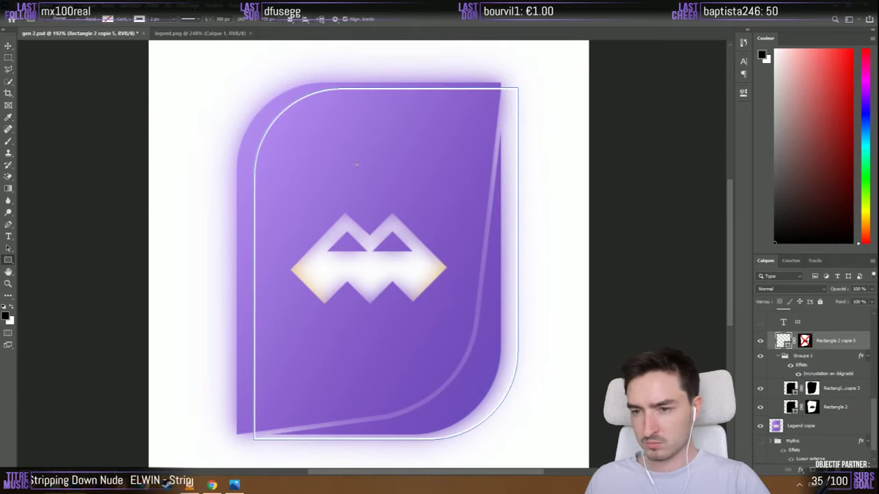
{"action": "left_click", "coordinate": [9, 46]}
{"action": "left_click_drag", "start_coordinate": [364, 185], "coordinate": [350, 184]}
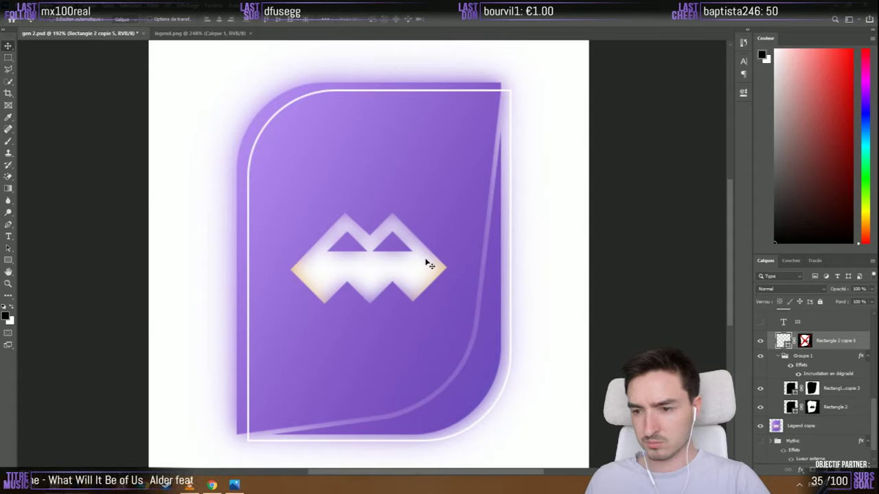
Keep the yellow laurel Calque 4 hidden and show the white favicon_blanc M logo
{"action": "scroll", "coordinate": [767, 364], "scroll_direction": "up", "scroll_amount": 3}
{"action": "left_click", "coordinate": [761, 398]}
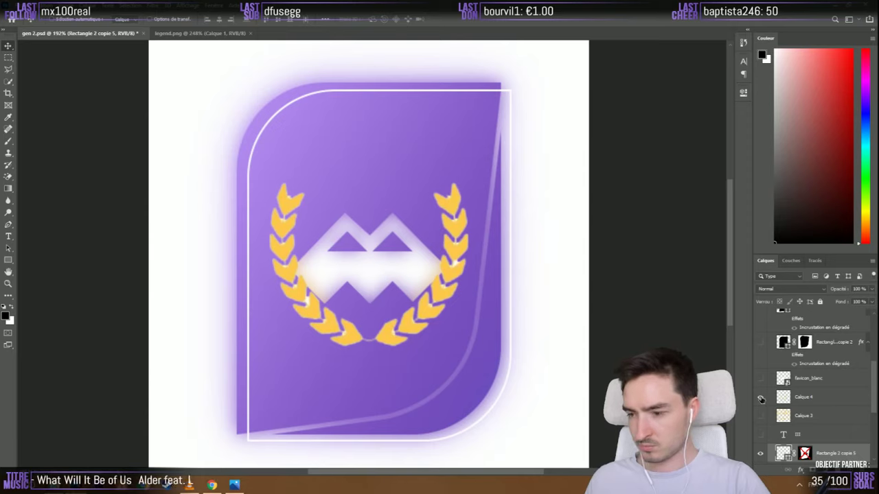
{"action": "left_click", "coordinate": [760, 397]}
{"action": "left_click", "coordinate": [760, 378]}
{"action": "scroll", "coordinate": [796, 385], "scroll_direction": "down", "scroll_amount": 1}
{"action": "scroll", "coordinate": [797, 384], "scroll_direction": "down", "scroll_amount": 3}
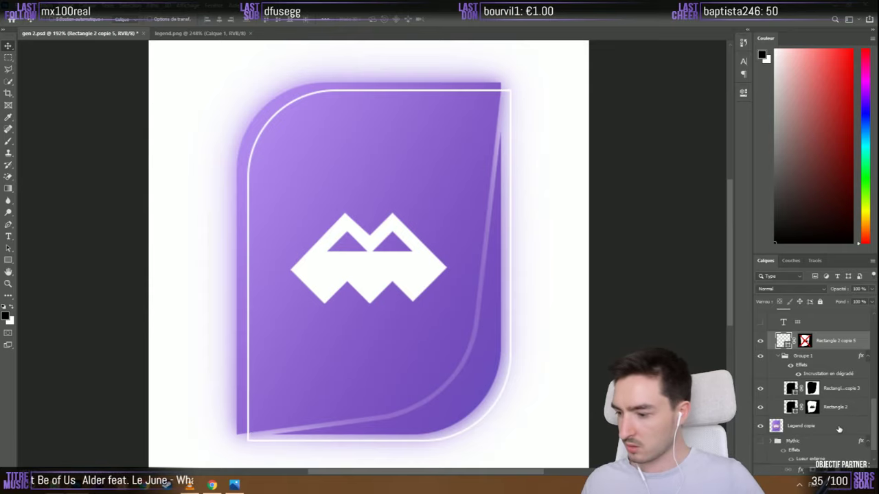
Hide Legend copie and enable the Legend group's Lueur externe purple glow
{"action": "left_click", "coordinate": [760, 427]}
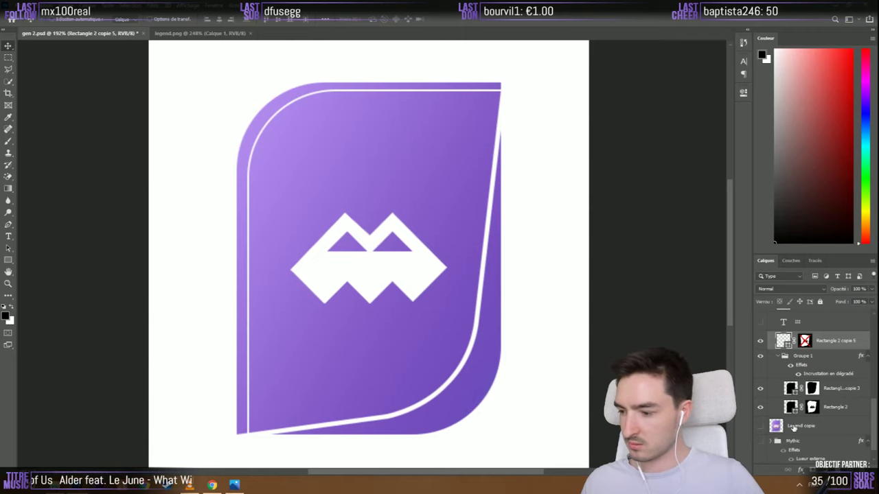
{"action": "scroll", "coordinate": [781, 372], "scroll_direction": "down", "scroll_amount": 5}
{"action": "scroll", "coordinate": [777, 347], "scroll_direction": "up", "scroll_amount": 3}
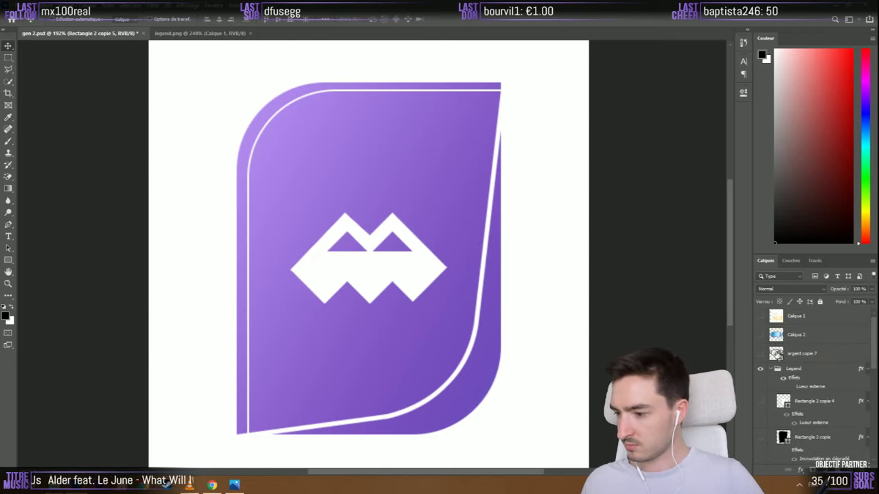
{"action": "left_click", "coordinate": [791, 387]}
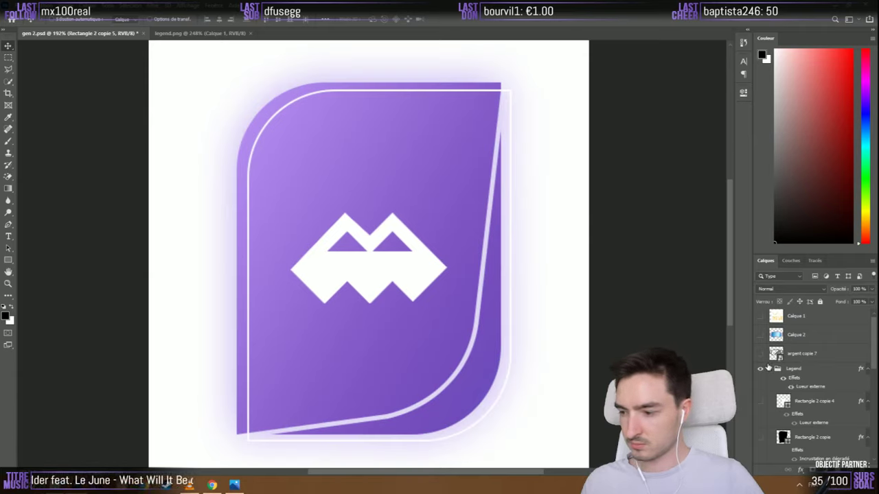
Select Groupe 1, then the Rectangle 2 copie 5 layer
{"action": "left_click", "coordinate": [770, 368]}
{"action": "scroll", "coordinate": [812, 336], "scroll_direction": "down", "scroll_amount": 2}
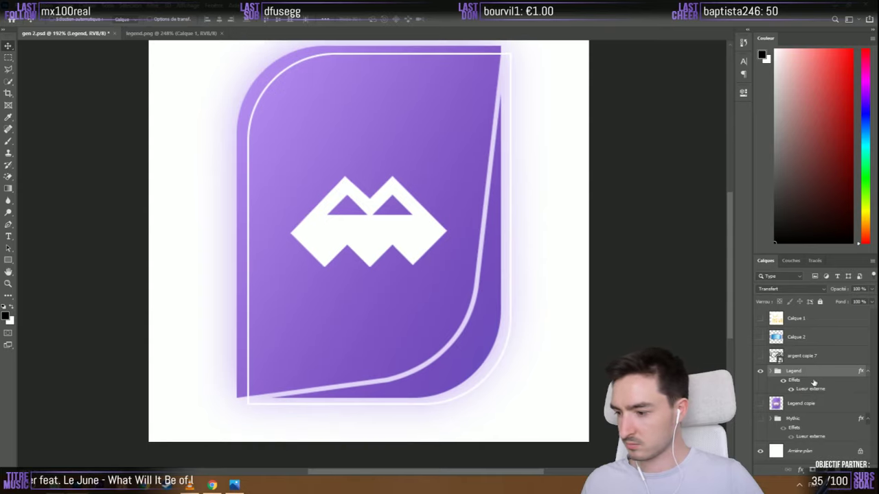
{"action": "left_click", "coordinate": [773, 372]}
{"action": "scroll", "coordinate": [790, 371], "scroll_direction": "down", "scroll_amount": 3}
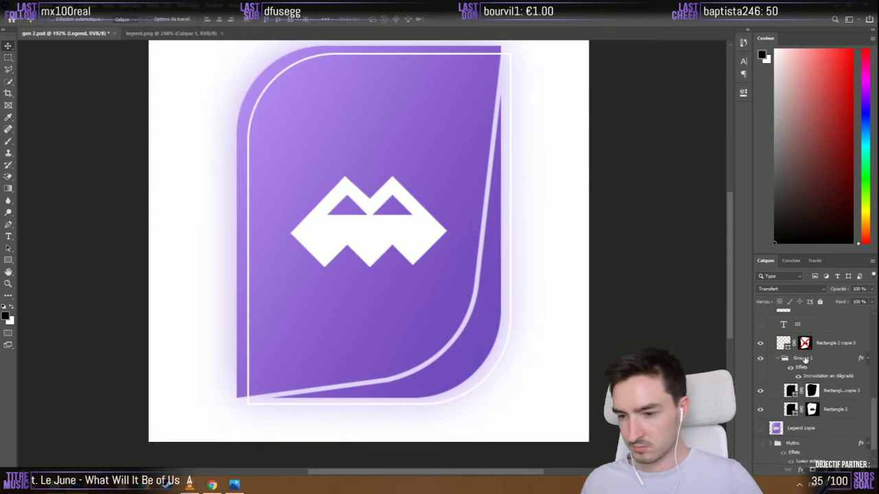
{"action": "left_click", "coordinate": [804, 359]}
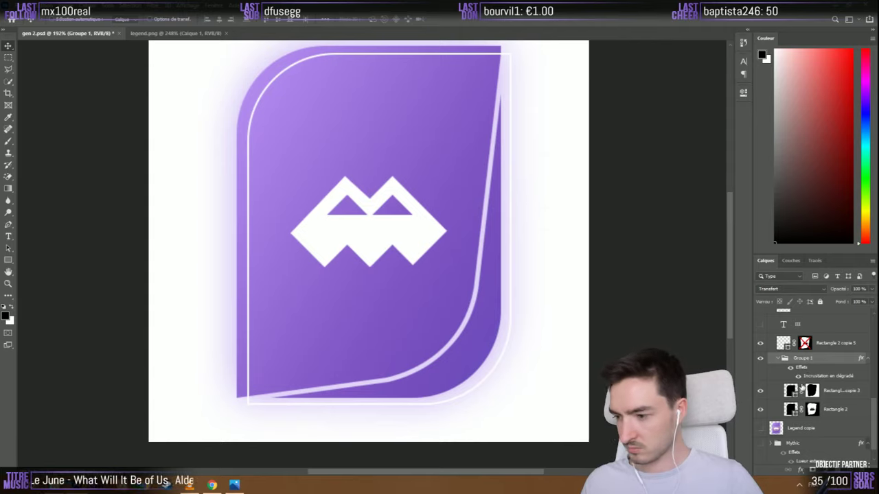
{"action": "left_click", "coordinate": [828, 348]}
Delete the disabled layer mask from Rectangle 2 copie 5
{"action": "right_click", "coordinate": [800, 347]}
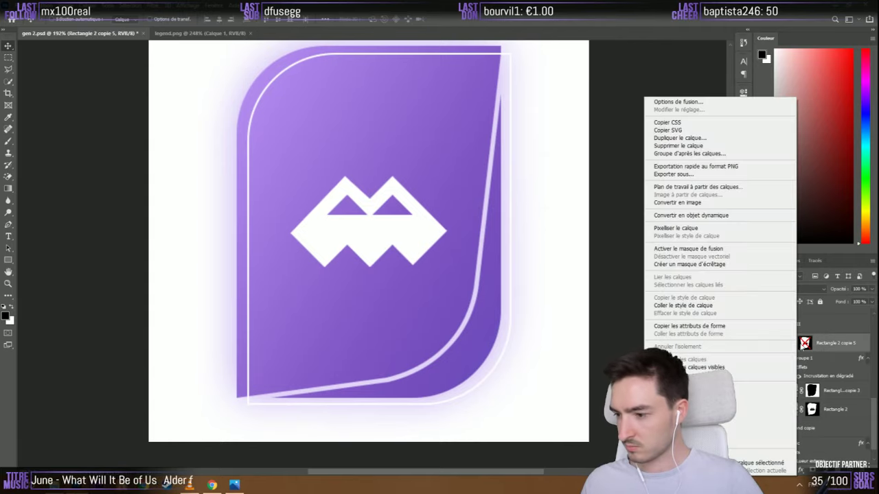
{"action": "right_click", "coordinate": [802, 346]}
{"action": "left_click", "coordinate": [804, 362]}
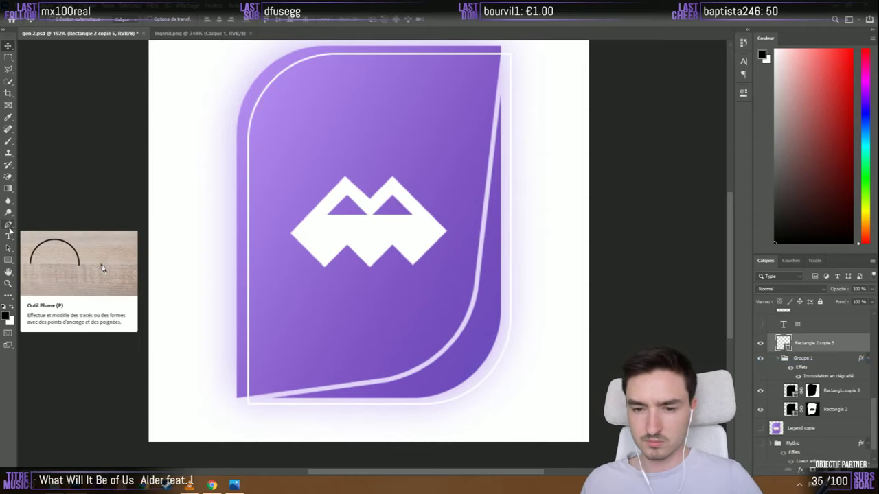
{"action": "left_click", "coordinate": [8, 261]}
{"action": "left_click", "coordinate": [8, 260]}
{"action": "key", "text": "Escape"}
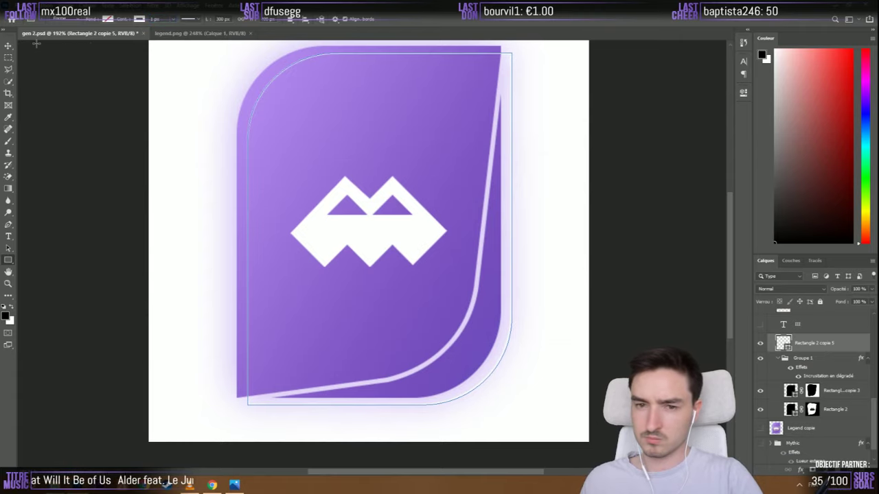
Nudge the white outline left and back right, then select Legend copie
{"action": "left_click", "coordinate": [13, 47]}
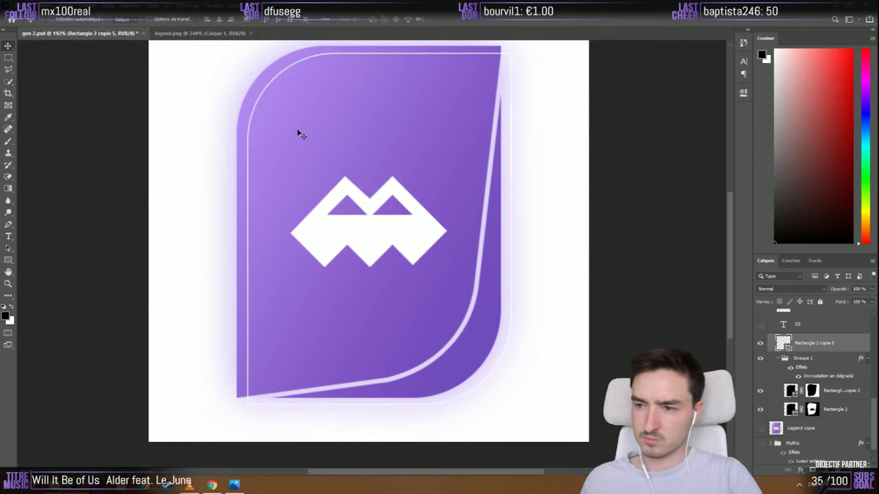
{"action": "key", "text": "Left"}
{"action": "key", "text": "Left"}
{"action": "key", "text": "Right"}
{"action": "key", "text": "Right"}
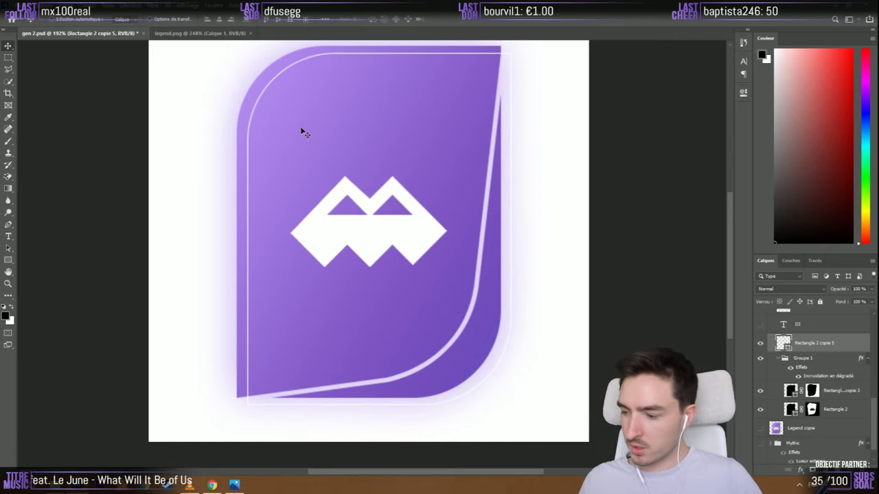
{"action": "left_click", "coordinate": [594, 341]}
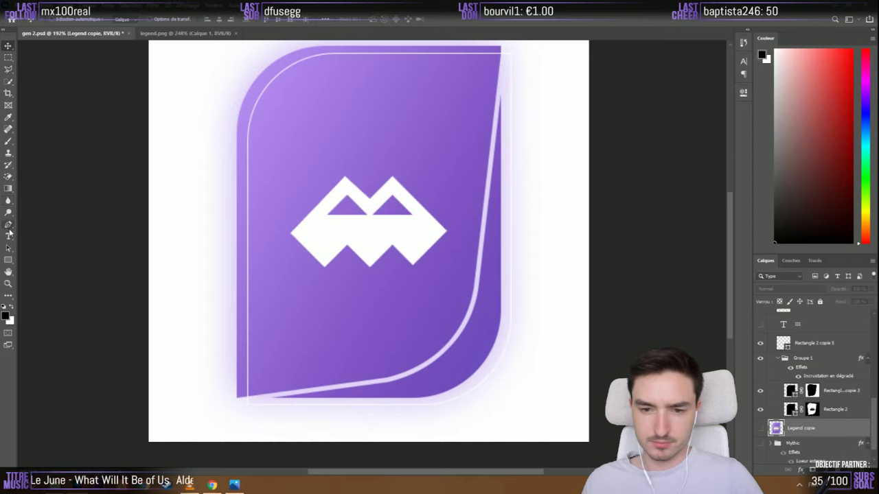
{"action": "left_click", "coordinate": [8, 178]}
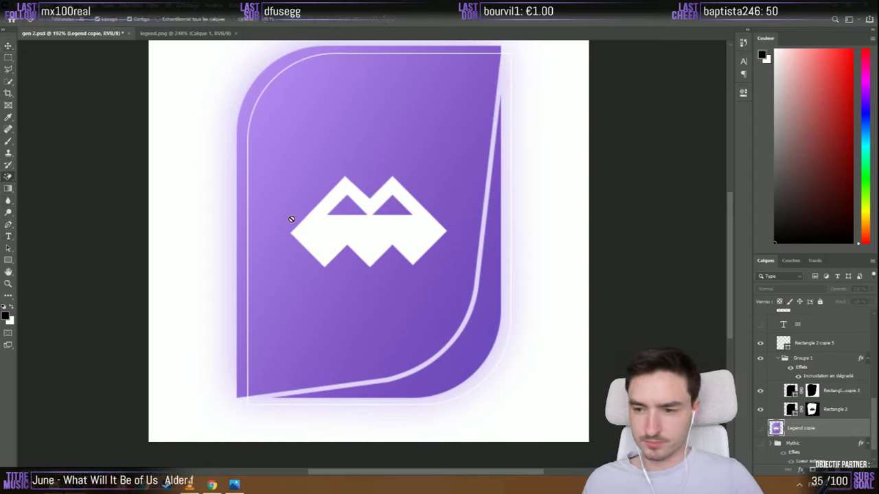
Show Legend copie again and toggle the card's gradient overlay off and on to compare
{"action": "left_click", "coordinate": [759, 429]}
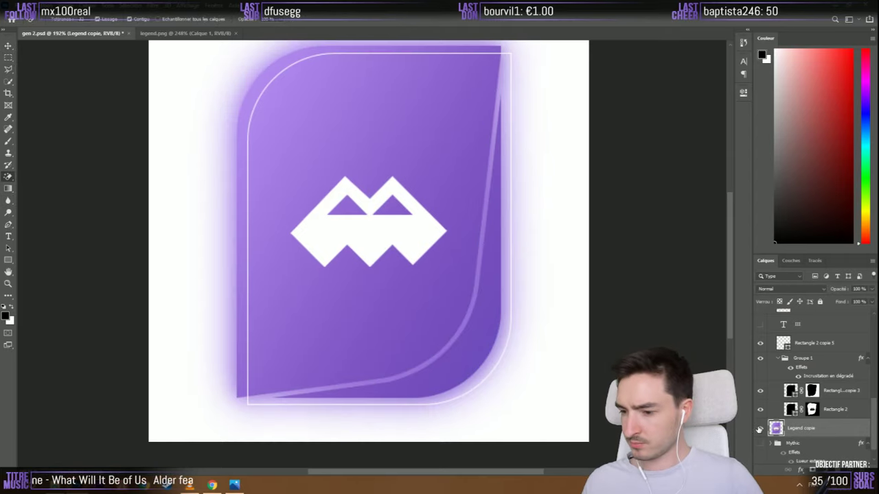
{"action": "scroll", "coordinate": [783, 405], "scroll_direction": "down", "scroll_amount": 1}
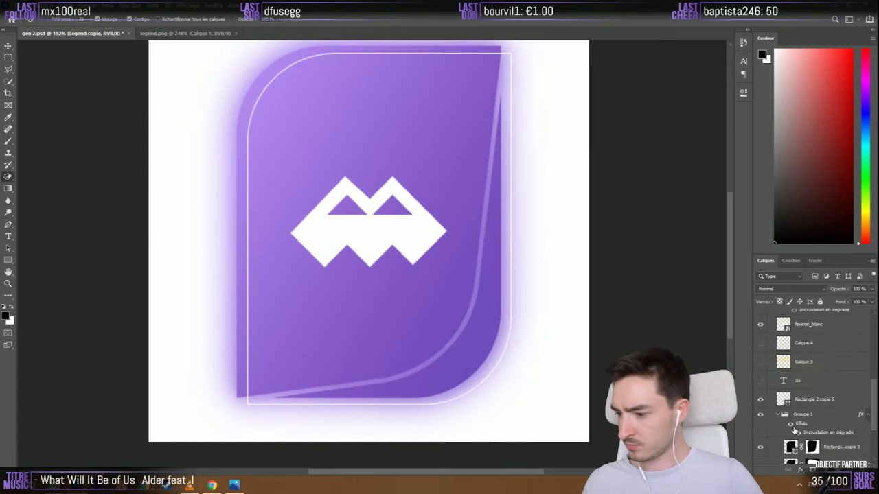
{"action": "left_click", "coordinate": [783, 443]}
{"action": "left_click", "coordinate": [797, 362]}
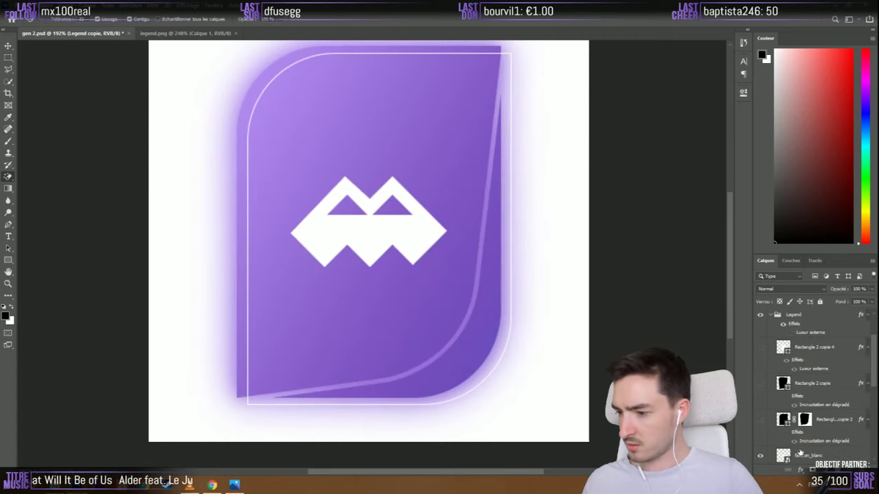
{"action": "scroll", "coordinate": [796, 412], "scroll_direction": "down", "scroll_amount": 2}
{"action": "left_click", "coordinate": [799, 434]}
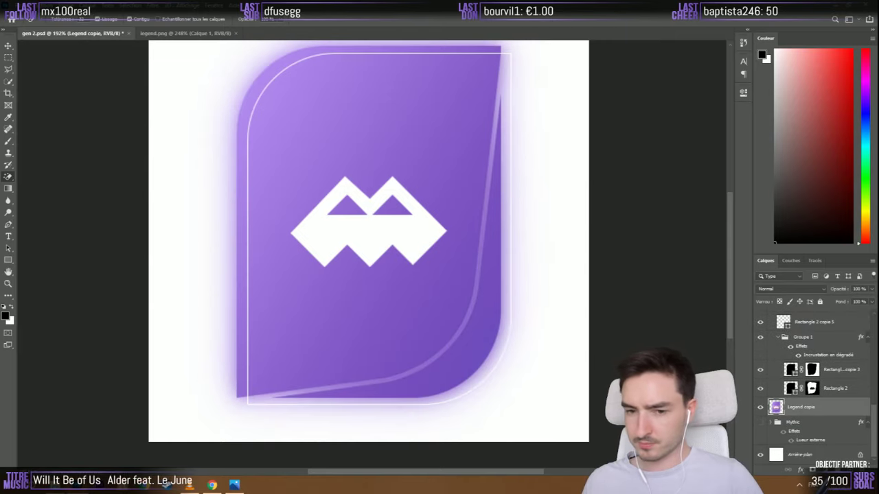
With a smaller soft Eraser, erase the glow over the right and bottom curved lines
{"action": "right_click", "coordinate": [8, 176]}
{"action": "left_click", "coordinate": [55, 177]}
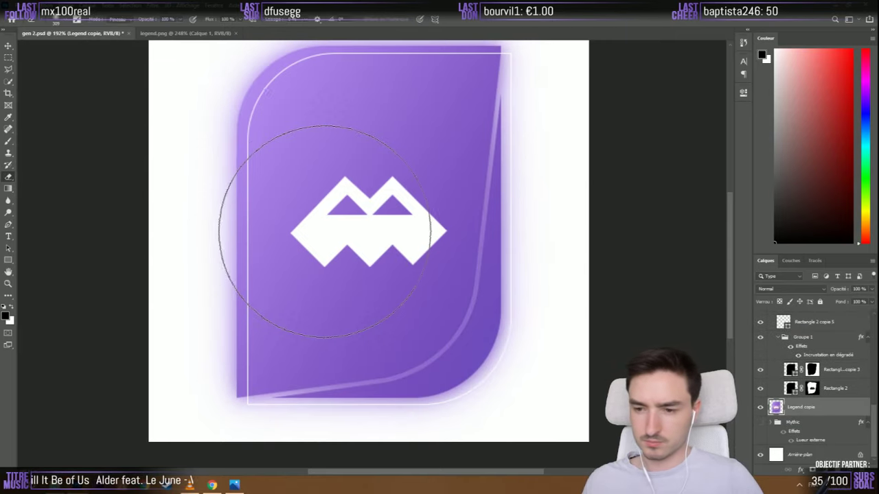
{"action": "mouse_move", "coordinate": [327, 235]}
{"action": "left_mouse_down"}
{"action": "mouse_move", "coordinate": [334, 237]}
{"action": "mouse_move", "coordinate": [230, 230]}
{"action": "left_mouse_up"}
{"action": "mouse_move", "coordinate": [408, 353]}
{"action": "left_mouse_down"}
{"action": "mouse_move", "coordinate": [457, 308]}
{"action": "mouse_move", "coordinate": [446, 268]}
{"action": "mouse_move", "coordinate": [458, 131]}
{"action": "left_mouse_up"}
{"action": "mouse_move", "coordinate": [425, 354]}
{"action": "left_mouse_down"}
{"action": "mouse_move", "coordinate": [303, 355]}
{"action": "mouse_move", "coordinate": [314, 343]}
{"action": "left_mouse_up"}
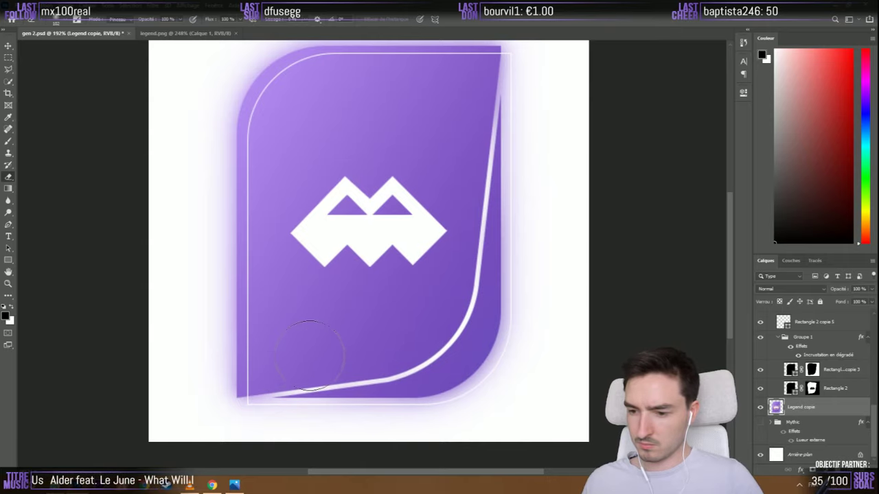
{"action": "key", "text": "ctrl+minus"}
{"action": "scroll", "coordinate": [334, 337], "scroll_direction": "down", "scroll_amount": 2}
{"action": "scroll", "coordinate": [329, 337], "scroll_direction": "up", "scroll_amount": 3}
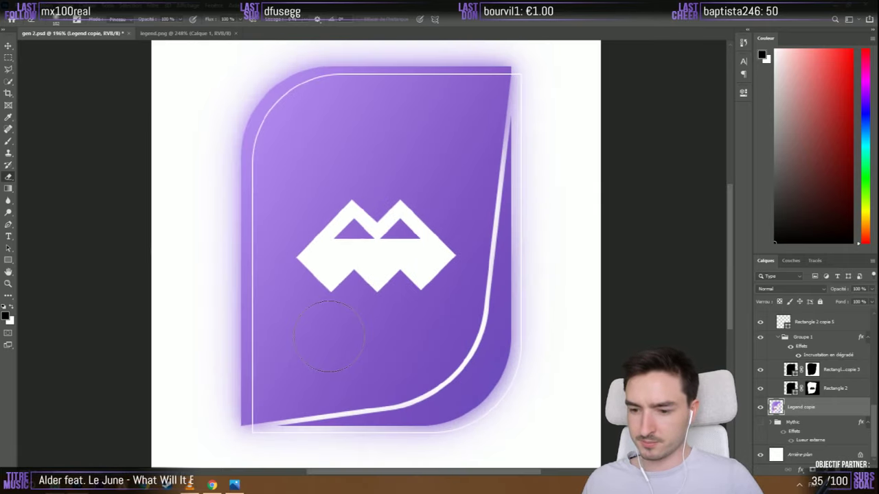
{"action": "scroll", "coordinate": [329, 337], "scroll_direction": "down", "scroll_amount": 1}
{"action": "scroll", "coordinate": [328, 337], "scroll_direction": "up", "scroll_amount": 1}
{"action": "scroll", "coordinate": [802, 384], "scroll_direction": "up", "scroll_amount": 5}
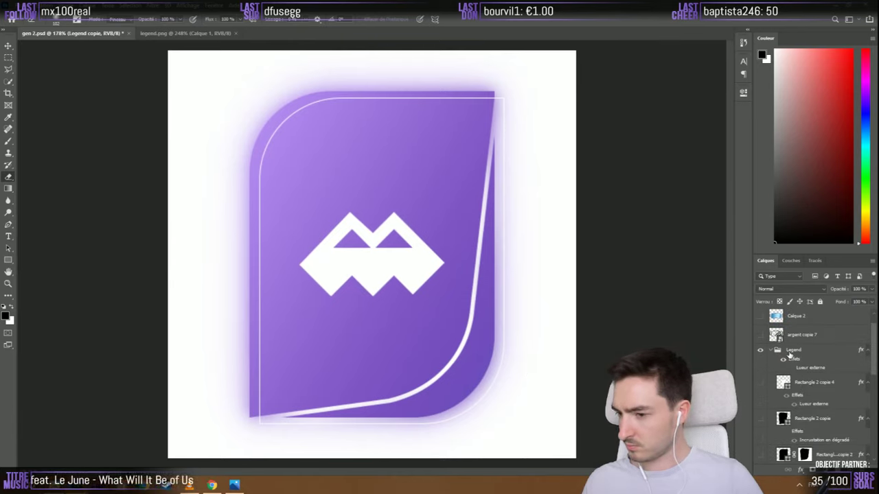
Inspect the Rectangle 2 copie 4, copie 5 and Rectangle 2 layer options without changing them
{"action": "left_click", "coordinate": [805, 381]}
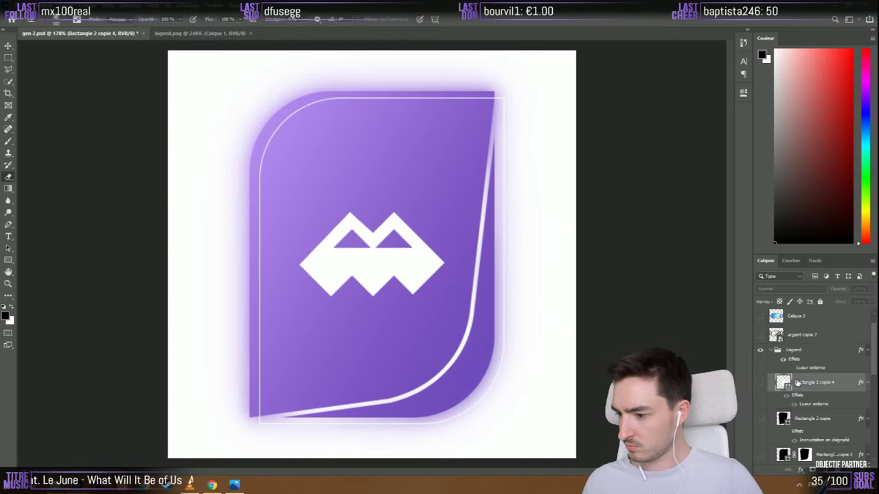
{"action": "scroll", "coordinate": [807, 389], "scroll_direction": "down", "scroll_amount": 2}
{"action": "scroll", "coordinate": [807, 390], "scroll_direction": "down", "scroll_amount": 2}
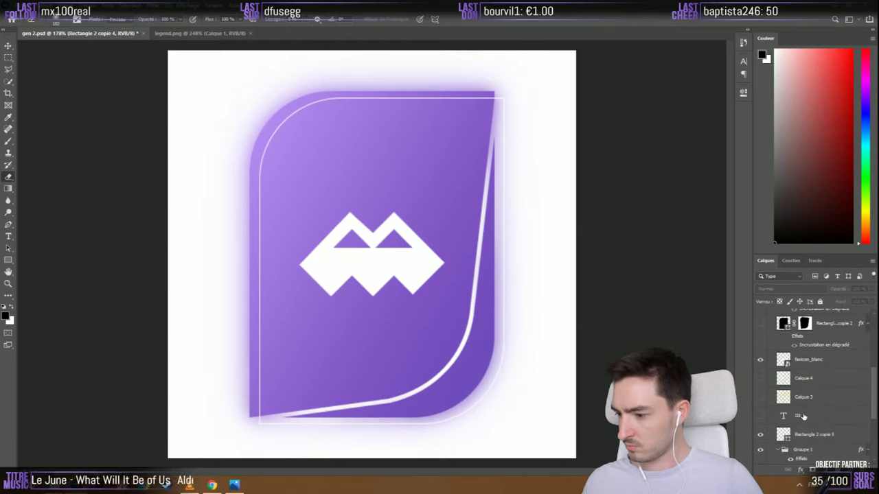
{"action": "scroll", "coordinate": [801, 416], "scroll_direction": "down", "scroll_amount": 1}
{"action": "right_click", "coordinate": [803, 416]}
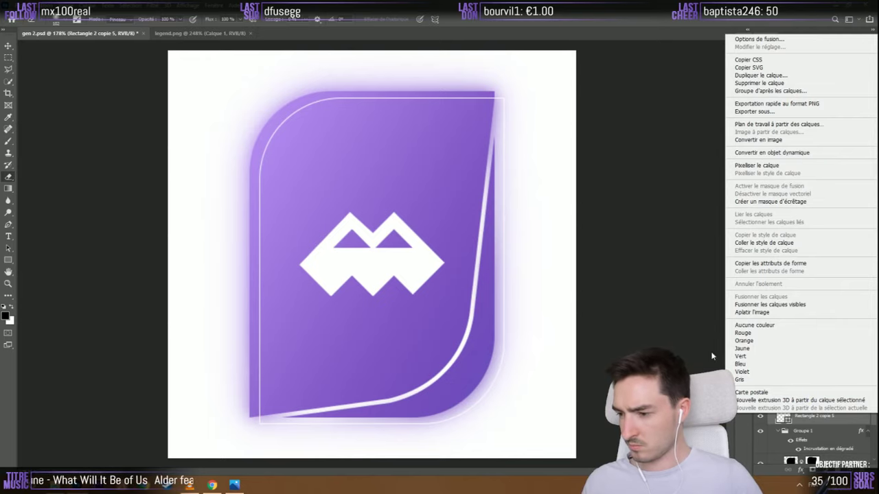
{"action": "key", "text": "Escape"}
{"action": "scroll", "coordinate": [805, 419], "scroll_direction": "down", "scroll_amount": 3}
{"action": "scroll", "coordinate": [804, 418], "scroll_direction": "up", "scroll_amount": 2}
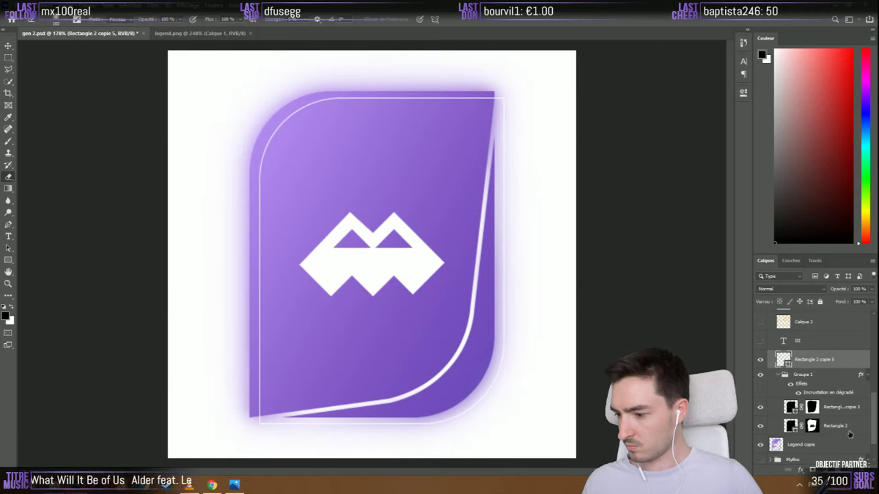
{"action": "right_click", "coordinate": [791, 425]}
{"action": "key", "text": "Escape"}
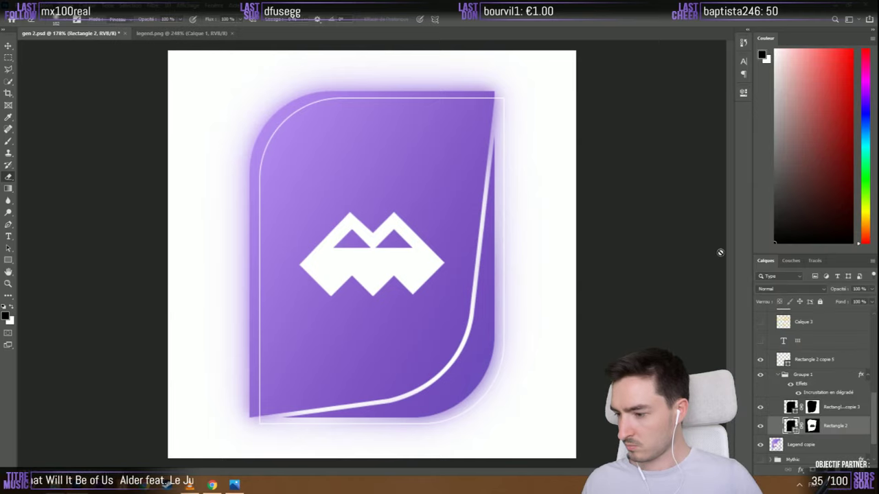
{"action": "scroll", "coordinate": [796, 378], "scroll_direction": "up", "scroll_amount": 2}
{"action": "scroll", "coordinate": [791, 401], "scroll_direction": "down", "scroll_amount": 2}
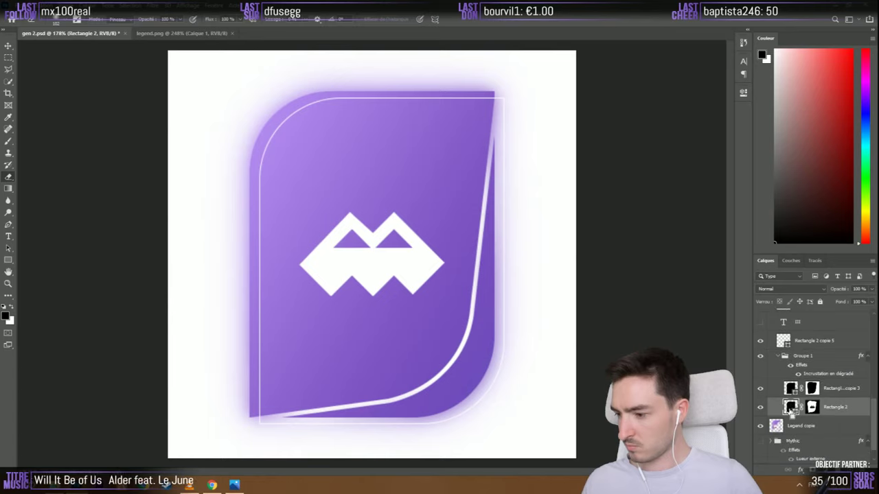
Add a card-shaped layer mask to the Legend group and zoom to check it
{"action": "scroll", "coordinate": [793, 404], "scroll_direction": "down", "scroll_amount": 5}
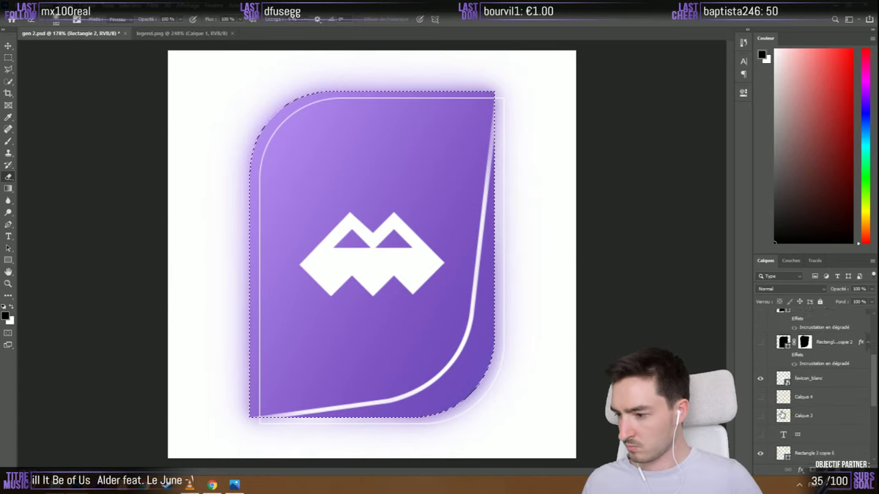
{"action": "left_click", "coordinate": [793, 332]}
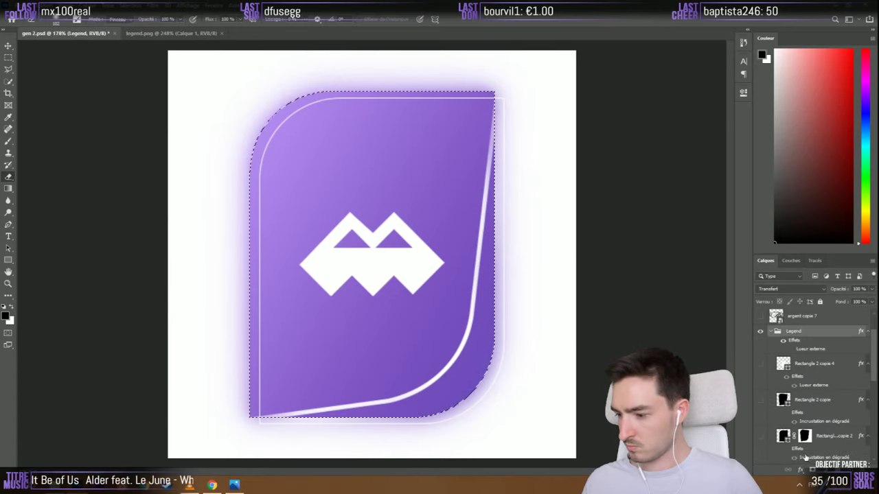
{"action": "left_click", "coordinate": [811, 471]}
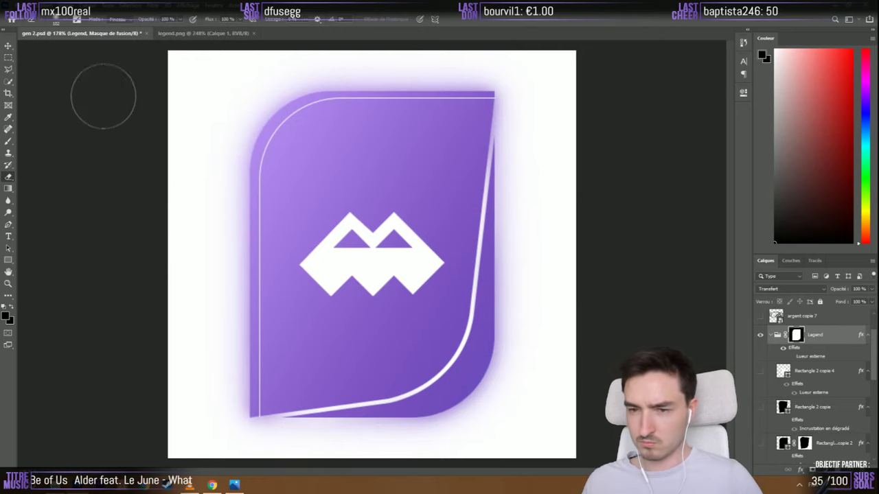
{"action": "left_click", "coordinate": [8, 45]}
{"action": "scroll", "coordinate": [112, 172], "scroll_direction": "down", "scroll_amount": 2}
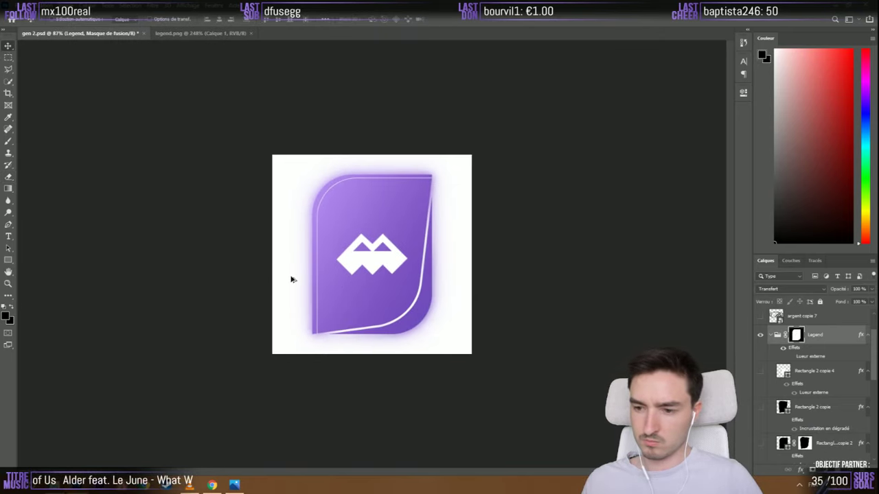
{"action": "scroll", "coordinate": [324, 288], "scroll_direction": "up", "scroll_amount": 2}
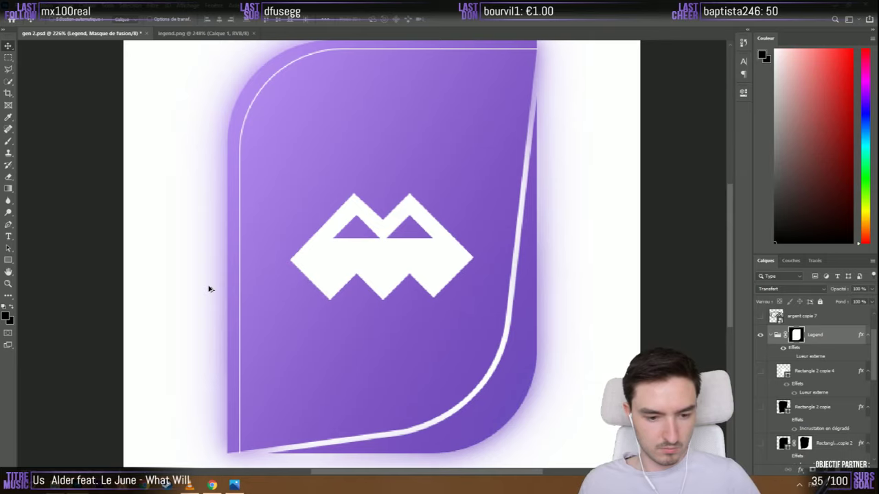
{"action": "scroll", "coordinate": [206, 290], "scroll_direction": "down", "scroll_amount": 2}
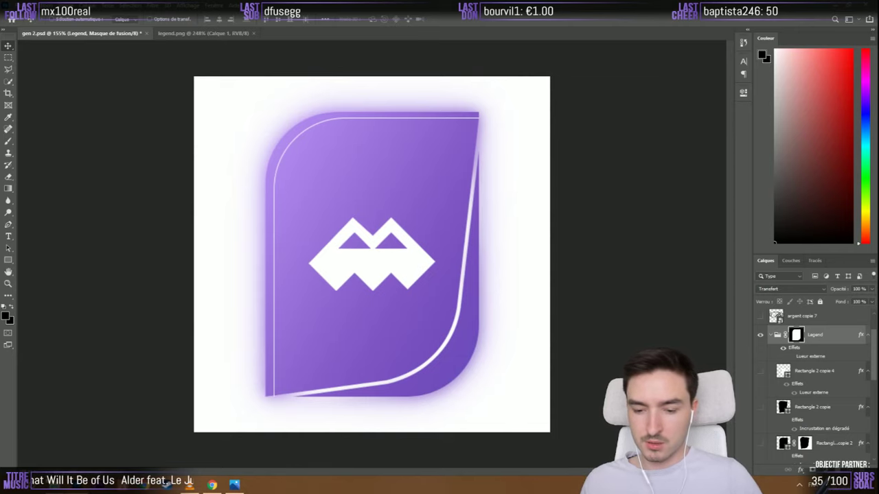
Open valorant2.png from the example folder and view the apex, baseball, fortnite, lol and rocket league images
{"action": "key", "text": "alt+Tab"}
{"action": "double_click", "coordinate": [348, 174]}
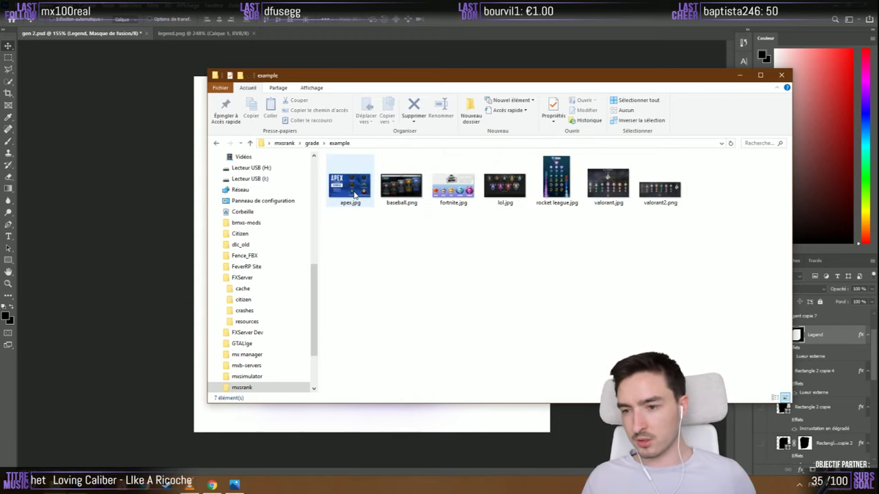
{"action": "double_click", "coordinate": [660, 187]}
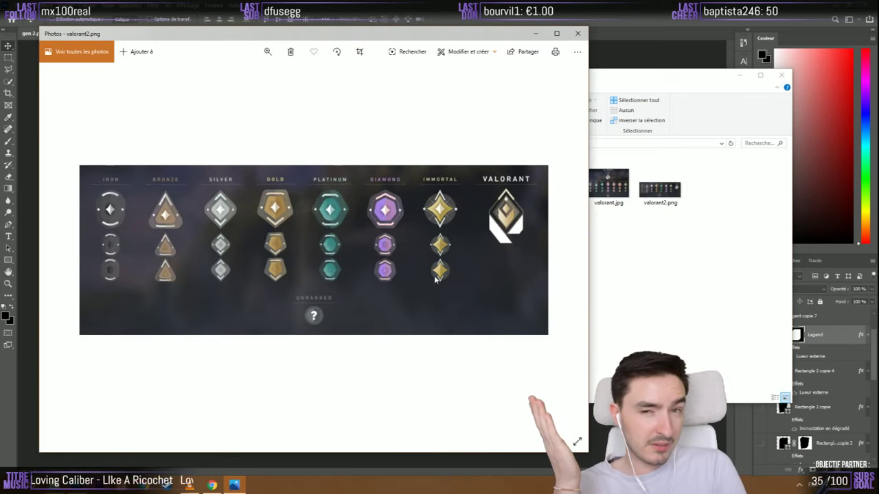
{"action": "key", "text": "Right"}
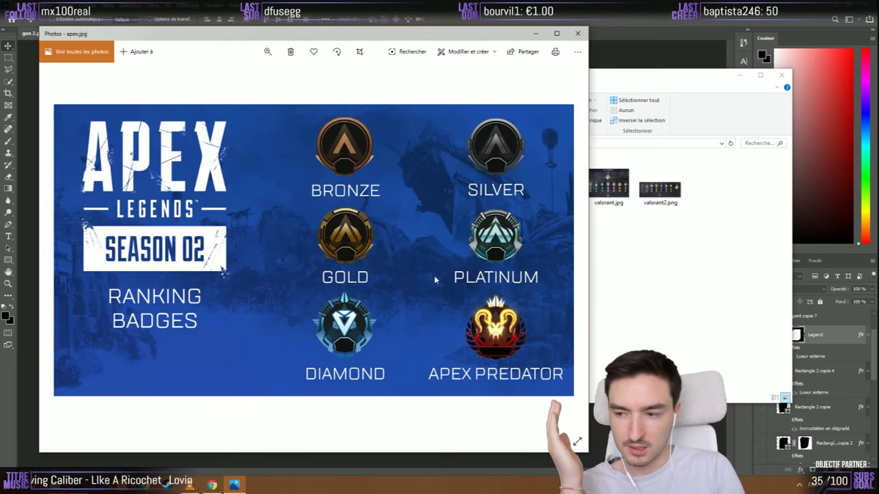
{"action": "key", "text": "Right"}
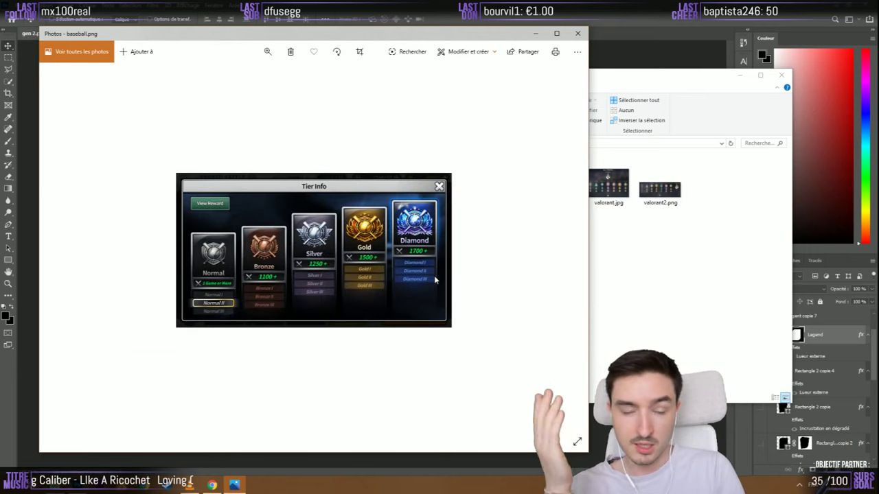
{"action": "key", "text": "Right"}
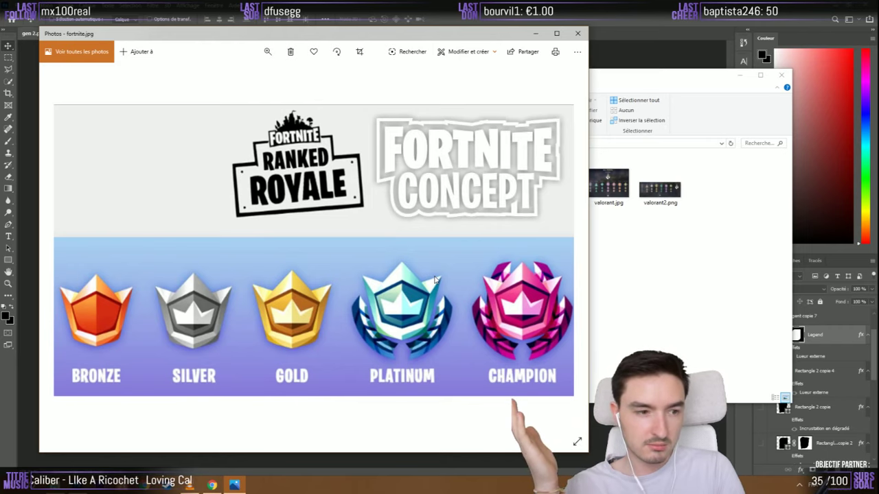
{"action": "key", "text": "Right"}
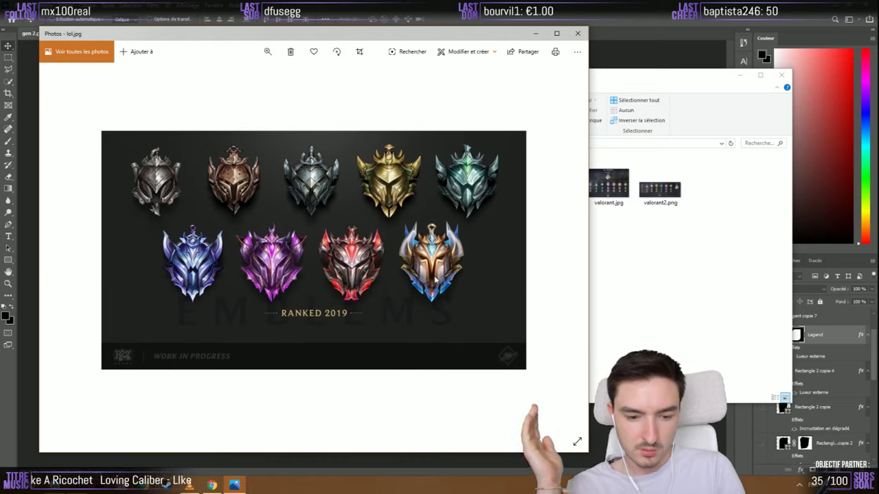
{"action": "key", "text": "Right"}
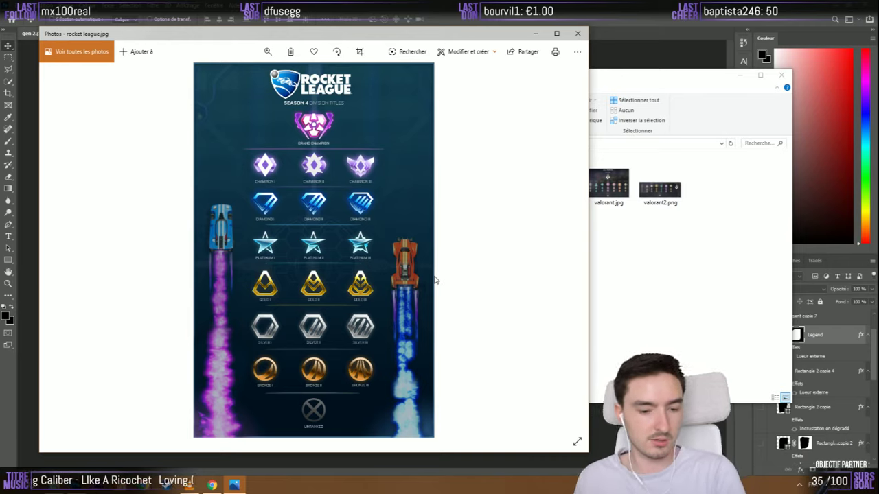
{"action": "key", "text": "alt+Tab"}
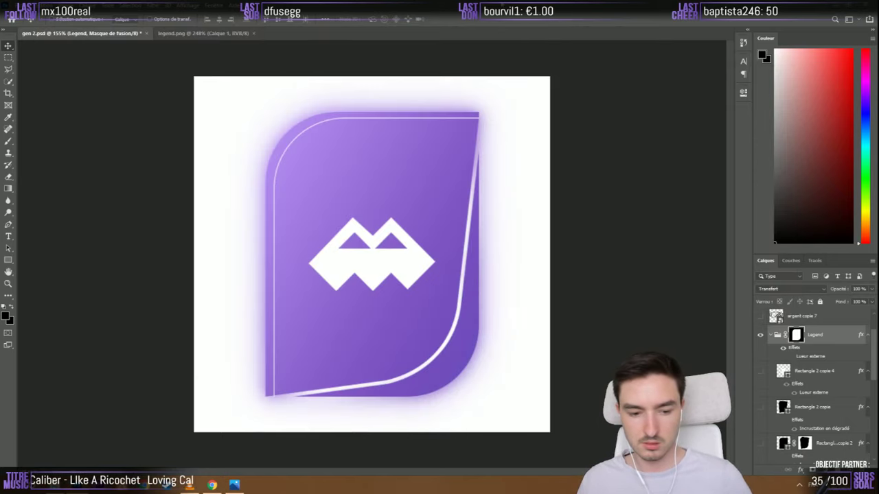
Flip through the reference images once more, close Photos and switch to the browser
{"action": "scroll", "coordinate": [261, 274], "scroll_direction": "down", "scroll_amount": 2}
{"action": "scroll", "coordinate": [296, 302], "scroll_direction": "up", "scroll_amount": 4}
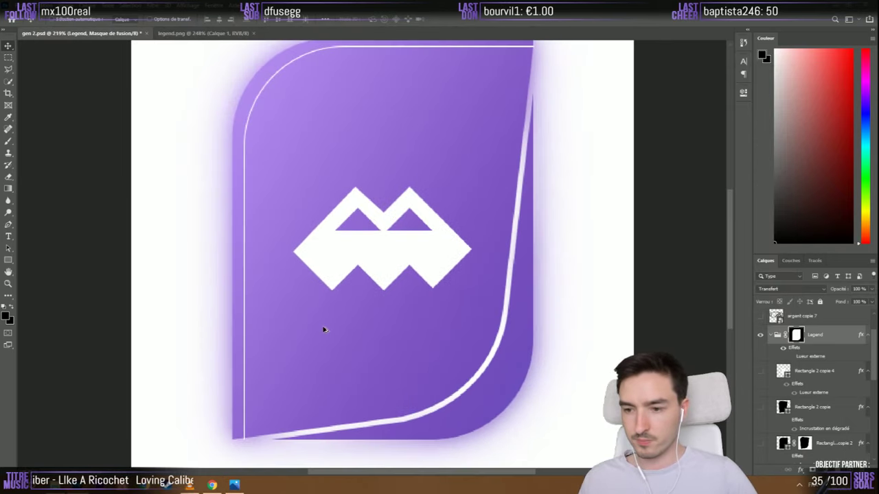
{"action": "scroll", "coordinate": [324, 329], "scroll_direction": "down", "scroll_amount": 1}
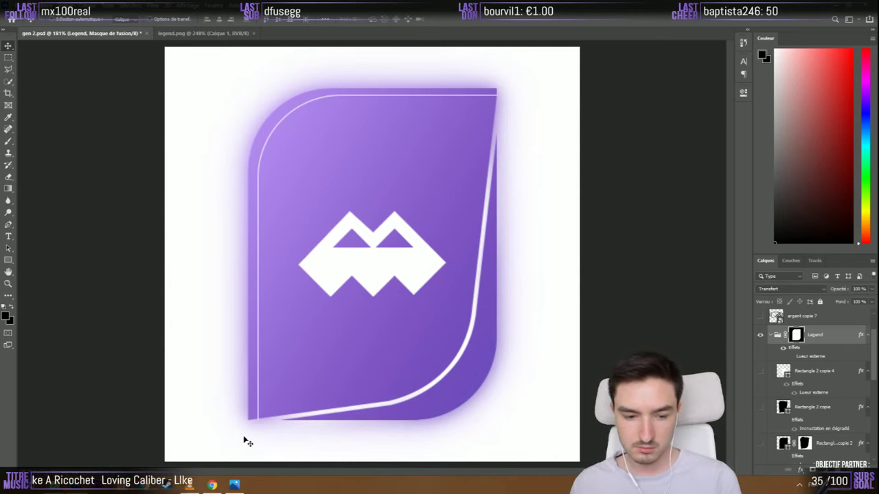
{"action": "left_click", "coordinate": [241, 485]}
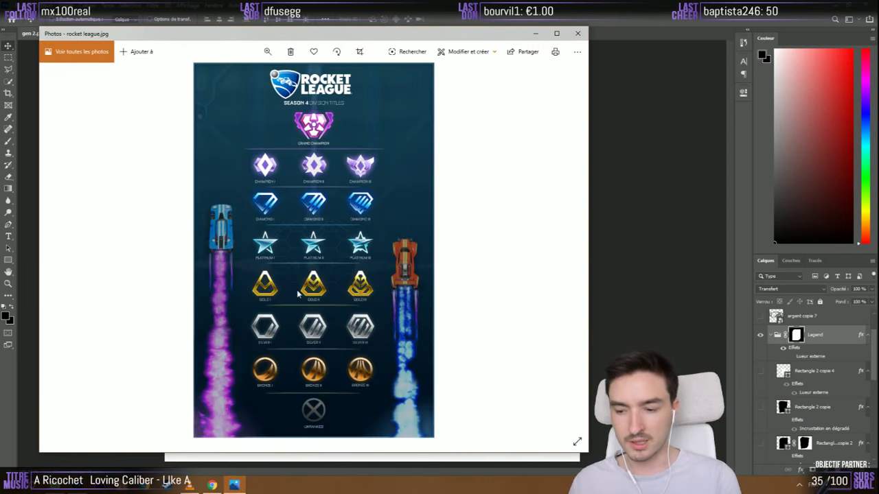
{"action": "key", "text": "Right"}
{"action": "key", "text": "Right"}
{"action": "key", "text": "Right"}
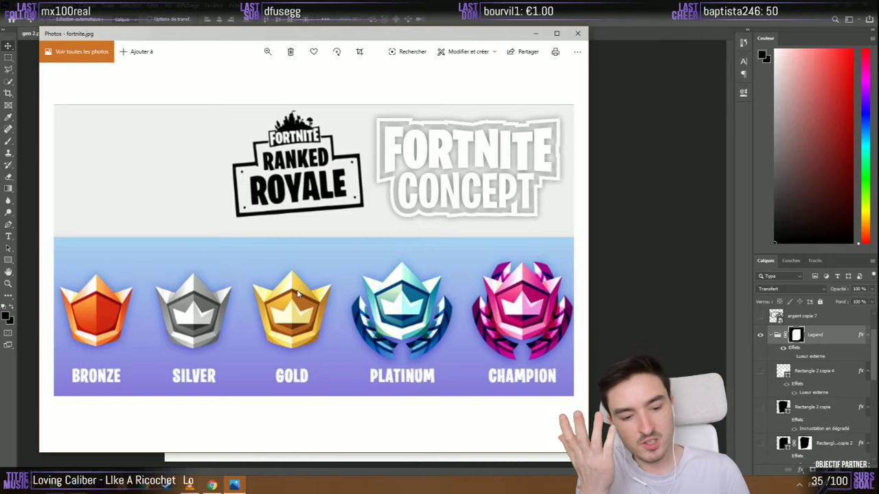
{"action": "key", "text": "alt+F4"}
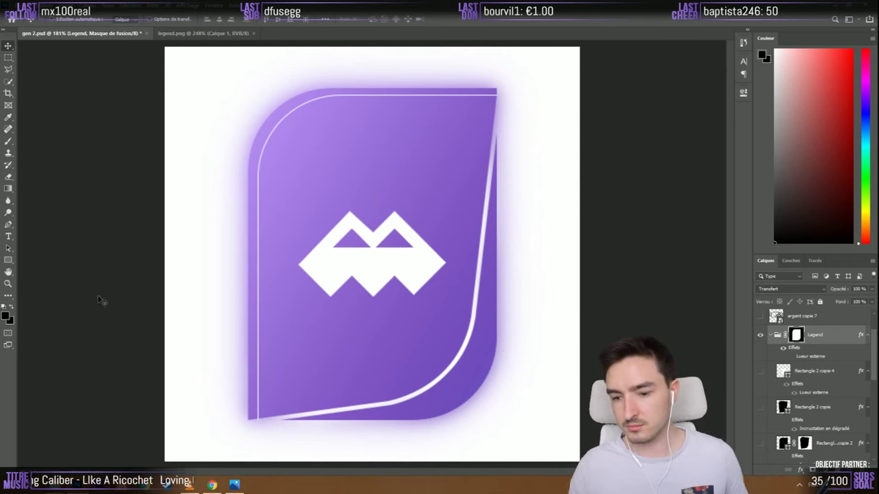
{"action": "left_click", "coordinate": [209, 486]}
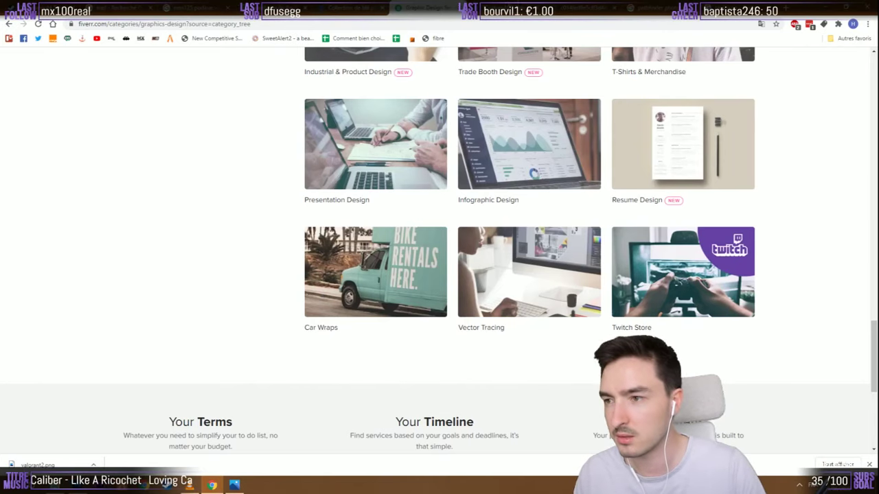
Browse the translation, Flaticon crown and 'emx125 podium' image tabs, then go back to Photoshop
{"action": "key", "text": "ctrl+shift+Tab"}
{"action": "key", "text": "ctrl+shift+Tab"}
{"action": "key", "text": "ctrl+shift+Tab"}
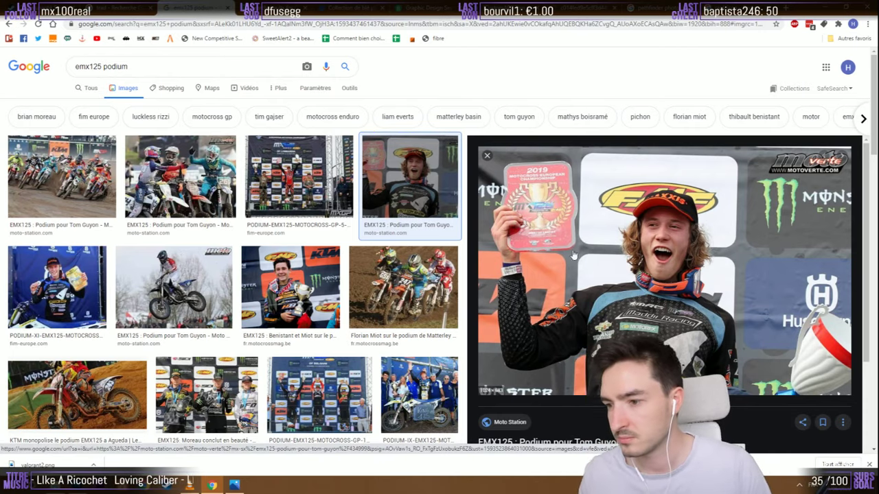
{"action": "key", "text": "ctrl+shift+Tab"}
{"action": "key", "text": "ctrl+shift+Tab"}
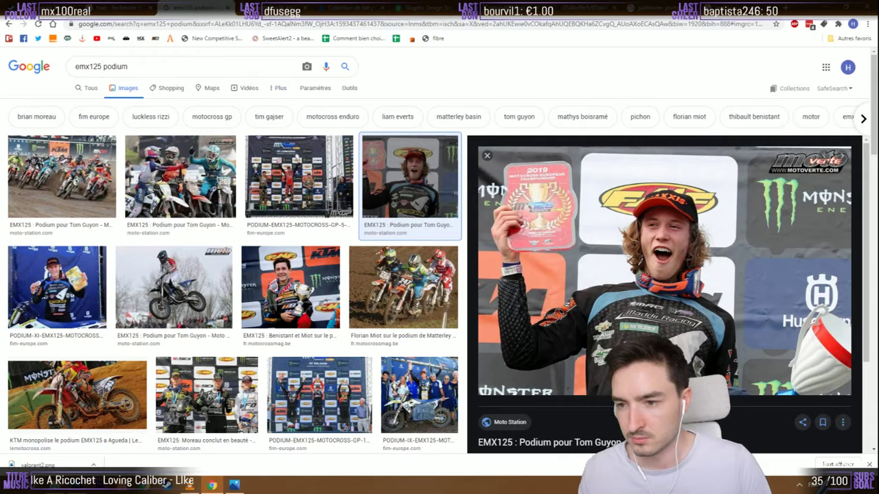
{"action": "key", "text": "ctrl+shift+Tab"}
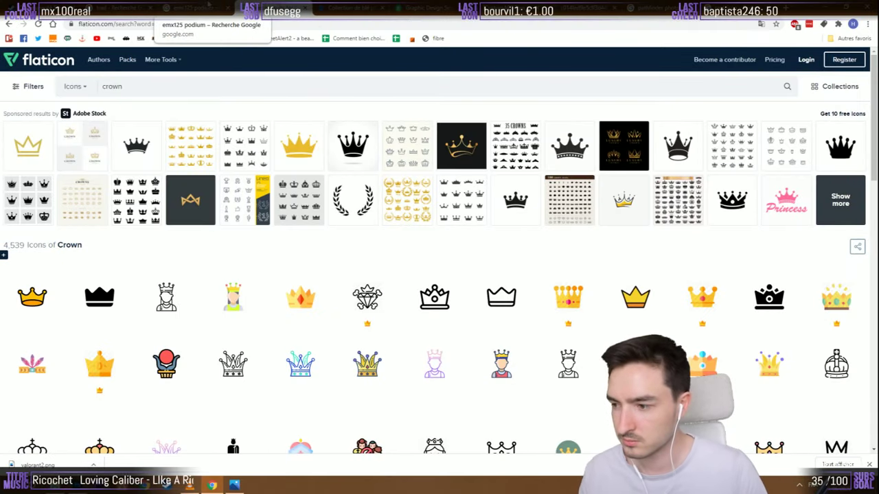
{"action": "left_click", "coordinate": [195, 7]}
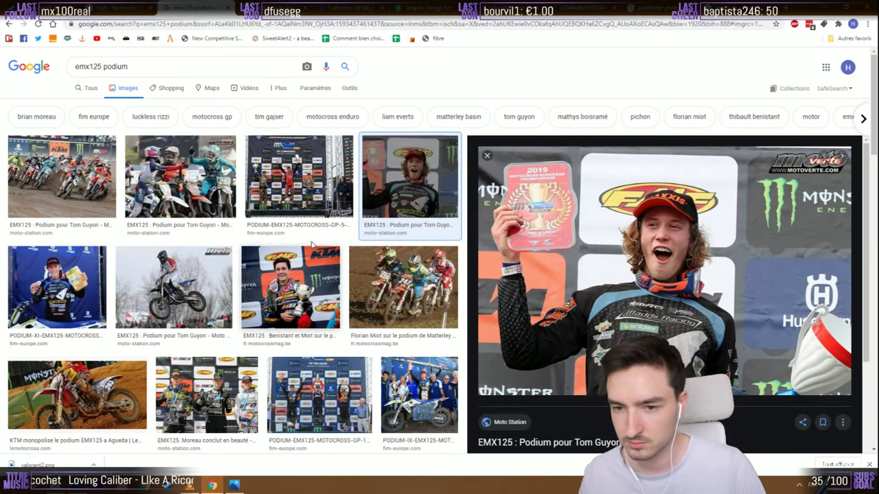
{"action": "left_click", "coordinate": [57, 291]}
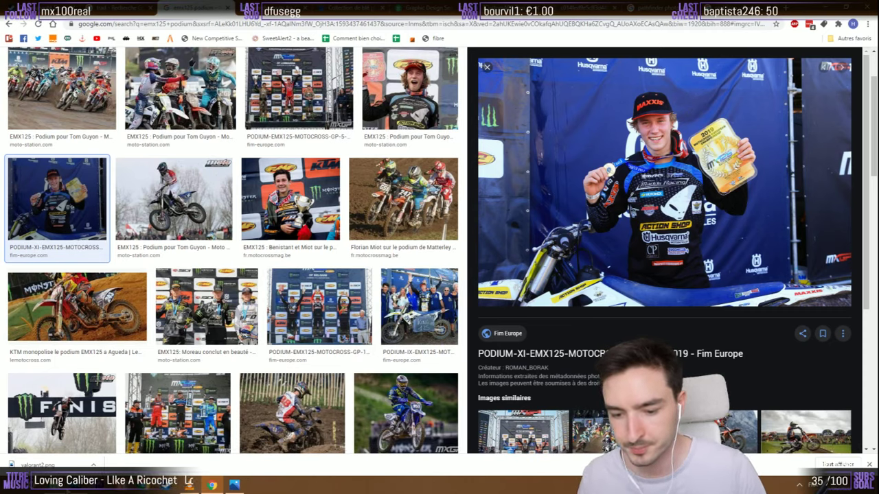
{"action": "left_click", "coordinate": [234, 485]}
Hide the Legend copie layer to remove the purple glow, then collapse the Legend group
{"action": "scroll", "coordinate": [421, 263], "scroll_direction": "down", "scroll_amount": 1}
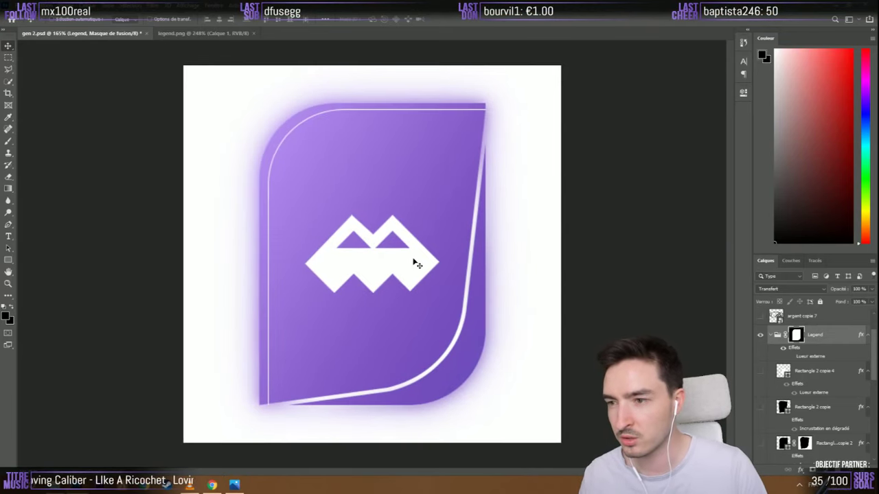
{"action": "left_click", "coordinate": [824, 337]}
{"action": "scroll", "coordinate": [824, 340], "scroll_direction": "down", "scroll_amount": 2}
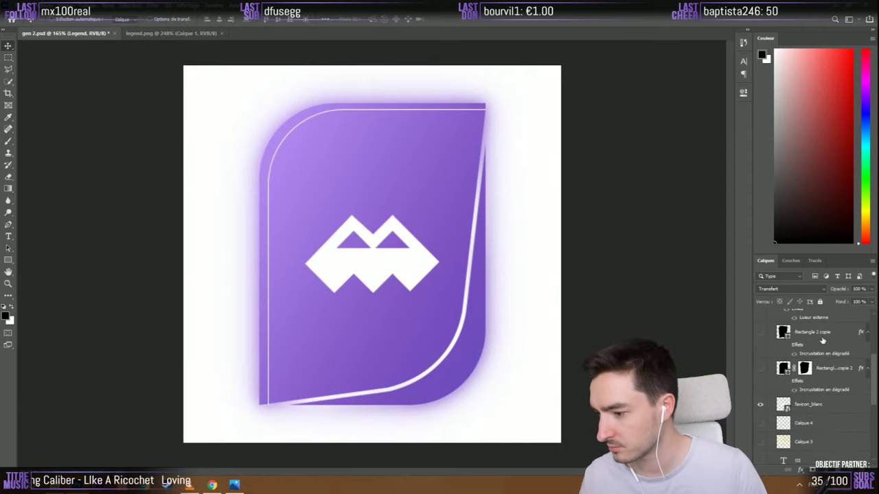
{"action": "scroll", "coordinate": [818, 375], "scroll_direction": "down", "scroll_amount": 5}
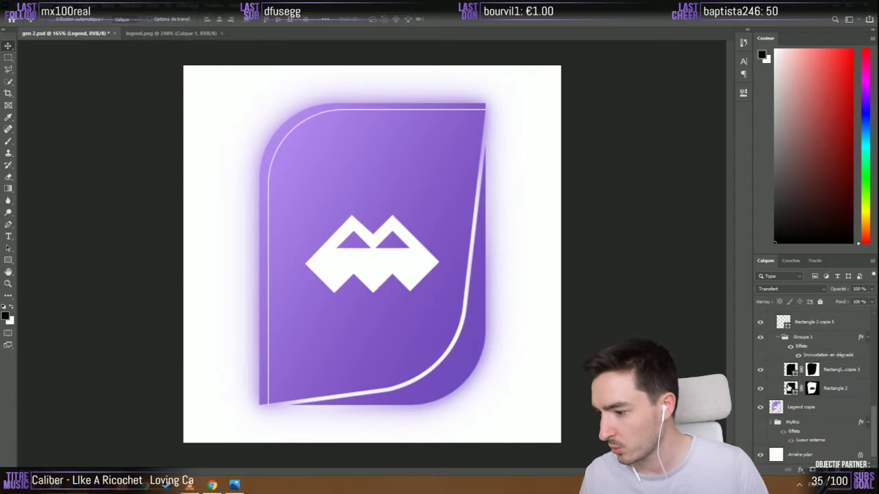
{"action": "left_click", "coordinate": [760, 406]}
{"action": "scroll", "coordinate": [776, 398], "scroll_direction": "up", "scroll_amount": 4}
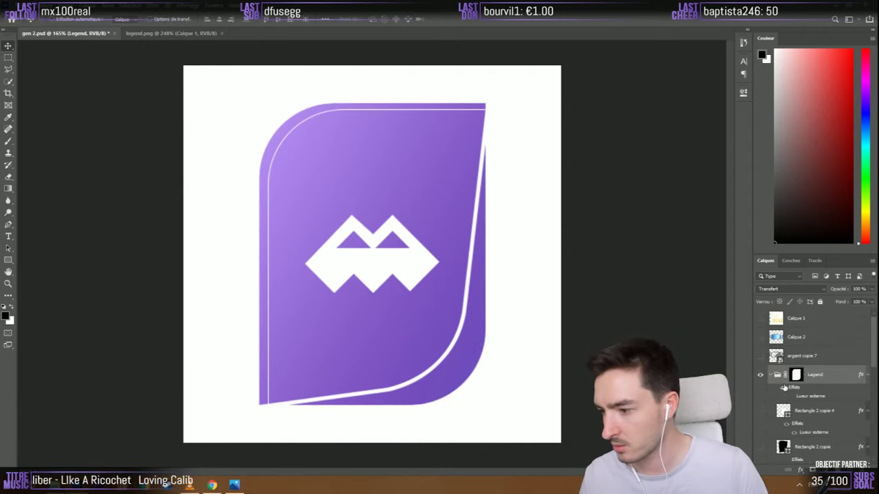
{"action": "left_click", "coordinate": [771, 376]}
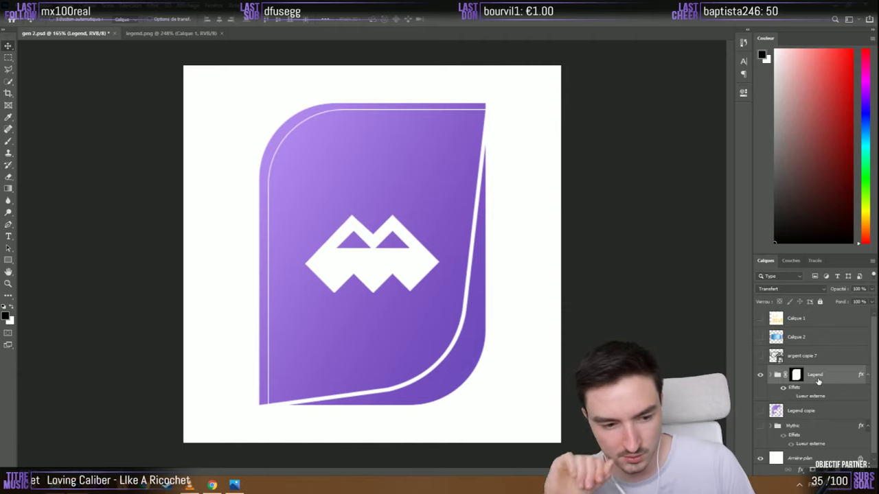
Add the text LEGEND, set the foreground colour to ffffff, and move it onto the card
{"action": "left_click", "coordinate": [6, 237]}
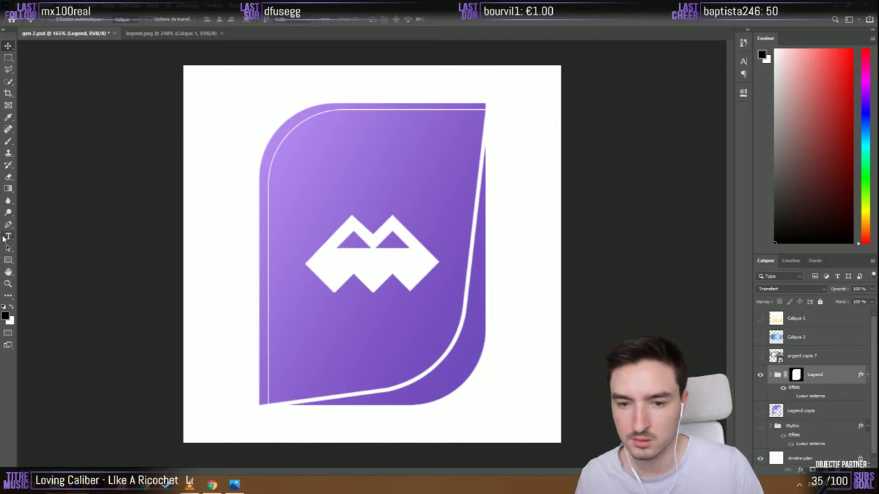
{"action": "left_click", "coordinate": [331, 330]}
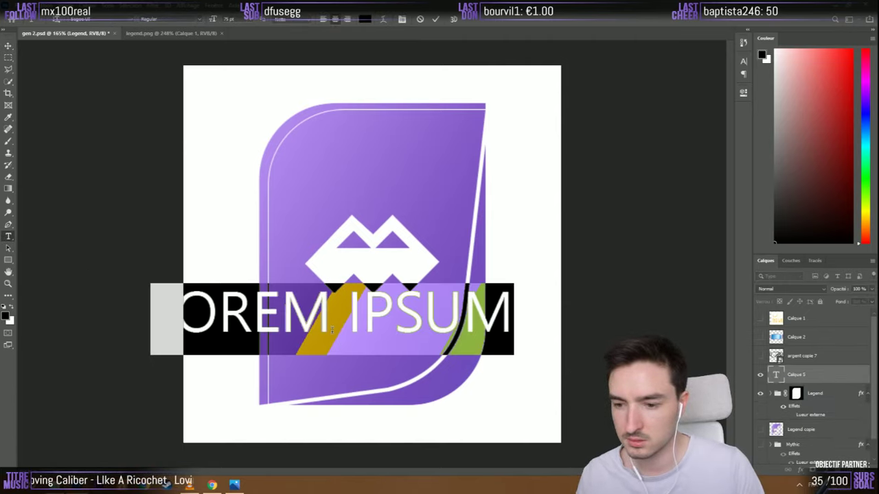
{"action": "type", "text": "LEGEND"}
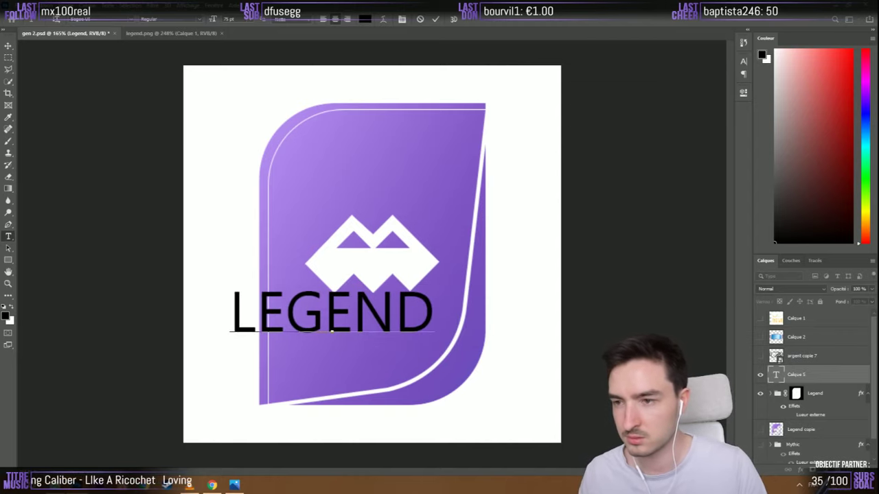
{"action": "left_click", "coordinate": [435, 19]}
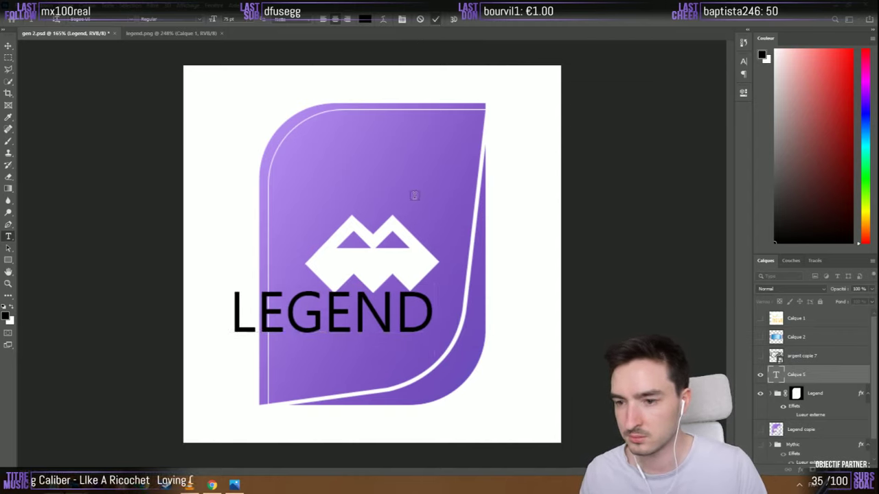
{"action": "left_click", "coordinate": [761, 55]}
{"action": "type", "text": "ffffff"}
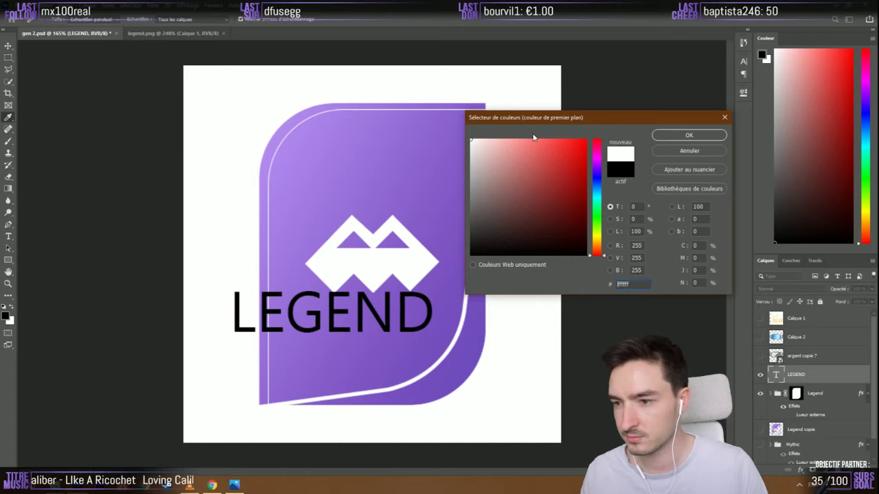
{"action": "left_click", "coordinate": [688, 136]}
{"action": "left_click", "coordinate": [9, 46]}
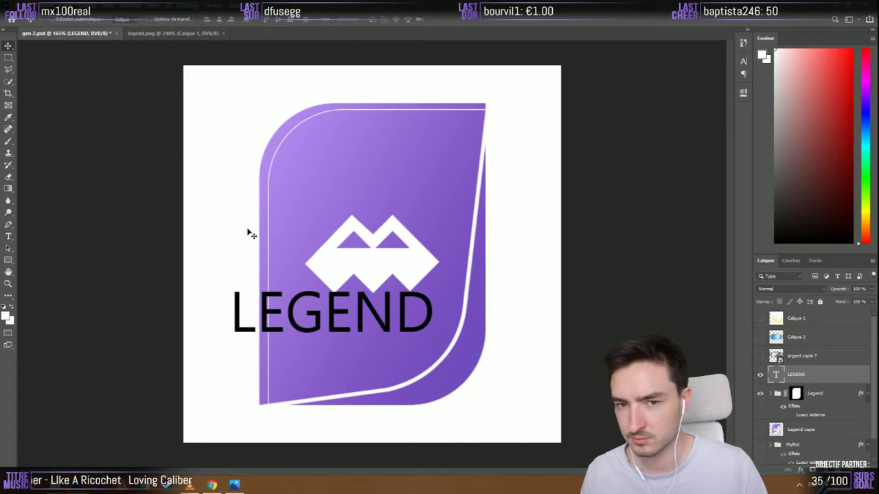
{"action": "left_click_drag", "start_coordinate": [309, 314], "coordinate": [348, 323]}
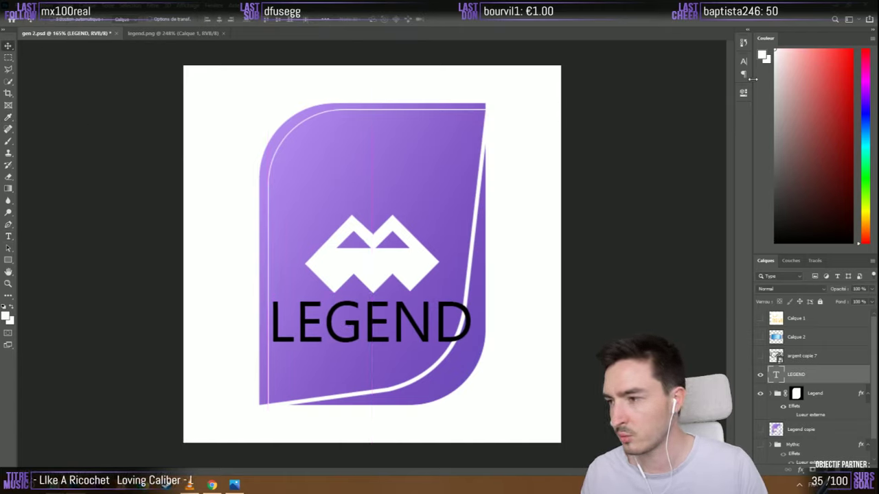
Make the LEGEND text white at 50 pt and centre it beneath the M logo
{"action": "left_click", "coordinate": [744, 62]}
{"action": "left_click", "coordinate": [719, 114]}
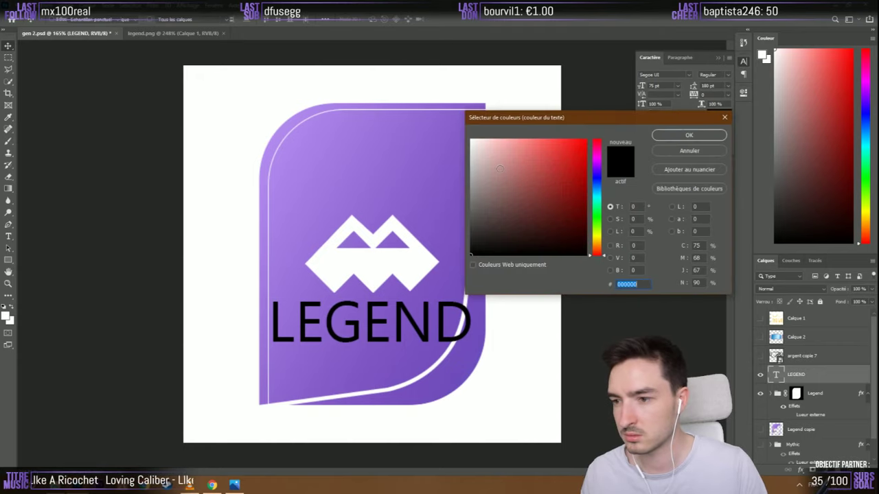
{"action": "left_click", "coordinate": [278, 109]}
{"action": "key", "text": "Return"}
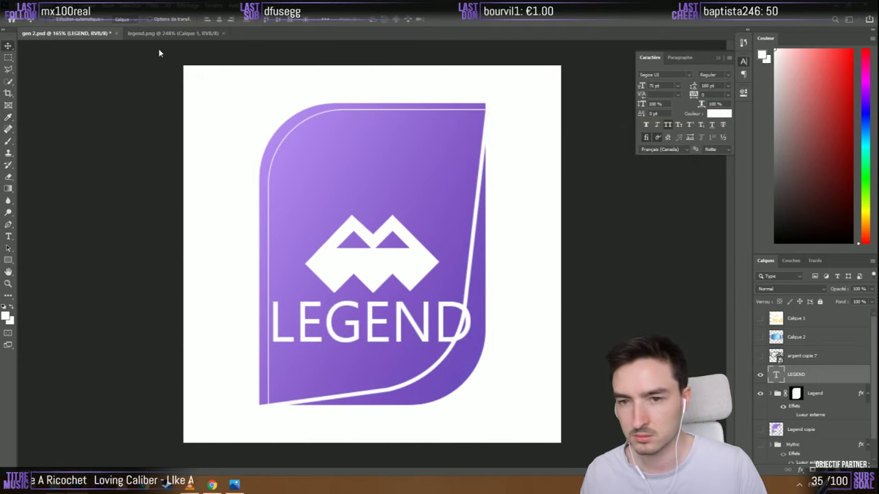
{"action": "left_click", "coordinate": [652, 86]}
{"action": "type", "text": "50"}
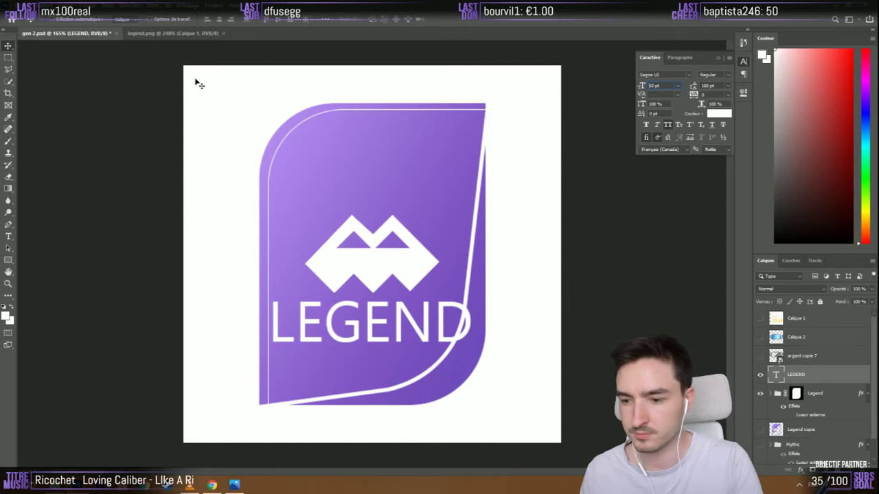
{"action": "key", "text": "Return"}
{"action": "left_click_drag", "start_coordinate": [392, 333], "coordinate": [392, 324]}
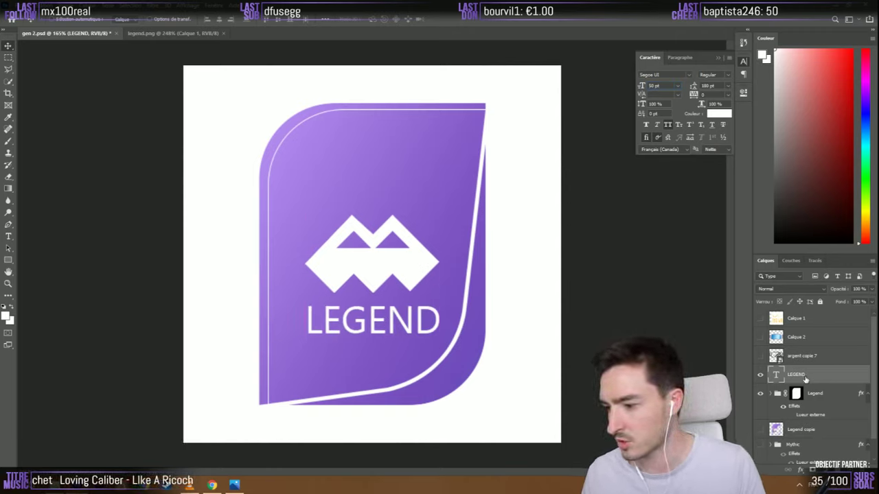
{"action": "scroll", "coordinate": [805, 379], "scroll_direction": "down", "scroll_amount": 1}
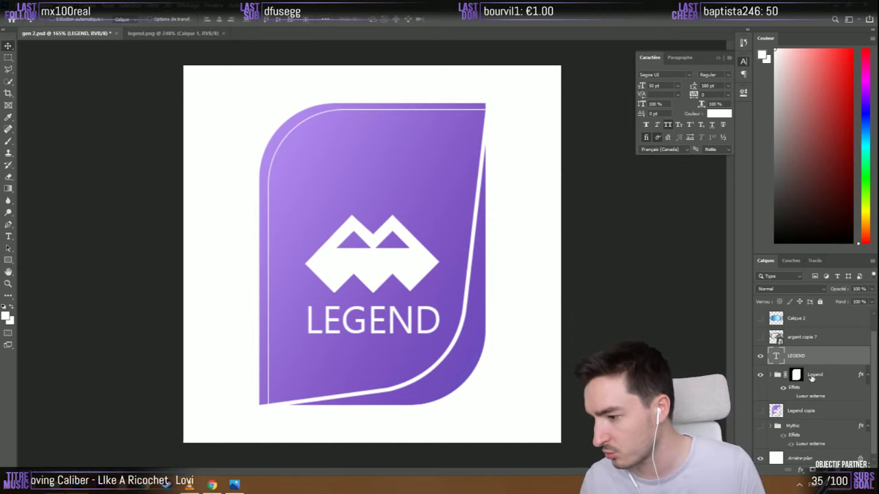
Duplicate Rectangle 2 in the Legend group, delete the copy's layer mask, and move it up the stack
{"action": "left_click", "coordinate": [775, 373]}
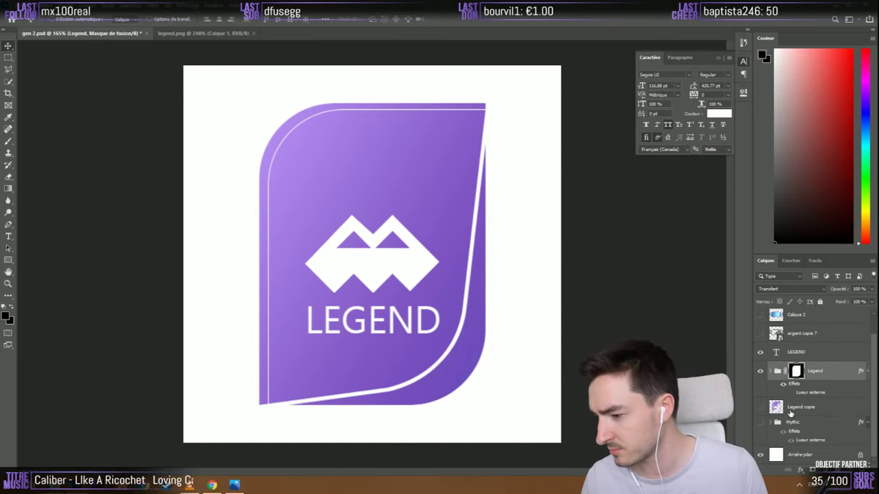
{"action": "left_click", "coordinate": [772, 372]}
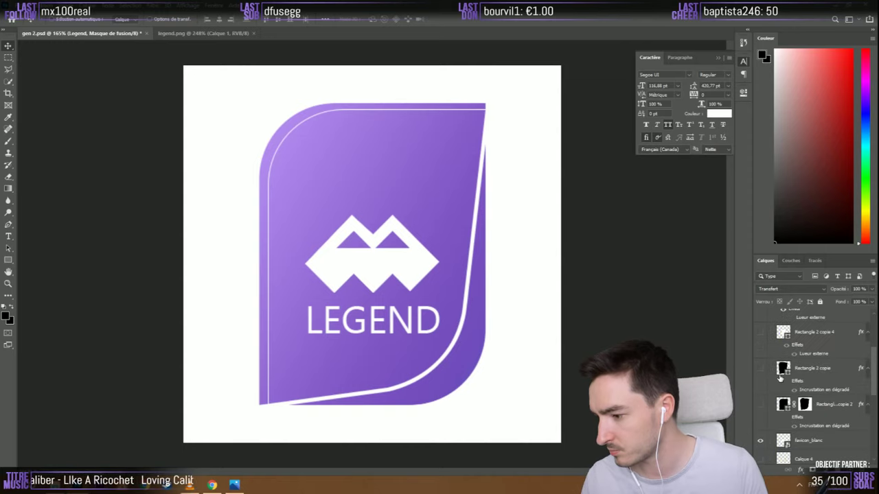
{"action": "scroll", "coordinate": [781, 380], "scroll_direction": "down", "scroll_amount": 5}
{"action": "scroll", "coordinate": [782, 384], "scroll_direction": "down", "scroll_amount": 1}
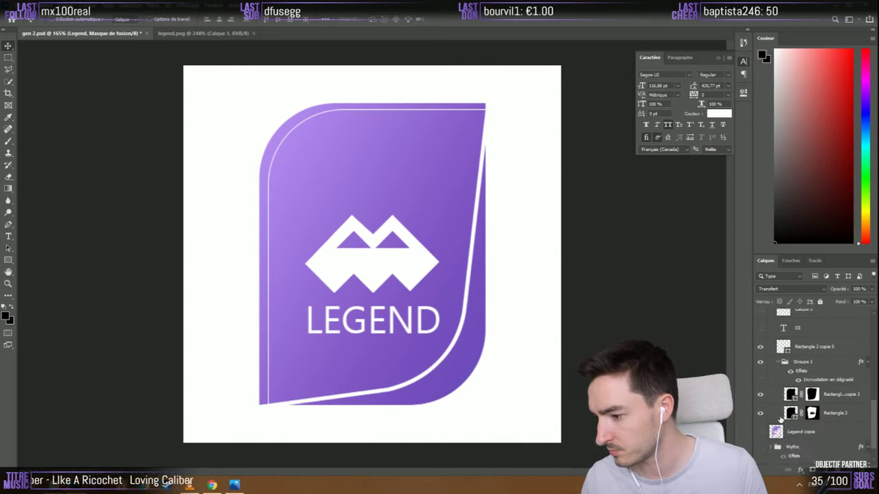
{"action": "left_click", "coordinate": [780, 416]}
{"action": "key", "text": "ctrl+j"}
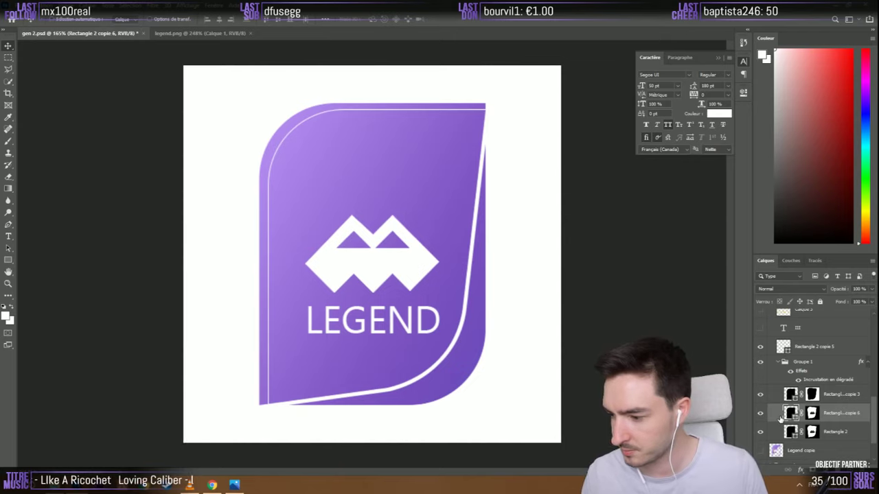
{"action": "right_click", "coordinate": [811, 414]}
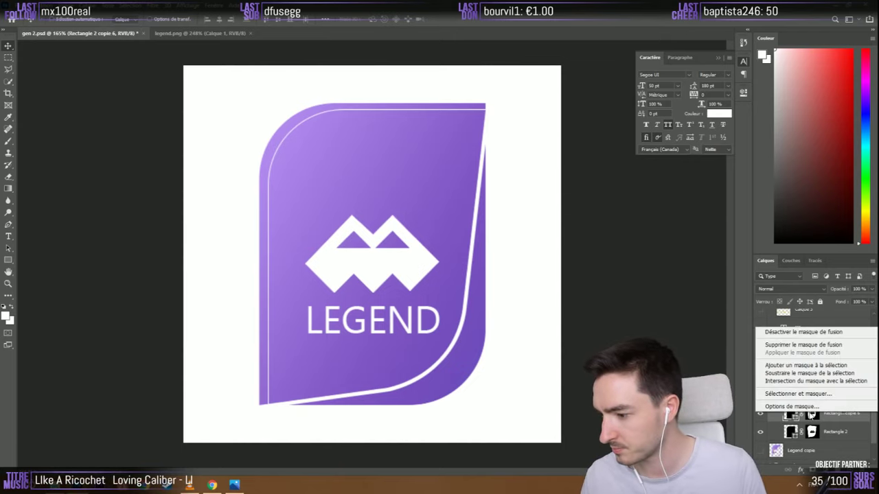
{"action": "left_click", "coordinate": [802, 344]}
{"action": "left_click_drag", "start_coordinate": [814, 416], "coordinate": [802, 367]}
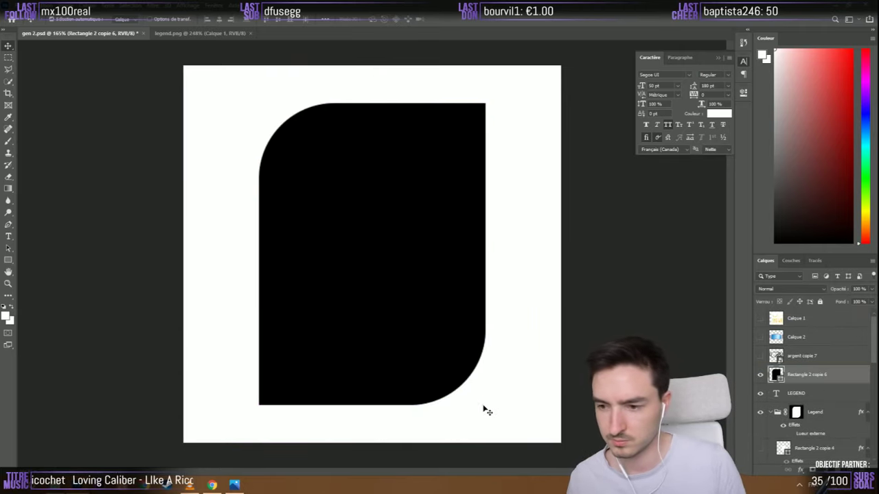
Scale the copied card shape slightly larger around the card
{"action": "key", "text": "ctrl+t"}
{"action": "left_click_drag", "start_coordinate": [486, 404], "coordinate": [494, 409]}
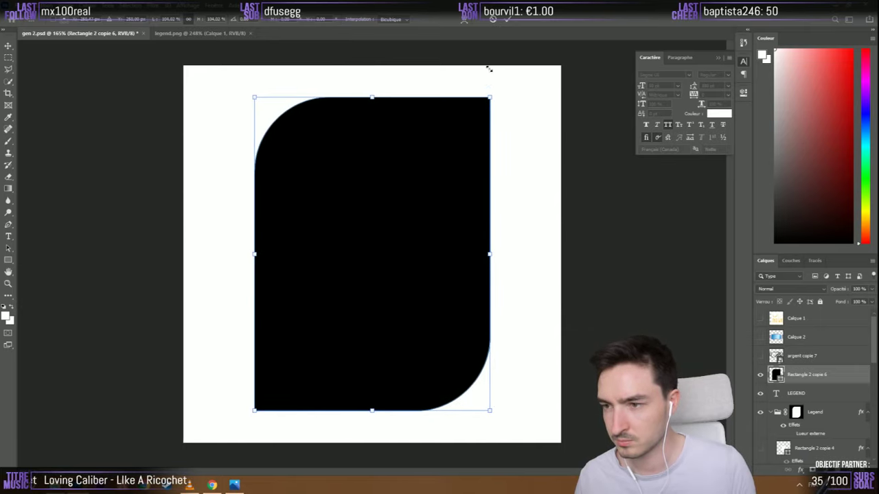
{"action": "left_click", "coordinate": [508, 20]}
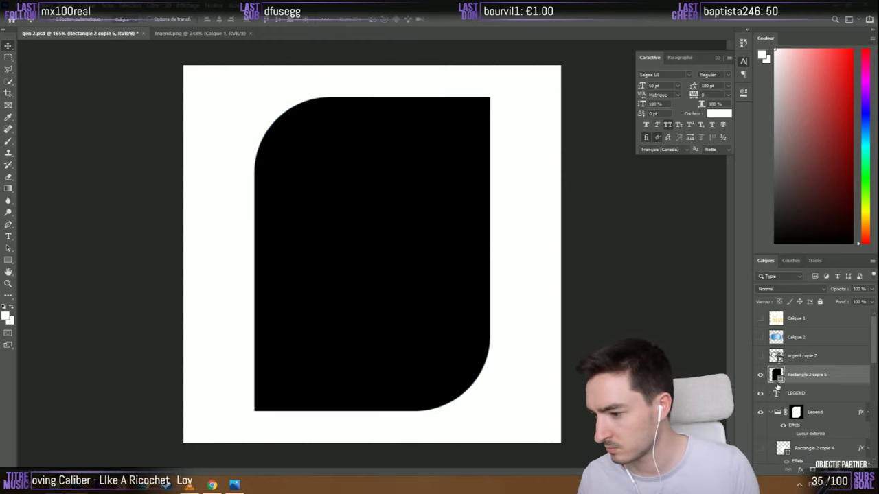
Move the Legend group above Rectangle 2 copie 6 and set the copy's opacity to 10%
{"action": "left_click_drag", "start_coordinate": [789, 412], "coordinate": [814, 361]}
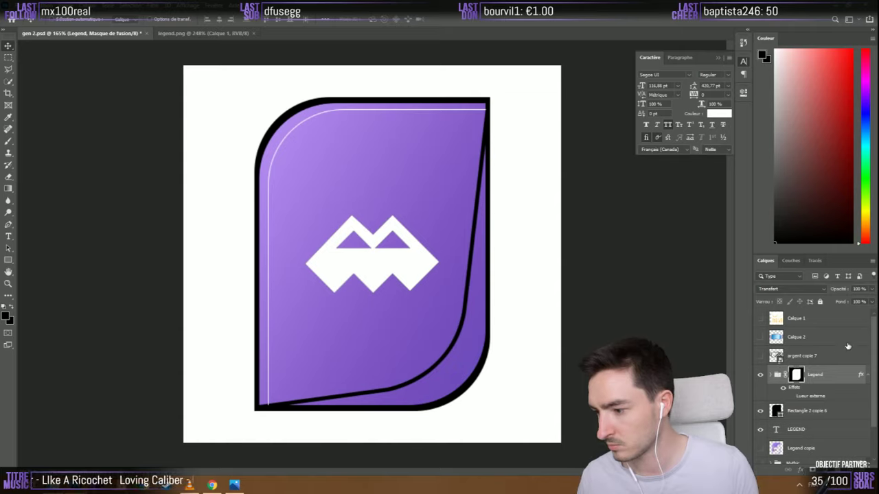
{"action": "left_click", "coordinate": [834, 374], "text": "ctrl"}
{"action": "left_click", "coordinate": [807, 410]}
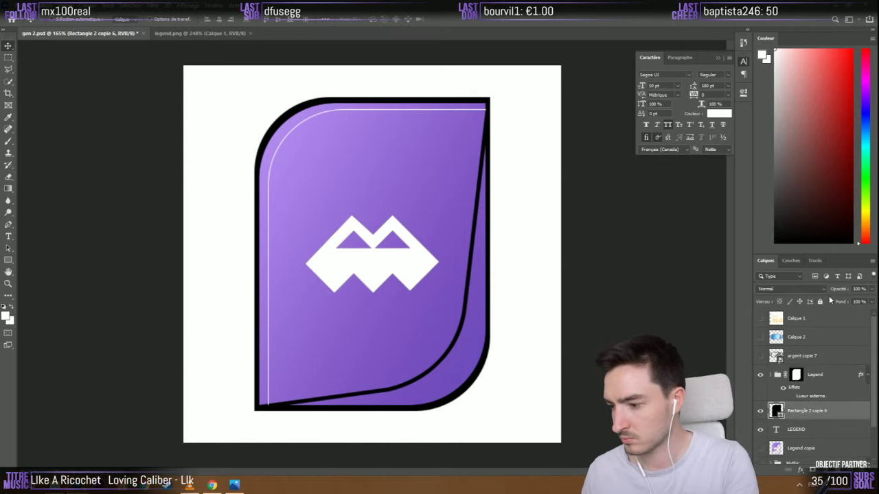
{"action": "left_click", "coordinate": [858, 289]}
{"action": "type", "text": "10"}
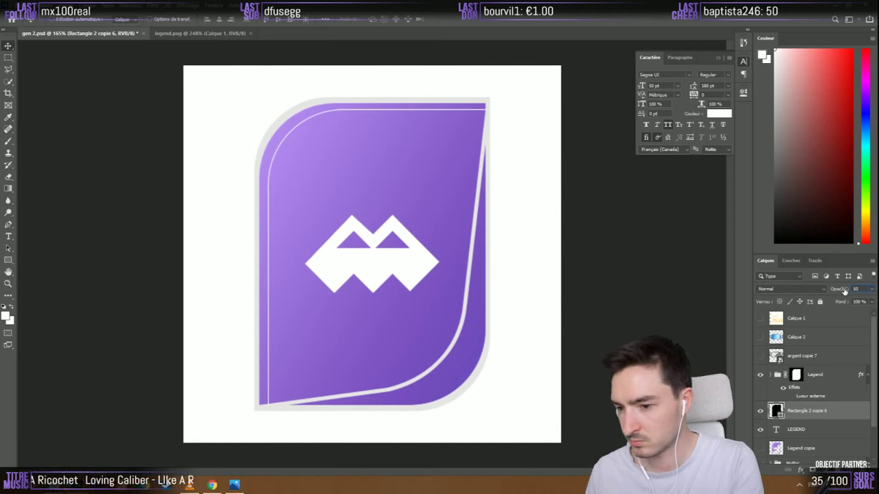
{"action": "left_click", "coordinate": [214, 486]}
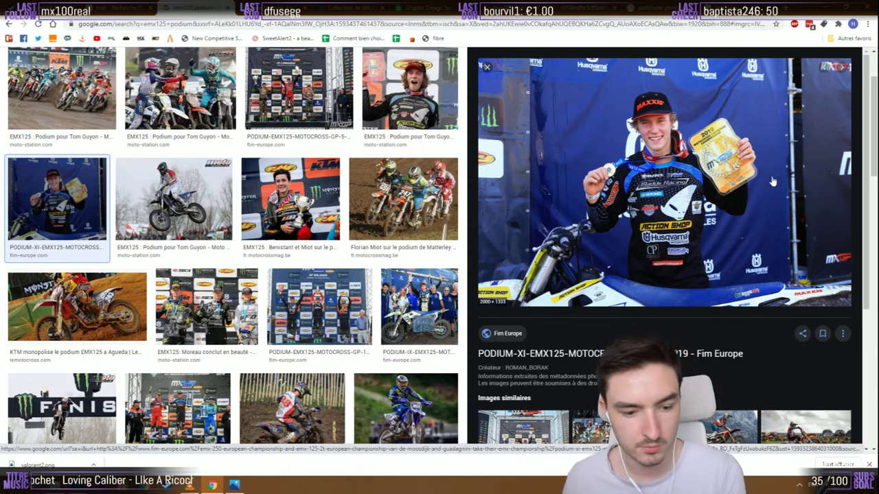
{"action": "key", "text": "alt+Tab"}
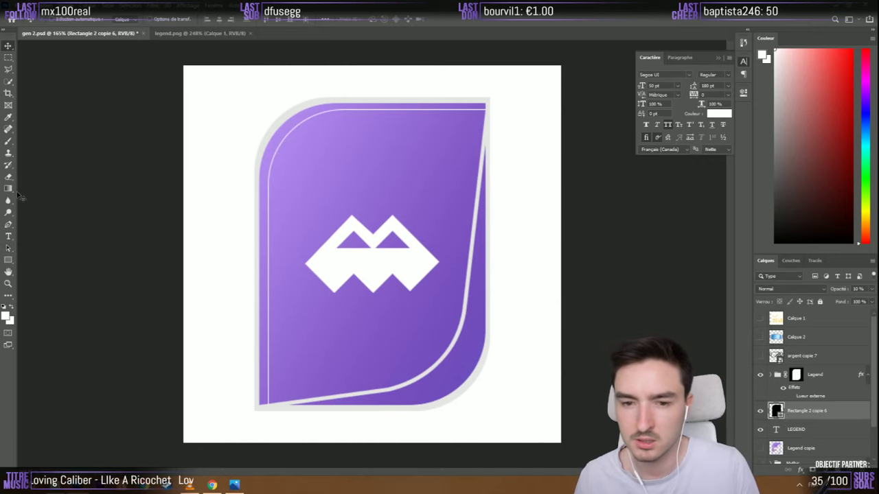
Remove the shape's fill and give it a 2 px outline
{"action": "left_click", "coordinate": [9, 260]}
{"action": "left_click", "coordinate": [107, 19]}
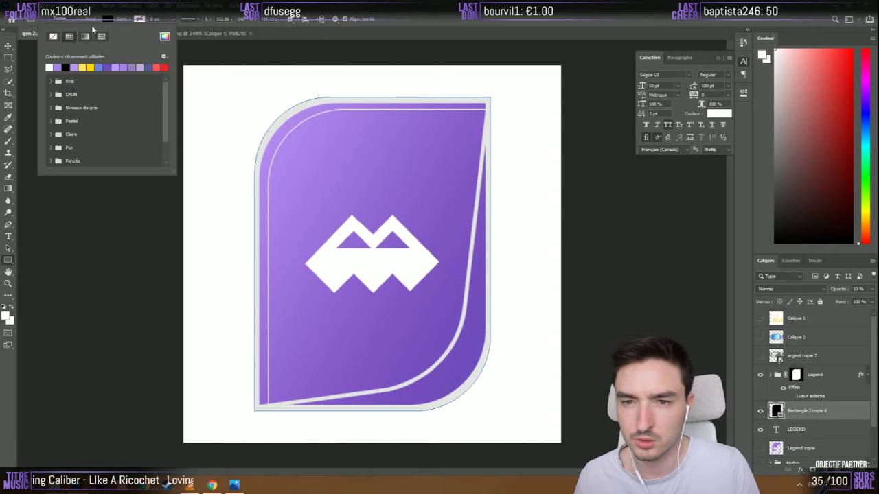
{"action": "left_click", "coordinate": [53, 37]}
{"action": "left_click", "coordinate": [141, 20]}
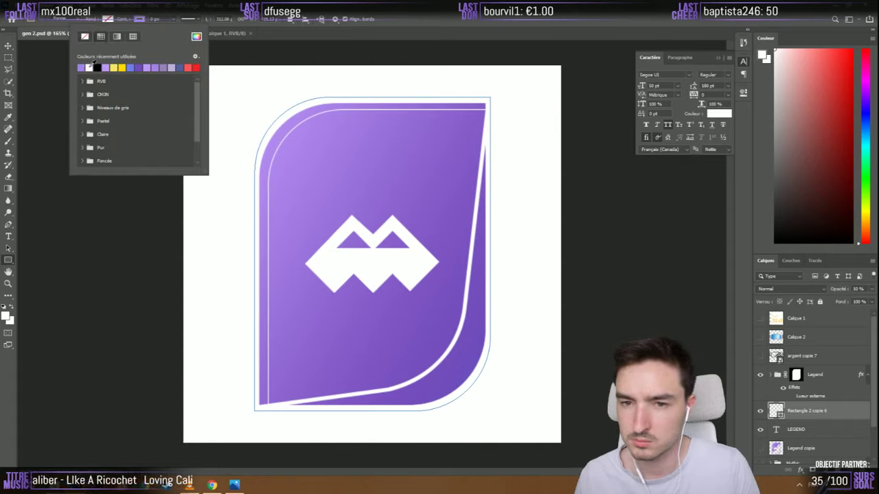
{"action": "left_click", "coordinate": [137, 20]}
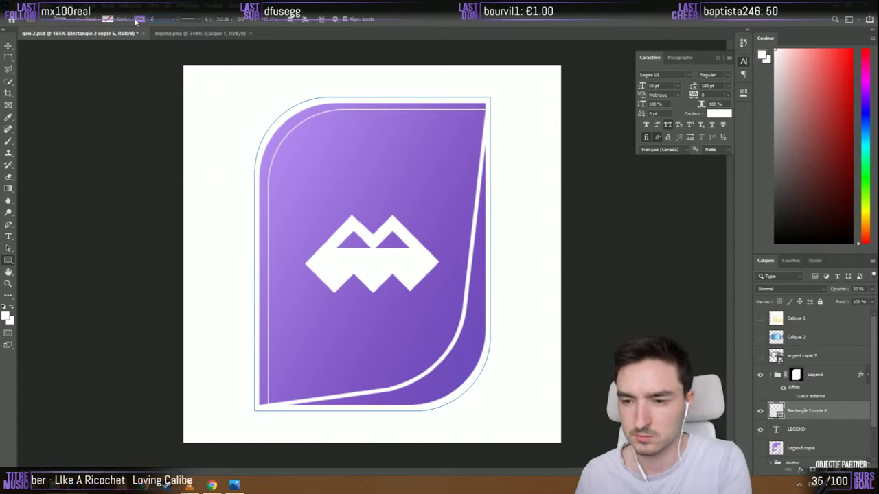
Try the layer at about 83% opacity, then return it to 10%
{"action": "left_click", "coordinate": [8, 45]}
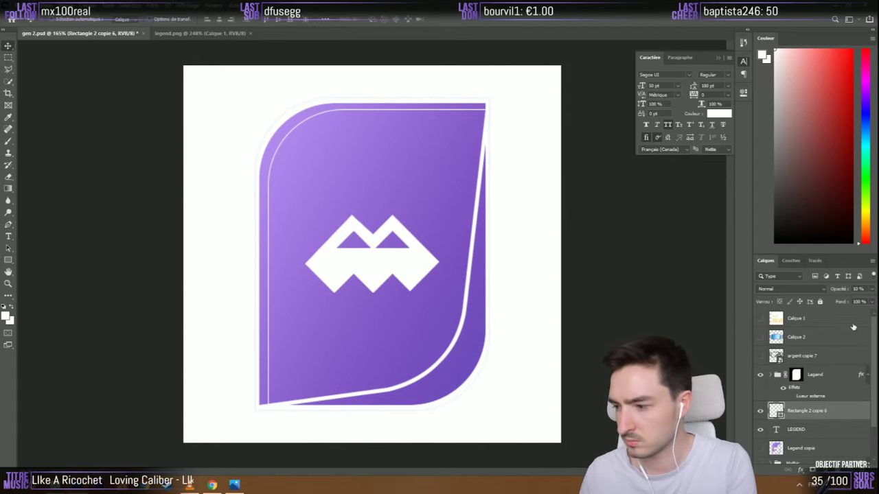
{"action": "left_click", "coordinate": [872, 291]}
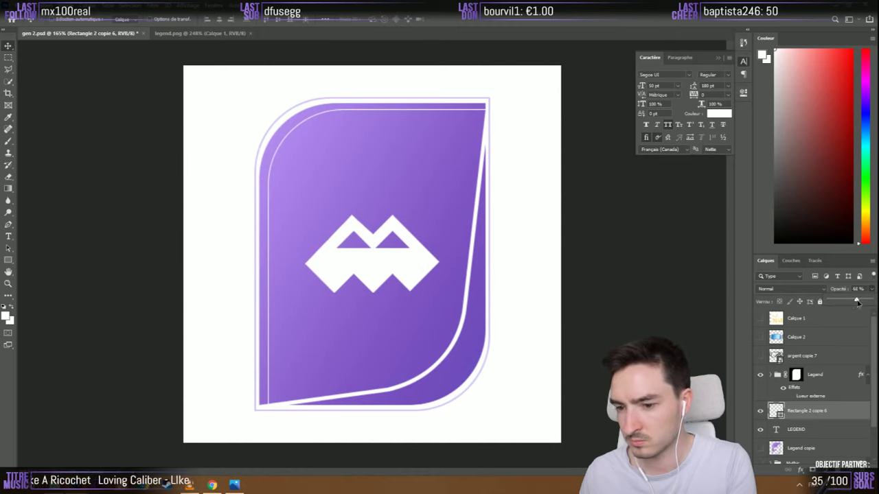
{"action": "left_click_drag", "start_coordinate": [857, 302], "coordinate": [873, 303]}
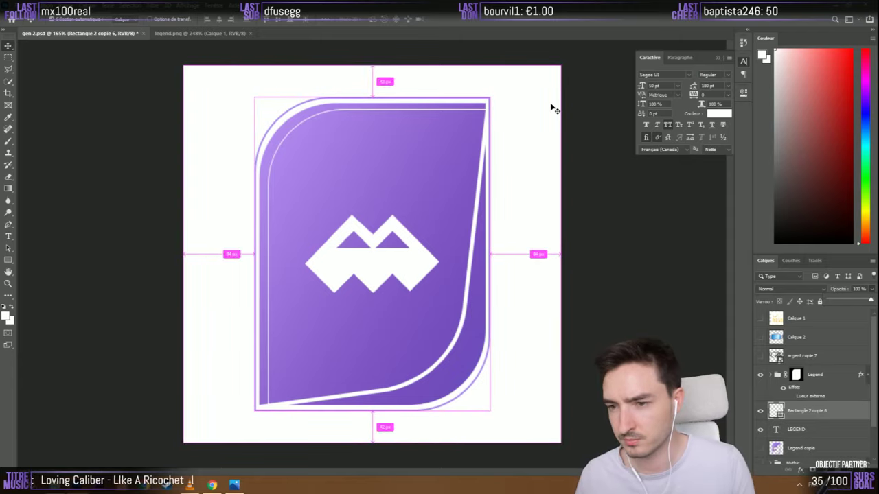
{"action": "key", "text": "1"}
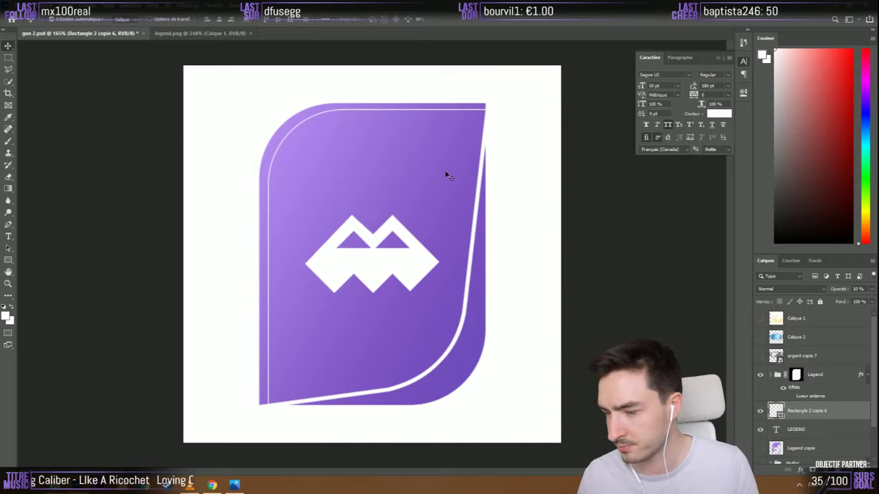
Set the rectangle's fill colour to white, leaving the stroke unchanged
{"action": "key", "text": "u"}
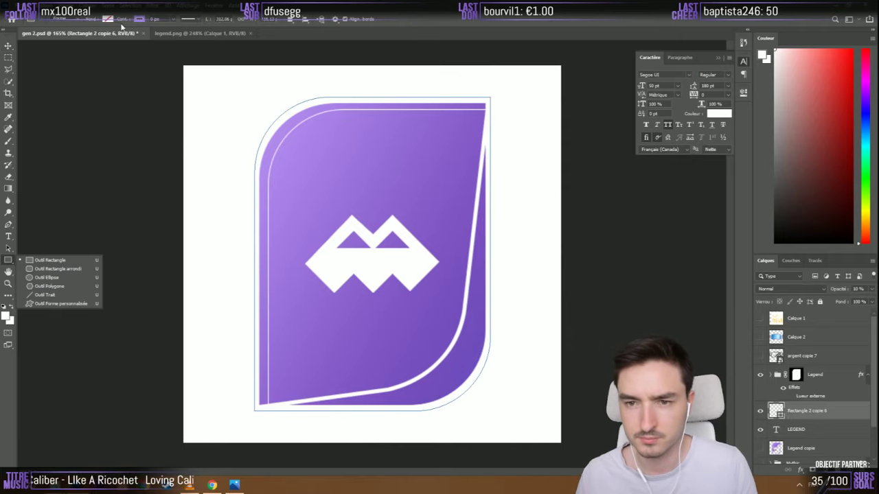
{"action": "left_click", "coordinate": [110, 19]}
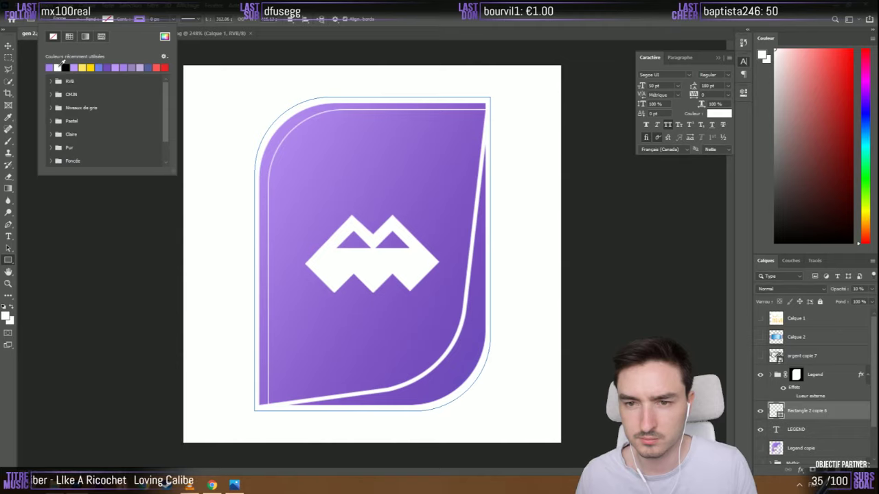
{"action": "left_click", "coordinate": [58, 67]}
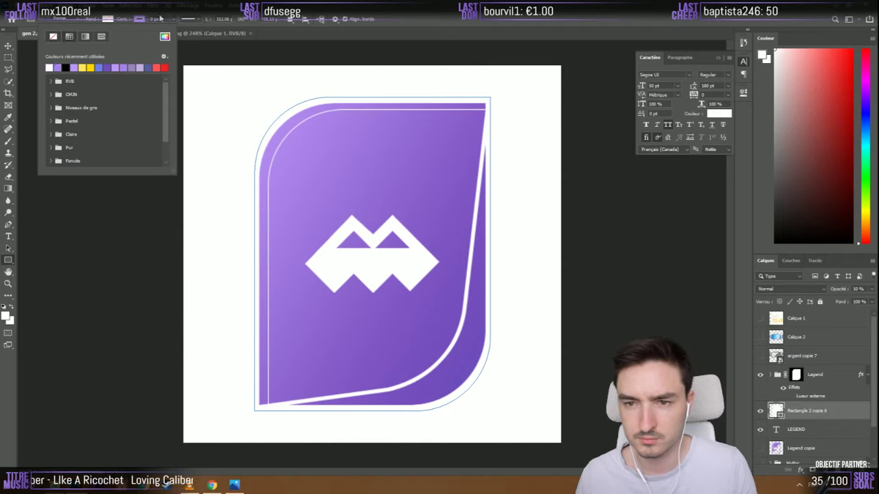
{"action": "left_click", "coordinate": [142, 20]}
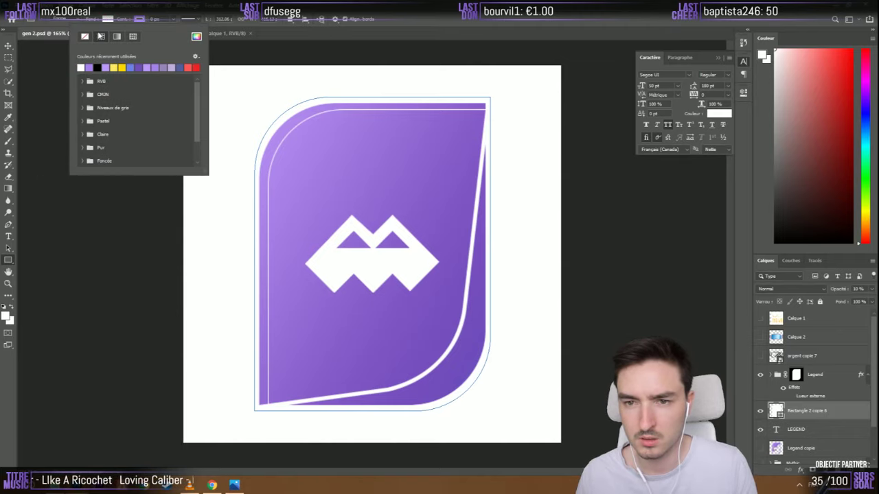
{"action": "left_click", "coordinate": [810, 411]}
Duplicate the Legend group and merge the original into a single layer with Fusionner le groupe
{"action": "left_click", "coordinate": [823, 378]}
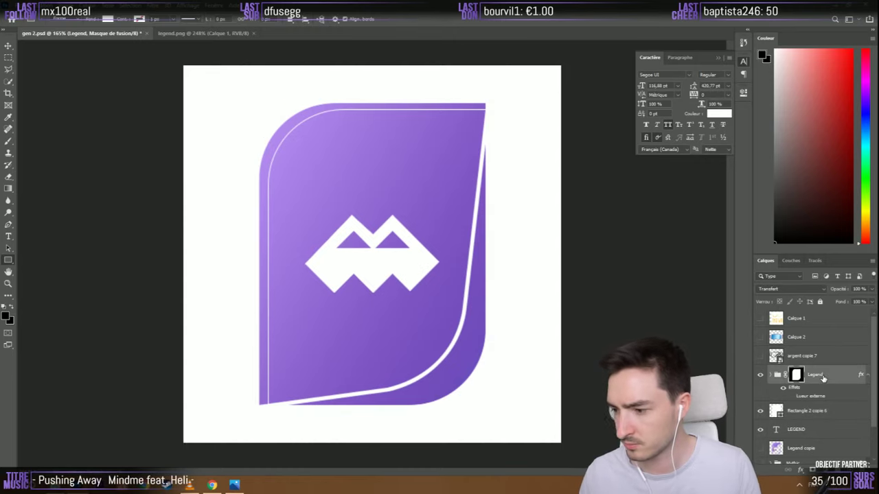
{"action": "key", "text": "ctrl+j"}
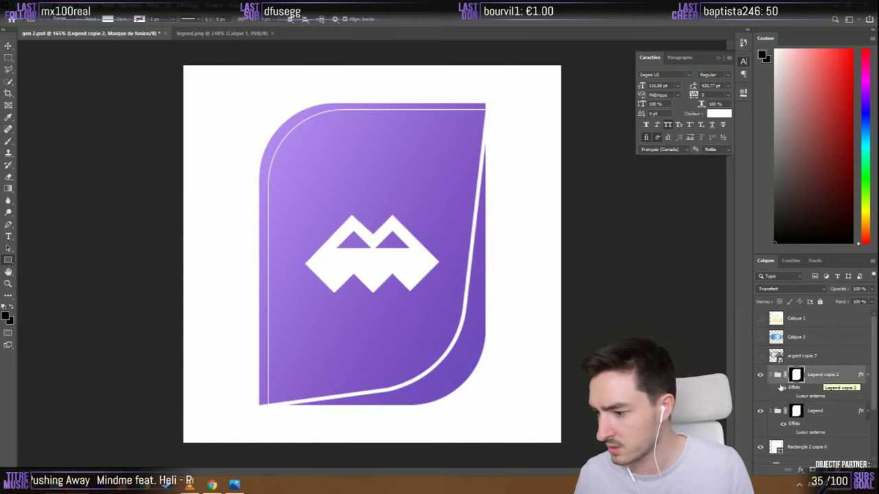
{"action": "right_click", "coordinate": [803, 412]}
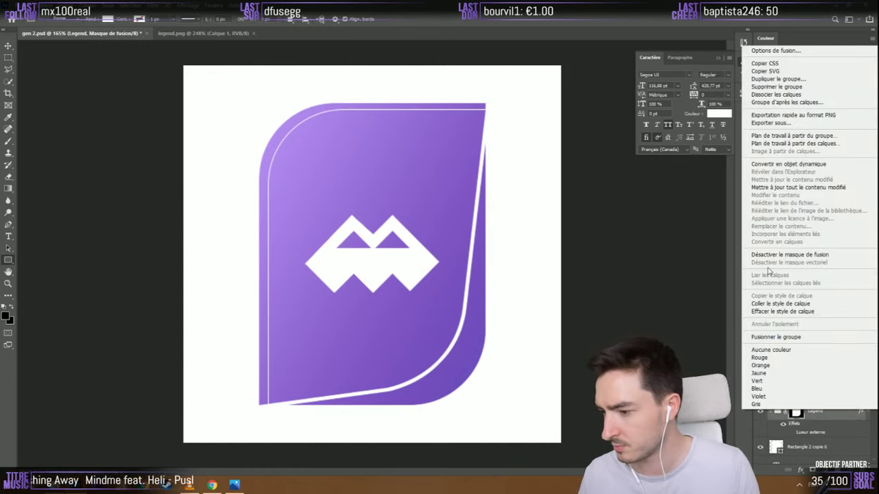
{"action": "left_click", "coordinate": [787, 337]}
Move Rectangle 2 copie 6 above the merged Legend layer and scale Legend slightly larger
{"action": "left_click_drag", "start_coordinate": [794, 431], "coordinate": [796, 409]}
{"action": "key", "text": "ctrl+t"}
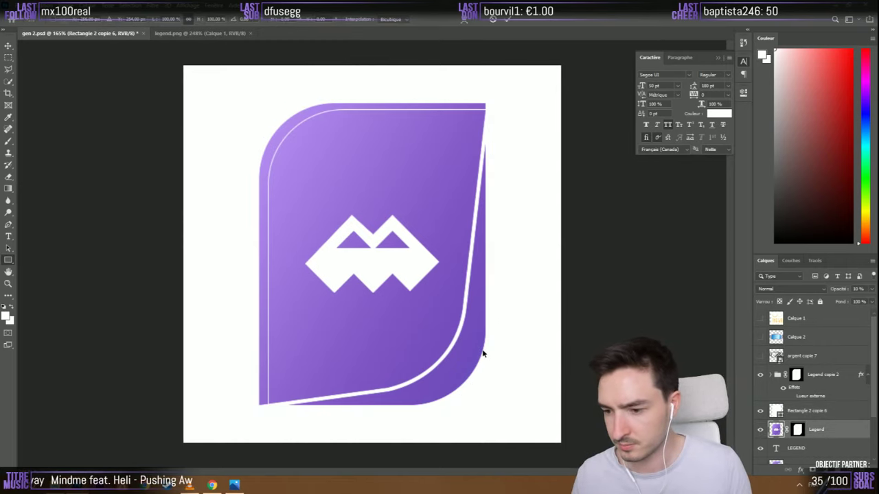
{"action": "left_click_drag", "start_coordinate": [494, 411], "coordinate": [512, 407]}
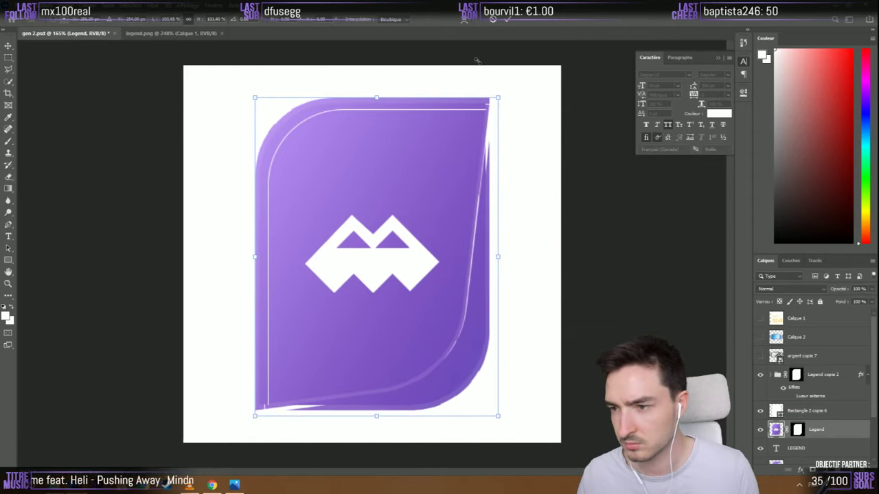
Apply the enlarged Legend layer, delete its mask, and blur it with an 18 px Gaussian blur
{"action": "left_click", "coordinate": [507, 19]}
{"action": "left_click", "coordinate": [155, 5]}
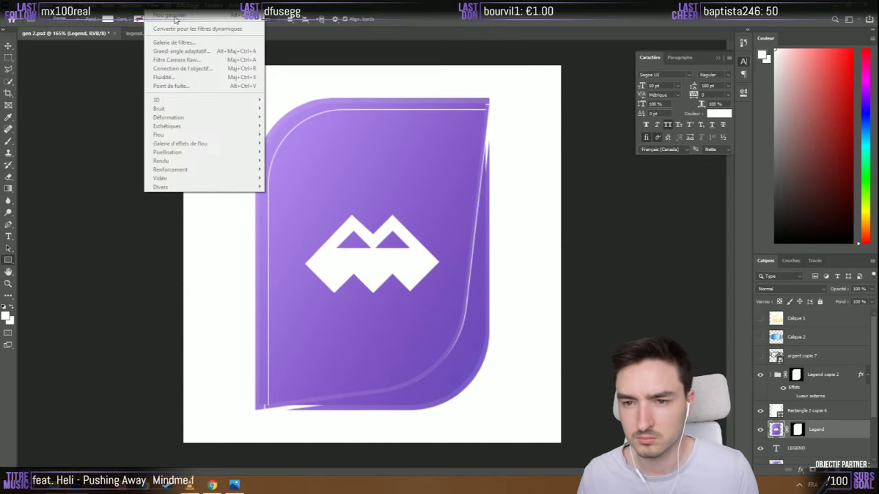
{"action": "left_click", "coordinate": [156, 8]}
{"action": "left_click", "coordinate": [8, 45]}
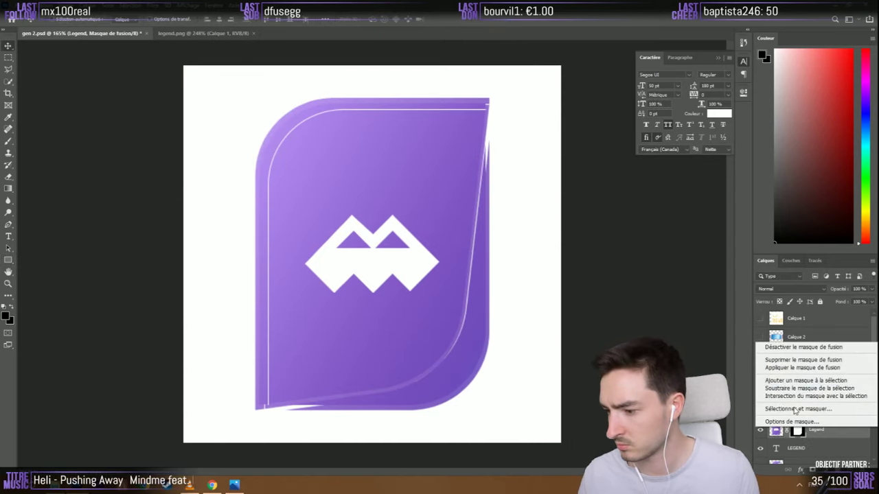
{"action": "left_click", "coordinate": [794, 362]}
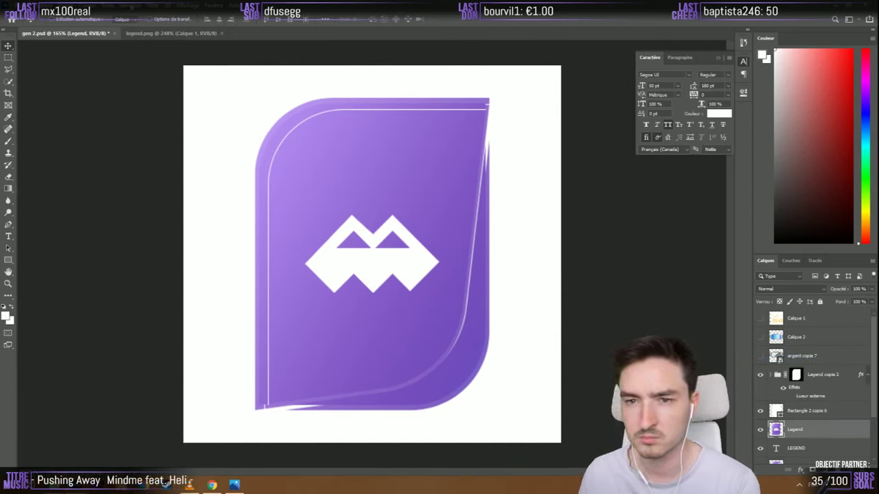
{"action": "left_click", "coordinate": [159, 7]}
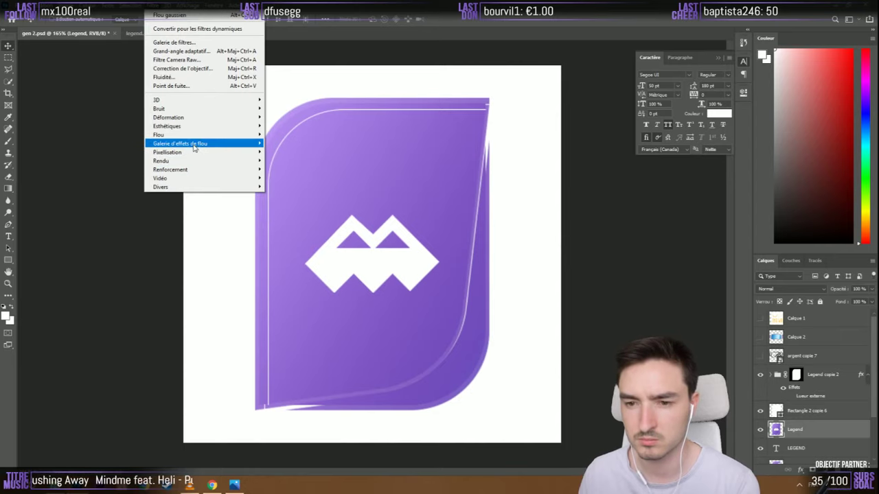
{"action": "mouse_move", "coordinate": [195, 136]}
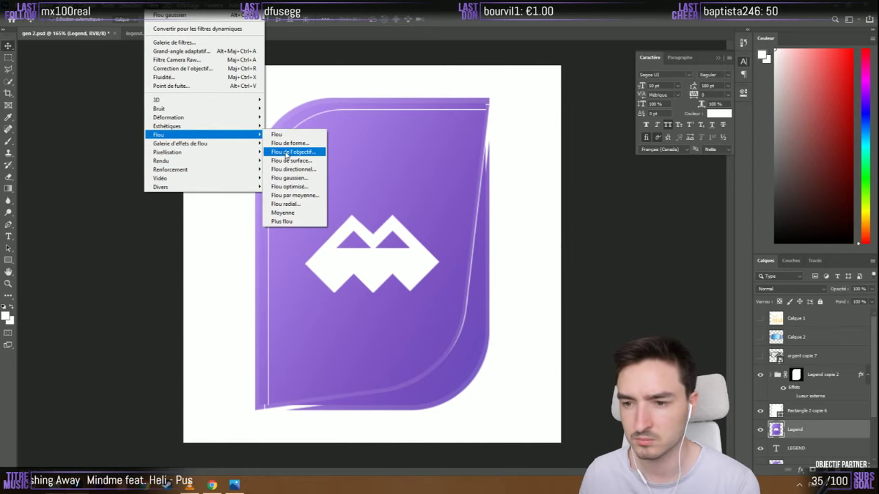
{"action": "left_click", "coordinate": [301, 180]}
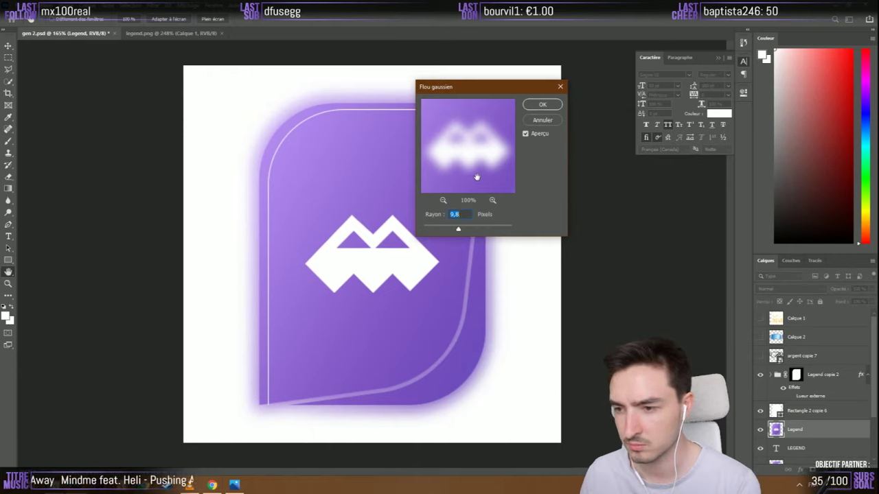
{"action": "left_click_drag", "start_coordinate": [460, 230], "coordinate": [462, 230]}
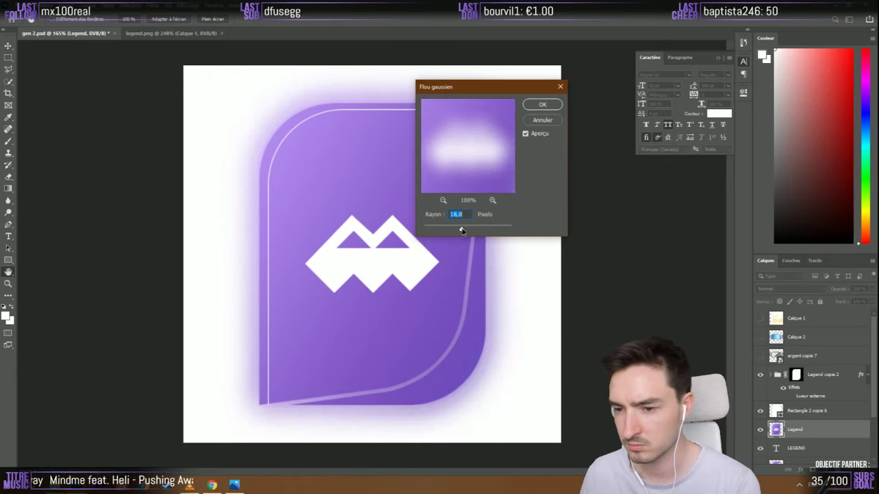
{"action": "left_click", "coordinate": [543, 105]}
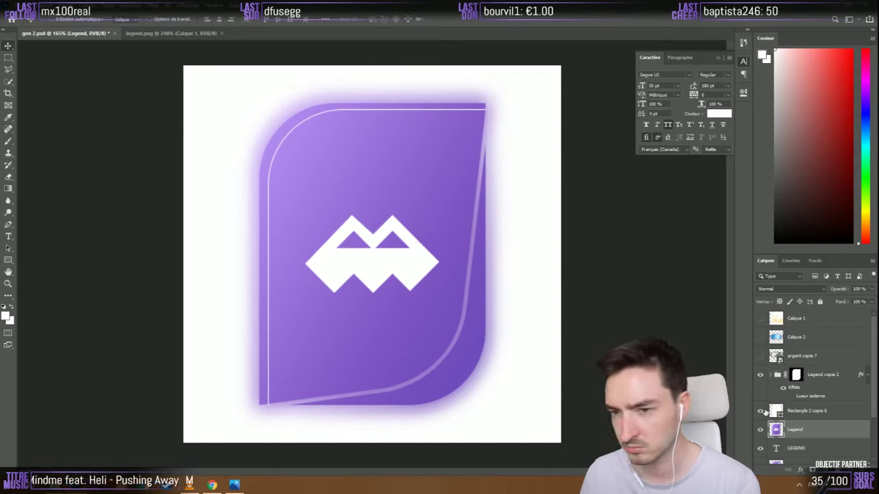
Raise Rectangle 2 copie 6's opacity to 100%
{"action": "left_click", "coordinate": [807, 410]}
{"action": "left_click", "coordinate": [872, 289]}
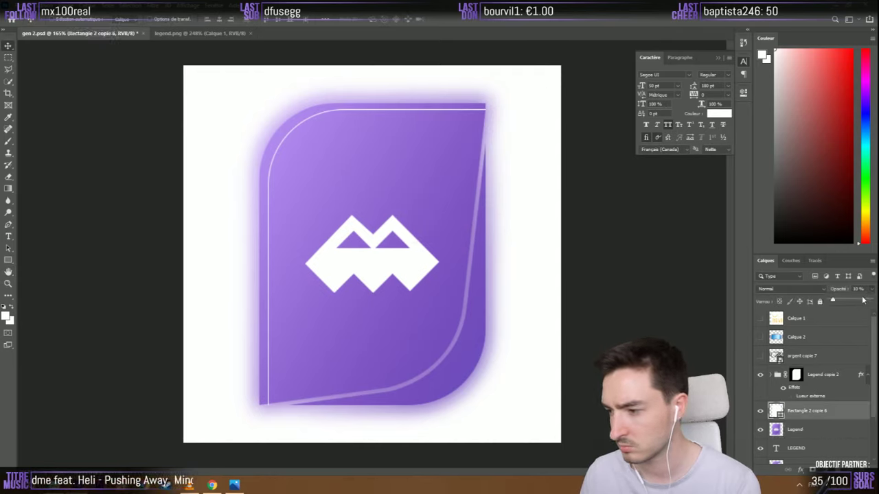
{"action": "mouse_move", "coordinate": [865, 301]}
{"action": "left_mouse_down"}
{"action": "mouse_move", "coordinate": [854, 302]}
{"action": "mouse_move", "coordinate": [873, 302]}
{"action": "left_mouse_up"}
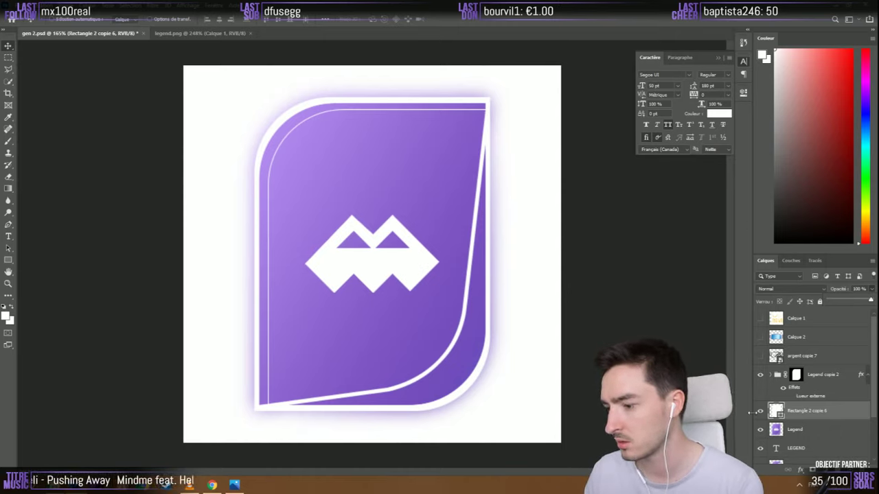
Set Rectangle 2 copie 6's corner radii to 110, 10, 10 and 110 px, then delete the layer
{"action": "left_click", "coordinate": [748, 97]}
{"action": "left_click", "coordinate": [745, 75]}
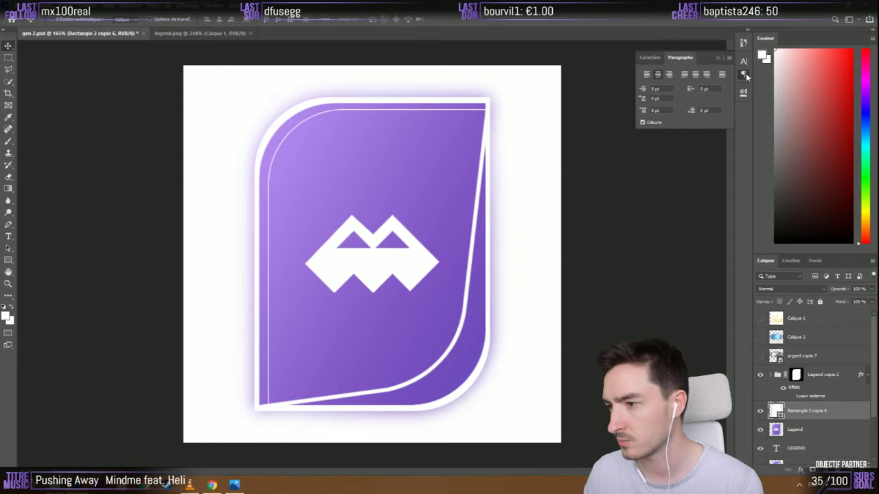
{"action": "left_click", "coordinate": [744, 43]}
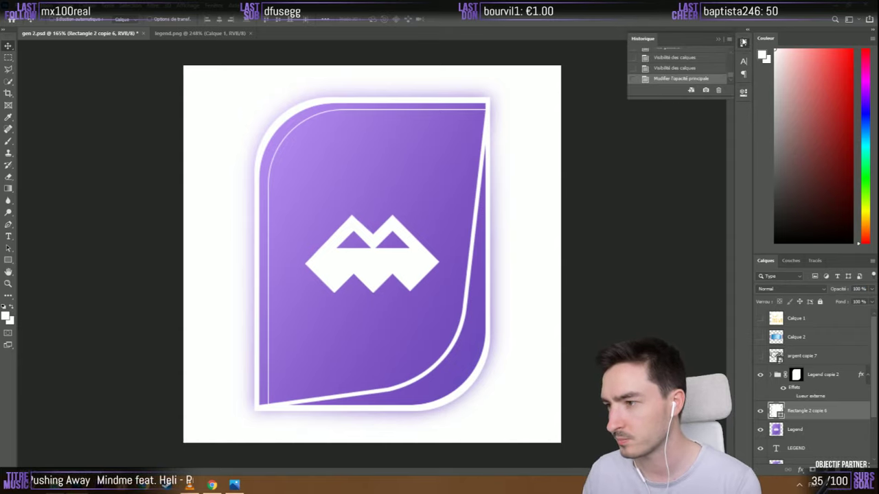
{"action": "left_click", "coordinate": [745, 94]}
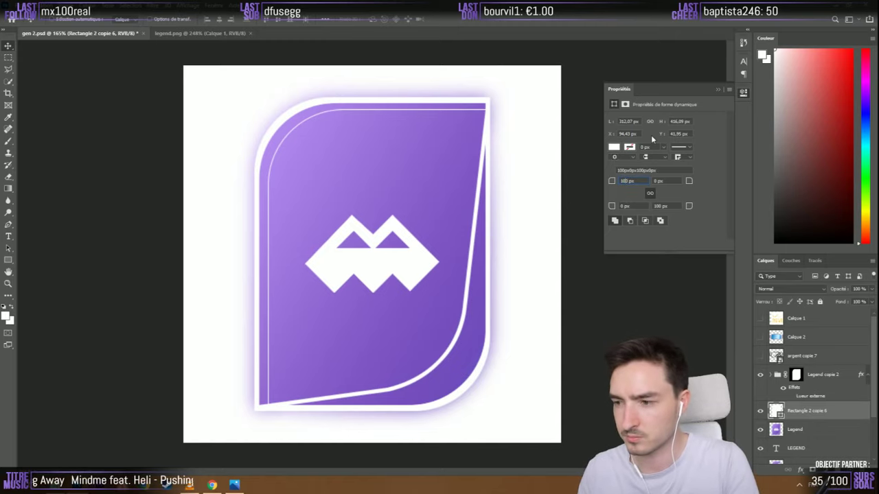
{"action": "key", "text": "Tab"}
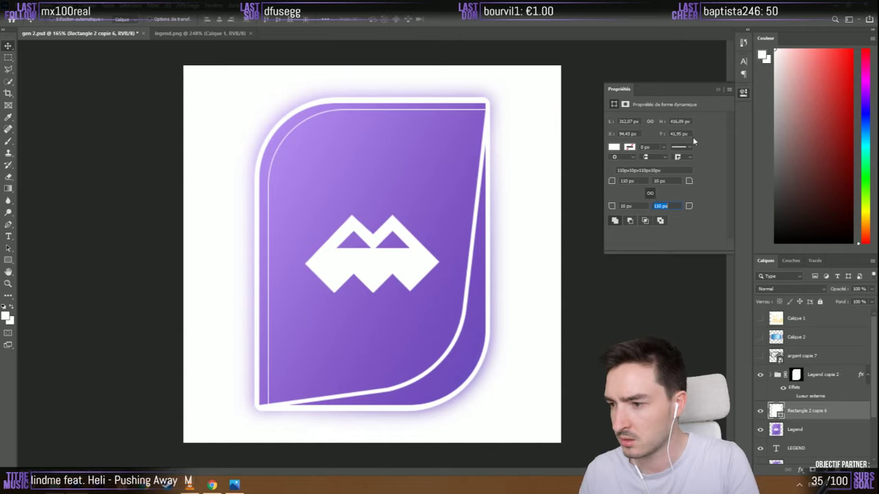
{"action": "left_click", "coordinate": [717, 90]}
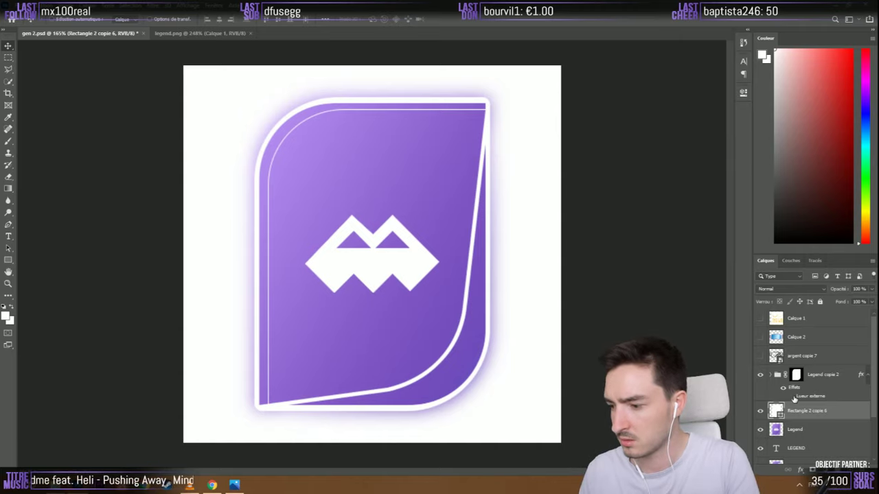
{"action": "key", "text": "Delete"}
Delete the white border layer, then duplicate Rectangle 2 without its mask and move it down the stack
{"action": "left_click", "coordinate": [776, 375]}
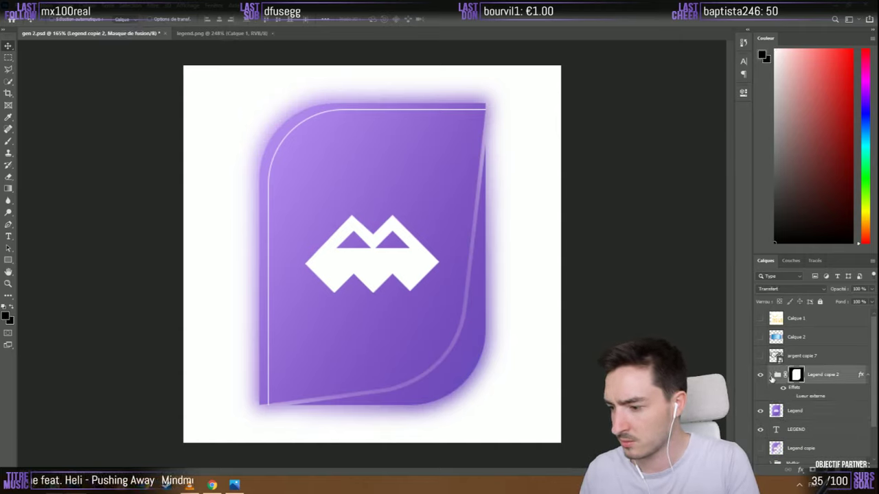
{"action": "scroll", "coordinate": [772, 378], "scroll_direction": "down", "scroll_amount": 5}
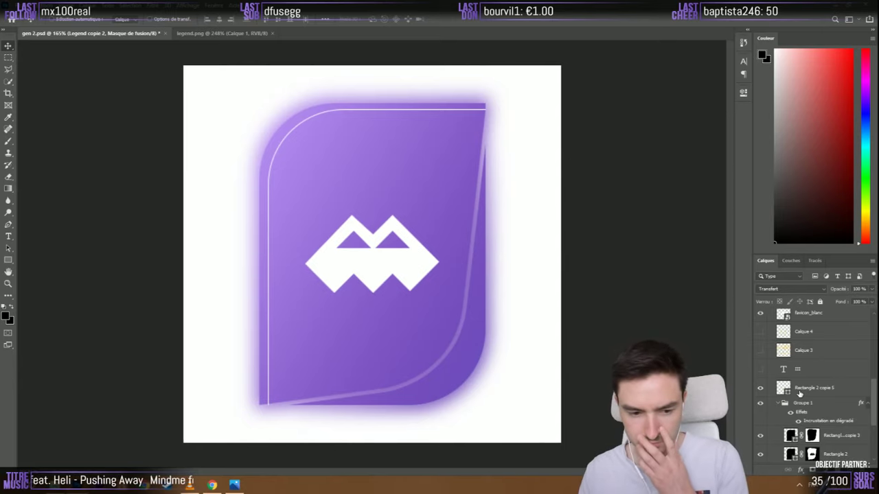
{"action": "scroll", "coordinate": [799, 393], "scroll_direction": "down", "scroll_amount": 4}
{"action": "left_click", "coordinate": [791, 379]}
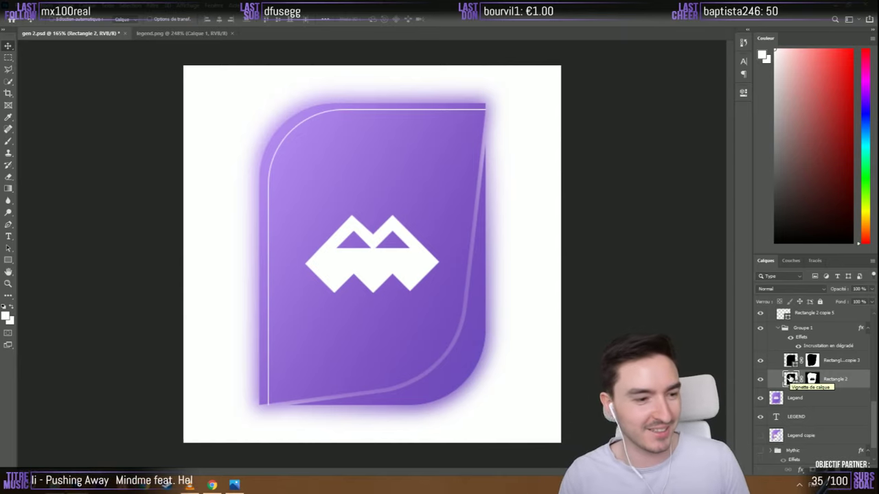
{"action": "key", "text": "ctrl+j"}
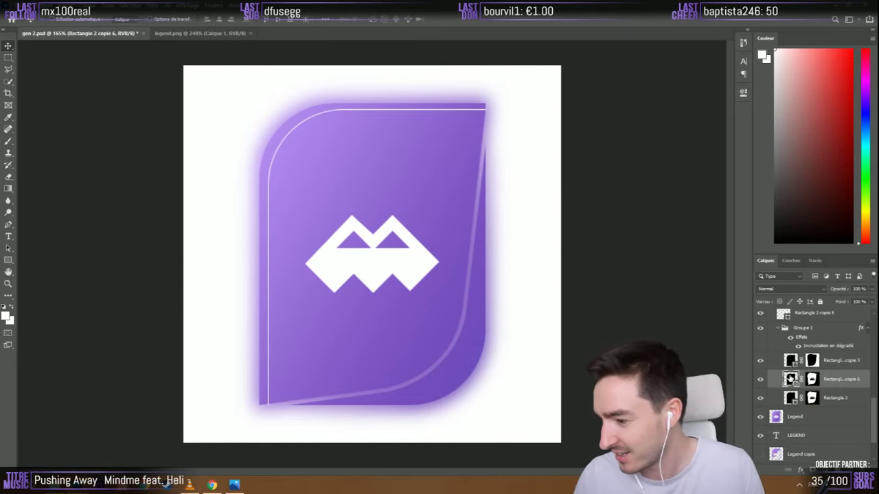
{"action": "right_click", "coordinate": [811, 379]}
{"action": "left_click", "coordinate": [791, 391]}
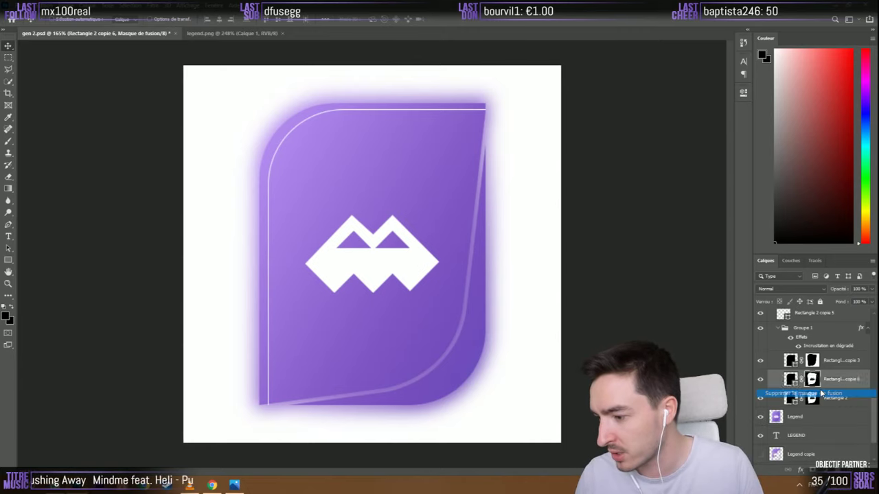
{"action": "left_click_drag", "start_coordinate": [794, 384], "coordinate": [808, 364]}
Scale the copied border shape up to 103%
{"action": "scroll", "coordinate": [793, 371], "scroll_direction": "up", "scroll_amount": 6}
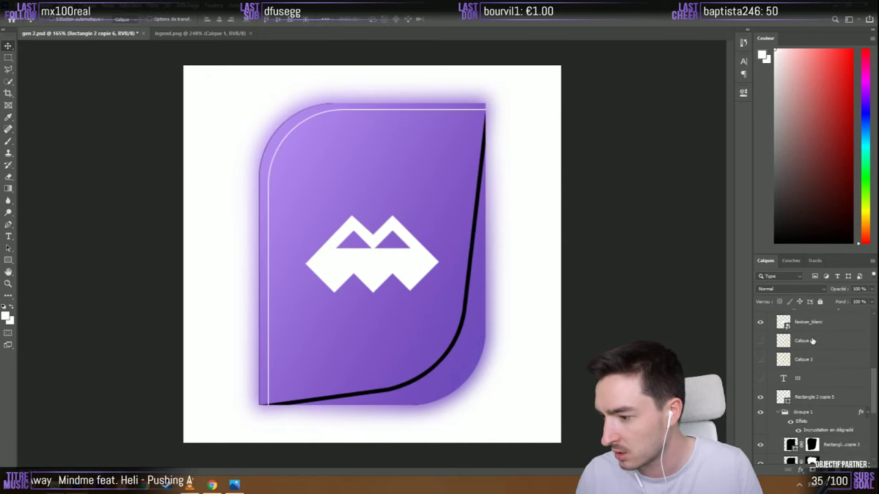
{"action": "scroll", "coordinate": [772, 377], "scroll_direction": "down", "scroll_amount": 3}
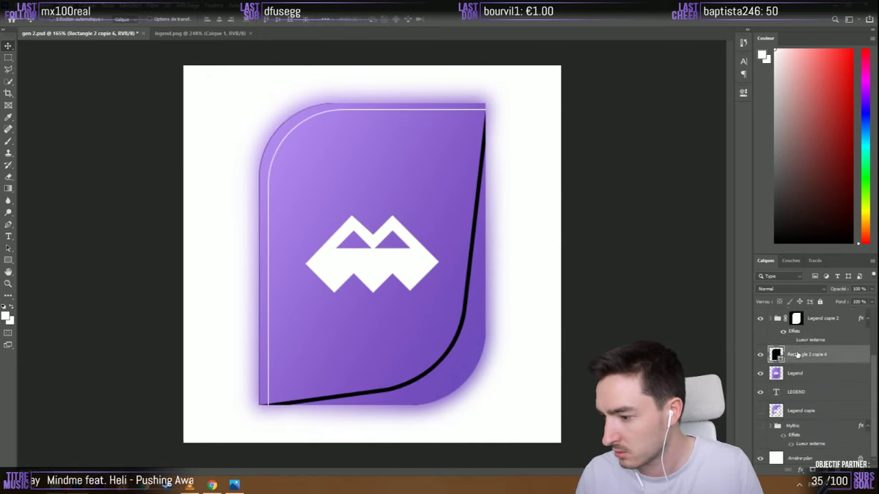
{"action": "left_click", "coordinate": [520, 299]}
{"action": "key", "text": "ctrl+t"}
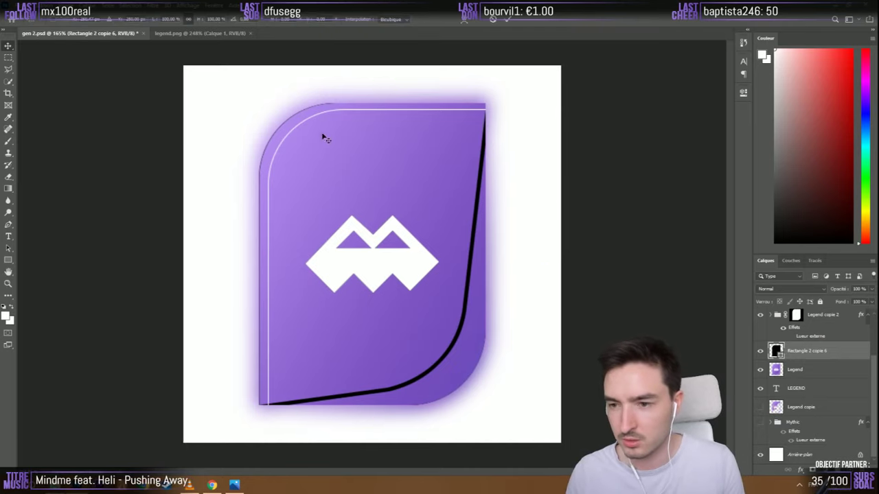
{"action": "left_click_drag", "start_coordinate": [255, 103], "coordinate": [250, 100]}
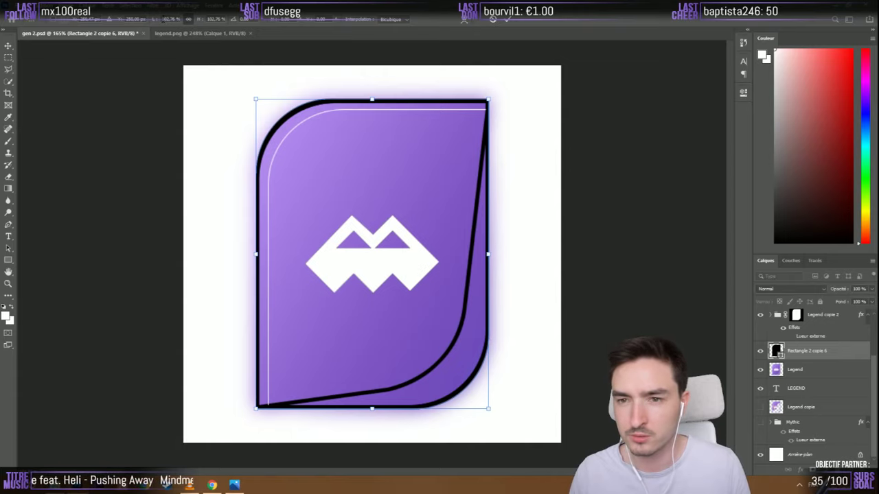
{"action": "left_click", "coordinate": [172, 18]}
{"action": "type", "text": "13"}
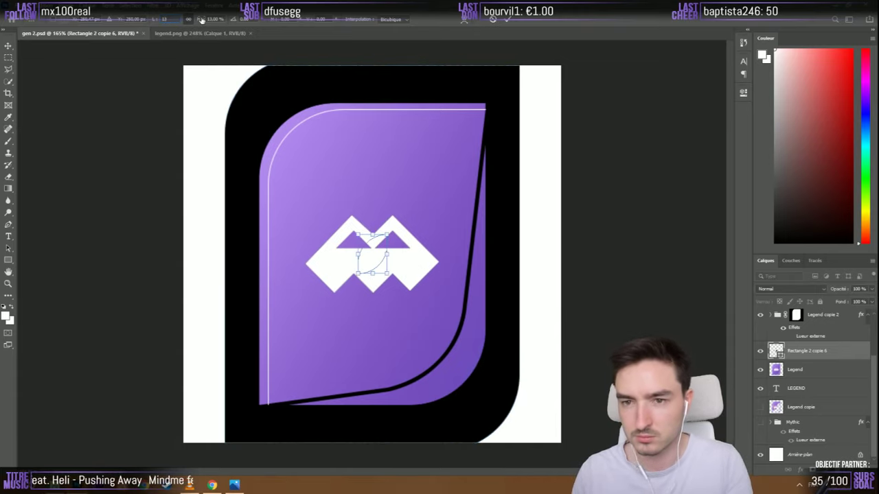
{"action": "key", "text": "BackSpace"}
{"action": "type", "text": "03"}
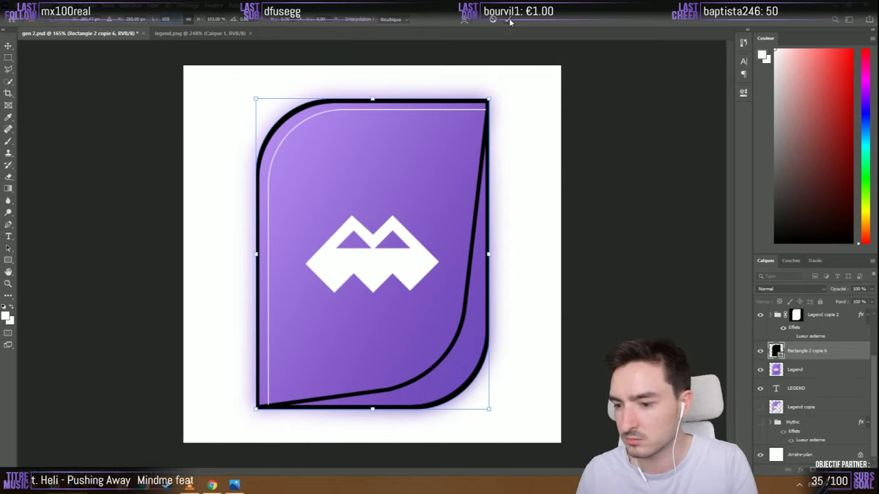
{"action": "key", "text": "Up"}
{"action": "key", "text": "Up"}
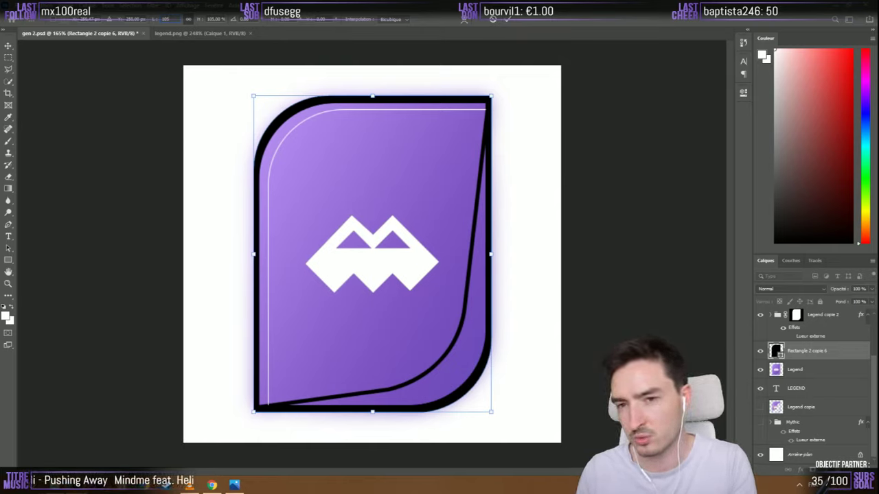
{"action": "type", "text": "15"}
{"action": "key", "text": "ctrl+z"}
{"action": "key", "text": "ctrl+shift+z"}
{"action": "key", "text": "ctrl+z"}
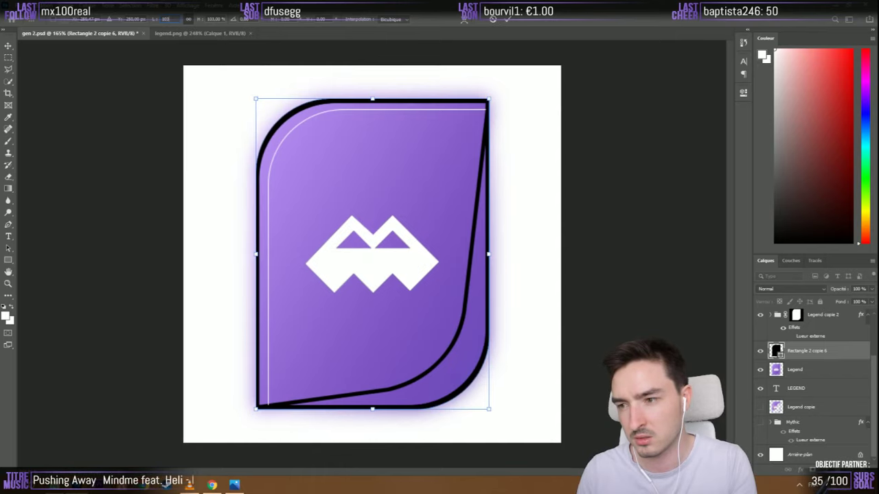
{"action": "left_click", "coordinate": [504, 19]}
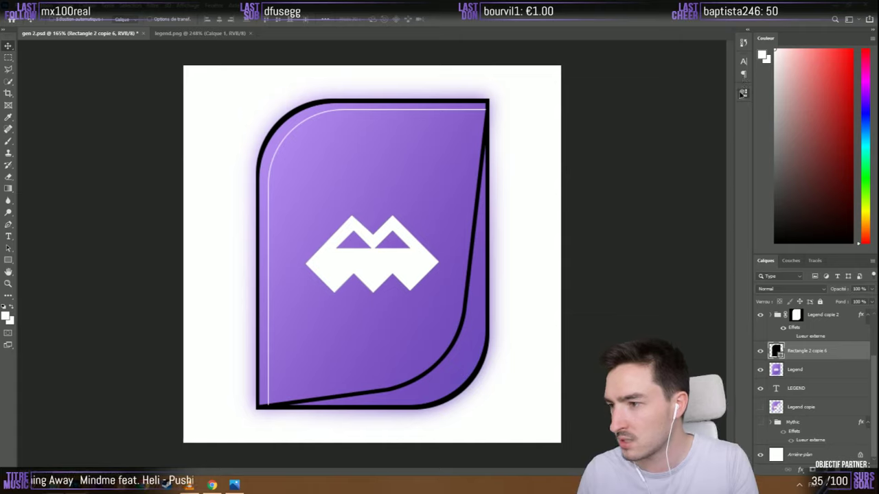
Set the border's corner radius to 103 px and make its colour white
{"action": "left_click", "coordinate": [743, 92]}
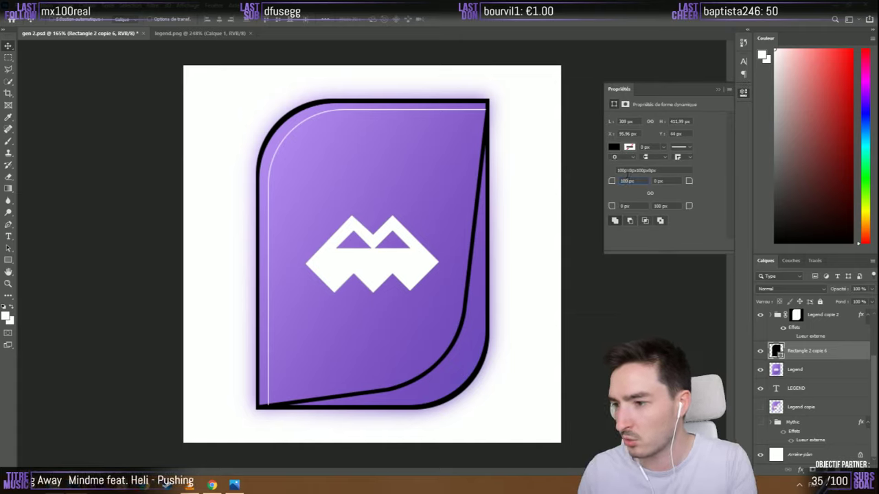
{"action": "left_click", "coordinate": [660, 206]}
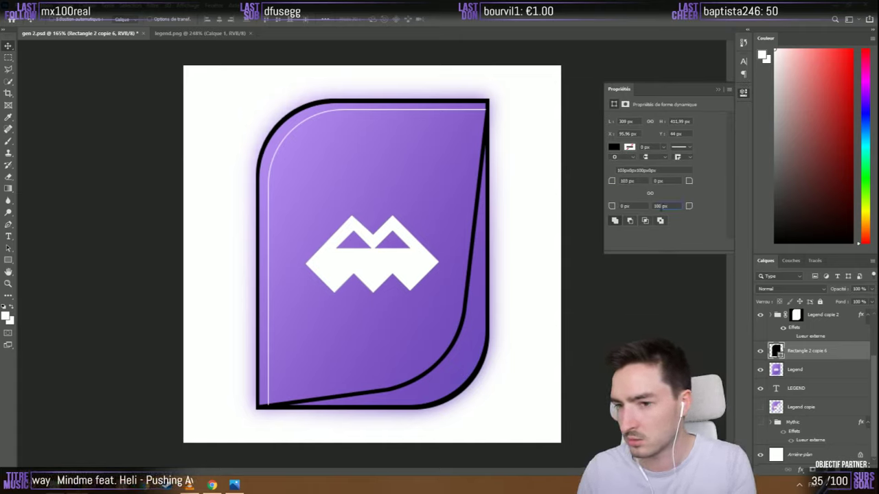
{"action": "type", "text": "103"}
{"action": "key", "text": "Return"}
{"action": "left_click", "coordinate": [614, 147]}
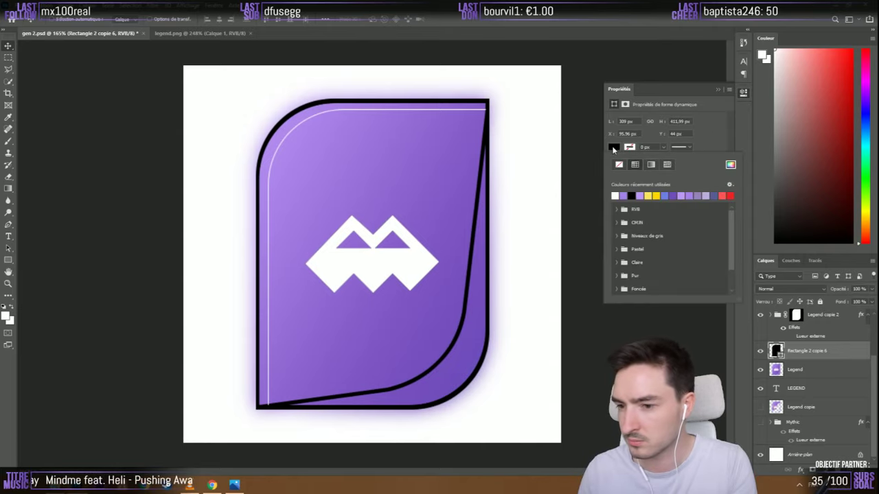
{"action": "left_click", "coordinate": [615, 196]}
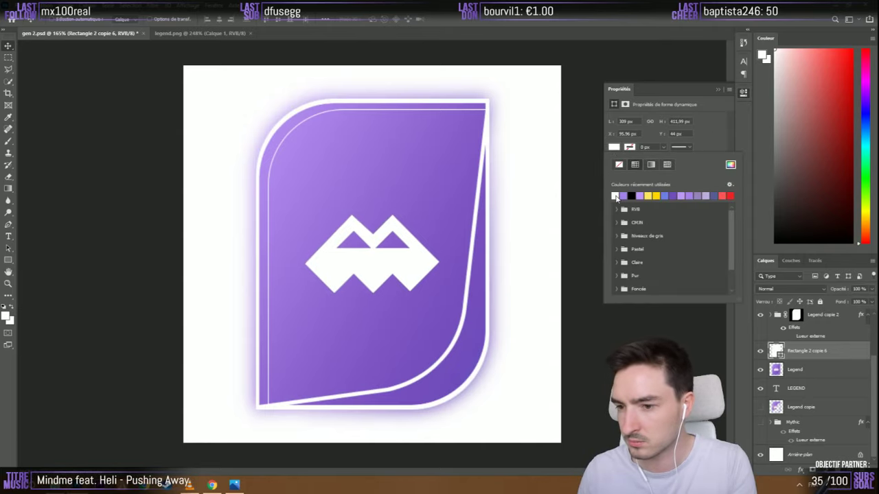
{"action": "left_click", "coordinate": [717, 90]}
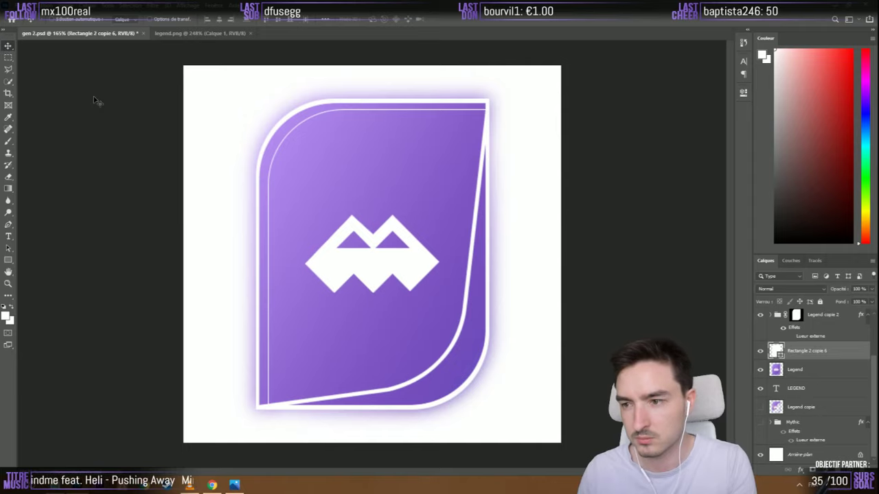
{"action": "scroll", "coordinate": [180, 227], "scroll_direction": "down", "scroll_amount": 2}
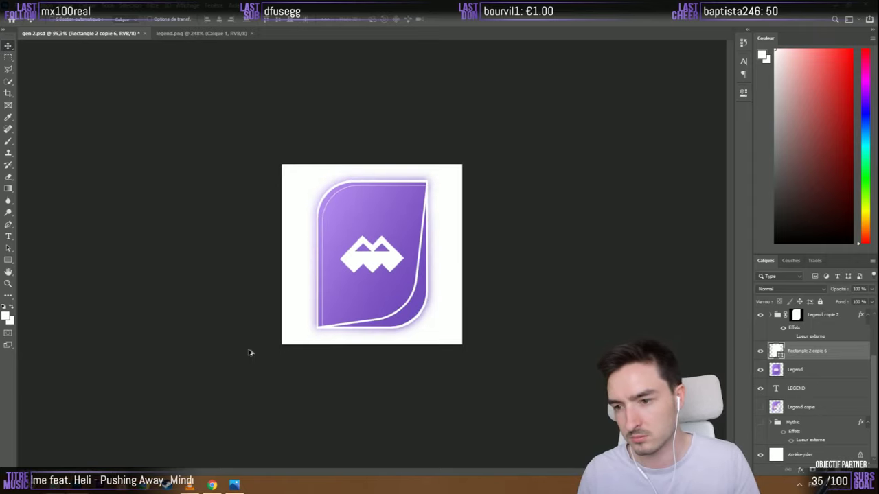
{"action": "scroll", "coordinate": [275, 371], "scroll_direction": "up", "scroll_amount": 2}
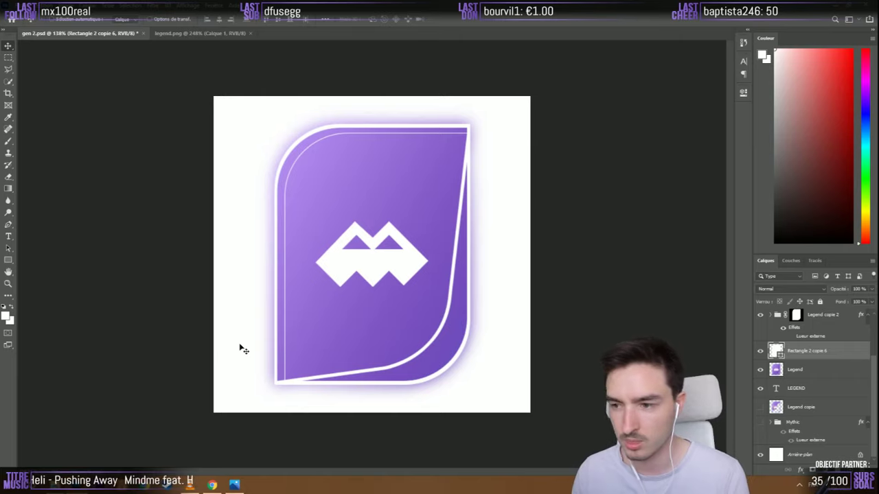
{"action": "left_click", "coordinate": [810, 409]}
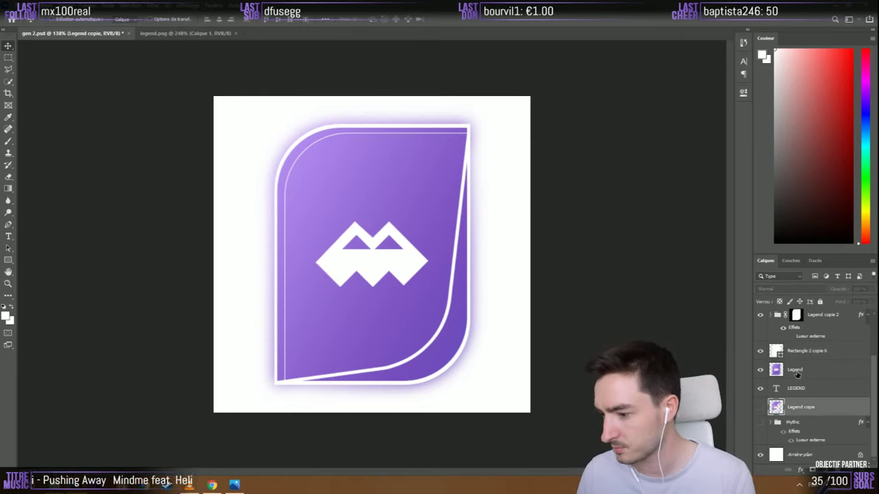
{"action": "left_click", "coordinate": [797, 374]}
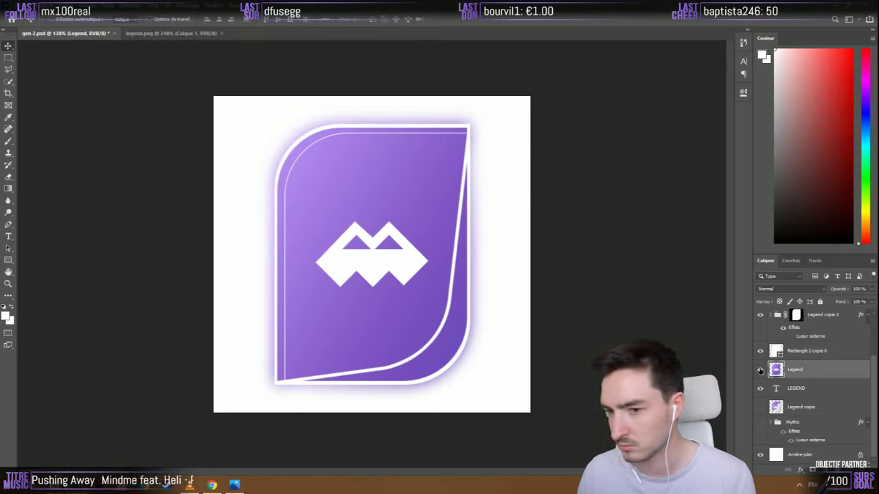
{"action": "left_click", "coordinate": [760, 369]}
{"action": "left_click", "coordinate": [760, 370]}
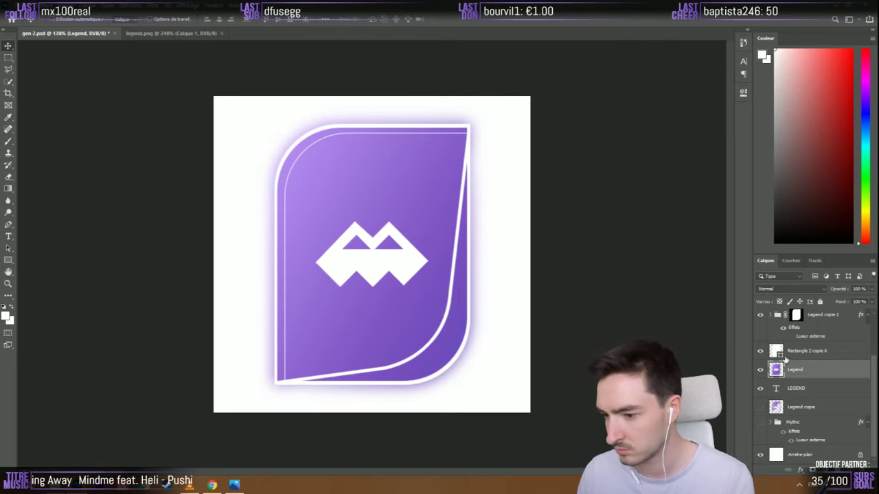
{"action": "scroll", "coordinate": [785, 359], "scroll_direction": "up", "scroll_amount": 2}
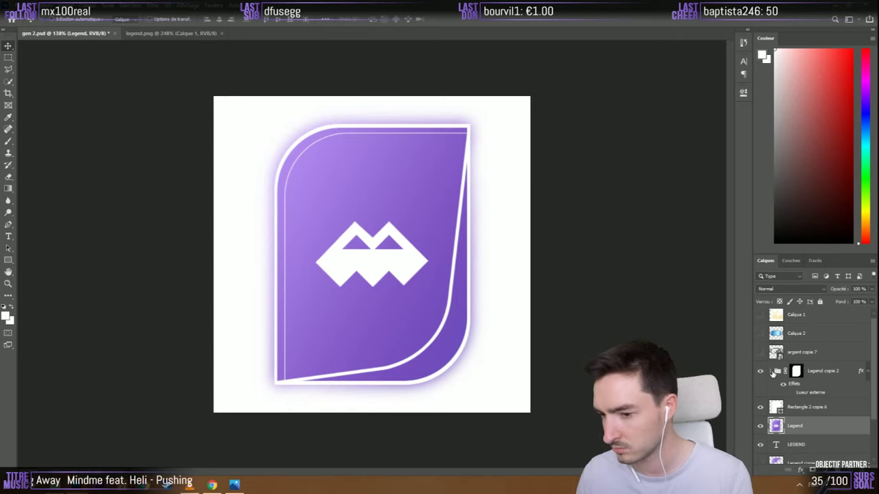
{"action": "left_click", "coordinate": [772, 371]}
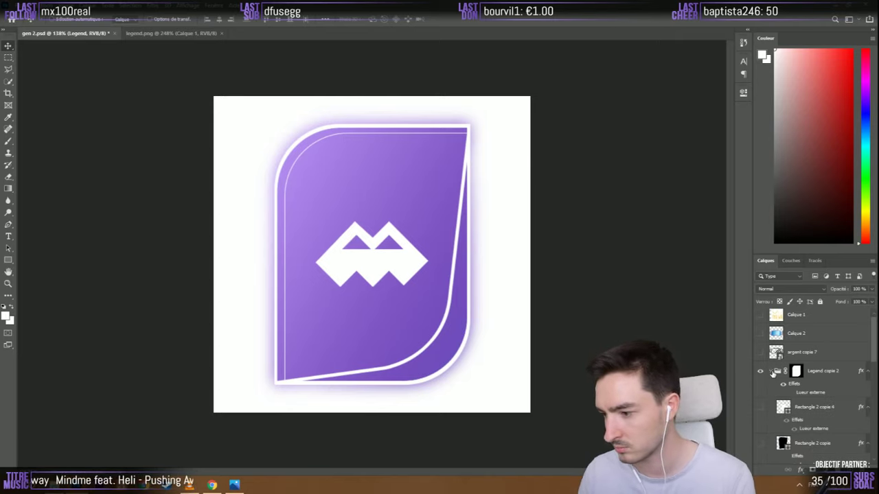
{"action": "scroll", "coordinate": [780, 377], "scroll_direction": "down", "scroll_amount": 2}
{"action": "scroll", "coordinate": [798, 327], "scroll_direction": "down", "scroll_amount": 5}
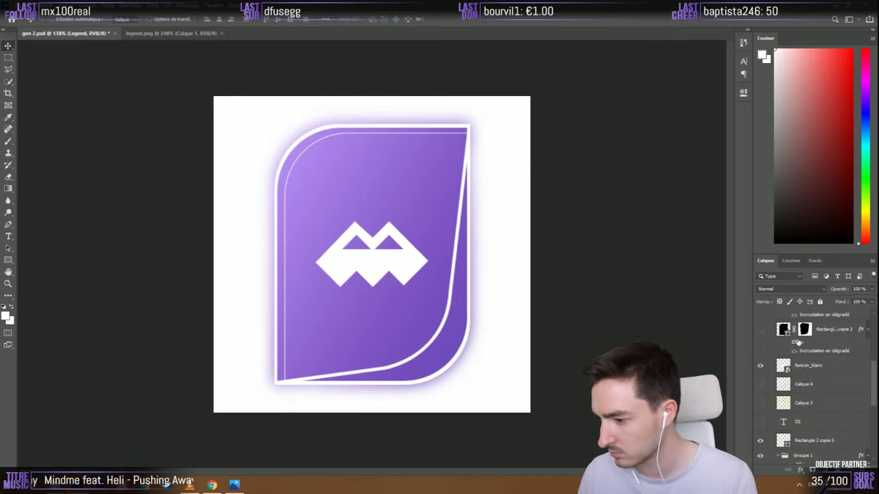
{"action": "scroll", "coordinate": [801, 409], "scroll_direction": "down", "scroll_amount": 1}
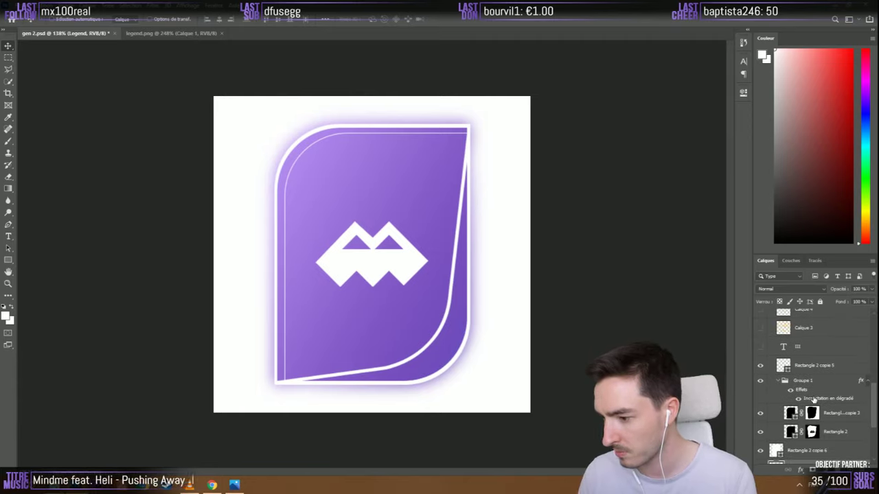
{"action": "left_click_drag", "start_coordinate": [810, 399], "coordinate": [836, 435]}
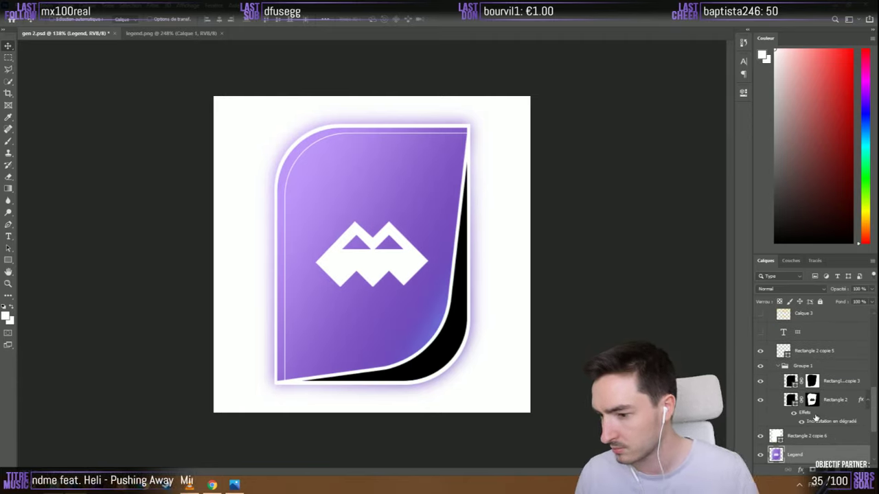
{"action": "left_click", "coordinate": [815, 416]}
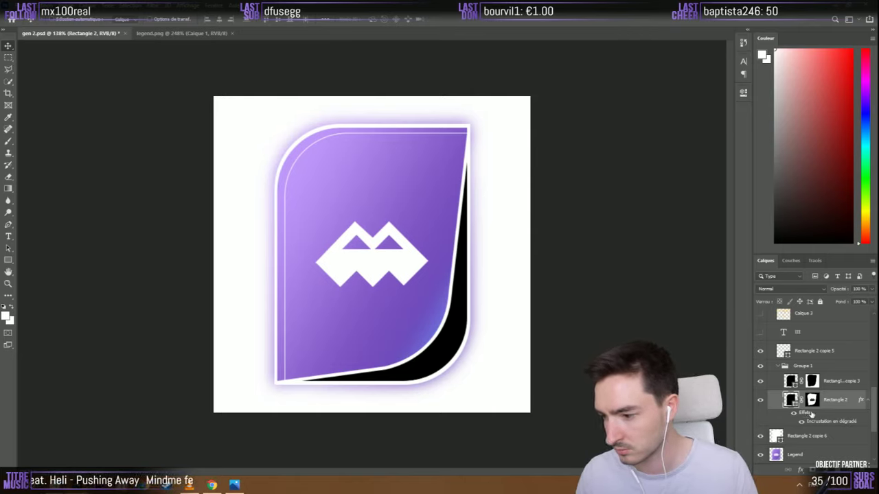
{"action": "left_click_drag", "start_coordinate": [811, 413], "coordinate": [828, 370]}
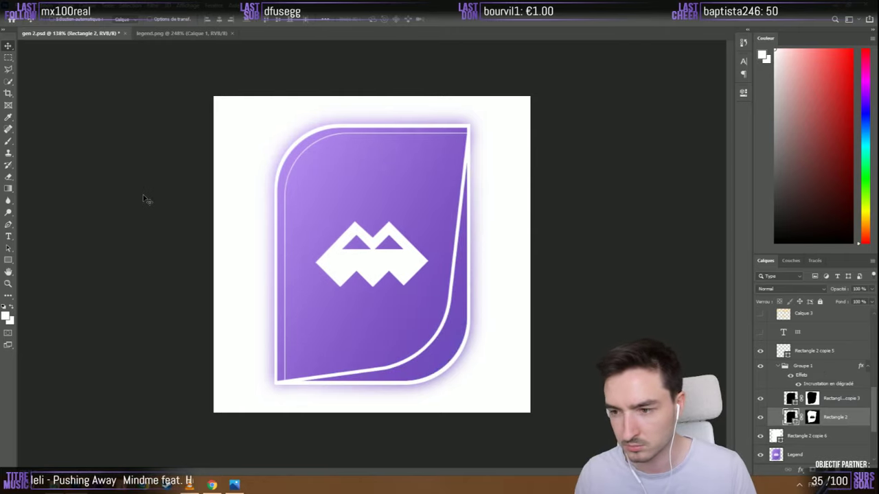
Add new layer Calque 5 above Rectangle 2 copie 3, clip it to that shape, then reselect the shape
{"action": "left_click", "coordinate": [9, 141]}
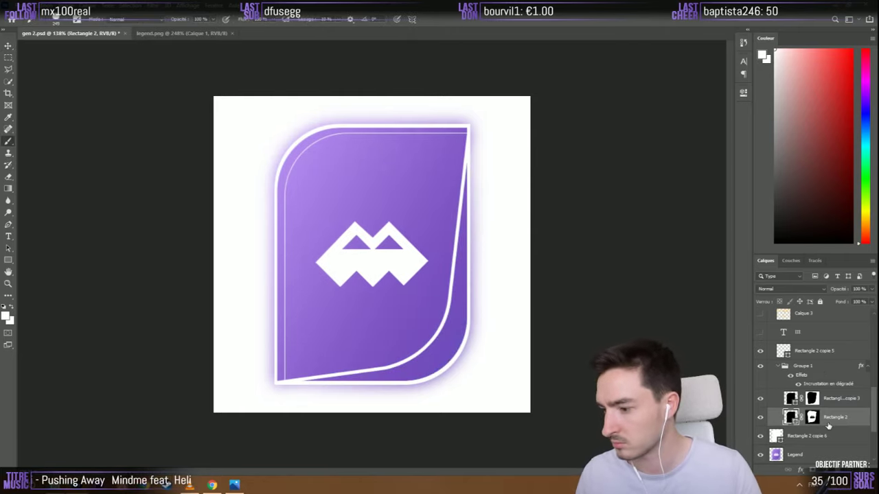
{"action": "left_click", "coordinate": [839, 401]}
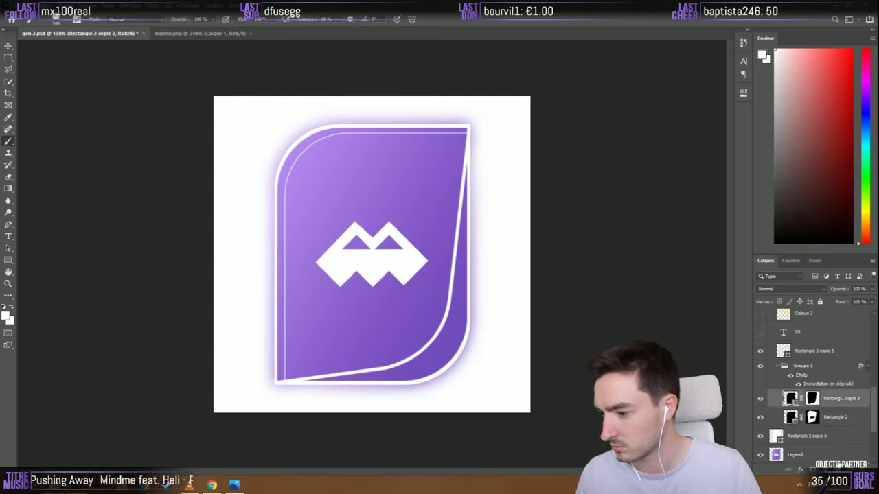
{"action": "left_click", "coordinate": [850, 470]}
{"action": "right_click", "coordinate": [817, 398]}
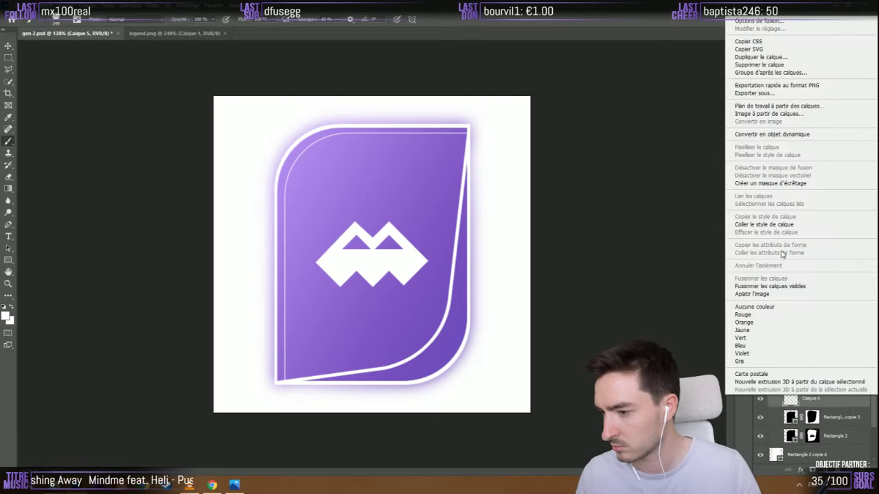
{"action": "left_click", "coordinate": [771, 184]}
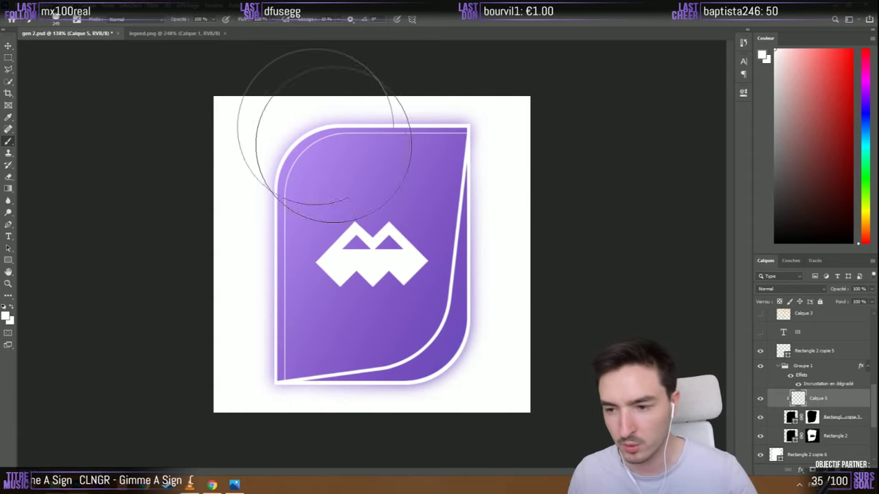
{"action": "key", "text": "v"}
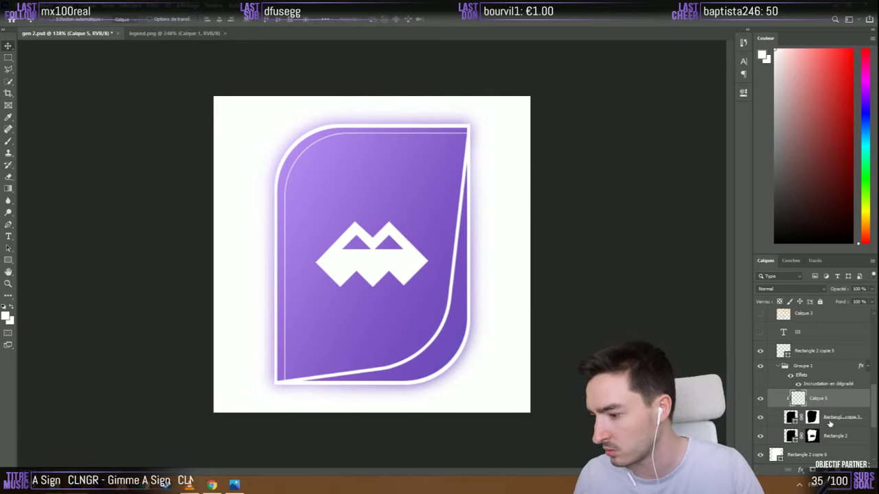
{"action": "left_click", "coordinate": [827, 416]}
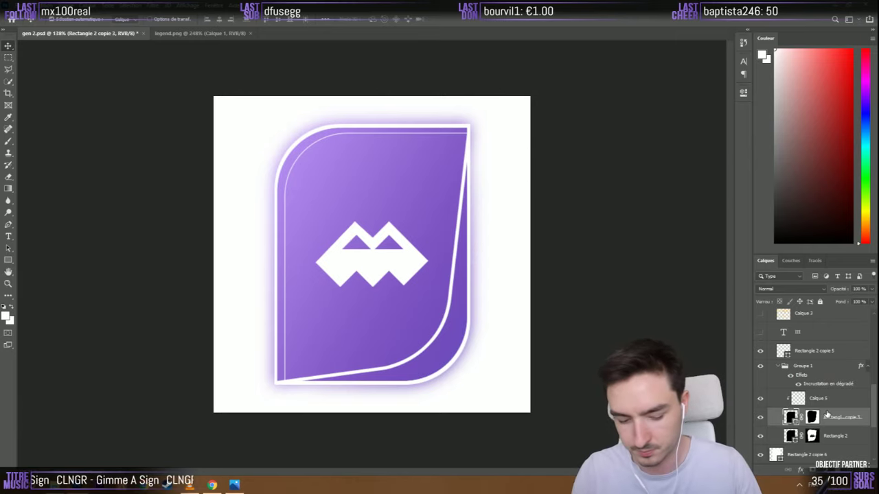
Duplicate Rectangle 2 copie 3, move the copy above Groupe 1, and collapse the group
{"action": "key", "text": "ctrl+j"}
{"action": "left_click_drag", "start_coordinate": [827, 416], "coordinate": [789, 364]}
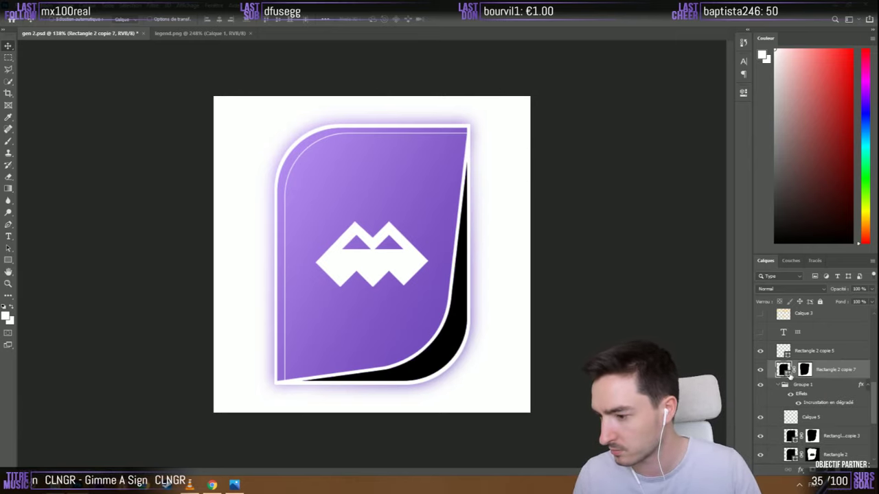
{"action": "left_click", "coordinate": [783, 386]}
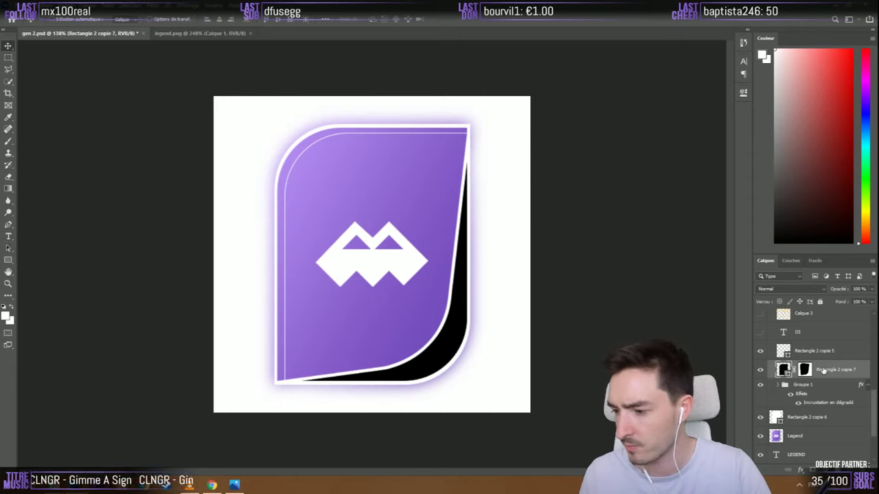
Switch the side panel's fill to a gradient and try blue-teal and teal-to-purple Violets presets
{"action": "left_click", "coordinate": [8, 259]}
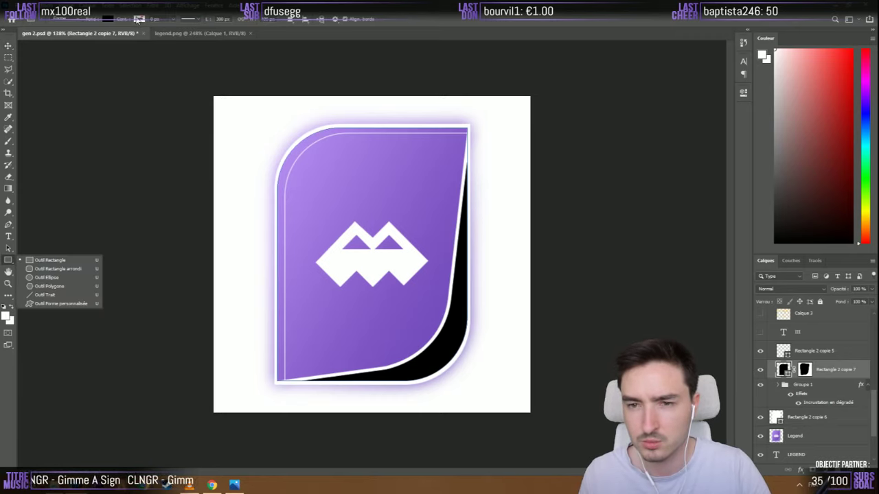
{"action": "left_click", "coordinate": [109, 20]}
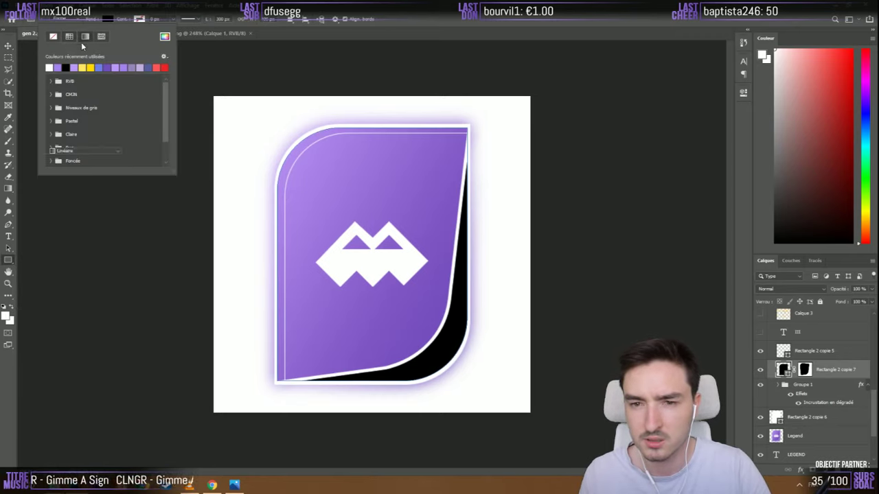
{"action": "left_click", "coordinate": [85, 37]}
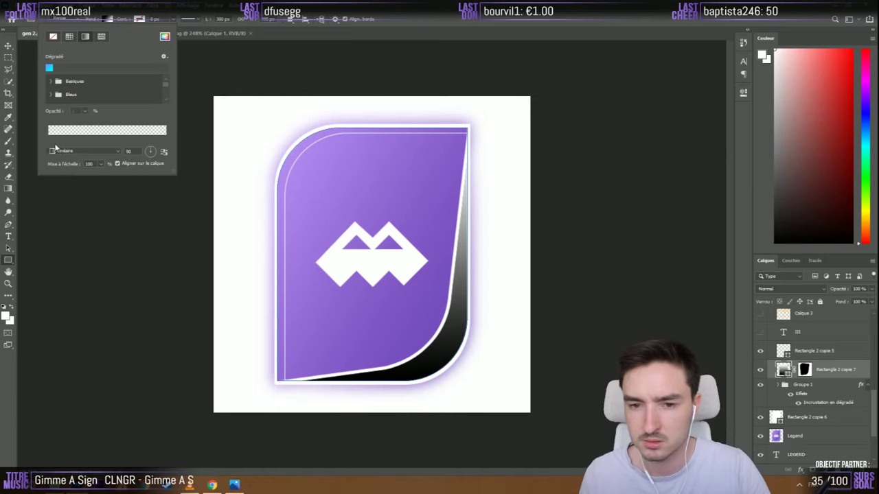
{"action": "scroll", "coordinate": [62, 94], "scroll_direction": "down", "scroll_amount": 3}
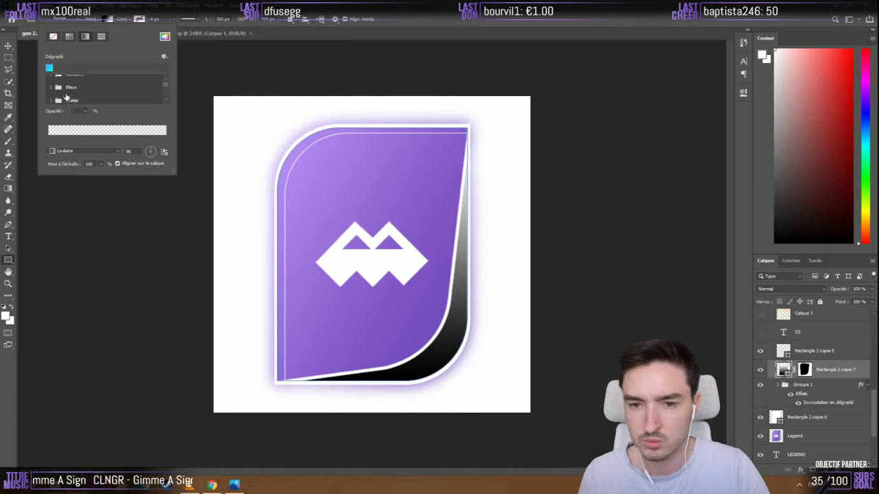
{"action": "left_click", "coordinate": [50, 94]}
{"action": "scroll", "coordinate": [65, 96], "scroll_direction": "down", "scroll_amount": 1}
{"action": "scroll", "coordinate": [75, 97], "scroll_direction": "down", "scroll_amount": 1}
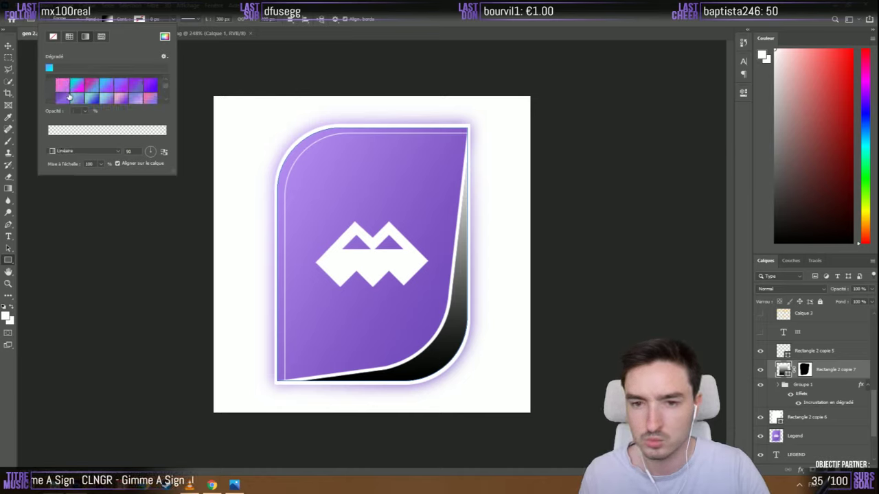
{"action": "scroll", "coordinate": [95, 97], "scroll_direction": "down", "scroll_amount": 1}
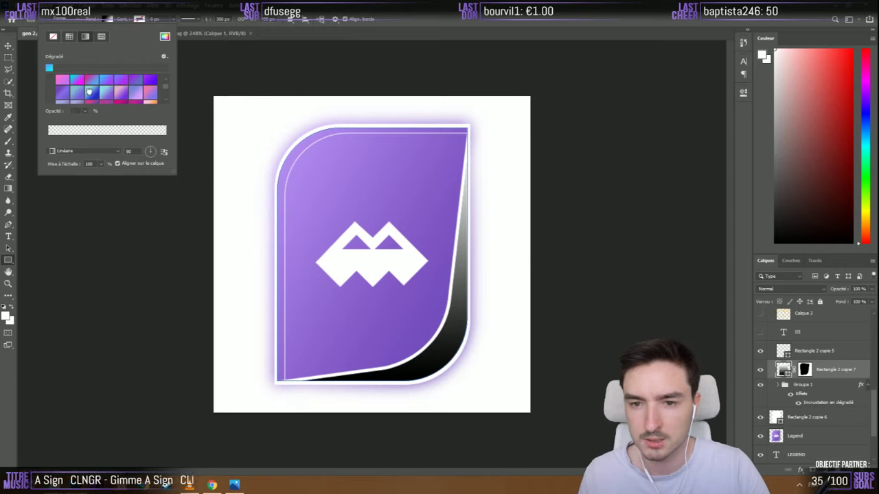
{"action": "left_click", "coordinate": [90, 94]}
{"action": "scroll", "coordinate": [90, 94], "scroll_direction": "down", "scroll_amount": 1}
{"action": "scroll", "coordinate": [90, 93], "scroll_direction": "up", "scroll_amount": 2}
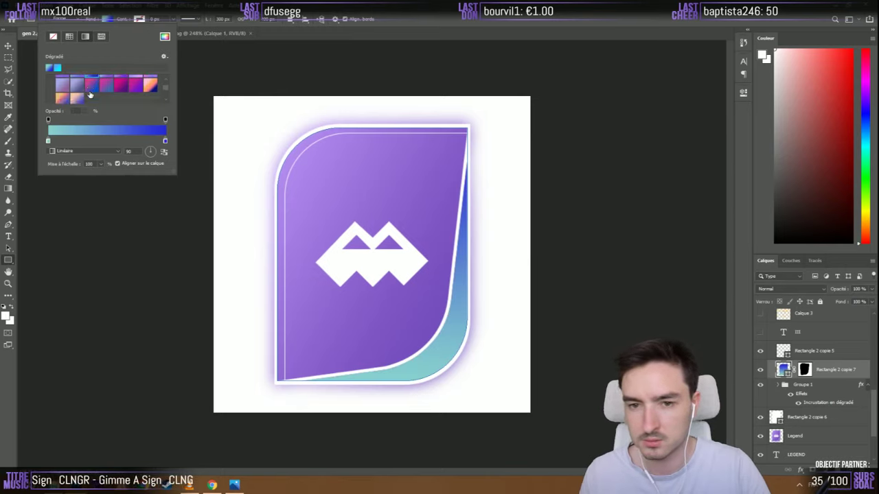
{"action": "left_click", "coordinate": [103, 92]}
{"action": "left_click", "coordinate": [106, 94]}
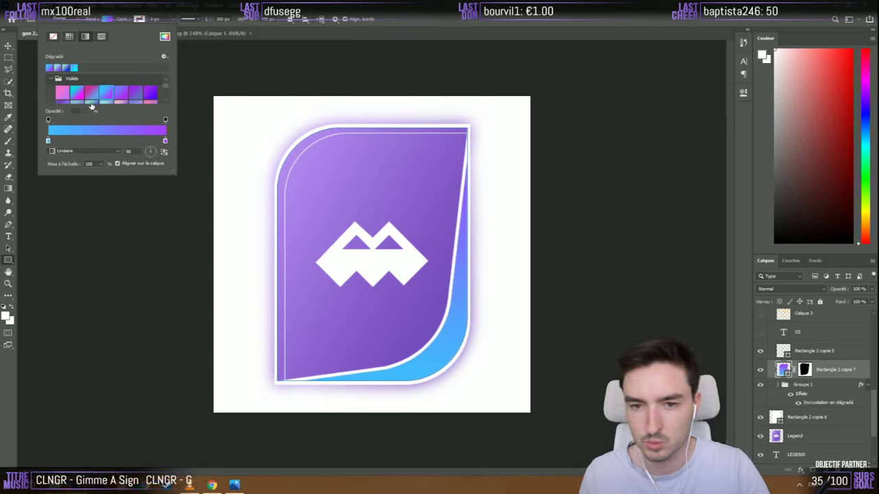
{"action": "left_click", "coordinate": [91, 103]}
{"action": "scroll", "coordinate": [92, 105], "scroll_direction": "down", "scroll_amount": 1}
{"action": "scroll", "coordinate": [90, 105], "scroll_direction": "down", "scroll_amount": 1}
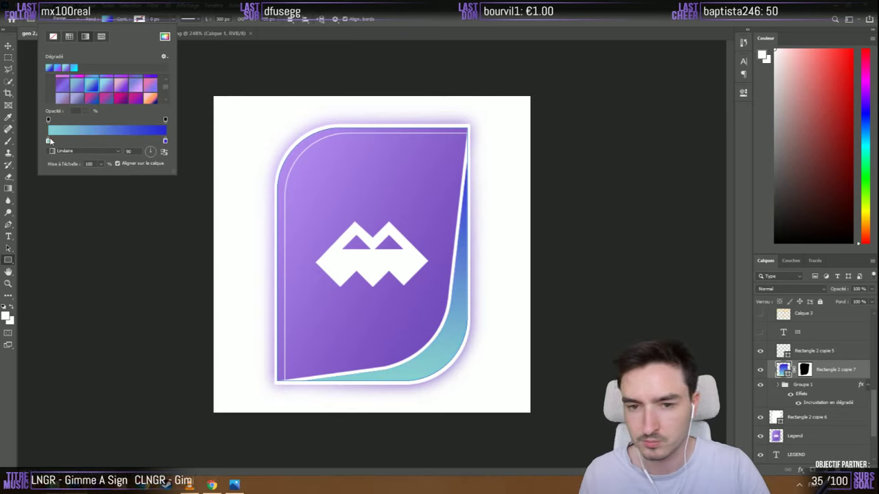
{"action": "scroll", "coordinate": [94, 101], "scroll_direction": "down", "scroll_amount": 2}
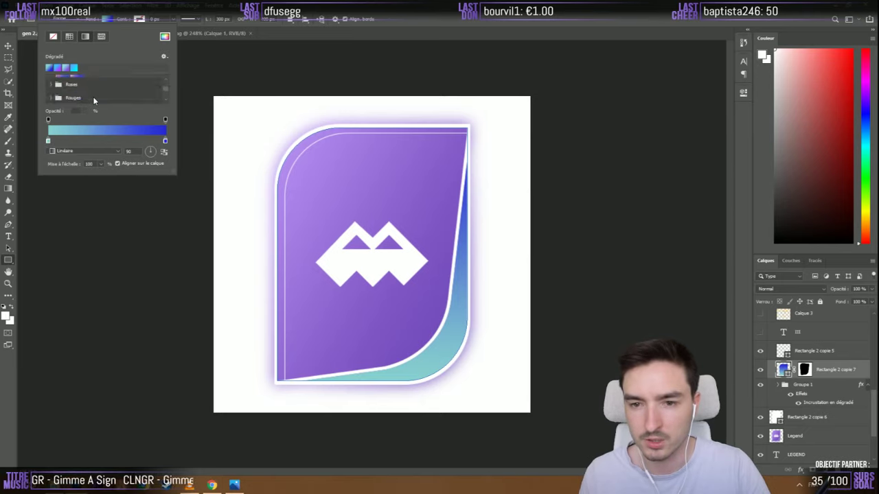
{"action": "scroll", "coordinate": [69, 96], "scroll_direction": "down", "scroll_amount": 3}
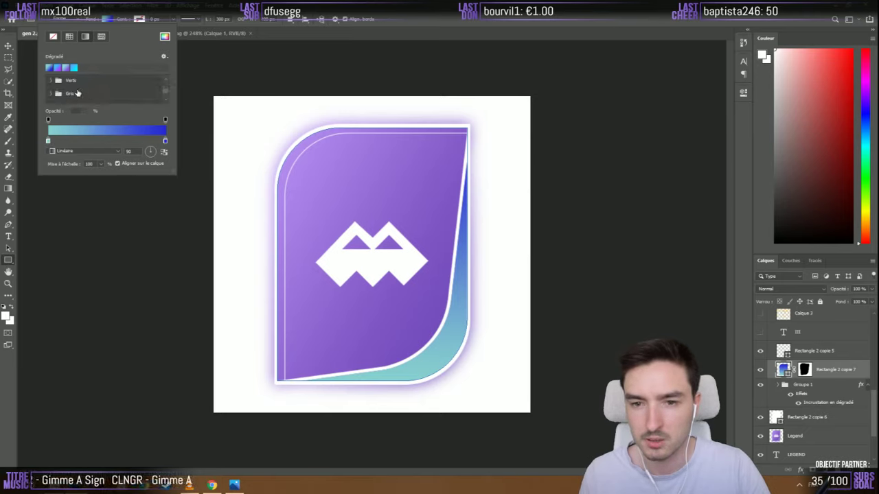
Browse the Iridescent and Pastels presets and apply a mint-to-purple iridescent gradient to the panel
{"action": "left_click", "coordinate": [77, 93]}
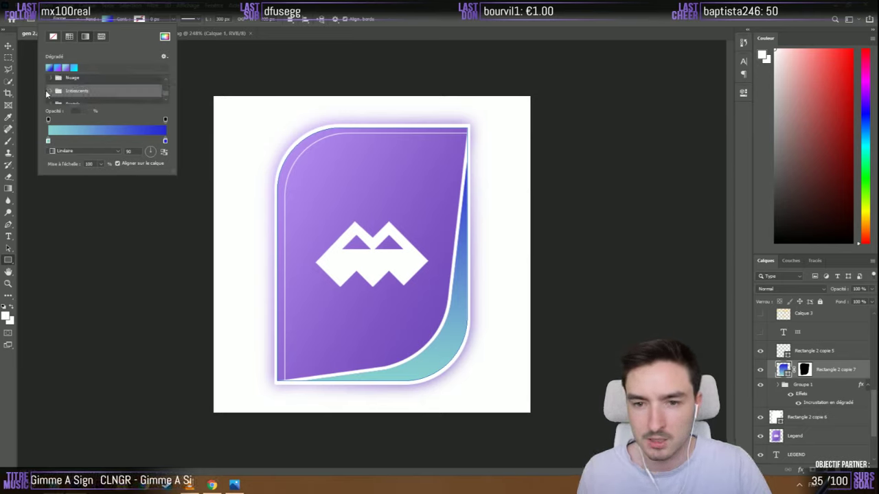
{"action": "left_click", "coordinate": [48, 91]}
{"action": "left_click", "coordinate": [104, 83]}
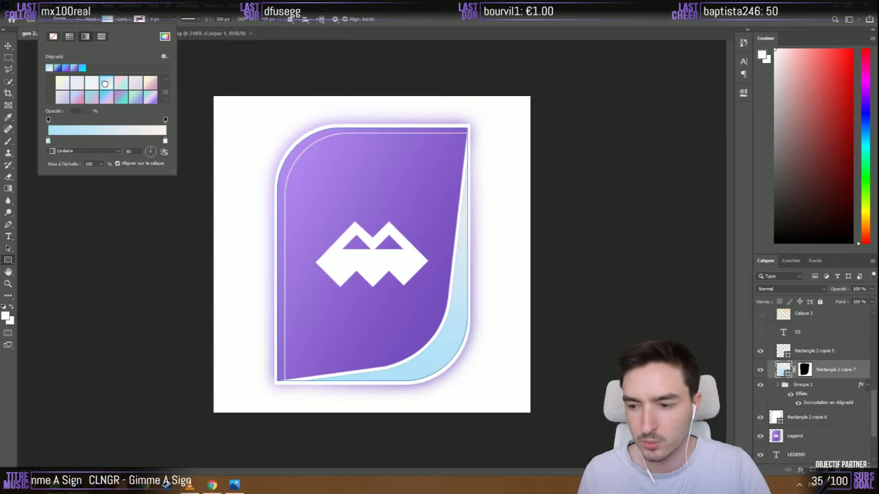
{"action": "scroll", "coordinate": [104, 83], "scroll_direction": "down", "scroll_amount": 1}
{"action": "left_click", "coordinate": [63, 90]}
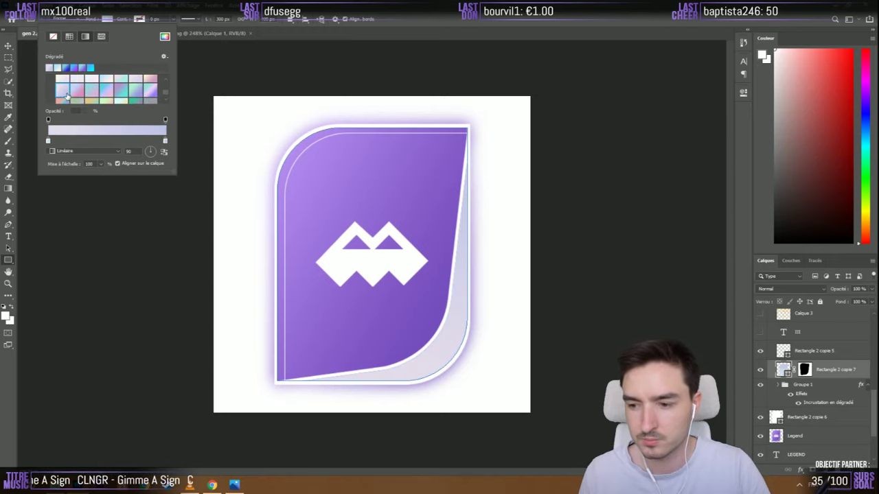
{"action": "left_click", "coordinate": [77, 97]}
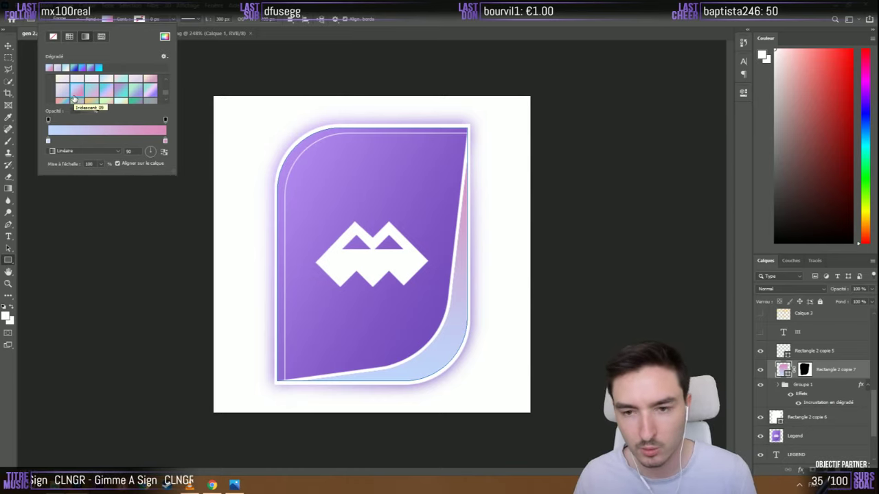
{"action": "scroll", "coordinate": [92, 92], "scroll_direction": "down", "scroll_amount": 1}
{"action": "left_click", "coordinate": [120, 97]}
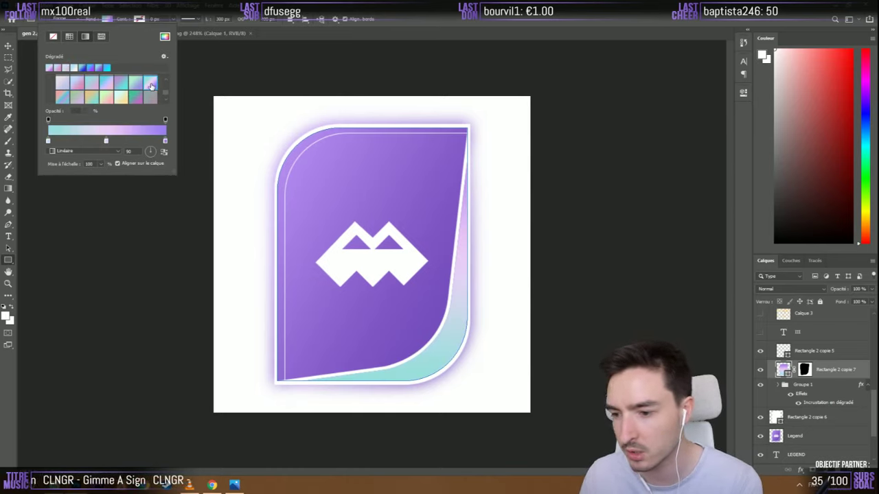
{"action": "scroll", "coordinate": [121, 102], "scroll_direction": "down", "scroll_amount": 1}
{"action": "scroll", "coordinate": [66, 93], "scroll_direction": "down", "scroll_amount": 2}
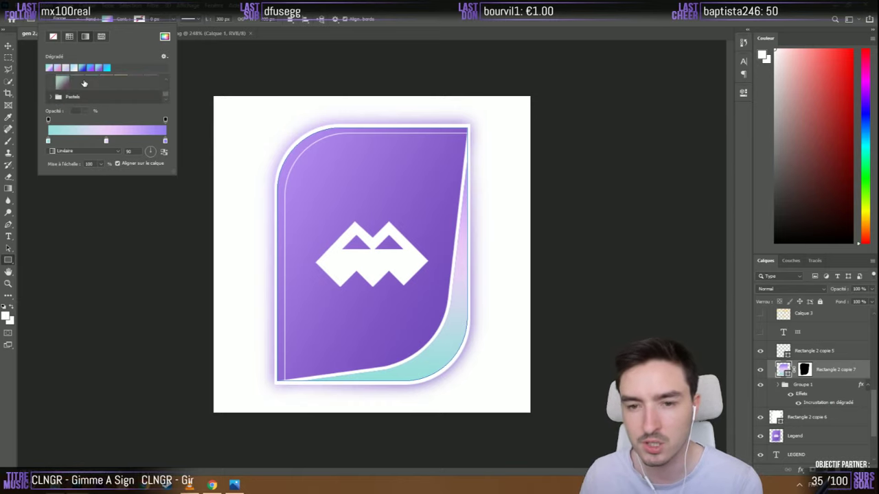
{"action": "left_click", "coordinate": [54, 86]}
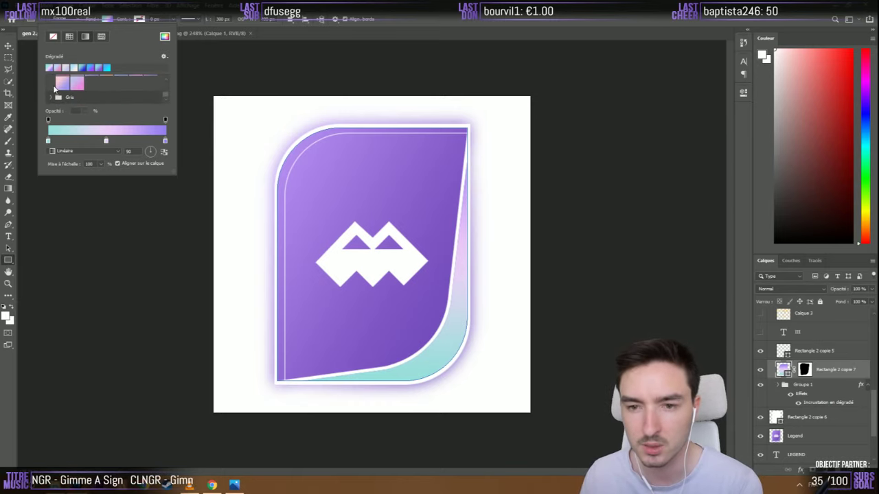
{"action": "scroll", "coordinate": [62, 97], "scroll_direction": "down", "scroll_amount": 4}
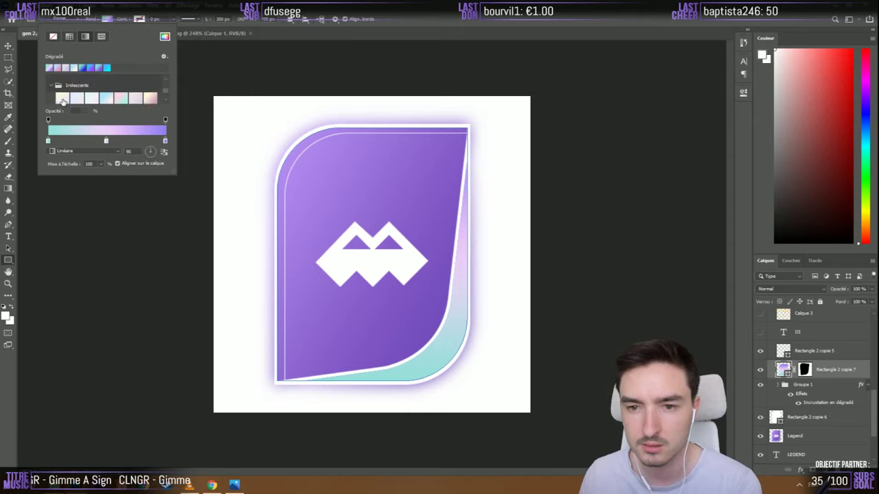
{"action": "scroll", "coordinate": [88, 90], "scroll_direction": "down", "scroll_amount": 2}
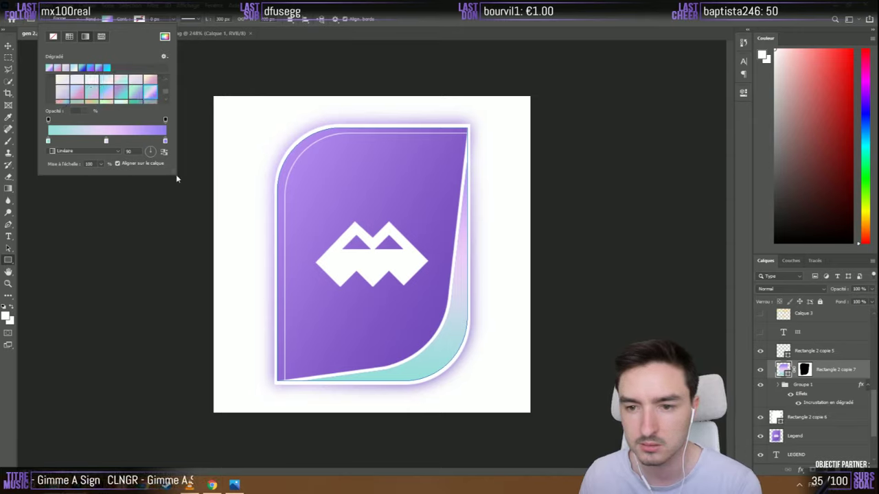
{"action": "left_click_drag", "start_coordinate": [176, 178], "coordinate": [237, 252]}
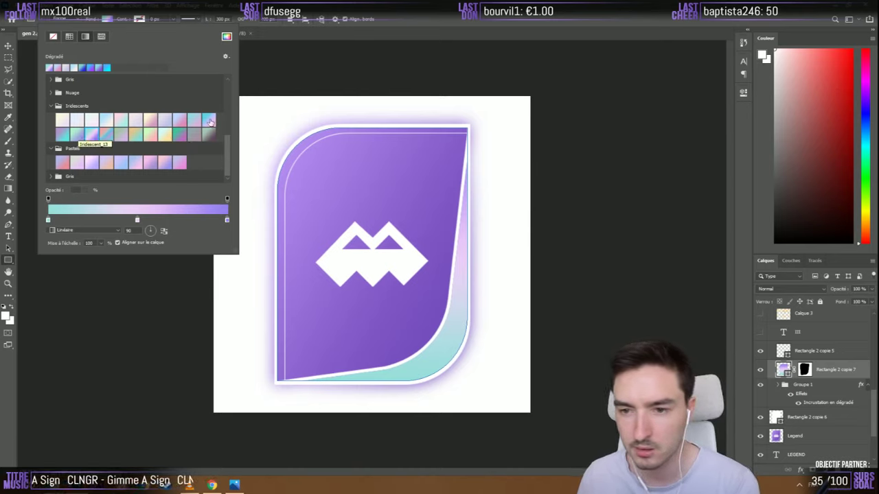
{"action": "left_click", "coordinate": [75, 134]}
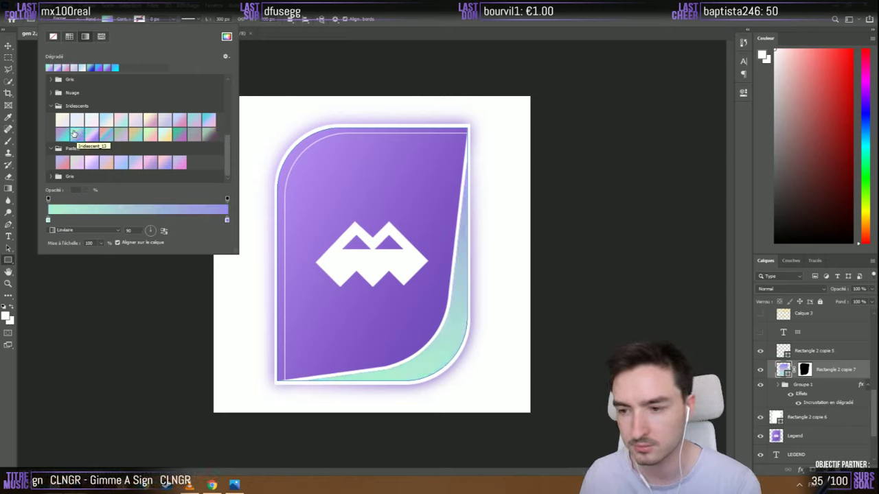
{"action": "left_click", "coordinate": [12, 42]}
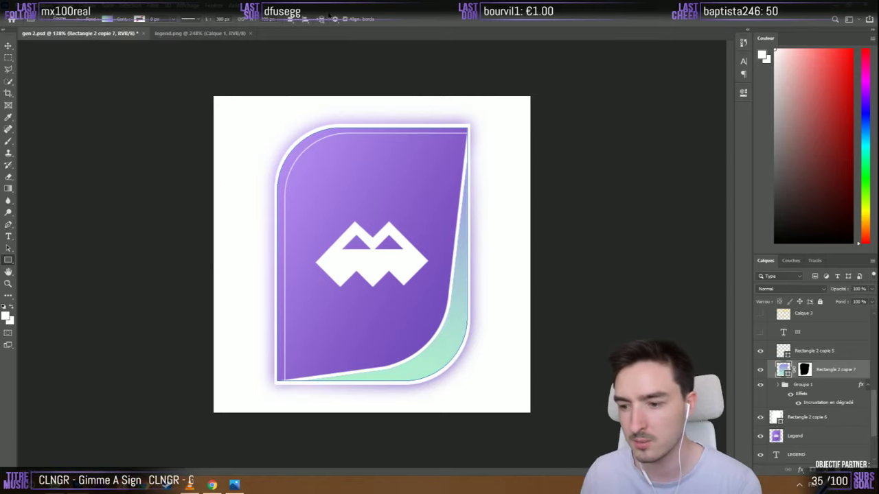
Recolour the gradient's mint stop to light purple ccadff in the Colour Picker
{"action": "left_click", "coordinate": [9, 46]}
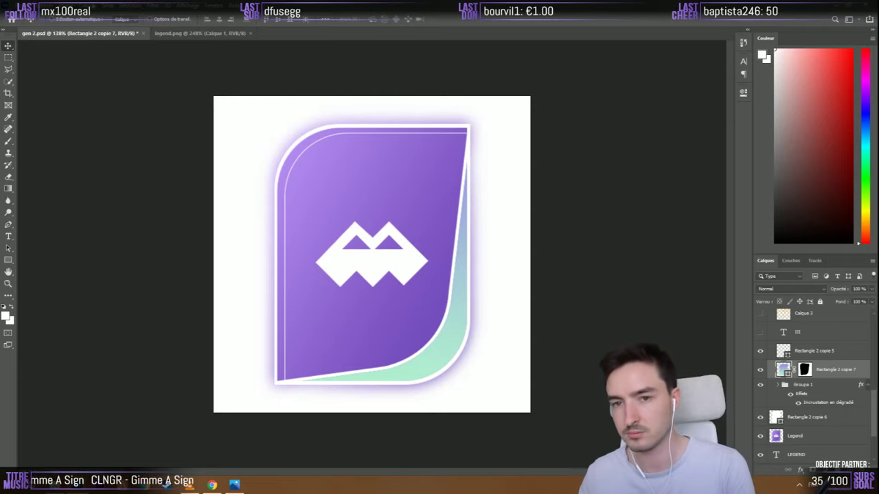
{"action": "left_click", "coordinate": [8, 259]}
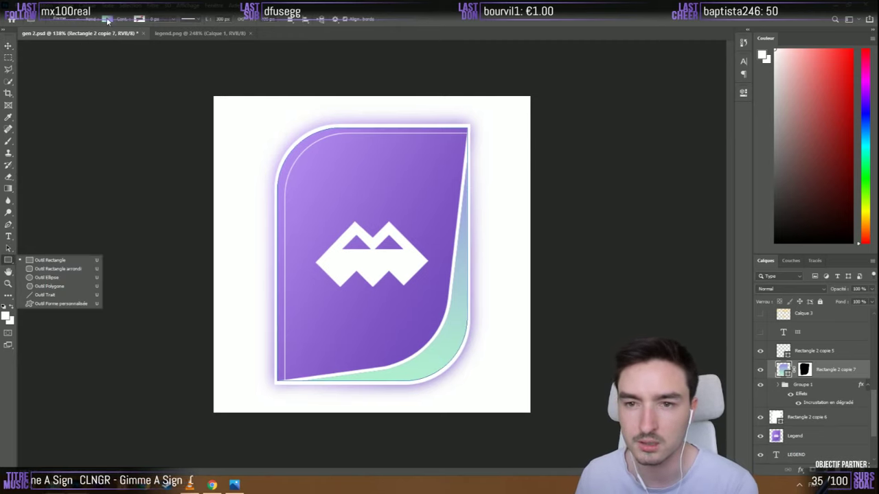
{"action": "left_click", "coordinate": [107, 19]}
{"action": "double_click", "coordinate": [17, 221]}
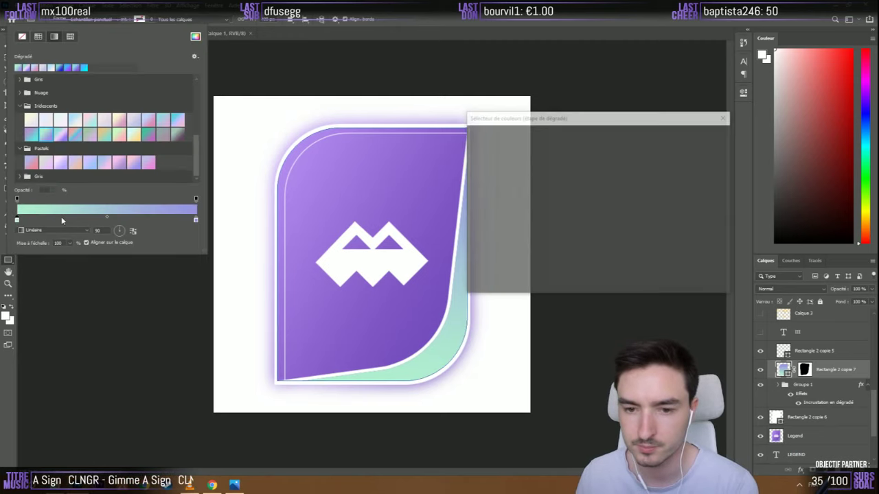
{"action": "left_click", "coordinate": [464, 135]}
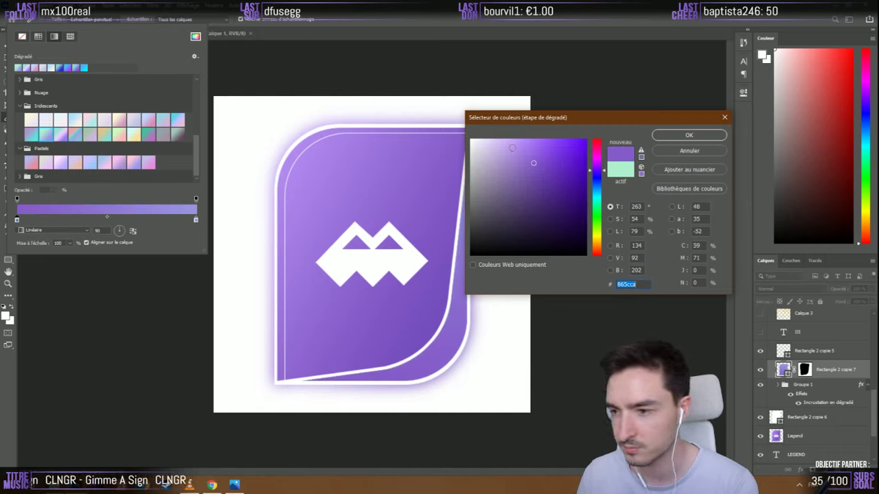
{"action": "mouse_move", "coordinate": [512, 147]}
{"action": "left_mouse_down"}
{"action": "mouse_move", "coordinate": [524, 141]}
{"action": "mouse_move", "coordinate": [507, 137]}
{"action": "left_mouse_up"}
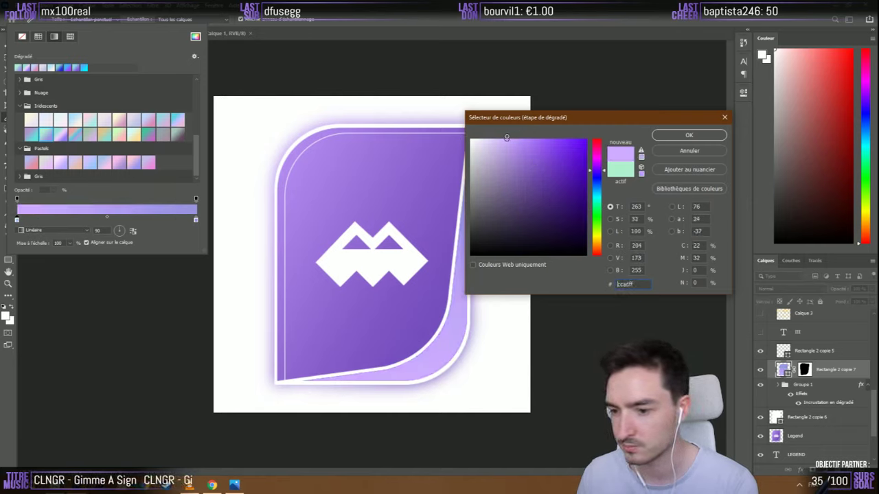
Copy the Rocket League reference image from the reference viewer and return to Photoshop
{"action": "left_click", "coordinate": [234, 485]}
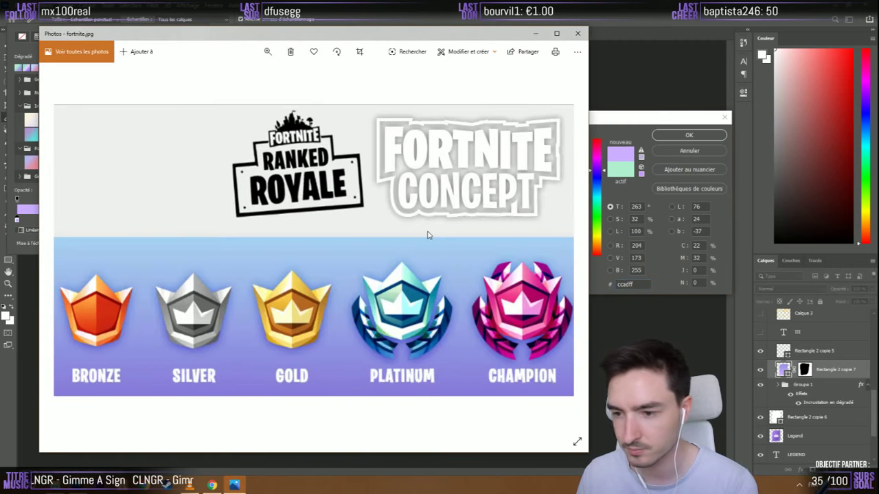
{"action": "key", "text": "Right"}
{"action": "key", "text": "Right"}
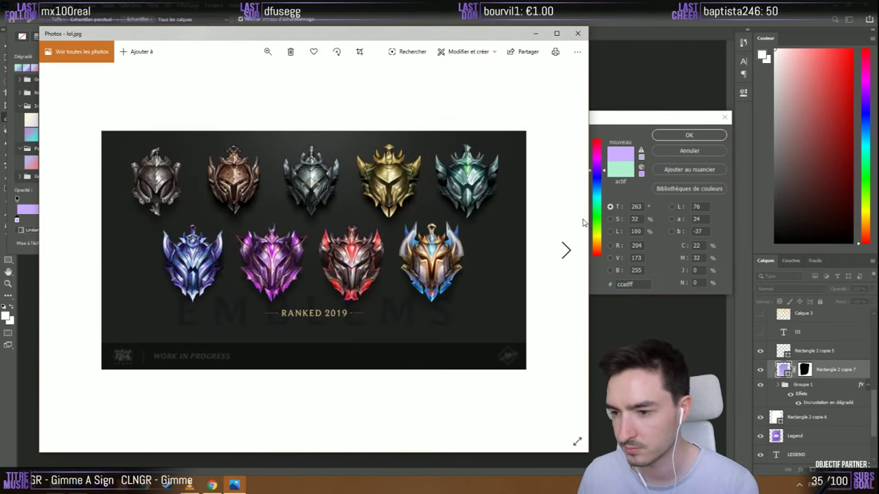
{"action": "right_click", "coordinate": [306, 186]}
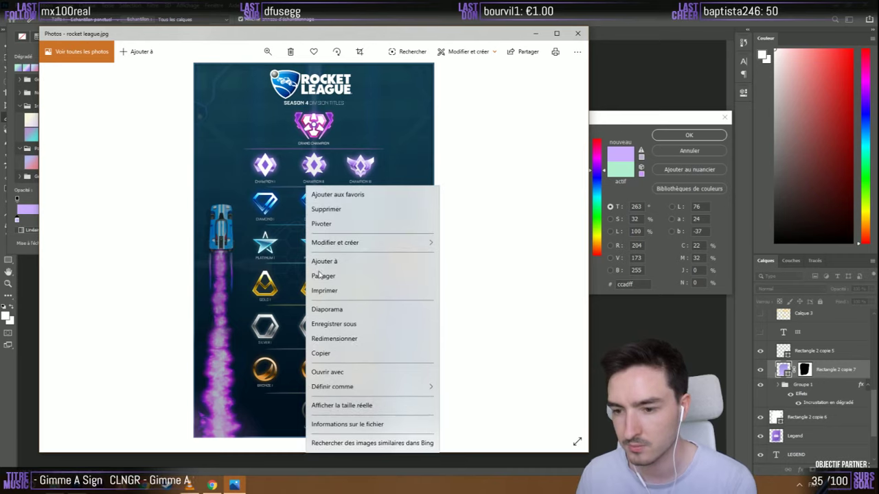
{"action": "key", "text": "alt+Tab"}
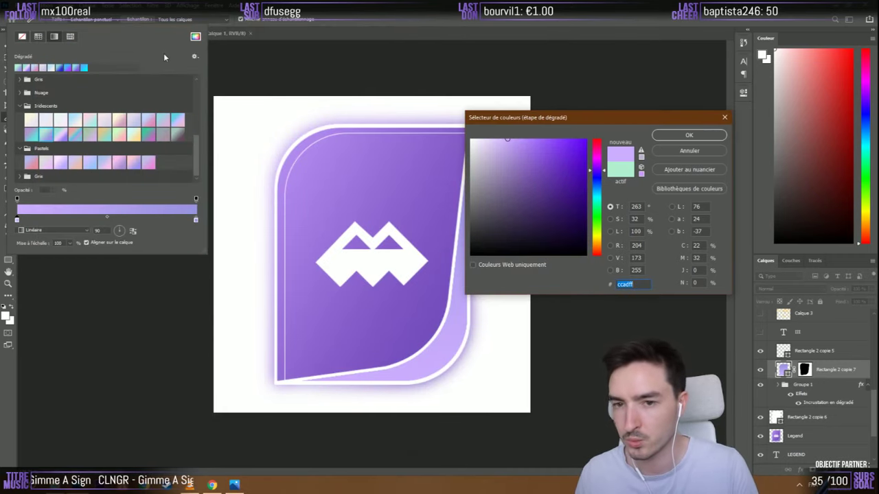
Confirm the ccadff stop colour, then paste the reference image as a layer at the top of the stack
{"action": "left_click", "coordinate": [689, 135]}
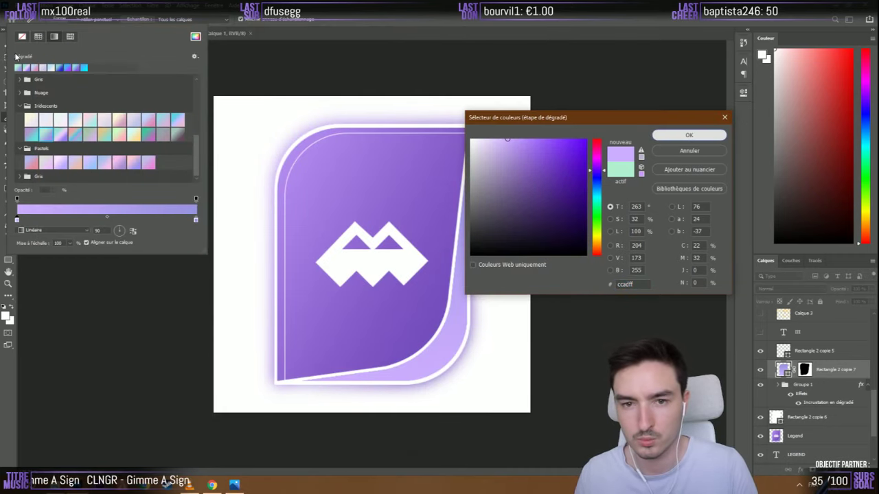
{"action": "left_click", "coordinate": [214, 45]}
{"action": "key", "text": "ctrl+v"}
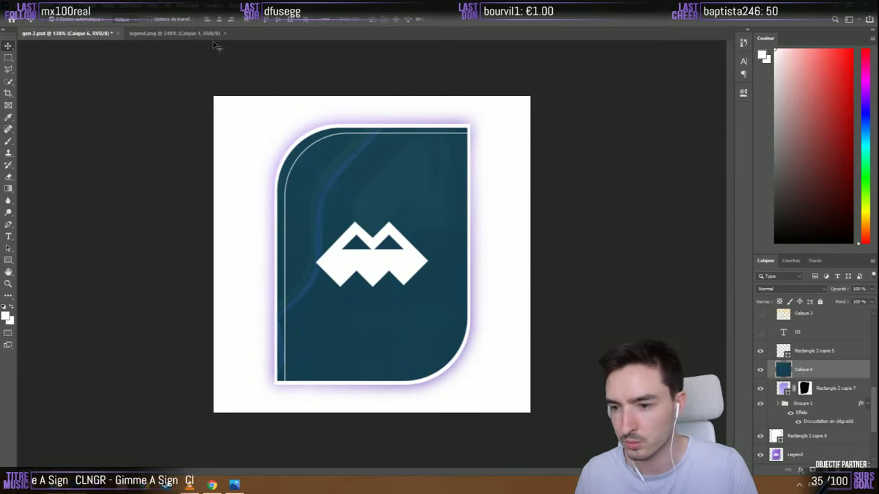
{"action": "left_click_drag", "start_coordinate": [815, 376], "coordinate": [800, 315]}
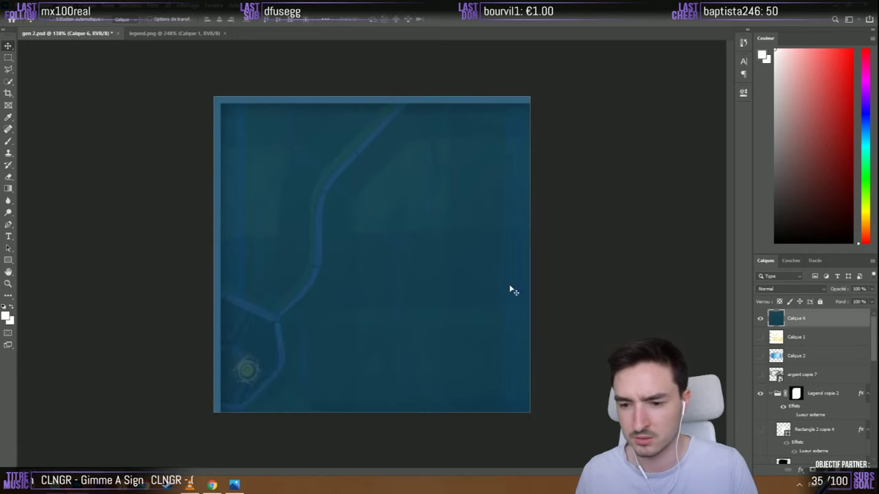
Position the Grand Champion reference on the canvas, then hide its Calque 6 layer
{"action": "left_click_drag", "start_coordinate": [511, 292], "coordinate": [55, 179]}
{"action": "left_click_drag", "start_coordinate": [371, 247], "coordinate": [388, 204]}
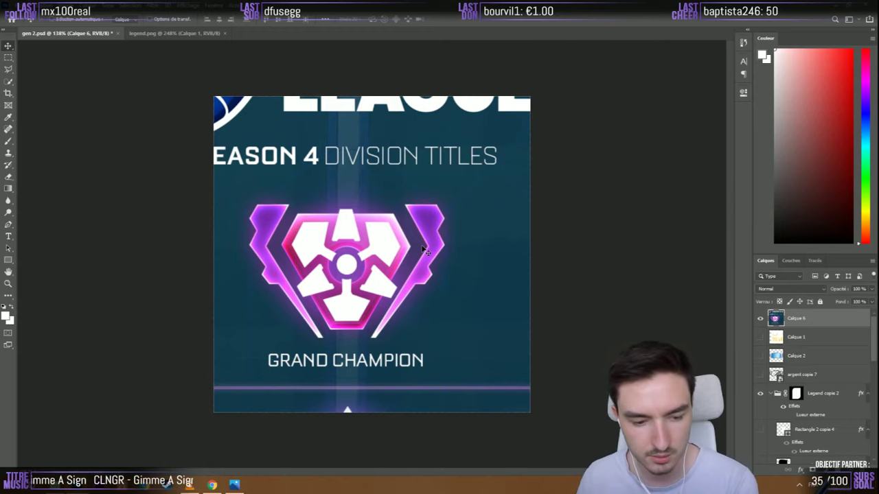
{"action": "left_click_drag", "start_coordinate": [424, 251], "coordinate": [462, 226]}
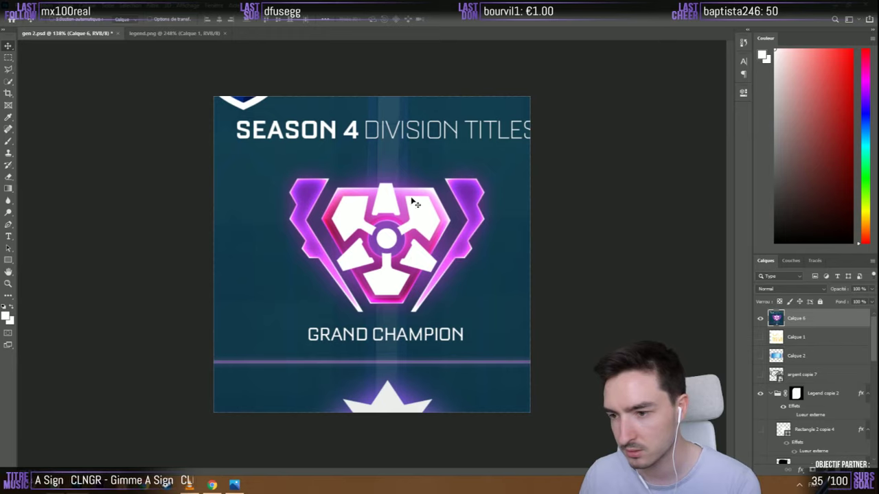
{"action": "left_click_drag", "start_coordinate": [420, 254], "coordinate": [439, 303]}
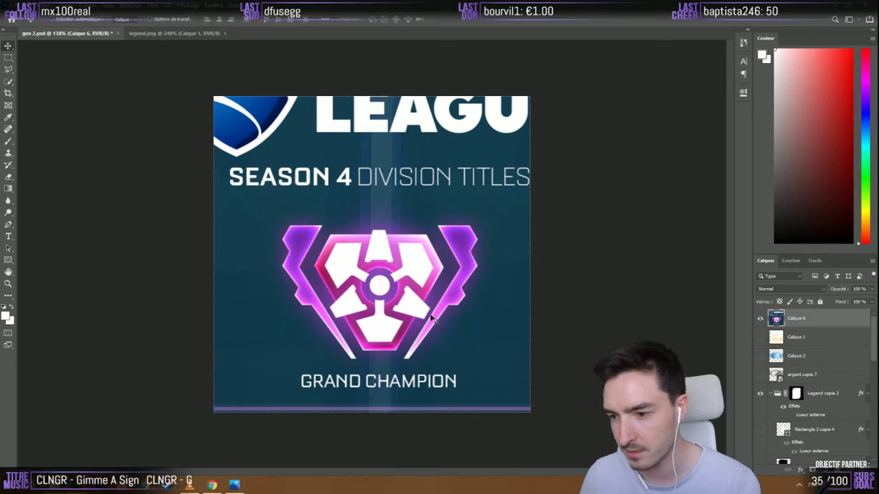
{"action": "left_click", "coordinate": [759, 320]}
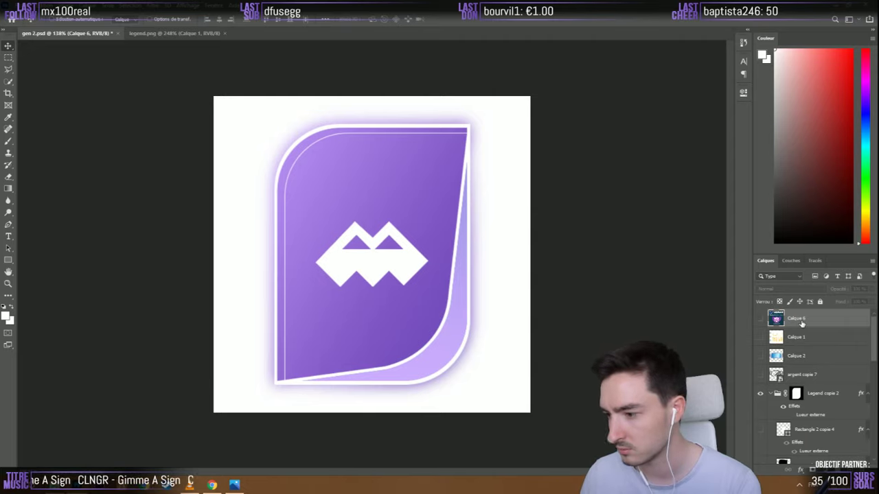
Toggle the Legend copie 2 outer glow on and off and briefly inspect its layer style
{"action": "scroll", "coordinate": [802, 328], "scroll_direction": "down", "scroll_amount": 3}
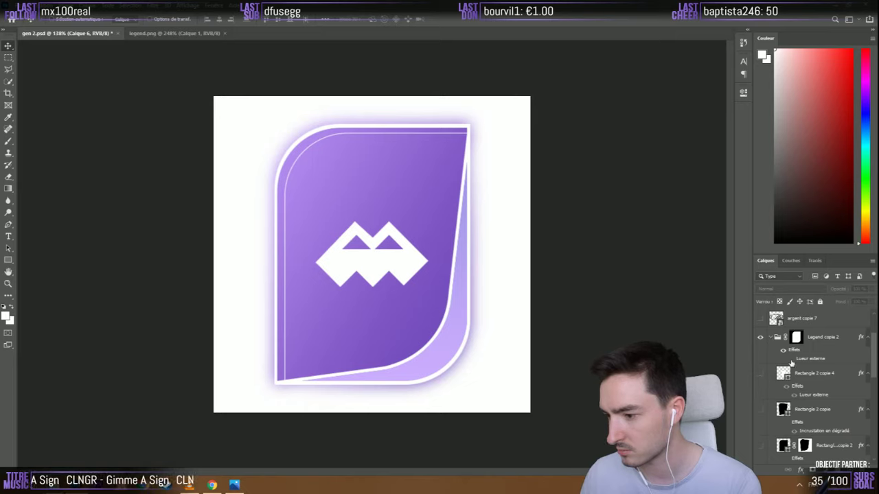
{"action": "left_click", "coordinate": [791, 359]}
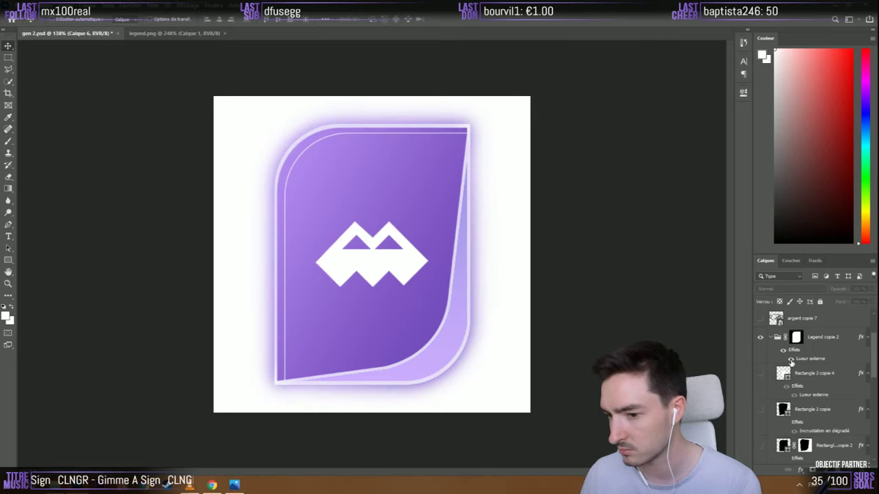
{"action": "left_click", "coordinate": [791, 362]}
{"action": "left_click", "coordinate": [804, 355]}
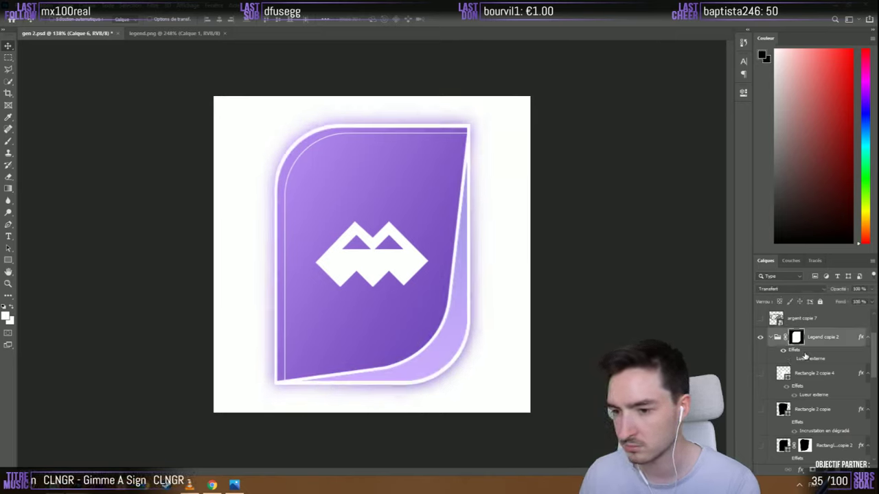
{"action": "double_click", "coordinate": [802, 354]}
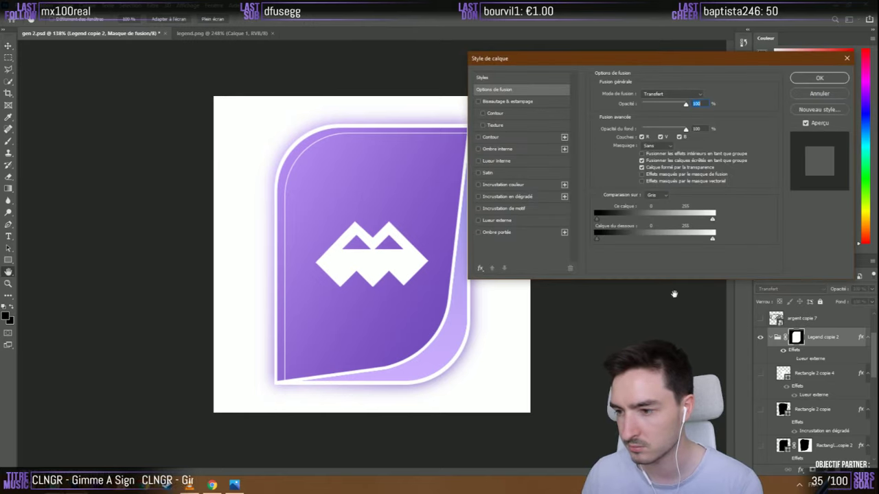
{"action": "left_click", "coordinate": [798, 93]}
Open Blending Options for the Rectangle 2 copie 7 layer
{"action": "scroll", "coordinate": [809, 406], "scroll_direction": "down", "scroll_amount": 5}
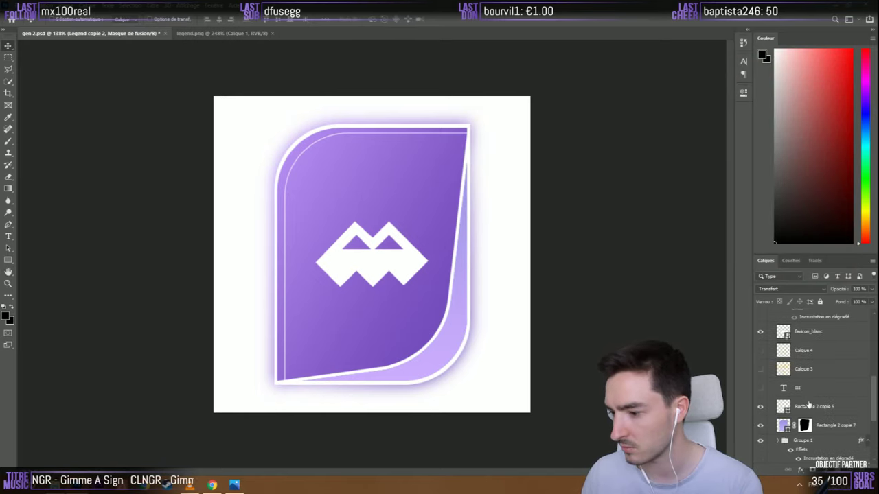
{"action": "scroll", "coordinate": [801, 372], "scroll_direction": "down", "scroll_amount": 1}
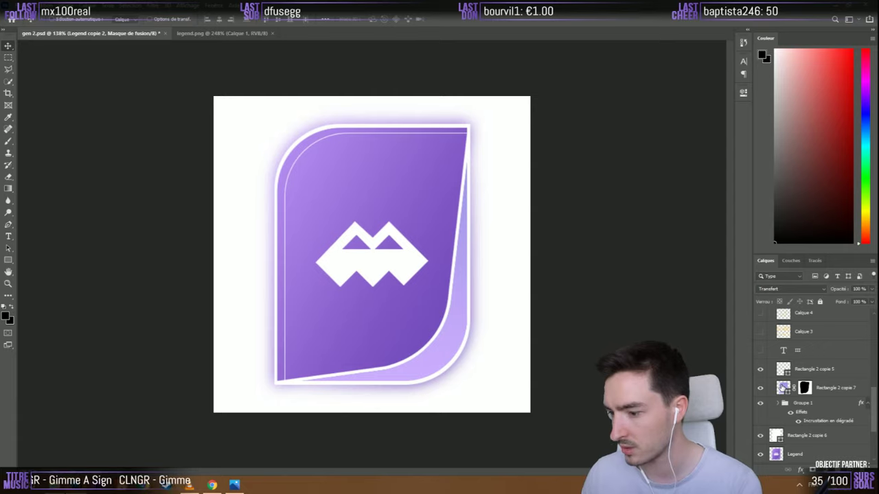
{"action": "left_click", "coordinate": [781, 388]}
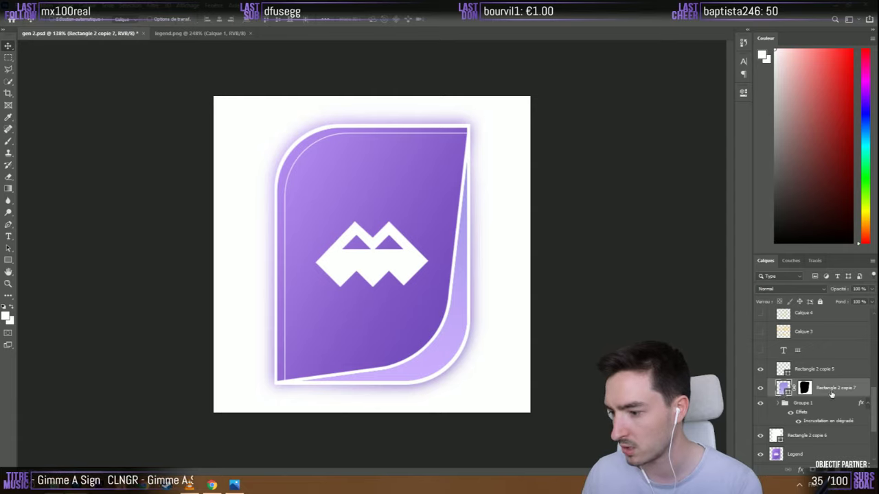
{"action": "right_click", "coordinate": [781, 389]}
{"action": "left_click", "coordinate": [753, 19]}
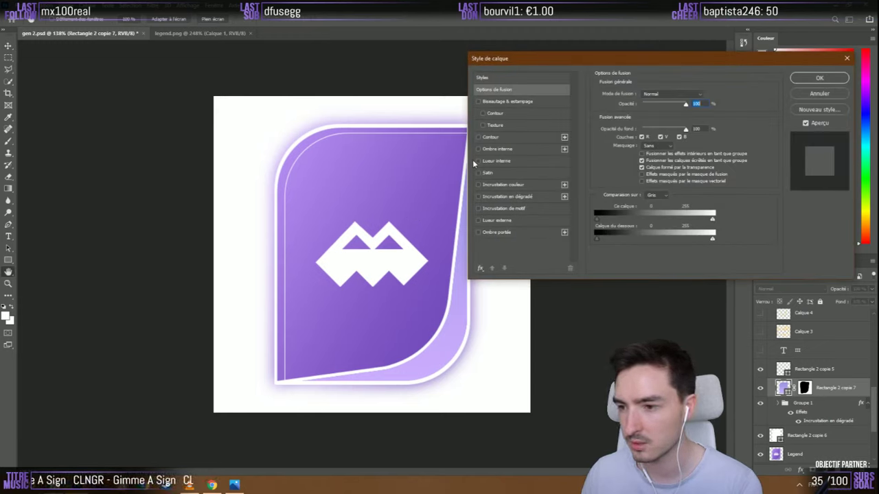
{"action": "left_click", "coordinate": [493, 160]}
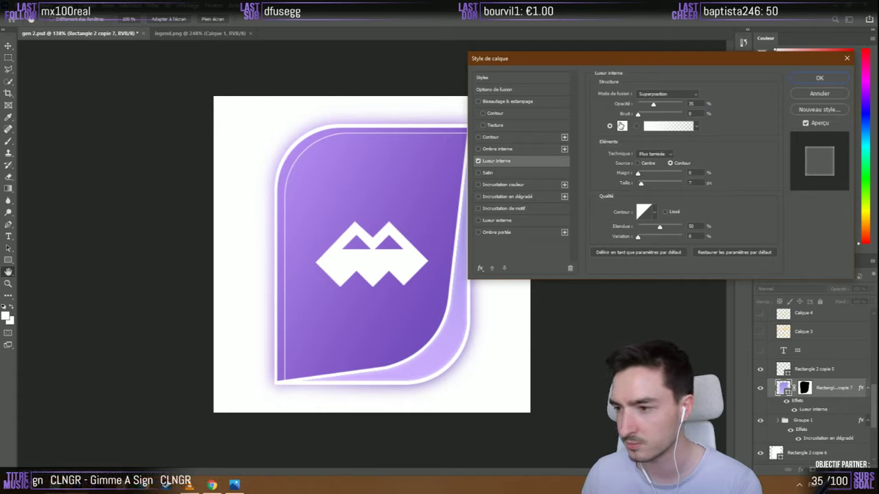
{"action": "left_click", "coordinate": [655, 94]}
{"action": "left_click", "coordinate": [651, 97]}
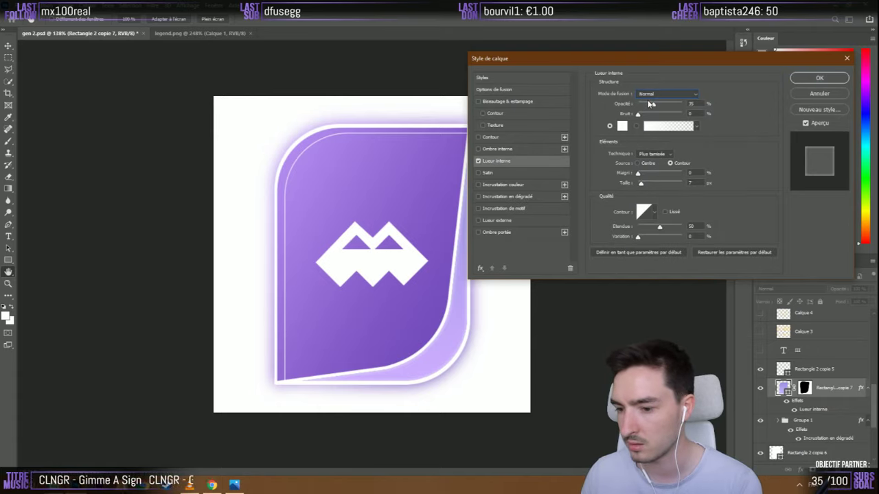
{"action": "left_click", "coordinate": [622, 125]}
{"action": "type", "text": "000000"}
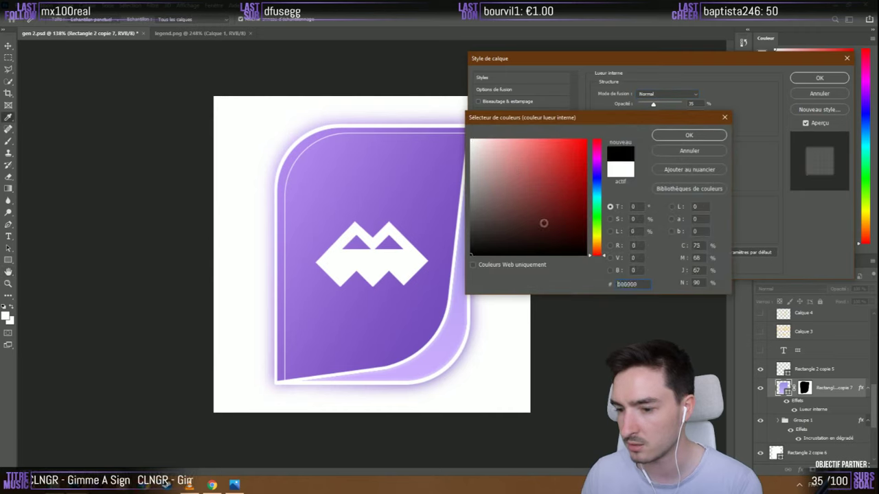
{"action": "left_click", "coordinate": [672, 135]}
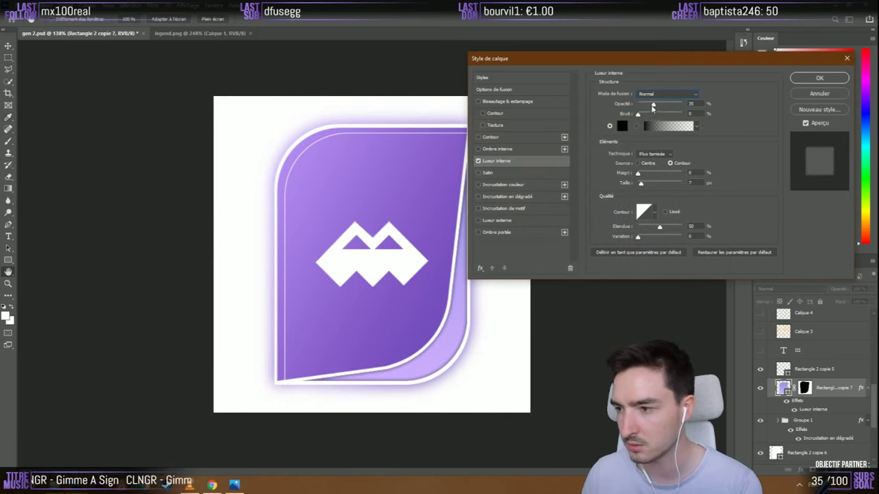
{"action": "left_click_drag", "start_coordinate": [653, 105], "coordinate": [643, 120]}
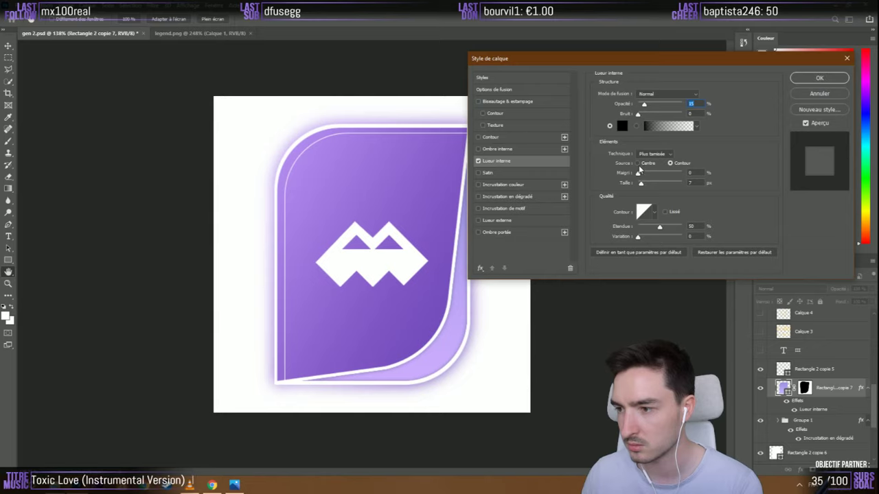
{"action": "mouse_move", "coordinate": [644, 175]}
{"action": "left_mouse_down"}
{"action": "mouse_move", "coordinate": [663, 177]}
{"action": "mouse_move", "coordinate": [630, 183]}
{"action": "mouse_move", "coordinate": [655, 177]}
{"action": "mouse_move", "coordinate": [641, 186]}
{"action": "left_mouse_up"}
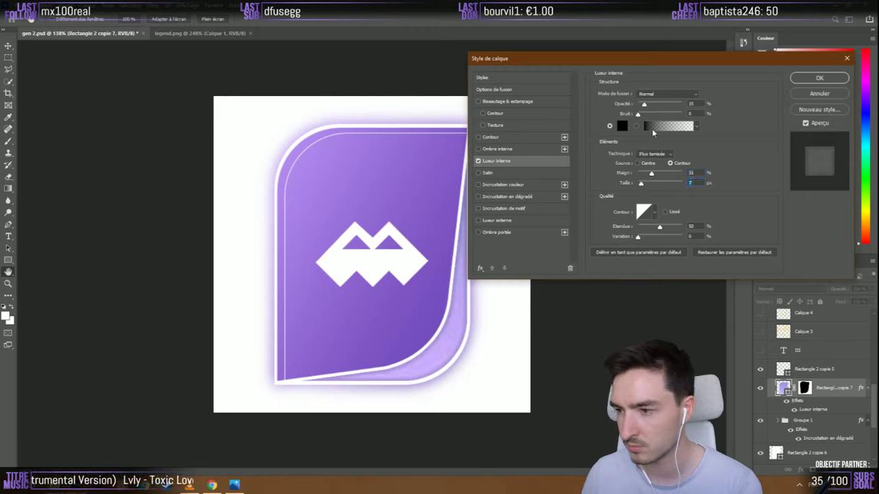
{"action": "left_click", "coordinate": [637, 94]}
{"action": "left_click", "coordinate": [648, 106]}
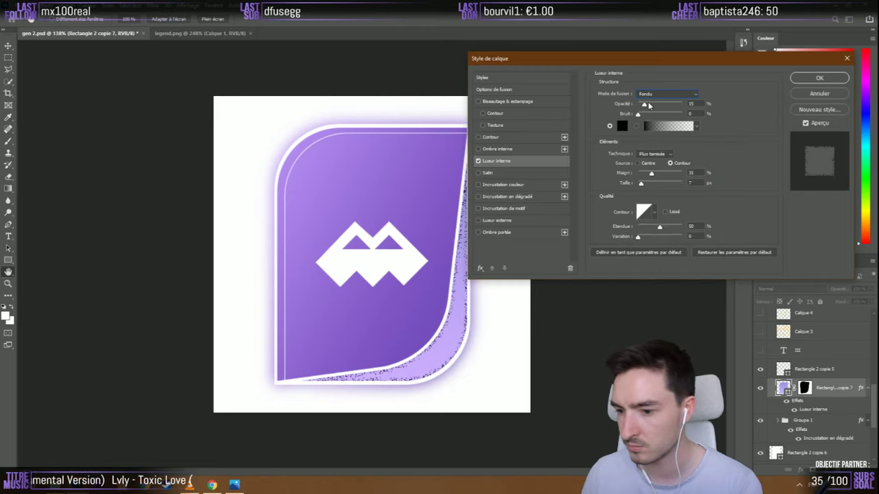
{"action": "key", "text": "Up"}
{"action": "key", "text": "Up"}
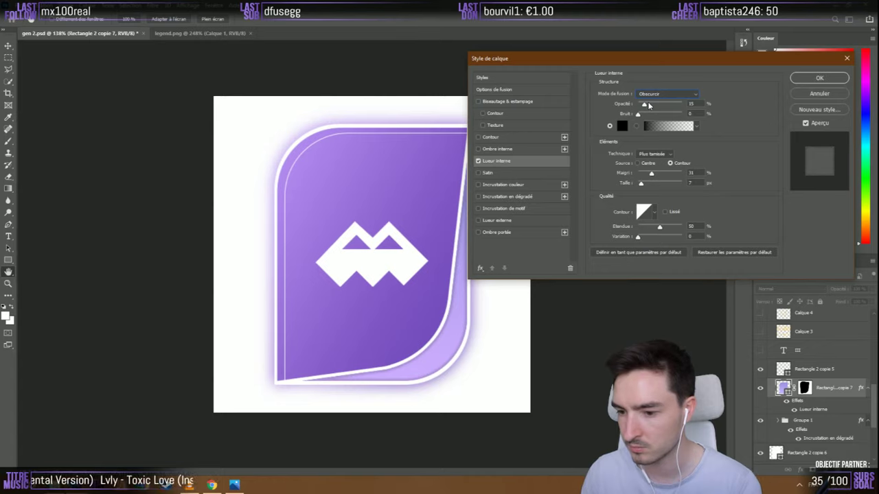
{"action": "left_click", "coordinate": [623, 126]}
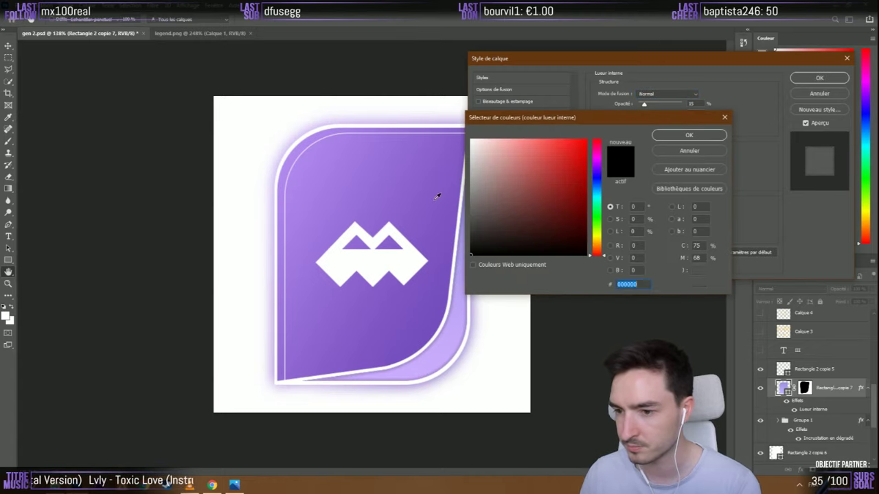
{"action": "left_click", "coordinate": [440, 195]}
{"action": "left_click", "coordinate": [689, 136]}
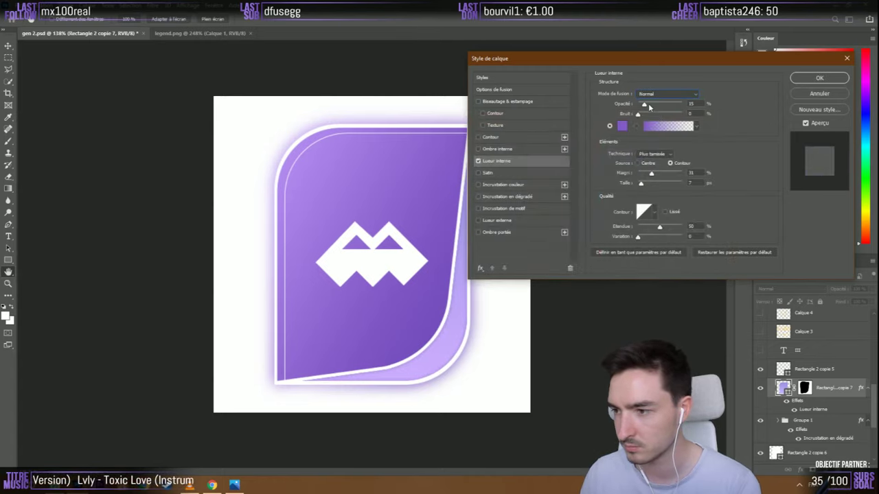
{"action": "left_click", "coordinate": [654, 154]}
{"action": "left_click", "coordinate": [646, 168]}
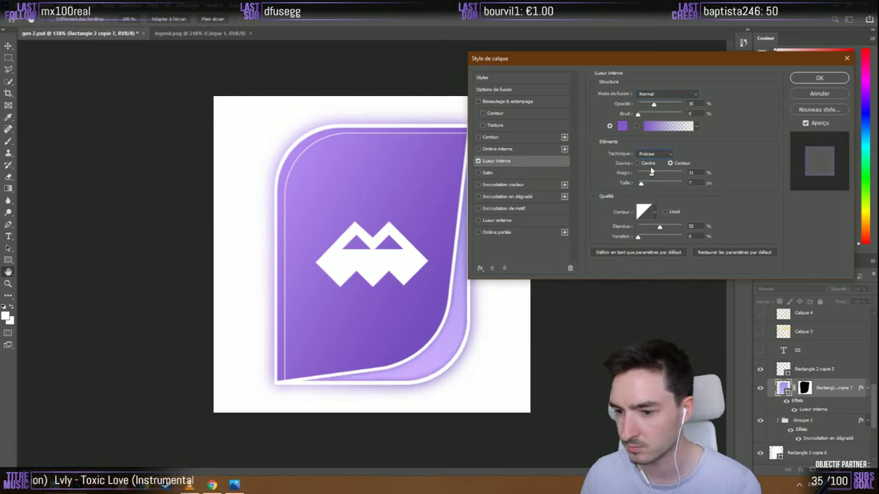
{"action": "left_click", "coordinate": [654, 175]}
{"action": "left_click_drag", "start_coordinate": [655, 175], "coordinate": [664, 175]}
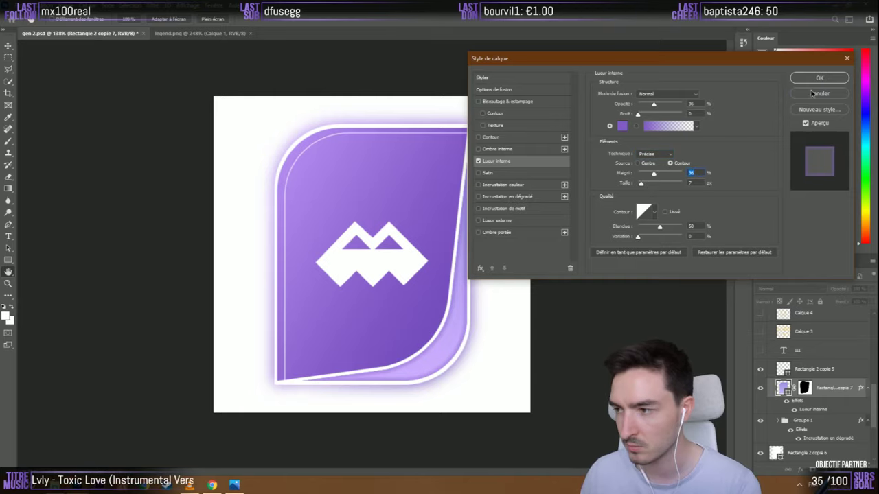
{"action": "left_click", "coordinate": [811, 92]}
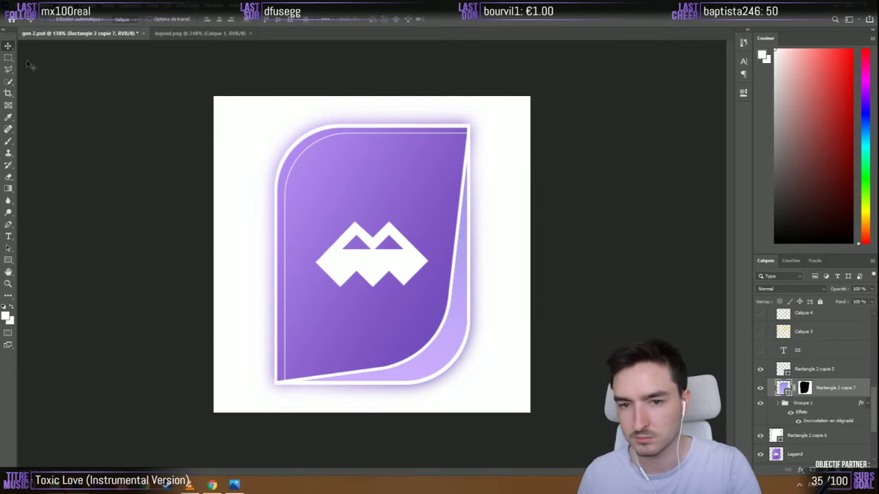
Move the inner outline Rectangle 2 copie 5 onto the card's outer border
{"action": "scroll", "coordinate": [781, 373], "scroll_direction": "down", "scroll_amount": 5}
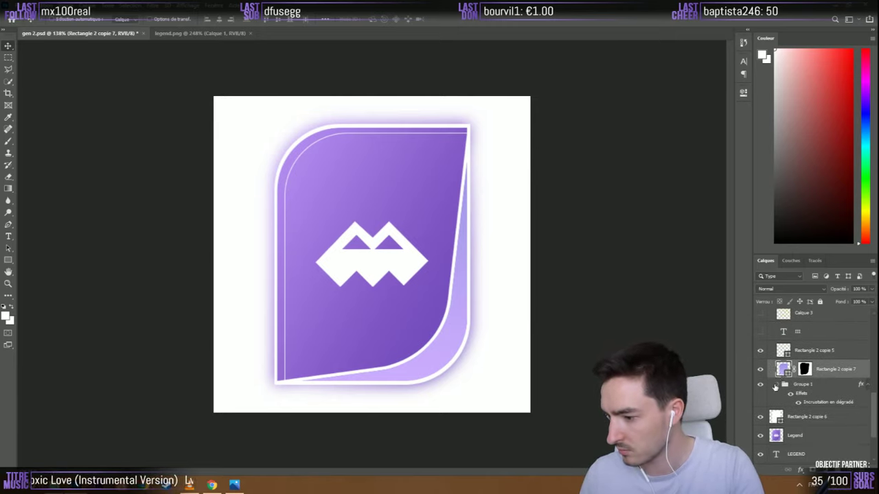
{"action": "scroll", "coordinate": [787, 373], "scroll_direction": "down", "scroll_amount": 2}
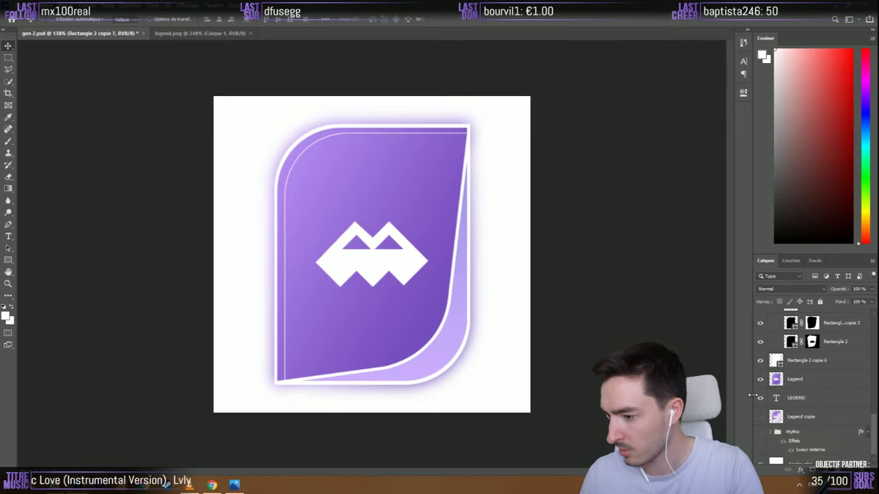
{"action": "scroll", "coordinate": [813, 435], "scroll_direction": "up", "scroll_amount": 6}
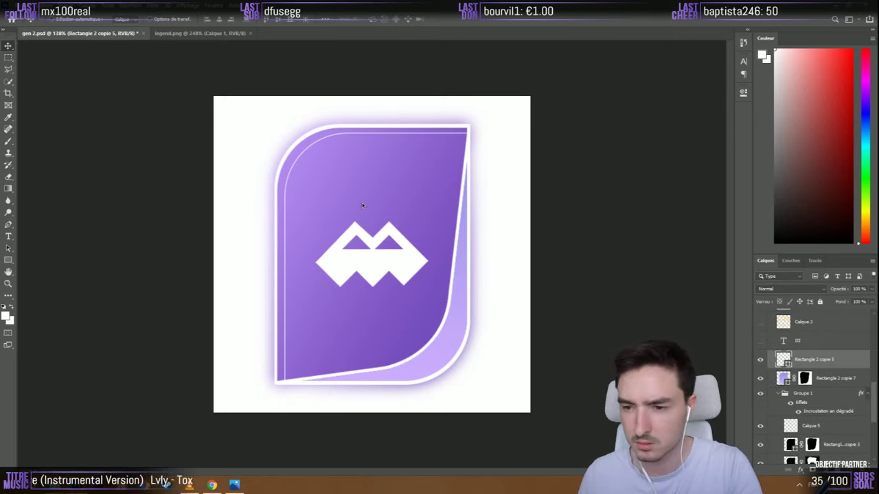
{"action": "left_click_drag", "start_coordinate": [362, 205], "coordinate": [360, 198]}
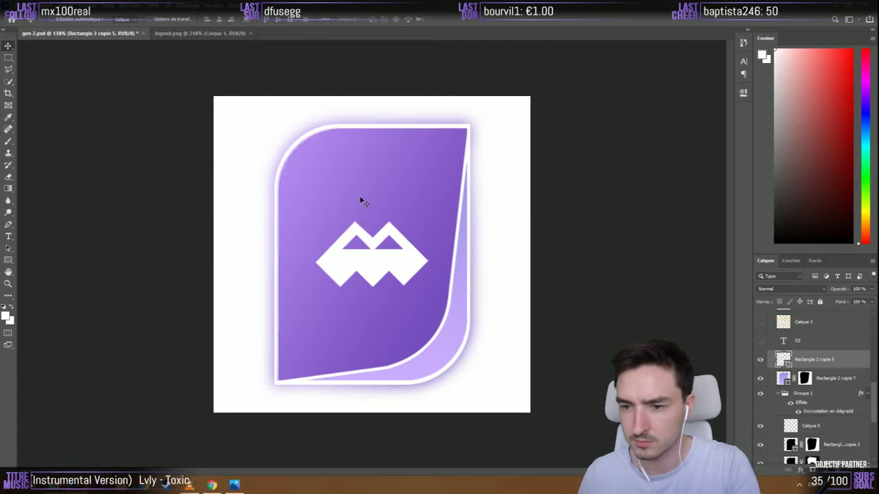
{"action": "key", "text": "Down"}
{"action": "key", "text": "Down"}
{"action": "key", "text": "Down"}
{"action": "key", "text": "Down"}
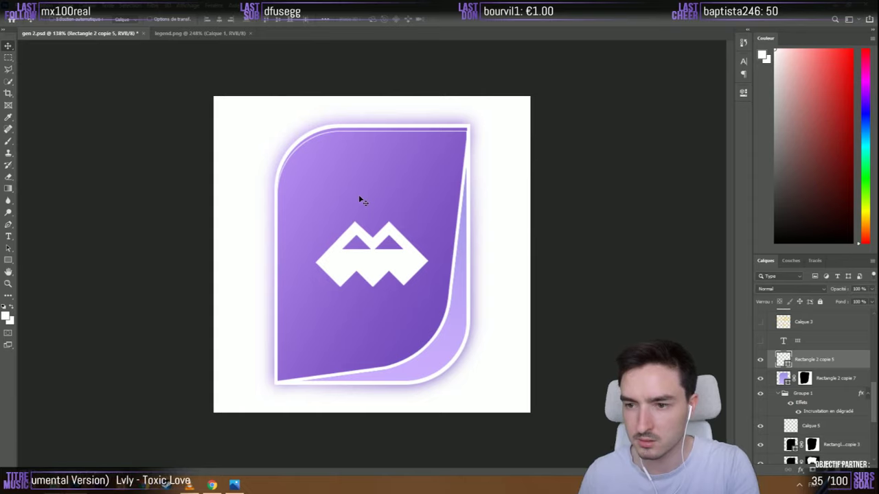
{"action": "key", "text": "Up"}
{"action": "key", "text": "Up"}
{"action": "key", "text": "Up"}
{"action": "key", "text": "Up"}
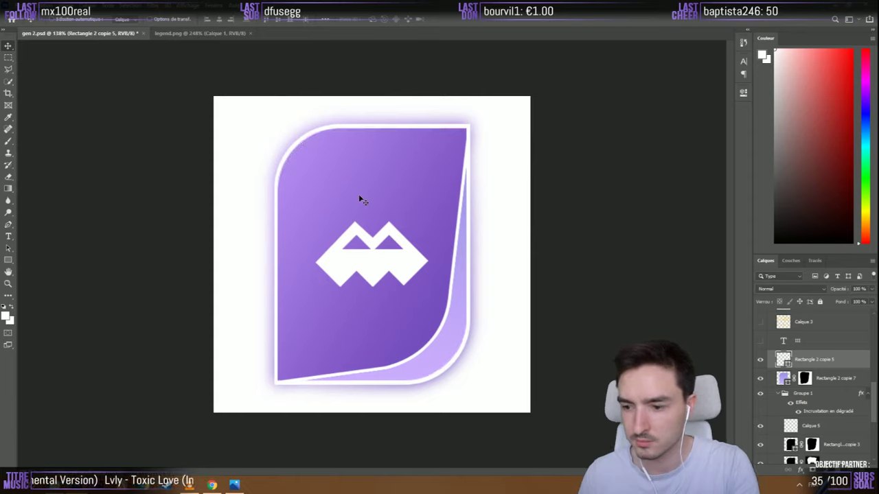
{"action": "key", "text": "Down"}
{"action": "key", "text": "Down"}
{"action": "key", "text": "Down"}
{"action": "key", "text": "Down"}
{"action": "key", "text": "Up"}
{"action": "key", "text": "Up"}
{"action": "key", "text": "Up"}
{"action": "key", "text": "Up"}
Scale the inner outline to 98% width and height and commit the transform
{"action": "key", "text": "ctrl+t"}
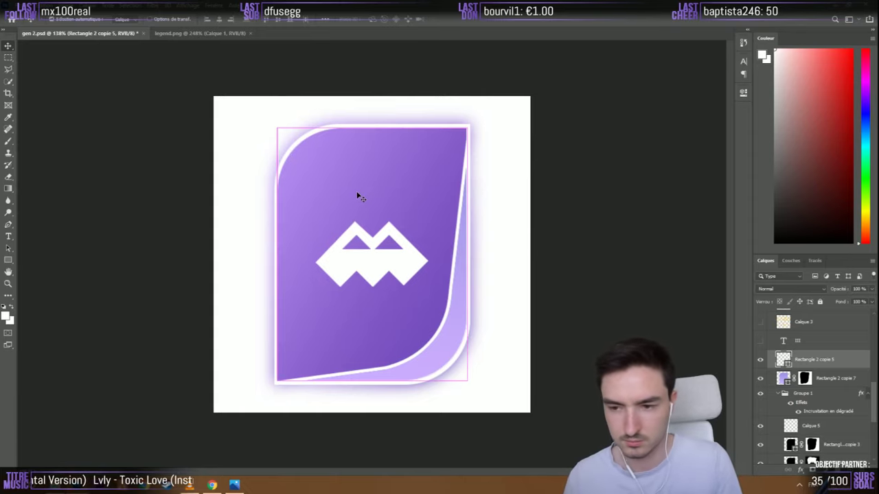
{"action": "key", "text": "Escape"}
{"action": "key", "text": "ctrl+t"}
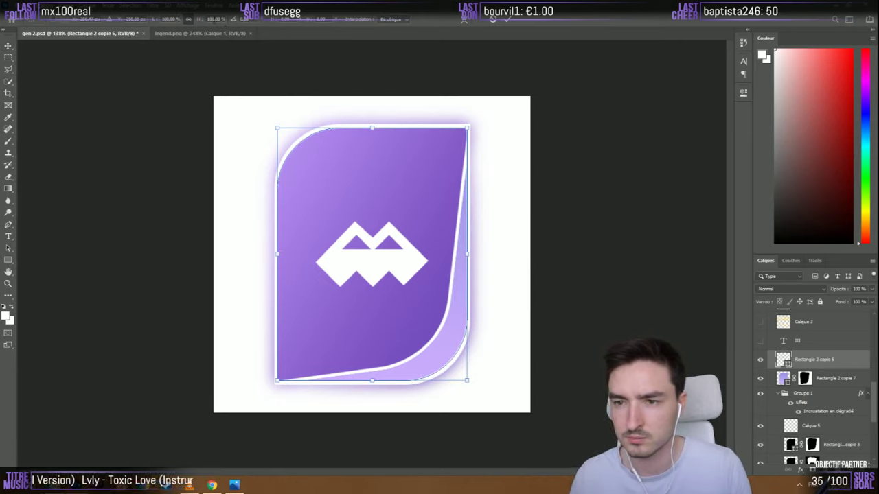
{"action": "type", "text": "95"}
{"action": "key", "text": "Return"}
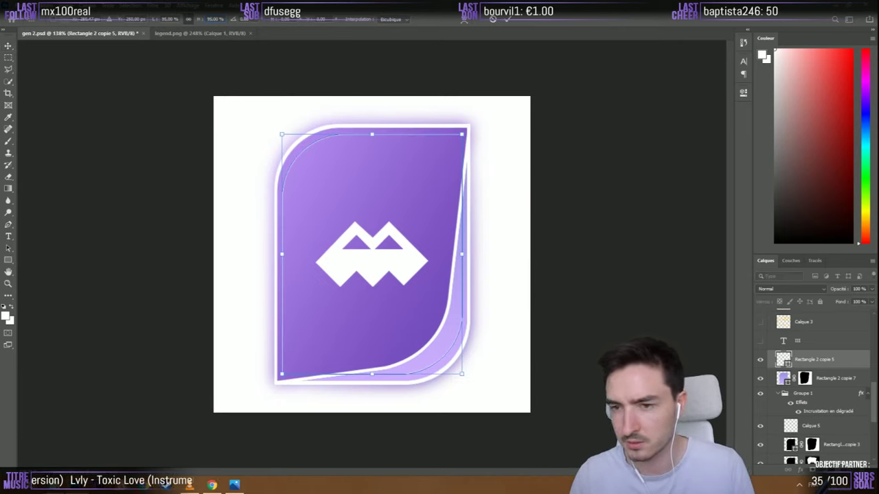
{"action": "type", "text": "98"}
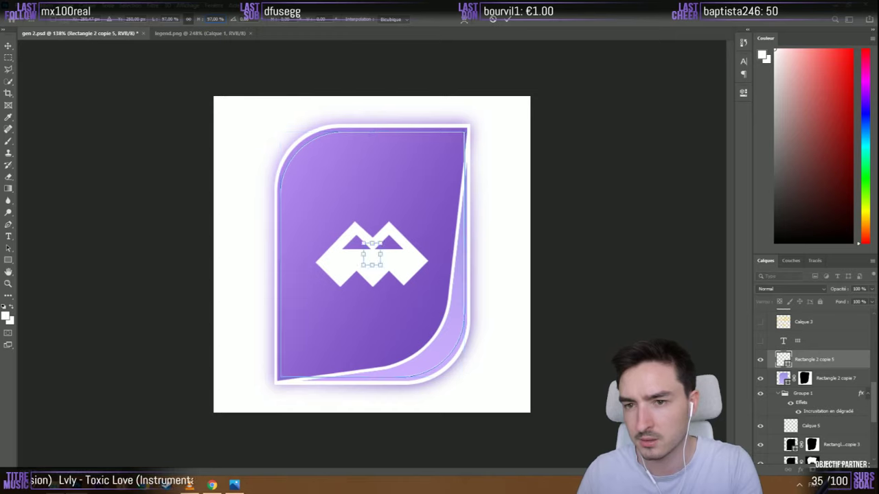
{"action": "key", "text": "Return"}
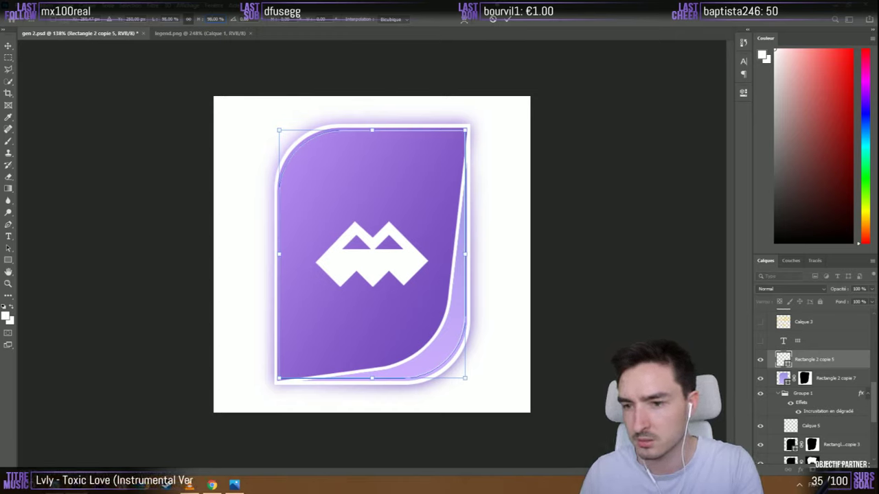
{"action": "left_click", "coordinate": [509, 20]}
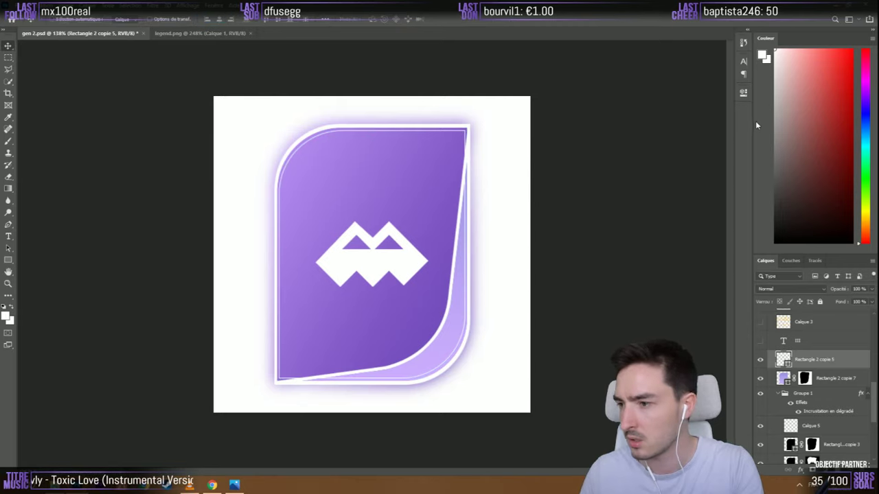
Reduce the inner outline's top-left and bottom-right corner radius from 100 px to 98 px
{"action": "left_click", "coordinate": [743, 92]}
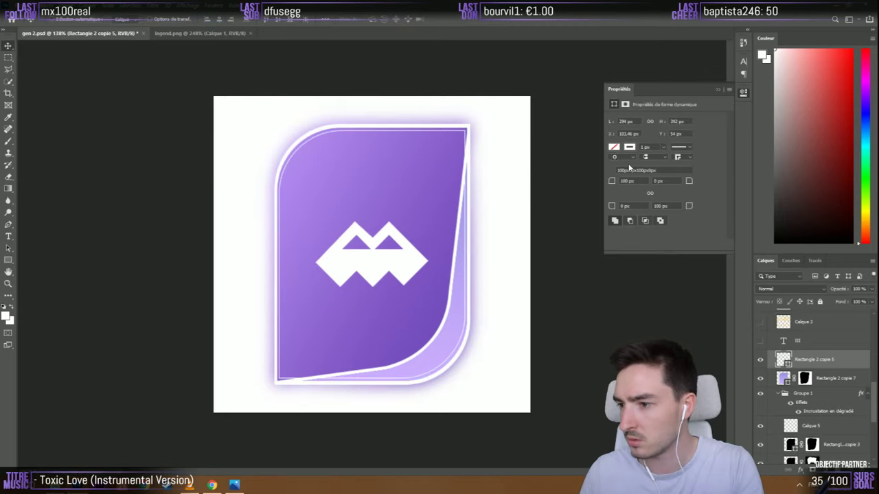
{"action": "left_click", "coordinate": [626, 180]}
{"action": "key", "text": "Down"}
{"action": "key", "text": "Down"}
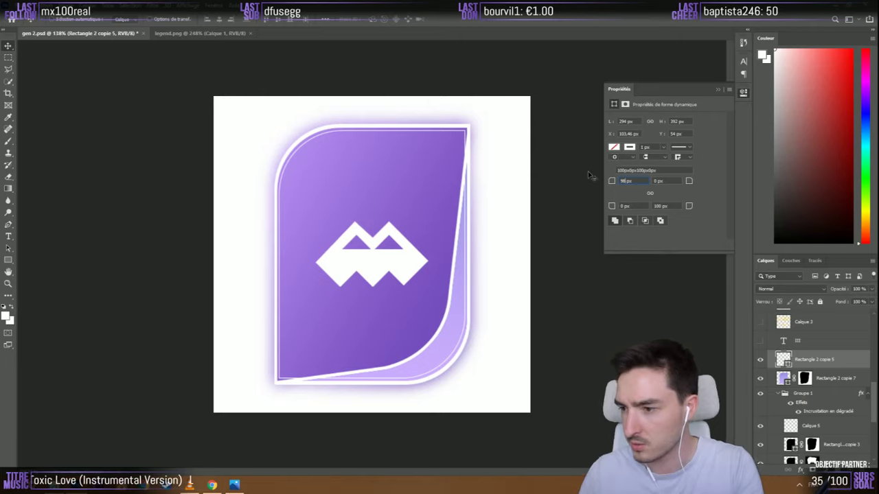
{"action": "left_click", "coordinate": [659, 206]}
{"action": "key", "text": "Down"}
{"action": "key", "text": "Down"}
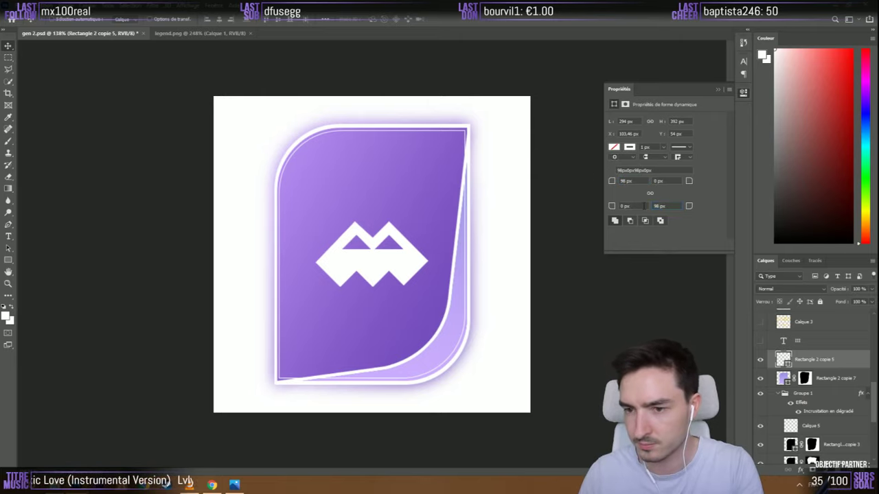
{"action": "left_click", "coordinate": [719, 90]}
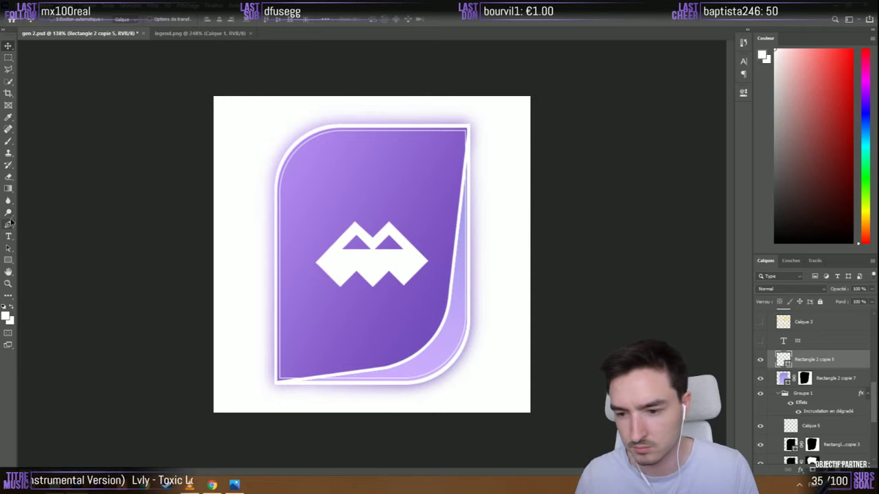
Convert the inner outline to a regular path and delete its lower-right anchor point
{"action": "key", "text": "p"}
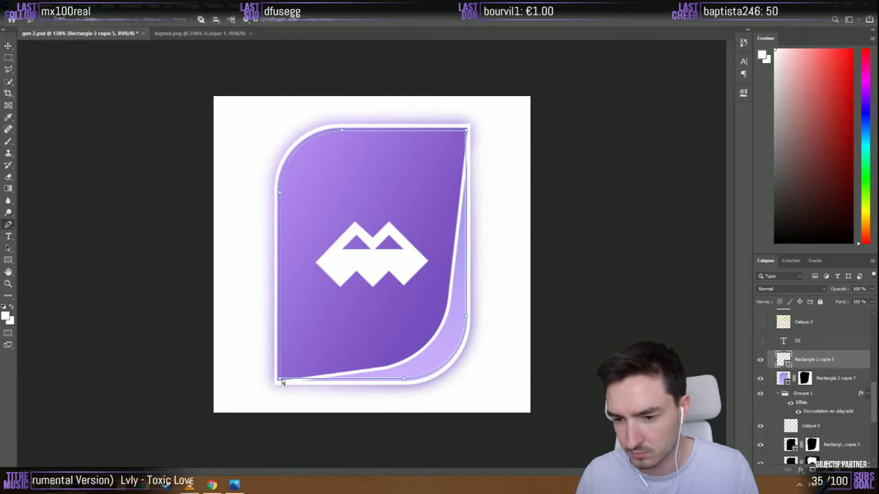
{"action": "left_click", "coordinate": [281, 382]}
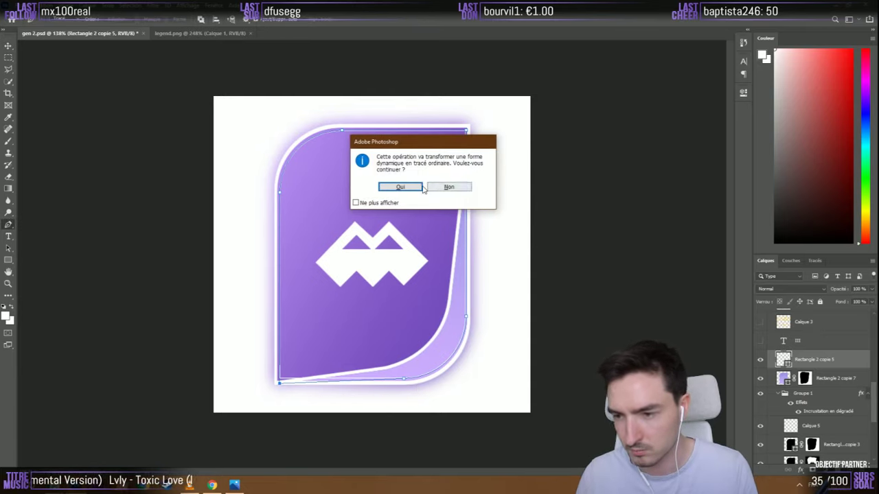
{"action": "left_click", "coordinate": [415, 188]}
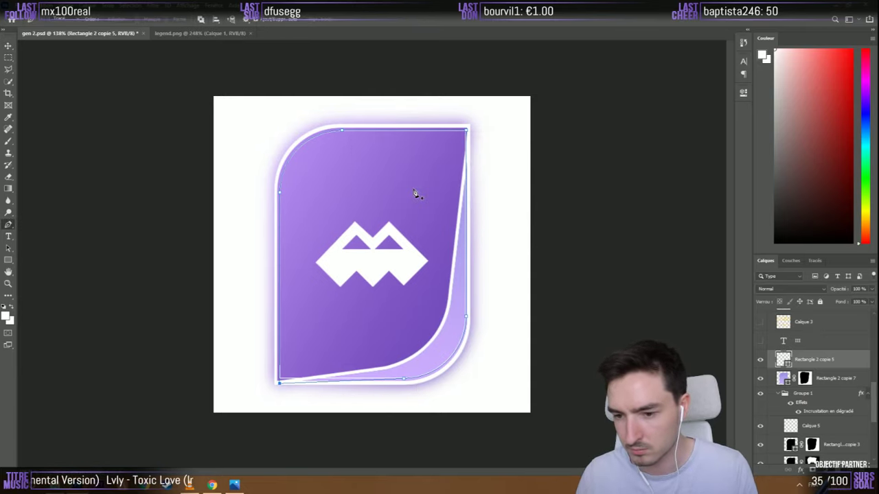
{"action": "left_click", "coordinate": [468, 320]}
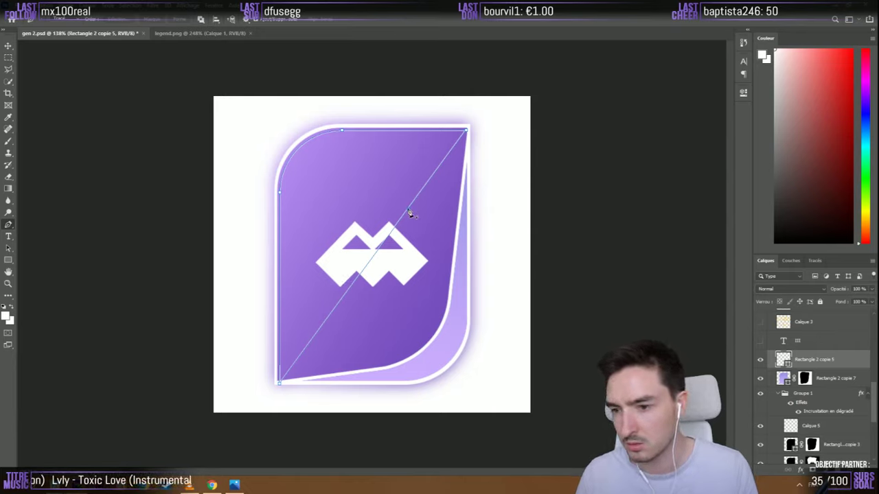
Add a curve point on the diagonal edge, then delete it, leaving the edge straight
{"action": "left_click_drag", "start_coordinate": [408, 213], "coordinate": [493, 381]}
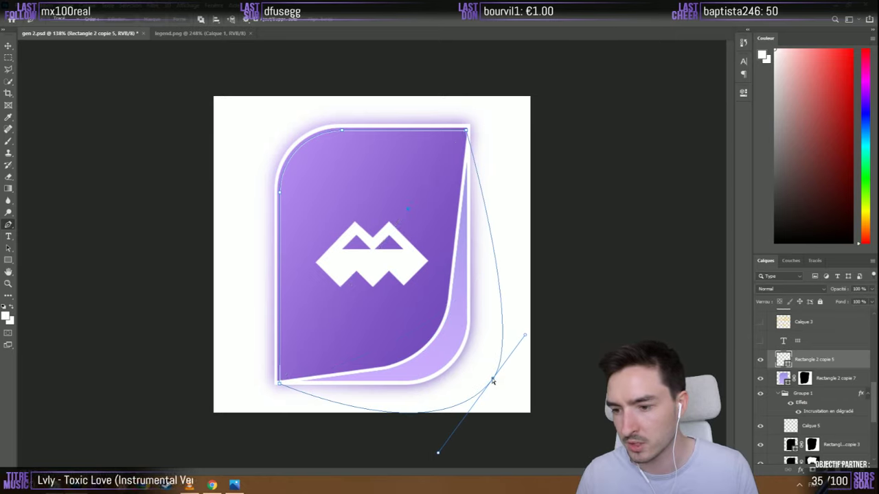
{"action": "right_click", "coordinate": [466, 131]}
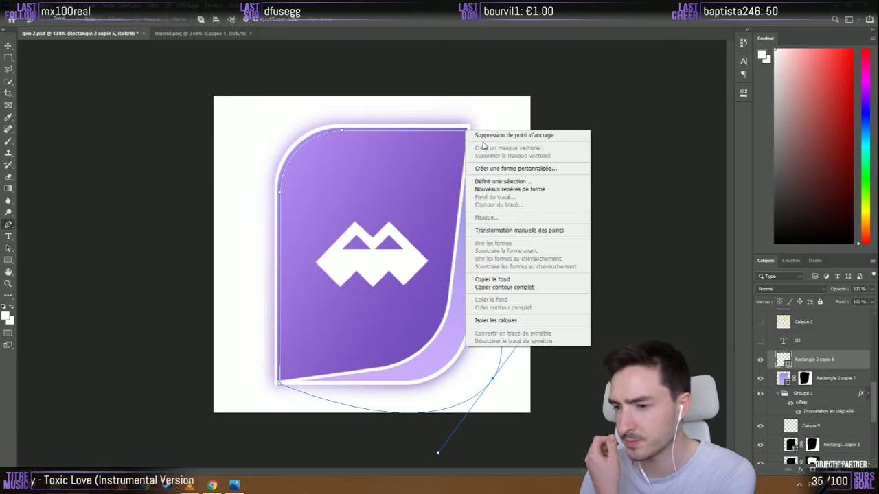
{"action": "left_click", "coordinate": [481, 59]}
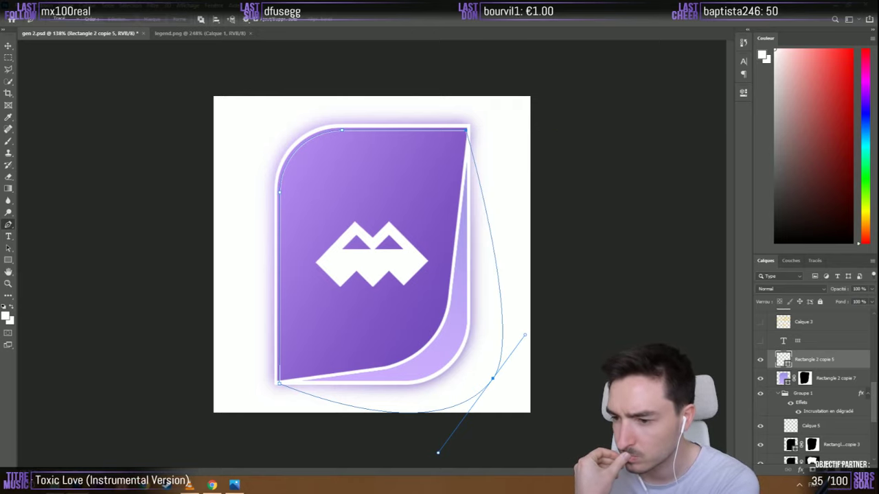
{"action": "right_click", "coordinate": [494, 380]}
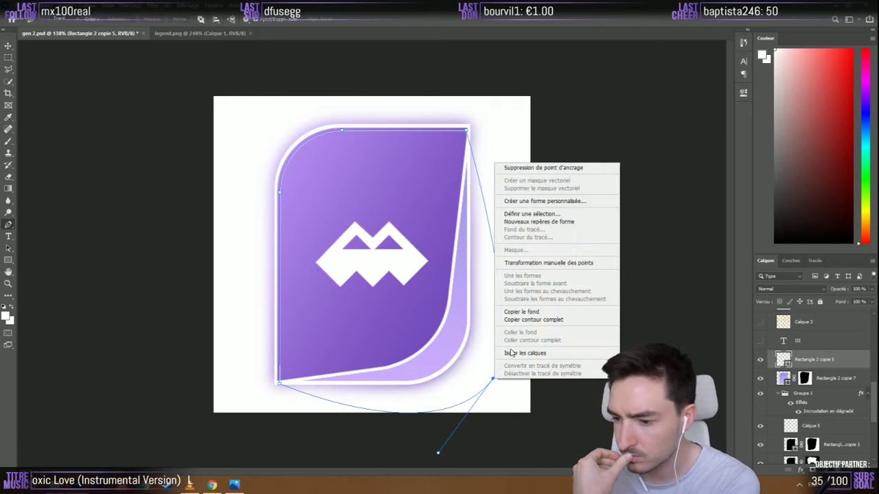
{"action": "left_click", "coordinate": [551, 168]}
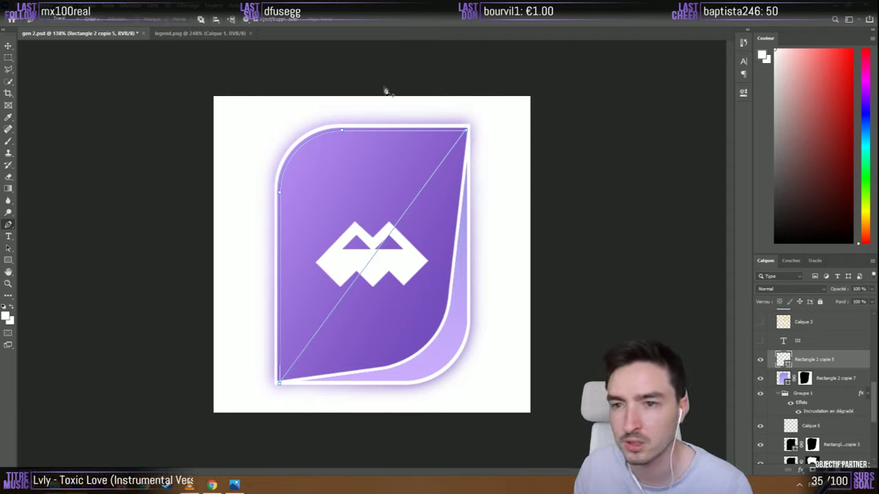
{"action": "left_click", "coordinate": [63, 21]}
{"action": "left_click", "coordinate": [63, 32]}
{"action": "left_click", "coordinate": [62, 20]}
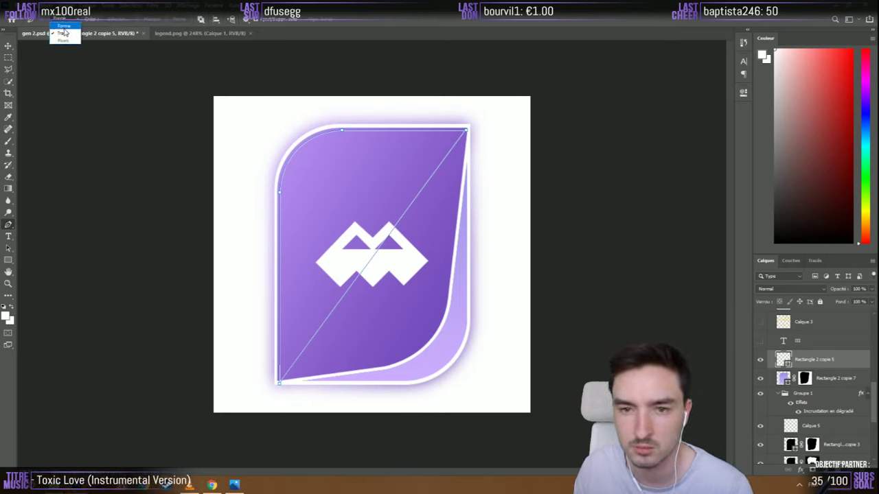
{"action": "left_click", "coordinate": [64, 26]}
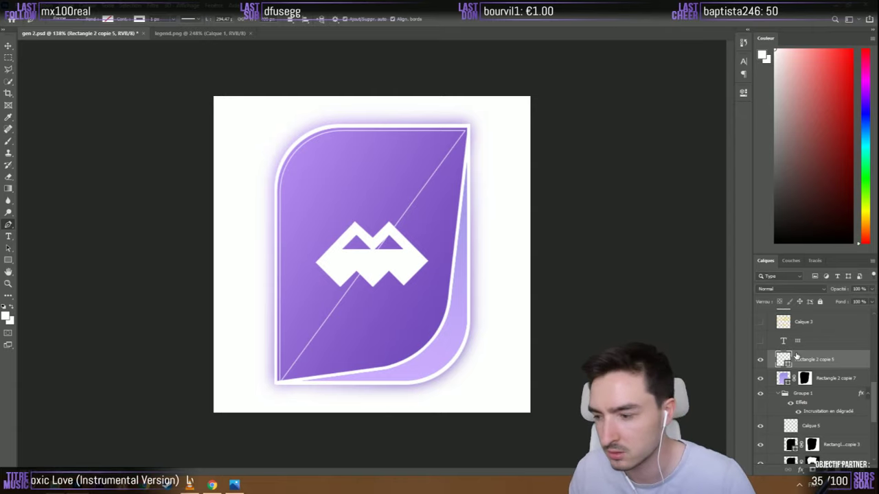
{"action": "right_click", "coordinate": [414, 206]}
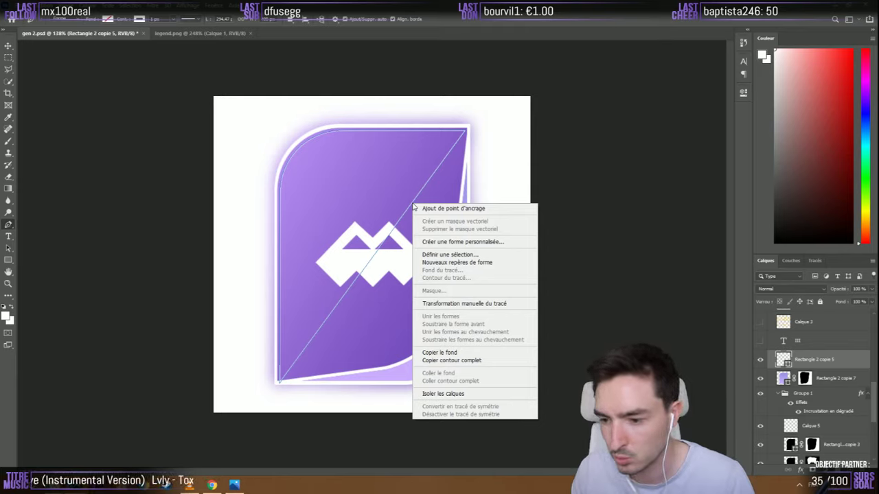
{"action": "key", "text": "Escape"}
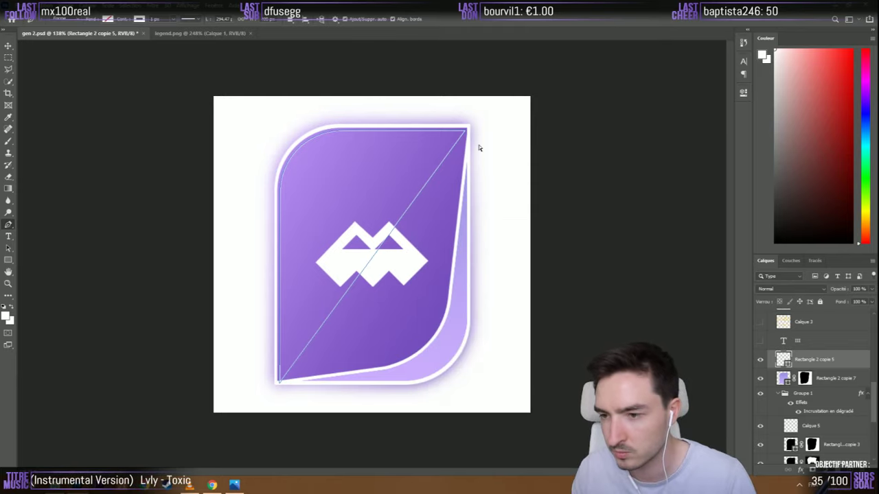
{"action": "key", "text": "Return"}
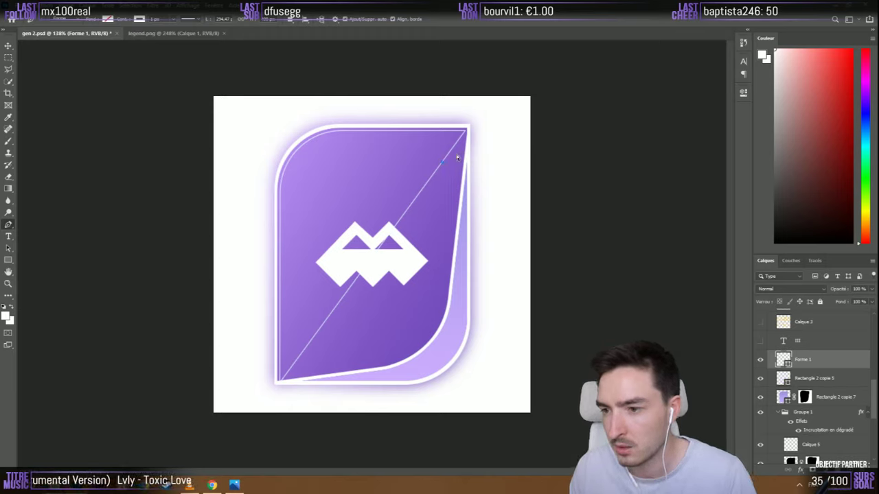
{"action": "key", "text": "ctrl+z"}
{"action": "left_click_drag", "start_coordinate": [493, 151], "coordinate": [447, 213]}
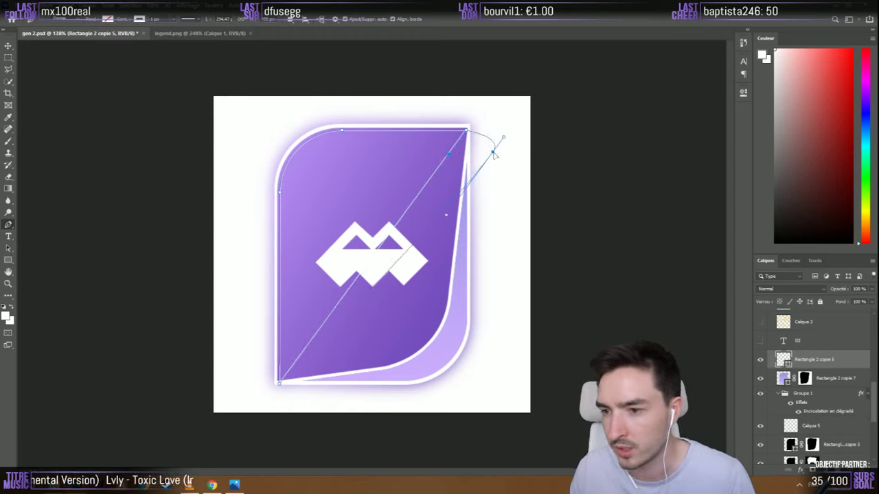
{"action": "left_click_drag", "start_coordinate": [472, 434], "coordinate": [517, 387]}
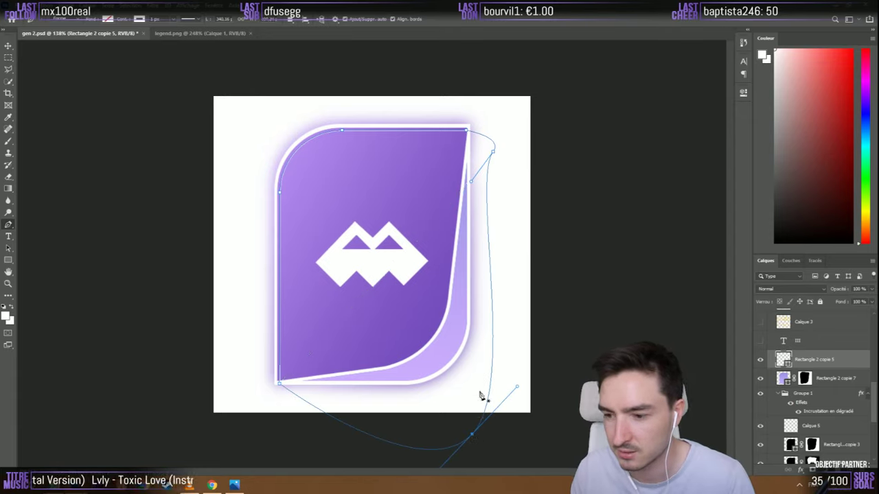
{"action": "left_click", "coordinate": [8, 46]}
{"action": "left_click", "coordinate": [106, 103]}
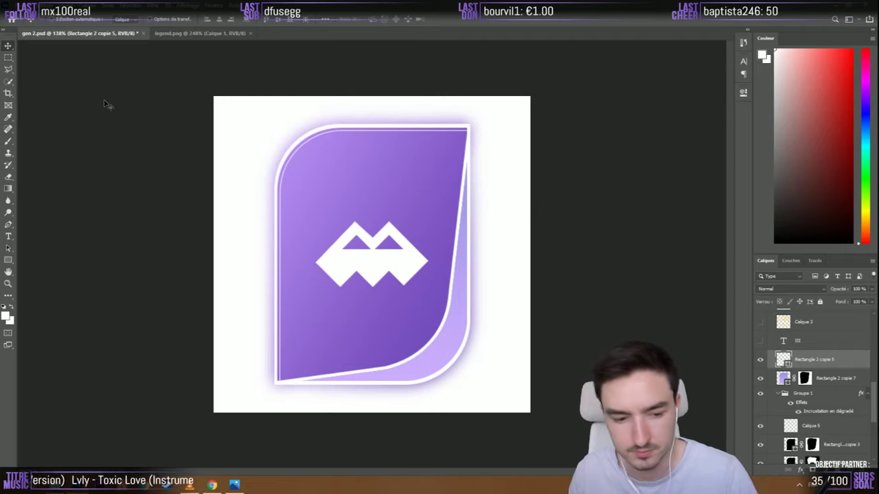
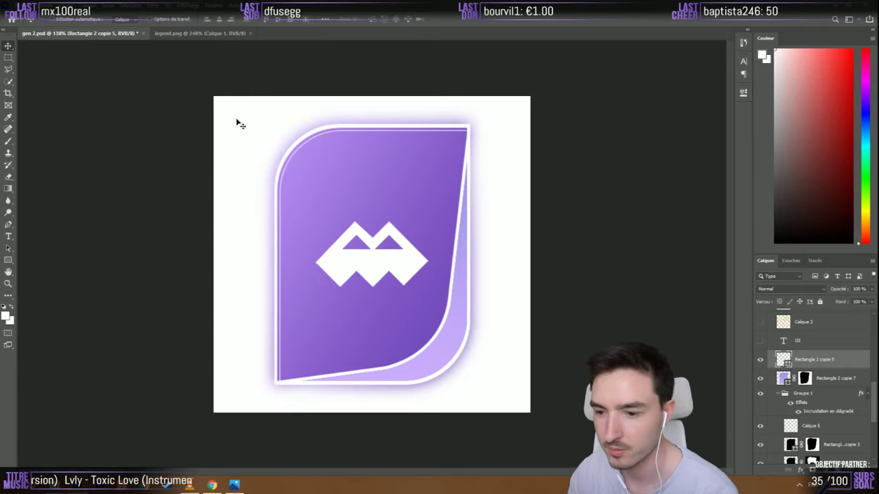
Give the favicon_blanc logo layer an Outer Glow lowered to about 16% opacity
{"action": "scroll", "coordinate": [827, 364], "scroll_direction": "up", "scroll_amount": 3}
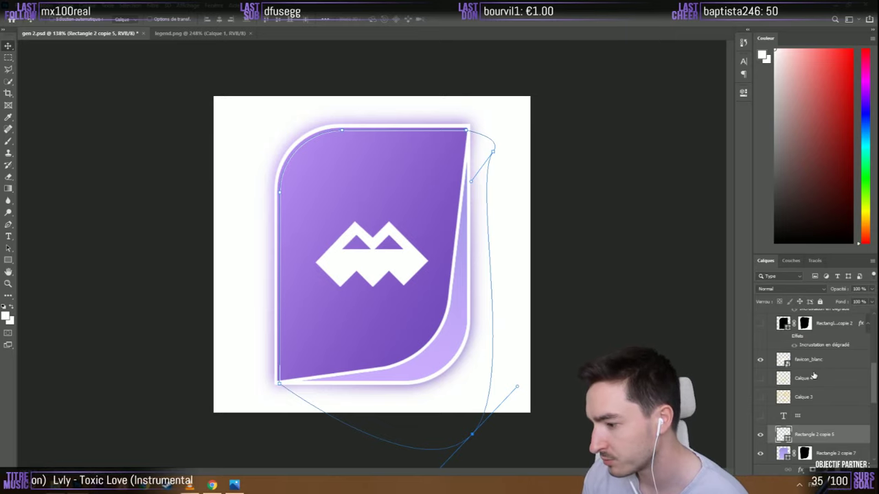
{"action": "scroll", "coordinate": [814, 374], "scroll_direction": "up", "scroll_amount": 6}
{"action": "scroll", "coordinate": [814, 374], "scroll_direction": "down", "scroll_amount": 5}
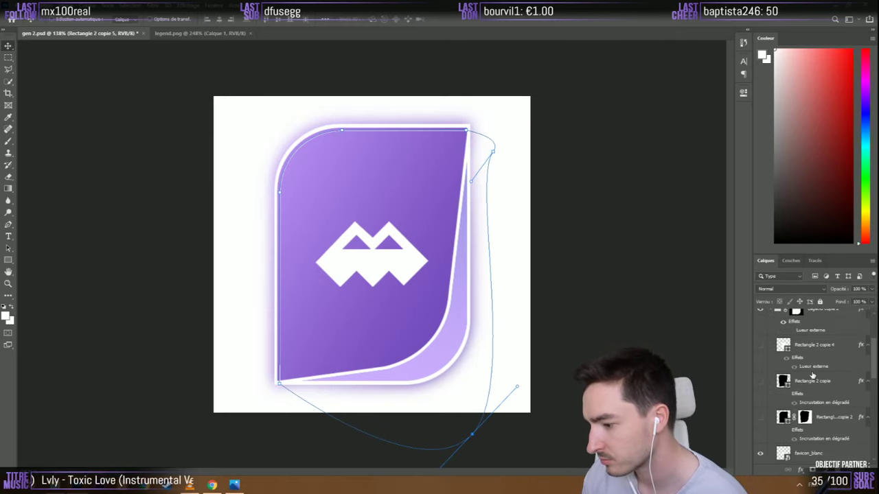
{"action": "left_click", "coordinate": [811, 400]}
{"action": "right_click", "coordinate": [811, 399]}
{"action": "left_click", "coordinate": [748, 56]}
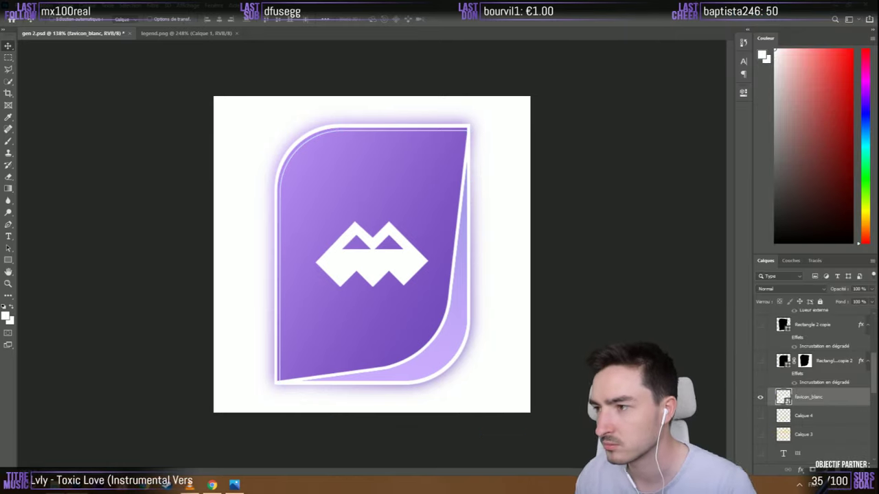
{"action": "right_click", "coordinate": [811, 398]}
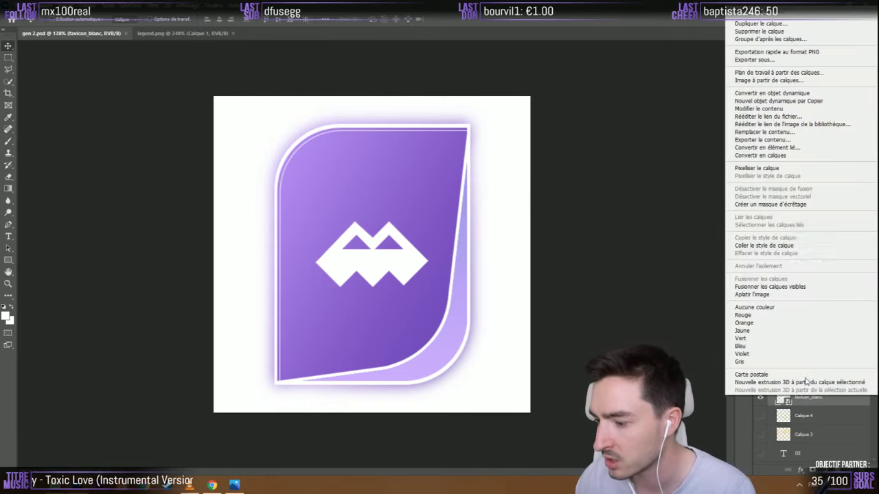
{"action": "left_click", "coordinate": [748, 56]}
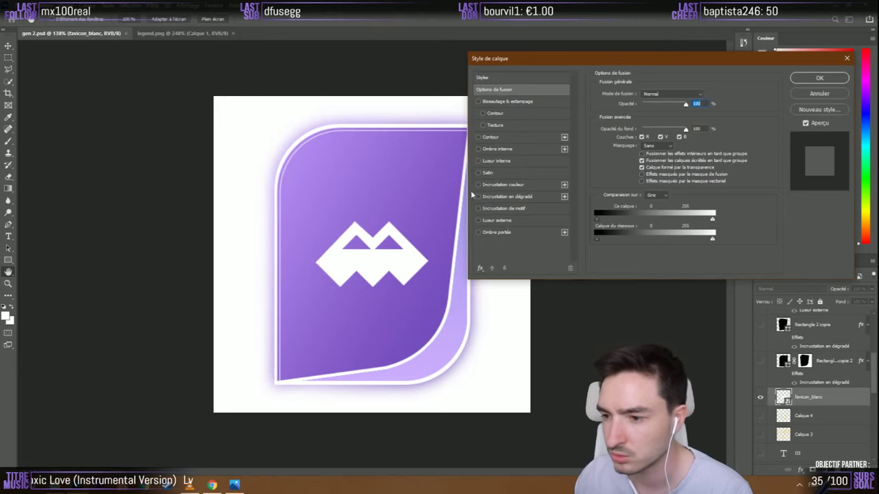
{"action": "left_click", "coordinate": [498, 220]}
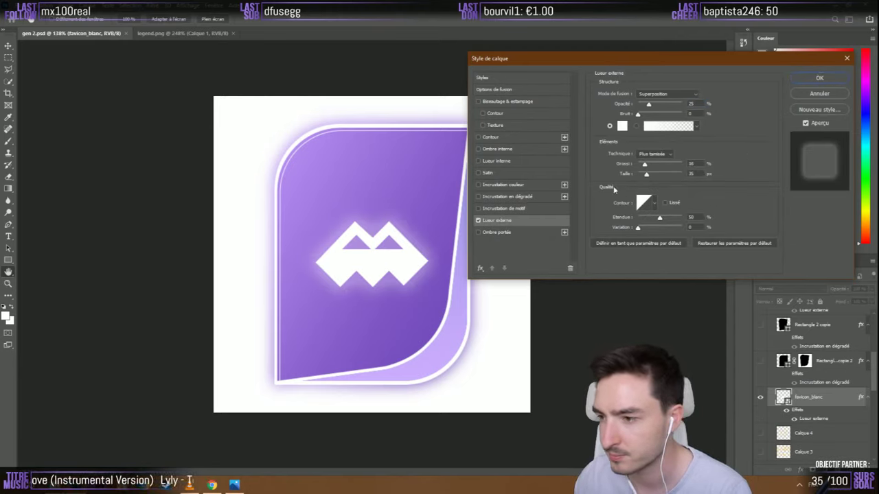
{"action": "left_click_drag", "start_coordinate": [647, 109], "coordinate": [643, 105]}
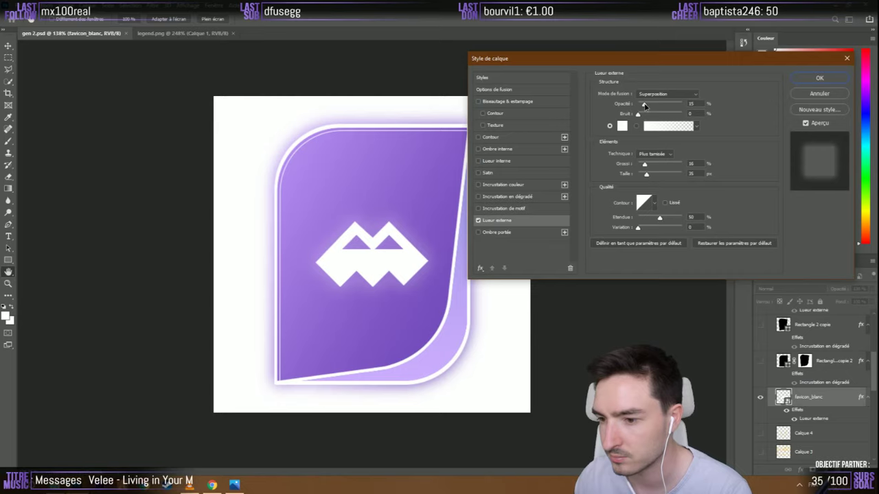
{"action": "left_click", "coordinate": [819, 79]}
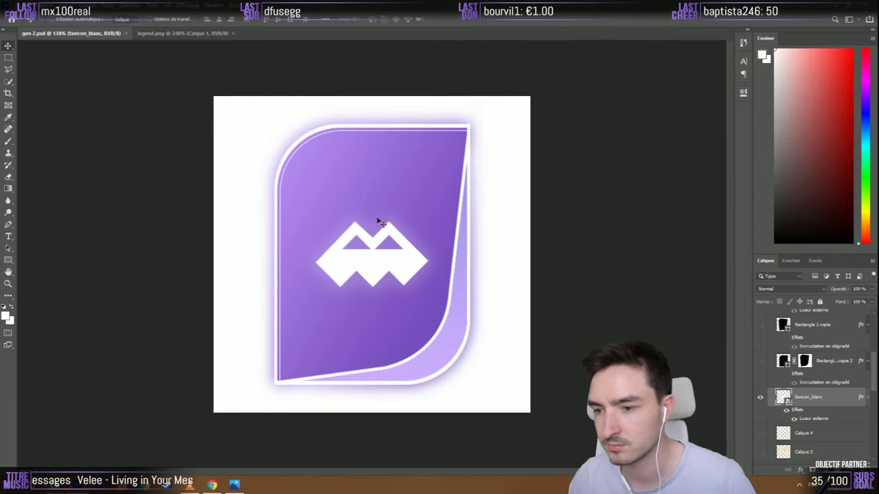
{"action": "scroll", "coordinate": [201, 226], "scroll_direction": "down", "scroll_amount": 5}
{"action": "scroll", "coordinate": [296, 299], "scroll_direction": "up", "scroll_amount": 1}
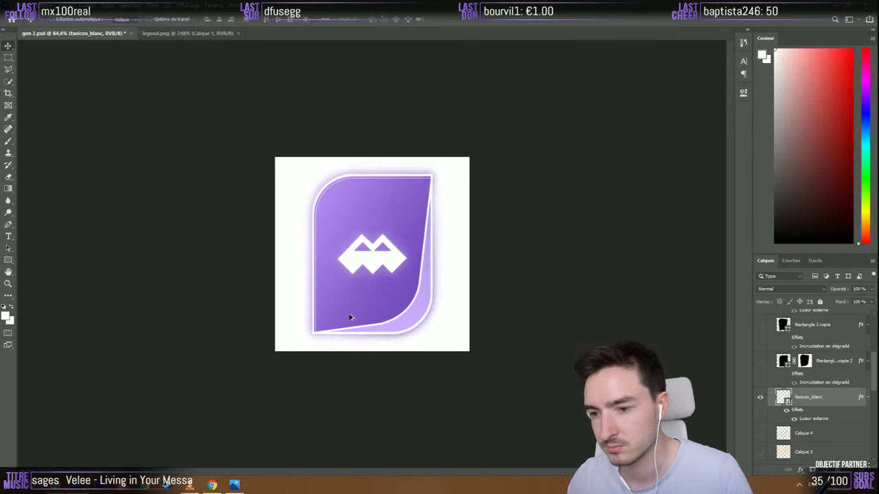
{"action": "scroll", "coordinate": [350, 318], "scroll_direction": "up", "scroll_amount": 4}
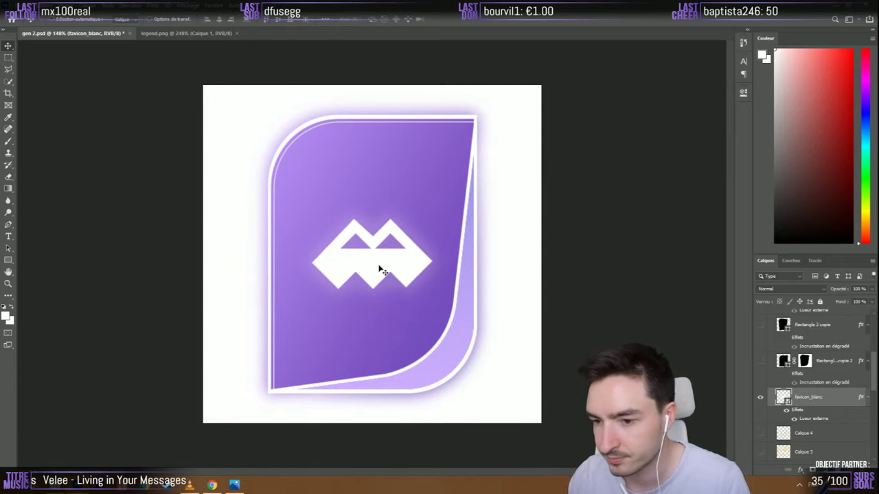
{"action": "mouse_move", "coordinate": [381, 270]}
{"action": "left_mouse_down"}
{"action": "mouse_move", "coordinate": [393, 213]}
{"action": "mouse_move", "coordinate": [382, 262]}
{"action": "left_mouse_up"}
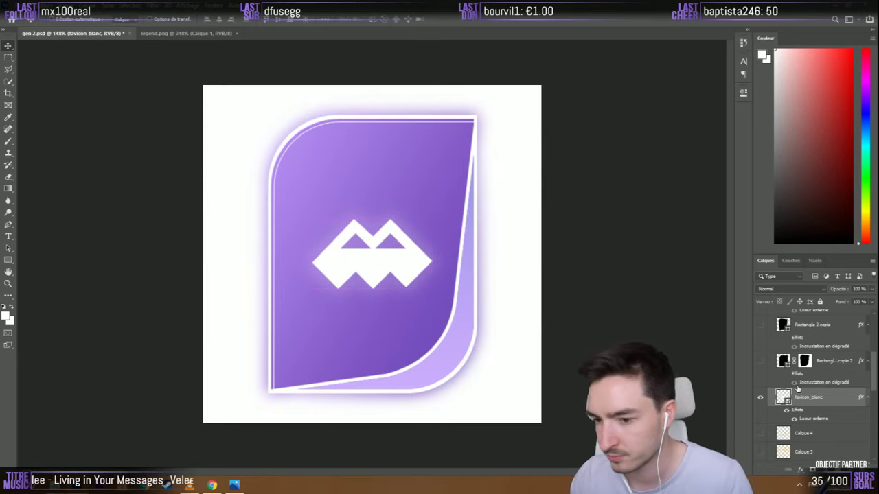
{"action": "left_click", "coordinate": [760, 397]}
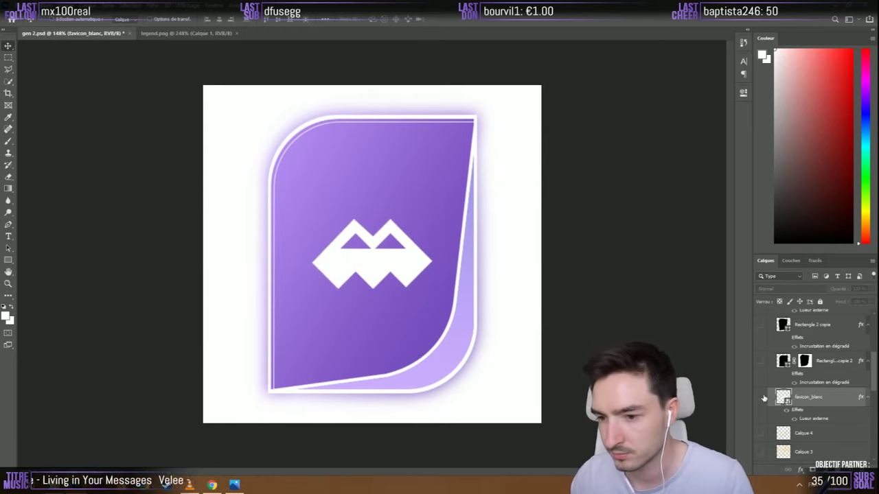
{"action": "left_click", "coordinate": [762, 399]}
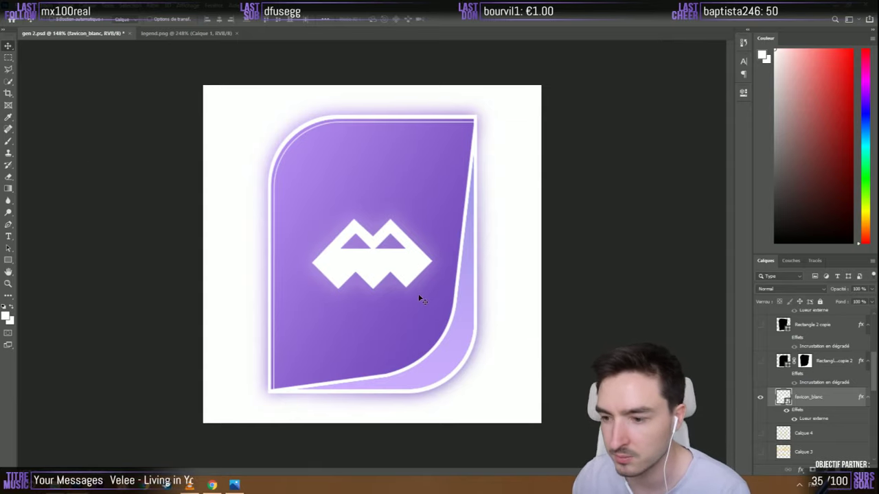
{"action": "left_click", "coordinate": [7, 261]}
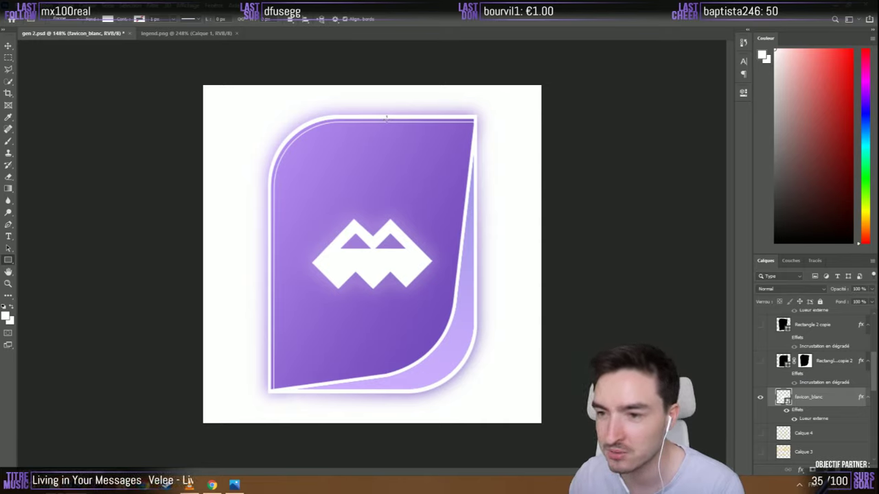
{"action": "left_click_drag", "start_coordinate": [392, 118], "coordinate": [386, 218]}
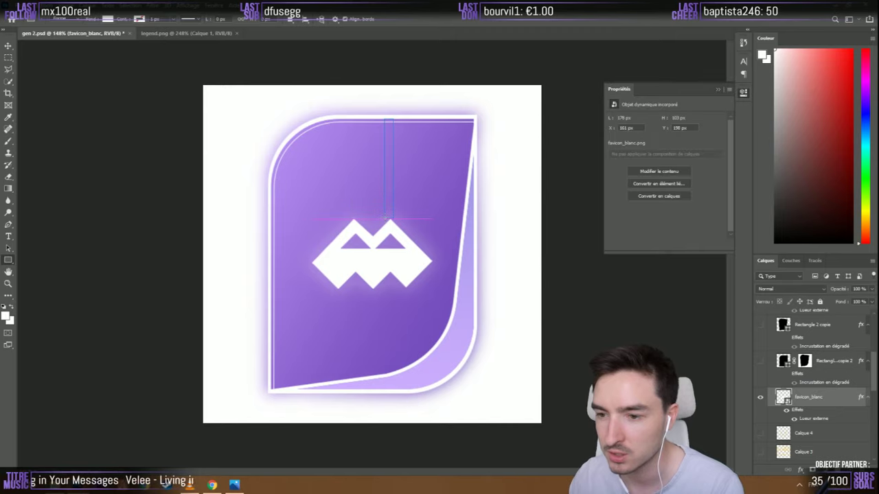
{"action": "left_click", "coordinate": [8, 46]}
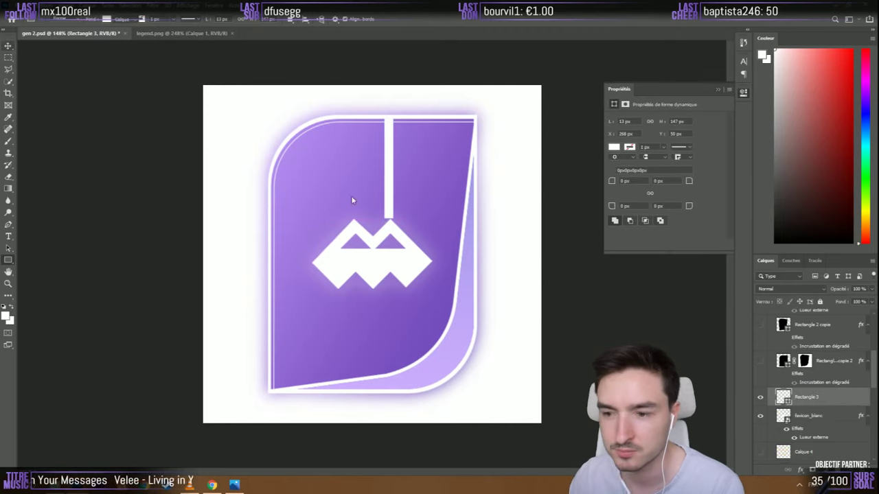
{"action": "left_click_drag", "start_coordinate": [393, 195], "coordinate": [450, 291]}
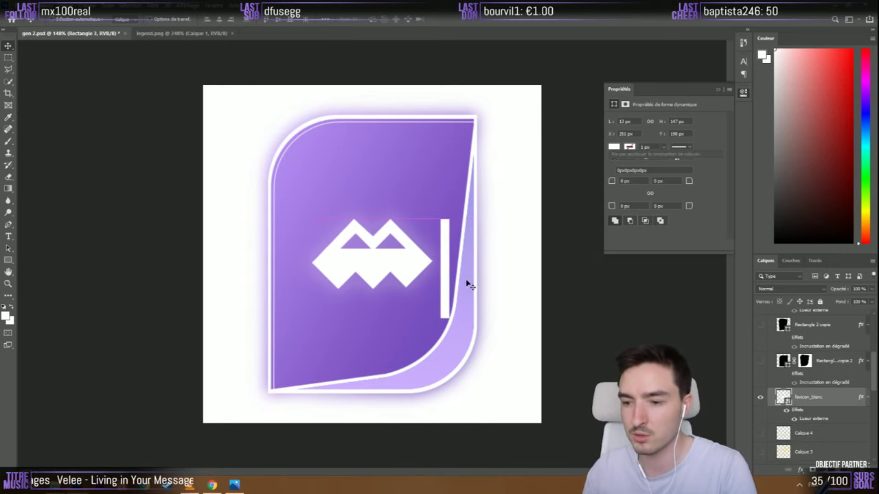
{"action": "key", "text": "Delete"}
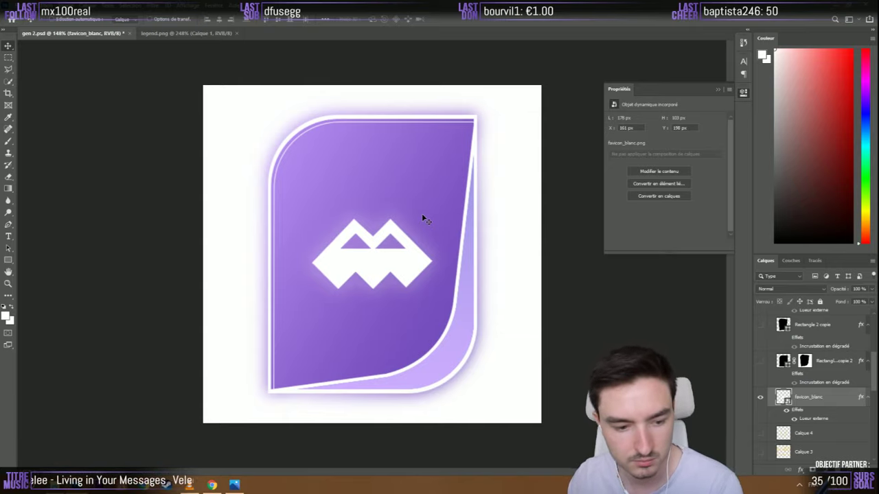
{"action": "left_click", "coordinate": [718, 89]}
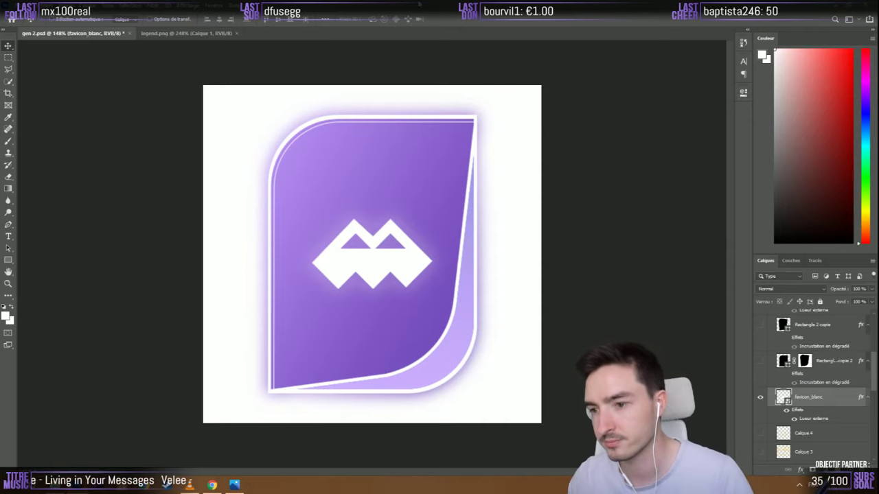
Group Legend copie 2, Rectangle 2 copie 6 and Legend into a folder named 'LEGEND 2'
{"action": "scroll", "coordinate": [295, 172], "scroll_direction": "down", "scroll_amount": 3}
{"action": "scroll", "coordinate": [296, 172], "scroll_direction": "up", "scroll_amount": 4}
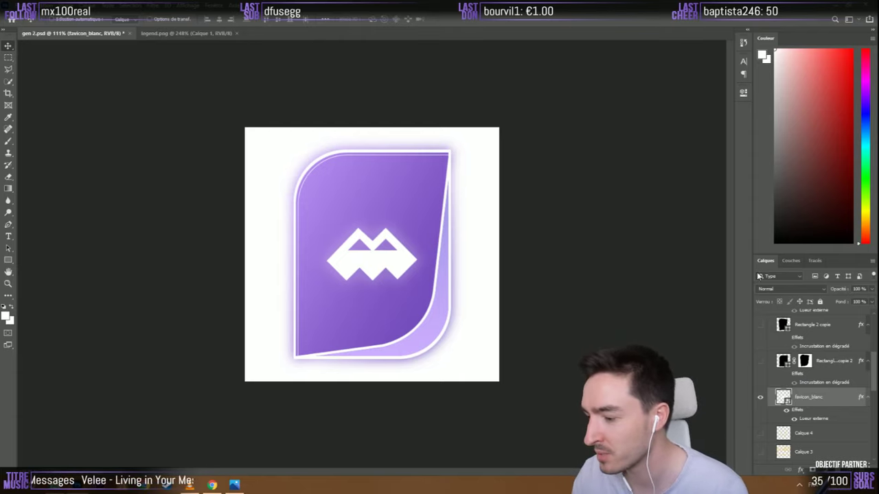
{"action": "scroll", "coordinate": [838, 396], "scroll_direction": "up", "scroll_amount": 5}
{"action": "left_click", "coordinate": [774, 396]}
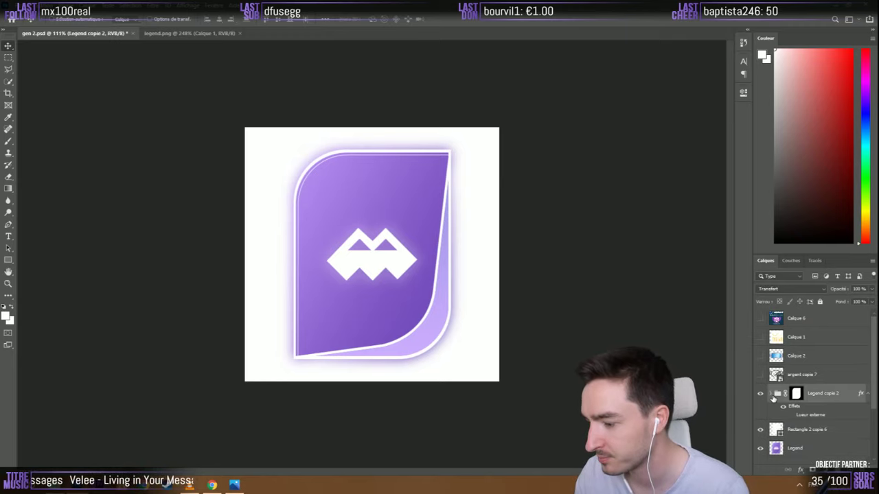
{"action": "left_click", "coordinate": [799, 452], "text": "shift"}
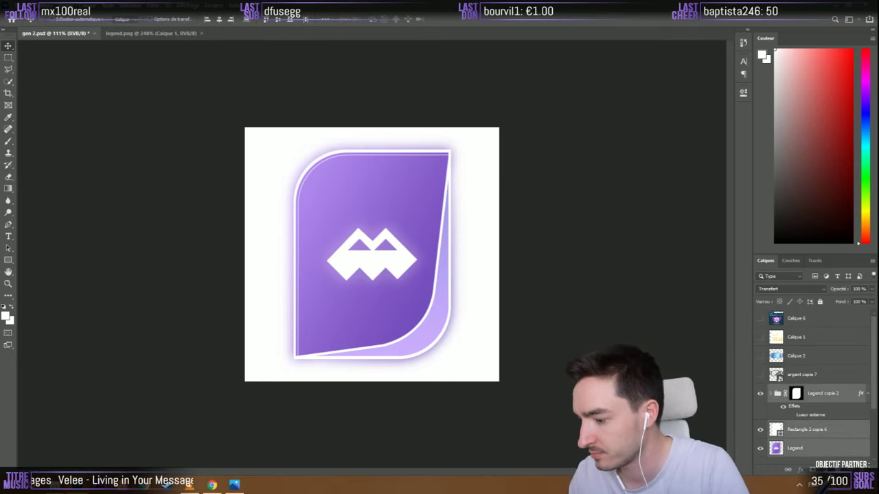
{"action": "key", "text": "ctrl+g"}
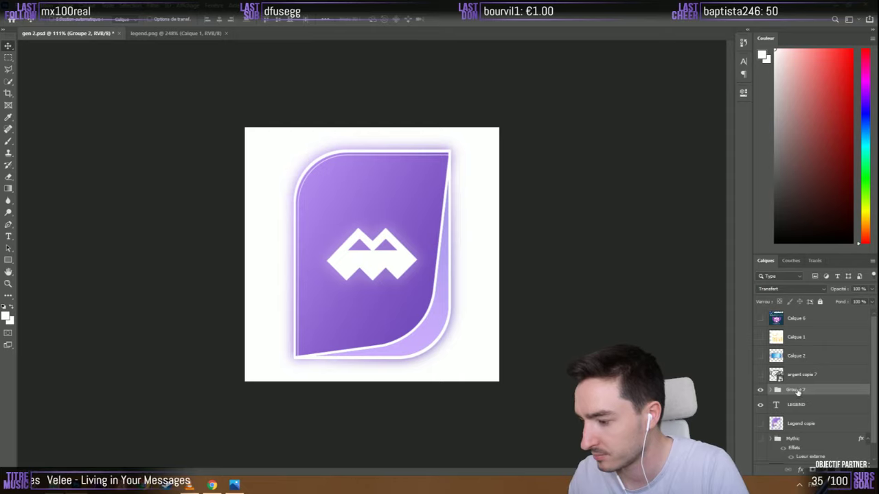
{"action": "double_click", "coordinate": [795, 390]}
{"action": "type", "text": "LEGEND"}
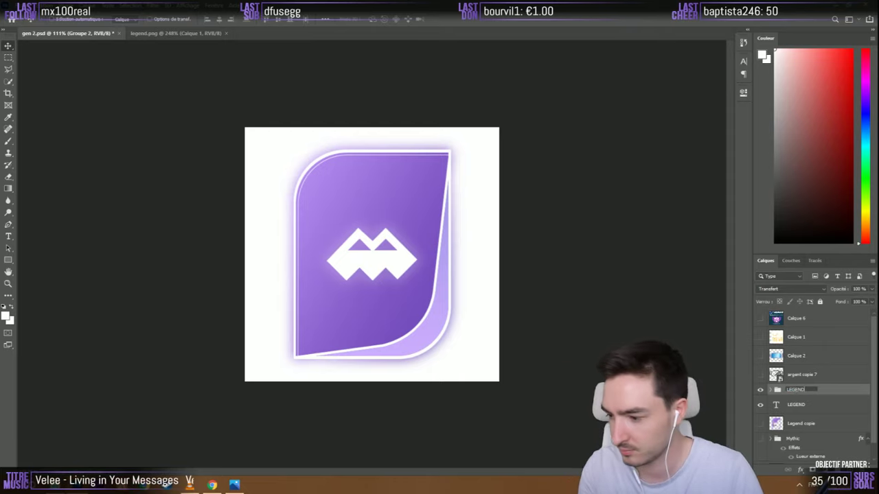
{"action": "type", "text": " 2"}
{"action": "key", "text": "Return"}
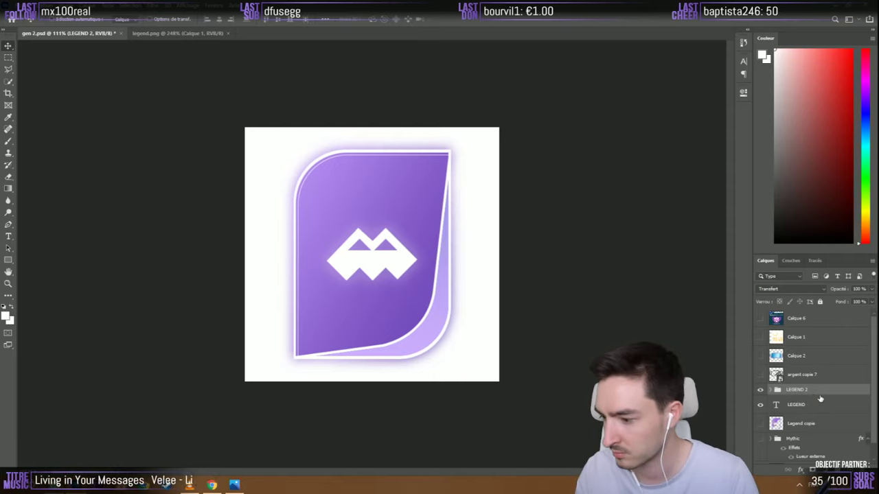
Duplicate the LEGEND 2 group, rename the copy 'Mythic', and hide LEGEND 2
{"action": "key", "text": "ctrl+j"}
{"action": "double_click", "coordinate": [805, 390]}
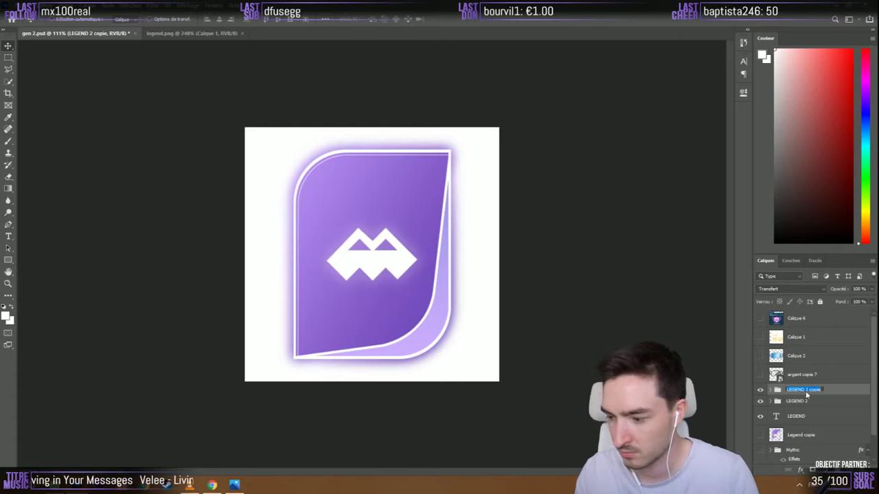
{"action": "type", "text": "Mythic"}
{"action": "key", "text": "Return"}
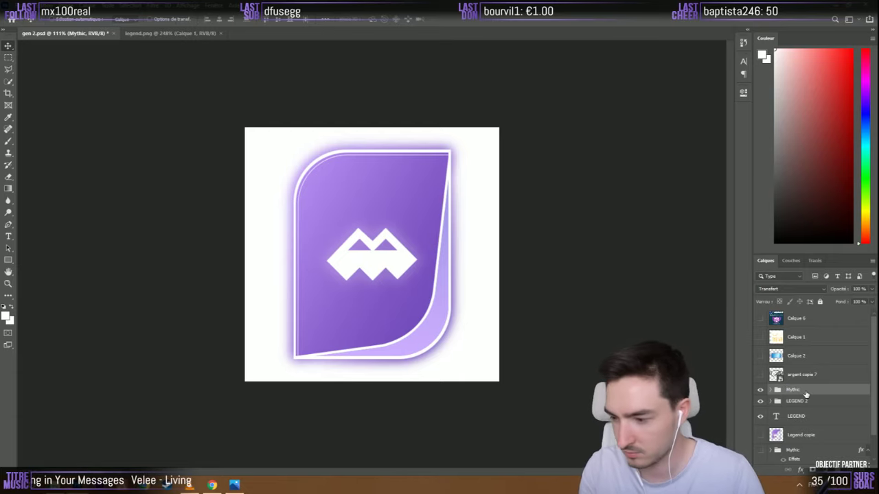
{"action": "left_click", "coordinate": [760, 401]}
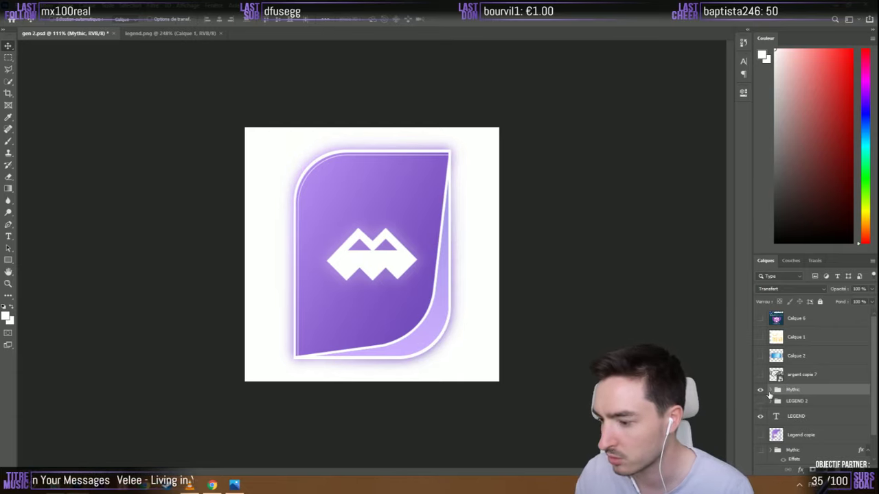
Expand the Mythic and Legend copie 2 groups and select Groupe 1
{"action": "left_click", "coordinate": [769, 390]}
{"action": "scroll", "coordinate": [793, 405], "scroll_direction": "down", "scroll_amount": 2}
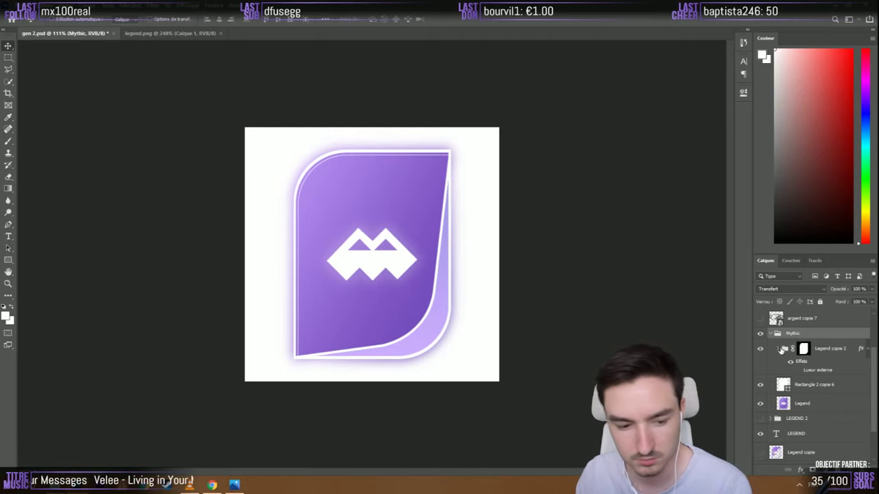
{"action": "left_click", "coordinate": [781, 350]}
{"action": "scroll", "coordinate": [787, 393], "scroll_direction": "down", "scroll_amount": 3}
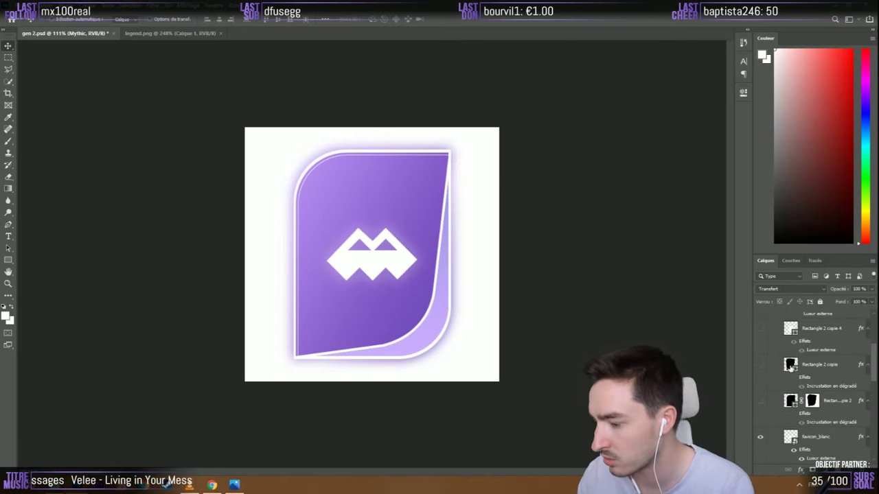
{"action": "scroll", "coordinate": [787, 381], "scroll_direction": "up", "scroll_amount": 5}
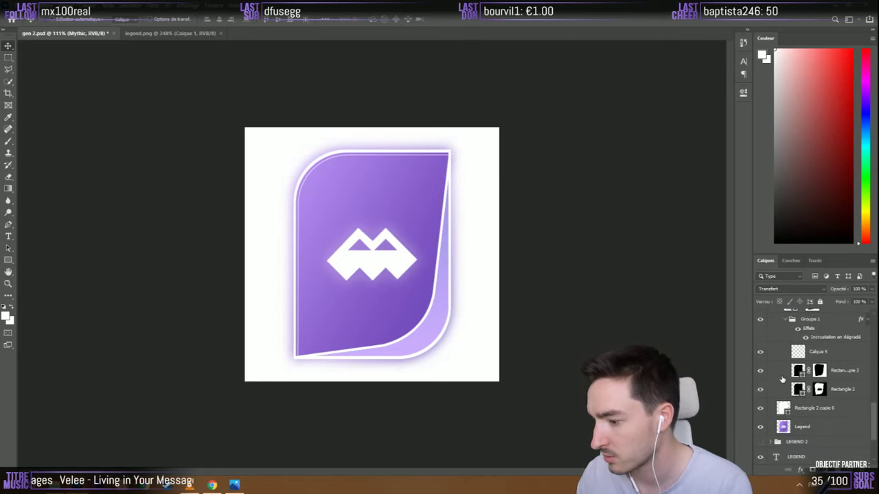
{"action": "left_click", "coordinate": [826, 340]}
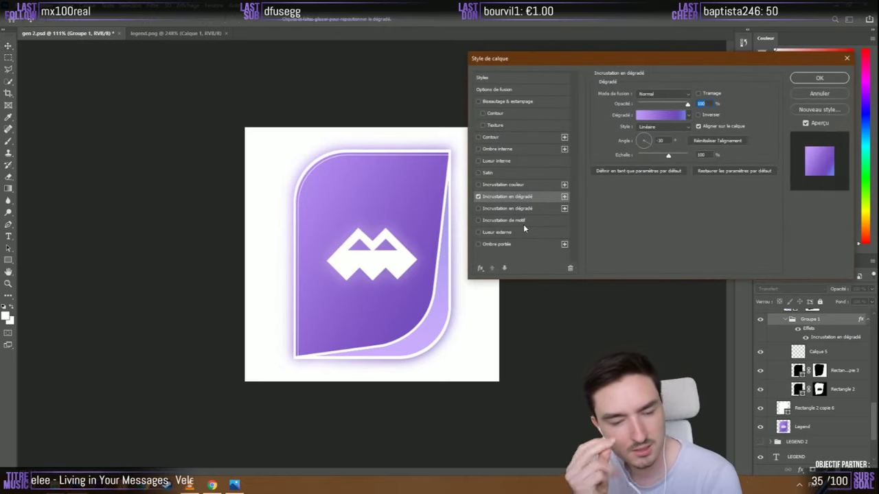
In Groupe 1's gradient overlay, recolour the right stop and the 79% stop red
{"action": "left_click", "coordinate": [663, 115]}
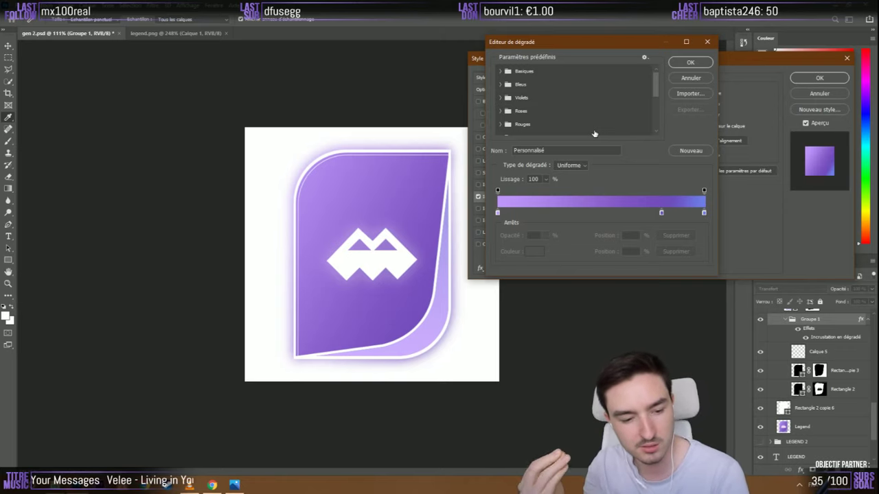
{"action": "left_click", "coordinate": [703, 213]}
{"action": "double_click", "coordinate": [705, 212]}
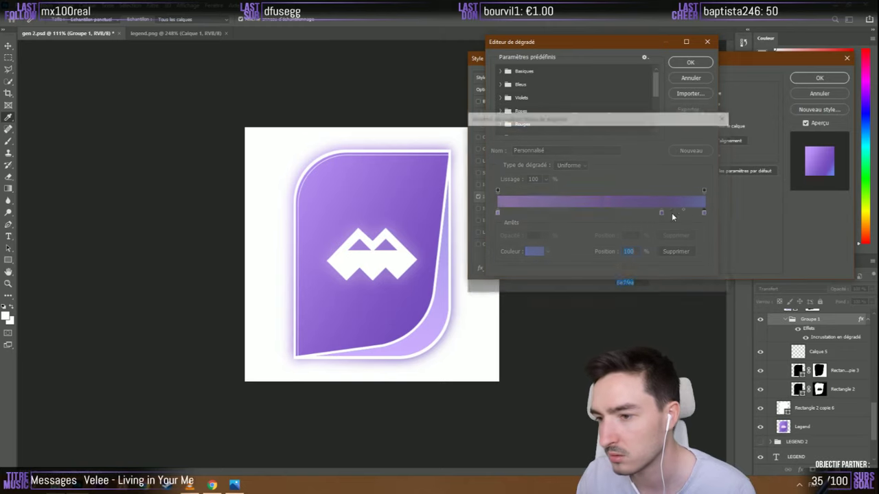
{"action": "left_click", "coordinate": [597, 139]}
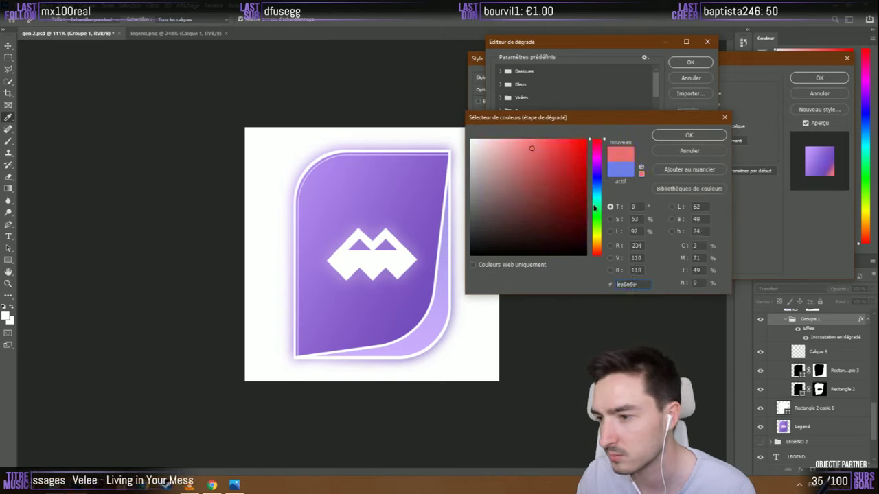
{"action": "left_click", "coordinate": [689, 135]}
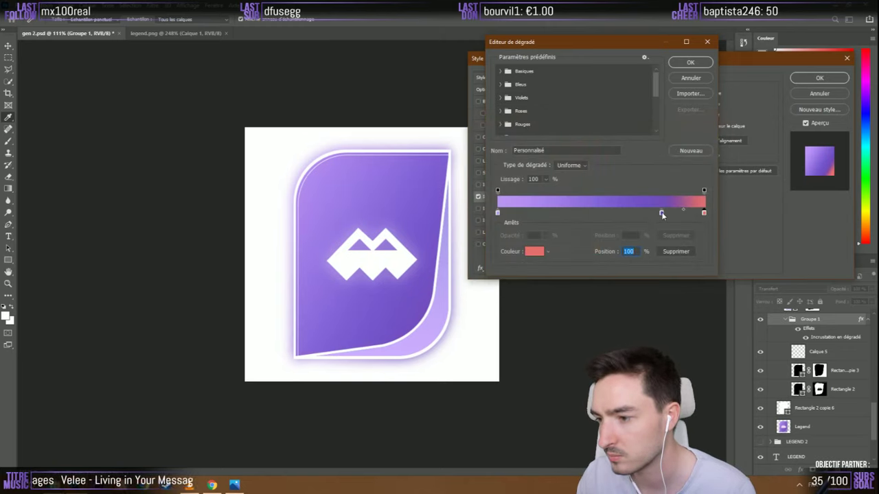
{"action": "double_click", "coordinate": [662, 213]}
{"action": "left_click_drag", "start_coordinate": [577, 151], "coordinate": [595, 148]}
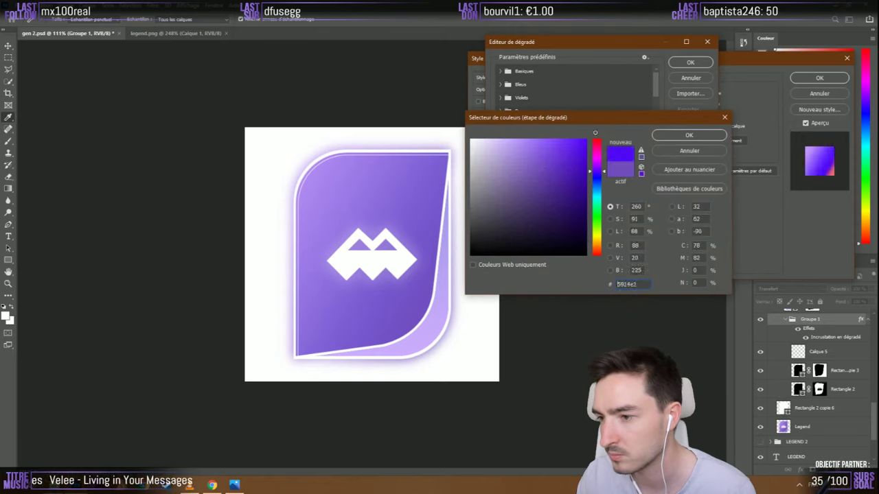
{"action": "key", "text": "Return"}
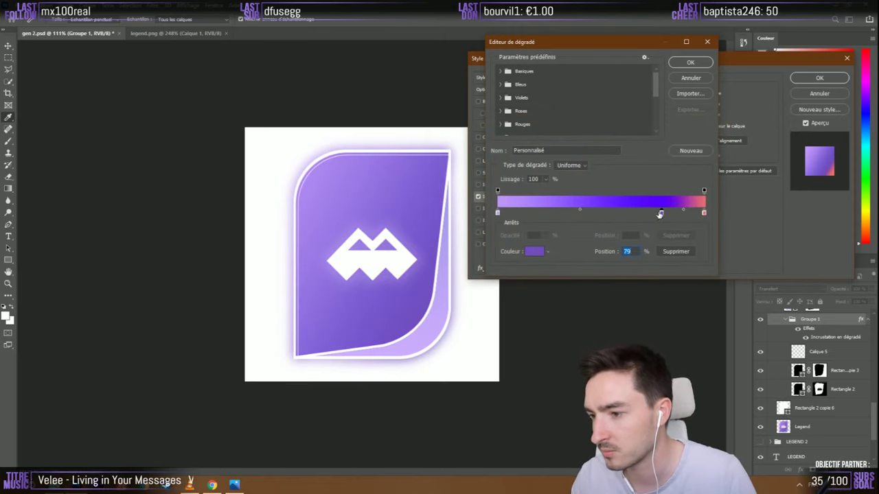
{"action": "key", "text": "ctrl+z"}
{"action": "double_click", "coordinate": [662, 215]}
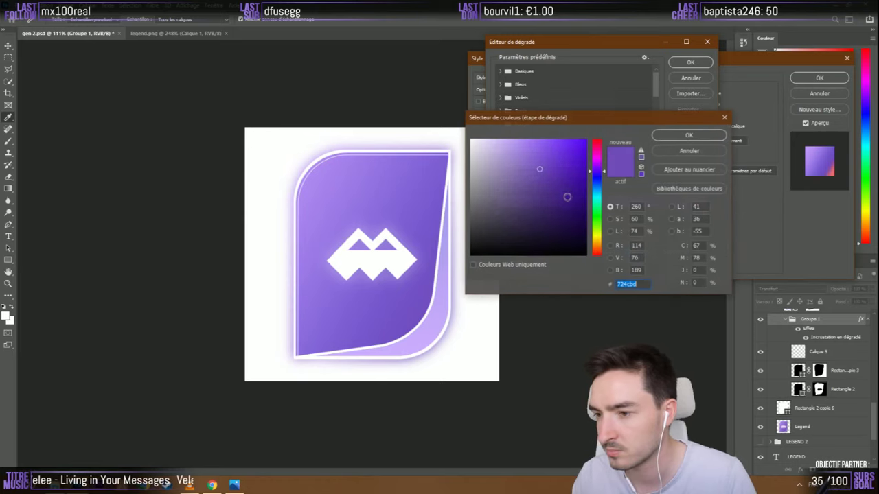
{"action": "left_click", "coordinate": [596, 140]}
{"action": "left_click", "coordinate": [664, 137]}
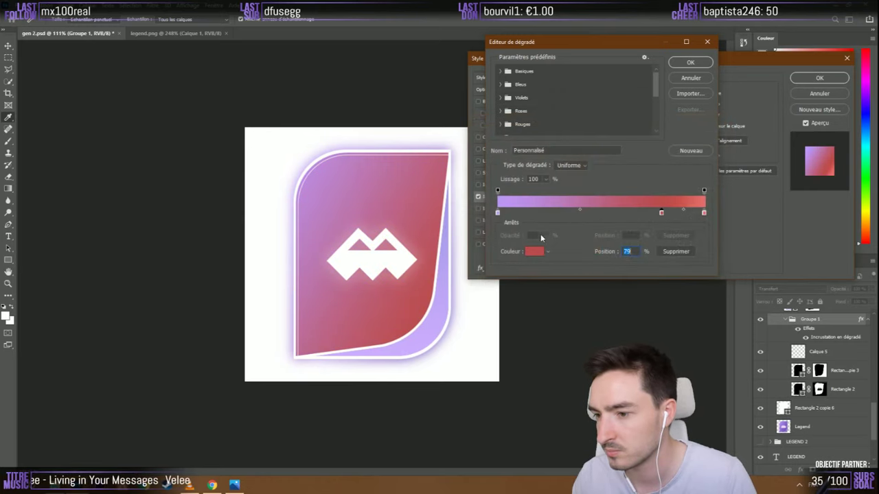
Make the left stop pink, brighten the 79% stop to saturated red, and apply the gradient
{"action": "double_click", "coordinate": [498, 214]}
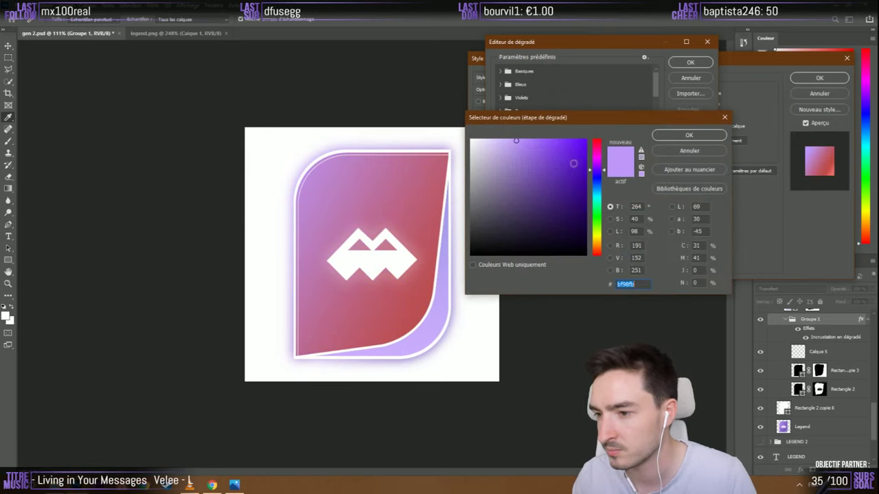
{"action": "left_click", "coordinate": [597, 140]}
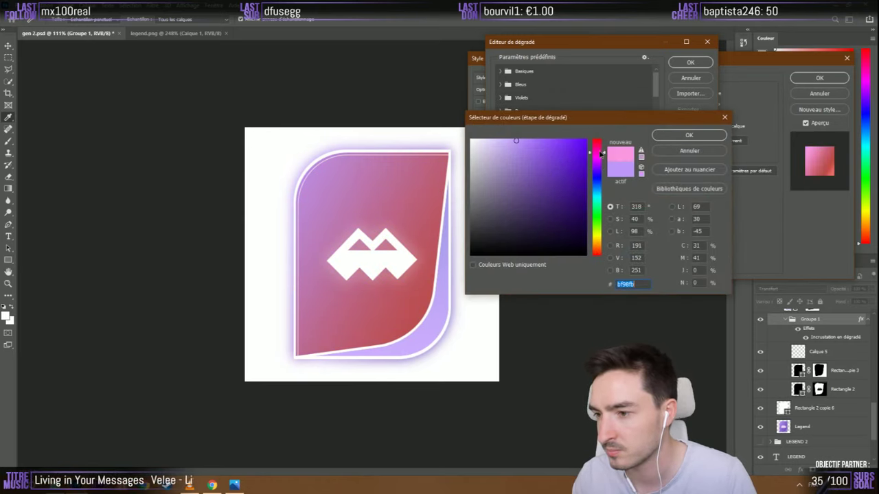
{"action": "left_click", "coordinate": [693, 135]}
{"action": "double_click", "coordinate": [661, 212]}
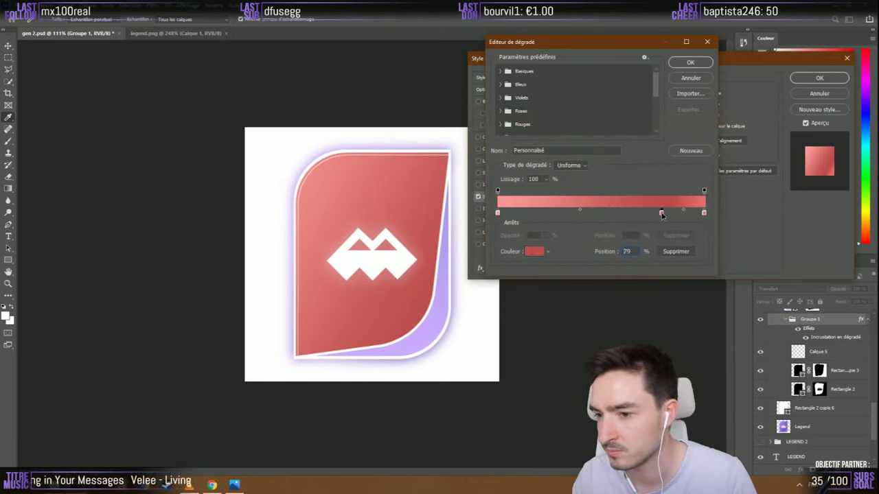
{"action": "left_click_drag", "start_coordinate": [581, 152], "coordinate": [570, 150]}
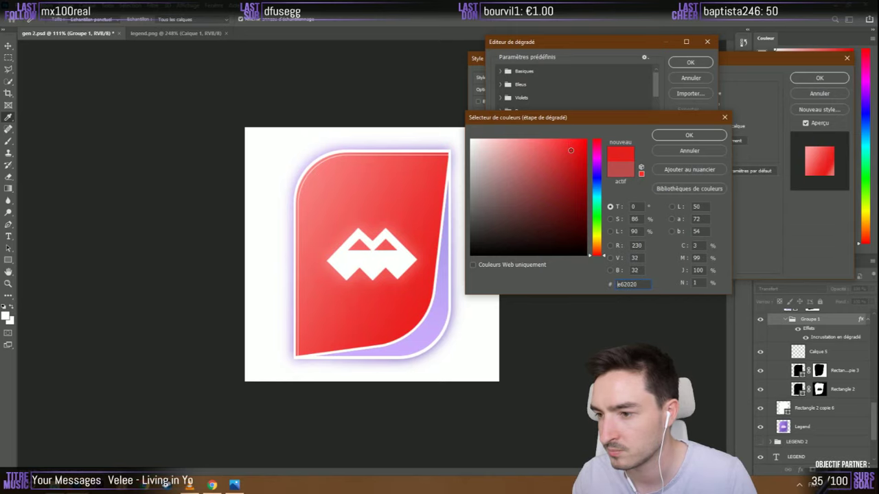
{"action": "left_click", "coordinate": [664, 134]}
{"action": "left_click", "coordinate": [690, 61]}
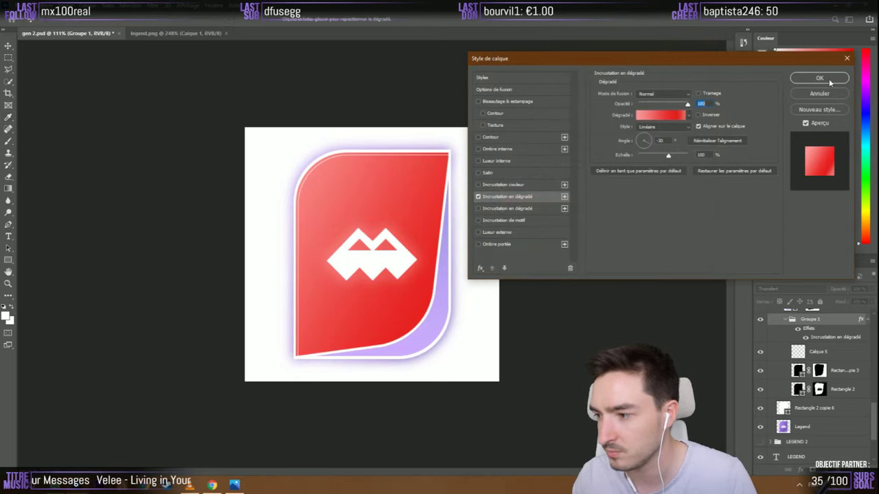
{"action": "key", "text": "Return"}
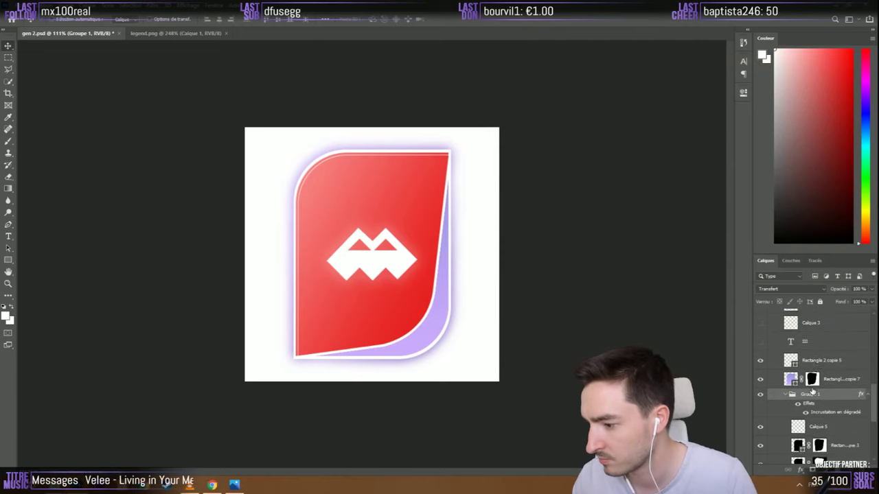
{"action": "scroll", "coordinate": [783, 391], "scroll_direction": "up", "scroll_amount": 5}
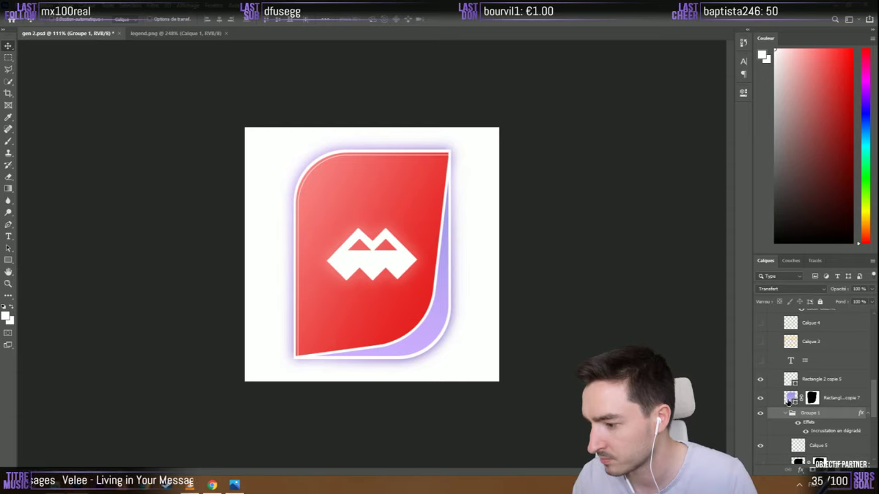
{"action": "left_click", "coordinate": [790, 399]}
Change Rectangle 2 copie 7's gradient fill stops from lavender to pink (#ffadad to #e39393)
{"action": "key", "text": "u"}
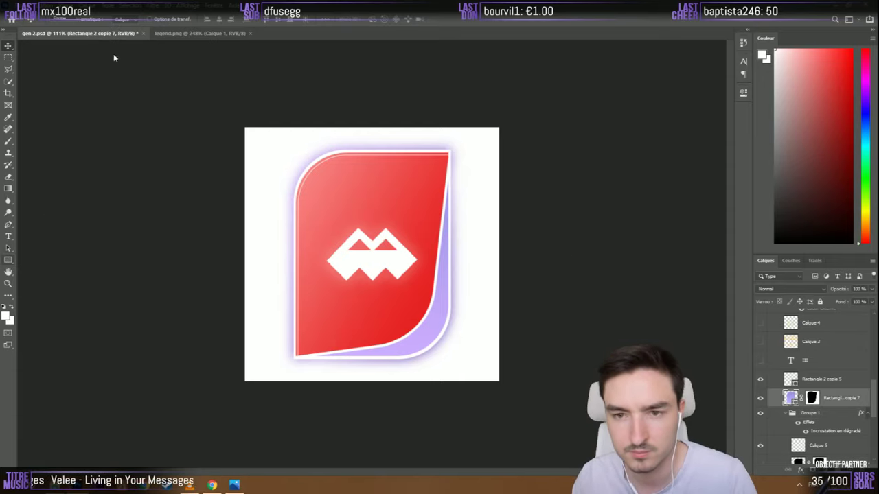
{"action": "left_click", "coordinate": [107, 19]}
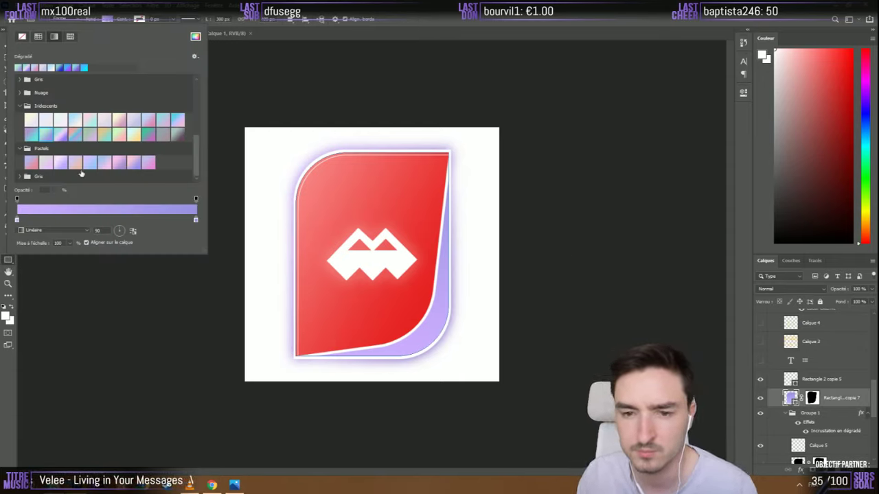
{"action": "double_click", "coordinate": [17, 219]}
{"action": "left_click_drag", "start_coordinate": [601, 159], "coordinate": [603, 138]}
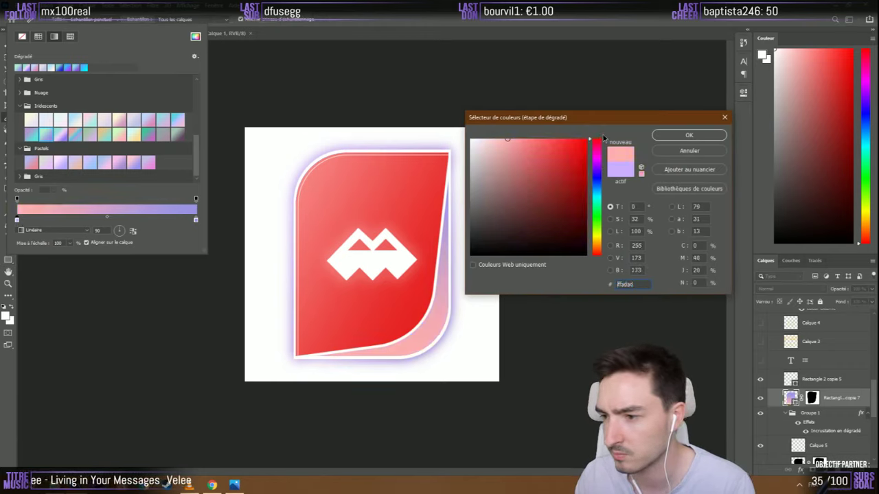
{"action": "key", "text": "Return"}
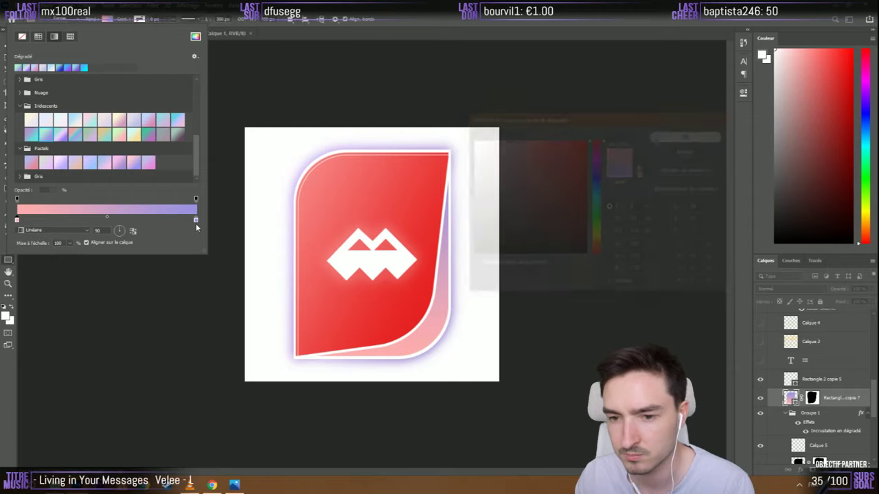
{"action": "double_click", "coordinate": [196, 220]}
{"action": "left_click_drag", "start_coordinate": [601, 171], "coordinate": [600, 140]}
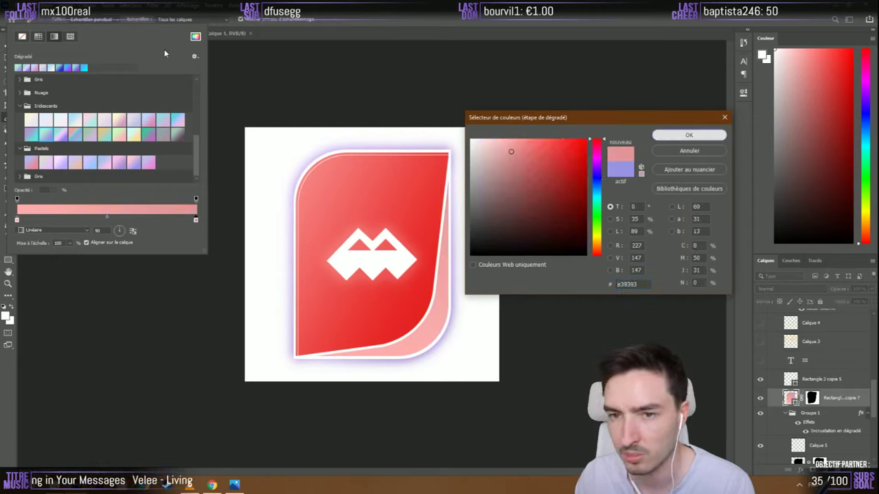
{"action": "key", "text": "Return"}
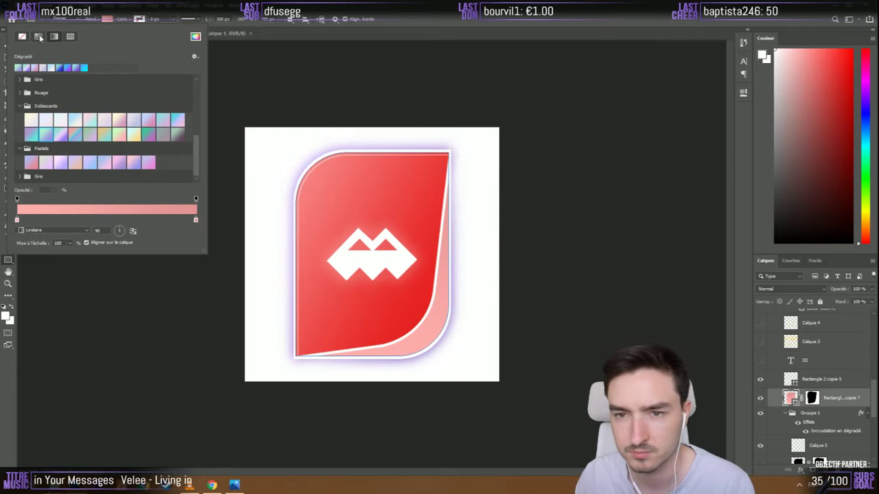
{"action": "key", "text": "Return"}
Delete the Legend layer
{"action": "scroll", "coordinate": [802, 388], "scroll_direction": "down", "scroll_amount": 3}
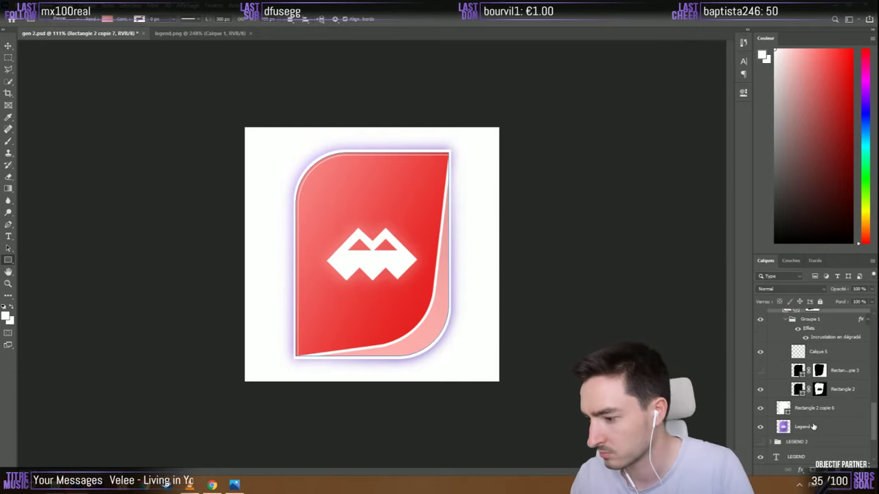
{"action": "left_click", "coordinate": [814, 426]}
{"action": "key", "text": "Delete"}
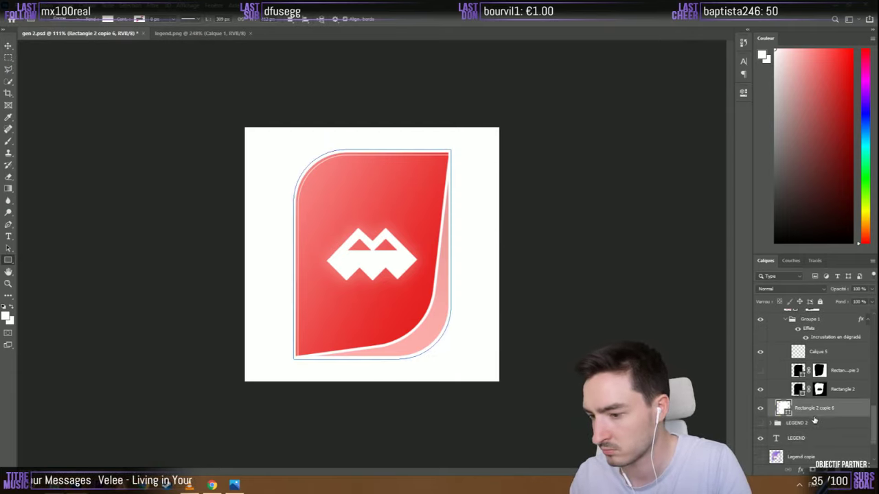
Give Rectangle 2 copie 6 a red #ff0000 outer glow, then select the Move tool
{"action": "right_click", "coordinate": [814, 412]}
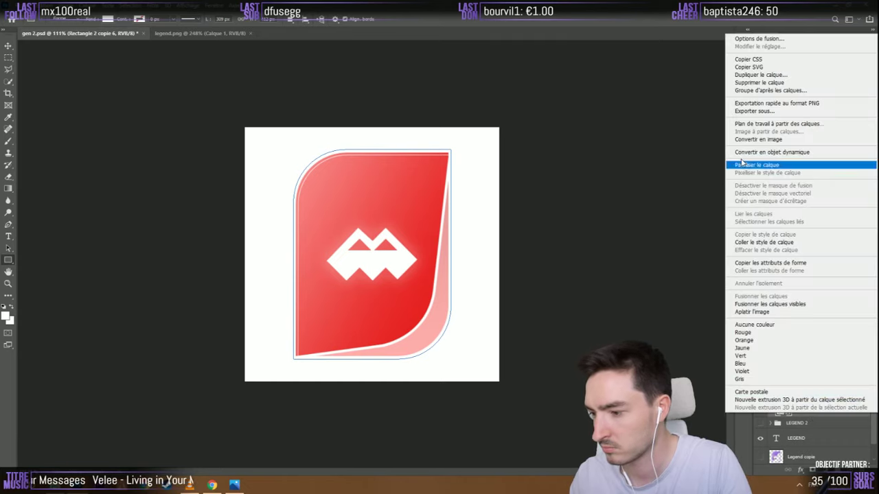
{"action": "left_click", "coordinate": [760, 39]}
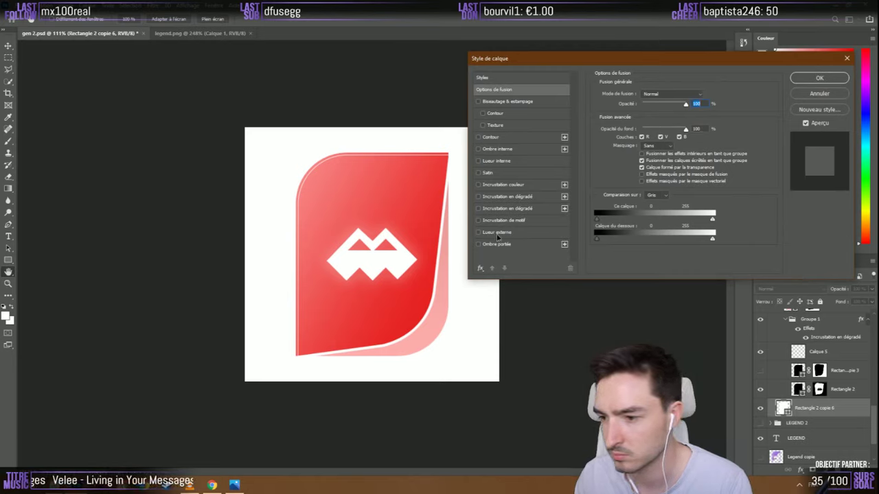
{"action": "left_click", "coordinate": [497, 233]}
{"action": "left_click", "coordinate": [622, 126]}
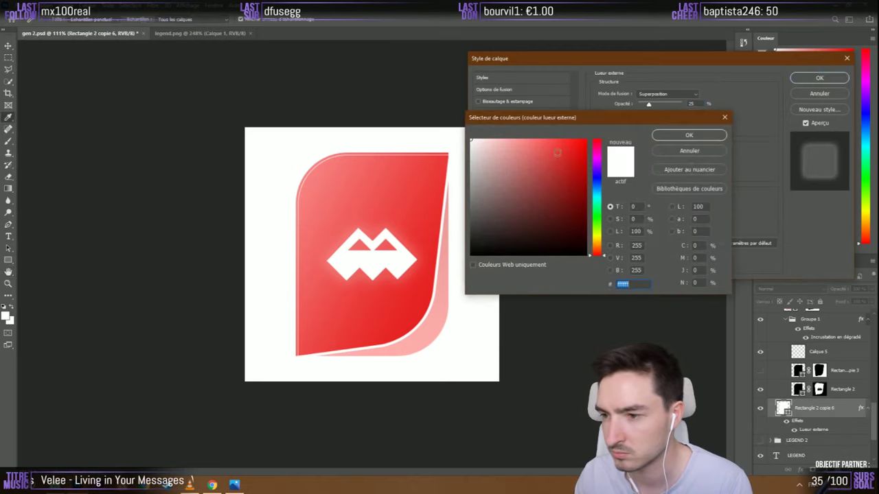
{"action": "type", "text": "ff0000"}
{"action": "left_click", "coordinate": [680, 135]}
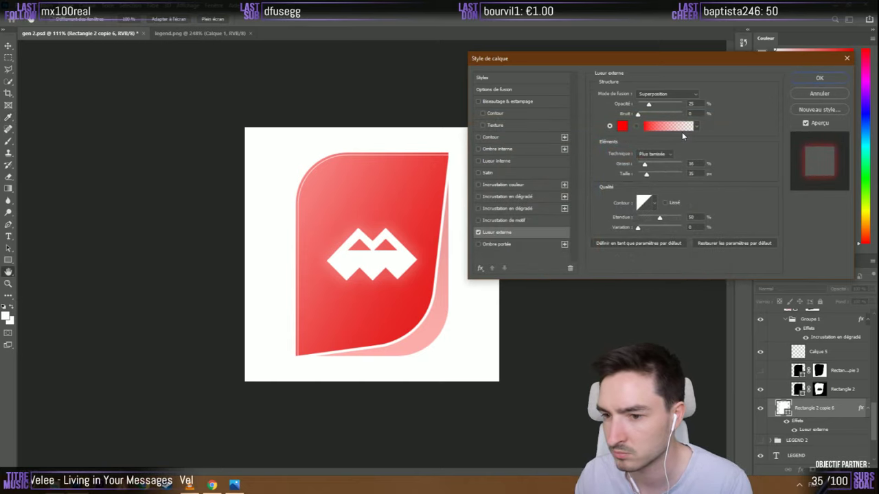
{"action": "left_click", "coordinate": [820, 78]}
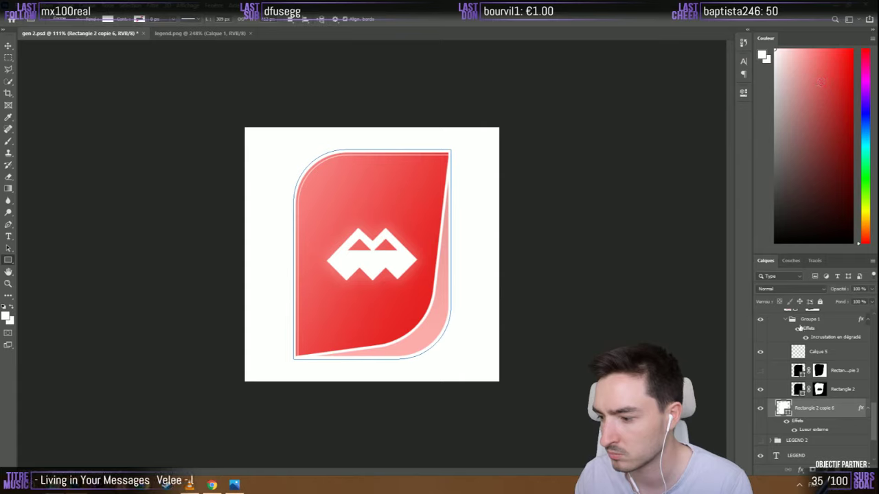
{"action": "left_click", "coordinate": [8, 47]}
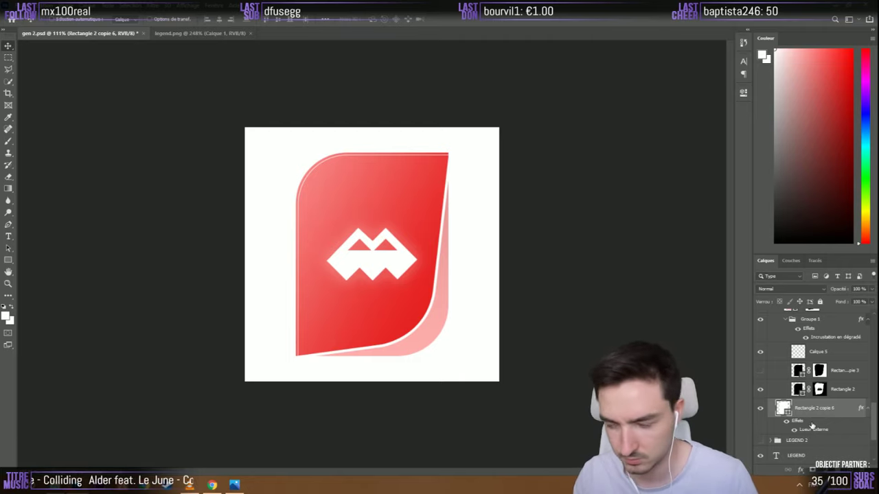
Duplicate the card layer and fill the lower Rectangle 2 copie 6 copy red
{"action": "key", "text": "ctrl+j"}
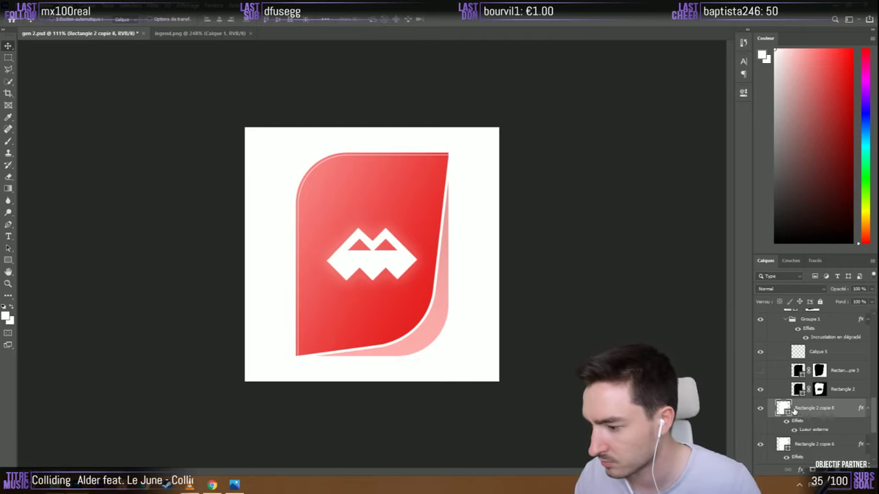
{"action": "scroll", "coordinate": [764, 410], "scroll_direction": "down", "scroll_amount": 2}
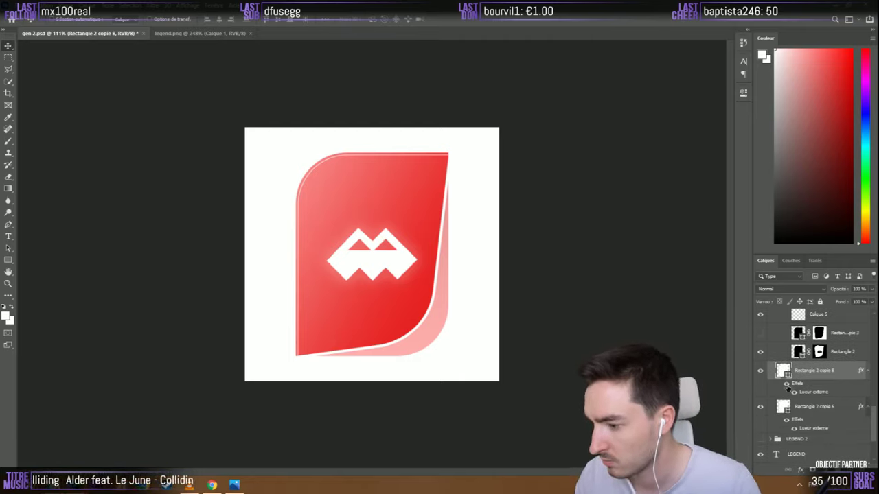
{"action": "left_click", "coordinate": [788, 411]}
{"action": "left_click", "coordinate": [9, 260]}
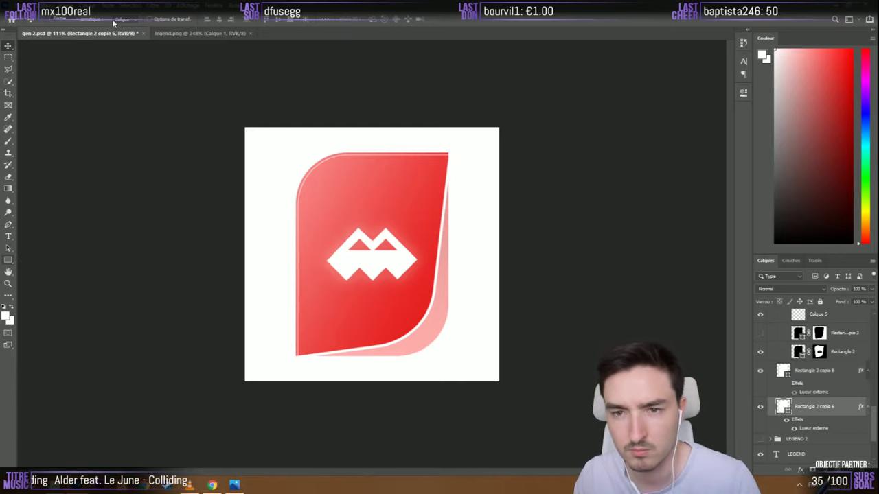
{"action": "left_click", "coordinate": [110, 20]}
{"action": "left_click", "coordinate": [25, 66]}
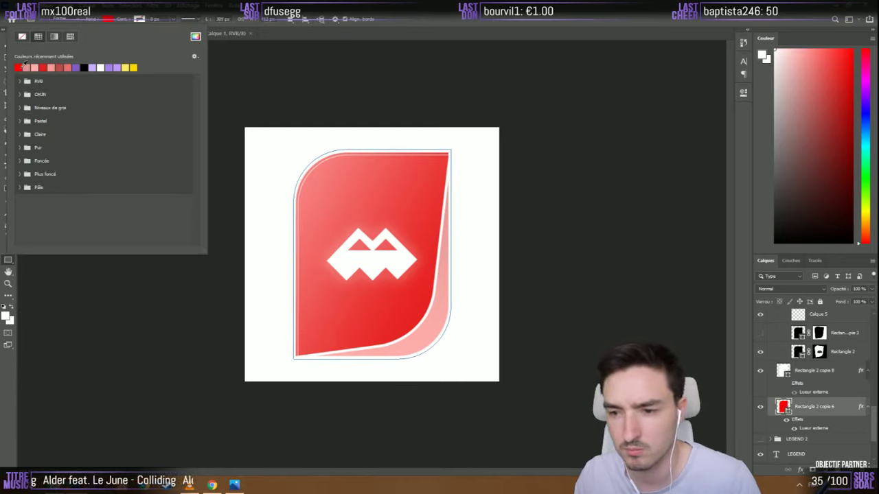
{"action": "key", "text": "Escape"}
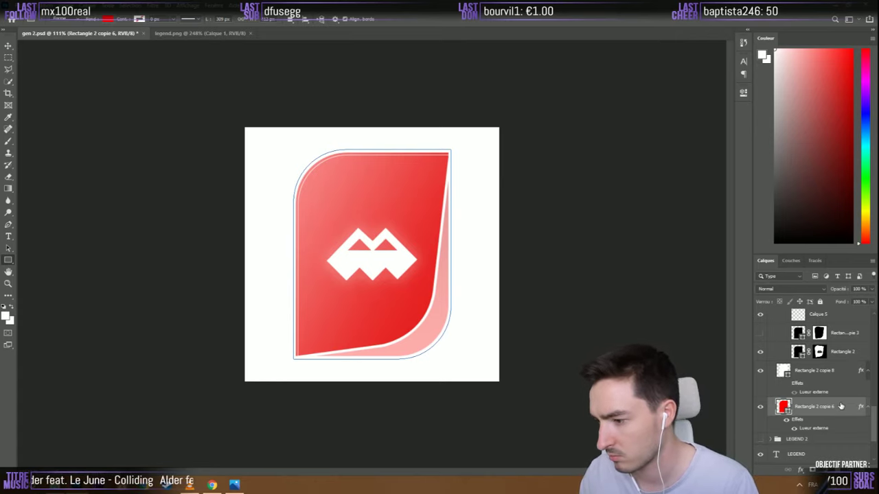
Set the red outer glow to Normal blend at about 25% opacity and apply it
{"action": "double_click", "coordinate": [840, 406]}
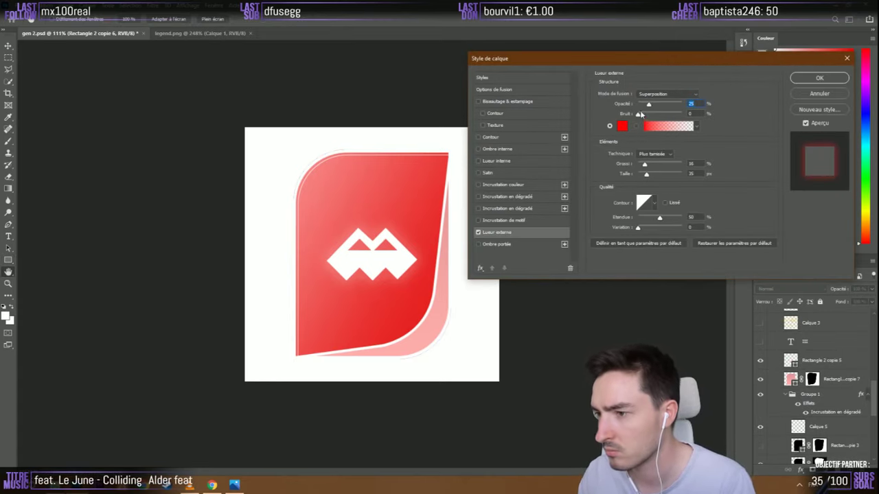
{"action": "left_click", "coordinate": [652, 94]}
{"action": "left_click", "coordinate": [655, 96]}
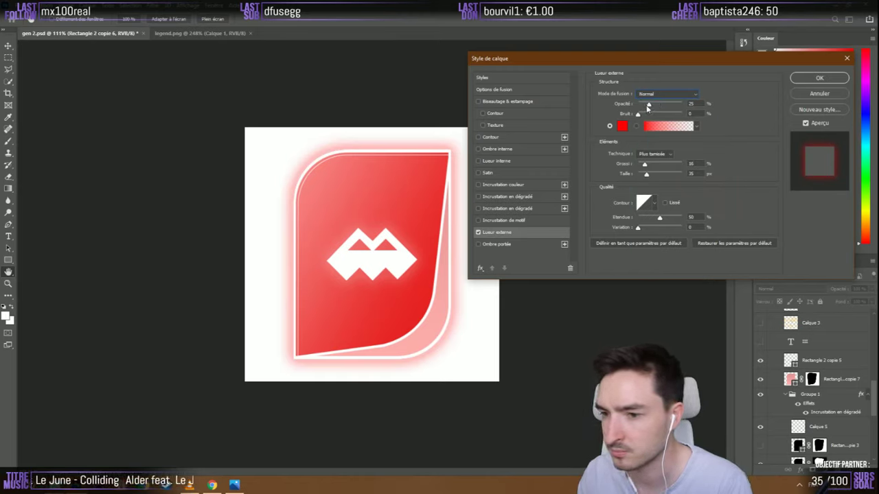
{"action": "left_click_drag", "start_coordinate": [647, 107], "coordinate": [645, 108]}
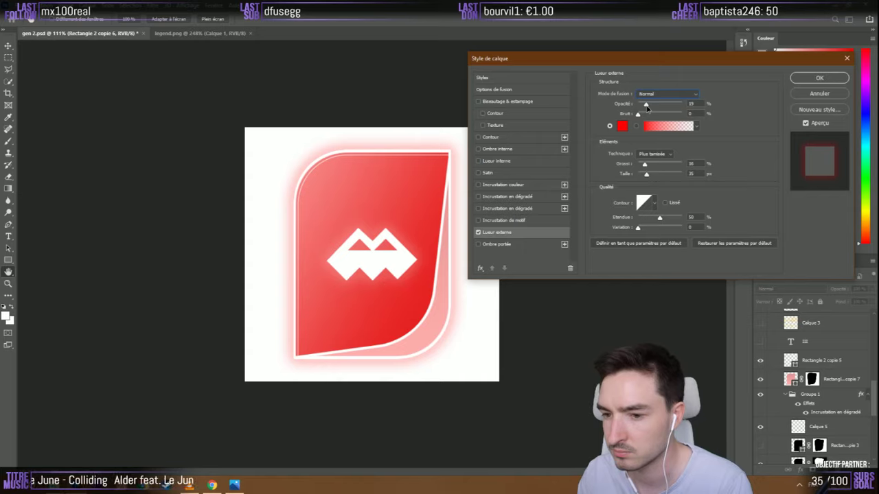
{"action": "left_click", "coordinate": [647, 107]}
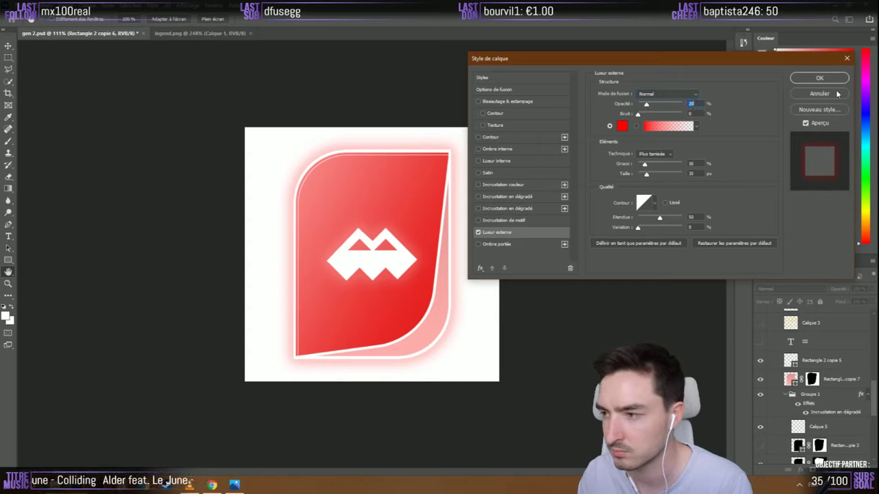
{"action": "left_click", "coordinate": [797, 94]}
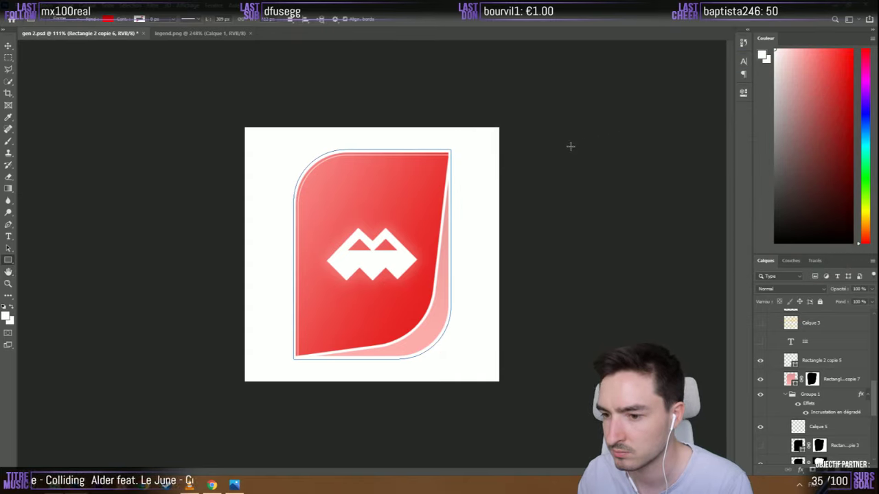
{"action": "scroll", "coordinate": [792, 388], "scroll_direction": "down", "scroll_amount": 3}
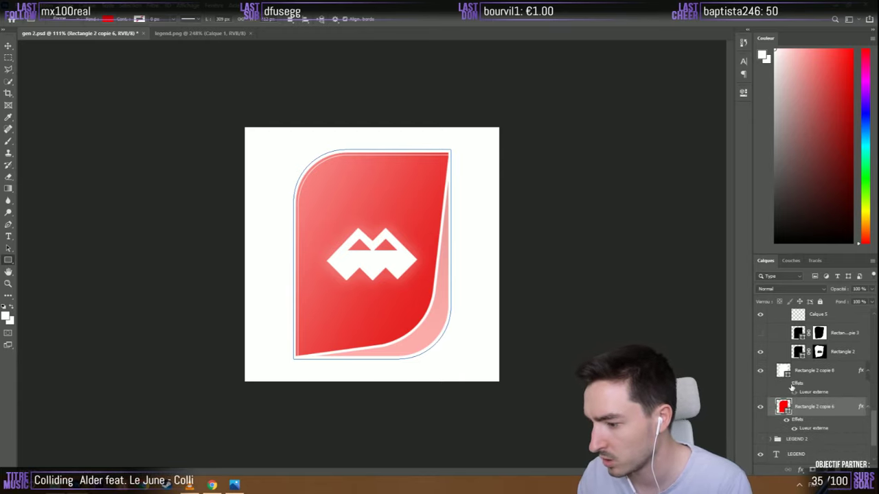
{"action": "scroll", "coordinate": [791, 388], "scroll_direction": "down", "scroll_amount": 2}
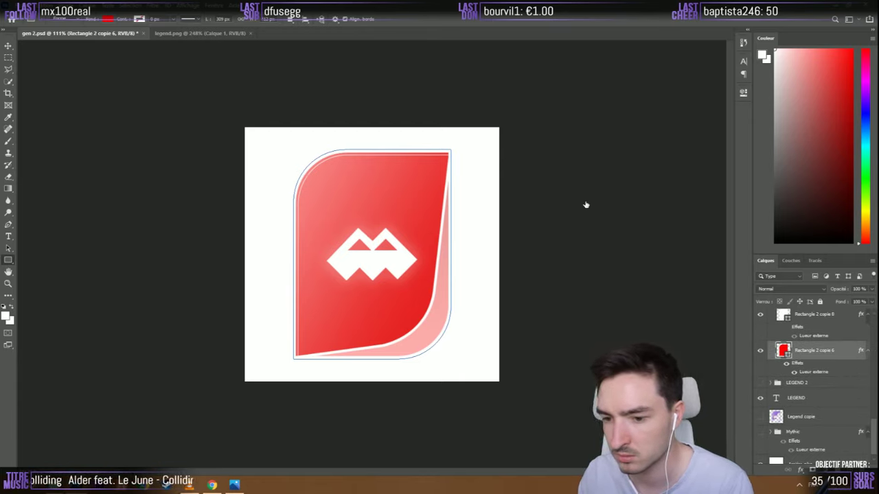
{"action": "key", "text": "space"}
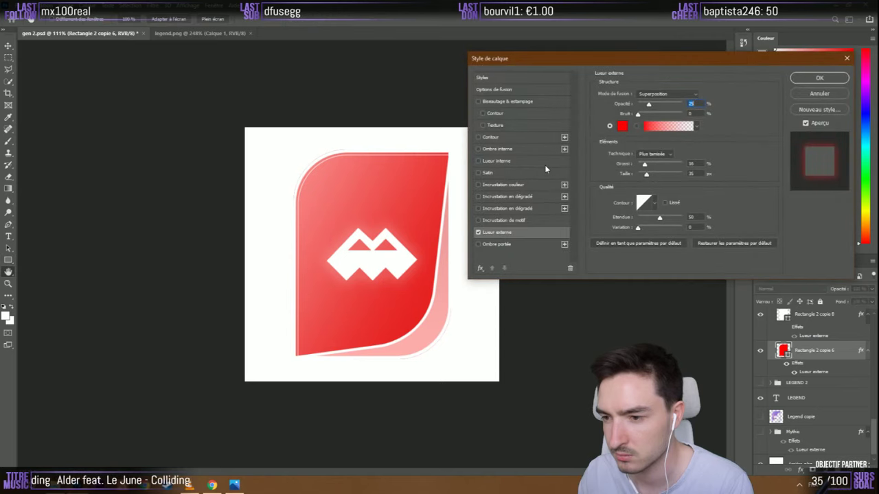
{"action": "left_click", "coordinate": [666, 94]}
{"action": "left_click", "coordinate": [669, 171]}
{"action": "left_click", "coordinate": [666, 94]}
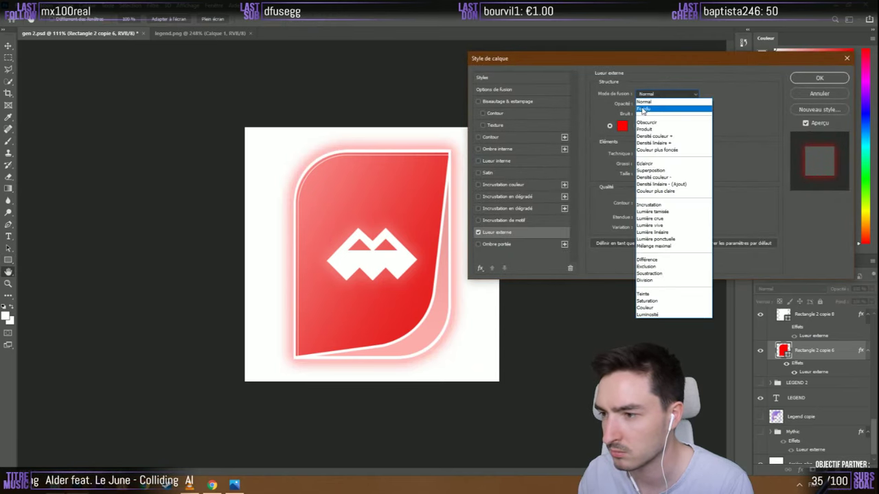
{"action": "left_click", "coordinate": [647, 105]}
{"action": "left_click", "coordinate": [658, 102]}
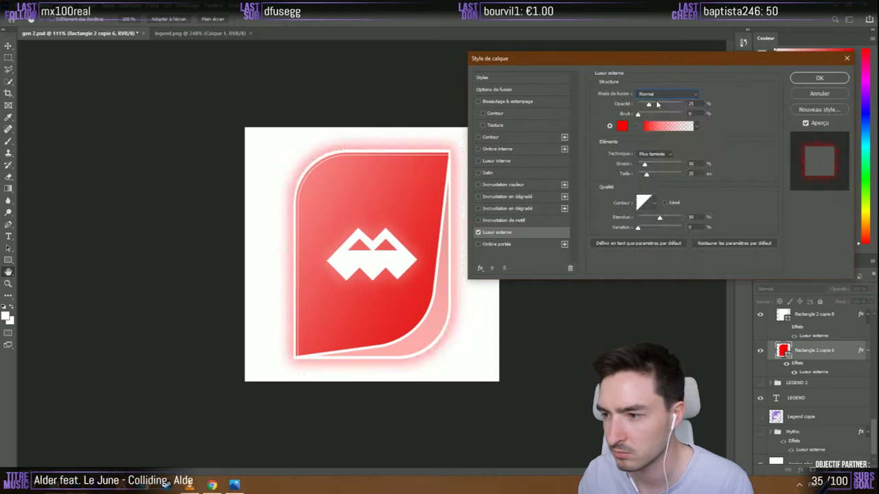
{"action": "left_click", "coordinate": [818, 77]}
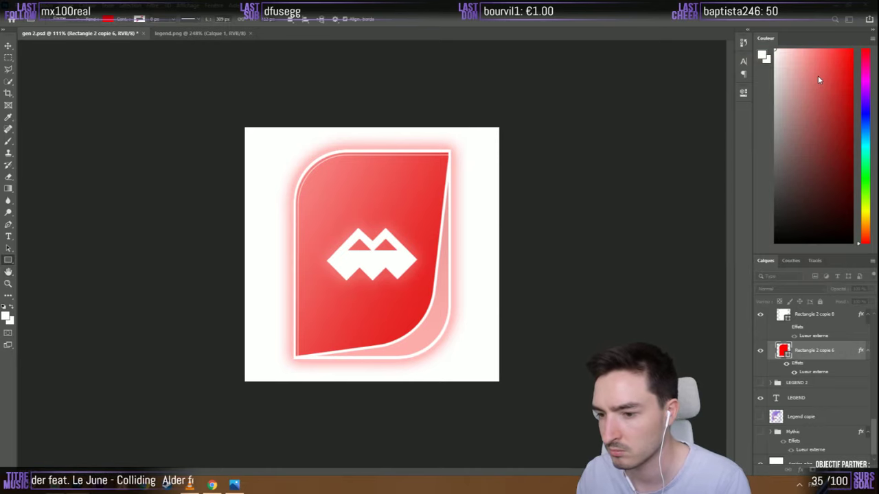
{"action": "left_click", "coordinate": [17, 43]}
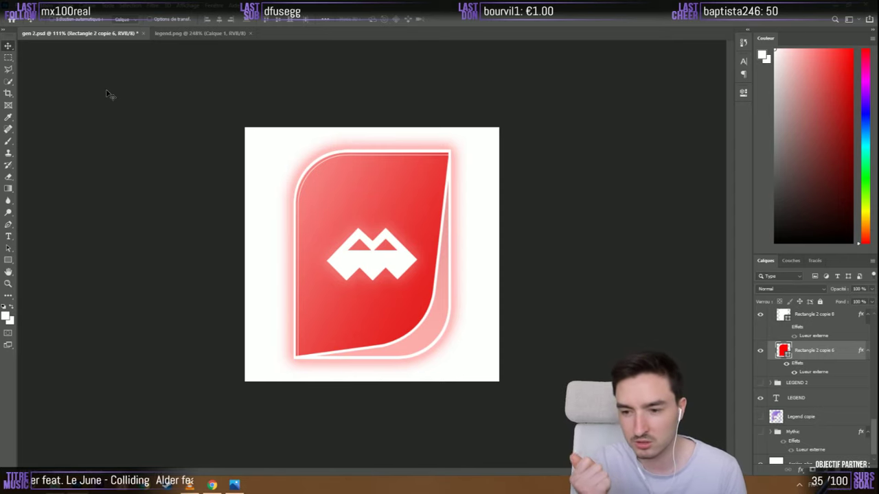
Open the rocket league.jpg rank reference image in Photos from the taskbar
{"action": "left_click", "coordinate": [234, 485]}
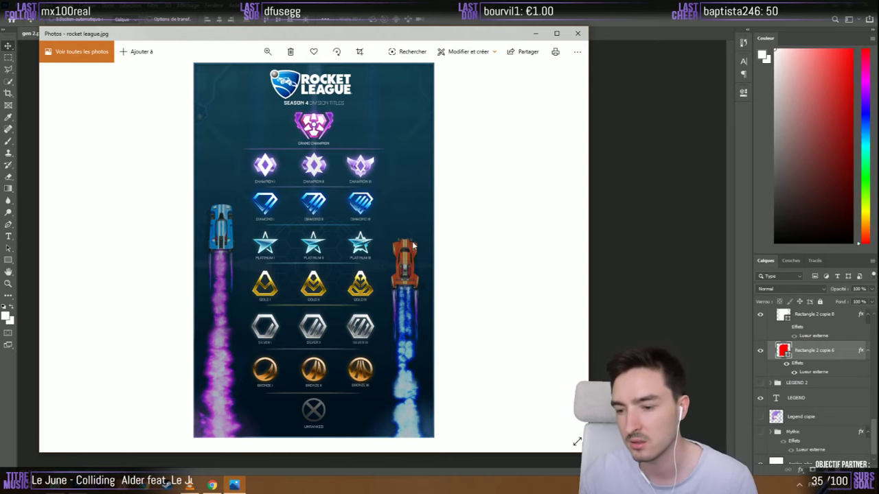
Flip through four more rank reference images, then close Photos
{"action": "key", "text": "Right"}
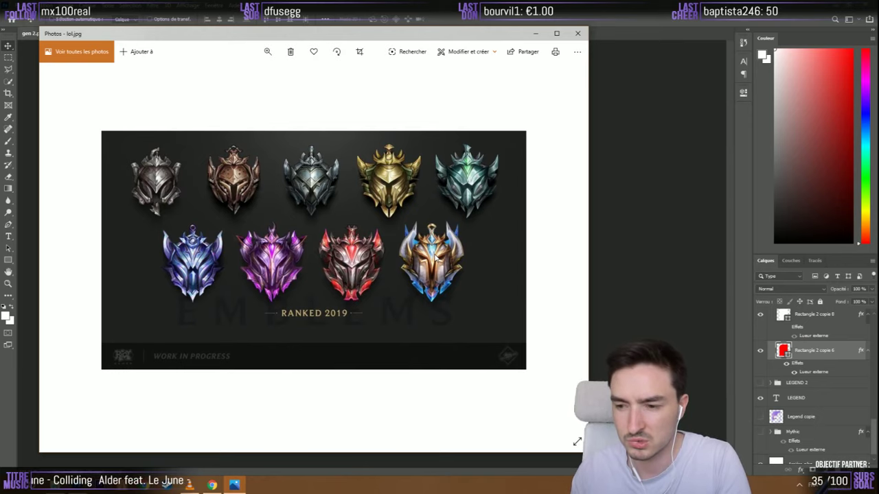
{"action": "key", "text": "Right"}
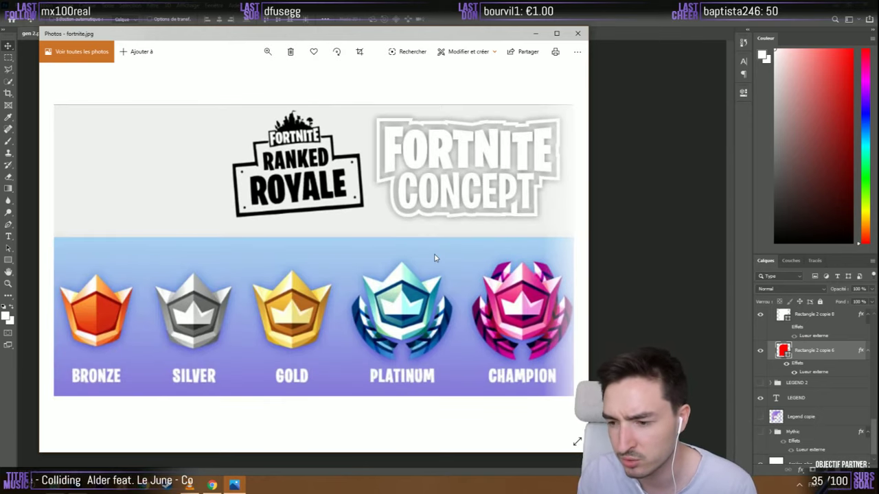
{"action": "key", "text": "Right"}
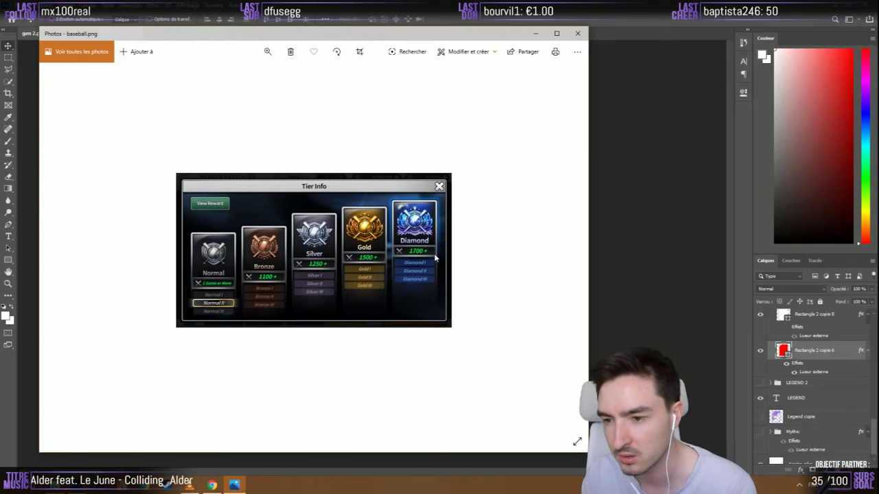
{"action": "key", "text": "Right"}
{"action": "key", "text": "Right"}
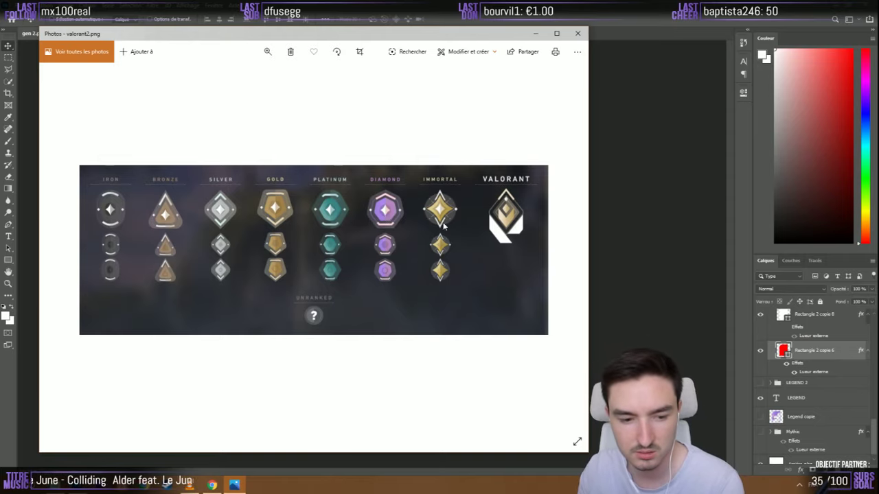
{"action": "left_click", "coordinate": [578, 33]}
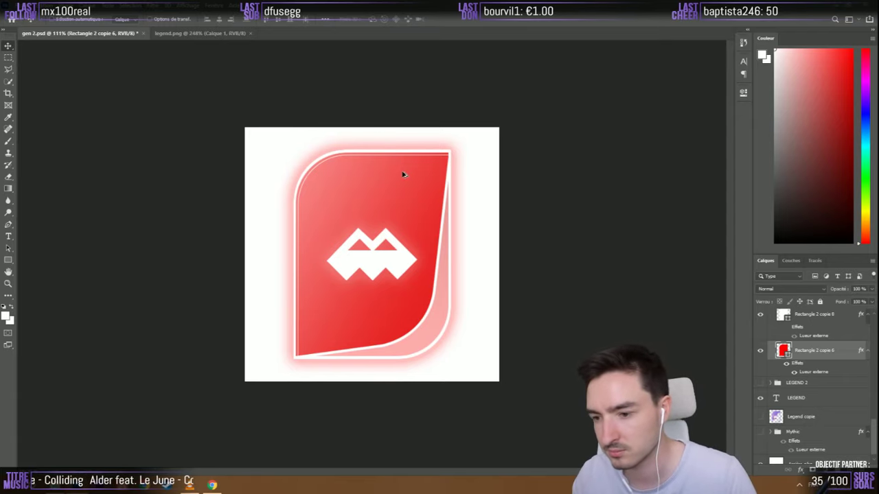
Return to Chrome and bring up the Freepik wheat vector page
{"action": "scroll", "coordinate": [404, 174], "scroll_direction": "up", "scroll_amount": 3}
{"action": "scroll", "coordinate": [410, 190], "scroll_direction": "down", "scroll_amount": 2}
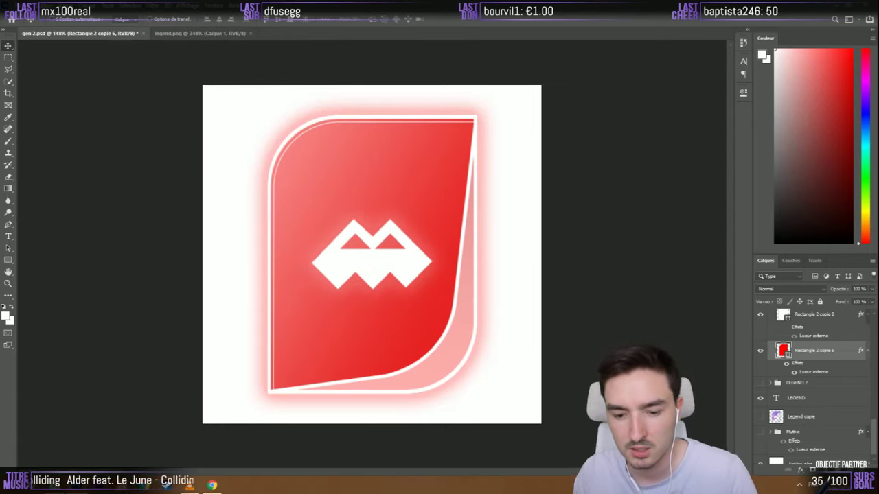
{"action": "key", "text": "alt+Tab"}
{"action": "left_click", "coordinate": [350, 8]}
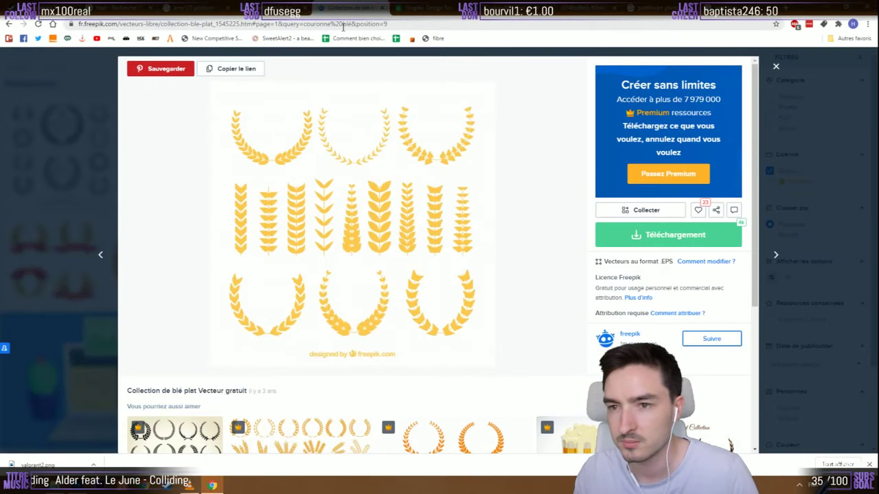
Search Flaticon for 'star' and open the filled black star's detail view
{"action": "left_click", "coordinate": [285, 8]}
{"action": "type", "text": "s"}
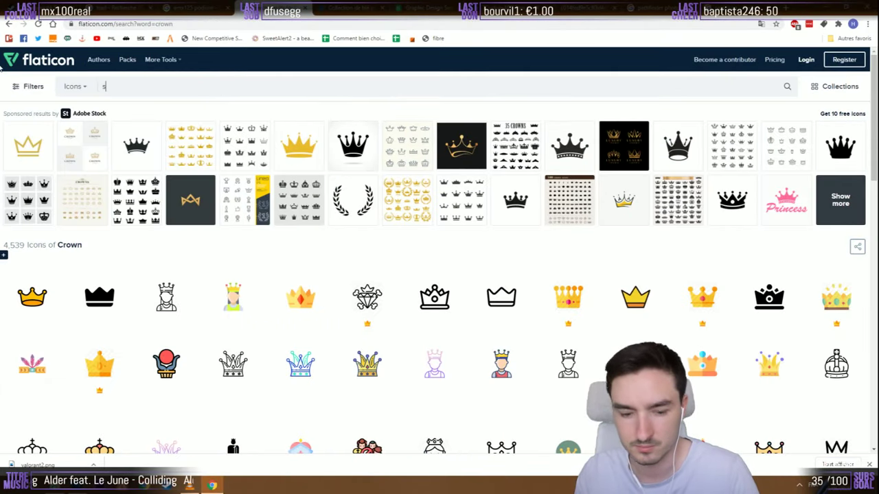
{"action": "type", "text": "tar"}
{"action": "key", "text": "Return"}
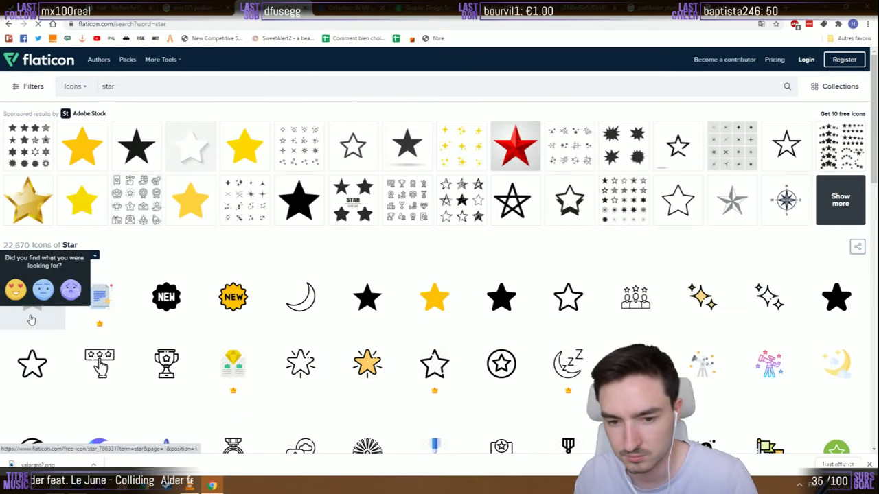
{"action": "left_click", "coordinate": [31, 320]}
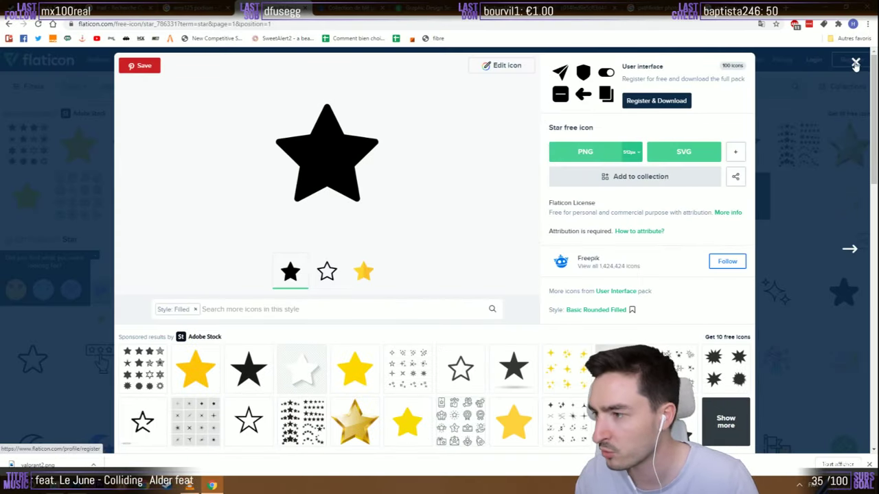
{"action": "left_click", "coordinate": [855, 64]}
{"action": "left_click", "coordinate": [382, 303]}
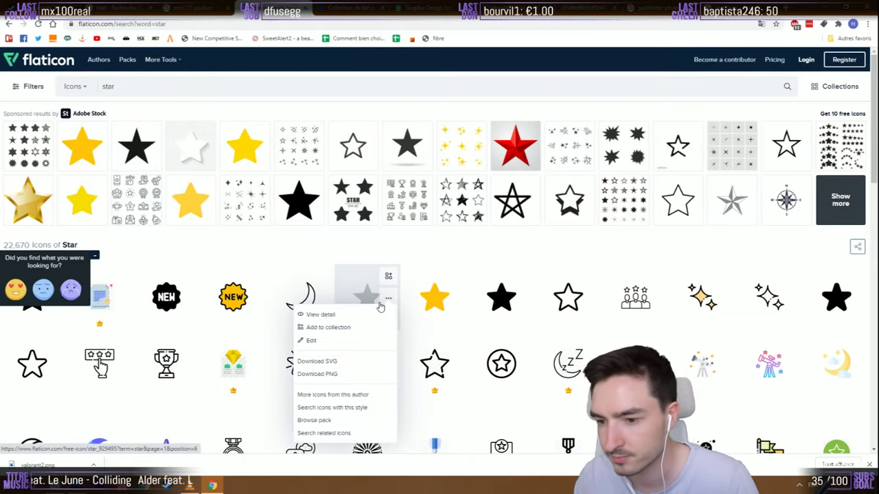
{"action": "left_click", "coordinate": [320, 315]}
Copy the star into the Photoshop card, undo the paste, and download it as PNG
{"action": "right_click", "coordinate": [298, 170]}
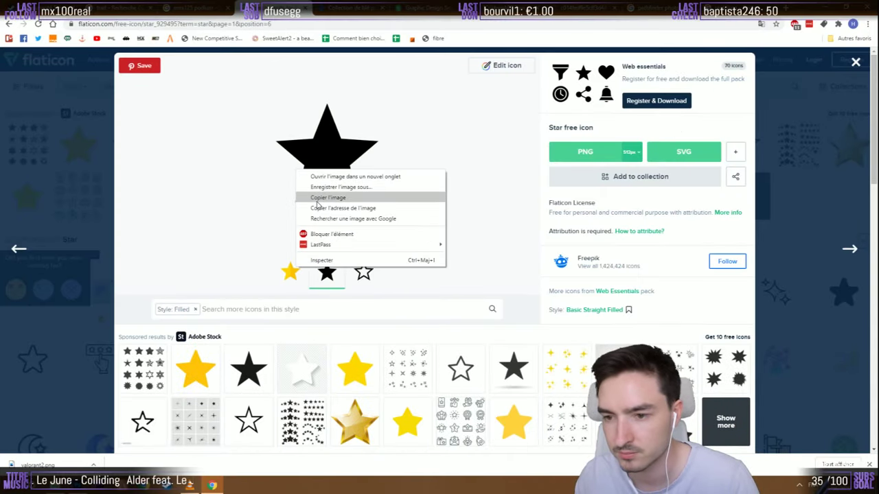
{"action": "left_click", "coordinate": [318, 199]}
{"action": "key", "text": "alt+Tab"}
{"action": "key", "text": "ctrl+v"}
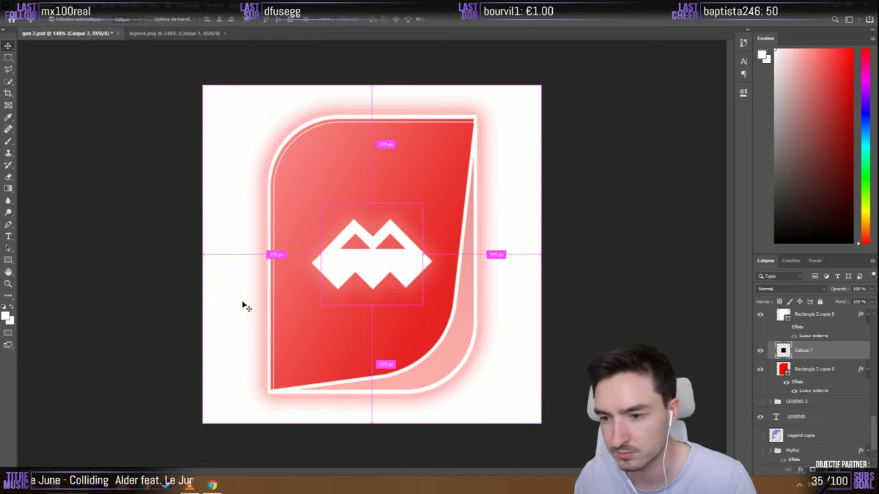
{"action": "key", "text": "ctrl+z"}
{"action": "key", "text": "alt+Tab"}
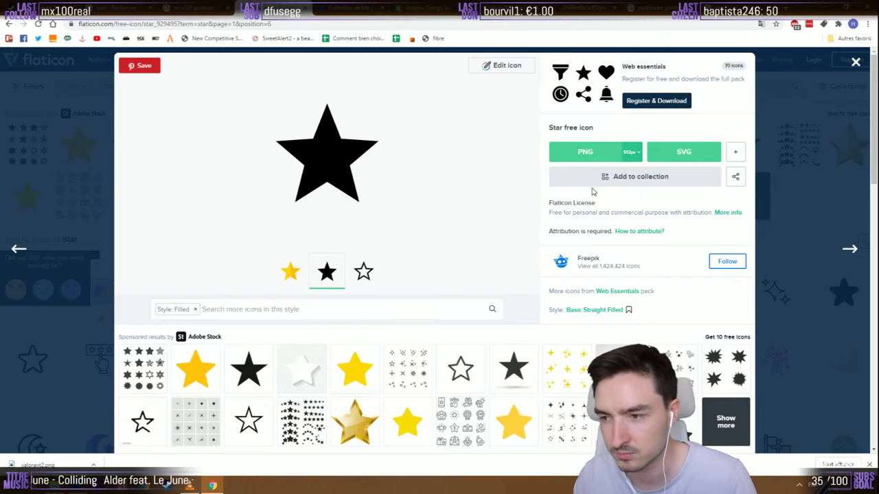
{"action": "left_click", "coordinate": [585, 152]}
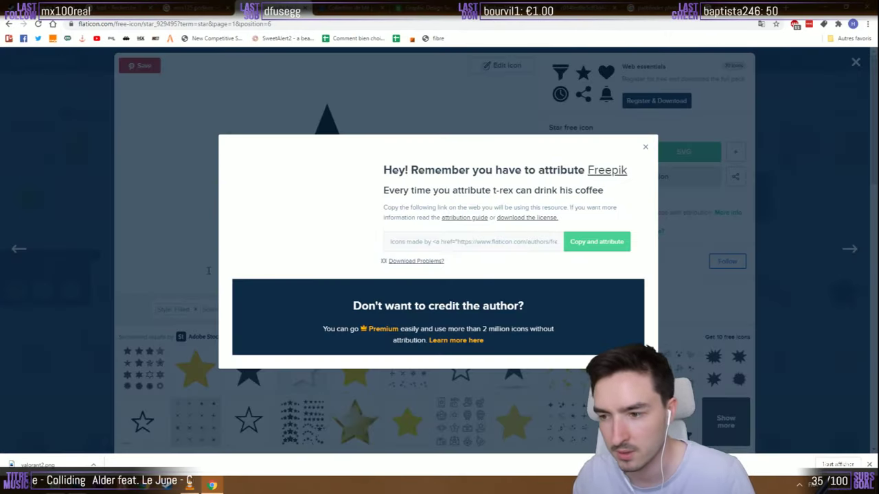
Place the downloaded star PNG on the canvas and raise its layer above the card
{"action": "key", "text": "alt+Tab"}
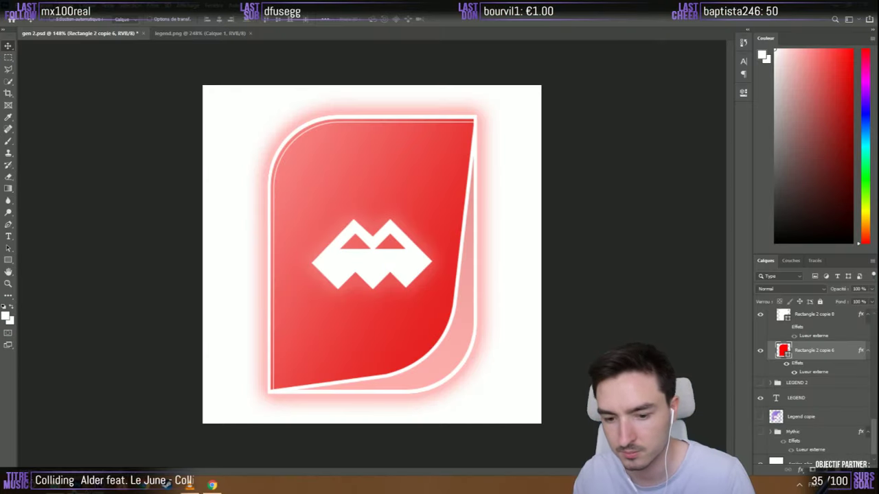
{"action": "left_click_drag", "start_coordinate": [331, 323], "coordinate": [331, 323]}
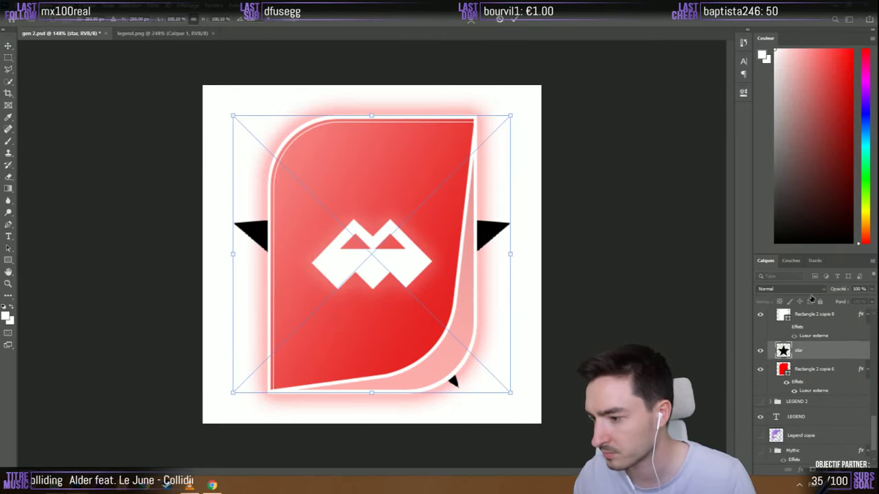
{"action": "key", "text": "Return"}
{"action": "scroll", "coordinate": [813, 378], "scroll_direction": "up", "scroll_amount": 5}
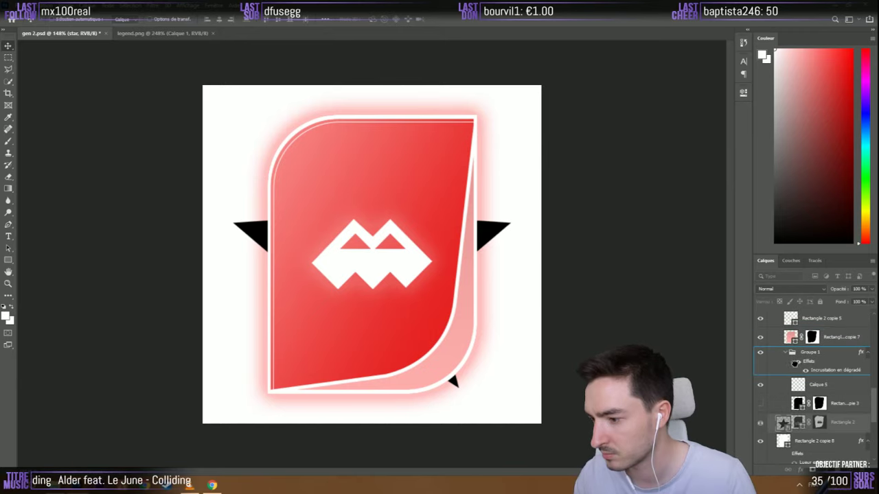
{"action": "left_click_drag", "start_coordinate": [789, 421], "coordinate": [802, 340]}
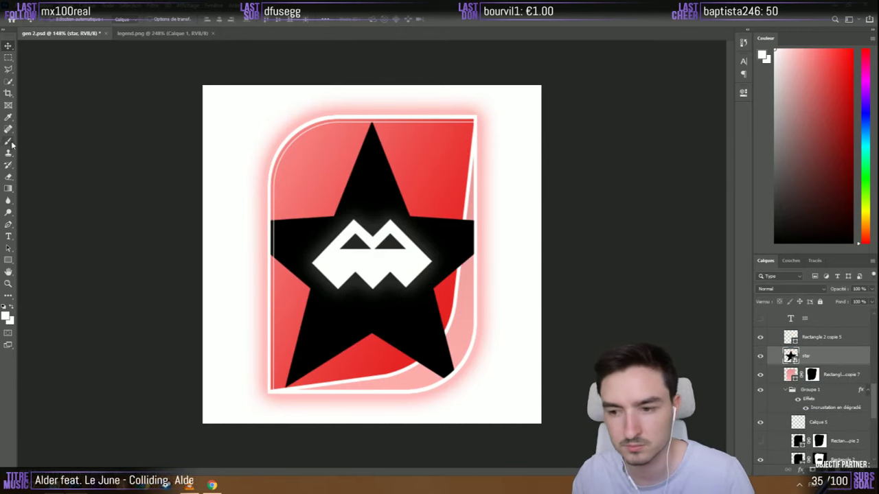
Shrink the star to a small mark at the card's lower right, then enlarge it slightly
{"action": "key", "text": "ctrl+t"}
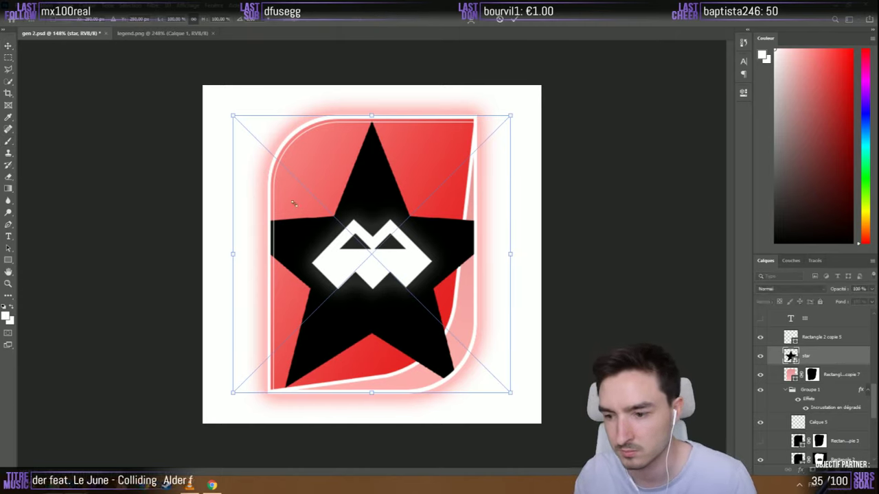
{"action": "left_click_drag", "start_coordinate": [293, 203], "coordinate": [447, 355]}
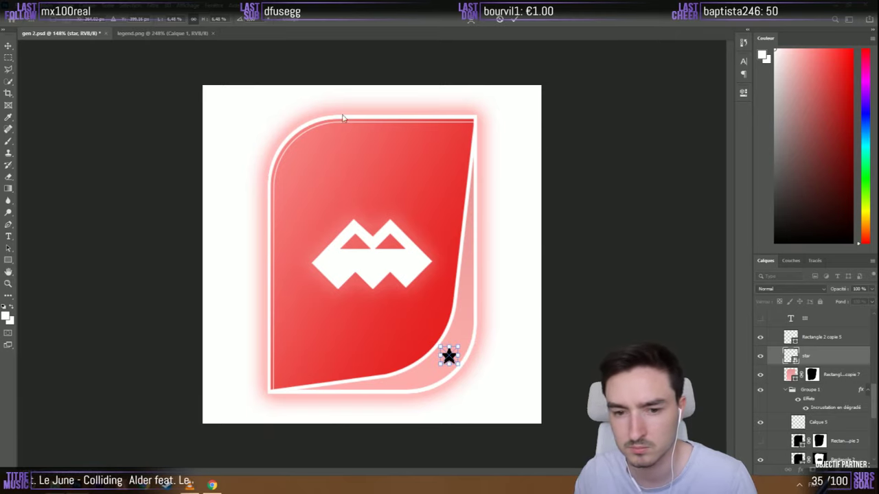
{"action": "left_click", "coordinate": [513, 19]}
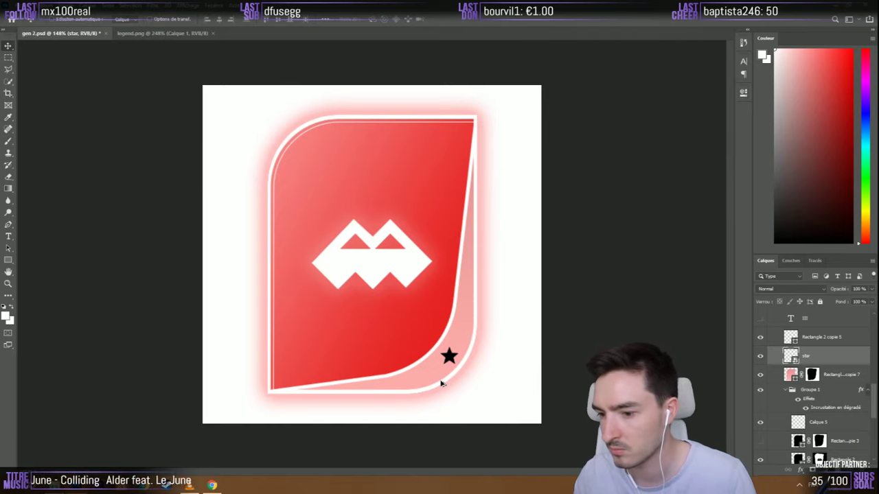
{"action": "scroll", "coordinate": [441, 384], "scroll_direction": "up", "scroll_amount": 2}
{"action": "scroll", "coordinate": [443, 385], "scroll_direction": "down", "scroll_amount": 3}
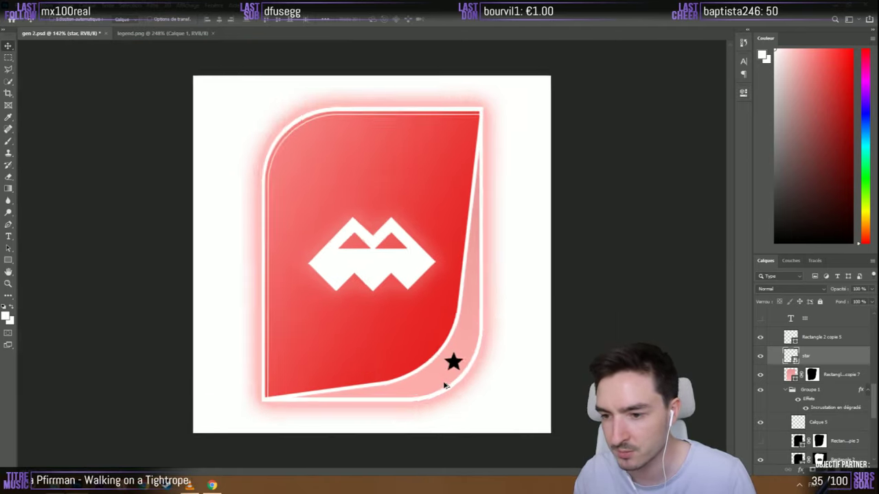
{"action": "scroll", "coordinate": [445, 386], "scroll_direction": "up", "scroll_amount": 3}
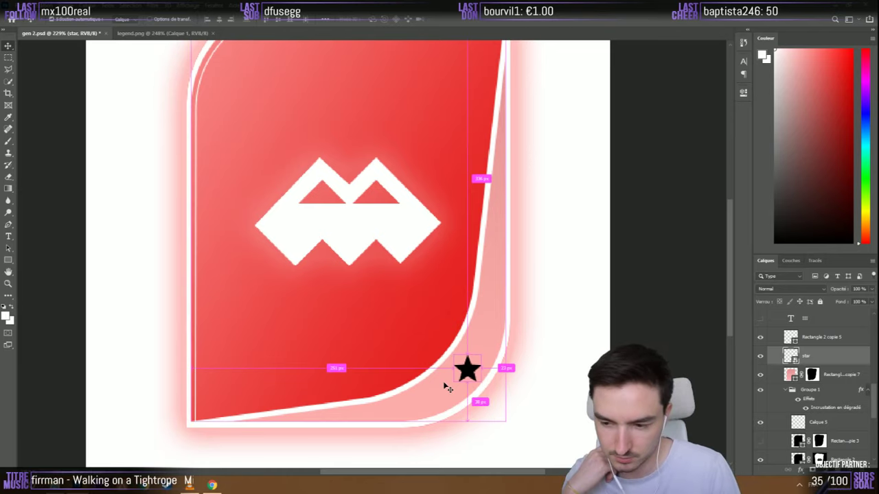
{"action": "key", "text": "ctrl+t"}
{"action": "left_click_drag", "start_coordinate": [452, 357], "coordinate": [447, 349]}
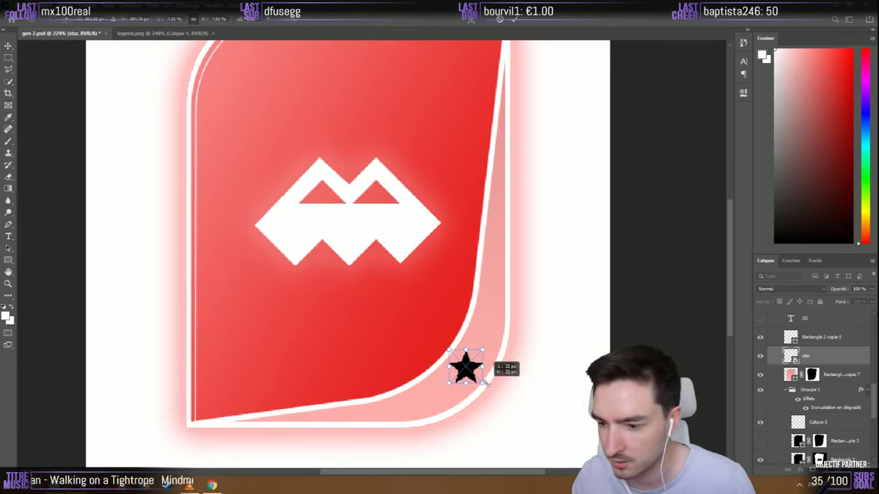
{"action": "left_click", "coordinate": [514, 19]}
Add two more star copies along the pale strip, one smaller, and select all three
{"action": "left_click_drag", "start_coordinate": [474, 371], "coordinate": [489, 330]}
{"action": "key", "text": "ctrl+t"}
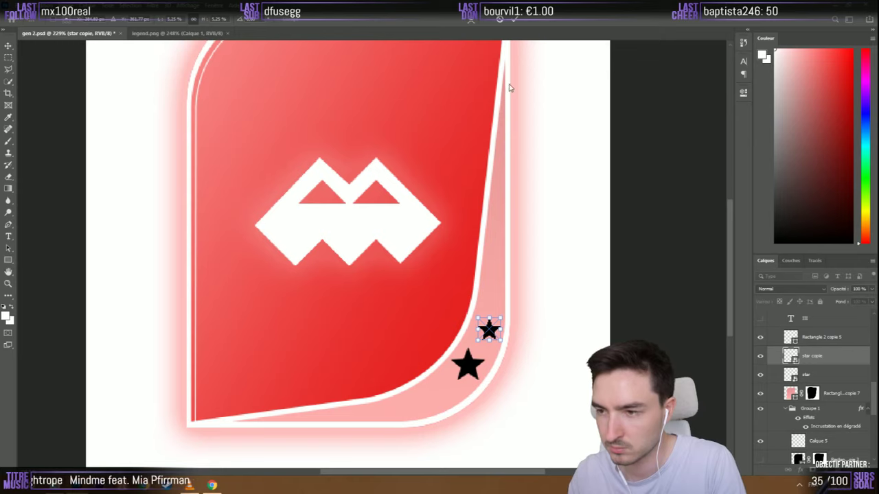
{"action": "left_click", "coordinate": [514, 18]}
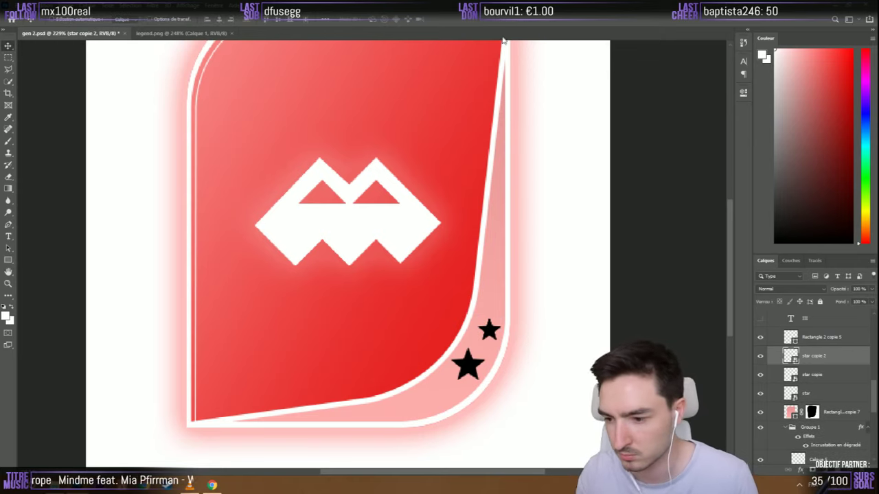
{"action": "mouse_move", "coordinate": [433, 376]}
{"action": "left_mouse_down"}
{"action": "mouse_move", "coordinate": [420, 371]}
{"action": "mouse_move", "coordinate": [417, 383]}
{"action": "left_mouse_up"}
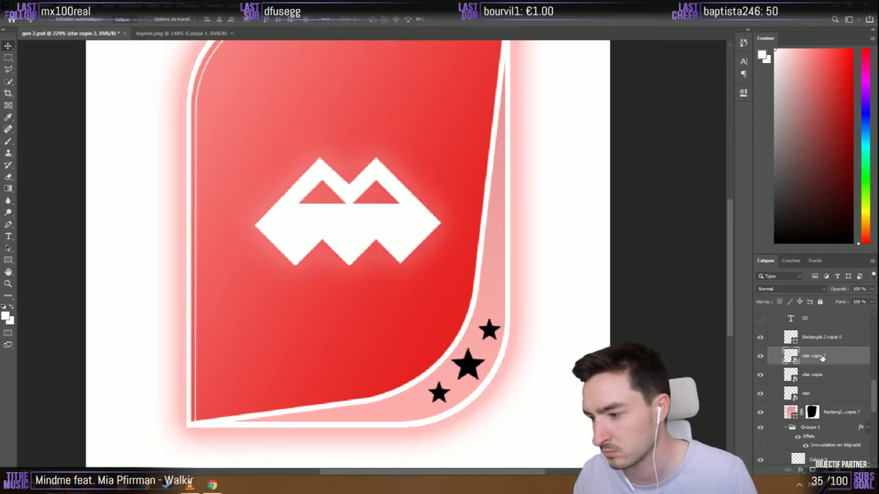
{"action": "left_click", "coordinate": [810, 394], "text": "shift"}
{"action": "key", "text": "ctrl+g"}
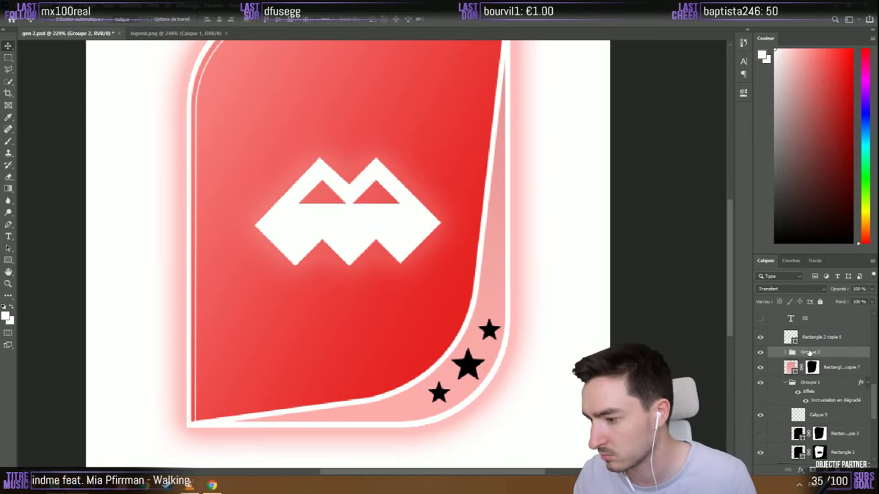
{"action": "right_click", "coordinate": [815, 362]}
{"action": "right_click", "coordinate": [823, 359]}
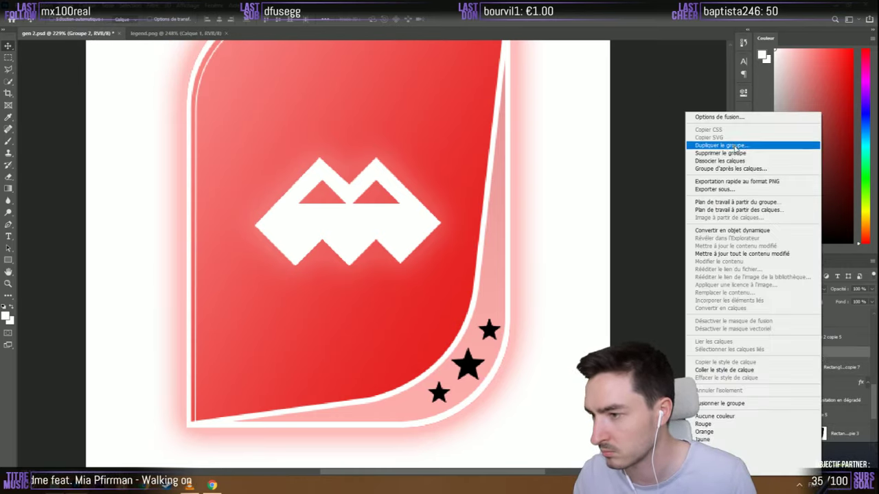
{"action": "left_click", "coordinate": [724, 116]}
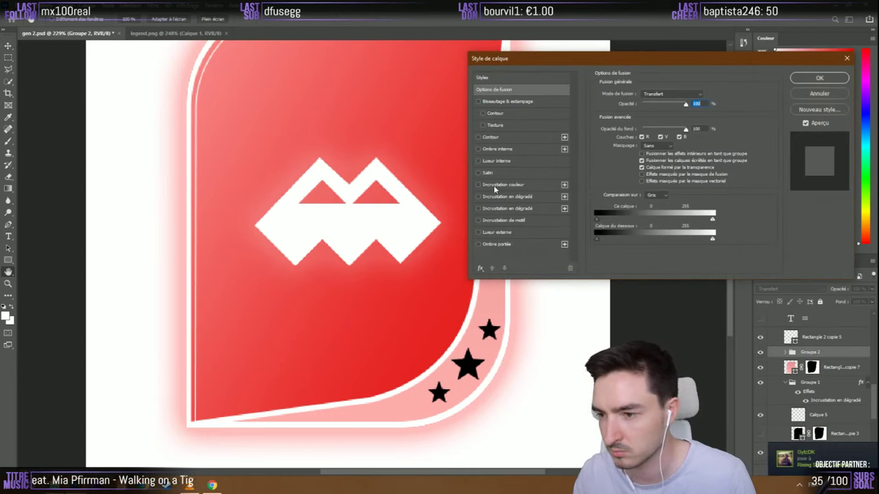
{"action": "left_click", "coordinate": [494, 186]}
{"action": "left_click", "coordinate": [708, 95]}
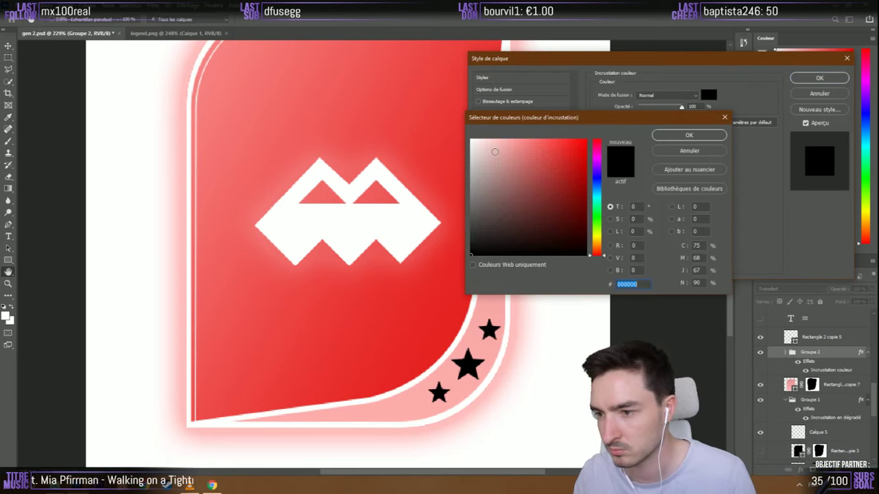
{"action": "left_click", "coordinate": [470, 139]}
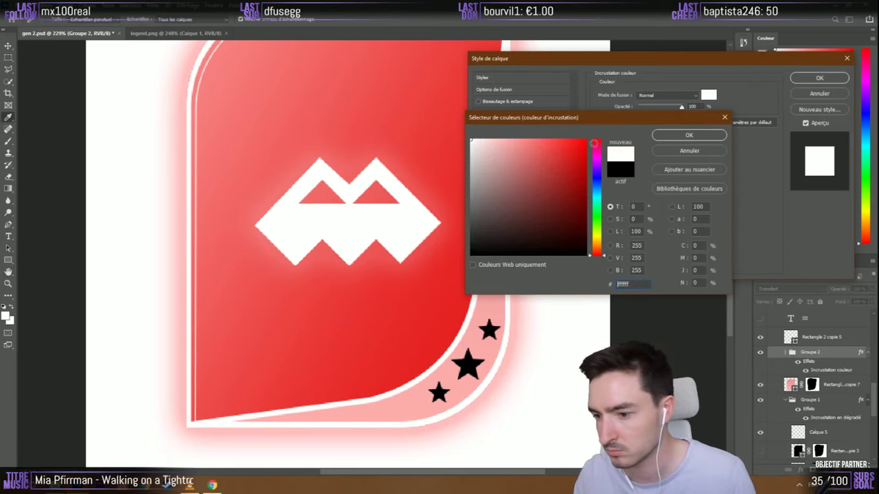
{"action": "left_click", "coordinate": [689, 135]}
{"action": "left_click", "coordinate": [819, 77]}
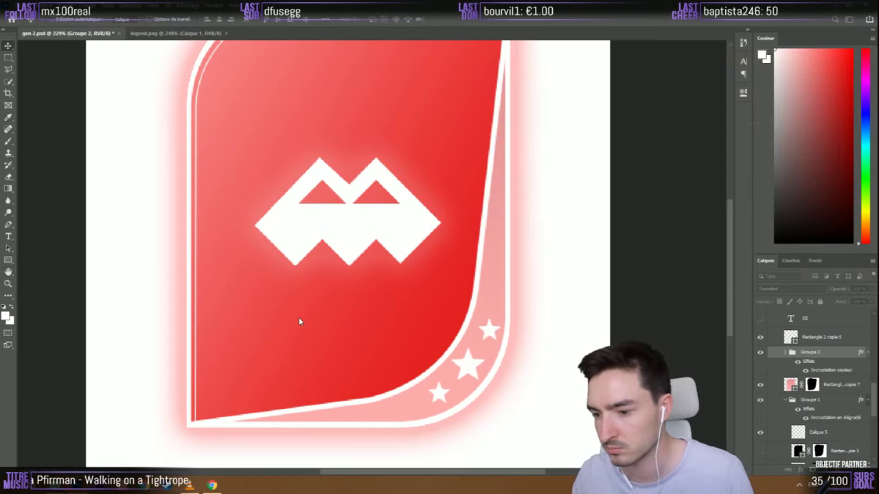
{"action": "scroll", "coordinate": [299, 322], "scroll_direction": "down", "scroll_amount": 3}
{"action": "scroll", "coordinate": [392, 337], "scroll_direction": "up", "scroll_amount": 2}
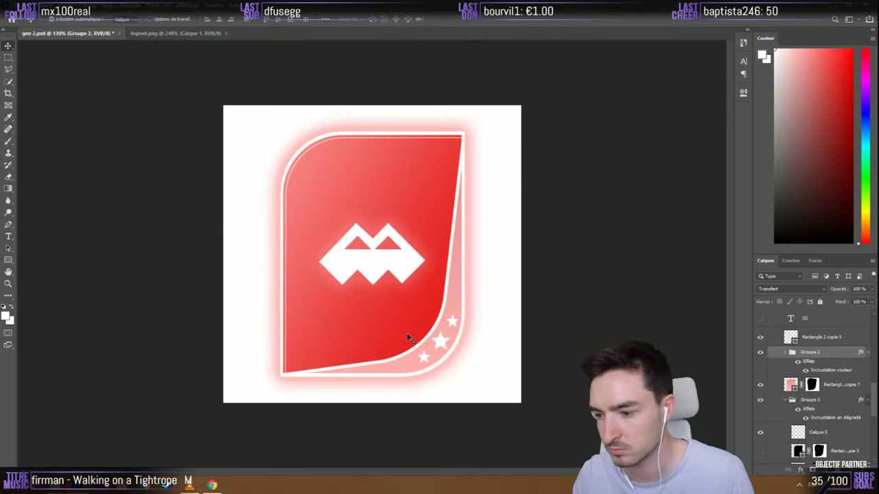
{"action": "key", "text": "ctrl+z"}
{"action": "scroll", "coordinate": [239, 320], "scroll_direction": "down", "scroll_amount": 3}
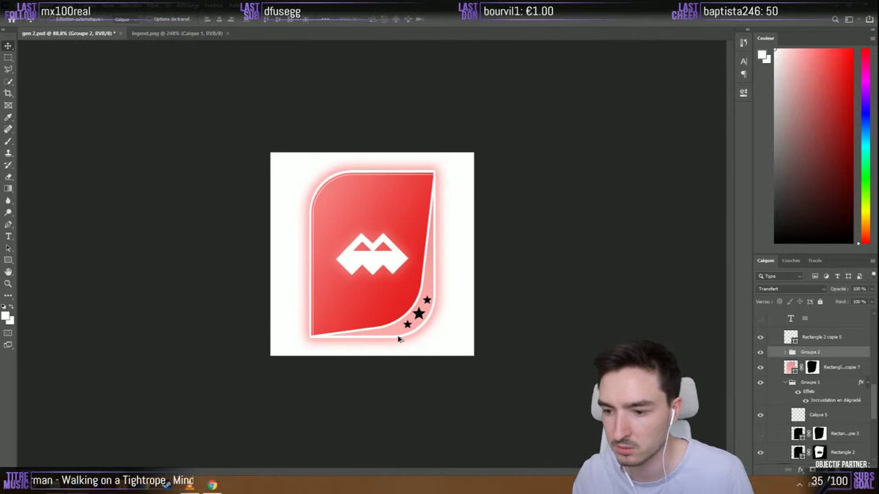
{"action": "scroll", "coordinate": [402, 347], "scroll_direction": "up", "scroll_amount": 3}
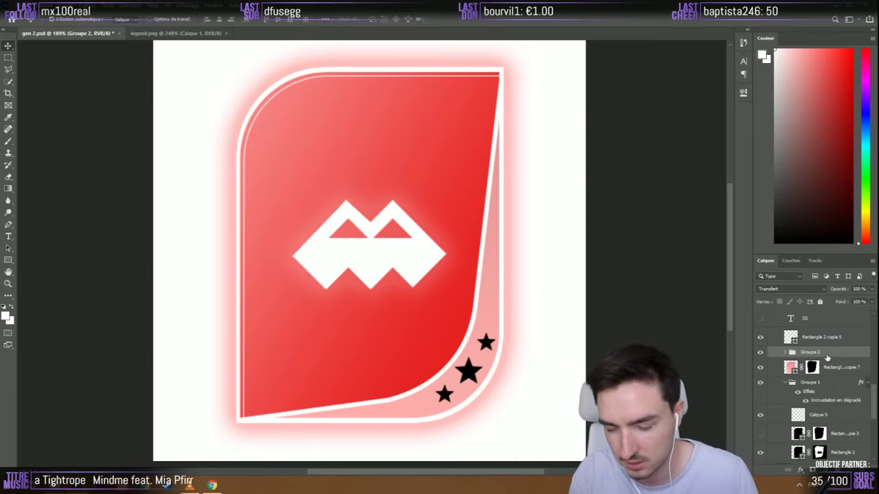
Duplicate the star group twice and delete one star from Groupe 2 copie
{"action": "key", "text": "ctrl+j"}
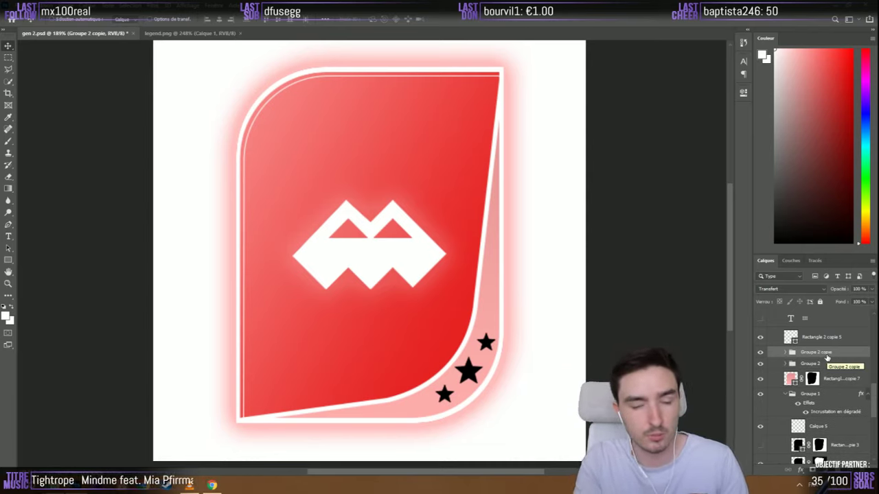
{"action": "key", "text": "ctrl+j"}
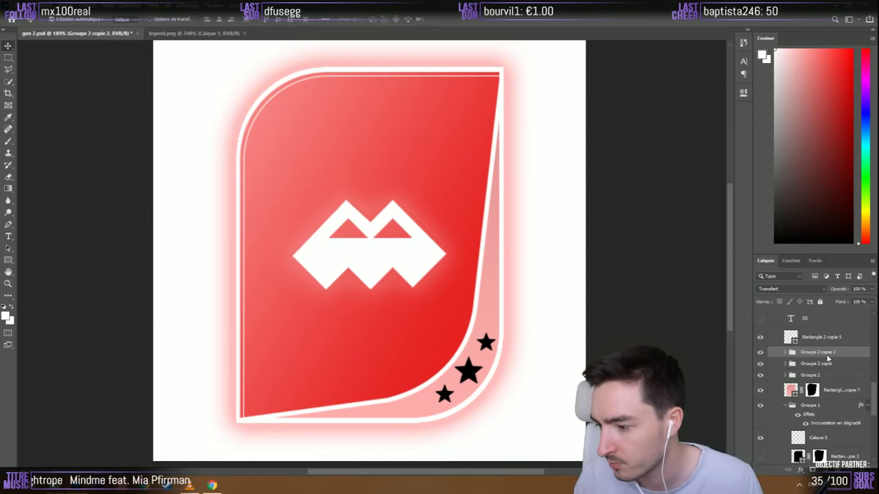
{"action": "left_click", "coordinate": [786, 366]}
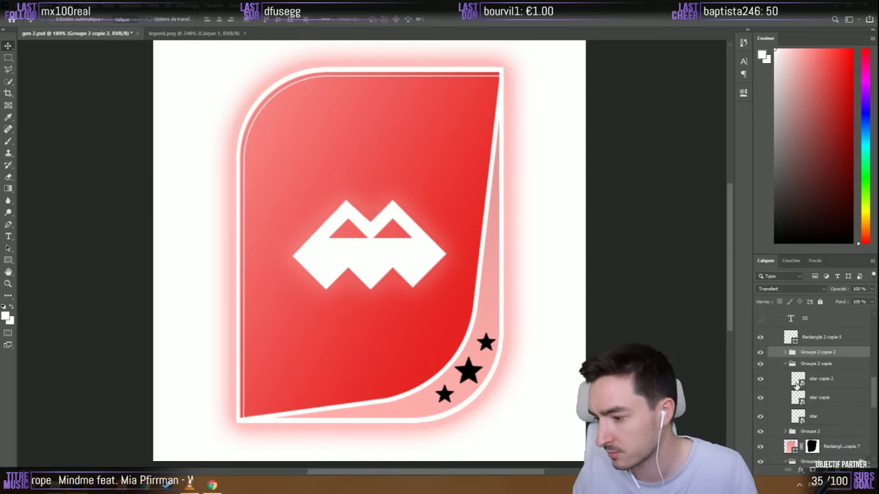
{"action": "left_click", "coordinate": [813, 398]}
{"action": "left_click", "coordinate": [843, 423]}
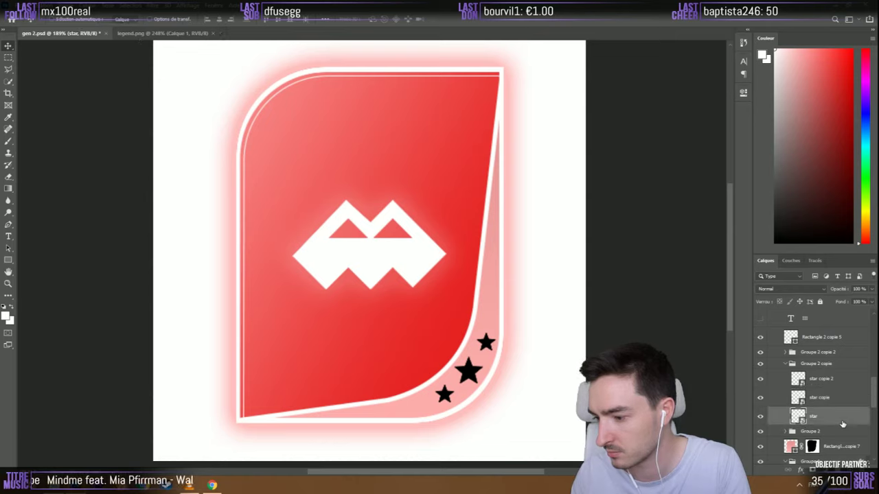
{"action": "key", "text": "Delete"}
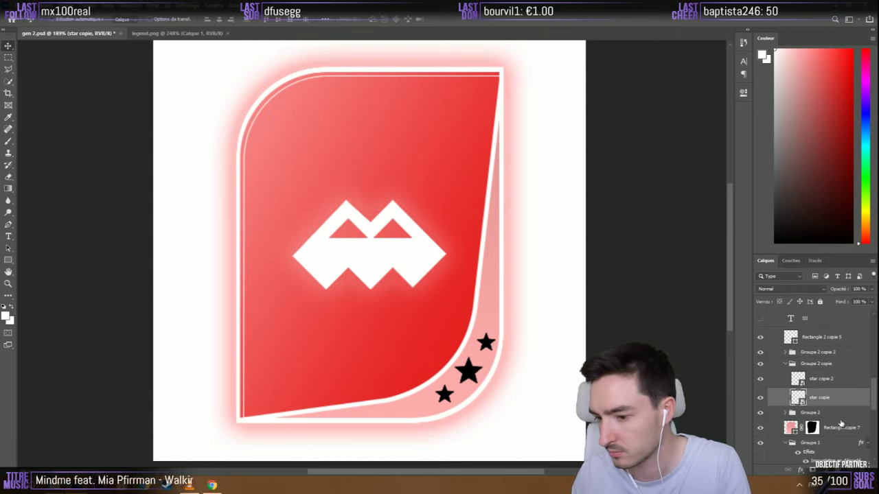
Reposition the two remaining stars in Groupe 2 copie, nudging the lower star up and right
{"action": "left_click", "coordinate": [761, 412]}
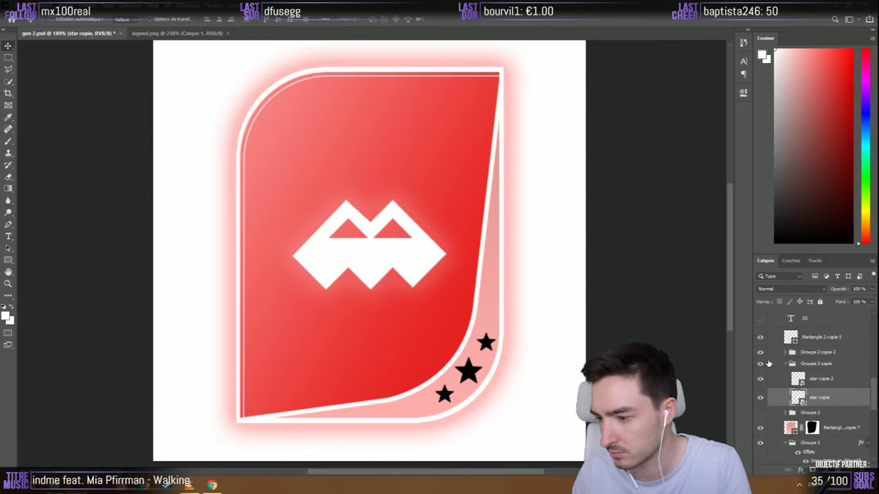
{"action": "left_click", "coordinate": [764, 354]}
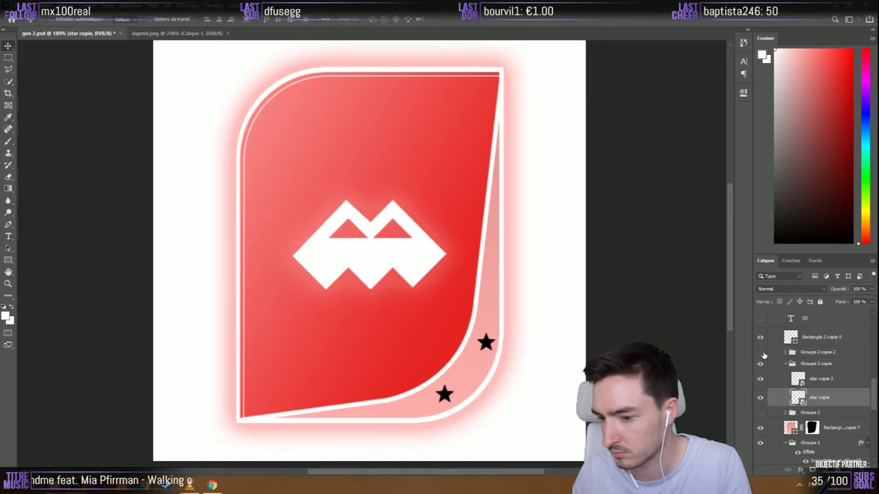
{"action": "left_click", "coordinate": [819, 376]}
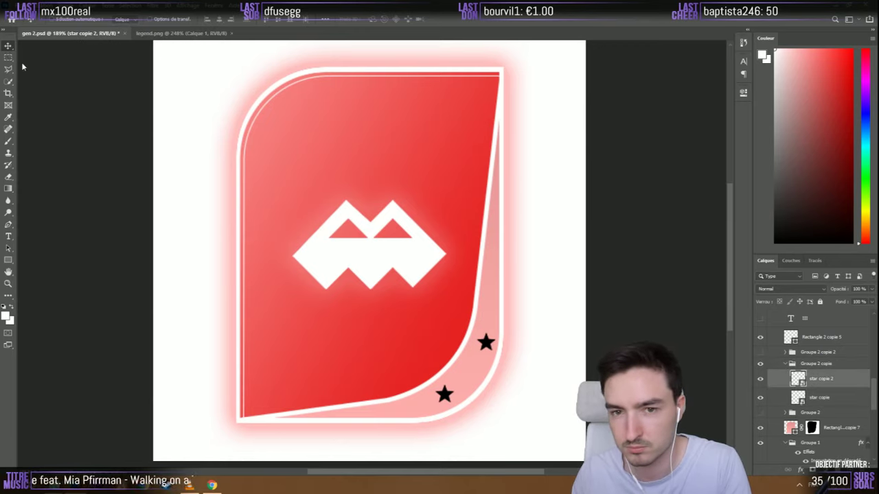
{"action": "mouse_move", "coordinate": [487, 347]}
{"action": "left_mouse_down"}
{"action": "mouse_move", "coordinate": [479, 357]}
{"action": "mouse_move", "coordinate": [501, 337]}
{"action": "mouse_move", "coordinate": [494, 359]}
{"action": "left_mouse_up"}
{"action": "left_click", "coordinate": [819, 396]}
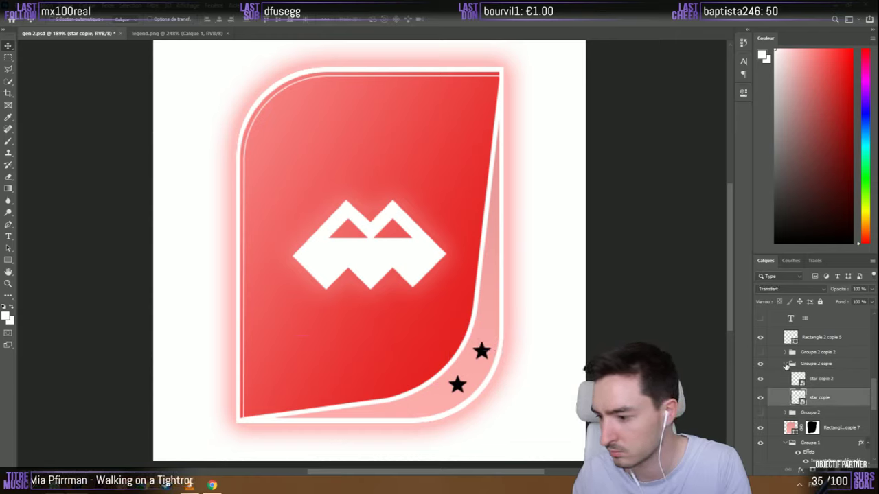
{"action": "left_click", "coordinate": [787, 365]}
Hide two stars inside Groupe 2 copie 2, leaving a one-star variant
{"action": "left_click", "coordinate": [760, 364]}
{"action": "left_click", "coordinate": [760, 352]}
{"action": "left_click", "coordinate": [786, 352]}
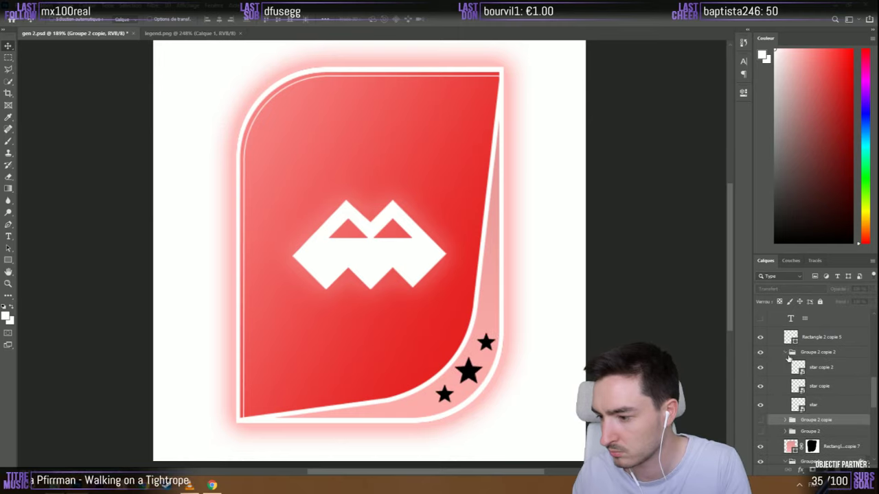
{"action": "left_click", "coordinate": [761, 367]}
{"action": "left_click", "coordinate": [761, 393]}
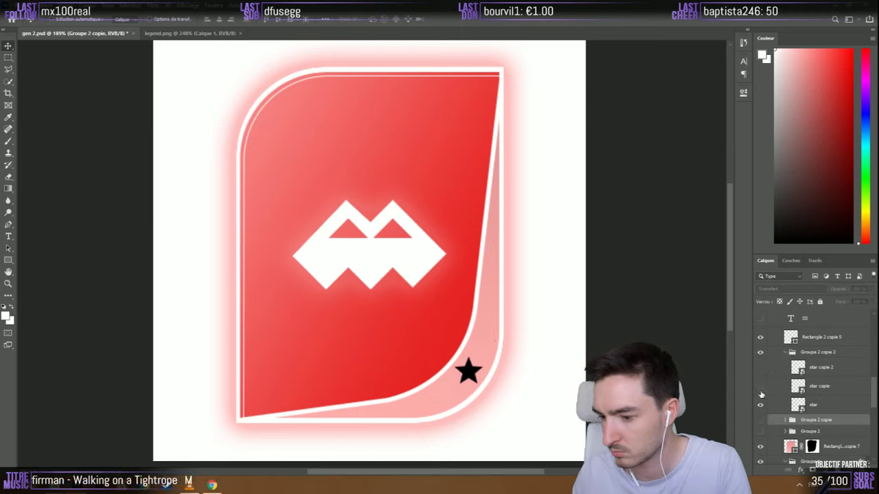
{"action": "left_click", "coordinate": [786, 352]}
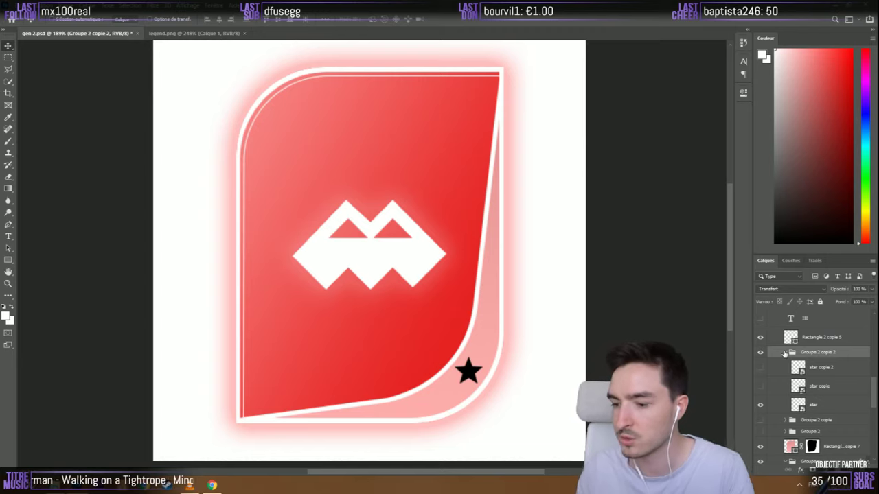
Hide both variant groups so only the three-star Groupe 2 is visible
{"action": "left_click", "coordinate": [760, 352]}
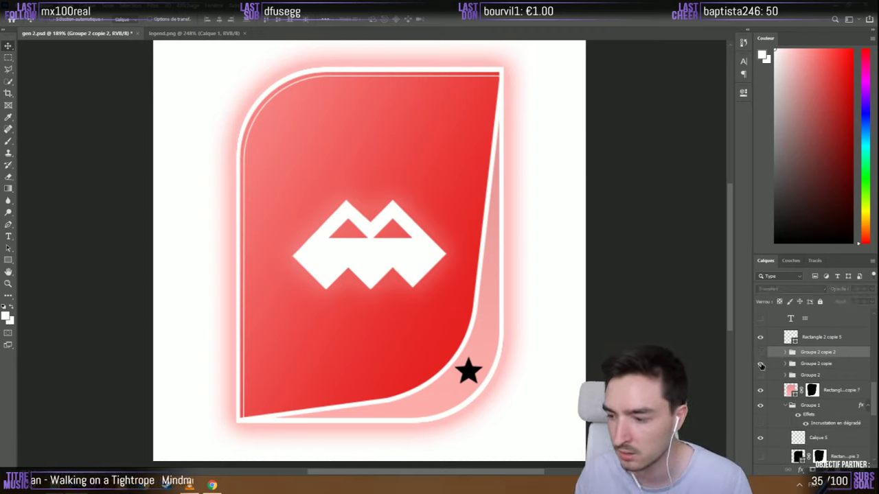
{"action": "left_click", "coordinate": [760, 366]}
{"action": "left_click", "coordinate": [761, 365]}
{"action": "left_click", "coordinate": [760, 376]}
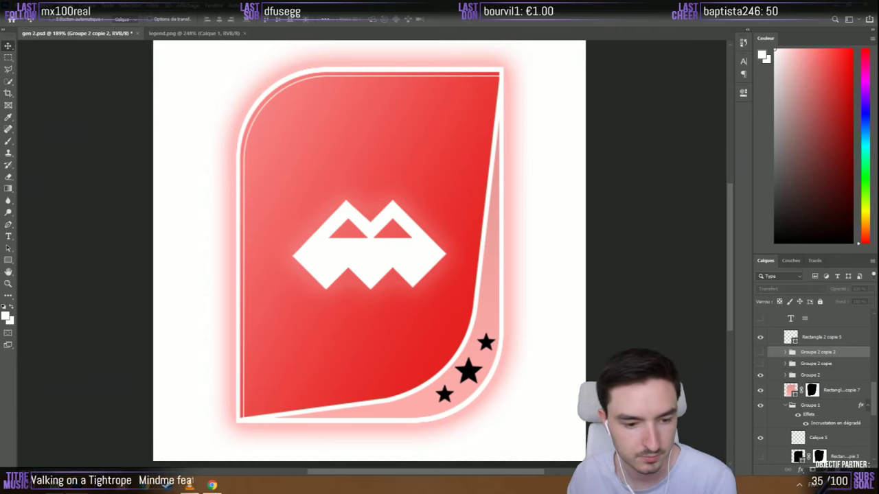
Switch to Chrome and preview a motocross champions image result
{"action": "key", "text": "alt+Tab"}
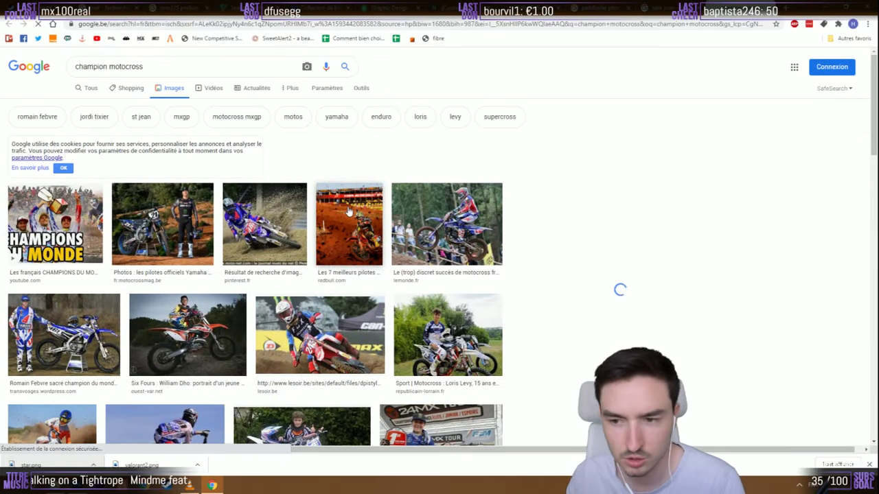
{"action": "scroll", "coordinate": [206, 275], "scroll_direction": "down", "scroll_amount": 5}
{"action": "left_click", "coordinate": [57, 305]}
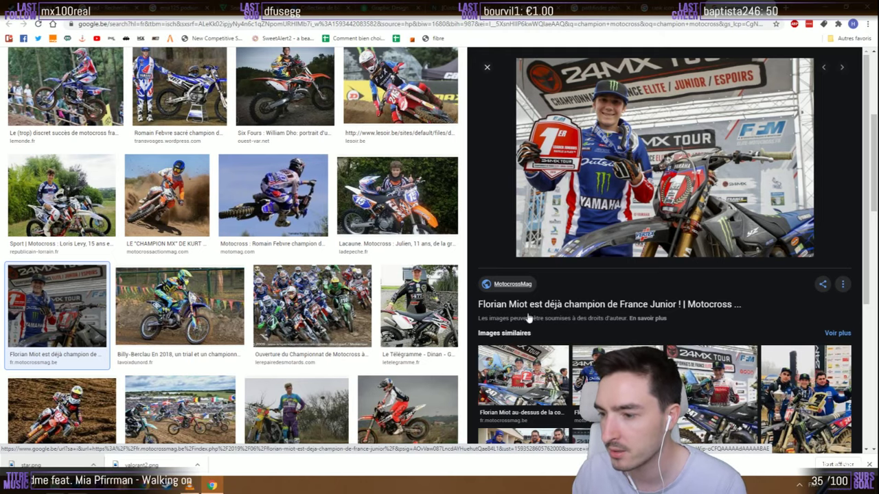
Return from Chrome to the gen 2.psd red card in Photoshop
{"action": "key", "text": "alt+Tab"}
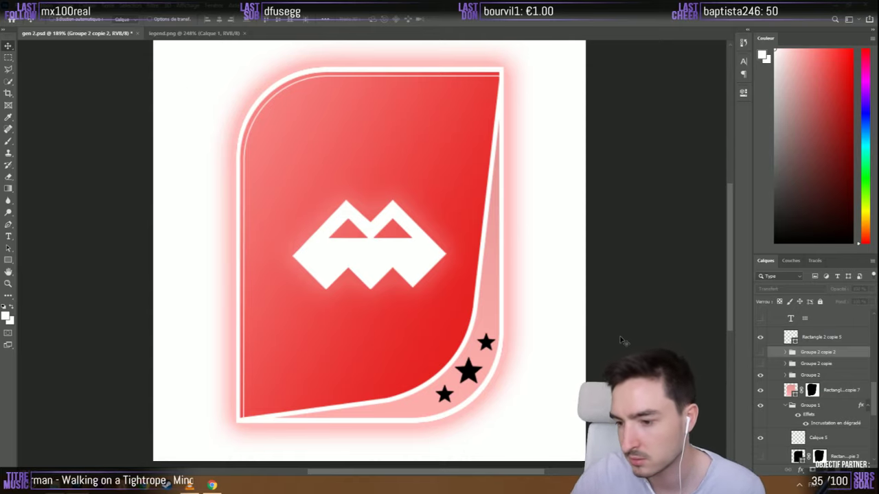
Open the blending options for the Groupe 2 star folder
{"action": "scroll", "coordinate": [393, 181], "scroll_direction": "down", "scroll_amount": 1}
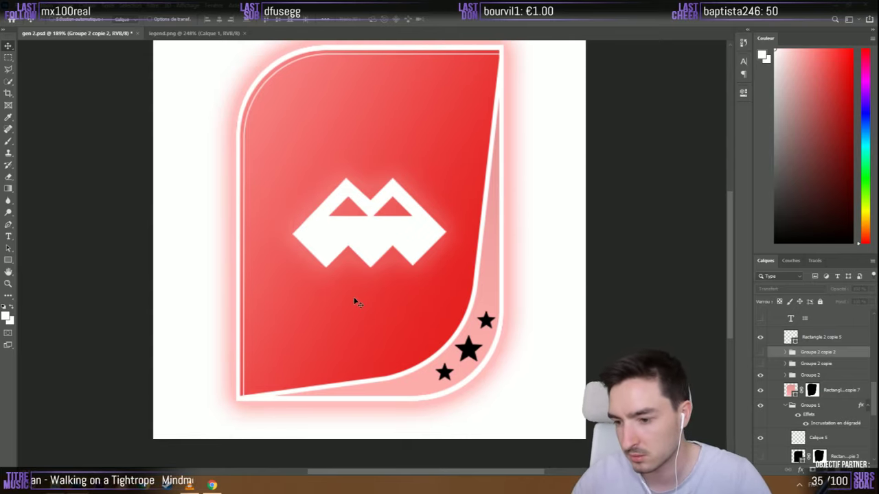
{"action": "scroll", "coordinate": [353, 300], "scroll_direction": "down", "scroll_amount": 3}
{"action": "scroll", "coordinate": [353, 304], "scroll_direction": "up", "scroll_amount": 2}
{"action": "scroll", "coordinate": [809, 385], "scroll_direction": "down", "scroll_amount": 1}
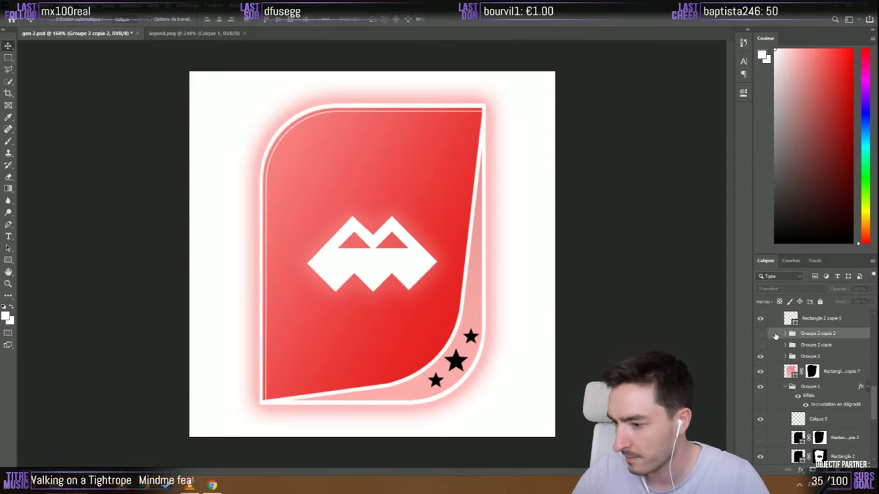
{"action": "right_click", "coordinate": [815, 359]}
{"action": "left_click", "coordinate": [831, 361]}
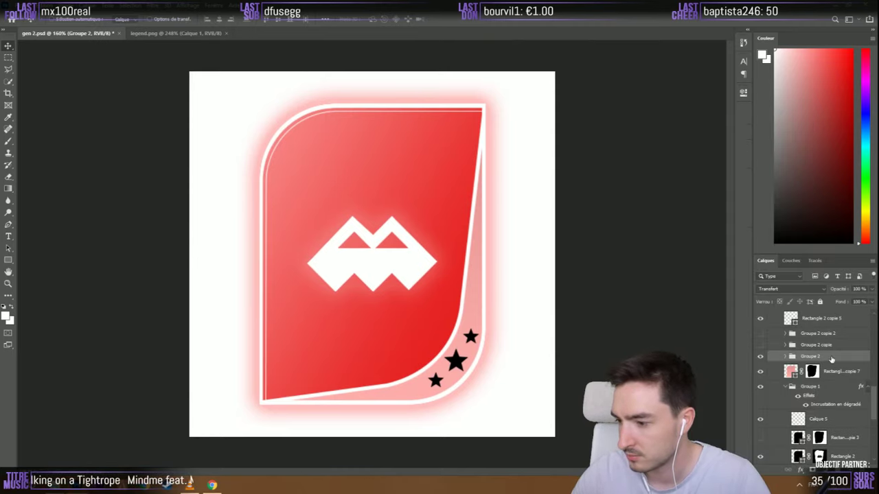
{"action": "right_click", "coordinate": [831, 361]}
{"action": "left_click", "coordinate": [729, 117]}
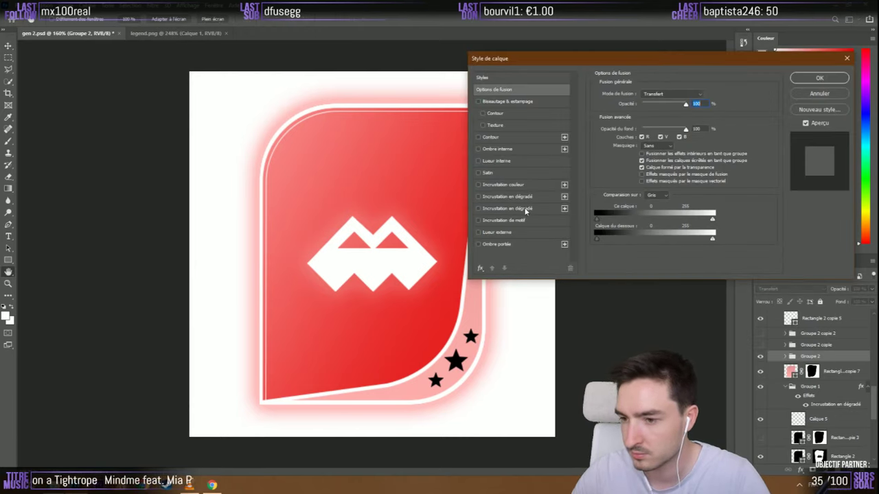
Add a white colour overlay and an f50101 red outer glow to the stars
{"action": "left_click", "coordinate": [516, 186]}
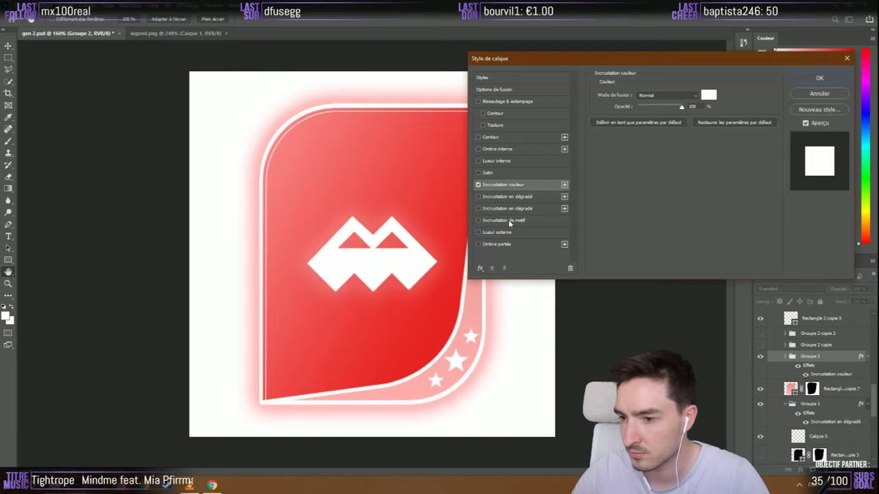
{"action": "left_click", "coordinate": [496, 233]}
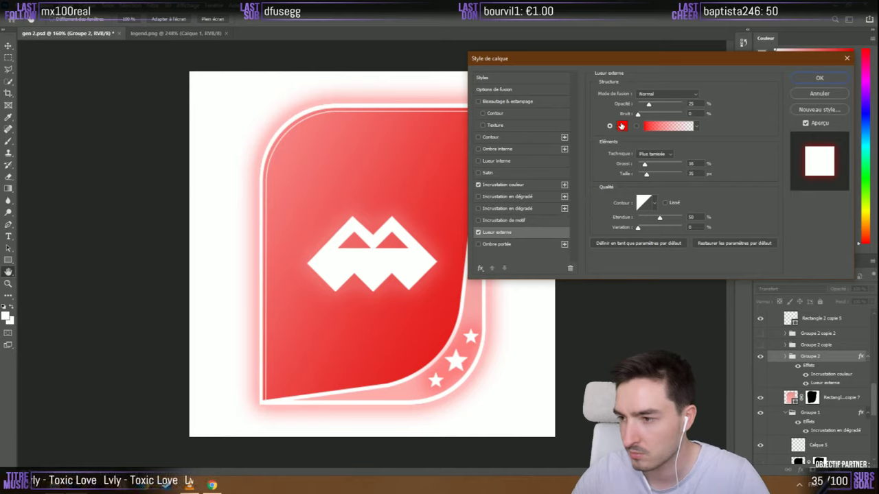
{"action": "left_click", "coordinate": [622, 125]}
{"action": "left_click", "coordinate": [471, 140]}
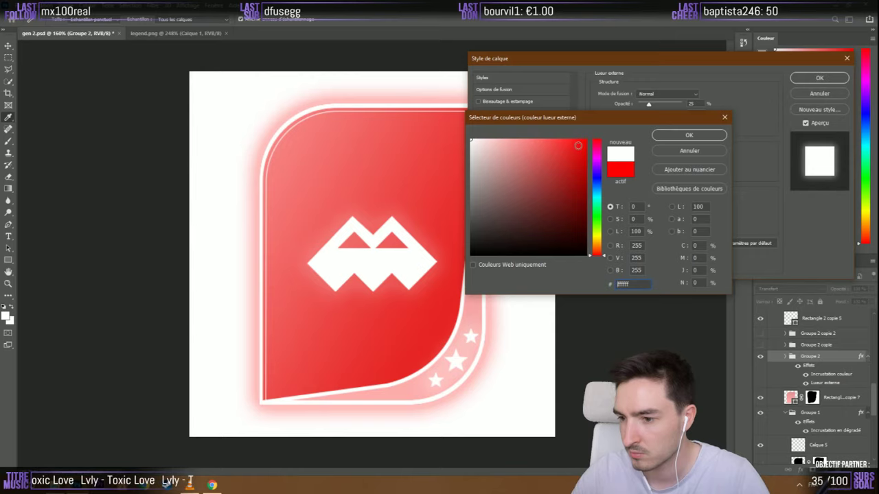
{"action": "left_click", "coordinate": [586, 143]}
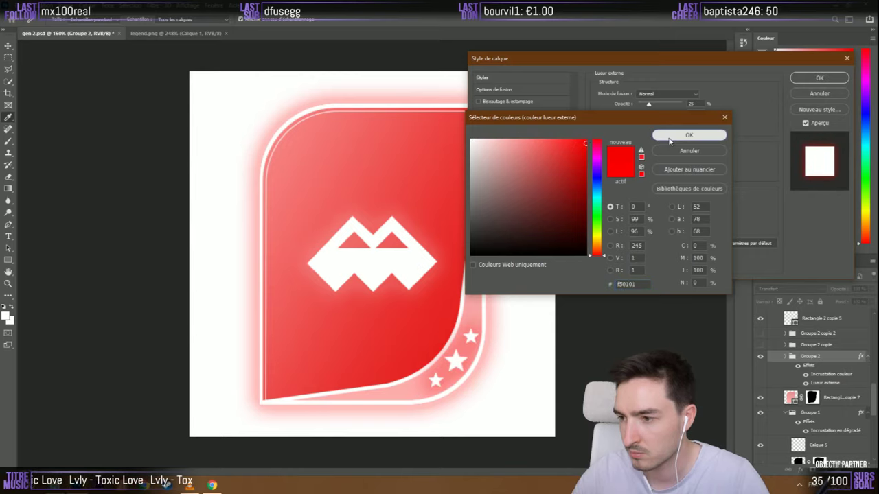
{"action": "left_click", "coordinate": [689, 135]}
{"action": "left_click", "coordinate": [819, 77]}
Select the Rectangle 2 copie 5 layer and return to the Move tool
{"action": "scroll", "coordinate": [434, 263], "scroll_direction": "down", "scroll_amount": 5}
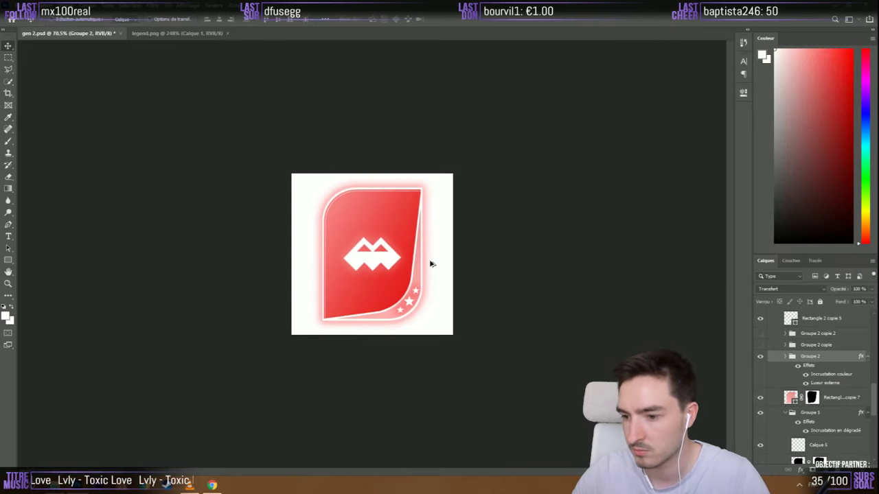
{"action": "scroll", "coordinate": [349, 337], "scroll_direction": "up", "scroll_amount": 5}
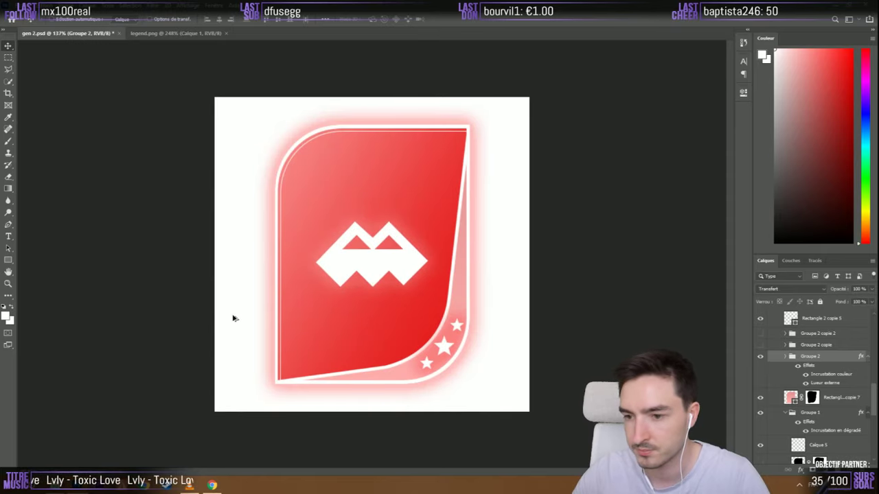
{"action": "scroll", "coordinate": [235, 318], "scroll_direction": "down", "scroll_amount": 3}
{"action": "scroll", "coordinate": [237, 318], "scroll_direction": "up", "scroll_amount": 2}
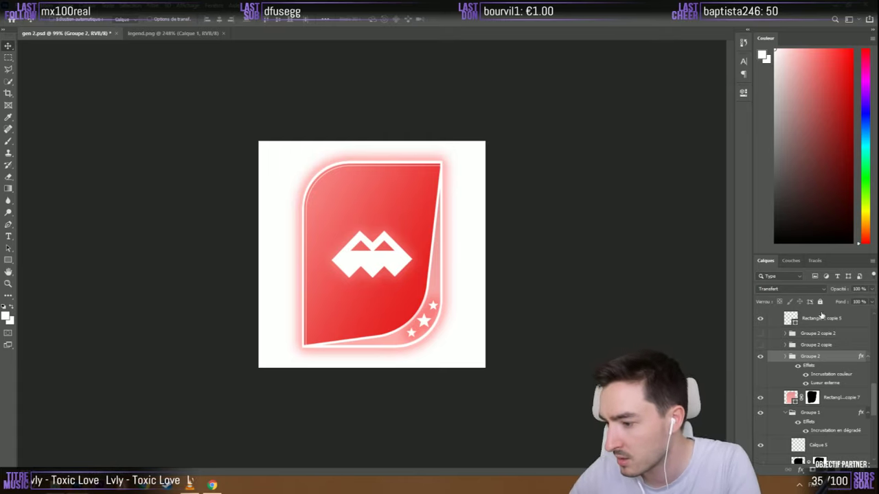
{"action": "scroll", "coordinate": [833, 379], "scroll_direction": "down", "scroll_amount": 2}
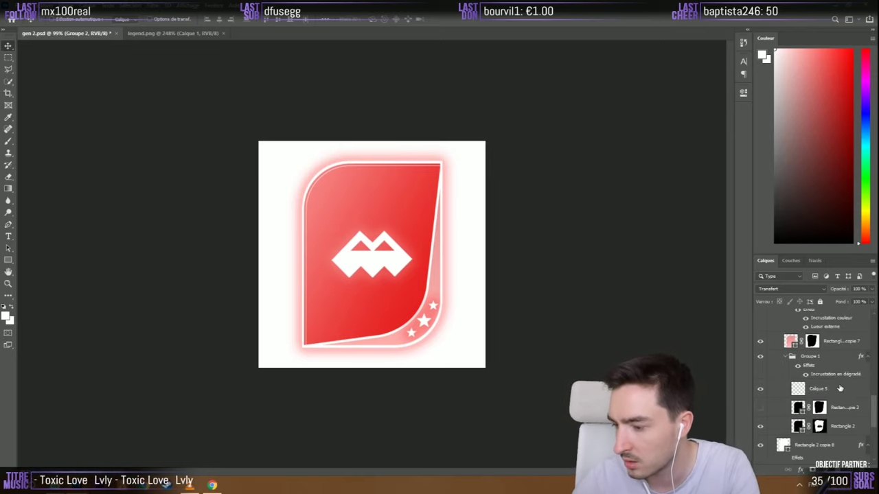
{"action": "scroll", "coordinate": [815, 339], "scroll_direction": "up", "scroll_amount": 3}
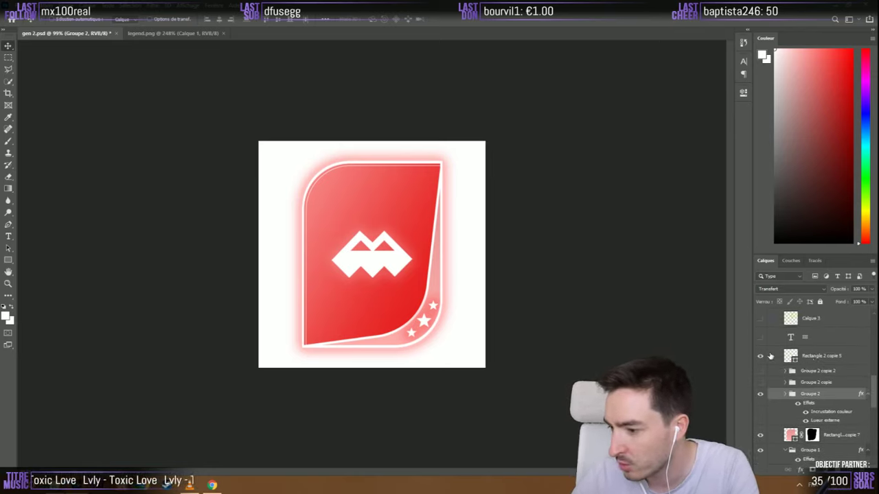
{"action": "left_click", "coordinate": [829, 357]}
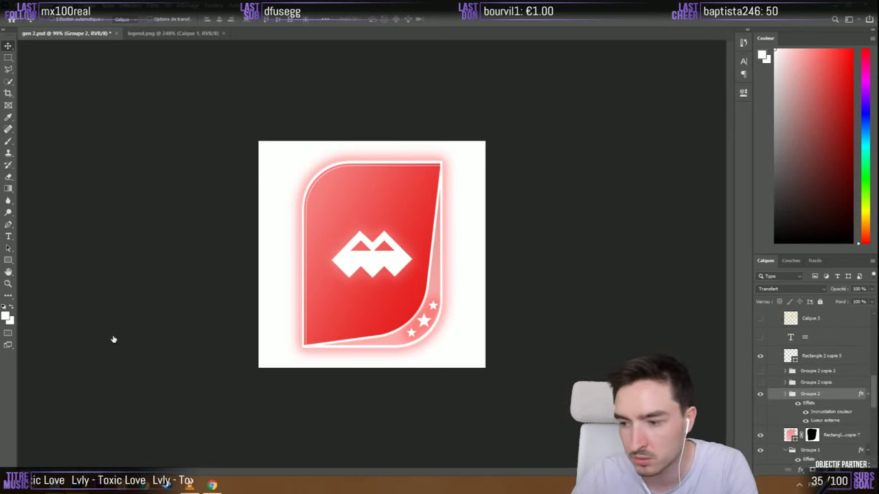
{"action": "key", "text": "u"}
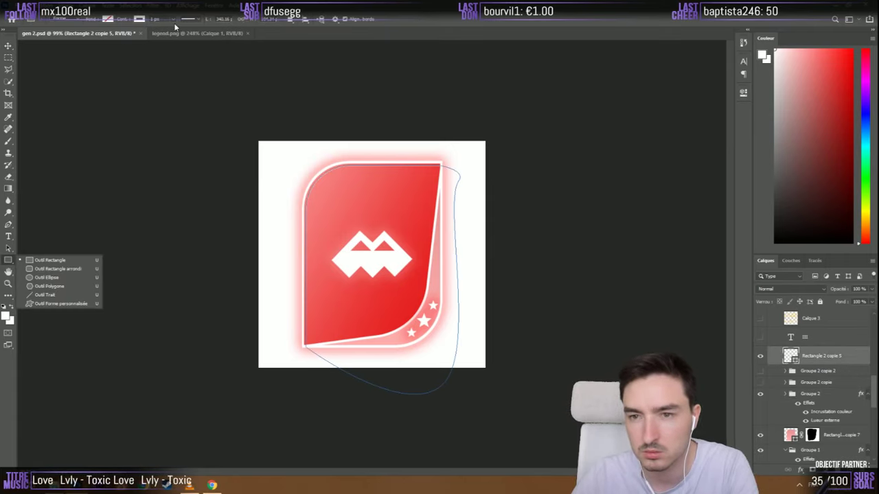
{"action": "key", "text": "Escape"}
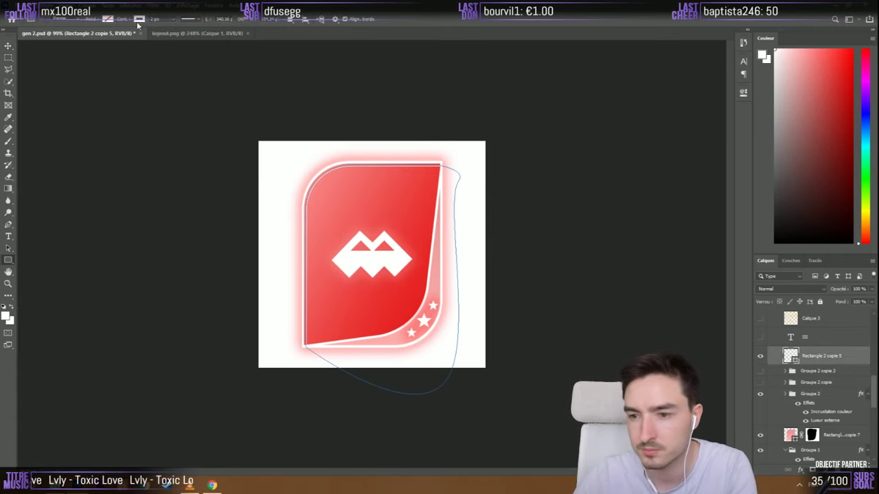
{"action": "left_click", "coordinate": [9, 46]}
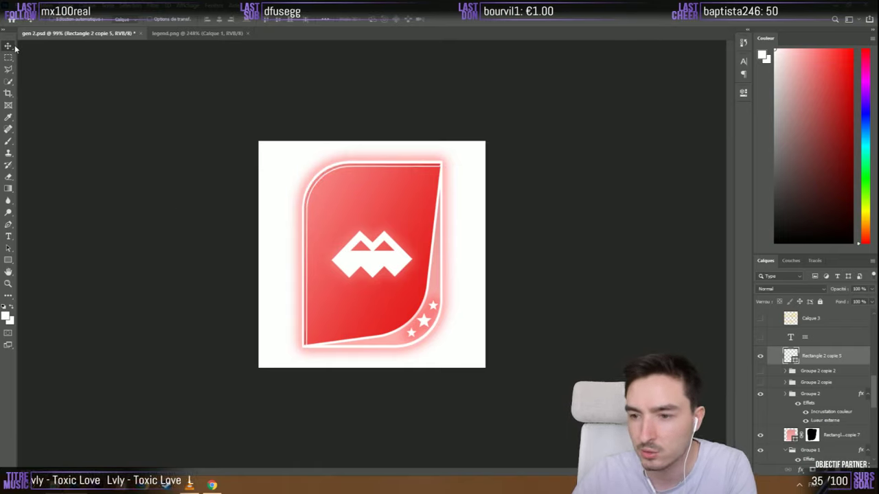
Hide the black star versions so Groupe 2's three white stars show
{"action": "left_click_drag", "start_coordinate": [760, 394], "coordinate": [760, 383]}
{"action": "left_click", "coordinate": [760, 382]}
{"action": "left_click", "coordinate": [760, 383]}
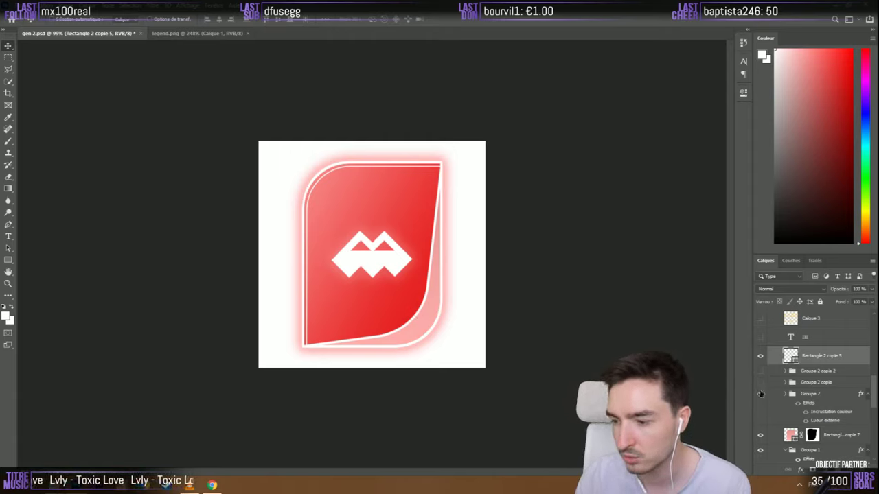
{"action": "left_click", "coordinate": [760, 393]}
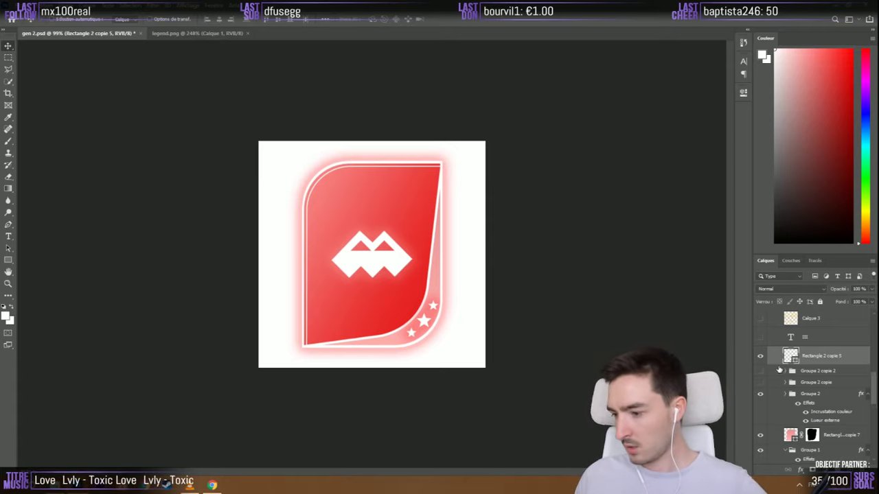
Hide the red Mythic card and the LEGEND text layer to reveal the purple card
{"action": "scroll", "coordinate": [762, 393], "scroll_direction": "up", "scroll_amount": 5}
{"action": "left_click", "coordinate": [772, 390]}
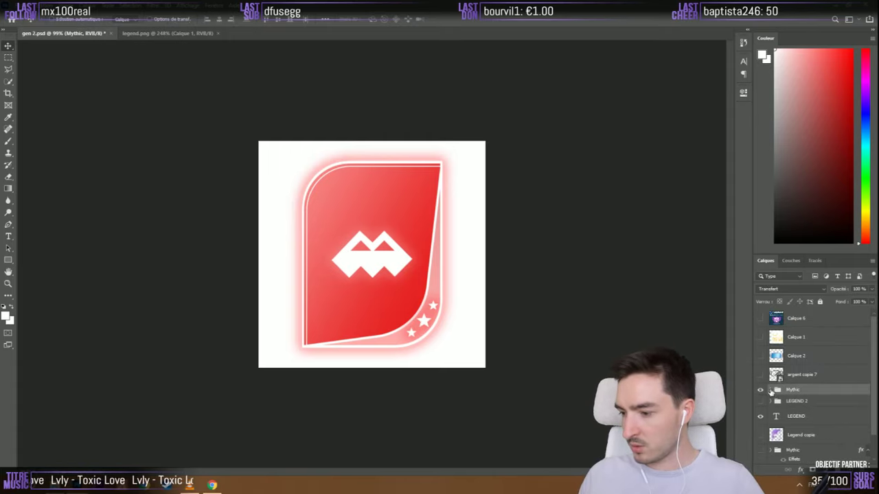
{"action": "left_click", "coordinate": [759, 392]}
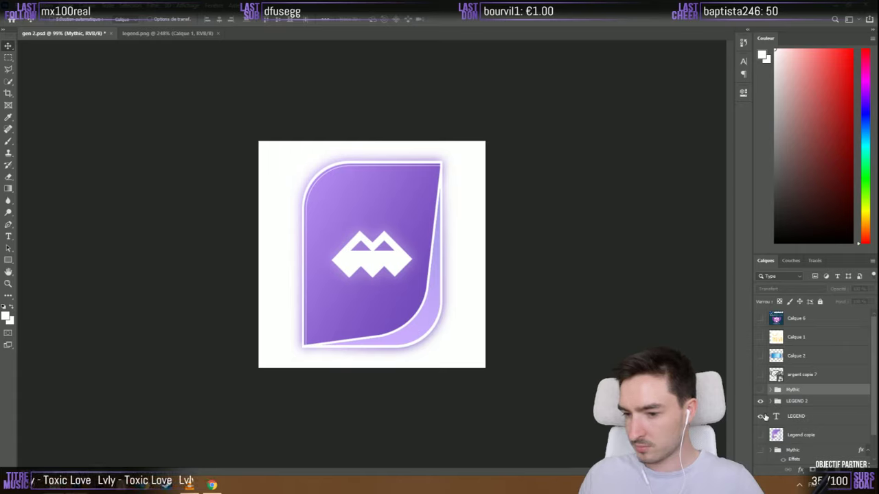
{"action": "scroll", "coordinate": [764, 417], "scroll_direction": "down", "scroll_amount": 2}
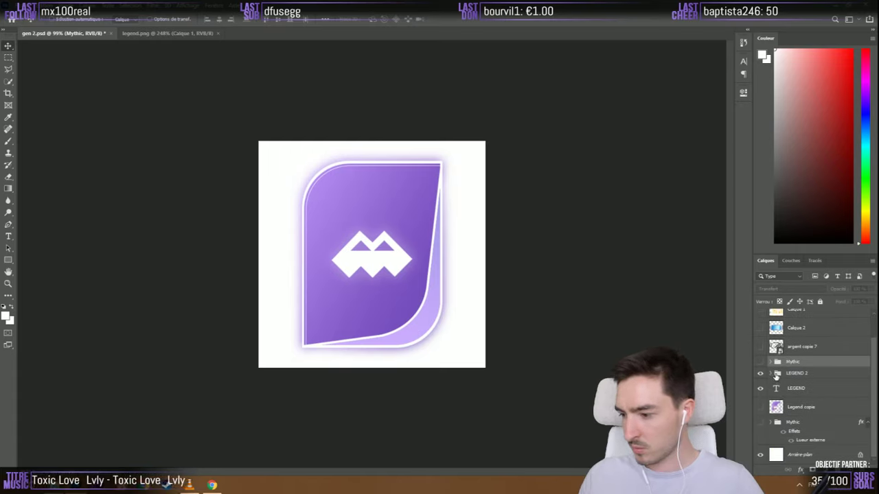
{"action": "left_click", "coordinate": [761, 389]}
{"action": "left_click", "coordinate": [770, 375]}
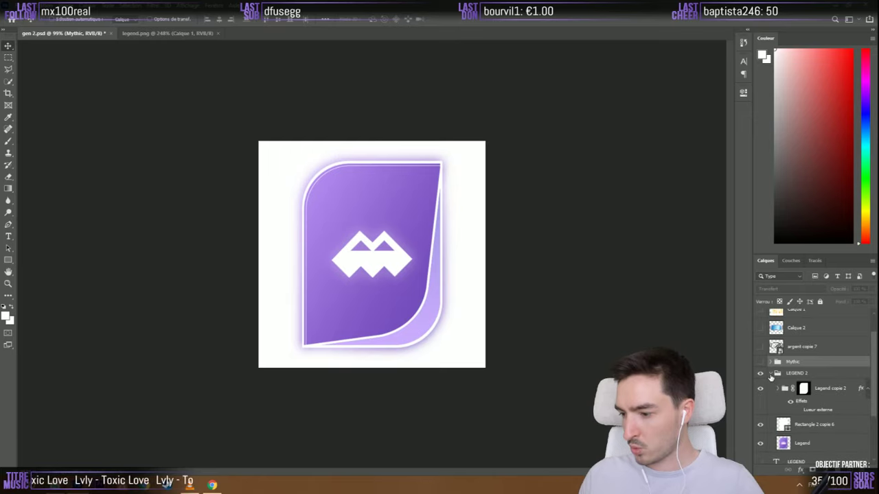
{"action": "left_click", "coordinate": [770, 374]}
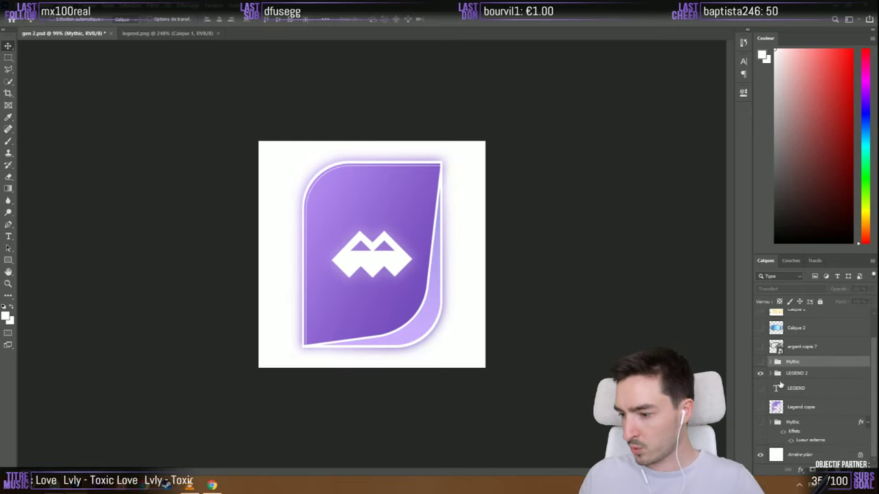
Delete the leftover LEGEND, Legend copie and duplicate Mythic layers
{"action": "left_click", "coordinate": [792, 389]}
{"action": "left_click", "coordinate": [797, 422], "text": "shift"}
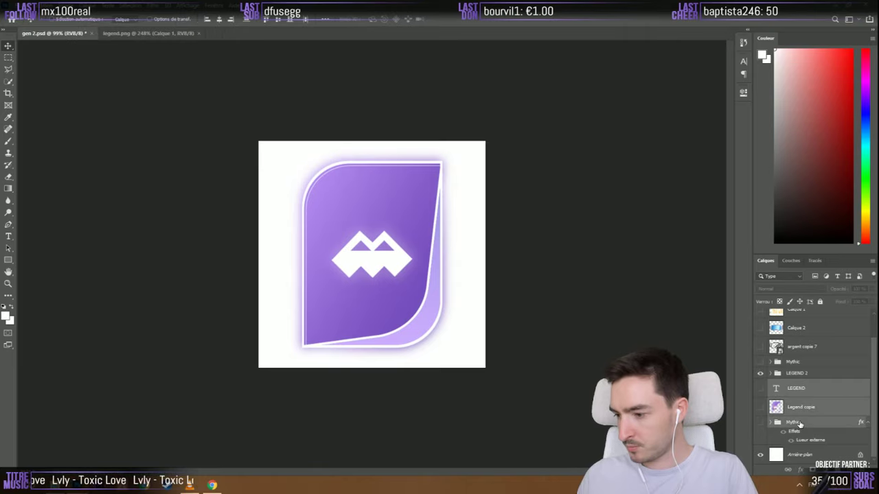
{"action": "left_click", "coordinate": [761, 422]}
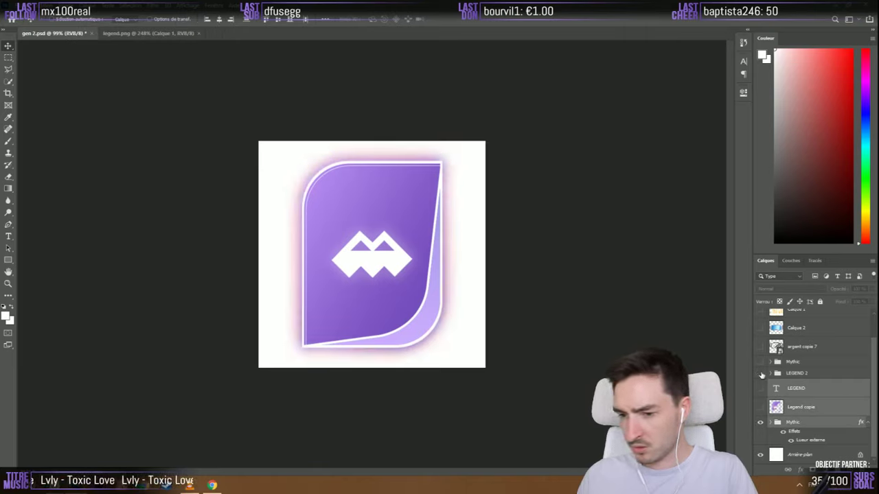
{"action": "left_click", "coordinate": [760, 374]}
{"action": "left_click", "coordinate": [760, 374]}
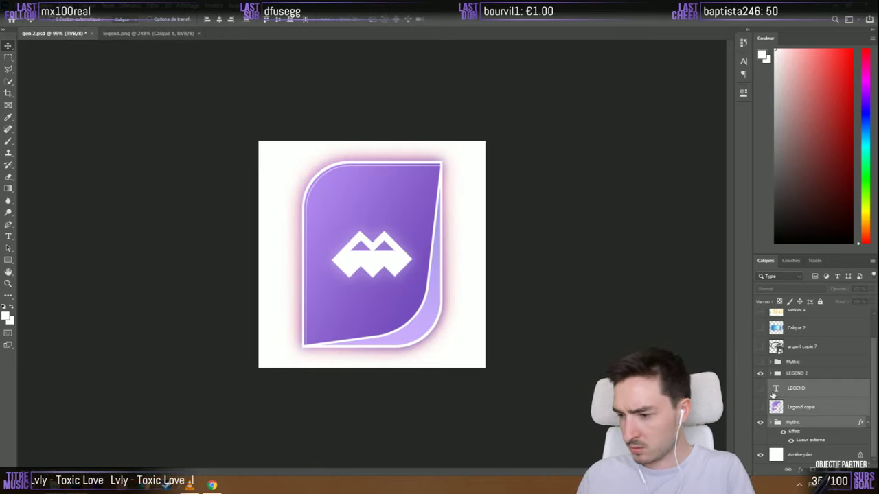
{"action": "key", "text": "Delete"}
Expand LEGEND 2, toggle the favicon_blanc logo and select the Rectangle 2 mask
{"action": "left_click", "coordinate": [776, 401]}
{"action": "left_click", "coordinate": [770, 401]}
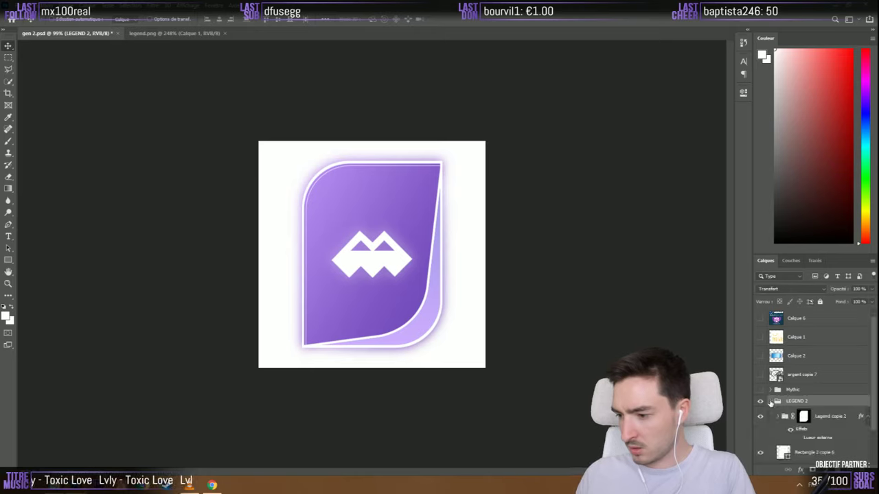
{"action": "scroll", "coordinate": [765, 412], "scroll_direction": "down", "scroll_amount": 2}
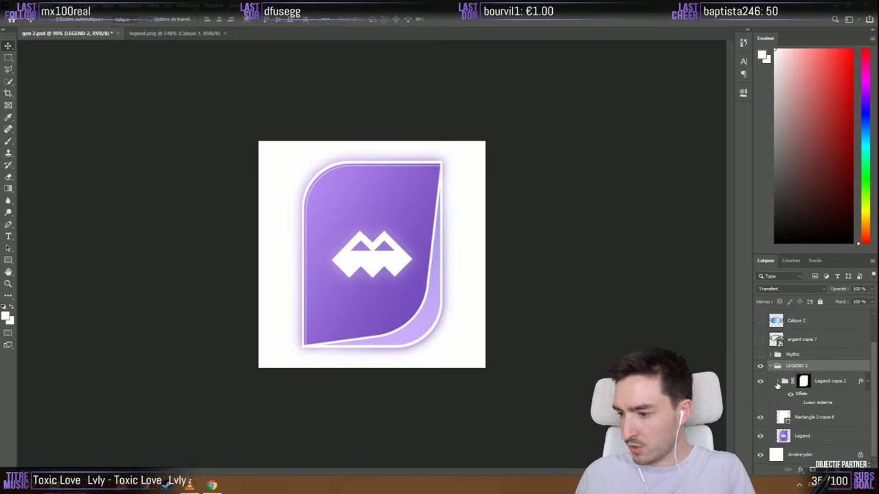
{"action": "left_click", "coordinate": [777, 382]}
{"action": "left_click", "coordinate": [760, 376]}
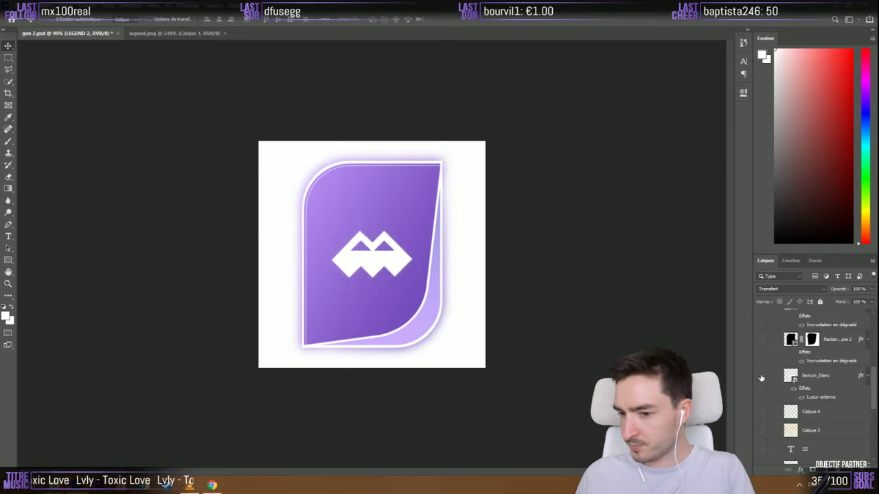
{"action": "scroll", "coordinate": [789, 412], "scroll_direction": "down", "scroll_amount": 5}
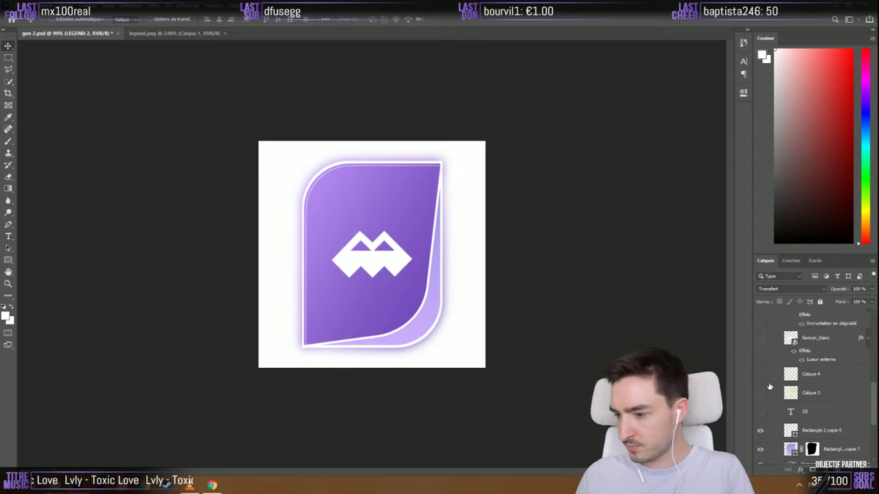
{"action": "left_click", "coordinate": [804, 444]}
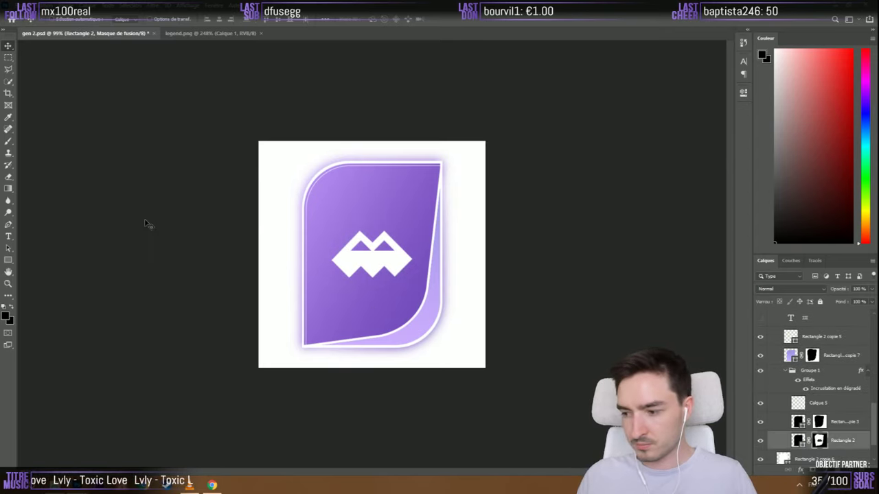
Paint the white logo out of the Rectangle 2 mask with a small white brush
{"action": "left_click", "coordinate": [6, 142]}
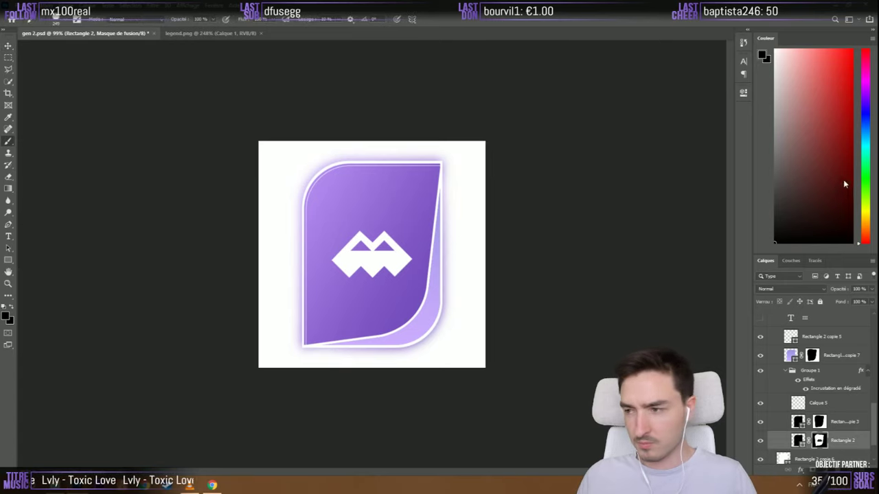
{"action": "key", "text": "x"}
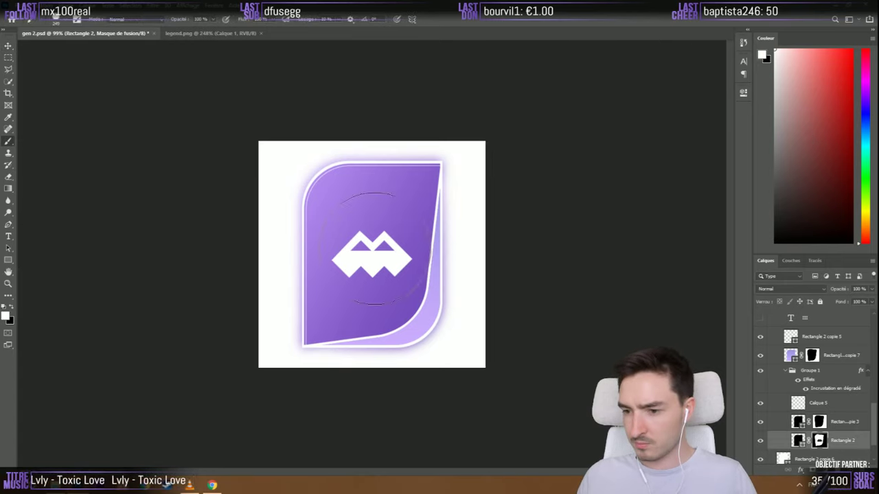
{"action": "key", "text": "bracketleft"}
{"action": "left_click", "coordinate": [370, 249]}
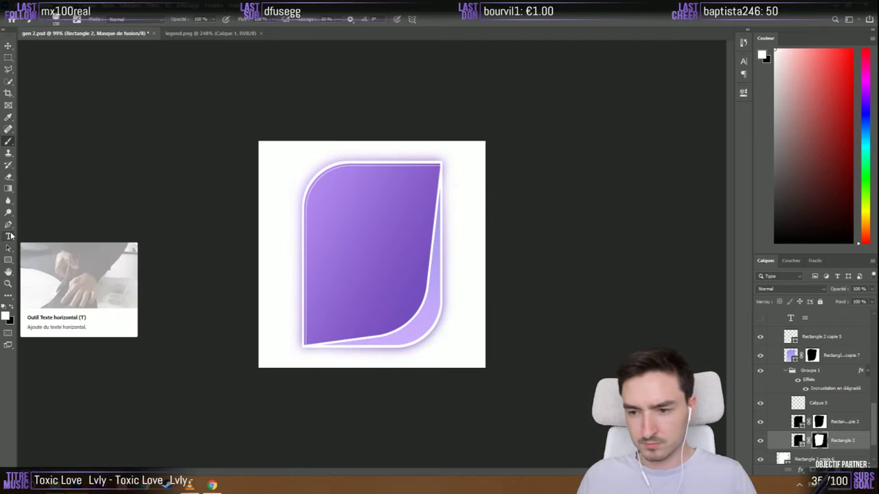
Pick the Type tool, then bring Chrome's rank icon results to the front
{"action": "left_click", "coordinate": [9, 236]}
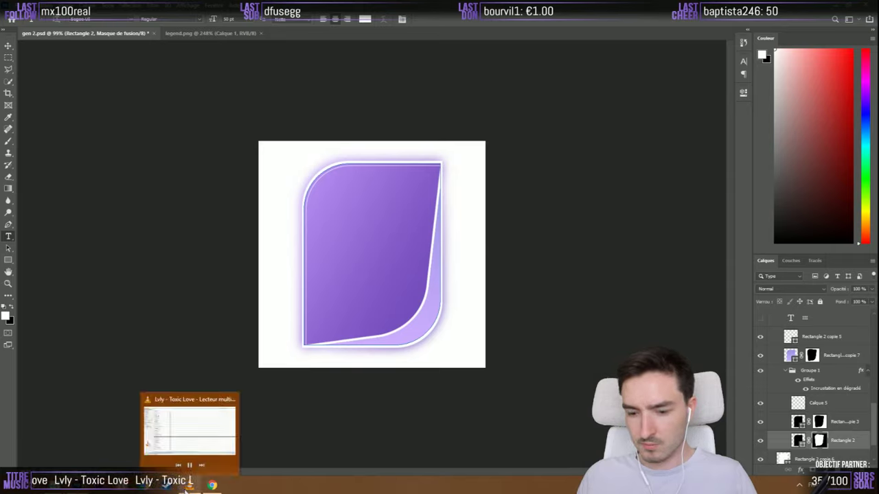
{"action": "mouse_move", "coordinate": [77, 484]}
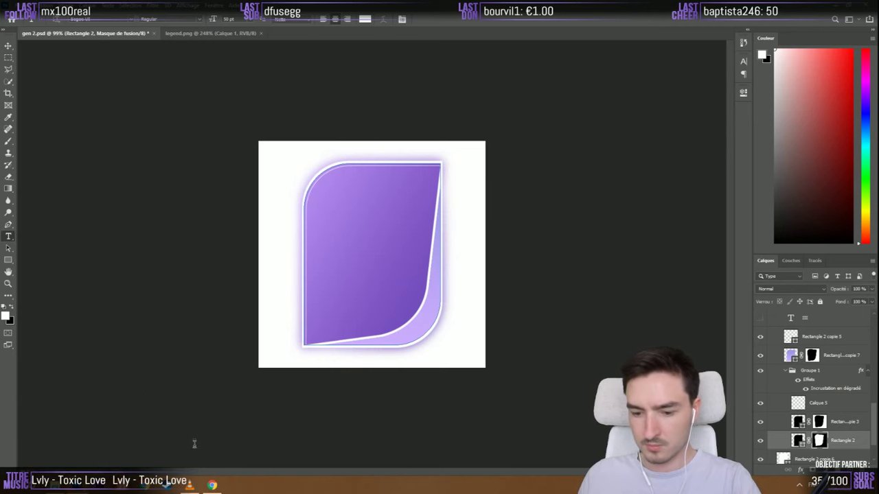
{"action": "left_click", "coordinate": [212, 485]}
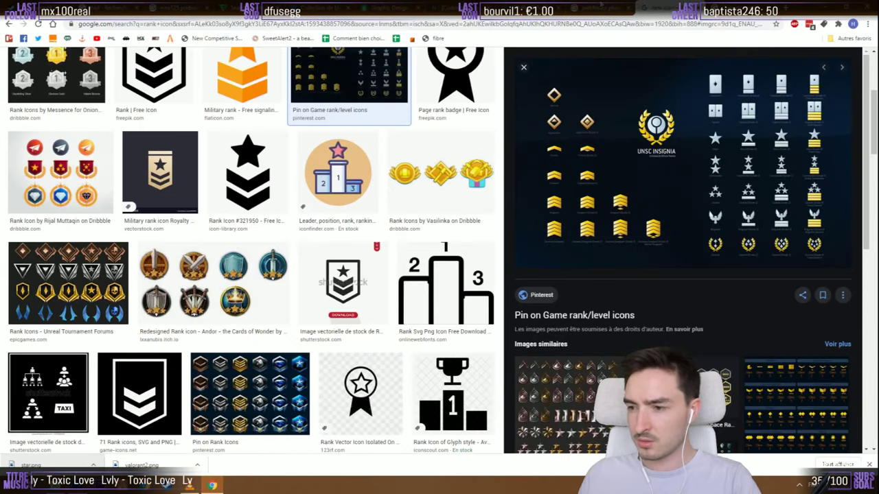
Browse the Chrome tabs back to the Flaticon star page, then return to Photoshop
{"action": "left_click", "coordinate": [604, 7]}
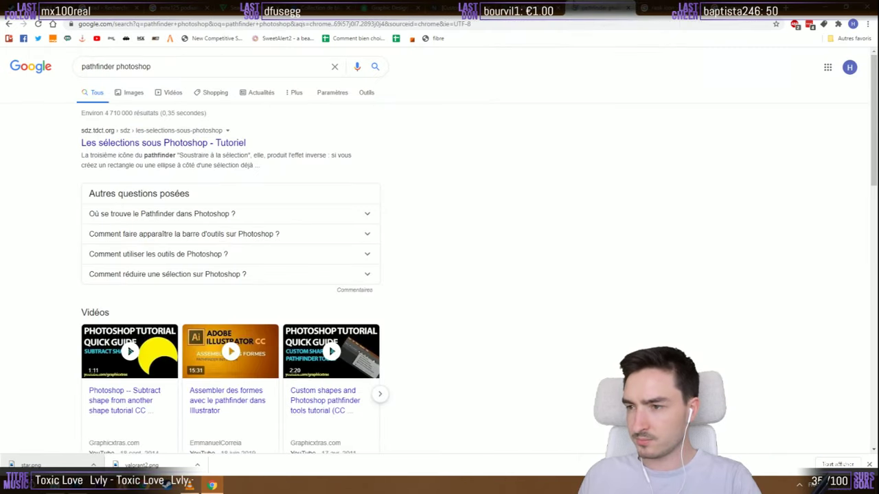
{"action": "left_click", "coordinate": [496, 7]}
{"action": "left_click", "coordinate": [387, 7]}
{"action": "left_click", "coordinate": [281, 6]}
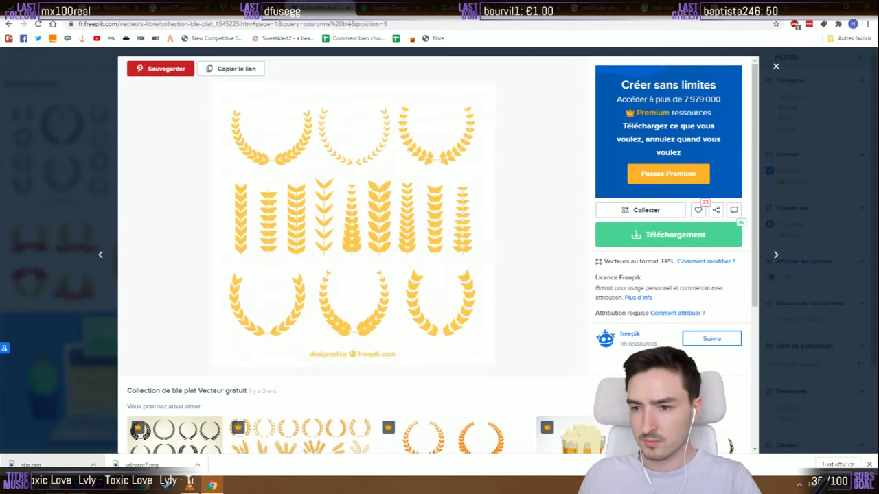
{"action": "left_click", "coordinate": [172, 7]}
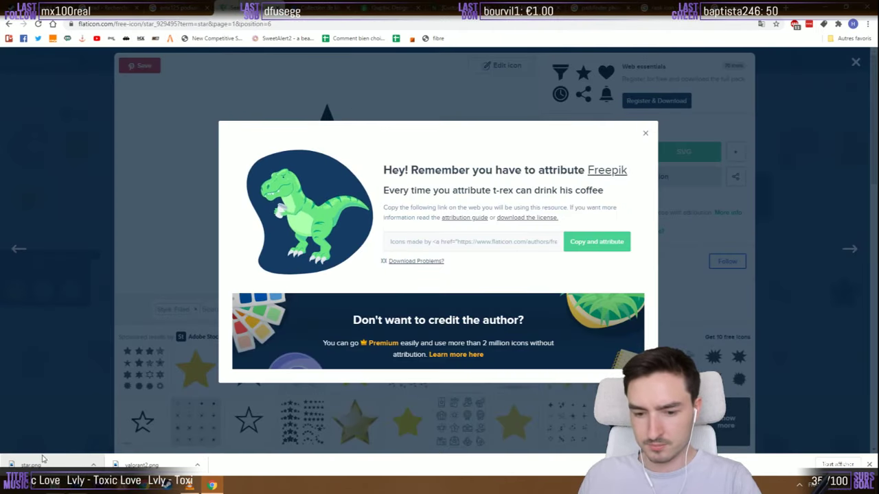
{"action": "key", "text": "alt+Tab"}
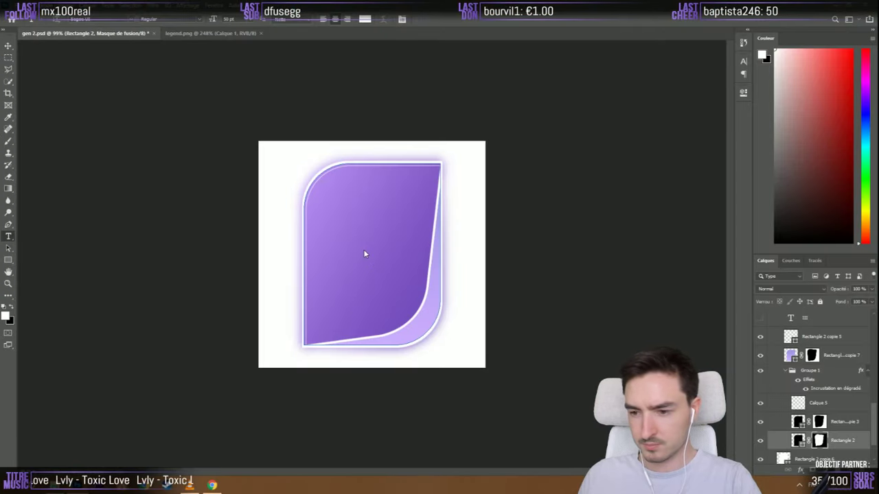
Paste the star as a new layer and move it below Rectangle 2 copie 5
{"action": "key", "text": "ctrl+v"}
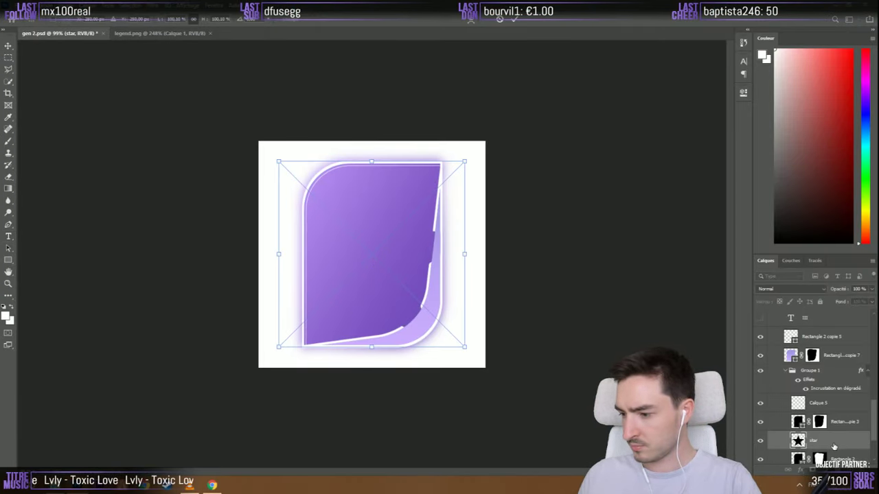
{"action": "key", "text": "Return"}
{"action": "key", "text": "t"}
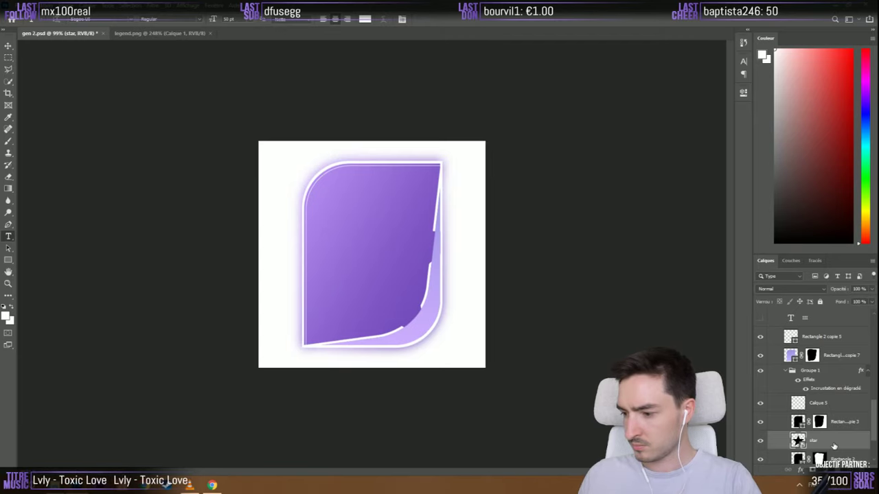
{"action": "right_click", "coordinate": [833, 447]}
{"action": "key", "text": "Escape"}
{"action": "left_click_drag", "start_coordinate": [834, 446], "coordinate": [830, 353]}
Give the star a white colour overlay and a white outer glow
{"action": "right_click", "coordinate": [819, 357]}
{"action": "left_click", "coordinate": [739, 90]}
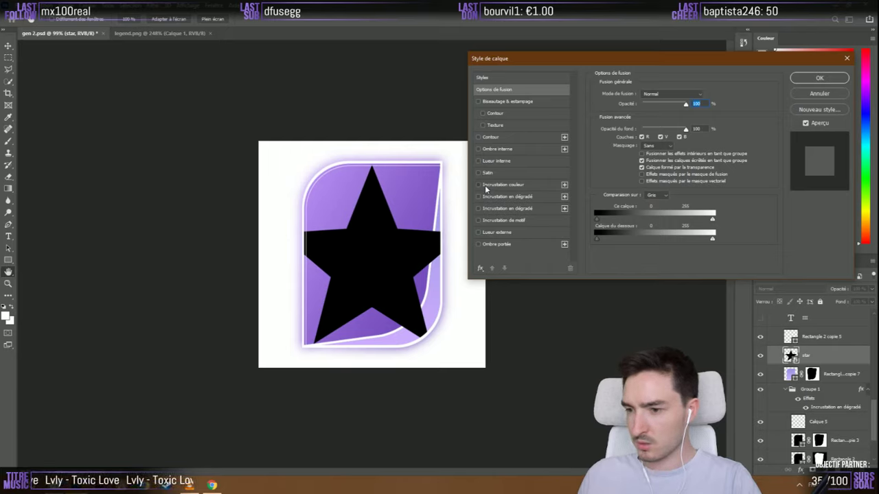
{"action": "left_click", "coordinate": [485, 187]}
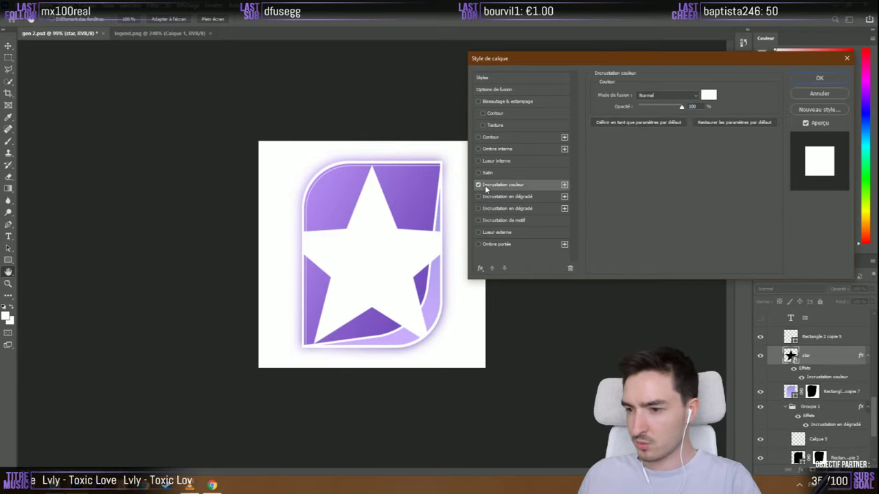
{"action": "left_click", "coordinate": [493, 233]}
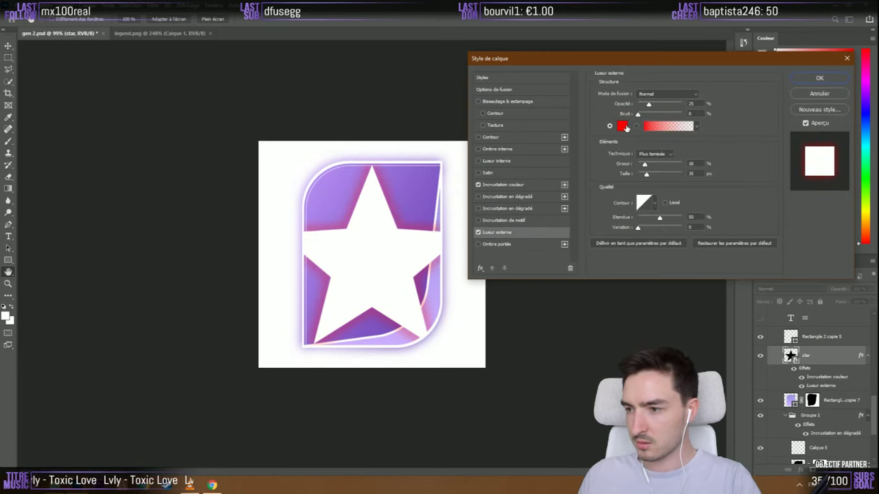
{"action": "left_click", "coordinate": [623, 126]}
{"action": "left_click", "coordinate": [471, 140]}
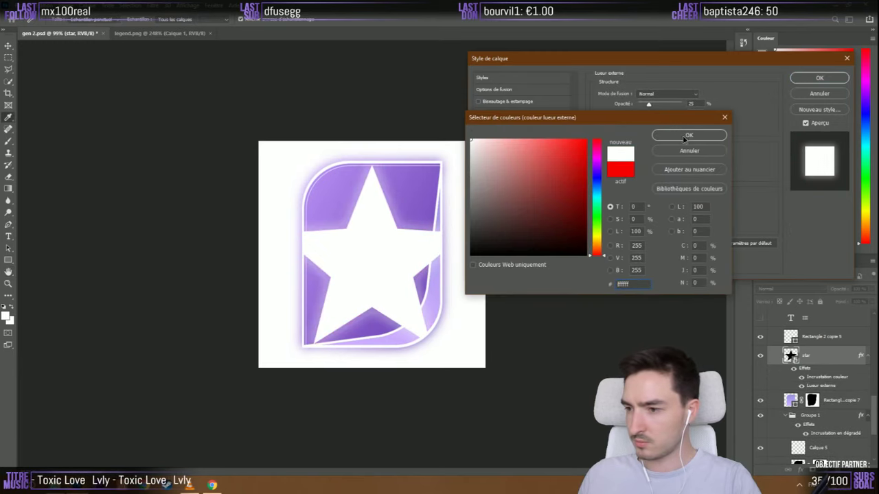
{"action": "left_click", "coordinate": [686, 135]}
{"action": "left_click", "coordinate": [827, 77]}
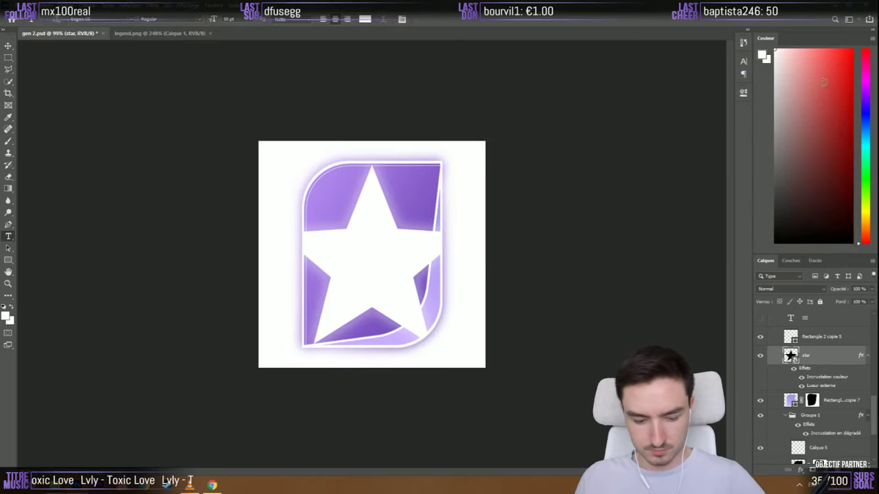
Scale the star down to a small shape centred on the purple card
{"action": "key", "text": "ctrl+t"}
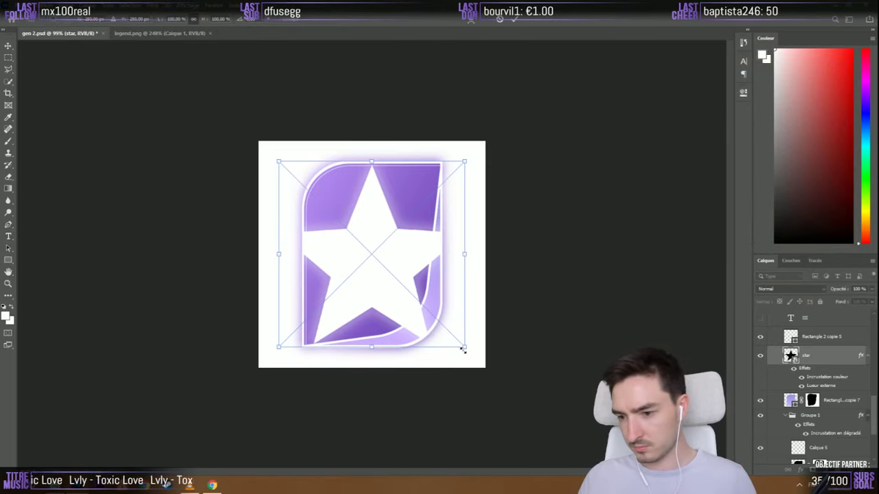
{"action": "left_click_drag", "start_coordinate": [462, 350], "coordinate": [412, 294]}
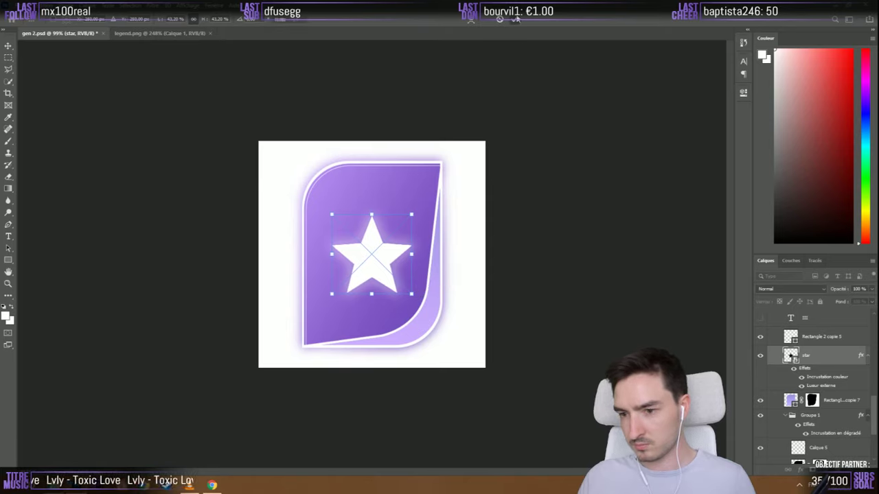
{"action": "left_click", "coordinate": [515, 19]}
{"action": "key", "text": "t"}
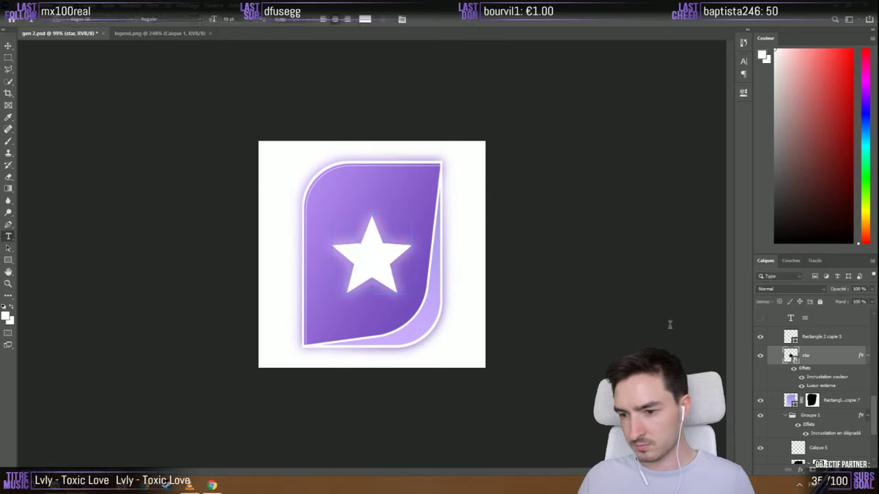
Create a new 2000 × 2000 px document
{"action": "left_click", "coordinate": [12, 5]}
{"action": "left_click", "coordinate": [21, 23]}
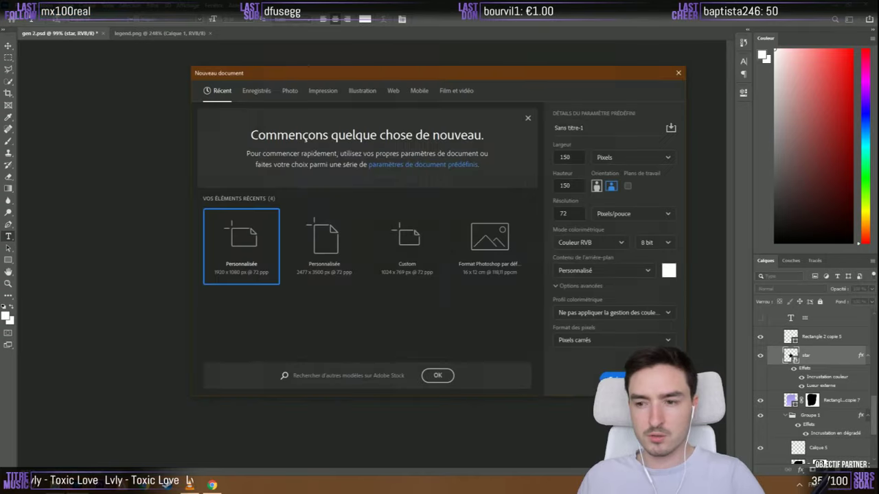
{"action": "left_click", "coordinate": [569, 158]}
{"action": "type", "text": "2000"}
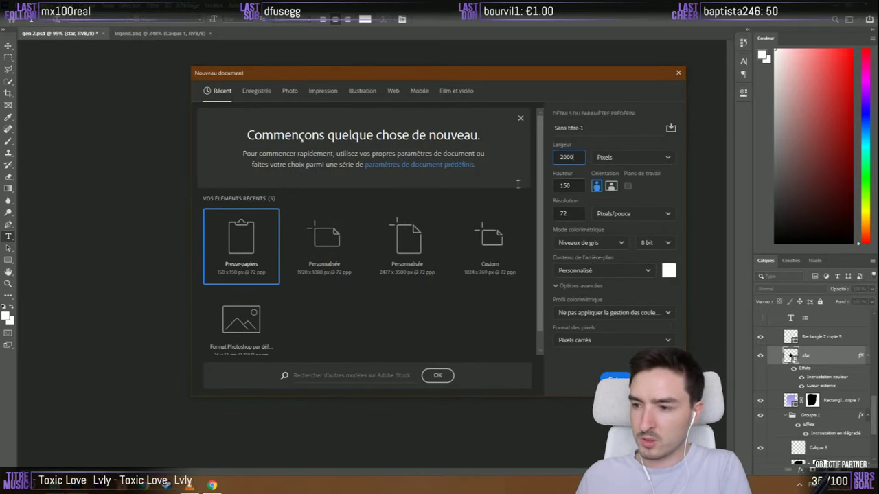
{"action": "key", "text": "Tab"}
{"action": "type", "text": "2000"}
{"action": "key", "text": "Return"}
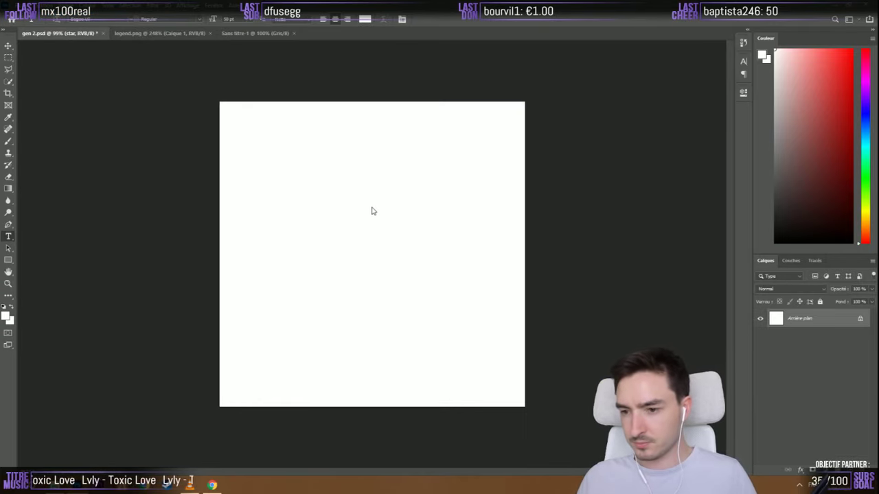
Close legend.png and return to gen 2.psd
{"action": "left_click", "coordinate": [160, 33]}
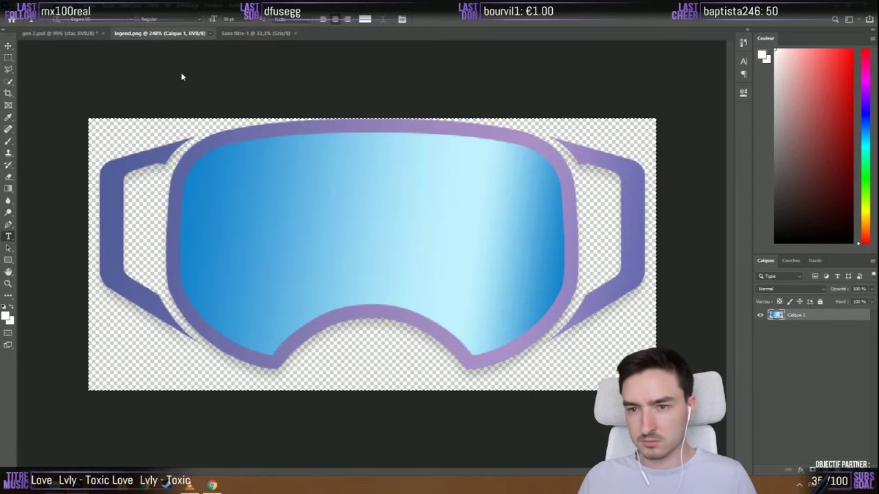
{"action": "key", "text": "ctrl+w"}
{"action": "left_click", "coordinate": [73, 33]}
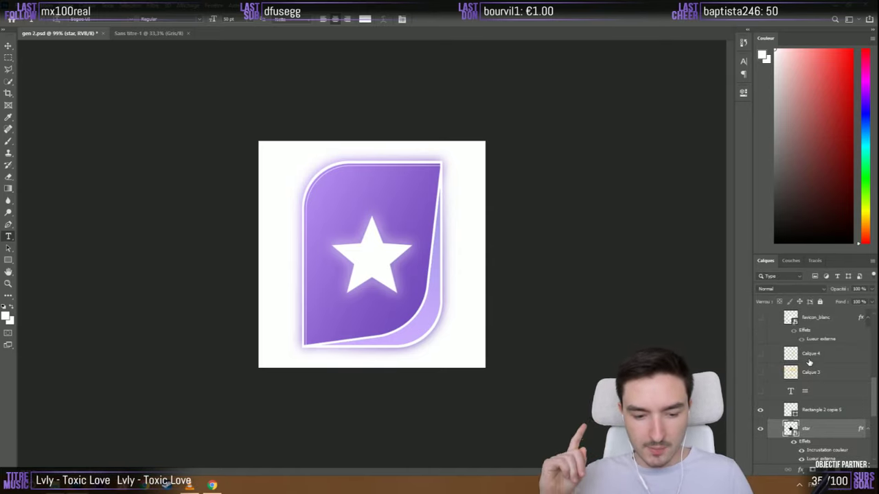
Duplicate the LEGEND 2 group into the Sans titre-1 document
{"action": "scroll", "coordinate": [803, 385], "scroll_direction": "up", "scroll_amount": 5}
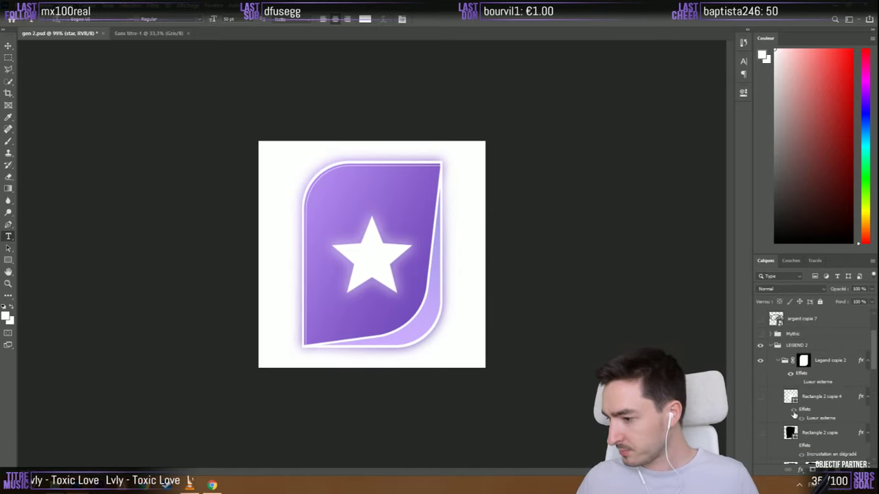
{"action": "left_click", "coordinate": [770, 346]}
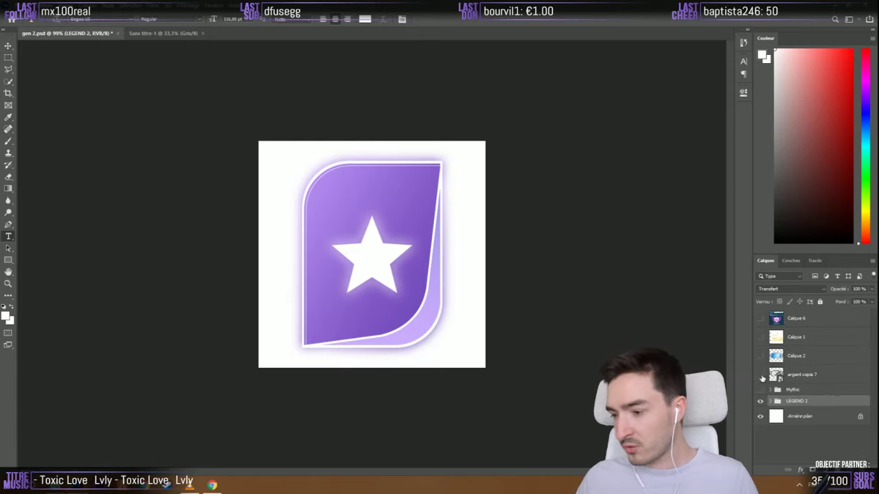
{"action": "left_click", "coordinate": [795, 390]}
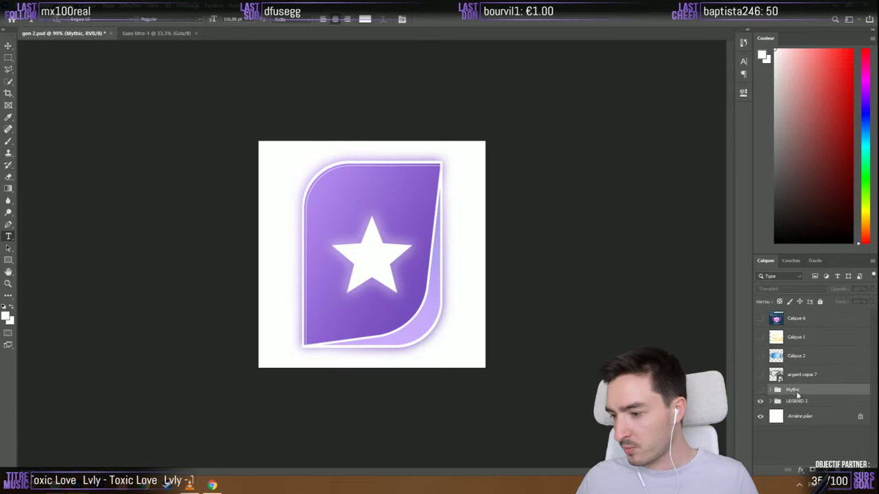
{"action": "right_click", "coordinate": [796, 391]}
{"action": "key", "text": "Escape"}
{"action": "right_click", "coordinate": [802, 401]}
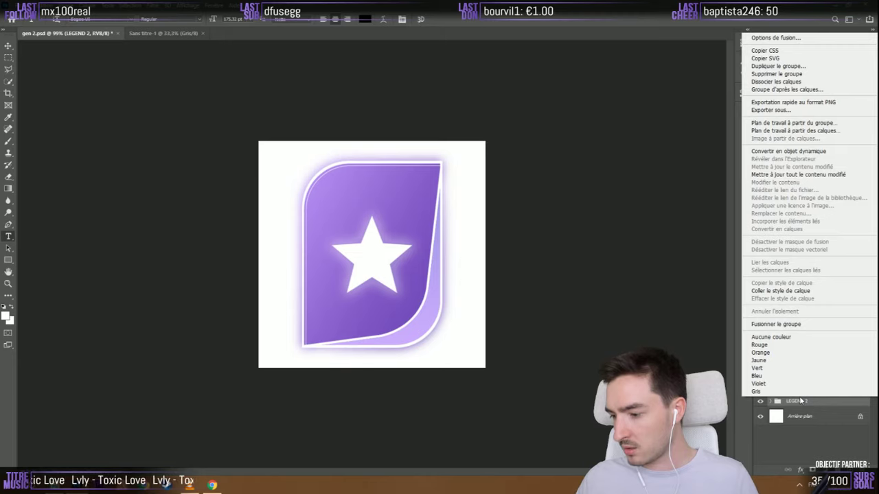
{"action": "left_click", "coordinate": [776, 66]}
{"action": "left_click", "coordinate": [378, 170]}
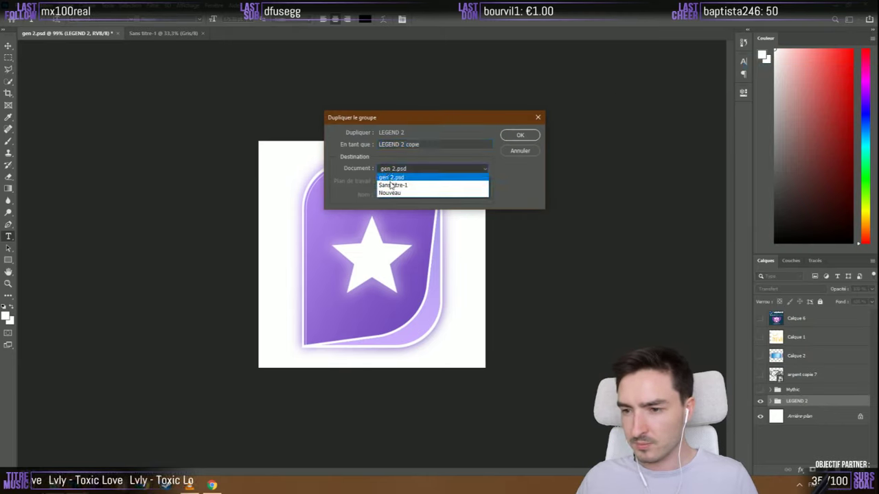
{"action": "left_click", "coordinate": [412, 182]}
{"action": "left_click", "coordinate": [512, 135]}
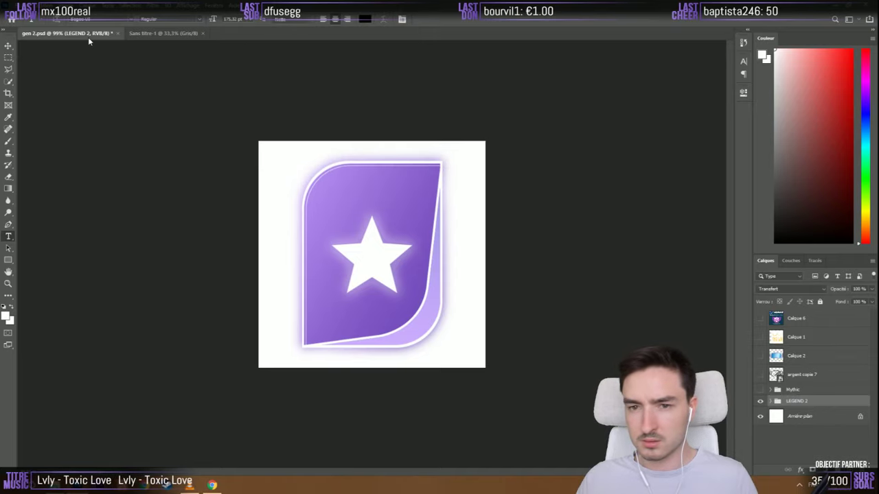
Convert Sans titre-1 to RGB colour mode, flattening the image
{"action": "left_click", "coordinate": [162, 33]}
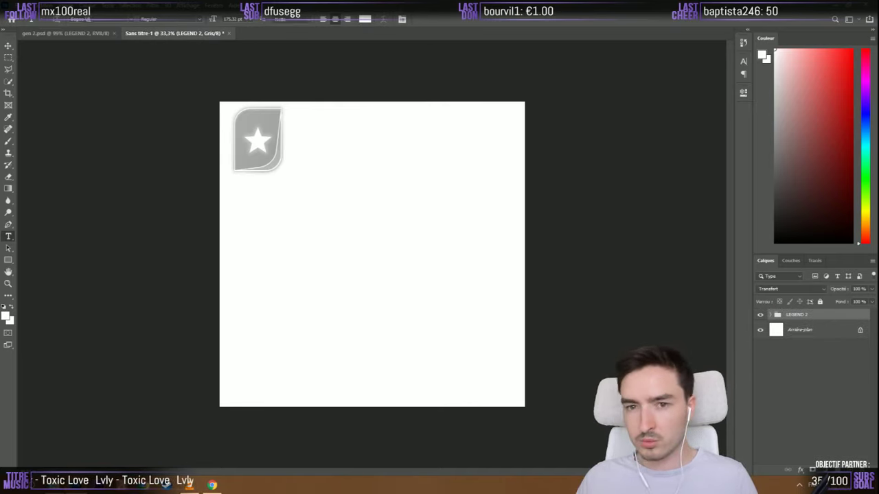
{"action": "left_click", "coordinate": [75, 15]}
{"action": "mouse_move", "coordinate": [131, 18]}
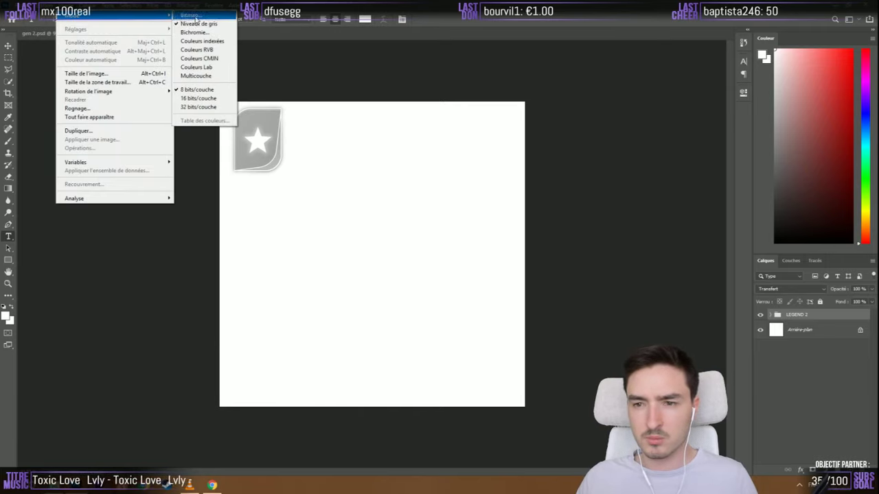
{"action": "left_click", "coordinate": [206, 50]}
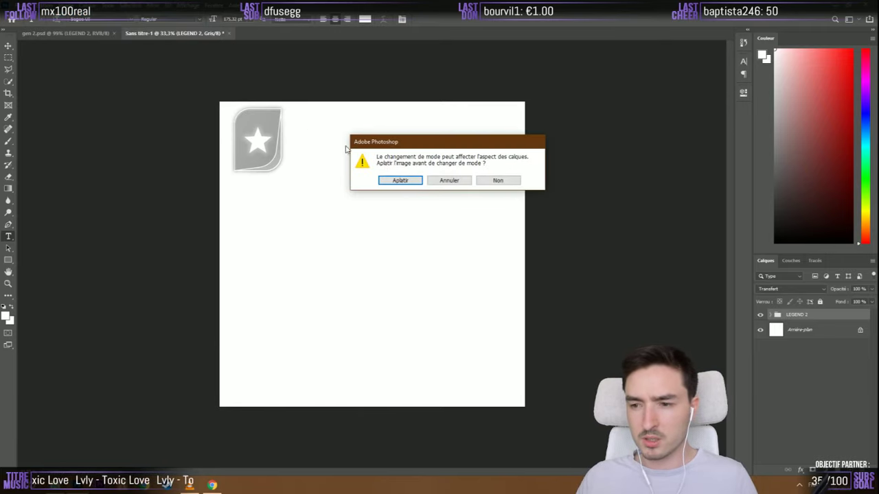
{"action": "left_click", "coordinate": [410, 180]}
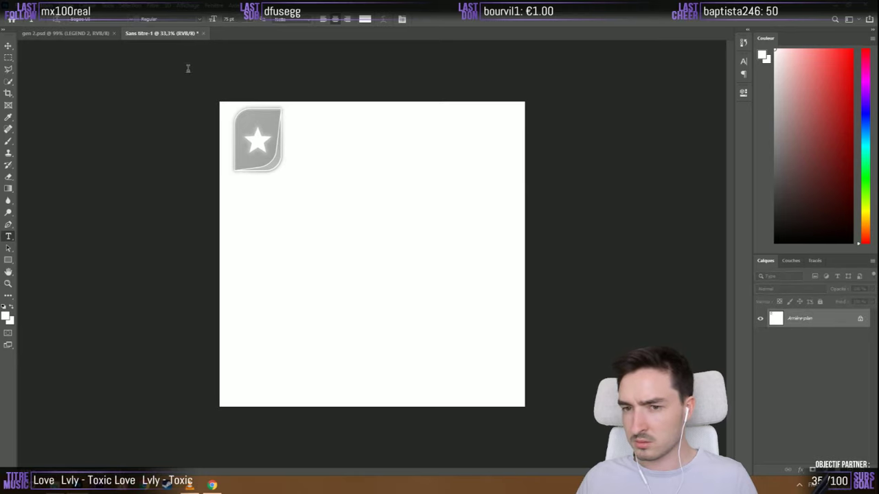
Duplicate both the Mythic and LEGEND 2 groups from gen 2.psd into Sans titre-1
{"action": "left_click", "coordinate": [81, 34]}
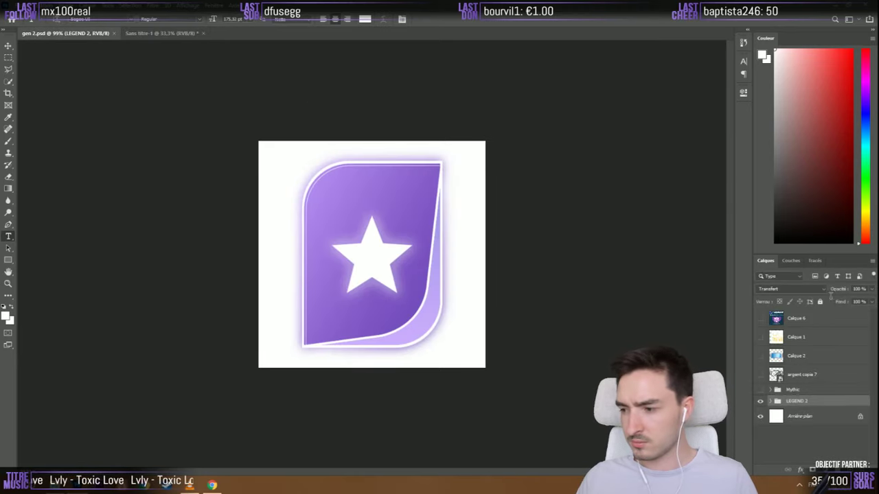
{"action": "left_click", "coordinate": [821, 392], "text": "shift"}
{"action": "right_click", "coordinate": [822, 392]}
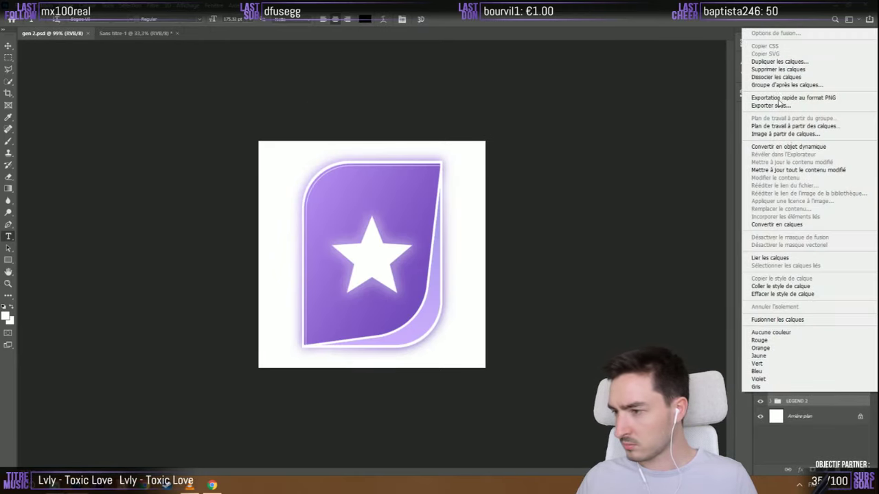
{"action": "left_click", "coordinate": [779, 61]}
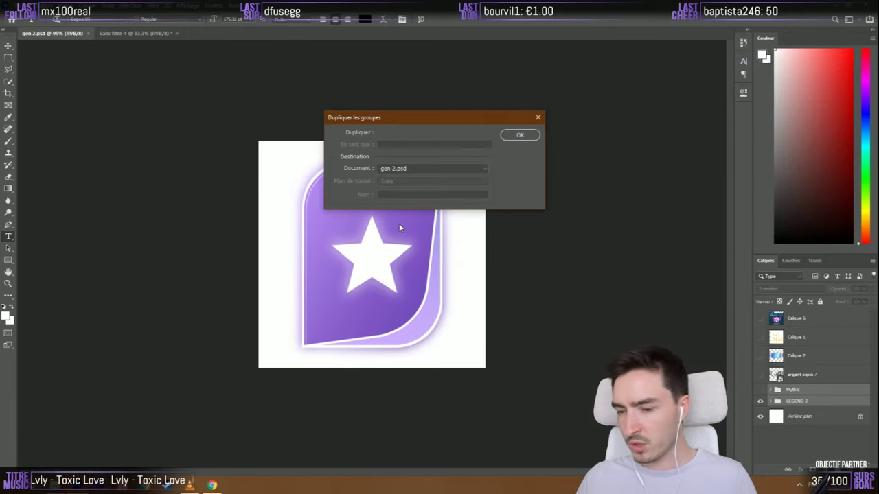
{"action": "left_click", "coordinate": [412, 169]}
{"action": "left_click", "coordinate": [401, 185]}
{"action": "left_click", "coordinate": [520, 136]}
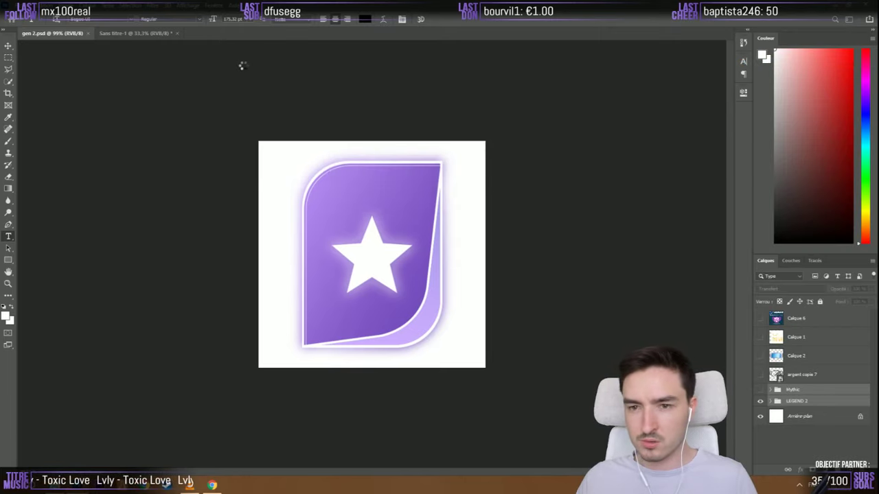
{"action": "left_click", "coordinate": [142, 38]}
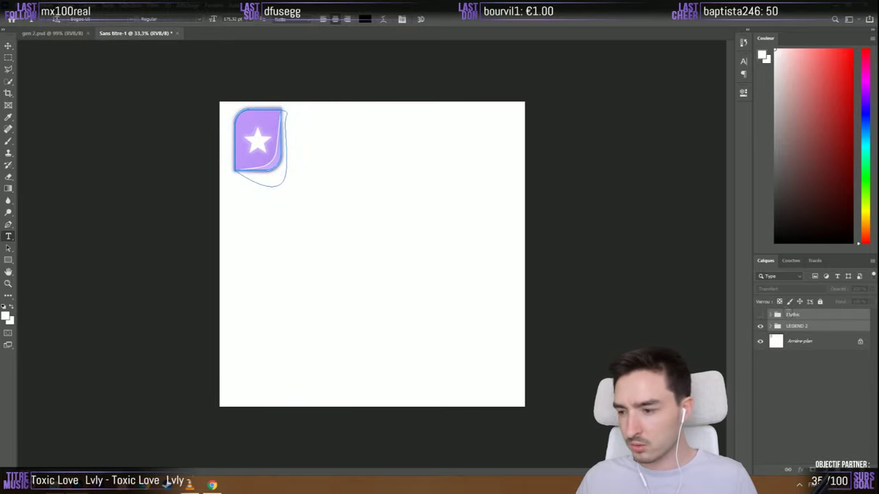
Place the purple star card right of the red card, then close Sans titre-1 without saving
{"action": "left_click", "coordinate": [760, 315]}
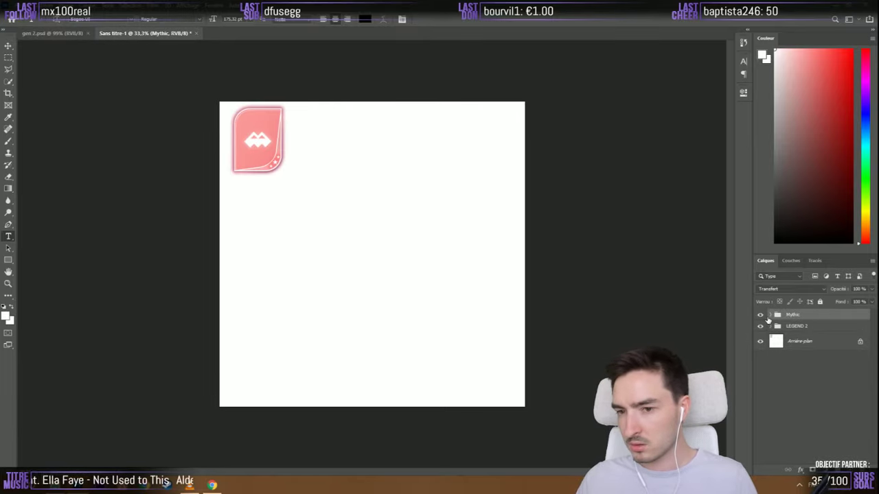
{"action": "key", "text": "alt+bracketleft"}
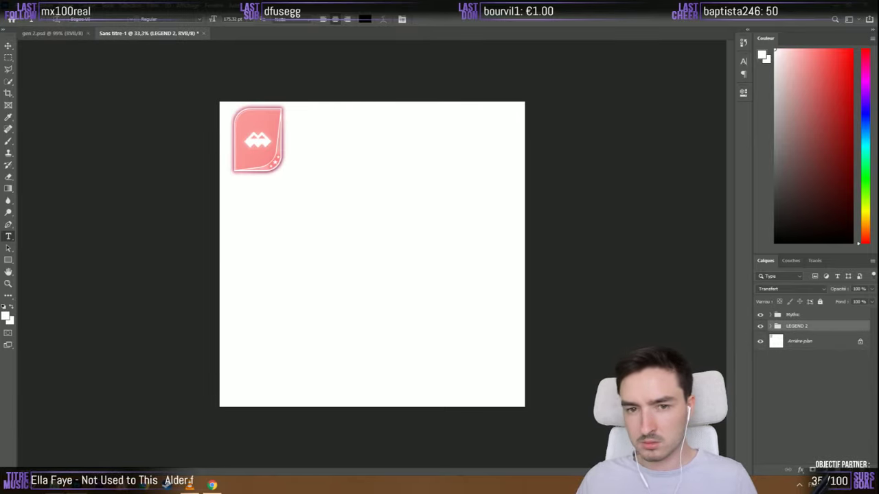
{"action": "left_click", "coordinate": [9, 47]}
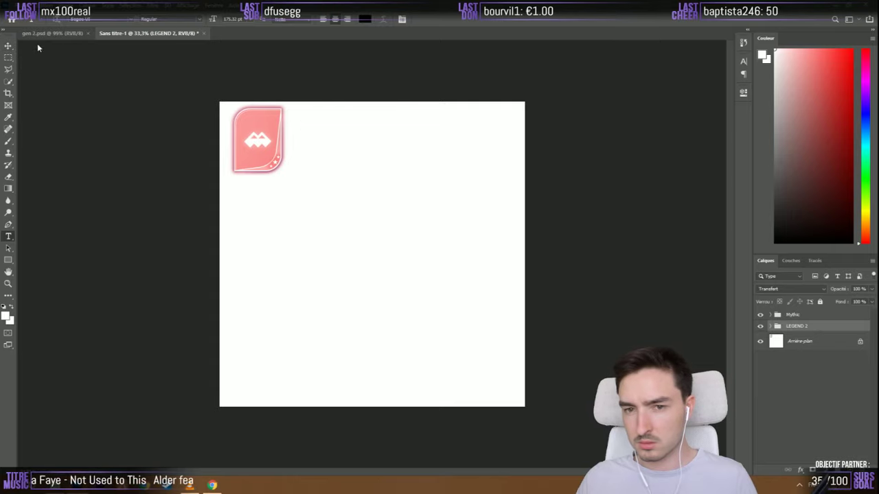
{"action": "left_click_drag", "start_coordinate": [282, 167], "coordinate": [357, 160]}
{"action": "key", "text": "ctrl+plus"}
{"action": "scroll", "coordinate": [240, 84], "scroll_direction": "up", "scroll_amount": 5}
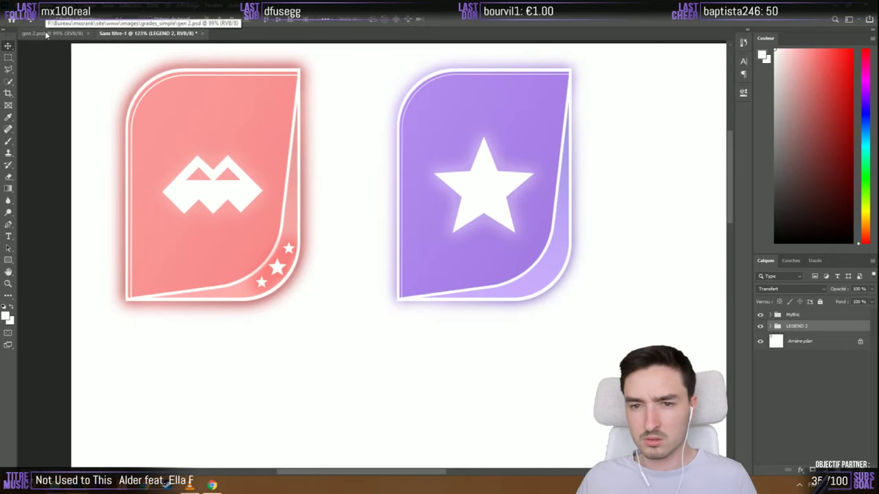
{"action": "left_click", "coordinate": [203, 33]}
{"action": "left_click", "coordinate": [450, 182]}
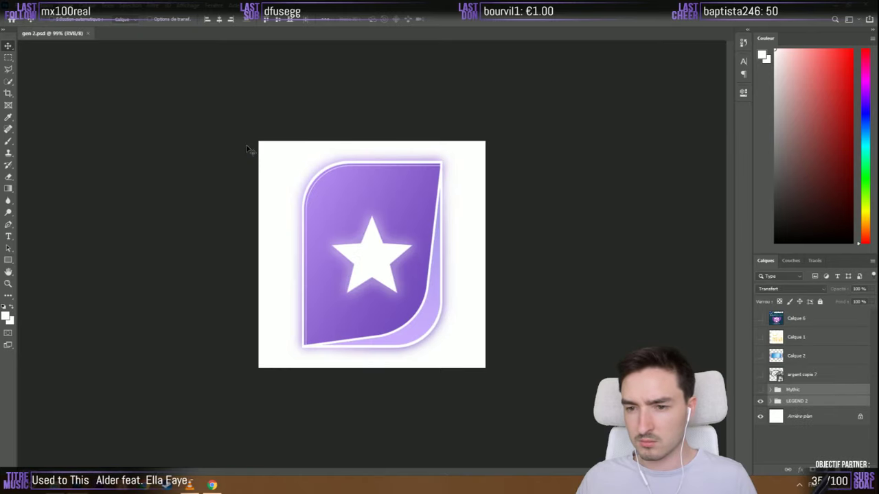
Create a new RGB Color document, 1000 px wide by 1000 px high
{"action": "left_click", "coordinate": [20, 5]}
{"action": "left_click", "coordinate": [31, 17]}
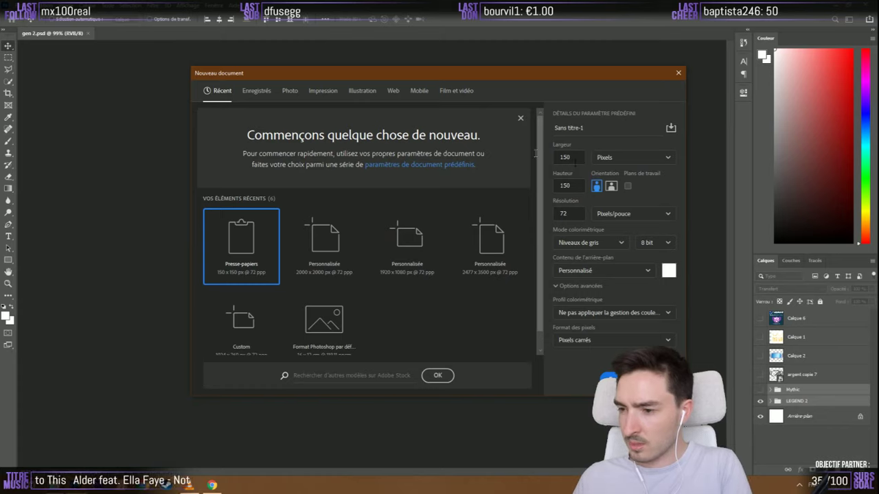
{"action": "left_click", "coordinate": [585, 243]}
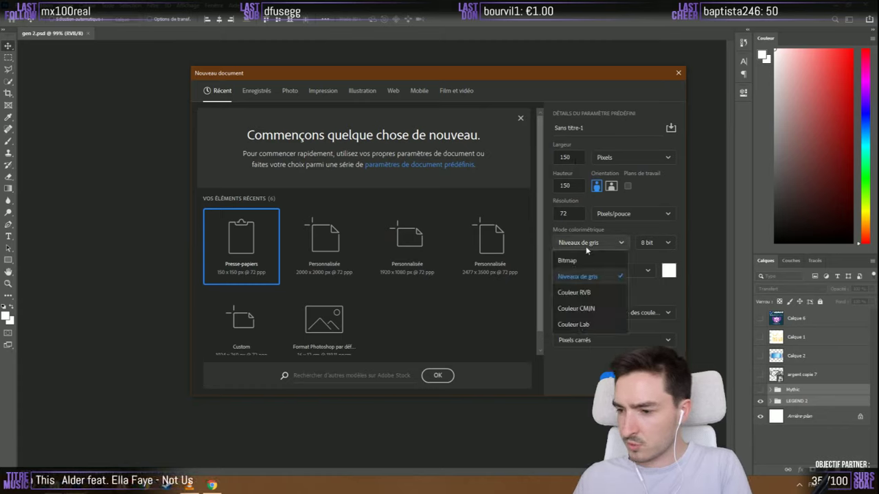
{"action": "left_click", "coordinate": [574, 292]}
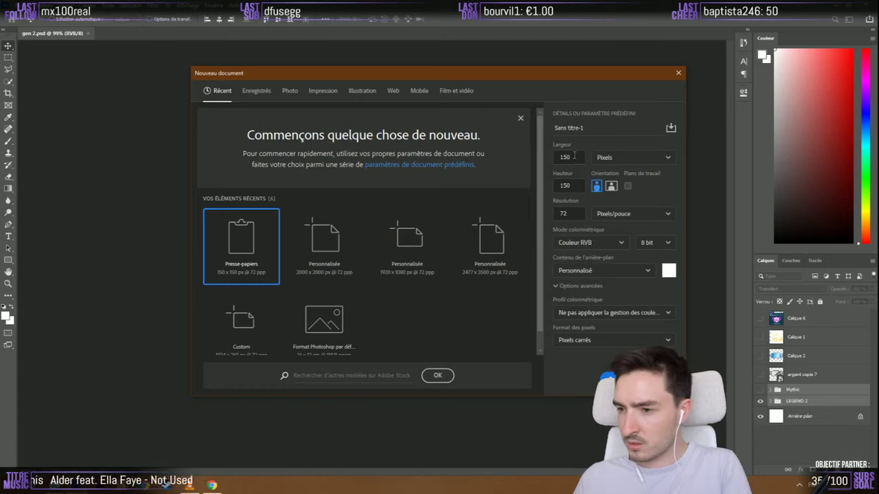
{"action": "double_click", "coordinate": [574, 156]}
{"action": "key", "text": "Tab"}
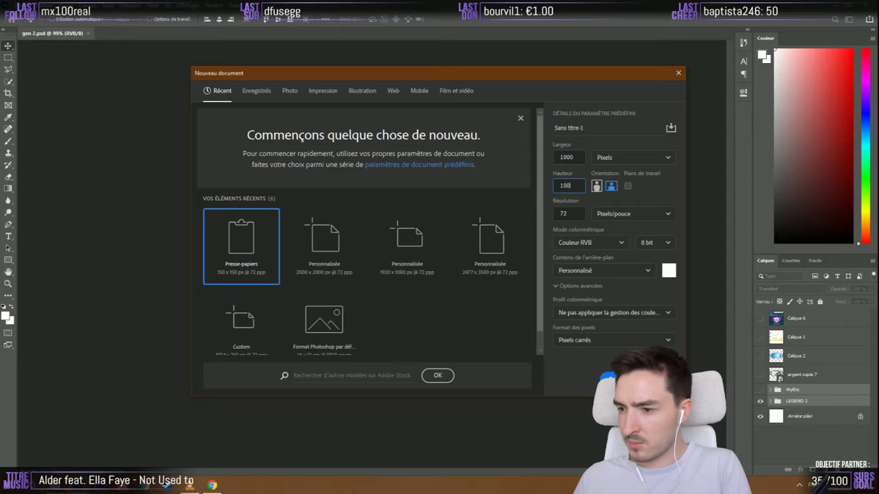
{"action": "type", "text": "1000"}
{"action": "key", "text": "Return"}
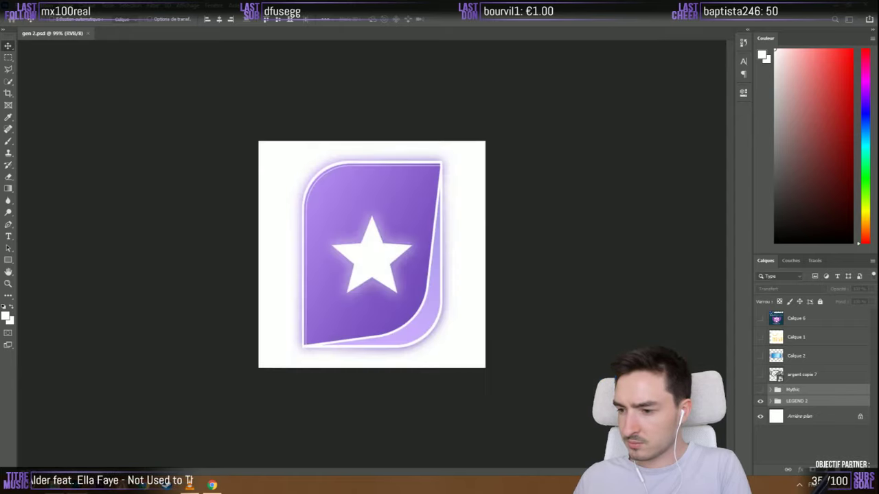
Duplicate the Mythic and LEGEND 2 groups in gen 2.psd and merge the Mythic copie group
{"action": "left_click", "coordinate": [70, 33]}
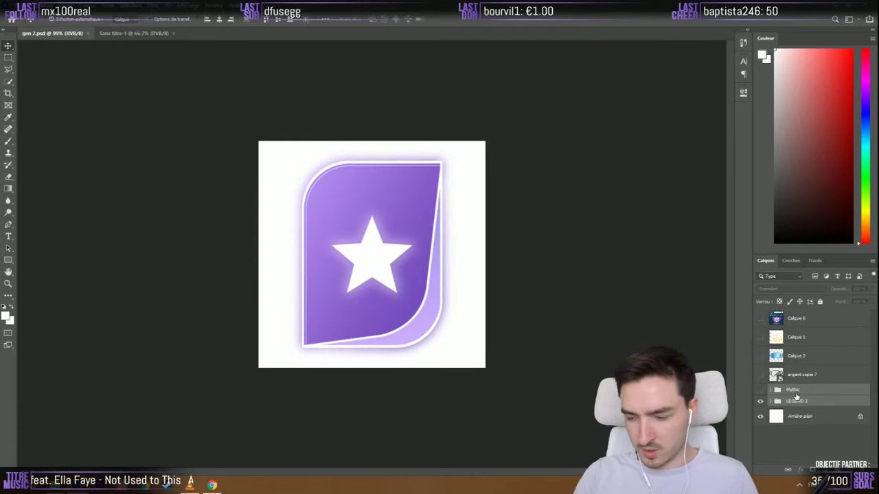
{"action": "key", "text": "ctrl+j"}
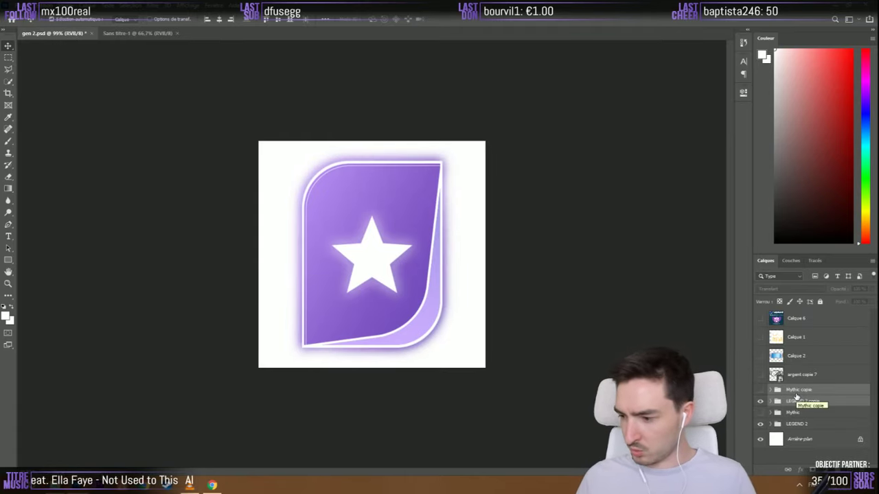
{"action": "left_click", "coordinate": [760, 389]}
{"action": "right_click", "coordinate": [790, 393]}
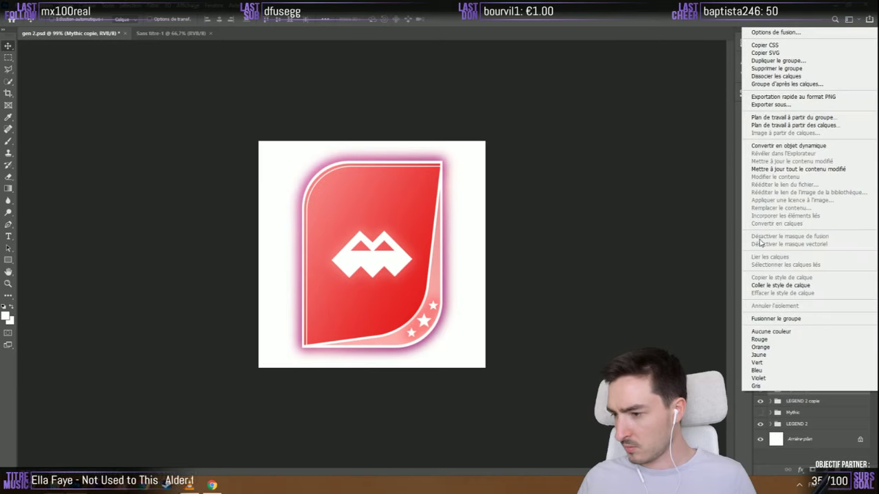
{"action": "left_click", "coordinate": [783, 319]}
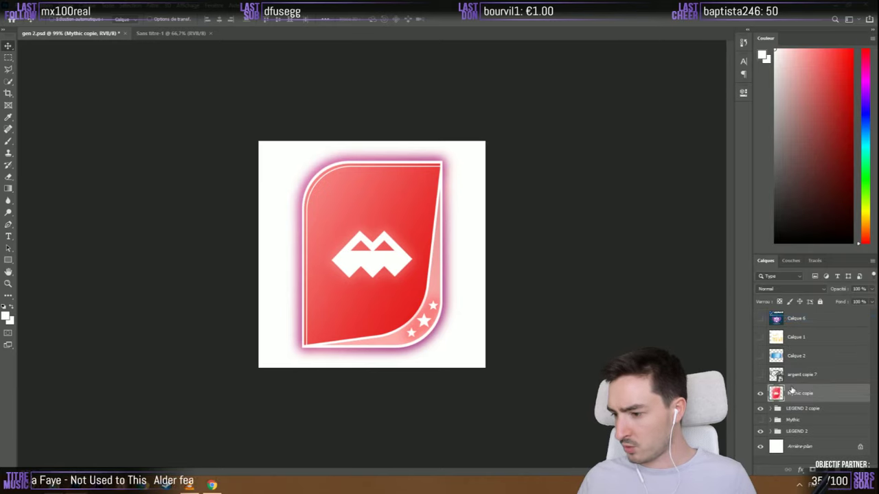
Merge the LEGEND 2 copie group and drag both merged cards toward the new document
{"action": "left_click", "coordinate": [790, 411]}
{"action": "right_click", "coordinate": [789, 410]}
{"action": "left_click", "coordinate": [783, 338]}
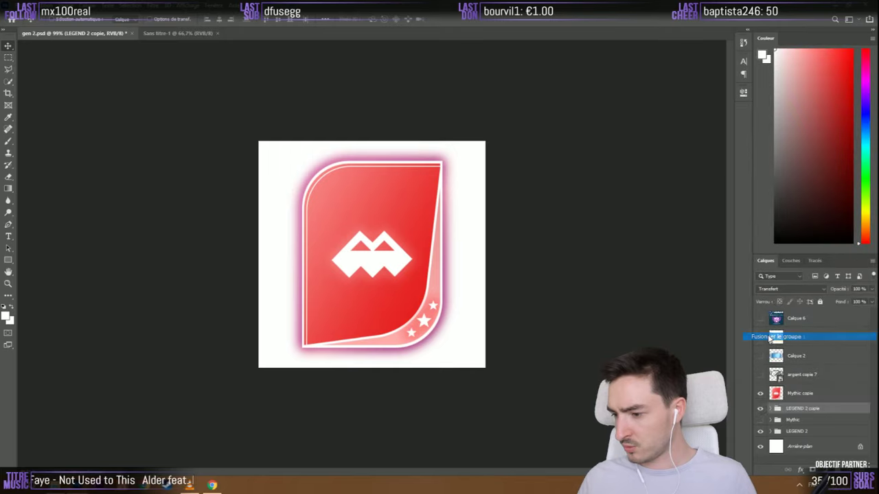
{"action": "left_click", "coordinate": [798, 397], "text": "ctrl"}
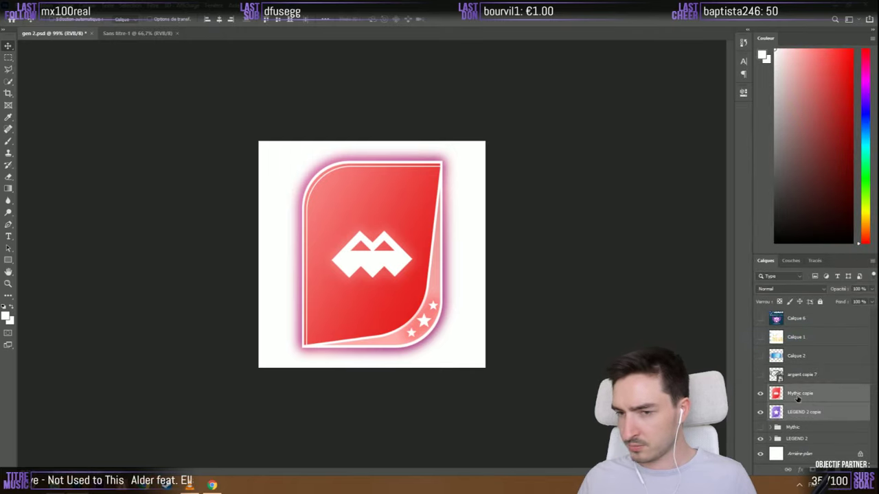
{"action": "left_click_drag", "start_coordinate": [798, 398], "coordinate": [652, 298]}
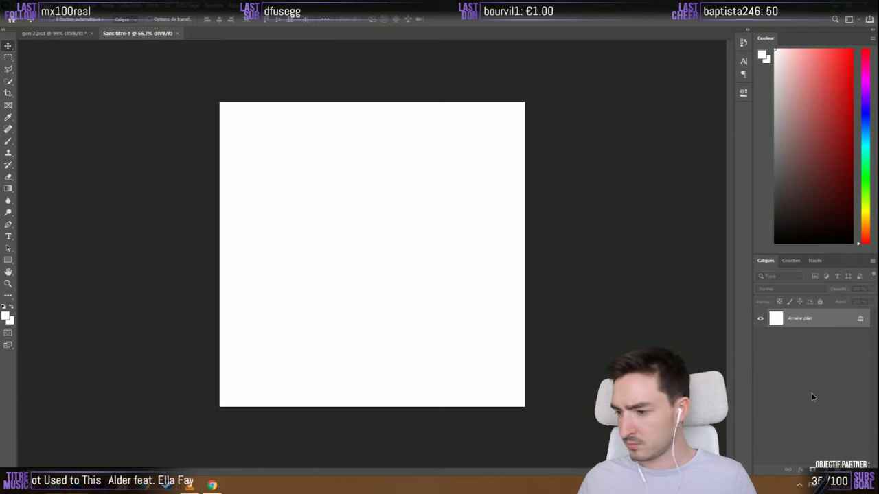
Drop Mythic copie and LEGEND 2 copie into Sans titre-1, purple card placed right of the red one
{"action": "left_click", "coordinate": [60, 34]}
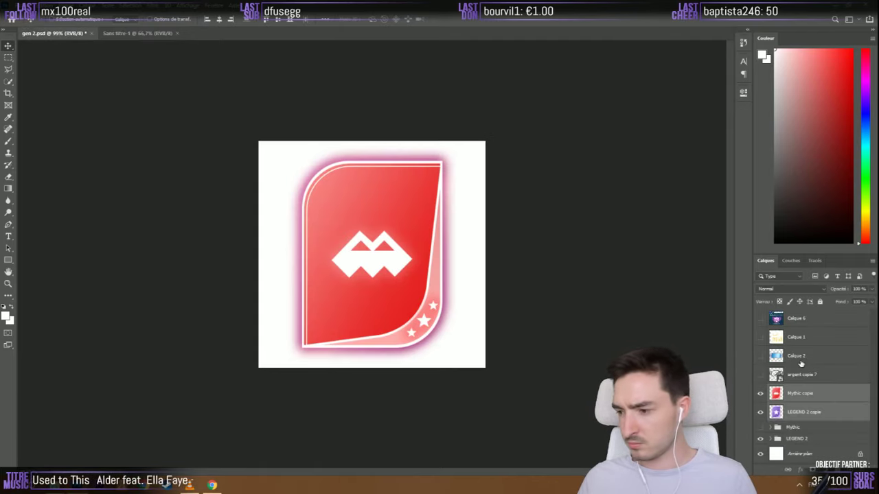
{"action": "left_click_drag", "start_coordinate": [797, 389], "coordinate": [358, 223]}
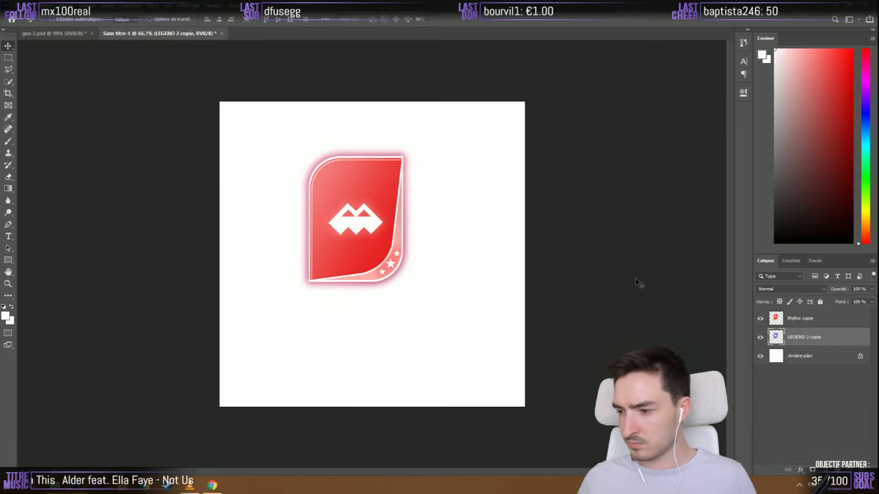
{"action": "left_click_drag", "start_coordinate": [326, 218], "coordinate": [401, 258]}
{"action": "left_click", "coordinate": [804, 320], "text": "shift"}
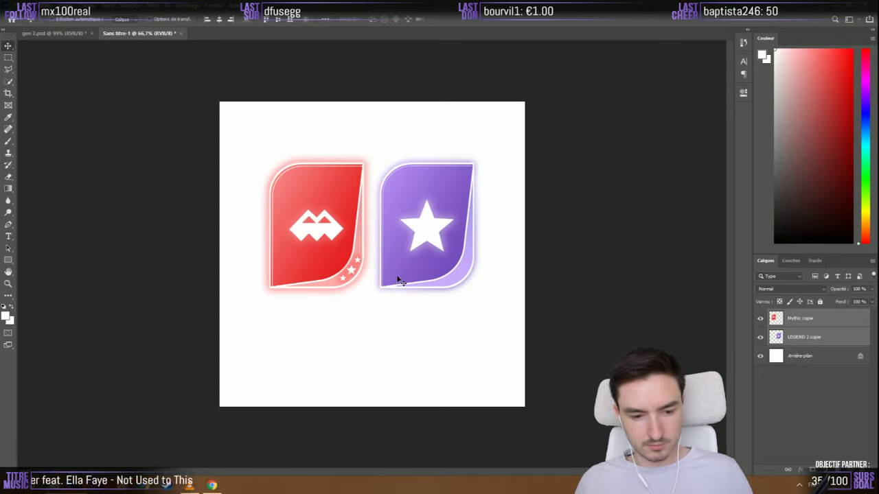
{"action": "mouse_move", "coordinate": [397, 276]}
{"action": "left_mouse_down"}
{"action": "mouse_move", "coordinate": [383, 264]}
{"action": "mouse_move", "coordinate": [392, 267]}
{"action": "left_mouse_up"}
{"action": "left_click", "coordinate": [808, 337]}
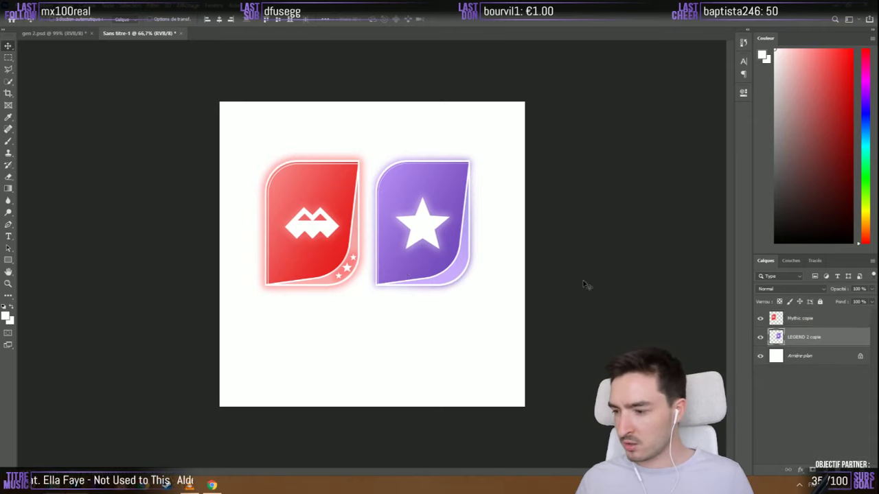
{"action": "left_click_drag", "start_coordinate": [473, 256], "coordinate": [487, 257]}
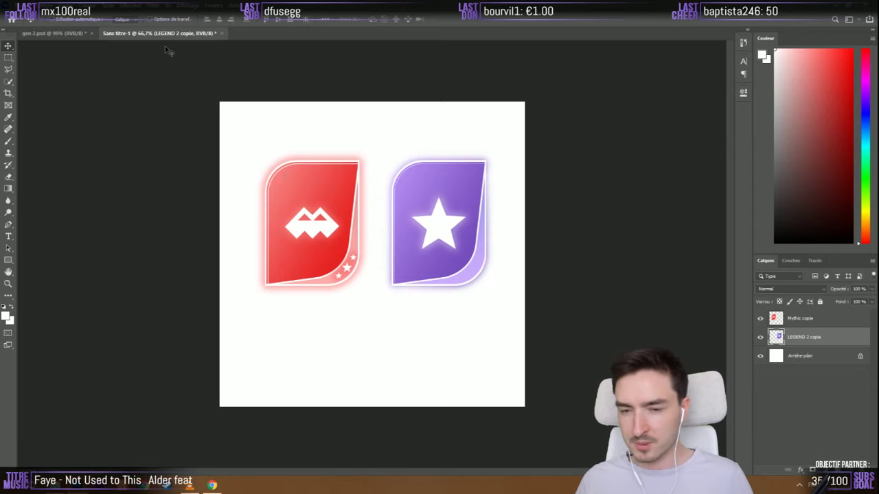
Delete the merged card copies from gen 2.psd and expand the LEGEND 2 and Mythic groups
{"action": "left_click", "coordinate": [53, 33]}
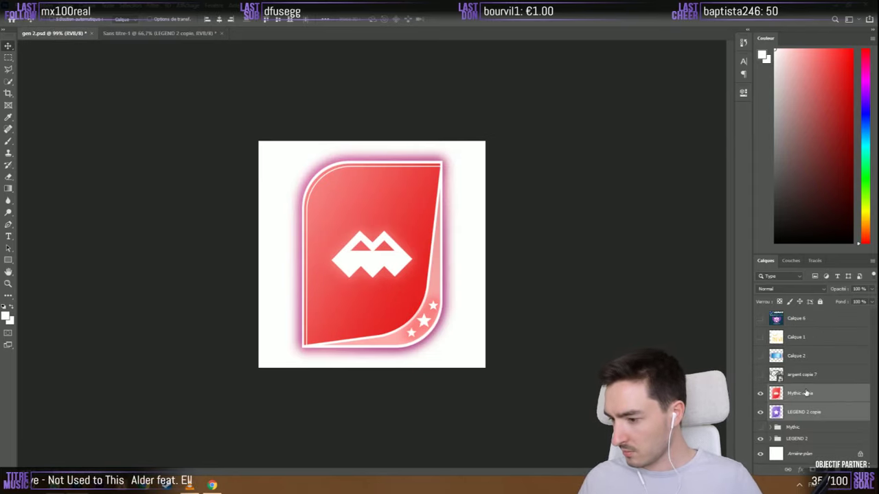
{"action": "key", "text": "Delete"}
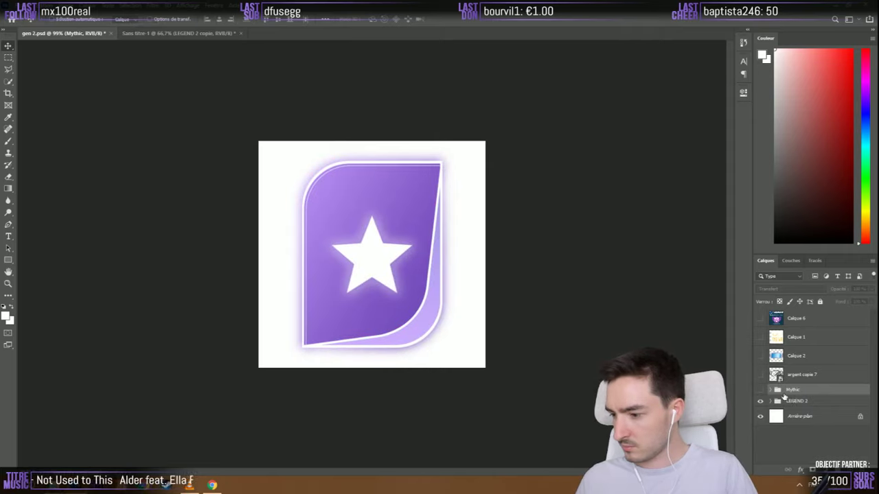
{"action": "left_click", "coordinate": [771, 402]}
{"action": "left_click", "coordinate": [772, 391]}
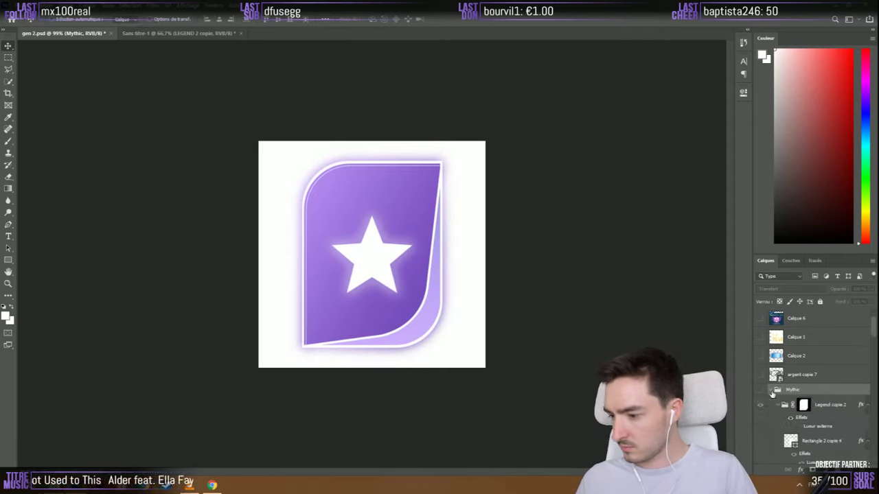
{"action": "scroll", "coordinate": [789, 390], "scroll_direction": "down", "scroll_amount": 3}
{"action": "scroll", "coordinate": [801, 388], "scroll_direction": "up", "scroll_amount": 3}
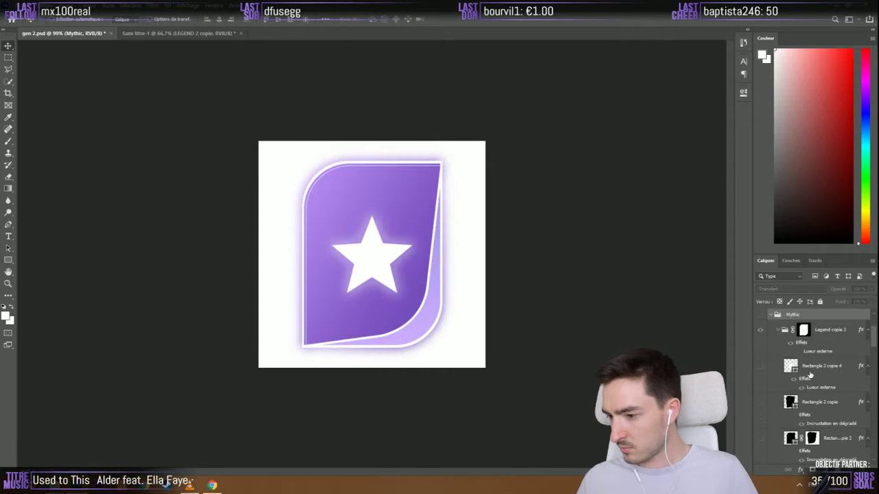
{"action": "left_click", "coordinate": [772, 369]}
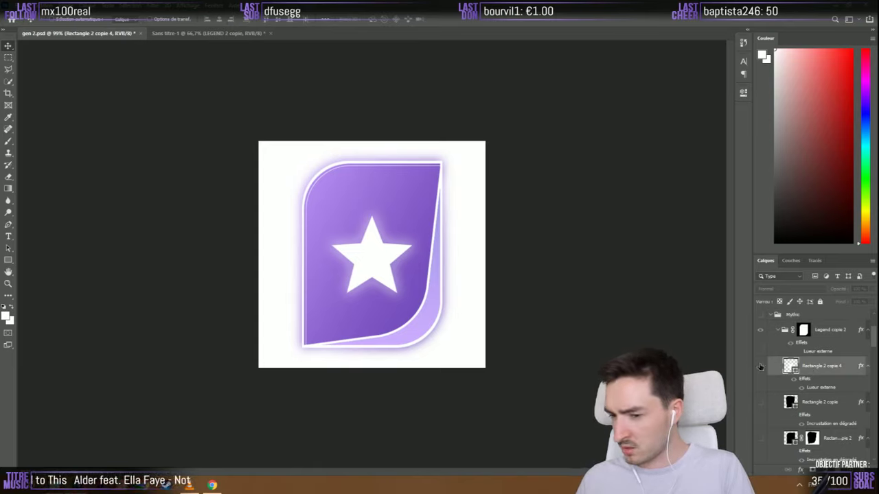
{"action": "left_click", "coordinate": [760, 368]}
{"action": "left_click", "coordinate": [760, 368]}
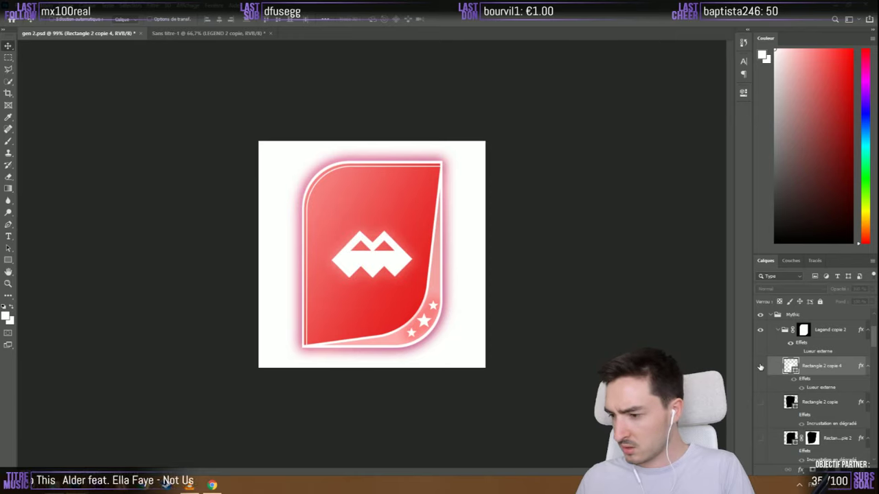
Hide and collapse the LEGEND 2 group, then delete the Rectangle 2 copie 4 layer
{"action": "left_click", "coordinate": [772, 315]}
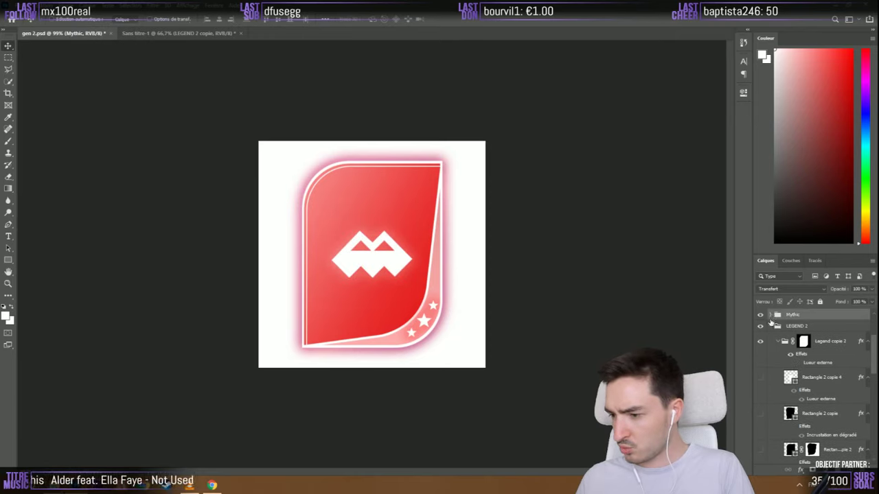
{"action": "left_click", "coordinate": [760, 327]}
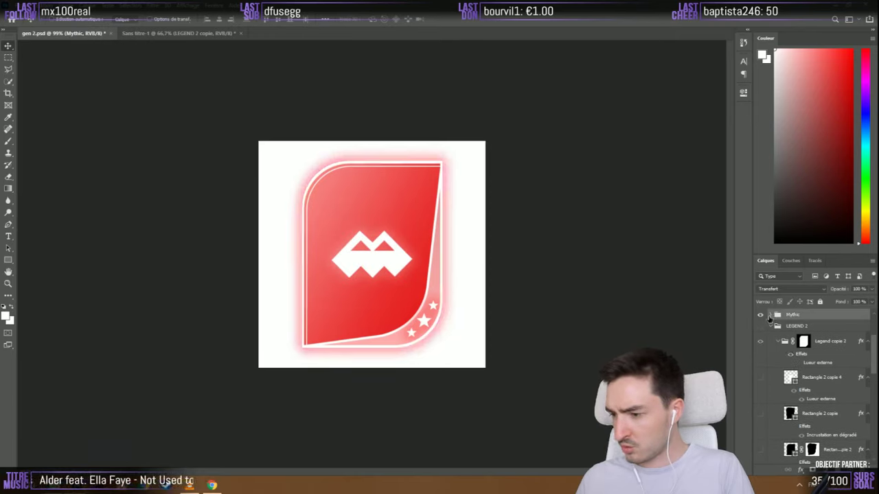
{"action": "left_click", "coordinate": [770, 316]}
{"action": "left_click", "coordinate": [760, 365]}
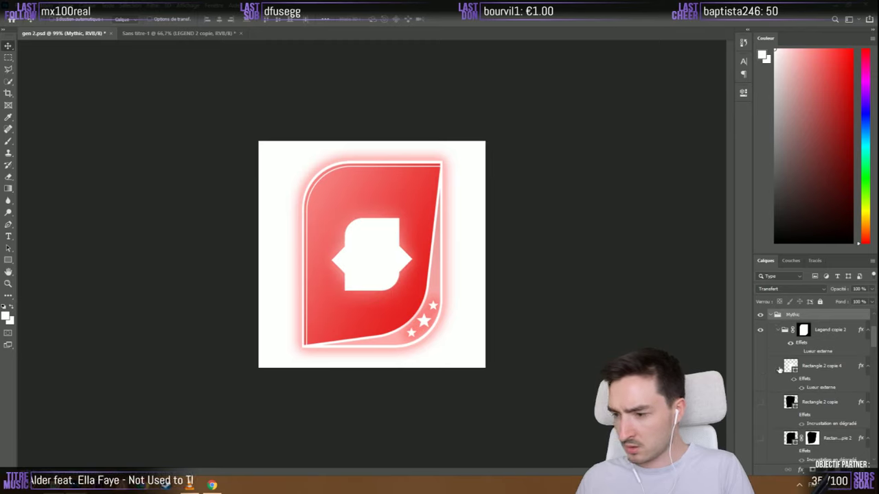
{"action": "left_click", "coordinate": [821, 367]}
{"action": "key", "text": "Delete"}
Delete the leftover Calque 3, text and Groupe 2 copie layers
{"action": "key", "text": "Delete"}
{"action": "key", "text": "Delete"}
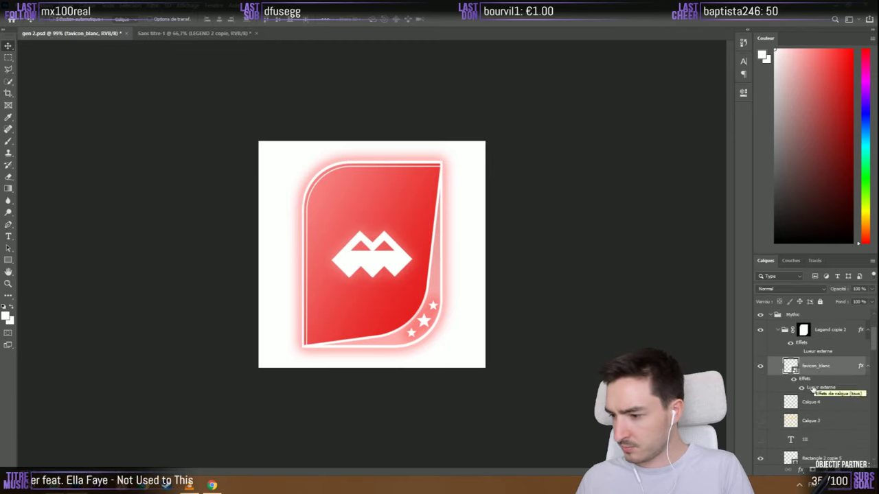
{"action": "left_click", "coordinate": [815, 404]}
{"action": "key", "text": "Delete"}
{"action": "key", "text": "Delete"}
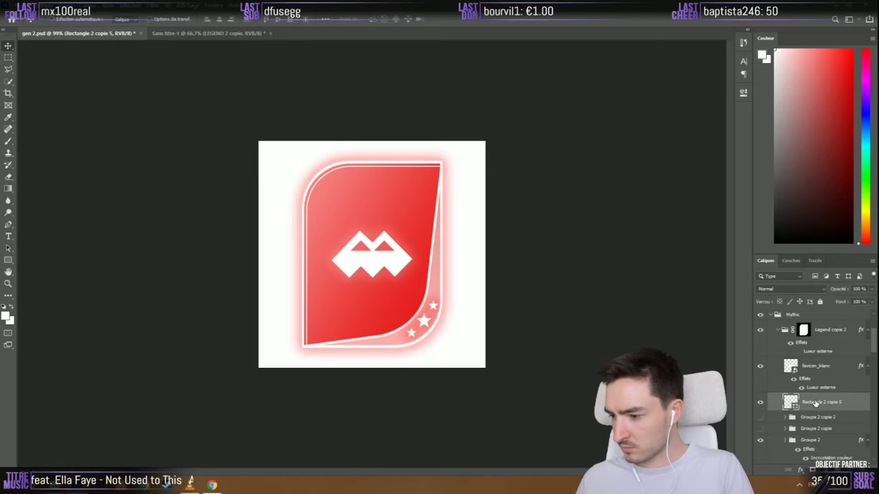
{"action": "left_click", "coordinate": [819, 417]}
{"action": "key", "text": "Delete"}
{"action": "left_click", "coordinate": [820, 417]}
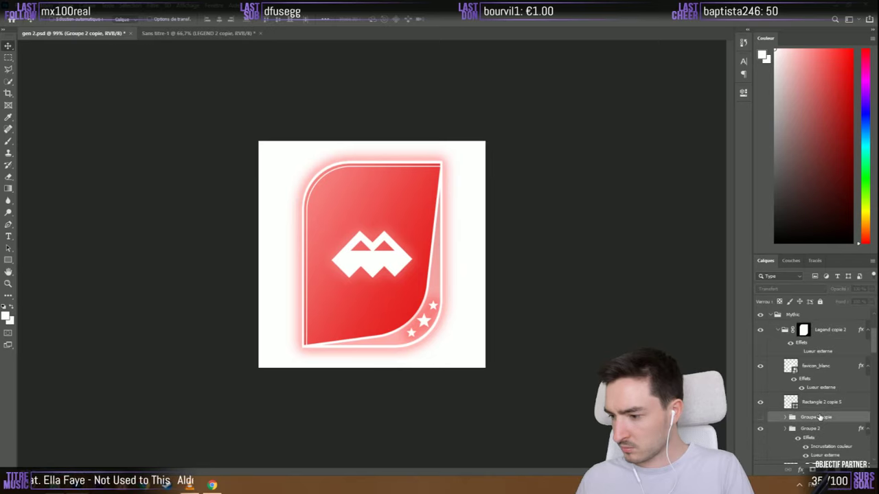
{"action": "key", "text": "Delete"}
Delete the unwanted rectangle copy layer, view the Sans titre-1 card canvas, then switch to Chrome
{"action": "scroll", "coordinate": [819, 416], "scroll_direction": "down", "scroll_amount": 2}
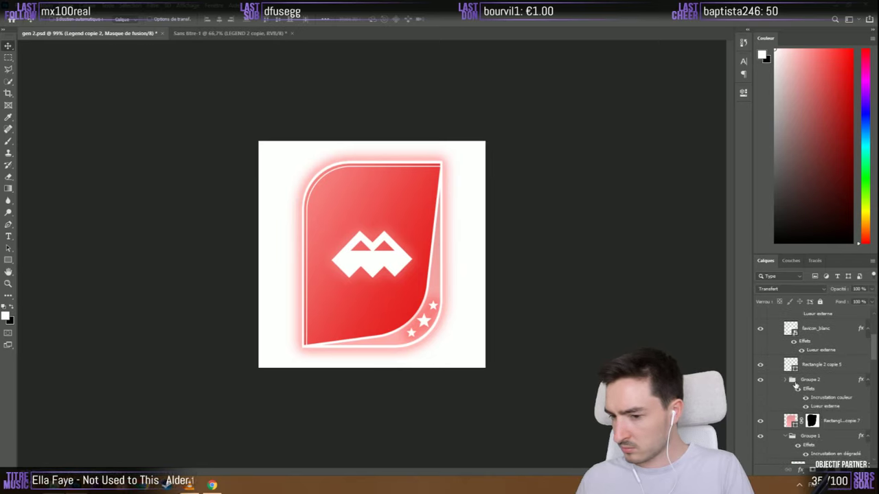
{"action": "left_click", "coordinate": [812, 381]}
{"action": "scroll", "coordinate": [812, 387], "scroll_direction": "down", "scroll_amount": 4}
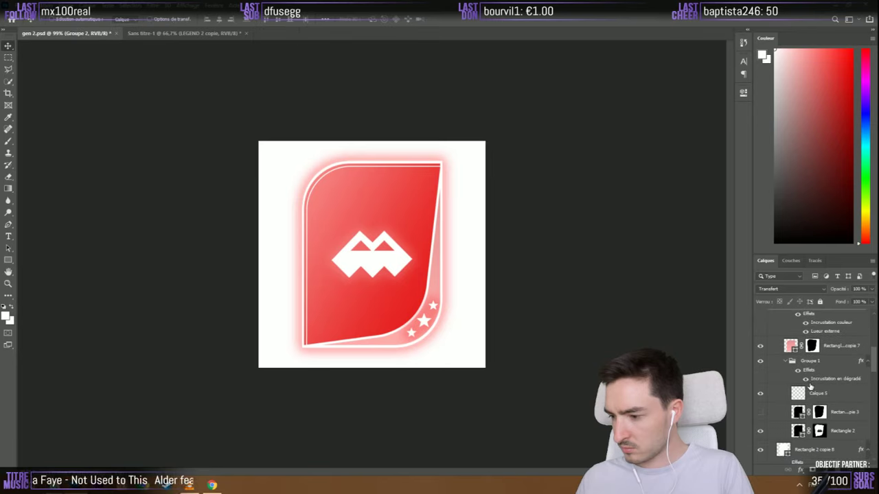
{"action": "left_click", "coordinate": [849, 414]}
{"action": "key", "text": "Delete"}
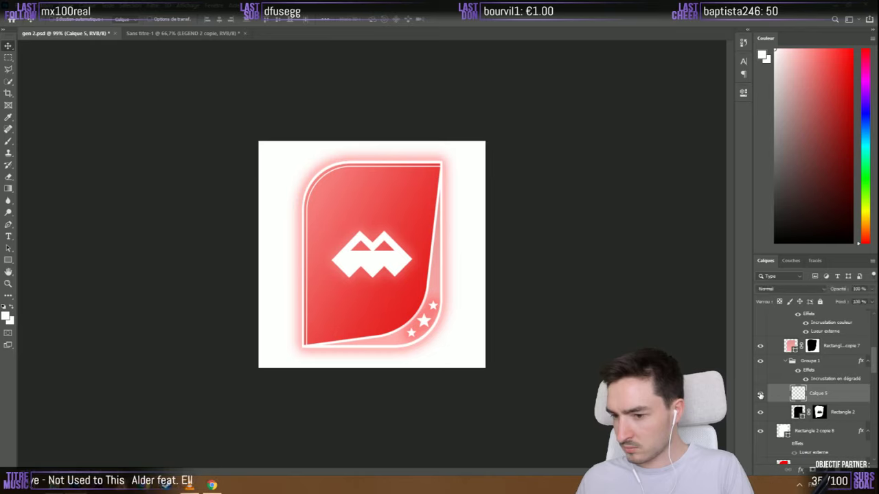
{"action": "scroll", "coordinate": [817, 390], "scroll_direction": "up", "scroll_amount": 4}
{"action": "scroll", "coordinate": [822, 387], "scroll_direction": "up", "scroll_amount": 2}
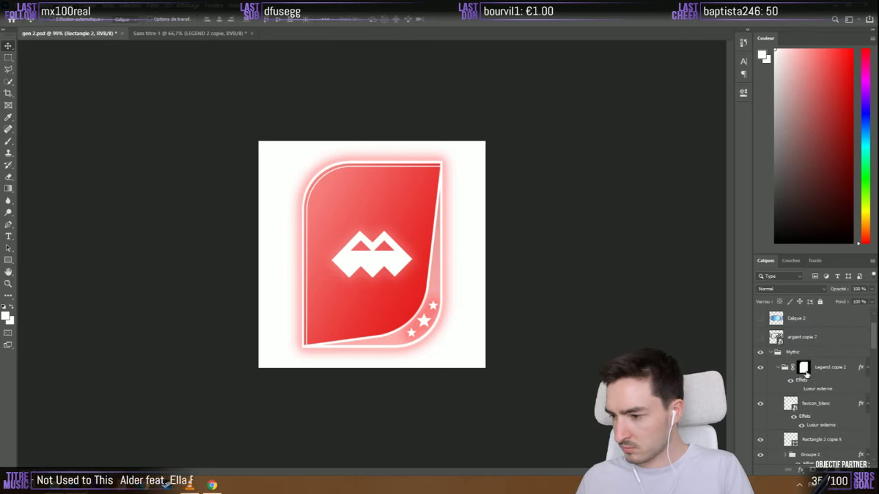
{"action": "left_click", "coordinate": [779, 370]}
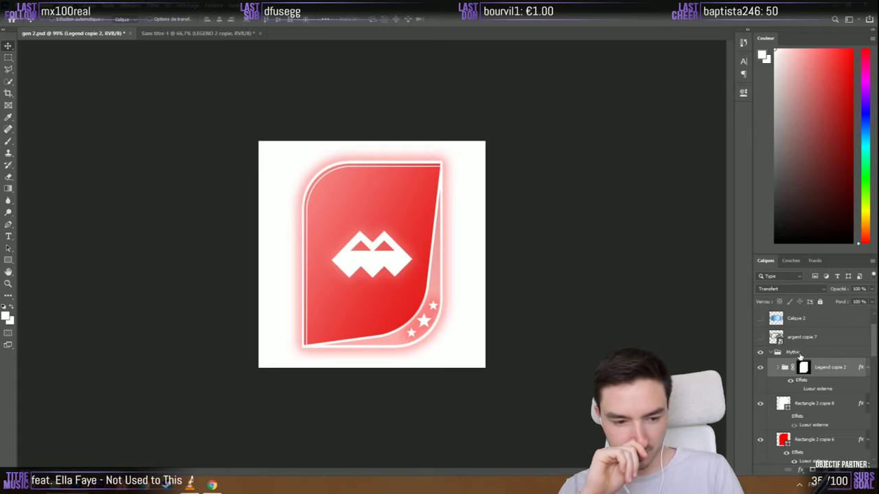
{"action": "left_click", "coordinate": [199, 33]}
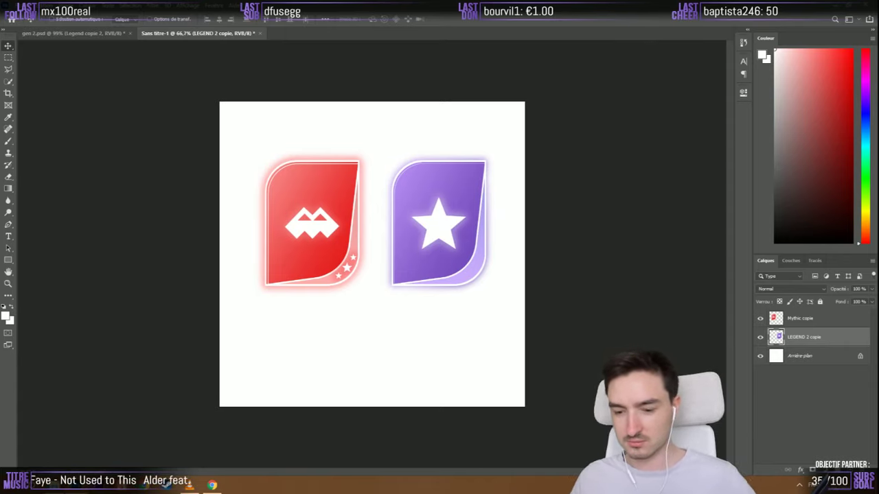
{"action": "key", "text": "alt+Tab"}
{"action": "left_click", "coordinate": [316, 7]}
{"action": "left_click", "coordinate": [317, 23]}
{"action": "type", "text": "car"}
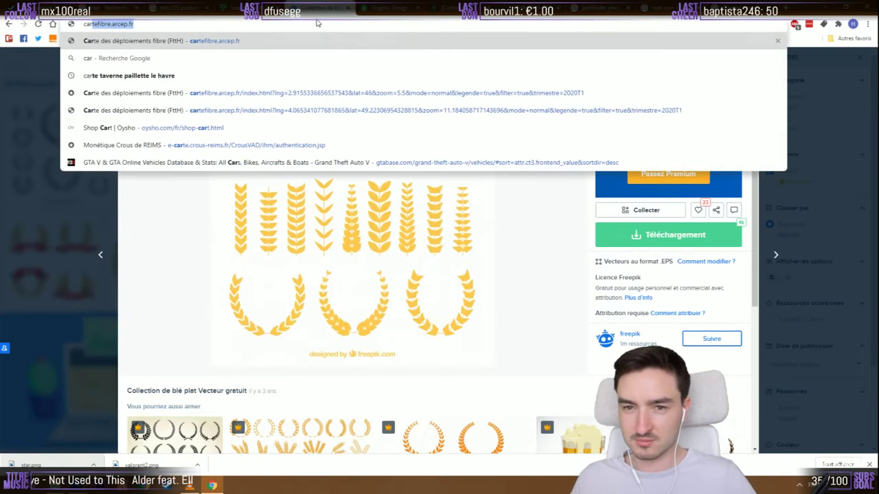
{"action": "type", "text": "te uno"}
{"action": "key", "text": "Return"}
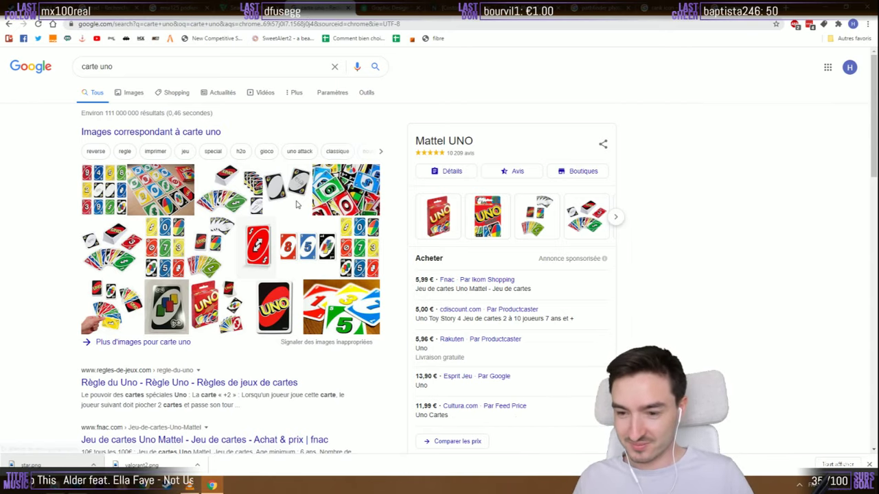
{"action": "left_click", "coordinate": [282, 274]}
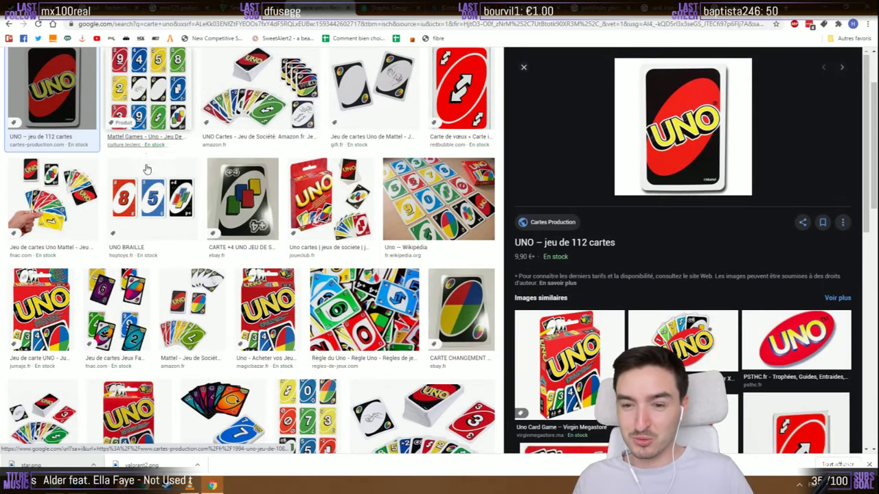
{"action": "left_click", "coordinate": [145, 187]}
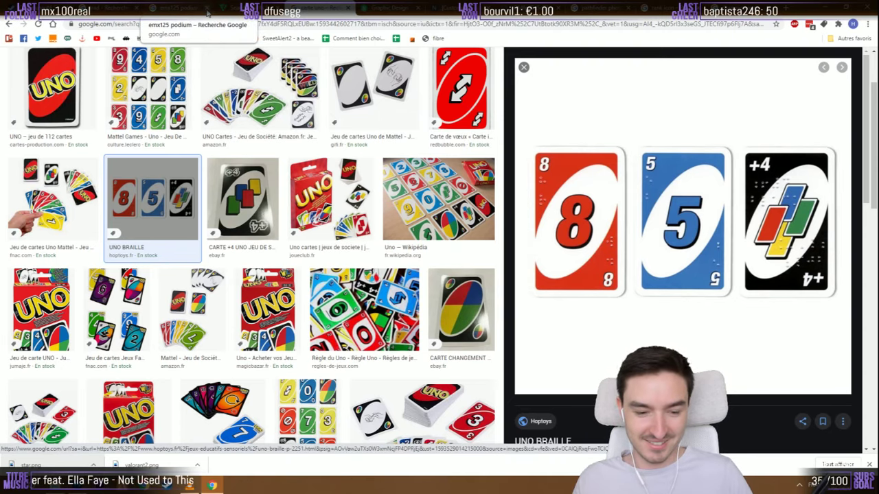
{"action": "left_click", "coordinate": [340, 8]}
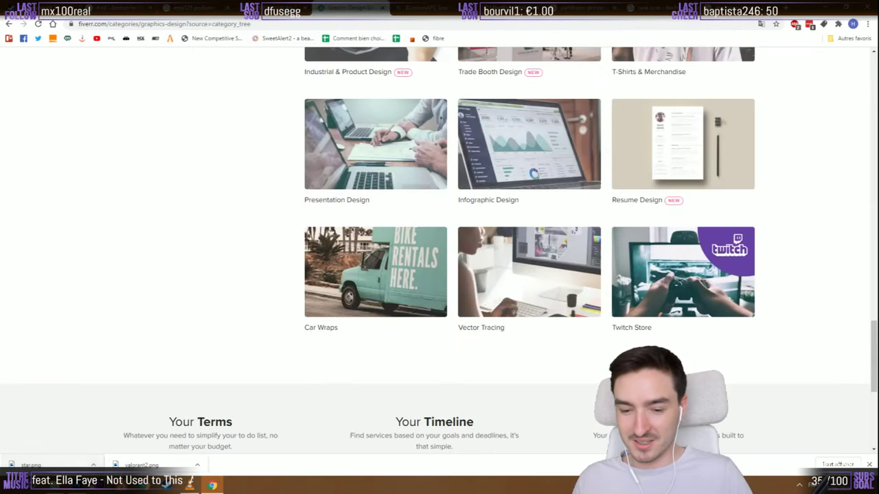
{"action": "key", "text": "alt+Tab"}
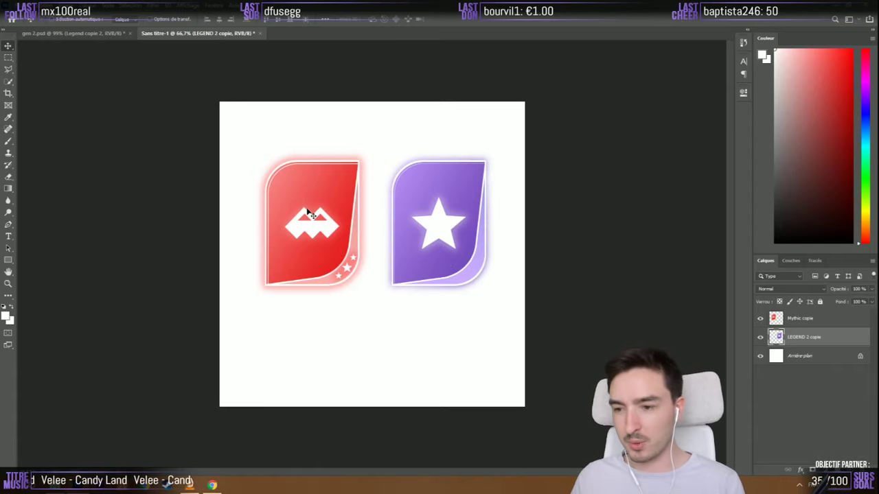
In gen 2.psd, collapse the Mythic and LEGEND 2 groups, then expand Mythic and its Legend copie 2 group
{"action": "left_click", "coordinate": [75, 32]}
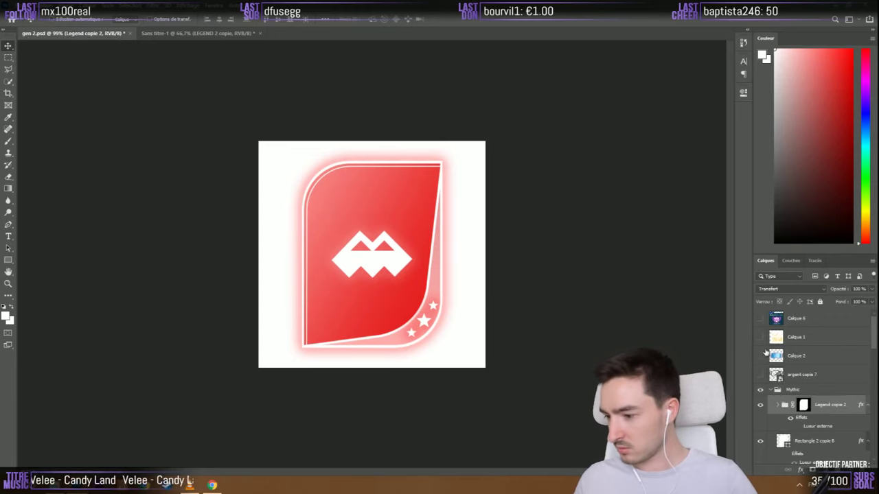
{"action": "scroll", "coordinate": [778, 405], "scroll_direction": "down", "scroll_amount": 3}
{"action": "scroll", "coordinate": [781, 389], "scroll_direction": "up", "scroll_amount": 2}
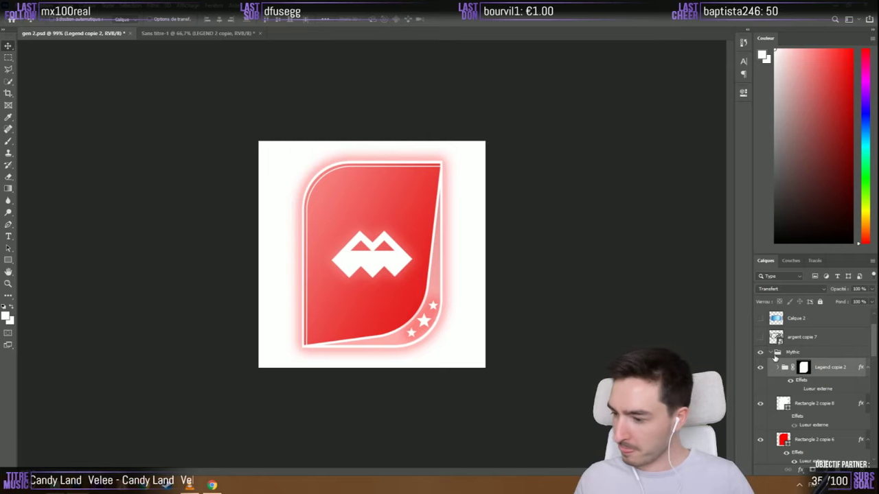
{"action": "scroll", "coordinate": [776, 364], "scroll_direction": "down", "scroll_amount": 3}
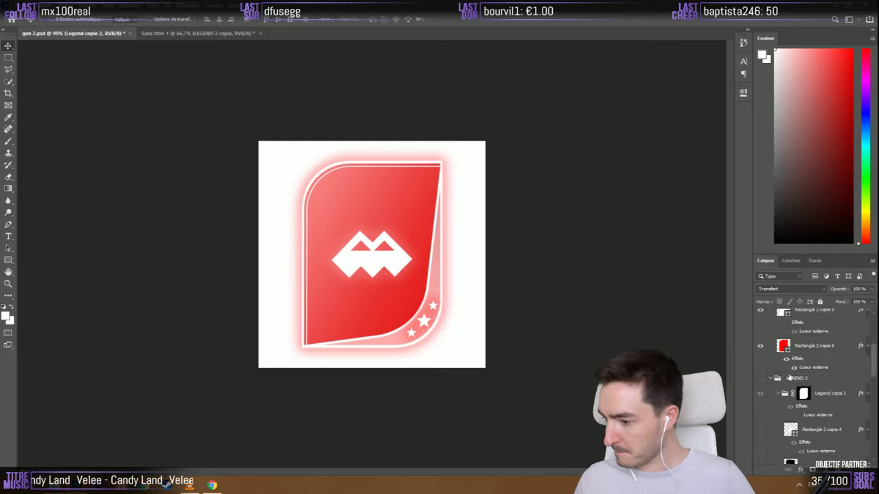
{"action": "left_click", "coordinate": [792, 380]}
{"action": "scroll", "coordinate": [774, 338], "scroll_direction": "up", "scroll_amount": 2}
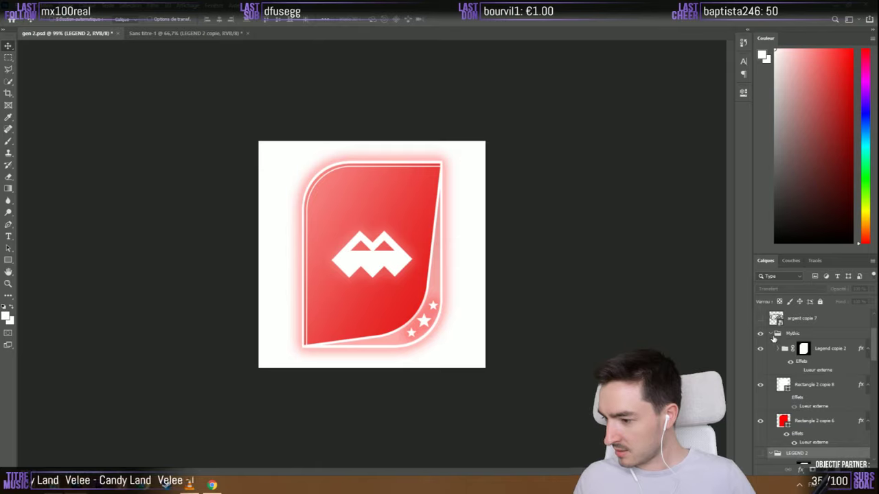
{"action": "left_click", "coordinate": [771, 333]}
{"action": "left_click", "coordinate": [773, 345]}
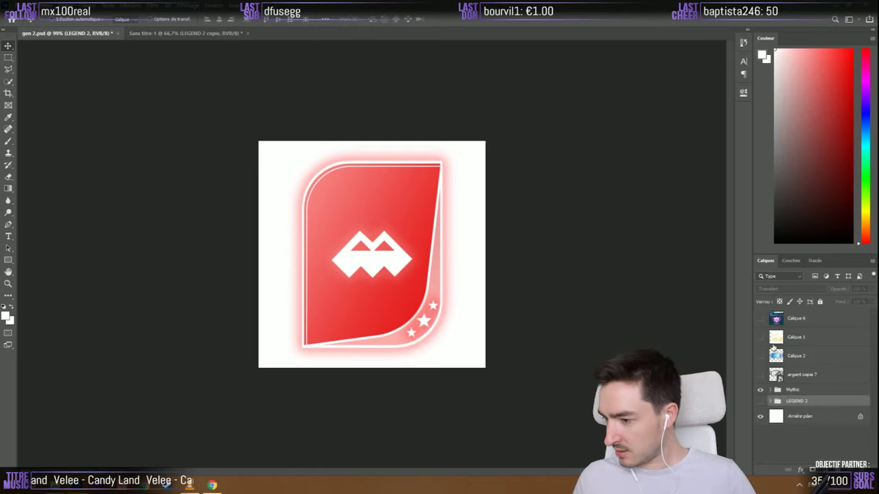
{"action": "left_click", "coordinate": [770, 390]}
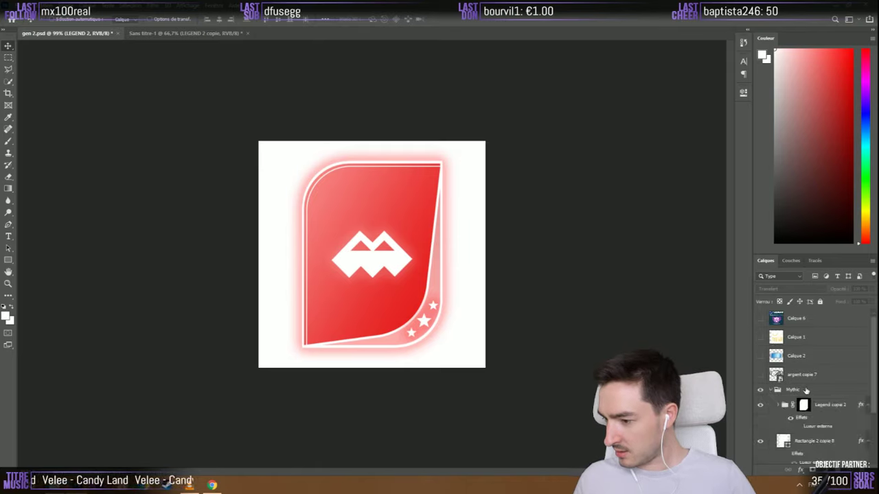
{"action": "scroll", "coordinate": [769, 392], "scroll_direction": "down", "scroll_amount": 3}
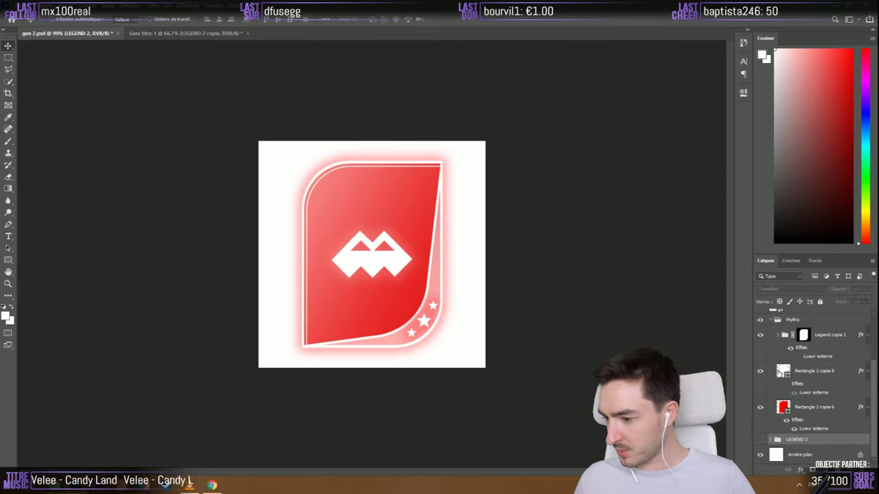
{"action": "scroll", "coordinate": [781, 360], "scroll_direction": "up", "scroll_amount": 1}
{"action": "left_click", "coordinate": [779, 354]}
{"action": "scroll", "coordinate": [780, 354], "scroll_direction": "down", "scroll_amount": 2}
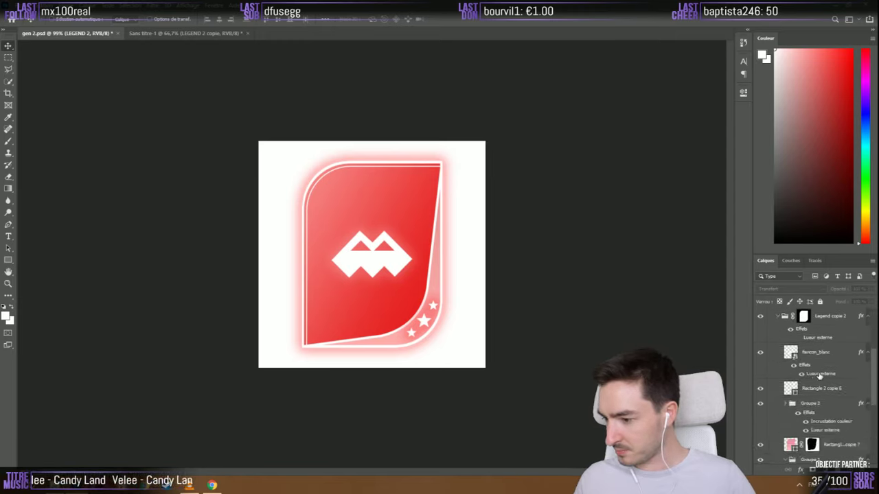
Rename Rectangle 2 copie 5 to 'liseré' and favicon_blanc to 'logo'
{"action": "left_click", "coordinate": [760, 390]}
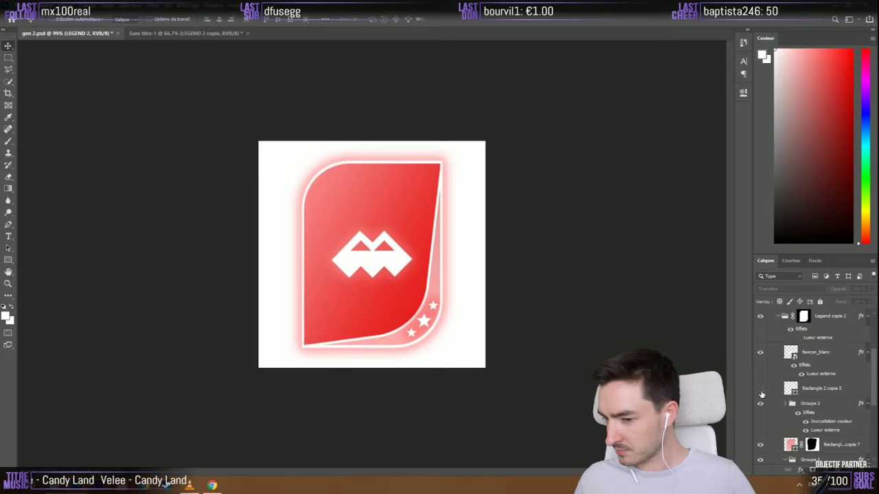
{"action": "left_click", "coordinate": [760, 390]}
{"action": "double_click", "coordinate": [836, 389]}
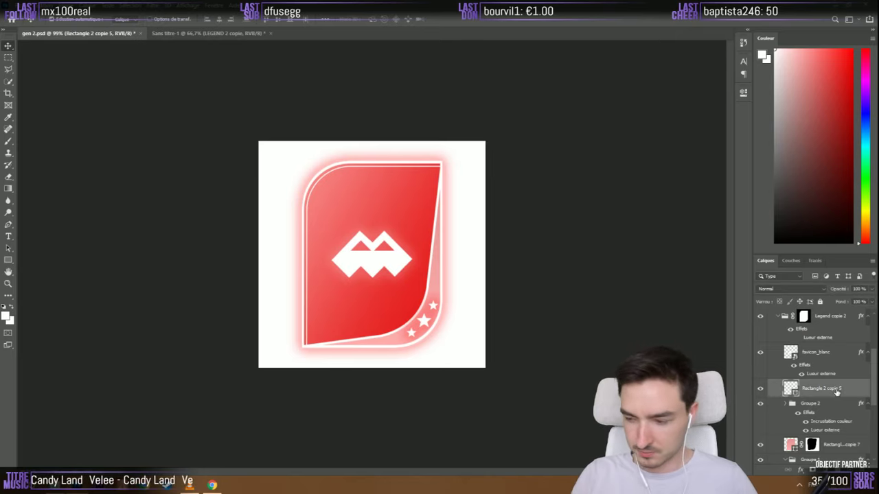
{"action": "type", "text": "liseré"}
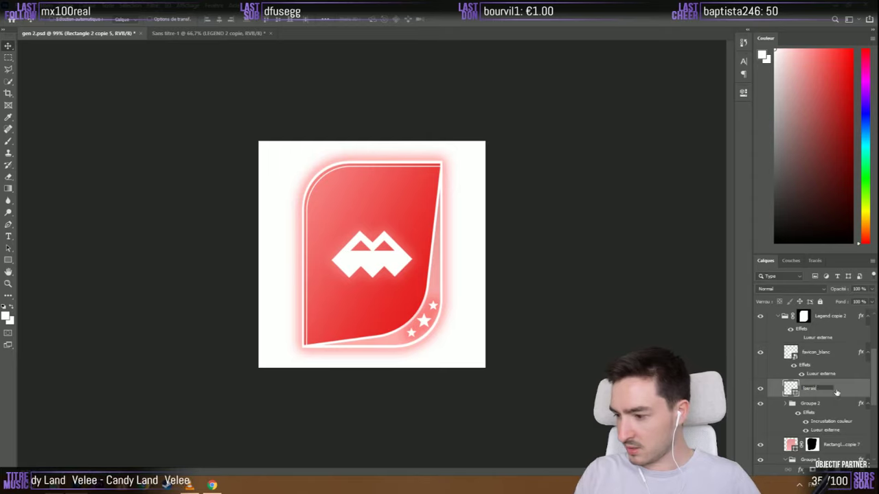
{"action": "key", "text": "Return"}
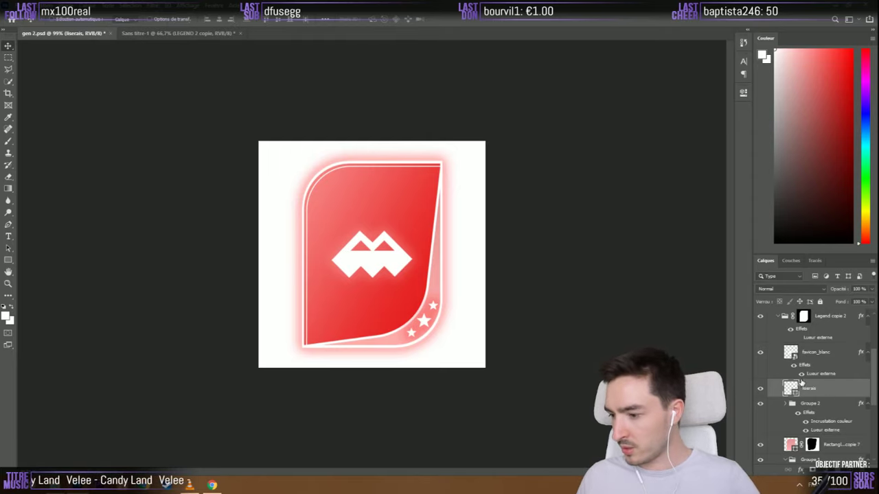
{"action": "left_click", "coordinate": [821, 355]}
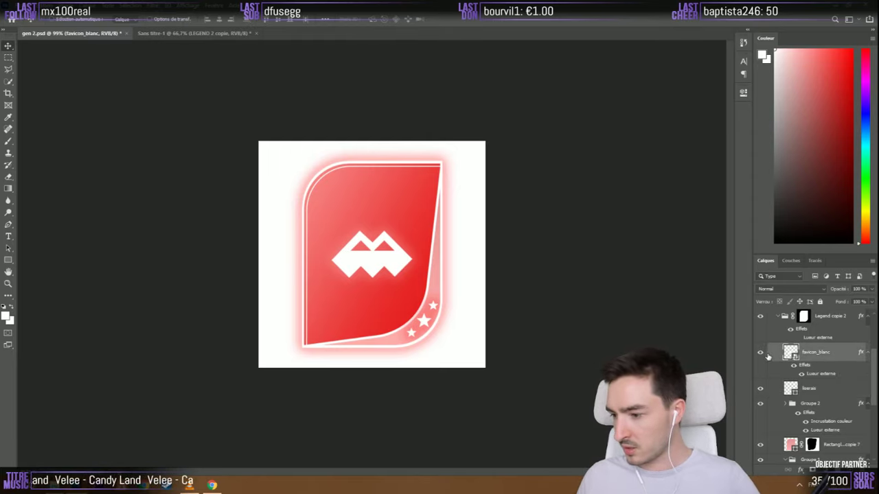
{"action": "double_click", "coordinate": [816, 352]}
{"action": "type", "text": "logo"}
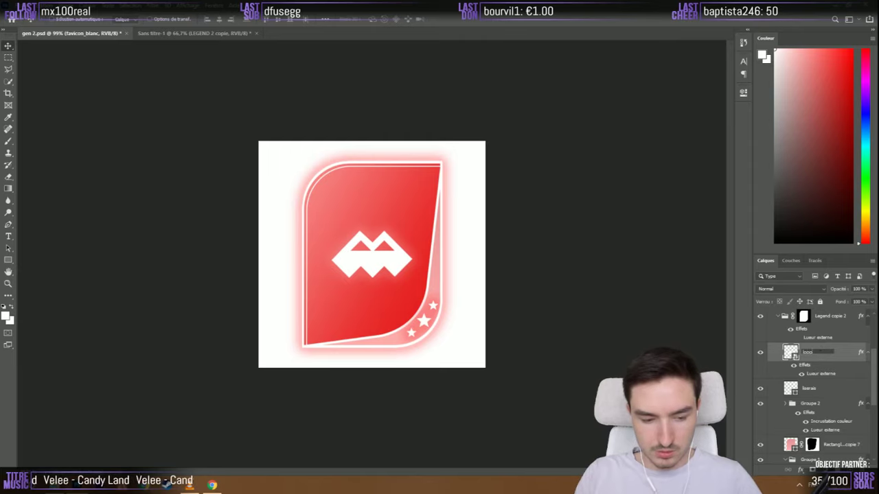
{"action": "key", "text": "Return"}
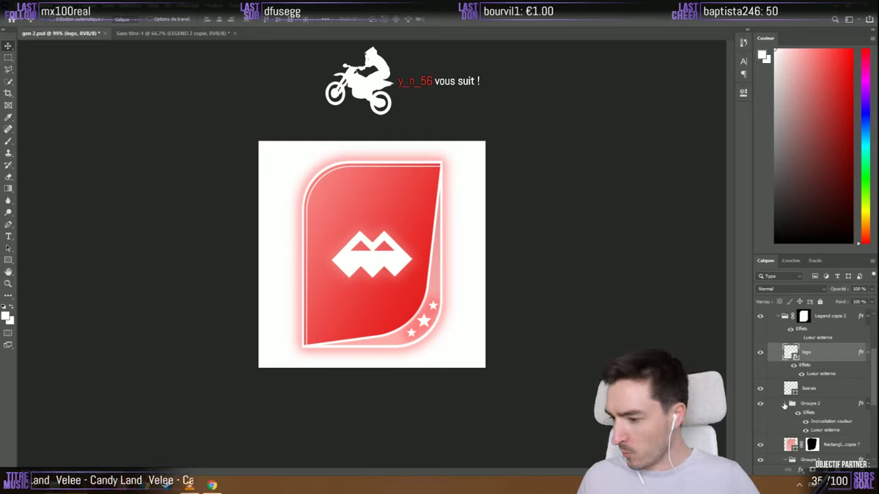
Duplicate the liseré layer and move the copy above the Mythic group
{"action": "left_click", "coordinate": [805, 390]}
{"action": "key", "text": "ctrl+j"}
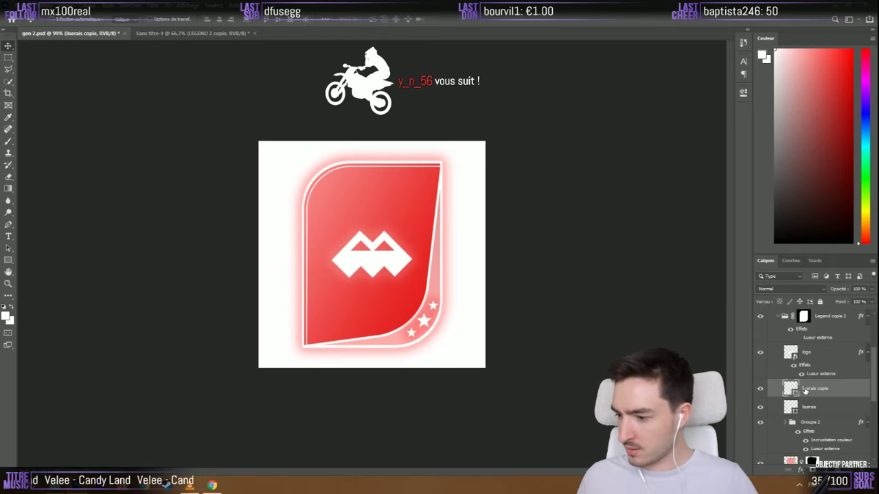
{"action": "left_click_drag", "start_coordinate": [805, 389], "coordinate": [814, 331]}
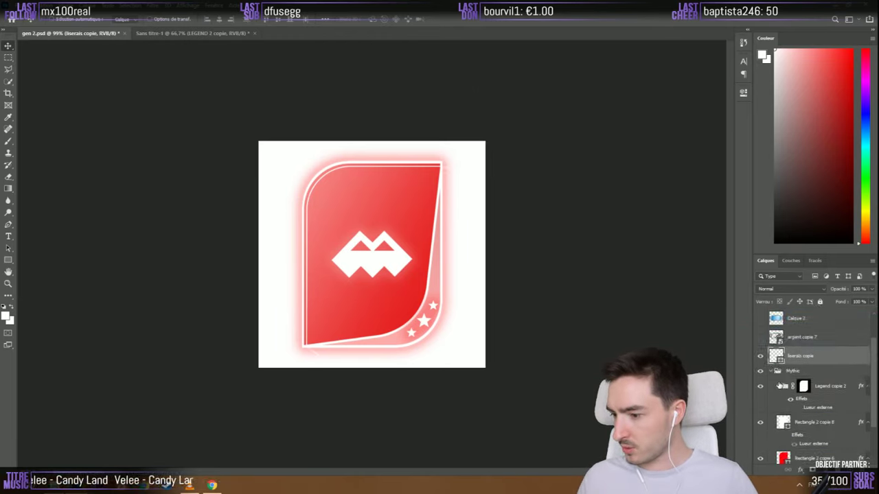
Collapse and hide the red Mythic card, then delete the star card's unused hidden layers
{"action": "left_click", "coordinate": [773, 371]}
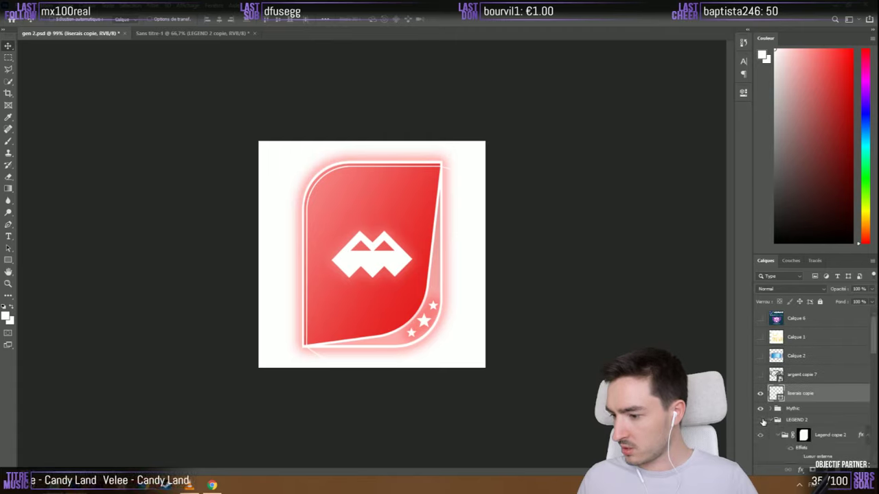
{"action": "scroll", "coordinate": [802, 408], "scroll_direction": "down", "scroll_amount": 1}
{"action": "left_click", "coordinate": [760, 351]}
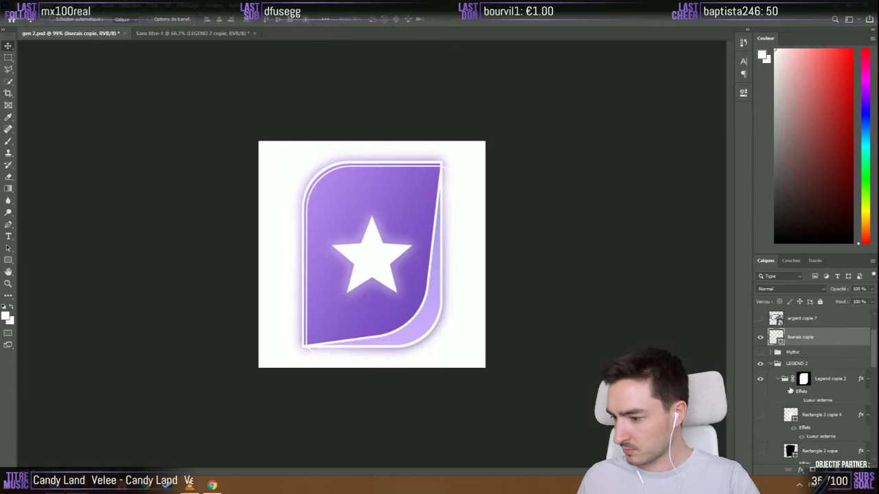
{"action": "scroll", "coordinate": [789, 389], "scroll_direction": "down", "scroll_amount": 1}
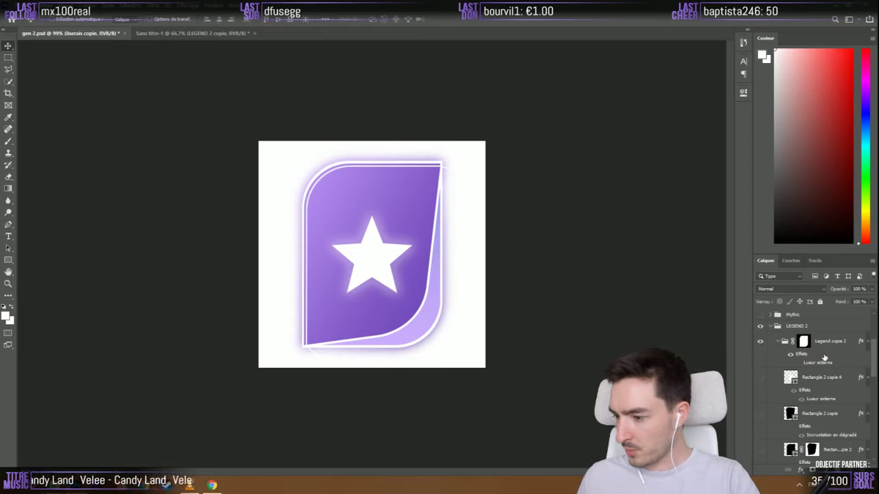
{"action": "left_click", "coordinate": [812, 374]}
{"action": "key", "text": "Delete"}
{"action": "key", "text": "Delete"}
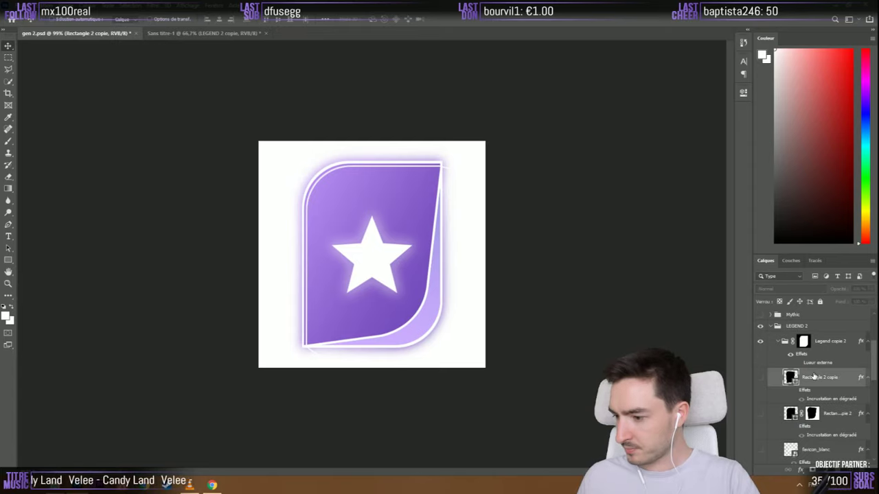
{"action": "key", "text": "Delete"}
{"action": "key", "text": "Delete"}
{"action": "key", "text": "Delete"}
{"action": "key", "text": "Delete"}
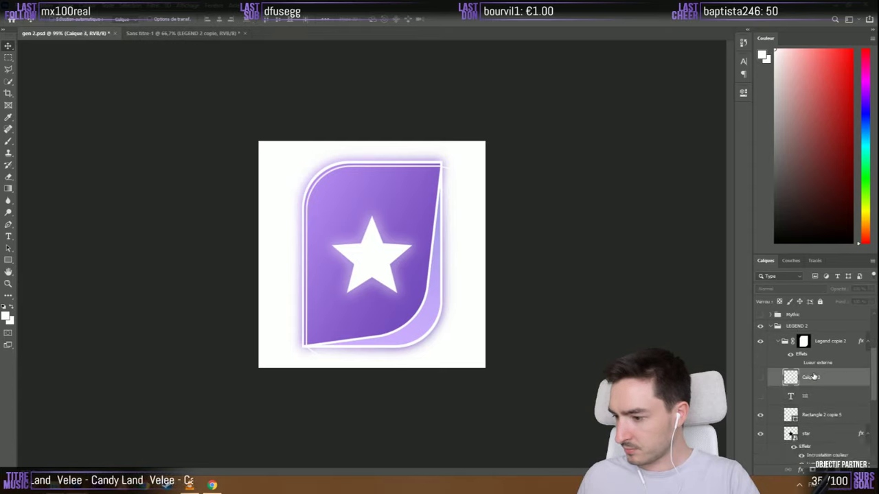
Move the liseré copie layer down above star and delete Rectangle 2 copie 5, then switch to Chrome
{"action": "left_click", "coordinate": [812, 377]}
{"action": "scroll", "coordinate": [804, 326], "scroll_direction": "up", "scroll_amount": 2}
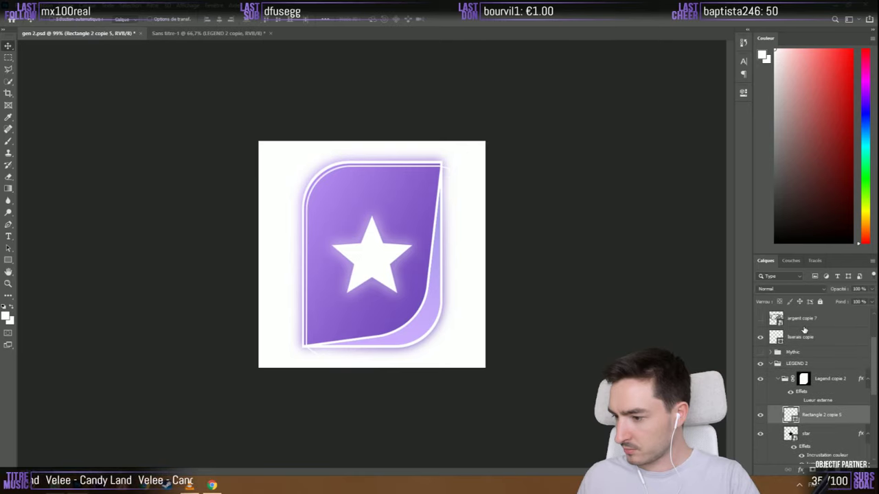
{"action": "left_click_drag", "start_coordinate": [800, 340], "coordinate": [828, 404]}
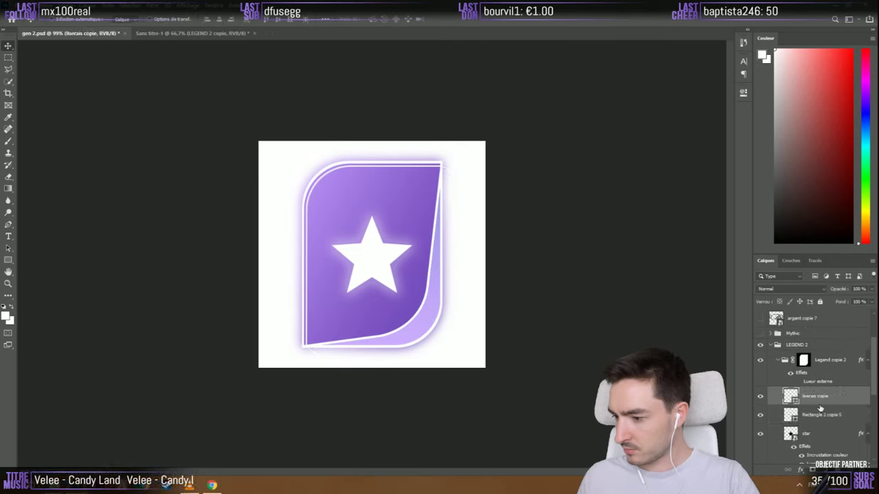
{"action": "scroll", "coordinate": [828, 403], "scroll_direction": "down", "scroll_amount": 2}
{"action": "left_click", "coordinate": [812, 379]}
{"action": "left_click", "coordinate": [760, 376]}
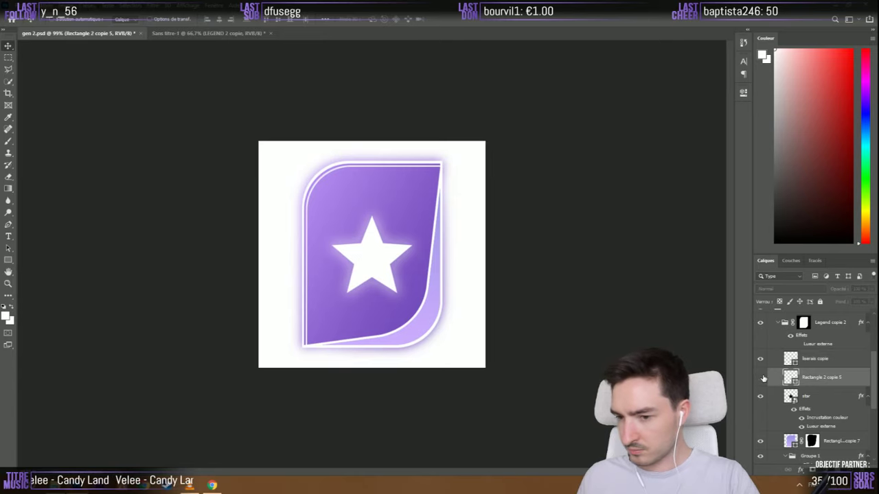
{"action": "left_click", "coordinate": [760, 376]}
{"action": "key", "text": "Delete"}
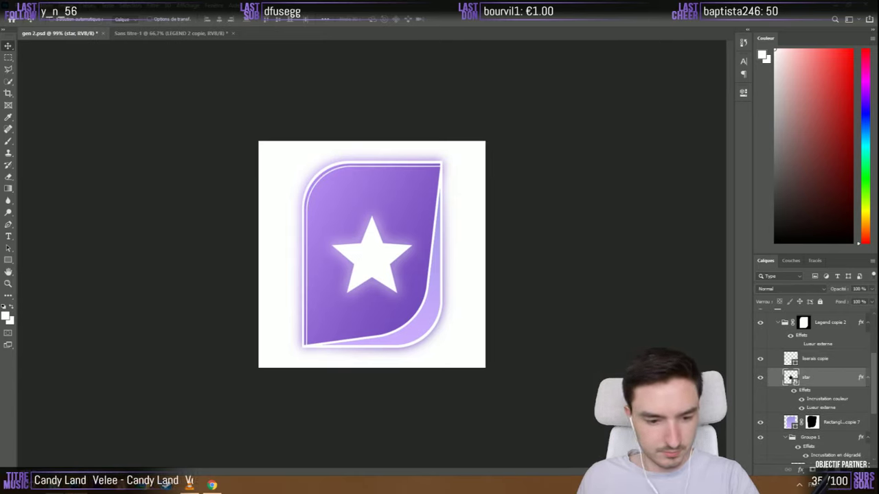
{"action": "key", "text": "alt+Tab"}
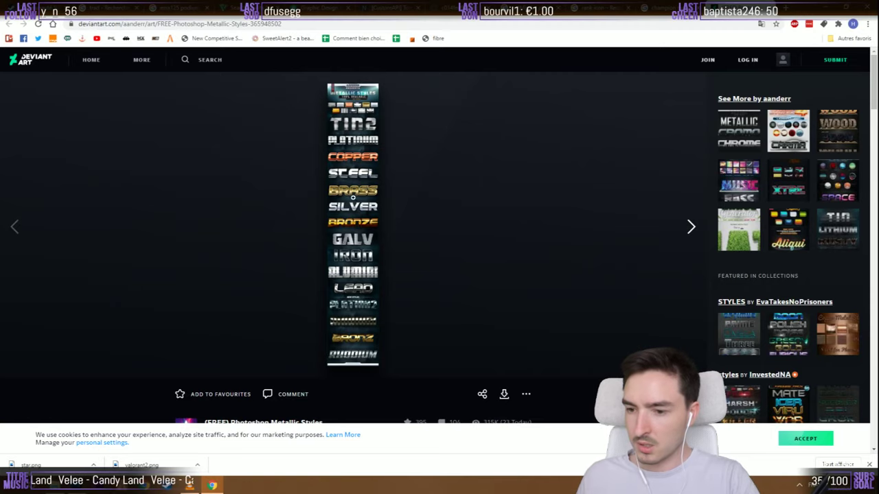
Open the DeviantArt Metallic Styles preview image on its own page and zoom in on it
{"action": "right_click", "coordinate": [349, 186]}
{"action": "left_click", "coordinate": [375, 196]}
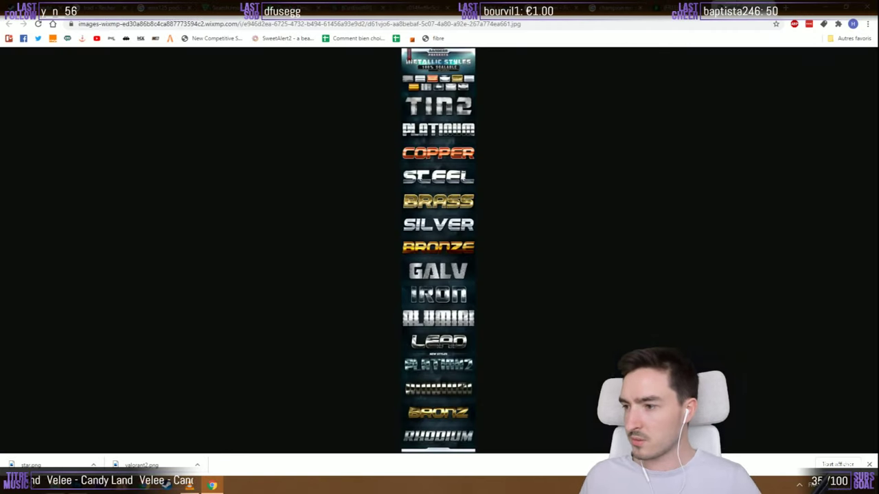
{"action": "scroll", "coordinate": [373, 224], "scroll_direction": "up", "scroll_amount": 7}
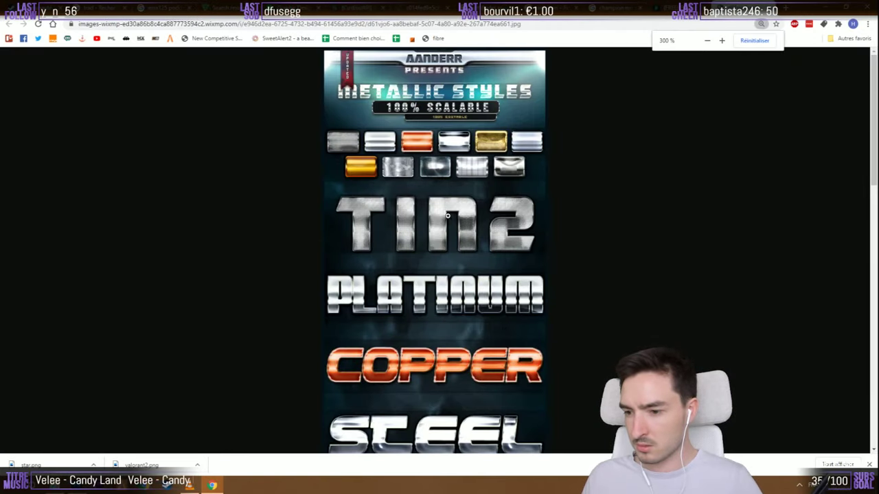
{"action": "scroll", "coordinate": [447, 215], "scroll_direction": "down", "scroll_amount": 3}
{"action": "scroll", "coordinate": [440, 214], "scroll_direction": "down", "scroll_amount": 6}
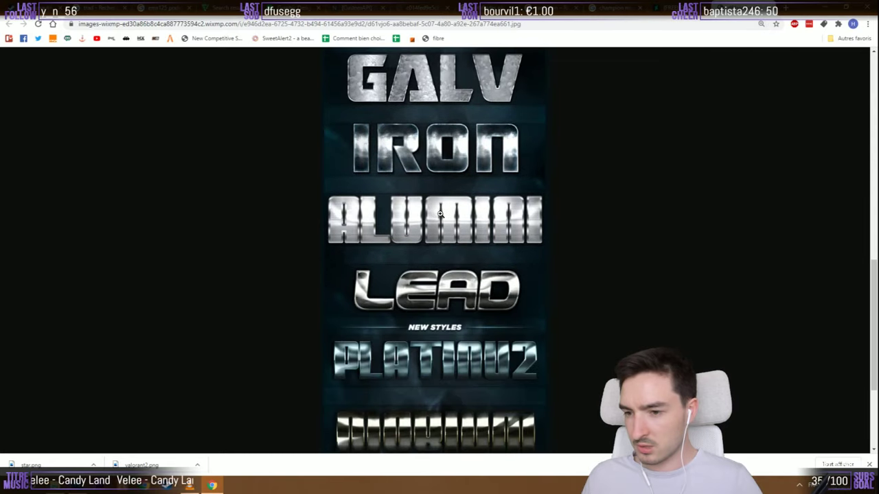
{"action": "scroll", "coordinate": [440, 214], "scroll_direction": "down", "scroll_amount": 3}
{"action": "scroll", "coordinate": [437, 257], "scroll_direction": "up", "scroll_amount": 15}
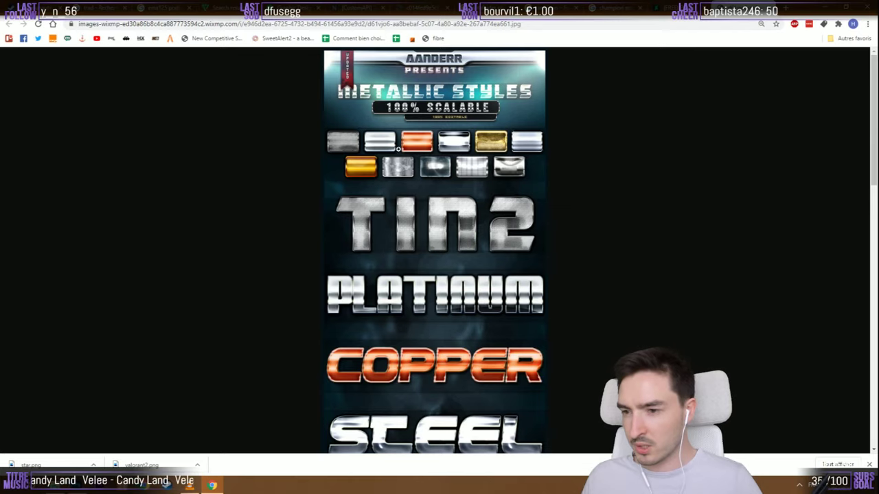
{"action": "scroll", "coordinate": [246, 338], "scroll_direction": "down", "scroll_amount": 3, "text": "ctrl"}
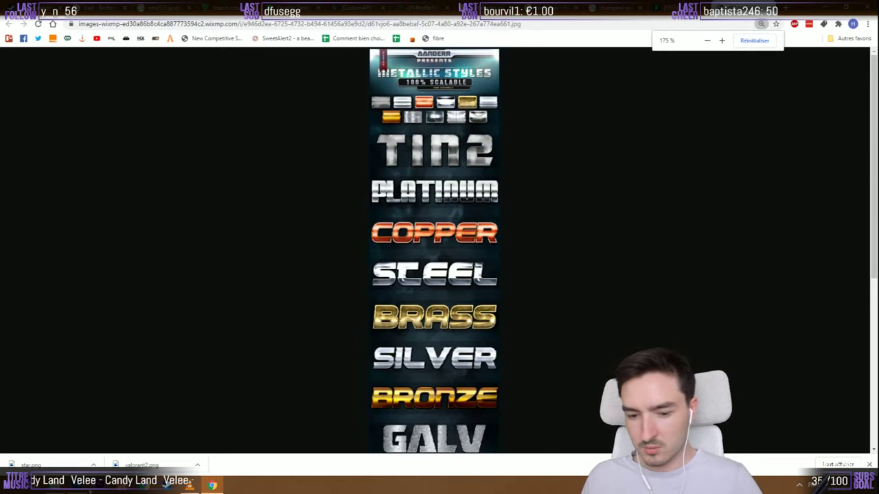
{"action": "key", "text": "alt+Tab"}
Open rocket league.jpg in Photos to view the rank chart, then return to Photoshop
{"action": "left_click", "coordinate": [574, 189]}
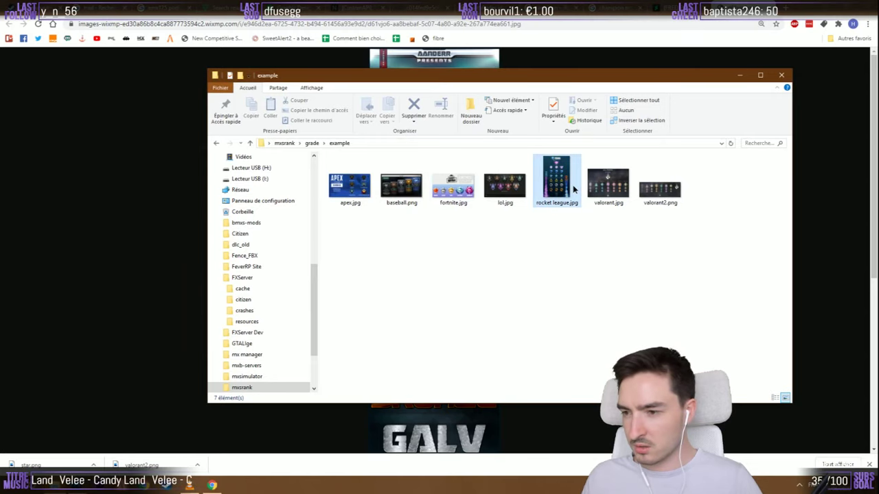
{"action": "double_click", "coordinate": [572, 187]}
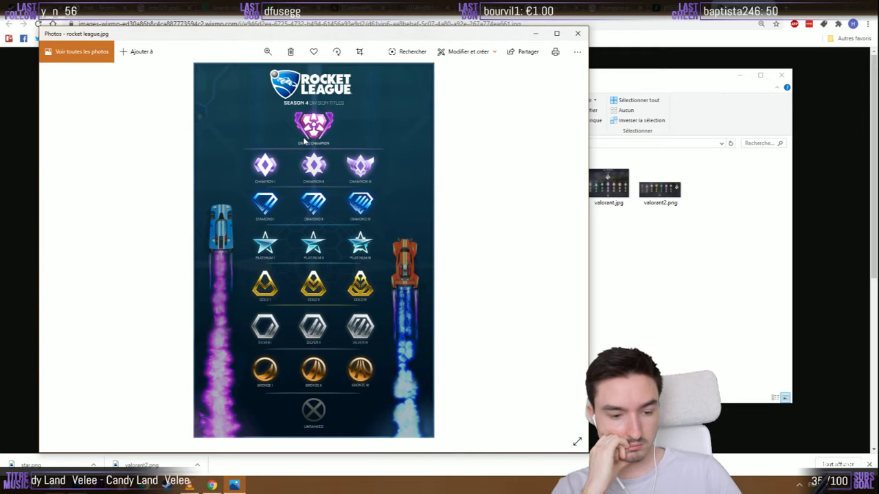
{"action": "key", "text": "alt+Tab"}
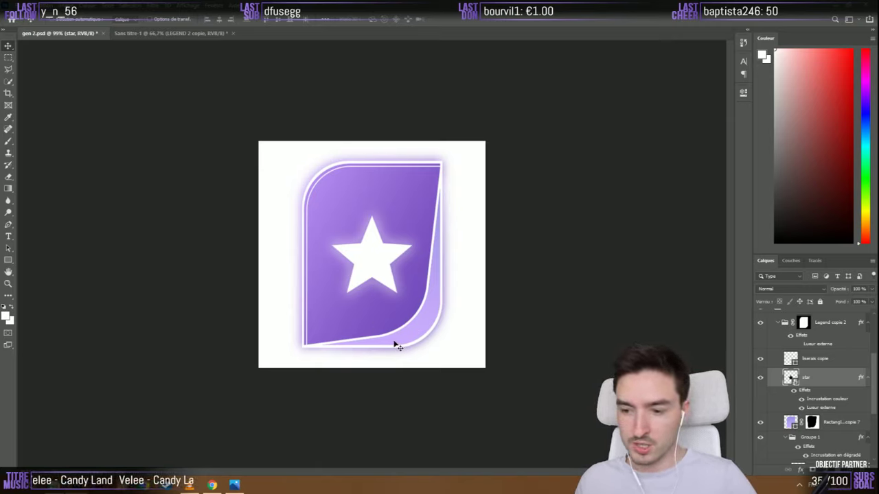
After checking Sans titre-1, duplicate the collapsed LEGEND 2 group in gen 2.psd with Ctrl+J
{"action": "left_click", "coordinate": [165, 35]}
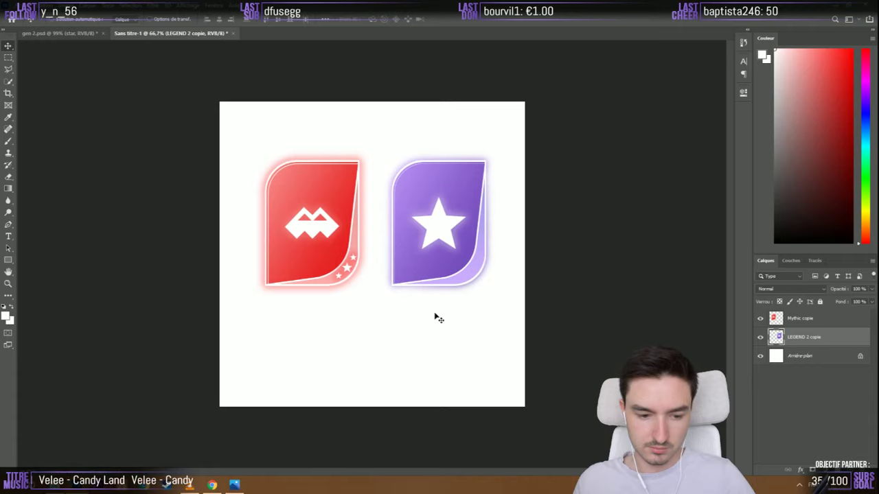
{"action": "left_click", "coordinate": [53, 36]}
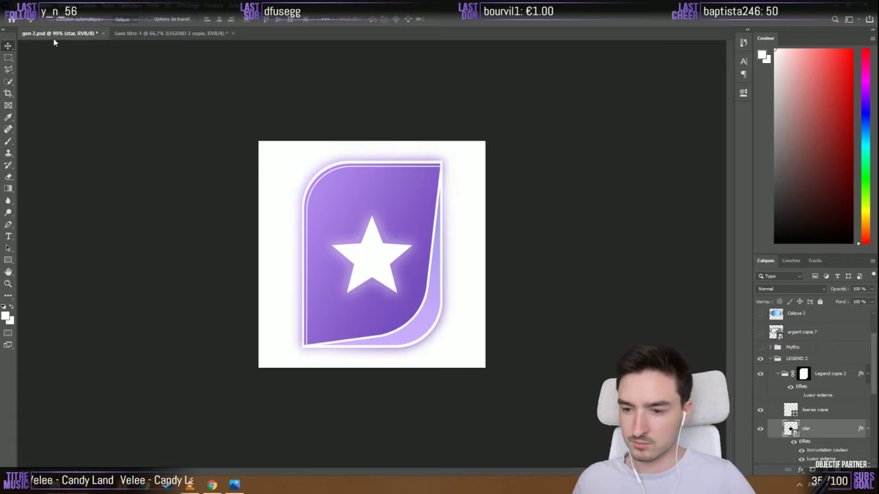
{"action": "left_click", "coordinate": [776, 360]}
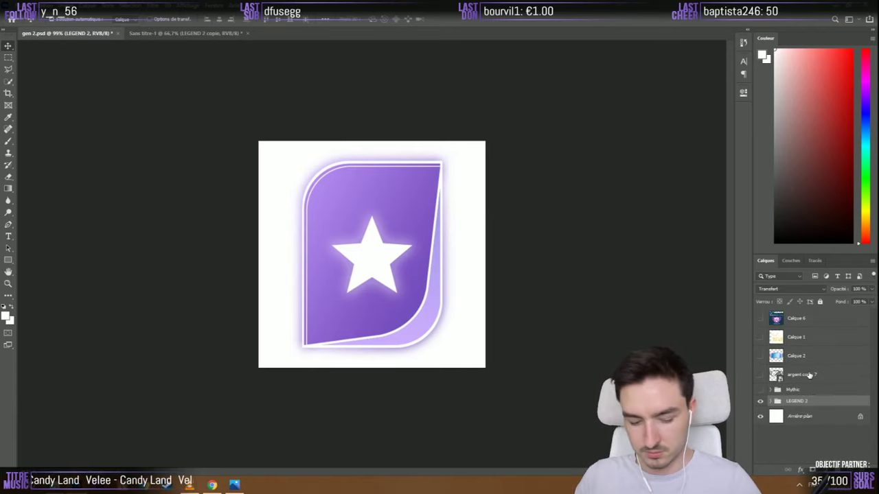
{"action": "key", "text": "ctrl+j"}
Merge LEGEND 2 copie into one layer, copy it into Sans titre-1, and delete it from gen 2.psd
{"action": "right_click", "coordinate": [802, 401]}
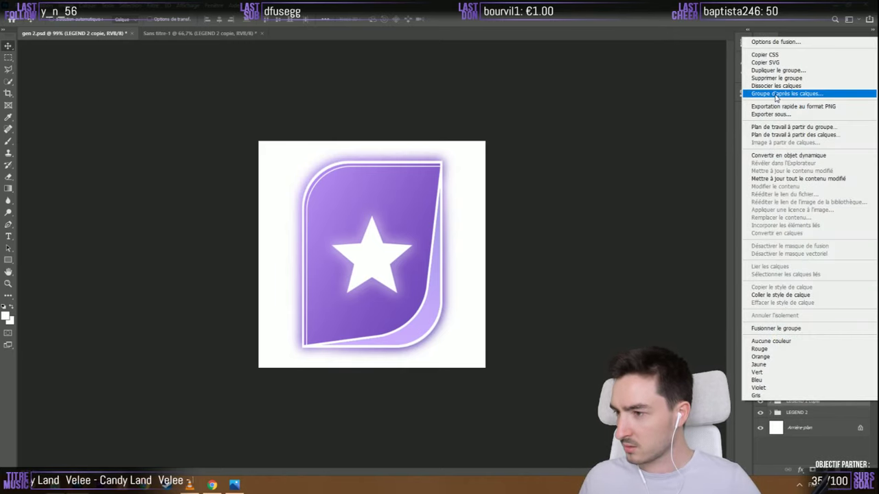
{"action": "left_click", "coordinate": [776, 328]}
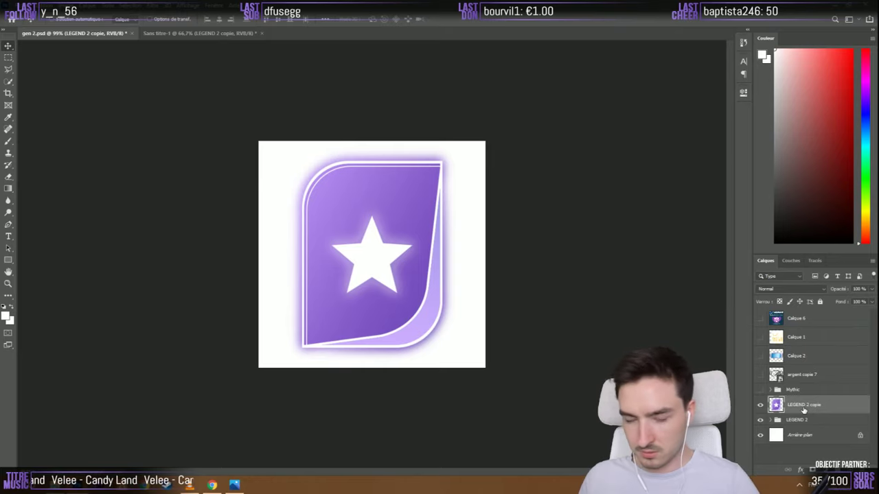
{"action": "left_click_drag", "start_coordinate": [803, 410], "coordinate": [464, 254]}
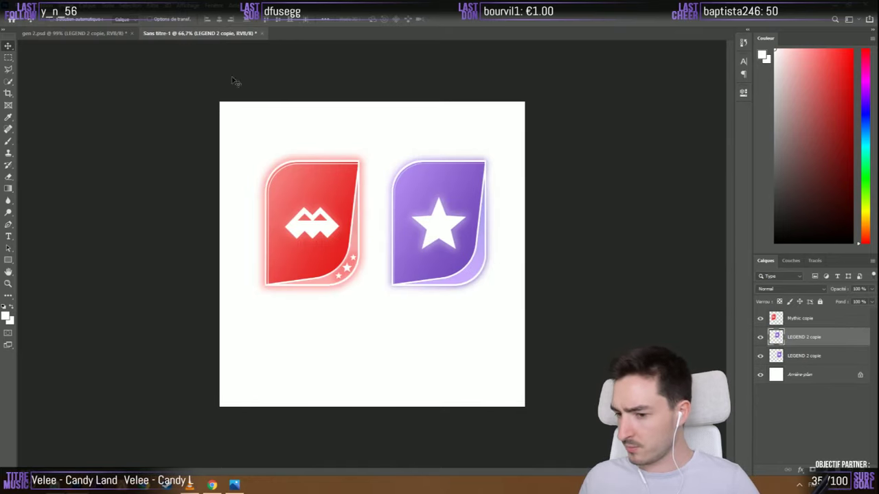
{"action": "left_click", "coordinate": [66, 34]}
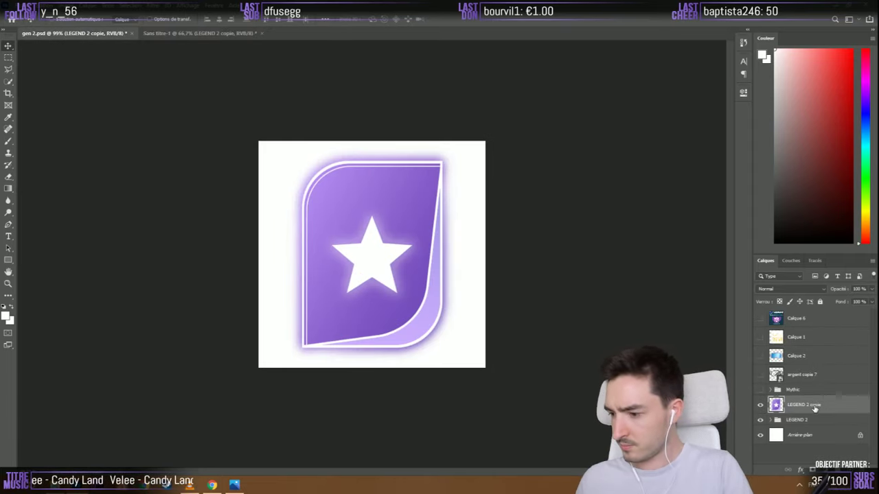
{"action": "key", "text": "Delete"}
In Sans titre-1, place the new purple card over the old one and delete the older layer
{"action": "left_click", "coordinate": [204, 36]}
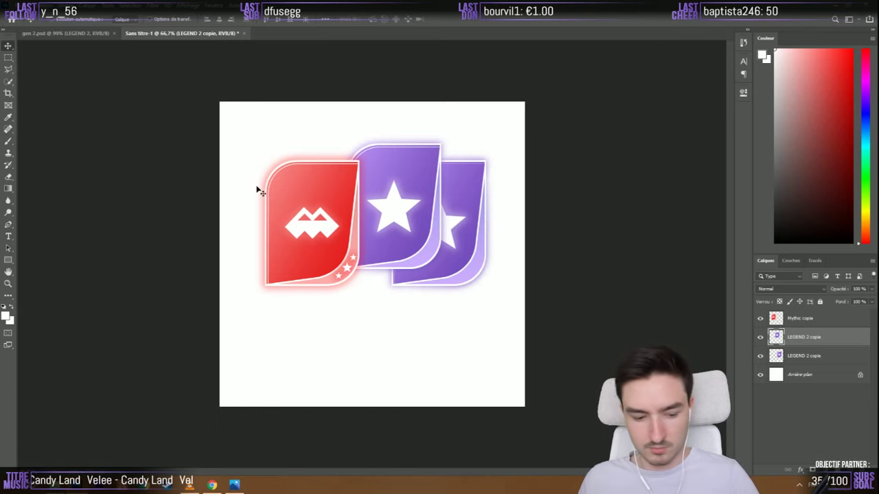
{"action": "left_click_drag", "start_coordinate": [454, 200], "coordinate": [496, 214]}
{"action": "left_click", "coordinate": [824, 357]}
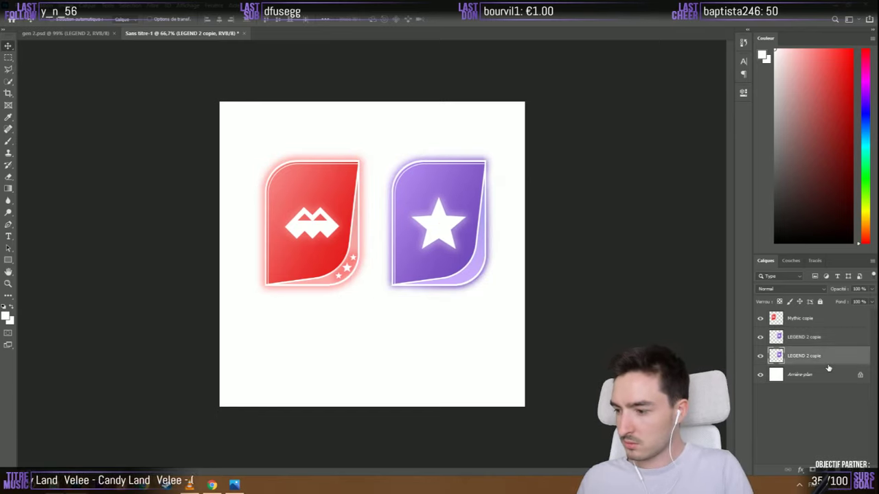
{"action": "key", "text": "Delete"}
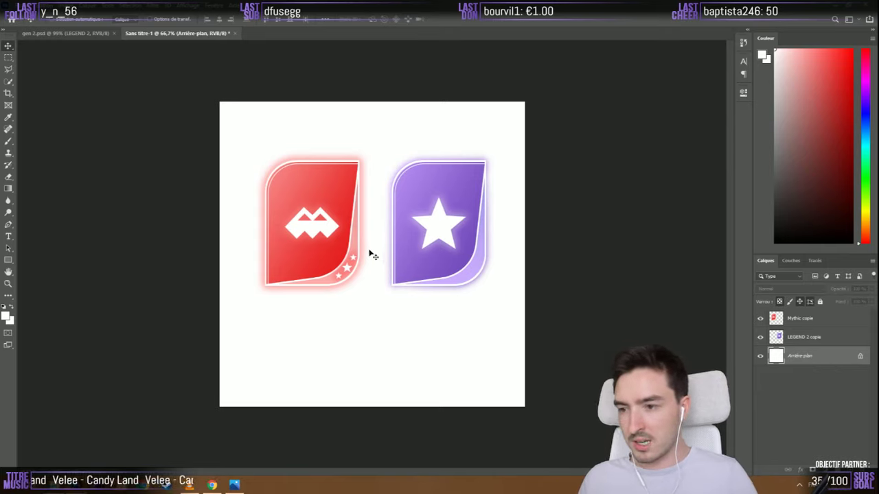
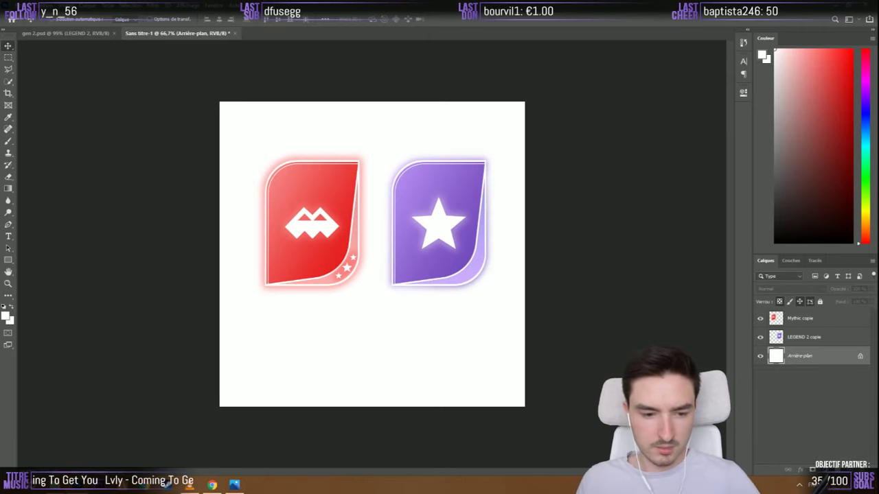
Switch from Photoshop to the browser showing the DeviantArt Metallic Styles page
{"action": "key", "text": "alt+Tab"}
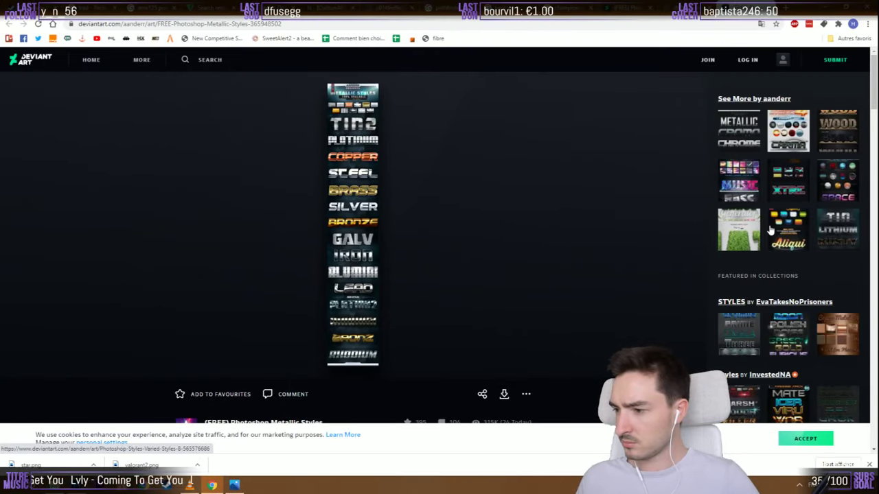
Dismiss the cookie notice and browse the Zoomfx styles v2 deviation page
{"action": "scroll", "coordinate": [408, 267], "scroll_direction": "down", "scroll_amount": 10}
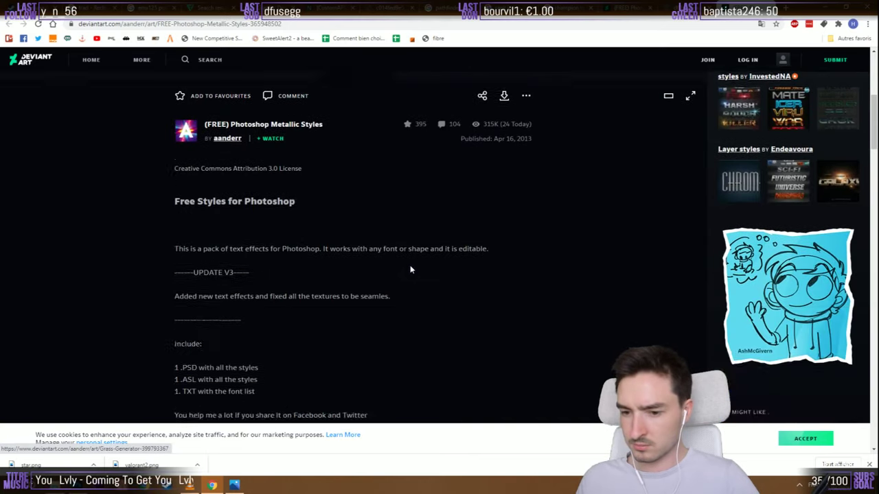
{"action": "scroll", "coordinate": [488, 290], "scroll_direction": "up", "scroll_amount": 5}
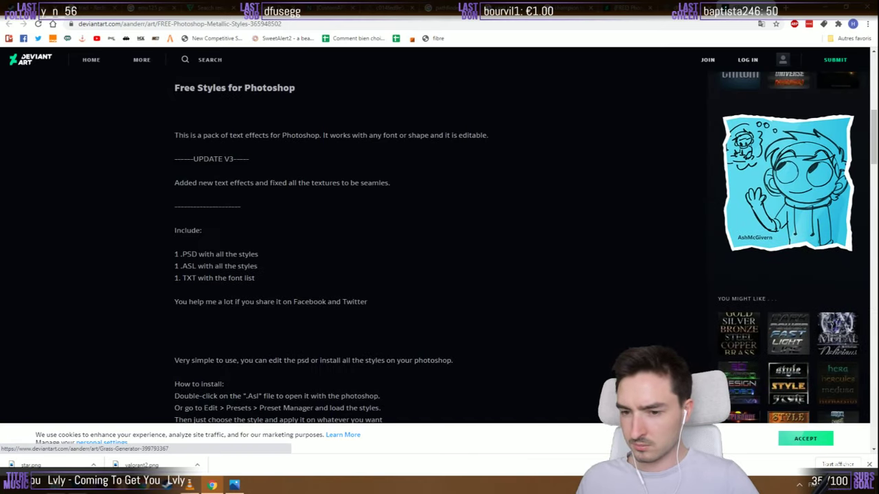
{"action": "left_click", "coordinate": [805, 438]}
{"action": "scroll", "coordinate": [739, 252], "scroll_direction": "down", "scroll_amount": 2}
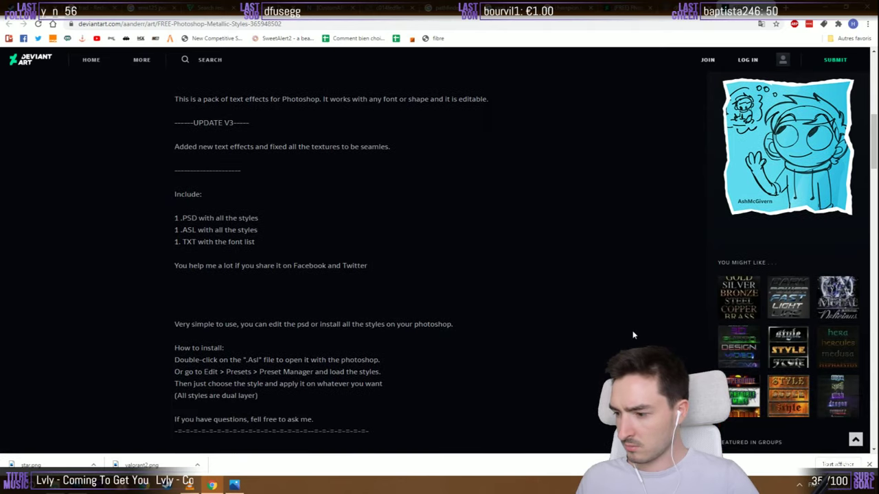
{"action": "left_click", "coordinate": [739, 252]}
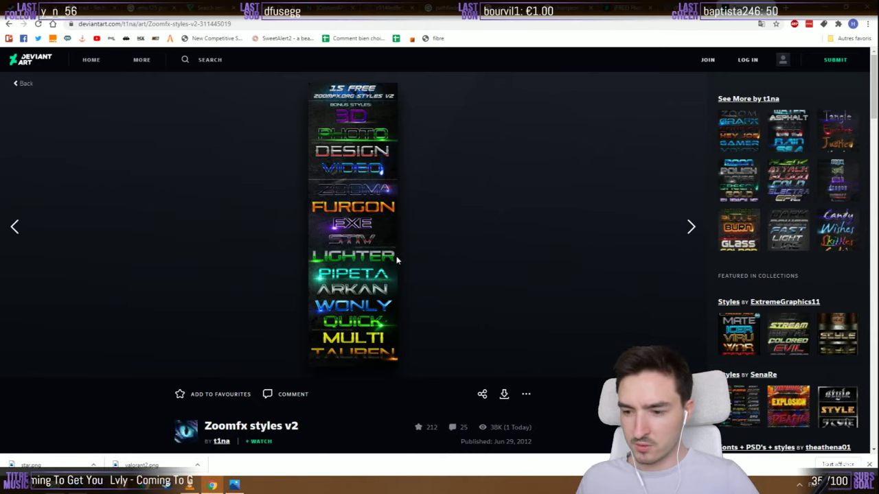
{"action": "scroll", "coordinate": [399, 264], "scroll_direction": "down", "scroll_amount": 2}
{"action": "scroll", "coordinate": [342, 328], "scroll_direction": "up", "scroll_amount": 2}
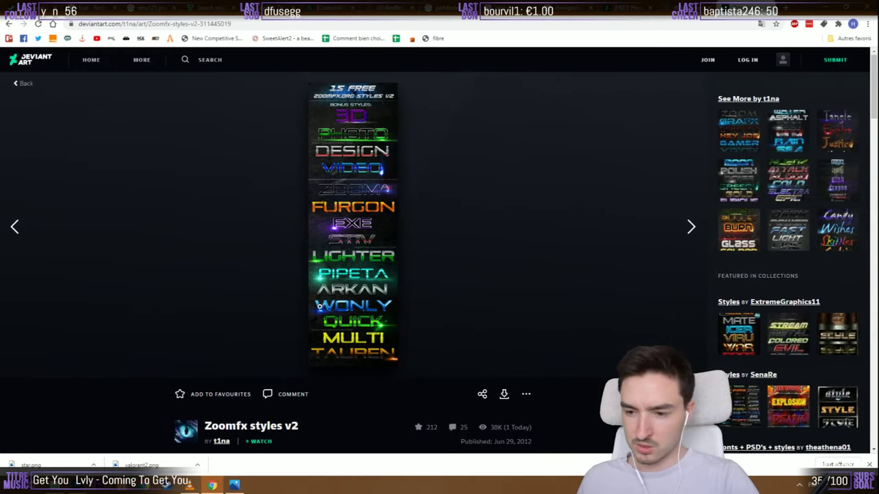
Back in Photoshop, drop rocket league.jpg from the example folder onto the canvas
{"action": "left_click", "coordinate": [234, 484]}
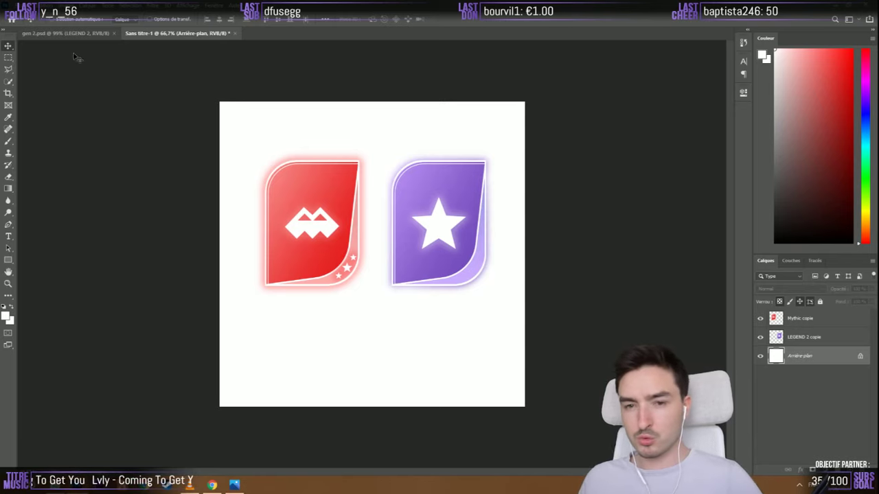
{"action": "key", "text": "alt+Tab"}
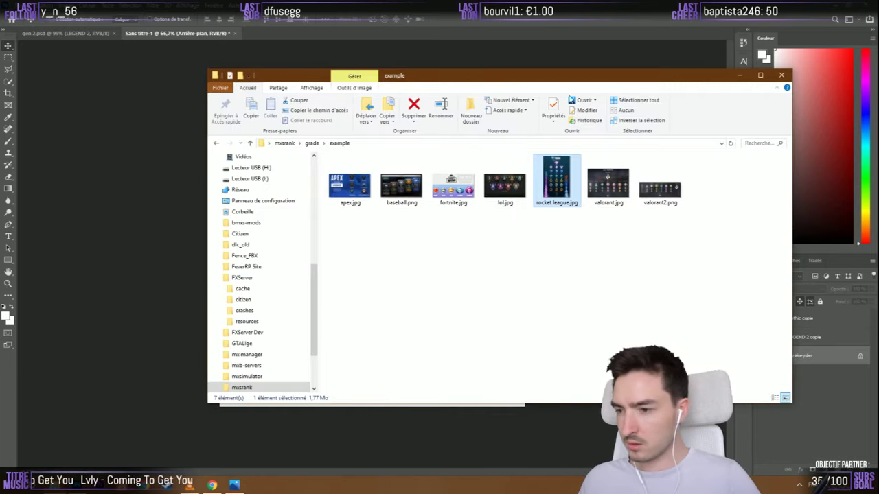
{"action": "left_click_drag", "start_coordinate": [530, 79], "coordinate": [663, 76]}
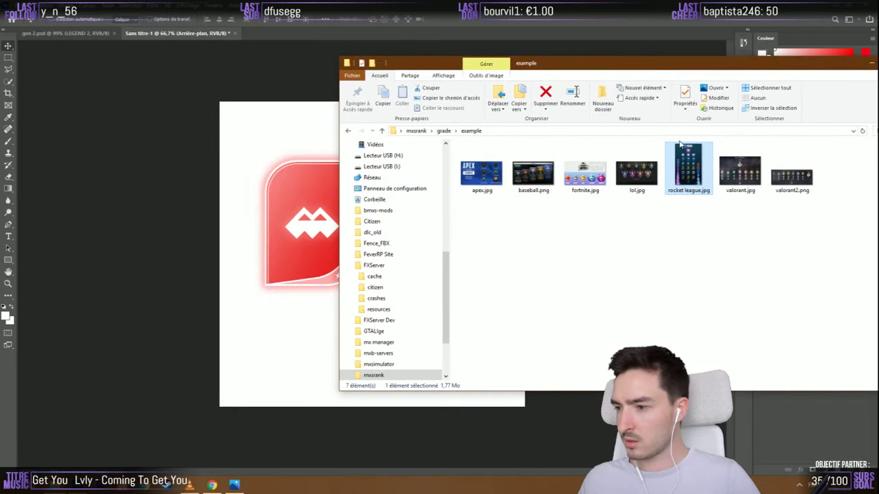
{"action": "left_click", "coordinate": [283, 222]}
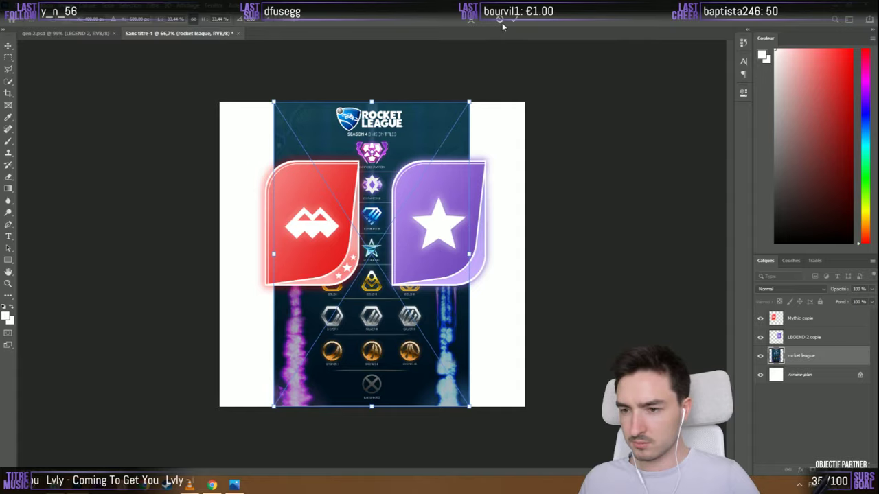
Commit the placed rocket league image and zoom in on the rank chart
{"action": "left_click", "coordinate": [513, 19]}
{"action": "scroll", "coordinate": [344, 172], "scroll_direction": "up", "scroll_amount": 10}
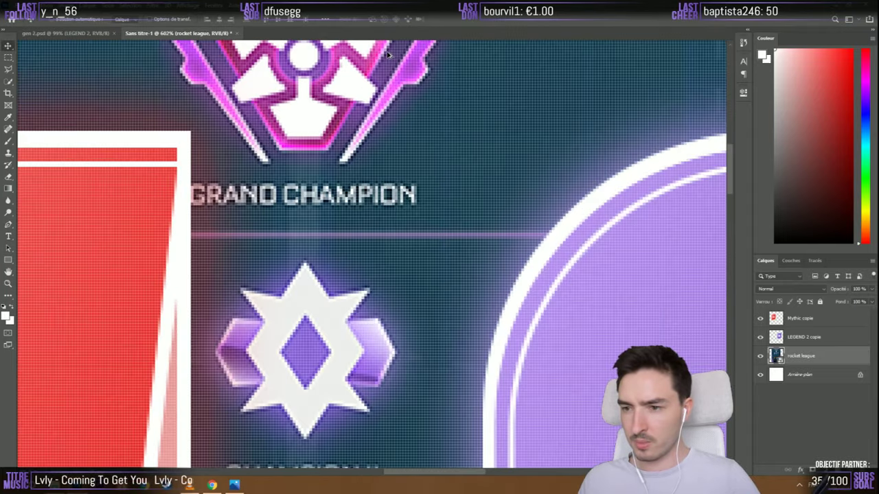
{"action": "scroll", "coordinate": [388, 55], "scroll_direction": "up", "scroll_amount": 3}
{"action": "scroll", "coordinate": [84, 245], "scroll_direction": "up", "scroll_amount": 2}
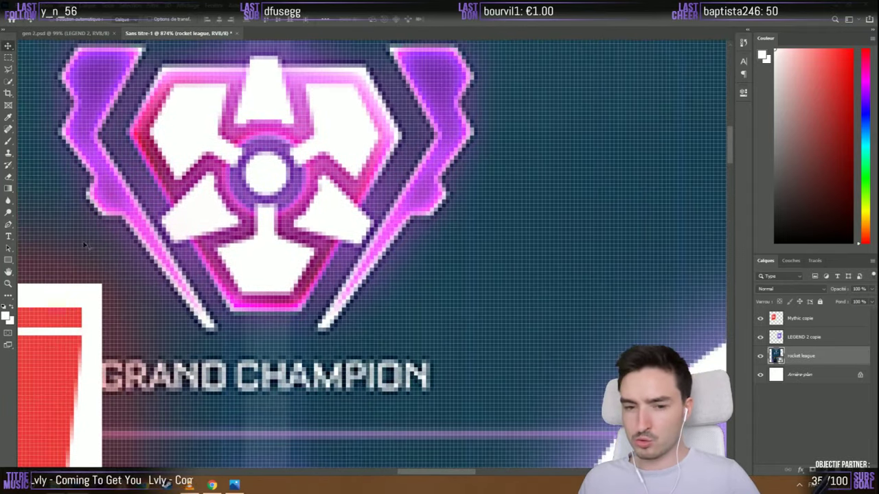
Sample the Grand Champion magenta f54afe as foreground colour, then switch to gen 2.psd
{"action": "left_click", "coordinate": [9, 119]}
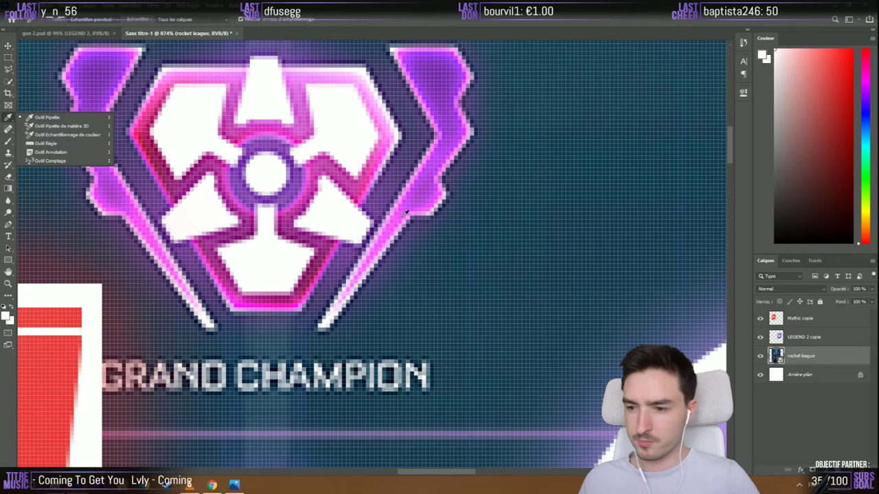
{"action": "left_click", "coordinate": [395, 218]}
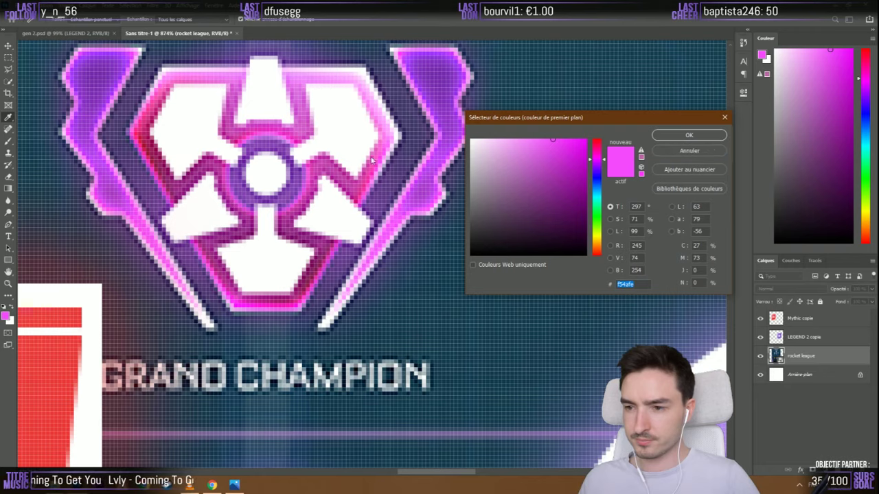
{"action": "left_click", "coordinate": [684, 154]}
{"action": "scroll", "coordinate": [295, 158], "scroll_direction": "down", "scroll_amount": 6}
{"action": "scroll", "coordinate": [283, 142], "scroll_direction": "down", "scroll_amount": 2}
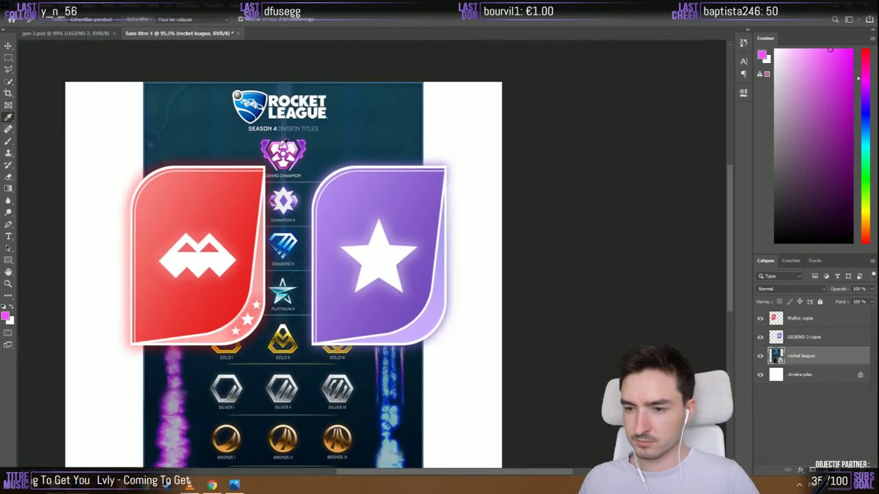
{"action": "left_click", "coordinate": [85, 35]}
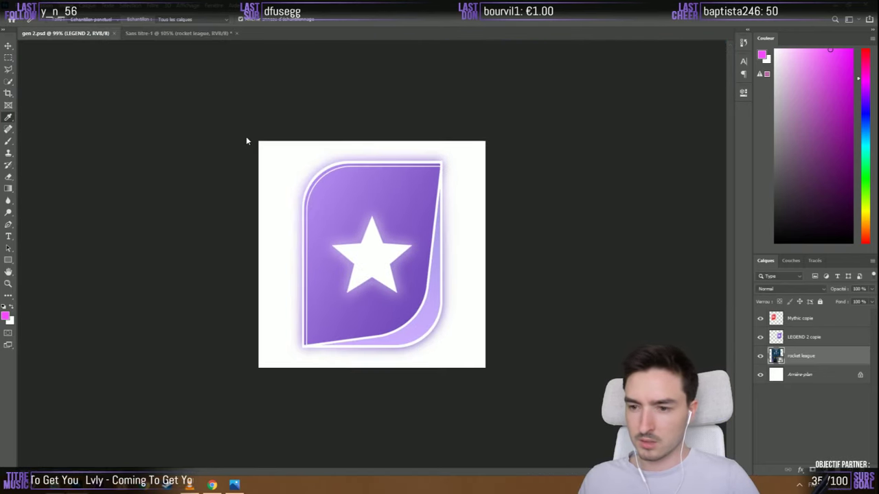
Copy the rocket league layer into gen 2.psd and position the rank chart
{"action": "left_click", "coordinate": [153, 33]}
{"action": "left_click_drag", "start_coordinate": [800, 356], "coordinate": [69, 40]}
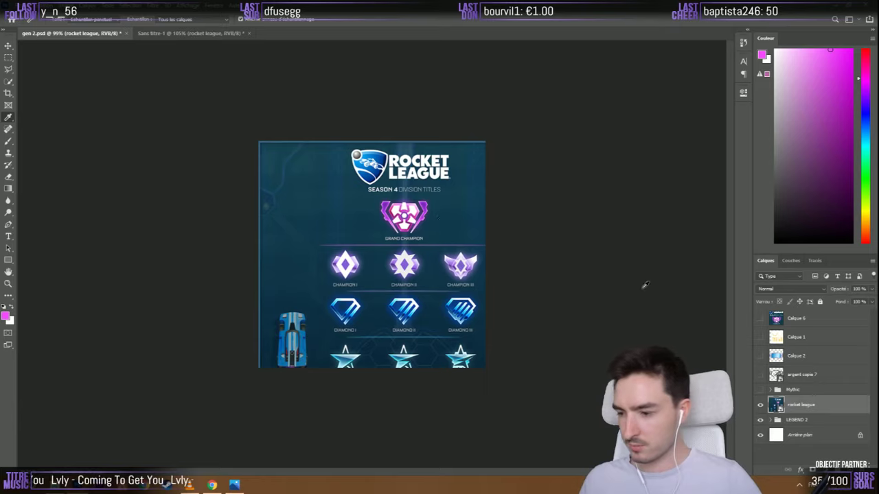
{"action": "left_click", "coordinate": [8, 46]}
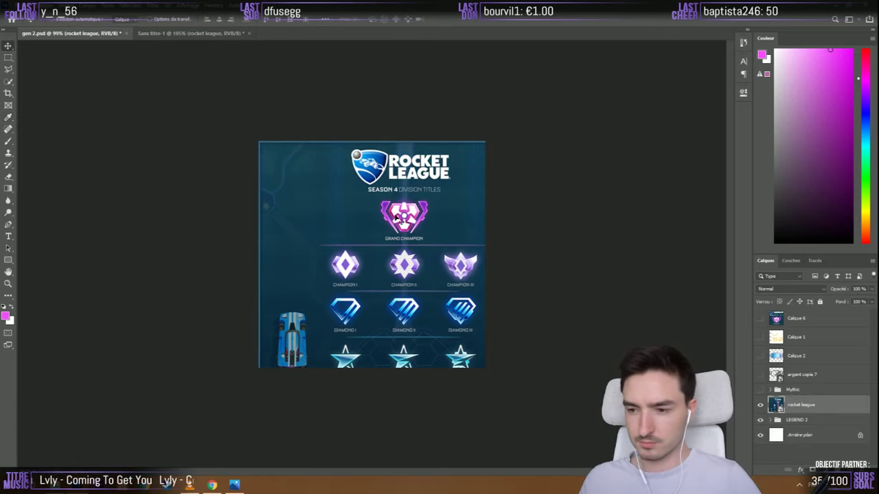
{"action": "left_click_drag", "start_coordinate": [450, 249], "coordinate": [449, 377]}
{"action": "mouse_move", "coordinate": [357, 352]}
{"action": "left_mouse_down"}
{"action": "mouse_move", "coordinate": [368, 353]}
{"action": "mouse_move", "coordinate": [367, 364]}
{"action": "left_mouse_up"}
{"action": "scroll", "coordinate": [367, 364], "scroll_direction": "up", "scroll_amount": 4}
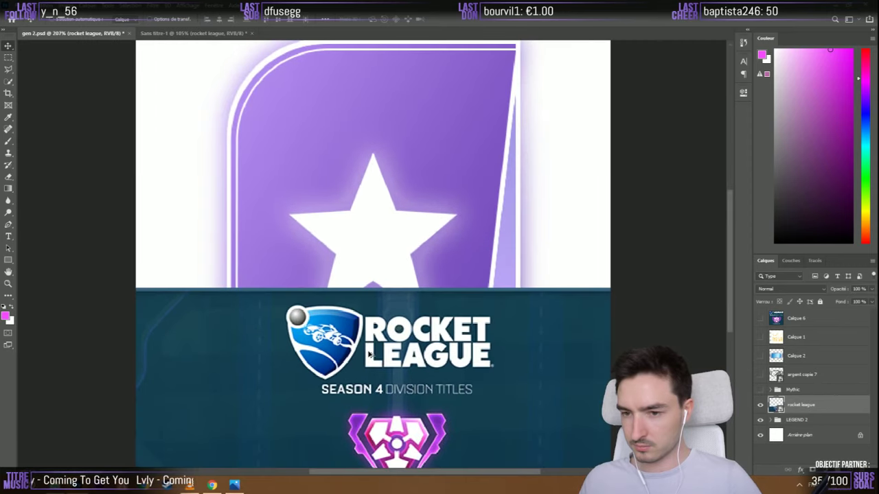
{"action": "left_click", "coordinate": [770, 420]}
{"action": "scroll", "coordinate": [792, 375], "scroll_direction": "down", "scroll_amount": 3}
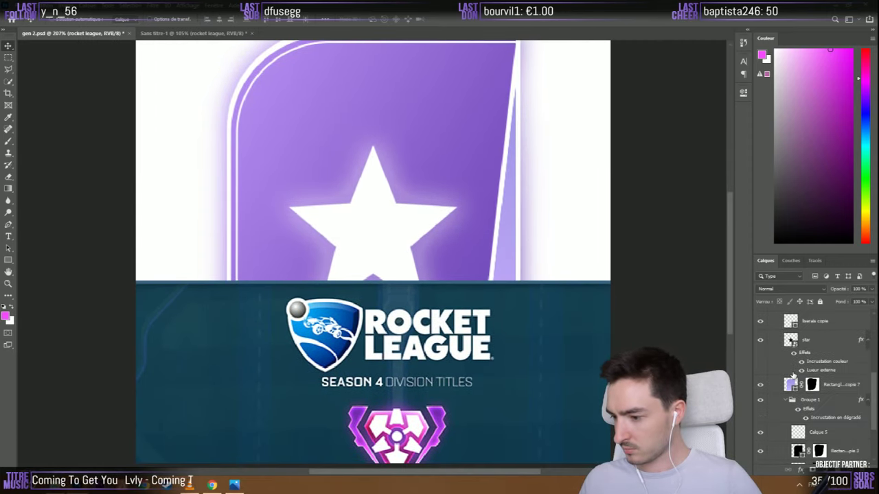
{"action": "left_click_drag", "start_coordinate": [451, 338], "coordinate": [356, 184]}
Copy the Grand Champion badge onto its own layer and hide the full chart
{"action": "key", "text": "m"}
{"action": "left_click_drag", "start_coordinate": [239, 235], "coordinate": [380, 345]}
{"action": "key", "text": "ctrl+j"}
{"action": "left_click", "coordinate": [794, 337]}
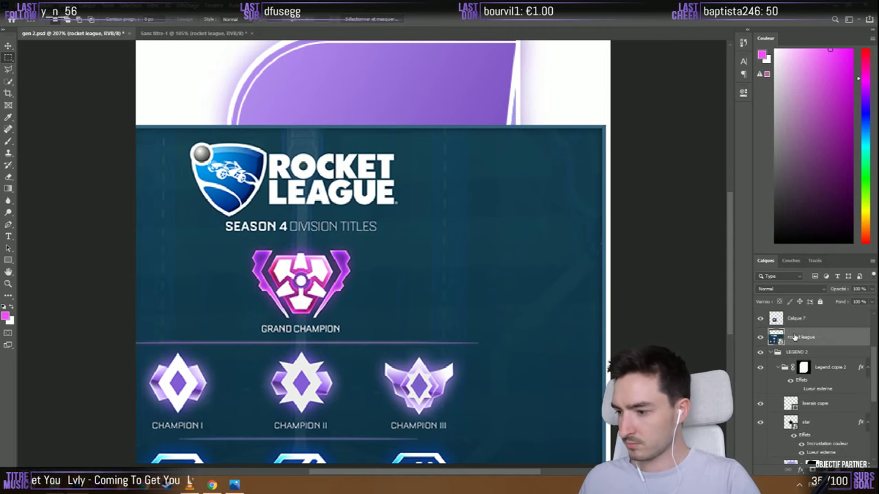
{"action": "left_click", "coordinate": [760, 337]}
Move the Grand Champion cutout into the top-left corner and select Rectangle 2 copie 7
{"action": "key", "text": "v"}
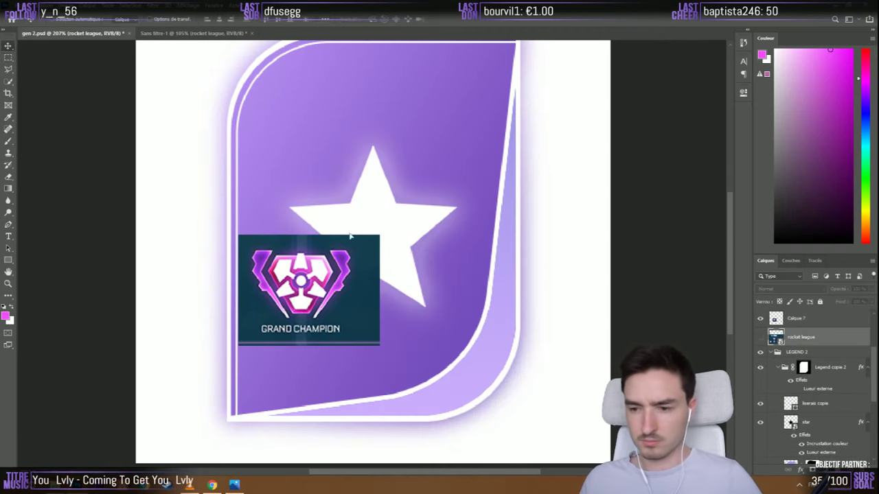
{"action": "left_click_drag", "start_coordinate": [350, 236], "coordinate": [403, 106]}
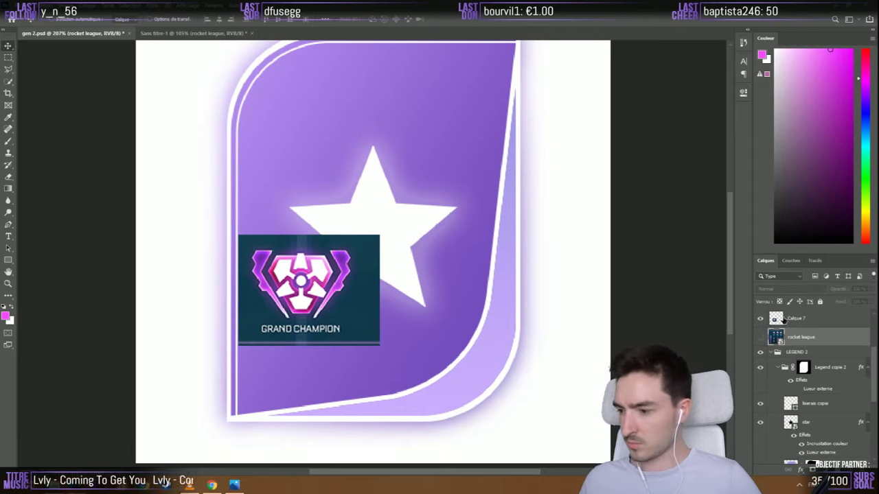
{"action": "left_click_drag", "start_coordinate": [300, 282], "coordinate": [199, 92]}
{"action": "scroll", "coordinate": [247, 241], "scroll_direction": "down", "scroll_amount": 3}
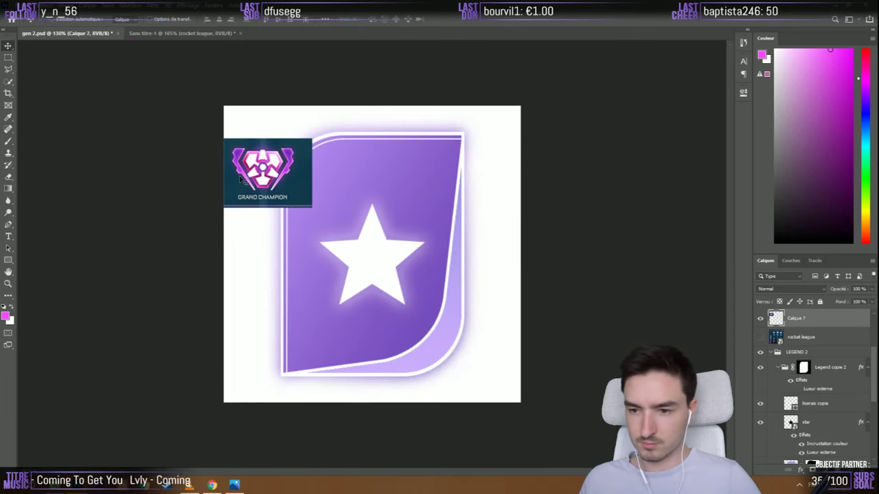
{"action": "left_click_drag", "start_coordinate": [241, 179], "coordinate": [259, 142]}
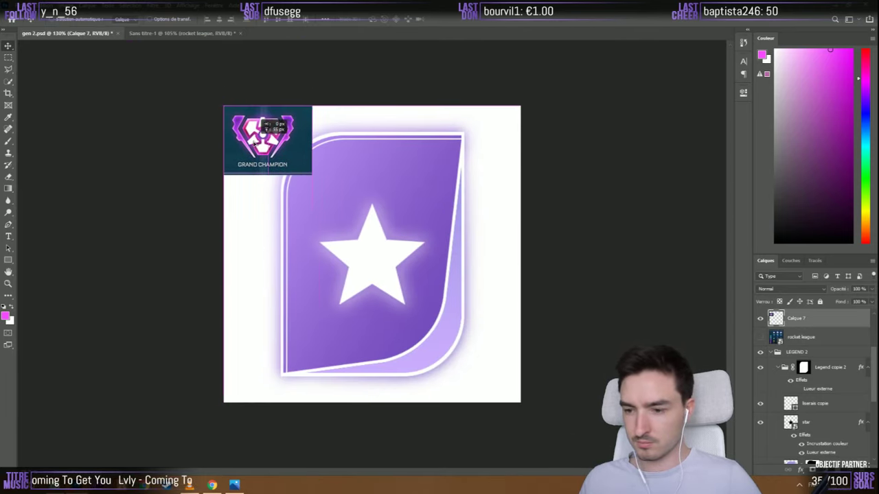
{"action": "left_click", "coordinate": [800, 343]}
{"action": "scroll", "coordinate": [801, 347], "scroll_direction": "down", "scroll_amount": 2}
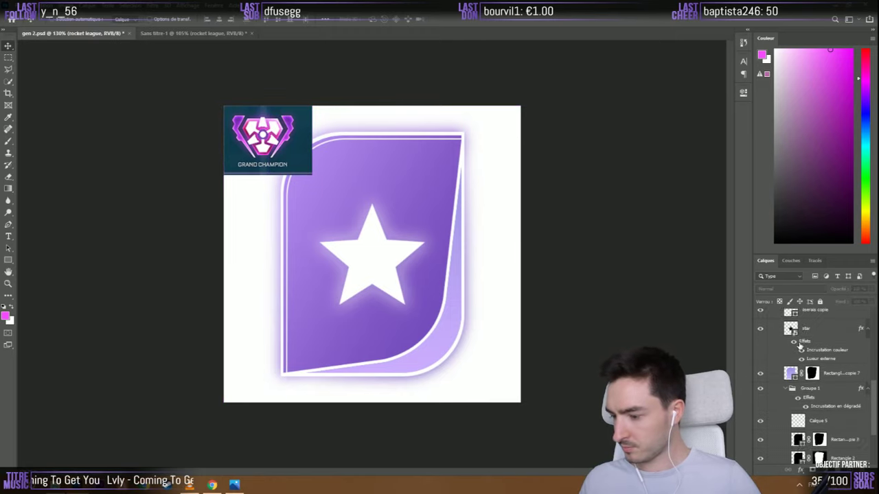
{"action": "scroll", "coordinate": [795, 390], "scroll_direction": "down", "scroll_amount": 2}
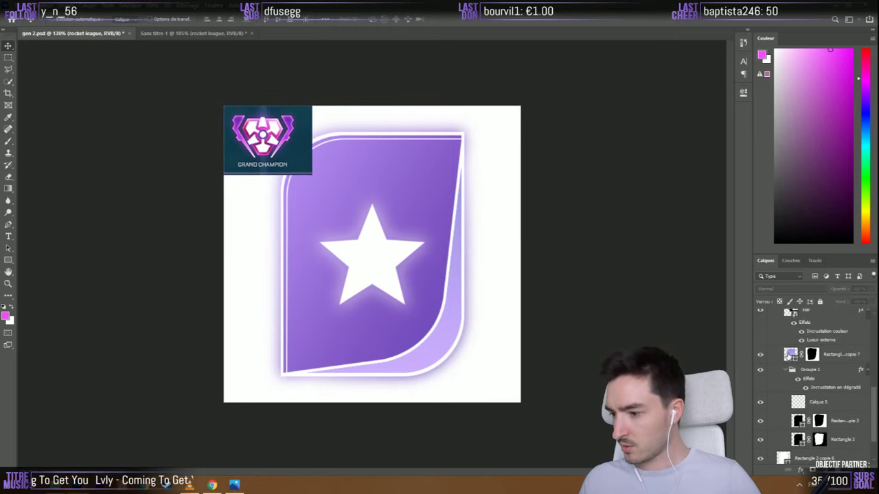
{"action": "left_click", "coordinate": [790, 354]}
{"action": "scroll", "coordinate": [355, 342], "scroll_direction": "up", "scroll_amount": 3}
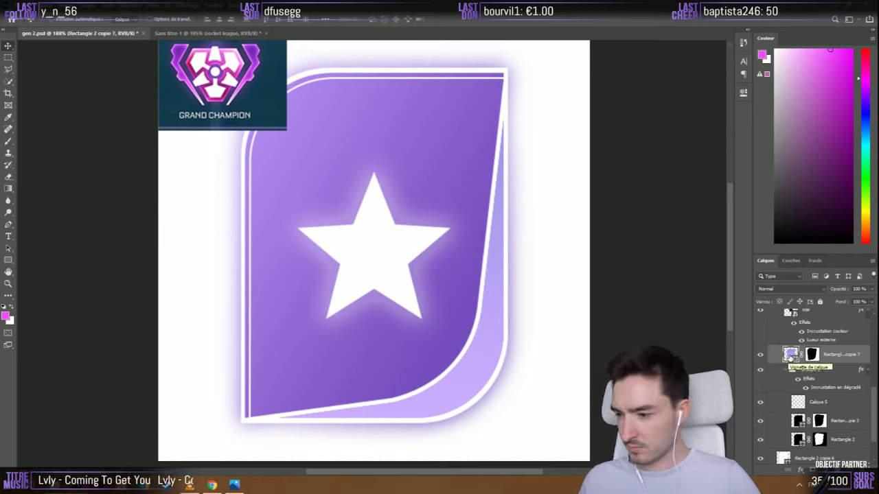
Rasterize Rectangle 2 copie 7, cancel the new-image dialog, and load the card outline as a selection
{"action": "right_click", "coordinate": [775, 357]}
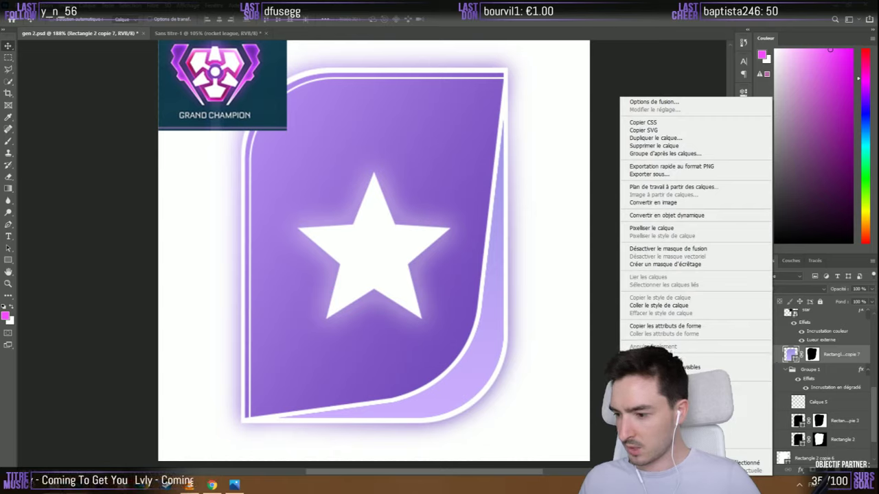
{"action": "left_click", "coordinate": [690, 228]}
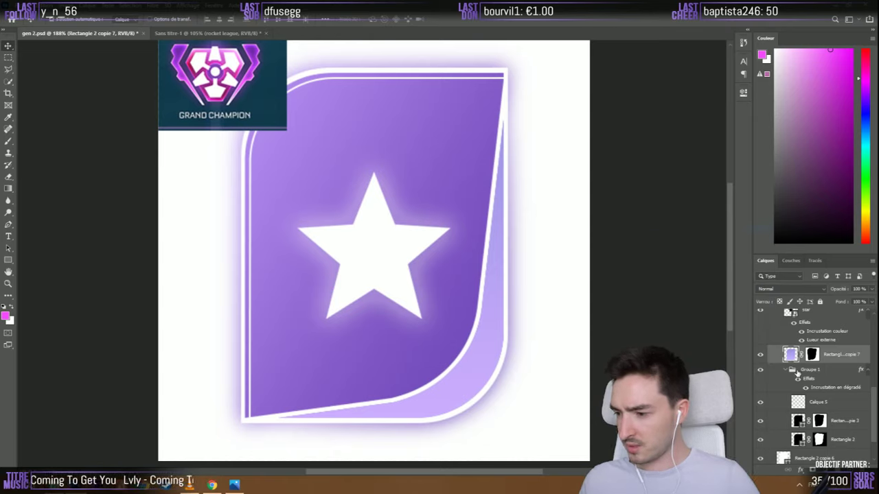
{"action": "right_click", "coordinate": [775, 357]}
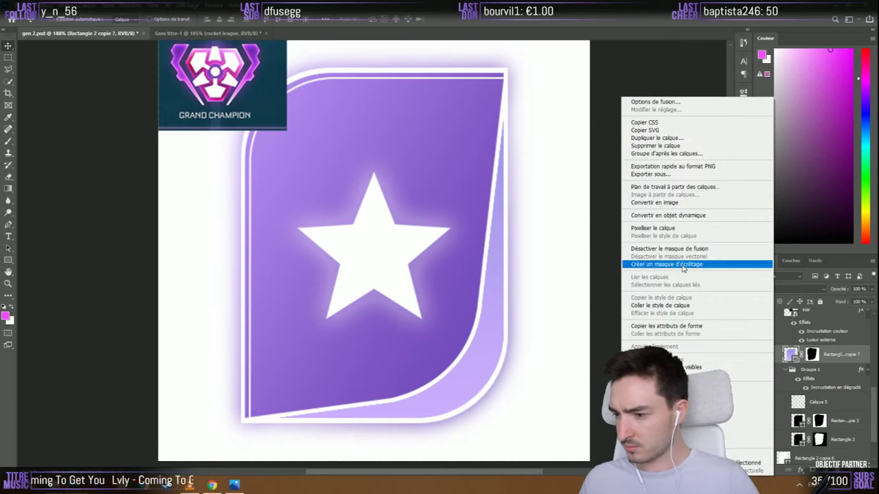
{"action": "left_click", "coordinate": [686, 203]}
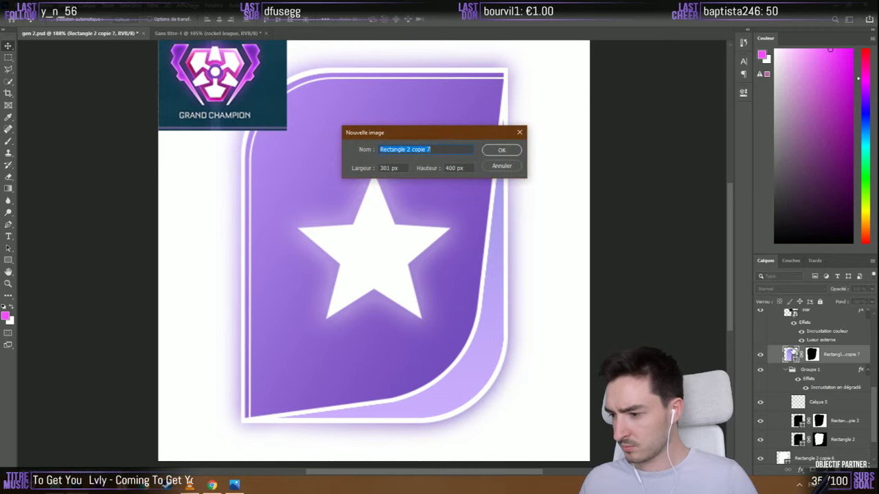
{"action": "left_click", "coordinate": [502, 166]}
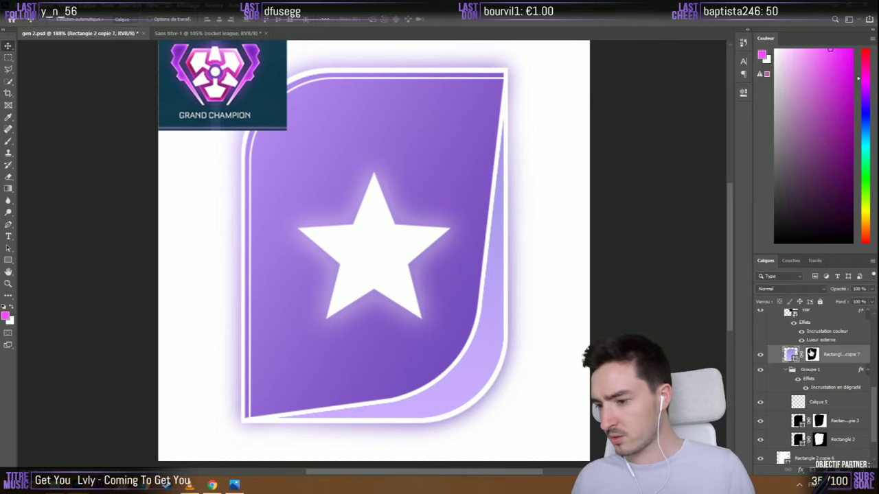
{"action": "left_click", "coordinate": [811, 355], "text": "ctrl"}
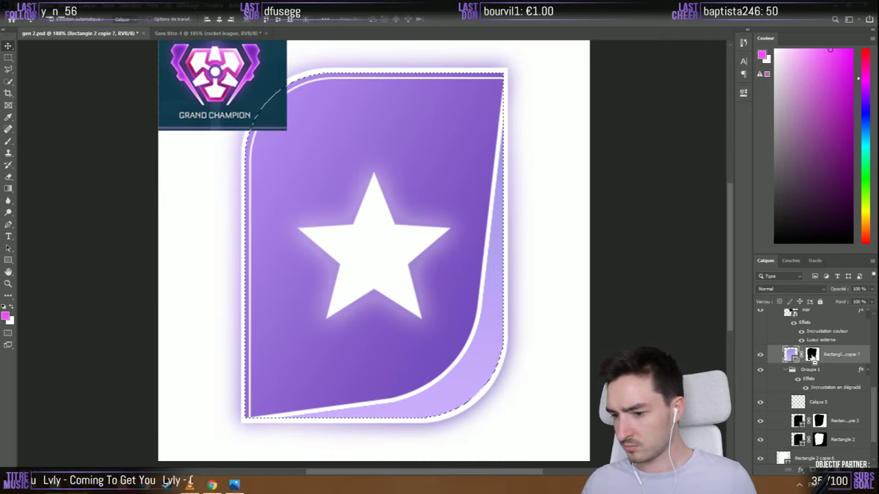
Load selections from the rectangle layer's mask and pixels to trace the card edges
{"action": "left_click", "coordinate": [8, 57]}
{"action": "left_click", "coordinate": [530, 271]}
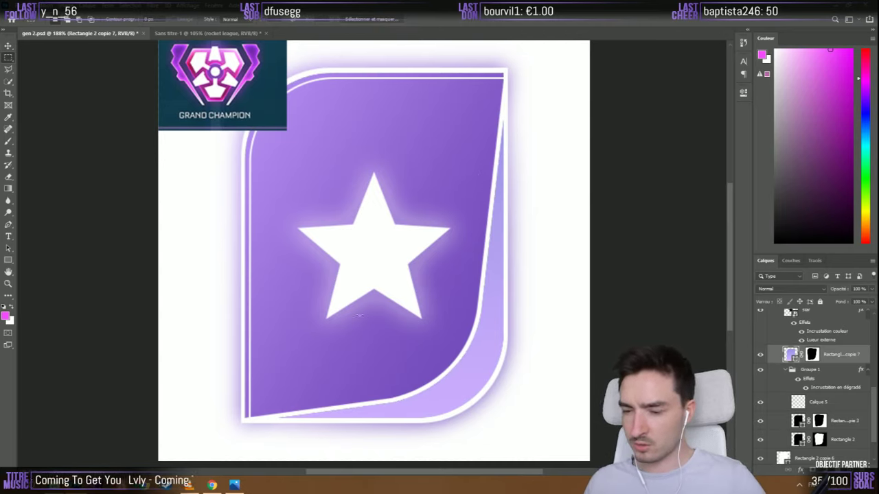
{"action": "left_click", "coordinate": [812, 355], "text": "ctrl"}
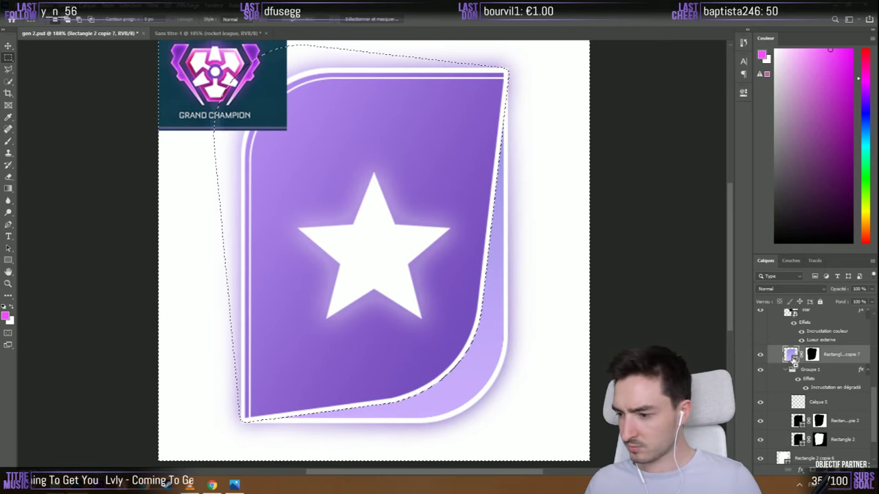
{"action": "left_click", "coordinate": [791, 355], "text": "ctrl"}
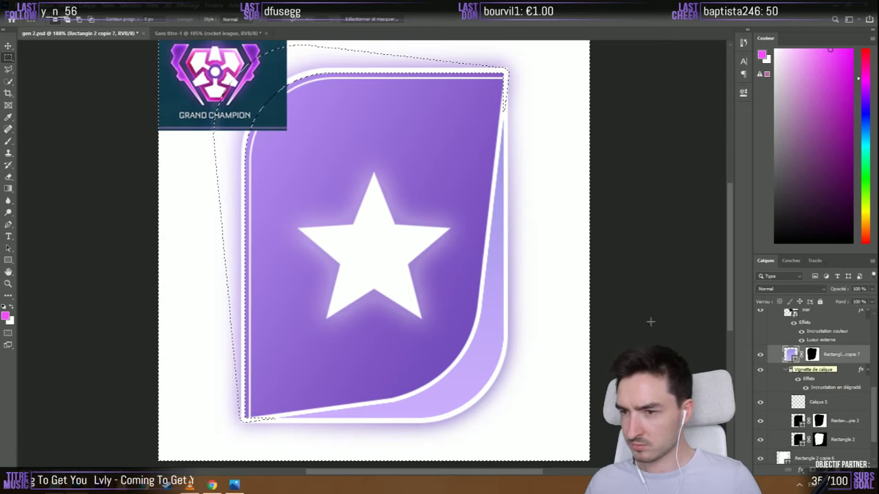
{"action": "left_click", "coordinate": [791, 356], "text": "ctrl"}
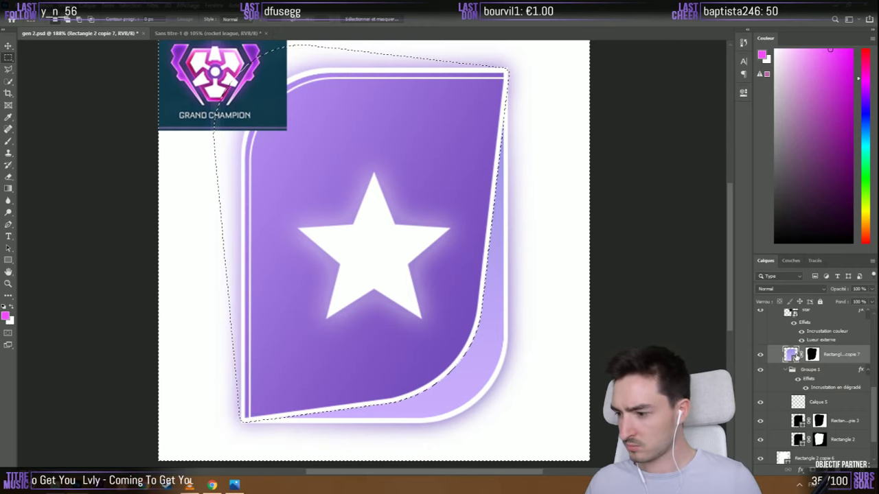
{"action": "left_click", "coordinate": [791, 356], "text": "ctrl"}
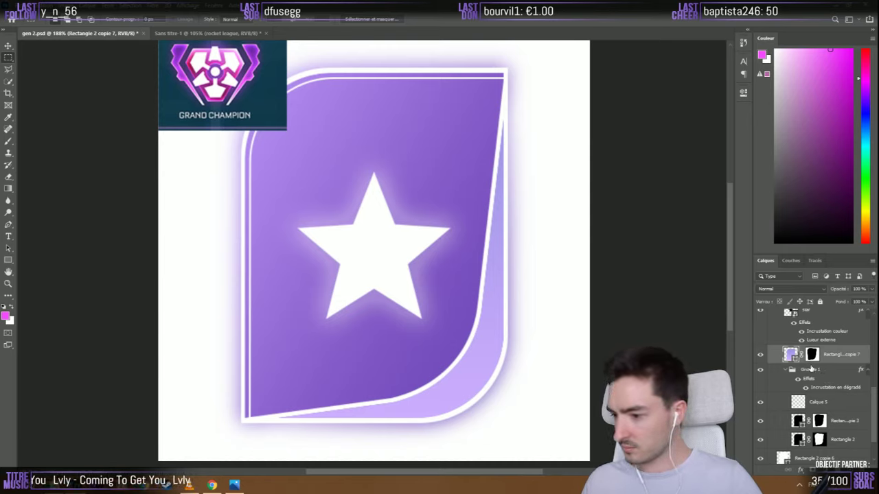
Delete the Calque 5 layer and the duplicate rectangle layer
{"action": "scroll", "coordinate": [828, 357], "scroll_direction": "down", "scroll_amount": 3}
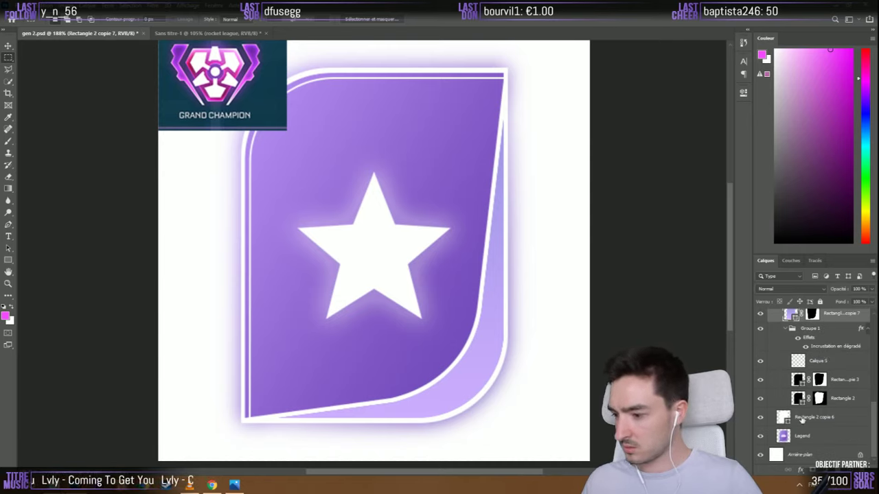
{"action": "scroll", "coordinate": [810, 410], "scroll_direction": "up", "scroll_amount": 3}
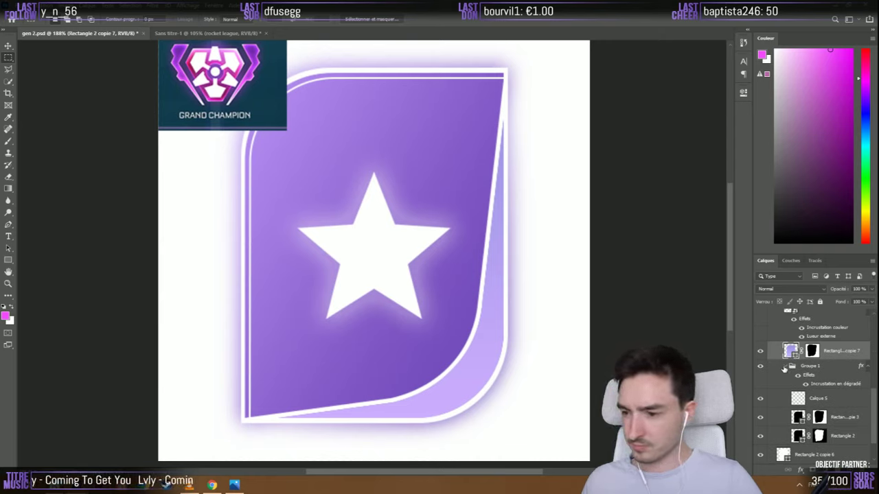
{"action": "scroll", "coordinate": [801, 388], "scroll_direction": "up", "scroll_amount": 3}
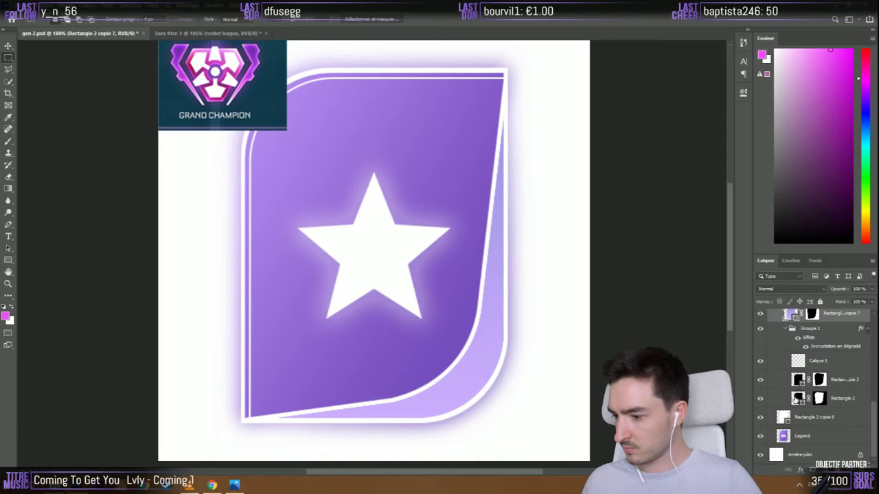
{"action": "scroll", "coordinate": [789, 395], "scroll_direction": "down", "scroll_amount": 4}
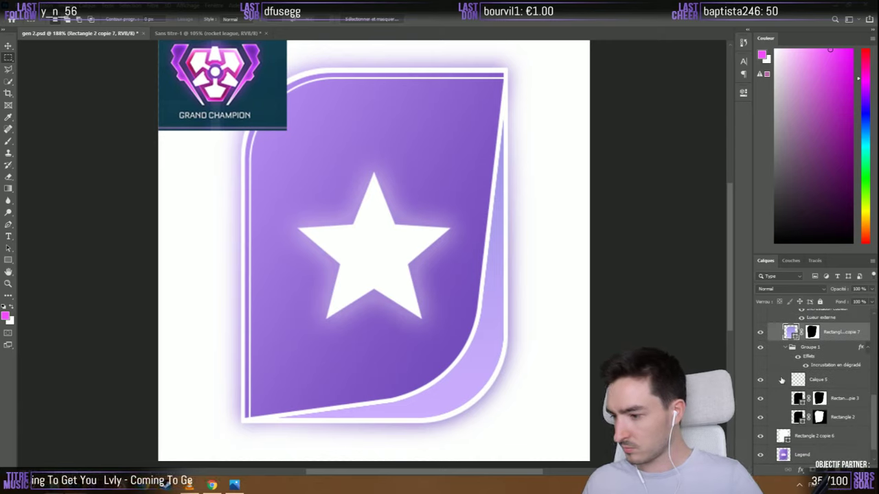
{"action": "left_click", "coordinate": [762, 381]}
{"action": "key", "text": "Delete"}
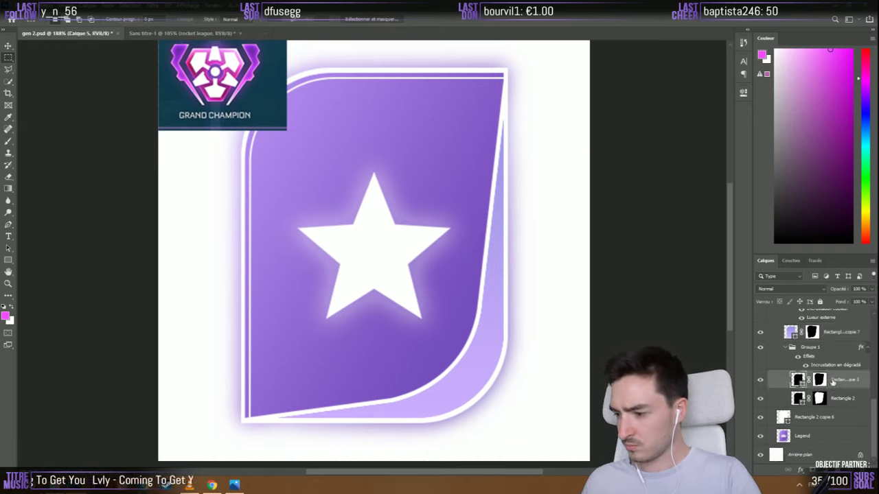
{"action": "key", "text": "Delete"}
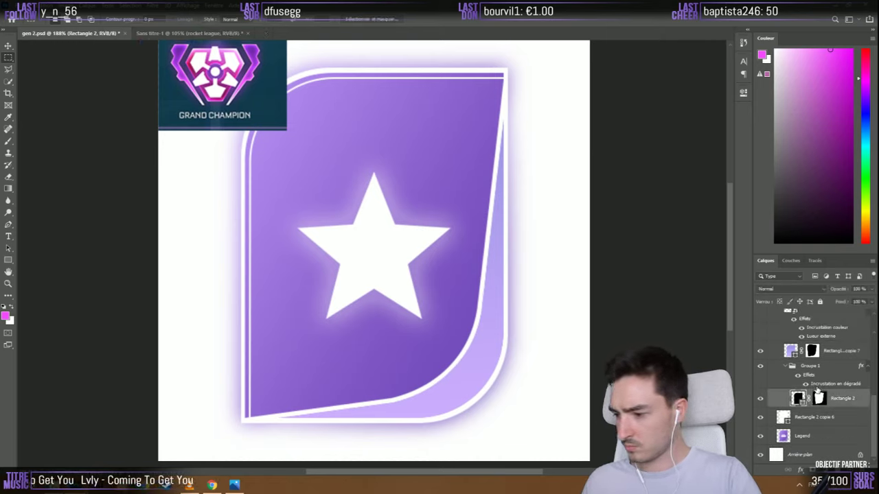
Move the gradient overlay effect from Groupe 1 onto Rectangle 2, comparing with Groupe 1 toggled
{"action": "left_click_drag", "start_coordinate": [817, 387], "coordinate": [817, 398]}
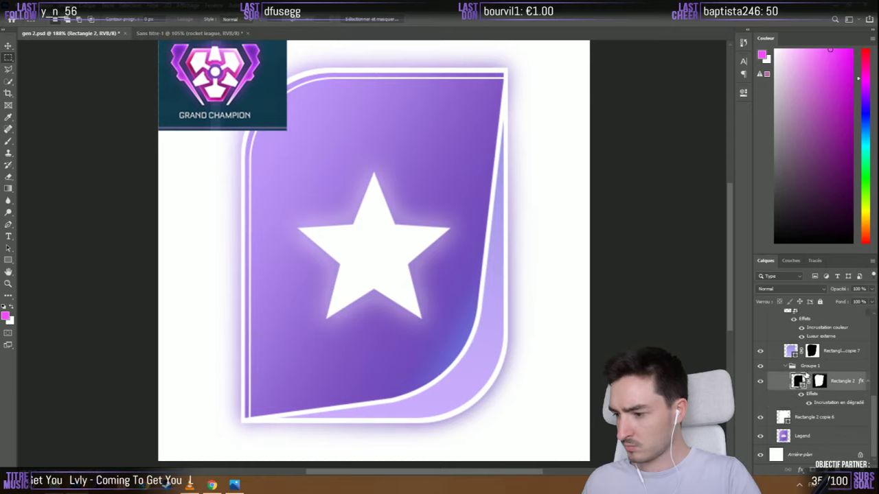
{"action": "left_click", "coordinate": [762, 366]}
{"action": "left_click", "coordinate": [762, 366]}
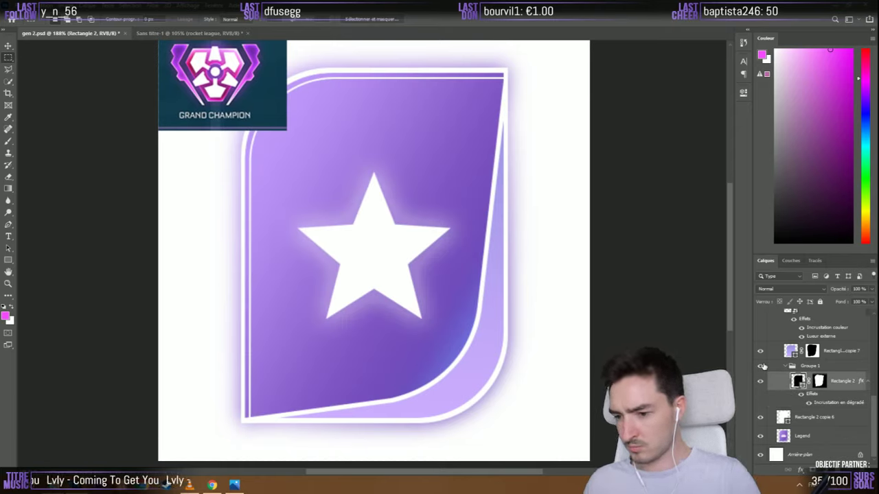
{"action": "left_click", "coordinate": [762, 366]}
{"action": "left_click", "coordinate": [761, 366]}
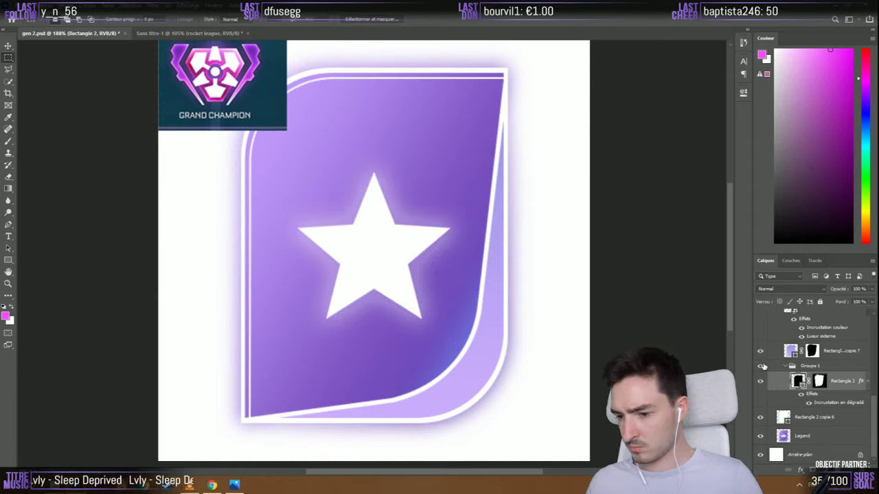
{"action": "left_click_drag", "start_coordinate": [860, 380], "coordinate": [823, 366]}
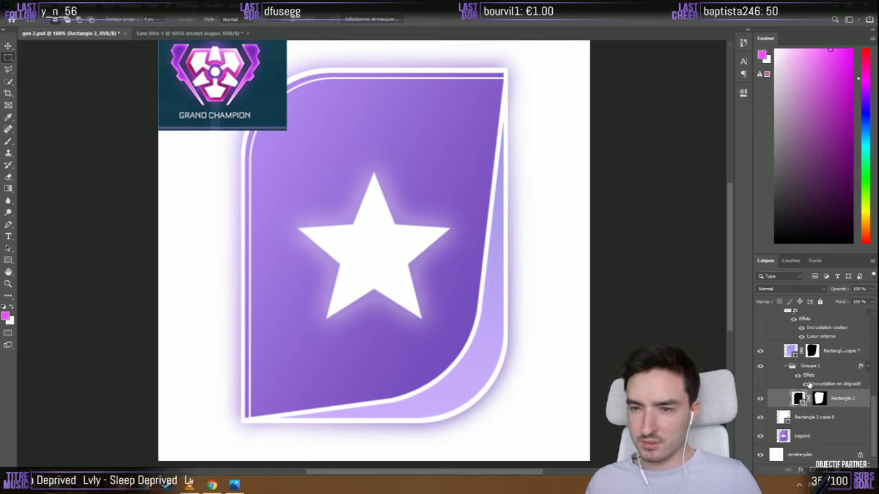
{"action": "left_click_drag", "start_coordinate": [810, 381], "coordinate": [796, 359]}
Delete the empty Groupe 1 and select the Rectangle 2 layer
{"action": "left_click", "coordinate": [796, 403]}
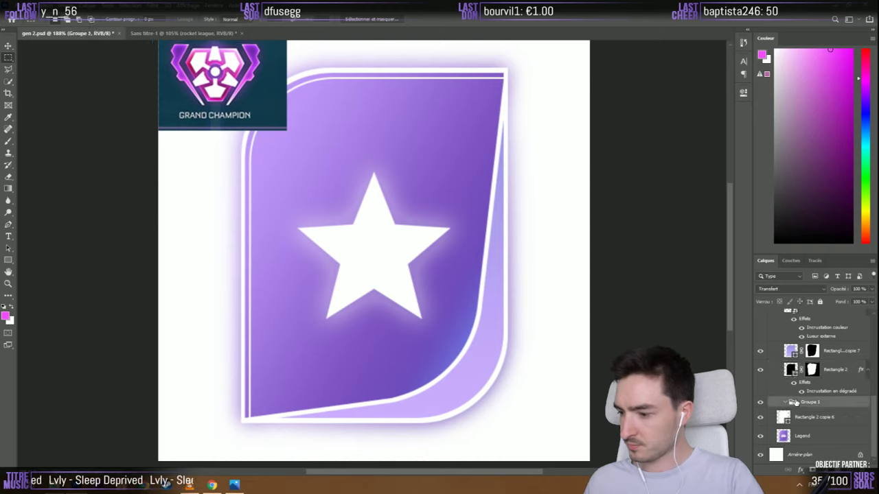
{"action": "key", "text": "Delete"}
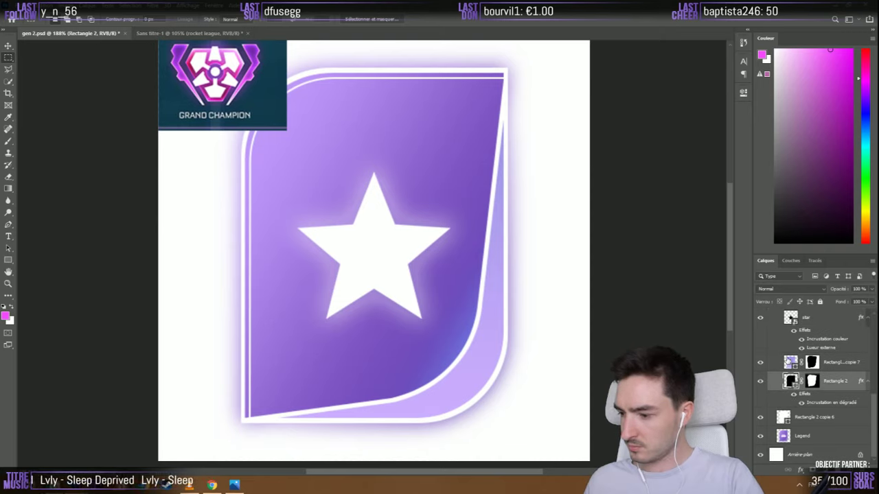
{"action": "left_click", "coordinate": [790, 361]}
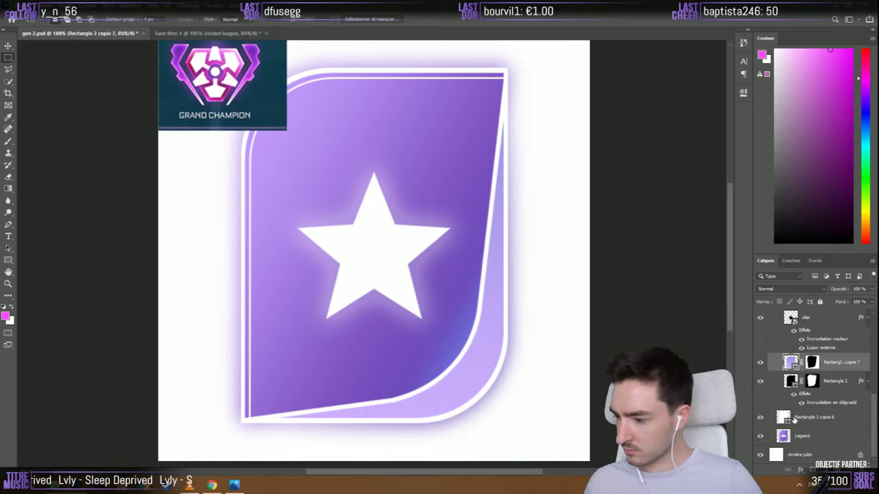
{"action": "left_click", "coordinate": [793, 383]}
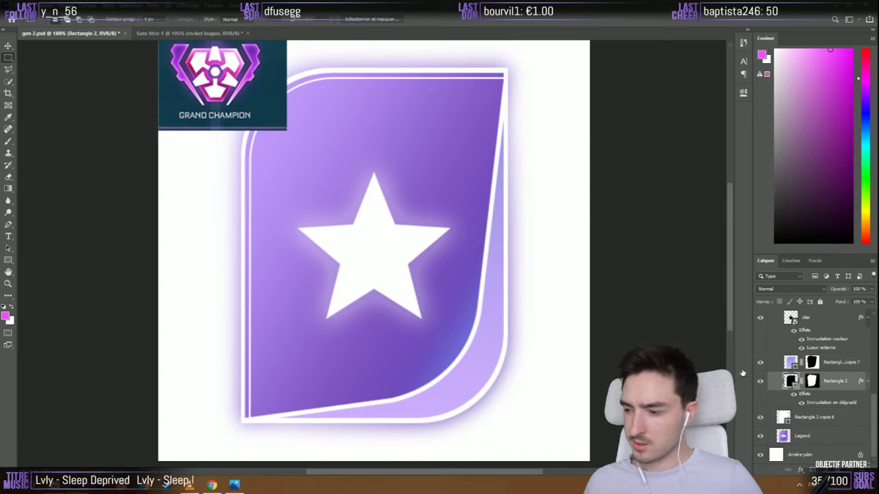
Edit Rectangle 2's gradient overlay: remove the blue stop and end on a darker purple
{"action": "double_click", "coordinate": [824, 404]}
{"action": "left_click", "coordinate": [667, 119]}
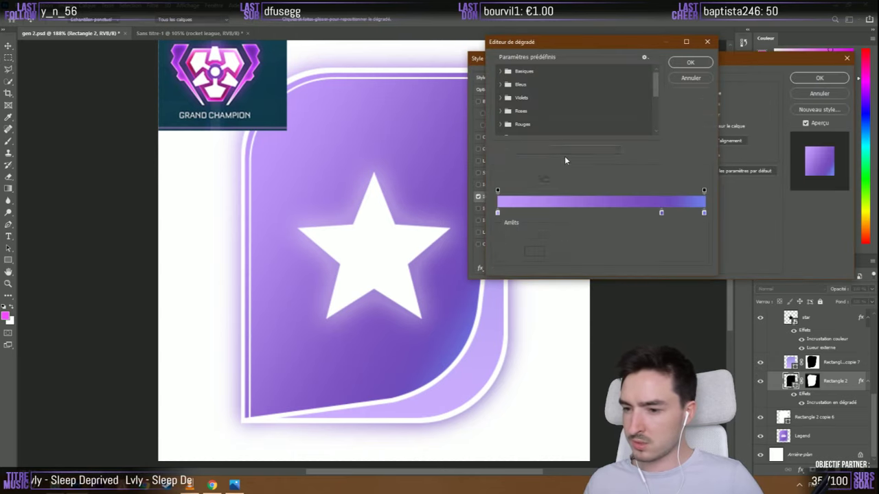
{"action": "left_click", "coordinate": [704, 213]}
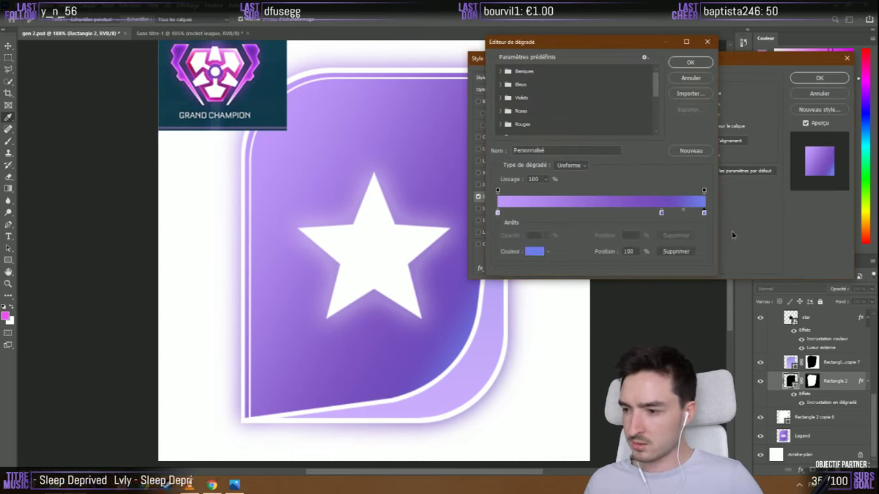
{"action": "key", "text": "Delete"}
{"action": "left_click_drag", "start_coordinate": [661, 213], "coordinate": [723, 219]}
{"action": "left_click", "coordinate": [706, 213]}
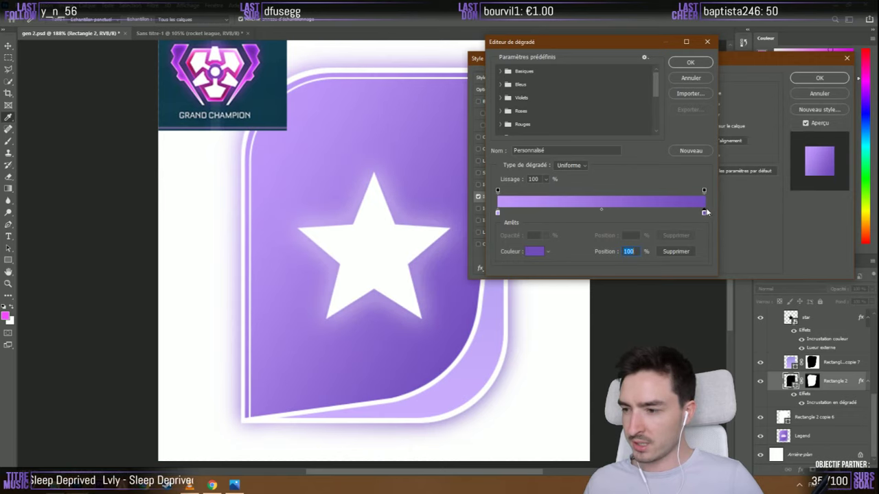
{"action": "double_click", "coordinate": [704, 214]}
{"action": "left_click", "coordinate": [558, 177]}
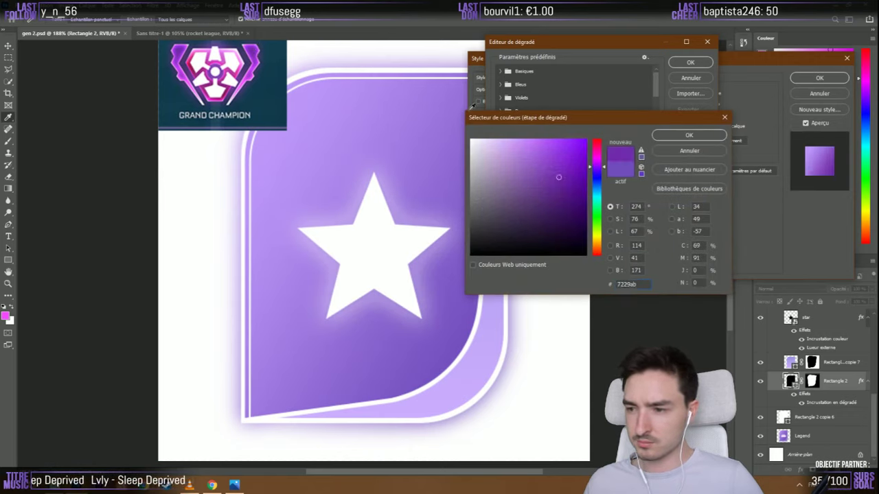
{"action": "left_click", "coordinate": [664, 138]}
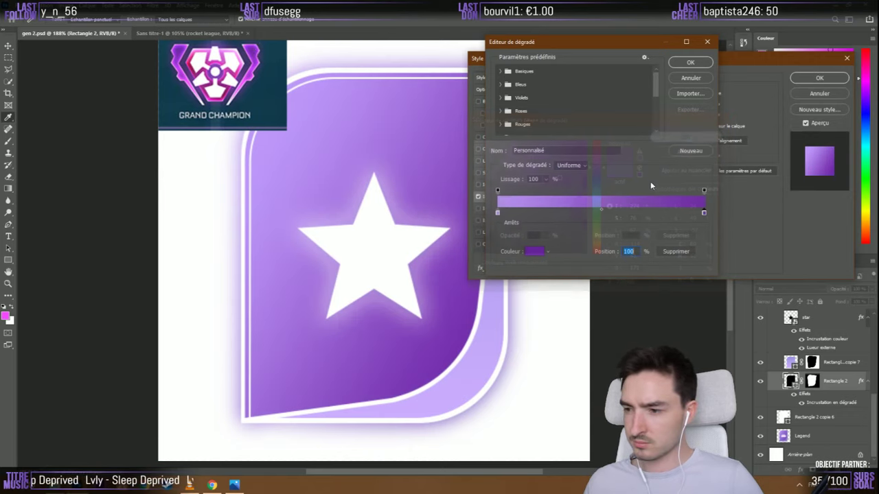
Try Grand Champion emblem colours for the start stop, then discard them all
{"action": "double_click", "coordinate": [498, 213]}
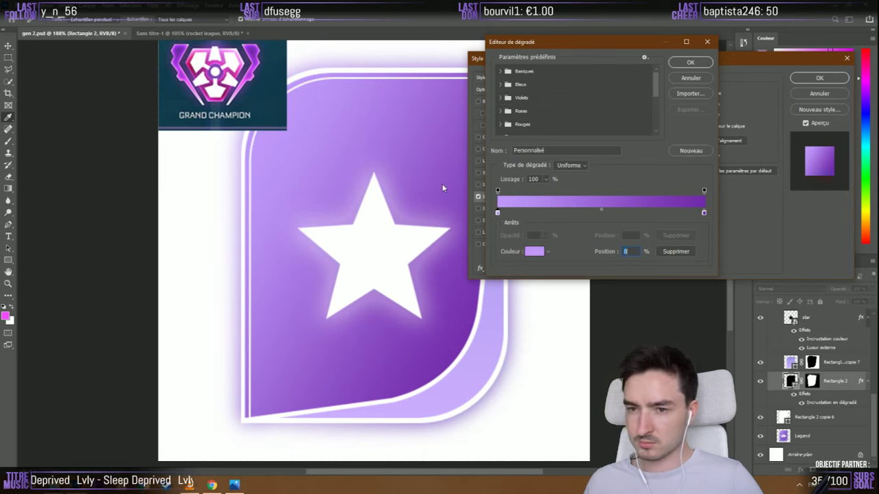
{"action": "left_click", "coordinate": [248, 42]}
{"action": "left_click", "coordinate": [247, 42]}
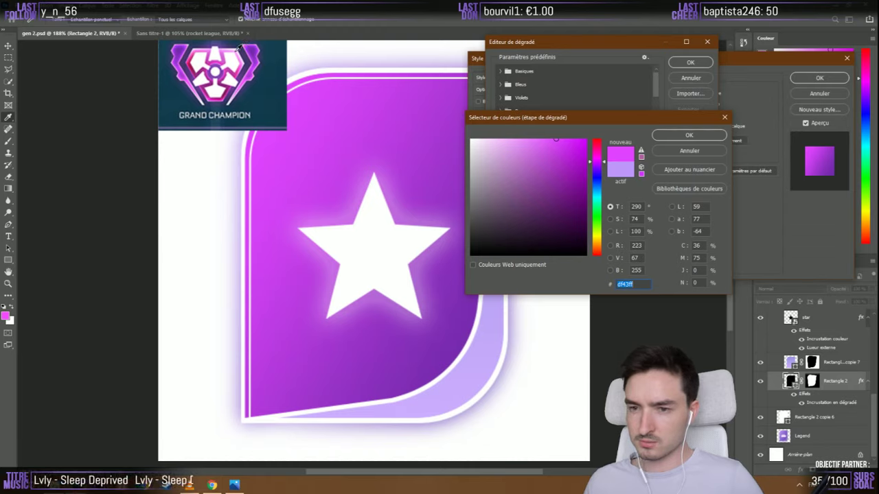
{"action": "left_click", "coordinate": [182, 51]}
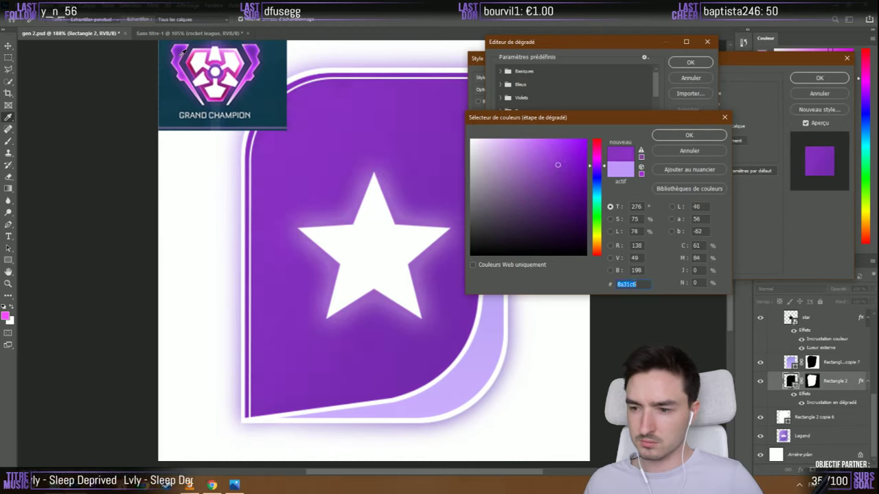
{"action": "left_click", "coordinate": [186, 52]}
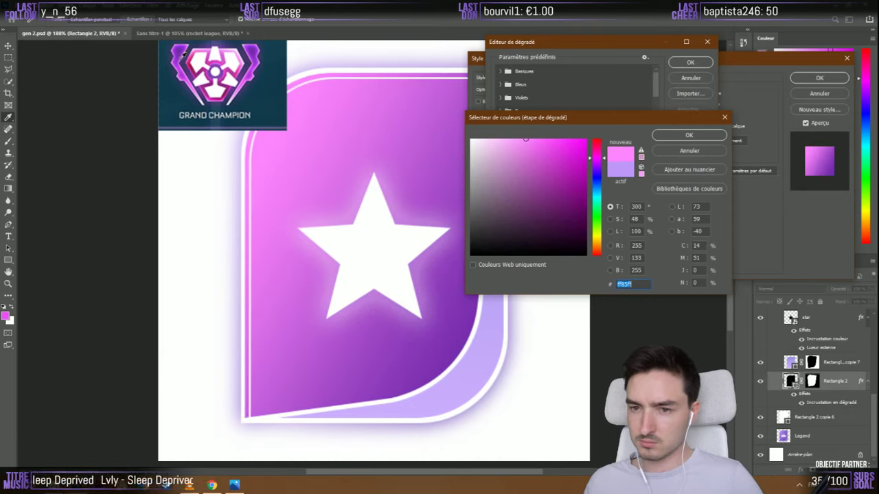
{"action": "left_click", "coordinate": [184, 55]}
{"action": "left_click", "coordinate": [186, 55]}
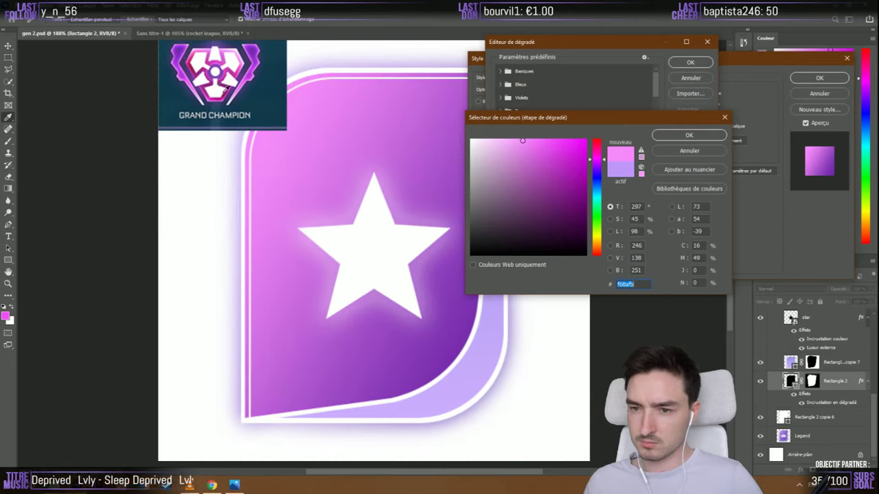
{"action": "left_click", "coordinate": [191, 79]}
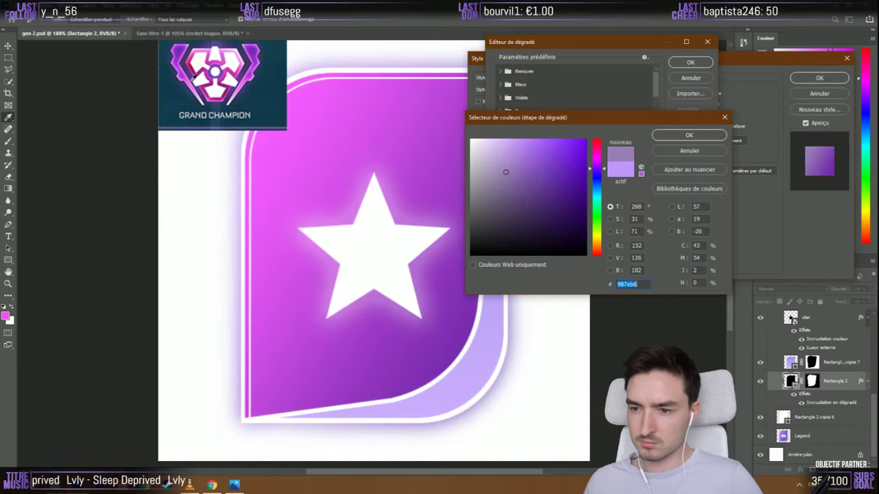
{"action": "left_click", "coordinate": [191, 78]}
{"action": "left_click", "coordinate": [191, 78]}
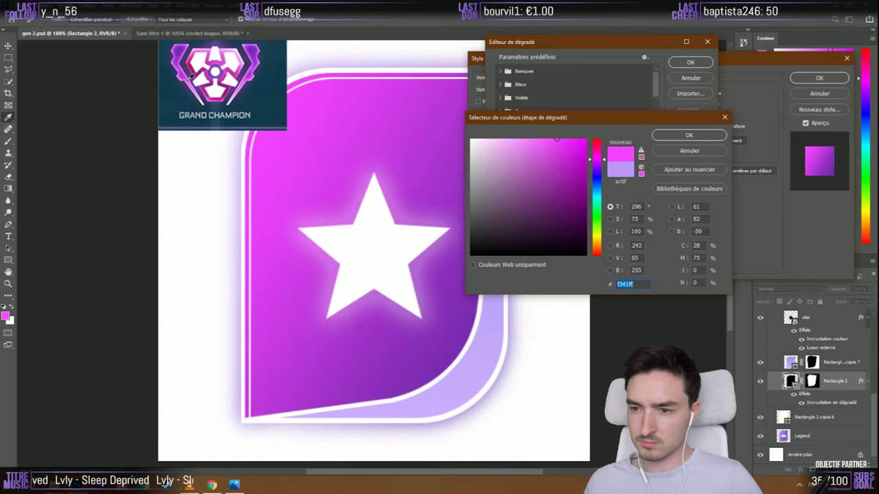
{"action": "left_click", "coordinate": [188, 78]}
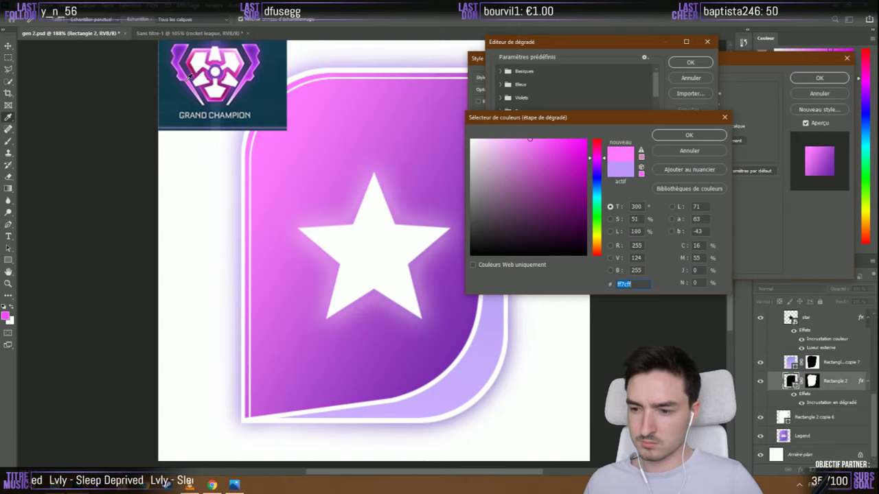
{"action": "left_click", "coordinate": [258, 56]}
{"action": "left_click", "coordinate": [260, 49]}
{"action": "key", "text": "Escape"}
{"action": "key", "text": "Escape"}
{"action": "key", "text": "Escape"}
{"action": "key", "text": "m"}
{"action": "scroll", "coordinate": [759, 386], "scroll_direction": "up", "scroll_amount": 5}
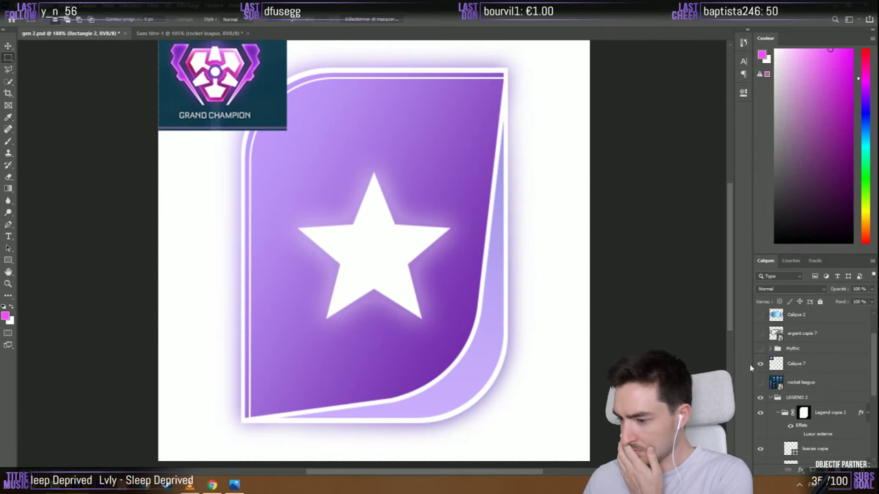
{"action": "left_click", "coordinate": [759, 383]}
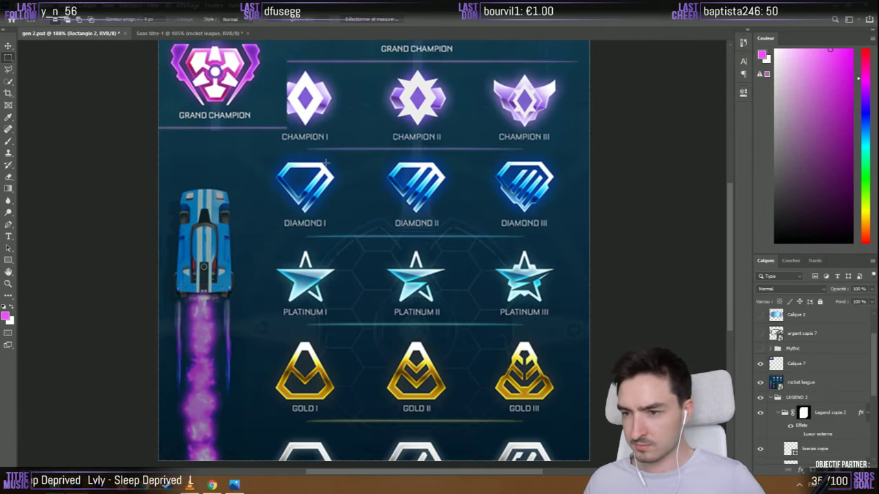
{"action": "scroll", "coordinate": [347, 227], "scroll_direction": "up", "scroll_amount": 2}
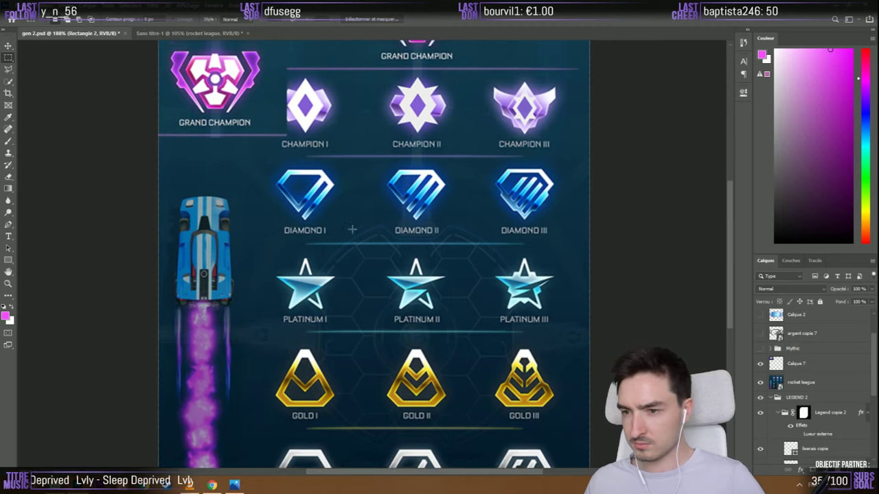
{"action": "scroll", "coordinate": [342, 226], "scroll_direction": "down", "scroll_amount": 1}
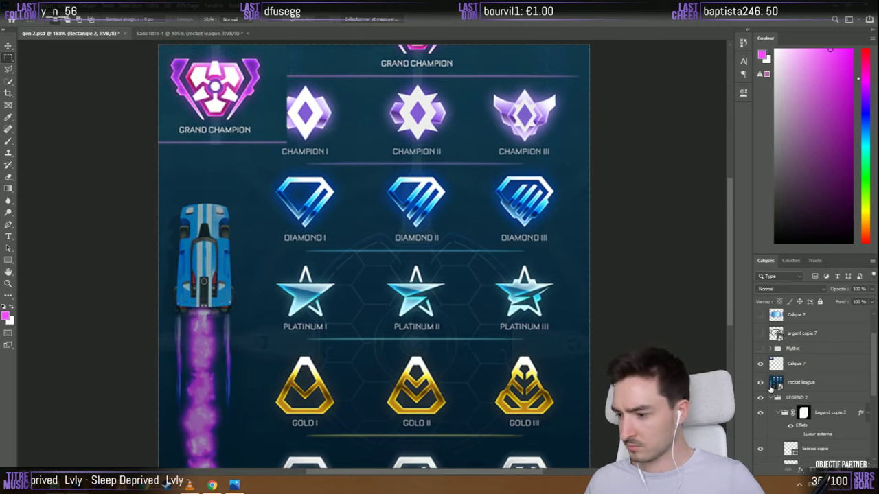
{"action": "left_click", "coordinate": [760, 382]}
{"action": "scroll", "coordinate": [776, 390], "scroll_direction": "down", "scroll_amount": 3}
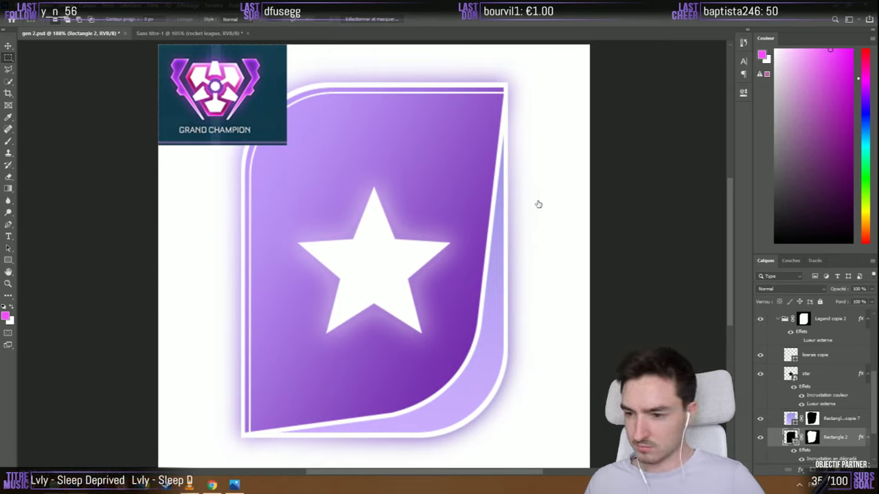
Try pinks and violets from the Grand Champion emblem for the gradient's start stop
{"action": "left_click", "coordinate": [659, 116]}
{"action": "double_click", "coordinate": [499, 182]}
{"action": "left_click", "coordinate": [256, 61]}
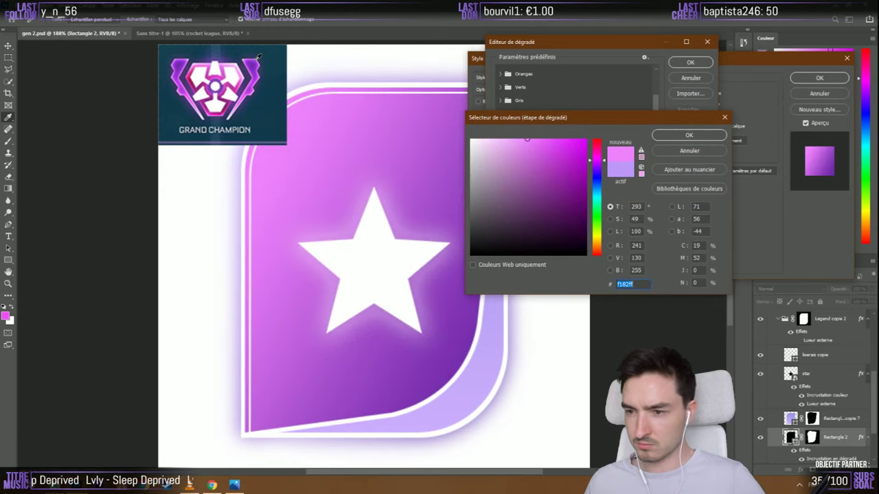
{"action": "left_click", "coordinate": [259, 58]}
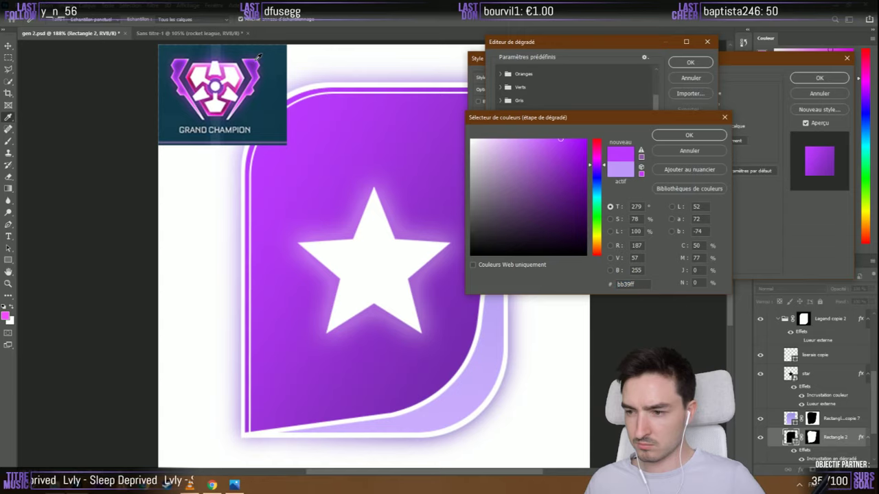
{"action": "left_click", "coordinate": [235, 61]}
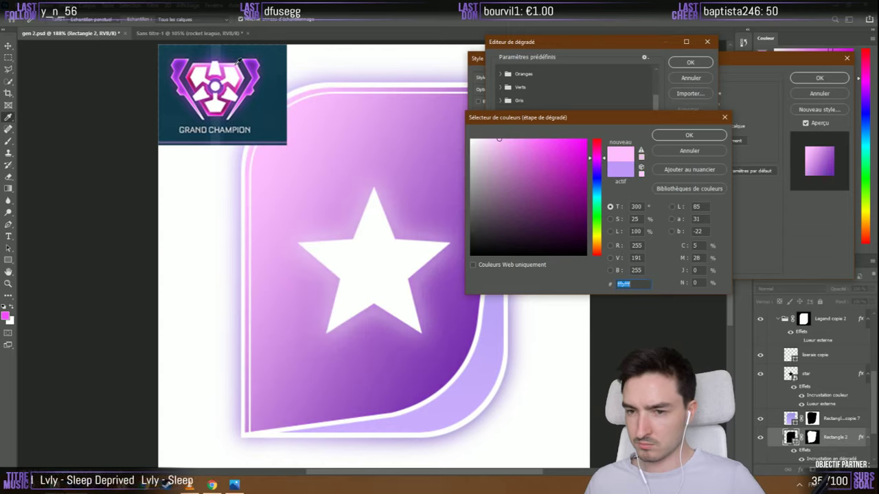
{"action": "left_click", "coordinate": [188, 59]}
{"action": "left_click", "coordinate": [190, 59]}
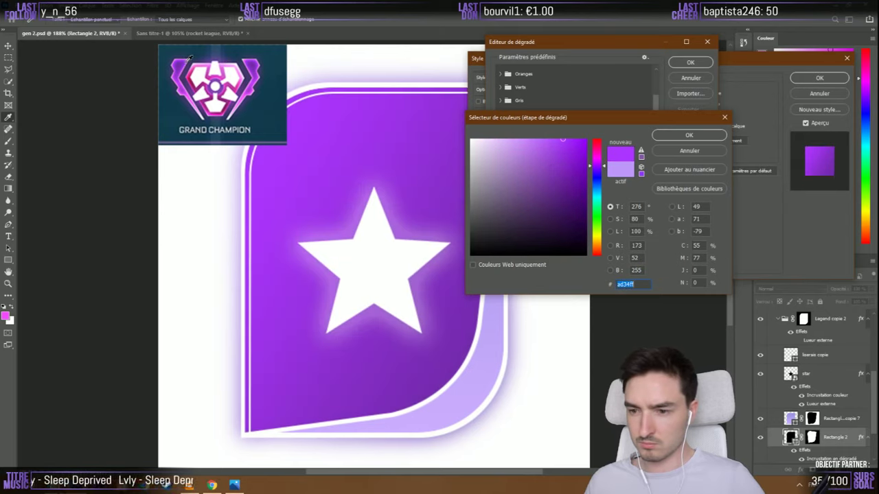
{"action": "left_click", "coordinate": [260, 56]}
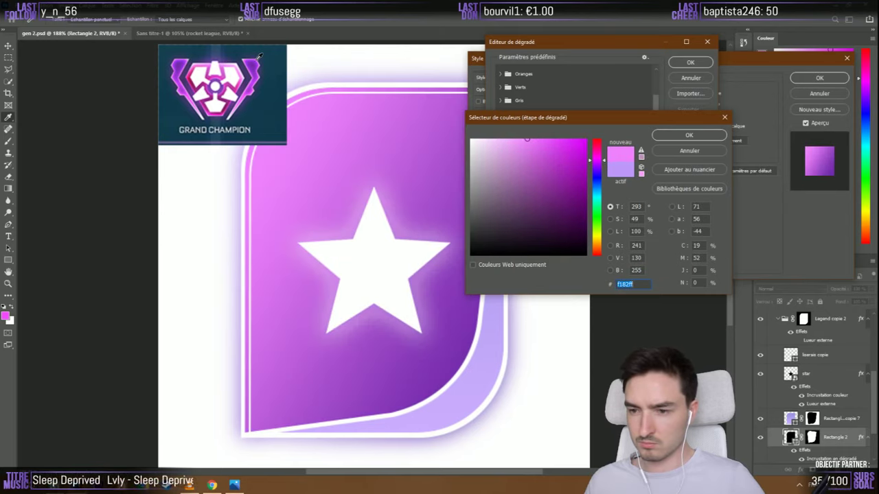
{"action": "left_click", "coordinate": [260, 56]}
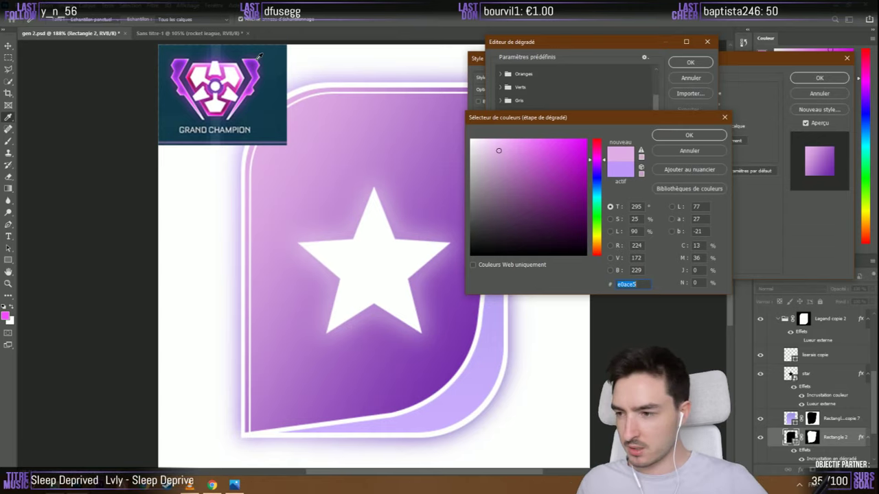
{"action": "left_click_drag", "start_coordinate": [499, 150], "coordinate": [551, 139]}
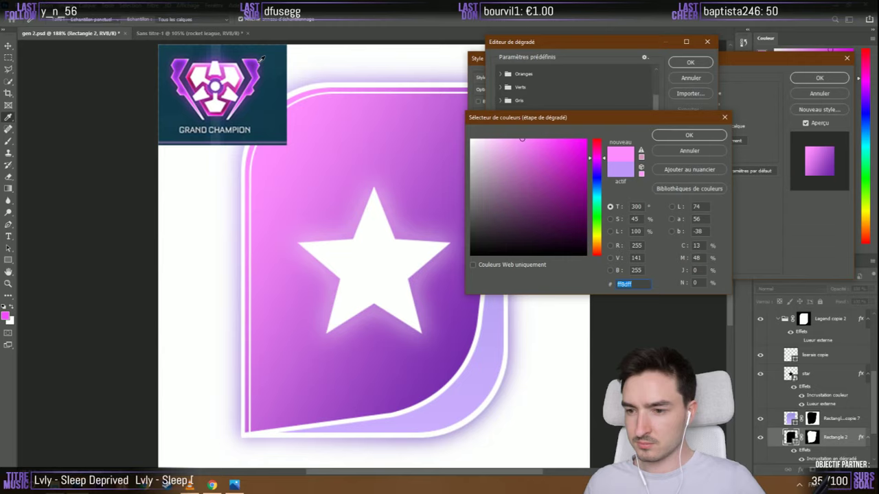
{"action": "left_click", "coordinate": [260, 62]}
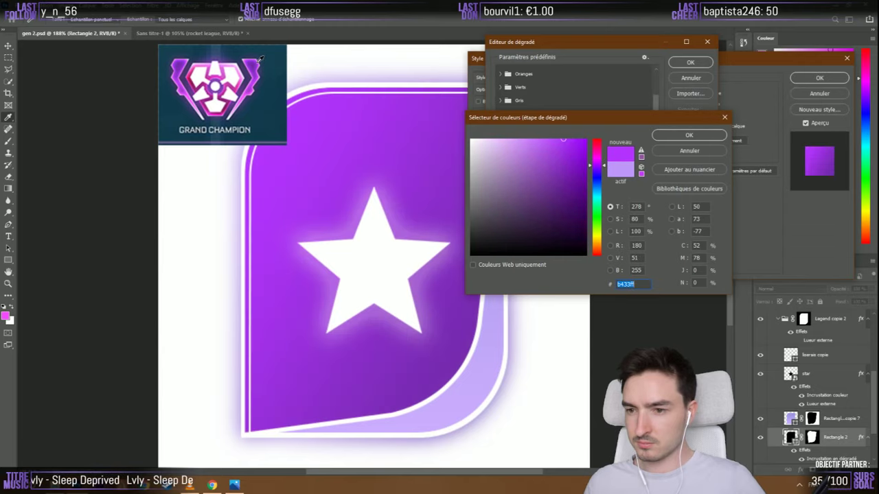
{"action": "left_click", "coordinate": [261, 61]}
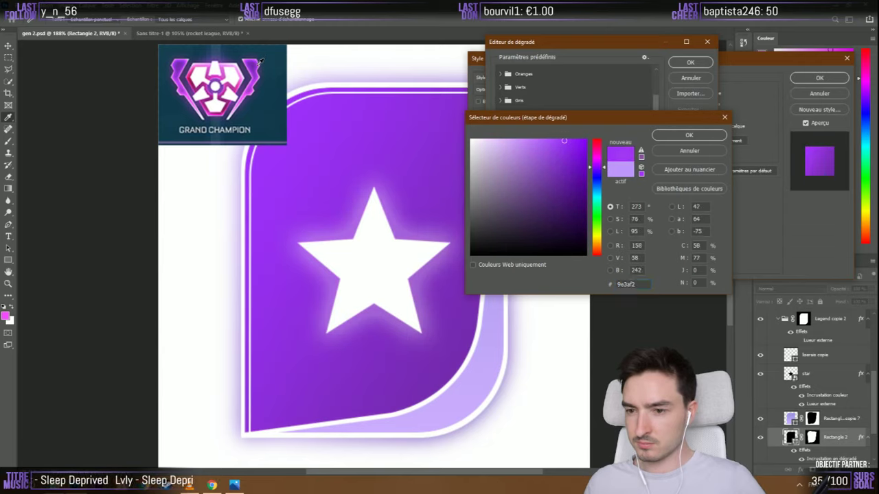
Set the start stop colour to hex fe62fe and accept the gradient
{"action": "left_click", "coordinate": [240, 62]}
{"action": "type", "text": "fe62fe"}
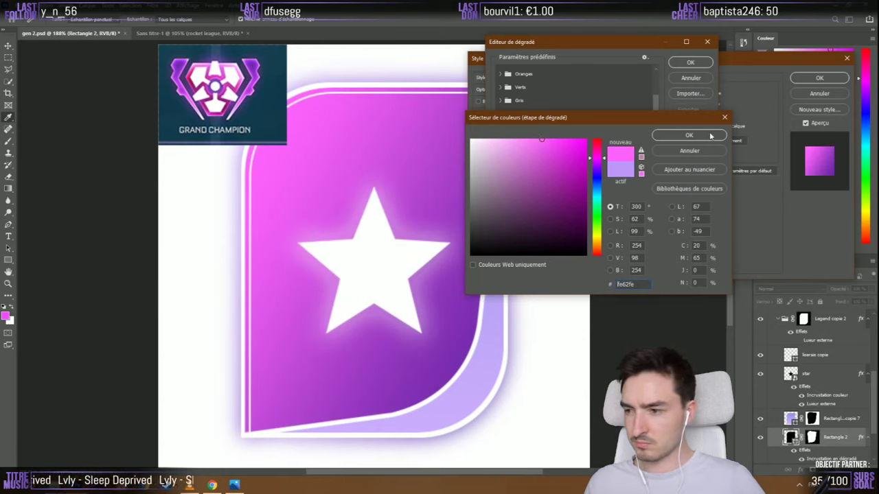
{"action": "left_click", "coordinate": [689, 135]}
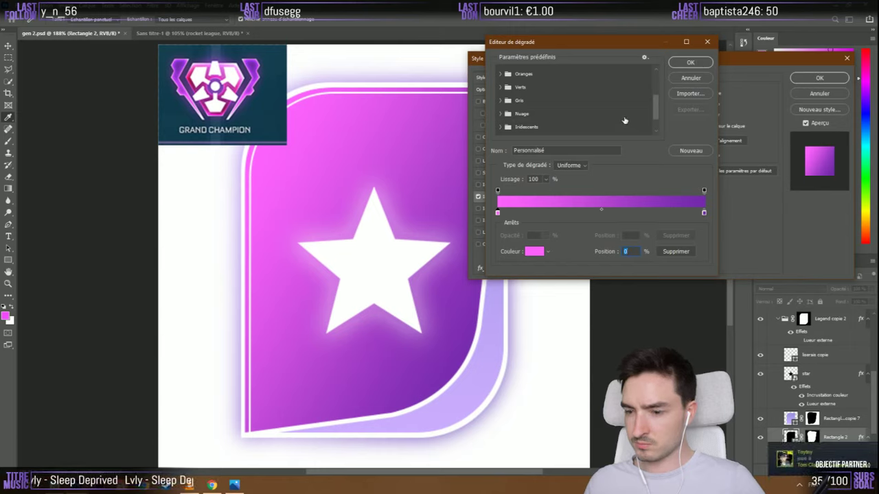
{"action": "left_click", "coordinate": [700, 62]}
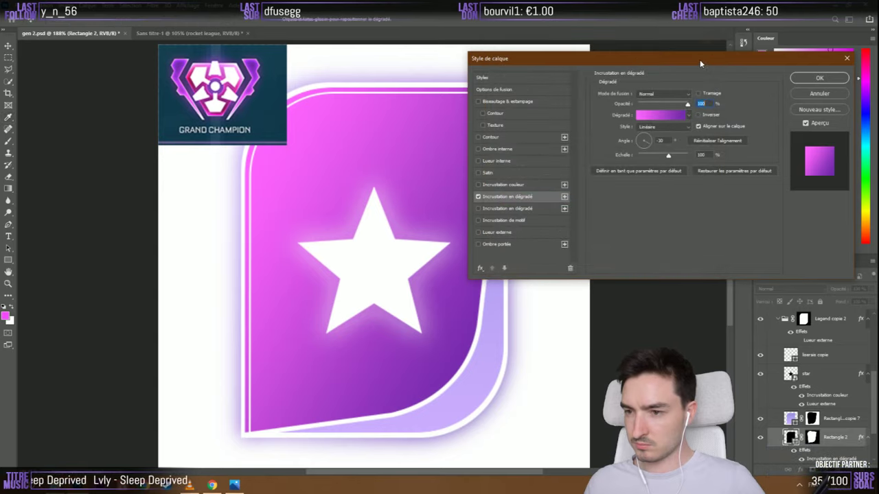
Apply the gradient overlay, fit the canvas on screen, and select Rectangle 2 copie 7
{"action": "left_click", "coordinate": [817, 78]}
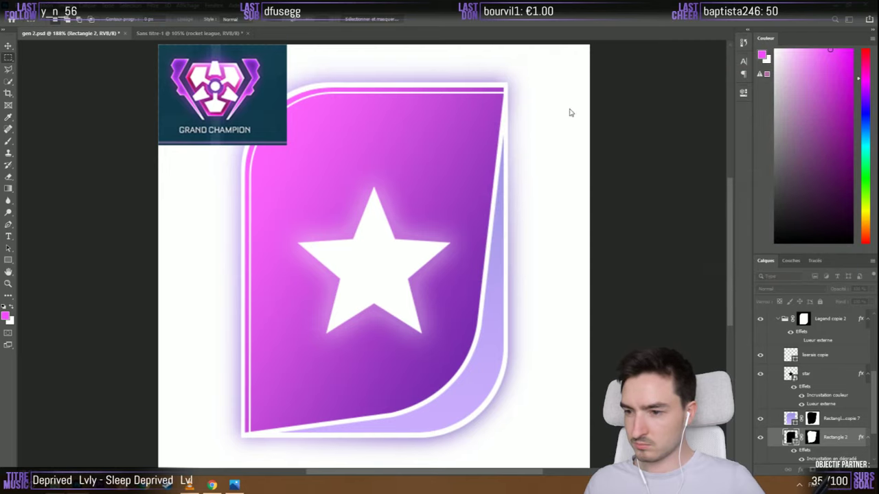
{"action": "key", "text": "ctrl+0"}
{"action": "scroll", "coordinate": [351, 234], "scroll_direction": "up", "scroll_amount": 5}
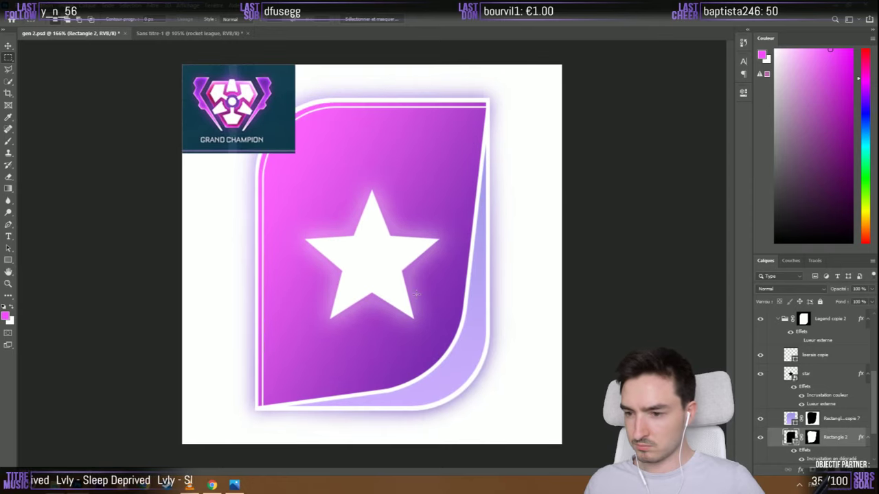
{"action": "scroll", "coordinate": [791, 423], "scroll_direction": "down", "scroll_amount": 2}
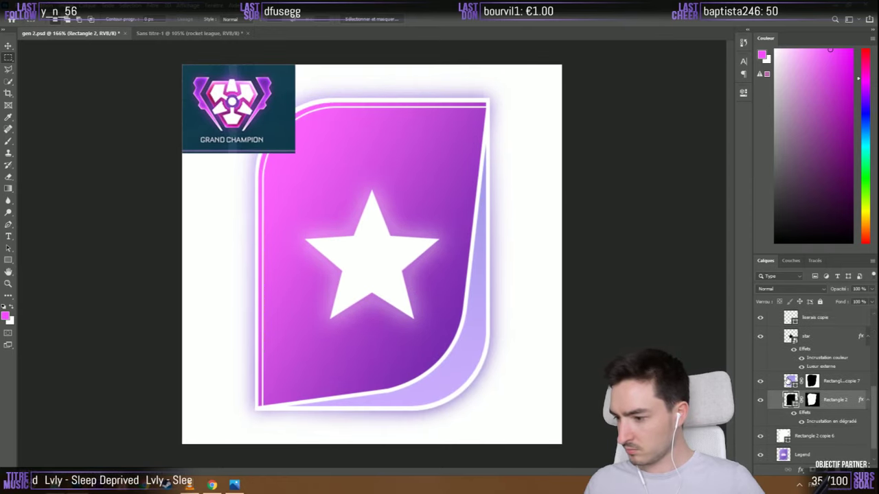
{"action": "left_click", "coordinate": [790, 383]}
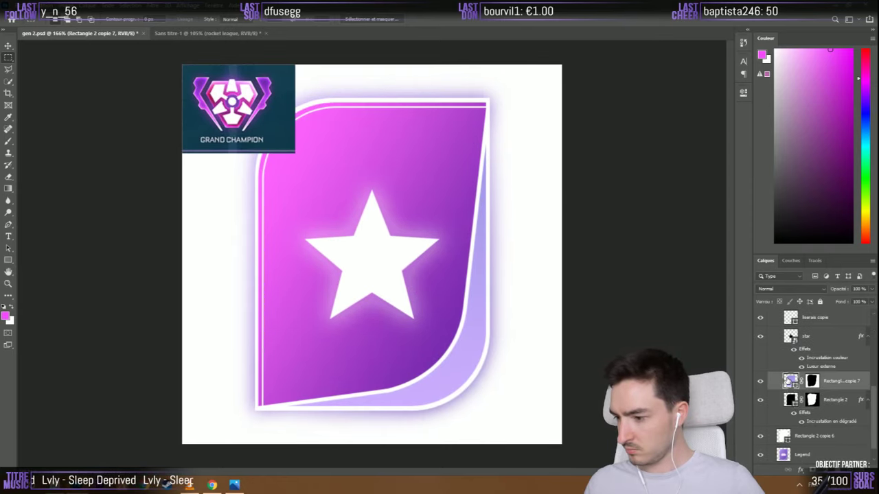
Switch to the Magic Wand and disable the Rectangle 2 copie 7 layer mask
{"action": "right_click", "coordinate": [9, 81]}
{"action": "left_click", "coordinate": [41, 100]}
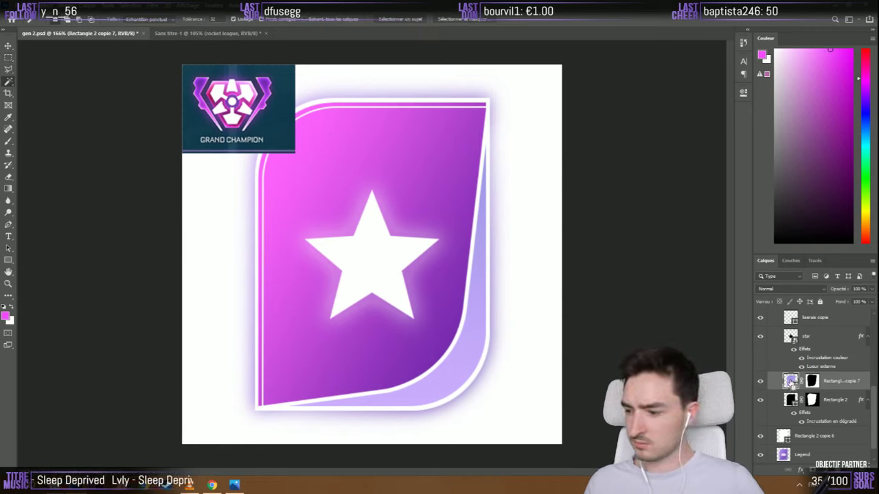
{"action": "left_click", "coordinate": [469, 297]}
{"action": "key", "text": "Return"}
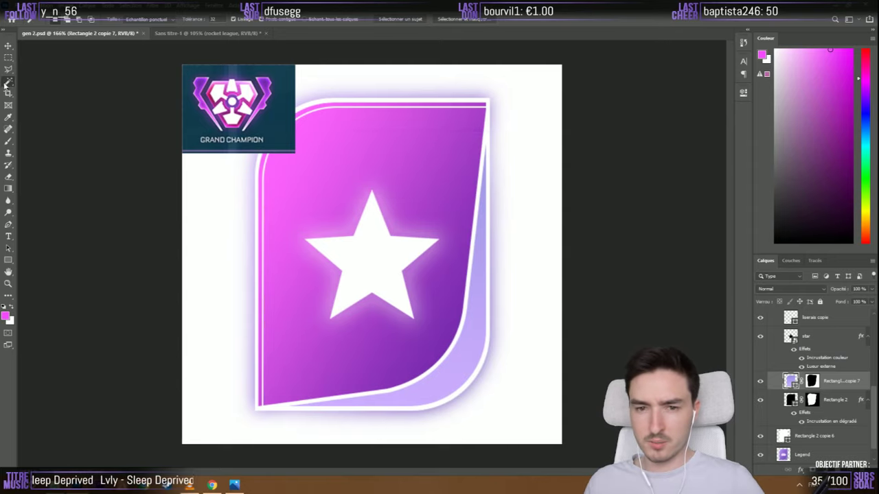
{"action": "right_click", "coordinate": [8, 83]}
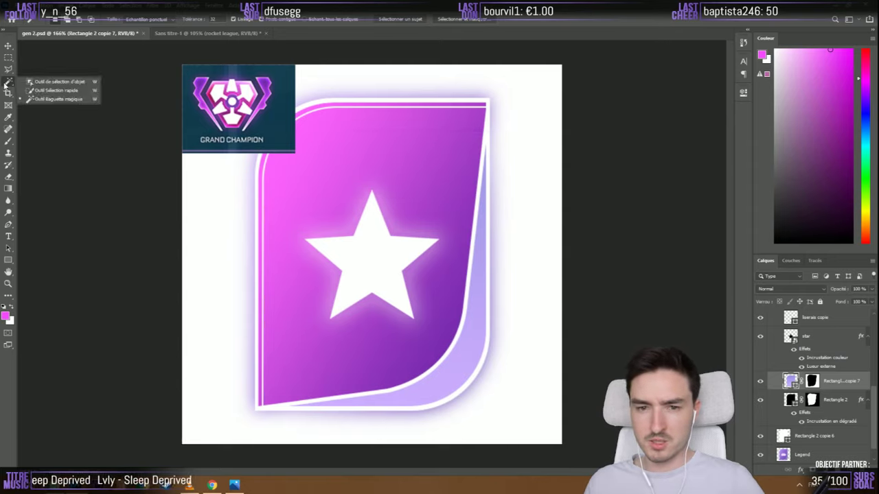
{"action": "left_click", "coordinate": [71, 101]}
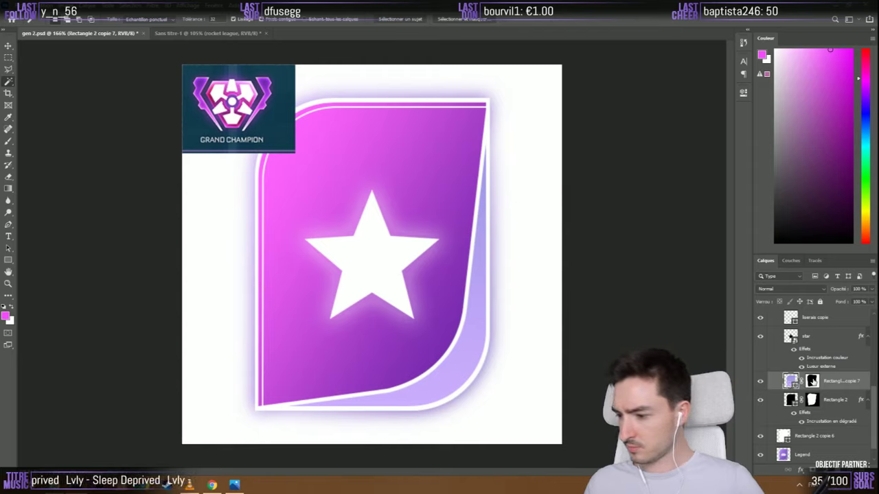
{"action": "left_click", "coordinate": [814, 382], "text": "shift"}
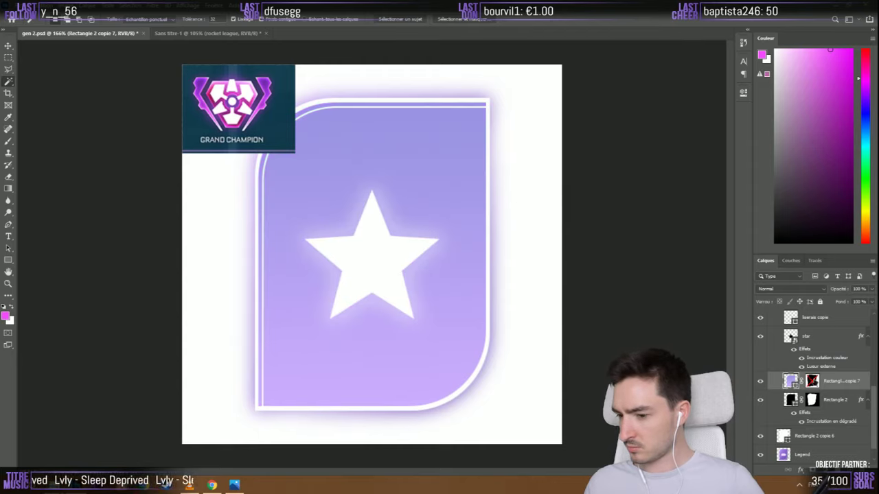
Clip Rectangle 2 copie 7 onto Rectangle 2 as a clipping mask
{"action": "left_click", "coordinate": [814, 382], "text": "shift"}
{"action": "right_click", "coordinate": [833, 380]}
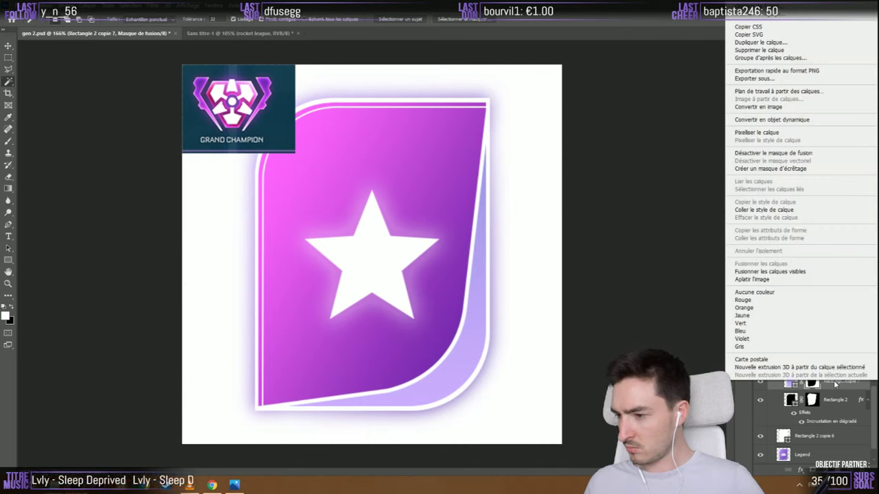
{"action": "left_click", "coordinate": [828, 169]}
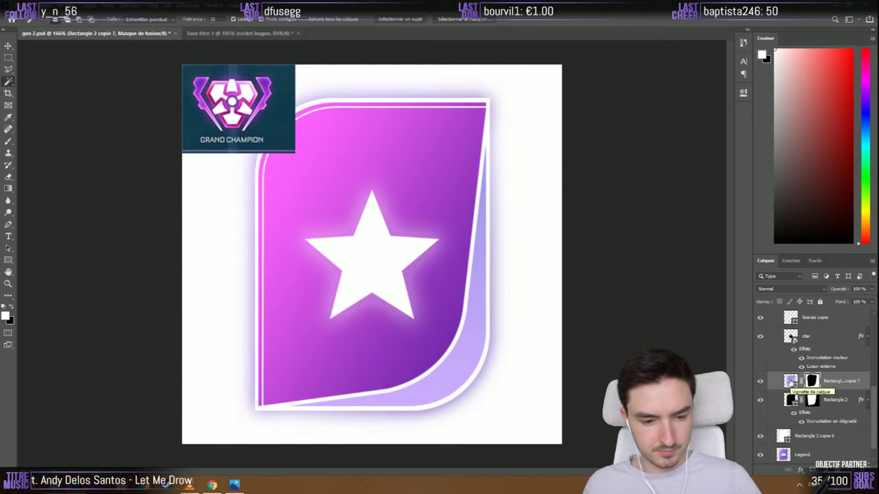
{"action": "right_click", "coordinate": [791, 380]}
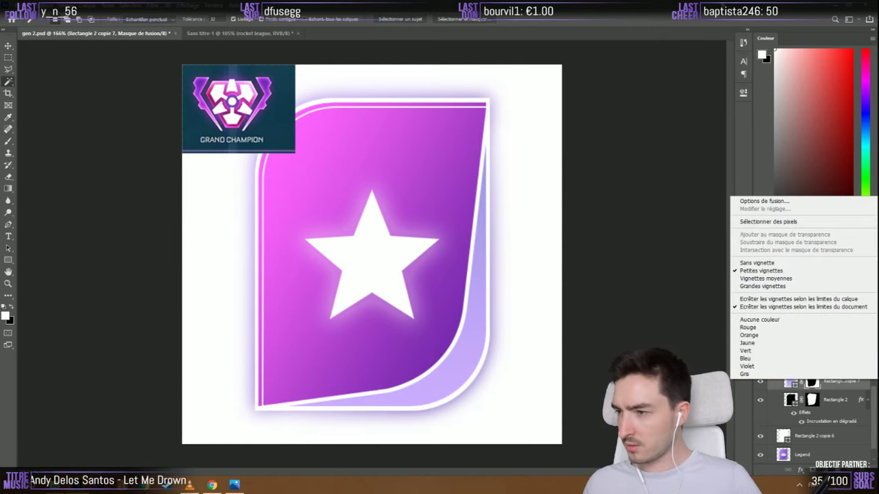
{"action": "left_click", "coordinate": [844, 320]}
{"action": "right_click", "coordinate": [769, 386]}
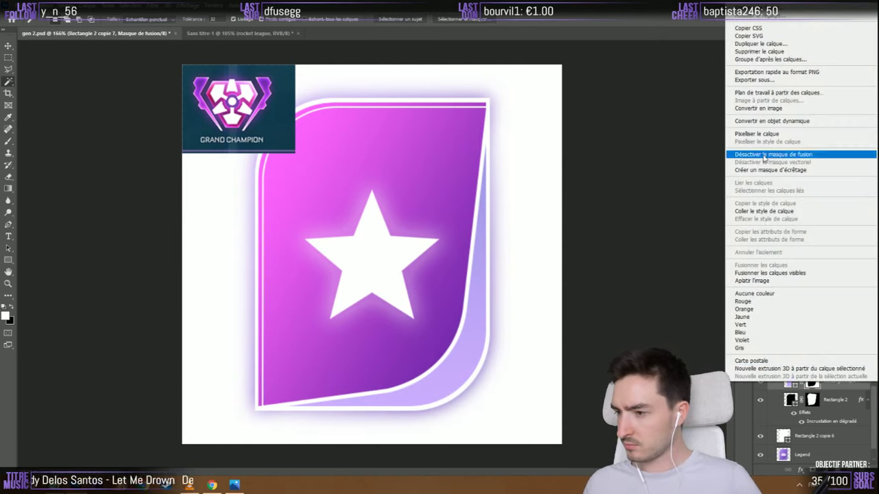
{"action": "left_click", "coordinate": [796, 137]}
Load the fold's mask as a selection, test deleting the lavender strip, then undo it
{"action": "left_click", "coordinate": [791, 381]}
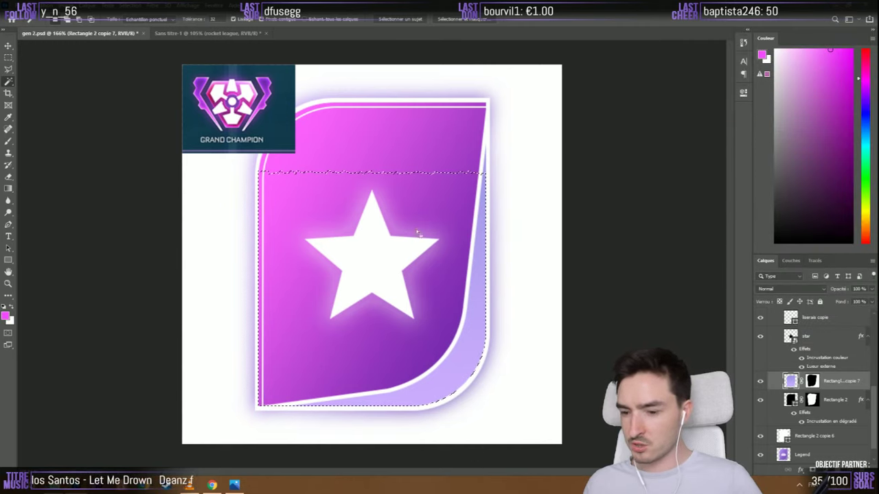
{"action": "key", "text": "m"}
{"action": "key", "text": "ctrl+d"}
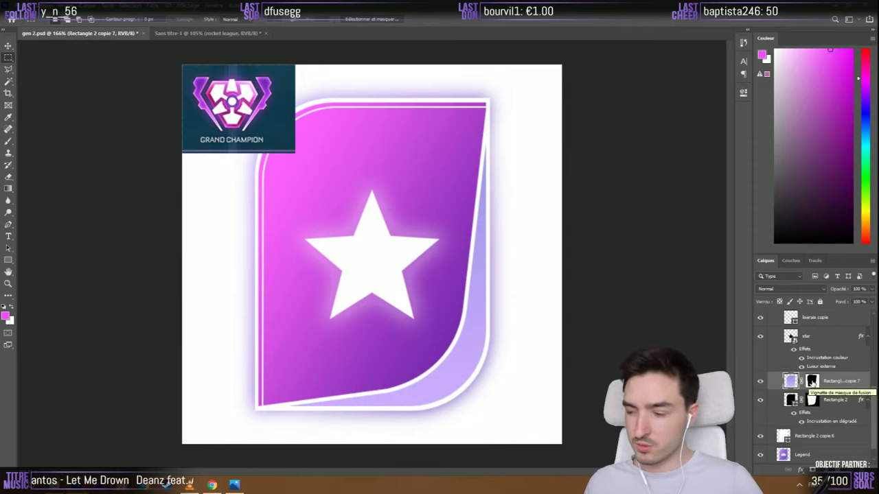
{"action": "left_click", "coordinate": [812, 383], "text": "shift"}
{"action": "left_click", "coordinate": [812, 382]}
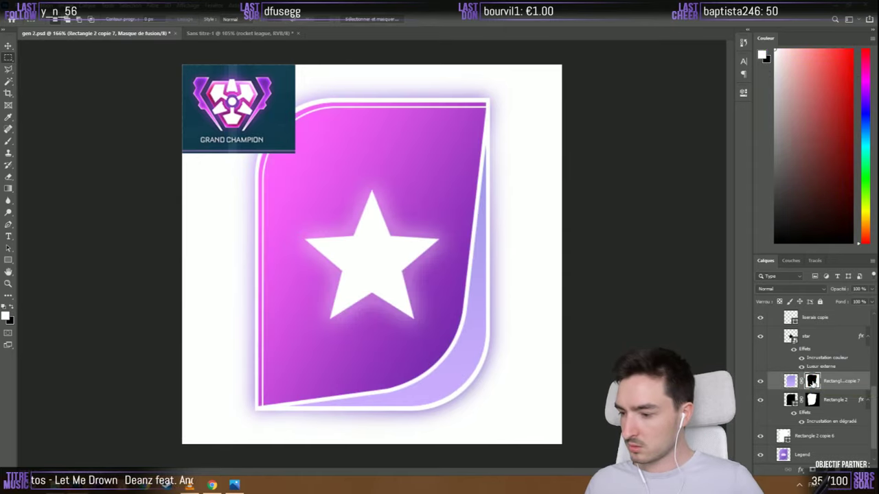
{"action": "left_click", "coordinate": [812, 382], "text": "ctrl"}
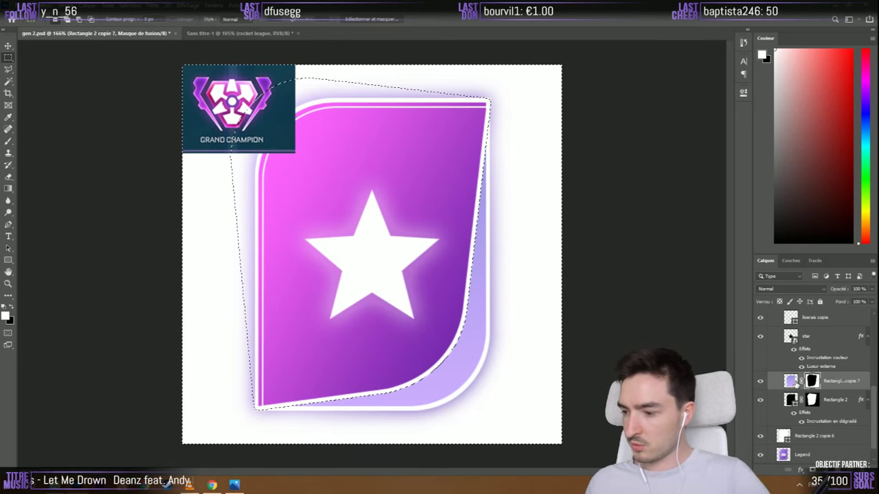
{"action": "left_click", "coordinate": [791, 381]}
{"action": "key", "text": "Delete"}
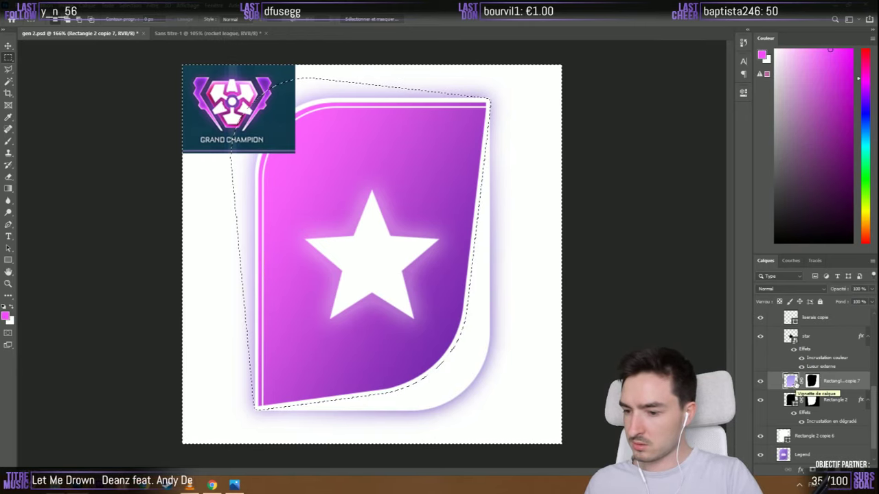
{"action": "key", "text": "ctrl+z"}
Invert the selection, deselect, and delete the fold layer's layer mask
{"action": "right_click", "coordinate": [407, 196]}
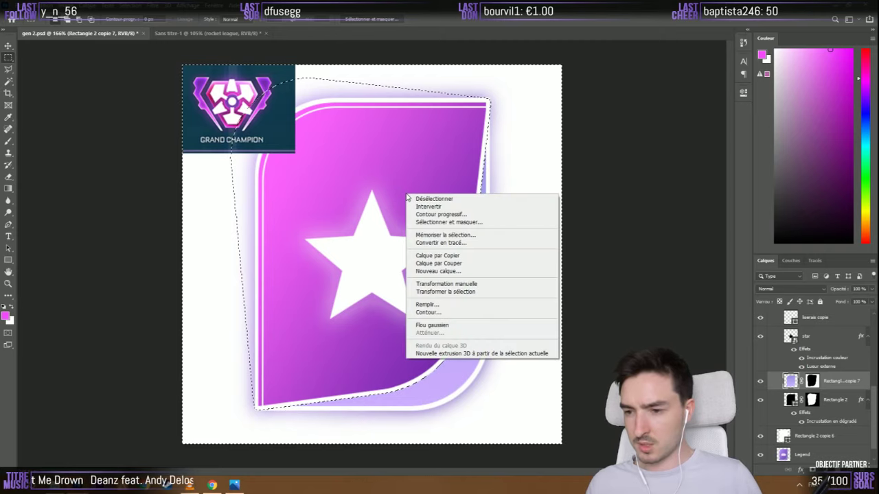
{"action": "left_click", "coordinate": [431, 206]}
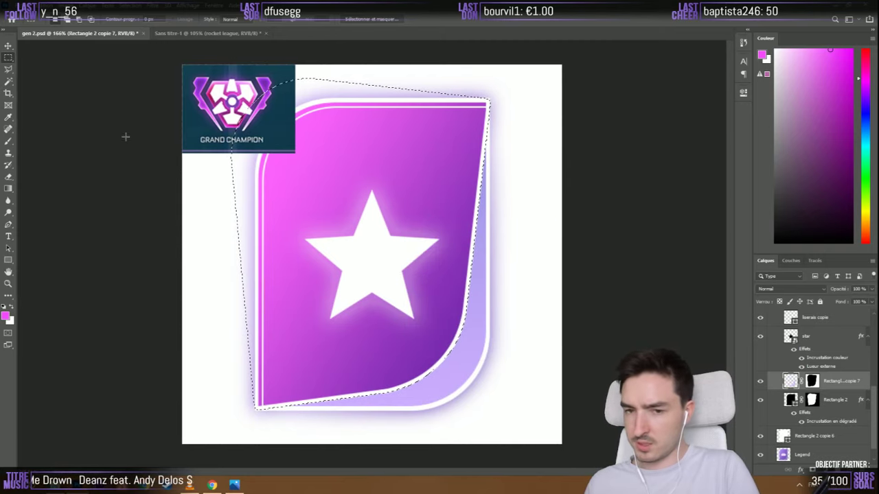
{"action": "left_click", "coordinate": [78, 93]}
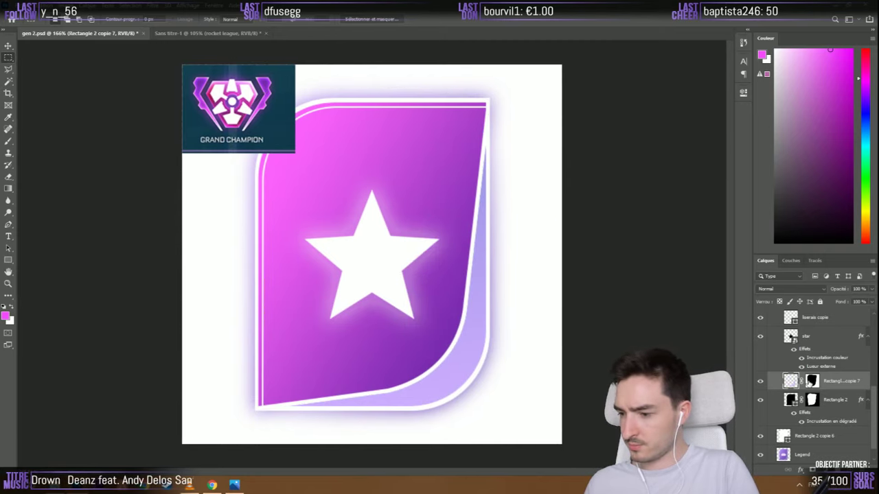
{"action": "left_click", "coordinate": [812, 382]}
{"action": "right_click", "coordinate": [811, 383]}
{"action": "left_click", "coordinate": [800, 401]}
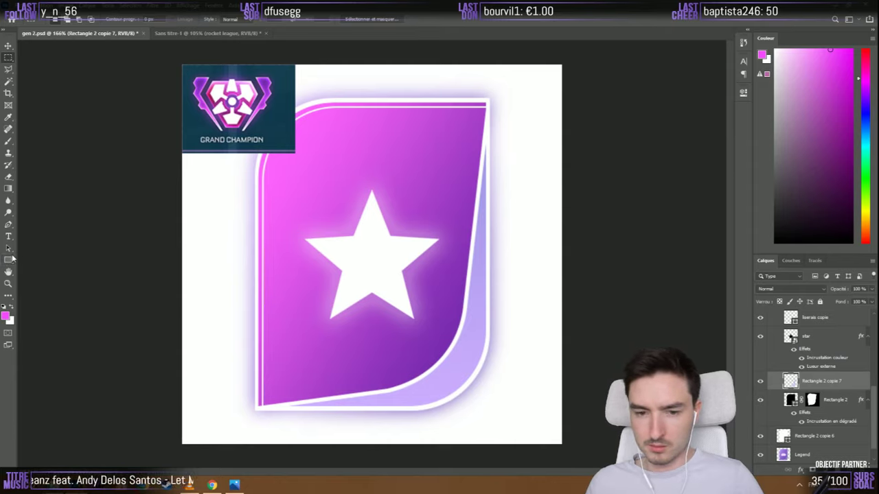
Open the fold's Layer Style and try Outer Glow, leaving it switched off
{"action": "right_click", "coordinate": [10, 261]}
{"action": "left_click", "coordinate": [41, 259]}
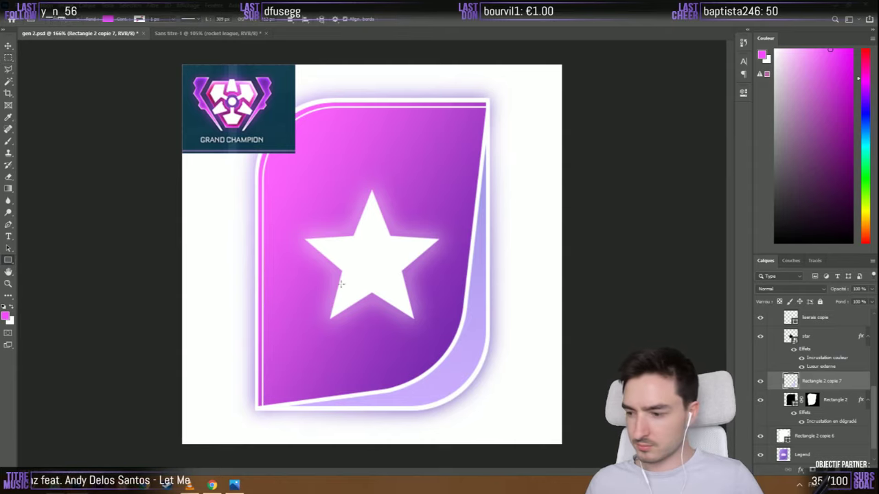
{"action": "right_click", "coordinate": [821, 380]}
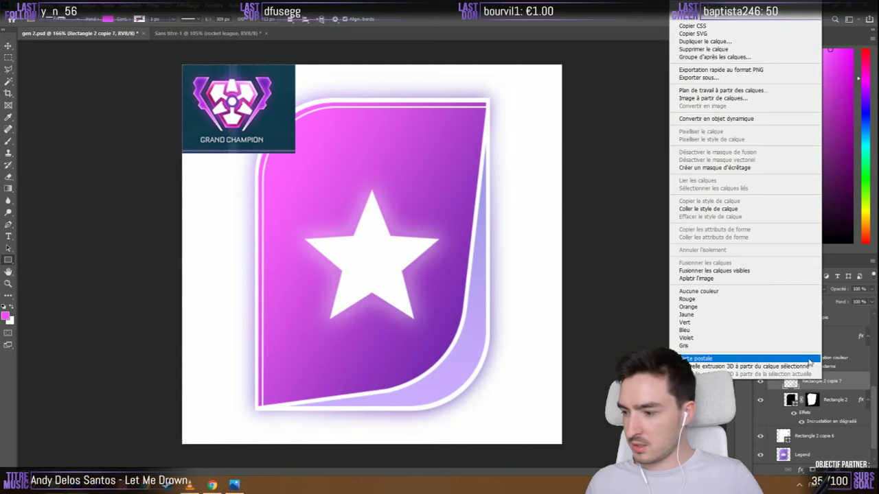
{"action": "right_click", "coordinate": [831, 385]}
{"action": "right_click", "coordinate": [830, 385]}
{"action": "left_click", "coordinate": [475, 176]}
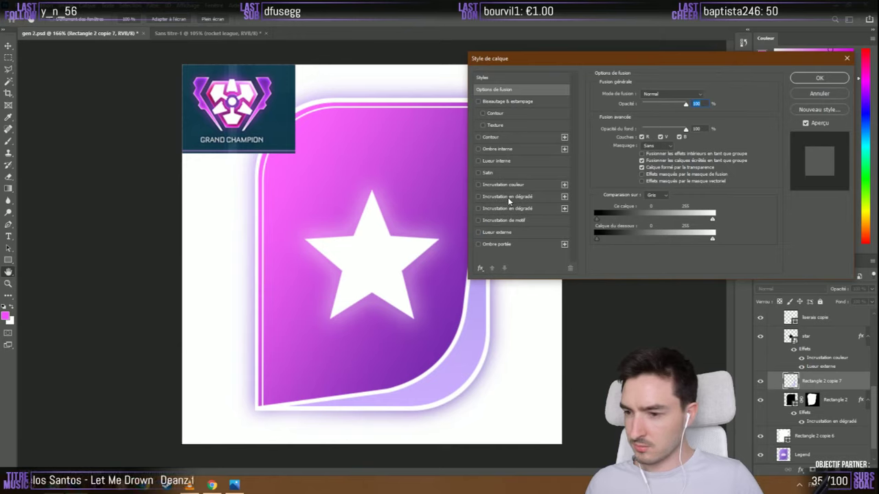
{"action": "left_click", "coordinate": [494, 232]}
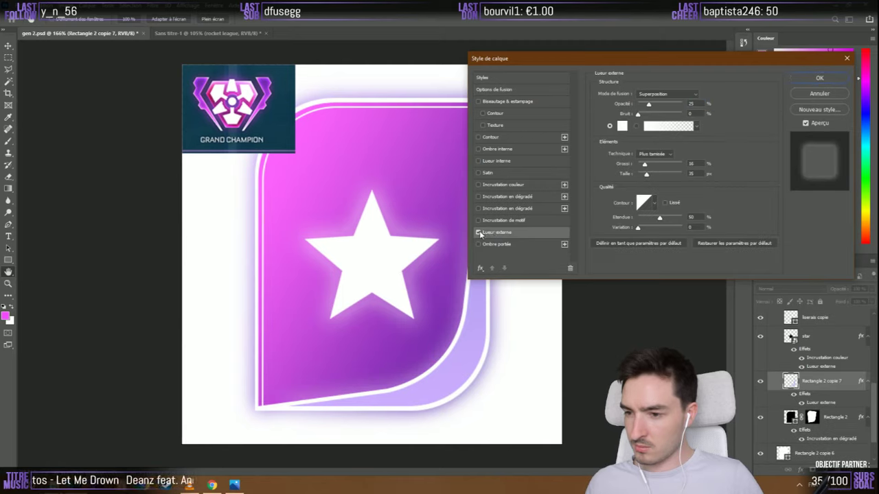
{"action": "left_click", "coordinate": [479, 233]}
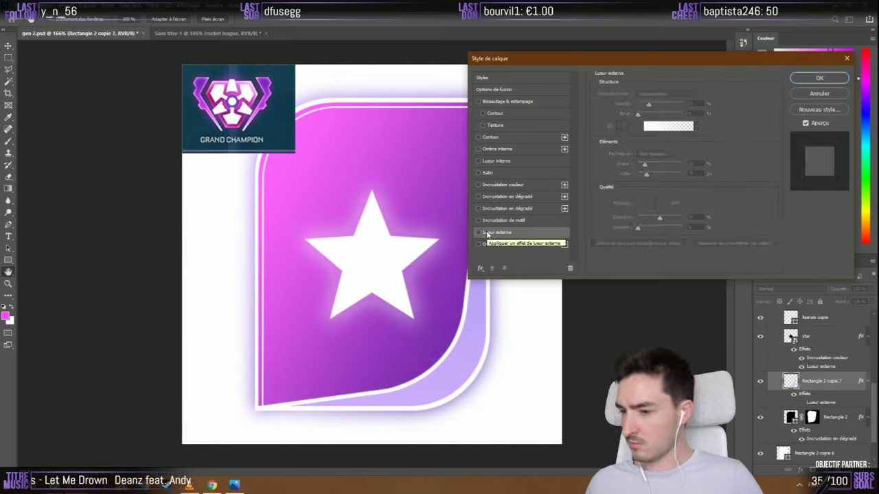
{"action": "left_click", "coordinate": [486, 234]}
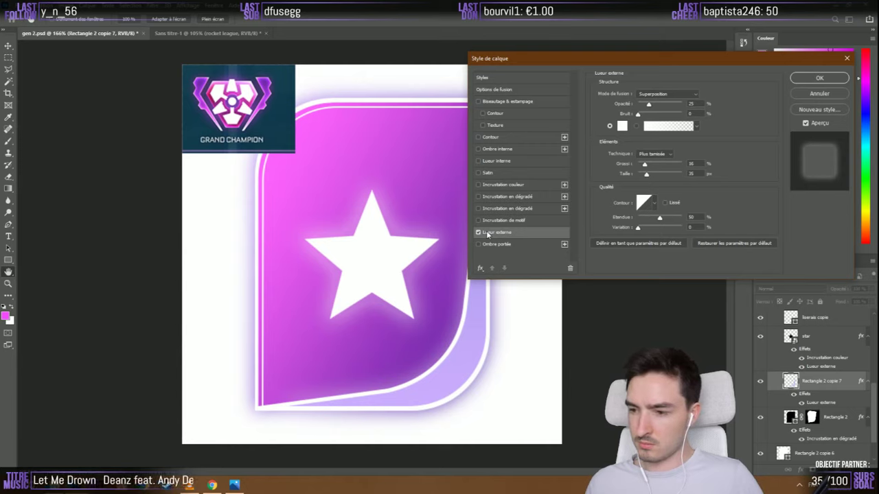
{"action": "left_click", "coordinate": [487, 234]}
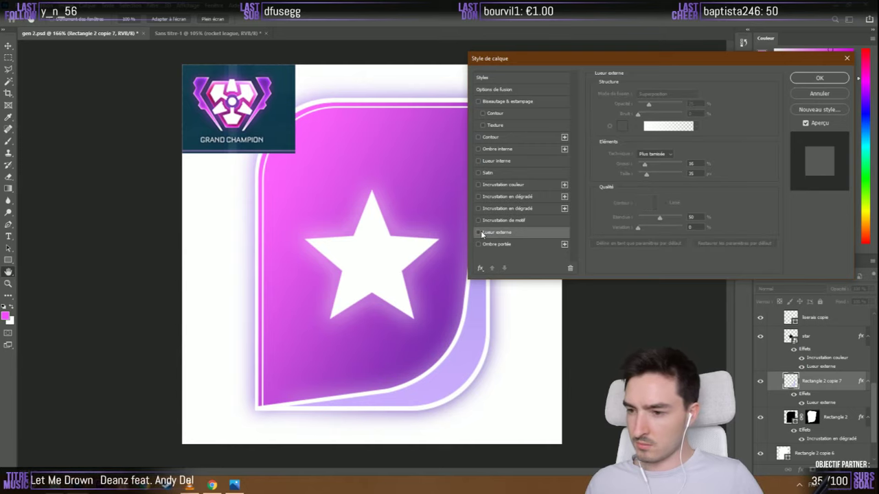
Enable Inner Glow with a saturated magenta colour sampled from the badge
{"action": "left_click", "coordinate": [494, 162]}
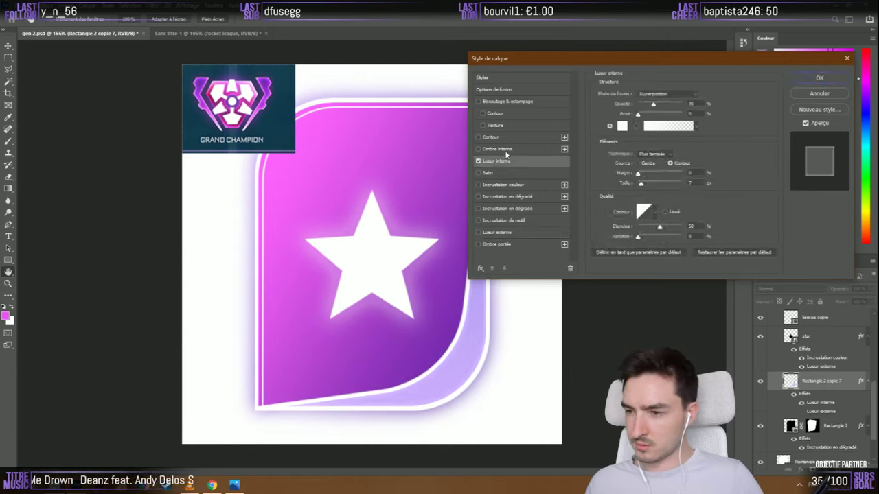
{"action": "left_click", "coordinate": [622, 125]}
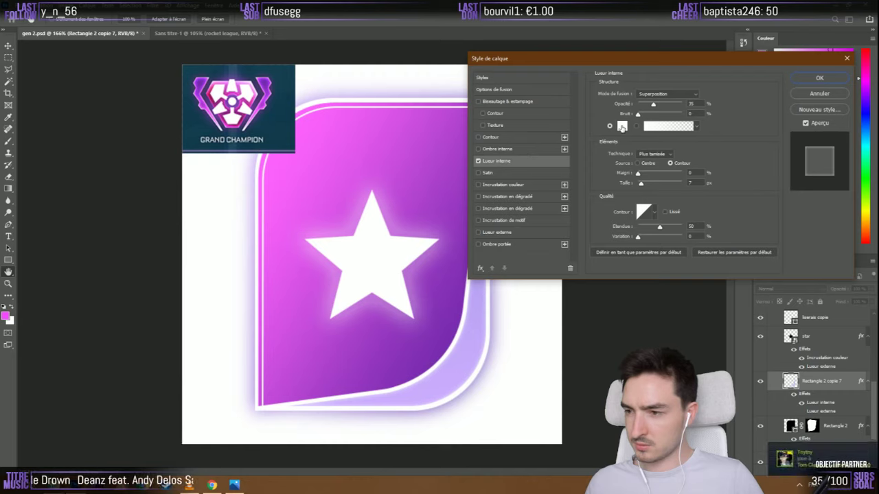
{"action": "left_click", "coordinate": [261, 72]}
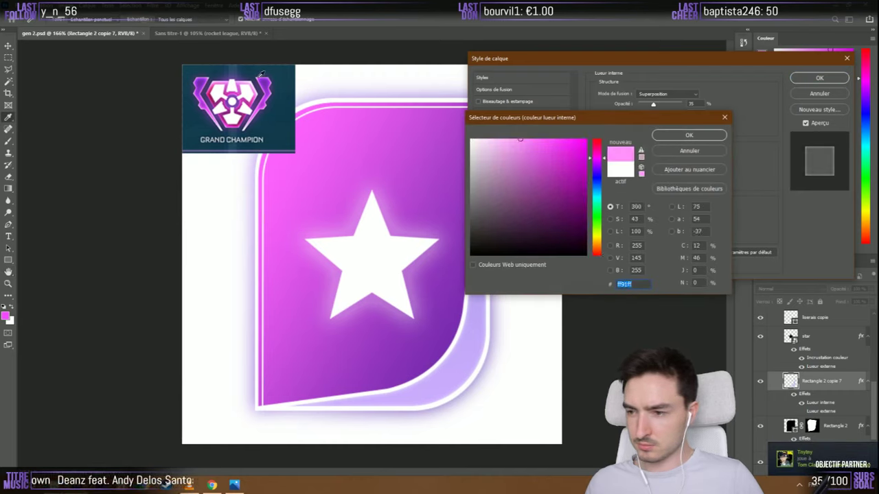
{"action": "left_click", "coordinate": [264, 73]}
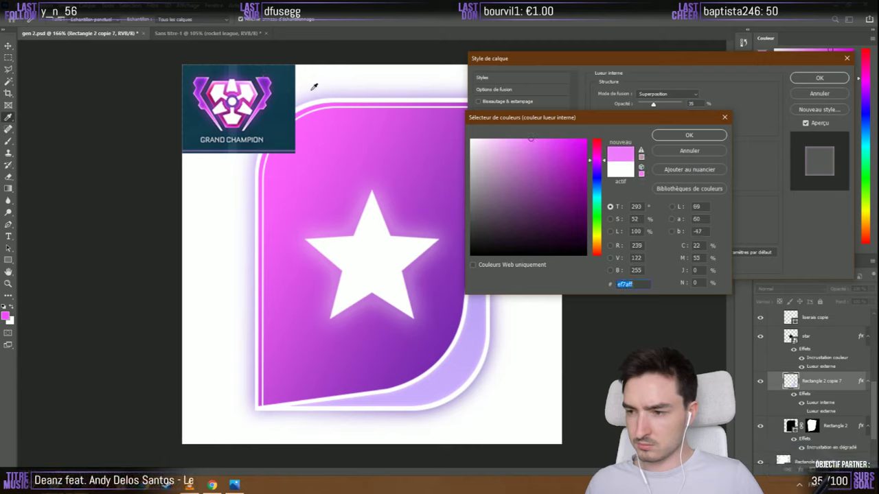
{"action": "left_click", "coordinate": [564, 141]}
{"action": "left_click", "coordinate": [689, 135]}
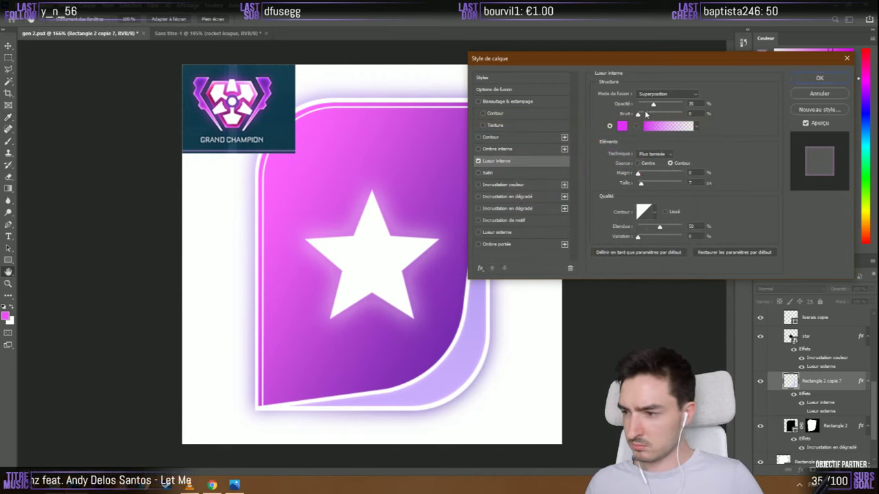
Set the inner glow to 100% opacity, 4% choke, 10 px size and 37% range
{"action": "mouse_move", "coordinate": [637, 173]}
{"action": "left_mouse_down"}
{"action": "mouse_move", "coordinate": [644, 185]}
{"action": "mouse_move", "coordinate": [641, 173]}
{"action": "left_mouse_up"}
{"action": "left_click", "coordinate": [679, 105]}
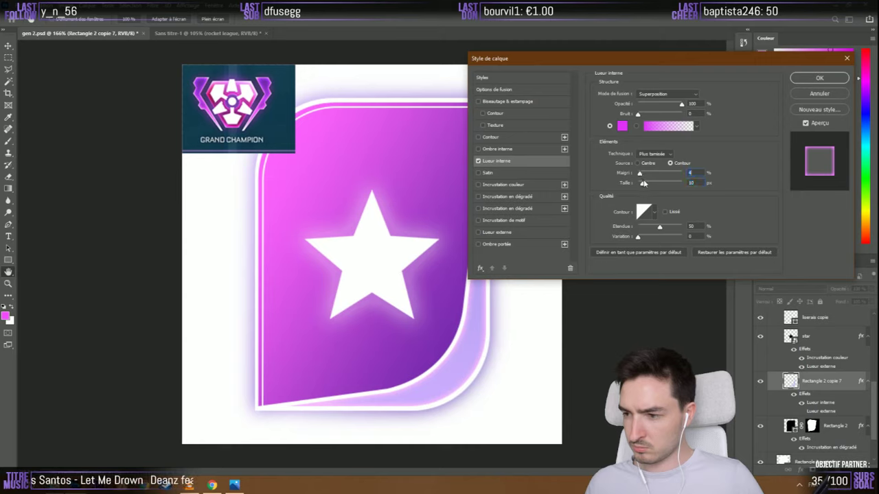
{"action": "mouse_move", "coordinate": [659, 226]}
{"action": "left_mouse_down"}
{"action": "mouse_move", "coordinate": [640, 226]}
{"action": "mouse_move", "coordinate": [654, 222]}
{"action": "left_mouse_up"}
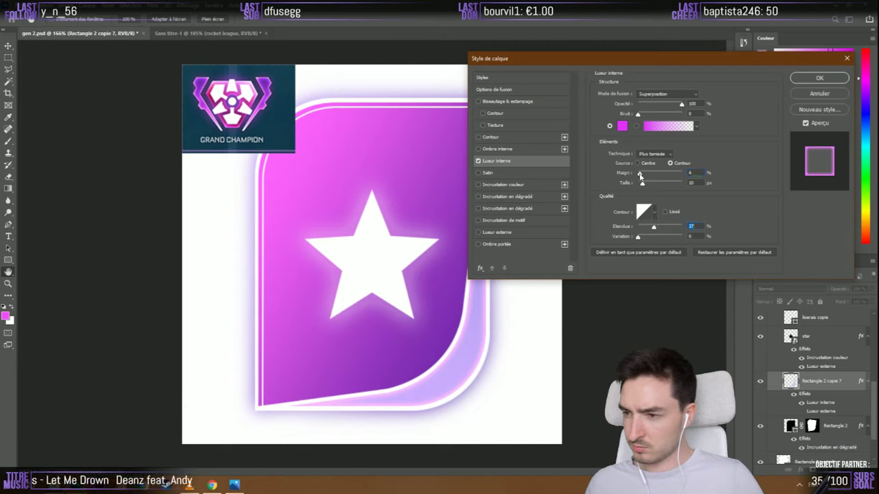
{"action": "left_click_drag", "start_coordinate": [643, 186], "coordinate": [643, 186]}
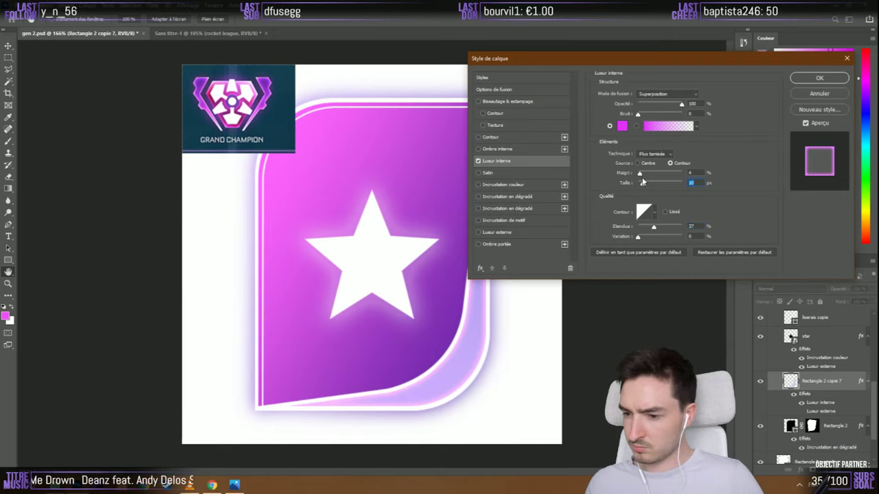
Accept the inner glow and pick a lilac foreground colour
{"action": "key", "text": "Return"}
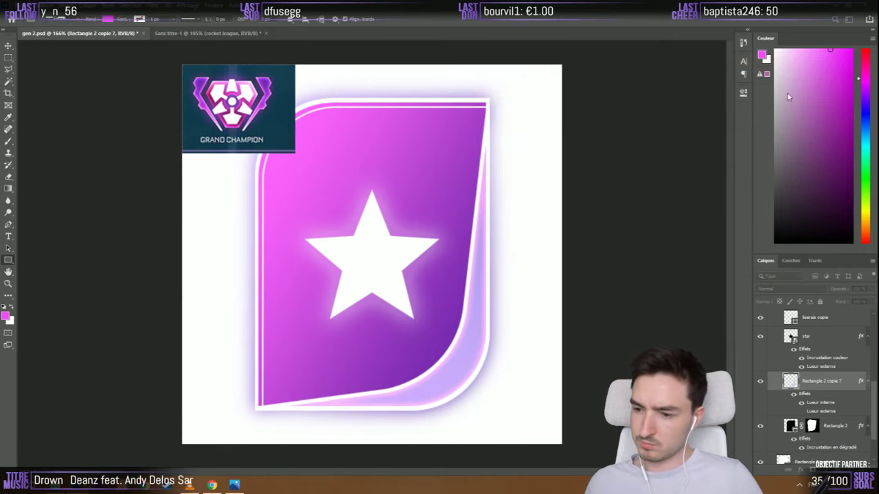
{"action": "left_click", "coordinate": [809, 93]}
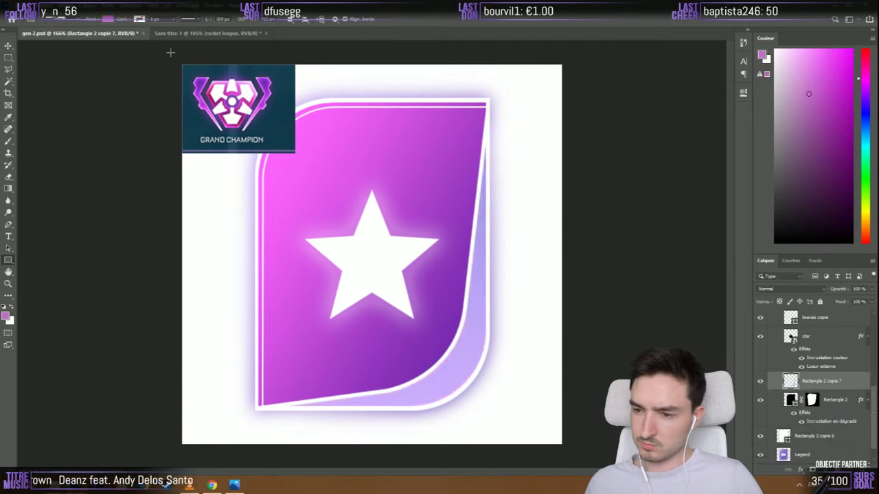
{"action": "right_click", "coordinate": [819, 388]}
{"action": "left_click", "coordinate": [669, 71]}
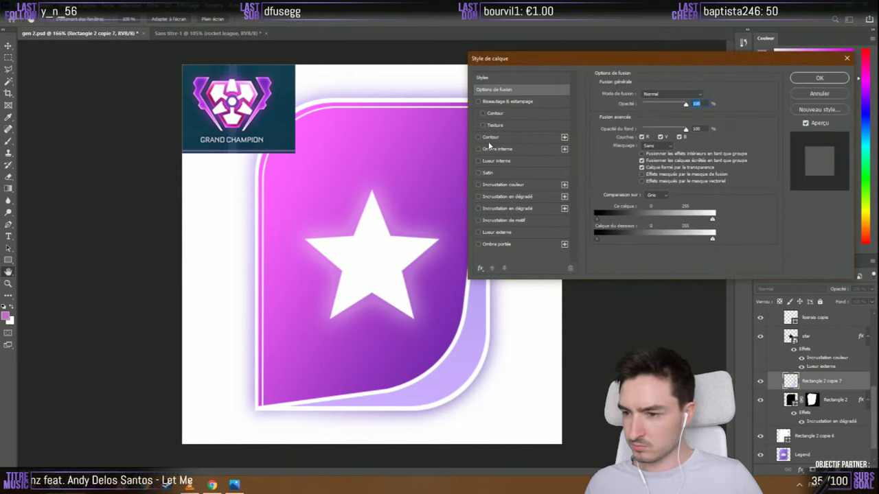
Try Color Overlay on the fold, turn it off, and enable Gradient Overlay instead
{"action": "left_click", "coordinate": [502, 185]}
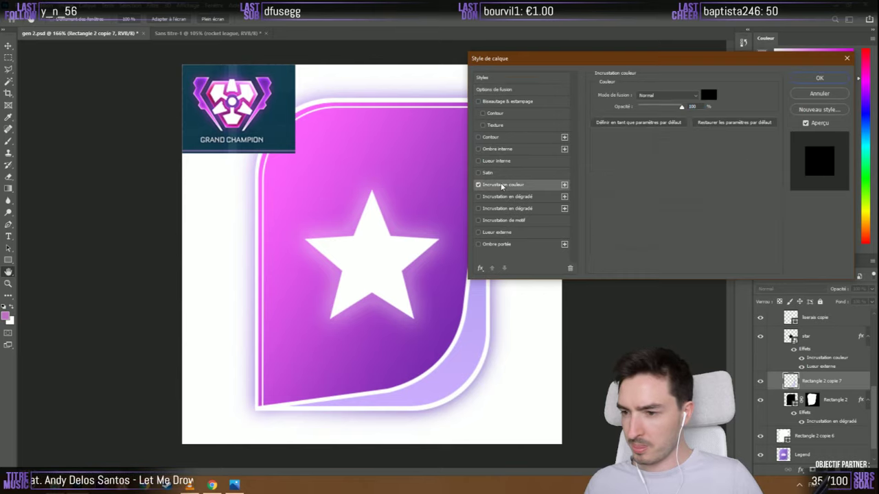
{"action": "left_click", "coordinate": [479, 186]}
{"action": "left_click", "coordinate": [479, 186]}
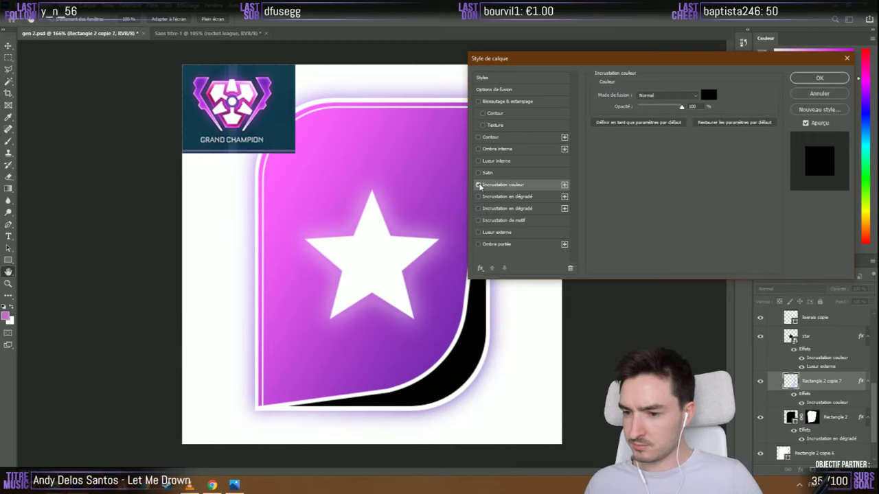
{"action": "left_click", "coordinate": [479, 187]}
{"action": "left_click", "coordinate": [480, 186]}
{"action": "left_click", "coordinate": [478, 197]}
{"action": "left_click", "coordinate": [500, 197]}
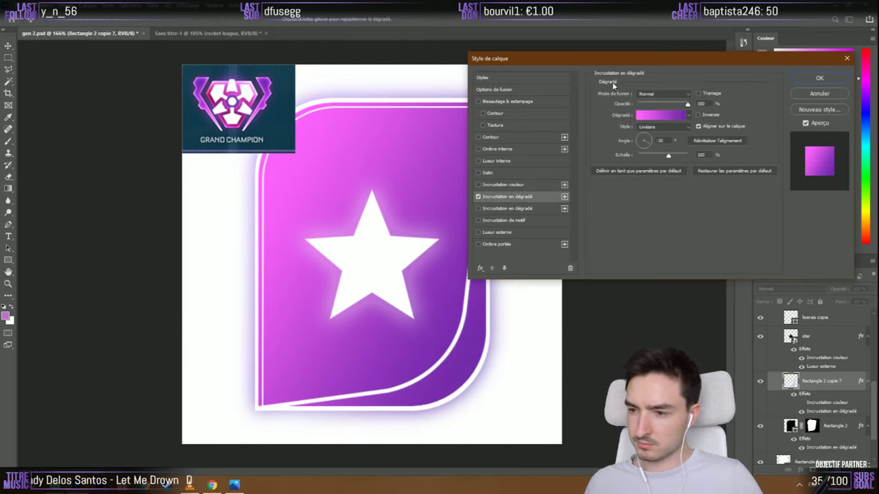
Set the gradient overlay angle to -128° and open its Gradient Editor
{"action": "left_click_drag", "start_coordinate": [657, 58], "coordinate": [721, 58]}
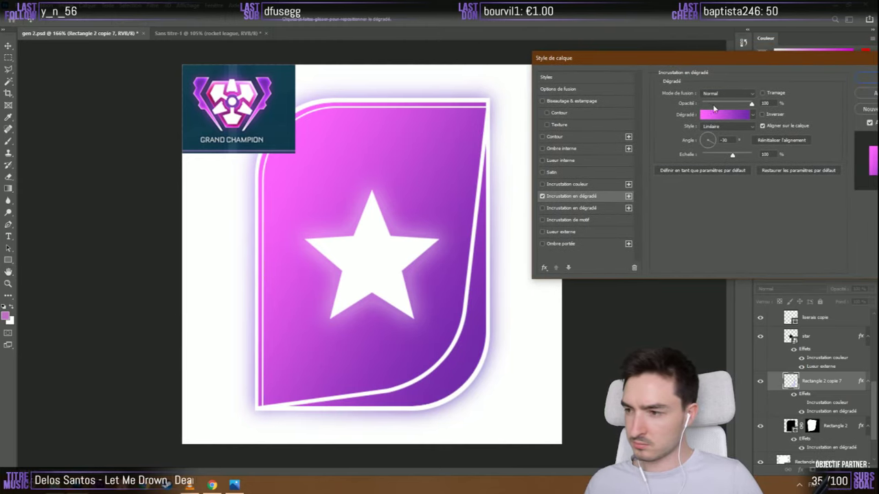
{"action": "left_click", "coordinate": [706, 149]}
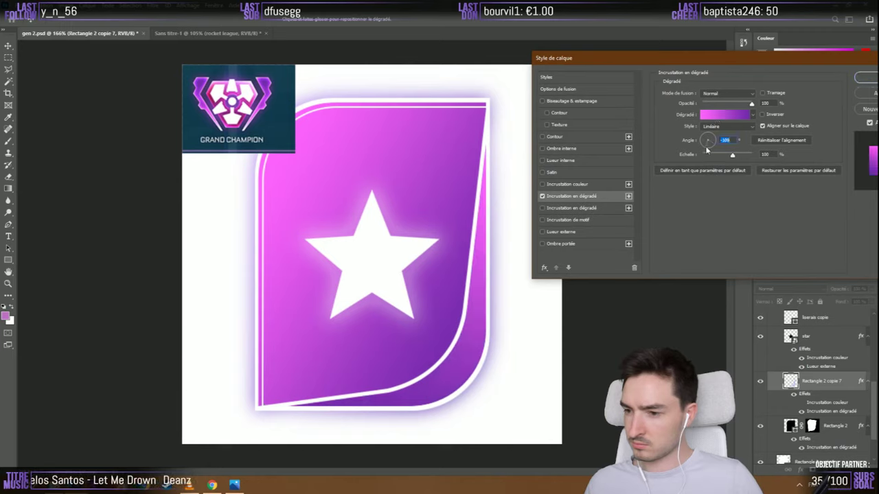
{"action": "left_click_drag", "start_coordinate": [707, 150], "coordinate": [704, 149]}
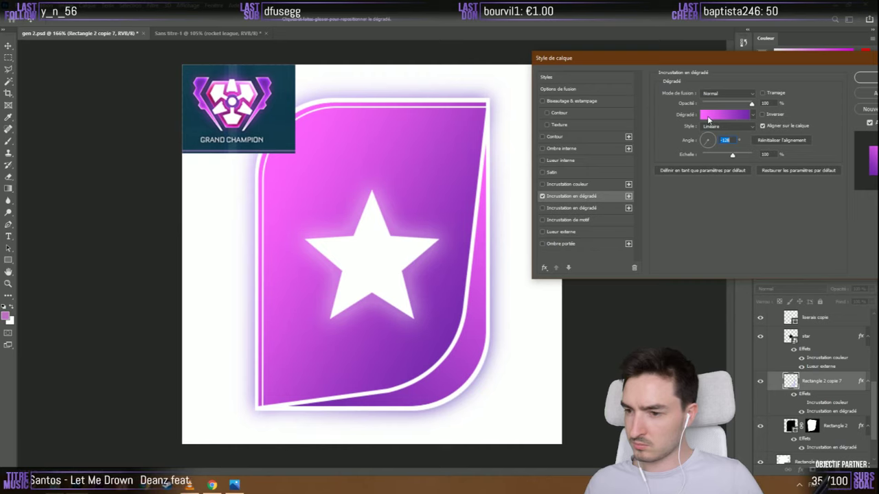
{"action": "left_click", "coordinate": [708, 118]}
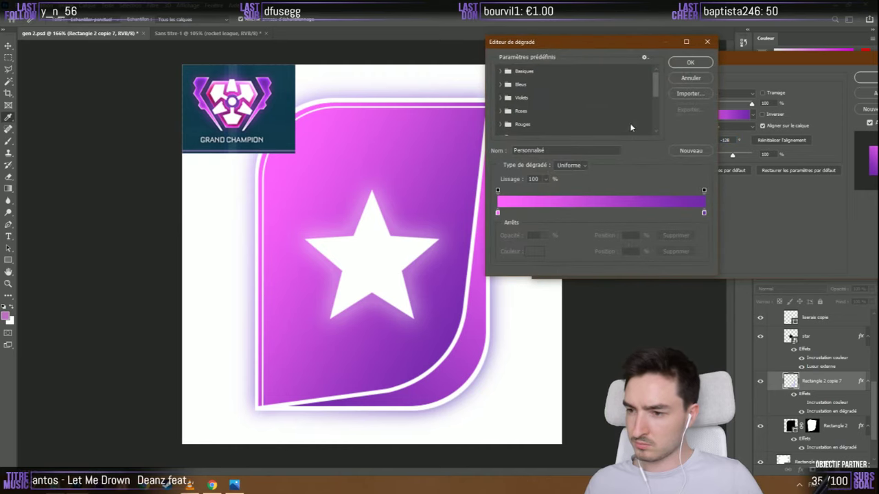
Set the gradient's left stop to a light pink sampled from the badge
{"action": "left_click", "coordinate": [499, 213]}
{"action": "double_click", "coordinate": [499, 214]}
{"action": "left_click", "coordinate": [687, 134]}
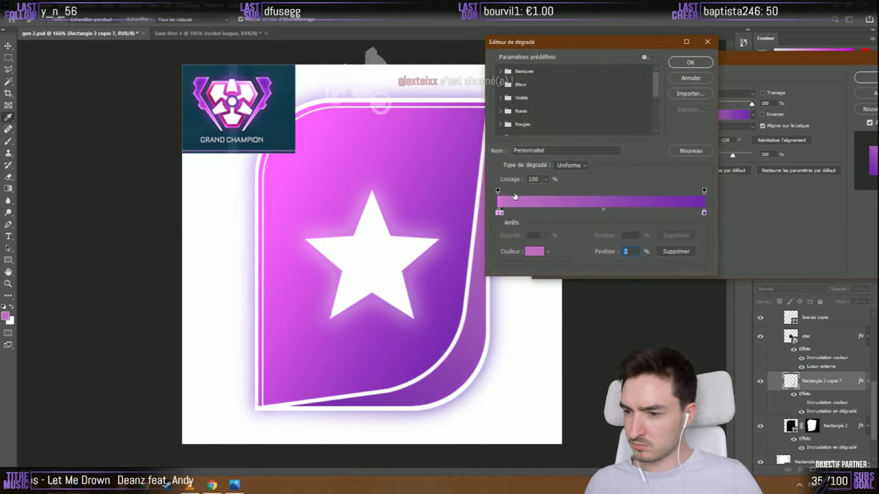
{"action": "left_click", "coordinate": [483, 250]}
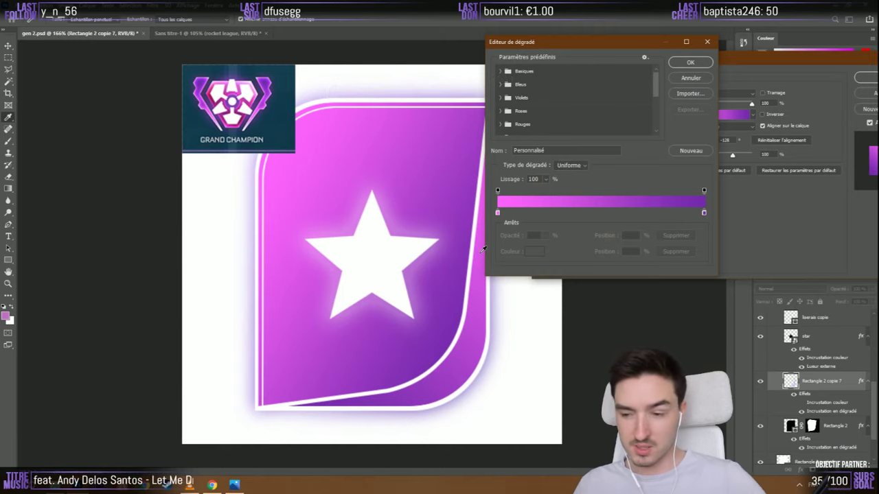
{"action": "double_click", "coordinate": [498, 213]}
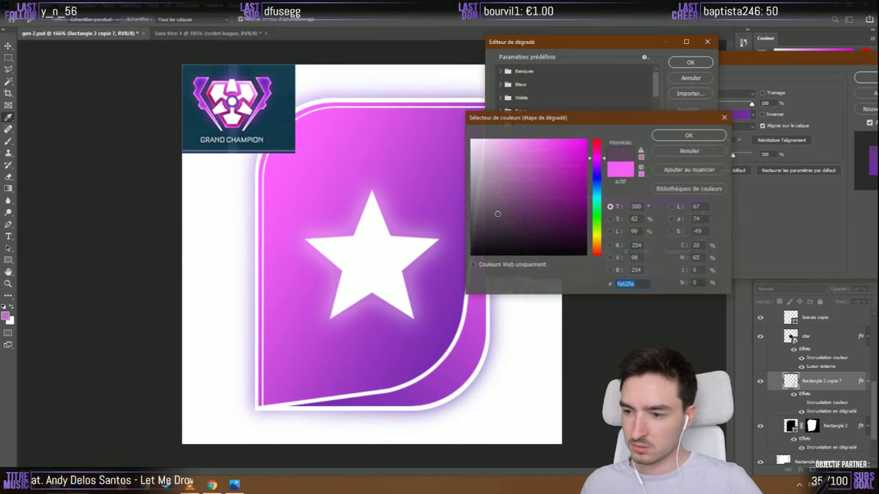
{"action": "left_click", "coordinate": [486, 170]}
{"action": "left_click_drag", "start_coordinate": [485, 169], "coordinate": [501, 140]}
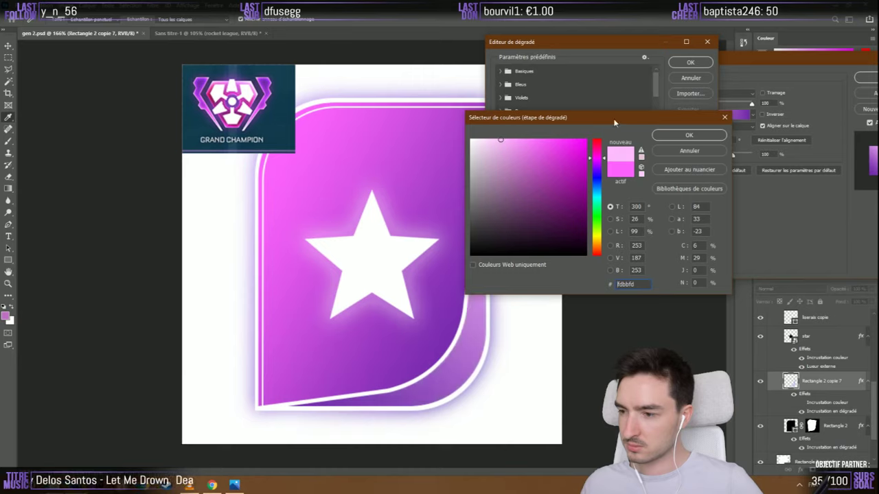
{"action": "left_click", "coordinate": [688, 134]}
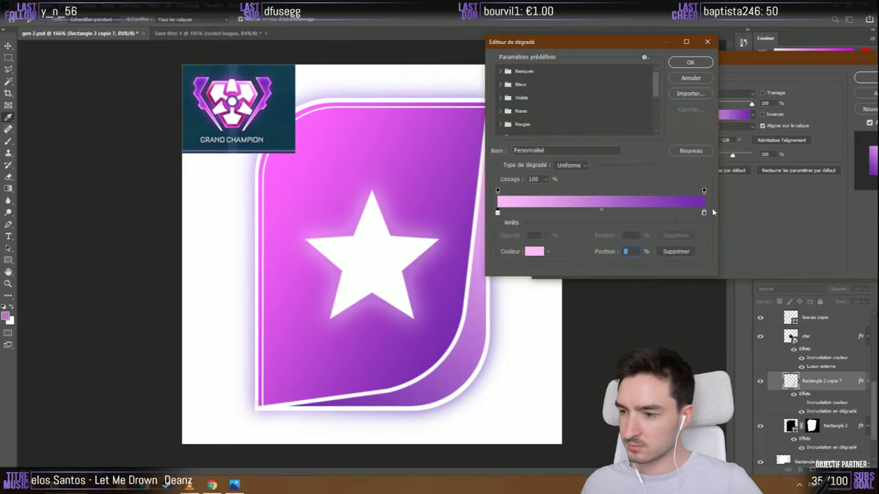
Set the right stop to bright pink fd61fe and accept the edited gradient
{"action": "double_click", "coordinate": [705, 212]}
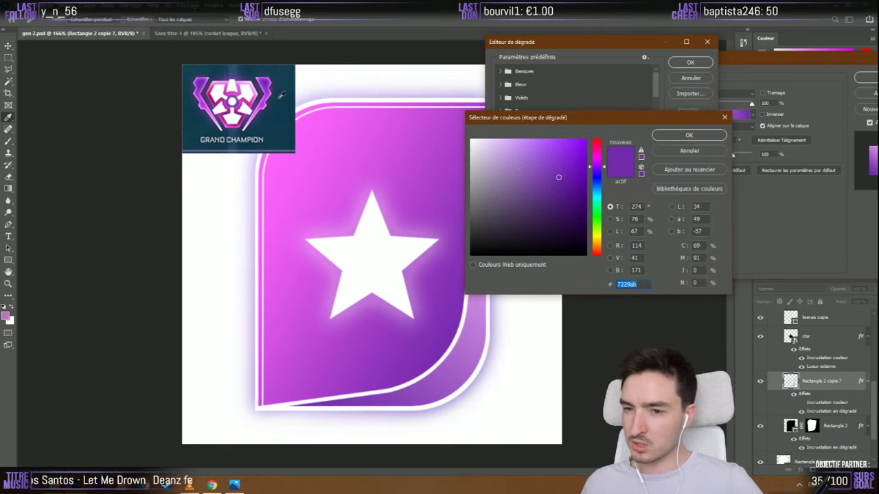
{"action": "left_click", "coordinate": [264, 74]}
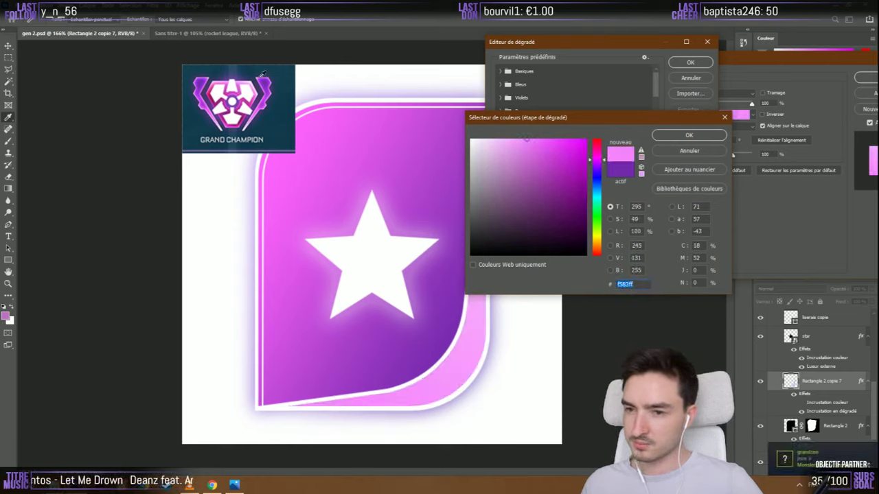
{"action": "left_click", "coordinate": [263, 73]}
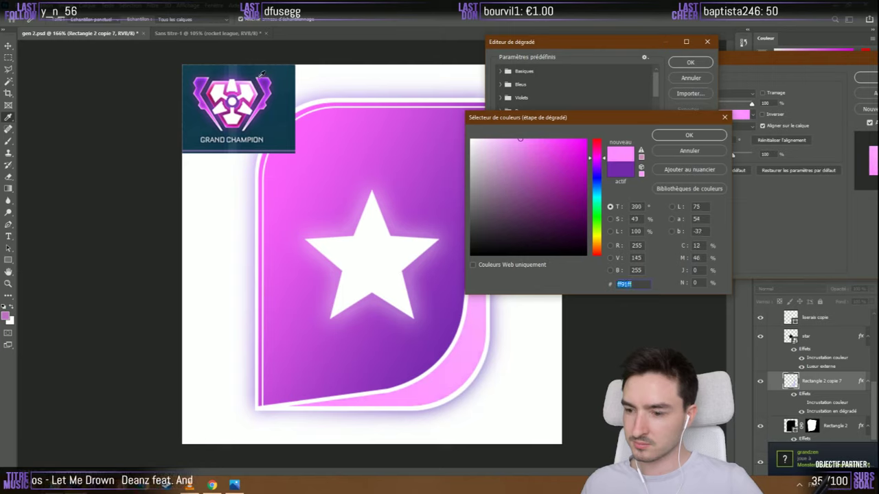
{"action": "left_click", "coordinate": [305, 116]}
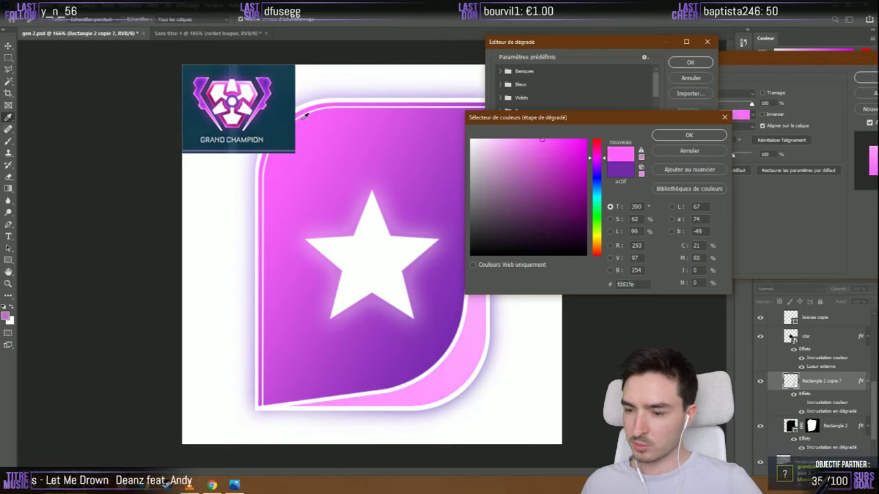
{"action": "left_click", "coordinate": [704, 136]}
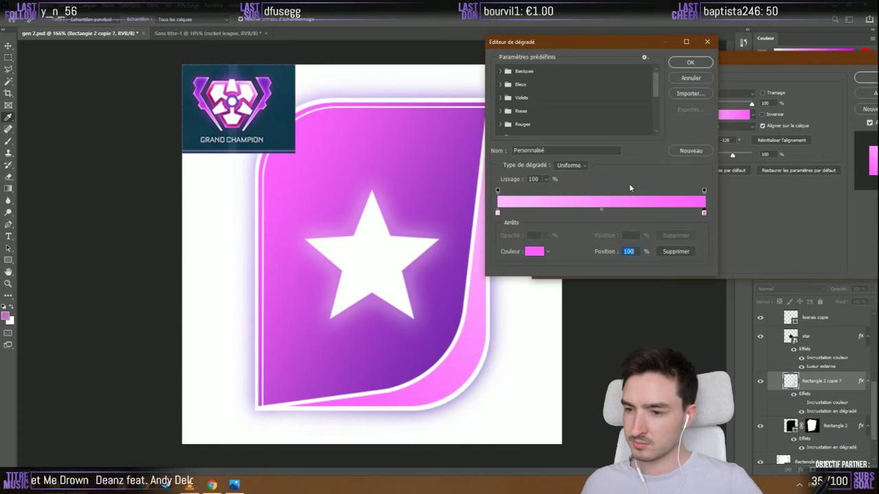
{"action": "left_click", "coordinate": [683, 64]}
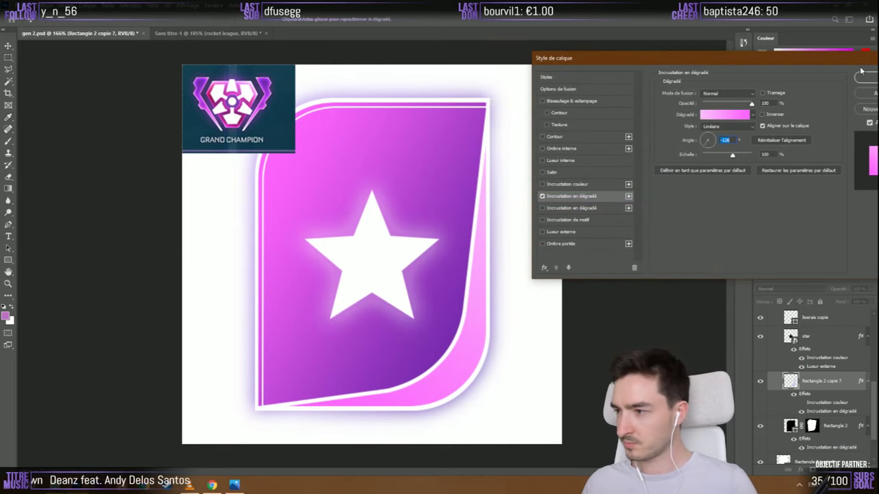
{"action": "left_click_drag", "start_coordinate": [726, 58], "coordinate": [547, 72]}
Close Layer Style, duplicate and merge down the fold layer, and copy Rectangle 2's mask onto it
{"action": "left_click", "coordinate": [732, 72]}
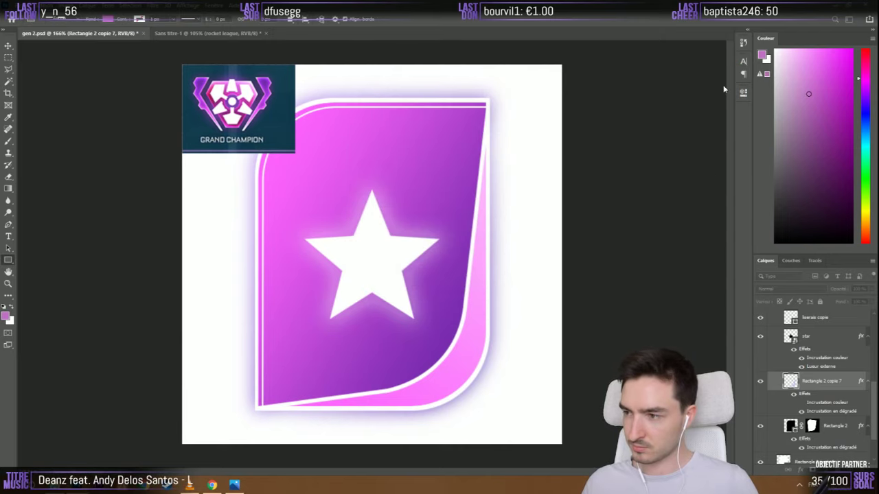
{"action": "key", "text": "ctrl+j"}
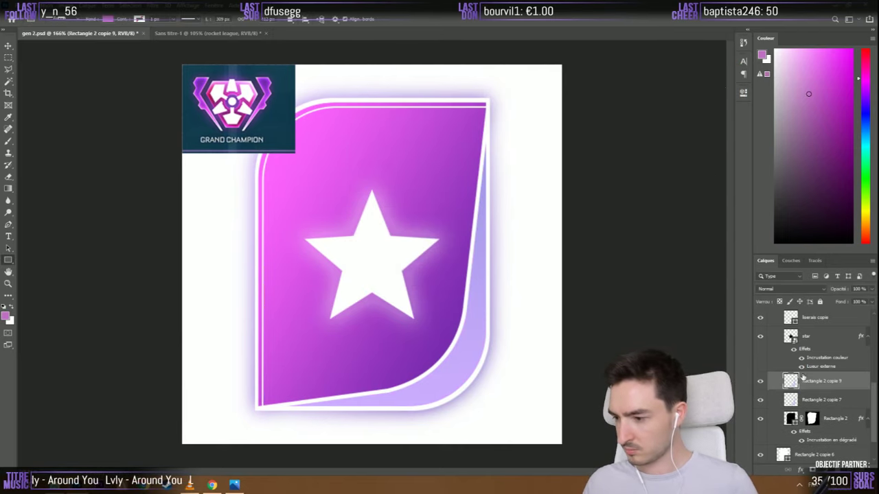
{"action": "key", "text": "ctrl+e"}
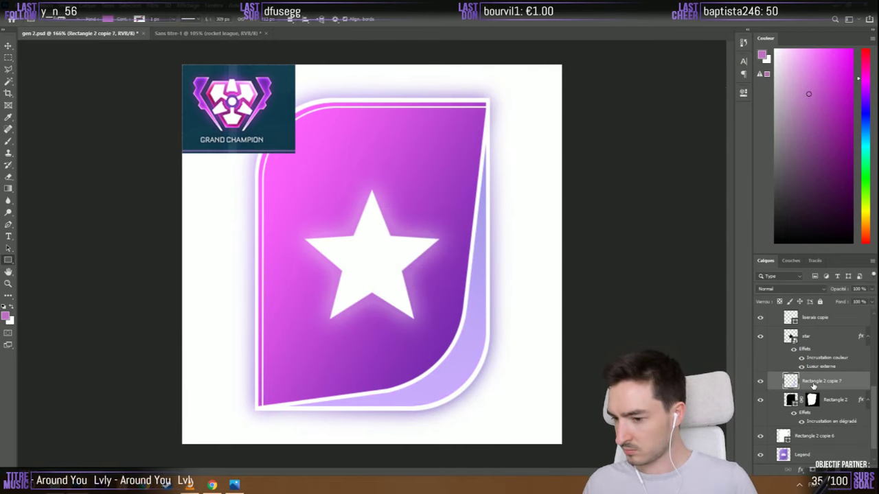
{"action": "left_click_drag", "start_coordinate": [811, 397], "coordinate": [814, 384]}
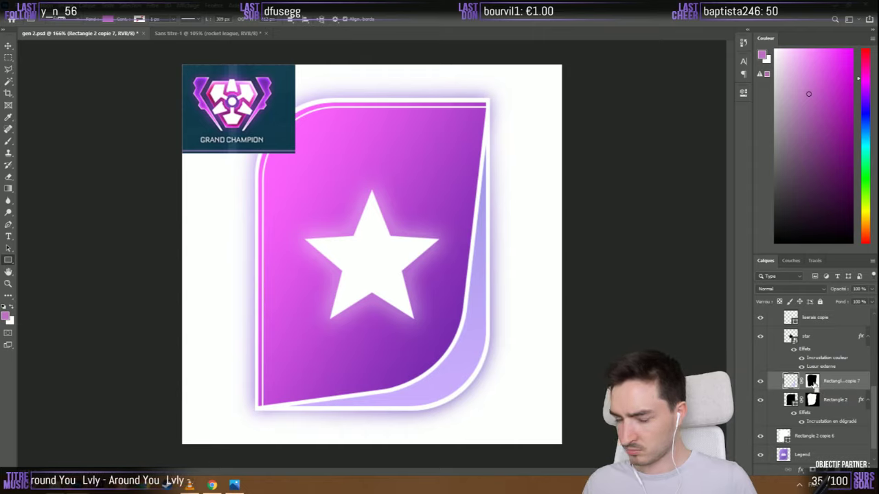
{"action": "key", "text": "ctrl+y"}
{"action": "key", "text": "ctrl+y"}
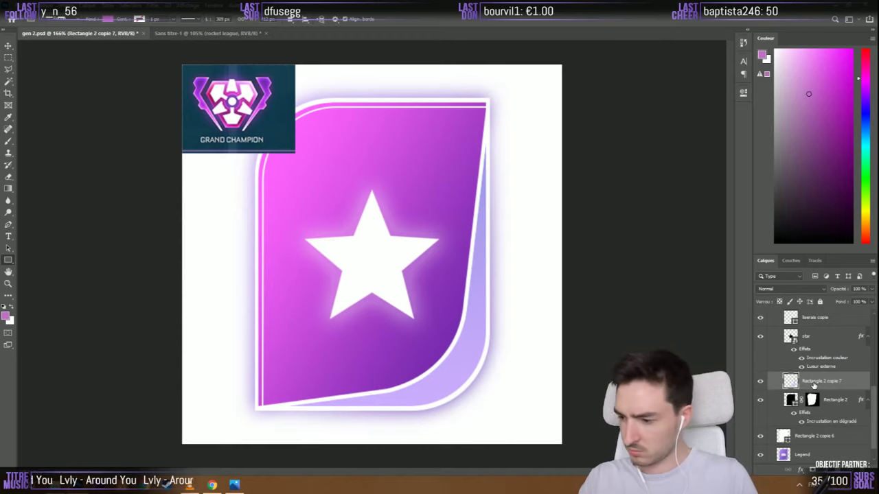
Duplicate the fold layer again, remove the copy, and open the fold's Blending Options
{"action": "key", "text": "ctrl+j"}
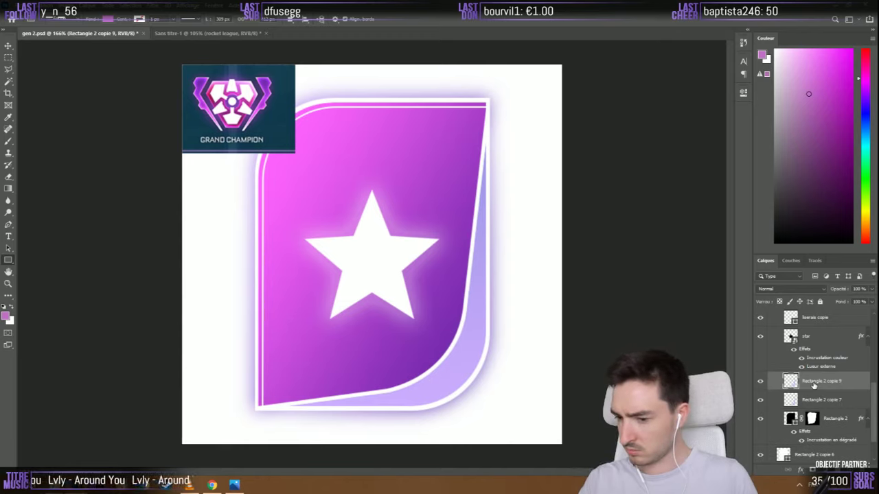
{"action": "key", "text": "Delete"}
{"action": "right_click", "coordinate": [813, 383]}
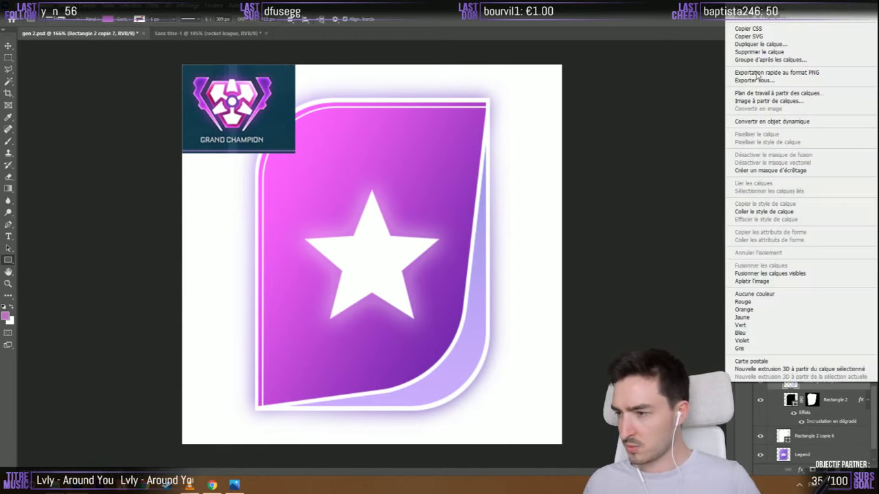
{"action": "left_click", "coordinate": [439, 172]}
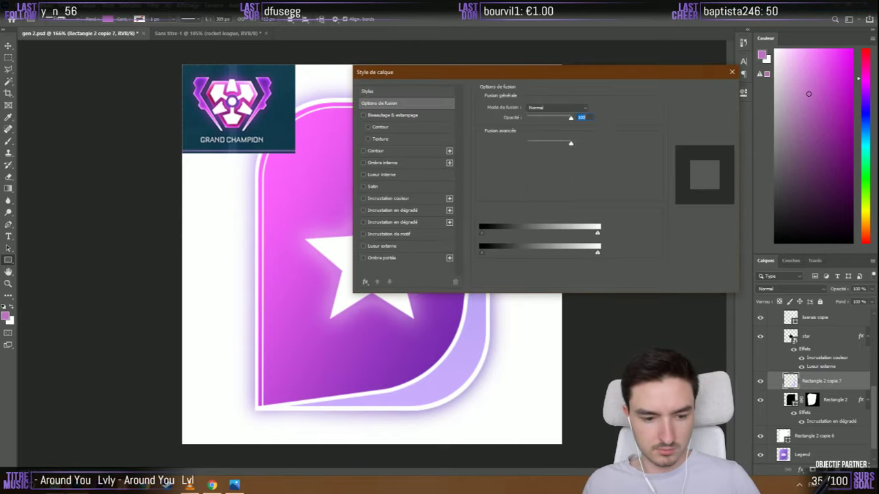
{"action": "key", "text": "alt+Tab"}
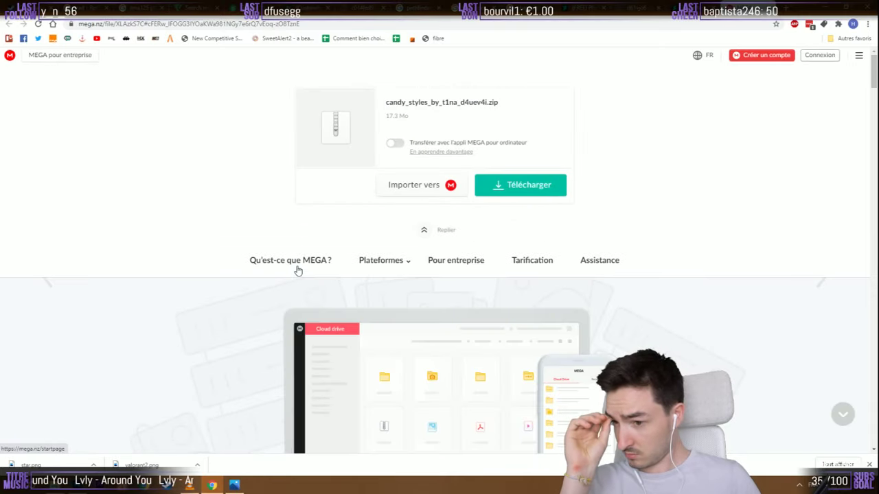
Download candy_styles_by_t1na_d4uev4i.zip (17.3 Mo) from MEGA and bring up File Explorer
{"action": "left_click", "coordinate": [528, 186]}
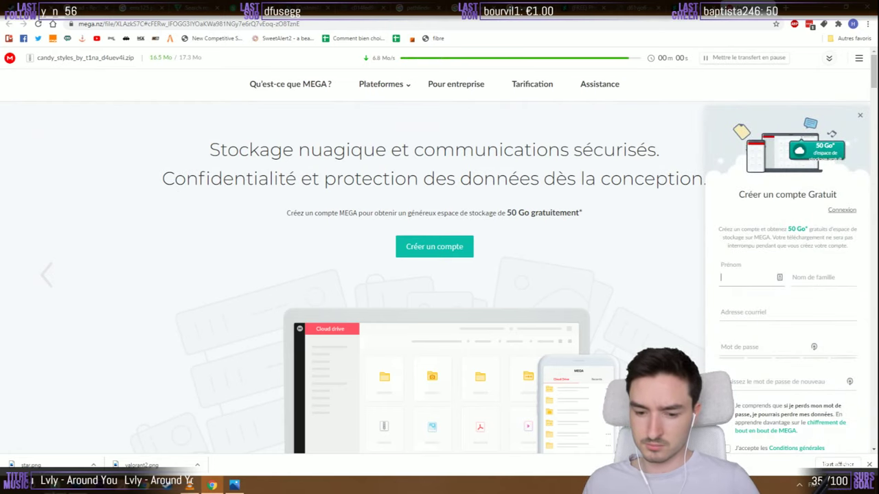
{"action": "key", "text": "alt+Tab"}
{"action": "scroll", "coordinate": [368, 302], "scroll_direction": "up", "scroll_amount": 3}
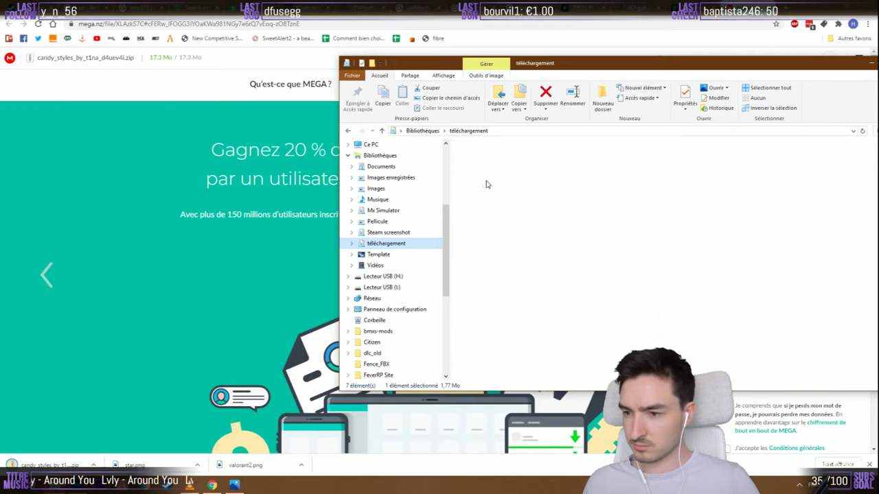
Extract candy_styles_by_t1na_d4uev4i.zip into its own folder in téléchargement
{"action": "left_click", "coordinate": [492, 181]}
{"action": "right_click", "coordinate": [492, 180]}
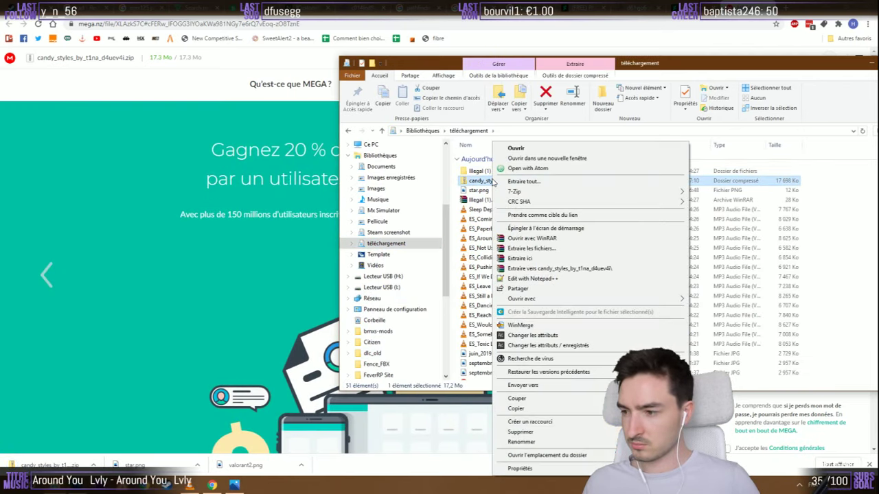
{"action": "left_click", "coordinate": [511, 250]}
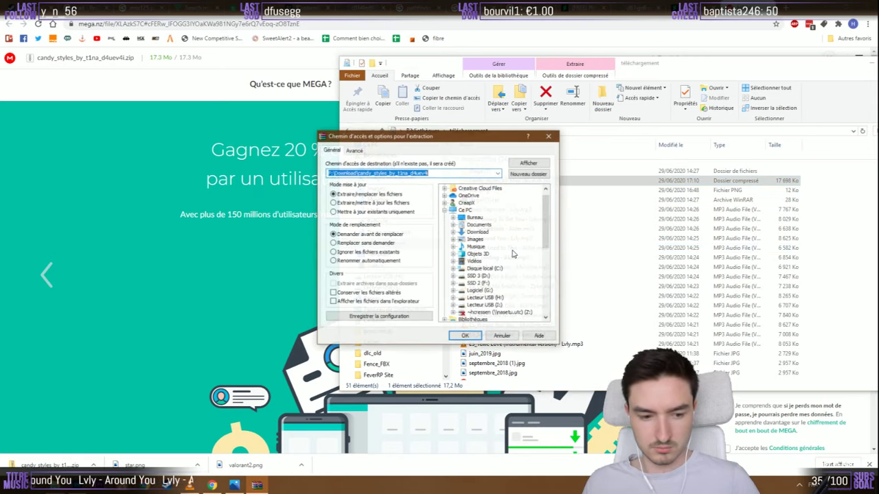
{"action": "left_click", "coordinate": [464, 337]}
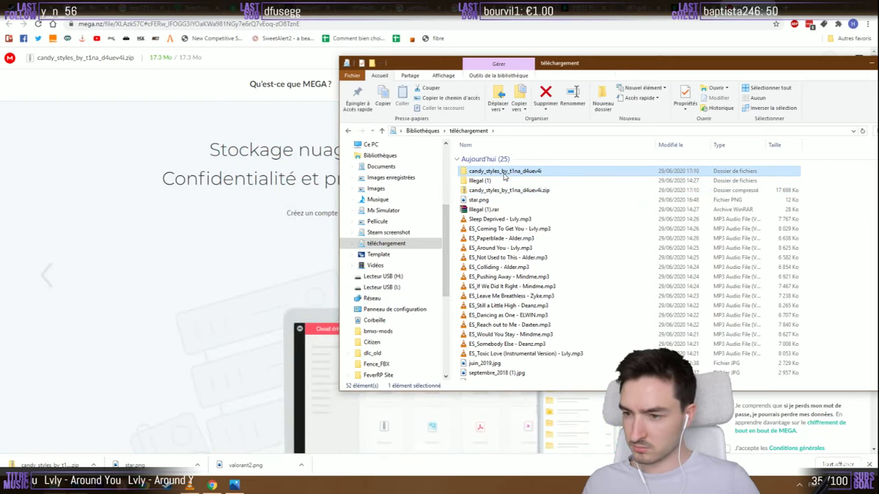
Open the extracted candy styles folder and launch Candy.psd in Photoshop
{"action": "double_click", "coordinate": [506, 172]}
{"action": "left_click", "coordinate": [500, 162]}
{"action": "double_click", "coordinate": [499, 163]}
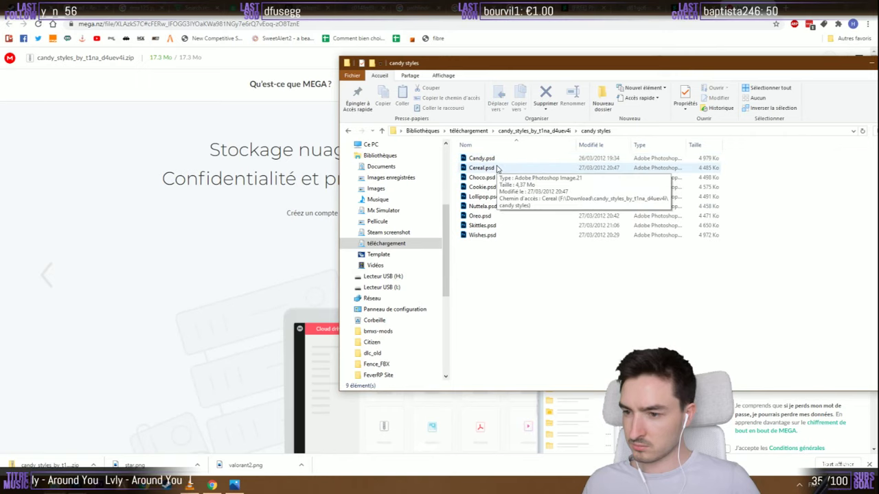
{"action": "double_click", "coordinate": [500, 161]}
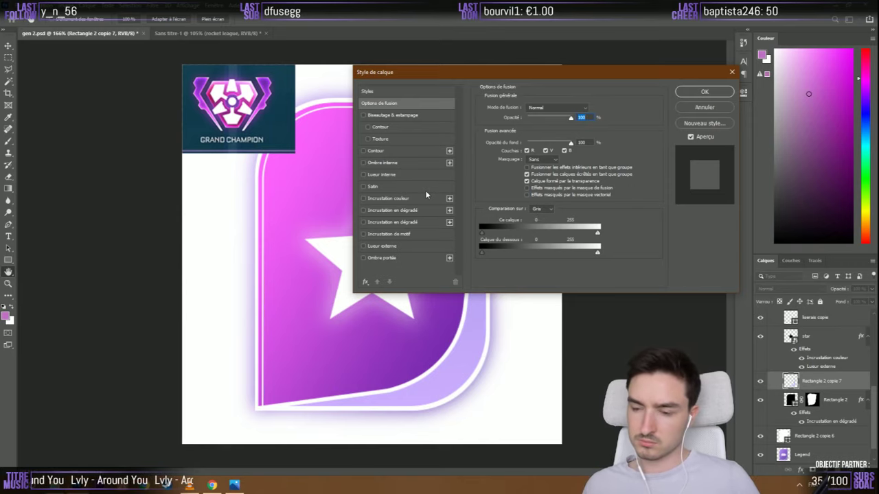
Cancel Layer Style and open Candy.psd from the candy styles folder
{"action": "key", "text": "Escape"}
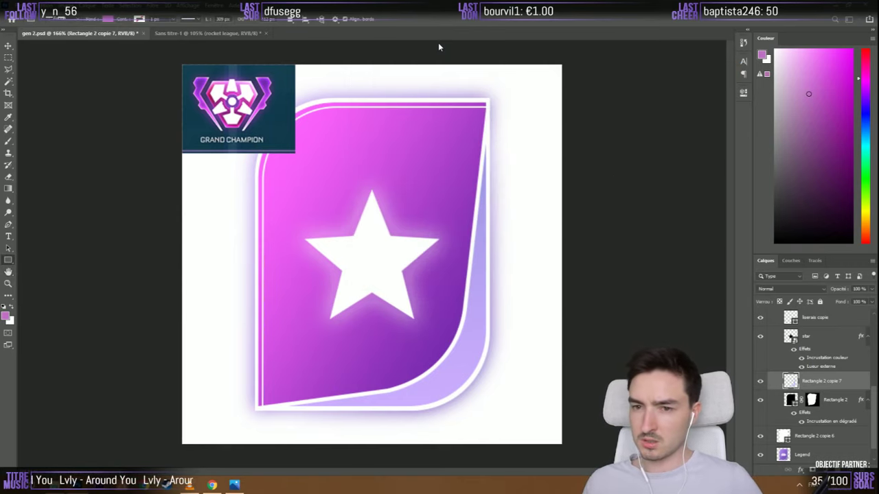
{"action": "key", "text": "alt+Tab"}
{"action": "double_click", "coordinate": [529, 158]}
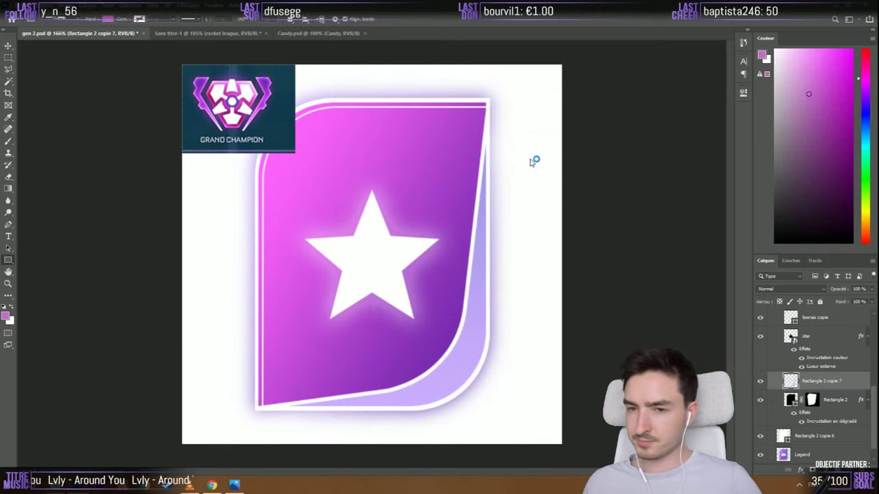
{"action": "key", "text": "alt+Tab"}
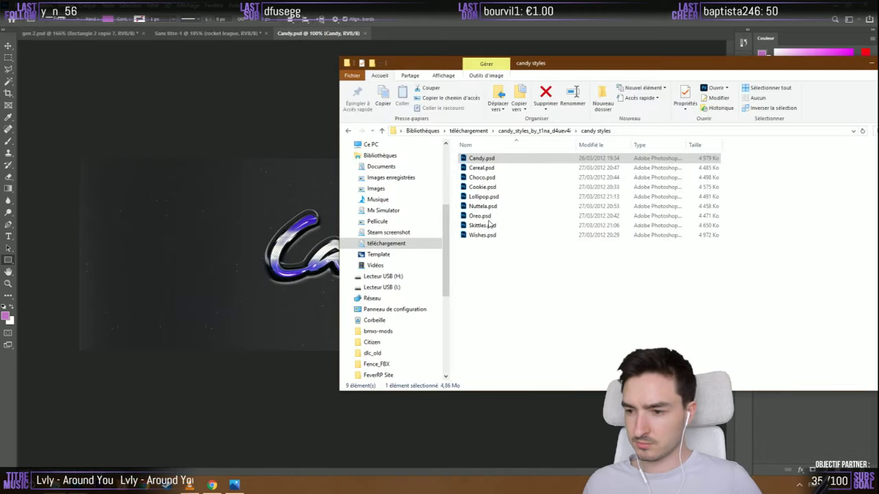
Select Cereal.psd through Wishes.psd and open all eight files in Photoshop
{"action": "left_click", "coordinate": [481, 167]}
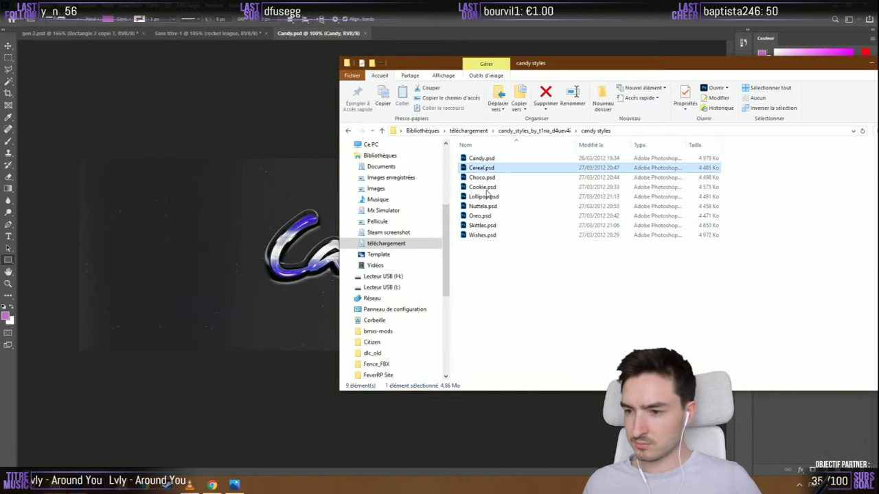
{"action": "left_click", "coordinate": [476, 235], "text": "shift"}
{"action": "right_click", "coordinate": [485, 205]}
{"action": "left_click", "coordinate": [525, 178]}
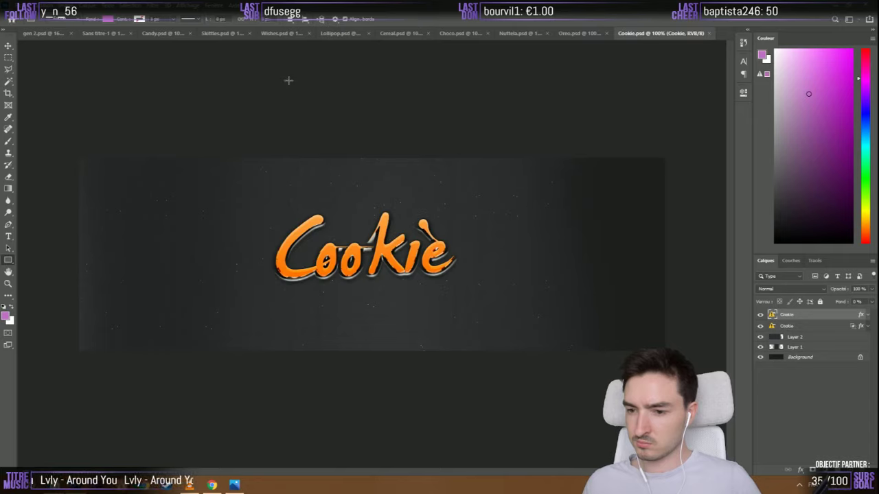
Close the Cookie, Oreo, Nutella, Choco, Cereal and Lollipop documents
{"action": "left_click", "coordinate": [709, 33]}
{"action": "left_click", "coordinate": [709, 34]}
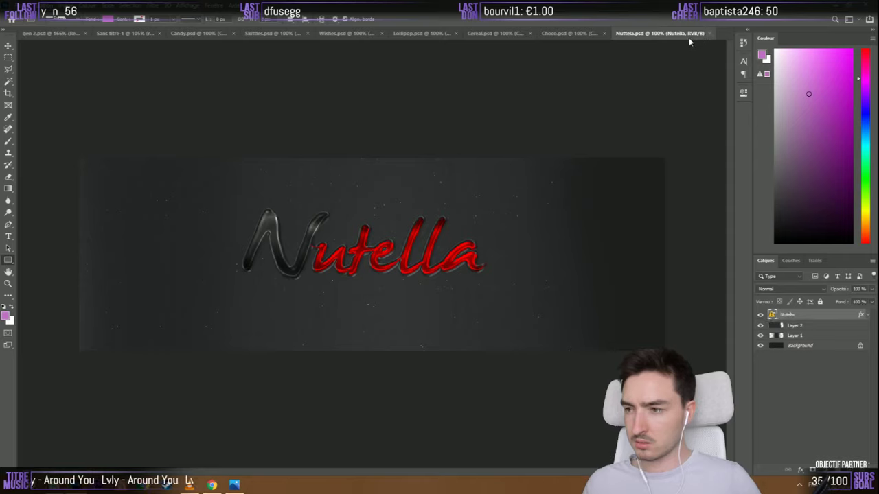
{"action": "left_click", "coordinate": [709, 34]}
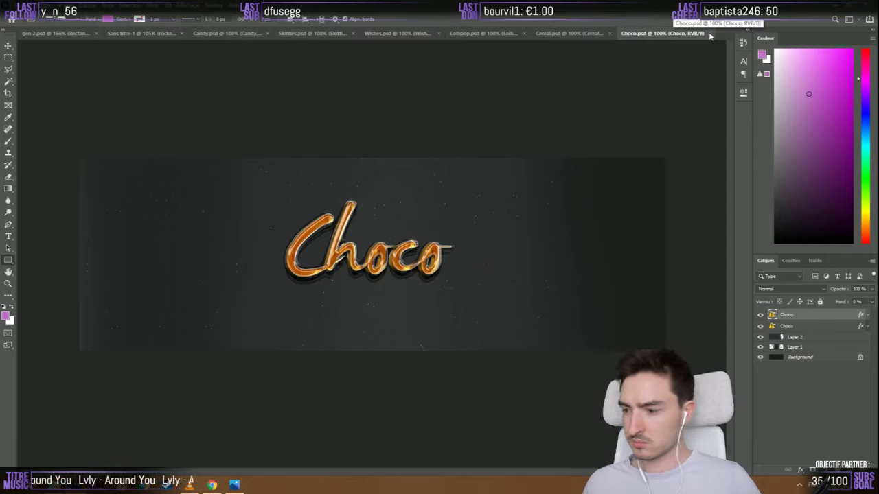
{"action": "left_click", "coordinate": [709, 33]}
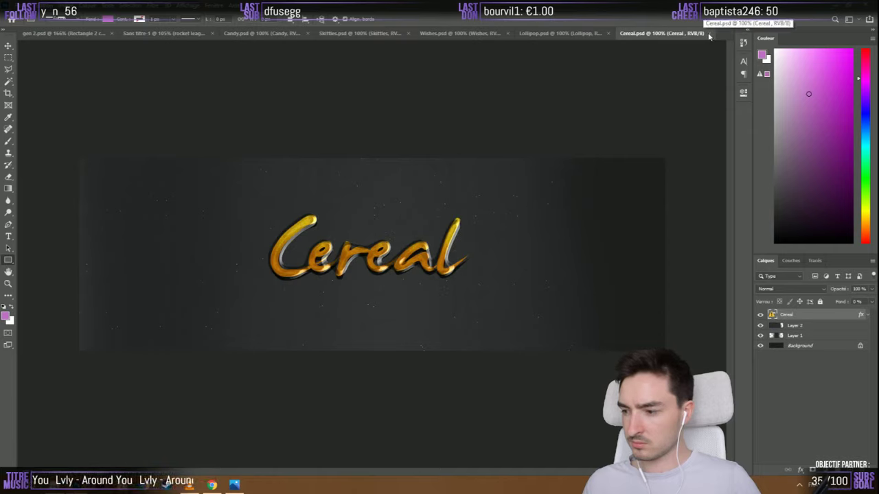
{"action": "left_click", "coordinate": [710, 34]}
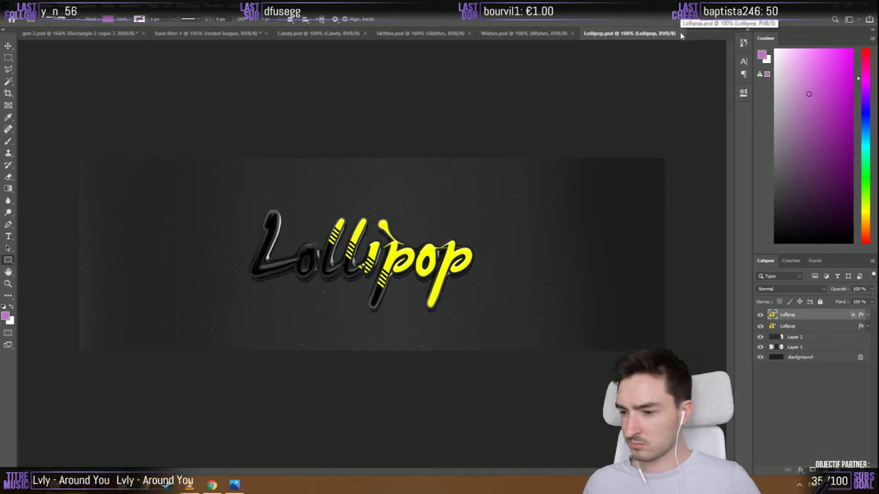
{"action": "left_click", "coordinate": [680, 33]}
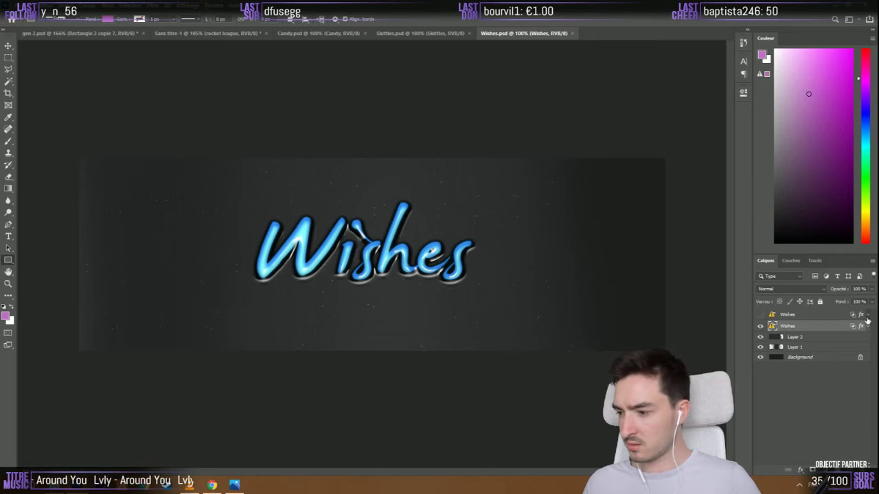
Inspect the Wishes layer's effects, view Skittles.psd, then return to gen 2.psd
{"action": "left_click", "coordinate": [760, 315]}
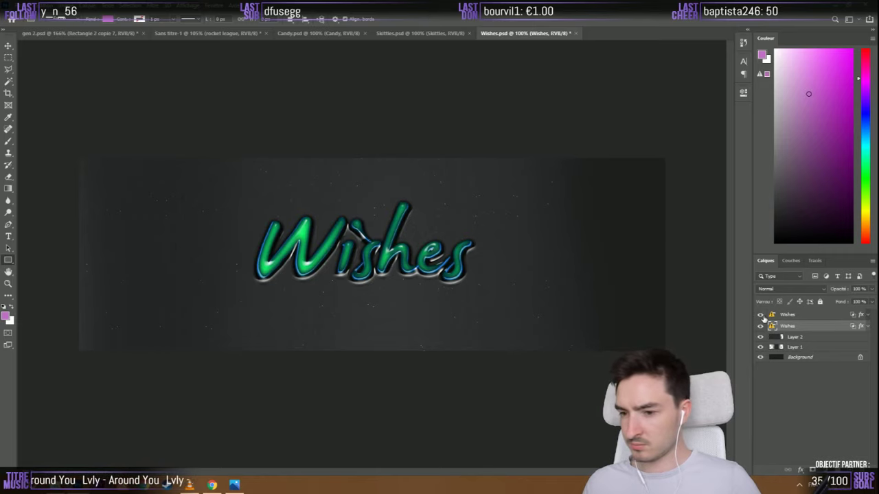
{"action": "left_click", "coordinate": [760, 316]}
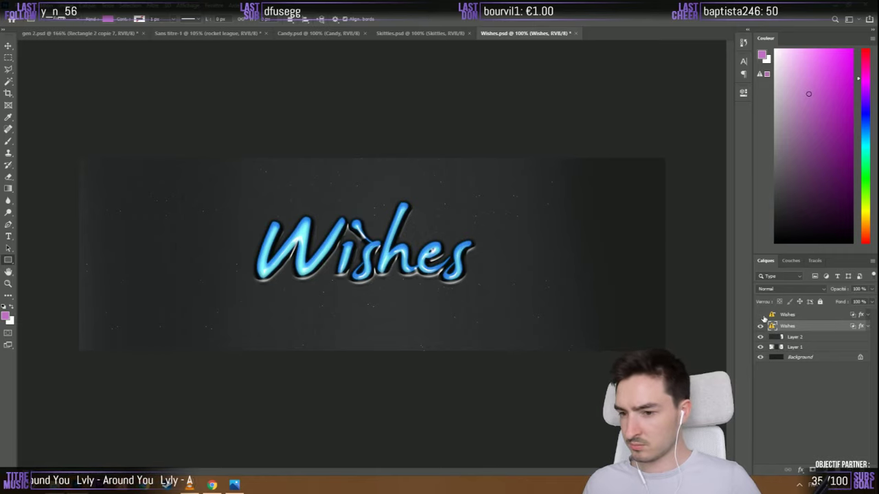
{"action": "left_click", "coordinate": [866, 327]}
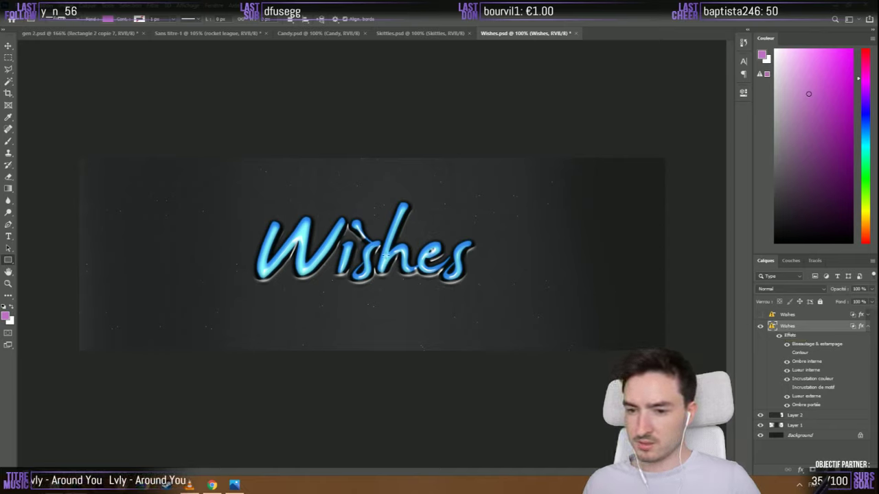
{"action": "left_click", "coordinate": [401, 33]}
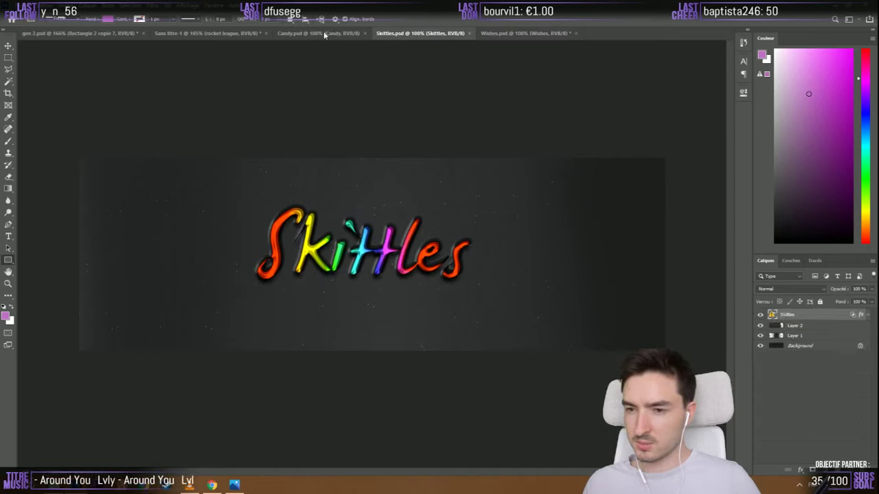
{"action": "left_click", "coordinate": [114, 33]}
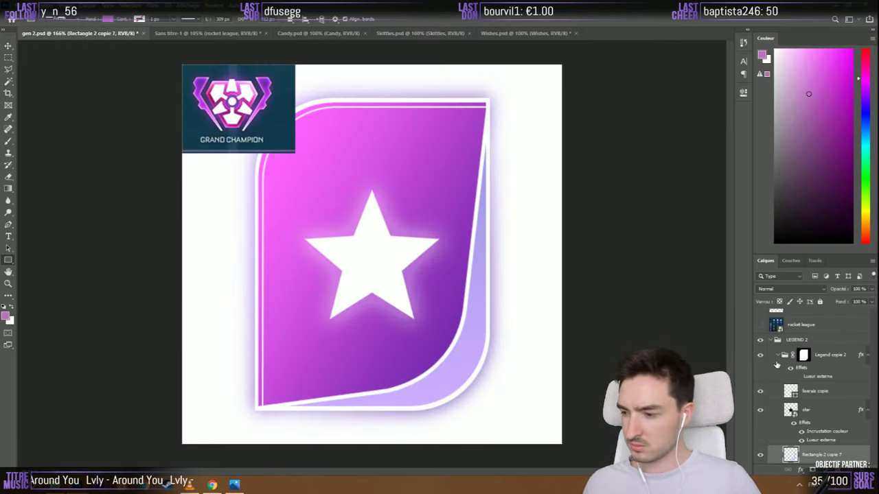
Open the layer style settings for Rectangle 2 copie 7
{"action": "scroll", "coordinate": [782, 374], "scroll_direction": "down", "scroll_amount": 2}
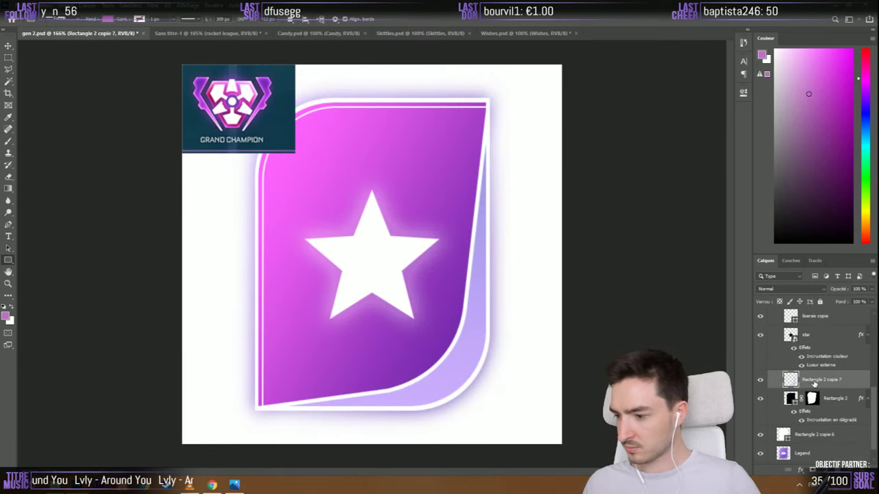
{"action": "right_click", "coordinate": [815, 385]}
{"action": "key", "text": "Escape"}
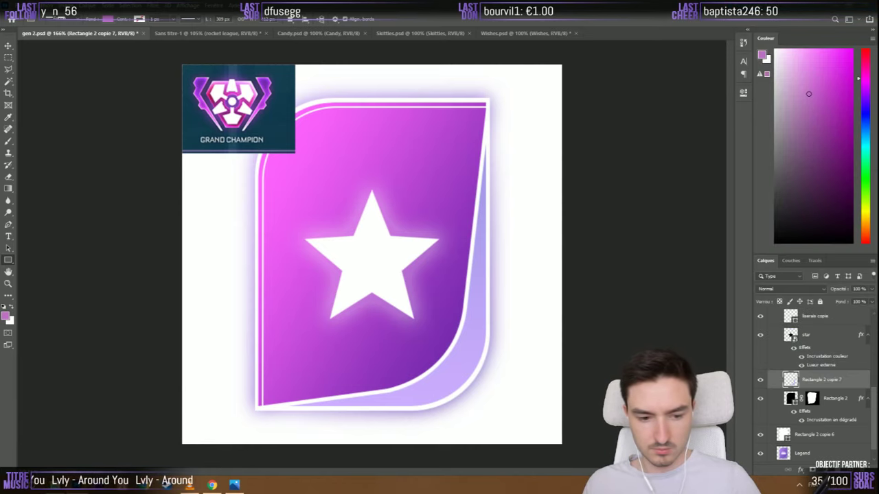
{"action": "double_click", "coordinate": [845, 380]}
{"action": "left_click_drag", "start_coordinate": [480, 71], "coordinate": [667, 62]}
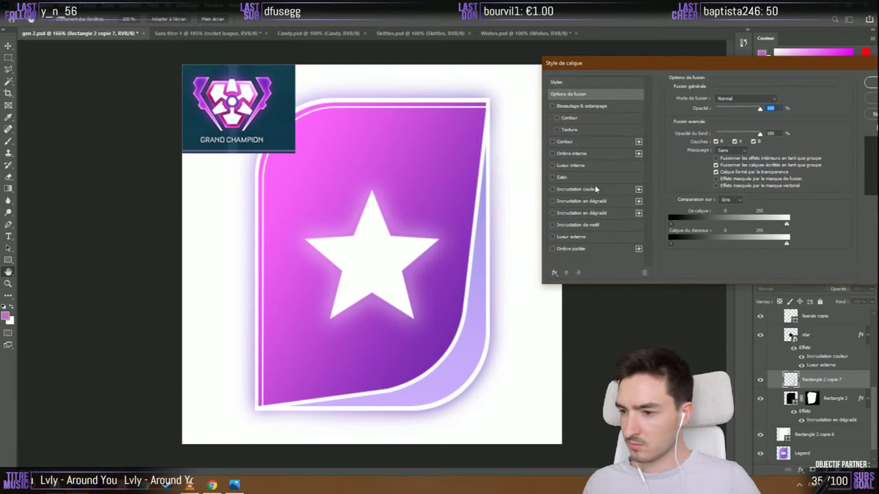
Add a pink fd61fd colour overlay to the lower fold
{"action": "left_click", "coordinate": [553, 190]}
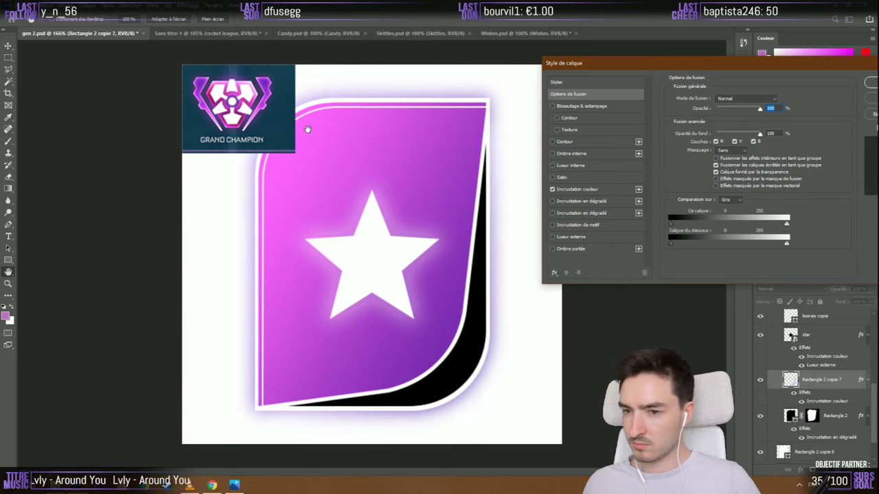
{"action": "left_click_drag", "start_coordinate": [756, 62], "coordinate": [638, 59]}
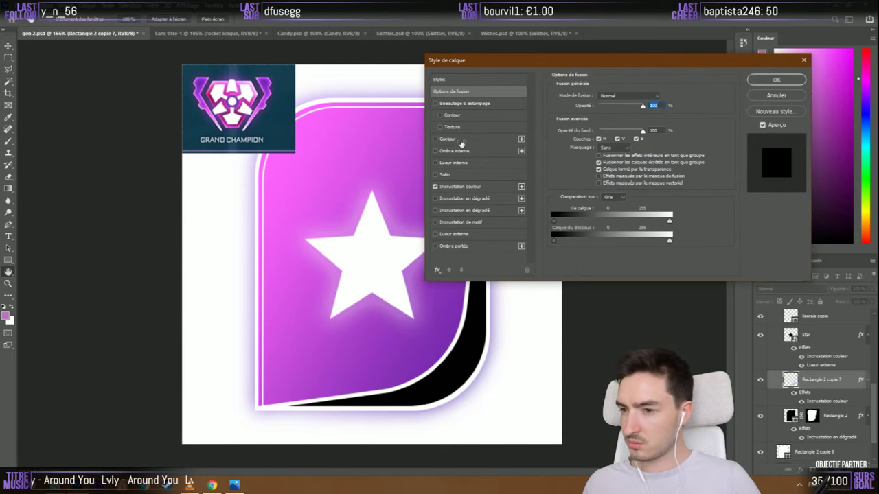
{"action": "left_click", "coordinate": [449, 186]}
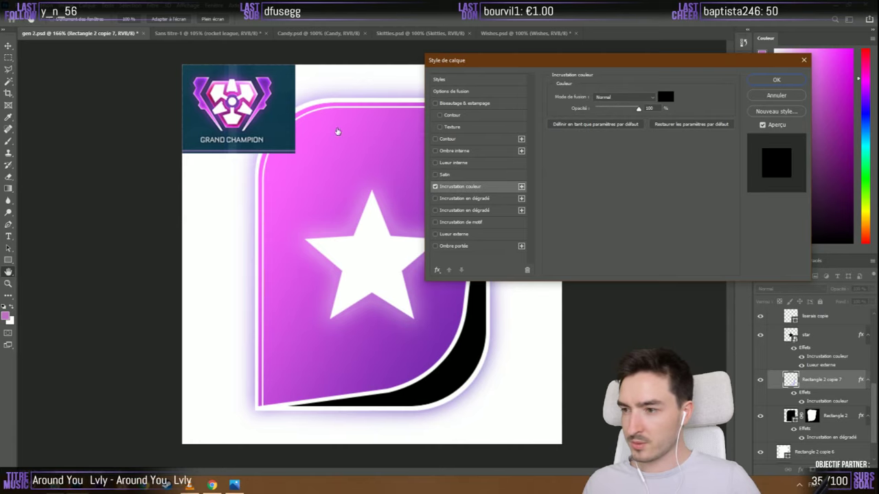
{"action": "left_click", "coordinate": [665, 96]}
{"action": "left_click", "coordinate": [330, 127]}
{"action": "left_click", "coordinate": [675, 136]}
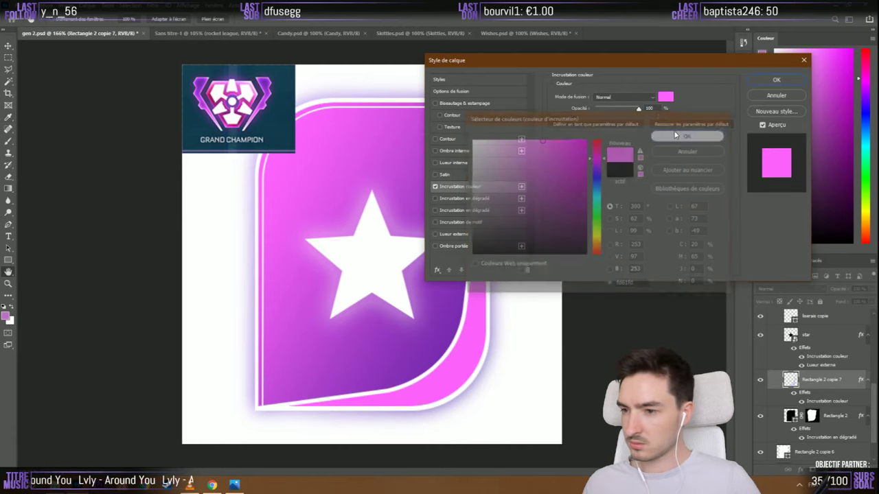
{"action": "left_click_drag", "start_coordinate": [527, 57], "coordinate": [605, 46]}
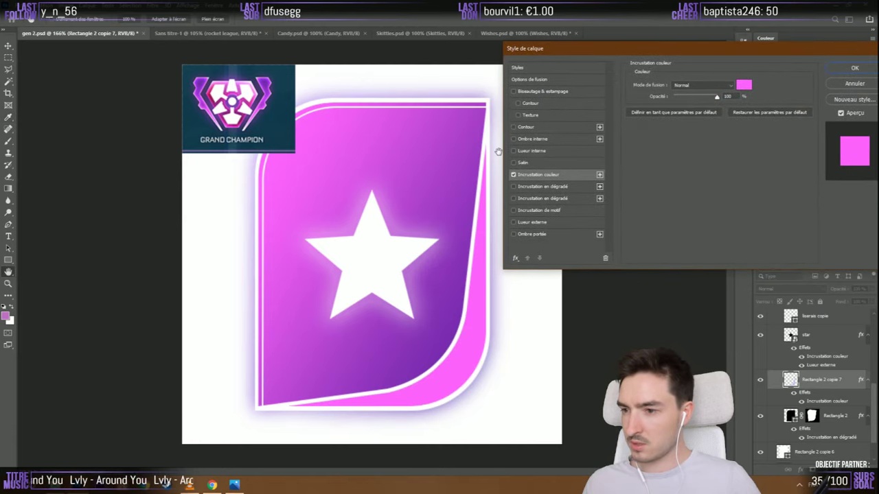
Add Bevel & Emboss, adjust its lighting, and set its shadow tone to white
{"action": "left_click", "coordinate": [523, 92]}
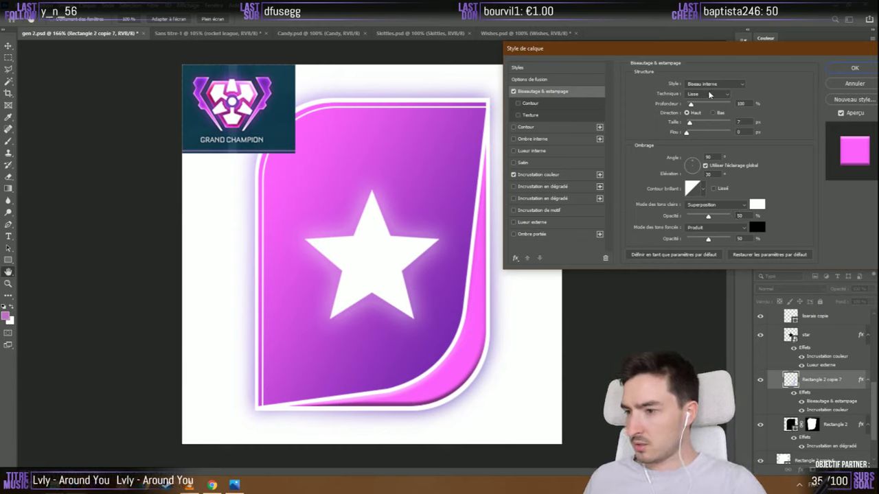
{"action": "left_click_drag", "start_coordinate": [690, 171], "coordinate": [693, 176]}
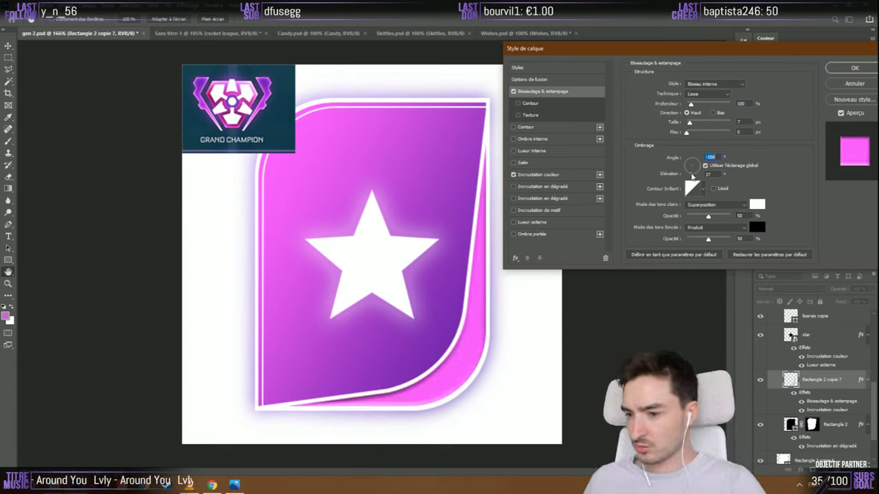
{"action": "left_click", "coordinate": [757, 227]}
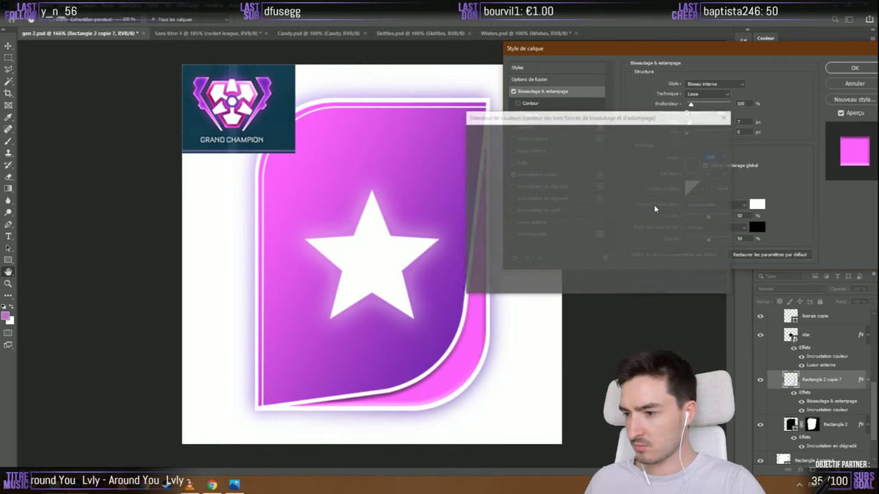
{"action": "left_click", "coordinate": [502, 175]}
{"action": "left_click", "coordinate": [471, 140]}
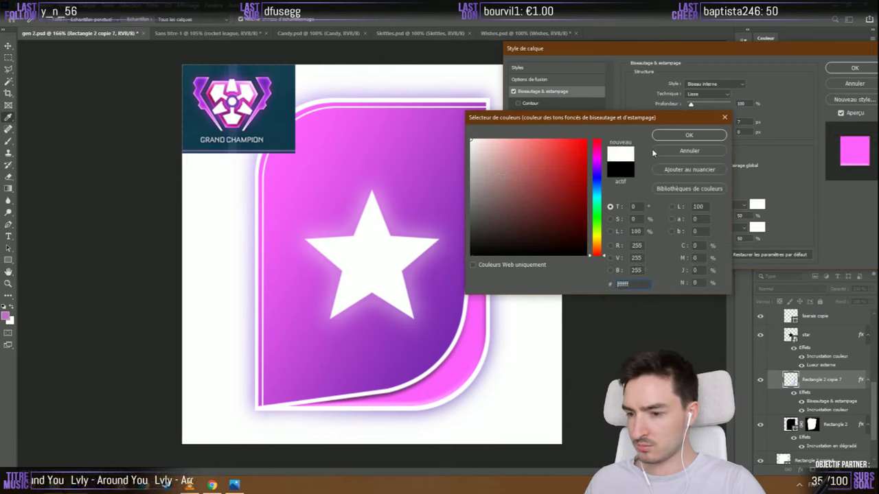
{"action": "left_click", "coordinate": [688, 135]}
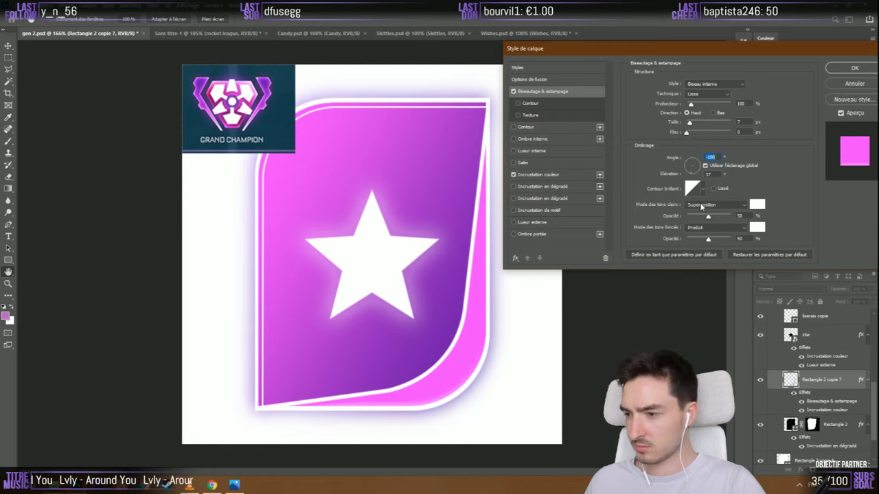
Set the bevel highlight mode to Normal and shift the lighting angle
{"action": "left_click", "coordinate": [701, 206]}
{"action": "left_click", "coordinate": [696, 220]}
{"action": "left_click", "coordinate": [701, 206]}
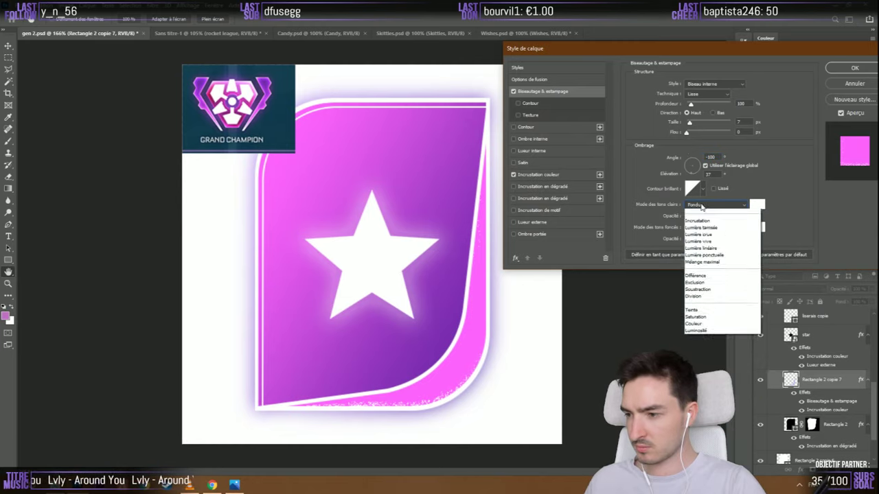
{"action": "left_click", "coordinate": [699, 212]}
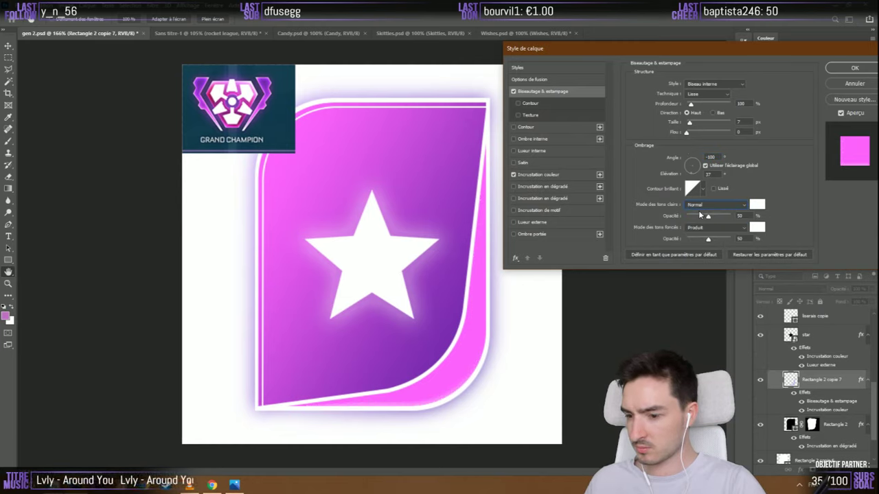
{"action": "left_click_drag", "start_coordinate": [694, 171], "coordinate": [697, 162]}
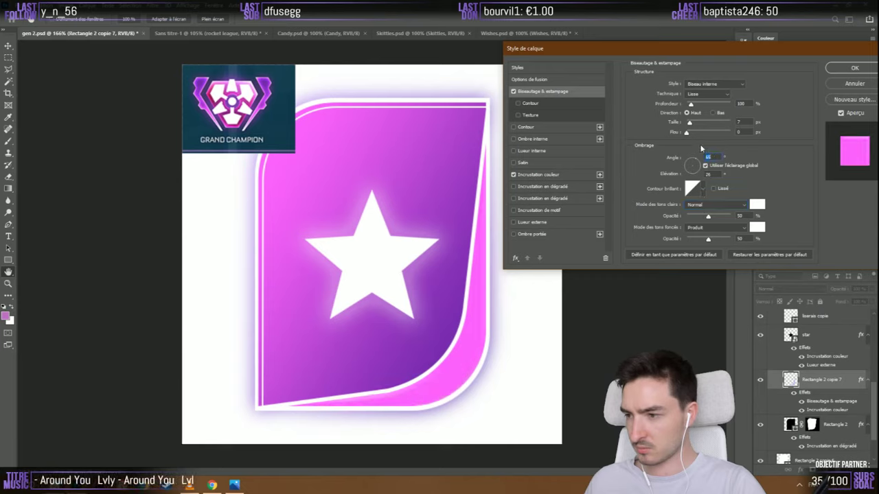
Try the bevel styles, including Emboss and Outer Bevel
{"action": "left_click", "coordinate": [704, 84]}
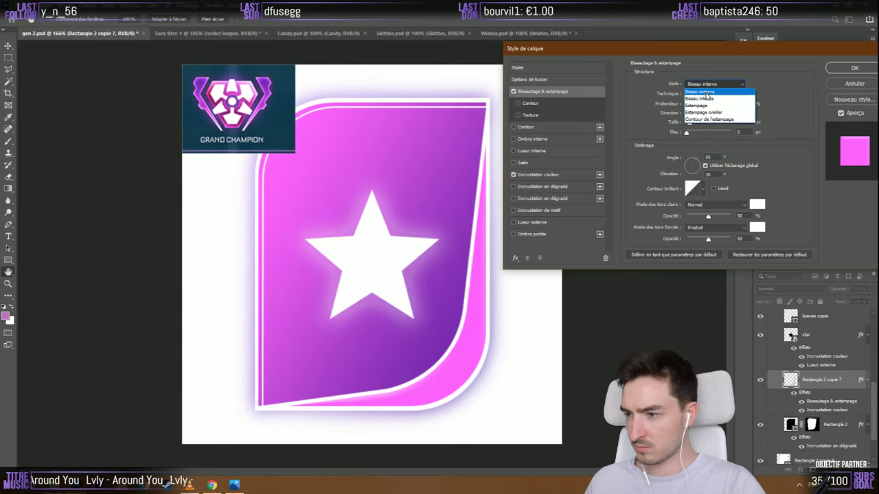
{"action": "left_click", "coordinate": [707, 97]}
{"action": "left_click", "coordinate": [704, 84]}
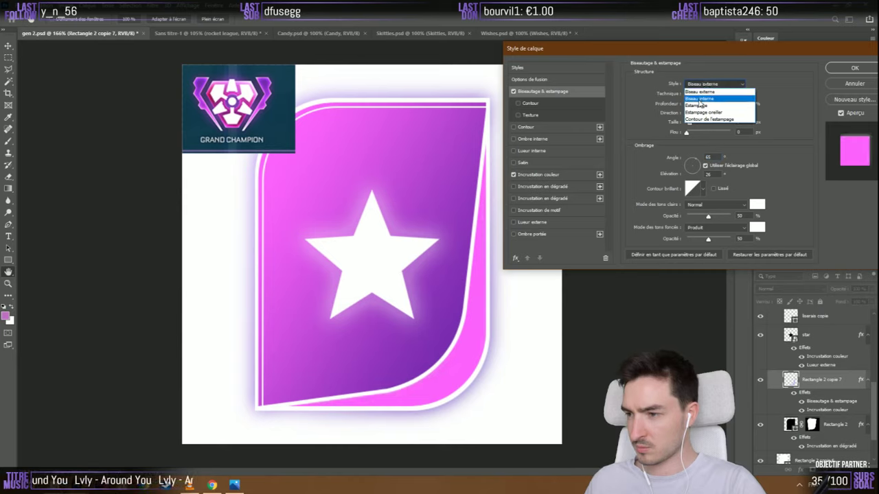
{"action": "left_click", "coordinate": [704, 85]}
{"action": "left_click", "coordinate": [703, 86]}
{"action": "left_click", "coordinate": [697, 105]}
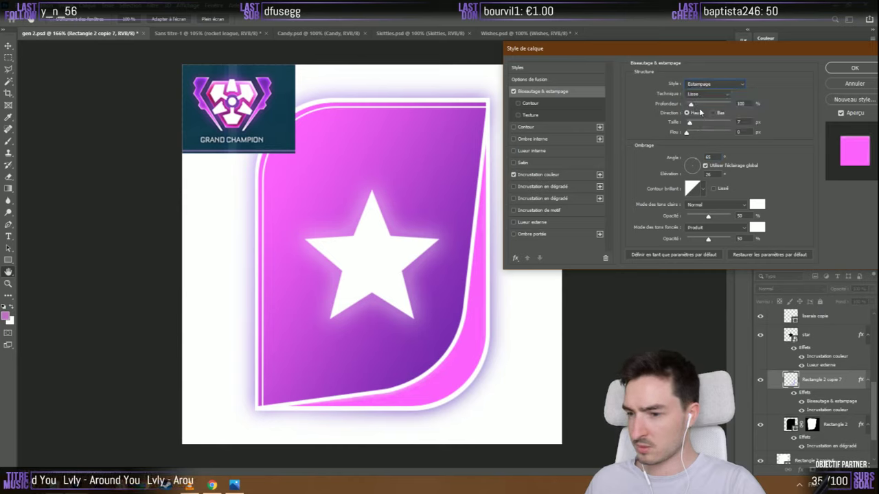
{"action": "left_click", "coordinate": [700, 85]}
{"action": "left_click", "coordinate": [700, 92]}
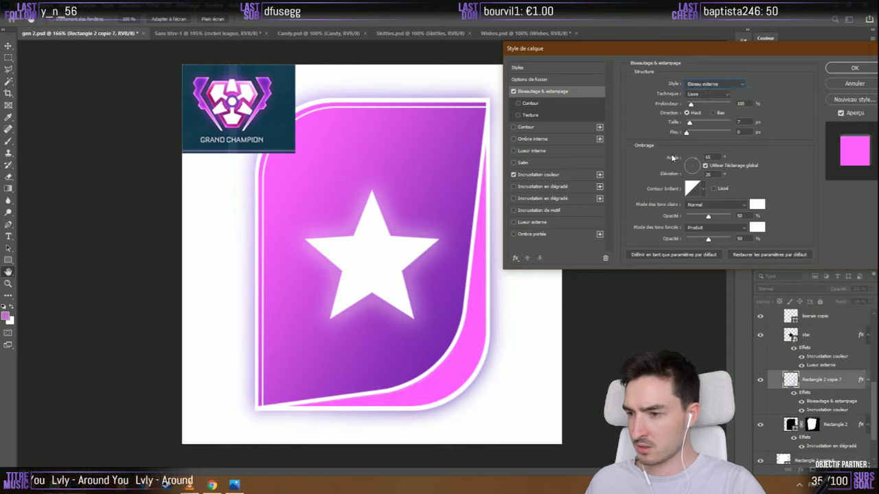
Return to Inner Bevel with 46 px size, 136% depth and steeper lighting
{"action": "left_click_drag", "start_coordinate": [690, 122], "coordinate": [697, 104]}
{"action": "left_click_drag", "start_coordinate": [692, 163], "coordinate": [688, 166]}
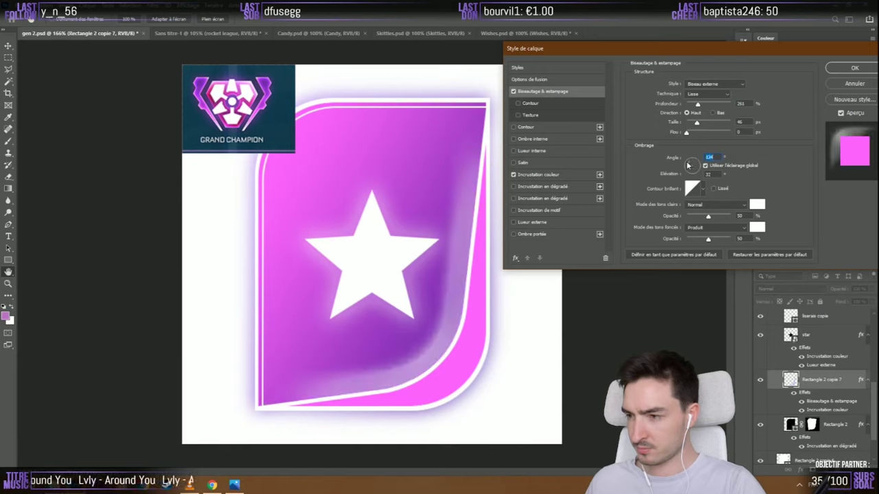
{"action": "left_click_drag", "start_coordinate": [697, 104], "coordinate": [697, 105]}
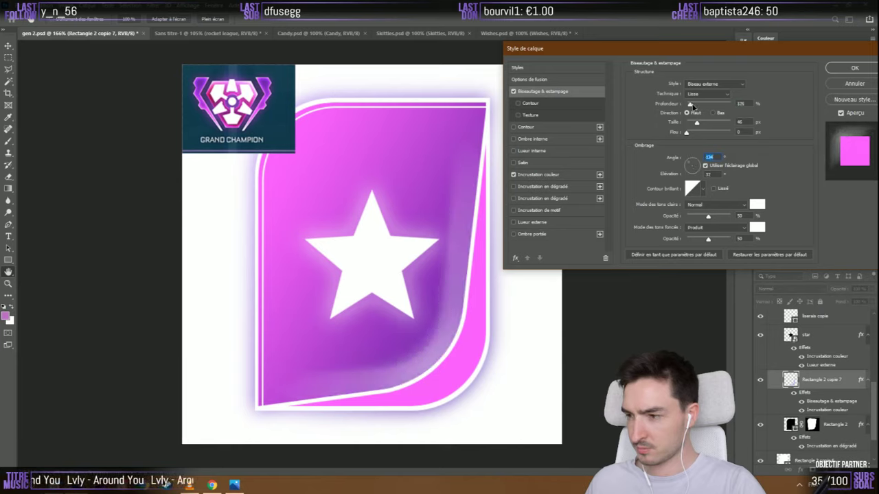
{"action": "left_click", "coordinate": [710, 83]}
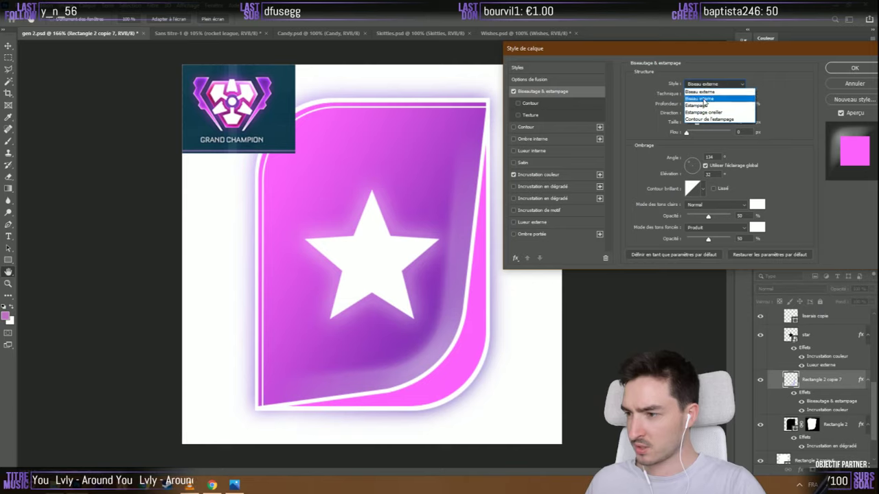
{"action": "left_click", "coordinate": [701, 98]}
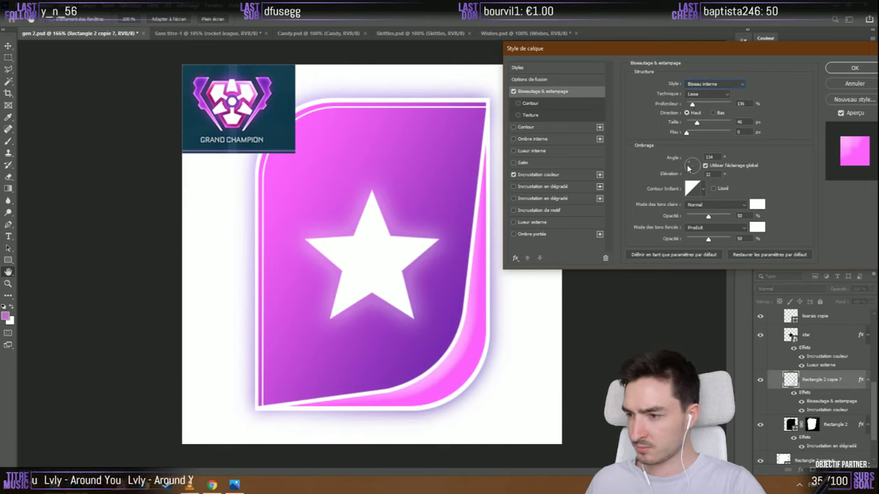
{"action": "mouse_move", "coordinate": [688, 168]}
{"action": "left_mouse_down"}
{"action": "mouse_move", "coordinate": [696, 161]}
{"action": "mouse_move", "coordinate": [690, 177]}
{"action": "left_mouse_up"}
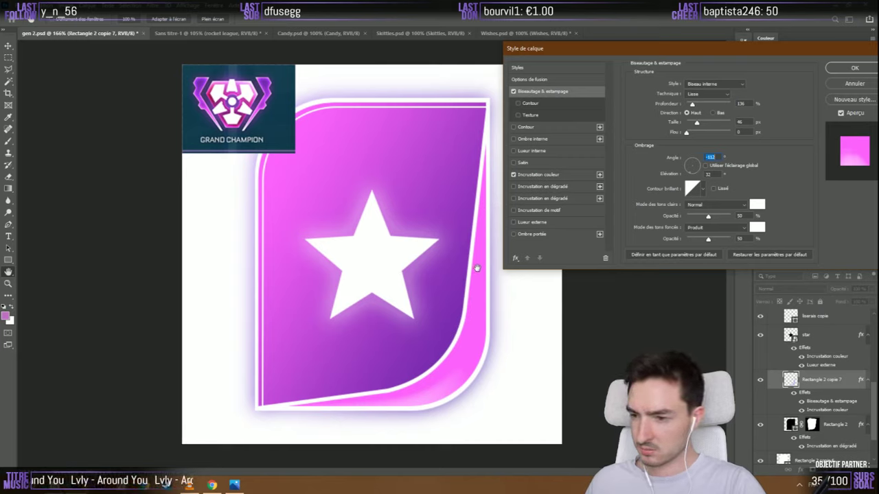
{"action": "left_click_drag", "start_coordinate": [692, 166], "coordinate": [694, 165]}
Discard the bevel, duplicate the fold layer, and delete the extra duplicate
{"action": "left_click", "coordinate": [839, 86]}
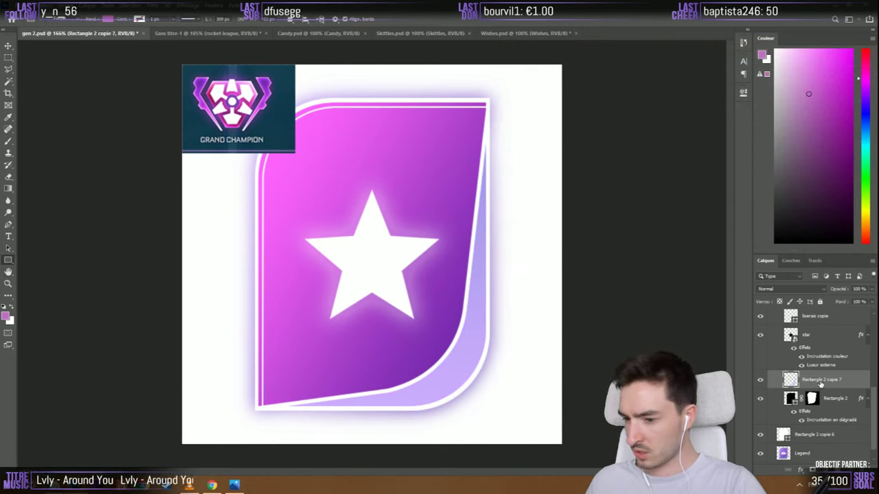
{"action": "key", "text": "ctrl+j"}
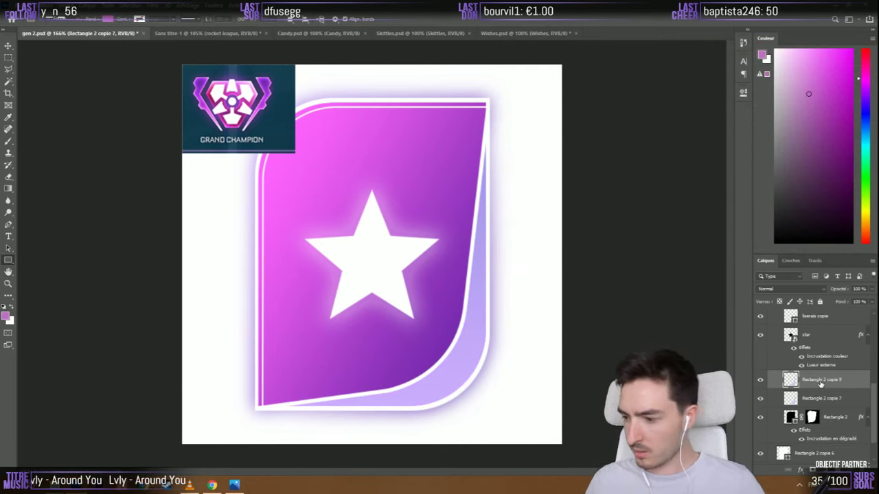
{"action": "scroll", "coordinate": [817, 390], "scroll_direction": "down", "scroll_amount": 1}
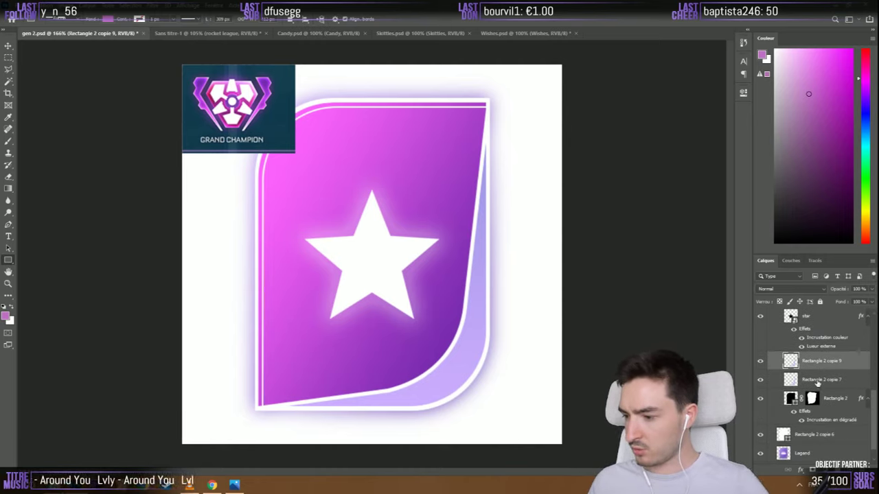
{"action": "left_click", "coordinate": [818, 383]}
{"action": "left_click", "coordinate": [822, 364]}
{"action": "key", "text": "Delete"}
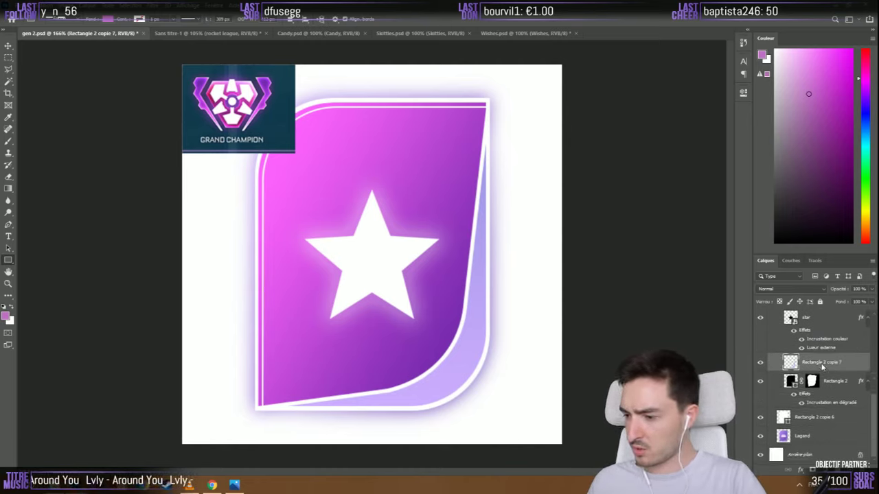
Give the fold a colour overlay sampled from the badge pink, then duplicate it as Rectangle 2 copie 9
{"action": "right_click", "coordinate": [823, 366]}
{"action": "left_click", "coordinate": [706, 100]}
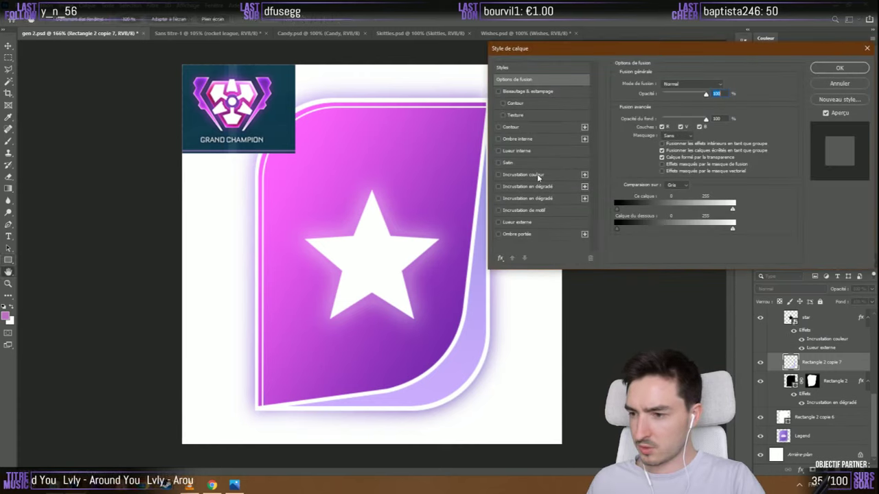
{"action": "left_click", "coordinate": [523, 174]}
{"action": "left_click", "coordinate": [728, 85]}
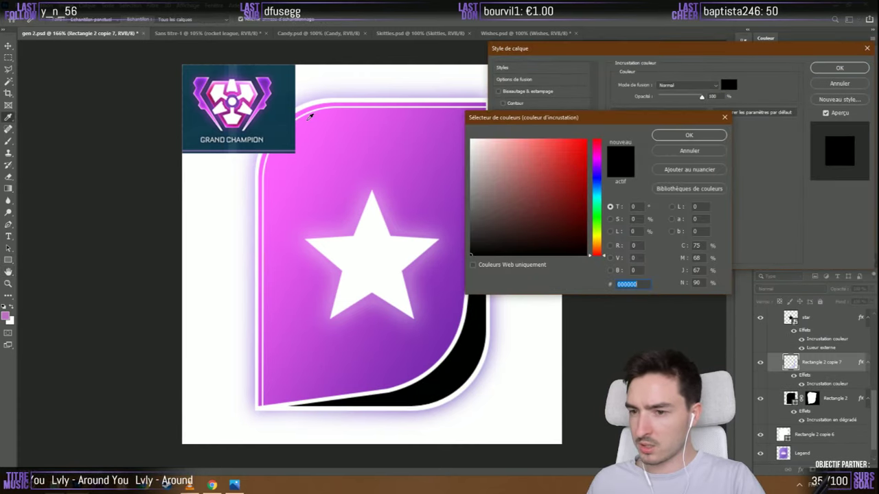
{"action": "left_click", "coordinate": [289, 199]}
{"action": "left_click", "coordinate": [688, 136]}
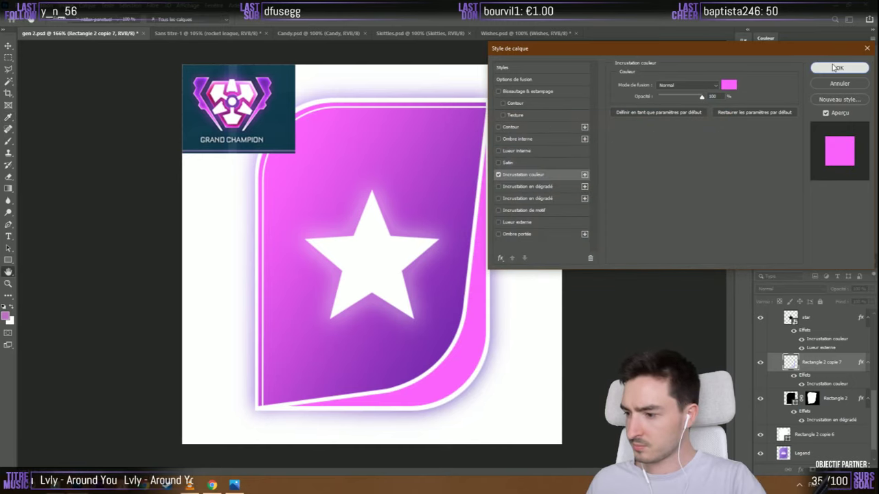
{"action": "left_click", "coordinate": [839, 67]}
{"action": "key", "text": "ctrl+j"}
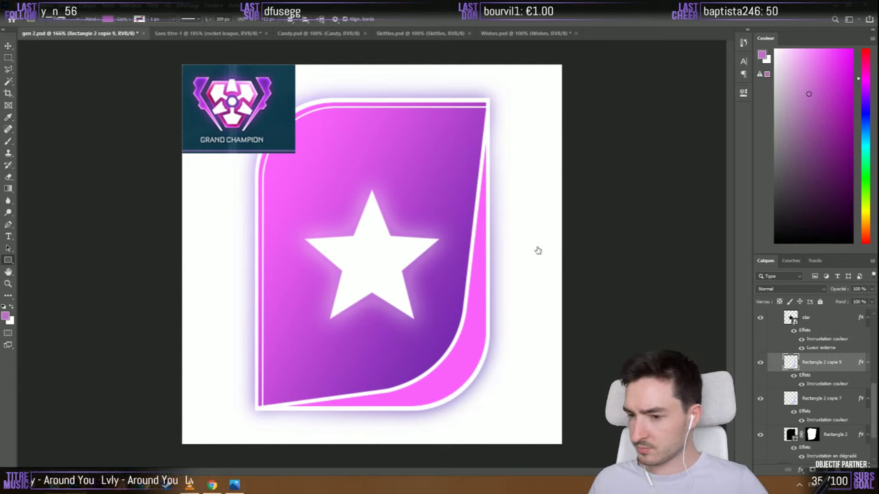
{"action": "key", "text": "F2"}
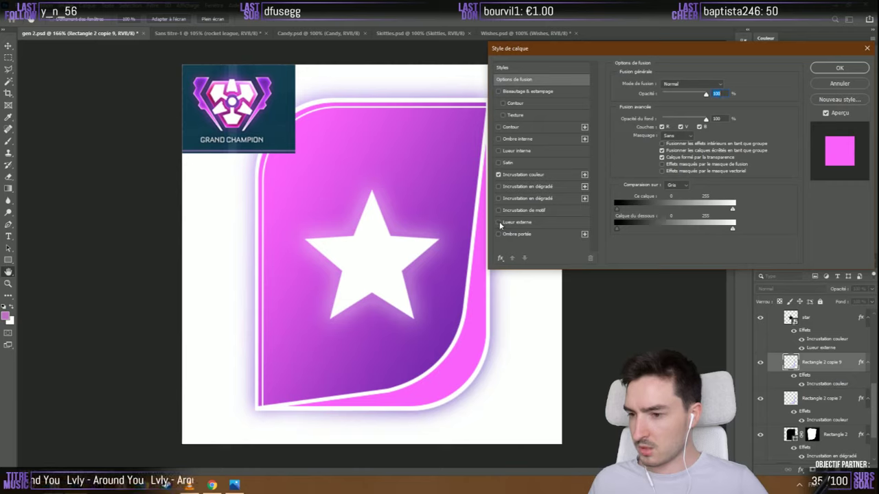
Add an Inner Glow in Normal mode to Rectangle 2 copie 9
{"action": "left_click", "coordinate": [508, 152]}
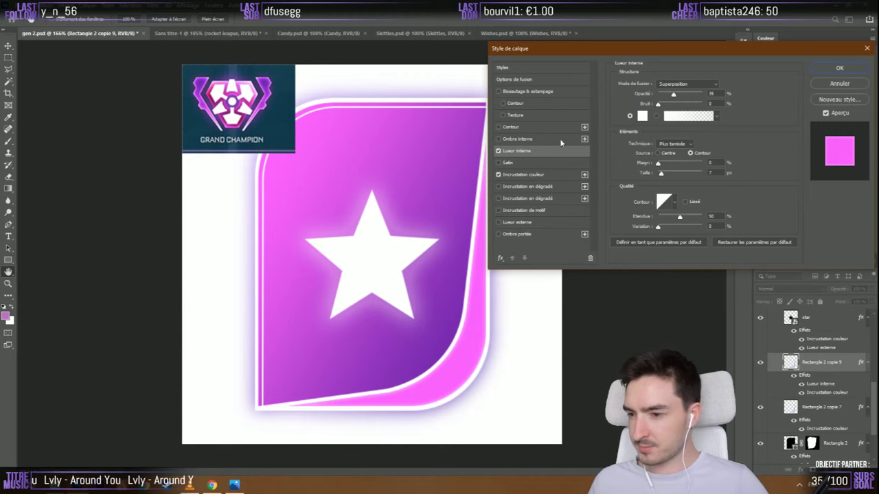
{"action": "left_click_drag", "start_coordinate": [627, 45], "coordinate": [675, 52]}
{"action": "left_click", "coordinate": [735, 91]}
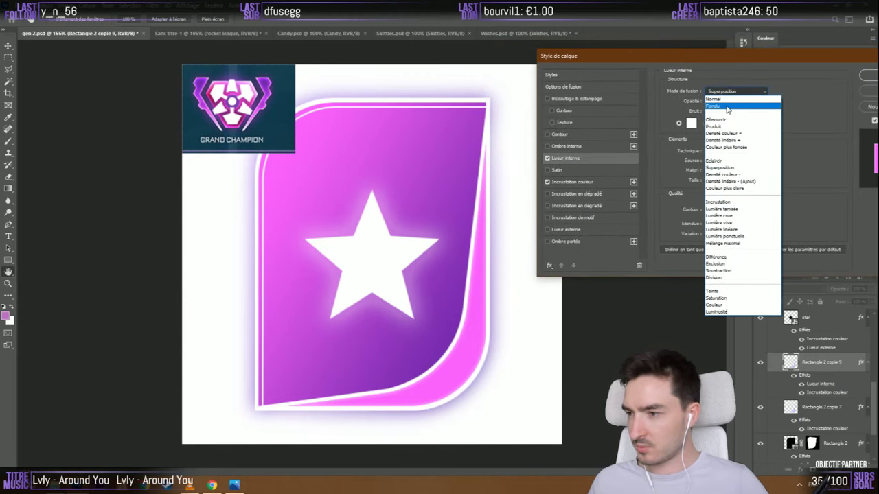
{"action": "left_click", "coordinate": [728, 98]}
{"action": "left_click", "coordinate": [728, 98]}
{"action": "left_click", "coordinate": [729, 92]}
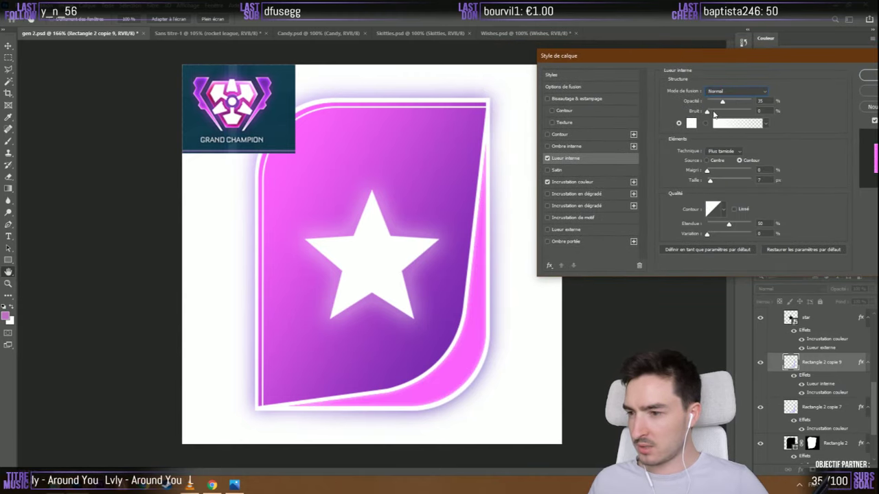
Tighten the glow's choke, raise its opacity, and set its size to 6 px
{"action": "left_click_drag", "start_coordinate": [706, 172], "coordinate": [709, 171]}
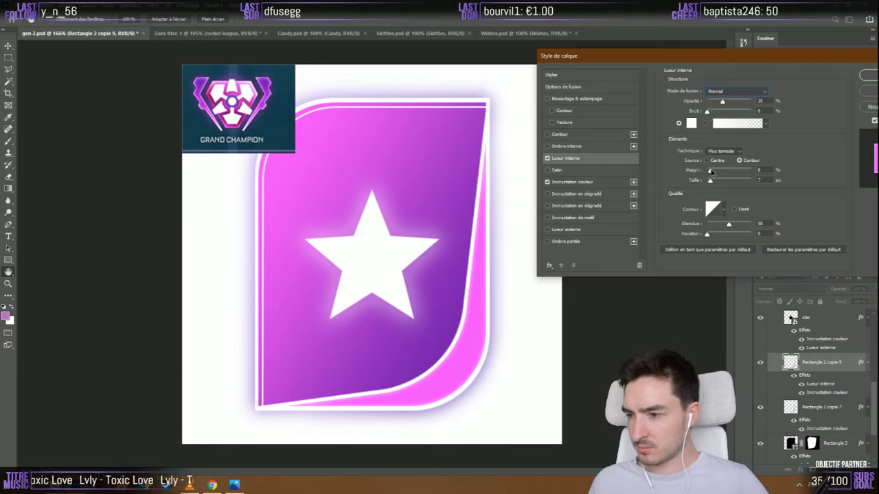
{"action": "left_click_drag", "start_coordinate": [723, 102], "coordinate": [750, 102]}
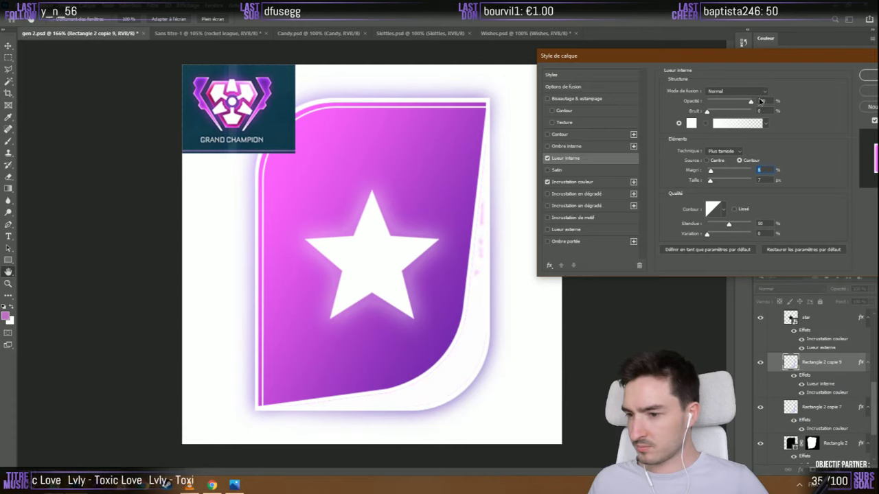
{"action": "mouse_move", "coordinate": [710, 180]}
{"action": "left_mouse_down"}
{"action": "mouse_move", "coordinate": [724, 181]}
{"action": "mouse_move", "coordinate": [712, 175]}
{"action": "left_mouse_up"}
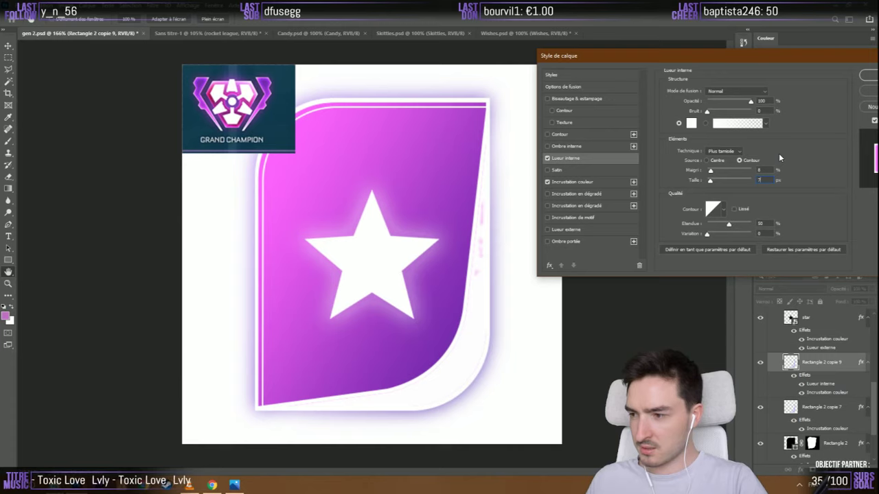
{"action": "key", "text": "Down"}
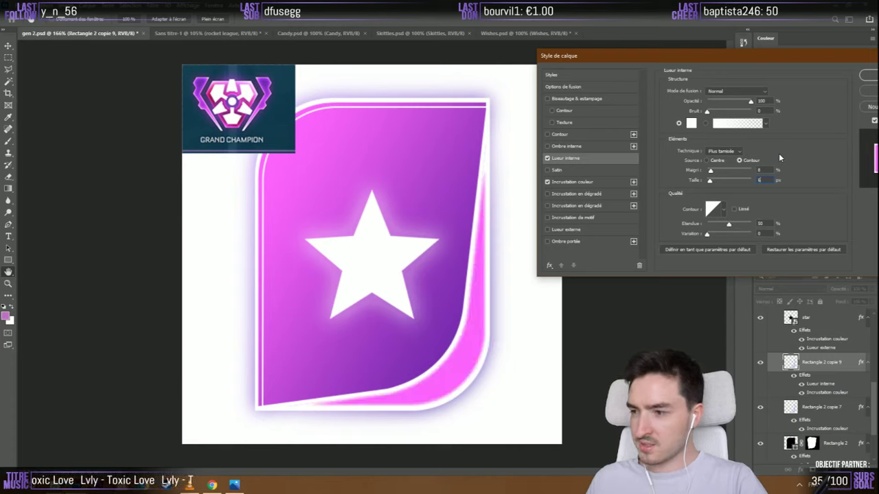
{"action": "key", "text": "Up"}
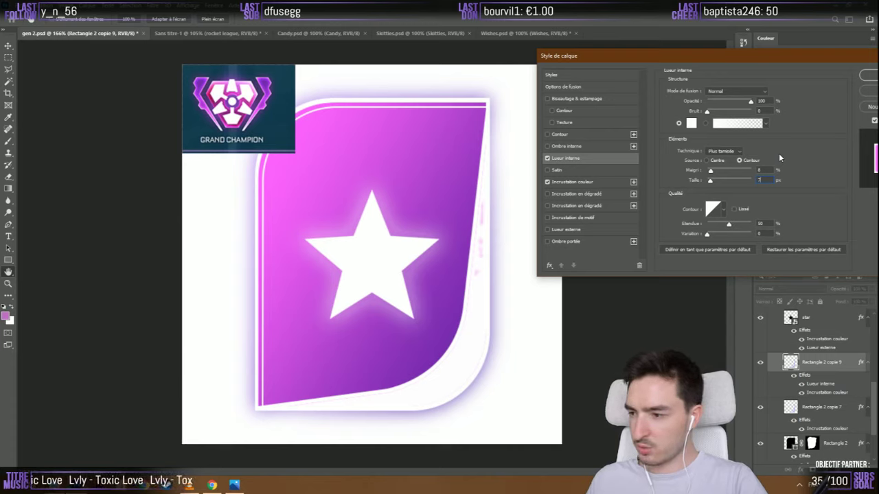
{"action": "key", "text": "Down"}
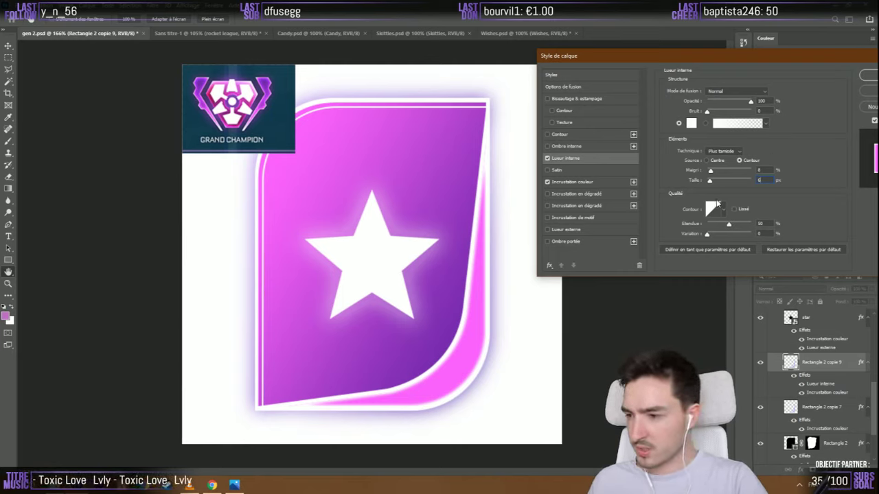
Turn off the colour overlay and toggle a gradient overlay on and off
{"action": "left_click", "coordinate": [548, 182]}
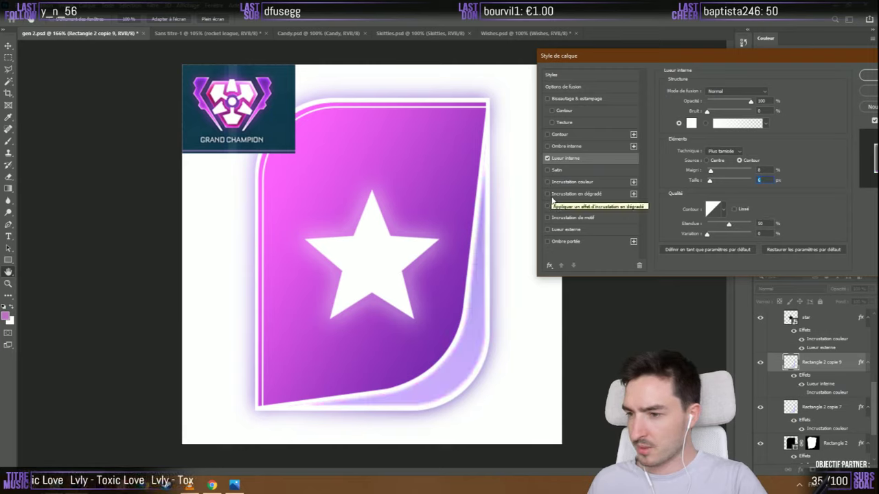
{"action": "left_click", "coordinate": [547, 193]}
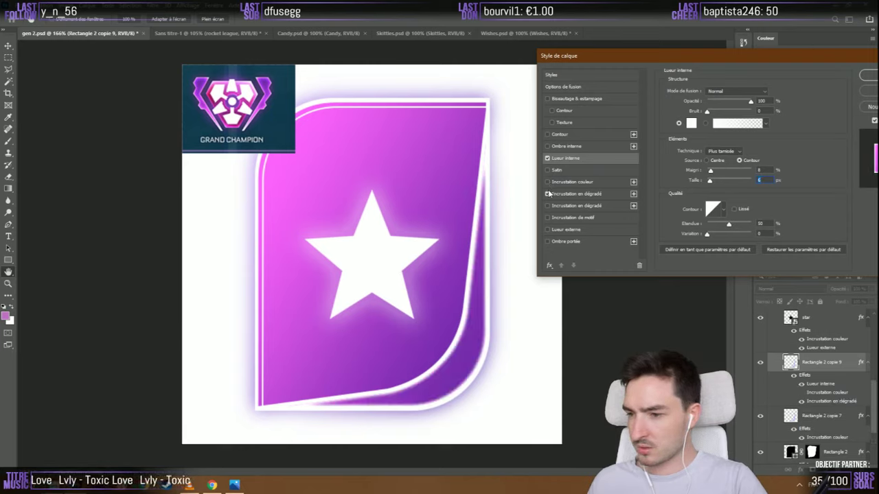
{"action": "left_click", "coordinate": [547, 193]}
Restore the colour overlay, remove the inner glow, and toggle Bevel & Emboss with Contour
{"action": "left_click", "coordinate": [548, 182]}
{"action": "left_click", "coordinate": [547, 158]}
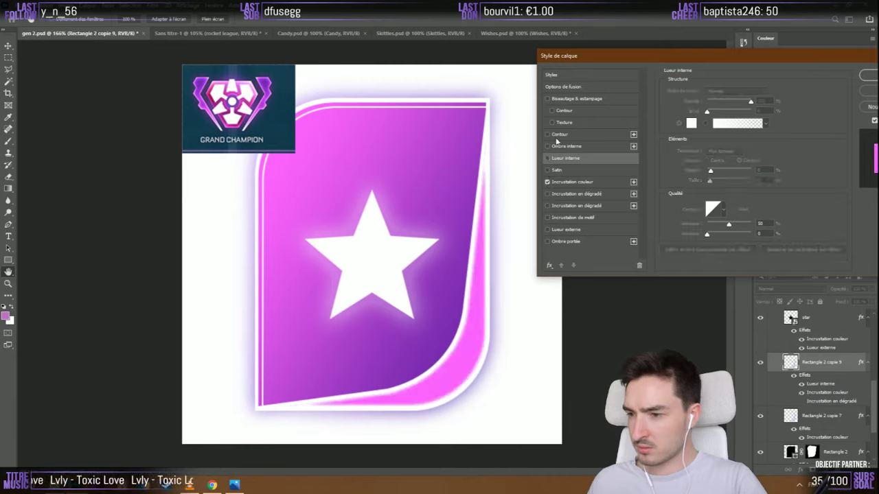
{"action": "left_click", "coordinate": [547, 99]}
{"action": "left_click", "coordinate": [552, 111]}
{"action": "left_click", "coordinate": [571, 111]}
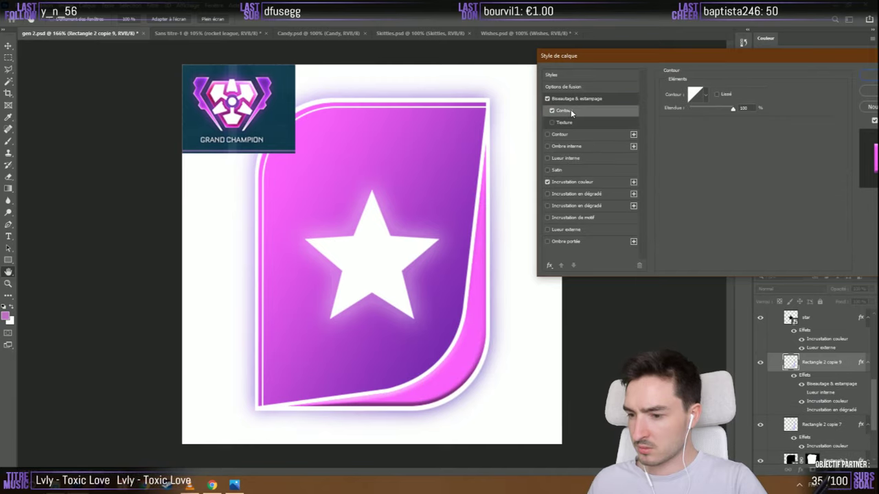
{"action": "left_click", "coordinate": [551, 111]}
{"action": "left_click", "coordinate": [547, 99]}
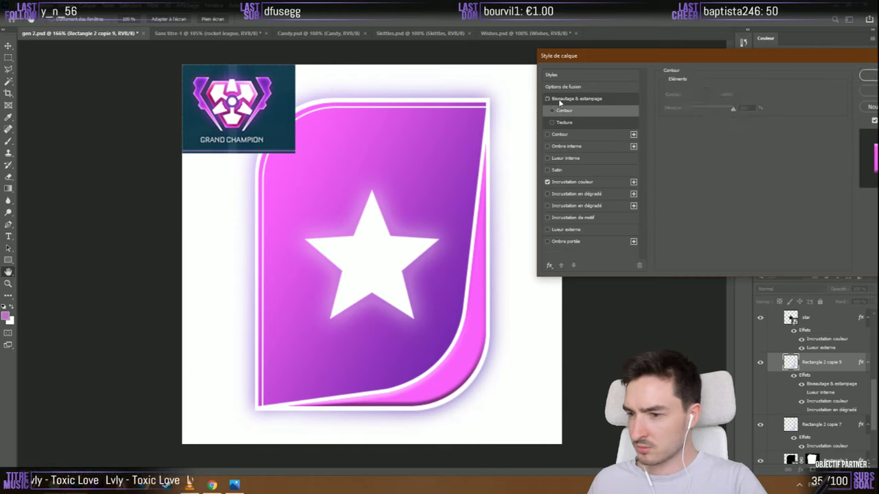
{"action": "left_click", "coordinate": [560, 101]}
Adjust the bevel size, set the lighting angle to -93, and try a texture
{"action": "left_click_drag", "start_coordinate": [723, 131], "coordinate": [729, 130]}
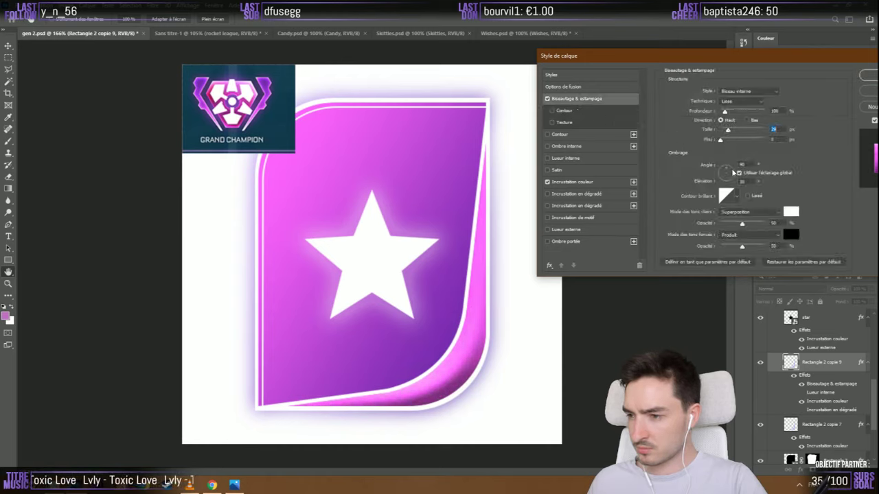
{"action": "mouse_move", "coordinate": [733, 173]}
{"action": "left_mouse_down"}
{"action": "mouse_move", "coordinate": [720, 173]}
{"action": "mouse_move", "coordinate": [733, 182]}
{"action": "left_mouse_up"}
{"action": "key", "text": "shift+Down"}
{"action": "key", "text": "shift+Down"}
{"action": "key", "text": "shift+Down"}
{"action": "key", "text": "shift+Down"}
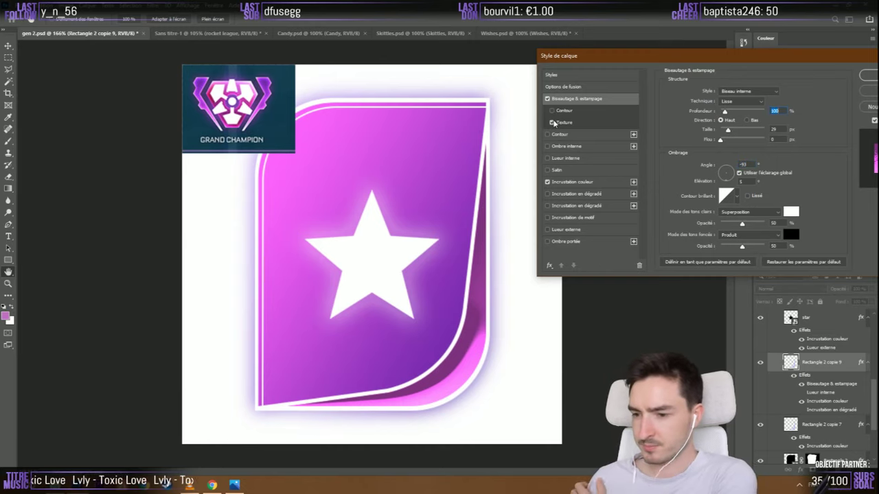
{"action": "left_click", "coordinate": [553, 123]}
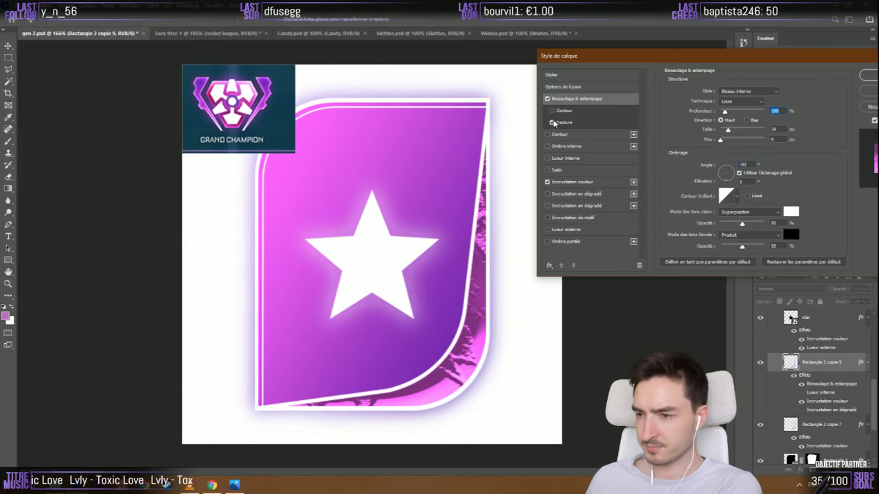
{"action": "left_click_drag", "start_coordinate": [741, 224], "coordinate": [764, 224]}
Set the bevel highlight to Normal and elevation to 1, repositioning the light
{"action": "left_click", "coordinate": [749, 211]}
{"action": "left_click", "coordinate": [744, 217]}
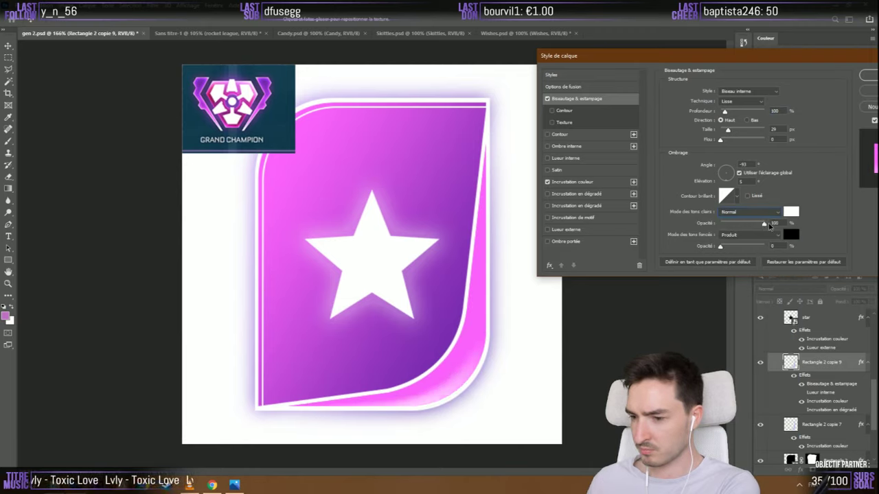
{"action": "left_click", "coordinate": [726, 182]}
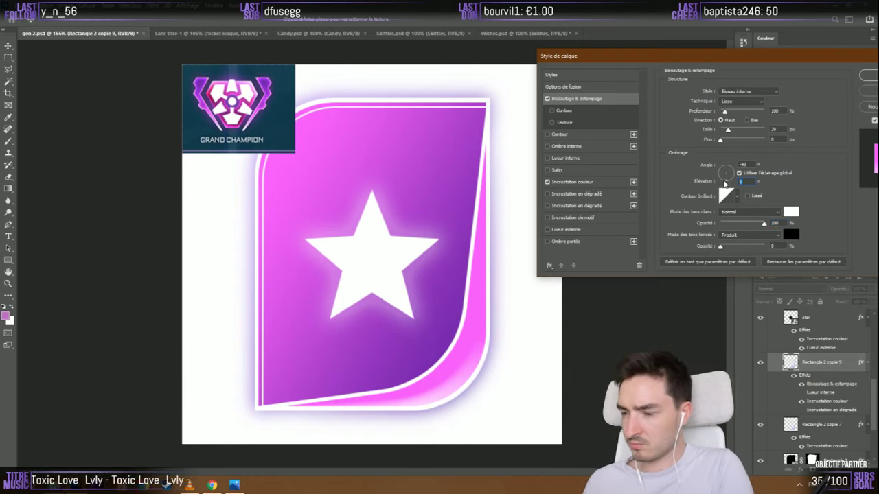
{"action": "type", "text": "1"}
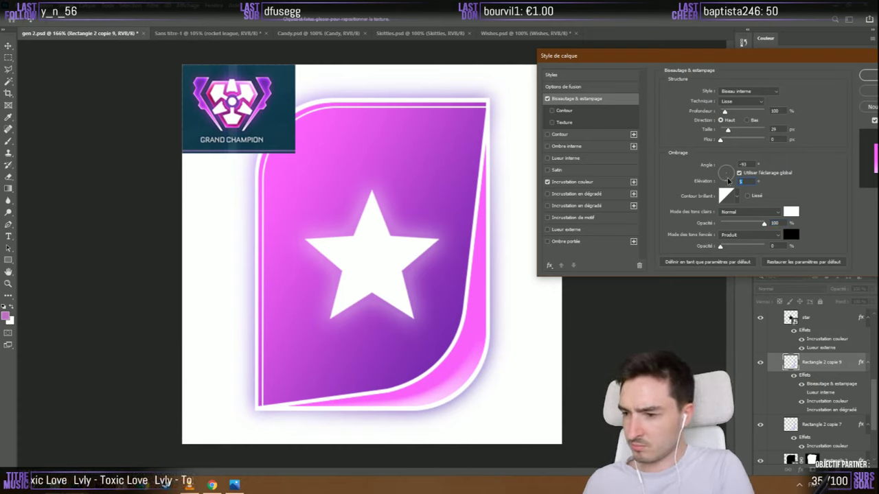
{"action": "left_click_drag", "start_coordinate": [728, 181], "coordinate": [729, 174]}
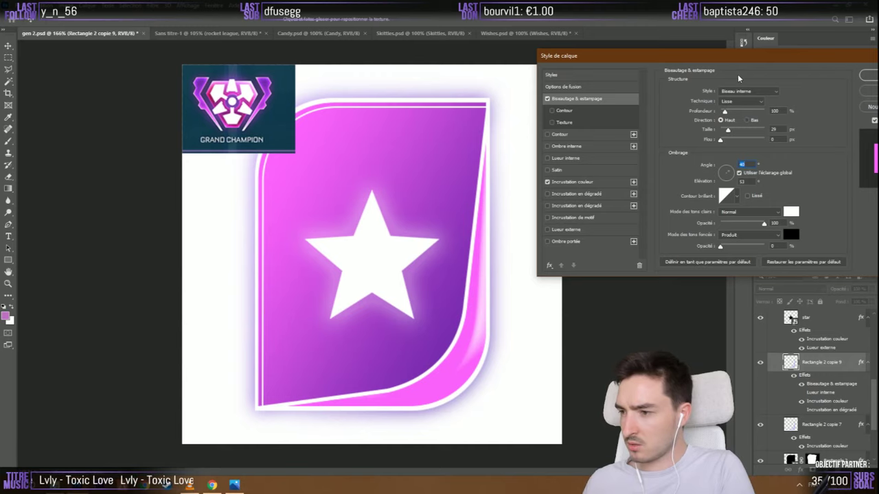
Try a downward bevel direction, then cancel the style and switch to the Skittles document
{"action": "left_click_drag", "start_coordinate": [734, 62], "coordinate": [536, 63]}
{"action": "left_click", "coordinate": [641, 112]}
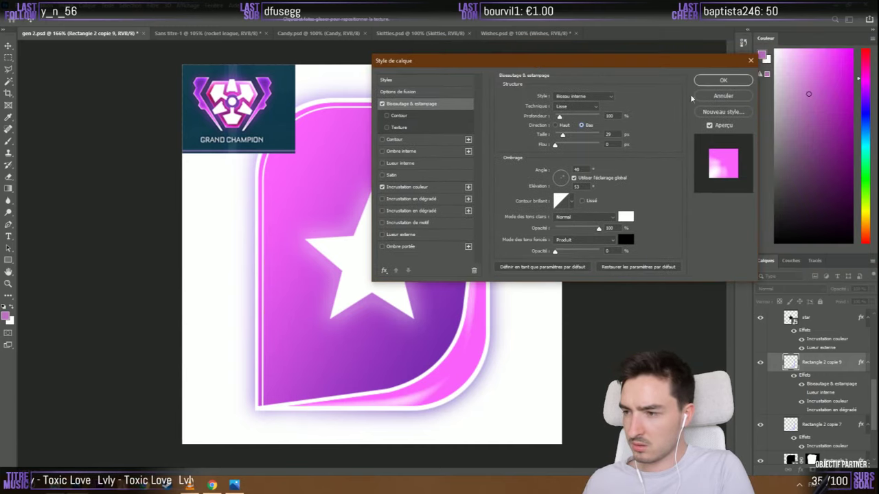
{"action": "left_click", "coordinate": [722, 96]}
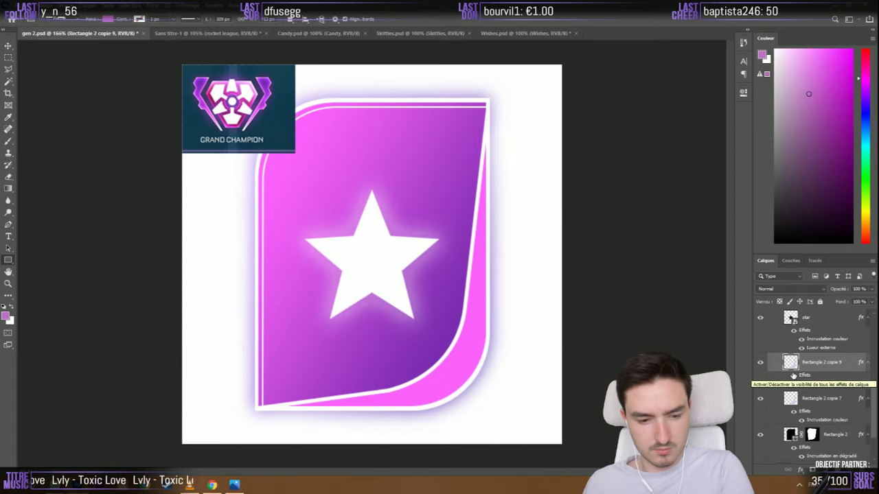
{"action": "left_click", "coordinate": [421, 33]}
Browse the open documents and copy the layer style from the Wishes text
{"action": "left_click", "coordinate": [278, 34]}
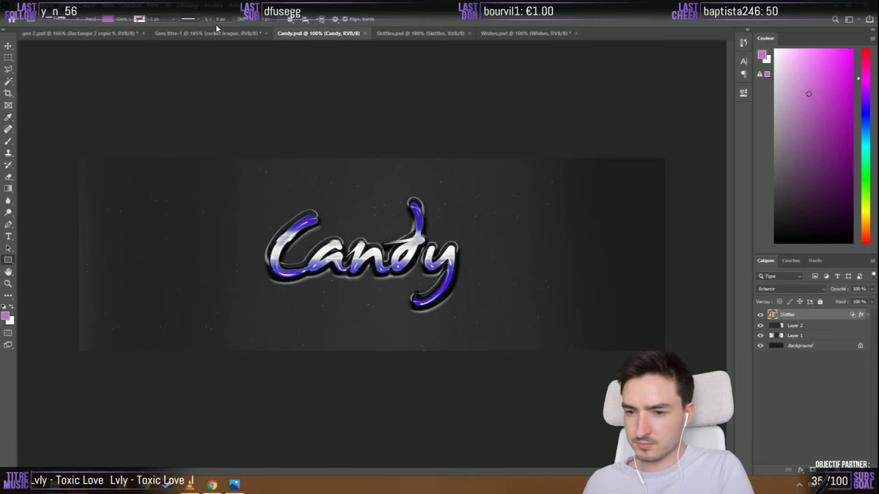
{"action": "left_click", "coordinate": [227, 34]}
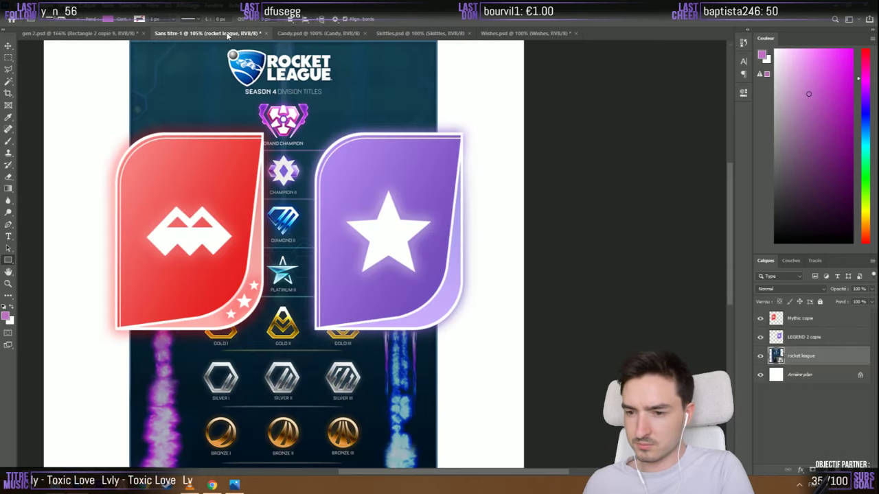
{"action": "left_click", "coordinate": [431, 33]}
{"action": "left_click", "coordinate": [514, 33]}
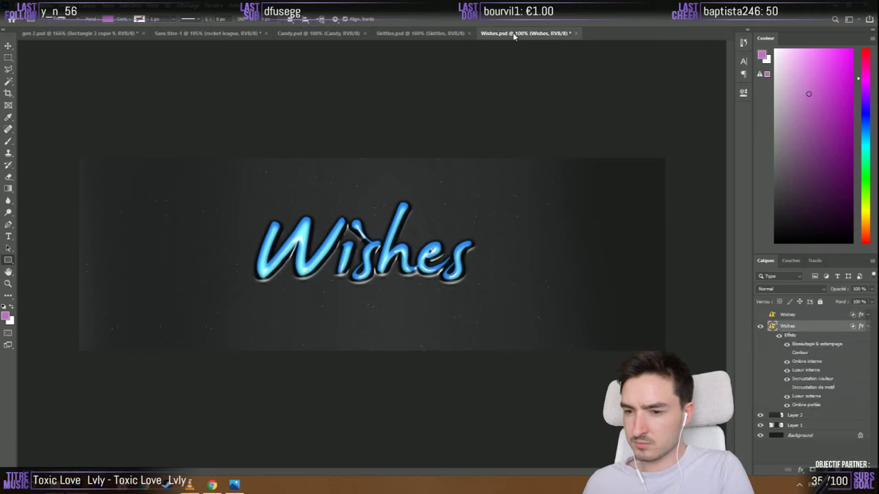
{"action": "right_click", "coordinate": [800, 327]}
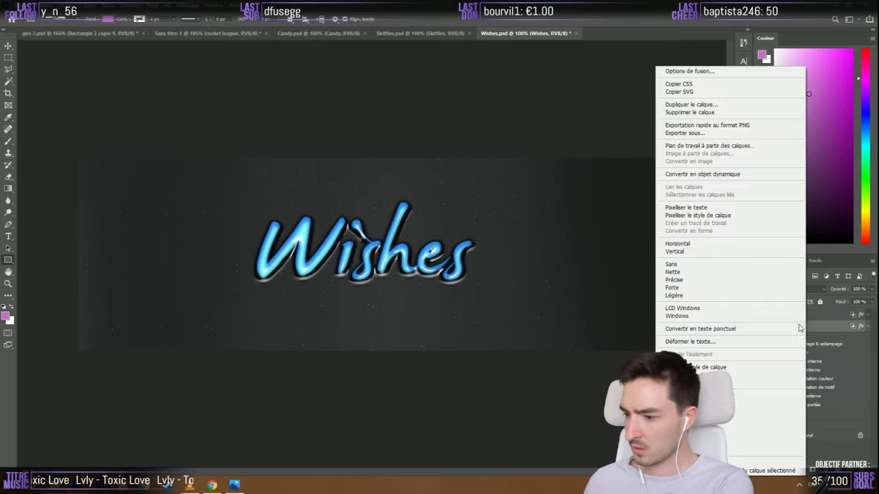
{"action": "left_click", "coordinate": [707, 367]}
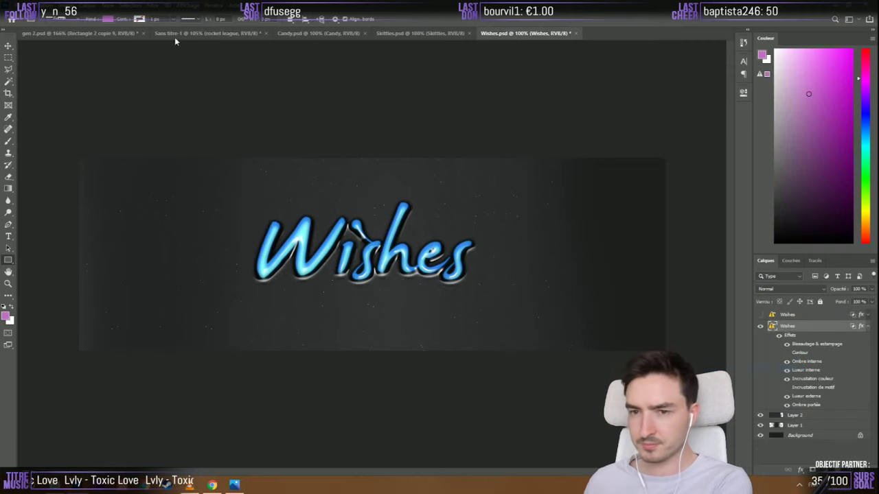
Paste the Wishes style onto the lower fold in gen 2.psd and open its settings
{"action": "left_click", "coordinate": [104, 33]}
{"action": "right_click", "coordinate": [829, 437]}
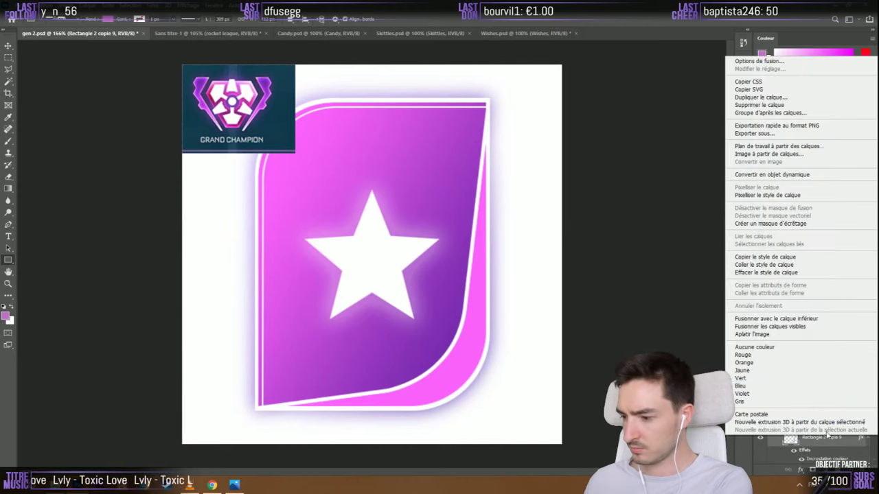
{"action": "left_click", "coordinate": [760, 265]}
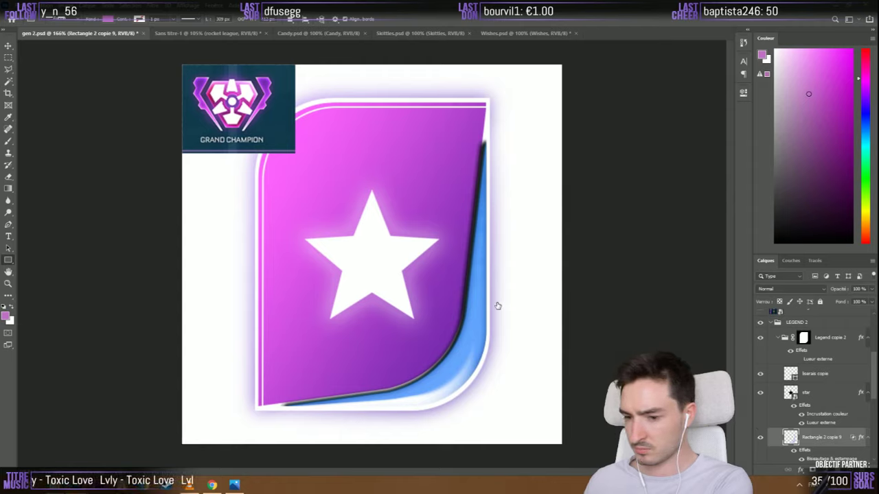
{"action": "double_click", "coordinate": [841, 437]}
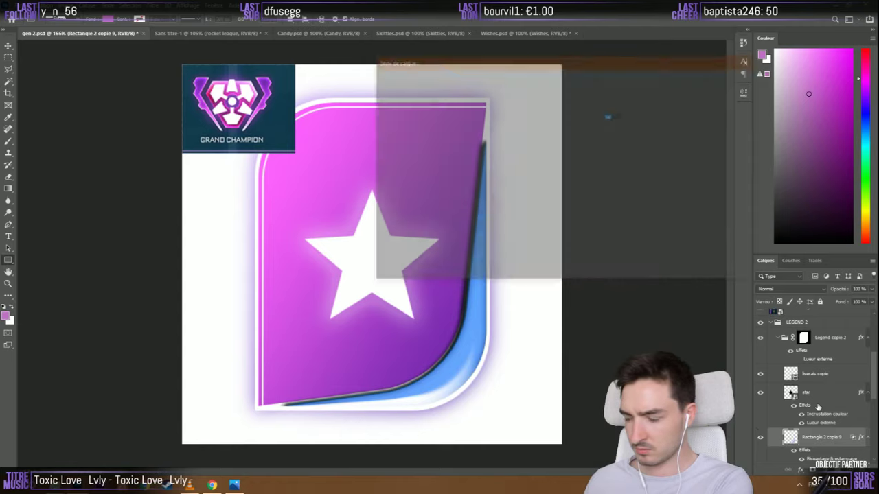
Recolour the pasted colour overlay to the badge's pink
{"action": "left_click", "coordinate": [408, 189]}
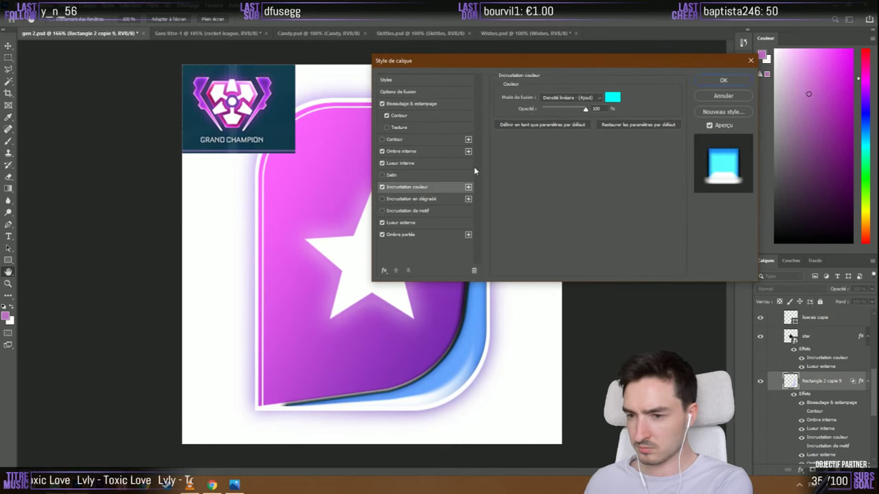
{"action": "left_click", "coordinate": [615, 96]}
{"action": "left_click", "coordinate": [360, 137]}
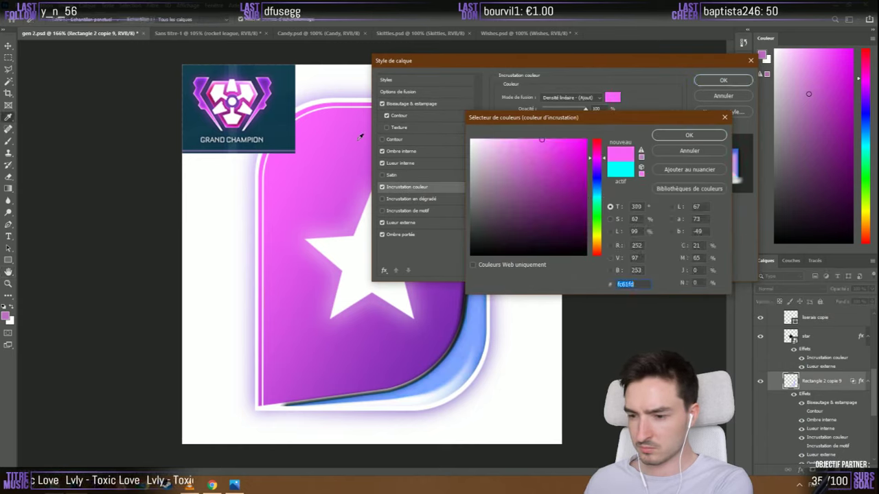
{"action": "left_click", "coordinate": [675, 138]}
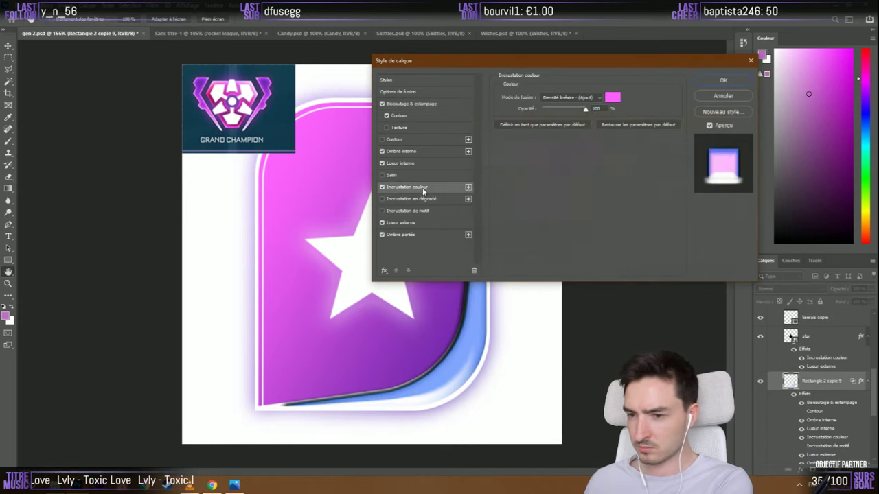
Recolour the inner shadow pink and apply, then undo the edits and the pasted style
{"action": "left_click", "coordinate": [407, 224]}
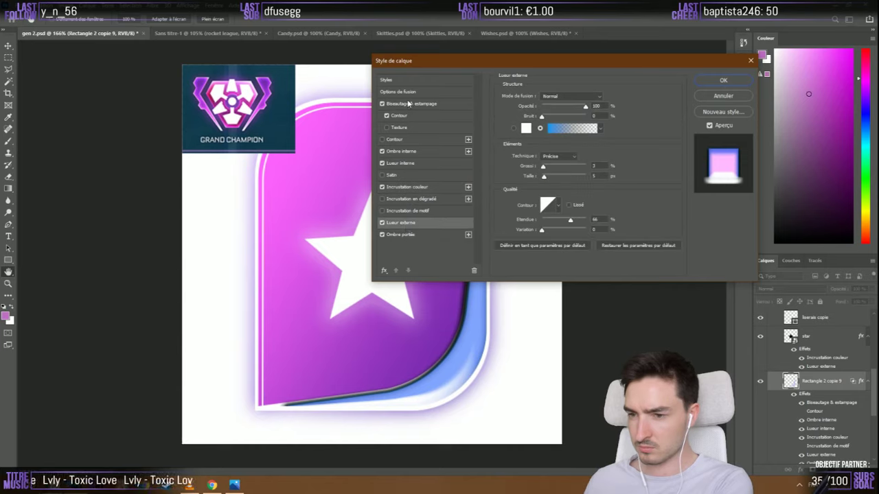
{"action": "left_click", "coordinate": [400, 149]}
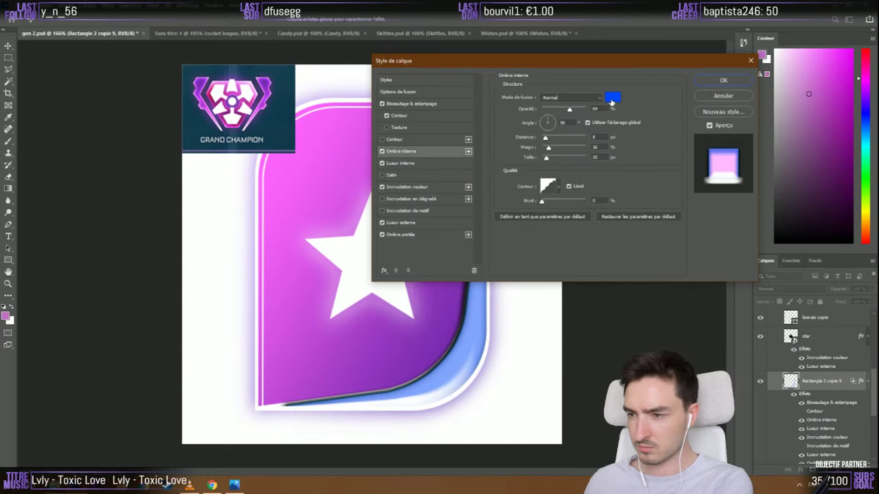
{"action": "left_click", "coordinate": [611, 98]}
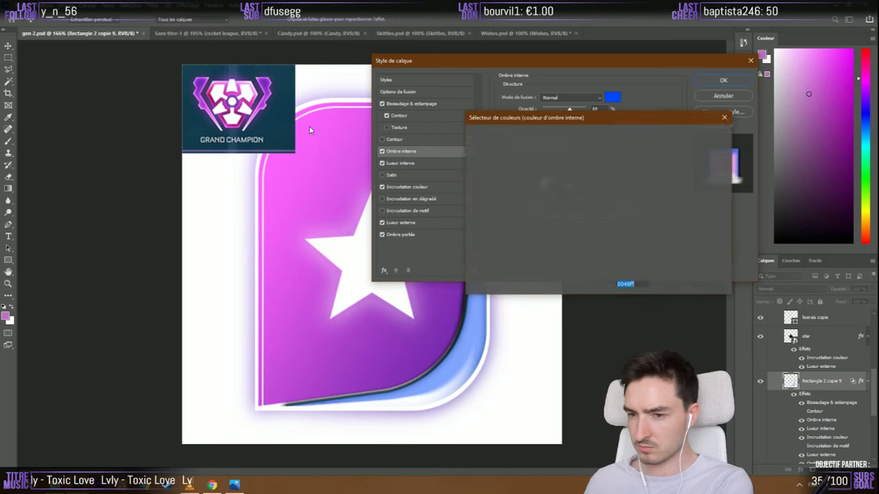
{"action": "left_click", "coordinate": [308, 126]}
{"action": "left_click", "coordinate": [702, 136]}
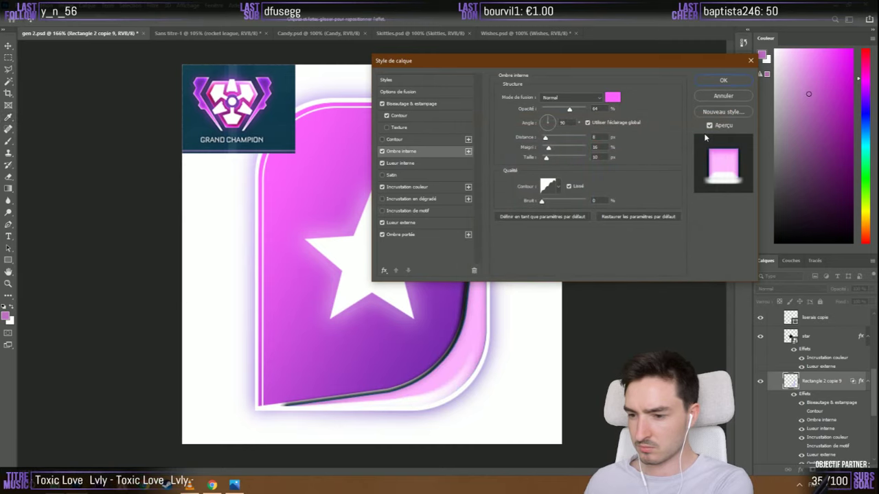
{"action": "left_click", "coordinate": [723, 80]}
{"action": "key", "text": "ctrl+z"}
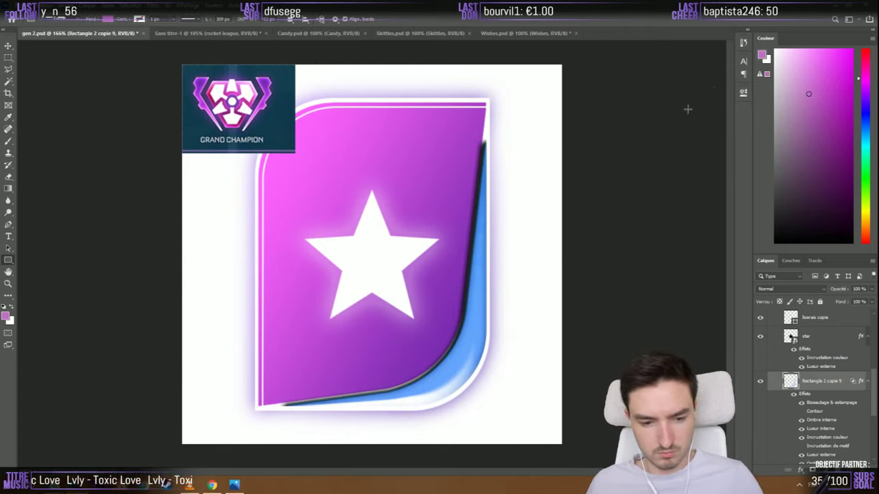
{"action": "key", "text": "ctrl+z"}
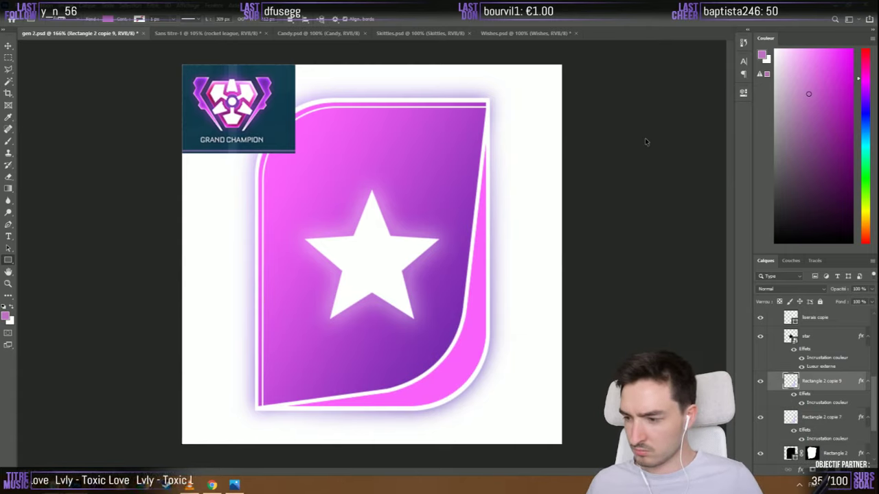
Add an Inner Glow at full opacity to the lower fold
{"action": "right_click", "coordinate": [812, 384]}
{"action": "left_click", "coordinate": [746, 14]}
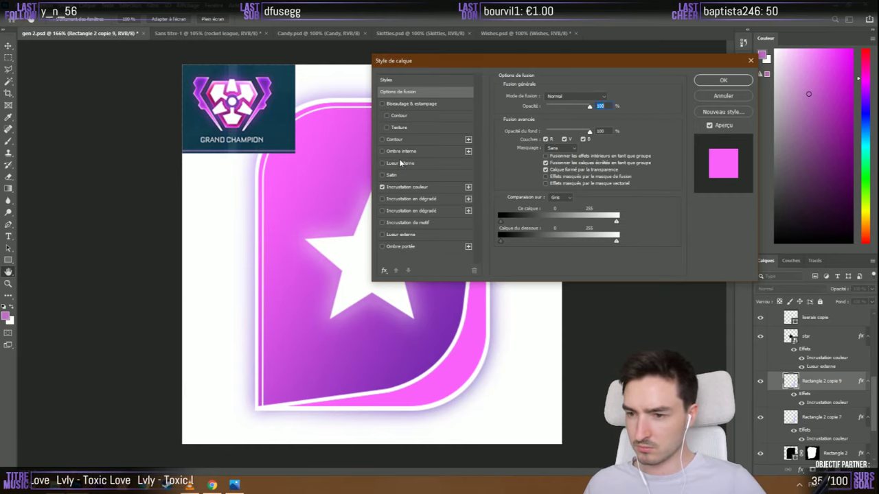
{"action": "left_click", "coordinate": [401, 163]}
{"action": "left_click_drag", "start_coordinate": [543, 60], "coordinate": [674, 58]}
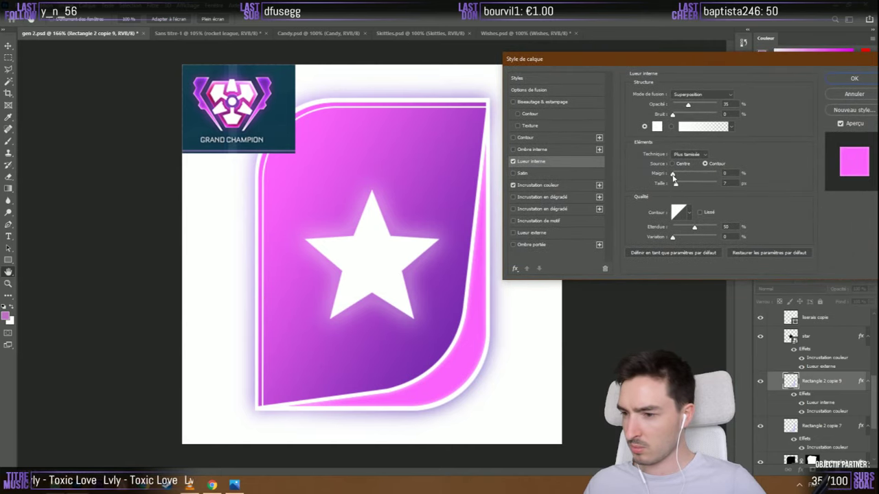
{"action": "left_click_drag", "start_coordinate": [693, 107], "coordinate": [722, 107]}
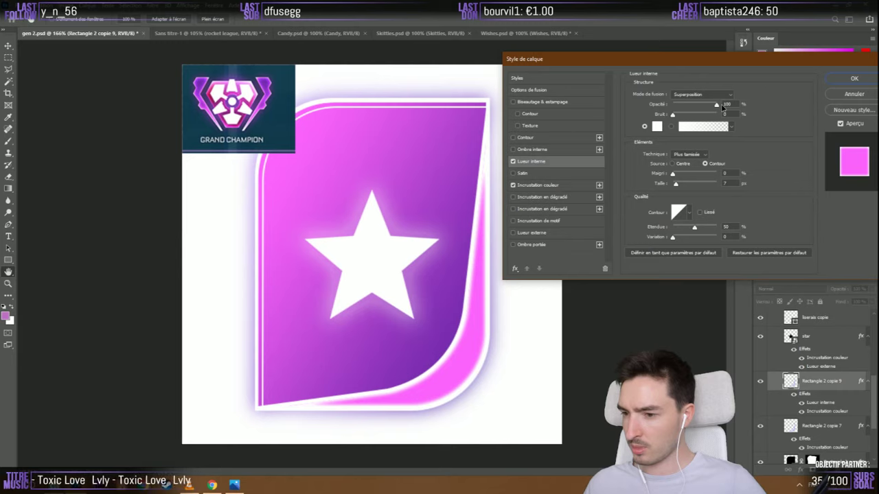
Try curved contour presets for the inner glow, including Cône
{"action": "left_click", "coordinate": [678, 212]}
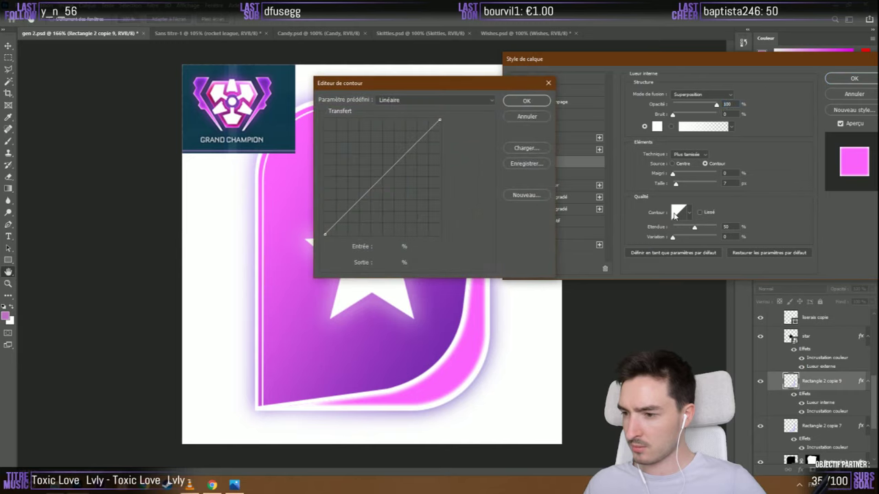
{"action": "left_click", "coordinate": [466, 103]}
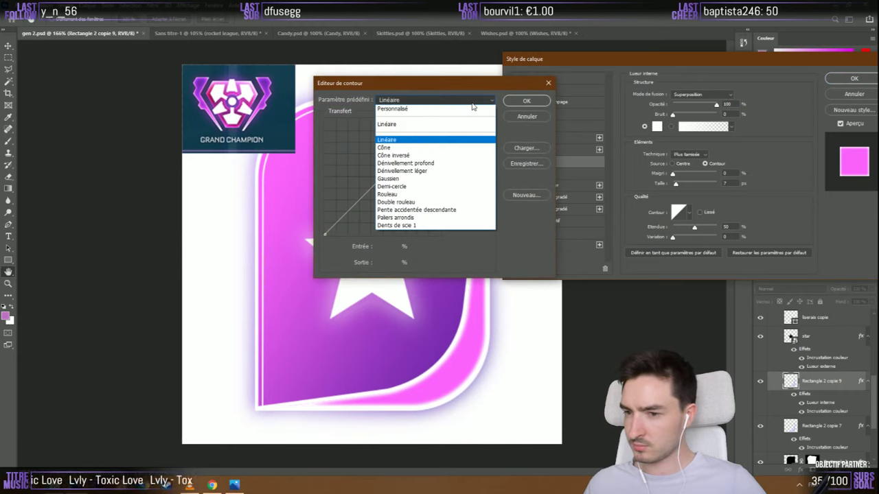
{"action": "left_click", "coordinate": [435, 148]}
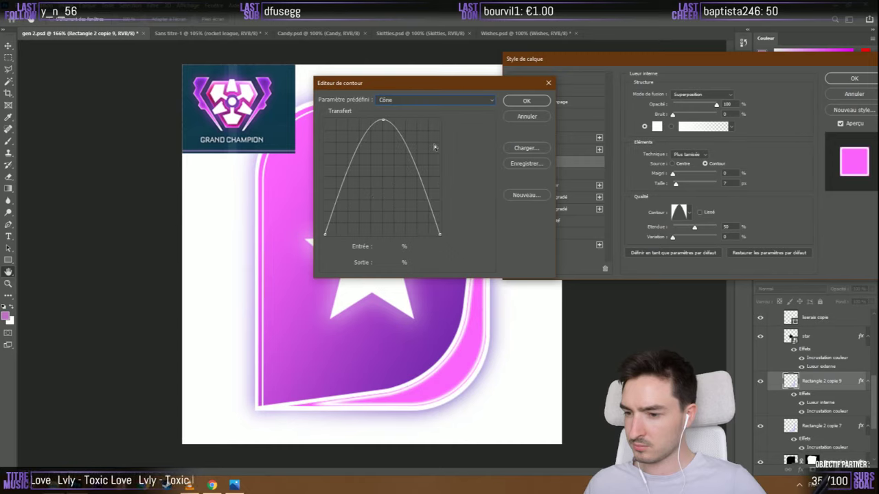
{"action": "left_click", "coordinate": [524, 101]}
{"action": "left_click", "coordinate": [680, 213]}
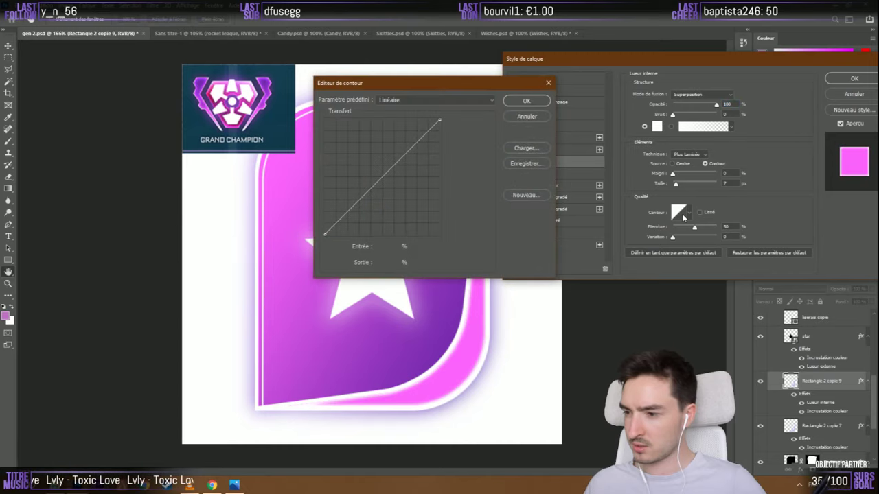
{"action": "key", "text": "Escape"}
{"action": "left_click", "coordinate": [689, 214]}
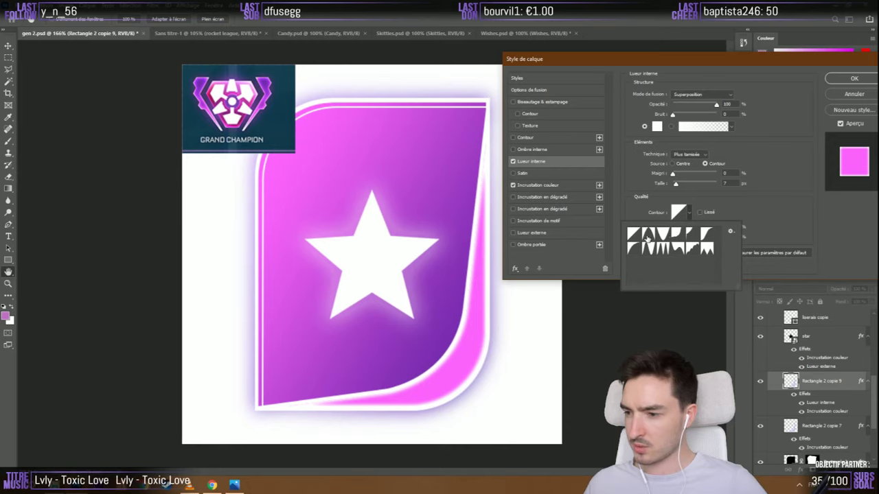
{"action": "left_click", "coordinate": [663, 235]}
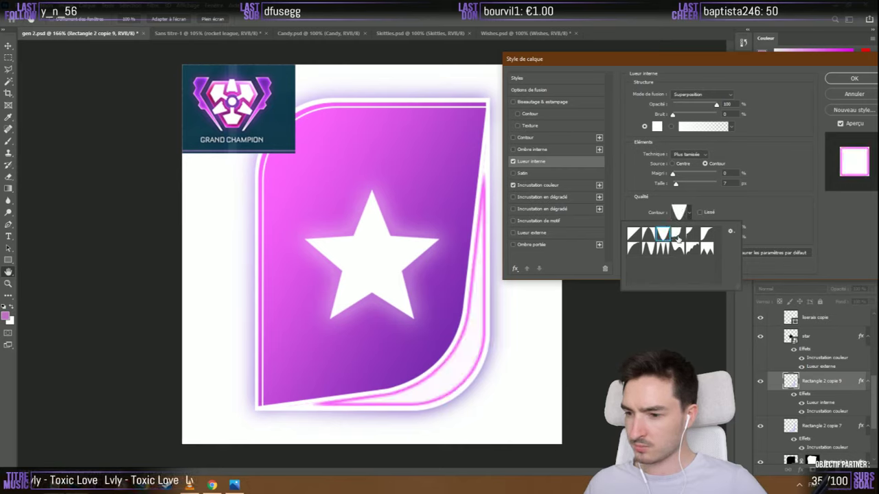
{"action": "left_click", "coordinate": [677, 235]}
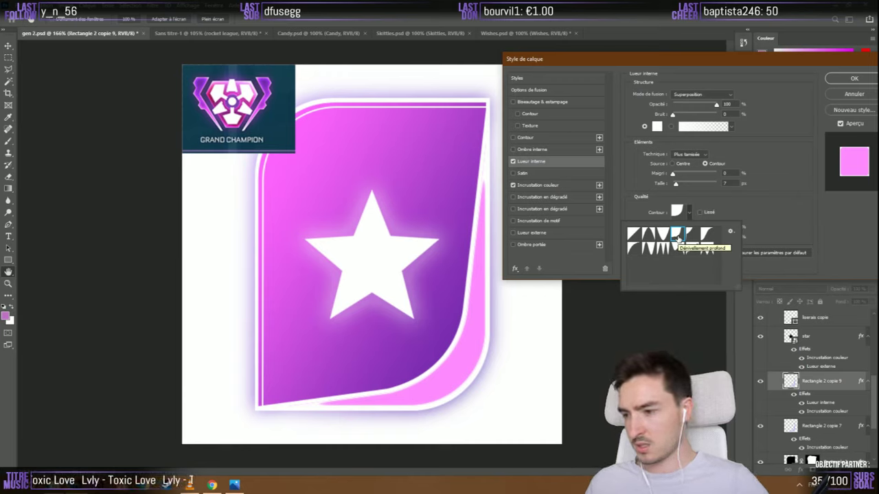
{"action": "left_click", "coordinate": [797, 190]}
Set the inner glow to 60% opacity, 13 px size and 64% range
{"action": "left_click_drag", "start_coordinate": [716, 104], "coordinate": [692, 103]}
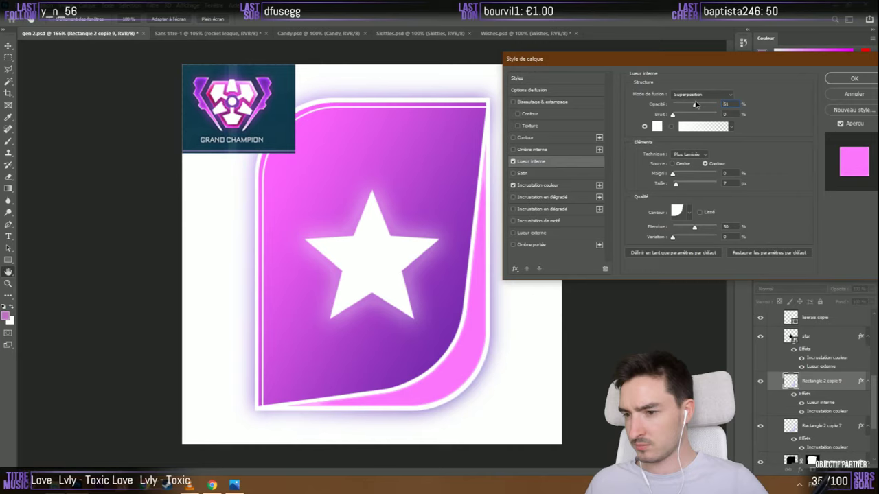
{"action": "left_click_drag", "start_coordinate": [676, 183], "coordinate": [677, 184]}
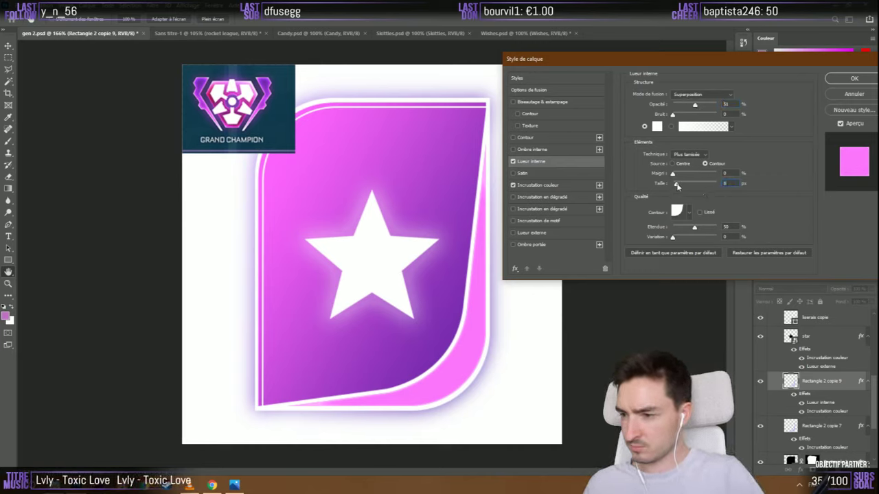
{"action": "left_click_drag", "start_coordinate": [677, 183], "coordinate": [672, 174]}
{"action": "left_click_drag", "start_coordinate": [690, 229], "coordinate": [701, 227]}
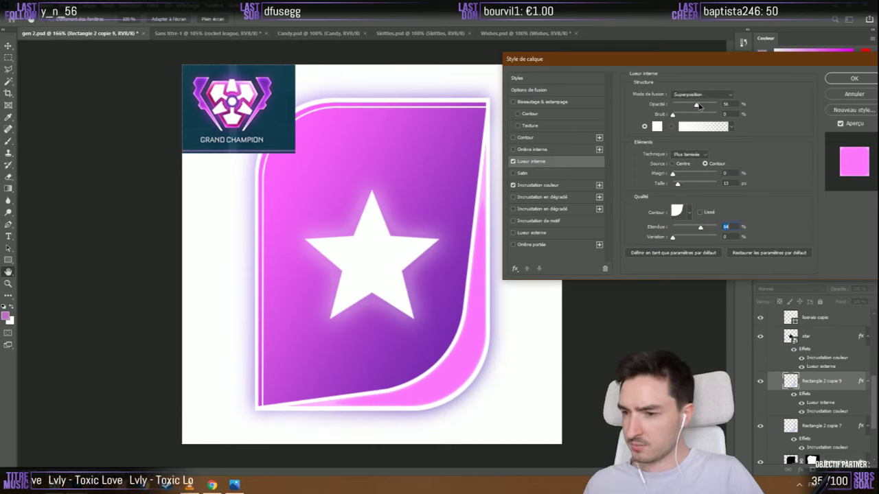
{"action": "left_click_drag", "start_coordinate": [694, 104], "coordinate": [698, 106]}
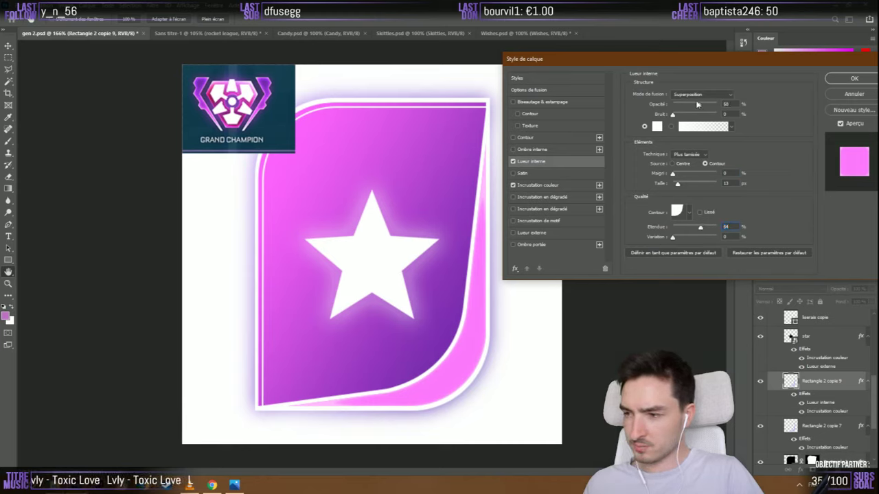
{"action": "left_click", "coordinate": [700, 94]}
Set the inner glow to Normal mode with the badge's purple colour at about 55% opacity
{"action": "left_click", "coordinate": [687, 104]}
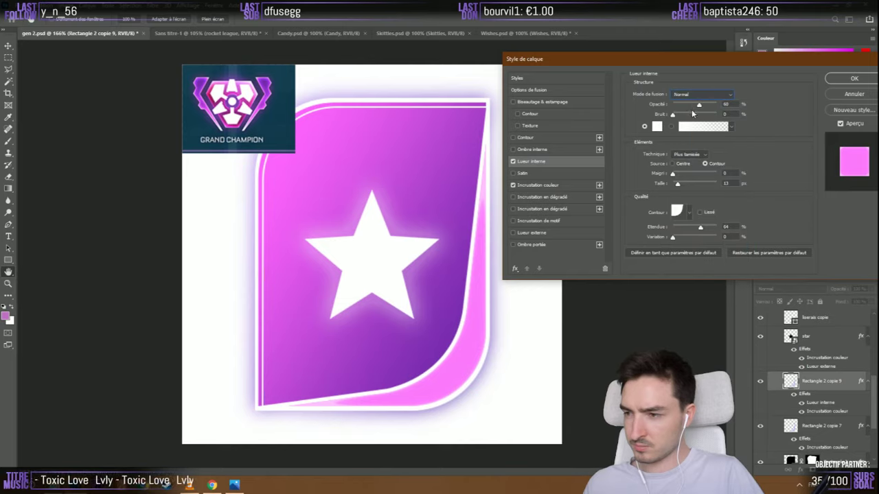
{"action": "left_click_drag", "start_coordinate": [704, 105], "coordinate": [683, 104]}
{"action": "left_click", "coordinate": [658, 125]}
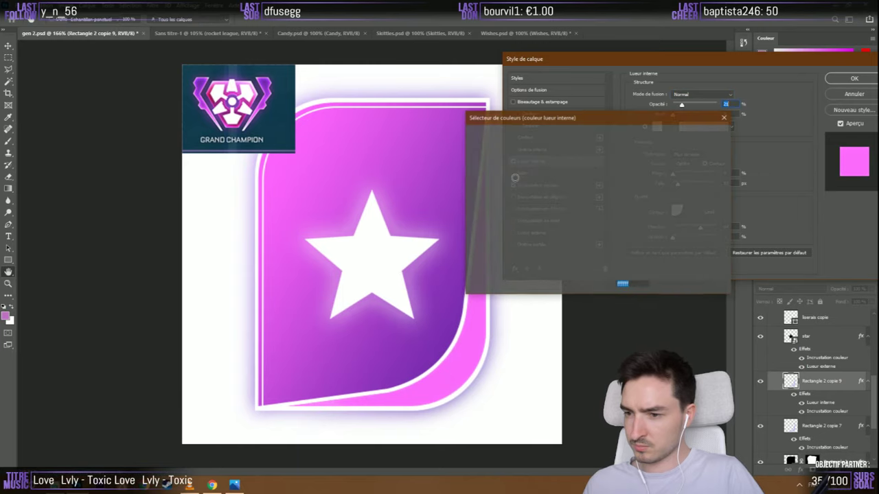
{"action": "left_click", "coordinate": [447, 295]}
{"action": "left_click", "coordinate": [675, 135]}
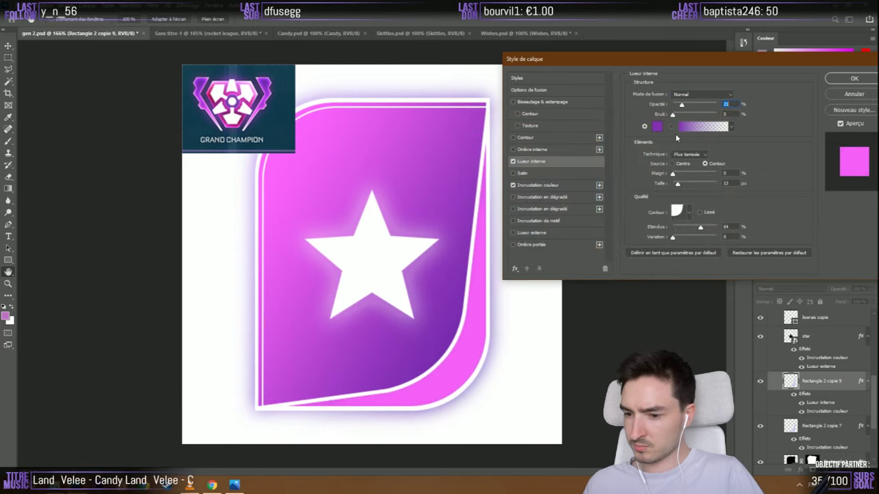
{"action": "left_click_drag", "start_coordinate": [682, 104], "coordinate": [699, 105]}
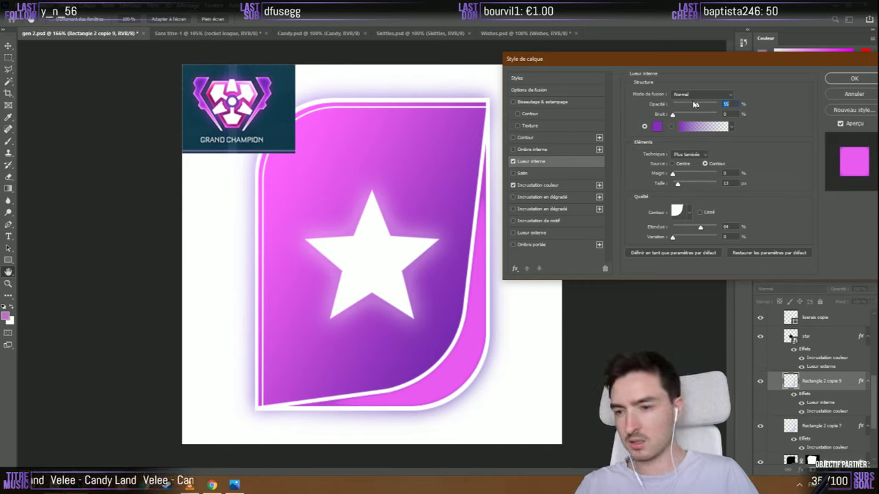
Change the inner glow colour to pure red ff0000
{"action": "left_click", "coordinate": [656, 126]}
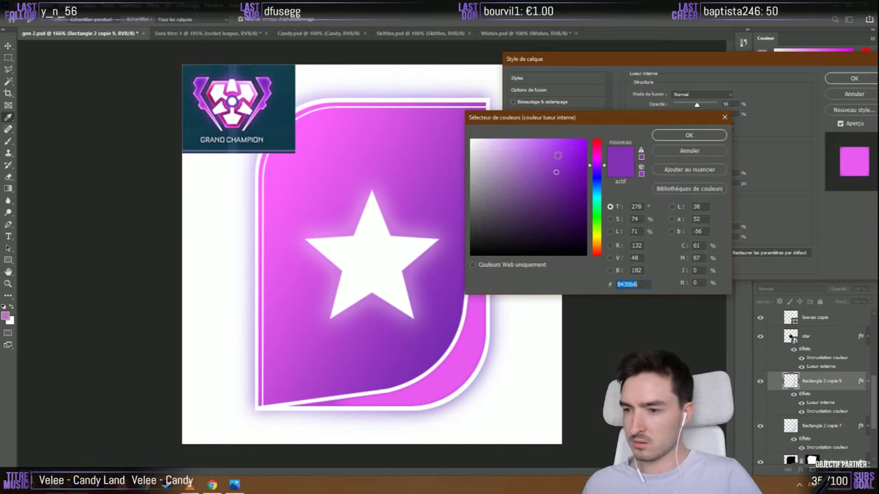
{"action": "left_click", "coordinate": [597, 141]}
{"action": "left_click", "coordinate": [586, 142]}
{"action": "left_click_drag", "start_coordinate": [597, 139], "coordinate": [611, 129]}
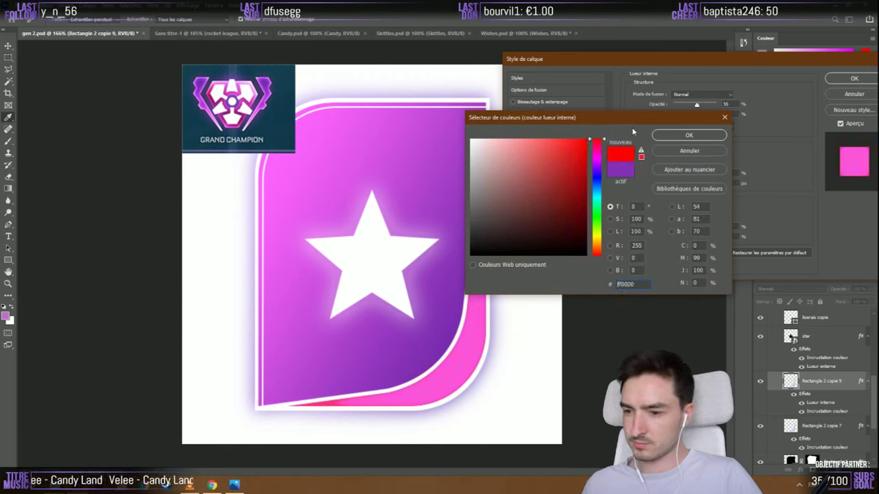
{"action": "left_click", "coordinate": [720, 136]}
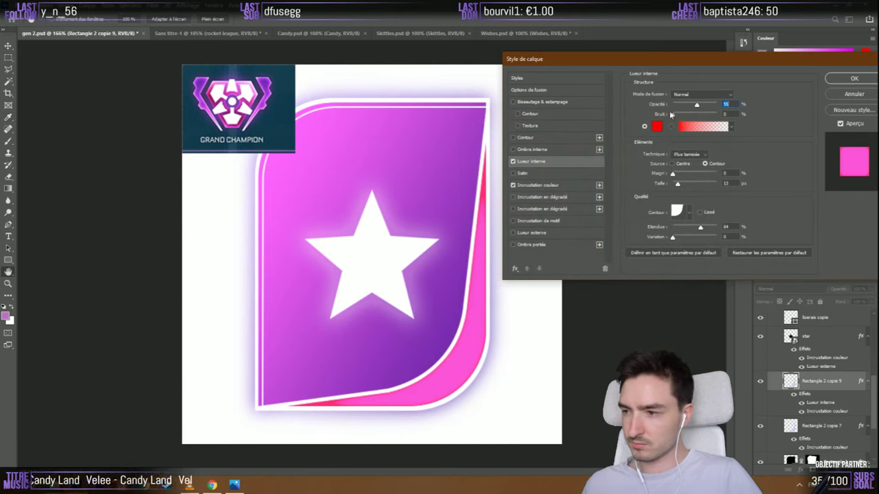
Change the Color Overlay colour to fd6161 and confirm
{"action": "left_click", "coordinate": [543, 184]}
{"action": "left_click", "coordinate": [743, 94]}
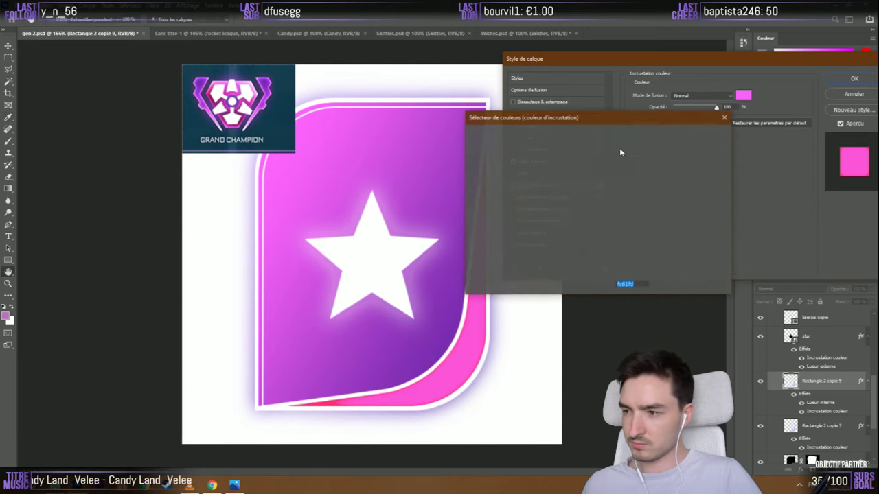
{"action": "type", "text": "fd6161"}
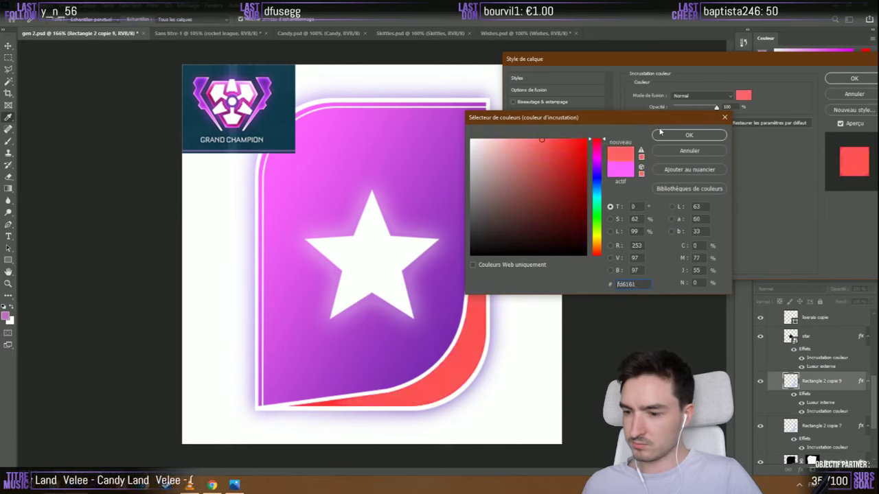
{"action": "left_click", "coordinate": [690, 135]}
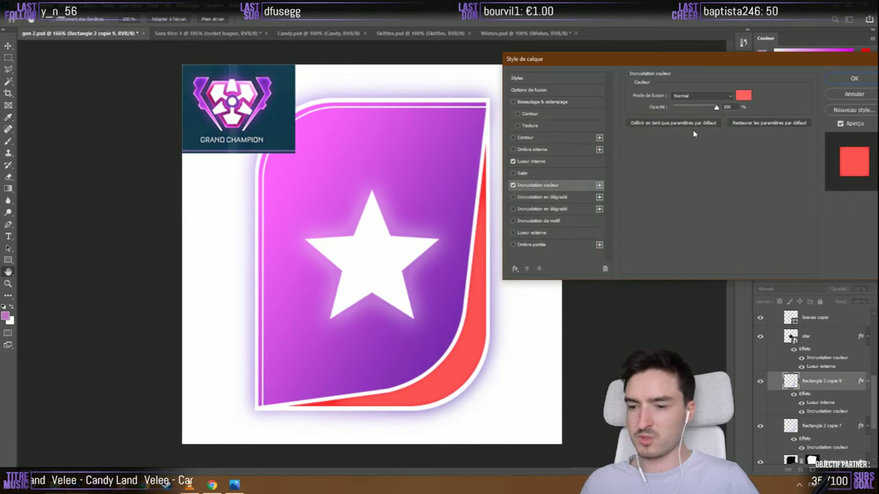
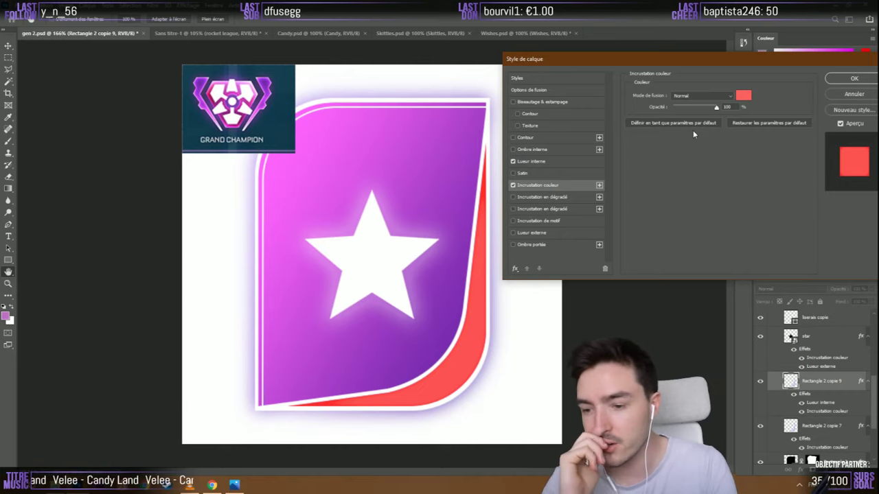
Compare the stripe with and without its colour overlay, and recolour the overlay to coral red fa525a
{"action": "left_click", "coordinate": [513, 186]}
{"action": "left_click", "coordinate": [513, 186]}
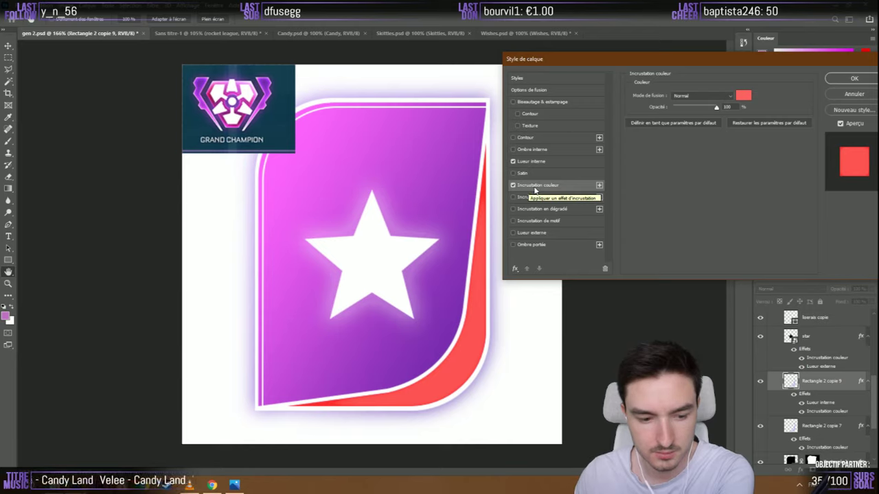
{"action": "left_click", "coordinate": [741, 96]}
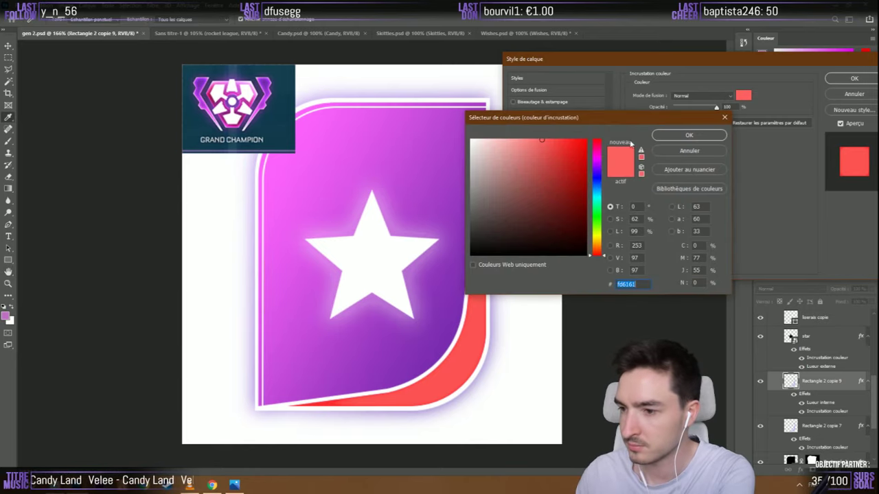
{"action": "left_click", "coordinate": [601, 150]}
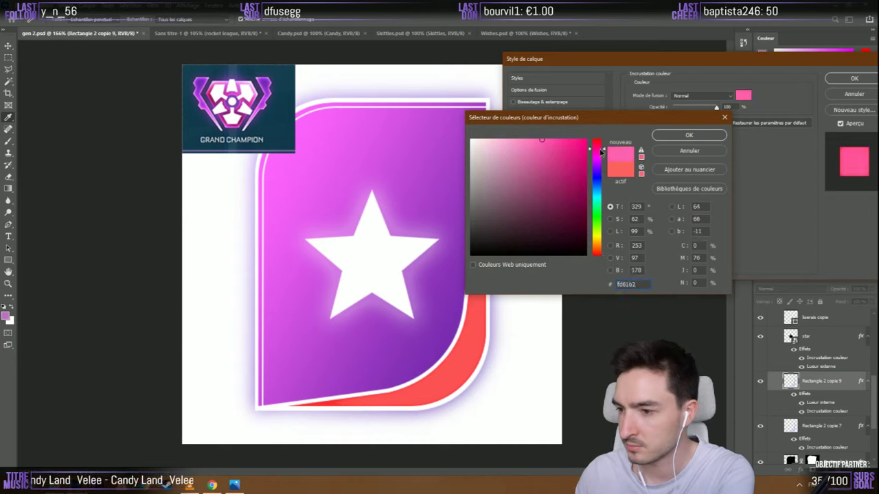
{"action": "left_click_drag", "start_coordinate": [601, 150], "coordinate": [602, 150]}
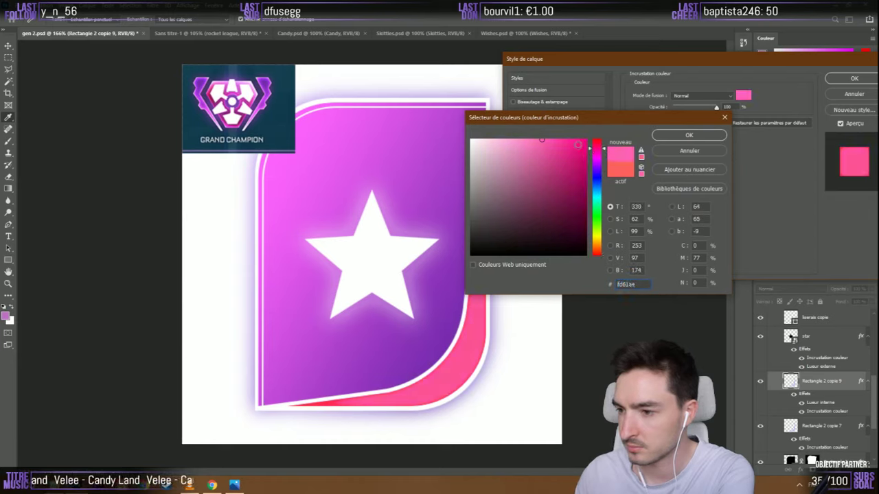
{"action": "left_click_drag", "start_coordinate": [602, 151], "coordinate": [602, 140]}
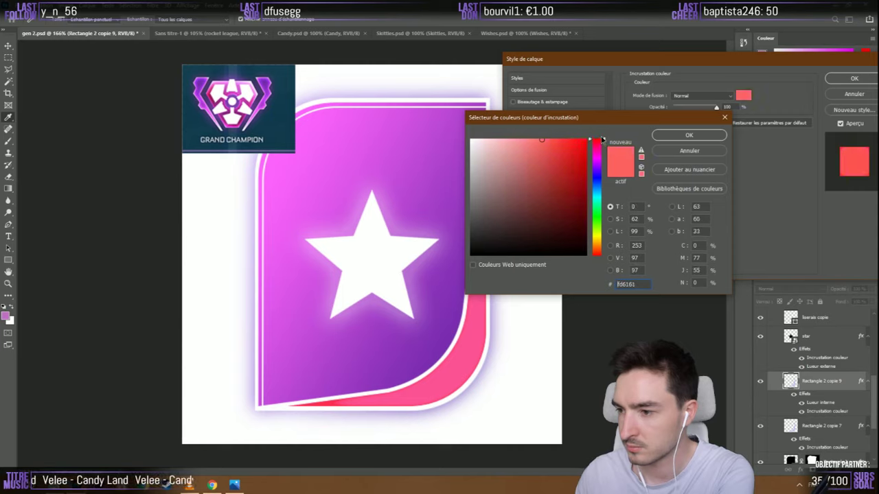
{"action": "left_click", "coordinate": [580, 154]}
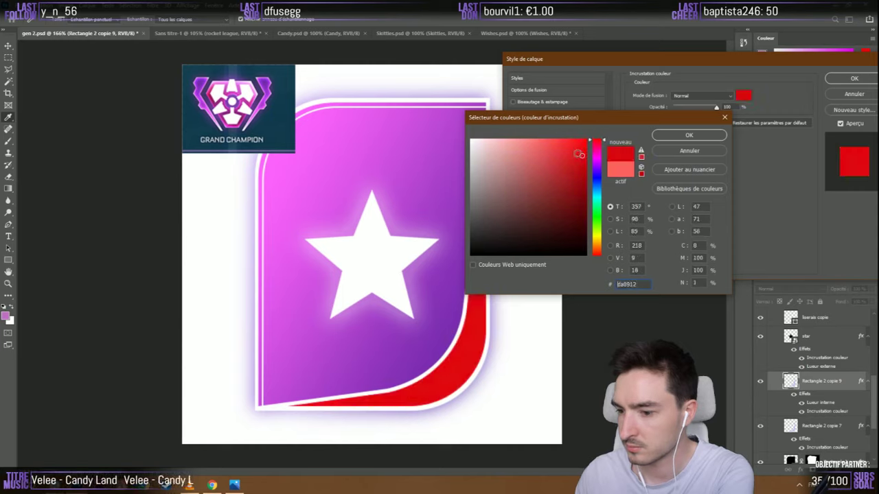
{"action": "left_click_drag", "start_coordinate": [580, 154], "coordinate": [548, 140]}
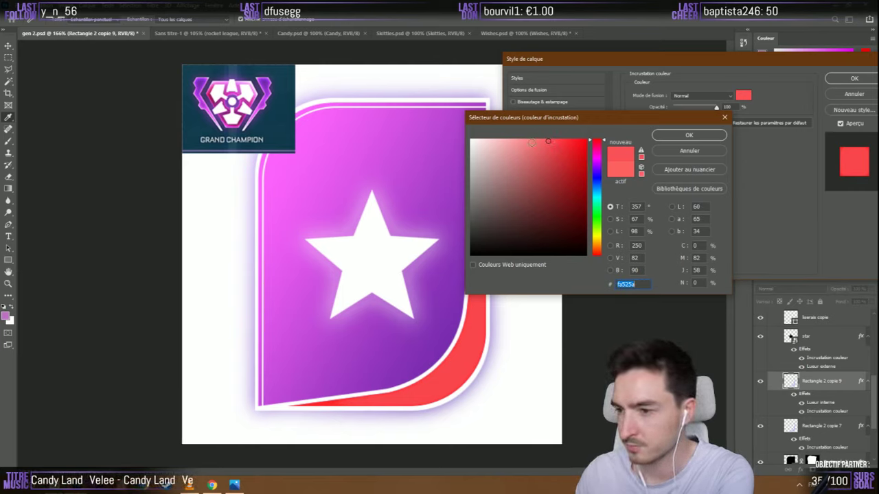
{"action": "left_click", "coordinate": [687, 151]}
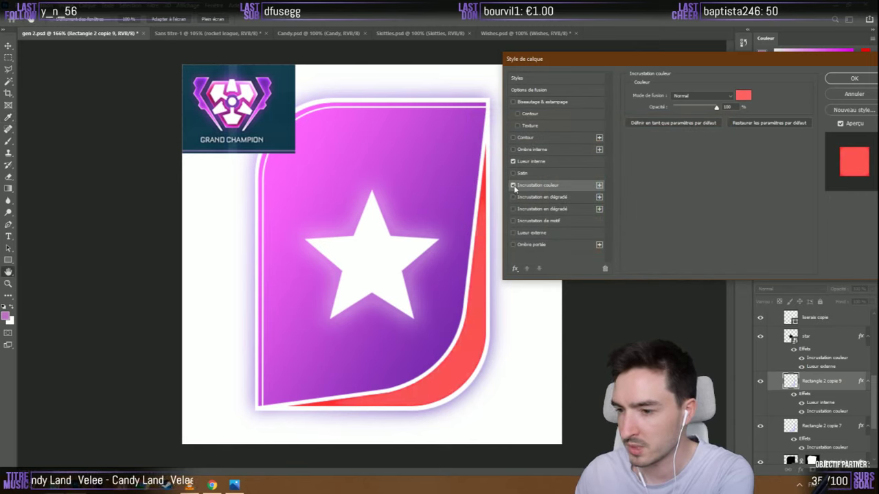
{"action": "left_click", "coordinate": [513, 186]}
Enable a Gradient Overlay on the stripe and set its right stop to pink fb60fc
{"action": "left_click", "coordinate": [528, 197]}
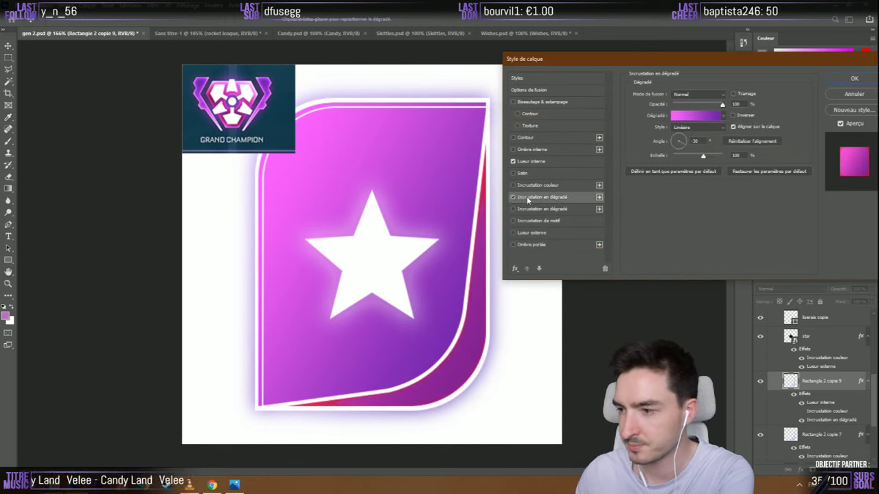
{"action": "left_click", "coordinate": [689, 117]}
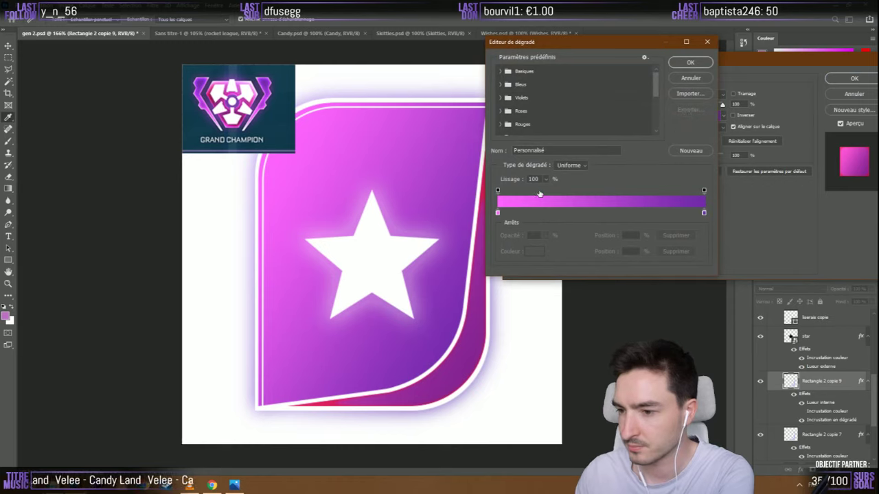
{"action": "left_click", "coordinate": [691, 78]}
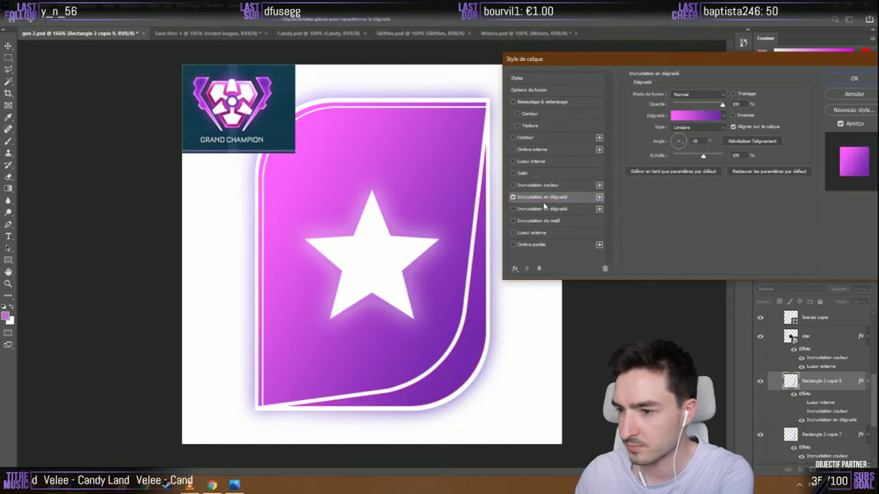
{"action": "left_click", "coordinate": [700, 122]}
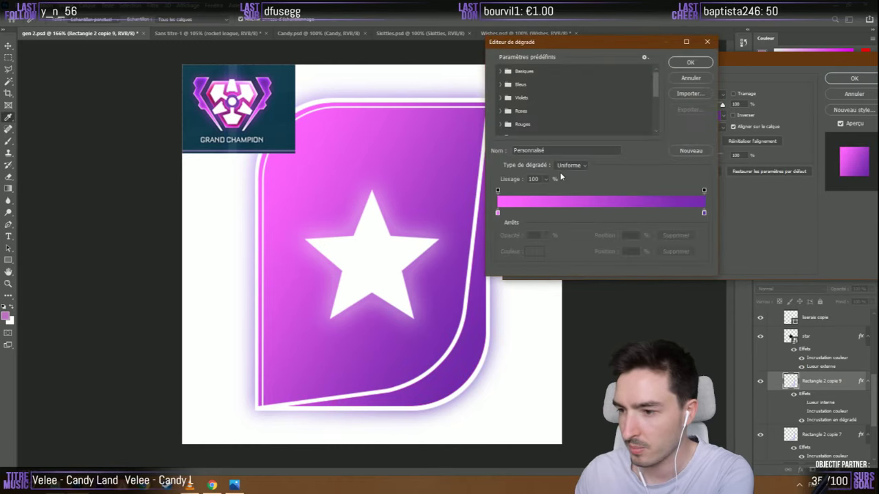
{"action": "double_click", "coordinate": [705, 213]}
{"action": "left_click", "coordinate": [309, 125]}
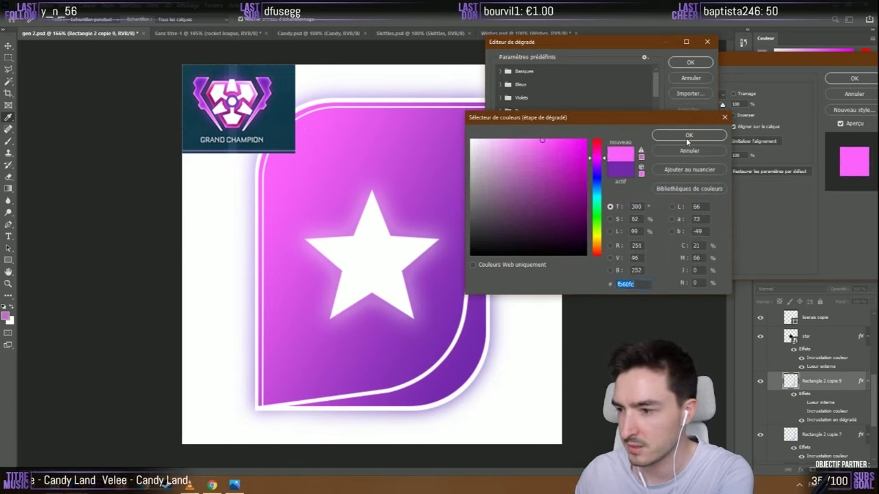
{"action": "left_click", "coordinate": [687, 138]}
Set the gradient's left stop to coral red fe6262, apply it and adjust the angle
{"action": "double_click", "coordinate": [498, 213]}
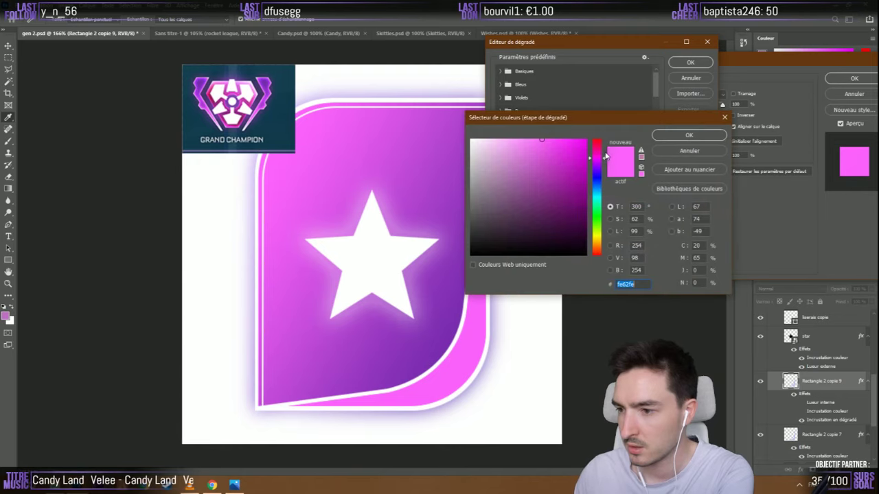
{"action": "left_click_drag", "start_coordinate": [596, 152], "coordinate": [600, 140]}
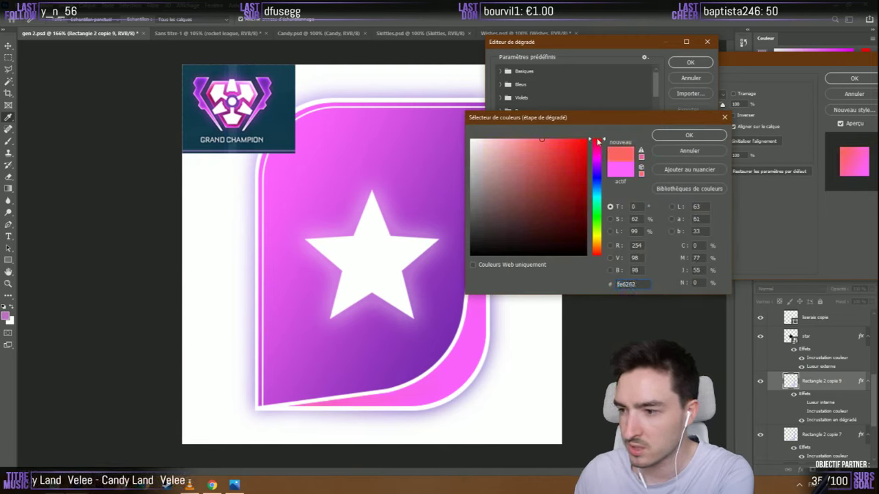
{"action": "left_click", "coordinate": [673, 139]}
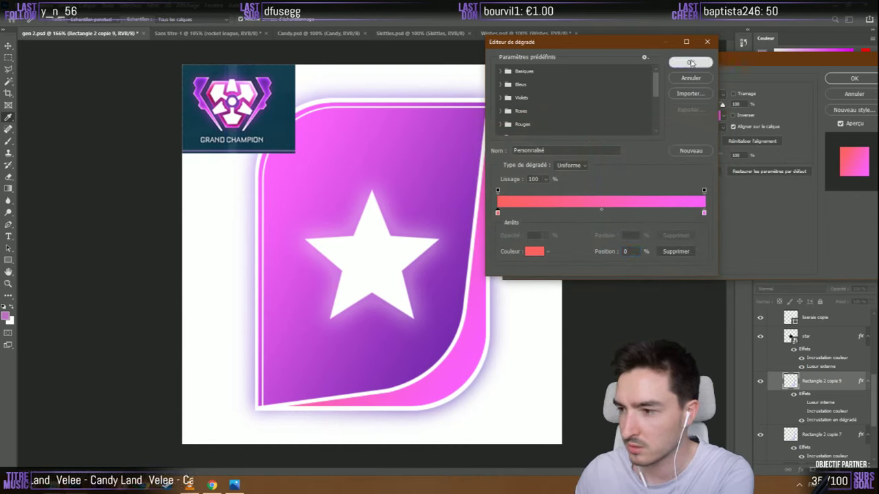
{"action": "left_click", "coordinate": [690, 62]}
{"action": "left_click", "coordinate": [682, 140]}
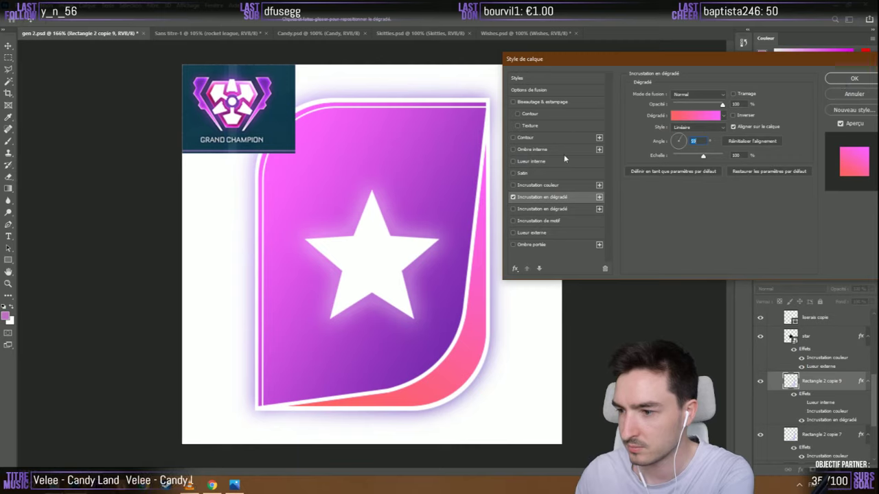
Try and remove a stroke, then give the stripe a light pink ff89ed inner glow and apply
{"action": "left_click", "coordinate": [524, 138]}
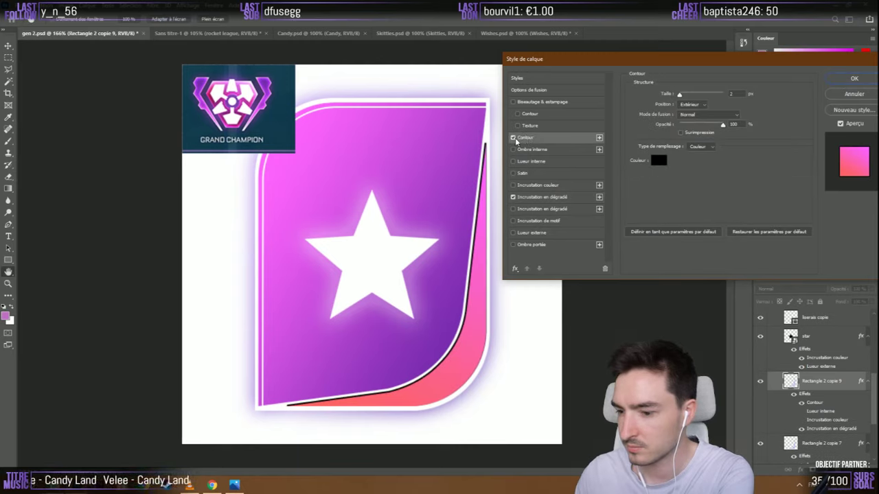
{"action": "left_click", "coordinate": [513, 139]}
{"action": "left_click", "coordinate": [513, 161]}
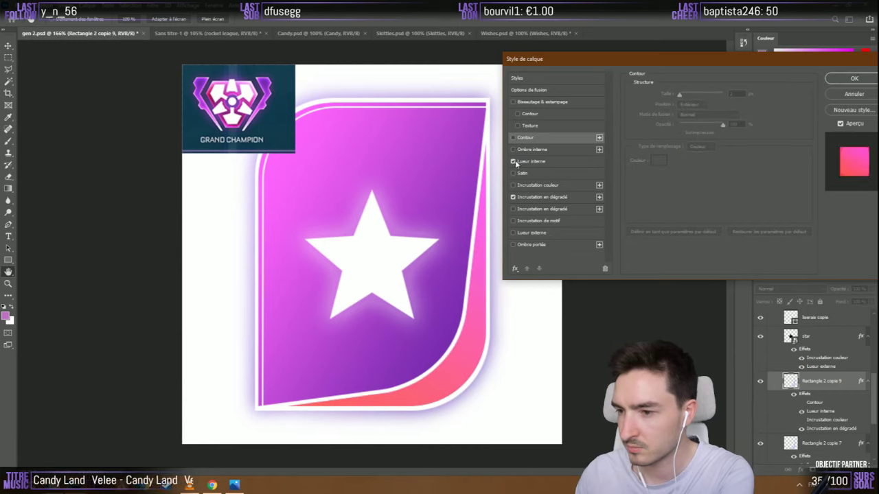
{"action": "left_click", "coordinate": [534, 162]}
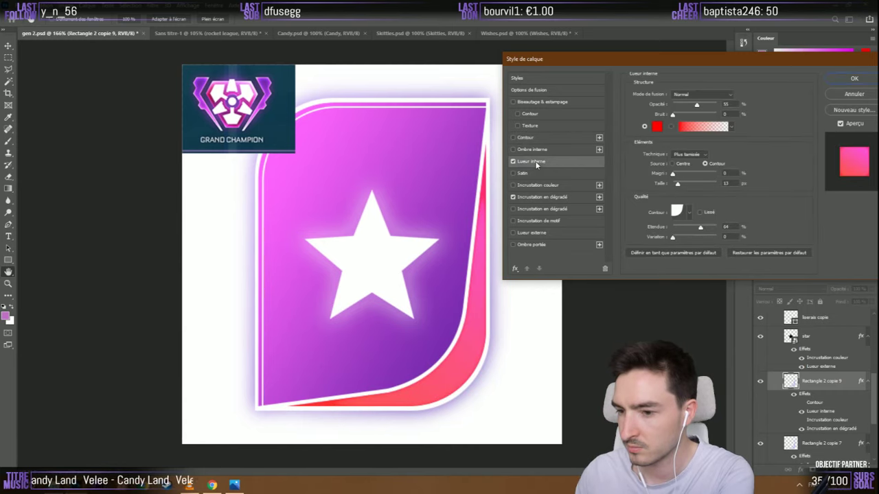
{"action": "left_click", "coordinate": [657, 126]}
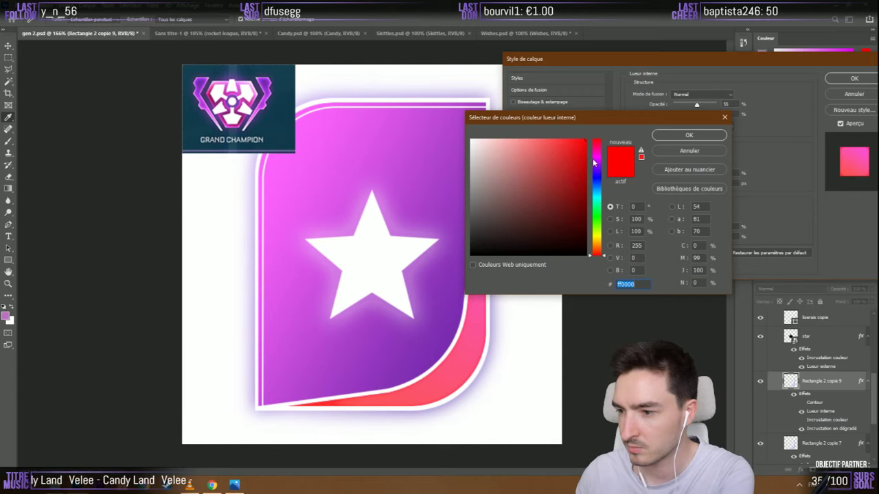
{"action": "left_click_drag", "start_coordinate": [596, 164], "coordinate": [600, 159]}
{"action": "left_click", "coordinate": [524, 138]}
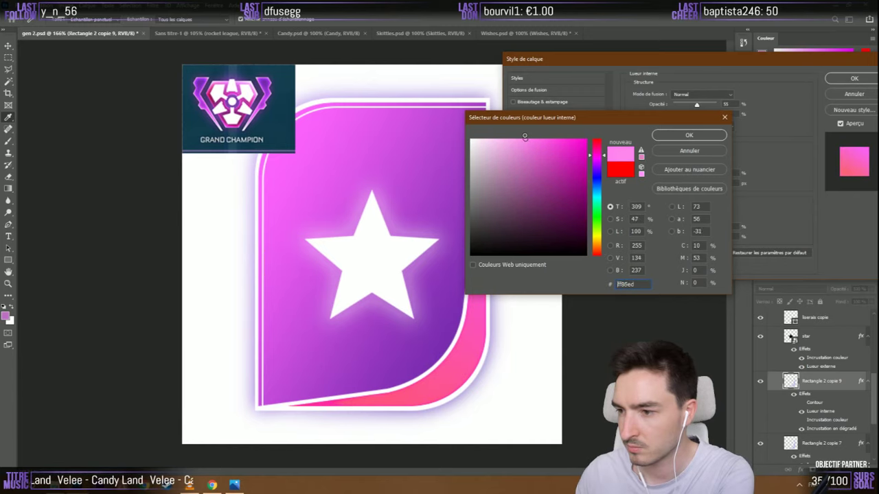
{"action": "left_click_drag", "start_coordinate": [539, 119], "coordinate": [644, 78]}
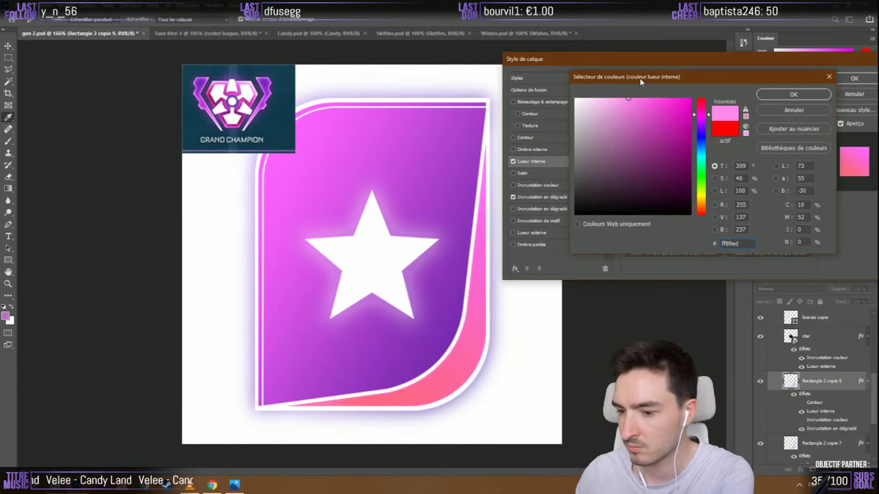
{"action": "left_click", "coordinate": [790, 95]}
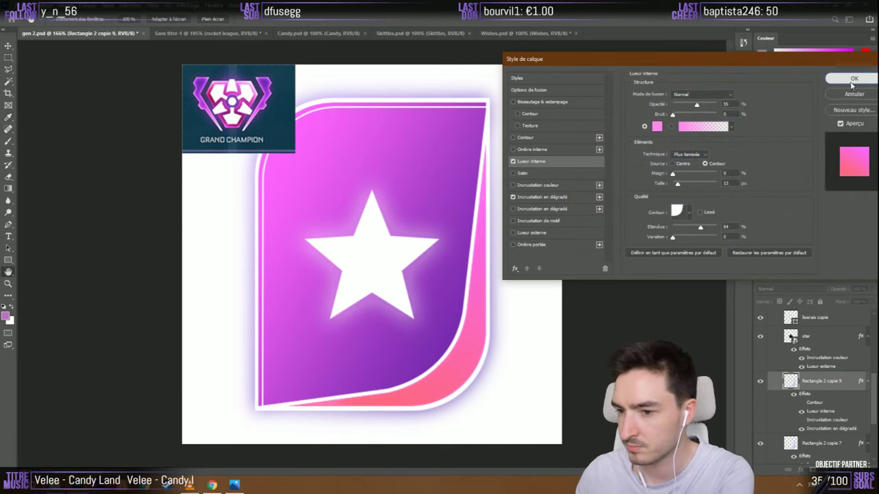
{"action": "key", "text": "Return"}
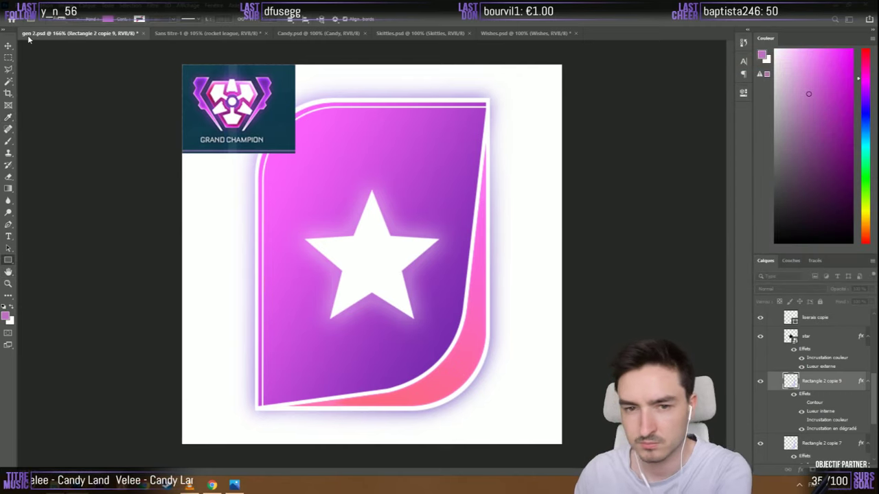
Zoom out and hide the Calque 7 Grand Champion reference badge layer
{"action": "key", "text": "ctrl+minus"}
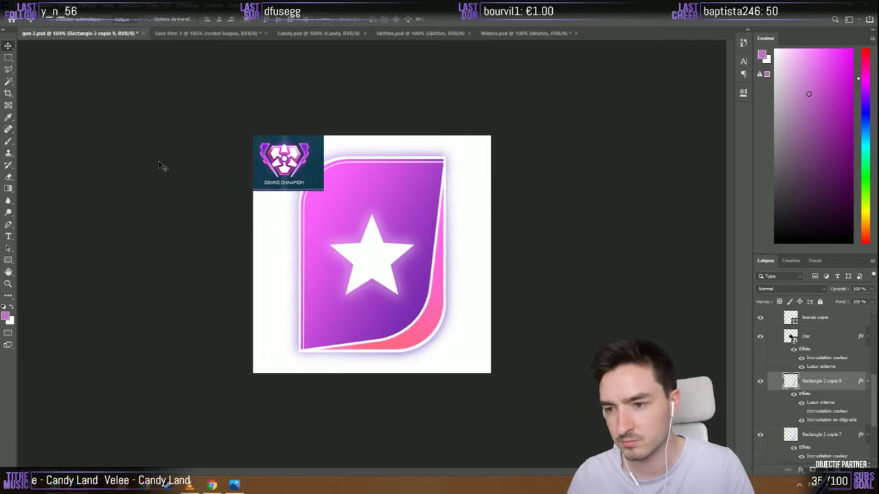
{"action": "key", "text": "ctrl+minus"}
{"action": "scroll", "coordinate": [316, 273], "scroll_direction": "up", "scroll_amount": 3}
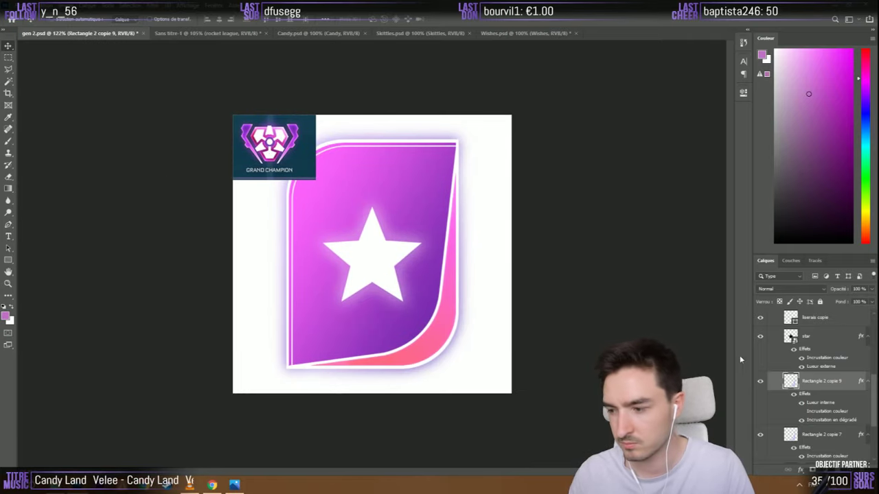
{"action": "scroll", "coordinate": [786, 371], "scroll_direction": "up", "scroll_amount": 3}
{"action": "scroll", "coordinate": [786, 370], "scroll_direction": "up", "scroll_amount": 3}
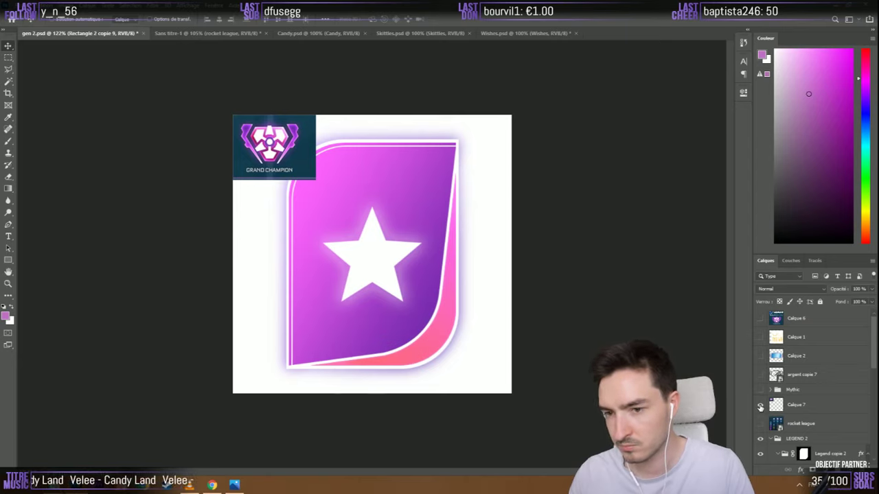
{"action": "left_click", "coordinate": [760, 406]}
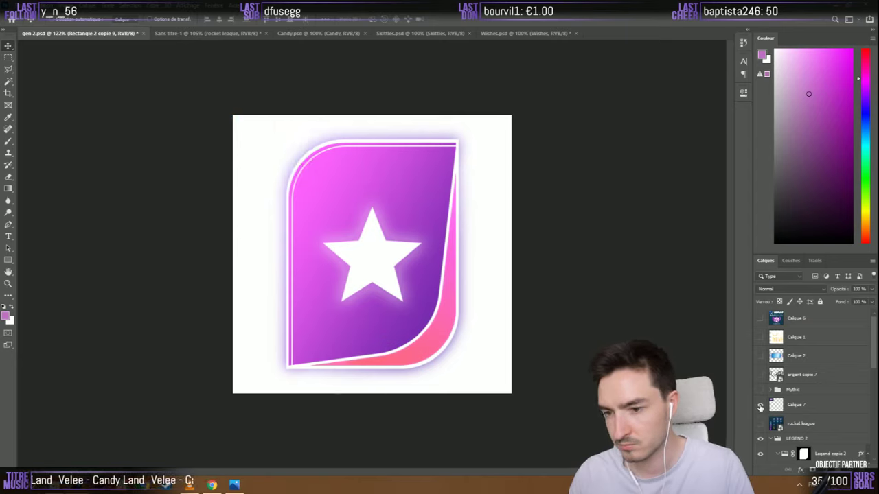
{"action": "left_click", "coordinate": [760, 406]}
{"action": "left_click", "coordinate": [760, 406]}
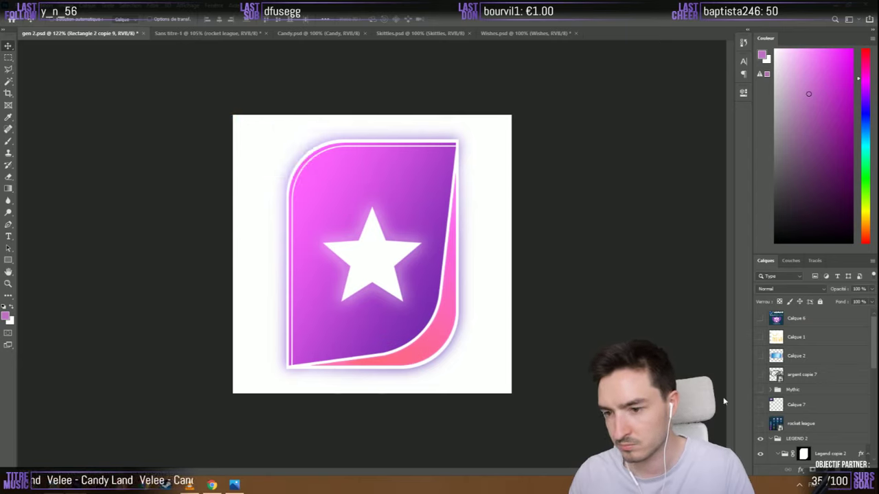
{"action": "scroll", "coordinate": [377, 304], "scroll_direction": "down", "scroll_amount": 5}
{"action": "scroll", "coordinate": [377, 327], "scroll_direction": "up", "scroll_amount": 3}
{"action": "scroll", "coordinate": [376, 335], "scroll_direction": "up", "scroll_amount": 1}
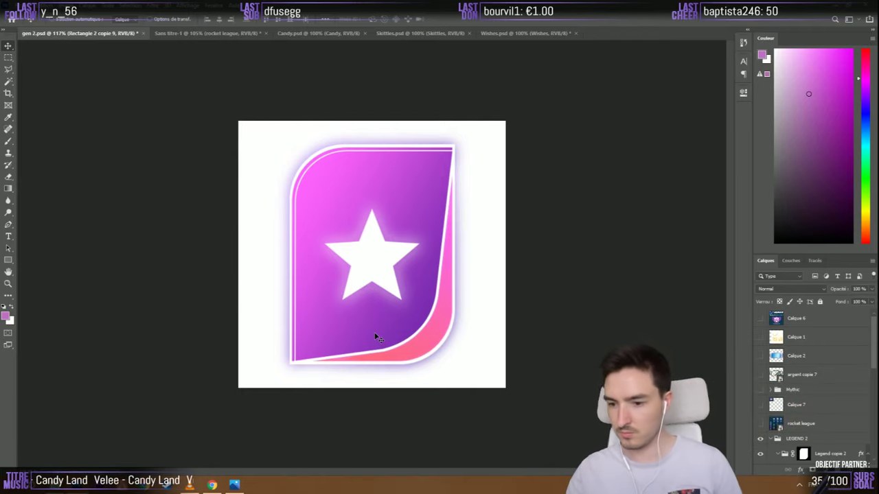
{"action": "scroll", "coordinate": [809, 393], "scroll_direction": "down", "scroll_amount": 3}
{"action": "scroll", "coordinate": [809, 393], "scroll_direction": "down", "scroll_amount": 5}
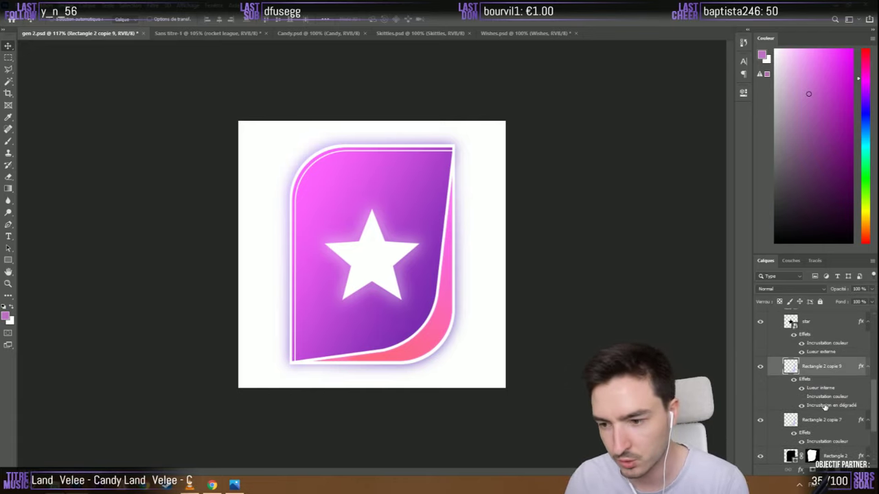
Open the band's Gradient Overlay and brighten the gradient's left red stop
{"action": "double_click", "coordinate": [826, 406]}
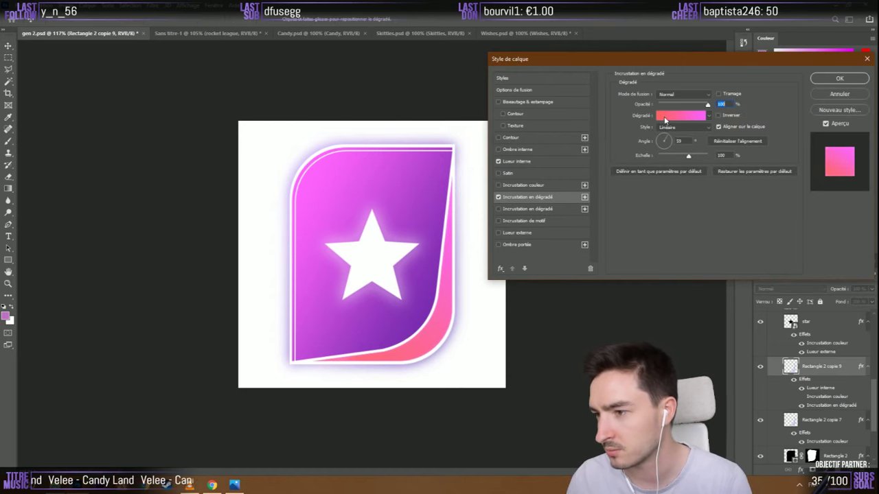
{"action": "left_click", "coordinate": [665, 116]}
{"action": "double_click", "coordinate": [497, 213]}
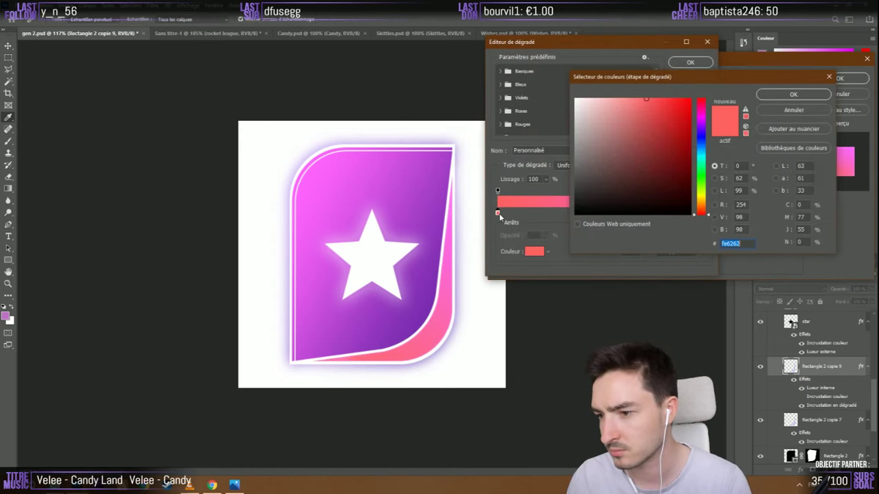
{"action": "left_click_drag", "start_coordinate": [660, 100], "coordinate": [668, 99]}
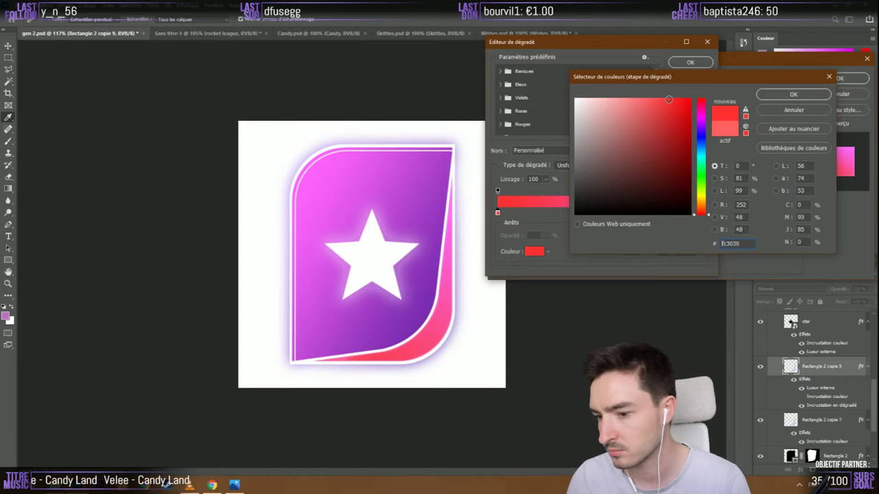
{"action": "left_click", "coordinate": [762, 98]}
{"action": "left_click", "coordinate": [689, 62]}
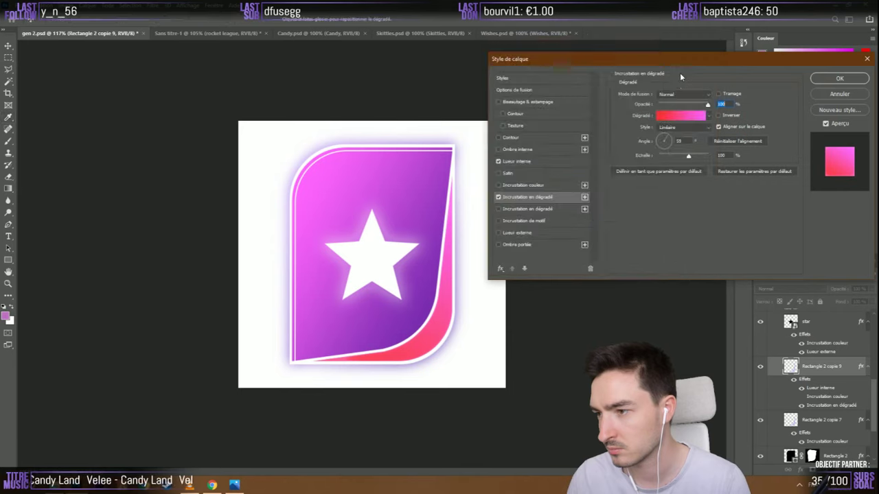
Rotate the gradient overlay angle to about 54°, keeping Normal blend and Linear style
{"action": "left_click", "coordinate": [663, 136]}
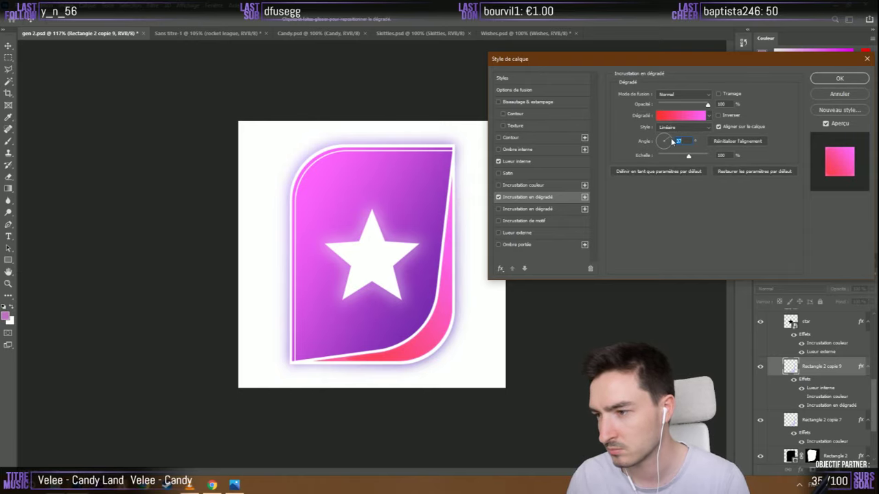
{"action": "left_click", "coordinate": [710, 92]}
{"action": "left_click", "coordinate": [705, 100]}
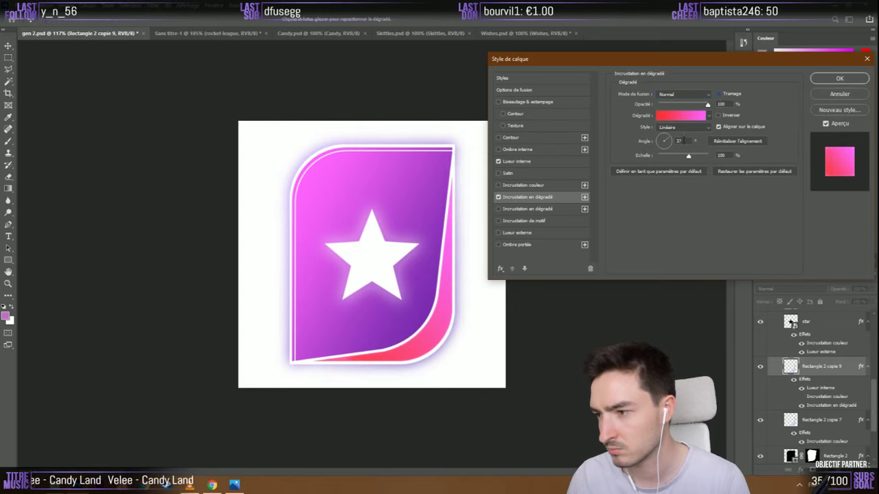
{"action": "left_click", "coordinate": [719, 127]}
{"action": "left_click_drag", "start_coordinate": [663, 150], "coordinate": [671, 138]}
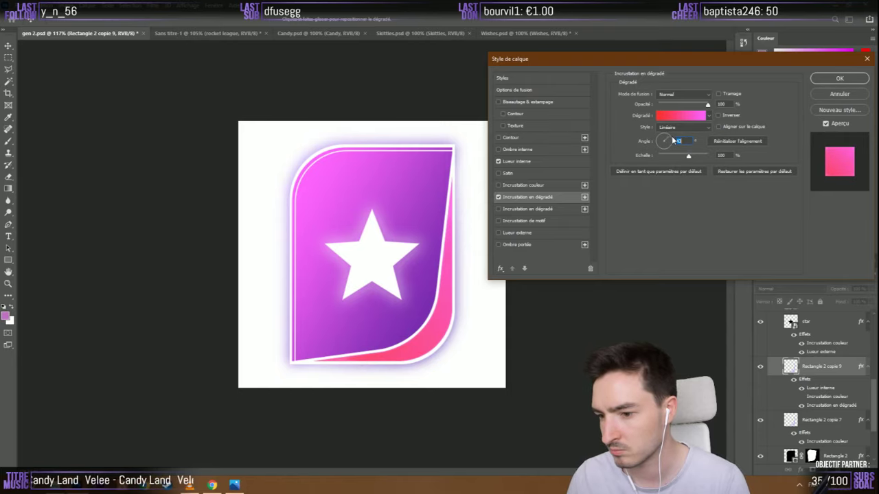
{"action": "left_click_drag", "start_coordinate": [676, 141], "coordinate": [670, 137]}
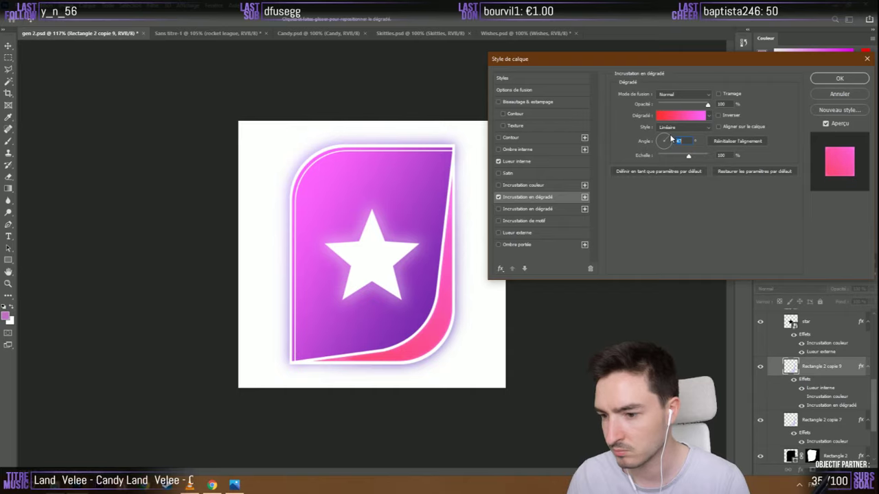
{"action": "left_click", "coordinate": [680, 128]}
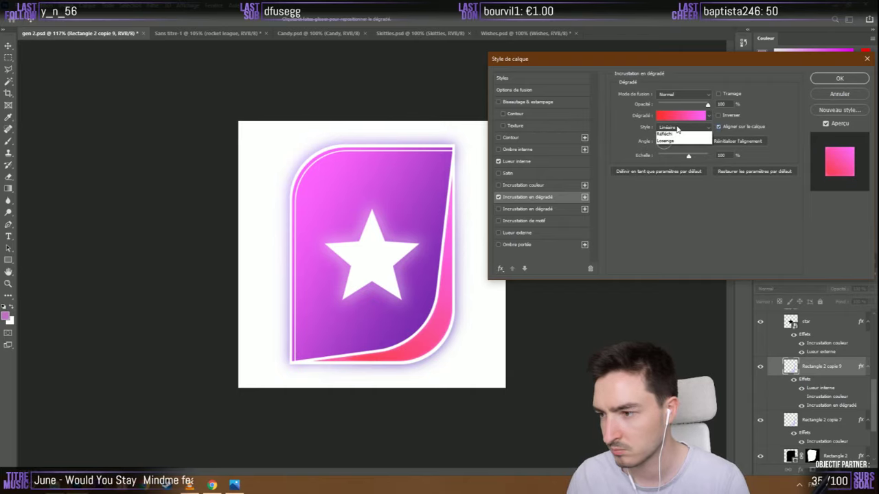
{"action": "left_click", "coordinate": [639, 199]}
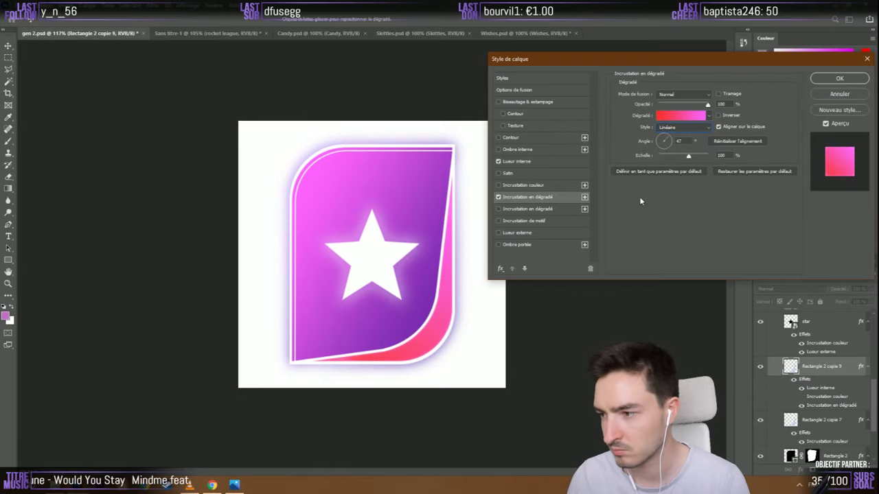
Move the pink stop in to 70%, set the start stop to pure red ff0000, and apply
{"action": "left_click", "coordinate": [675, 117]}
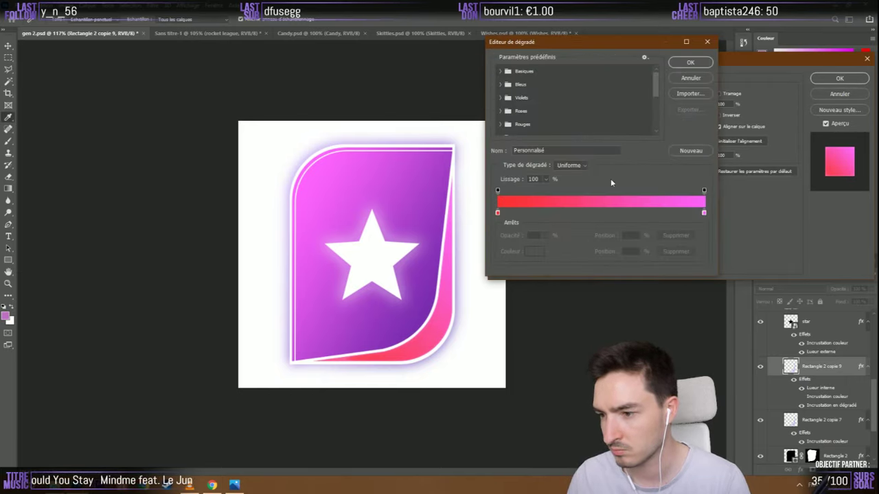
{"action": "left_click", "coordinate": [696, 213]}
{"action": "left_click_drag", "start_coordinate": [696, 213], "coordinate": [616, 213]}
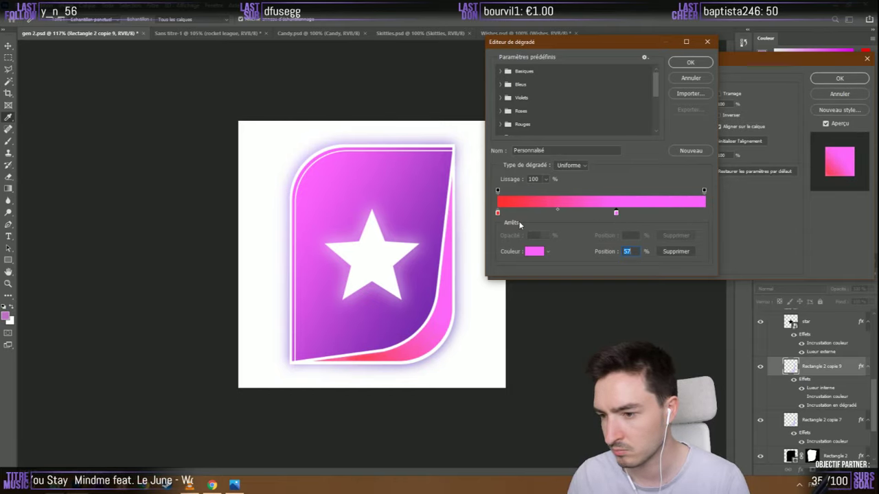
{"action": "left_click", "coordinate": [499, 215]}
{"action": "double_click", "coordinate": [498, 214]}
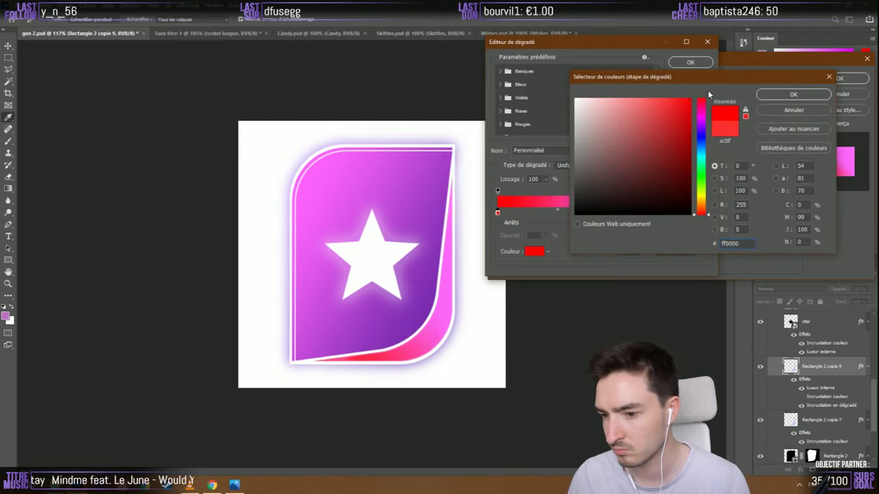
{"action": "left_click", "coordinate": [769, 94]}
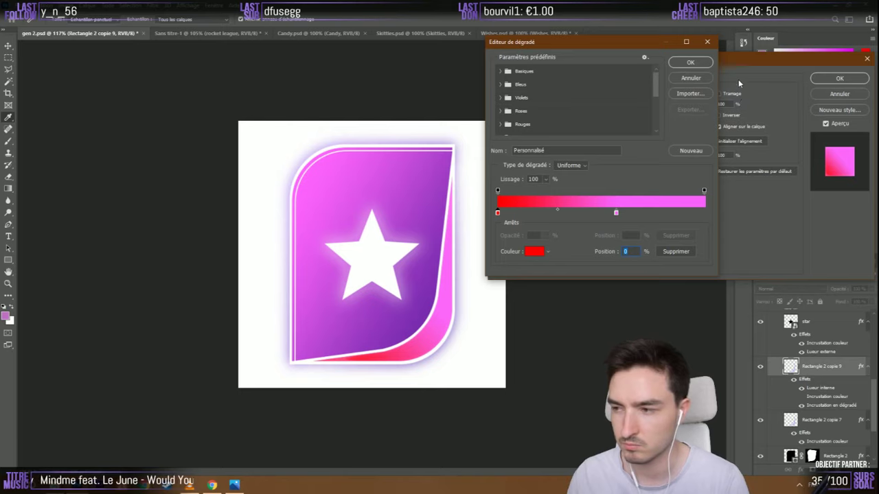
{"action": "left_click", "coordinate": [690, 62]}
{"action": "left_click", "coordinate": [839, 79]}
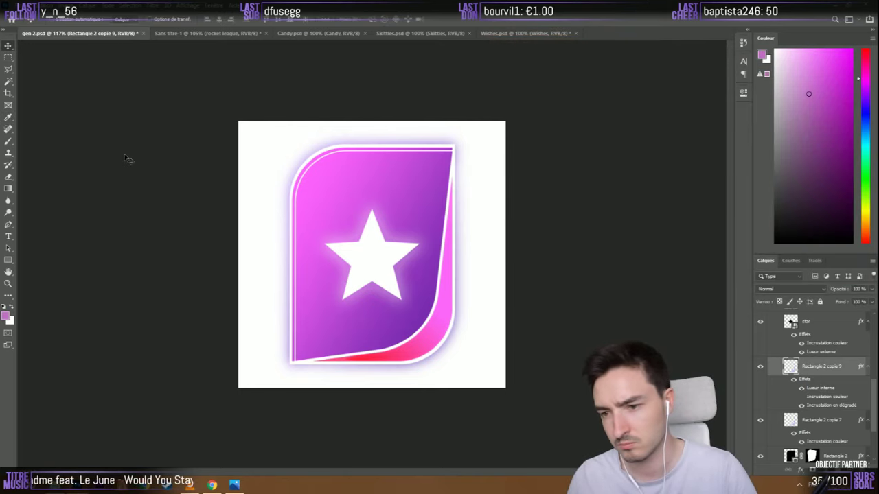
{"action": "scroll", "coordinate": [224, 236], "scroll_direction": "down", "scroll_amount": 5}
{"action": "scroll", "coordinate": [277, 261], "scroll_direction": "up", "scroll_amount": 3}
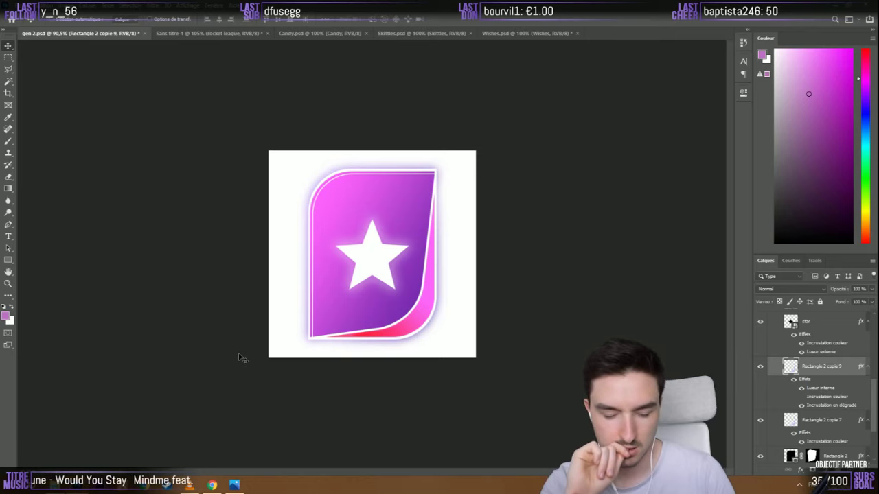
Save gen 2 with Ctrl+S, then select and duplicate the LEGEND 2 group
{"action": "key", "text": "ctrl+s"}
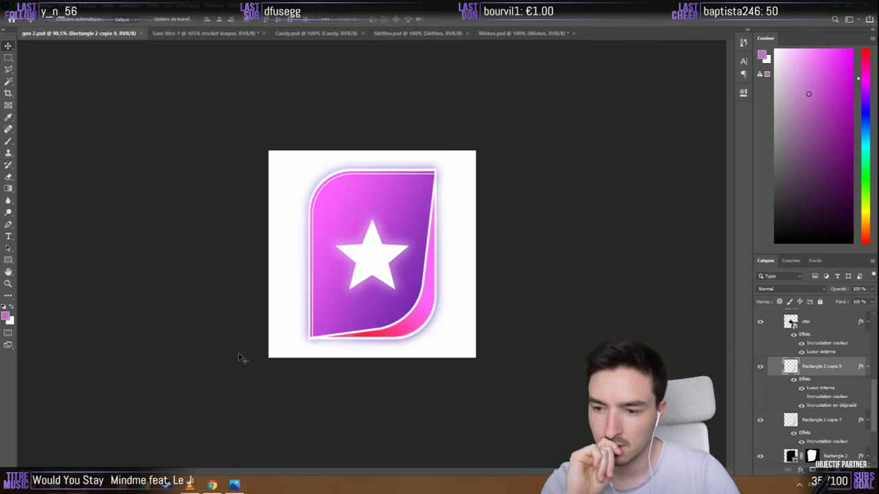
{"action": "scroll", "coordinate": [770, 356], "scroll_direction": "up", "scroll_amount": 2}
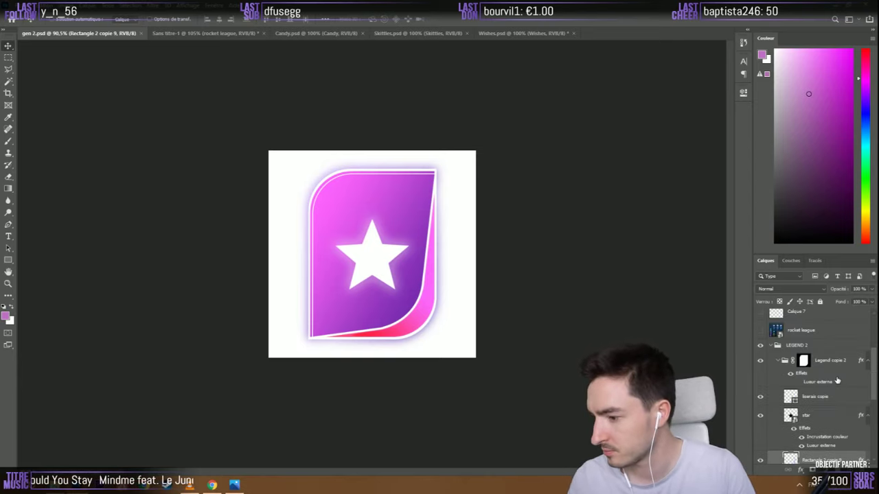
{"action": "left_click", "coordinate": [769, 346]}
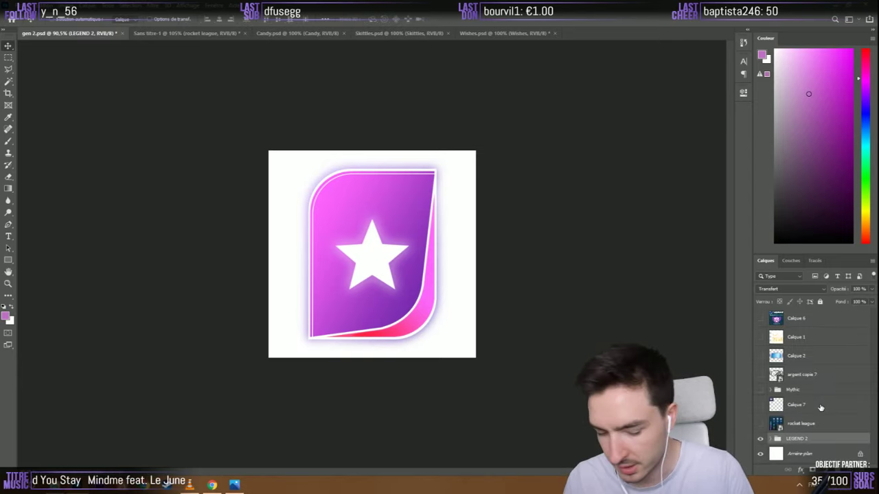
{"action": "key", "text": "ctrl+j"}
Merge the LEGEND 2 copy group into one layer and drag it into Sans titre-1
{"action": "right_click", "coordinate": [797, 439]}
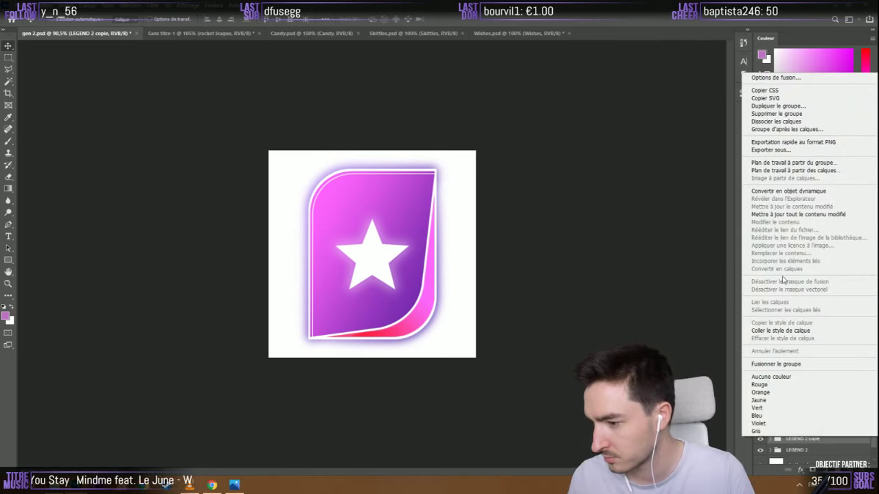
{"action": "left_click", "coordinate": [770, 364]}
{"action": "left_click_drag", "start_coordinate": [790, 443], "coordinate": [322, 144]}
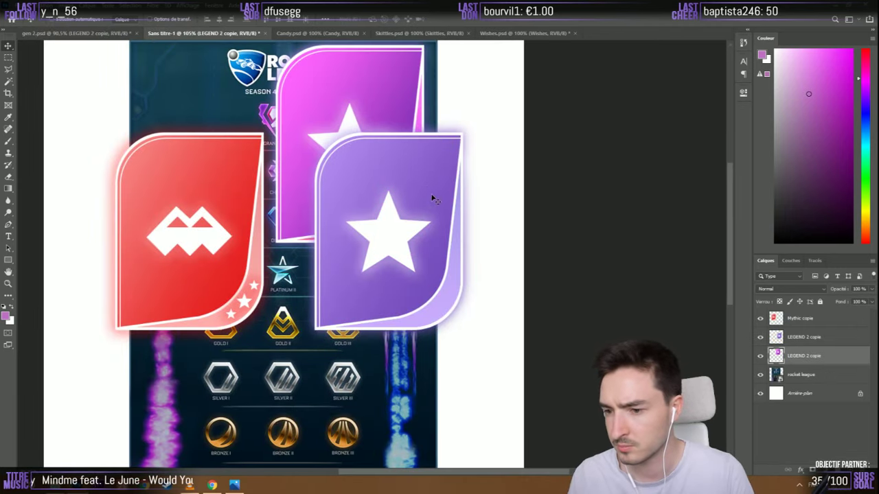
Place the pink card beneath the lilac card and move the lilac card higher
{"action": "scroll", "coordinate": [403, 302], "scroll_direction": "down", "scroll_amount": 3}
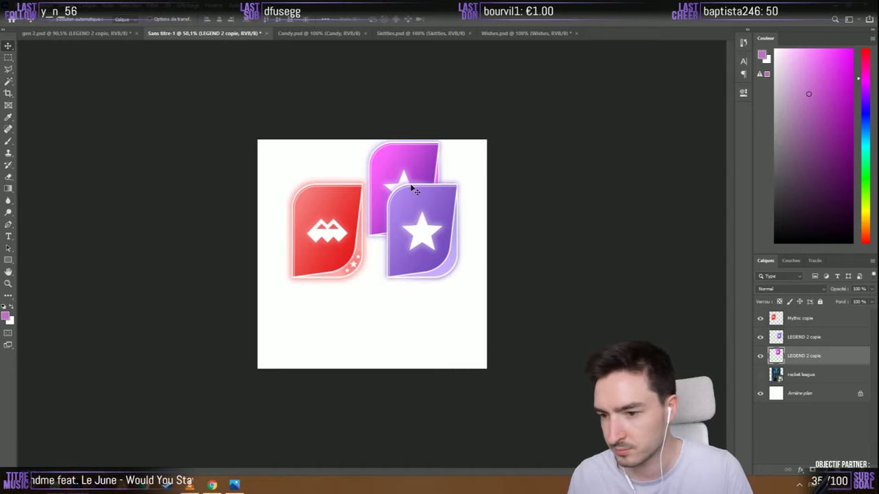
{"action": "left_click_drag", "start_coordinate": [415, 193], "coordinate": [427, 325]}
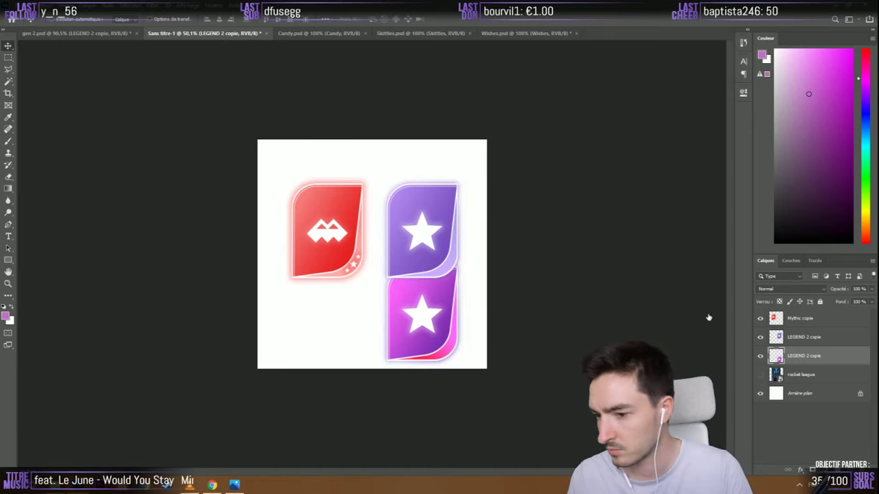
{"action": "left_click_drag", "start_coordinate": [432, 211], "coordinate": [434, 185]}
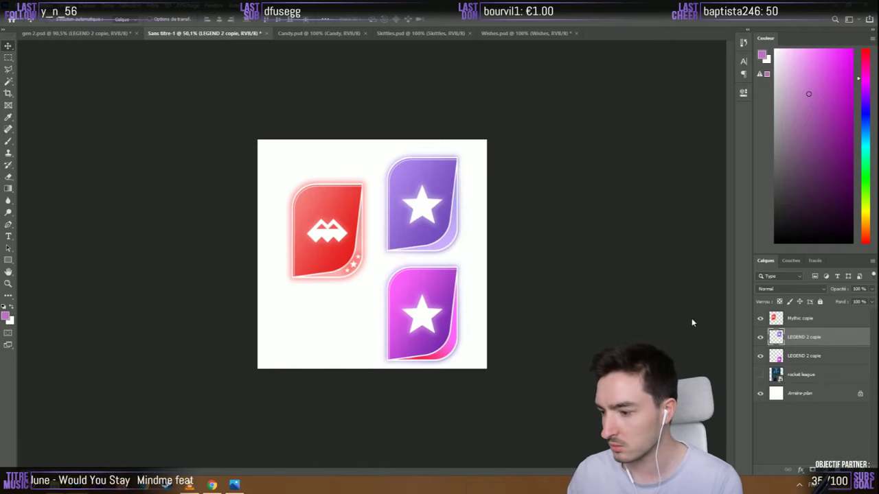
{"action": "left_click_drag", "start_coordinate": [406, 275], "coordinate": [440, 289]}
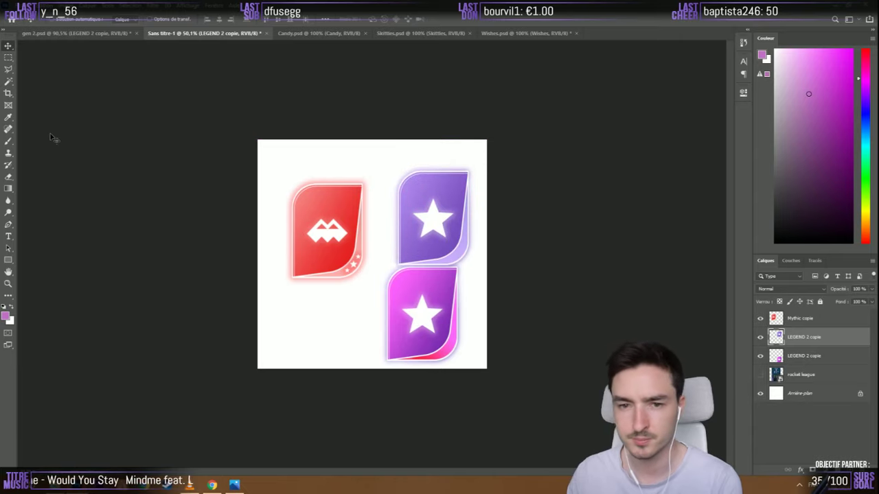
Widen the Sans titre-1 canvas to the right with the Crop tool, cancelling an accidental extra crop
{"action": "left_click", "coordinate": [9, 93]}
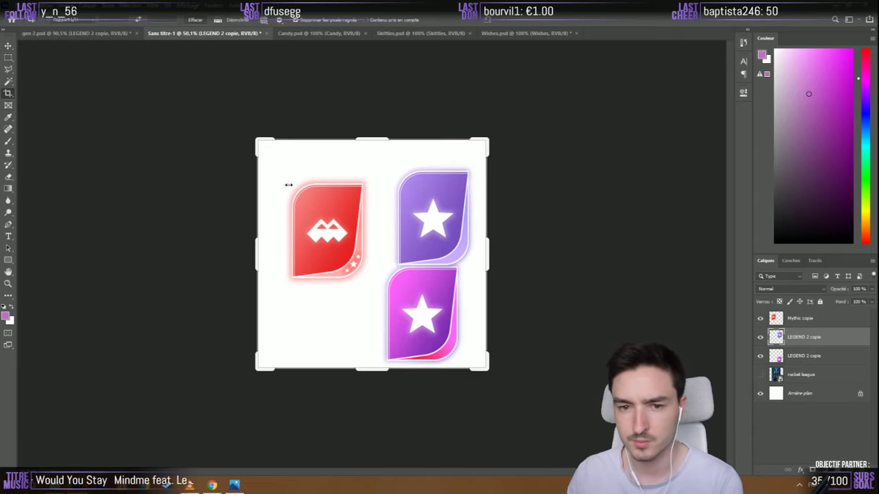
{"action": "left_click_drag", "start_coordinate": [487, 254], "coordinate": [580, 241]}
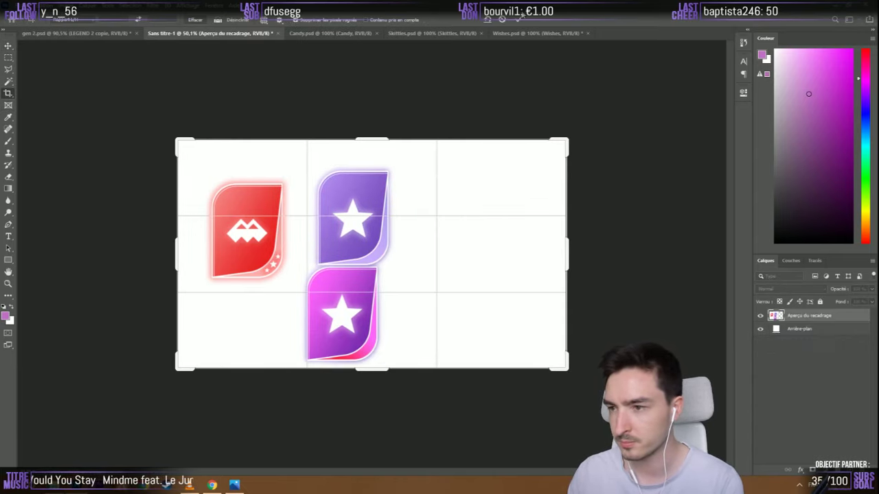
{"action": "key", "text": "Return"}
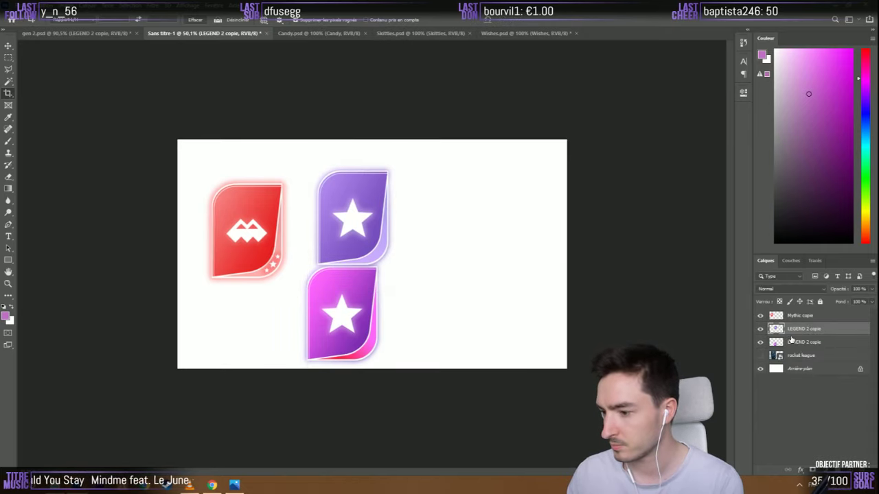
{"action": "left_click_drag", "start_coordinate": [389, 239], "coordinate": [465, 259]}
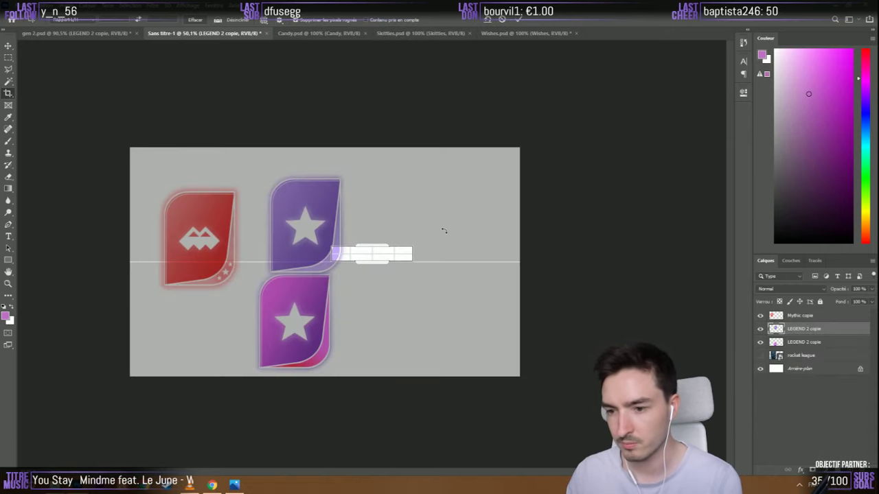
{"action": "left_click", "coordinate": [502, 20]}
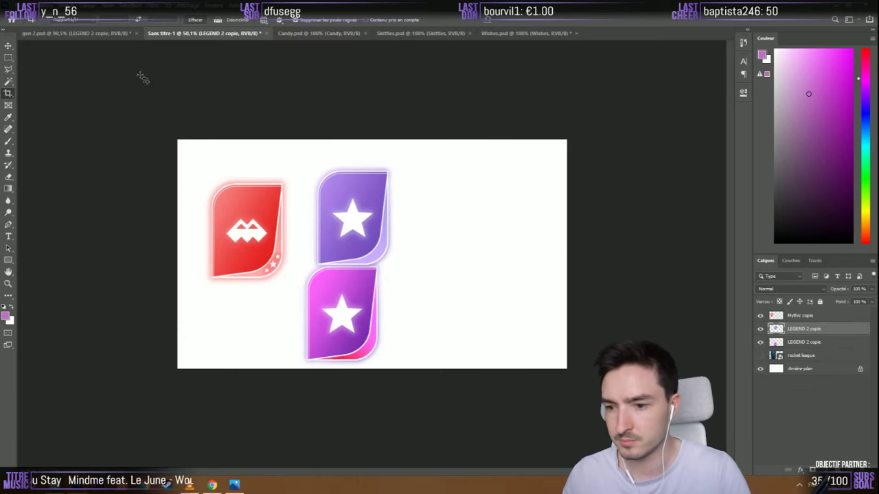
Line the lilac card up with the red card and put the pink card between them
{"action": "left_click", "coordinate": [9, 46]}
{"action": "left_click_drag", "start_coordinate": [373, 238], "coordinate": [470, 251]}
{"action": "left_click_drag", "start_coordinate": [372, 327], "coordinate": [382, 246]}
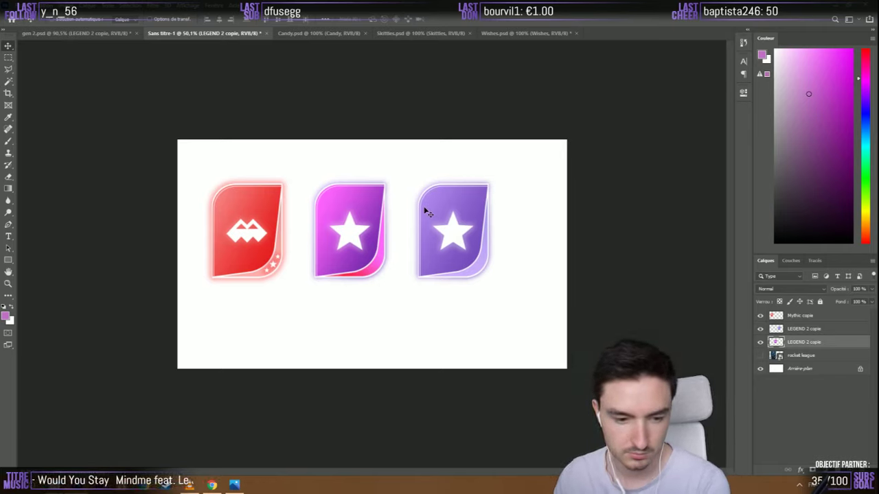
In the gen 2 document, delete the LEGEND 2 copie layer
{"action": "left_click", "coordinate": [82, 33]}
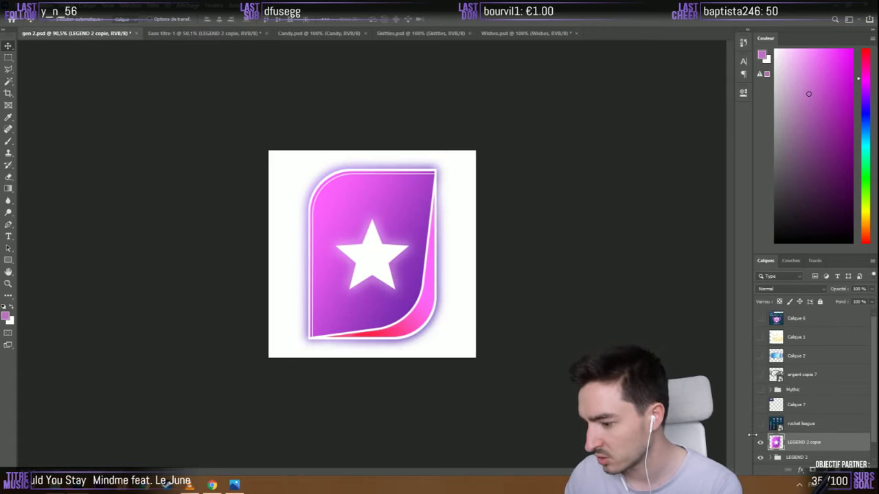
{"action": "scroll", "coordinate": [752, 435], "scroll_direction": "down", "scroll_amount": 1}
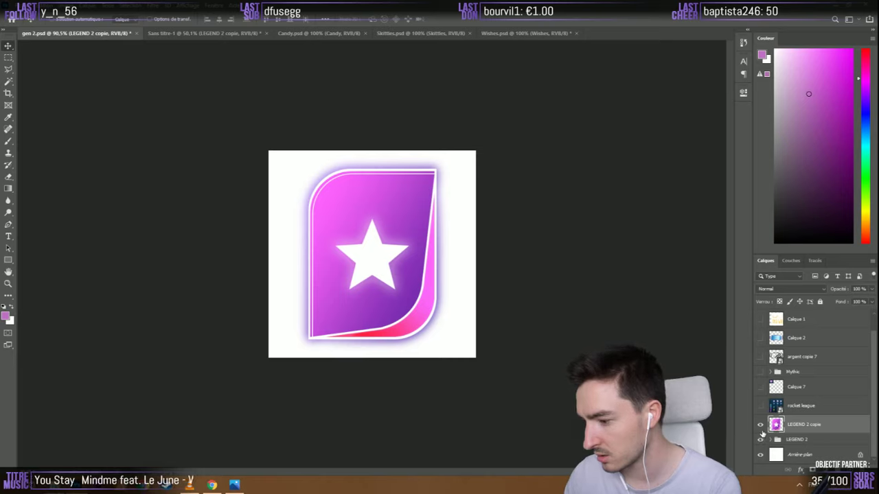
{"action": "scroll", "coordinate": [762, 432], "scroll_direction": "up", "scroll_amount": 1}
{"action": "scroll", "coordinate": [763, 431], "scroll_direction": "down", "scroll_amount": 1}
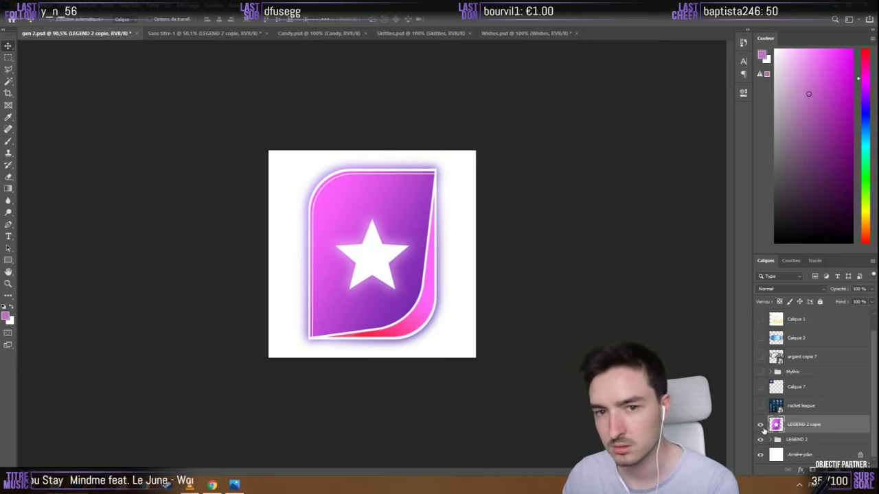
{"action": "left_click", "coordinate": [762, 427]}
{"action": "left_click", "coordinate": [763, 427]}
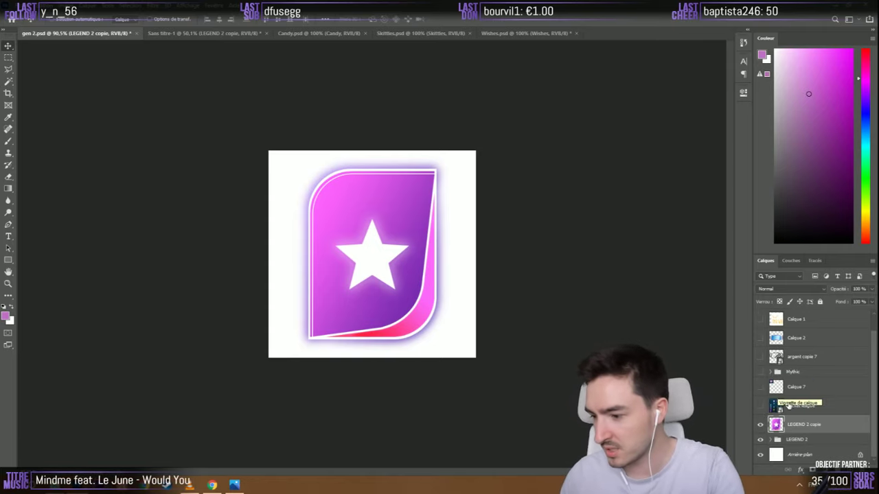
{"action": "key", "text": "Delete"}
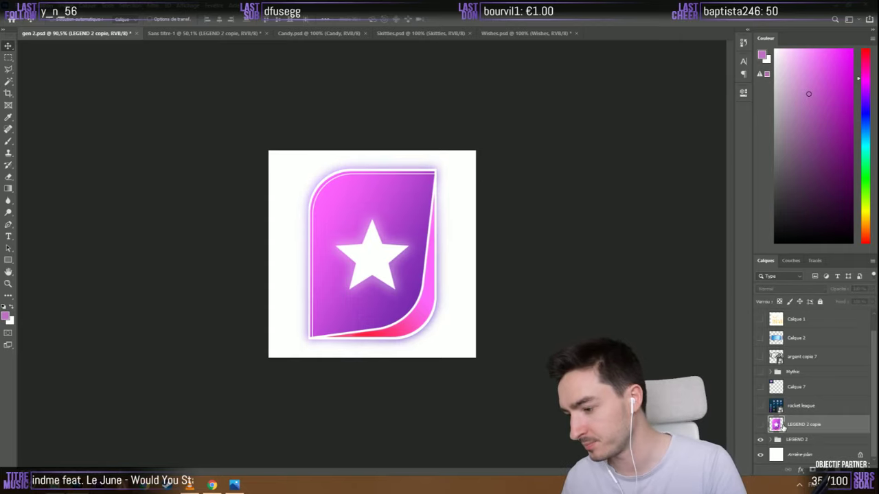
Show the Mythic group, hide LEGEND 2, fit the card on screen and expand Mythic's layers
{"action": "left_click", "coordinate": [761, 389]}
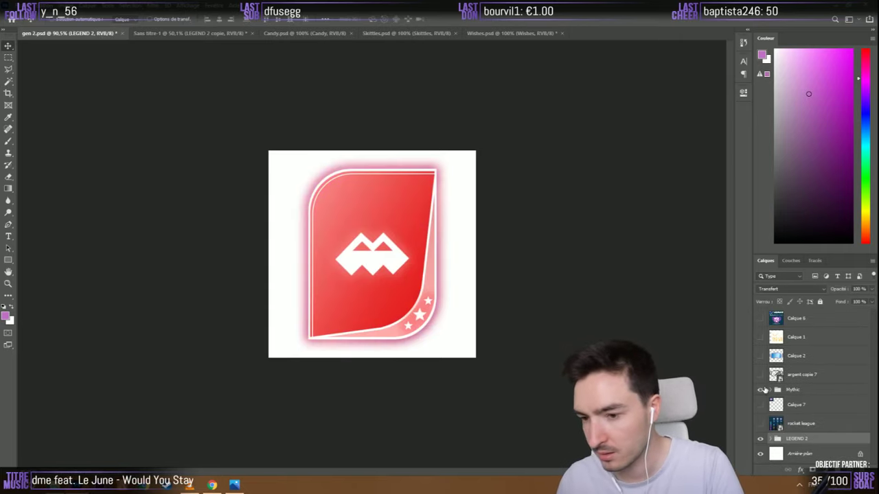
{"action": "left_click", "coordinate": [760, 437]}
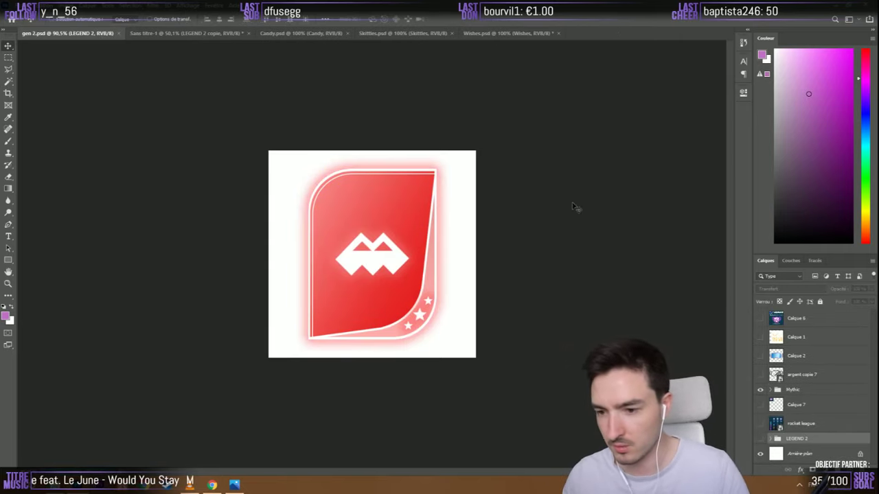
{"action": "key", "text": "ctrl+0"}
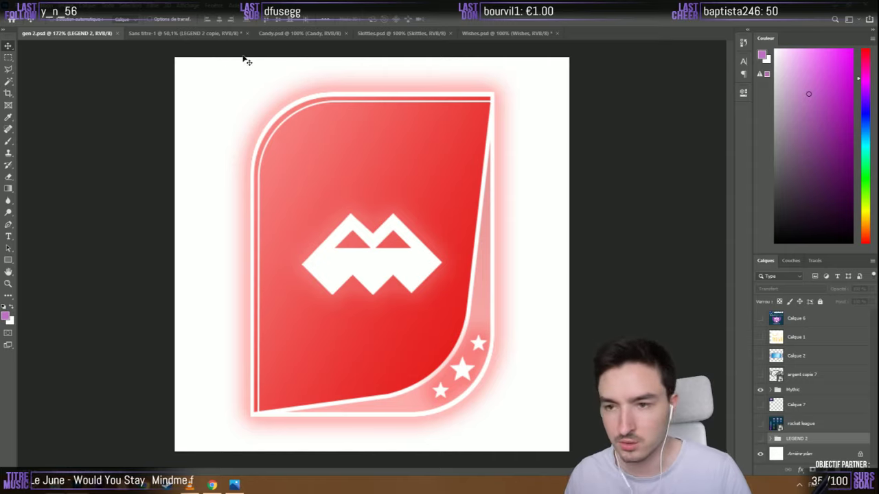
{"action": "left_click", "coordinate": [195, 35]}
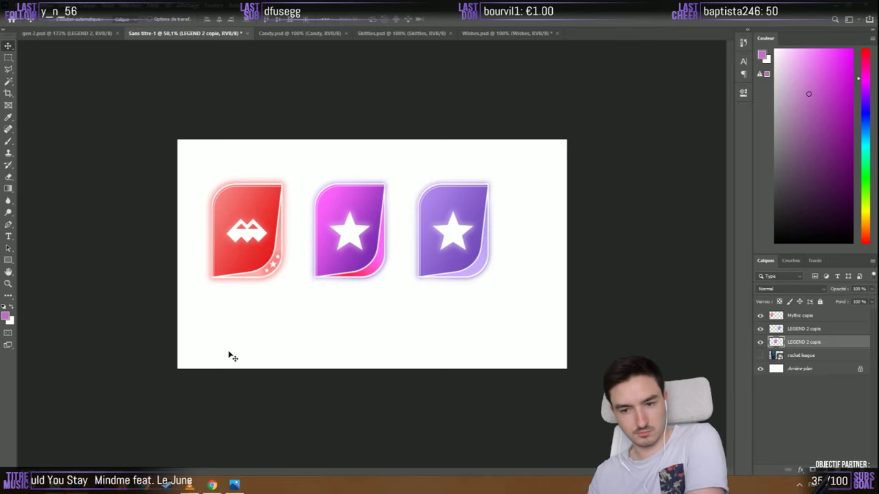
{"action": "left_click", "coordinate": [67, 33]}
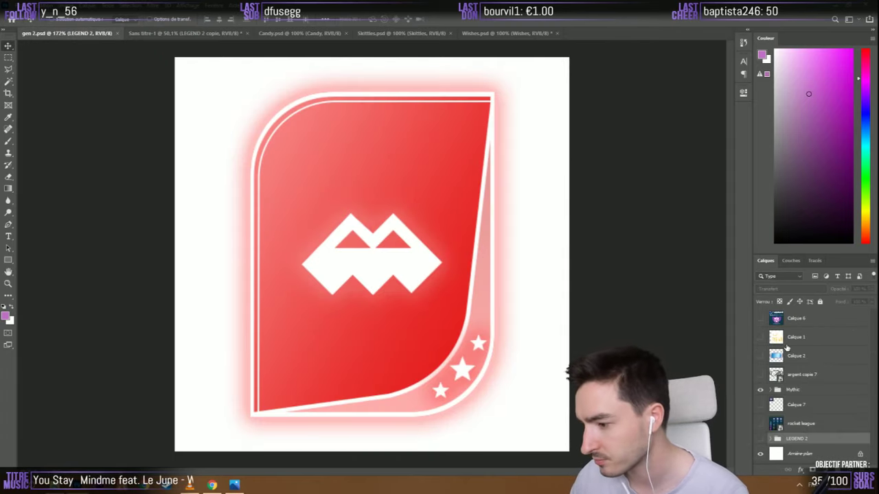
{"action": "left_click", "coordinate": [772, 390]}
{"action": "left_click", "coordinate": [771, 390]}
{"action": "scroll", "coordinate": [812, 409], "scroll_direction": "down", "scroll_amount": 2}
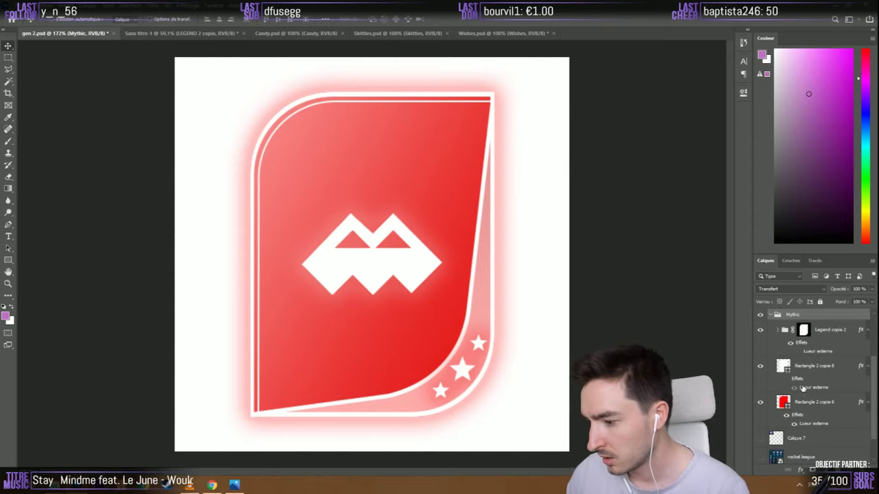
Try higher Outer Glow opacity and range on Rectangle 2 copie 8, discard them, then expand Legend copie 2
{"action": "left_click", "coordinate": [807, 389]}
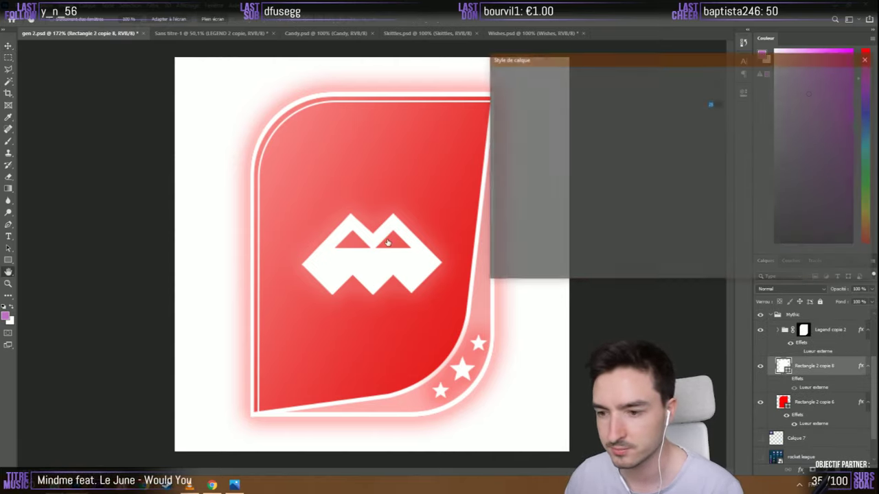
{"action": "left_click_drag", "start_coordinate": [670, 106], "coordinate": [680, 107]}
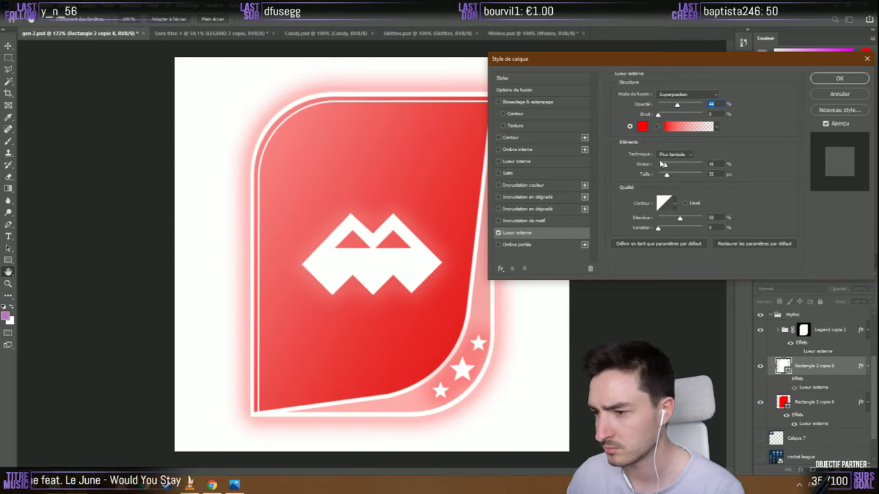
{"action": "mouse_move", "coordinate": [682, 220]}
{"action": "left_mouse_down"}
{"action": "mouse_move", "coordinate": [692, 219]}
{"action": "mouse_move", "coordinate": [683, 218]}
{"action": "left_mouse_up"}
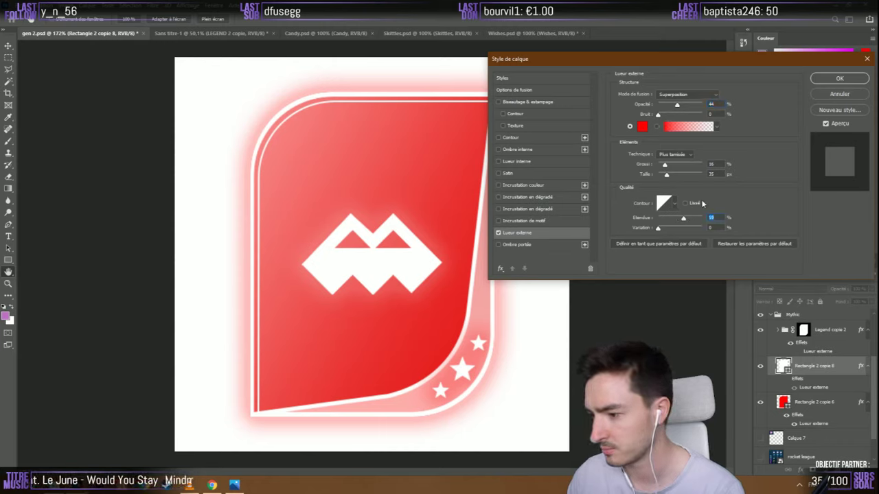
{"action": "left_click", "coordinate": [831, 96]}
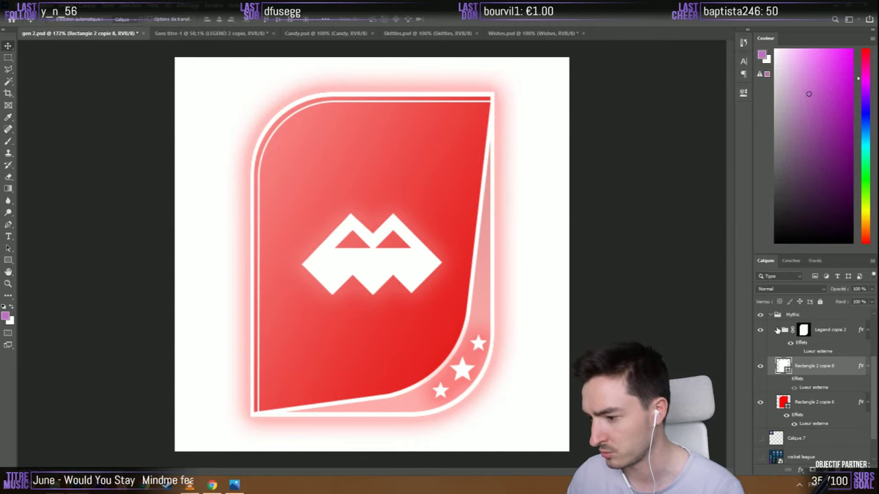
{"action": "left_click", "coordinate": [778, 330]}
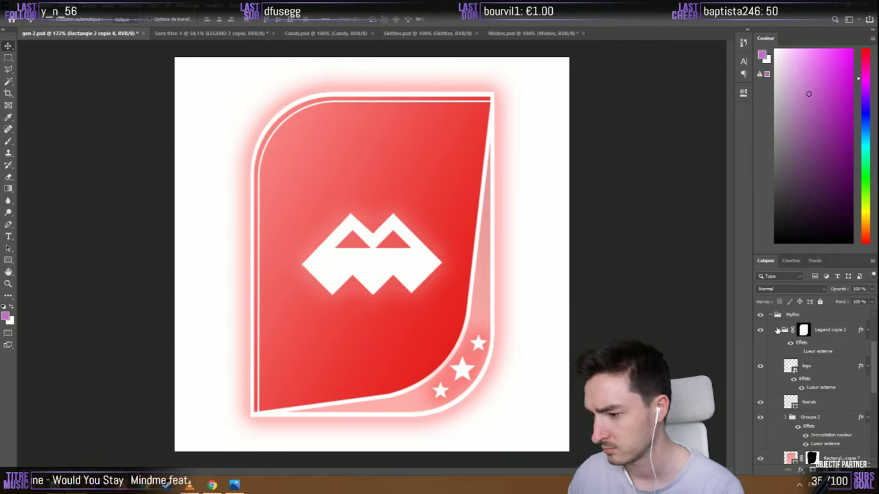
Select the M logo's outer glow, raise its opacity, and start trying contour presets
{"action": "left_click", "coordinate": [812, 389]}
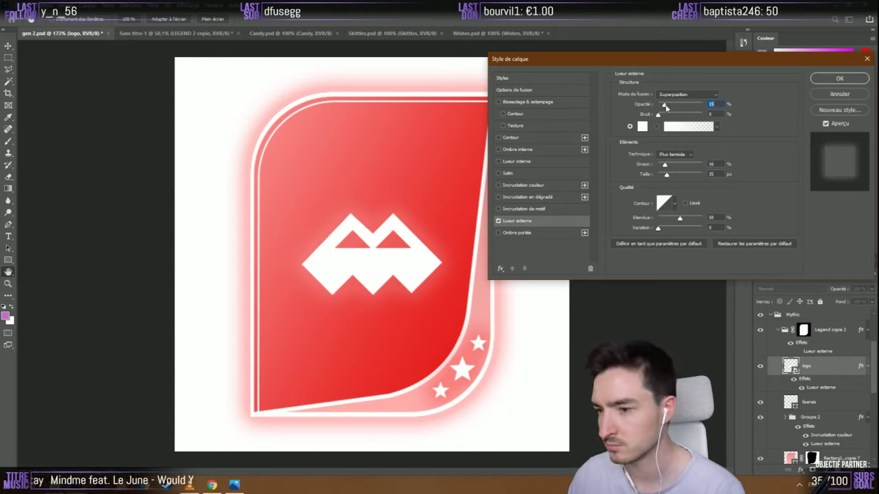
{"action": "mouse_move", "coordinate": [665, 107]}
{"action": "left_mouse_down"}
{"action": "mouse_move", "coordinate": [681, 106]}
{"action": "mouse_move", "coordinate": [670, 107]}
{"action": "left_mouse_up"}
{"action": "left_click", "coordinate": [673, 204]}
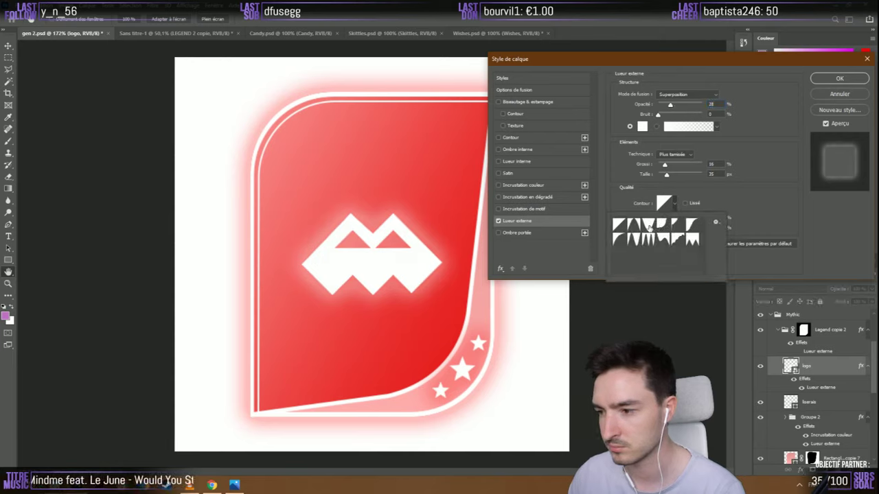
{"action": "left_click", "coordinate": [646, 226]}
{"action": "left_click", "coordinate": [661, 226]}
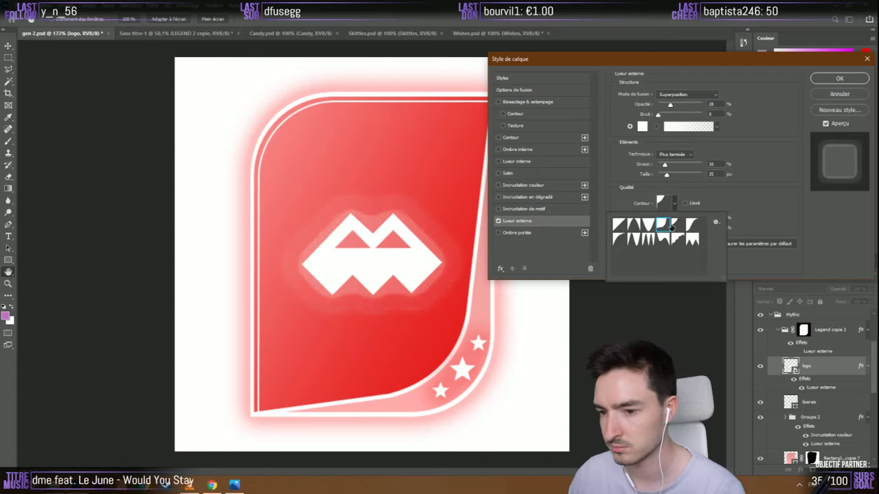
{"action": "left_click", "coordinate": [678, 226]}
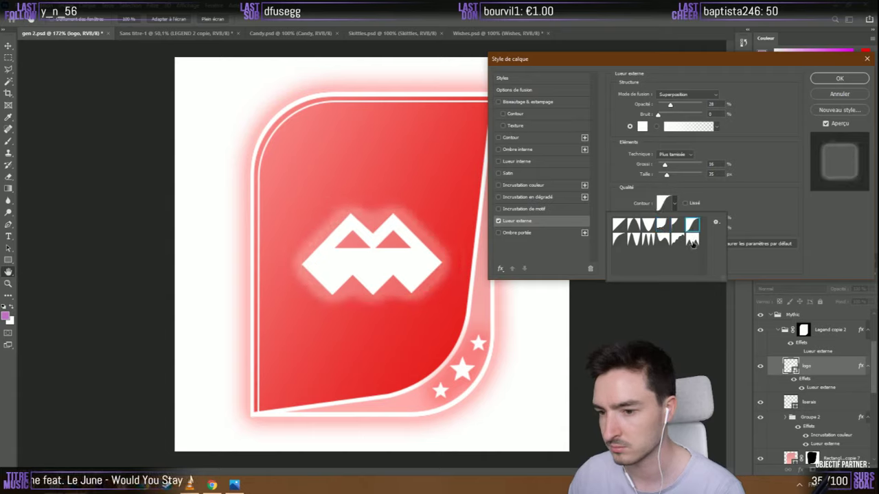
Settle on the Linear glow contour and lower the glow opacity to 28%
{"action": "left_click", "coordinate": [692, 239]}
{"action": "left_click", "coordinate": [677, 238]}
{"action": "left_click", "coordinate": [662, 238]}
{"action": "left_click", "coordinate": [647, 239]}
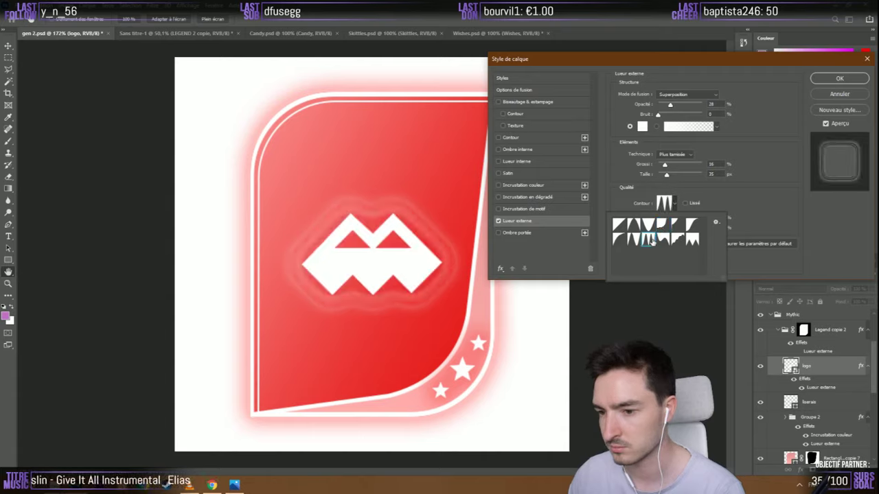
{"action": "left_click", "coordinate": [633, 239]}
{"action": "left_click", "coordinate": [620, 239]}
{"action": "left_click", "coordinate": [617, 225]}
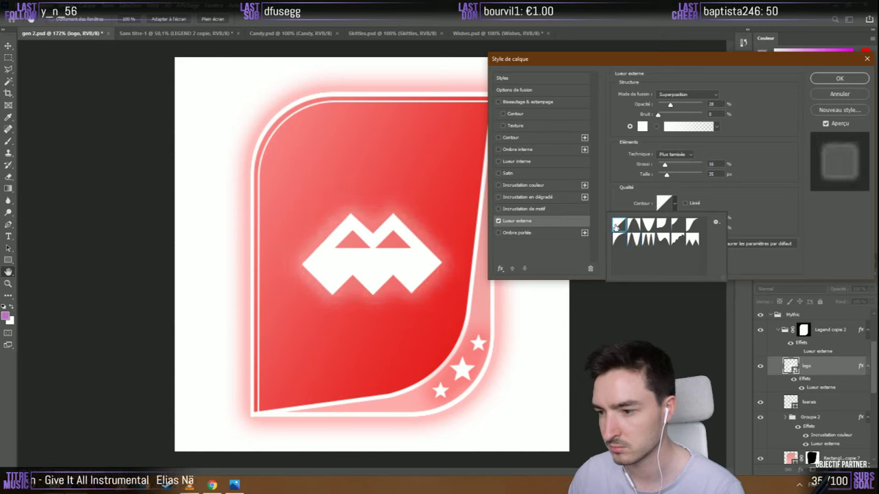
{"action": "left_click", "coordinate": [659, 104]}
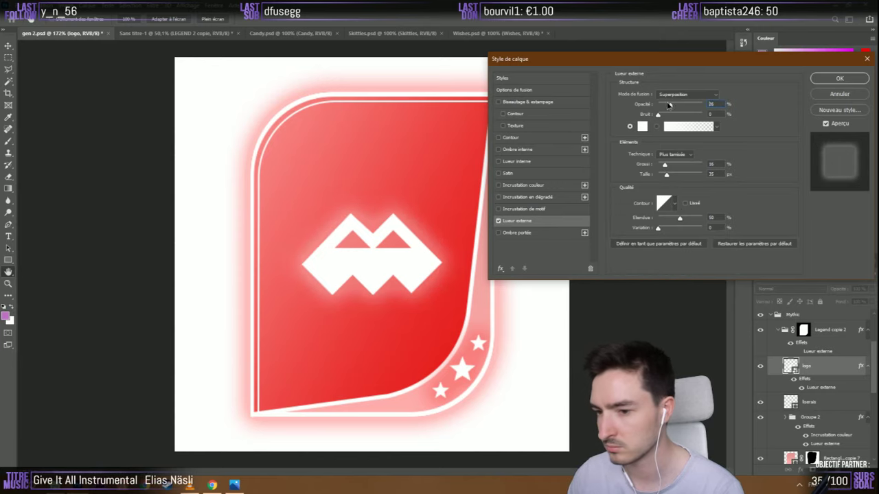
{"action": "left_click_drag", "start_coordinate": [670, 104], "coordinate": [670, 105]}
Make the logo's outer glow pure red at 100% opacity with a larger spread
{"action": "left_click", "coordinate": [642, 126]}
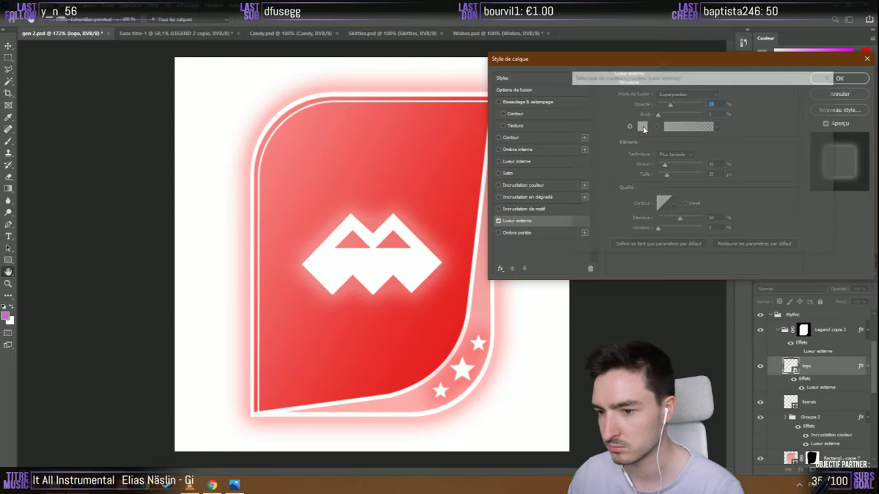
{"action": "left_click", "coordinate": [320, 118]}
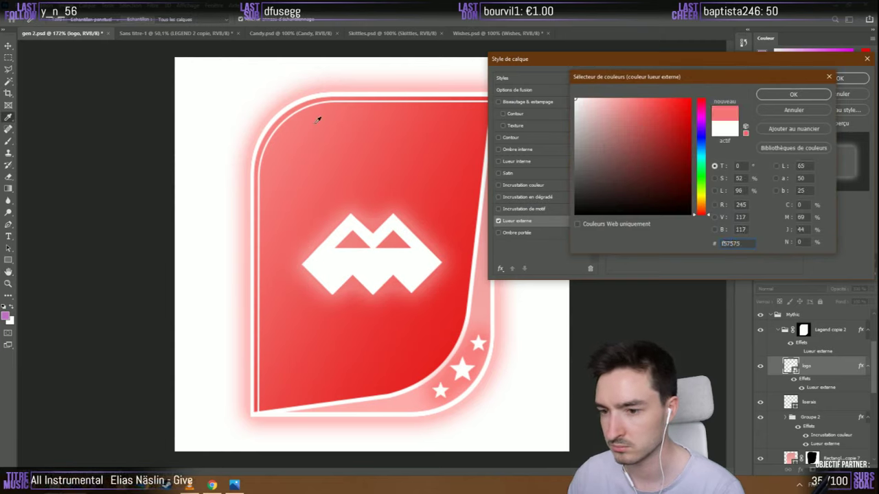
{"action": "left_click_drag", "start_coordinate": [674, 103], "coordinate": [700, 102]}
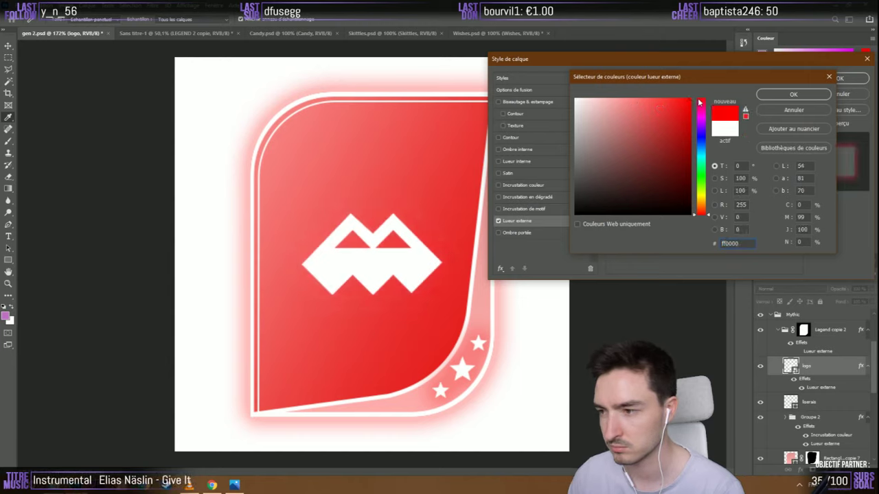
{"action": "left_click", "coordinate": [789, 95]}
{"action": "left_click_drag", "start_coordinate": [670, 105], "coordinate": [713, 103]}
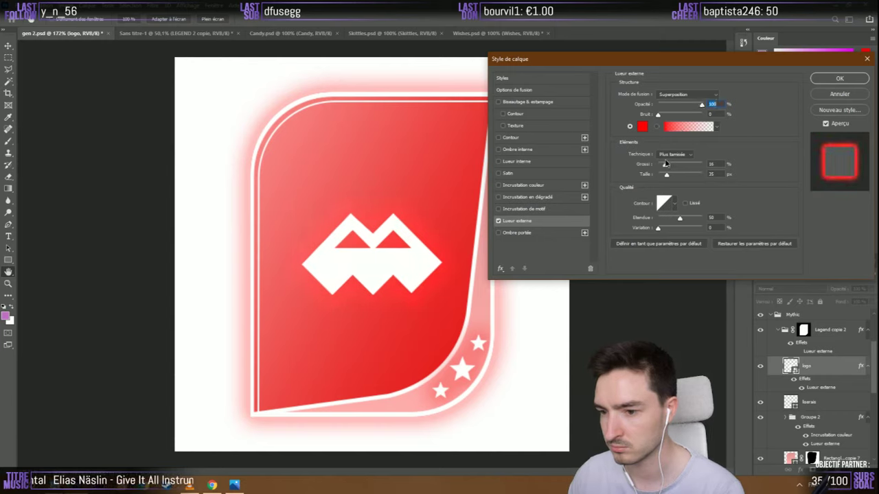
{"action": "left_click_drag", "start_coordinate": [664, 164], "coordinate": [672, 164]}
Adjust the red glow shade, then switch off Lueur externe and close Style de calque
{"action": "left_click", "coordinate": [642, 126]}
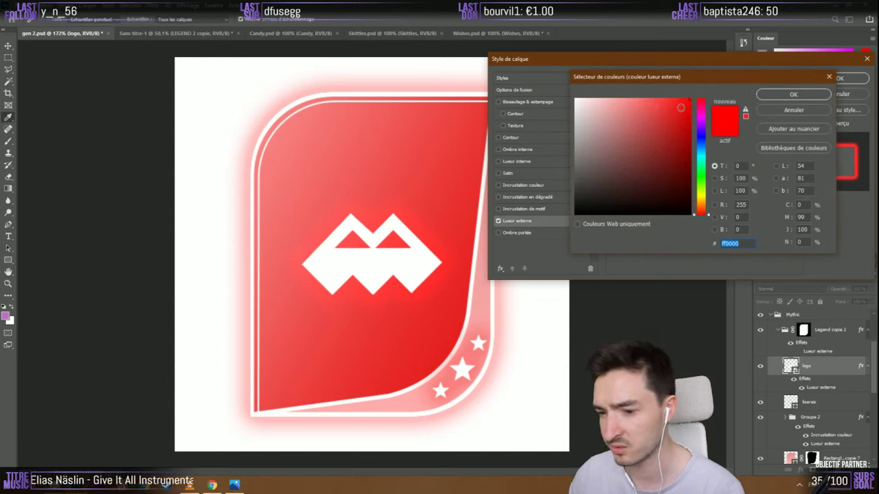
{"action": "mouse_move", "coordinate": [678, 104]}
{"action": "left_mouse_down"}
{"action": "mouse_move", "coordinate": [672, 99]}
{"action": "mouse_move", "coordinate": [697, 101]}
{"action": "left_mouse_up"}
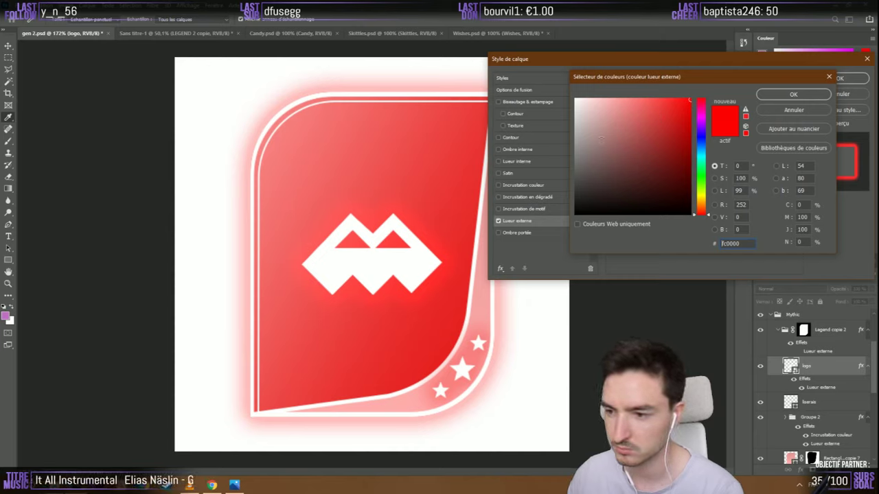
{"action": "left_click", "coordinate": [776, 110]}
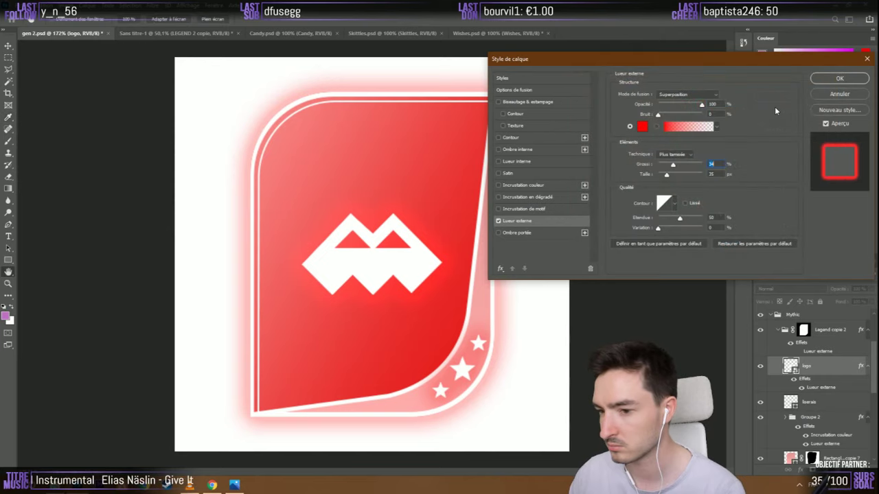
{"action": "left_click", "coordinate": [500, 221]}
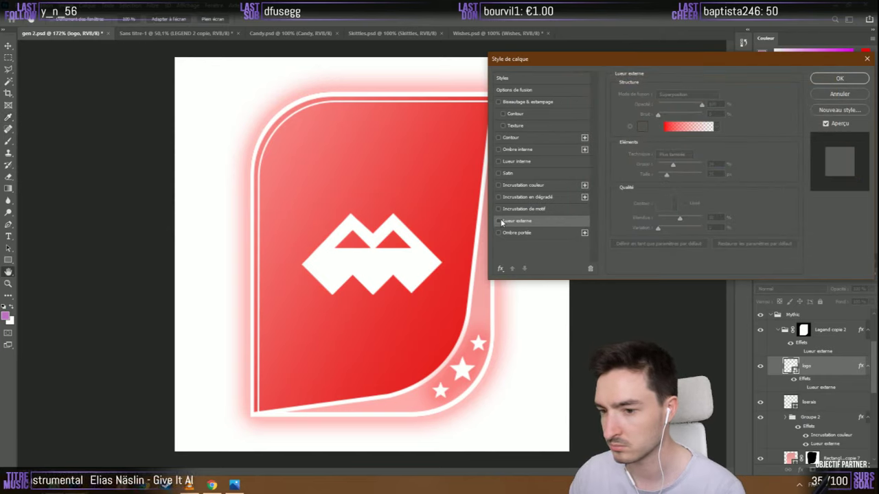
{"action": "left_click", "coordinate": [839, 95]}
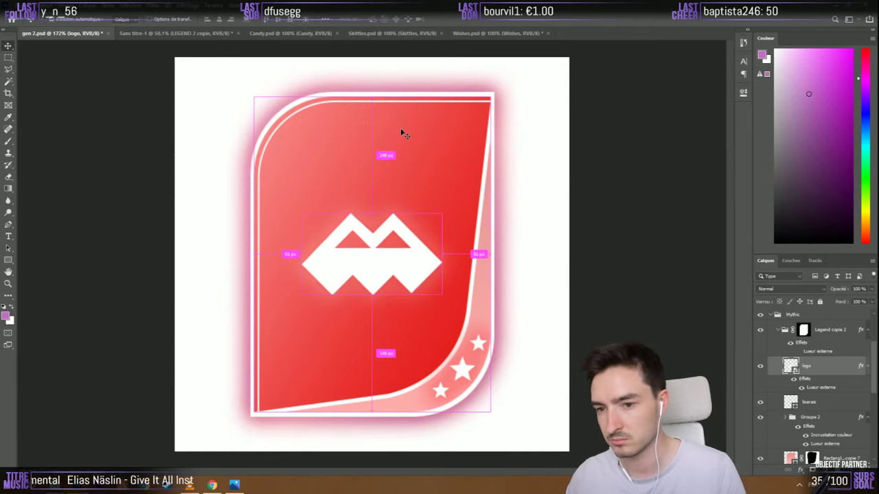
{"action": "key", "text": "ctrl+z"}
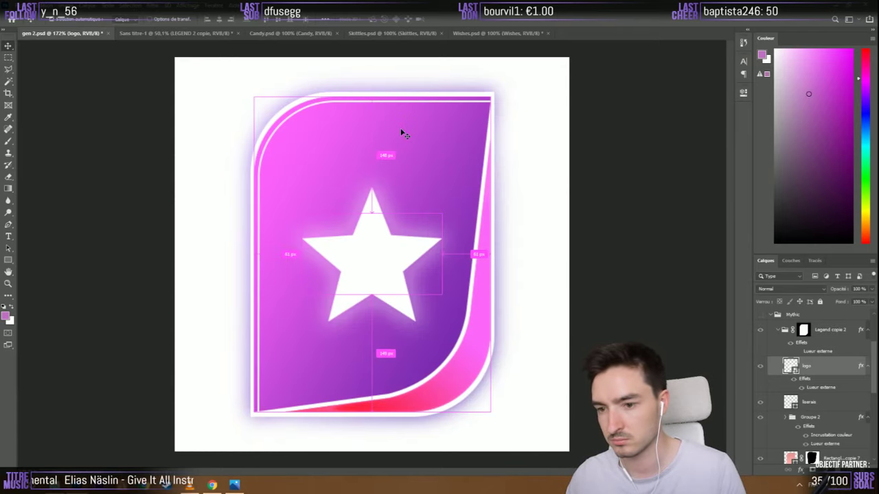
Hide the purple LEGEND 2 card and make the red Mythic card visible
{"action": "scroll", "coordinate": [778, 330], "scroll_direction": "up", "scroll_amount": 2}
{"action": "left_click", "coordinate": [772, 391]}
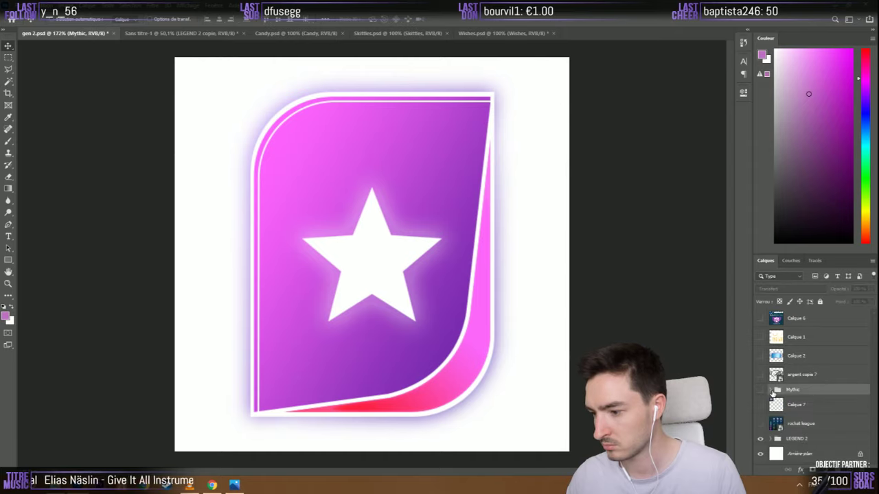
{"action": "left_click", "coordinate": [776, 439]}
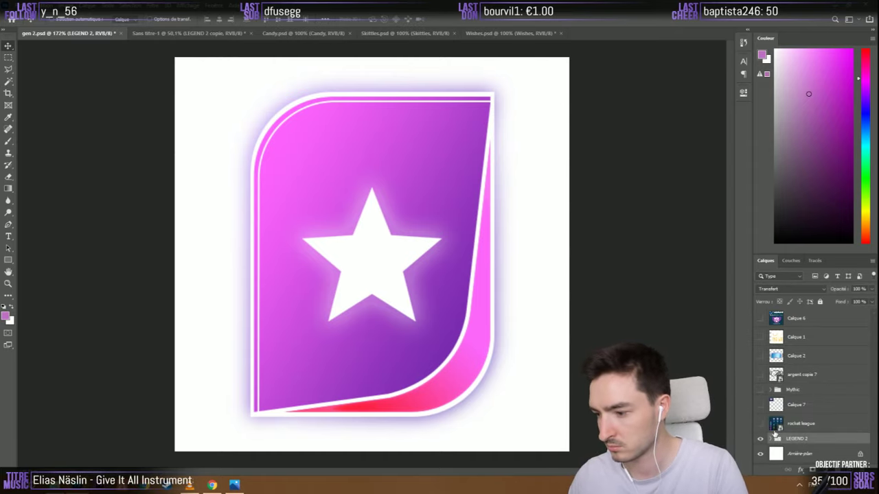
{"action": "left_click", "coordinate": [760, 438]}
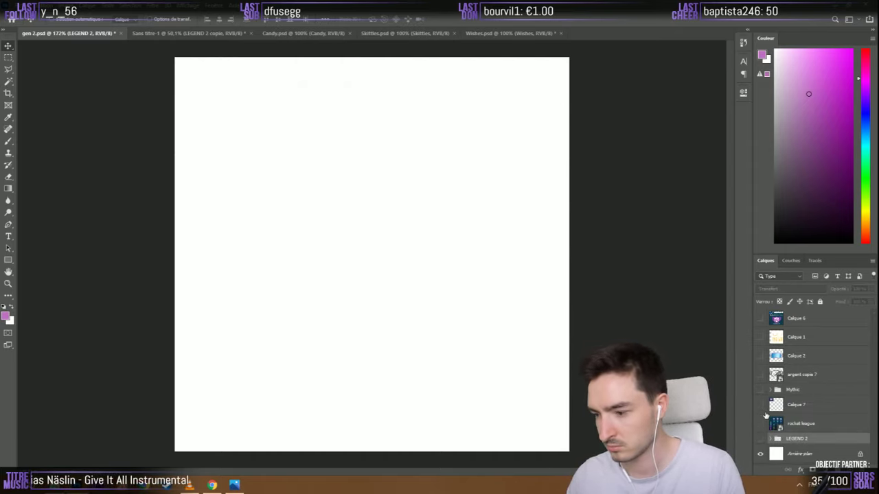
{"action": "left_click", "coordinate": [760, 405]}
{"action": "left_click", "coordinate": [761, 405]}
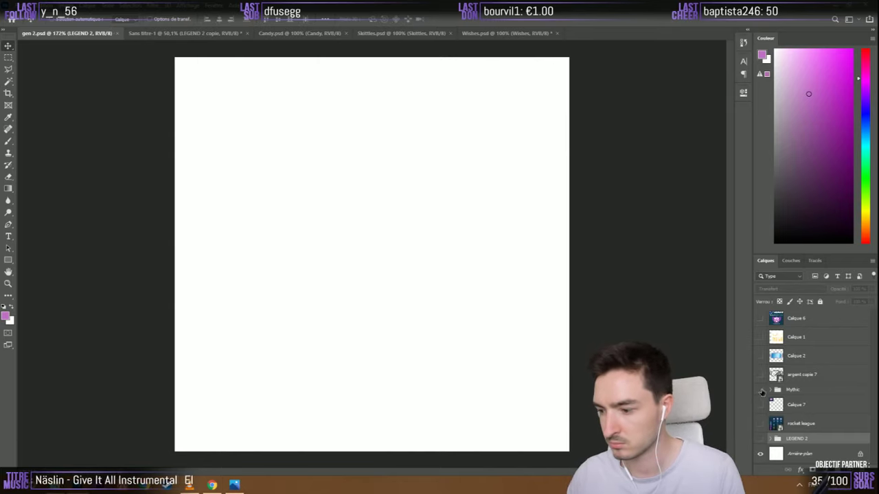
{"action": "left_click", "coordinate": [760, 390]}
Check Sans titre-1, then in gen 2.psd expand Mythic and locate the corner-stars group
{"action": "left_click", "coordinate": [213, 33]}
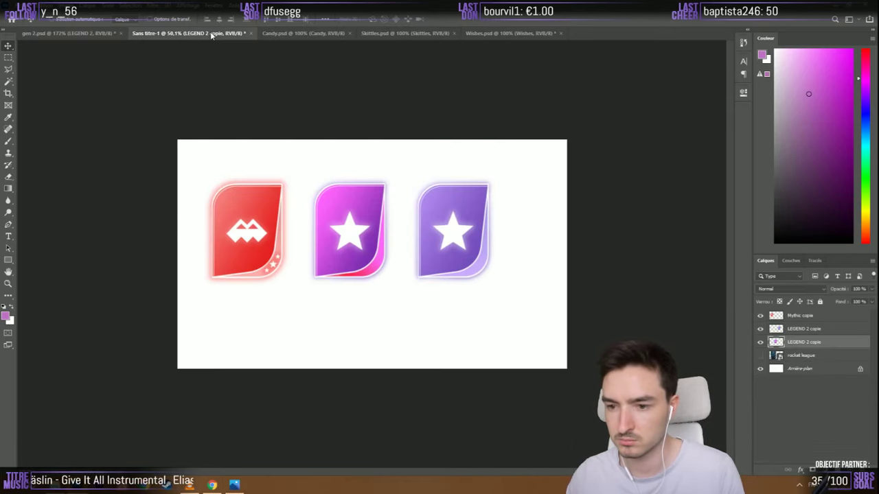
{"action": "scroll", "coordinate": [405, 251], "scroll_direction": "up", "scroll_amount": 2}
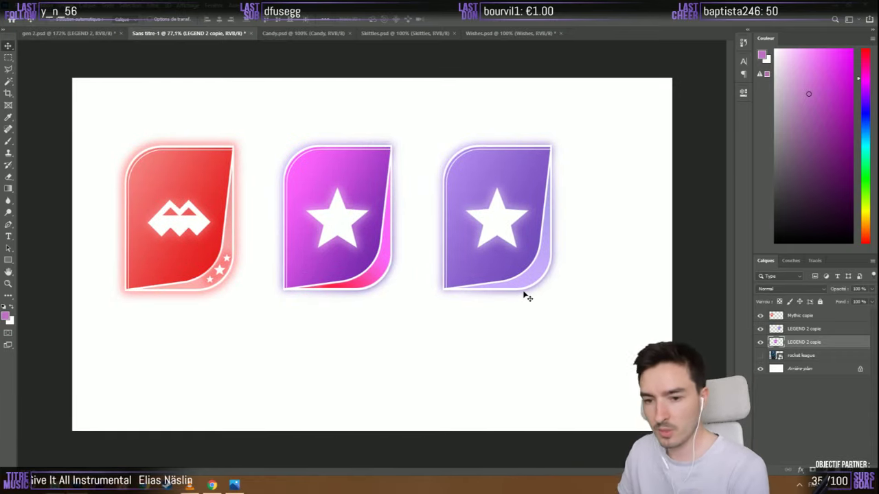
{"action": "left_click", "coordinate": [55, 32]}
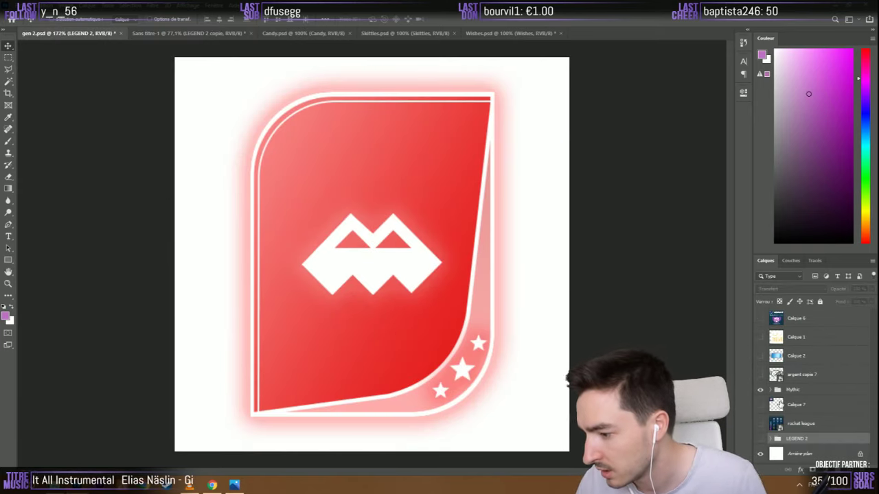
{"action": "left_click", "coordinate": [769, 389]}
{"action": "left_click", "coordinate": [771, 390]}
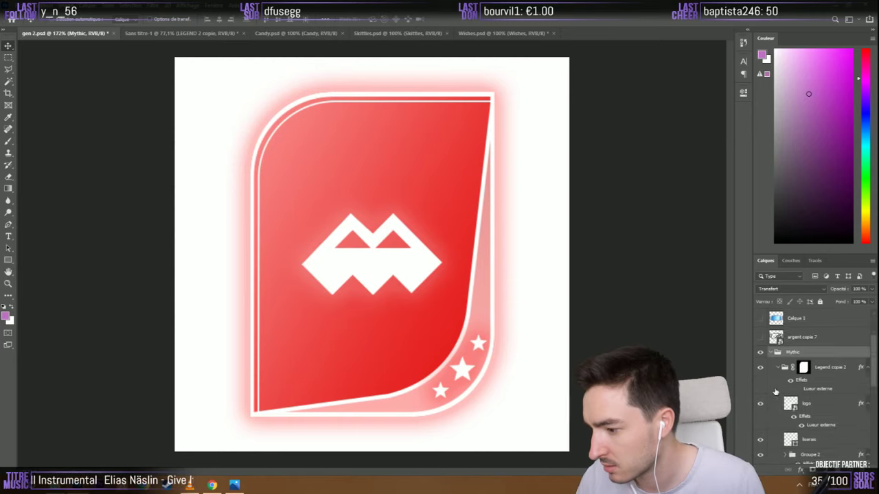
{"action": "scroll", "coordinate": [774, 391], "scroll_direction": "down", "scroll_amount": 2}
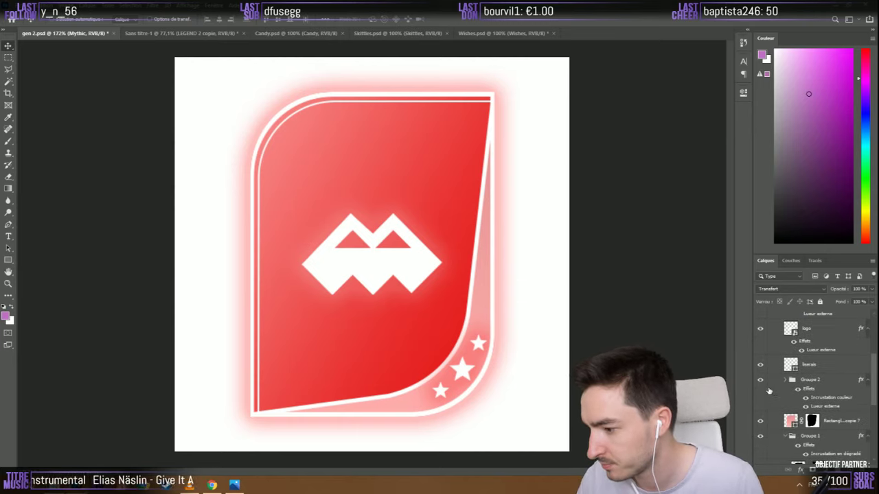
{"action": "scroll", "coordinate": [785, 378], "scroll_direction": "down", "scroll_amount": 1}
{"action": "left_click", "coordinate": [760, 362]}
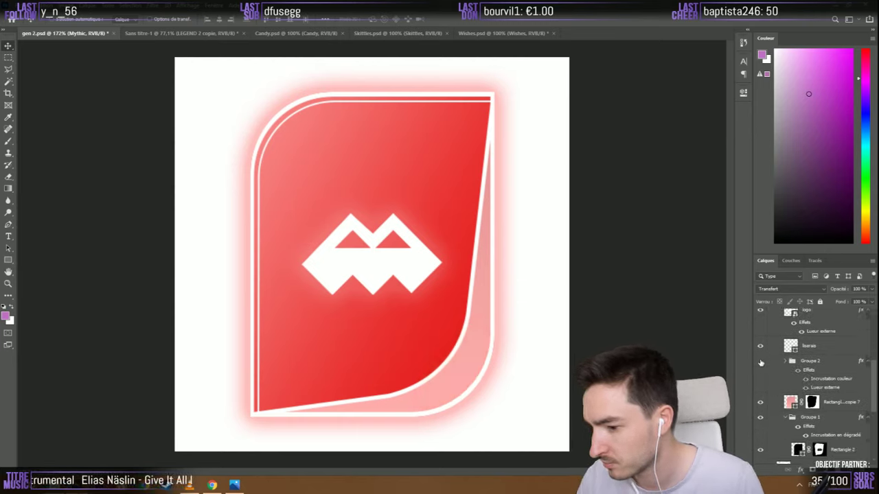
{"action": "left_click", "coordinate": [760, 362]}
Duplicate the Groupe 2 stars group into the Sans titre-1 document
{"action": "right_click", "coordinate": [813, 362]}
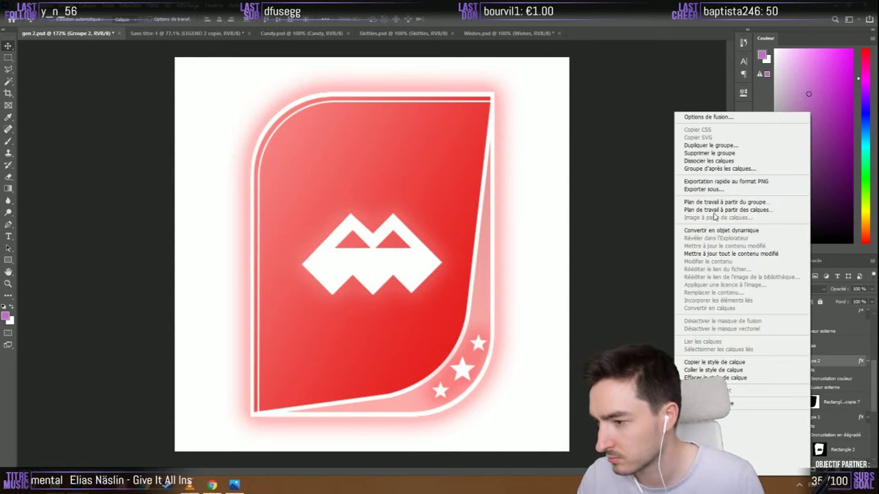
{"action": "left_click", "coordinate": [710, 145]}
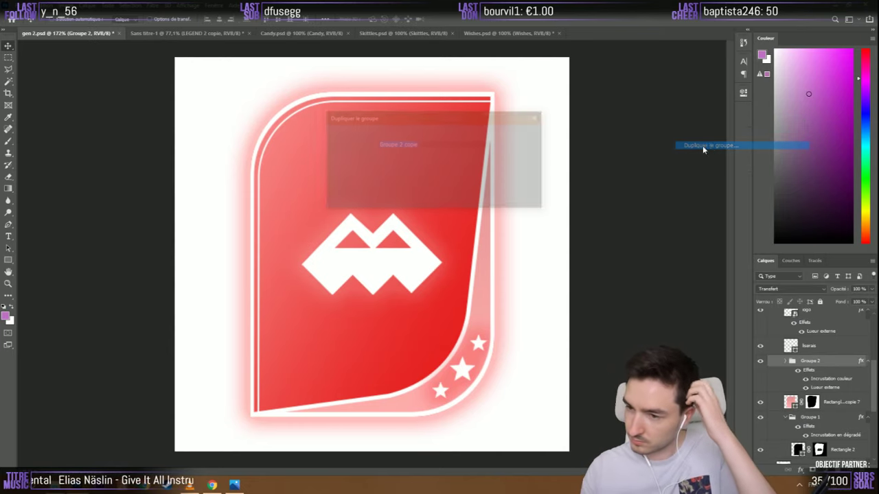
{"action": "left_click", "coordinate": [426, 168]}
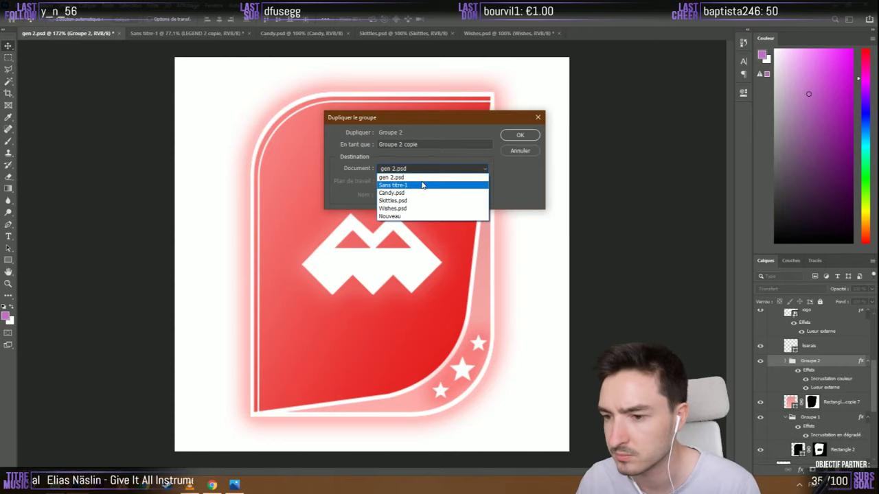
{"action": "left_click", "coordinate": [421, 186]}
{"action": "left_click", "coordinate": [517, 136]}
Place the copied corner stars onto the magenta and lilac cards
{"action": "left_click", "coordinate": [213, 32]}
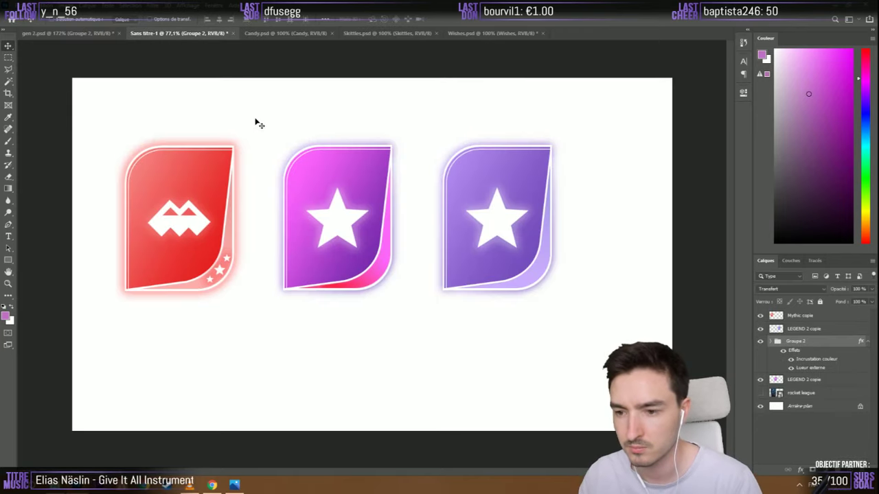
{"action": "left_click_drag", "start_coordinate": [225, 199], "coordinate": [550, 259]}
{"action": "mouse_move", "coordinate": [797, 316]}
{"action": "left_mouse_down"}
{"action": "mouse_move", "coordinate": [792, 335]}
{"action": "mouse_move", "coordinate": [795, 313]}
{"action": "left_mouse_up"}
{"action": "left_click", "coordinate": [790, 329]}
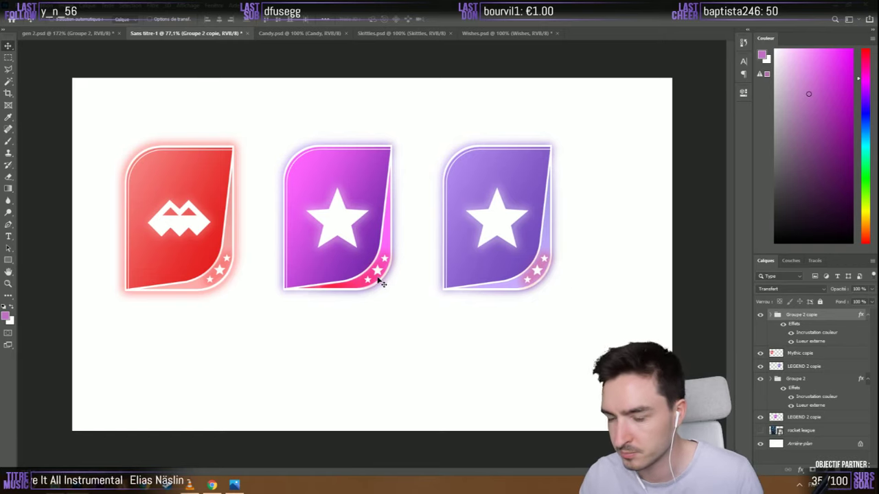
Inspect Groupe 2 copie's star layers and move Groupe 2 above LEGEND 2 copie
{"action": "scroll", "coordinate": [379, 276], "scroll_direction": "up", "scroll_amount": 2}
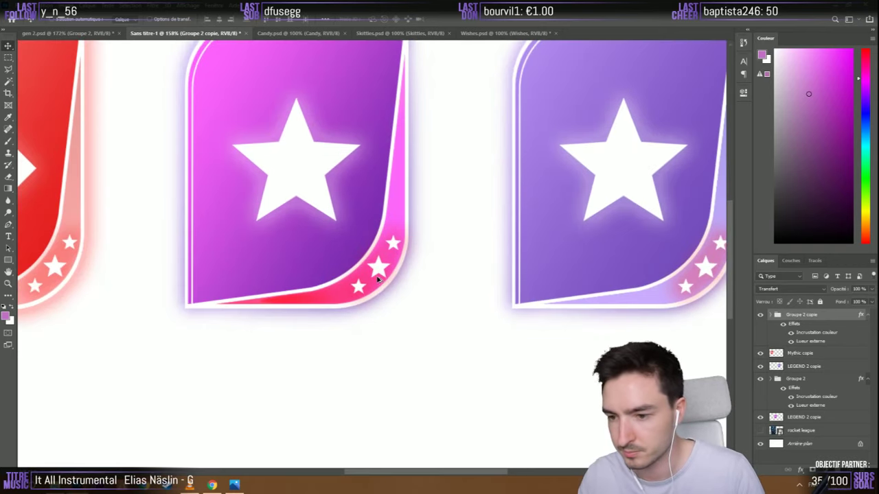
{"action": "left_click", "coordinate": [774, 314]}
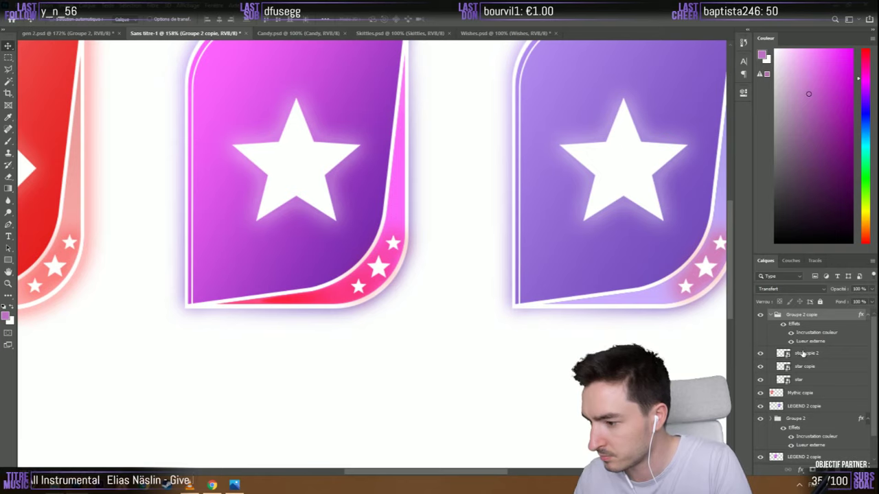
{"action": "left_click", "coordinate": [760, 353]}
{"action": "left_click", "coordinate": [760, 354]}
{"action": "left_click", "coordinate": [760, 367]}
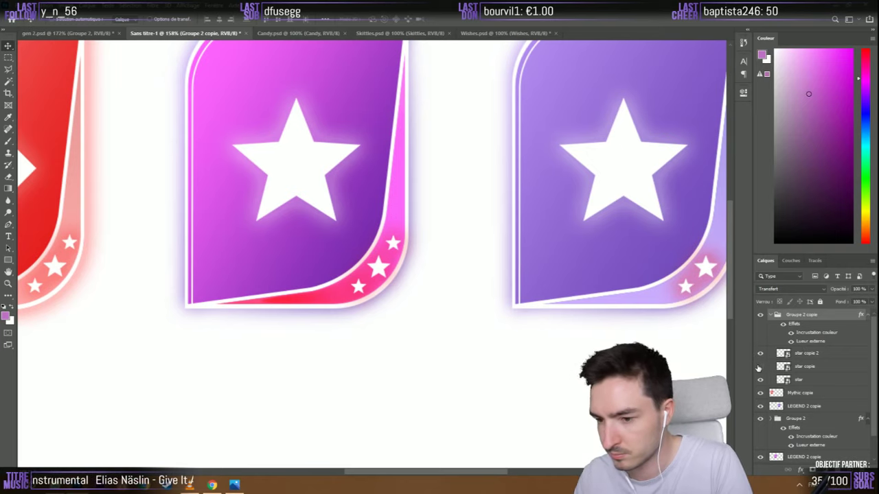
{"action": "left_click", "coordinate": [770, 314]}
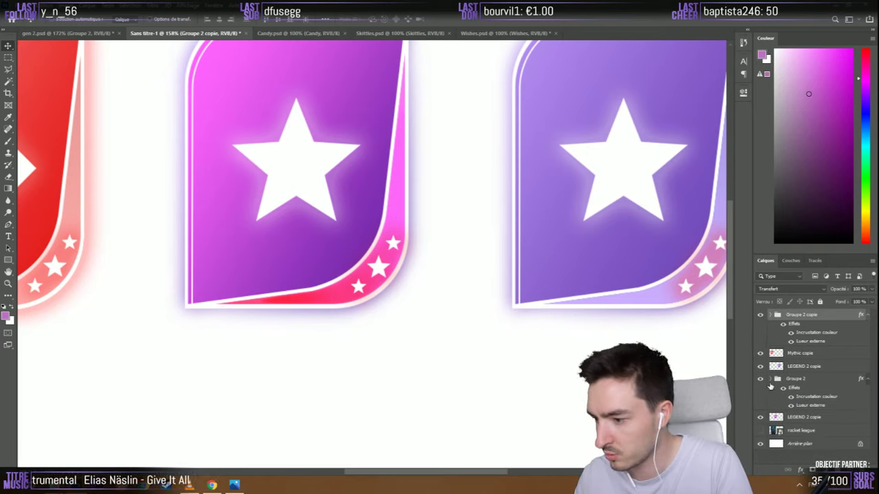
{"action": "left_click_drag", "start_coordinate": [790, 378], "coordinate": [784, 364]}
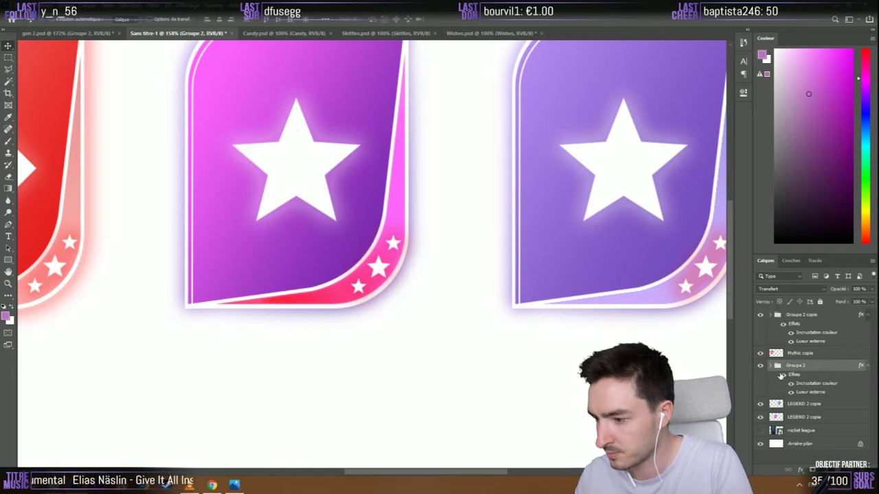
Hide Groupe 2's 'star' layer, leaving two stars on the pink card
{"action": "left_click", "coordinate": [772, 366]}
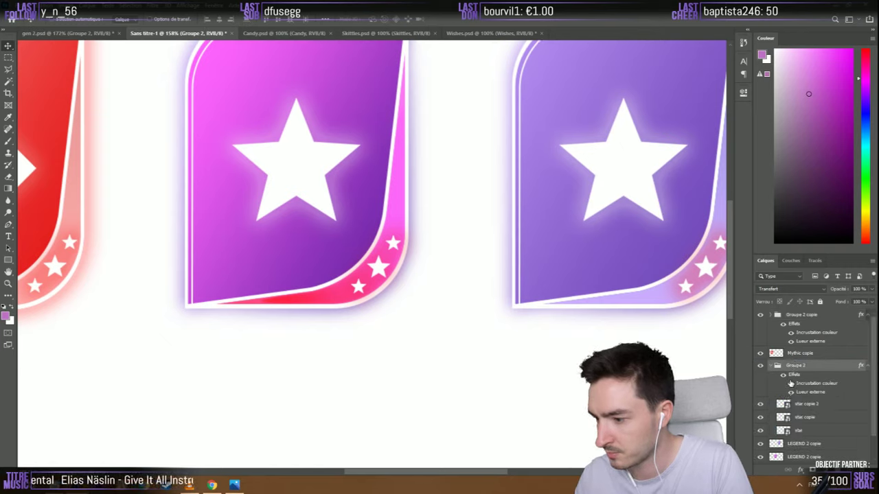
{"action": "left_click", "coordinate": [760, 417]}
{"action": "left_click", "coordinate": [760, 417]}
{"action": "left_click", "coordinate": [807, 432]}
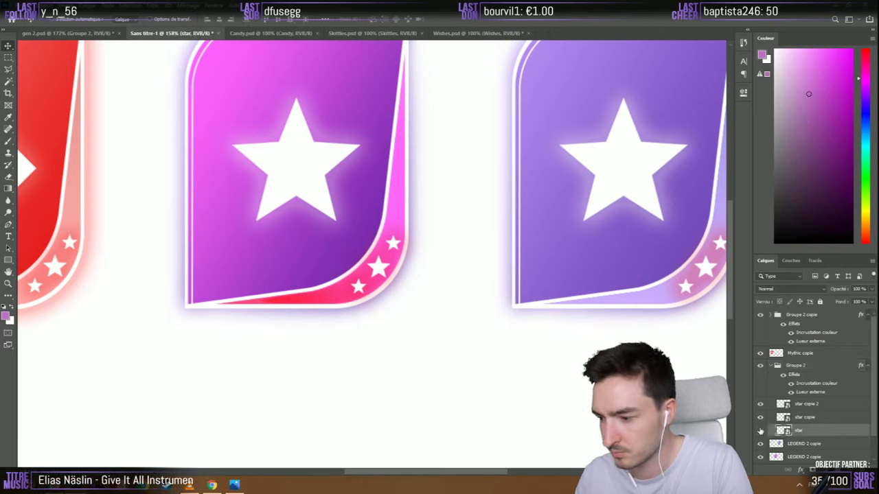
{"action": "left_click", "coordinate": [760, 430]}
Reposition 'star copie 2' and 'star copie' on the pink card, nudging them with arrow keys
{"action": "left_click_drag", "start_coordinate": [358, 285], "coordinate": [392, 273]}
{"action": "left_click", "coordinate": [809, 416]}
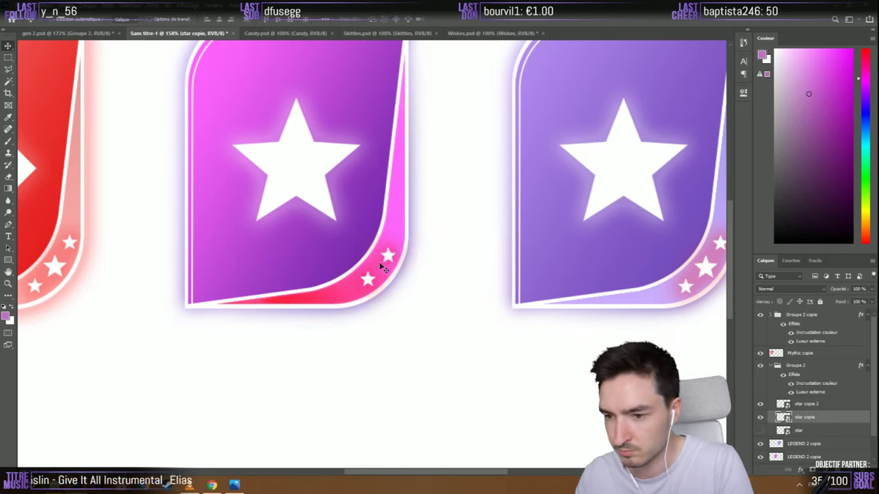
{"action": "left_click", "coordinate": [833, 407]}
{"action": "key", "text": "Right"}
{"action": "key", "text": "Right"}
{"action": "key", "text": "Right"}
{"action": "key", "text": "Up"}
{"action": "key", "text": "Up"}
{"action": "key", "text": "Up"}
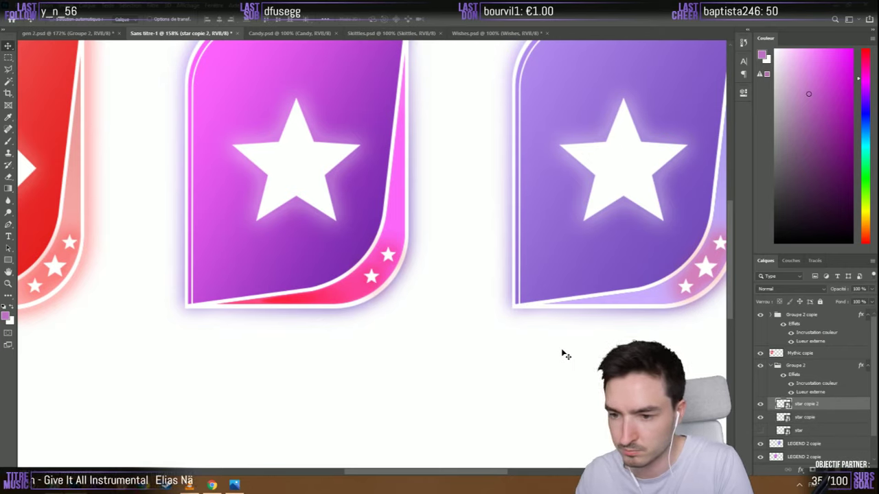
{"action": "left_click", "coordinate": [802, 419]}
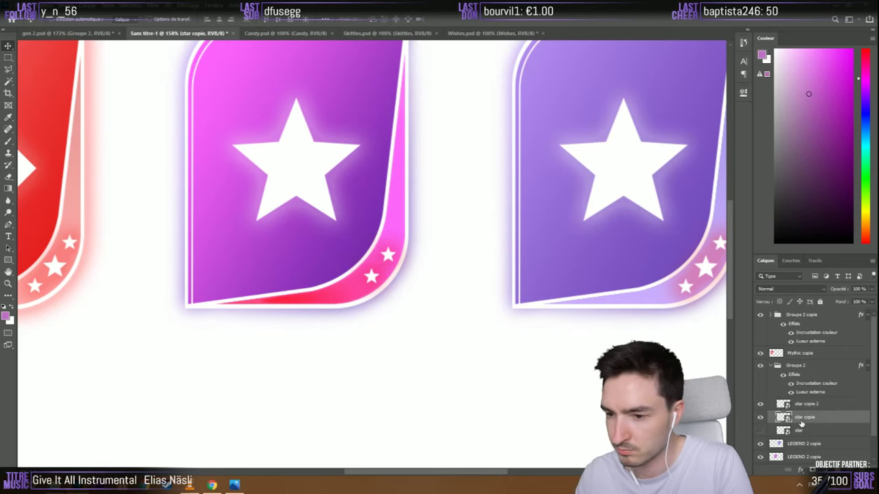
{"action": "key", "text": "Up"}
{"action": "key", "text": "Up"}
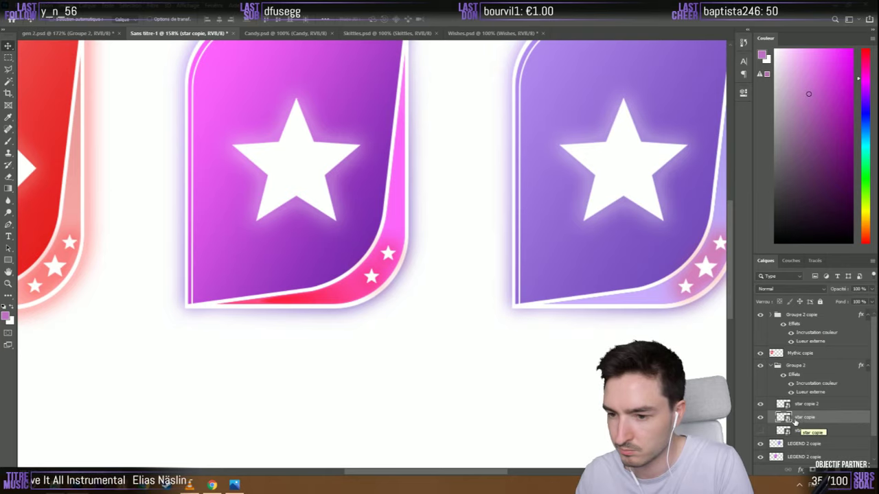
{"action": "scroll", "coordinate": [439, 306], "scroll_direction": "down", "scroll_amount": 1}
{"action": "scroll", "coordinate": [206, 288], "scroll_direction": "down", "scroll_amount": 2}
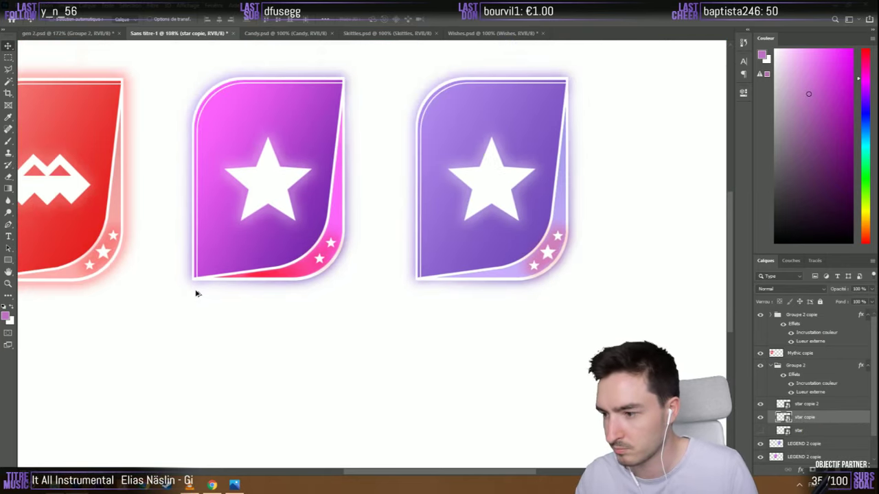
{"action": "scroll", "coordinate": [662, 267], "scroll_direction": "down", "scroll_amount": 1}
{"action": "scroll", "coordinate": [659, 267], "scroll_direction": "up", "scroll_amount": 2}
{"action": "scroll", "coordinate": [485, 298], "scroll_direction": "up", "scroll_amount": 1}
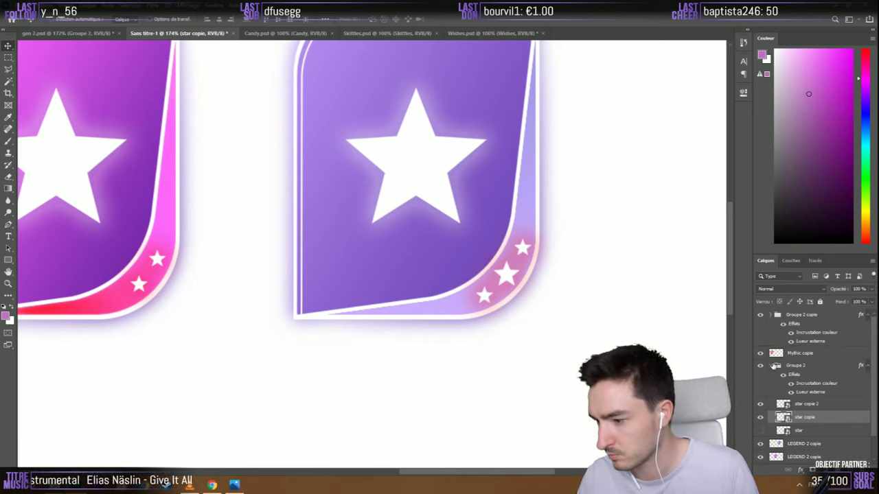
Delete two star layers from Groupe 2 copie and resize the remaining corner star
{"action": "left_click", "coordinate": [774, 366]}
{"action": "left_click", "coordinate": [770, 315]}
{"action": "left_click", "coordinate": [773, 315]}
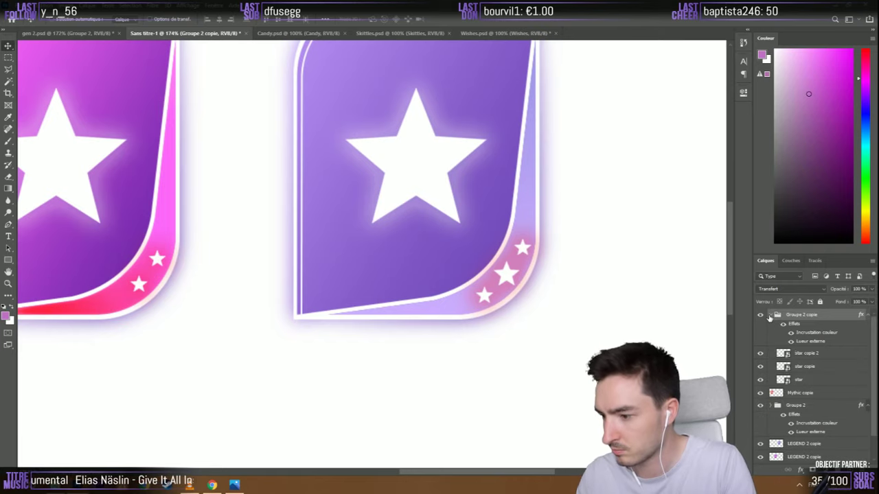
{"action": "left_click", "coordinate": [760, 365]}
{"action": "left_click", "coordinate": [760, 368]}
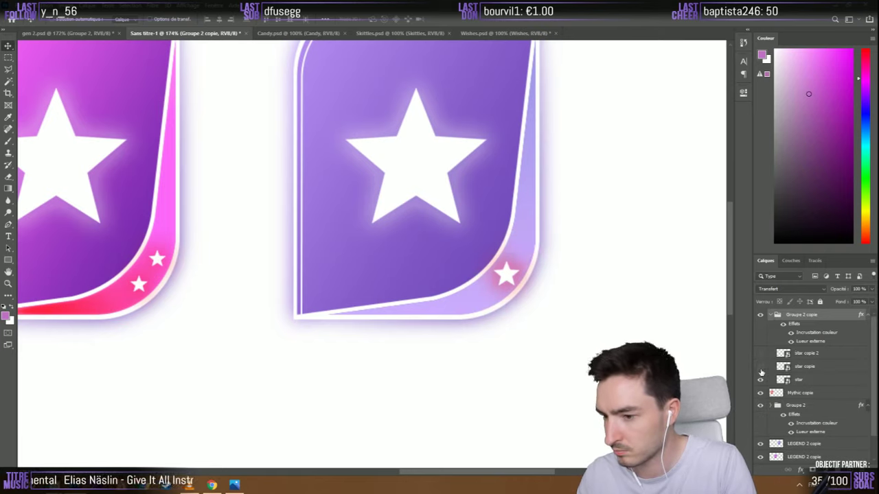
{"action": "left_click", "coordinate": [800, 367]}
{"action": "left_click", "coordinate": [800, 353], "text": "shift"}
{"action": "key", "text": "Delete"}
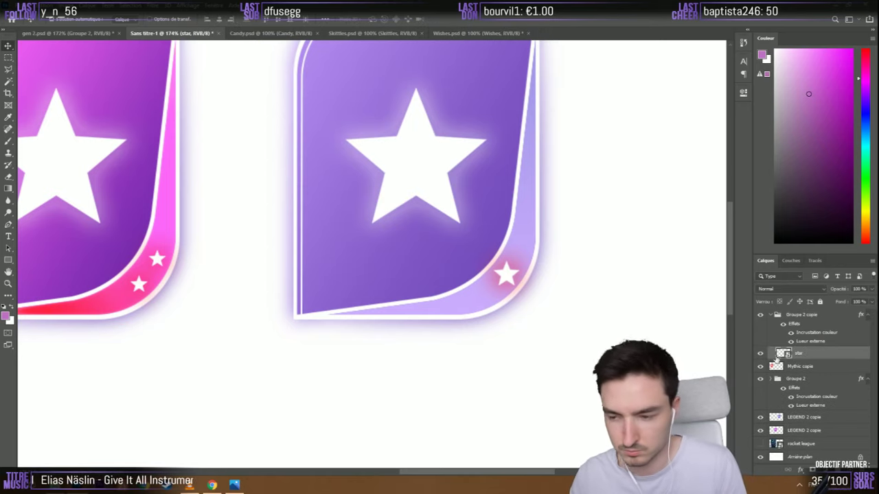
{"action": "key", "text": "ctrl+t"}
{"action": "left_click_drag", "start_coordinate": [519, 287], "coordinate": [513, 282]}
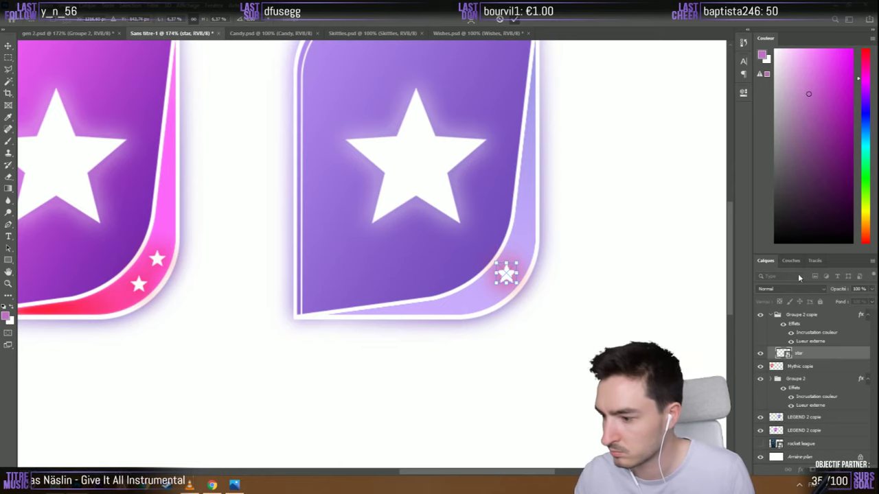
{"action": "left_click", "coordinate": [517, 20]}
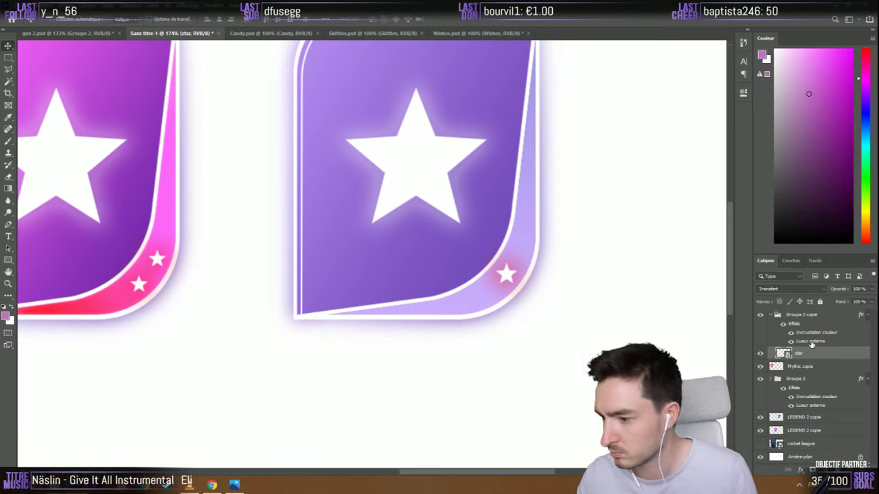
Change Groupe 2 copie's outer glow colour to the card's purple, 7850c0
{"action": "left_click", "coordinate": [812, 334]}
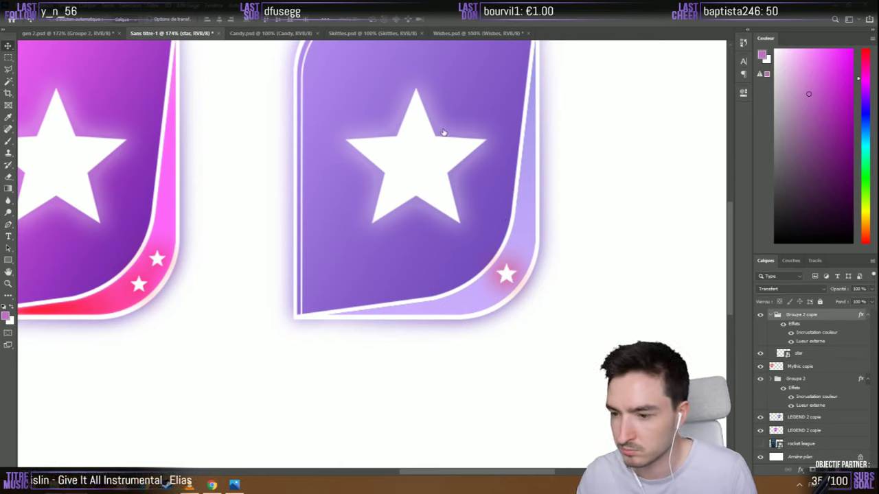
{"action": "double_click", "coordinate": [810, 341]}
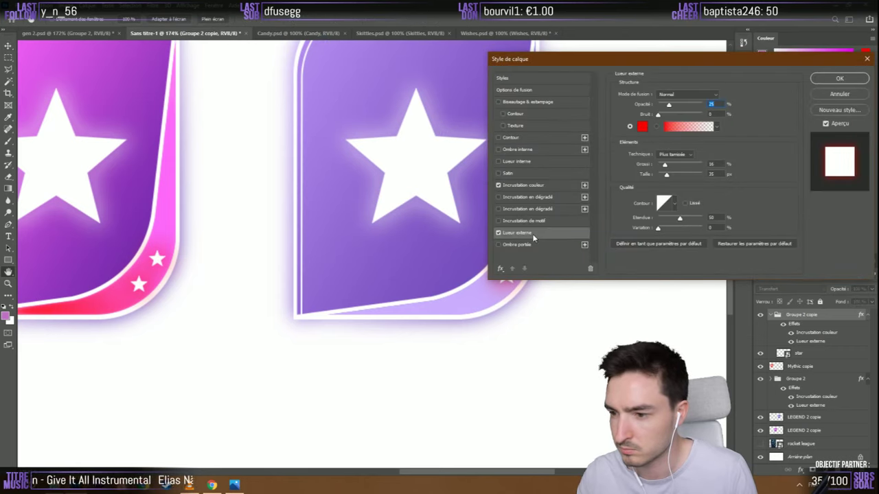
{"action": "left_click", "coordinate": [642, 126]}
{"action": "left_click", "coordinate": [501, 250]}
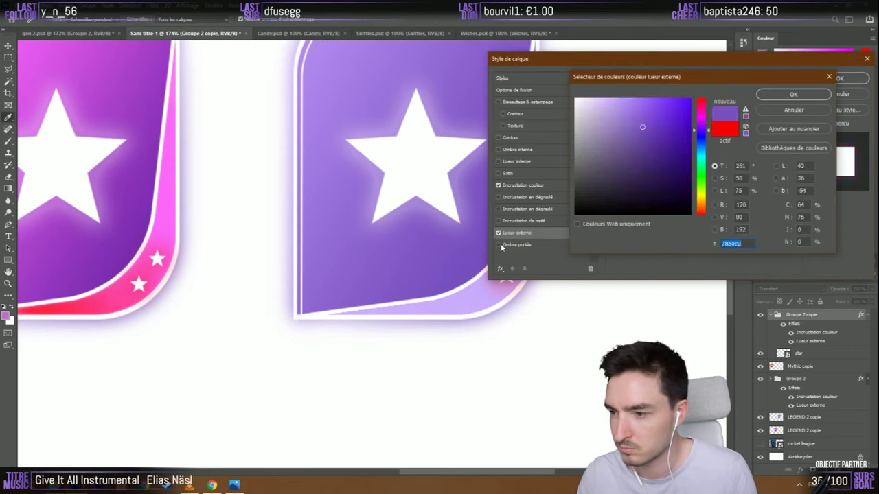
{"action": "left_click", "coordinate": [793, 94]}
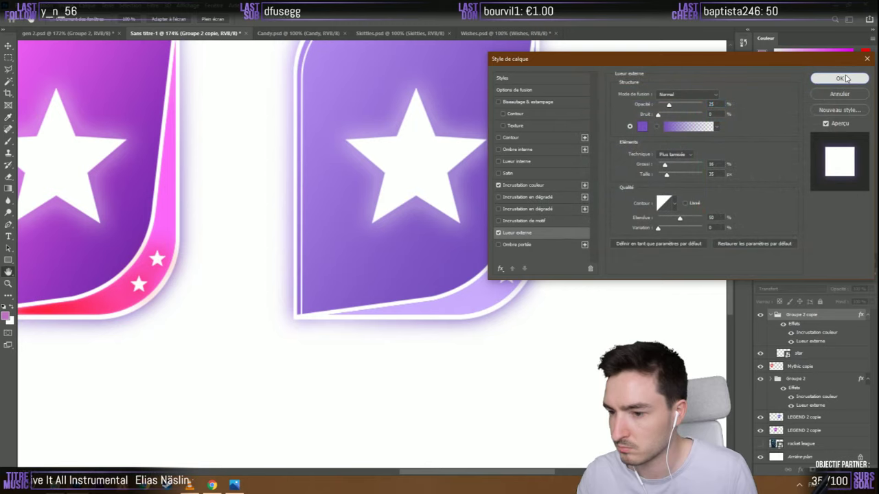
{"action": "left_click", "coordinate": [850, 78]}
{"action": "scroll", "coordinate": [478, 244], "scroll_direction": "down", "scroll_amount": 5}
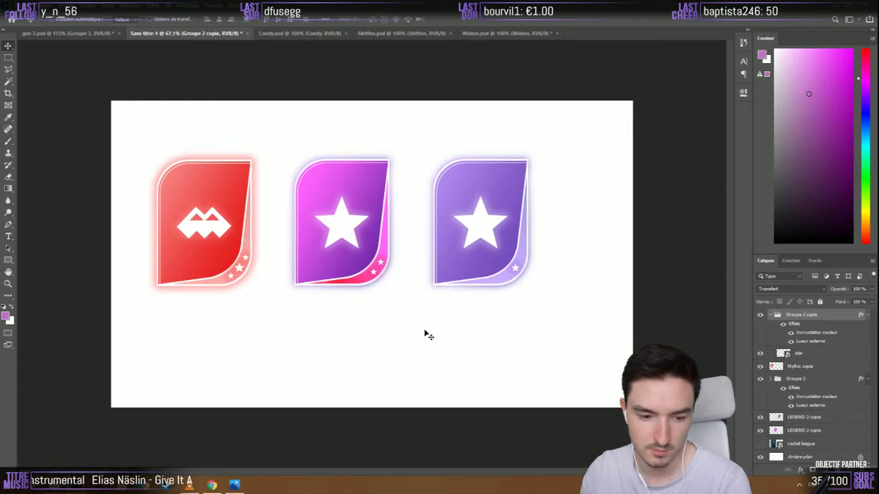
{"action": "key", "text": "alt+Tab"}
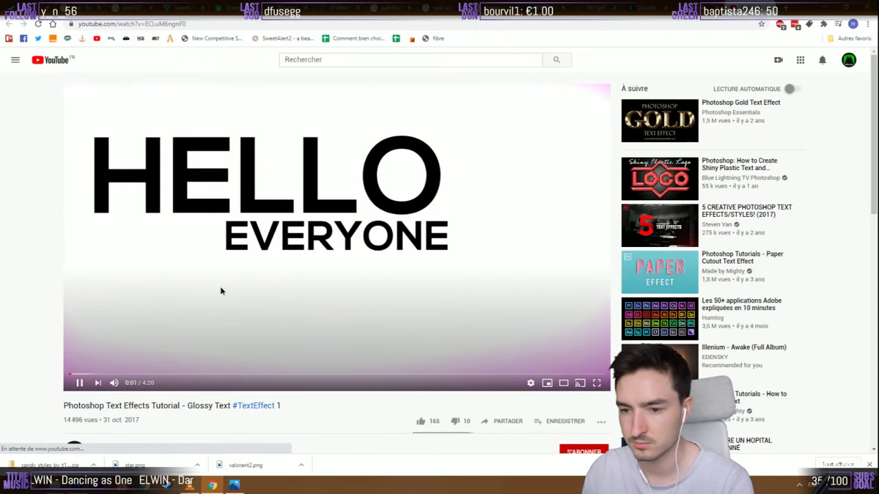
{"action": "left_click", "coordinate": [221, 291]}
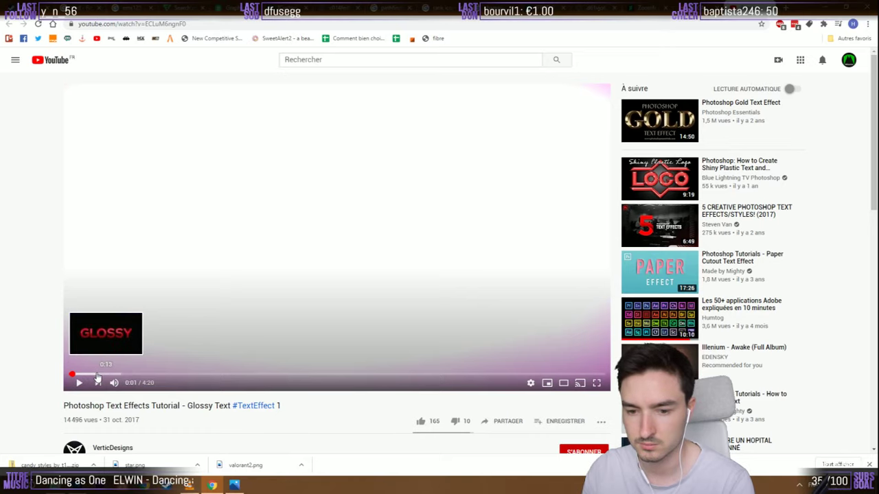
{"action": "left_click", "coordinate": [100, 375]}
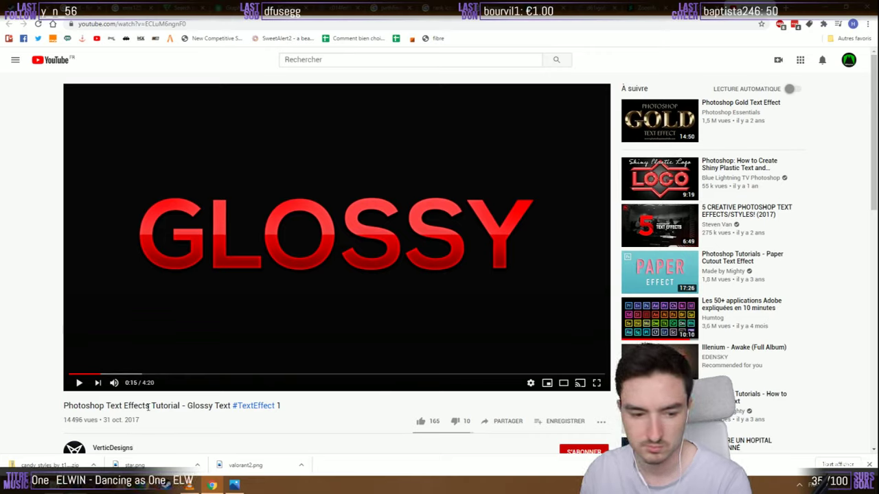
{"action": "left_click", "coordinate": [234, 484]}
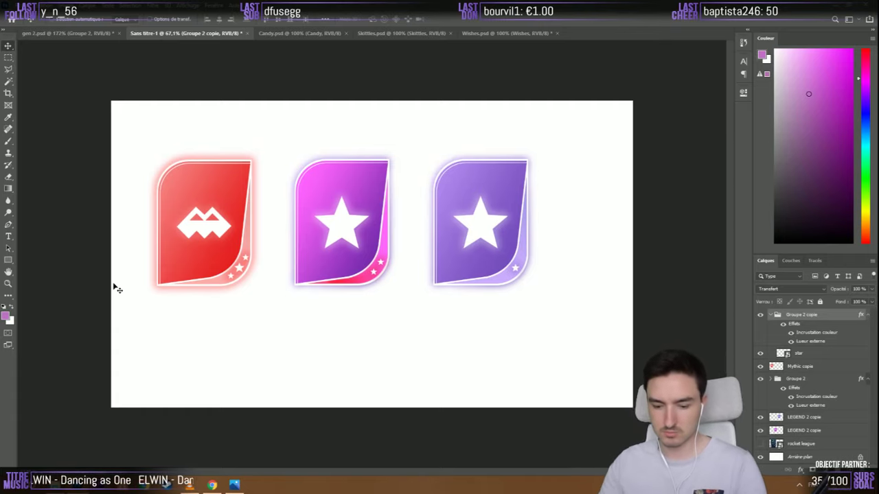
Take a screen snip of the three cards and copy it to the clipboard
{"action": "key", "text": "super+shift+s"}
{"action": "left_click_drag", "start_coordinate": [121, 117], "coordinate": [587, 332]}
{"action": "left_click", "coordinate": [553, 342]}
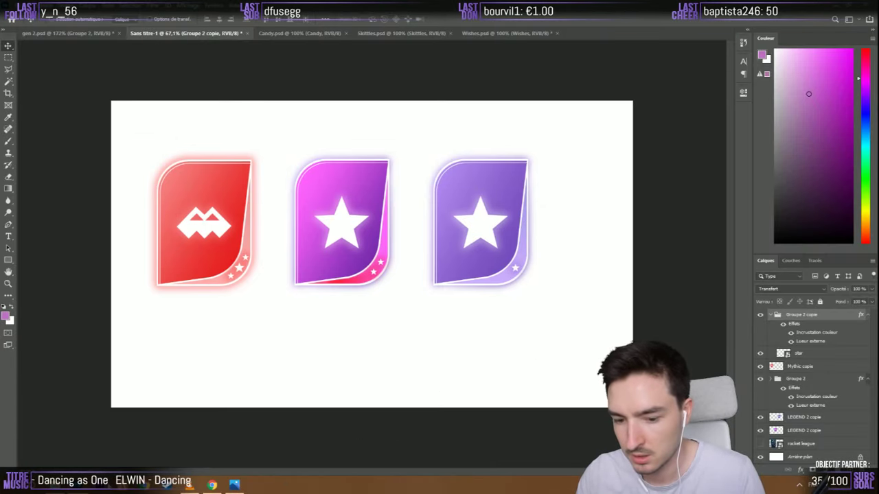
{"action": "left_click", "coordinate": [800, 484]}
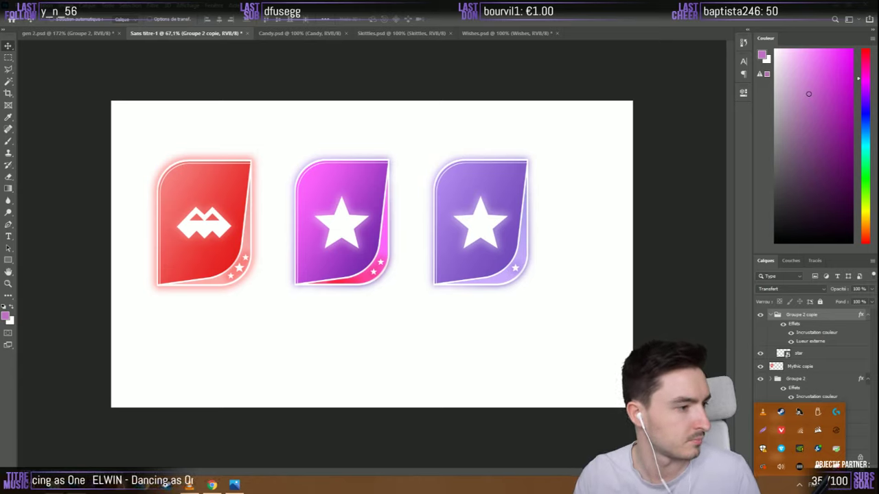
{"action": "key", "text": "Escape"}
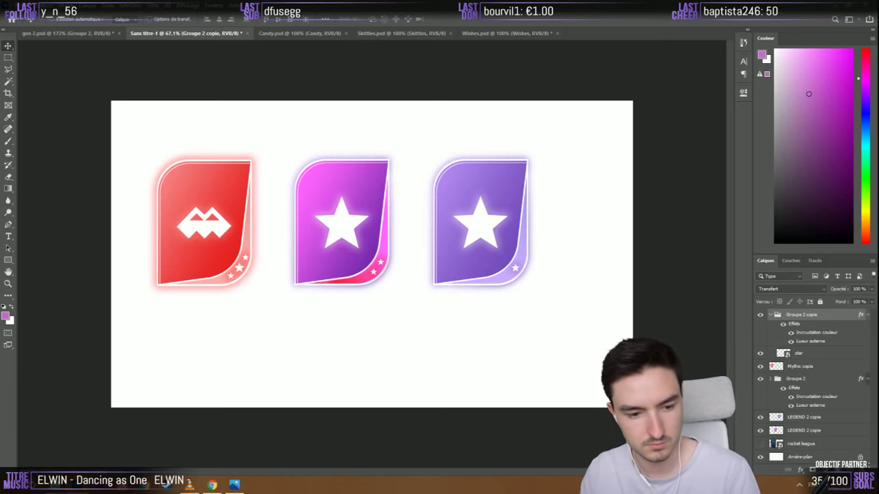
Return to gen 2.psd, collapse the Mythic group, and select Calque 7
{"action": "left_click", "coordinate": [68, 33]}
{"action": "scroll", "coordinate": [817, 323], "scroll_direction": "up", "scroll_amount": 2}
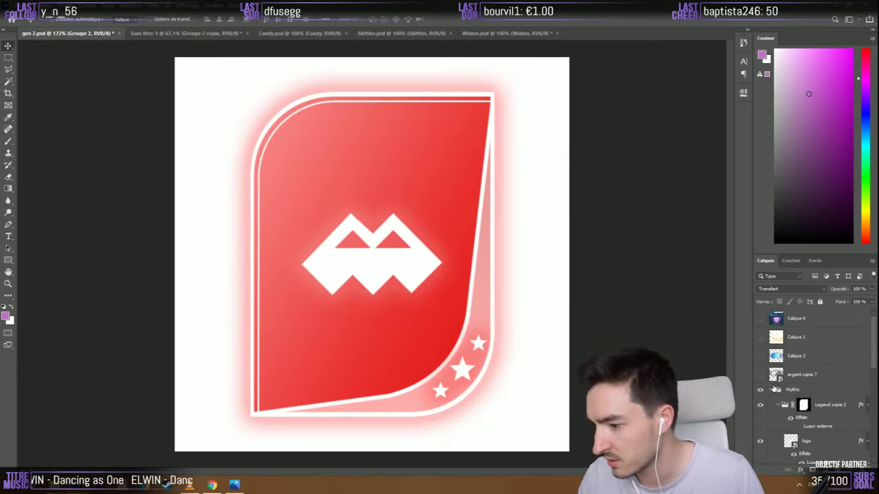
{"action": "left_click", "coordinate": [774, 377]}
{"action": "left_click", "coordinate": [772, 391]}
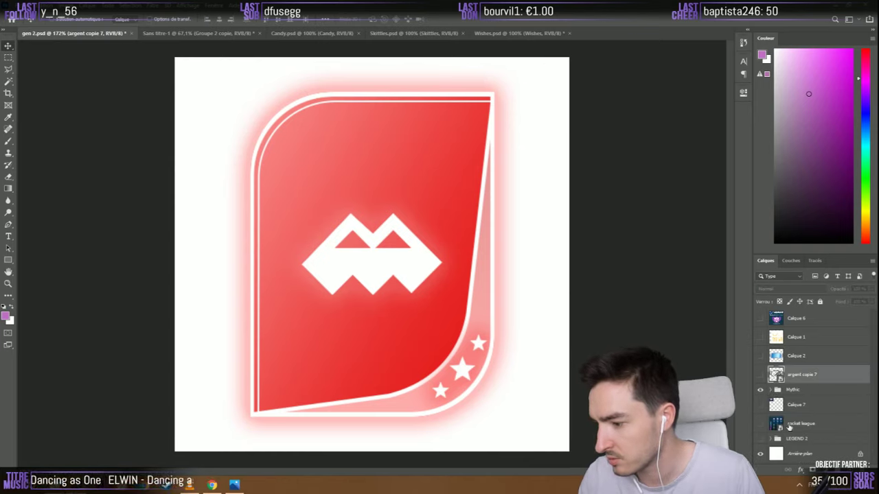
{"action": "left_click", "coordinate": [796, 405]}
Move Calque 7 and rocket league above Mythic, save, and duplicate Mythic as 'master'
{"action": "left_click_drag", "start_coordinate": [796, 407], "coordinate": [795, 389]}
{"action": "key", "text": "ctrl+s"}
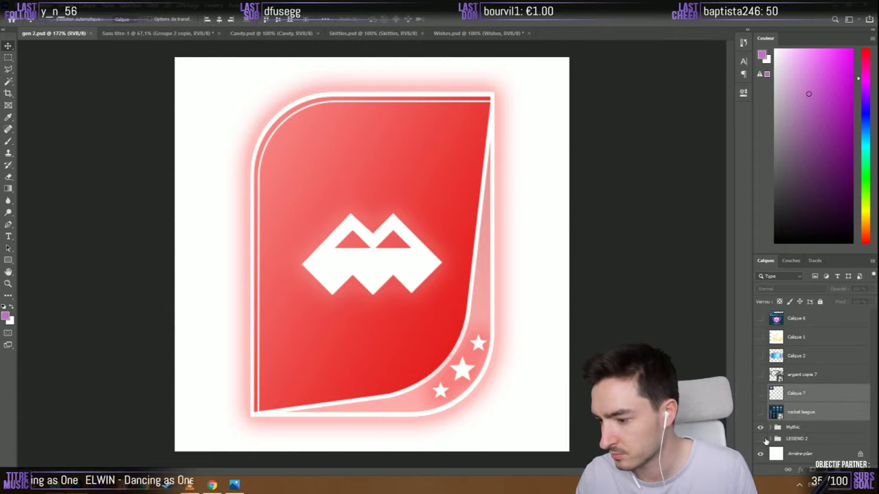
{"action": "left_click", "coordinate": [783, 428]}
{"action": "key", "text": "ctrl+j"}
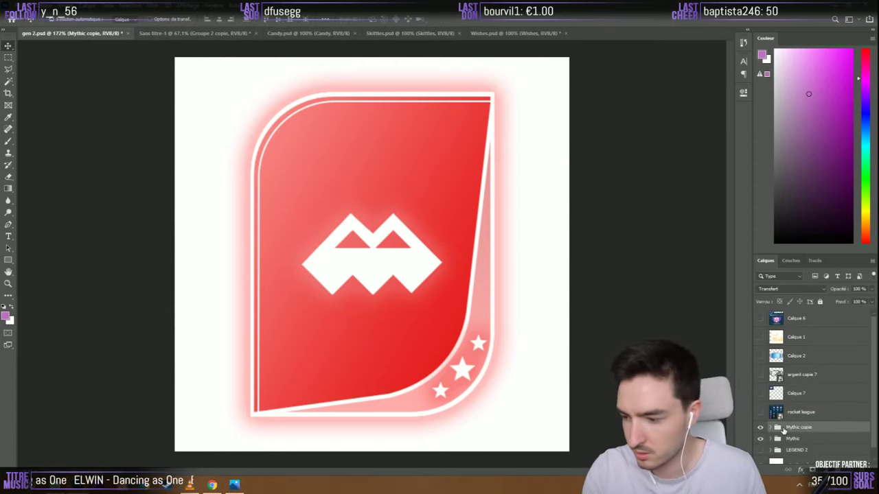
{"action": "double_click", "coordinate": [790, 427]}
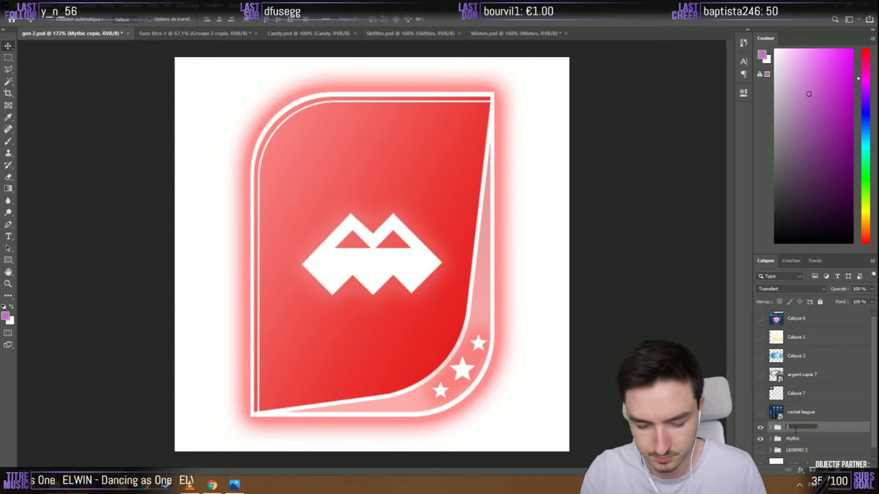
{"action": "type", "text": "master"}
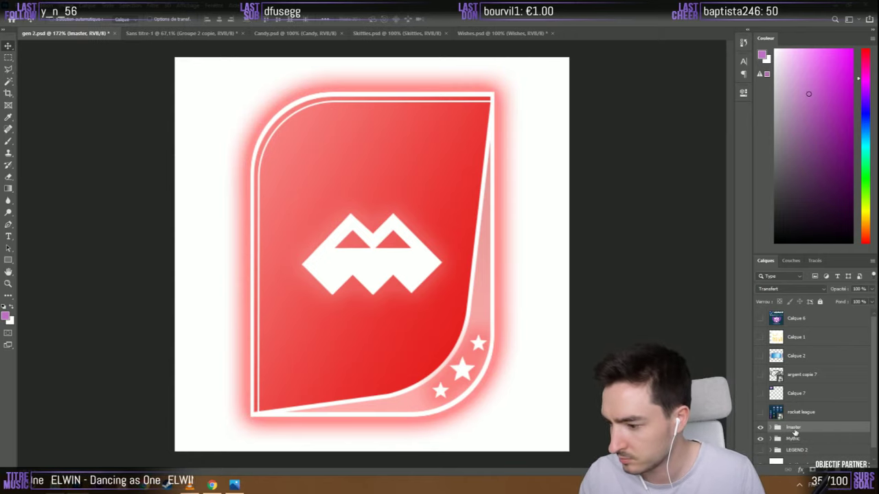
{"action": "key", "text": "Return"}
Move master below LEGEND 2, hide the original Mythic group, and expand master
{"action": "left_click_drag", "start_coordinate": [789, 428], "coordinate": [795, 448]}
{"action": "left_click", "coordinate": [760, 428]}
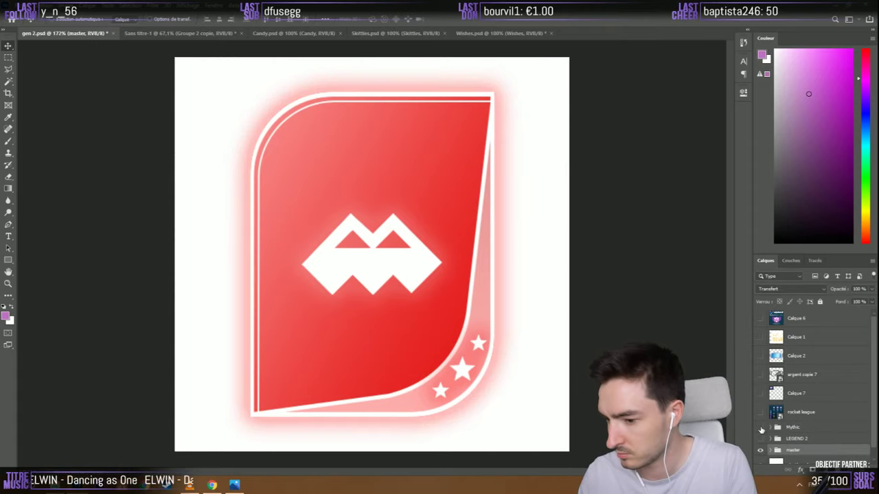
{"action": "scroll", "coordinate": [772, 445], "scroll_direction": "down", "scroll_amount": 1}
{"action": "left_click", "coordinate": [771, 440]}
{"action": "scroll", "coordinate": [804, 371], "scroll_direction": "down", "scroll_amount": 5}
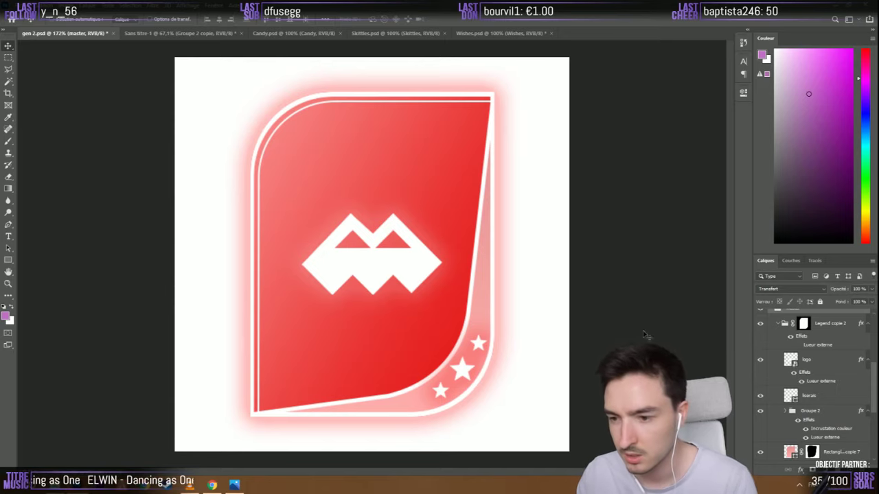
{"action": "scroll", "coordinate": [797, 382], "scroll_direction": "down", "scroll_amount": 3}
{"action": "scroll", "coordinate": [813, 392], "scroll_direction": "down", "scroll_amount": 1}
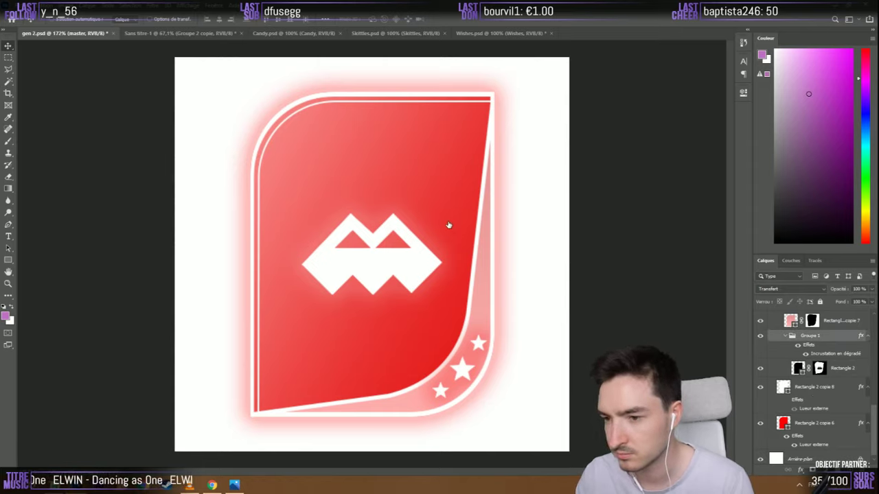
In the card's Gradient Overlay editor, try Bleus presets such as Bleu_16, Bleu_15, Bleu_22 and Bleu_23
{"action": "double_click", "coordinate": [831, 354]}
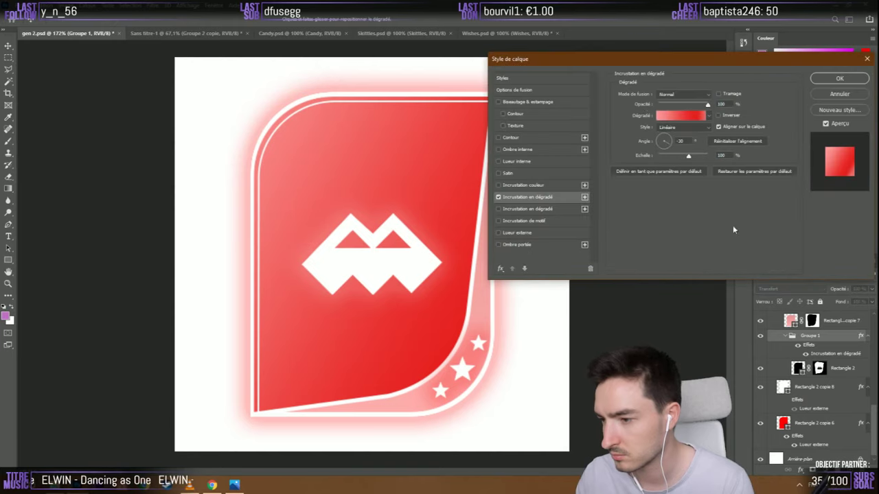
{"action": "left_click", "coordinate": [674, 120]}
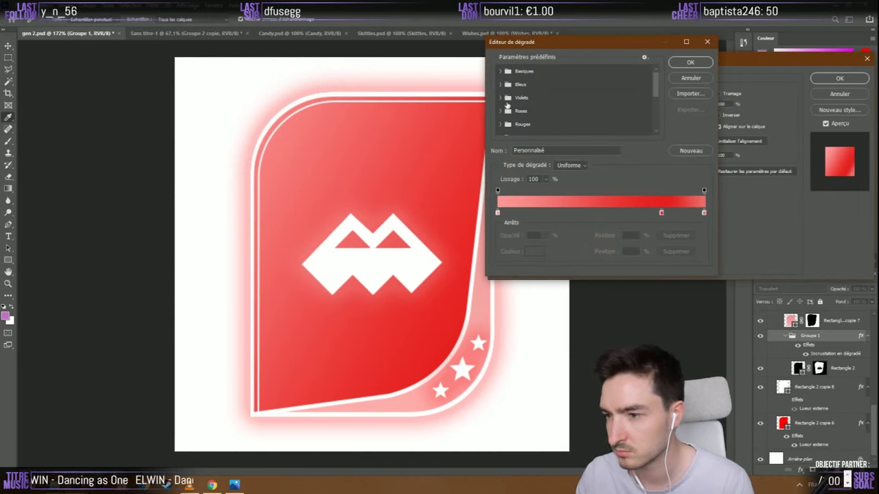
{"action": "scroll", "coordinate": [507, 104], "scroll_direction": "down", "scroll_amount": 2}
{"action": "scroll", "coordinate": [507, 115], "scroll_direction": "up", "scroll_amount": 1}
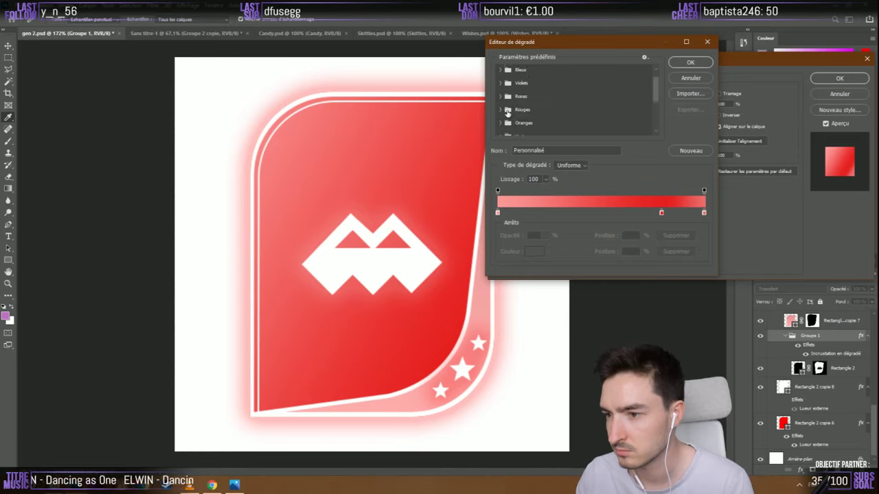
{"action": "left_click", "coordinate": [500, 70]}
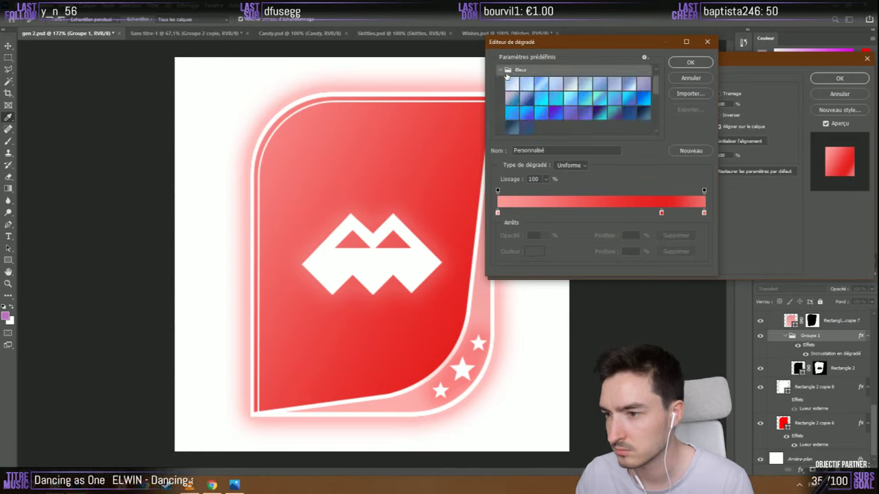
{"action": "left_click", "coordinate": [527, 89]}
{"action": "left_click", "coordinate": [555, 91]}
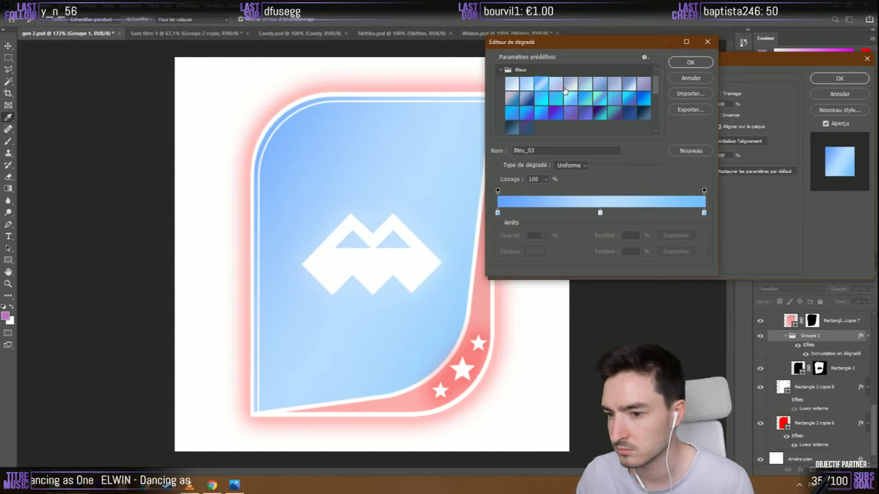
{"action": "left_click", "coordinate": [570, 86]}
{"action": "left_click", "coordinate": [585, 98]}
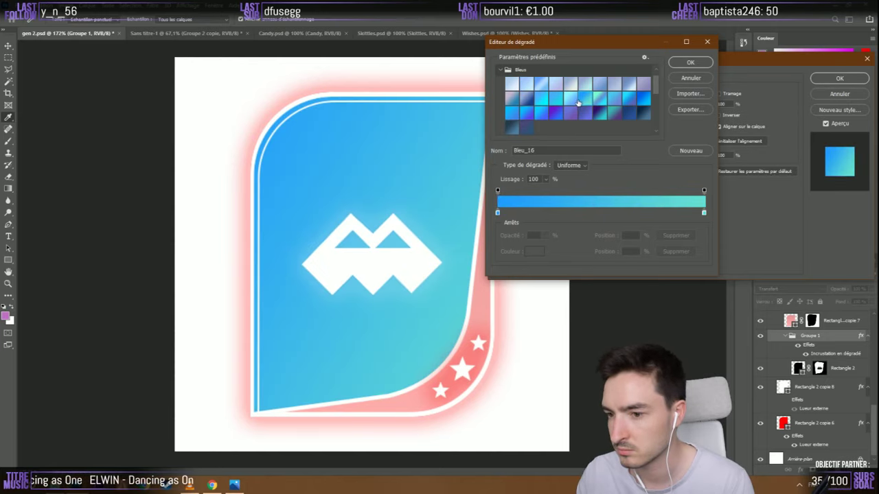
{"action": "left_click", "coordinate": [569, 103]}
{"action": "left_click", "coordinate": [557, 114]}
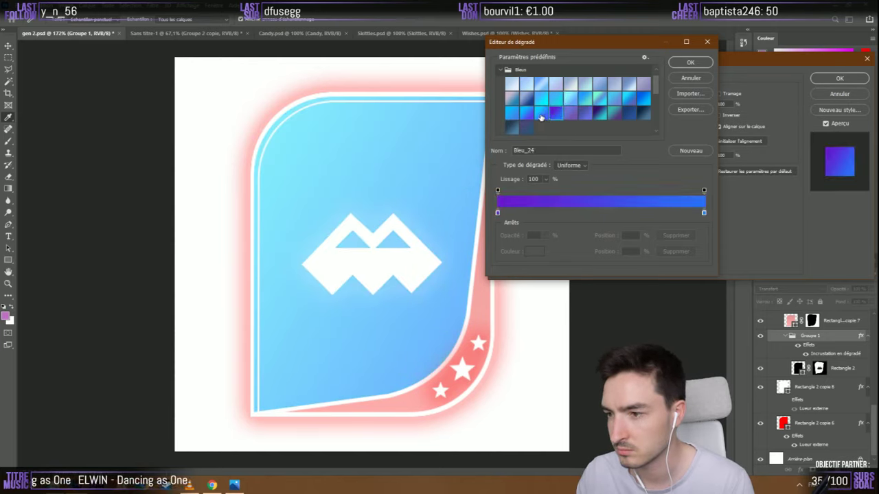
{"action": "left_click", "coordinate": [541, 114]}
{"action": "left_click", "coordinate": [527, 115]}
{"action": "left_click", "coordinate": [540, 114]}
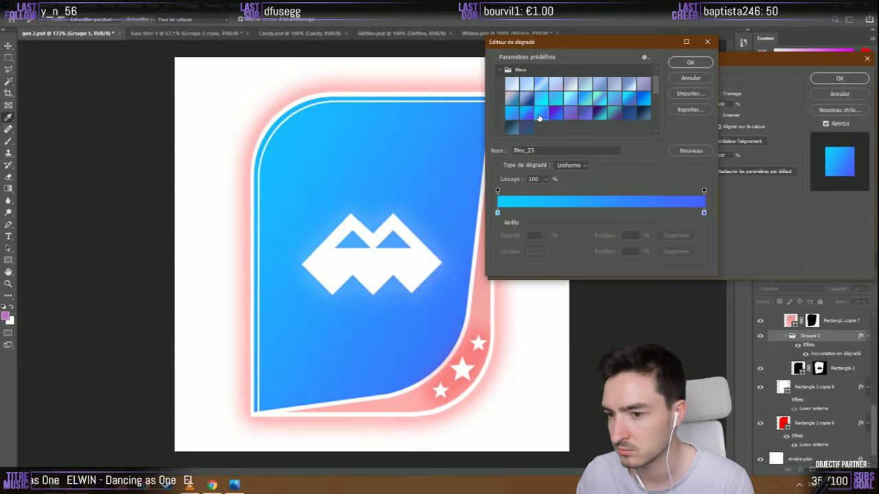
{"action": "scroll", "coordinate": [538, 117], "scroll_direction": "down", "scroll_amount": 2}
{"action": "scroll", "coordinate": [538, 116], "scroll_direction": "up", "scroll_amount": 3}
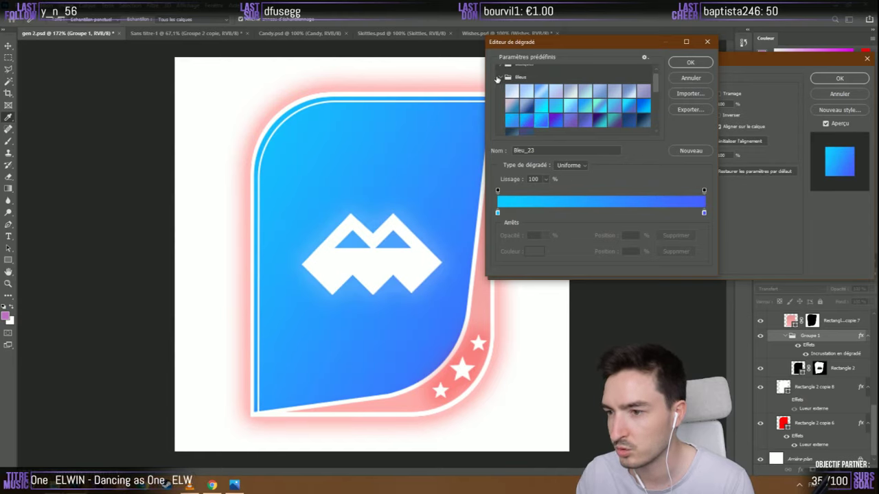
Switch to the Violets presets and apply Violet_13 to the card's gradient overlay
{"action": "left_click", "coordinate": [499, 80]}
{"action": "left_click", "coordinate": [500, 90]}
{"action": "left_click", "coordinate": [513, 107]}
{"action": "left_click", "coordinate": [527, 107]}
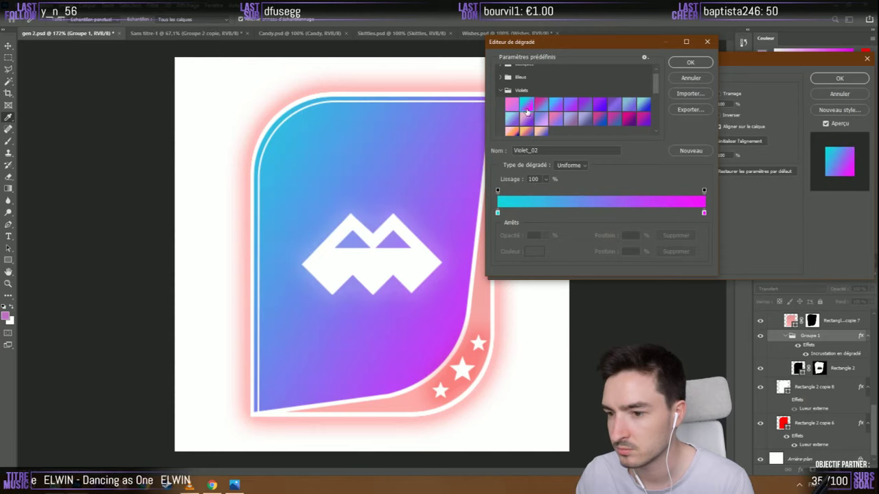
{"action": "left_click", "coordinate": [549, 110]}
{"action": "left_click", "coordinate": [578, 112]}
{"action": "scroll", "coordinate": [567, 111], "scroll_direction": "down", "scroll_amount": 1}
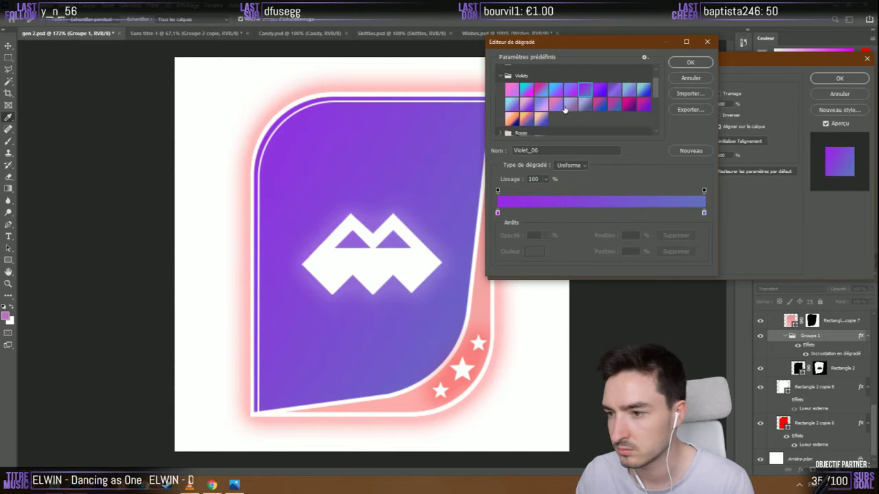
{"action": "left_click", "coordinate": [544, 106]}
{"action": "scroll", "coordinate": [543, 110], "scroll_direction": "up", "scroll_amount": 1}
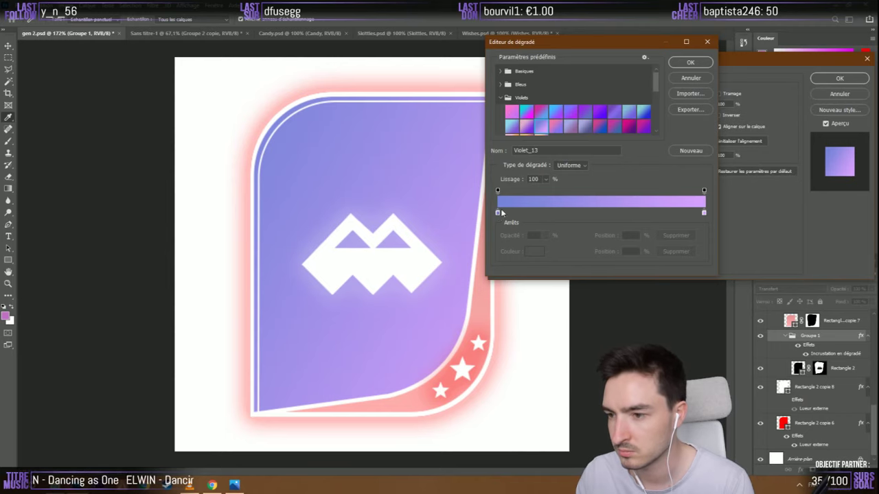
{"action": "left_click", "coordinate": [690, 61]}
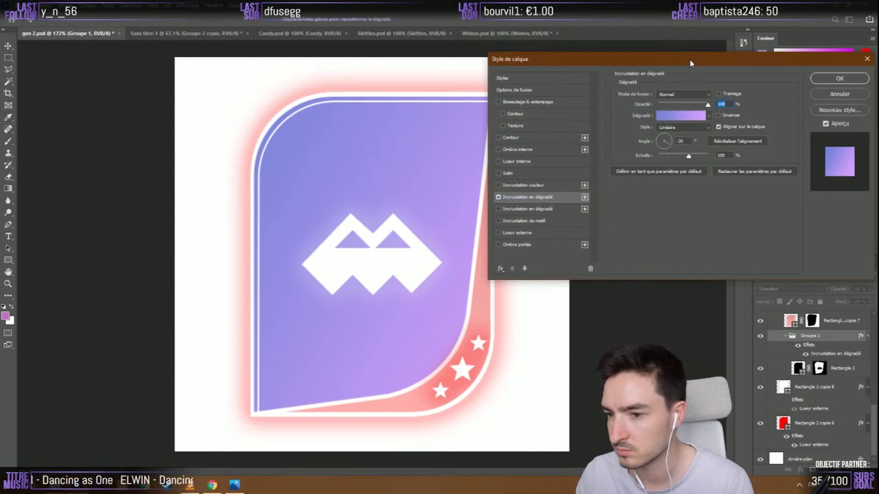
{"action": "left_click", "coordinate": [847, 81]}
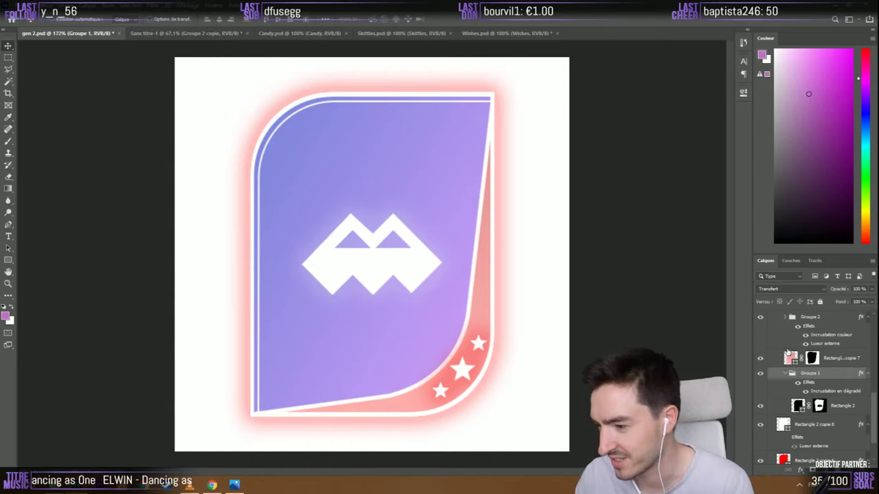
Set the corner strip's fill gradient left stop to the card's sampled purple
{"action": "left_click", "coordinate": [790, 357]}
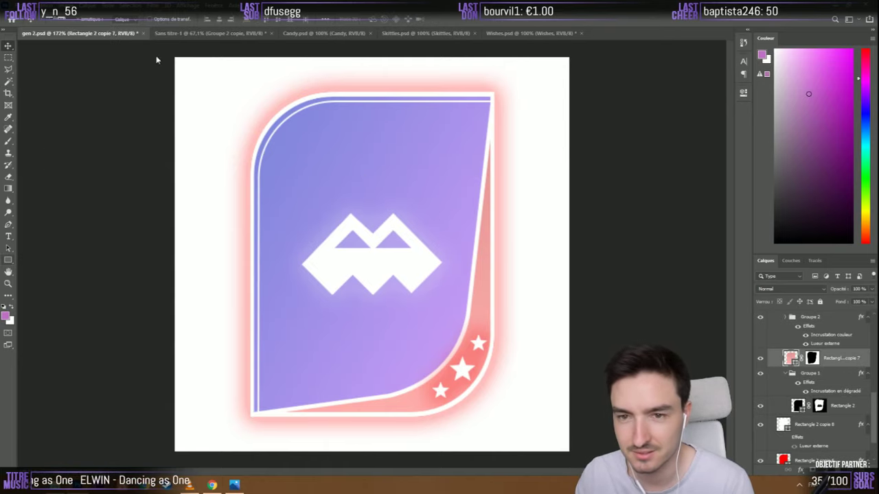
{"action": "key", "text": "u"}
{"action": "left_click", "coordinate": [108, 19]}
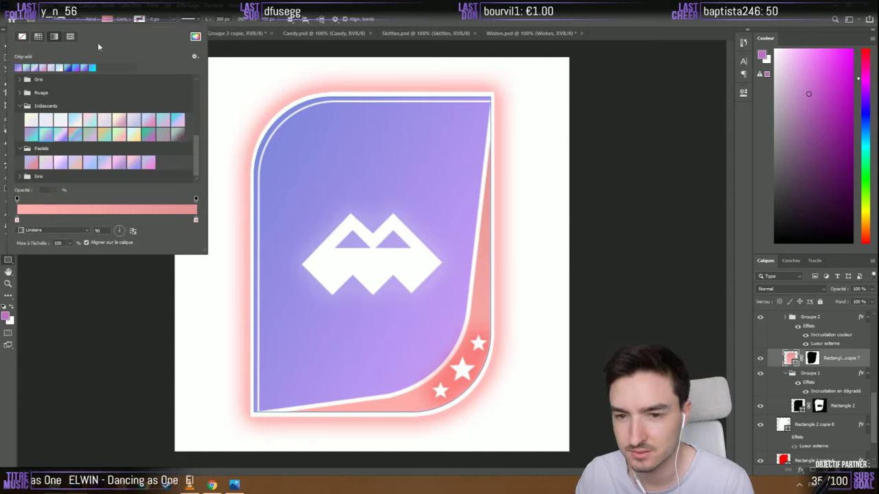
{"action": "double_click", "coordinate": [17, 220]}
{"action": "left_click", "coordinate": [297, 129]}
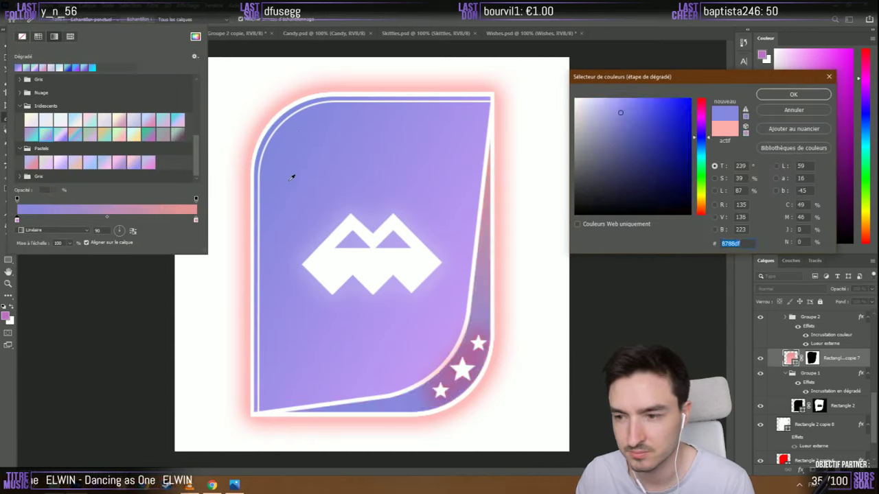
{"action": "key", "text": "Return"}
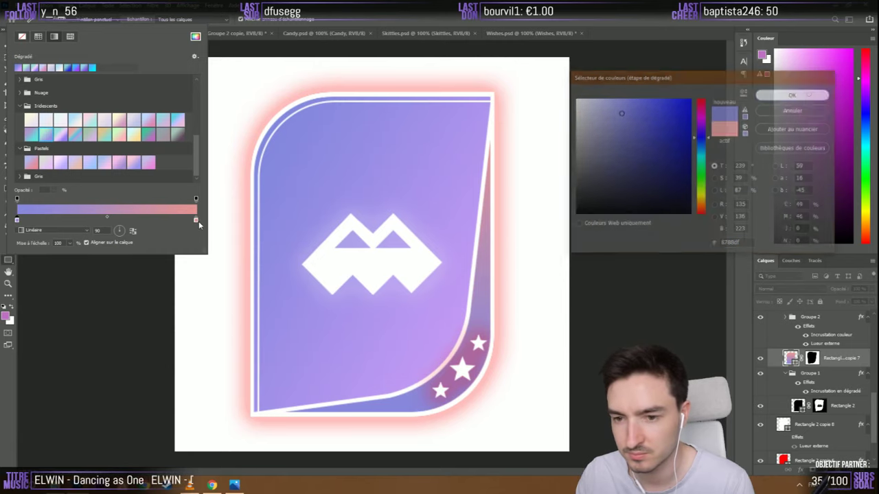
Set the right gradient stop to a lighter violet sampled from the card
{"action": "double_click", "coordinate": [196, 220]}
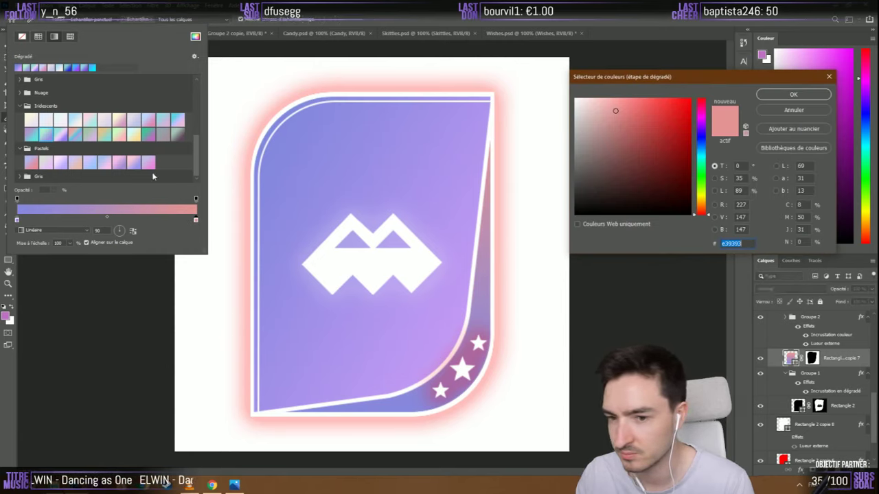
{"action": "left_click", "coordinate": [296, 132]}
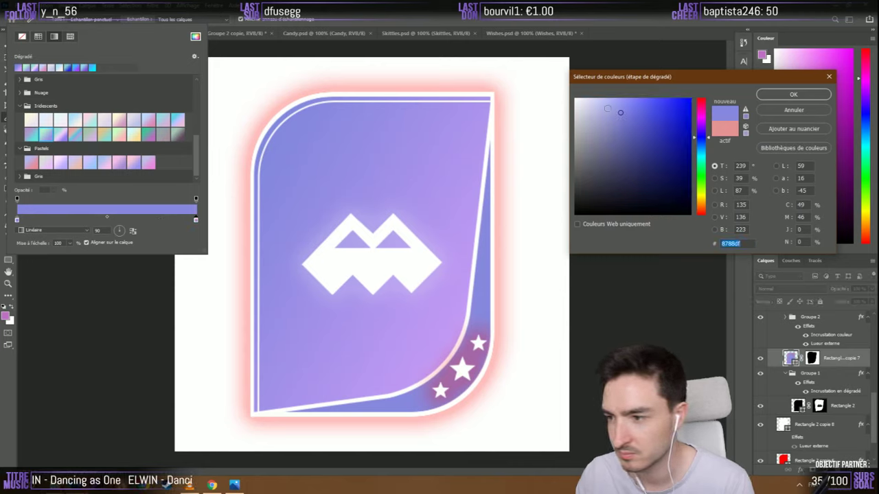
{"action": "mouse_move", "coordinate": [608, 109]}
{"action": "left_mouse_down"}
{"action": "mouse_move", "coordinate": [595, 101]}
{"action": "mouse_move", "coordinate": [637, 104]}
{"action": "left_mouse_up"}
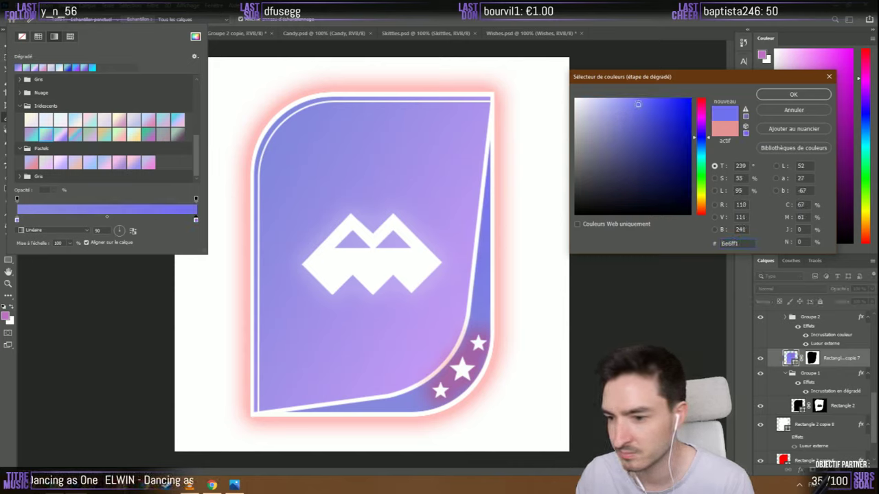
{"action": "left_click_drag", "start_coordinate": [635, 103], "coordinate": [625, 101]}
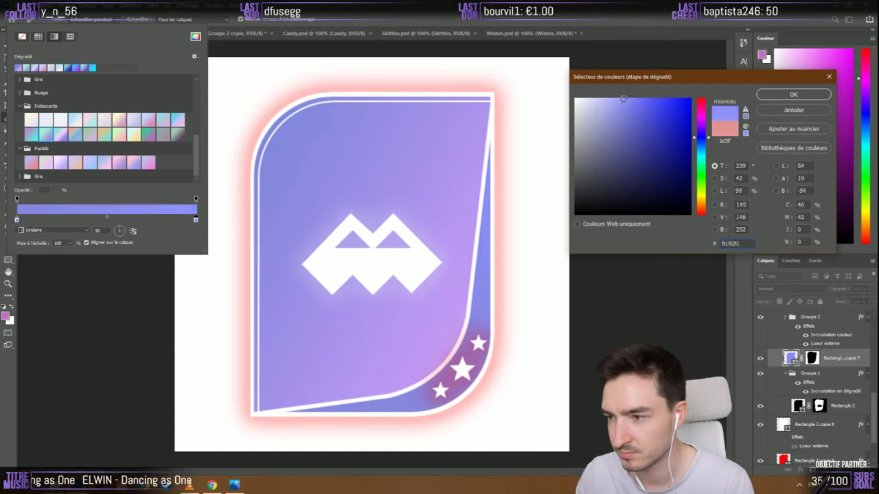
{"action": "left_click", "coordinate": [788, 96]}
{"action": "scroll", "coordinate": [793, 360], "scroll_direction": "up", "scroll_amount": 5}
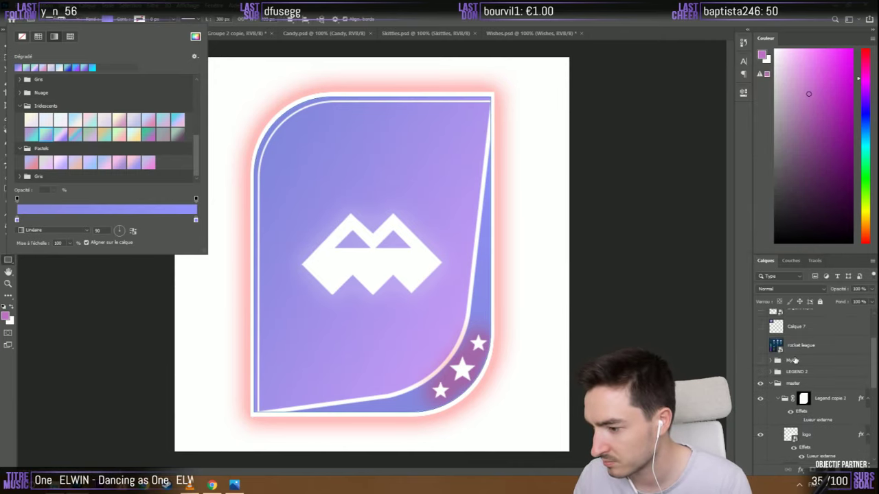
Close the fill settings, hide the Mythic card and show the LEGEND 2 card
{"action": "left_click", "coordinate": [769, 386]}
{"action": "left_click", "coordinate": [769, 386]}
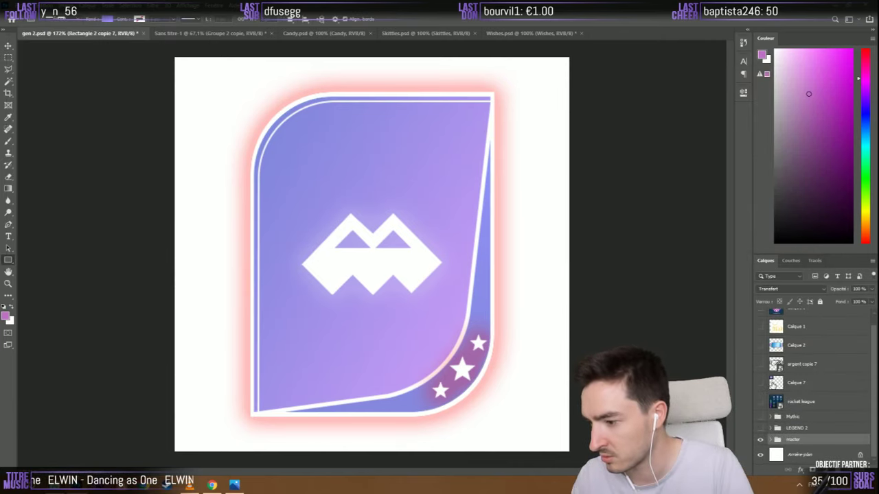
{"action": "left_click", "coordinate": [760, 428]}
{"action": "left_click", "coordinate": [760, 439]}
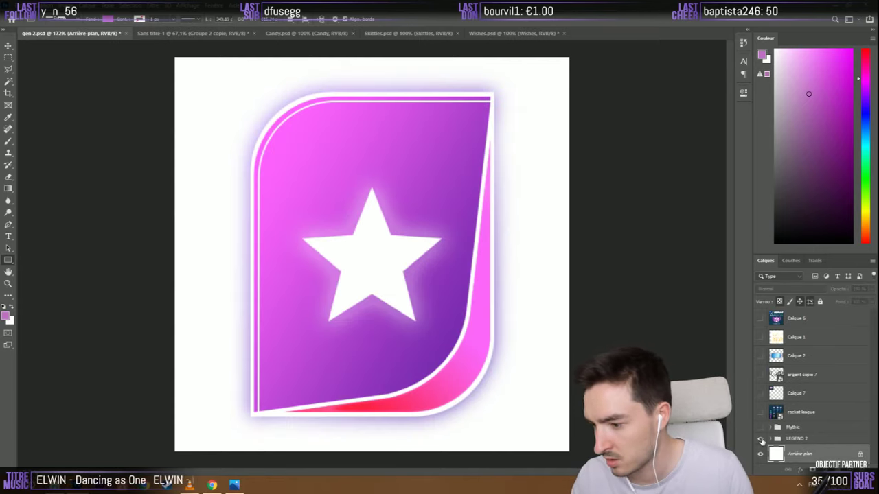
Duplicate the LEGEND 2 group, rename the copy 'Master' and move it below LEGEND 2
{"action": "left_click", "coordinate": [777, 440]}
{"action": "key", "text": "ctrl+j"}
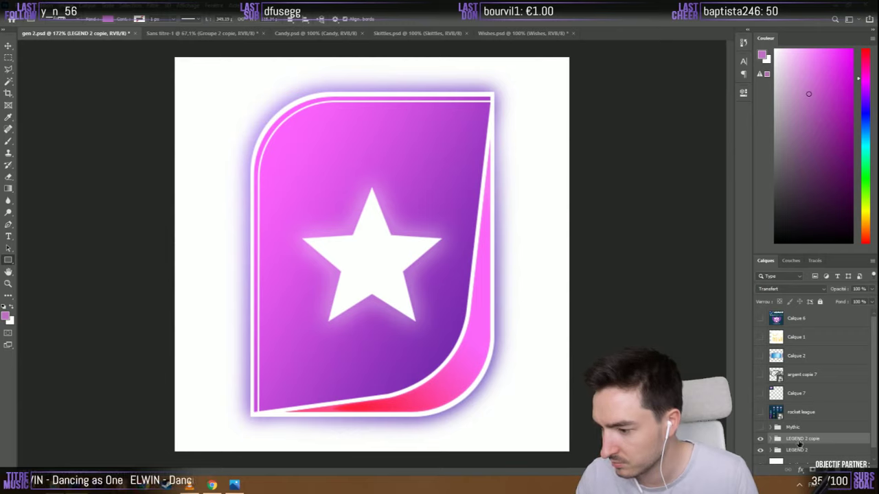
{"action": "double_click", "coordinate": [798, 440]}
{"action": "type", "text": "Master"}
{"action": "key", "text": "Return"}
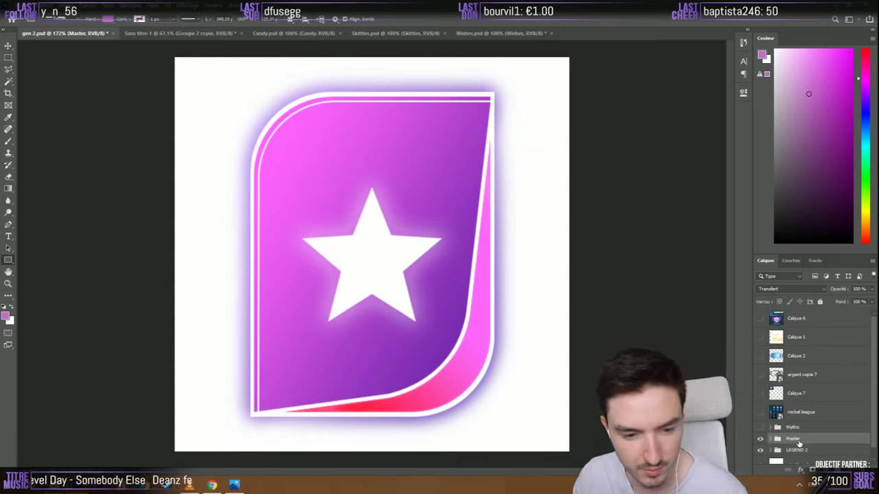
{"action": "left_click_drag", "start_coordinate": [799, 444], "coordinate": [796, 458]}
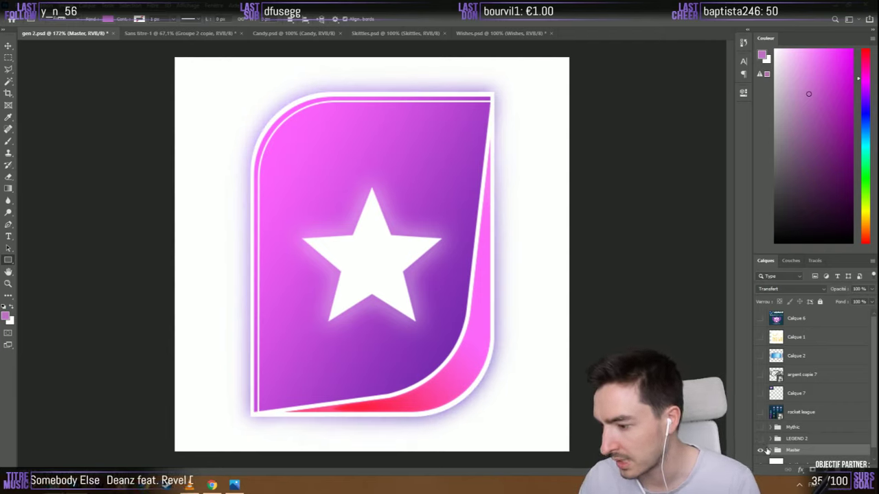
{"action": "left_click", "coordinate": [769, 451]}
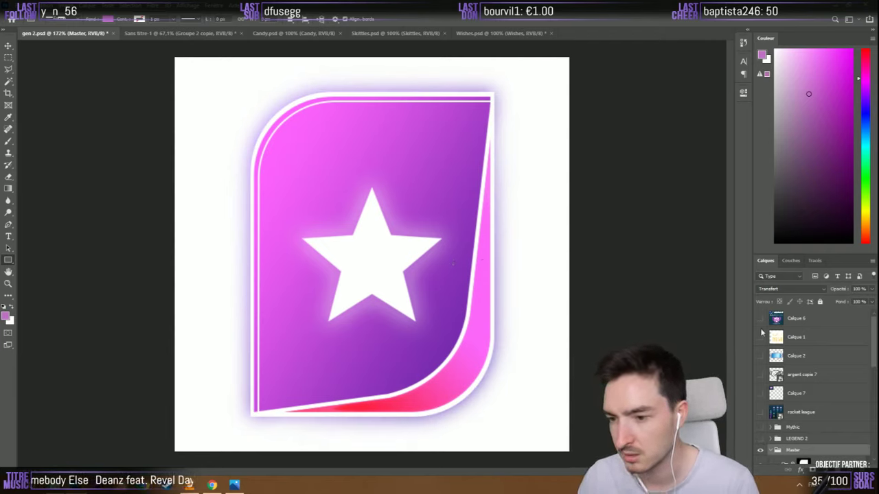
{"action": "scroll", "coordinate": [761, 333], "scroll_direction": "down", "scroll_amount": 2}
In Chrome, look through the open tabs and close a blank new tab
{"action": "left_click", "coordinate": [211, 485]}
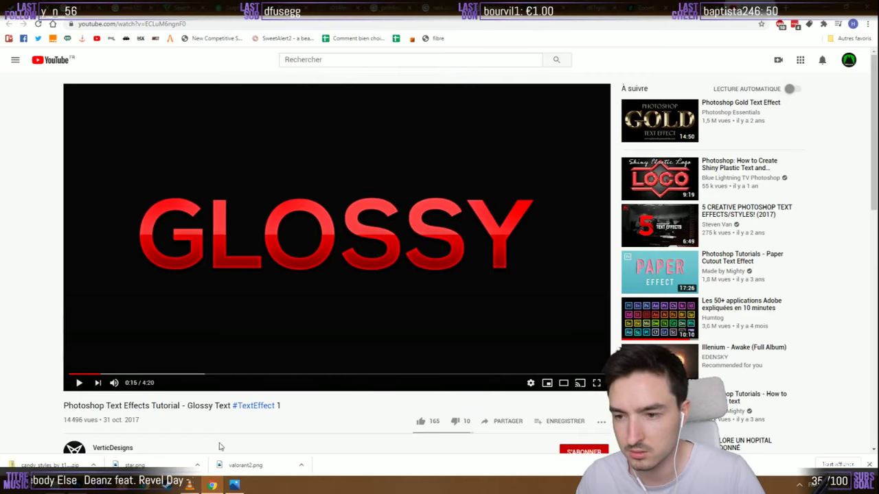
{"action": "left_click", "coordinate": [184, 7]}
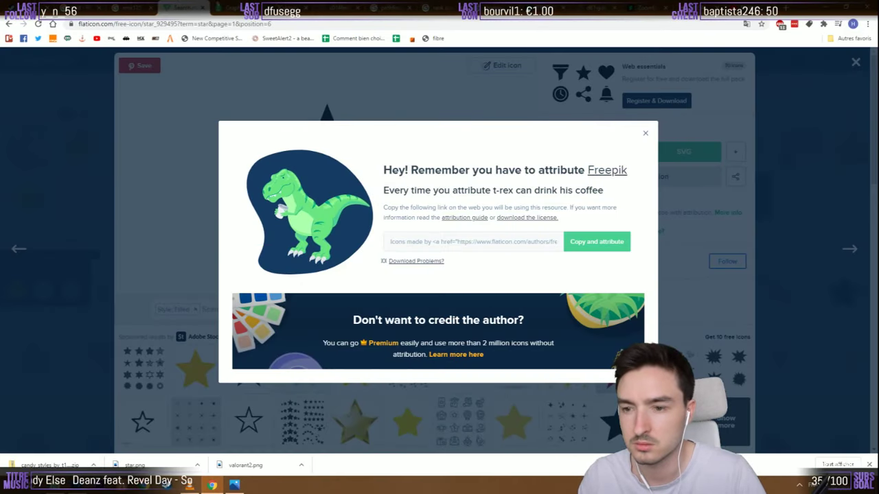
{"action": "left_click", "coordinate": [221, 7]}
{"action": "left_click", "coordinate": [258, 7]}
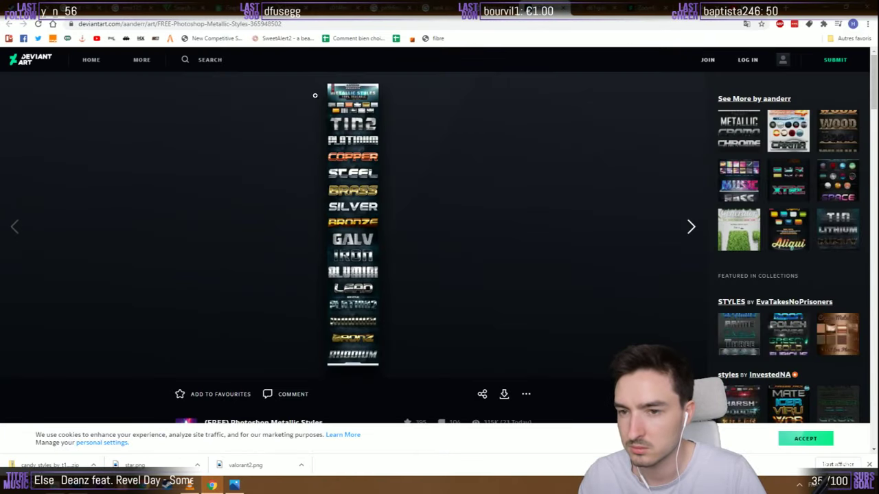
{"action": "key", "text": "ctrl+Tab"}
{"action": "key", "text": "ctrl+Tab"}
{"action": "key", "text": "ctrl+Tab"}
{"action": "key", "text": "ctrl+Tab"}
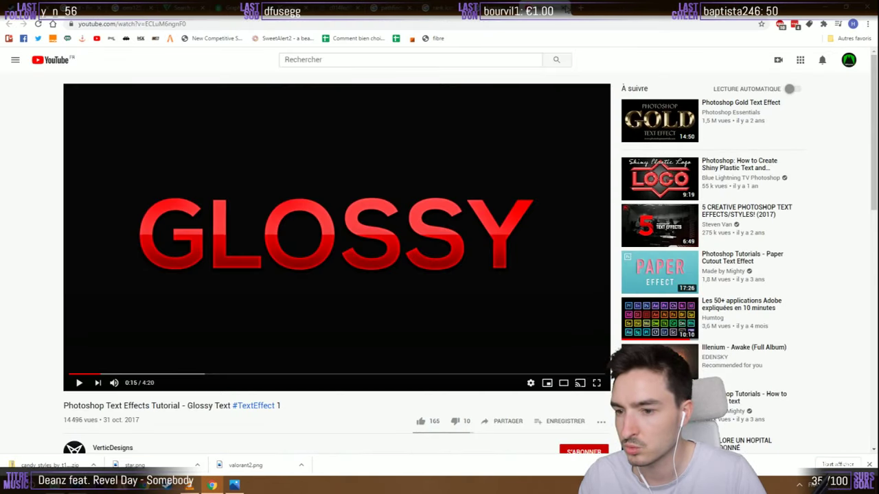
{"action": "key", "text": "ctrl+Tab"}
{"action": "key", "text": "ctrl+Tab"}
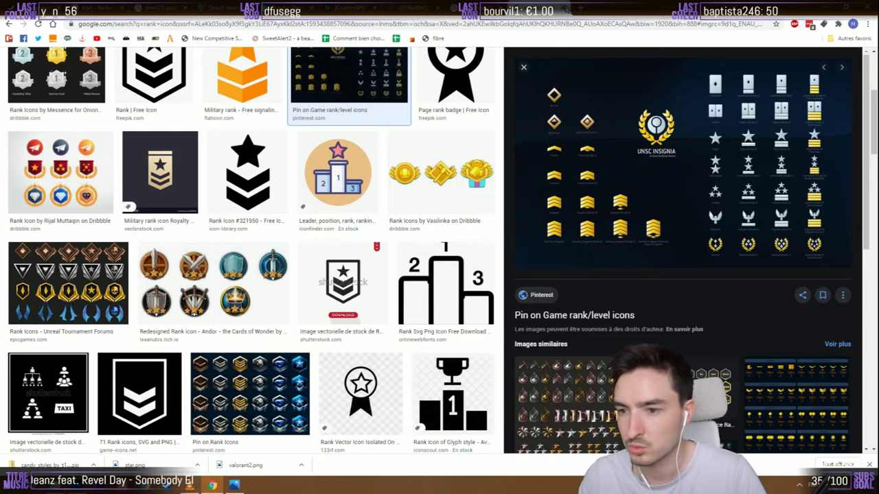
{"action": "key", "text": "ctrl+Tab"}
{"action": "key", "text": "ctrl+Tab"}
{"action": "key", "text": "ctrl+Tab"}
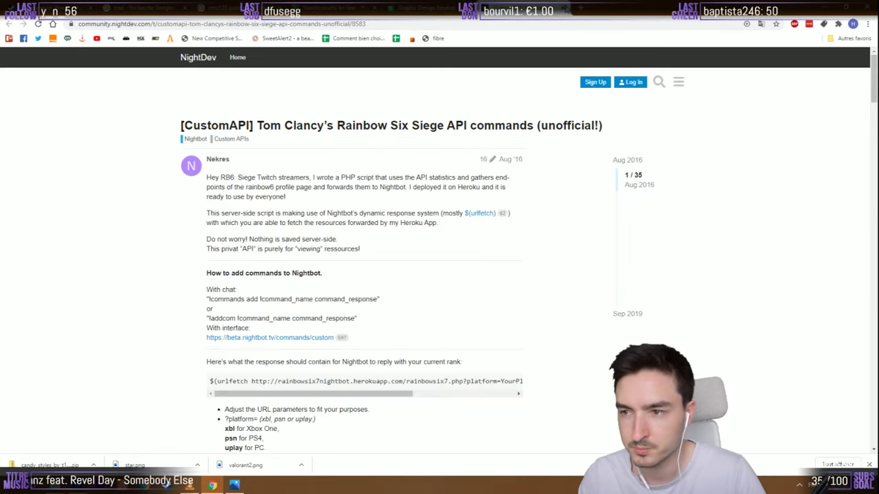
{"action": "key", "text": "ctrl+Tab"}
{"action": "key", "text": "ctrl+Tab"}
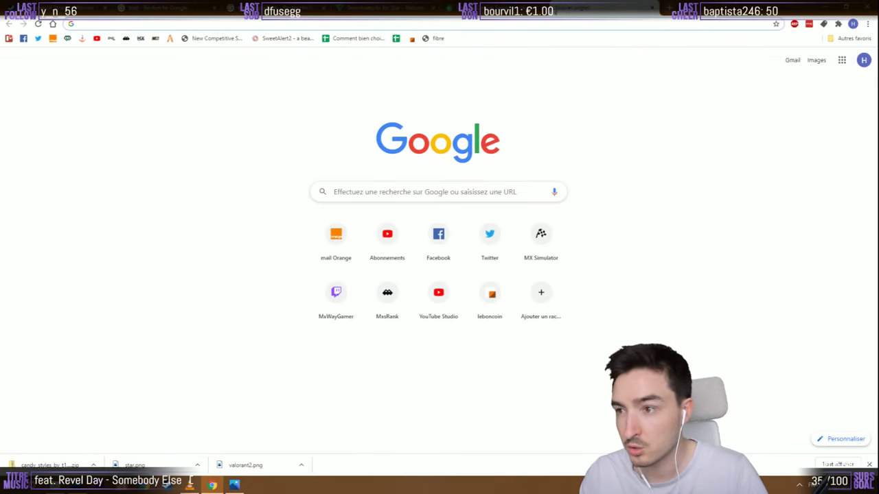
{"action": "left_click", "coordinate": [651, 16]}
{"action": "key", "text": "ctrl+Tab"}
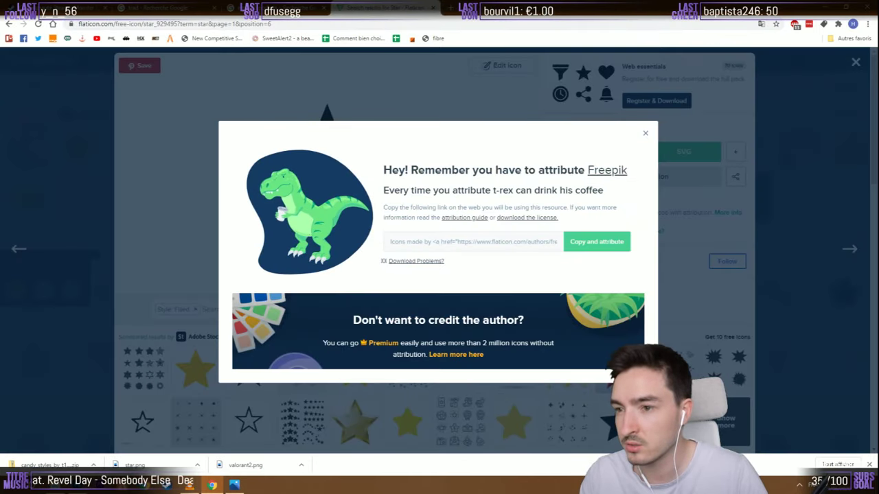
{"action": "key", "text": "ctrl+Tab"}
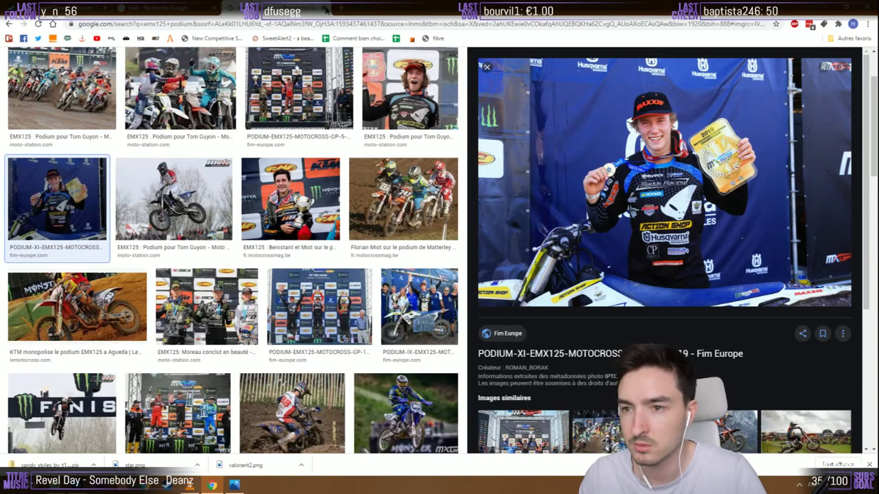
{"action": "key", "text": "ctrl+Tab"}
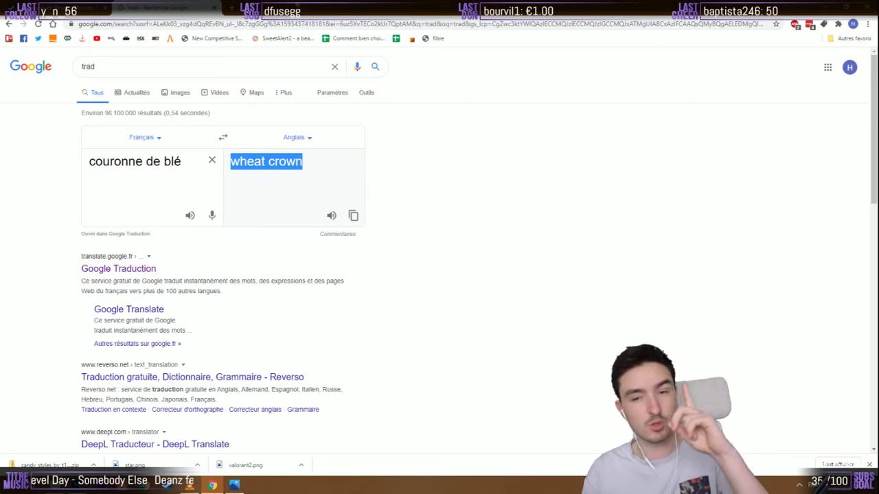
Search Flaticon for 'crown' and open the sponsored laurel wreath's stock page
{"action": "left_click", "coordinate": [212, 25]}
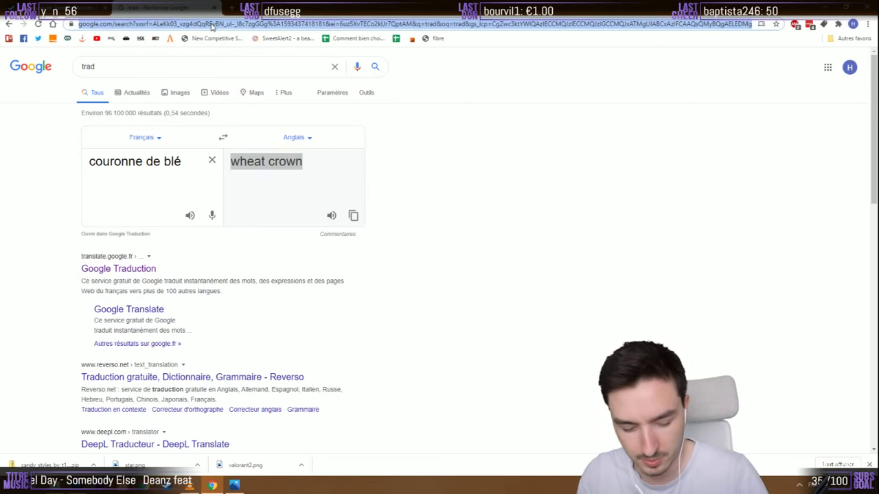
{"action": "type", "text": "flat"}
{"action": "key", "text": "Return"}
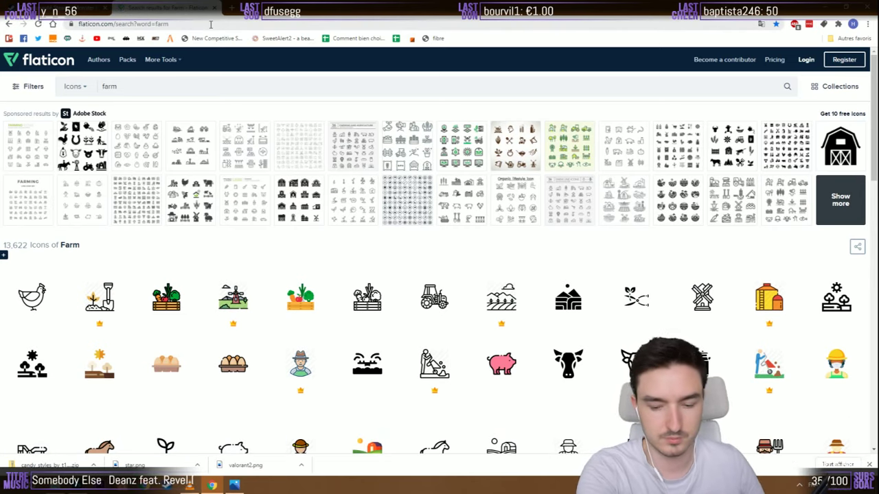
{"action": "left_click_drag", "start_coordinate": [123, 86], "coordinate": [43, 84]}
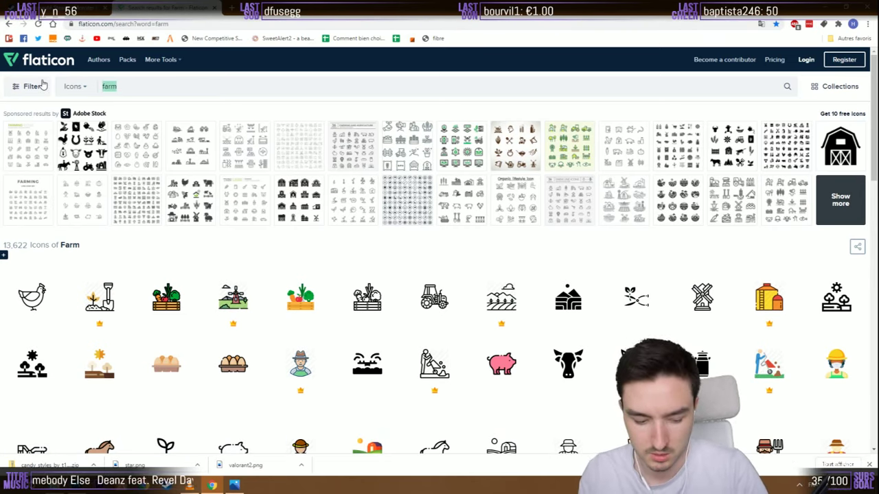
{"action": "type", "text": "crown"}
{"action": "key", "text": "Return"}
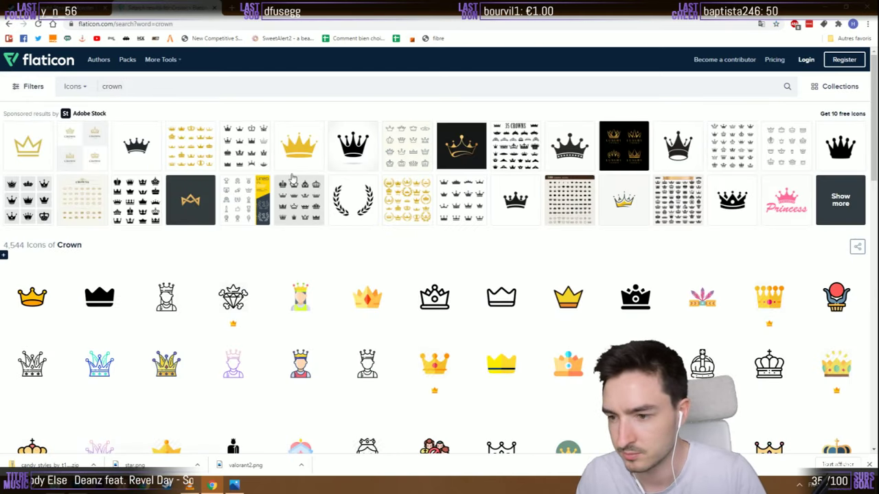
{"action": "left_click", "coordinate": [355, 213]}
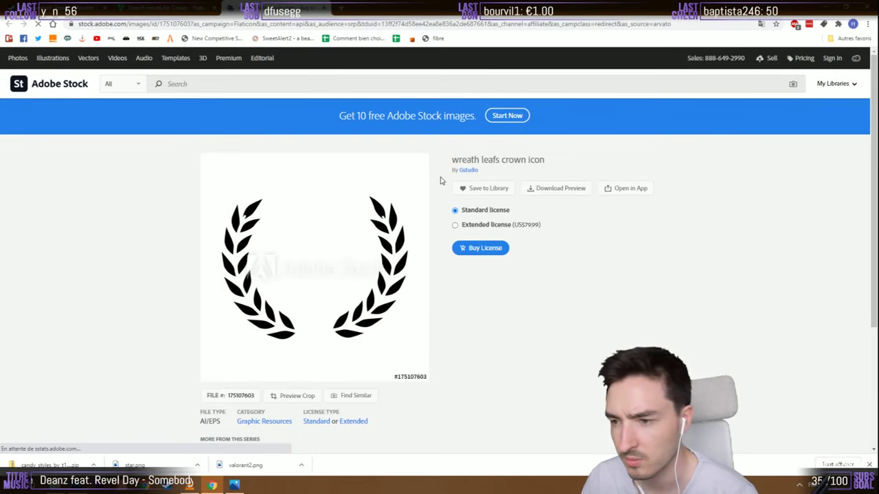
Copy 'leafs crown' from the stock title and search Flaticon for it
{"action": "left_click_drag", "start_coordinate": [481, 160], "coordinate": [527, 159]}
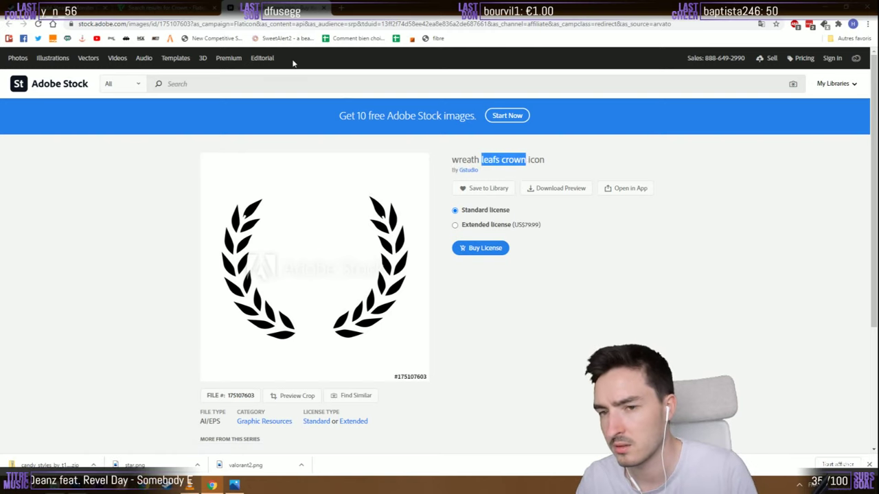
{"action": "key", "text": "ctrl+c"}
{"action": "key", "text": "ctrl+w"}
{"action": "left_click", "coordinate": [120, 86]}
{"action": "key", "text": "ctrl+a"}
{"action": "key", "text": "ctrl+v"}
{"action": "key", "text": "Return"}
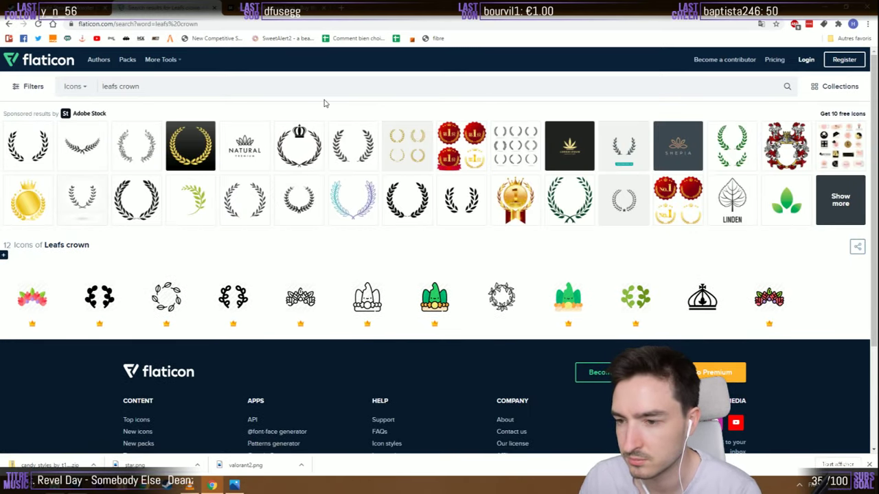
Open a laurel wreath stock page, copy its image and return to the results
{"action": "left_click", "coordinate": [397, 198]}
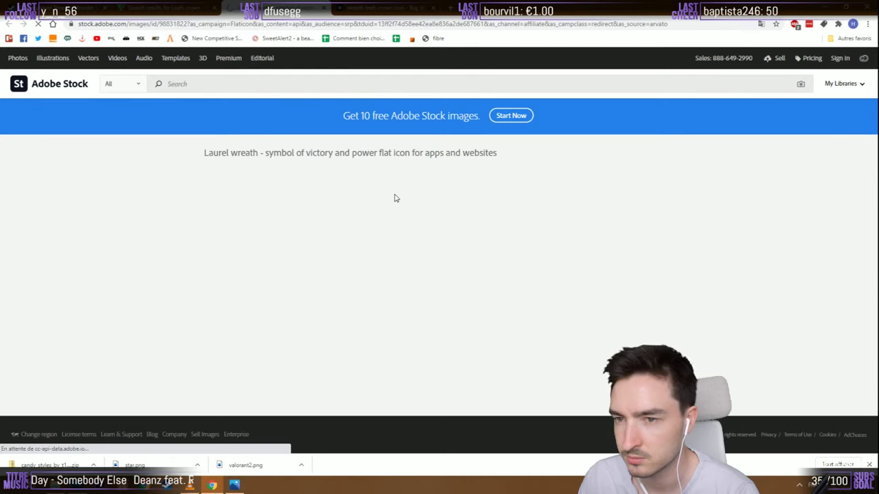
{"action": "right_click", "coordinate": [324, 201]}
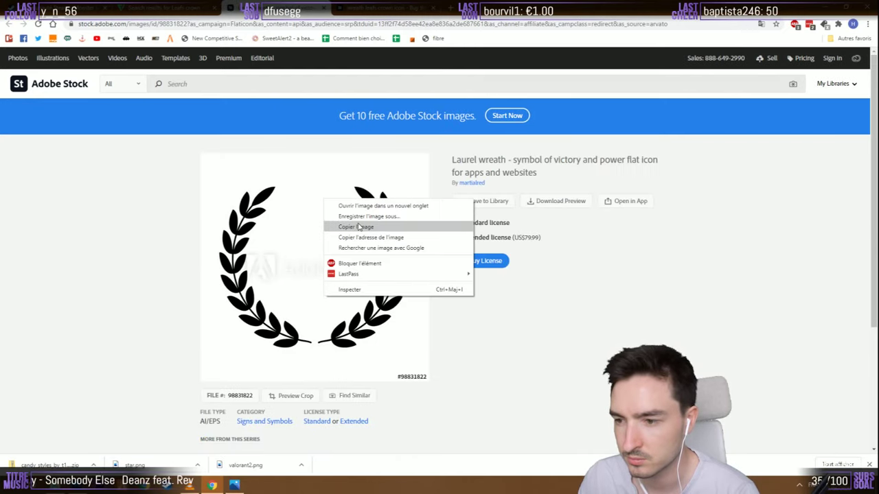
{"action": "left_click", "coordinate": [358, 227]}
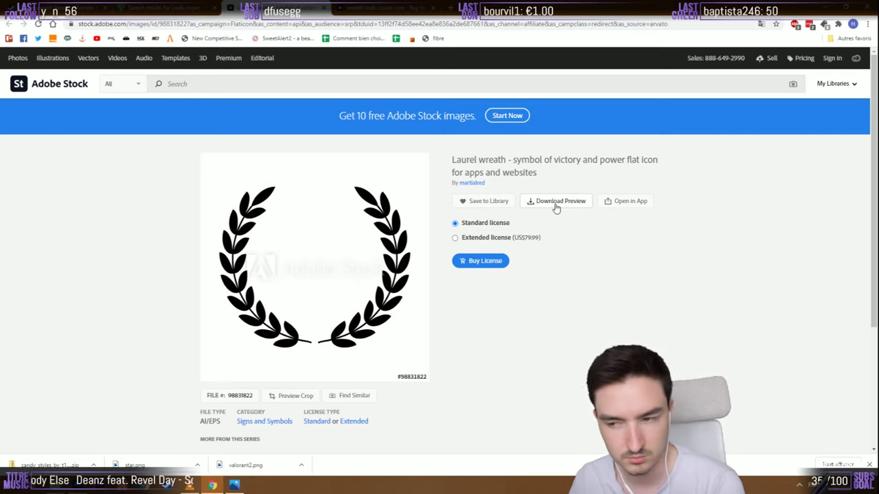
{"action": "scroll", "coordinate": [345, 321], "scroll_direction": "down", "scroll_amount": 4}
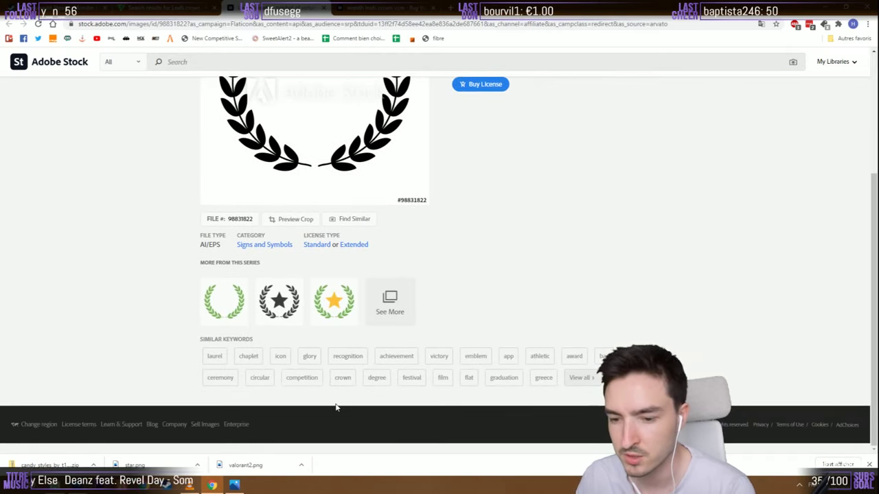
{"action": "scroll", "coordinate": [338, 406], "scroll_direction": "up", "scroll_amount": 4}
{"action": "scroll", "coordinate": [282, 195], "scroll_direction": "down", "scroll_amount": 3}
{"action": "scroll", "coordinate": [282, 194], "scroll_direction": "up", "scroll_amount": 3}
{"action": "key", "text": "ctrl+shift+Tab"}
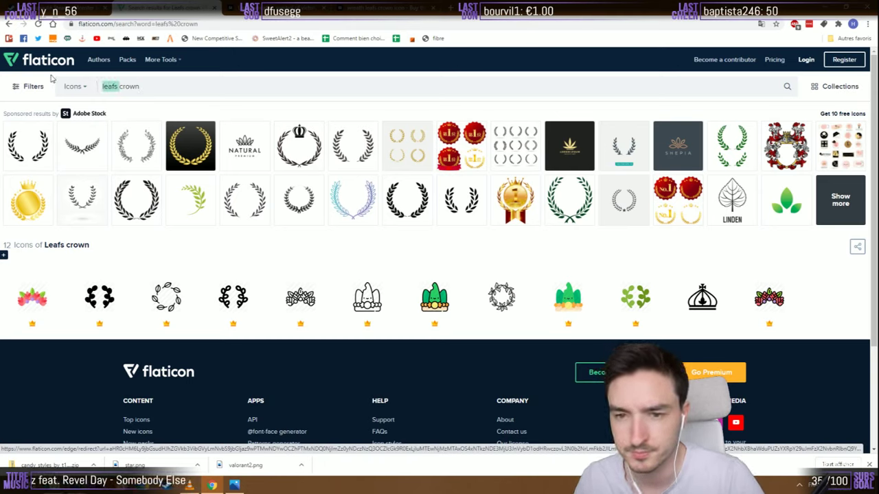
Search for 'wreath' crown icons and select the 'wreath leafs crown' stock page title
{"action": "type", "text": "wreath"}
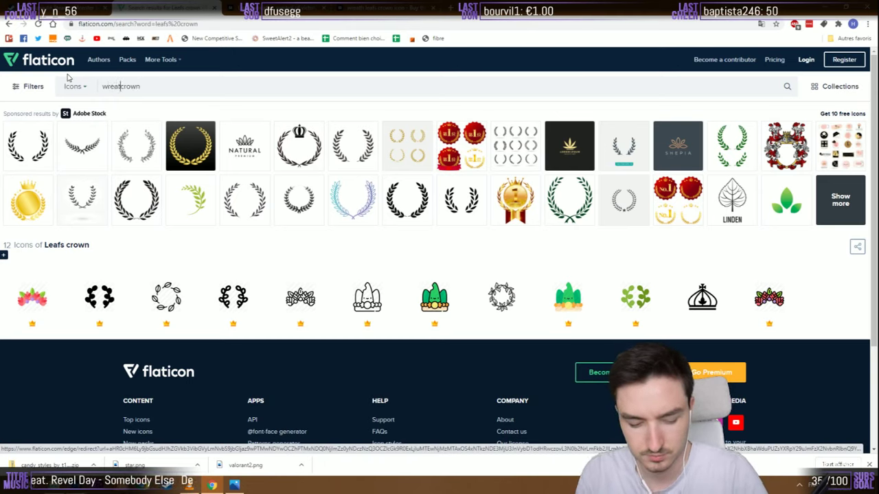
{"action": "key", "text": "Return"}
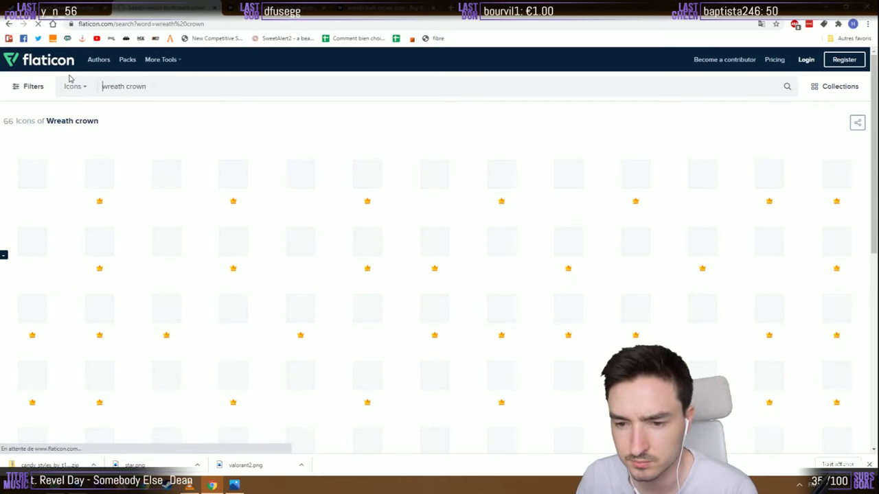
{"action": "scroll", "coordinate": [284, 255], "scroll_direction": "down", "scroll_amount": 1}
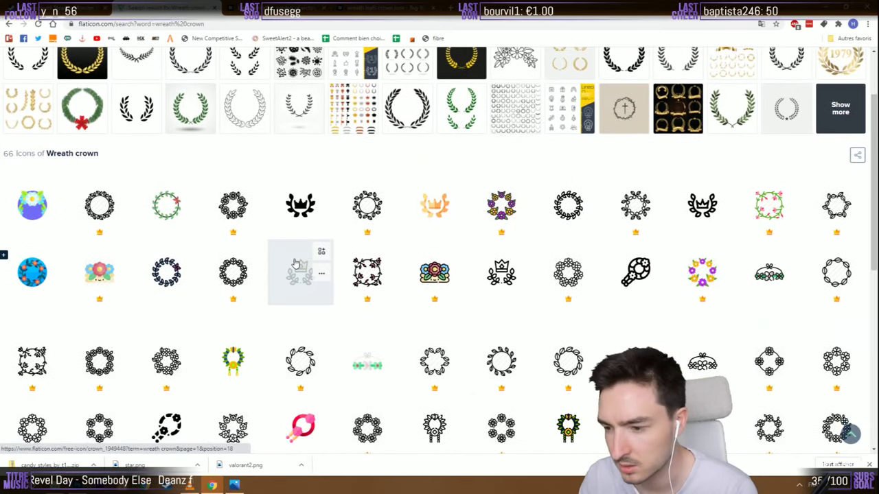
{"action": "scroll", "coordinate": [294, 265], "scroll_direction": "down", "scroll_amount": 4}
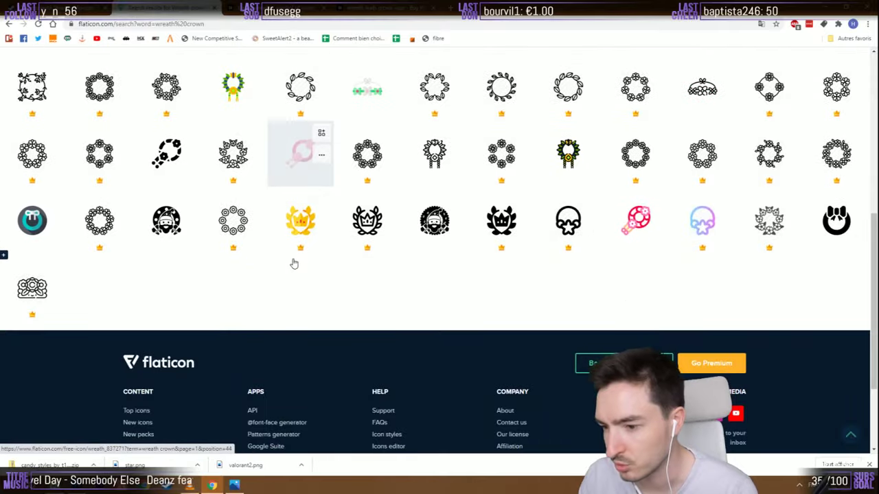
{"action": "scroll", "coordinate": [257, 270], "scroll_direction": "up", "scroll_amount": 12}
{"action": "left_click", "coordinate": [241, 131]}
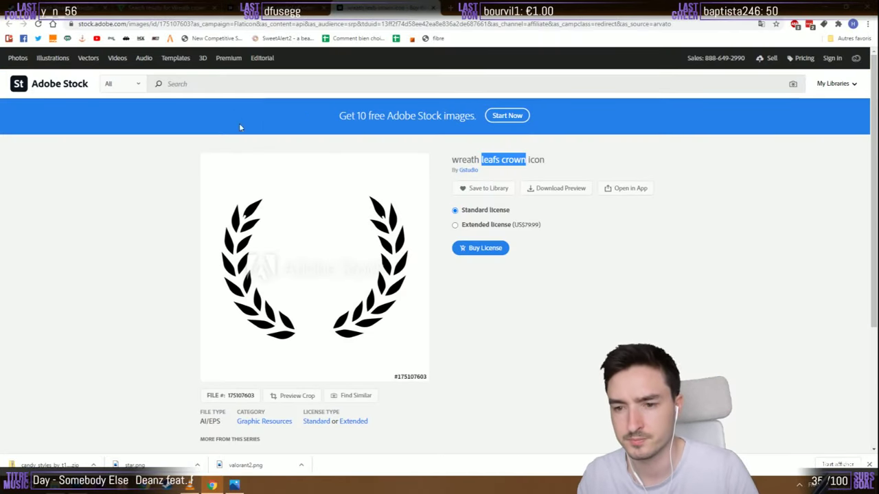
{"action": "left_click_drag", "start_coordinate": [452, 162], "coordinate": [521, 160]}
Search Google in a new tab for 'wreath leafs crown' and show image results
{"action": "key", "text": "ctrl+c"}
{"action": "key", "text": "ctrl+t"}
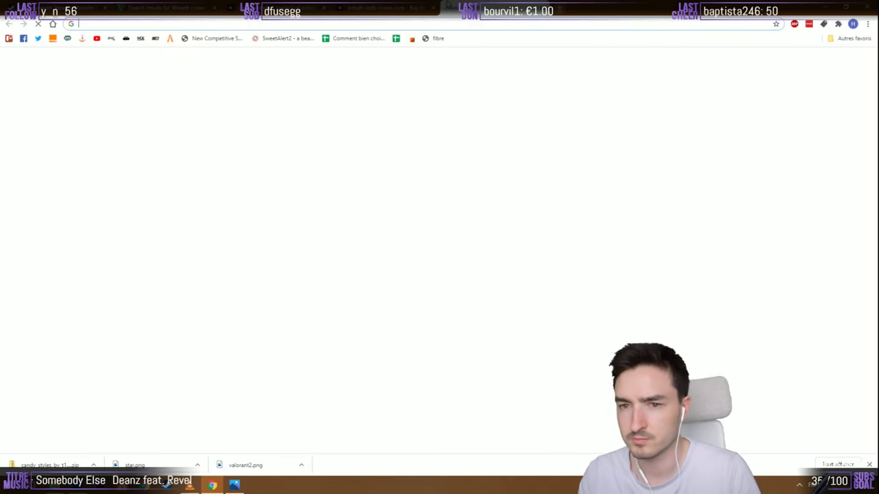
{"action": "key", "text": "ctrl+v"}
{"action": "key", "text": "Return"}
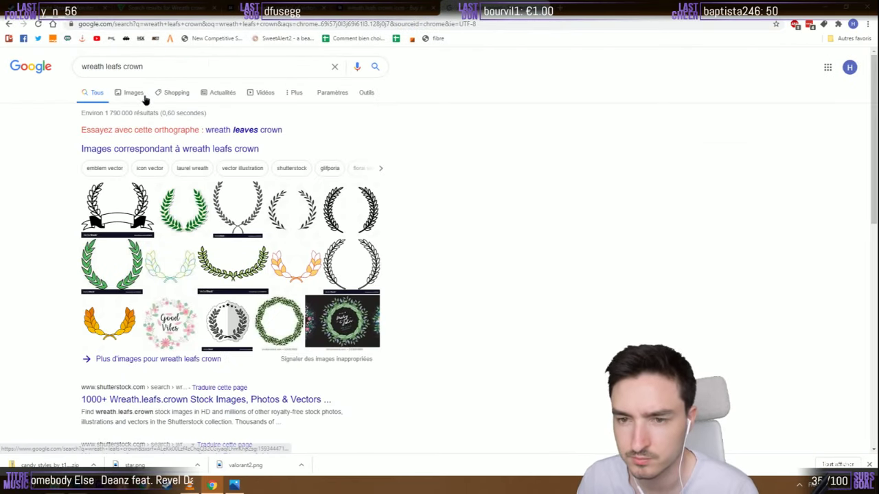
{"action": "left_click", "coordinate": [144, 95]}
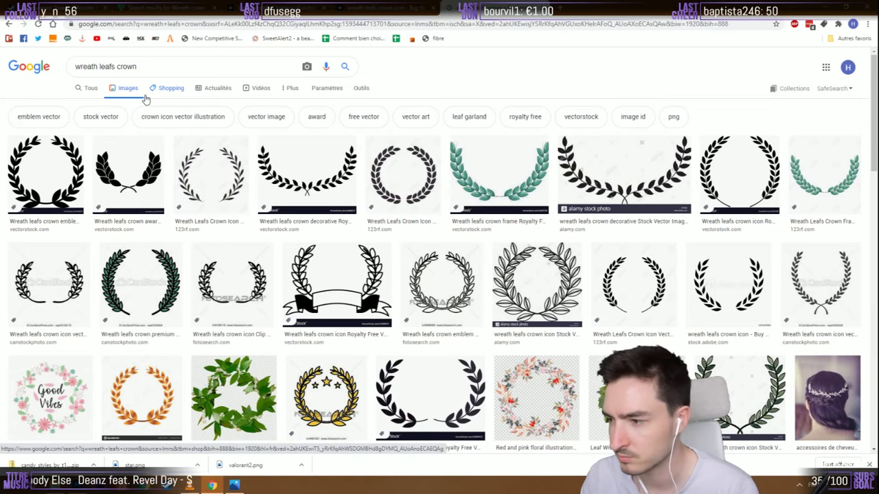
Preview the vectorstock wreath, then copy the 123rf laurel wreath image instead
{"action": "left_click", "coordinate": [718, 206]}
{"action": "right_click", "coordinate": [584, 169]}
{"action": "left_click", "coordinate": [608, 274]}
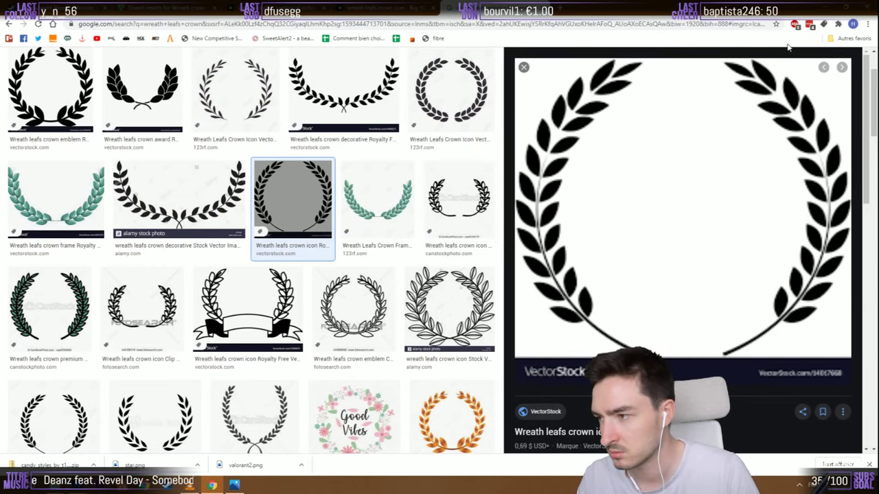
{"action": "left_click", "coordinate": [523, 66]}
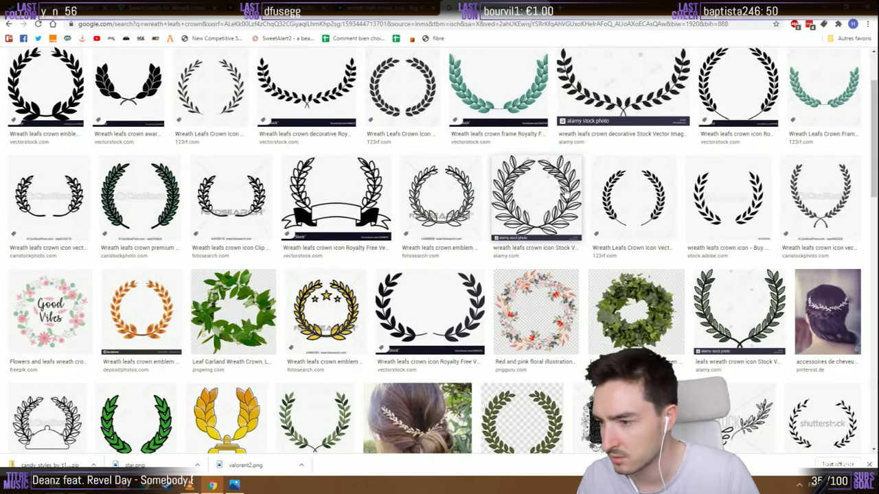
{"action": "left_click", "coordinate": [624, 197]}
{"action": "right_click", "coordinate": [625, 198]}
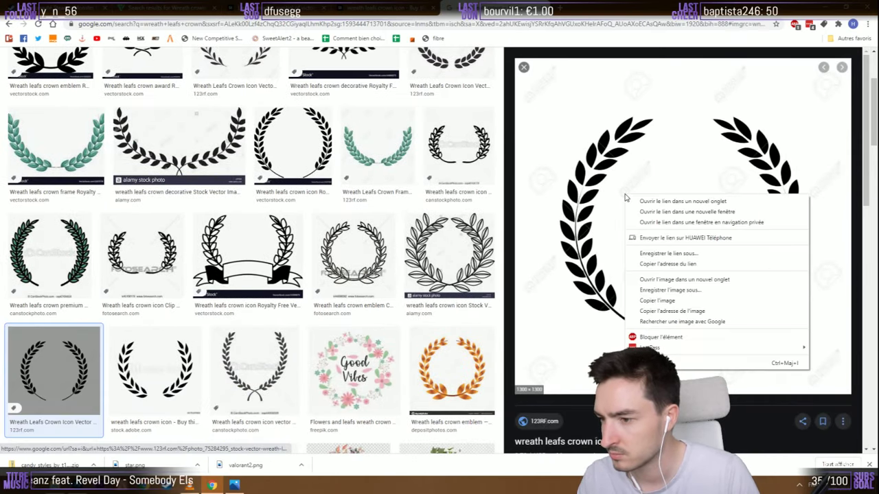
{"action": "left_click", "coordinate": [652, 301]}
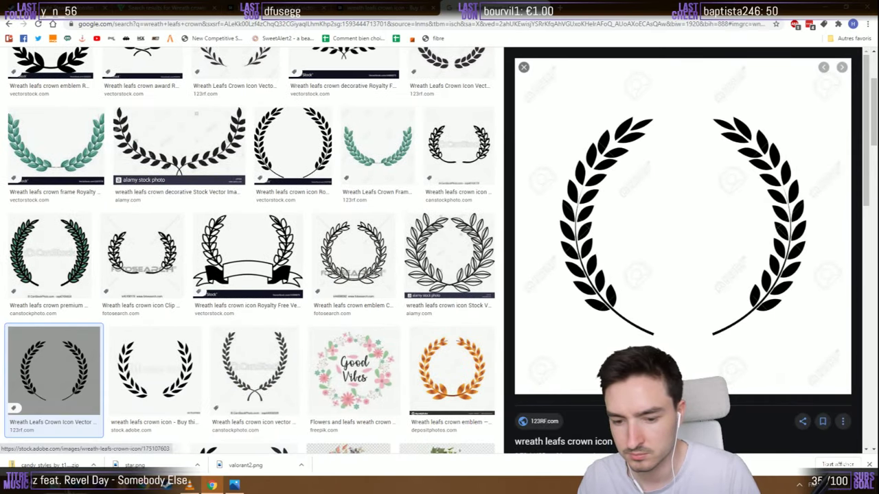
{"action": "key", "text": "alt+Tab"}
Paste the wreath as Calque 8 into the Master group and shrink it to the card centre
{"action": "key", "text": "ctrl+v"}
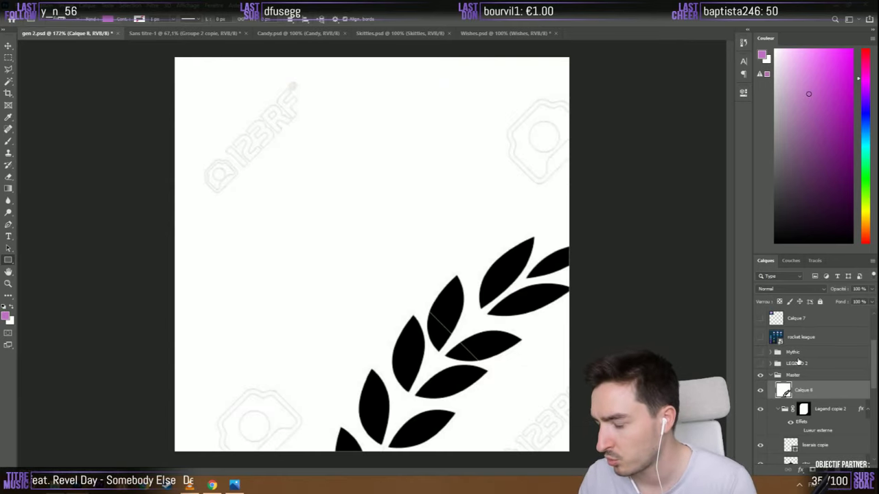
{"action": "scroll", "coordinate": [798, 362], "scroll_direction": "down", "scroll_amount": 2}
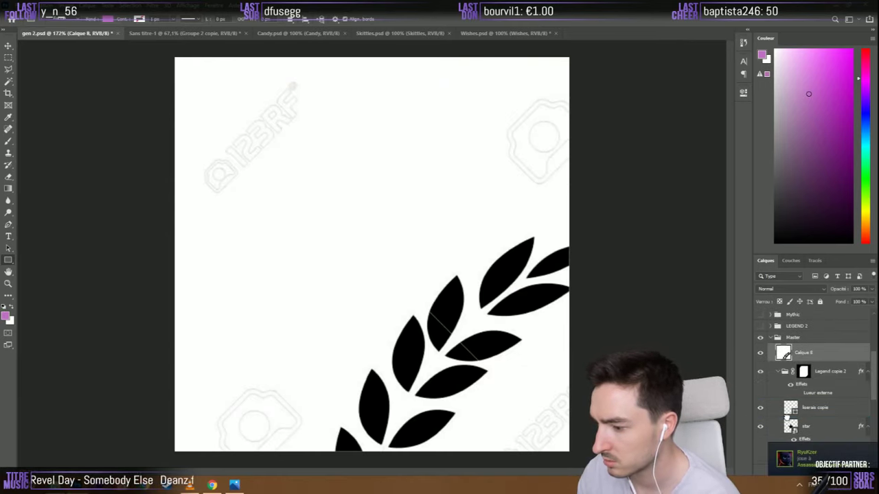
{"action": "left_click_drag", "start_coordinate": [787, 416], "coordinate": [790, 417]}
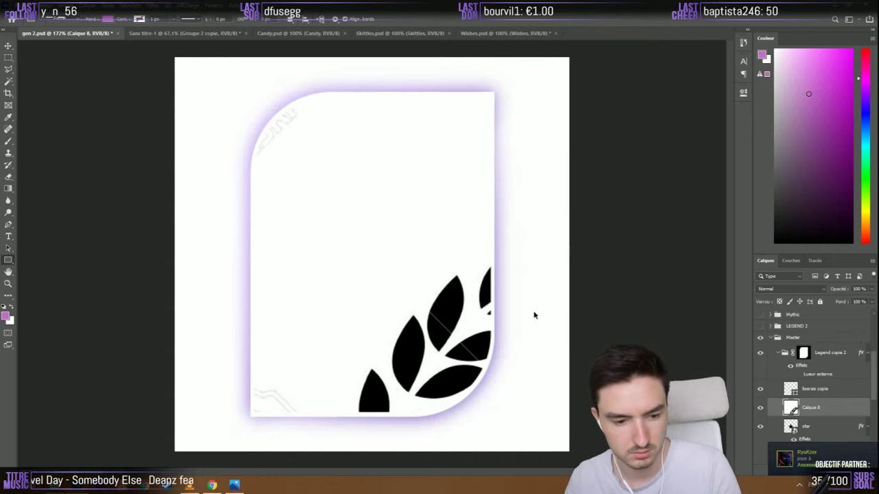
{"action": "key", "text": "ctrl+t"}
{"action": "key", "text": "ctrl+minus"}
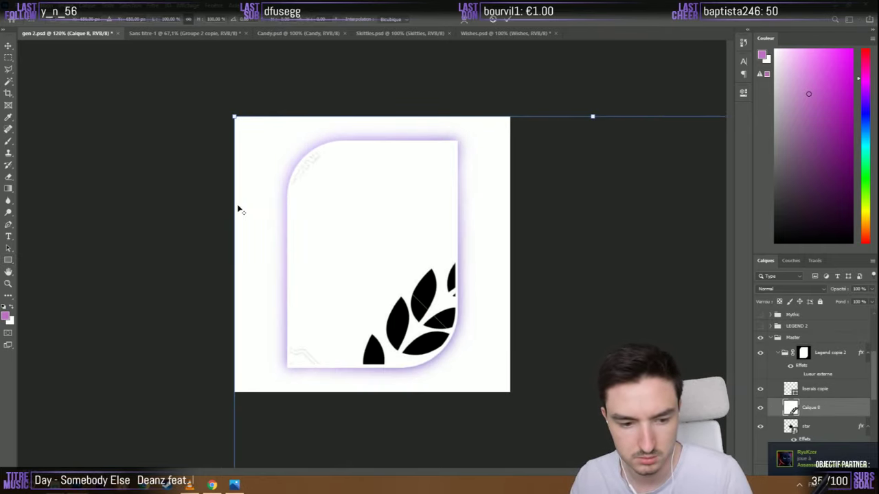
{"action": "key", "text": "ctrl+minus"}
{"action": "key", "text": "ctrl+minus"}
{"action": "key", "text": "ctrl+minus"}
{"action": "key", "text": "ctrl+minus"}
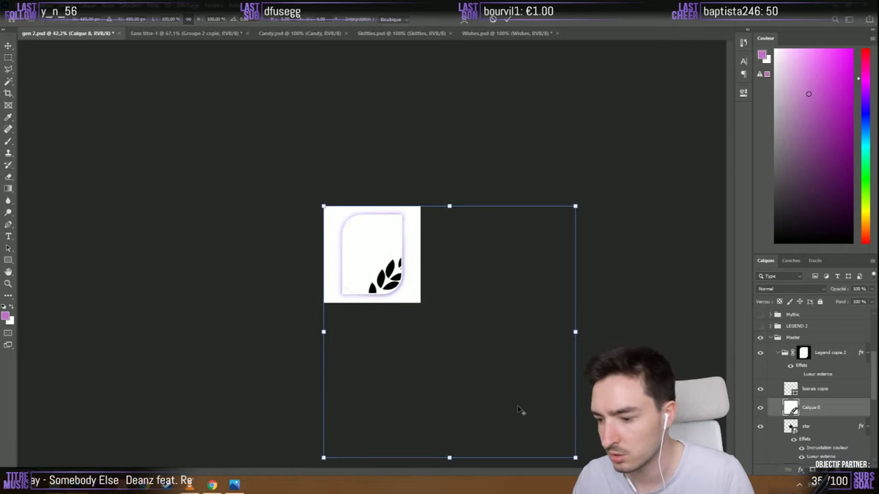
{"action": "left_click_drag", "start_coordinate": [575, 458], "coordinate": [348, 230]}
{"action": "key", "text": "ctrl+plus"}
{"action": "key", "text": "ctrl+plus"}
{"action": "key", "text": "ctrl+plus"}
{"action": "key", "text": "ctrl+plus"}
{"action": "left_click_drag", "start_coordinate": [297, 205], "coordinate": [376, 292]}
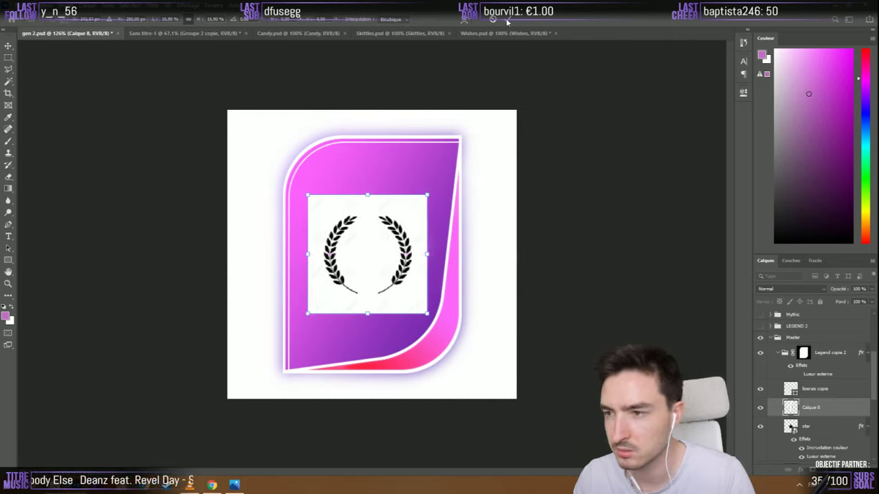
Commit the transform and erase the laurel's white background with the Magic Eraser
{"action": "double_click", "coordinate": [379, 300]}
{"action": "key", "text": "ctrl+plus"}
{"action": "key", "text": "ctrl+plus"}
{"action": "key", "text": "ctrl+plus"}
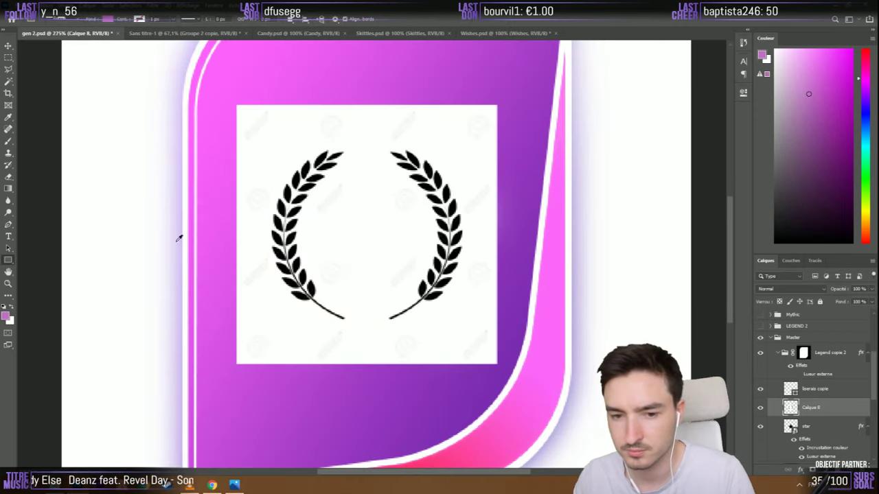
{"action": "right_click", "coordinate": [8, 177]}
{"action": "left_click", "coordinate": [55, 194]}
{"action": "right_click", "coordinate": [8, 177]}
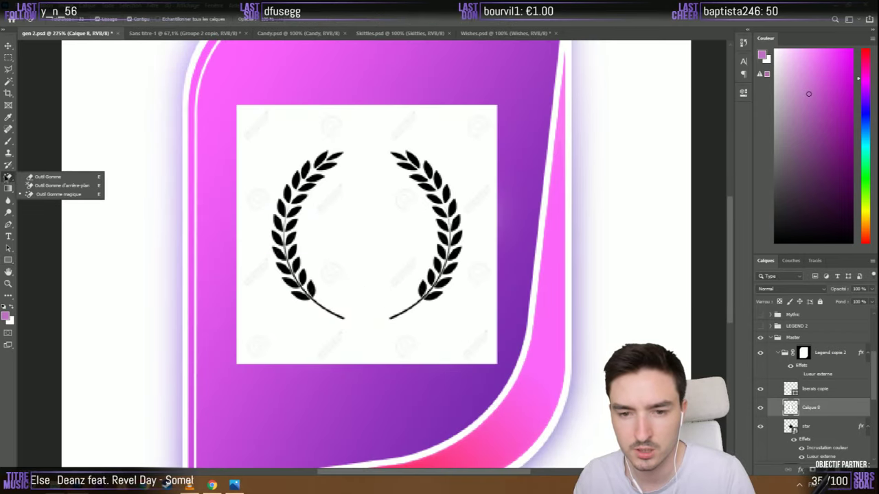
{"action": "left_click", "coordinate": [55, 195]}
{"action": "left_click", "coordinate": [392, 182]}
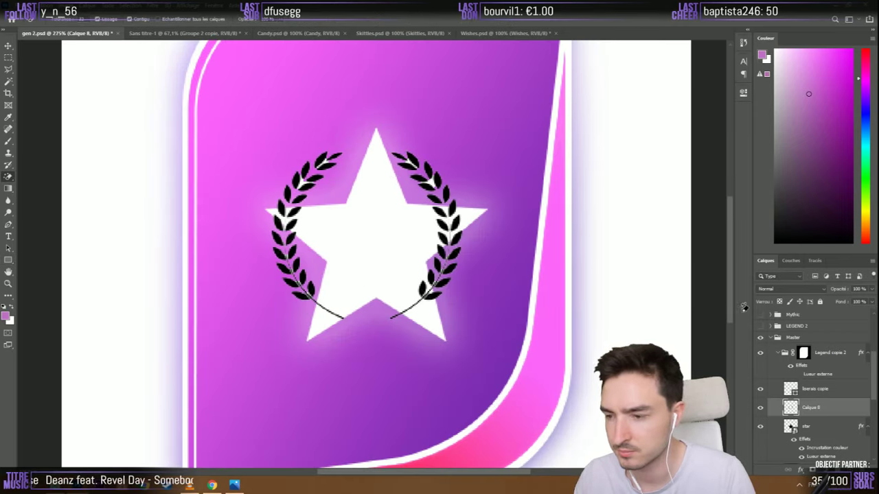
{"action": "right_click", "coordinate": [813, 403]}
{"action": "left_click", "coordinate": [795, 25]}
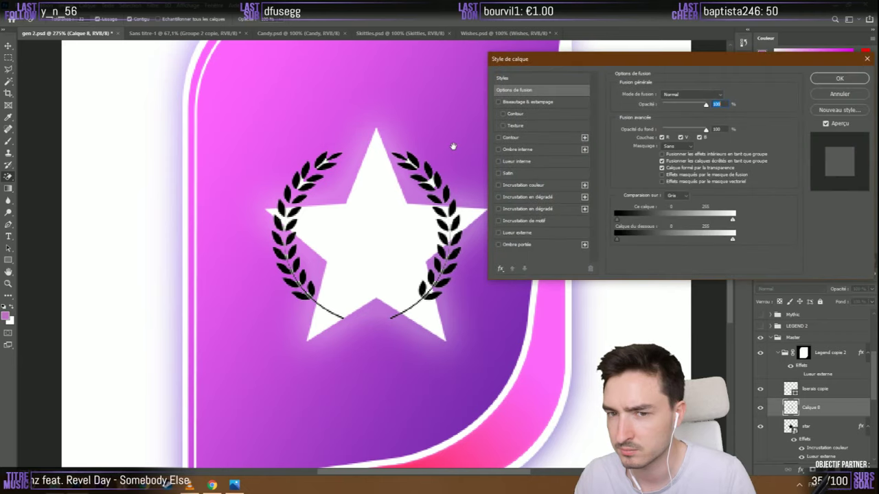
{"action": "left_click", "coordinate": [851, 99]}
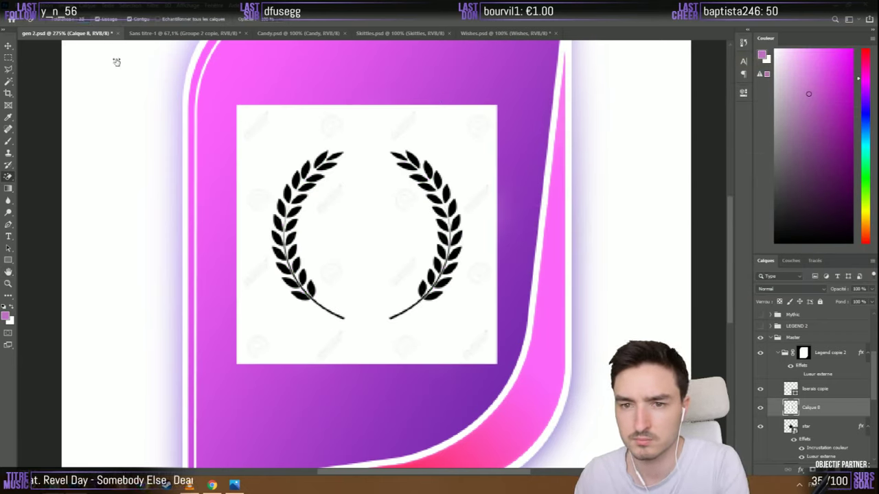
{"action": "left_click", "coordinate": [271, 131]}
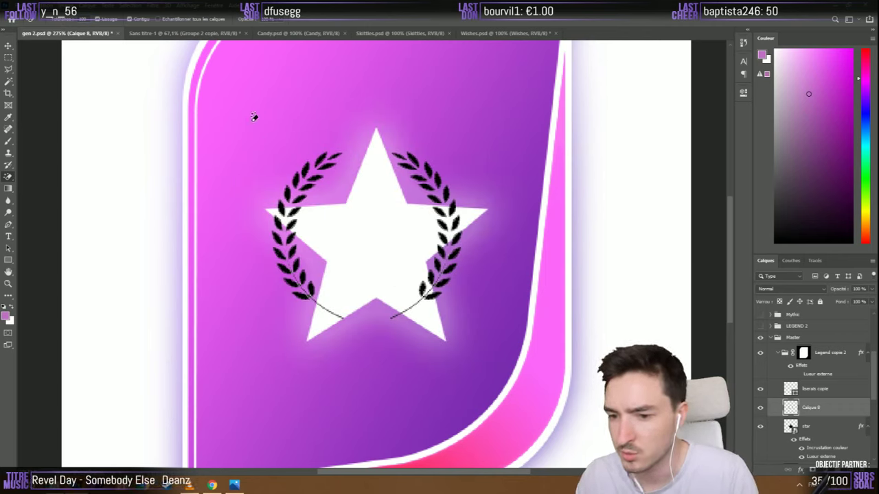
Nudge the laurel layer slightly right and down with the Move tool
{"action": "right_click", "coordinate": [834, 413]}
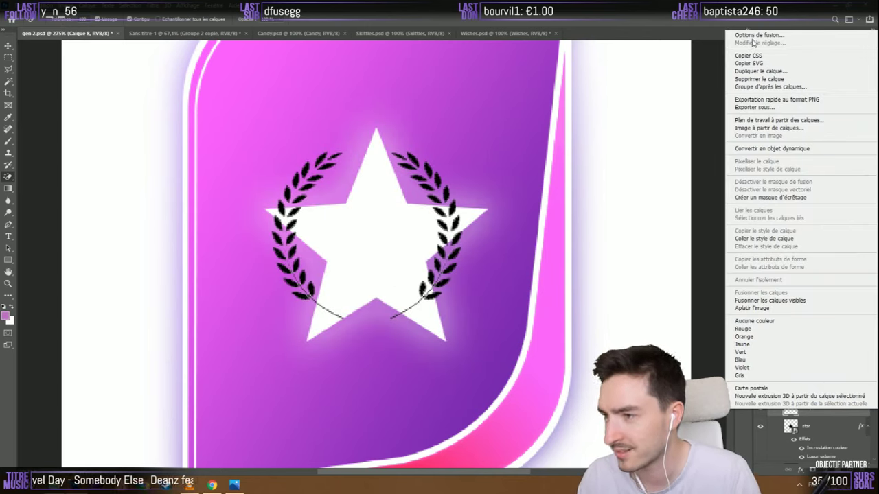
{"action": "left_click", "coordinate": [752, 39]}
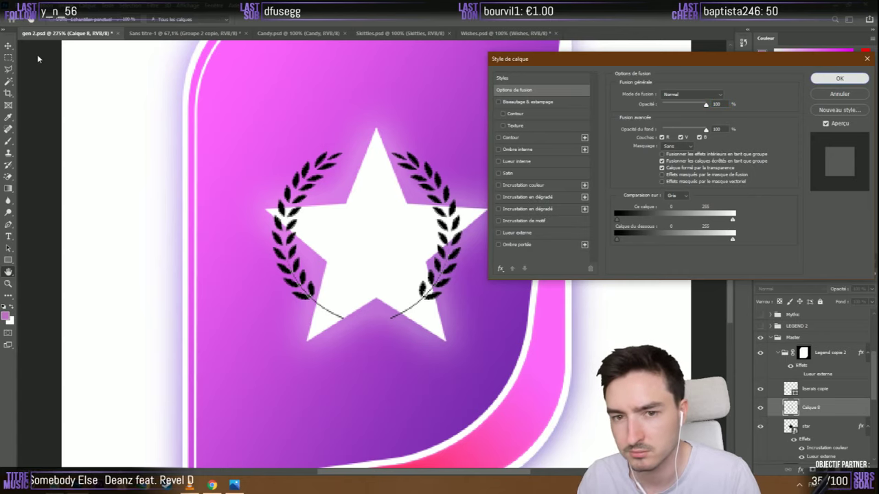
{"action": "key", "text": "Return"}
{"action": "key", "text": "v"}
{"action": "key", "text": "Right"}
{"action": "key", "text": "Right"}
{"action": "key", "text": "Right"}
{"action": "key", "text": "Right"}
{"action": "key", "text": "Right"}
{"action": "key", "text": "Down"}
{"action": "key", "text": "Down"}
{"action": "key", "text": "Down"}
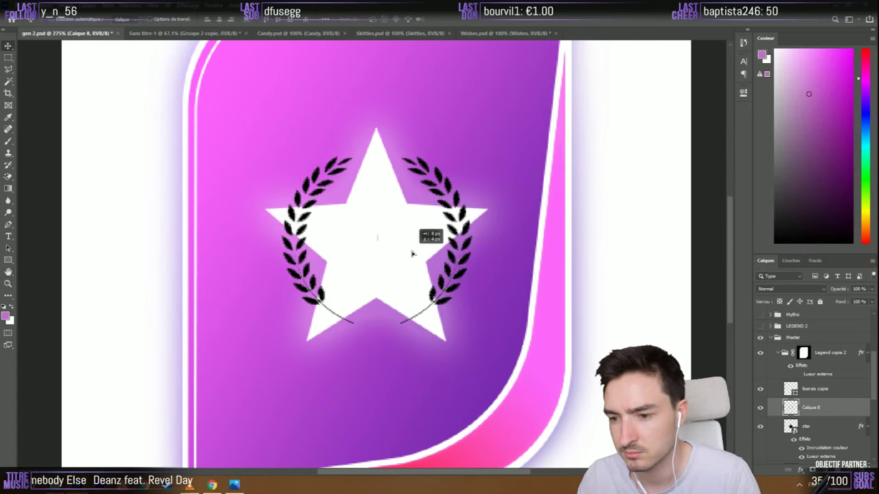
{"action": "scroll", "coordinate": [412, 254], "scroll_direction": "down", "scroll_amount": 5}
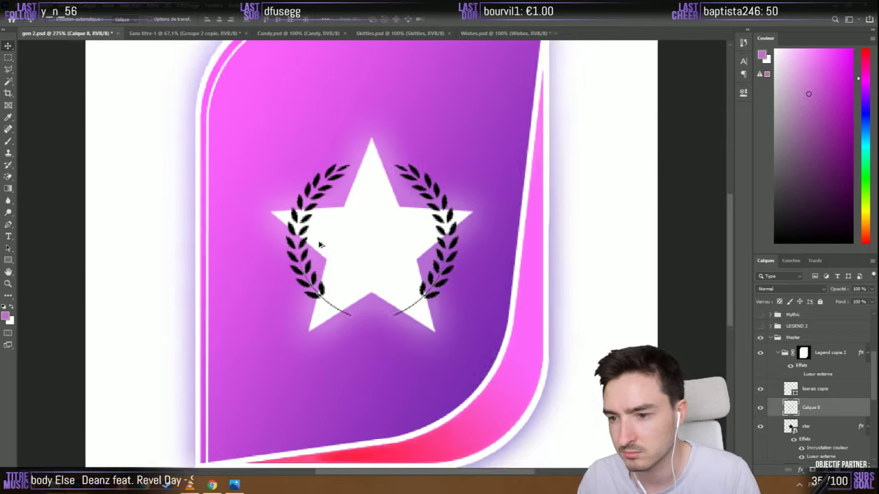
{"action": "scroll", "coordinate": [317, 245], "scroll_direction": "down", "scroll_amount": 1}
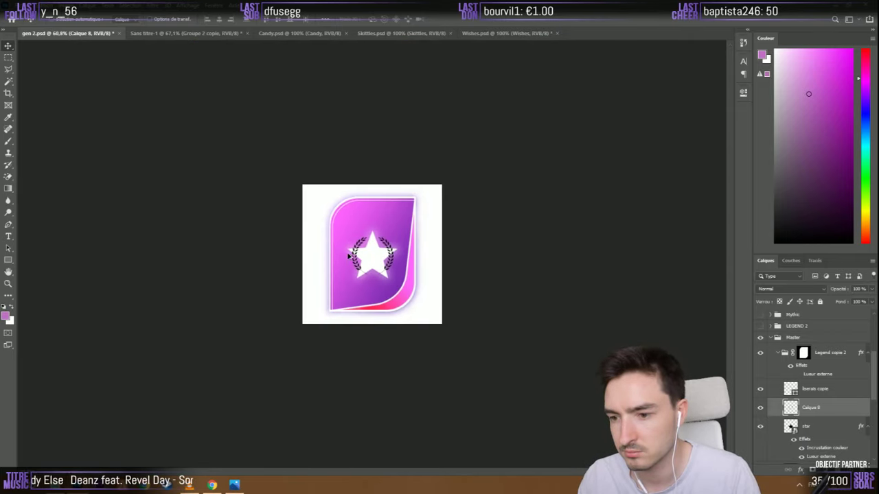
{"action": "scroll", "coordinate": [370, 268], "scroll_direction": "up", "scroll_amount": 6}
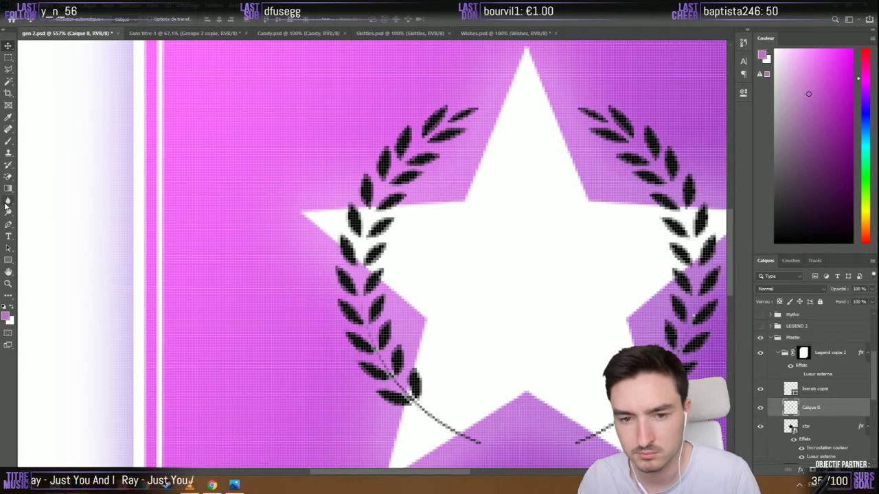
Switch to the plain brush Eraser and pick a larger eraser brush
{"action": "left_click", "coordinate": [8, 176]}
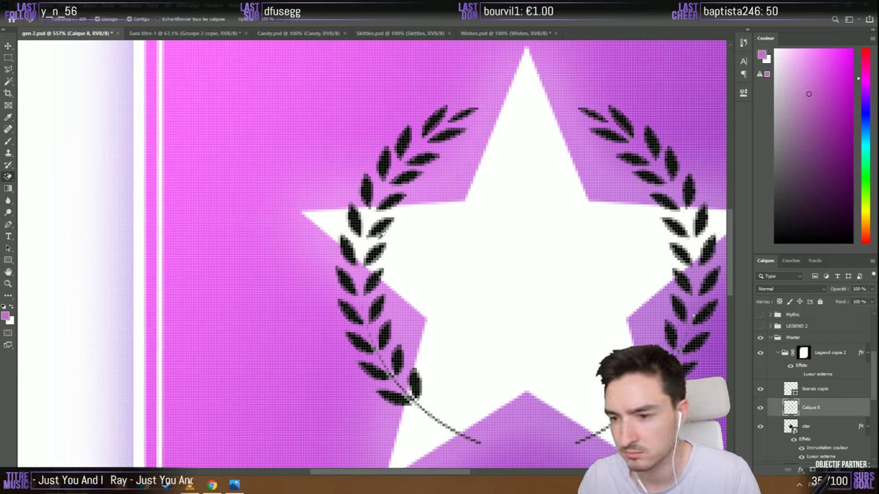
{"action": "right_click", "coordinate": [8, 177]}
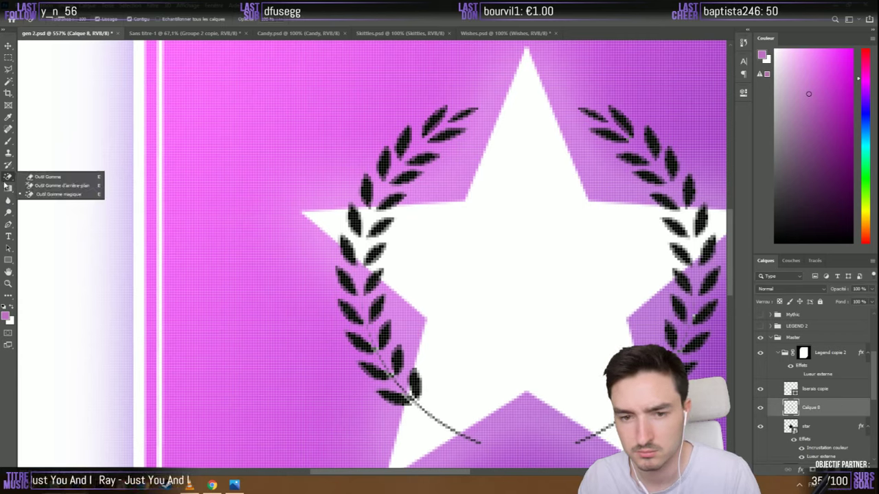
{"action": "left_click", "coordinate": [46, 176]}
{"action": "left_click_drag", "start_coordinate": [368, 230], "coordinate": [331, 231]}
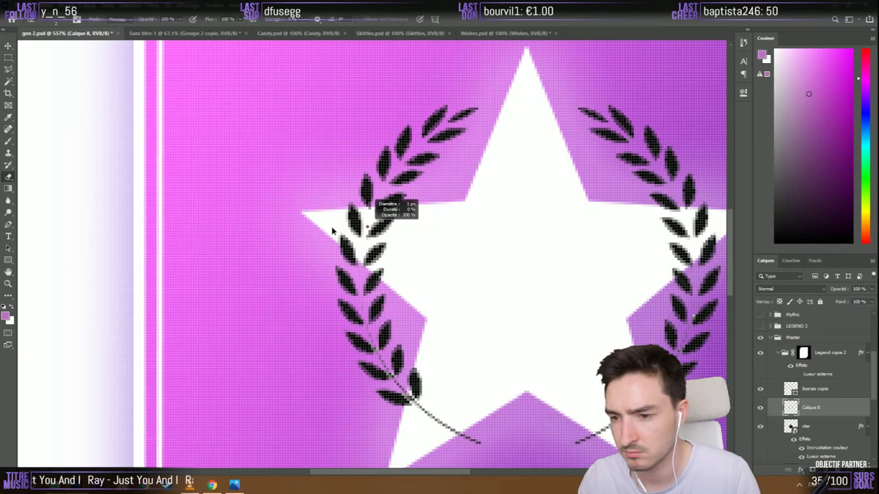
{"action": "right_click", "coordinate": [343, 234]}
{"action": "double_click", "coordinate": [416, 343]}
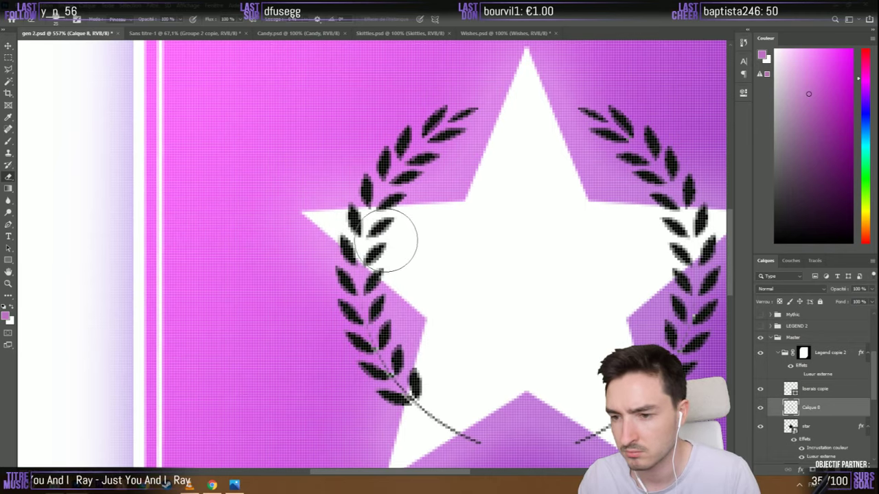
Erase the laurel leaves and fragments overlapping the star's arms
{"action": "mouse_move", "coordinate": [387, 240]}
{"action": "left_mouse_down"}
{"action": "mouse_move", "coordinate": [363, 225]}
{"action": "mouse_move", "coordinate": [413, 230]}
{"action": "mouse_move", "coordinate": [353, 226]}
{"action": "mouse_move", "coordinate": [385, 231]}
{"action": "mouse_move", "coordinate": [348, 234]}
{"action": "mouse_move", "coordinate": [384, 252]}
{"action": "left_mouse_up"}
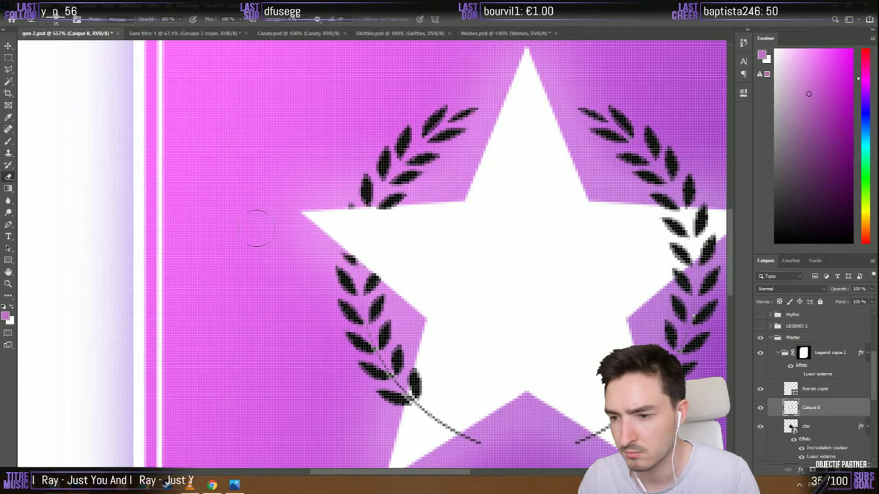
{"action": "scroll", "coordinate": [256, 229], "scroll_direction": "down", "scroll_amount": 3}
{"action": "scroll", "coordinate": [393, 232], "scroll_direction": "up", "scroll_amount": 3}
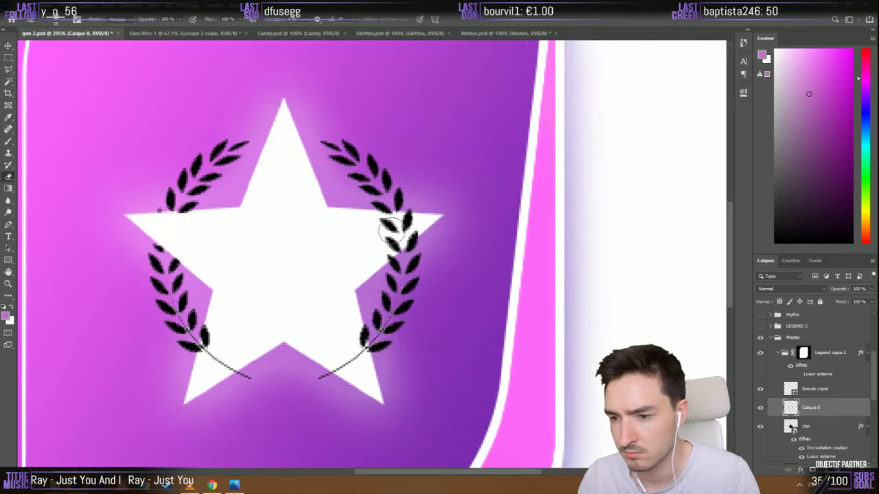
{"action": "scroll", "coordinate": [389, 230], "scroll_direction": "up", "scroll_amount": 2}
{"action": "mouse_move", "coordinate": [383, 245]}
{"action": "left_mouse_down"}
{"action": "mouse_move", "coordinate": [355, 263]}
{"action": "mouse_move", "coordinate": [412, 217]}
{"action": "mouse_move", "coordinate": [354, 216]}
{"action": "mouse_move", "coordinate": [383, 215]}
{"action": "mouse_move", "coordinate": [335, 230]}
{"action": "left_mouse_up"}
{"action": "scroll", "coordinate": [334, 241], "scroll_direction": "down", "scroll_amount": 3}
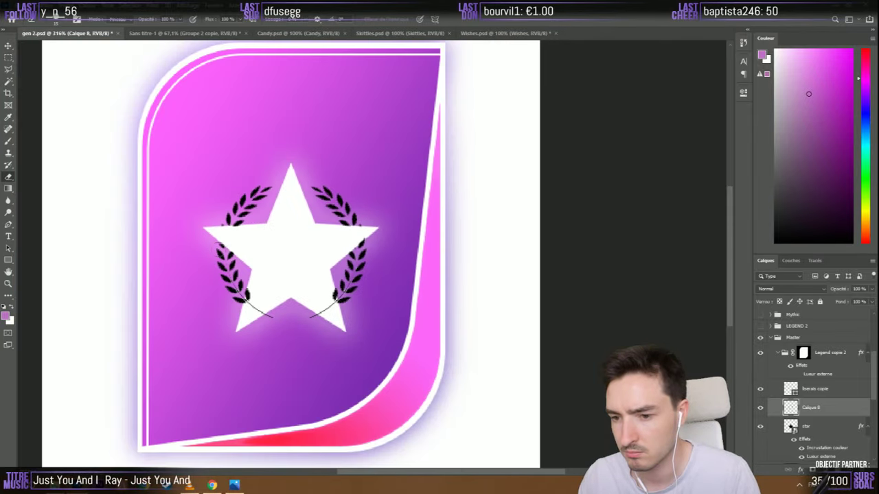
{"action": "scroll", "coordinate": [275, 256], "scroll_direction": "down", "scroll_amount": 3}
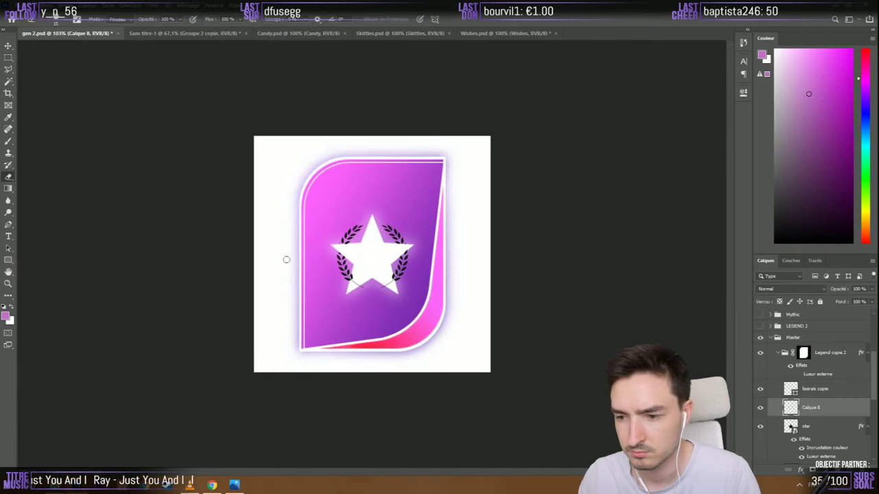
{"action": "scroll", "coordinate": [303, 261], "scroll_direction": "up", "scroll_amount": 3}
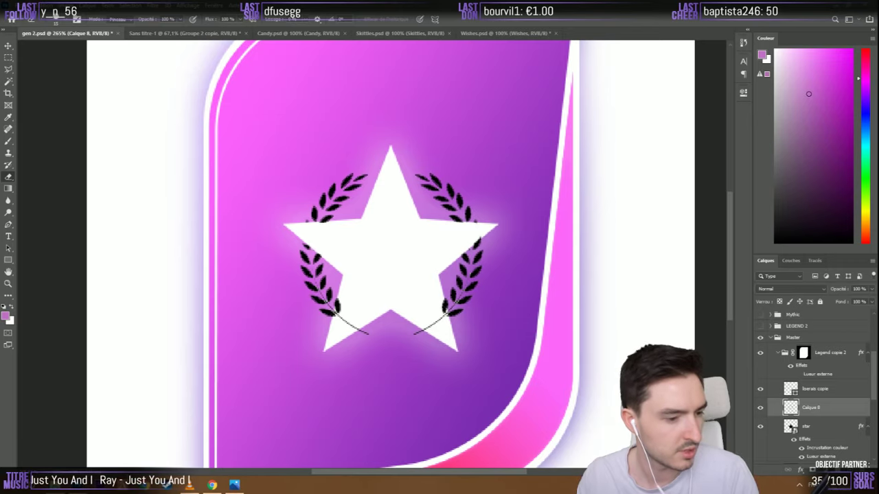
Copy the larger laurel-wreath image from Chrome with Copier l'image
{"action": "key", "text": "alt+Tab"}
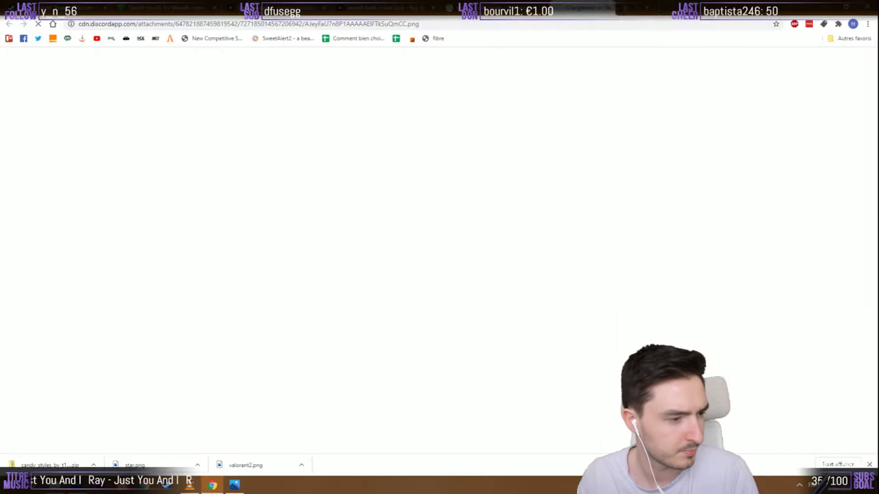
{"action": "right_click", "coordinate": [408, 273]}
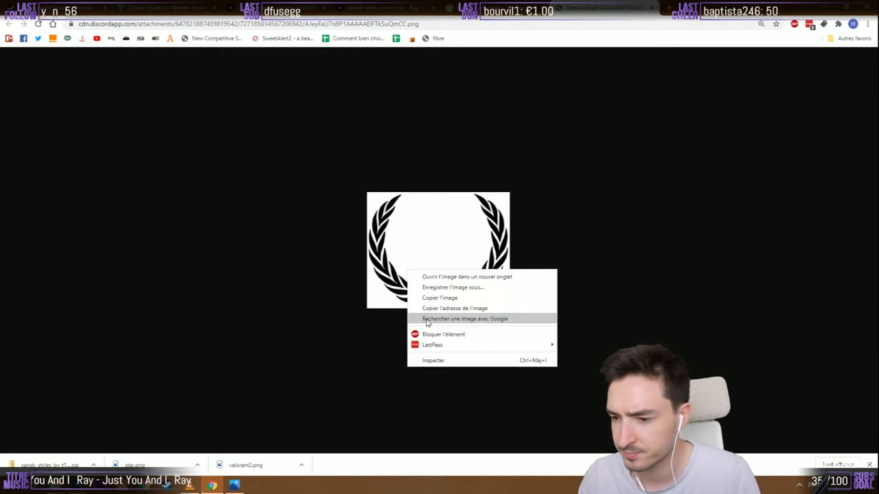
{"action": "left_click", "coordinate": [432, 297]}
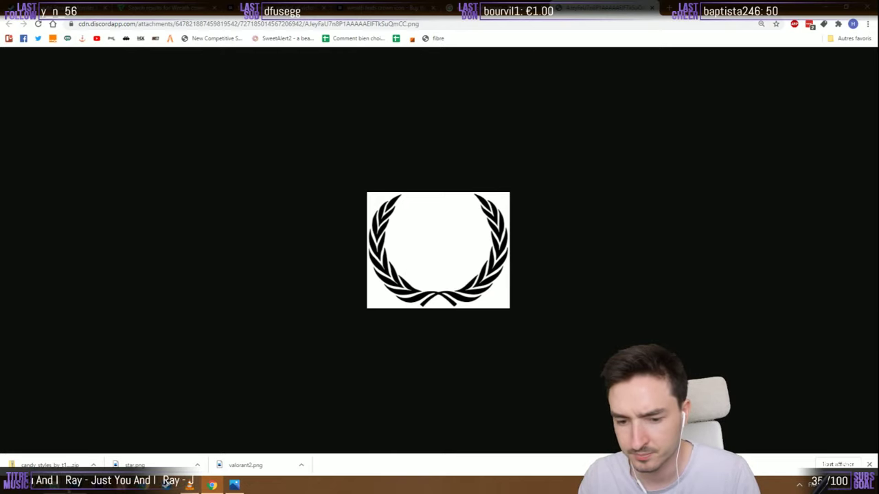
{"action": "key", "text": "alt+Tab"}
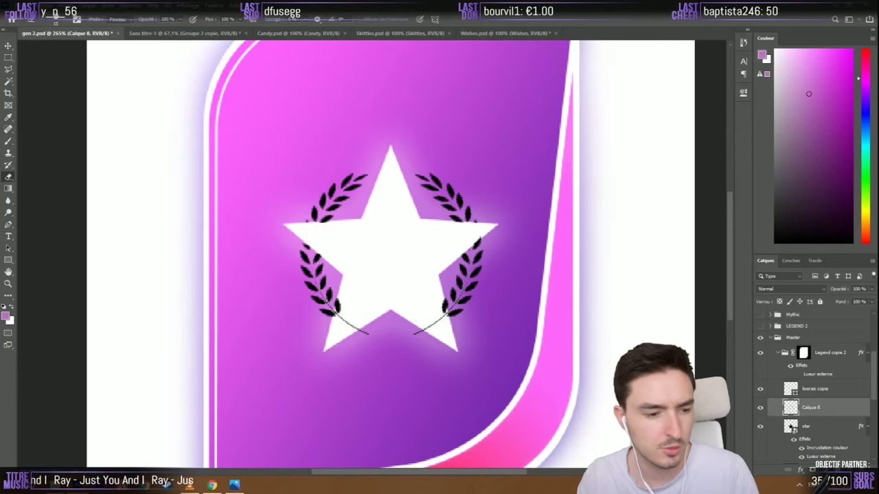
Hide the small laurel layer, paste the large wreath and erase its white background
{"action": "scroll", "coordinate": [473, 175], "scroll_direction": "down", "scroll_amount": 5}
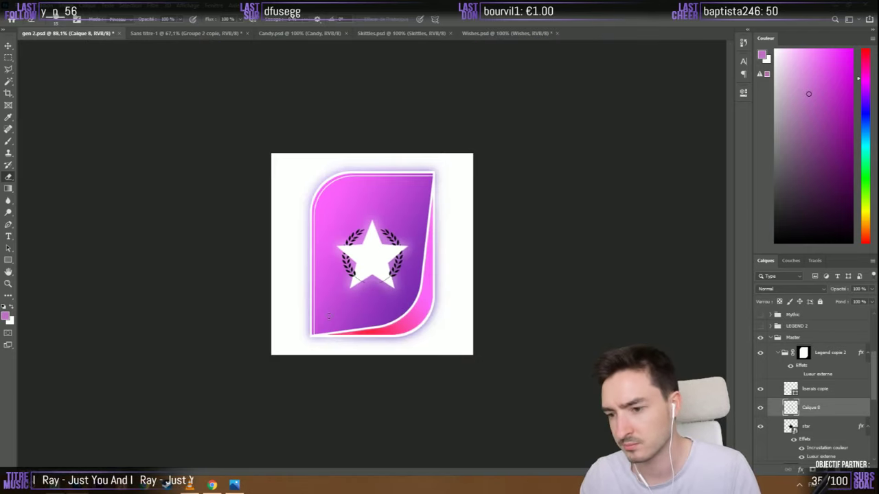
{"action": "scroll", "coordinate": [361, 313], "scroll_direction": "up", "scroll_amount": 4}
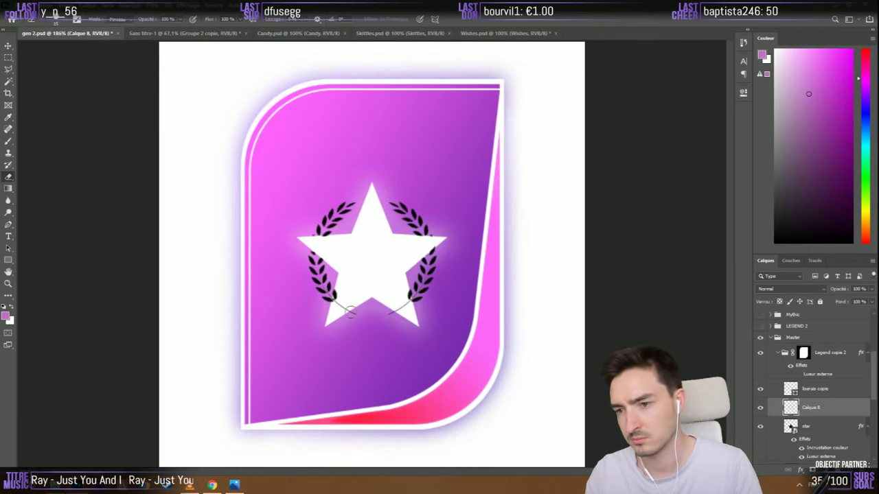
{"action": "scroll", "coordinate": [350, 312], "scroll_direction": "down", "scroll_amount": 2}
{"action": "scroll", "coordinate": [347, 313], "scroll_direction": "up", "scroll_amount": 1}
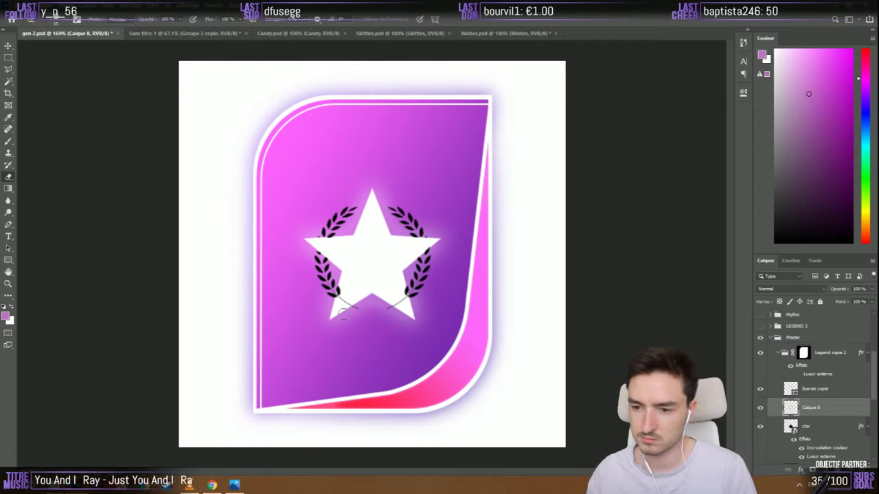
{"action": "left_click", "coordinate": [760, 410]}
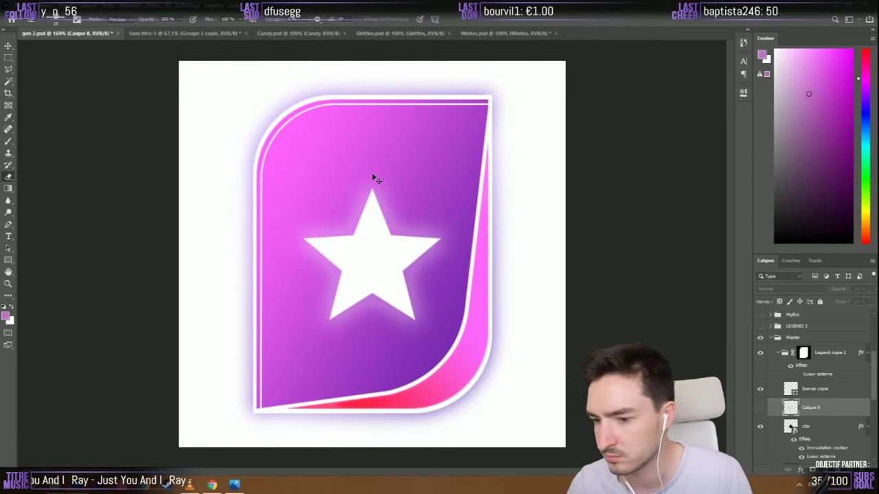
{"action": "key", "text": "ctrl+v"}
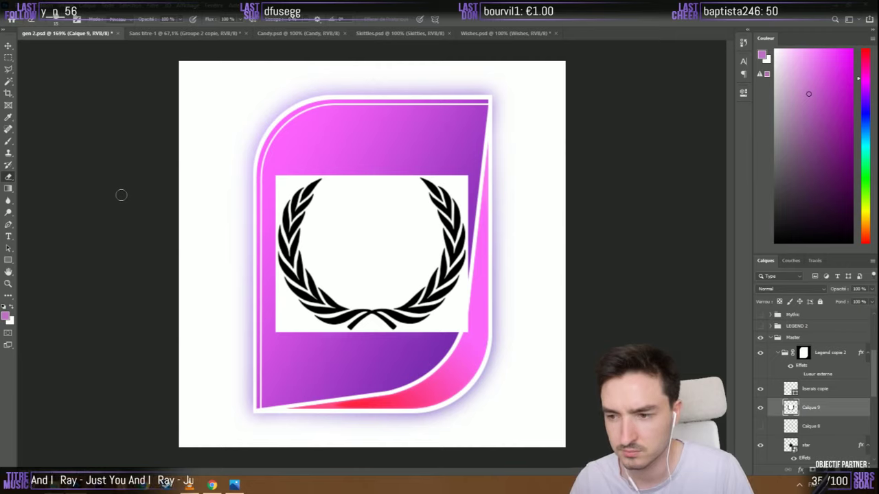
{"action": "right_click", "coordinate": [9, 176]}
{"action": "left_click", "coordinate": [37, 189]}
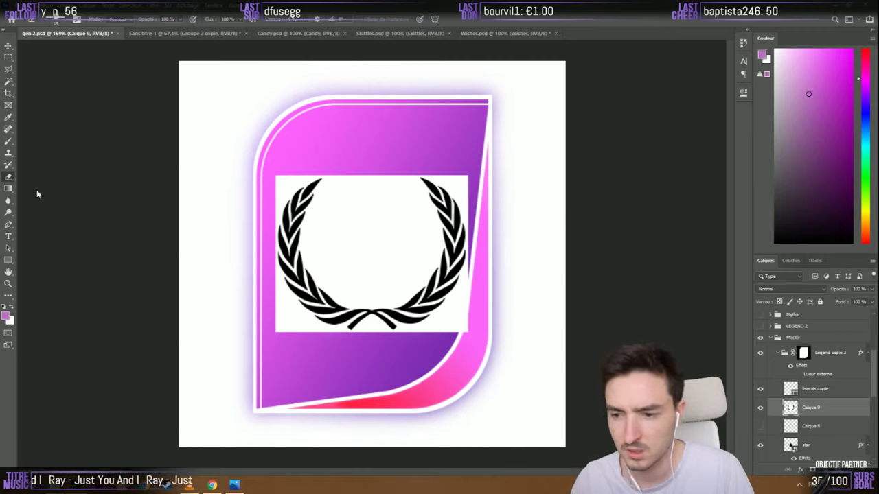
{"action": "left_click", "coordinate": [369, 235]}
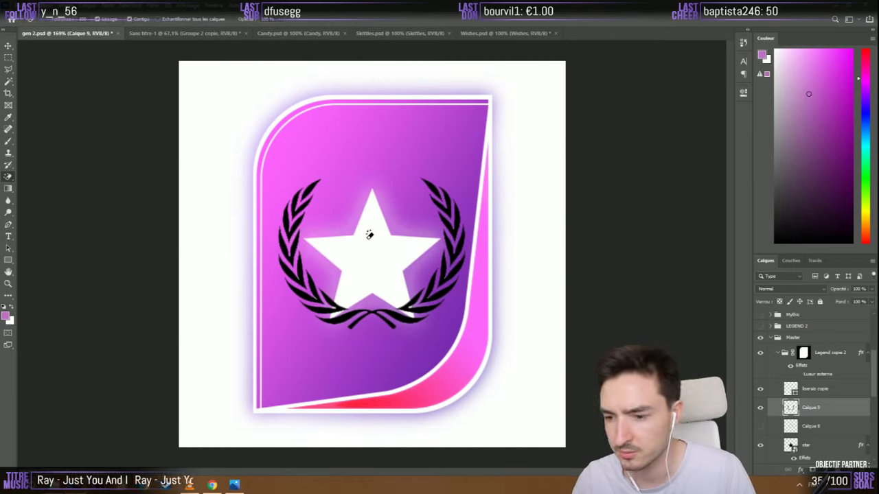
Shrink and position the pasted wreath, Calque 9, so it encircles the white star
{"action": "left_click", "coordinate": [8, 46]}
{"action": "key", "text": "ctrl+t"}
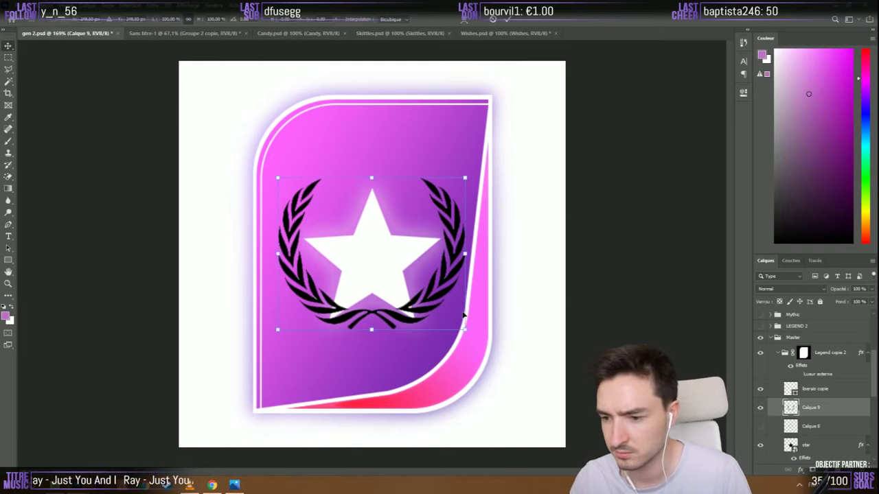
{"action": "left_click_drag", "start_coordinate": [465, 328], "coordinate": [409, 287]}
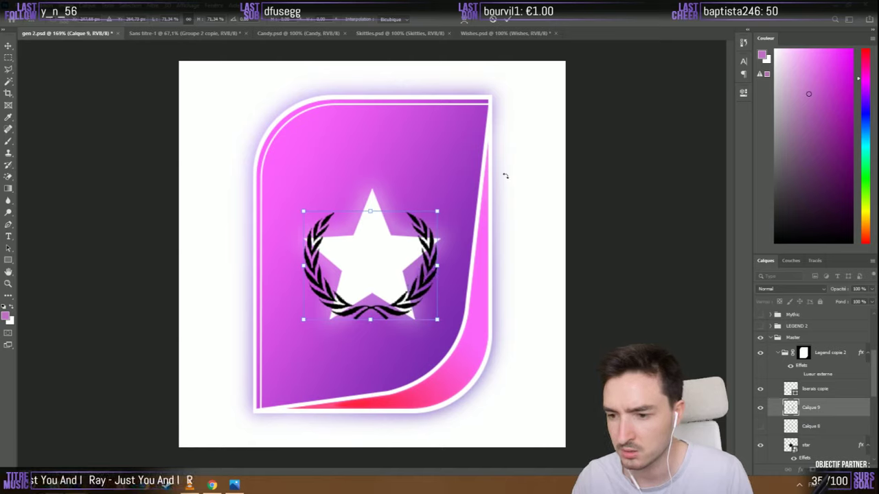
{"action": "left_click_drag", "start_coordinate": [407, 250], "coordinate": [408, 252]}
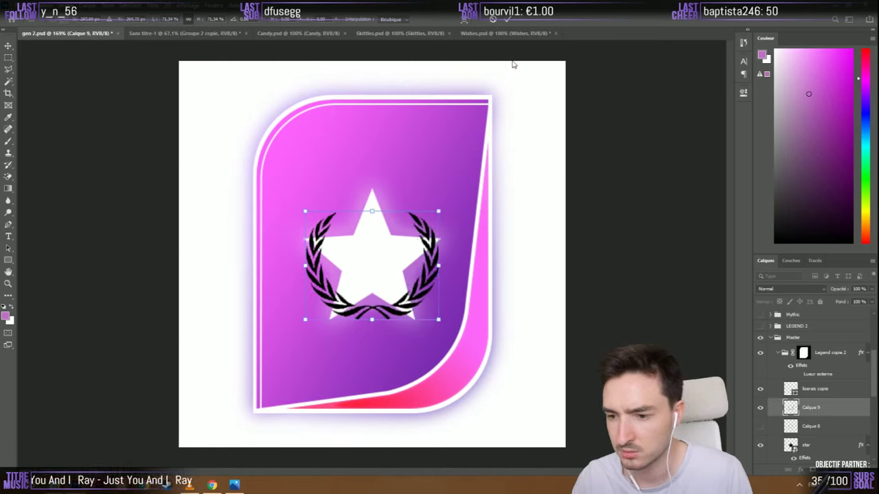
{"action": "left_click", "coordinate": [509, 20]}
{"action": "scroll", "coordinate": [362, 271], "scroll_direction": "down", "scroll_amount": 2}
{"action": "scroll", "coordinate": [362, 271], "scroll_direction": "up", "scroll_amount": 5}
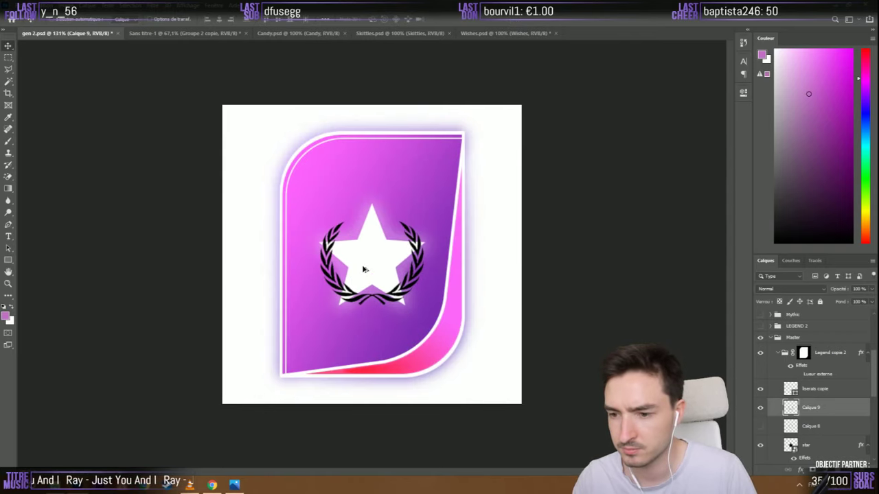
{"action": "scroll", "coordinate": [361, 273], "scroll_direction": "up", "scroll_amount": 1}
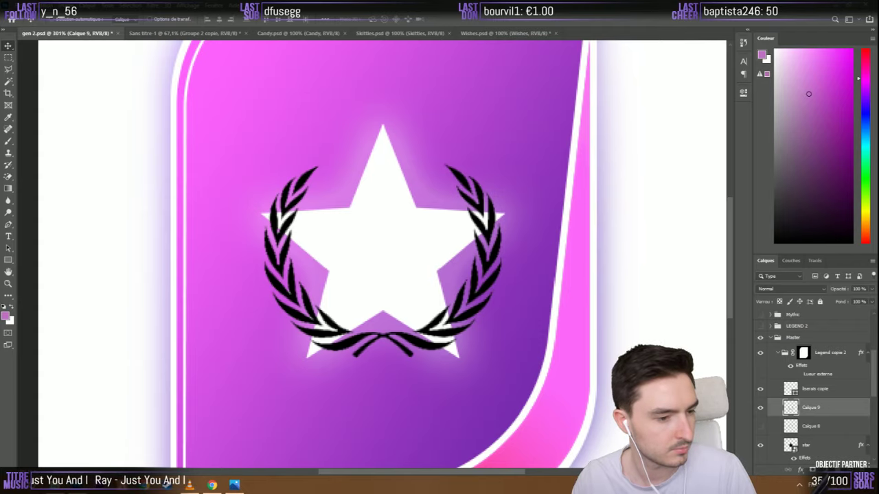
Copy the laurel branch image from Chrome and paste it into Photoshop as Calque 10
{"action": "key", "text": "alt+Tab"}
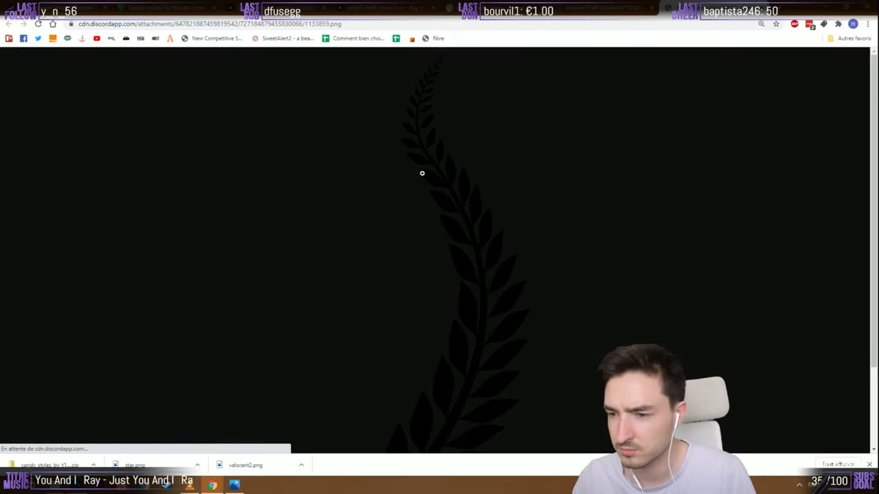
{"action": "right_click", "coordinate": [455, 182]}
{"action": "left_click", "coordinate": [481, 197]}
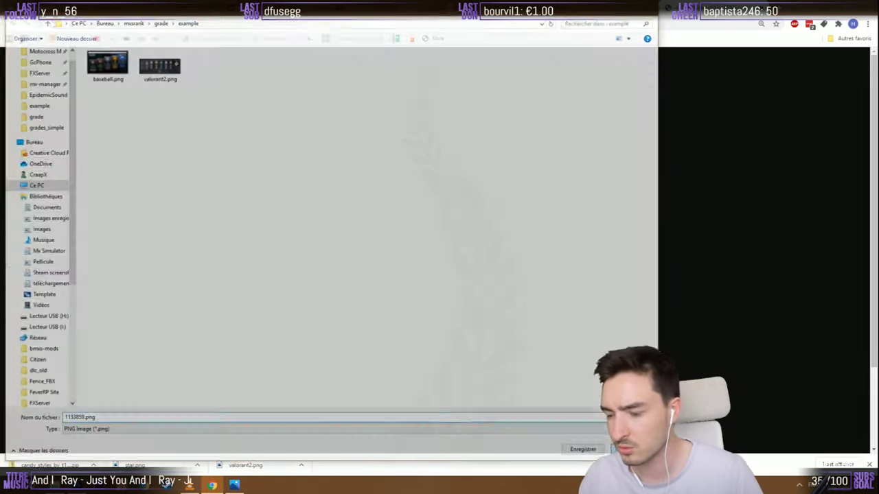
{"action": "key", "text": "Return"}
{"action": "right_click", "coordinate": [447, 174]}
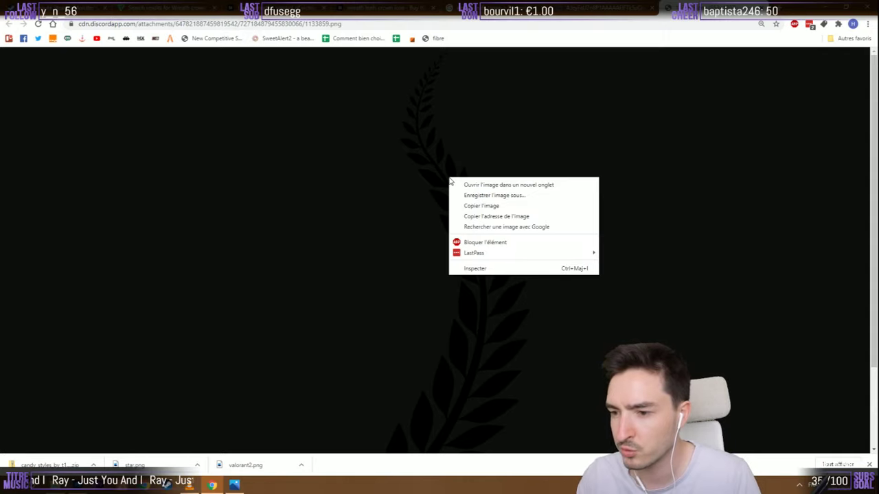
{"action": "left_click", "coordinate": [481, 205]}
{"action": "left_click", "coordinate": [244, 467]}
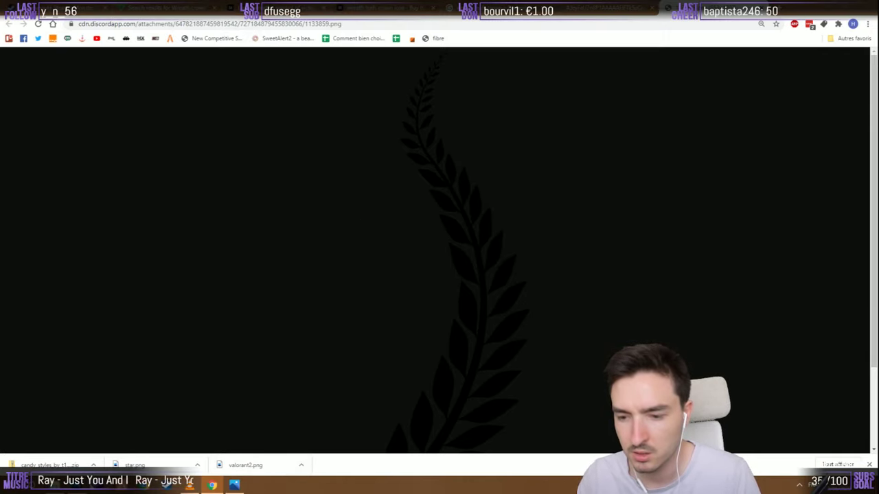
{"action": "key", "text": "alt+Tab"}
{"action": "key", "text": "ctrl+v"}
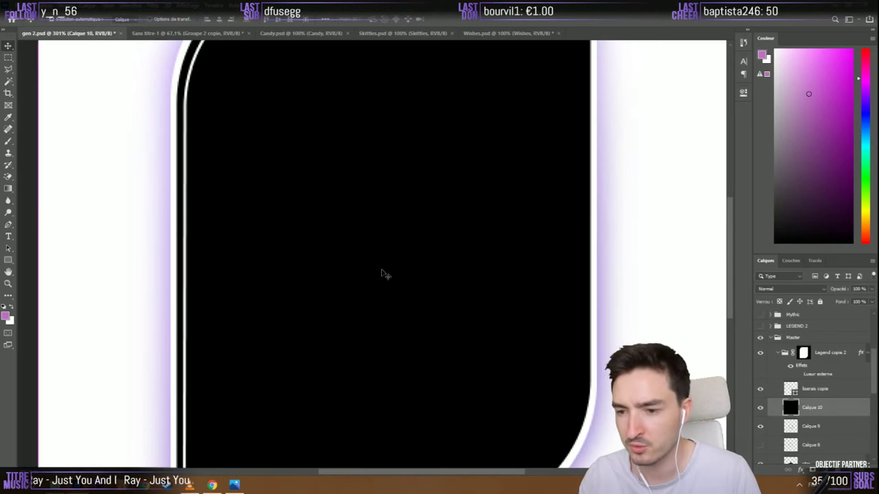
{"action": "scroll", "coordinate": [282, 310], "scroll_direction": "down", "scroll_amount": 3}
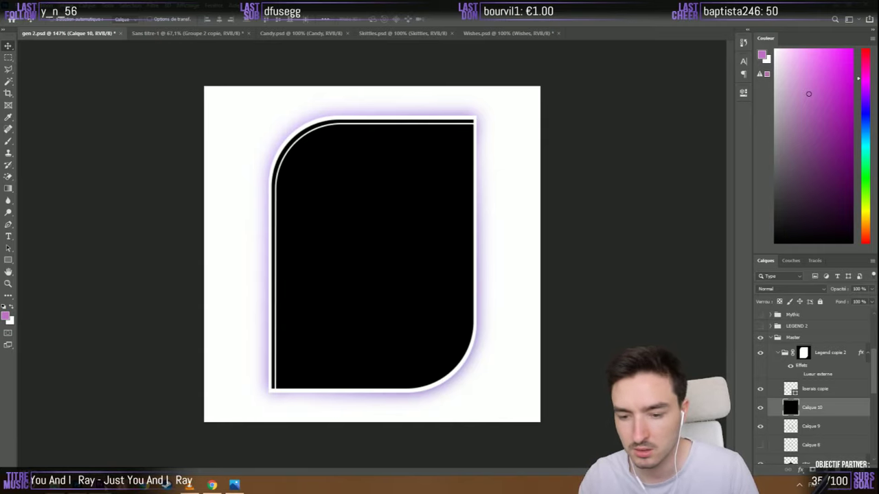
Save the laurel branch image to the desktop (Bureau) as 1133859.png
{"action": "left_click", "coordinate": [210, 486]}
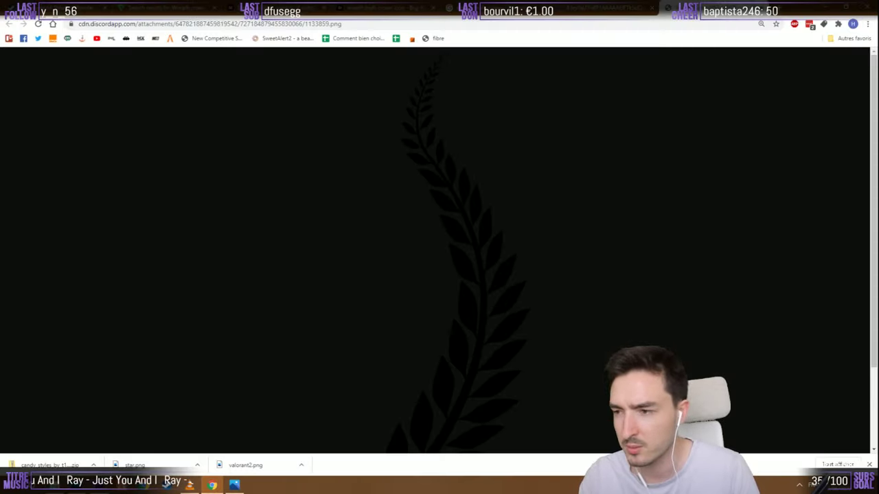
{"action": "right_click", "coordinate": [374, 175]}
{"action": "left_click", "coordinate": [413, 198]}
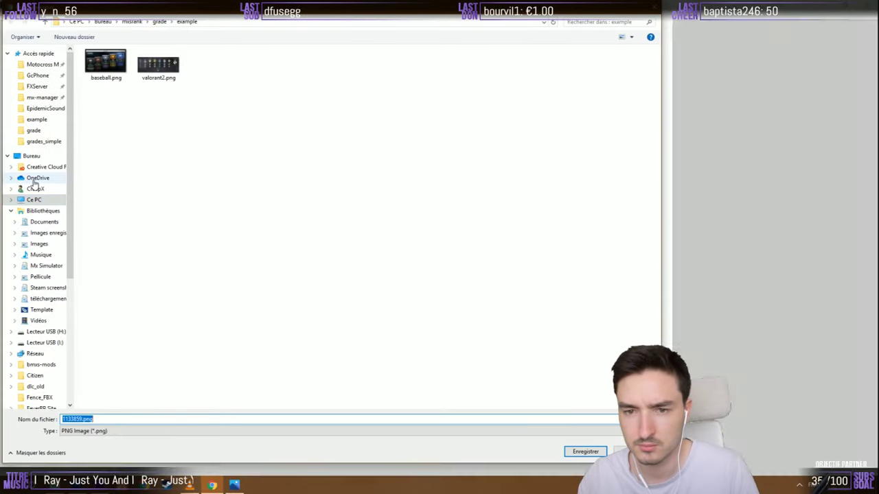
{"action": "left_click", "coordinate": [36, 158]}
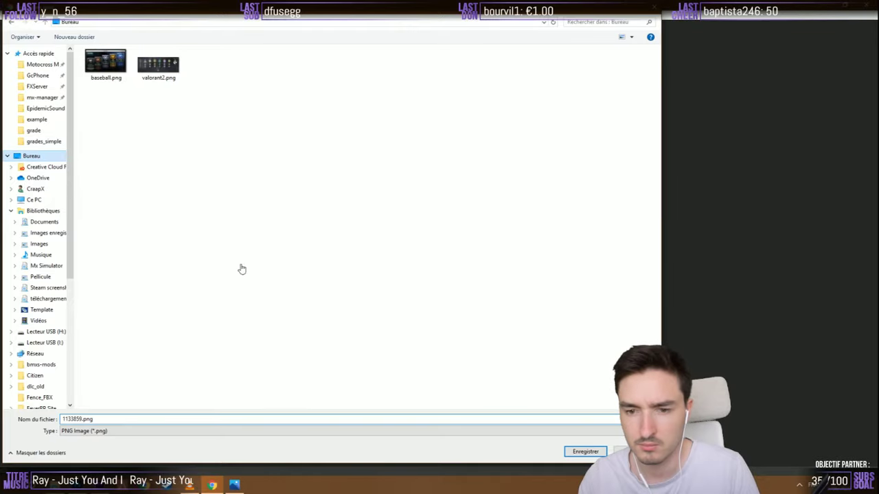
{"action": "left_click", "coordinate": [585, 451]}
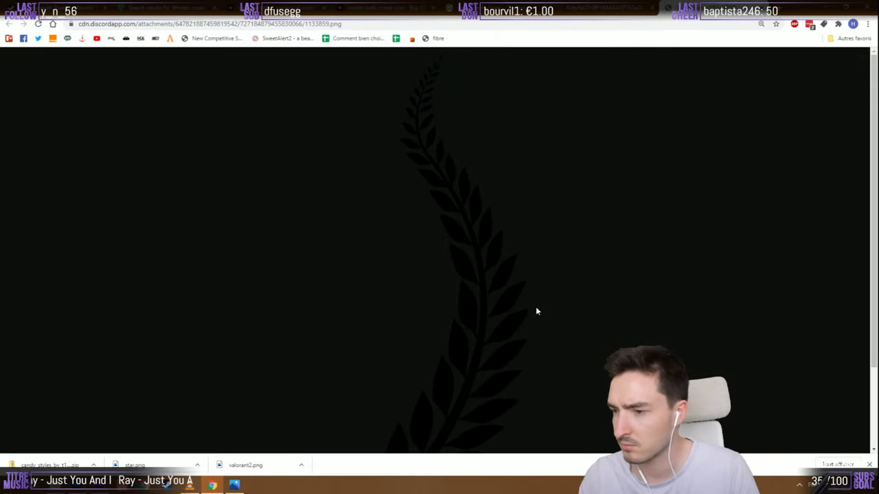
{"action": "left_click", "coordinate": [867, 5]}
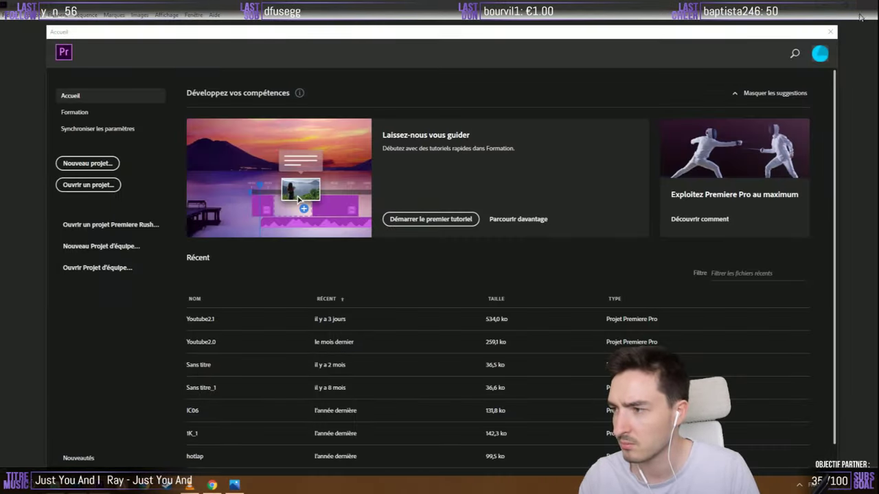
{"action": "left_click", "coordinate": [861, 16]}
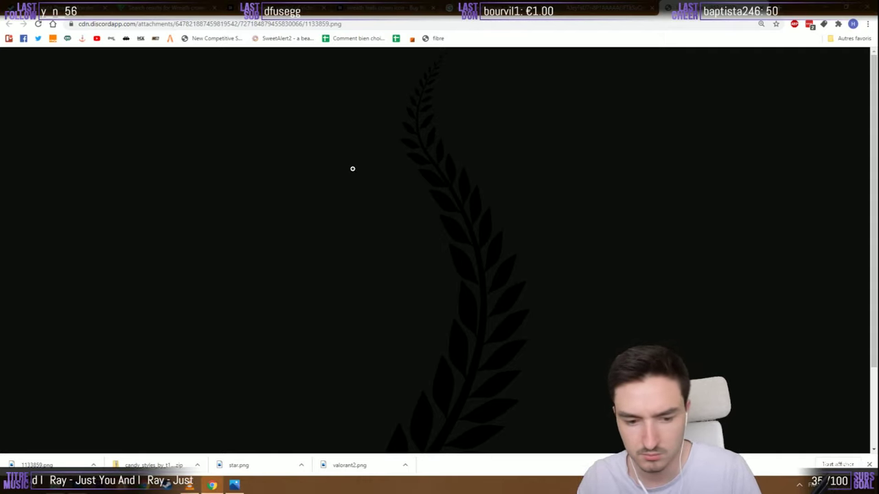
Back in Photoshop, start File > Place to import an image
{"action": "key", "text": "alt+Tab"}
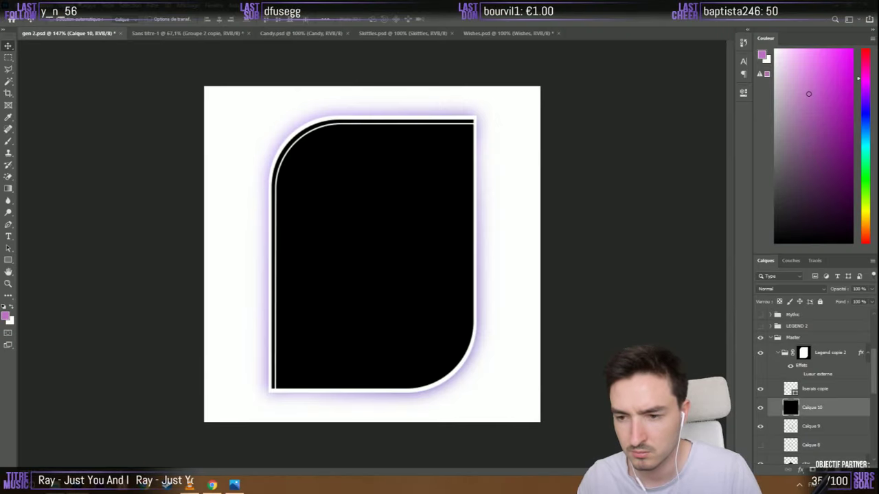
{"action": "left_click", "coordinate": [15, 18]}
{"action": "left_click", "coordinate": [48, 189]}
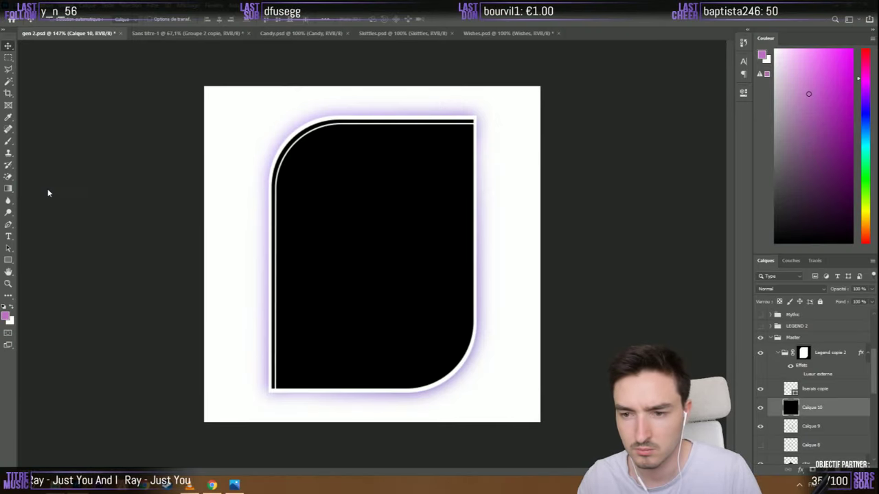
Place 1133859.png from the desktop and delete the black Calque 10 layer
{"action": "scroll", "coordinate": [38, 153], "scroll_direction": "up", "scroll_amount": 3}
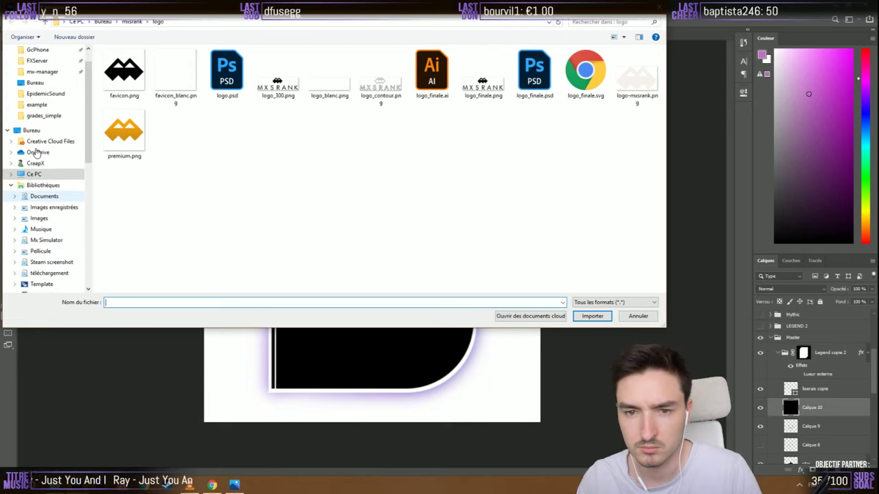
{"action": "left_click", "coordinate": [34, 131]}
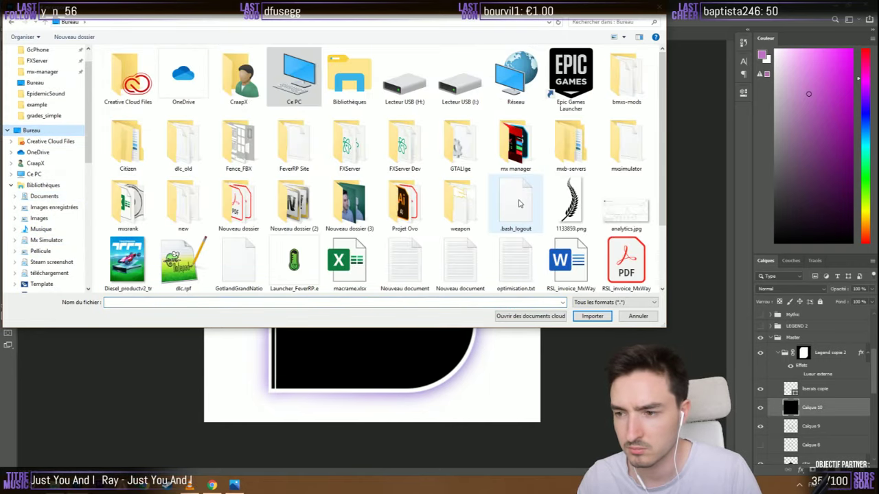
{"action": "double_click", "coordinate": [572, 208]}
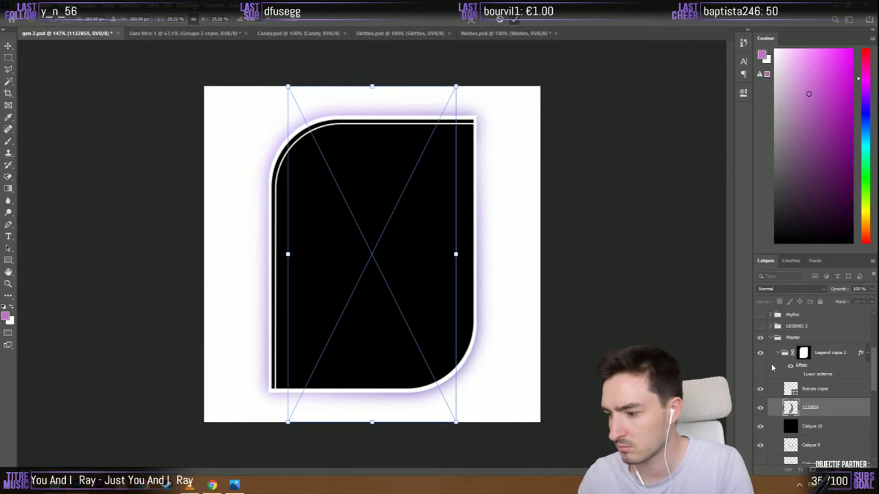
{"action": "left_click", "coordinate": [514, 20]}
{"action": "left_click", "coordinate": [811, 426]}
{"action": "key", "text": "Delete"}
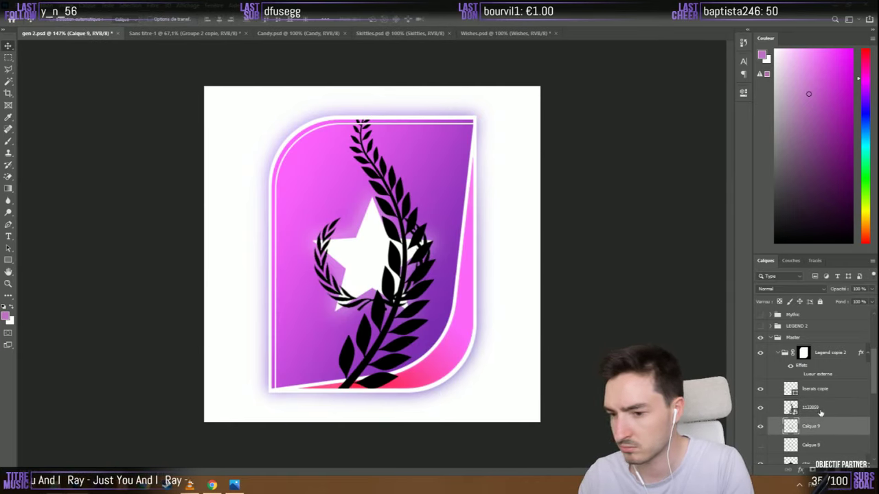
Shrink and tilt the placed laurel branch so it curves across the star
{"action": "left_click", "coordinate": [820, 411]}
{"action": "key", "text": "ctrl+t"}
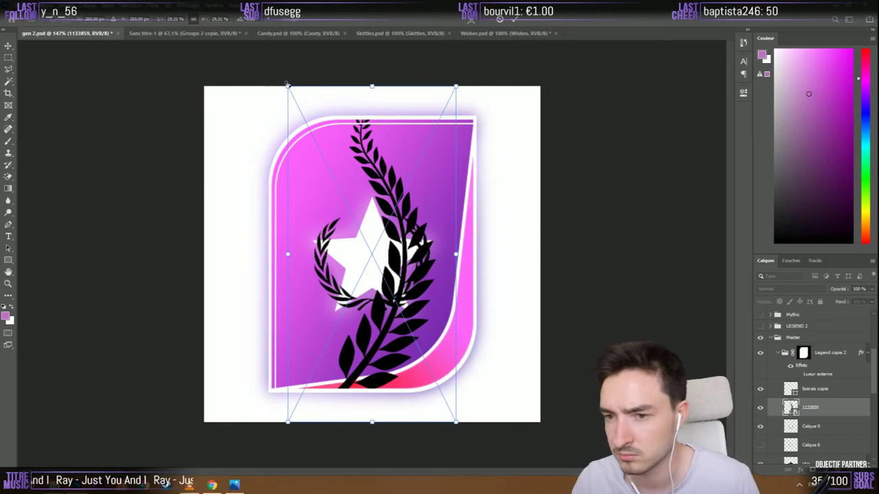
{"action": "left_click_drag", "start_coordinate": [288, 86], "coordinate": [511, 172]}
{"action": "left_click_drag", "start_coordinate": [410, 242], "coordinate": [405, 268]}
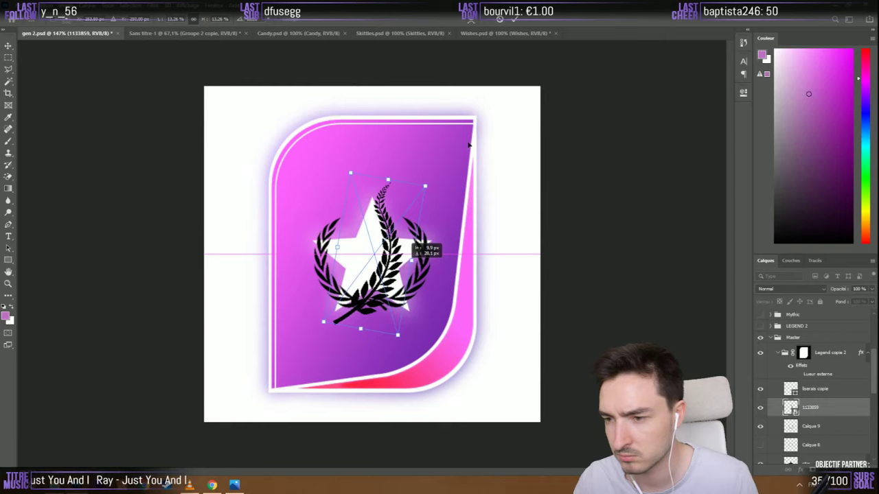
{"action": "left_click", "coordinate": [516, 20]}
Copy the star's white overlay and outer glow onto the laurel, hiding the wreath and star
{"action": "left_click", "coordinate": [760, 427]}
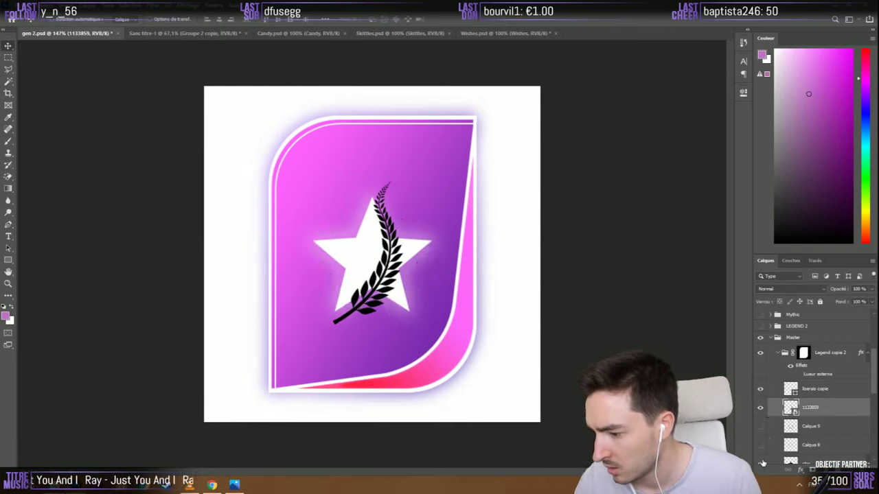
{"action": "scroll", "coordinate": [760, 439], "scroll_direction": "down", "scroll_amount": 3}
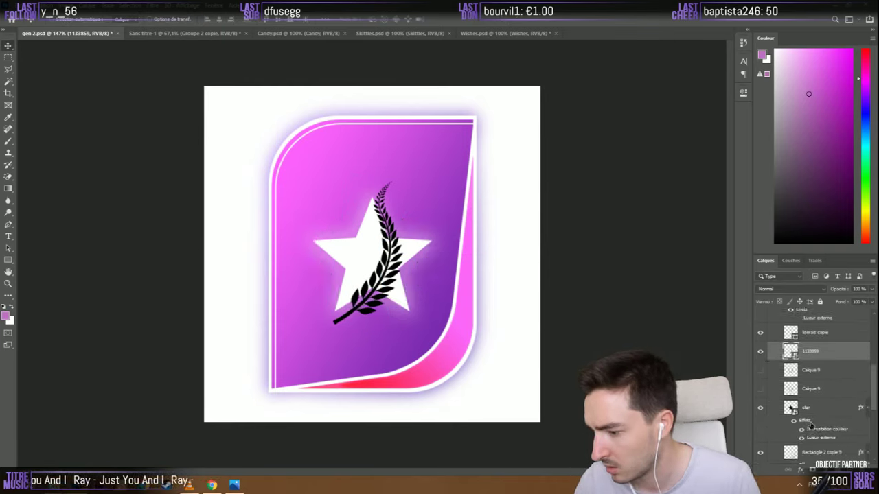
{"action": "left_click_drag", "start_coordinate": [807, 421], "coordinate": [813, 357]}
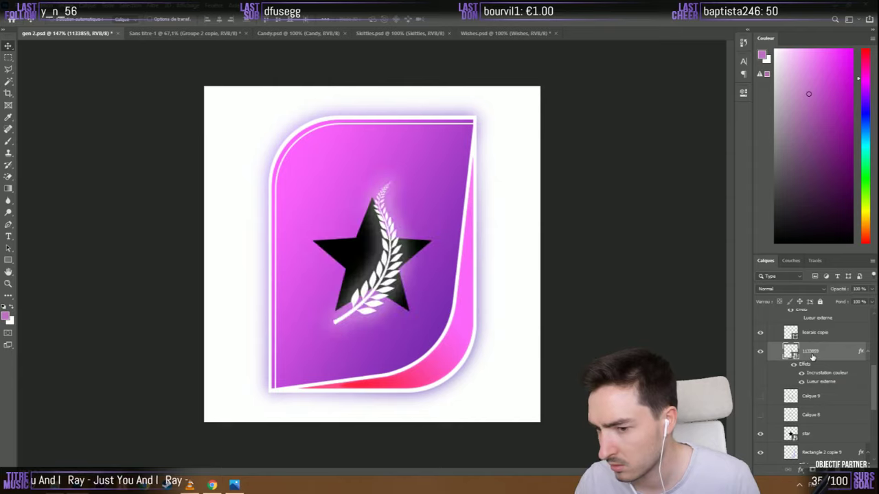
{"action": "left_click", "coordinate": [761, 433]}
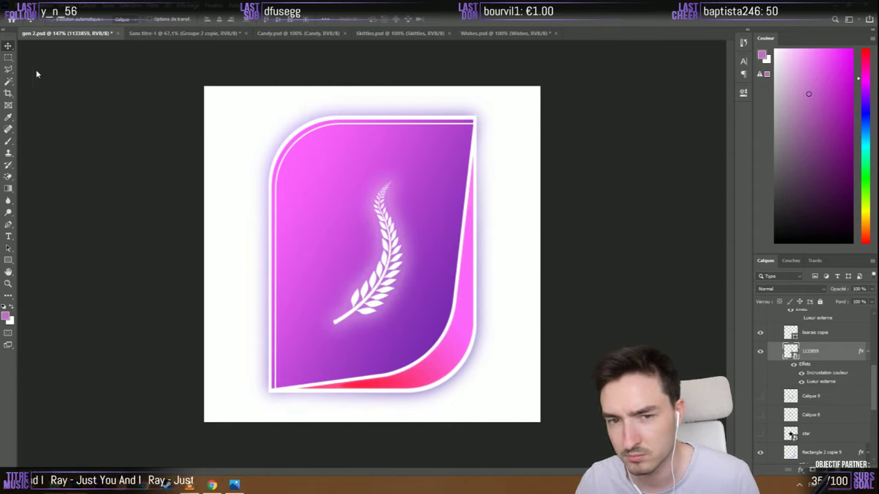
Nudge the laurel slightly up and left, then select the liserais copie layer
{"action": "left_click_drag", "start_coordinate": [397, 289], "coordinate": [394, 282]}
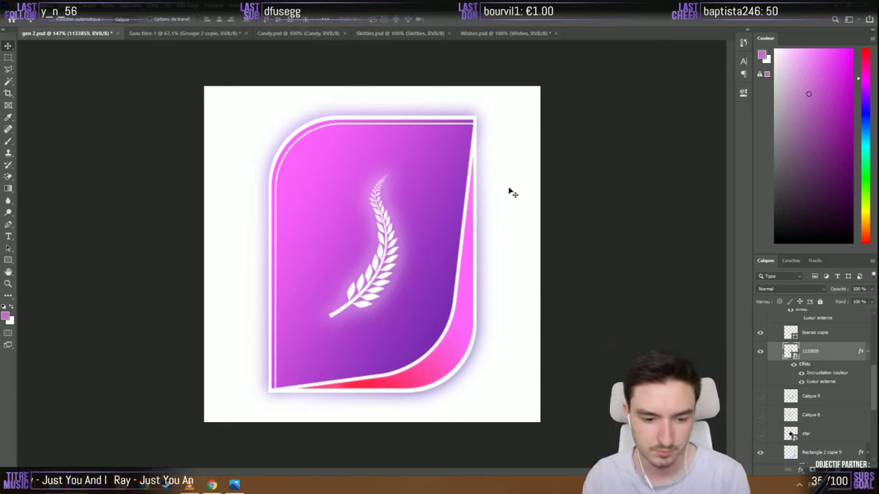
{"action": "left_click", "coordinate": [213, 485]}
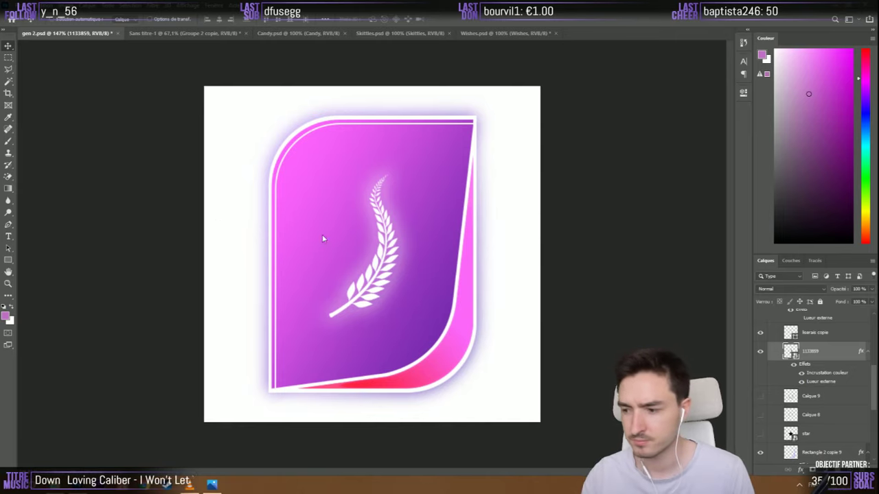
{"action": "left_click", "coordinate": [838, 339]}
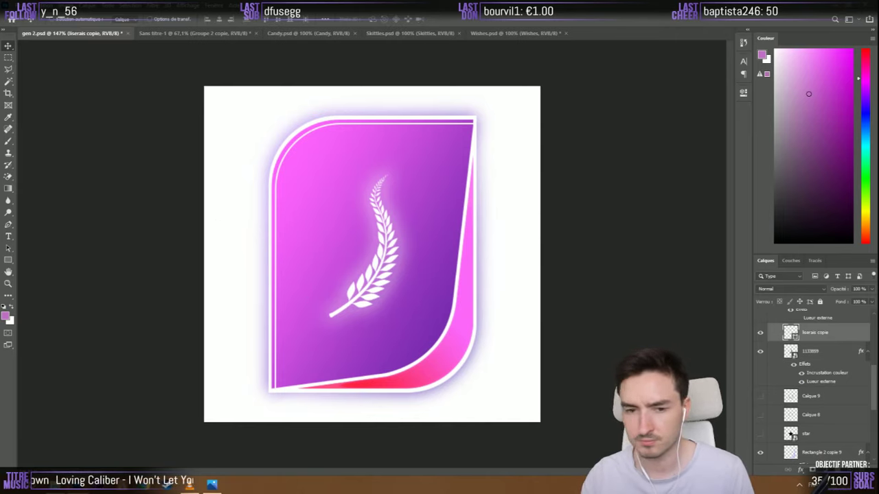
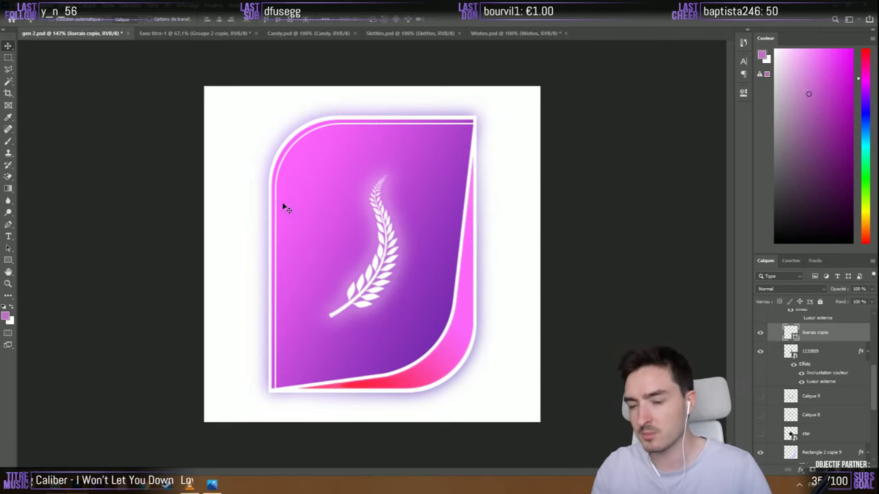
Review the 113889 leaf layer's Colour Overlay and Outer Glow effects, leaving them unchanged
{"action": "scroll", "coordinate": [803, 382], "scroll_direction": "up", "scroll_amount": 3}
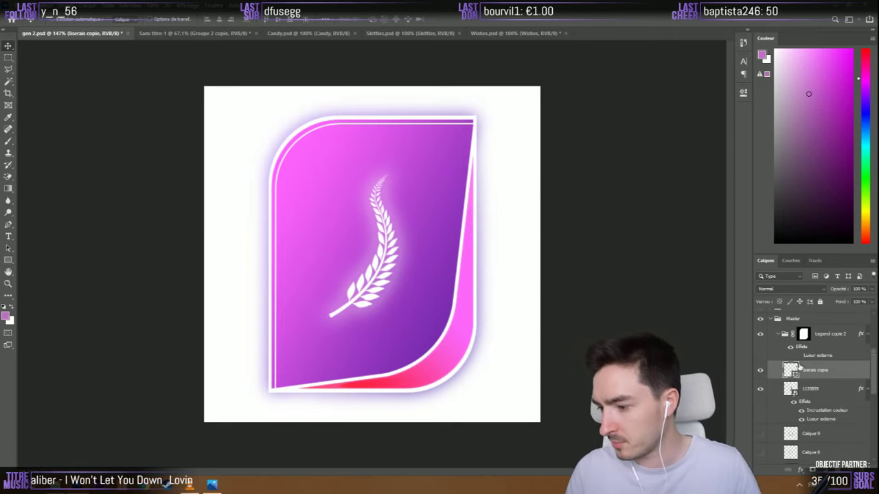
{"action": "scroll", "coordinate": [801, 362], "scroll_direction": "down", "scroll_amount": 1}
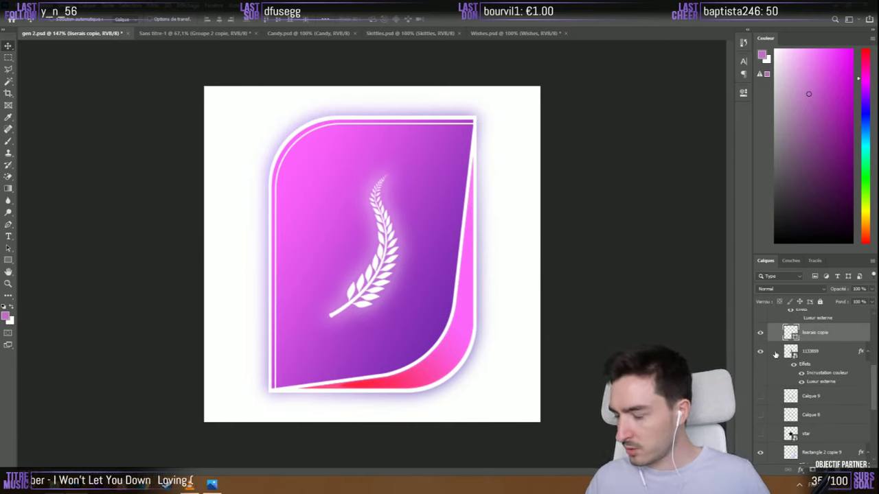
{"action": "left_click", "coordinate": [825, 377]}
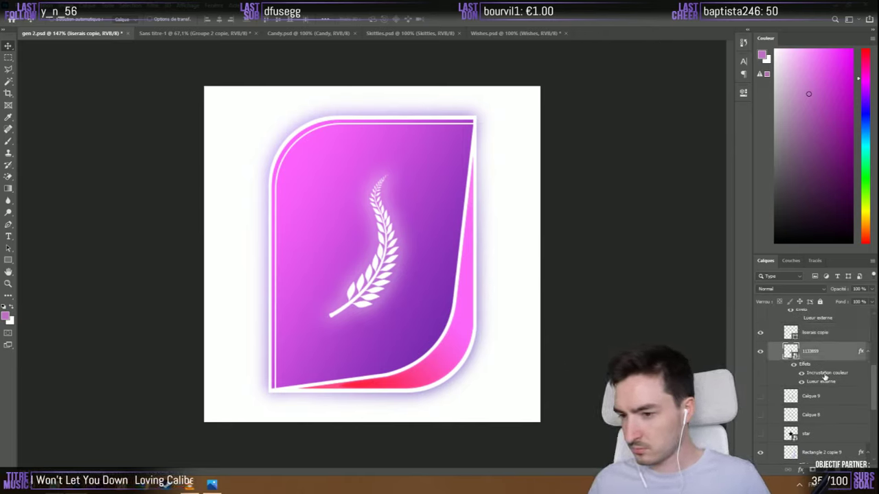
{"action": "double_click", "coordinate": [825, 375]}
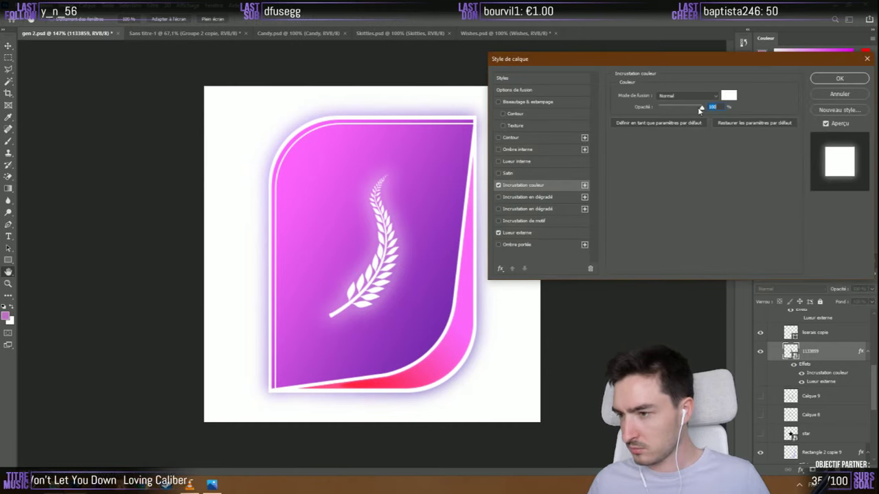
{"action": "left_click", "coordinate": [517, 233]}
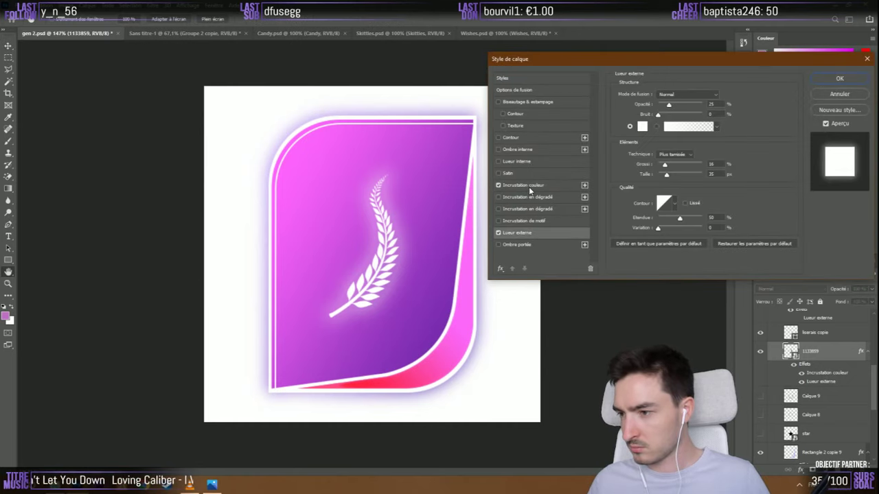
{"action": "left_click", "coordinate": [528, 186]}
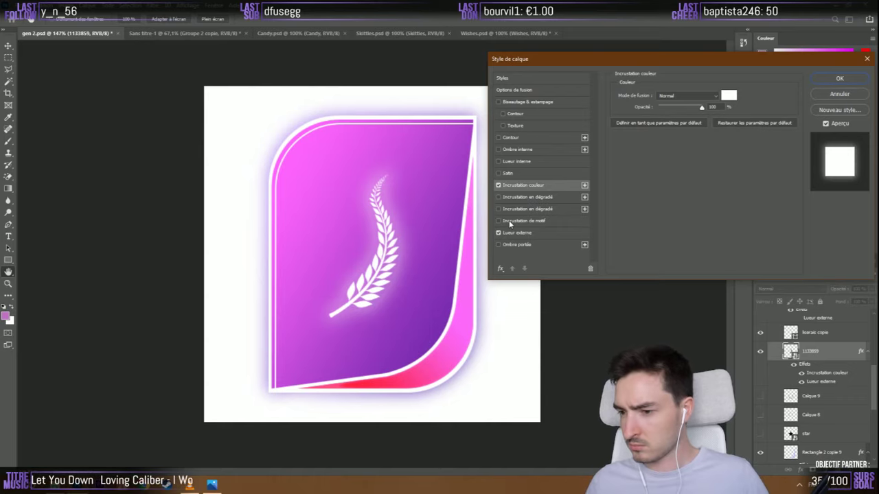
{"action": "key", "text": "Return"}
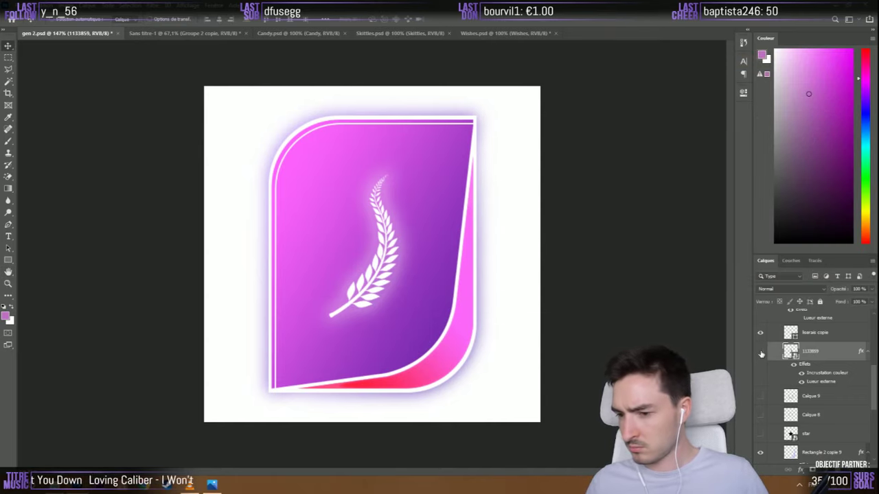
Toggle the leaf layer's visibility to compare, then select the Rectangle 2 copie 9 card layer
{"action": "left_click", "coordinate": [760, 351]}
{"action": "left_click", "coordinate": [760, 352]}
{"action": "scroll", "coordinate": [766, 356], "scroll_direction": "down", "scroll_amount": 1}
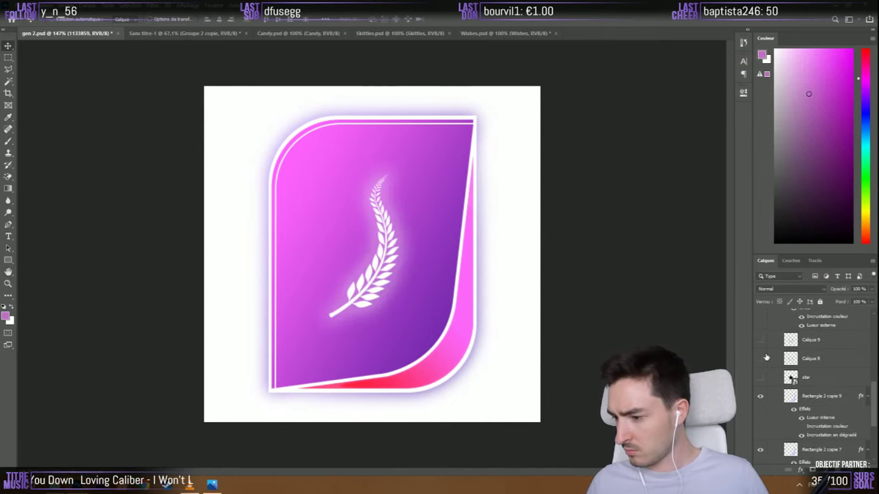
{"action": "left_click", "coordinate": [807, 341]}
{"action": "scroll", "coordinate": [808, 346], "scroll_direction": "up", "scroll_amount": 1}
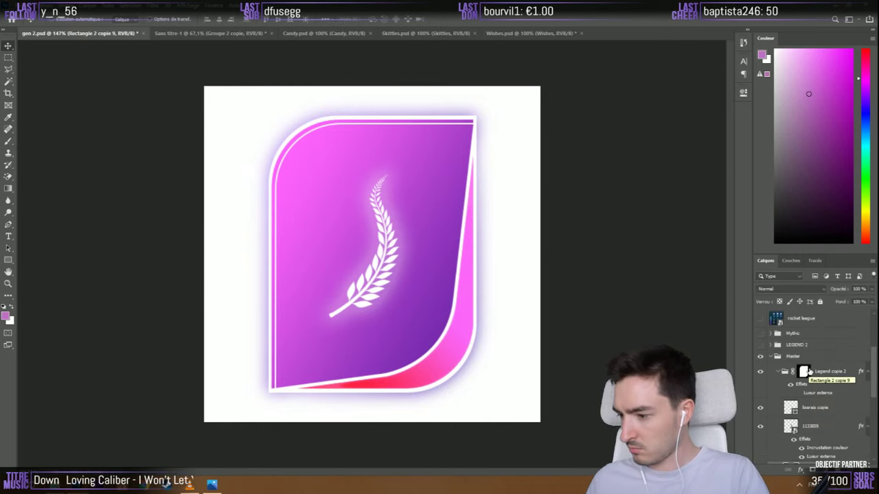
{"action": "left_click", "coordinate": [807, 379]}
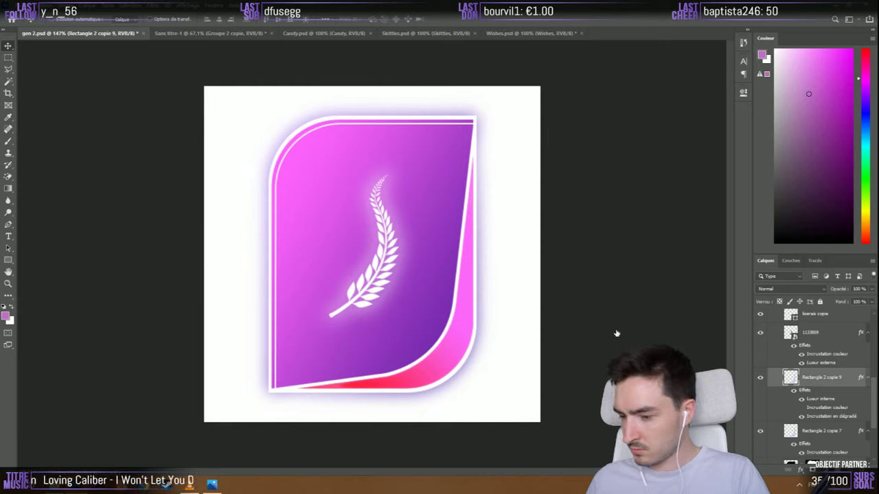
Check the card layer's Inner Glow, keeping its pink colour, and close Layer Style
{"action": "double_click", "coordinate": [806, 398]}
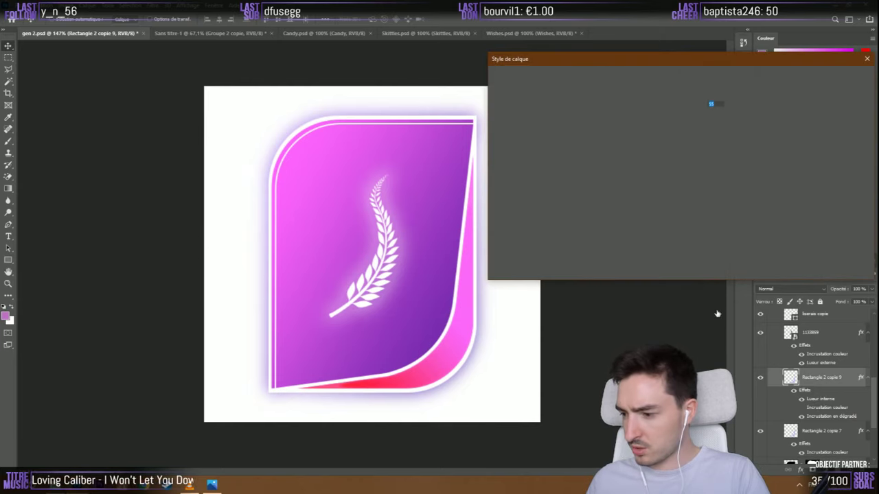
{"action": "left_click", "coordinate": [643, 129]}
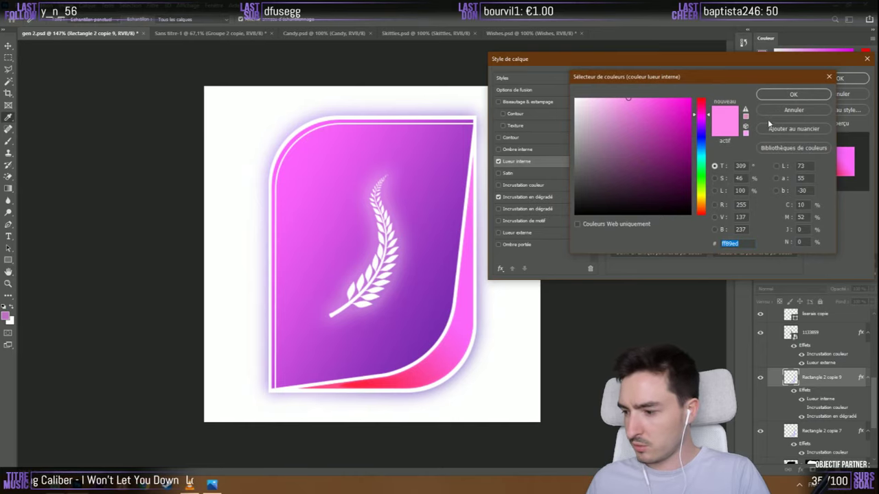
{"action": "left_click", "coordinate": [793, 94]}
{"action": "left_click", "coordinate": [851, 77]}
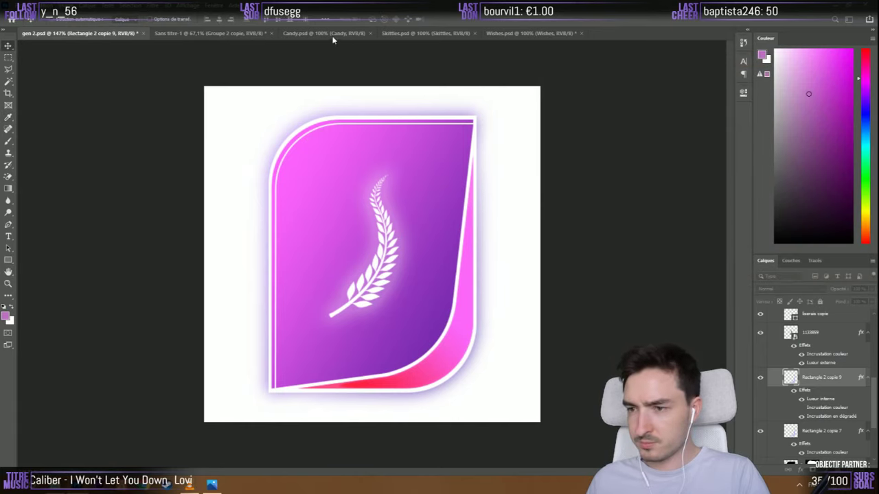
Compare against the Sans titre-1 badge lineup and toggle the Legend layer to check the glow
{"action": "left_click", "coordinate": [205, 33]}
{"action": "left_click", "coordinate": [96, 33]}
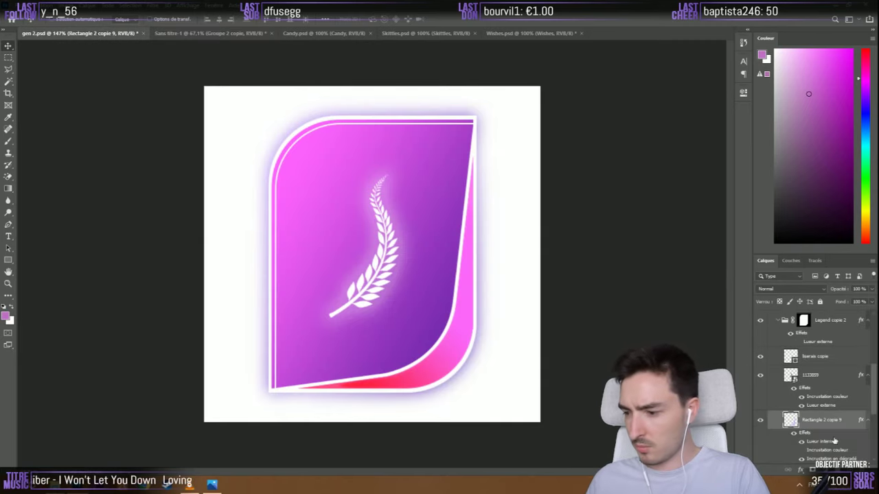
{"action": "scroll", "coordinate": [834, 441], "scroll_direction": "down", "scroll_amount": 3}
{"action": "scroll", "coordinate": [819, 422], "scroll_direction": "up", "scroll_amount": 1}
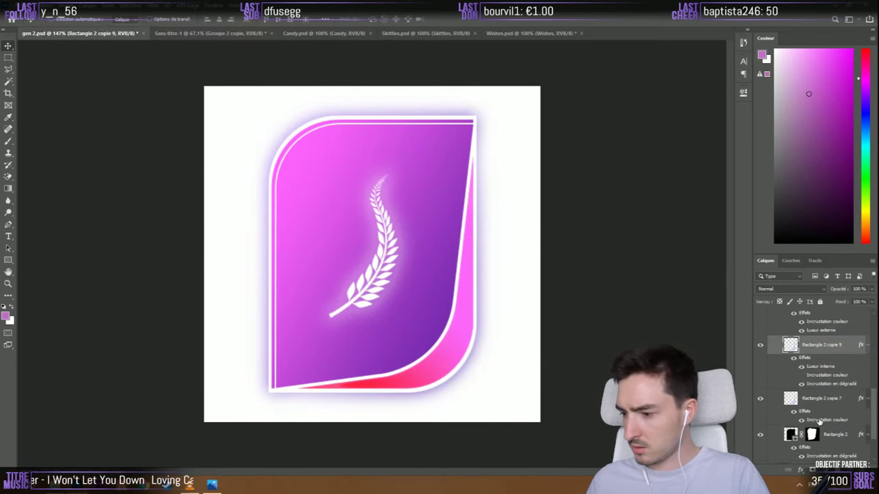
{"action": "scroll", "coordinate": [819, 421], "scroll_direction": "down", "scroll_amount": 3}
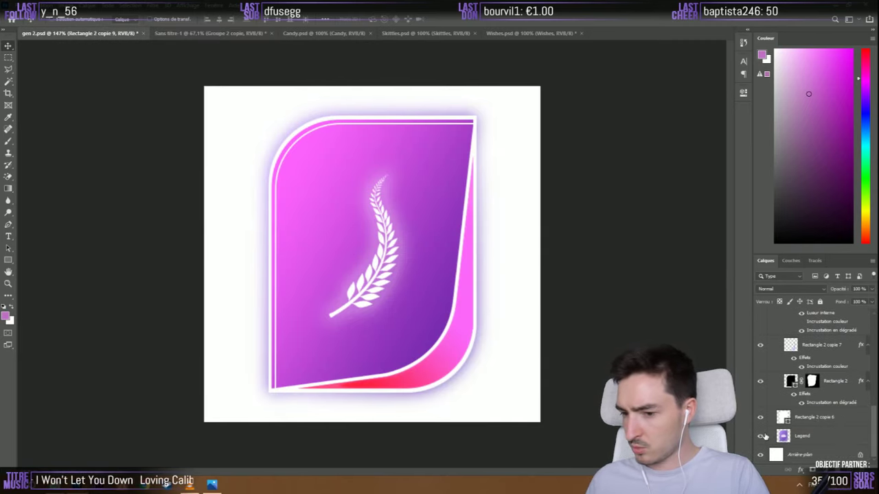
{"action": "left_click", "coordinate": [763, 436]}
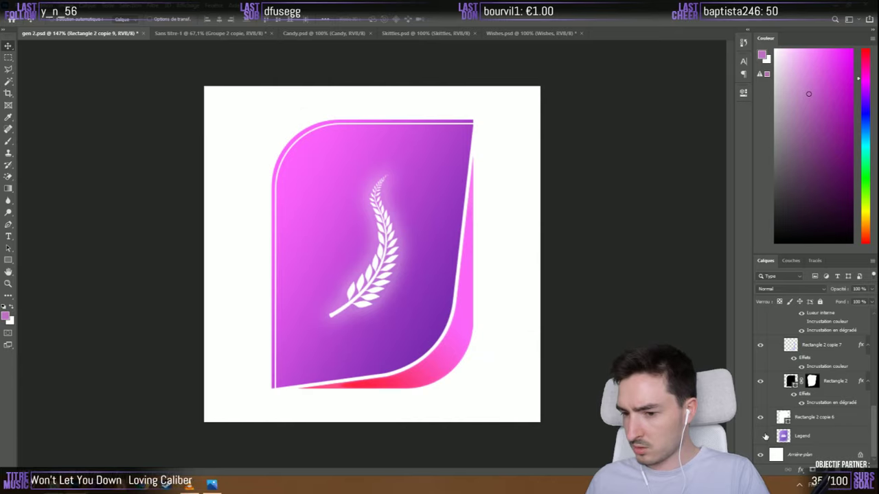
{"action": "left_click", "coordinate": [760, 436]}
{"action": "scroll", "coordinate": [783, 429], "scroll_direction": "up", "scroll_amount": 3}
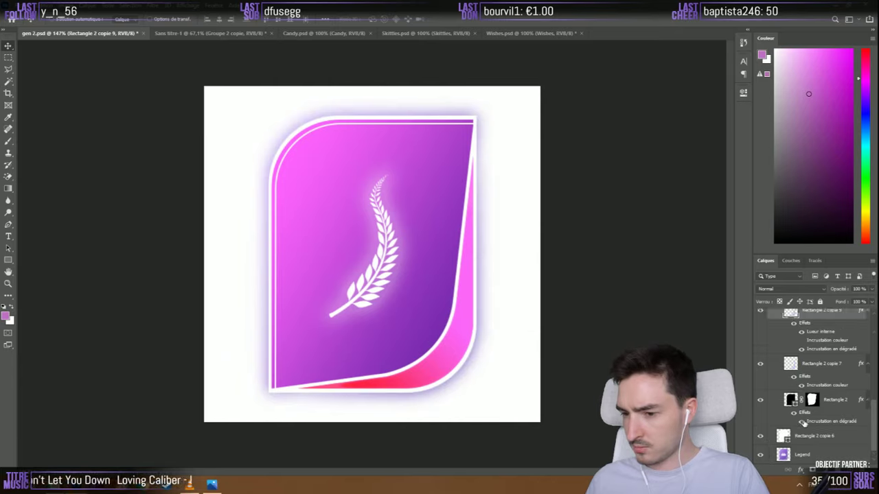
Glance at the three-badge lineup again, then select the Rectangle 2 layer in gen 2.psd
{"action": "left_click", "coordinate": [199, 33]}
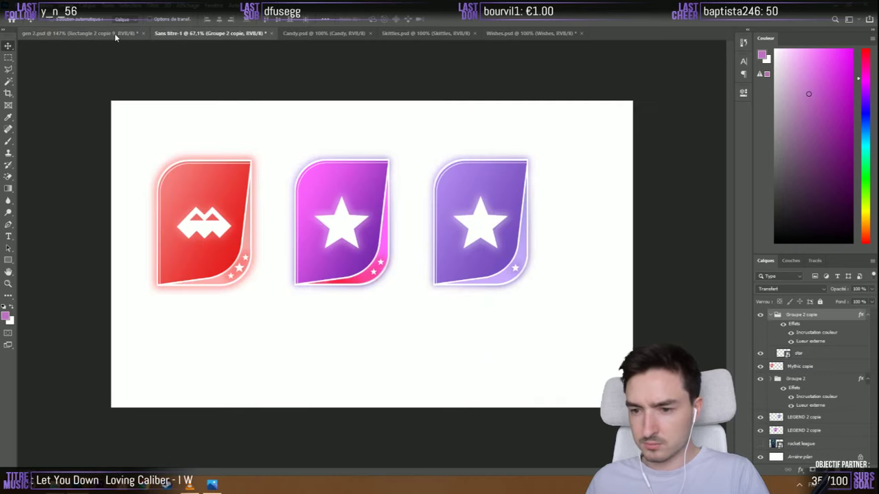
{"action": "left_click", "coordinate": [117, 36]}
{"action": "scroll", "coordinate": [812, 405], "scroll_direction": "down", "scroll_amount": 5}
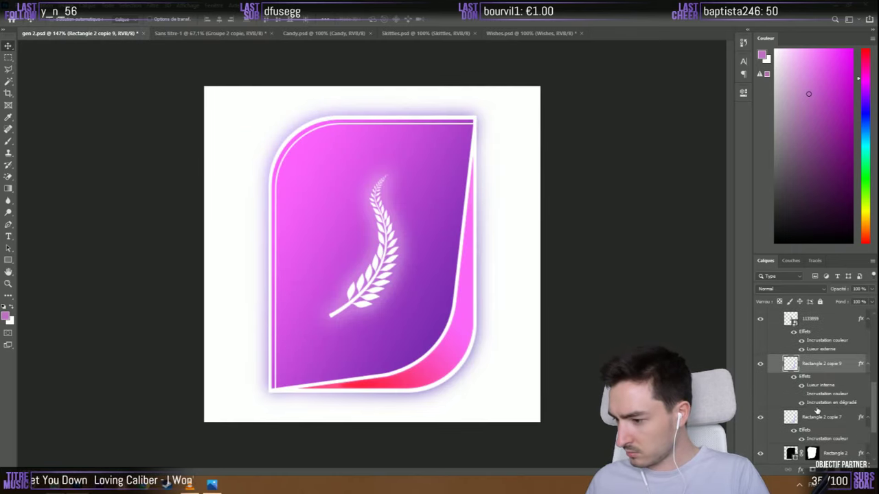
{"action": "left_click", "coordinate": [816, 405]}
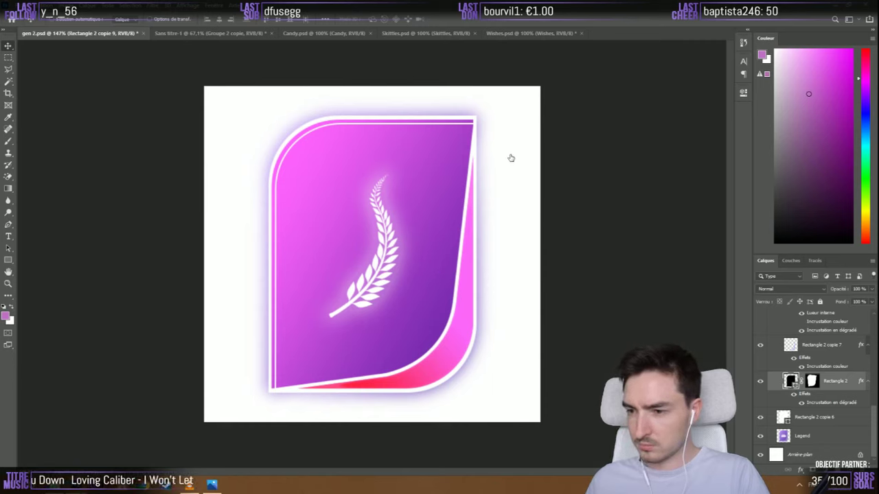
Recolour the gradient overlay's left stop to a bluer purple
{"action": "left_click", "coordinate": [666, 117]}
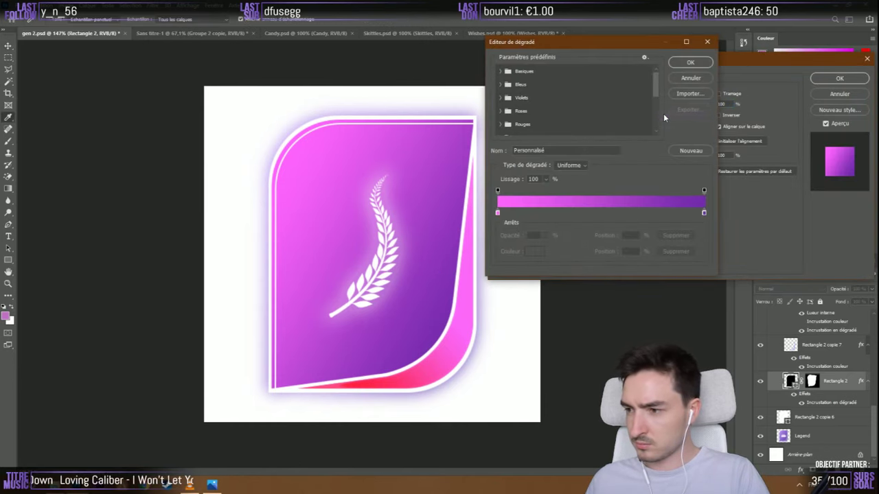
{"action": "left_click", "coordinate": [497, 213]}
{"action": "key", "text": "Tab"}
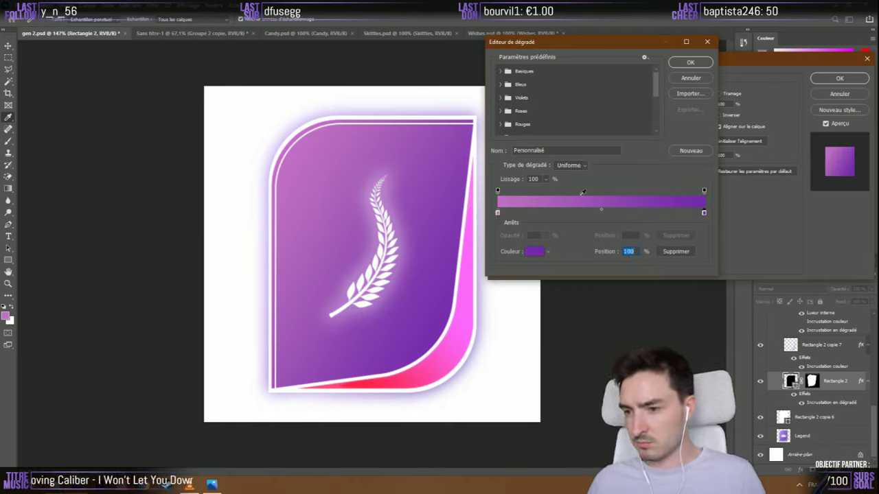
{"action": "left_click", "coordinate": [691, 78]}
{"action": "left_click", "coordinate": [665, 116]}
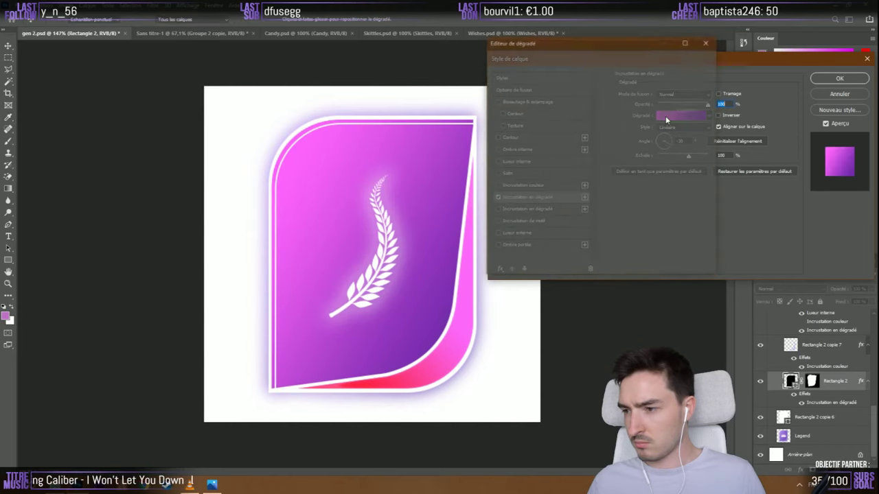
{"action": "double_click", "coordinate": [498, 213]}
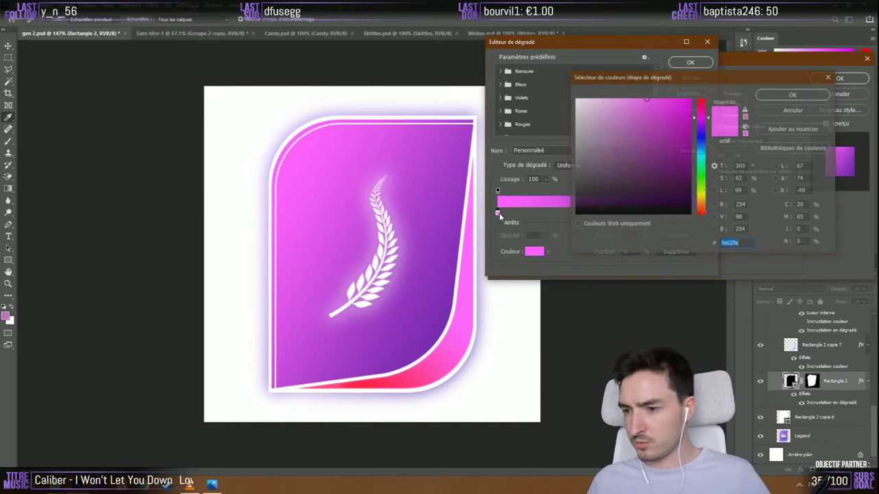
{"action": "left_click", "coordinate": [702, 124]}
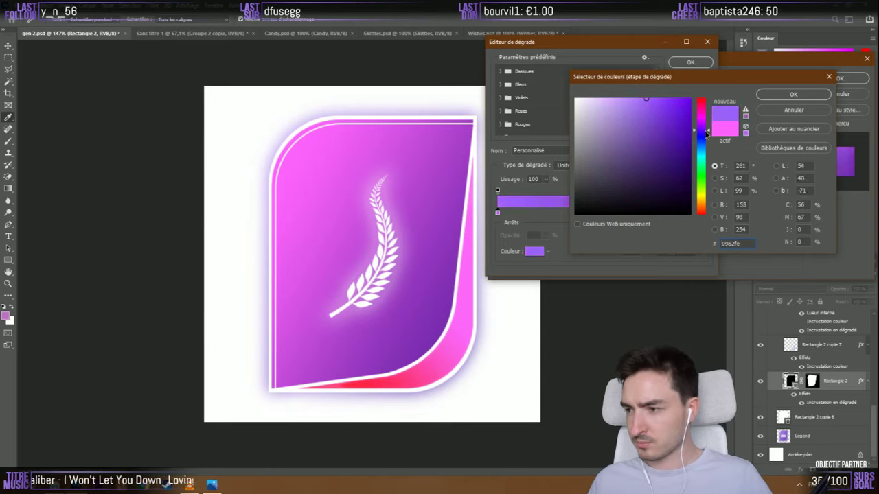
{"action": "left_click_drag", "start_coordinate": [705, 127], "coordinate": [707, 132]}
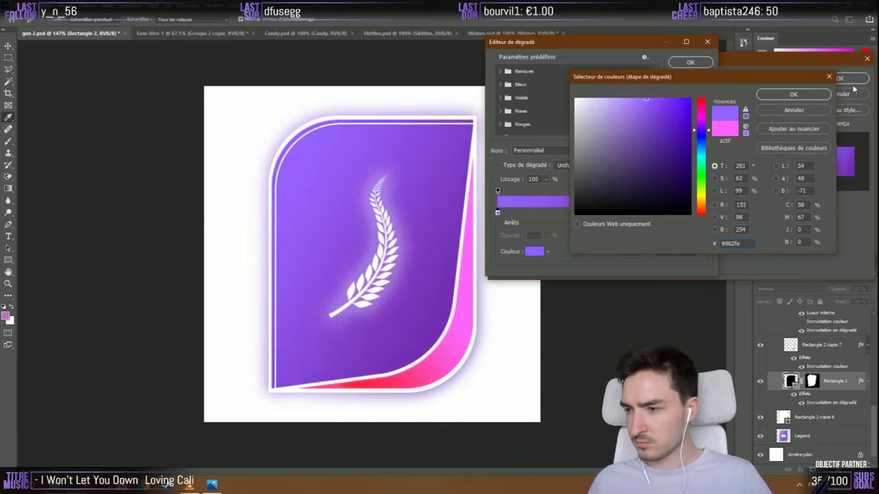
{"action": "left_click", "coordinate": [794, 95]}
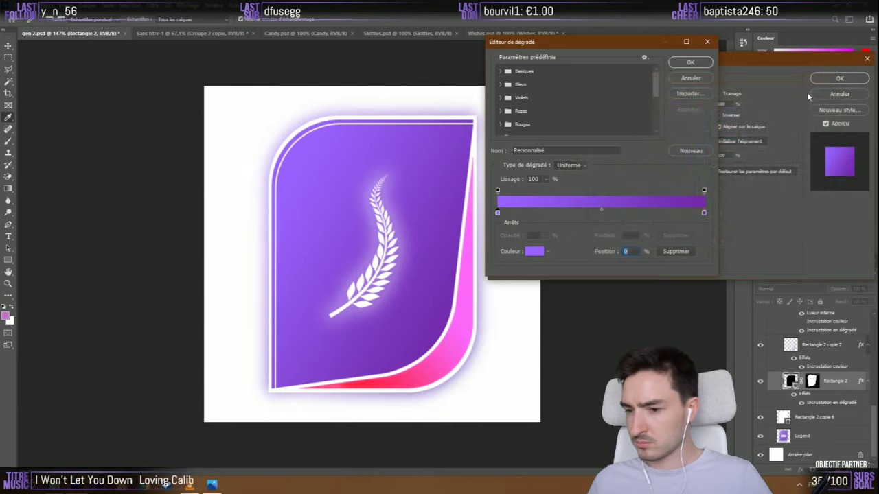
Change the gradient's right stop to a deeper blue
{"action": "double_click", "coordinate": [704, 213]}
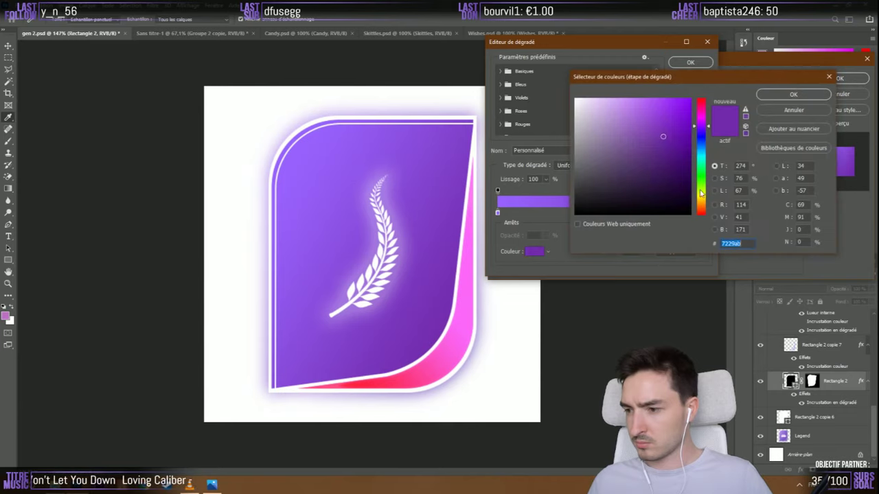
{"action": "mouse_move", "coordinate": [706, 128]}
{"action": "left_mouse_down"}
{"action": "mouse_move", "coordinate": [707, 140]}
{"action": "mouse_move", "coordinate": [667, 114]}
{"action": "left_mouse_up"}
{"action": "left_click", "coordinate": [685, 125]}
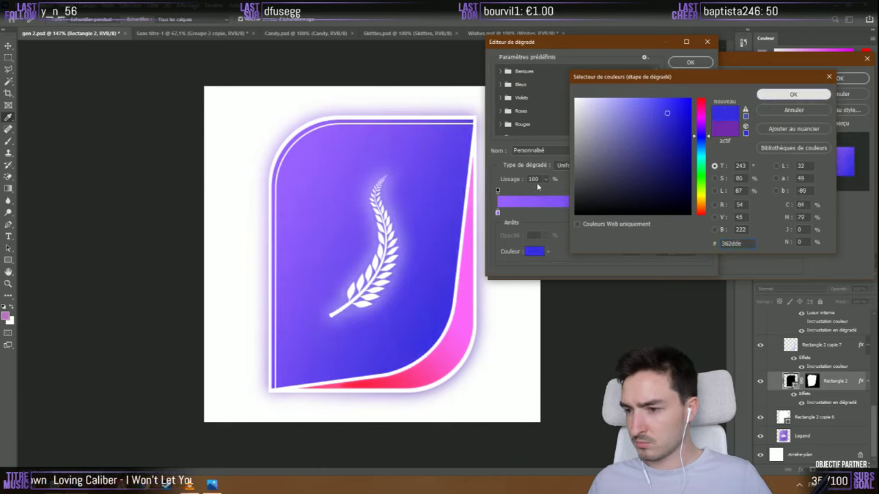
{"action": "key", "text": "Return"}
Lighten the left stop and shift it toward periwinkle blue, about #98a5fd
{"action": "double_click", "coordinate": [497, 213]}
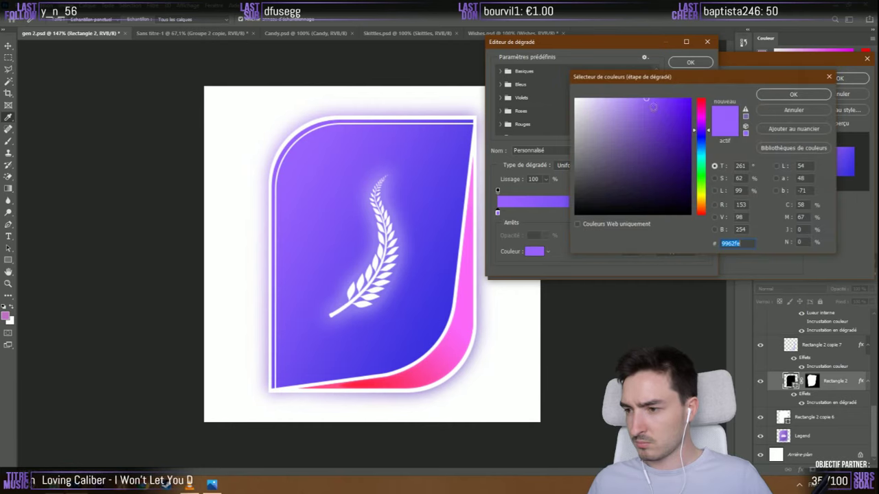
{"action": "left_click_drag", "start_coordinate": [653, 106], "coordinate": [629, 100]}
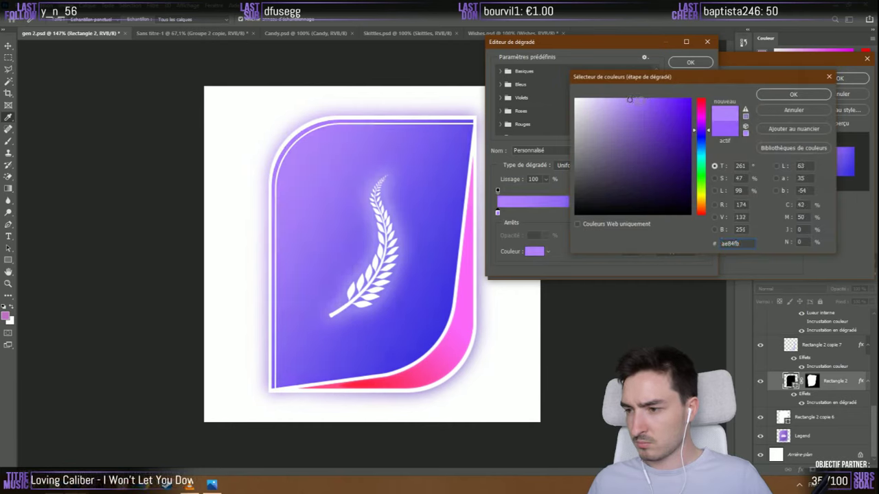
{"action": "left_click_drag", "start_coordinate": [702, 129], "coordinate": [701, 142]}
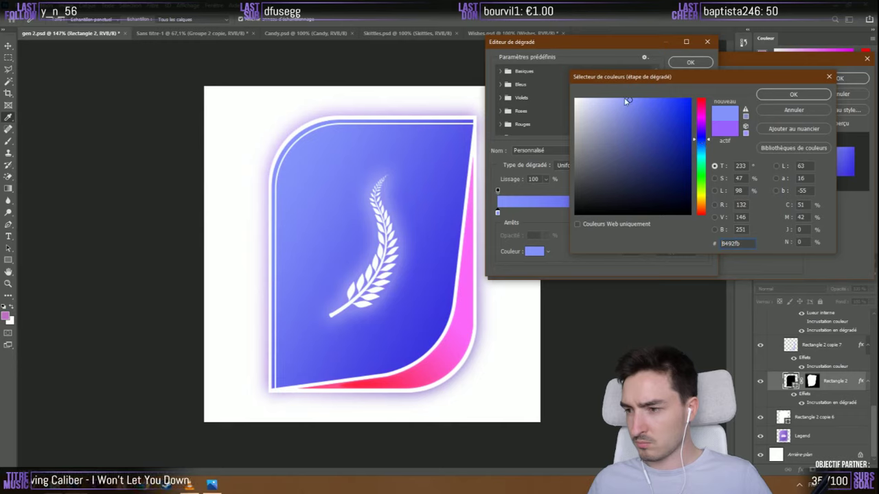
{"action": "left_click_drag", "start_coordinate": [626, 101], "coordinate": [620, 99]}
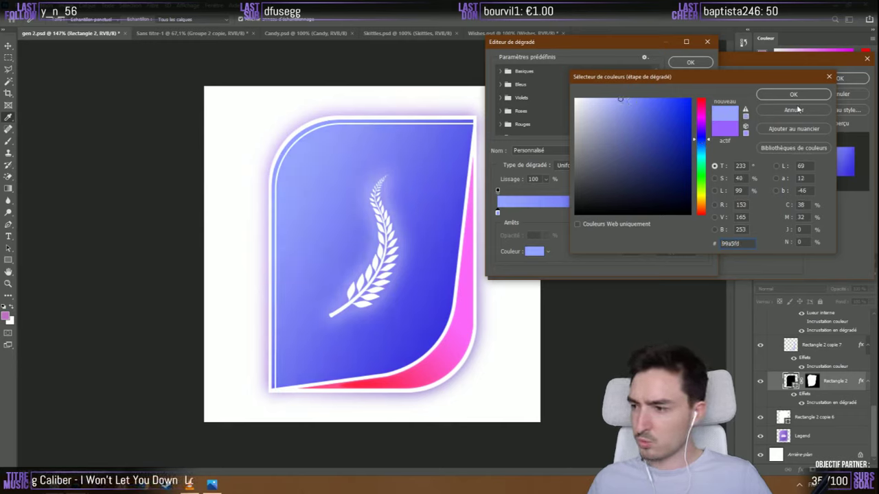
Confirm the stop colour and try Violets presets, briefly applying Violet_05
{"action": "left_click", "coordinate": [790, 96]}
{"action": "left_click", "coordinate": [502, 98]}
{"action": "scroll", "coordinate": [531, 106], "scroll_direction": "down", "scroll_amount": 1}
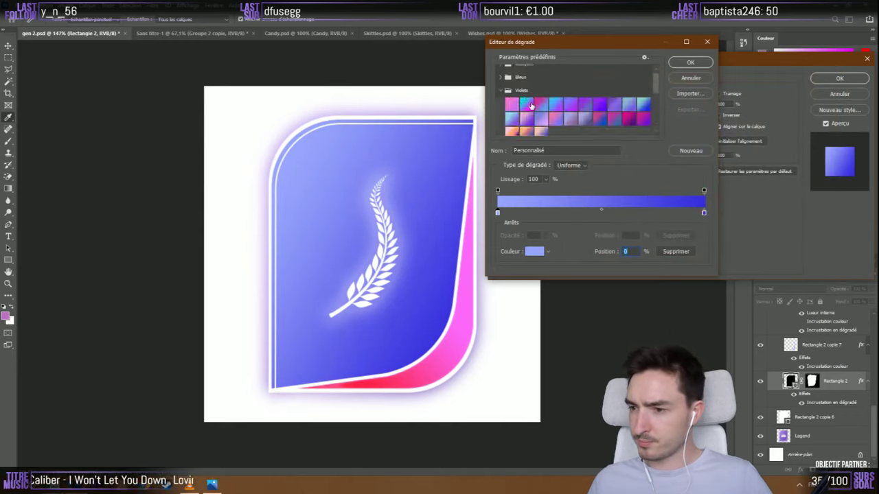
{"action": "left_click", "coordinate": [514, 121]}
{"action": "scroll", "coordinate": [522, 120], "scroll_direction": "down", "scroll_amount": 1}
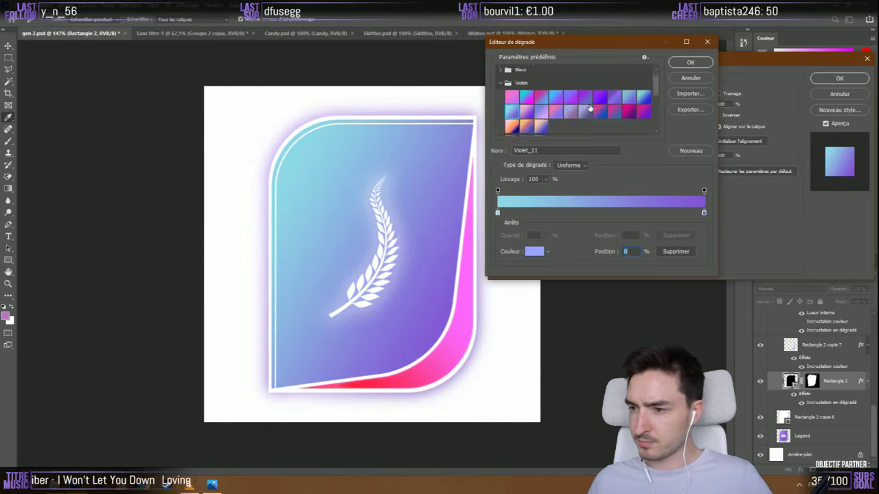
{"action": "left_click", "coordinate": [613, 98]}
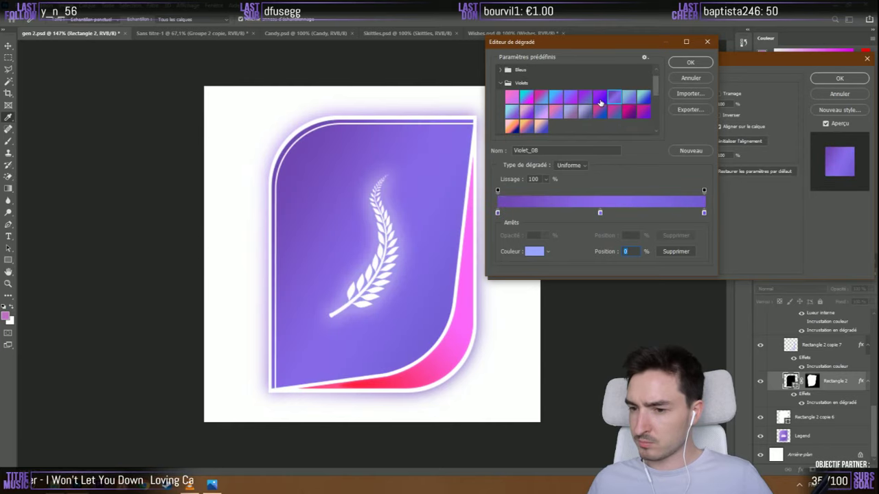
{"action": "left_click", "coordinate": [599, 100]}
{"action": "left_click", "coordinate": [573, 101]}
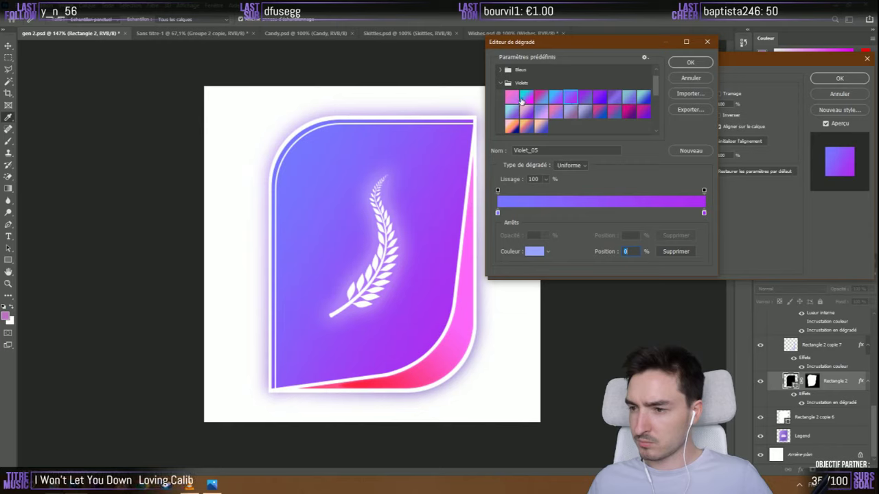
{"action": "left_click", "coordinate": [501, 84]}
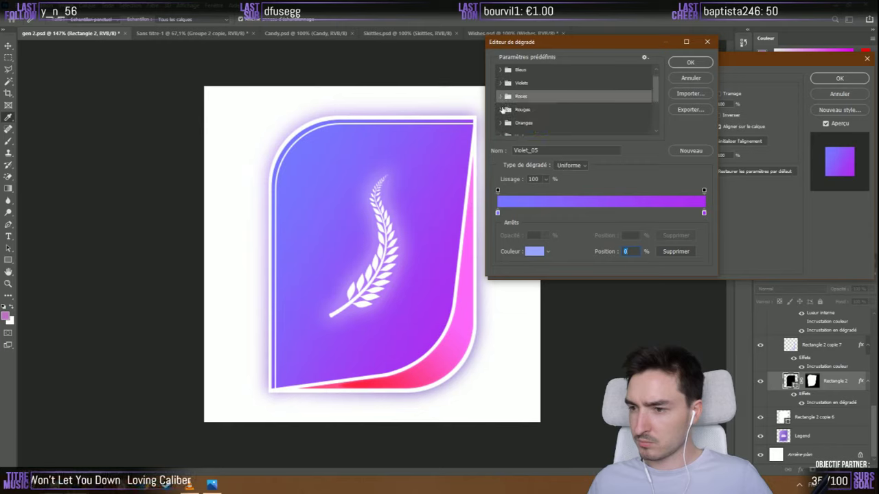
Try Iridescents presets, ending on the lighter teal Iridescent_10
{"action": "scroll", "coordinate": [505, 115], "scroll_direction": "down", "scroll_amount": 3}
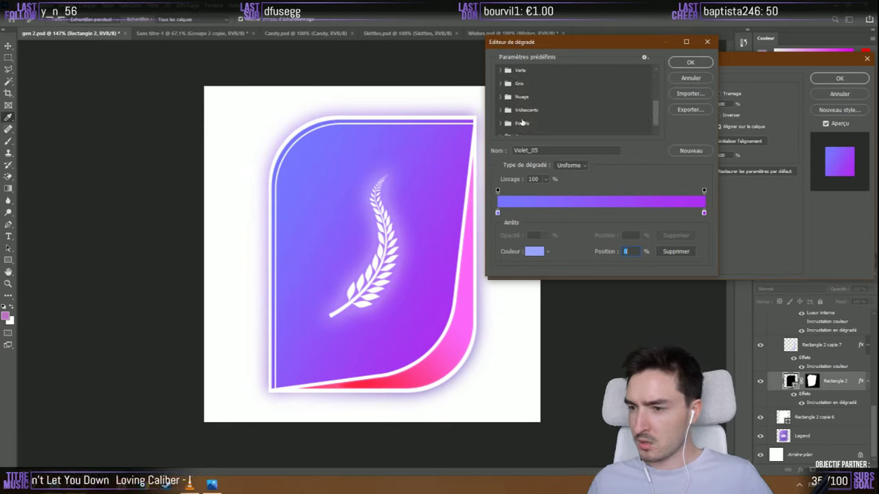
{"action": "left_click", "coordinate": [499, 110]}
{"action": "left_click", "coordinate": [526, 101]}
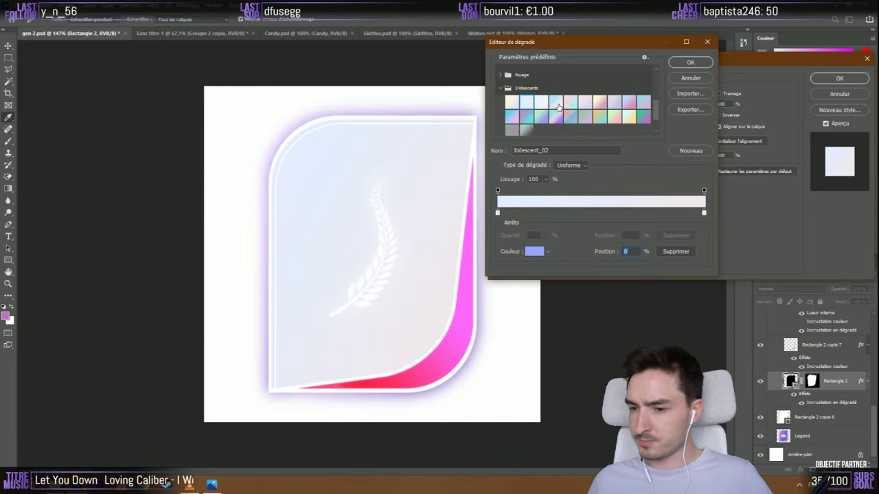
{"action": "left_click", "coordinate": [558, 104]}
{"action": "scroll", "coordinate": [560, 106], "scroll_direction": "down", "scroll_amount": 1}
{"action": "left_click", "coordinate": [510, 104]}
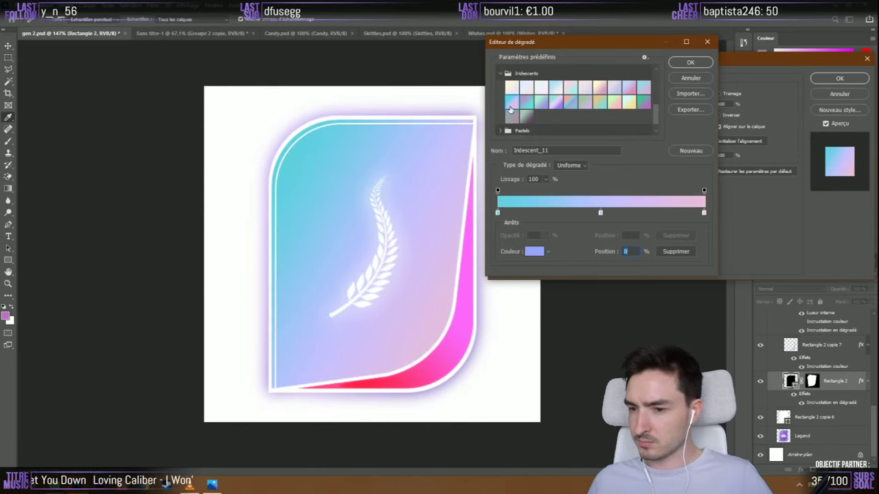
{"action": "left_click", "coordinate": [643, 89]}
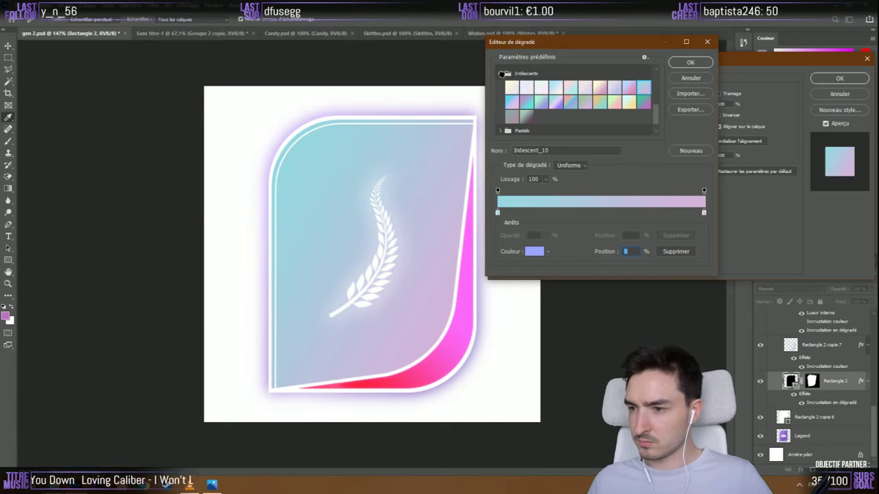
{"action": "left_click", "coordinate": [501, 72]}
Try the purple-to-blue Pastels_05 preset and peek into the Nuage folder
{"action": "left_click", "coordinate": [499, 115]}
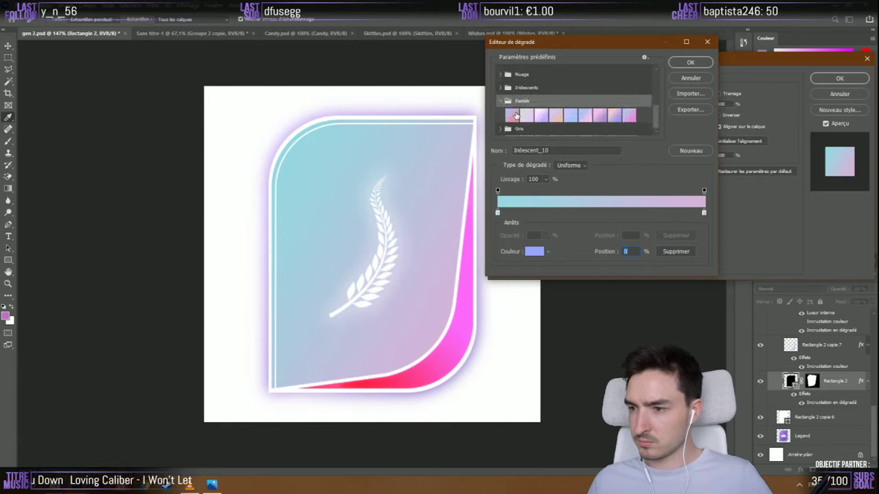
{"action": "left_click", "coordinate": [555, 118]}
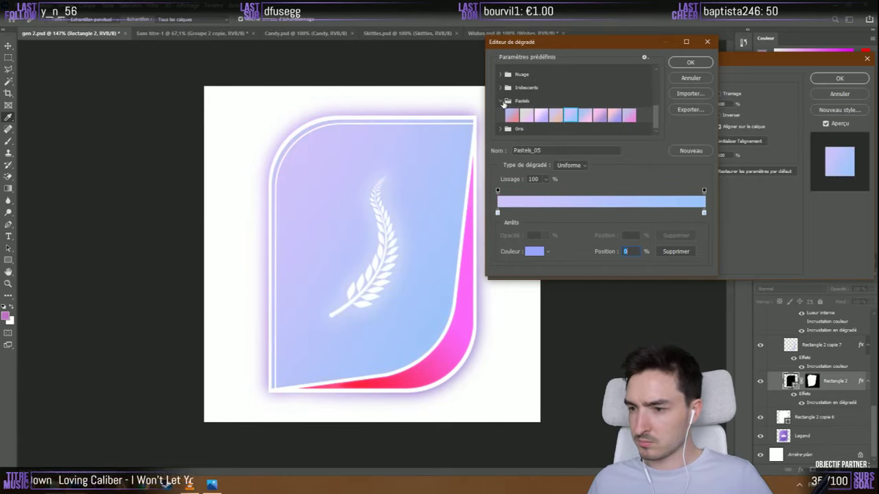
{"action": "left_click", "coordinate": [503, 102]}
{"action": "left_click", "coordinate": [502, 89]}
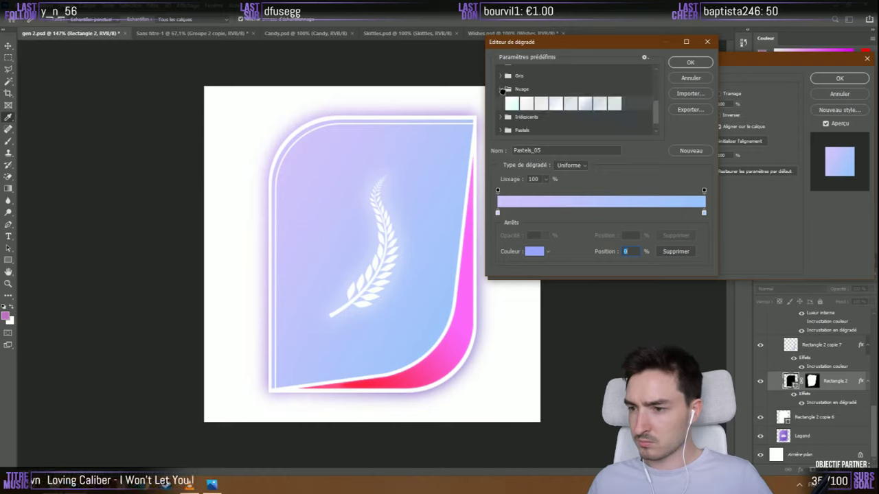
{"action": "left_click", "coordinate": [502, 90]}
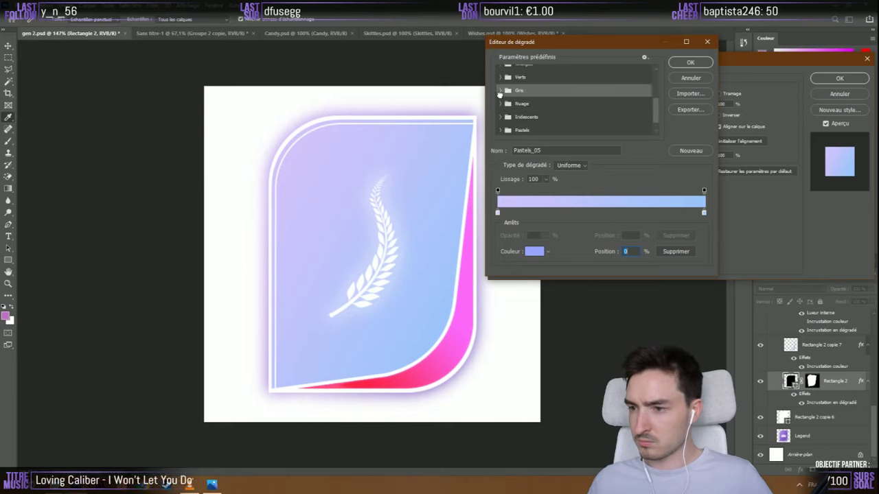
Try Verts presets, applying cyan-blue Vert_01, and cancel a left-stop colour tweak
{"action": "left_click", "coordinate": [502, 77]}
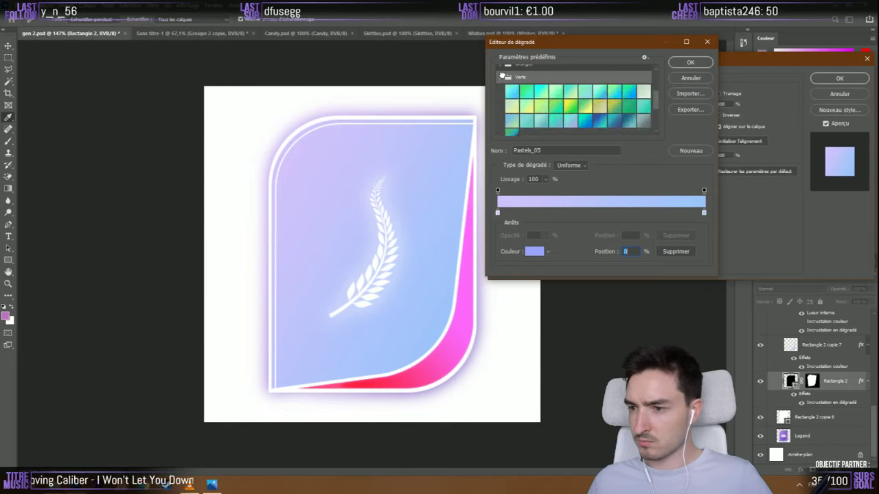
{"action": "left_click", "coordinate": [512, 102]}
{"action": "scroll", "coordinate": [511, 102], "scroll_direction": "up", "scroll_amount": 2}
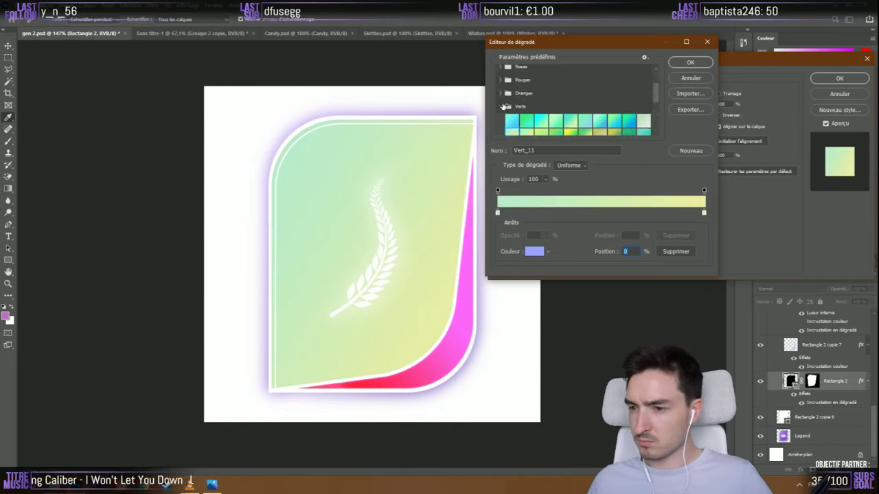
{"action": "left_click", "coordinate": [517, 120]}
{"action": "left_click", "coordinate": [518, 121]}
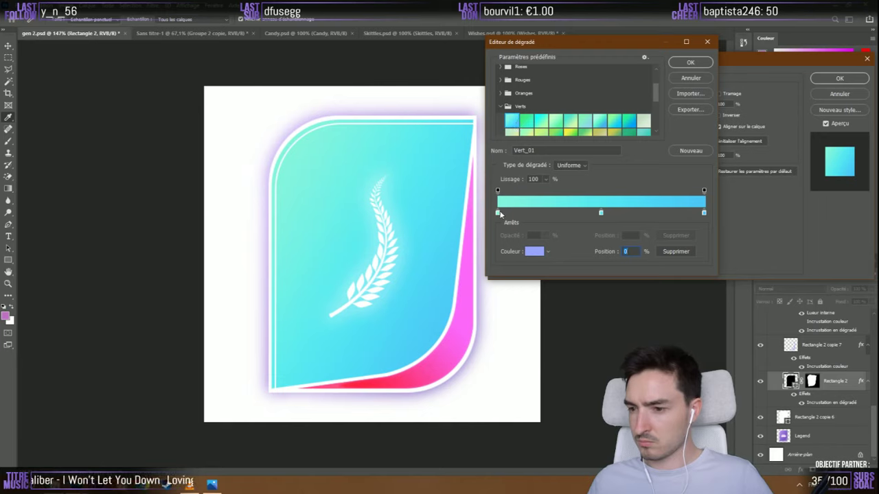
{"action": "double_click", "coordinate": [498, 213]}
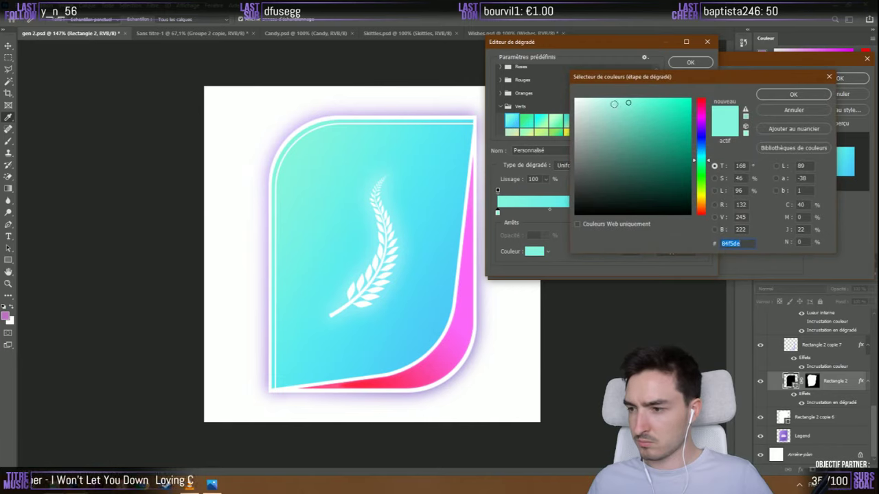
{"action": "mouse_move", "coordinate": [626, 118]}
{"action": "left_mouse_down"}
{"action": "mouse_move", "coordinate": [628, 126]}
{"action": "mouse_move", "coordinate": [631, 113]}
{"action": "left_mouse_up"}
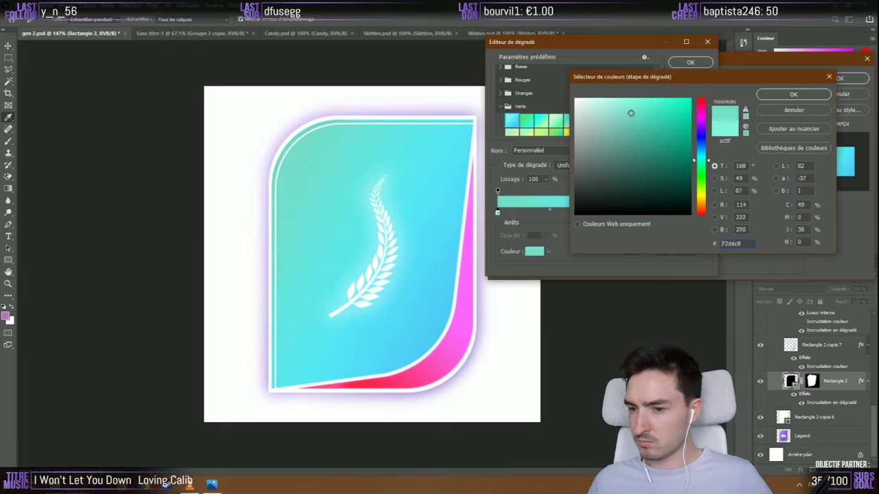
{"action": "left_click", "coordinate": [803, 107]}
Compare more Verts presets, settling on the teal-blue Vert_26
{"action": "scroll", "coordinate": [621, 120], "scroll_direction": "down", "scroll_amount": 2}
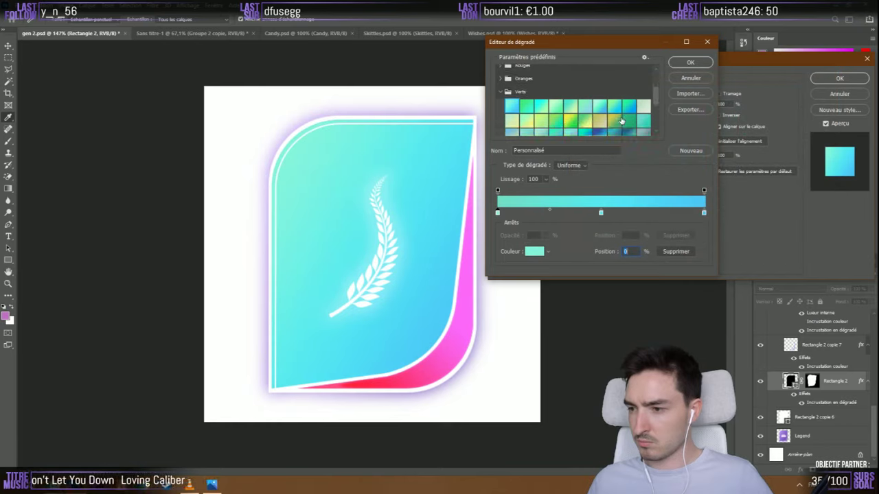
{"action": "scroll", "coordinate": [621, 121], "scroll_direction": "down", "scroll_amount": 1}
{"action": "left_click", "coordinate": [561, 124]}
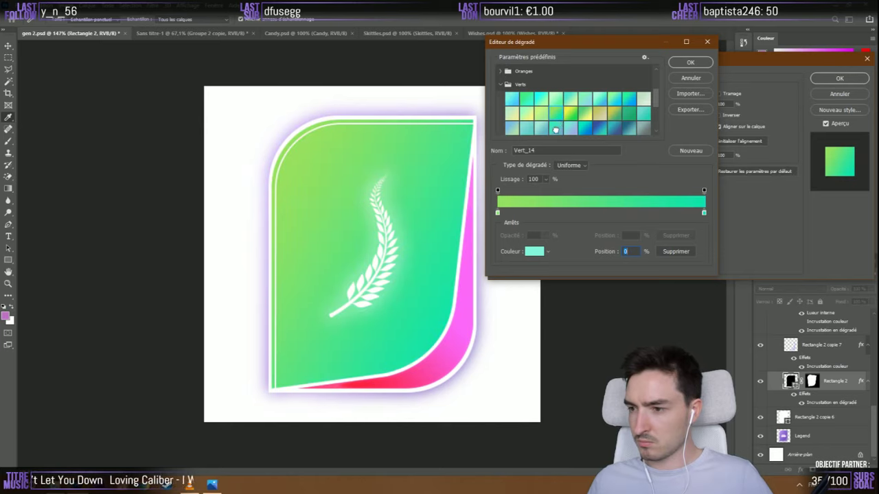
{"action": "left_click", "coordinate": [555, 129]}
{"action": "left_click", "coordinate": [585, 128]}
{"action": "scroll", "coordinate": [593, 123], "scroll_direction": "down", "scroll_amount": 1}
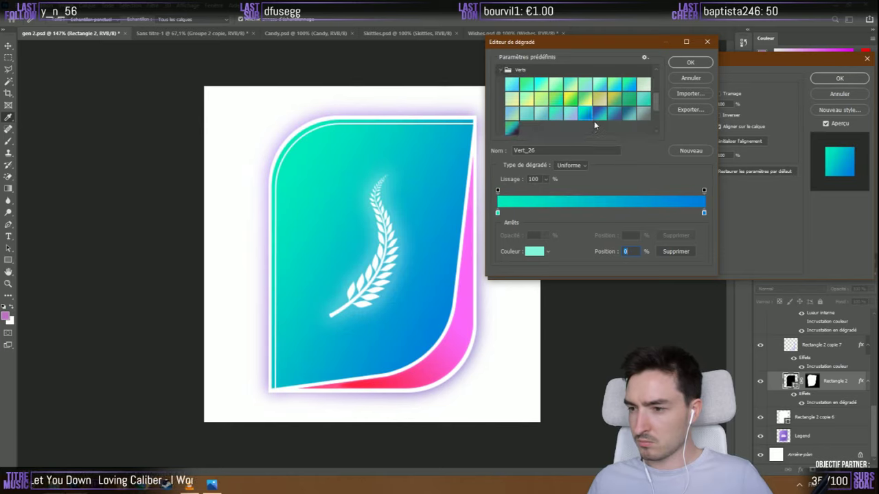
{"action": "left_click", "coordinate": [601, 115]}
{"action": "left_click", "coordinate": [589, 115]}
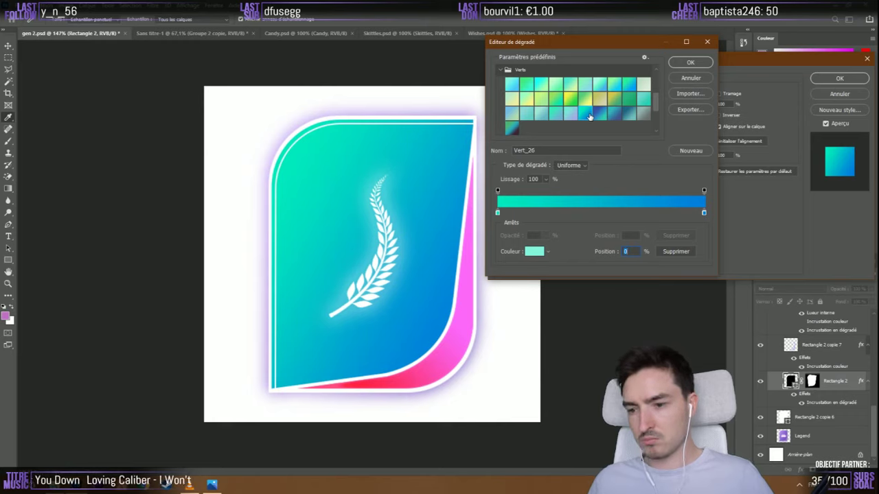
{"action": "scroll", "coordinate": [535, 104], "scroll_direction": "up", "scroll_amount": 2}
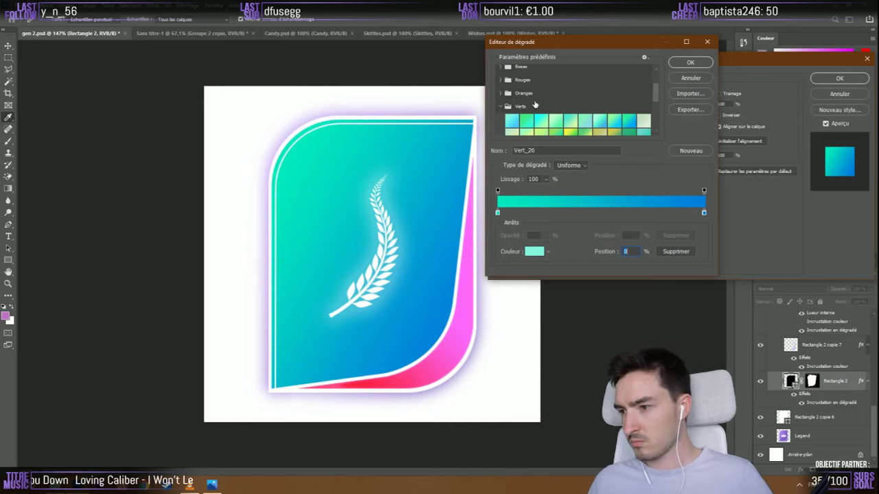
{"action": "left_click", "coordinate": [502, 105]}
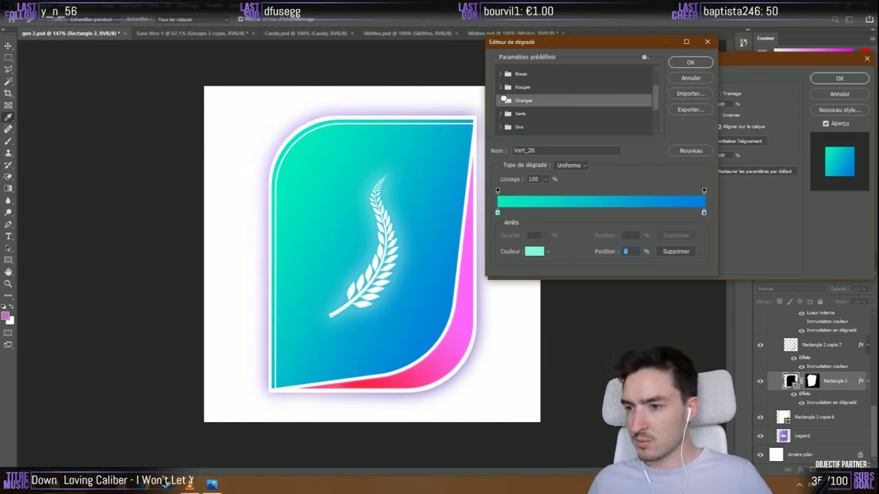
Browse Oranges and Roses, then apply the teal-to-blue Violet_10 preset
{"action": "left_click", "coordinate": [502, 100]}
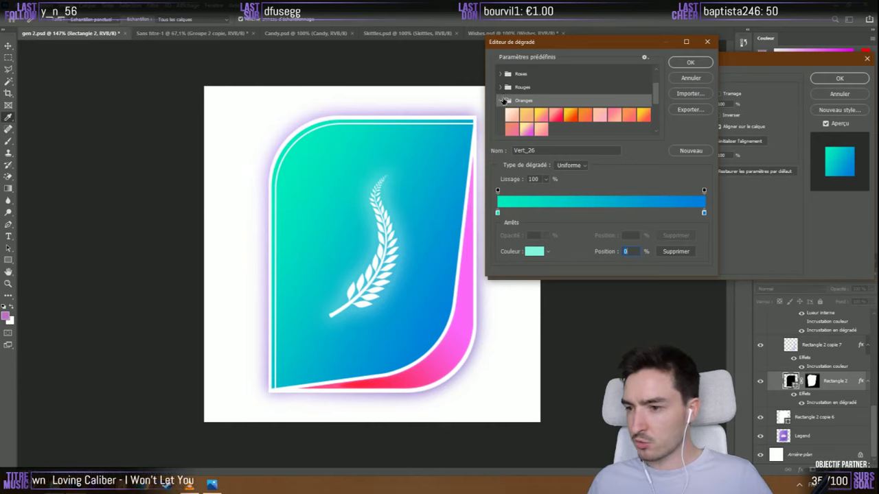
{"action": "left_click", "coordinate": [503, 100]}
{"action": "left_click", "coordinate": [501, 75]}
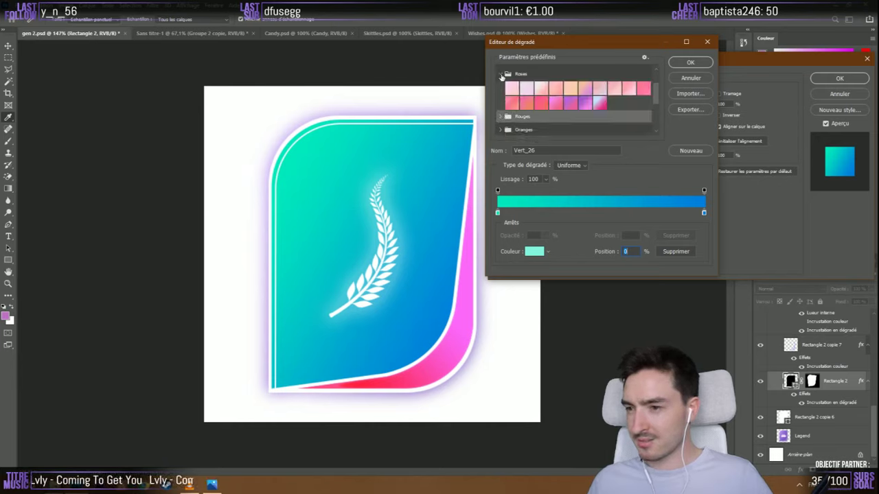
{"action": "left_click", "coordinate": [501, 74]}
{"action": "left_click", "coordinate": [501, 82]}
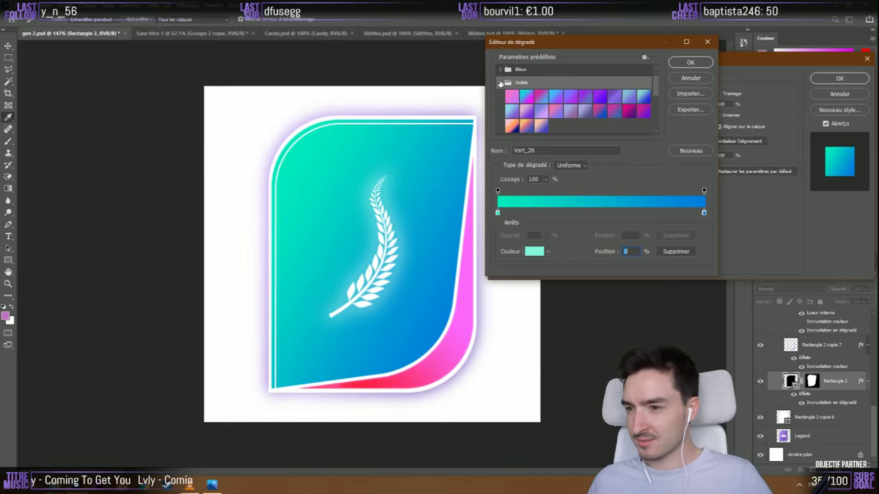
{"action": "left_click", "coordinate": [506, 104]}
{"action": "left_click", "coordinate": [534, 101]}
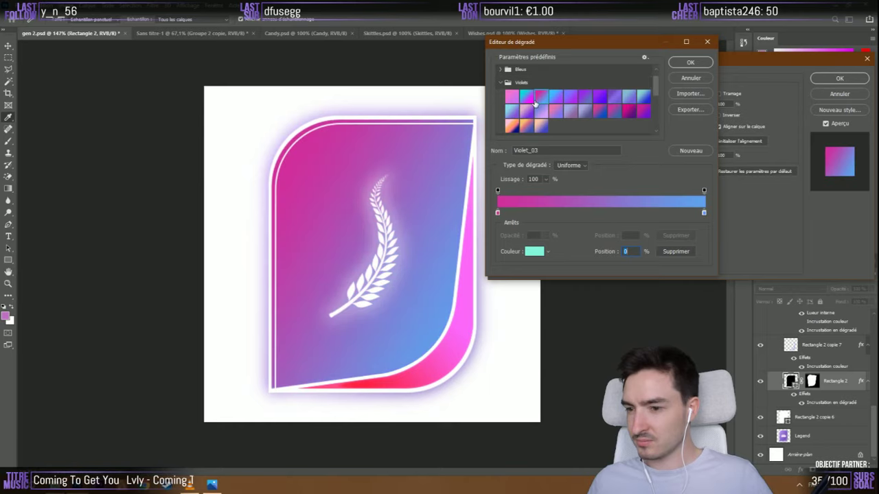
{"action": "left_click", "coordinate": [645, 97]}
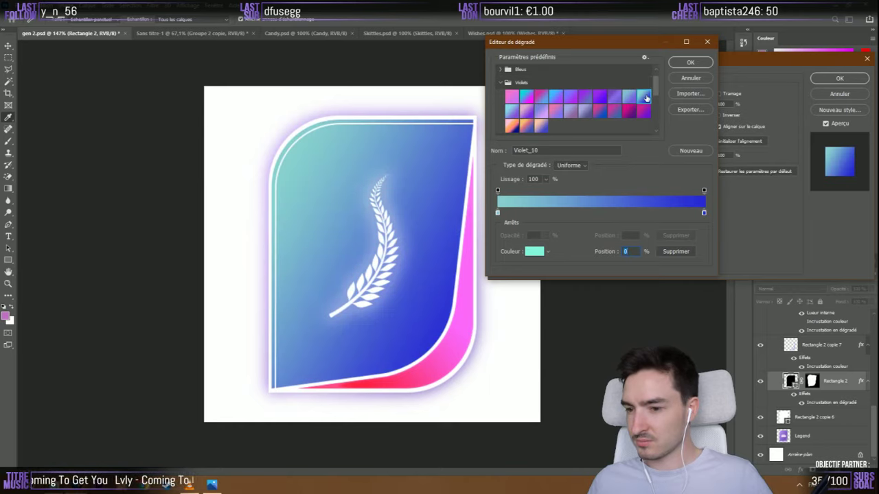
Brighten the right stop to medium blue 2776d5 and the left to cyan 93f6f5
{"action": "double_click", "coordinate": [704, 213]}
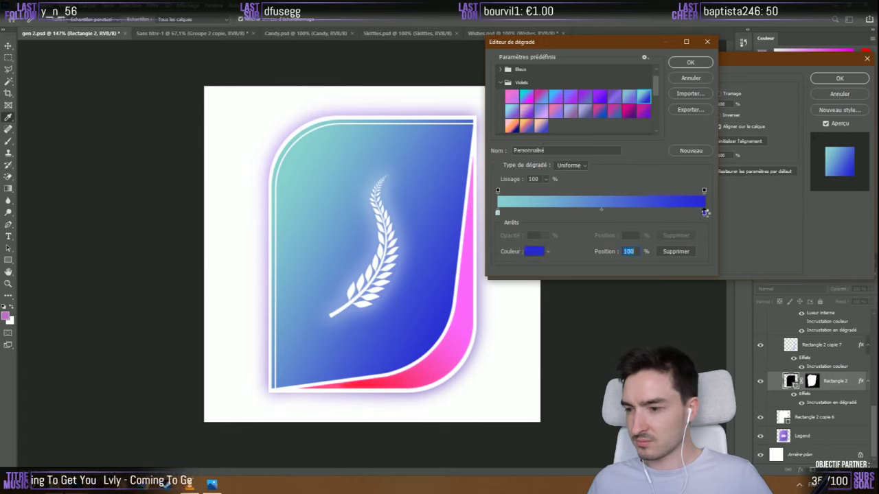
{"action": "left_click_drag", "start_coordinate": [701, 141], "coordinate": [703, 148]}
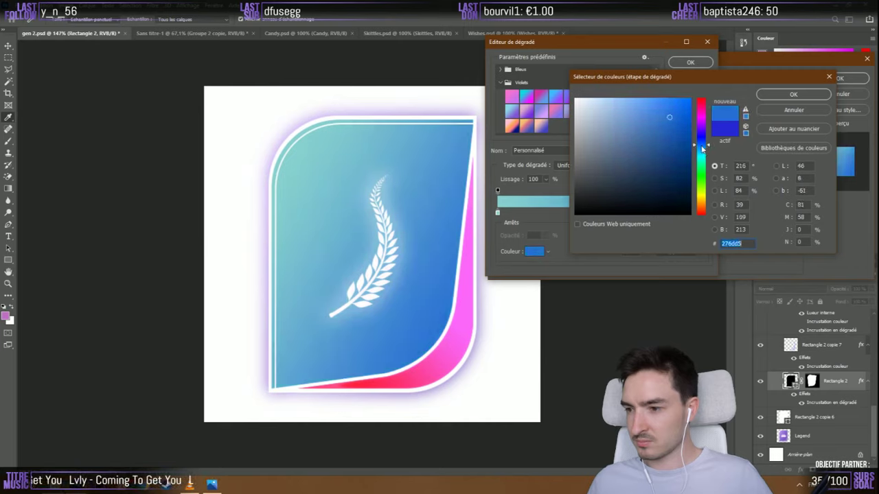
{"action": "left_click", "coordinate": [793, 94]}
{"action": "double_click", "coordinate": [497, 212]}
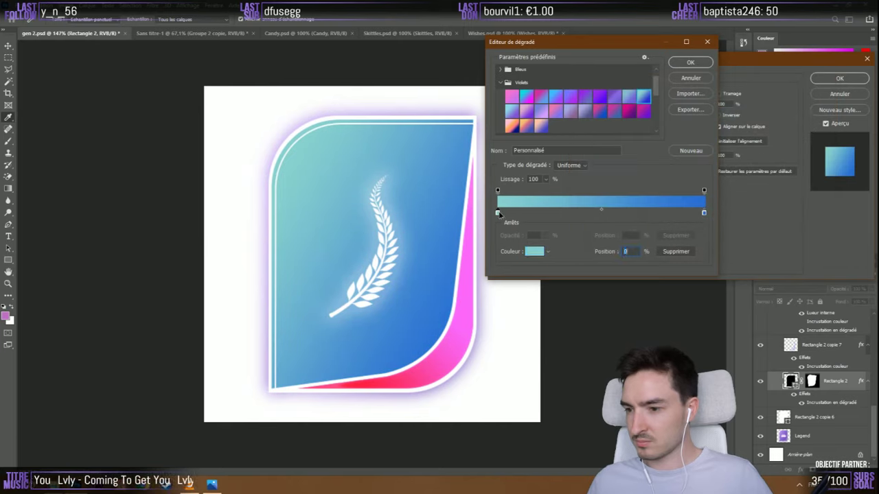
{"action": "left_click", "coordinate": [621, 101]}
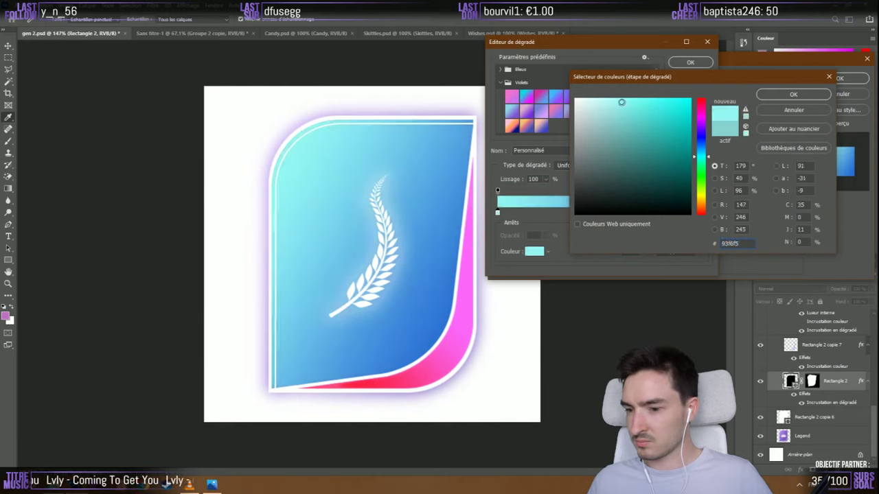
{"action": "left_click", "coordinate": [789, 94]}
{"action": "left_click", "coordinate": [708, 62]}
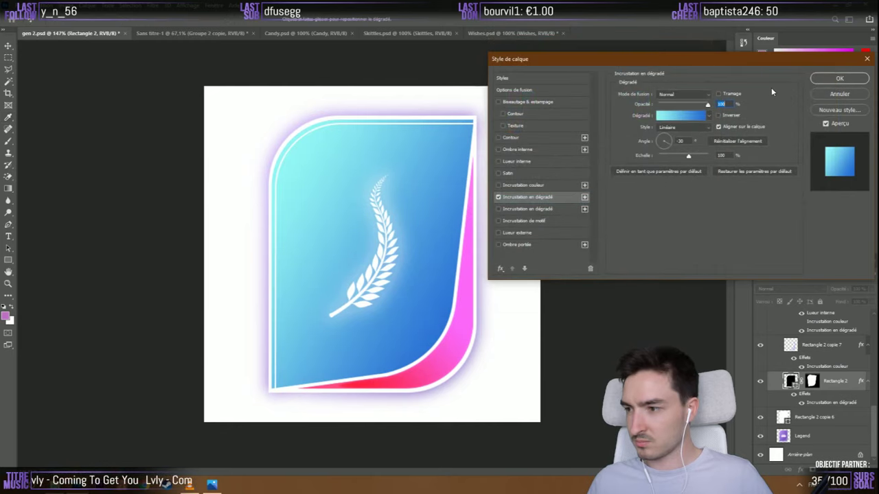
Apply the layer style, save the document, and toggle Rectangle 2 copie 9 to compare
{"action": "left_click", "coordinate": [838, 79]}
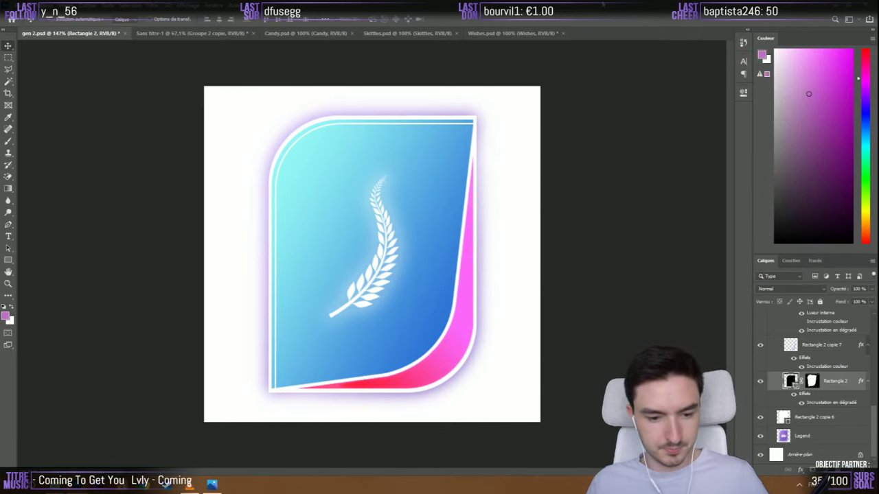
{"action": "key", "text": "ctrl+s"}
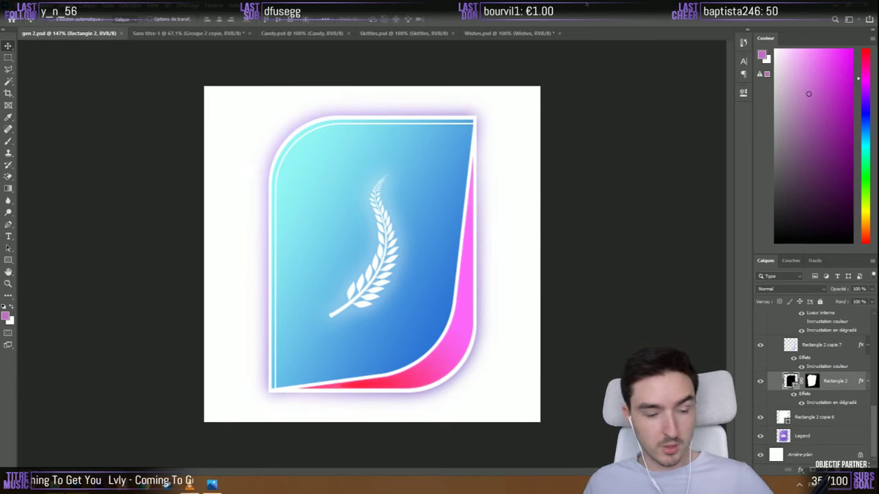
{"action": "scroll", "coordinate": [826, 415], "scroll_direction": "up", "scroll_amount": 2}
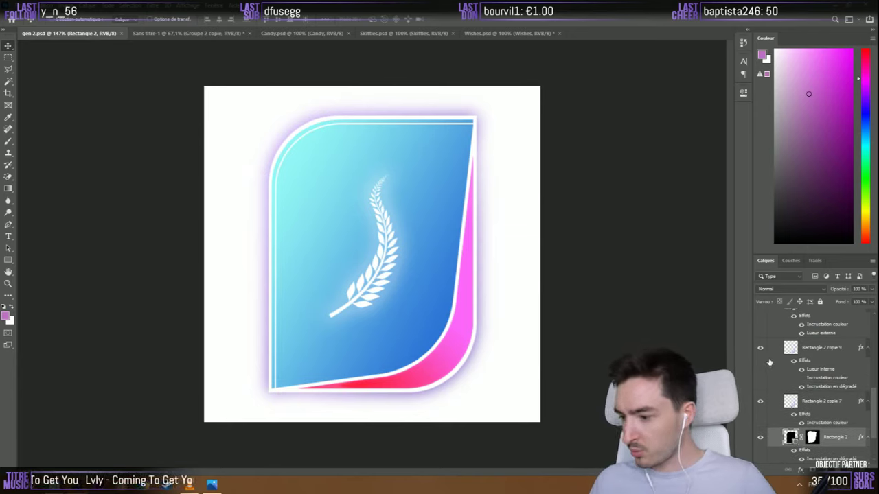
{"action": "left_click", "coordinate": [760, 350]}
{"action": "left_click", "coordinate": [760, 350]}
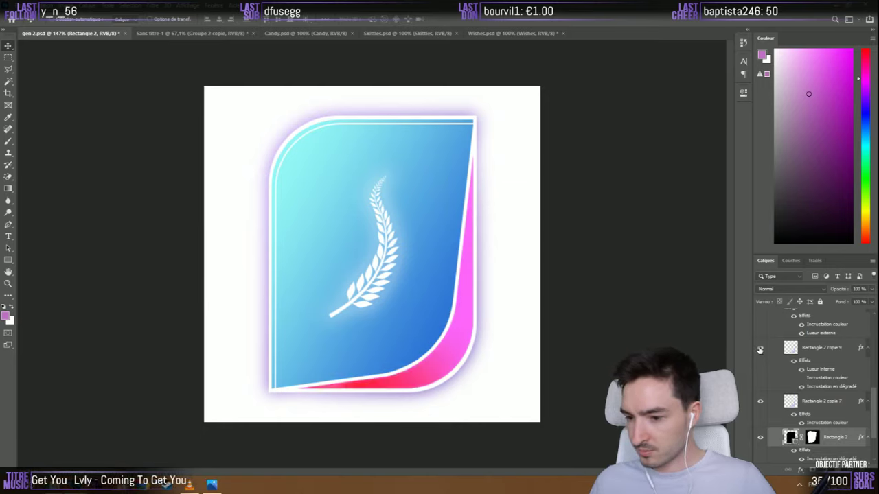
Glance at Rectangle 2 copie 9's gradient overlay, then hide Rectangle 2 copie 7
{"action": "left_click", "coordinate": [831, 388]}
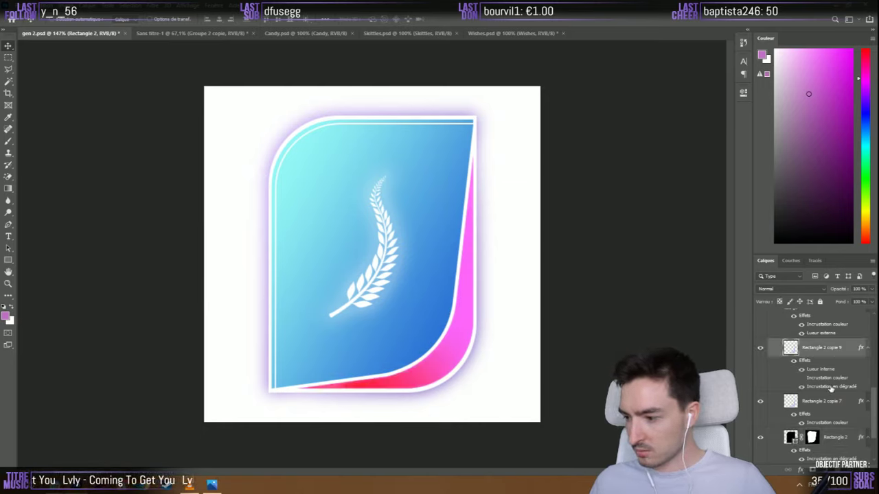
{"action": "double_click", "coordinate": [831, 389]}
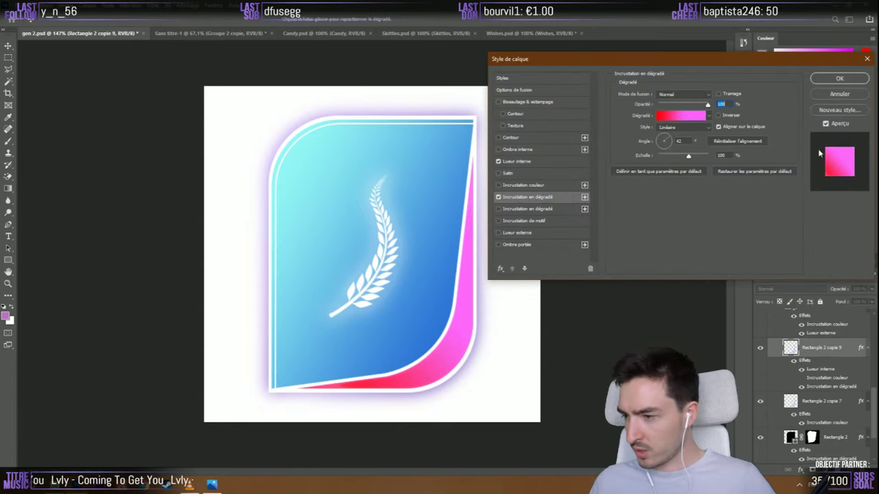
{"action": "key", "text": "Escape"}
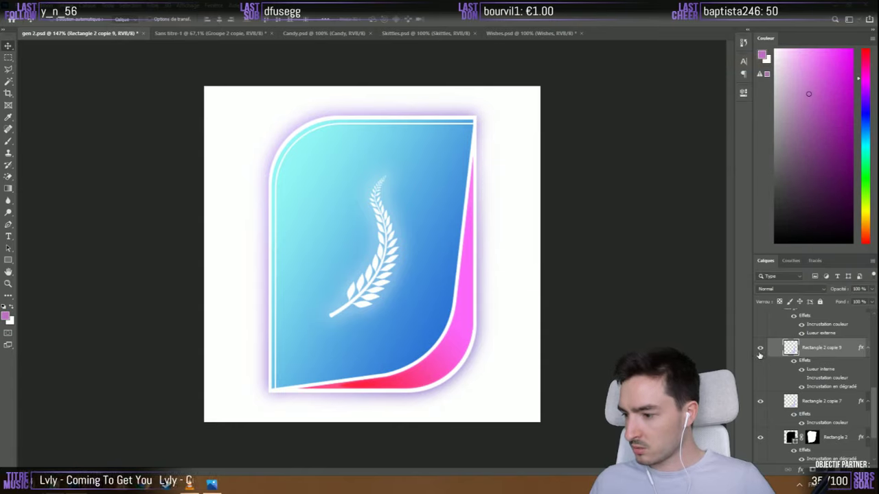
{"action": "left_click", "coordinate": [760, 351]}
{"action": "left_click", "coordinate": [760, 402]}
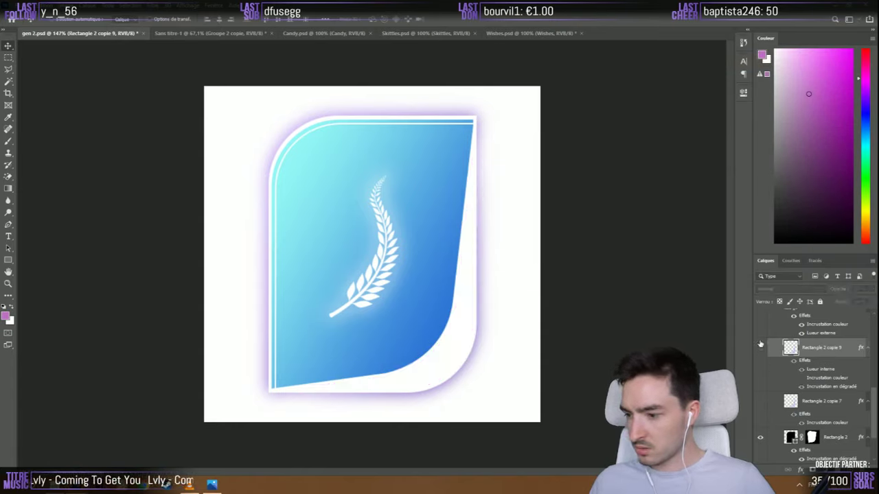
{"action": "left_click", "coordinate": [761, 348]}
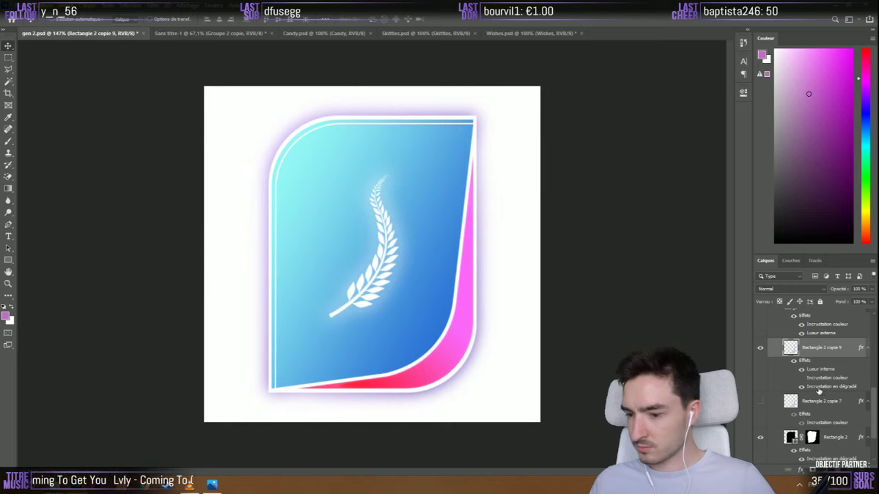
Change the stripe gradient's red stop to magenta
{"action": "double_click", "coordinate": [817, 387]}
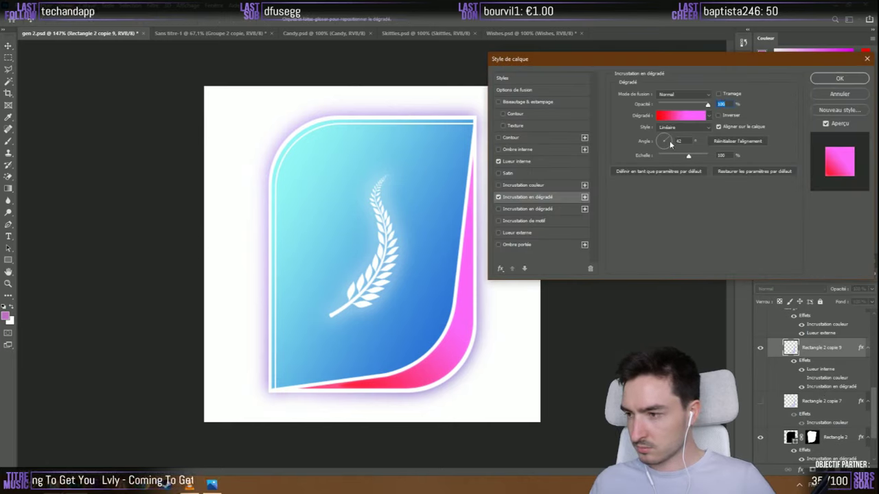
{"action": "left_click", "coordinate": [666, 115]}
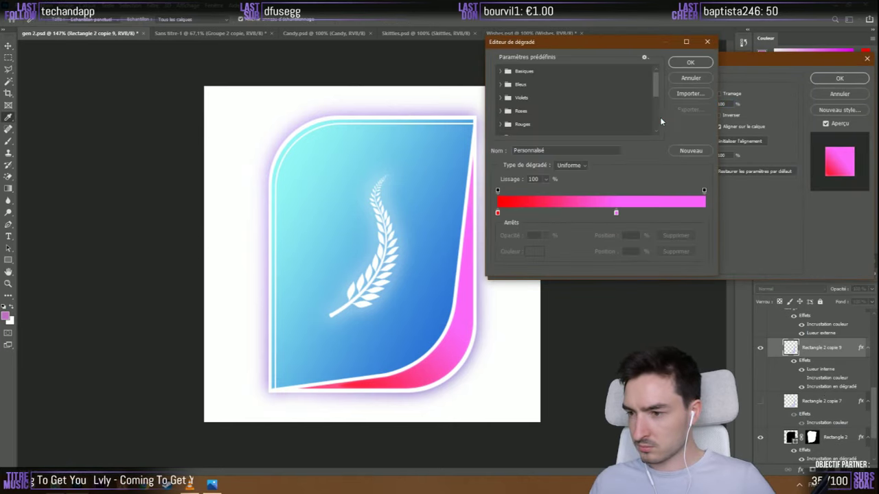
{"action": "double_click", "coordinate": [497, 213]}
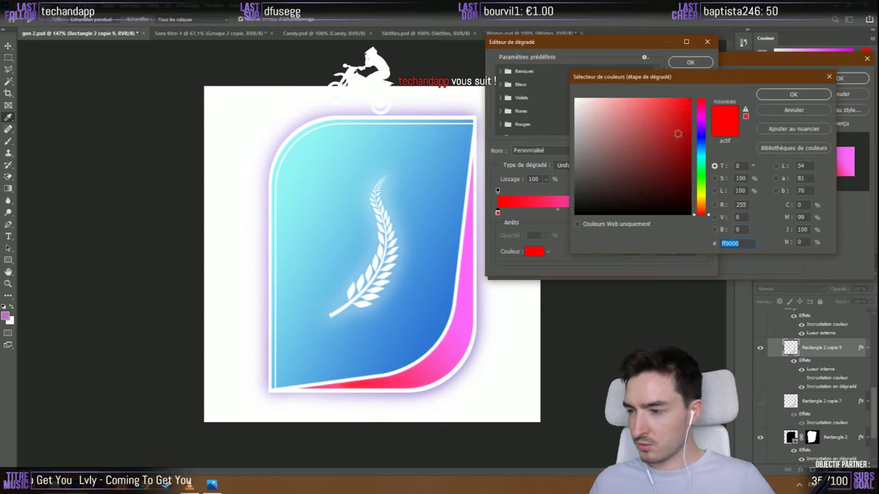
{"action": "left_click", "coordinate": [703, 122]}
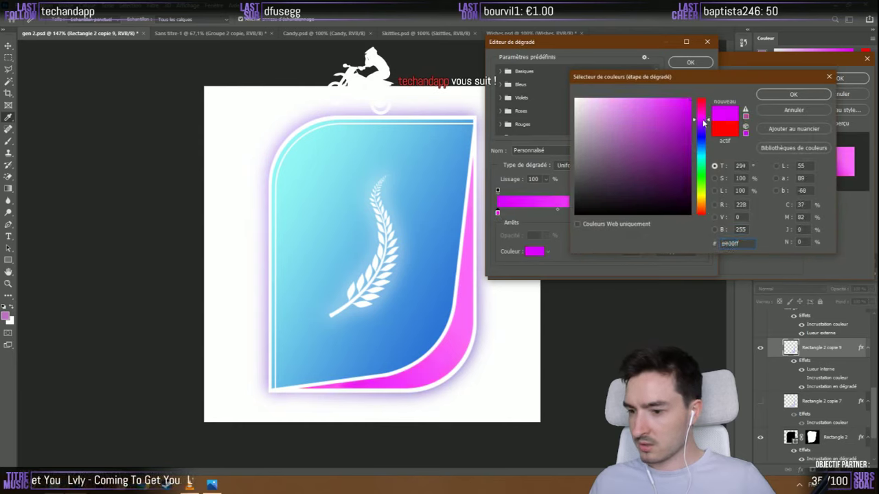
{"action": "left_click", "coordinate": [779, 98]}
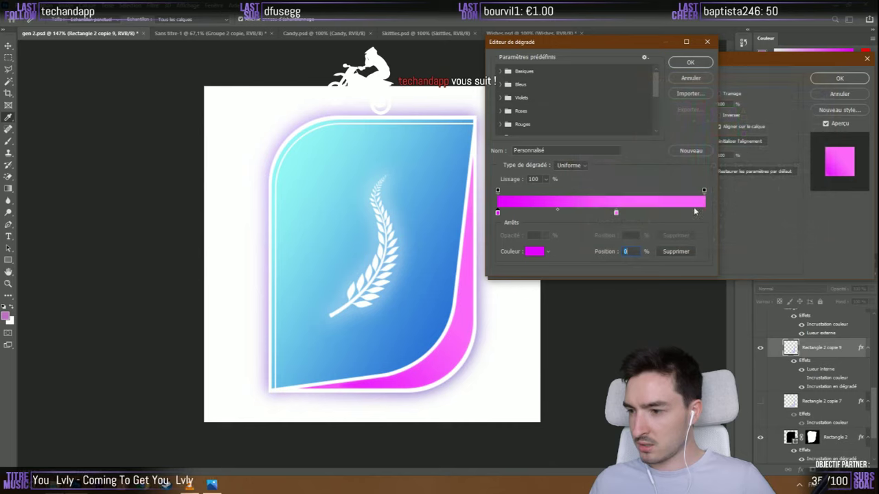
Recolour the pink stop to light cyan sampled from the badge, and confirm the gradient
{"action": "double_click", "coordinate": [616, 213]}
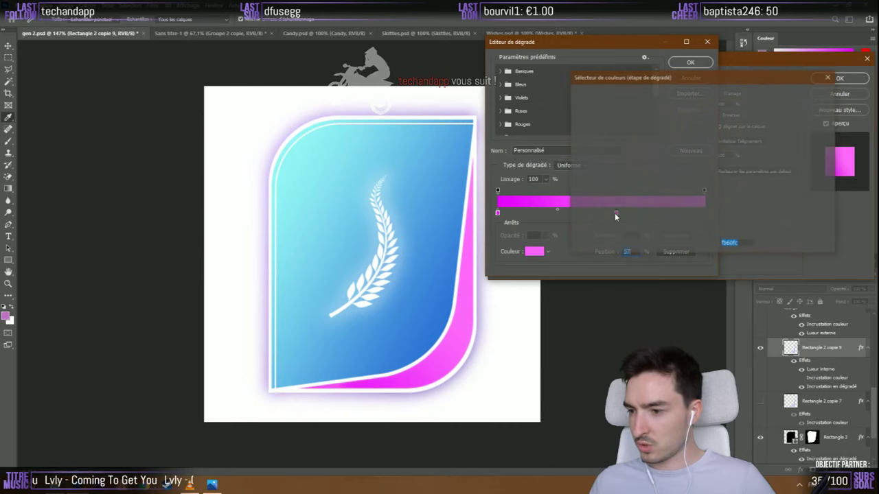
{"action": "left_click_drag", "start_coordinate": [703, 140], "coordinate": [706, 151]}
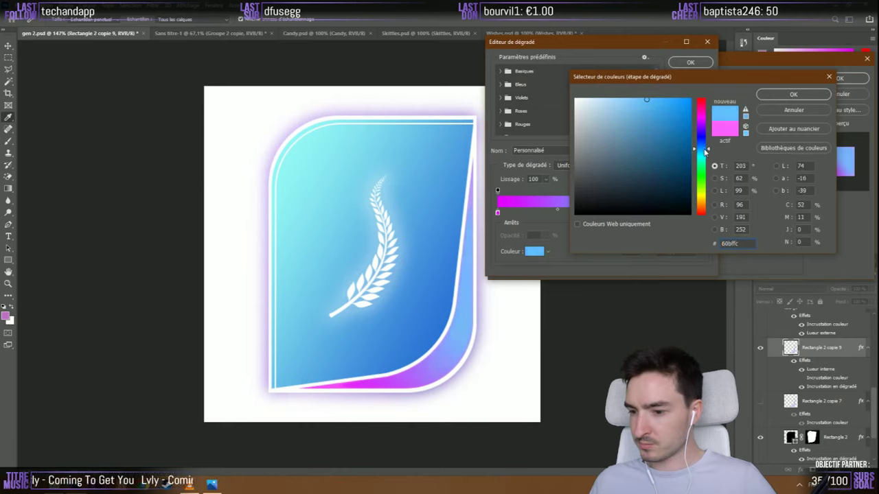
{"action": "left_click", "coordinate": [776, 94]}
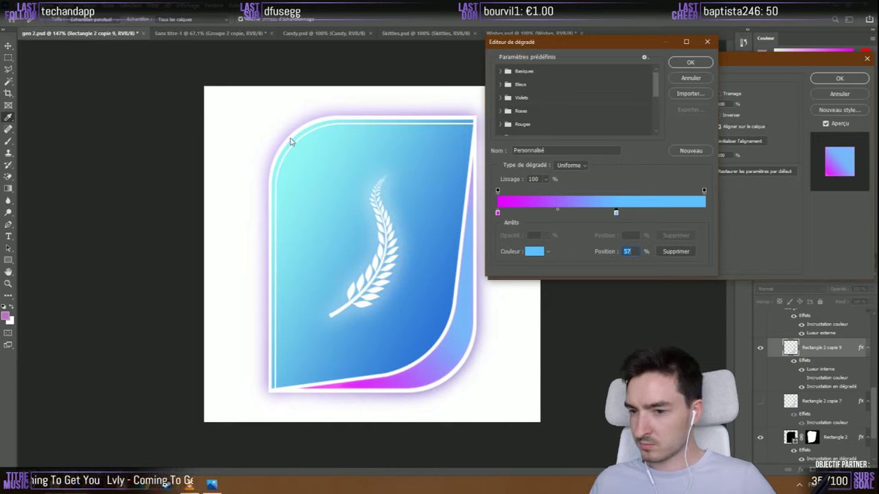
{"action": "double_click", "coordinate": [617, 214]}
{"action": "left_click", "coordinate": [313, 137]}
{"action": "left_click", "coordinate": [758, 94]}
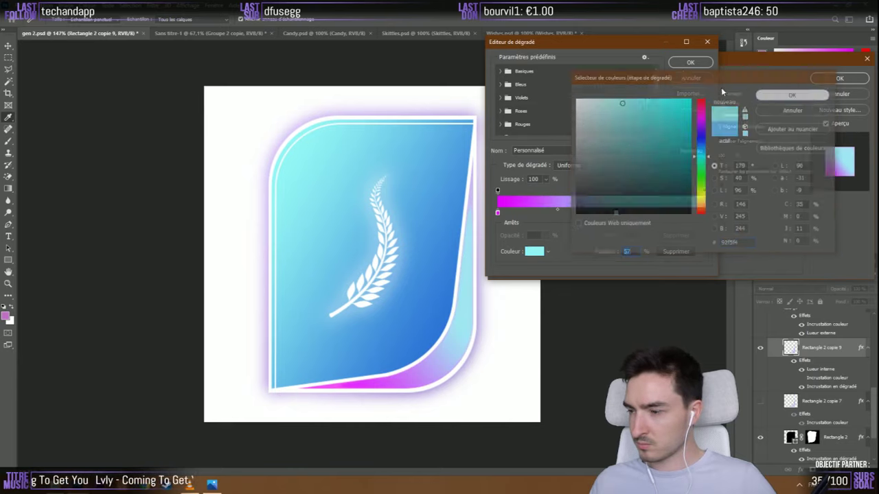
{"action": "left_click", "coordinate": [684, 62]}
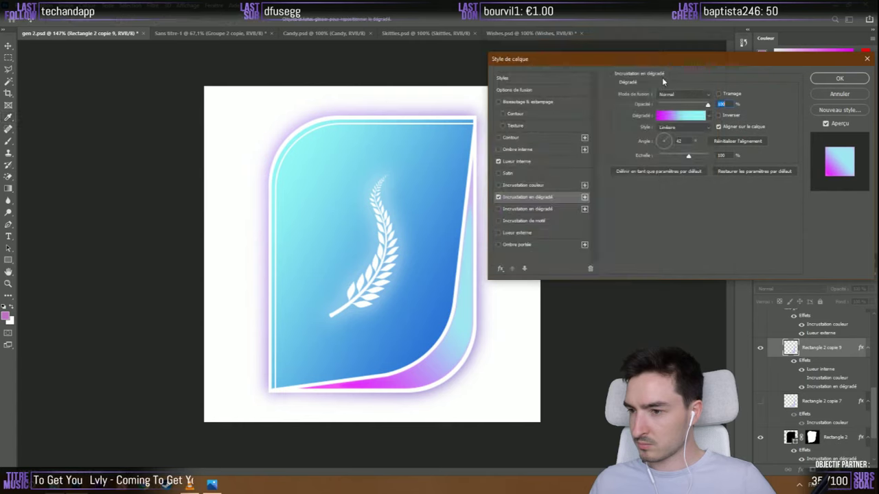
Change the Inner Glow colour from pink to light blue 89d8f5 and apply the style
{"action": "left_click", "coordinate": [512, 161]}
{"action": "left_click", "coordinate": [641, 126]}
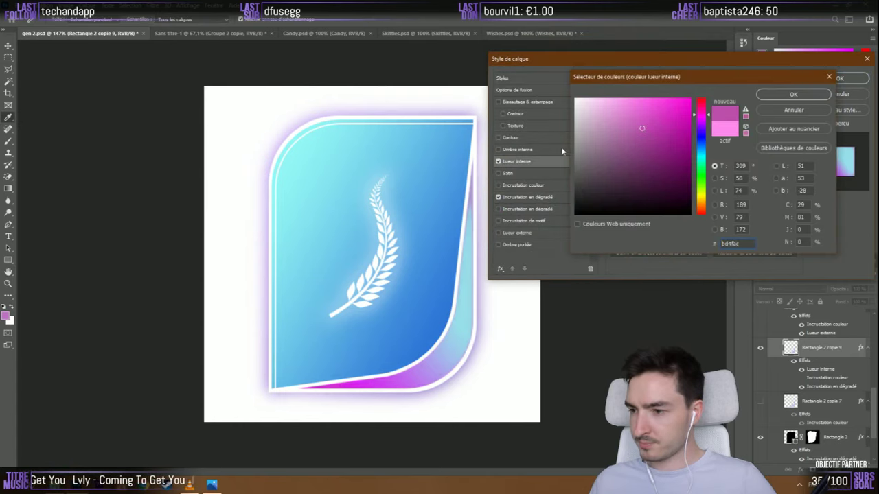
{"action": "left_click", "coordinate": [306, 146]}
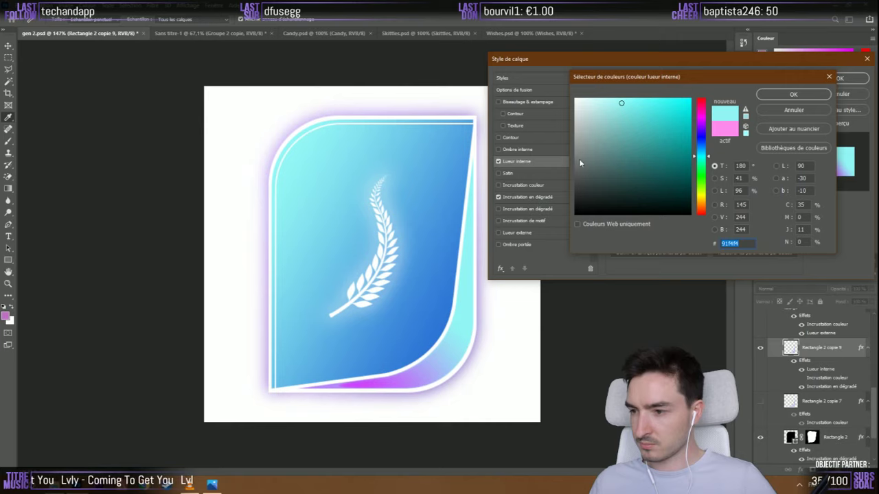
{"action": "left_click_drag", "start_coordinate": [618, 103], "coordinate": [587, 102]}
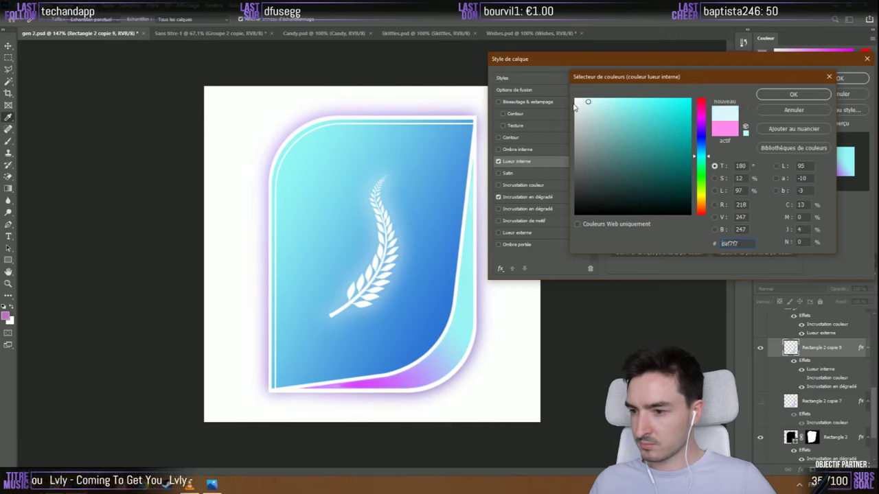
{"action": "left_click", "coordinate": [625, 102]}
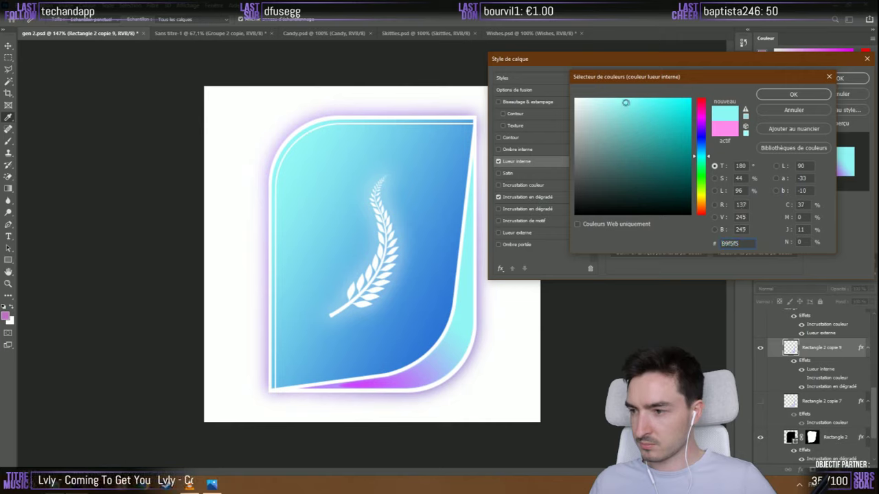
{"action": "left_click_drag", "start_coordinate": [704, 156], "coordinate": [705, 143]}
{"action": "left_click", "coordinate": [794, 95]}
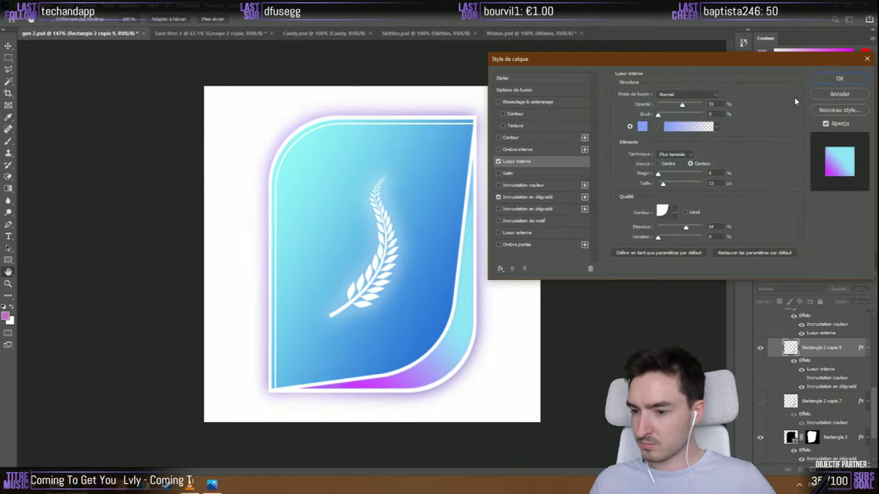
{"action": "left_click", "coordinate": [839, 79]}
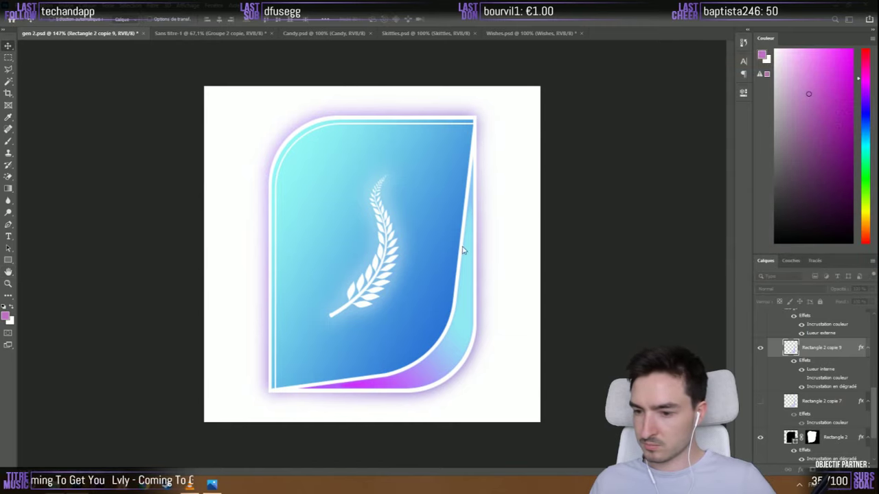
{"action": "scroll", "coordinate": [291, 262], "scroll_direction": "down", "scroll_amount": 3}
Select the Rectangle 2 copie 6 layer, toggling the Legend layer's visibility along the way
{"action": "scroll", "coordinate": [370, 312], "scroll_direction": "up", "scroll_amount": 1}
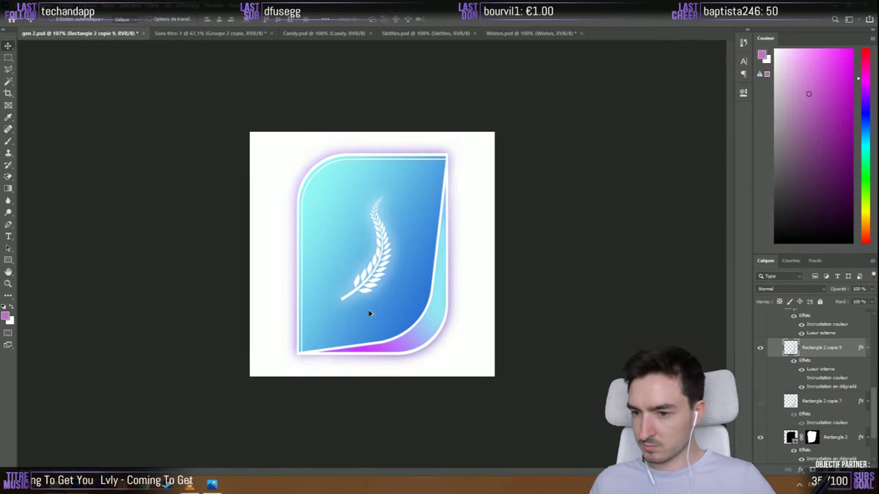
{"action": "scroll", "coordinate": [789, 356], "scroll_direction": "down", "scroll_amount": 2}
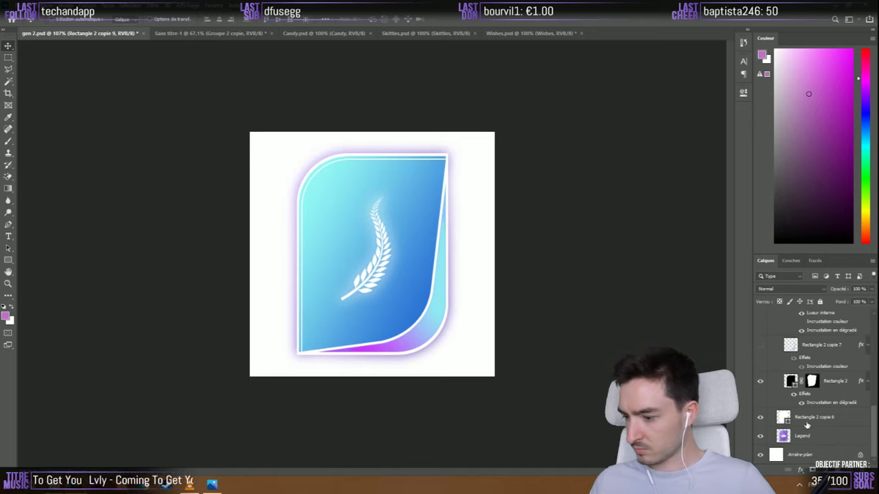
{"action": "left_click", "coordinate": [806, 424]}
{"action": "left_click", "coordinate": [802, 438]}
{"action": "key", "text": "ctrl+comma"}
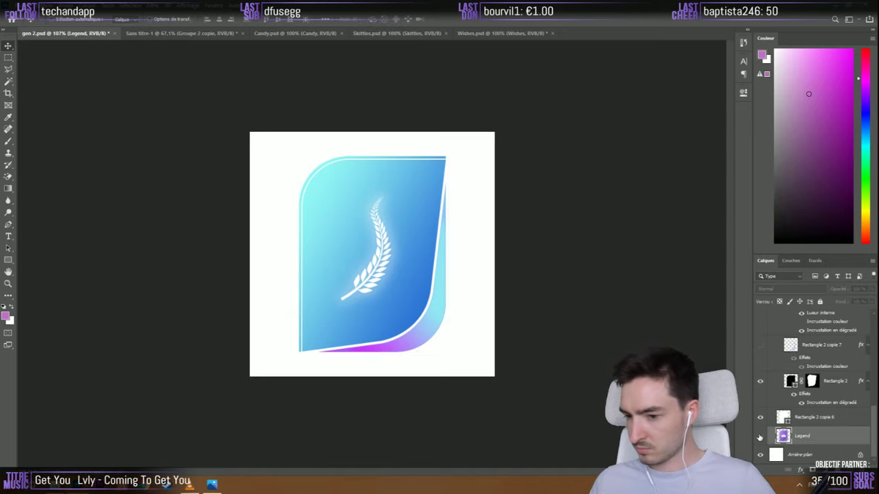
{"action": "left_click", "coordinate": [812, 424]}
Add a light cyan outer glow sampled from the badge, at 25% opacity and 35 px
{"action": "right_click", "coordinate": [811, 423]}
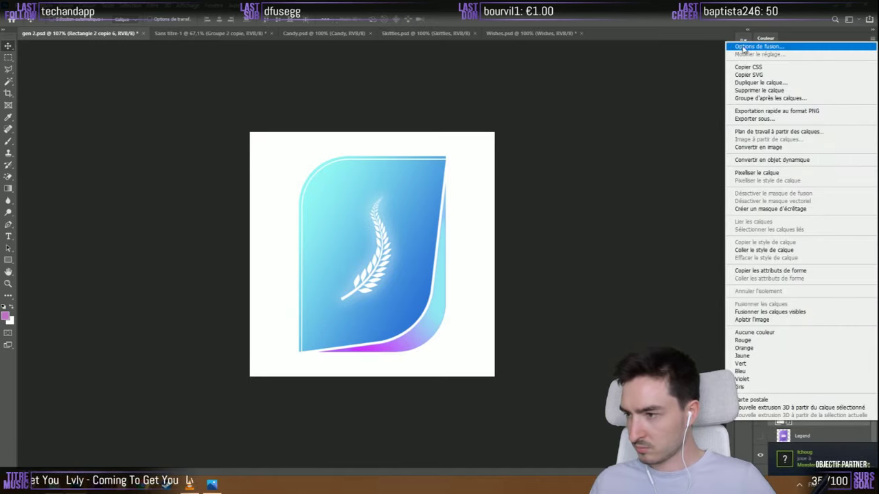
{"action": "left_click", "coordinate": [742, 50]}
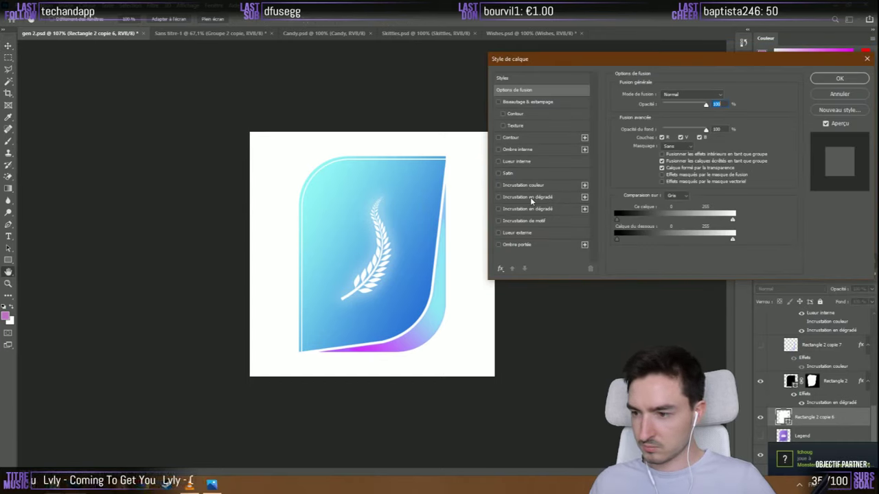
{"action": "left_click", "coordinate": [521, 160]}
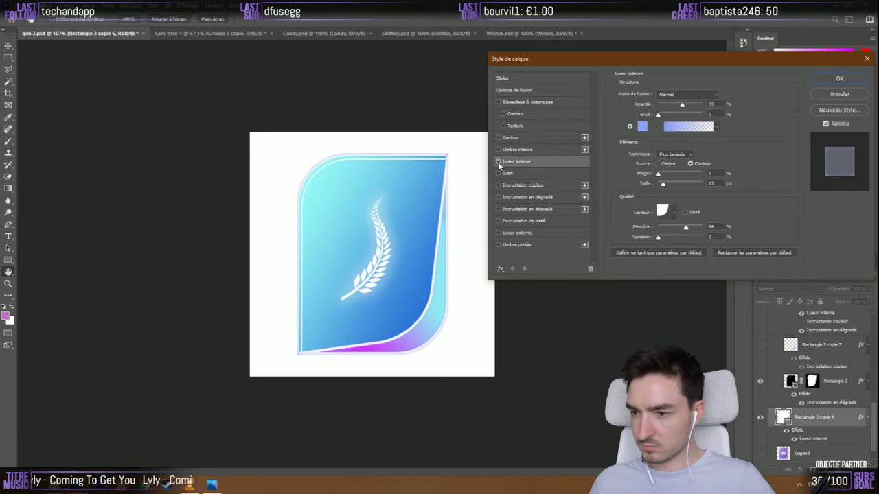
{"action": "left_click", "coordinate": [509, 234]}
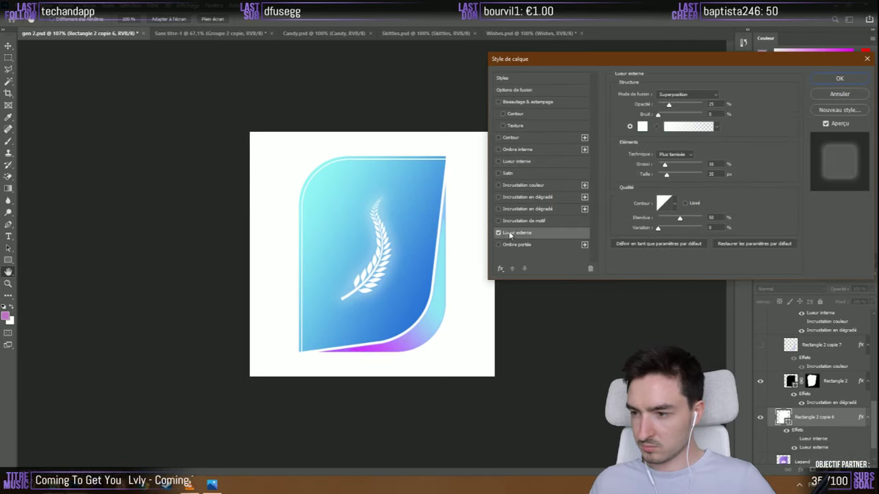
{"action": "left_click", "coordinate": [347, 170]}
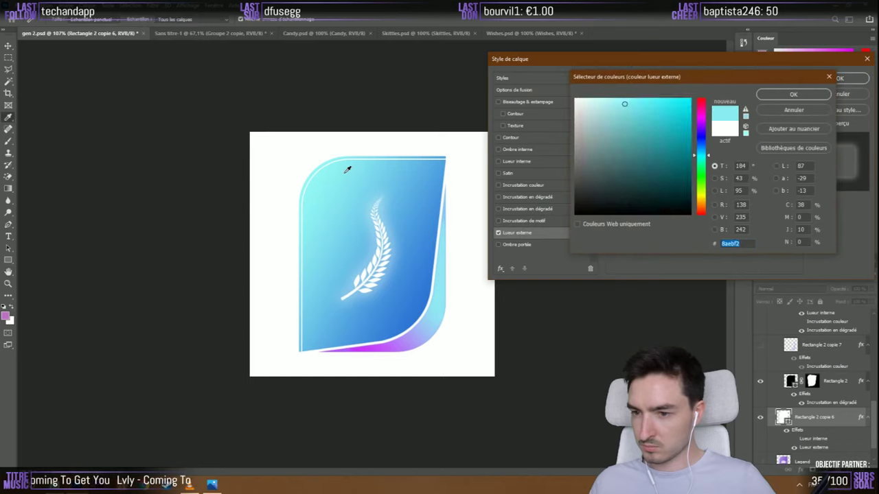
{"action": "left_click", "coordinate": [791, 95]}
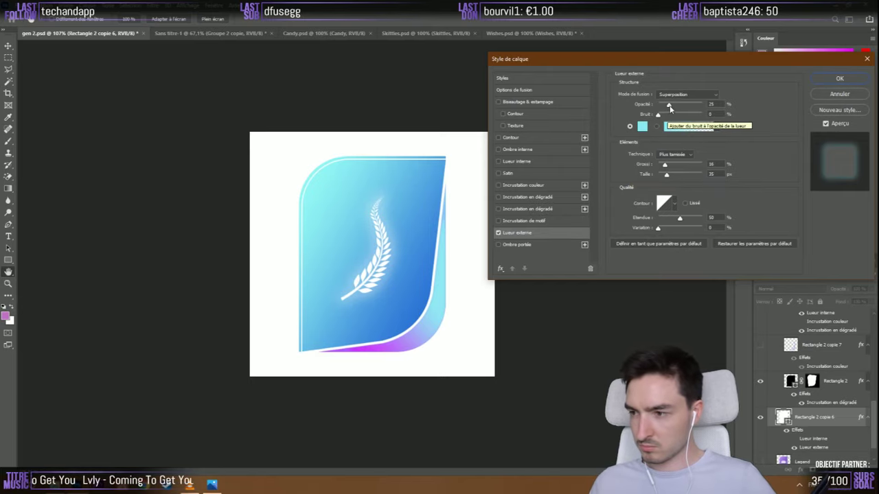
{"action": "left_click", "coordinate": [839, 78]}
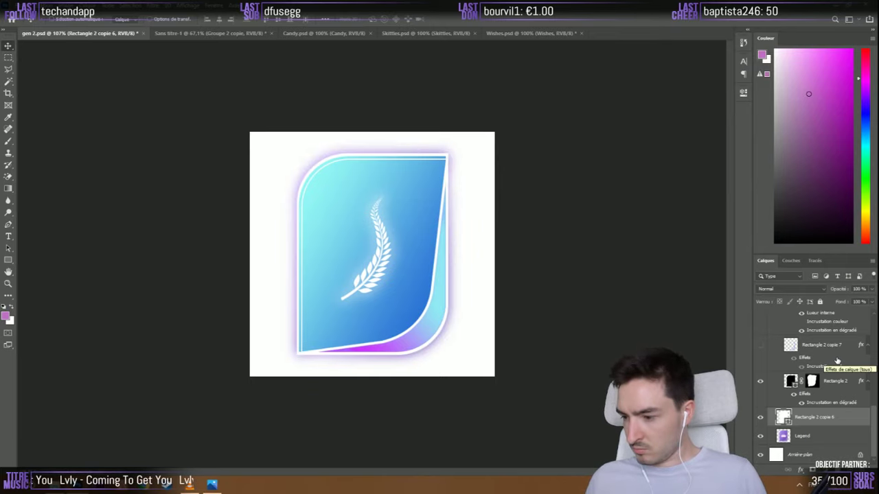
Expand the Master group and hide the Legend layer to remove its purple halo
{"action": "scroll", "coordinate": [831, 362], "scroll_direction": "up", "scroll_amount": 5}
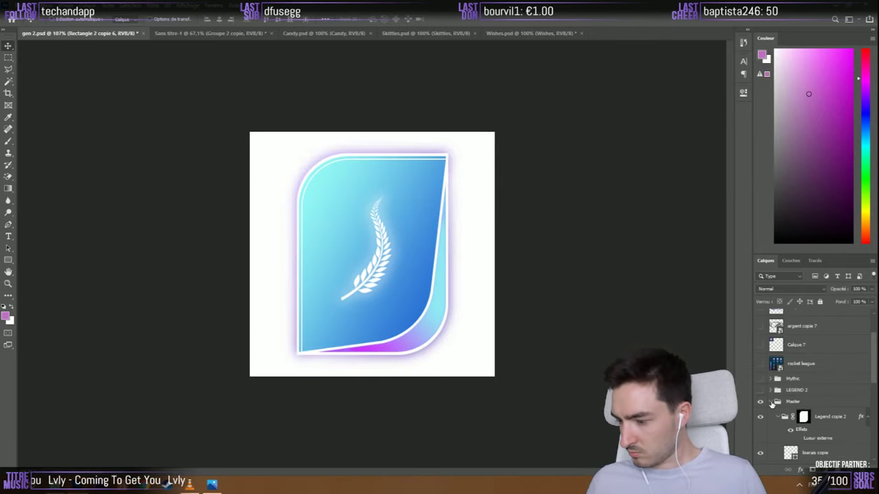
{"action": "left_click", "coordinate": [771, 402]}
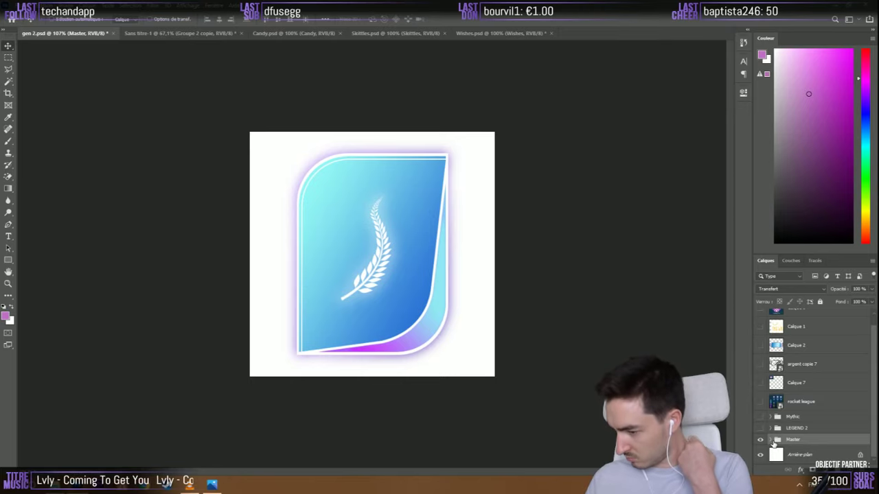
{"action": "left_click", "coordinate": [771, 440]}
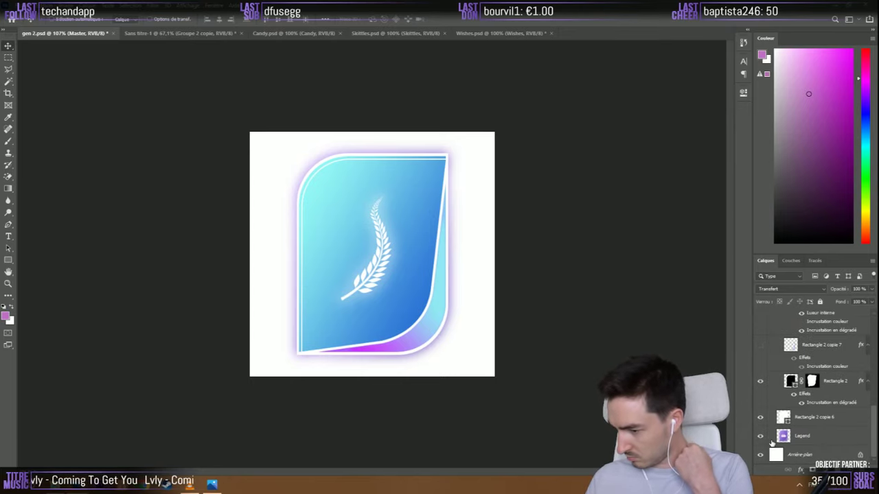
{"action": "left_click", "coordinate": [773, 435]}
{"action": "left_click", "coordinate": [760, 436]}
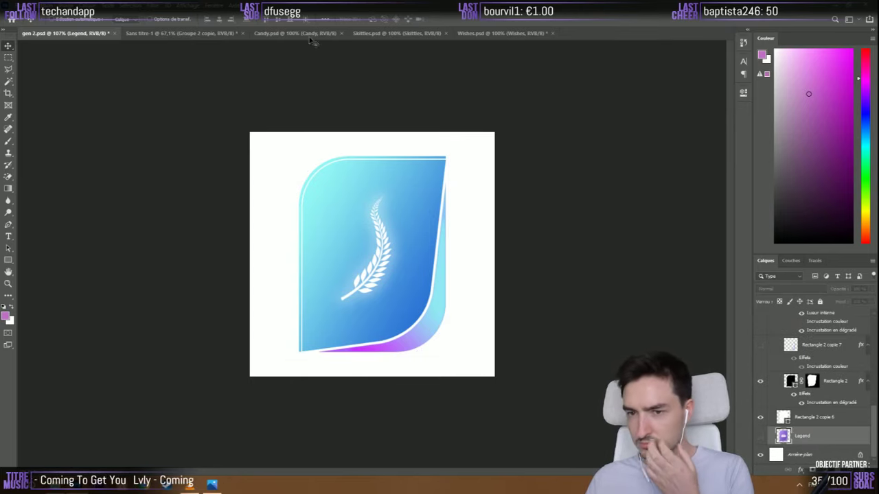
Duplicate Rectangle 2 copie 6 as Rectangle 2 copie 10 just above it
{"action": "scroll", "coordinate": [771, 405], "scroll_direction": "up", "scroll_amount": 5}
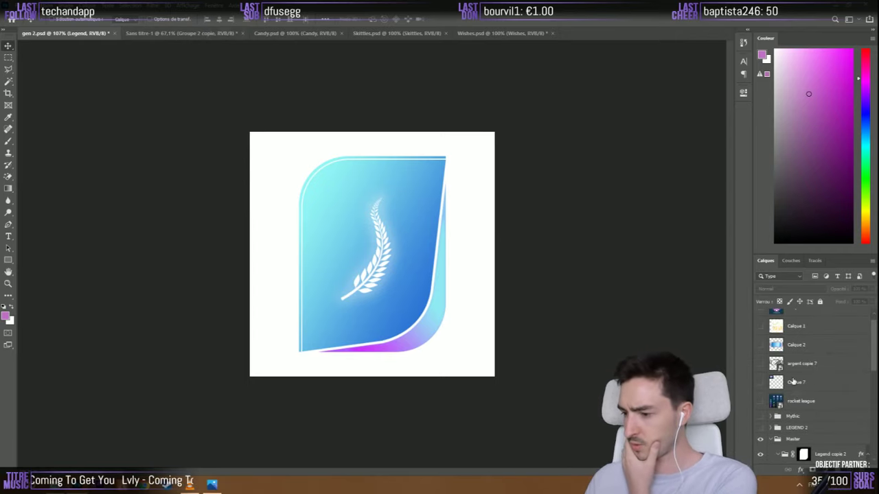
{"action": "scroll", "coordinate": [789, 408], "scroll_direction": "down", "scroll_amount": 5}
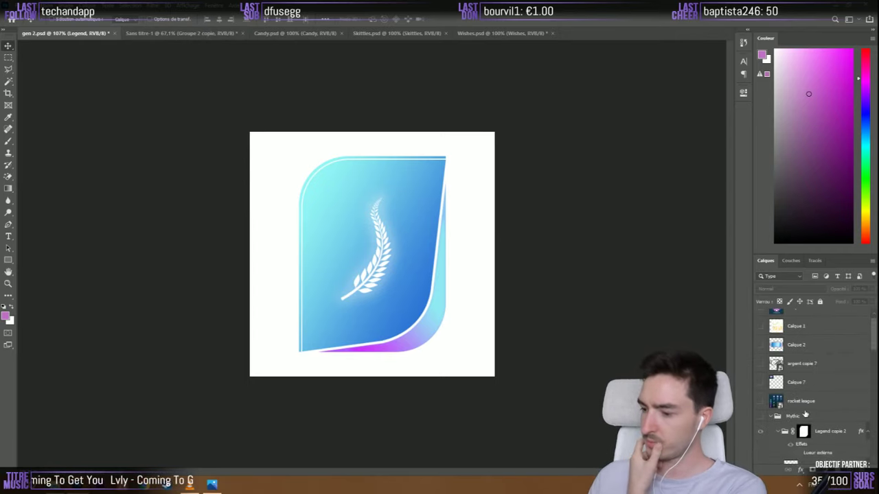
{"action": "scroll", "coordinate": [793, 355], "scroll_direction": "down", "scroll_amount": 3}
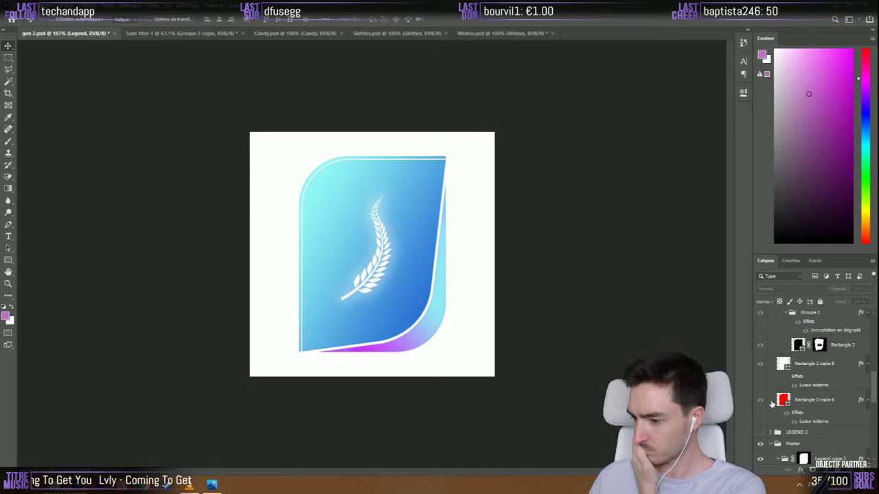
{"action": "scroll", "coordinate": [774, 404], "scroll_direction": "down", "scroll_amount": 6}
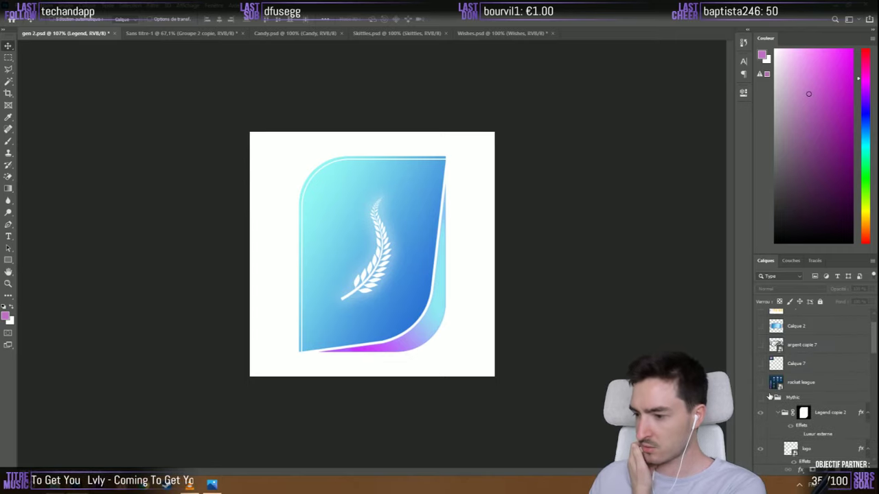
{"action": "left_click", "coordinate": [778, 414]}
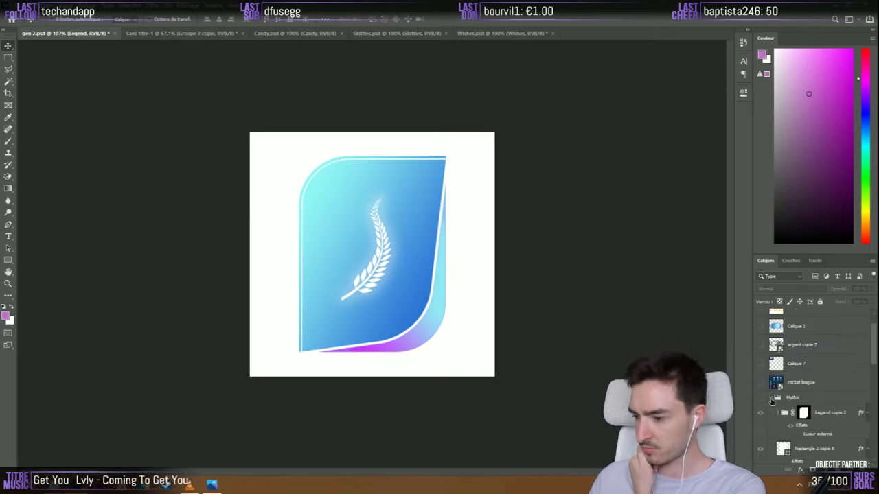
{"action": "scroll", "coordinate": [774, 408], "scroll_direction": "down", "scroll_amount": 5}
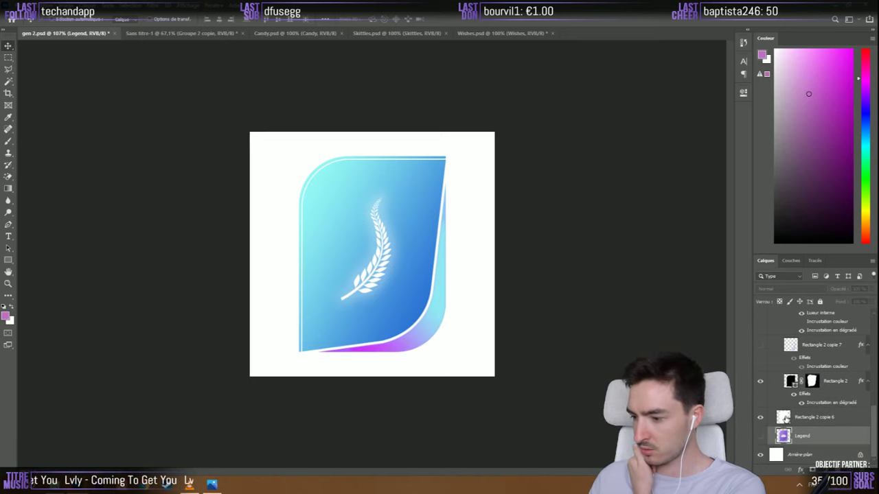
{"action": "key", "text": "alt+bracketright"}
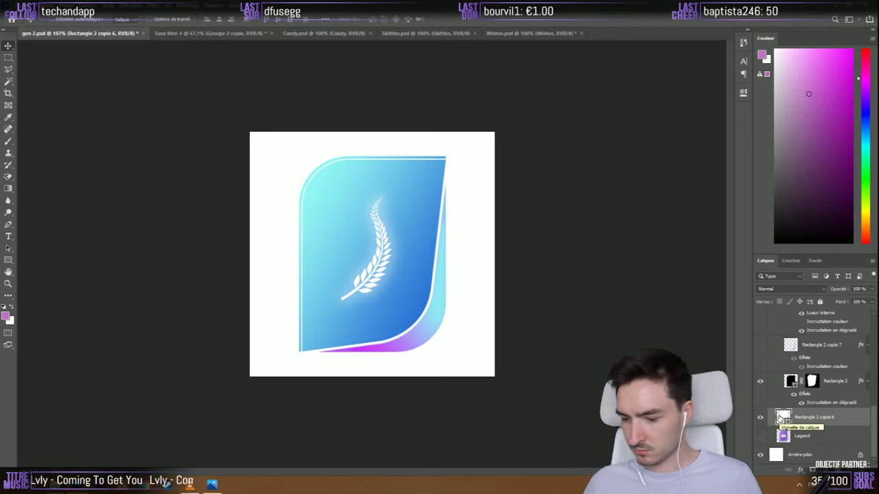
{"action": "left_click_drag", "start_coordinate": [781, 417], "coordinate": [780, 440]}
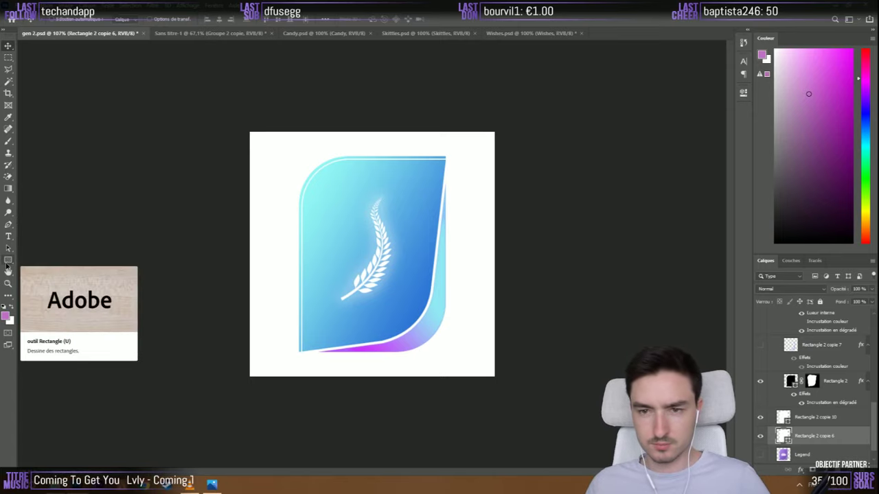
Fill the Rectangle 2 copie 6 shape with the recent cyan swatch using the Rectangle tool
{"action": "left_click", "coordinate": [8, 261]}
{"action": "left_click", "coordinate": [108, 19]}
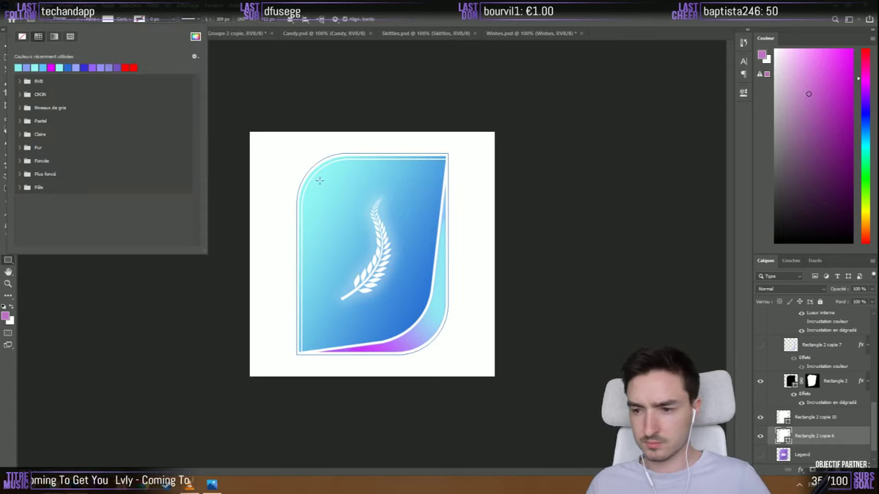
{"action": "left_click", "coordinate": [19, 66]}
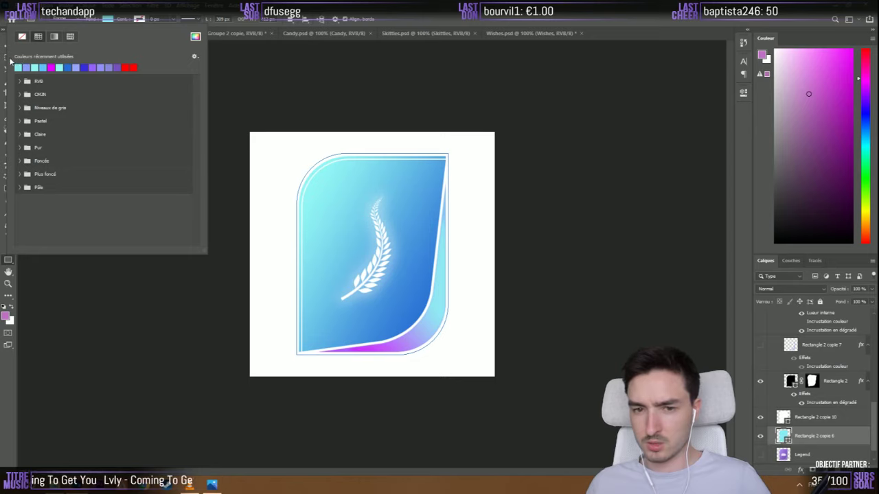
{"action": "left_click", "coordinate": [6, 45]}
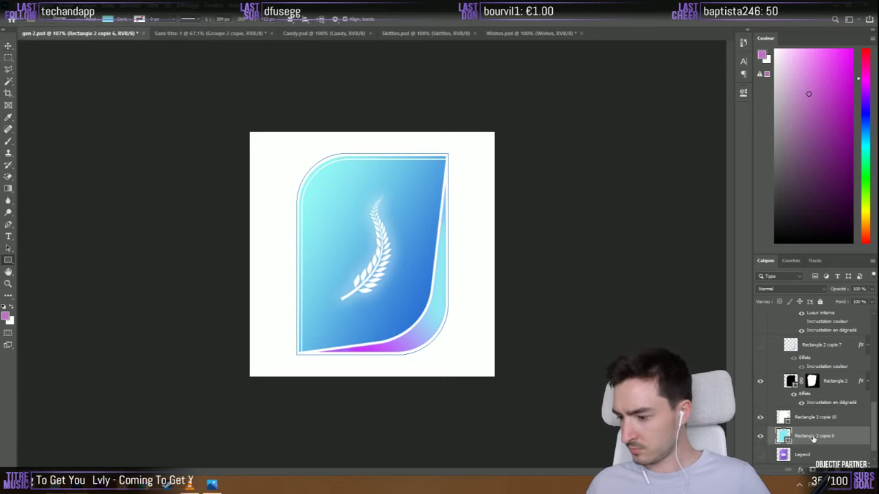
Bring up Blending Options for Rectangle 2 copie 6, cancelling and reopening it once
{"action": "right_click", "coordinate": [813, 438]}
{"action": "left_click", "coordinate": [745, 61]}
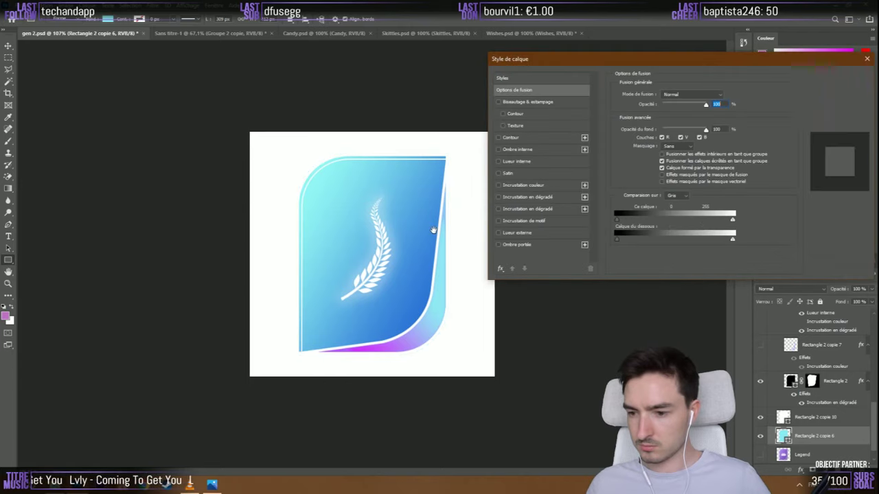
{"action": "left_click", "coordinate": [826, 94]}
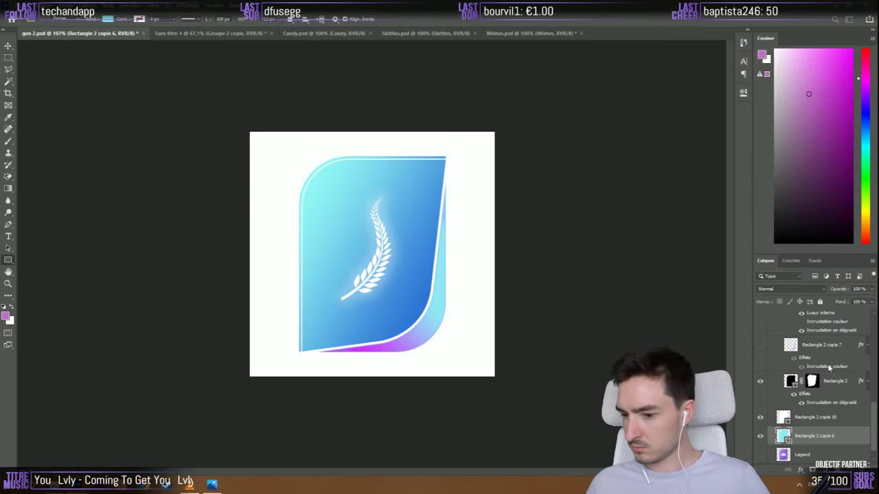
{"action": "right_click", "coordinate": [800, 443]}
{"action": "left_click", "coordinate": [745, 72]}
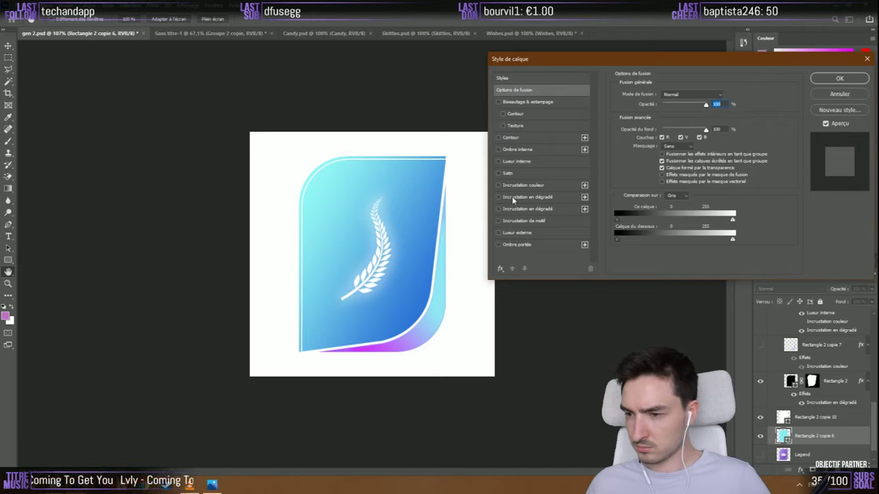
Try a badge-sampled cyan outer glow with 40 px size, higher opacity and spread 80
{"action": "left_click", "coordinate": [514, 234]}
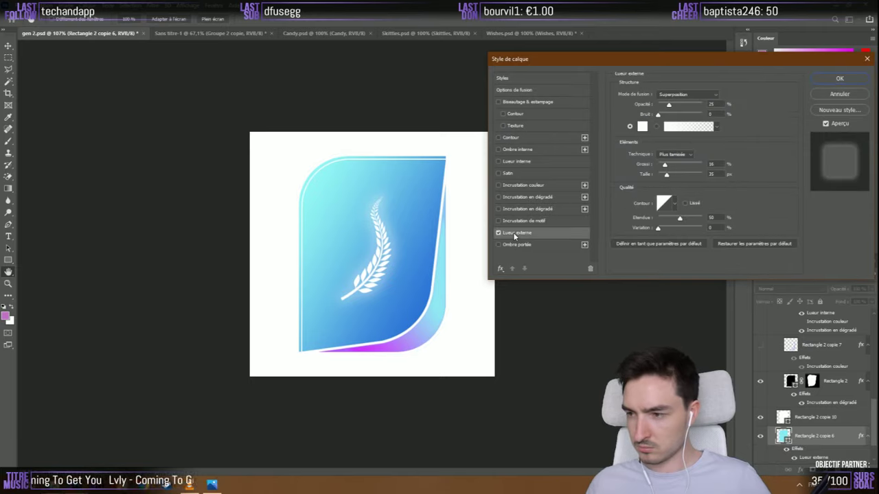
{"action": "left_click", "coordinate": [642, 127]}
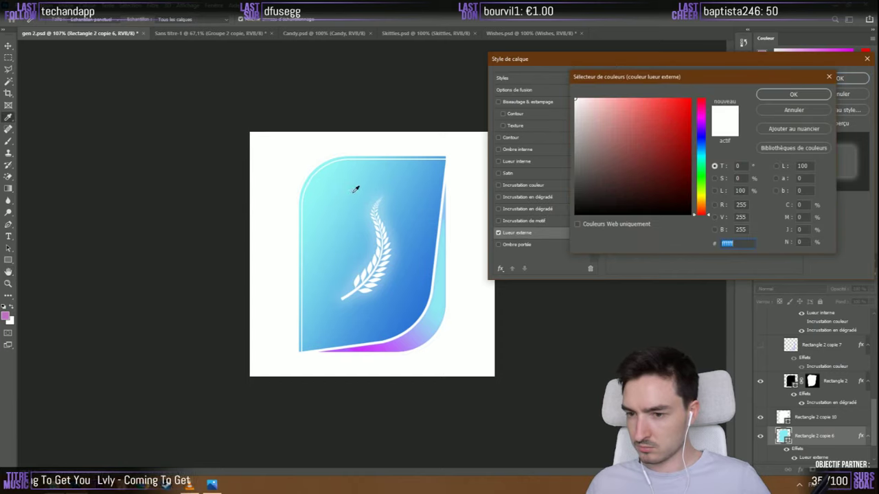
{"action": "left_click", "coordinate": [356, 186]}
{"action": "left_click", "coordinate": [776, 94]}
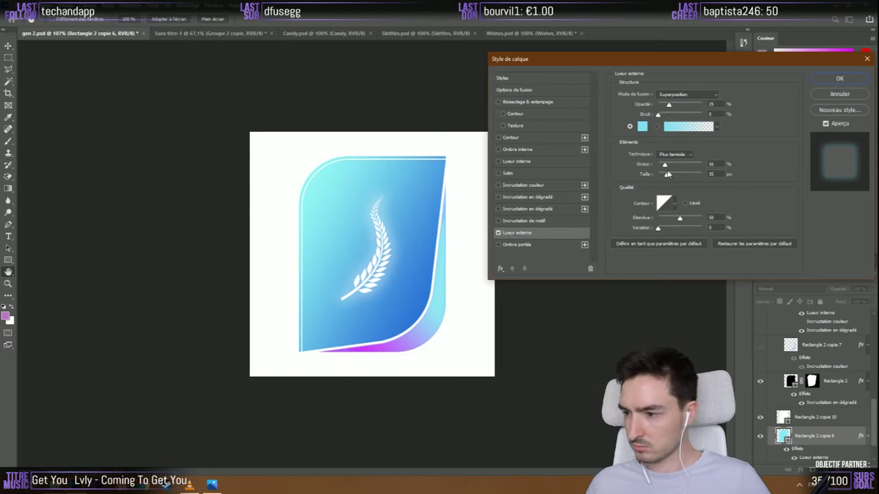
{"action": "left_click_drag", "start_coordinate": [666, 177], "coordinate": [680, 166]}
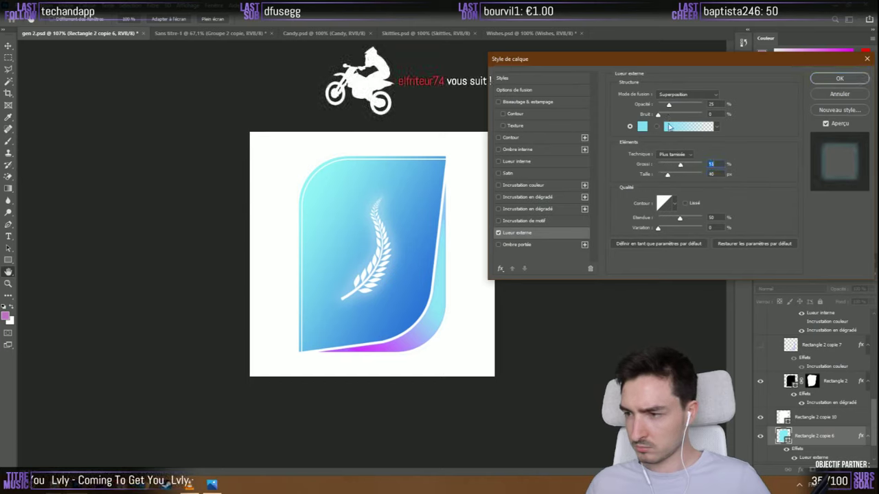
{"action": "left_click_drag", "start_coordinate": [697, 106], "coordinate": [701, 105]}
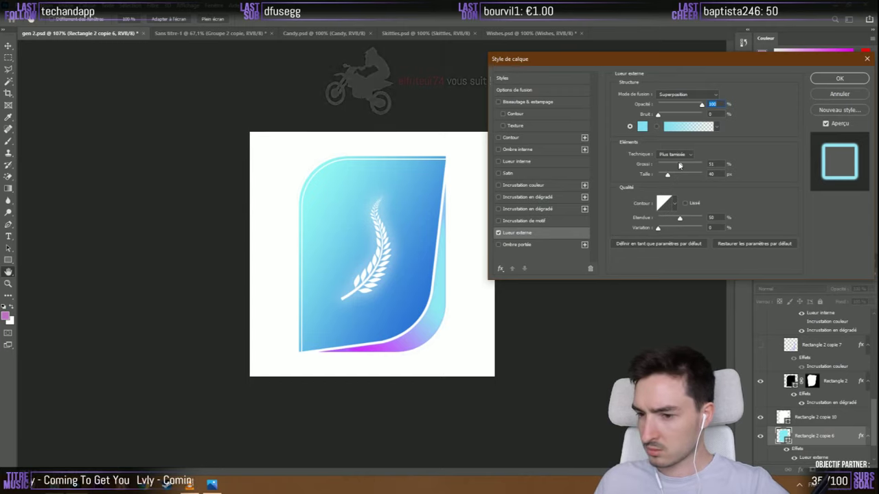
{"action": "left_click_drag", "start_coordinate": [679, 166], "coordinate": [694, 164]}
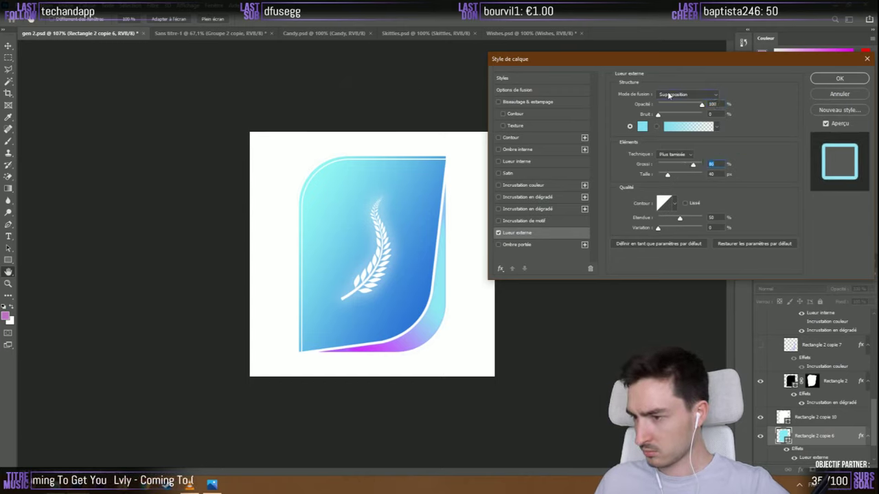
Test glow blend modes, settle on Normal, then discard the trial outer glow
{"action": "left_click", "coordinate": [669, 95]}
{"action": "left_click", "coordinate": [673, 100]}
{"action": "left_click", "coordinate": [673, 96]}
{"action": "left_click", "coordinate": [673, 96]}
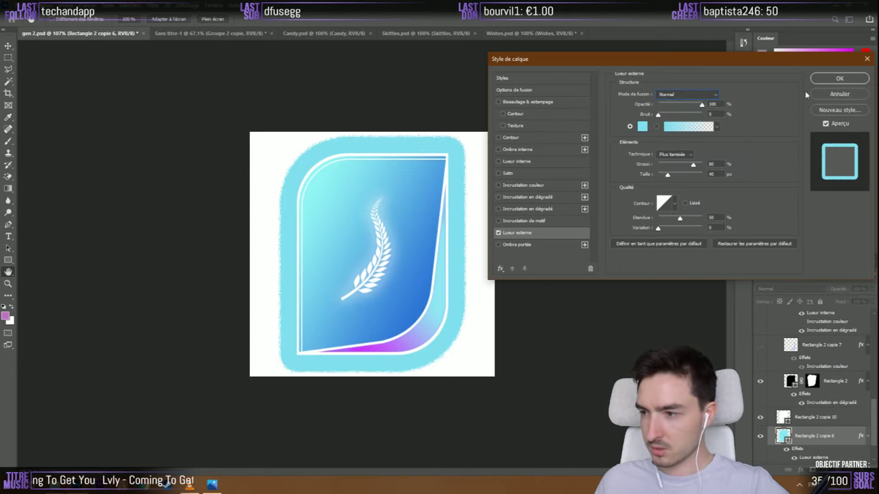
{"action": "left_click", "coordinate": [844, 94]}
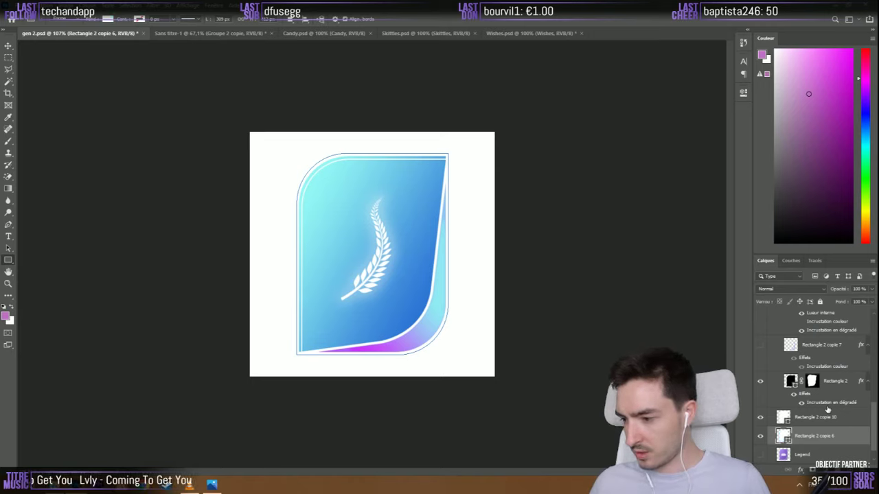
Copy the red badge's glow layer into the Master group, replacing the old Rectangle 2 copie 6
{"action": "left_click", "coordinate": [770, 427]}
{"action": "left_click", "coordinate": [773, 428]}
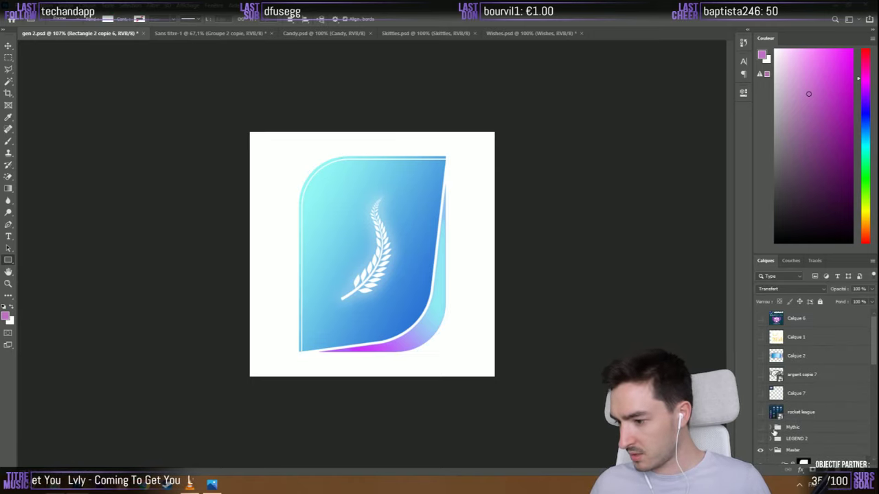
{"action": "scroll", "coordinate": [801, 395], "scroll_direction": "down", "scroll_amount": 3}
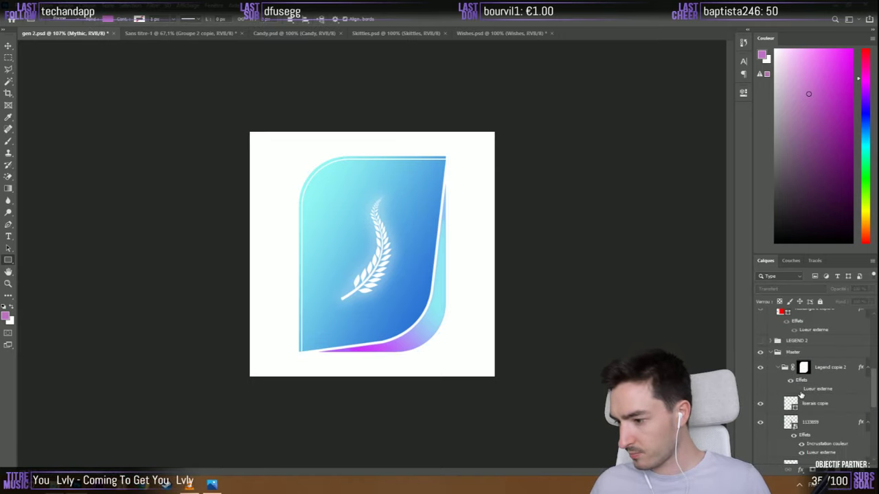
{"action": "left_click", "coordinate": [824, 327]}
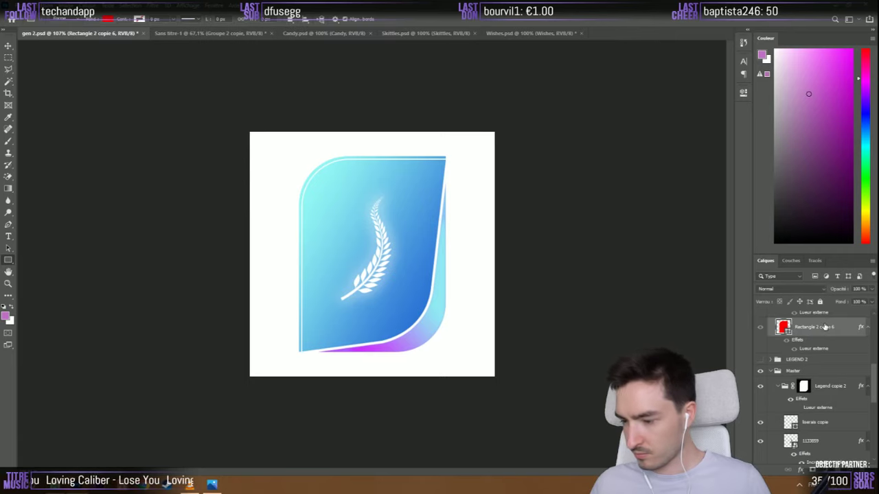
{"action": "key", "text": "ctrl+j"}
{"action": "left_click_drag", "start_coordinate": [825, 327], "coordinate": [808, 411]}
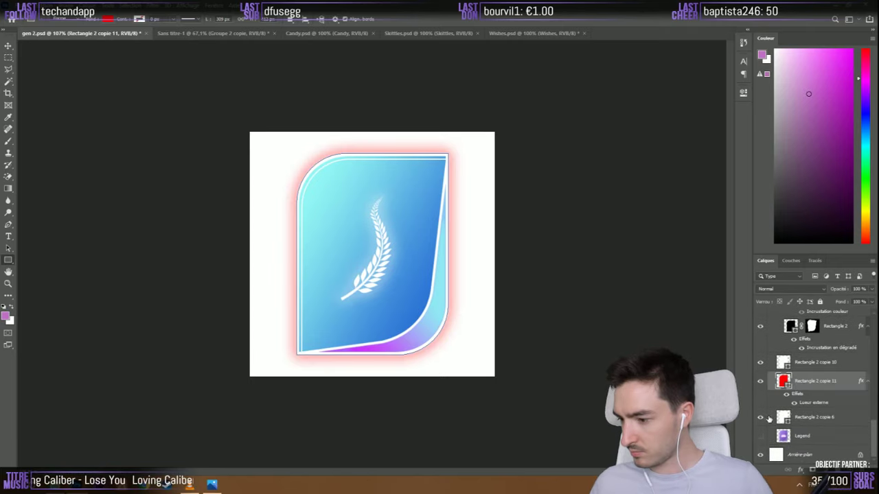
{"action": "left_click", "coordinate": [808, 419]}
{"action": "key", "text": "Delete"}
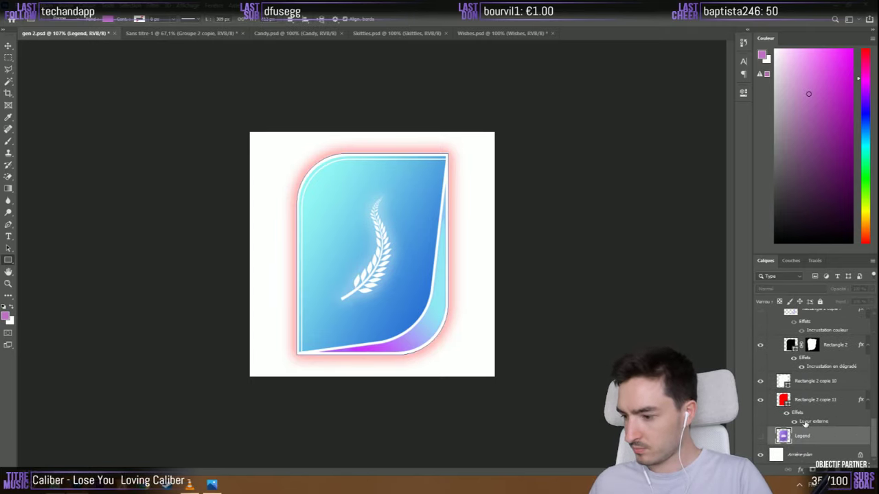
{"action": "left_click", "coordinate": [805, 424]}
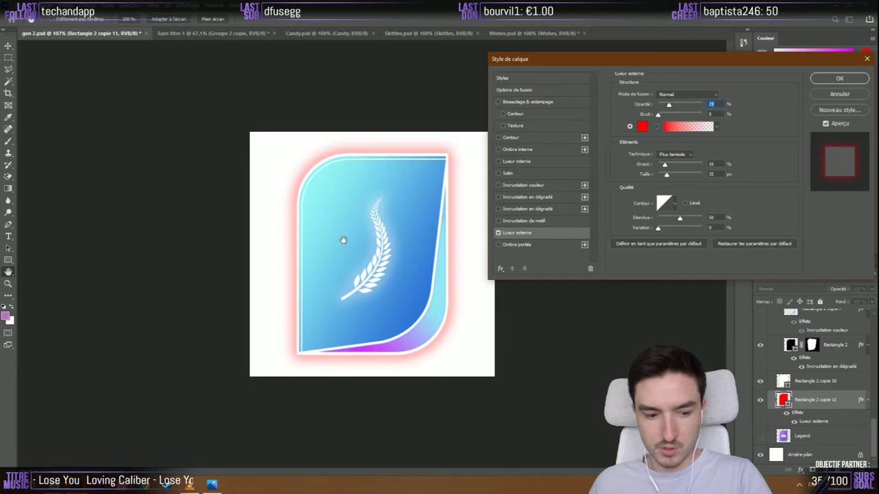
Recolour Rectangle 2 copie 11's outer glow to badge blue 54a6e2 and remove its red fill
{"action": "left_click", "coordinate": [646, 126]}
{"action": "left_click", "coordinate": [328, 171]}
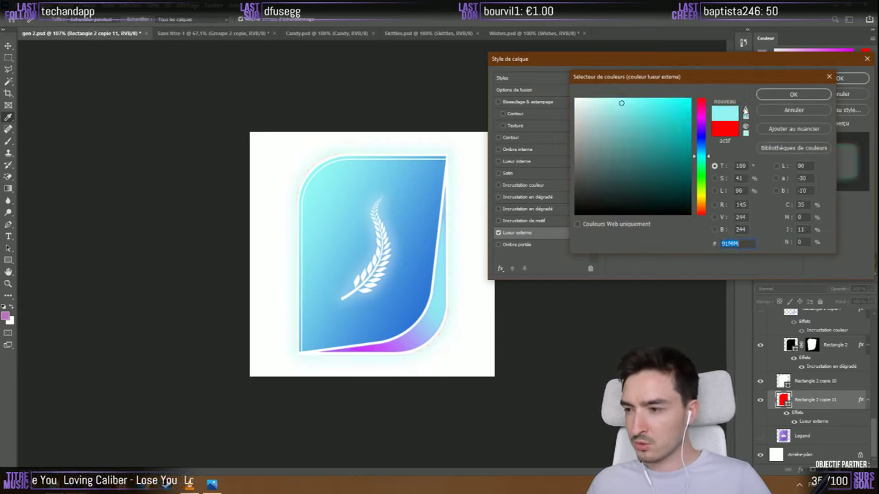
{"action": "left_click", "coordinate": [414, 183]}
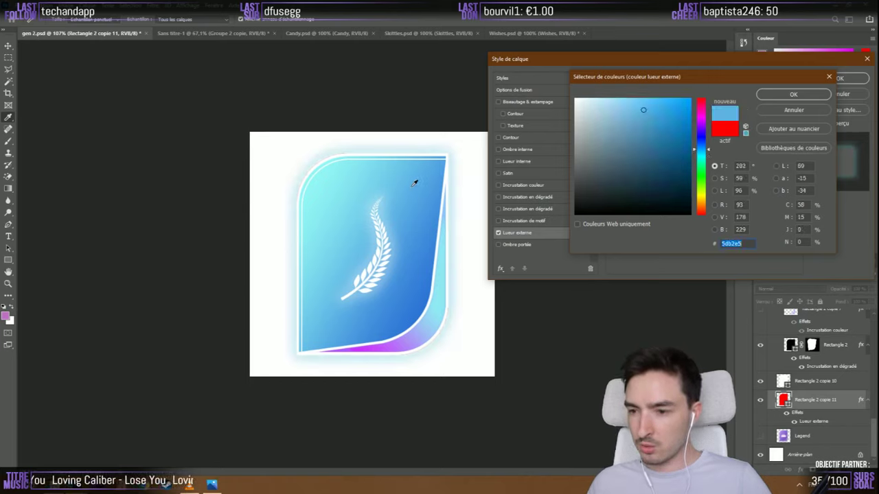
{"action": "left_click", "coordinate": [424, 189]}
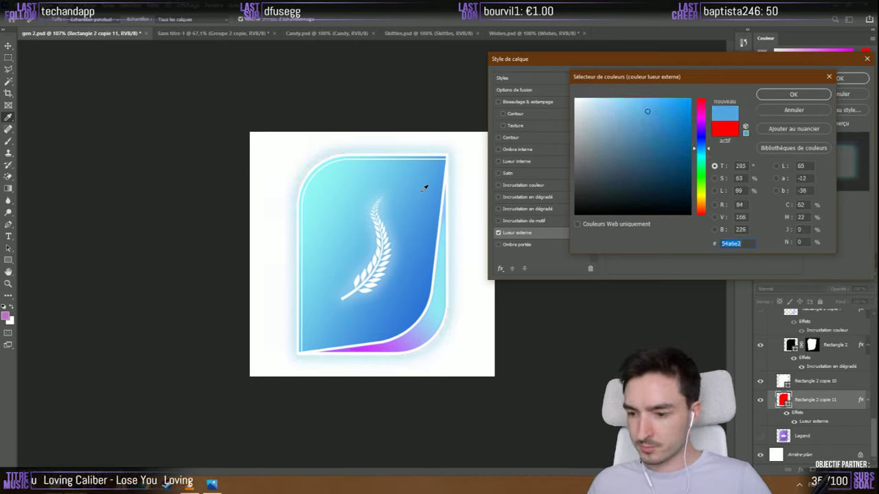
{"action": "left_click", "coordinate": [784, 94]}
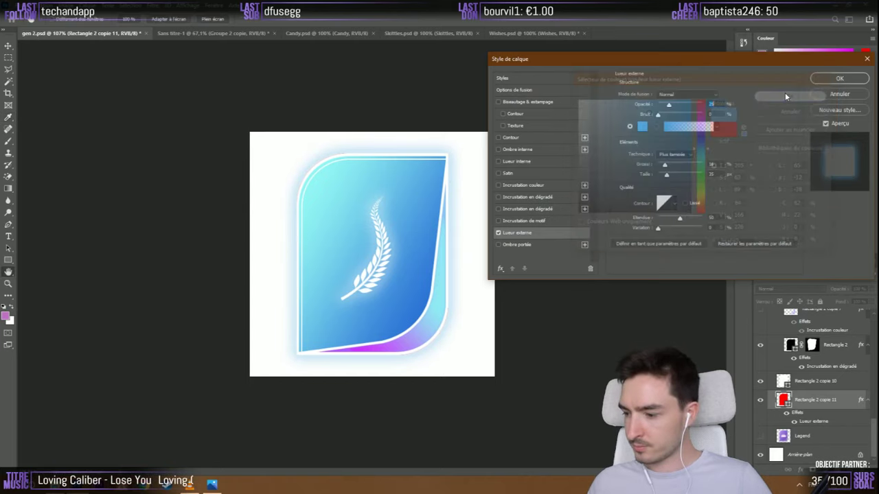
{"action": "left_click", "coordinate": [840, 78]}
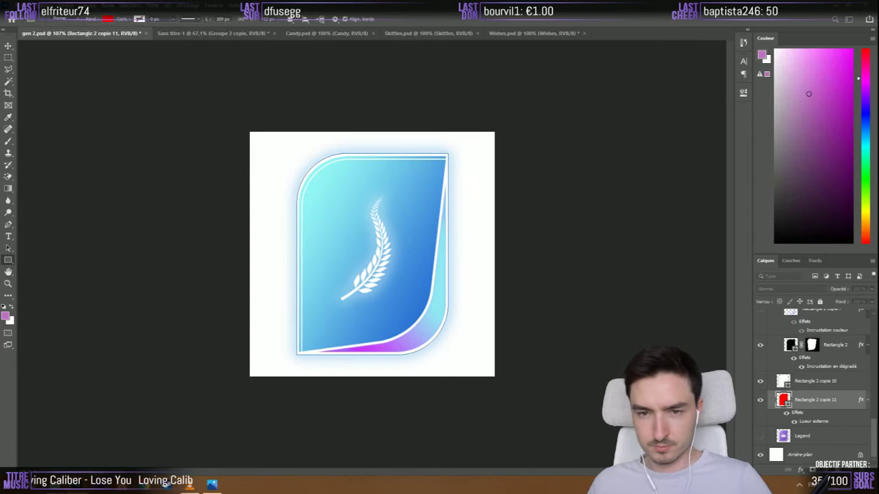
{"action": "left_click", "coordinate": [108, 19]}
{"action": "left_click", "coordinate": [22, 36]}
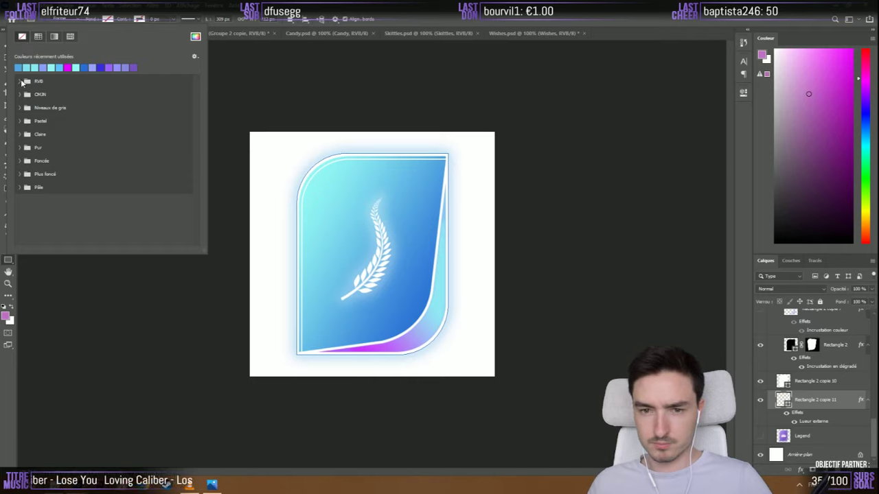
Set the shape fill to white #ffffff and create a 309 × 412 px rectangle
{"action": "left_click", "coordinate": [195, 37]}
{"action": "type", "text": "ffffff"}
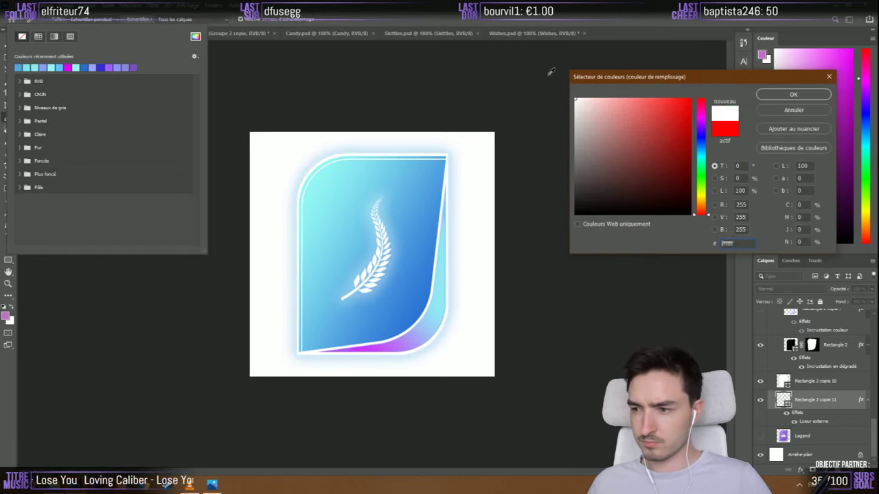
{"action": "left_click", "coordinate": [793, 94]}
{"action": "left_click", "coordinate": [4, 46]}
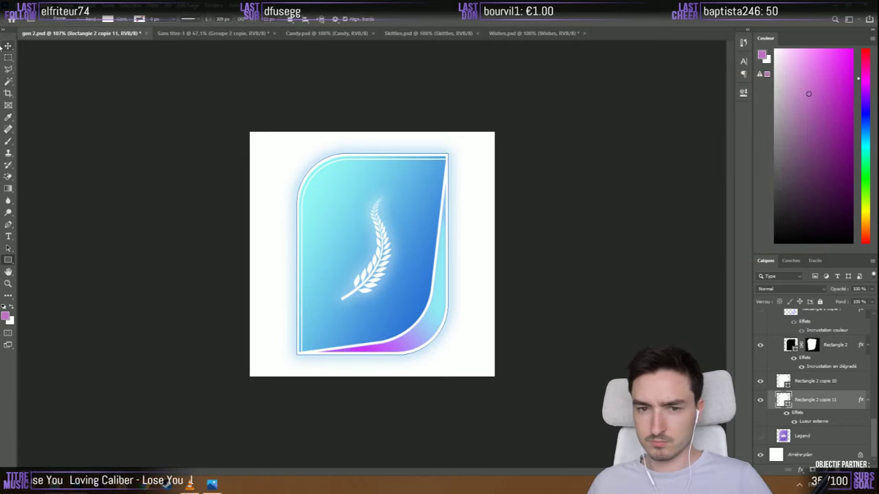
{"action": "left_click", "coordinate": [103, 84]}
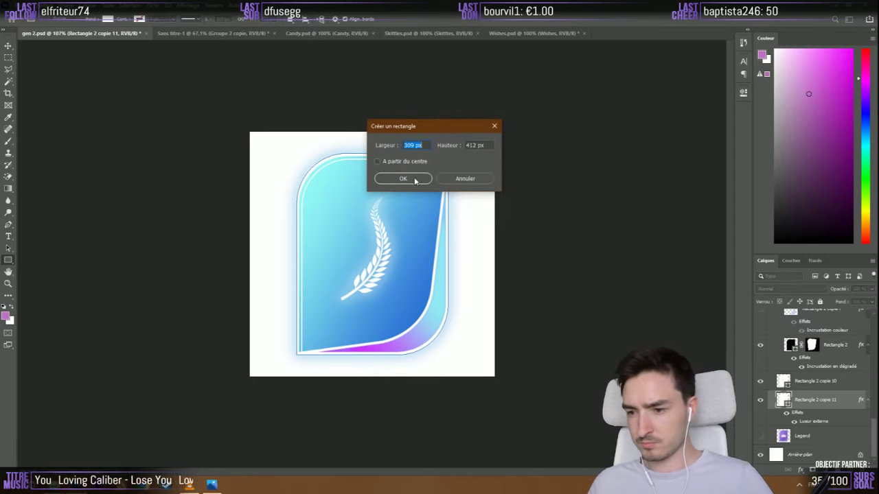
{"action": "left_click", "coordinate": [403, 179]}
Duplicate Groupe 2 with Ctrl+J, creating Groupe 2 copie above it
{"action": "key", "text": "v"}
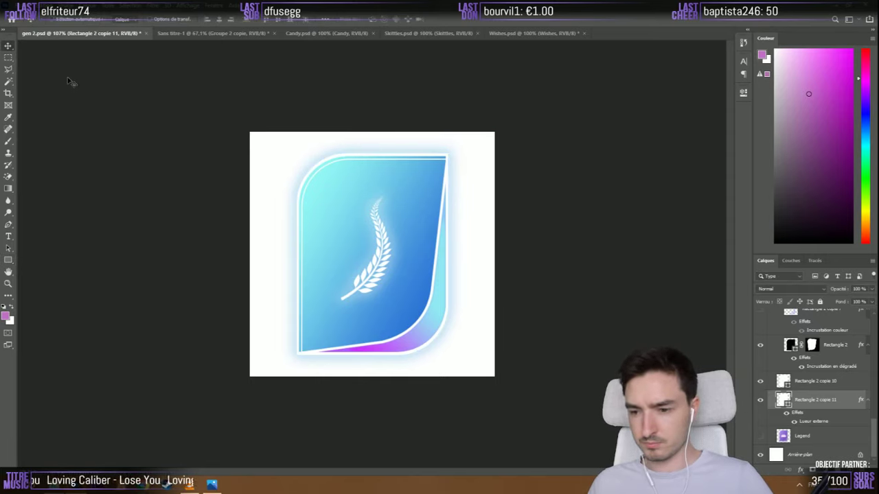
{"action": "scroll", "coordinate": [813, 386], "scroll_direction": "up", "scroll_amount": 3}
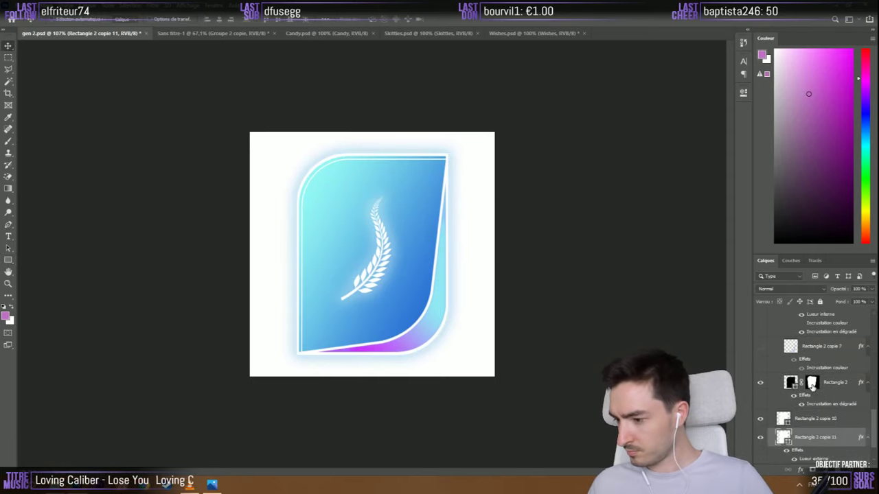
{"action": "scroll", "coordinate": [806, 420], "scroll_direction": "up", "scroll_amount": 5}
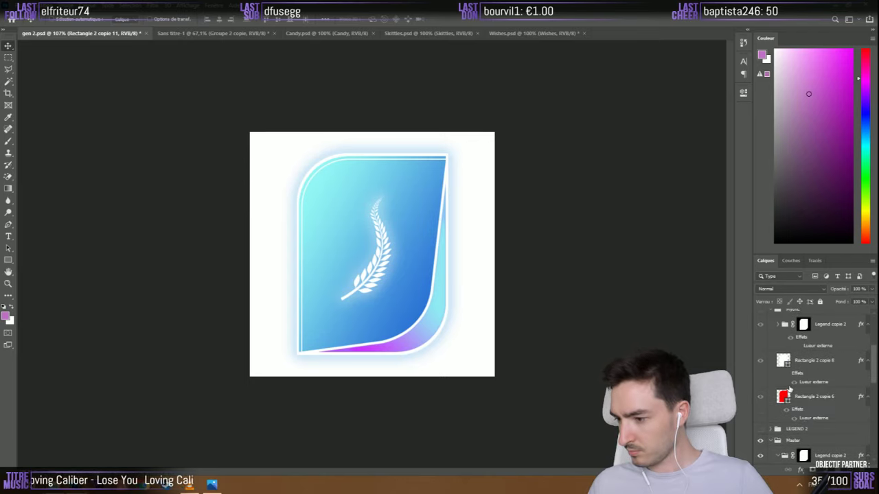
{"action": "scroll", "coordinate": [790, 388], "scroll_direction": "up", "scroll_amount": 3}
{"action": "left_click", "coordinate": [773, 348]}
{"action": "scroll", "coordinate": [783, 360], "scroll_direction": "up", "scroll_amount": 1}
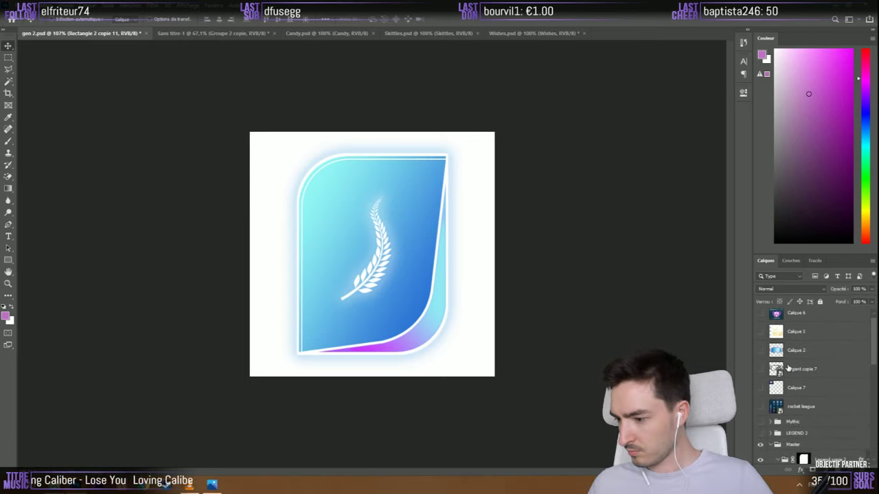
{"action": "left_click", "coordinate": [771, 366]}
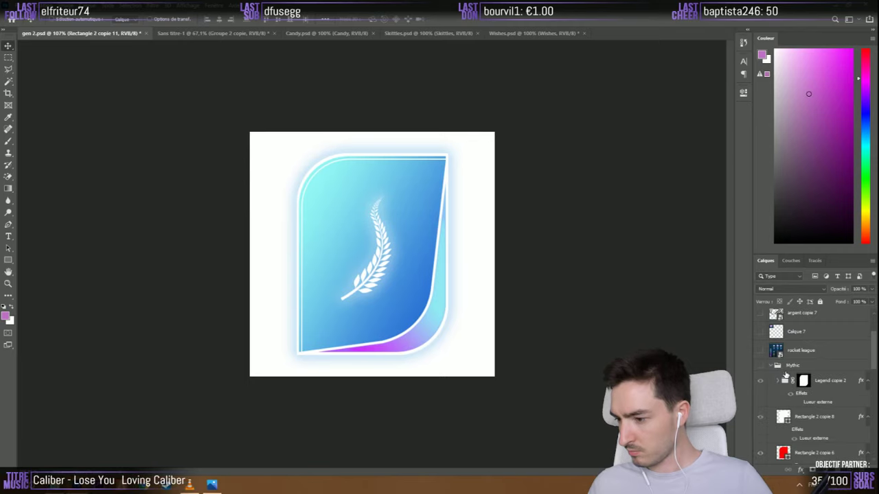
{"action": "scroll", "coordinate": [793, 374], "scroll_direction": "up", "scroll_amount": 1}
{"action": "scroll", "coordinate": [792, 387], "scroll_direction": "up", "scroll_amount": 2}
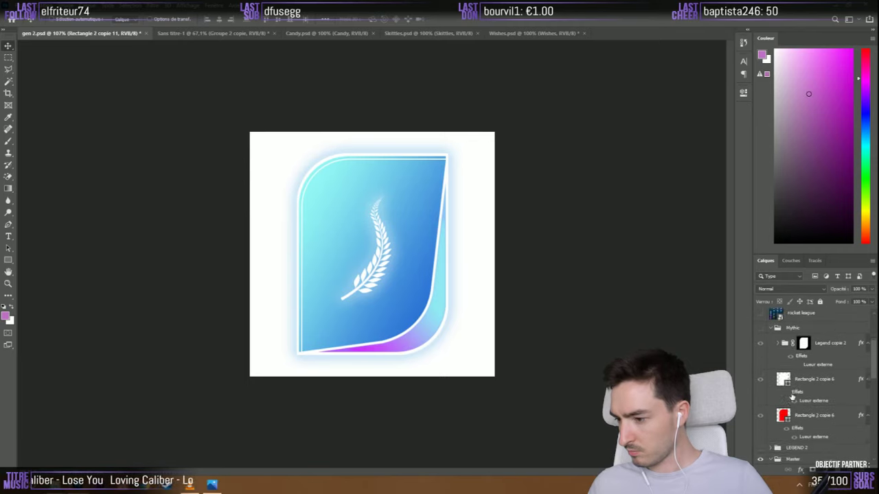
{"action": "scroll", "coordinate": [783, 364], "scroll_direction": "down", "scroll_amount": 3}
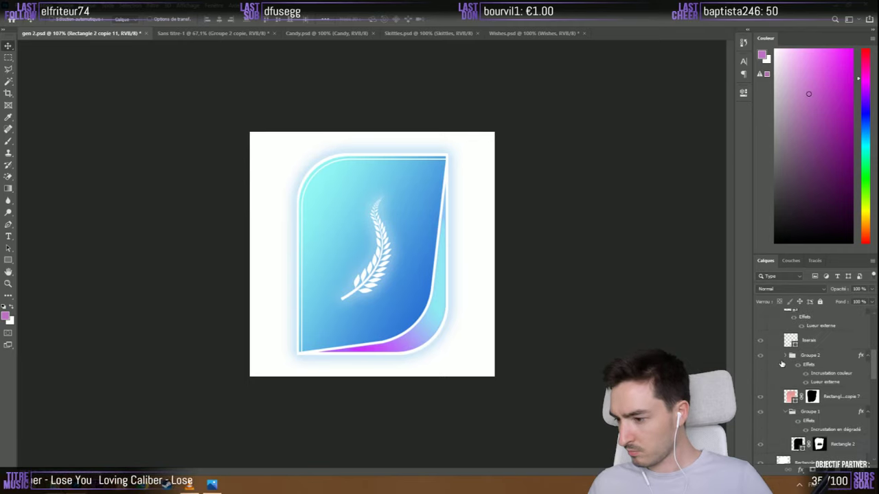
{"action": "left_click", "coordinate": [793, 355]}
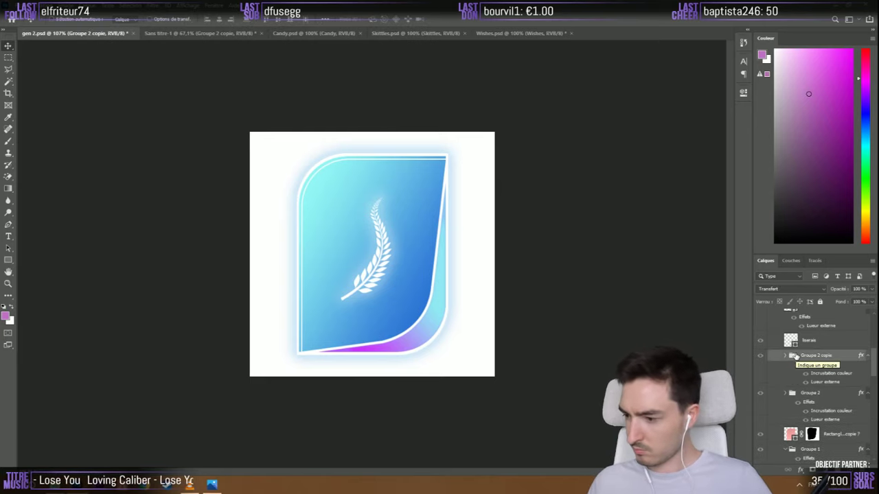
{"action": "key", "text": "ctrl+j"}
{"action": "scroll", "coordinate": [816, 385], "scroll_direction": "down", "scroll_amount": 5}
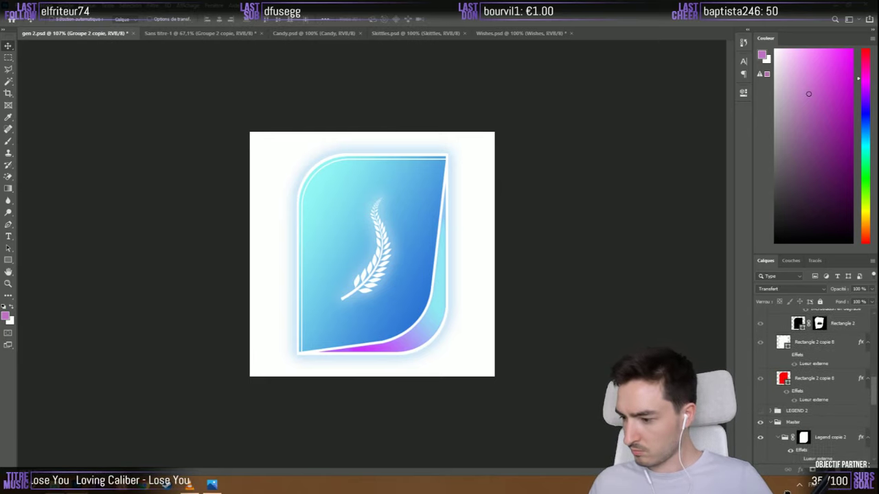
Move Groupe 2 copie into the Master badge and delete its extra star layers
{"action": "left_click_drag", "start_coordinate": [796, 483], "coordinate": [813, 371]}
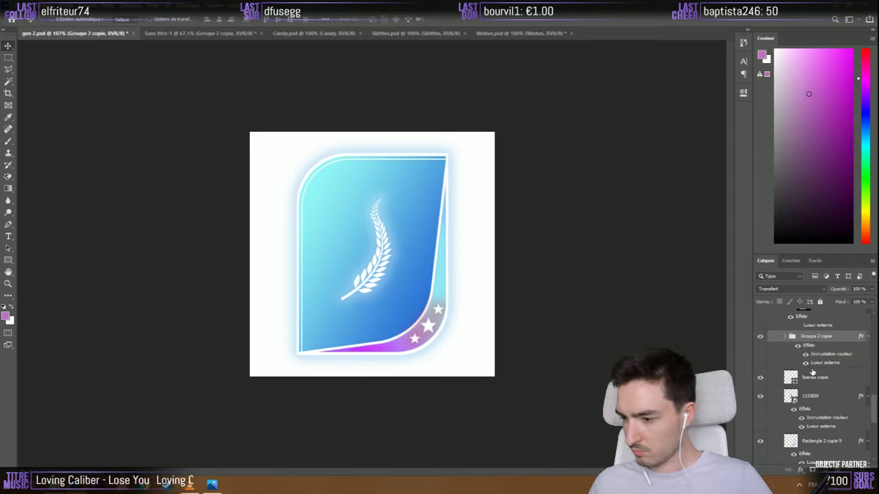
{"action": "left_click", "coordinate": [785, 337]}
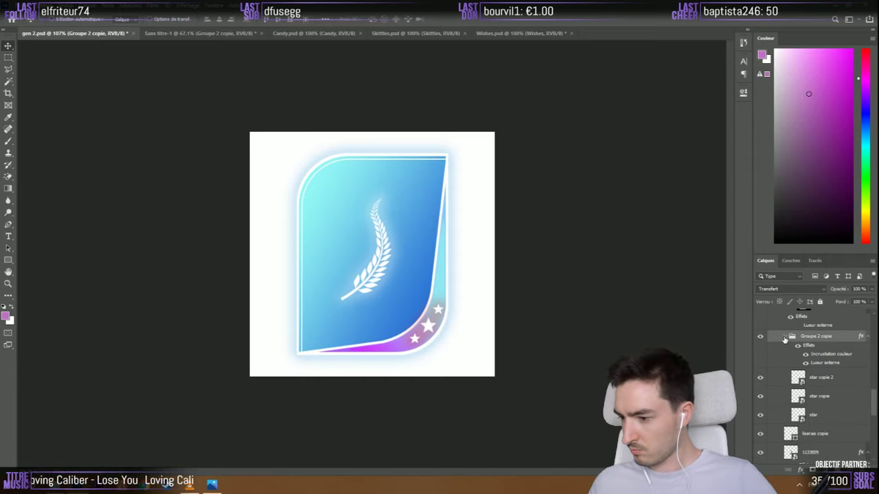
{"action": "left_click", "coordinate": [760, 377]}
{"action": "left_click", "coordinate": [759, 414]}
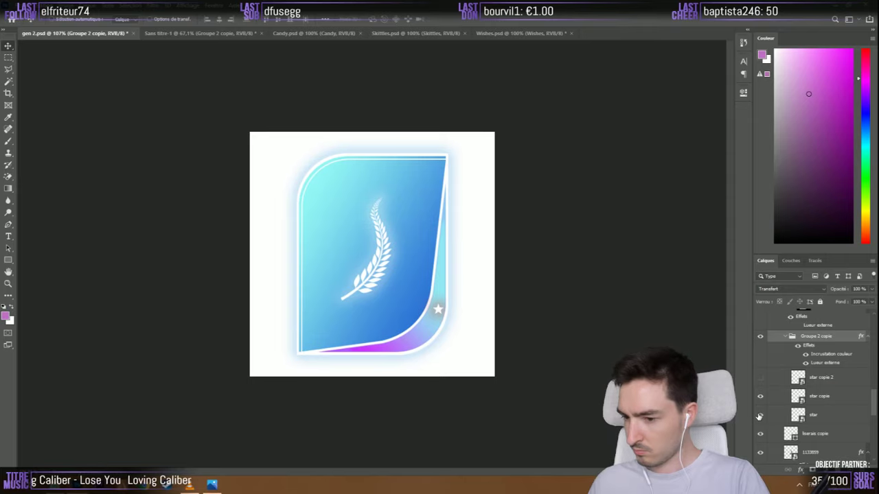
{"action": "left_click", "coordinate": [760, 415]}
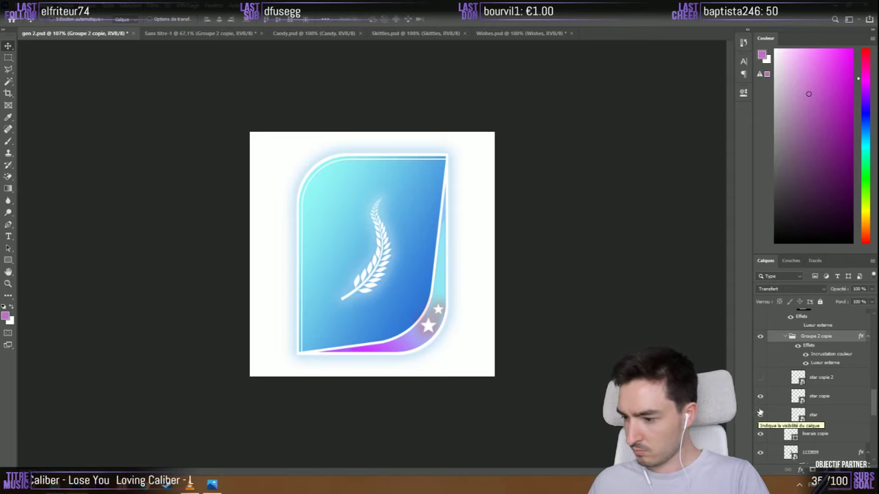
{"action": "left_click", "coordinate": [828, 396]}
{"action": "key", "text": "Delete"}
{"action": "key", "text": "Delete"}
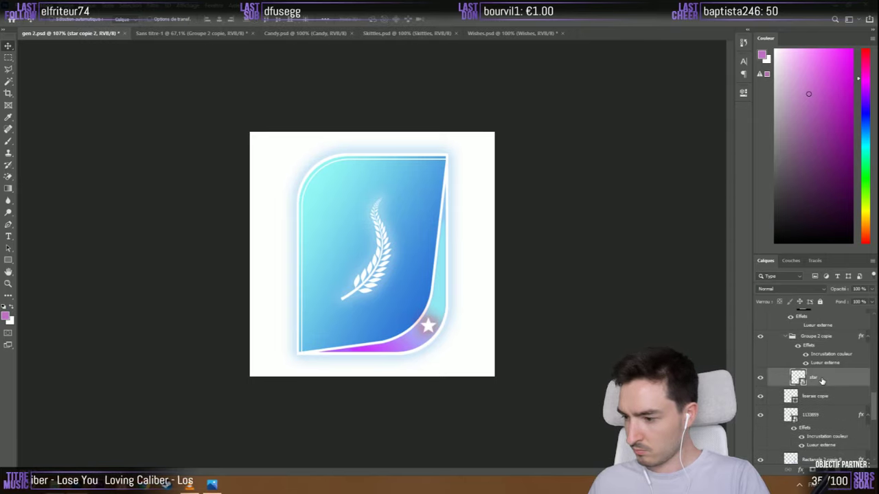
Scale the remaining lower-right corner star down to 24 × 24 px
{"action": "key", "text": "ctrl+t"}
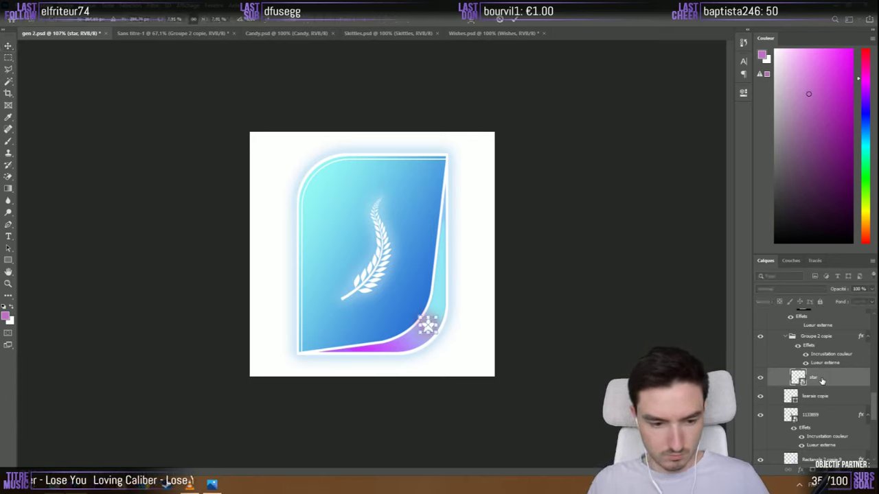
{"action": "key", "text": "Return"}
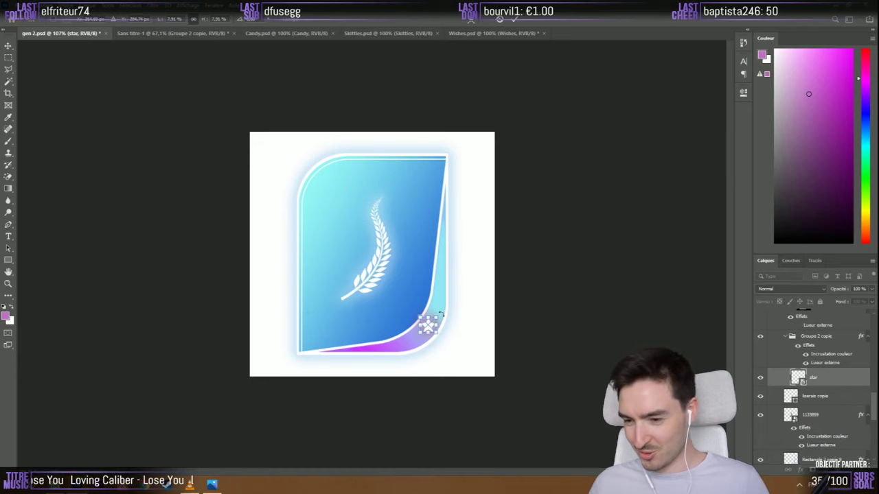
{"action": "key", "text": "ctrl+plus"}
{"action": "scroll", "coordinate": [461, 404], "scroll_direction": "up", "scroll_amount": 2}
{"action": "left_click_drag", "start_coordinate": [484, 379], "coordinate": [478, 374]}
{"action": "key", "text": "Return"}
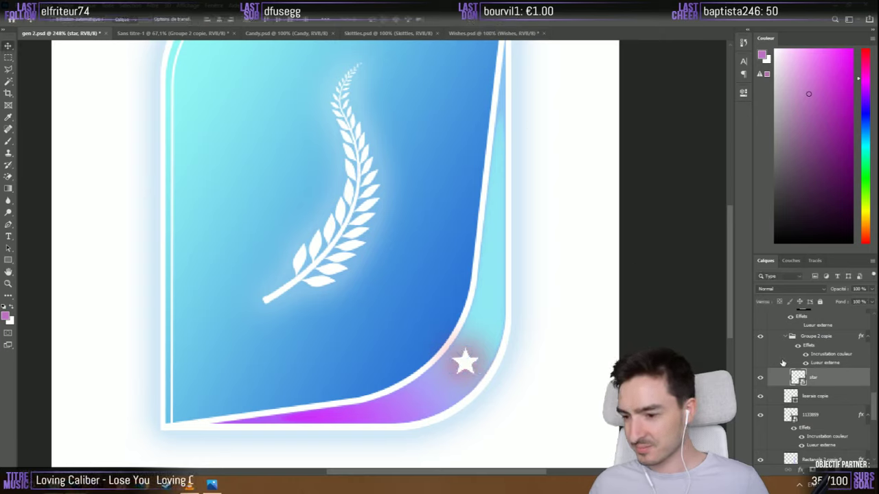
{"action": "left_click", "coordinate": [823, 364]}
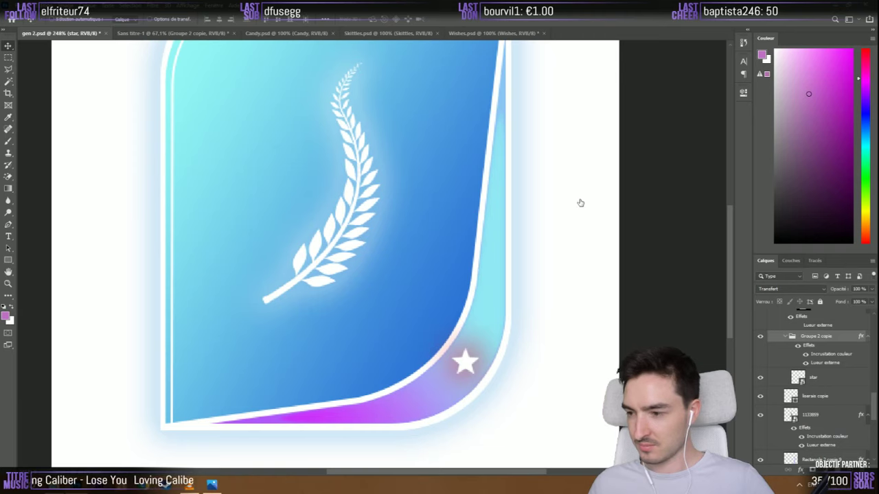
Change Groupe 2 copie's outer glow from red to the badge blue 3176d4 and apply it
{"action": "left_click", "coordinate": [642, 127]}
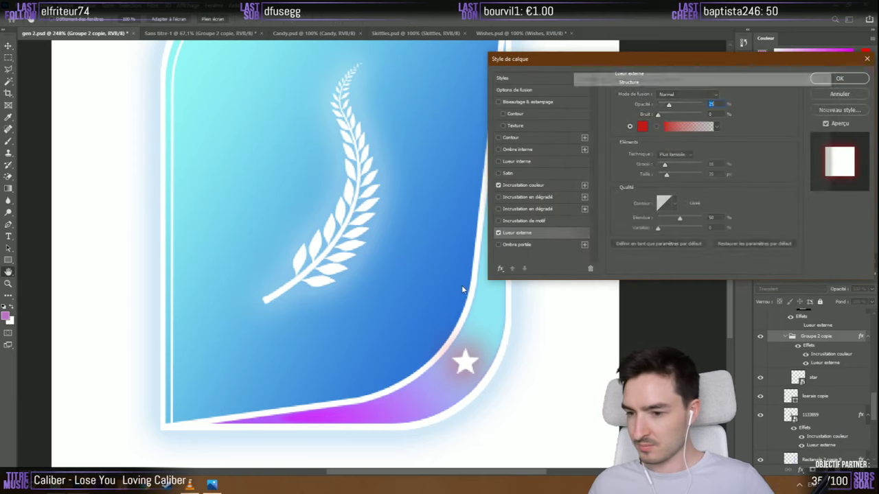
{"action": "left_click", "coordinate": [439, 285]}
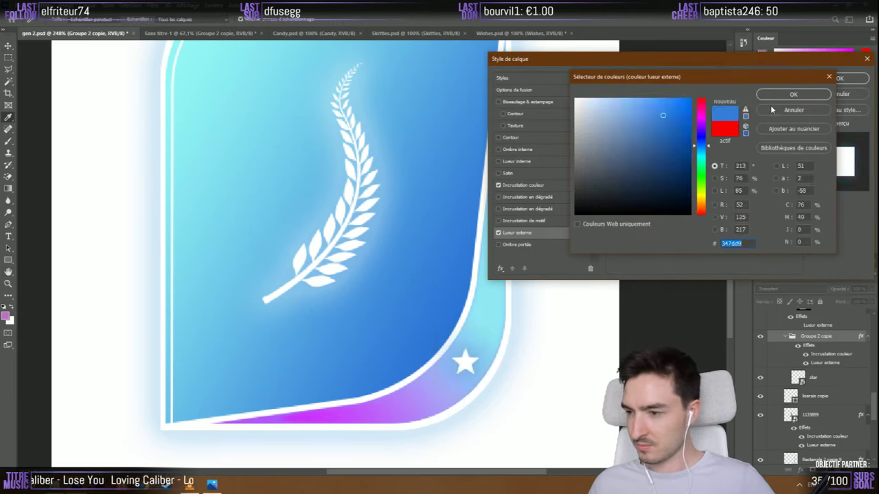
{"action": "left_click", "coordinate": [430, 341]}
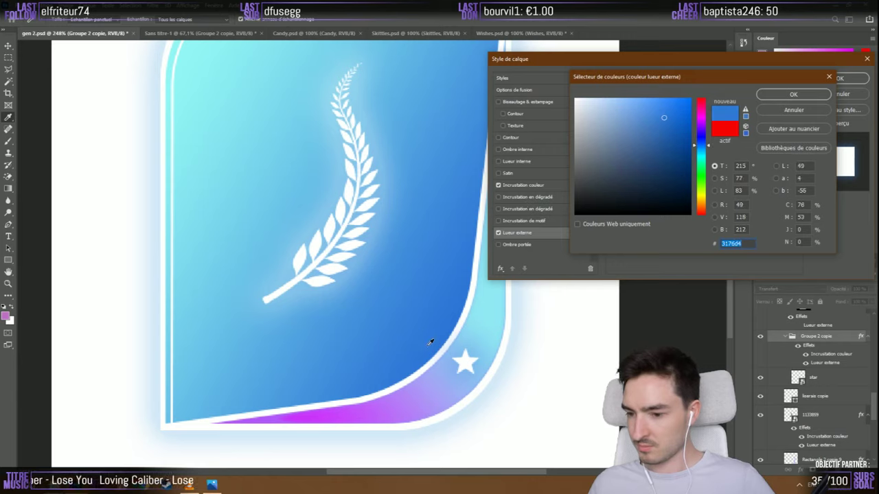
{"action": "left_click", "coordinate": [802, 97]}
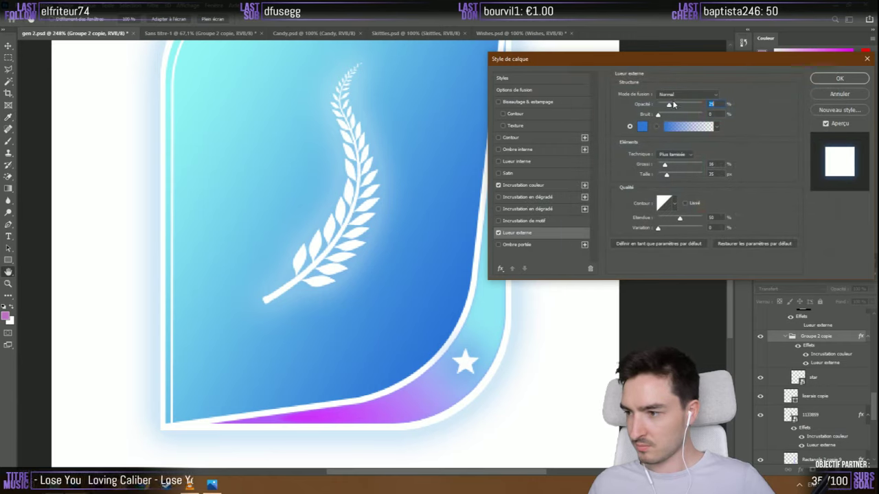
{"action": "left_click", "coordinate": [858, 81]}
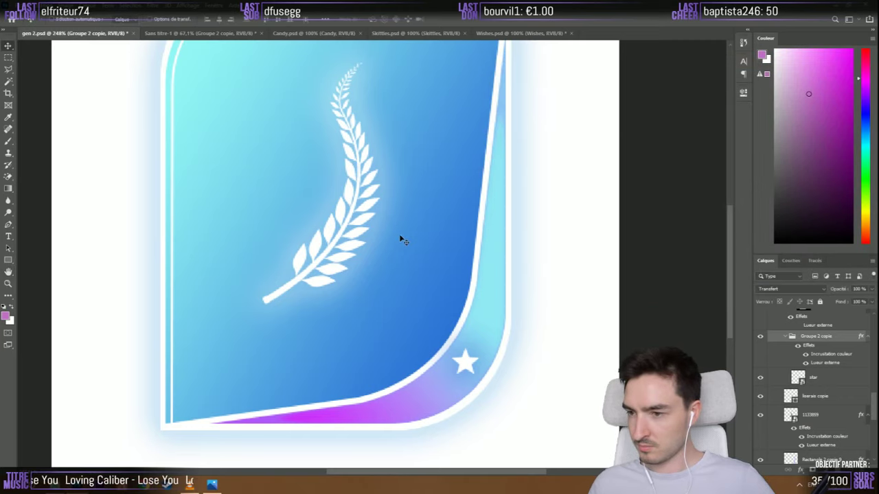
Duplicate the Master group, hide the original, and merge Master copie into one layer
{"action": "scroll", "coordinate": [401, 239], "scroll_direction": "down", "scroll_amount": 6}
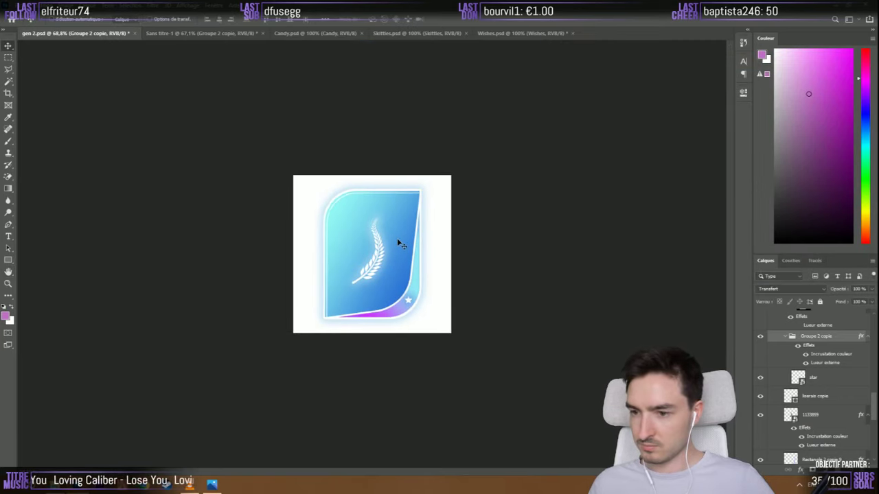
{"action": "scroll", "coordinate": [773, 373], "scroll_direction": "up", "scroll_amount": 4}
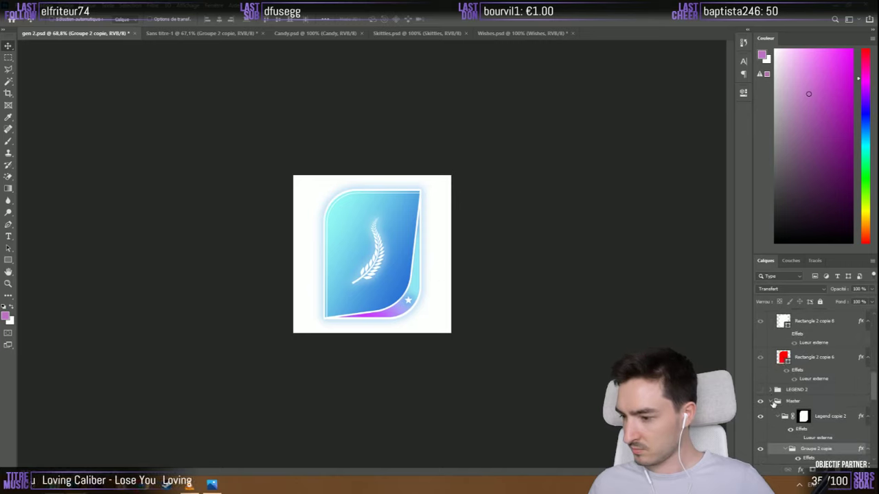
{"action": "left_click", "coordinate": [773, 402]}
{"action": "key", "text": "ctrl+j"}
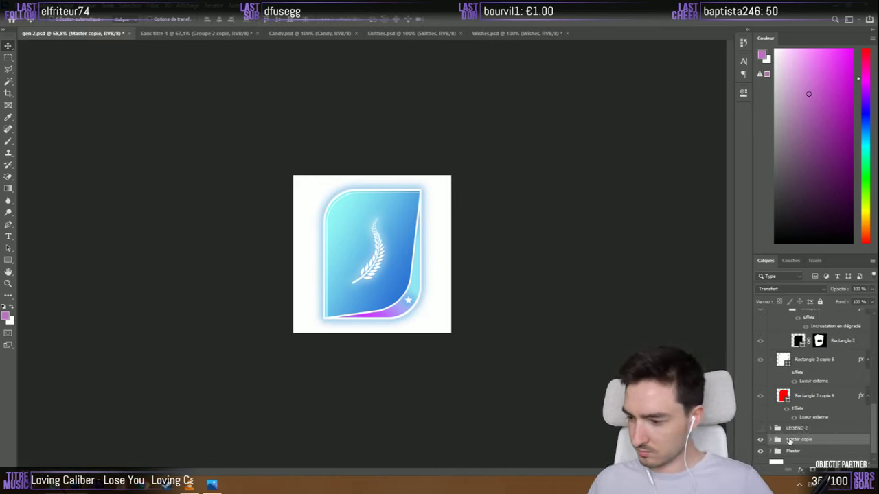
{"action": "left_click", "coordinate": [760, 451]}
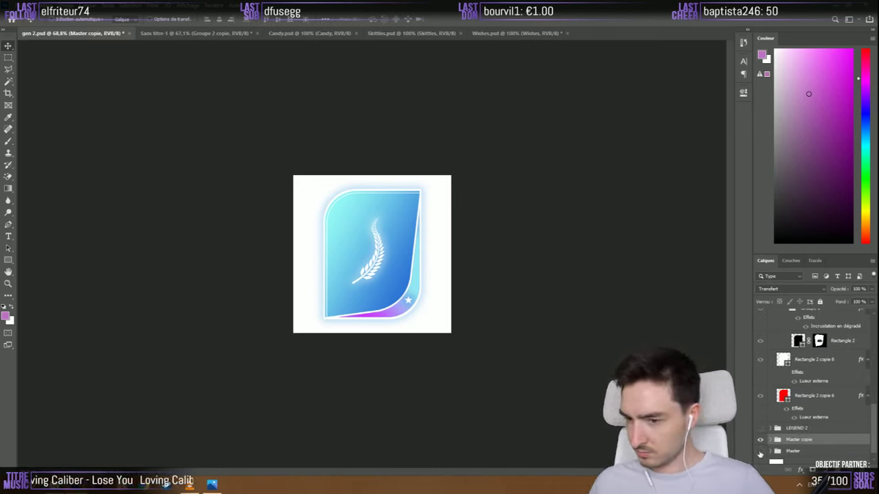
{"action": "right_click", "coordinate": [790, 441]}
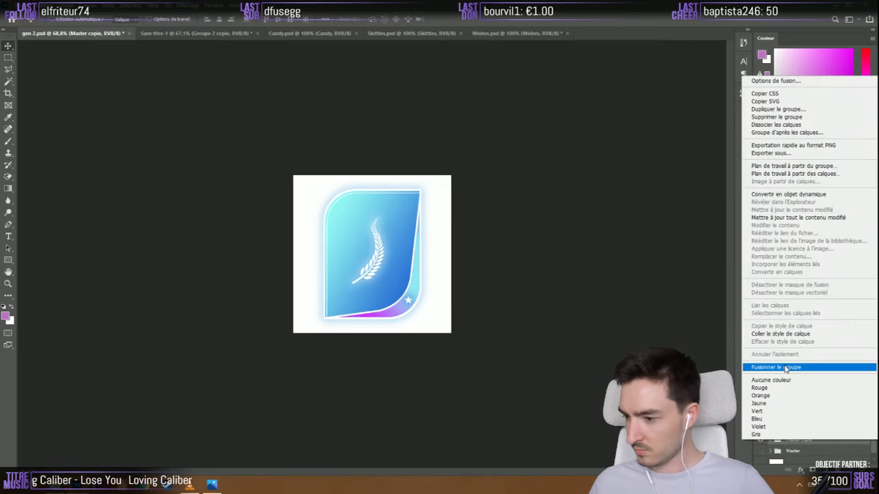
{"action": "left_click", "coordinate": [785, 369]}
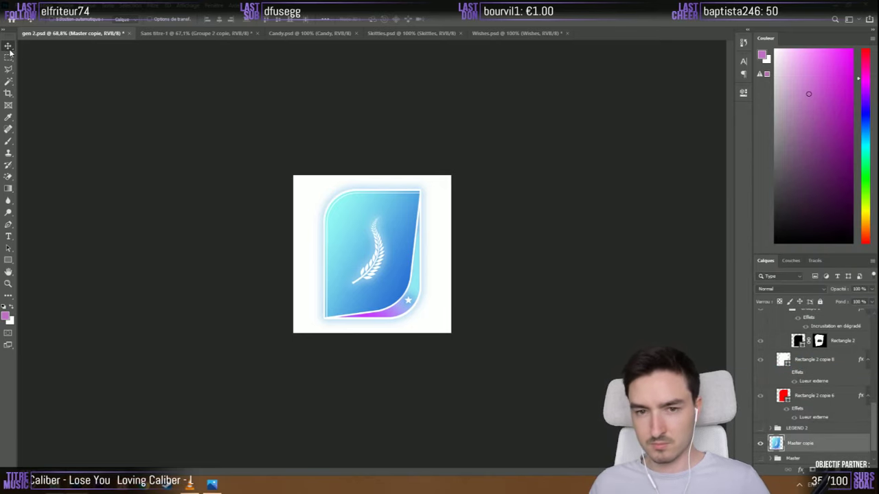
Place the merged blue badge in Sans titre-1's third slot, hiding the extra purple badge
{"action": "left_click_drag", "start_coordinate": [773, 445], "coordinate": [656, 302]}
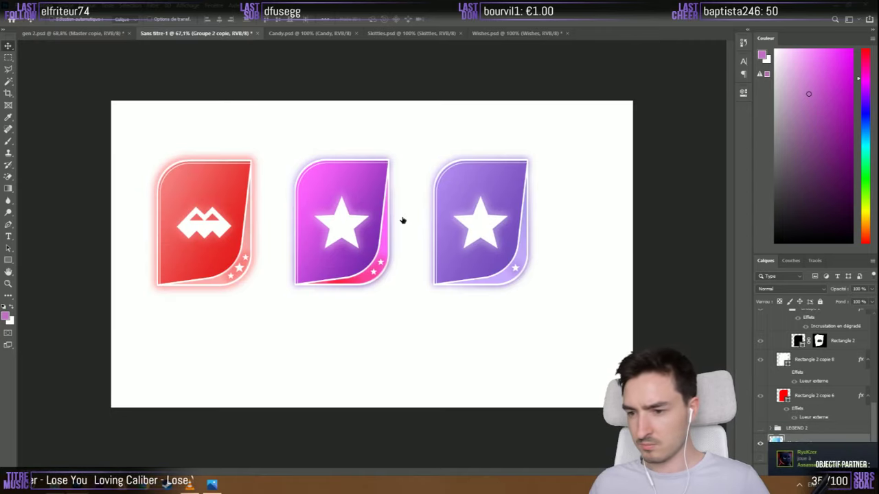
{"action": "left_click_drag", "start_coordinate": [402, 219], "coordinate": [406, 221]}
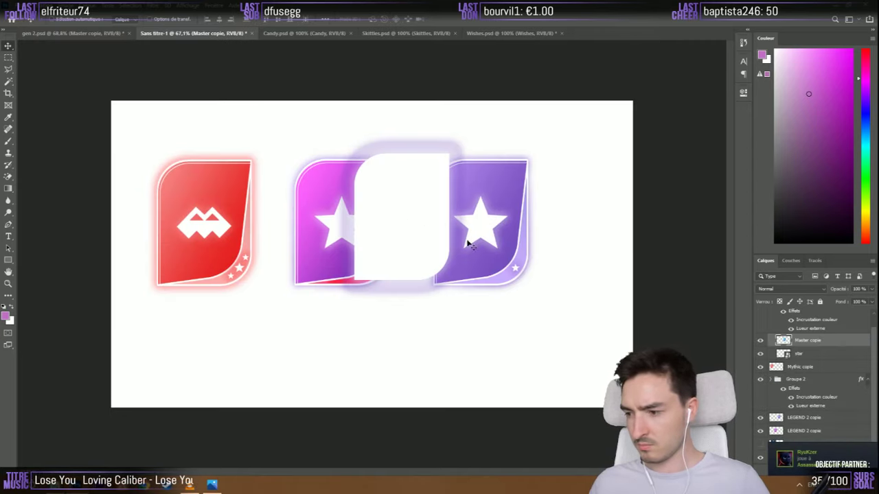
{"action": "left_click_drag", "start_coordinate": [817, 342], "coordinate": [801, 315]}
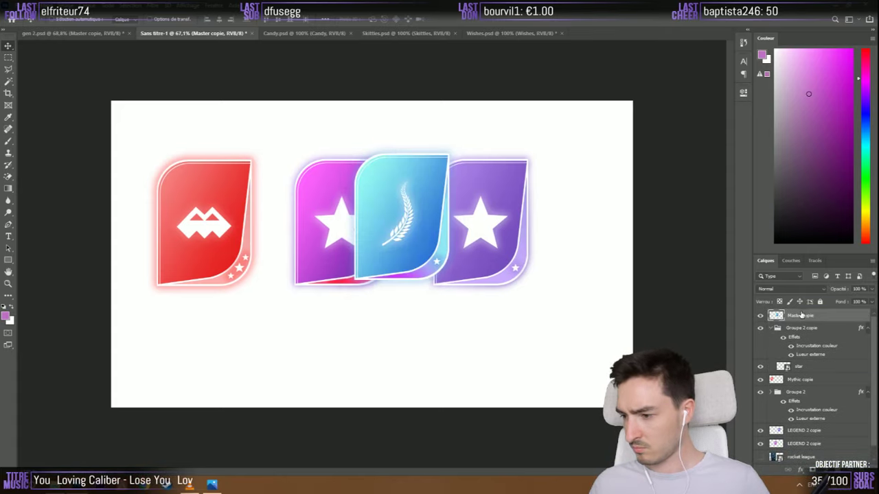
{"action": "left_click", "coordinate": [760, 327]}
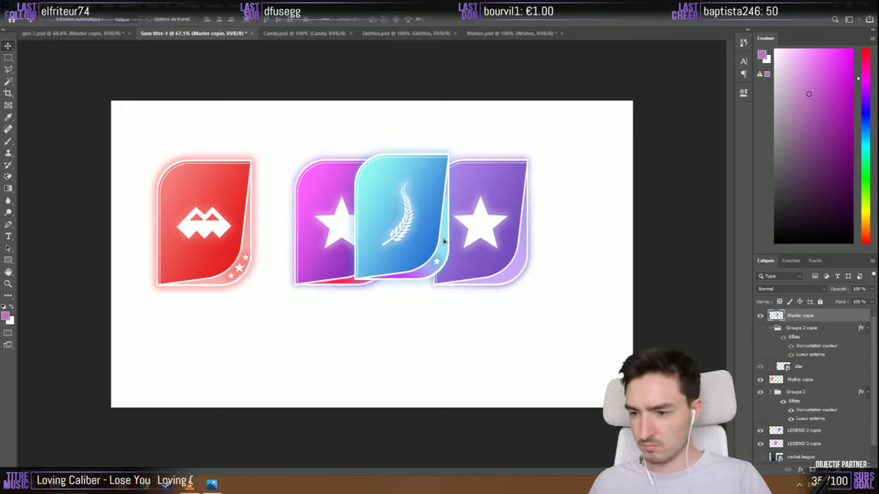
{"action": "left_click_drag", "start_coordinate": [443, 244], "coordinate": [522, 249]}
{"action": "scroll", "coordinate": [790, 384], "scroll_direction": "down", "scroll_amount": 1}
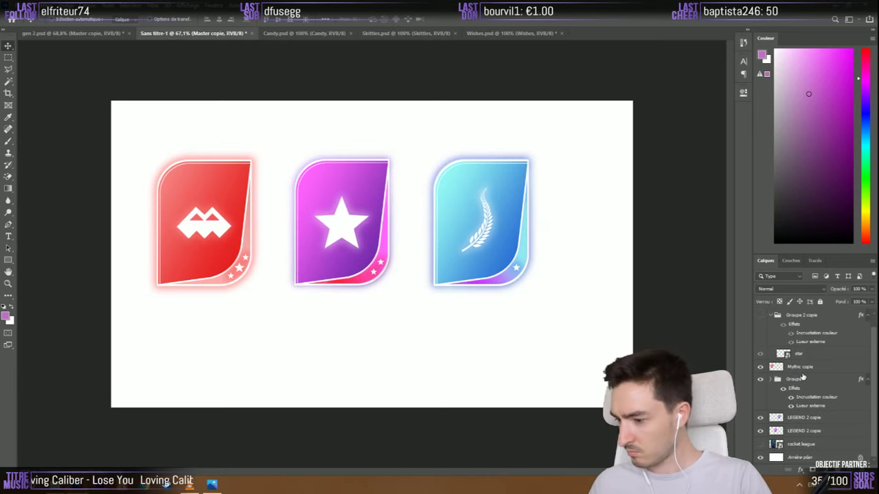
{"action": "left_click", "coordinate": [760, 418]}
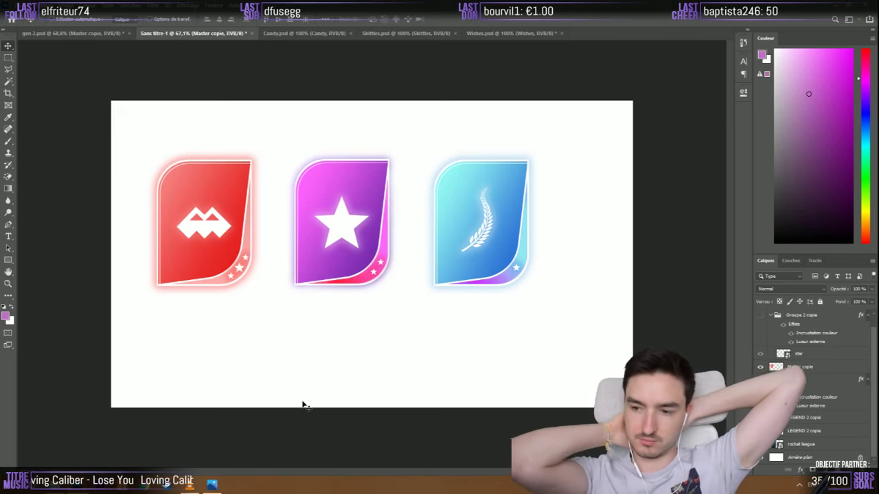
{"action": "scroll", "coordinate": [811, 387], "scroll_direction": "up", "scroll_amount": 1}
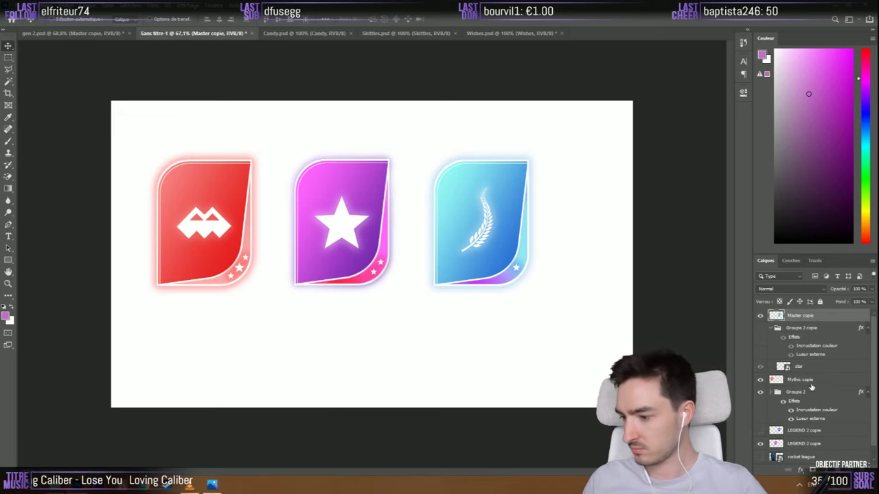
{"action": "left_click", "coordinate": [773, 329]}
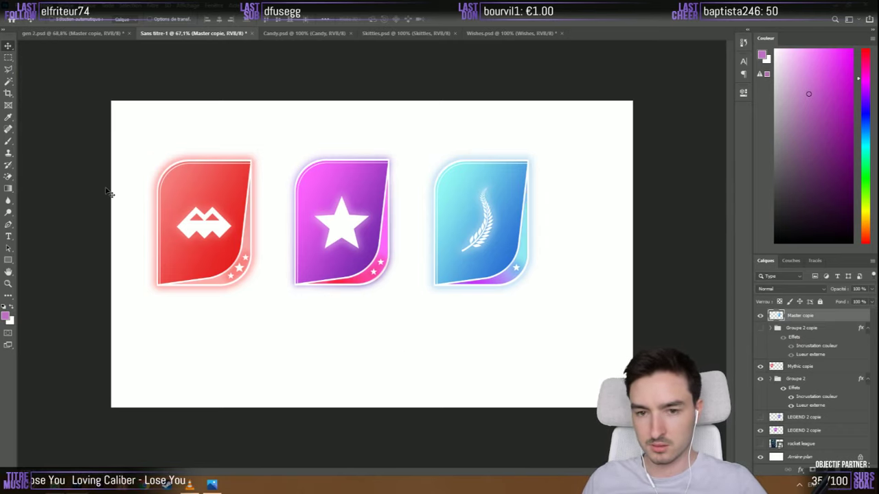
{"action": "key", "text": "super+shift+s"}
{"action": "left_click_drag", "start_coordinate": [125, 129], "coordinate": [567, 333]}
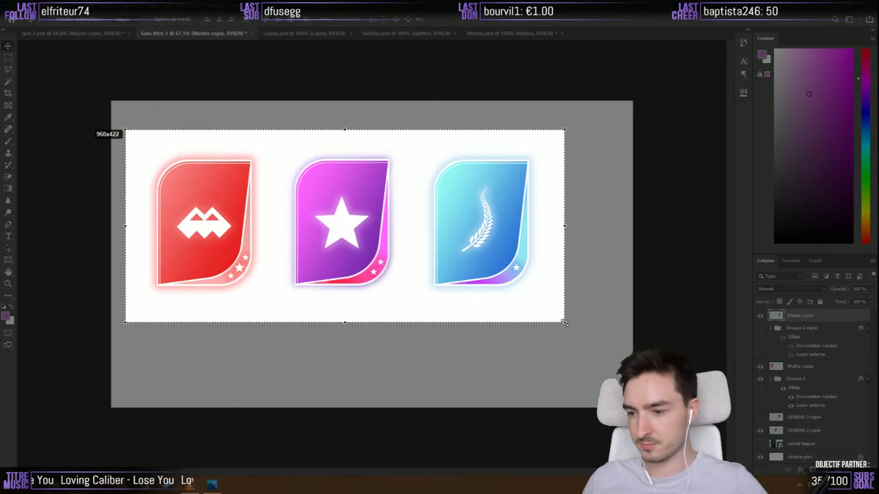
{"action": "key", "text": "ctrl+c"}
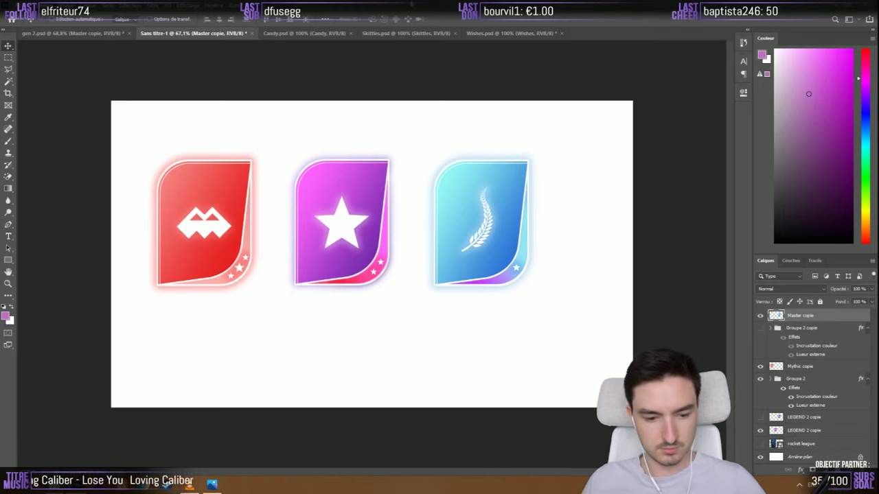
{"action": "key", "text": "ctrl"}
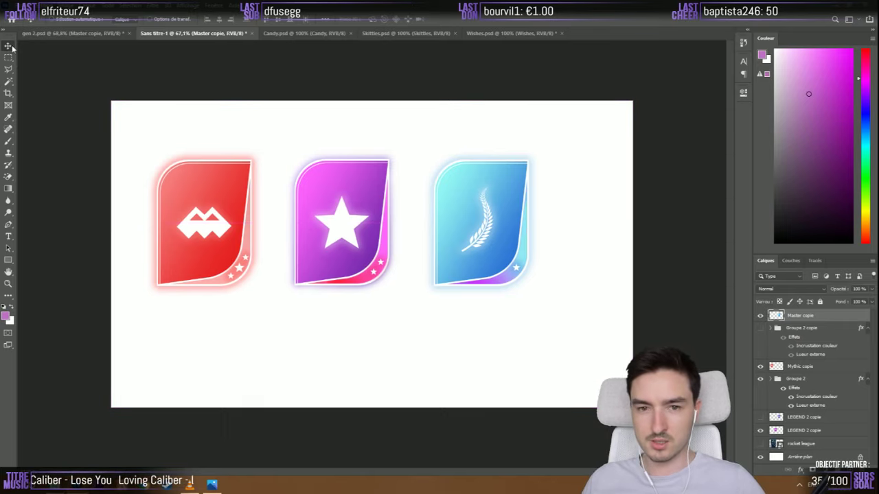
{"action": "scroll", "coordinate": [371, 151], "scroll_direction": "down", "scroll_amount": 10}
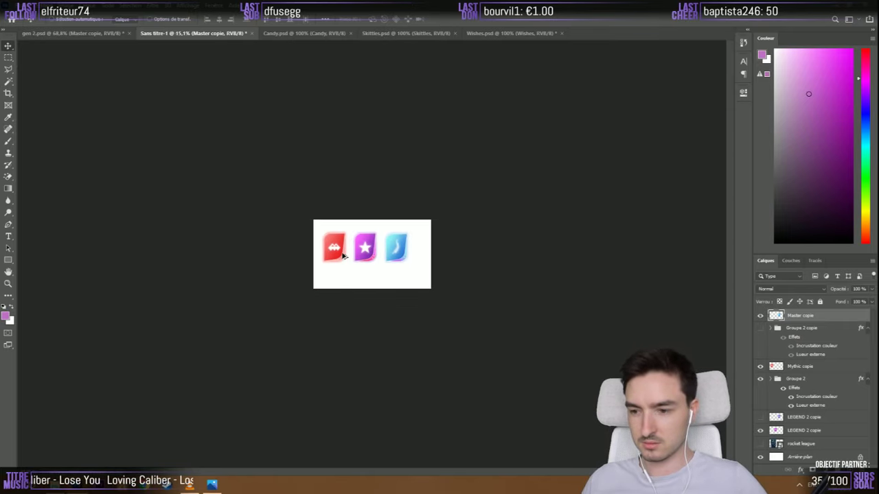
{"action": "scroll", "coordinate": [343, 255], "scroll_direction": "down", "scroll_amount": 2}
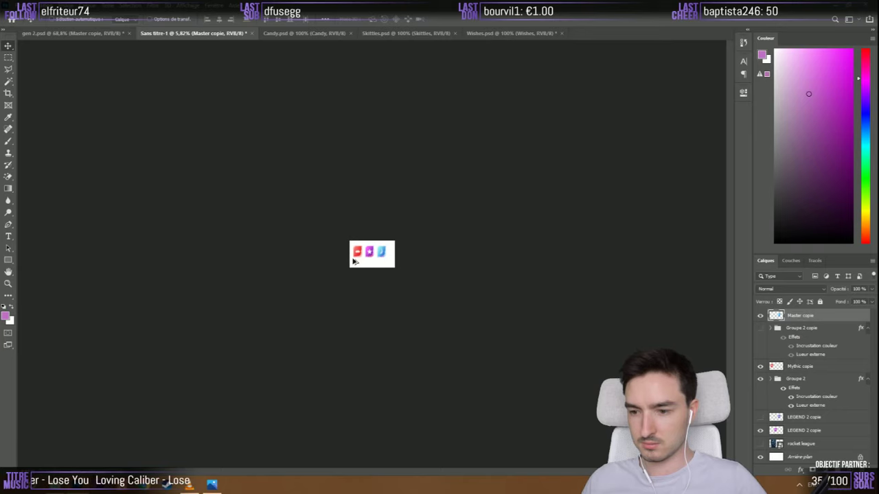
{"action": "scroll", "coordinate": [353, 261], "scroll_direction": "up", "scroll_amount": 12}
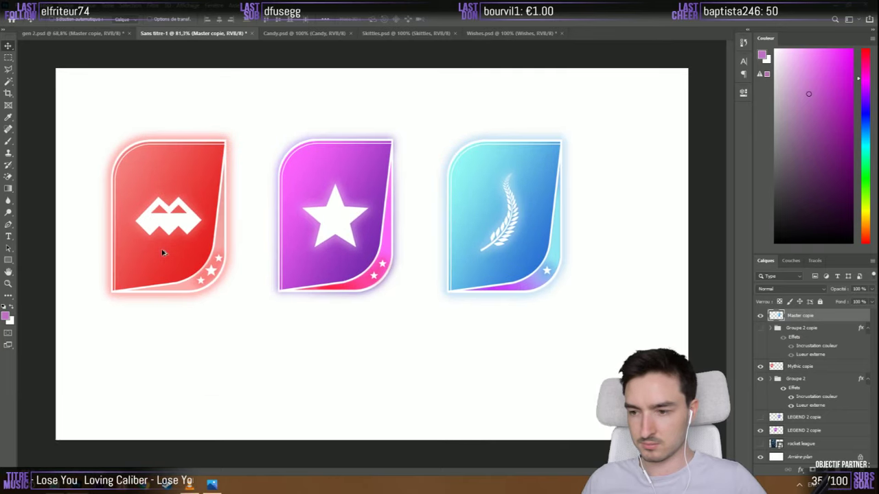
{"action": "scroll", "coordinate": [372, 253], "scroll_direction": "up", "scroll_amount": 1}
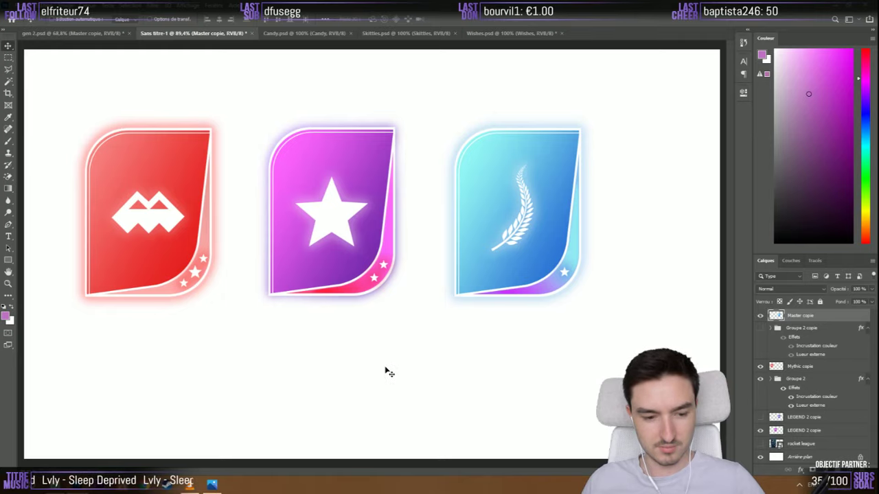
Delete Groupe 2 copie from Sans titre-1, then drag Groupe 2 onto the gen 2.psd tab
{"action": "scroll", "coordinate": [337, 330], "scroll_direction": "down", "scroll_amount": 13}
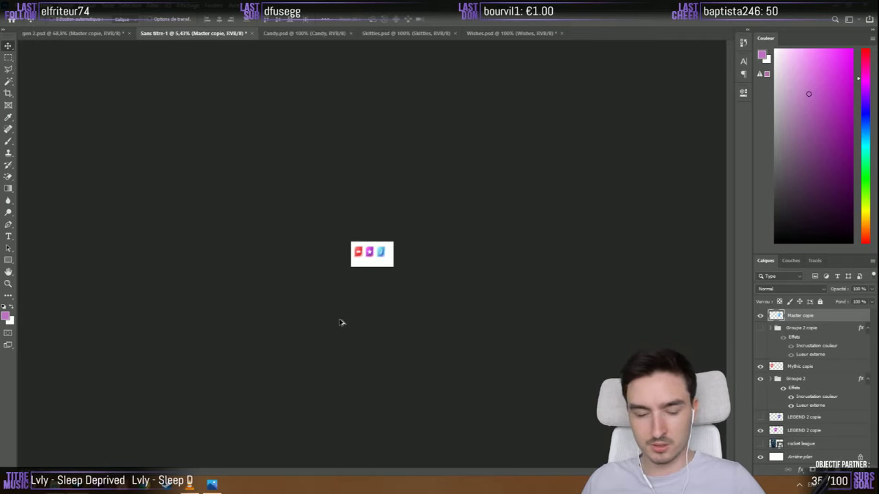
{"action": "scroll", "coordinate": [357, 290], "scroll_direction": "up", "scroll_amount": 10}
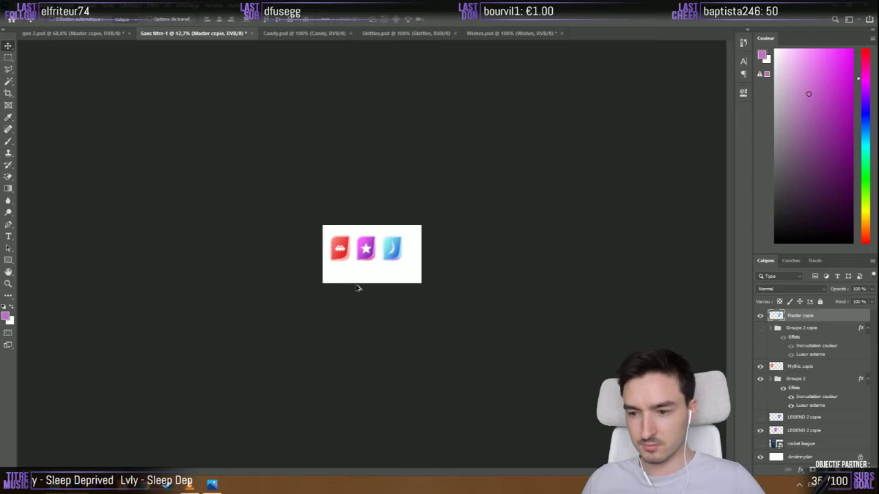
{"action": "scroll", "coordinate": [324, 222], "scroll_direction": "up", "scroll_amount": 6}
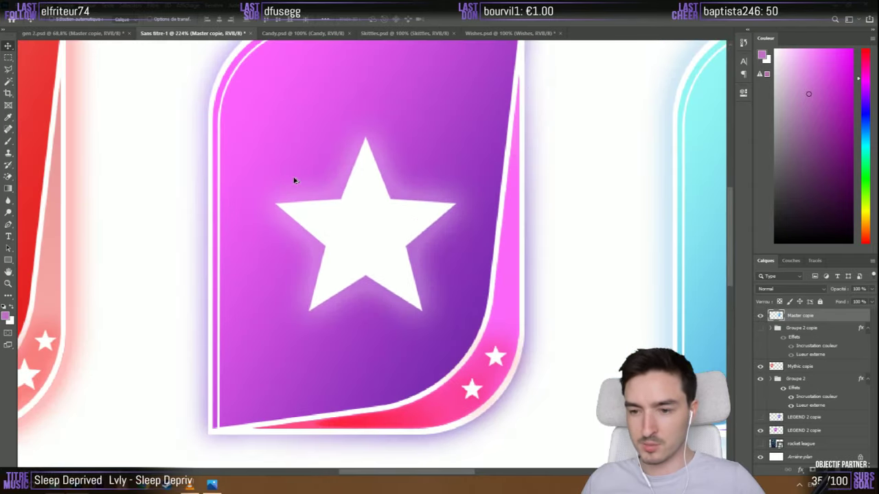
{"action": "scroll", "coordinate": [322, 275], "scroll_direction": "down", "scroll_amount": 5}
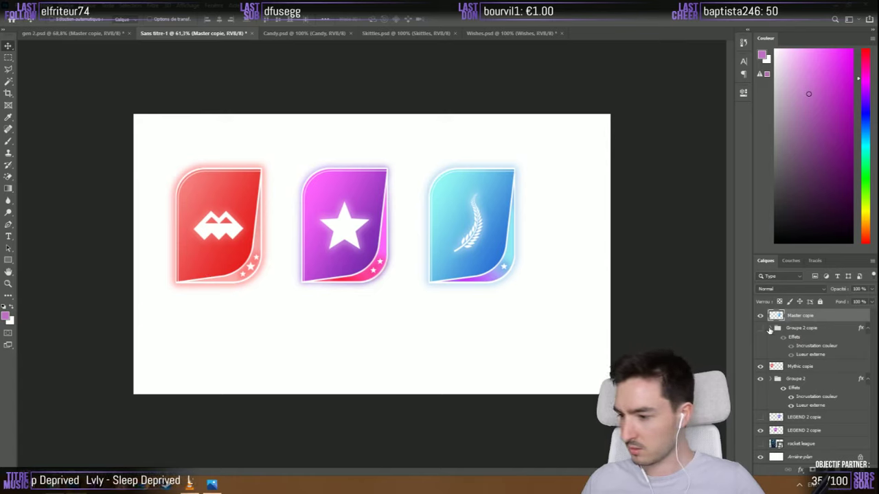
{"action": "left_click", "coordinate": [805, 328]}
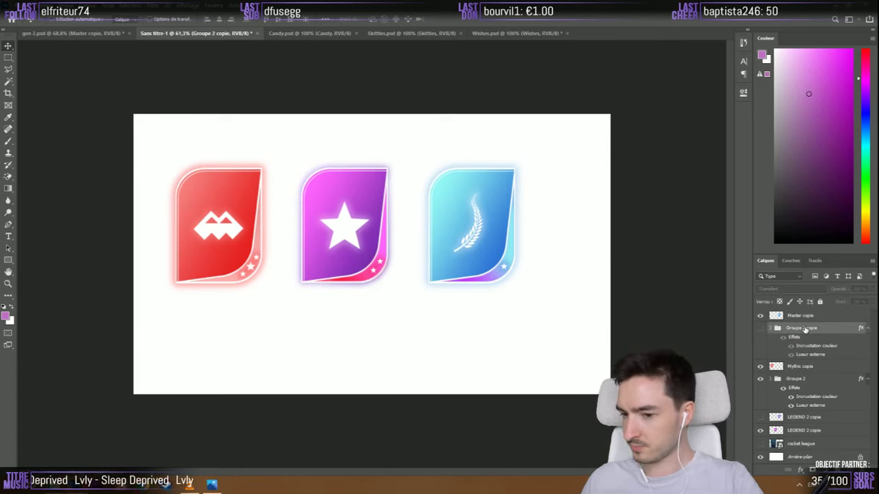
{"action": "key", "text": "Delete"}
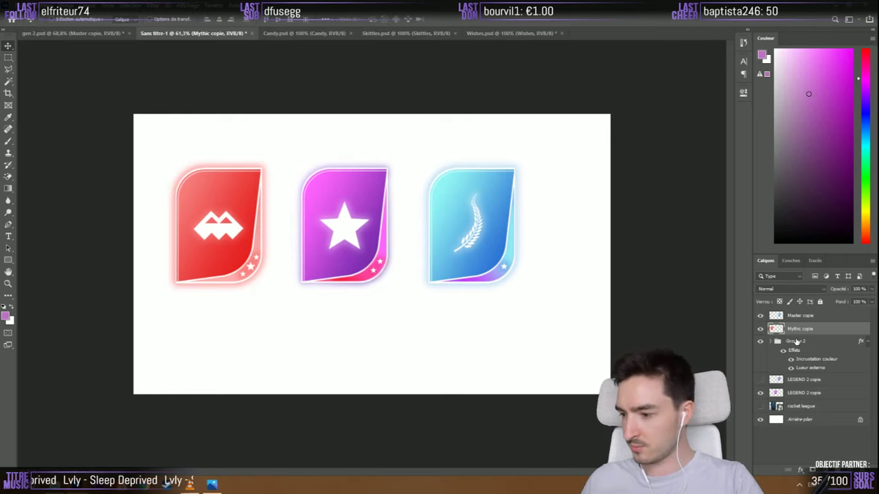
{"action": "left_click", "coordinate": [796, 341]}
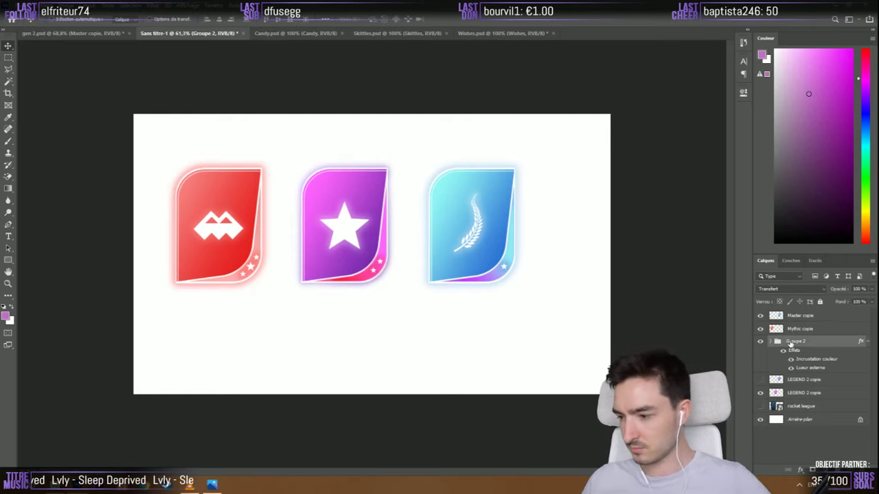
{"action": "left_click_drag", "start_coordinate": [791, 343], "coordinate": [74, 38]}
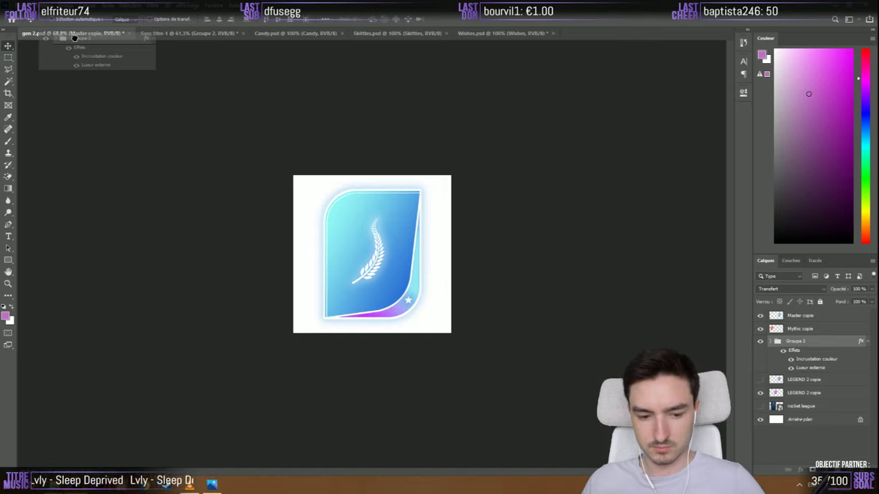
Drop Groupe 2 into gen 2 above LEGEND 2 and move Master copie into the Master group
{"action": "left_click_drag", "start_coordinate": [74, 38], "coordinate": [408, 303]}
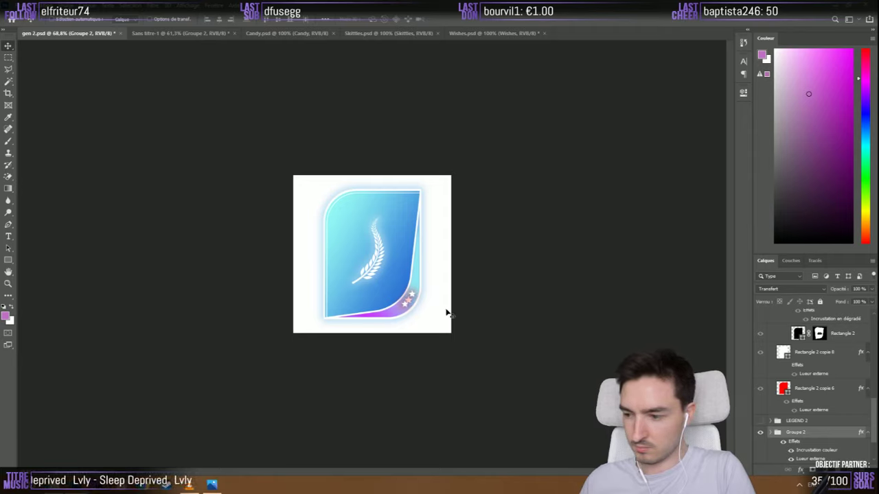
{"action": "left_click_drag", "start_coordinate": [805, 433], "coordinate": [776, 403]}
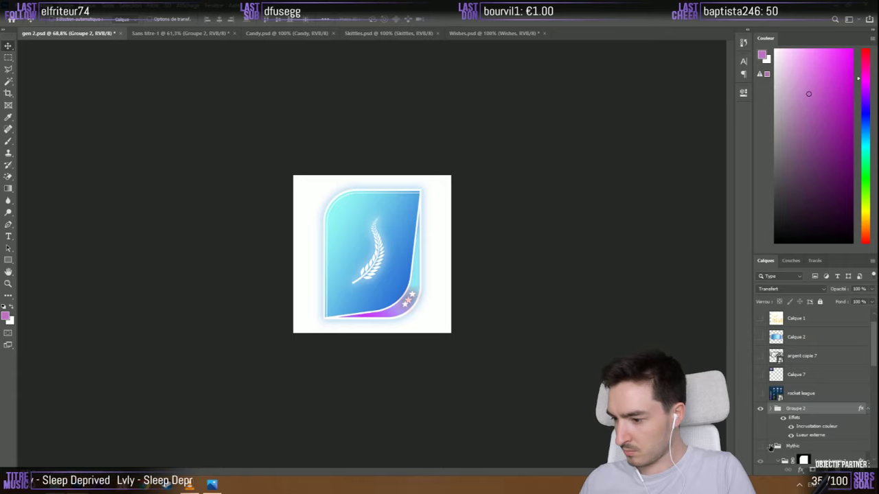
{"action": "scroll", "coordinate": [783, 433], "scroll_direction": "down", "scroll_amount": 2}
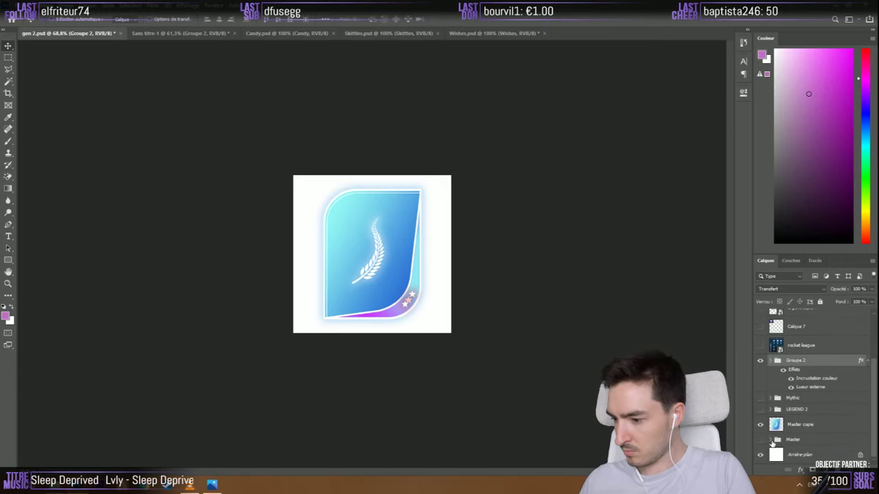
{"action": "left_click_drag", "start_coordinate": [832, 432], "coordinate": [774, 430]}
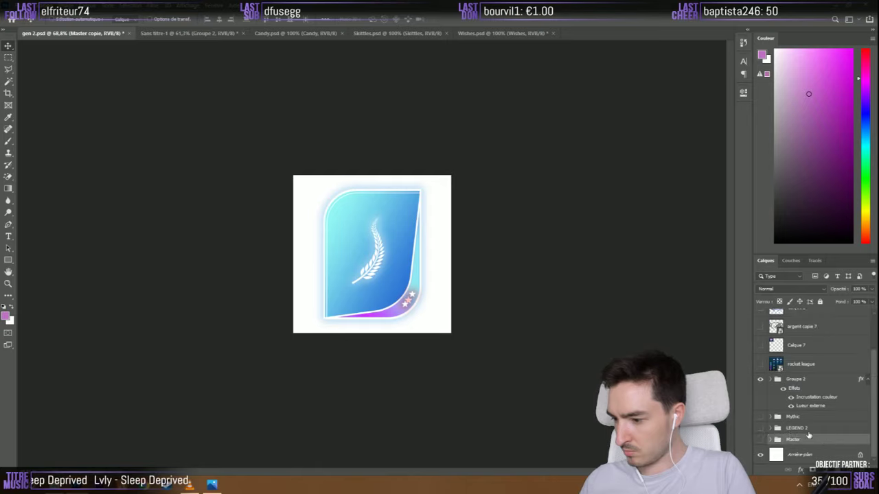
{"action": "left_click", "coordinate": [760, 428]}
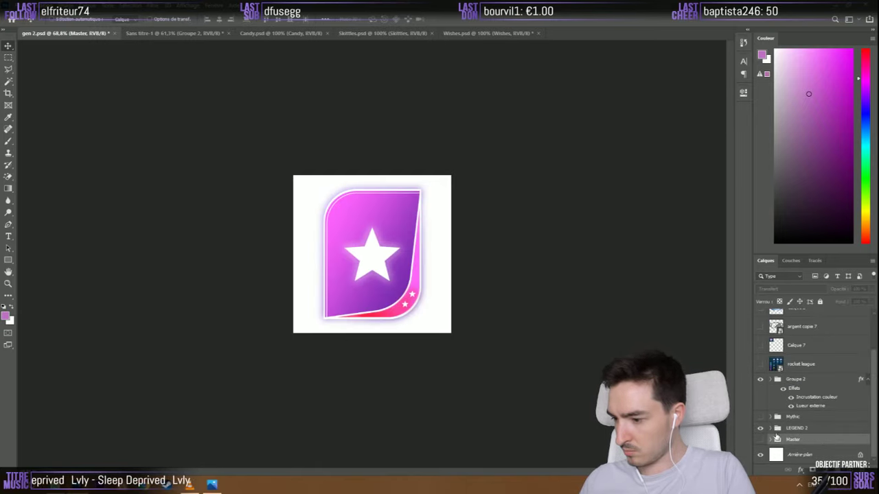
{"action": "left_click", "coordinate": [771, 427]}
Move Groupe 2 into the Mythic group, cancel the accidental quit, and tidy the stack
{"action": "scroll", "coordinate": [794, 371], "scroll_direction": "down", "scroll_amount": 2}
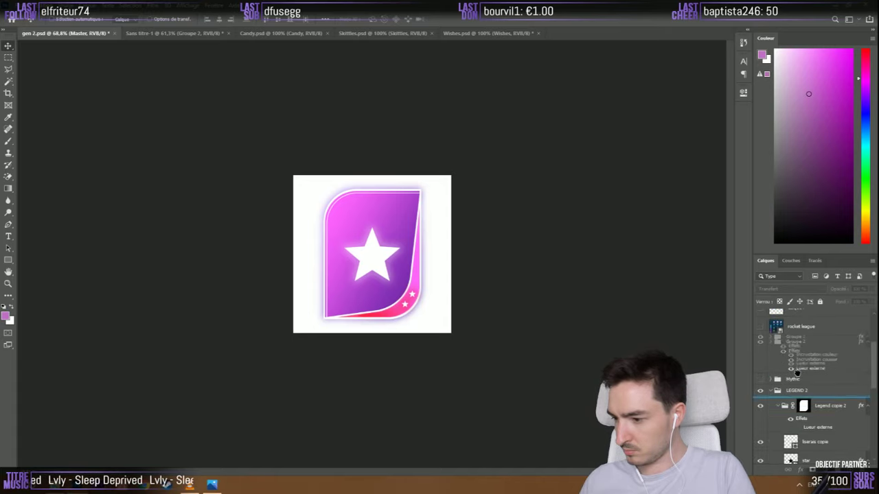
{"action": "left_click_drag", "start_coordinate": [795, 383], "coordinate": [791, 378]}
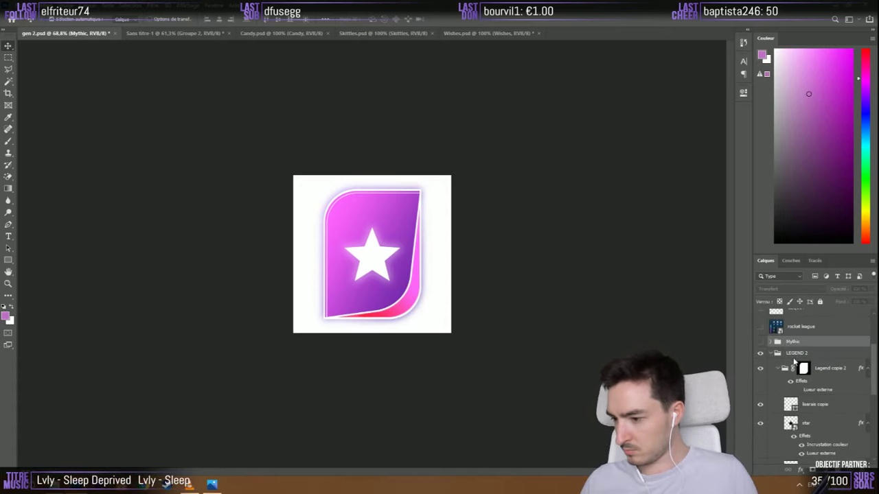
{"action": "key", "text": "ctrl+q"}
{"action": "left_click", "coordinate": [503, 180]}
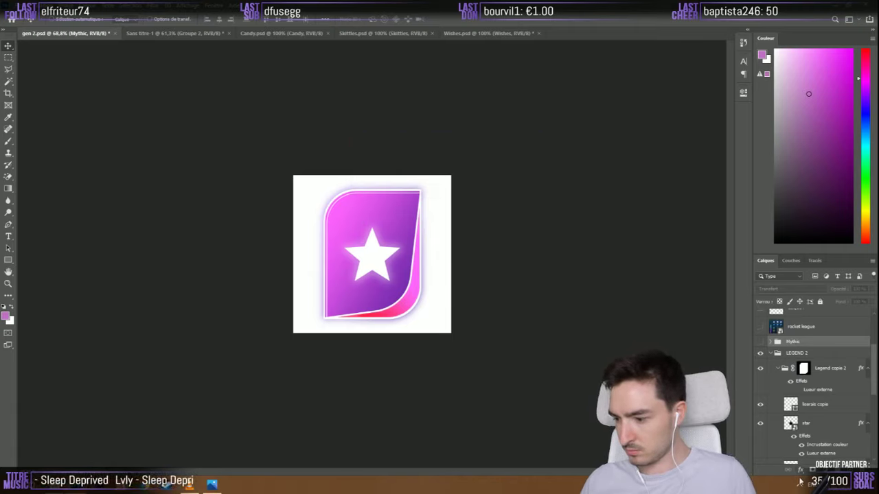
{"action": "scroll", "coordinate": [796, 410], "scroll_direction": "down", "scroll_amount": 2}
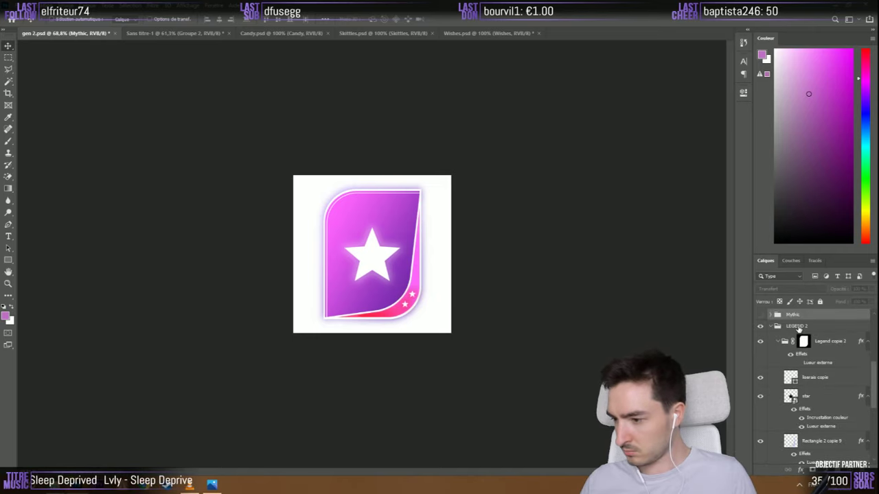
{"action": "left_click_drag", "start_coordinate": [799, 330], "coordinate": [815, 407]}
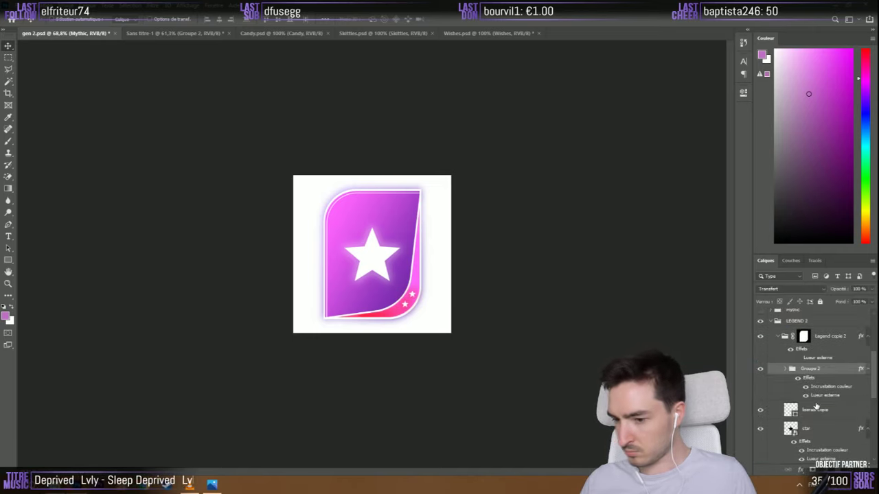
{"action": "scroll", "coordinate": [786, 391], "scroll_direction": "up", "scroll_amount": 3}
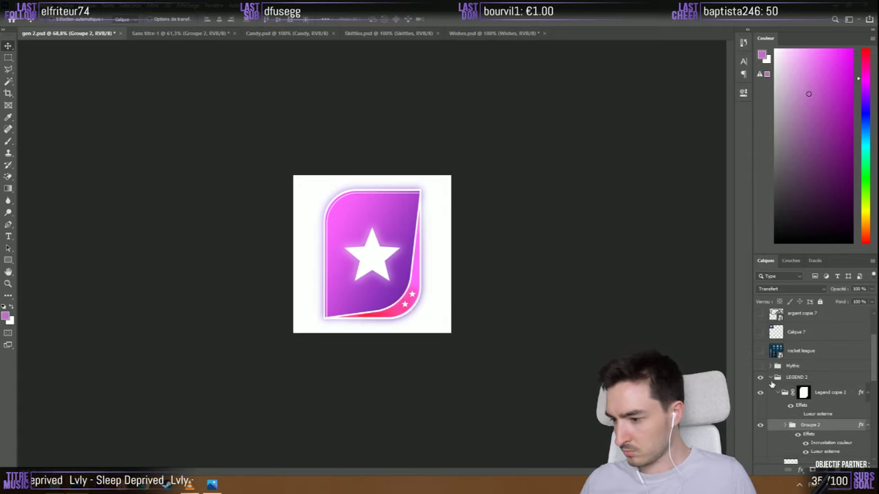
{"action": "left_click", "coordinate": [771, 379]}
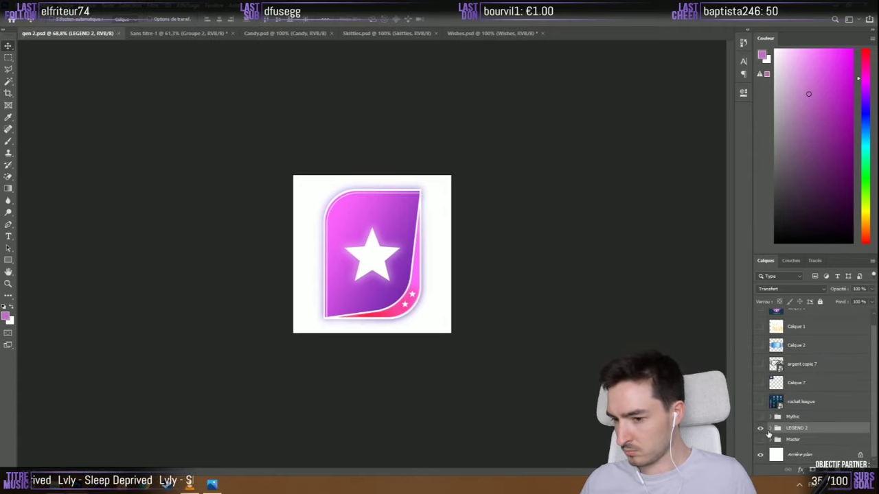
Duplicate LEGEND 2 as LEGEND 2 copie, merge it, and drag it into Sans titre-1
{"action": "right_click", "coordinate": [800, 427]}
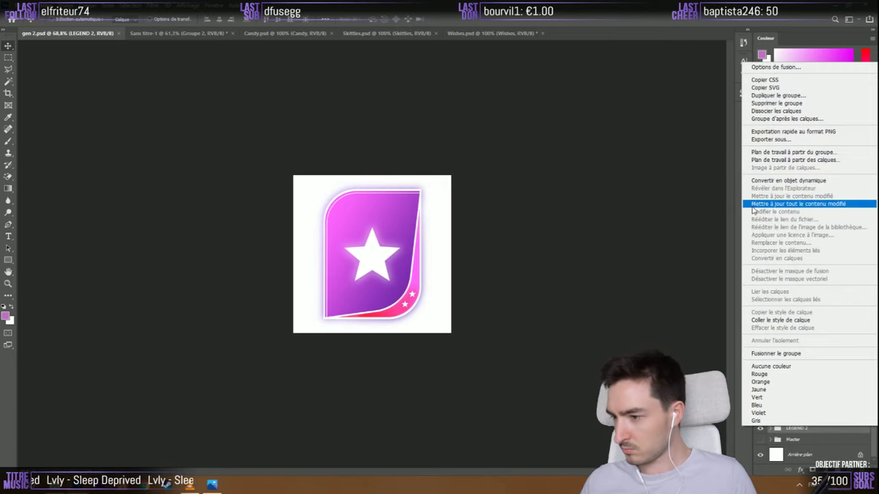
{"action": "left_click", "coordinate": [776, 95]}
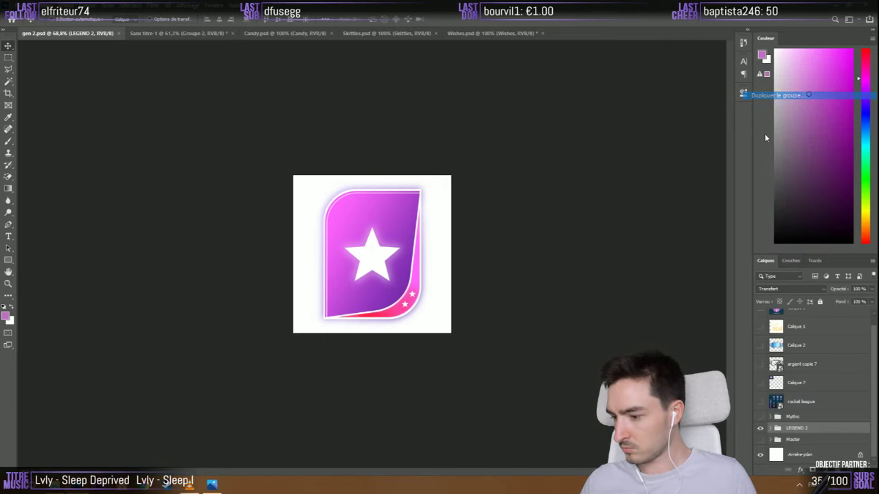
{"action": "key", "text": "Return"}
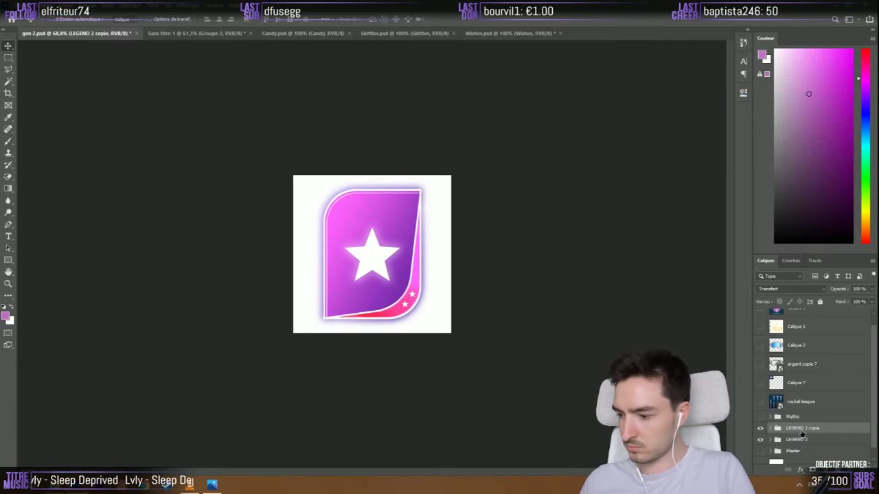
{"action": "right_click", "coordinate": [800, 431]}
{"action": "left_click", "coordinate": [762, 357]}
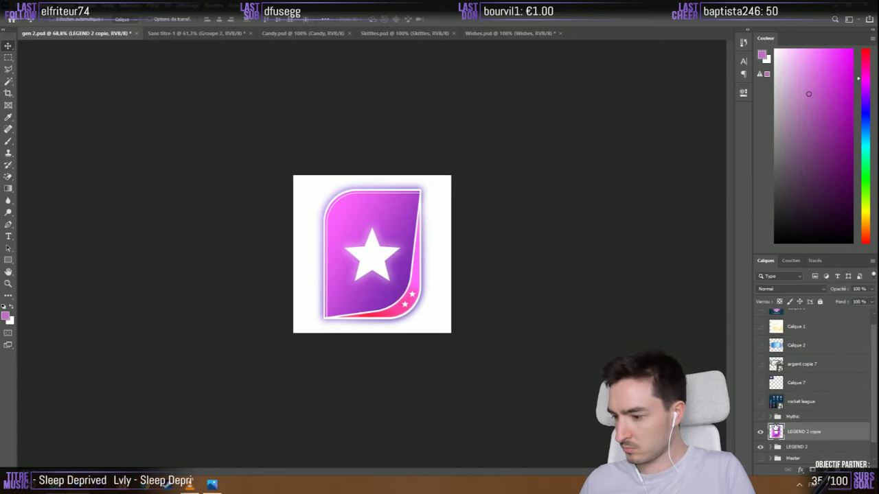
{"action": "left_click_drag", "start_coordinate": [776, 433], "coordinate": [346, 229]}
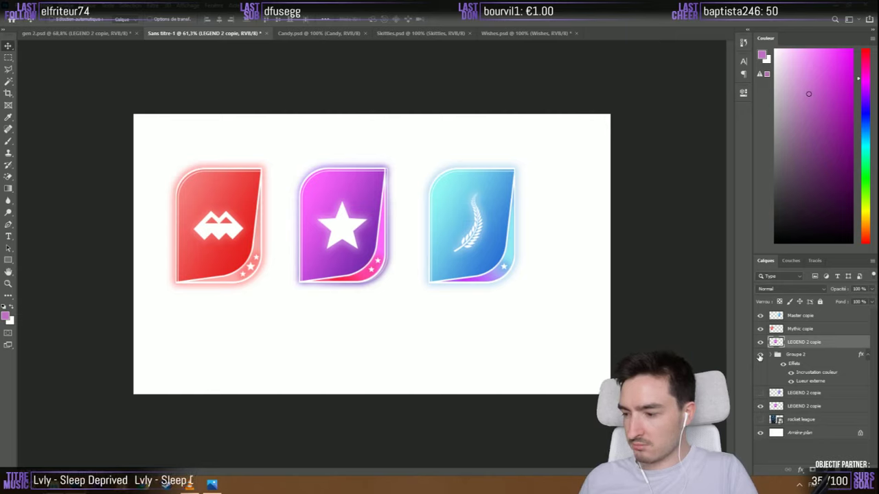
Delete the old hidden LEGEND 2 copie layers and the leftover rocket league layer
{"action": "left_click", "coordinate": [765, 392]}
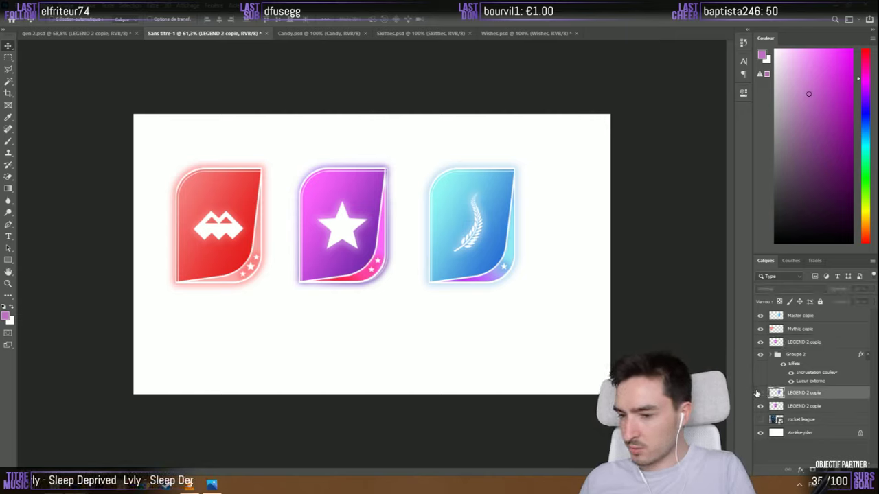
{"action": "key", "text": "Delete"}
{"action": "key", "text": "Delete"}
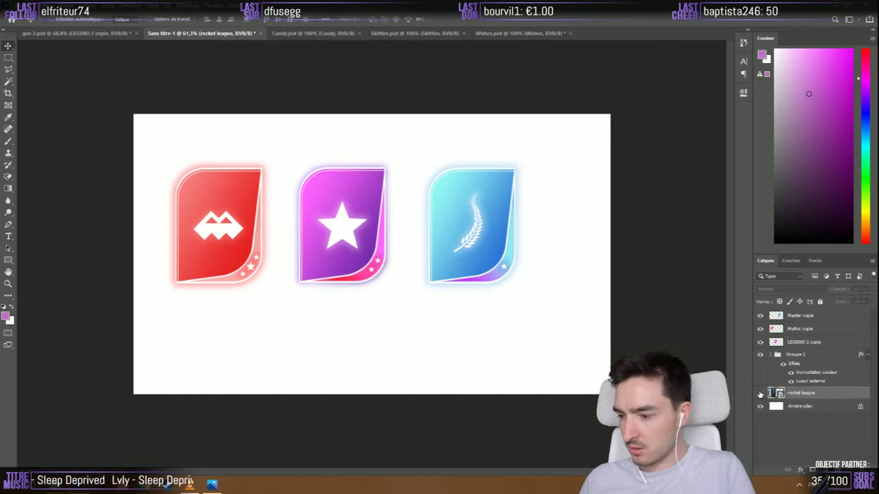
{"action": "key", "text": "Delete"}
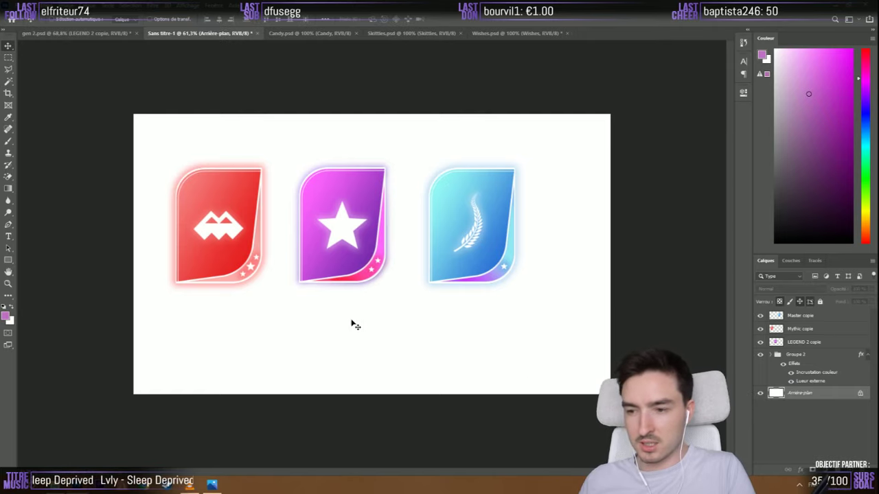
Select all three badge layers and move them right and down toward the canvas centre
{"action": "left_click", "coordinate": [765, 315]}
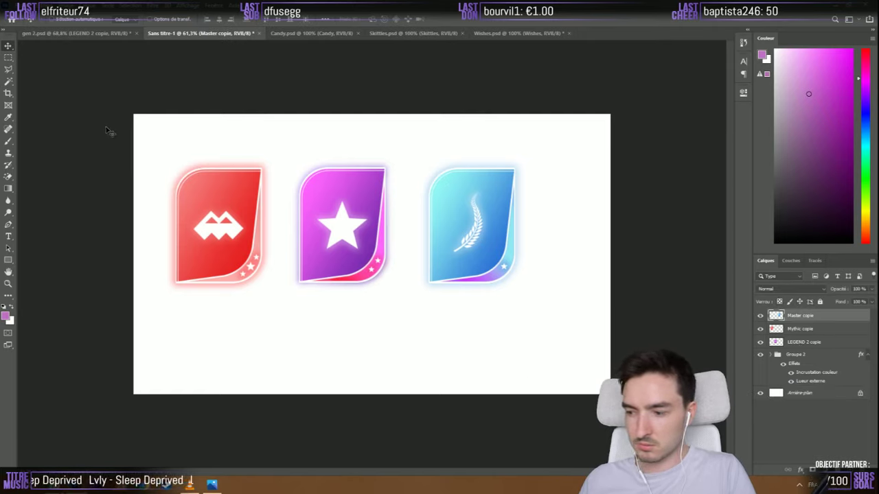
{"action": "key", "text": "ctrl+alt+a"}
{"action": "left_click_drag", "start_coordinate": [372, 198], "coordinate": [398, 221]}
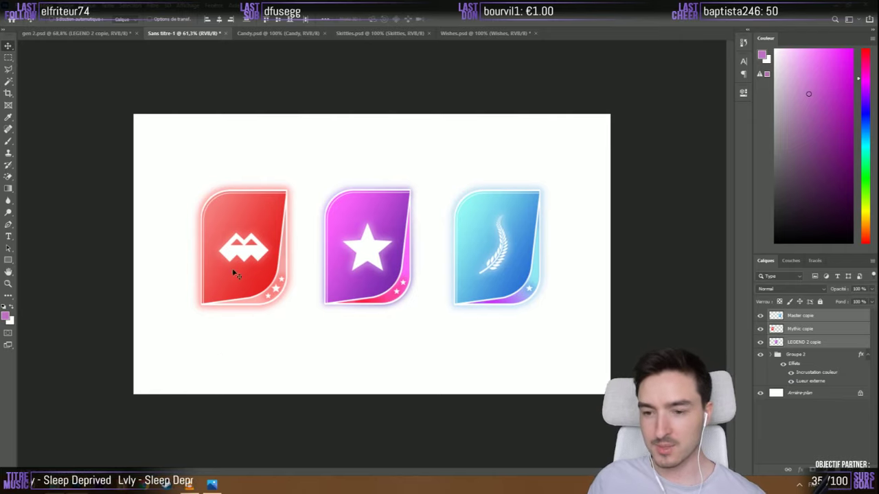
Type the label MYTHIC below the red badge
{"action": "left_click", "coordinate": [8, 237]}
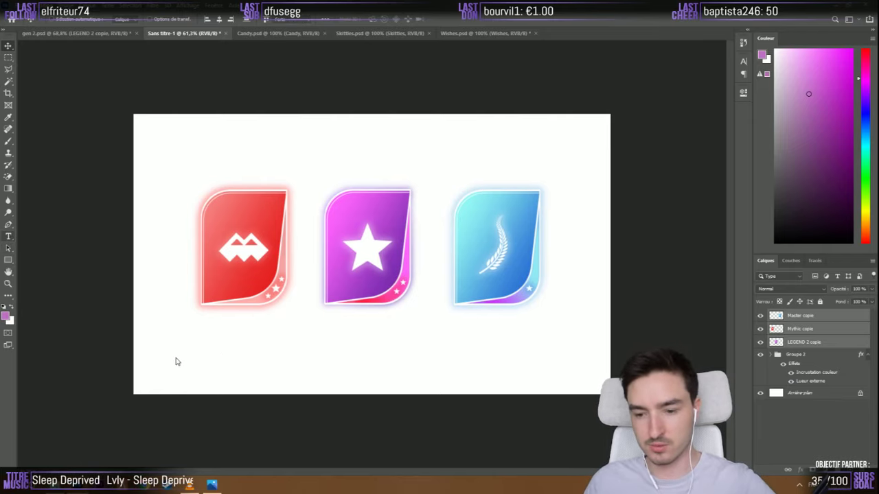
{"action": "left_click", "coordinate": [206, 332]}
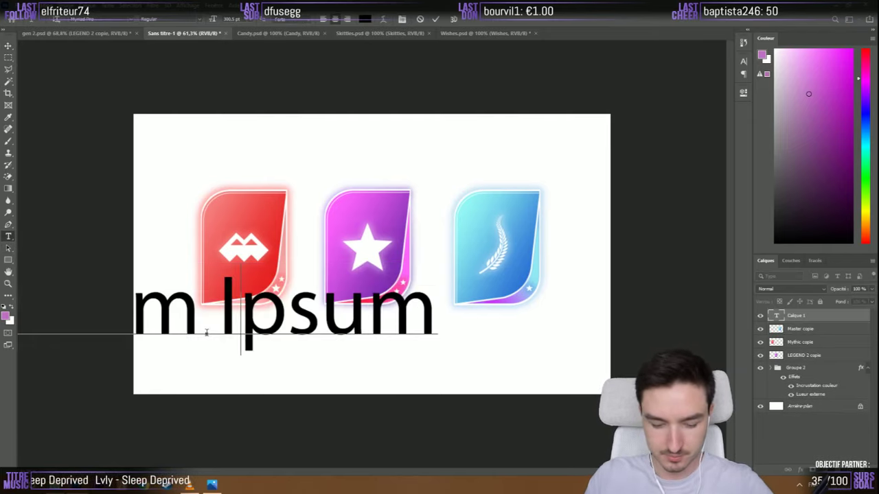
{"action": "type", "text": "My"}
{"action": "key", "text": "BackSpace"}
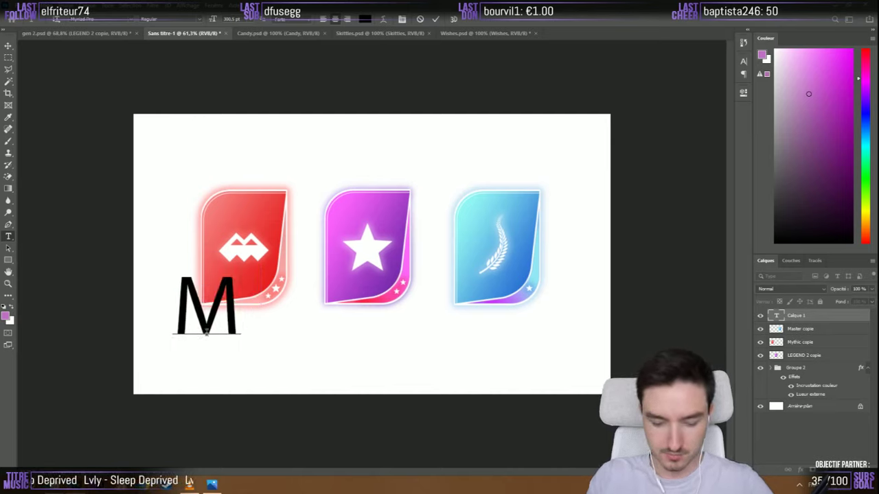
{"action": "type", "text": "t"}
{"action": "key", "text": "BackSpace"}
{"action": "type", "text": "y"}
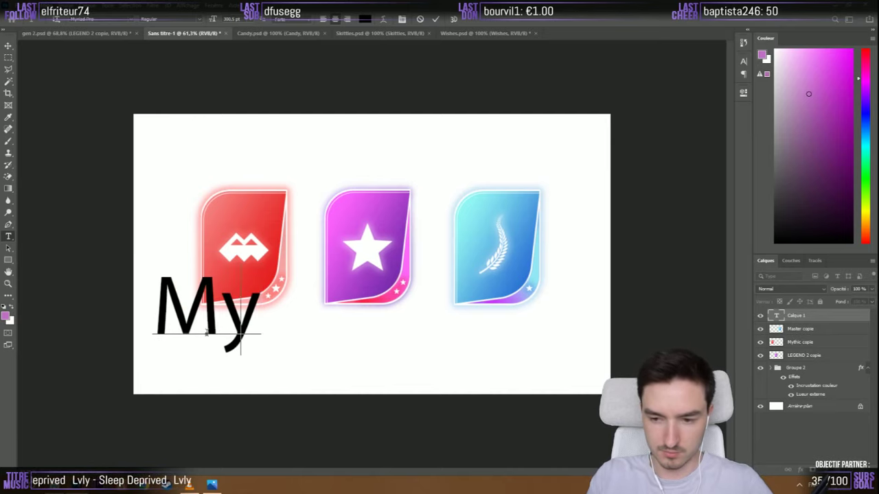
{"action": "key", "text": "BackSpace"}
{"action": "type", "text": "YTHIC"}
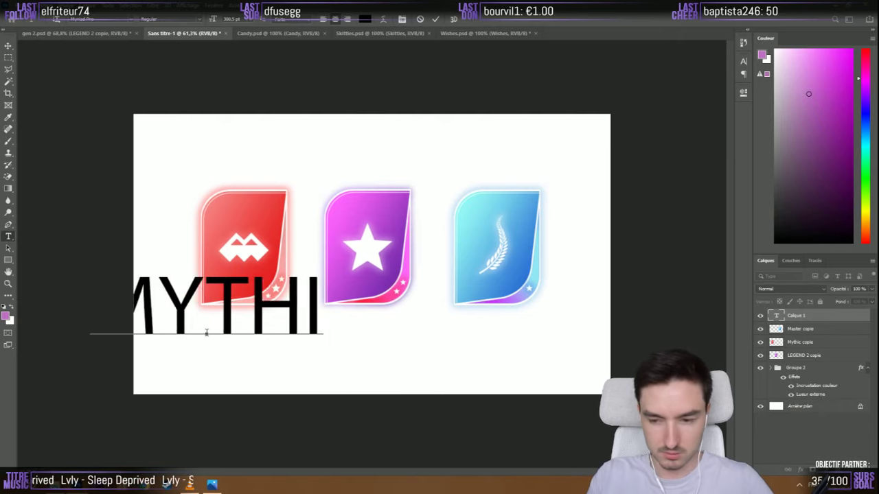
Shrink the MYTHIC text and position it under the red badge
{"action": "left_click", "coordinate": [12, 44]}
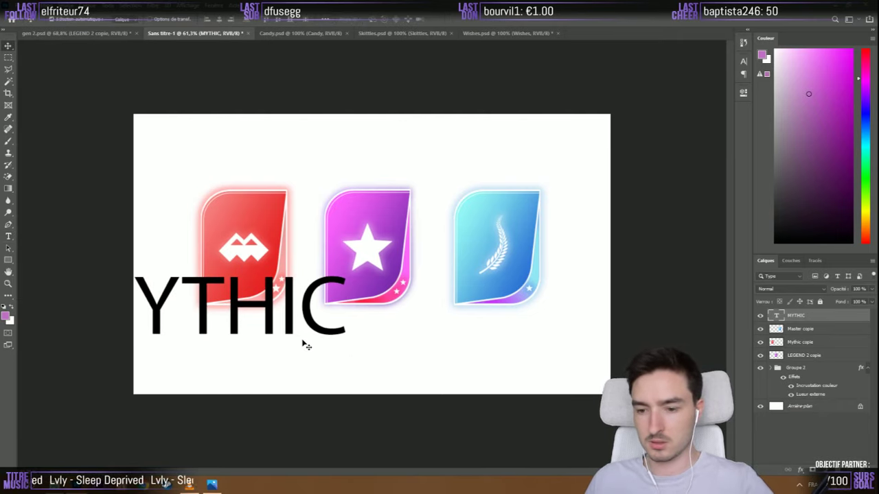
{"action": "left_click_drag", "start_coordinate": [346, 355], "coordinate": [400, 339]}
{"action": "key", "text": "Return"}
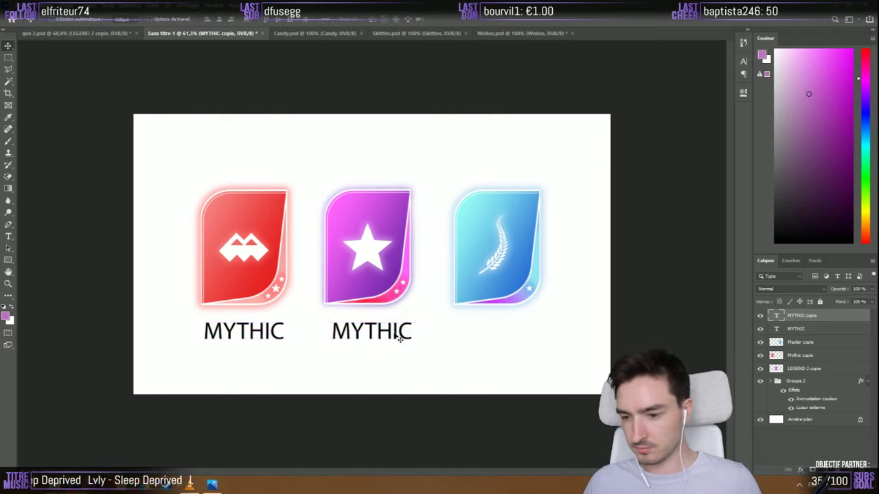
Retype the copied label under the purple badge as LEGEND
{"action": "double_click", "coordinate": [778, 317]}
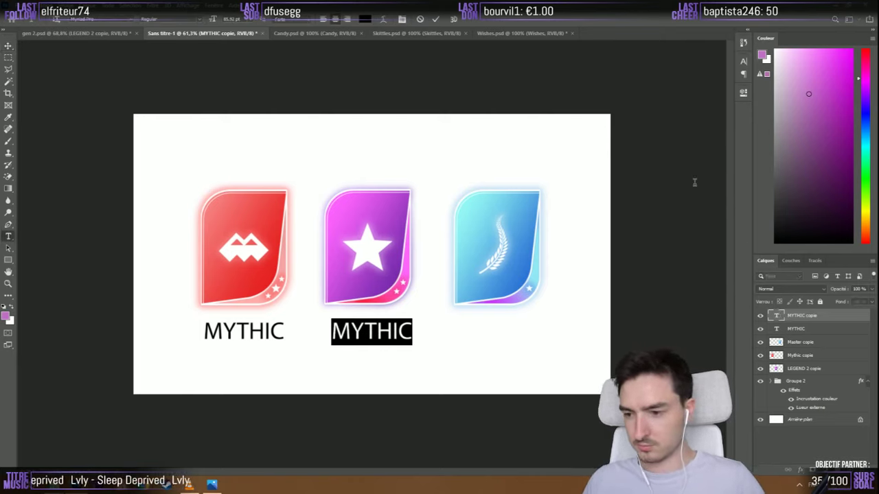
{"action": "type", "text": "LEGEND"}
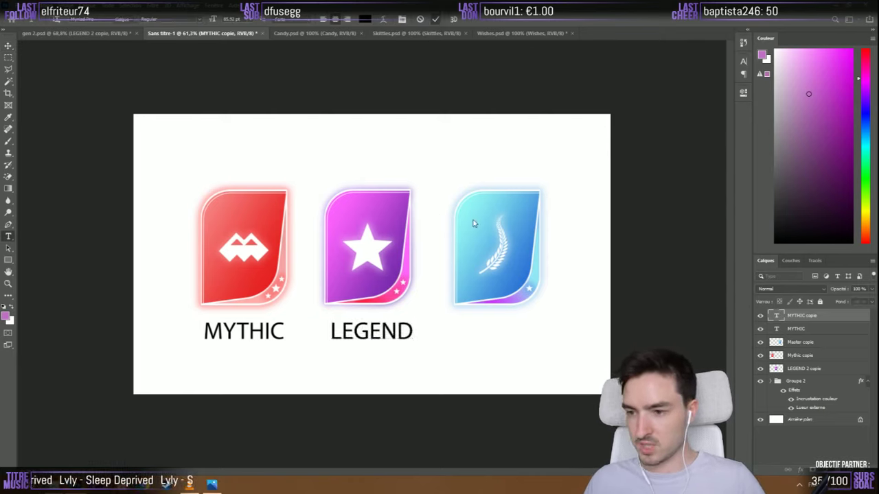
{"action": "left_click", "coordinate": [8, 45]}
Duplicate the label under the blue badge and retype it as MASTER
{"action": "key", "text": "ctrl+j"}
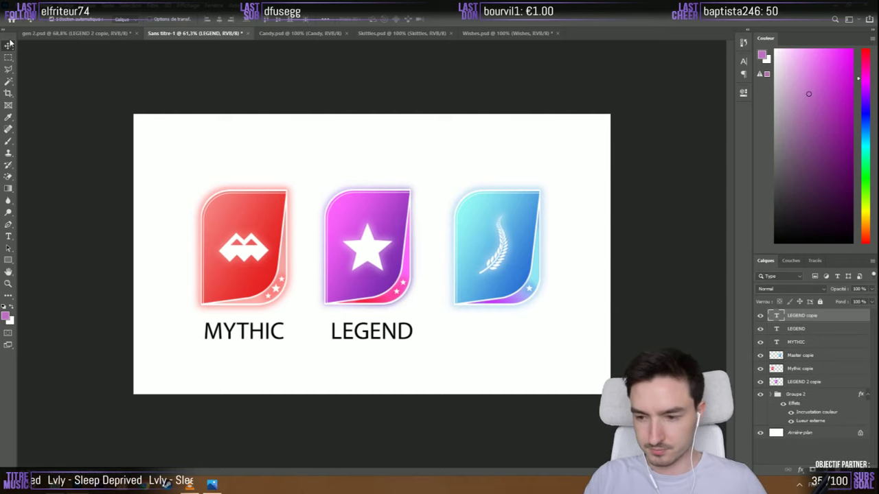
{"action": "left_click_drag", "start_coordinate": [373, 330], "coordinate": [509, 331]}
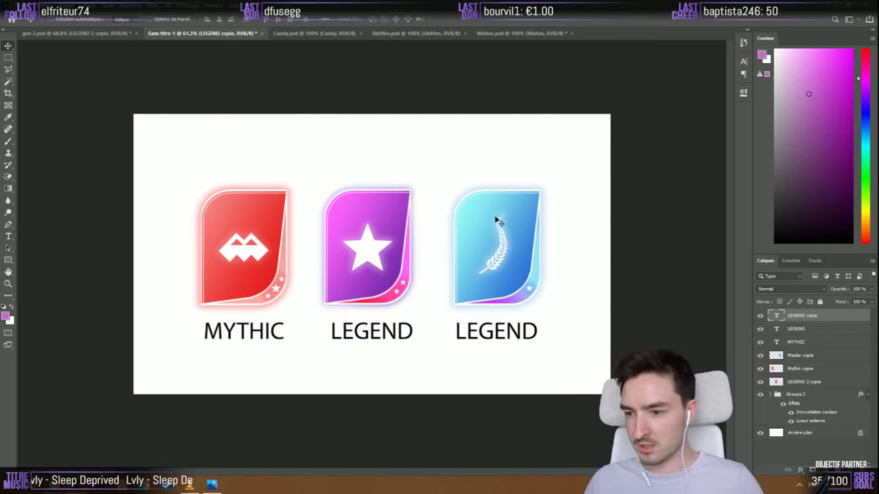
{"action": "double_click", "coordinate": [777, 316]}
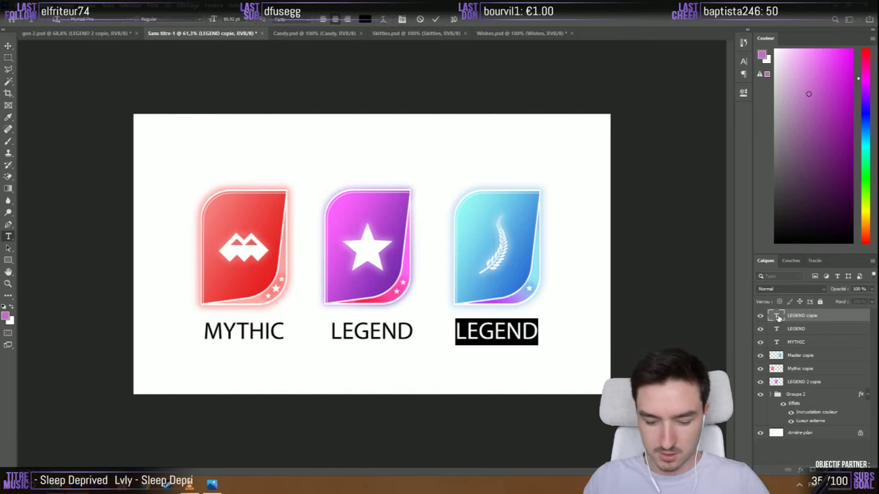
{"action": "type", "text": "MASTER"}
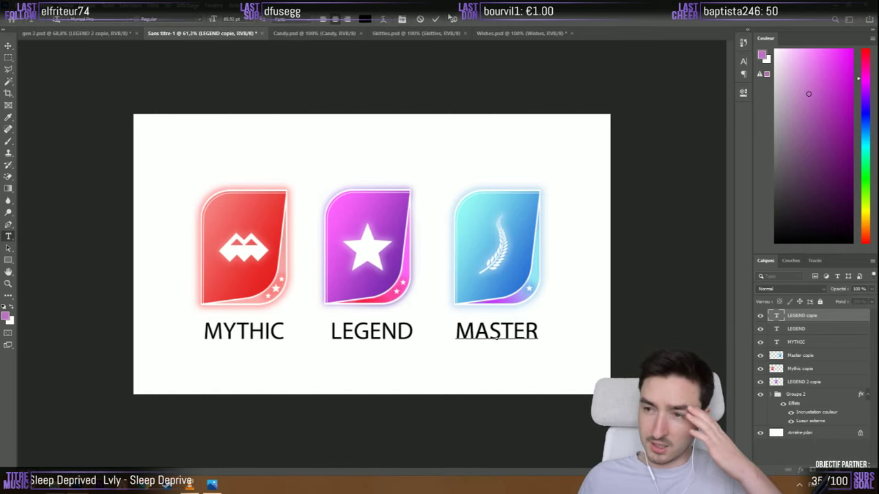
{"action": "left_click", "coordinate": [437, 18]}
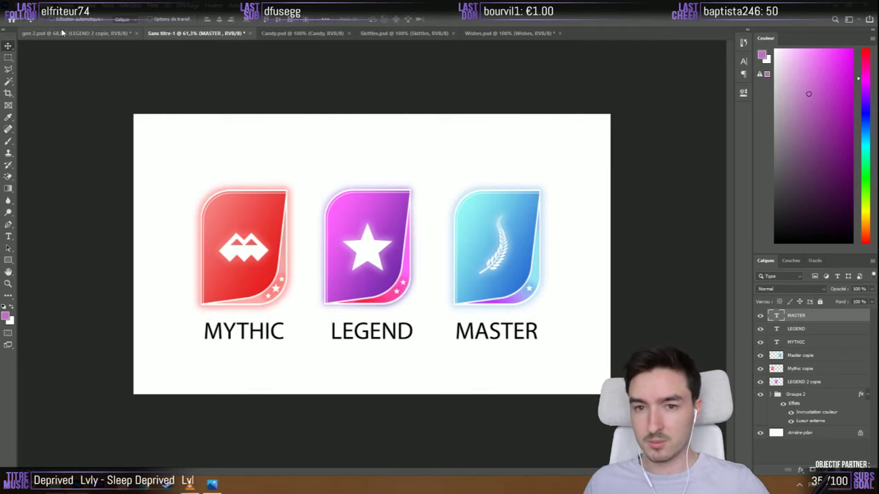
Return to gen 2.psd and delete the LEGEND 2 copie layer
{"action": "key", "text": "ctrl+shift+Tab"}
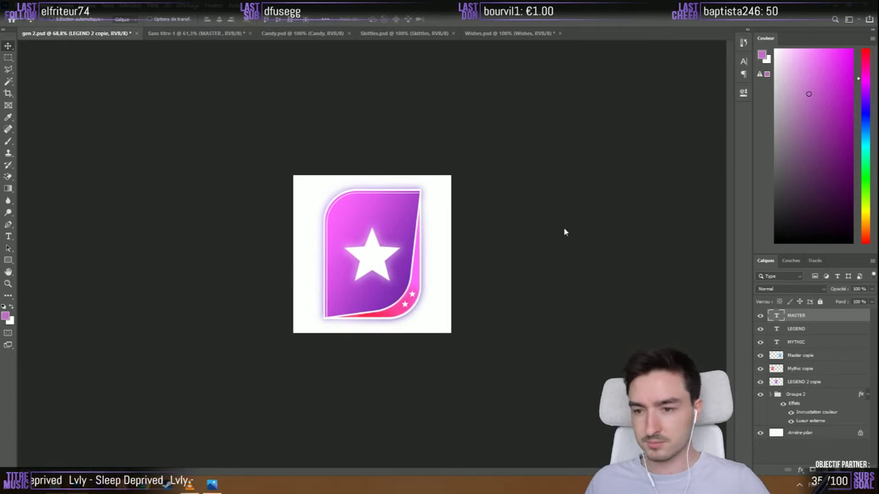
{"action": "scroll", "coordinate": [769, 376], "scroll_direction": "down", "scroll_amount": 2}
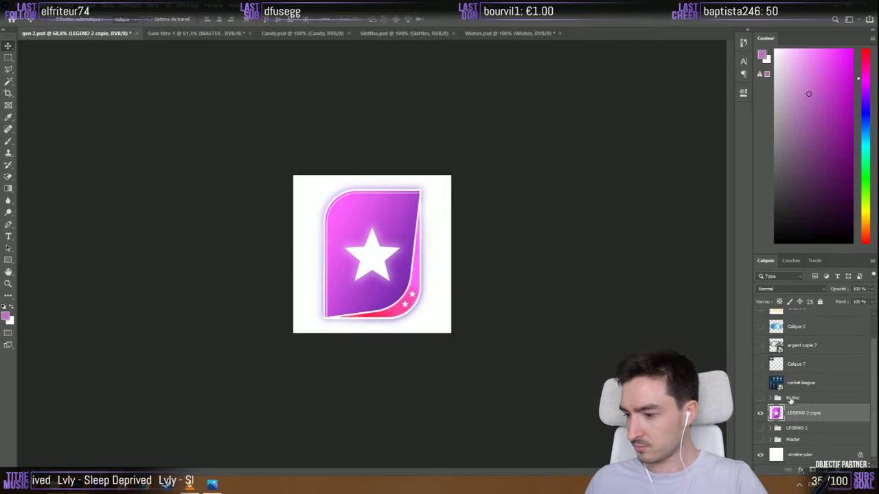
{"action": "key", "text": "Delete"}
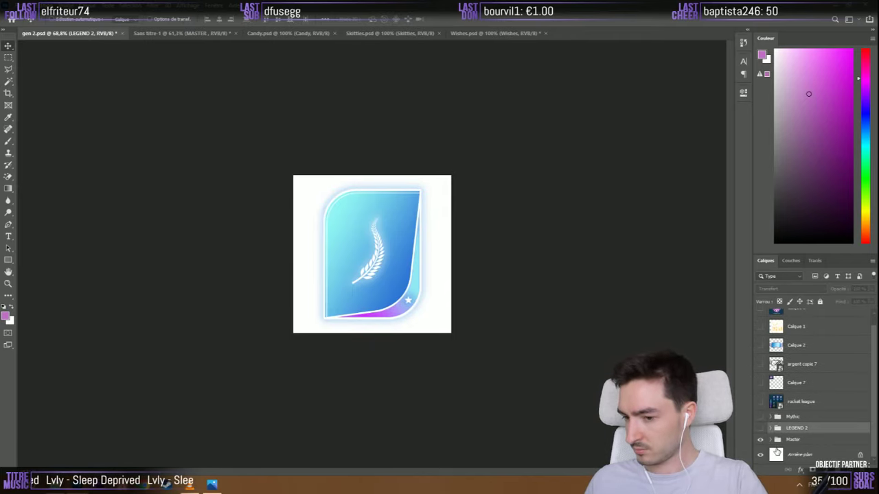
Expand the Master group and select its Rectangle 2 layer
{"action": "left_click", "coordinate": [777, 439]}
{"action": "scroll", "coordinate": [781, 431], "scroll_direction": "down", "scroll_amount": 3}
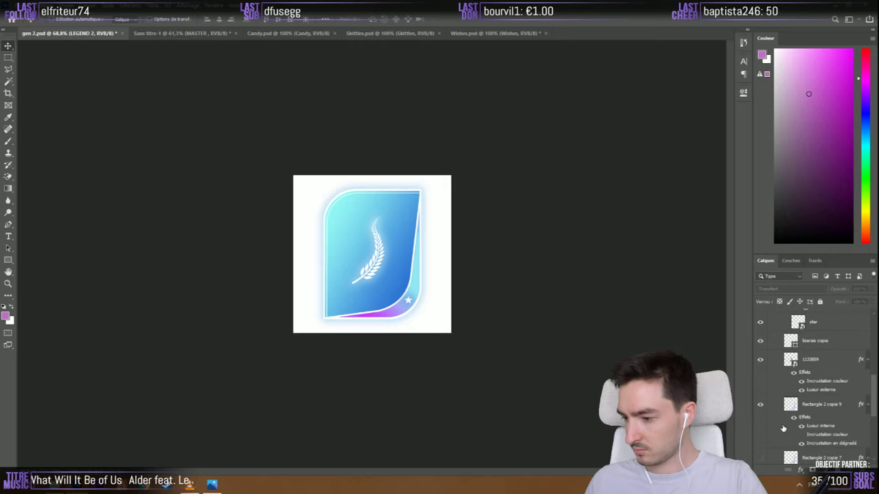
{"action": "scroll", "coordinate": [781, 410], "scroll_direction": "down", "scroll_amount": 4}
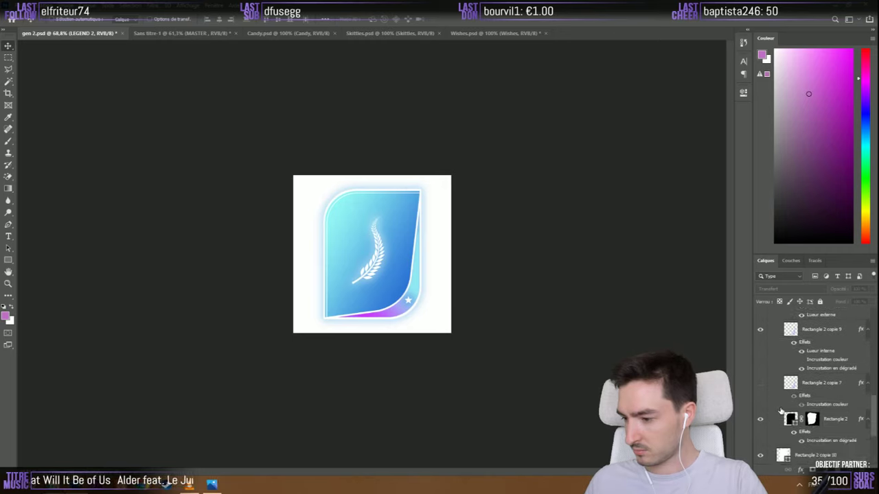
{"action": "scroll", "coordinate": [791, 386], "scroll_direction": "down", "scroll_amount": 1}
{"action": "left_click", "coordinate": [791, 386]}
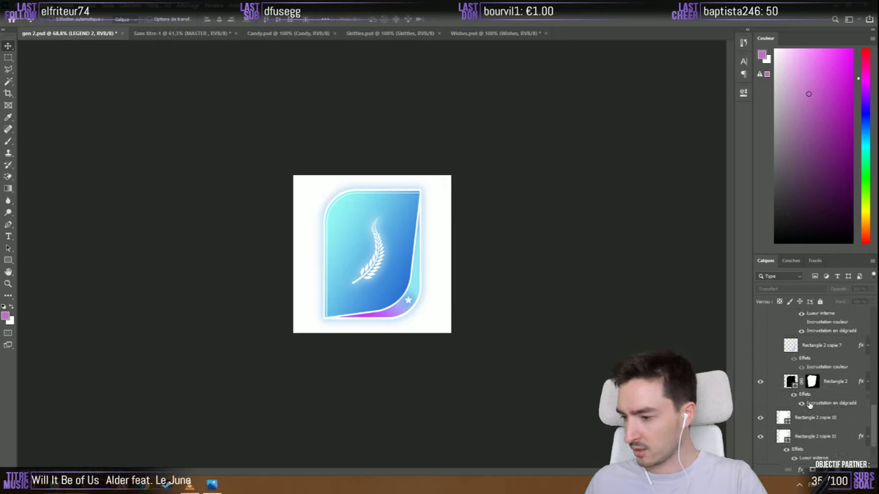
Recolour the left stop of Rectangle 2's gradient overlay to sky blue 71daf0
{"action": "double_click", "coordinate": [373, 303]}
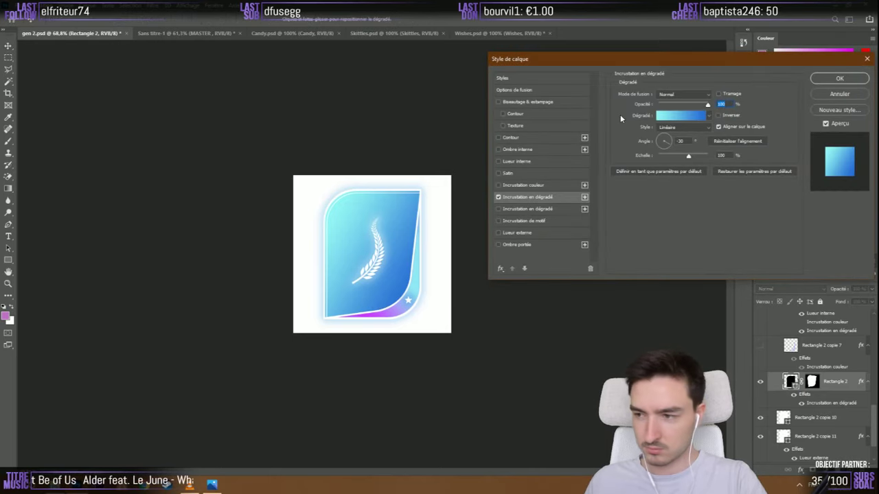
{"action": "left_click", "coordinate": [670, 118]}
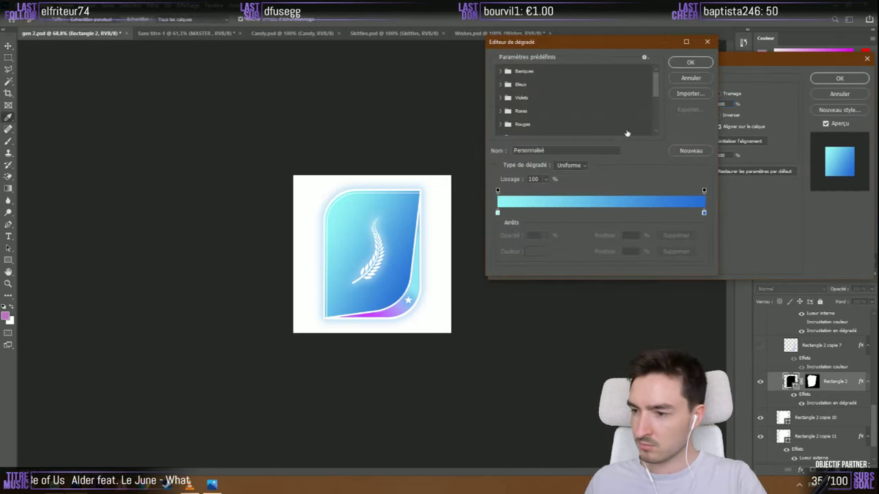
{"action": "left_click", "coordinate": [497, 214]}
{"action": "double_click", "coordinate": [497, 214]}
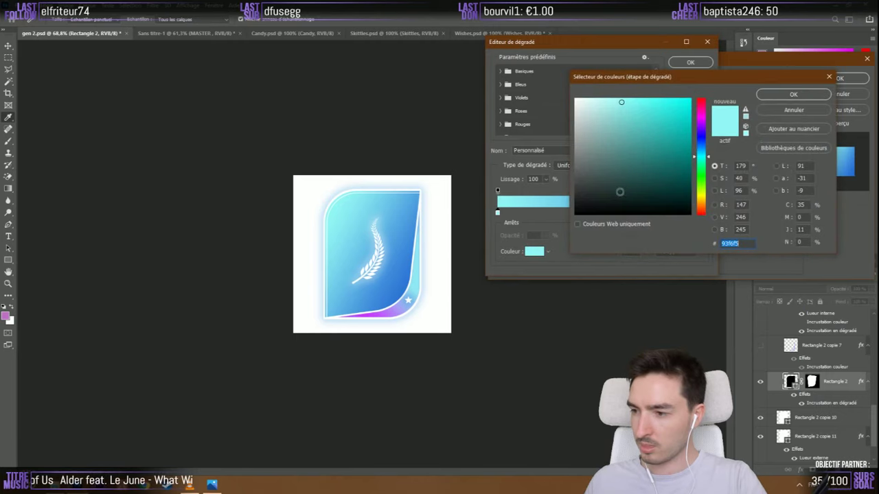
{"action": "left_click", "coordinate": [626, 113]}
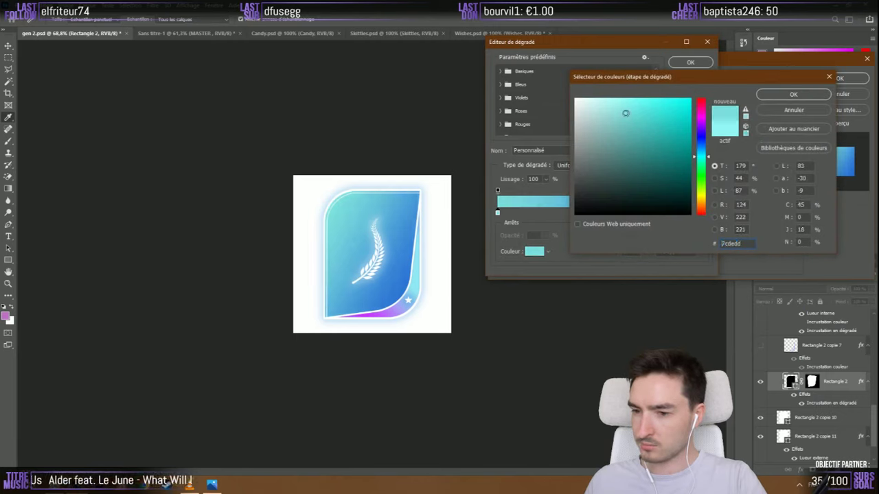
{"action": "left_click_drag", "start_coordinate": [626, 113], "coordinate": [642, 104]}
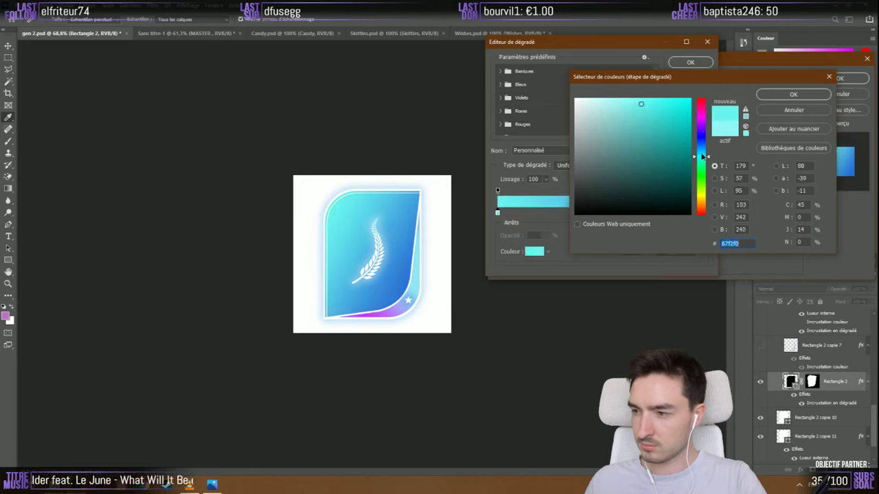
{"action": "left_click", "coordinate": [702, 154]}
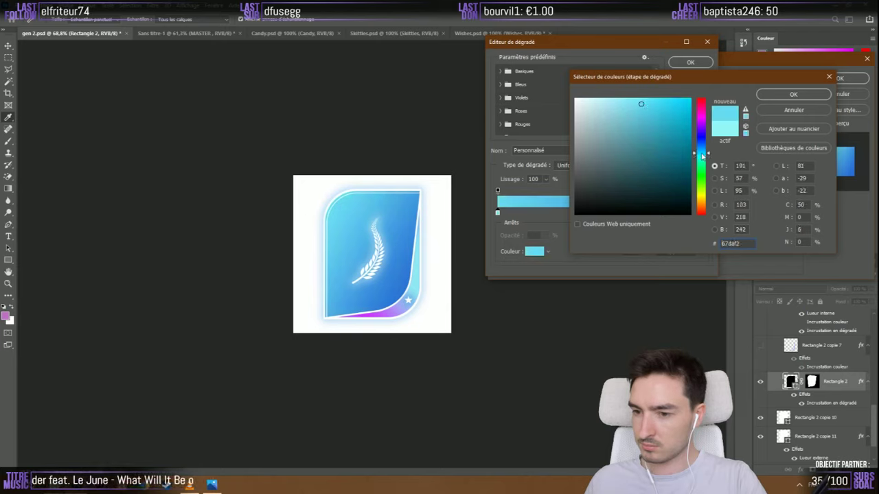
{"action": "left_click", "coordinate": [633, 101]}
{"action": "left_click_drag", "start_coordinate": [633, 101], "coordinate": [636, 105]}
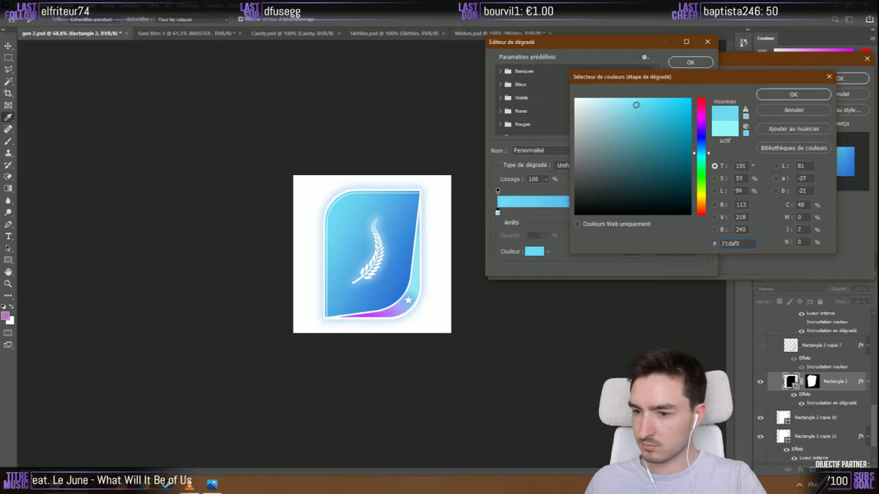
{"action": "left_click", "coordinate": [768, 96]}
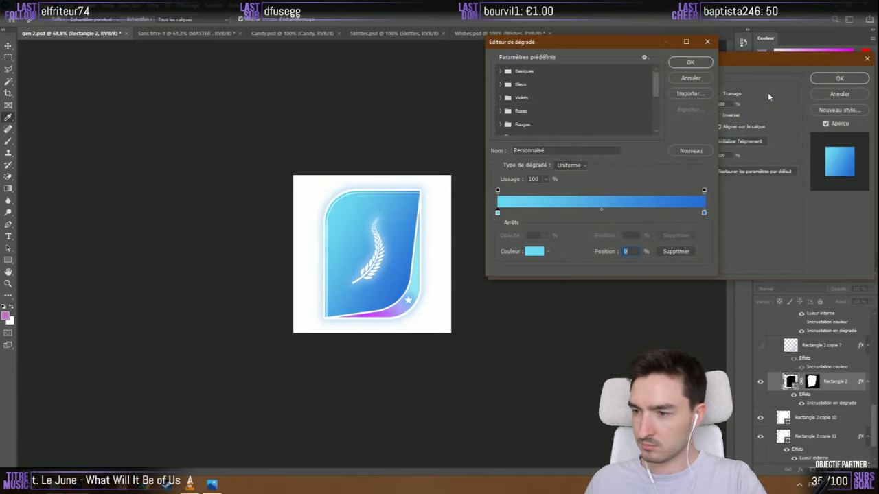
Set the right gradient stop to deeper blue 1841c6 and apply the layer style
{"action": "double_click", "coordinate": [704, 211]}
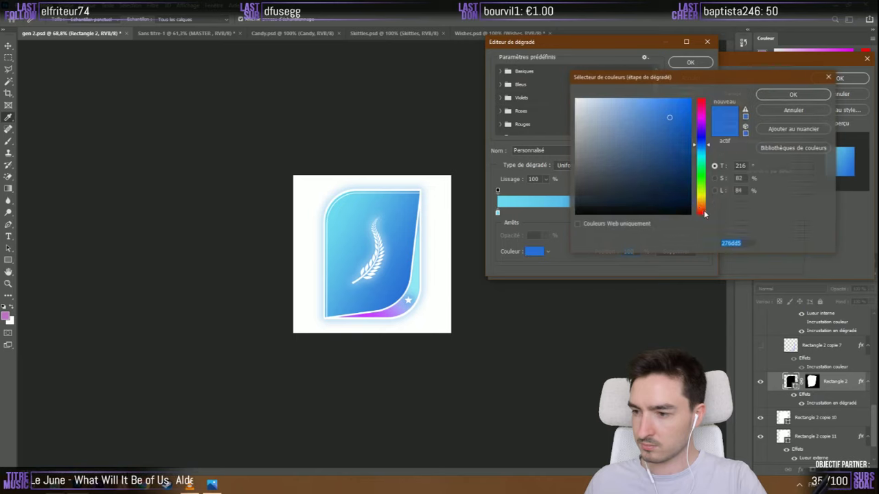
{"action": "left_click", "coordinate": [677, 124]}
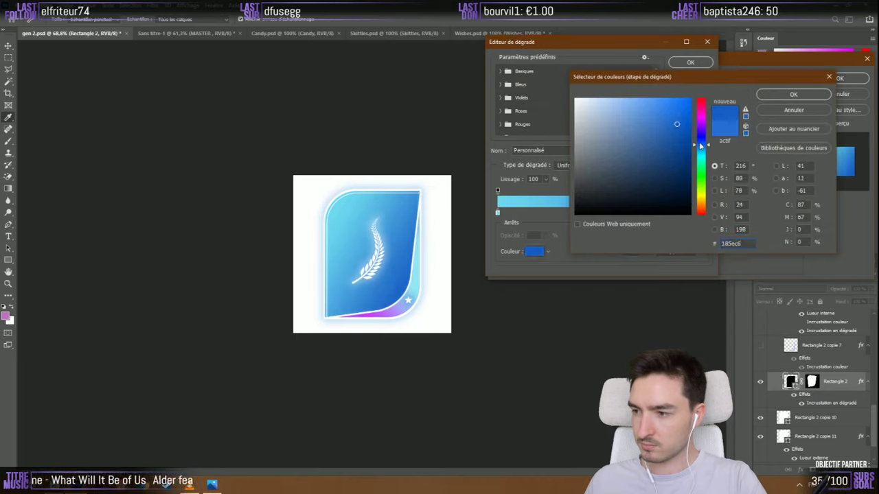
{"action": "mouse_move", "coordinate": [701, 145]}
{"action": "left_mouse_down"}
{"action": "mouse_move", "coordinate": [701, 154]}
{"action": "mouse_move", "coordinate": [706, 146]}
{"action": "left_mouse_up"}
{"action": "left_click", "coordinate": [793, 94]}
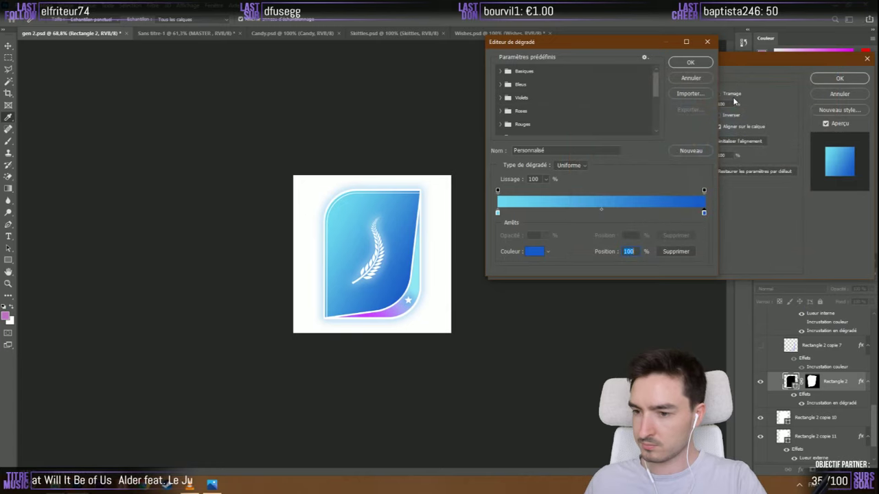
{"action": "left_click", "coordinate": [690, 62]}
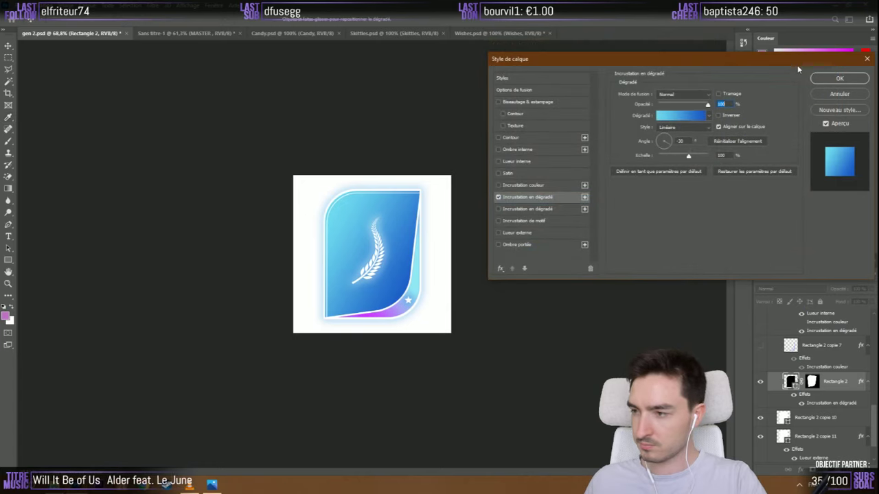
{"action": "left_click", "coordinate": [826, 81]}
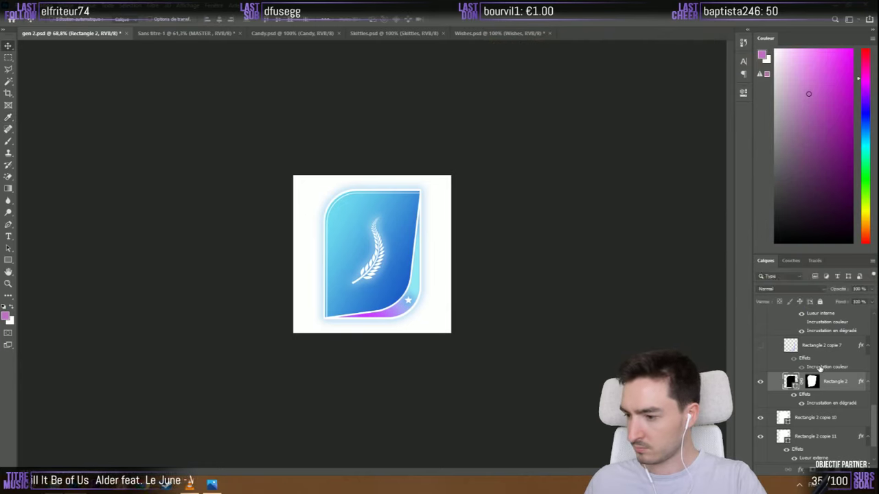
Recolour a stop in Rectangle 2 copie 9's gradient overlay to light cyan 6dd7ef
{"action": "scroll", "coordinate": [826, 332], "scroll_direction": "up", "scroll_amount": 1}
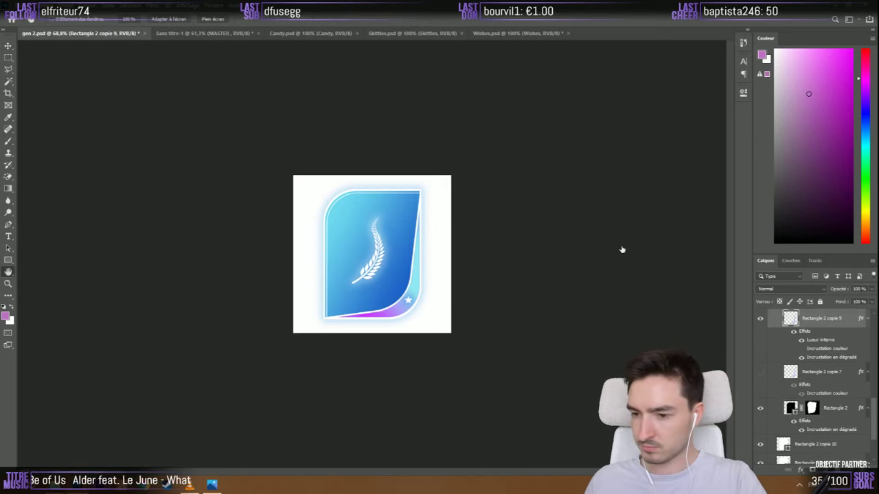
{"action": "left_click", "coordinate": [526, 197]}
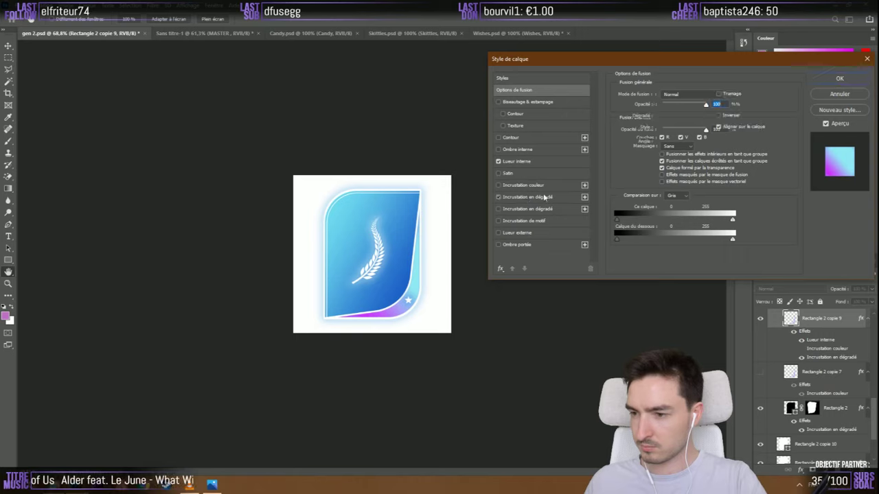
{"action": "left_click", "coordinate": [701, 117]}
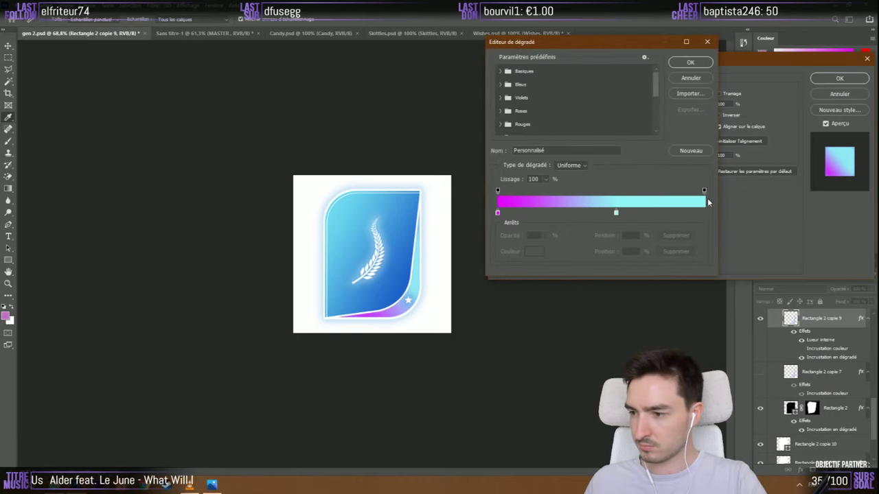
{"action": "double_click", "coordinate": [617, 214]}
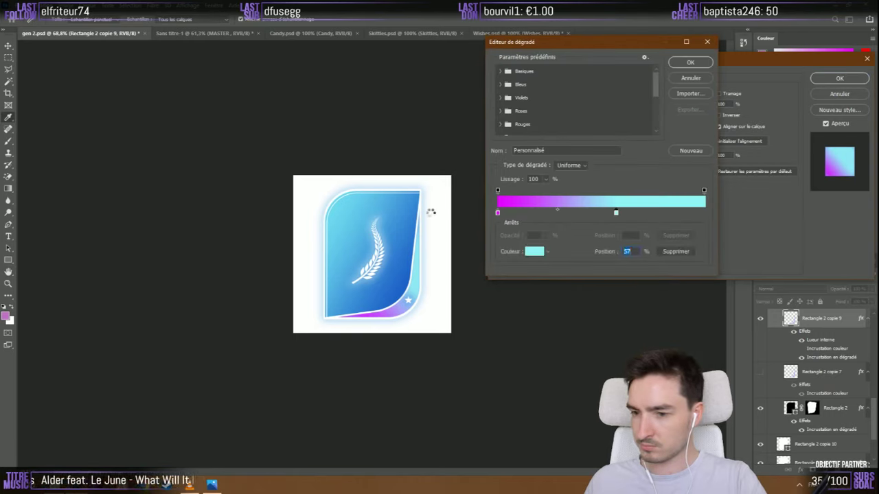
{"action": "left_click", "coordinate": [339, 203]}
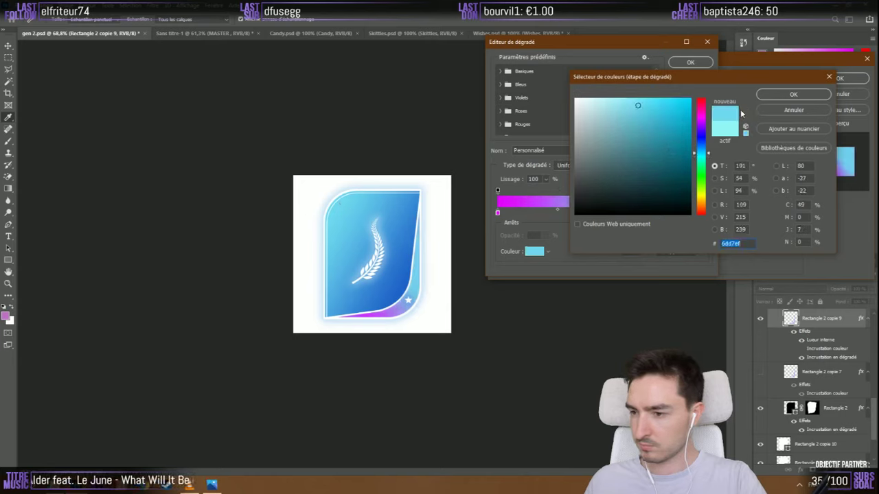
{"action": "left_click", "coordinate": [791, 94]}
{"action": "left_click", "coordinate": [691, 62]}
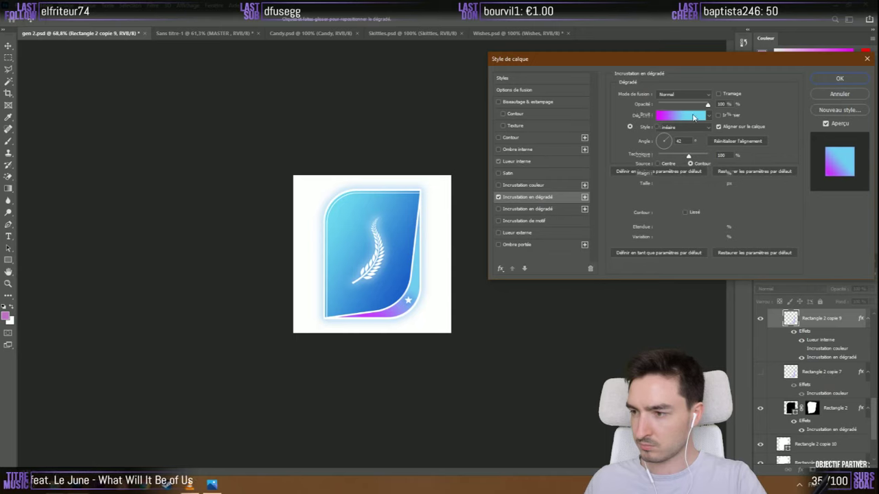
Enable Inner Glow with a deeper blue sampled from the badge and apply
{"action": "left_click", "coordinate": [519, 162]}
{"action": "left_click", "coordinate": [643, 126]}
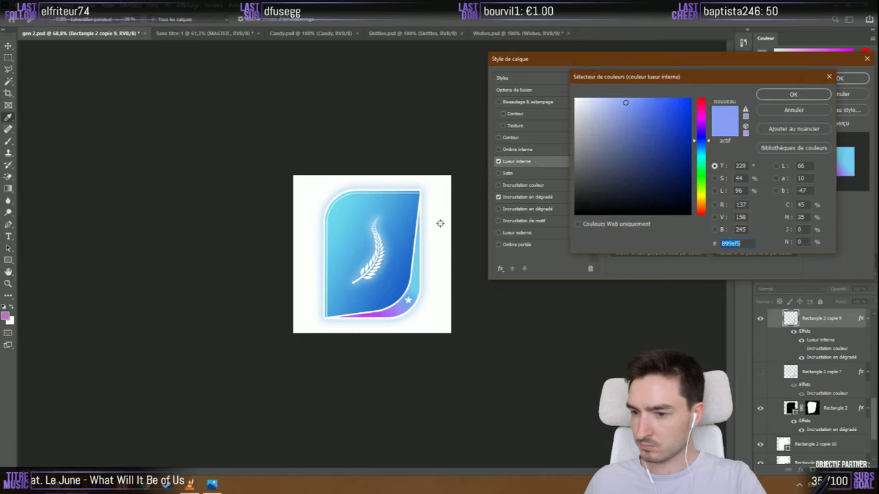
{"action": "left_click", "coordinate": [409, 244]}
{"action": "left_click", "coordinate": [772, 95]}
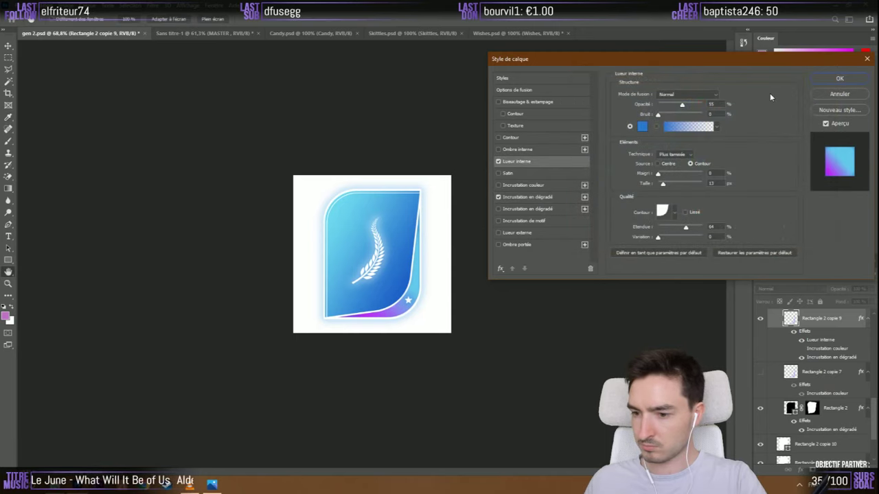
{"action": "left_click", "coordinate": [838, 79]}
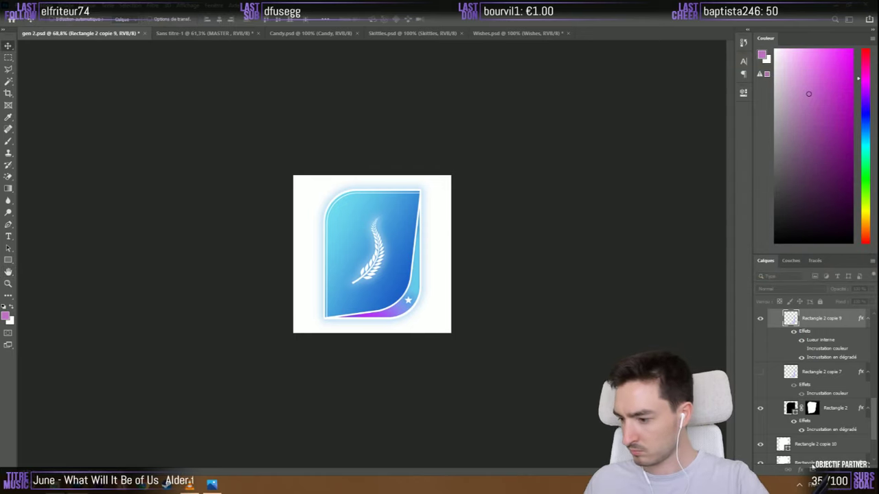
Add a white layer mask to the badge layer, test a black brush stroke, then undo it
{"action": "left_click", "coordinate": [811, 469]}
{"action": "scroll", "coordinate": [374, 348], "scroll_direction": "up", "scroll_amount": 2}
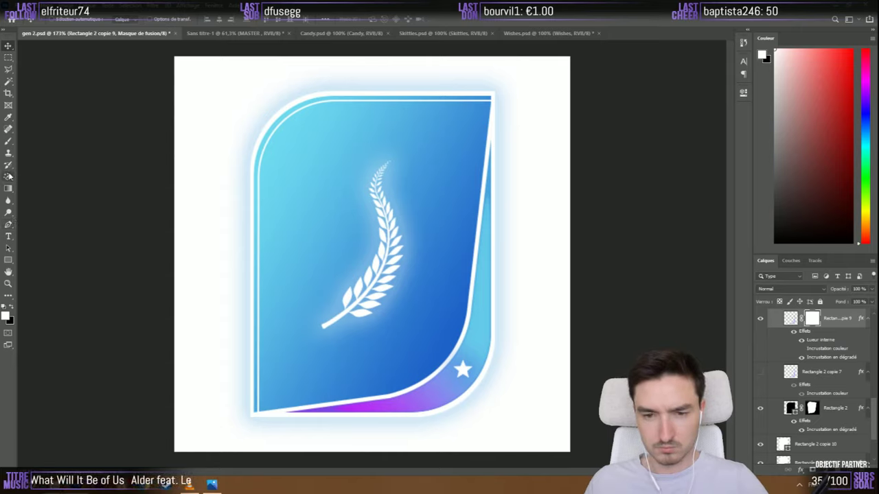
{"action": "left_click", "coordinate": [8, 141]}
{"action": "key", "text": "x"}
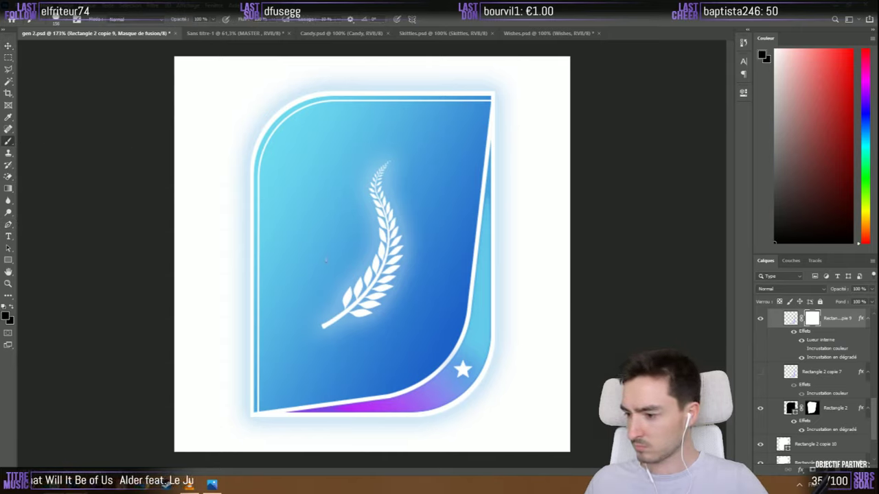
{"action": "right_click", "coordinate": [326, 260]}
{"action": "double_click", "coordinate": [362, 339]}
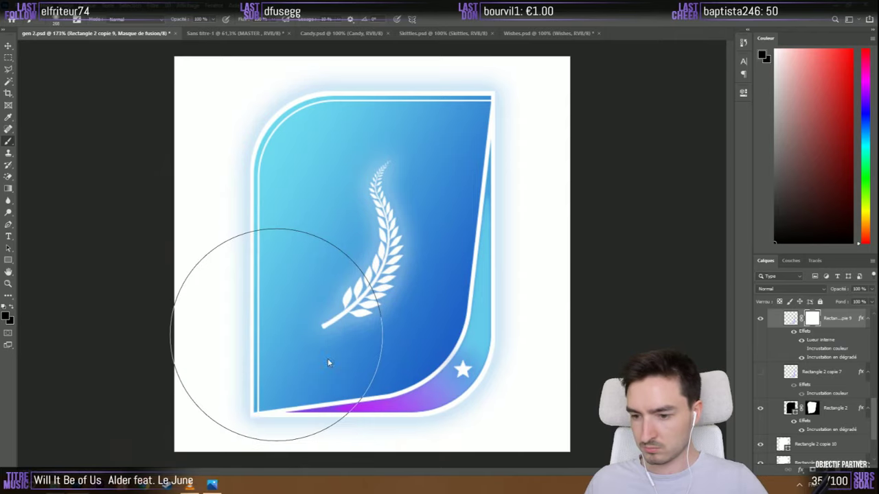
{"action": "mouse_move", "coordinate": [256, 421]}
{"action": "left_mouse_down"}
{"action": "mouse_move", "coordinate": [296, 438]}
{"action": "mouse_move", "coordinate": [392, 426]}
{"action": "left_mouse_up"}
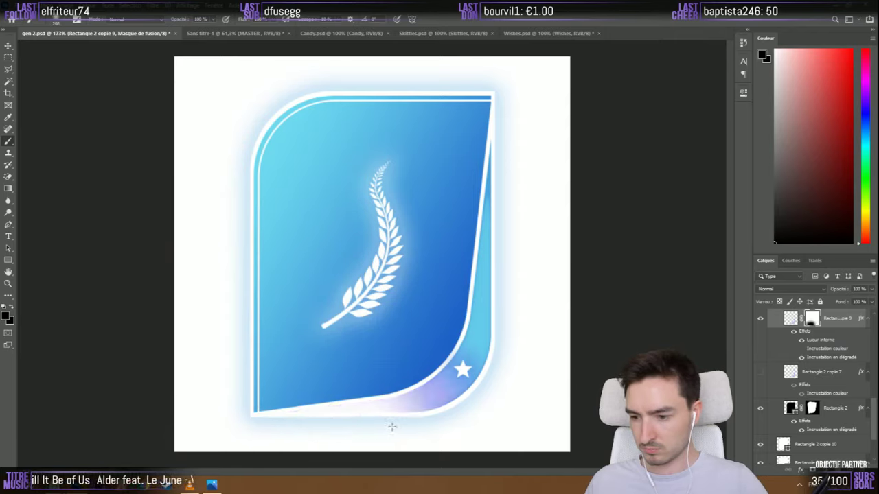
{"action": "key", "text": "ctrl+z"}
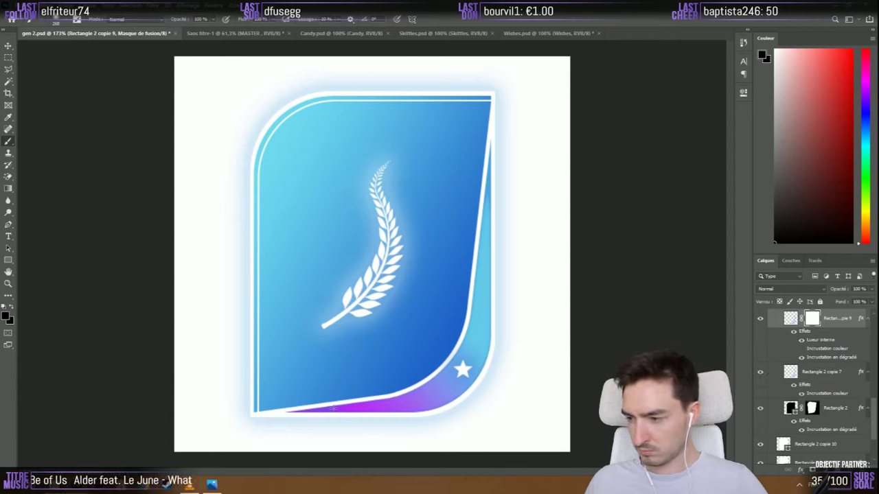
Duplicate the badge layer to preview its effects, then delete the duplicate
{"action": "scroll", "coordinate": [808, 361], "scroll_direction": "up", "scroll_amount": 2}
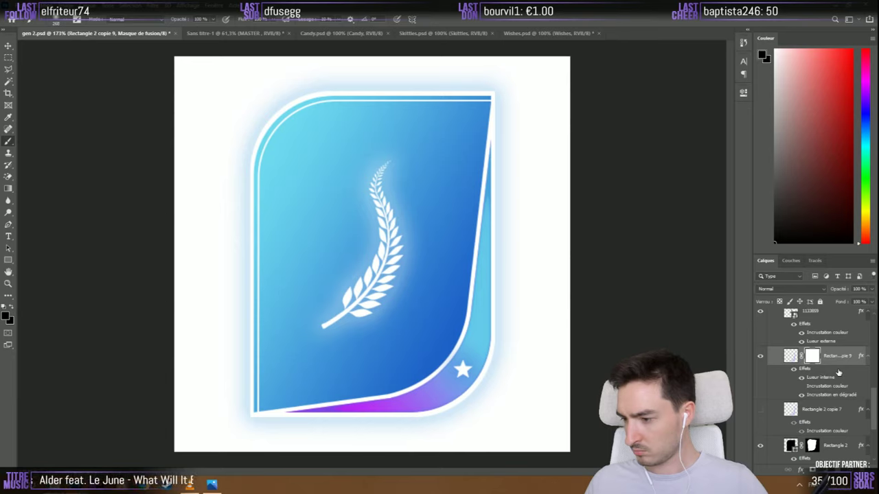
{"action": "key", "text": "ctrl+j"}
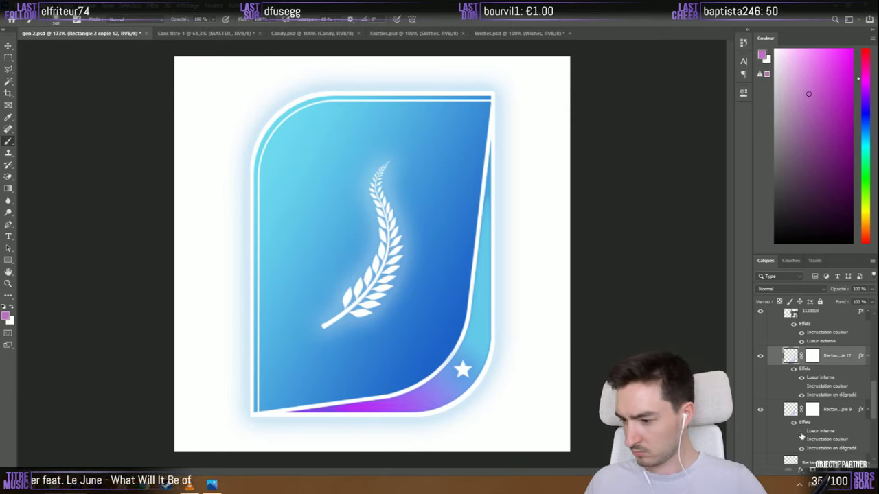
{"action": "left_click", "coordinate": [801, 396]}
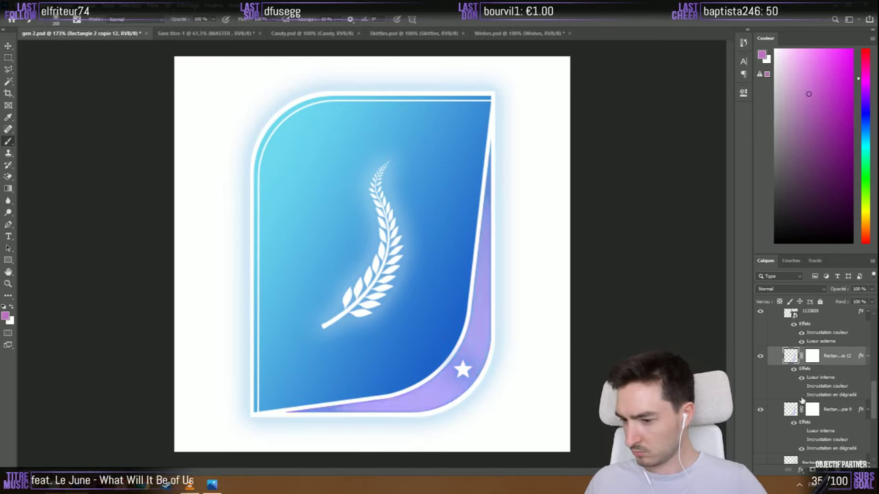
{"action": "left_click", "coordinate": [760, 358]}
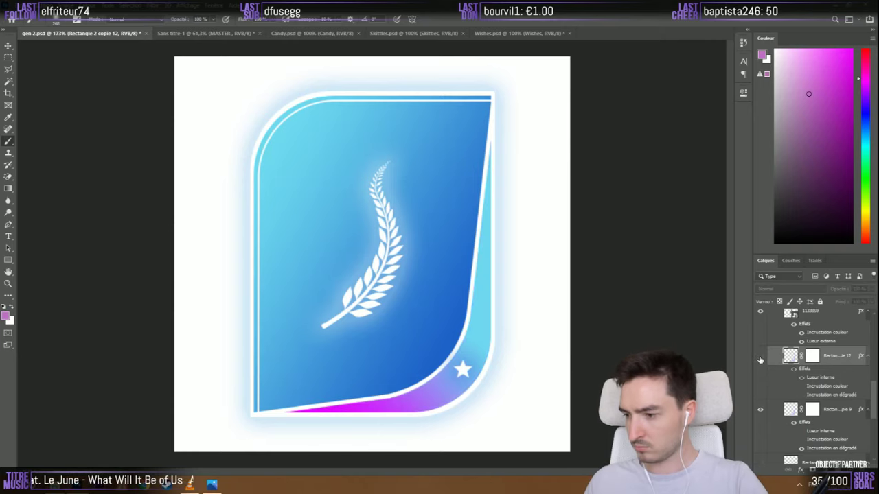
{"action": "key", "text": "Delete"}
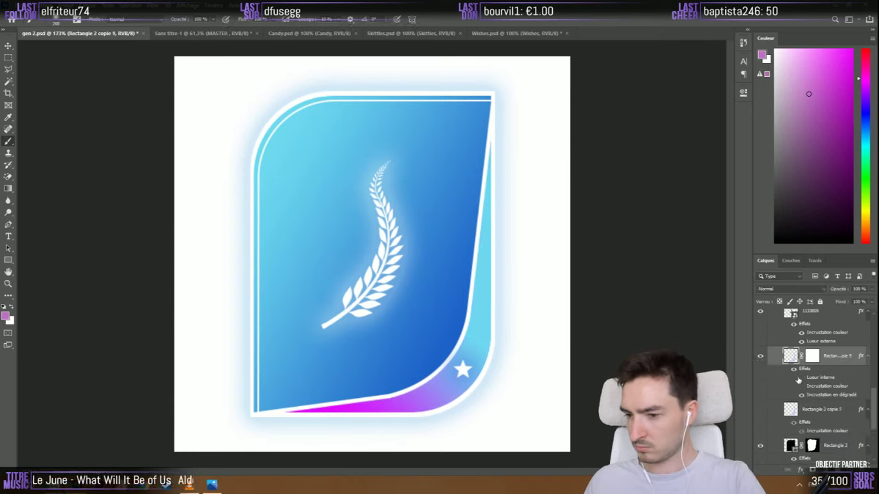
{"action": "left_click", "coordinate": [801, 378]}
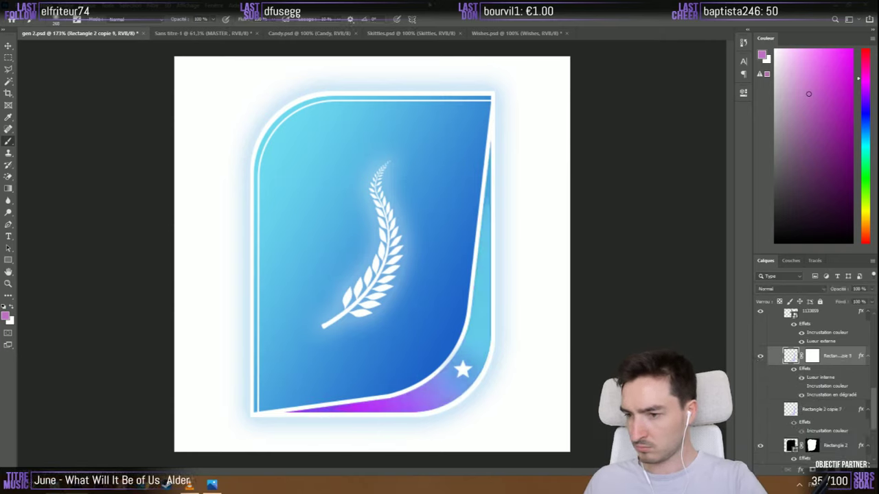
{"action": "scroll", "coordinate": [210, 213], "scroll_direction": "down", "scroll_amount": 5}
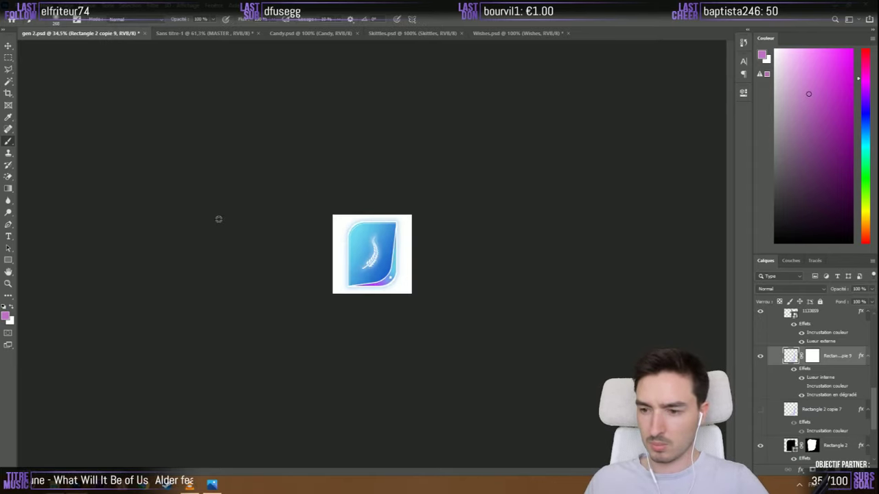
Duplicate the Master group, merge the copy into one layer, and drag it into Sans titre-1
{"action": "scroll", "coordinate": [226, 223], "scroll_direction": "up", "scroll_amount": 5}
{"action": "scroll", "coordinate": [383, 271], "scroll_direction": "down", "scroll_amount": 5}
{"action": "scroll", "coordinate": [332, 271], "scroll_direction": "up", "scroll_amount": 5}
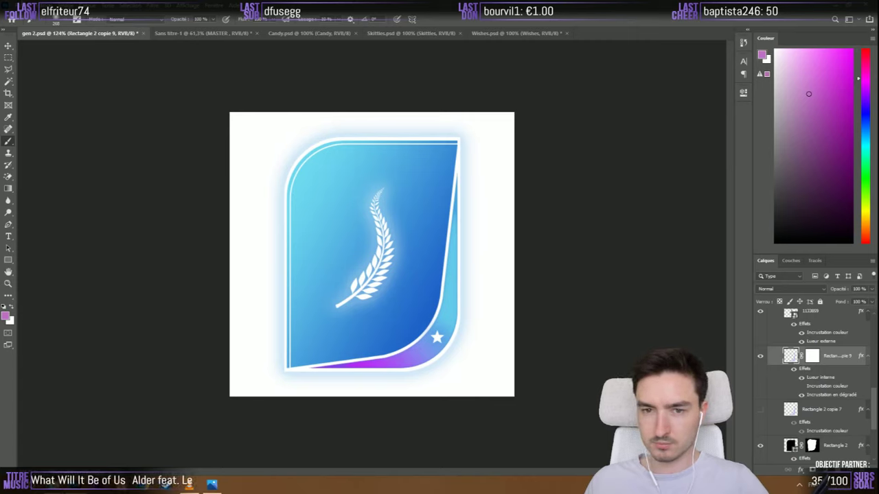
{"action": "scroll", "coordinate": [795, 315], "scroll_direction": "up", "scroll_amount": 5}
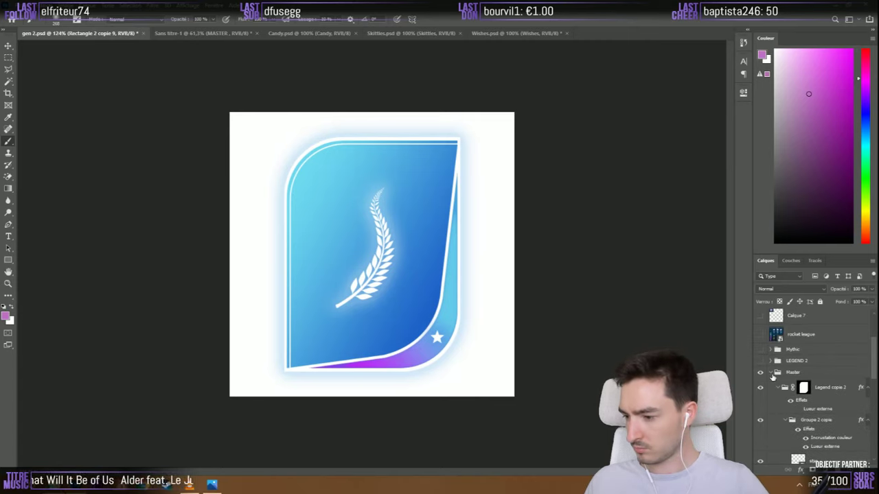
{"action": "left_click", "coordinate": [772, 374]}
{"action": "key", "text": "ctrl+j"}
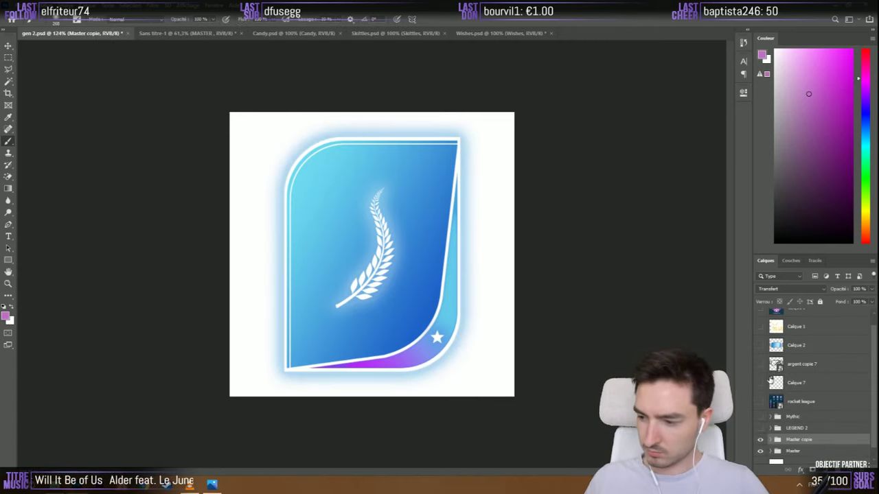
{"action": "right_click", "coordinate": [790, 439]}
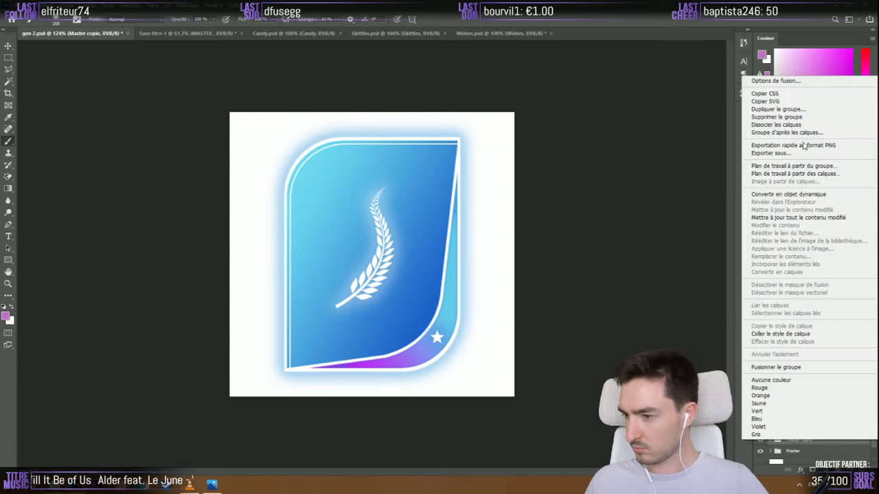
{"action": "left_click", "coordinate": [778, 368]}
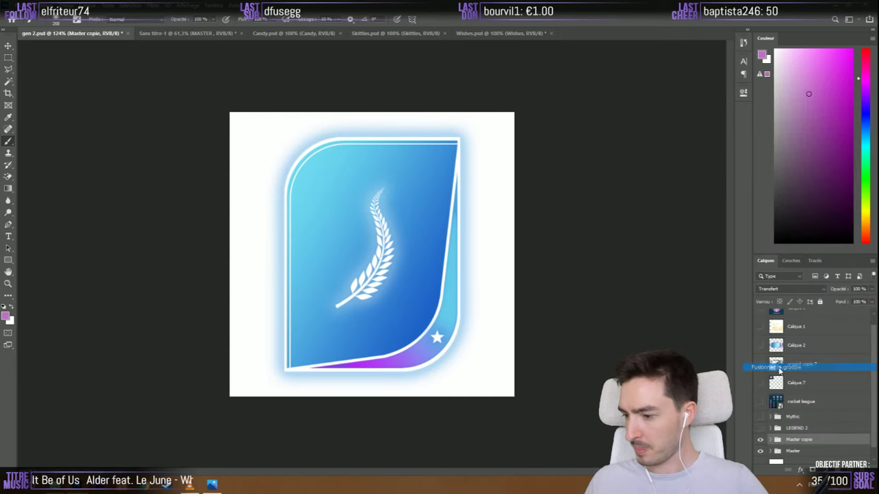
{"action": "left_click_drag", "start_coordinate": [776, 443], "coordinate": [506, 247]}
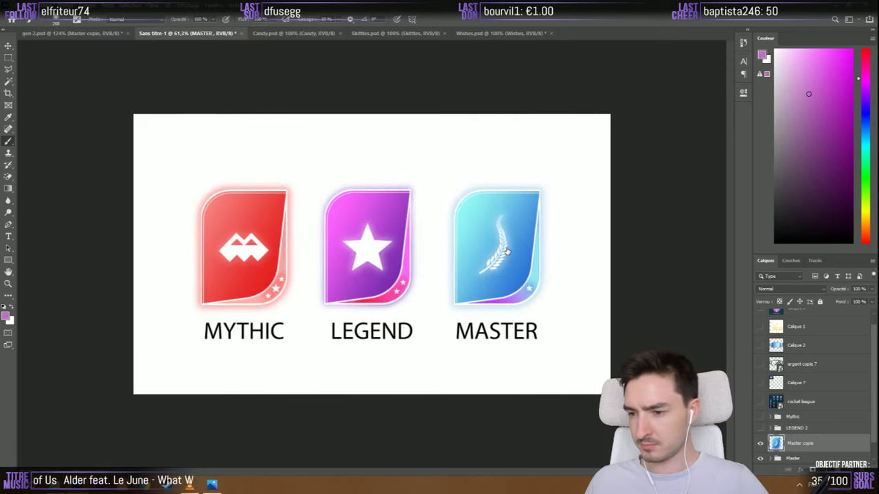
Nudge the new blue badge onto the old one and delete the older Master copie layer
{"action": "left_click", "coordinate": [8, 46]}
{"action": "key", "text": "Left"}
{"action": "key", "text": "Left"}
{"action": "key", "text": "Left"}
{"action": "key", "text": "Left"}
{"action": "key", "text": "Left"}
{"action": "key", "text": "Left"}
{"action": "key", "text": "Left"}
{"action": "key", "text": "Left"}
{"action": "key", "text": "Left"}
{"action": "key", "text": "Left"}
{"action": "key", "text": "Left"}
{"action": "key", "text": "Left"}
{"action": "key", "text": "Left"}
{"action": "key", "text": "Left"}
{"action": "key", "text": "Left"}
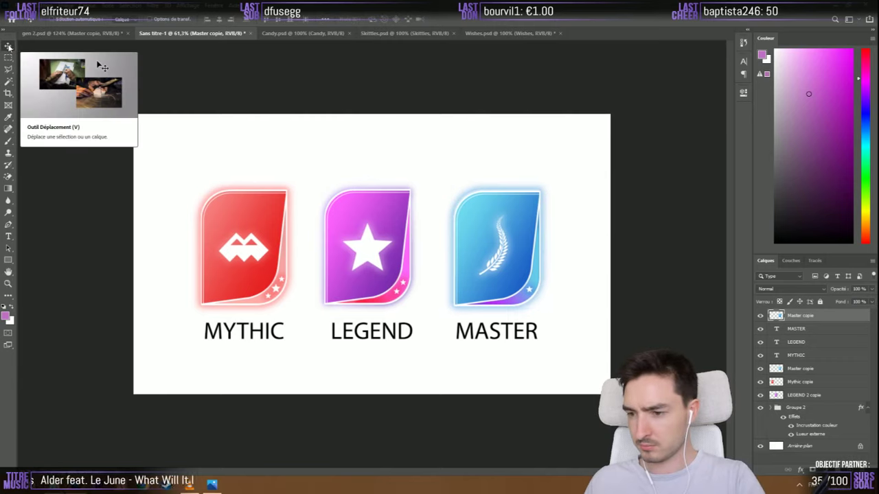
{"action": "left_click", "coordinate": [791, 371]}
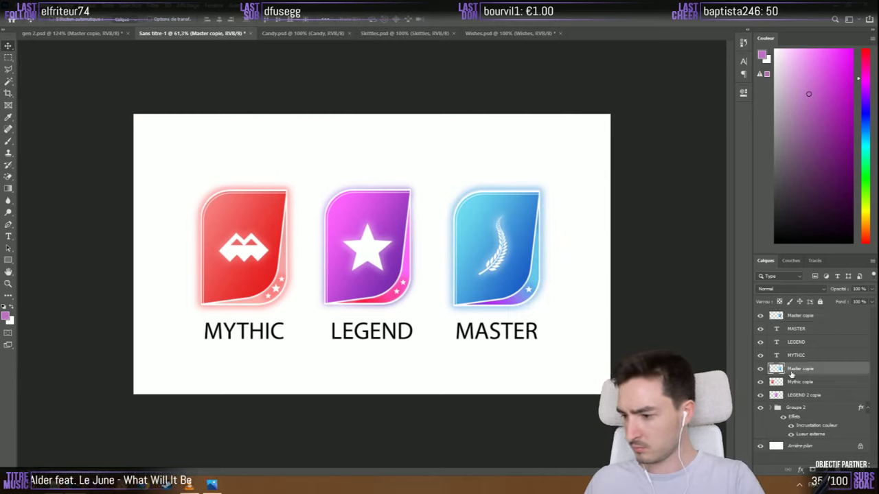
{"action": "key", "text": "Delete"}
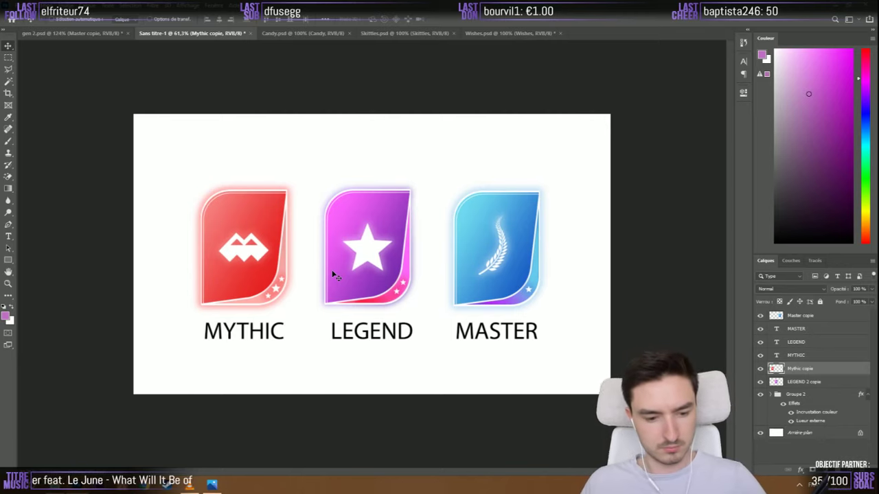
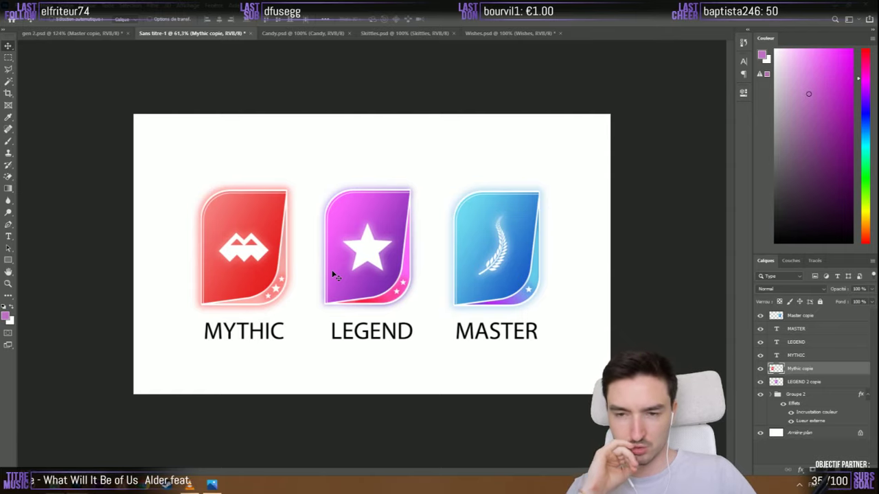
Switch to gen 2.psd and expand the Master copie group's layers
{"action": "left_click", "coordinate": [72, 33]}
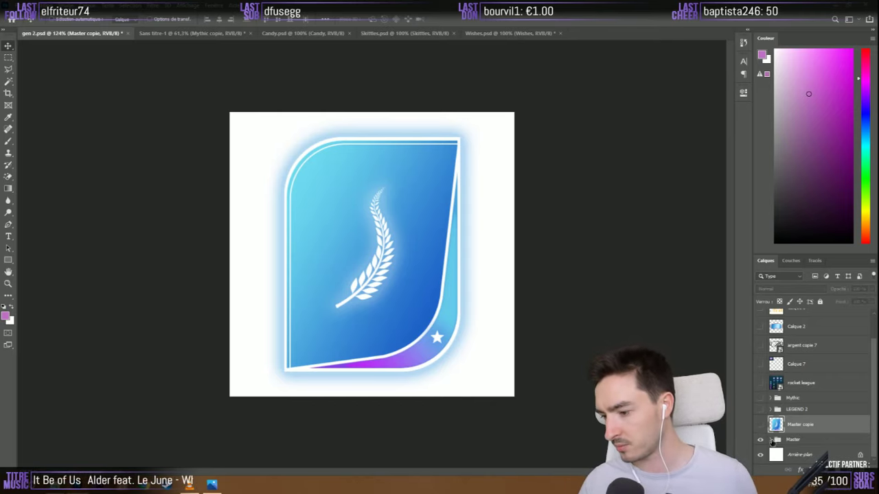
{"action": "left_click", "coordinate": [769, 424]}
{"action": "scroll", "coordinate": [787, 385], "scroll_direction": "down", "scroll_amount": 3}
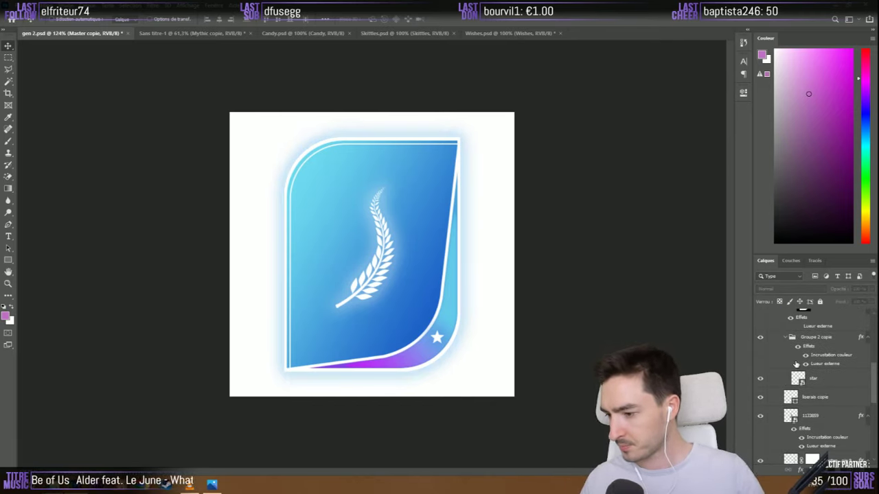
{"action": "scroll", "coordinate": [800, 382], "scroll_direction": "up", "scroll_amount": 2}
{"action": "scroll", "coordinate": [802, 382], "scroll_direction": "down", "scroll_amount": 2}
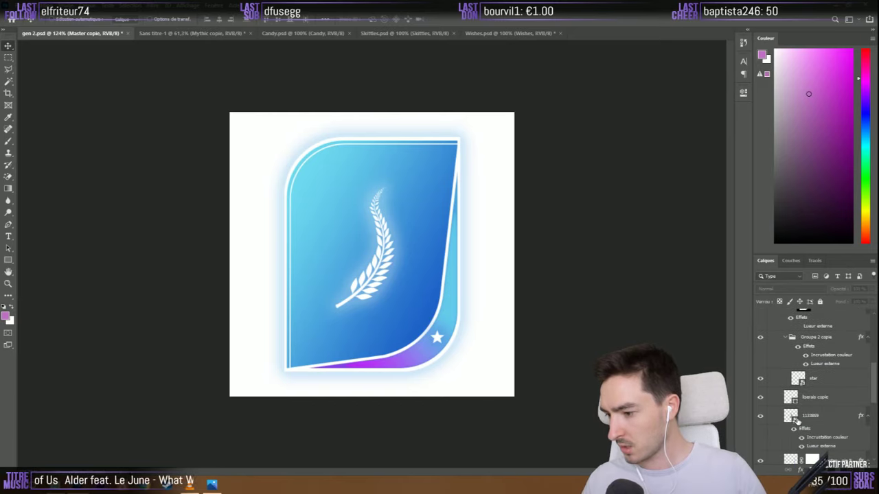
Toggle the star and wheat emblem layers' visibility to identify the emblem layer 113859
{"action": "left_click", "coordinate": [834, 382]}
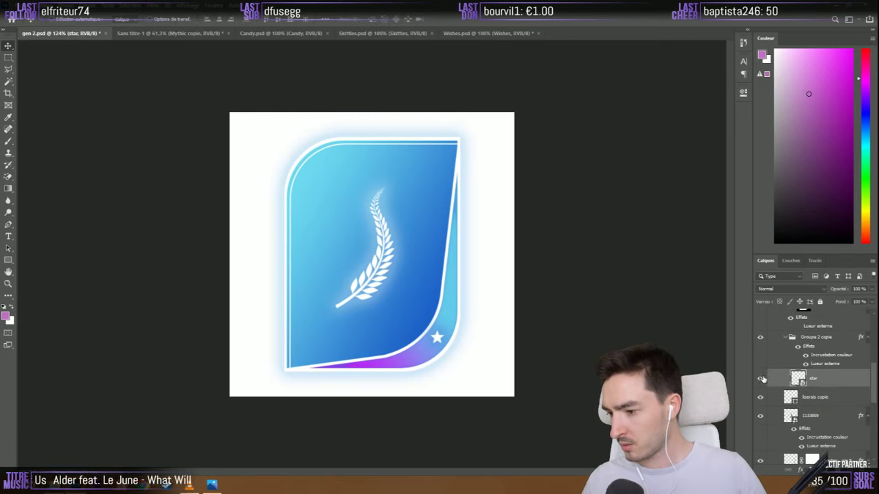
{"action": "left_click", "coordinate": [760, 379]}
{"action": "left_click", "coordinate": [760, 379]}
{"action": "scroll", "coordinate": [817, 376], "scroll_direction": "down", "scroll_amount": 2}
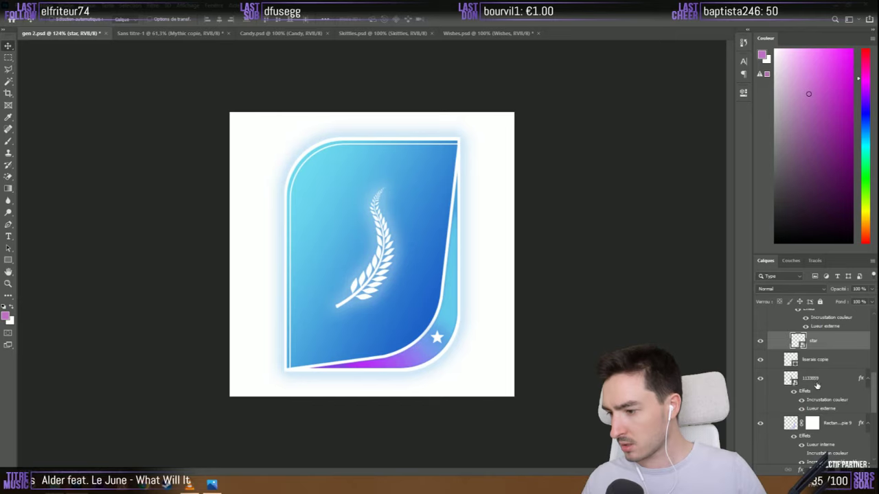
{"action": "left_click", "coordinate": [817, 385]}
{"action": "left_click", "coordinate": [760, 379]}
{"action": "left_click", "coordinate": [760, 379]}
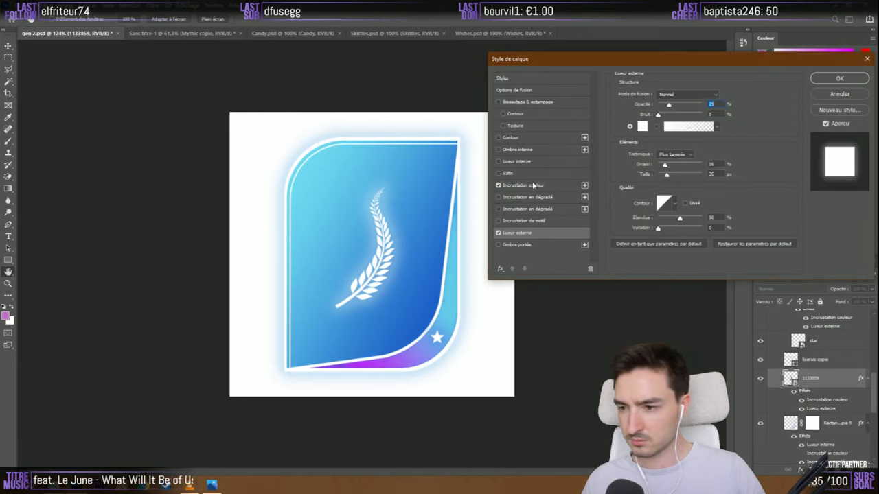
Set the emblem's Color Overlay colour to #FFD700
{"action": "left_click", "coordinate": [532, 184]}
{"action": "left_click", "coordinate": [731, 96]}
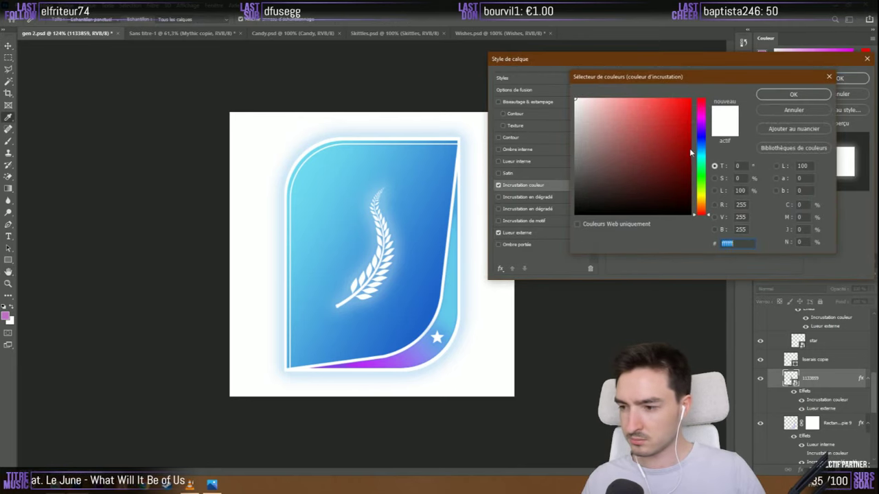
{"action": "type", "text": "FFD700"}
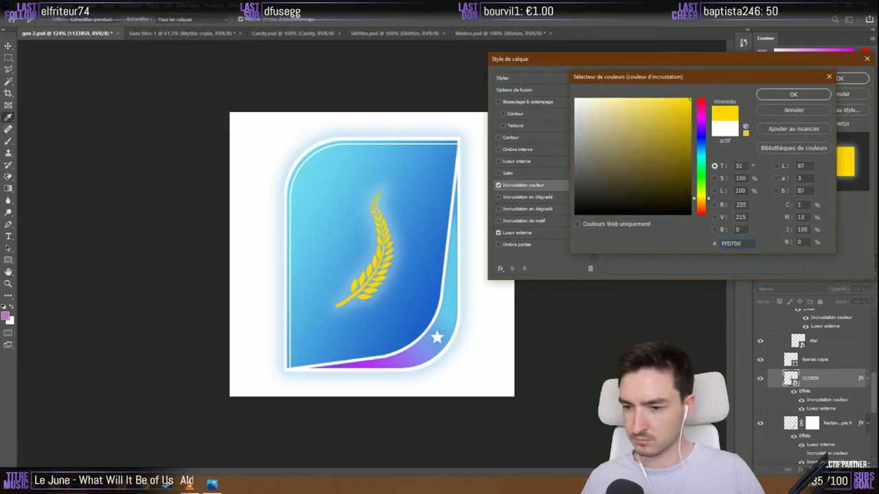
{"action": "key", "text": "Tab"}
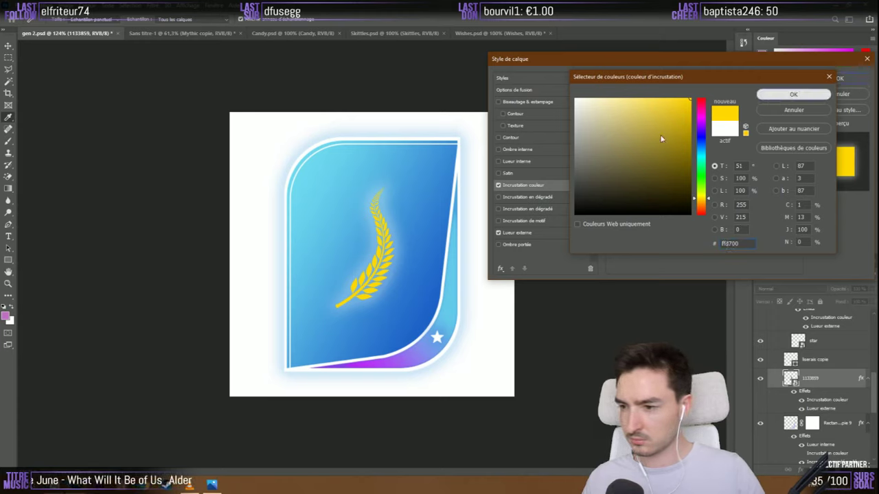
{"action": "key", "text": "Return"}
Lower the white Outer Glow's opacity to 14% and apply the layer style
{"action": "left_click", "coordinate": [522, 232]}
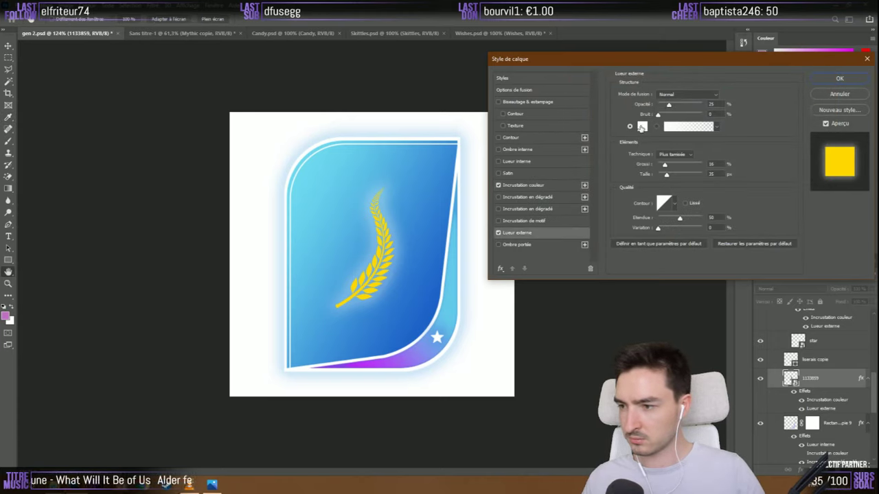
{"action": "left_click", "coordinate": [642, 127]}
{"action": "left_click", "coordinate": [640, 126]}
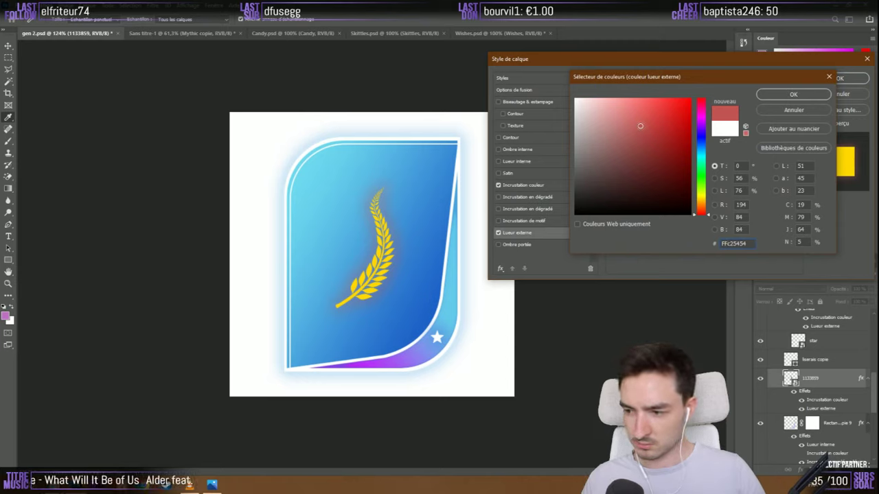
{"action": "type", "text": "FFD700"}
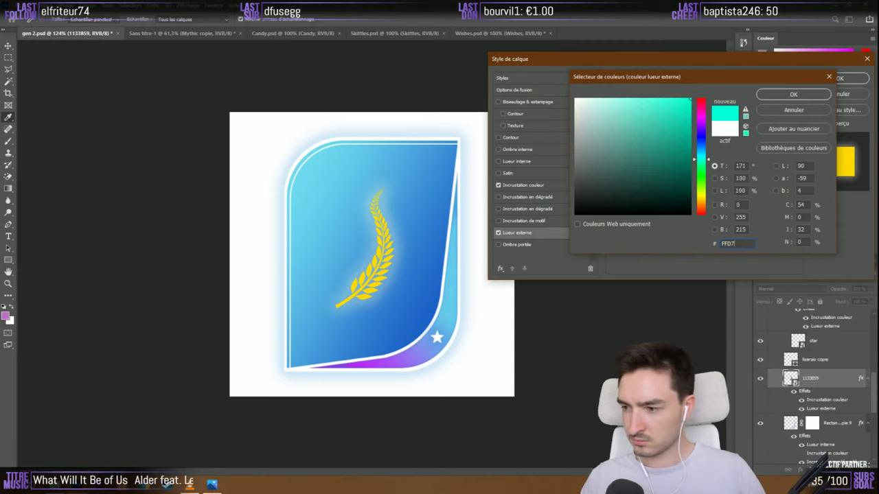
{"action": "left_click", "coordinate": [767, 94]}
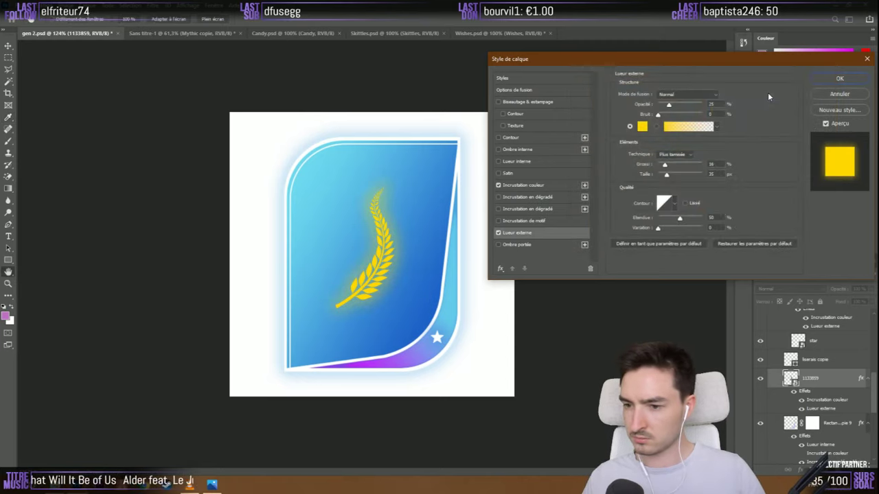
{"action": "left_click_drag", "start_coordinate": [667, 105], "coordinate": [664, 105]}
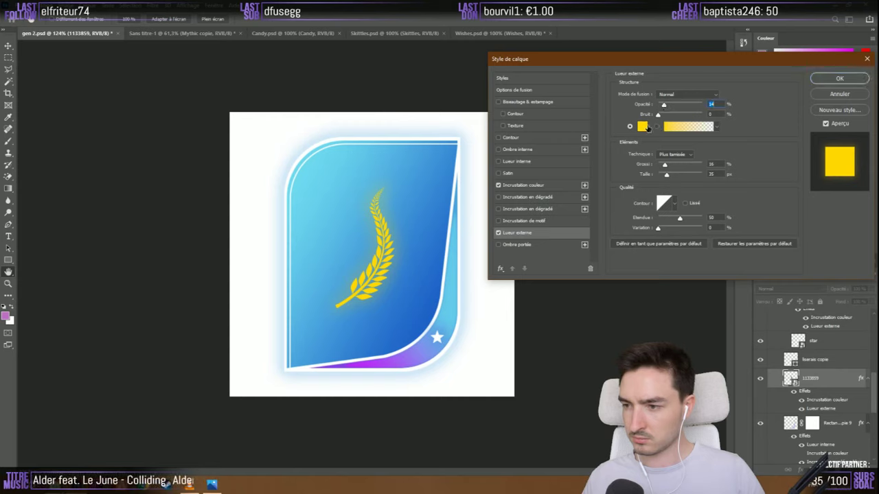
{"action": "left_click", "coordinate": [647, 128]}
{"action": "left_click", "coordinate": [576, 99]}
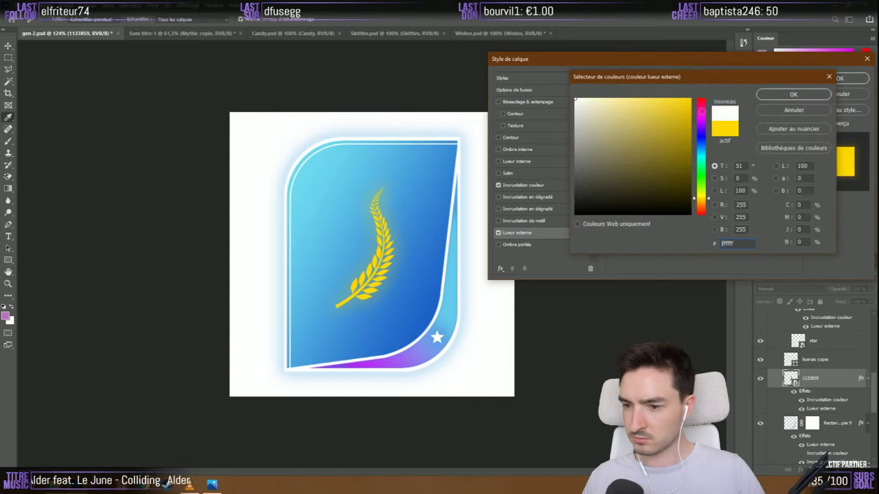
{"action": "left_click", "coordinate": [792, 94]}
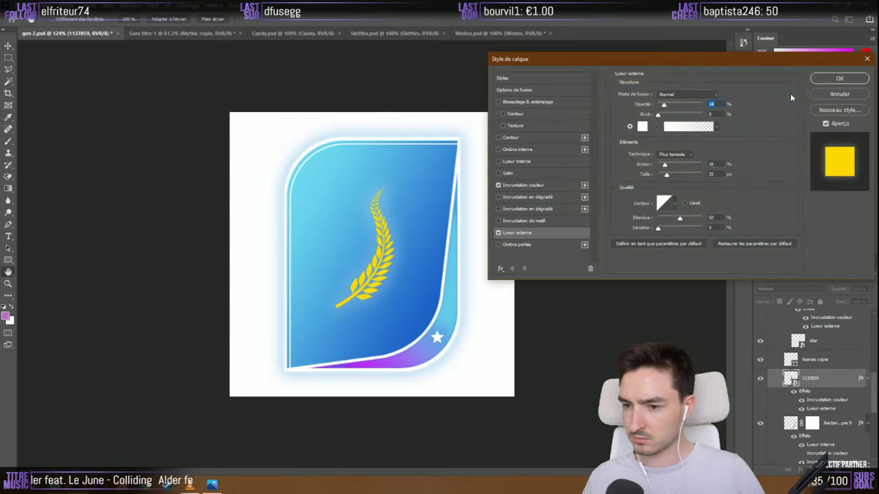
{"action": "left_click", "coordinate": [847, 77]}
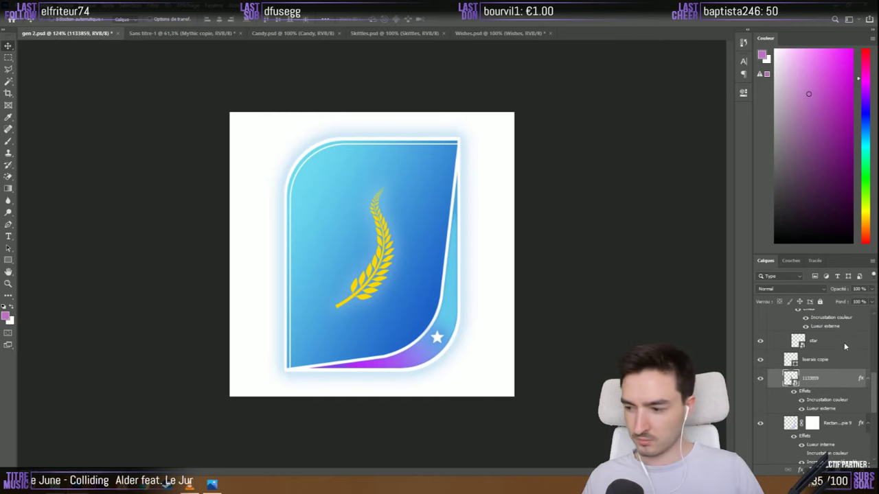
{"action": "scroll", "coordinate": [802, 384], "scroll_direction": "down", "scroll_amount": 3}
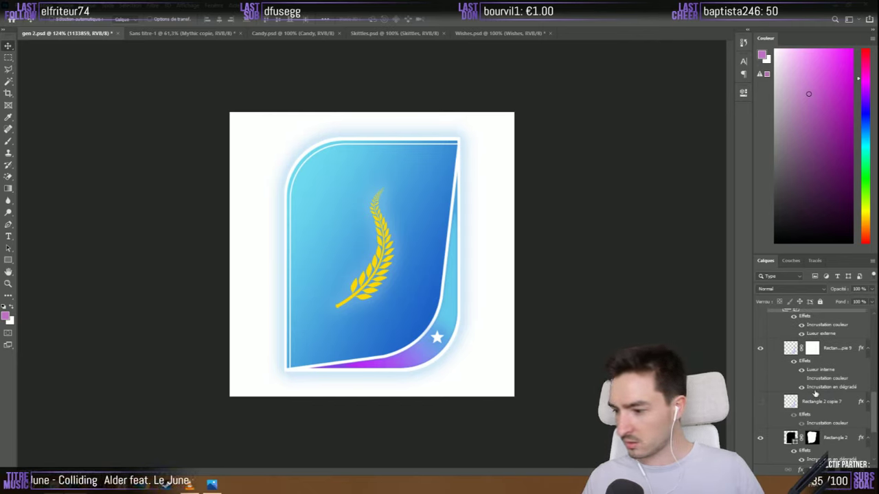
Set Rectangle 2 copie 9's gradient left stop to the emblem's yellow, making it yellow-to-cyan
{"action": "left_click", "coordinate": [817, 389]}
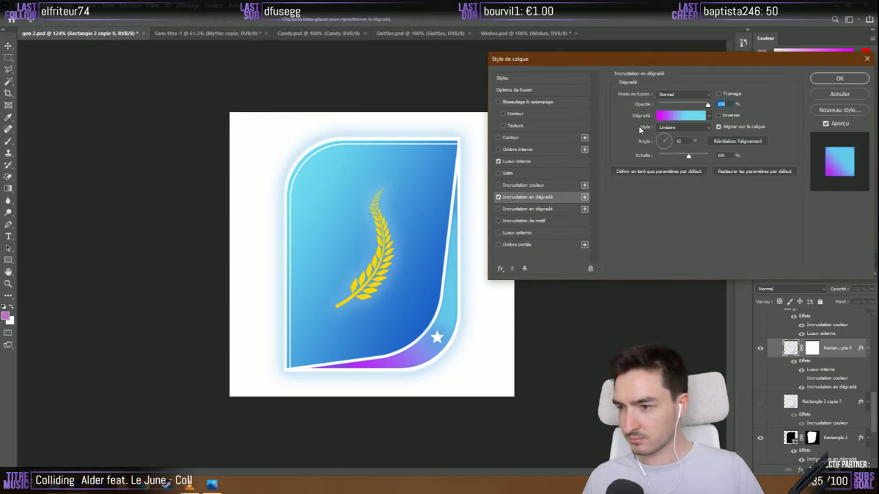
{"action": "left_click", "coordinate": [666, 120]}
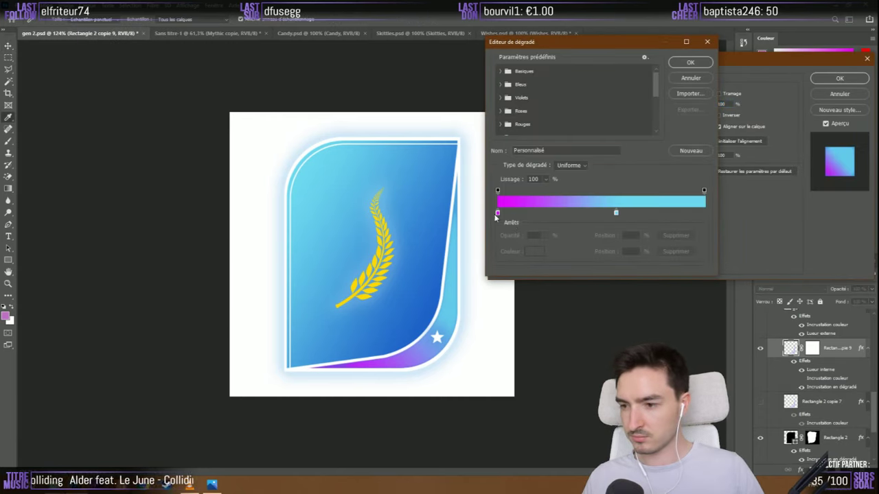
{"action": "double_click", "coordinate": [498, 214]}
{"action": "left_click", "coordinate": [361, 296]}
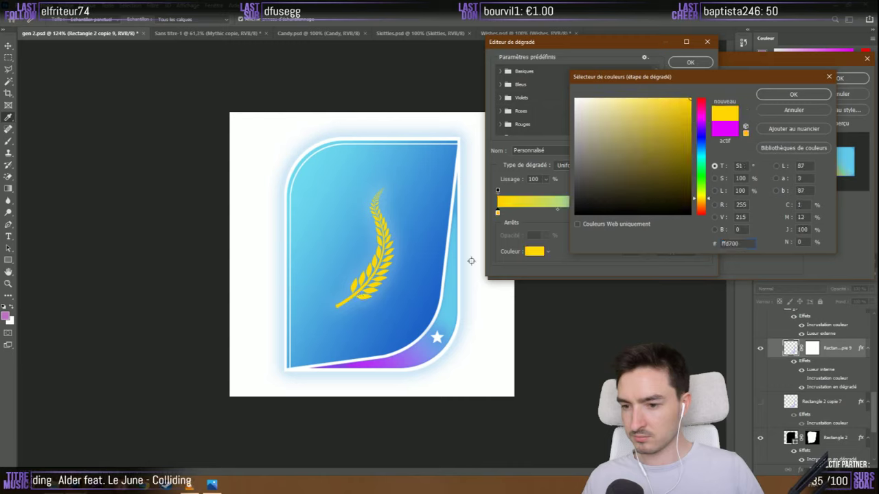
{"action": "left_click", "coordinate": [796, 96]}
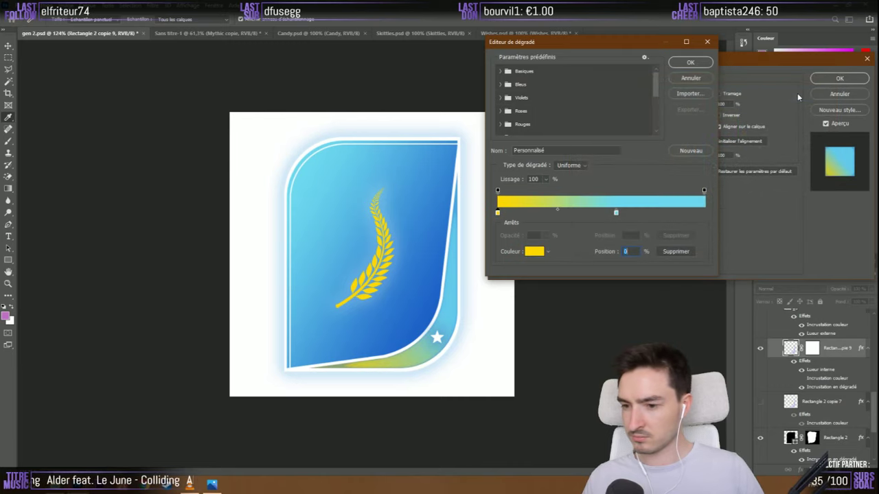
{"action": "left_click", "coordinate": [690, 62]}
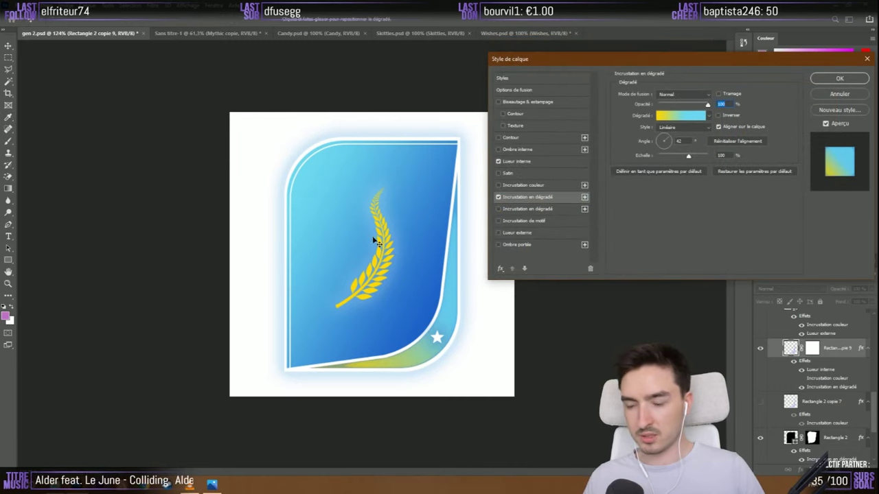
{"action": "left_click", "coordinate": [824, 81]}
{"action": "scroll", "coordinate": [246, 237], "scroll_direction": "down", "scroll_amount": 5}
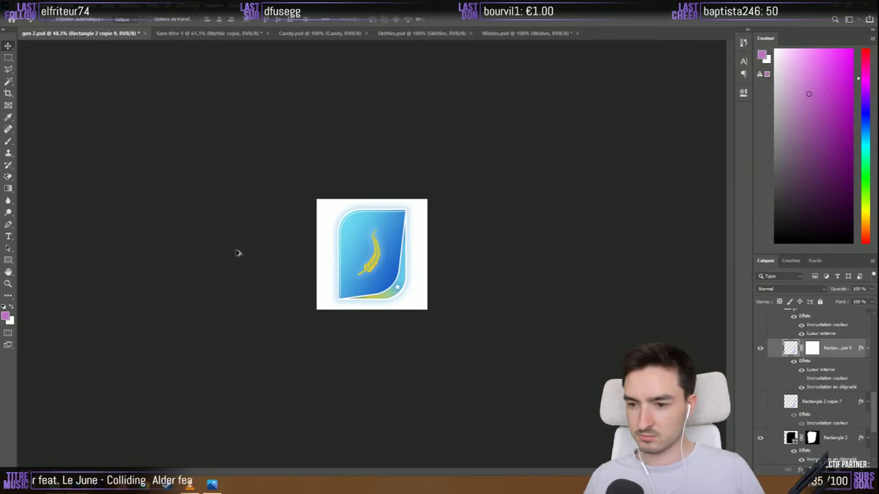
{"action": "scroll", "coordinate": [240, 257], "scroll_direction": "up", "scroll_amount": 5}
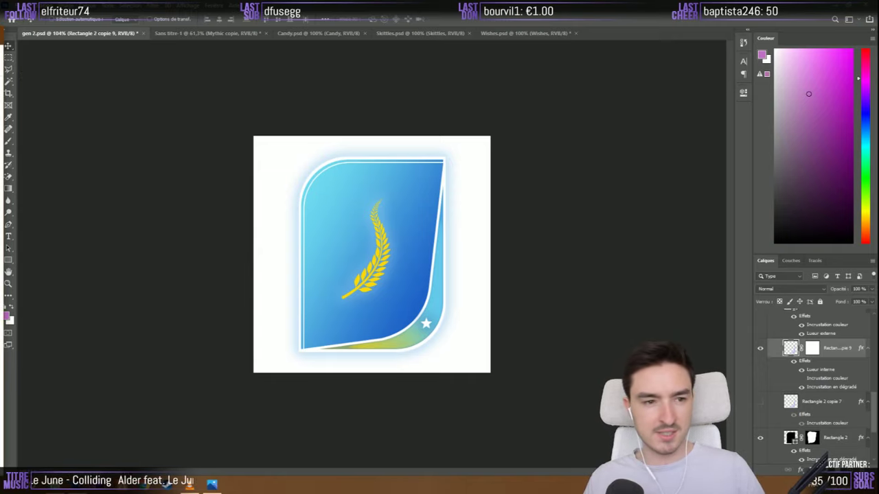
Load the mxsrank.com site in the web browser
{"action": "left_click", "coordinate": [235, 484]}
{"action": "type", "text": "mxsr"}
{"action": "key", "text": "Return"}
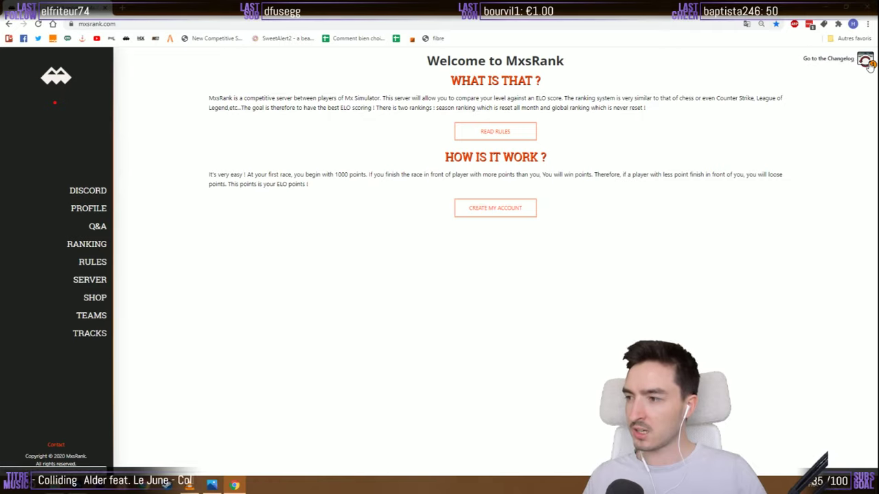
Read the MxsRank Patch 1.0.0 changelog, then return to Photoshop
{"action": "left_click", "coordinate": [824, 60]}
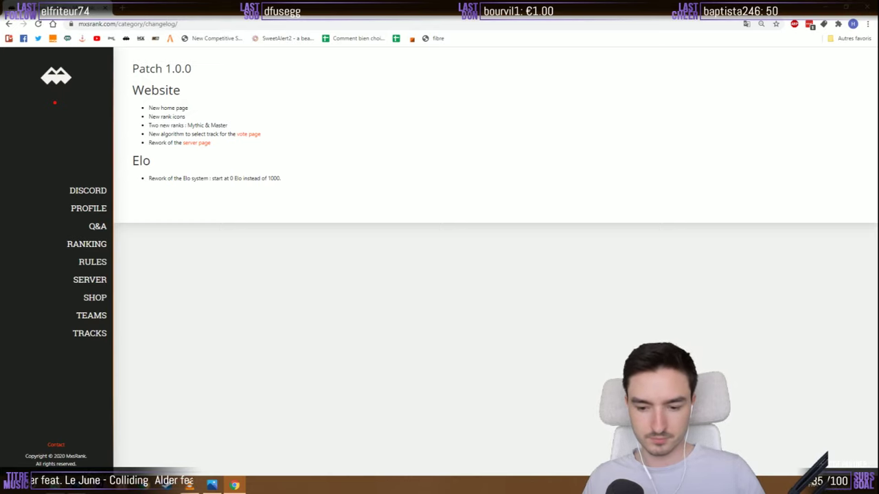
{"action": "key", "text": "alt+Tab"}
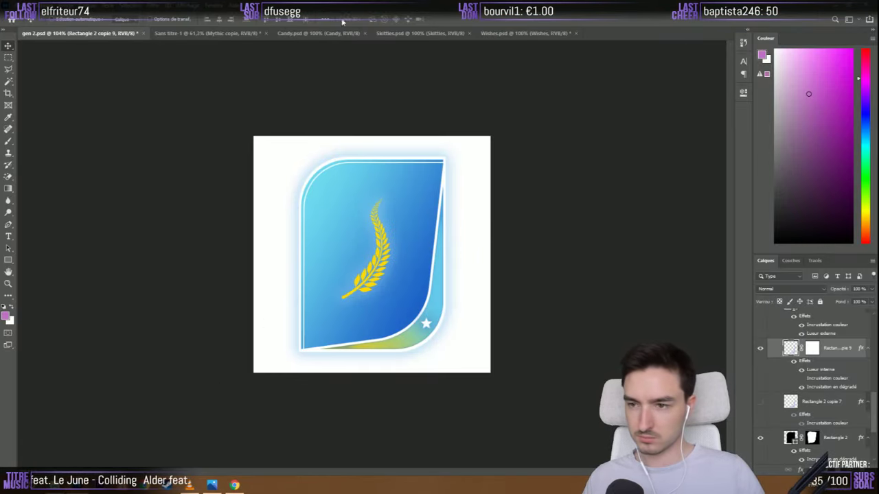
Collapse the Master group in gen 2.psd and show the Sans titre-1 badges document
{"action": "left_click", "coordinate": [206, 33]}
{"action": "left_click", "coordinate": [79, 33]}
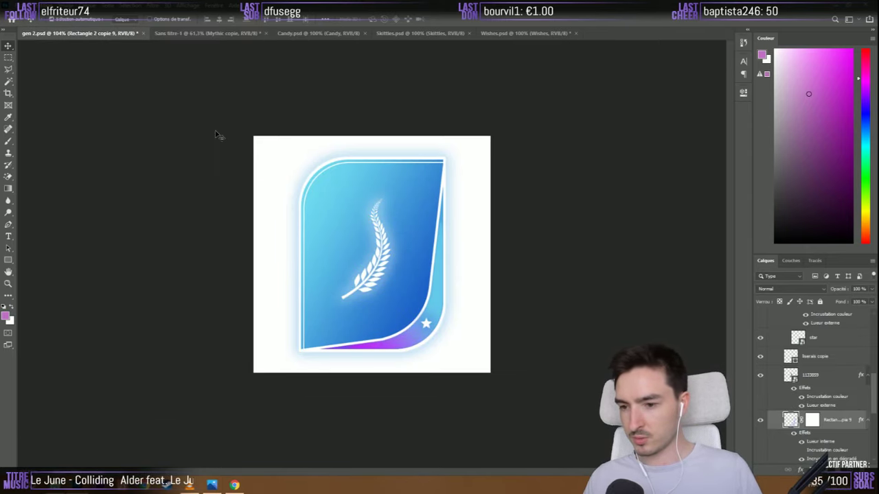
{"action": "scroll", "coordinate": [808, 364], "scroll_direction": "up", "scroll_amount": 5}
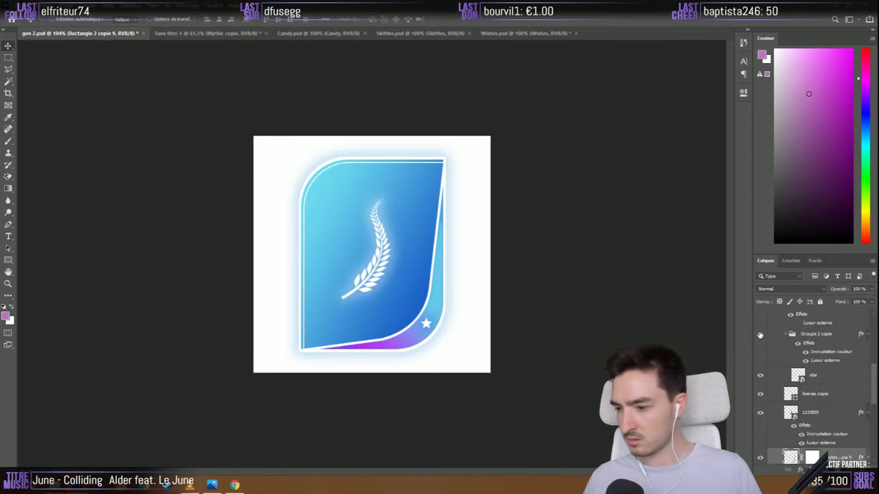
{"action": "left_click", "coordinate": [772, 381]}
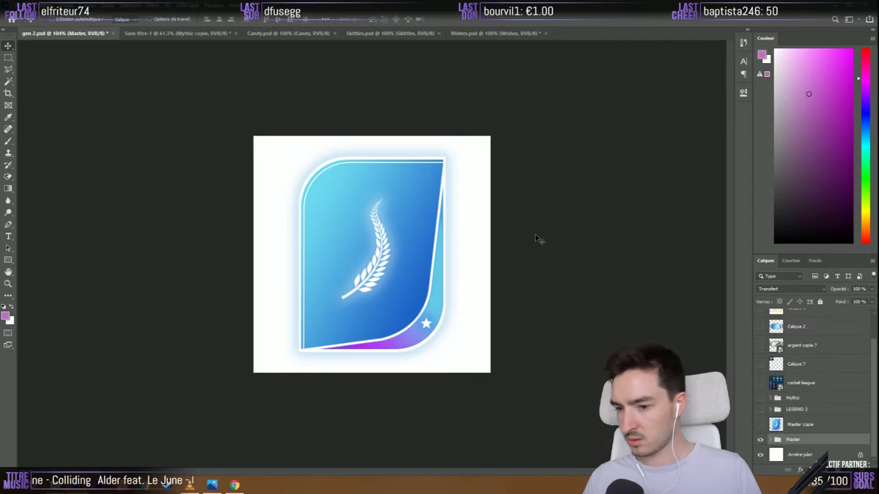
{"action": "left_click", "coordinate": [174, 33]}
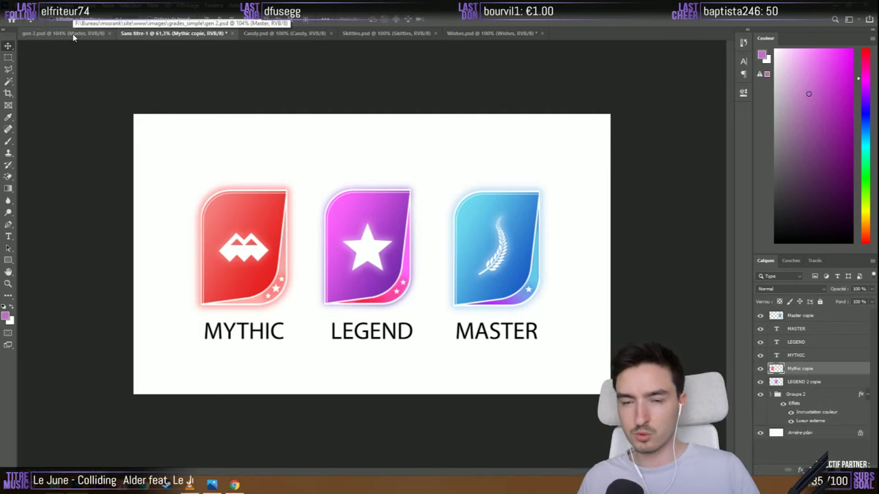
Glance at the browser changelog, then bring up the rocket league.jpg rank chart
{"action": "left_click", "coordinate": [234, 485]}
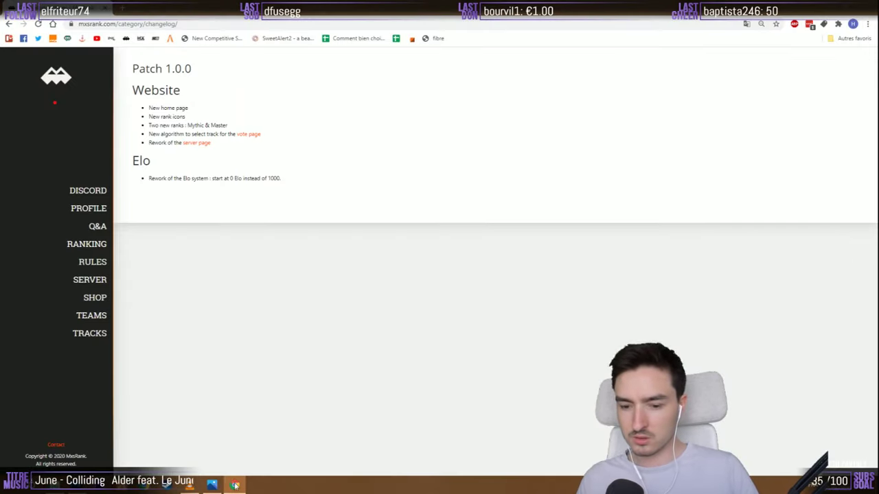
{"action": "left_click", "coordinate": [234, 485]}
{"action": "key", "text": "alt+Tab"}
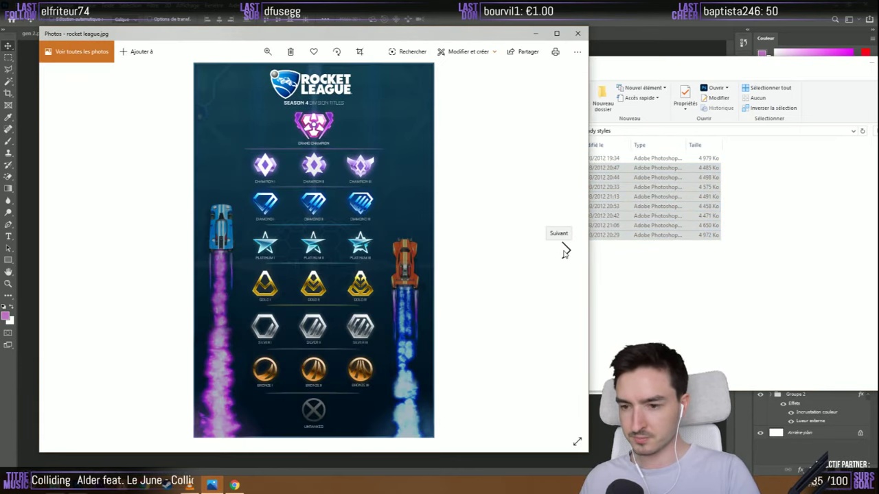
View the valorant.jpg and valorant2.png rank charts, close Photos, and return to Photoshop
{"action": "left_click", "coordinate": [563, 251]}
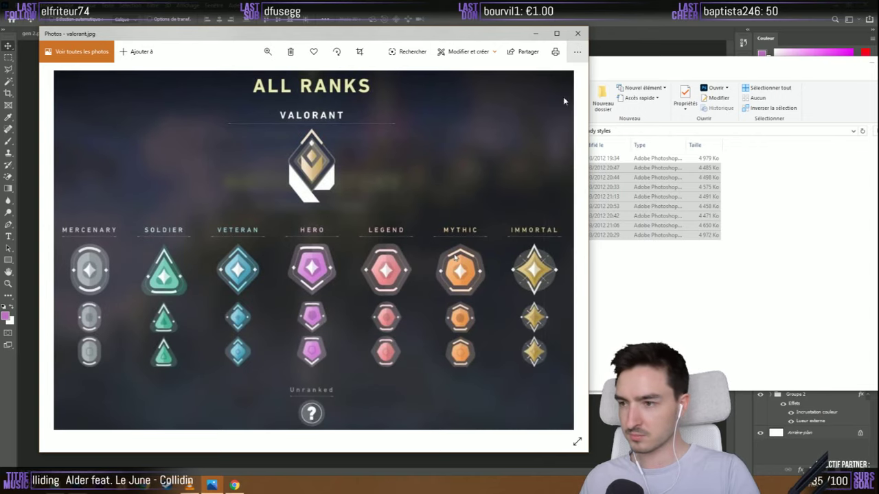
{"action": "left_click", "coordinate": [566, 252]}
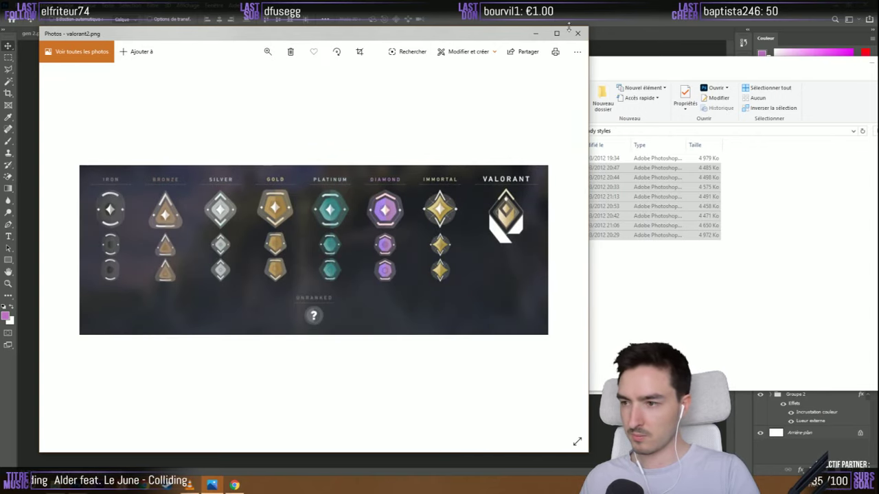
{"action": "left_click", "coordinate": [576, 33]}
{"action": "left_click_drag", "start_coordinate": [618, 59], "coordinate": [477, 59]}
{"action": "left_click", "coordinate": [434, 145]}
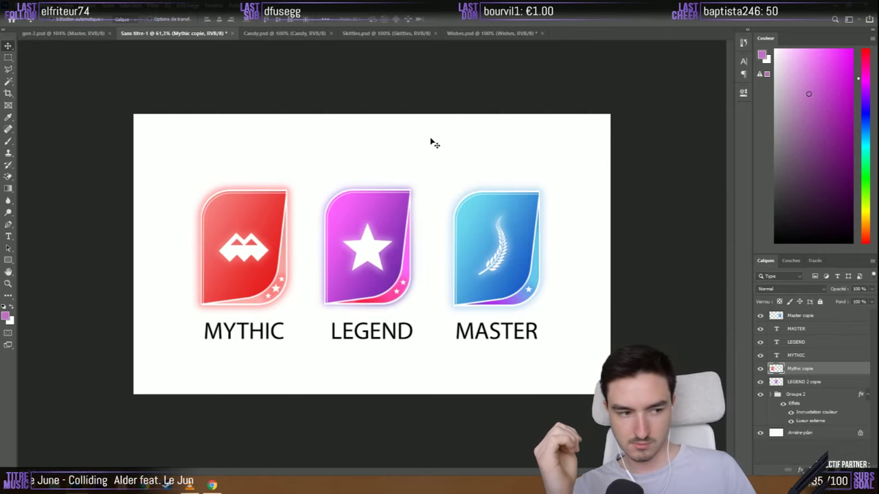
Zoom the Sans titre-1 canvas in and out to check the three badges
{"action": "scroll", "coordinate": [300, 80], "scroll_direction": "down", "scroll_amount": 2}
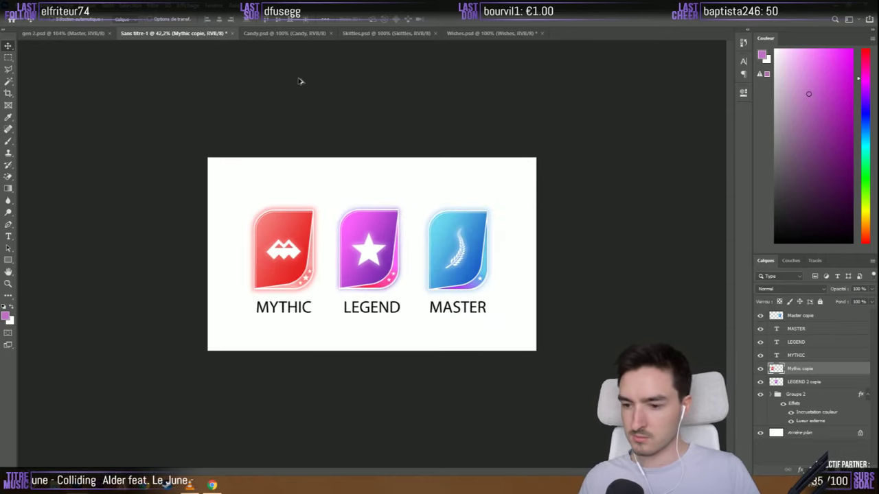
{"action": "scroll", "coordinate": [319, 303], "scroll_direction": "up", "scroll_amount": 3}
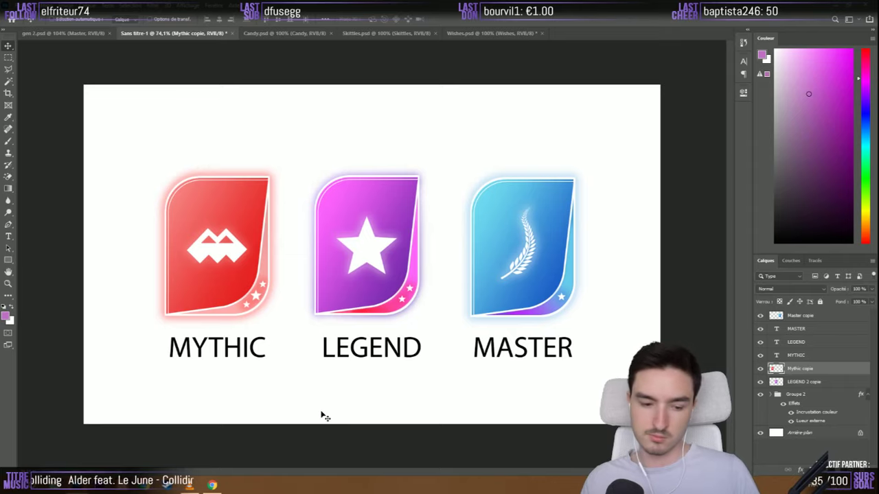
{"action": "scroll", "coordinate": [216, 287], "scroll_direction": "down", "scroll_amount": 3}
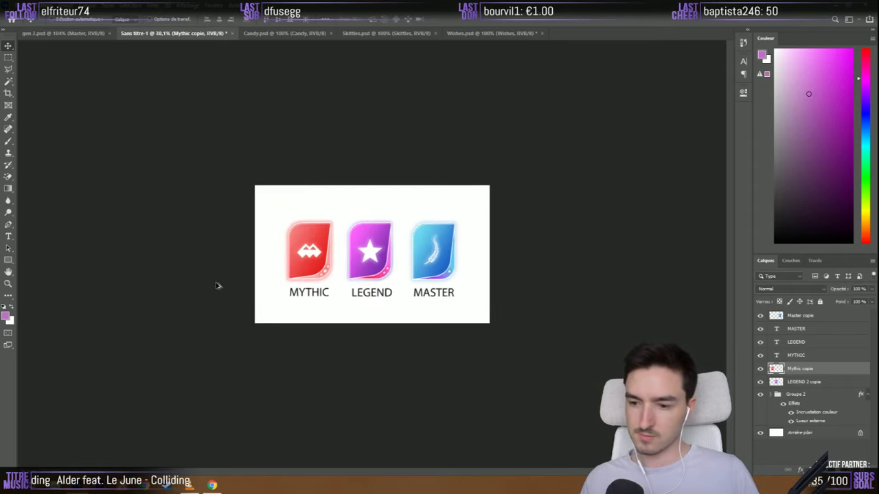
{"action": "scroll", "coordinate": [405, 328], "scroll_direction": "up", "scroll_amount": 1}
{"action": "scroll", "coordinate": [310, 273], "scroll_direction": "down", "scroll_amount": 1}
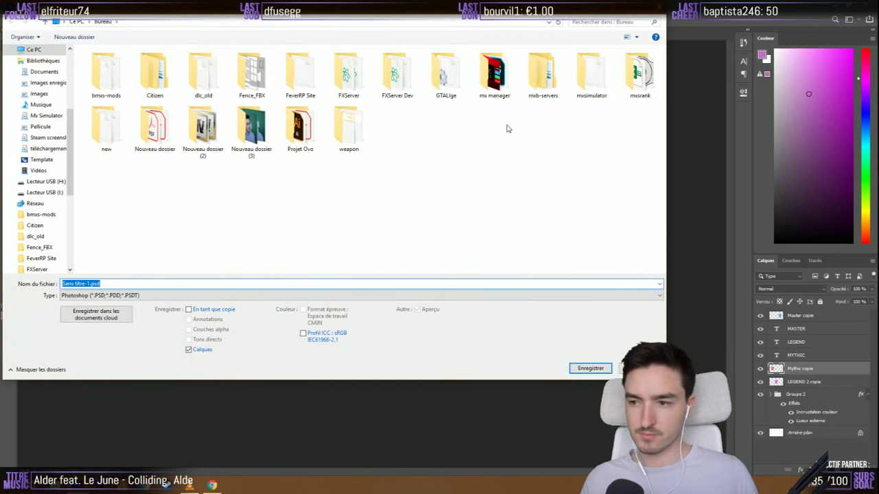
Navigate the save dialog to the mxsrank > grade folder
{"action": "left_click", "coordinate": [639, 72]}
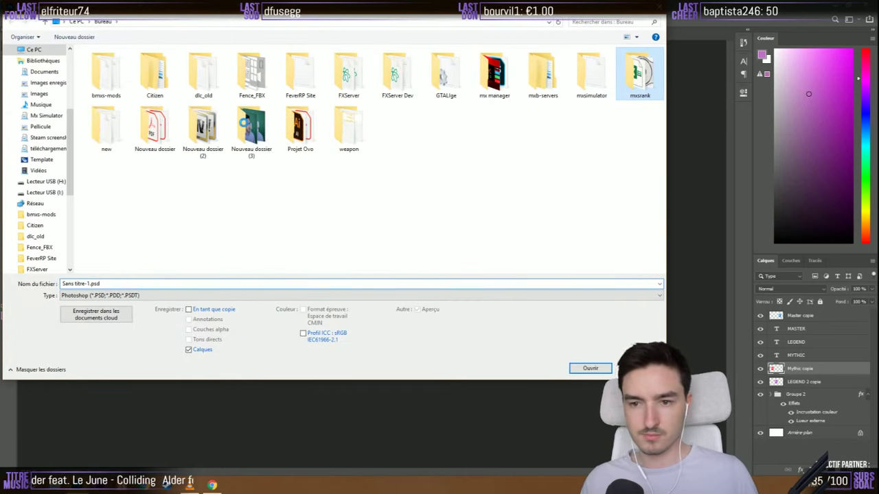
{"action": "key", "text": "Return"}
{"action": "double_click", "coordinate": [106, 113]}
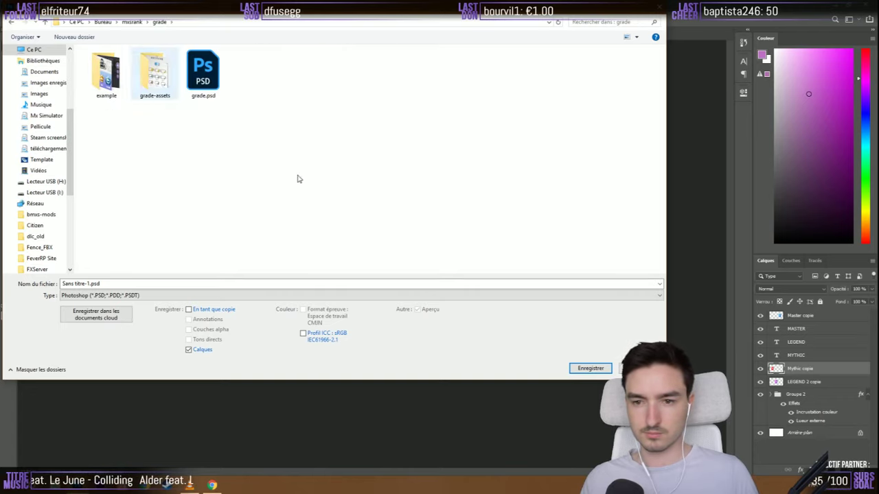
{"action": "left_click", "coordinate": [127, 287]}
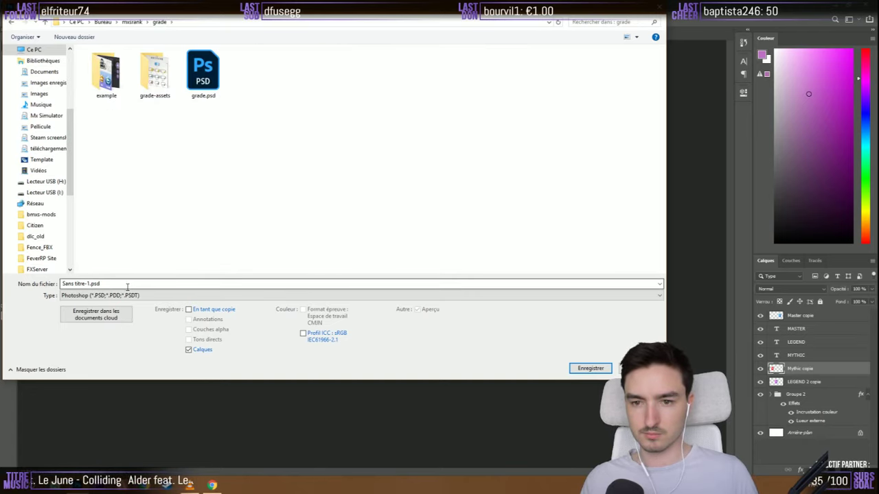
Create a new gen 2 folder inside grade and save the badge document there
{"action": "right_click", "coordinate": [179, 179]}
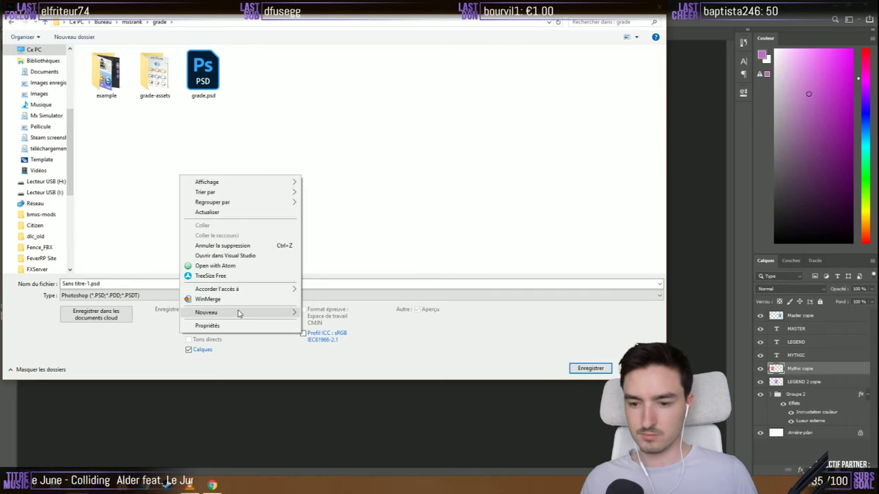
{"action": "mouse_move", "coordinate": [300, 314]}
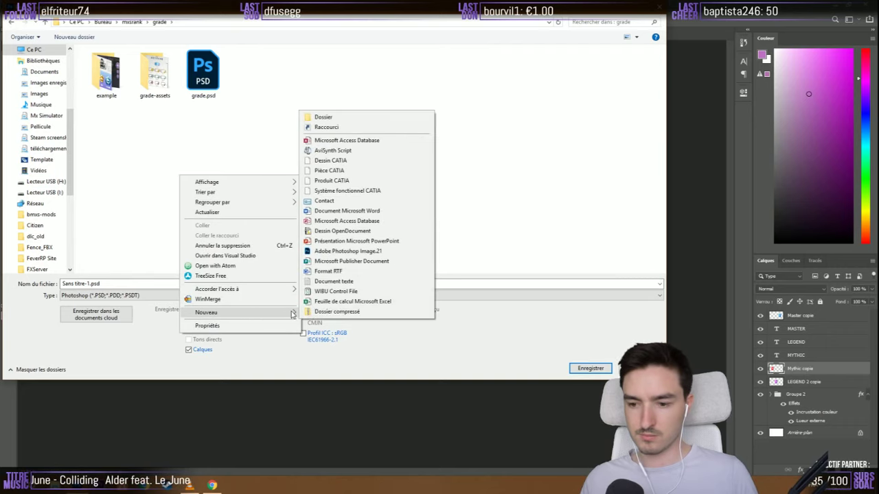
{"action": "left_click", "coordinate": [346, 118]}
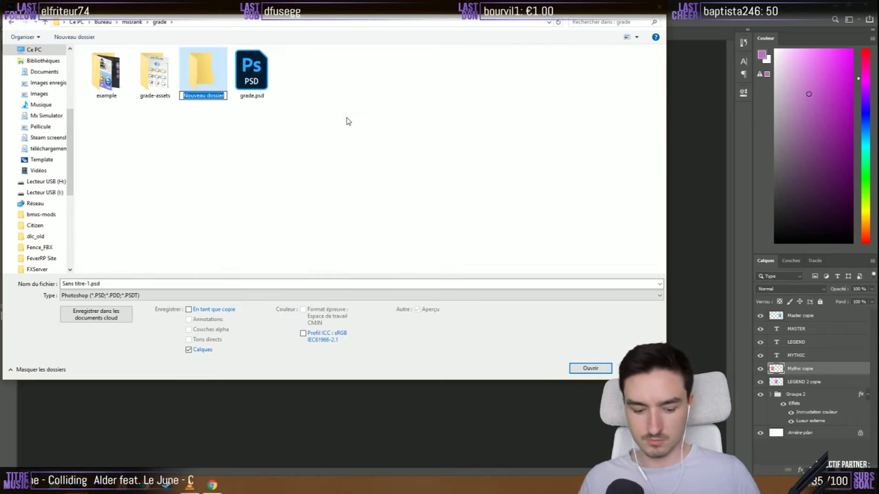
{"action": "type", "text": "ge"}
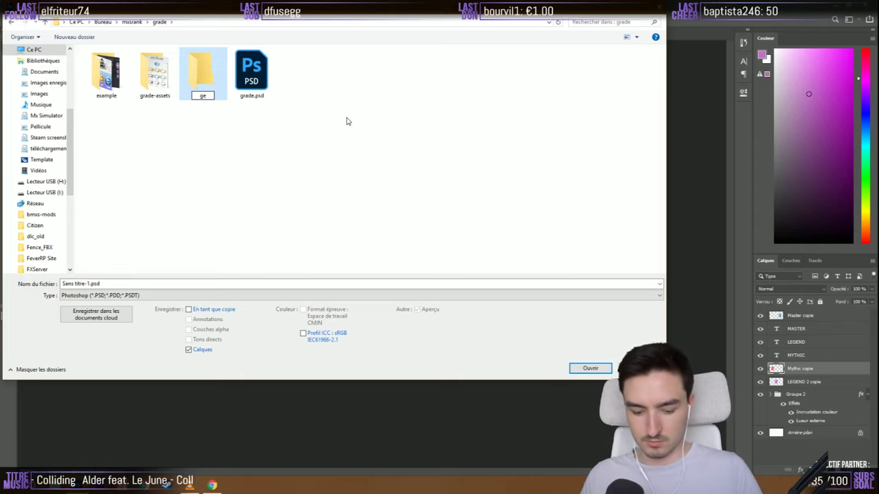
{"action": "type", "text": "n 2"}
{"action": "key", "text": "Return"}
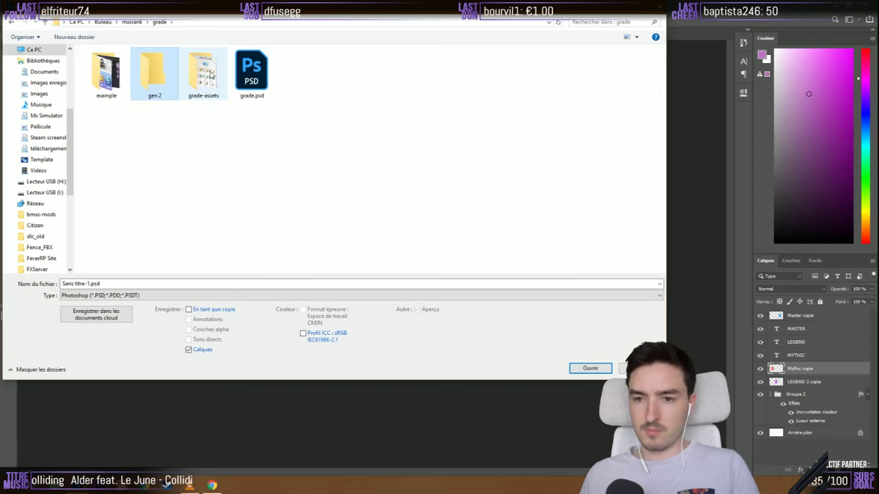
{"action": "double_click", "coordinate": [164, 80]}
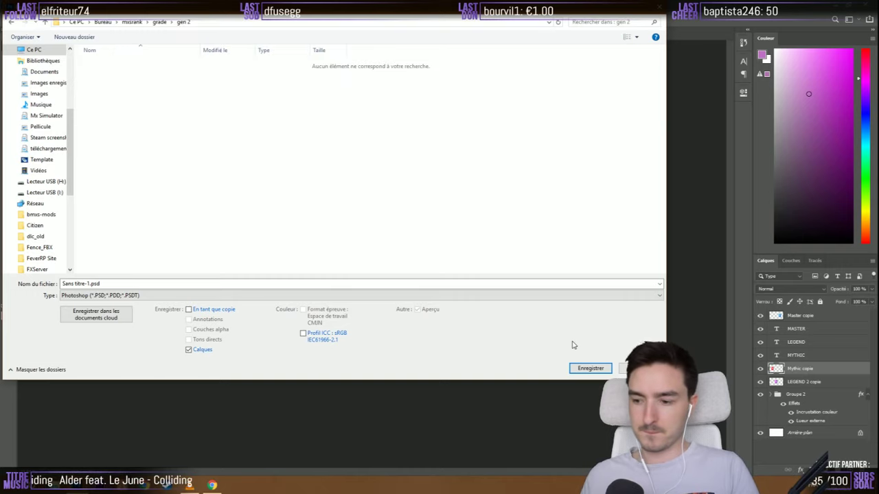
{"action": "left_click", "coordinate": [589, 368]}
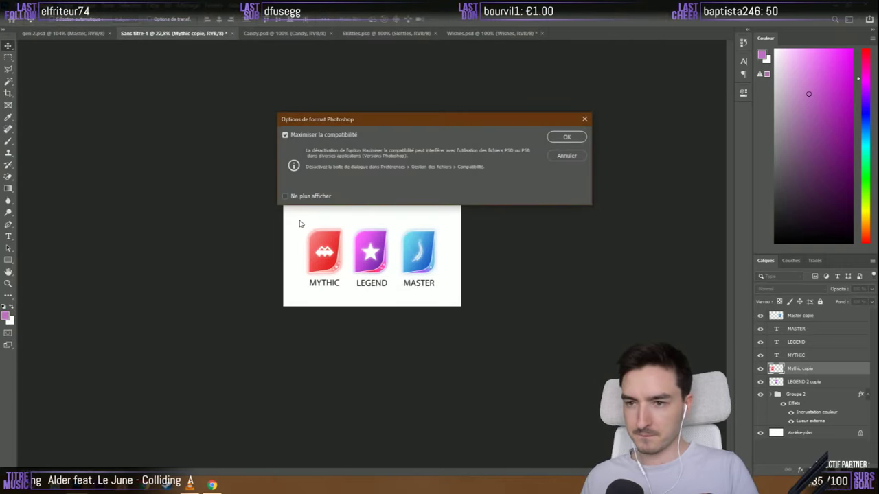
Confirm the maximum-compatibility save, then close Candy, Skittles and Wishes, discarding Wishes' changes
{"action": "left_click", "coordinate": [572, 136]}
{"action": "left_click", "coordinate": [330, 33]}
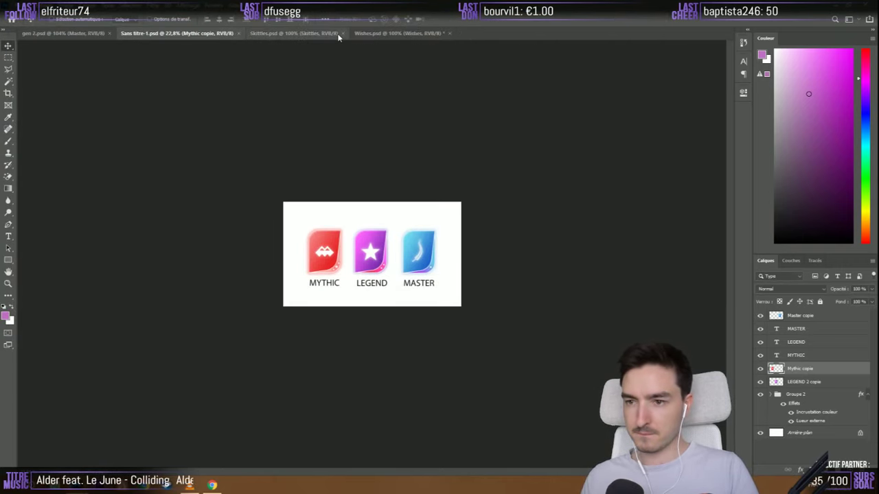
{"action": "left_click", "coordinate": [342, 33]}
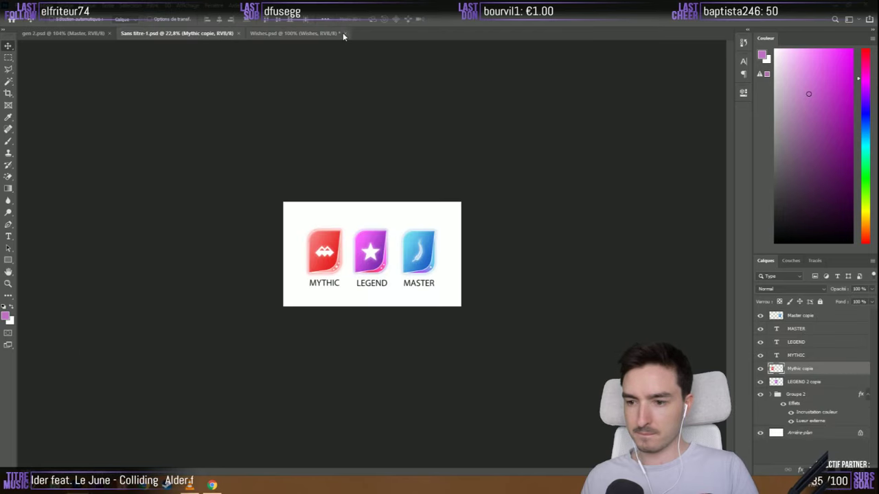
{"action": "left_click", "coordinate": [341, 33]}
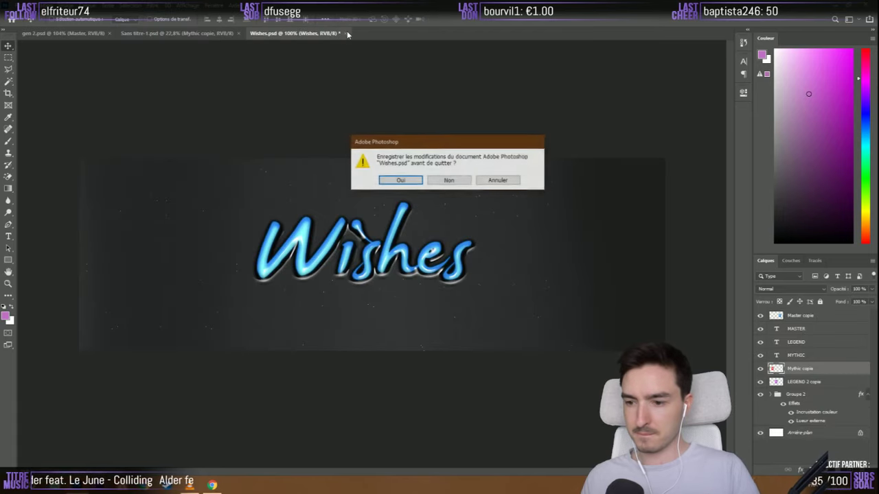
{"action": "left_click", "coordinate": [467, 182]}
{"action": "scroll", "coordinate": [357, 295], "scroll_direction": "up", "scroll_amount": 3}
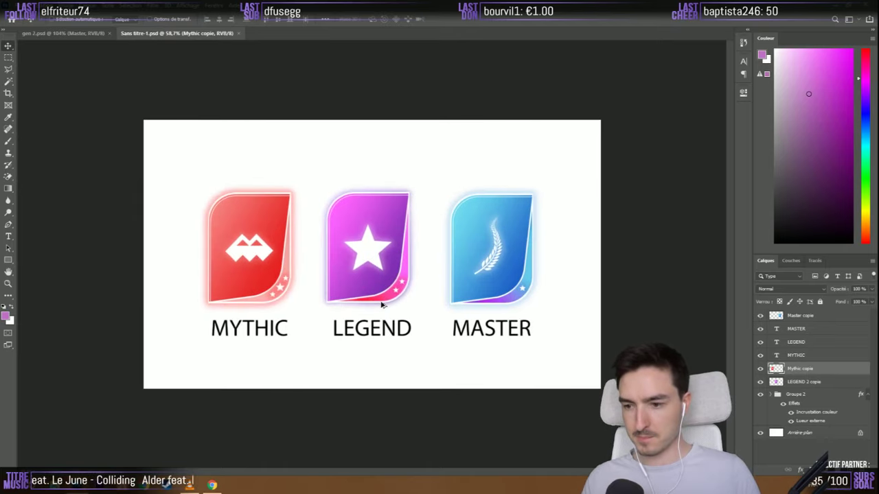
{"action": "scroll", "coordinate": [364, 274], "scroll_direction": "down", "scroll_amount": 3}
{"action": "scroll", "coordinate": [378, 346], "scroll_direction": "up", "scroll_amount": 2}
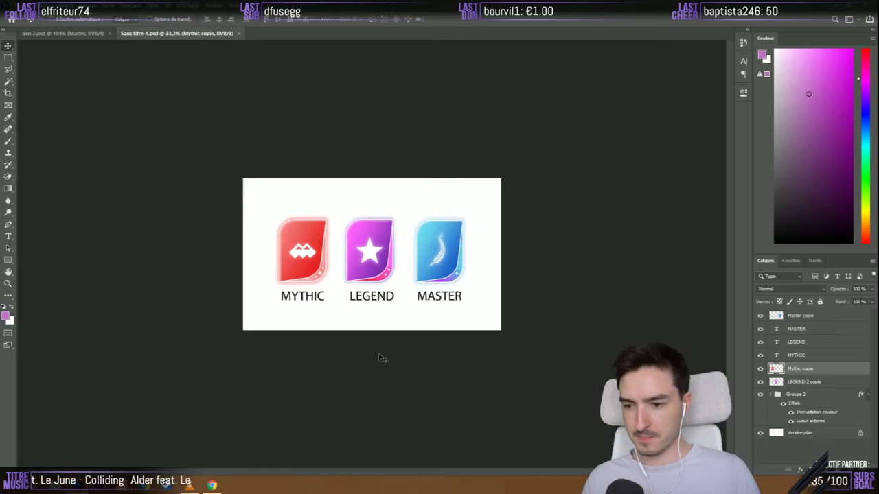
Extend the canvas far downward with the Crop tool into a tall portrait page
{"action": "left_click", "coordinate": [8, 93]}
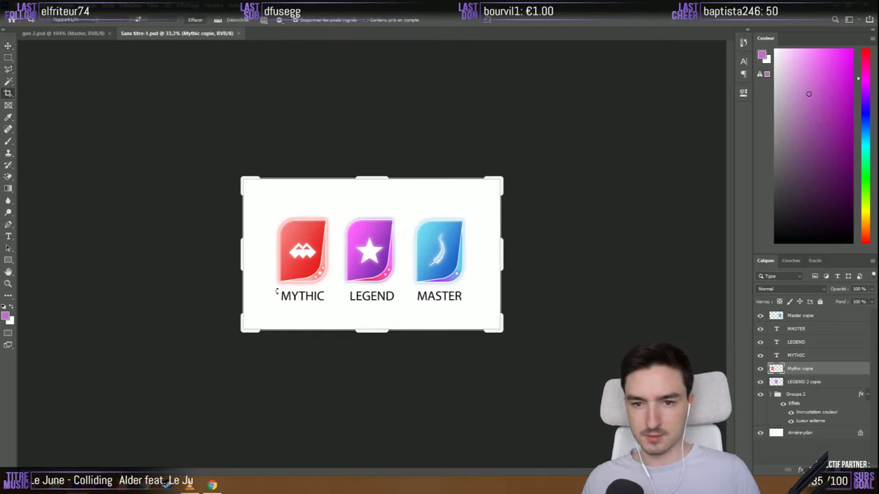
{"action": "left_click_drag", "start_coordinate": [371, 330], "coordinate": [398, 367]}
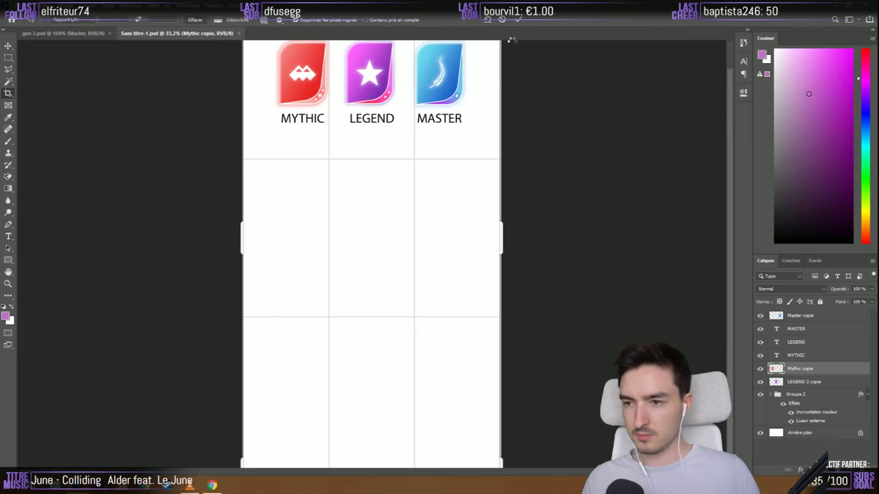
{"action": "left_click", "coordinate": [519, 22]}
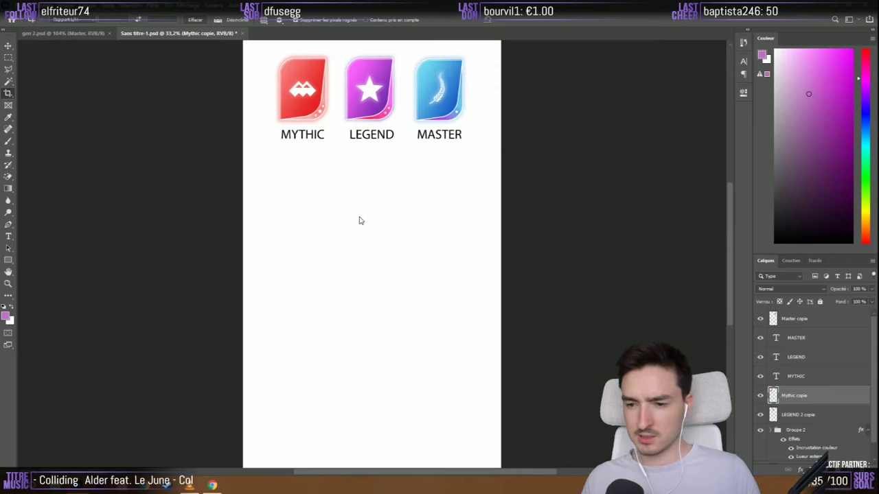
{"action": "key", "text": "super+e"}
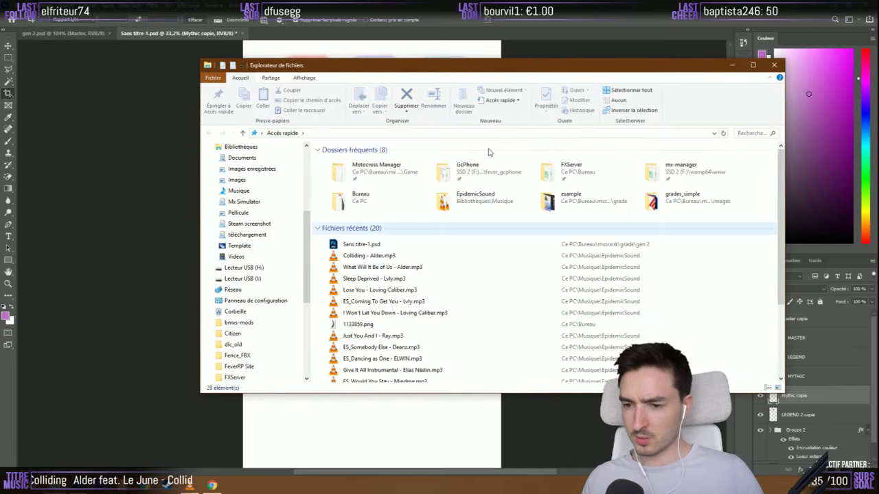
Close Explorer and open grade.psd from the mxsrank > Signature > grade folder
{"action": "left_click", "coordinate": [774, 65]}
{"action": "left_click", "coordinate": [22, 5]}
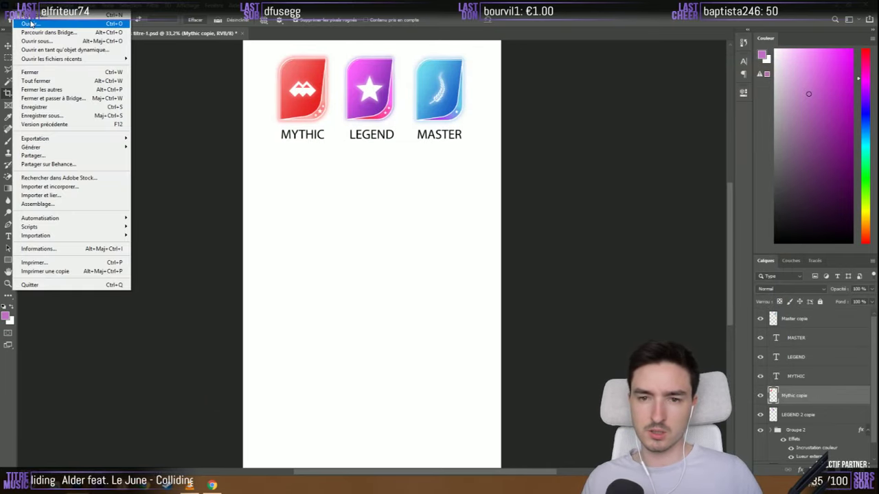
{"action": "left_click", "coordinate": [31, 24]}
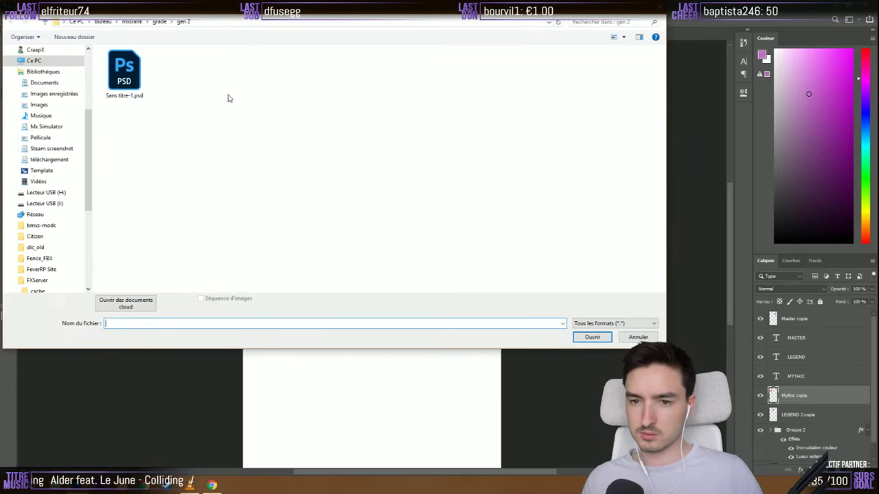
{"action": "left_click", "coordinate": [132, 21]}
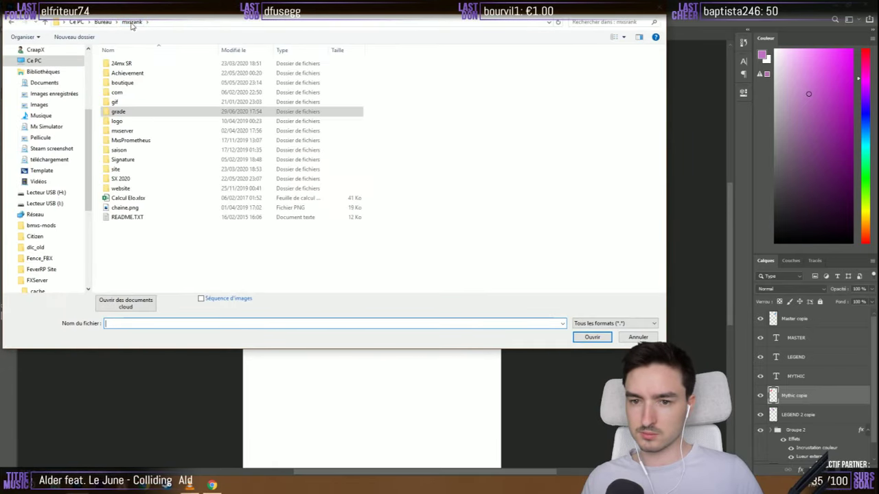
{"action": "double_click", "coordinate": [127, 161]}
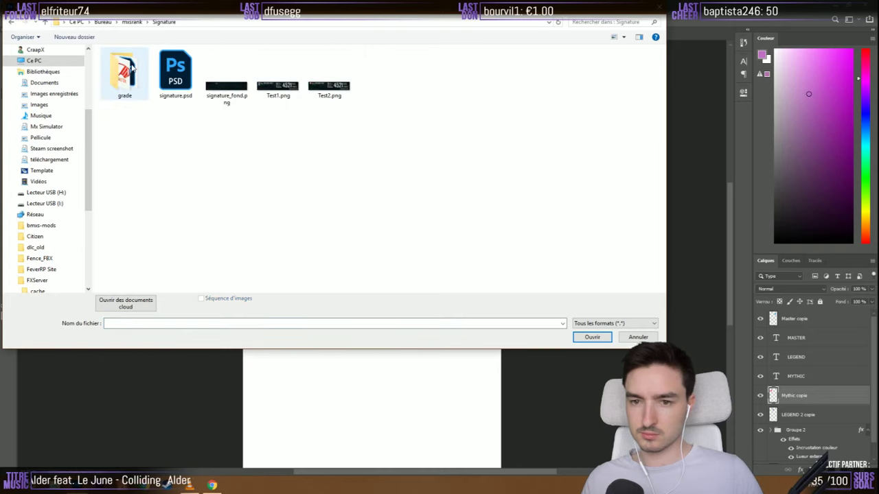
{"action": "double_click", "coordinate": [132, 68]}
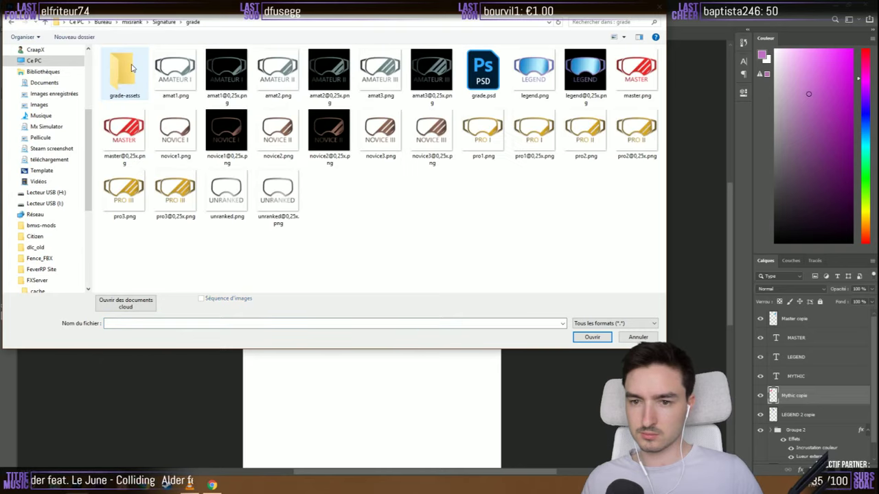
{"action": "double_click", "coordinate": [495, 77]}
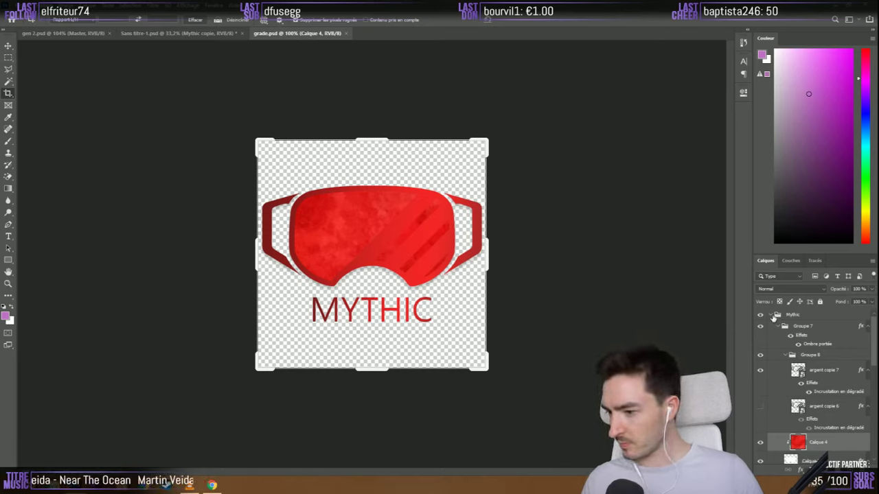
In grade.psd, hide the Mythic group, show the pro 3 logo, and return to gen 2.psd
{"action": "left_click", "coordinate": [774, 315]}
{"action": "left_click", "coordinate": [761, 315]}
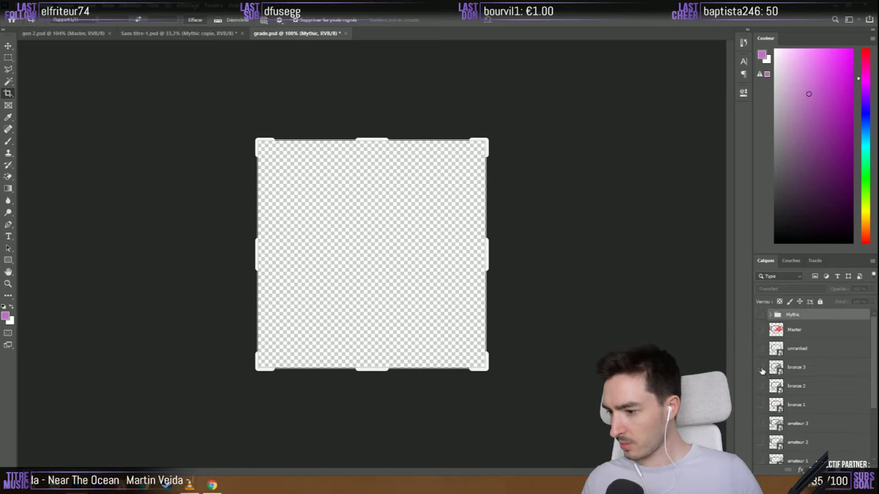
{"action": "scroll", "coordinate": [765, 395], "scroll_direction": "down", "scroll_amount": 3}
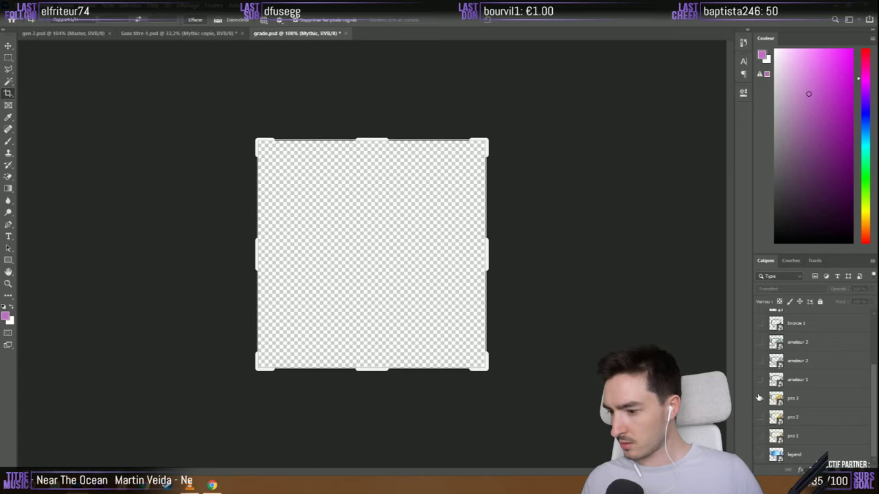
{"action": "left_click", "coordinate": [760, 398]}
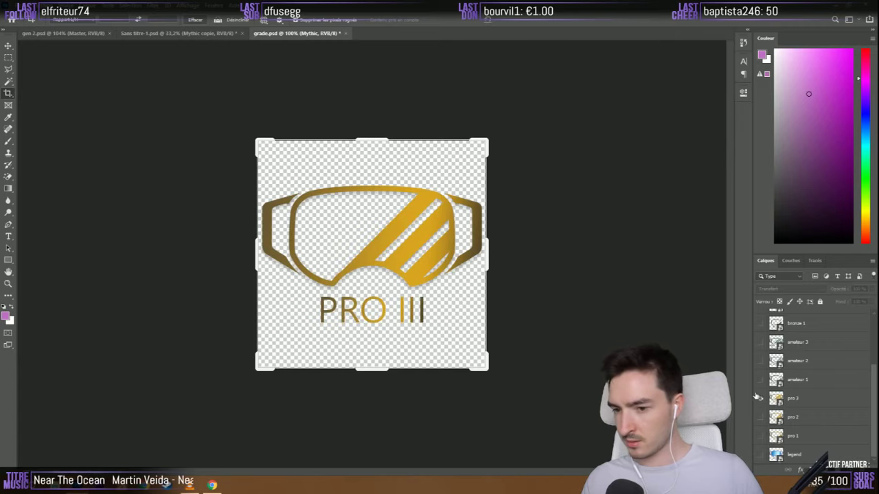
{"action": "left_click", "coordinate": [89, 32]}
With the Move tool, place the Master copie group below the Master group, undoing a misdrop
{"action": "scroll", "coordinate": [810, 371], "scroll_direction": "up", "scroll_amount": 1}
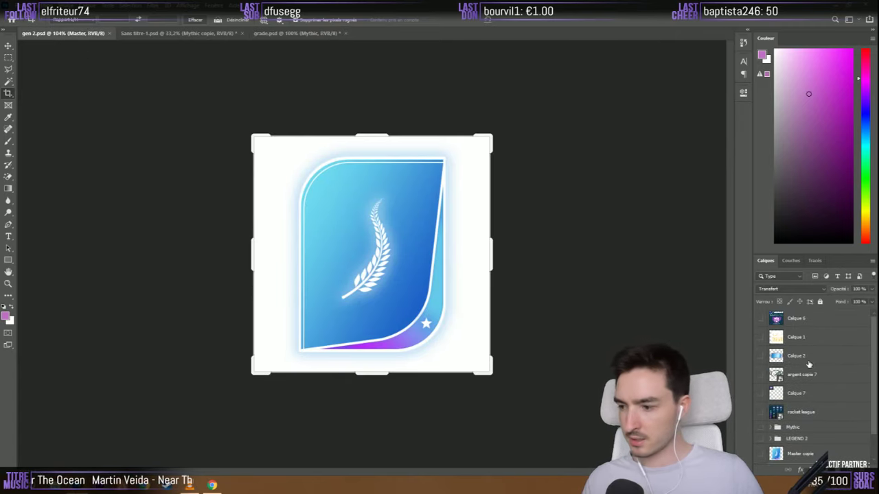
{"action": "left_click", "coordinate": [14, 47]}
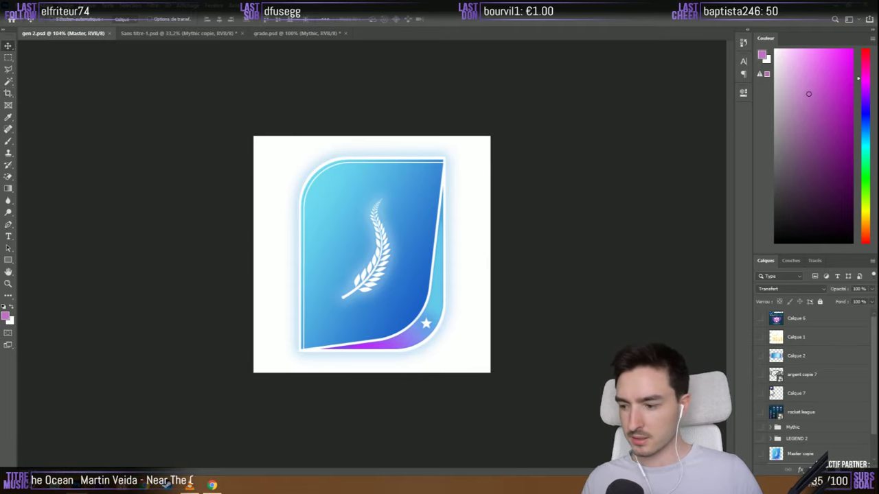
{"action": "scroll", "coordinate": [810, 384], "scroll_direction": "down", "scroll_amount": 1}
{"action": "left_click_drag", "start_coordinate": [787, 439], "coordinate": [790, 438]}
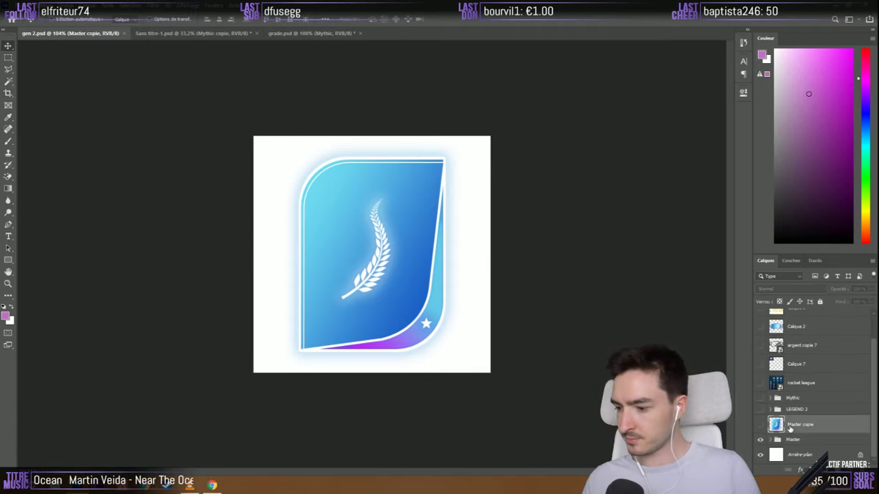
{"action": "key", "text": "ctrl+z"}
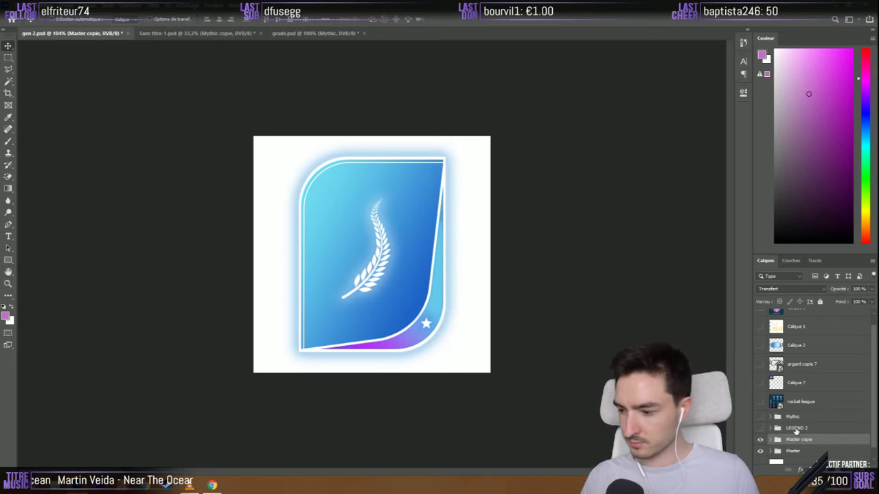
{"action": "left_click_drag", "start_coordinate": [805, 453], "coordinate": [803, 459]}
Rename Master copie to 'PRO III' and return to Sans titre-1.psd
{"action": "double_click", "coordinate": [797, 451]}
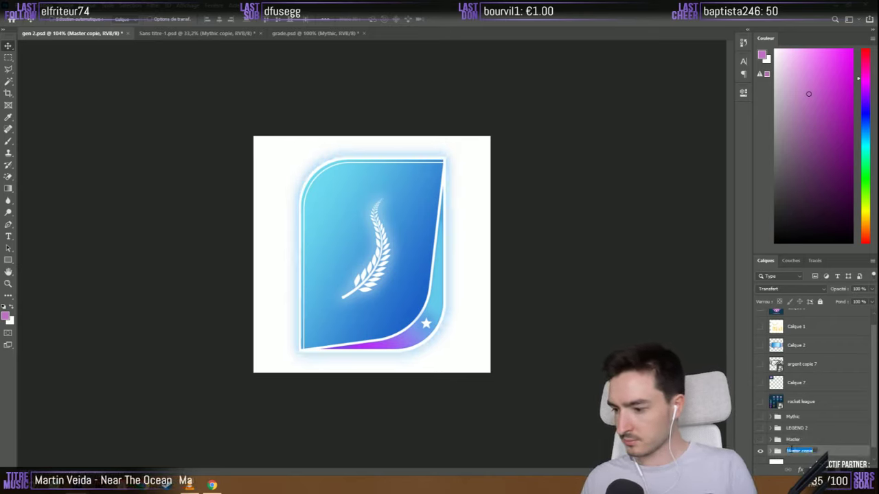
{"action": "type", "text": "PRO"}
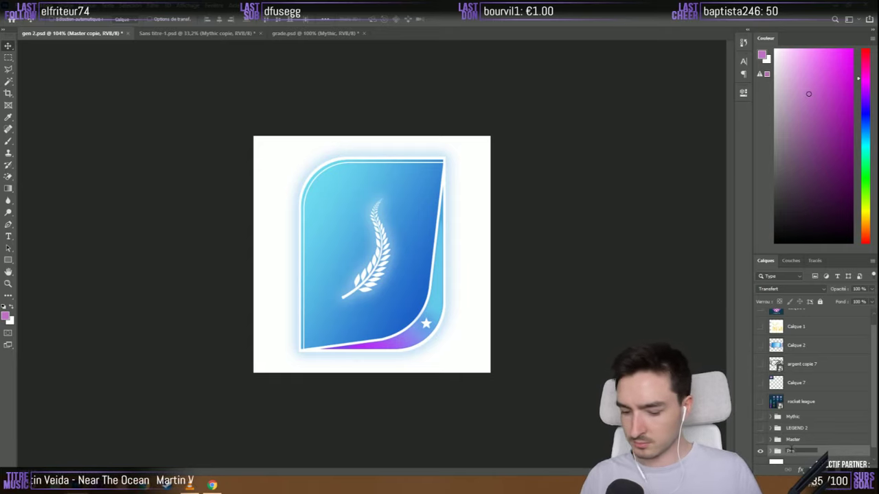
{"action": "type", "text": " III"}
{"action": "key", "text": "Return"}
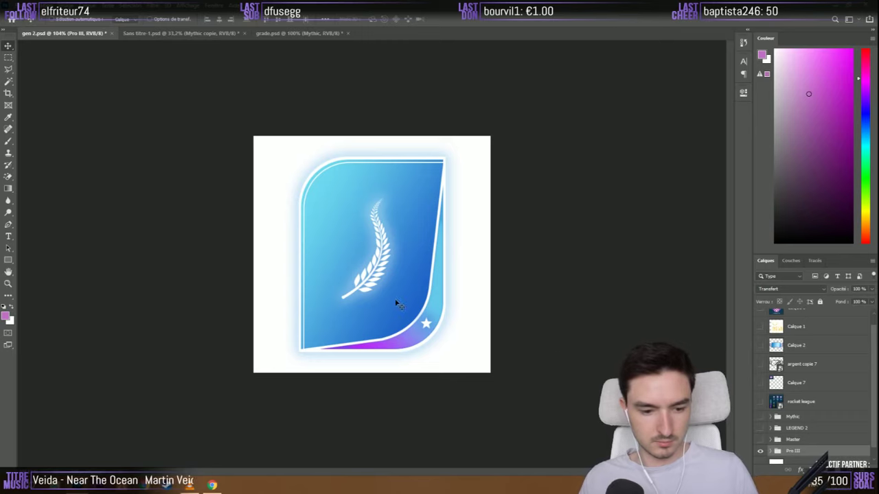
{"action": "left_click", "coordinate": [180, 33]}
{"action": "scroll", "coordinate": [369, 142], "scroll_direction": "up", "scroll_amount": 1}
{"action": "scroll", "coordinate": [309, 88], "scroll_direction": "up", "scroll_amount": 5}
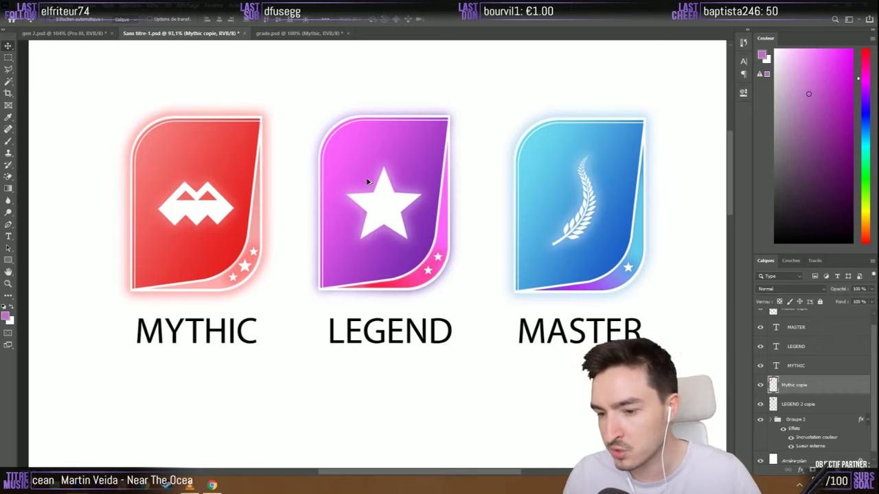
Zoom out and in on Sans titre-1 to review the badges, then return to gen 2.psd
{"action": "scroll", "coordinate": [366, 181], "scroll_direction": "down", "scroll_amount": 5}
{"action": "scroll", "coordinate": [332, 210], "scroll_direction": "up", "scroll_amount": 2}
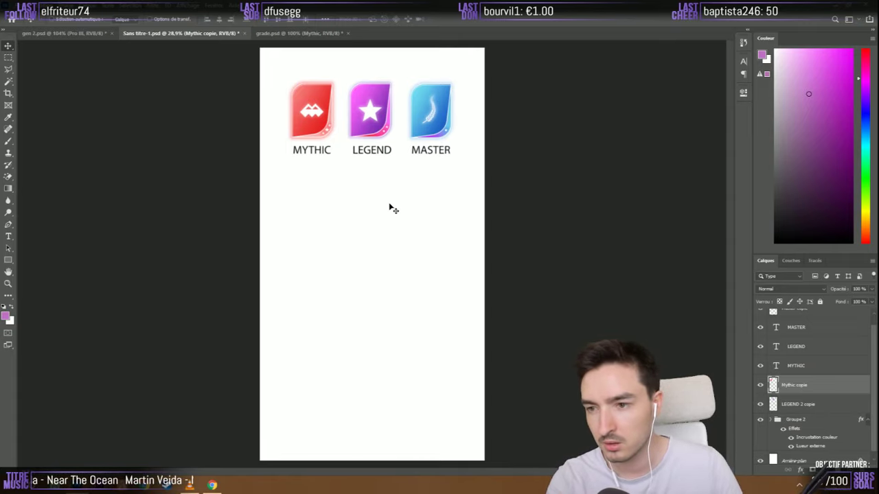
{"action": "scroll", "coordinate": [389, 208], "scroll_direction": "up", "scroll_amount": 10}
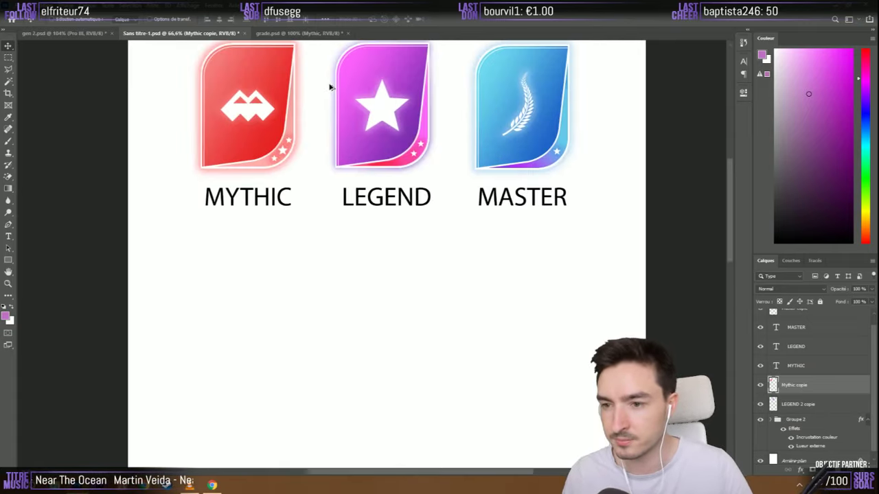
{"action": "scroll", "coordinate": [307, 213], "scroll_direction": "down", "scroll_amount": 6}
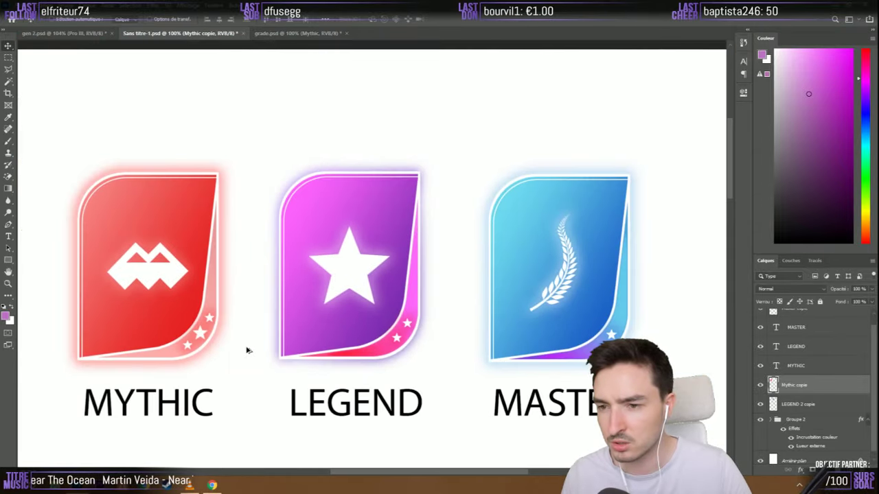
{"action": "scroll", "coordinate": [245, 350], "scroll_direction": "up", "scroll_amount": 6}
{"action": "scroll", "coordinate": [298, 169], "scroll_direction": "down", "scroll_amount": 4}
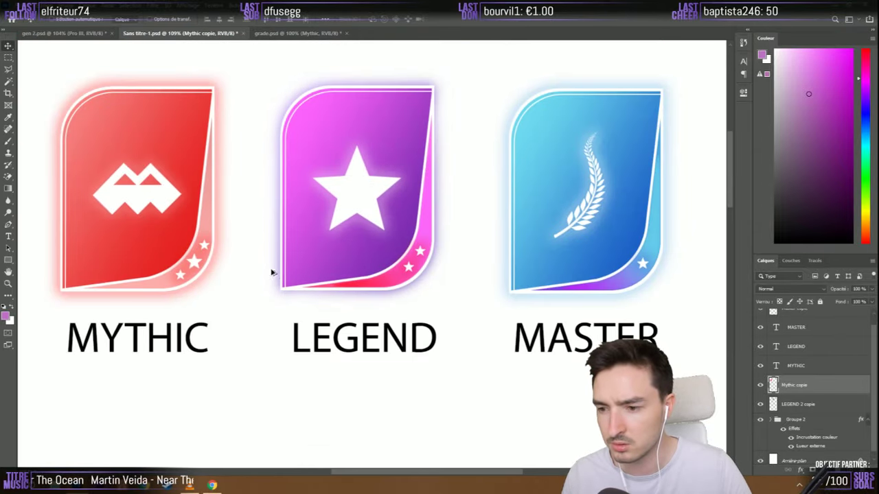
{"action": "left_click", "coordinate": [64, 33]}
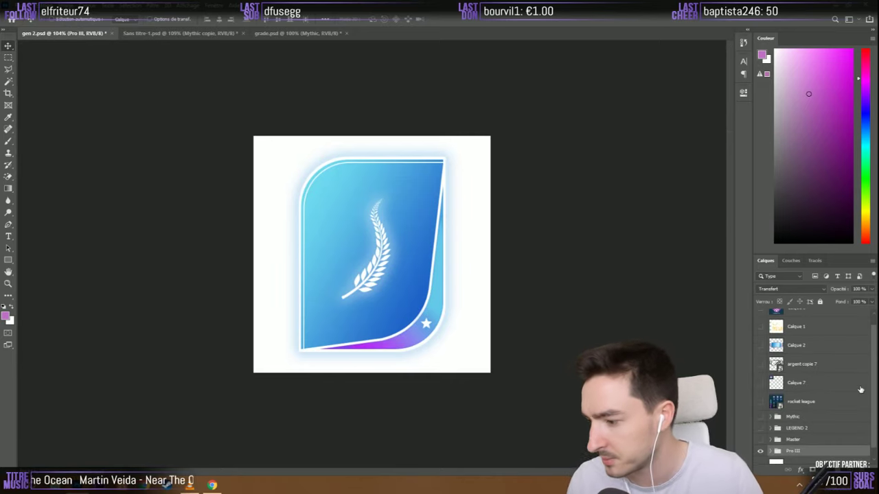
{"action": "left_click", "coordinate": [760, 440]}
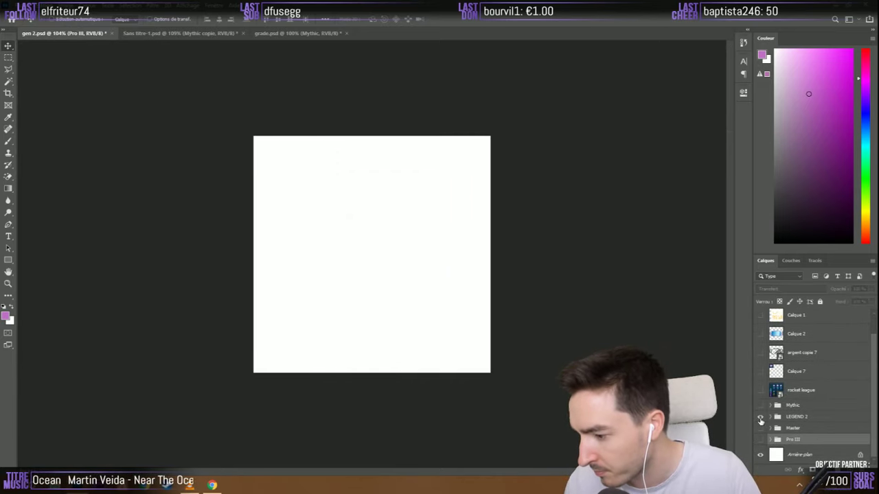
{"action": "left_click", "coordinate": [760, 416]}
{"action": "left_click", "coordinate": [774, 419]}
{"action": "left_click", "coordinate": [775, 418]}
{"action": "scroll", "coordinate": [790, 415], "scroll_direction": "down", "scroll_amount": 5}
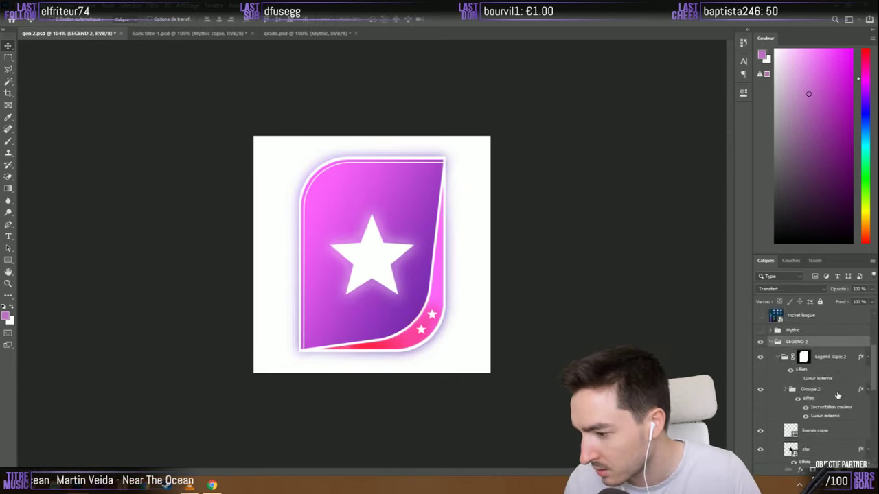
{"action": "scroll", "coordinate": [800, 413], "scroll_direction": "down", "scroll_amount": 2}
{"action": "left_click", "coordinate": [760, 414]}
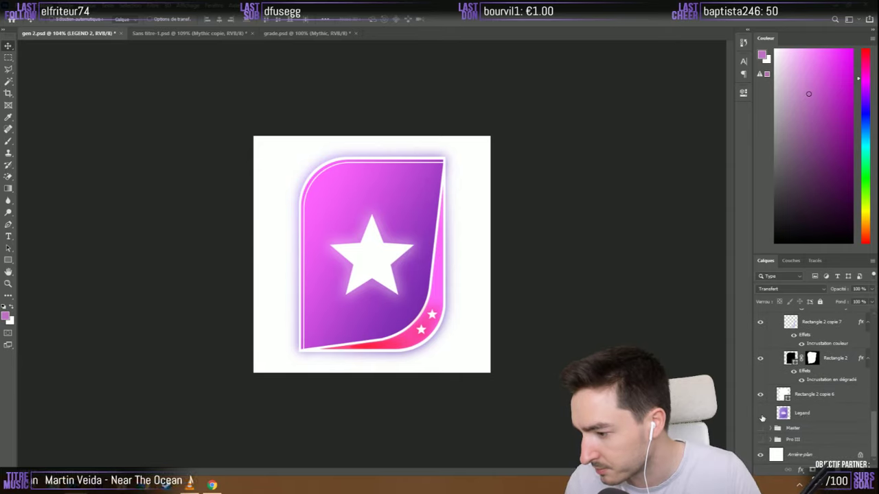
{"action": "left_click", "coordinate": [815, 397]}
{"action": "scroll", "coordinate": [813, 395], "scroll_direction": "up", "scroll_amount": 6}
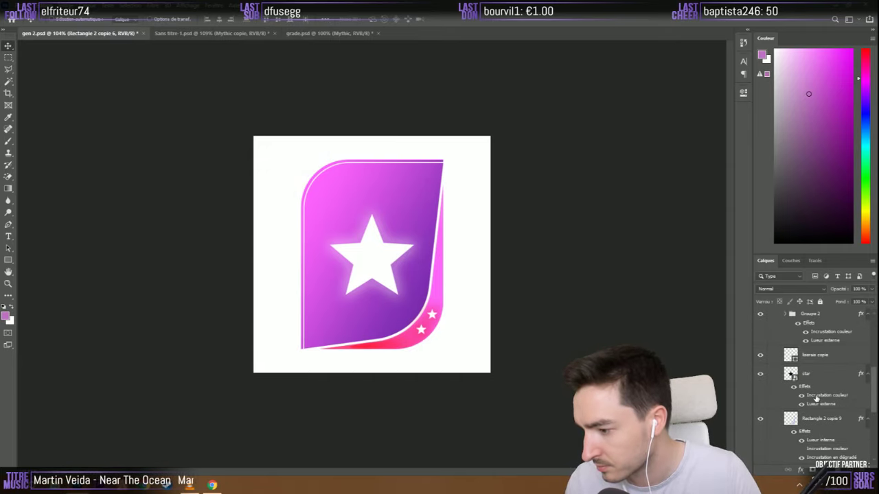
{"action": "left_click", "coordinate": [769, 330]}
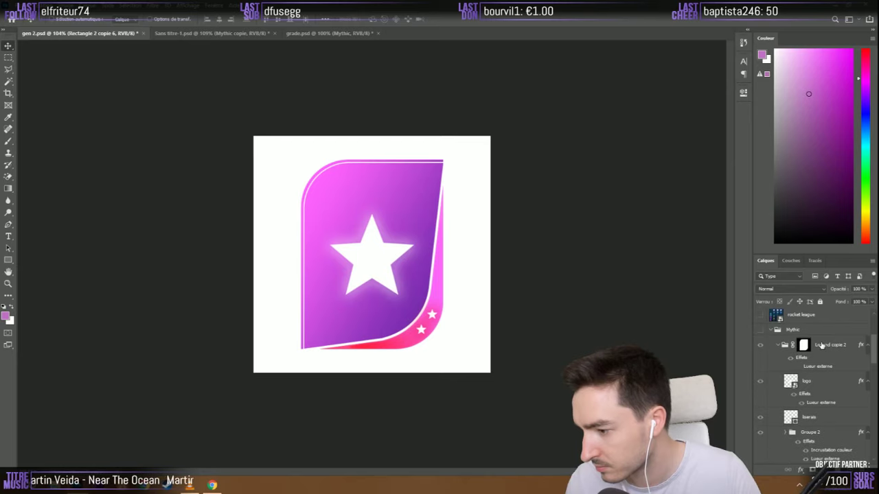
{"action": "scroll", "coordinate": [809, 384], "scroll_direction": "down", "scroll_amount": 3}
{"action": "scroll", "coordinate": [811, 392], "scroll_direction": "down", "scroll_amount": 3}
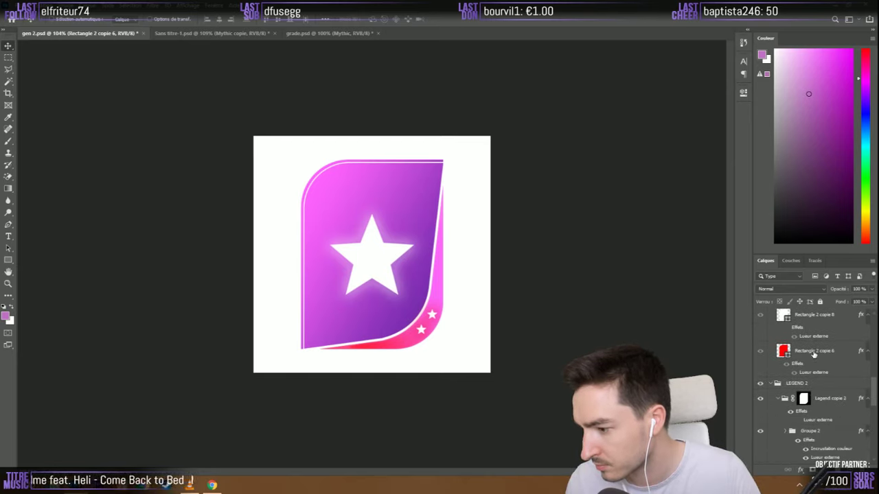
{"action": "key", "text": "ctrl+j"}
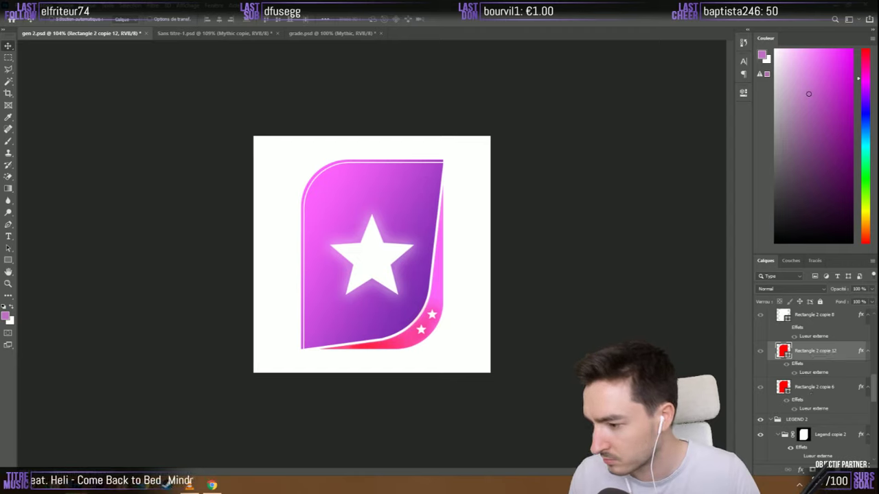
{"action": "left_click_drag", "start_coordinate": [807, 354], "coordinate": [782, 407]}
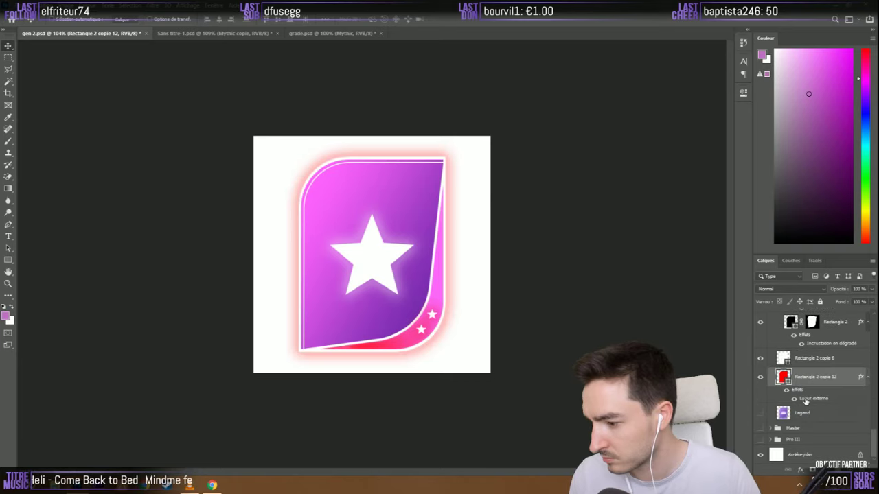
{"action": "scroll", "coordinate": [797, 411], "scroll_direction": "up", "scroll_amount": 5}
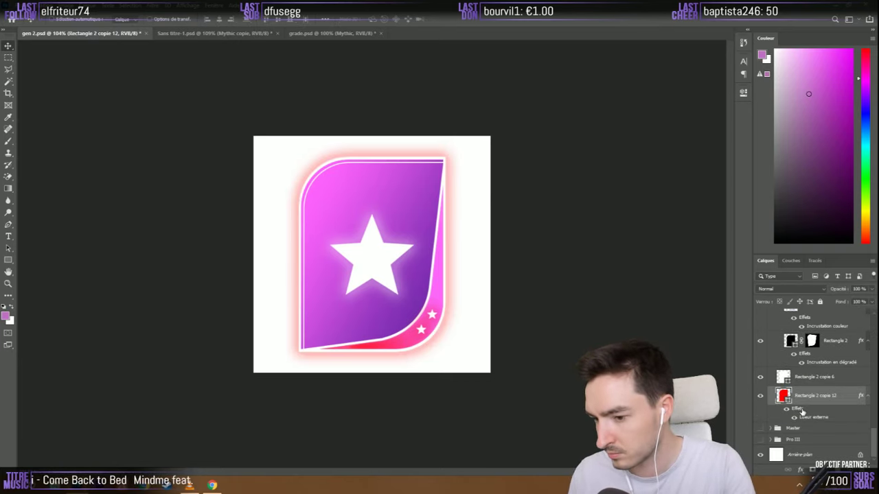
{"action": "scroll", "coordinate": [801, 410], "scroll_direction": "down", "scroll_amount": 5}
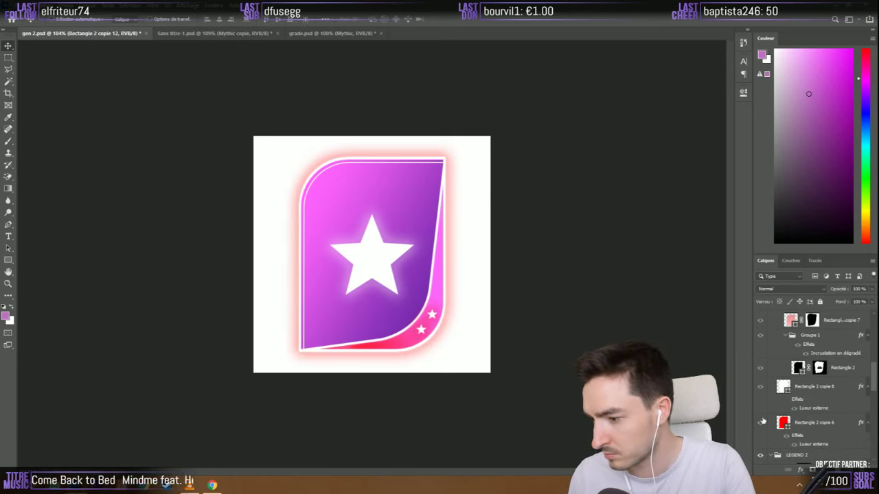
{"action": "left_click", "coordinate": [783, 422]}
Set the shape fill to white, then hide Rectangle 2 copie 6 inside the Mythic group
{"action": "right_click", "coordinate": [8, 259]}
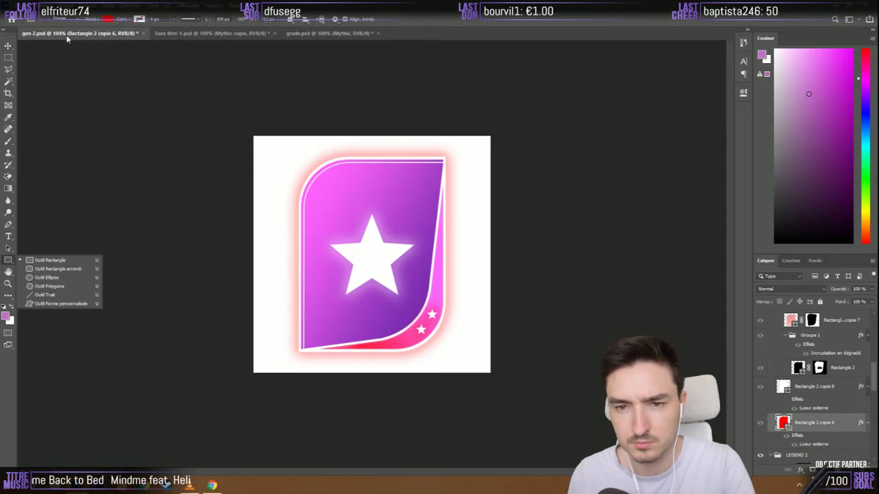
{"action": "left_click", "coordinate": [107, 19]}
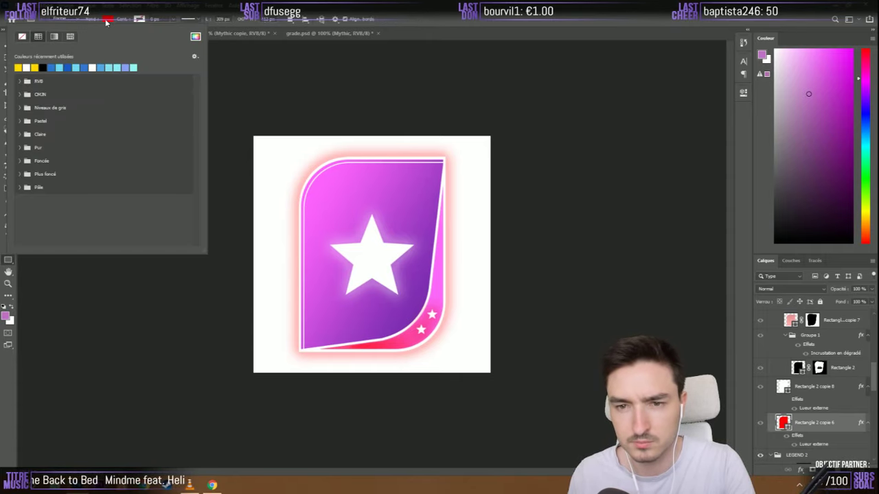
{"action": "left_click", "coordinate": [92, 67]}
{"action": "scroll", "coordinate": [791, 335], "scroll_direction": "up", "scroll_amount": 2}
{"action": "scroll", "coordinate": [791, 335], "scroll_direction": "up", "scroll_amount": 2}
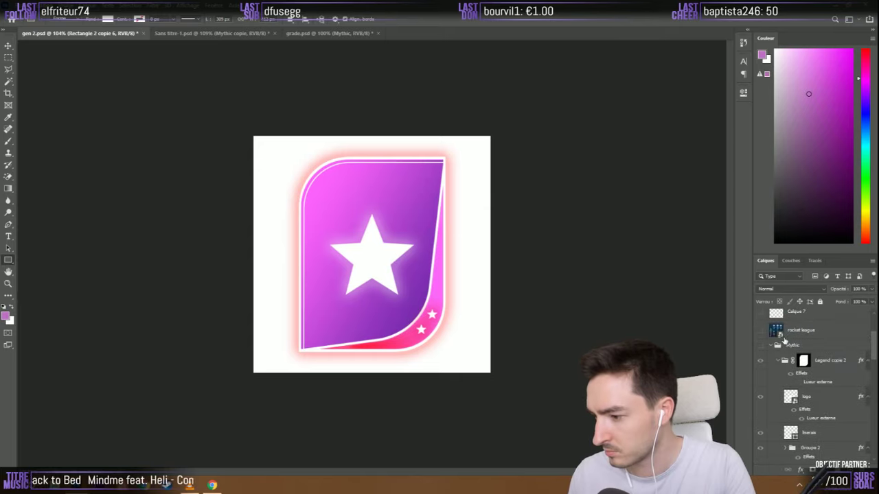
{"action": "left_click", "coordinate": [773, 346]}
{"action": "left_click", "coordinate": [773, 346]}
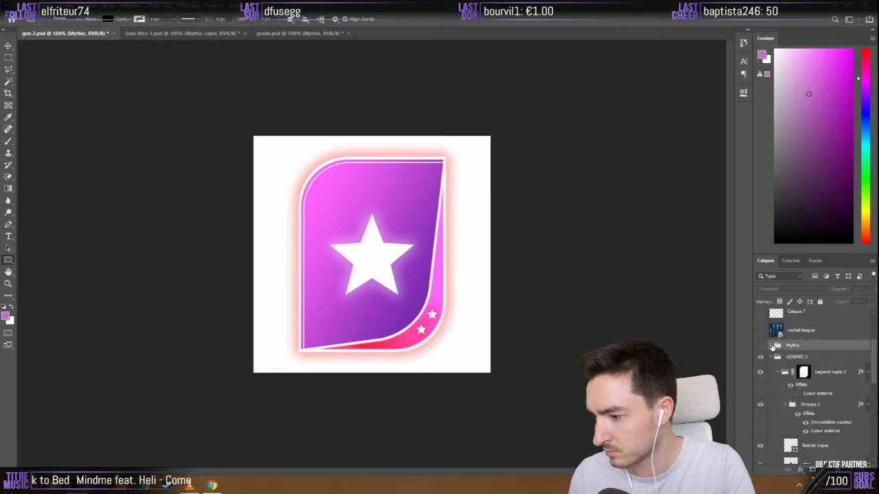
{"action": "scroll", "coordinate": [773, 348], "scroll_direction": "down", "scroll_amount": 8}
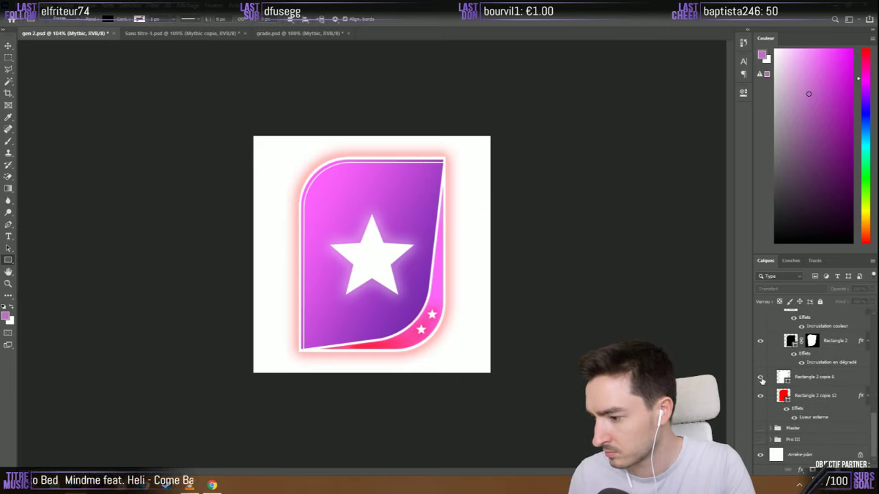
{"action": "left_click", "coordinate": [760, 379]}
Fill the Rectangle 2 copie 12 outline shape with white
{"action": "left_click", "coordinate": [783, 398]}
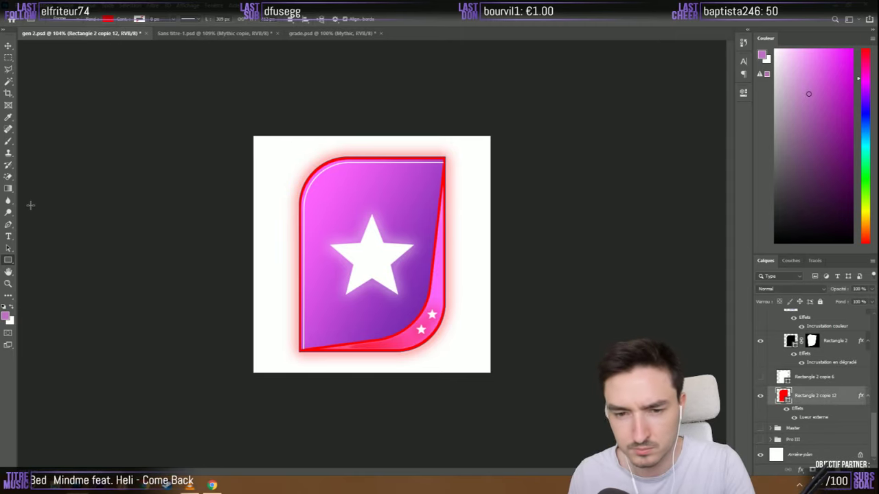
{"action": "left_click", "coordinate": [108, 20]}
{"action": "left_click", "coordinate": [25, 67]}
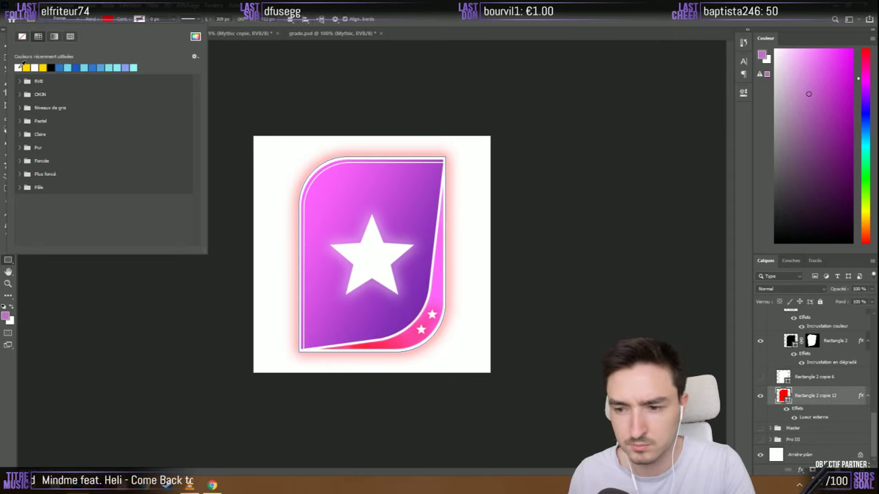
{"action": "left_click", "coordinate": [465, 71]}
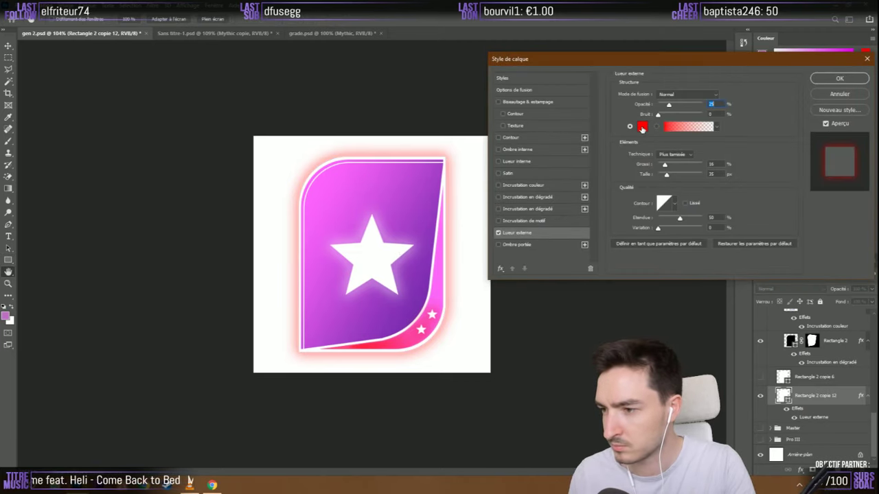
Change Rectangle 2 copie 12's outer glow colour to magenta fc61fd
{"action": "left_click", "coordinate": [641, 128]}
{"action": "left_click", "coordinate": [325, 169]}
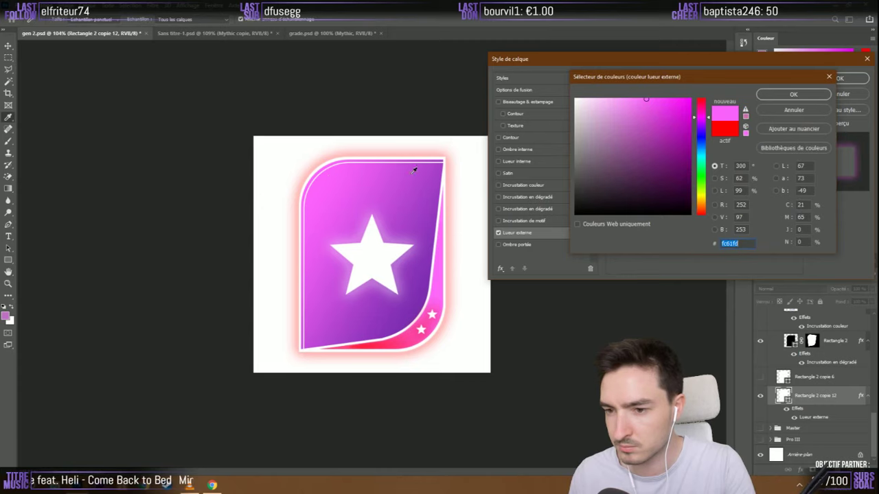
{"action": "left_click", "coordinate": [793, 92]}
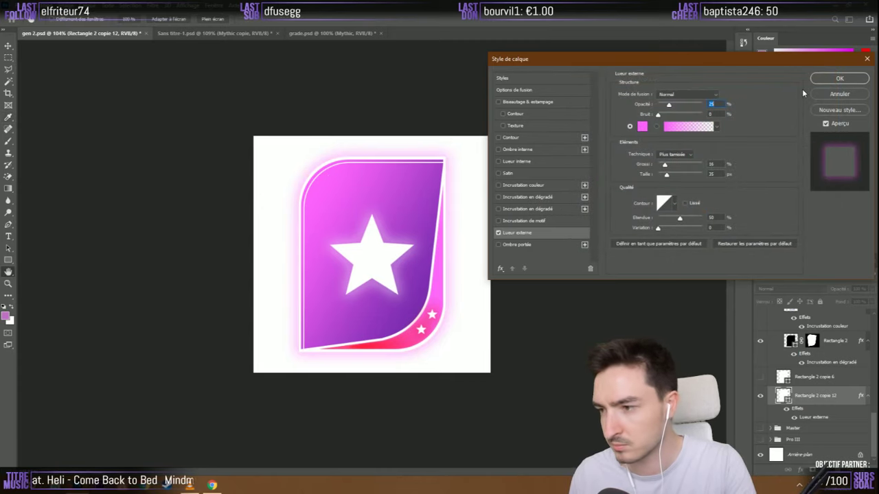
{"action": "left_click", "coordinate": [838, 78]}
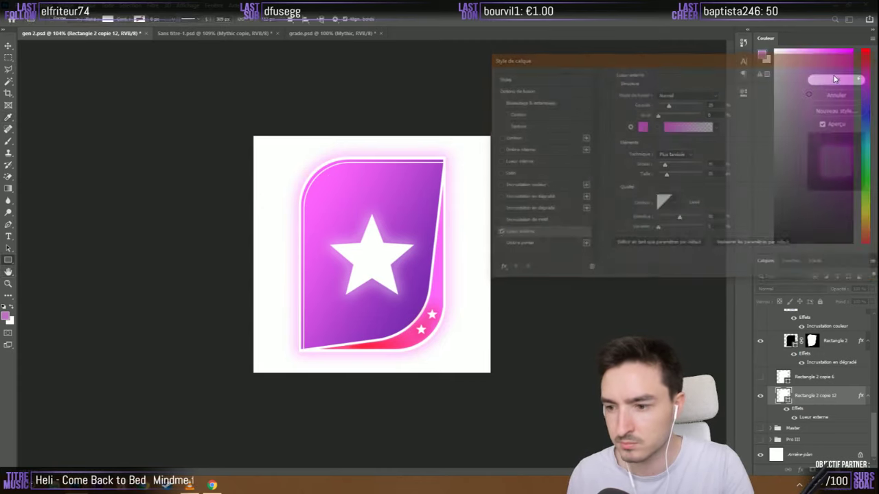
Rename the LEGEND 2 group to 'Legend'
{"action": "left_click", "coordinate": [9, 44]}
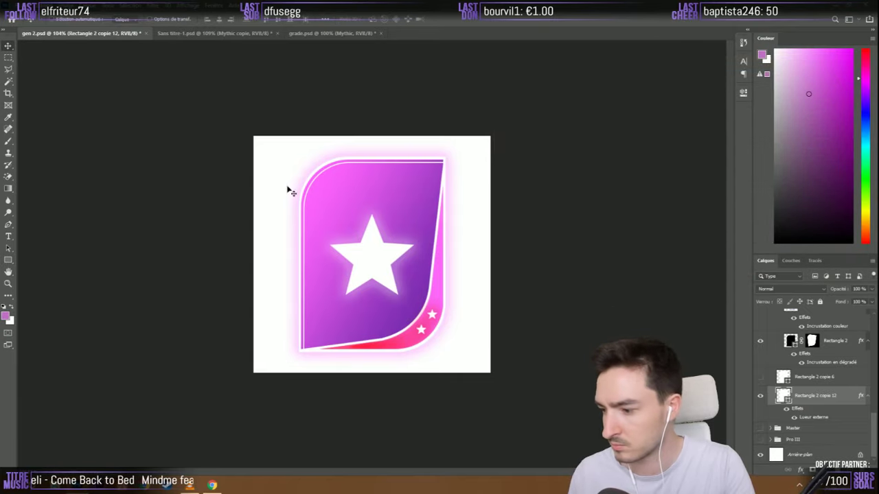
{"action": "scroll", "coordinate": [808, 372], "scroll_direction": "up", "scroll_amount": 5}
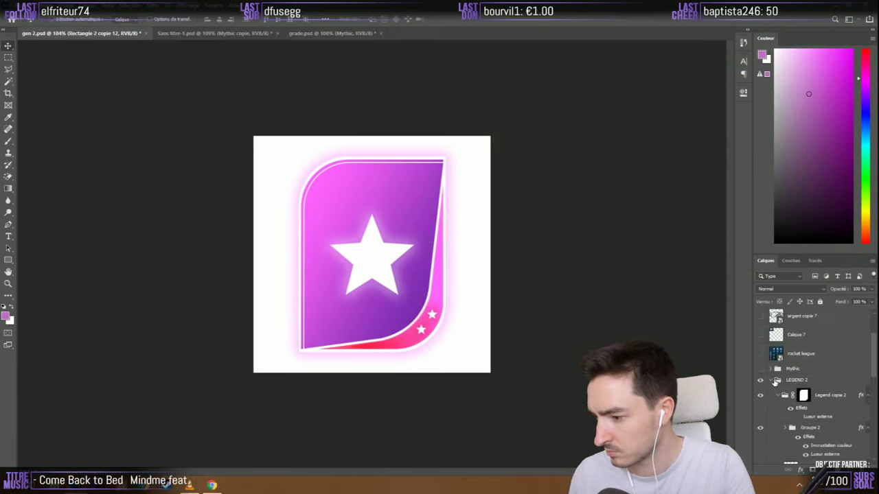
{"action": "left_click", "coordinate": [775, 381]}
{"action": "double_click", "coordinate": [801, 417]}
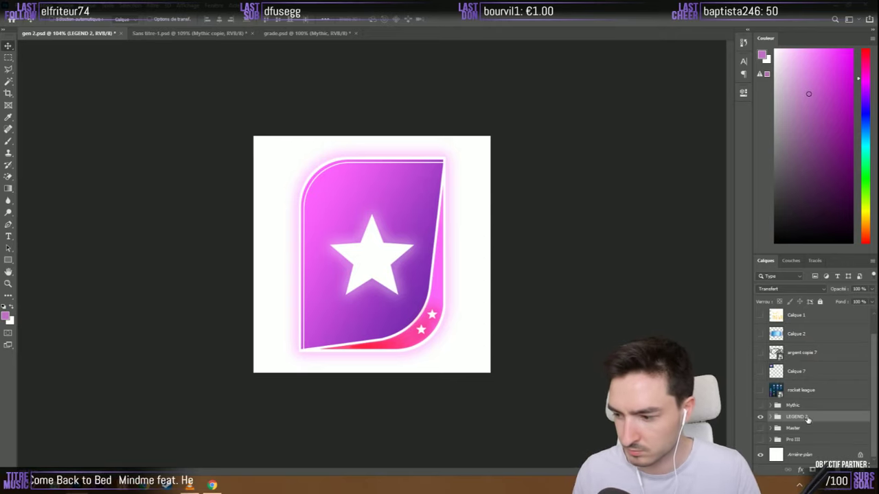
{"action": "type", "text": "Legend"}
{"action": "key", "text": "Return"}
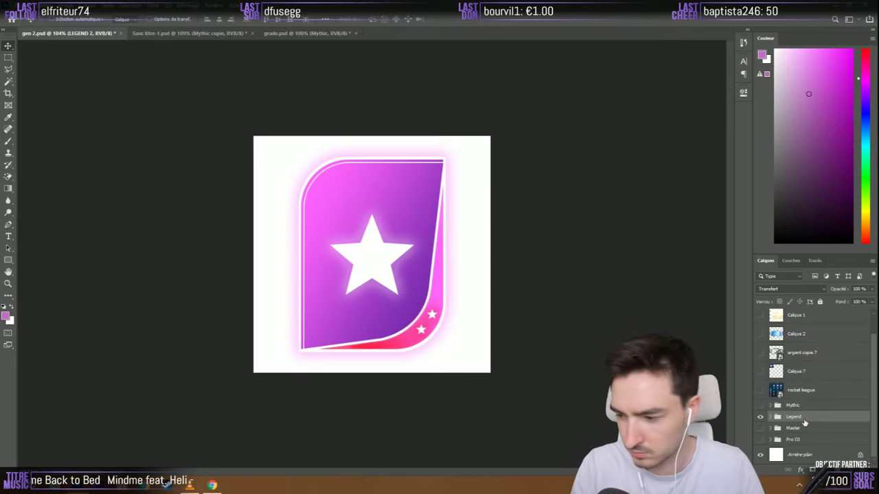
Duplicate and merge the Legend group, move it into Sans titre-1, and delete the old LEGEND copie
{"action": "key", "text": "ctrl+j"}
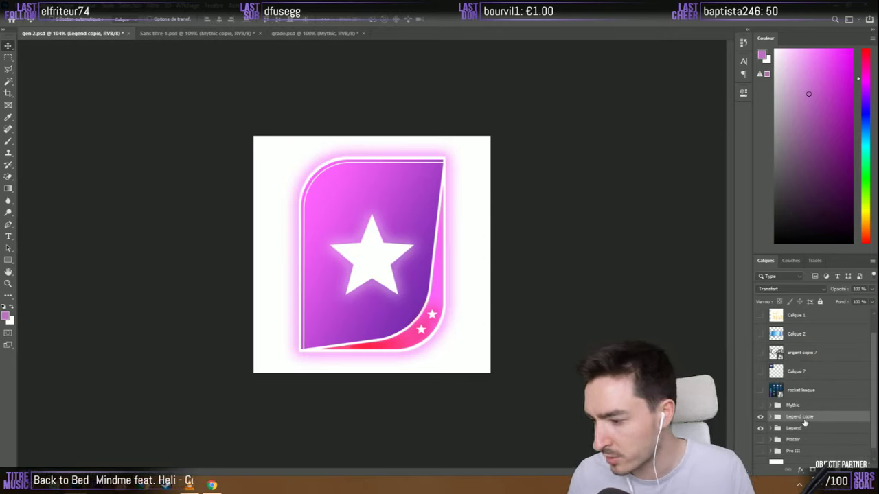
{"action": "right_click", "coordinate": [805, 423]}
{"action": "left_click", "coordinate": [773, 347]}
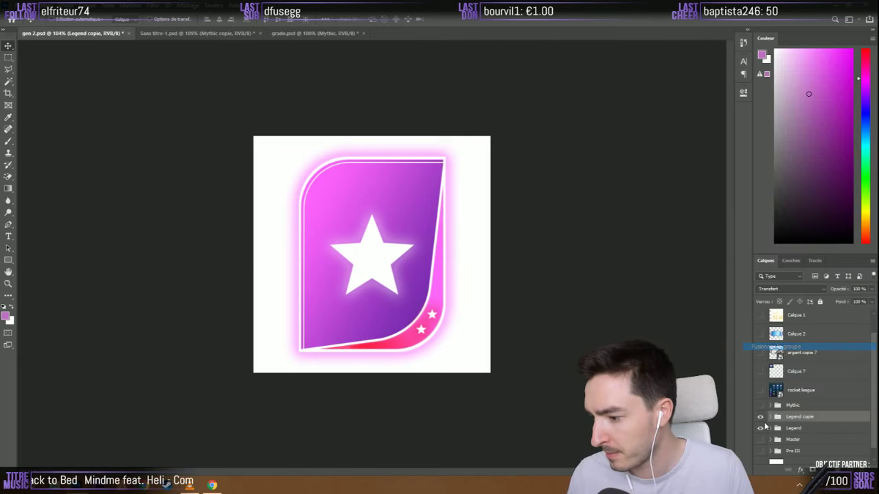
{"action": "left_click_drag", "start_coordinate": [789, 420], "coordinate": [349, 172]}
{"action": "scroll", "coordinate": [800, 398], "scroll_direction": "down", "scroll_amount": 1}
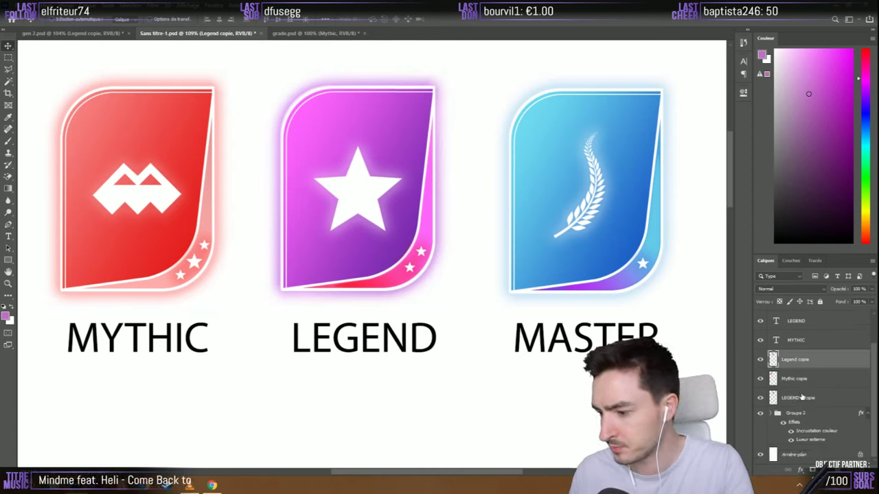
{"action": "left_click", "coordinate": [802, 399]}
{"action": "key", "text": "Delete"}
{"action": "scroll", "coordinate": [340, 252], "scroll_direction": "down", "scroll_amount": 5}
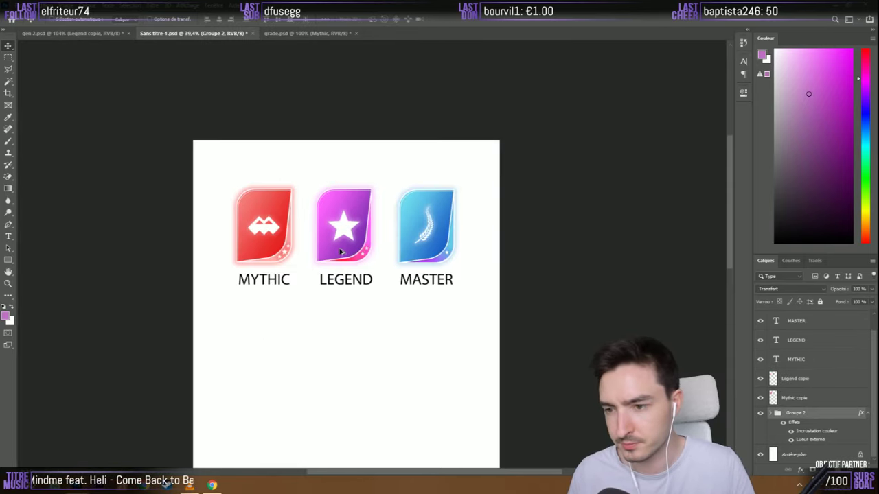
{"action": "scroll", "coordinate": [338, 252], "scroll_direction": "down", "scroll_amount": 1}
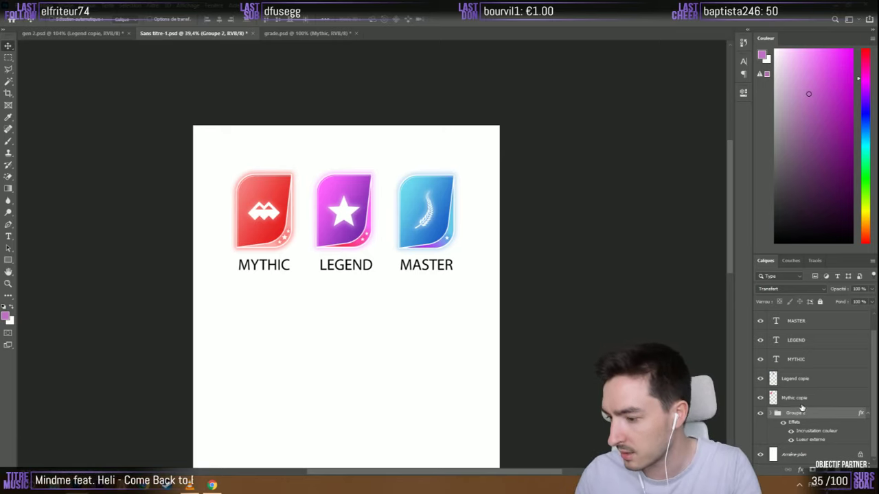
{"action": "scroll", "coordinate": [786, 398], "scroll_direction": "up", "scroll_amount": 1}
Group each badge with its label: Master with MASTER, Legend with LEGEND, Mythic with MYTHIC
{"action": "left_click", "coordinate": [797, 340]}
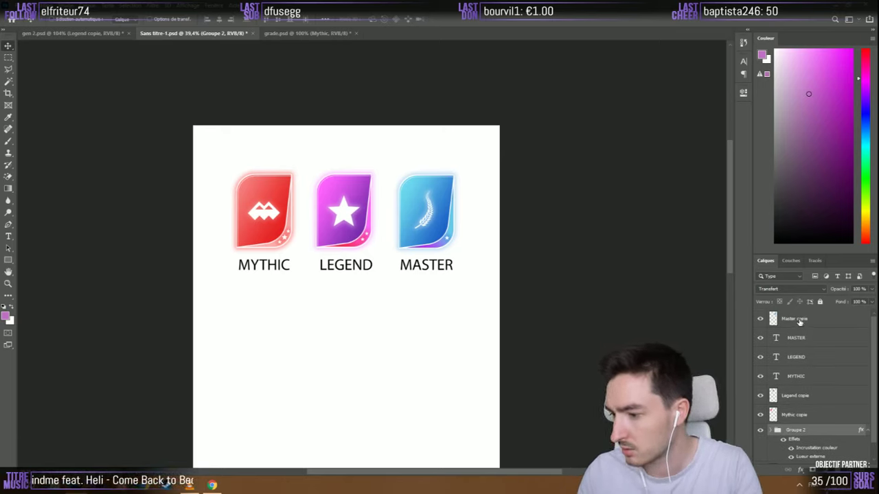
{"action": "left_click", "coordinate": [760, 318]}
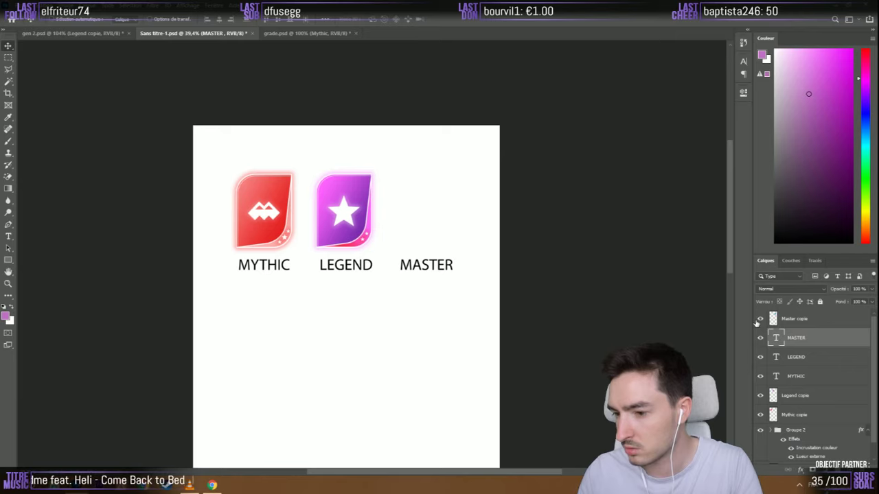
{"action": "left_click", "coordinate": [760, 319]}
{"action": "left_click", "coordinate": [811, 325], "text": "shift"}
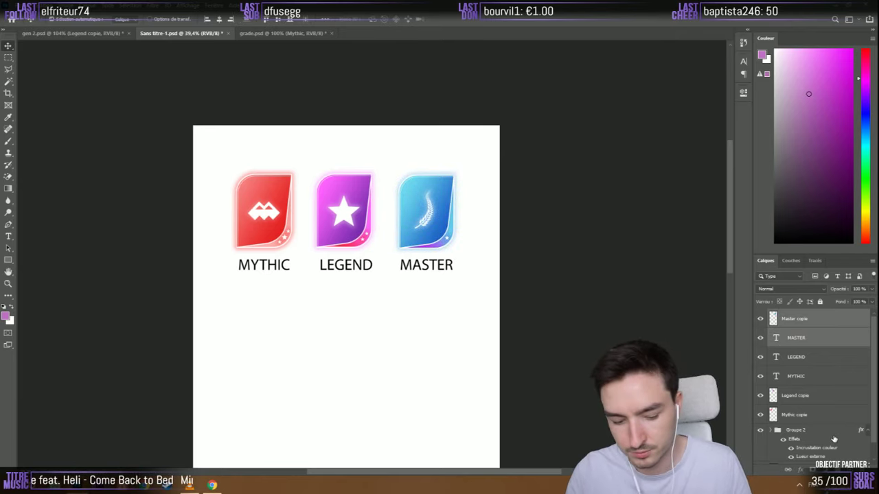
{"action": "key", "text": "ctrl+g"}
{"action": "left_click_drag", "start_coordinate": [797, 333], "coordinate": [800, 377]}
{"action": "left_click", "coordinate": [802, 350], "text": "shift"}
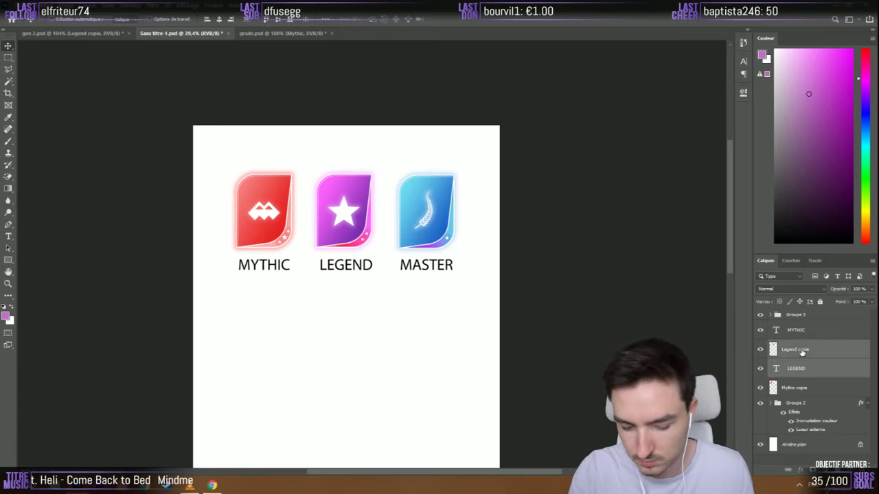
{"action": "key", "text": "g"}
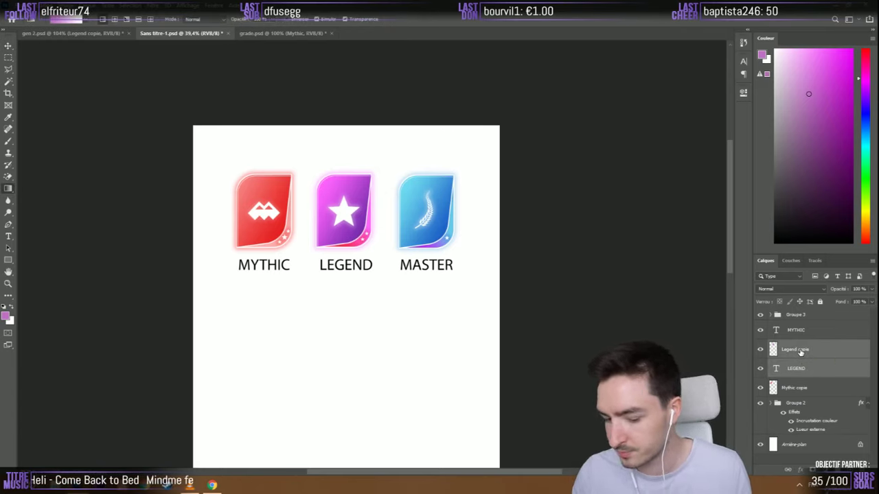
{"action": "key", "text": "ctrl+g"}
{"action": "left_click_drag", "start_coordinate": [800, 330], "coordinate": [794, 375]}
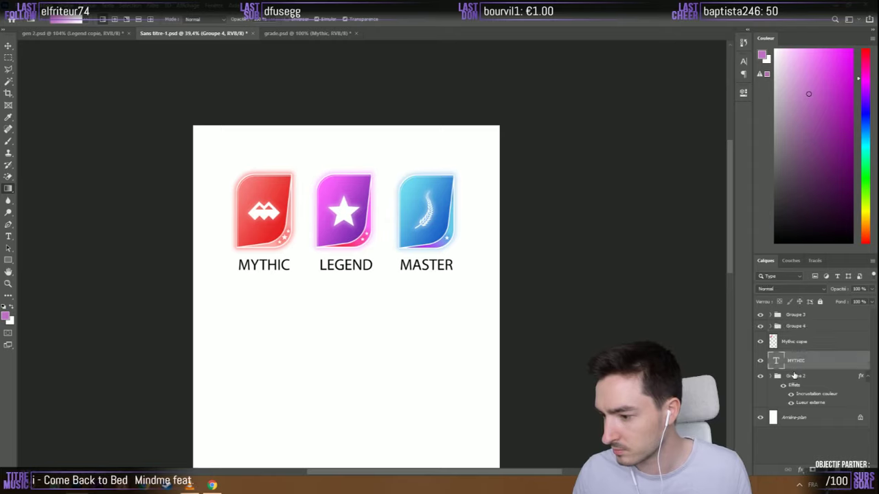
{"action": "left_click", "coordinate": [801, 340], "text": "shift"}
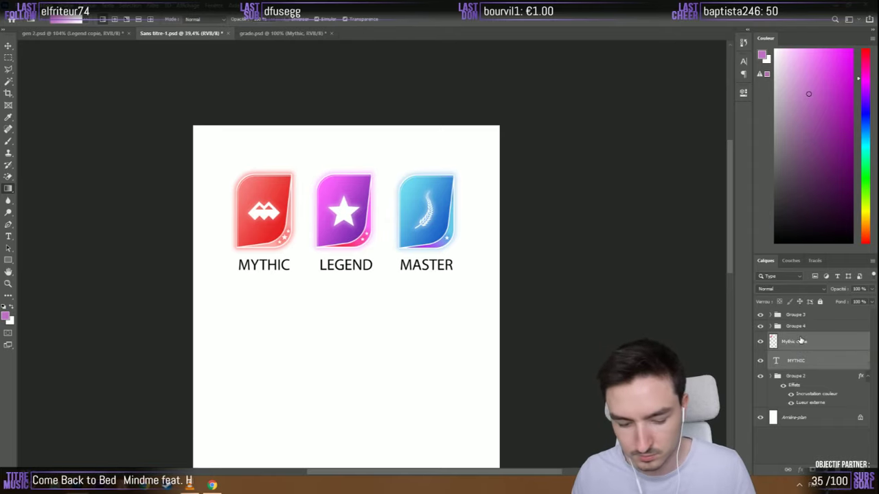
{"action": "key", "text": "ctrl+g"}
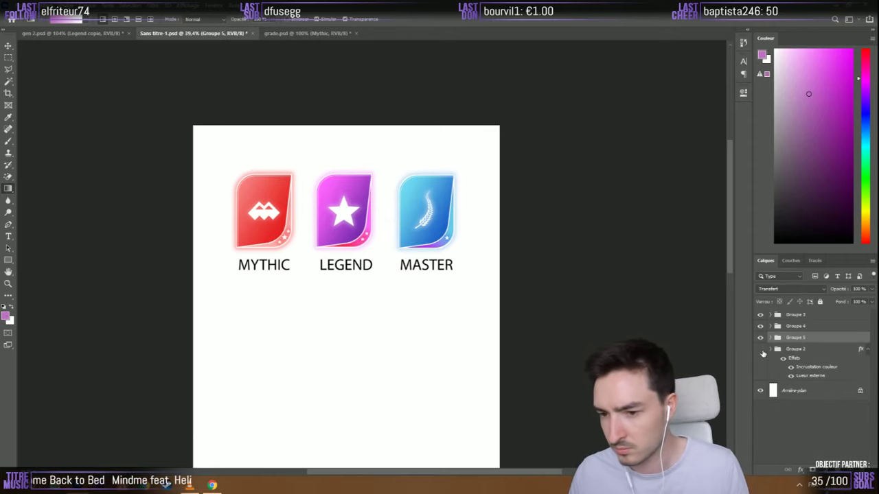
Delete the unused Groupe 2 along with its star layers
{"action": "left_click", "coordinate": [772, 350]}
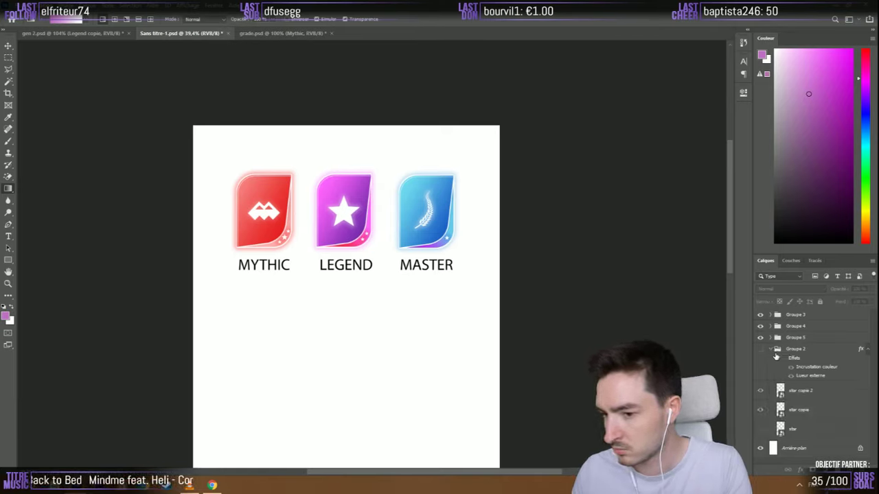
{"action": "left_click", "coordinate": [784, 350]}
{"action": "key", "text": "Delete"}
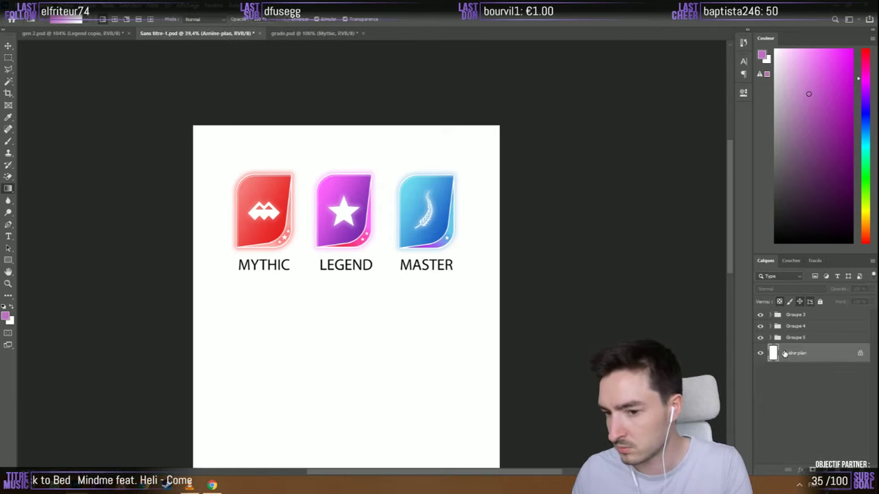
Rename Groupe 3 to master, Groupe 4 to legend and Groupe 5 to mythic
{"action": "left_click", "coordinate": [791, 317]}
{"action": "scroll", "coordinate": [323, 239], "scroll_direction": "down", "scroll_amount": 2}
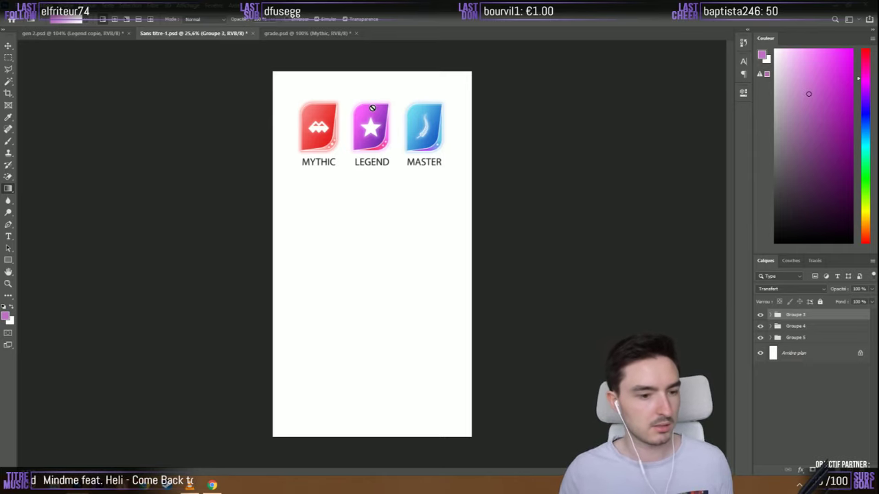
{"action": "double_click", "coordinate": [795, 315]}
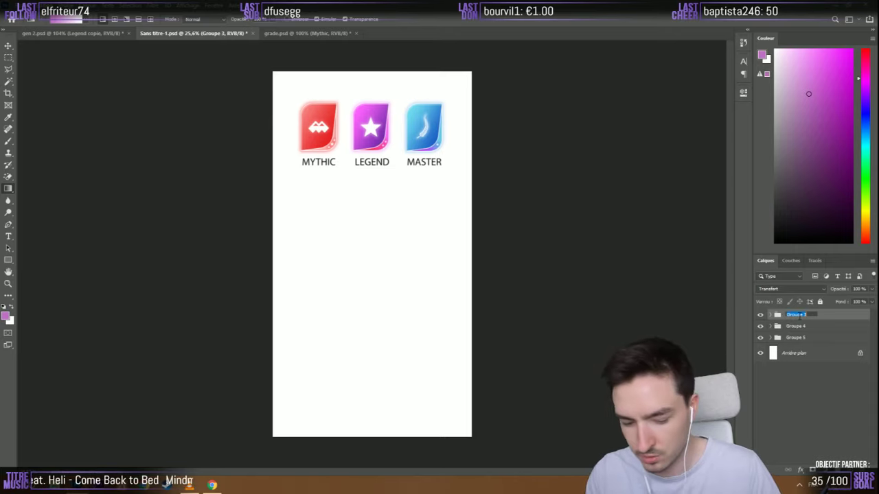
{"action": "type", "text": "mytter"}
{"action": "key", "text": "Return"}
{"action": "double_click", "coordinate": [797, 326]}
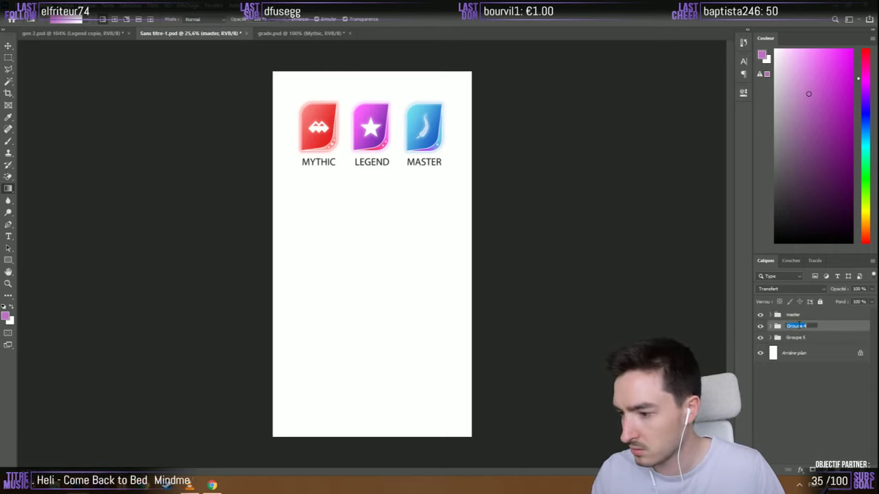
{"action": "type", "text": "legend"}
{"action": "key", "text": "Return"}
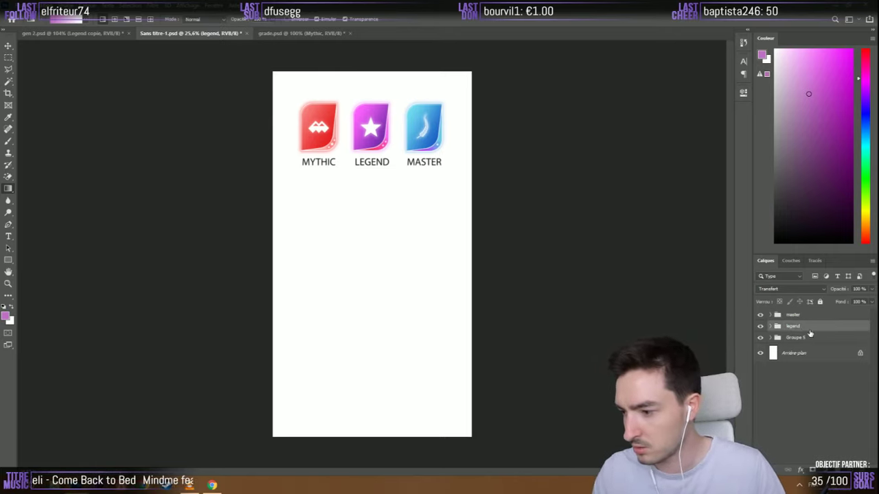
{"action": "double_click", "coordinate": [794, 337]}
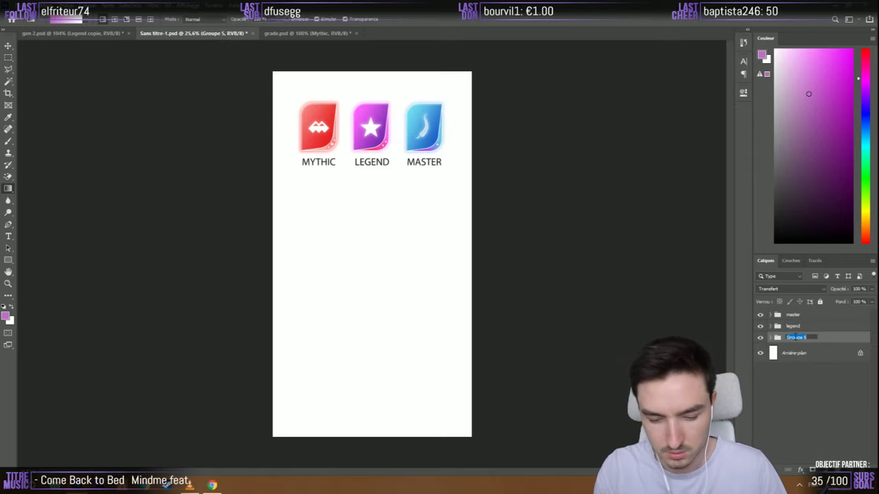
{"action": "type", "text": "mythic"}
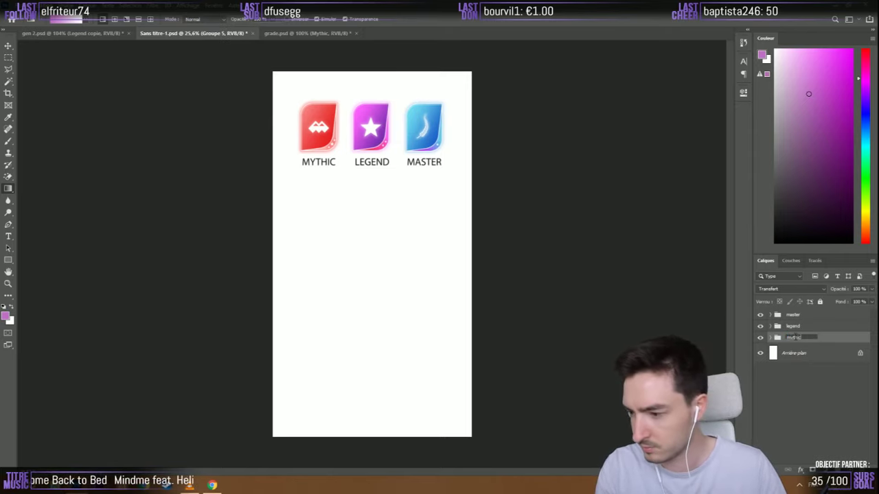
{"action": "key", "text": "Return"}
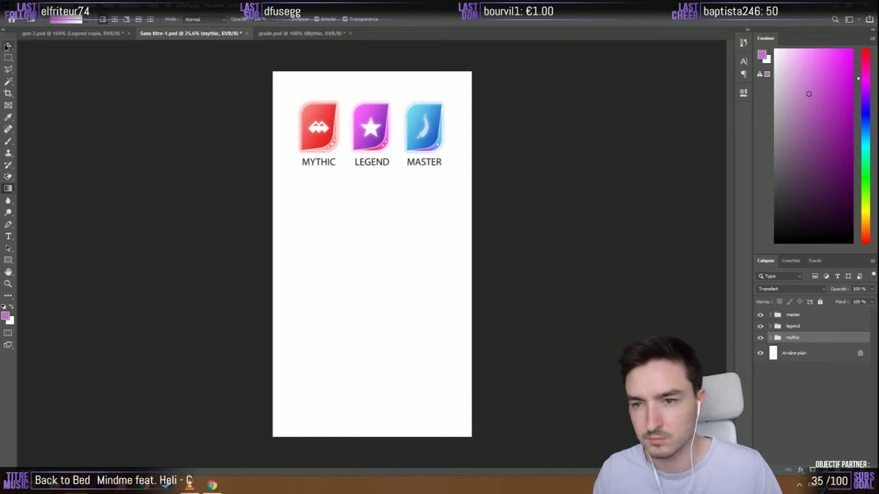
{"action": "left_click", "coordinate": [7, 46]}
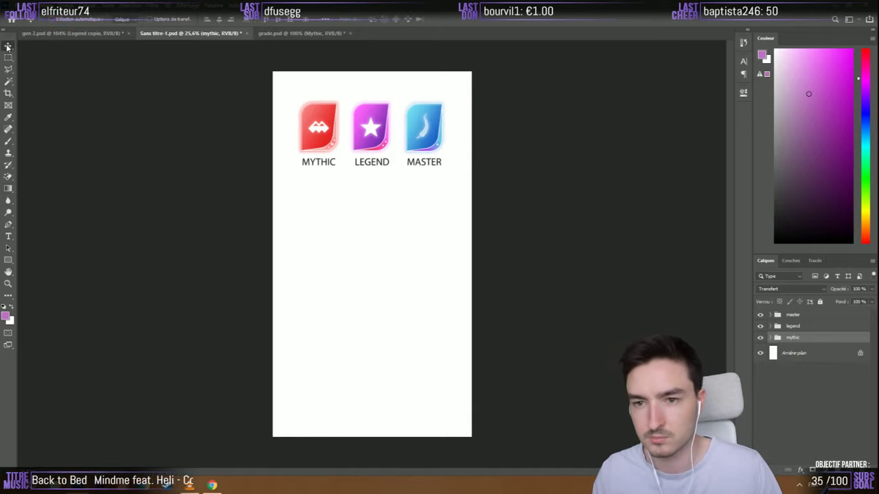
Centre the Mythic, Legend and Master groups horizontally on the canvas
{"action": "left_click", "coordinate": [323, 20]}
{"action": "left_click", "coordinate": [361, 103]}
{"action": "left_click", "coordinate": [368, 118]}
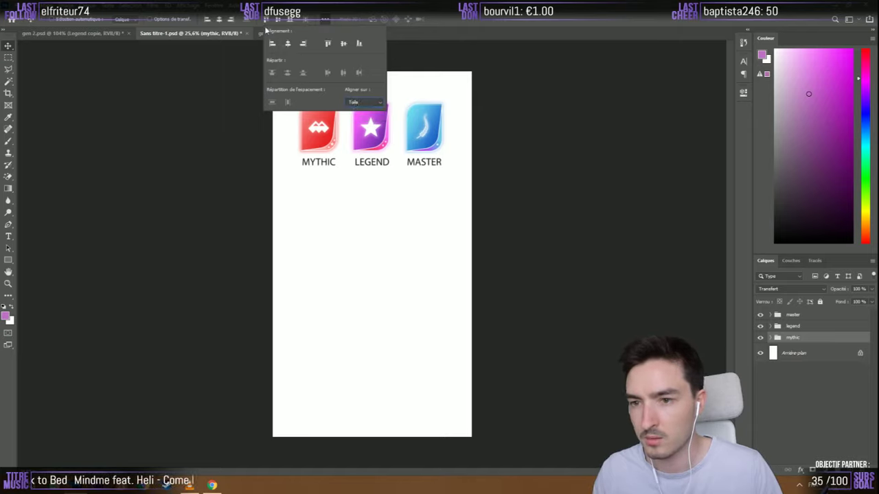
{"action": "left_click", "coordinate": [221, 20]}
{"action": "left_click", "coordinate": [816, 328]}
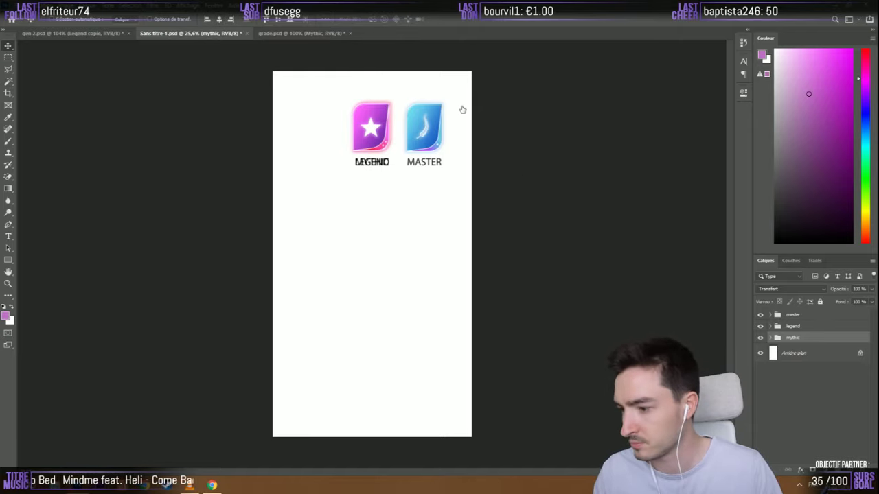
{"action": "left_click", "coordinate": [221, 20]}
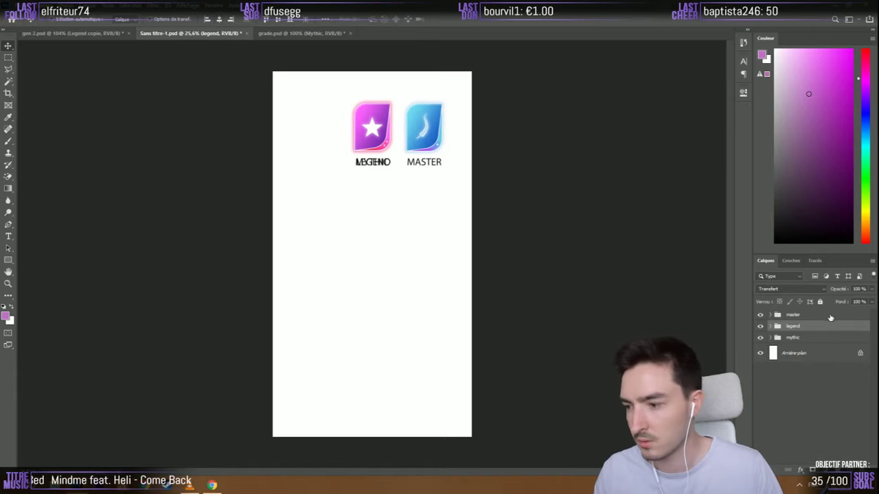
{"action": "key", "text": "alt+bracketright"}
{"action": "left_click", "coordinate": [221, 20]}
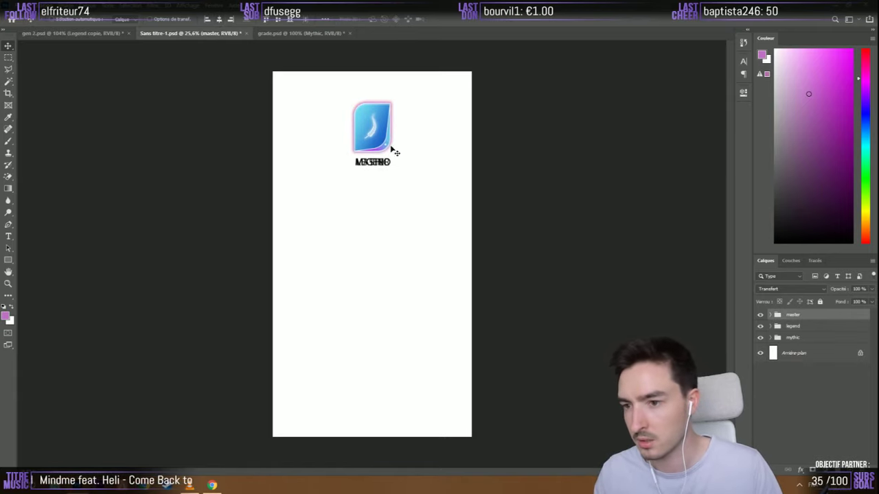
Drag the Master and Legend badges down into an evenly spaced column and save the document
{"action": "left_click_drag", "start_coordinate": [392, 147], "coordinate": [394, 341]}
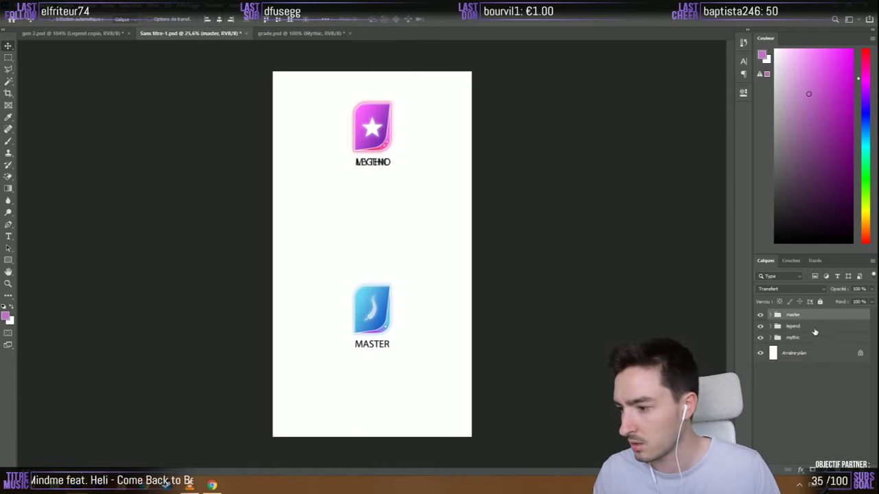
{"action": "left_click", "coordinate": [815, 327]}
{"action": "left_click_drag", "start_coordinate": [410, 190], "coordinate": [404, 268]}
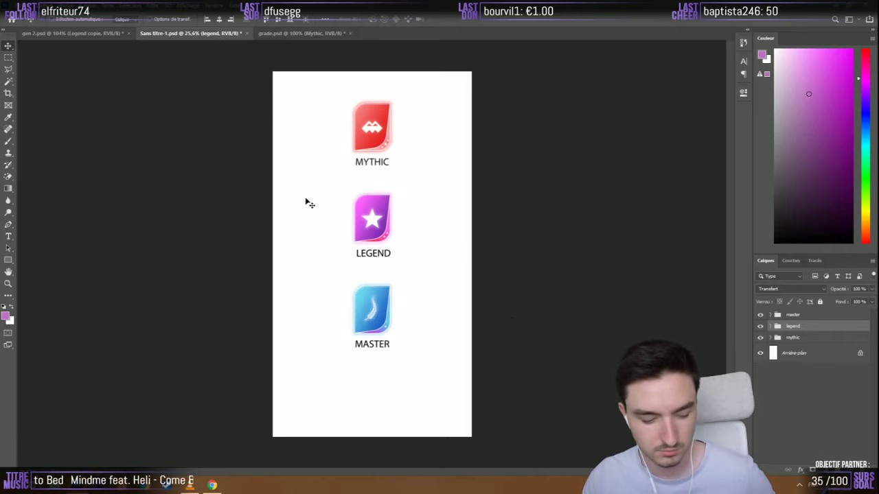
{"action": "key", "text": "ctrl+s"}
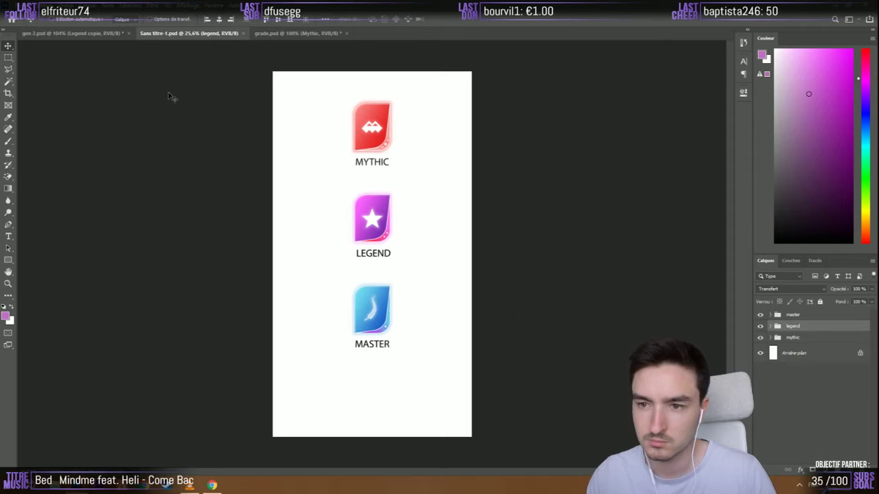
Save gen 2.psd, then return to Sans titre-1.psd and select the mythic group
{"action": "left_click", "coordinate": [60, 33]}
{"action": "key", "text": "ctrl+s"}
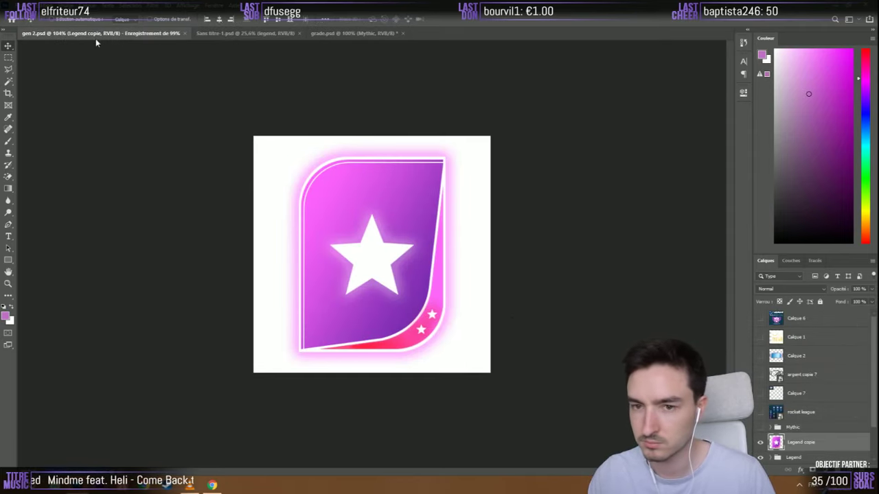
{"action": "left_click", "coordinate": [194, 33]}
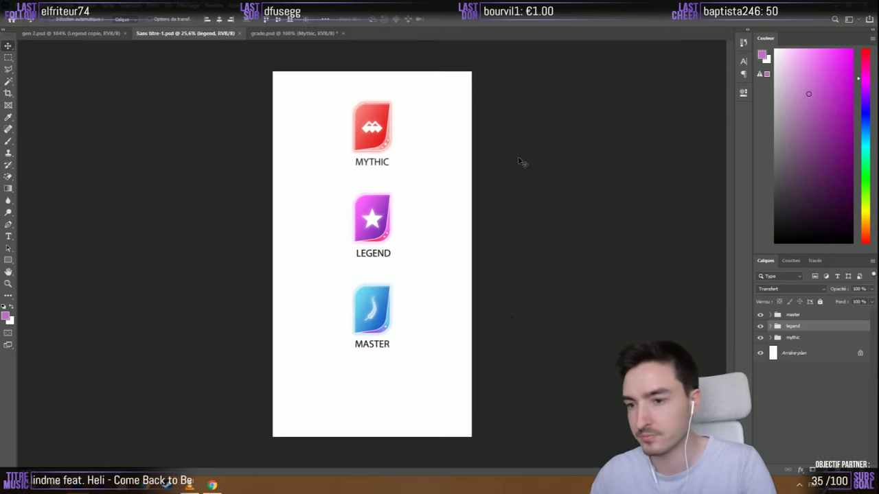
{"action": "left_click", "coordinate": [806, 339]}
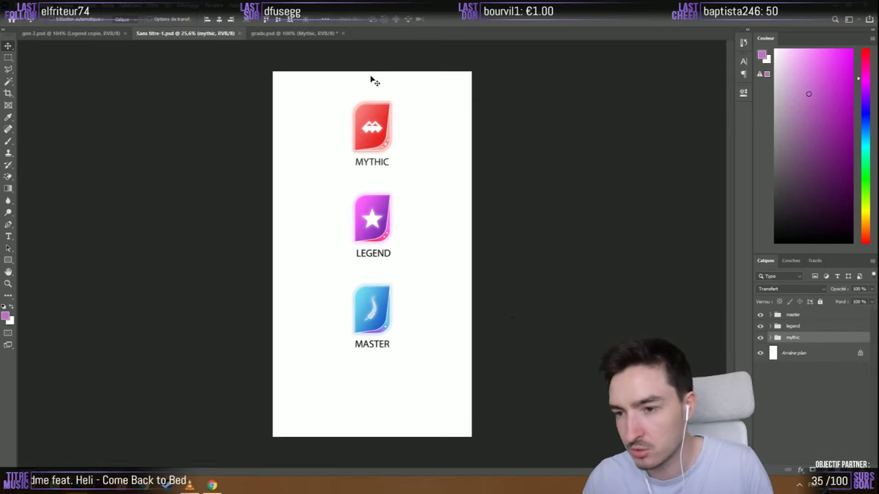
Move the Mythic badge up, then stack Legend just under Mythic and Master just under Legend
{"action": "scroll", "coordinate": [372, 89], "scroll_direction": "up", "scroll_amount": 2}
{"action": "mouse_move", "coordinate": [382, 137]}
{"action": "left_mouse_down"}
{"action": "mouse_move", "coordinate": [382, 69]}
{"action": "mouse_move", "coordinate": [382, 127]}
{"action": "left_mouse_up"}
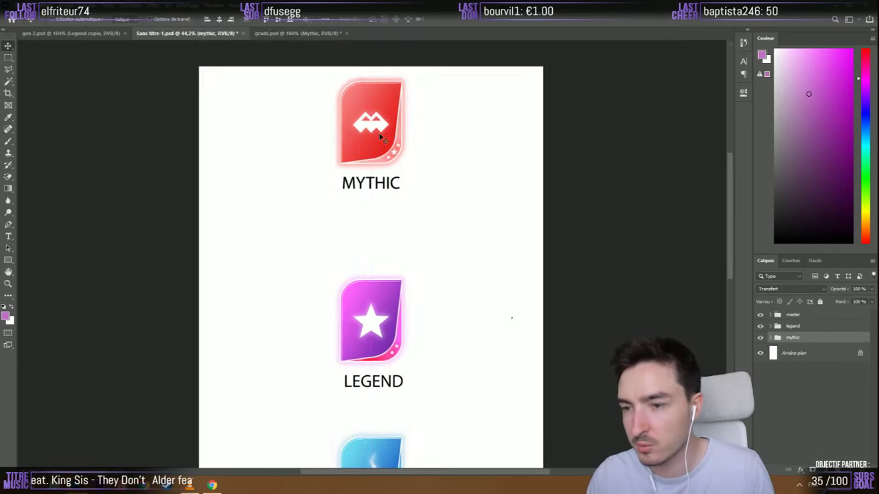
{"action": "left_click", "coordinate": [793, 326]}
{"action": "left_click_drag", "start_coordinate": [437, 306], "coordinate": [444, 248]}
{"action": "left_click", "coordinate": [781, 315]}
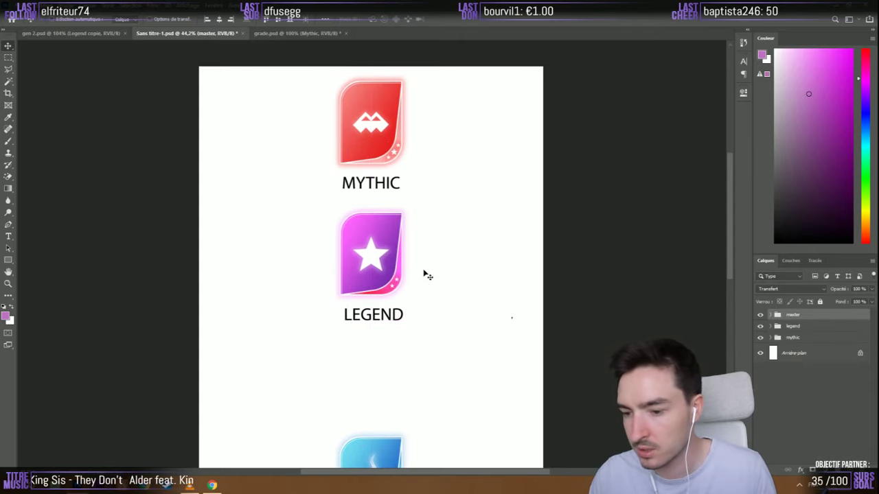
{"action": "scroll", "coordinate": [412, 282], "scroll_direction": "down", "scroll_amount": 2}
{"action": "left_click_drag", "start_coordinate": [381, 419], "coordinate": [381, 352]}
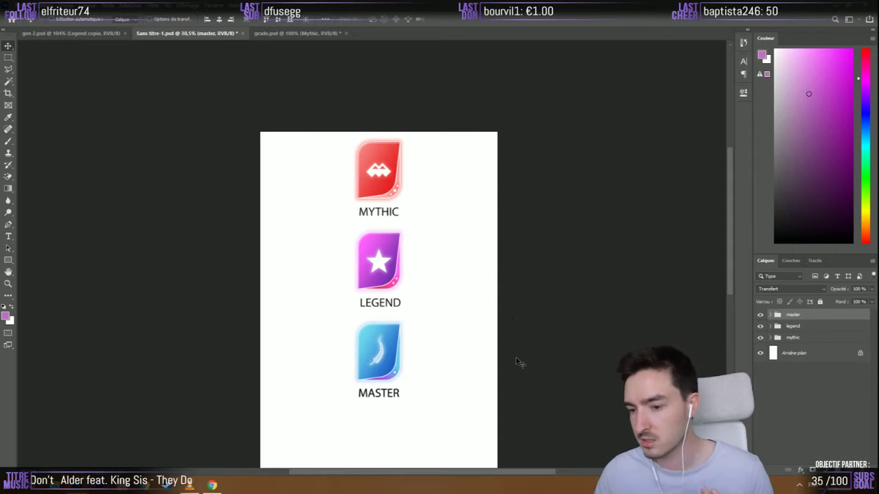
{"action": "scroll", "coordinate": [508, 352], "scroll_direction": "down", "scroll_amount": 2}
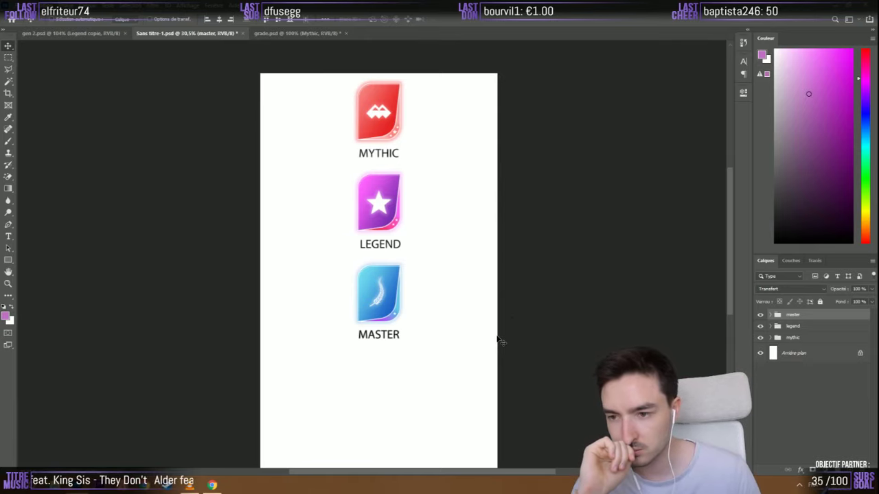
{"action": "scroll", "coordinate": [496, 337], "scroll_direction": "down", "scroll_amount": 2}
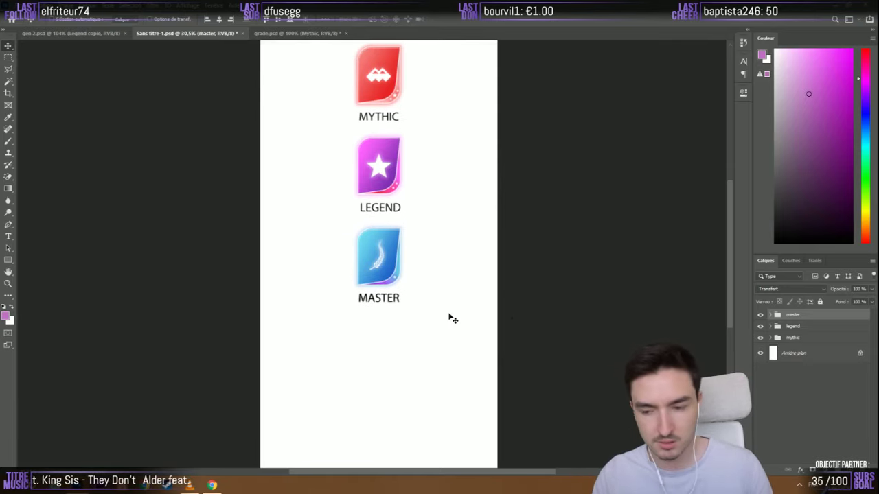
{"action": "scroll", "coordinate": [386, 294], "scroll_direction": "down", "scroll_amount": 1, "text": "alt"}
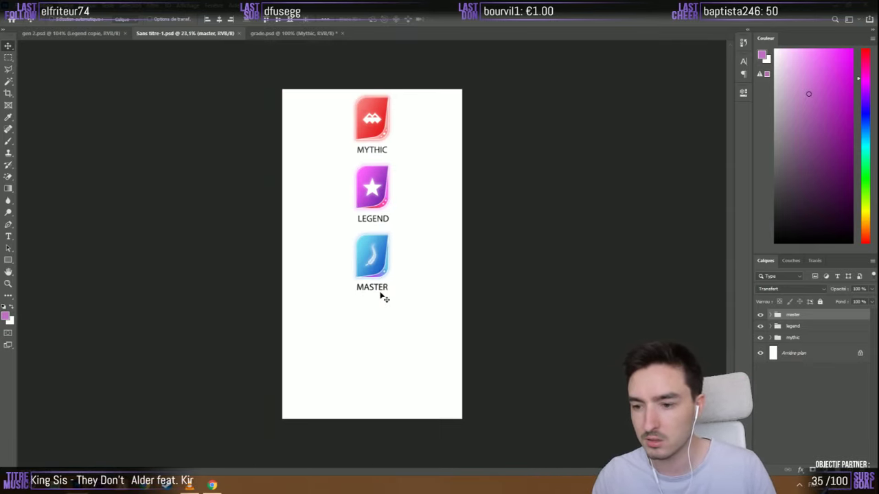